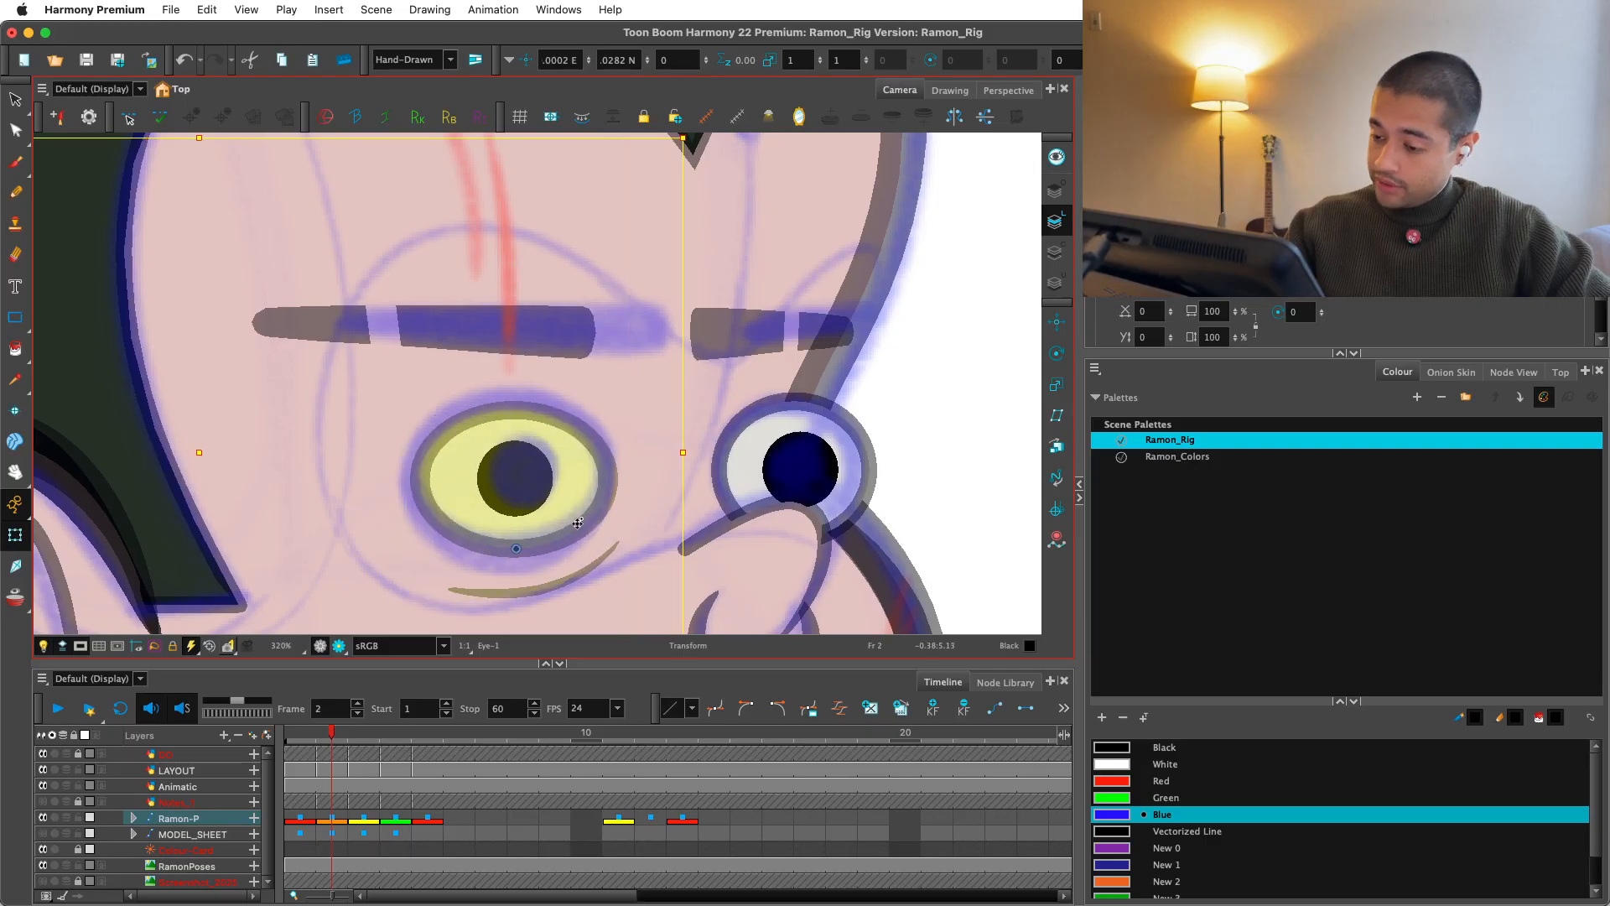
Step: Shift the near eyebrow sideways to line it up with the blue sketched eyebrow
key("1")
key("Escape")
left_click(503, 334)
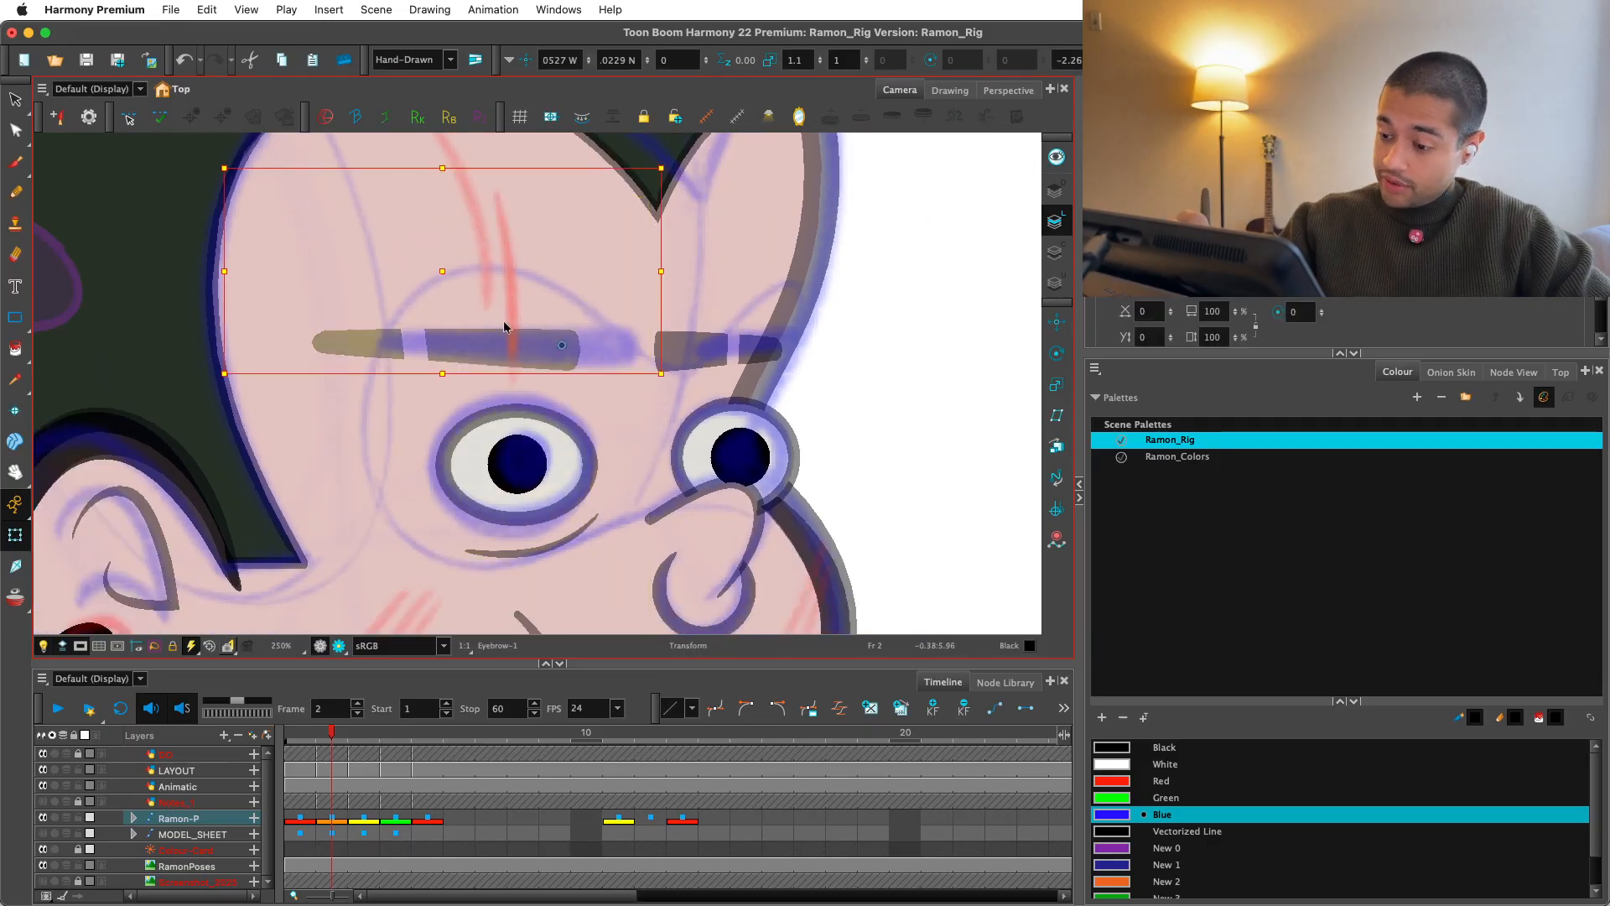
left_click_drag(494, 335, 552, 335)
key("2")
key("Escape")
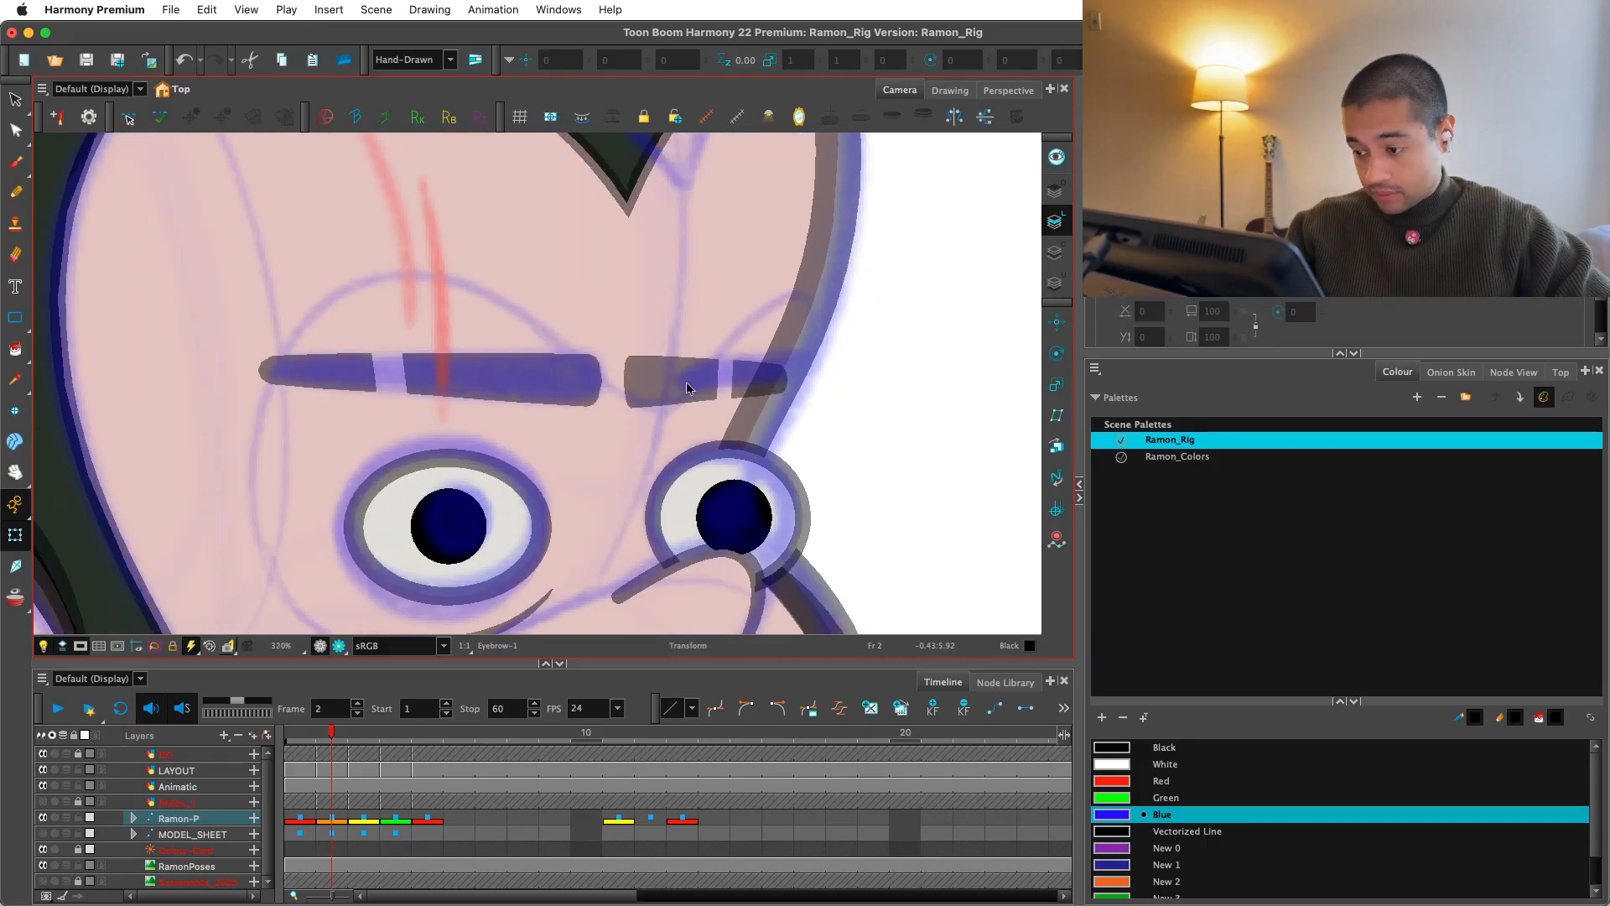
Step: Move the far eyebrow outward to match its position in the sketch
left_click(707, 381)
left_click_drag(708, 382, 740, 385)
key("Escape")
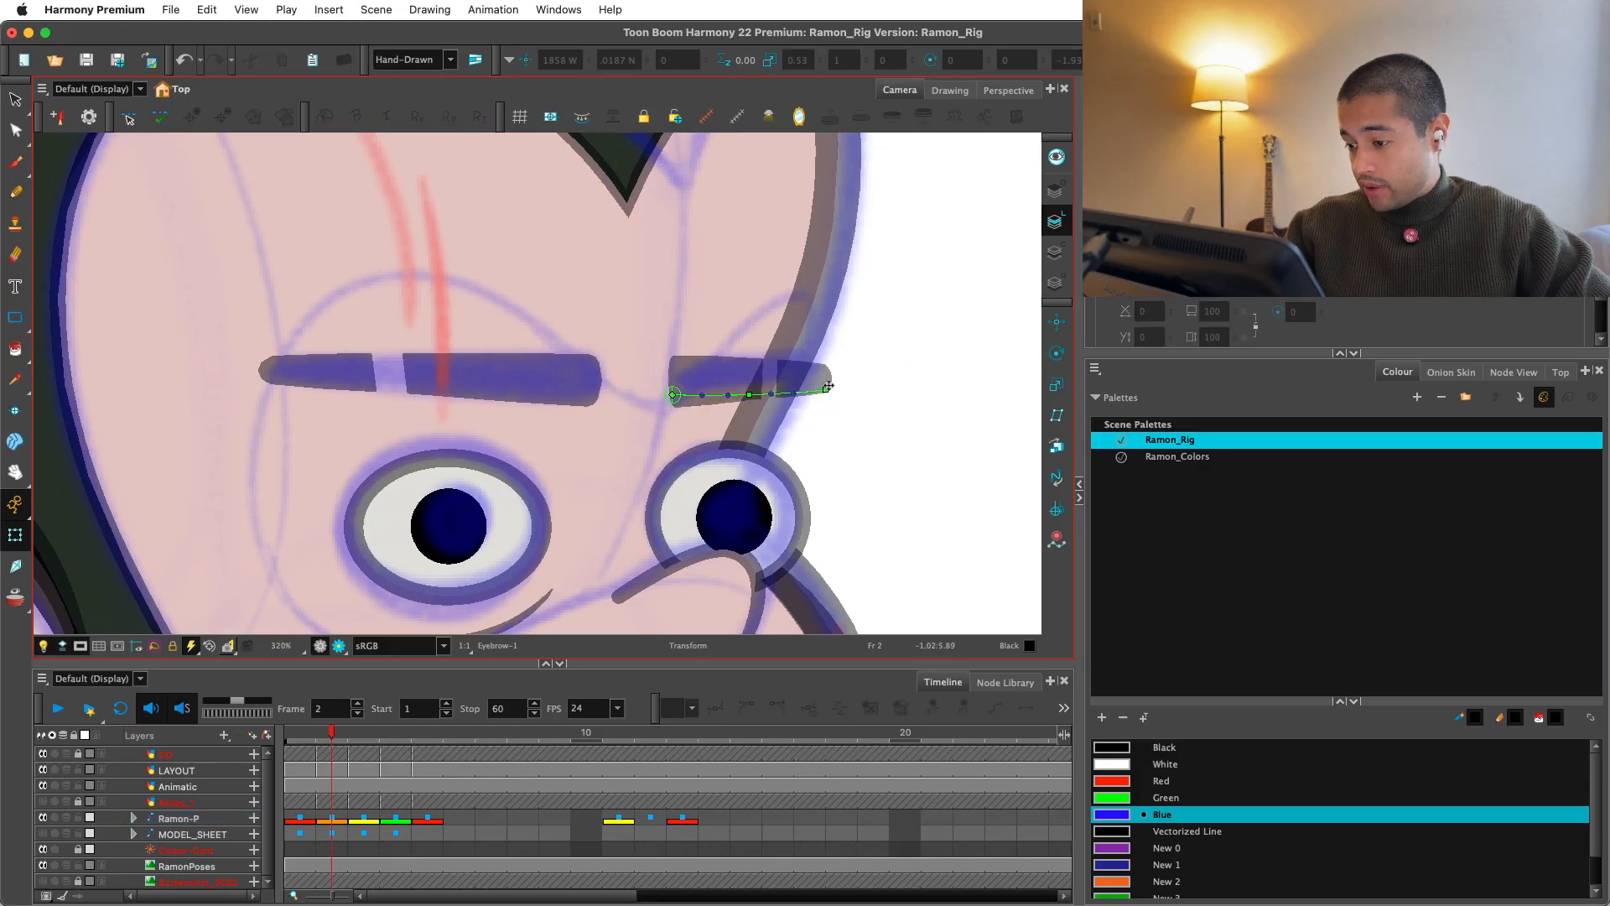
Step: Narrow the far eye horizontally from its inner side to fit the sketched eye
key("1")
key("1")
left_click(662, 457)
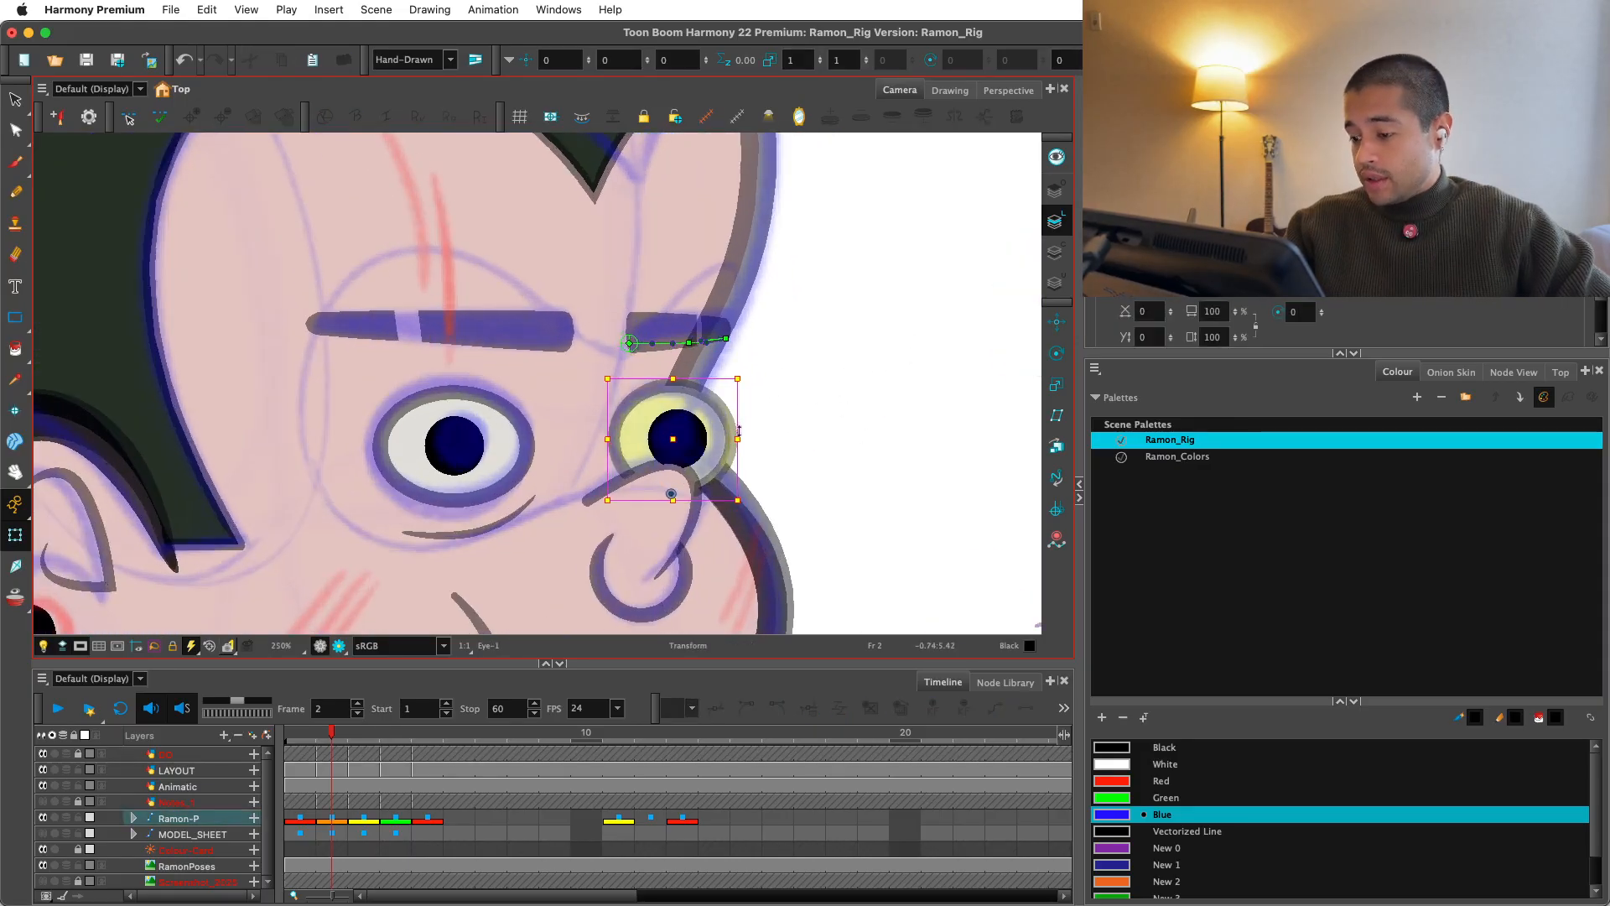
key("2")
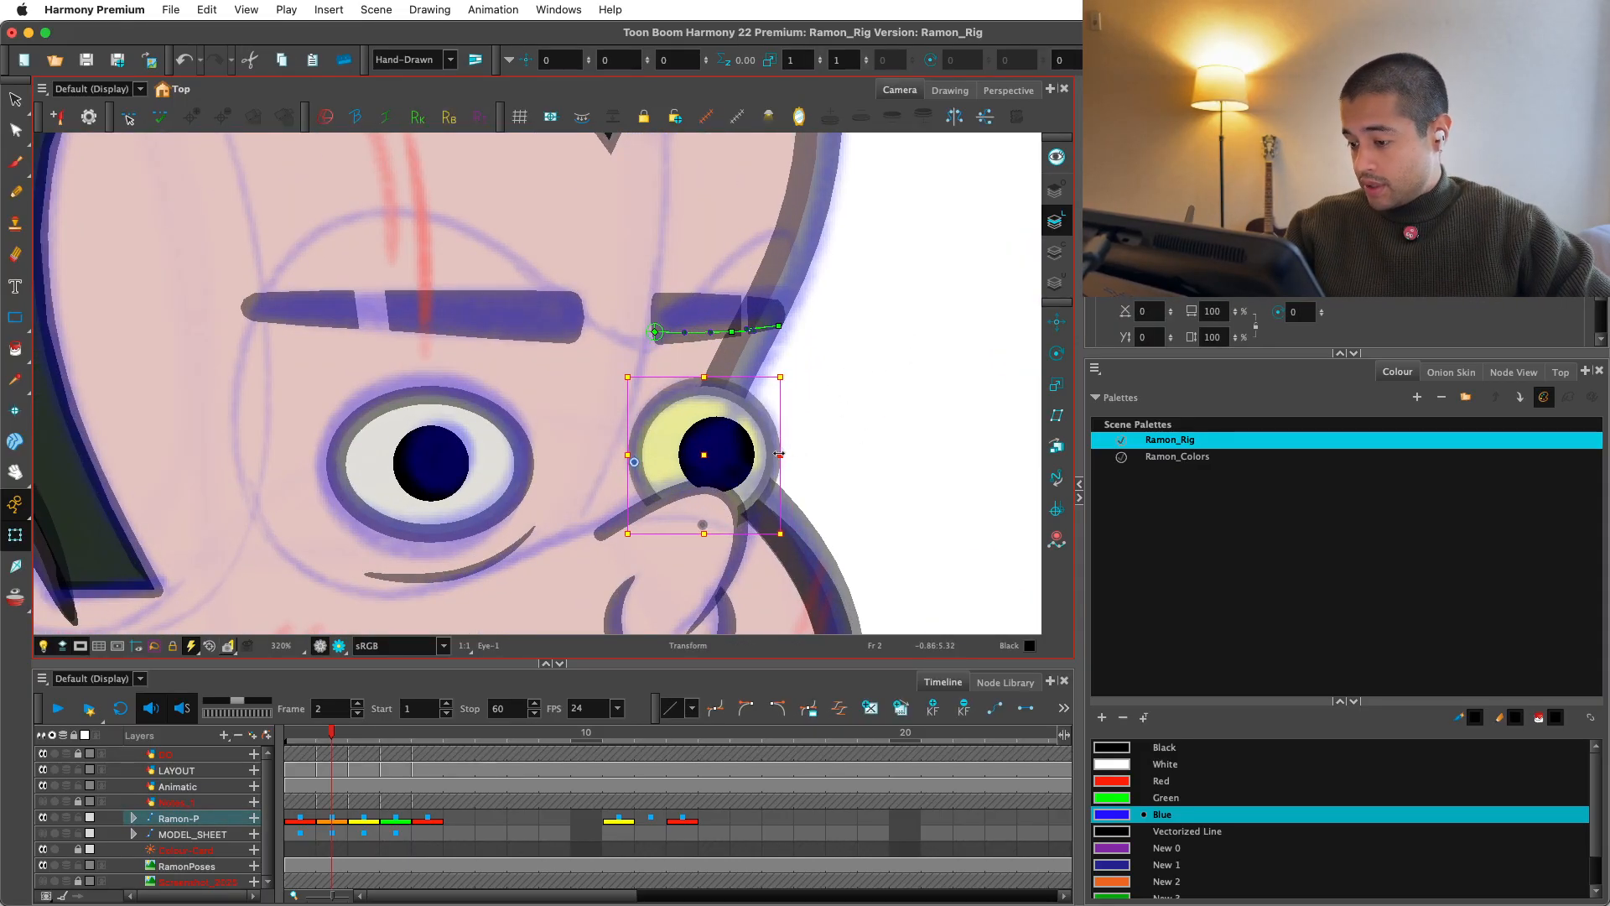
key("Escape")
key("1")
key("1")
key("1")
key("1")
key("2")
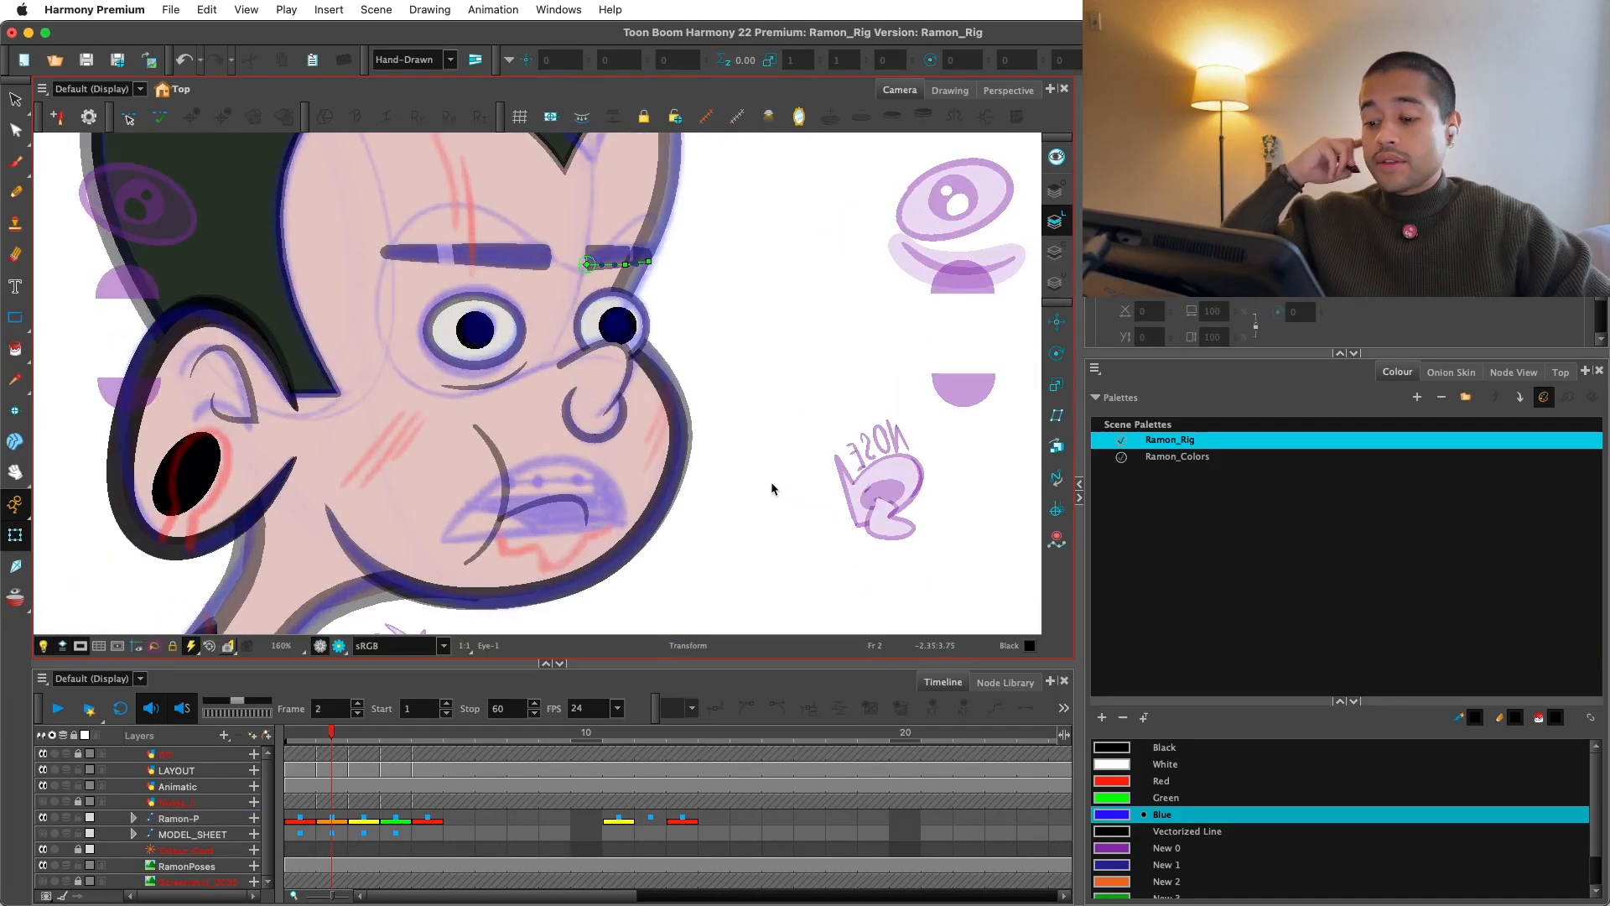
Step: Select the mouth line drawing on the face and locate its nodes under the Mouth-P peg in the Node View
left_click_drag(663, 490, 675, 437)
key("2")
left_click(582, 461)
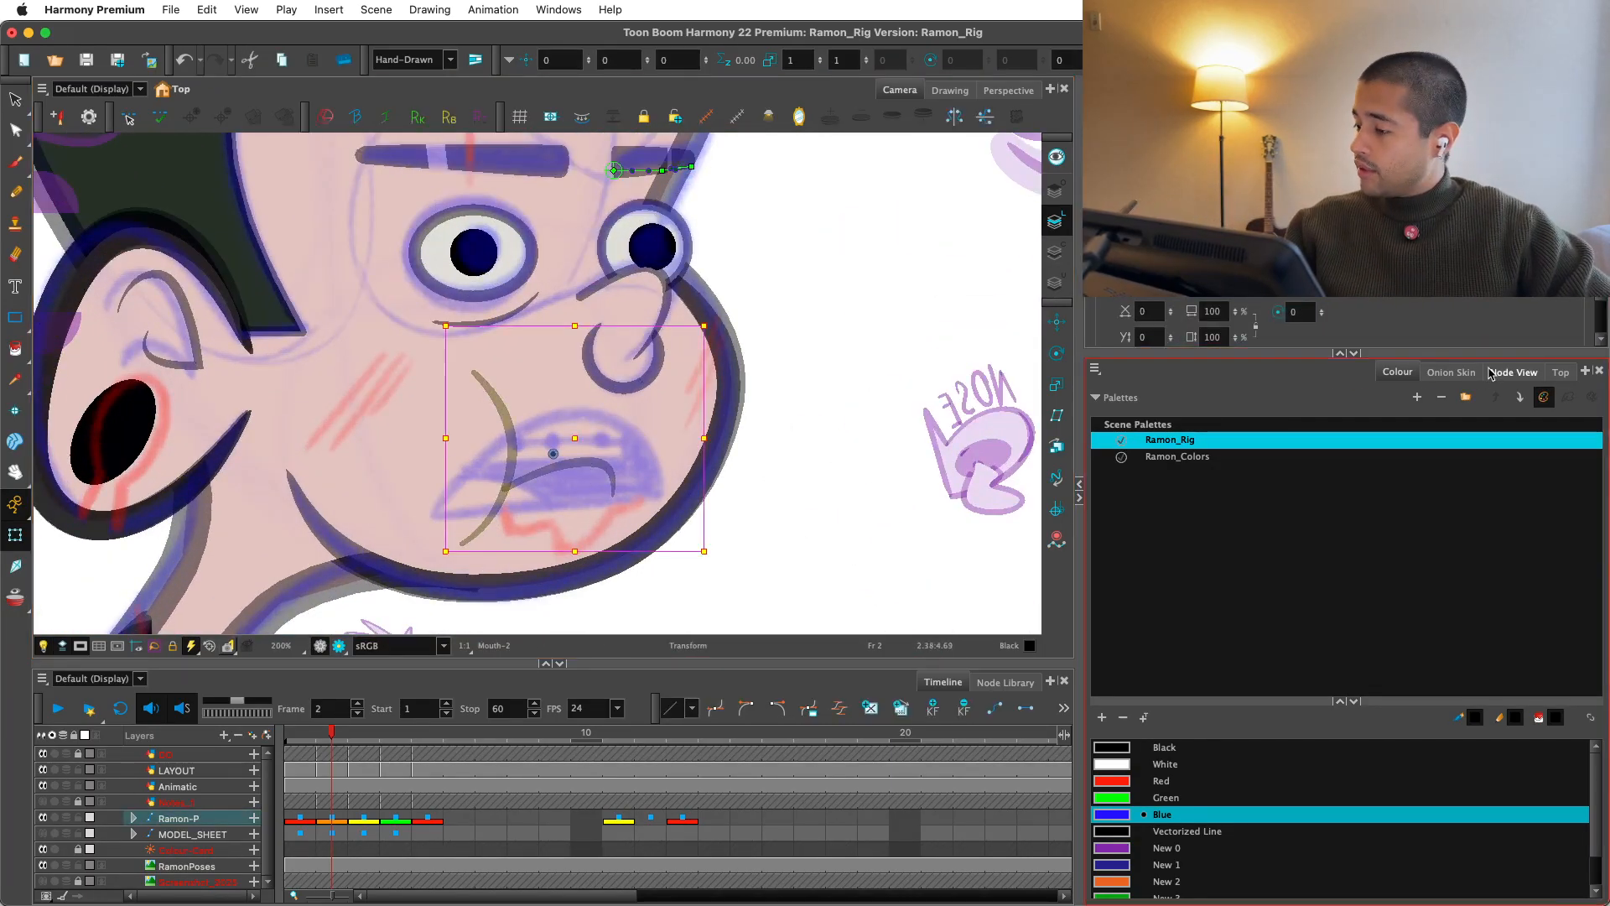
left_click(1496, 372)
key("o")
key("2")
left_click_drag(1440, 605, 1276, 549)
key("1")
key("1")
key("1")
key("1")
key("1")
key("1")
key("2")
key("2")
key("2")
key("2")
key("1")
key("1")
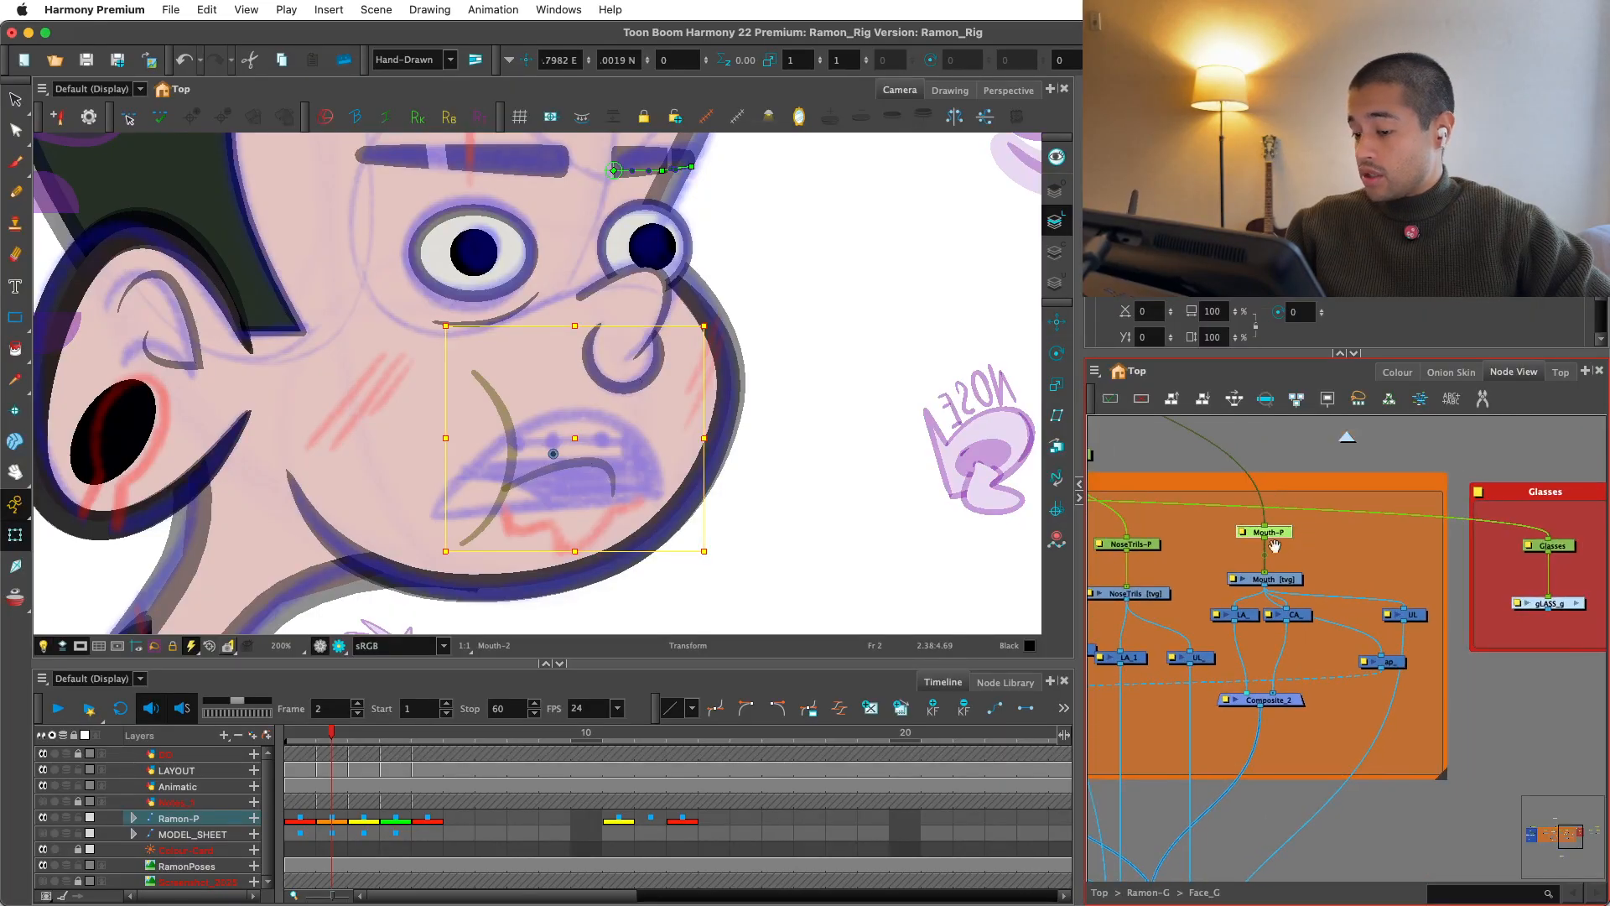
Step: Delete the old mouth drawing nodes beneath Mouth-P and realign the Mouth-P and Composite_2 nodes
key("2")
left_click_drag(1376, 586, 1224, 622)
key("Delete")
key("Return")
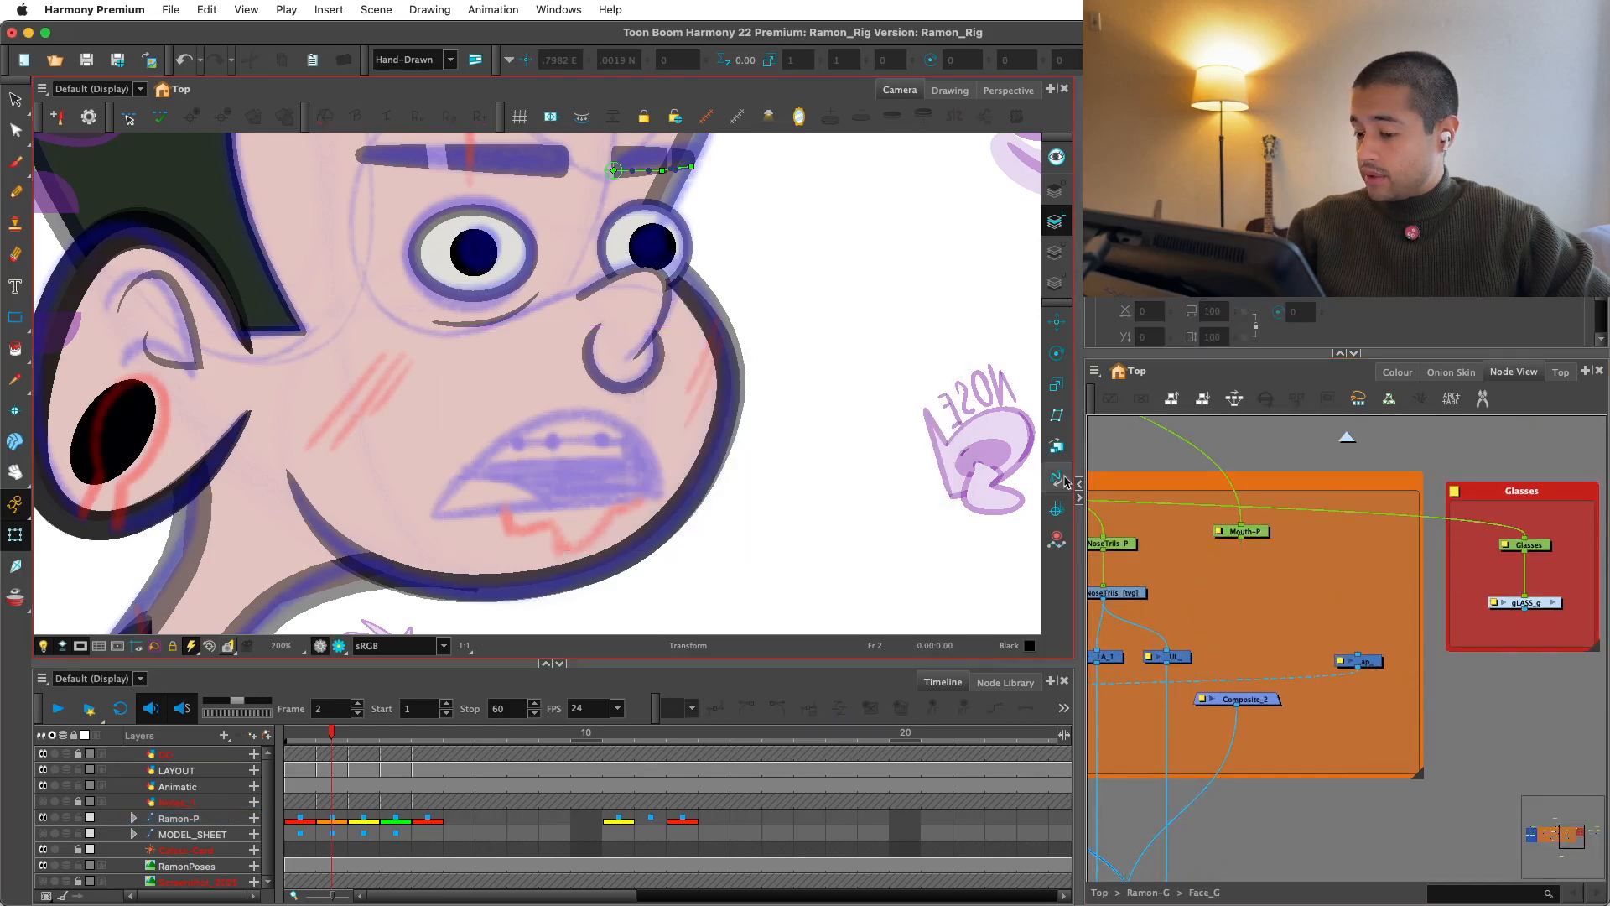
left_click(1375, 665)
key("Delete")
scroll(1344, 665, "down", 1)
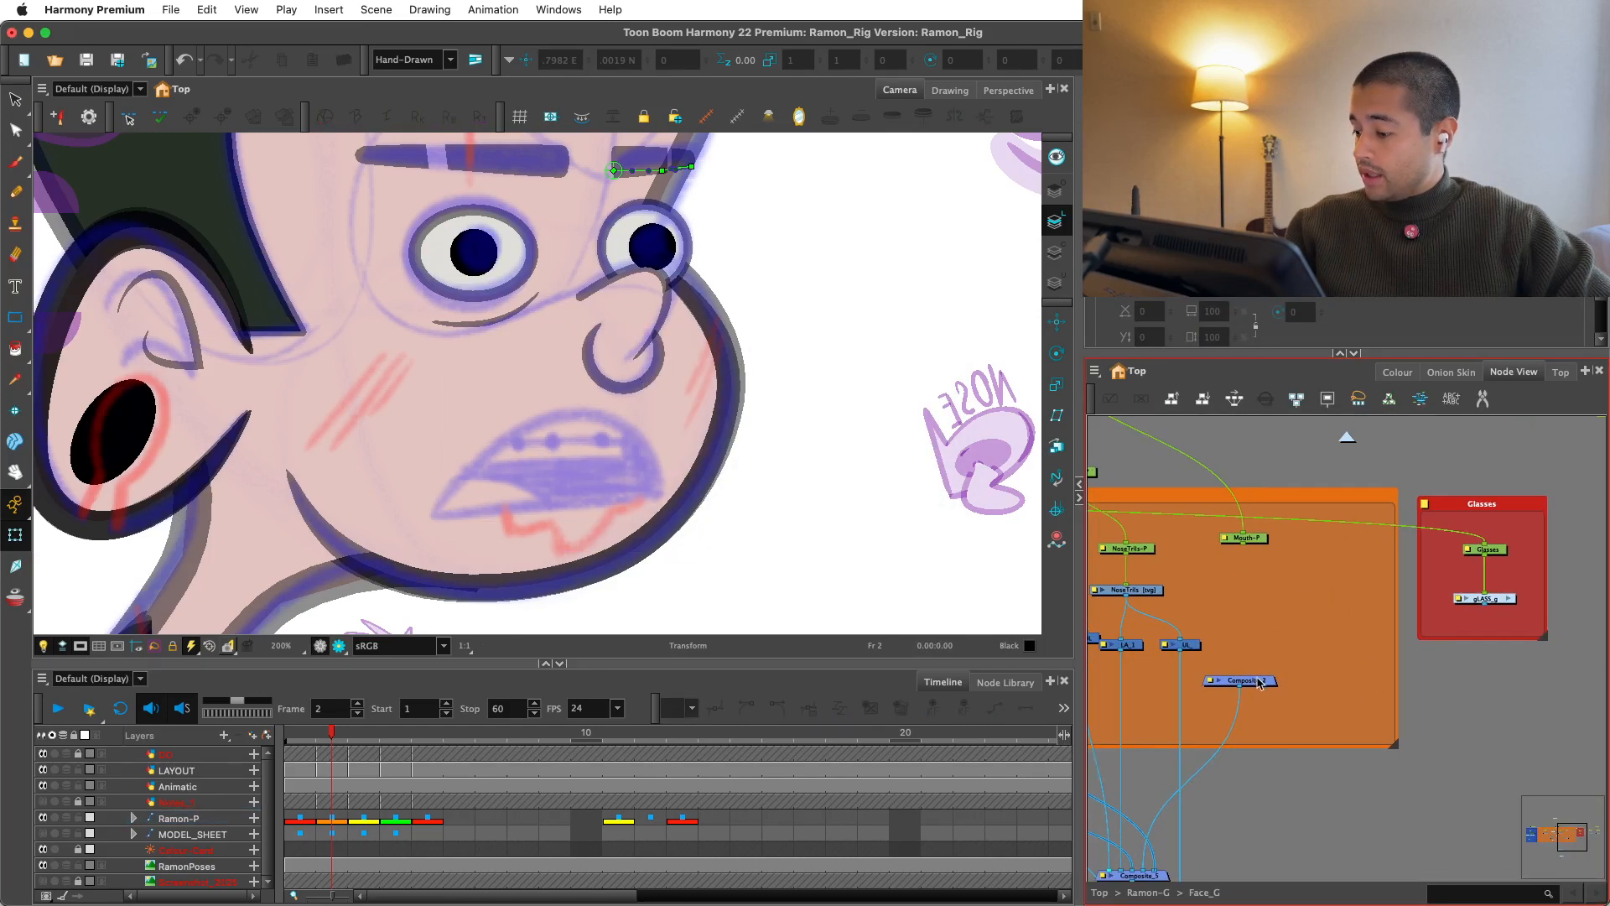
left_click_drag(1248, 684, 1276, 684)
mouse_move(1262, 543)
left_mouse_down()
mouse_move(1312, 554)
mouse_move(1296, 555)
left_mouse_up()
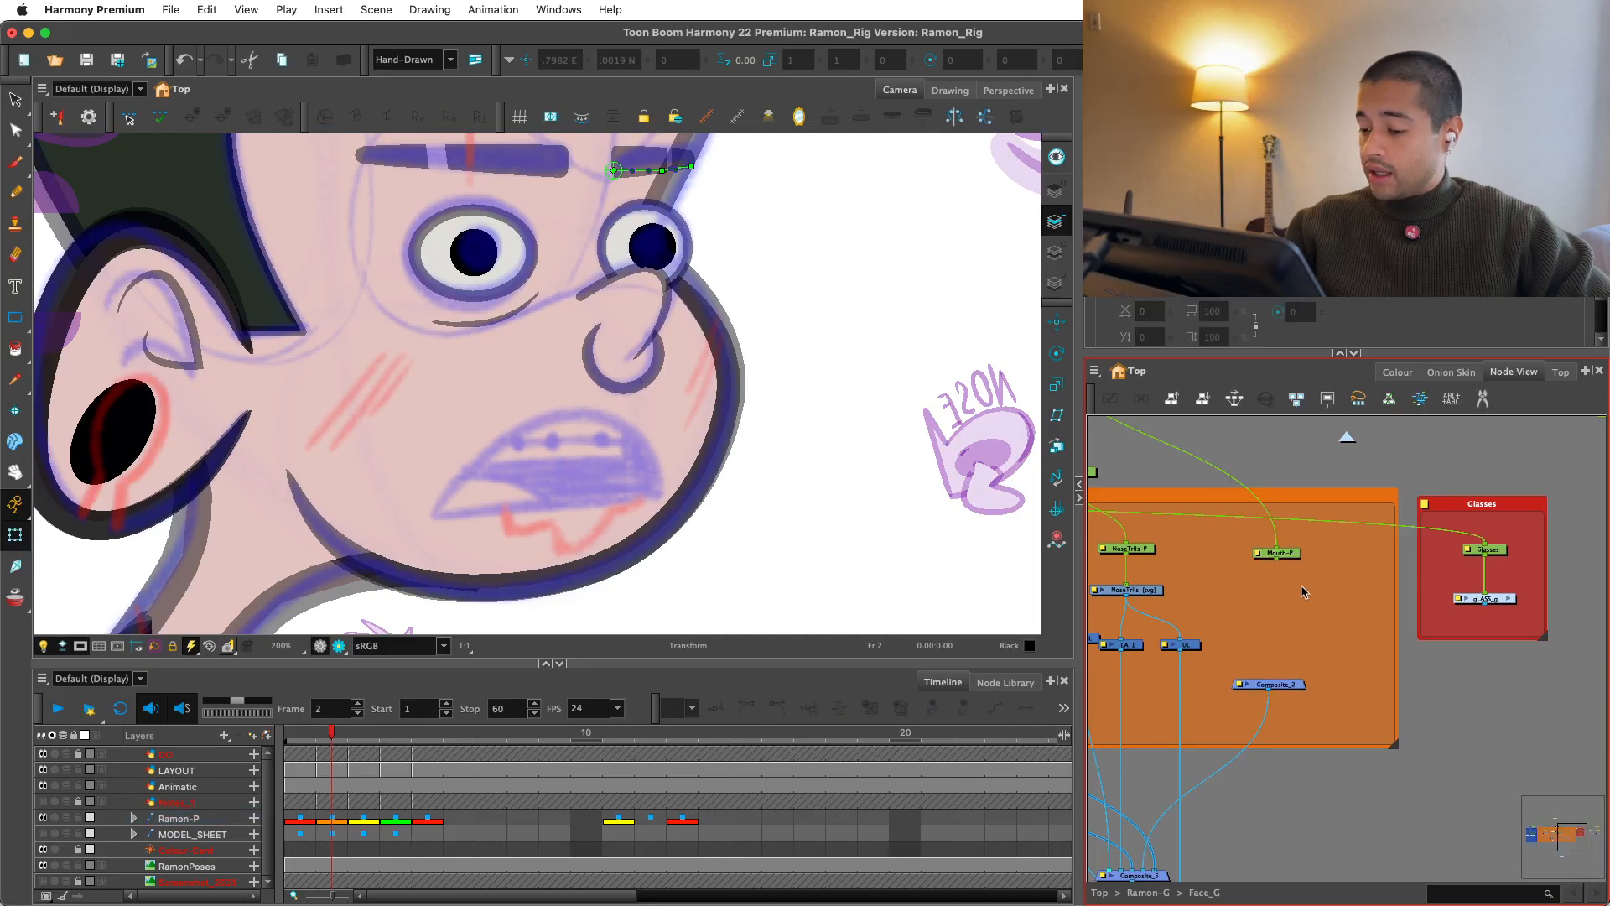
Step: Add a new vector drawing layer named Mouth
key("super+r")
type("M")
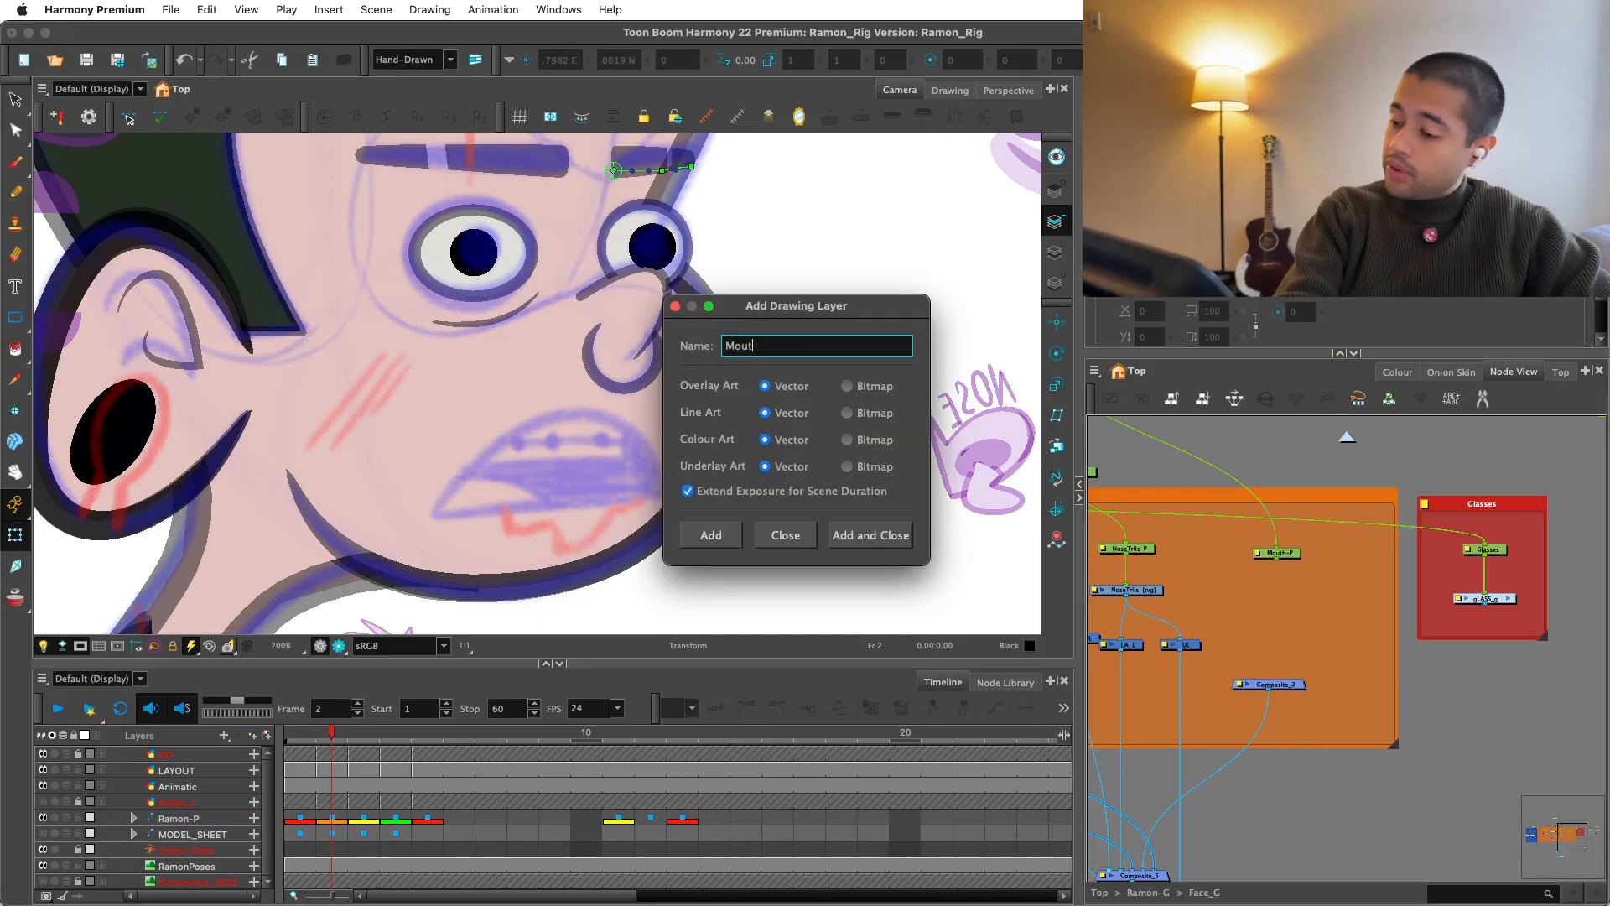
key("Return")
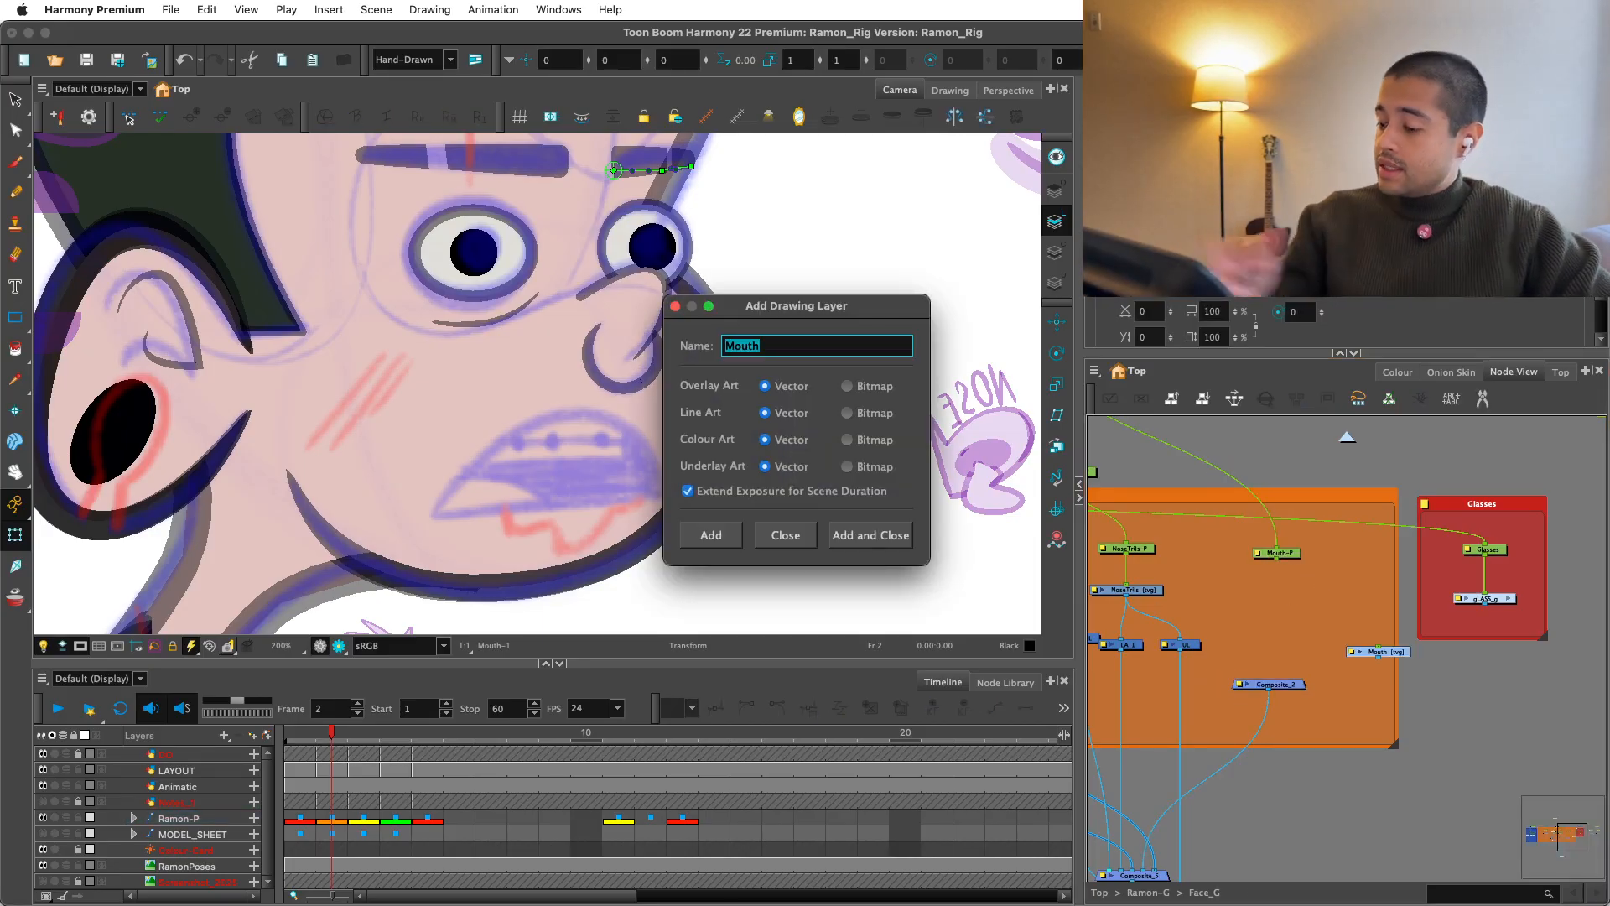
left_click(785, 534)
Step: Connect the Mouth drawing between Mouth-P and Composite_2 and group it as Mouth-G
scroll(1345, 659, "up", 1)
mouse_move(1383, 652)
left_mouse_down()
mouse_move(1265, 631)
mouse_move(1255, 682)
left_mouse_up()
key("super+g")
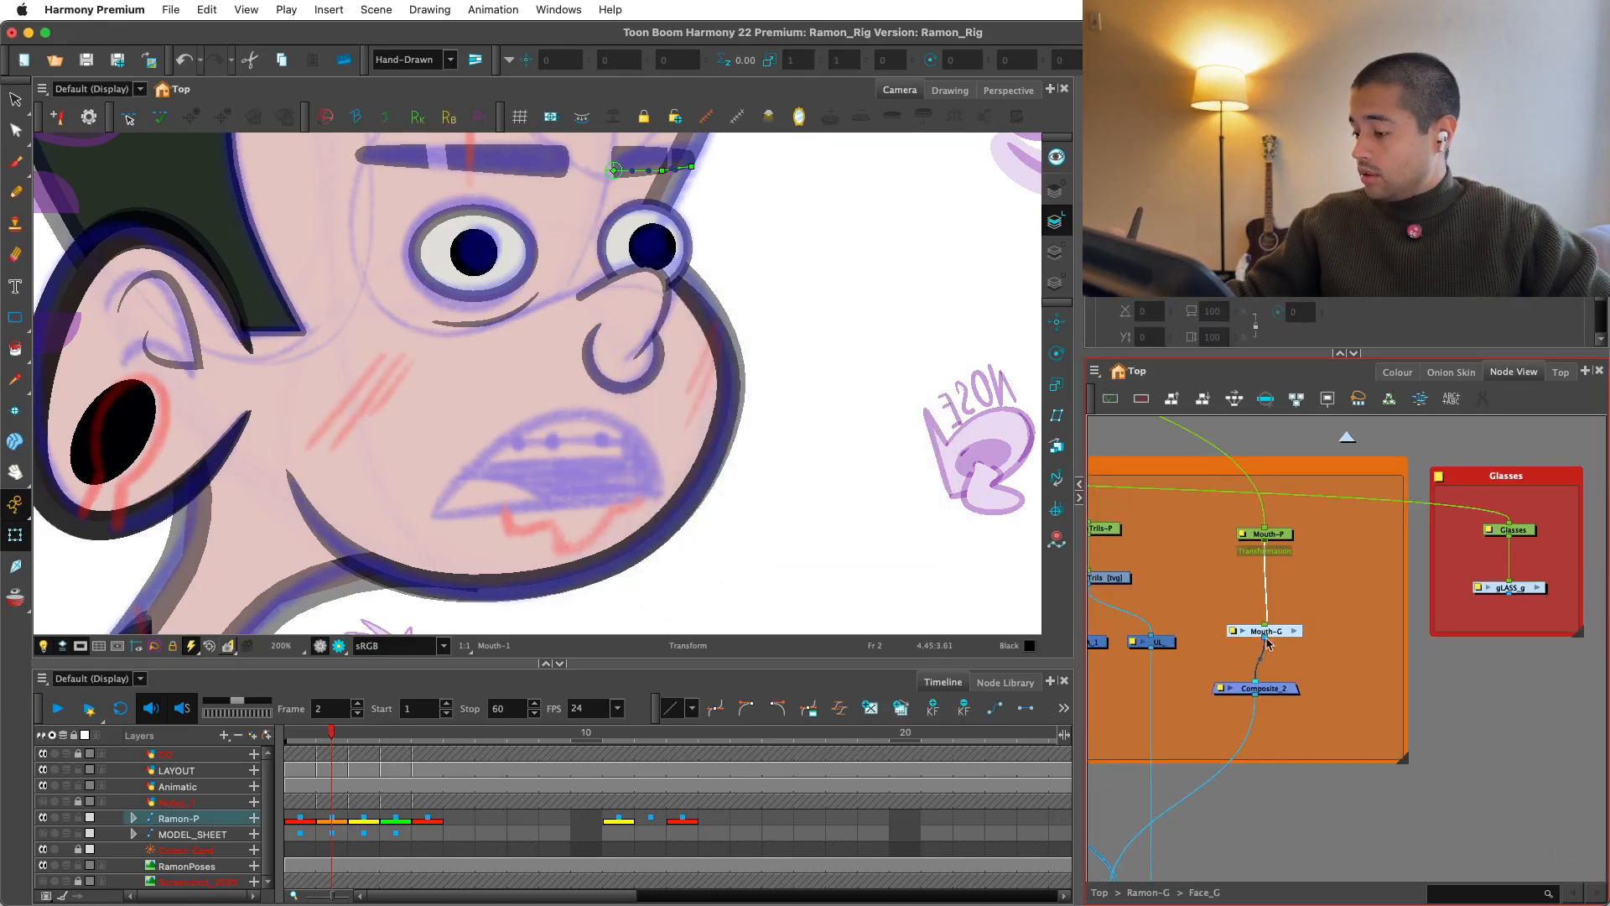
Step: Enter the Mouth-G group and bring its distant Composite node close to the Mouth drawing
left_click(1294, 631)
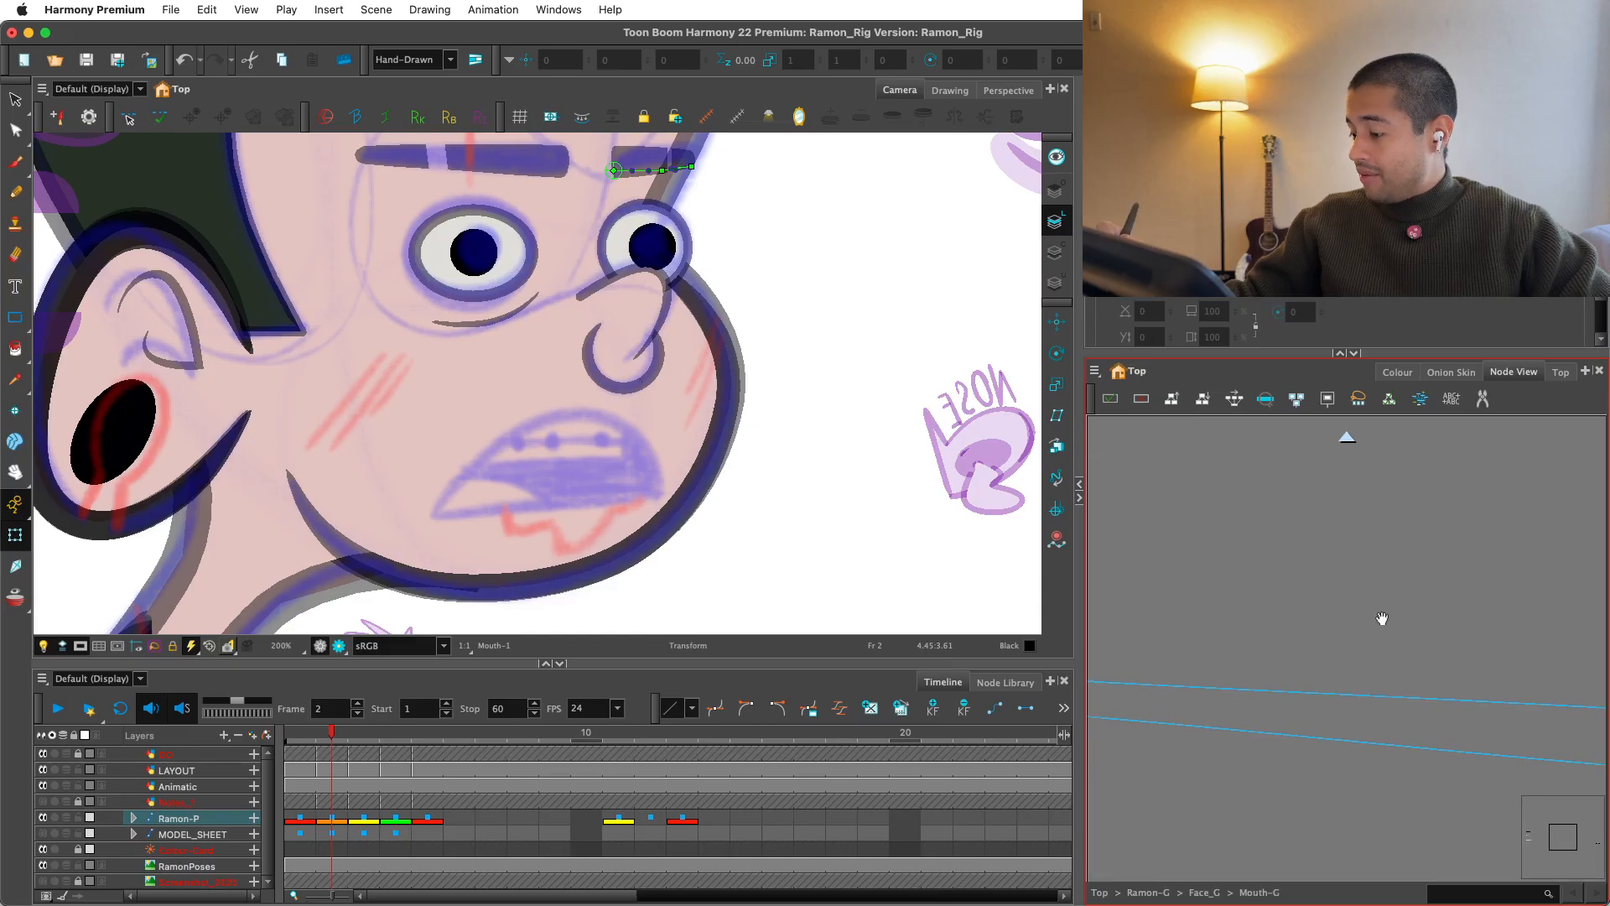
scroll(1382, 618, "down", 3)
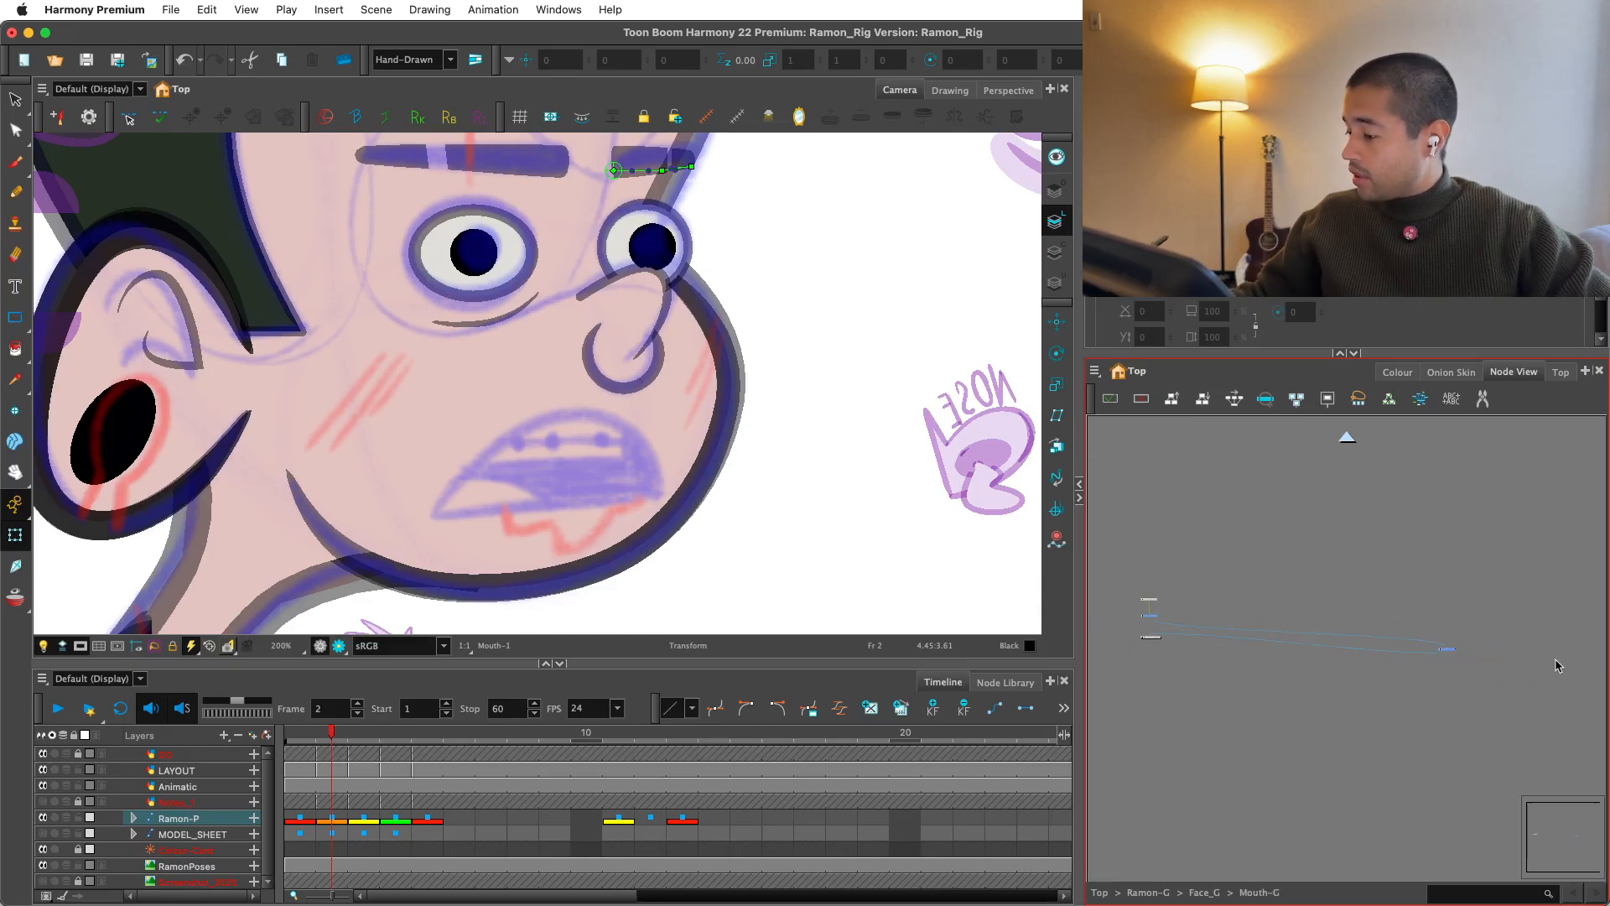
left_click(1452, 655)
left_click_drag(1303, 649, 1202, 631)
scroll(1444, 651, "up", 6)
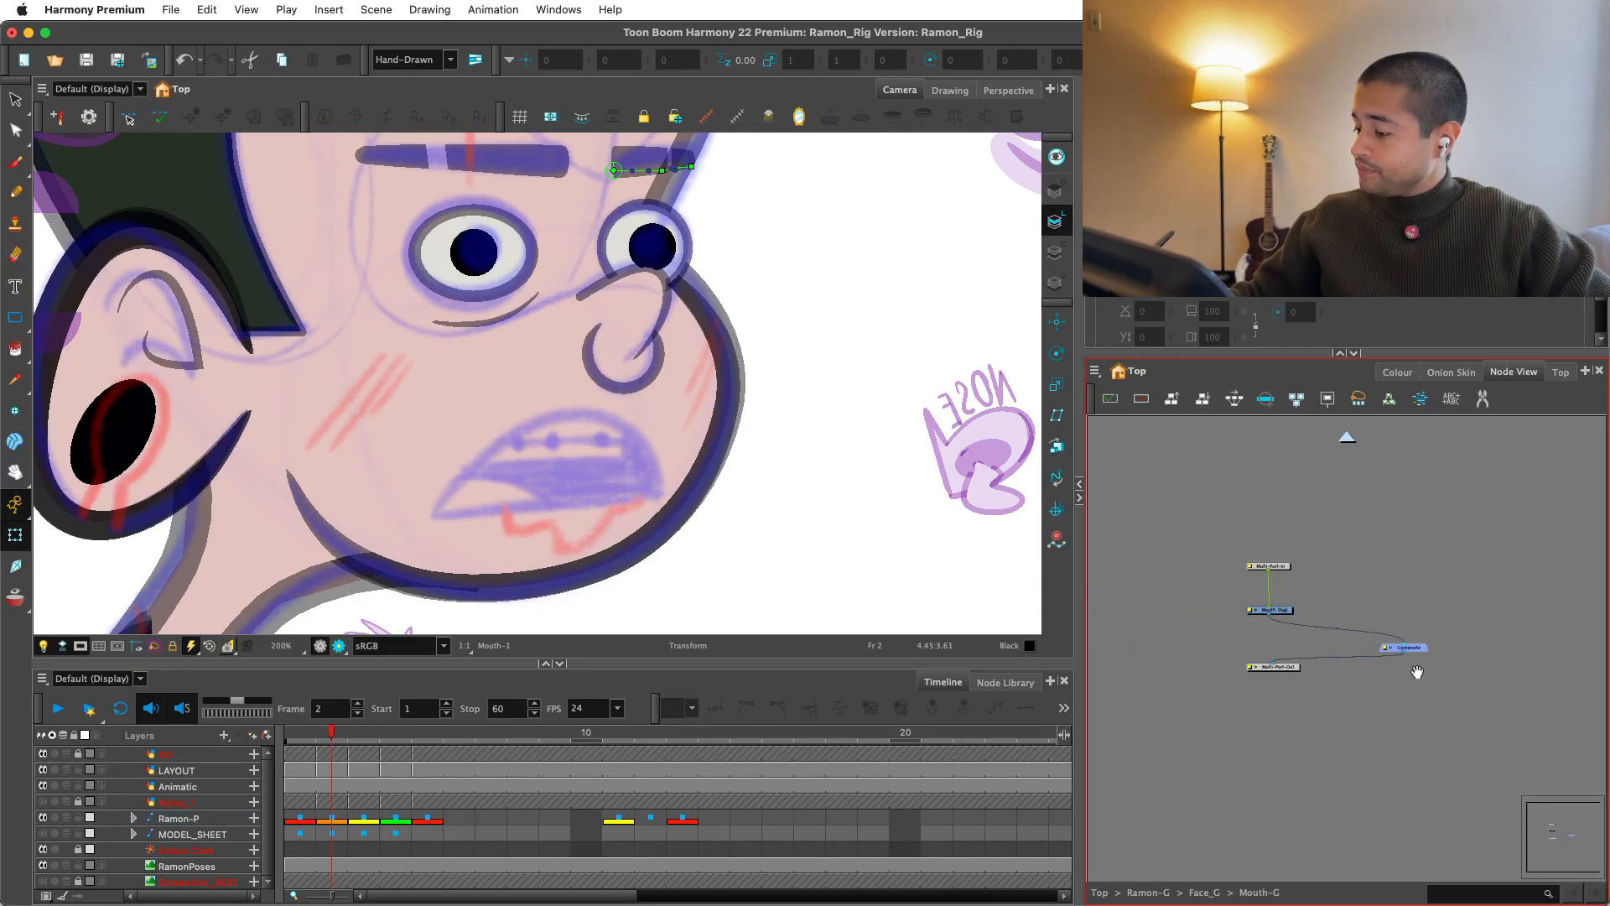
left_click_drag(1316, 655, 1344, 719)
left_click(1345, 686)
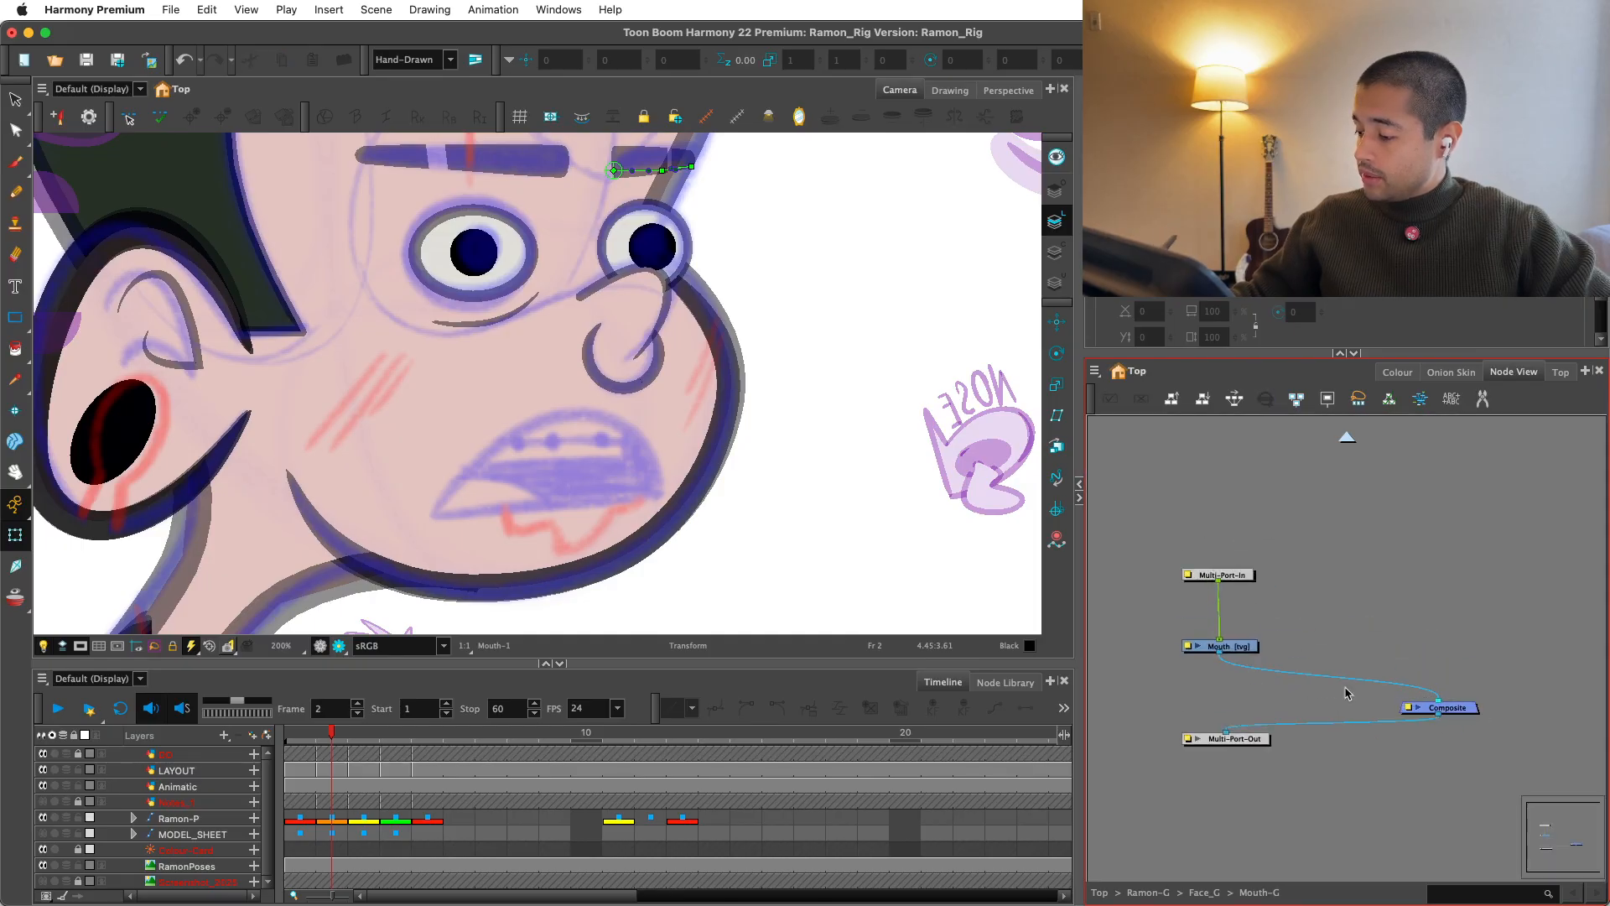
Step: Place Composite directly above Multi-Port-Out and spread out the Mouth and Multi-Port-In nodes above it
left_click_drag(1438, 706, 1228, 680)
scroll(1228, 680, "up", 2)
left_click_drag(1352, 660, 1370, 679)
scroll(1370, 679, "up", 1)
left_click_drag(1276, 582, 1300, 541)
left_click_drag(1251, 608, 1176, 575)
left_click_drag(1278, 492, 1264, 459)
scroll(1288, 565, "down", 2)
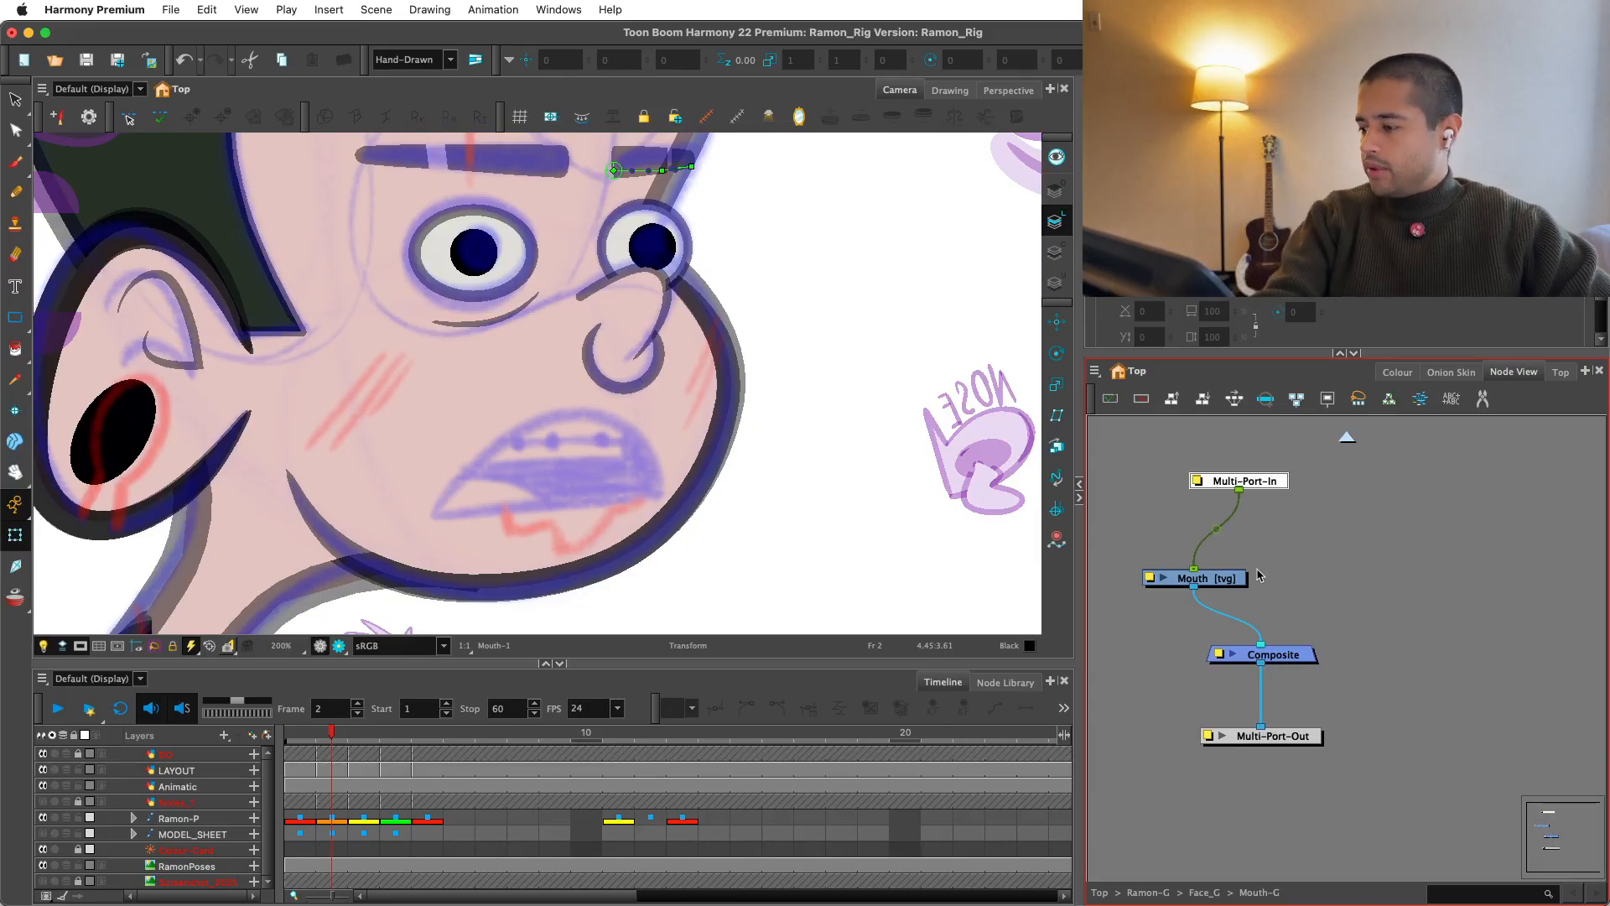
Step: Add drawing layers named UpperTeeth, LowerTeeth, Tongue and CustomDrawings inside the Mouth-G group
key("super+r")
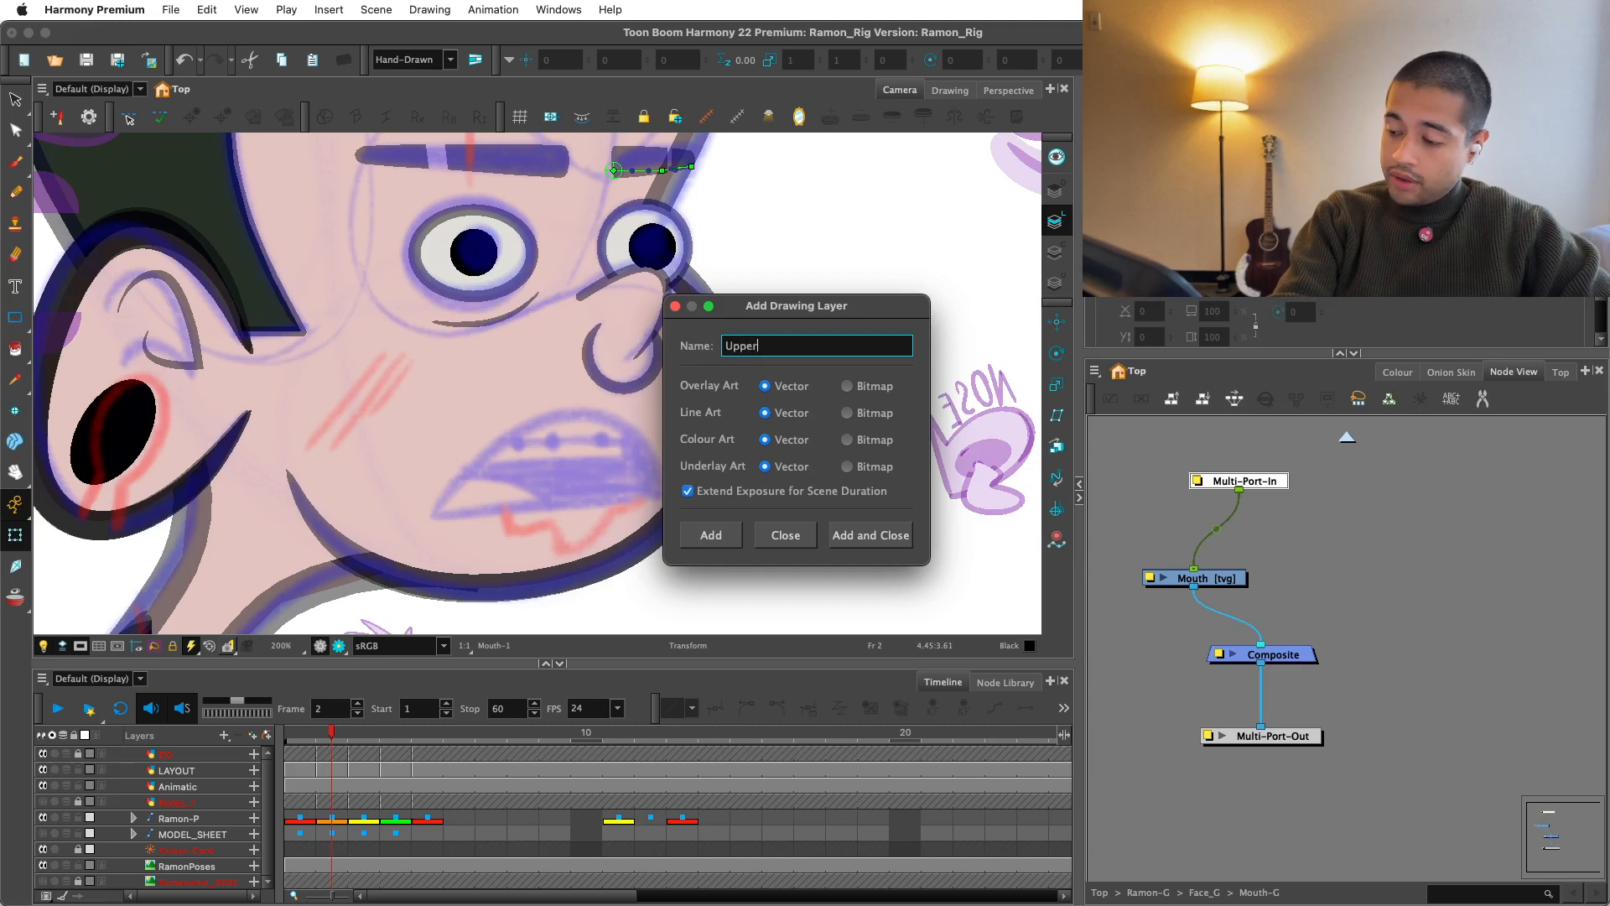
key("Return")
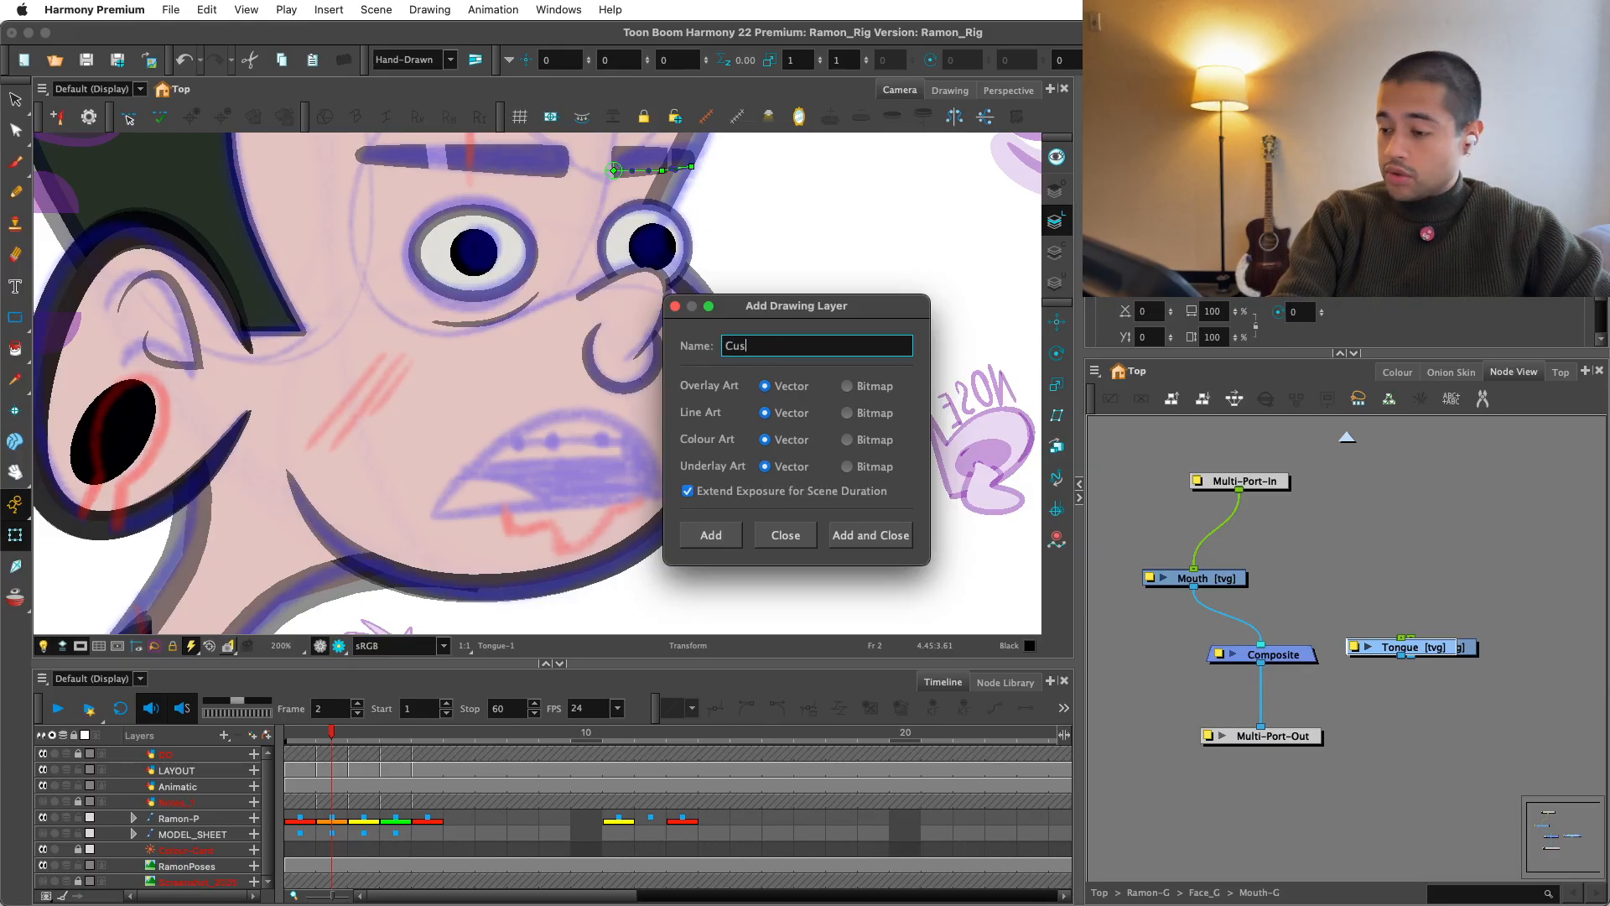
key("Return")
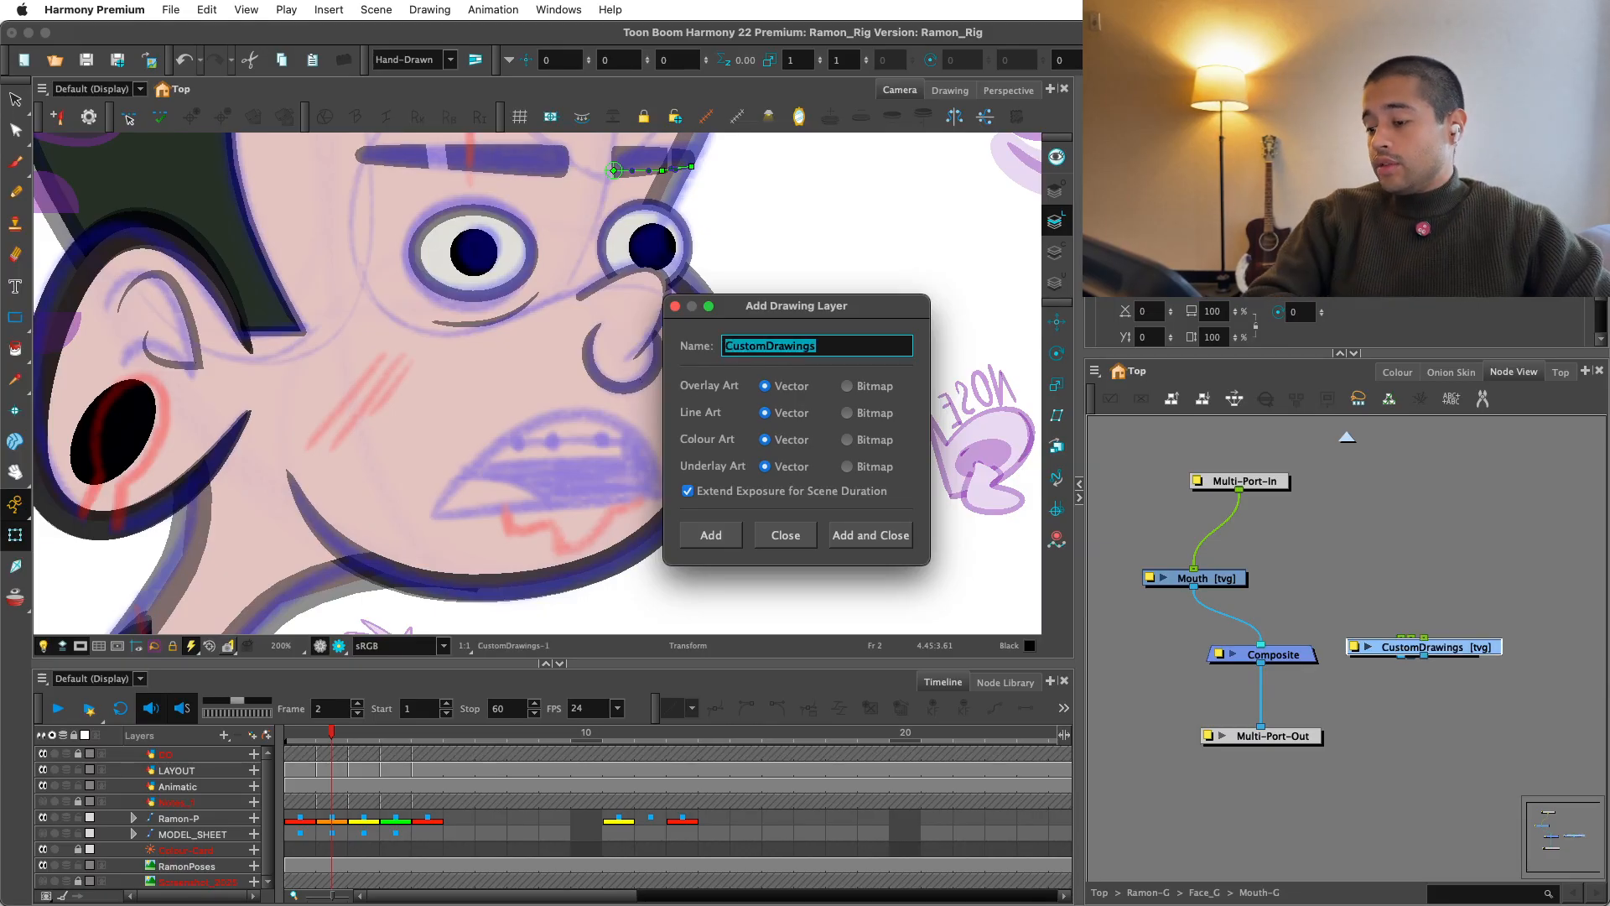
left_click(784, 540)
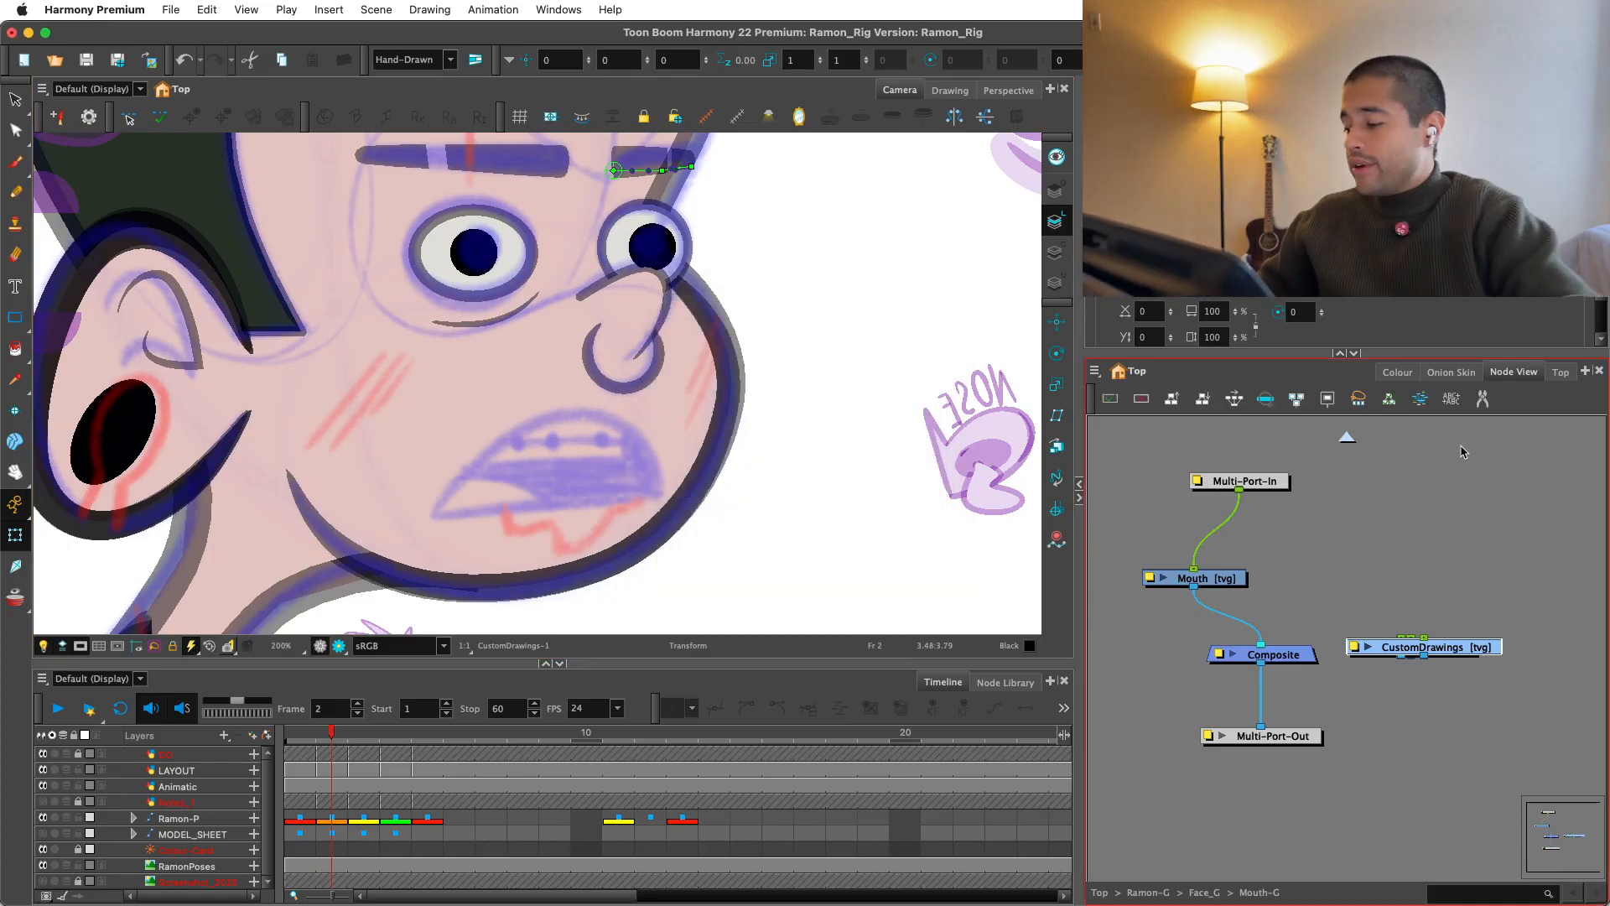
Step: Spread the new drawing nodes into a row, separating Mouth from UpperTeeth and raising Multi-Port-In
left_click_drag(1435, 646, 1362, 563)
left_click(1236, 401)
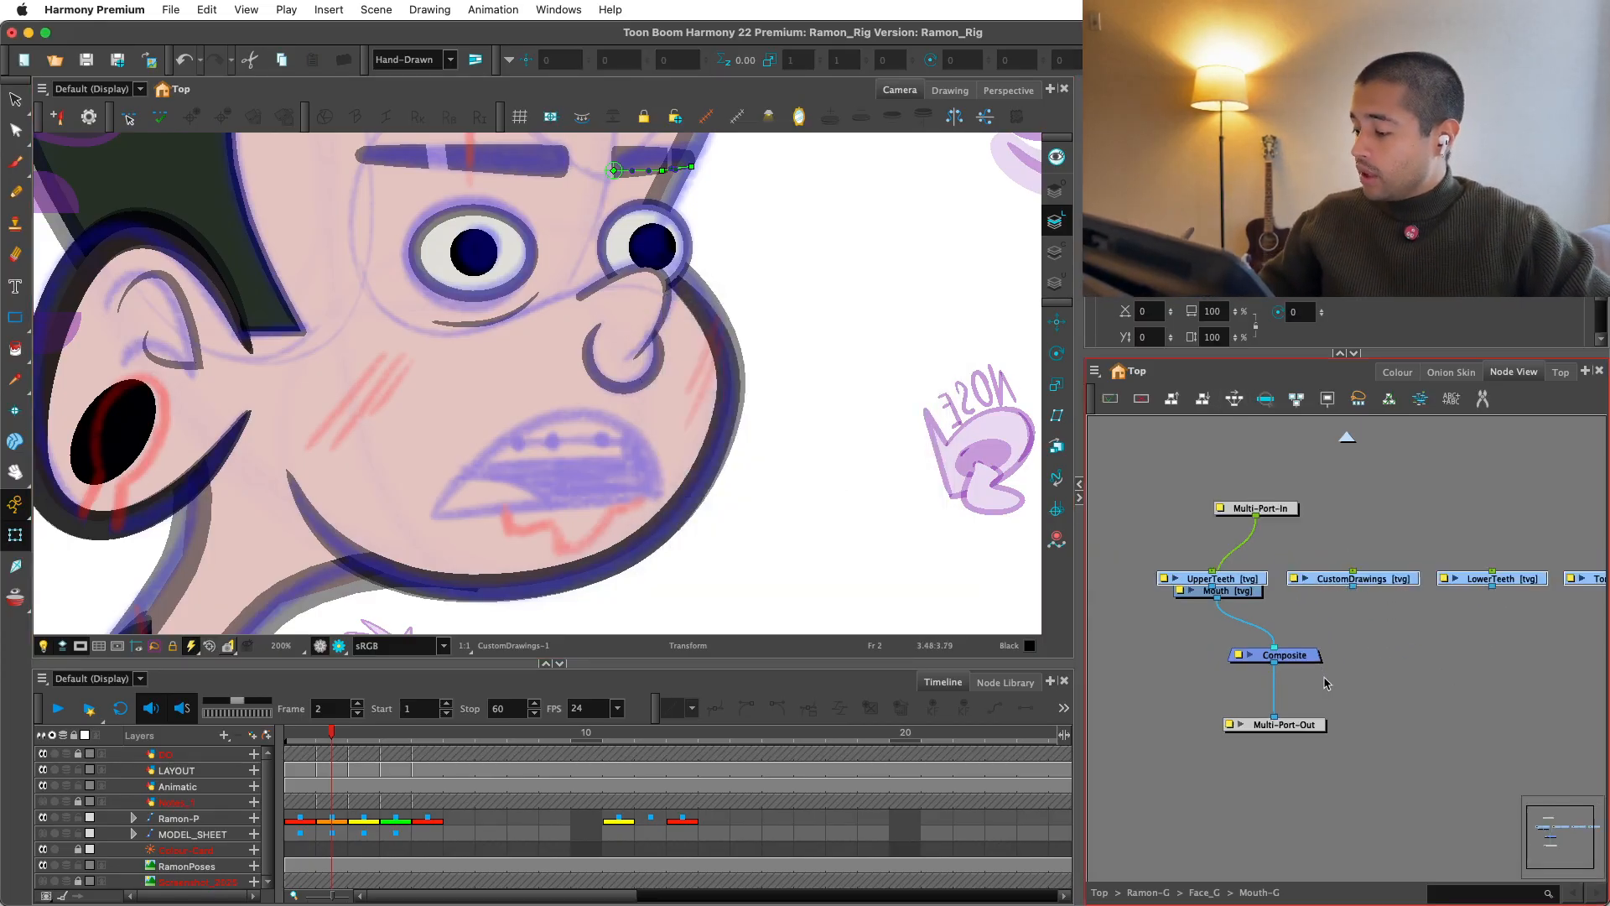
left_click_drag(1226, 602, 1128, 592)
key("1")
left_click_drag(1253, 549, 1221, 498)
key("2")
key("2")
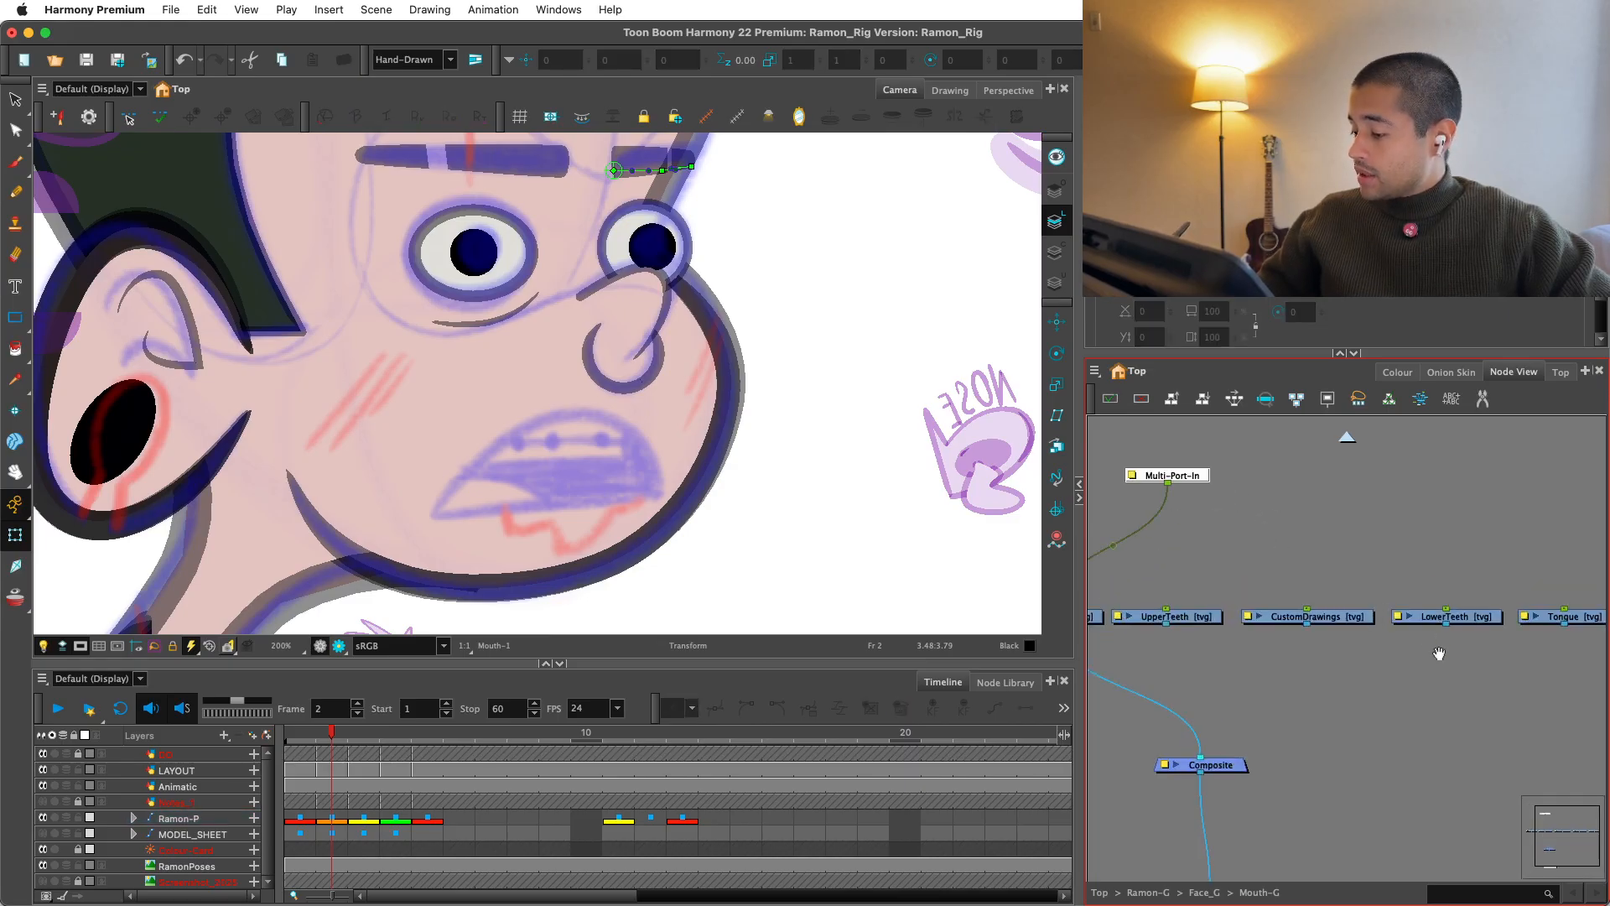
Step: Reorder the row of drawing nodes as UpperTeeth, LowerTeeth, Tongue and CustomDrawings
left_click_drag(1437, 654, 1422, 656)
left_click_drag(1192, 620, 1230, 602)
left_click_drag(1372, 662, 1359, 667)
left_click_drag(1429, 626, 1316, 607)
left_click_drag(1477, 676, 1343, 638)
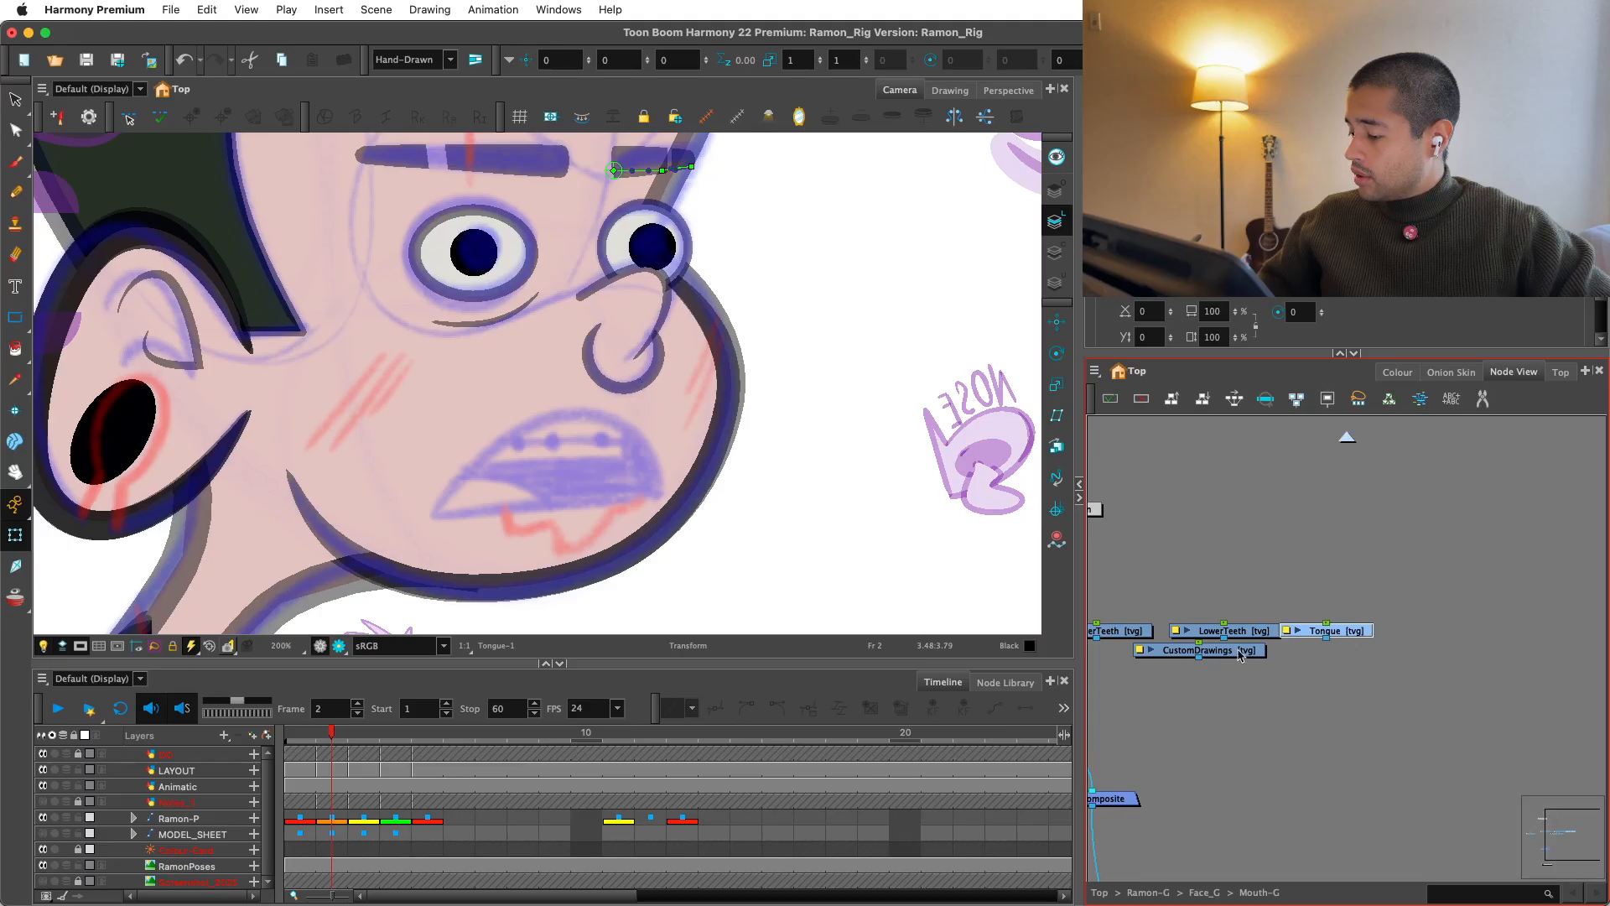
left_click_drag(1235, 647, 1378, 703)
key("1")
left_click_drag(1366, 699, 1581, 607)
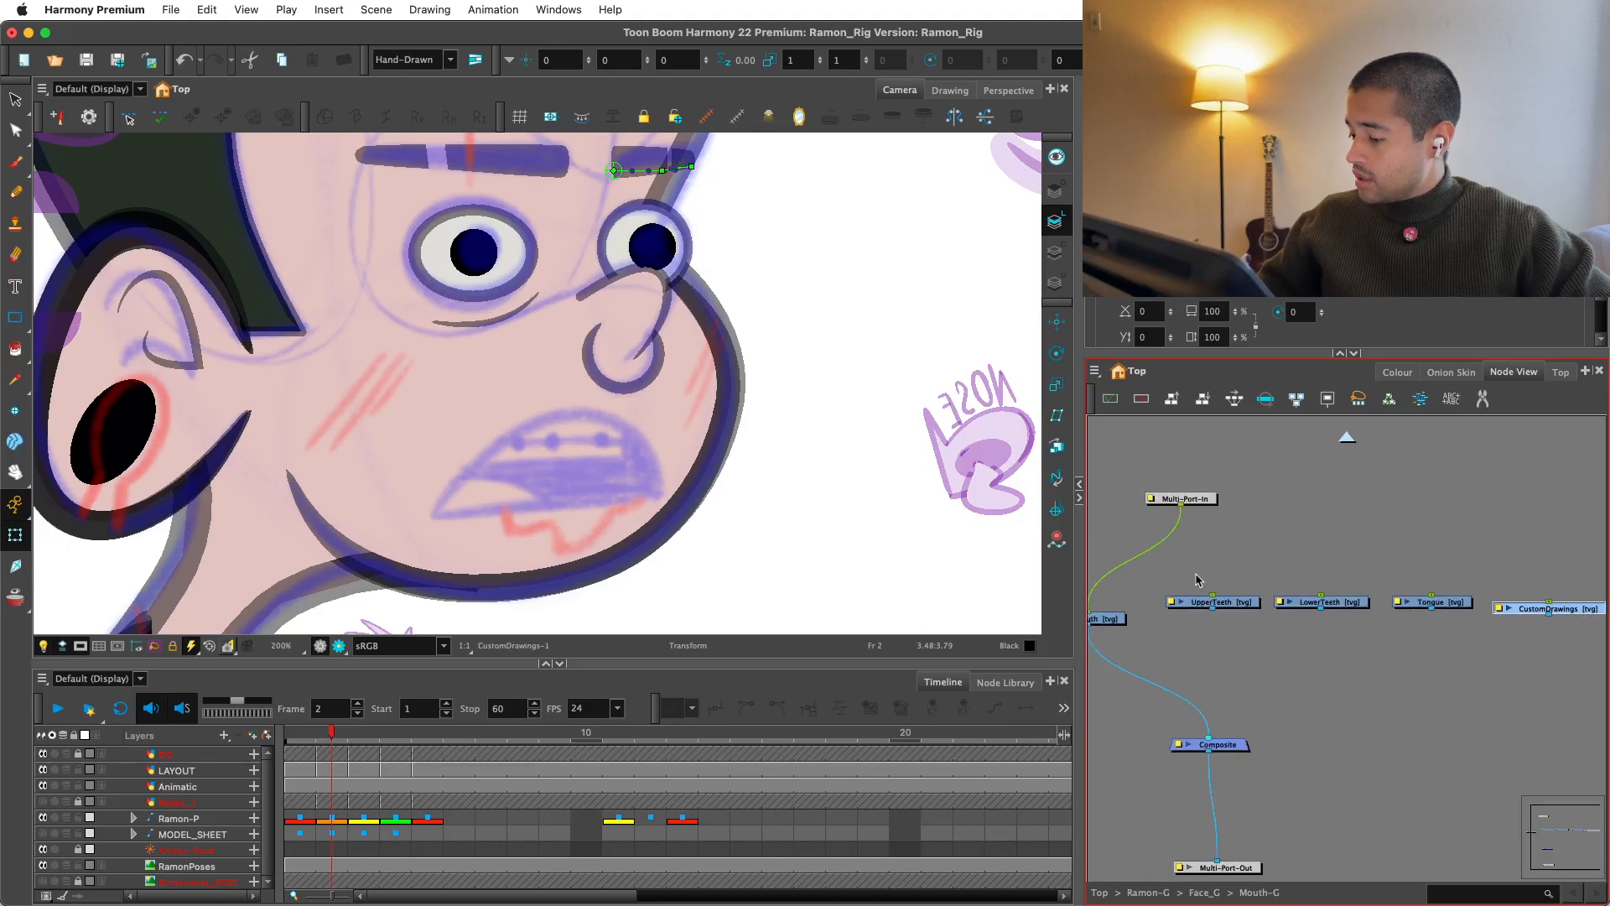
Step: Combine UpperTeeth, LowerTeeth and Tongue into a new composite and rename it InnerMOuth_Composite_1
left_click_drag(1195, 575, 1445, 628)
key("super+k")
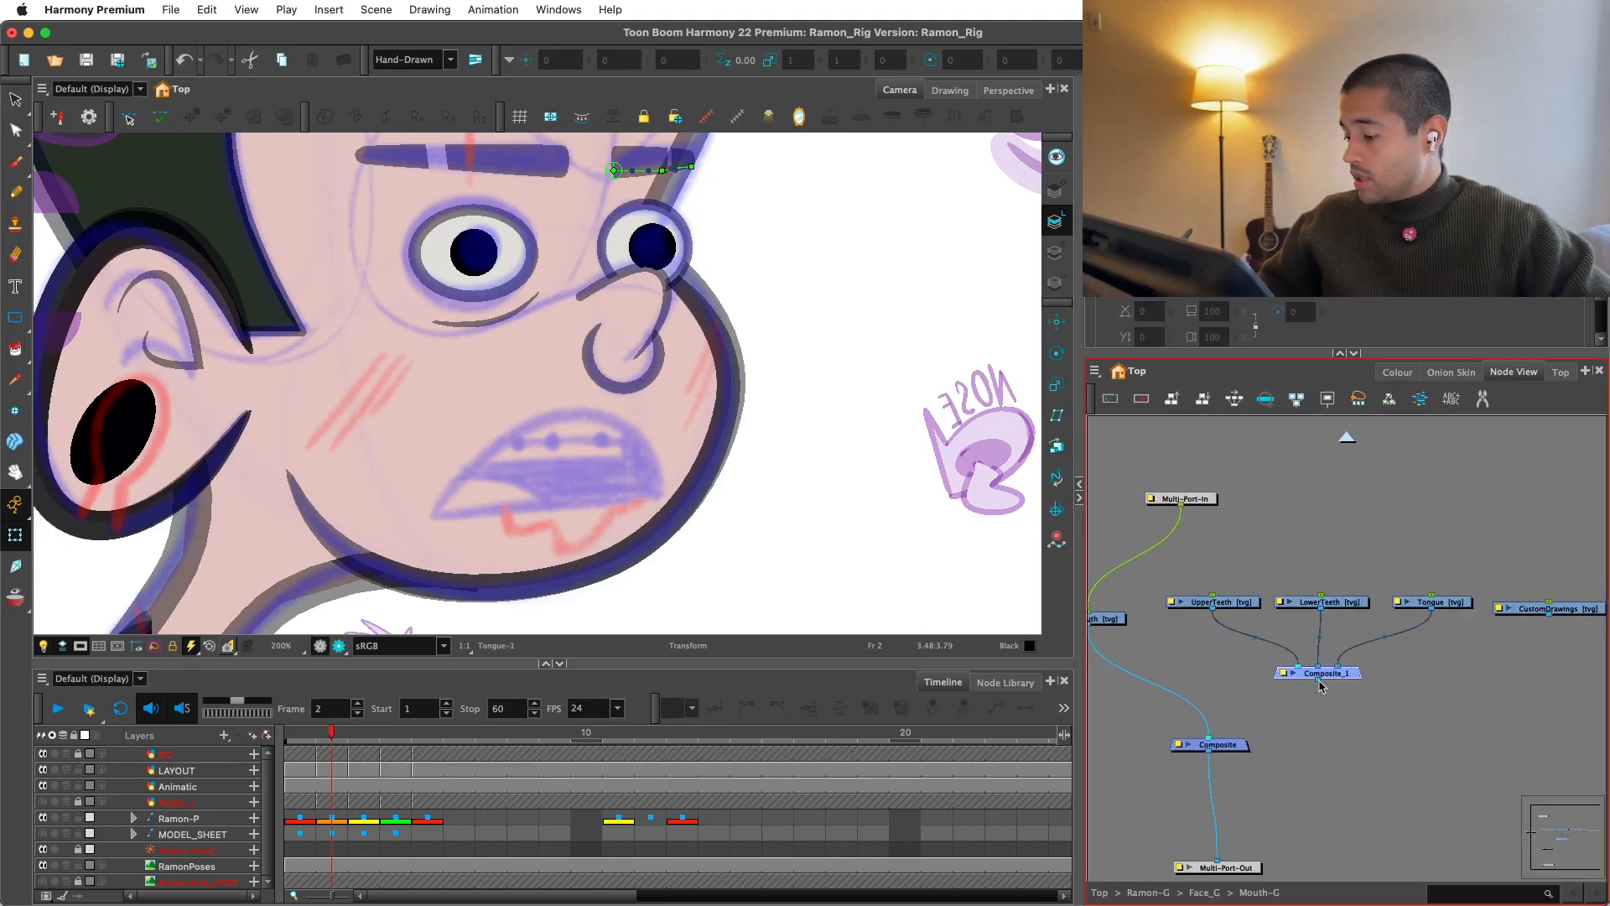
double_click(1342, 676)
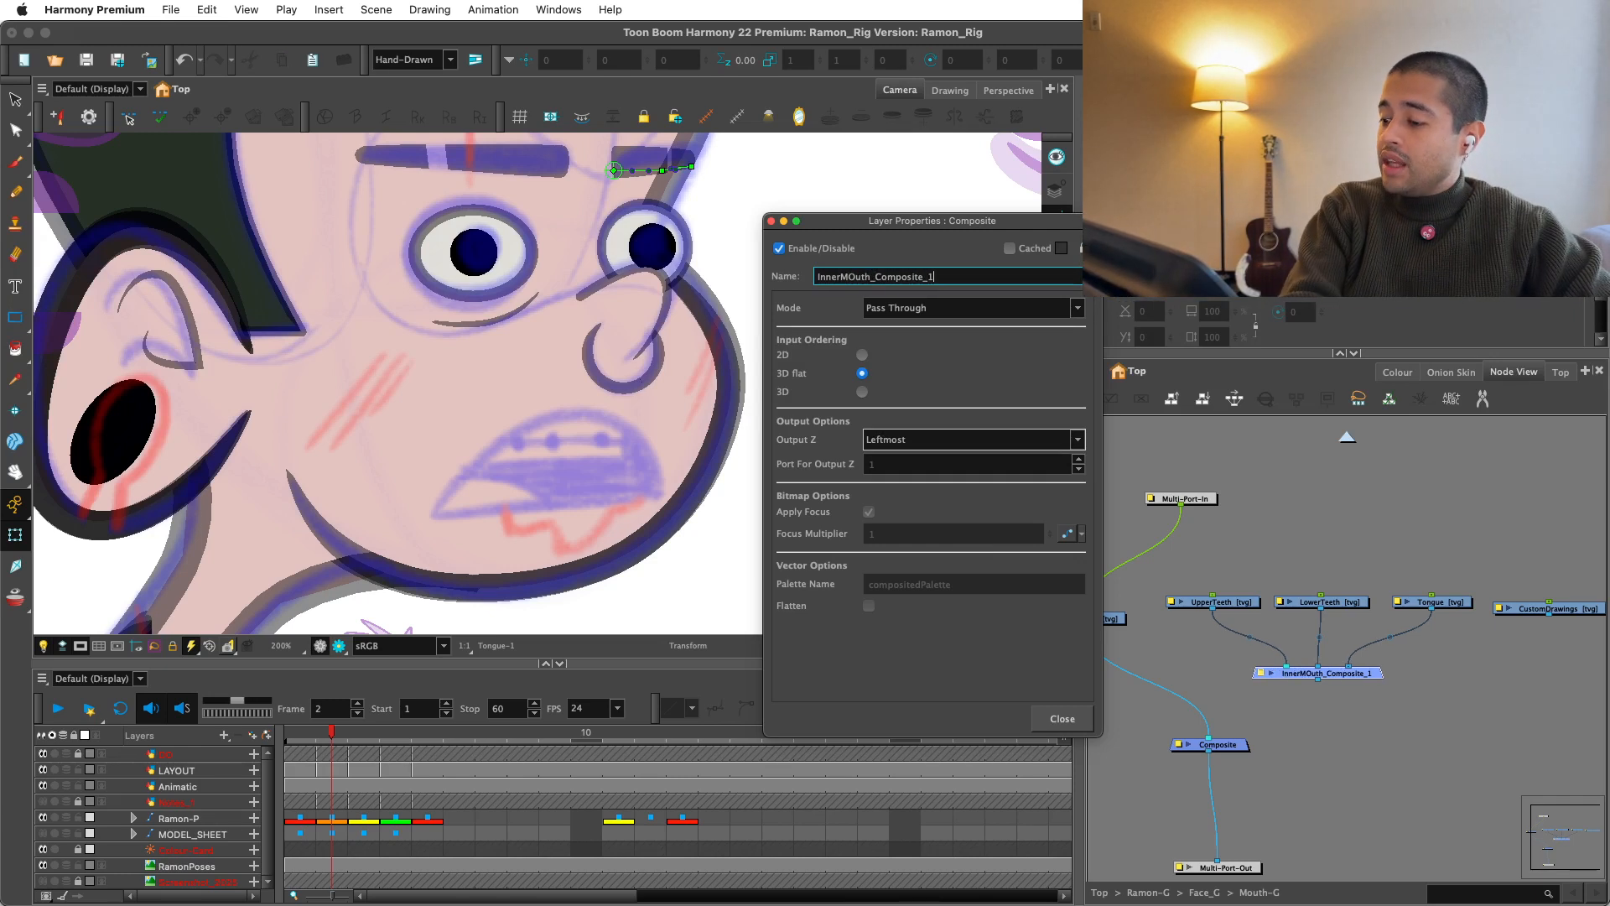
left_click(1060, 718)
Step: Widen the Node View panel to make more room for the mouth network
scroll(1125, 611, "down", 2)
left_click_drag(1078, 670, 984, 670)
scroll(1283, 706, "up", 1)
left_click_drag(1154, 789, 1147, 824)
scroll(1204, 719, "down", 1)
left_click_drag(1204, 719, 1241, 699)
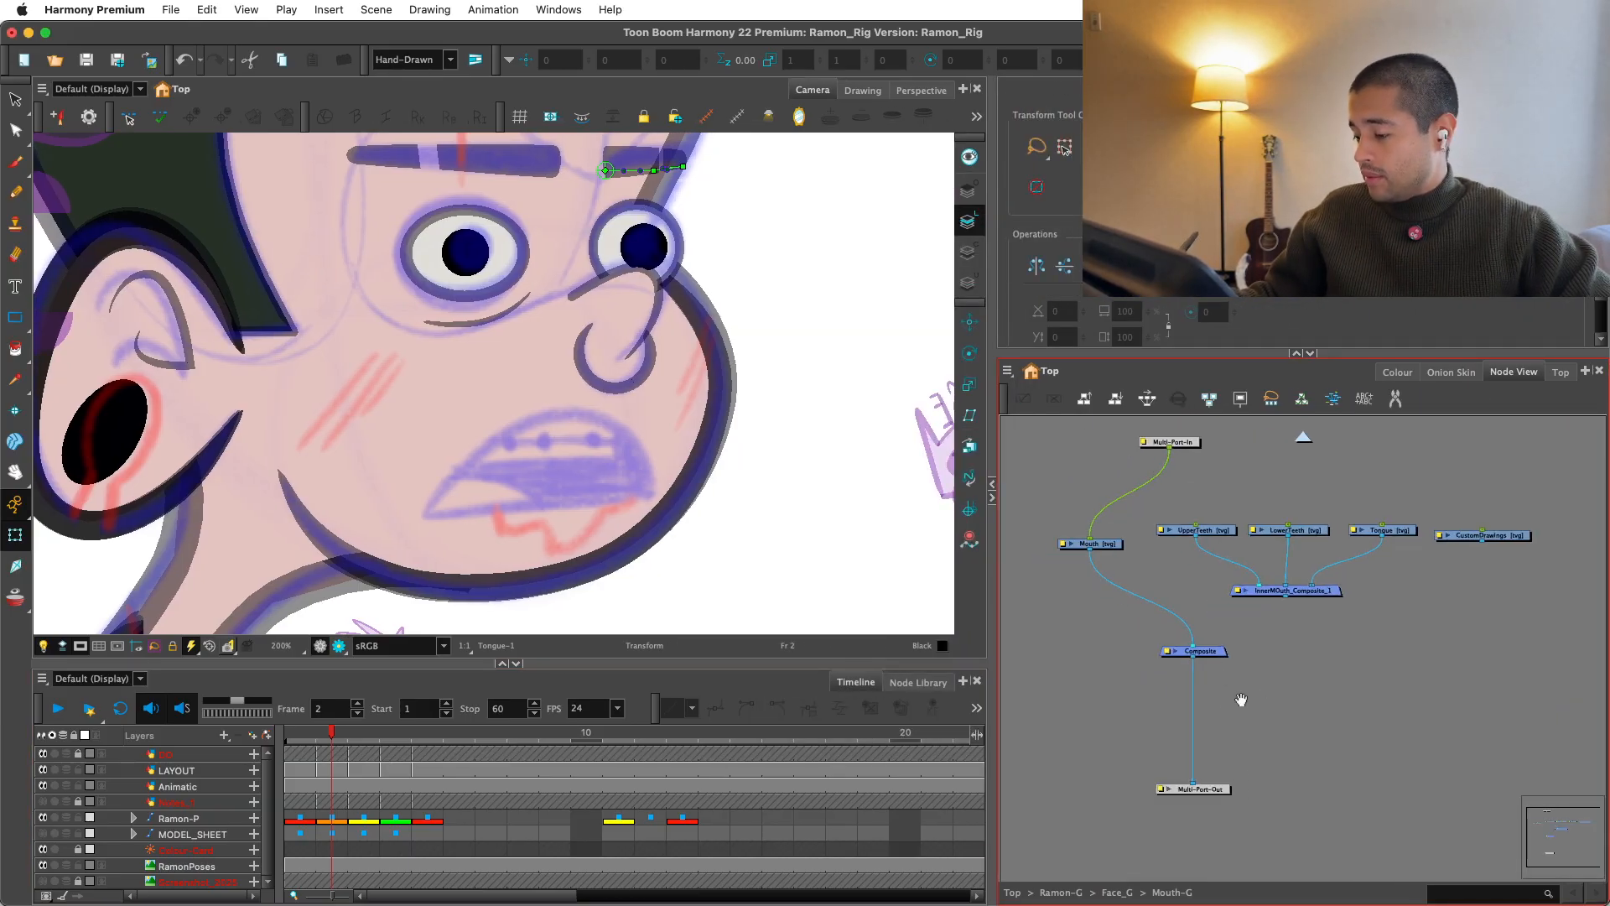
Step: Move the main Composite node down and connect InnerMOuth_Composite_1 into it
key("2")
left_click_drag(1211, 646, 1218, 659)
left_click_drag(1213, 664, 1209, 700)
key("2")
left_click_drag(1401, 445, 1359, 528)
key("1")
left_click_drag(1214, 531, 1279, 596)
Step: Move the Multi-Port-In and Mouth nodes upward to clear space above the inner mouth drawings
left_click(1183, 569)
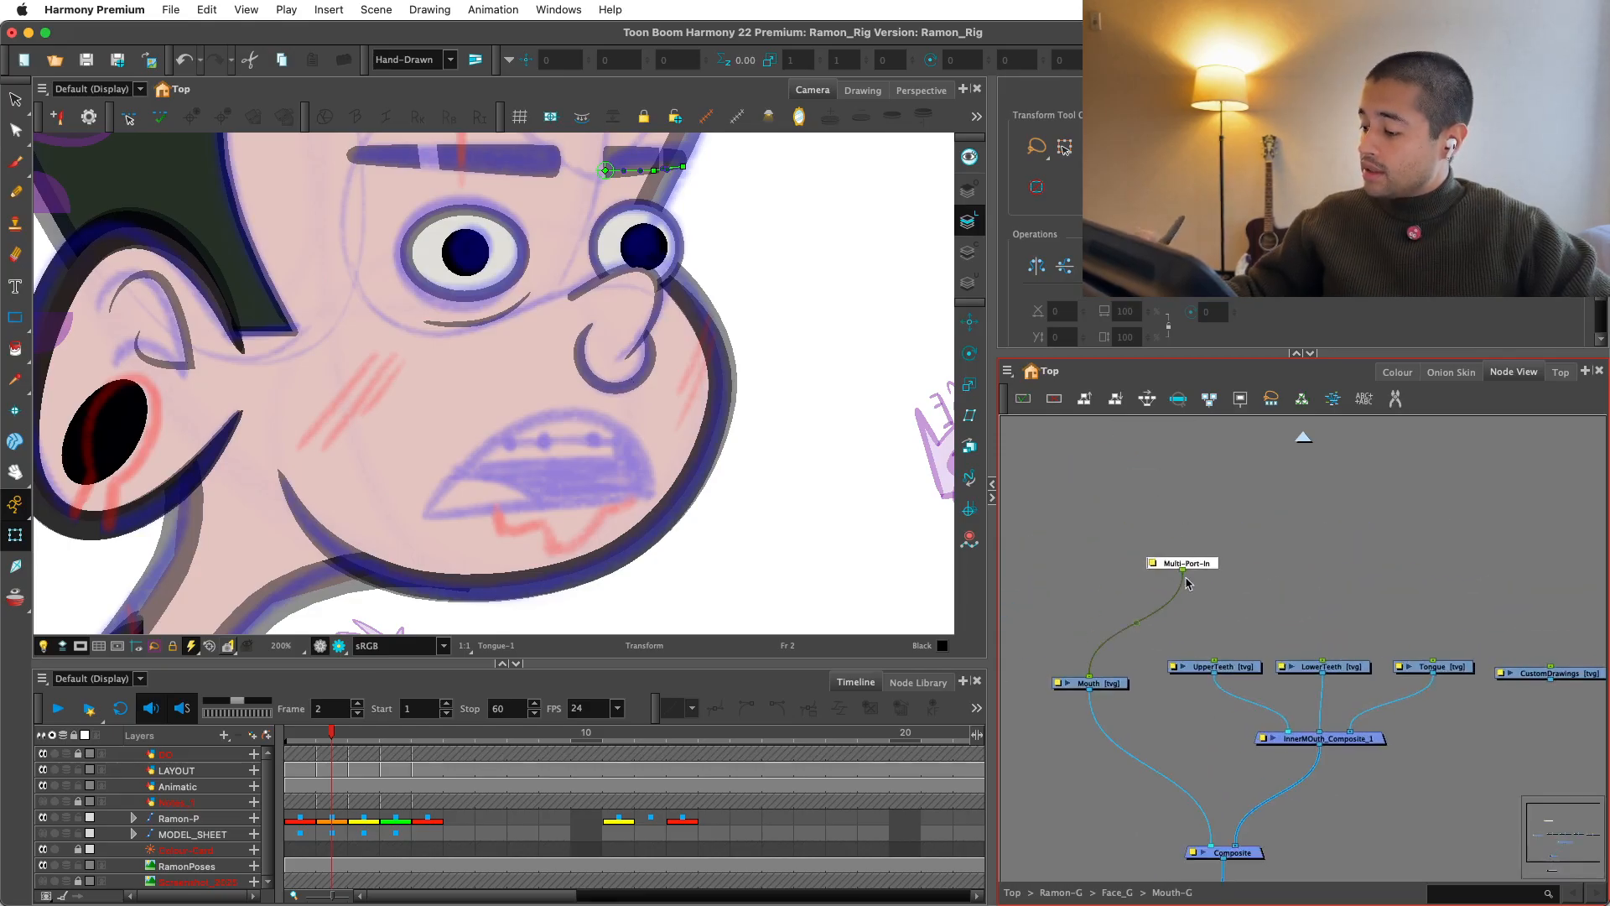
left_click_drag(1185, 565, 1197, 512)
left_click_drag(1090, 682, 1083, 658)
Step: Add an individual parent peg to each of the UpperTeeth, LowerTeeth and Tongue drawings
key("2")
left_click_drag(1439, 683, 1173, 670)
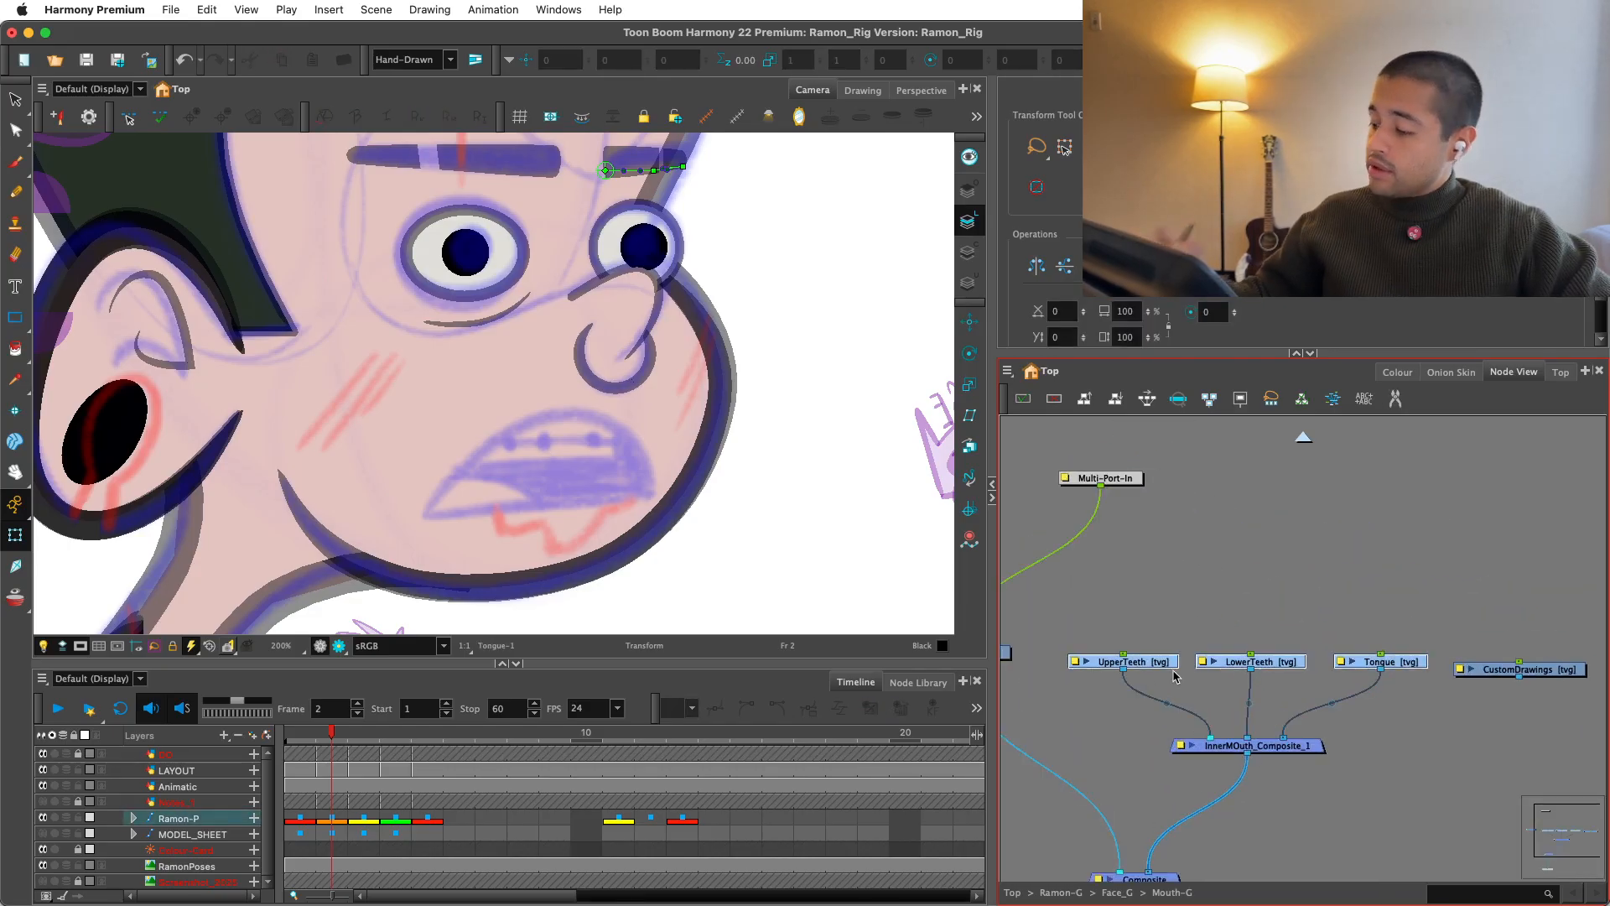
key("super+p")
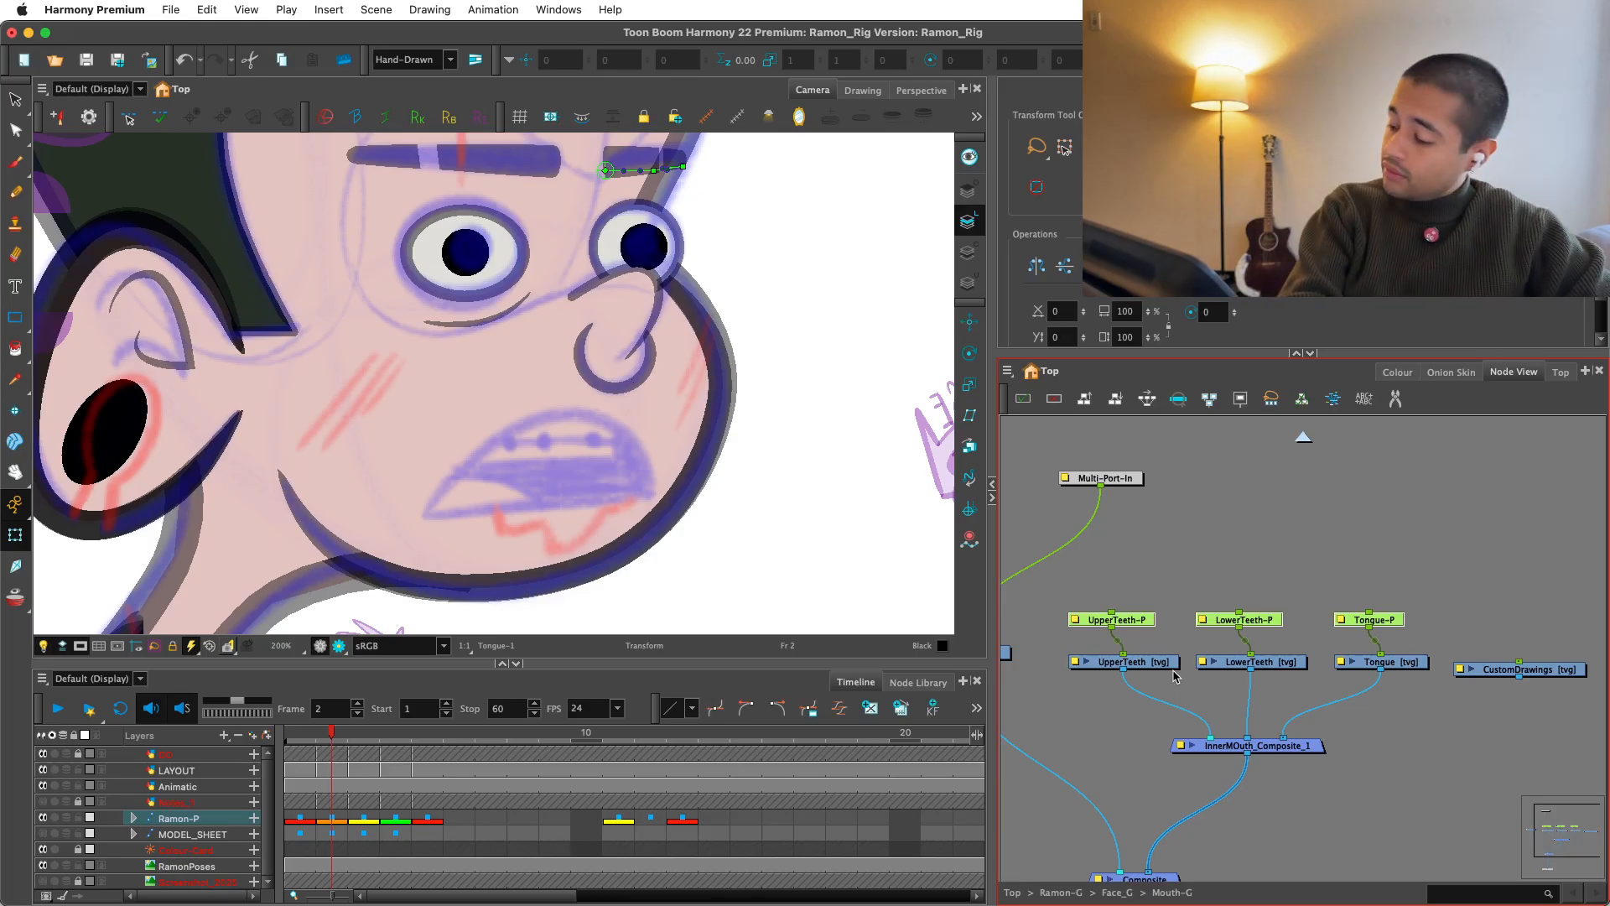
Step: Add a shared parent peg above the UpperTeeth, LowerTeeth and Tongue pegs and name it InnerMouth_MP
key("super+p")
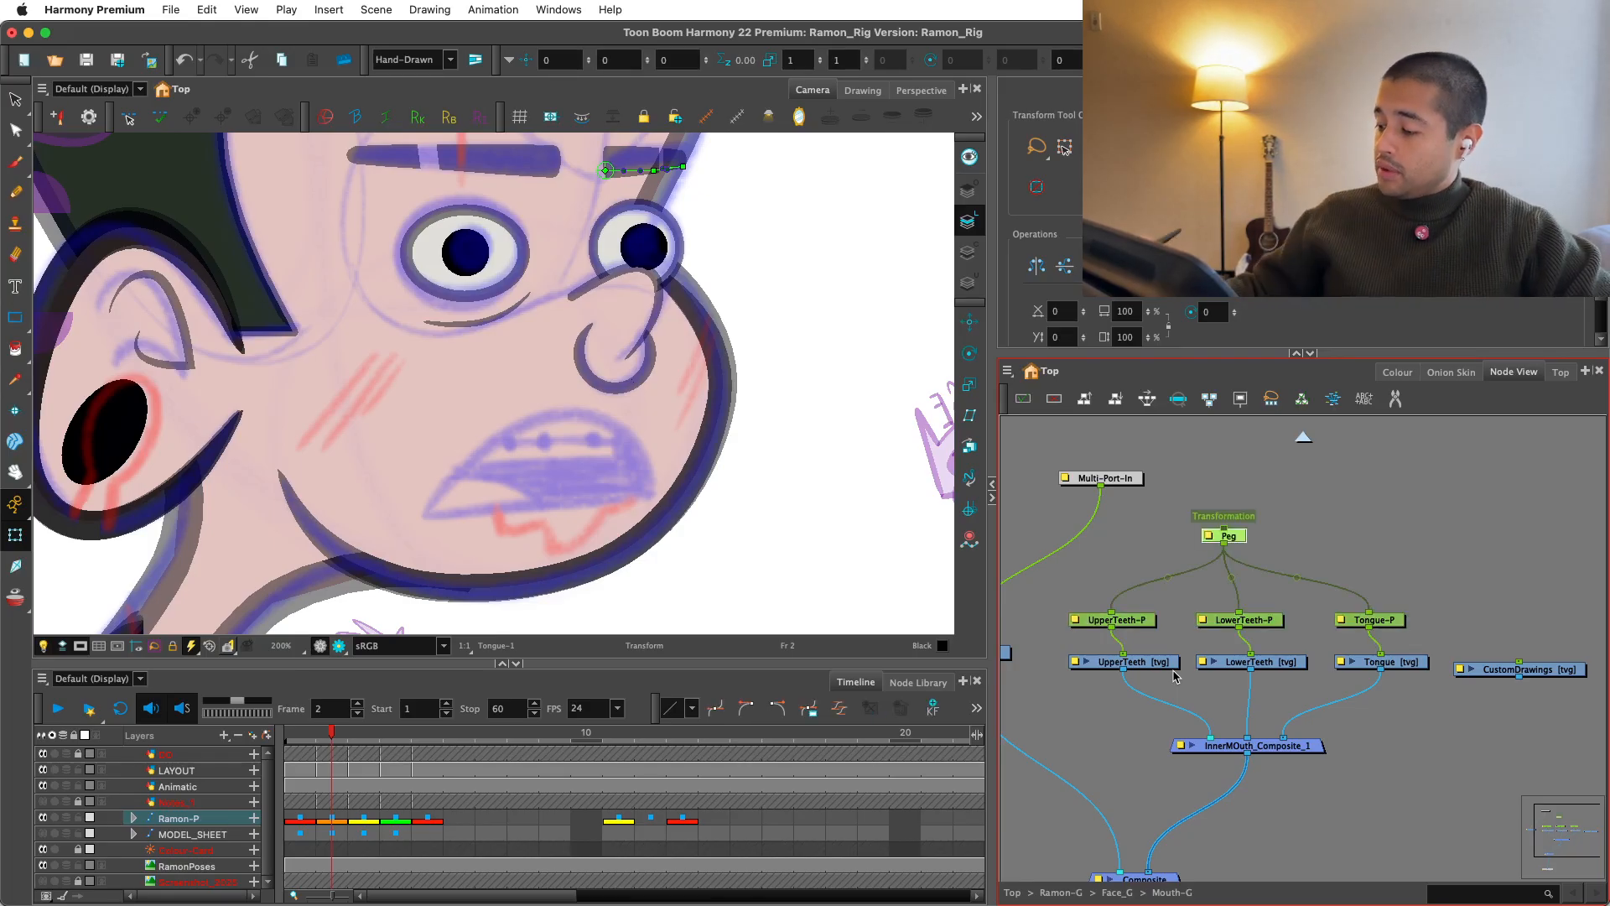
double_click(1253, 549)
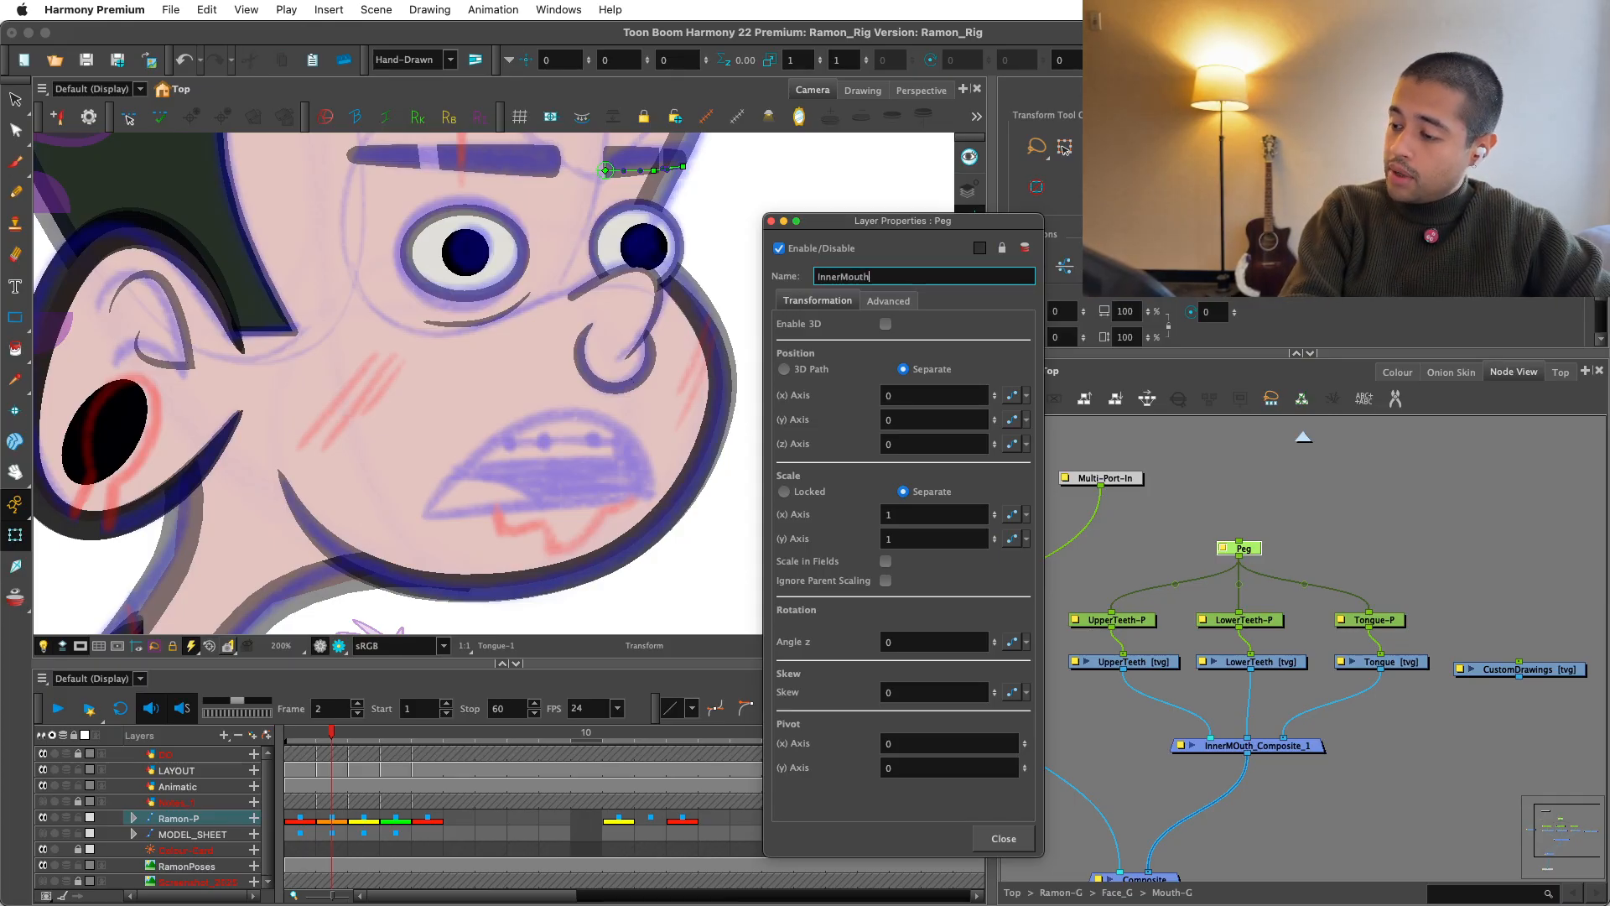
left_click(1004, 838)
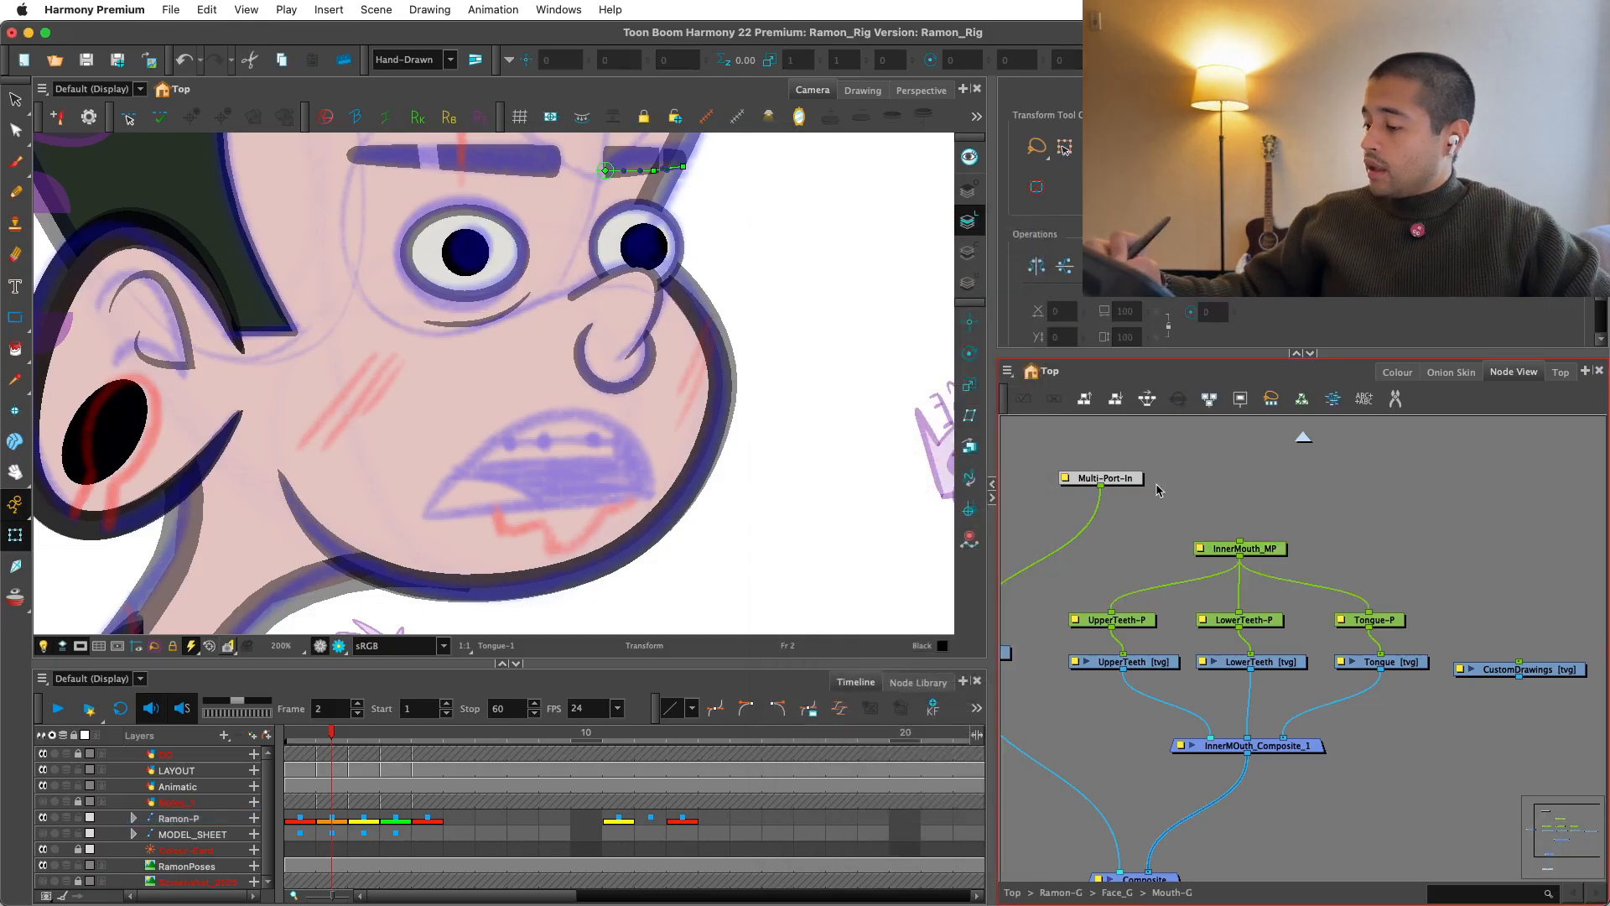
Step: Check Mouth-G inside the Face_G group, return into Mouth-G, and connect Multi-Port-In to the InnerMouth_MP peg
left_click_drag(1140, 480, 1160, 438)
left_click(1303, 437)
scroll(1350, 568, "up", 2)
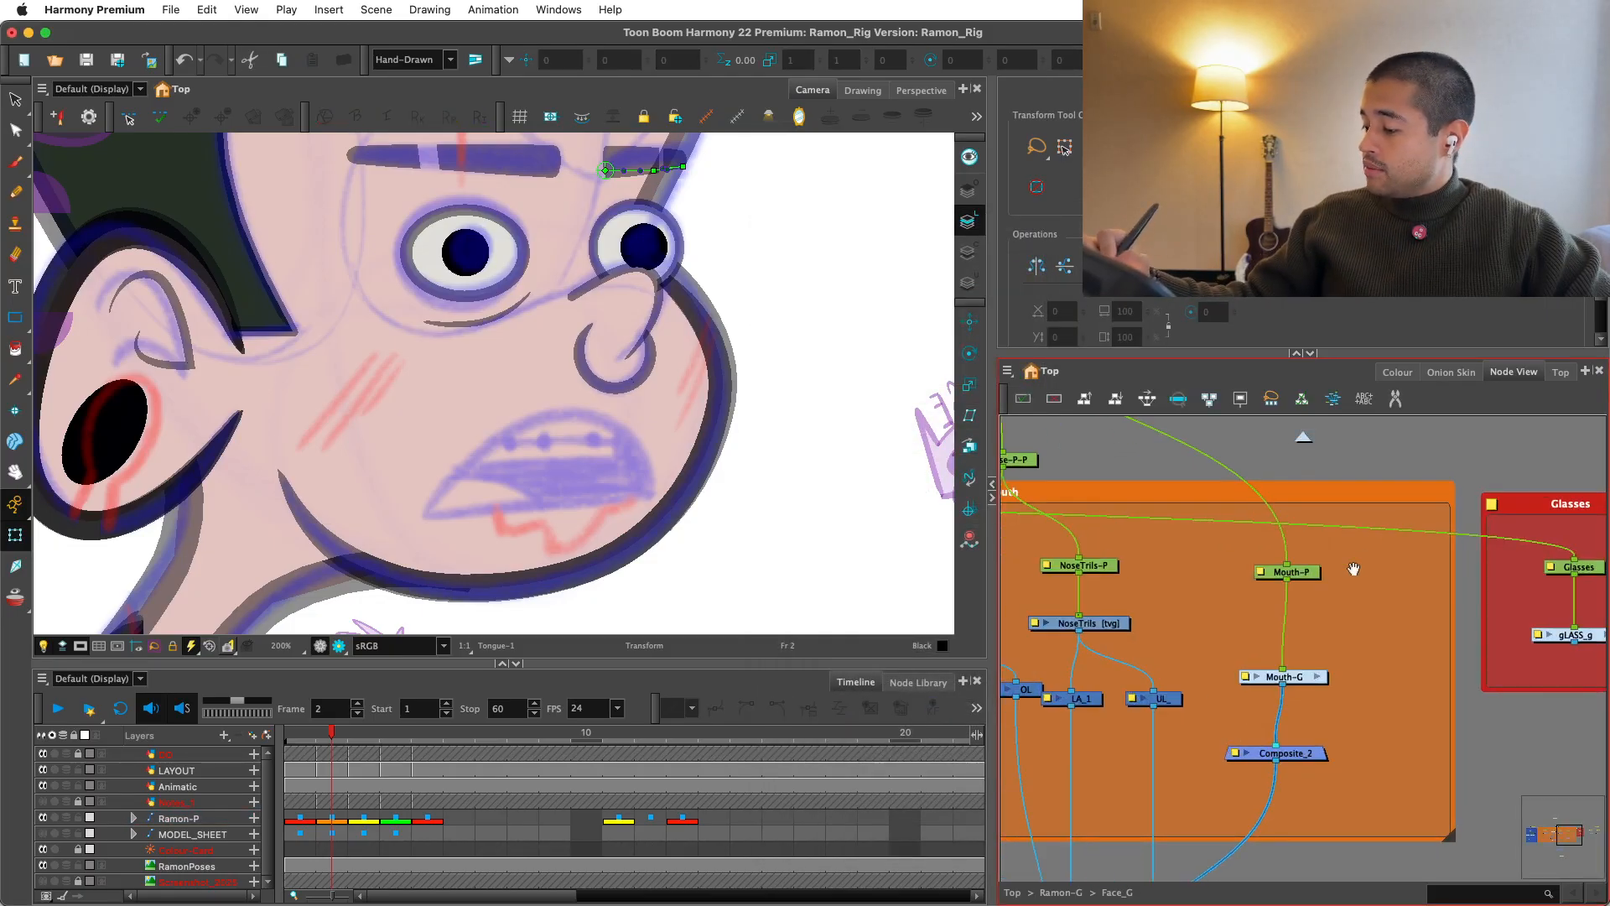
left_click_drag(1303, 560, 1299, 644)
left_click(1320, 679)
scroll(1258, 616, "down", 1)
left_click_drag(1173, 612, 1345, 668)
left_click_drag(1200, 684, 1167, 689)
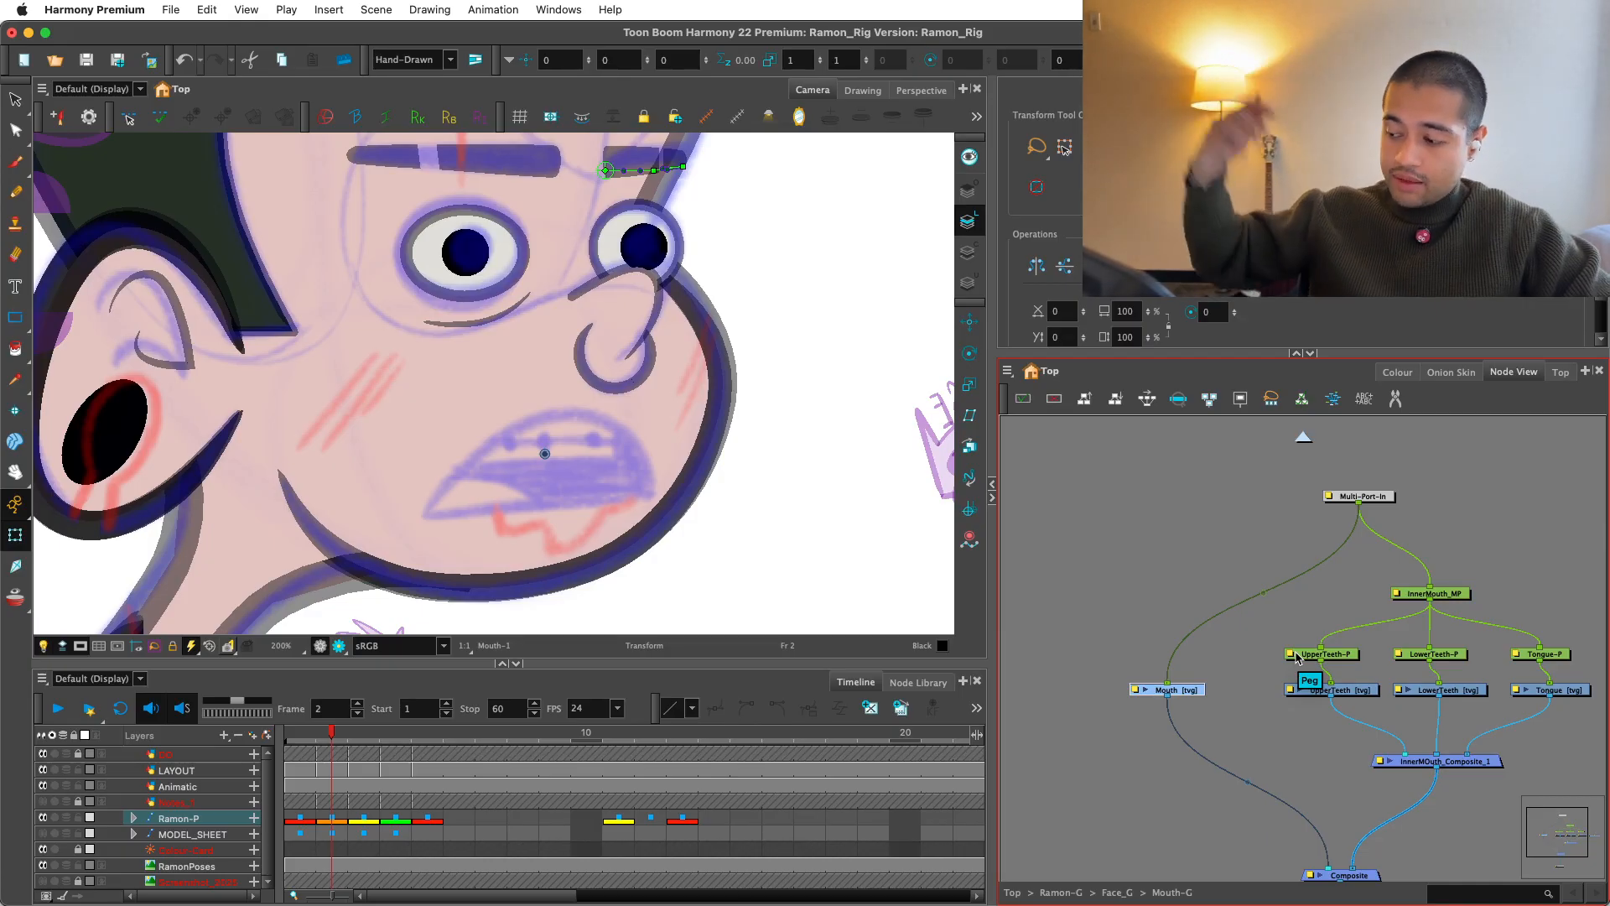
Step: Add a parent peg to the Mouth drawing and line it up directly above the drawing
key("super+p")
key("2")
left_click_drag(1152, 611, 1194, 626)
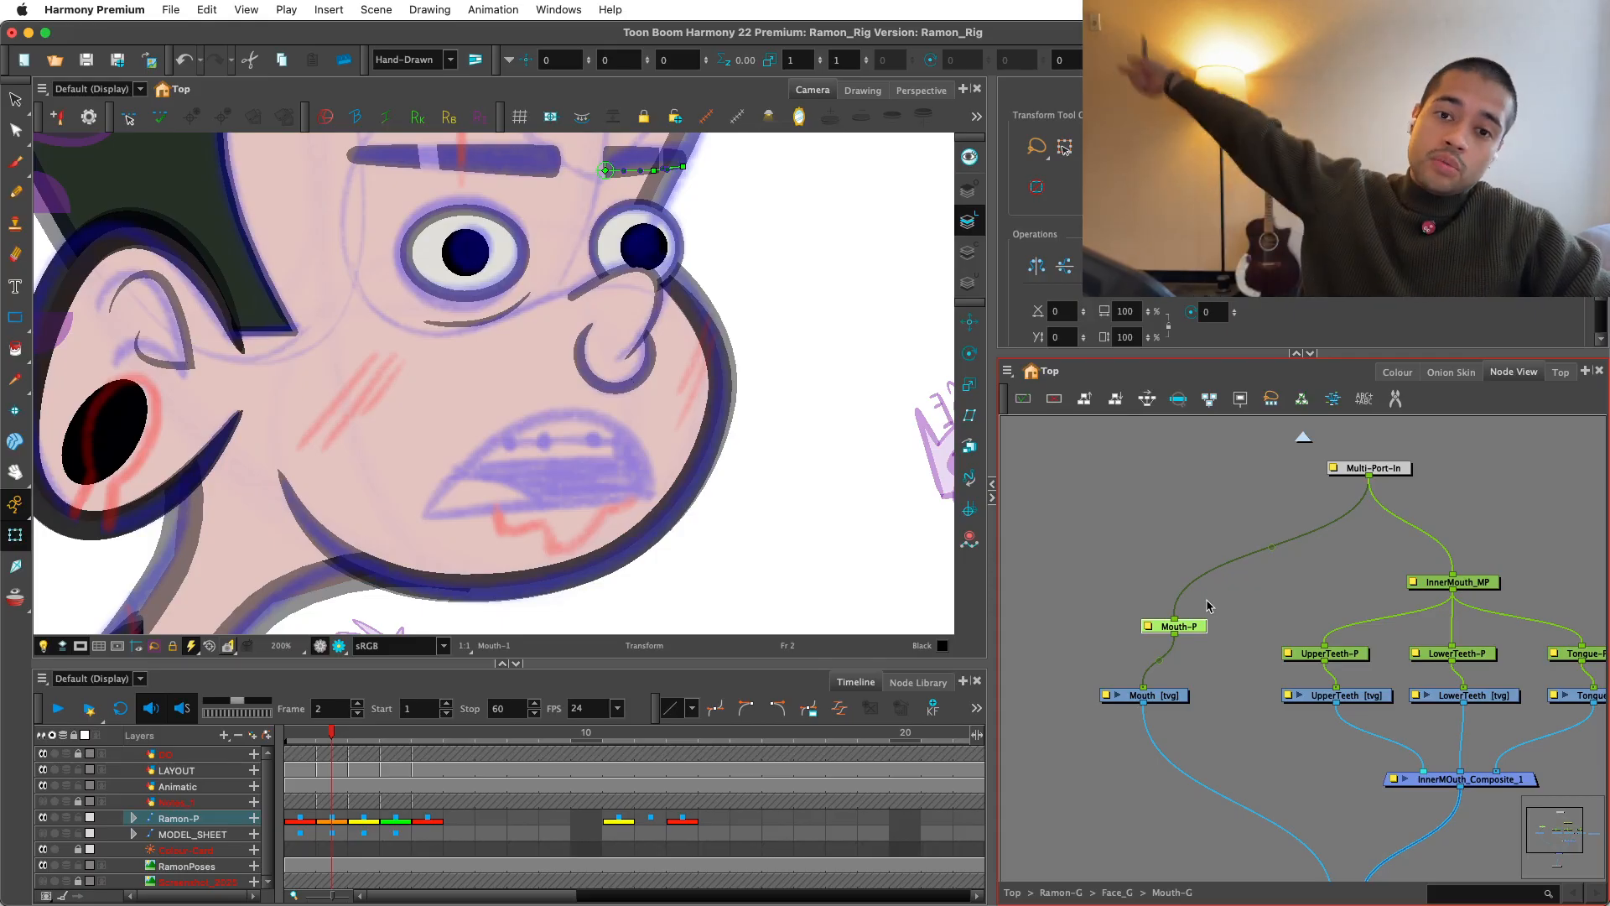
left_click_drag(1183, 626, 1157, 621)
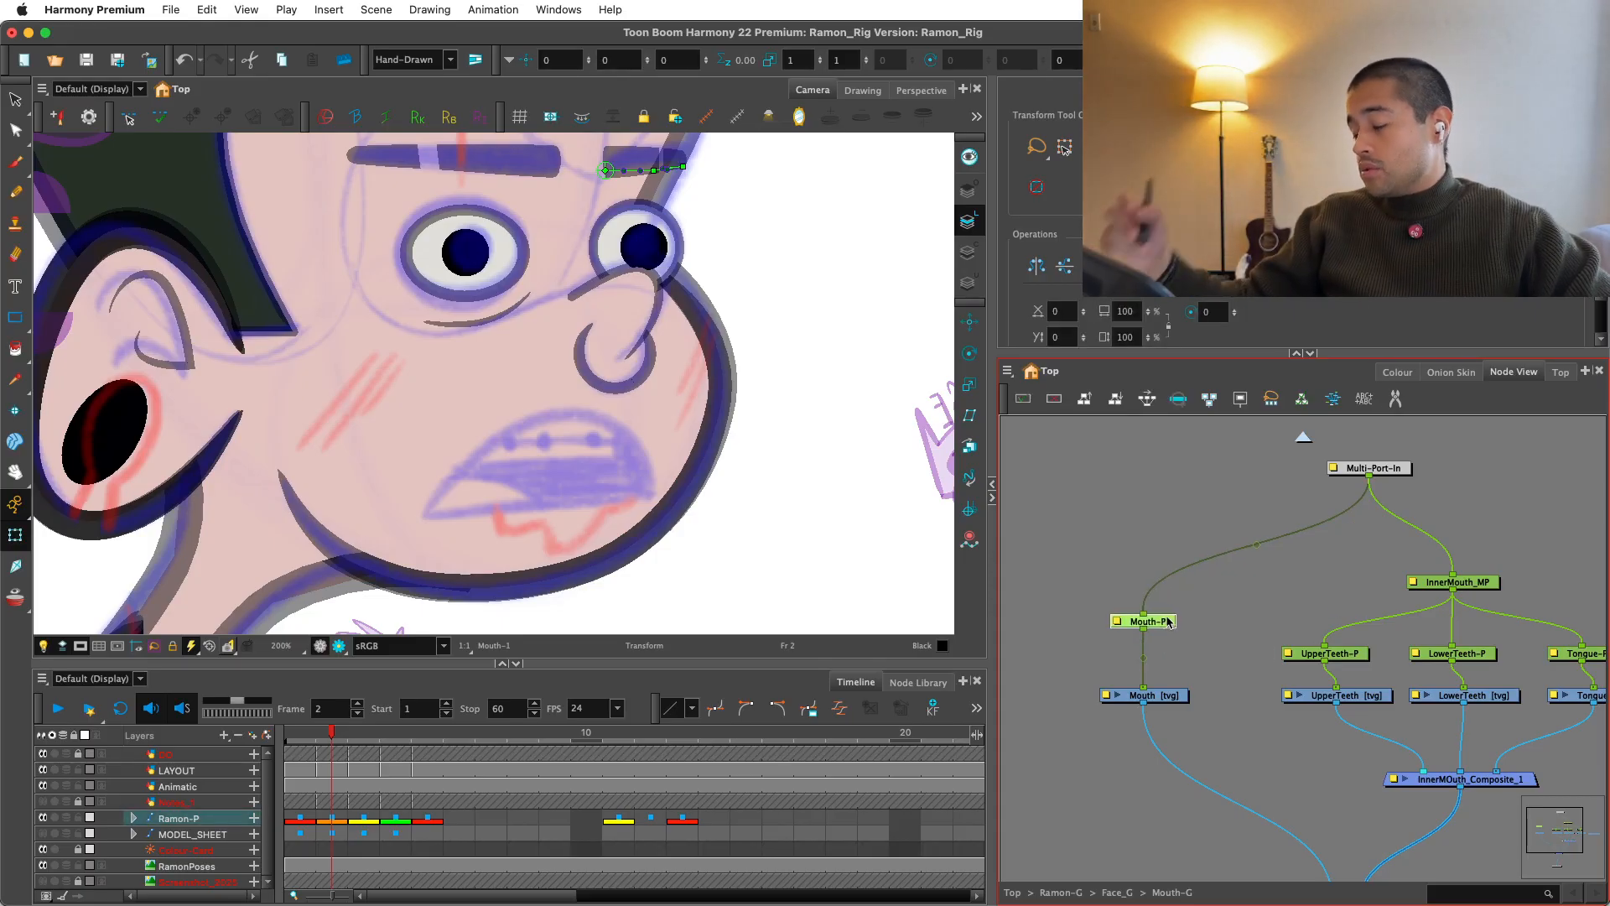
left_click_drag(1226, 567, 1196, 566)
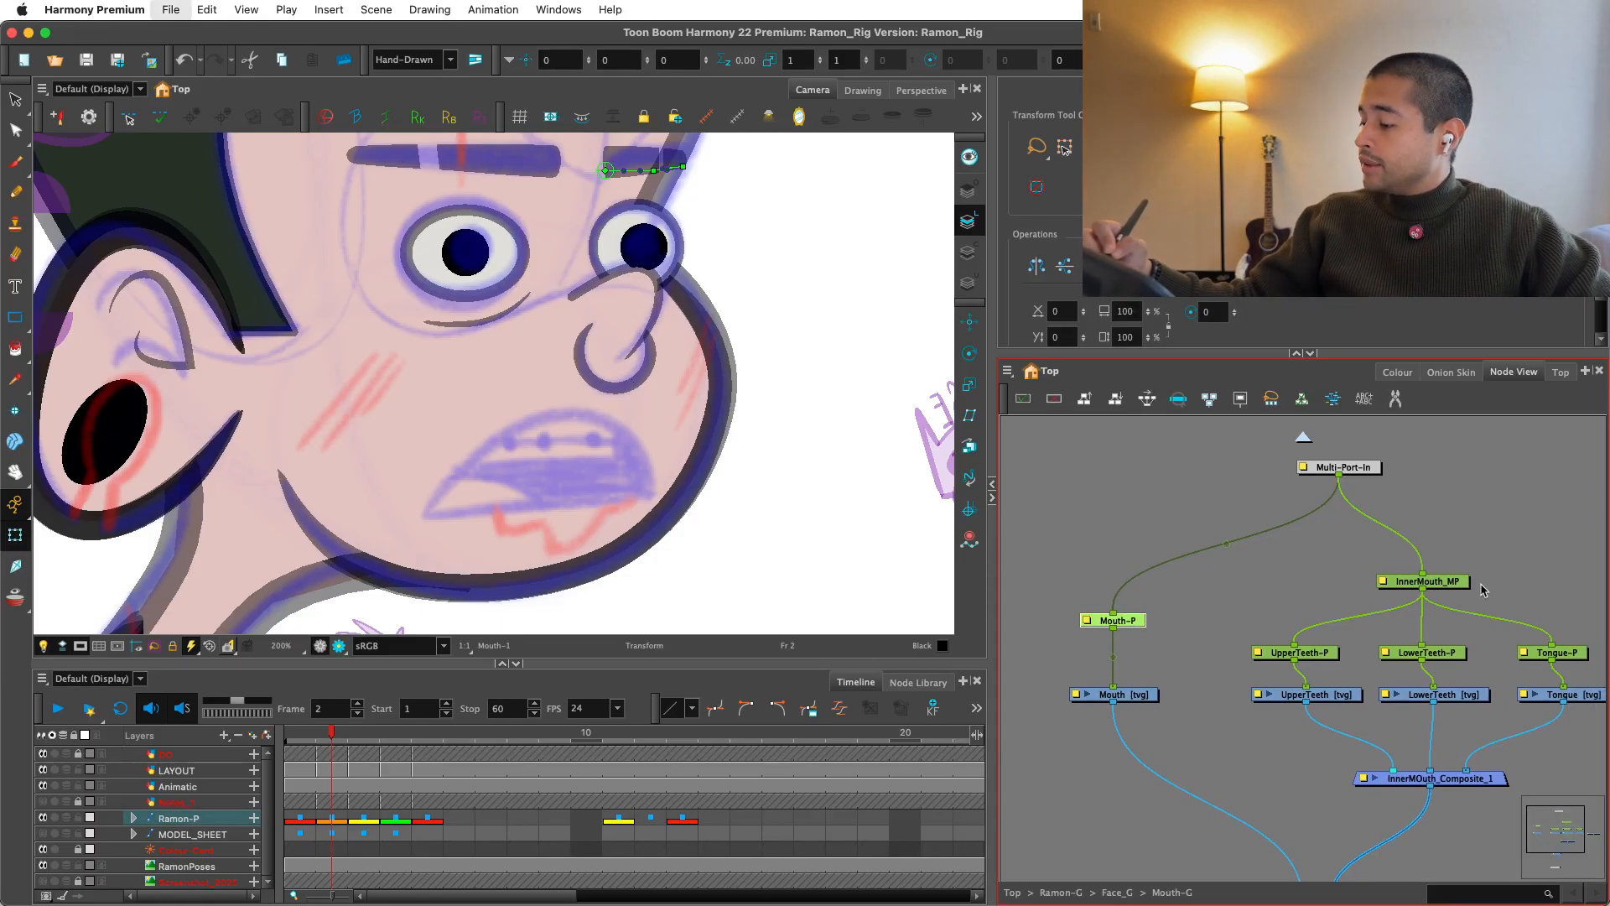
key("1")
left_click_drag(1456, 577, 1423, 567)
Step: Add a Cutter node and insert it between InnerMOuth_Composite_1 and the main Composite, lined up below the inner mouth composite
scroll(1265, 612, "down", 5)
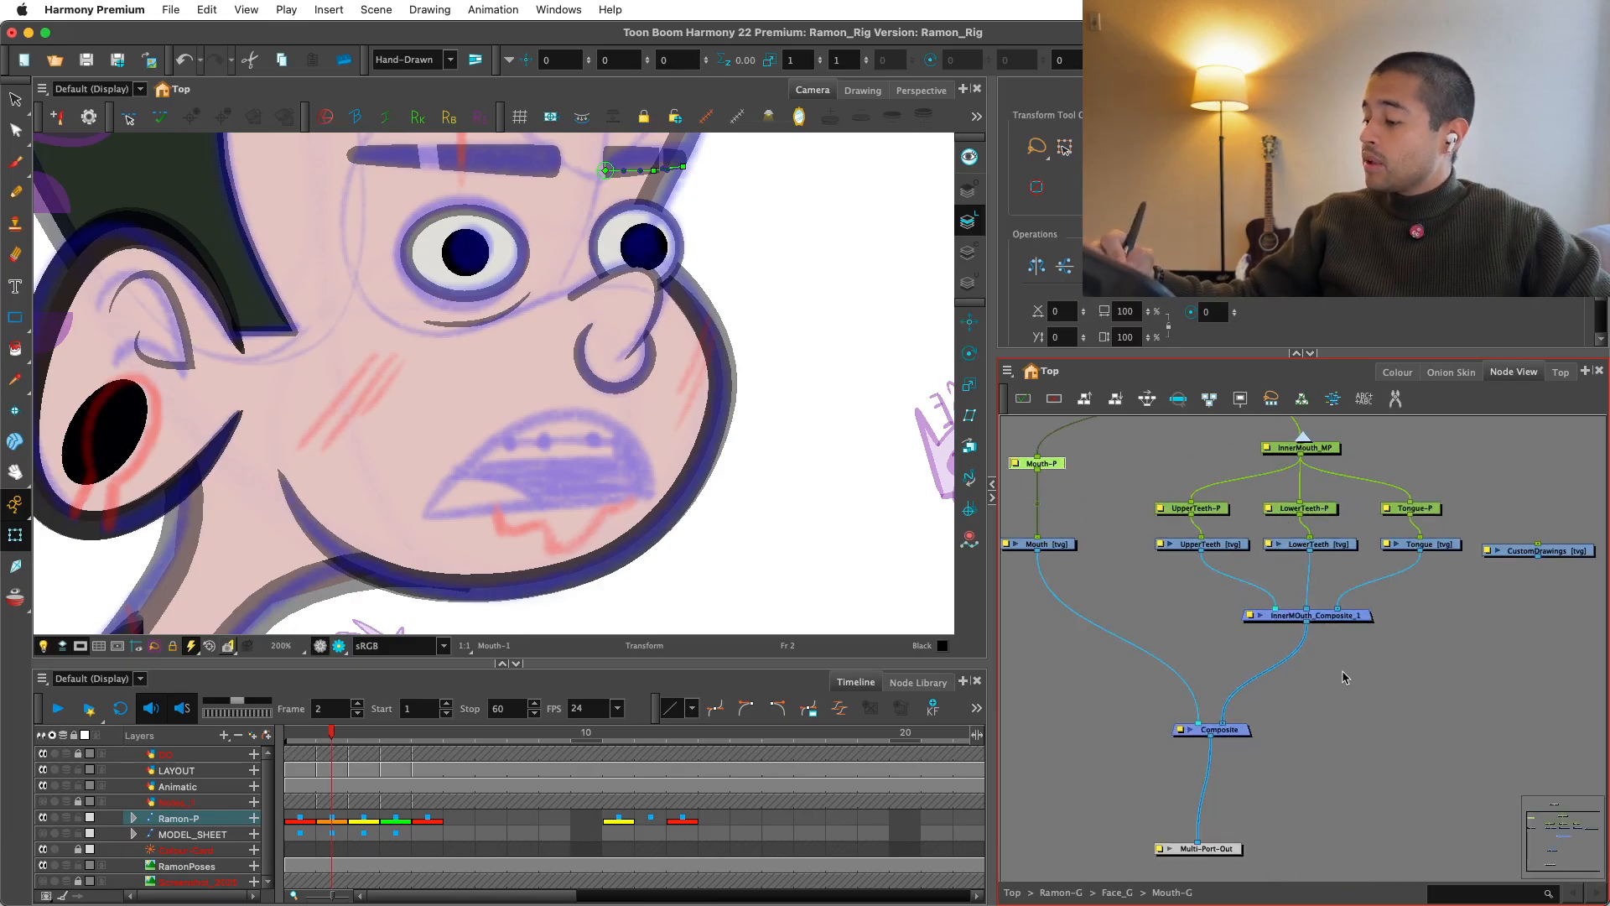
key("Tab")
type("cutter")
key("Return")
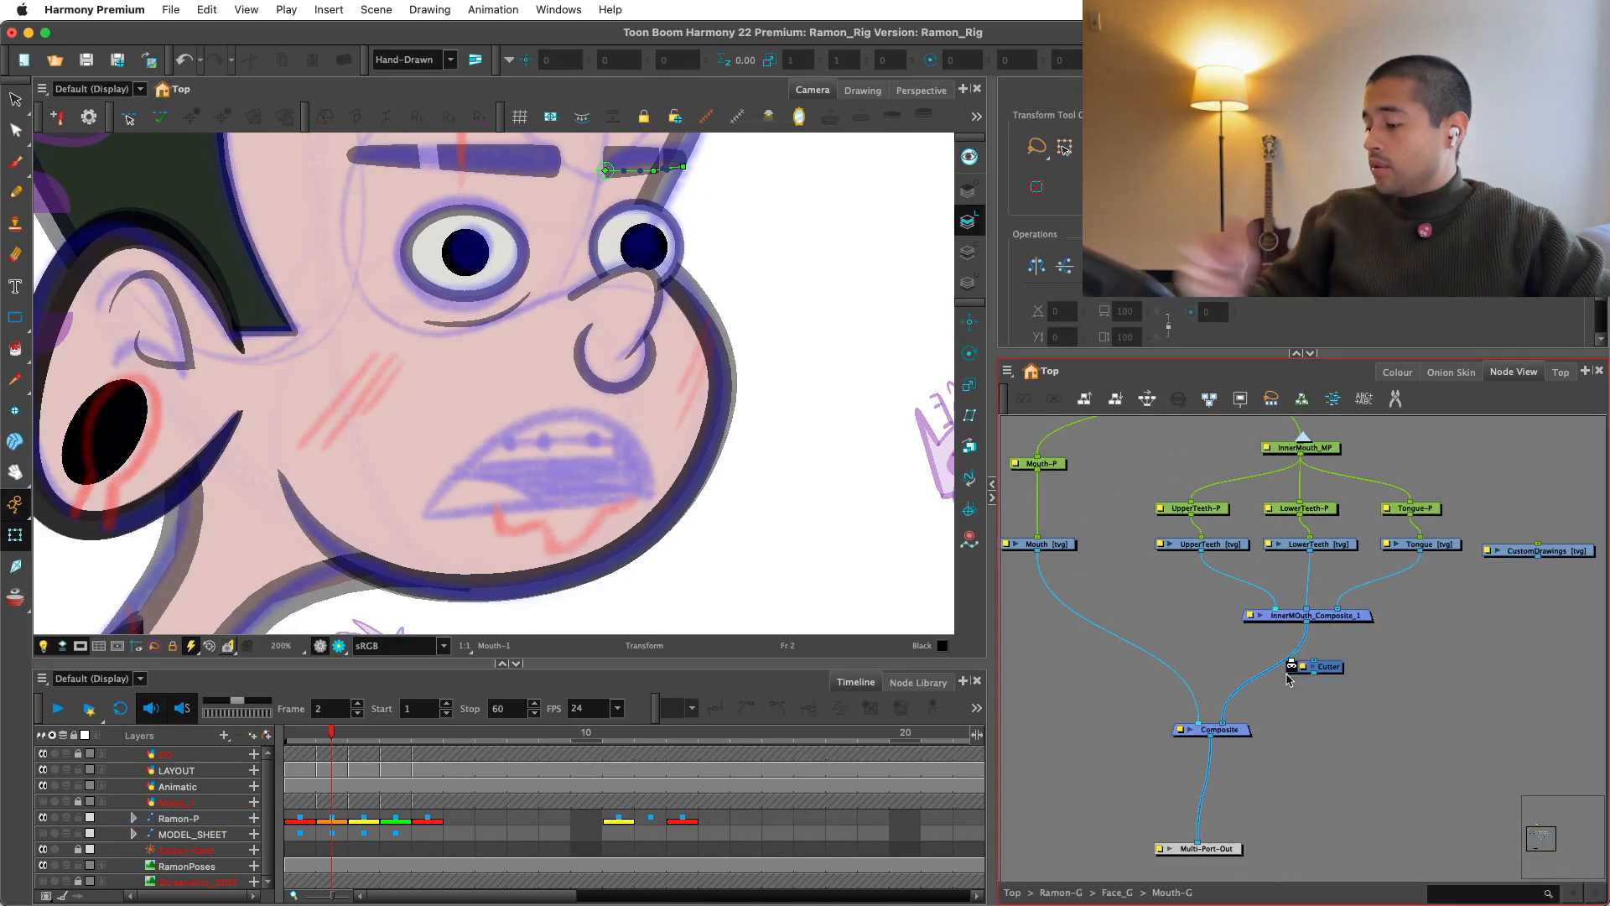
left_click_drag(1326, 672, 1390, 648)
key("2")
key("2")
left_click(1307, 743)
key("1")
key("1")
left_click(1387, 655)
left_click_drag(1358, 703, 1365, 700)
left_click_drag(1379, 648, 1380, 645)
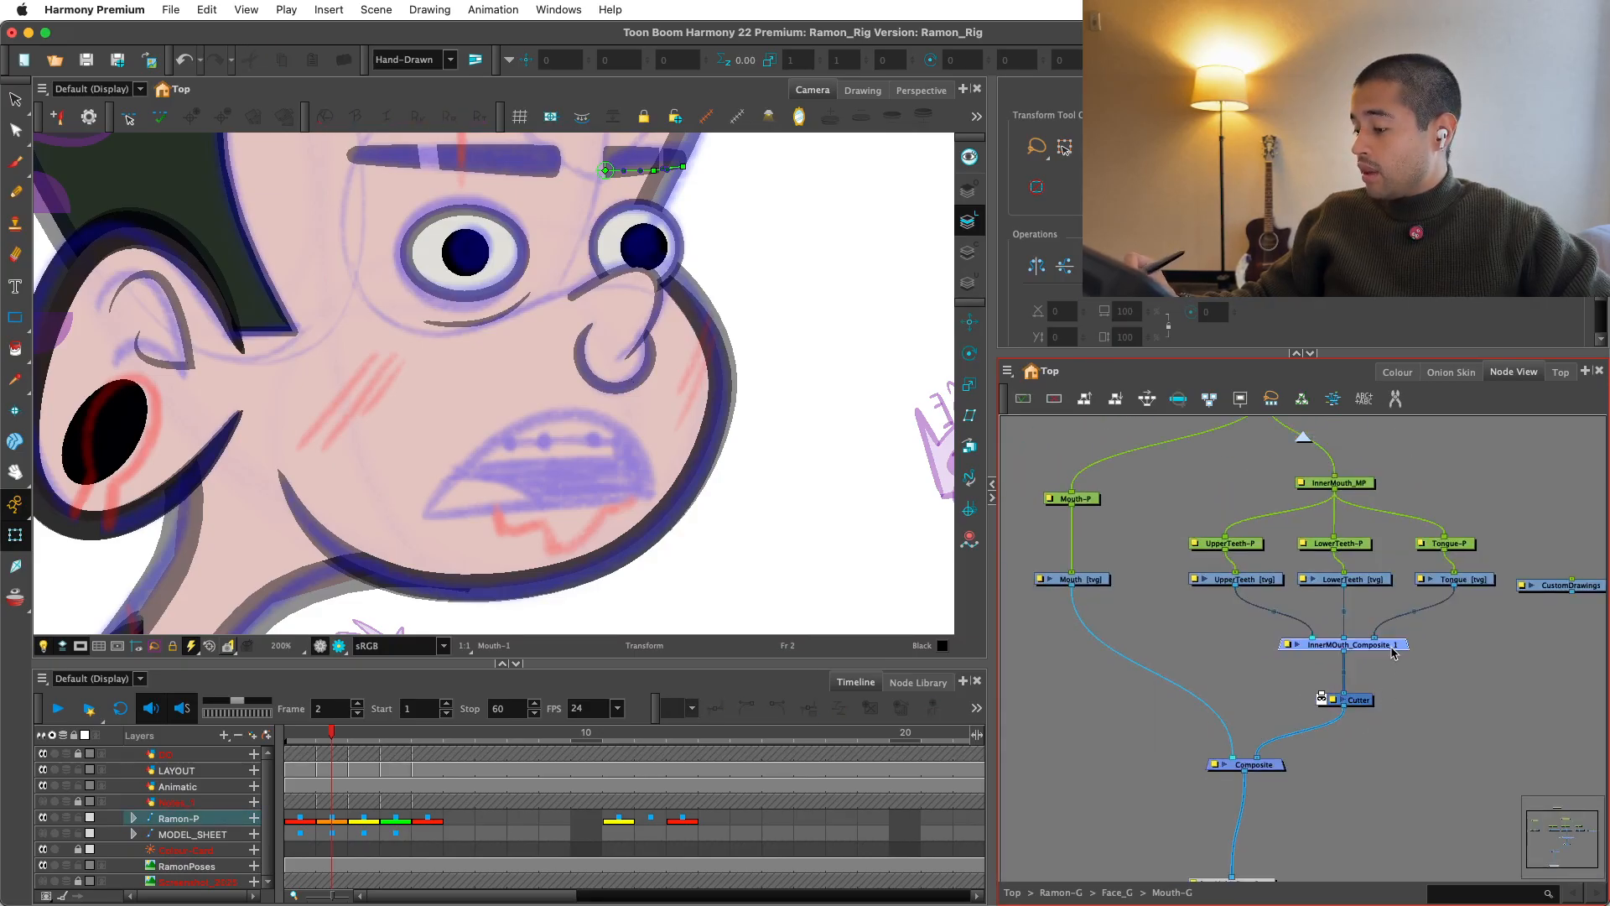
key("2")
left_click_drag(1035, 573, 1327, 700)
scroll(1204, 603, "left", 3)
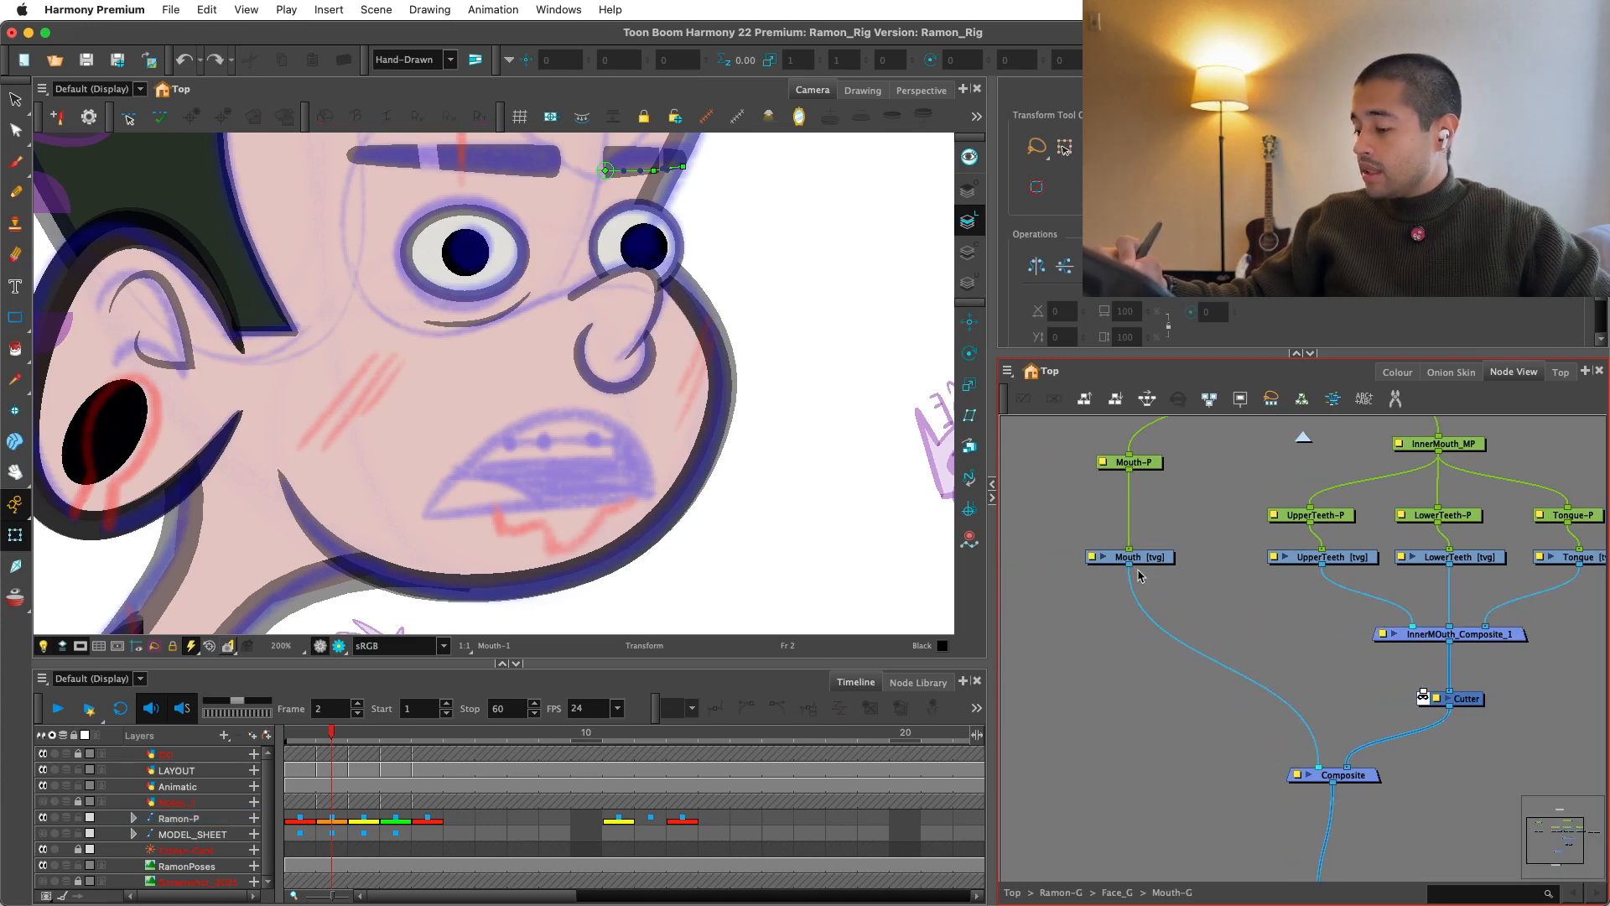
Step: Add Line-Art and Colour-Art nodes below the Mouth drawing and connect Mouth to both of them
key("Tab")
type("line")
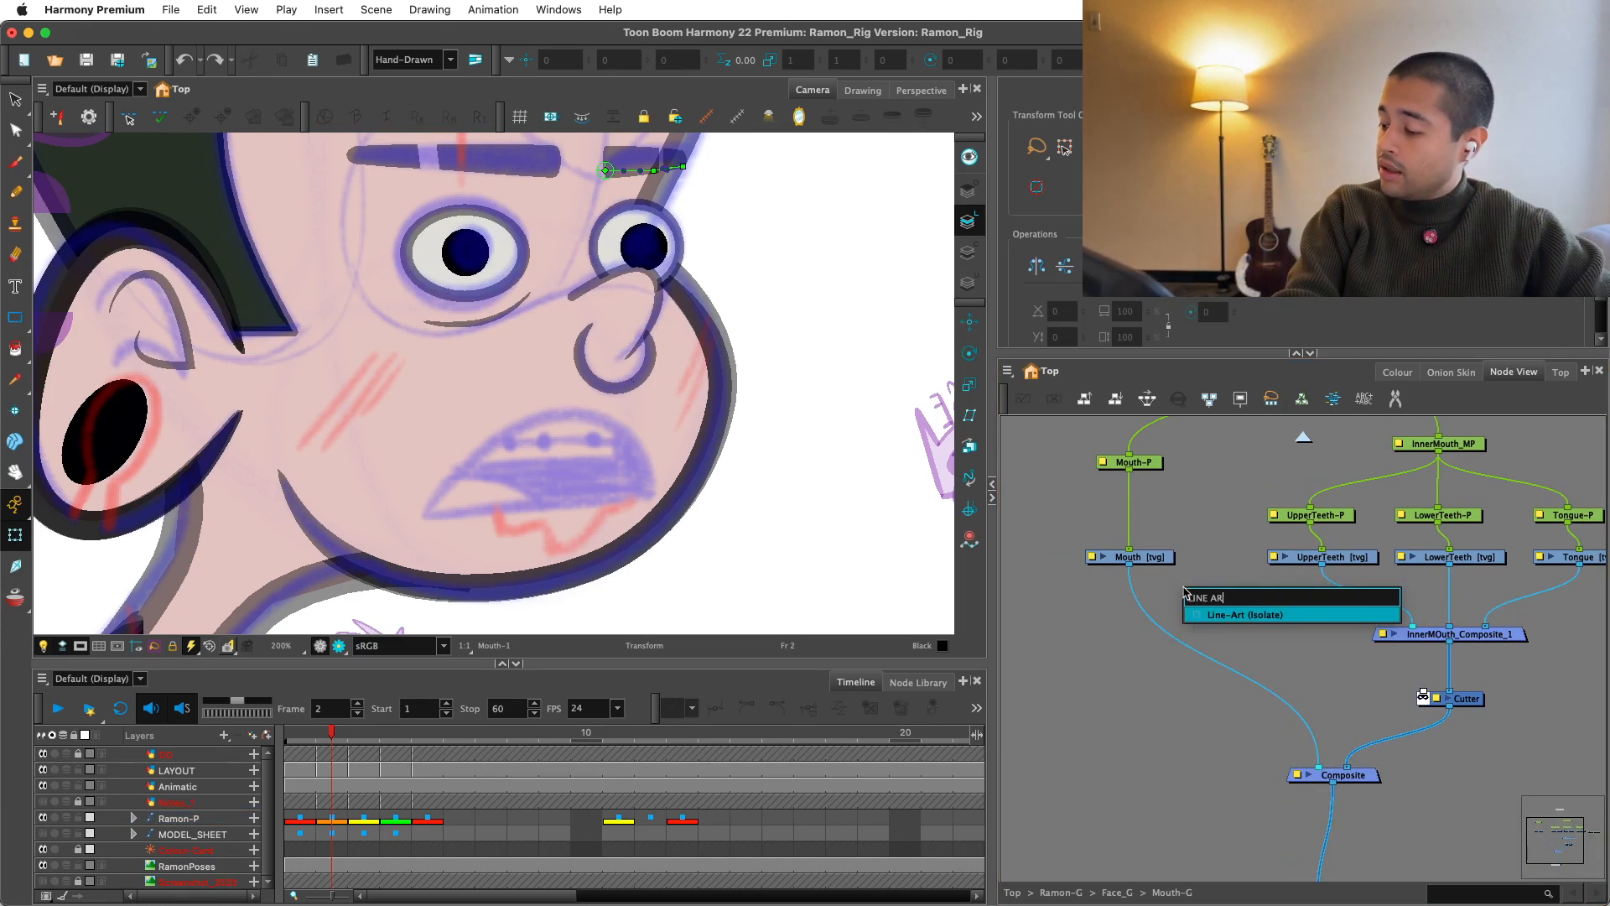
key("Return")
key("Tab")
type("coo")
key("BackSpace")
type("lo")
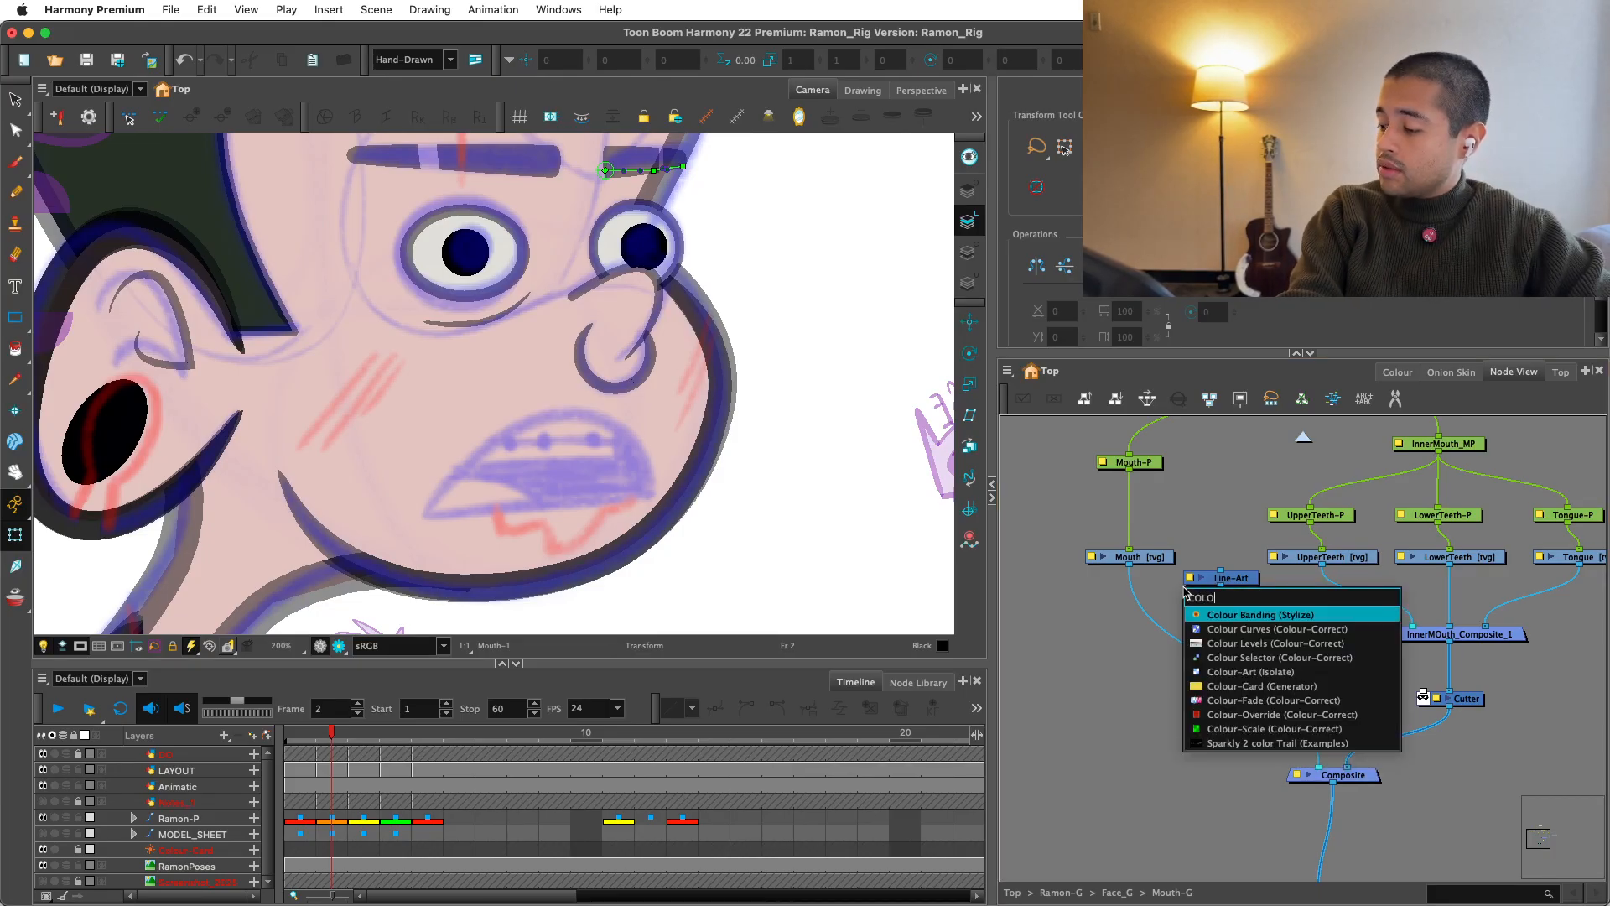
type("ur-a")
key("Return")
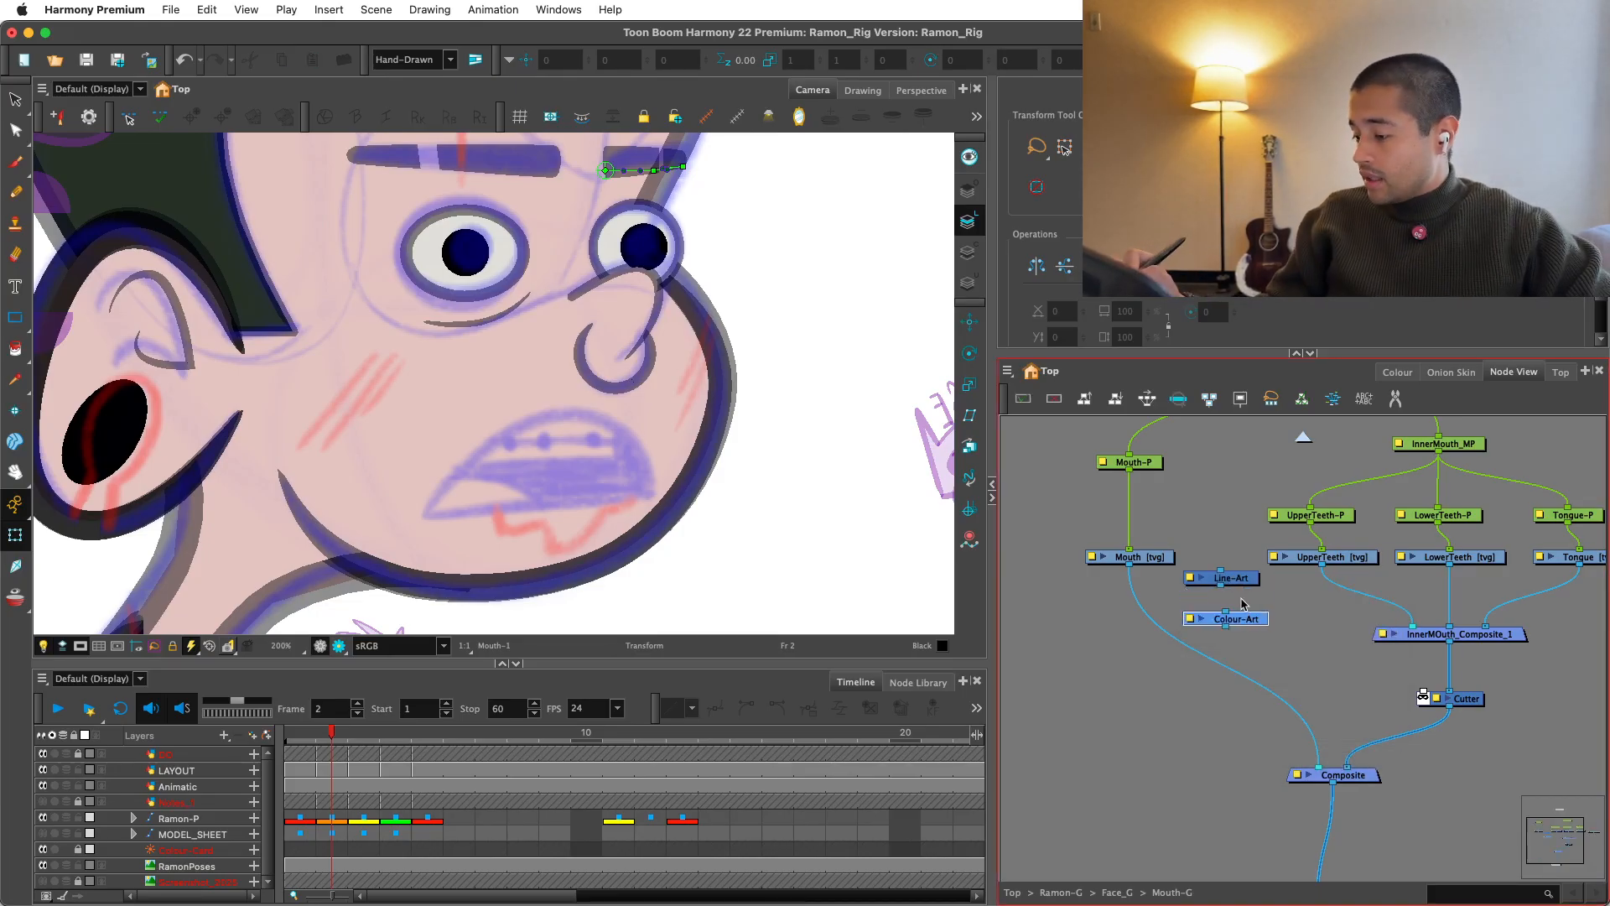
left_click_drag(1240, 580, 1095, 571)
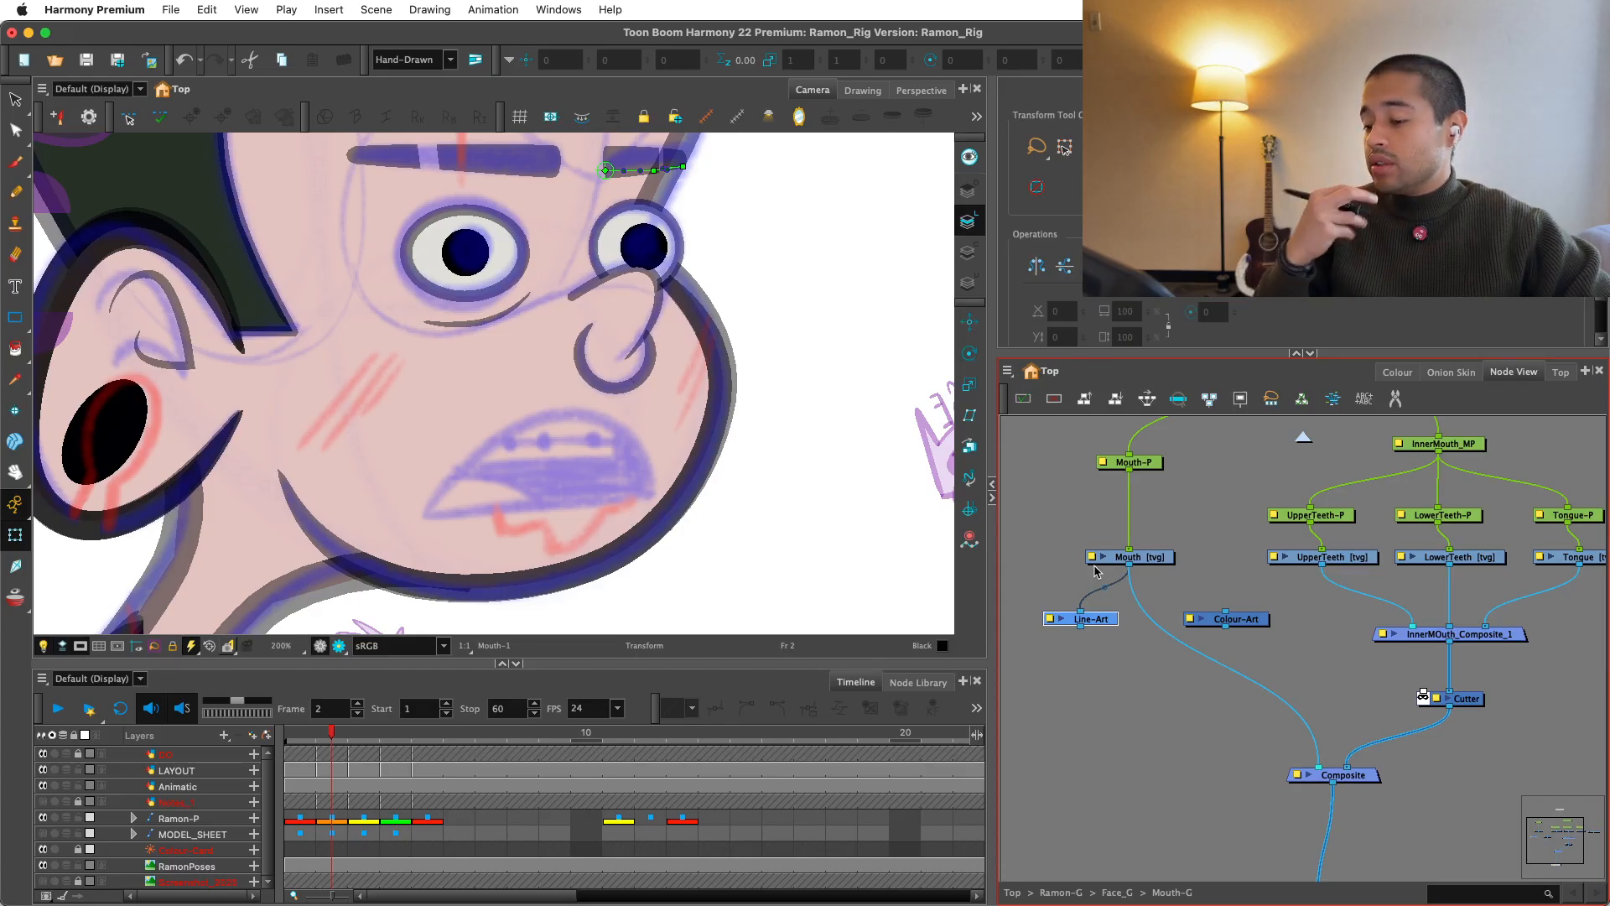
left_click_drag(1131, 565, 1225, 611)
Step: Connect Line-Art and Colour-Art into the main Composite, and link Colour-Art to the Cutter's matte input
scroll(1115, 622, "down", 2)
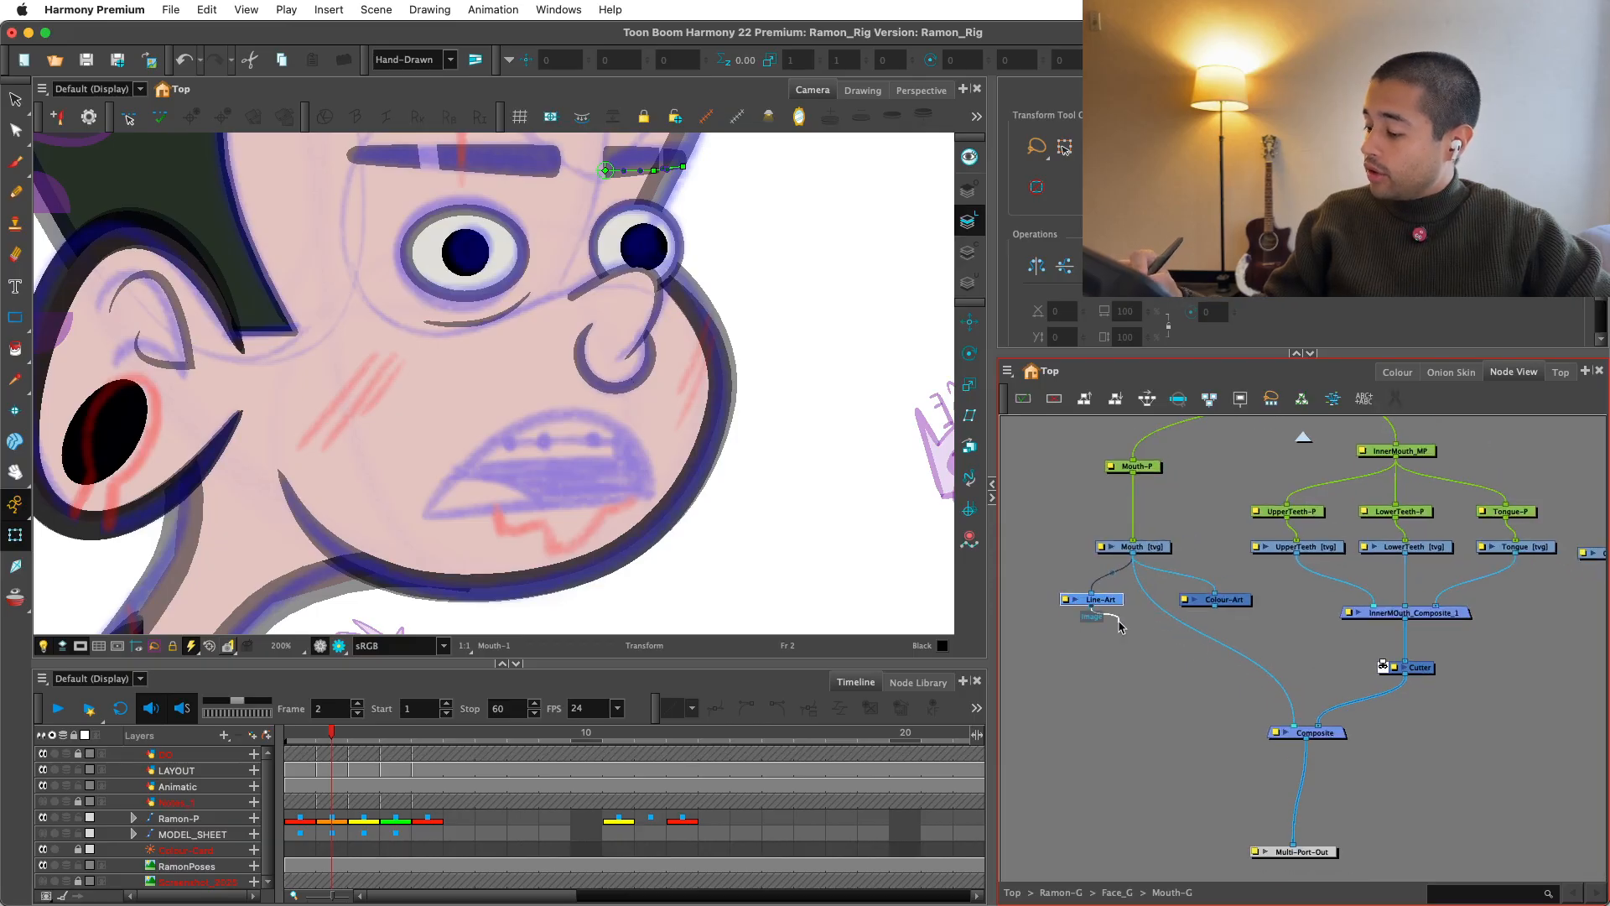
left_click_drag(1119, 626, 1321, 724)
mouse_move(1387, 669)
left_mouse_down()
mouse_move(1333, 687)
mouse_move(1364, 671)
left_mouse_up()
scroll(1174, 681, "up", 1)
left_click_drag(1157, 615, 1253, 695)
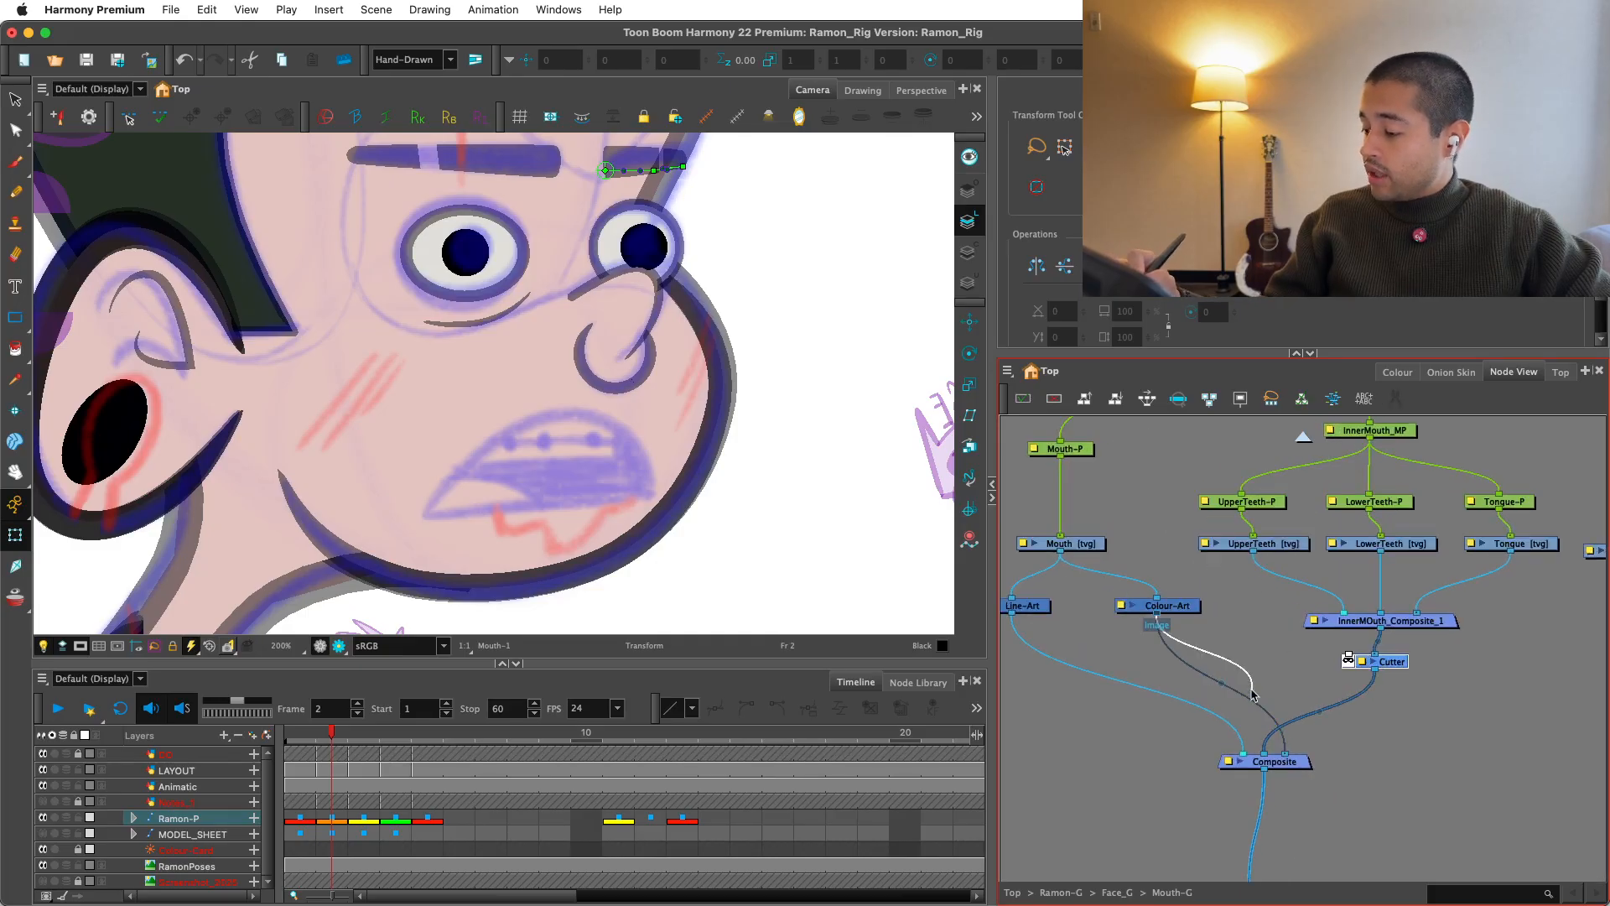
left_click_drag(1347, 661, 1348, 659)
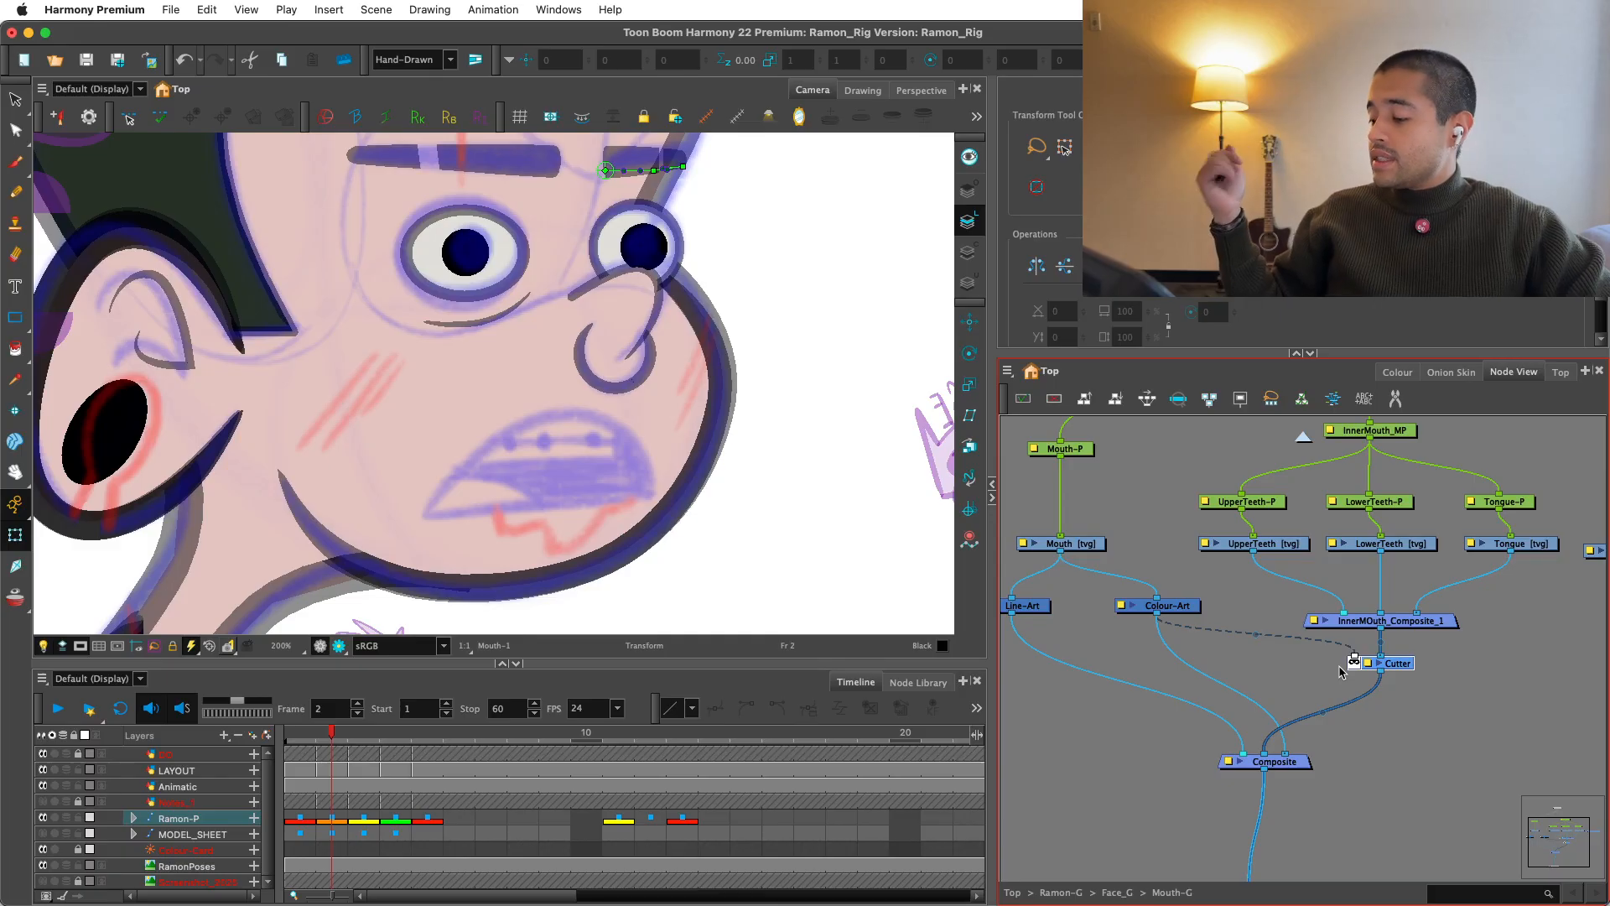
Step: Move the main Composite further down and place the CustomDrawings node beside the Tongue drawing
scroll(1350, 659, "down", 1)
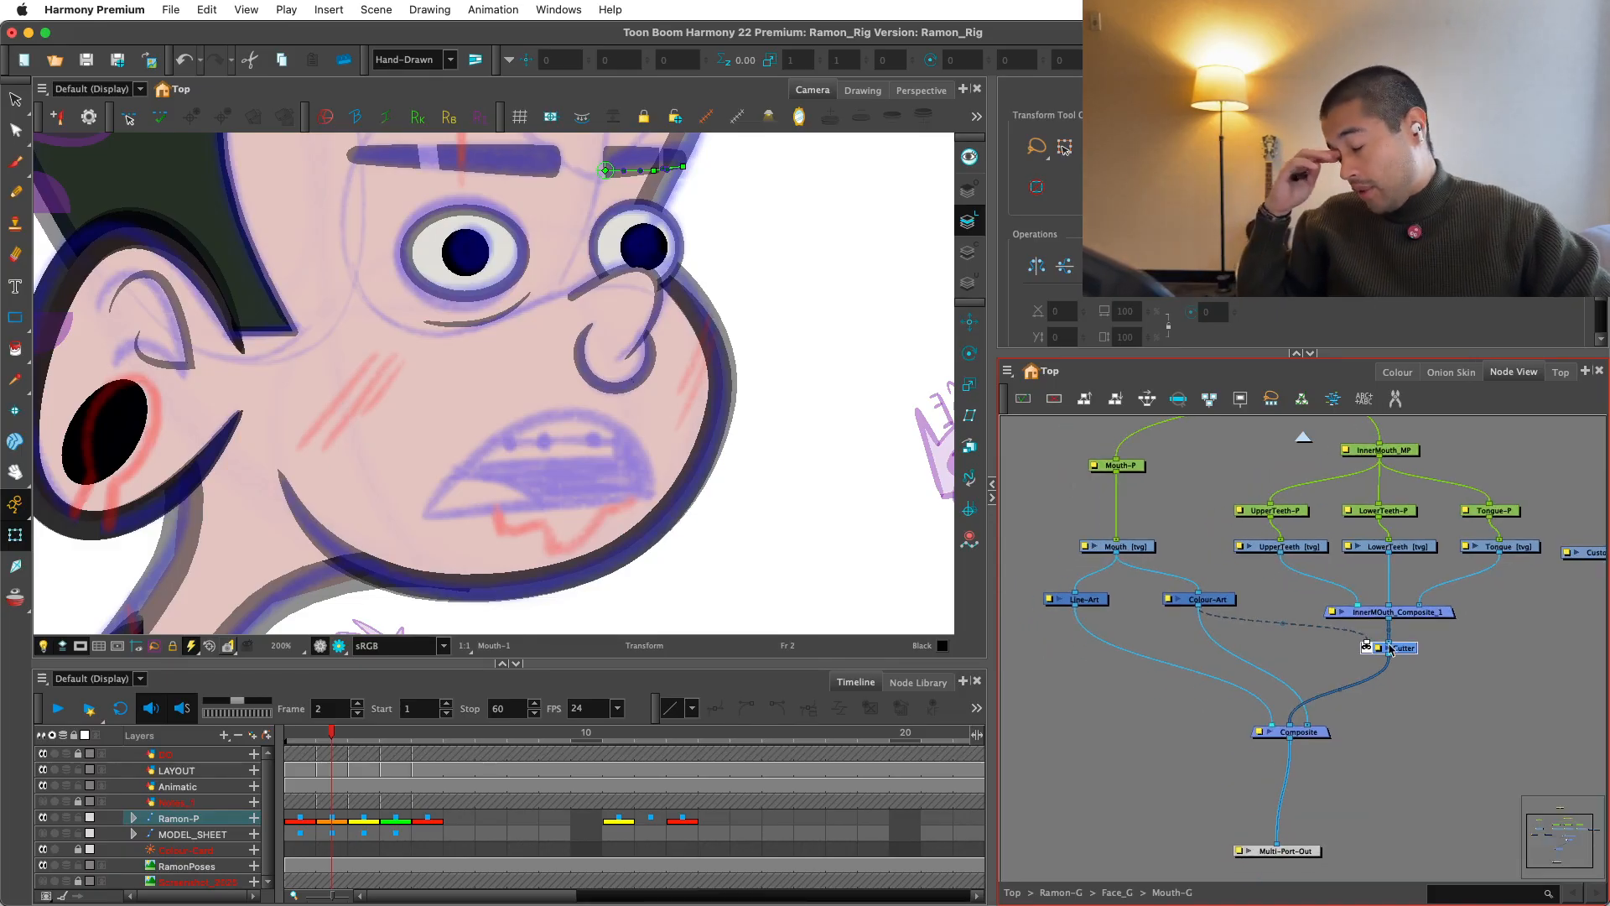
scroll(1390, 648, "down", 2)
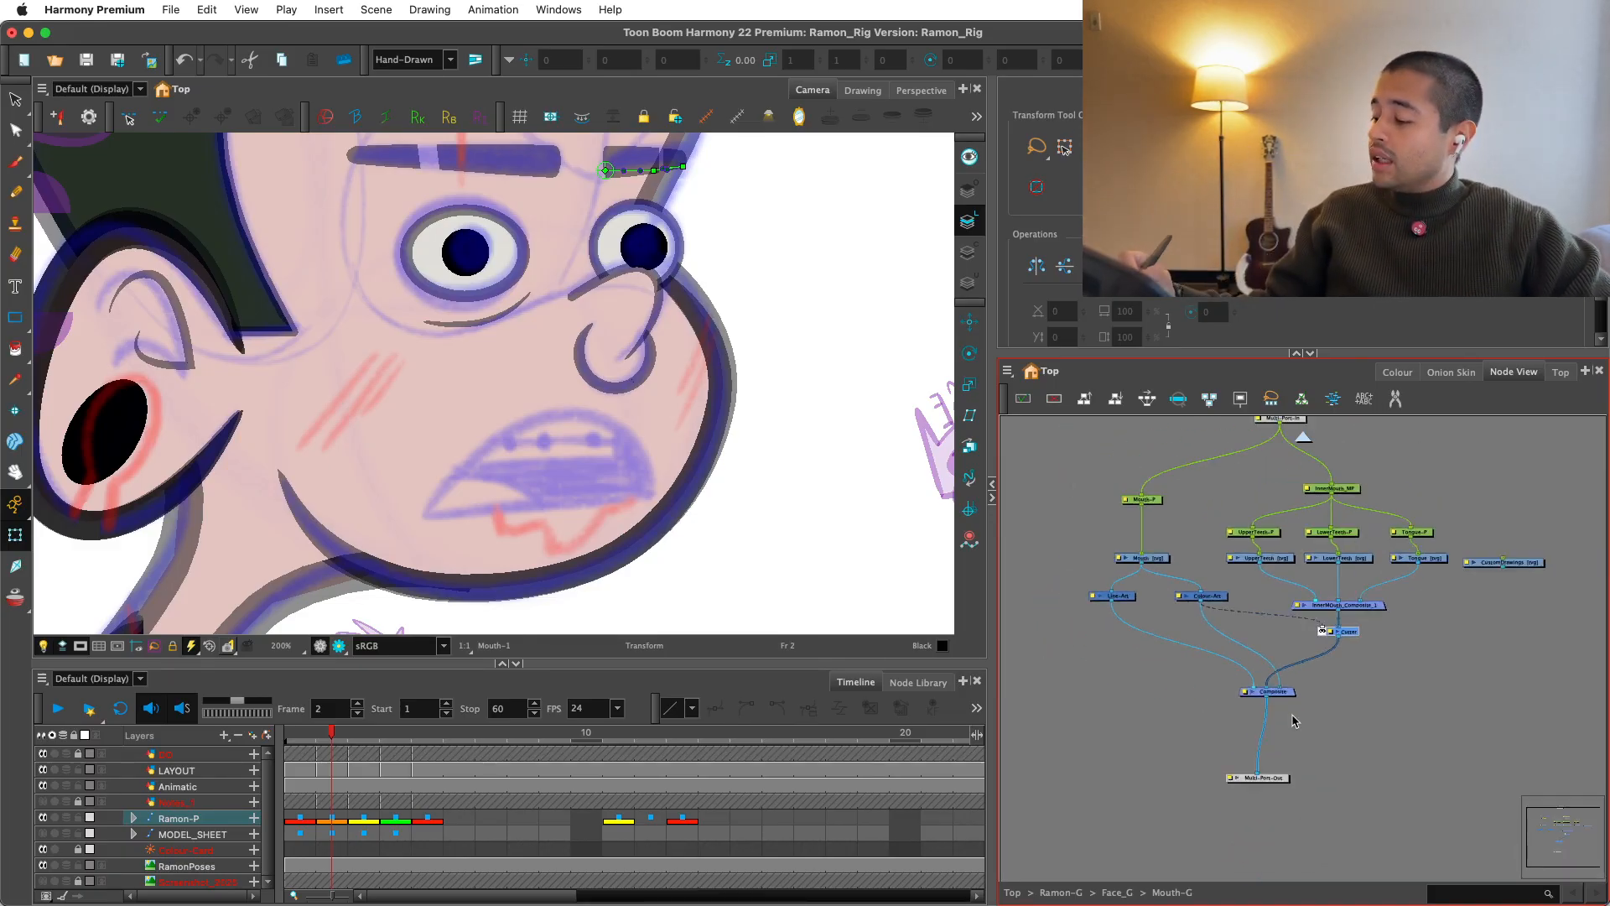
left_click_drag(1307, 697, 1293, 765)
scroll(1293, 764, "up", 1)
left_click_drag(1596, 518, 1521, 653)
left_click_drag(1521, 652, 1403, 645)
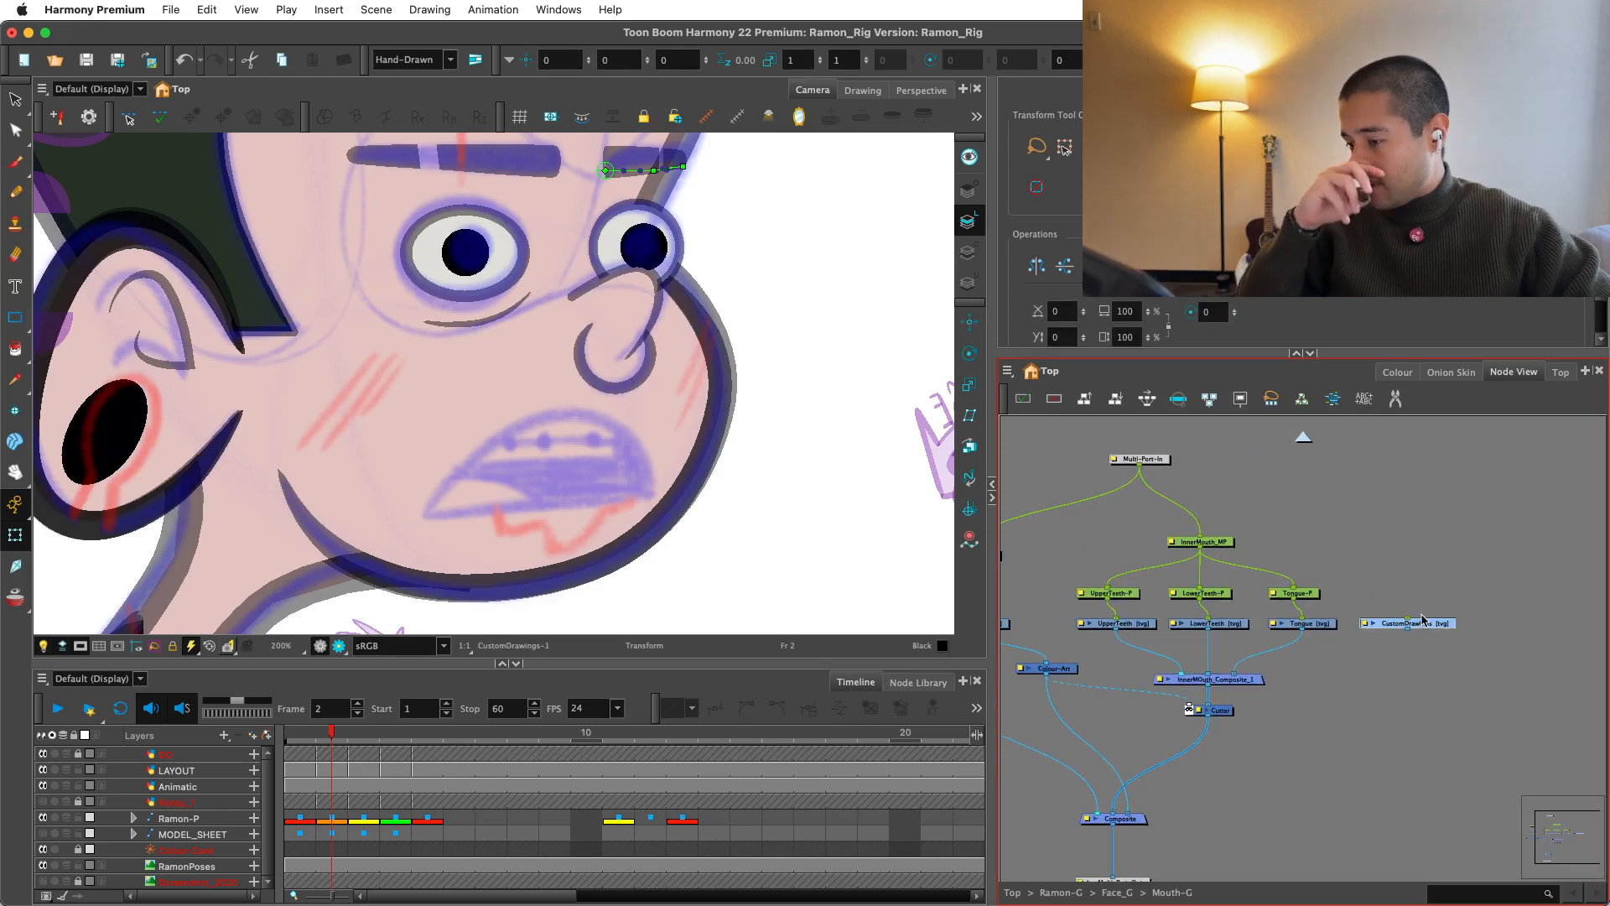
Step: Straighten the inner mouth columns by aligning the UpperTeeth, LowerTeeth and Tongue drawings with their pegs
mouse_move(1286, 562)
left_mouse_down()
mouse_move(1353, 576)
mouse_move(1283, 549)
left_mouse_up()
left_click_drag(1183, 637, 1173, 637)
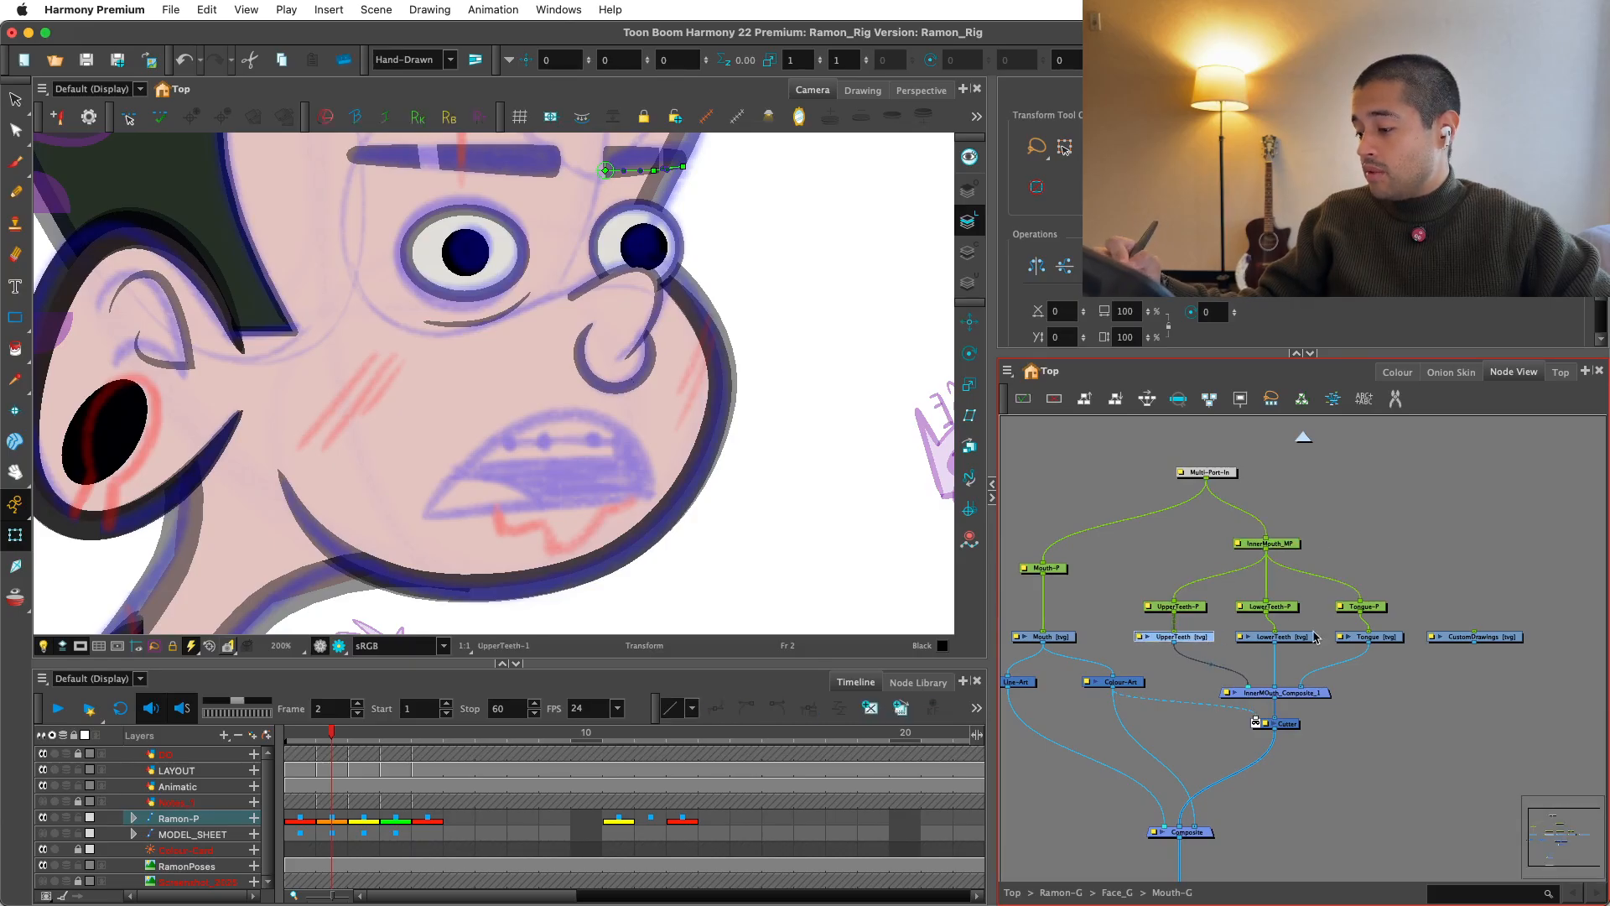
left_click(1295, 636)
left_click_drag(1385, 608, 1390, 606)
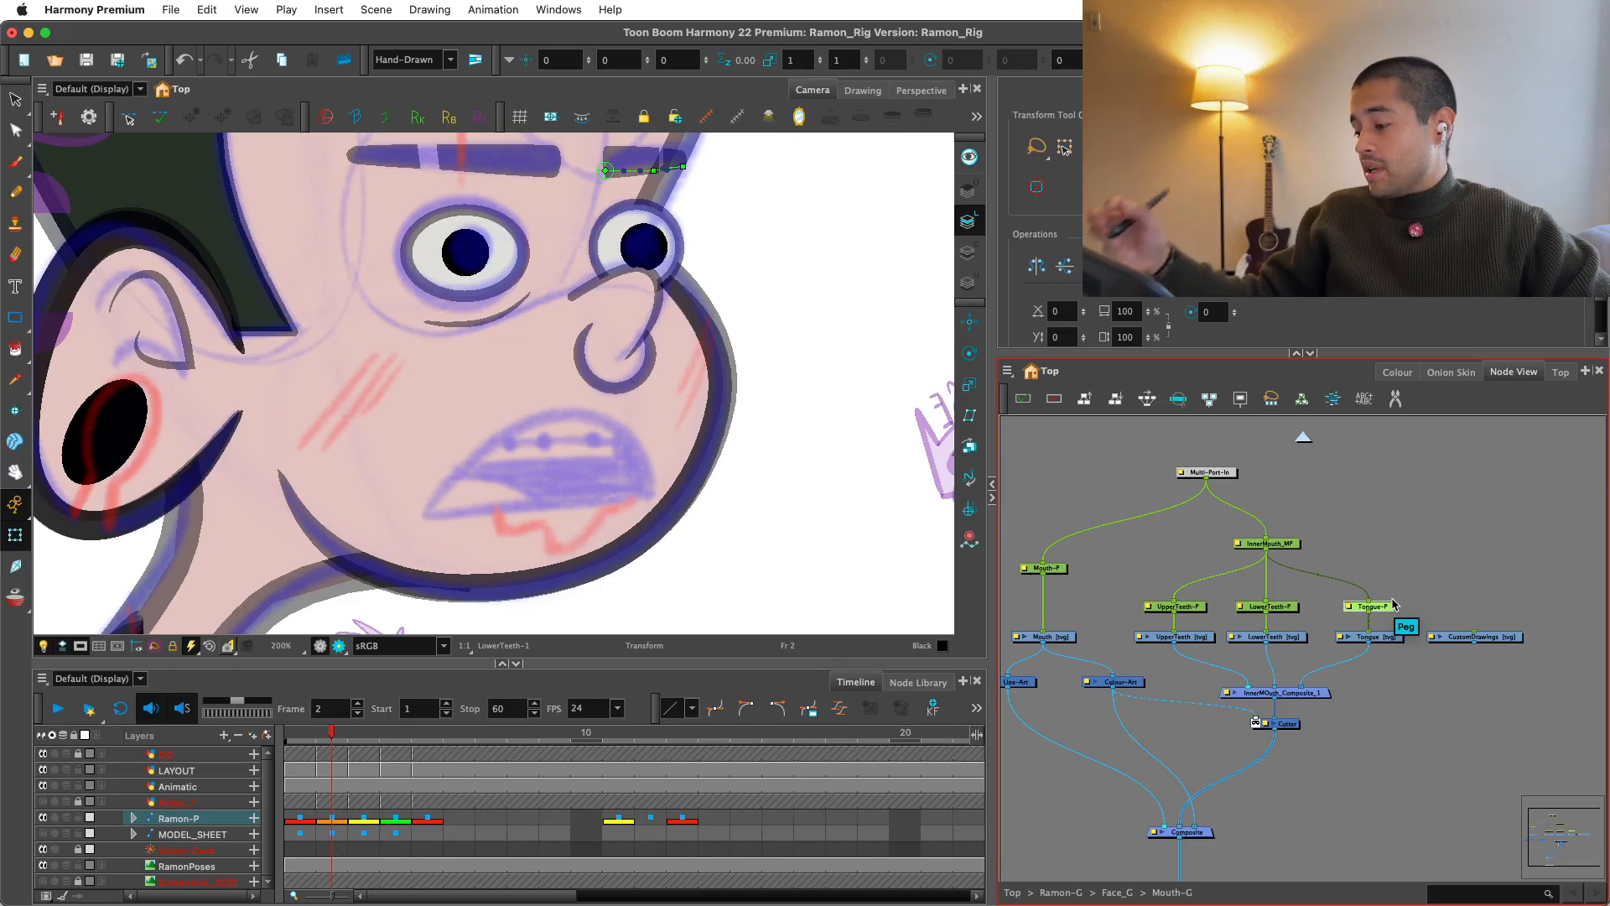
left_click_drag(1469, 576, 1422, 577)
Step: Add a parent peg to the CustomDrawings node and connect Multi-Port-In to that peg
left_click_drag(1458, 635, 1479, 634)
scroll(1479, 639, "up", 3)
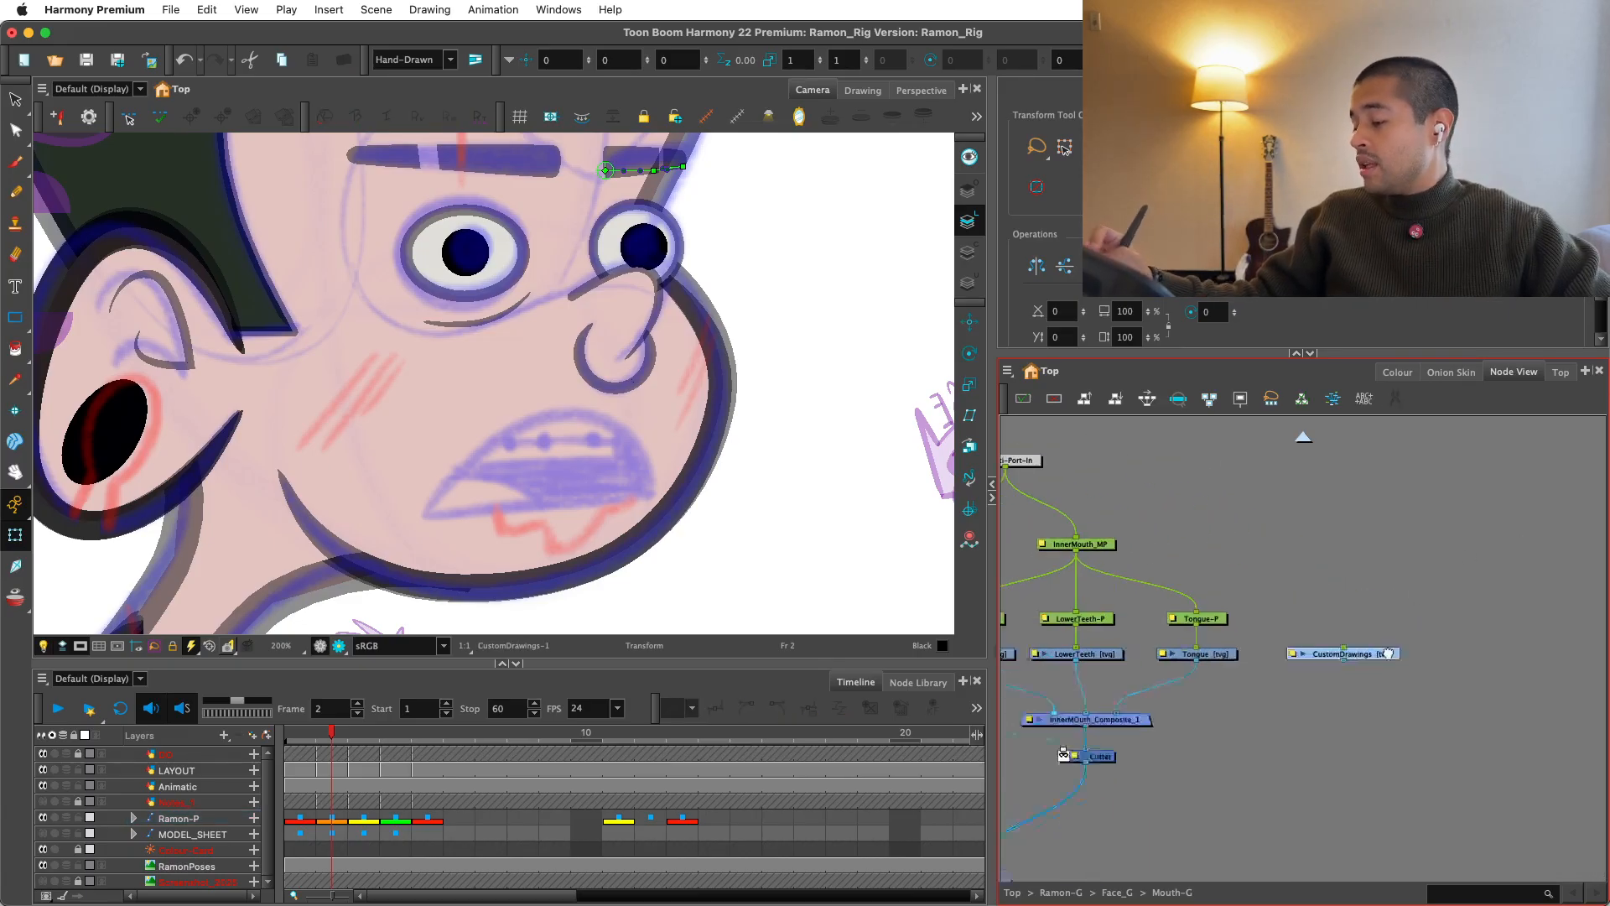
scroll(1430, 629, "down", 1)
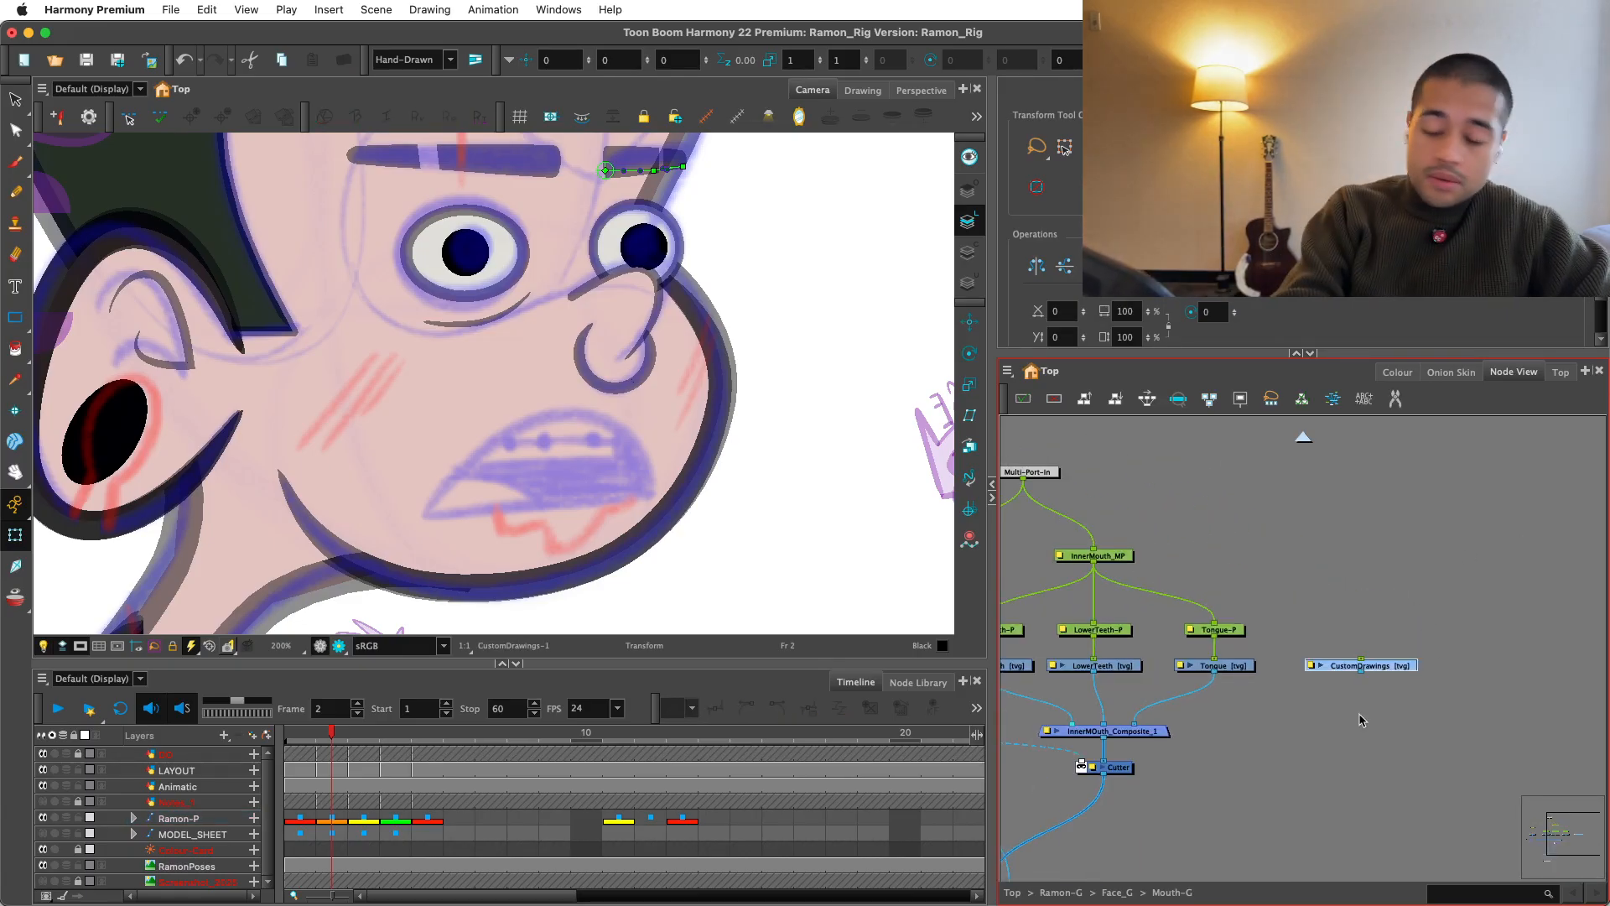
key("super+p")
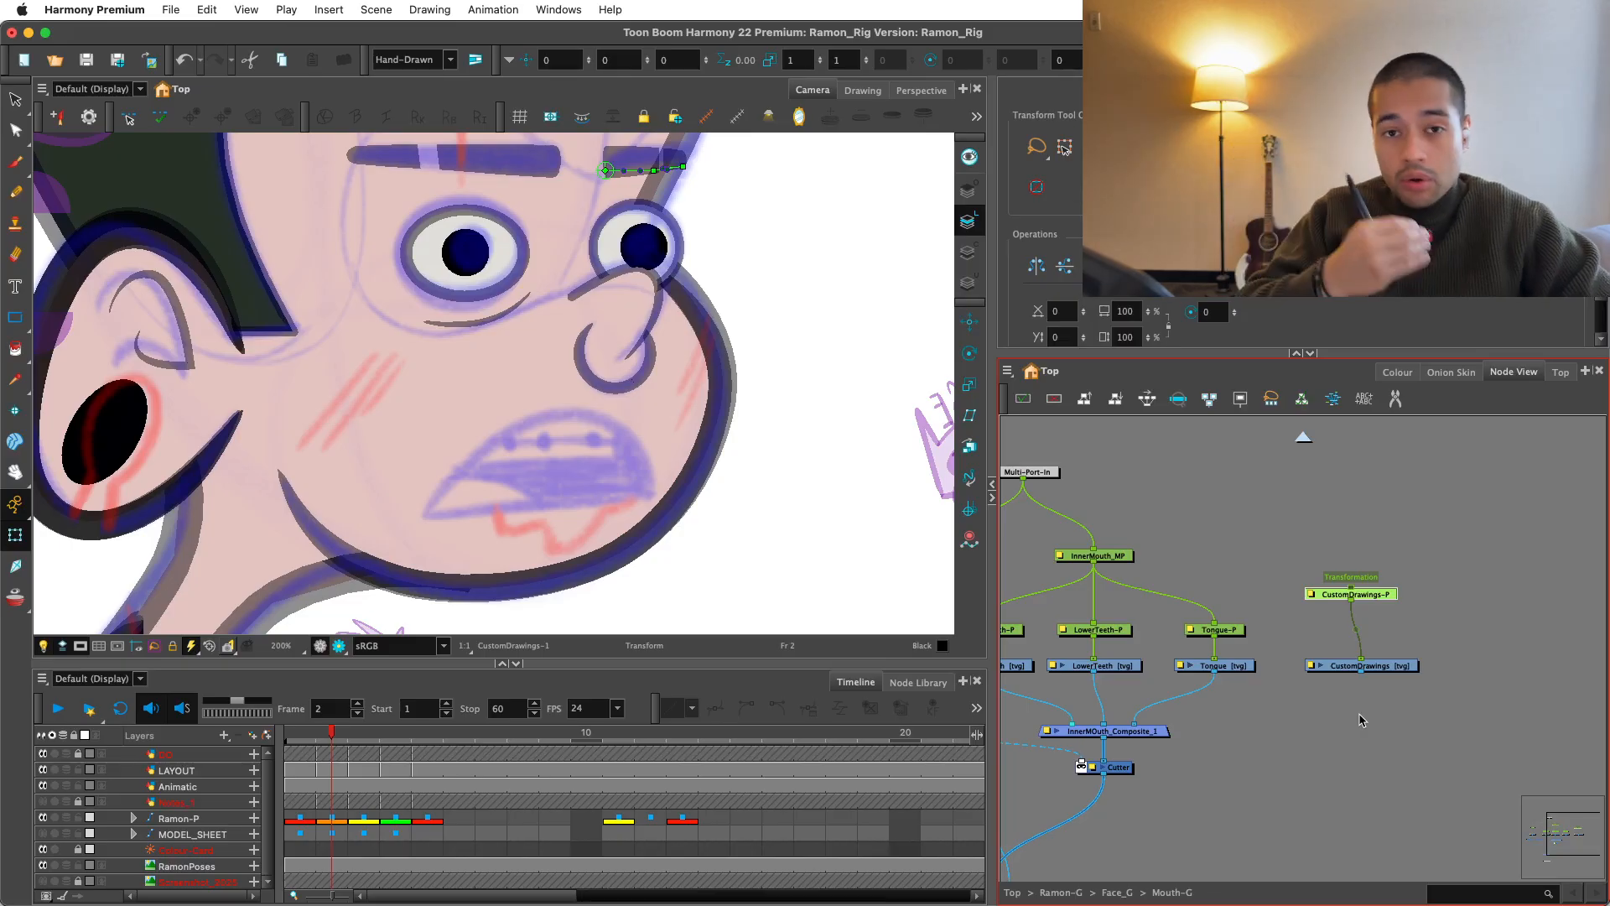
left_click_drag(1115, 509, 1441, 625)
scroll(1463, 645, "down", 2)
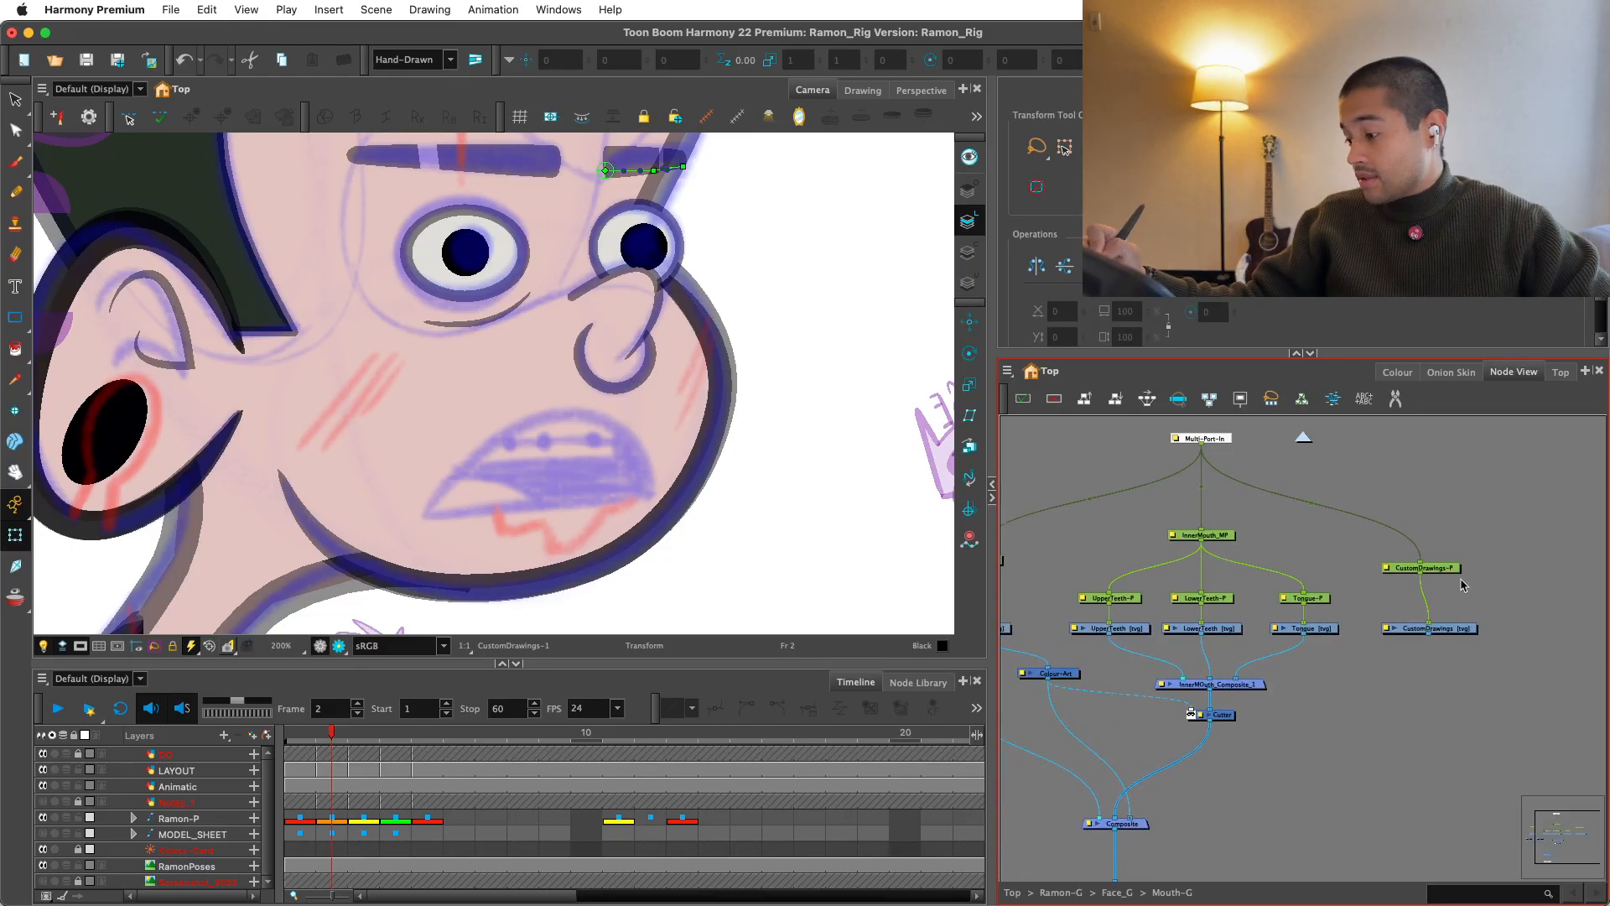
Step: Align the CustomDrawings peg above its drawing and connect CustomDrawings into the main Composite
left_click_drag(1430, 569, 1440, 570)
left_click(1453, 606)
scroll(1426, 646, "down", 1)
left_click_drag(1428, 637, 1464, 746)
scroll(1468, 634, "up", 1)
scroll(1451, 721, "up", 1)
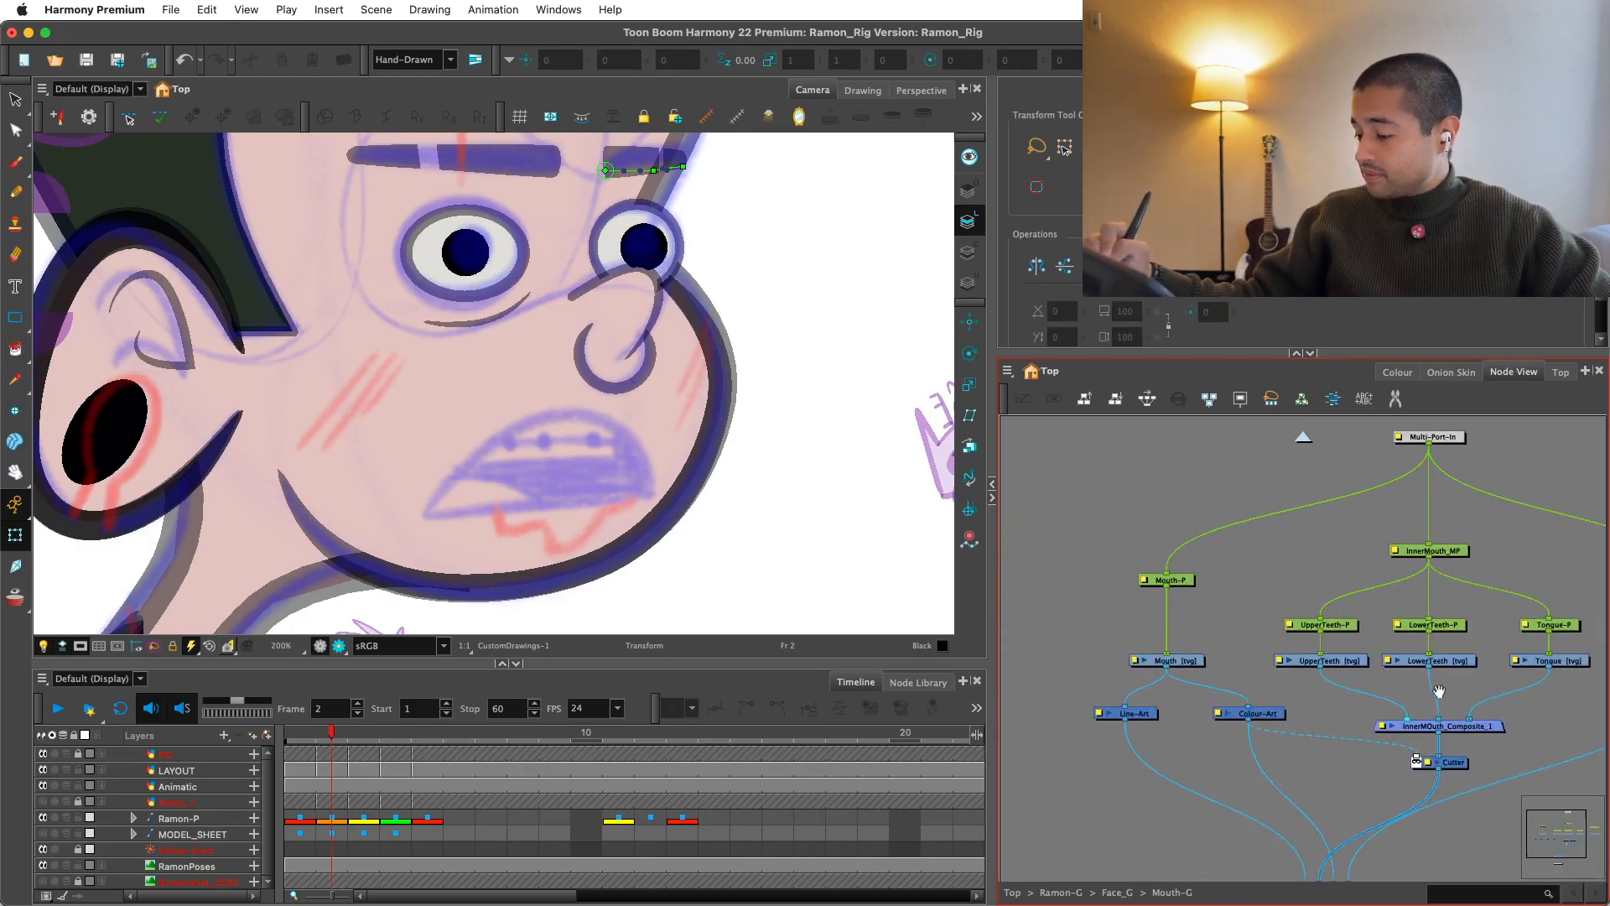
Step: Draw a rectangle over the sketched mouth on the Mouth drawing, using the Default colour from the Ramon_Colors palette
scroll(1330, 658, "up", 1)
left_click(1165, 660)
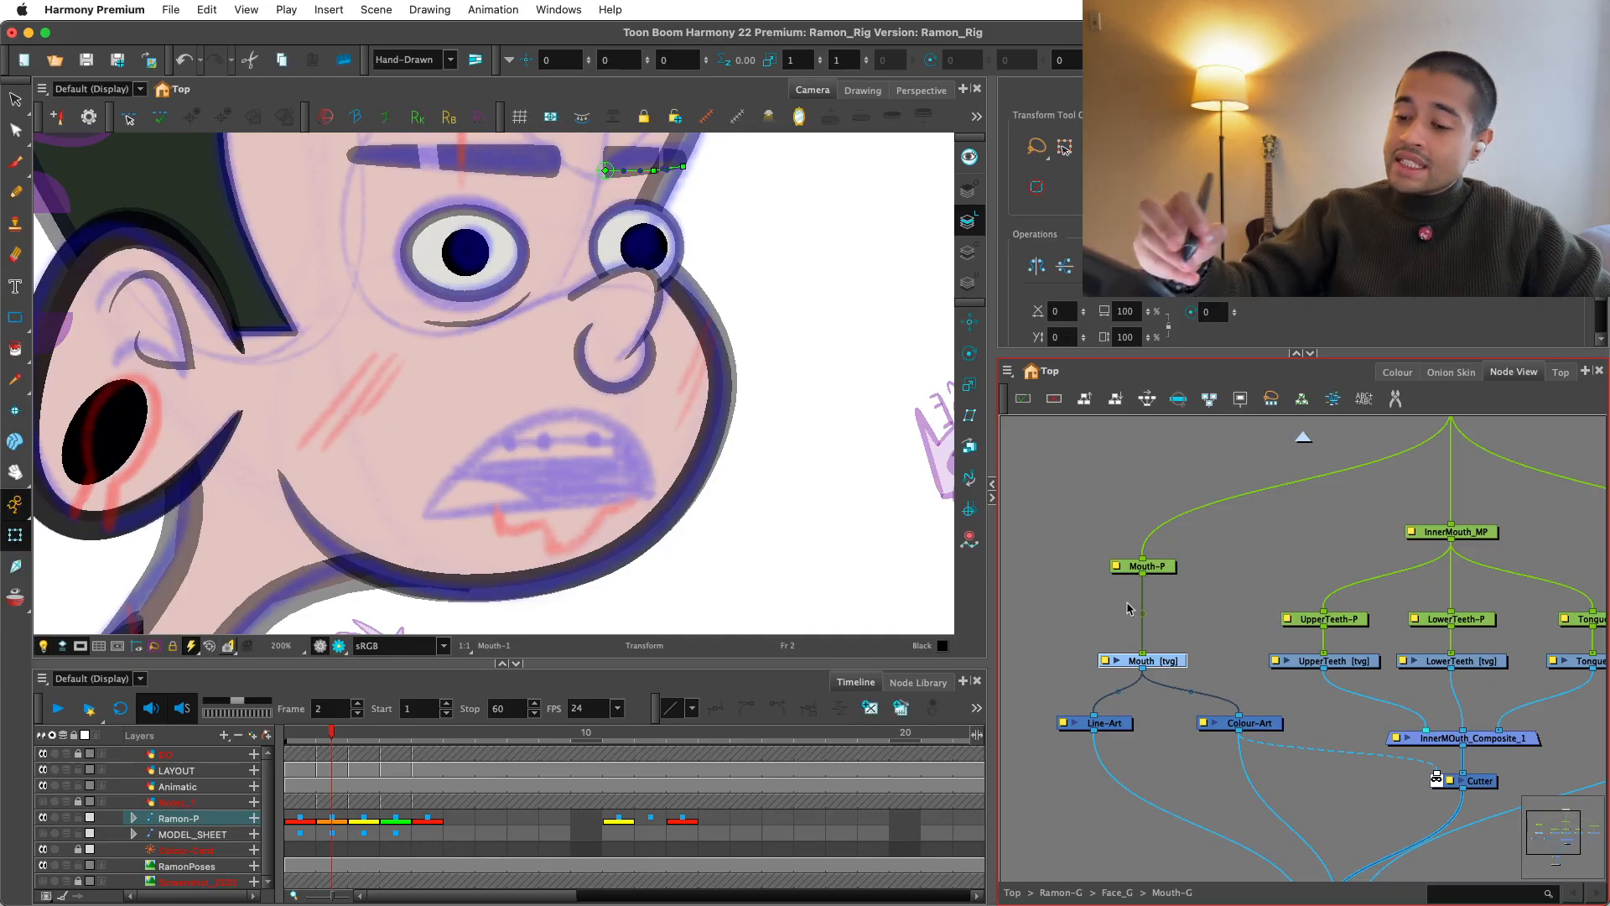
left_click(18, 193)
left_click(15, 317)
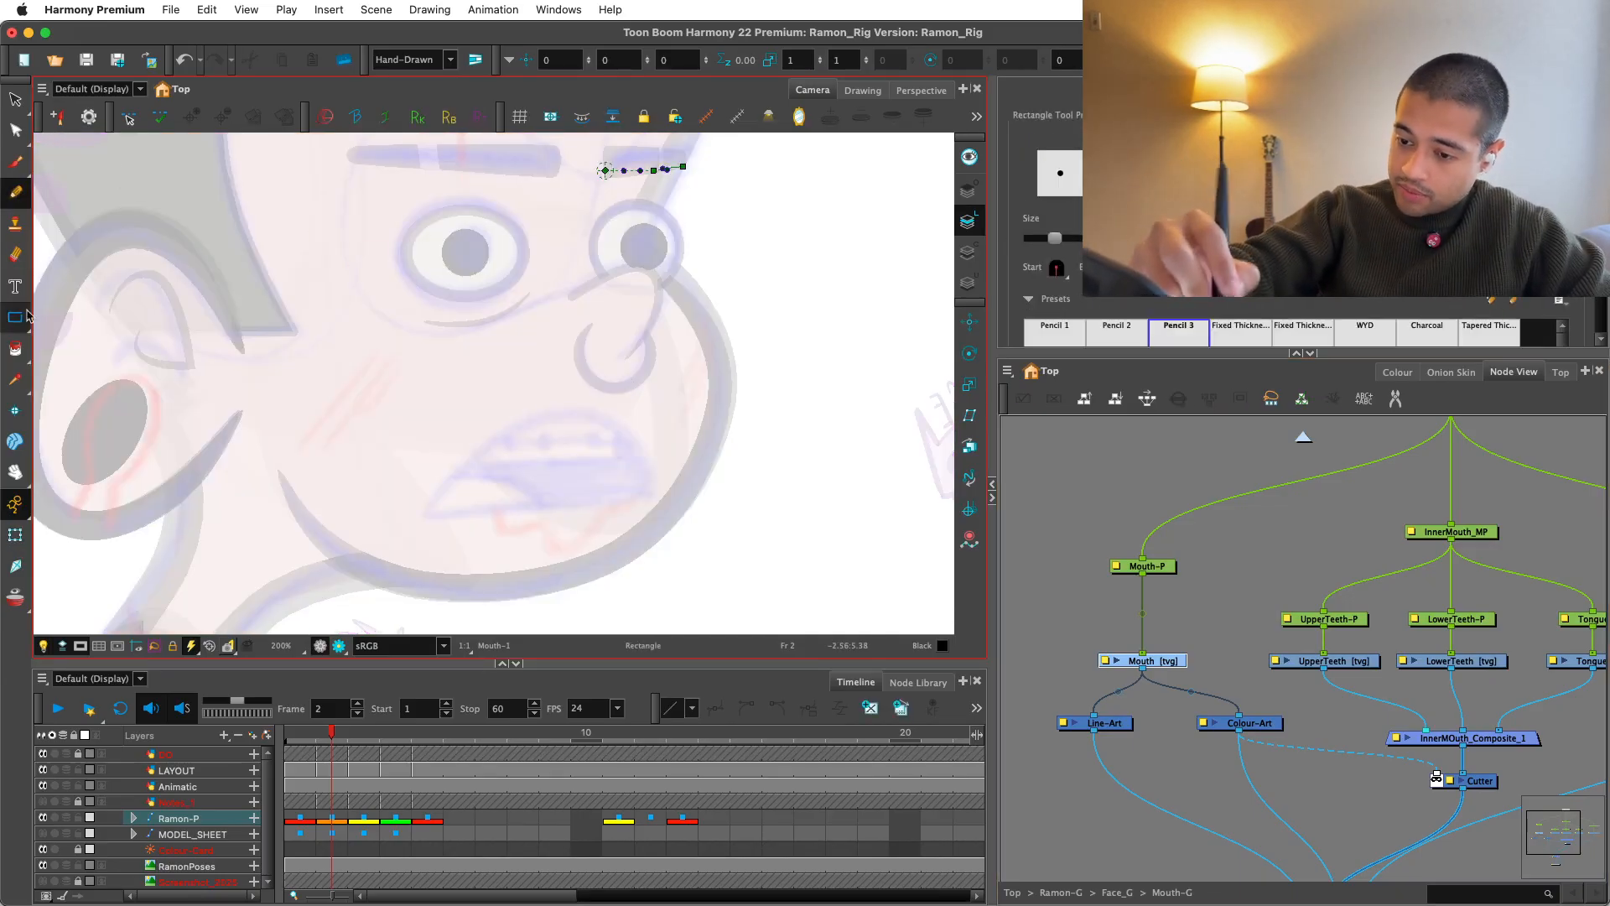
left_click(1397, 371)
left_click(1090, 456)
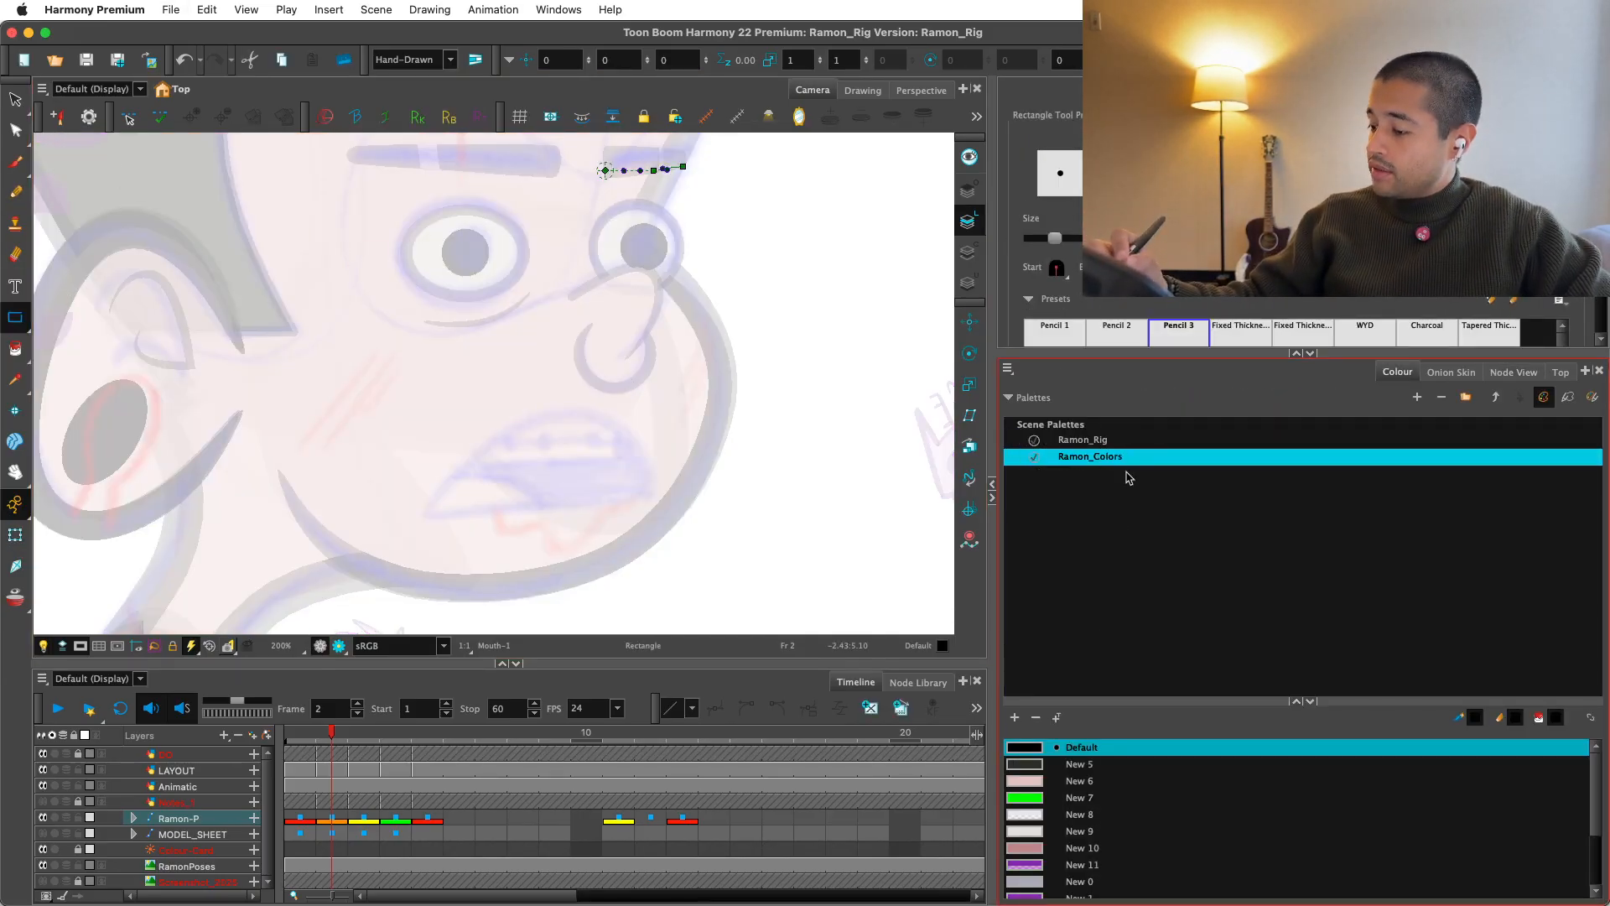
key("2")
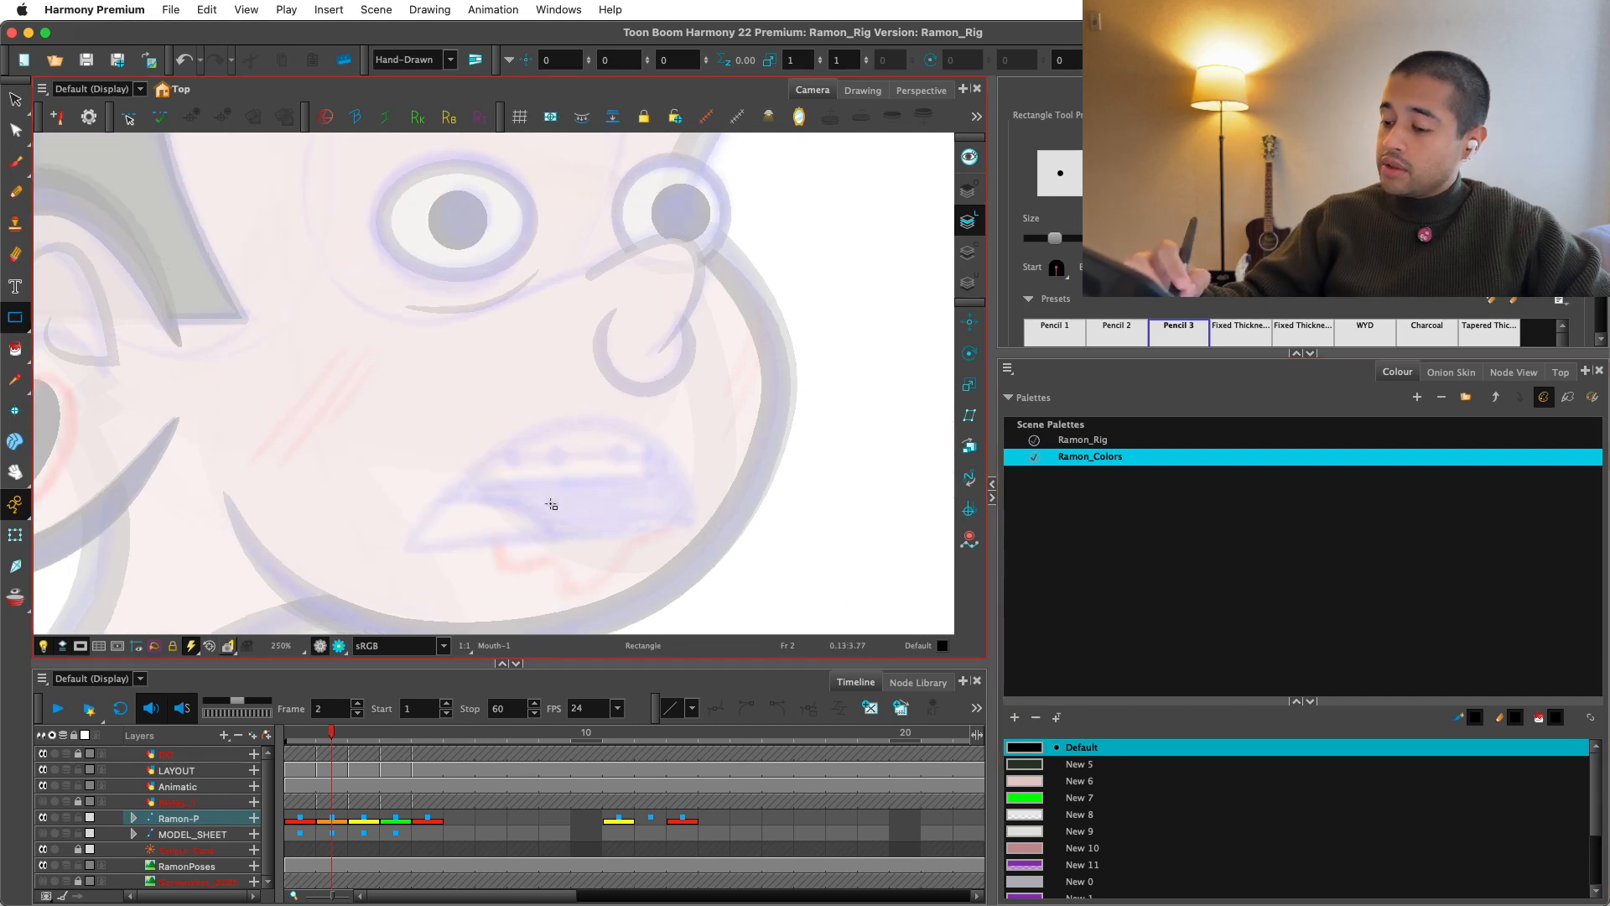
left_click_drag(380, 441, 716, 531)
Step: Thin the mouth rectangle's outline by lowering its maximum pencil size
key("alt+s")
scroll(1044, 235, "down", 5)
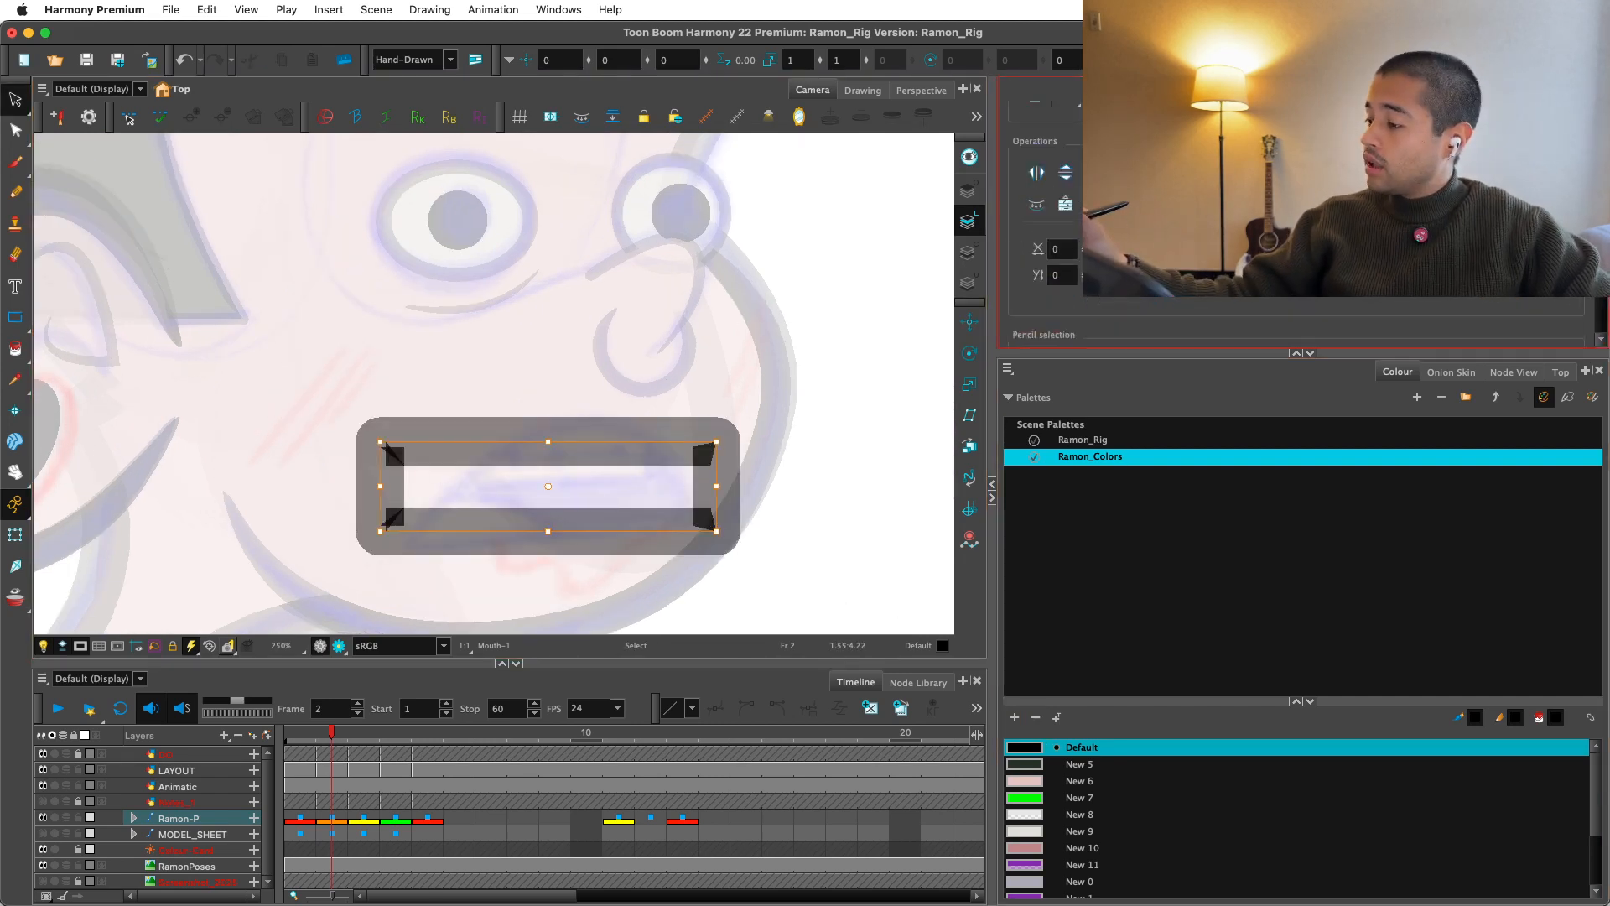
left_click_drag(1058, 224, 1043, 224)
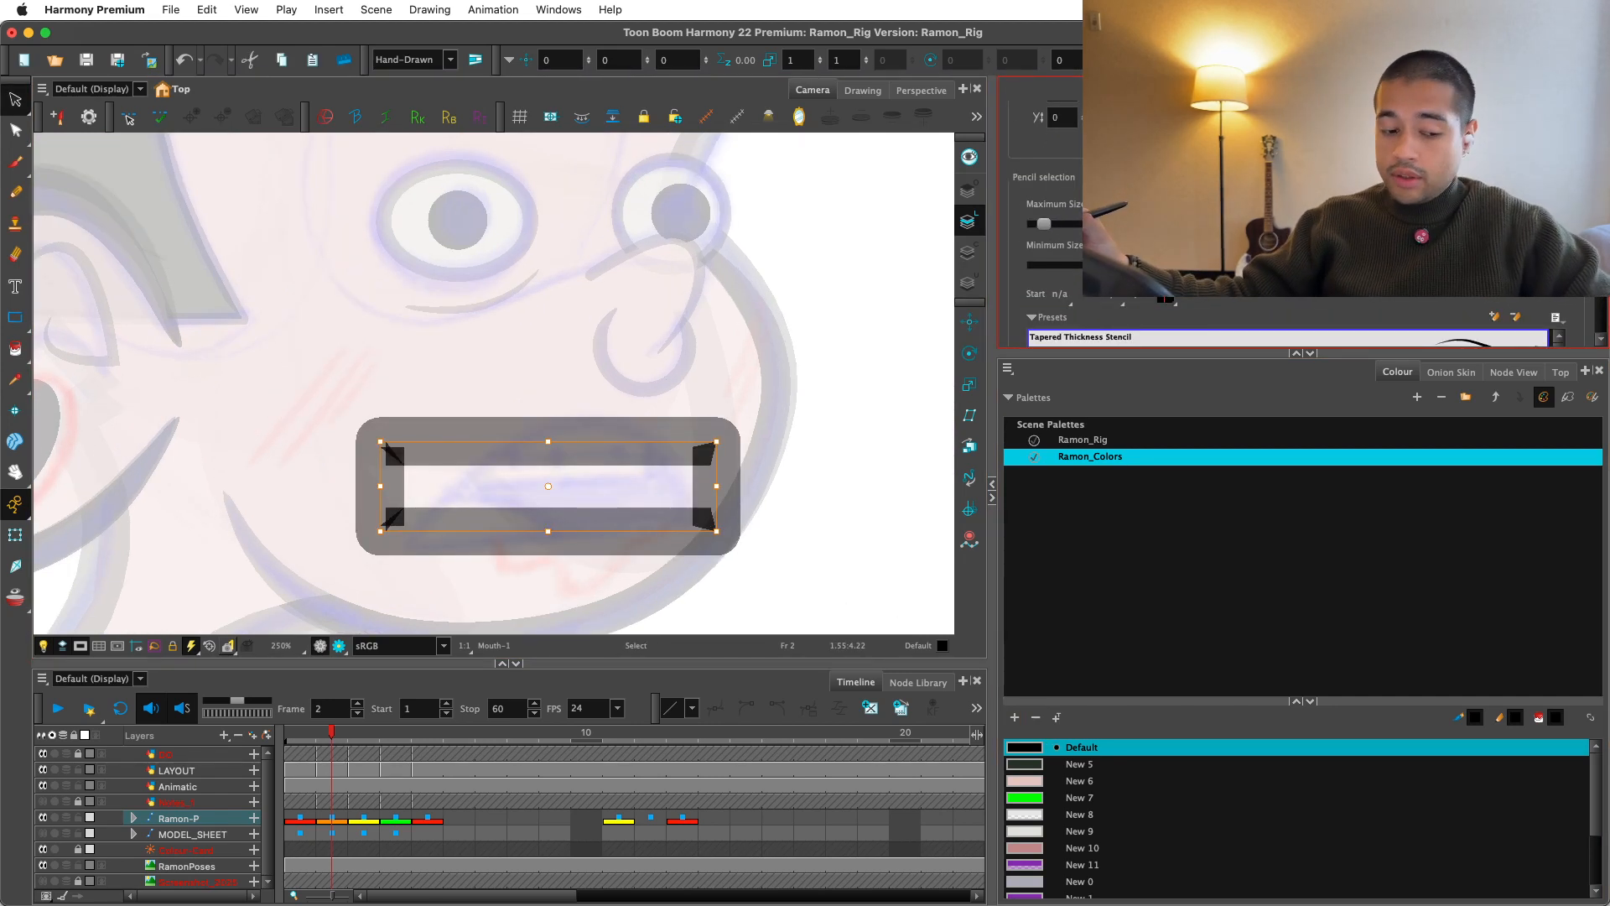
left_click_drag(724, 548, 751, 528)
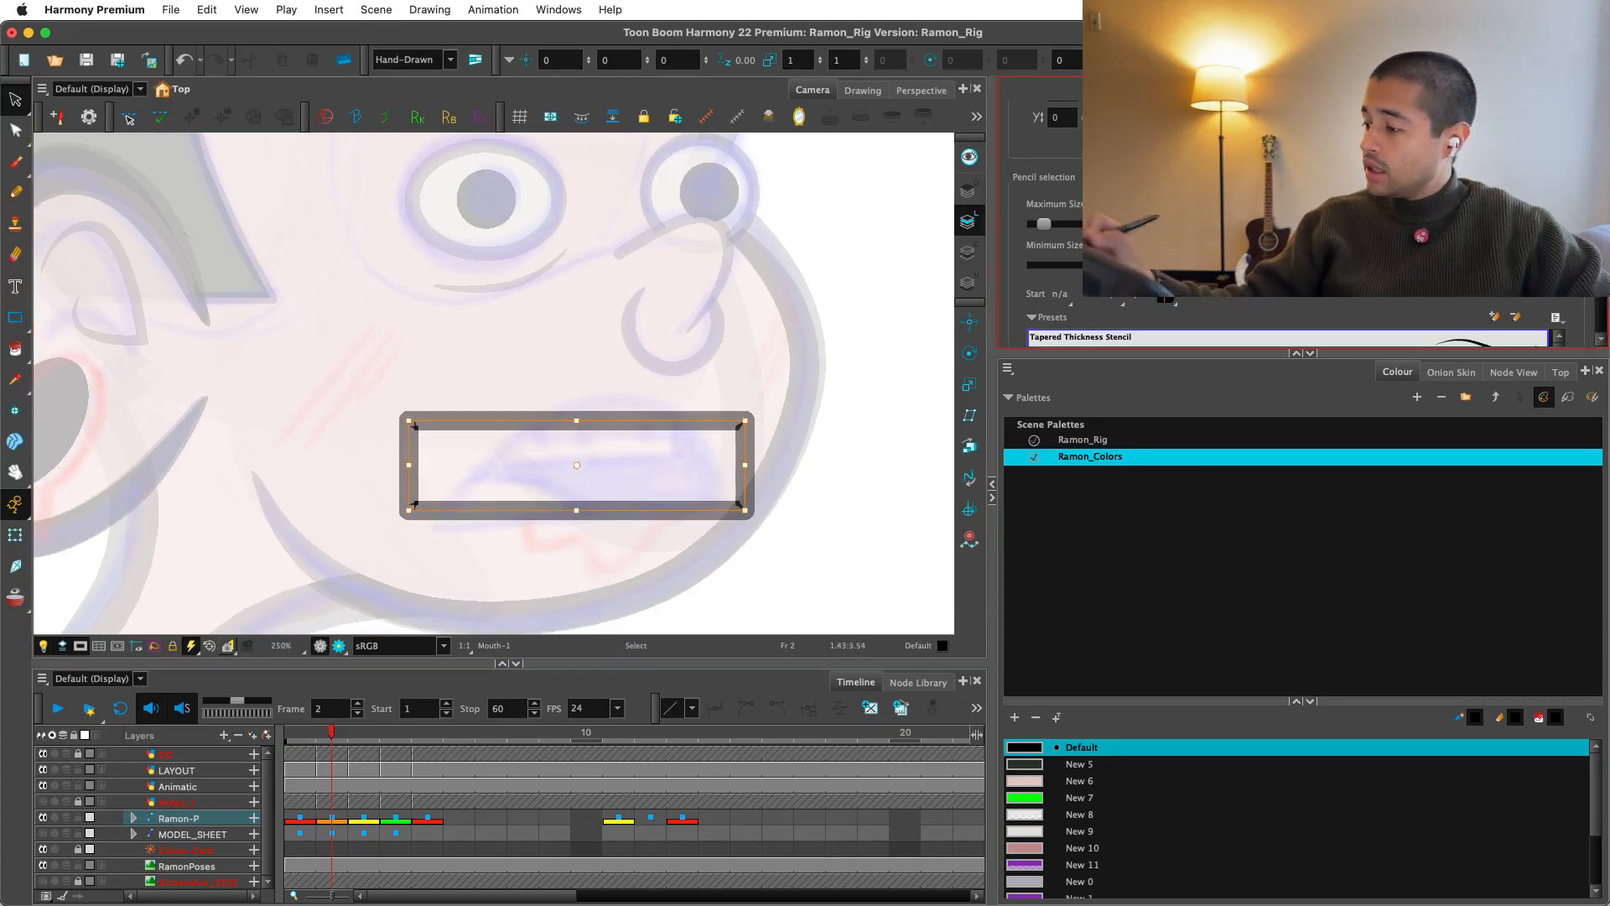
left_click_drag(1044, 224, 1042, 224)
Step: Reshape the rectangle with the Contour Editor into a peaked form, removing its two upper corner points and bowing the right side outward
key("alt+q")
key("2")
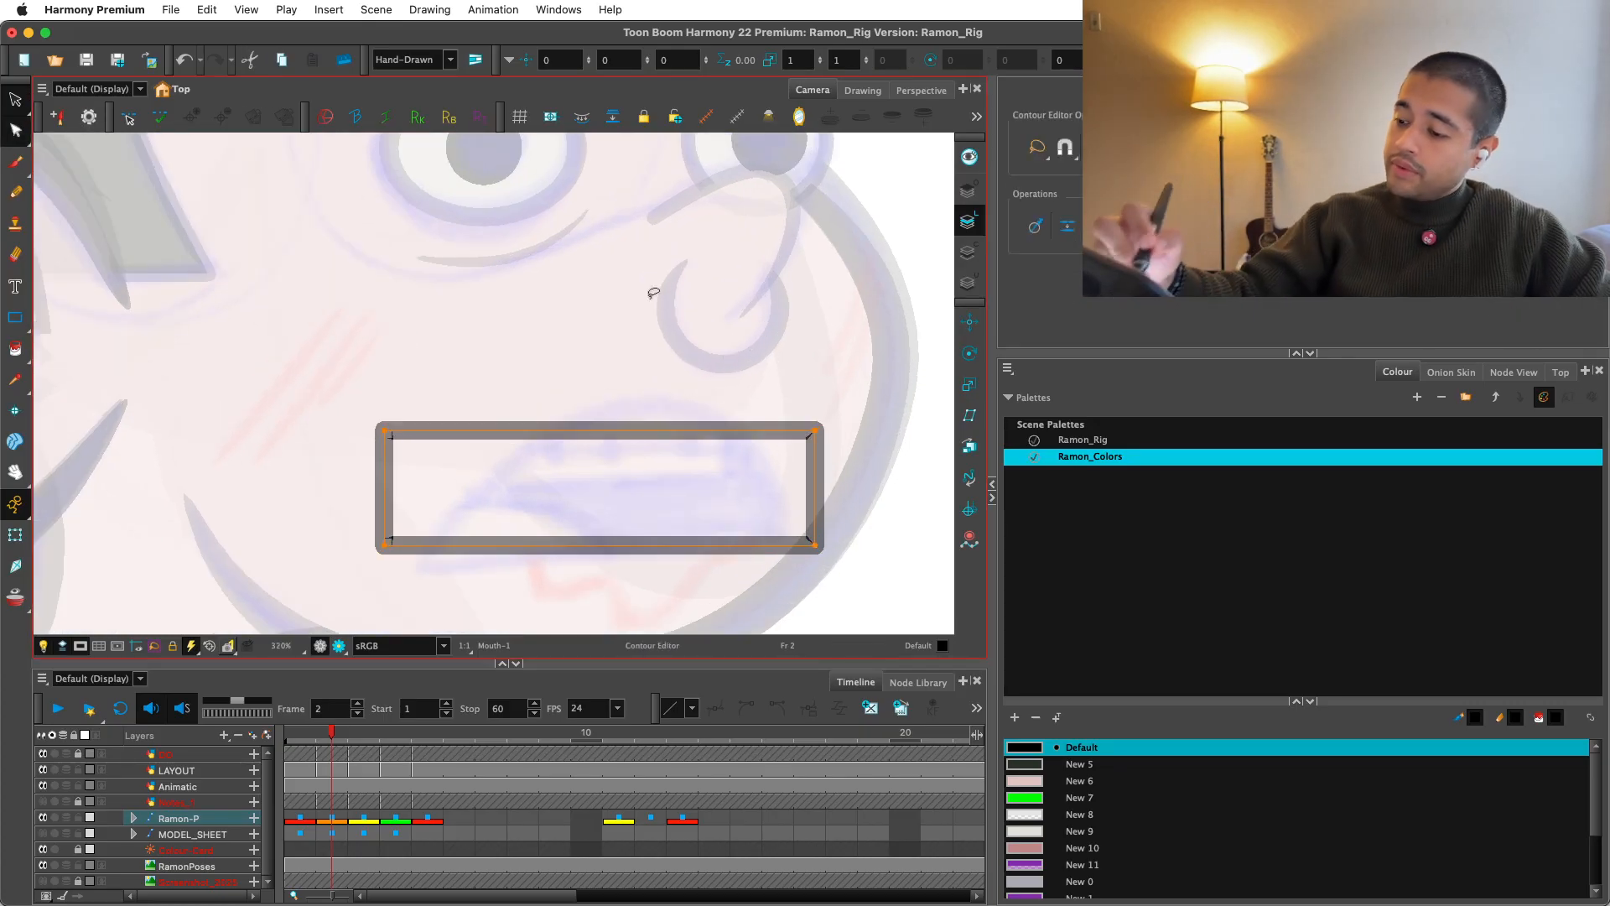
key("1")
left_click_drag(613, 419, 618, 404)
mouse_move(461, 348)
left_mouse_down()
mouse_move(388, 389)
mouse_move(428, 436)
left_mouse_up()
key("Delete")
key("Delete")
left_click_drag(788, 383, 787, 388)
key("2")
key("2")
key("1")
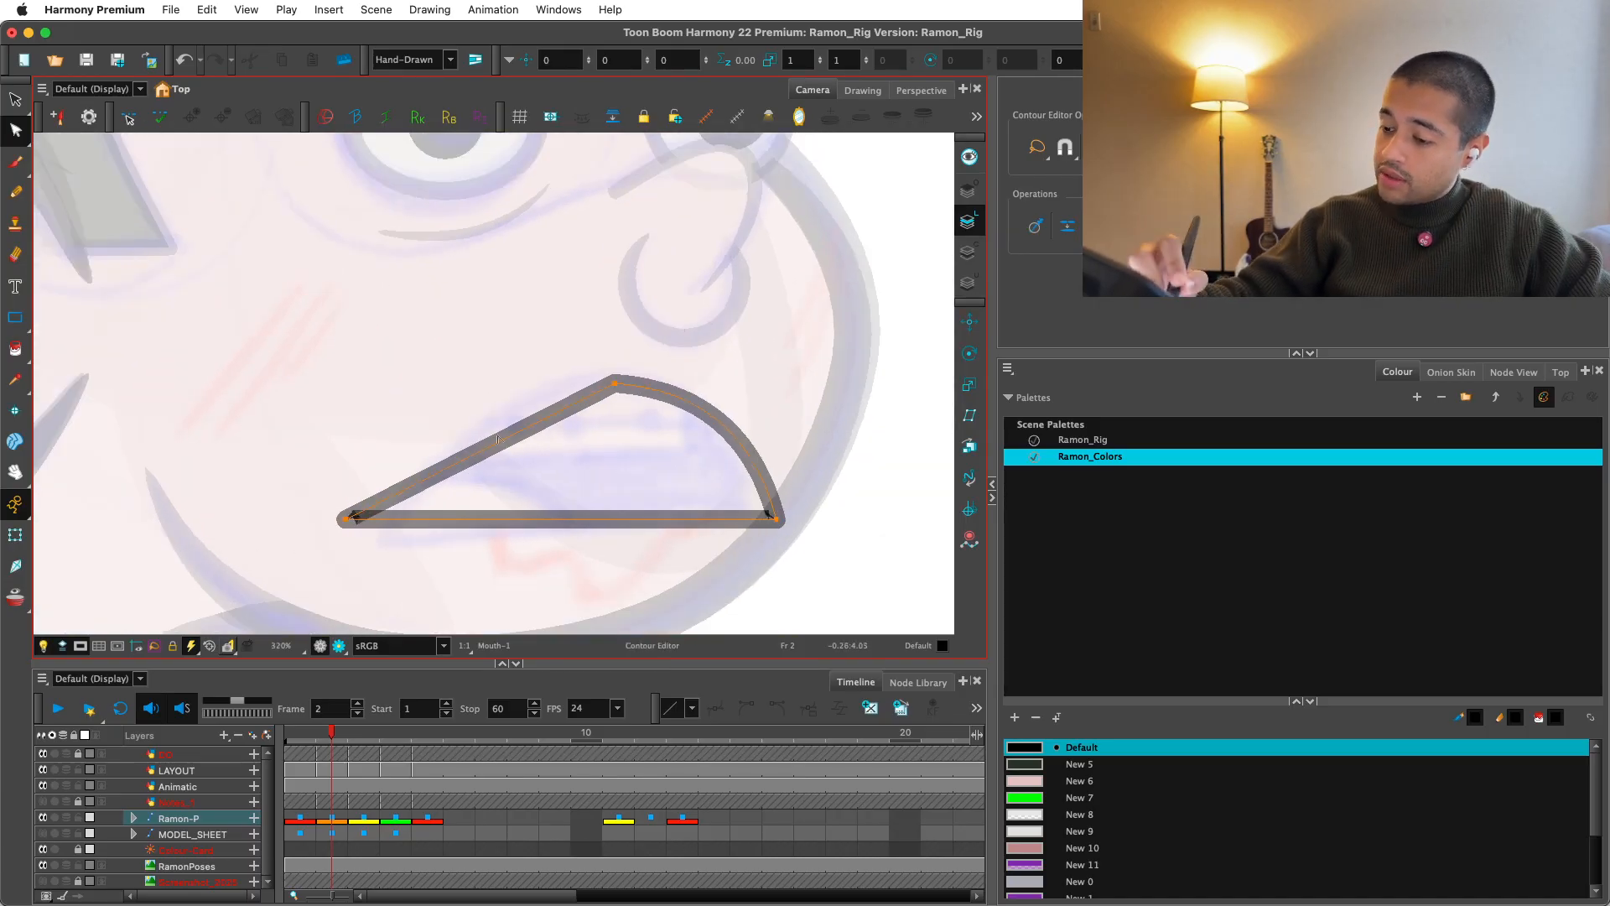
Step: Bow the mouth's left side outward and smooth the curve through its top point to form a dome
left_click_drag(483, 448, 490, 391)
key("1")
key("1")
key("1")
key("2")
key("2")
key("2")
key("2")
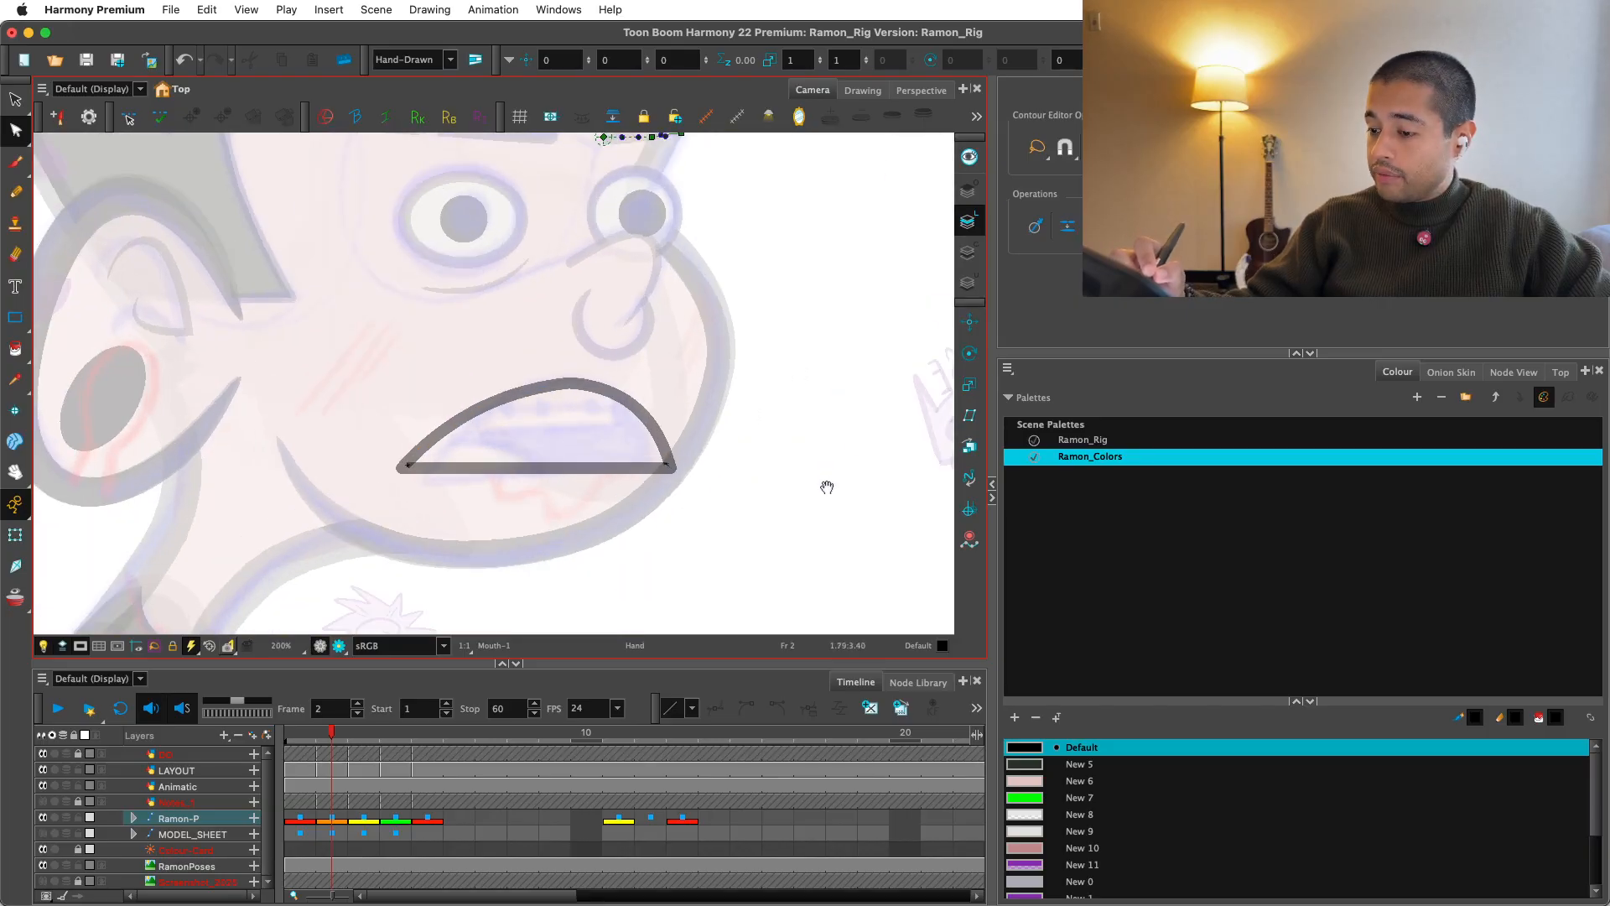
left_click_drag(508, 384, 507, 374)
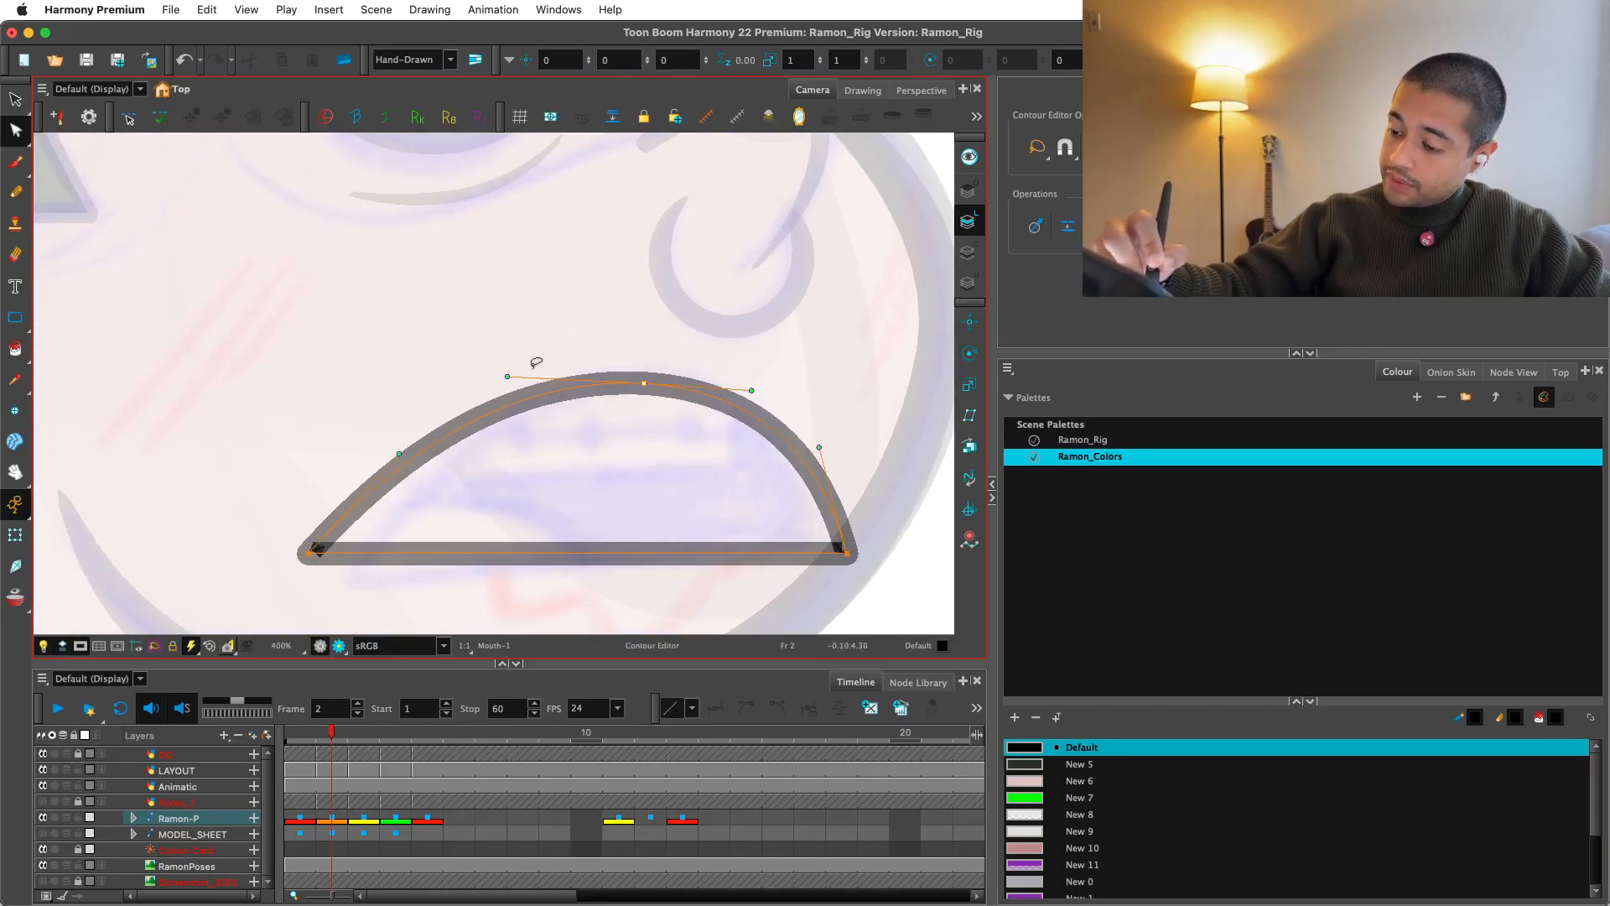
left_click(497, 380)
key("1")
key("1")
key("2")
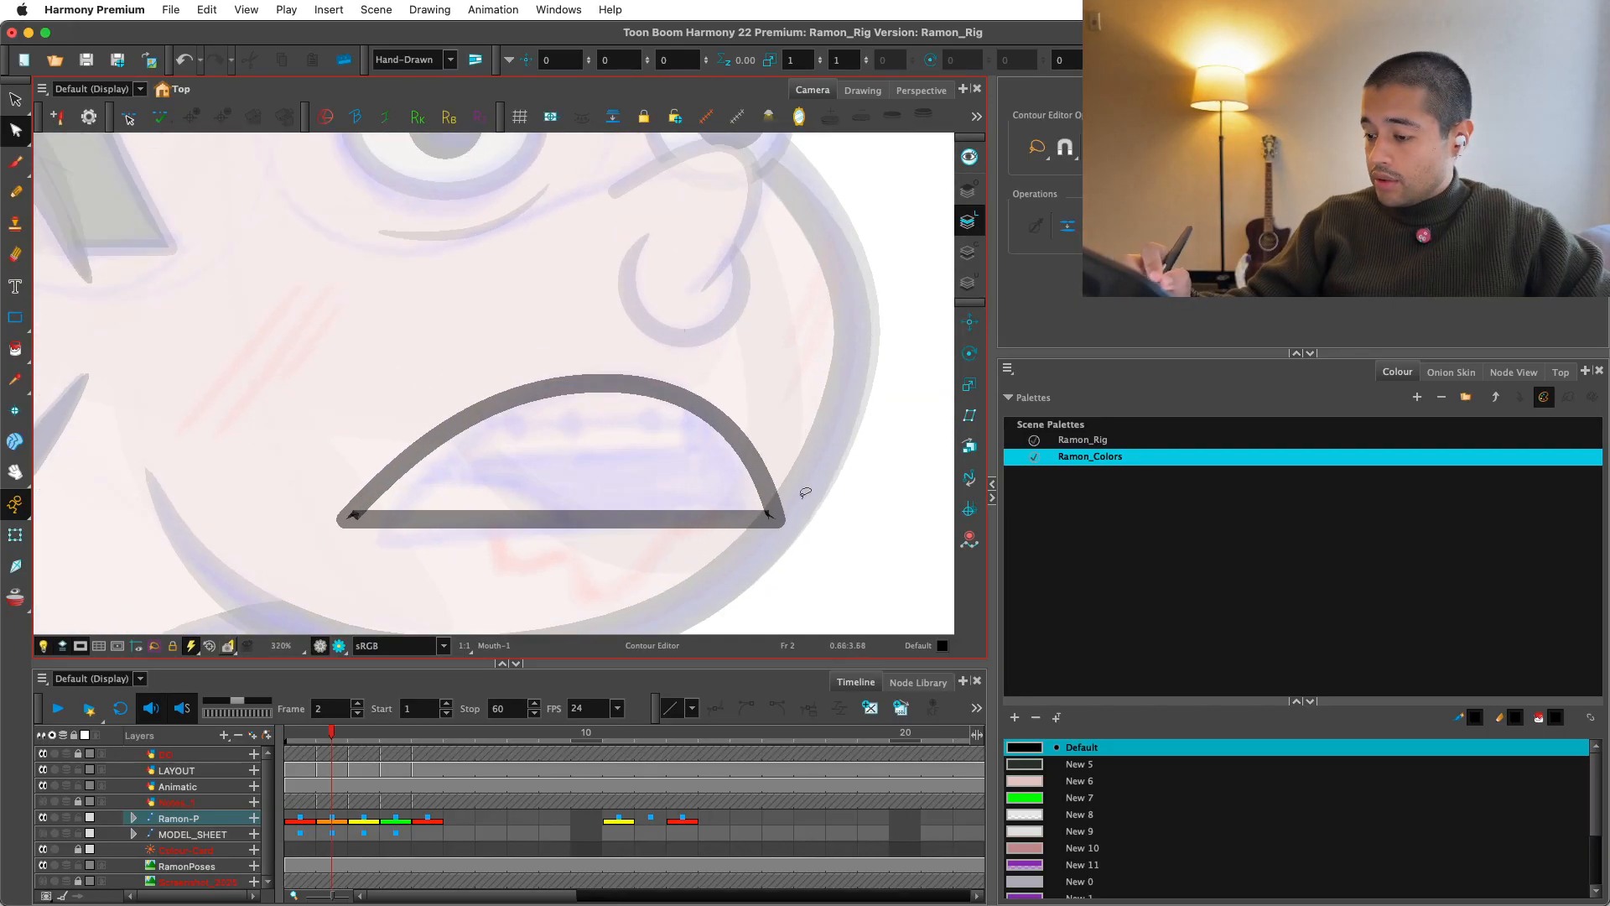
Step: Move the mouth's lower-right corner inward and slightly up, and refine the right side's curve with the top point's handles
mouse_move(782, 519)
left_mouse_down()
mouse_move(738, 509)
mouse_move(779, 512)
mouse_move(746, 550)
mouse_move(760, 542)
left_mouse_up()
key("2")
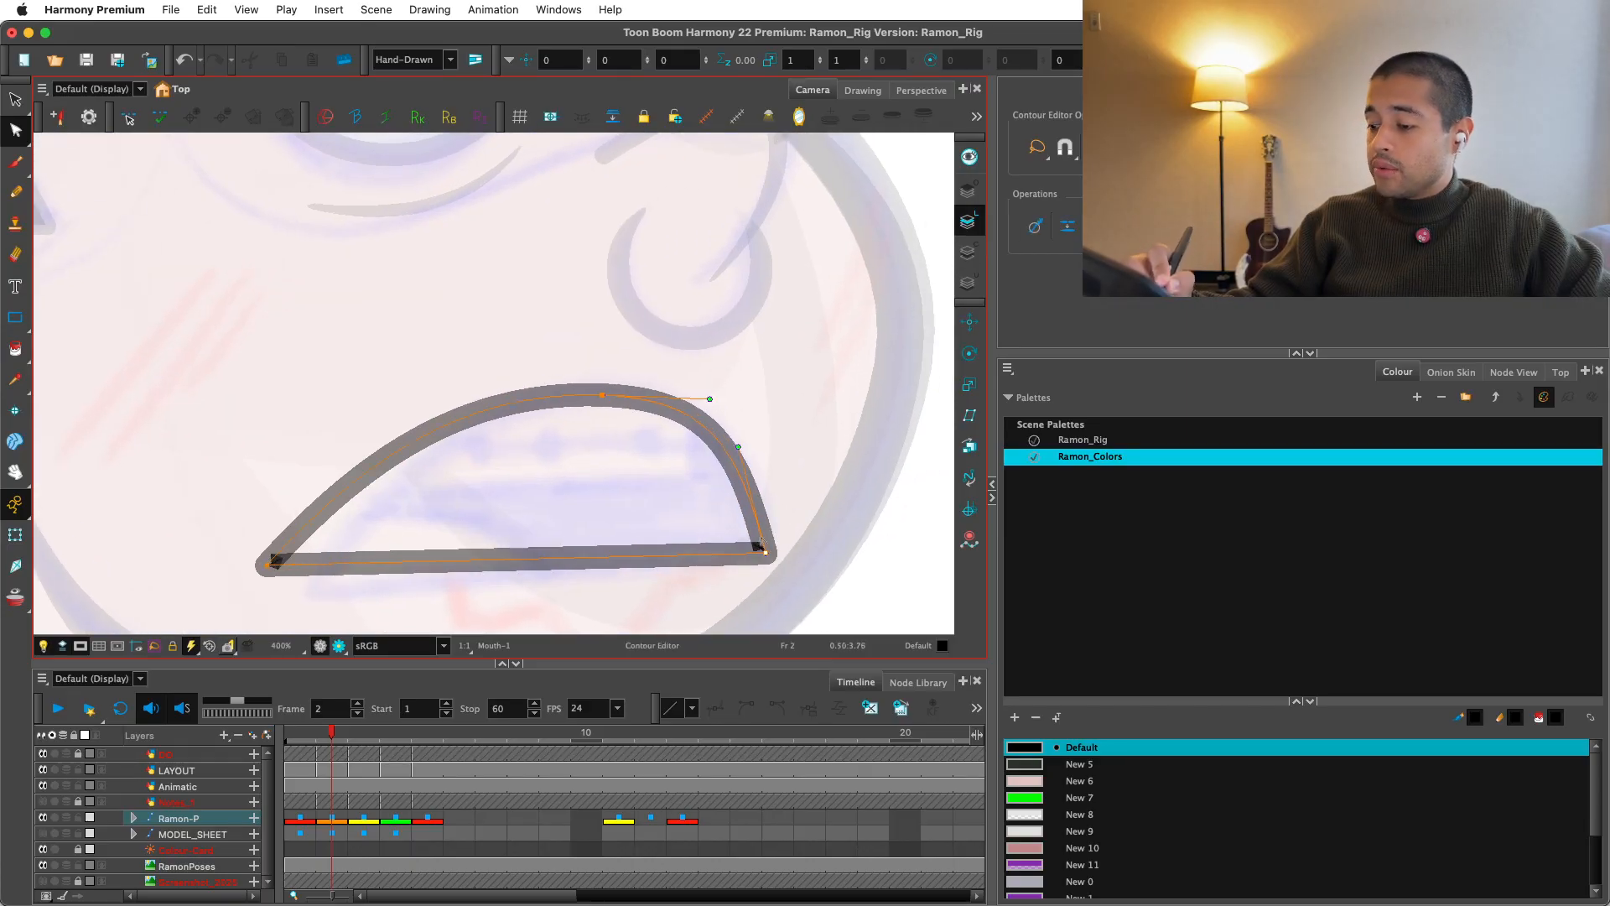
left_click_drag(710, 398, 693, 396)
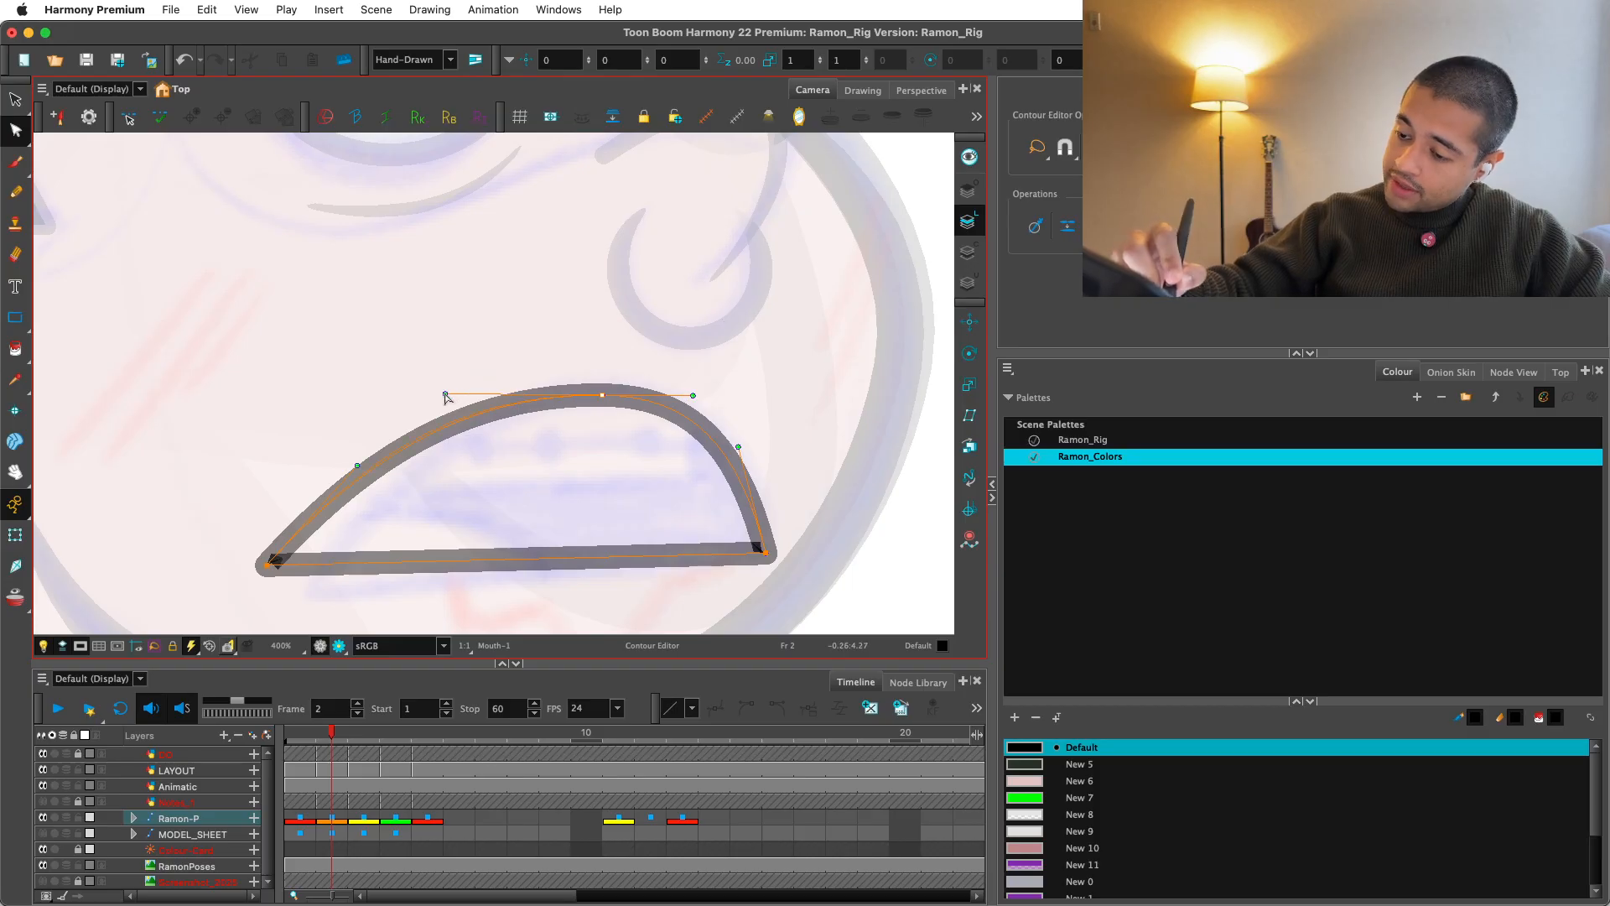
left_click_drag(446, 395, 446, 396)
left_click_drag(693, 394, 758, 350)
left_click(739, 450)
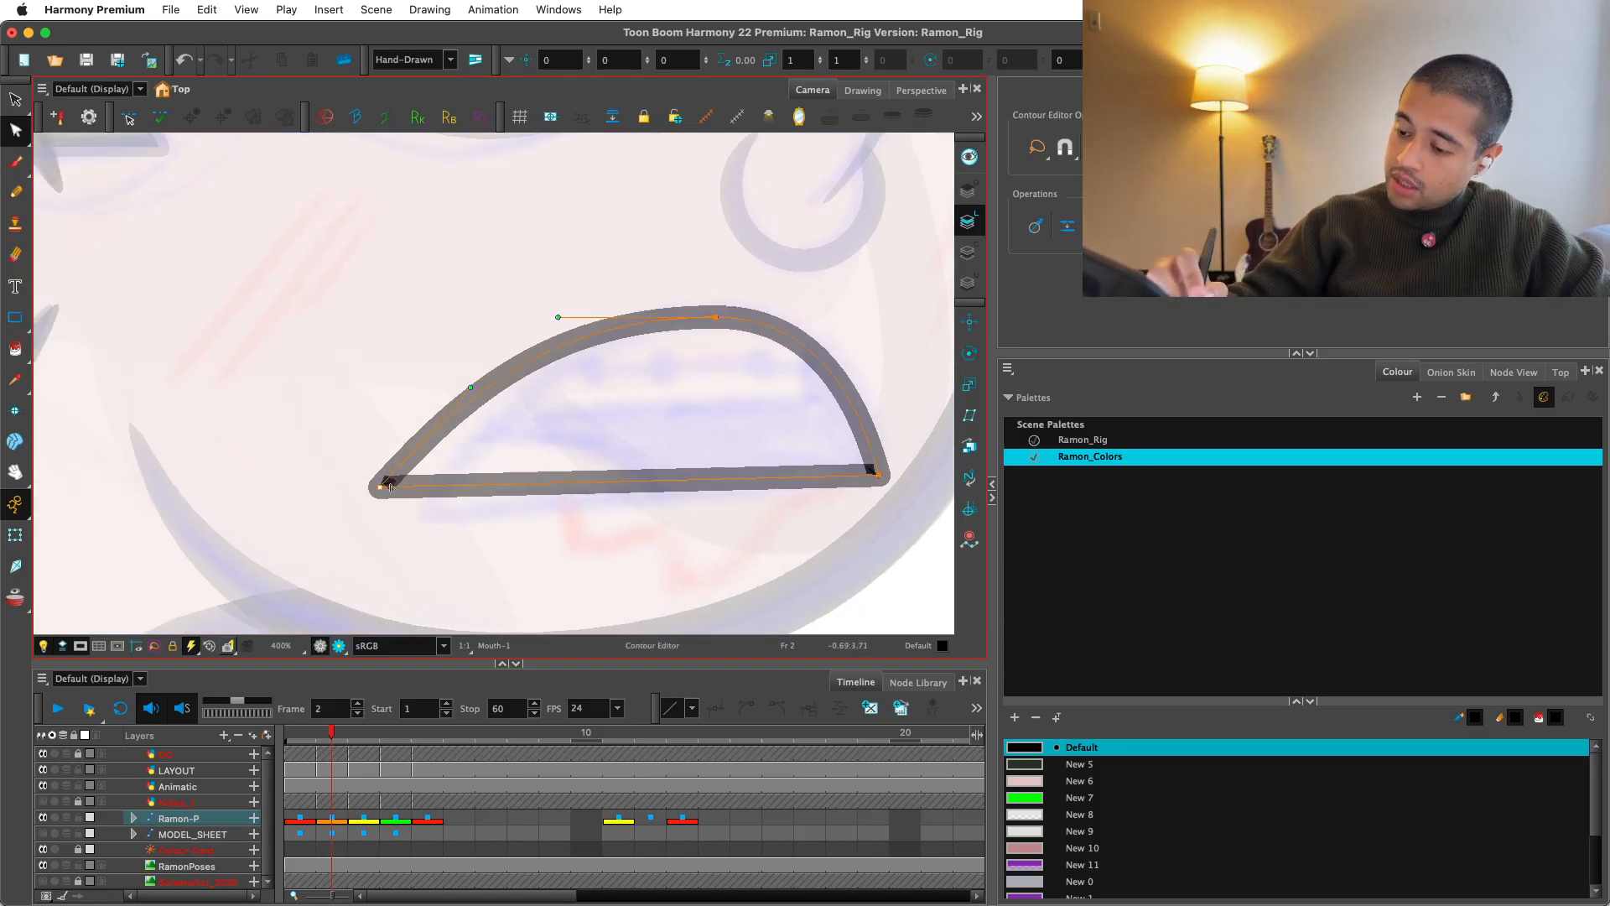
Step: Move the mouth's lower-left corner inward and adjust the left side's curve to follow the sketch
left_click_drag(390, 487, 420, 491)
key("2")
key("2")
key("2")
key("1")
left_click_drag(791, 525, 846, 523)
key("1")
key("1")
key("1")
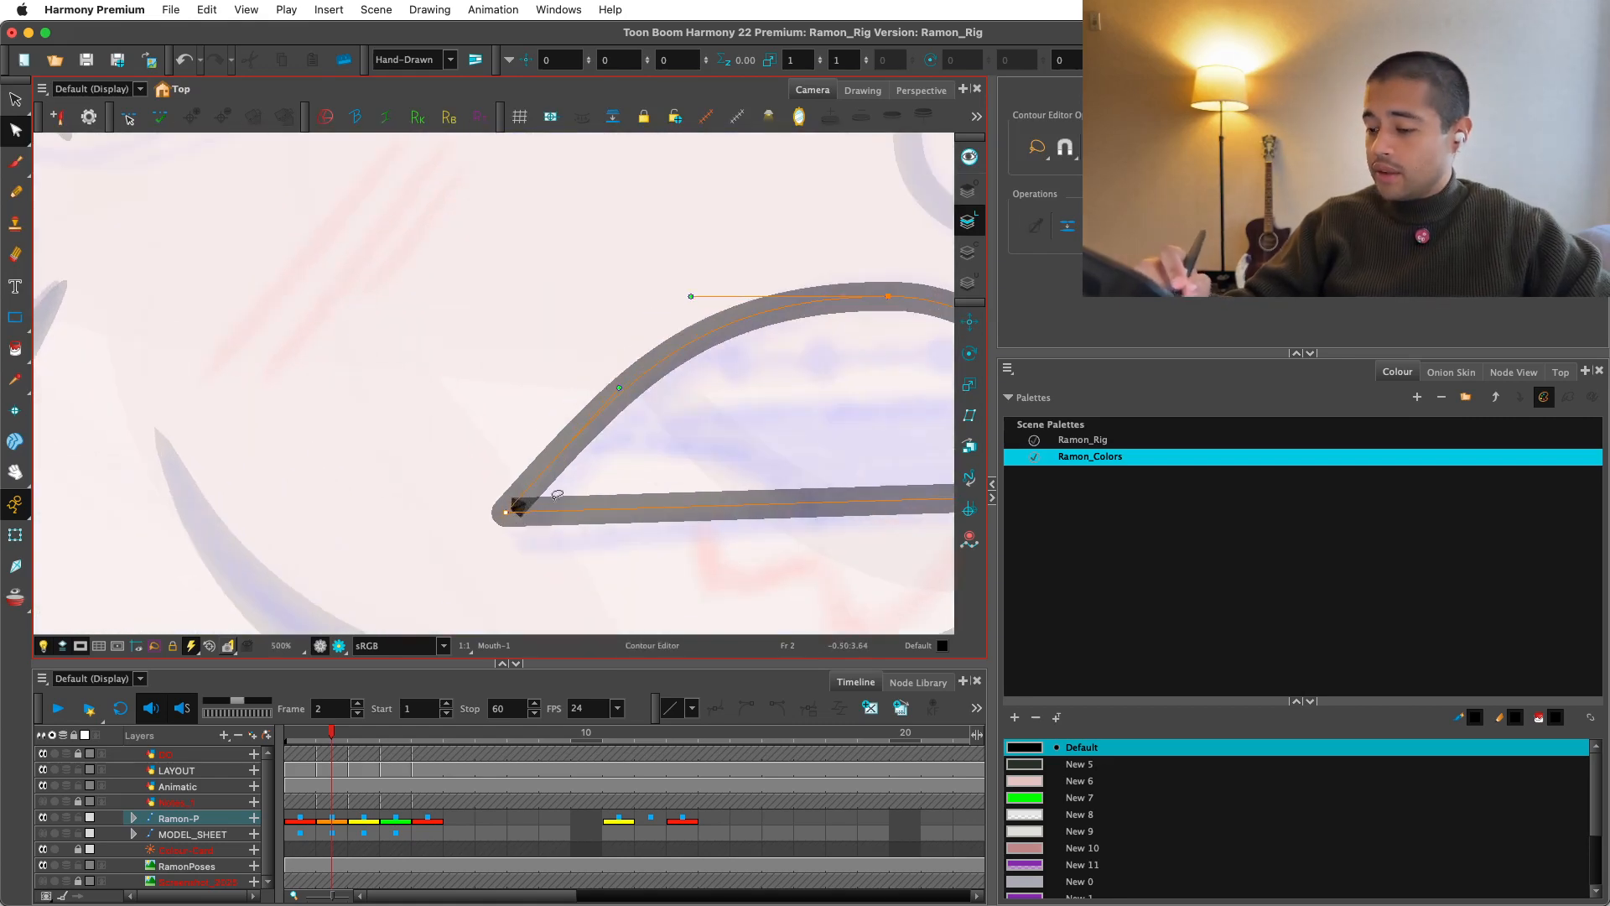
key("1")
left_click_drag(636, 388, 628, 387)
key("2")
key("2")
key("2")
key("2")
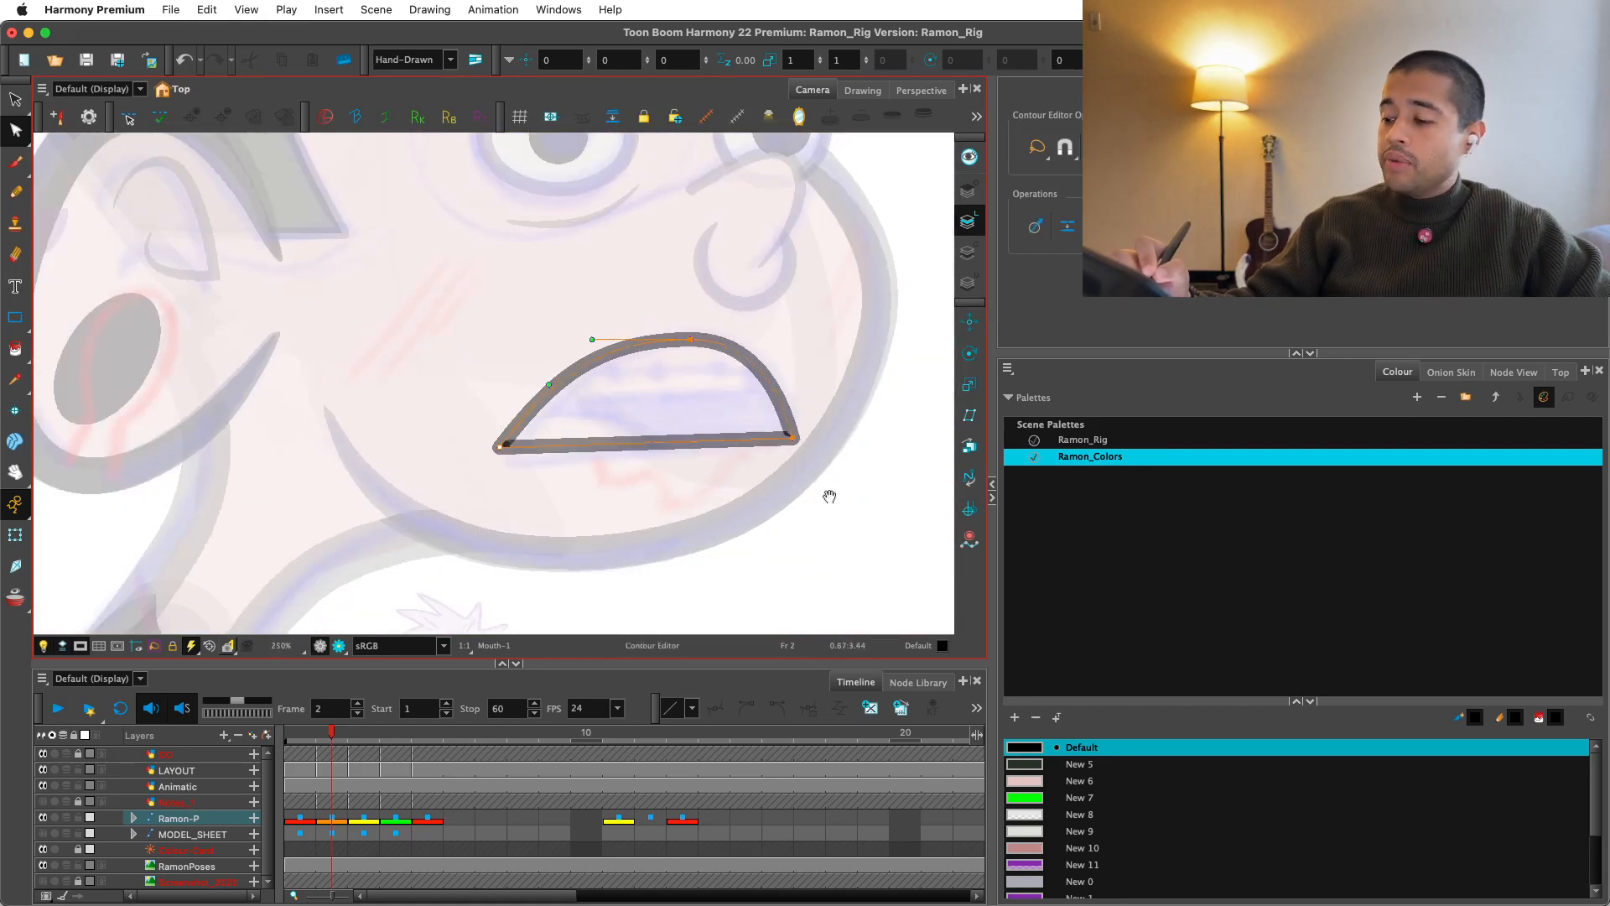
Step: Shorten and tilt the left tangent handle of the mouth's top point to refine the upper curve
left_click_drag(830, 496, 779, 539)
key("1")
key("1")
key("1")
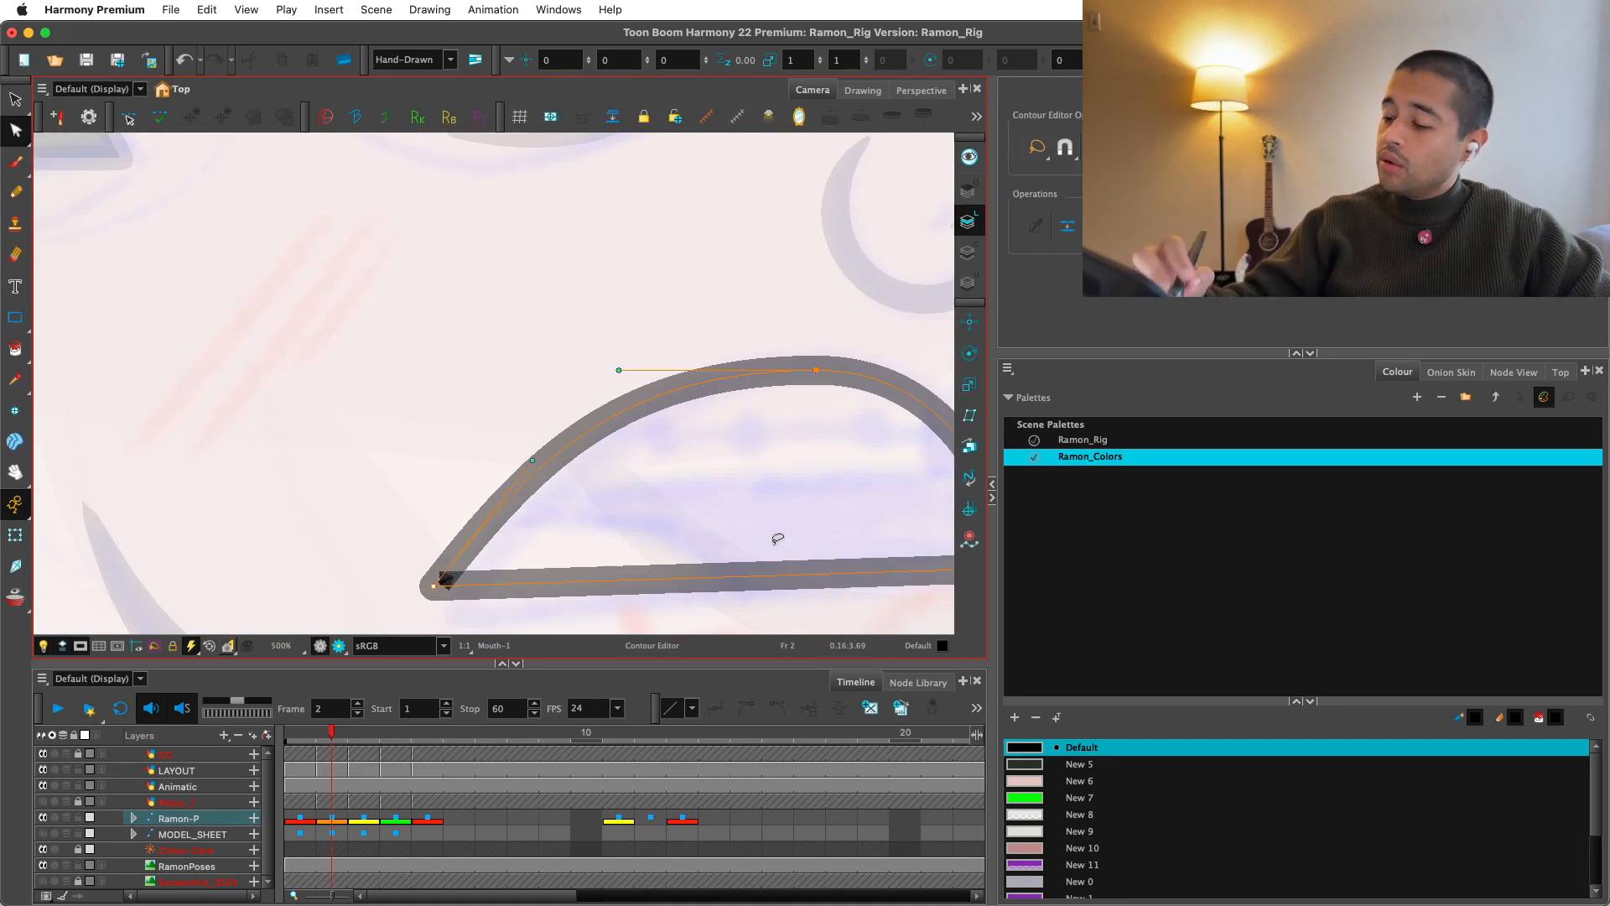
key("2")
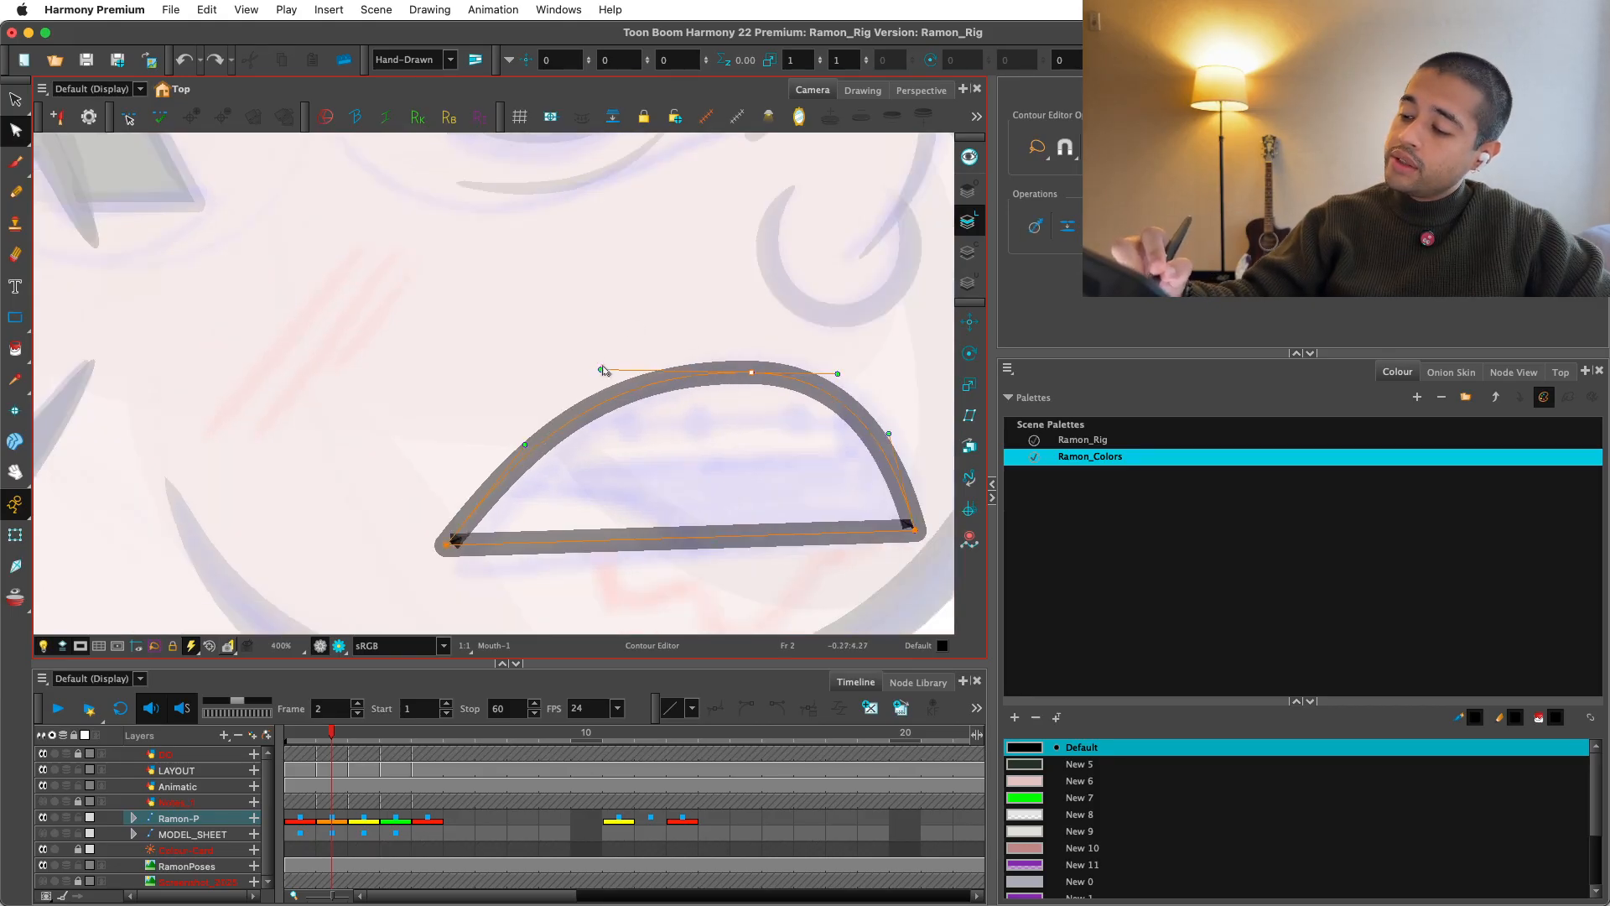
left_click_drag(600, 371, 625, 366)
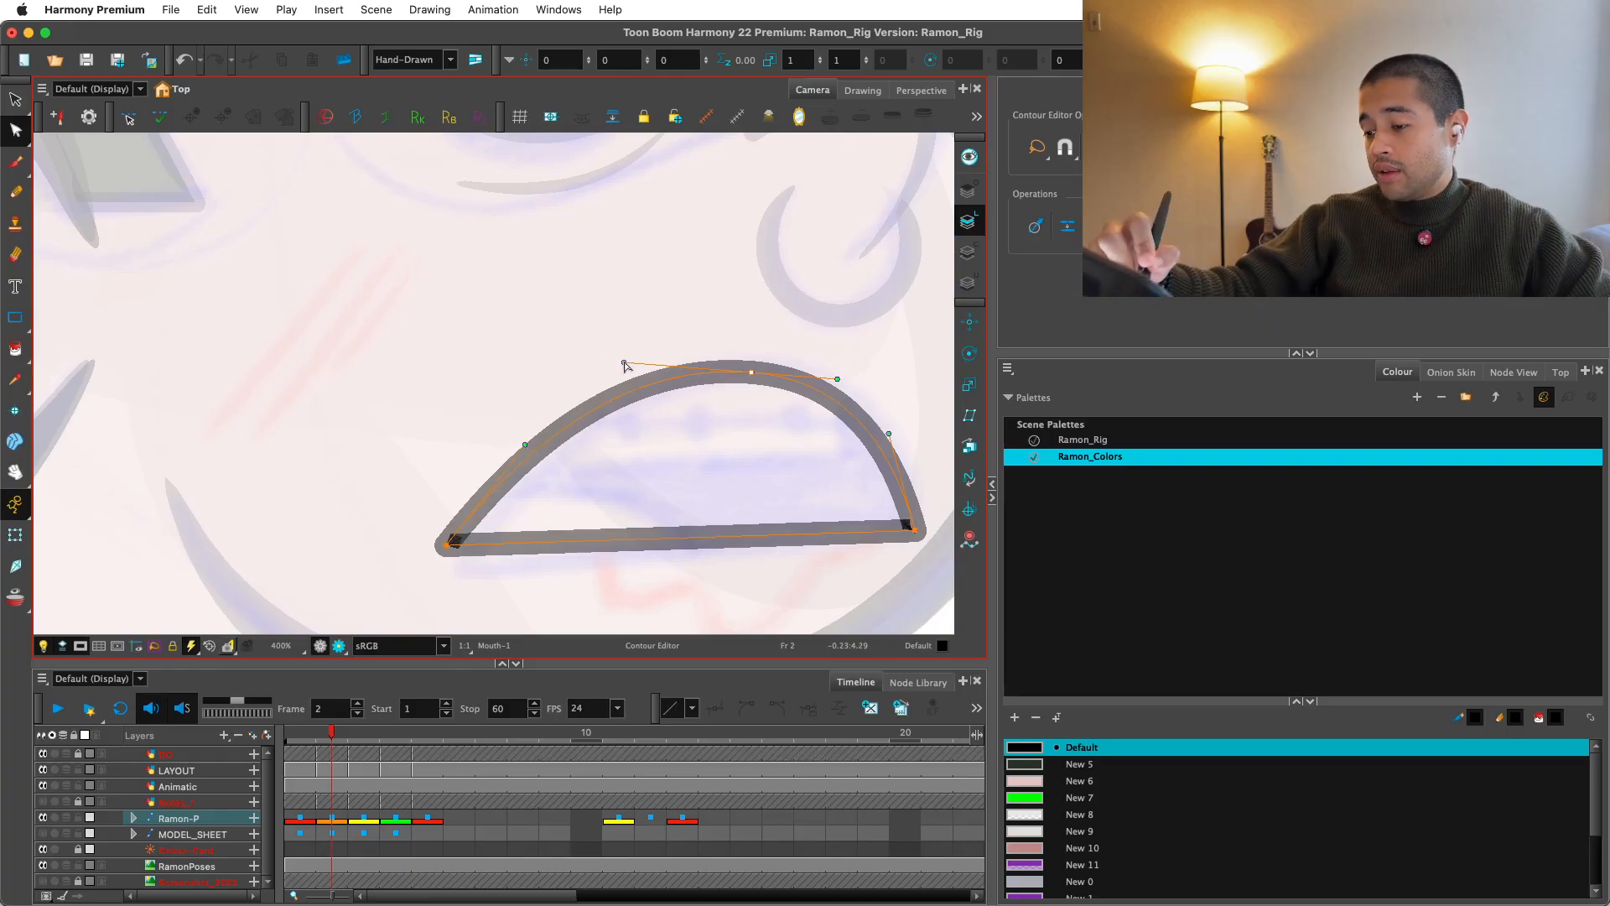
left_click(752, 338)
key("1")
key("1")
key("1")
key("1")
left_click_drag(831, 485, 843, 518)
key("1")
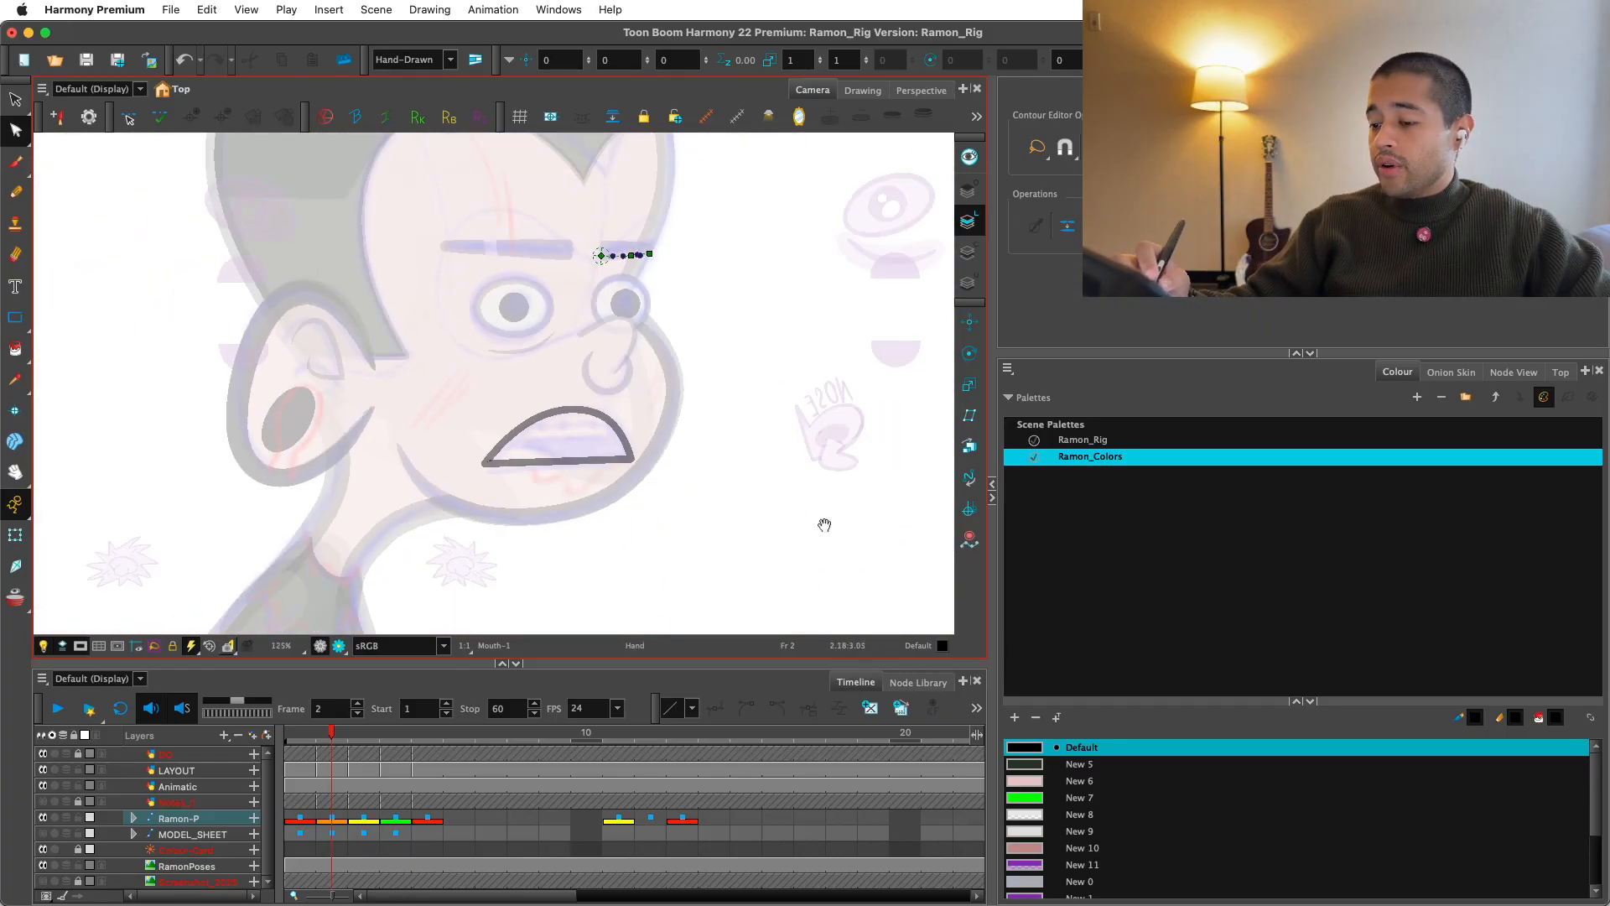
Step: Select the whole mouth outline and stretch its lower edge slightly downward to match the sketch
key("2")
key("2")
key("2")
key("alt+s")
key("super+a")
left_click_drag(631, 533, 626, 538)
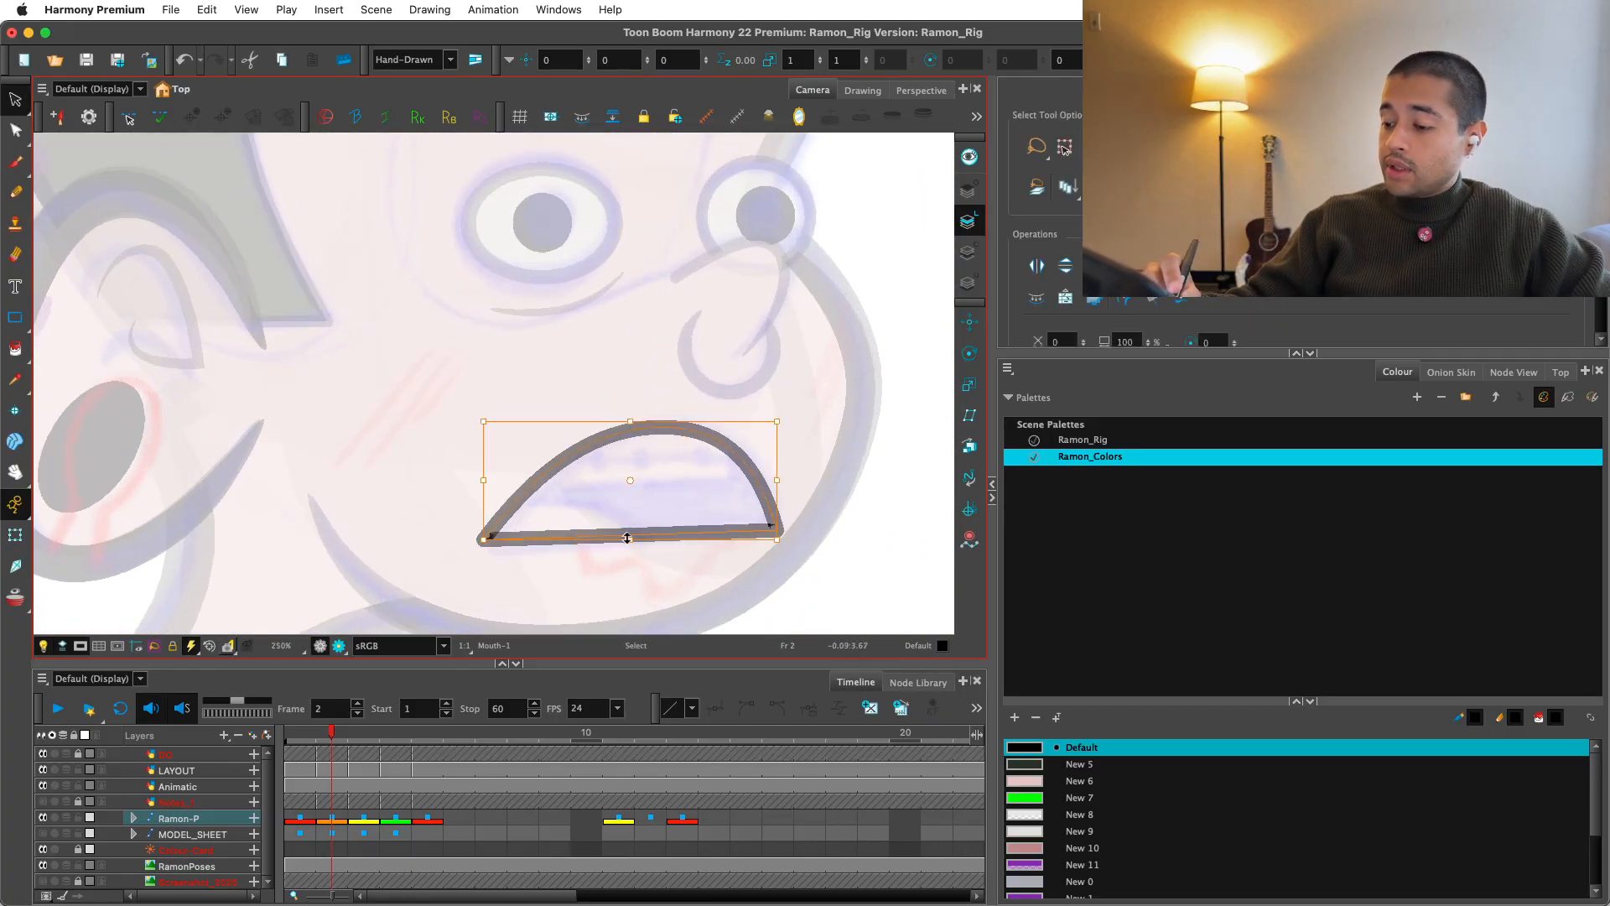
left_click(804, 463)
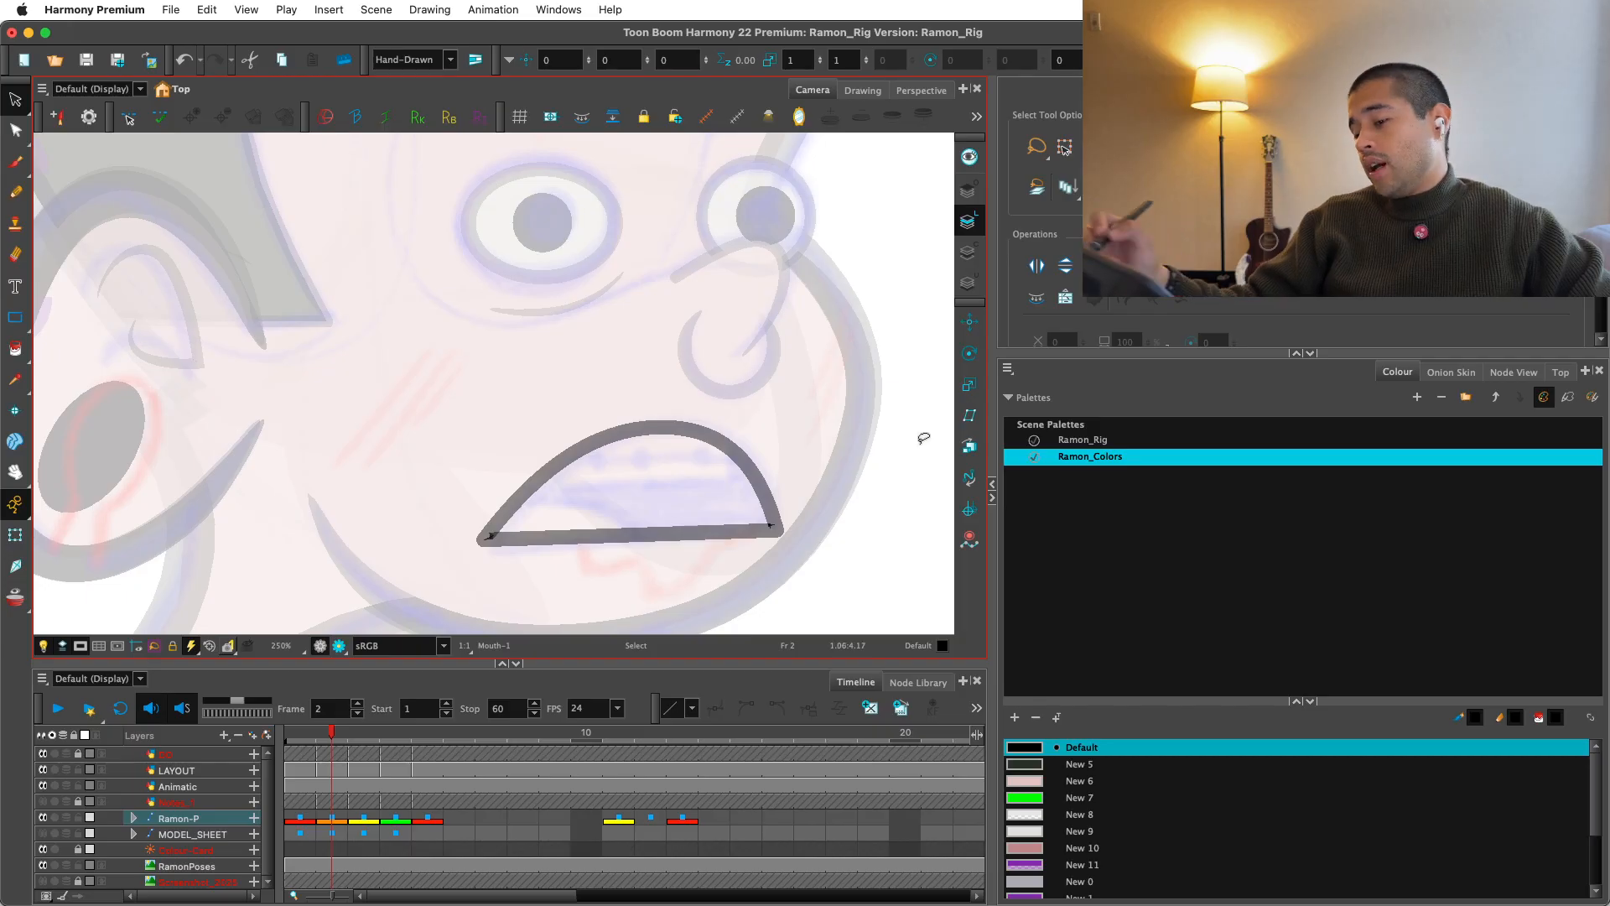
Step: Examine the Mouth-G node network, including the mouth, teeth, tongue and custom drawing branches with the cutter and composites
left_click(1513, 371)
left_click(751, 494)
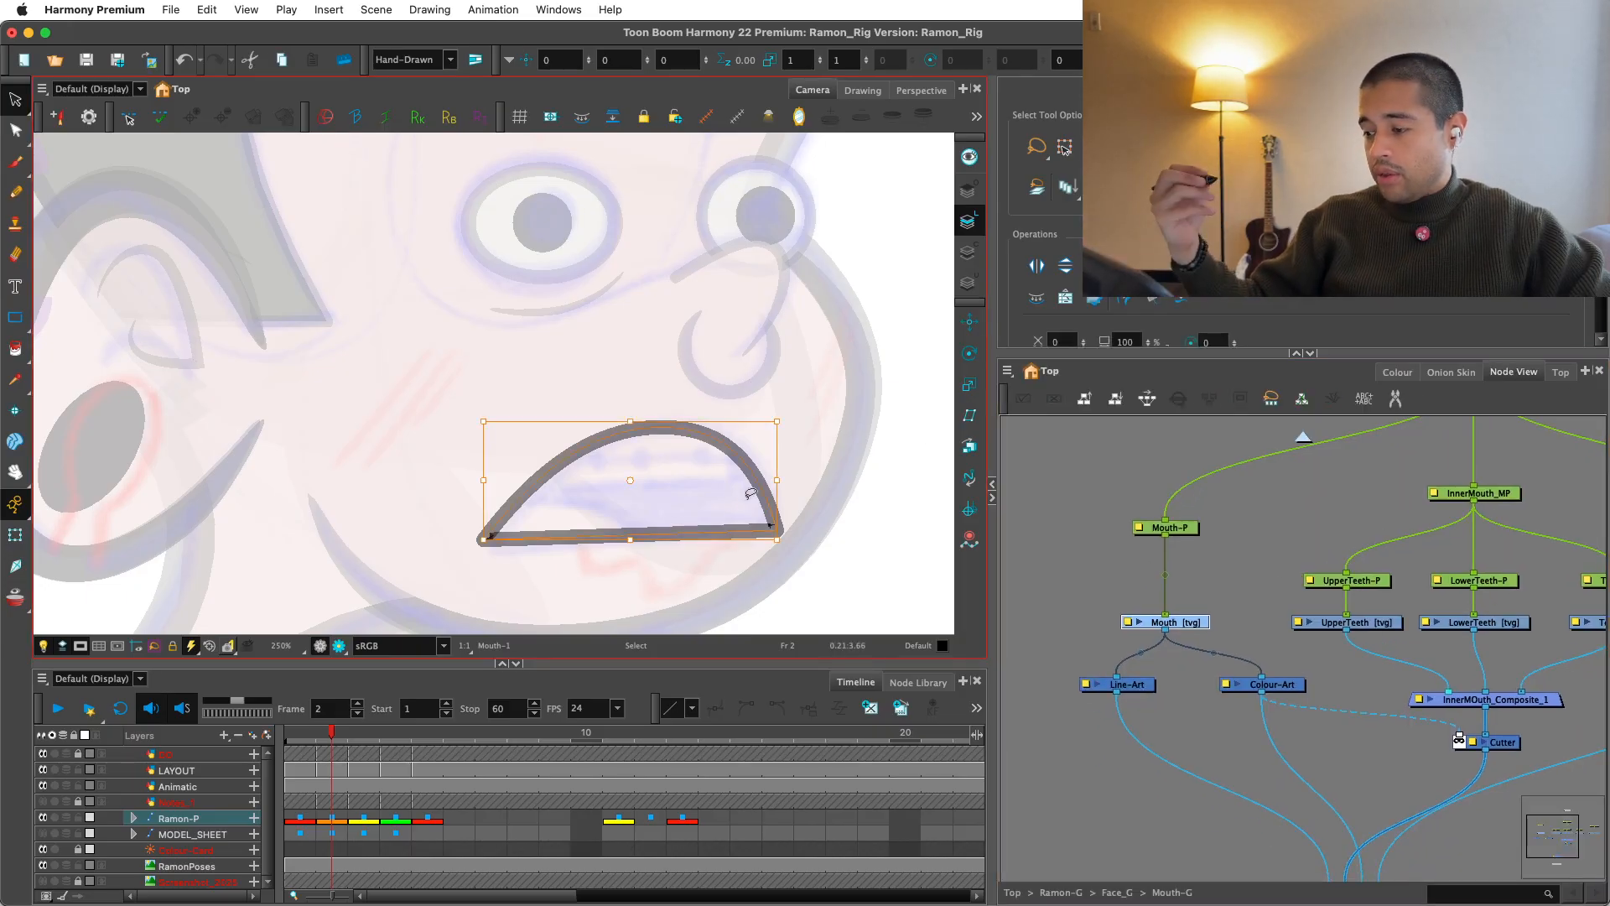
key("1")
left_click_drag(1384, 569, 1360, 554)
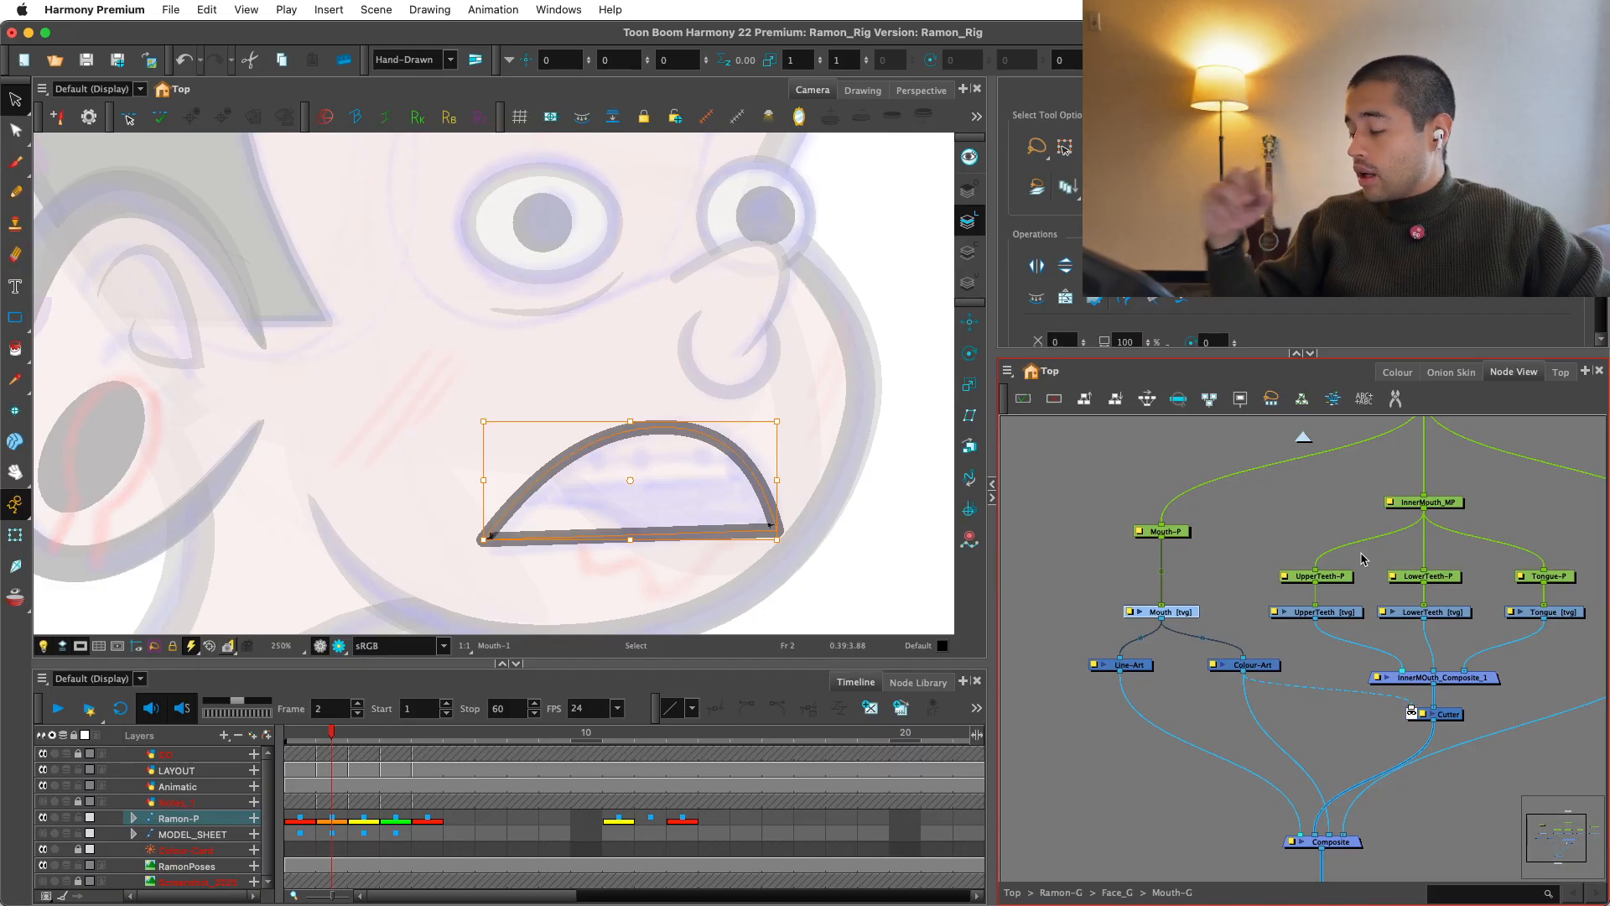
left_click_drag(1455, 551, 1353, 535)
key("1")
left_click_drag(1492, 597, 1264, 617)
key("super+z")
left_click_drag(1414, 622, 1201, 602)
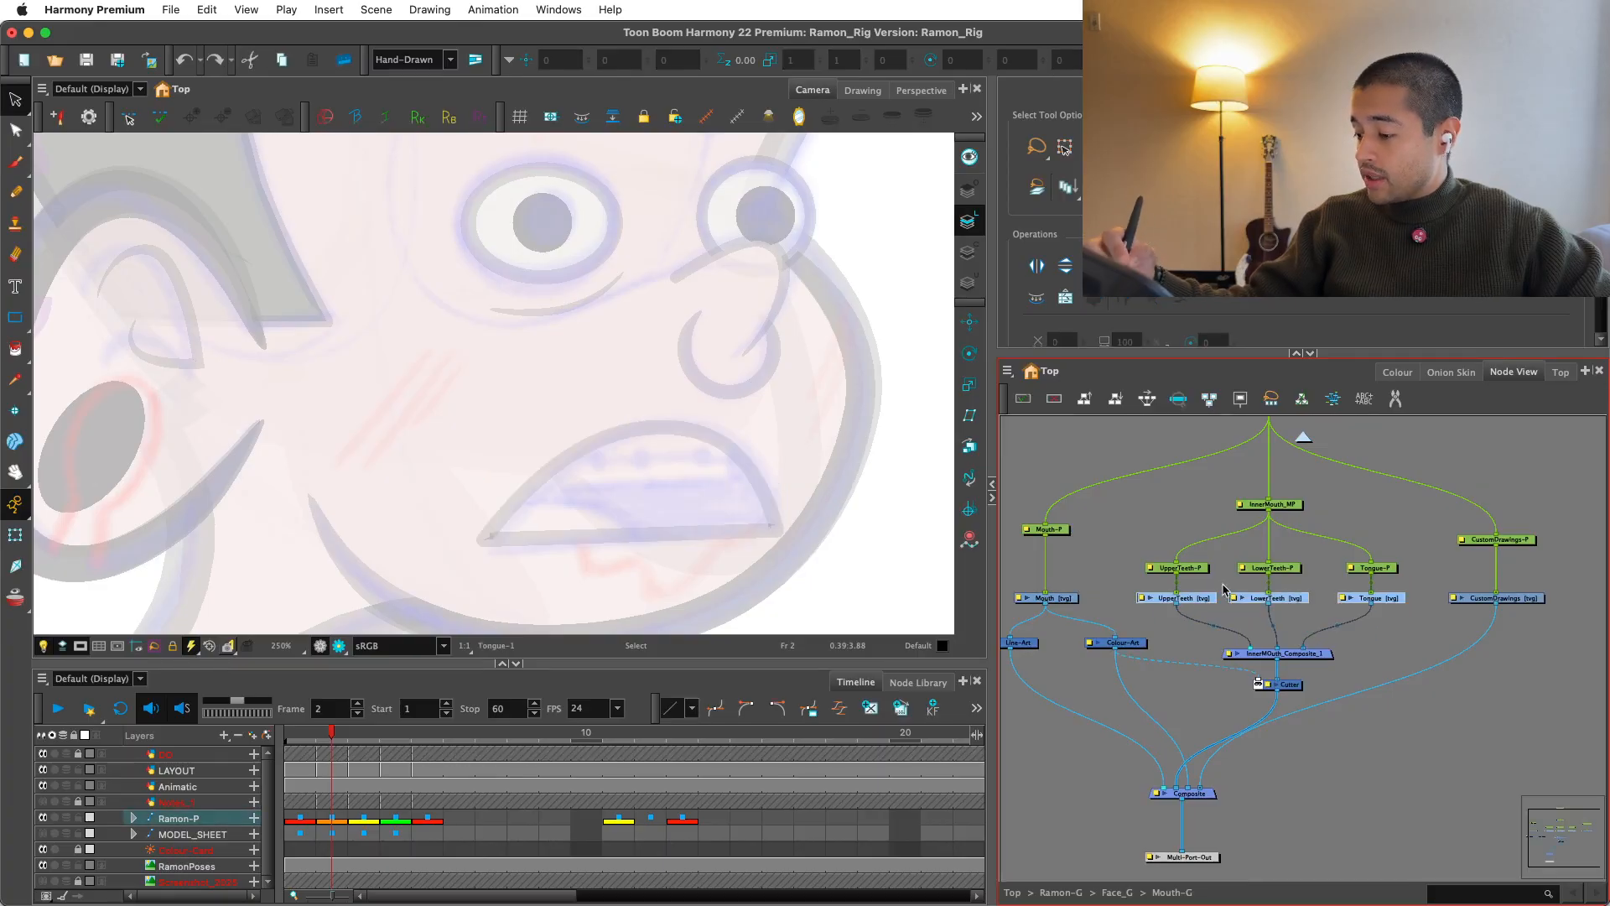
Step: Rename the Mouth drawing node to Mouth_SYNCCCC
left_click(1047, 601)
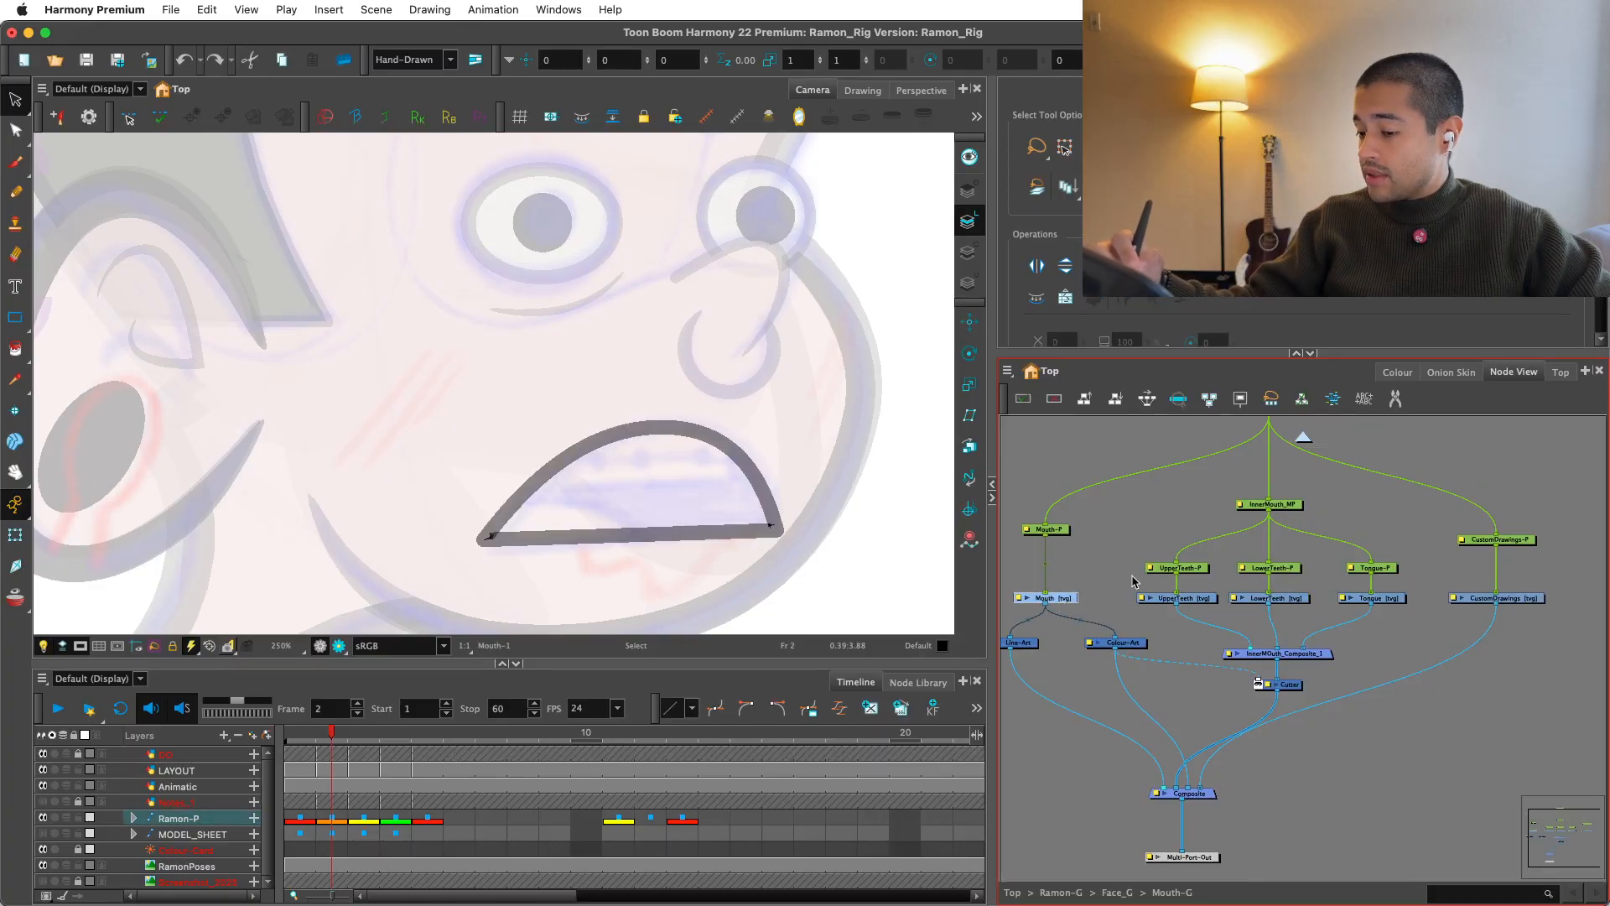
double_click(1065, 603)
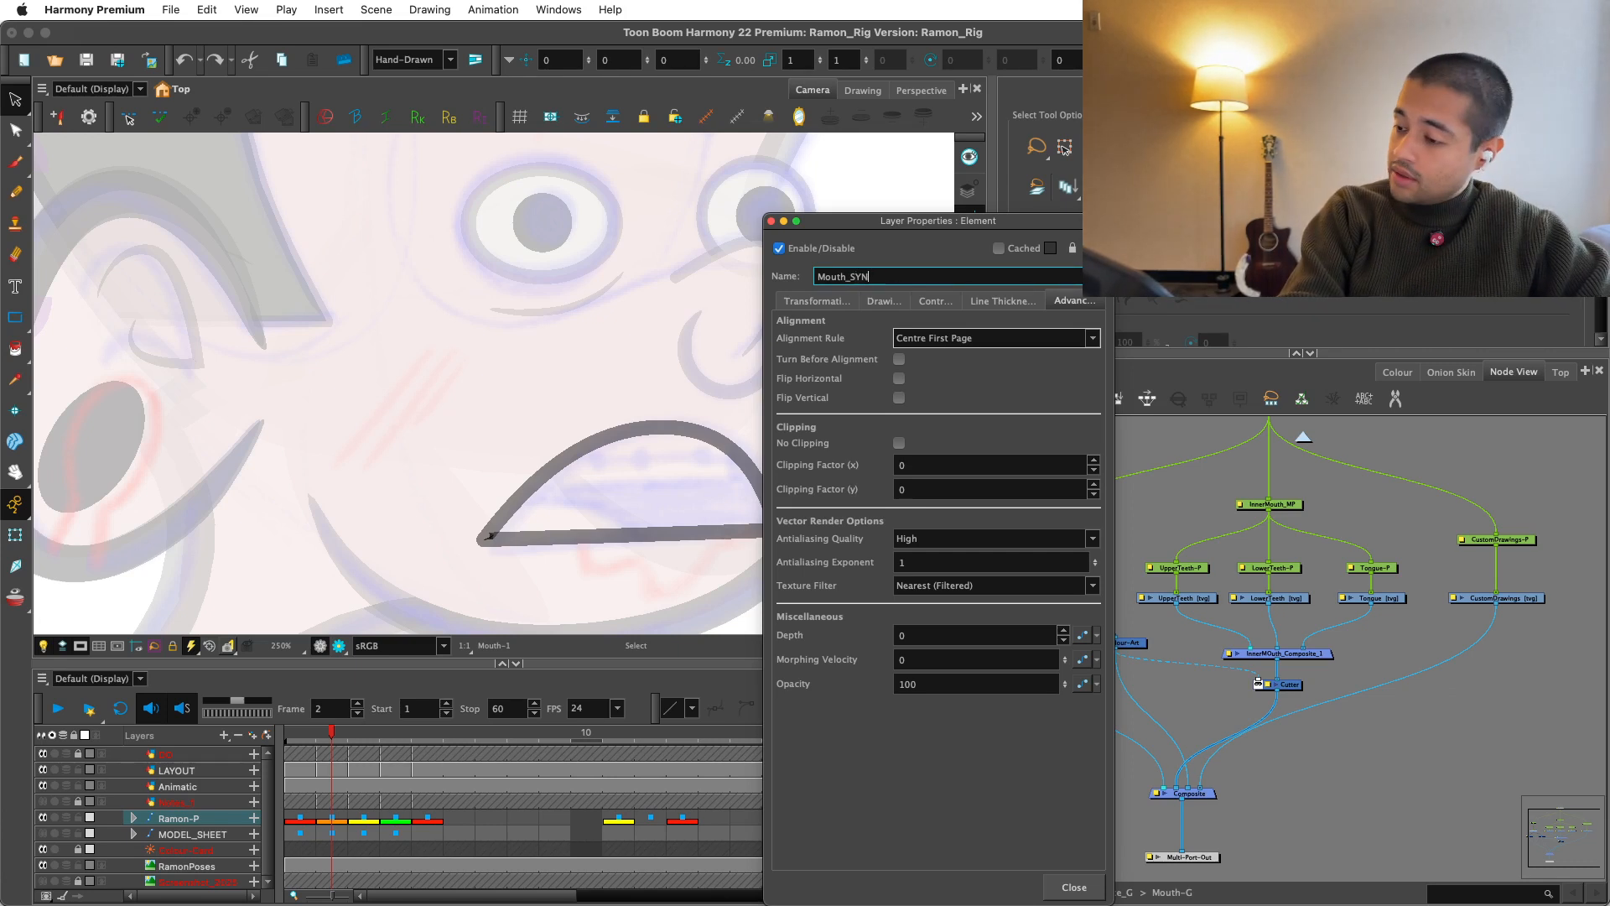
key("Return")
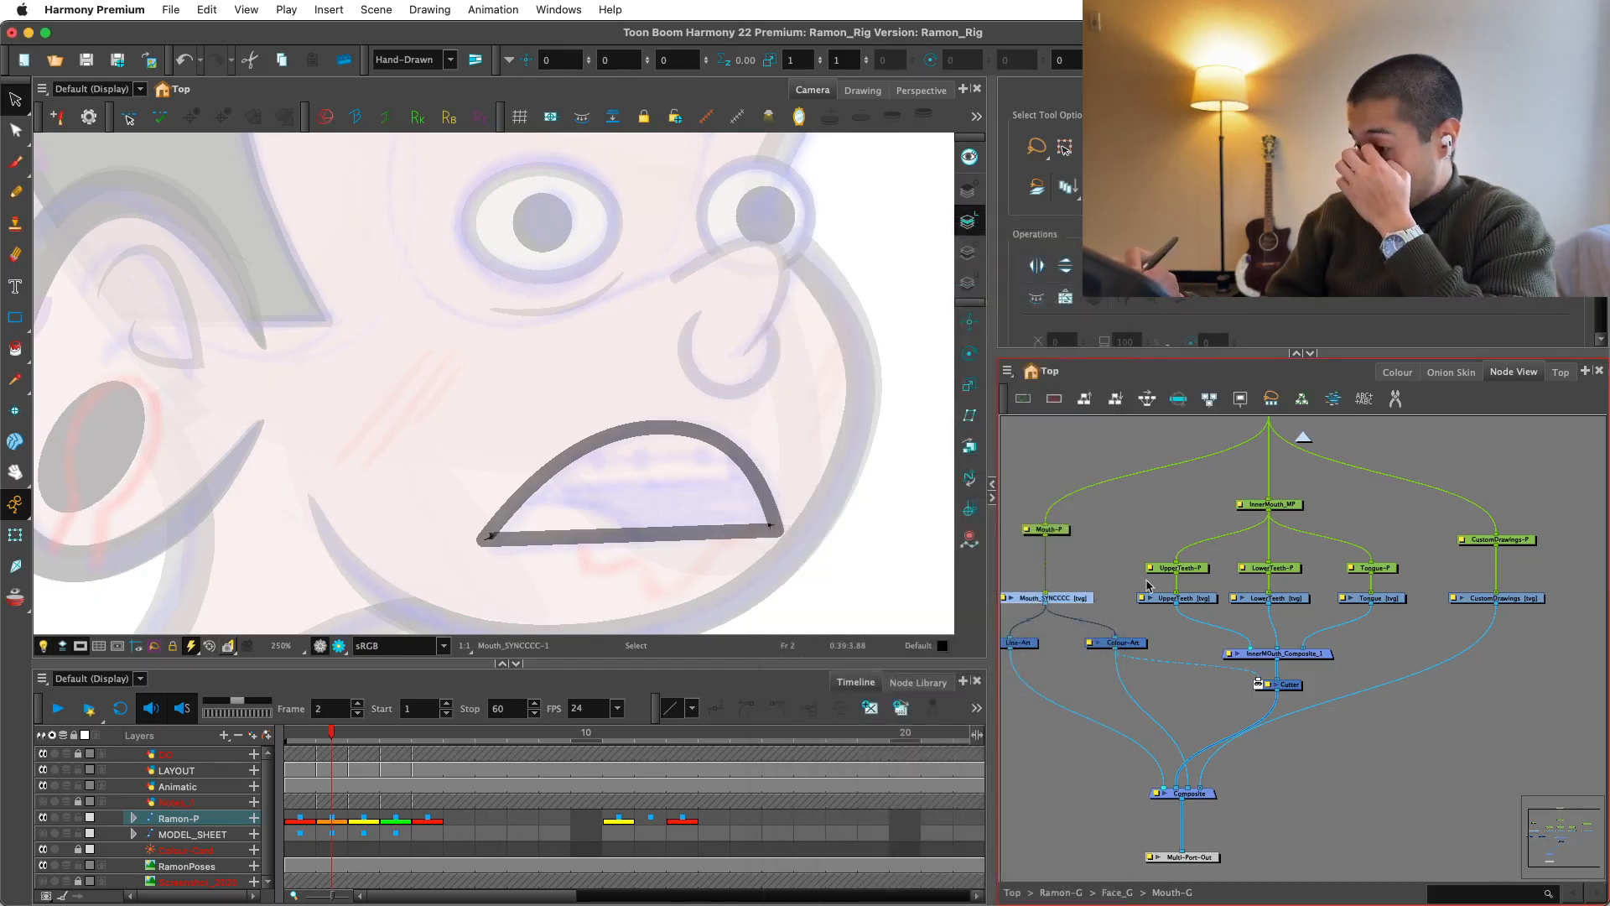
Step: Sync the UpperTeeth, LowerTeeth and Tongue drawing layers with Ramon-G/Face_G/Mouth-G/Mouth_SYNCCCC as the parent, and check each layer
left_click_drag(1125, 579, 1376, 625)
left_click(1007, 370)
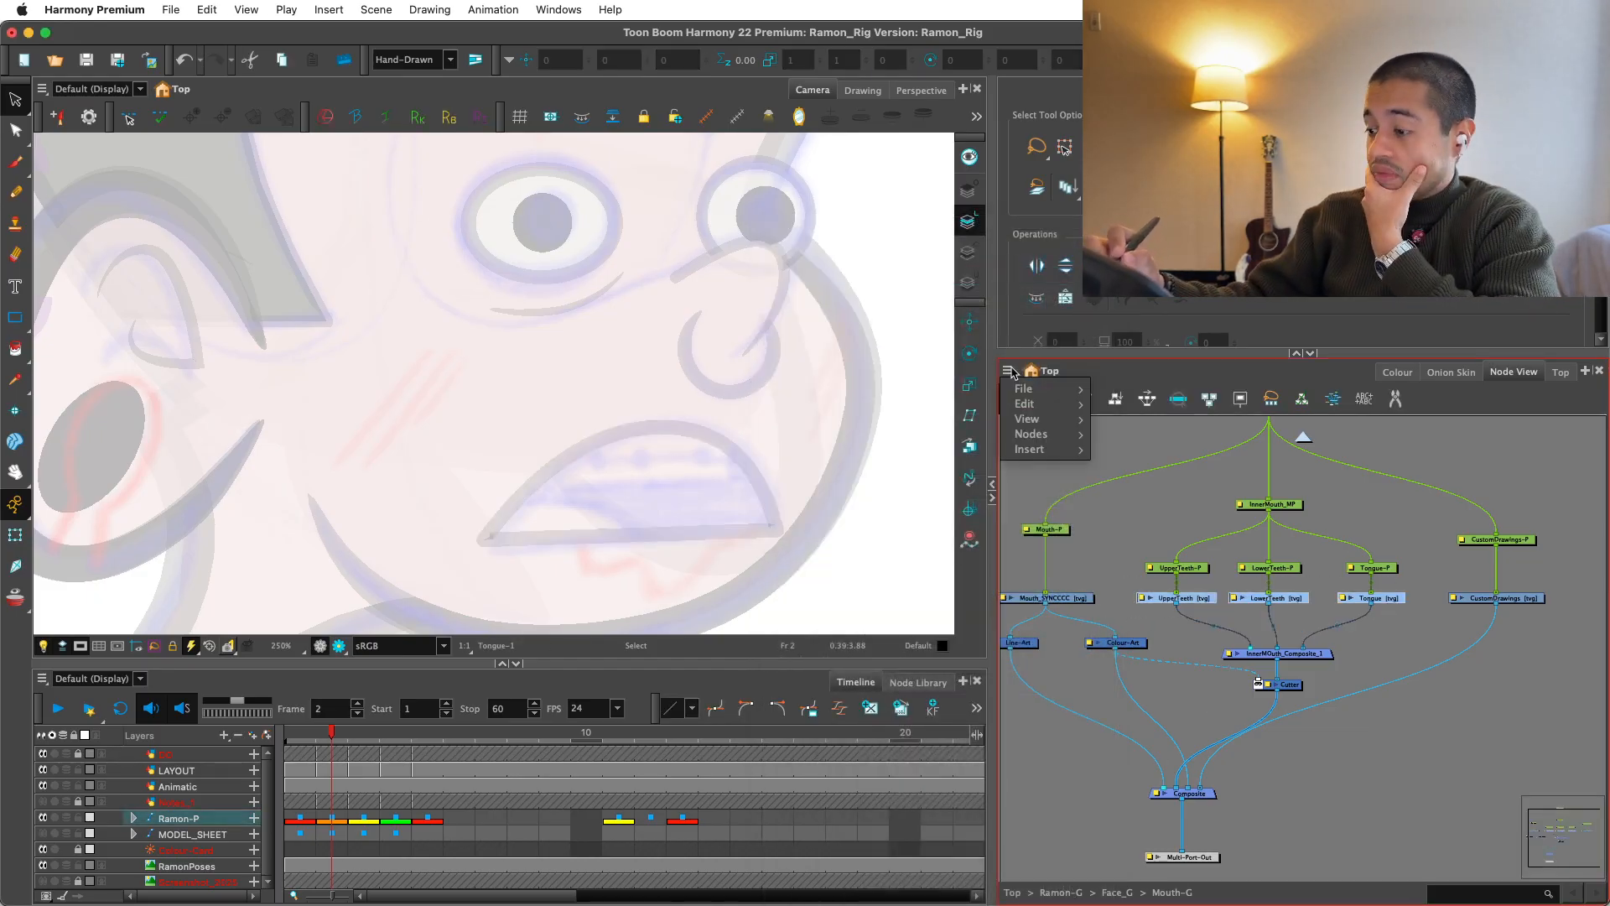
mouse_move(1048, 442)
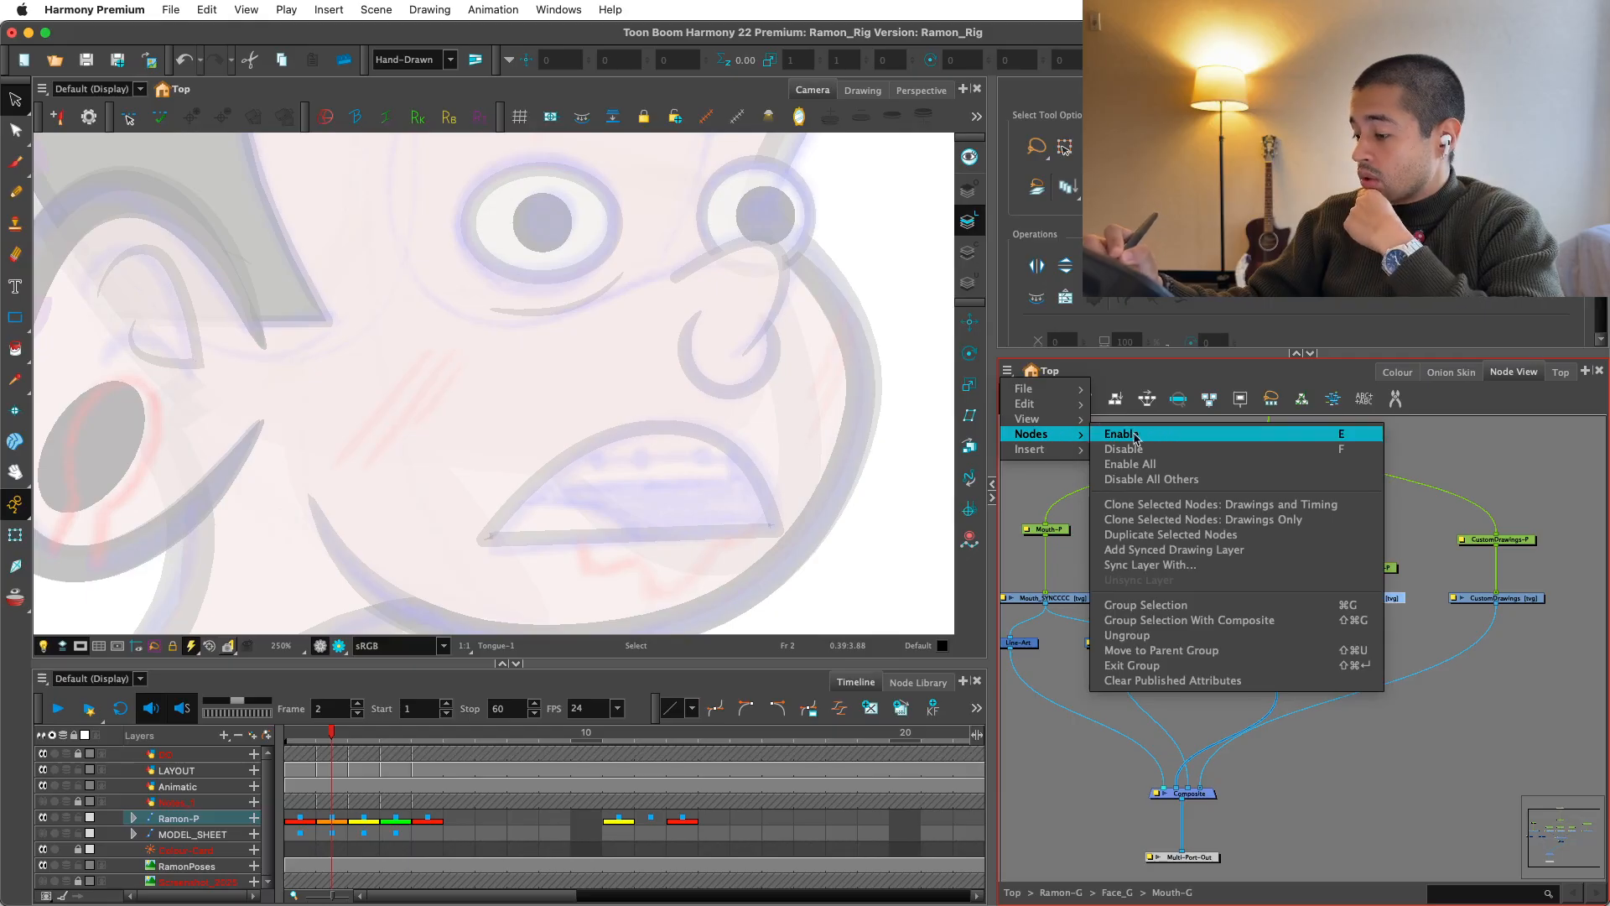
left_click(1215, 549)
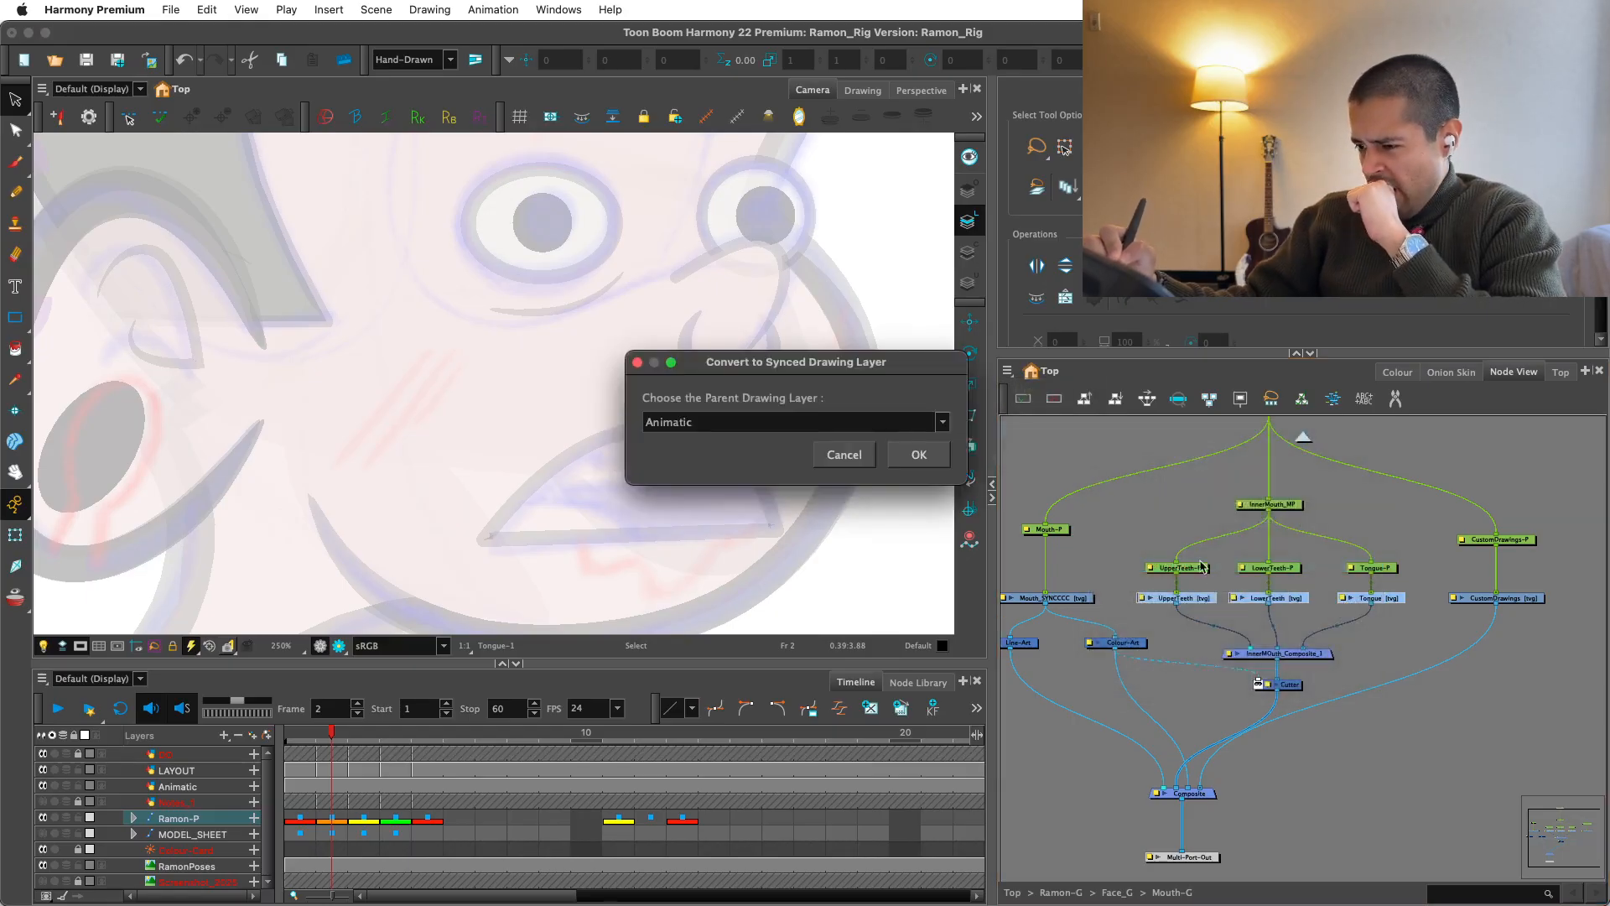
left_click(920, 425)
left_click_drag(943, 461, 946, 578)
left_click(900, 501)
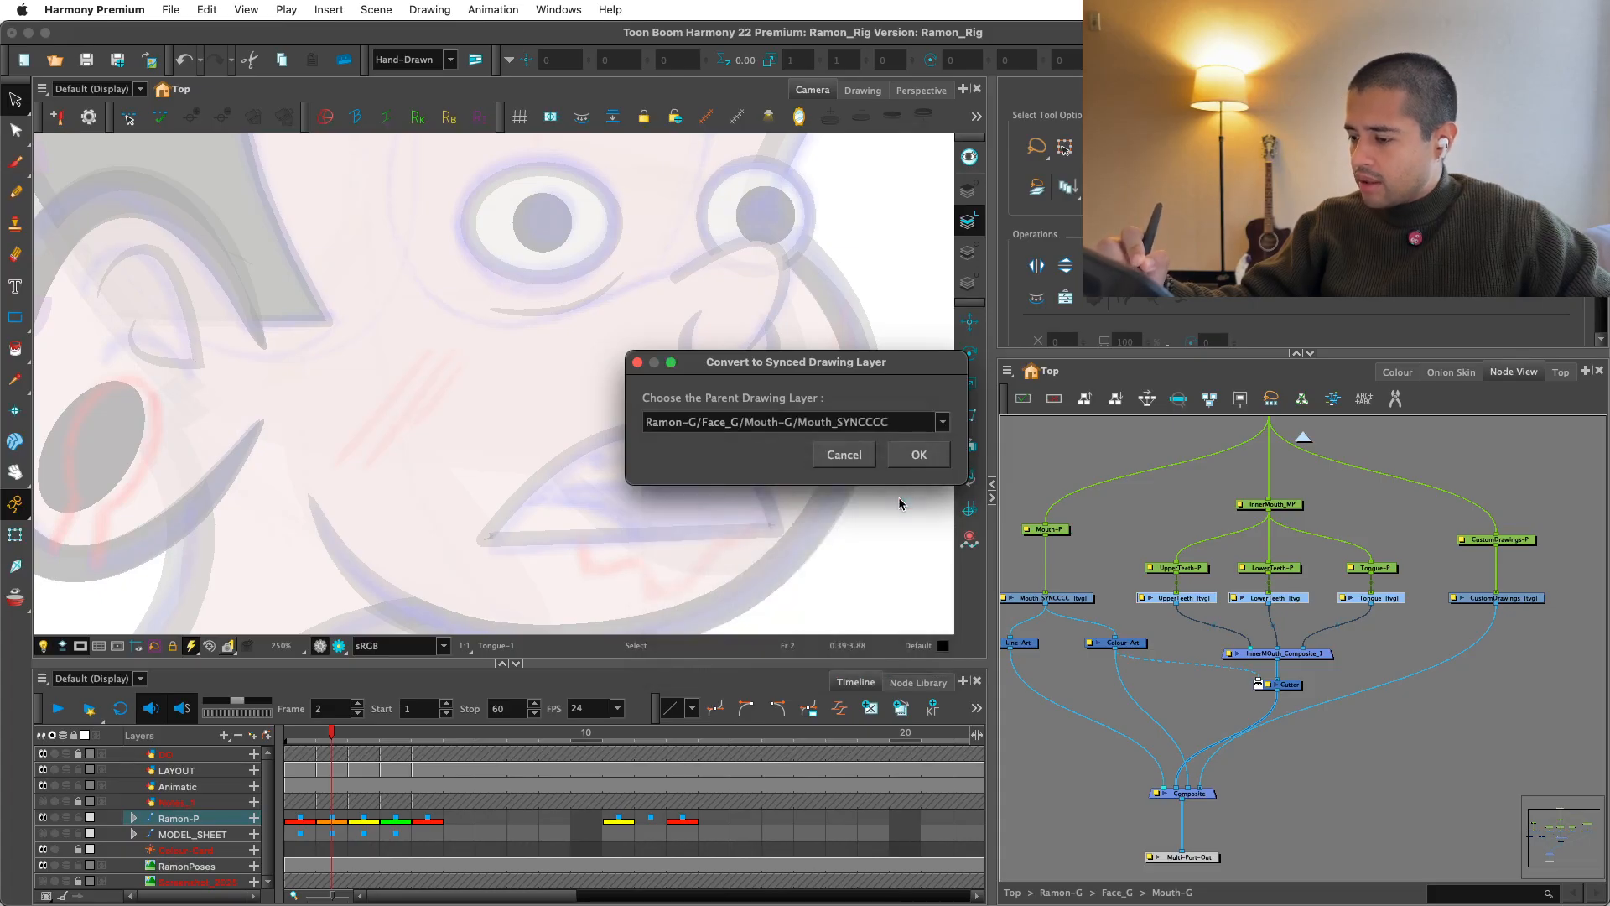
left_click(919, 455)
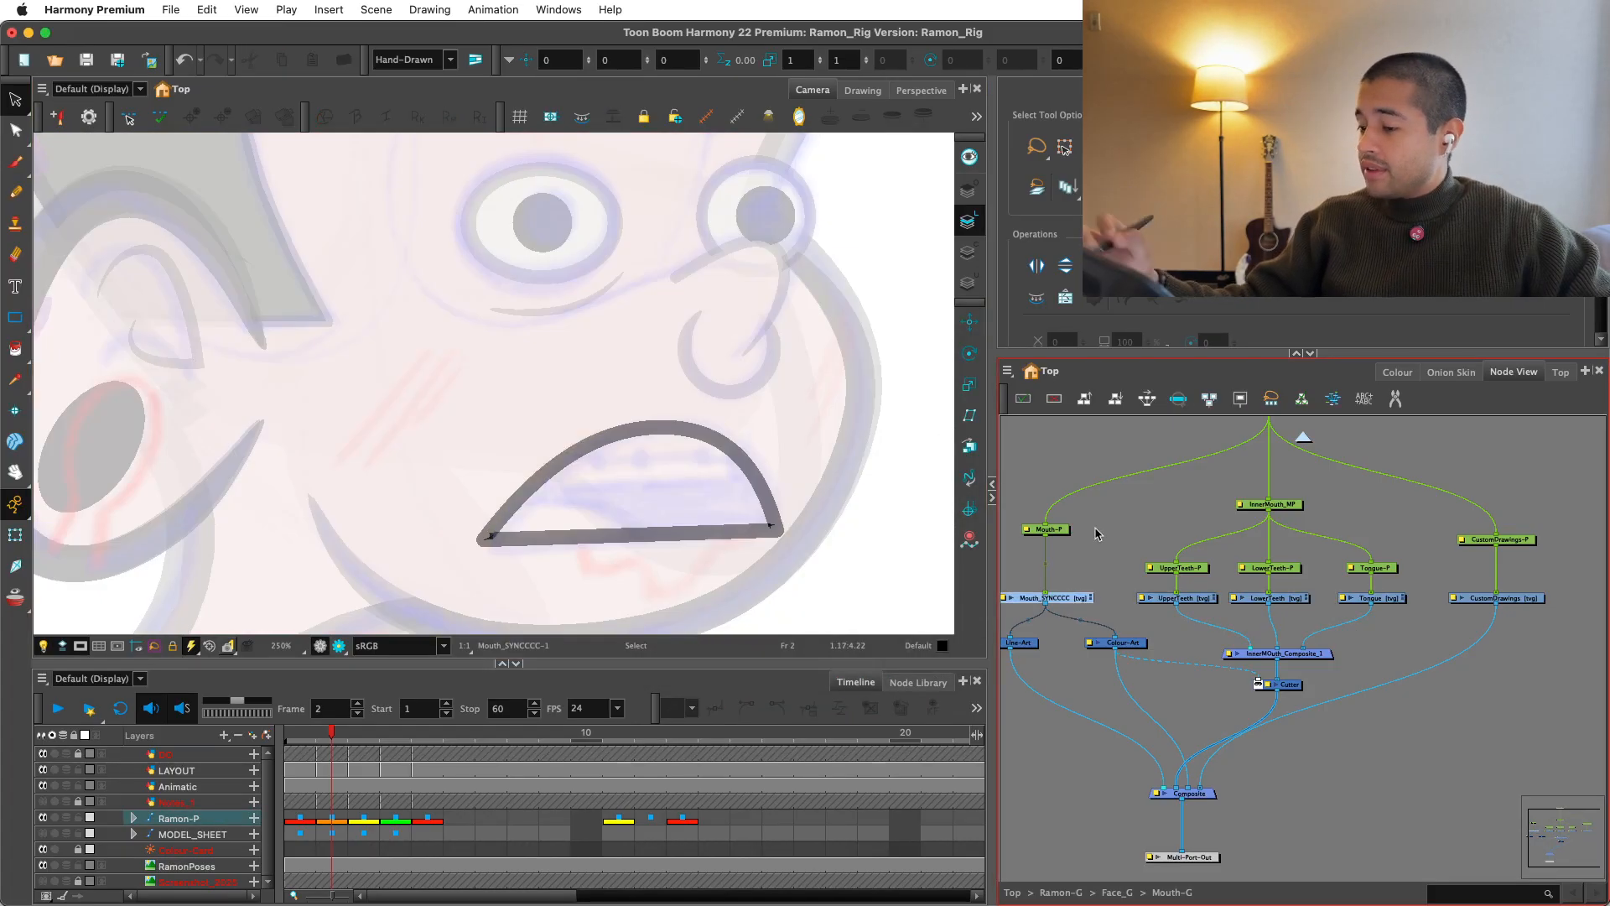
left_click(1194, 598)
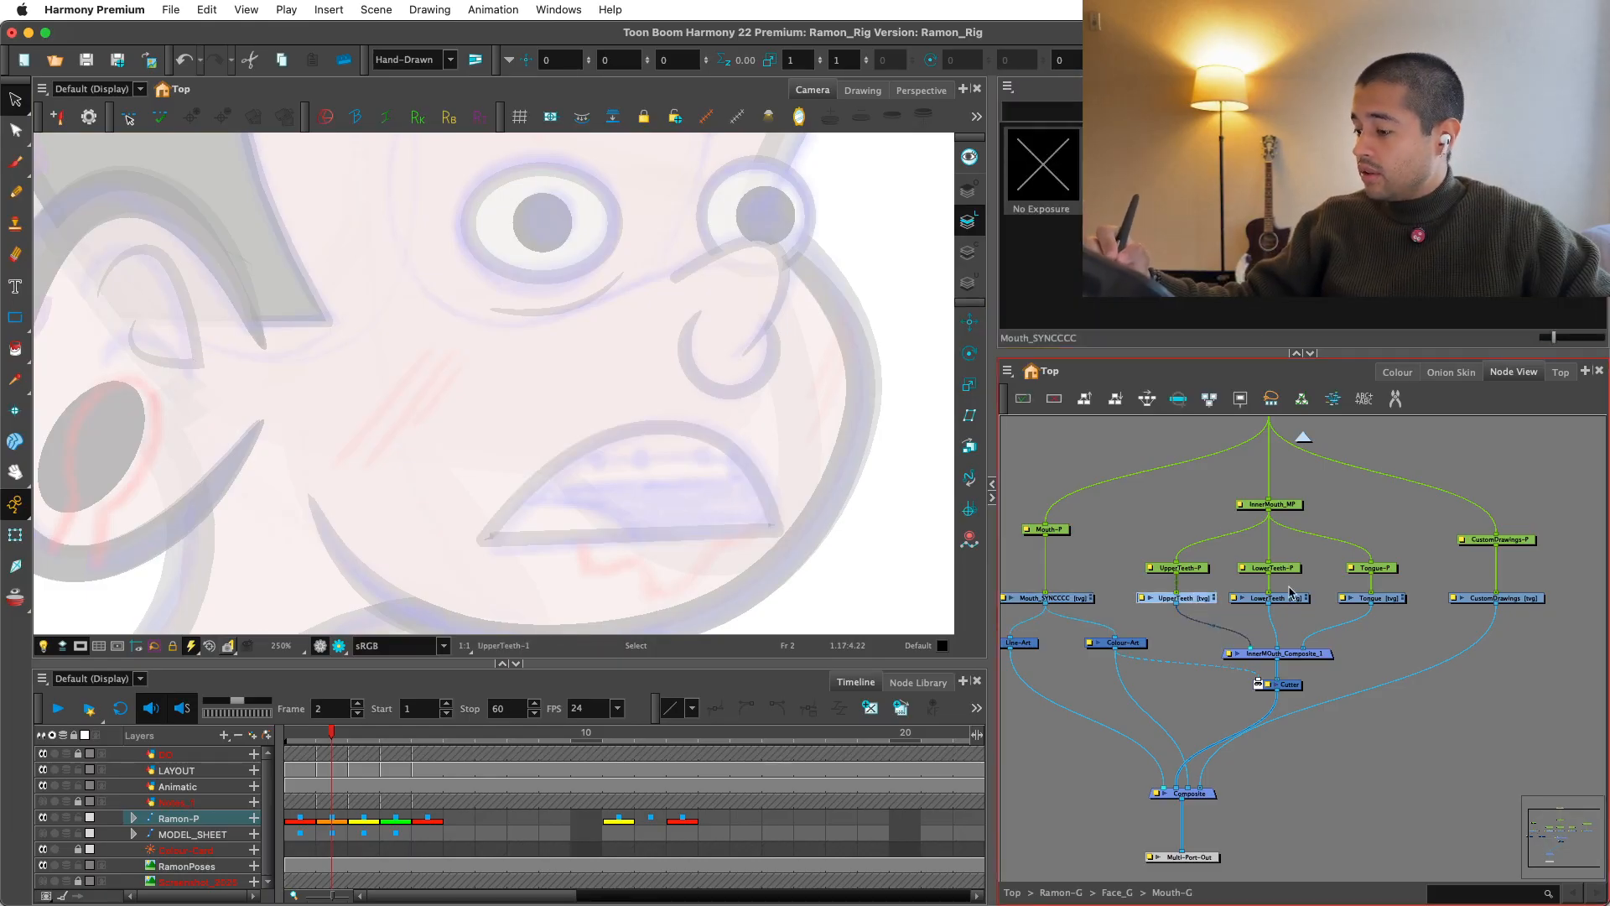
left_click(1283, 598)
left_click(1373, 598)
Step: Draw a wide rectangle across the upper half of the mouth on the Mouth_SYNCCCC drawing
left_click(1058, 596)
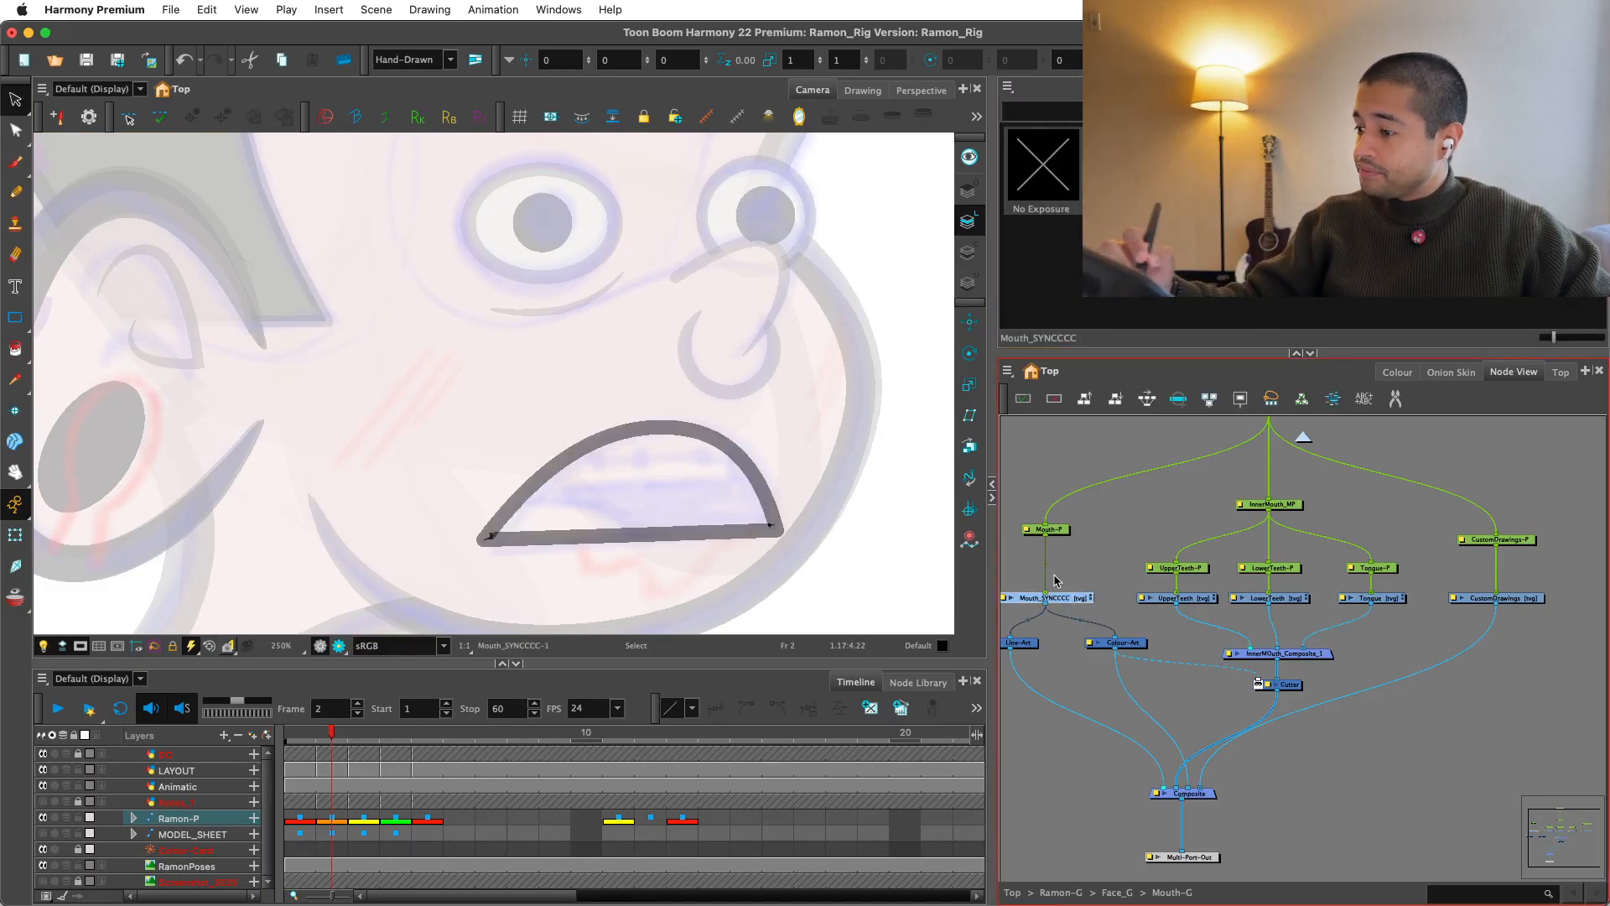
key("2")
left_click_drag(826, 596, 809, 536)
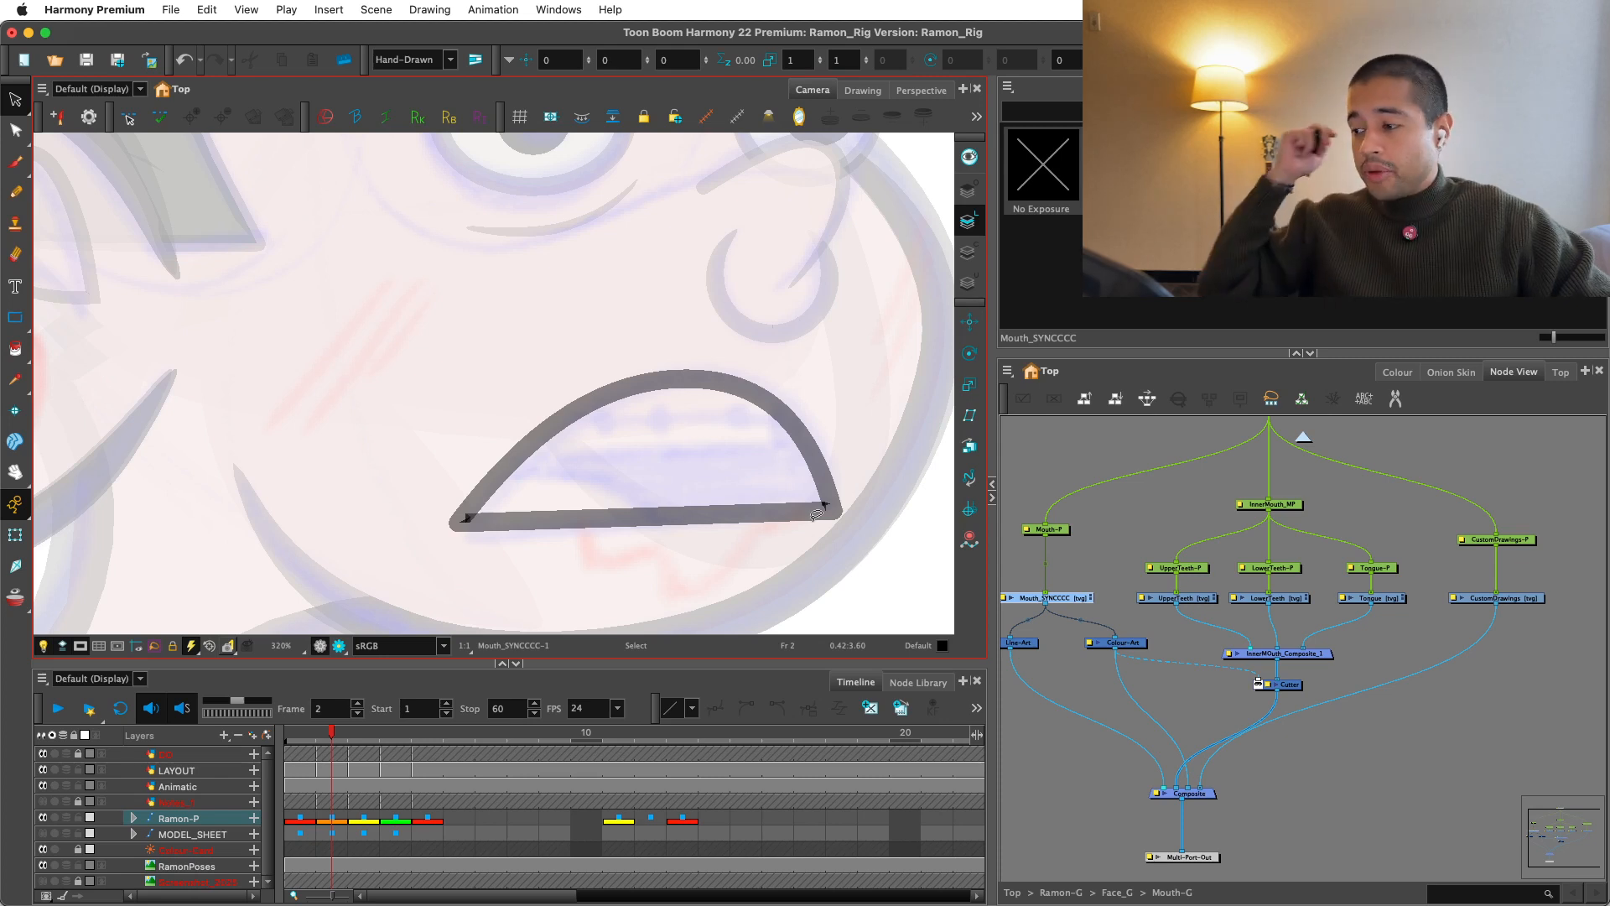
left_click(13, 314)
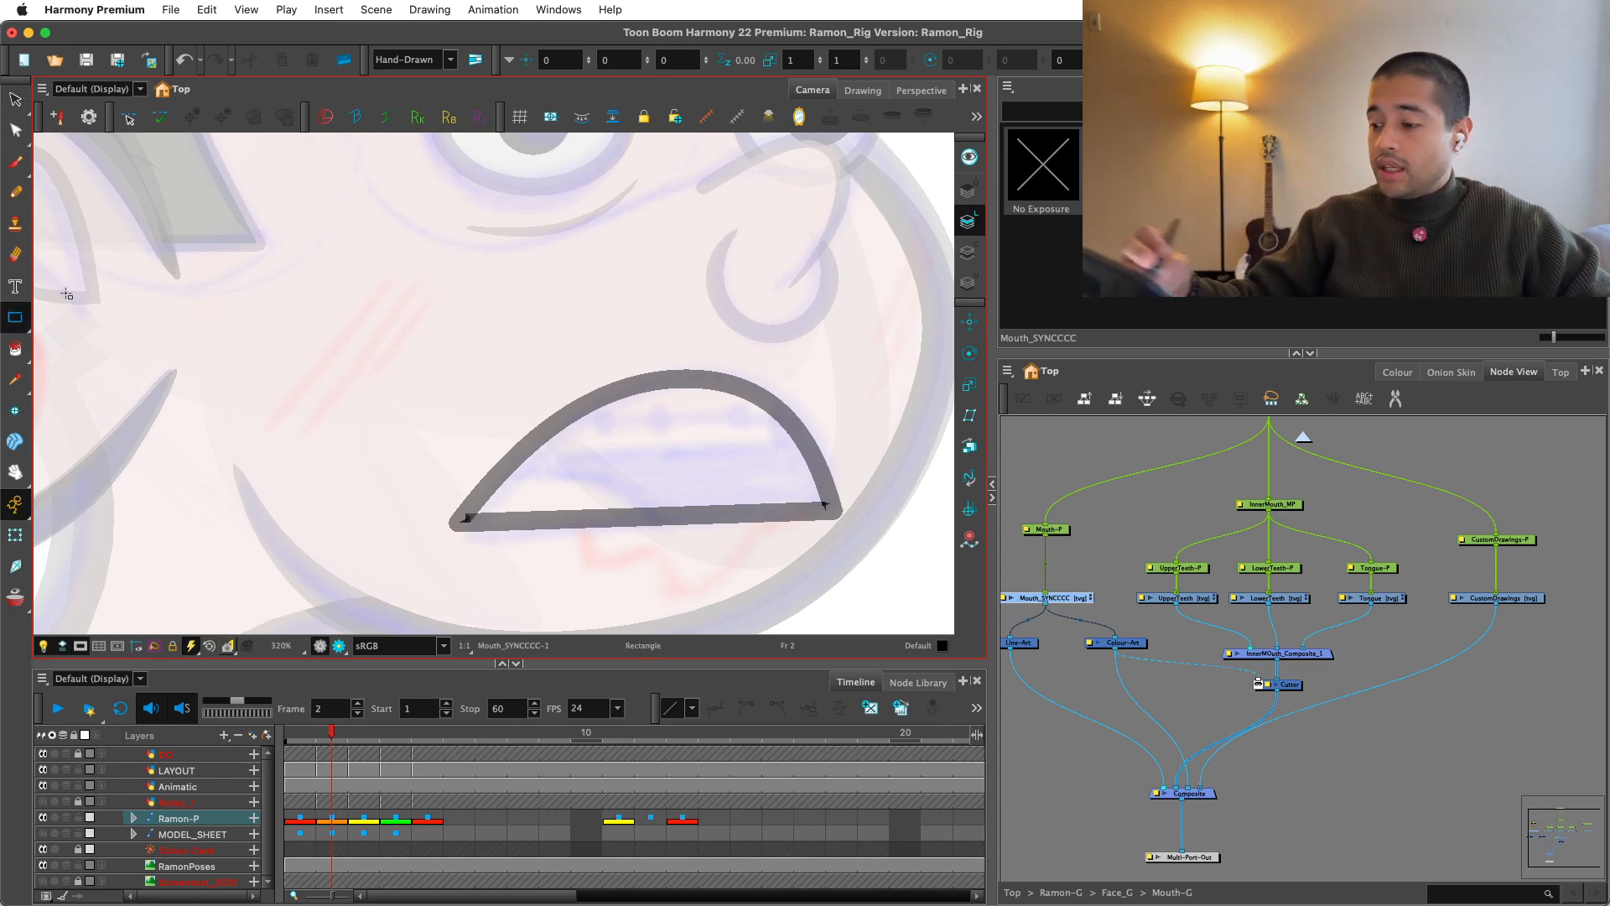
left_click(1398, 371)
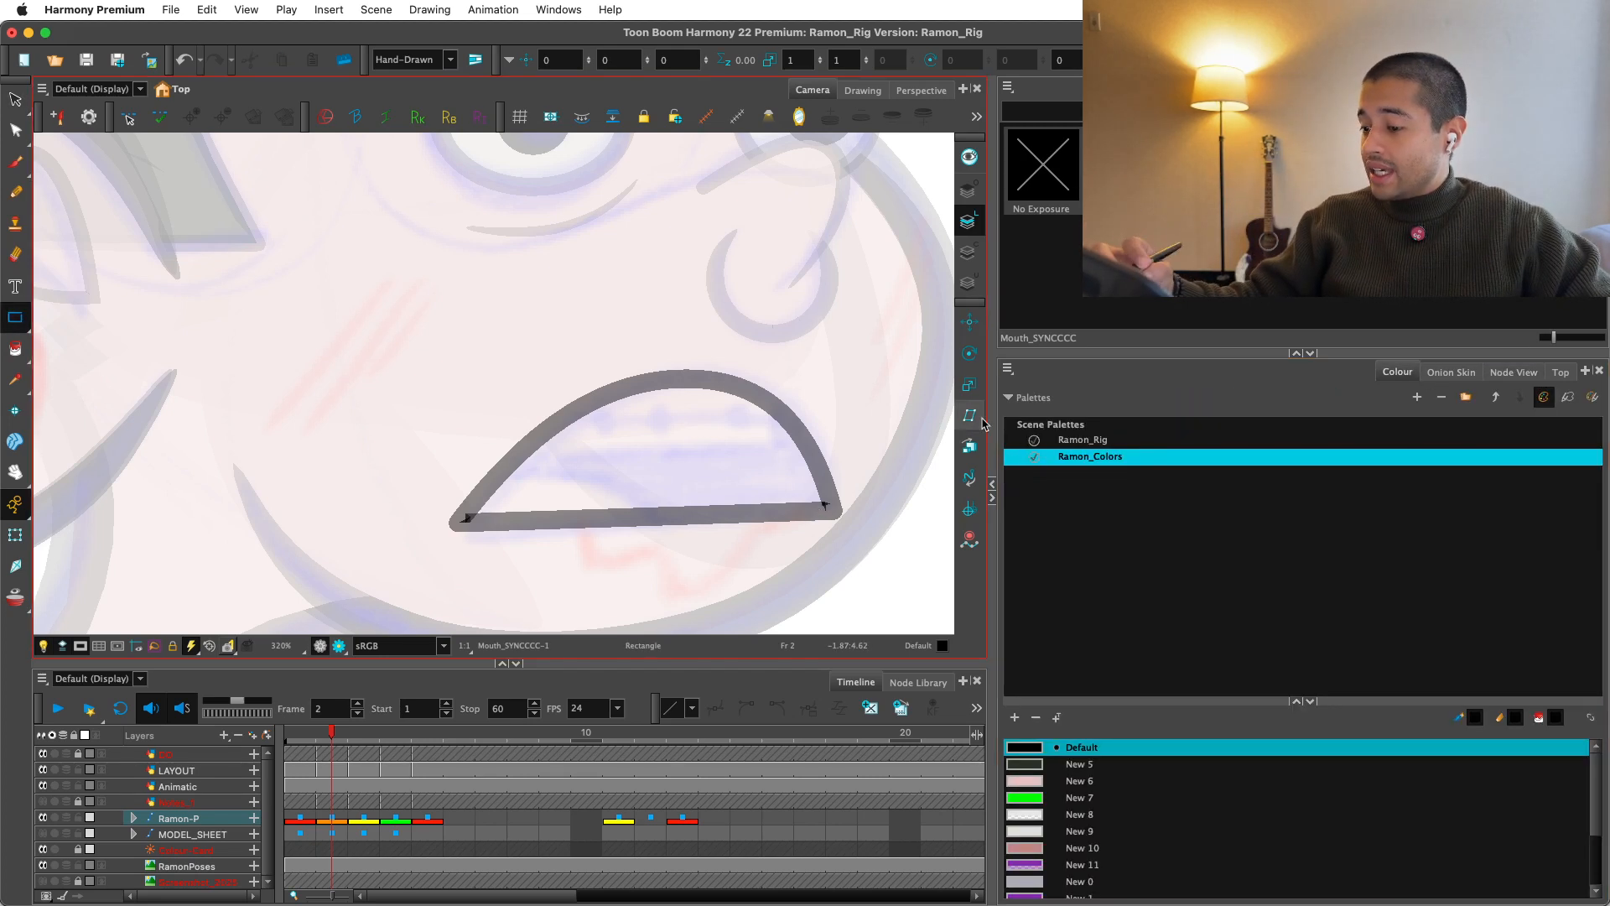
left_click_drag(469, 361, 794, 451)
Step: Thin the rectangle's pencil outline, narrow its width slightly and extend its lower edge a little
key("alt+s")
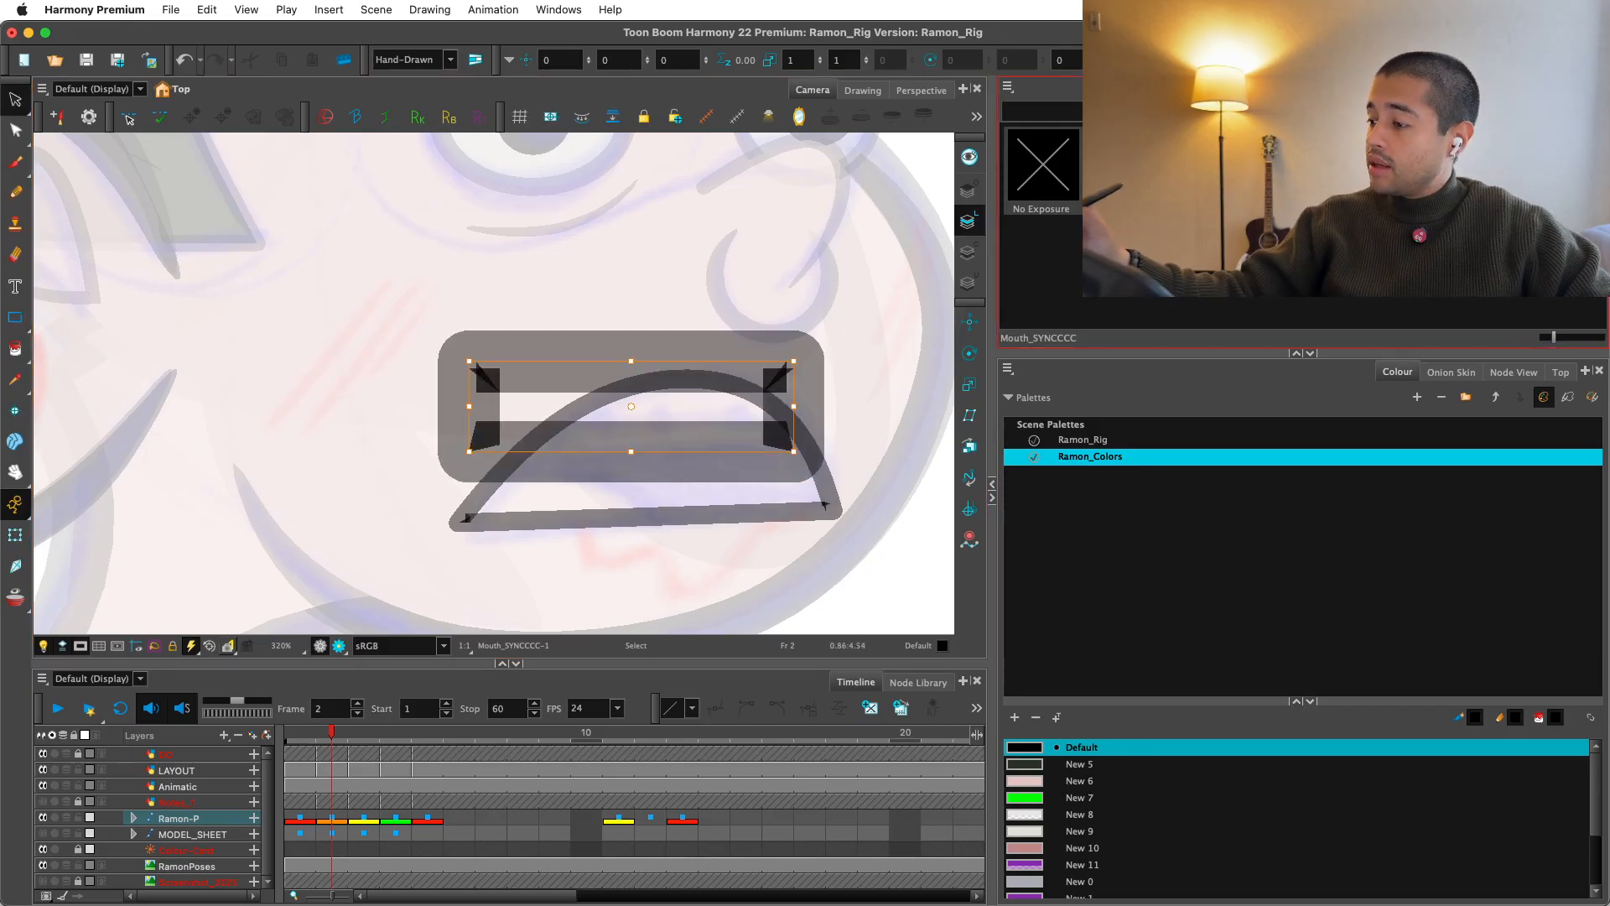
left_click(1463, 88)
scroll(1300, 235, "down", 4)
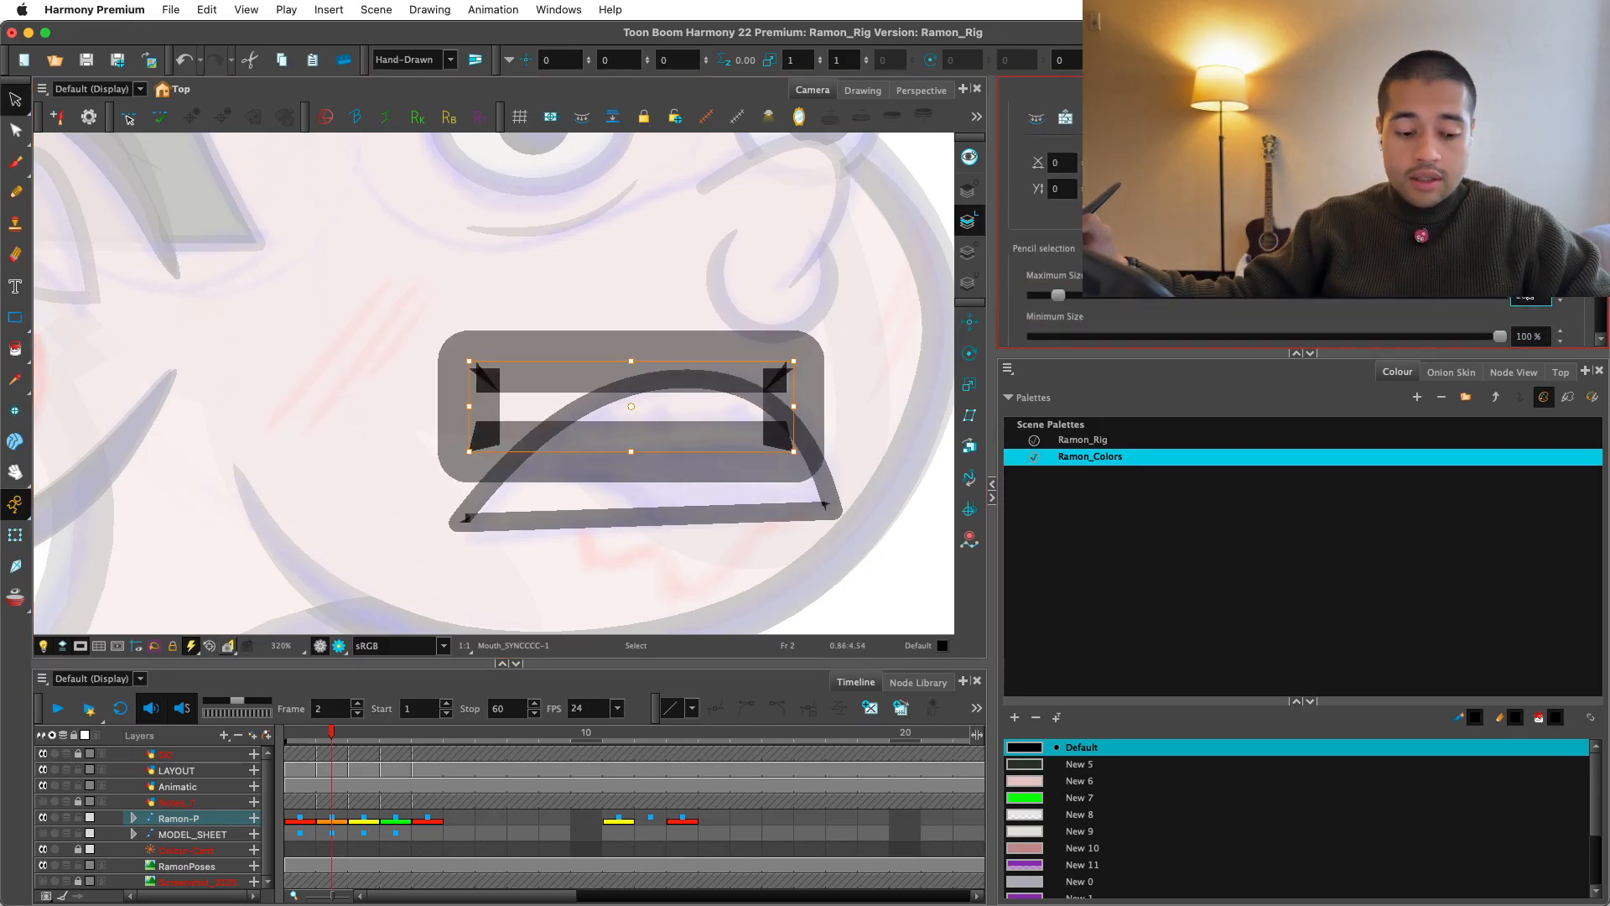
key("Return")
left_click(877, 348)
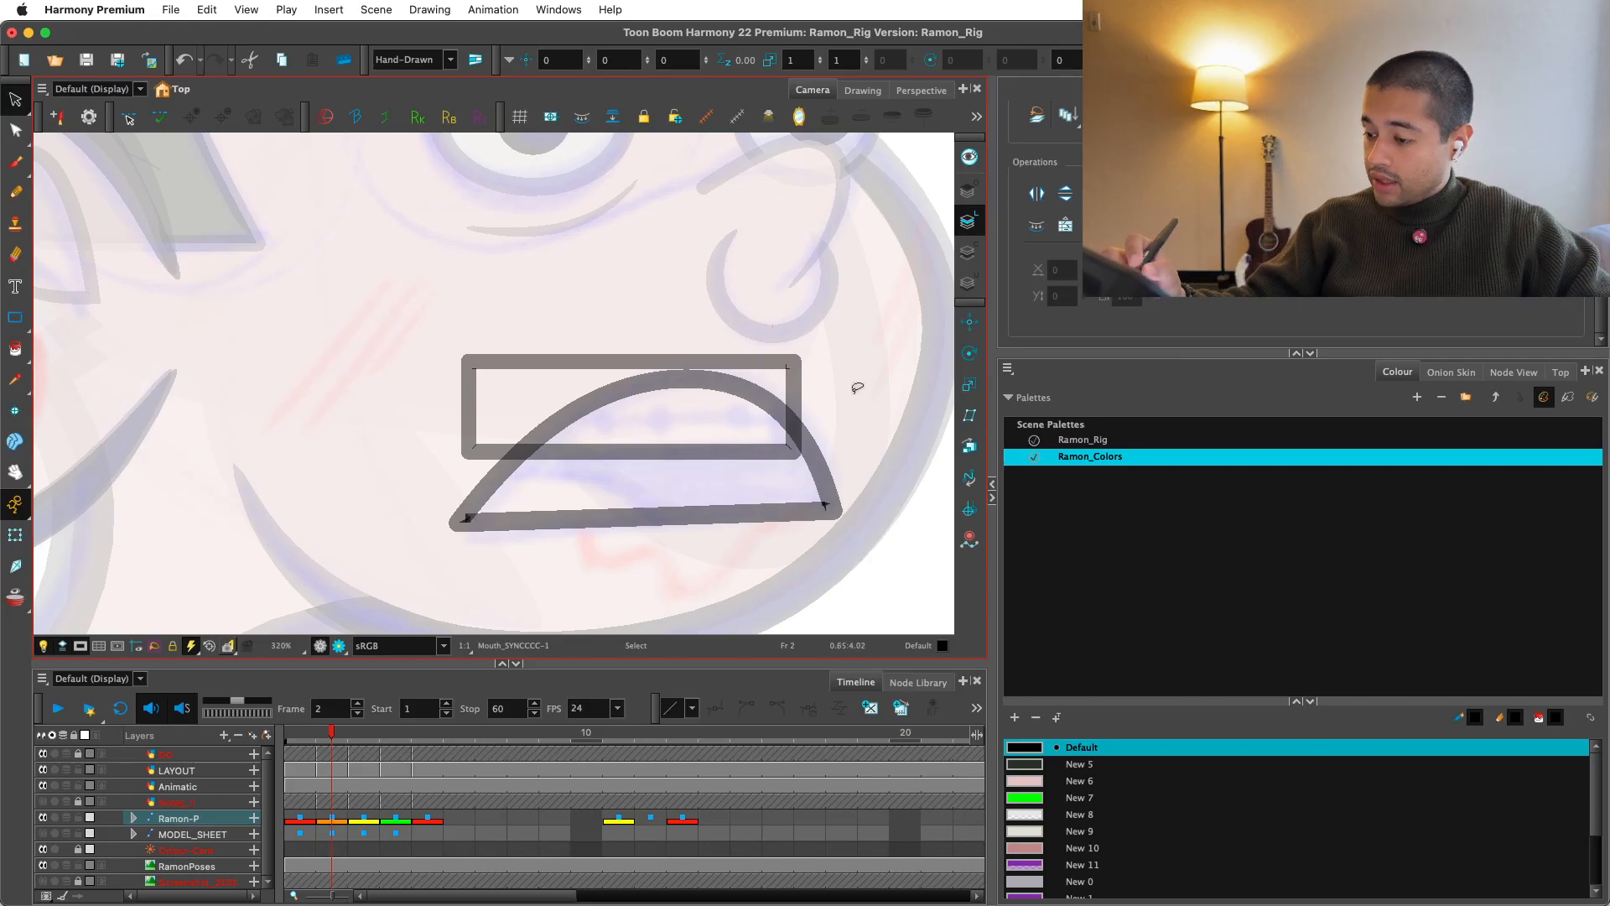
left_click_drag(802, 407, 794, 407)
scroll(1040, 235, "down", 3)
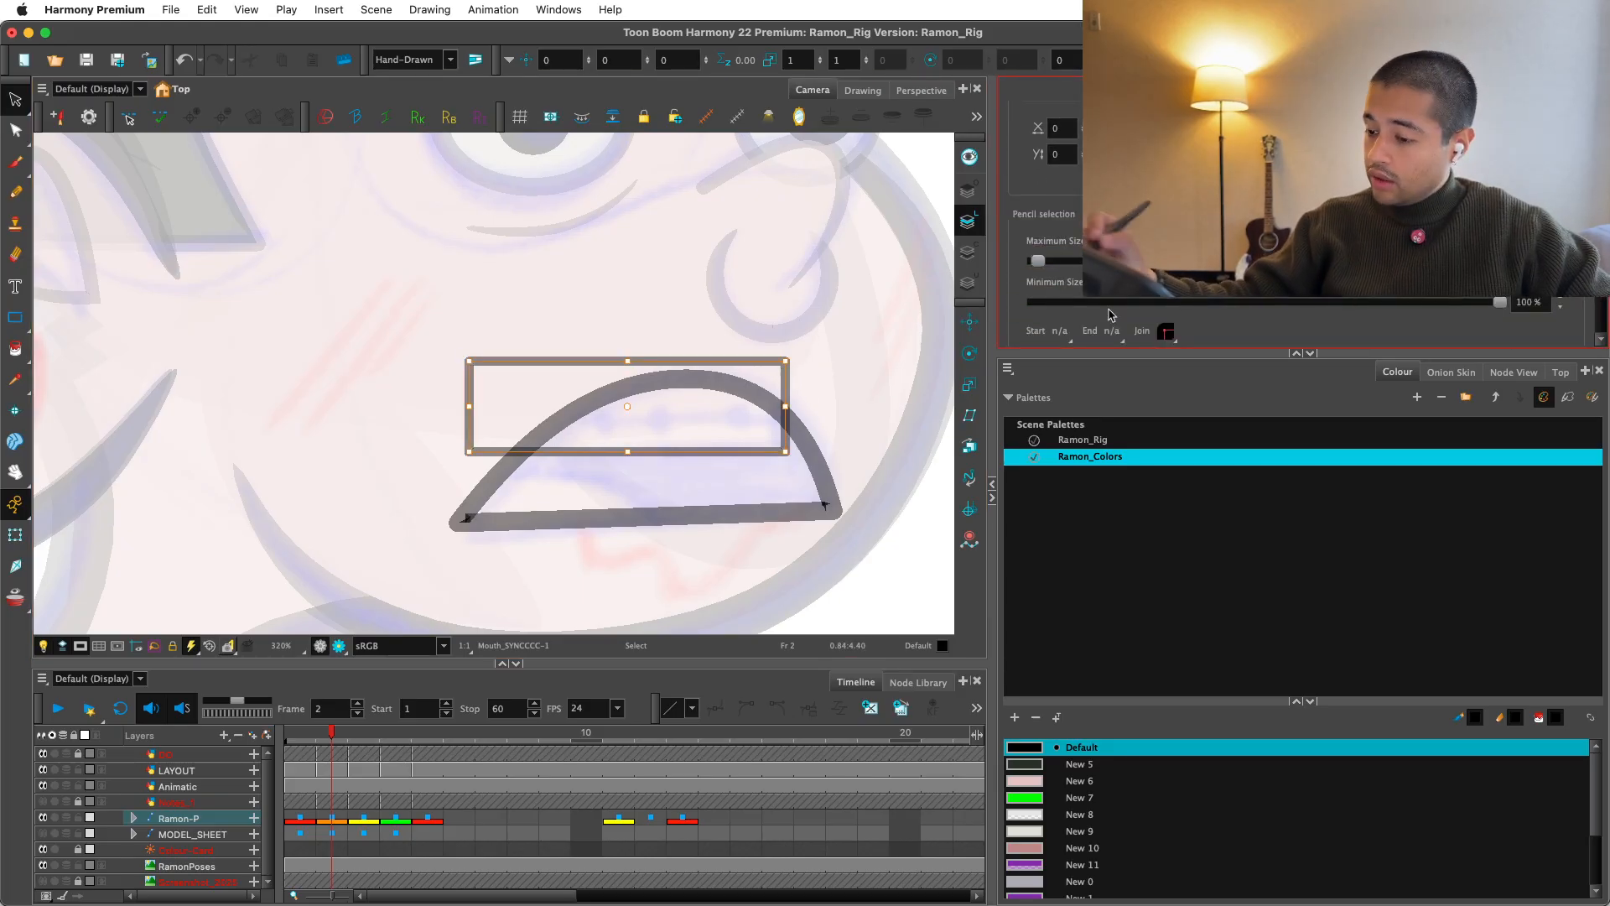
left_click(704, 425)
left_click_drag(624, 453, 625, 457)
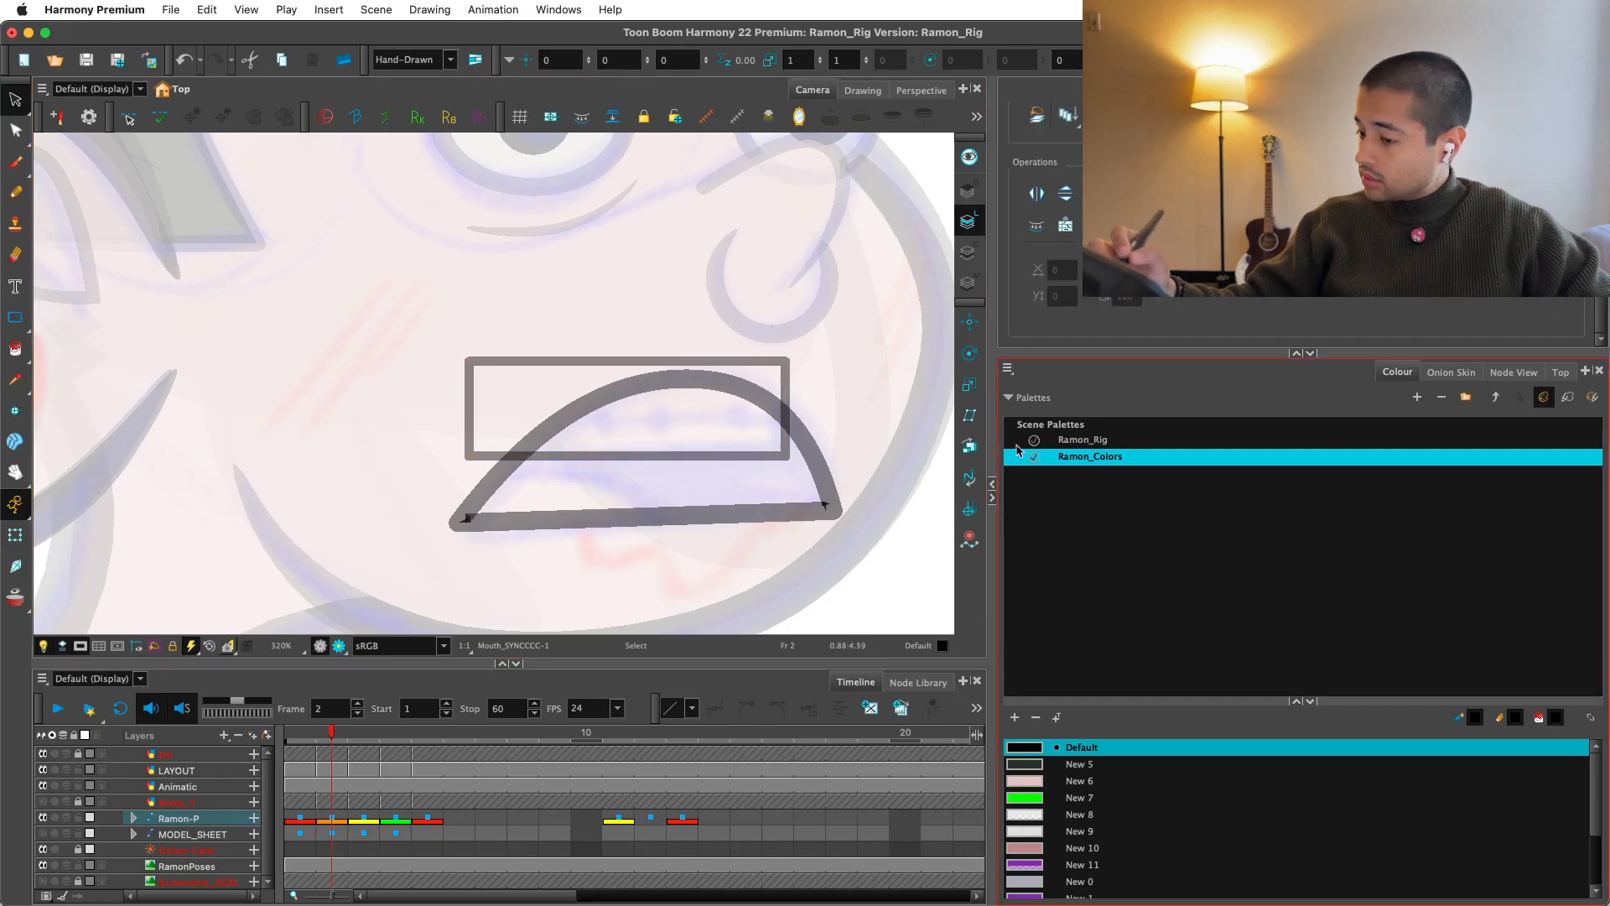
scroll(715, 363, "up", 2)
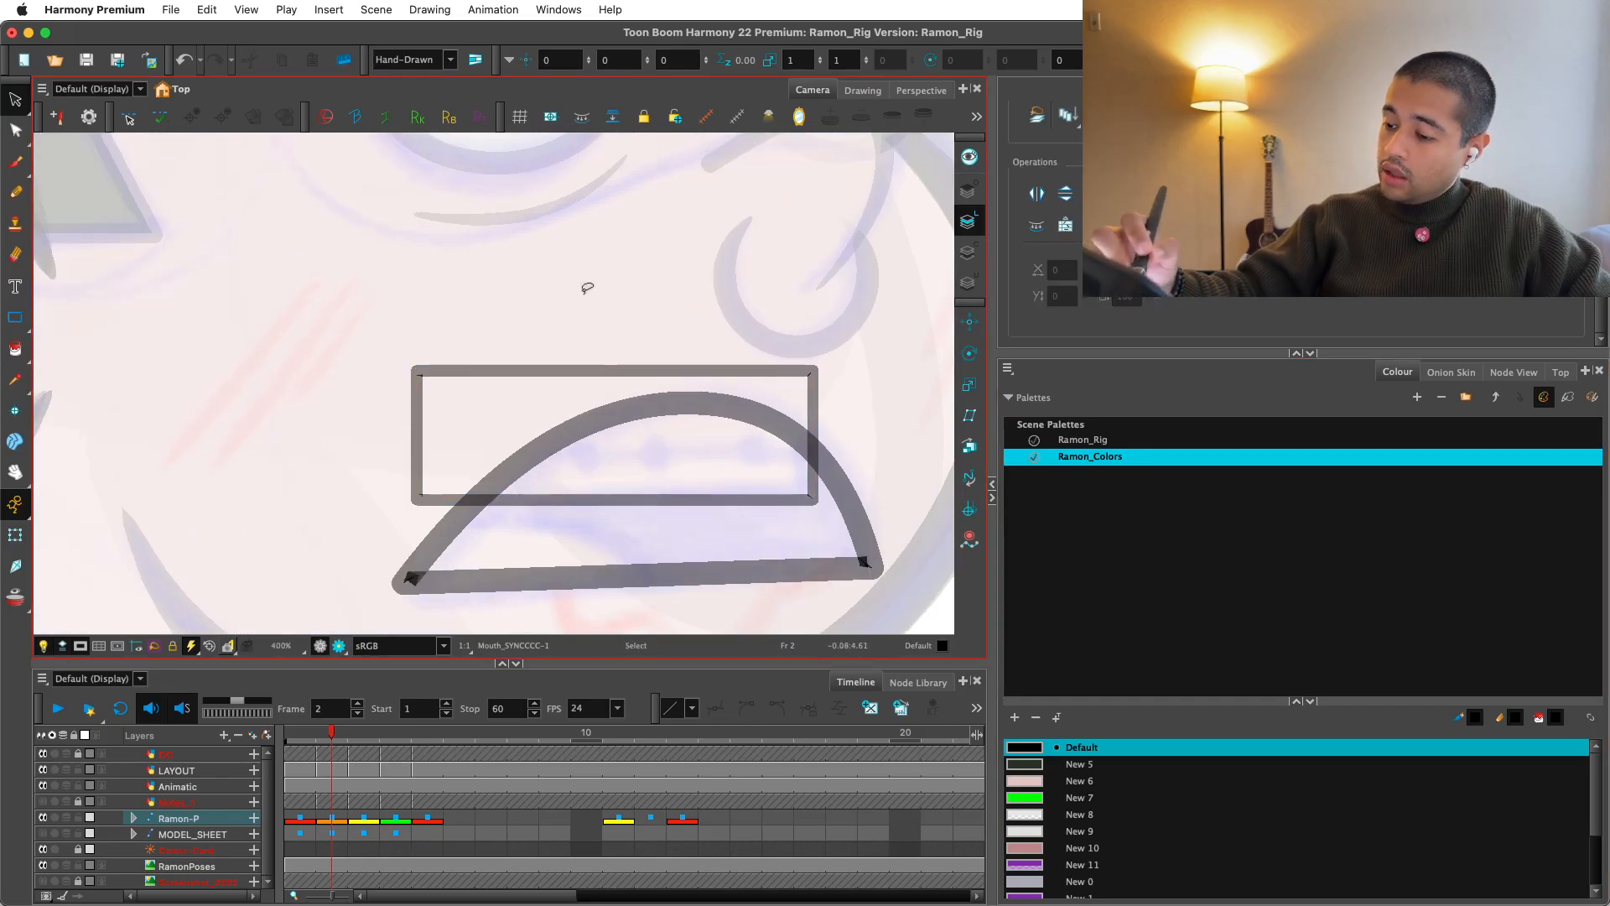
Step: Draw a small square beside the face, fill it with the Default black colour and delete its outline
left_click(28, 316)
scroll(856, 424, "down", 3)
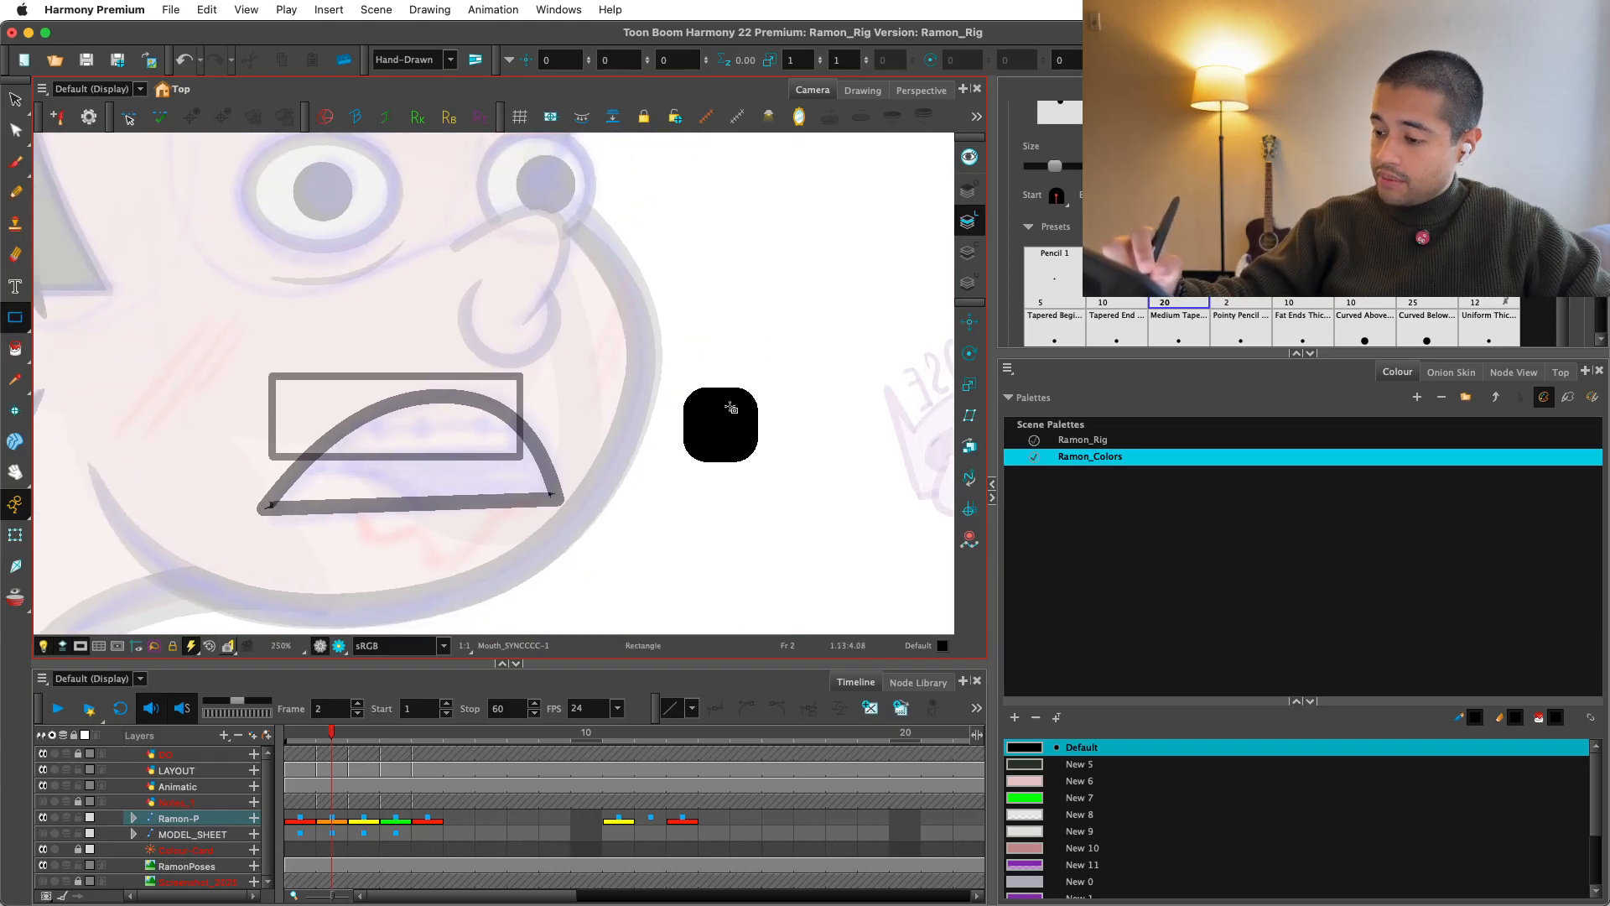
key("alt+i")
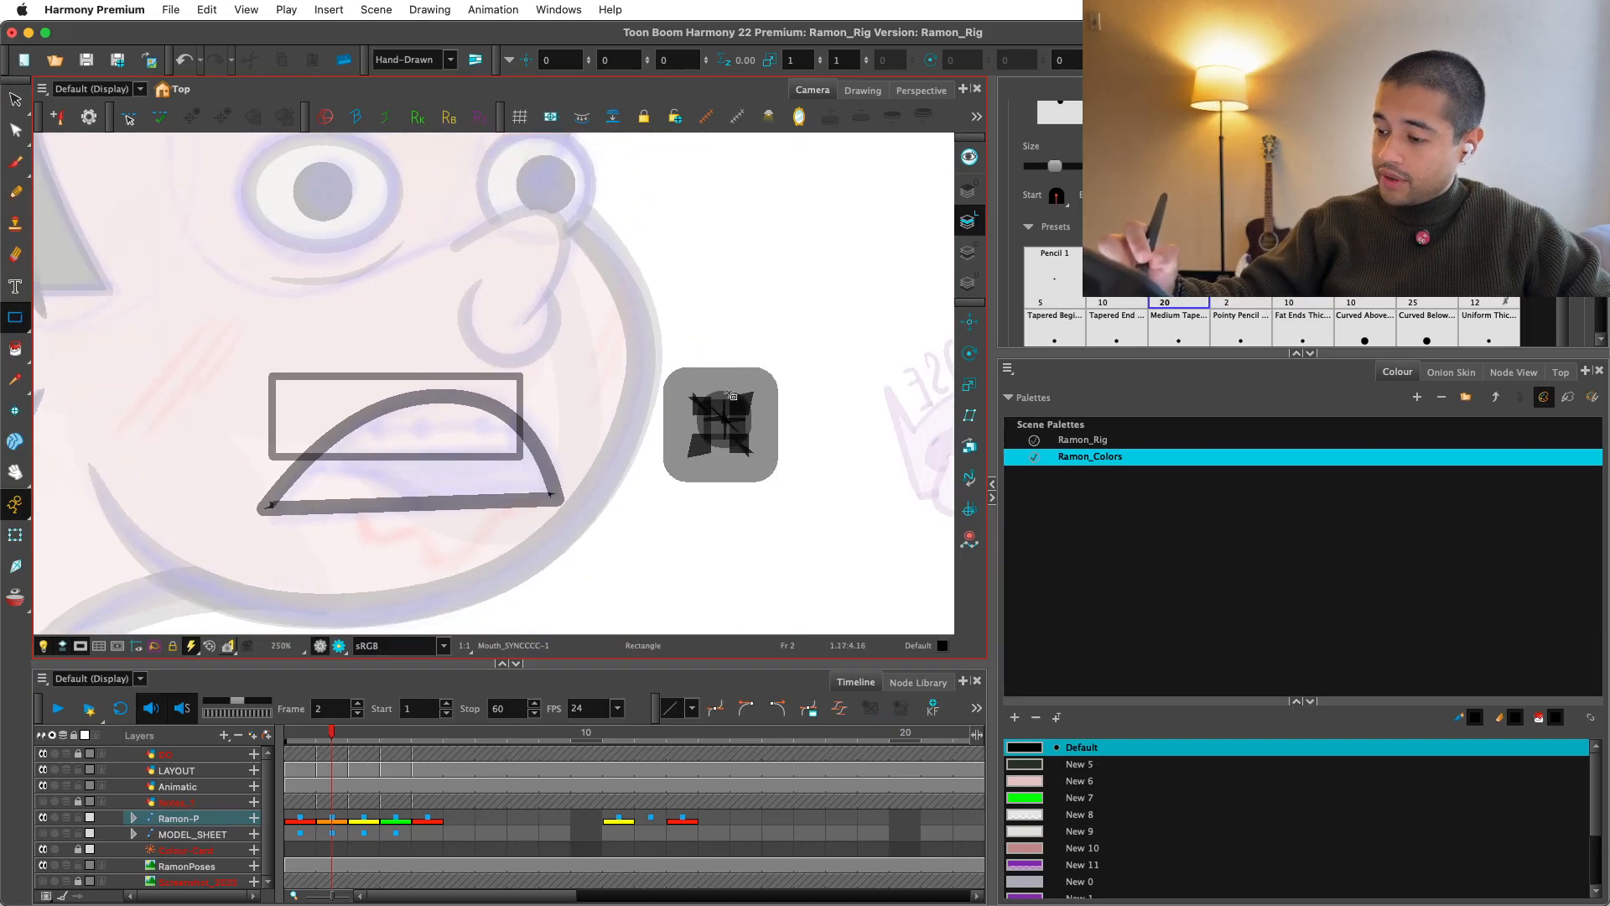
left_click(728, 419)
key("alt+s")
left_click(772, 380)
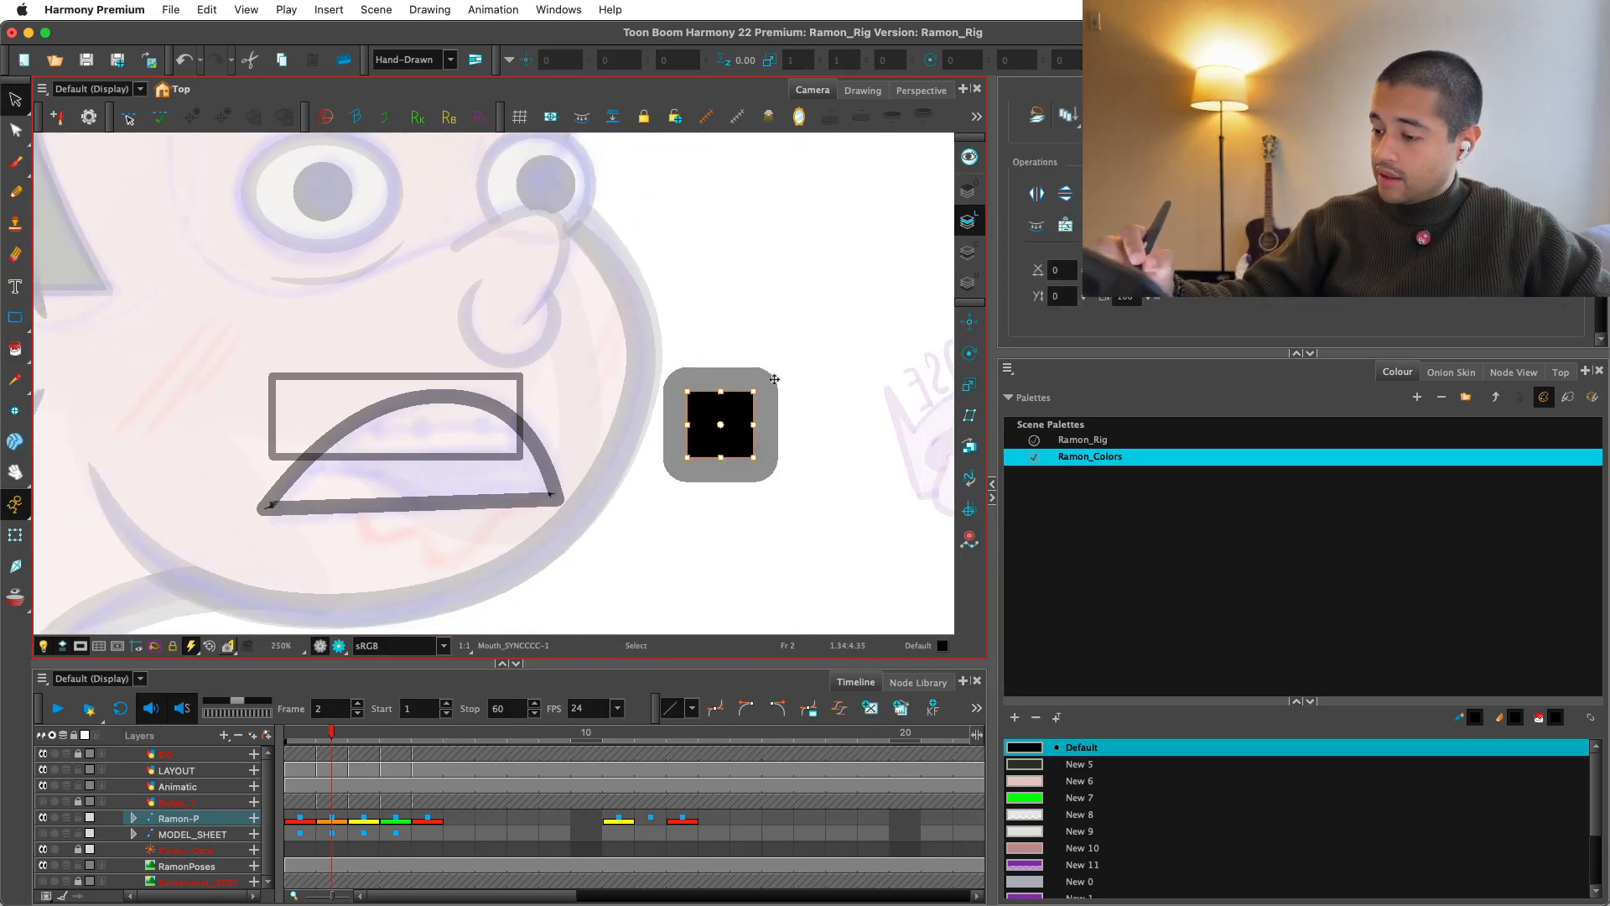
key("Delete")
Step: Make the black square slightly smaller and place a copy of it a short distance to its right
left_click(730, 422)
key("2")
left_click_drag(784, 405, 786, 388)
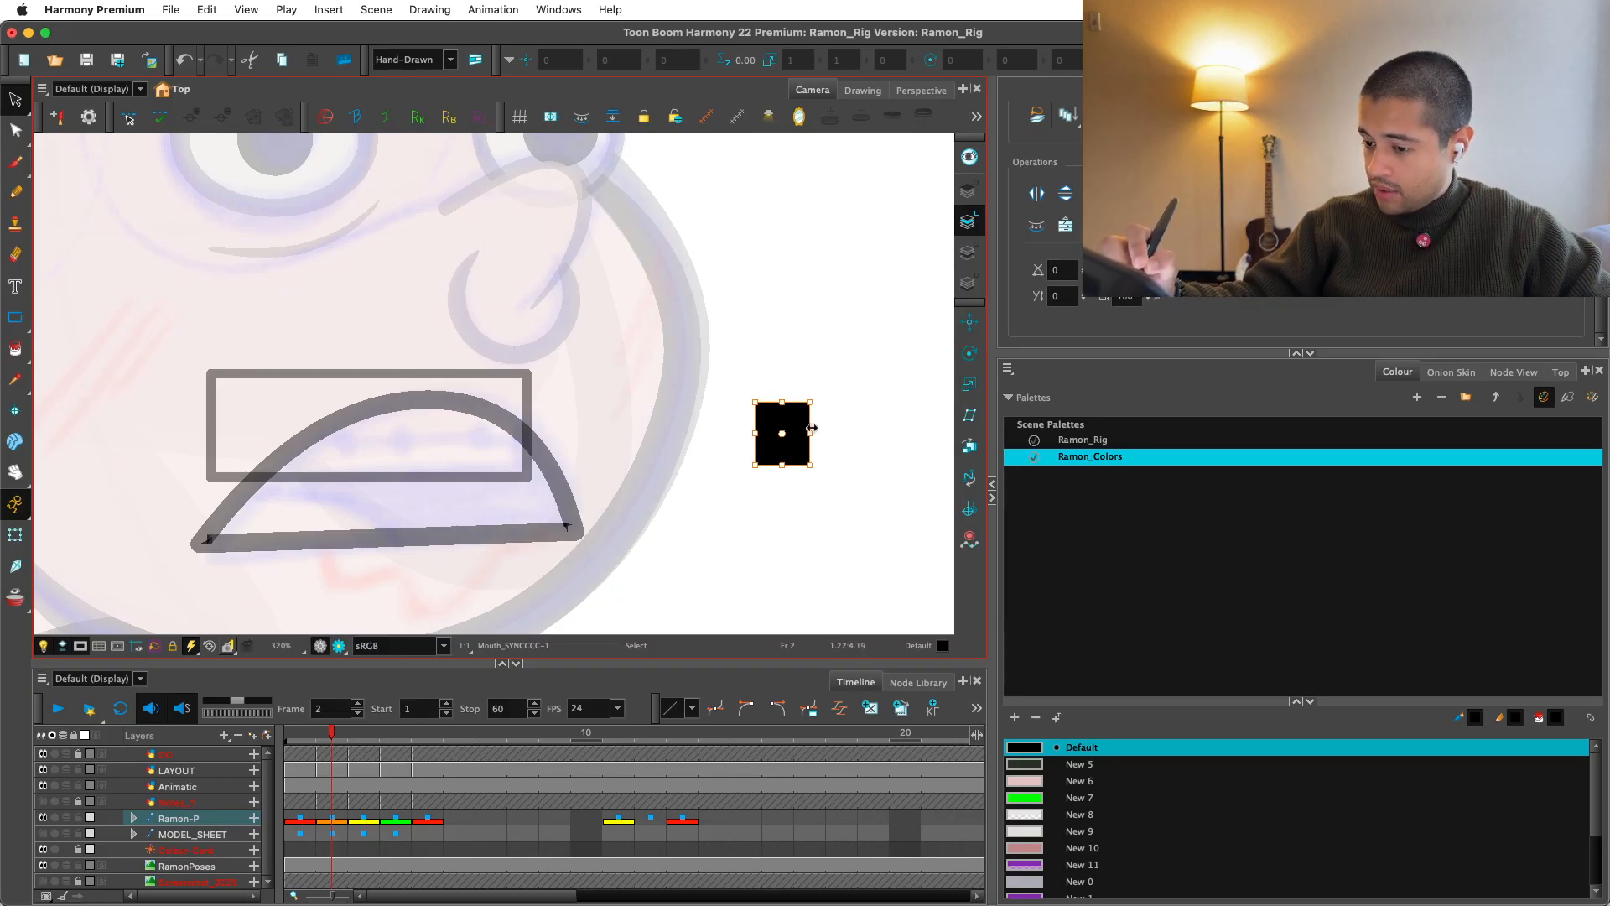
left_click_drag(778, 403, 778, 406)
left_click_drag(785, 424, 887, 420)
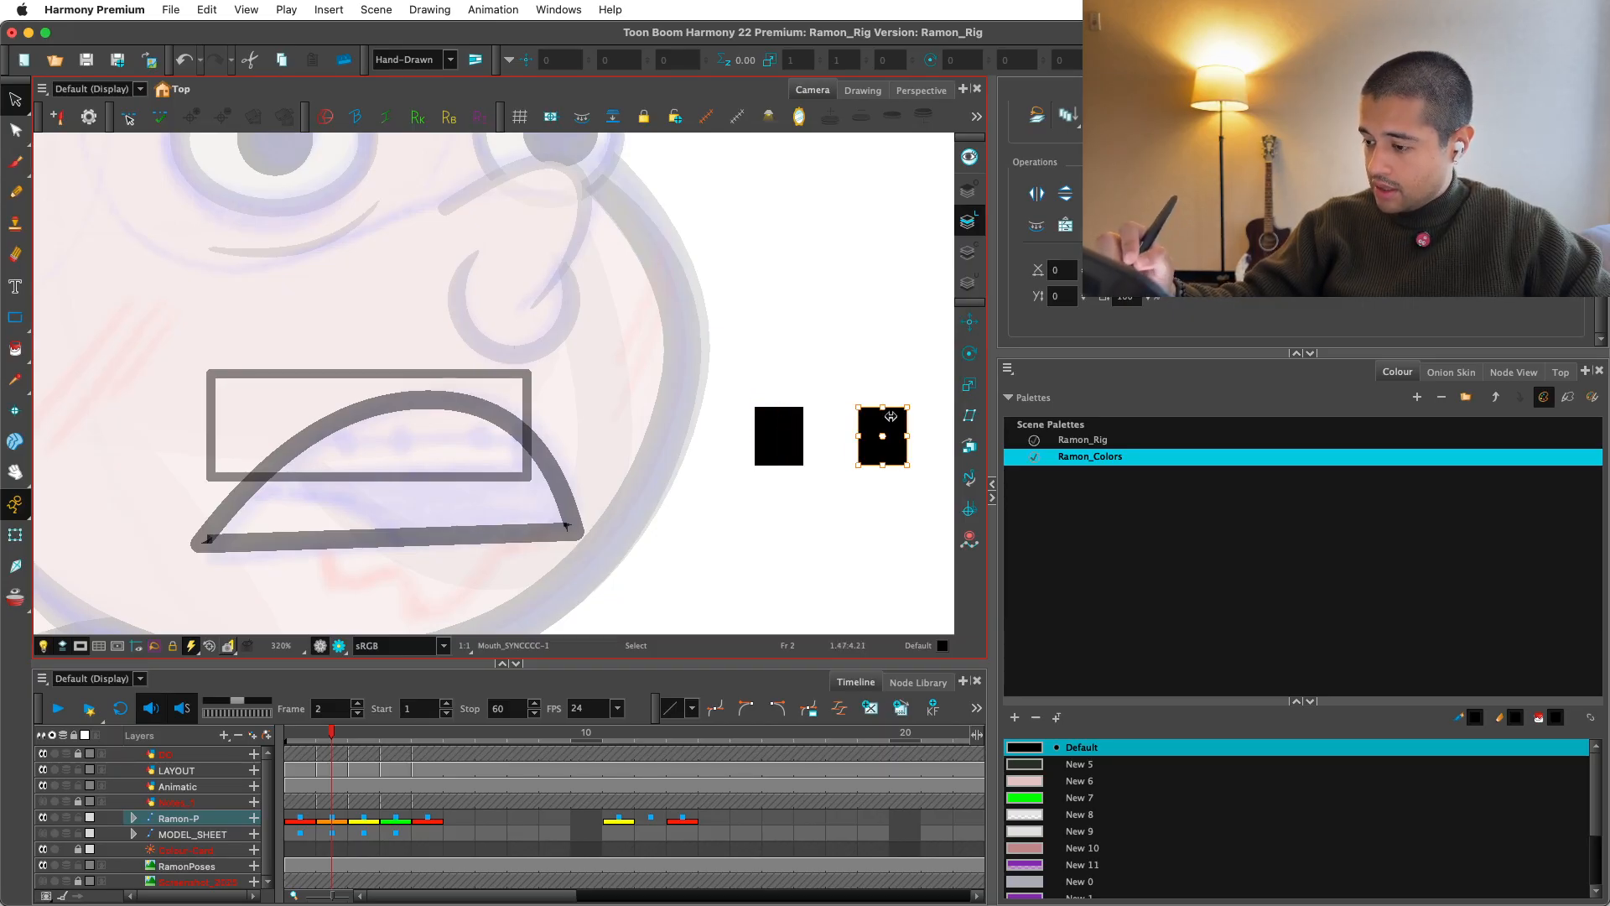
left_click_drag(883, 519, 741, 517)
left_click(707, 498)
Step: Draw a horizontal pencil line joining the two black squares and reduce its maximum size to 2
left_click(15, 191)
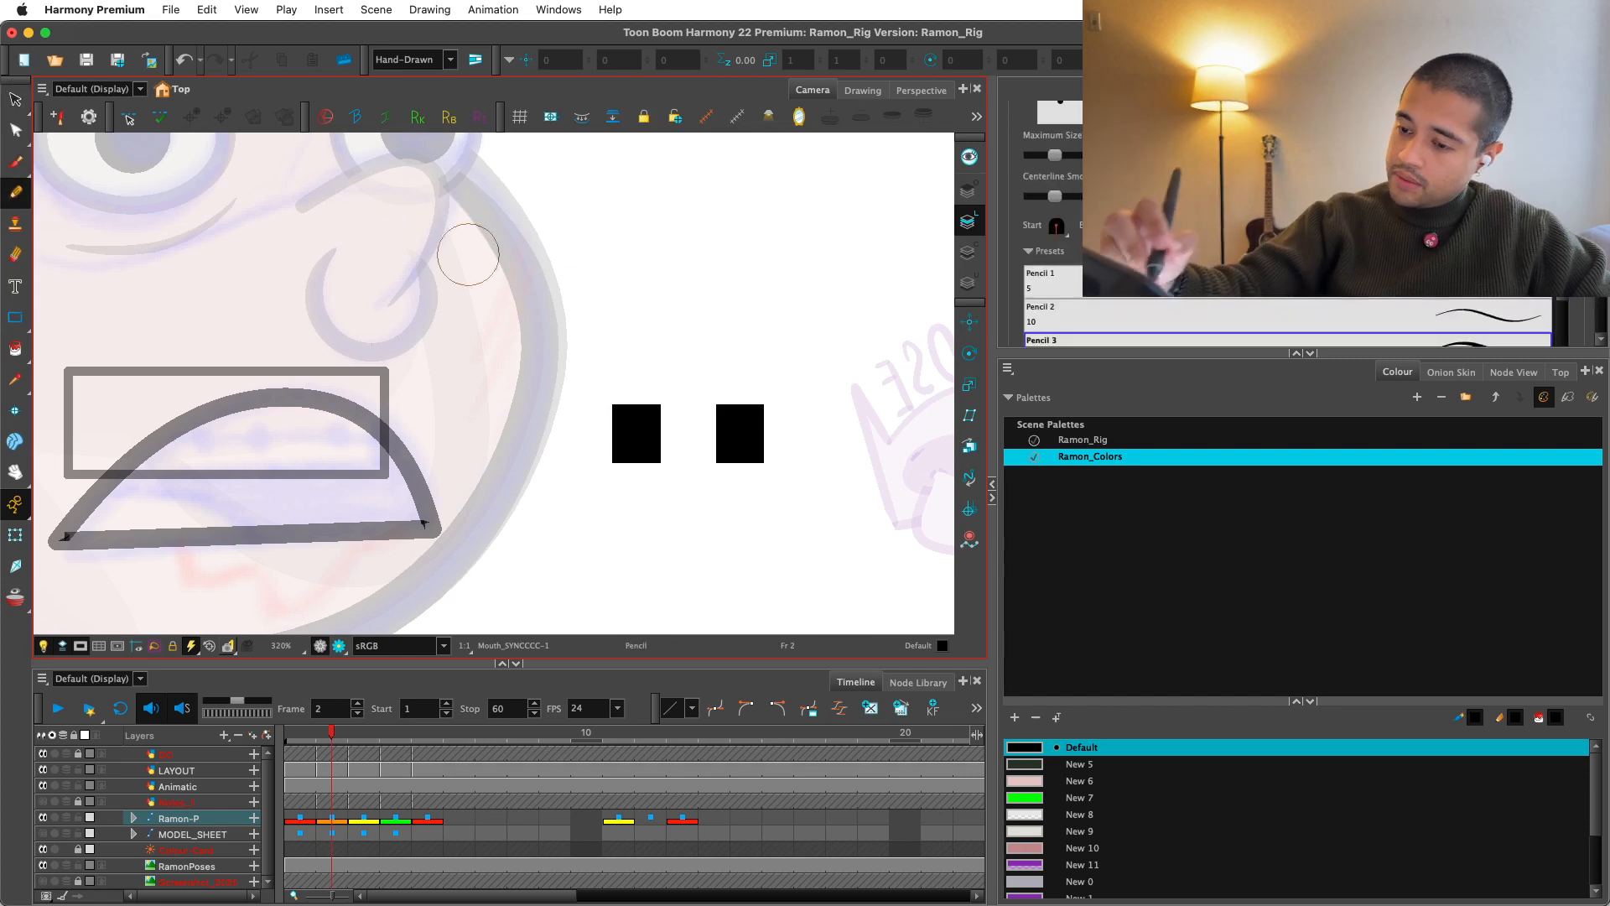
left_click_drag(635, 427, 740, 431)
key("alt+s")
left_click(687, 431)
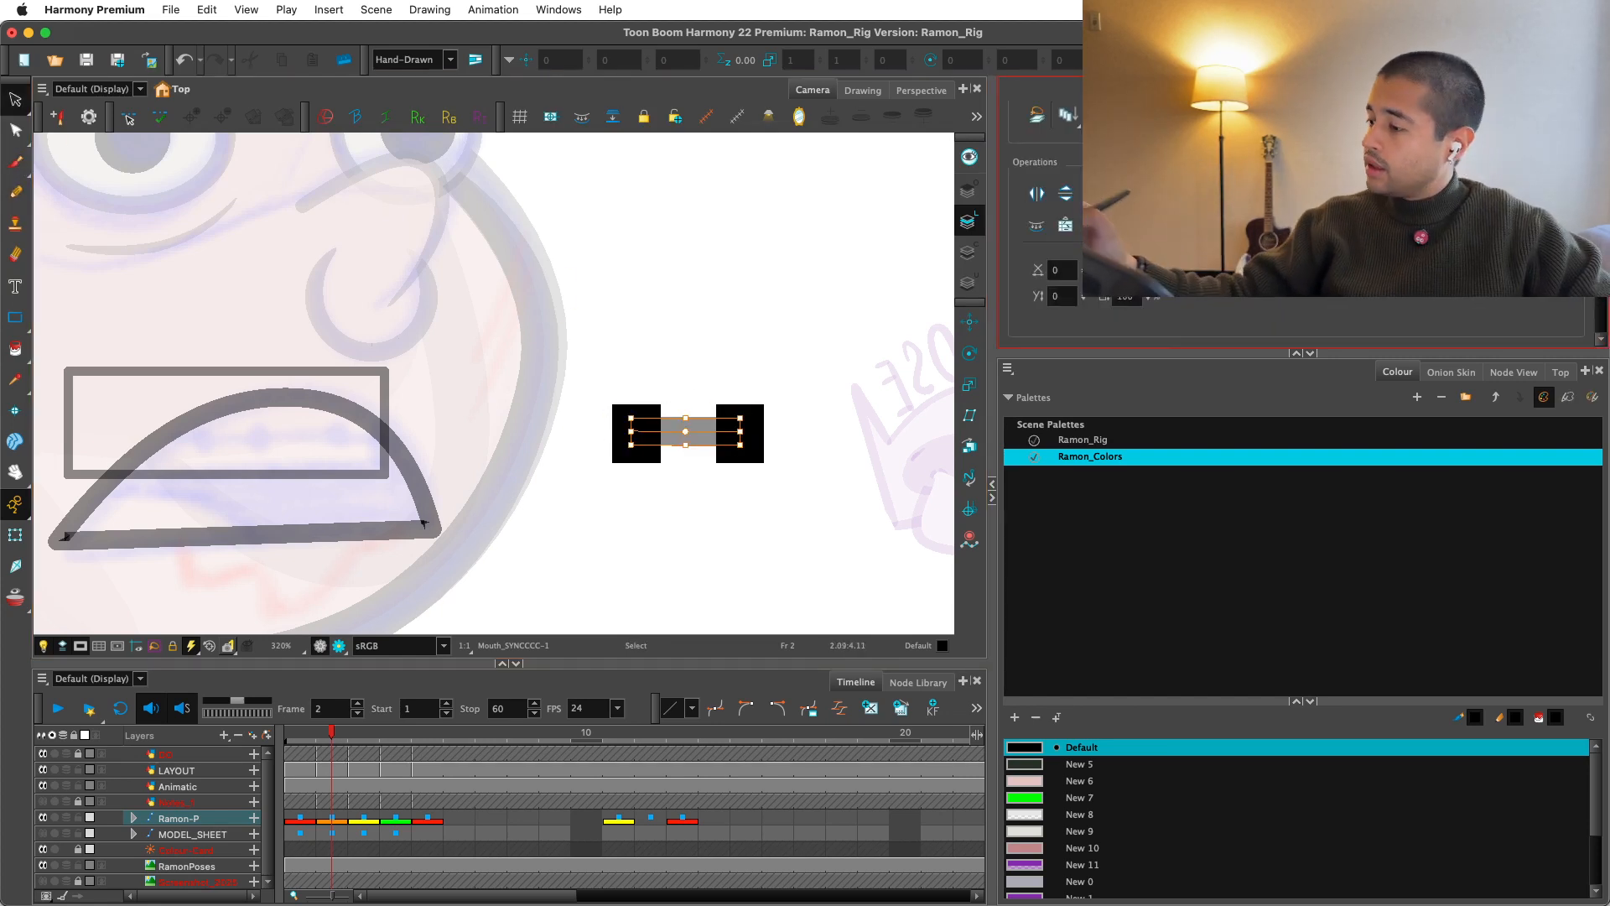
left_click(1037, 267)
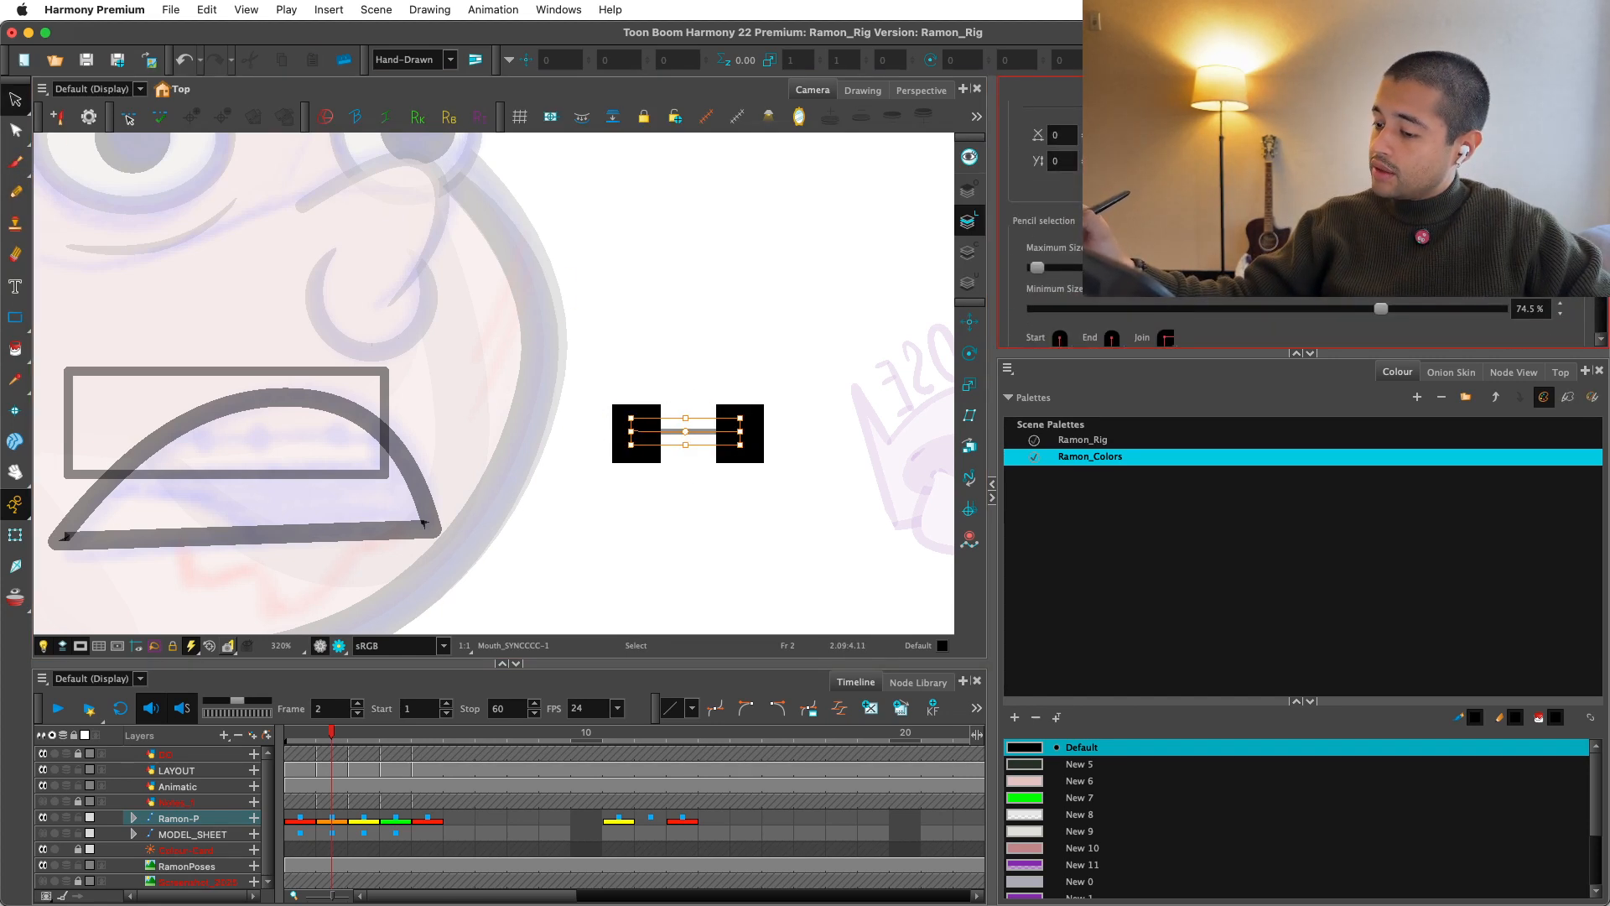
left_click(873, 374)
Step: Set the connecting line's maximum size to 5, then scale down the squares and line together and copy them
left_click(687, 431)
left_click_drag(791, 388, 778, 443)
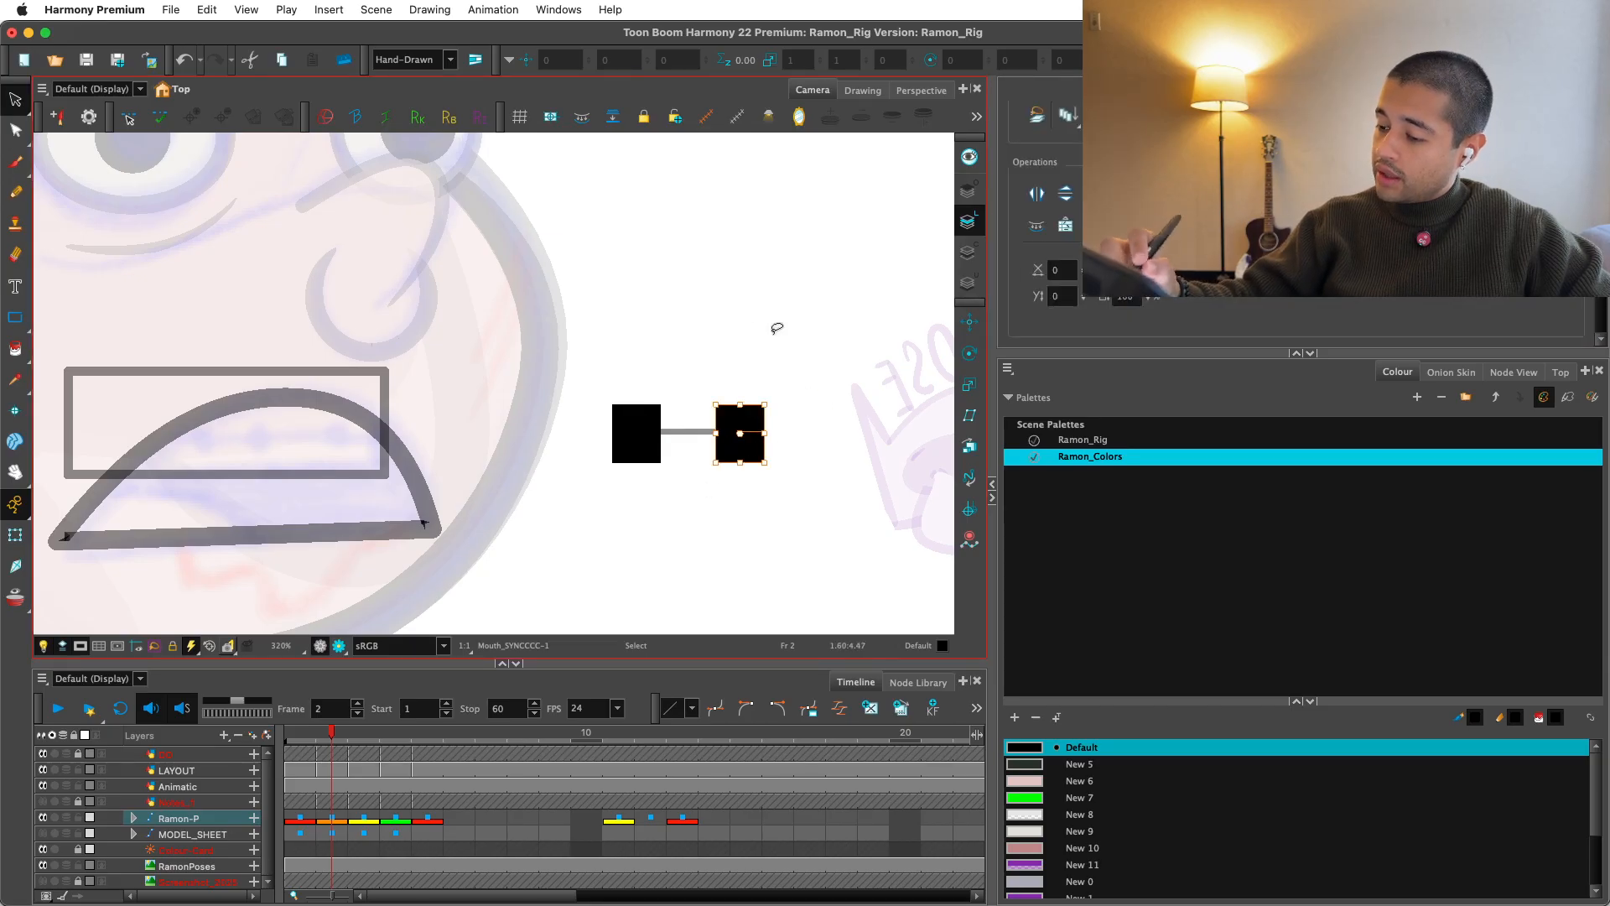
key("super+z")
scroll(1557, 300, "down", 3)
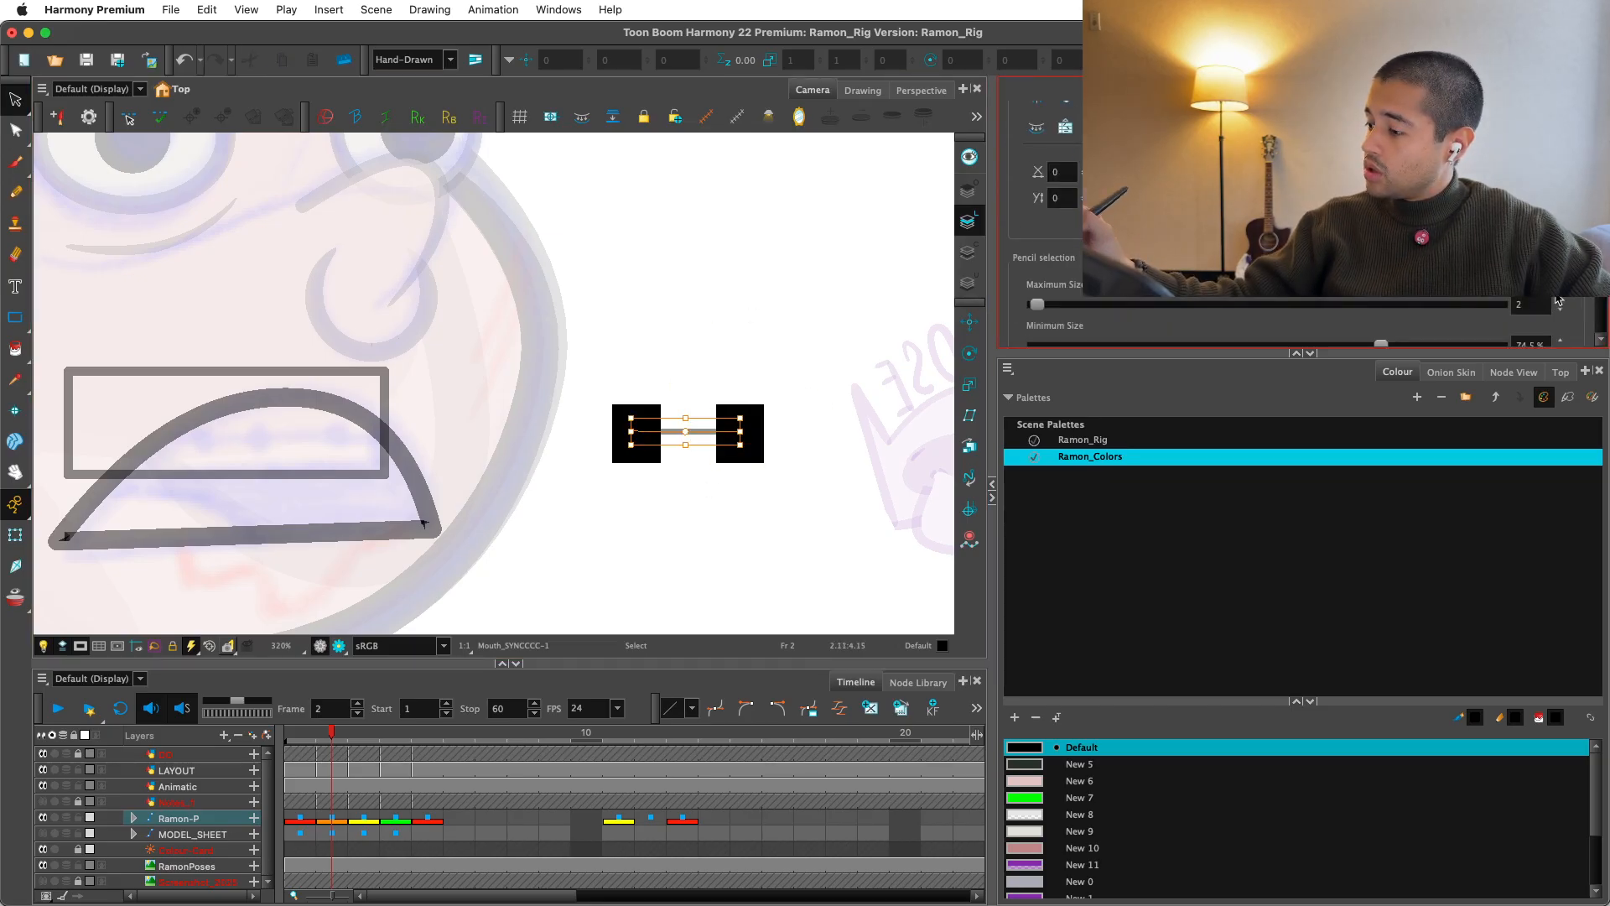
mouse_move(587, 459)
left_mouse_down()
mouse_move(735, 416)
mouse_move(702, 419)
left_mouse_up()
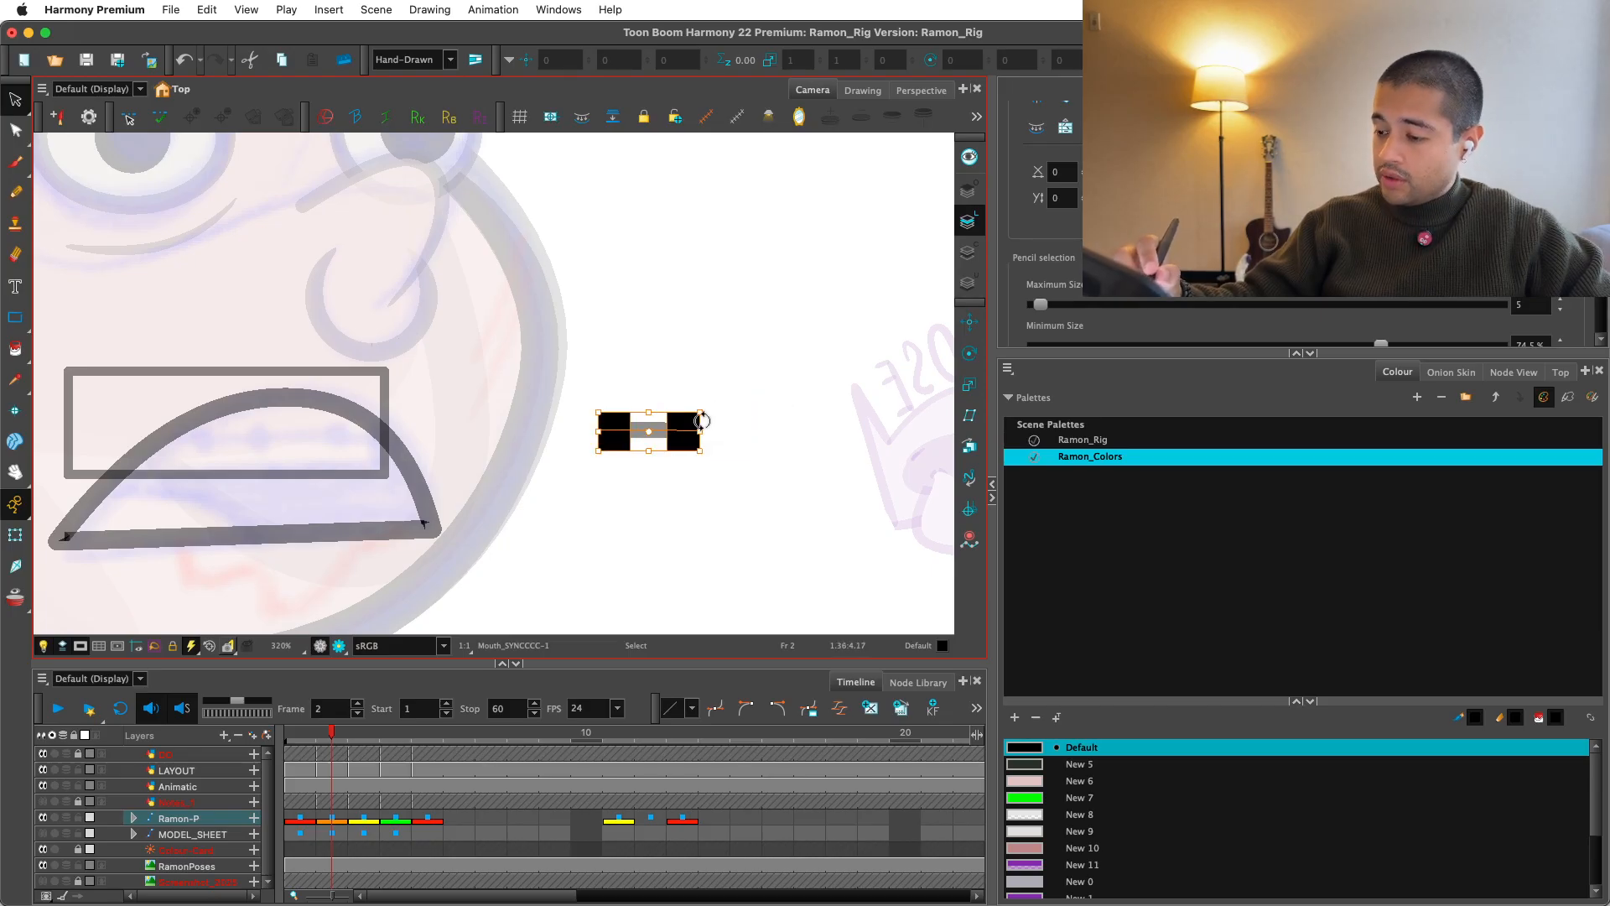
key("super+c")
left_click(833, 342)
key("2")
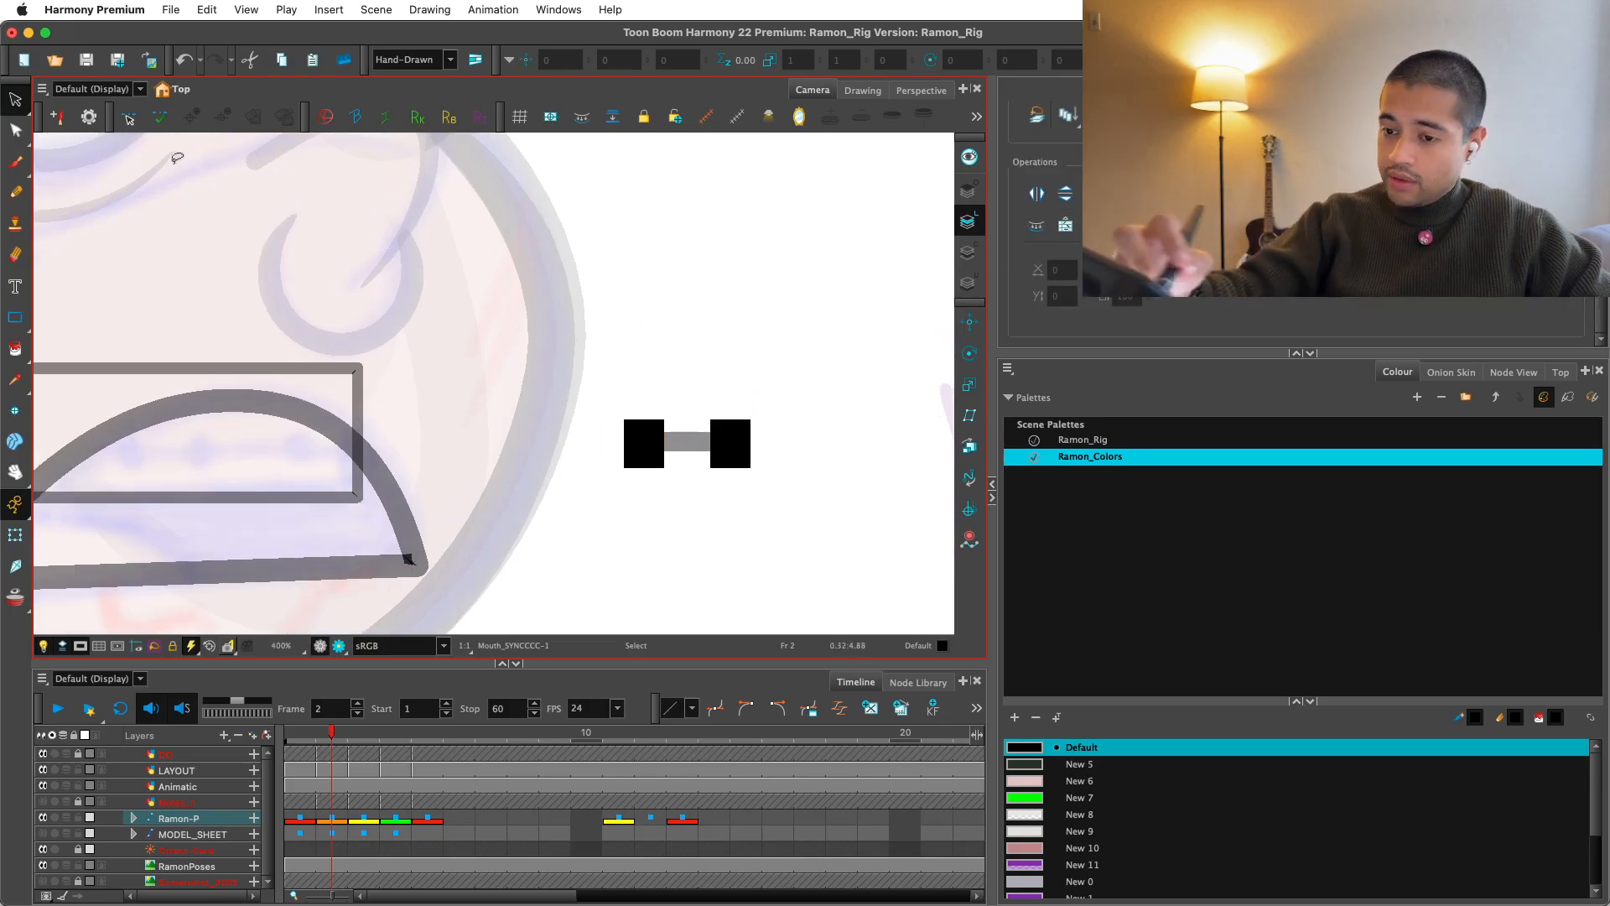
Step: Extend the bar with a third black square and connecting line, and move the whole bar inside the rectangle
left_click(15, 130)
mouse_move(767, 346)
left_mouse_down()
mouse_move(783, 478)
mouse_move(801, 442)
left_mouse_up()
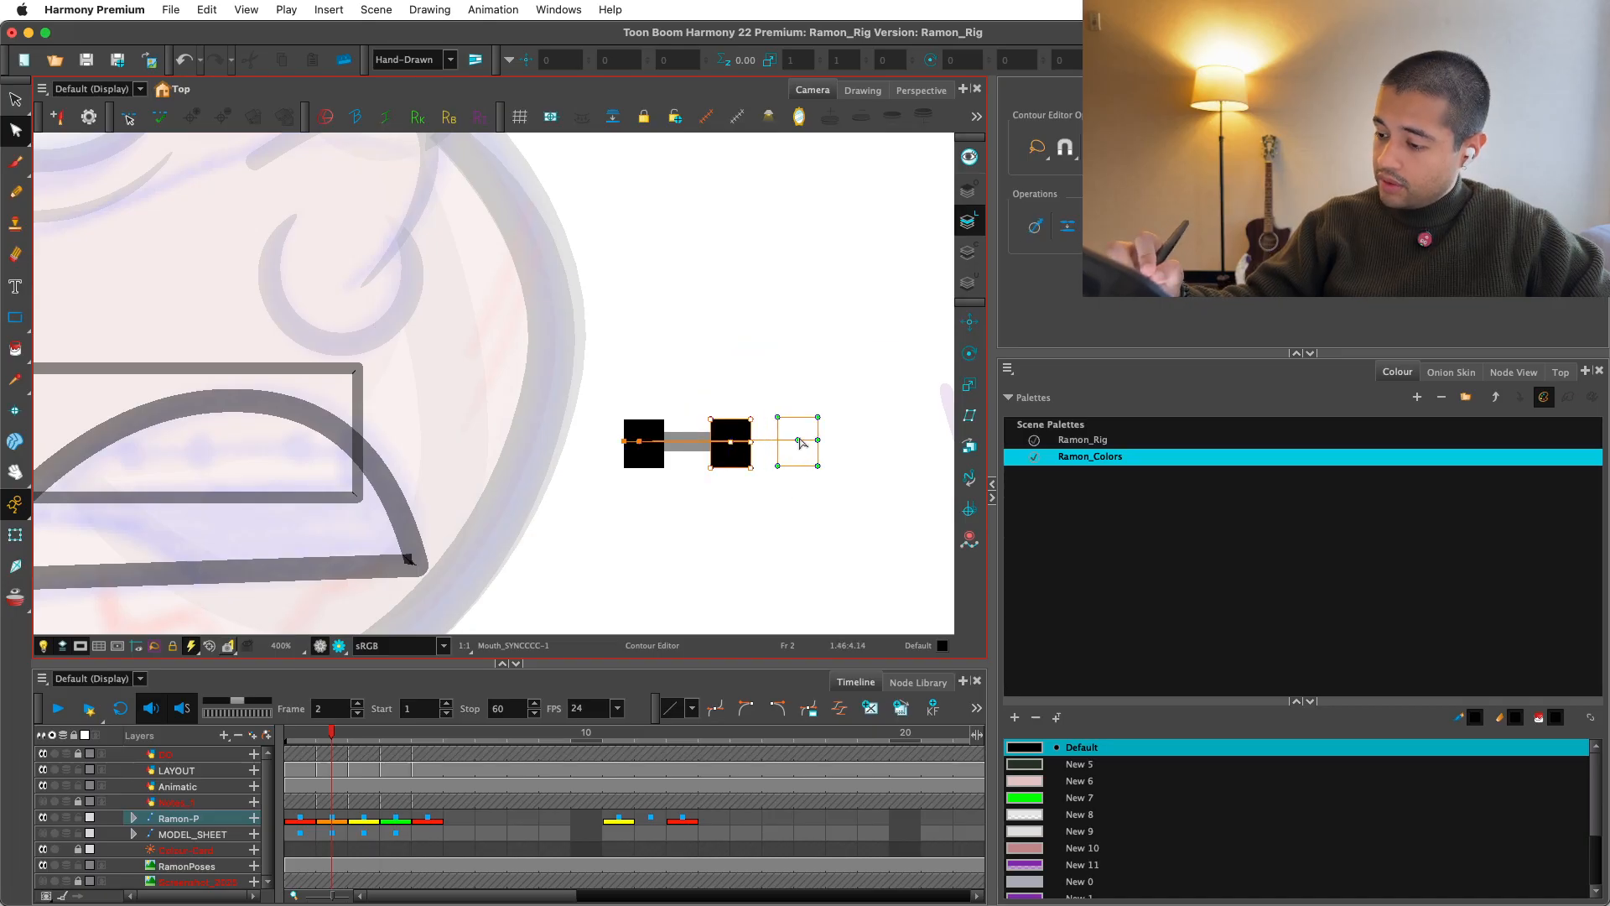
key("1")
key("alt+s")
mouse_move(813, 370)
left_mouse_down()
mouse_move(764, 428)
mouse_move(927, 424)
mouse_move(857, 425)
left_mouse_up()
left_click(864, 363)
key("1")
left_click_drag(757, 495, 853, 512)
mouse_move(784, 503)
left_mouse_down()
mouse_move(895, 388)
mouse_move(669, 475)
left_mouse_up()
mouse_move(780, 436)
left_mouse_down()
mouse_move(427, 453)
mouse_move(358, 437)
left_mouse_up()
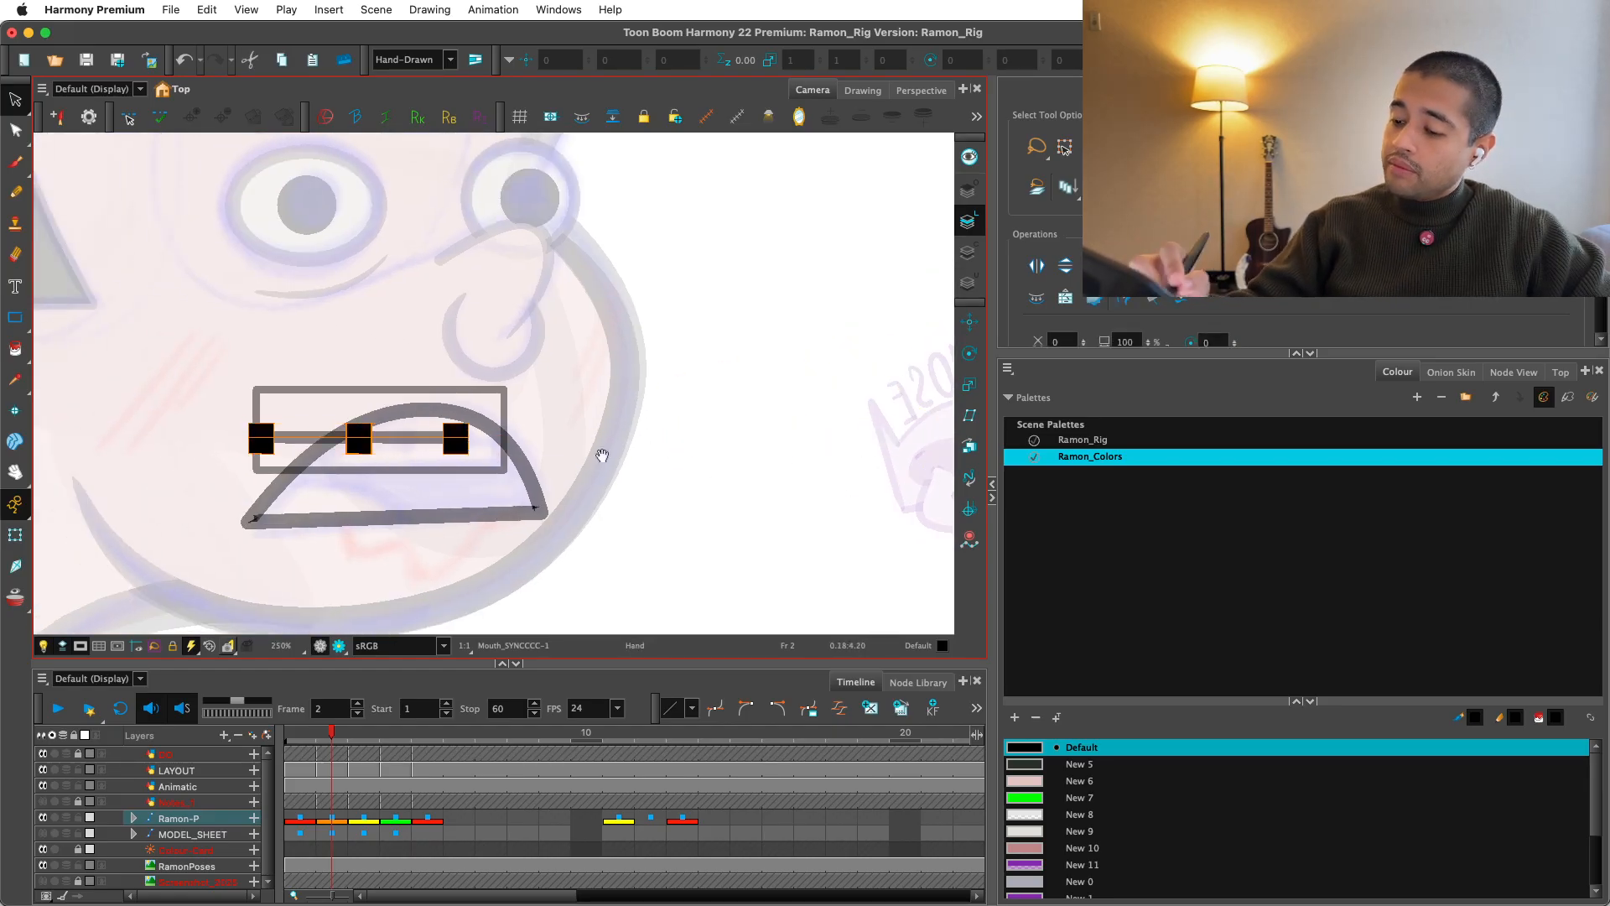
Step: Reduce the three-square bar's height and width slightly so it fits within the rectangle
key("2")
left_click_drag(600, 453, 798, 496)
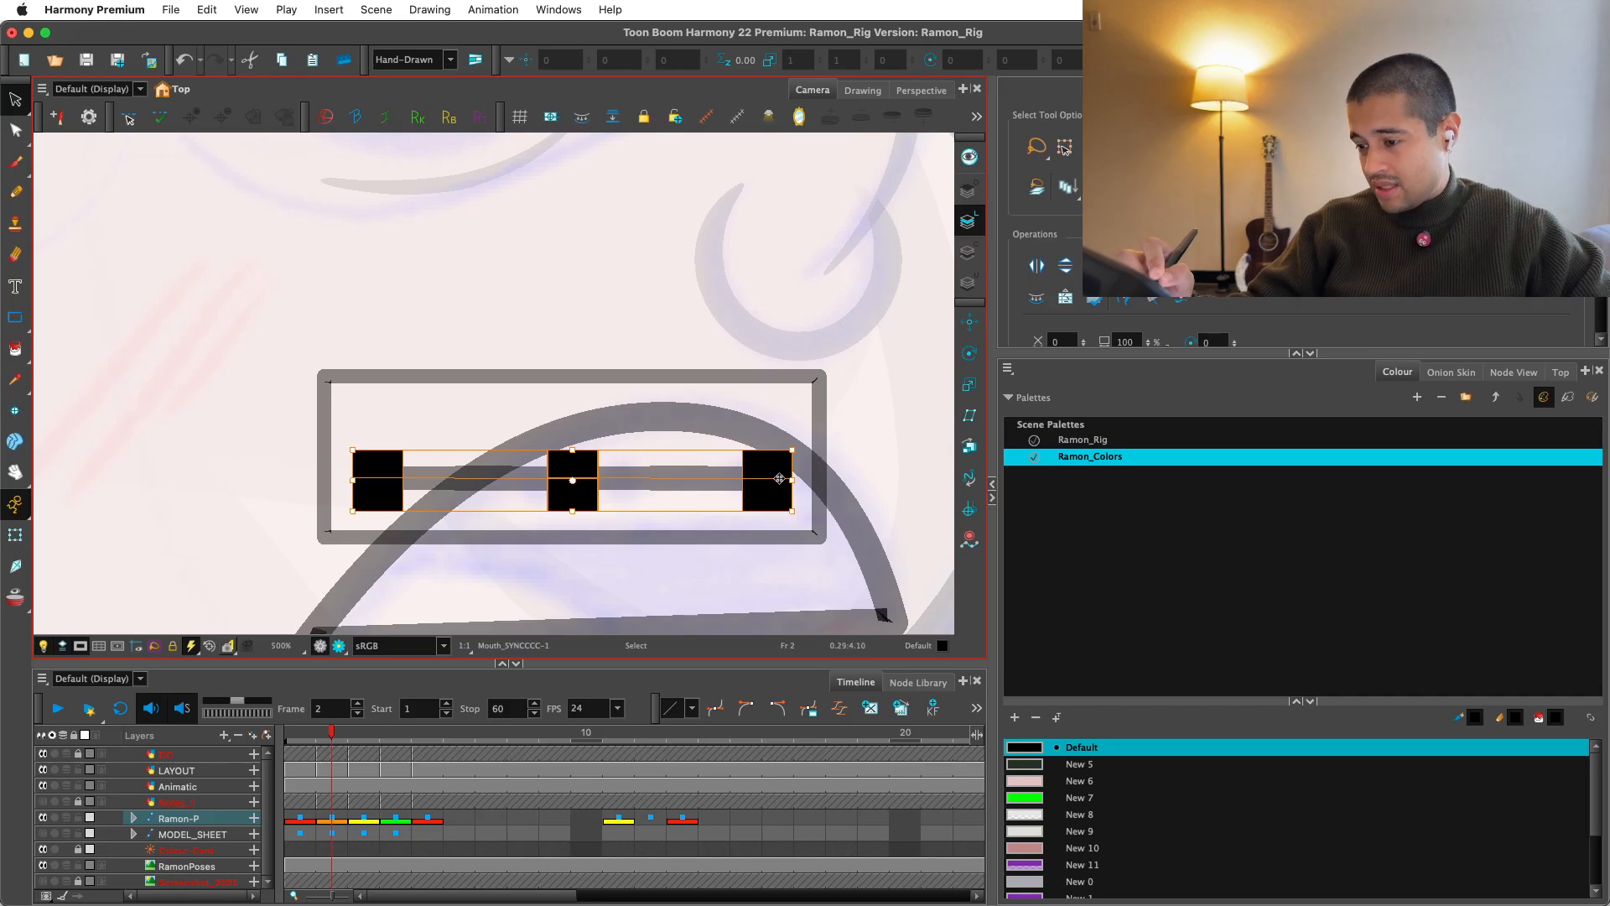
left_click_drag(569, 445, 571, 453)
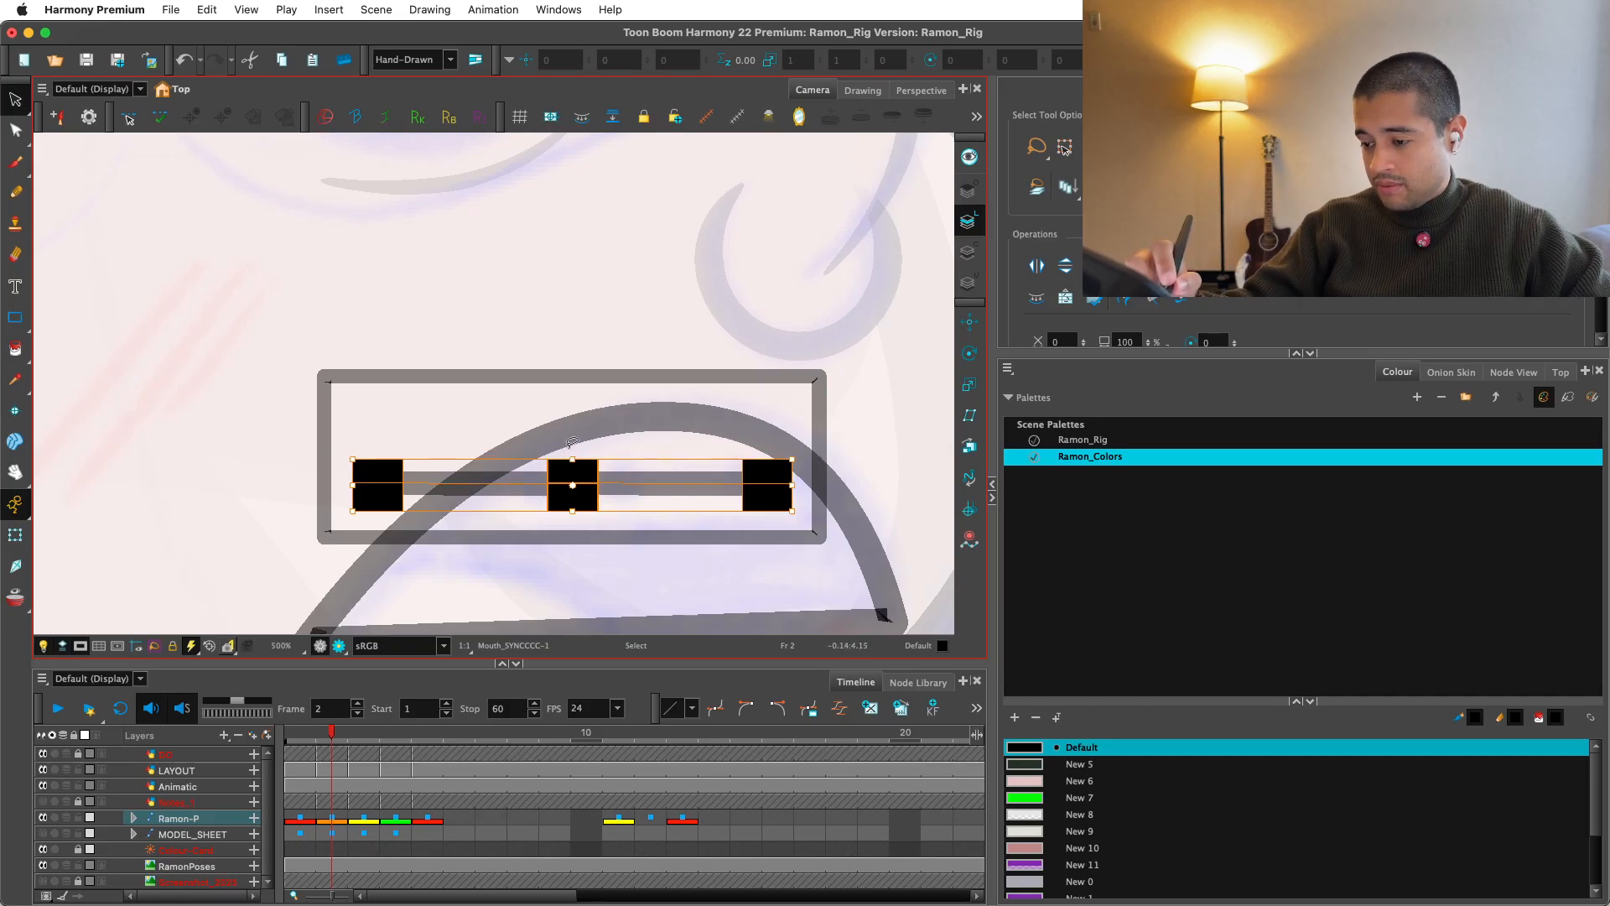
left_click_drag(356, 472, 374, 472)
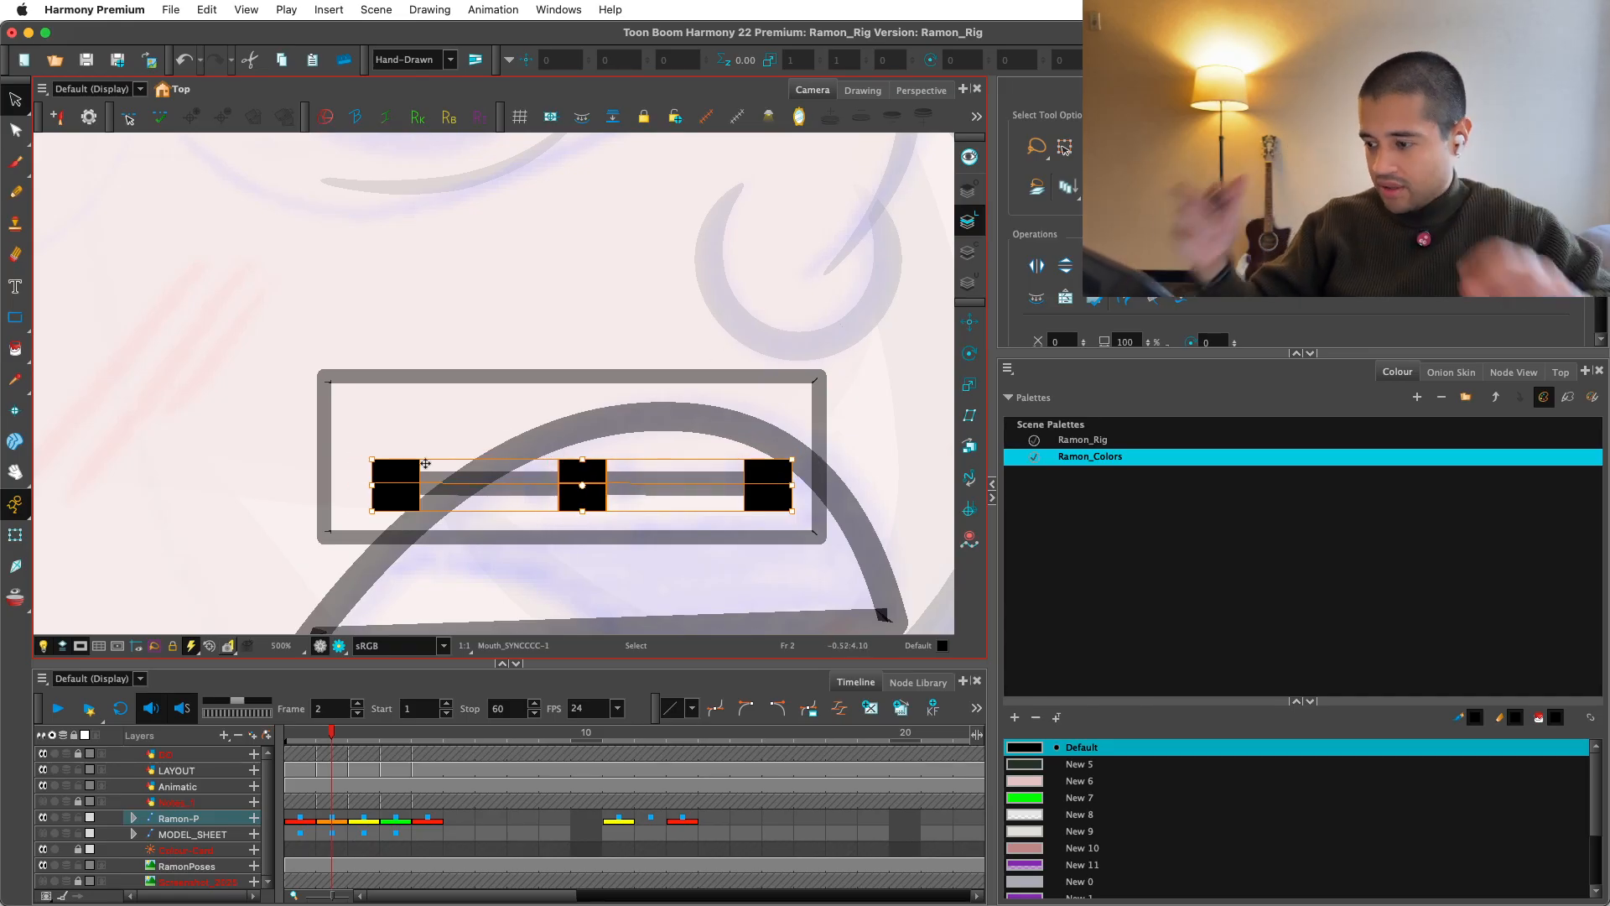
left_click_drag(791, 484, 782, 485)
left_click(855, 437)
Step: Flatten the three-square bar by lowering its upper edge, turning the squares into low rectangles
key("1")
key("1")
key("1")
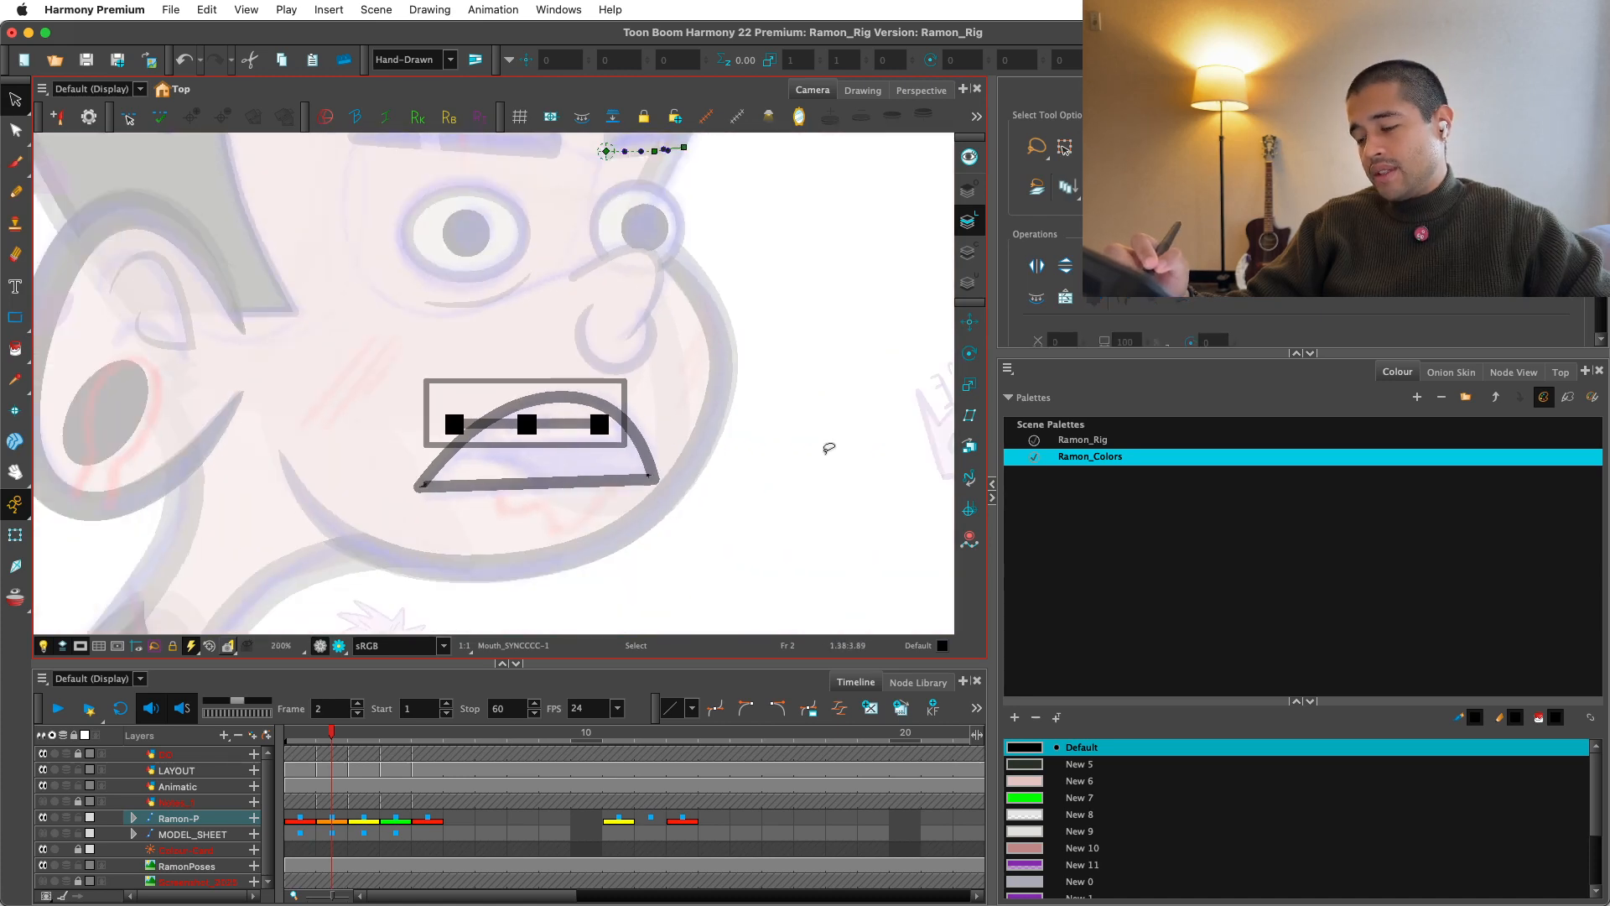
key("2")
key("2")
key("2")
key("2")
key("2")
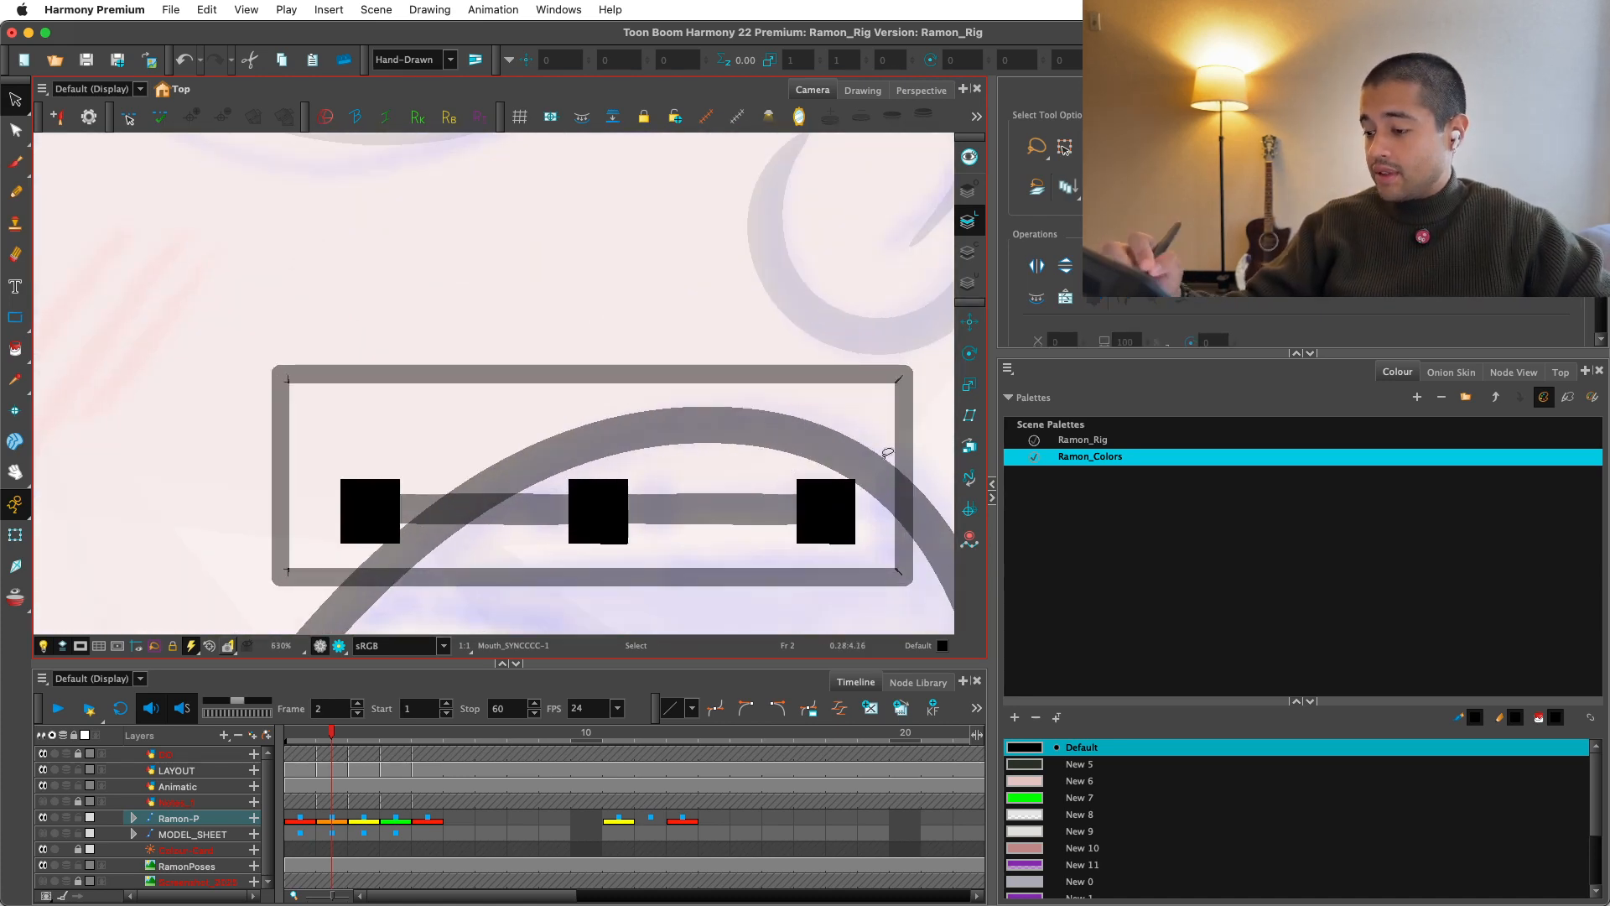
left_click(840, 486)
left_click_drag(596, 473, 597, 498)
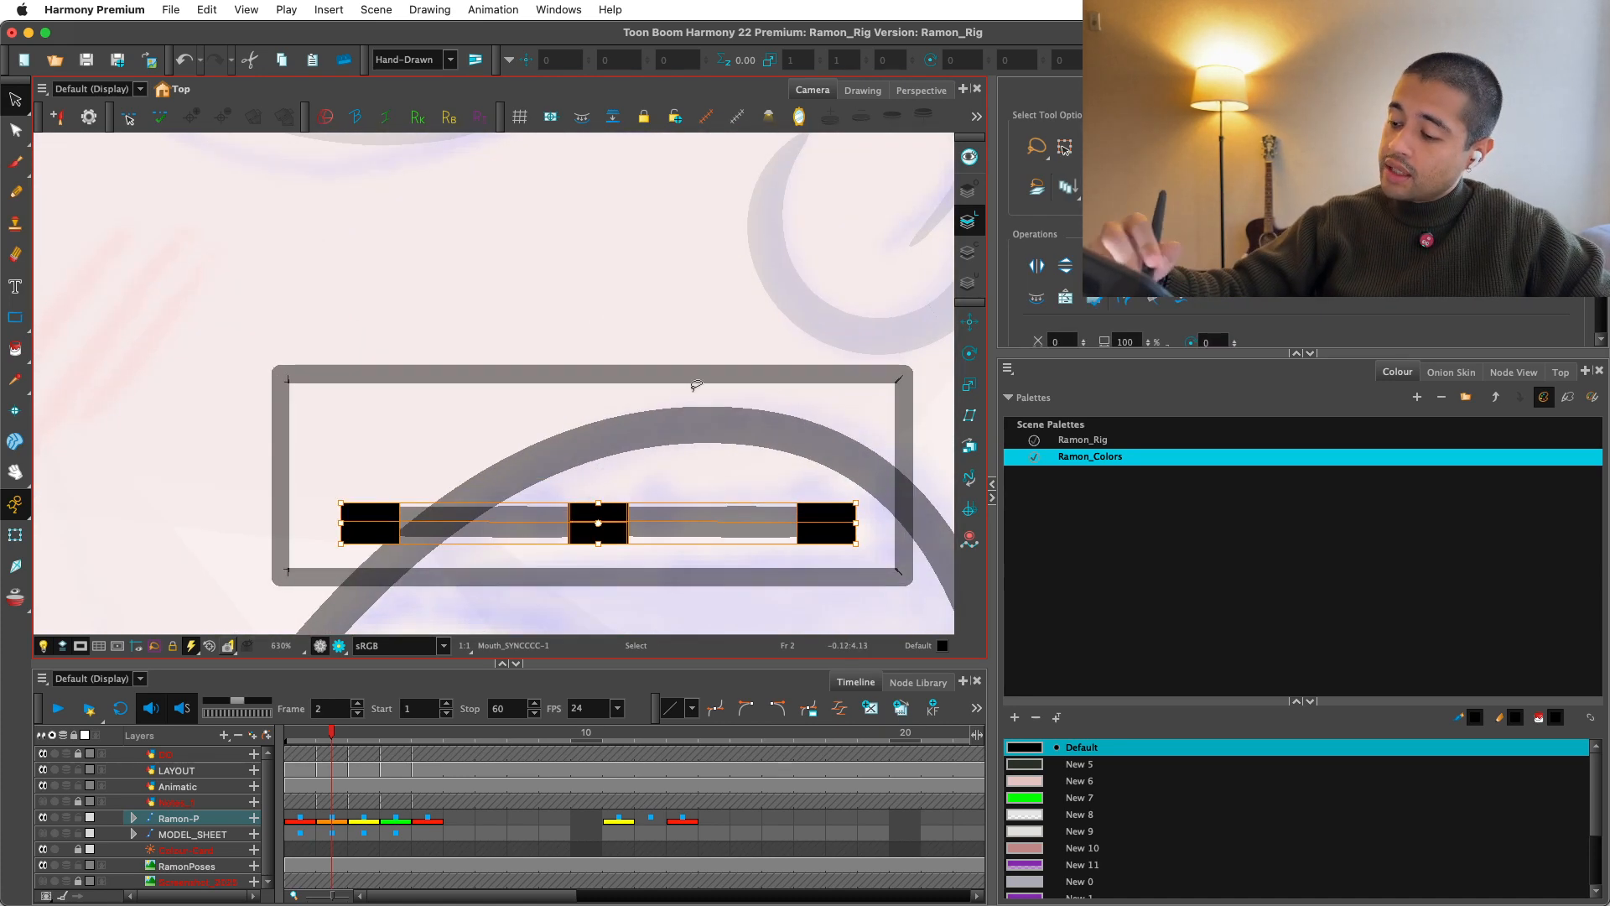
key("1")
key("1")
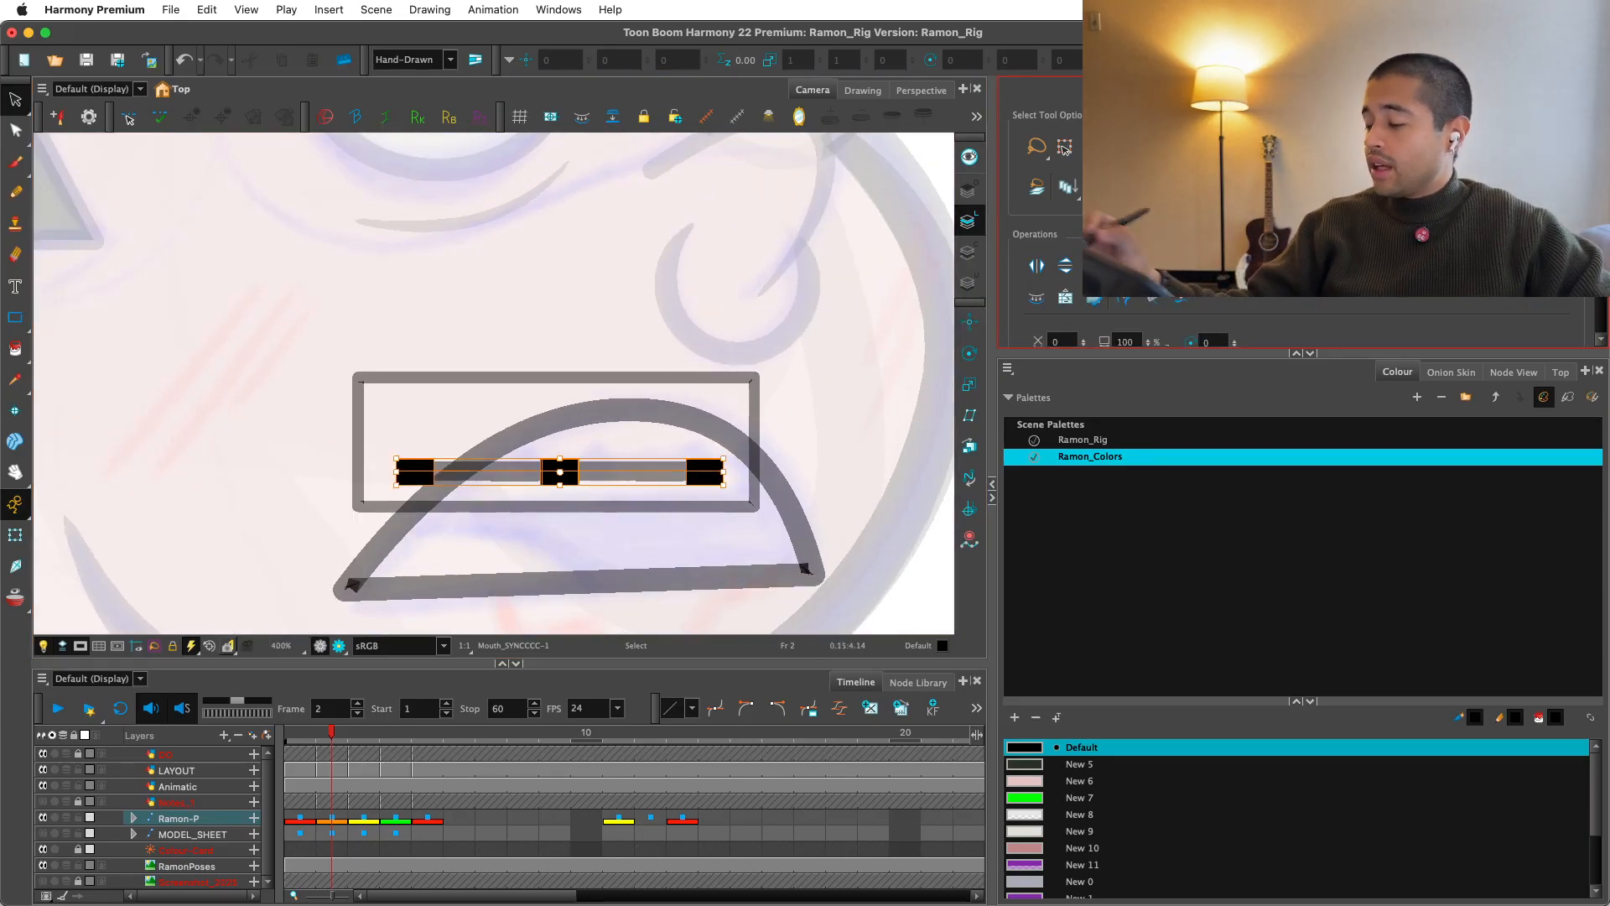
Step: Thin the pencil lines that connect the three black blocks
scroll(1063, 149, "down", 5)
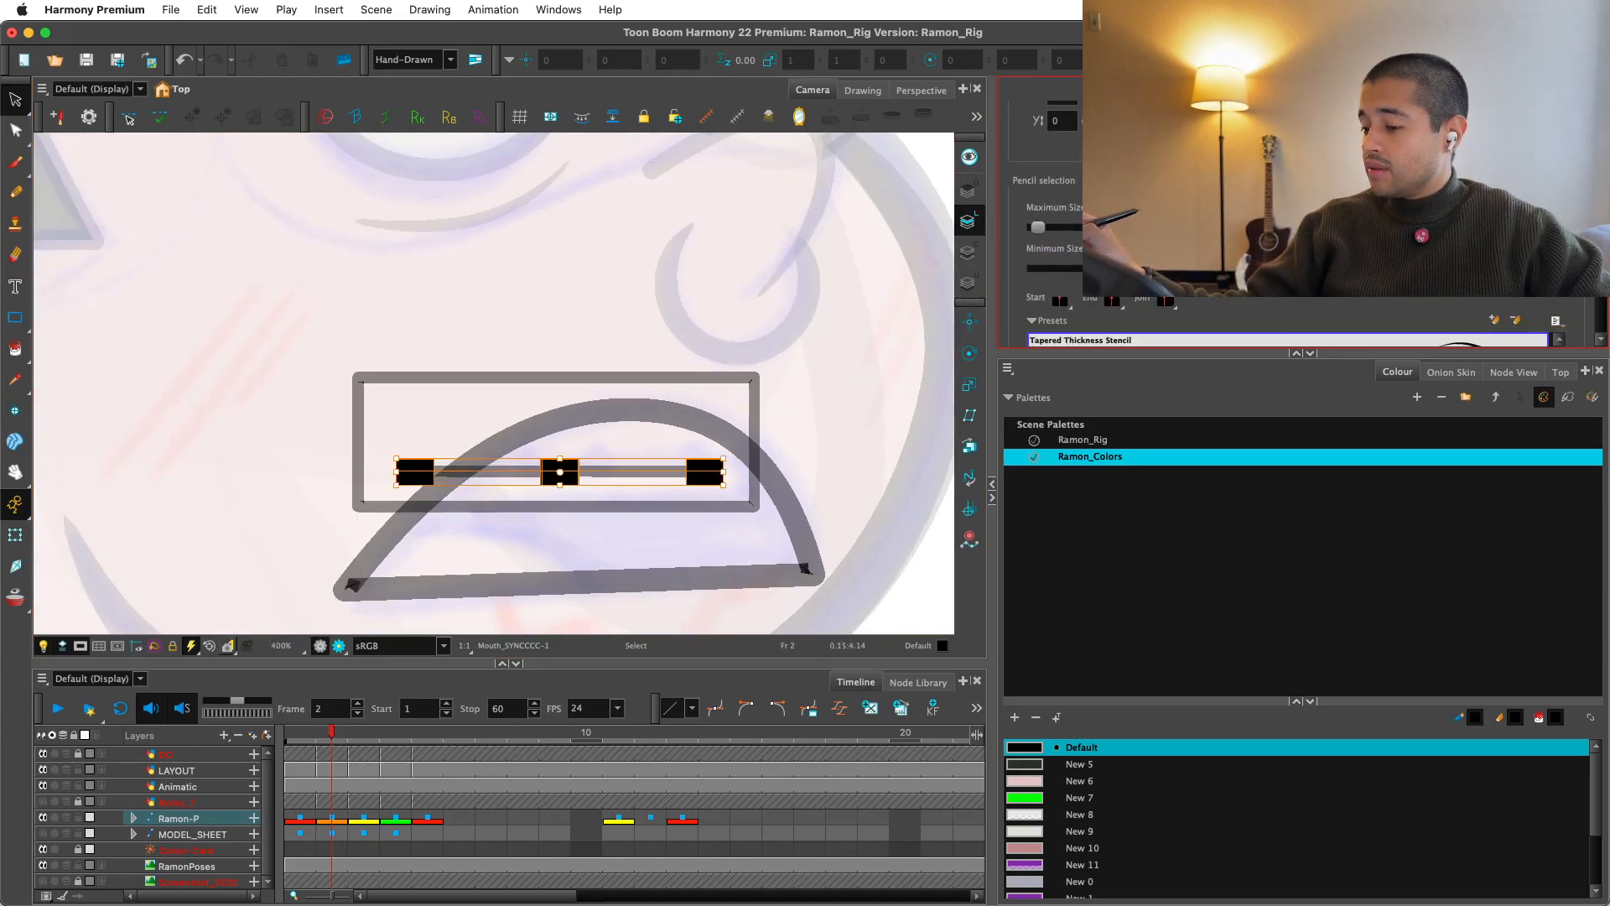
left_click(866, 413)
key("1")
key("1")
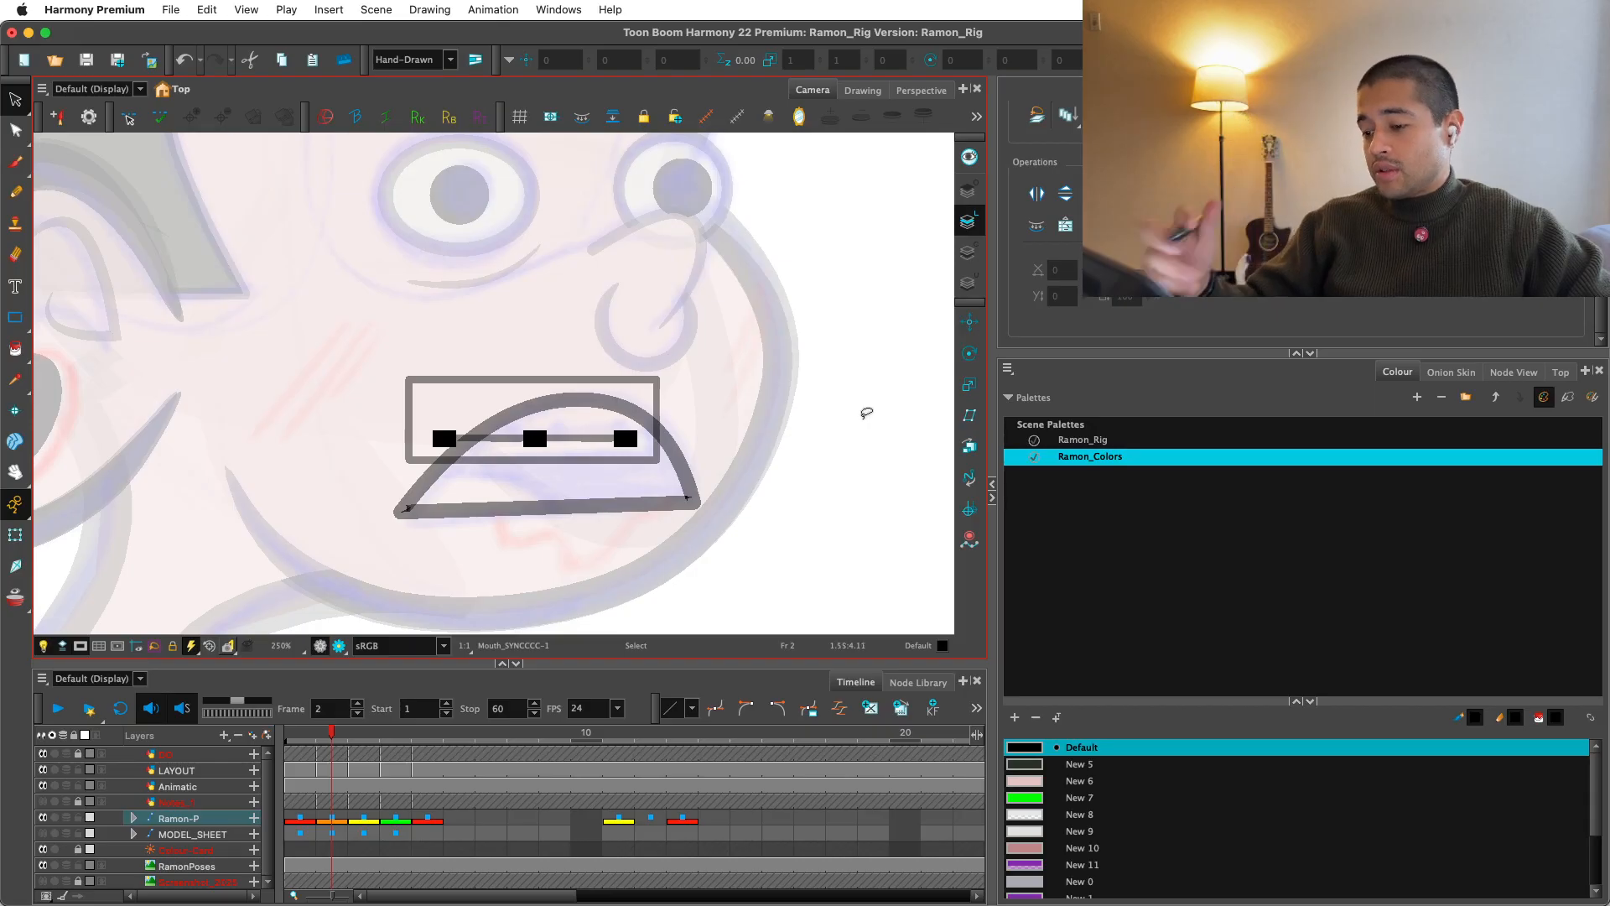
key("2")
key("2")
key("1")
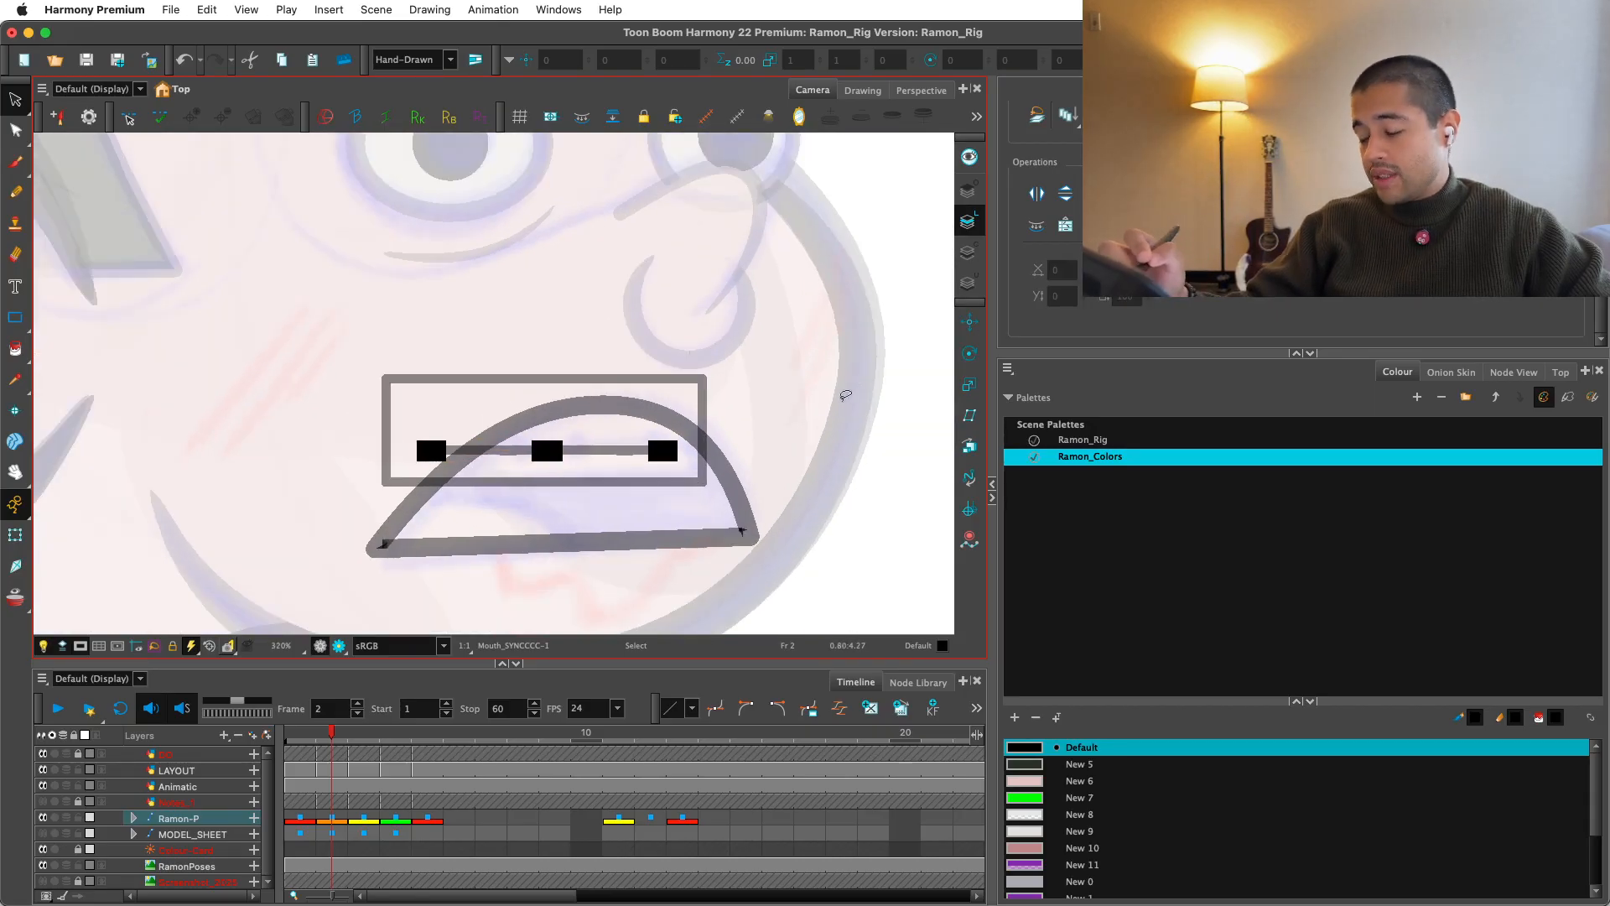
key("1")
key("1")
key("2")
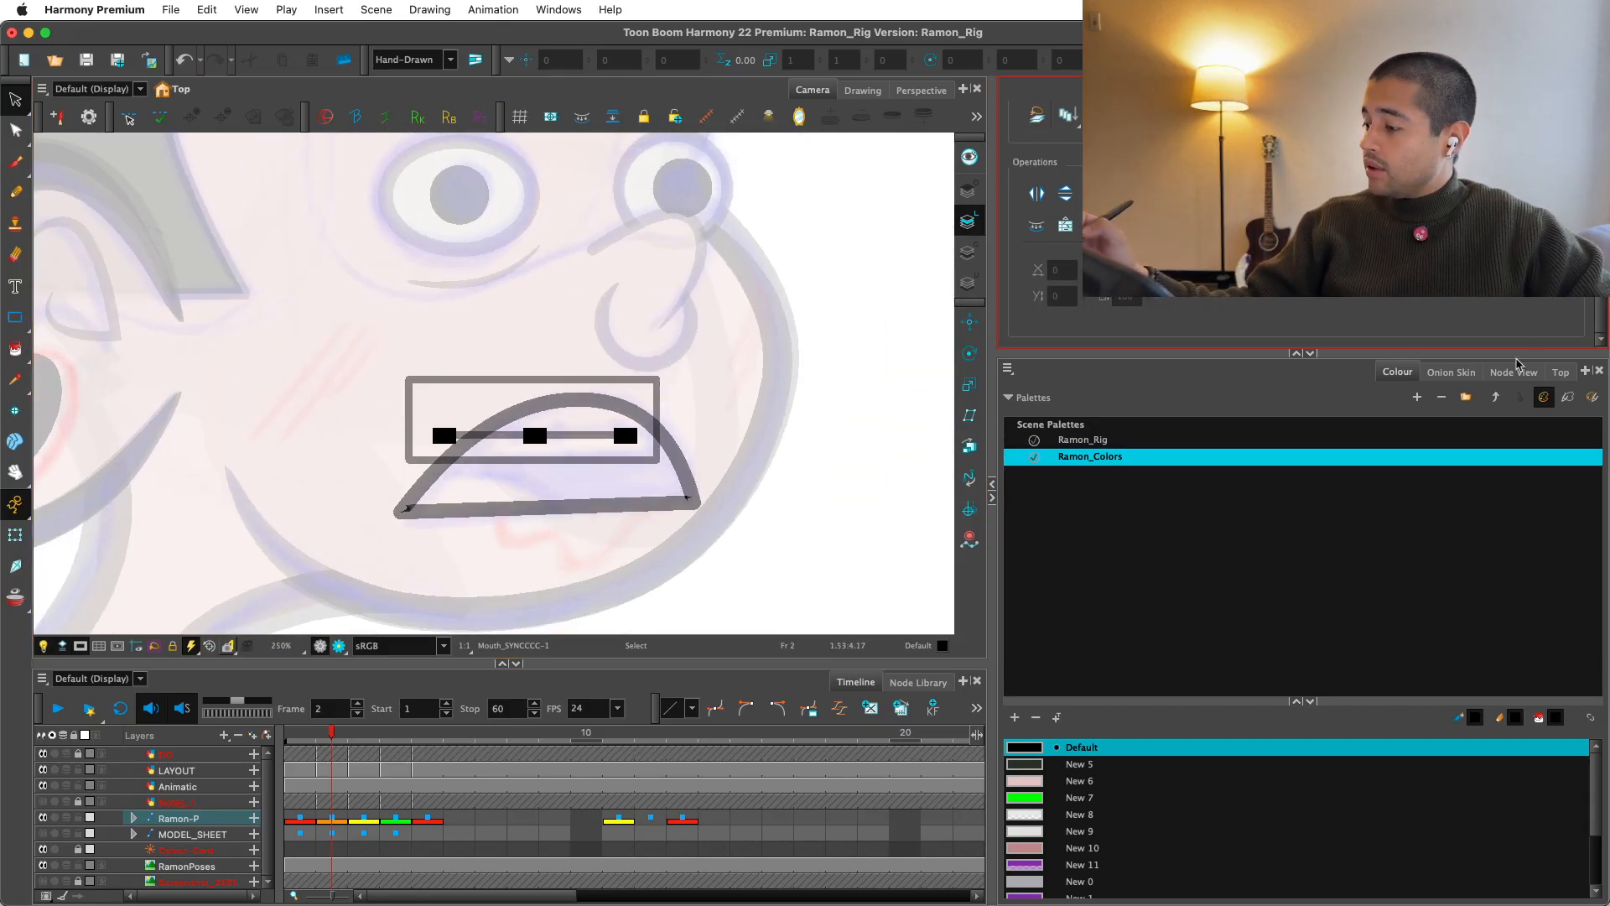
Step: Adjust the curve beside the left corner of the mouth outline on the Mouth_SYNCCCC drawing with the Contour Editor
left_click(1514, 372)
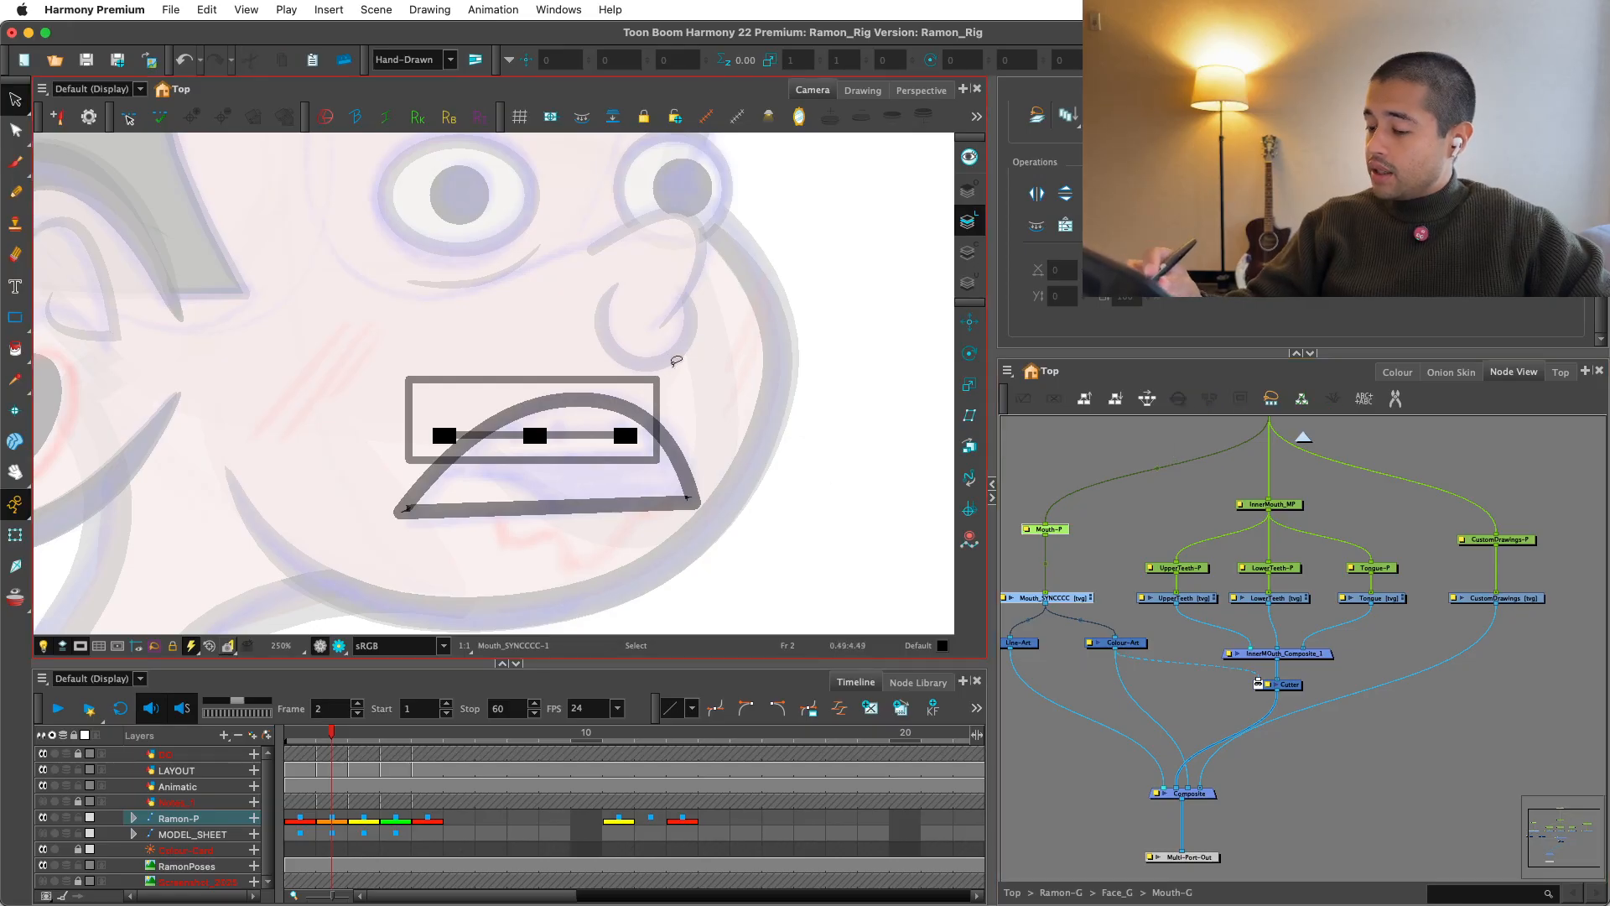
left_click(1268, 597)
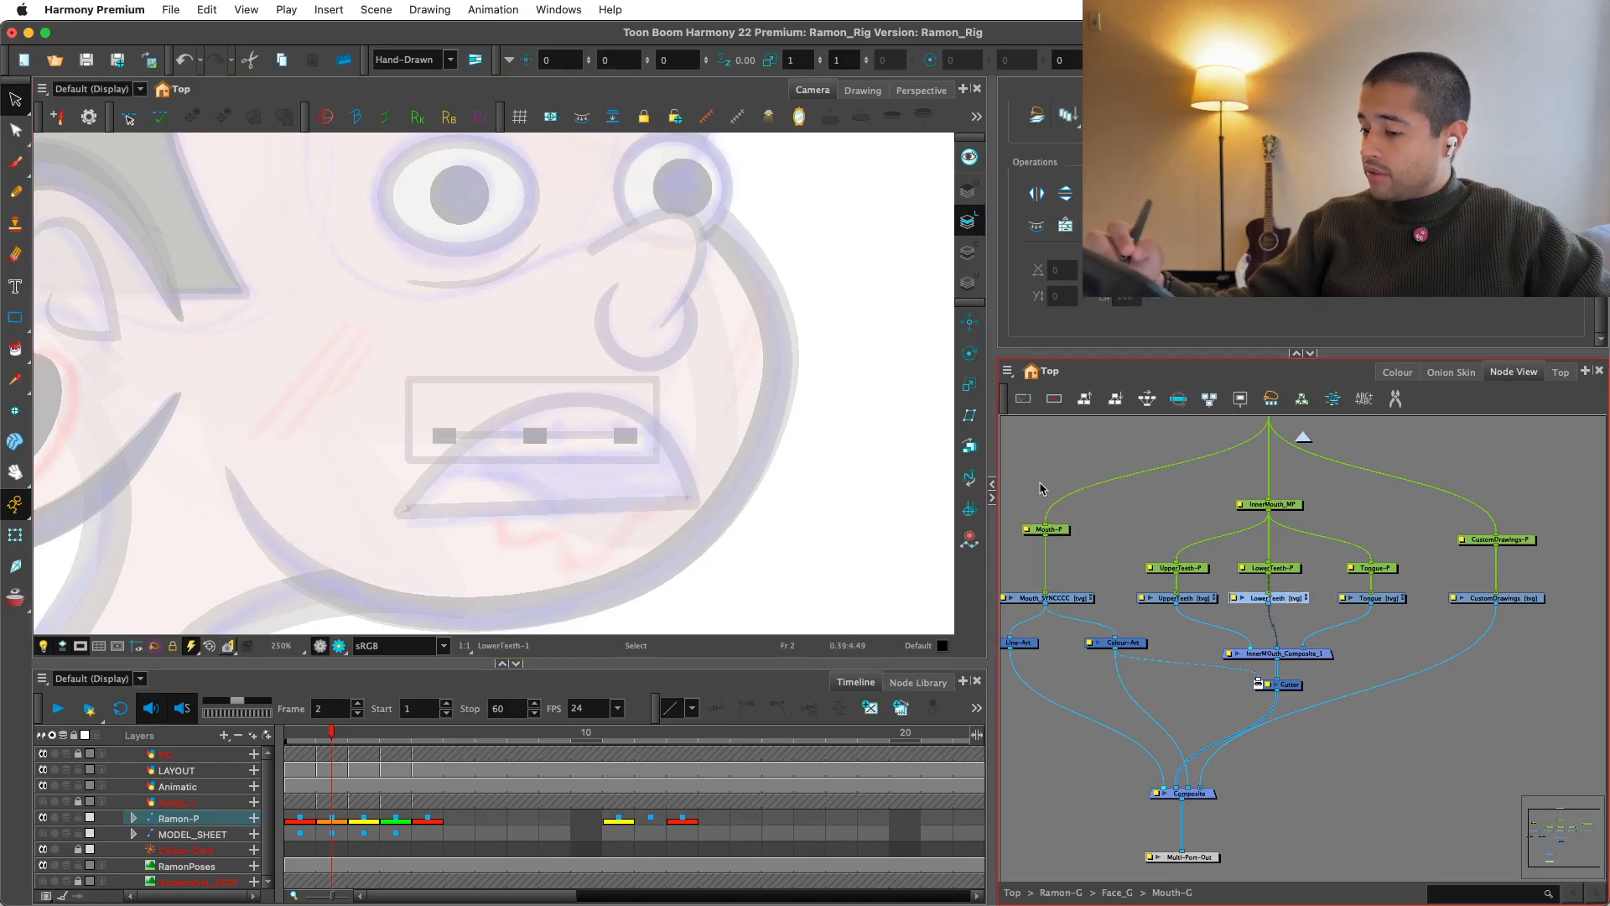
left_click(1058, 597)
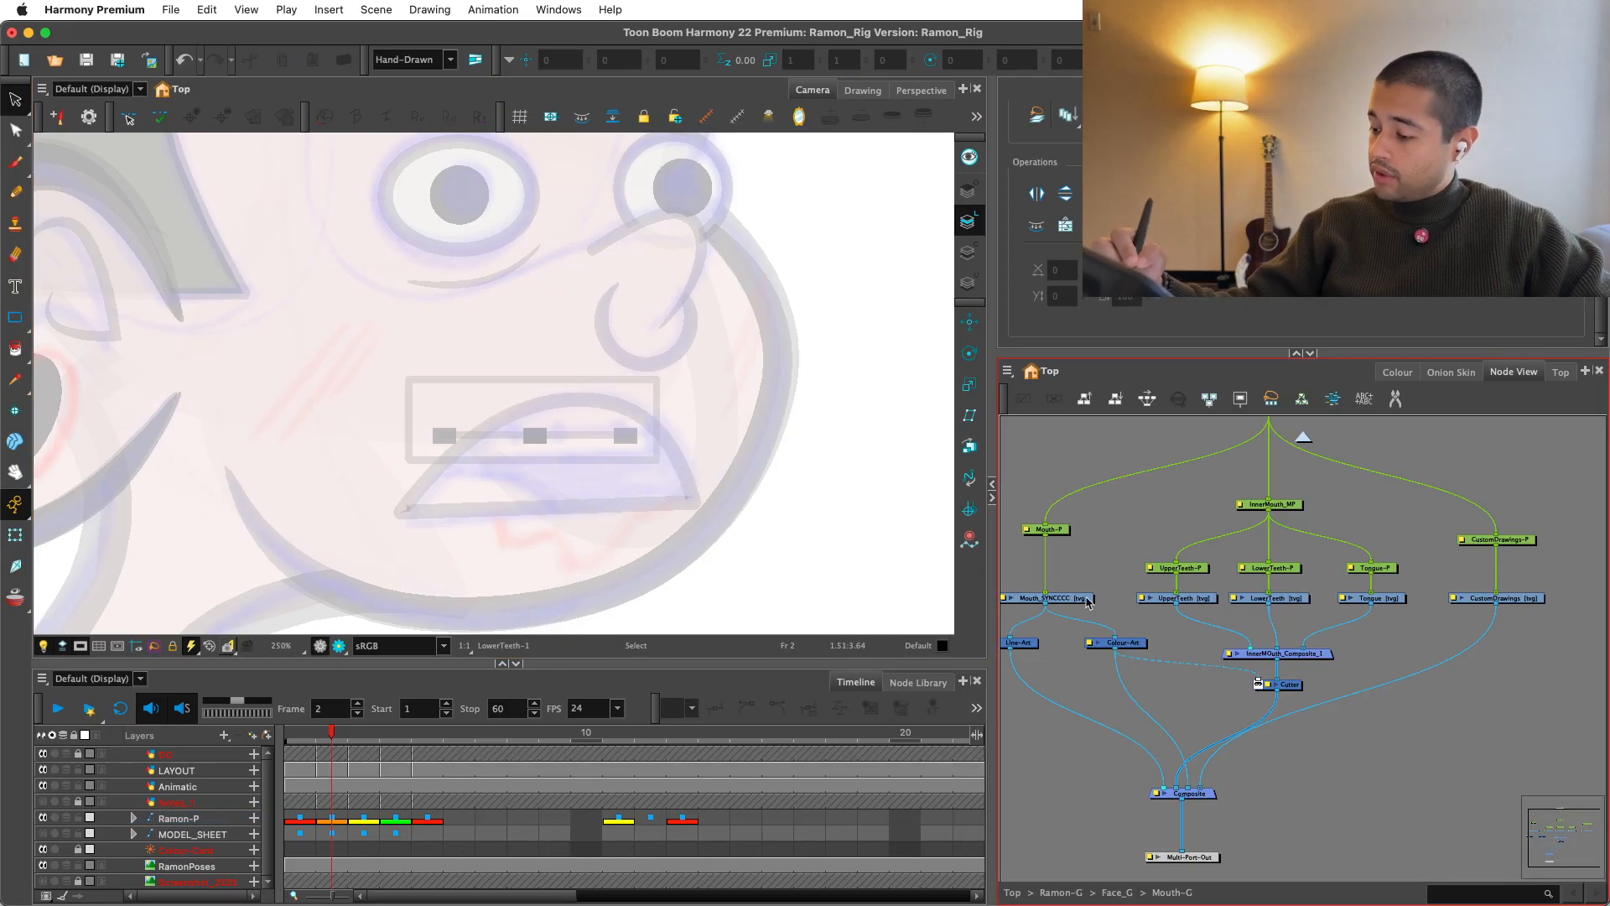
key("2")
key("2")
left_click(15, 130)
key("2")
left_click(379, 557)
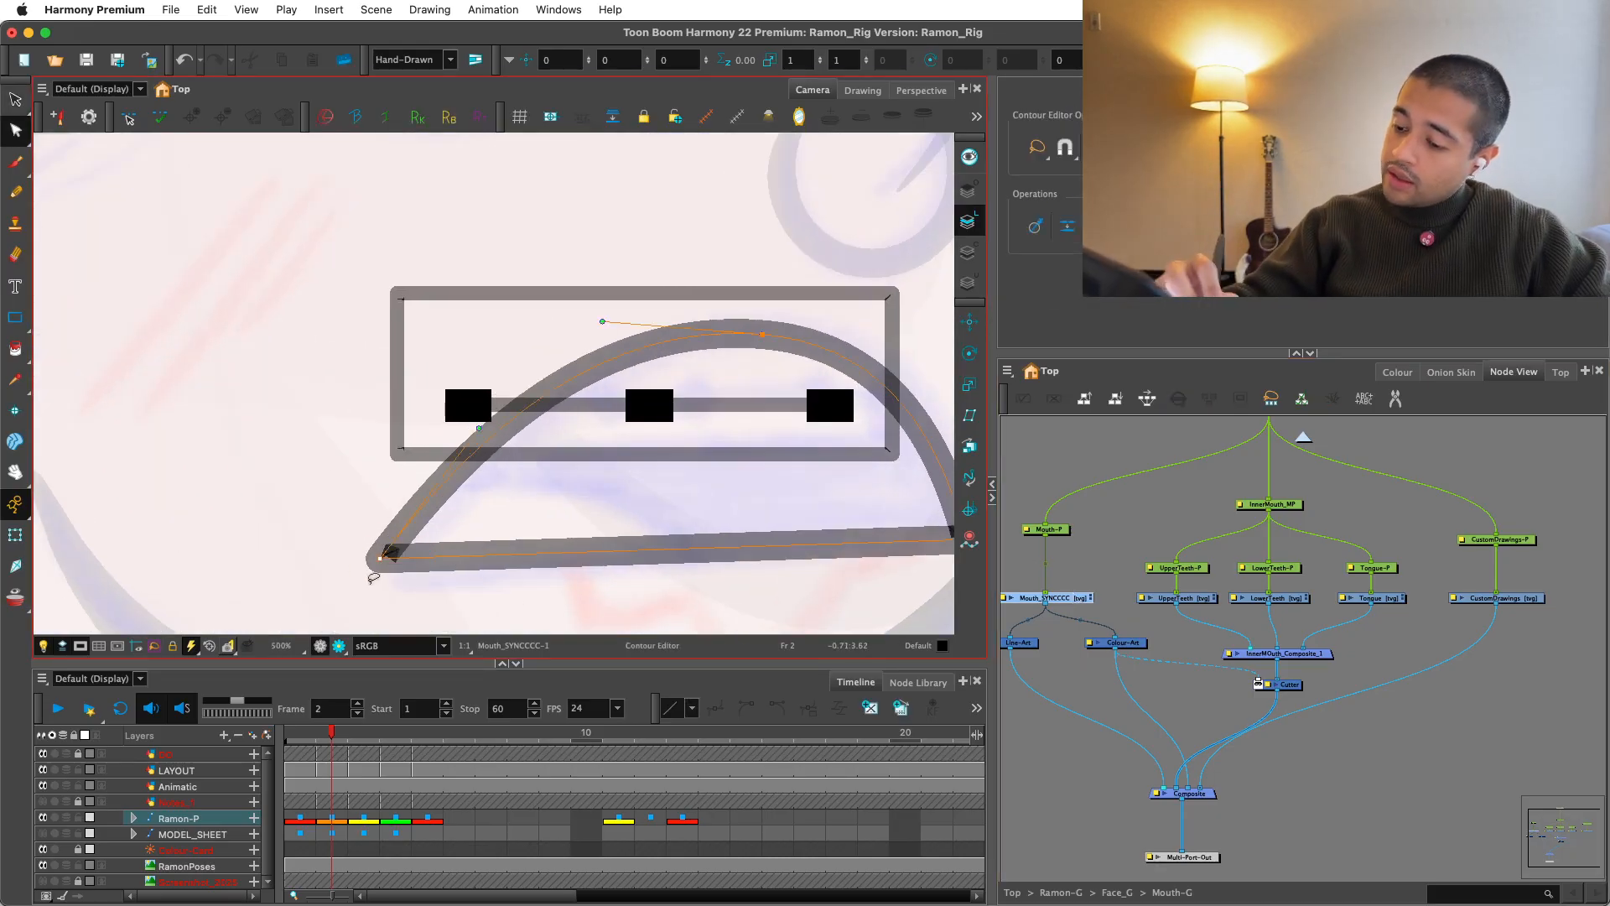
left_click_drag(479, 429, 461, 434)
key("1")
key("1")
Step: Duplicate the rectangle around the three-block marker and place the copy just below the mouth shape
key("alt+s")
left_click(746, 342)
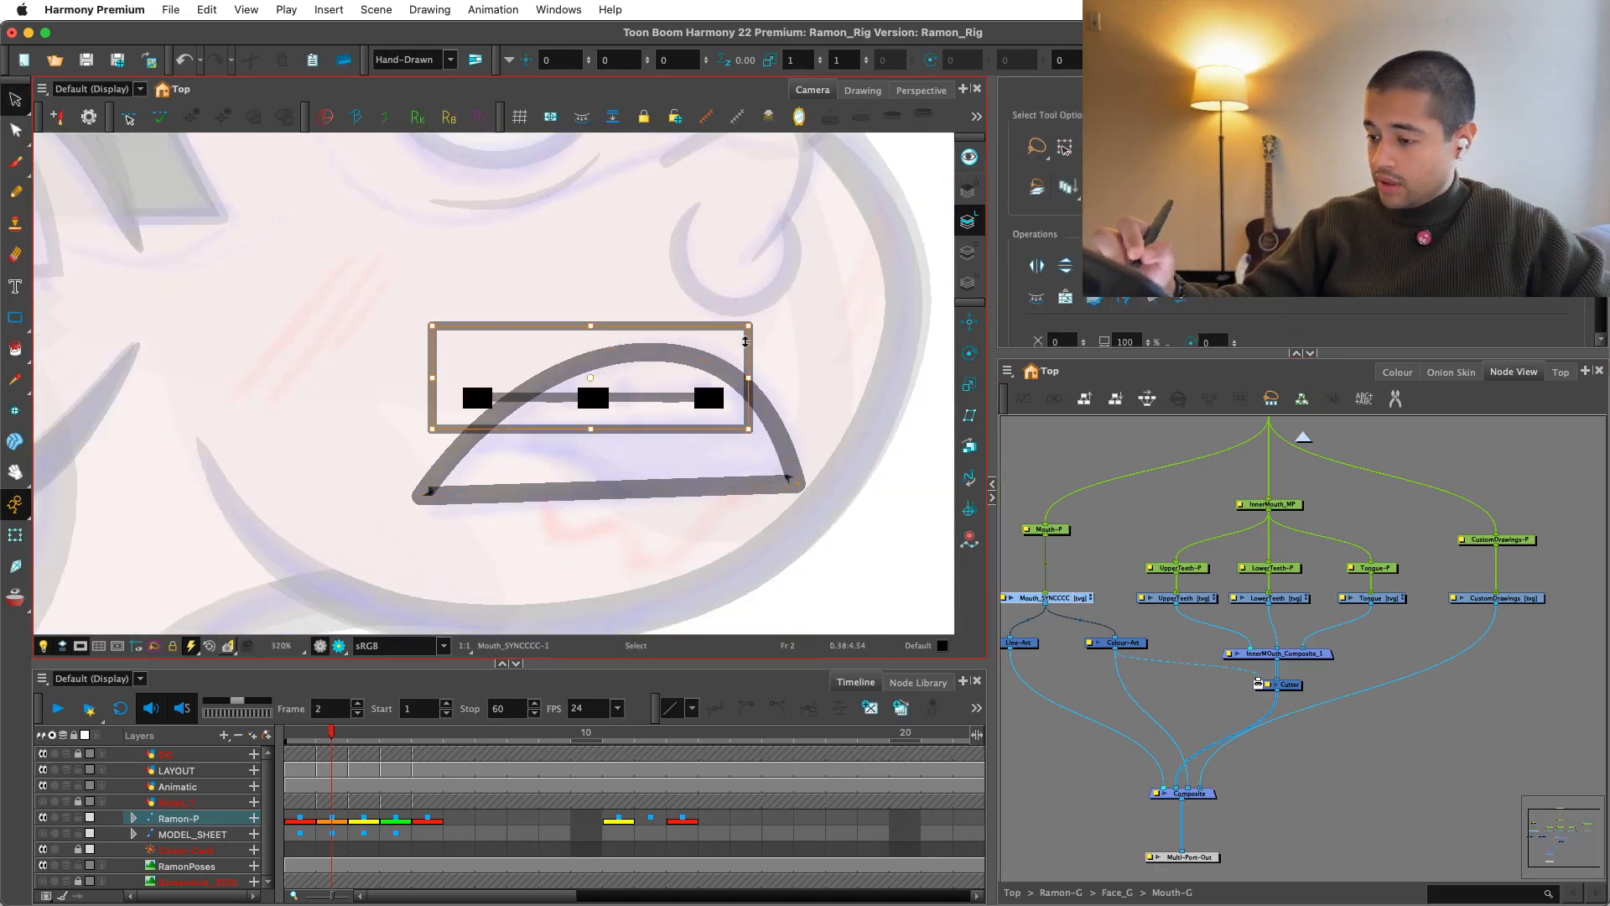
left_click_drag(606, 388, 582, 579)
left_click(878, 489)
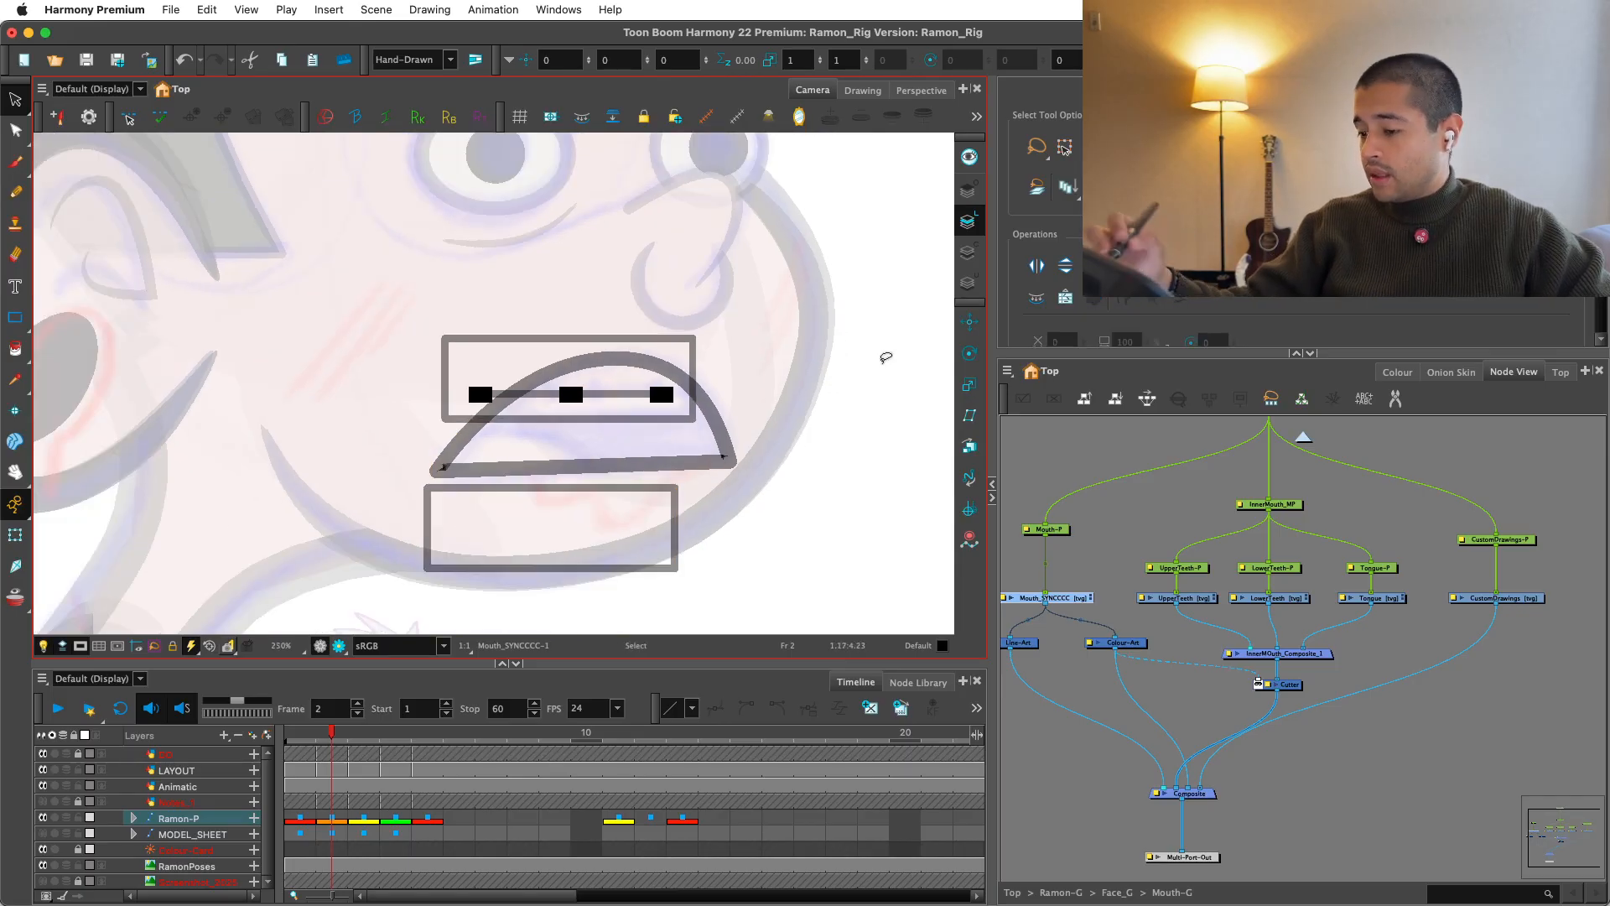
Step: Draw a wide ellipse over the mouth's lower-left area, thin its outline, and increase its height slightly
left_click(16, 319)
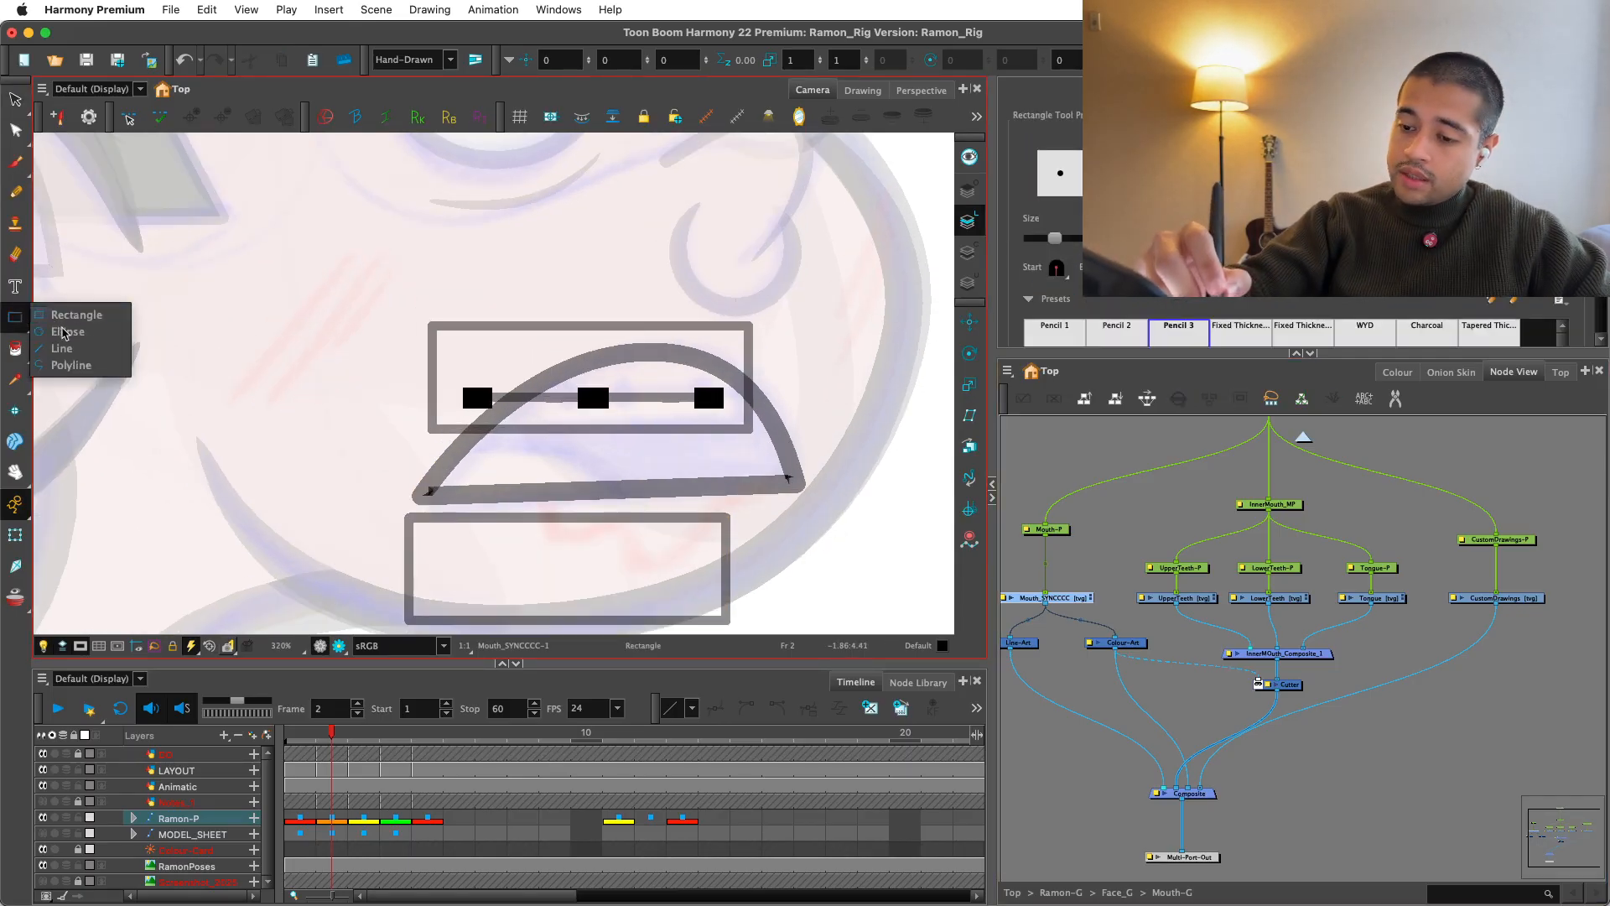
left_click(67, 334)
left_click_drag(369, 461, 653, 584)
key("alt+s")
scroll(1369, 298, "down", 5)
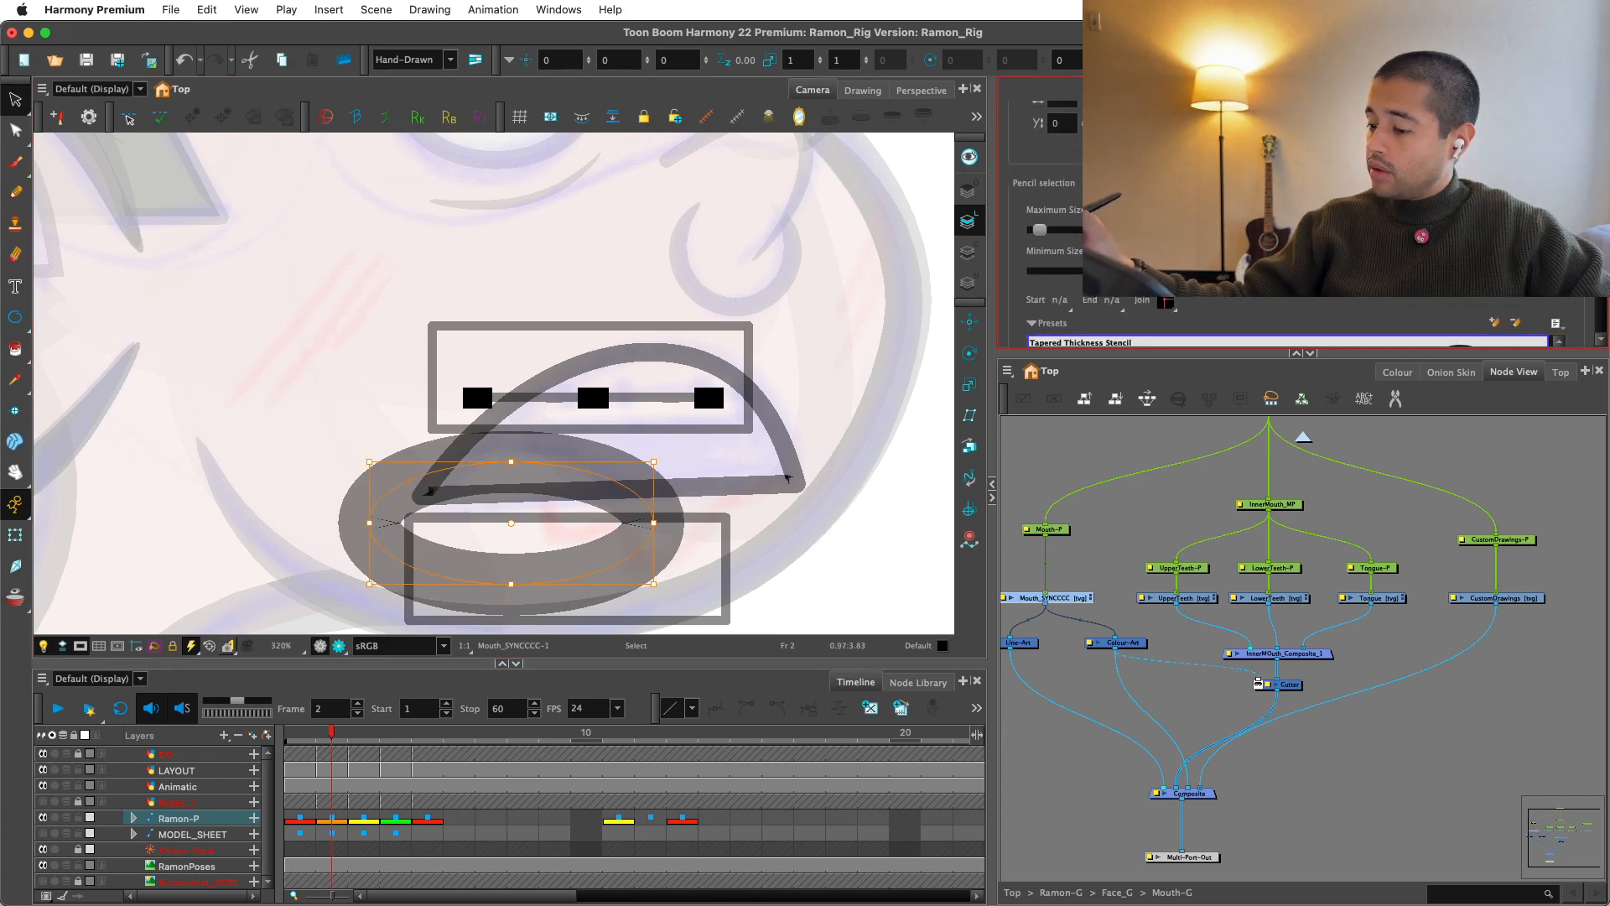
left_click_drag(513, 457, 517, 435)
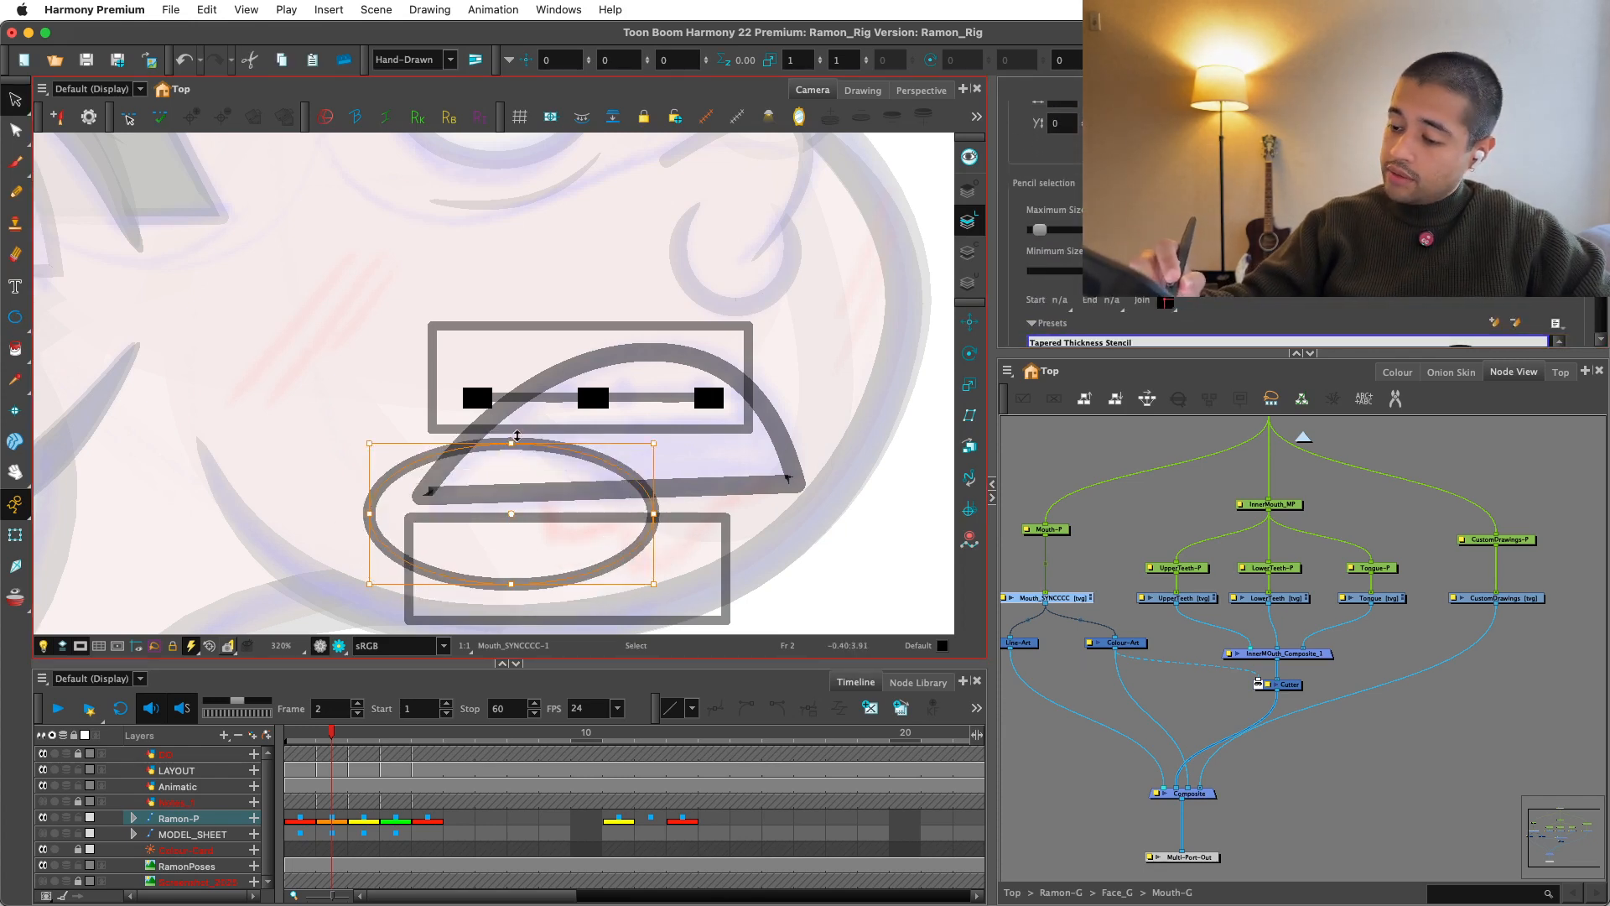
left_click(658, 449)
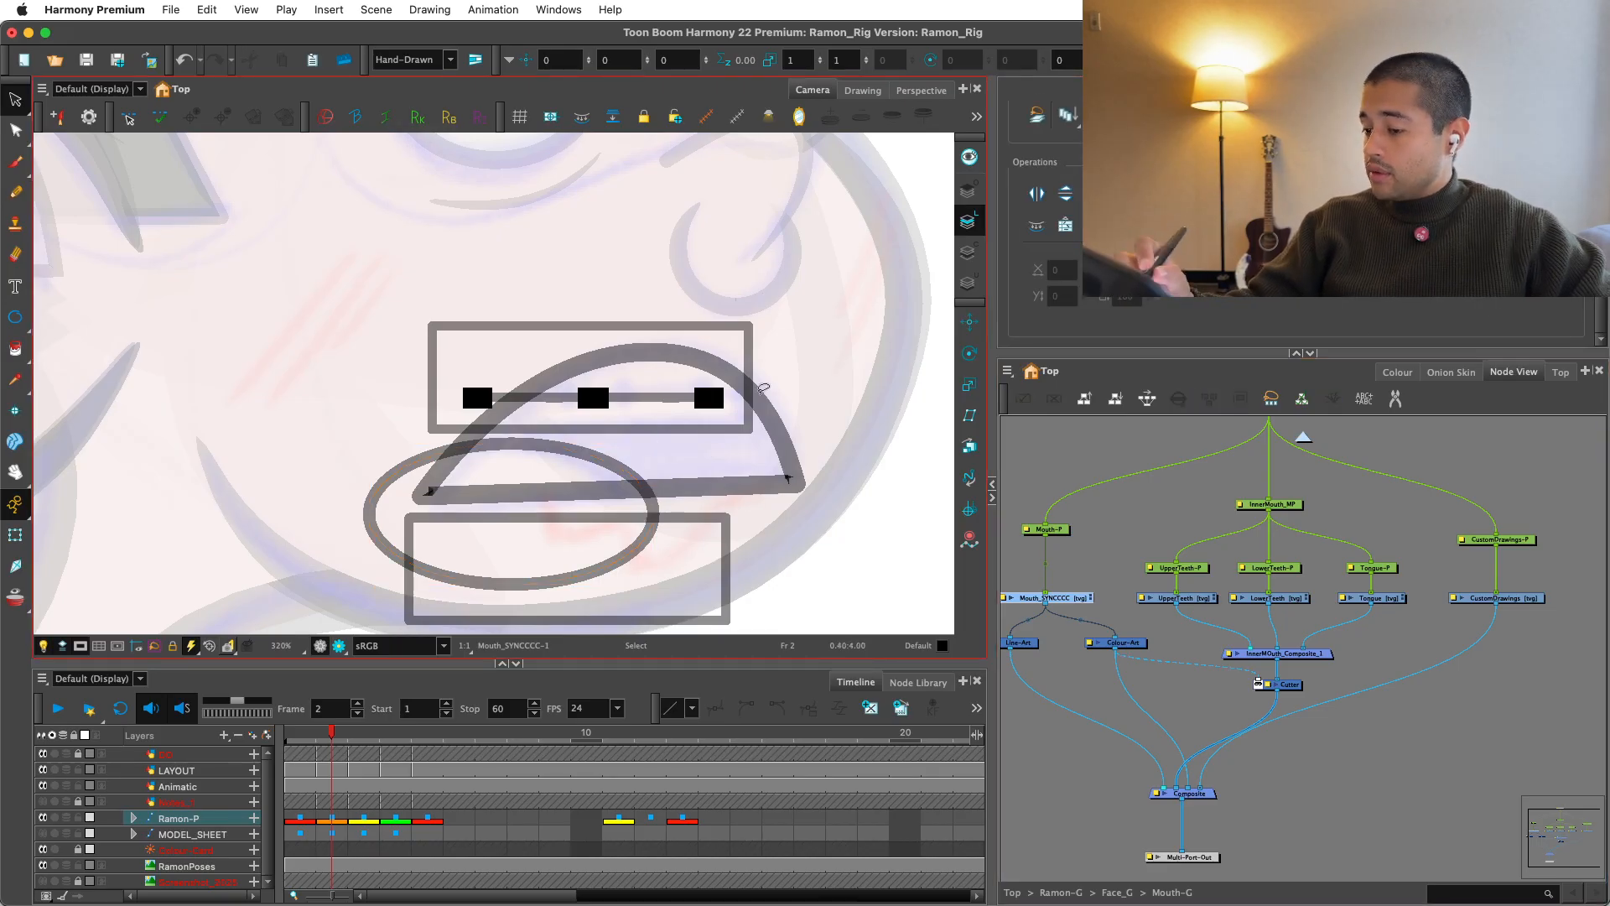
Step: Move the three-block marker and its surrounding rectangle from the mouth drawing to the UpperTeeth drawing
left_click(593, 399)
left_click(748, 334, "shift")
key("super+x")
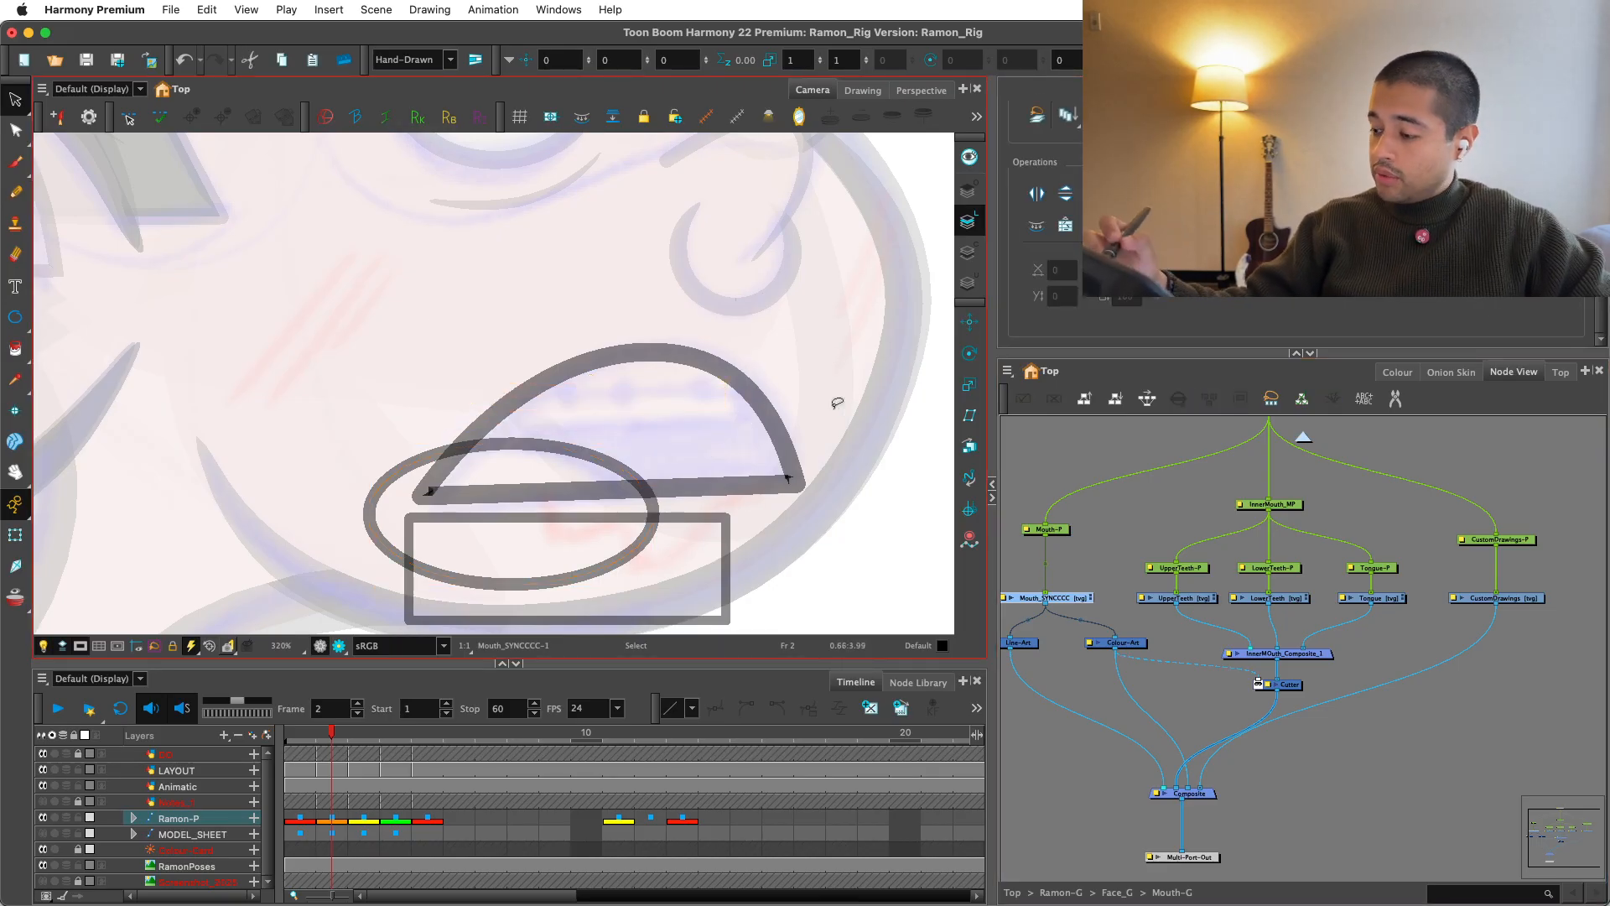
left_click(1198, 598)
key("super+v")
Step: Move the ellipse from the mouth drawing to the Tongue drawing
left_click(1059, 598)
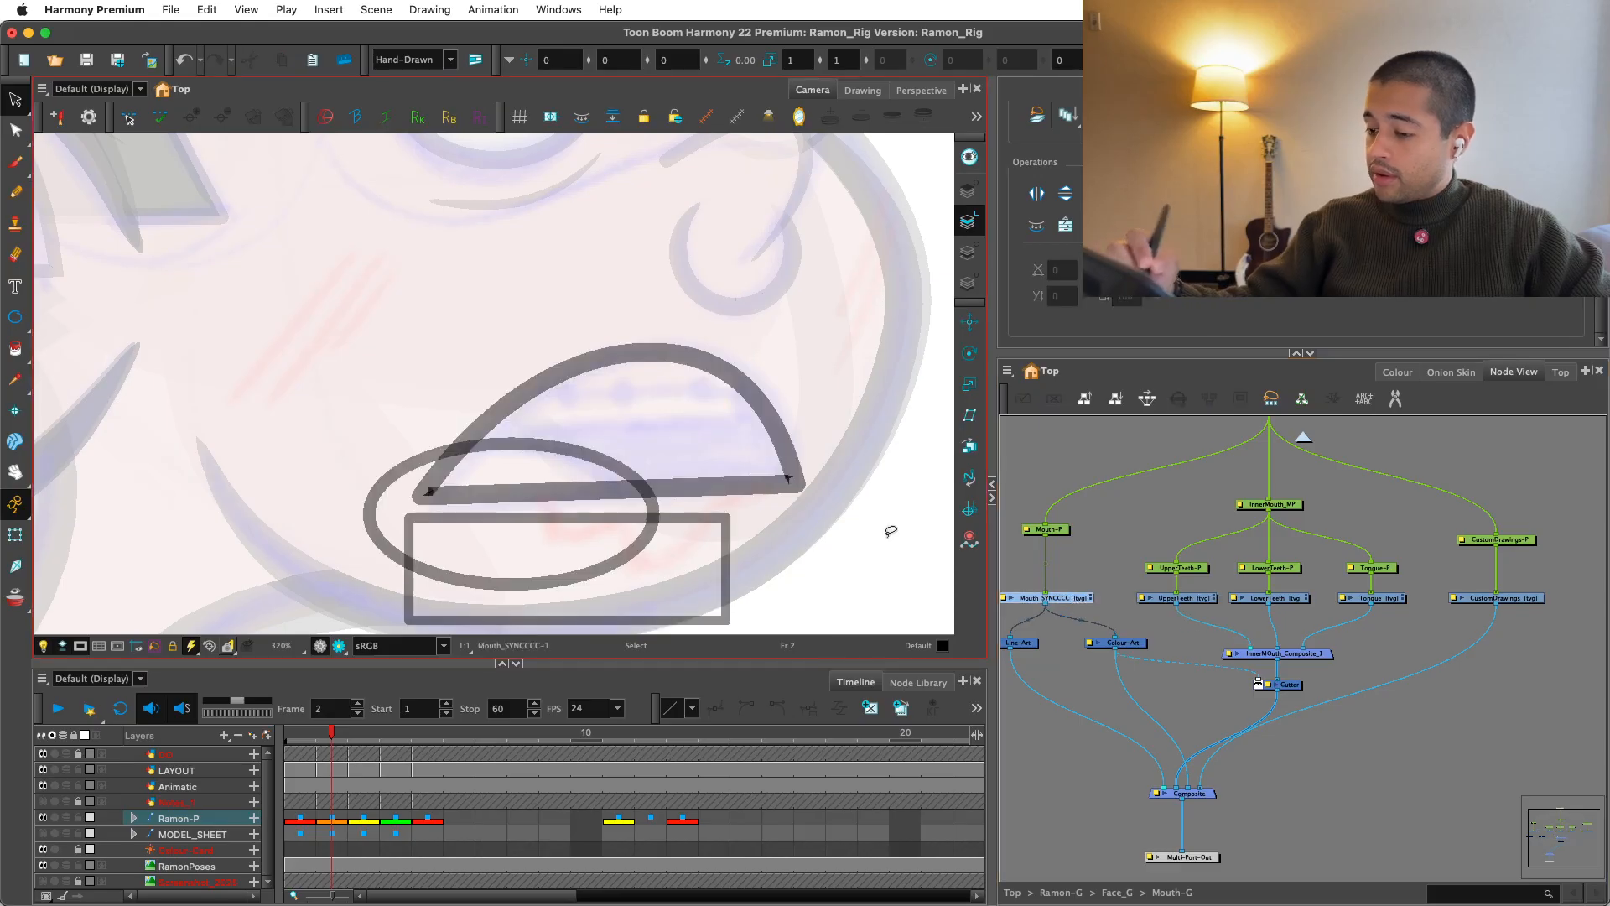
left_click(1380, 598)
key("super+v")
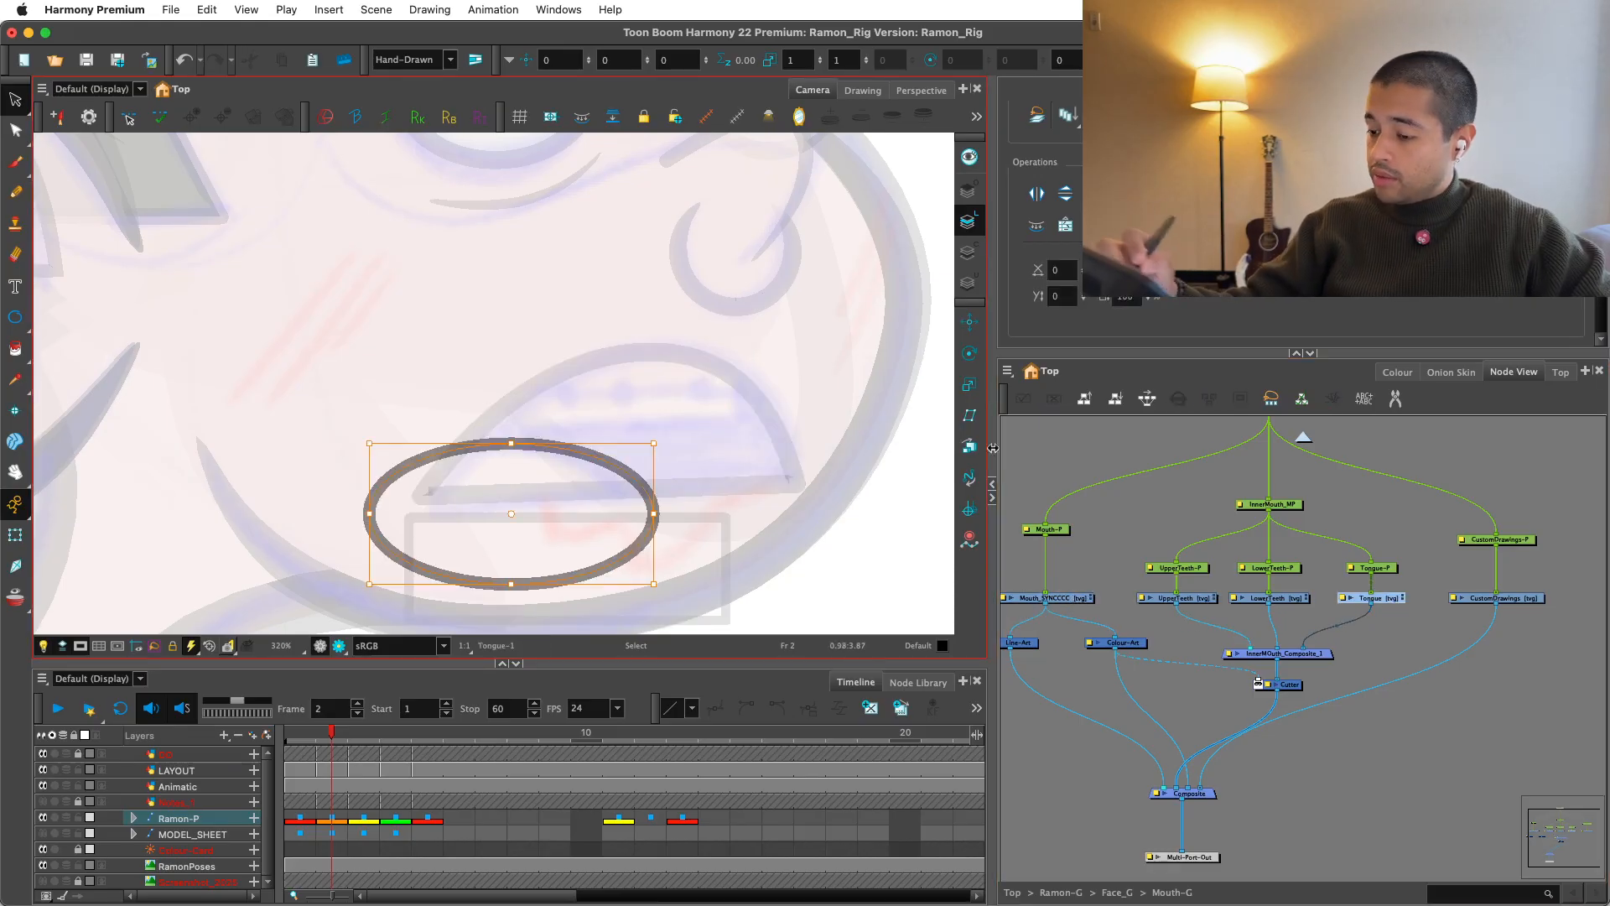
Step: Move the remaining rectangle below the mouth from the Mouth_SYNCCCC drawing to the LowerTeeth drawing
left_click(1052, 598)
left_click(725, 560)
key("super+x")
left_click(1268, 598)
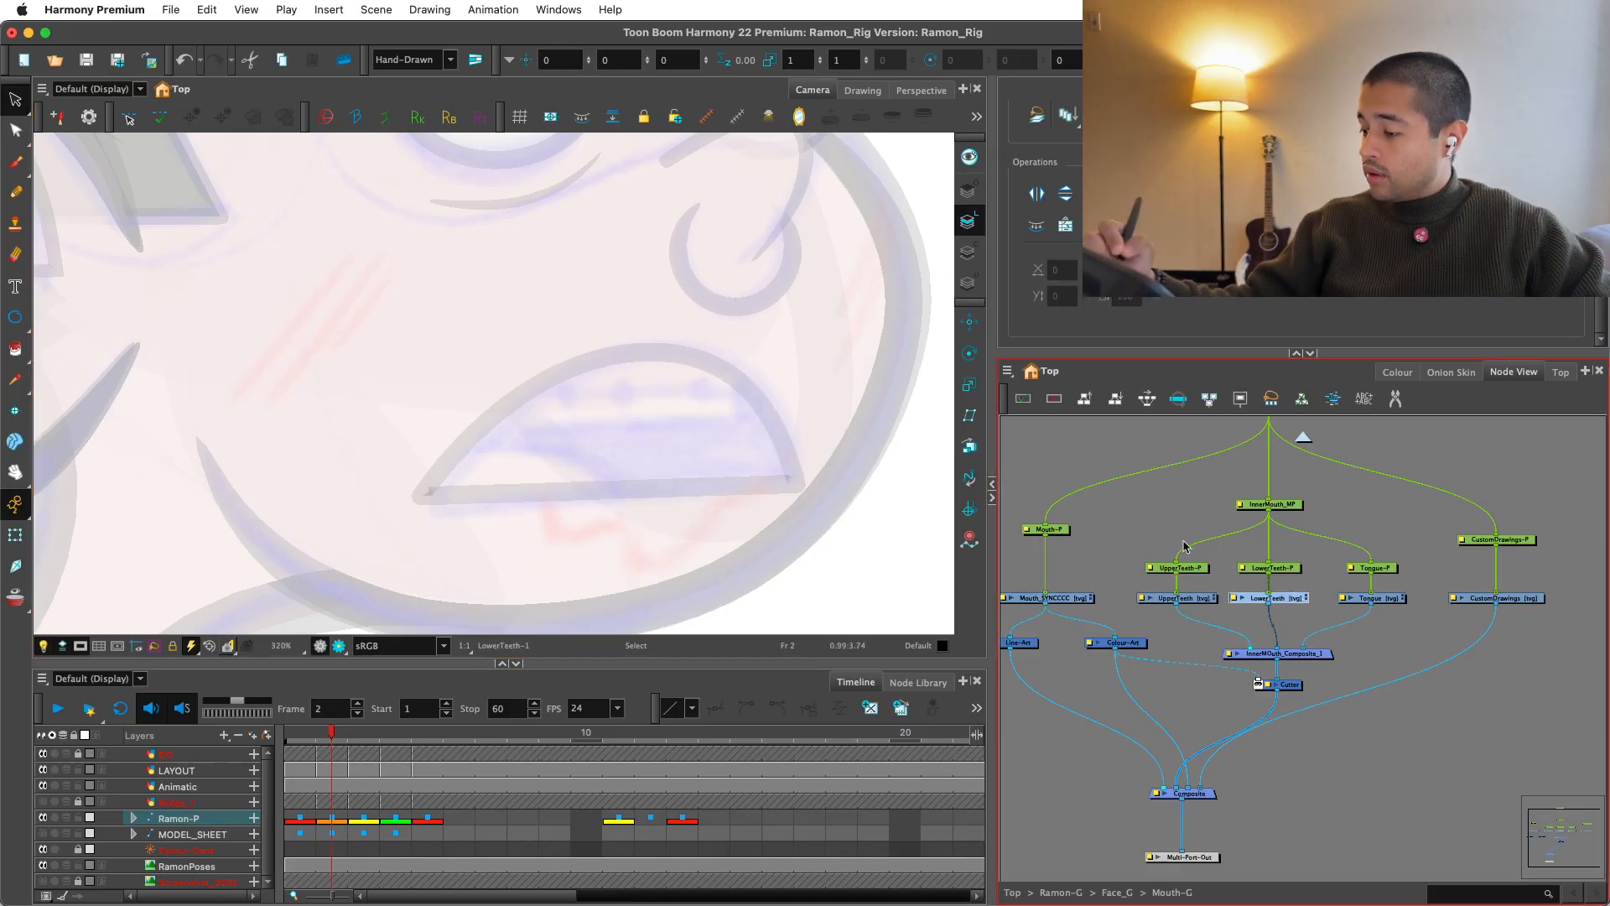
key("super+v")
Step: Fill the LowerTeeth rectangle with the tEETH colour from the Ramon_Colors palette
left_click(1397, 371)
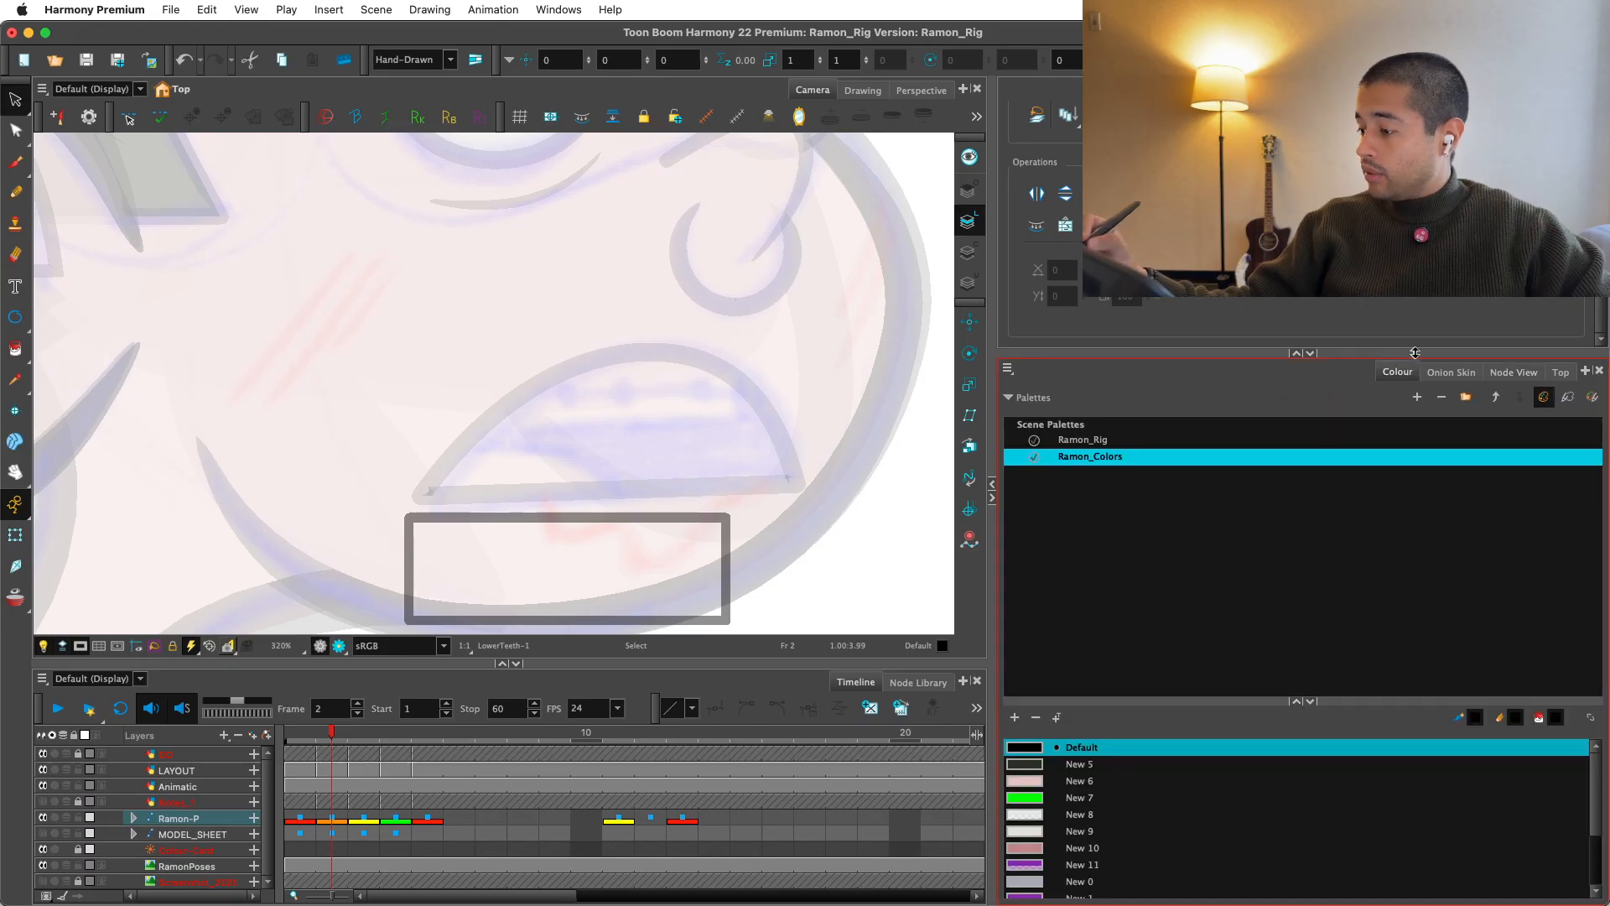
left_click_drag(1101, 704, 1099, 567)
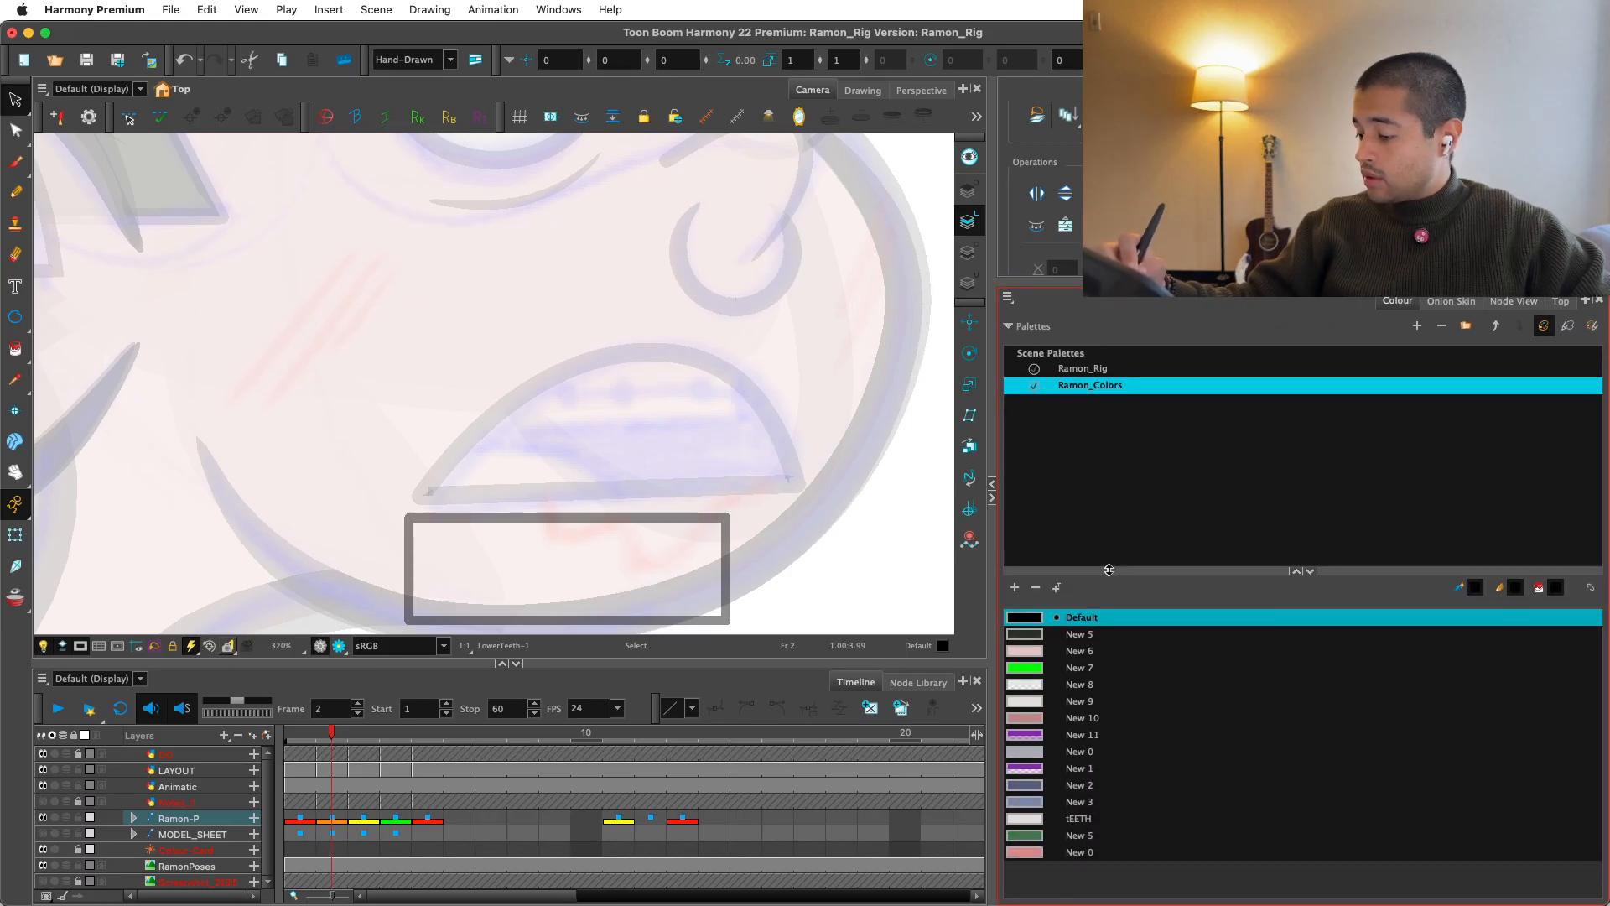
left_click(1090, 697)
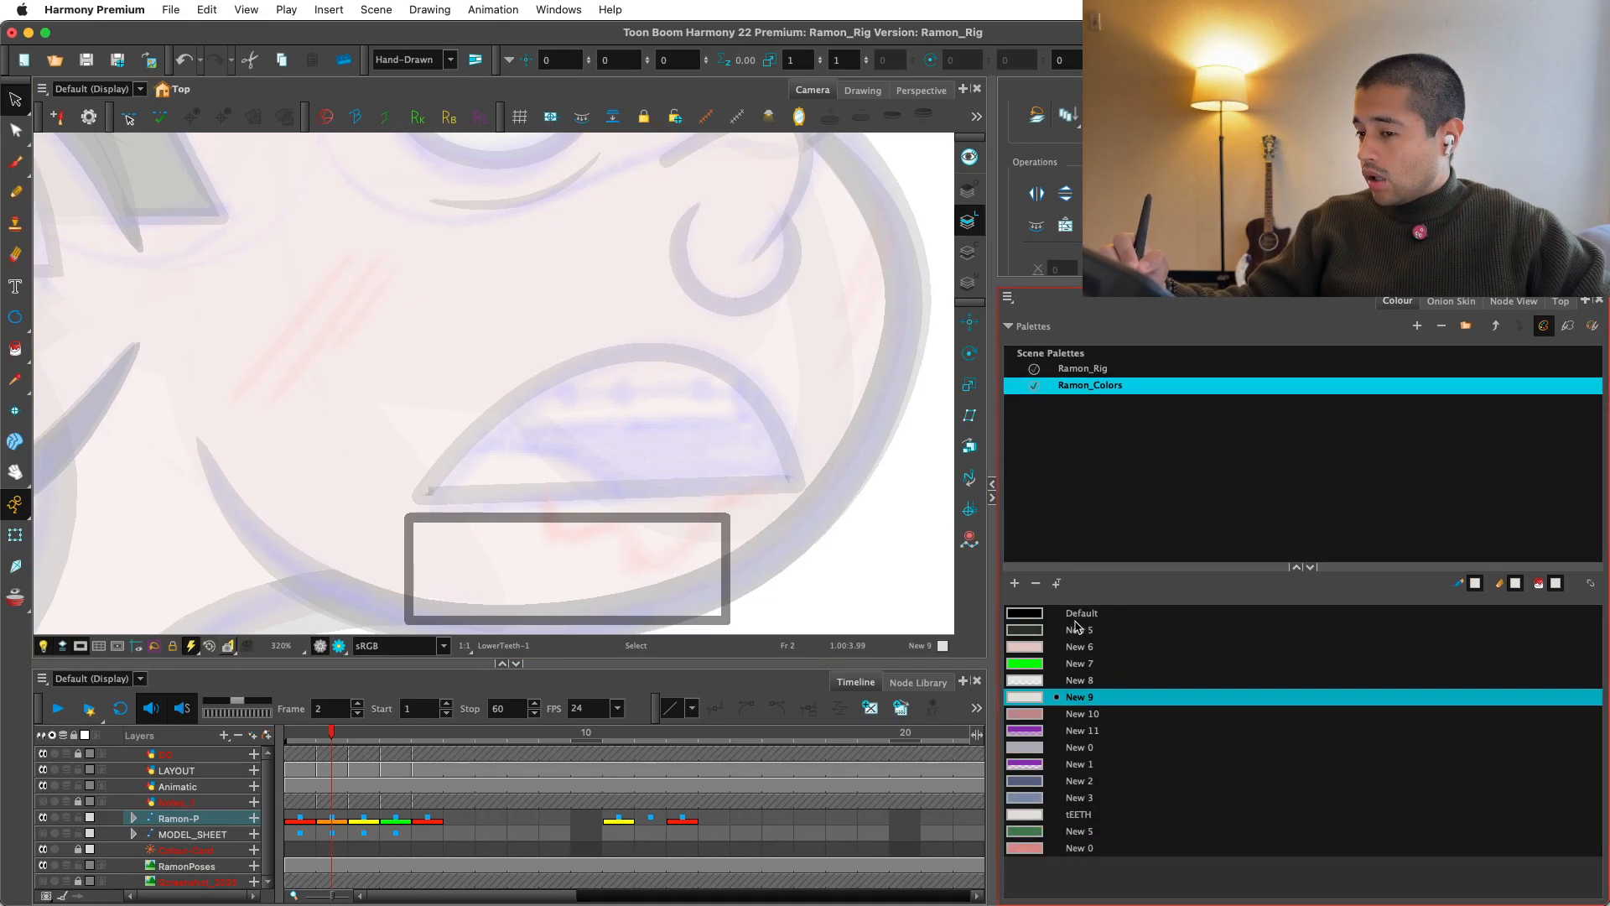
left_click(1015, 583)
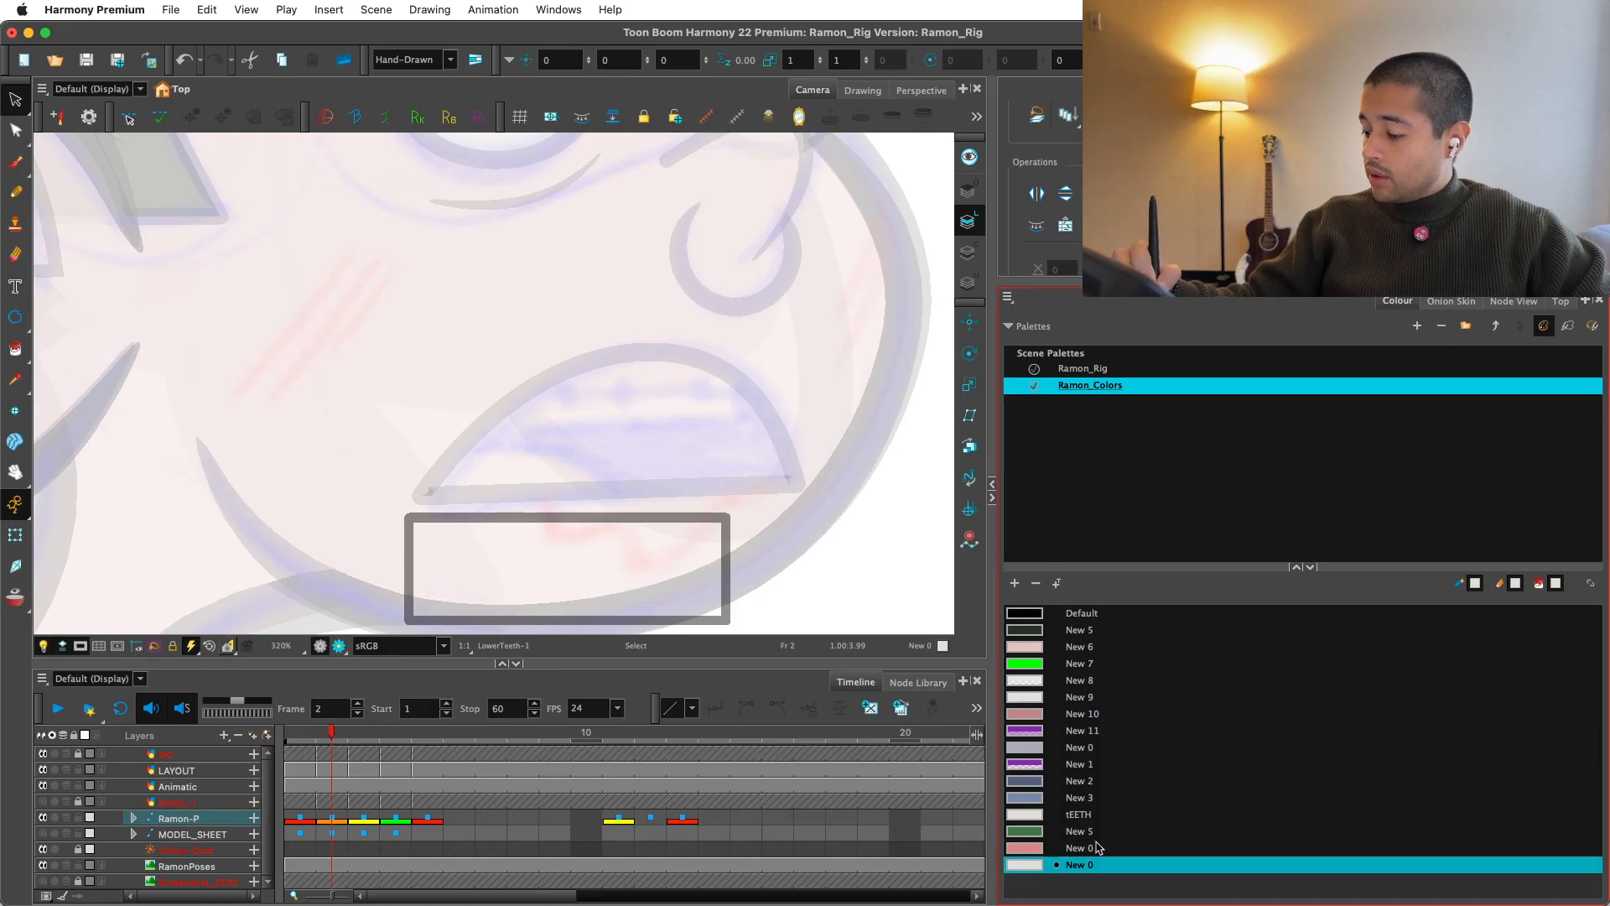
key("super+z")
left_click(1035, 815)
key("alt+i")
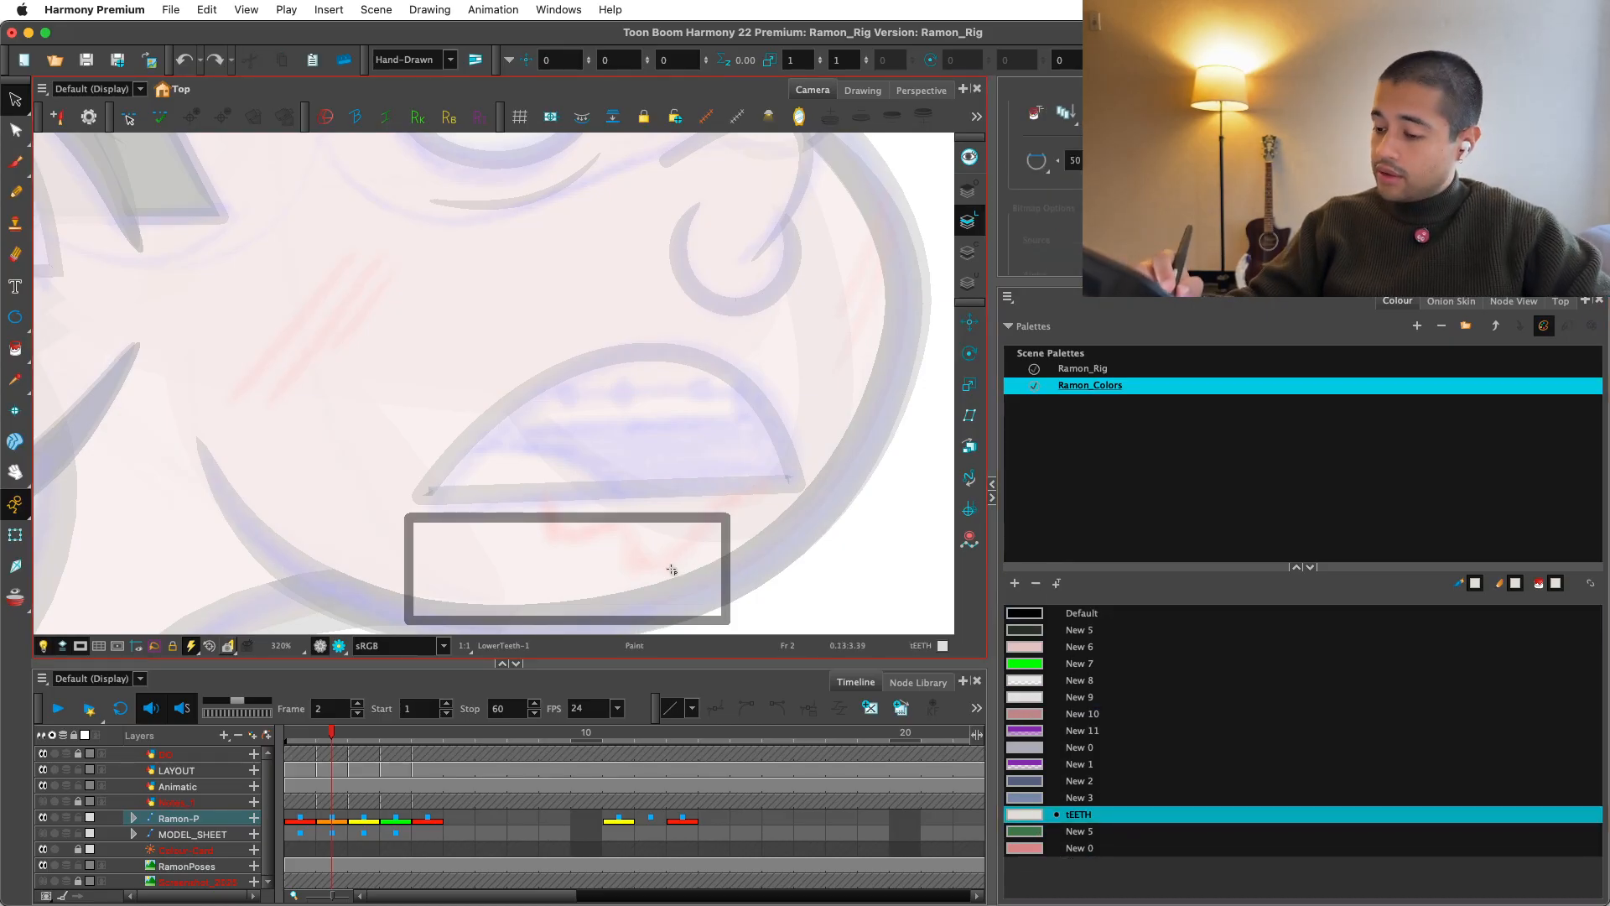
left_click(672, 571)
key("alt+s")
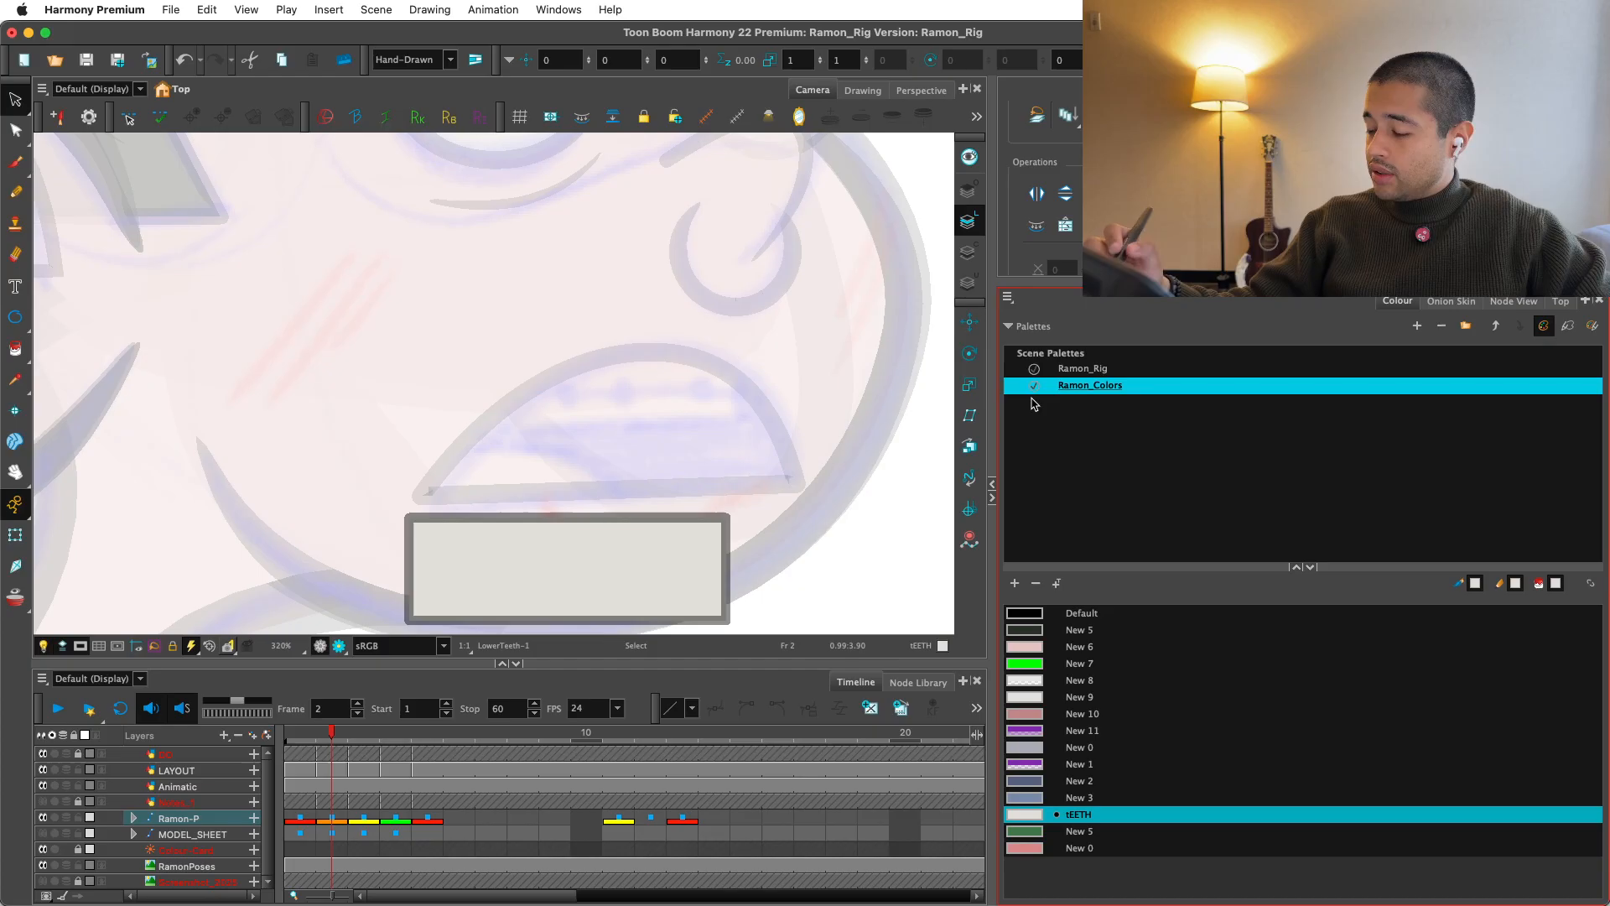
Step: Fill the UpperTeeth rectangle around the three-block marker with the tEETH colour
left_click(1513, 301)
left_click(1195, 565)
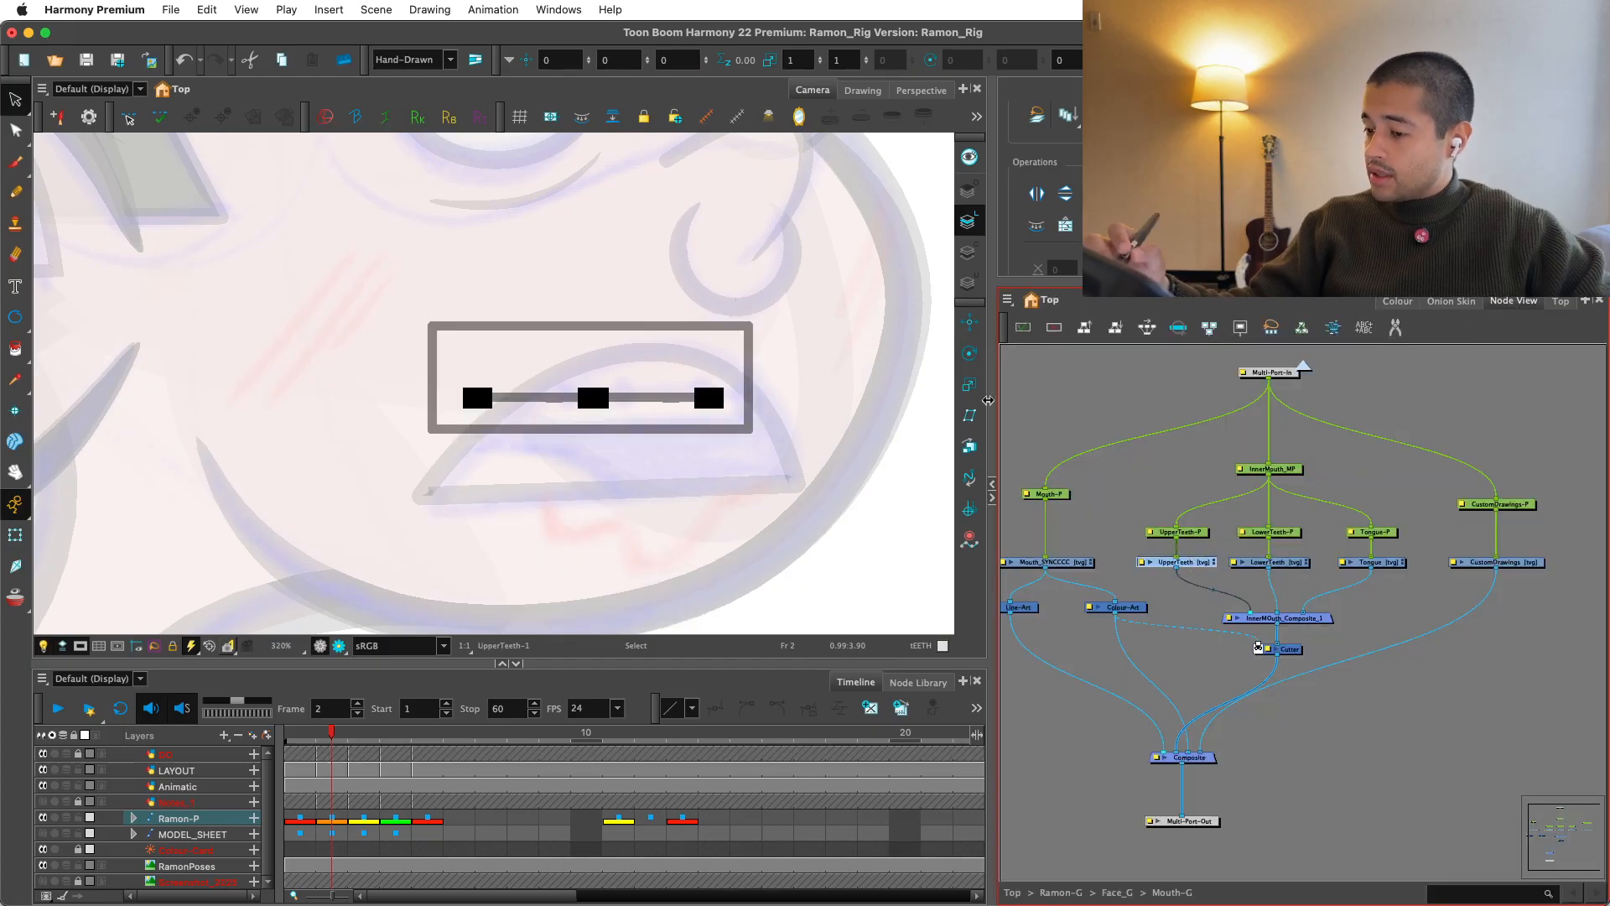
key("alt+i")
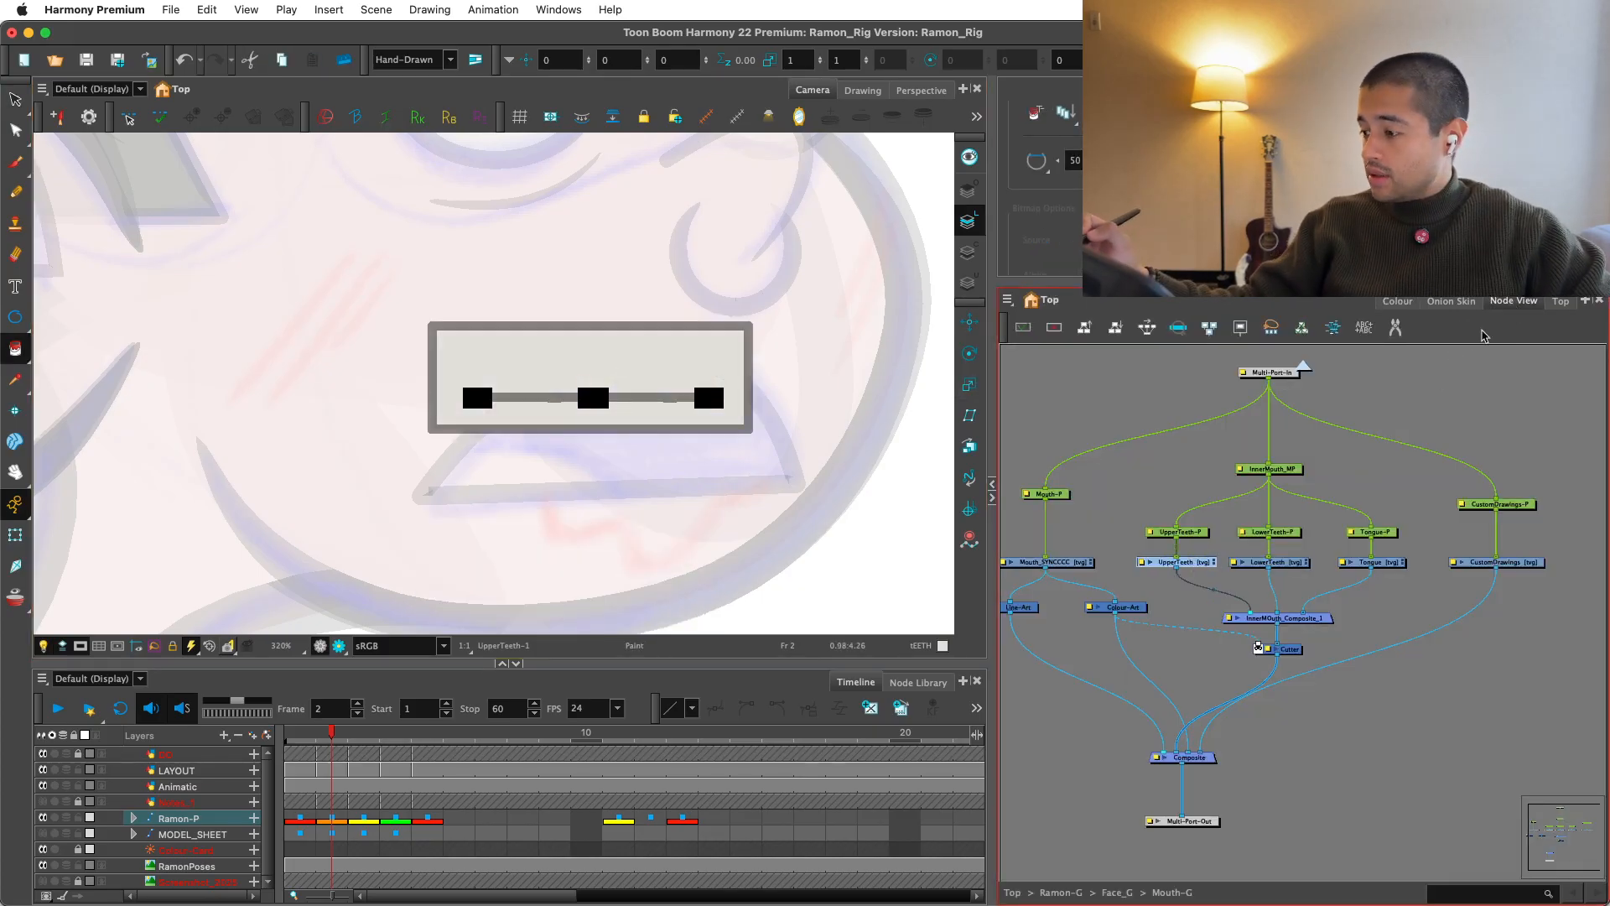
Step: Select the Tongue drawing and add a colour named tONGUE to the Ramon_Colors palette
left_click(1370, 561)
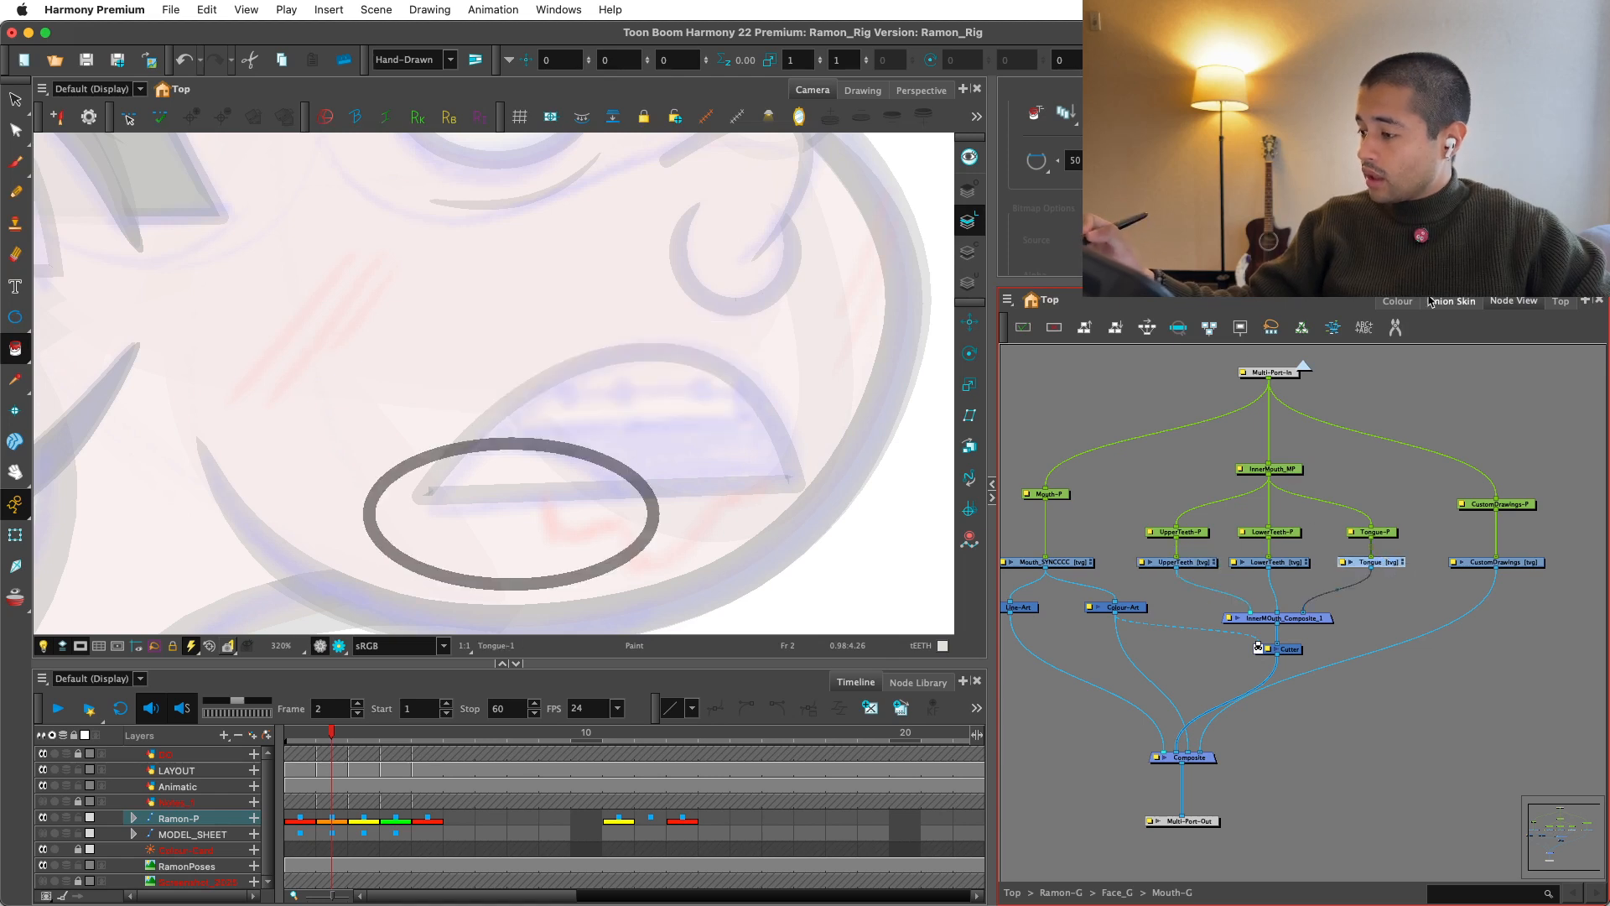
left_click(1397, 301)
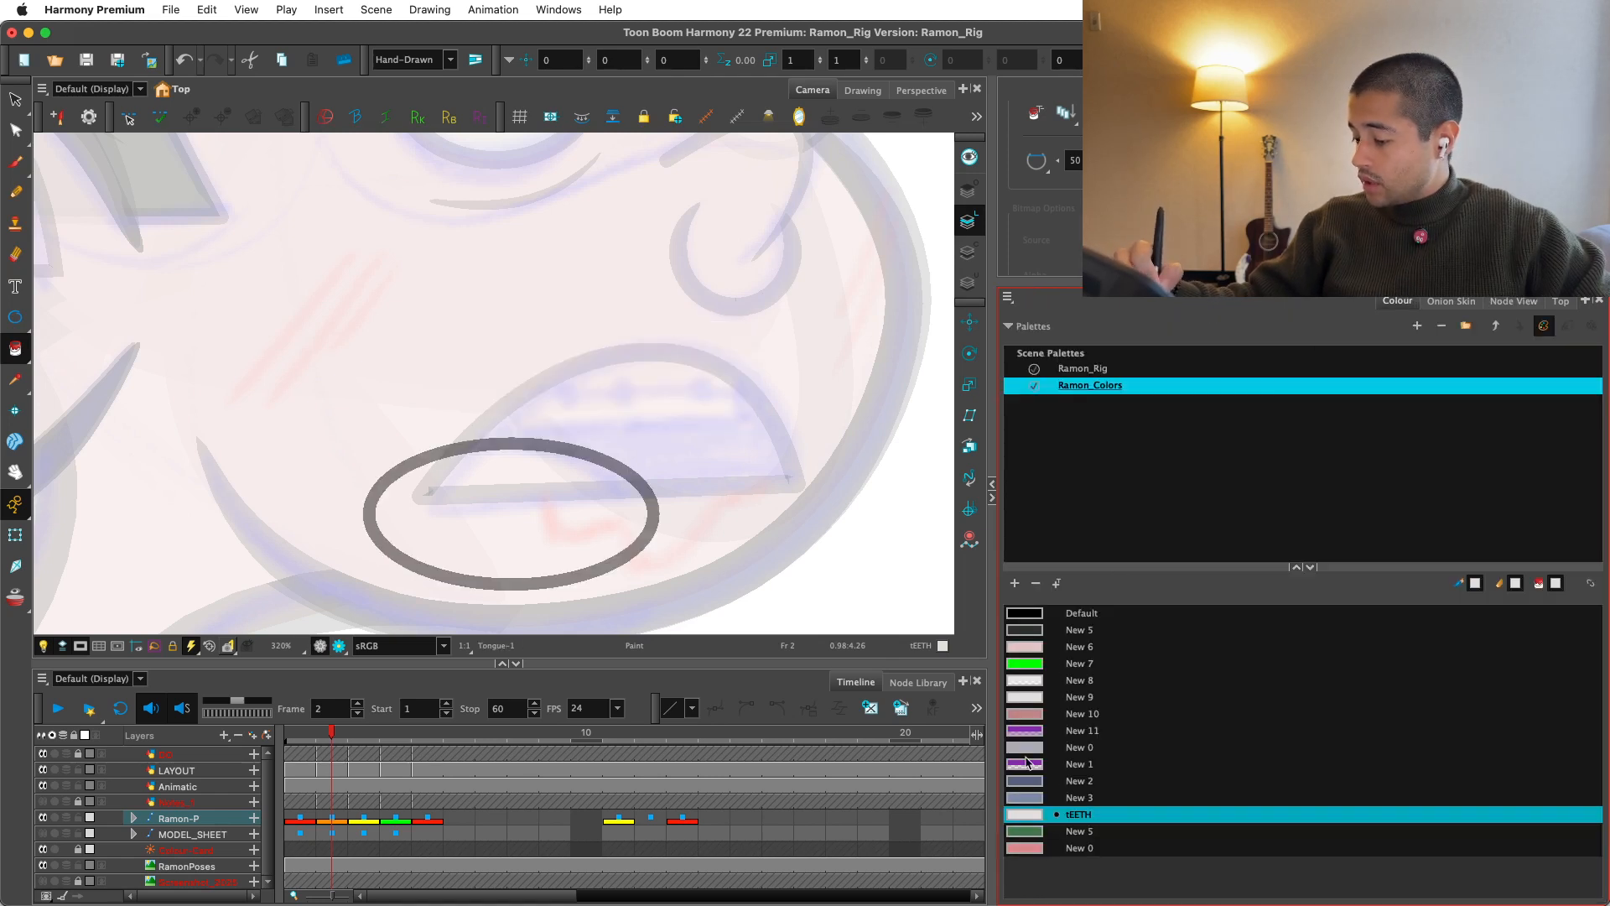
left_click(1014, 584)
double_click(1080, 865)
type("tONGUE")
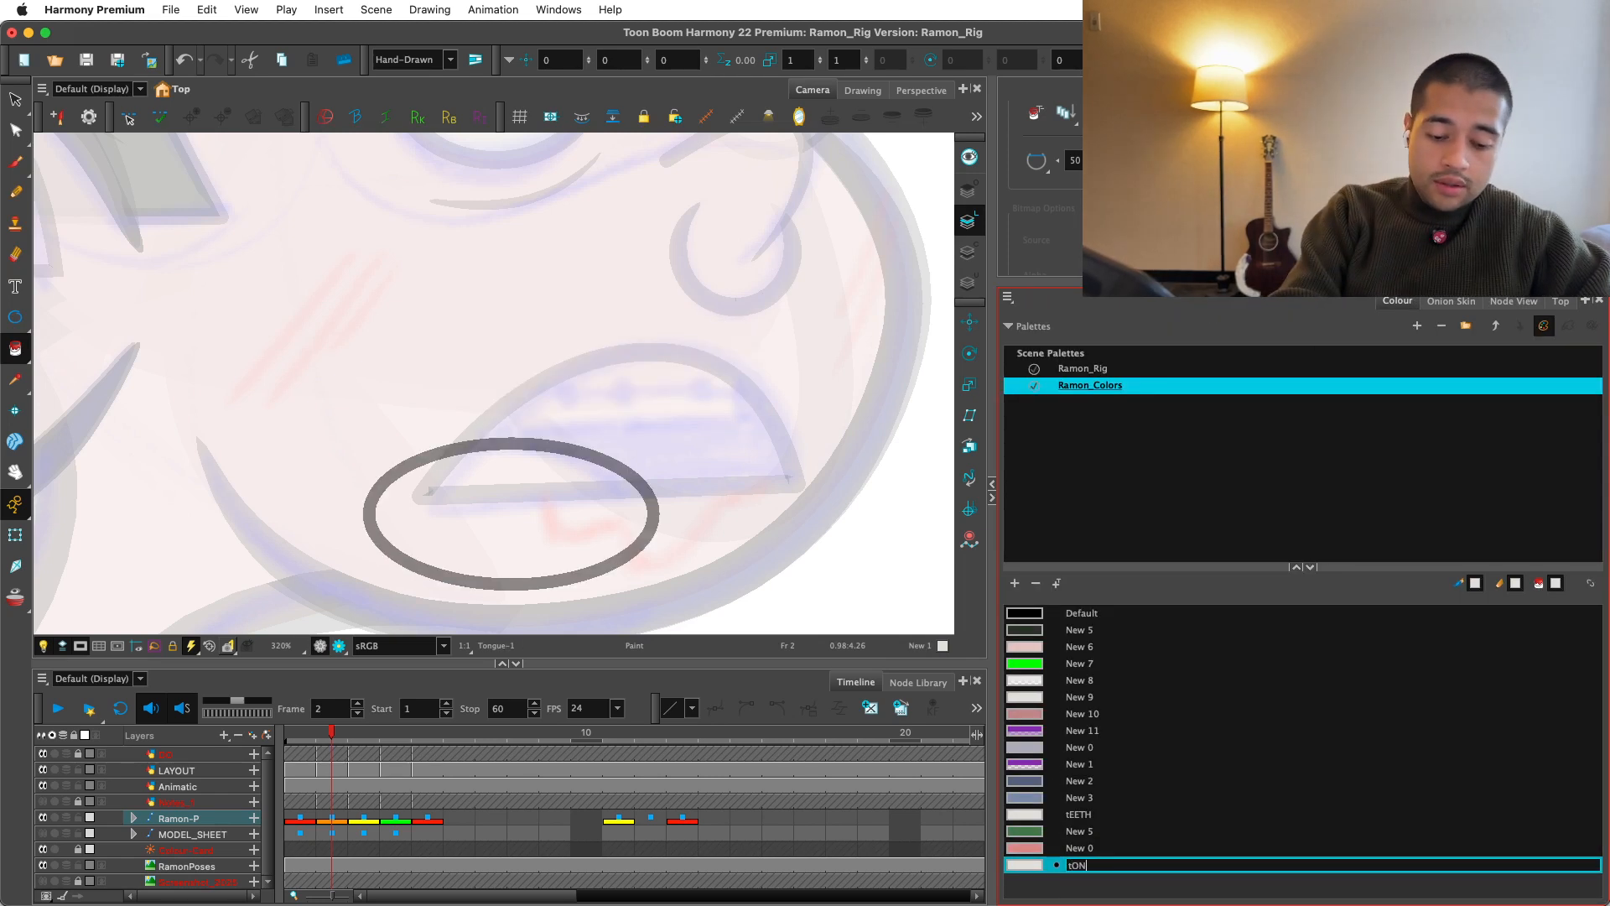
key("Tab")
Step: Change the tONGUE swatch to a muted reddish pink with hue 0
double_click(1057, 865)
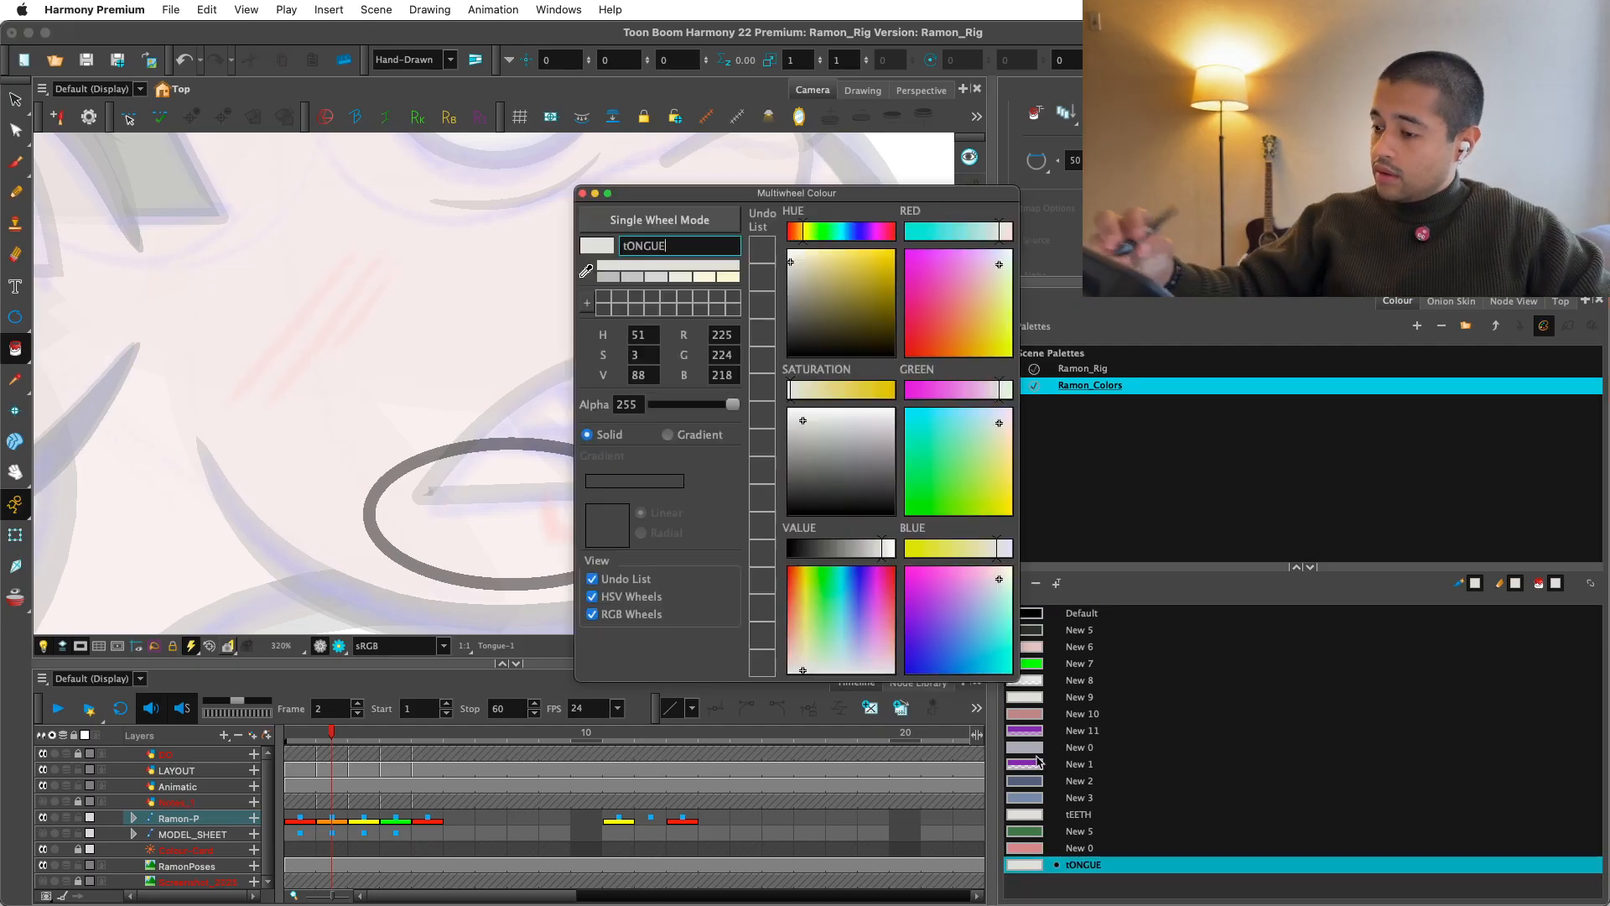
left_click(787, 230)
left_click(802, 266)
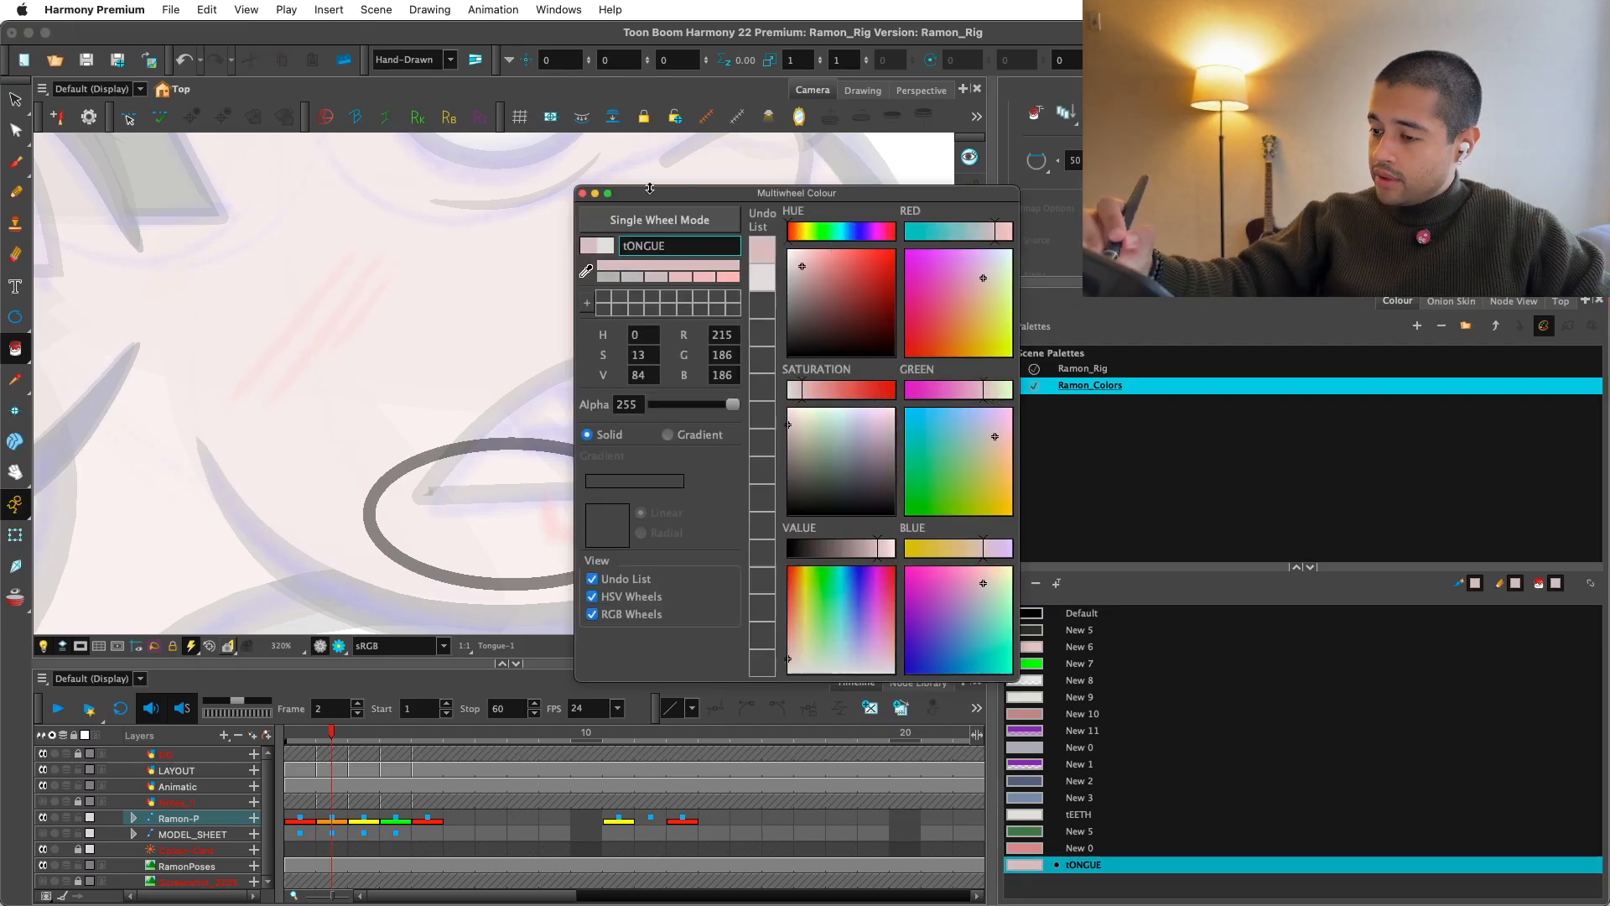
left_click(583, 193)
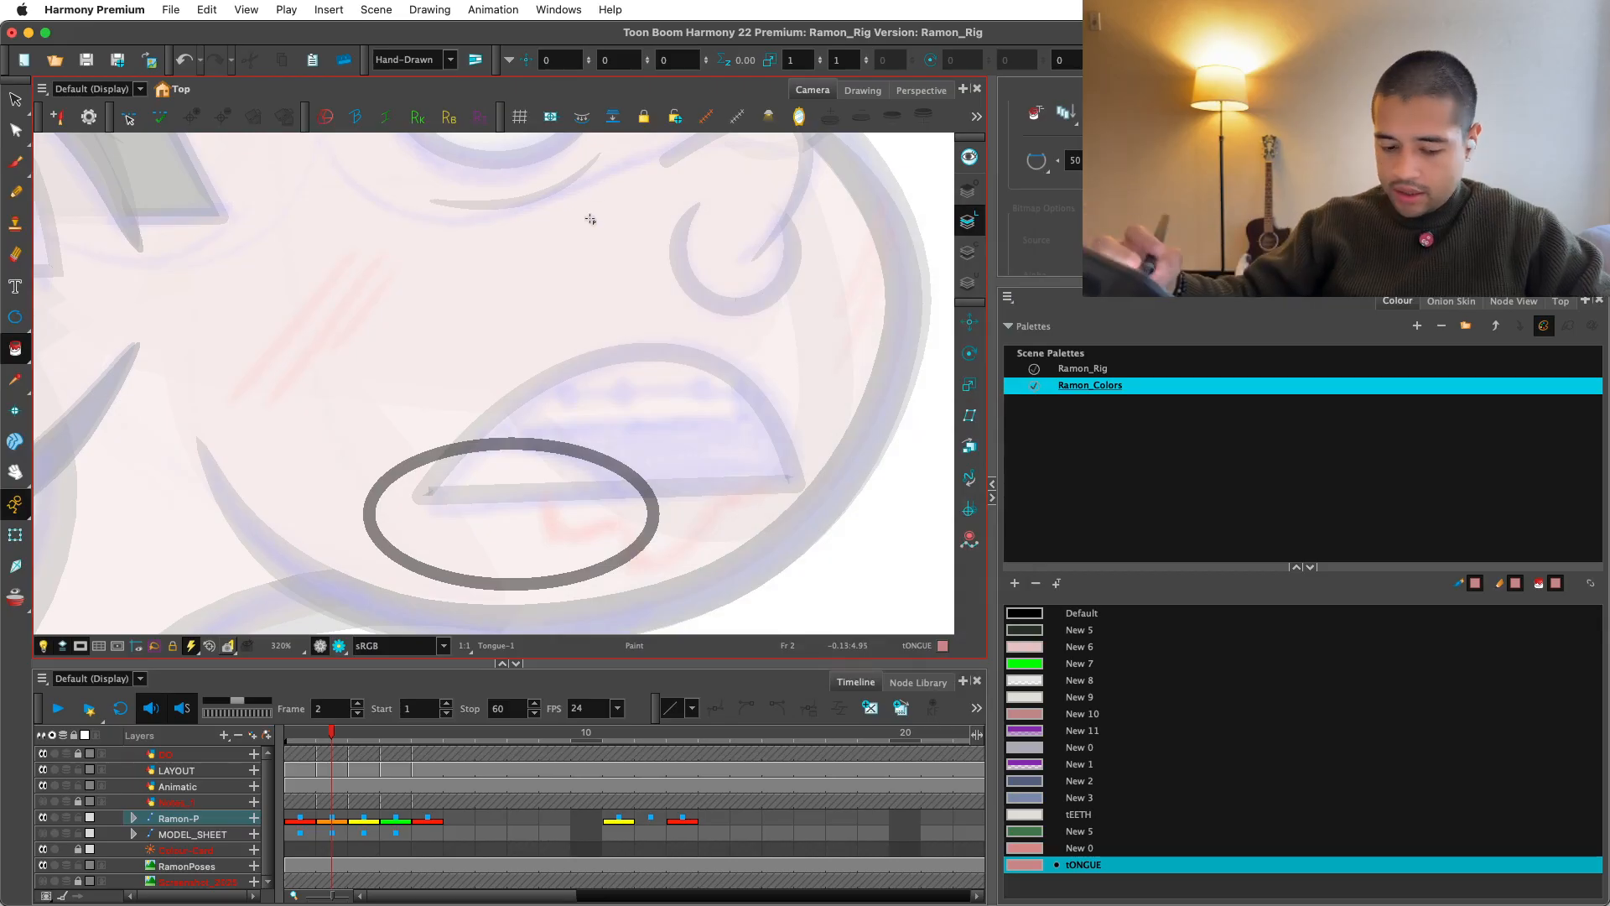
Step: Fill the whole tongue ellipse with the new pink colour and rename its swatch Tongue
left_click(557, 536)
double_click(1079, 862)
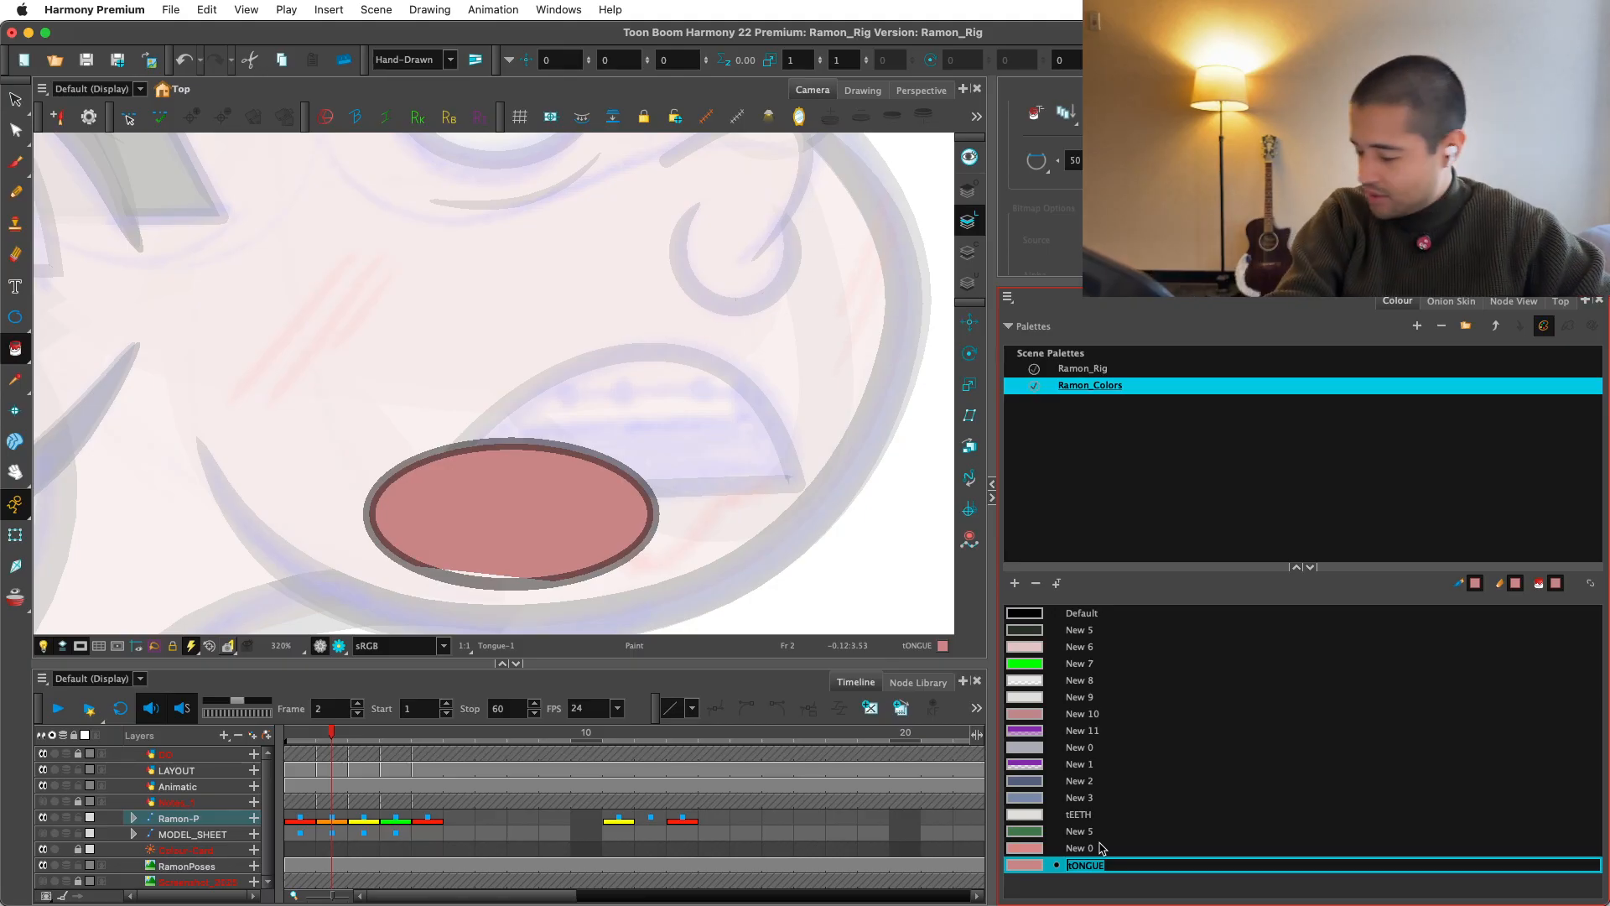
type("Tongue")
key("Tab")
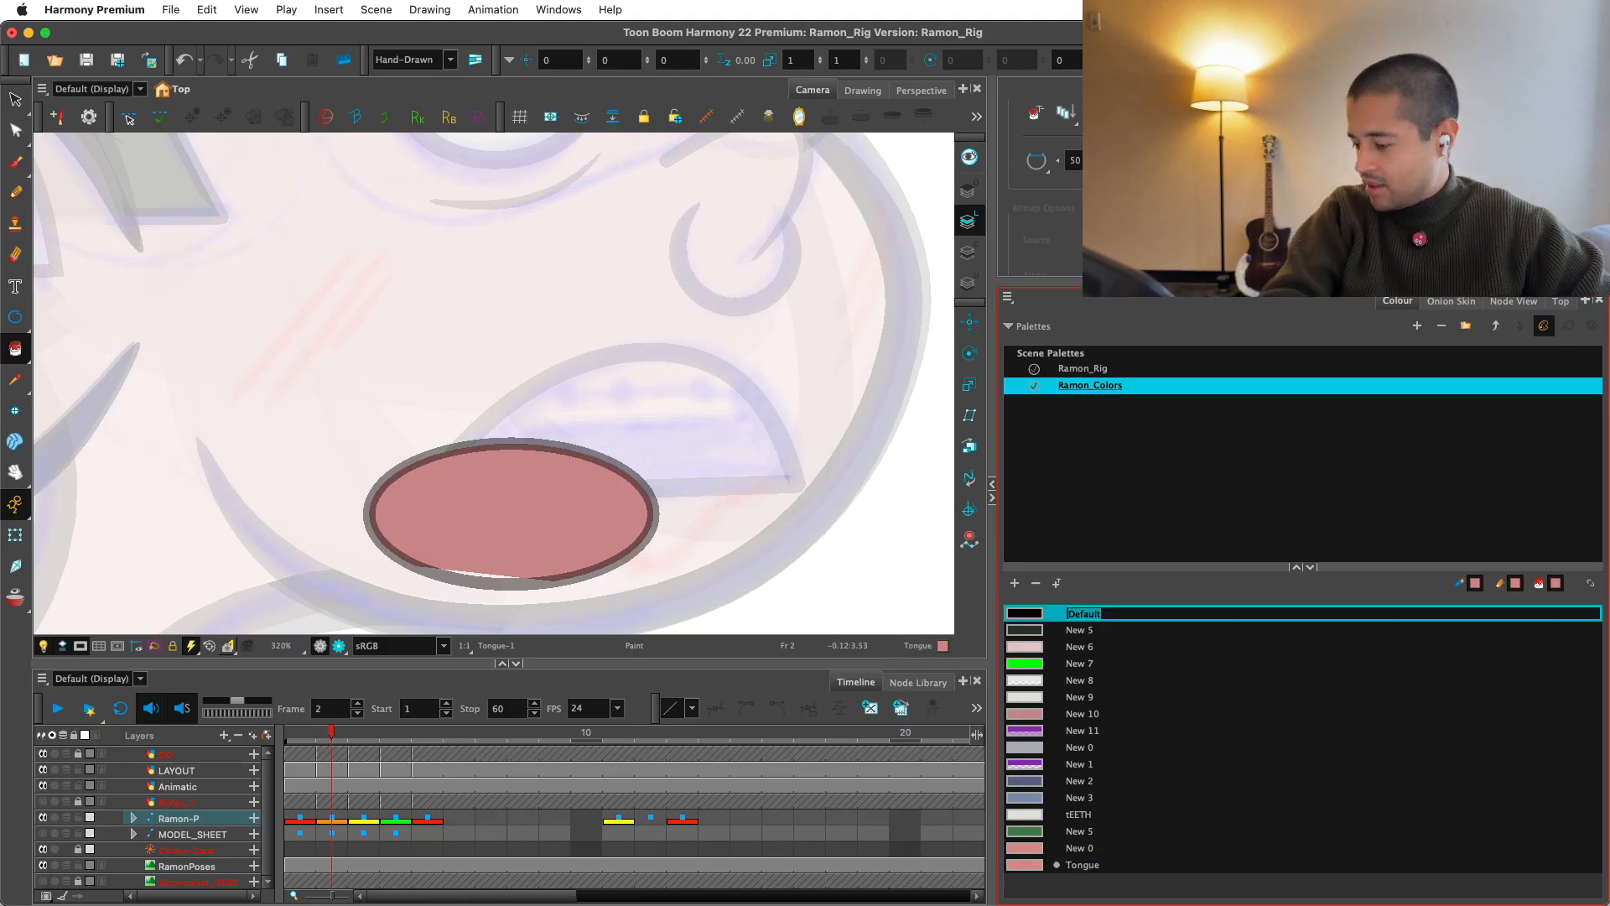
left_click(512, 548)
left_click(484, 574)
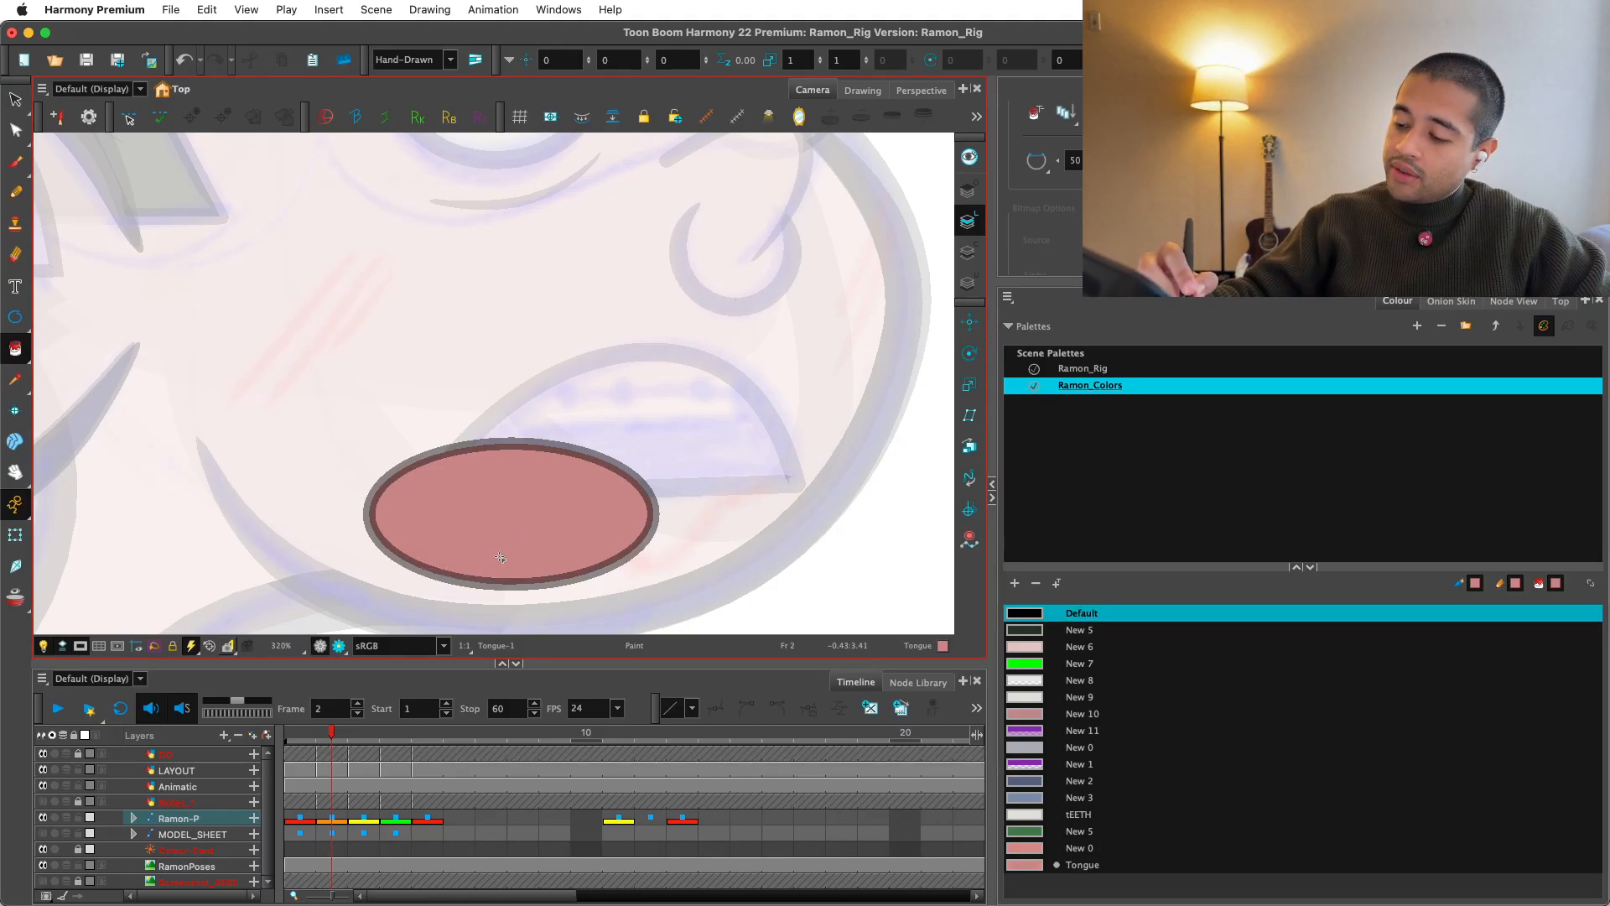
Step: Review the Mouth-G node network and select the Mouth_SYNCCCC drawing for editing
left_click(15, 535)
key("1")
key("1")
left_click_drag(797, 392, 823, 442)
left_click(1513, 301)
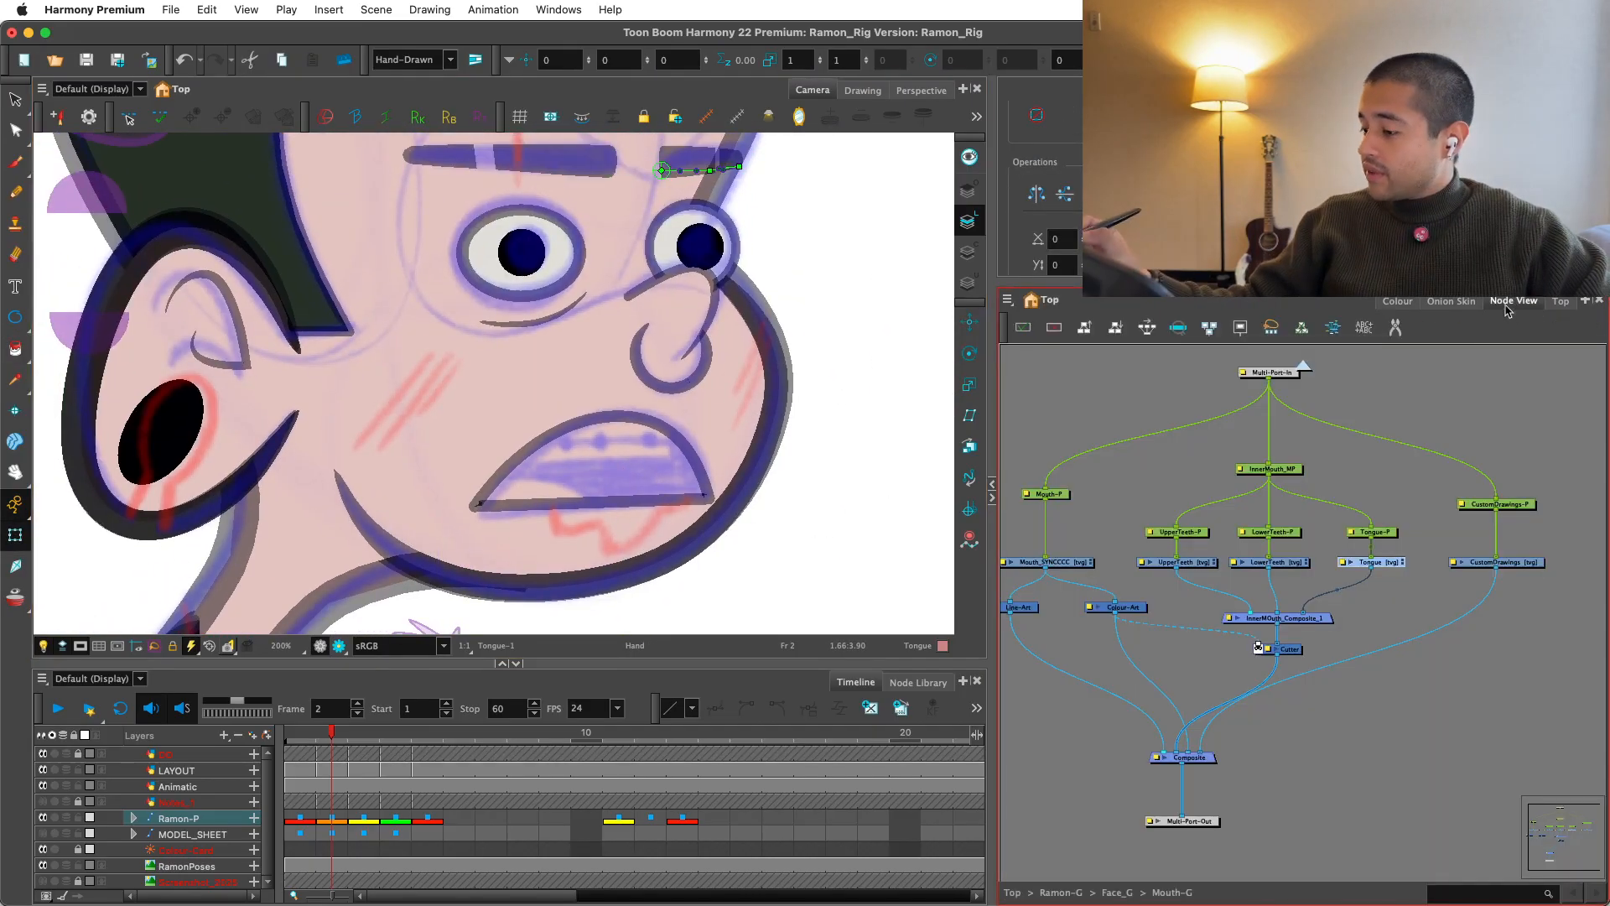
scroll(1308, 620, "up", 5)
scroll(1358, 629, "down", 2)
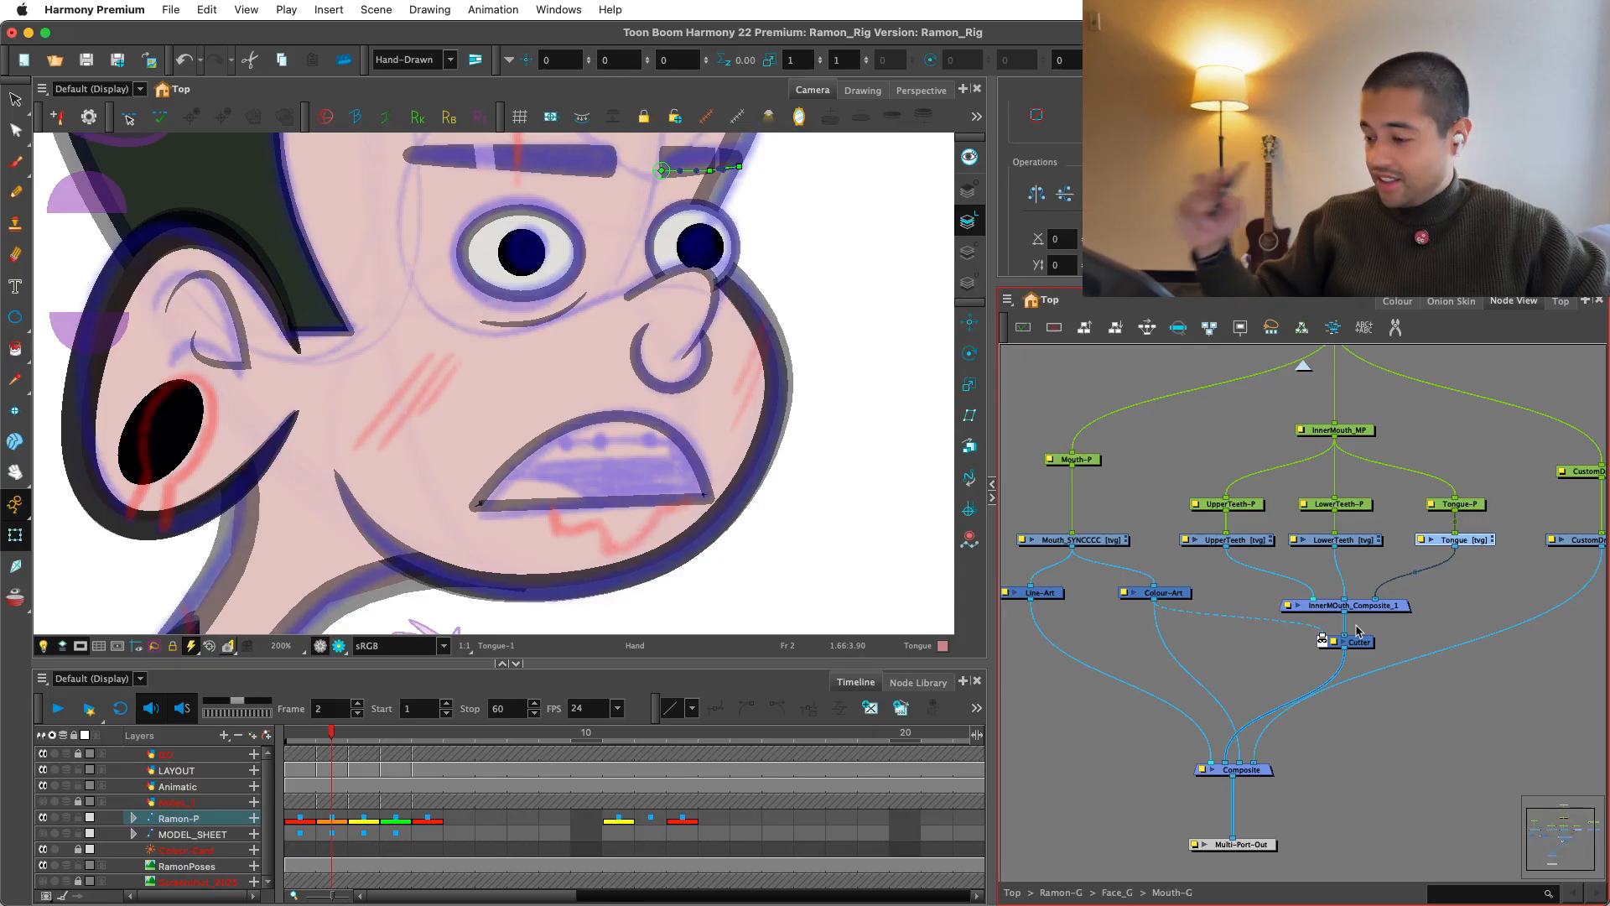
left_click(1099, 535)
key("alt+s")
scroll(664, 519, "up", 3)
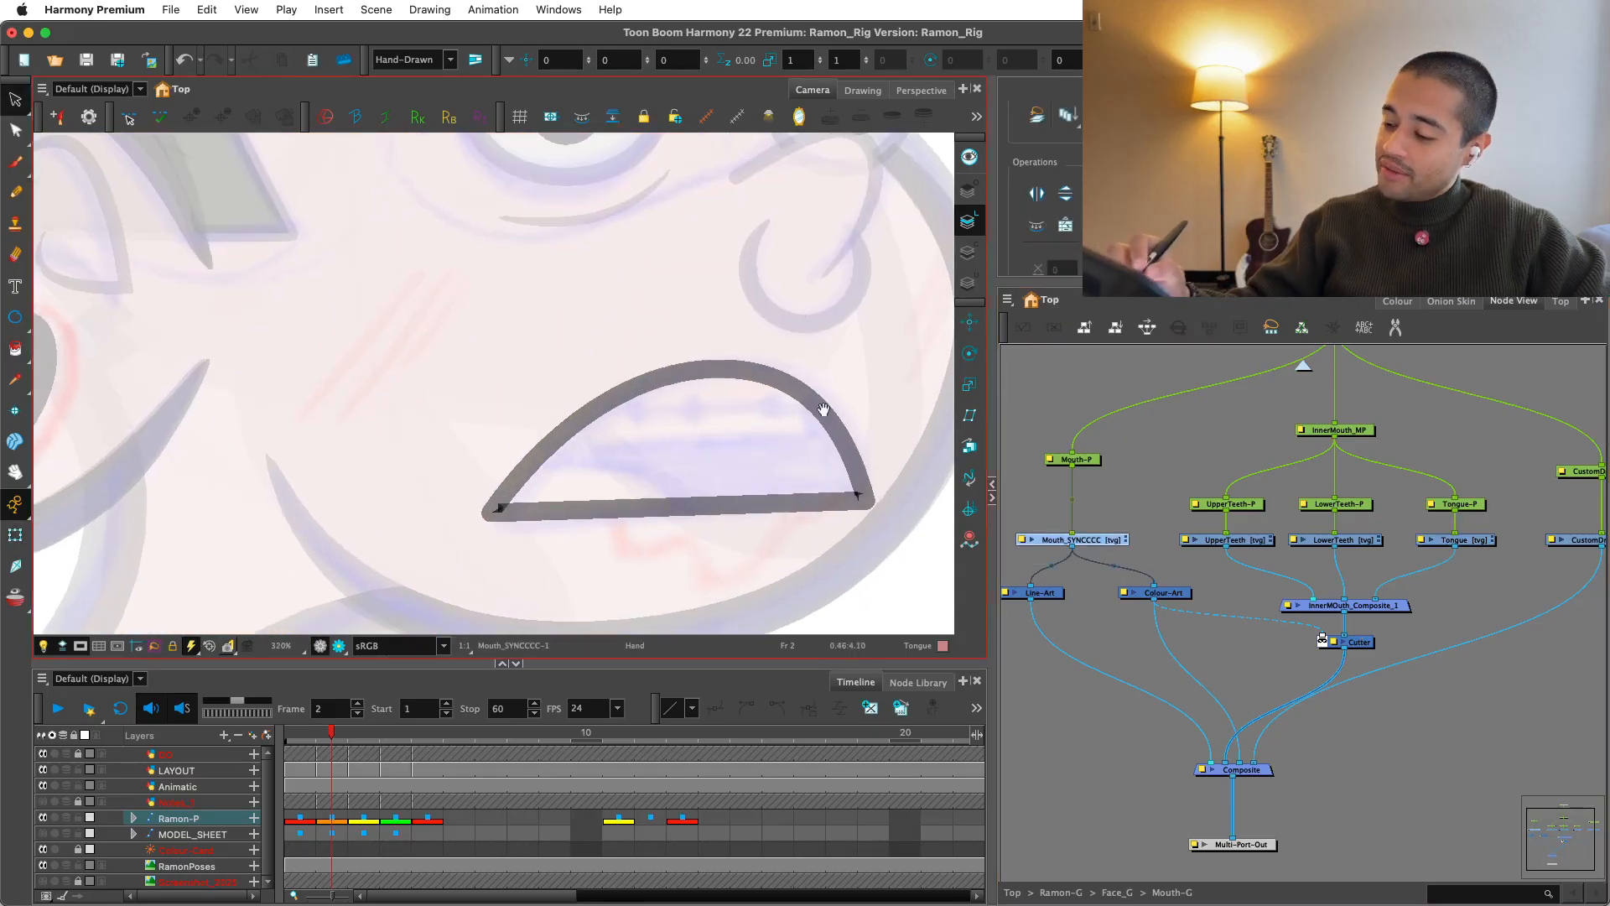
Step: Add a colour named InnerMouth to the Ramon_Colors palette and change it to a dark greyish brown
left_click(1395, 301)
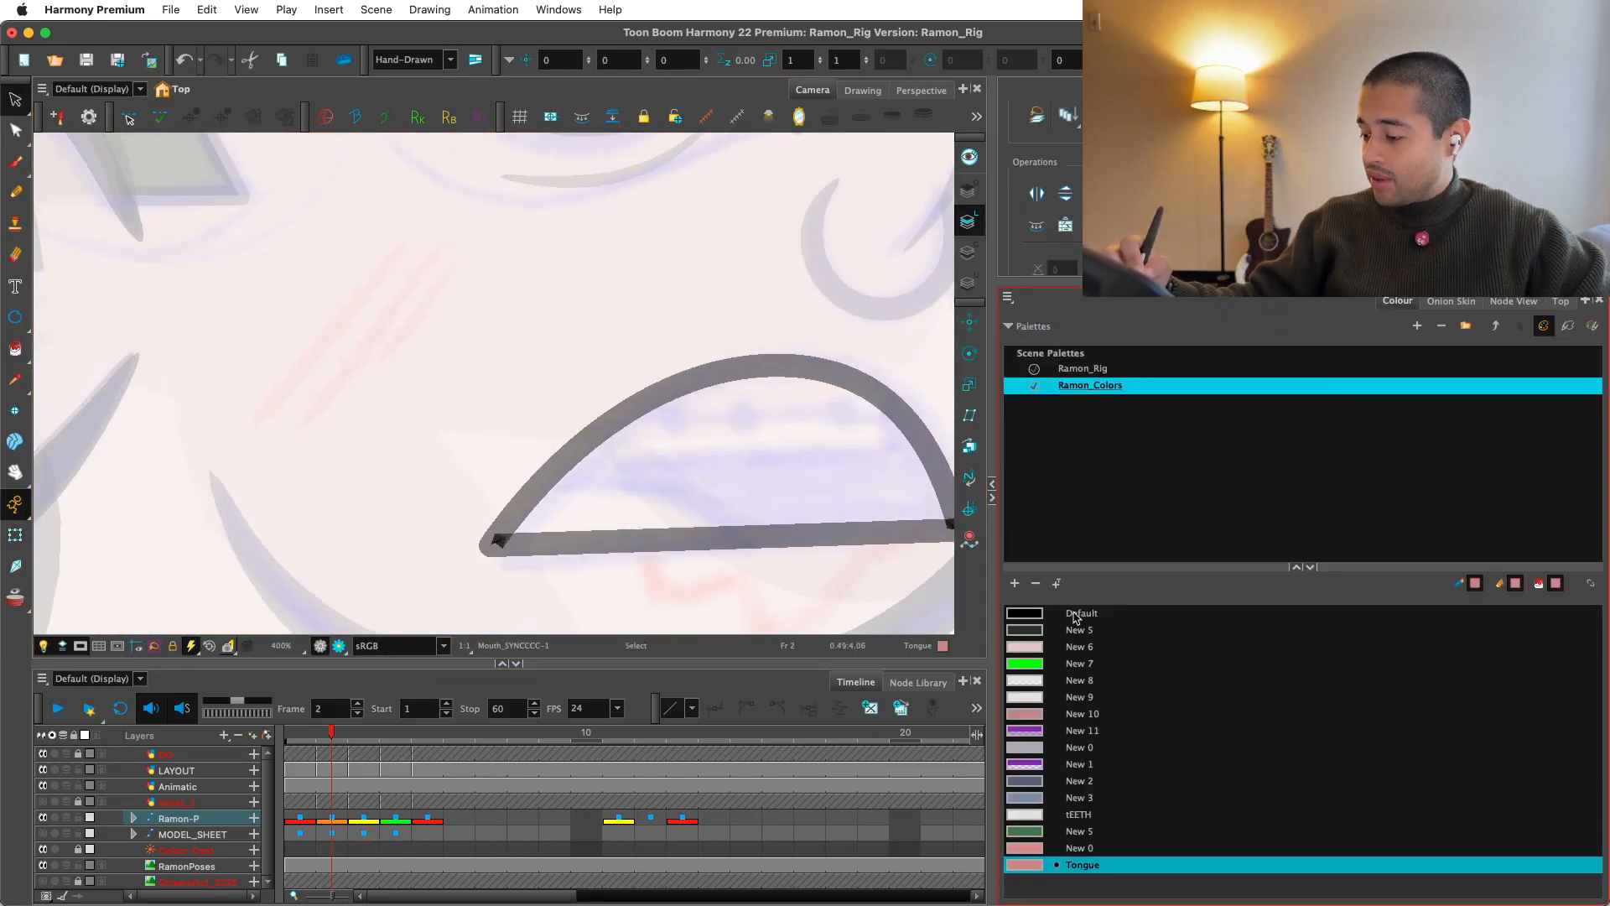
left_click(1015, 583)
double_click(1082, 881)
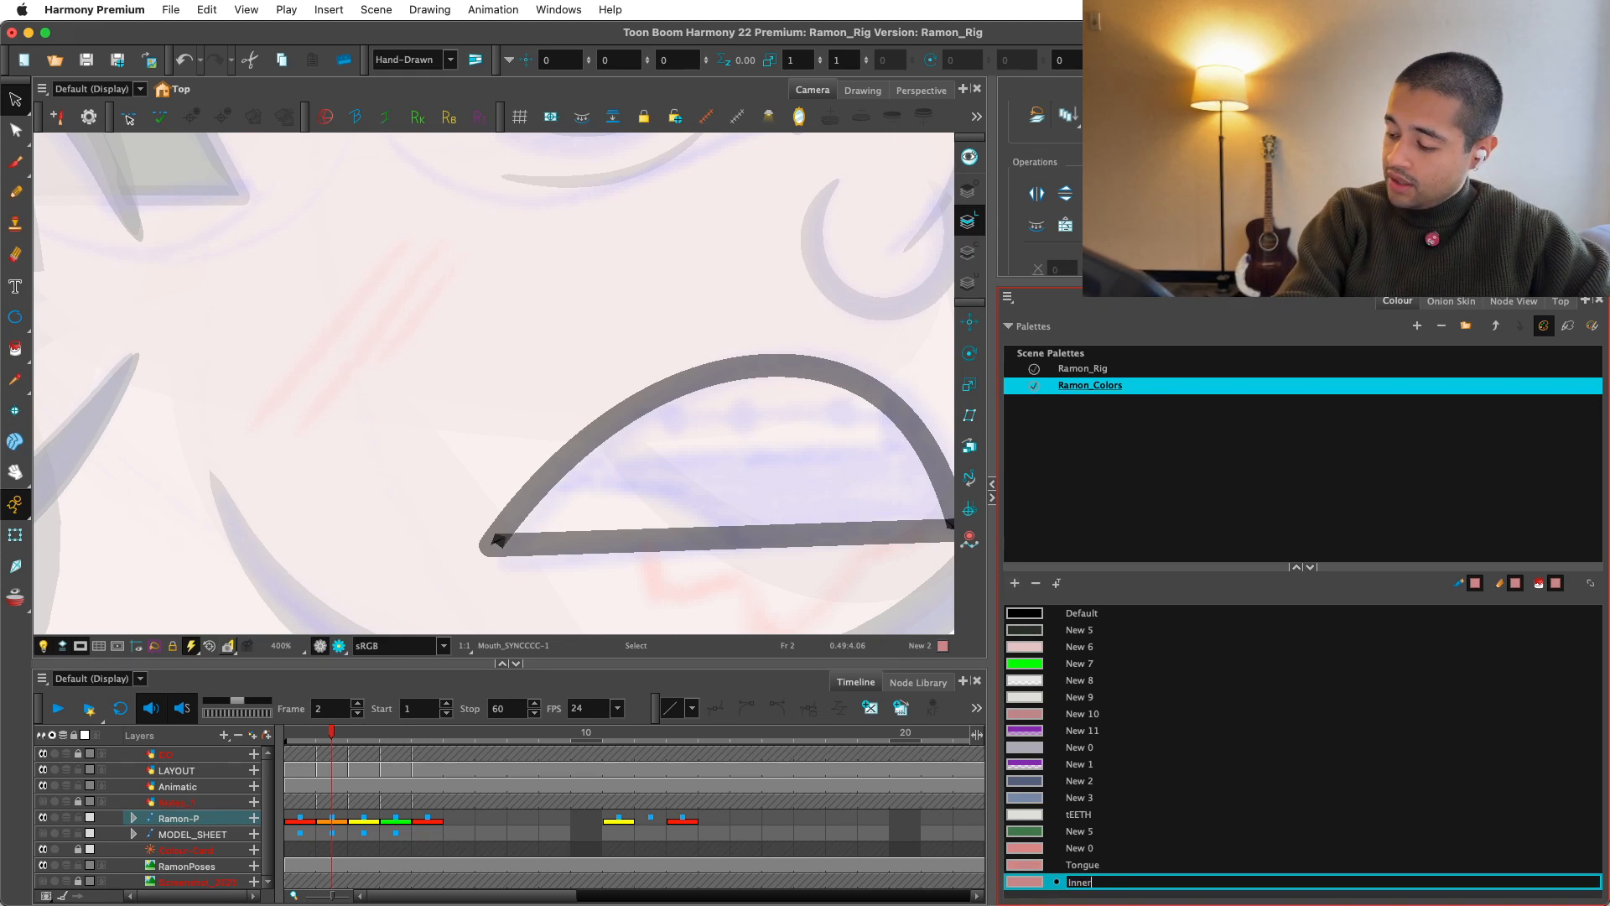
type("InnerMouth")
key("Tab")
double_click(1025, 879)
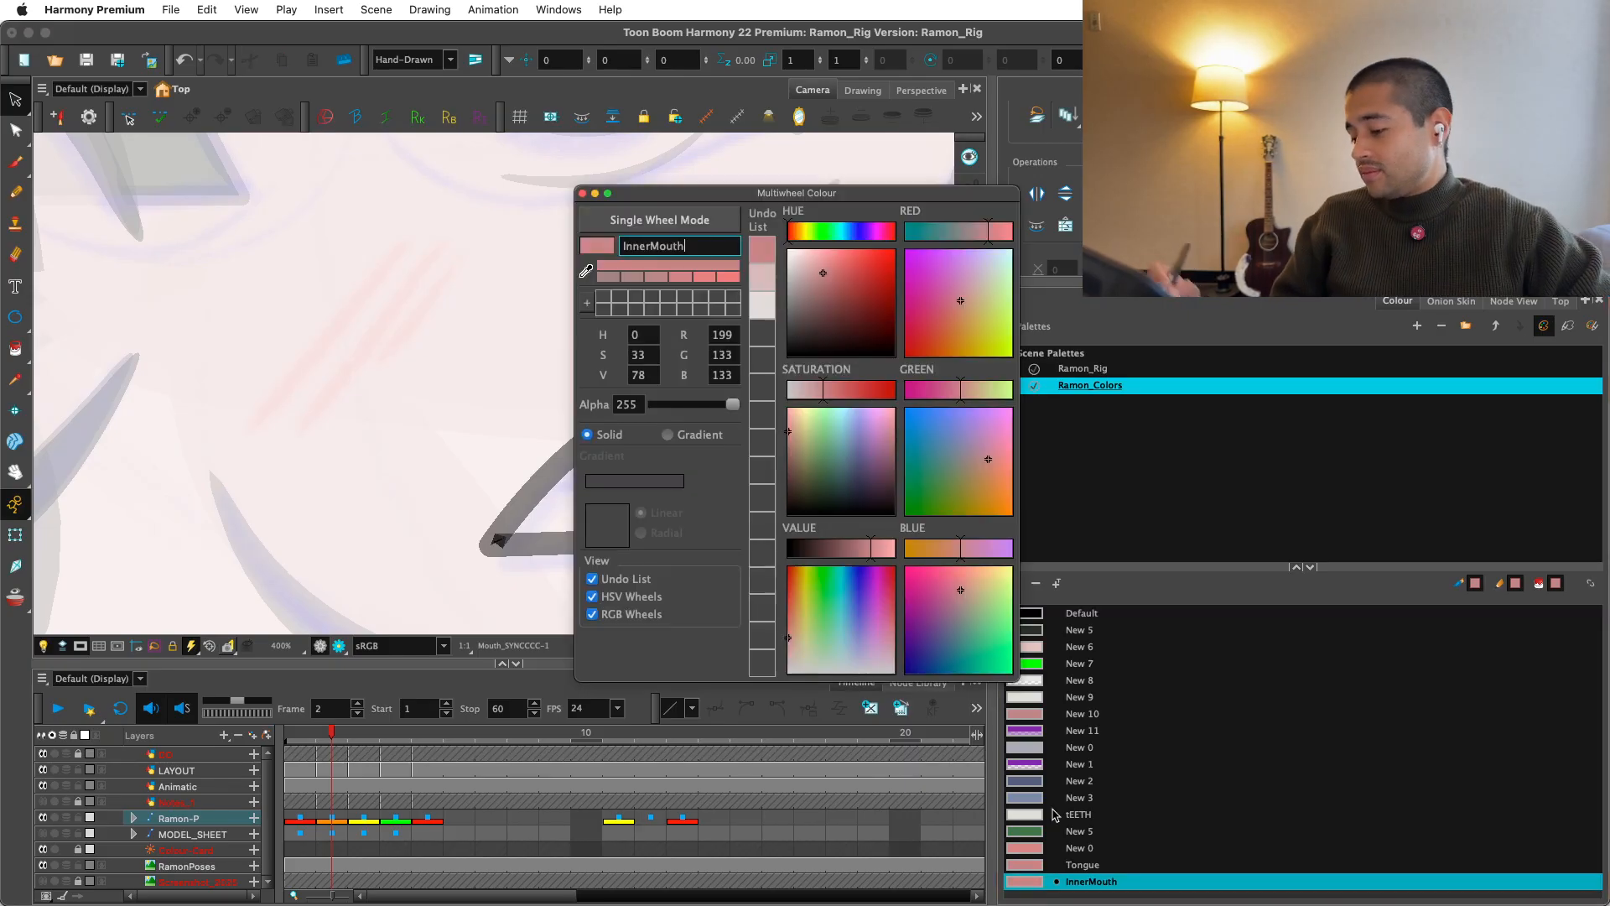
left_click(804, 324)
left_click(583, 193)
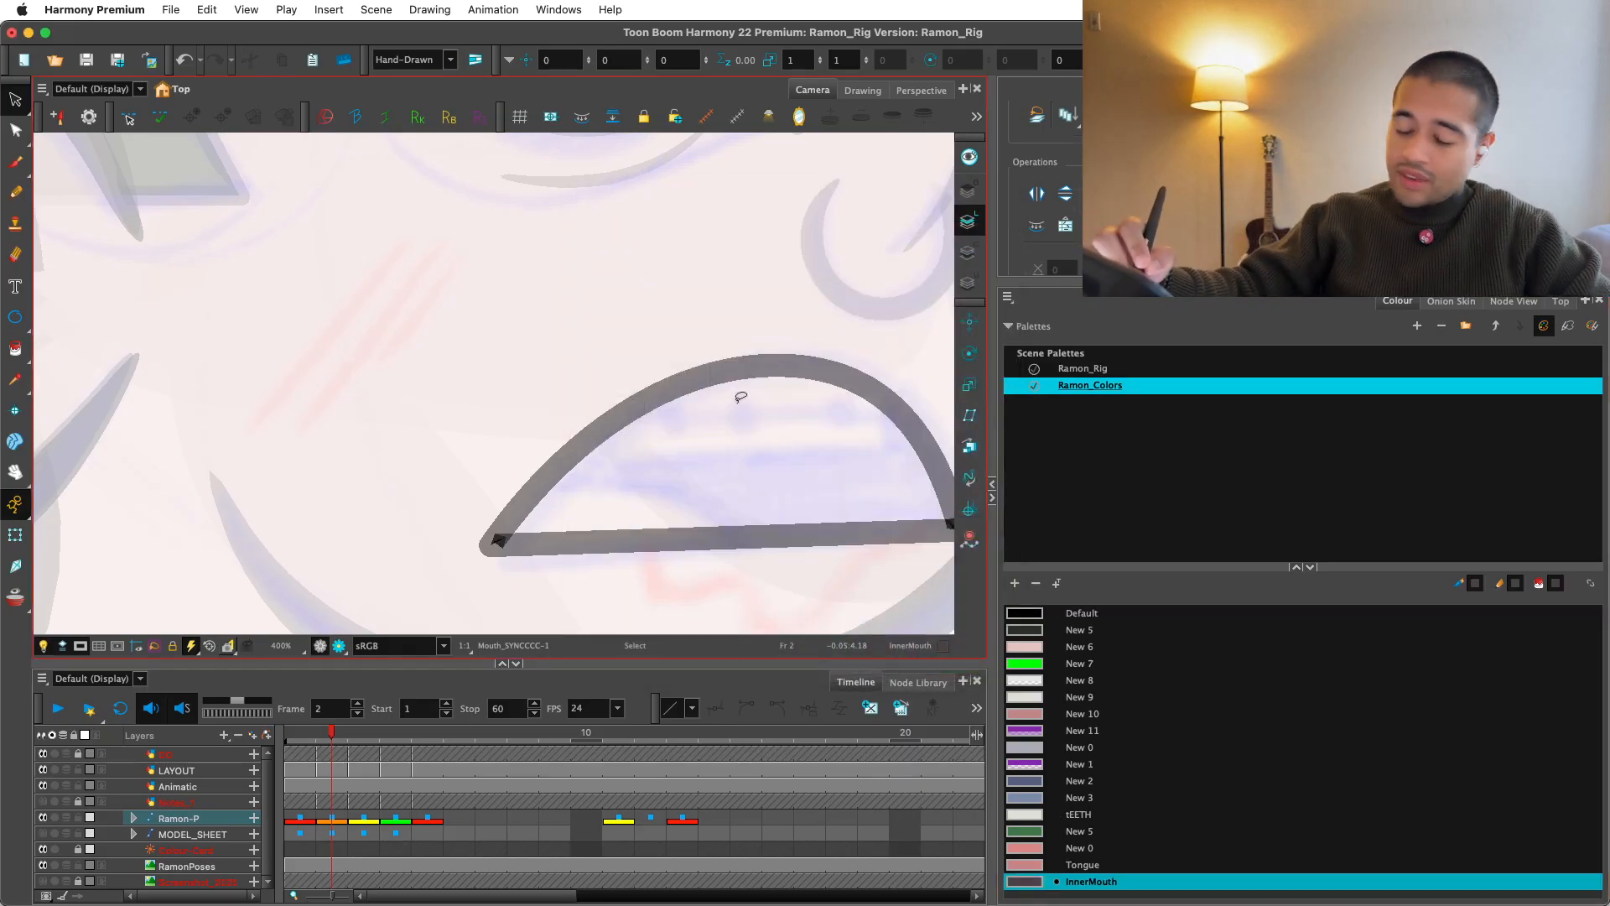
Step: Fill the inside of the mouth shape with InnerMouth and move that fill onto the colour art layer
key("alt+i")
left_click(755, 412)
key("alt+s")
left_click(764, 404)
key("super+x")
key("l")
key("super+v")
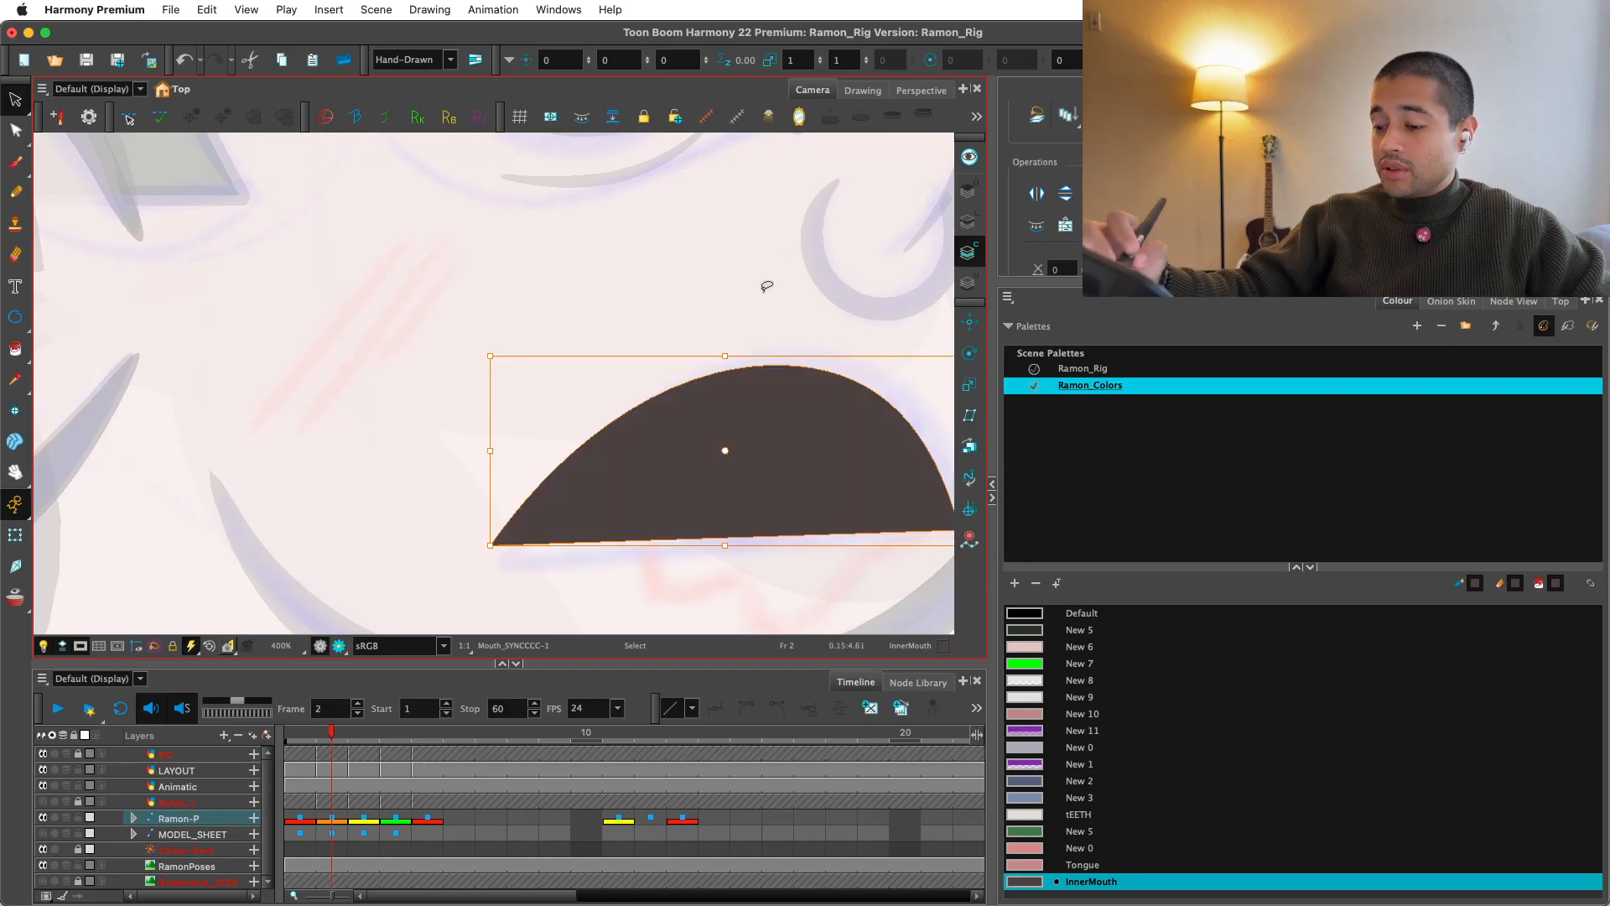
left_click(765, 285)
Step: Inspect the coloured mouth on the face in the rendered view and return to the normal display
key("1")
left_click(15, 534)
key("1")
key("1")
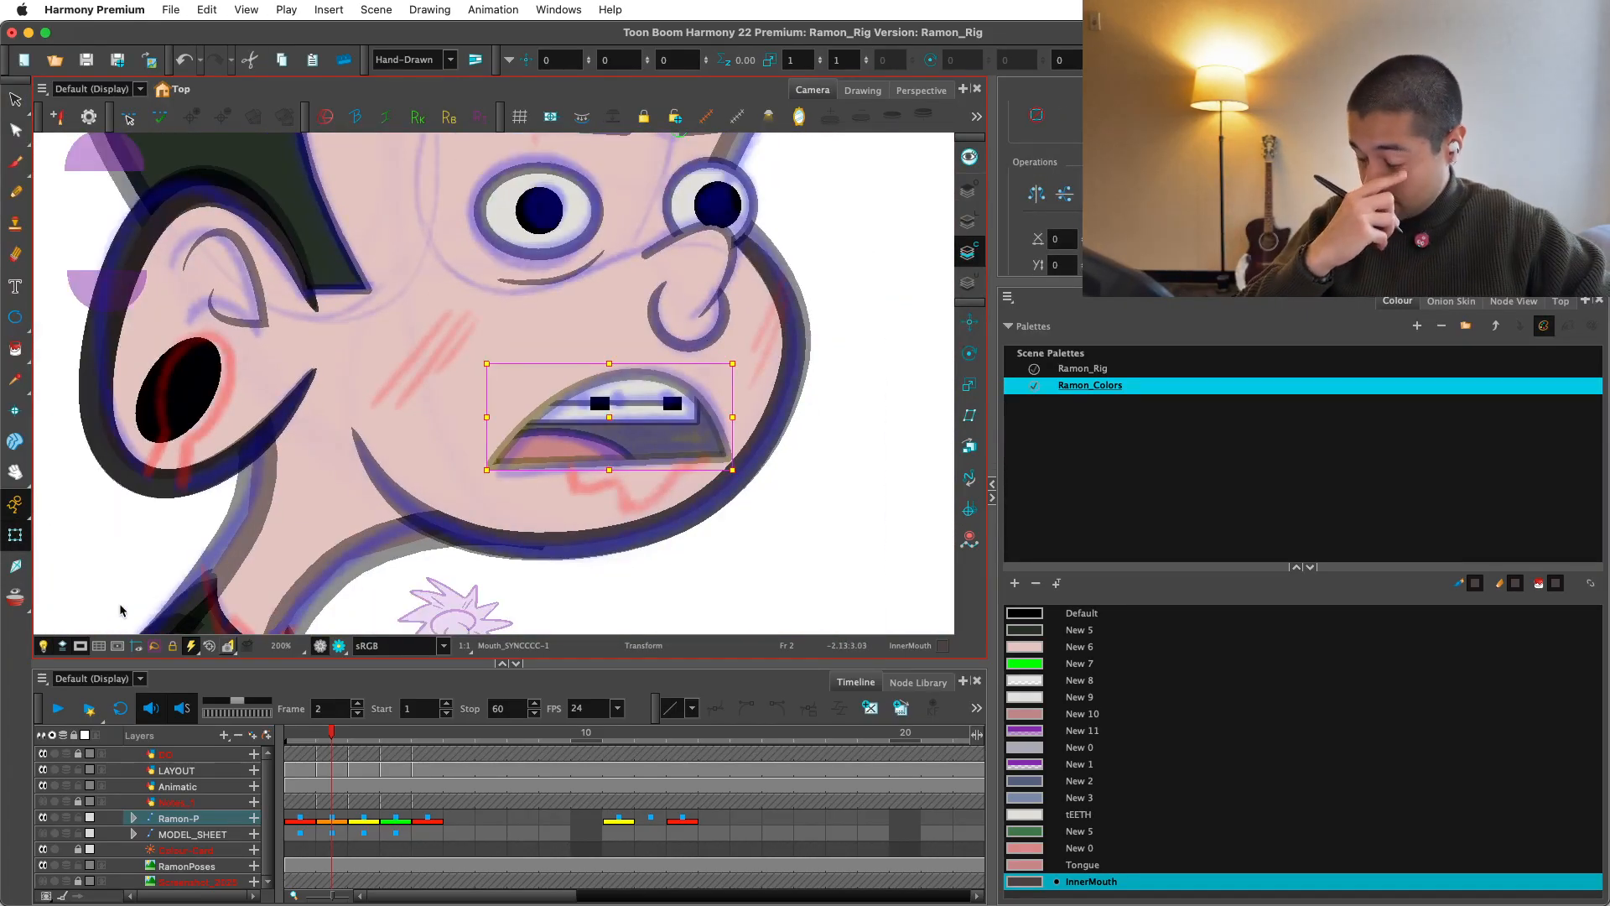
key("1")
left_click_drag(825, 506, 845, 539)
left_click(849, 529)
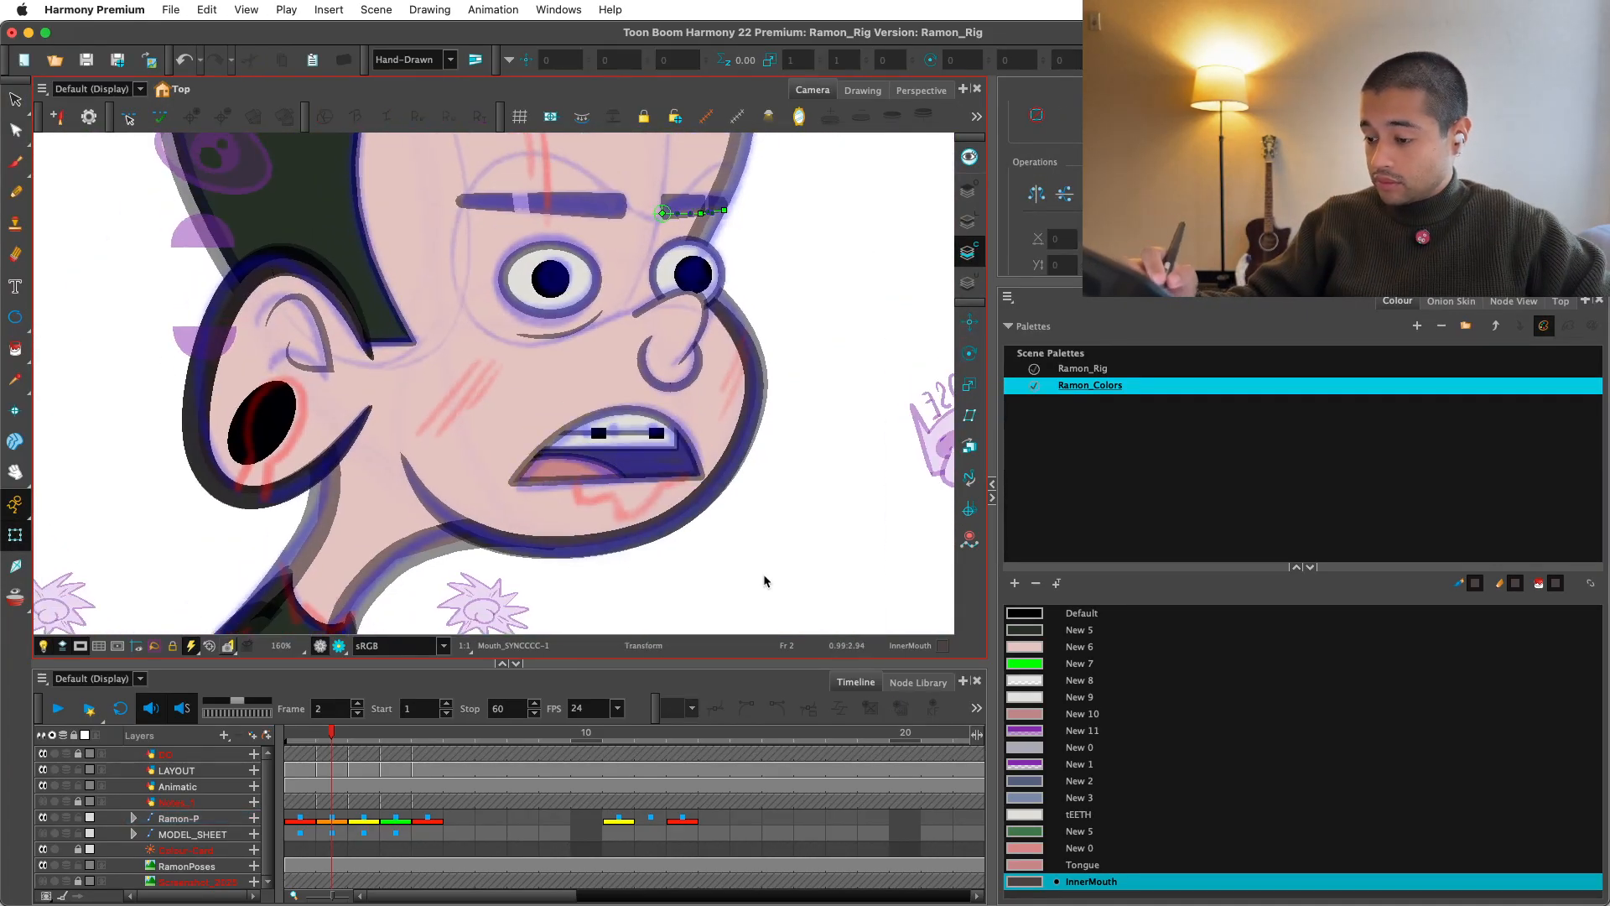
left_click(340, 645)
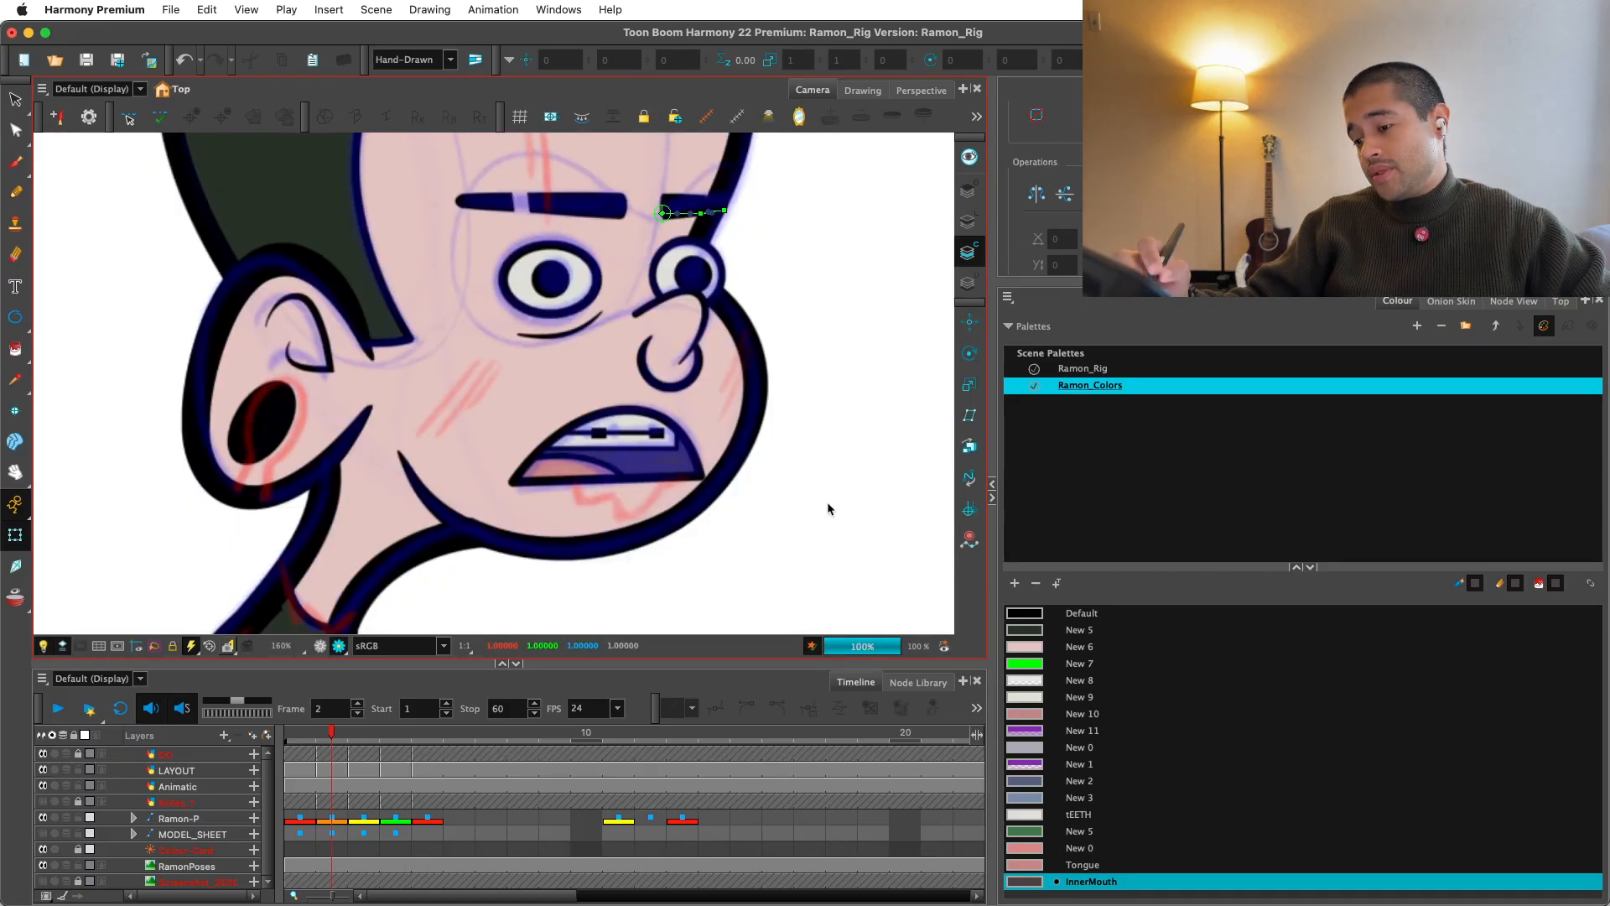
key("1")
key("1")
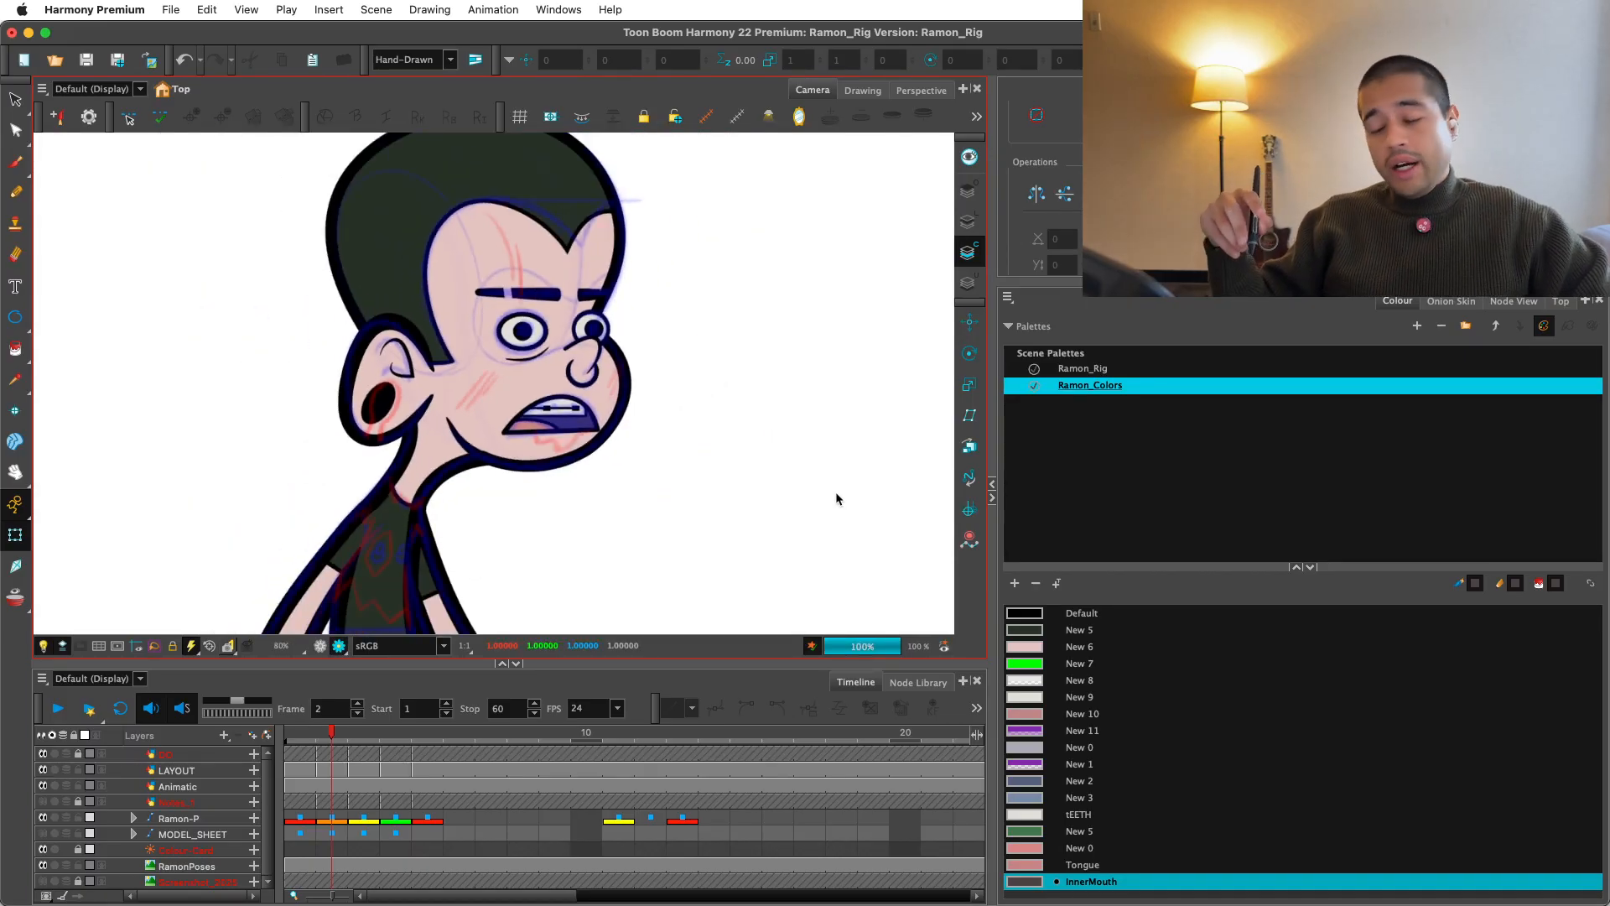
key("2")
key("2")
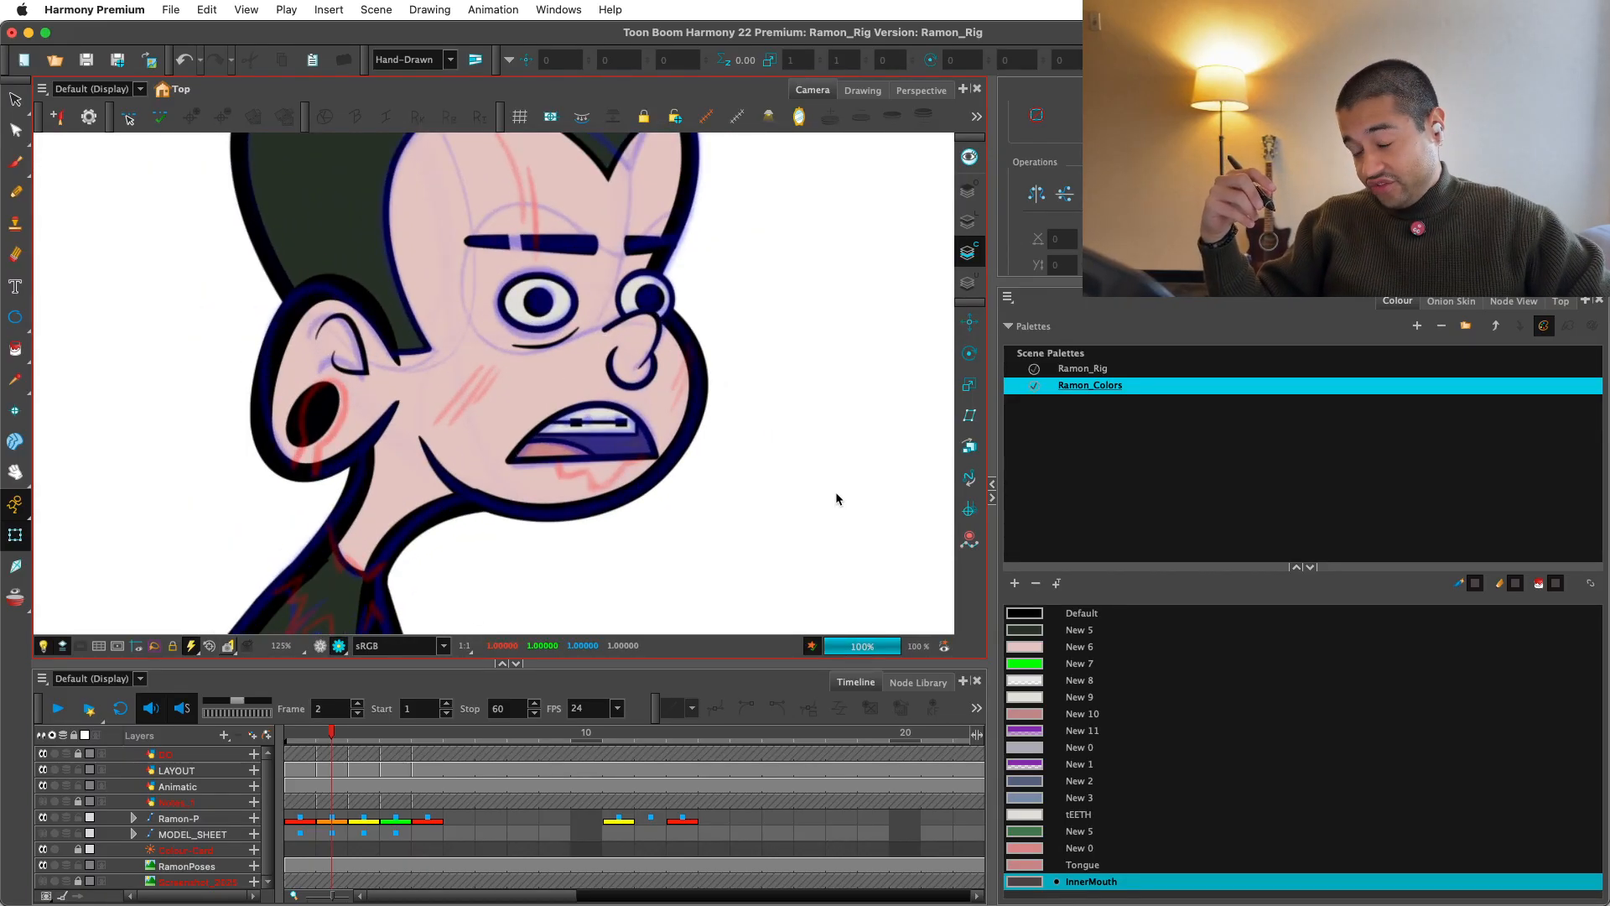
left_click(320, 645)
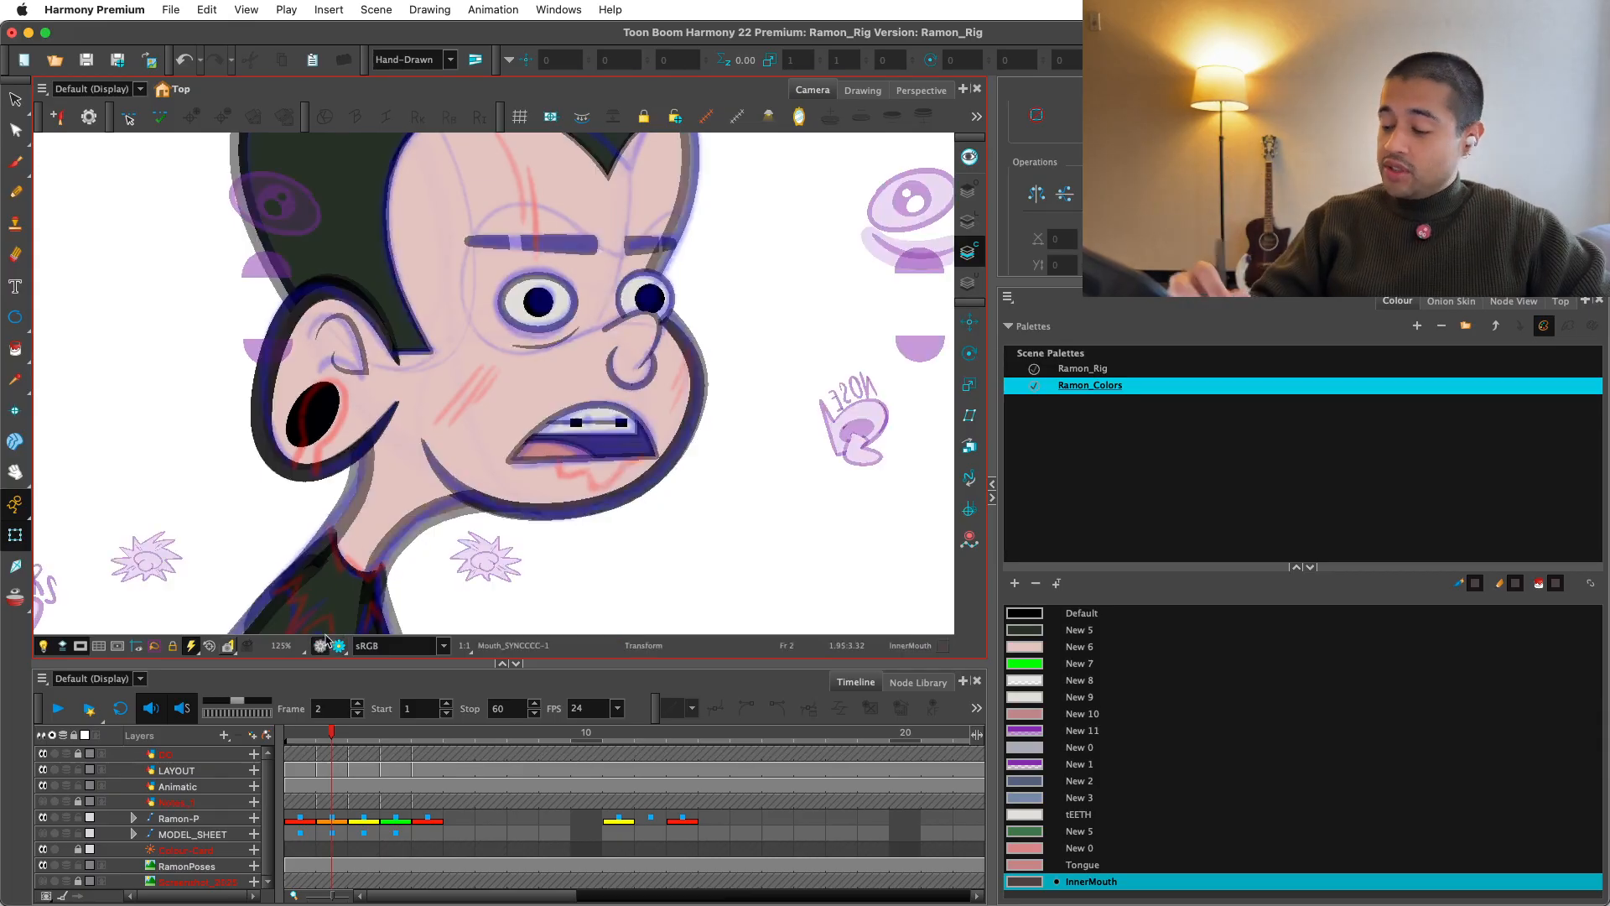
Step: Pull the nose-side end of the mouth outline slightly inward with the Contour Editor
key("2")
key("2")
key("2")
left_click(772, 480)
key("s")
mouse_move(809, 441)
left_mouse_down()
mouse_move(521, 448)
mouse_move(805, 503)
mouse_move(799, 475)
mouse_move(597, 354)
mouse_move(660, 395)
left_mouse_up()
left_click(614, 395)
left_click(16, 130)
key("2")
key("2")
key("2")
left_click(683, 366)
key("1")
key("1")
key("shift+t")
key("1")
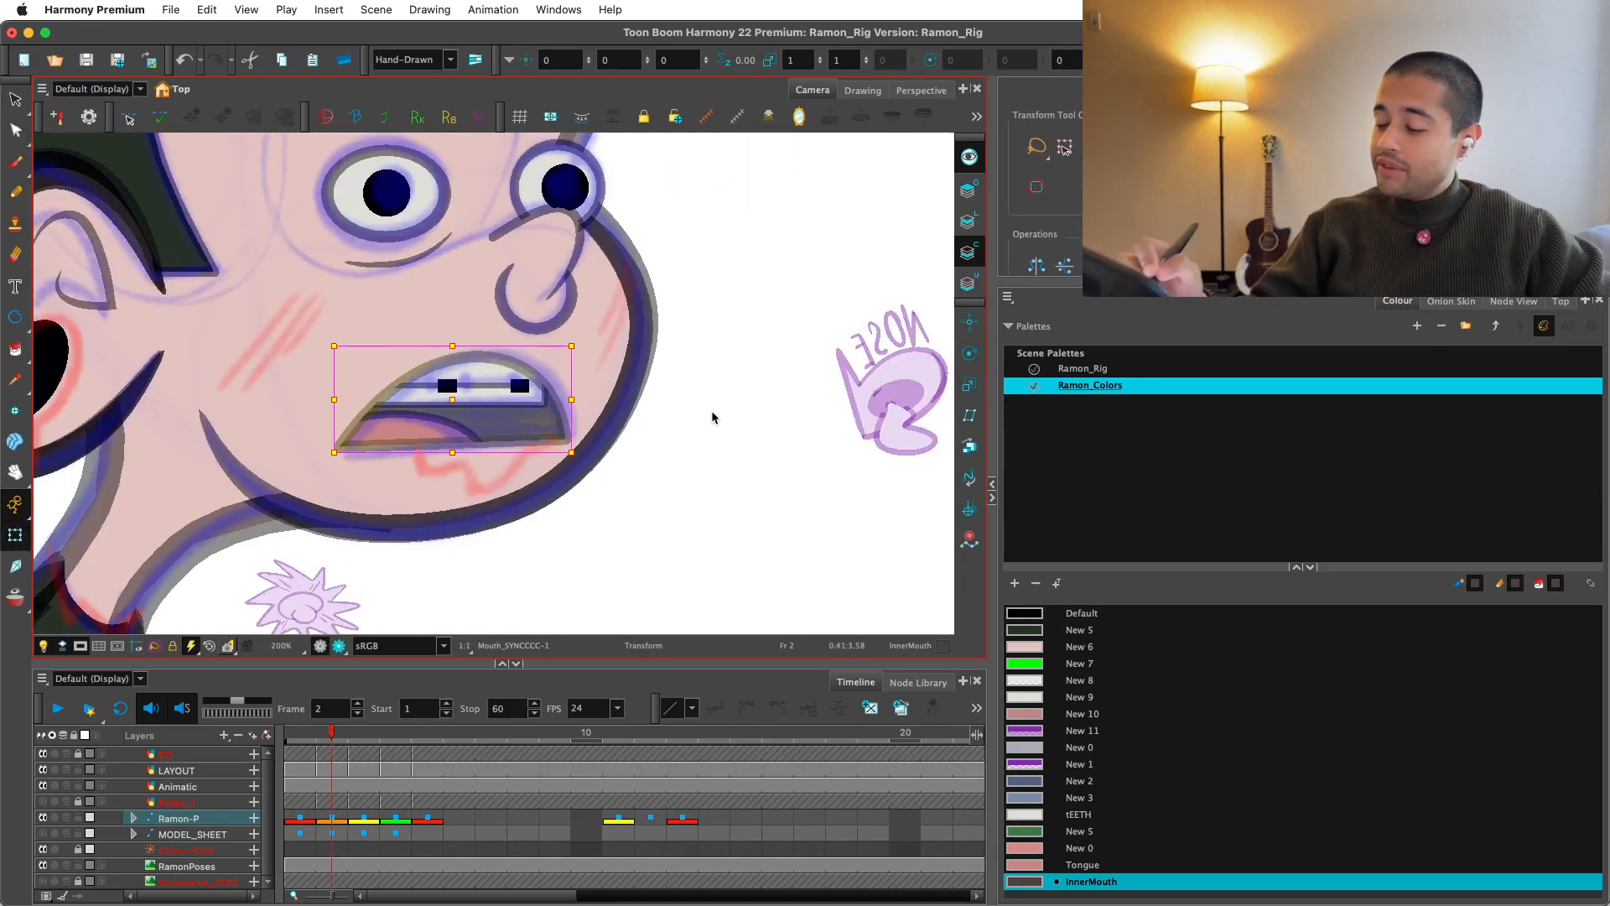
left_click(711, 410)
Step: Select the three-block marker on the UpperTeeth drawing and scale it narrower, keeping its front end in place
key("1")
mouse_move(696, 508)
left_mouse_down()
mouse_move(806, 535)
mouse_move(824, 555)
left_mouse_up()
key("2")
key("2")
key("2")
key("2")
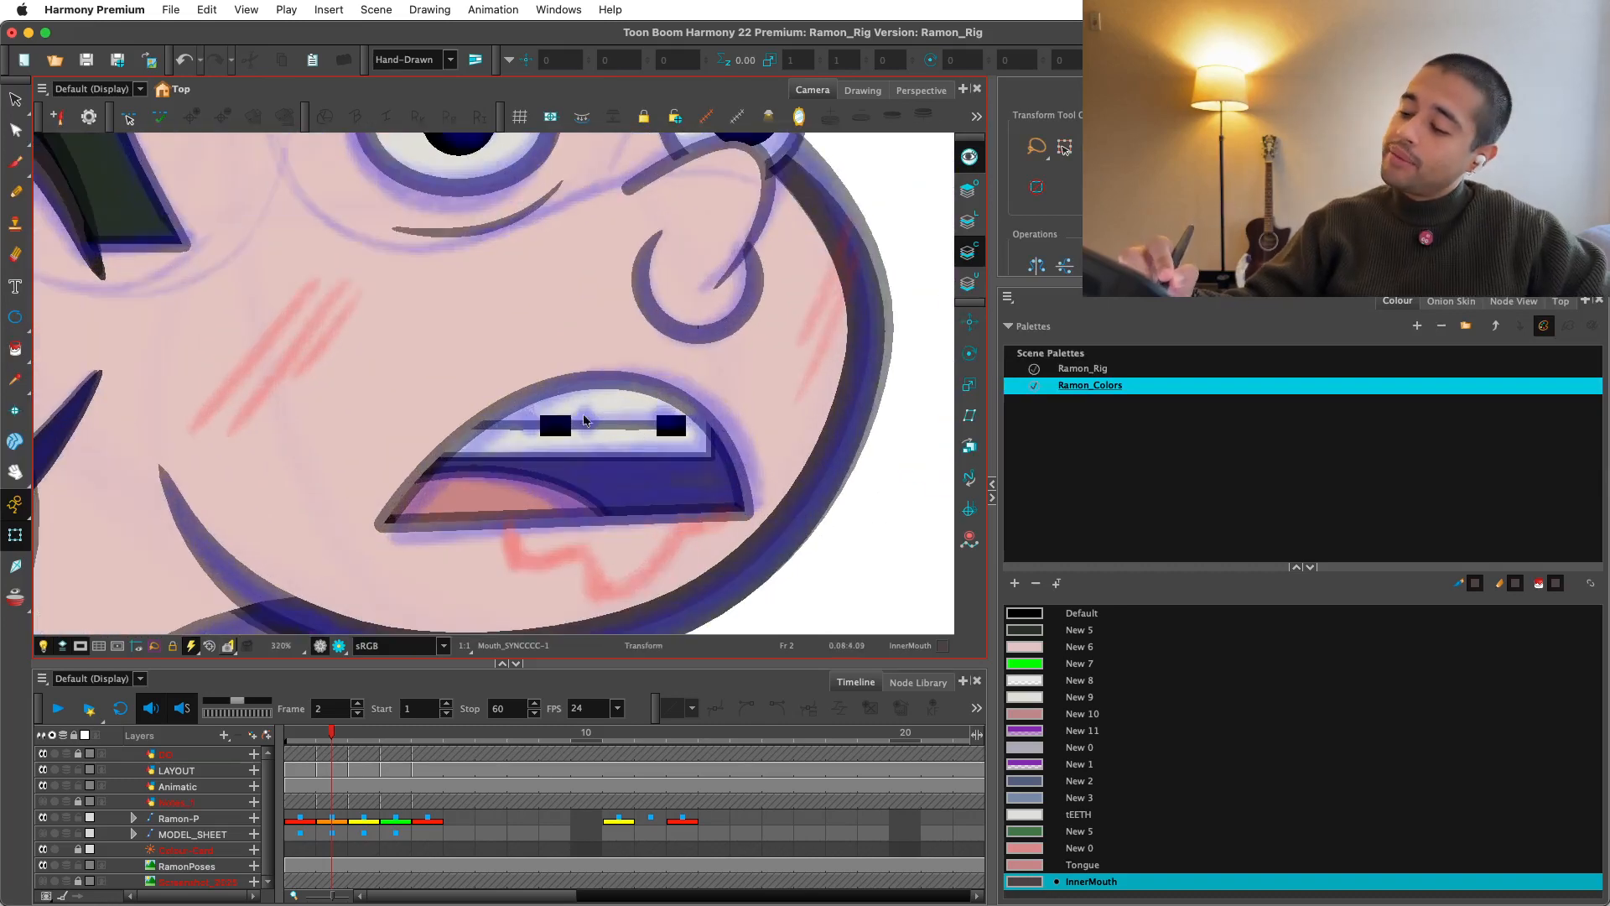
left_click(582, 414)
key("alt+s")
key("super+a")
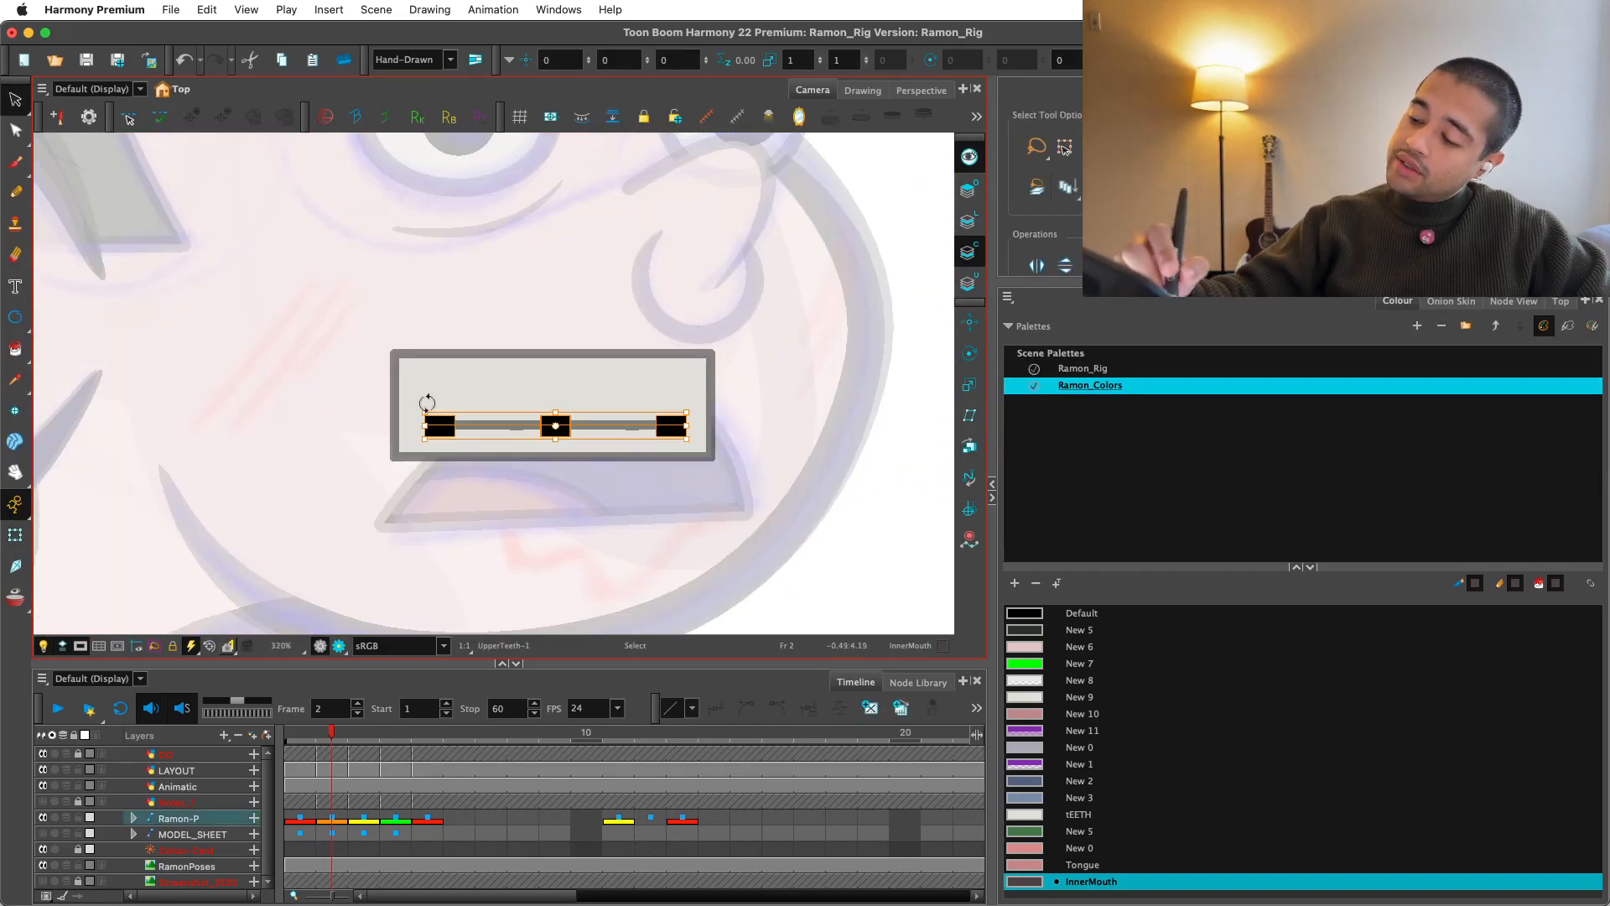
left_click_drag(423, 423, 498, 416)
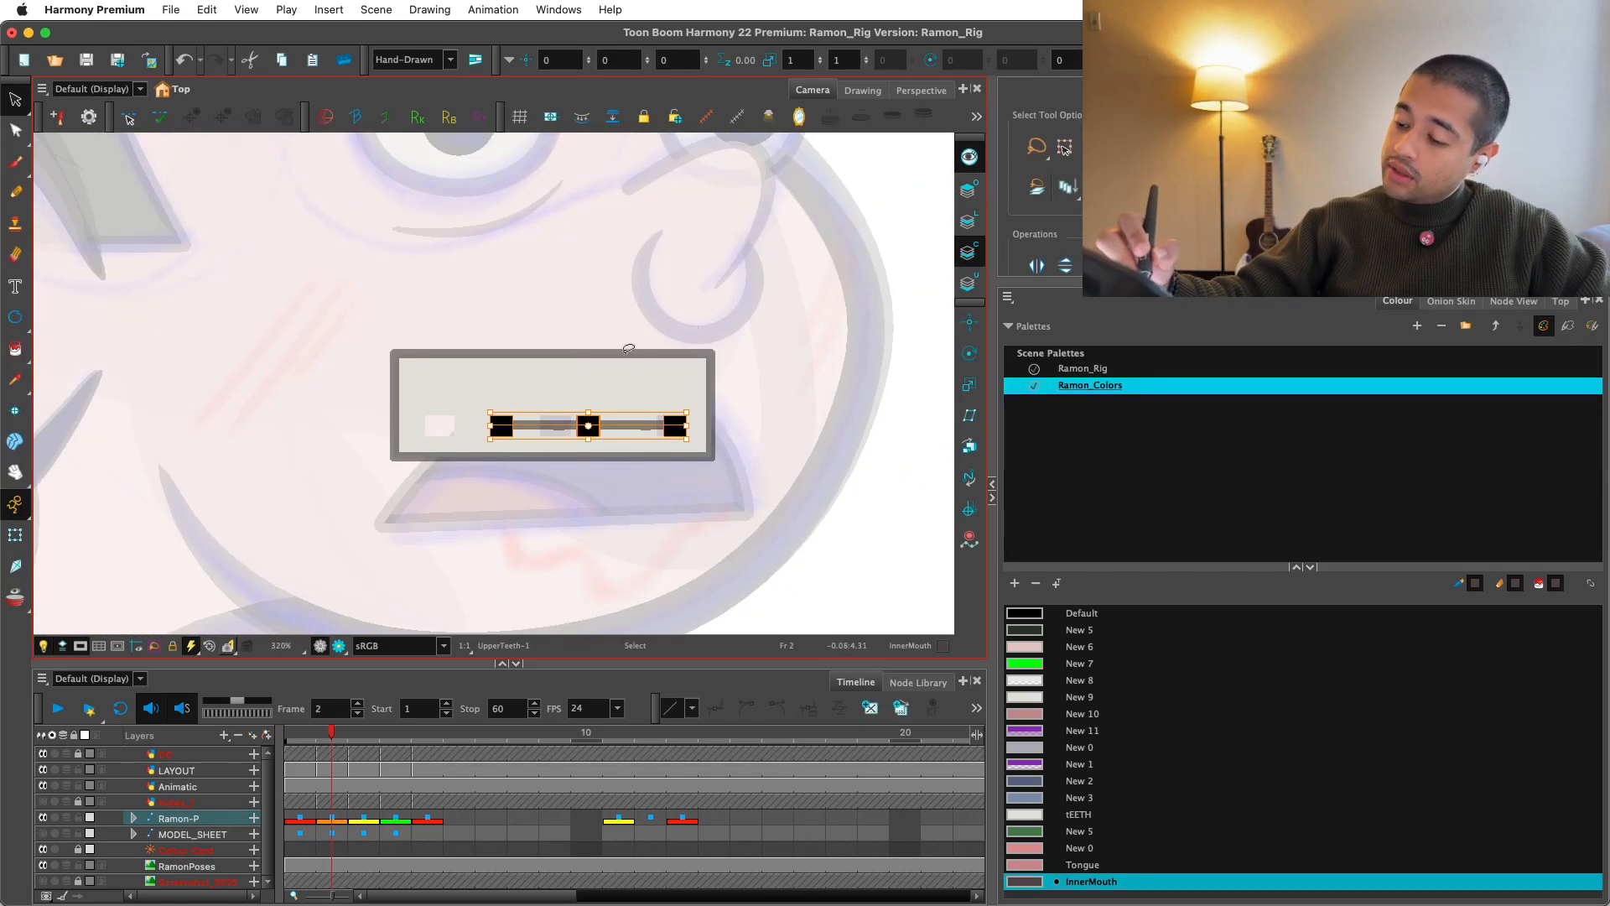
Step: Take the marker off the upper teeth and delete the three block-shaped holes from the teeth fill
left_click(609, 376)
left_click(15, 130)
left_click_drag(697, 392, 687, 402)
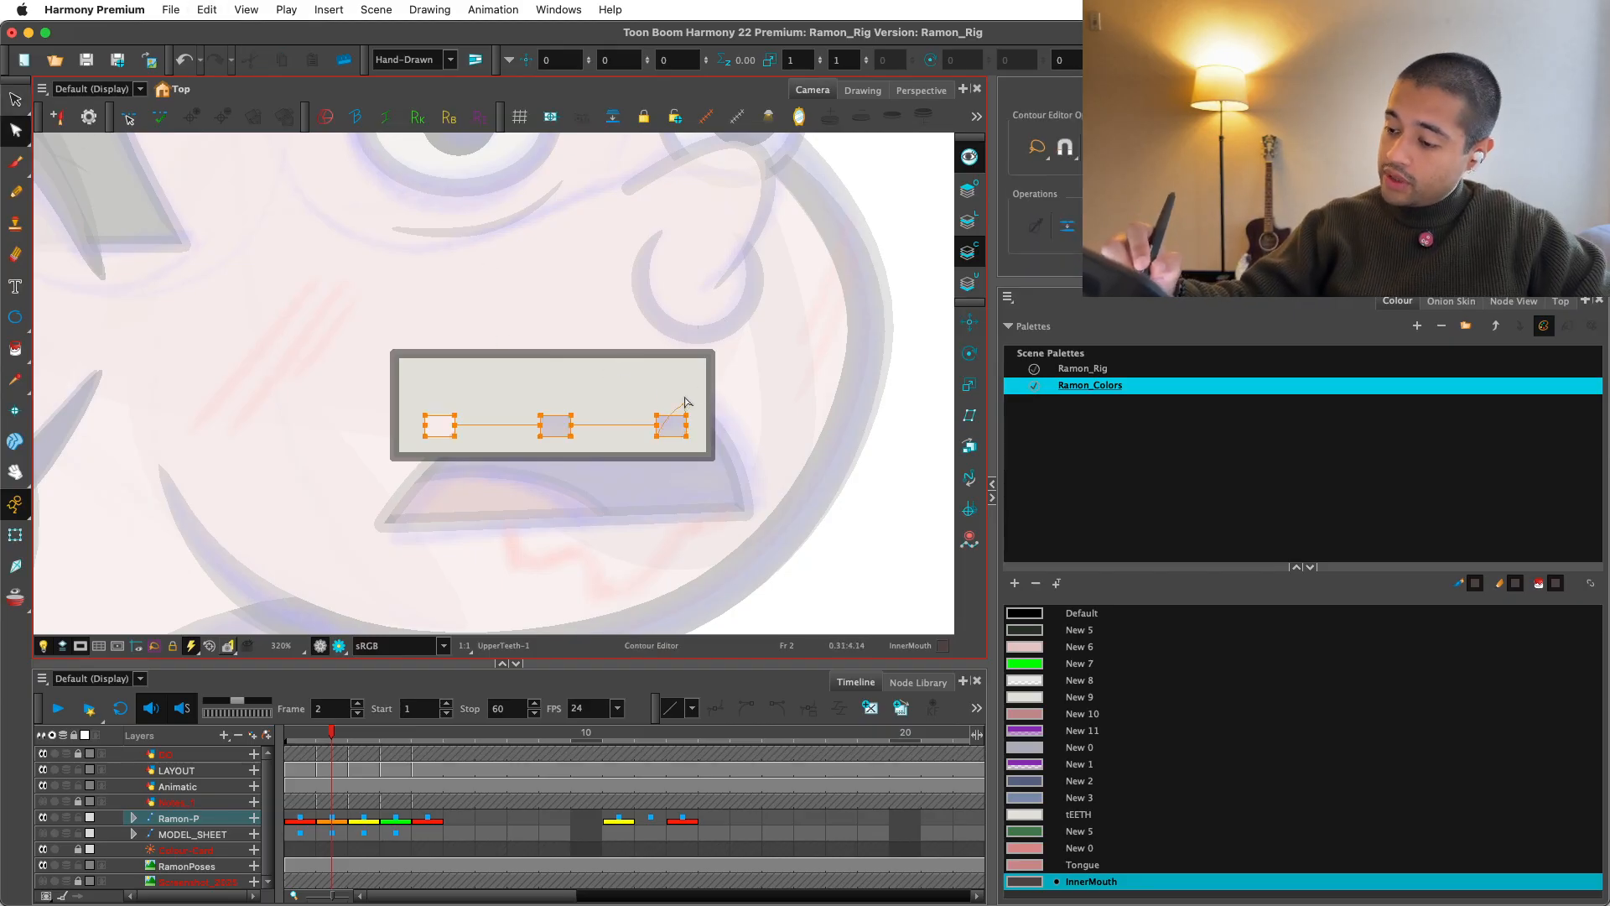
key("Delete")
left_click_drag(442, 436, 579, 437)
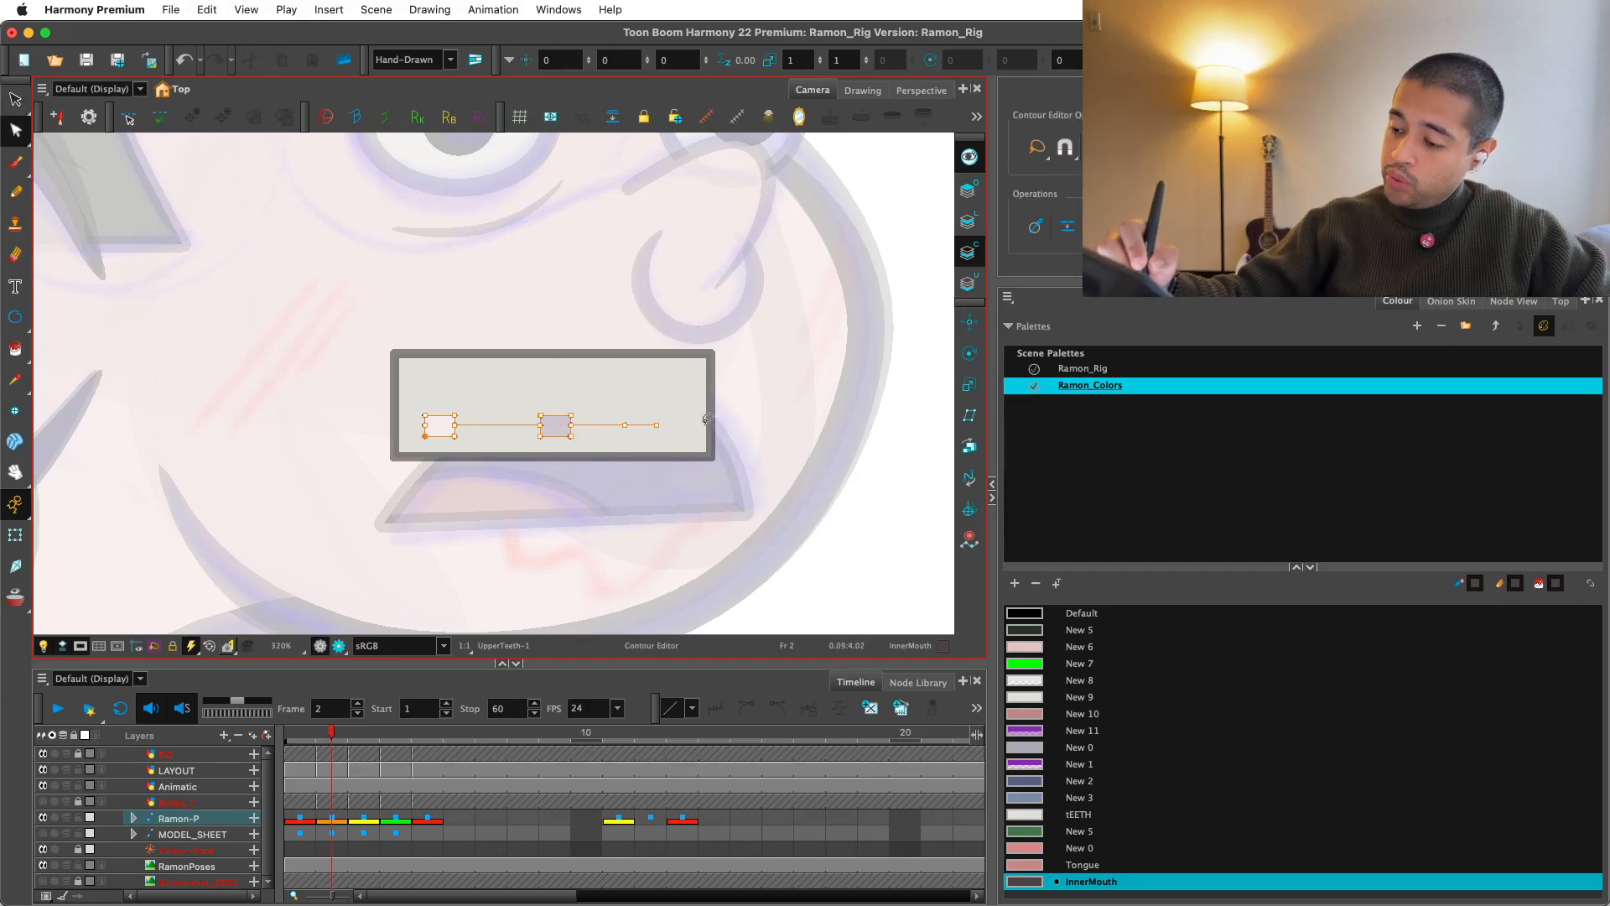
key("Delete")
key("minus")
key("1")
key("1")
key("1")
key("1")
key("1")
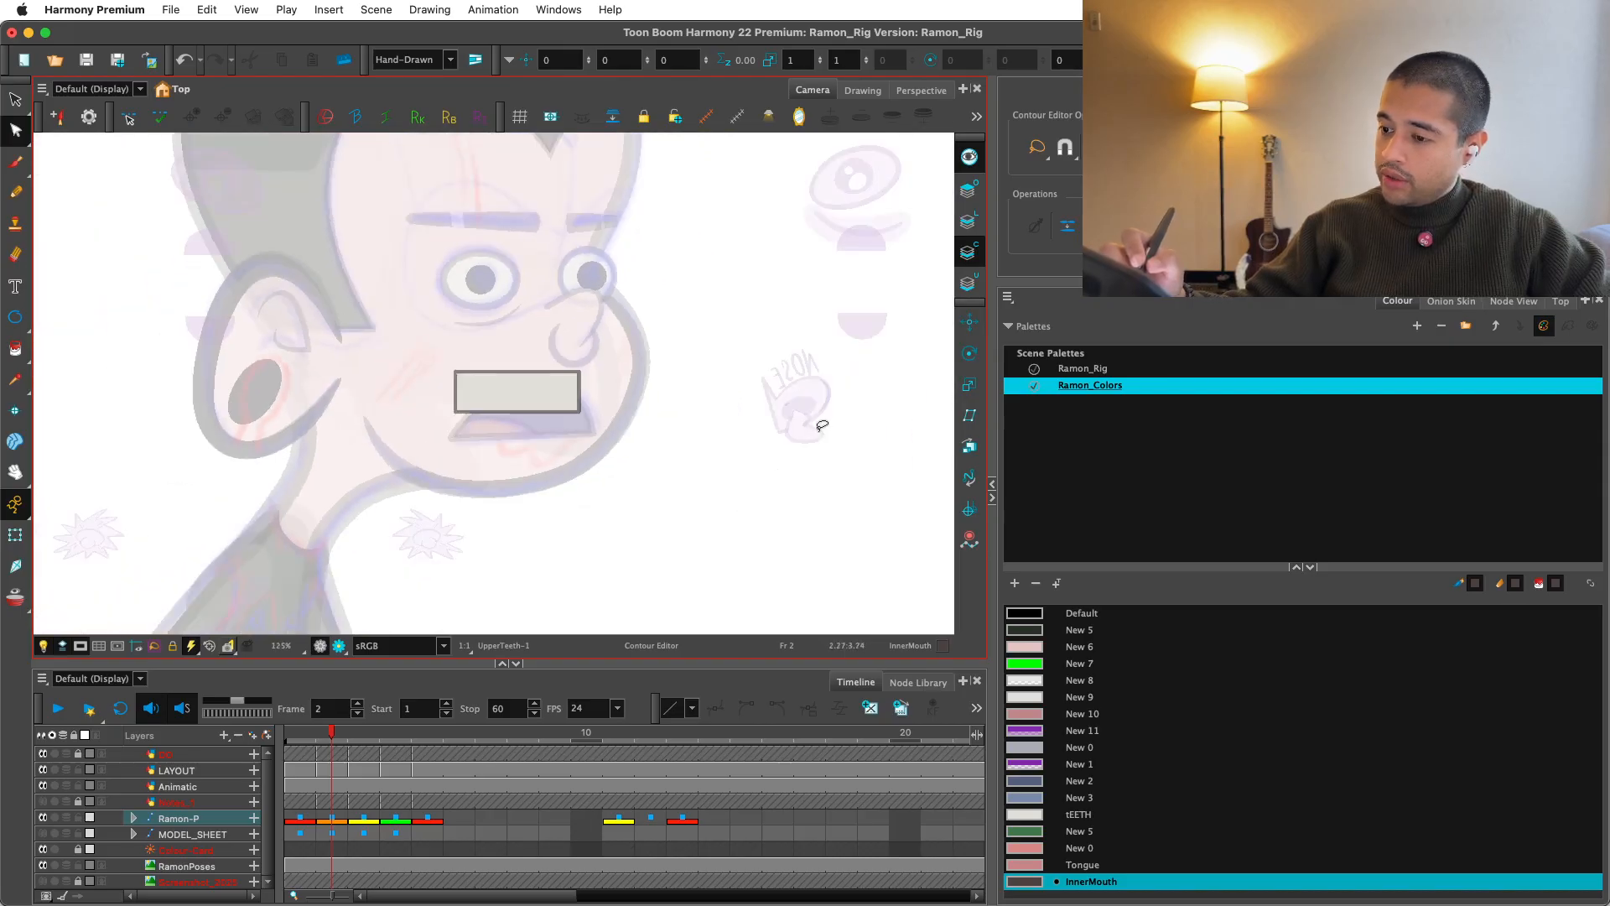
Step: Put the narrowed three-block marker back on the UpperTeeth rectangle
key("alt+s")
key("super+a")
key("2")
key("2")
key("2")
key("2")
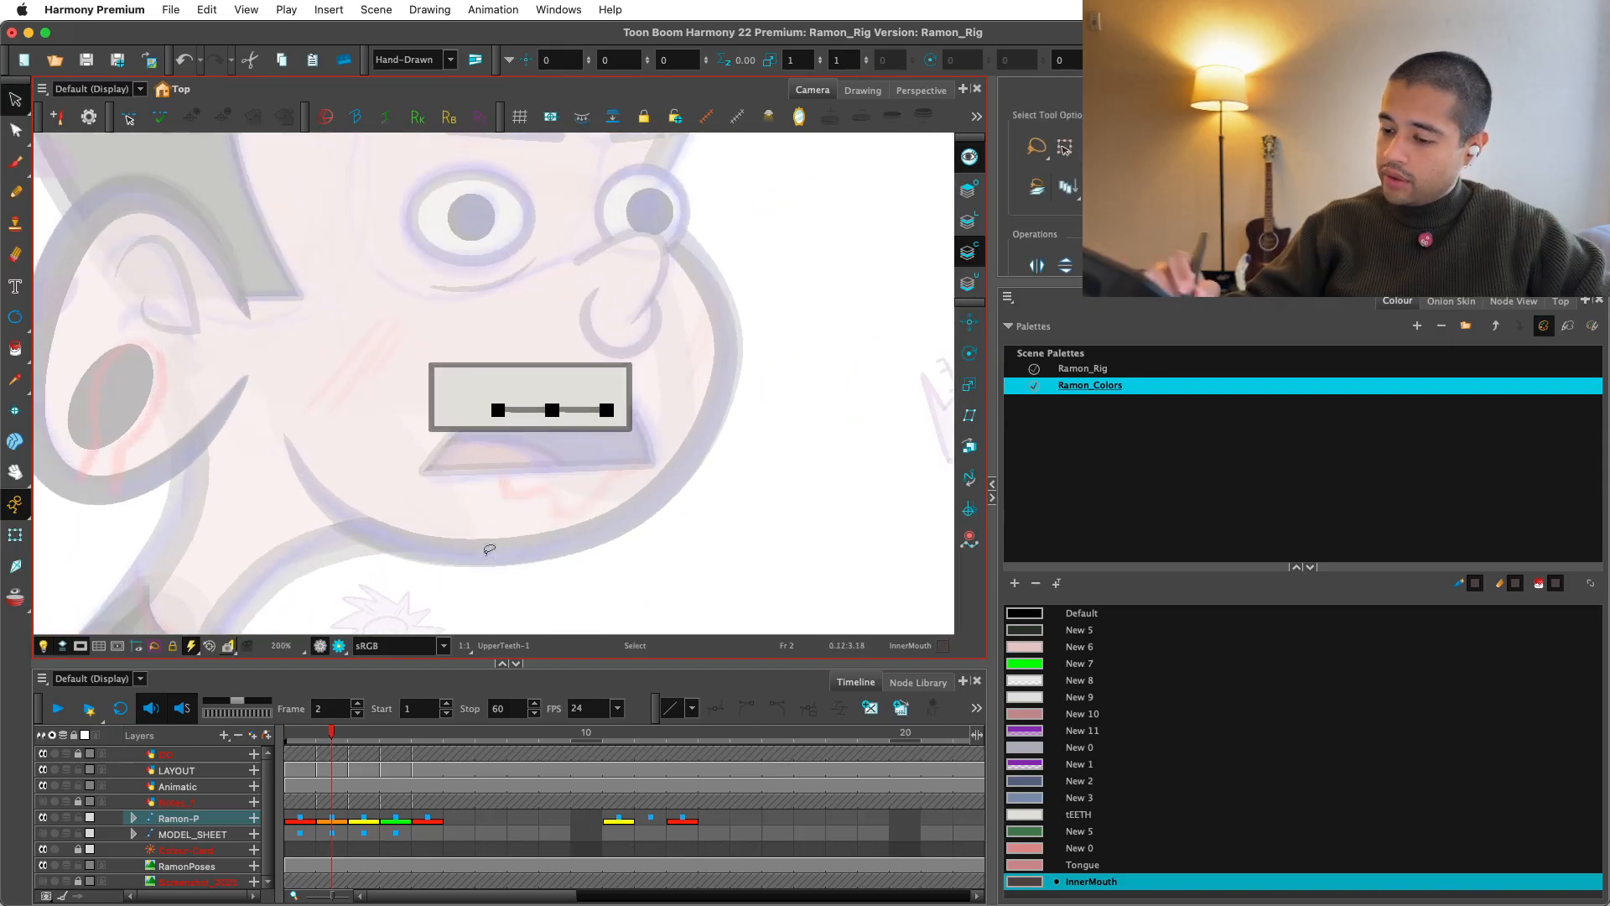
Step: Switch to the rendered view and examine the mouth together with the whole head and upper body
left_click(338, 646)
key("1")
key("1")
key("1")
key("1")
key("1")
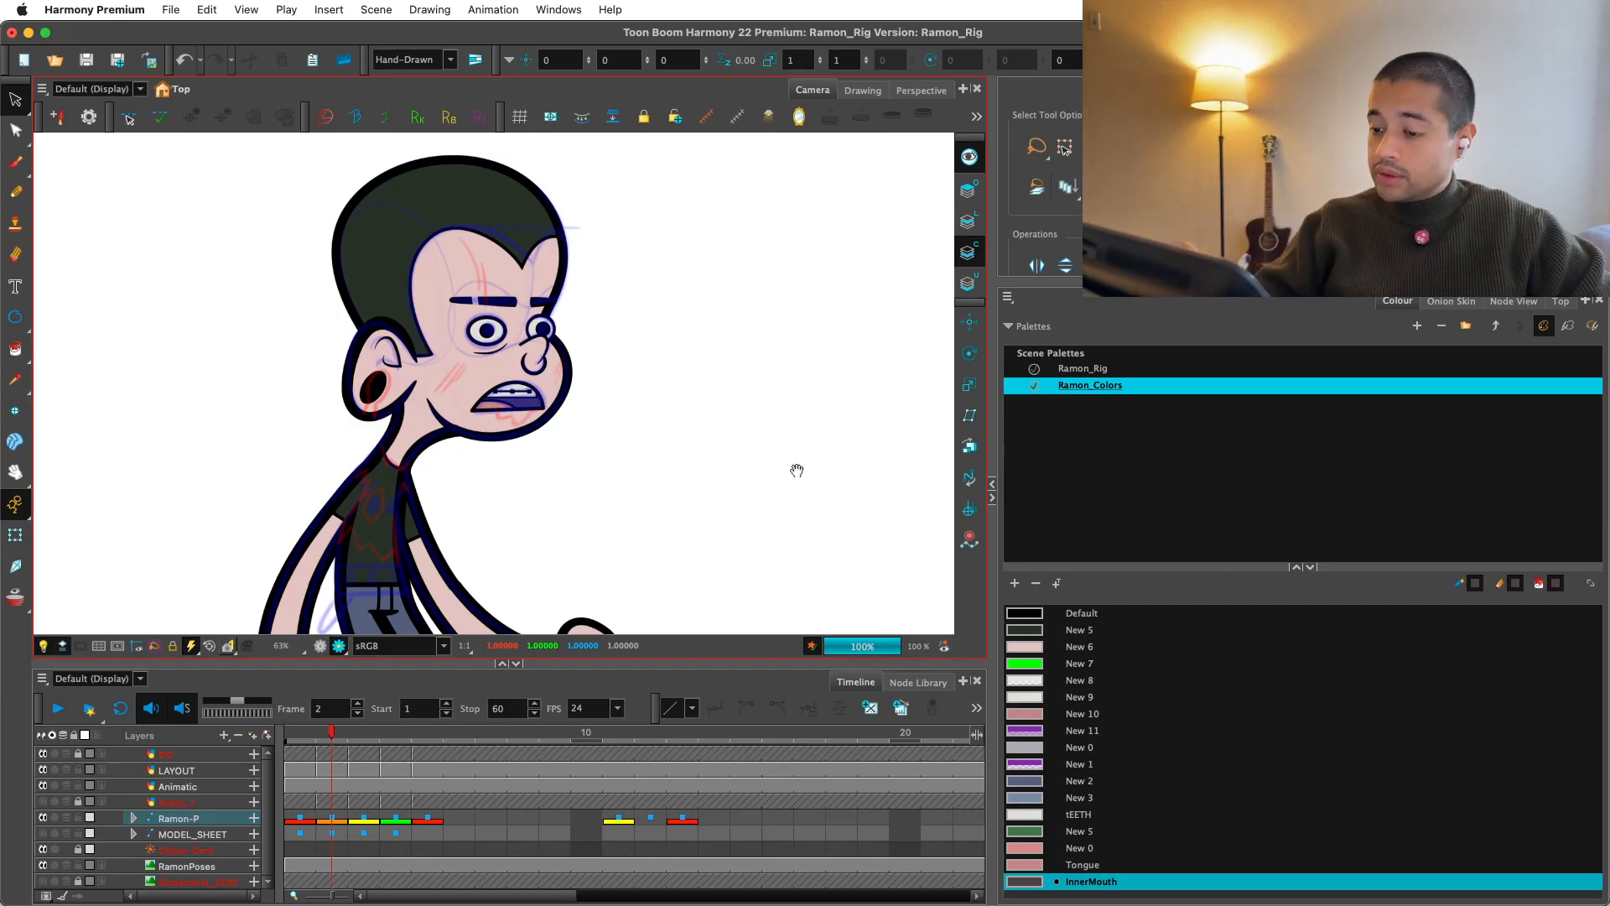
Step: Show the hairline deformer's controls and move the hair peak's point and curve handle to the sketched hairline
key("2")
key("2")
key("2")
key("2")
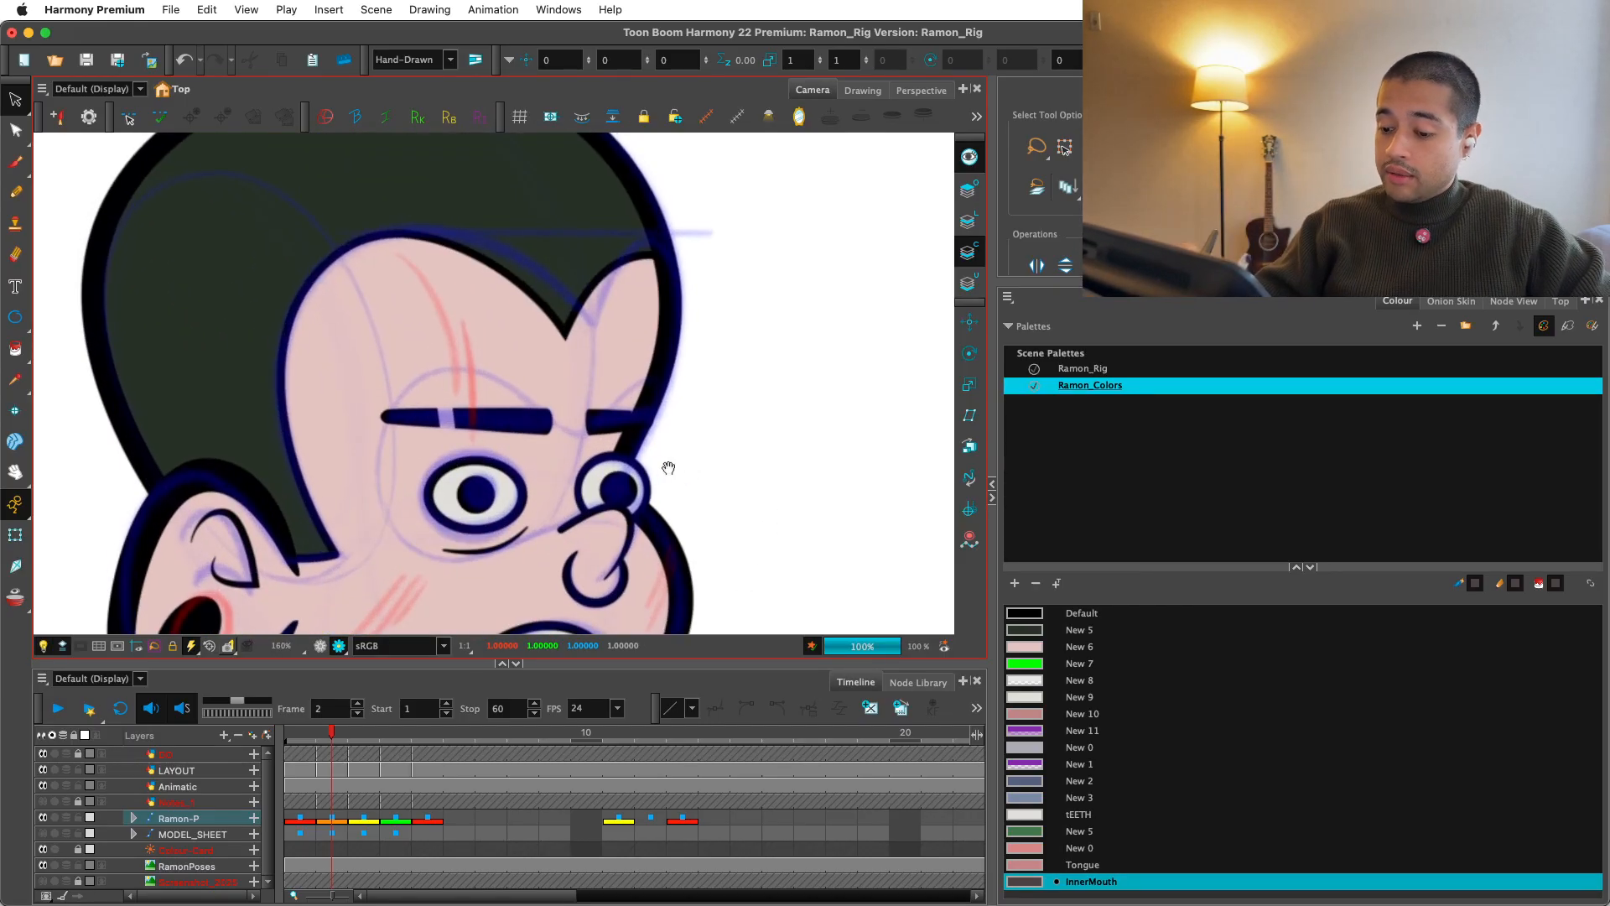
left_click_drag(668, 468, 643, 557)
key("2")
left_click(15, 534)
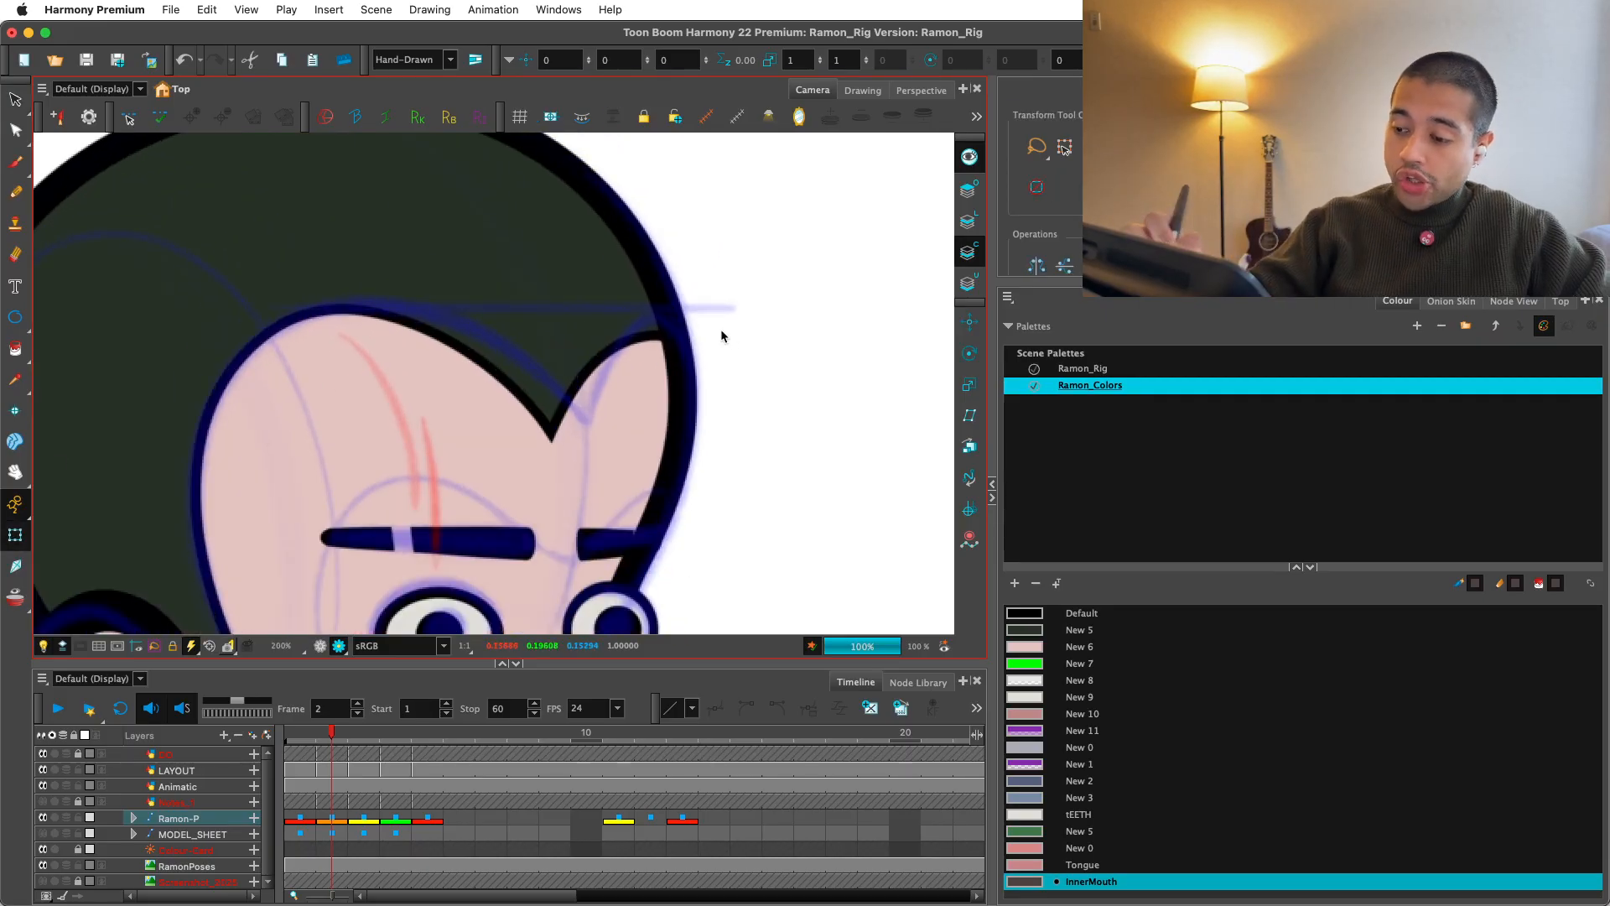
left_click(593, 353)
key("F11")
left_click_drag(551, 434, 587, 416)
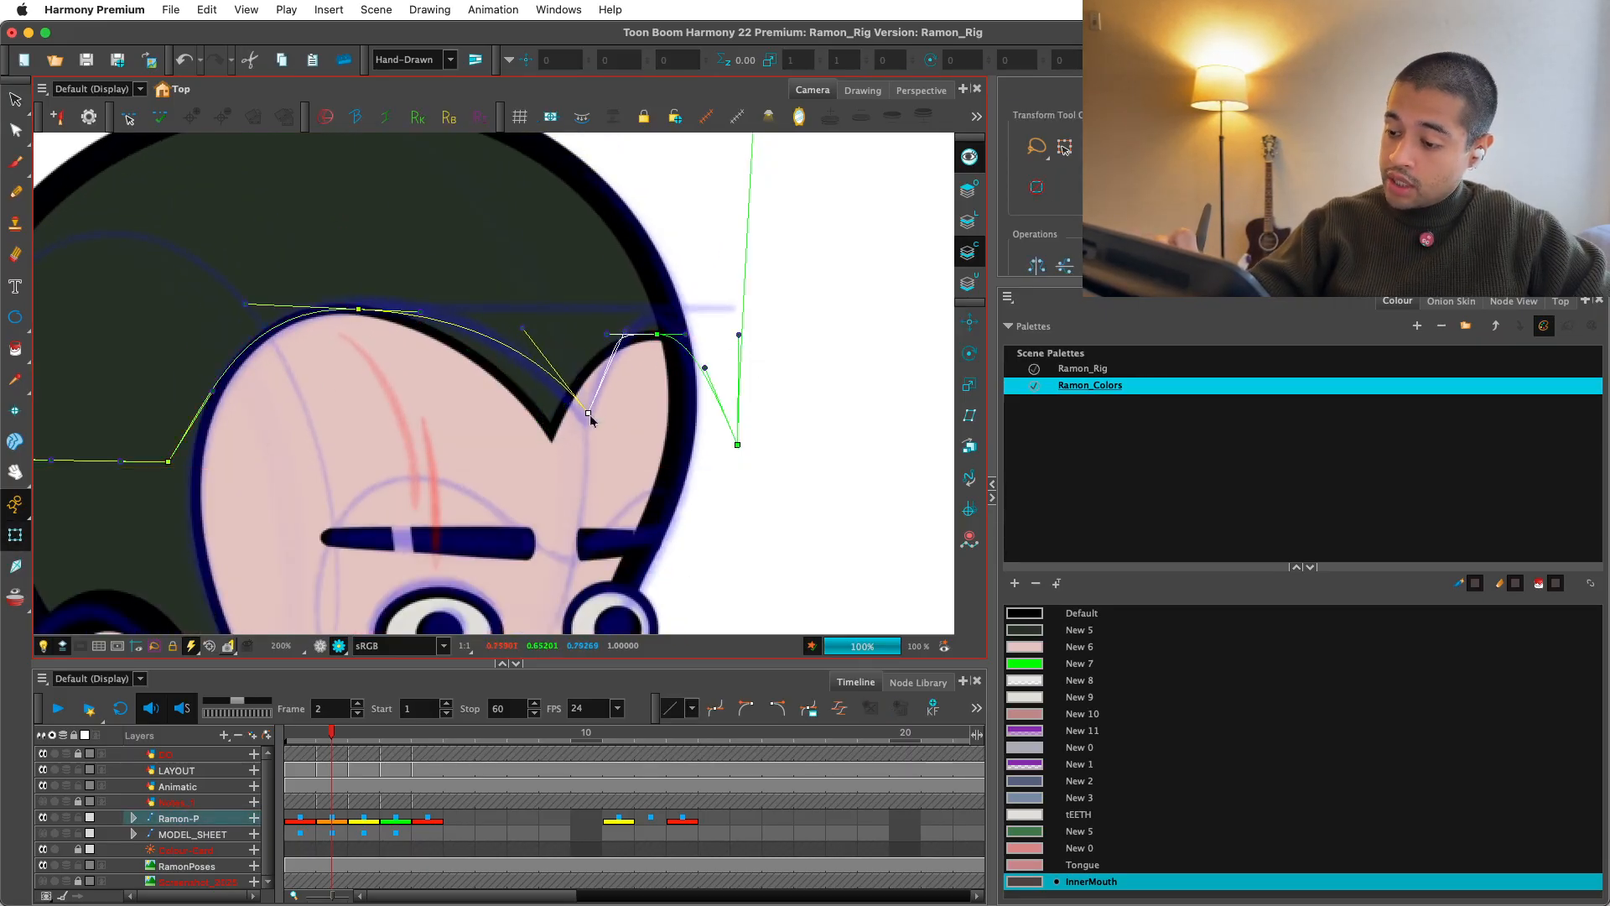
left_click_drag(524, 334, 508, 311)
left_click_drag(508, 311, 587, 322)
Step: Adjust the forehead hairline's top point and curve handles to follow the sketch down to the hair peak
key("2")
key("2")
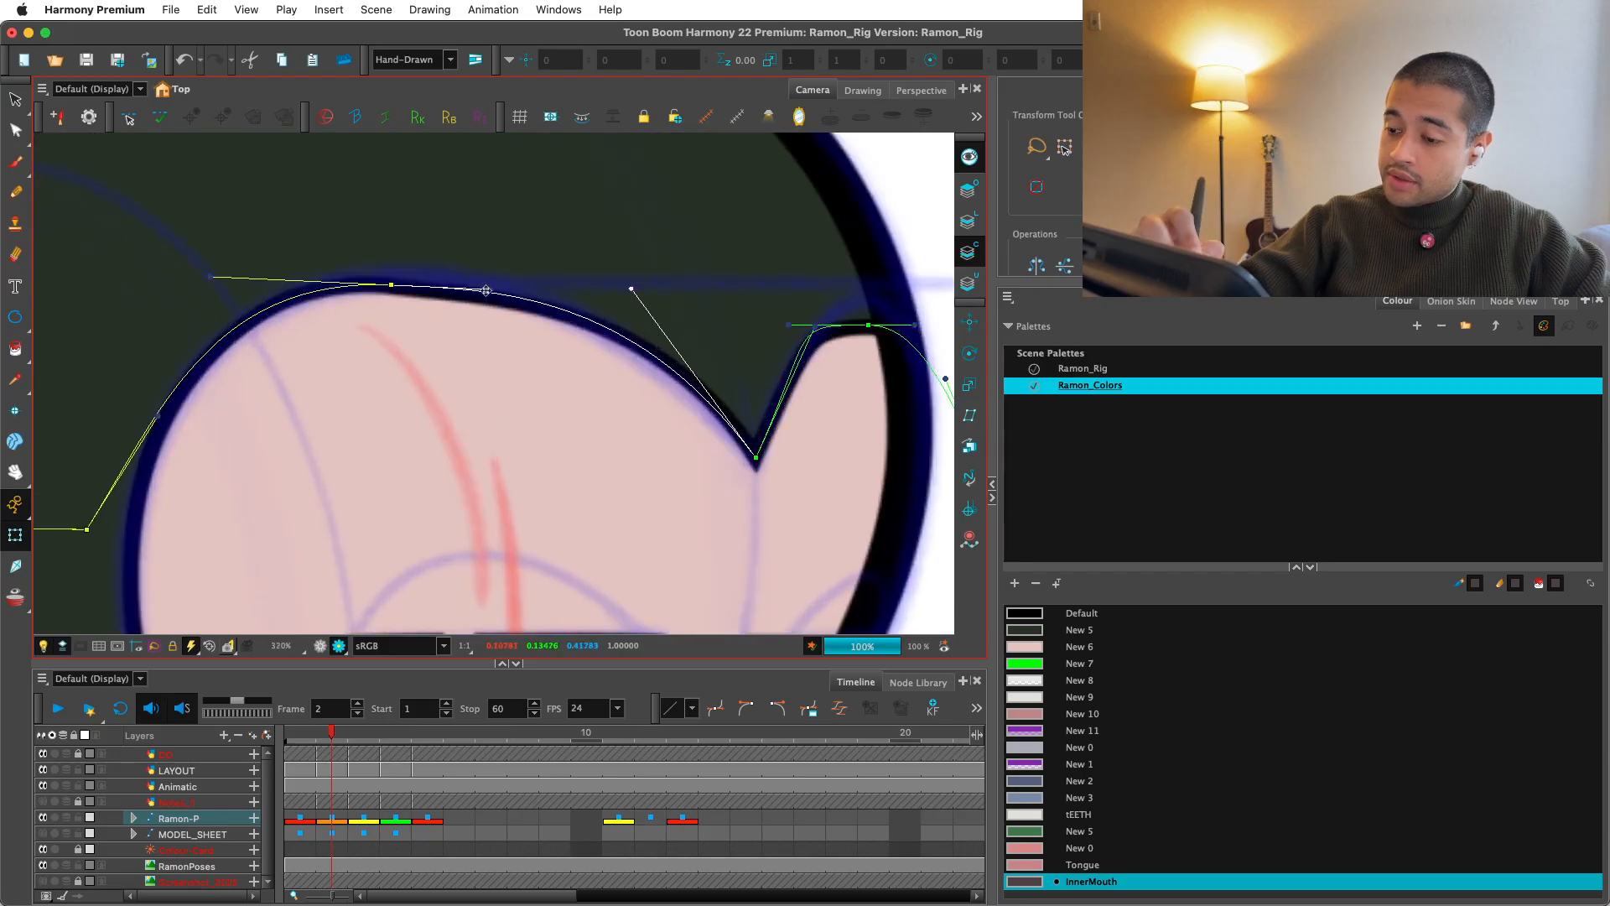
left_click_drag(489, 288, 386, 276)
left_click_drag(776, 399, 753, 385)
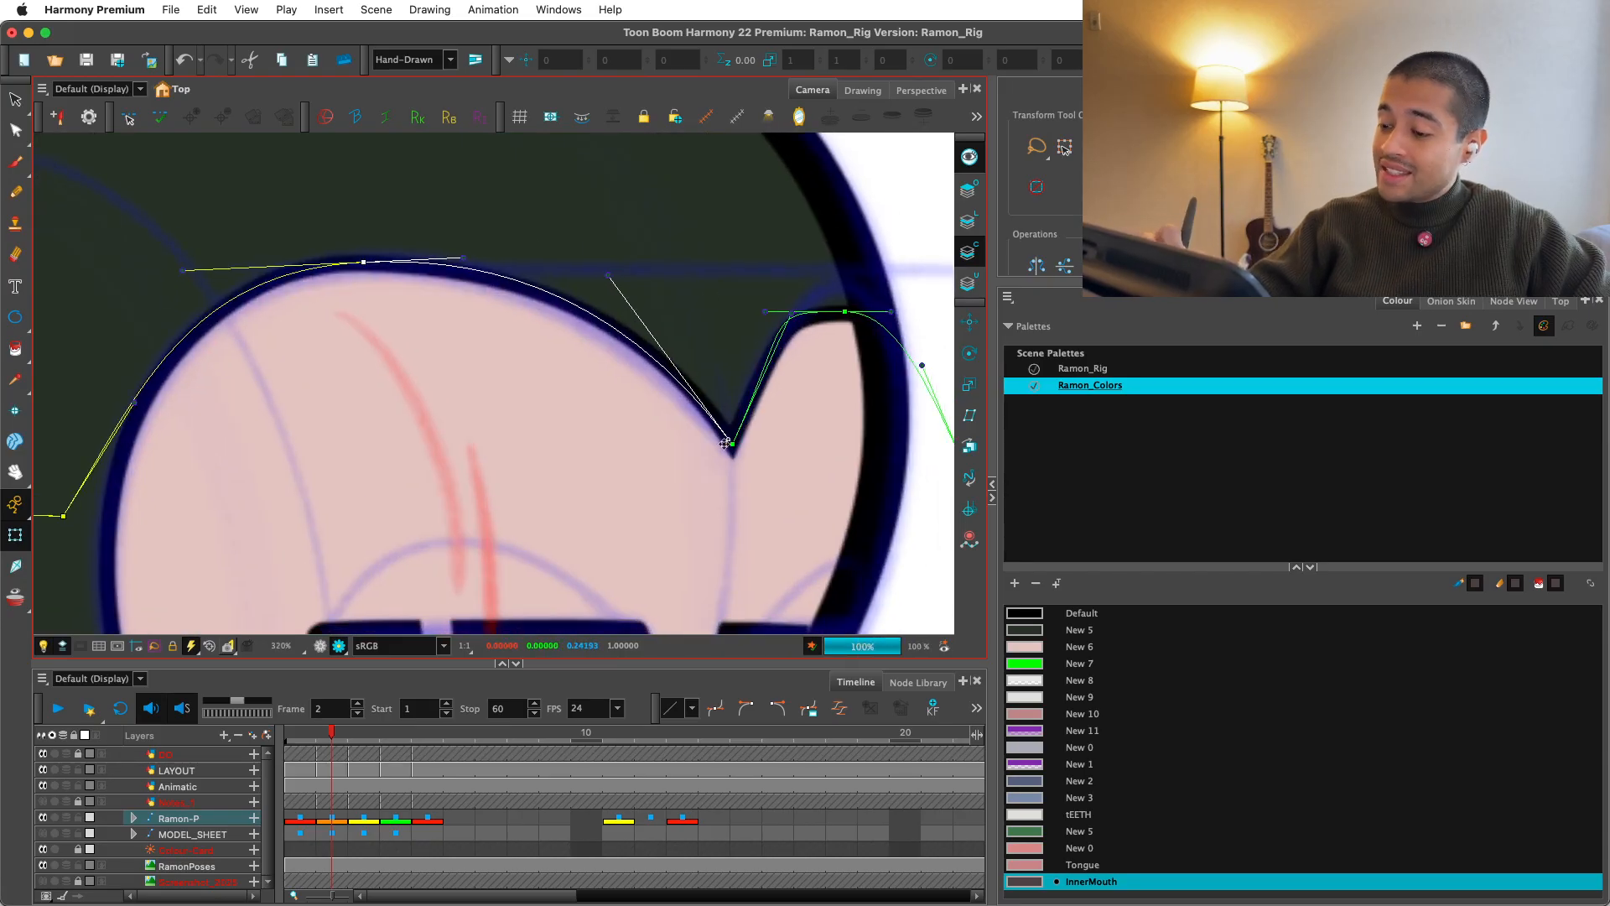
left_click_drag(608, 275, 600, 279)
Step: Refine the hairline deformer's curve between the hair peak and the front temple
left_click_drag(850, 307, 727, 305)
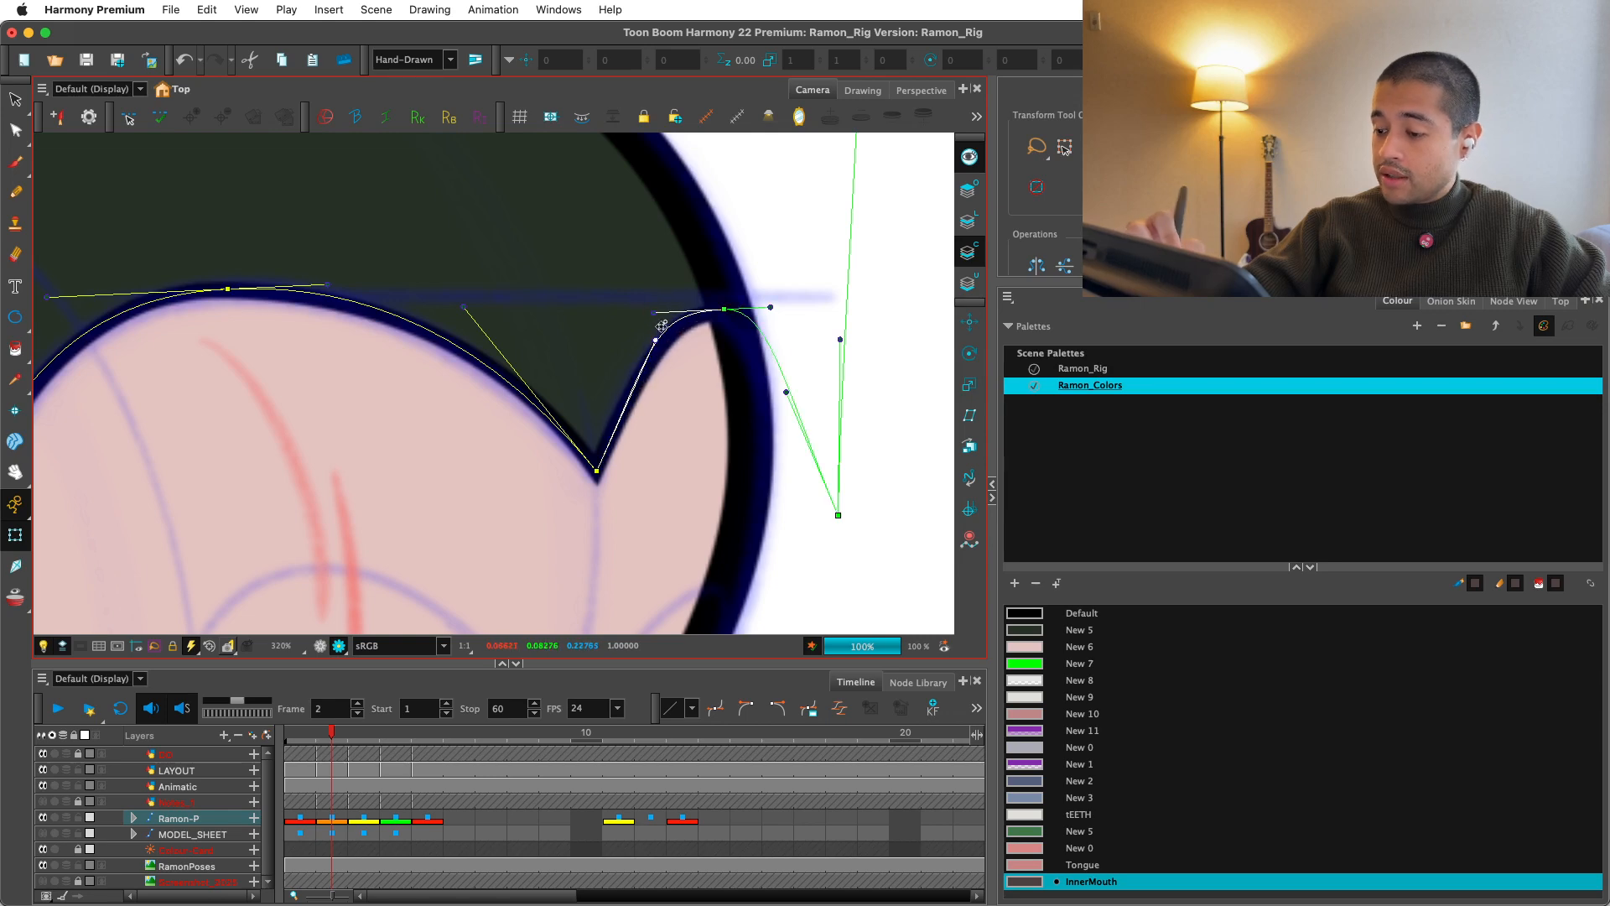
key("1")
key("1")
left_click_drag(815, 458, 924, 472)
left_click(863, 441)
Step: Reshape the rear forehead hairline by pulling its lower curve handle slightly outward to the sketched line
key("2")
key("2")
key("2")
left_click(646, 317)
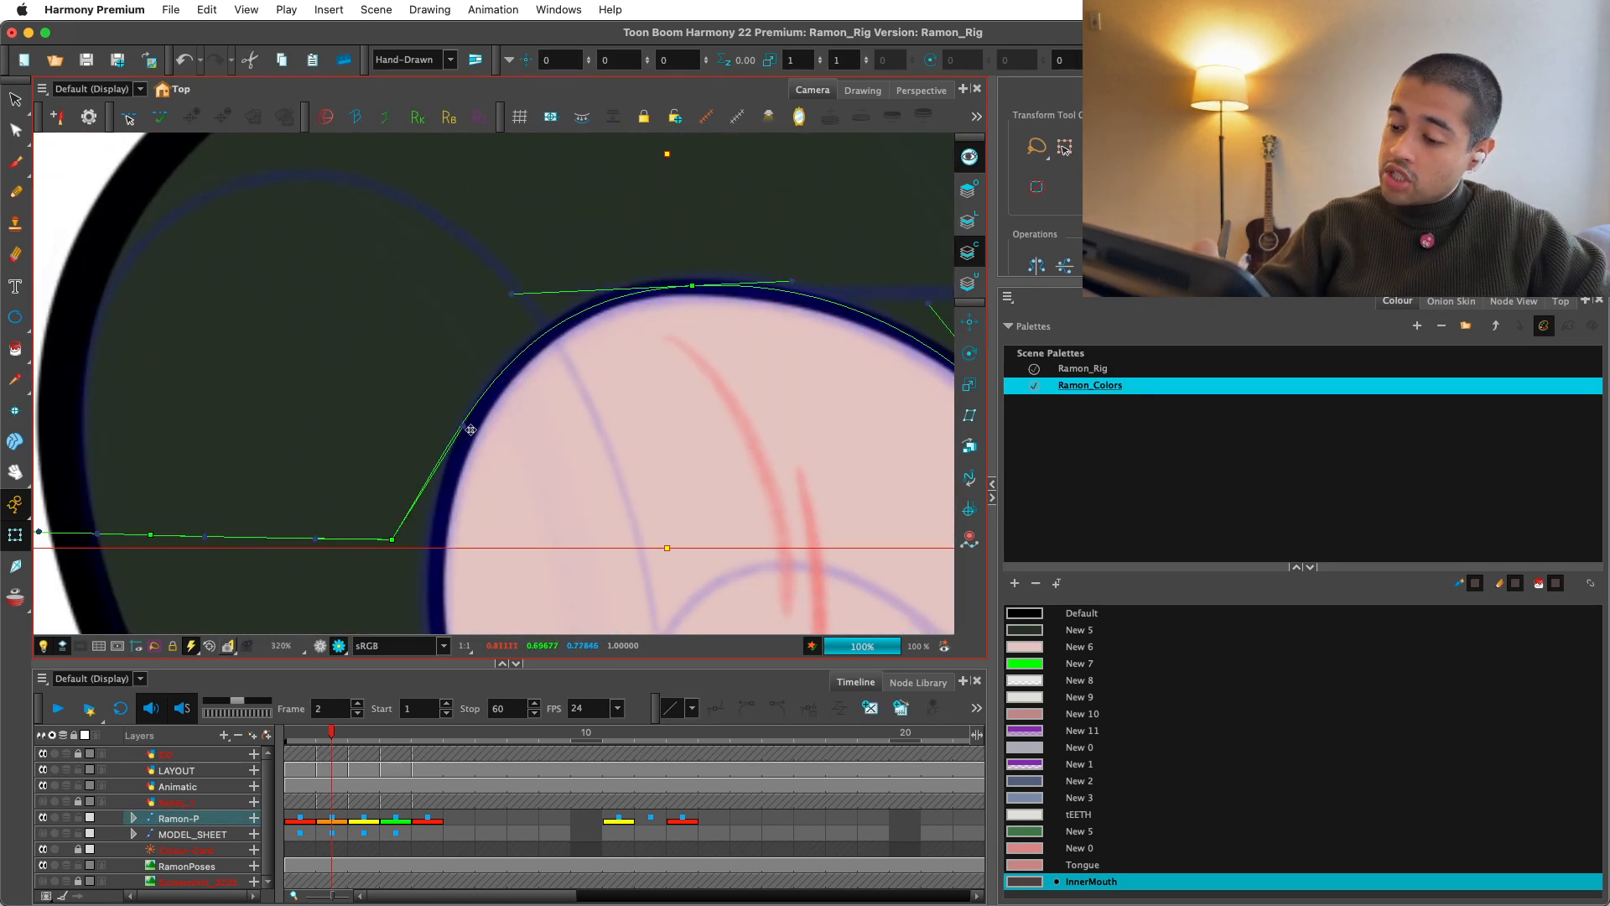
left_click_drag(467, 421, 455, 417)
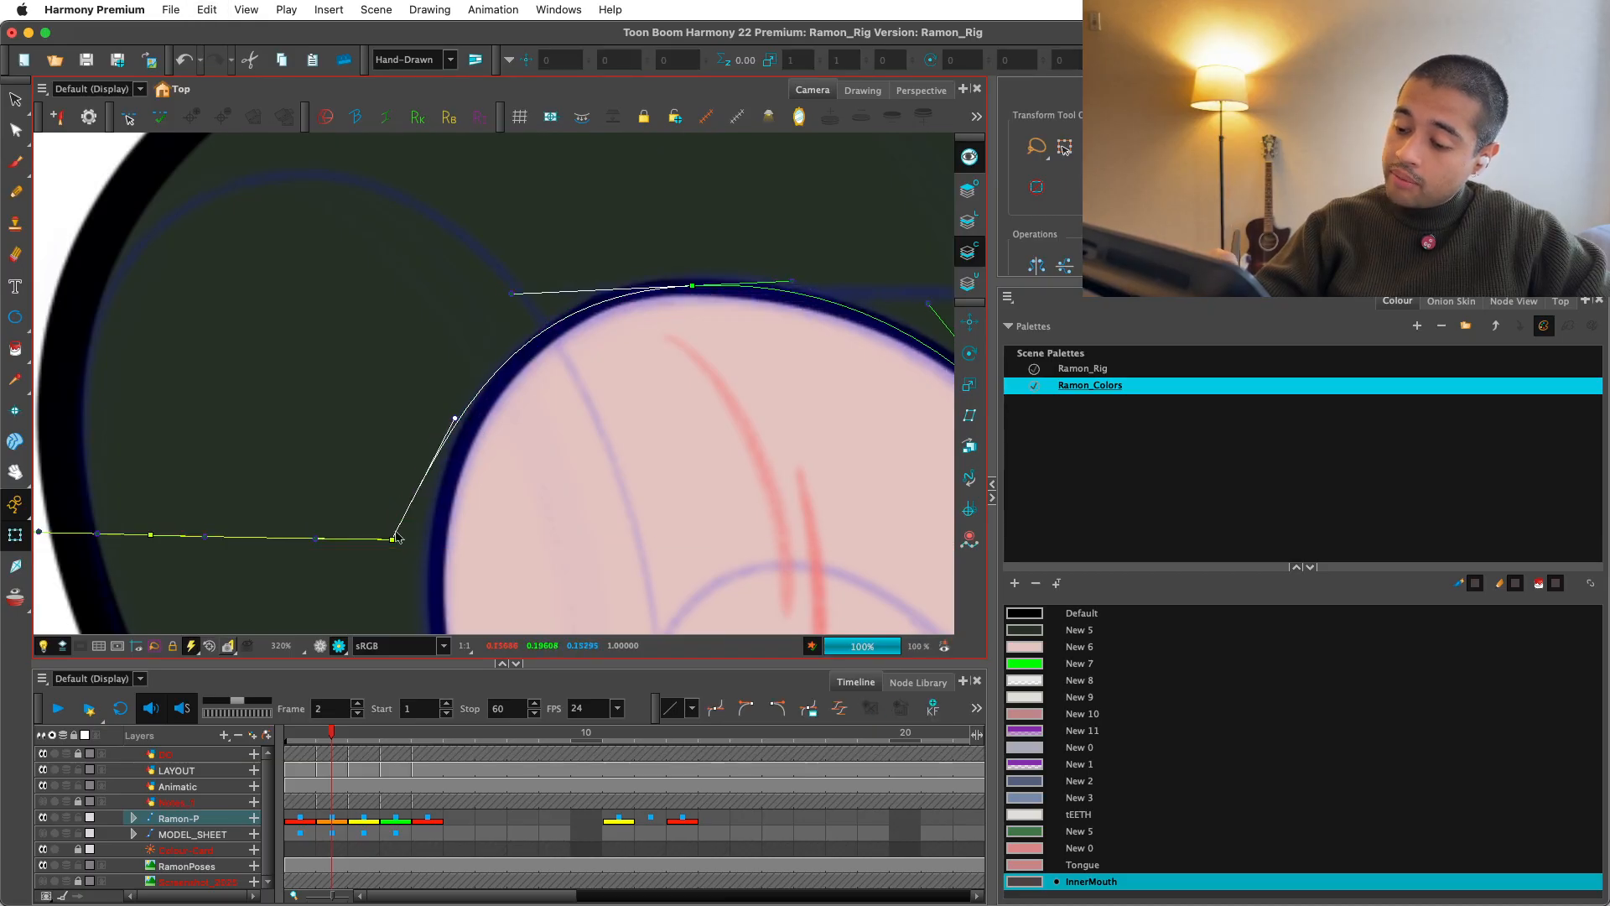
left_click_drag(423, 493, 442, 488)
key("1")
key("1")
key("1")
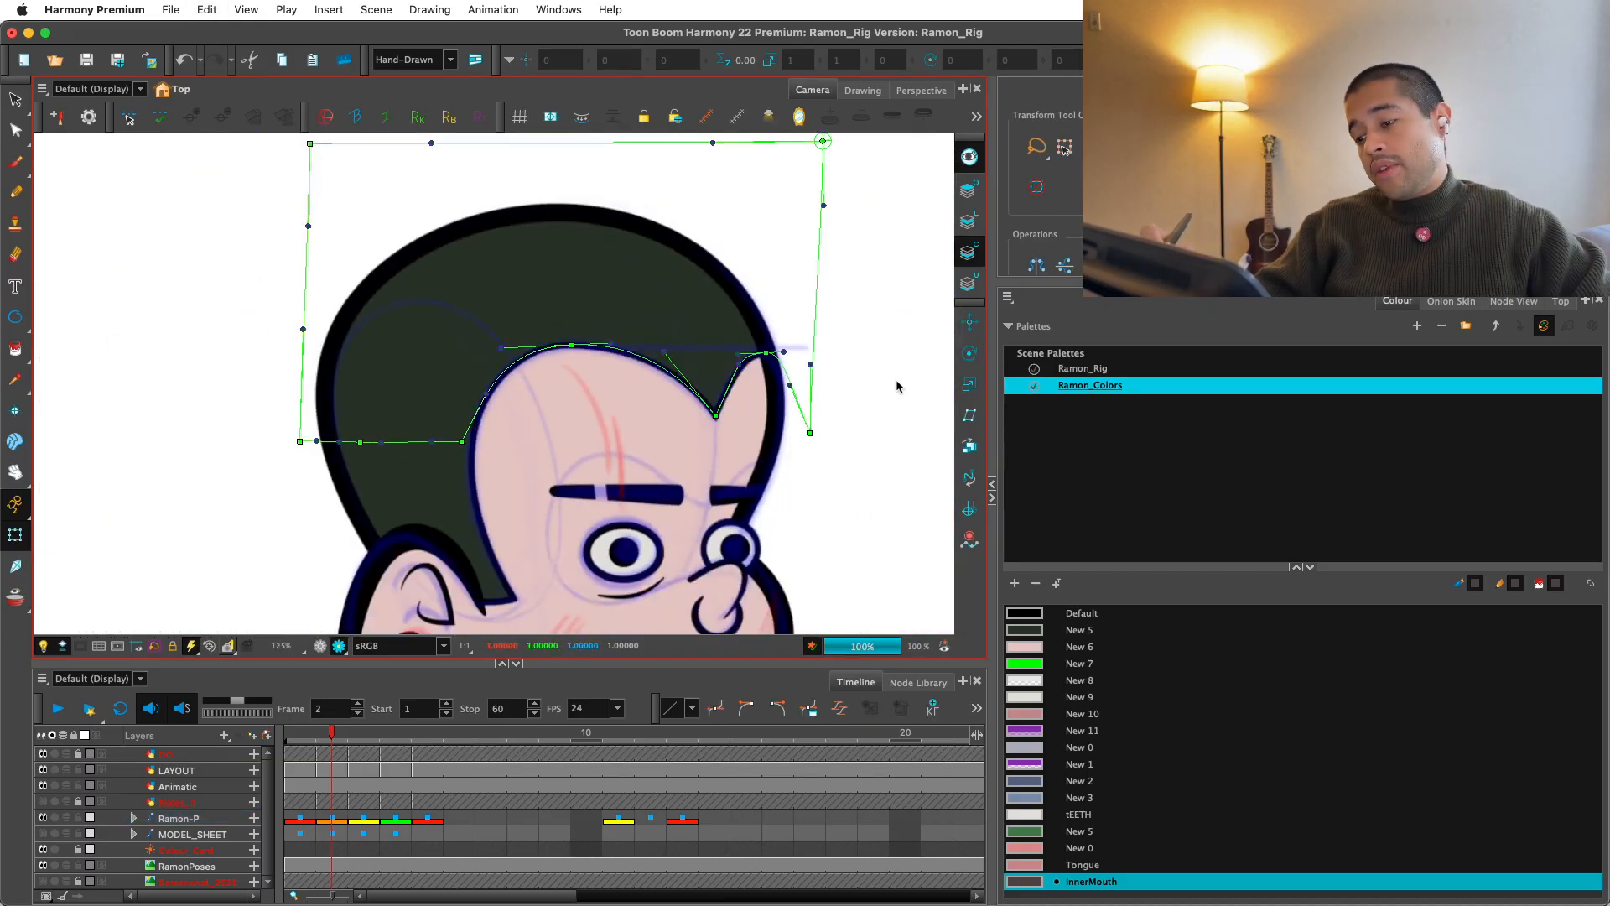
left_click(894, 386)
Step: Tilt the tangent handles at the forehead hairline's topmost point to make the curve rise toward the front
key("1")
key("2")
key("2")
key("2")
left_click_drag(747, 439, 670, 473)
key("2")
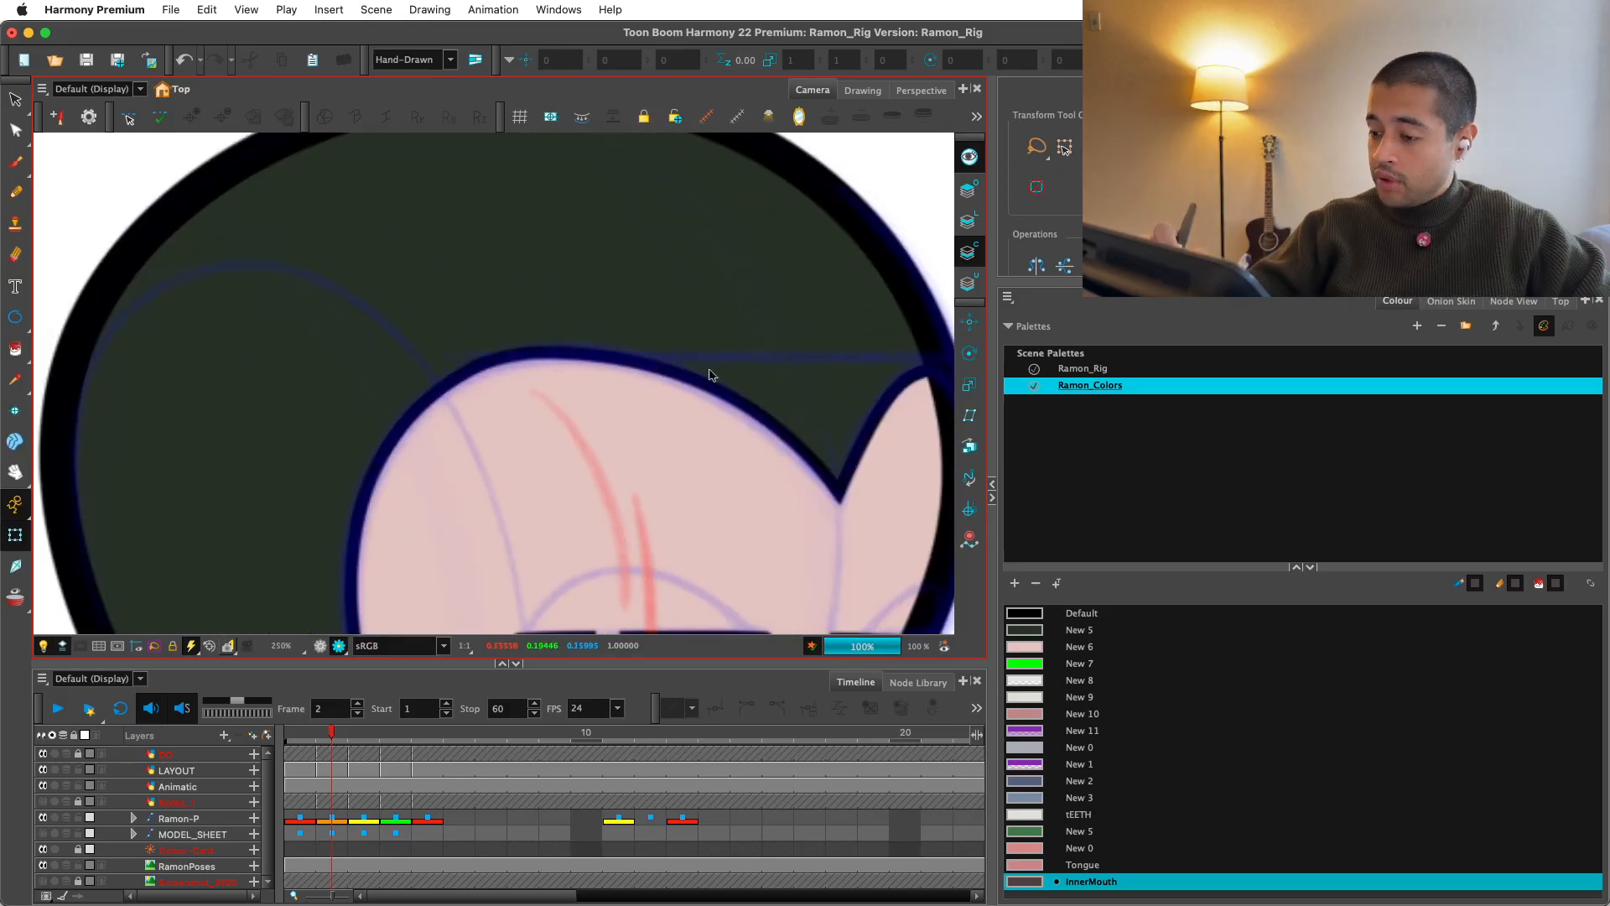
left_click(711, 376)
key("2")
key("2")
left_click(534, 386)
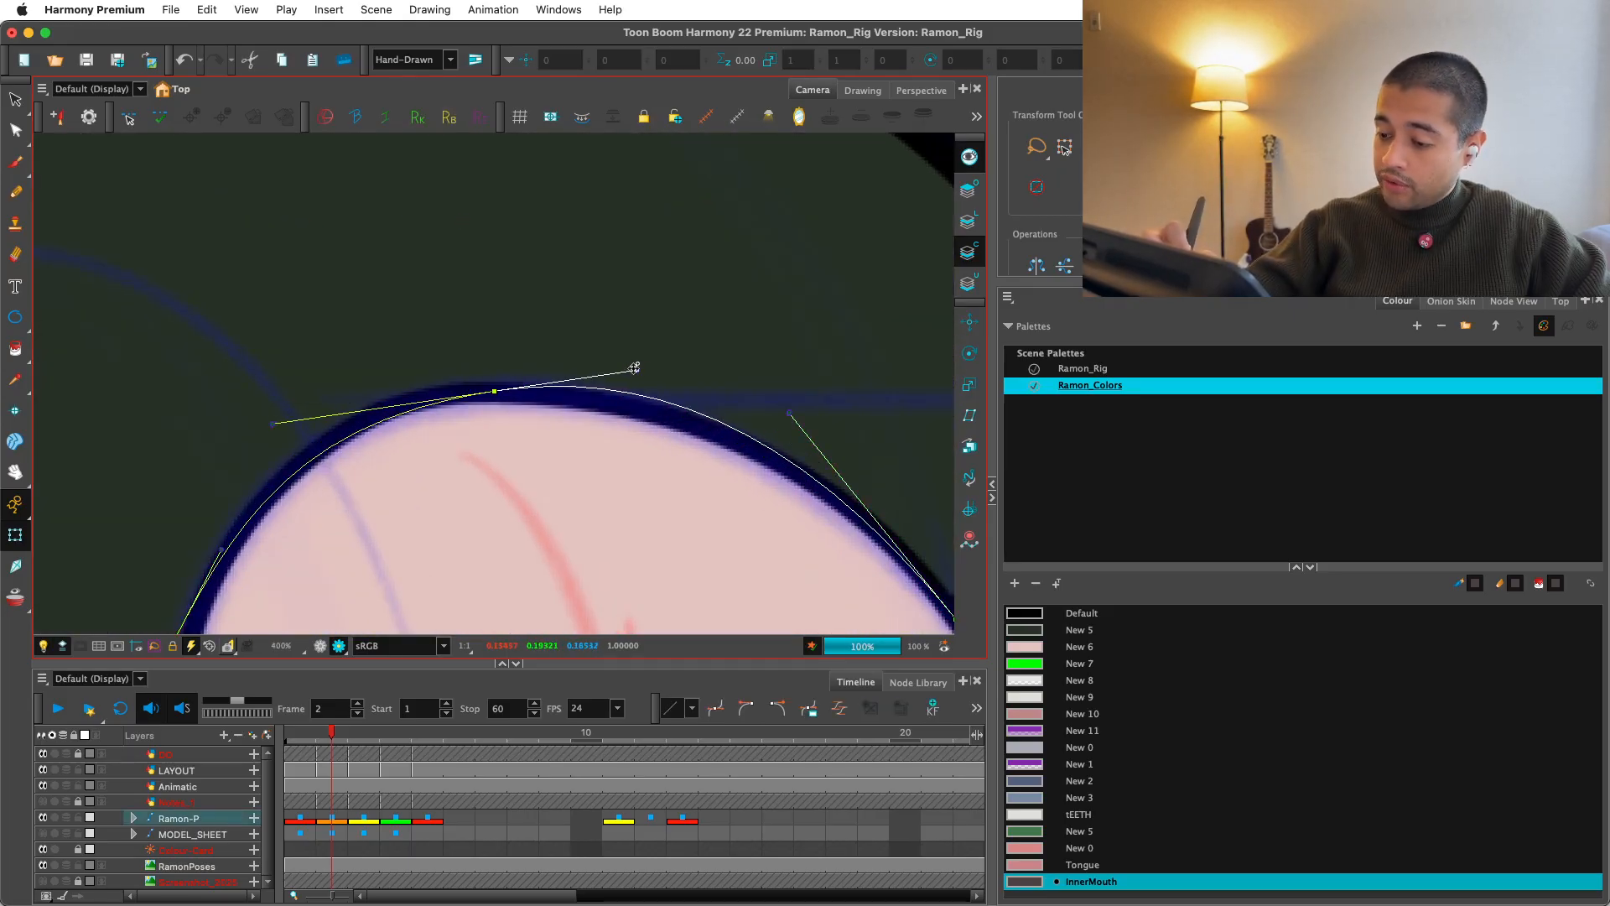
key("1")
key("1")
key("1")
key("1")
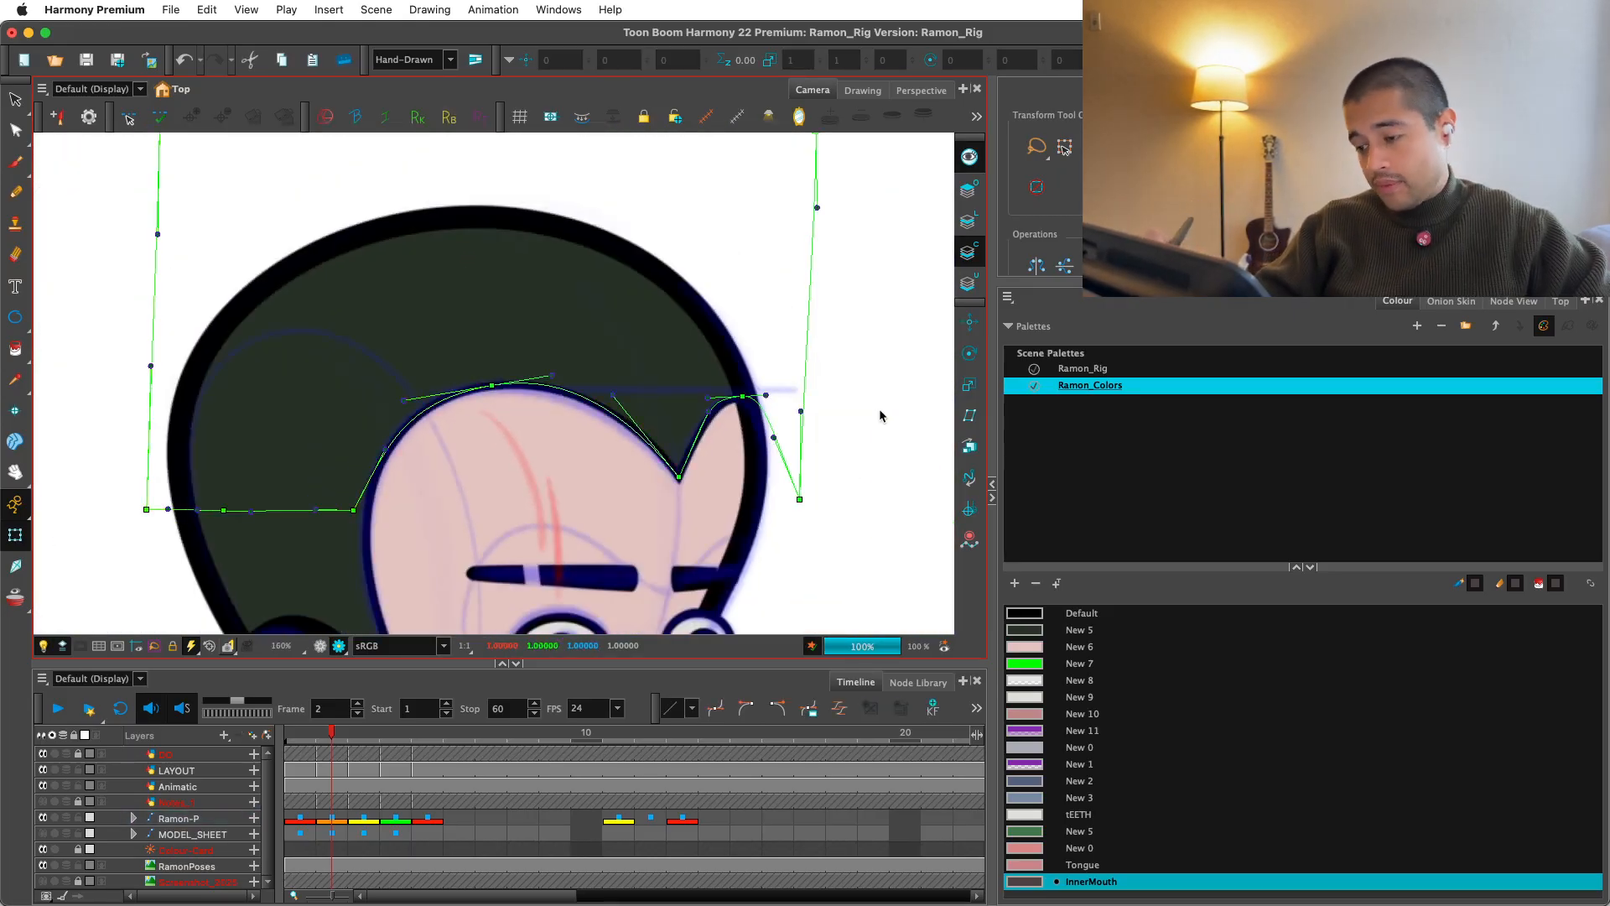
Step: Deselect the hairline deformer and examine the whole head against the rough sketch
left_click(881, 408)
key("1")
key("1")
key("1")
key("1")
left_click_drag(835, 539, 828, 476)
key("2")
key("2")
key("2")
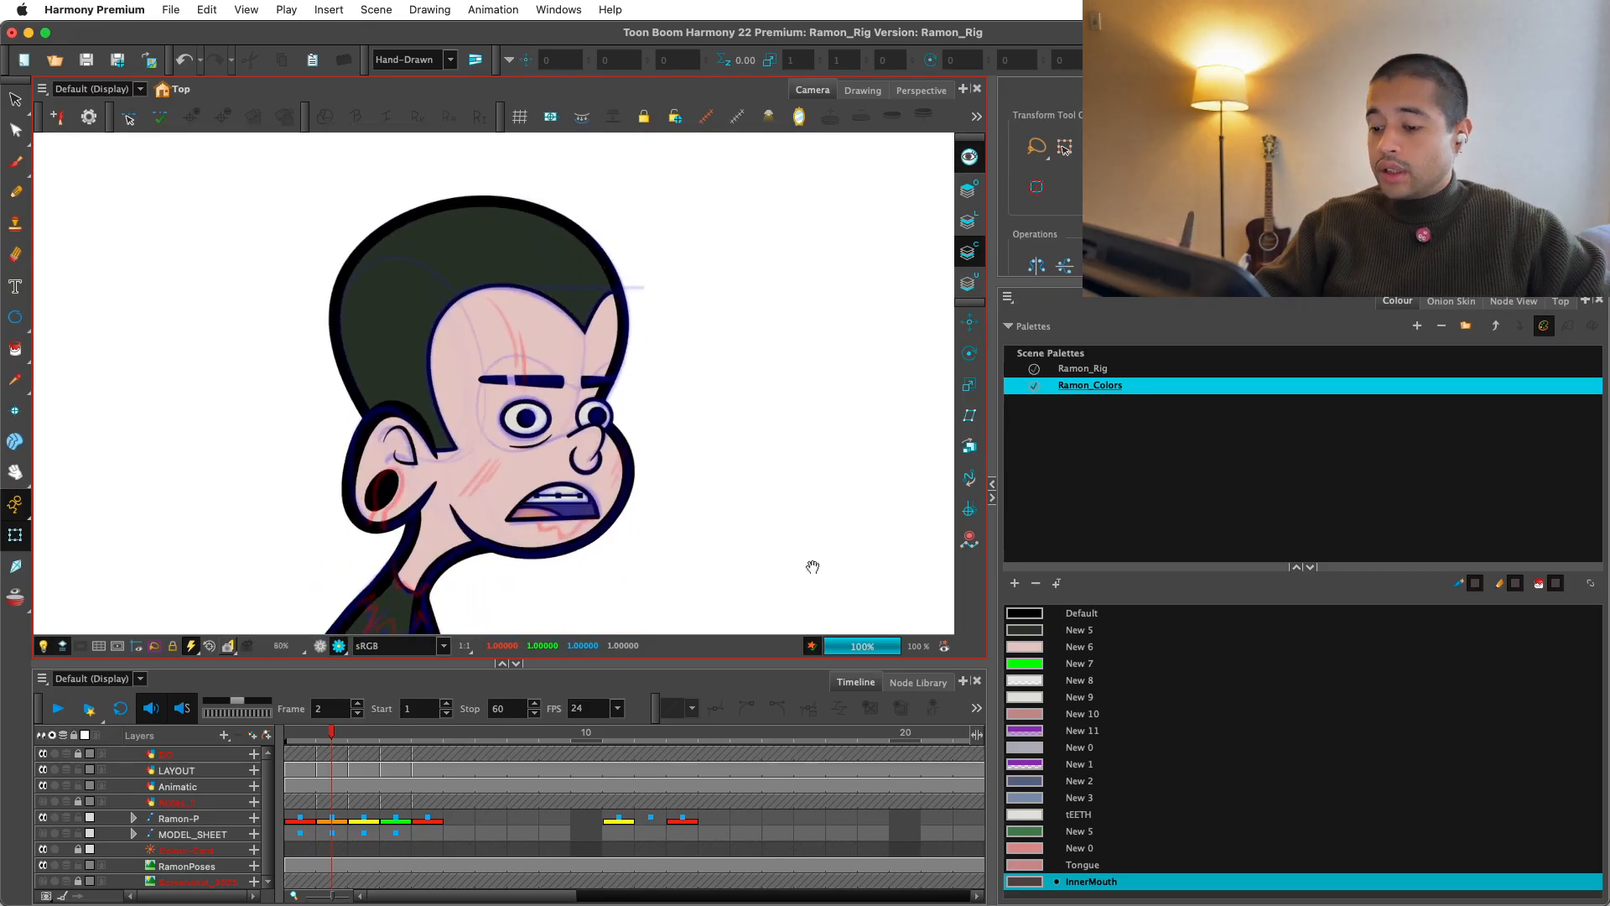
Step: Switch the camera view from render to OpenGL mode and select the inner-ear line drawing
left_click_drag(812, 568, 839, 480)
key("2")
key("2")
key("2")
left_click_drag(570, 389, 665, 482)
key("2")
left_click(531, 370)
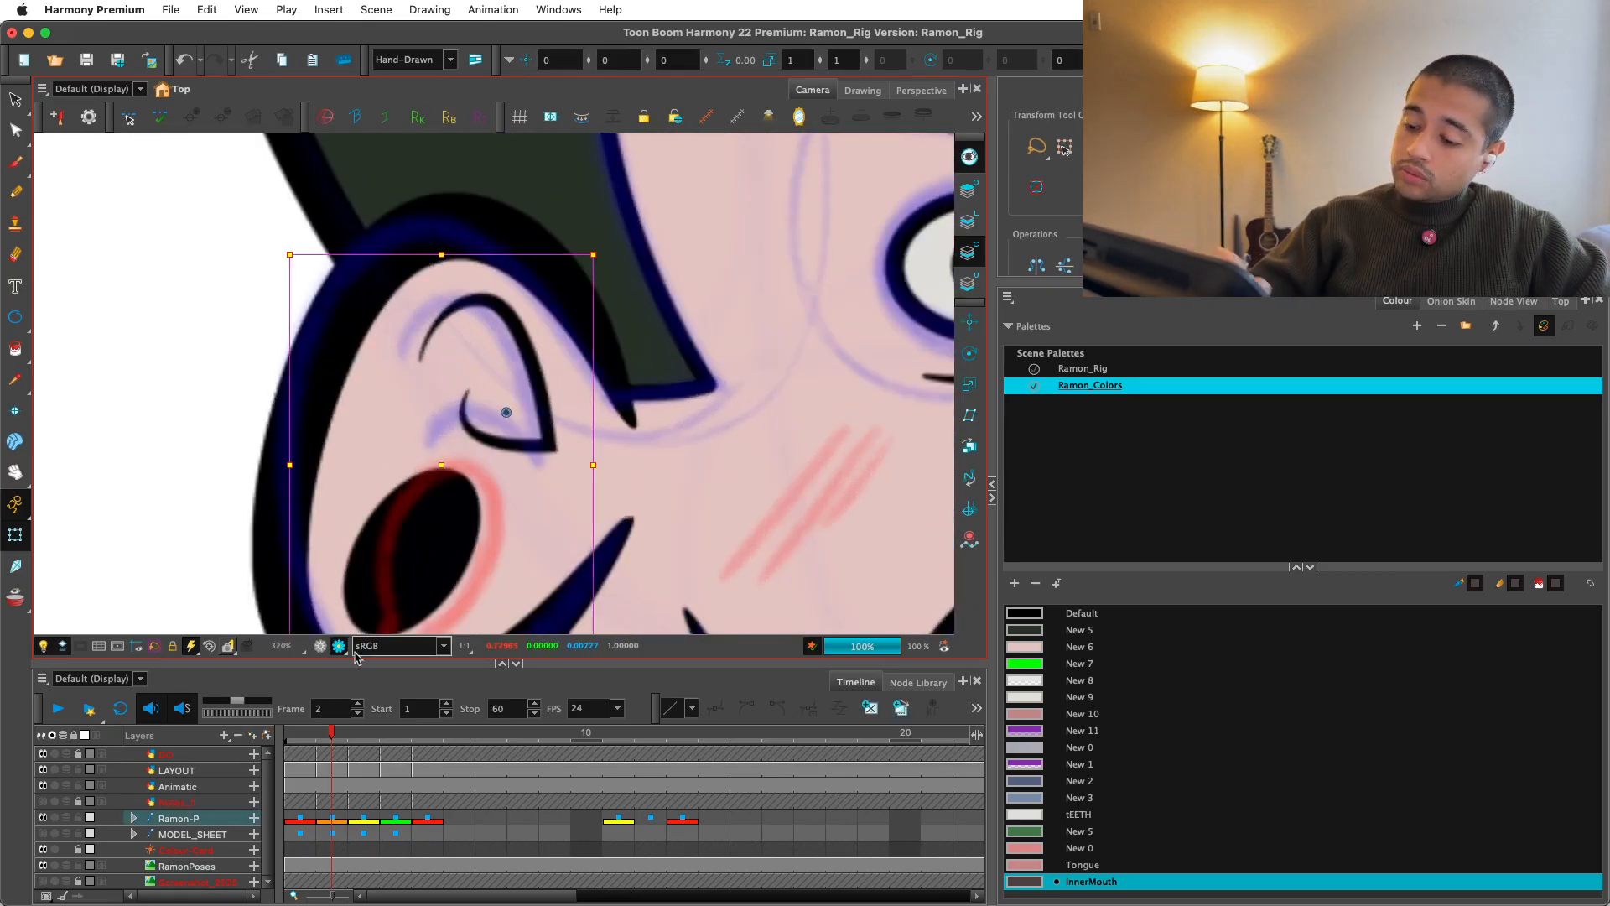
left_click(321, 645)
left_click(230, 314)
left_click(525, 339)
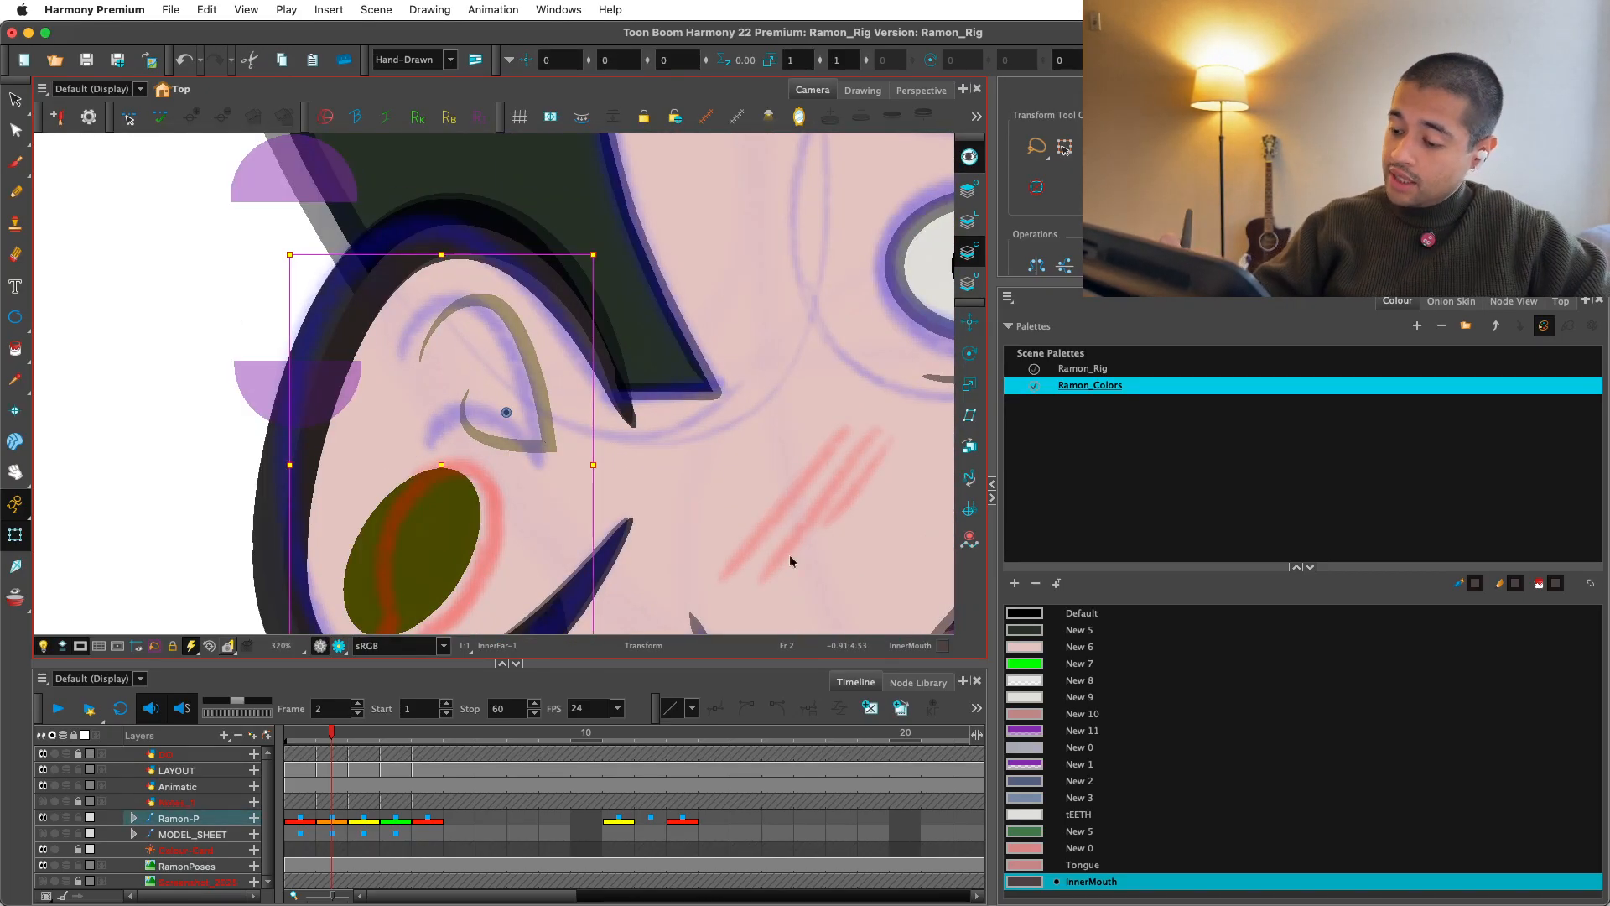
Step: Duplicate the inner-ear drawing on frame 2 and remove its lower hook line, keeping only the arch
left_click(899, 709)
key("alt+s")
left_click(508, 333)
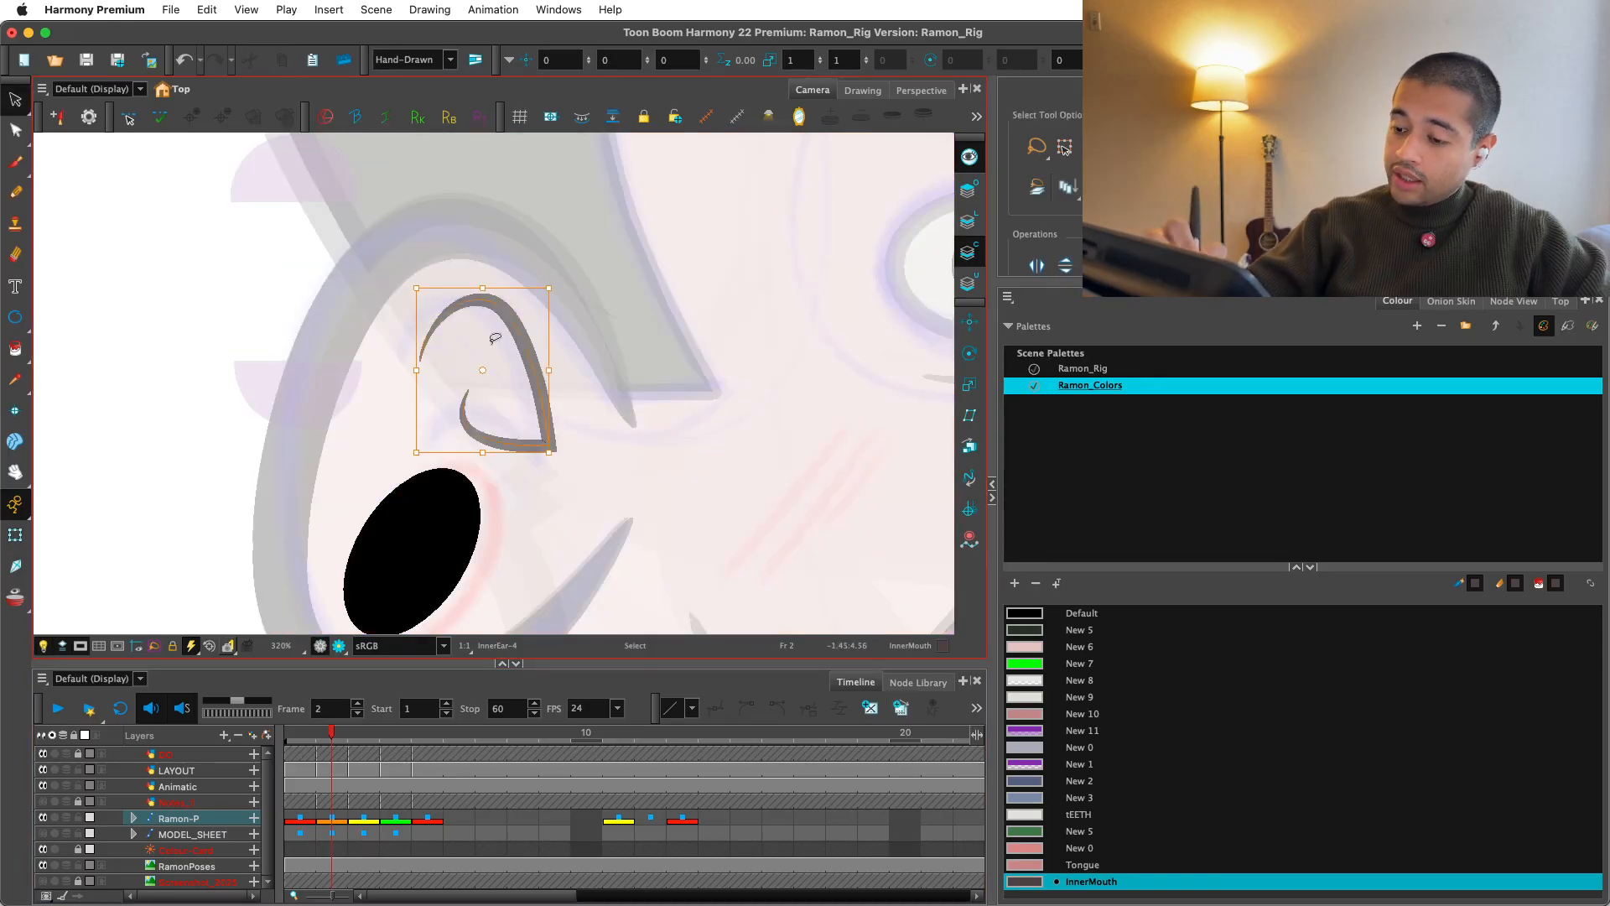
left_click(17, 130)
key("2")
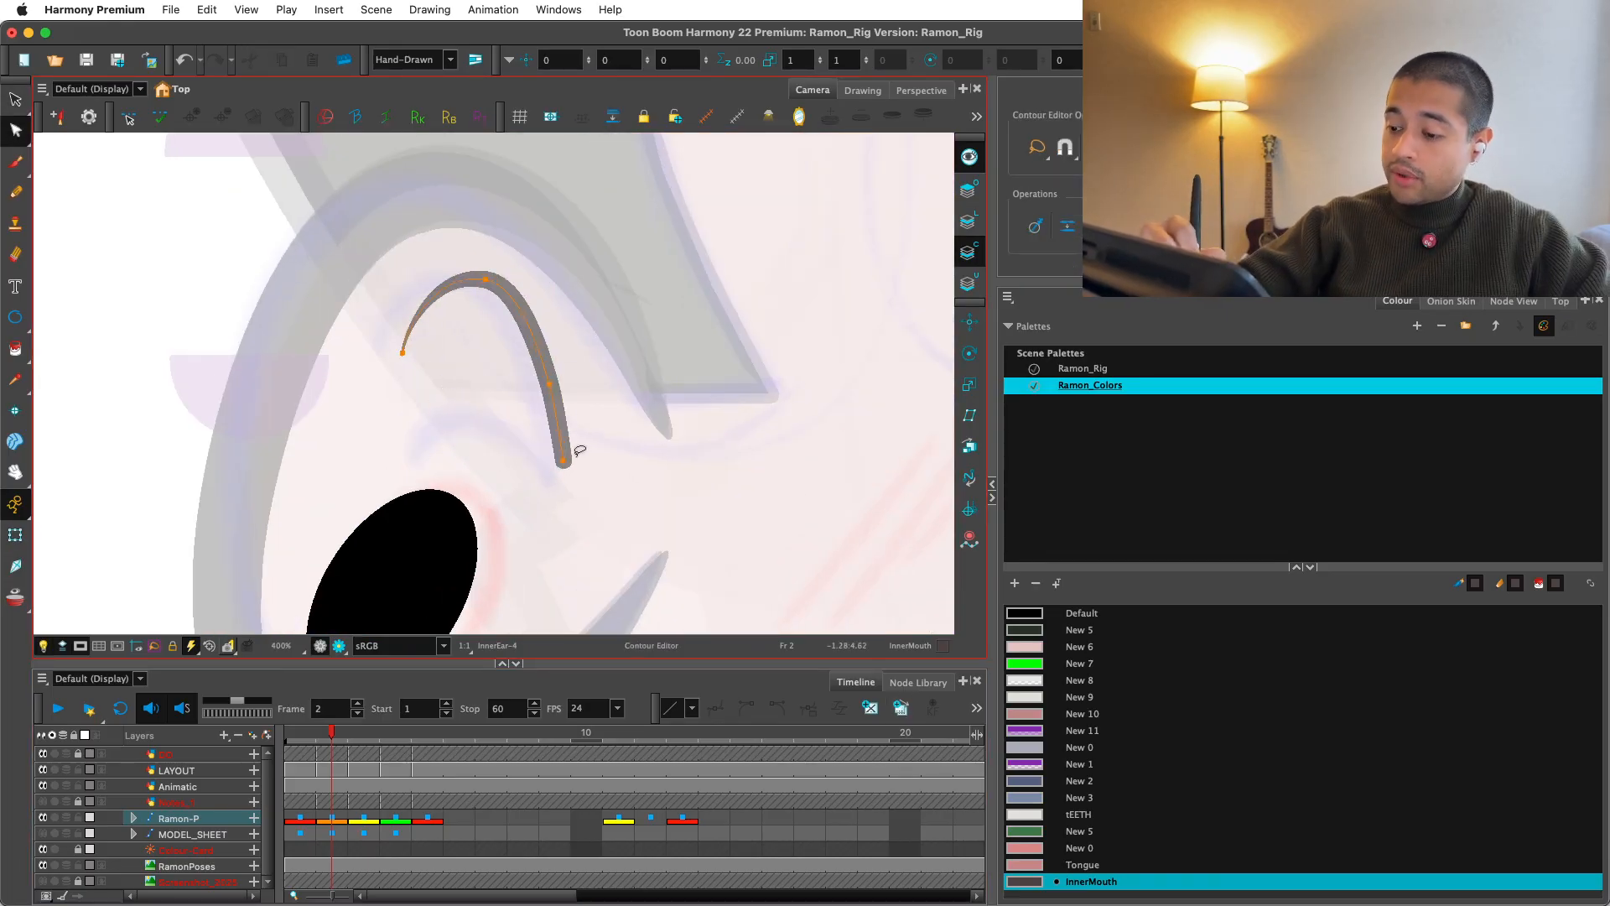
Step: Lengthen the inner-ear arch downward, delete its middle point and bend its long side into a smooth curve with the handles
left_click_drag(566, 492, 570, 494)
left_click(550, 384)
key("Delete")
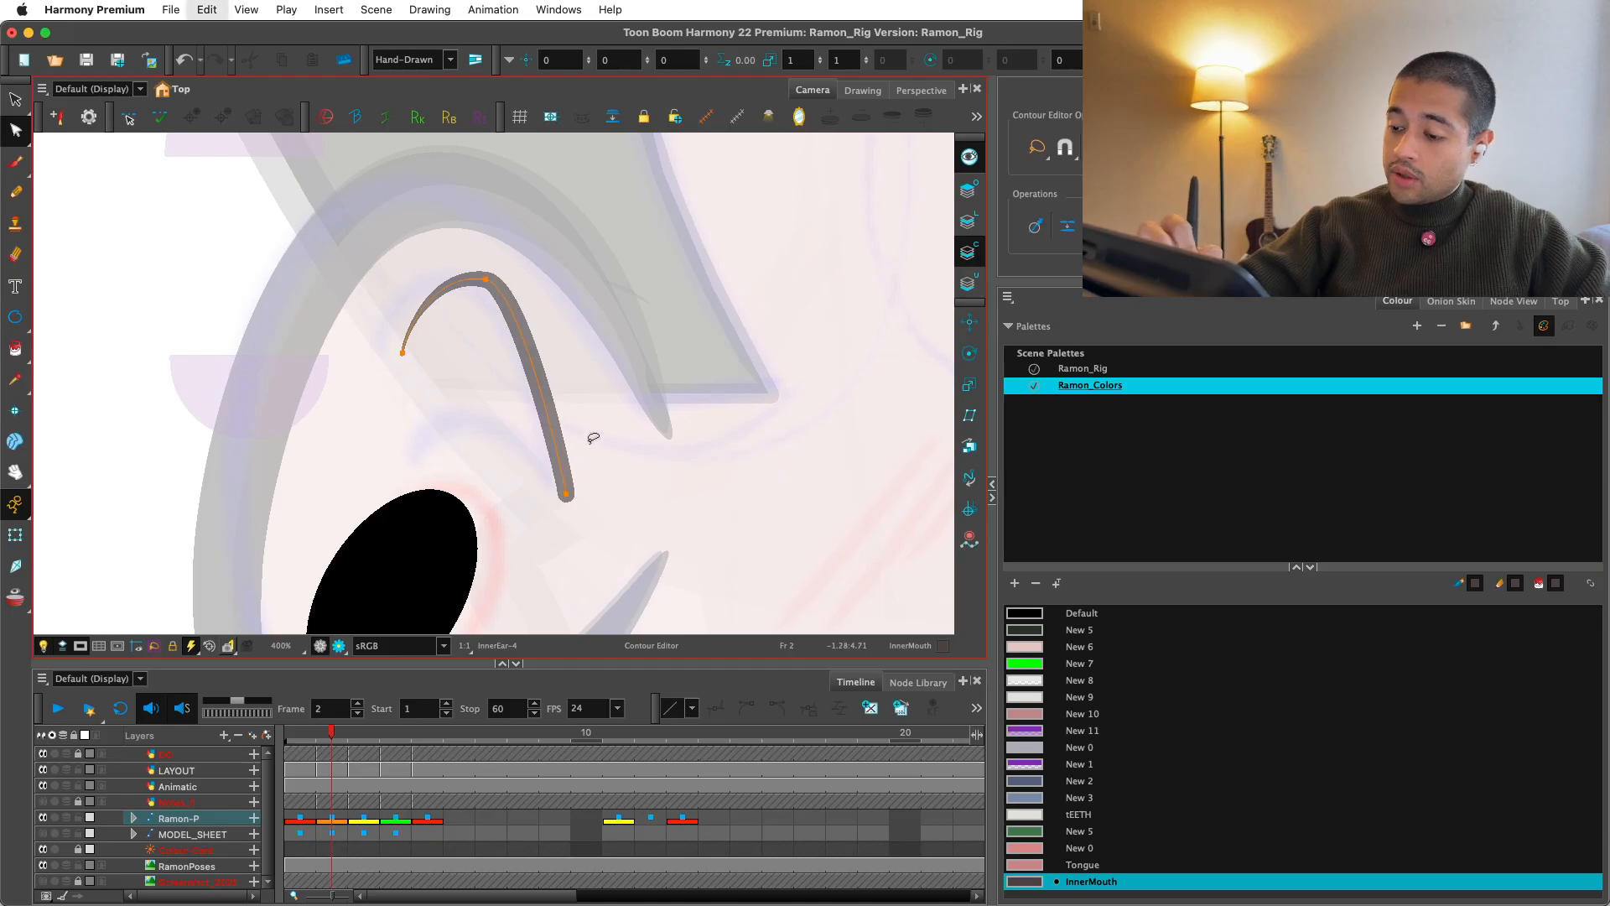
left_click_drag(570, 405, 571, 387)
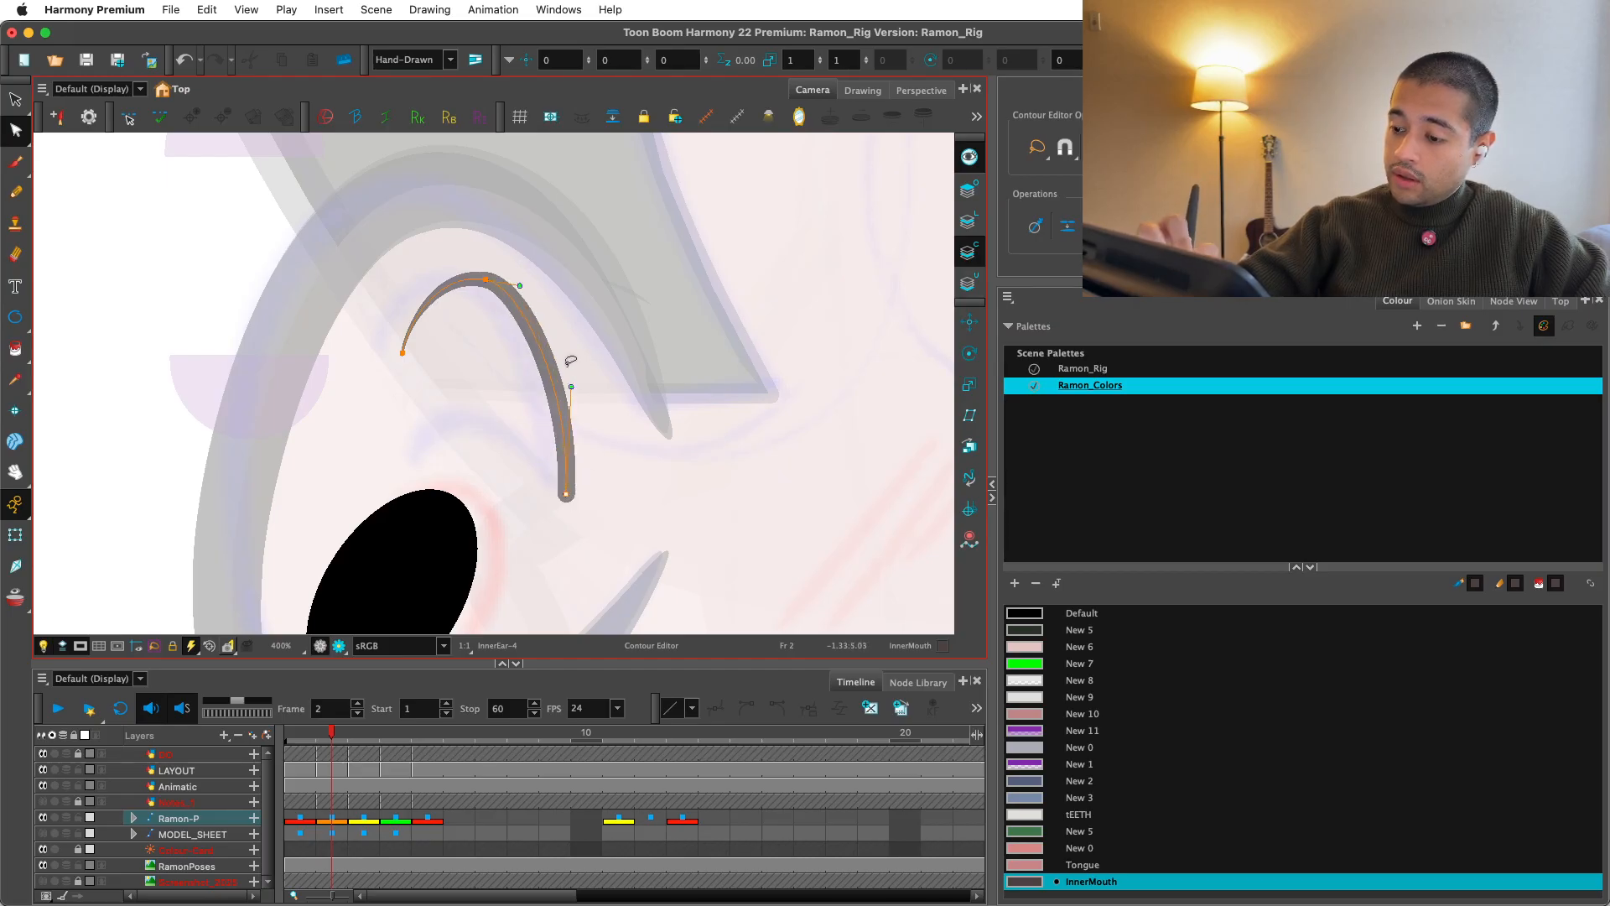
left_click_drag(520, 286, 531, 284)
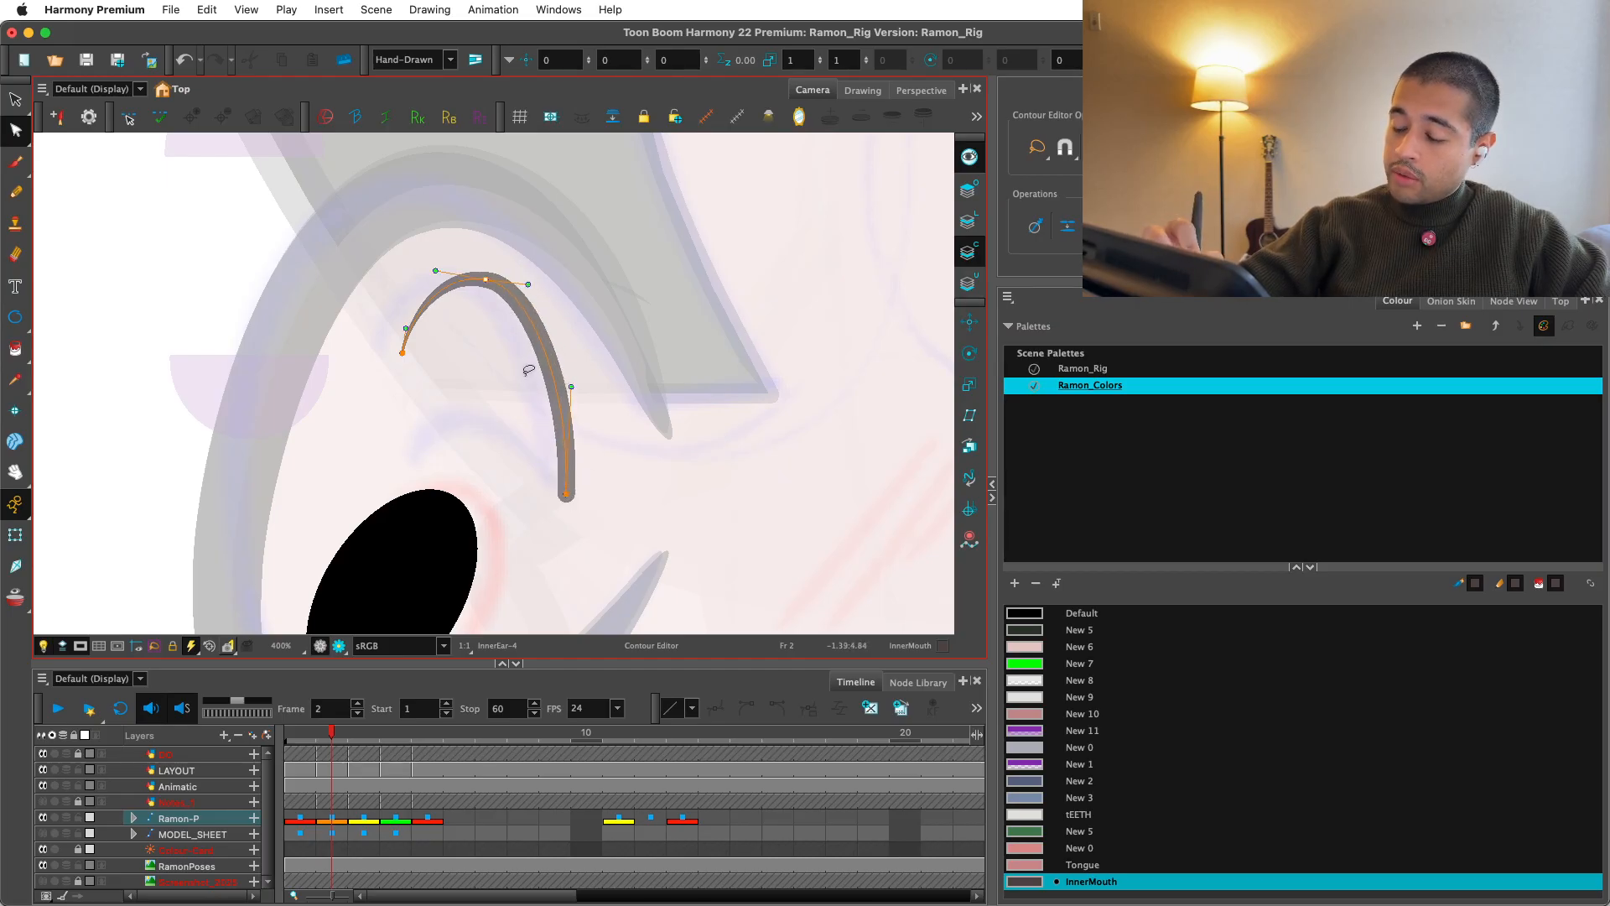
scroll(589, 472, "up", 3)
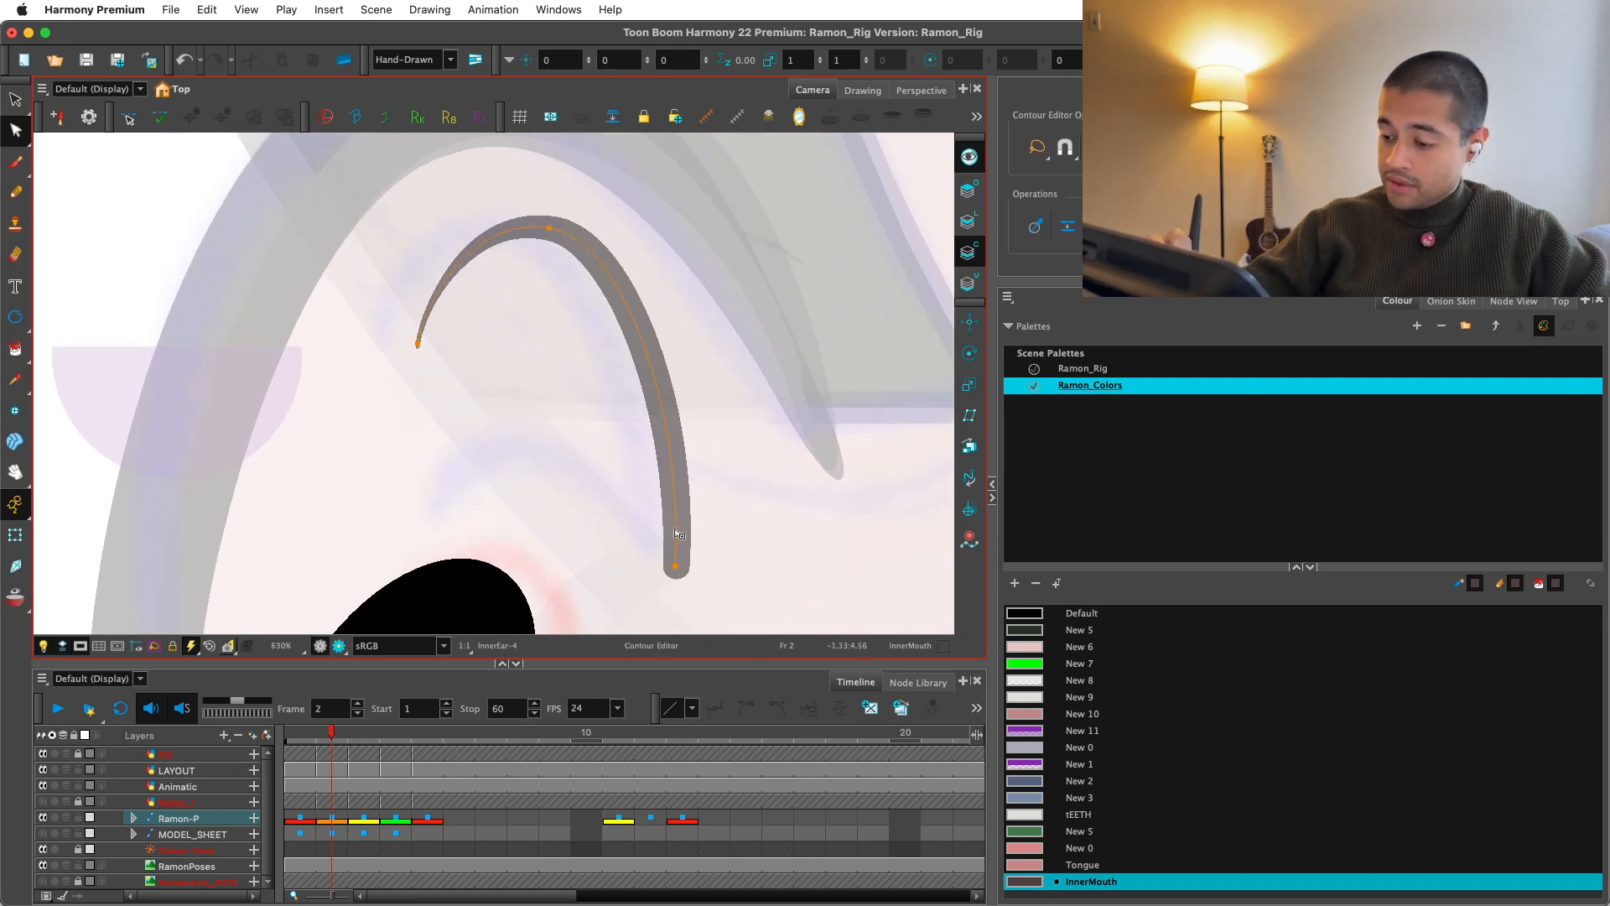
key("Escape")
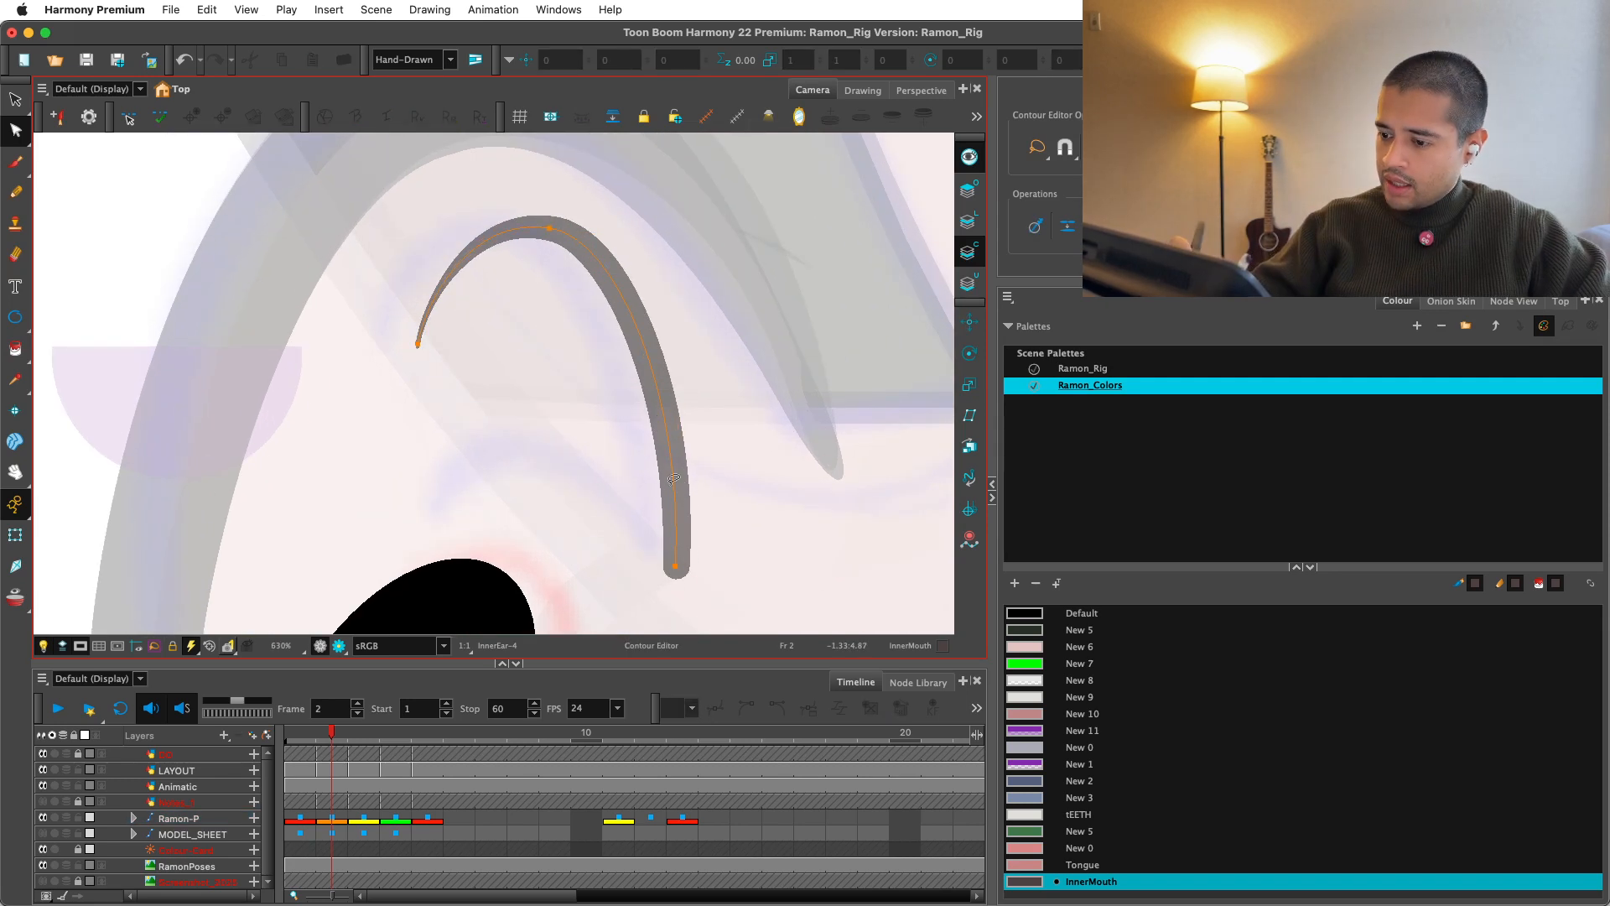
left_click_drag(697, 555, 664, 557)
key("super+z")
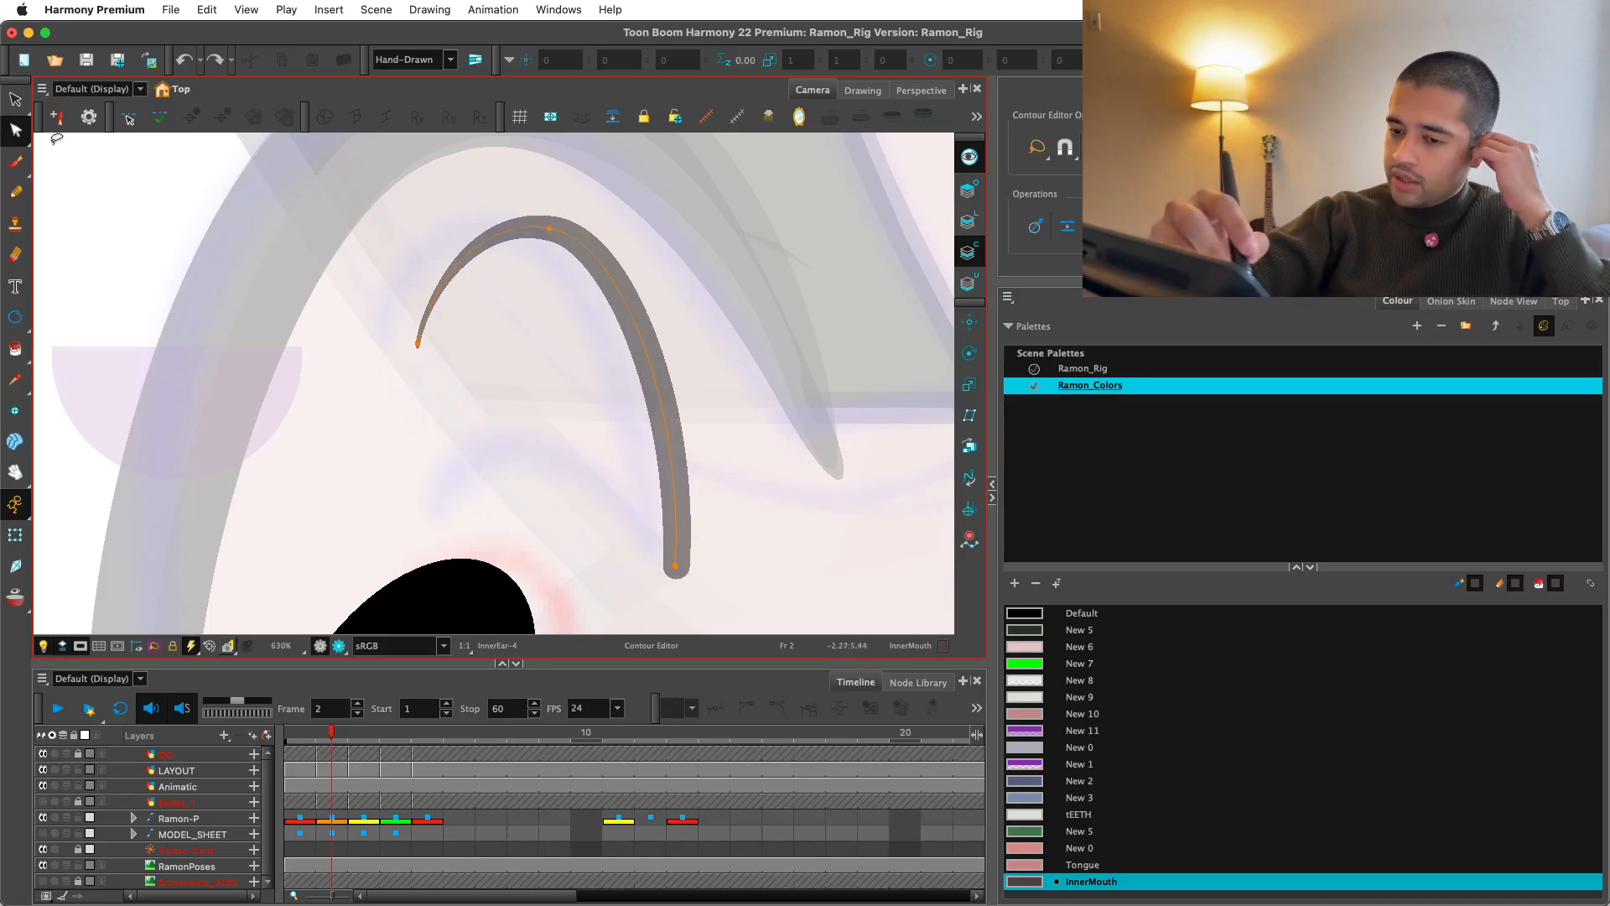
left_click(692, 541)
Step: On the Line Art layer, add a point near the arch's lower end and bend the end back into a second inner-ear curve
left_click(969, 157)
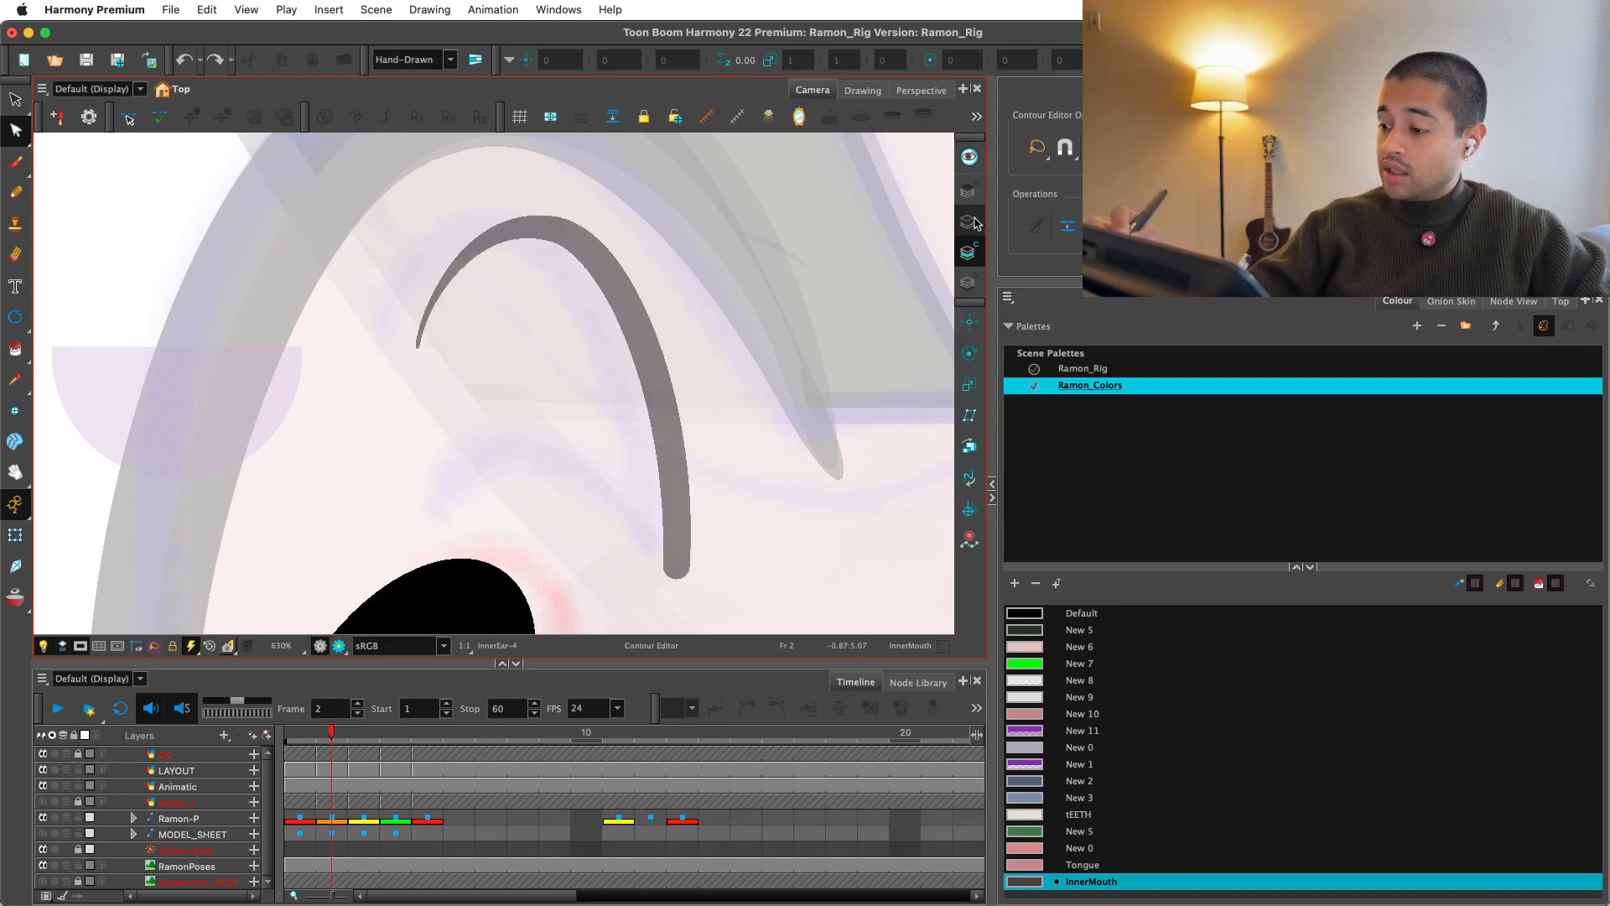
left_click(968, 221)
left_click(676, 496, "super")
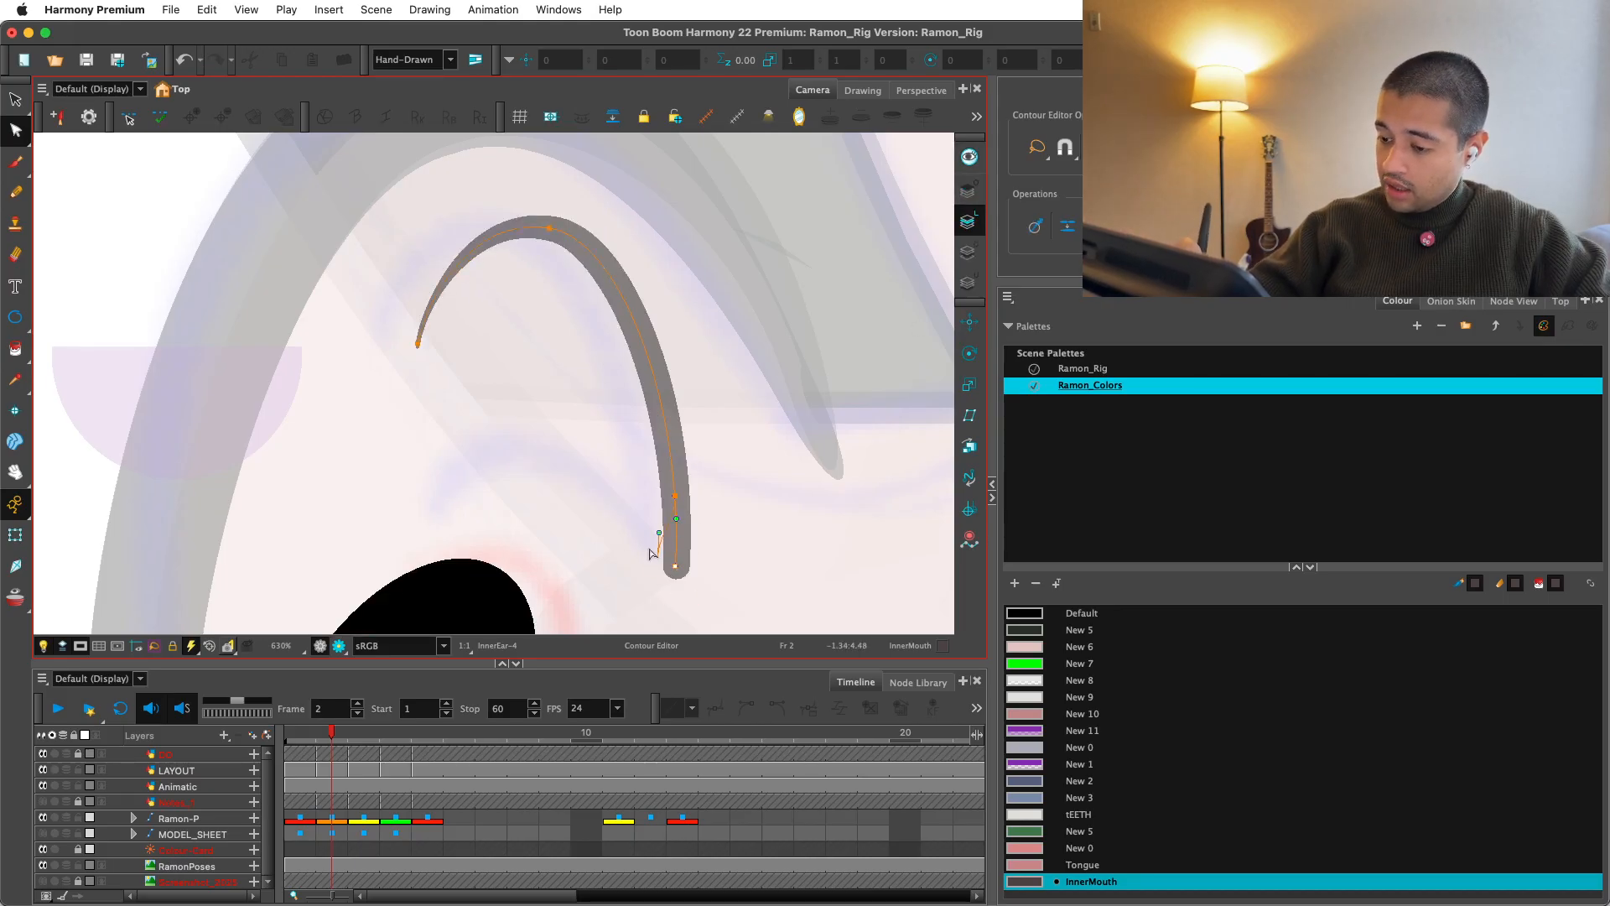
left_click_drag(675, 566, 445, 519)
left_click_drag(467, 453, 509, 356)
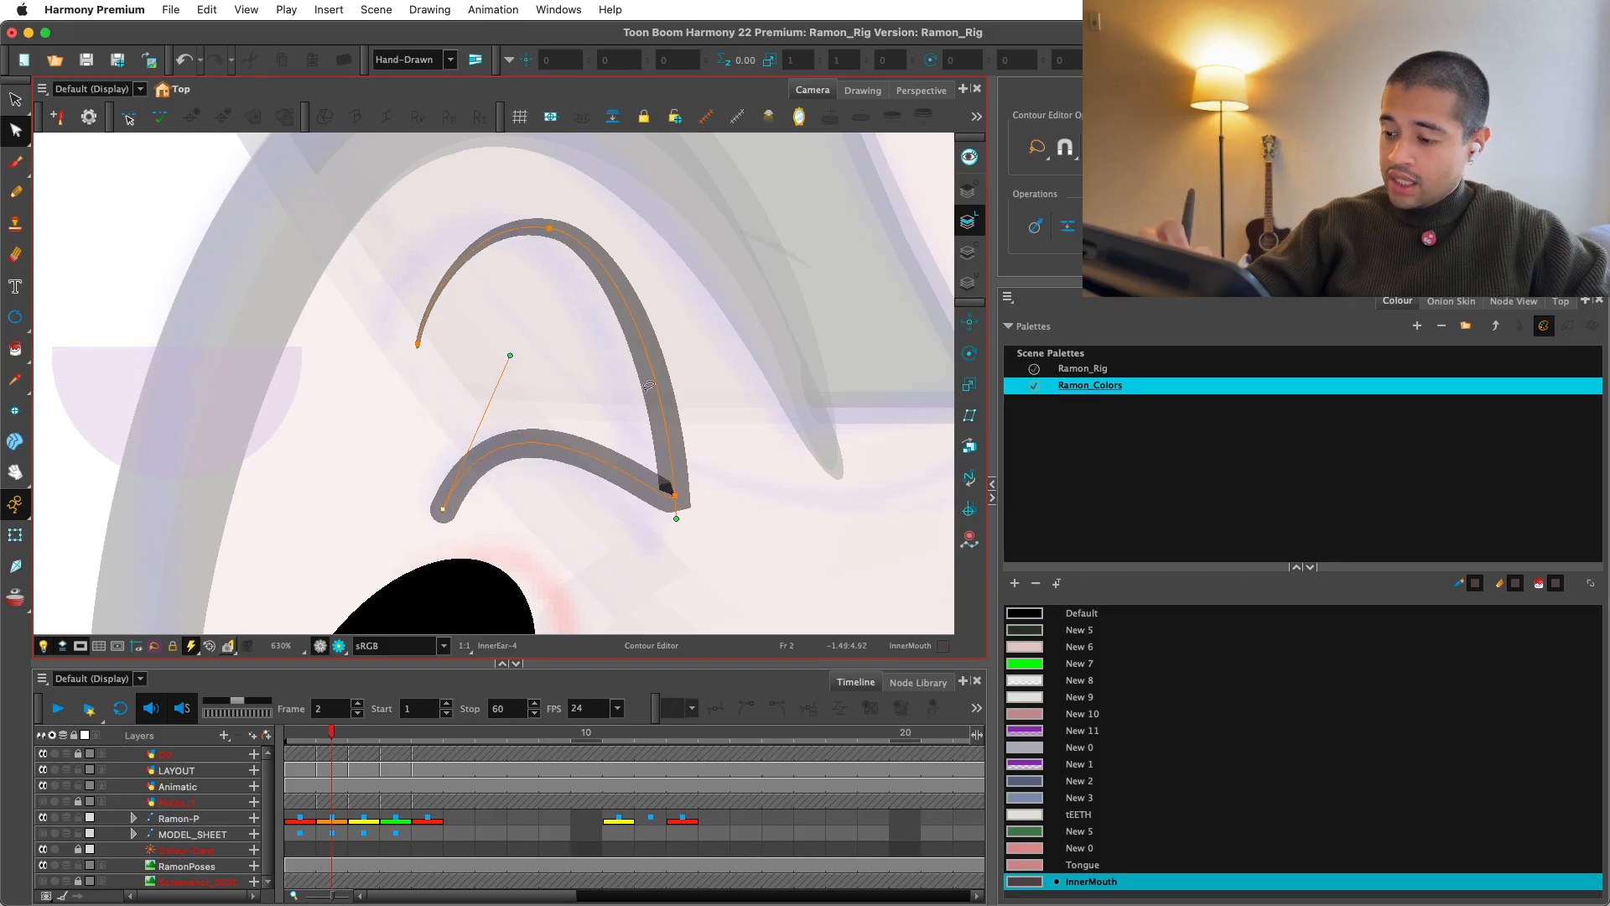
left_click_drag(674, 506, 613, 471)
left_click_drag(510, 356, 523, 356)
left_click_drag(592, 267, 668, 363)
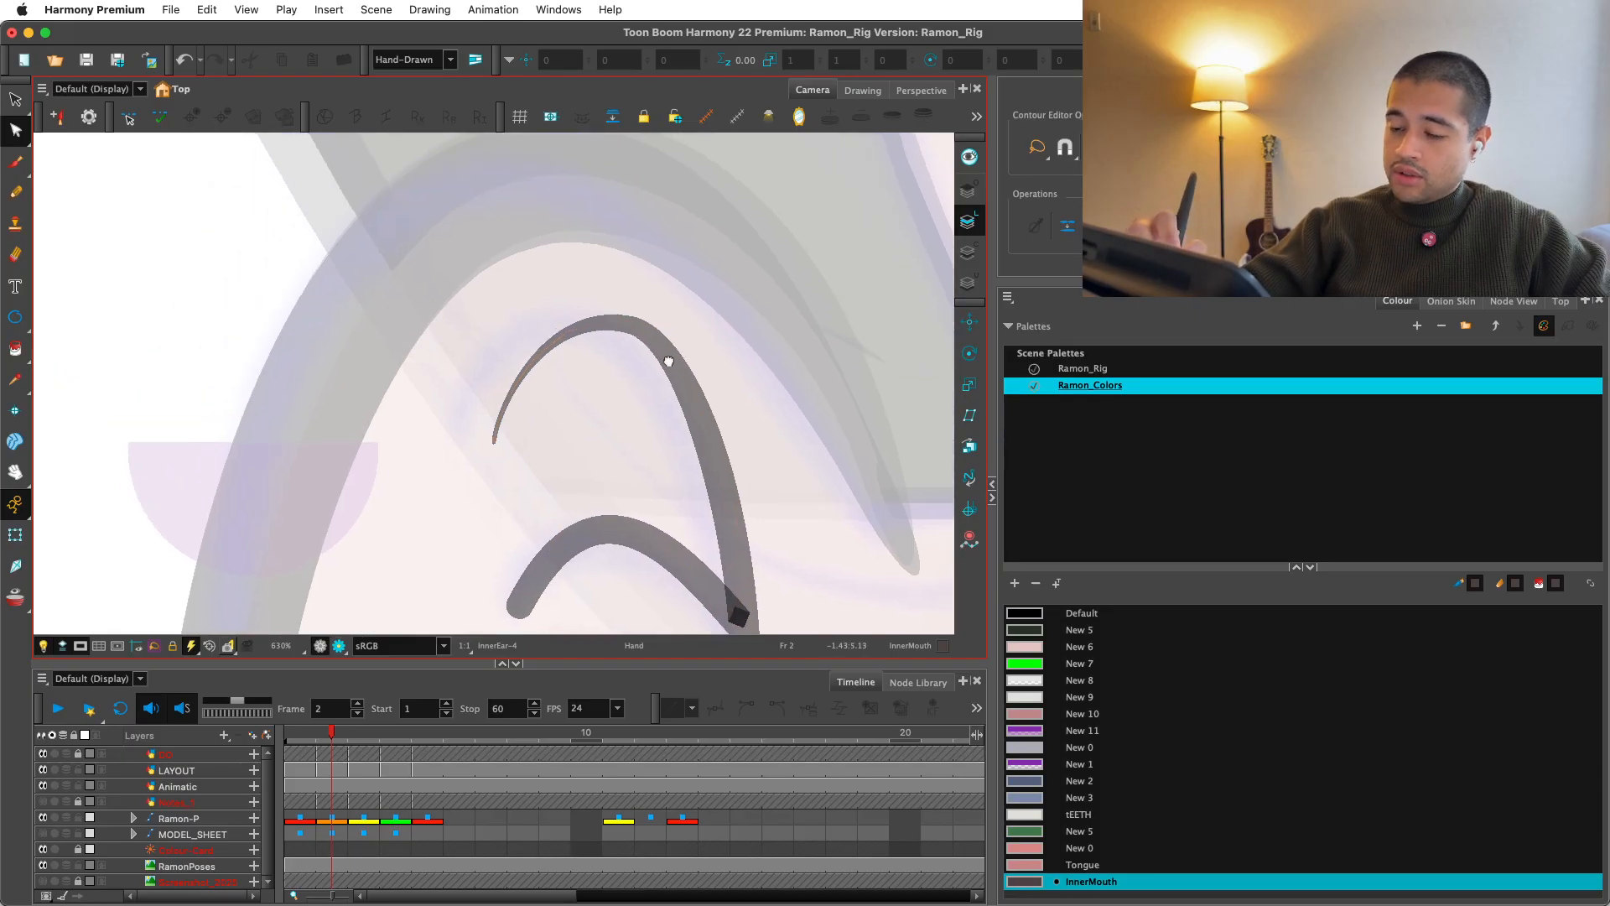
Step: Thicken the tapered upper tip of the inner-ear arch by adjusting its outer contour handle with the Pencil Editor
left_click(18, 131)
left_click(72, 162)
key("2")
key("2")
key("2")
key("2")
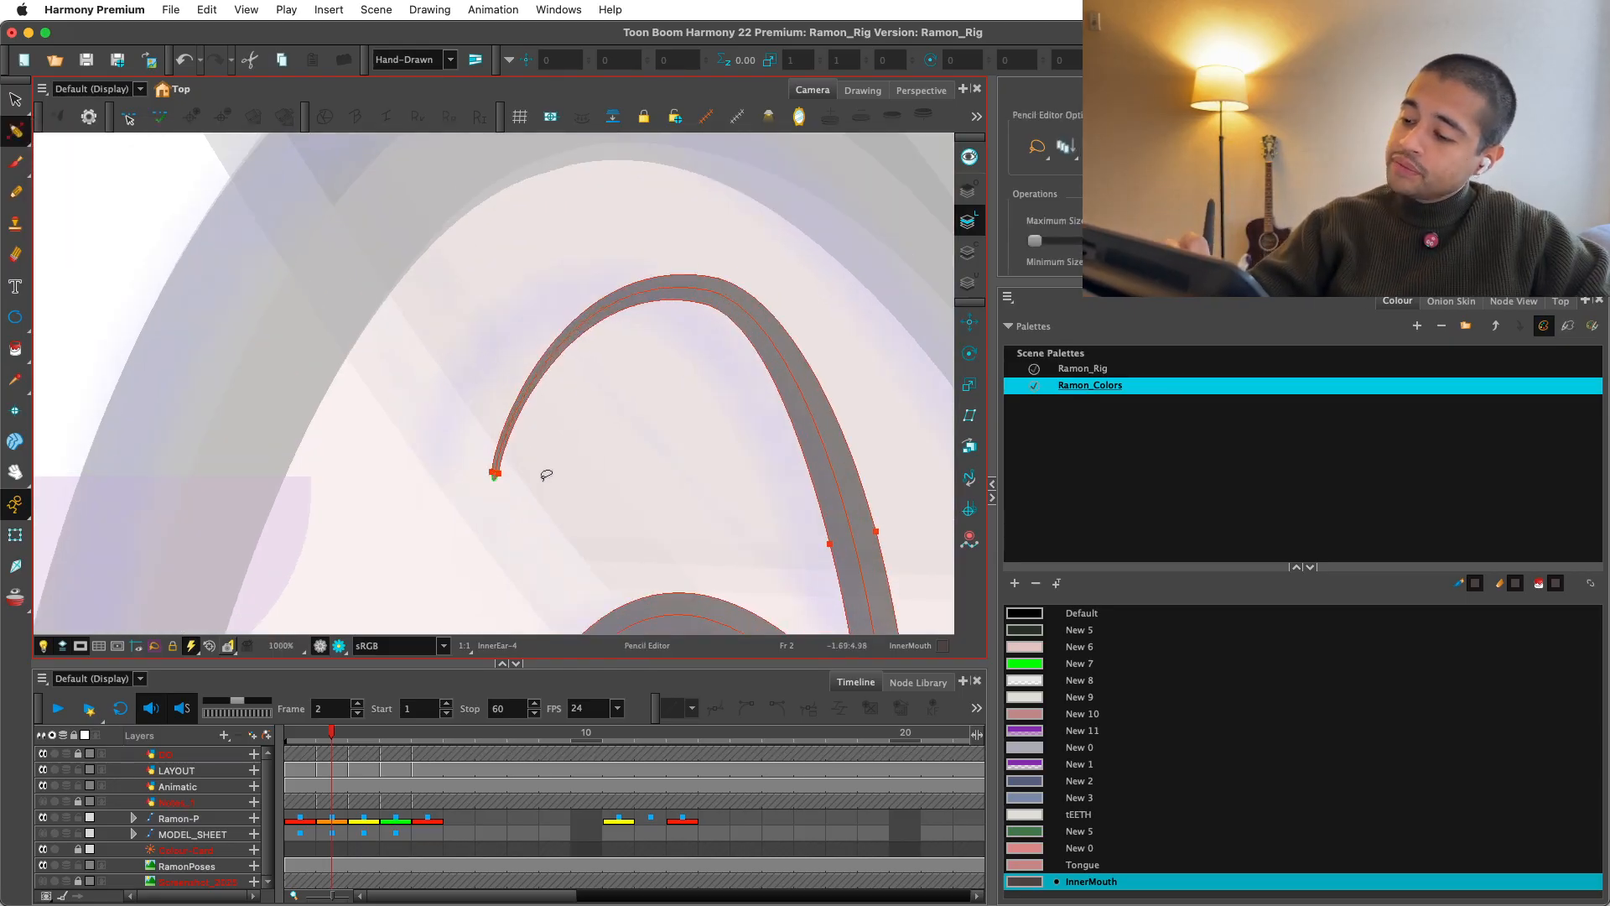
left_click(494, 528)
key("1")
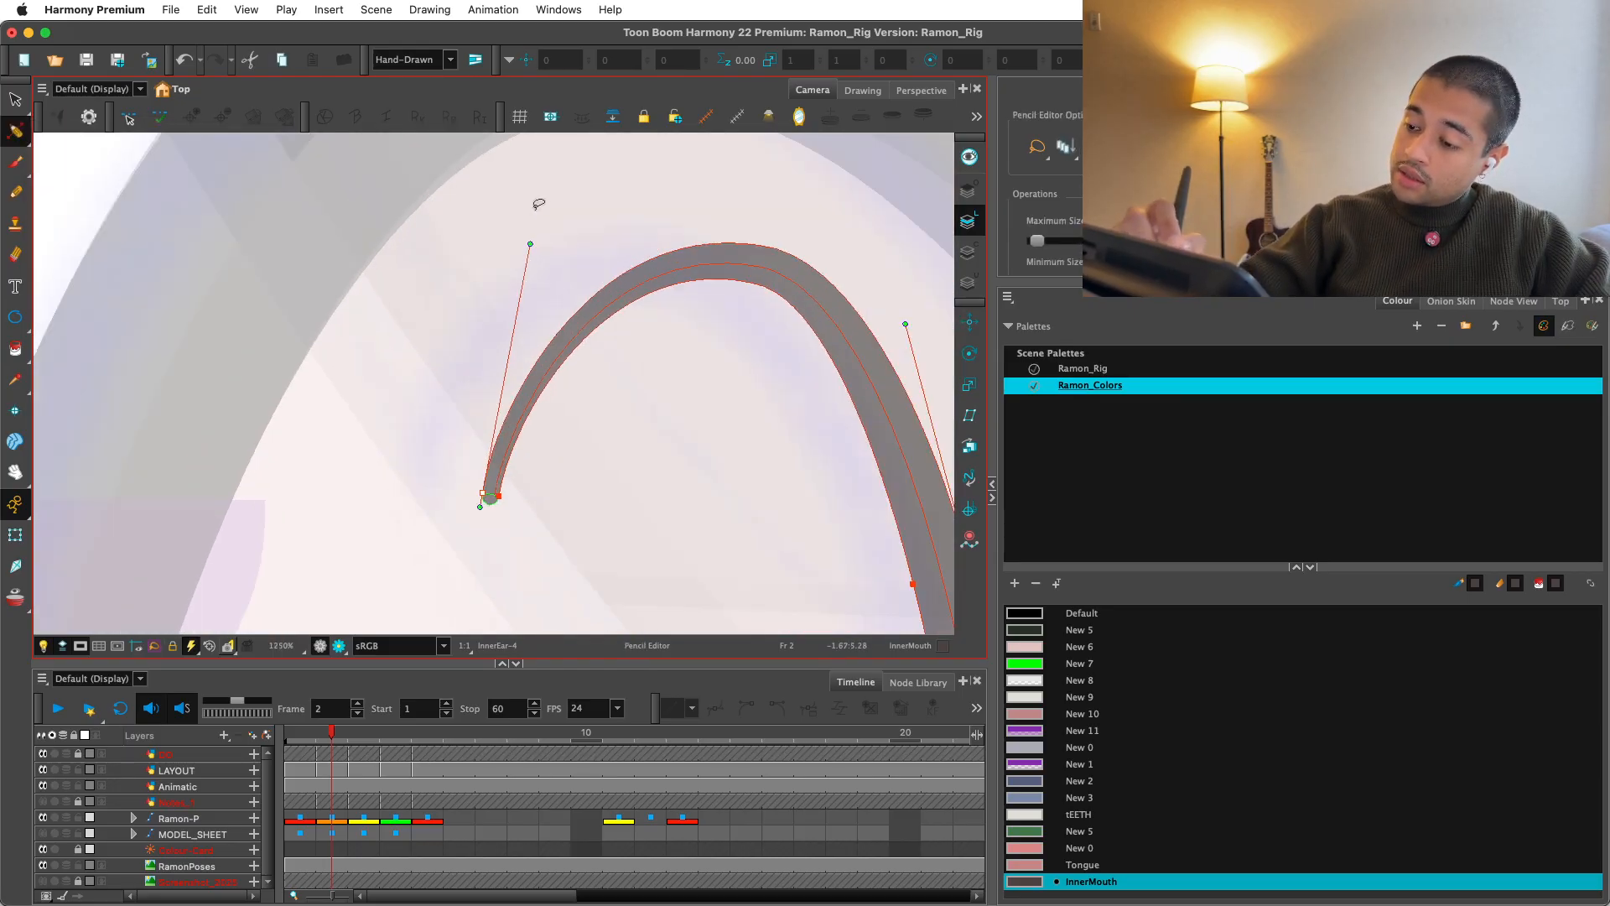
left_click_drag(532, 248, 500, 209)
key("1")
key("1")
key("1")
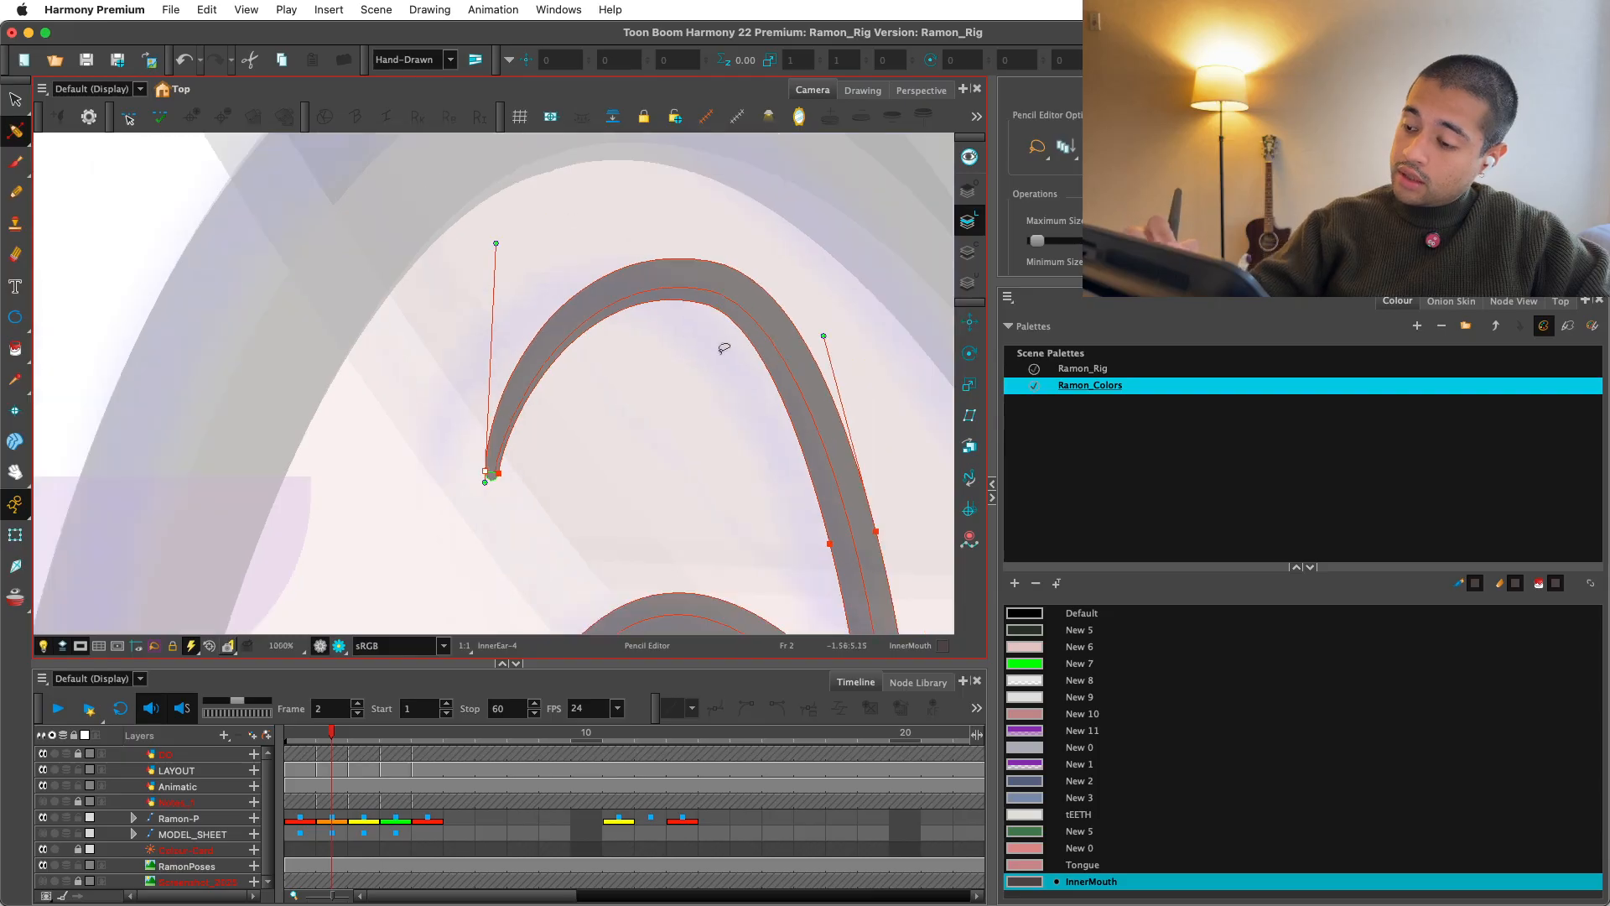
Step: Refine the curve at the top of the inner-ear arch with the Contour Editor
left_click_drag(839, 523, 823, 562)
key("2")
key("2")
left_click_drag(794, 485, 768, 455)
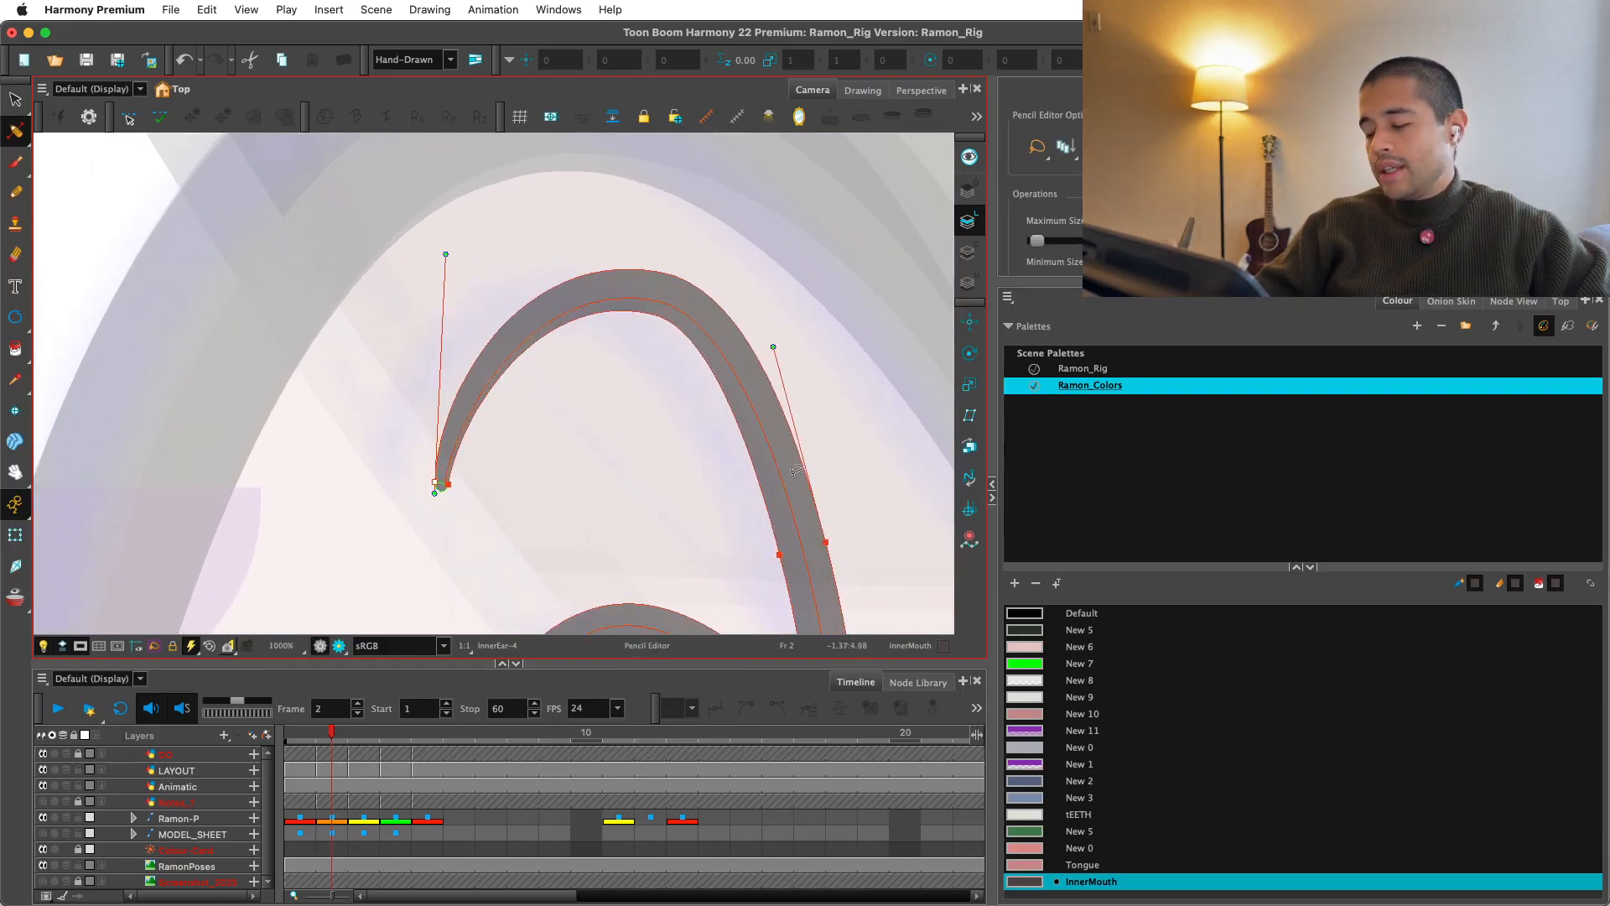
left_click_drag(807, 524, 800, 492)
left_click(23, 131)
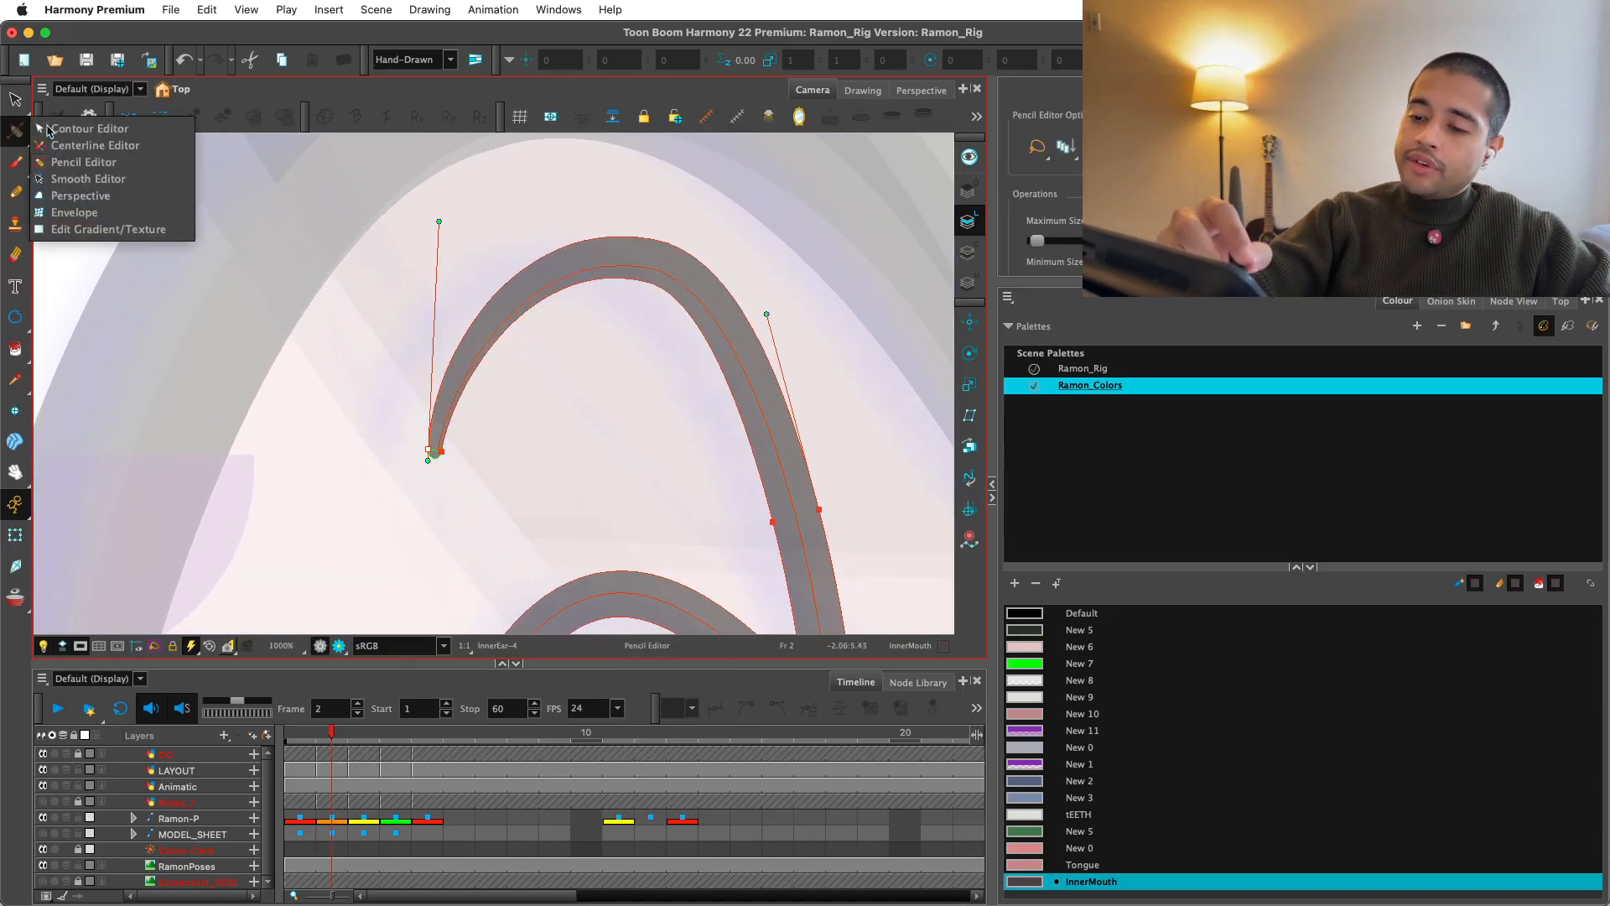
left_click(48, 129)
left_click_drag(756, 216, 708, 190)
left_click_drag(738, 277, 754, 311)
left_click_drag(793, 512, 752, 374)
key("1")
key("1")
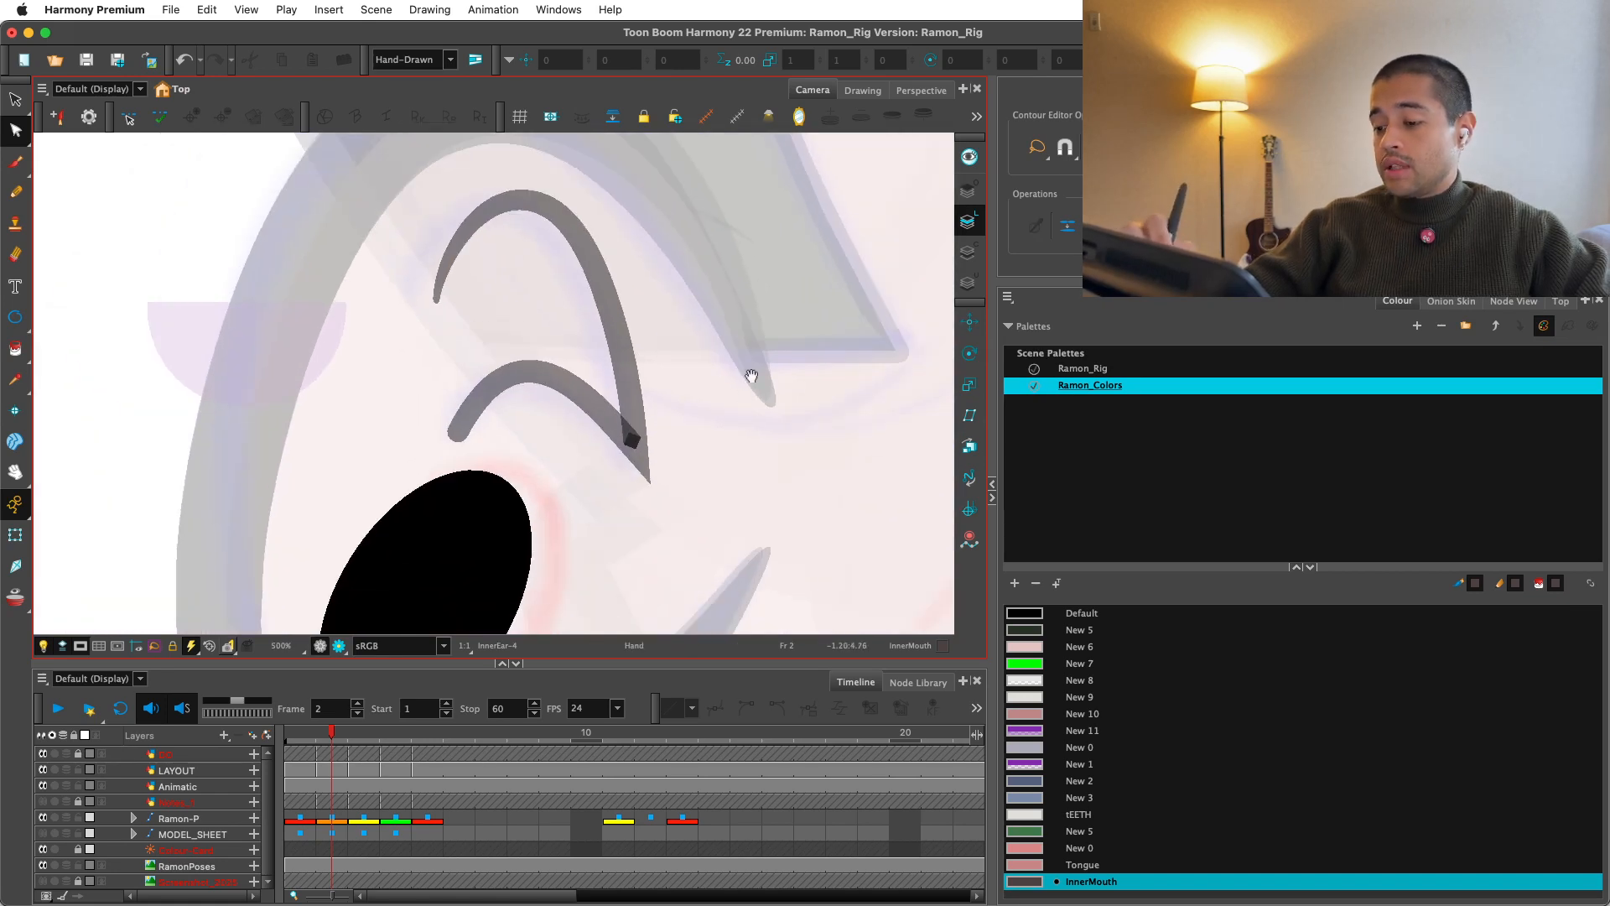
Step: Taper the free end of the lower inner-ear curve with the Pencil Editor
key("2")
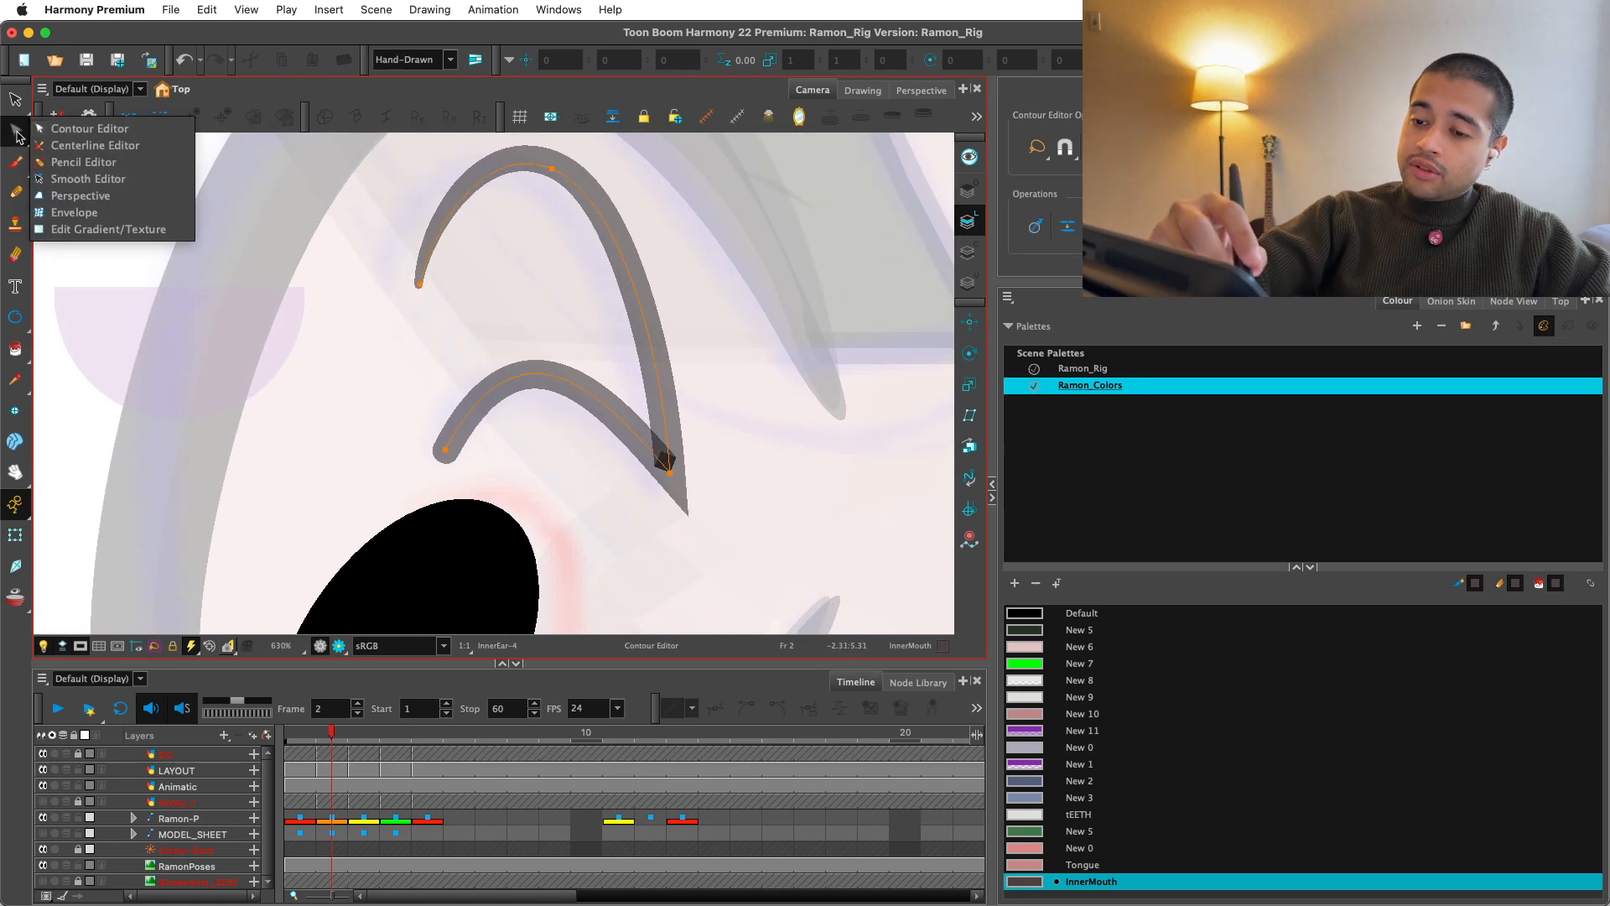
mouse_move(16, 130)
left_mouse_down()
mouse_move(51, 128)
mouse_move(84, 162)
left_mouse_up()
key("2")
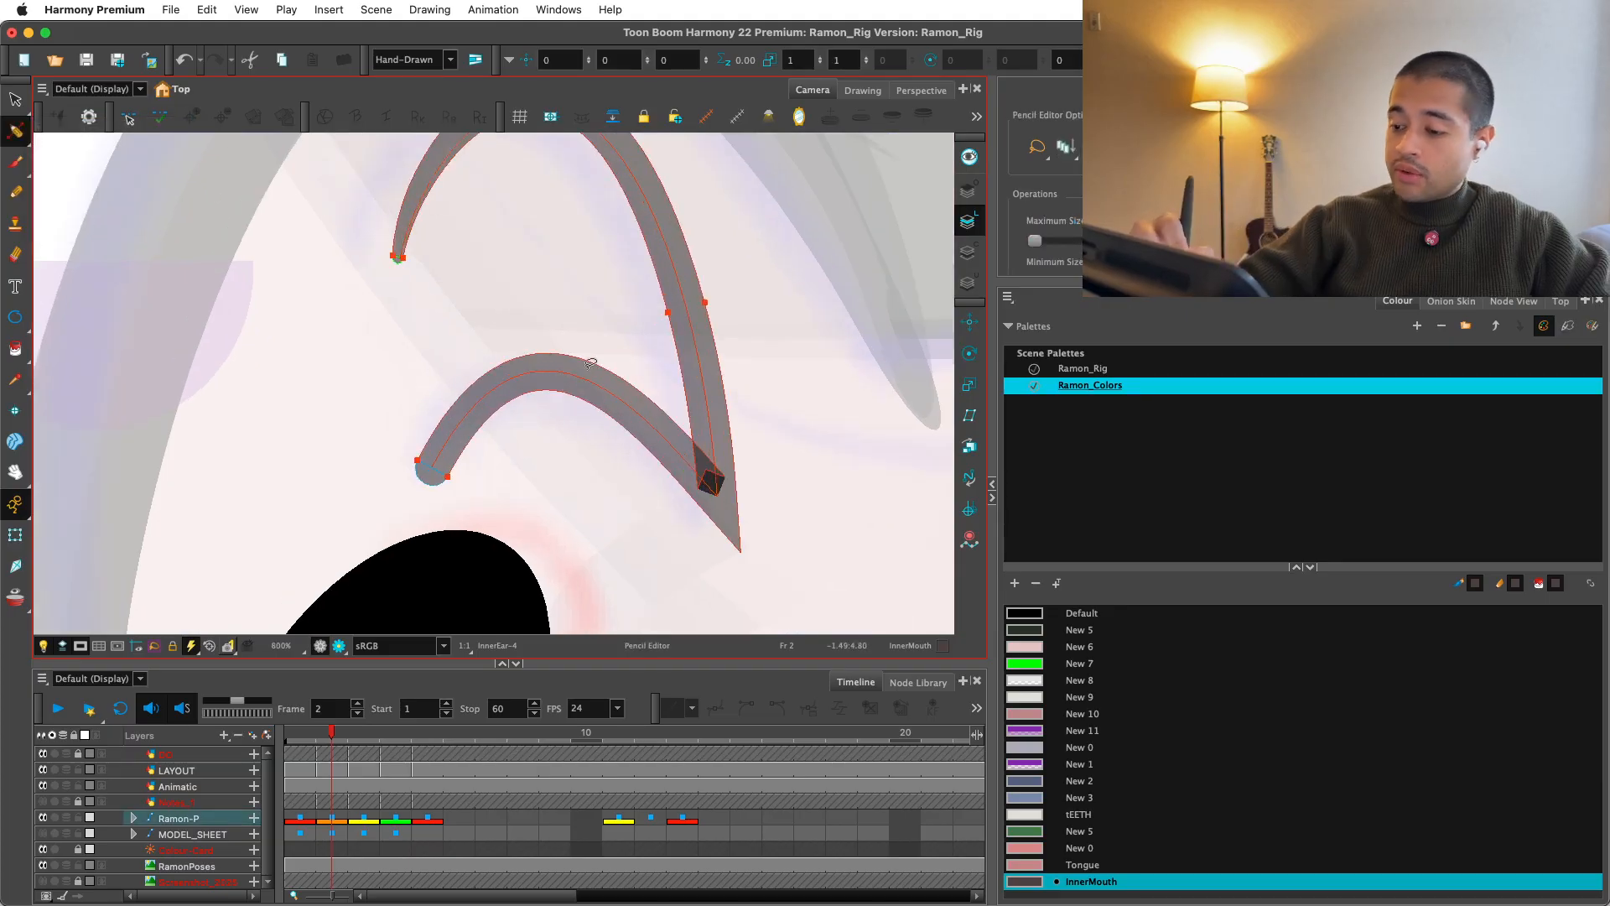
key("2")
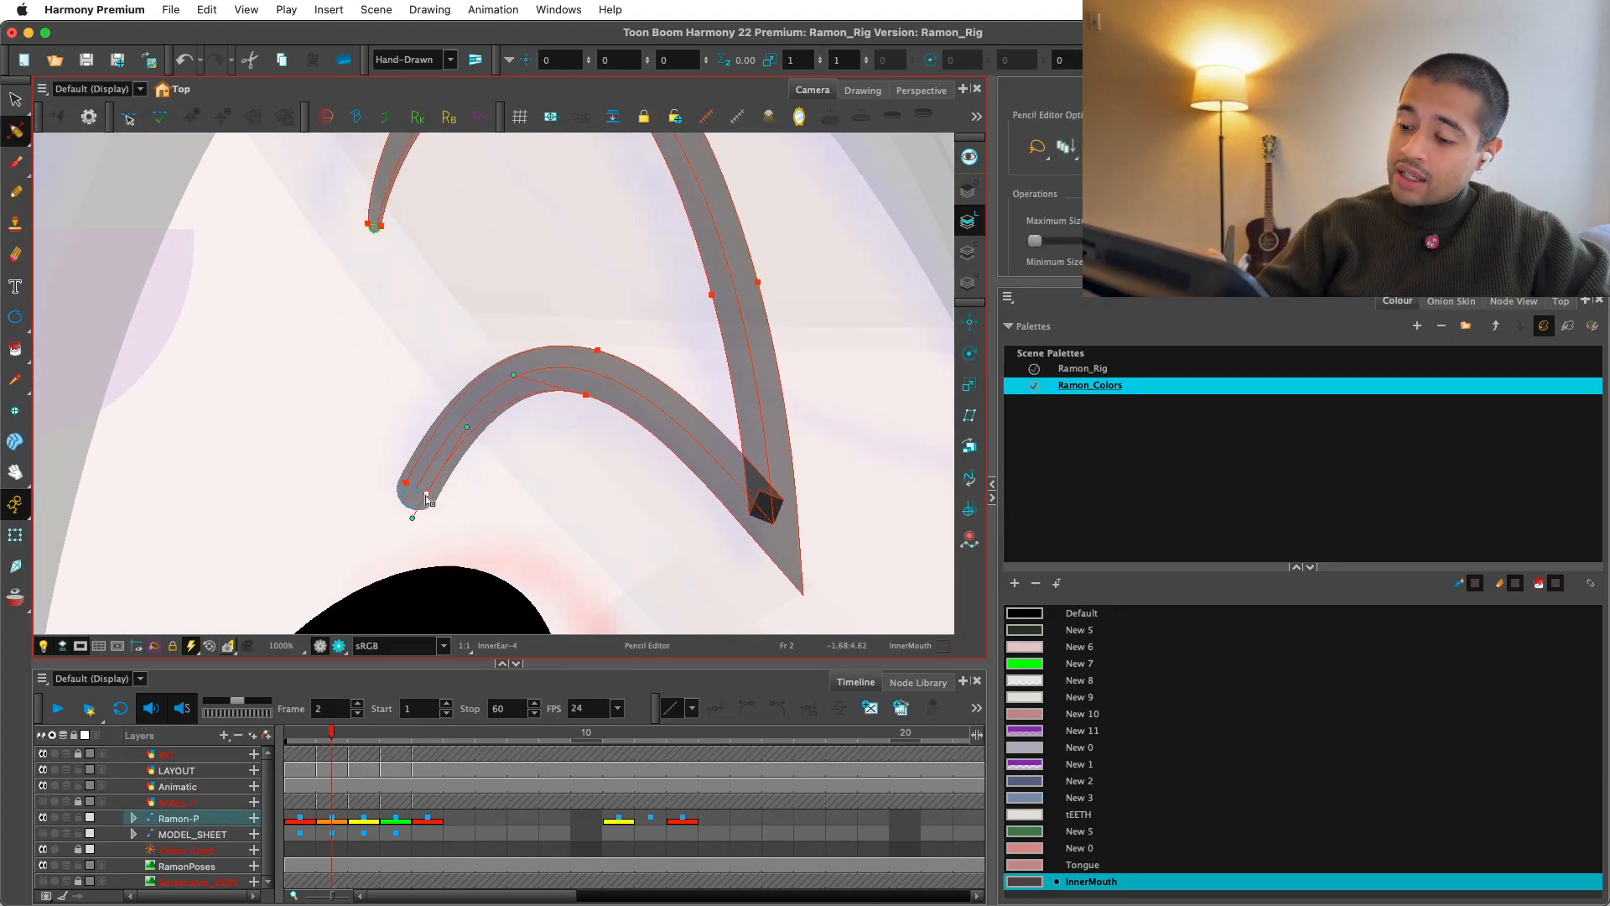
left_click_drag(427, 497, 422, 493)
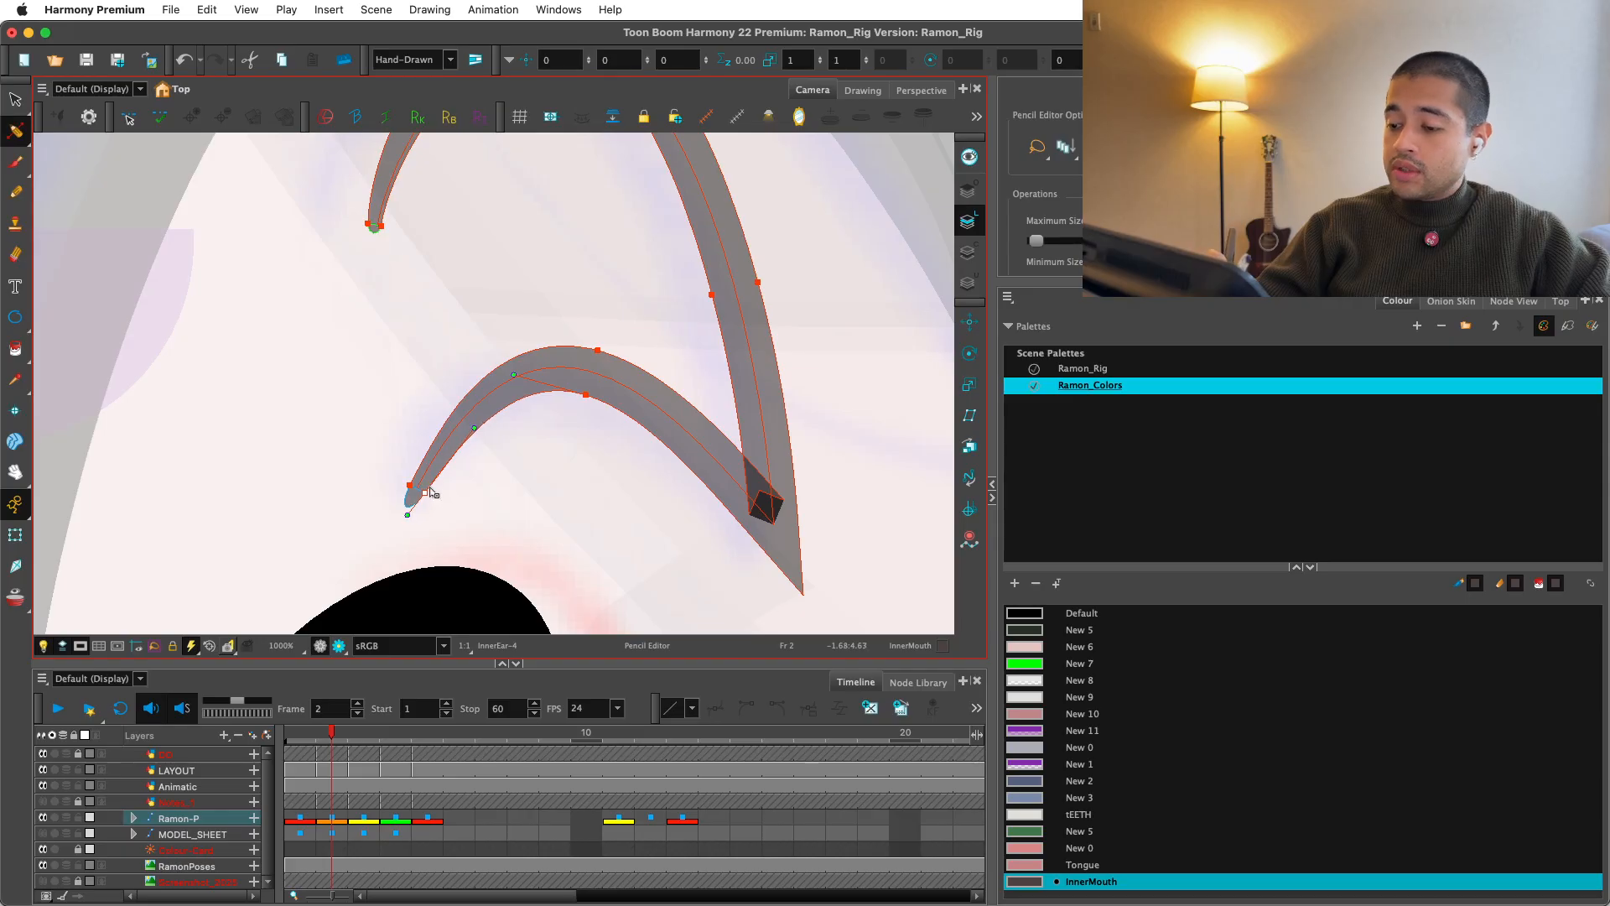
key("1")
key("1")
key("1")
key("1")
key("1")
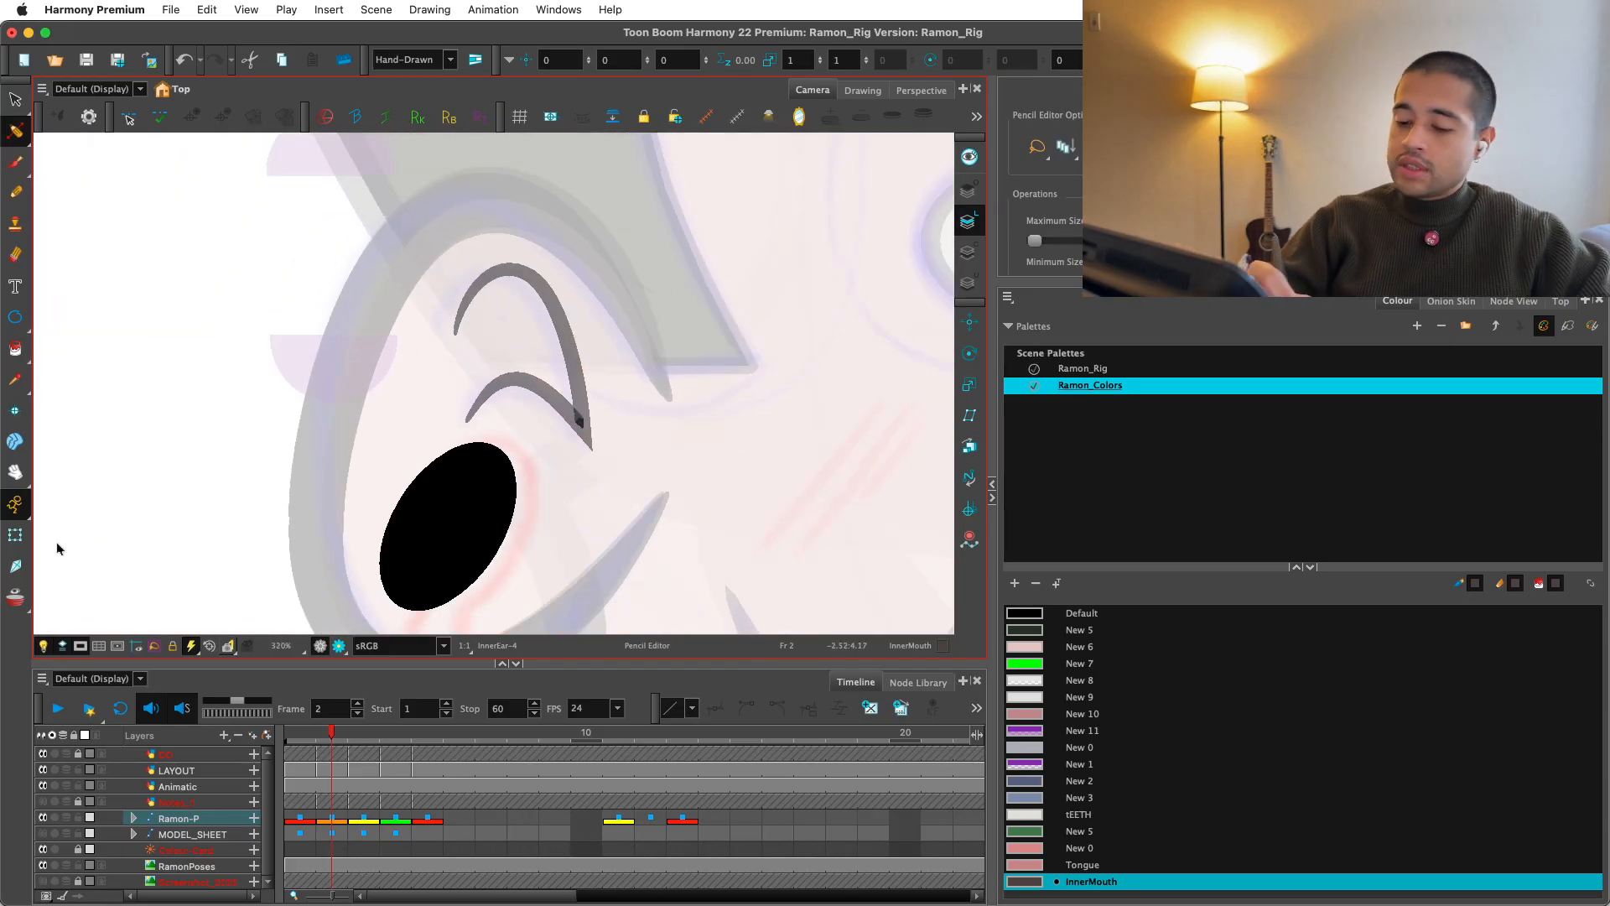
Step: Deselect the inner-ear drawing with the Transform tool and examine the head and body against the rough sketch
key("shift+t")
key("Escape")
key("1")
key("1")
key("space")
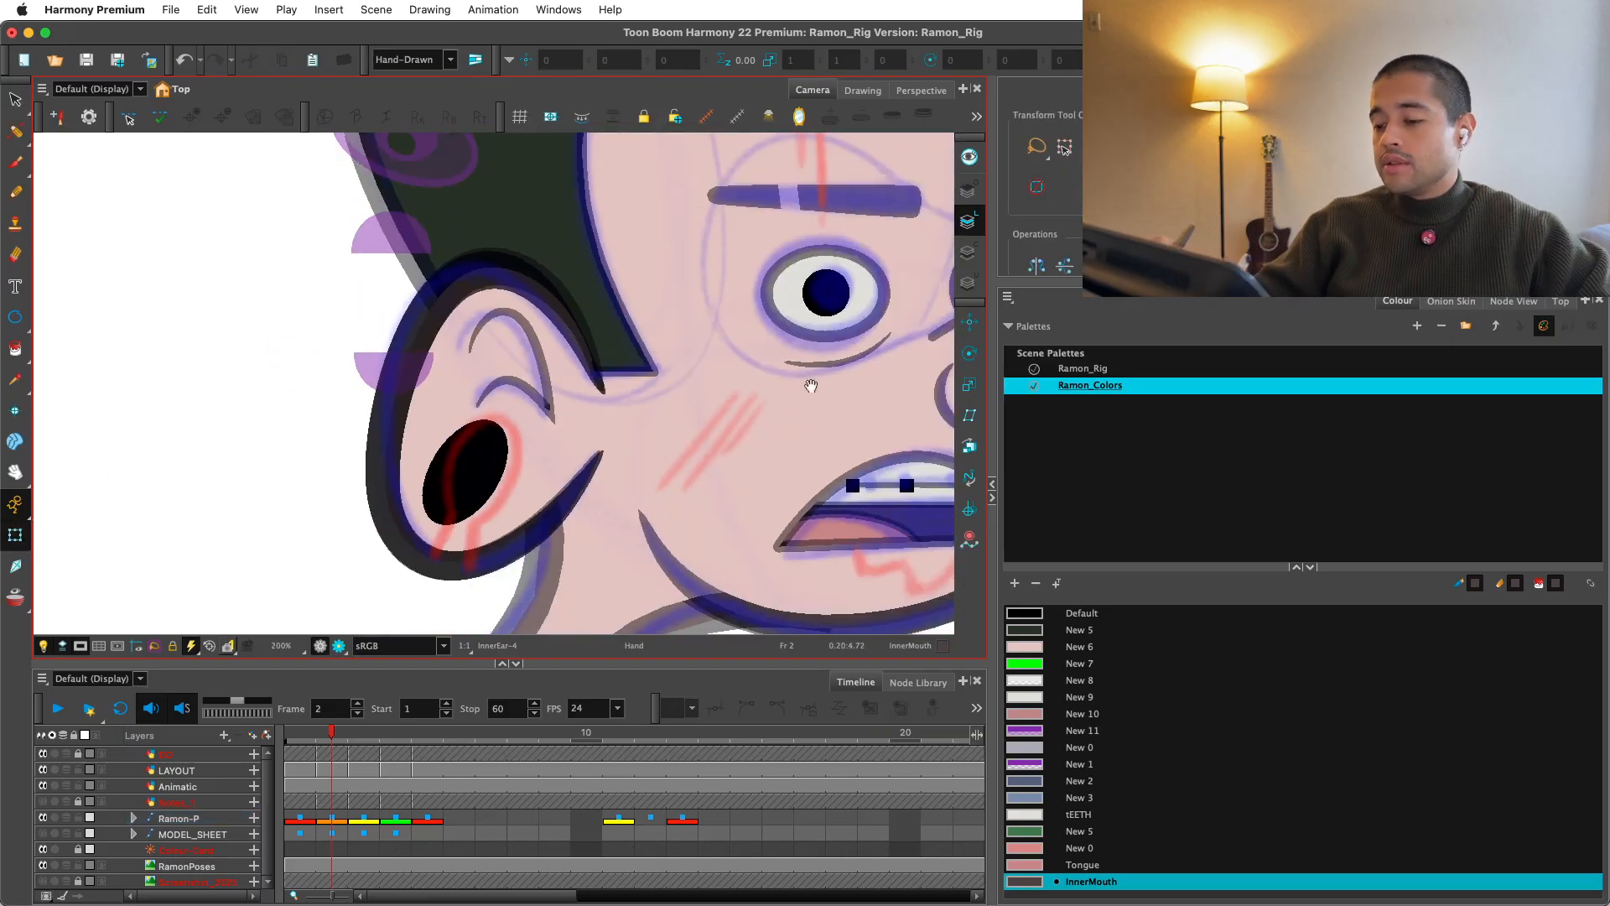
left_click_drag(799, 478, 758, 509)
key("1")
key("1")
key("1")
key("space")
key("2")
left_click_drag(772, 574, 765, 508)
key("2")
key("1")
key("1")
key("1")
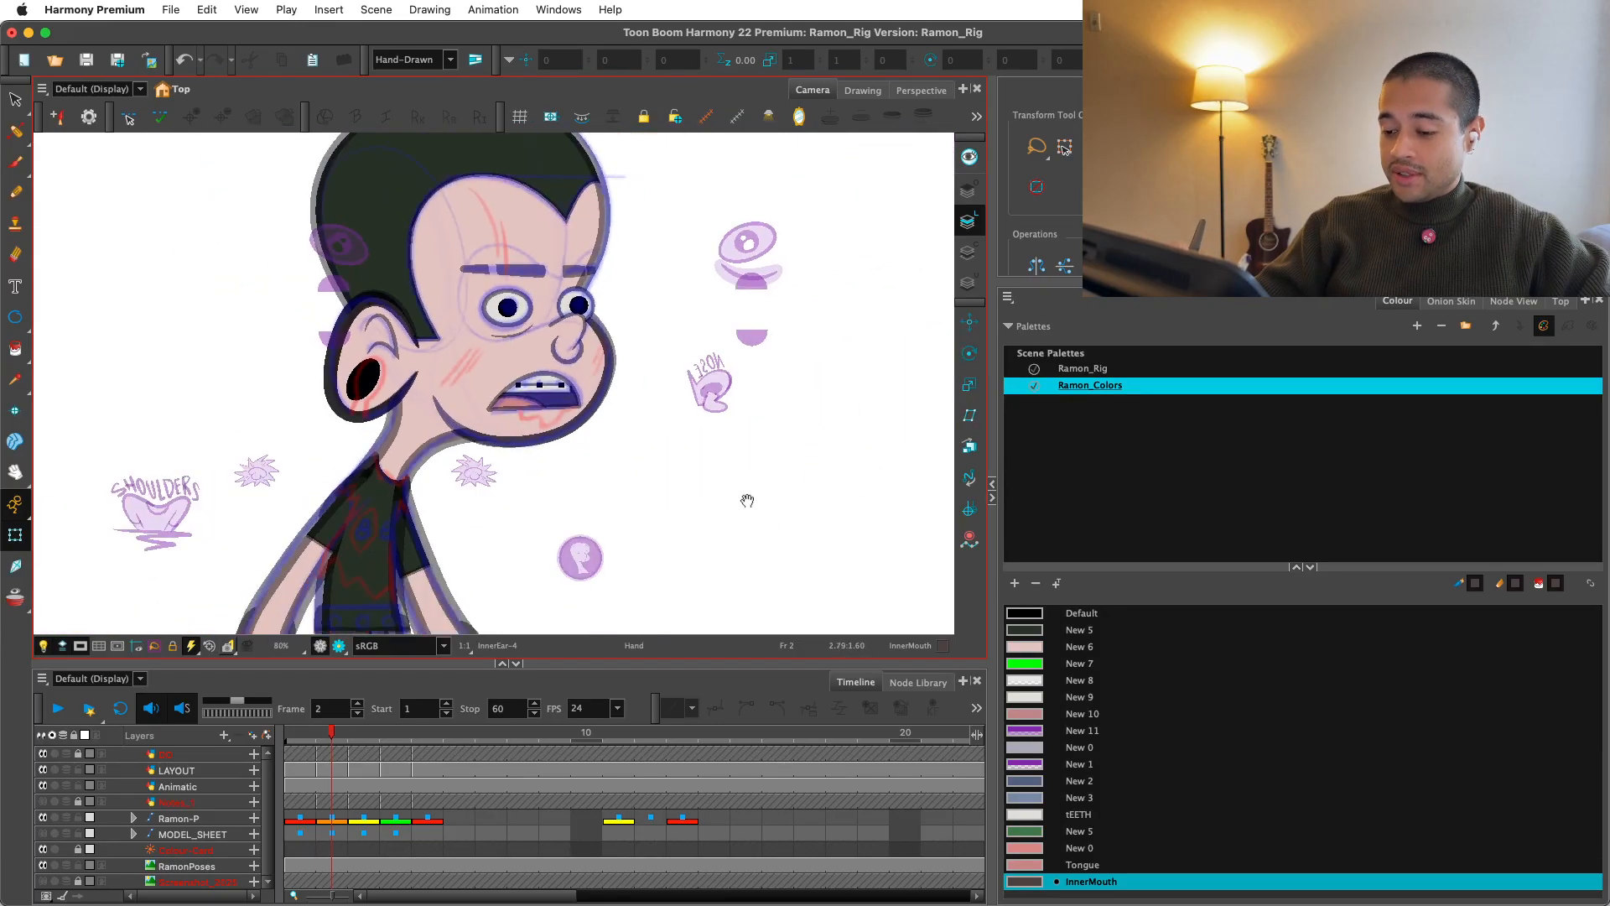
key("1")
Step: Select the near arm's sleeve and display its deformation controls
left_click_drag(713, 567, 791, 447)
key("2")
key("2")
key("2")
left_click_drag(690, 461, 792, 520)
key("2")
key("2")
key("2")
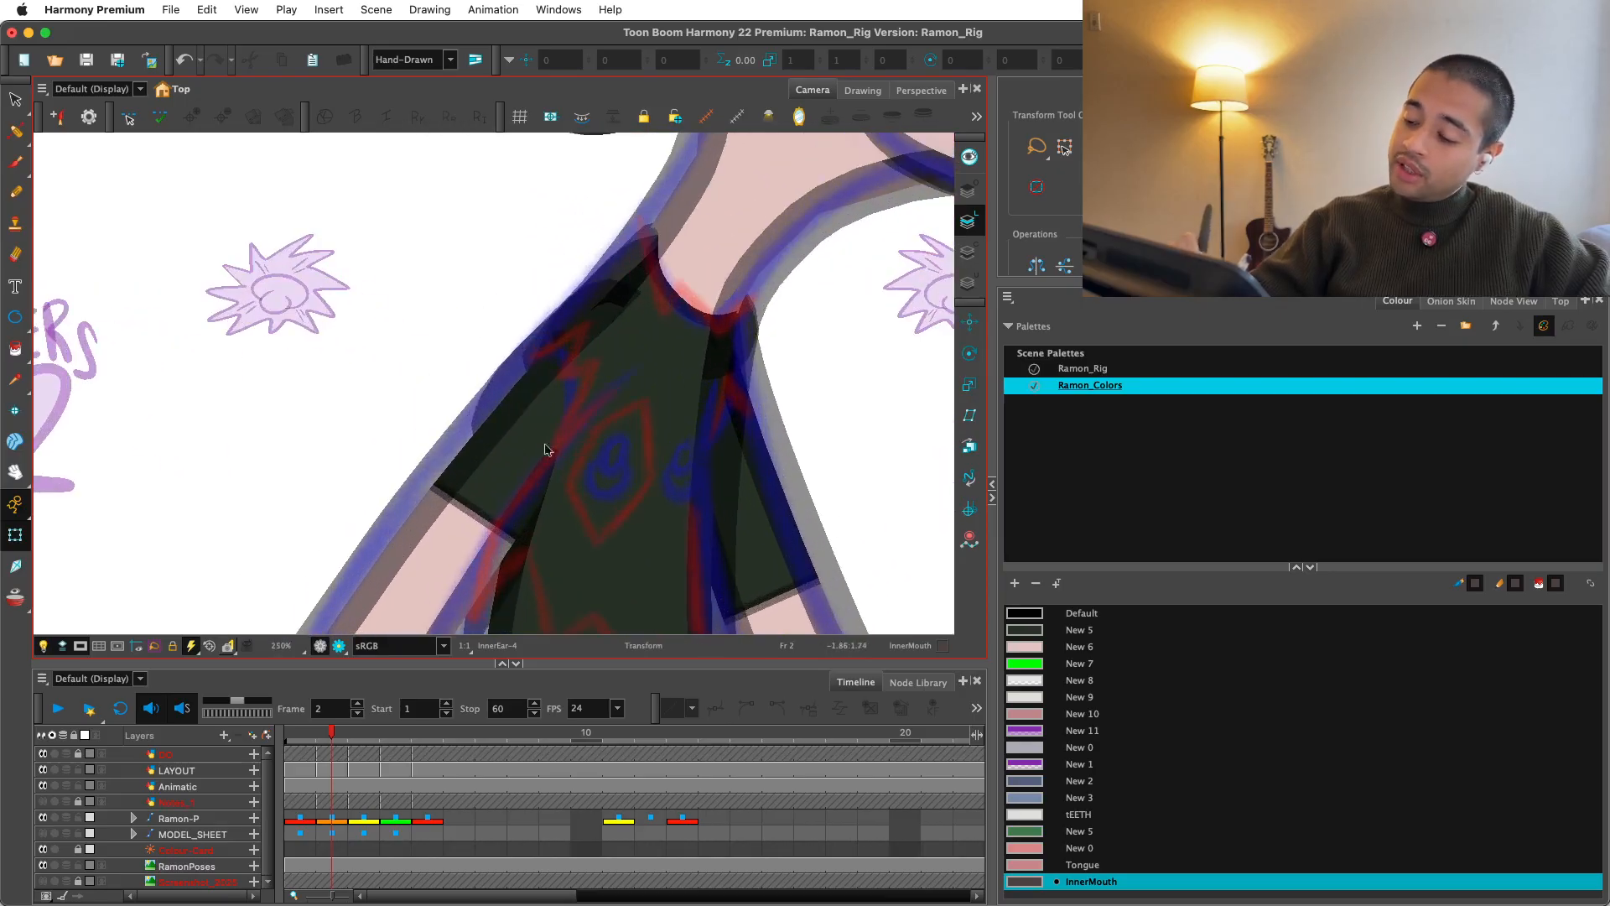
left_click(508, 452)
key("shift+F11")
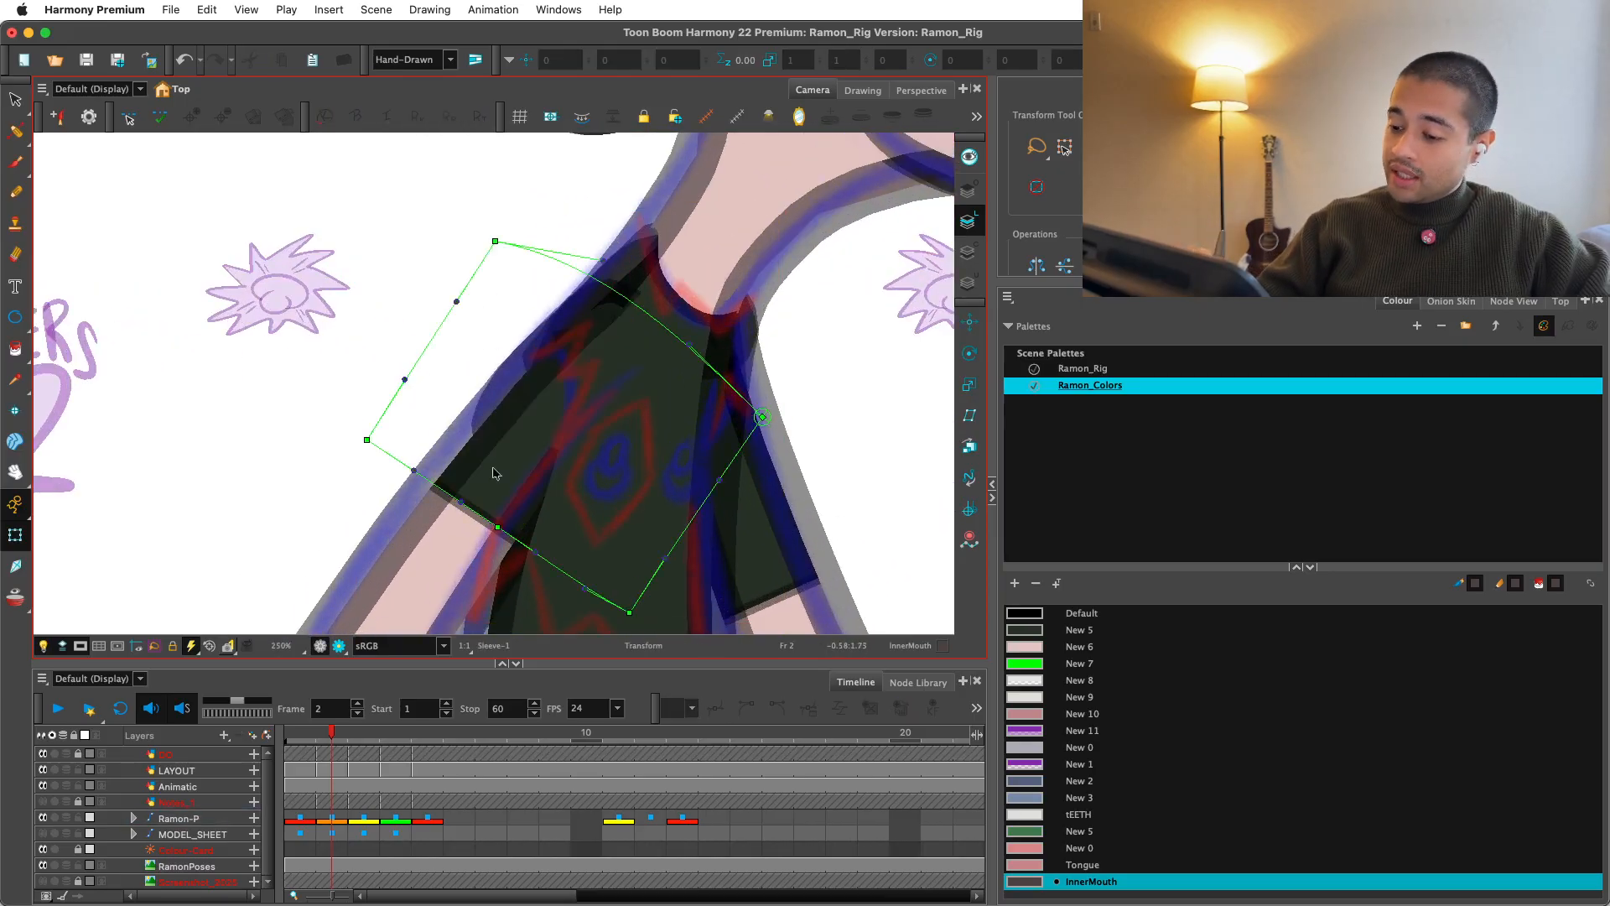
left_click(493, 474)
left_click_drag(629, 609, 607, 599)
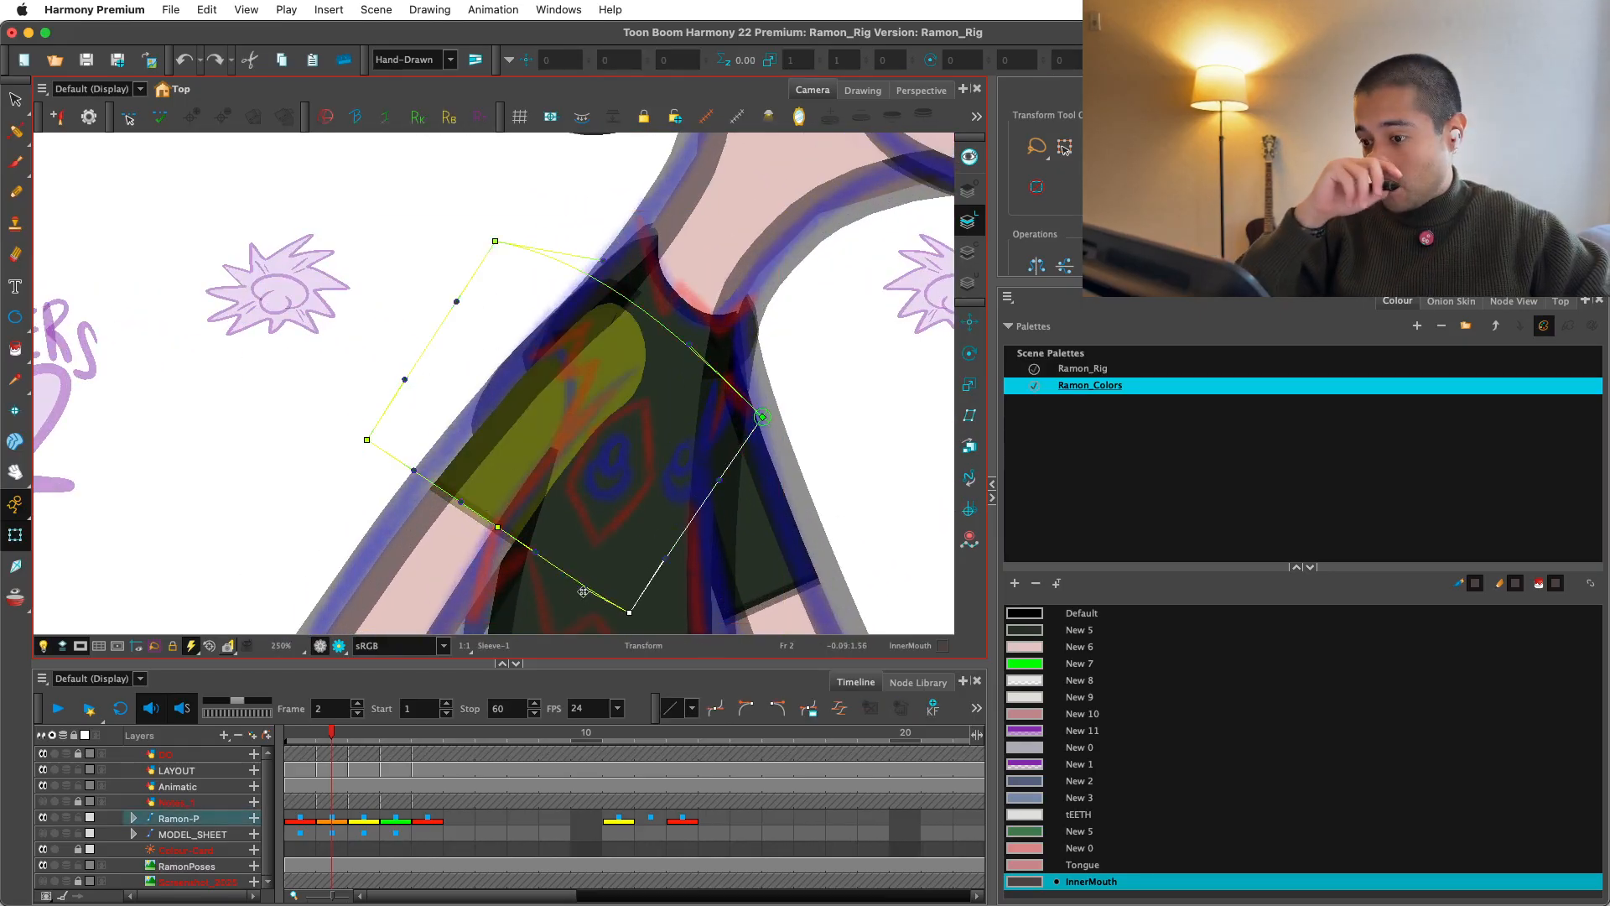
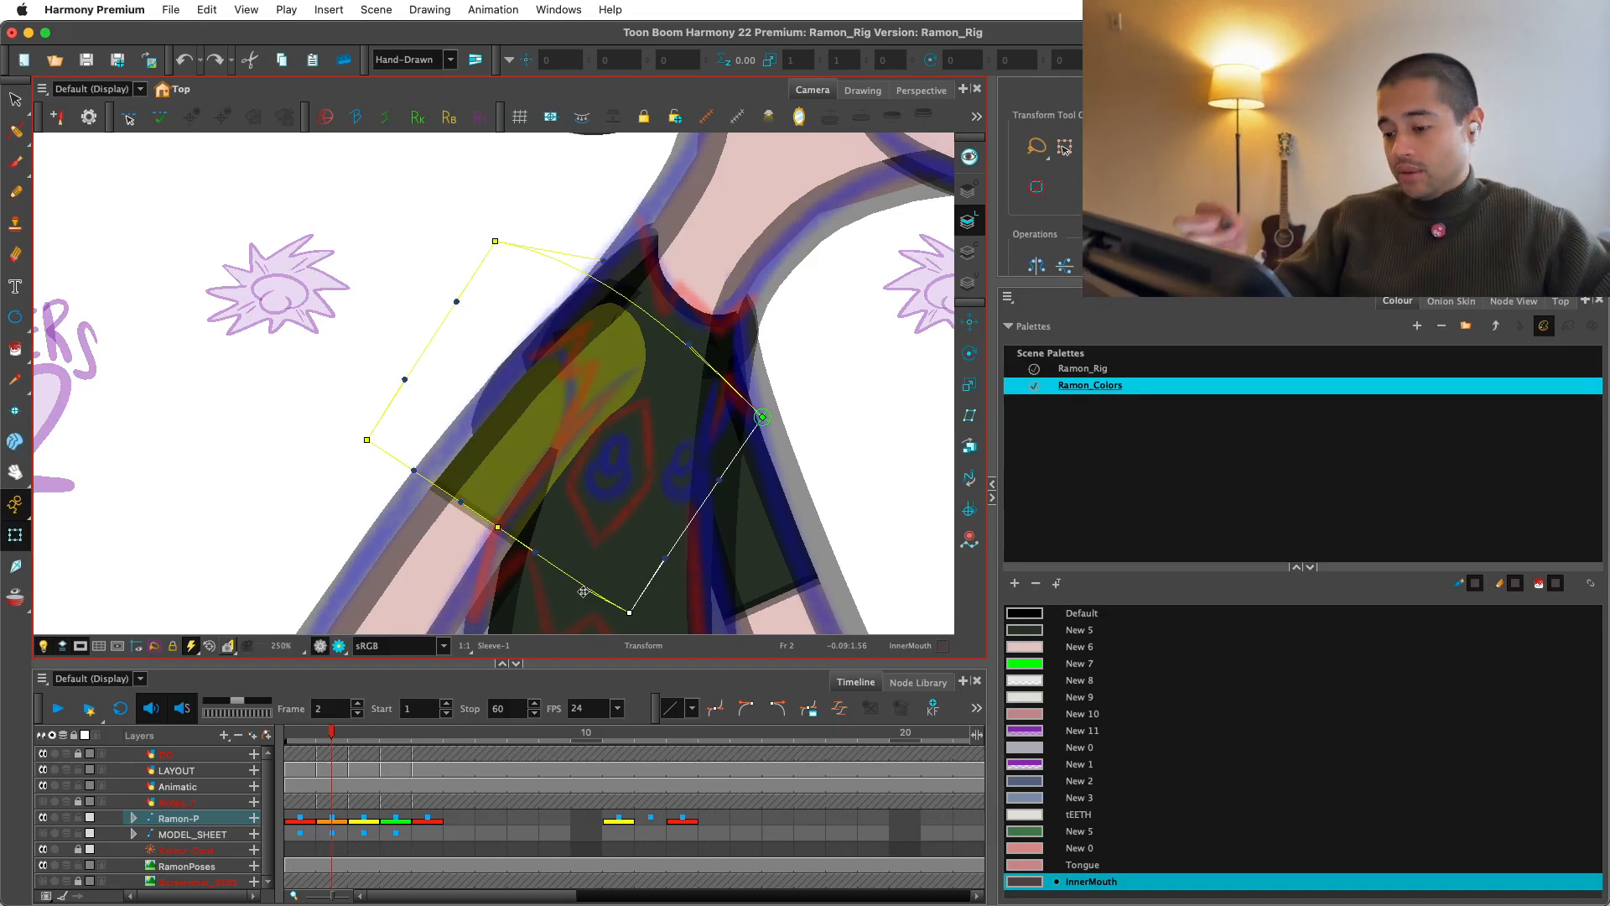
Step: Rotate the canvas to align the near arm's sleeve, squeeze its deformer narrower across the width, and reset the view rotation
left_click(515, 450)
key("1")
key("1")
left_click_drag(787, 504, 743, 556)
key("2")
left_click(812, 491)
key("1")
key("2")
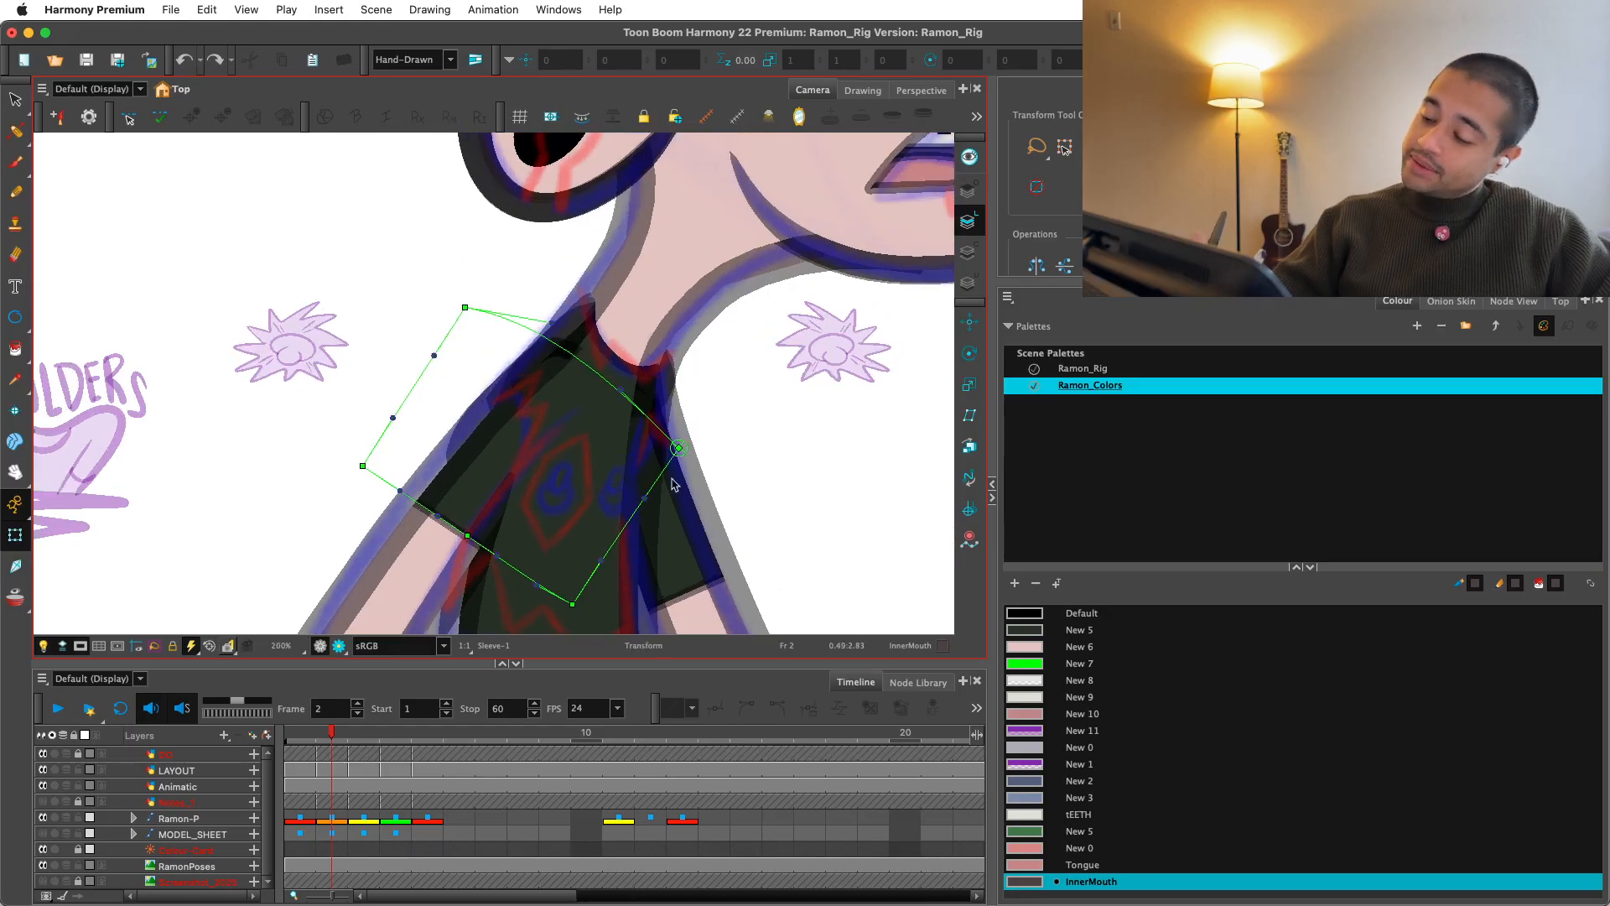
left_click(481, 476)
left_click_drag(672, 550, 754, 342)
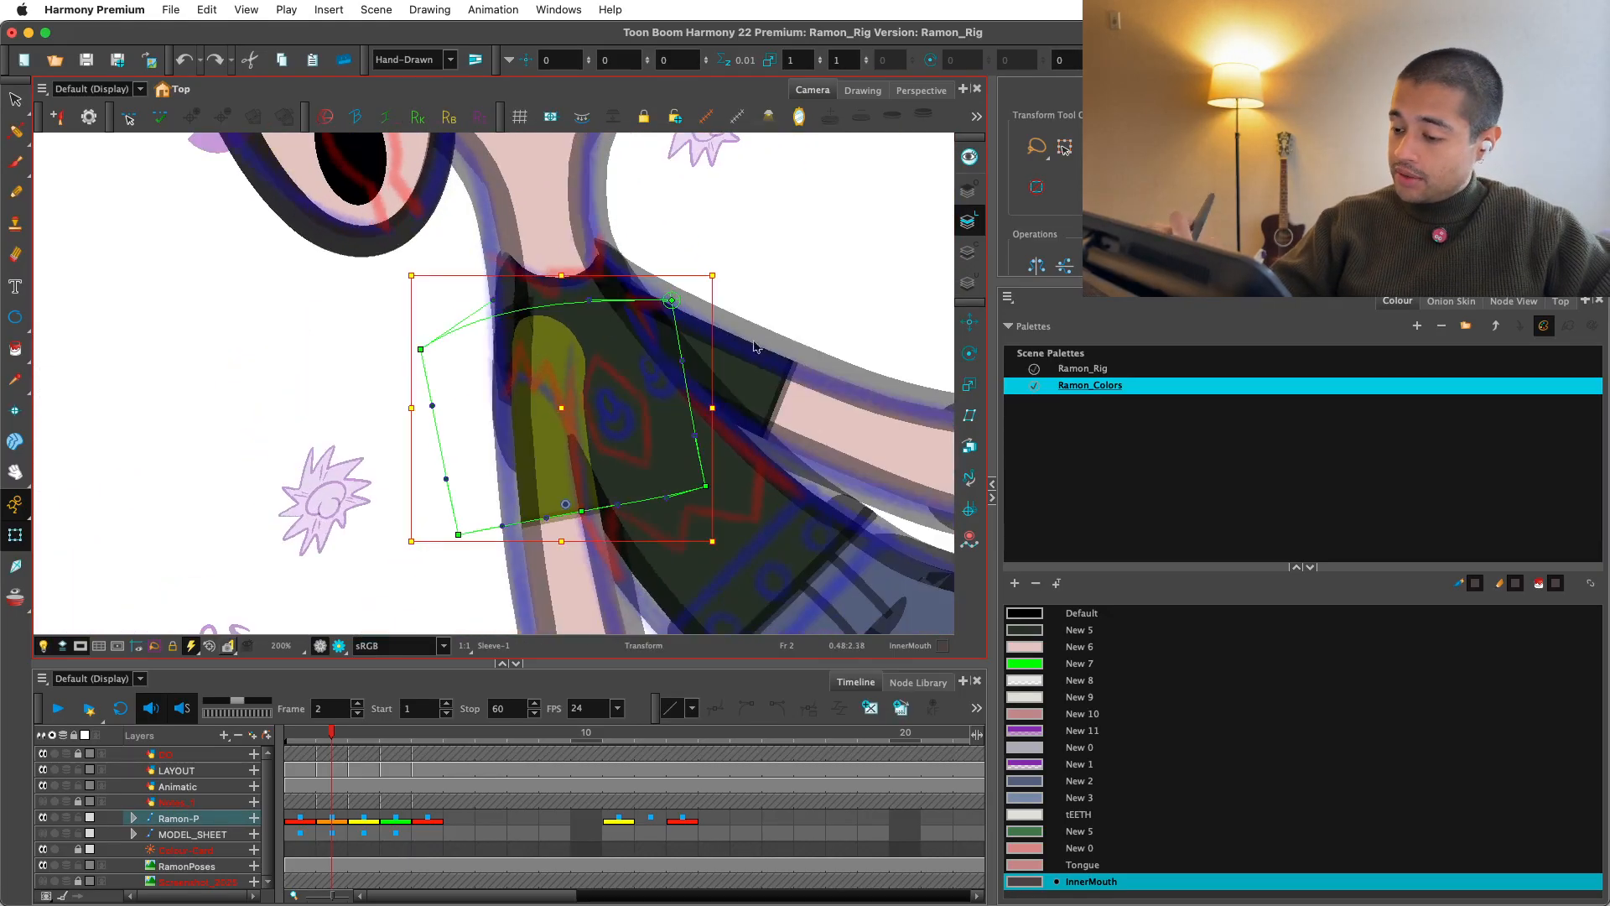
left_click_drag(714, 408, 631, 424)
key("shift+x")
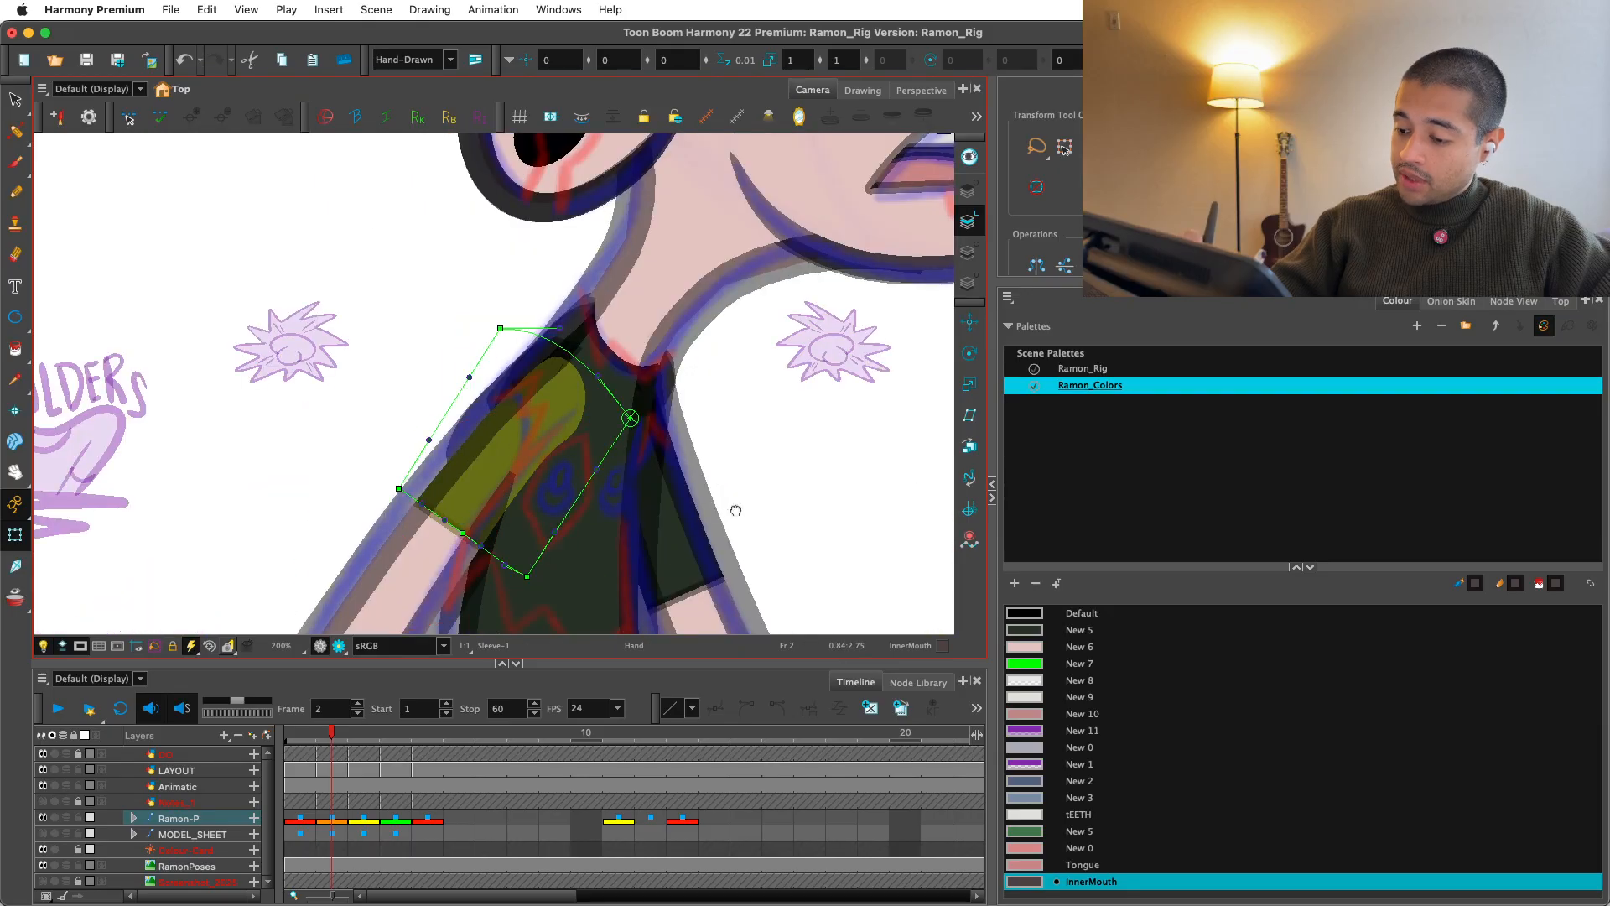
Step: Display the near upper arm's and torso's deformation controls and examine how they overlap at the shoulder
key("2")
left_click_drag(671, 365, 689, 284)
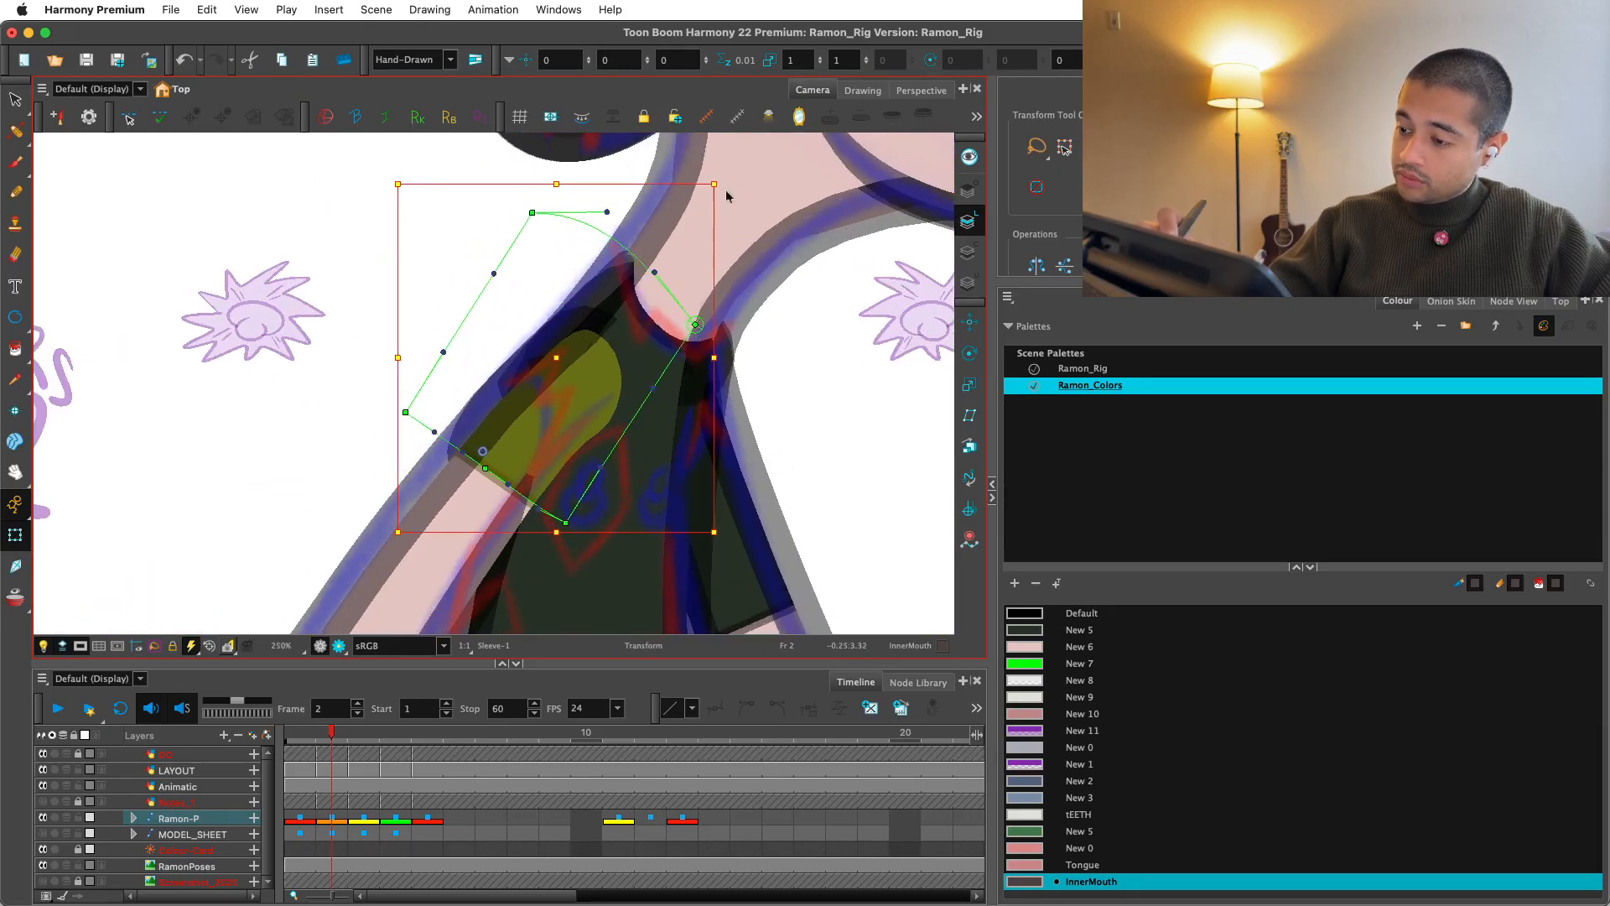
left_click_drag(726, 196, 778, 257)
left_click_drag(698, 384, 694, 356)
key("2")
left_click(436, 469)
key("shift+F11")
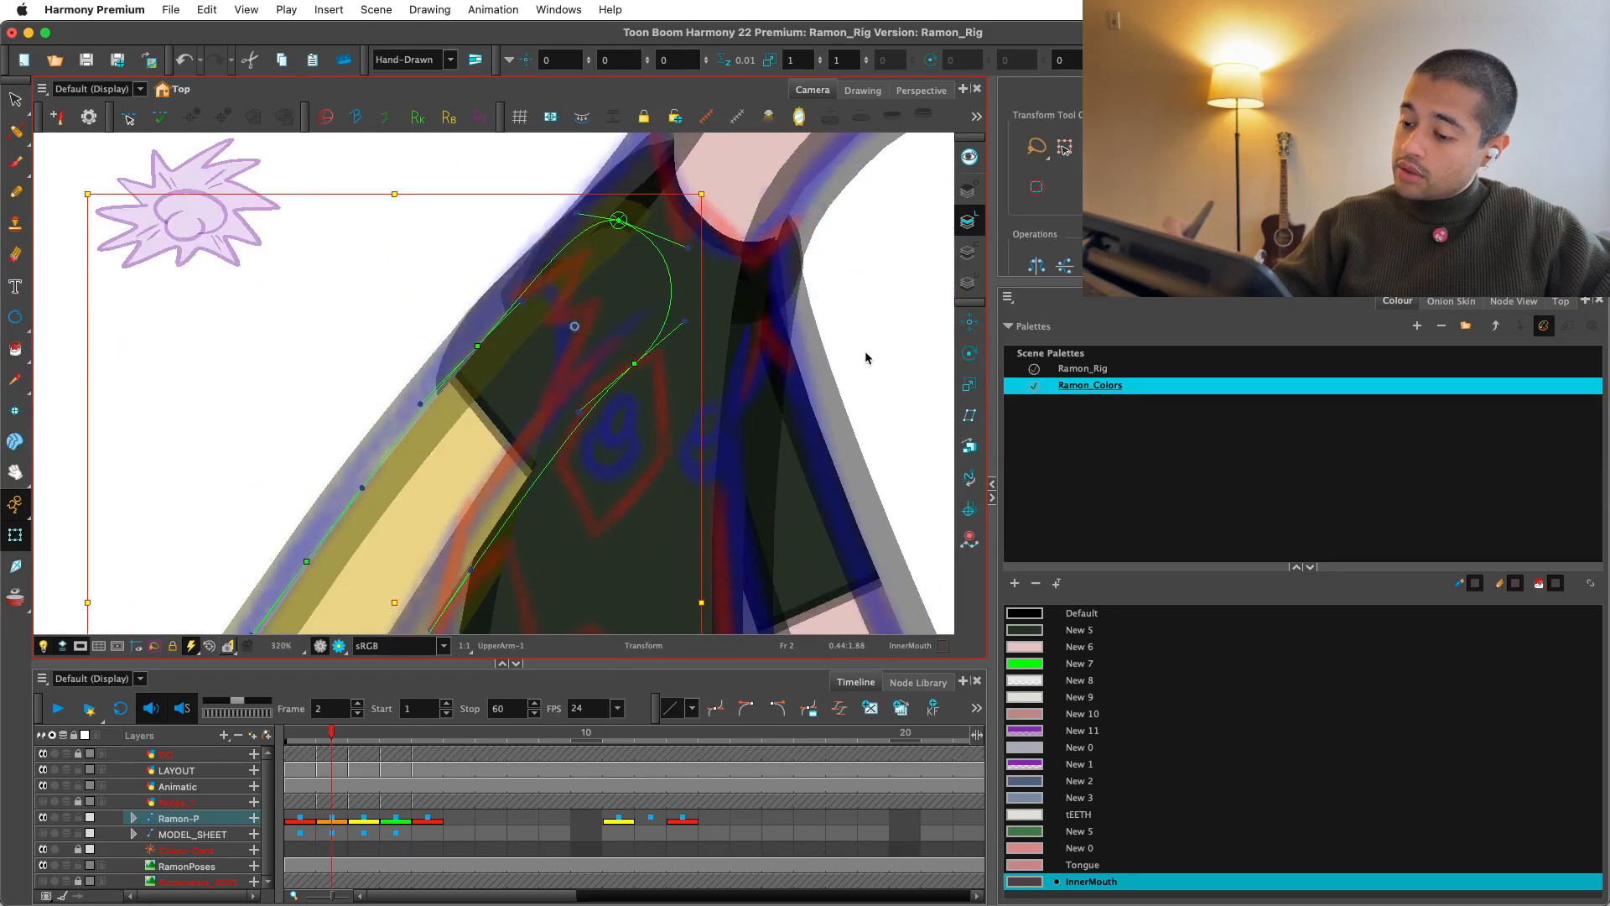
left_click(769, 415)
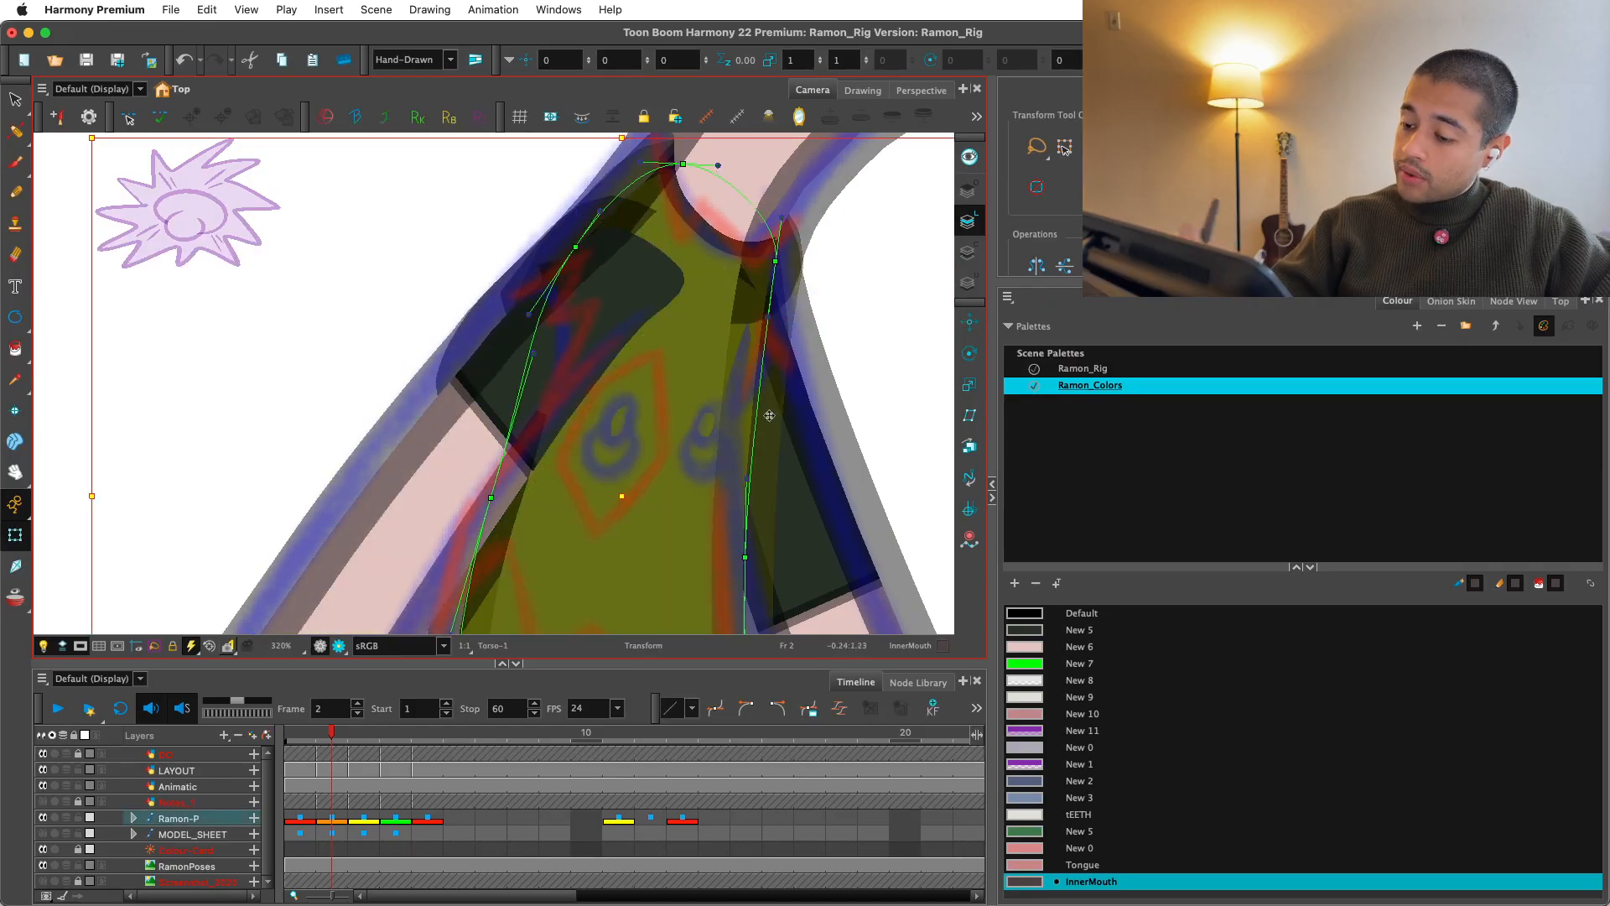
key("Escape")
left_click(669, 267)
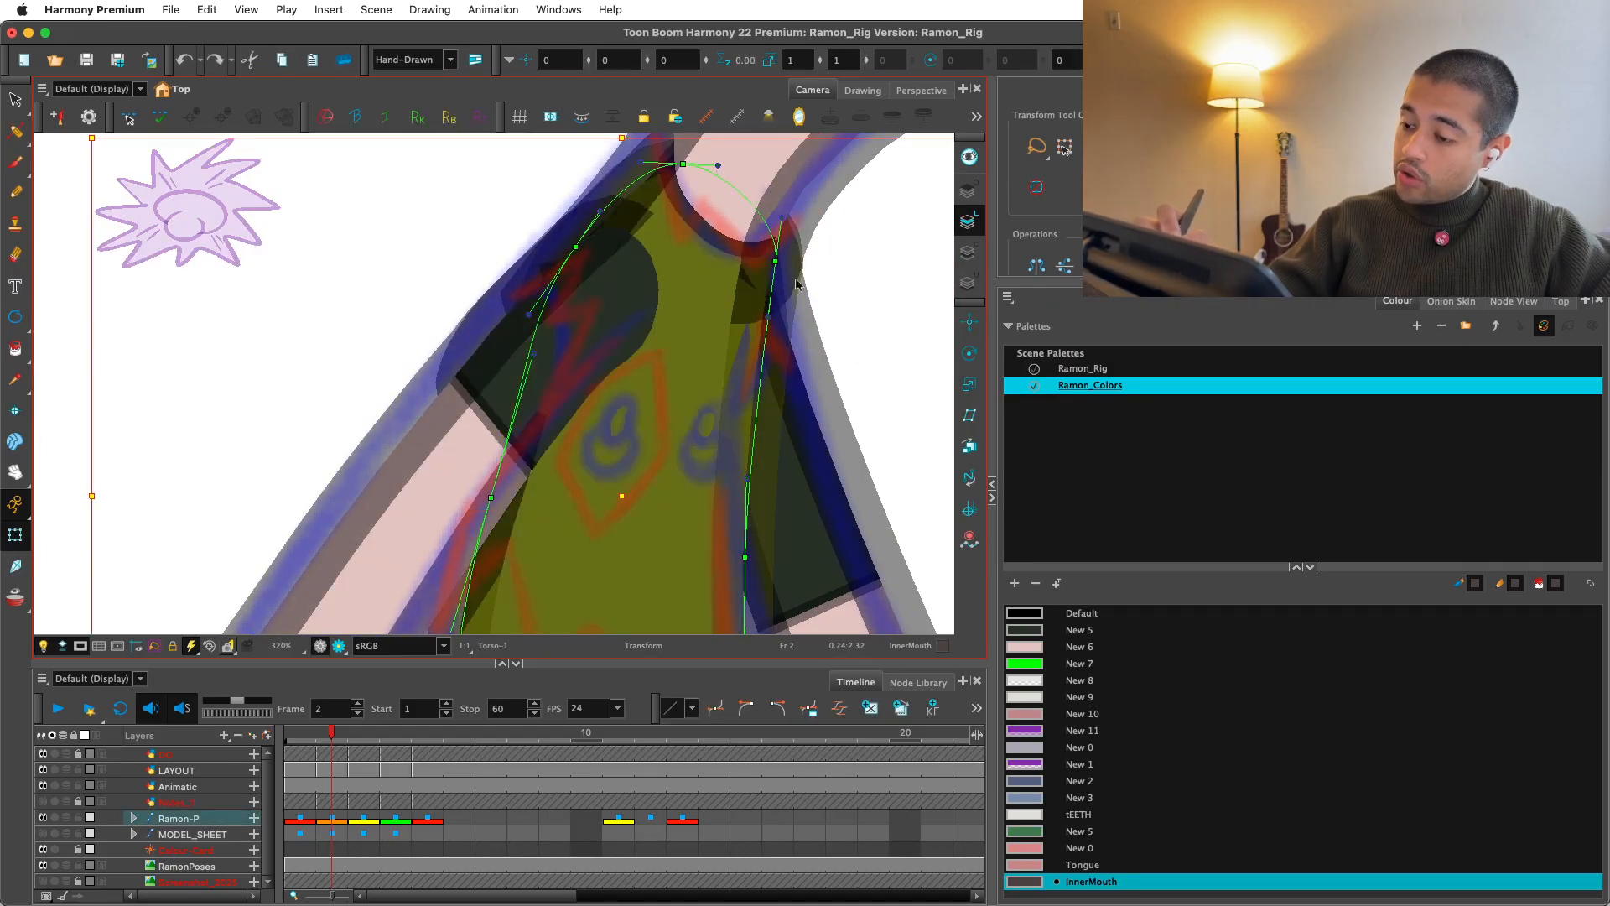
scroll(723, 326, "up", 3)
Step: Select the shoulder drawing and pull the lower edge of its deformer up over the shirt's chest
left_click(701, 296)
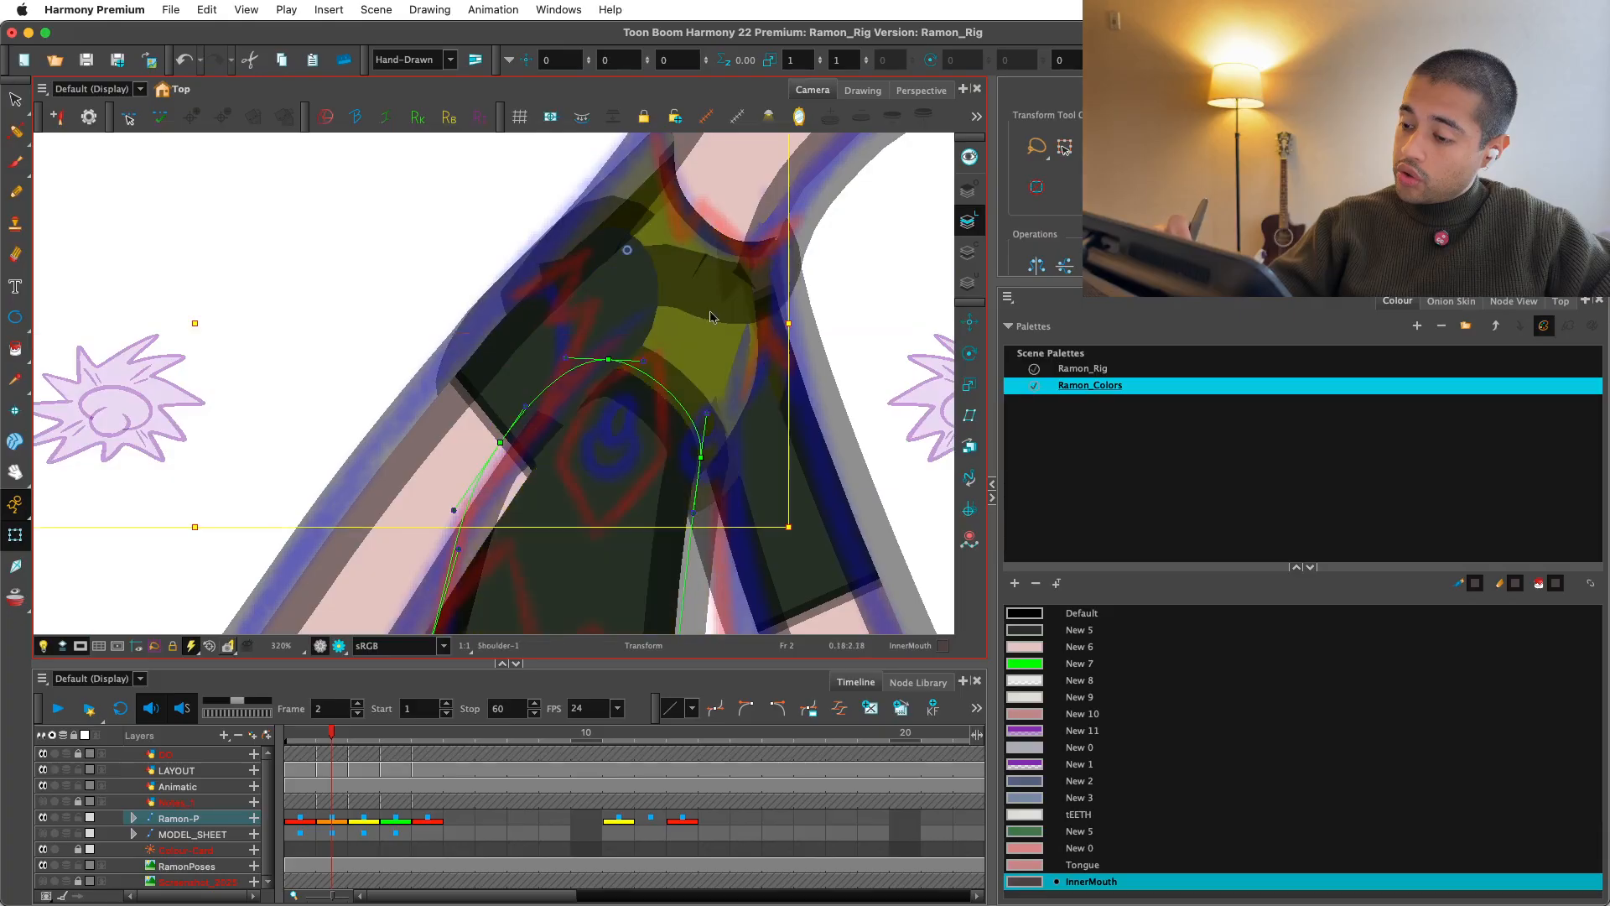
left_click(715, 323)
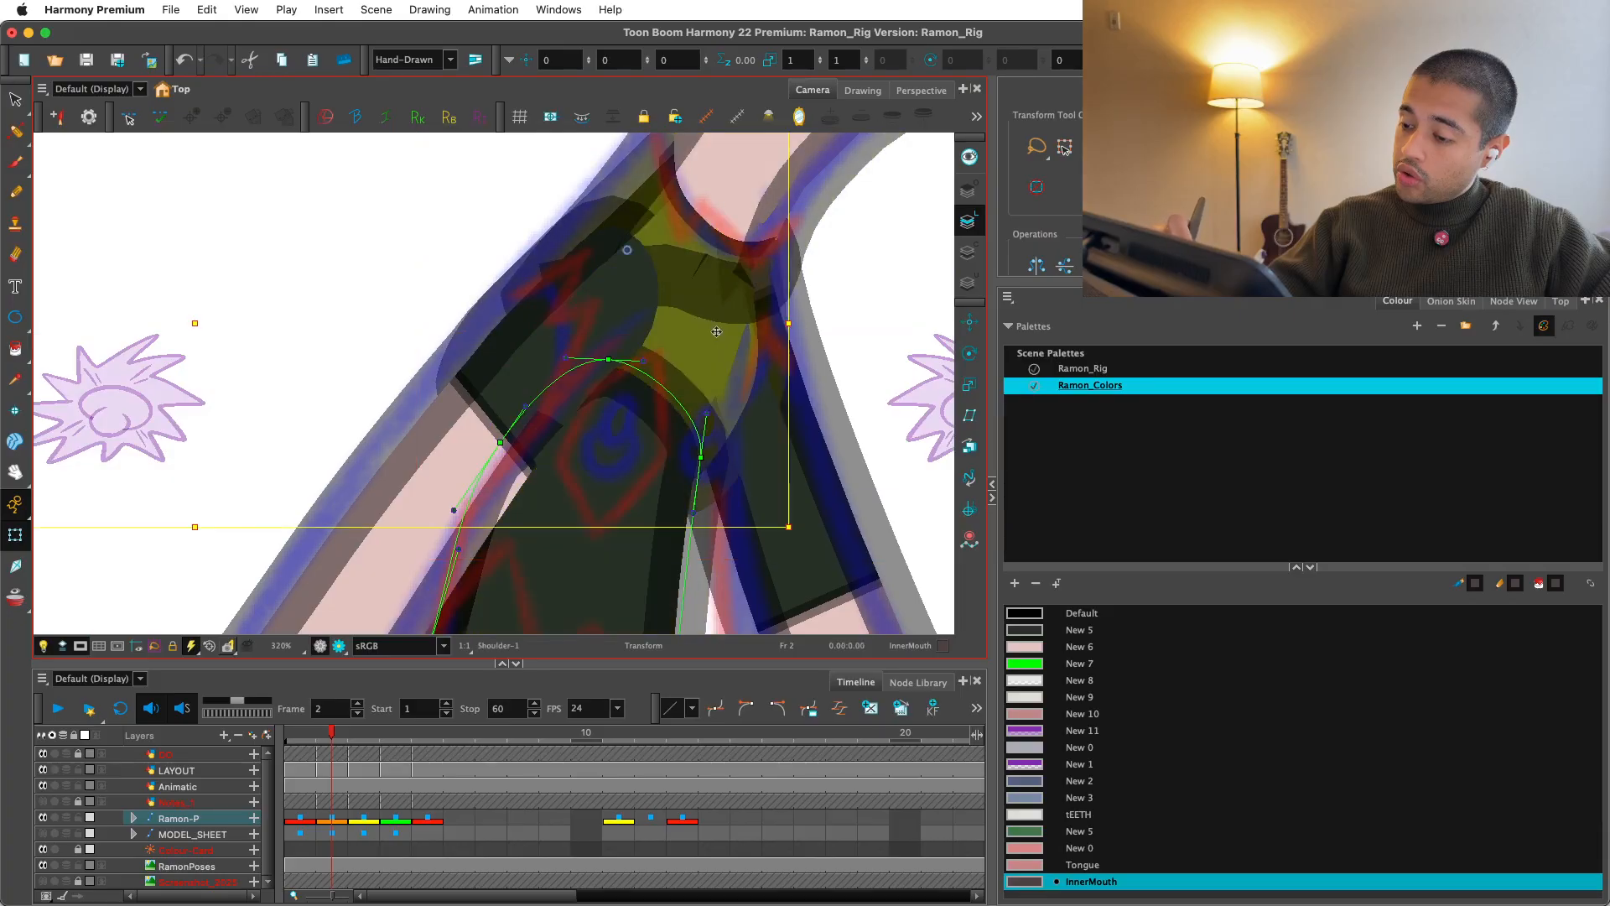
left_click(841, 294)
left_click_drag(571, 476, 609, 367)
left_click(564, 521)
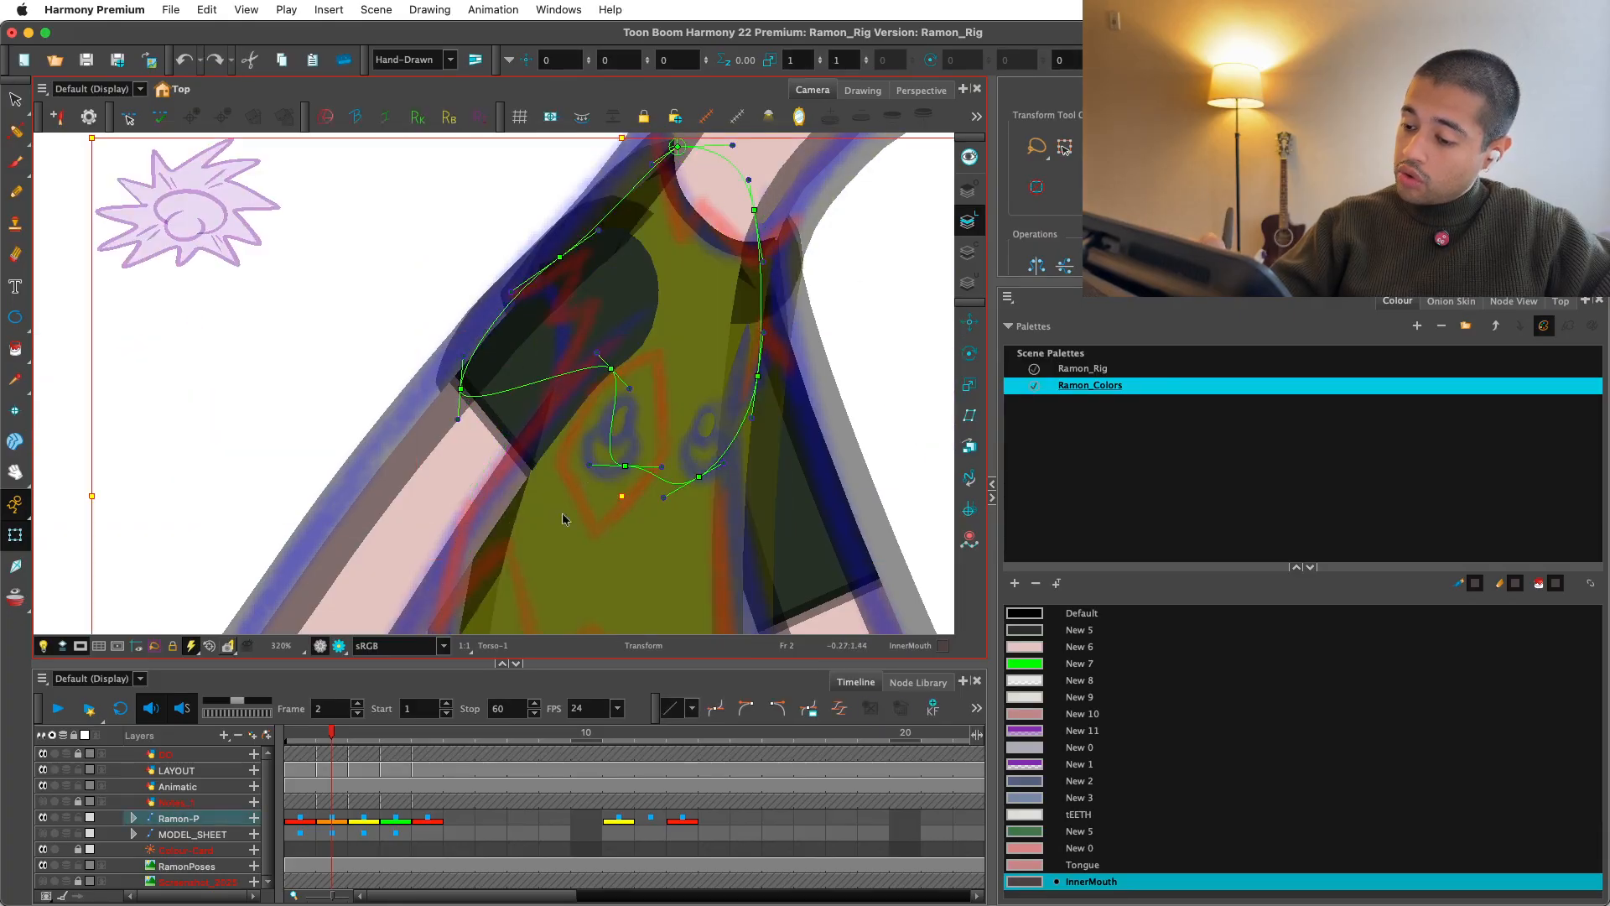
Step: Refine the shoulder deformer's points to follow the sketched shoulder line and hide all deformation controls
key("F11")
key("Escape")
left_click_drag(585, 250, 634, 250)
scroll(608, 306, "down", 2)
left_click_drag(608, 306, 615, 291)
left_click_drag(521, 400, 530, 382)
key("Escape")
key("shift+c")
scroll(622, 313, "up", 2)
left_click_drag(622, 313, 635, 360)
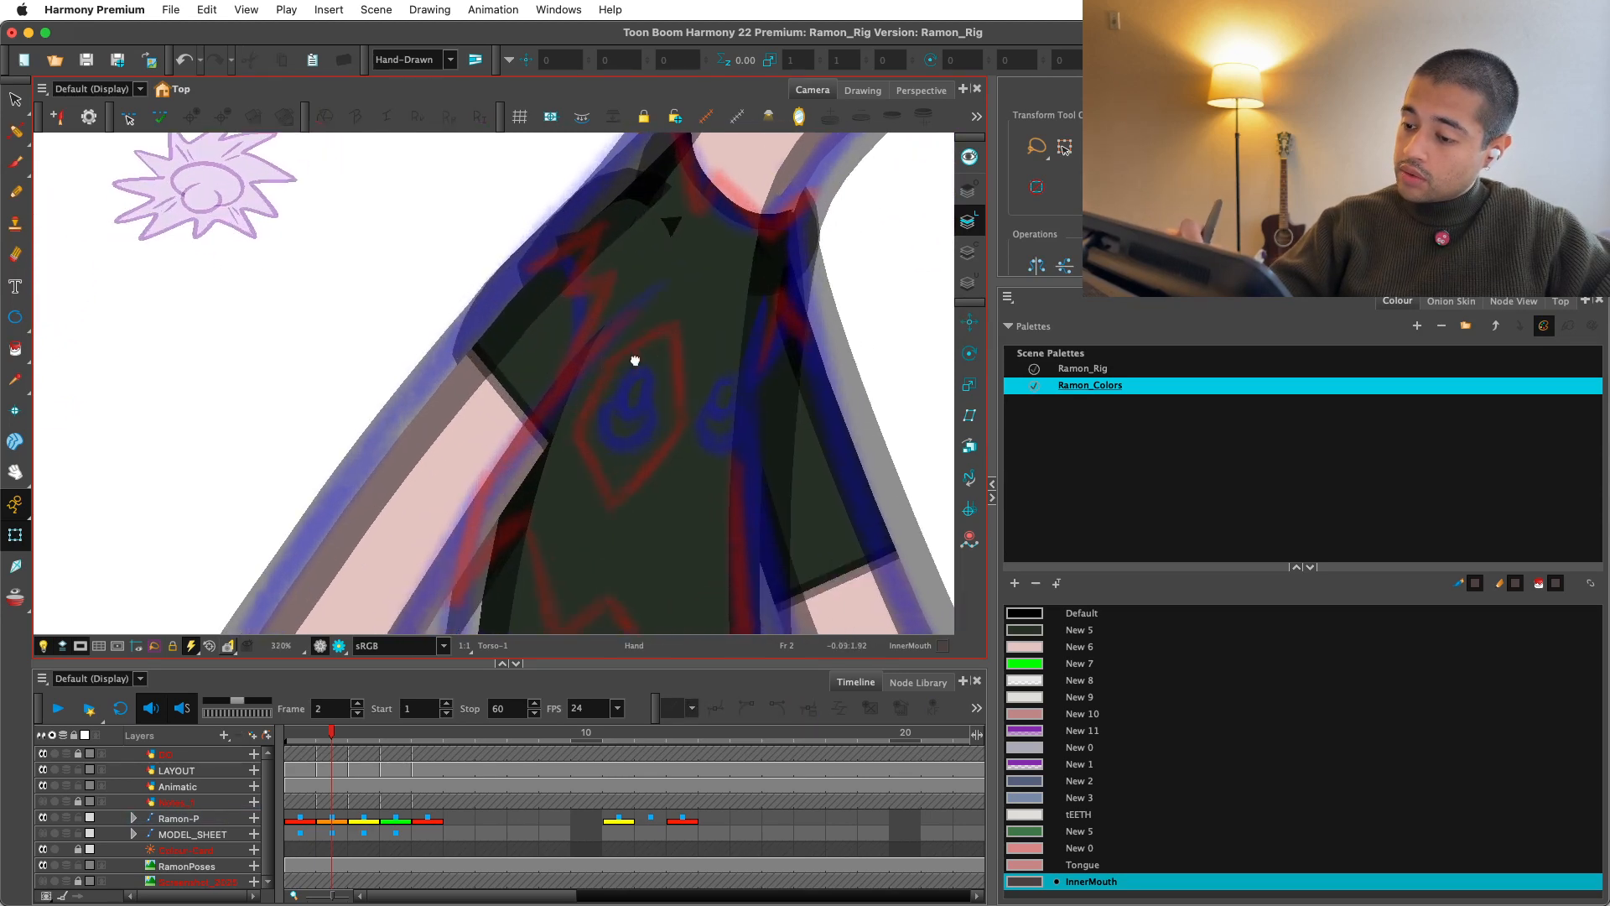
Step: Reshape the near sleeve's deformer so the cuff curves high around the top of the arm, and deselect it
left_click(597, 316)
key("F11")
key("Escape")
left_click_drag(575, 474, 602, 416)
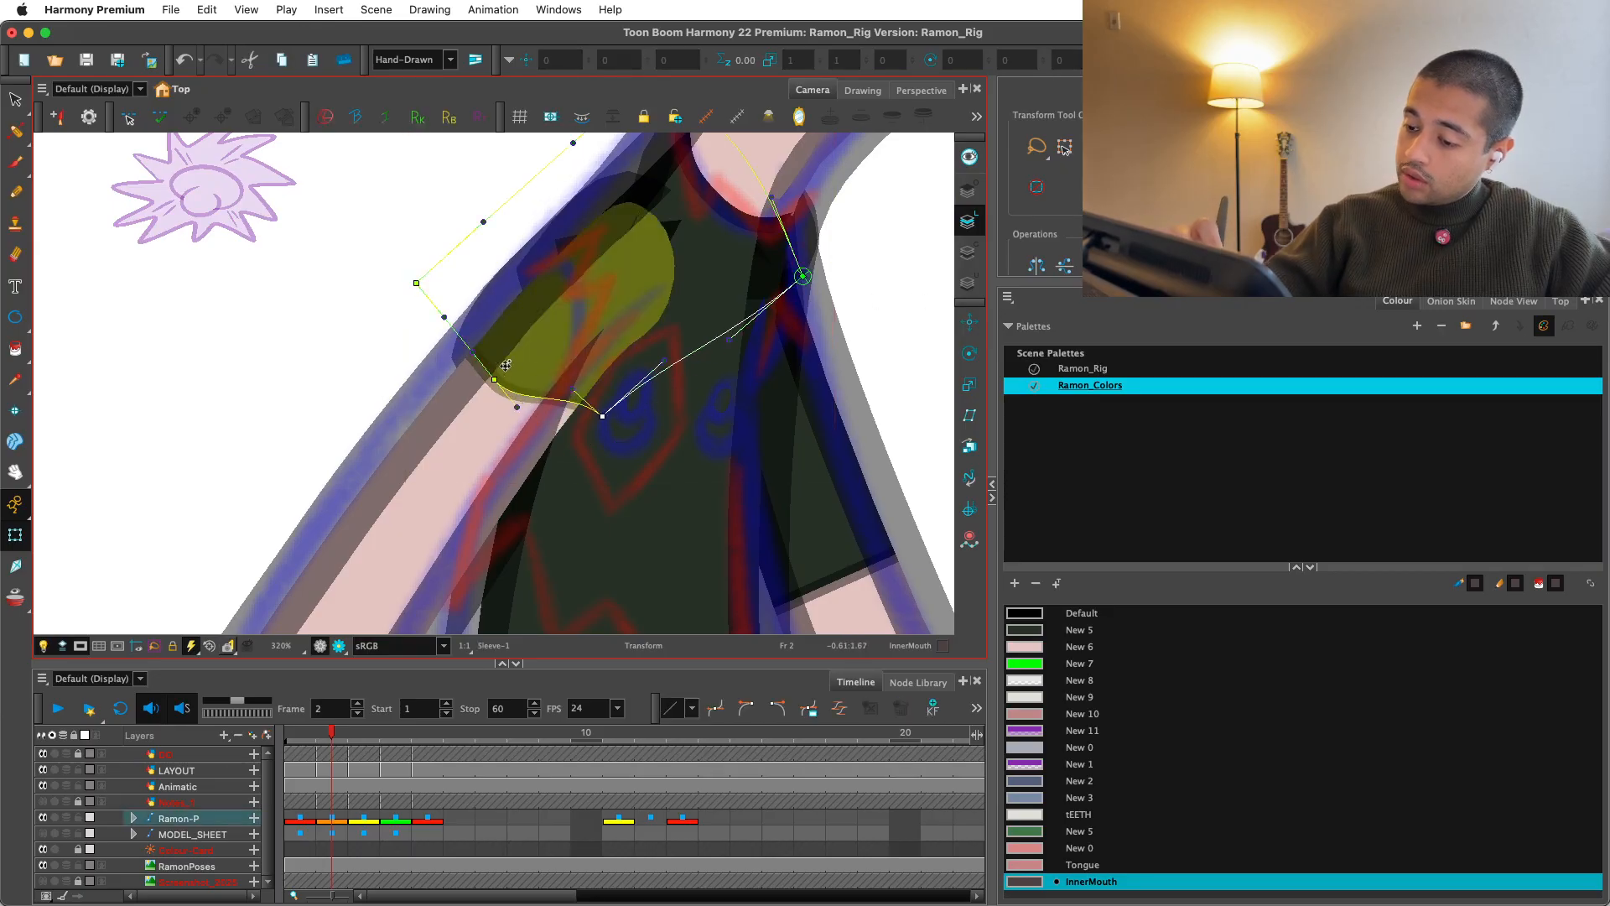
left_click_drag(497, 381, 579, 304)
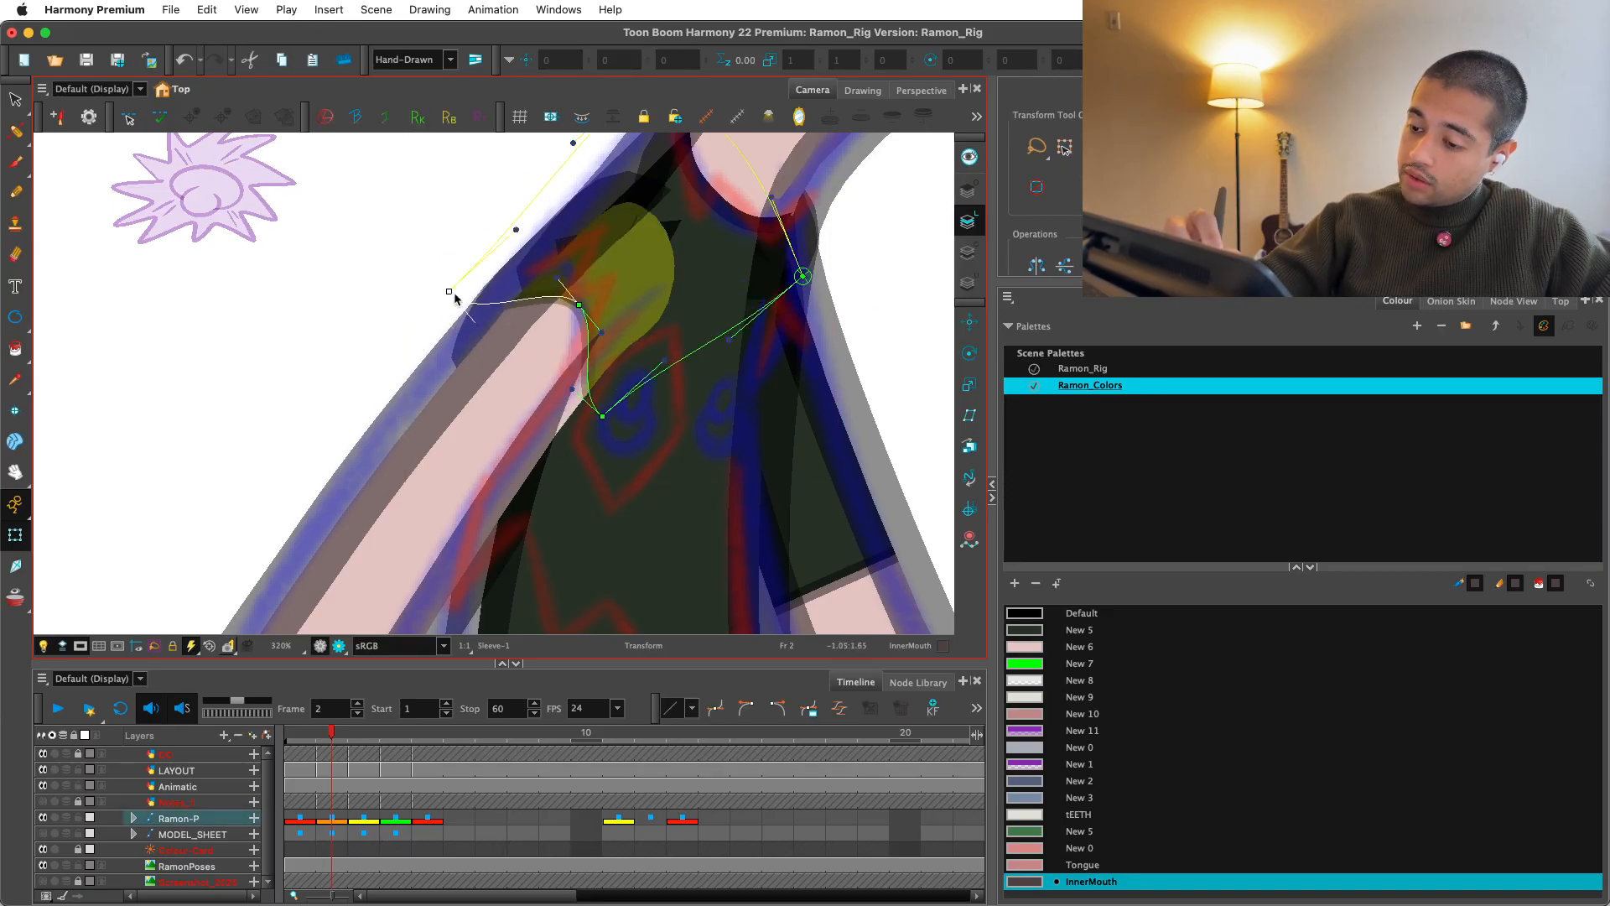
left_click_drag(602, 416, 576, 423)
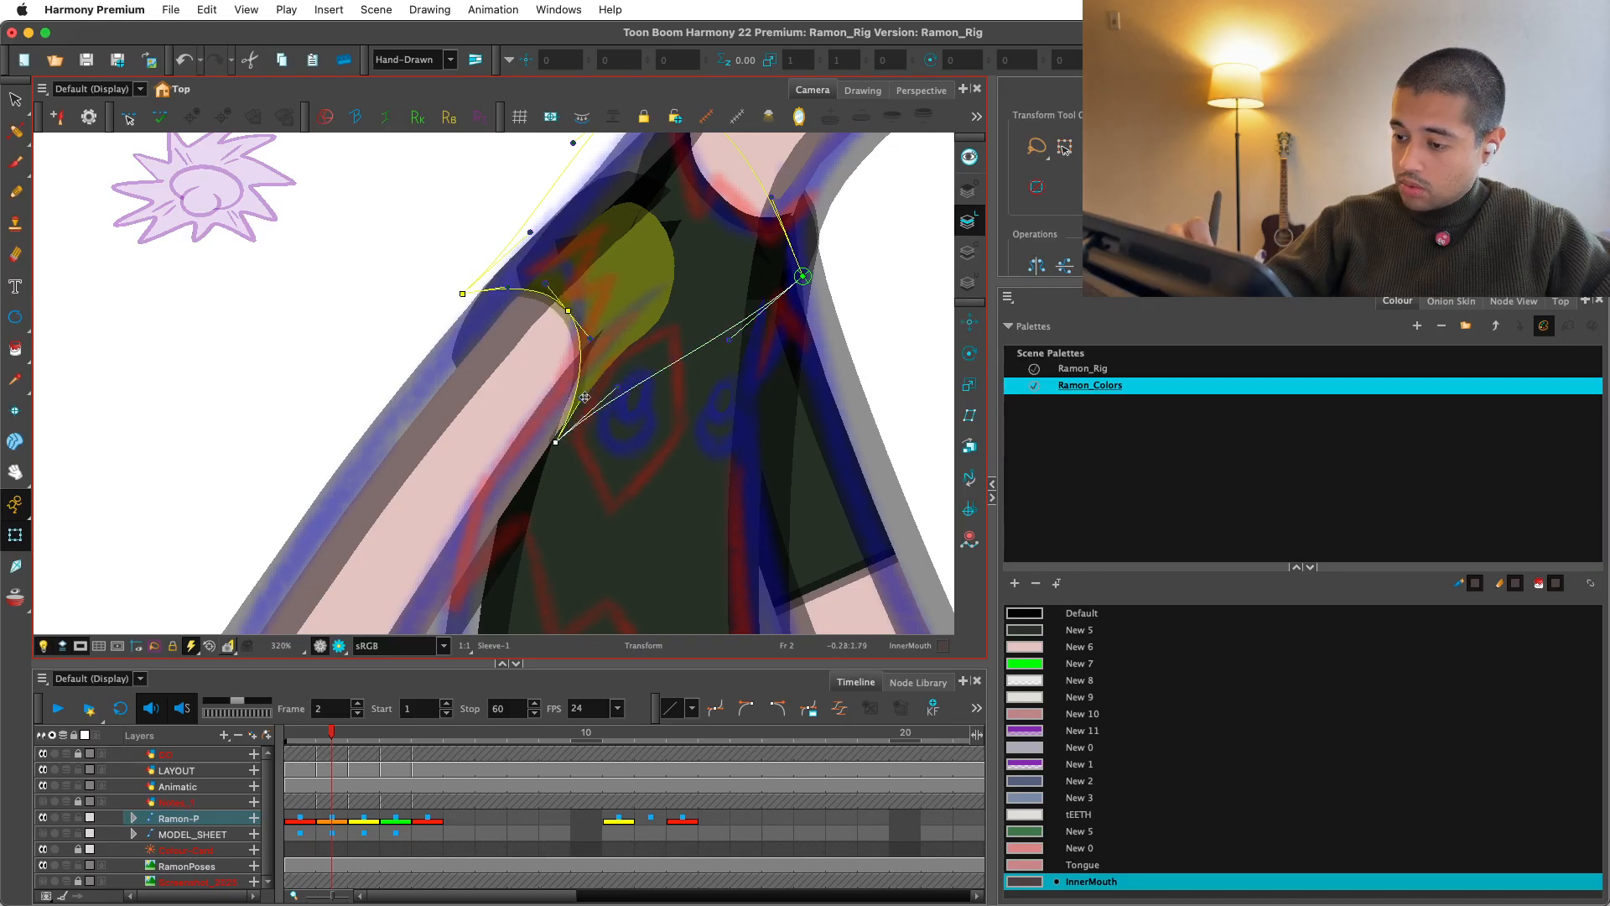
key("1")
key("1")
key("1")
left_click(831, 409)
Step: Hide the rough sketch and inspect the near shoulder in the render view
key("1")
key("1")
key("space")
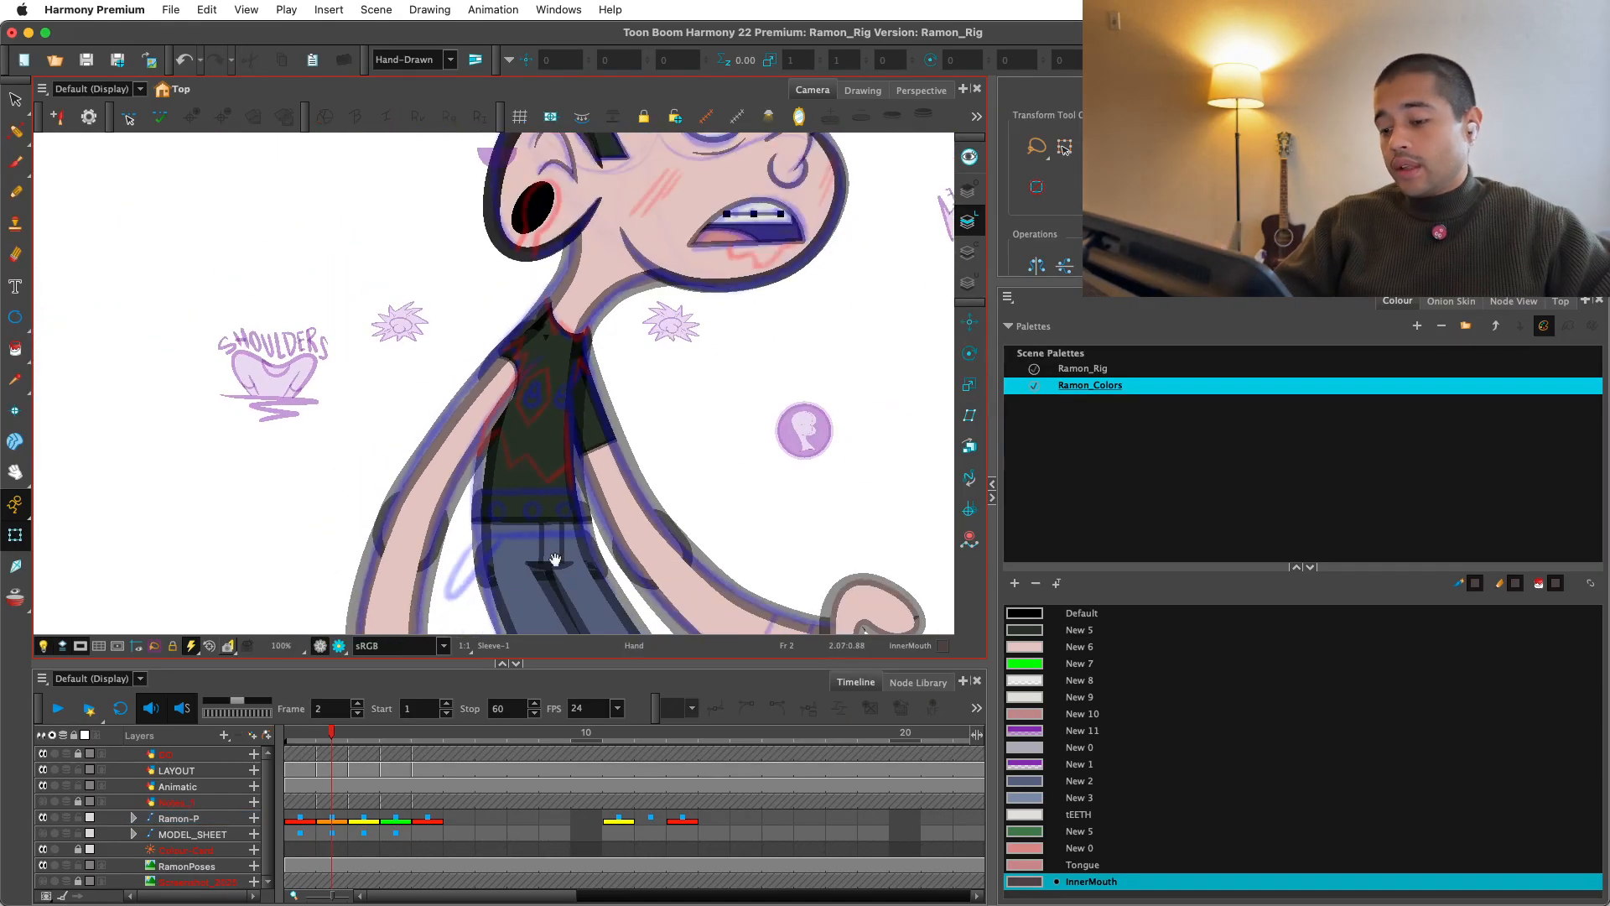
left_click(220, 645)
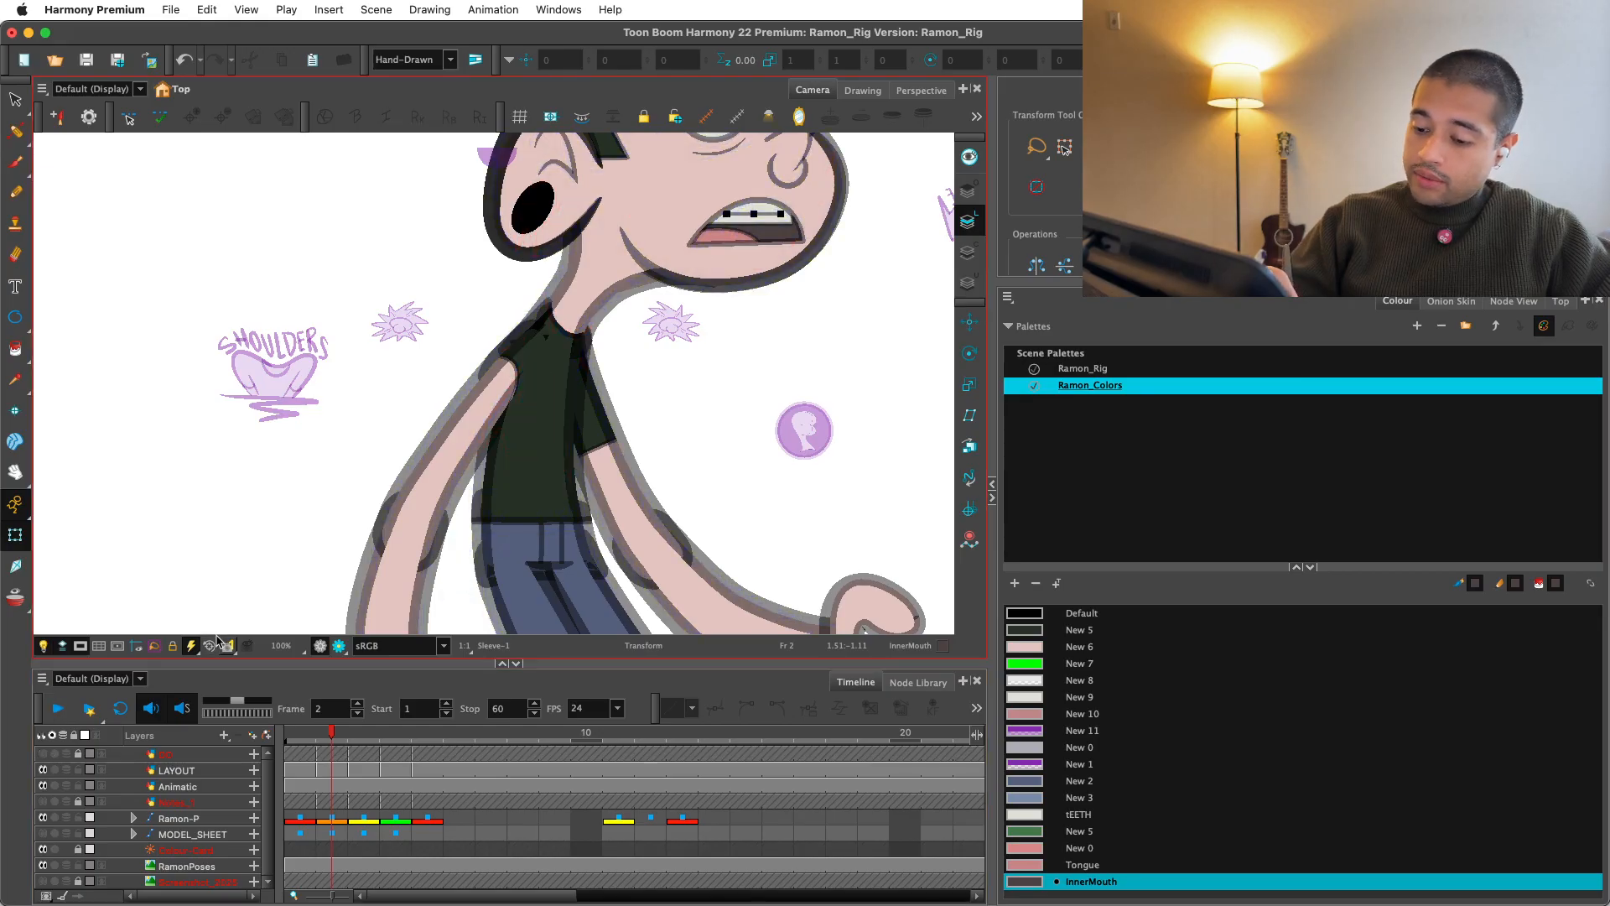
left_click(339, 646)
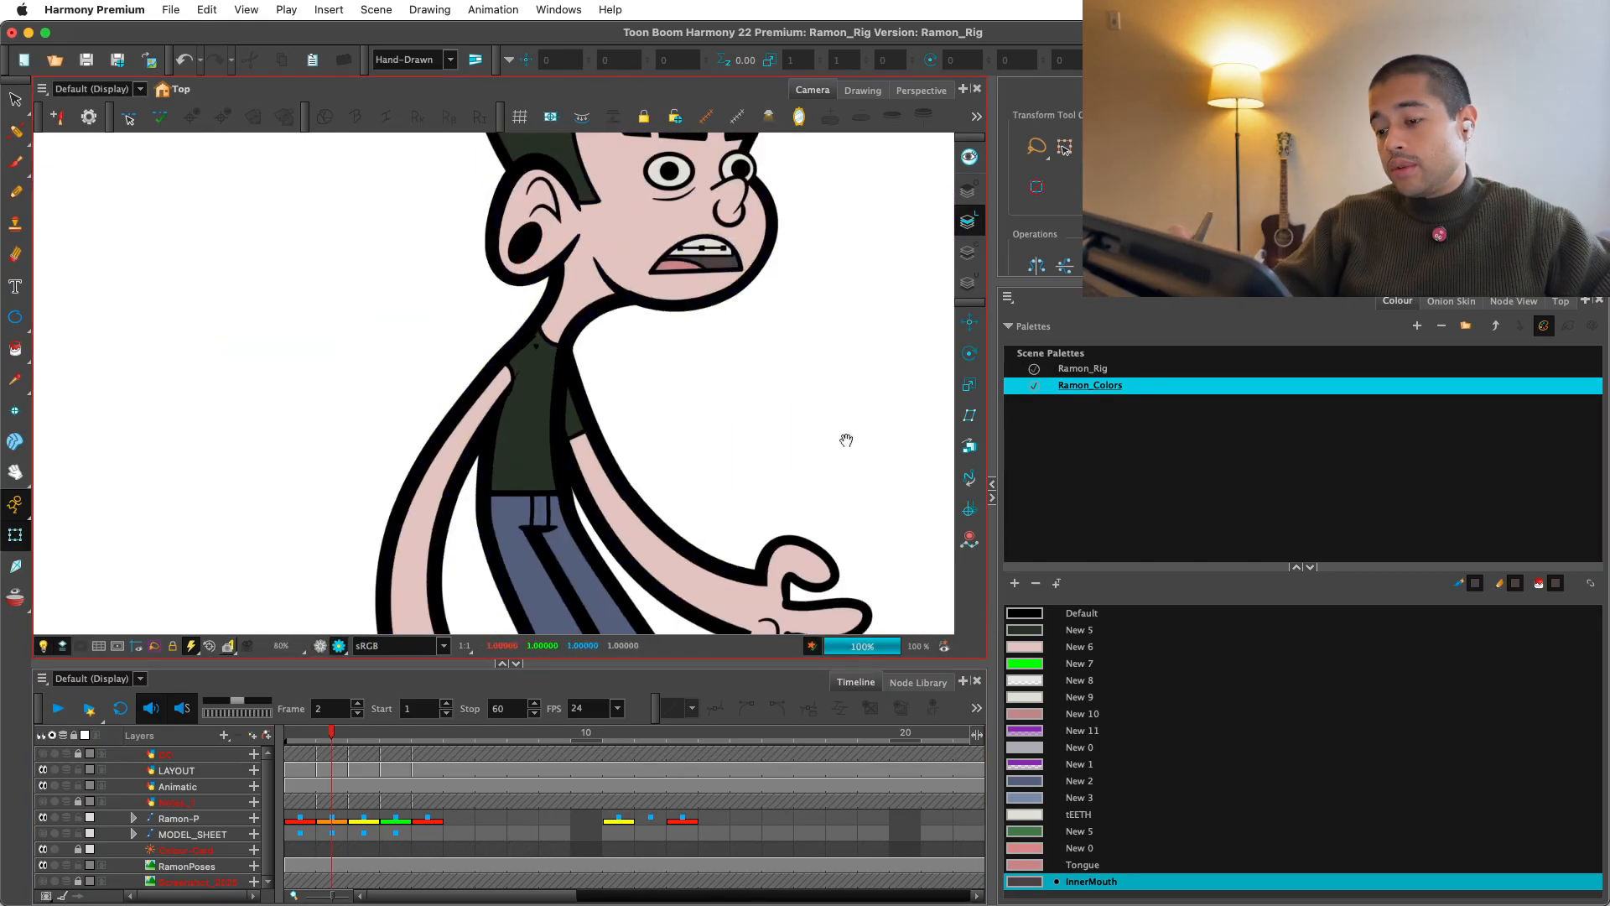
key("2")
key("2")
key("2")
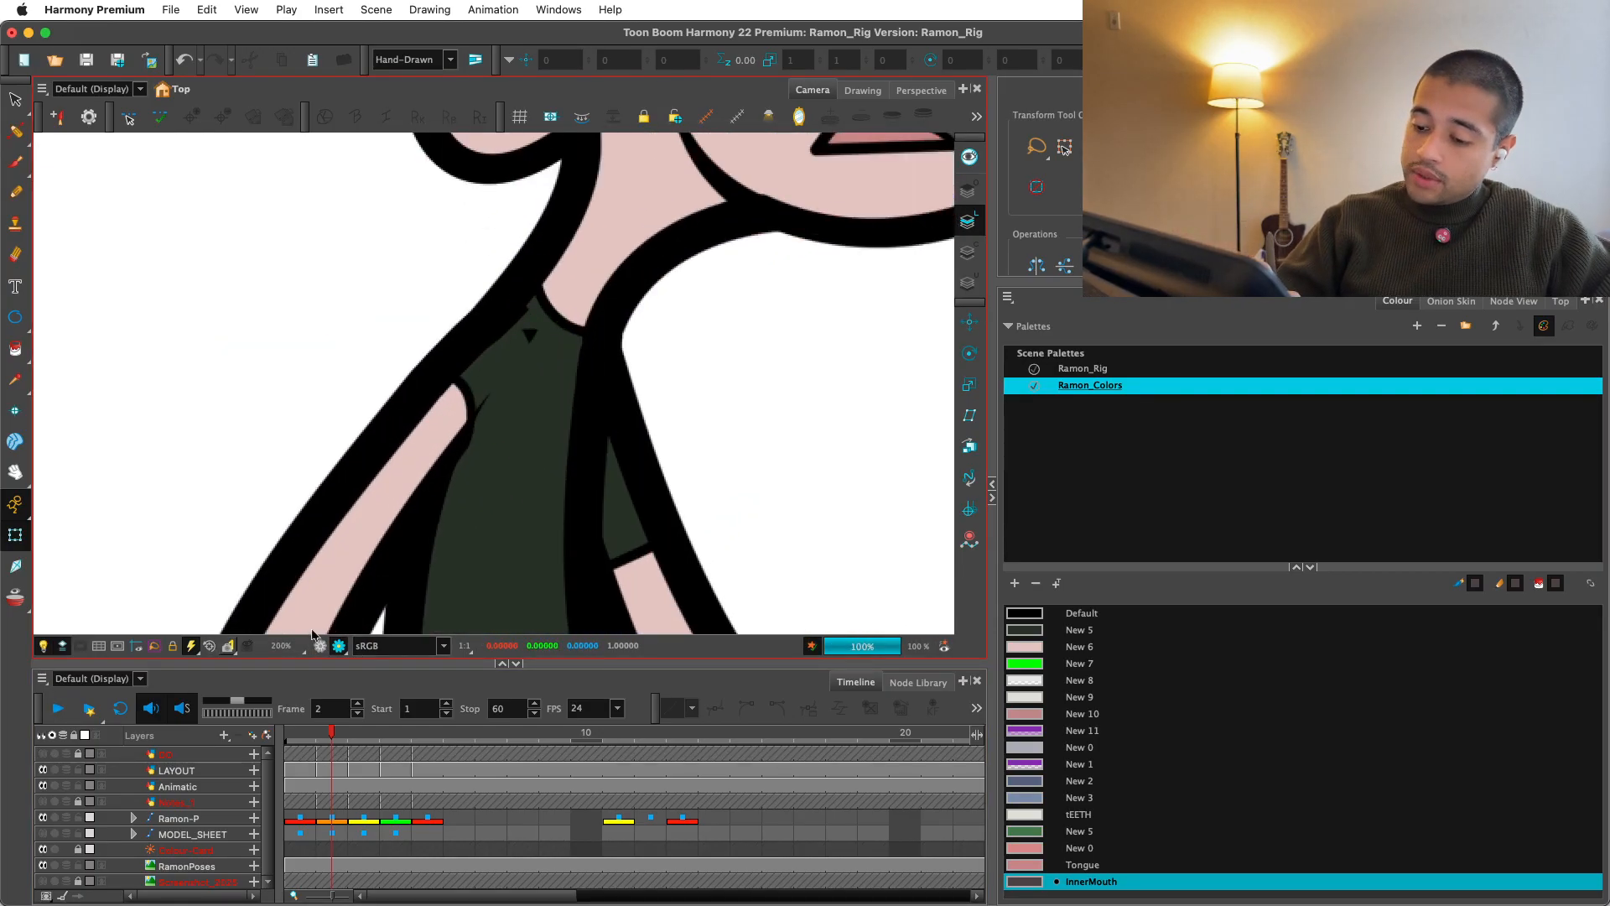
Step: Pull the bottom point of the neck's deformer down into the shirt in the OpenGL view and render the result
left_click(321, 645)
key("2")
key("2")
left_click(542, 361)
left_click_drag(562, 401, 543, 449)
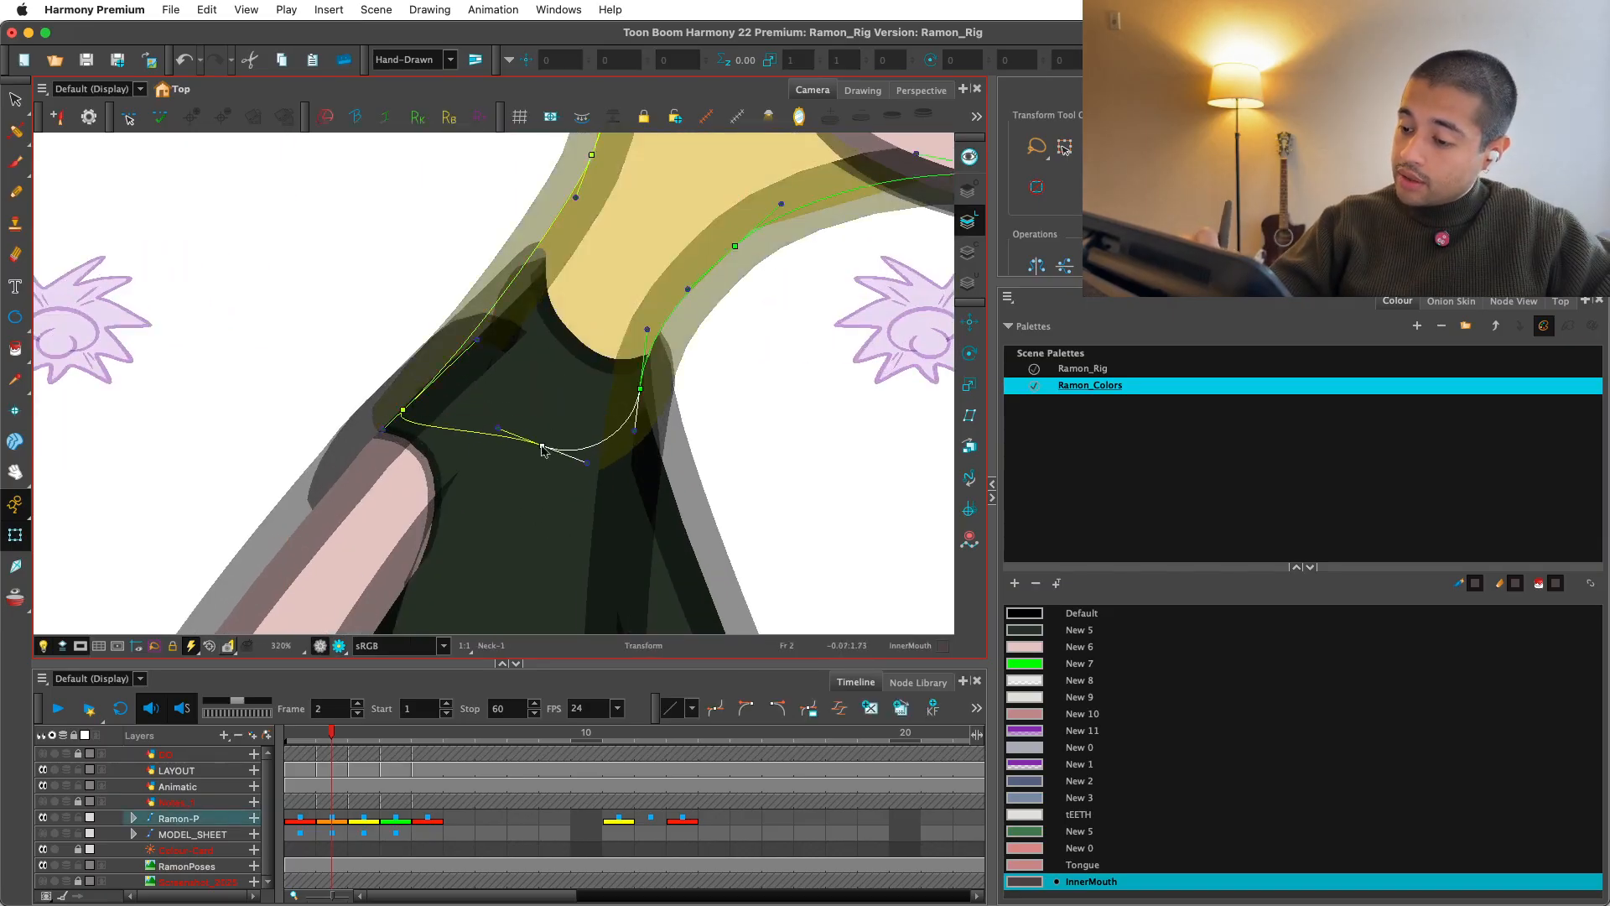
left_click(340, 646)
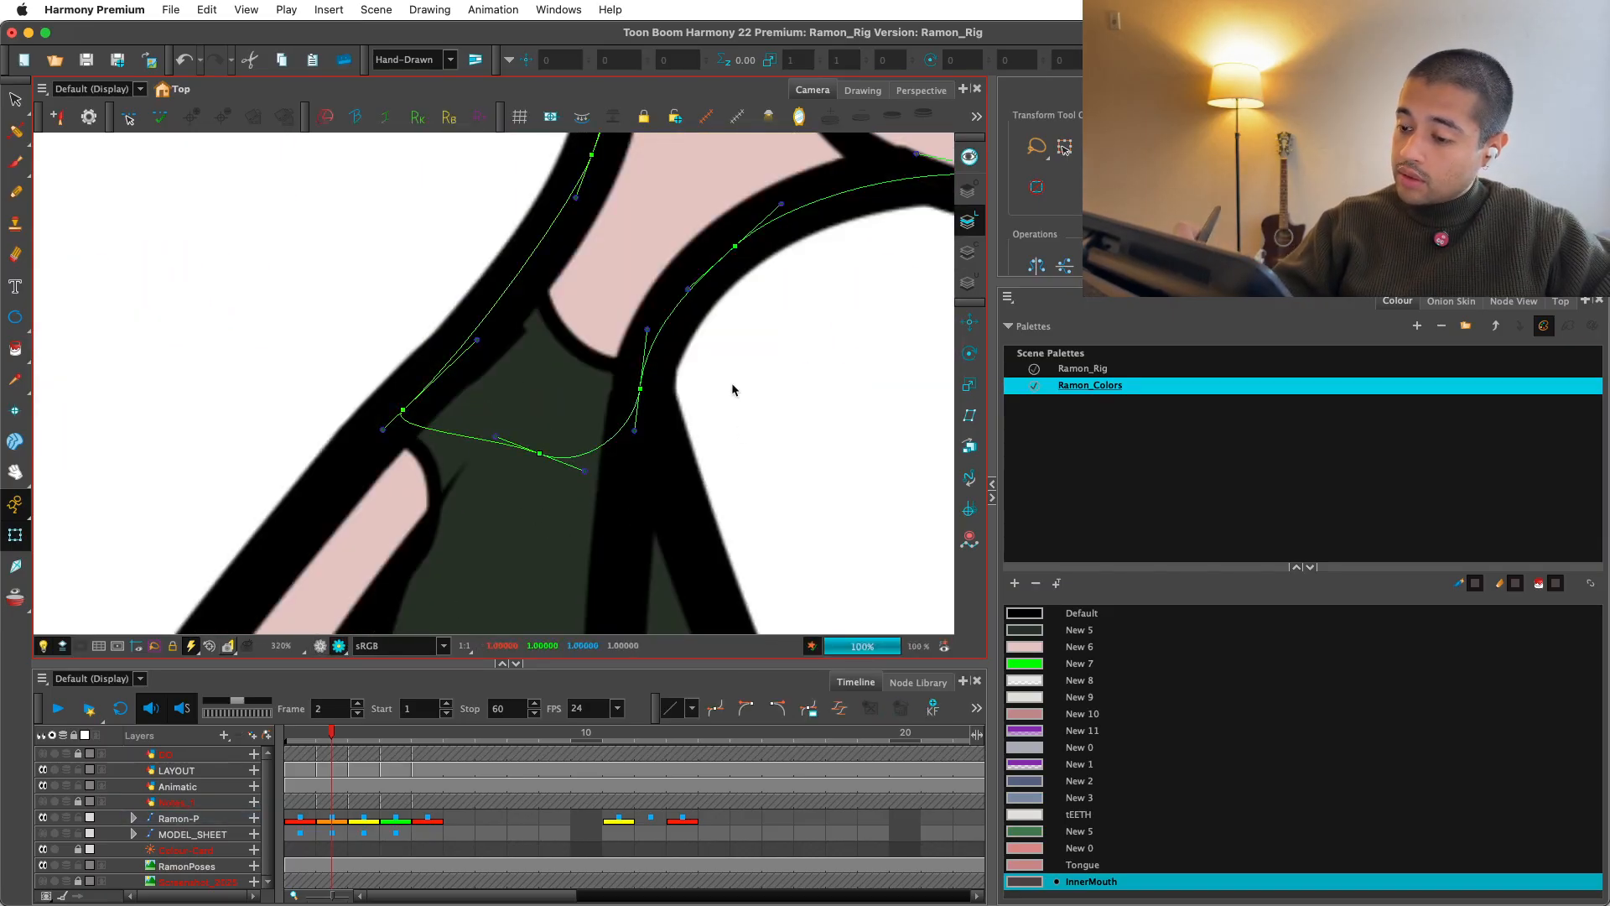
Step: Adjust the near upper arm's top deformer point and nudge the neck deformer's lower back corner outward to smooth the shoulder outline
left_click(496, 355)
left_click_drag(492, 337, 484, 323)
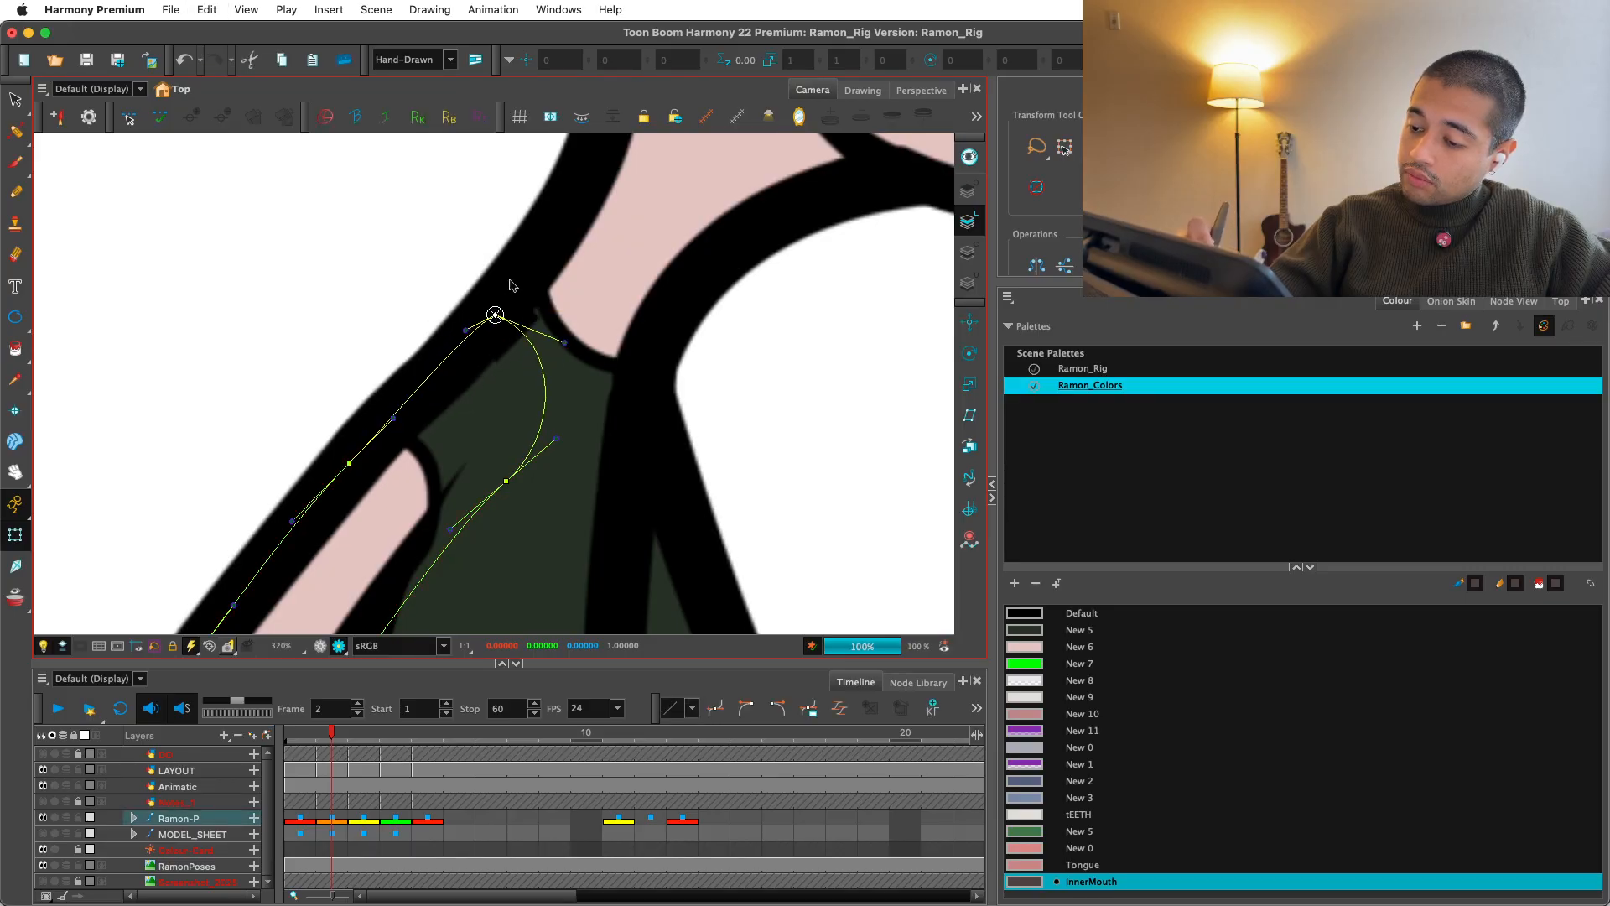
left_click(485, 261)
left_click(408, 413)
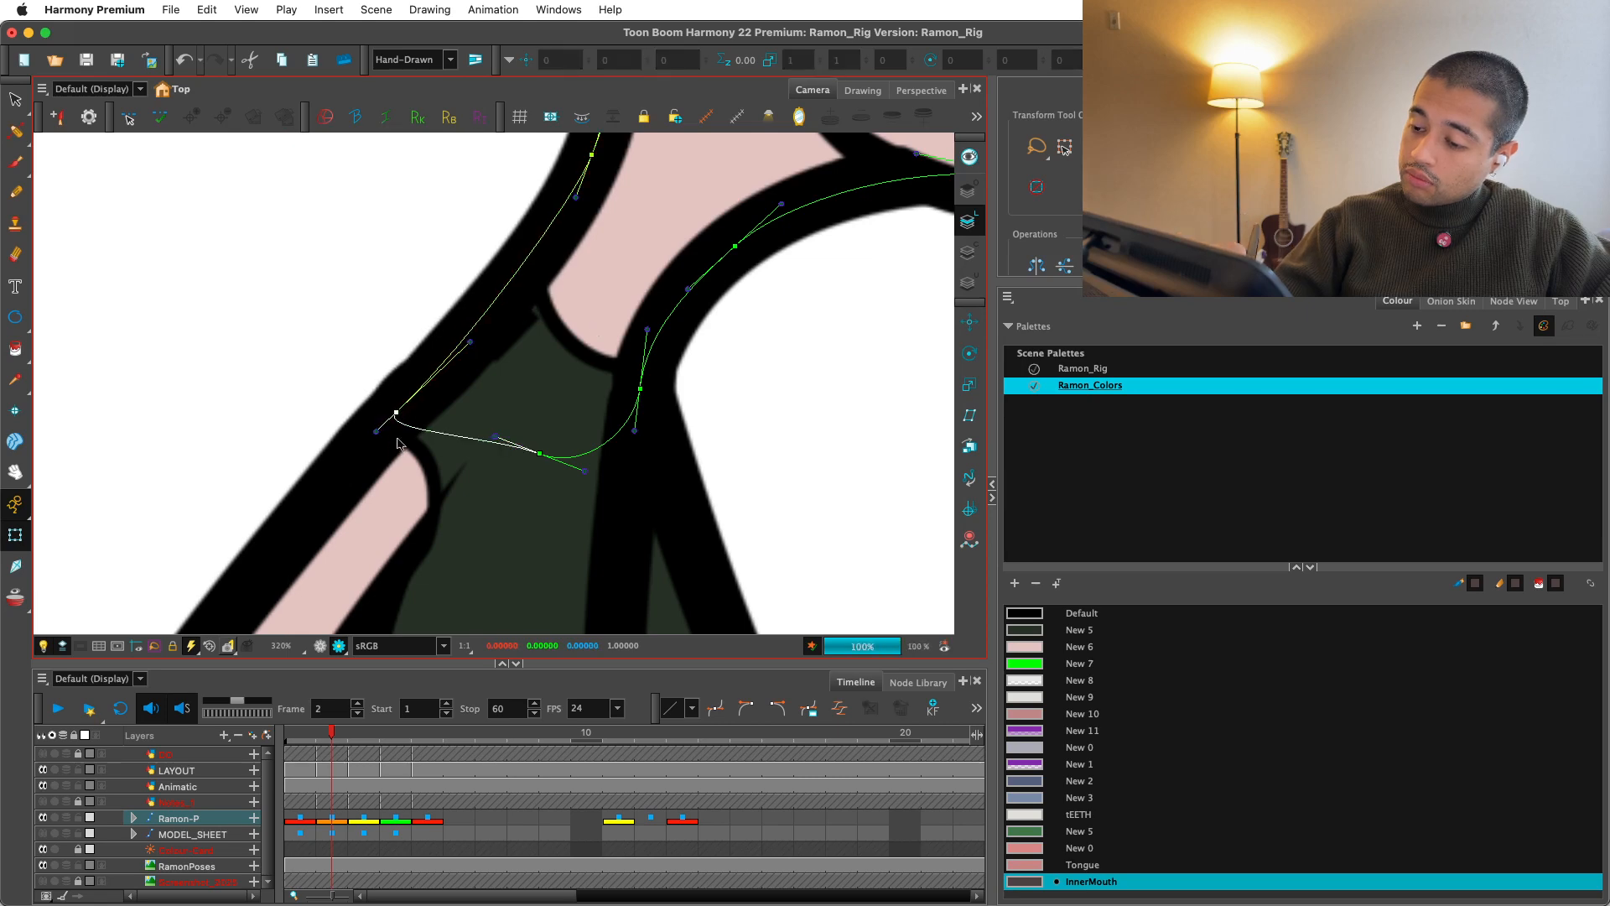
key("2")
left_click(746, 471)
key("1")
key("1")
key("1")
key("1")
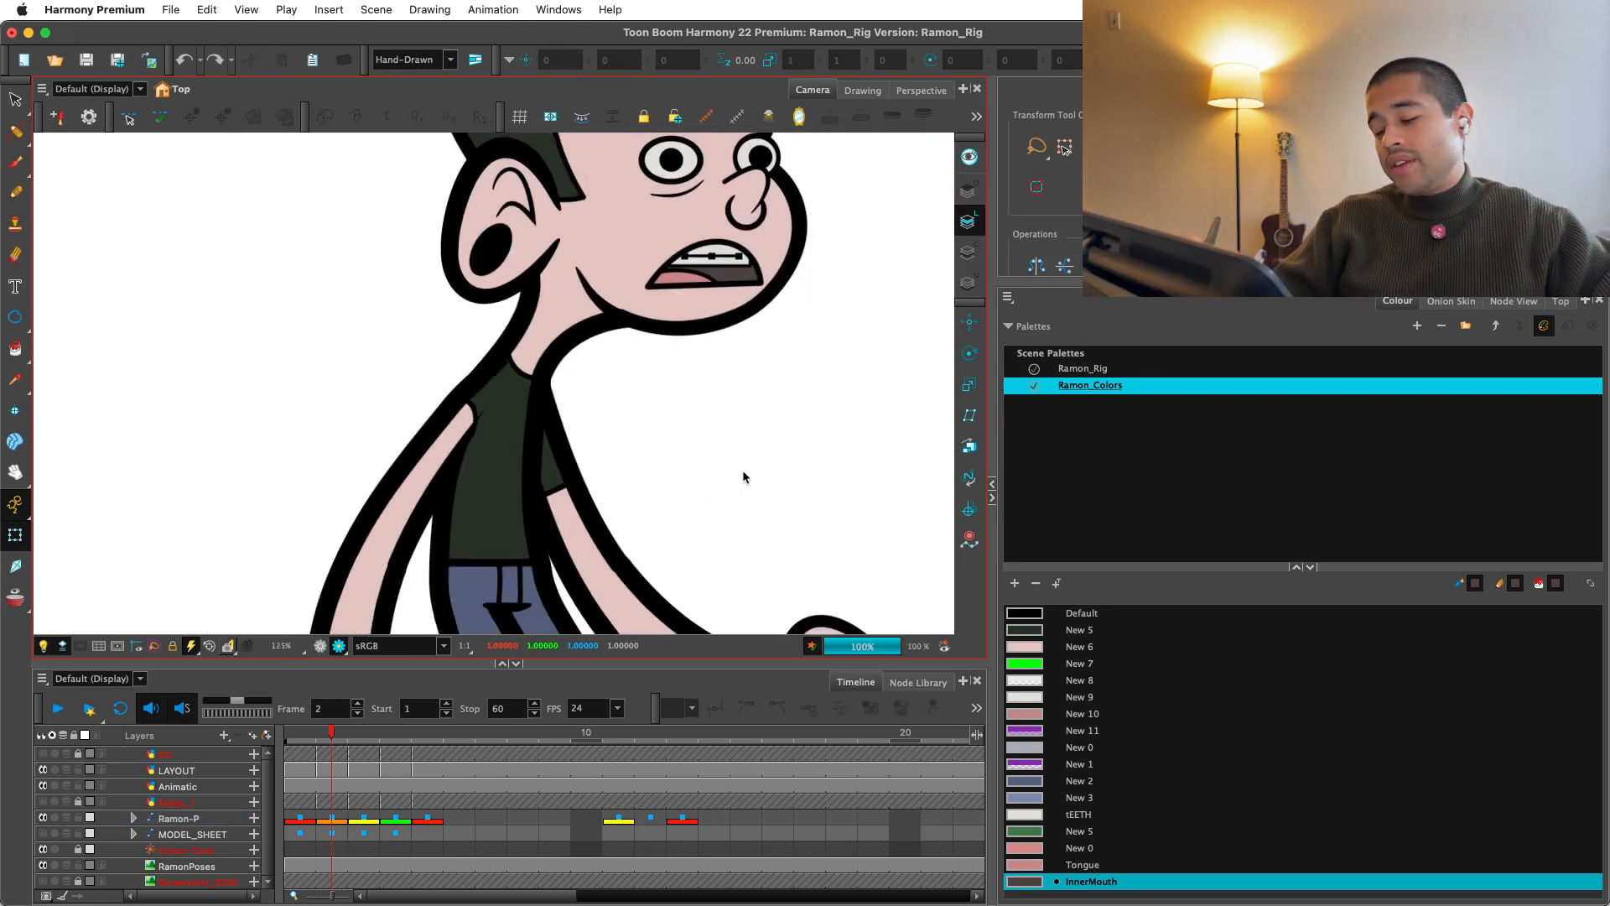
Step: Examine the body pose in the OpenGL view, checking the far arm, its sleeve and the torso
left_click(321, 646)
key("2")
key("2")
key("1")
key("1")
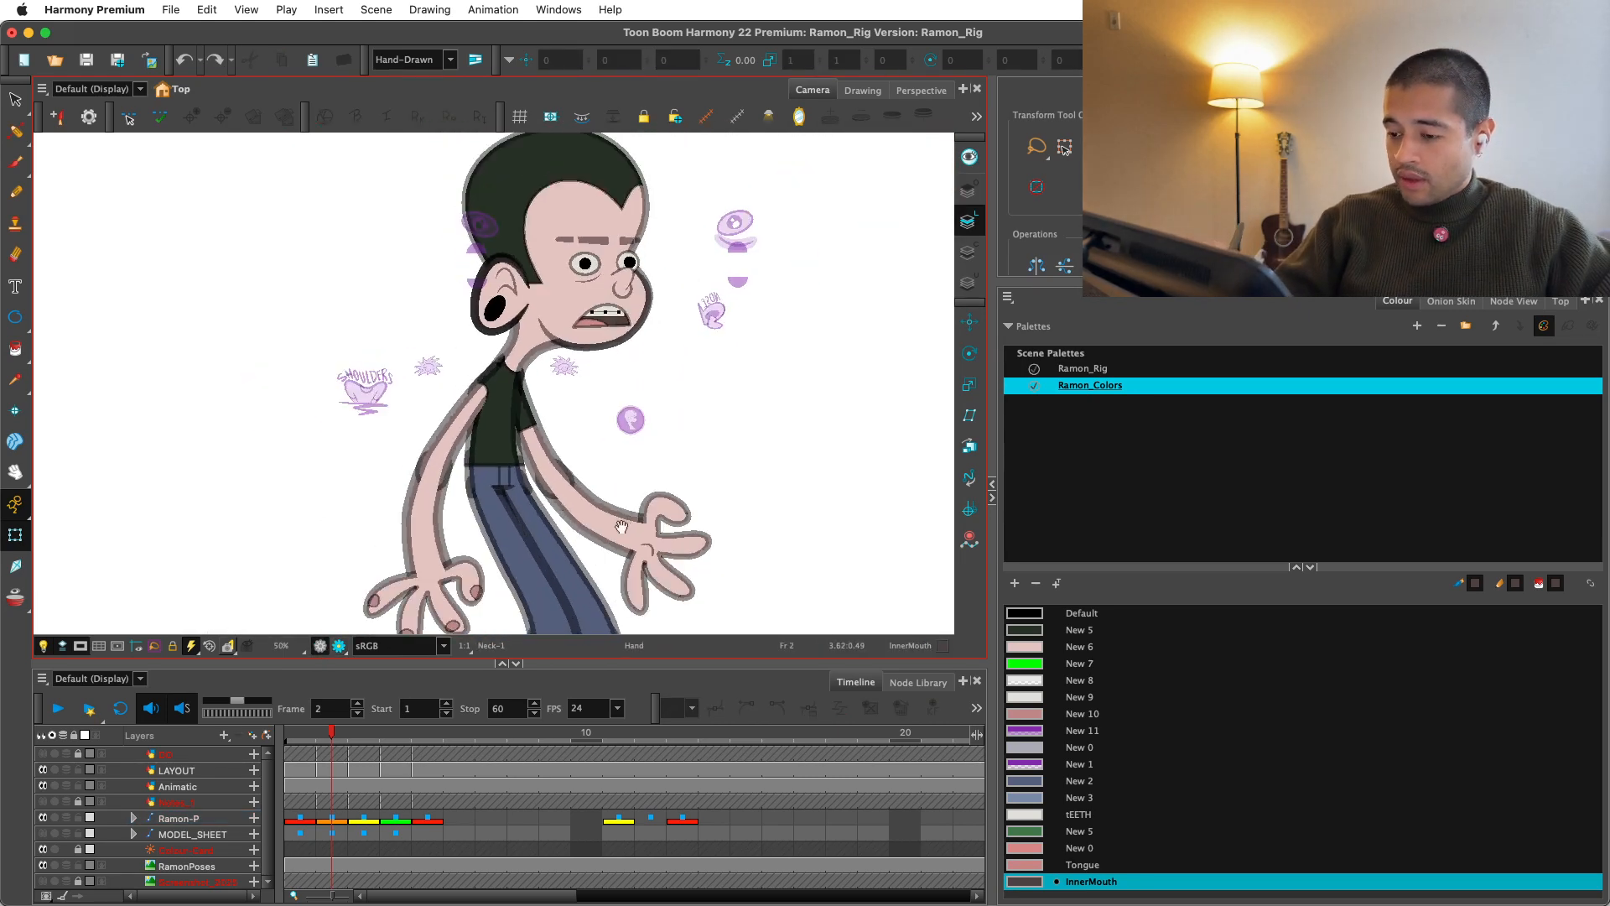
key("2")
key("2")
key("2")
key("2")
left_click(584, 495)
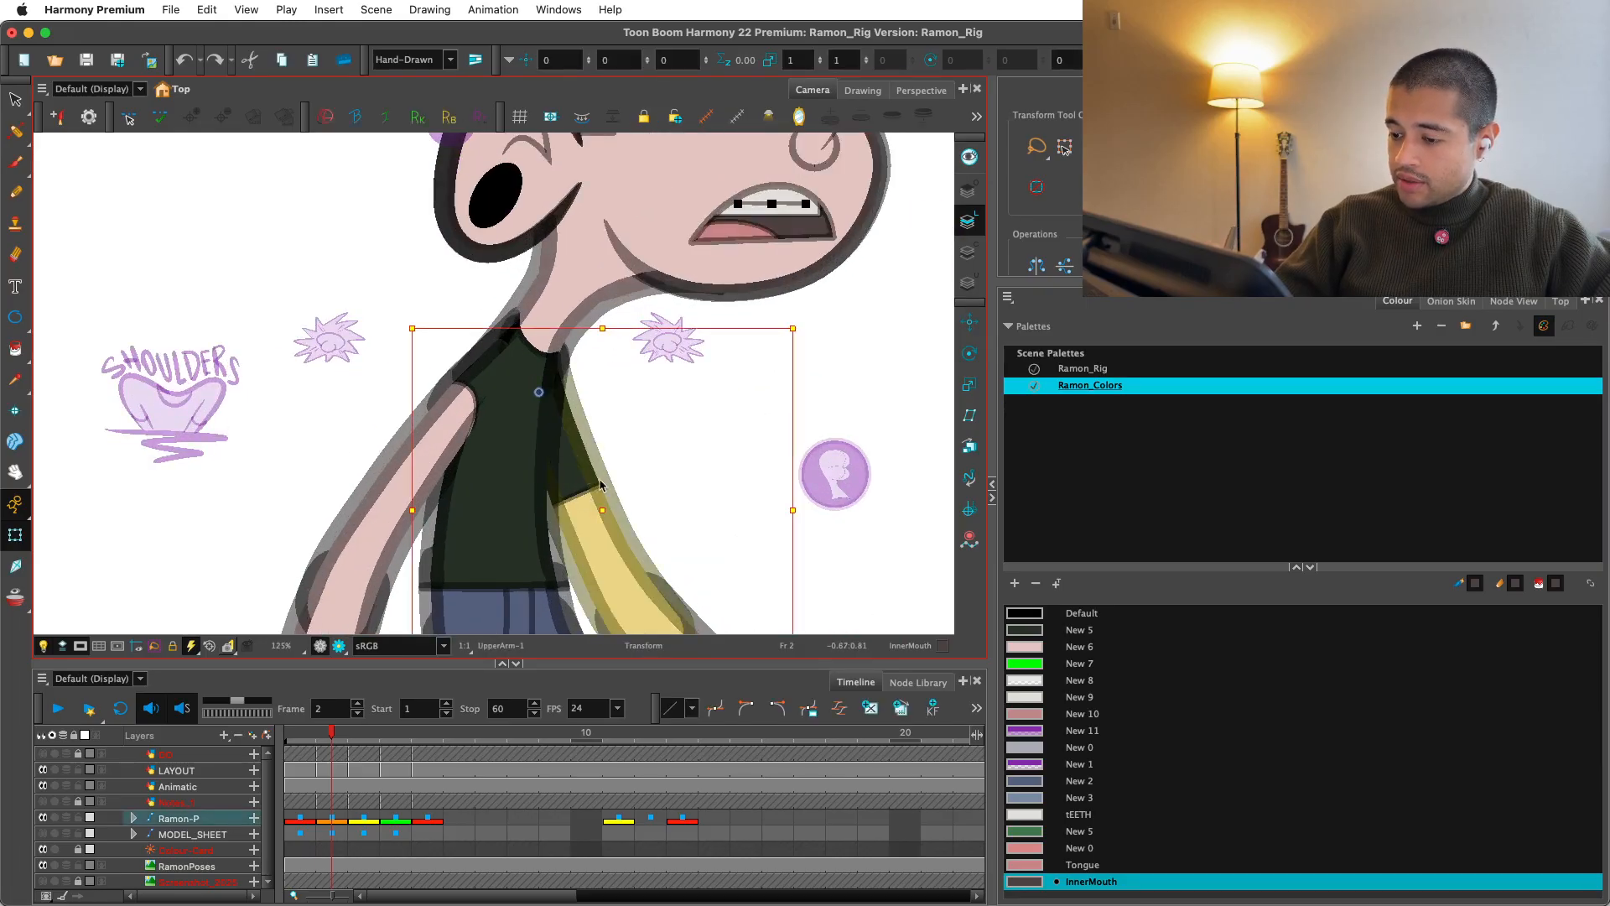
left_click(540, 537)
key("2")
key("2")
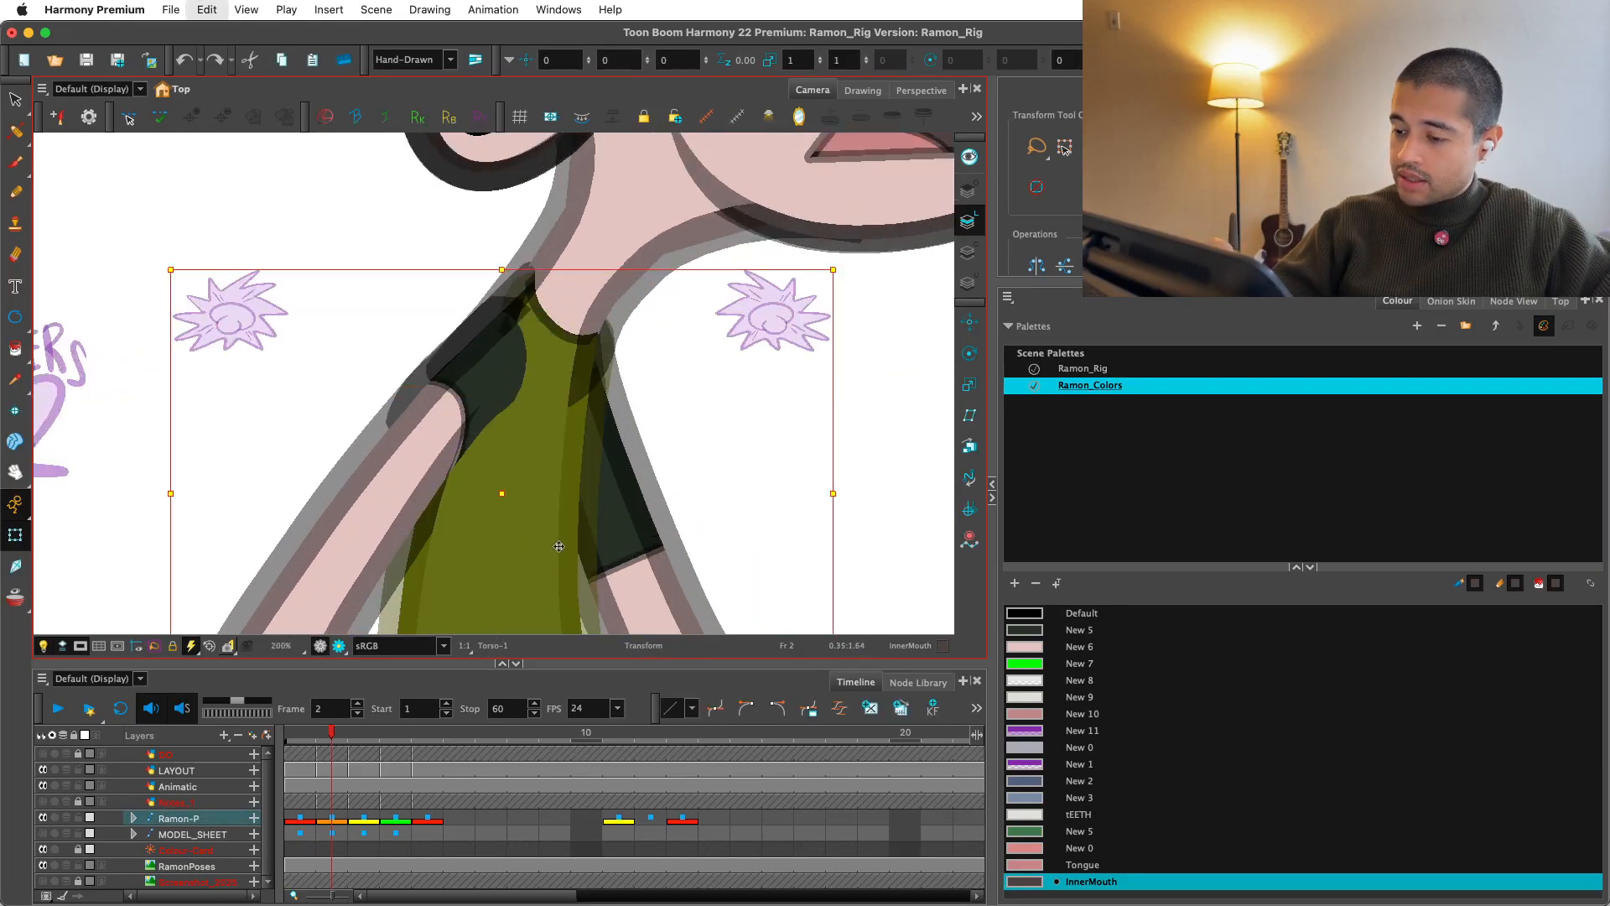
key("1")
key("1")
key("1")
key("1")
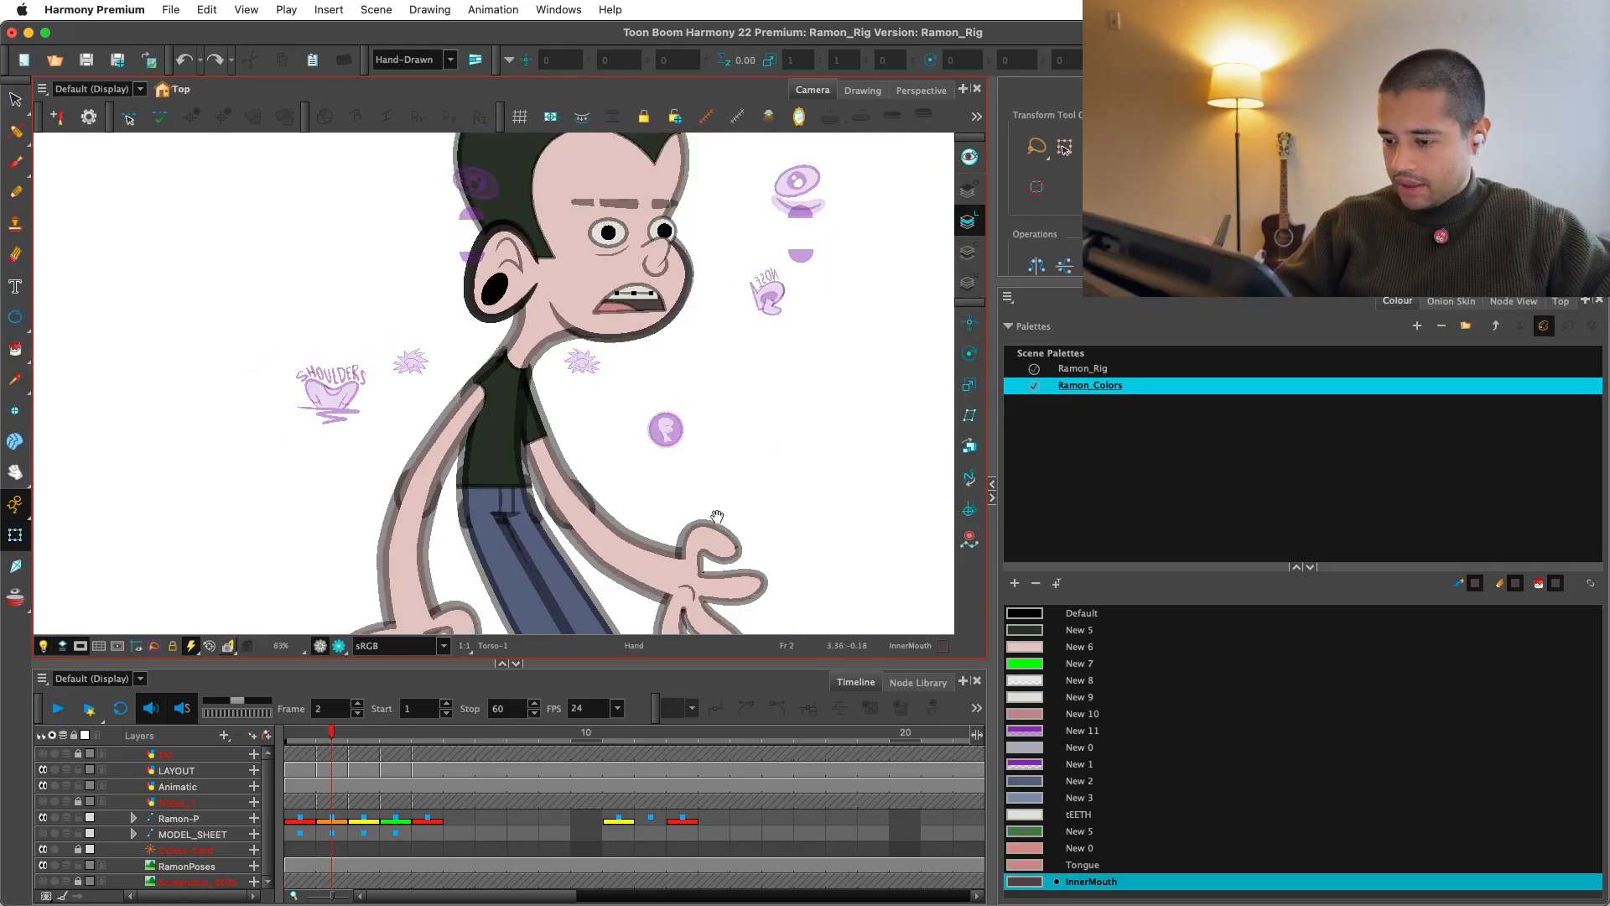
Step: Examine the whole pose and the face in the render view, and return to the OpenGL view close to the mouth
left_click_drag(716, 517, 713, 483)
key("1")
key("1")
left_click(338, 646)
key("2")
key("2")
key("2")
key("2")
left_click_drag(784, 423, 653, 557)
left_click(319, 646)
key("2")
key("2")
Step: Select the mouth drawing, open the Node View, and display the mouth's pivot with the Rotate tool
left_click(630, 491)
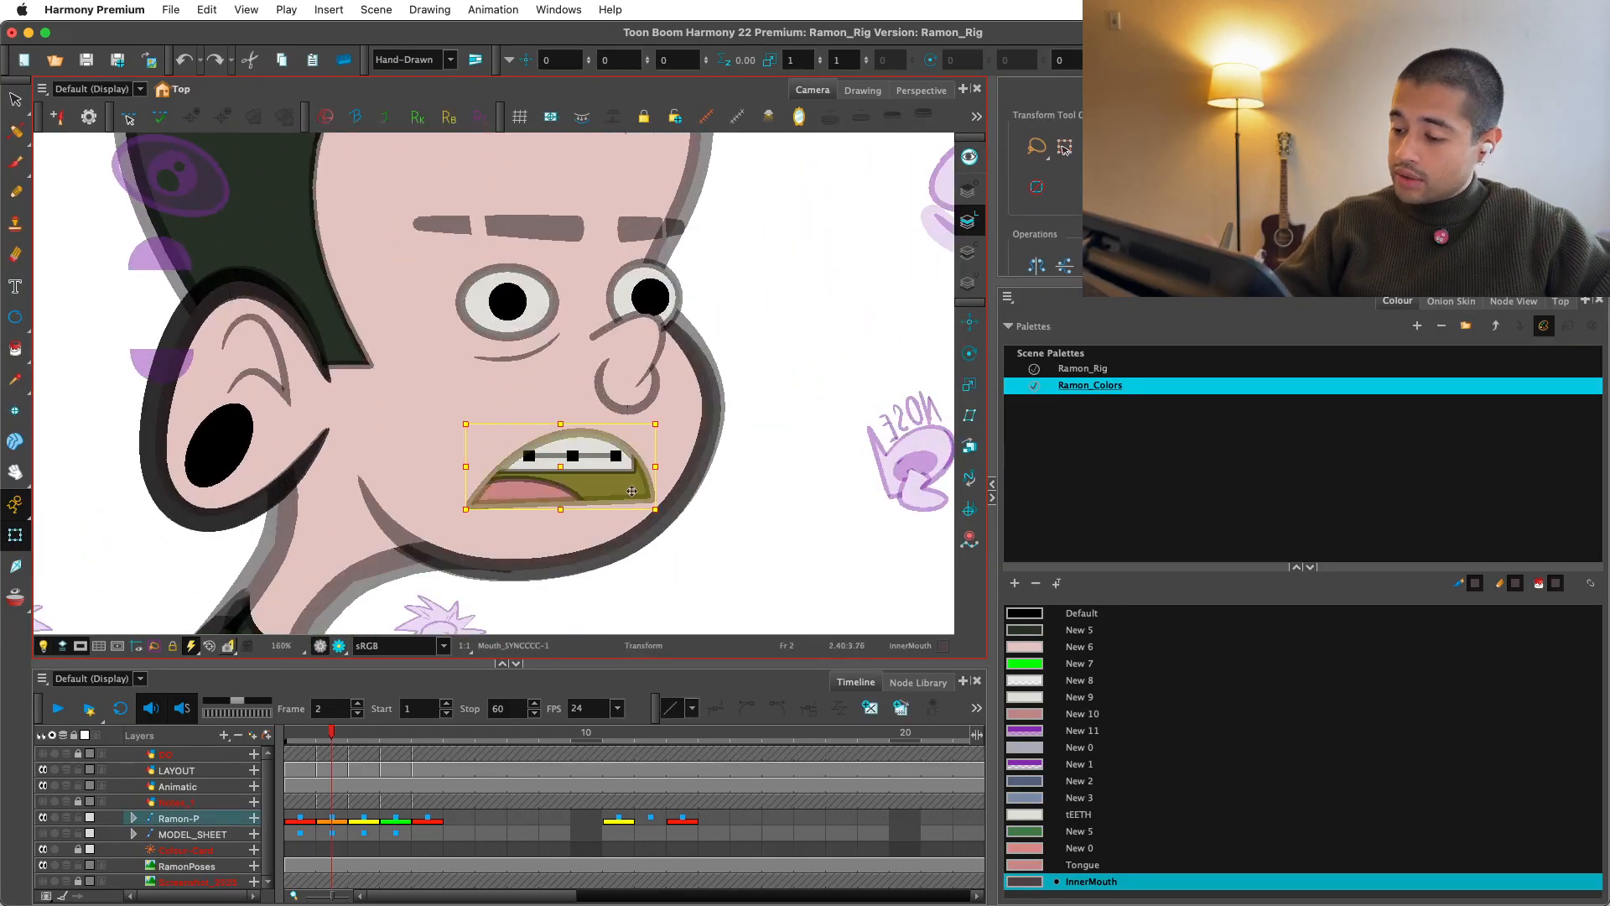
left_click(1512, 300)
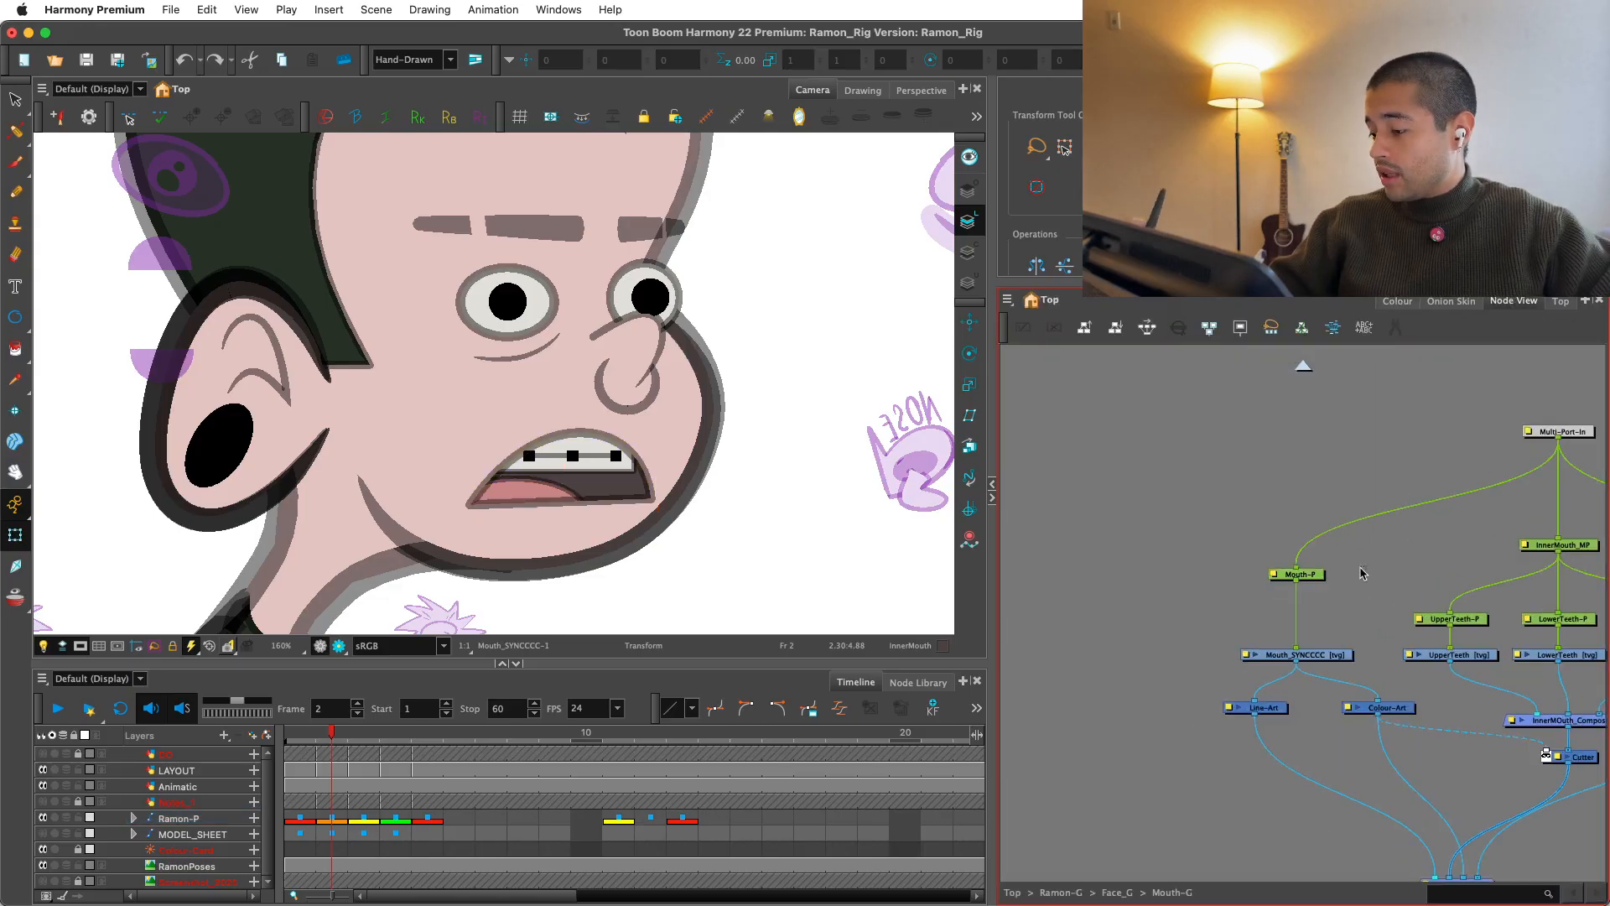
left_click(970, 351)
key("1")
key("1")
key("1")
key("1")
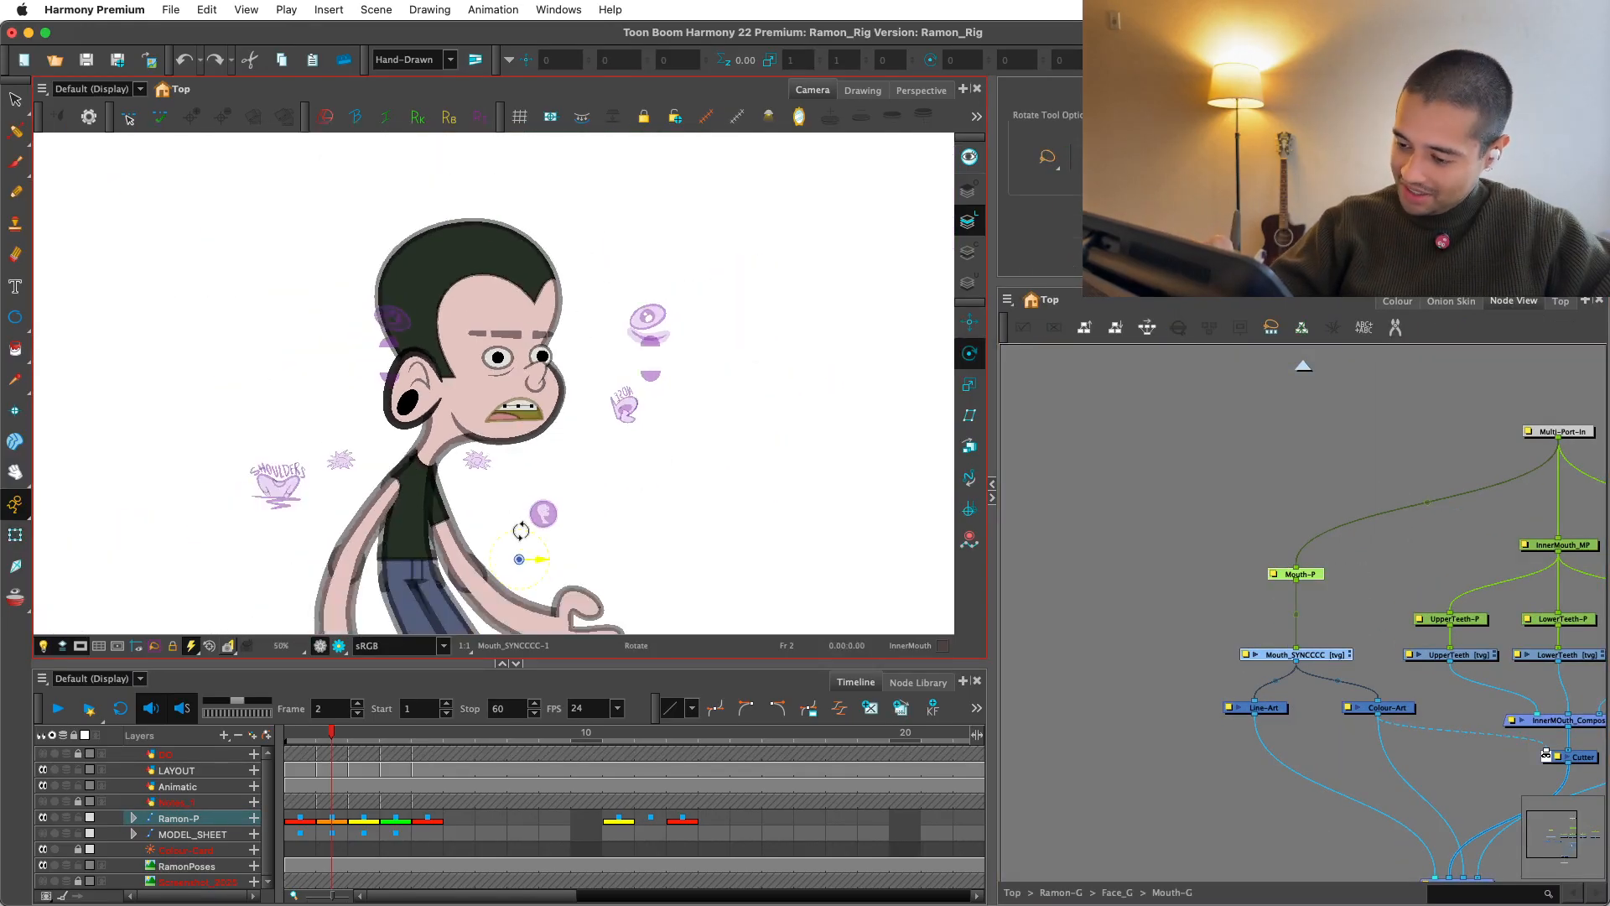
key("2")
key("2")
key("2")
key("2")
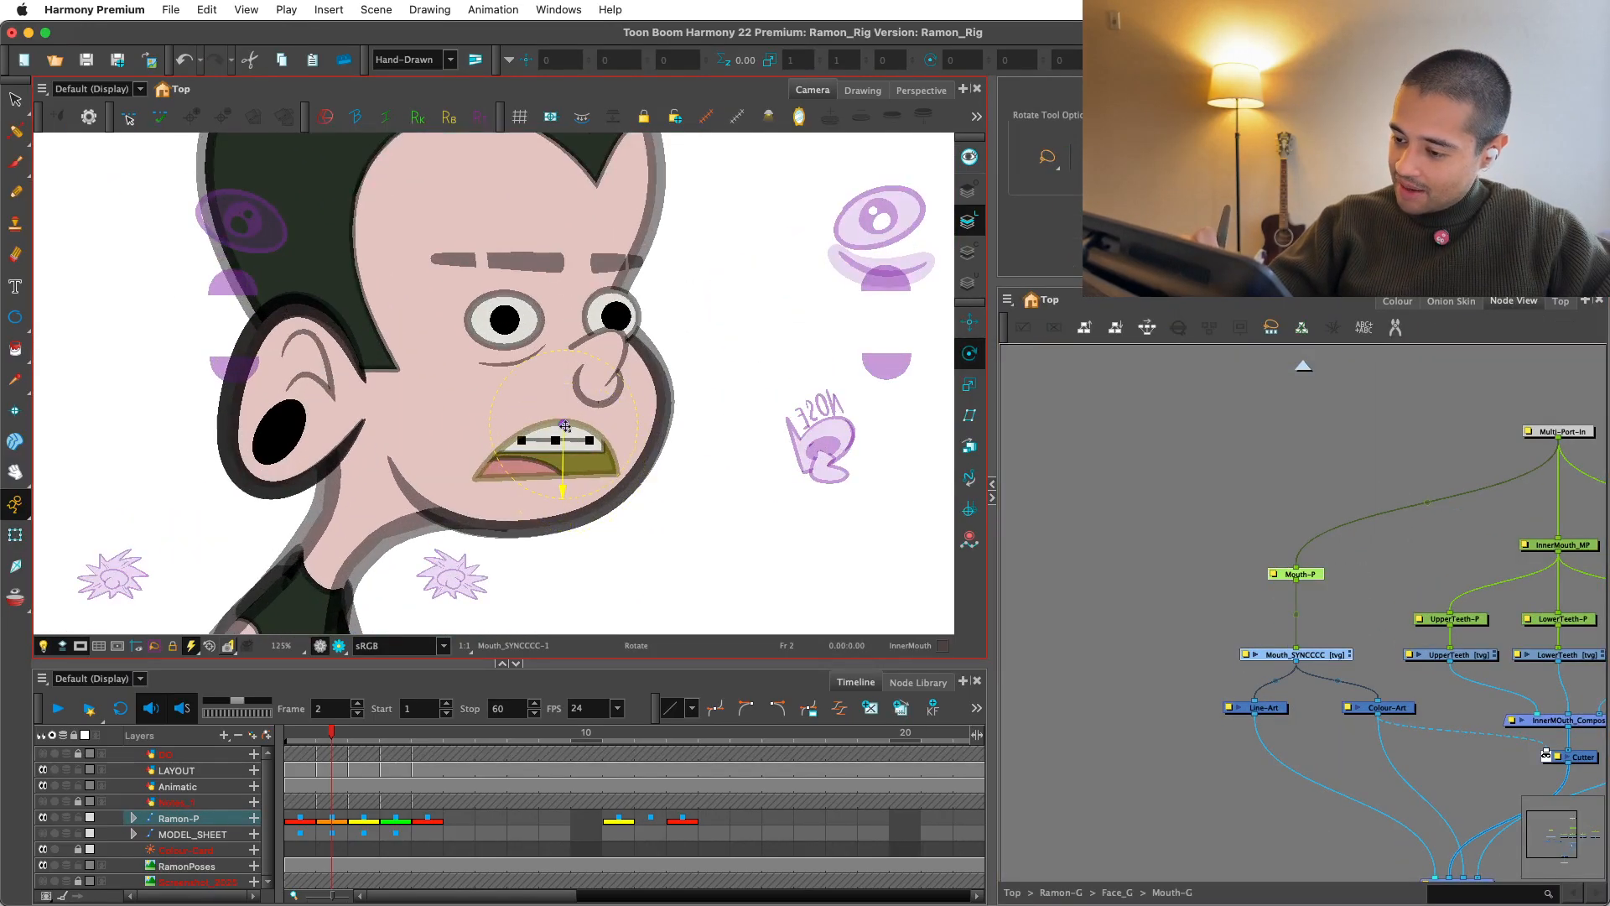
Step: Select the UpperTeeth-P peg in the mouth group and examine its pivot on the character
left_click_drag(1477, 562, 1199, 494)
key("2")
left_click_drag(1178, 554, 1164, 575)
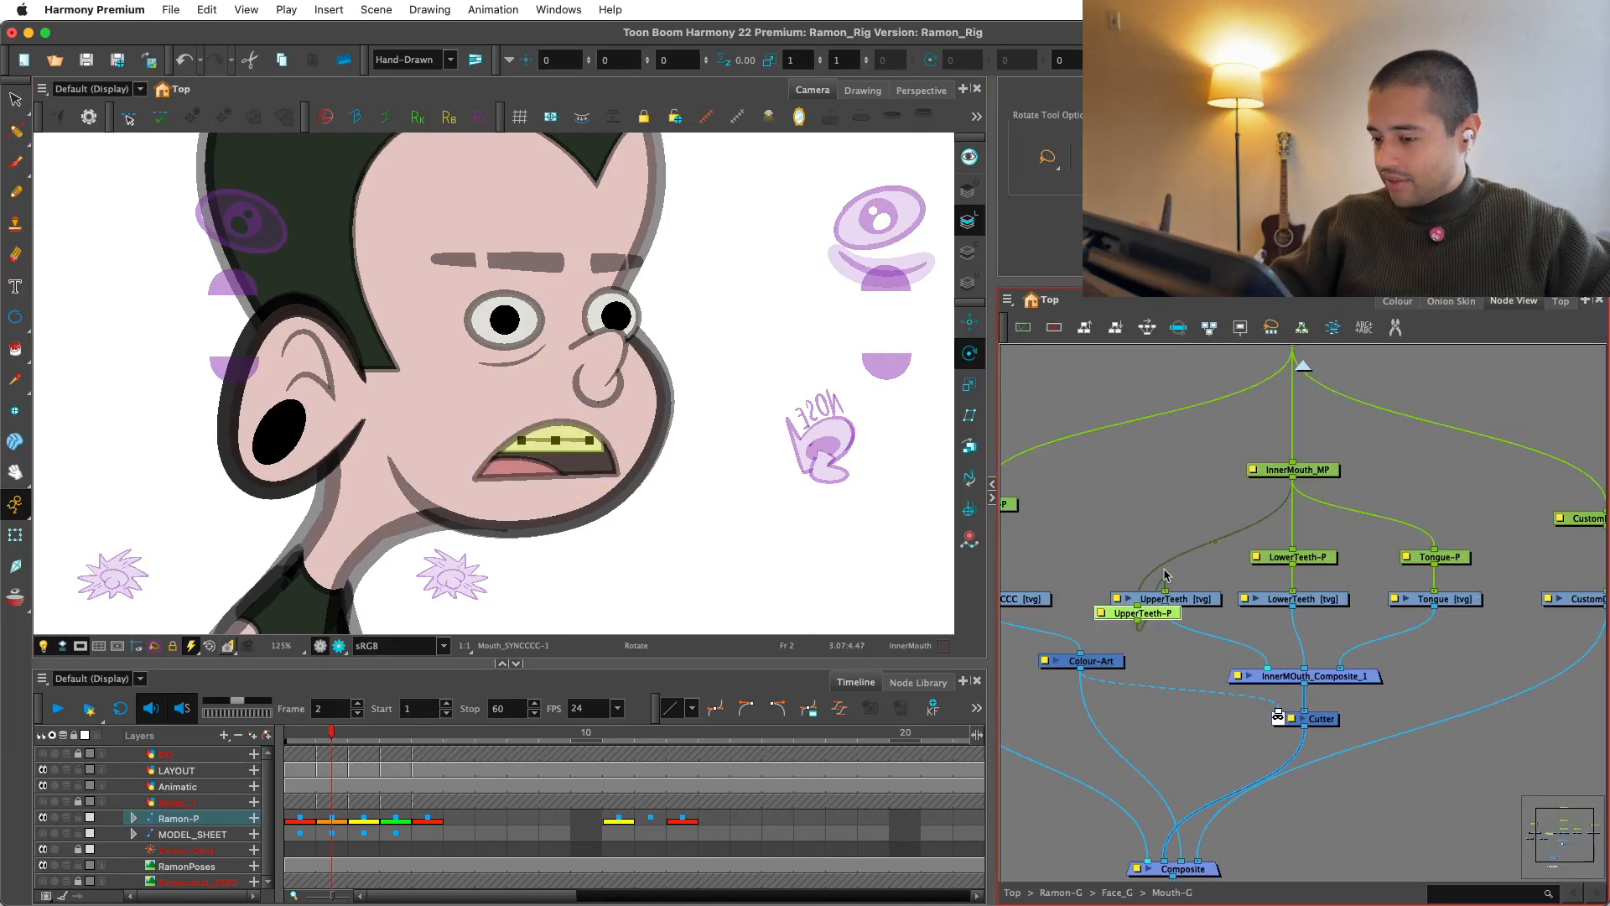
key("1")
key("1")
key("1")
key("1")
key("1")
left_click_drag(674, 485, 668, 445)
key("1")
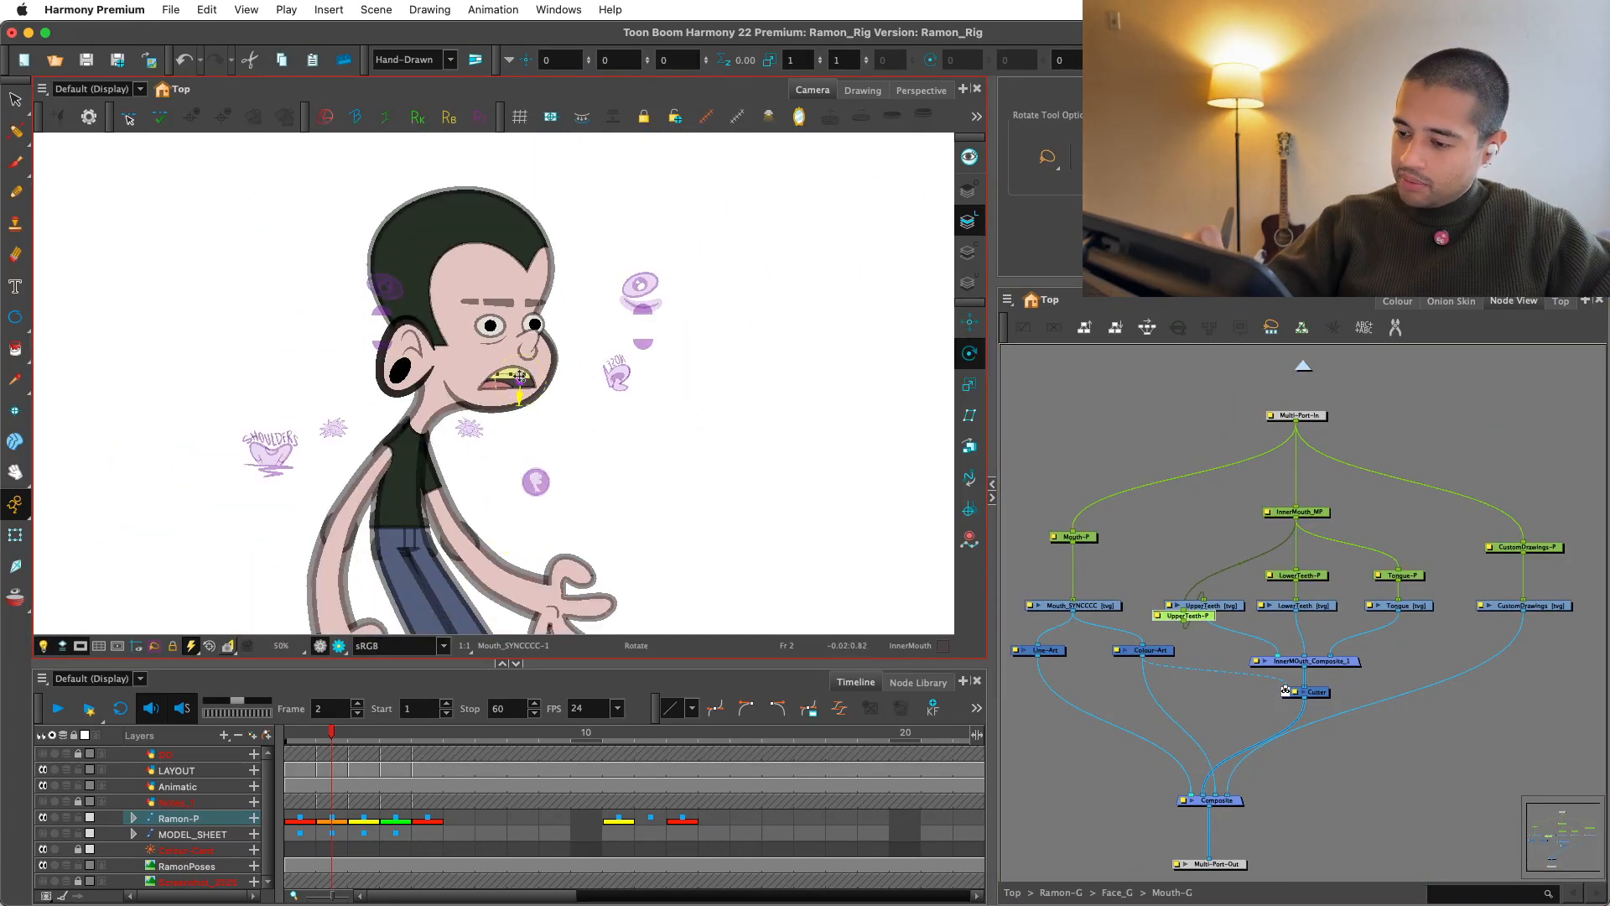
Step: Move the UpperTeeth-P peg back above its drawing node in the mouth group
left_click_drag(1361, 469, 1286, 478)
key("2")
left_click_drag(1086, 625, 1130, 562)
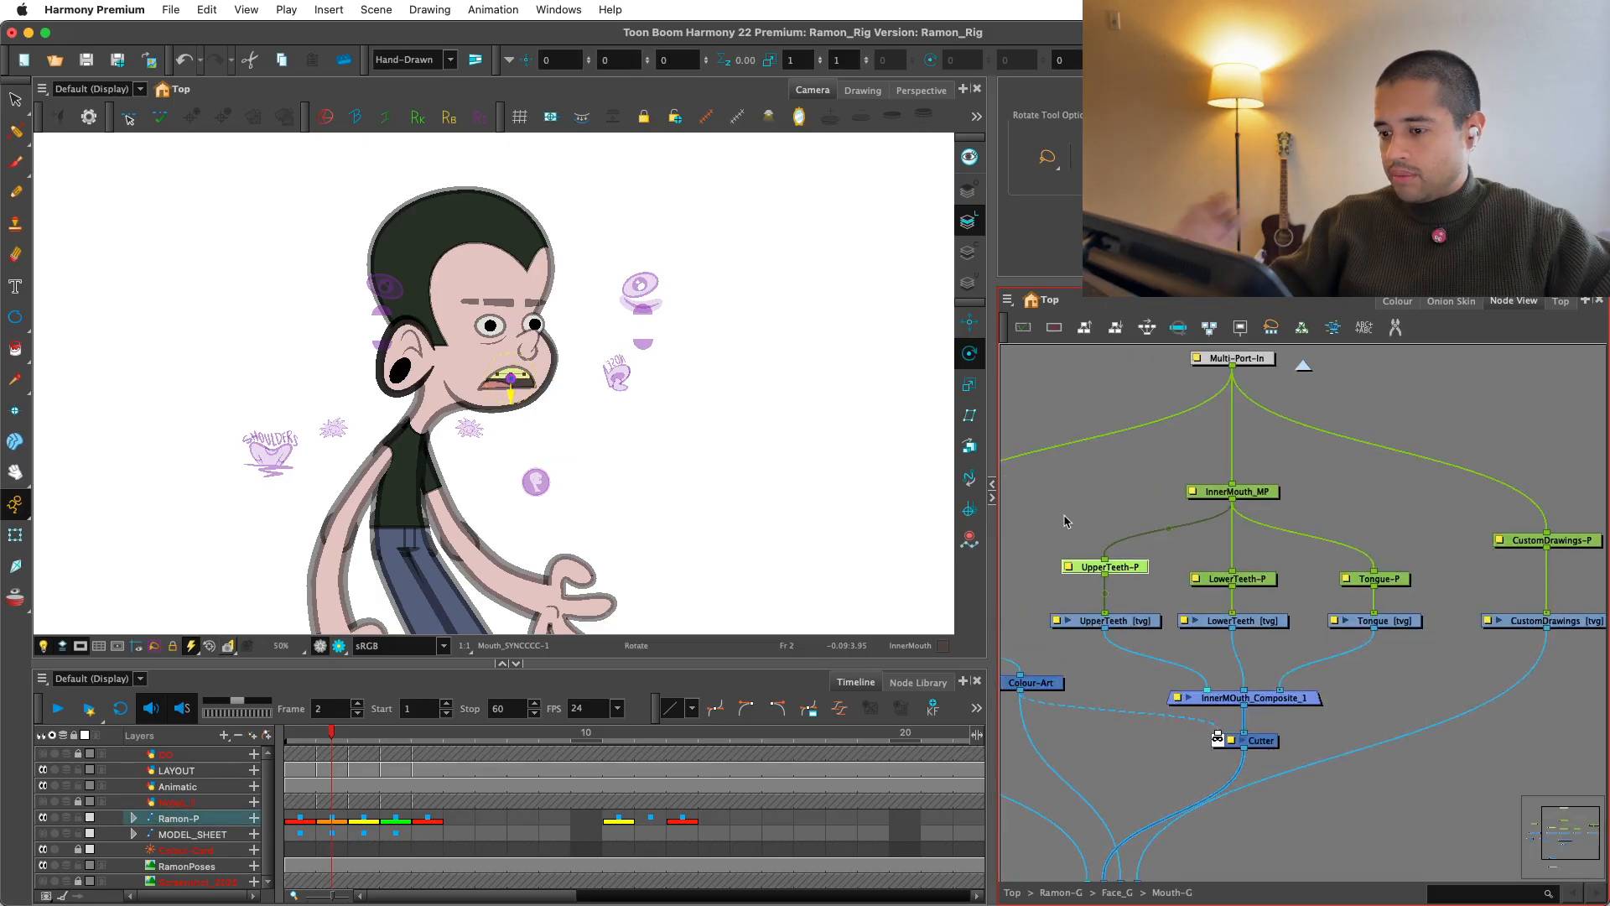
Step: Select the LowerTeeth-P peg with its drawing and examine the pivot close to the mouth
left_click(1260, 582)
key("2")
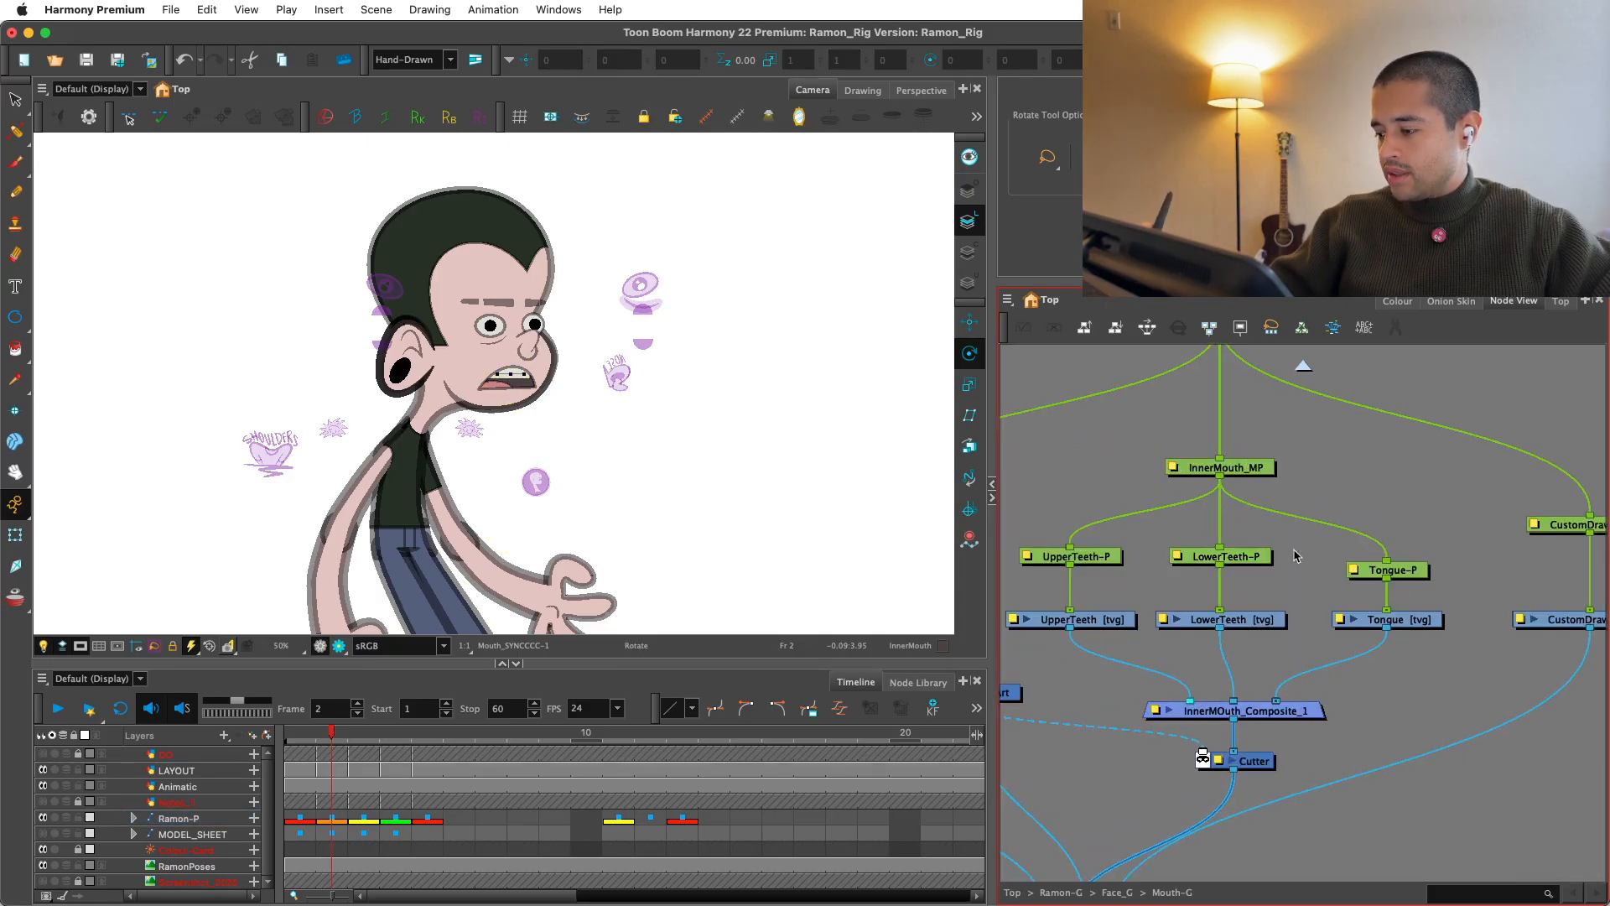
left_click_drag(508, 466, 515, 379)
key("2")
key("2")
key("2")
key("2")
key("2")
key("2")
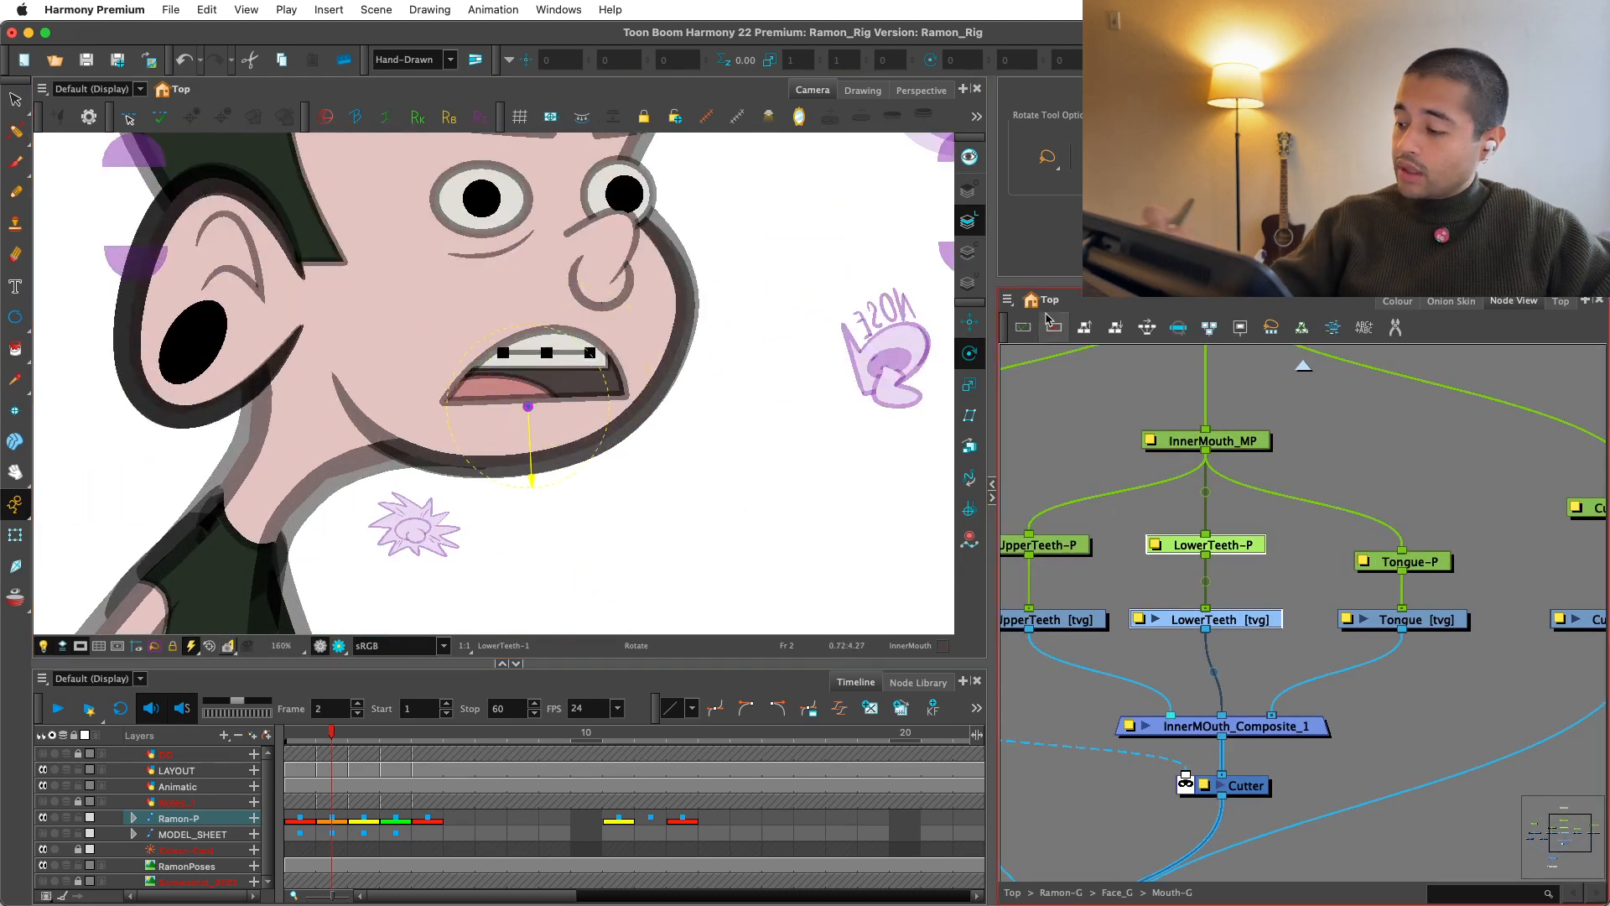
key("alt+2")
left_click_drag(861, 472, 865, 488)
key("super+z")
Step: Select the Tongue-P peg with its drawing and display the tongue's pivot with the Rotate tool
left_click_drag(1352, 525, 1432, 622)
left_click(970, 353)
key("1")
key("1")
key("1")
key("1")
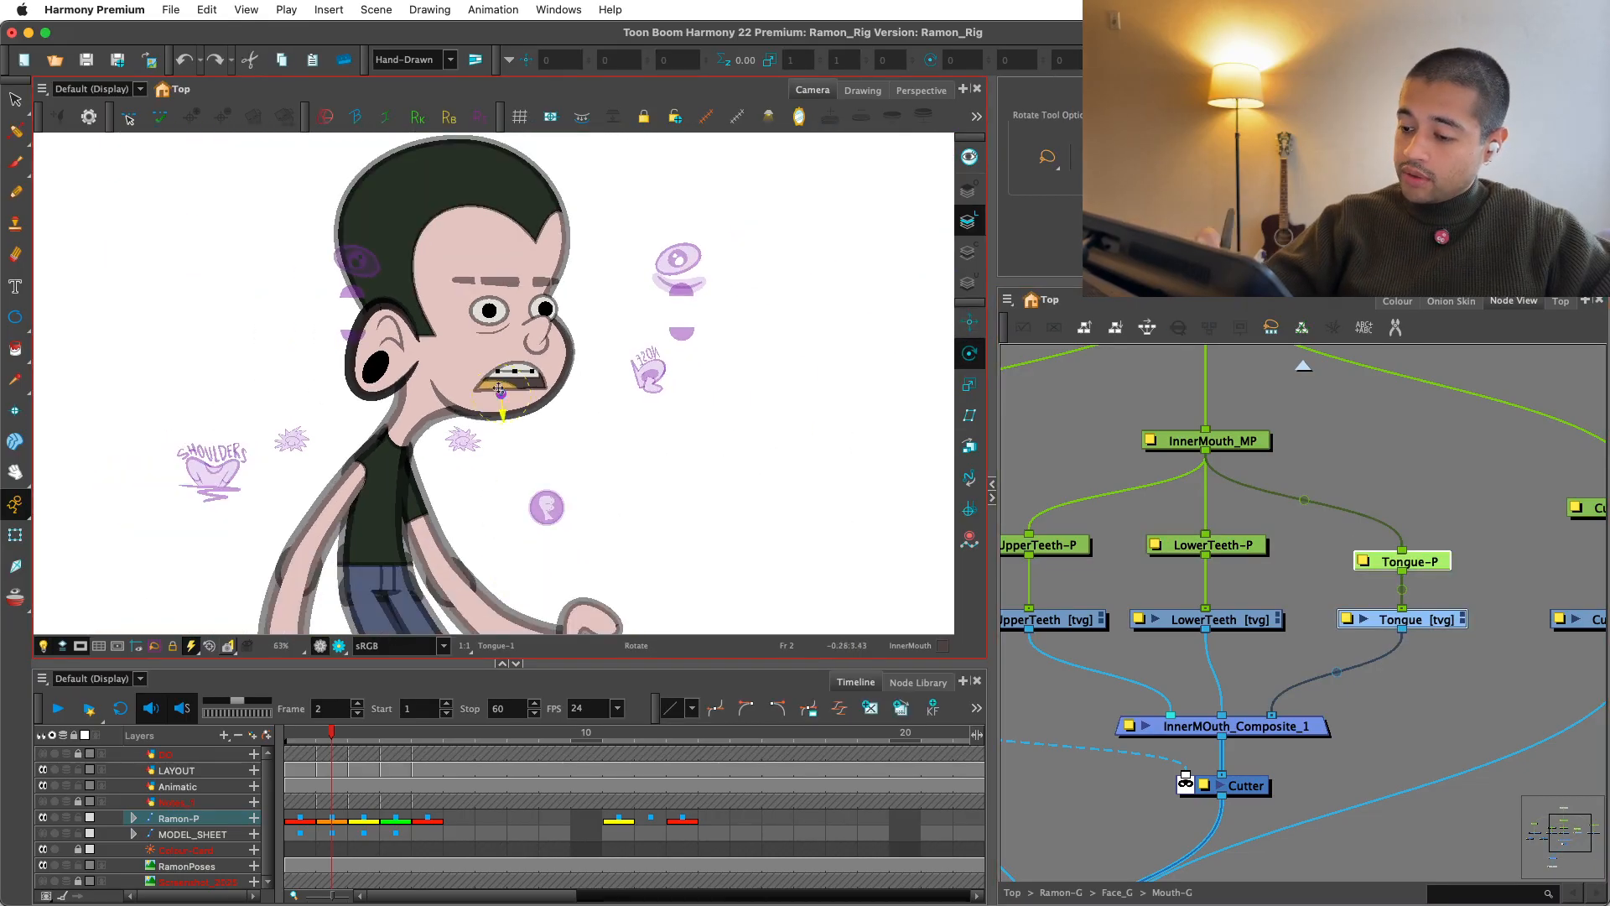
key("2")
key("2")
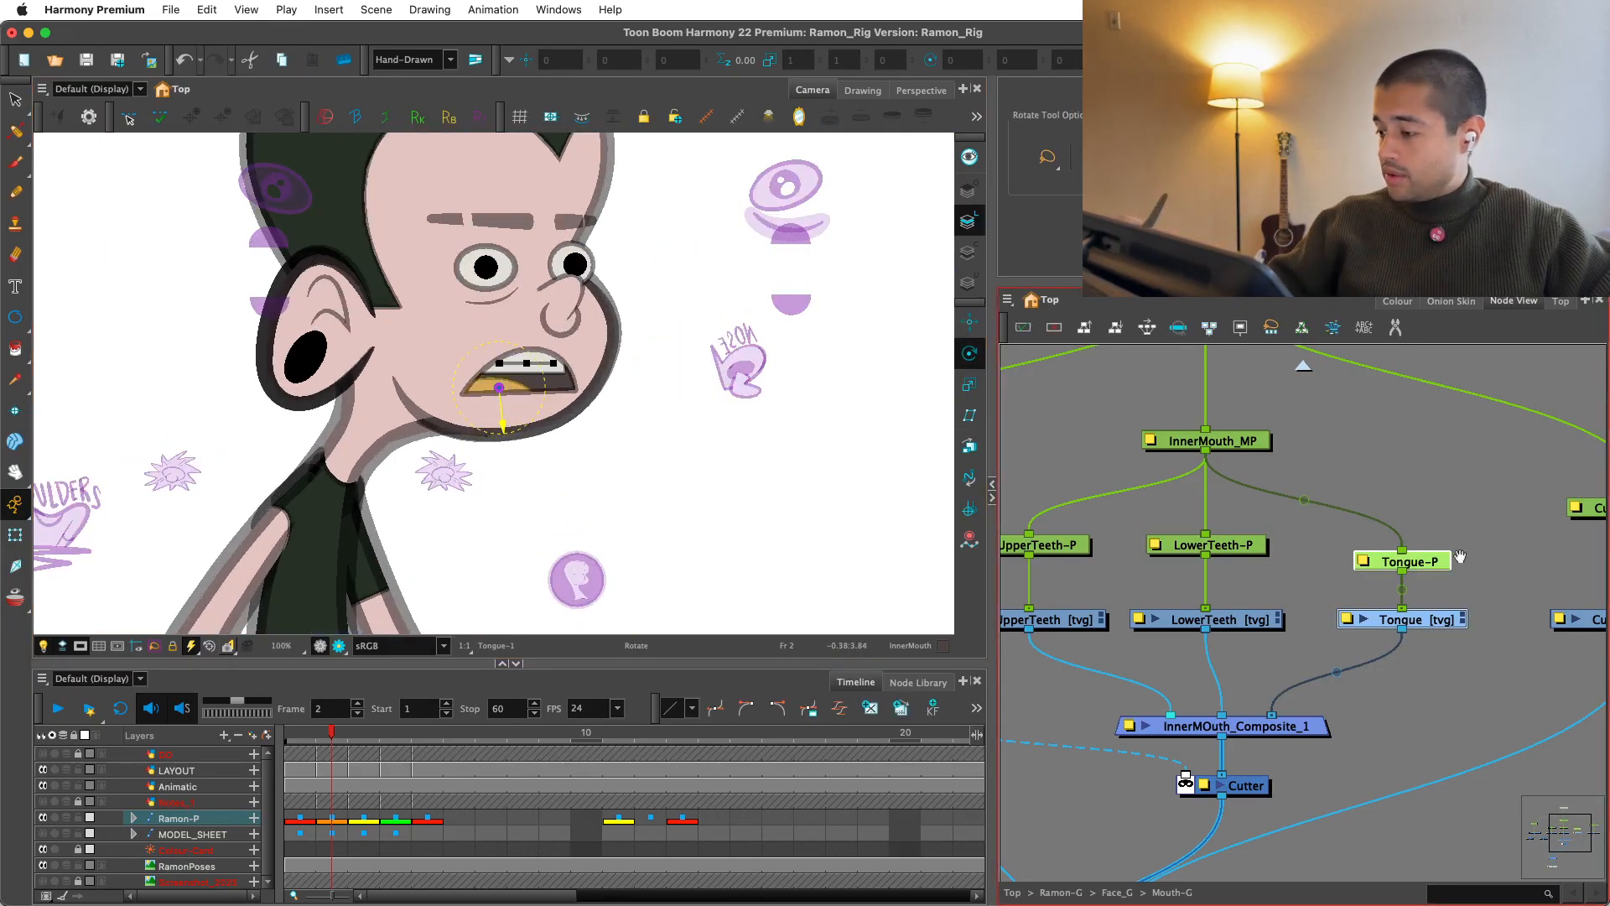
Step: Select the CustomDrawings drawing node under its CustomDrawings-P peg in the mouth group
left_click_drag(1417, 550, 1147, 526)
left_click_drag(1434, 470, 1372, 472)
left_click_drag(1392, 453, 1296, 635)
key("1")
key("1")
key("1")
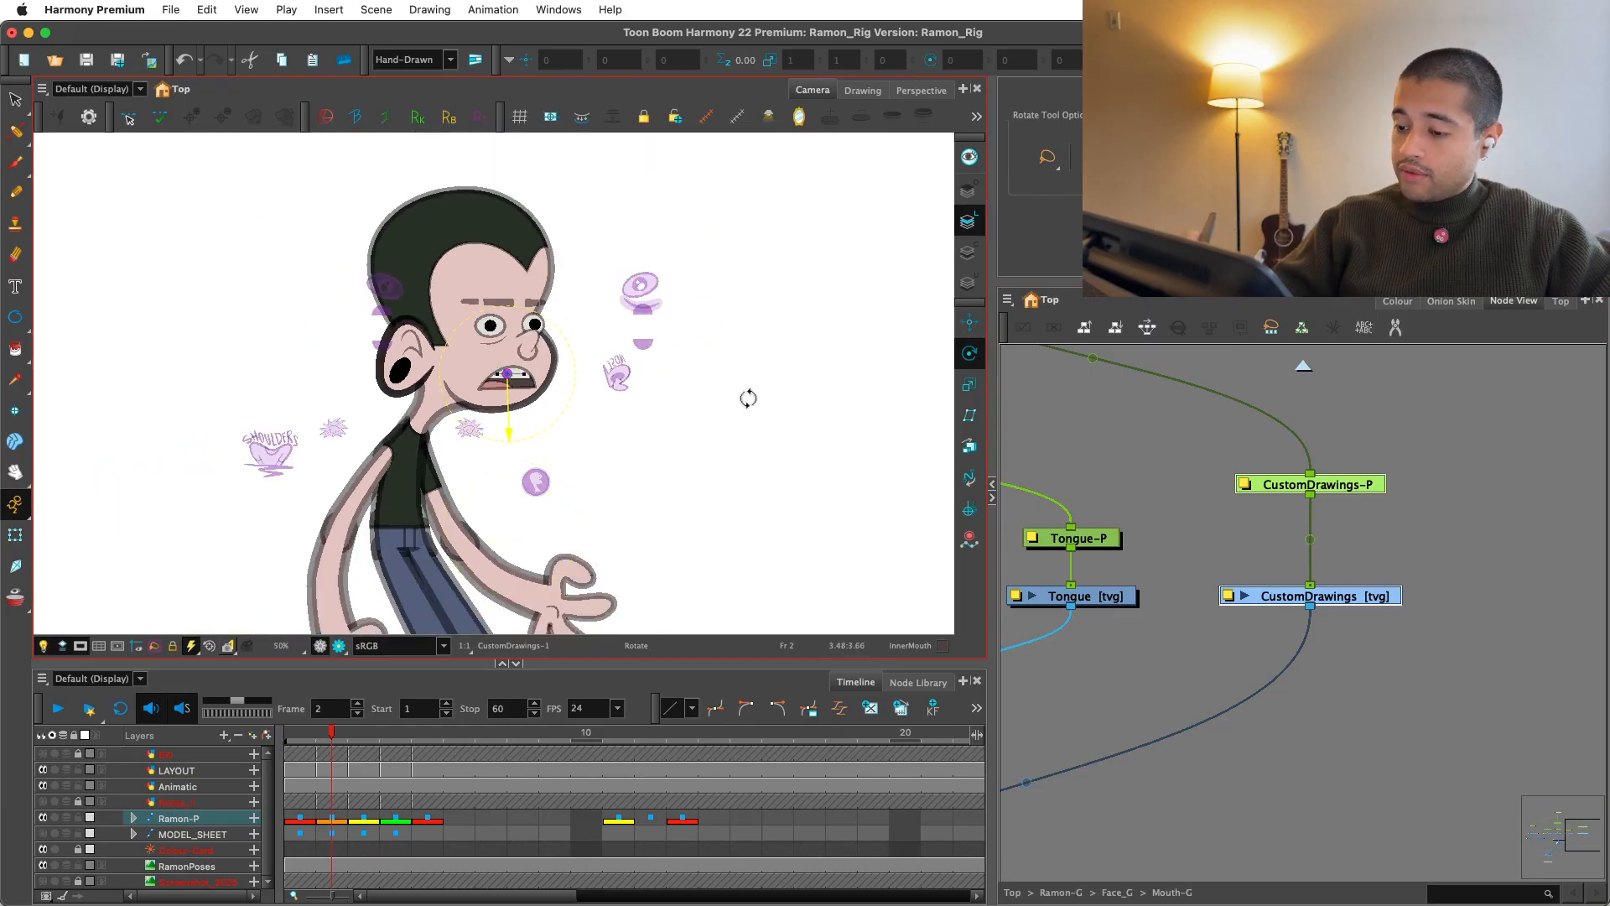
key("2")
key("2")
key("2")
left_click_drag(1410, 517, 1309, 599)
Step: Activate the Brush tool for the CustomDrawings drawing with the Default colour of the Ramon_Colors palette
key("alt+b")
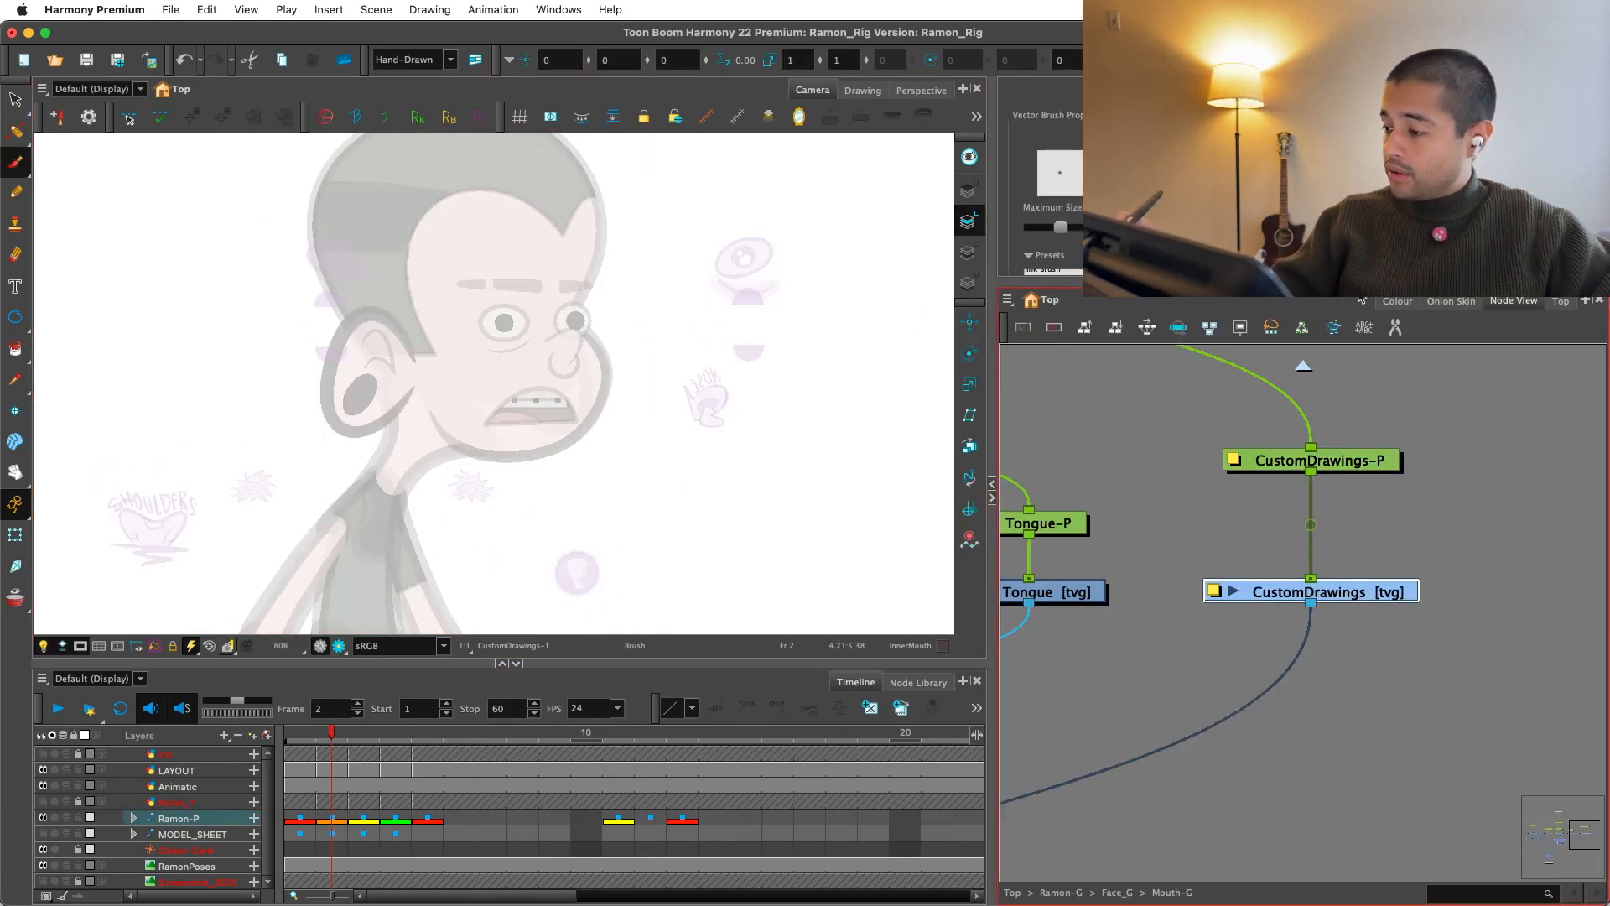
left_click(1382, 300)
left_click(1092, 611)
key("2")
key("2")
key("2")
key("2")
mouse_move(739, 453)
left_mouse_down()
mouse_move(677, 417)
mouse_move(675, 377)
left_mouse_up()
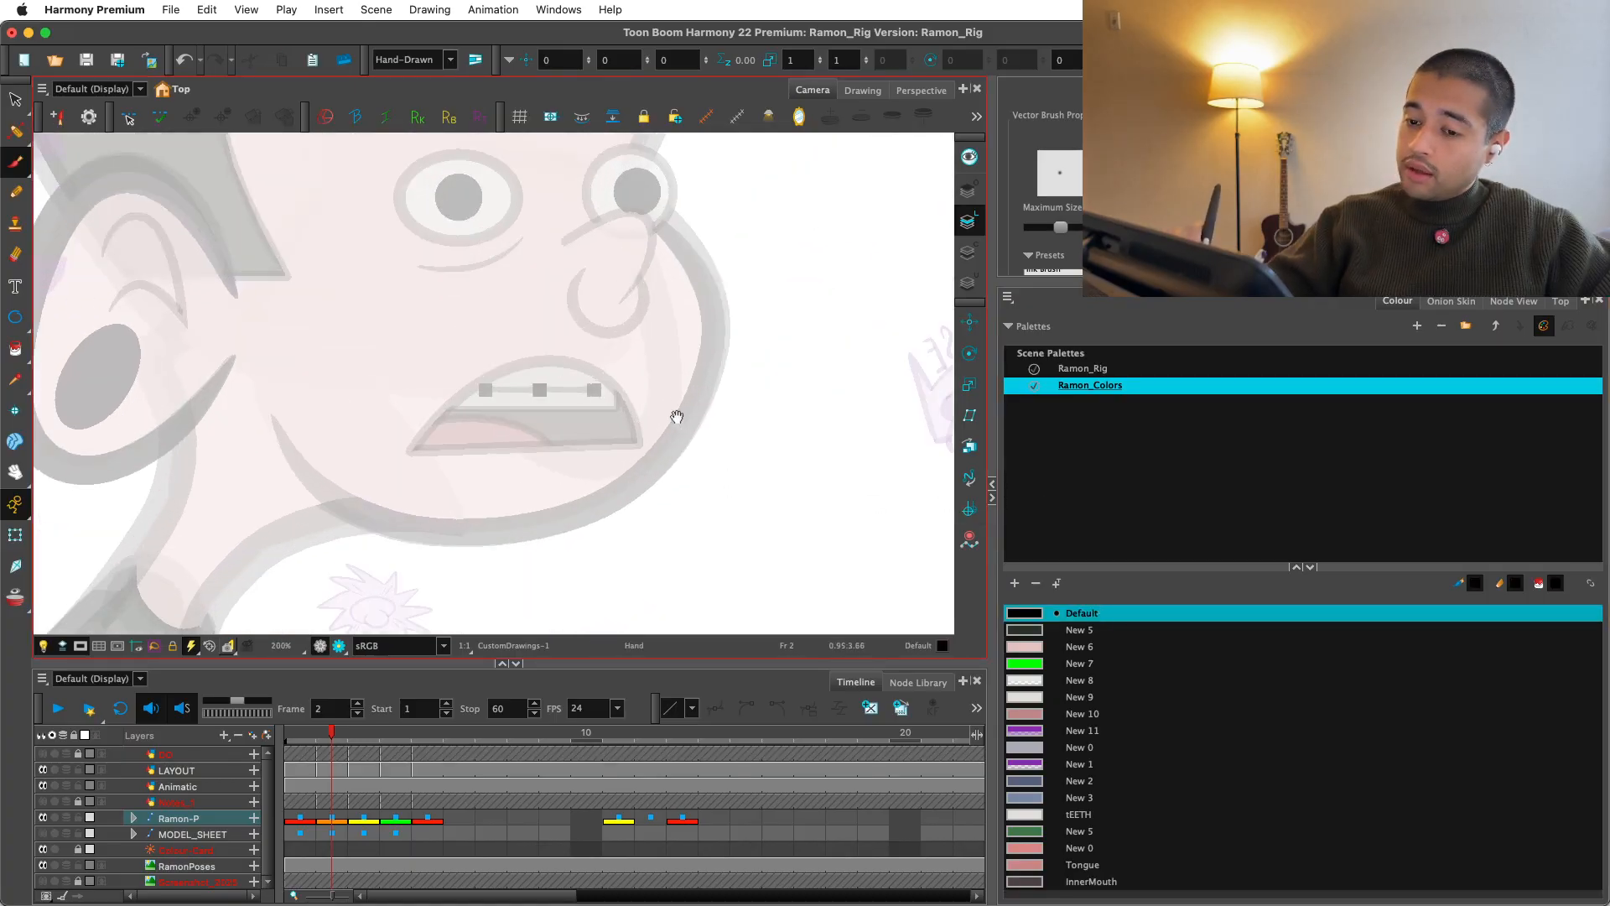
key("2")
key("2")
Step: Undo the trial brush stroke on the mouth and choose the Solid Brush 2 preset of size 10
left_click_drag(517, 411, 695, 409)
key("super+z")
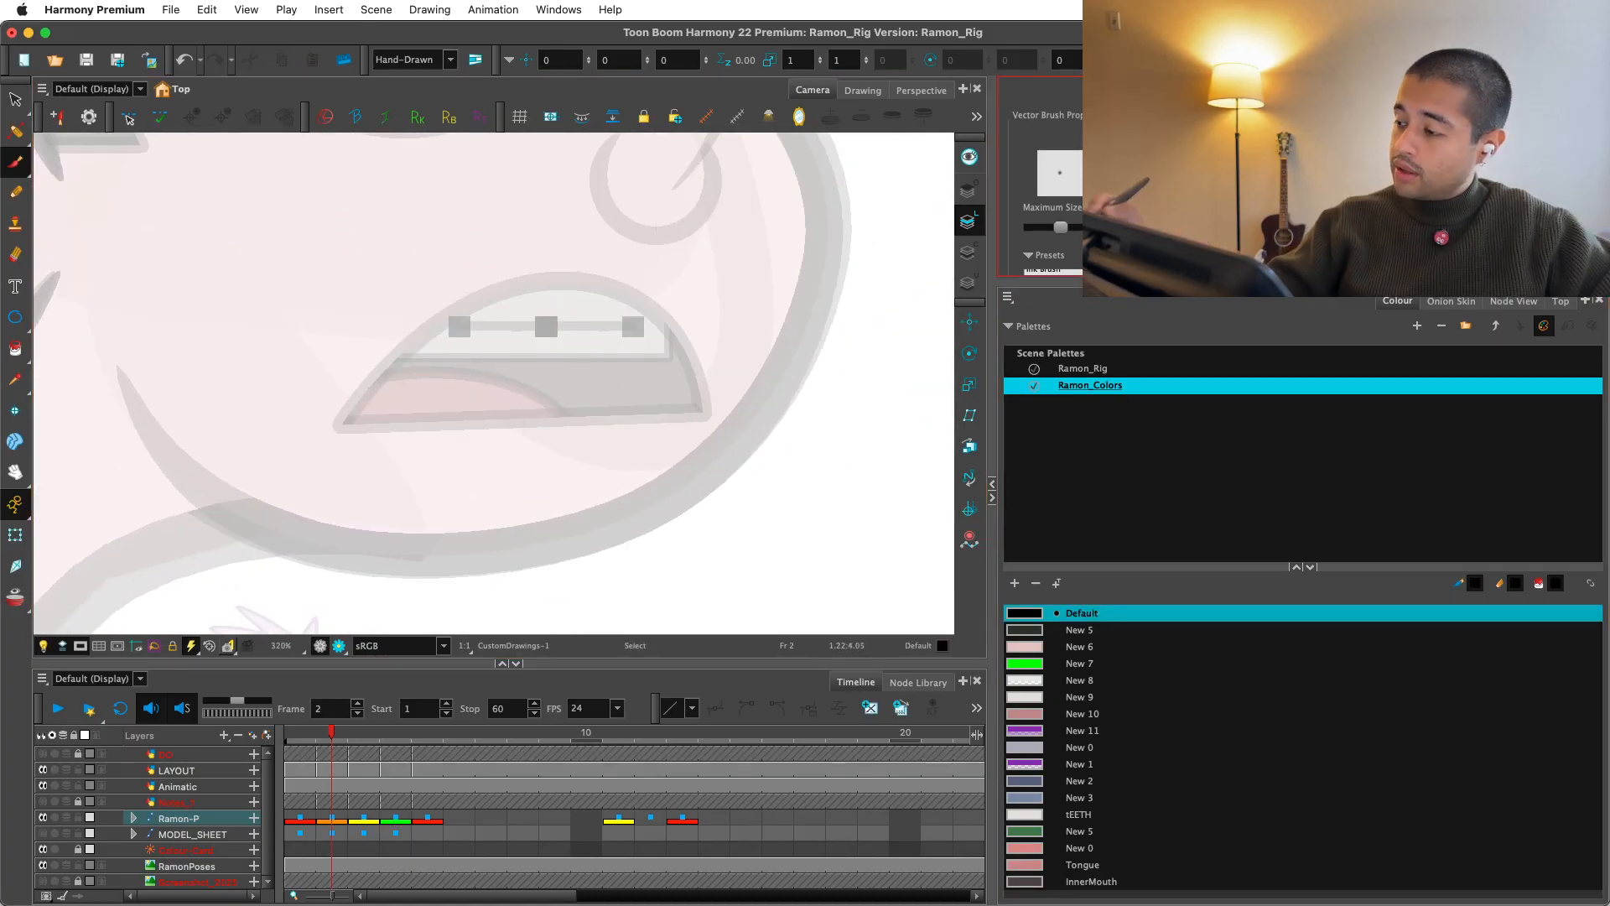
mouse_move(1303, 284)
left_mouse_down()
mouse_move(1303, 269)
mouse_move(1303, 400)
left_mouse_up()
scroll(1287, 344, "down", 2)
left_click(1057, 285)
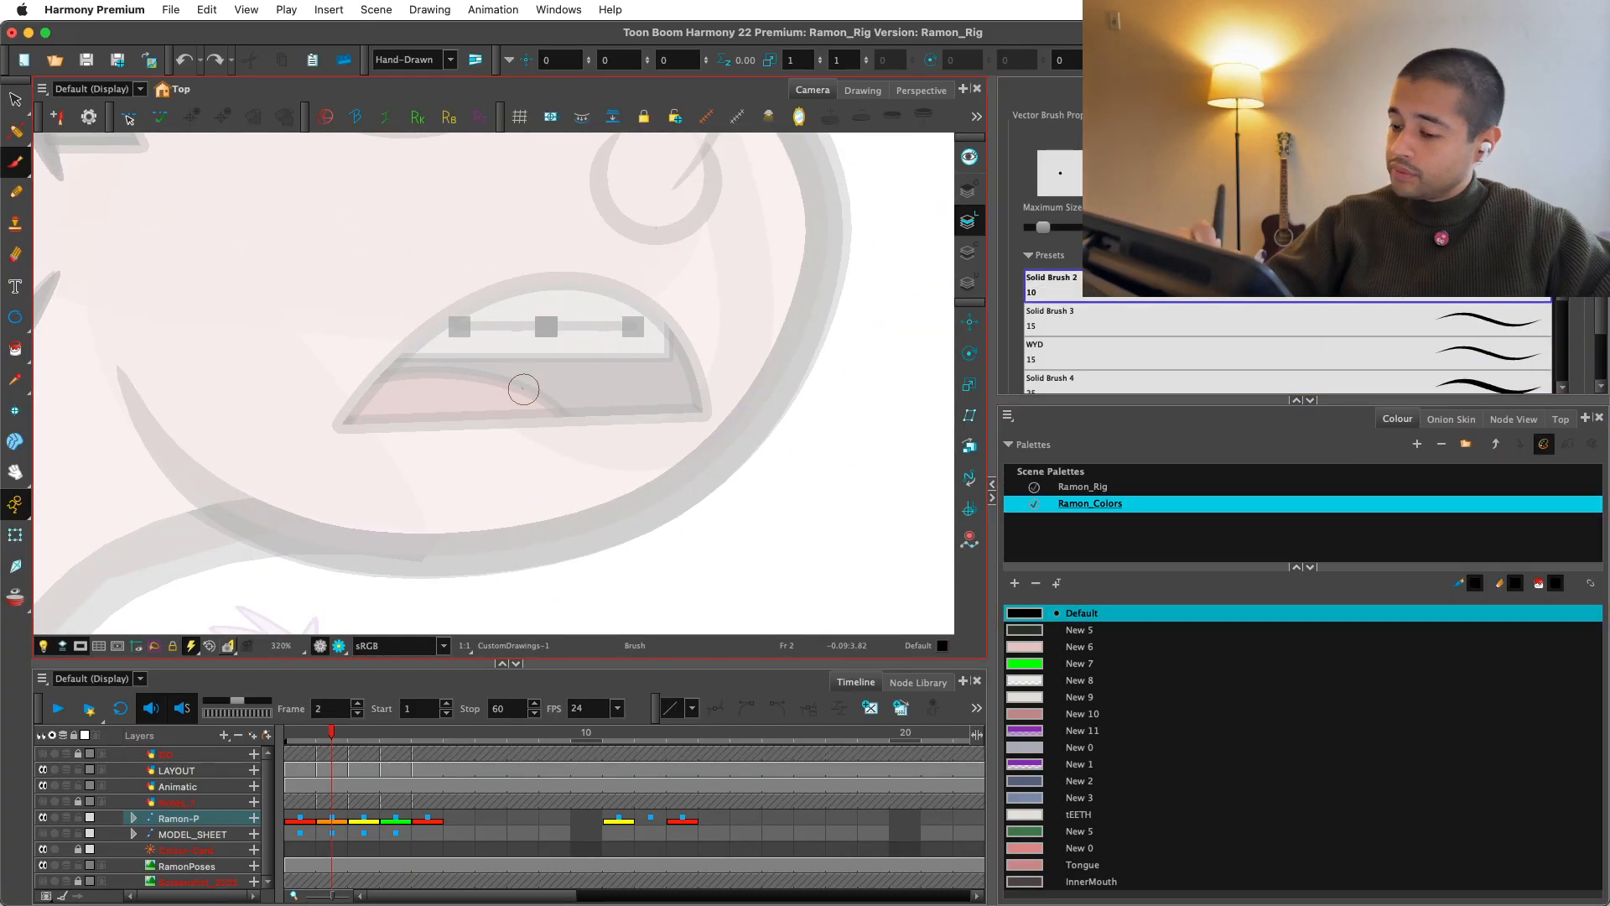
key("2")
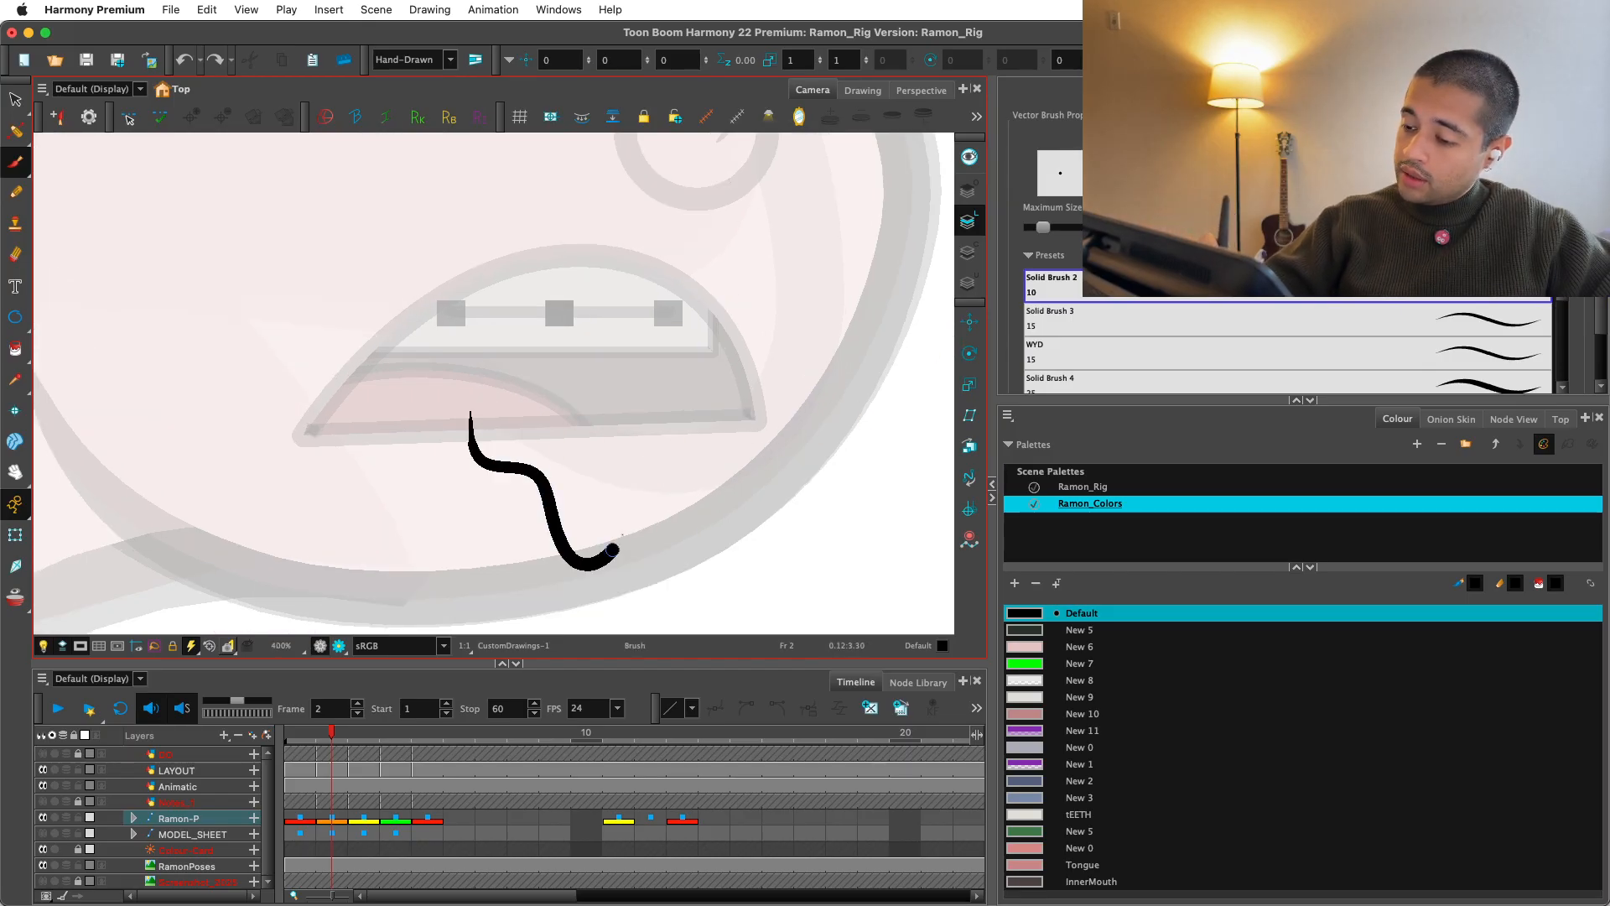
mouse_move(679, 523)
left_mouse_down()
mouse_move(855, 435)
mouse_move(846, 402)
left_mouse_up()
key("super+z")
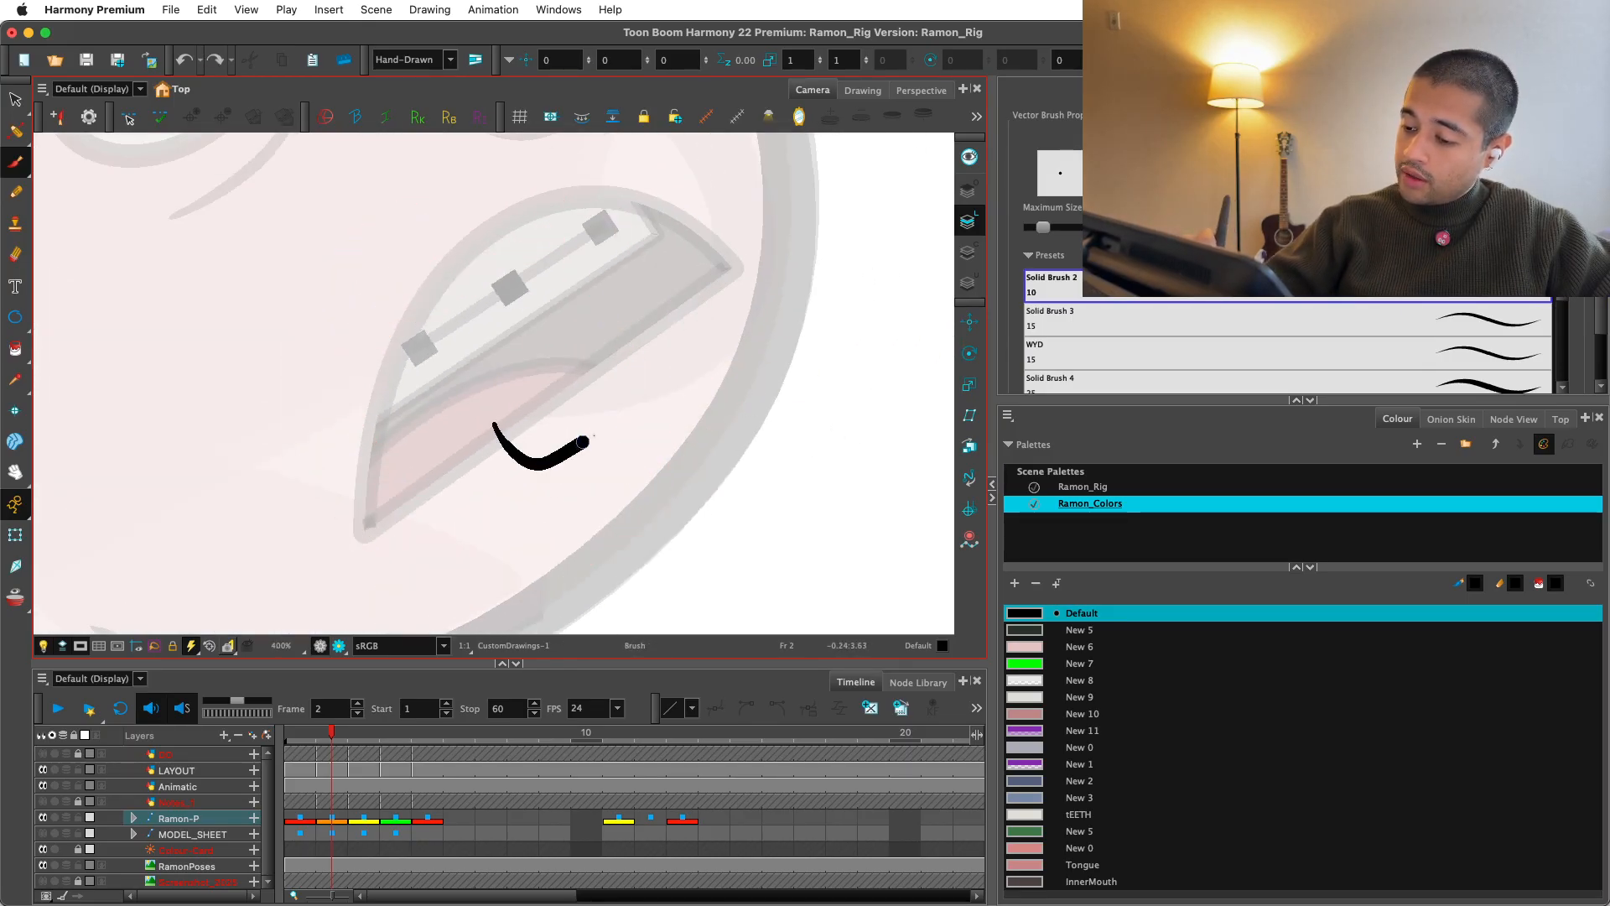
left_click_drag(504, 433, 695, 280)
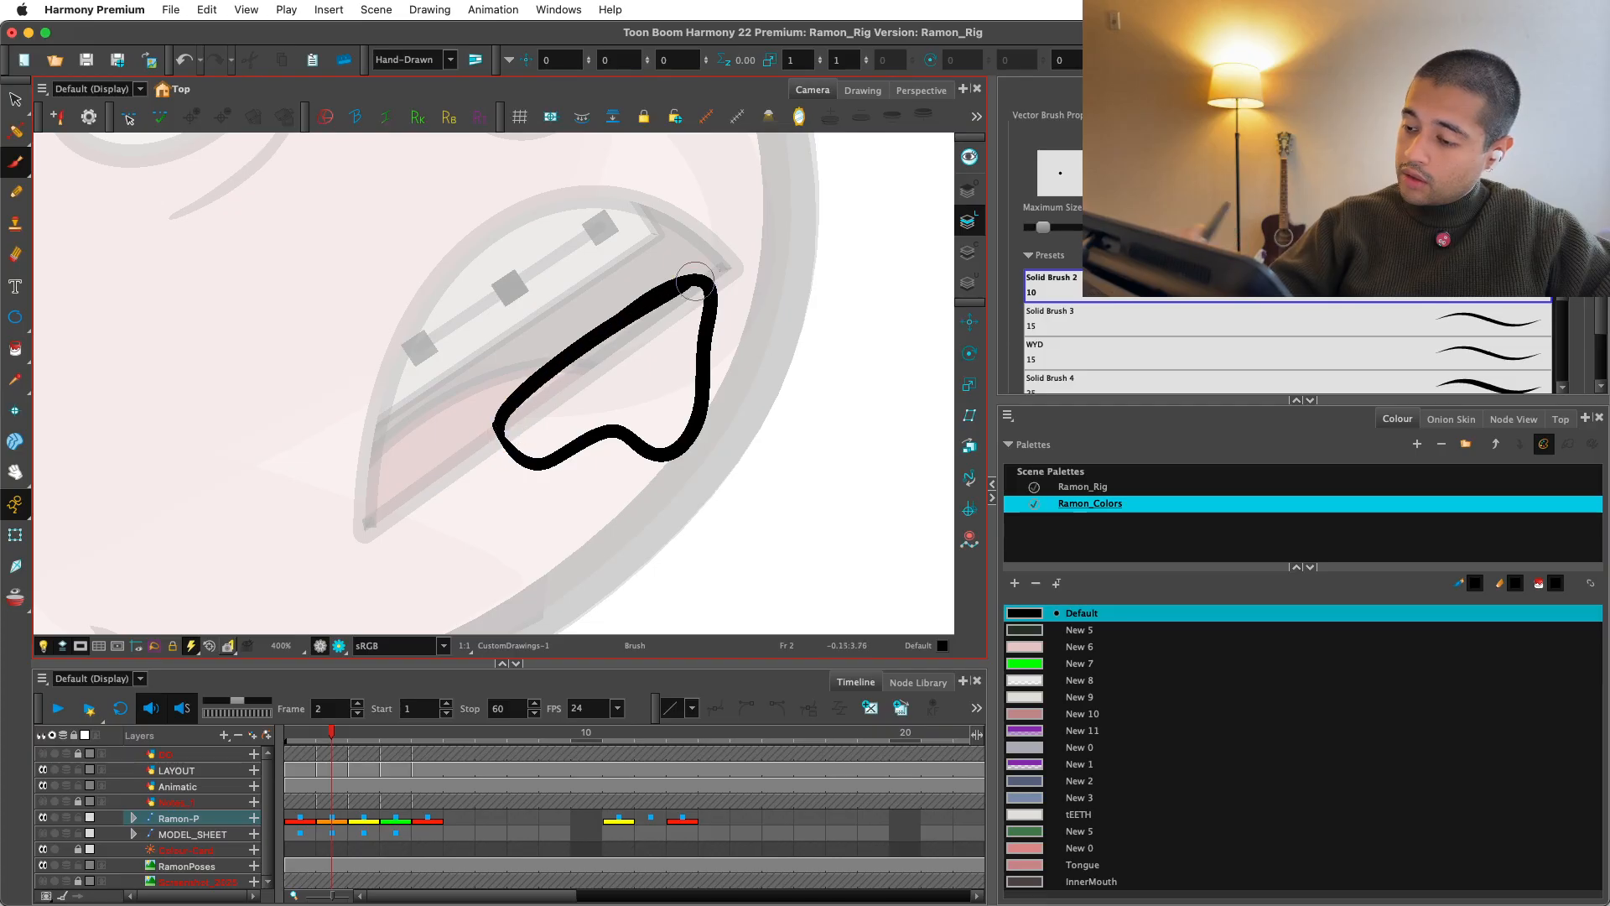
key("super+z")
Step: Brush a closed, irregular drip outline hanging from the lower lip on the front side of the mouth
mouse_move(524, 448)
left_mouse_down()
mouse_move(501, 424)
mouse_move(675, 290)
left_mouse_up()
key("shift+x")
key("1")
key("1")
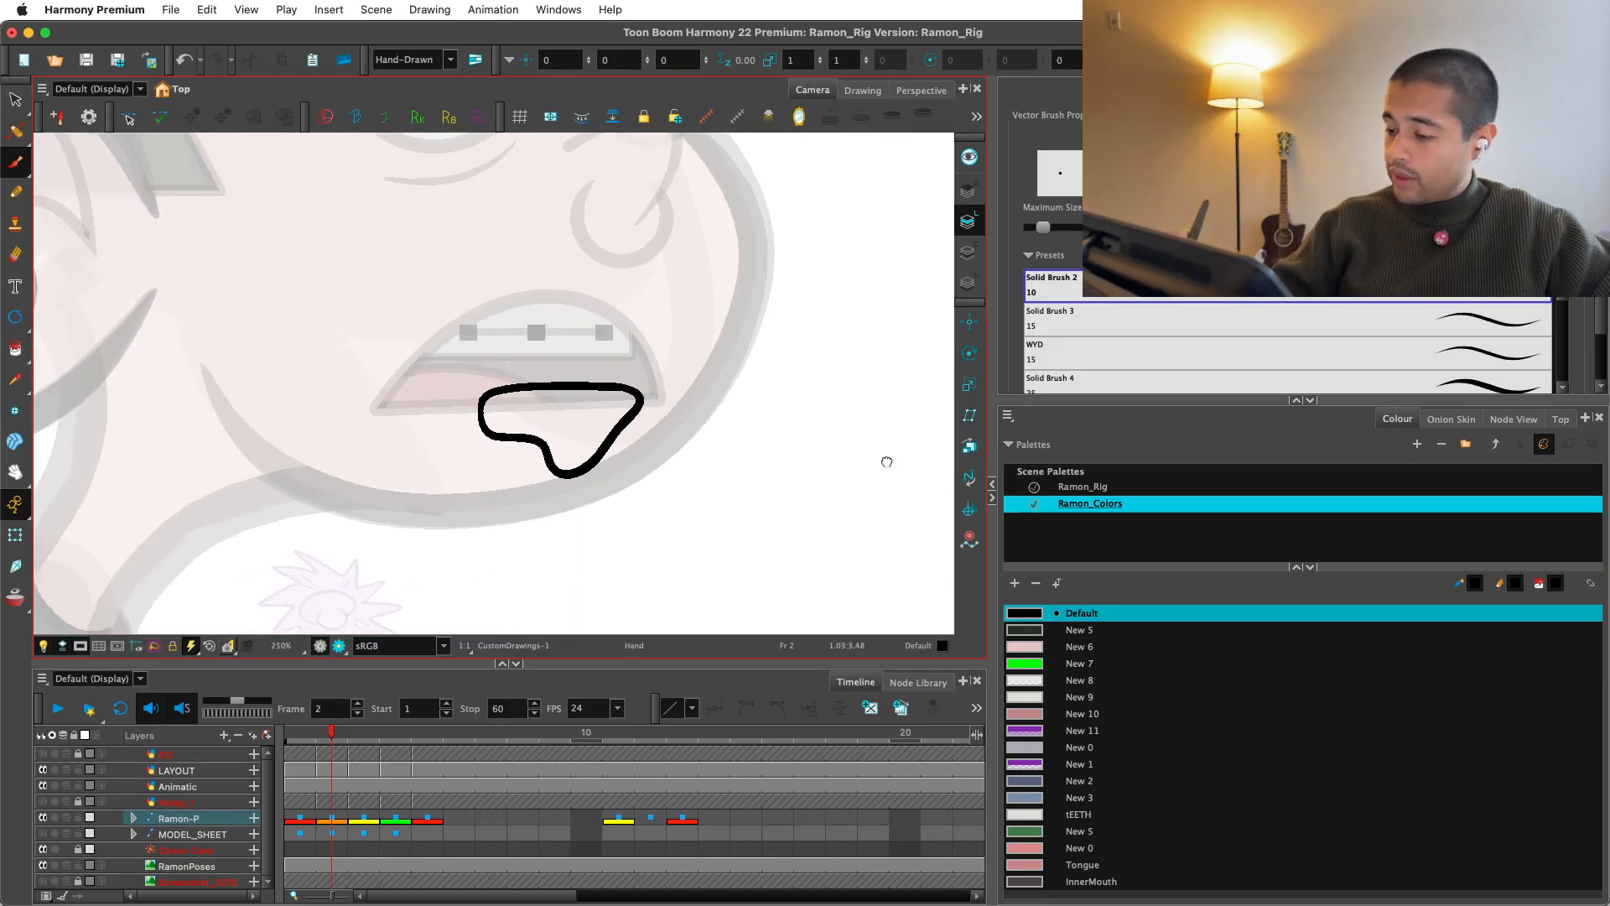
left_click_drag(887, 460, 909, 443)
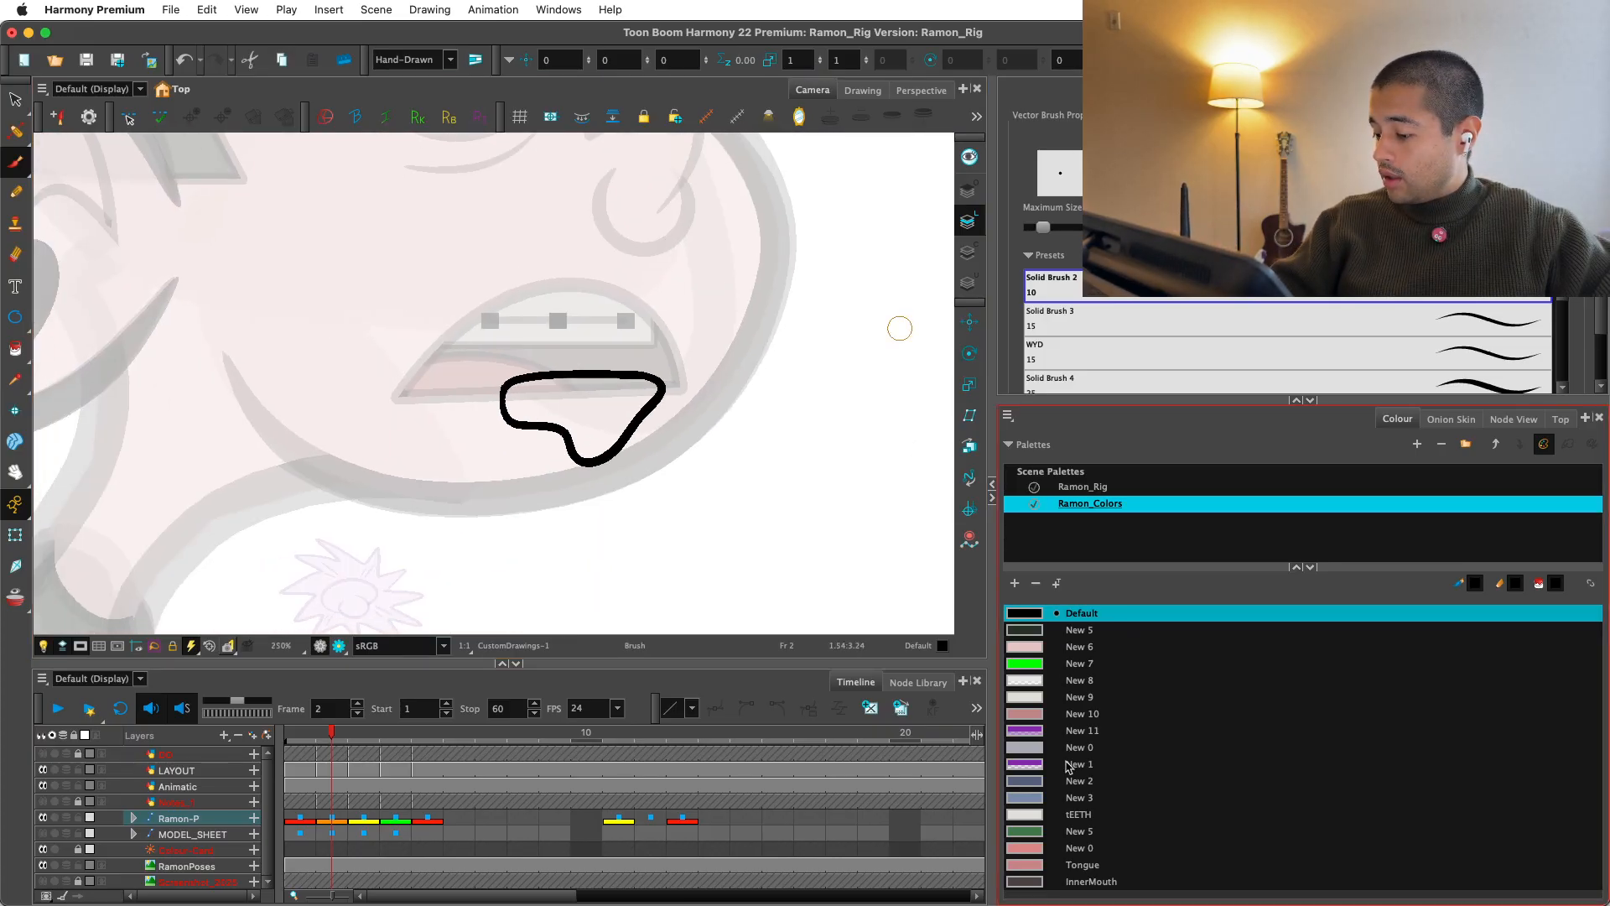
Step: Add a new colour swatch named Blood to the Ramon_Colors palette
left_click(1015, 583)
double_click(1083, 889)
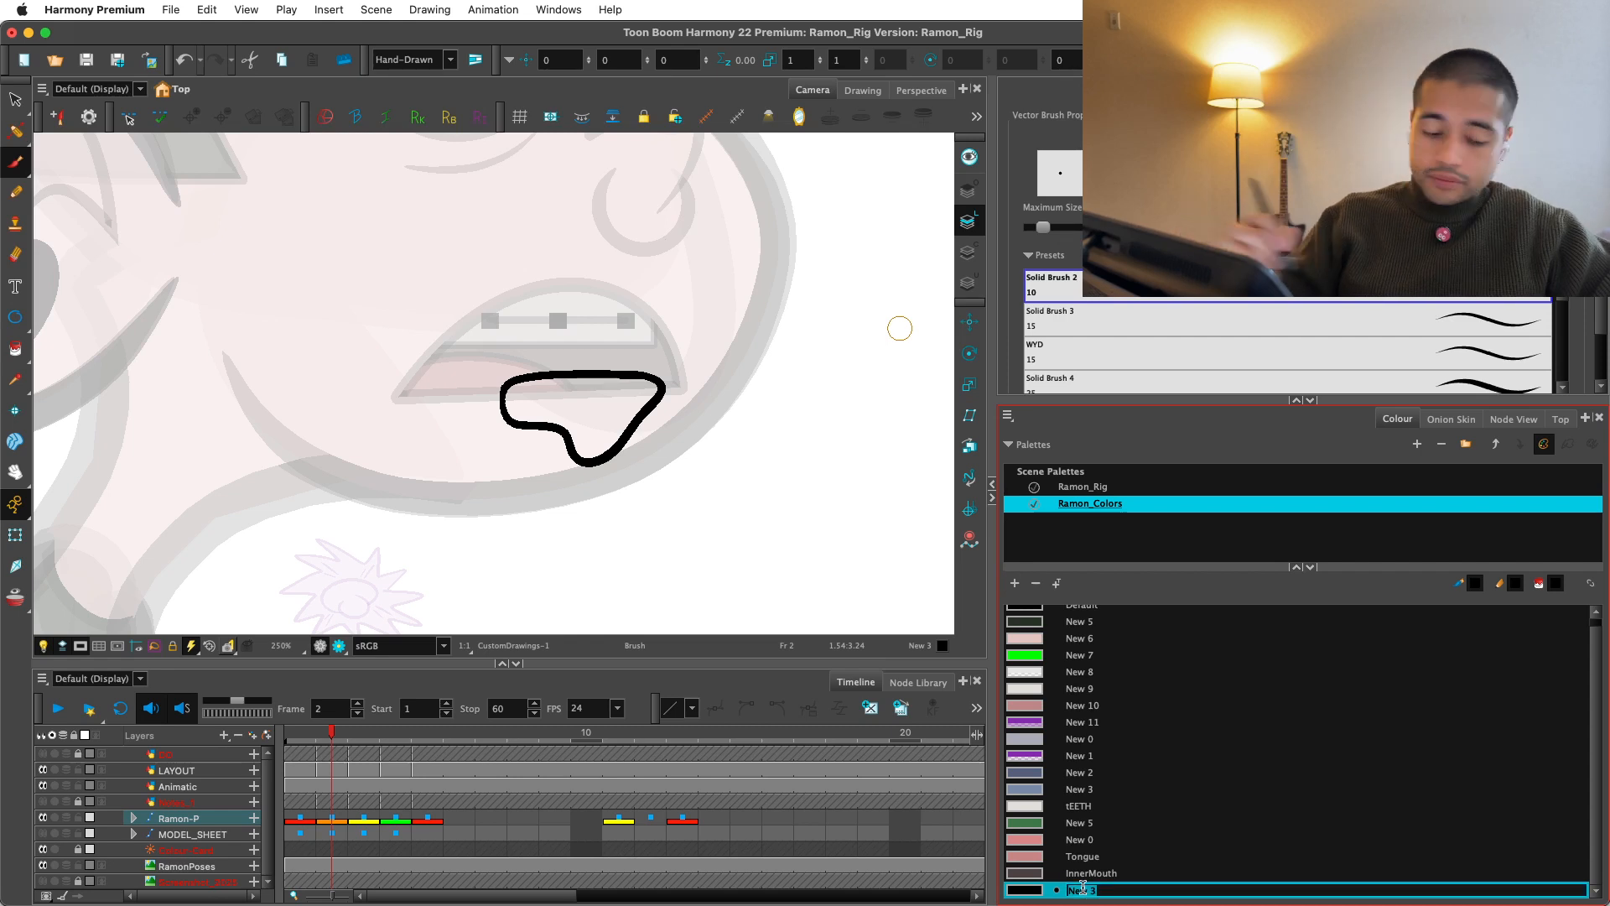
type("Blood")
key("Tab")
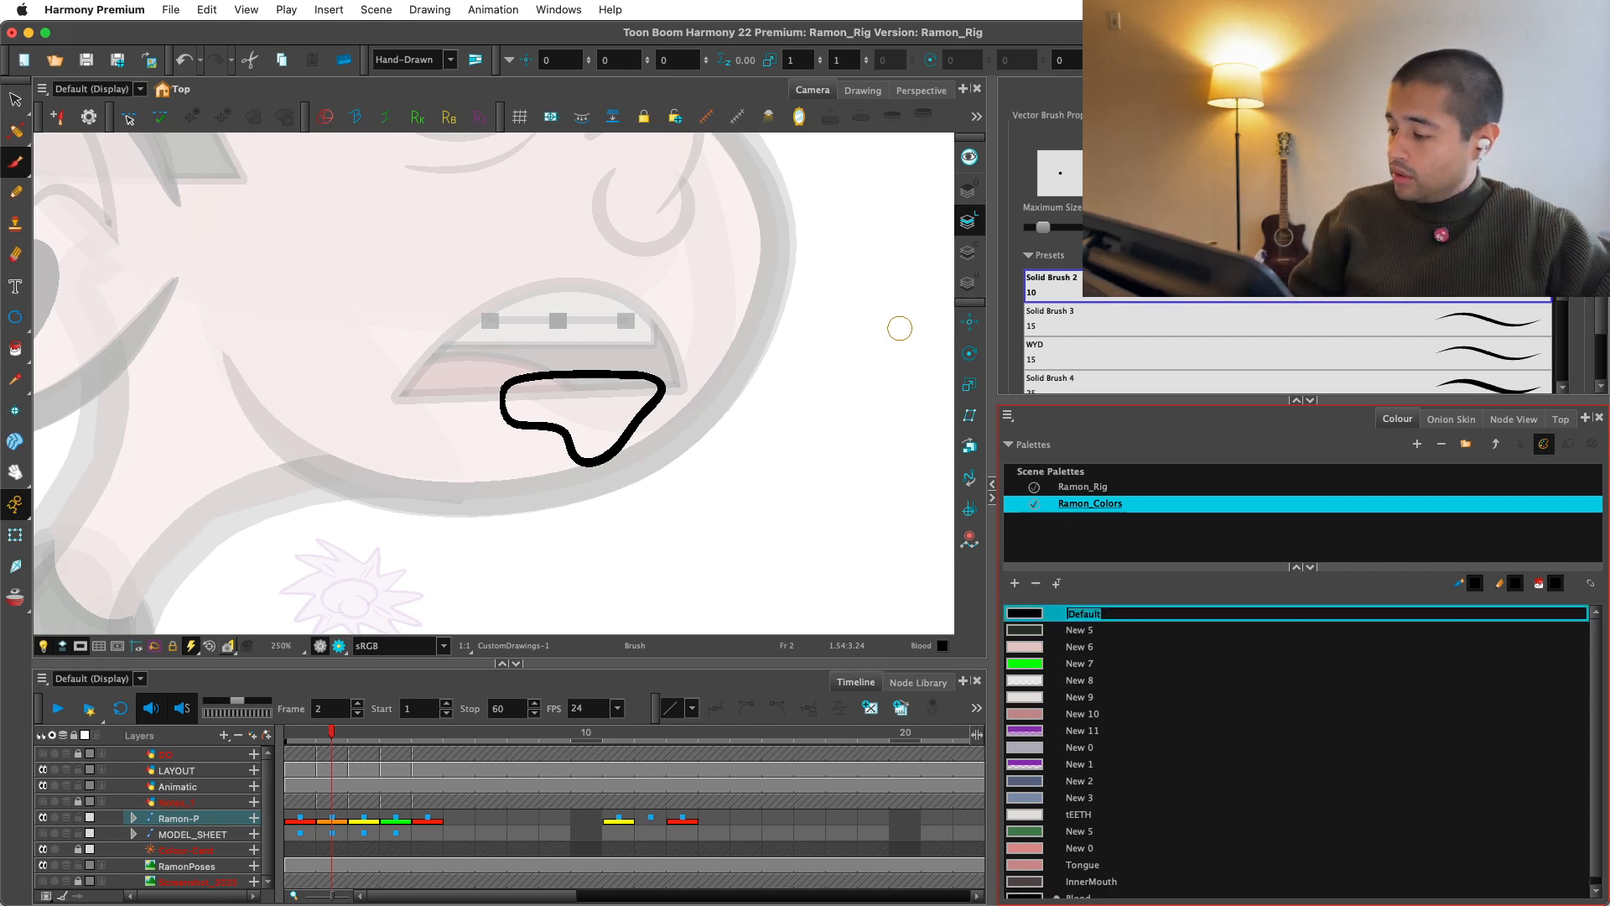
Step: Change the Blood swatch's colour to a muted red
left_click_drag(1391, 564, 1392, 525)
double_click(1036, 859)
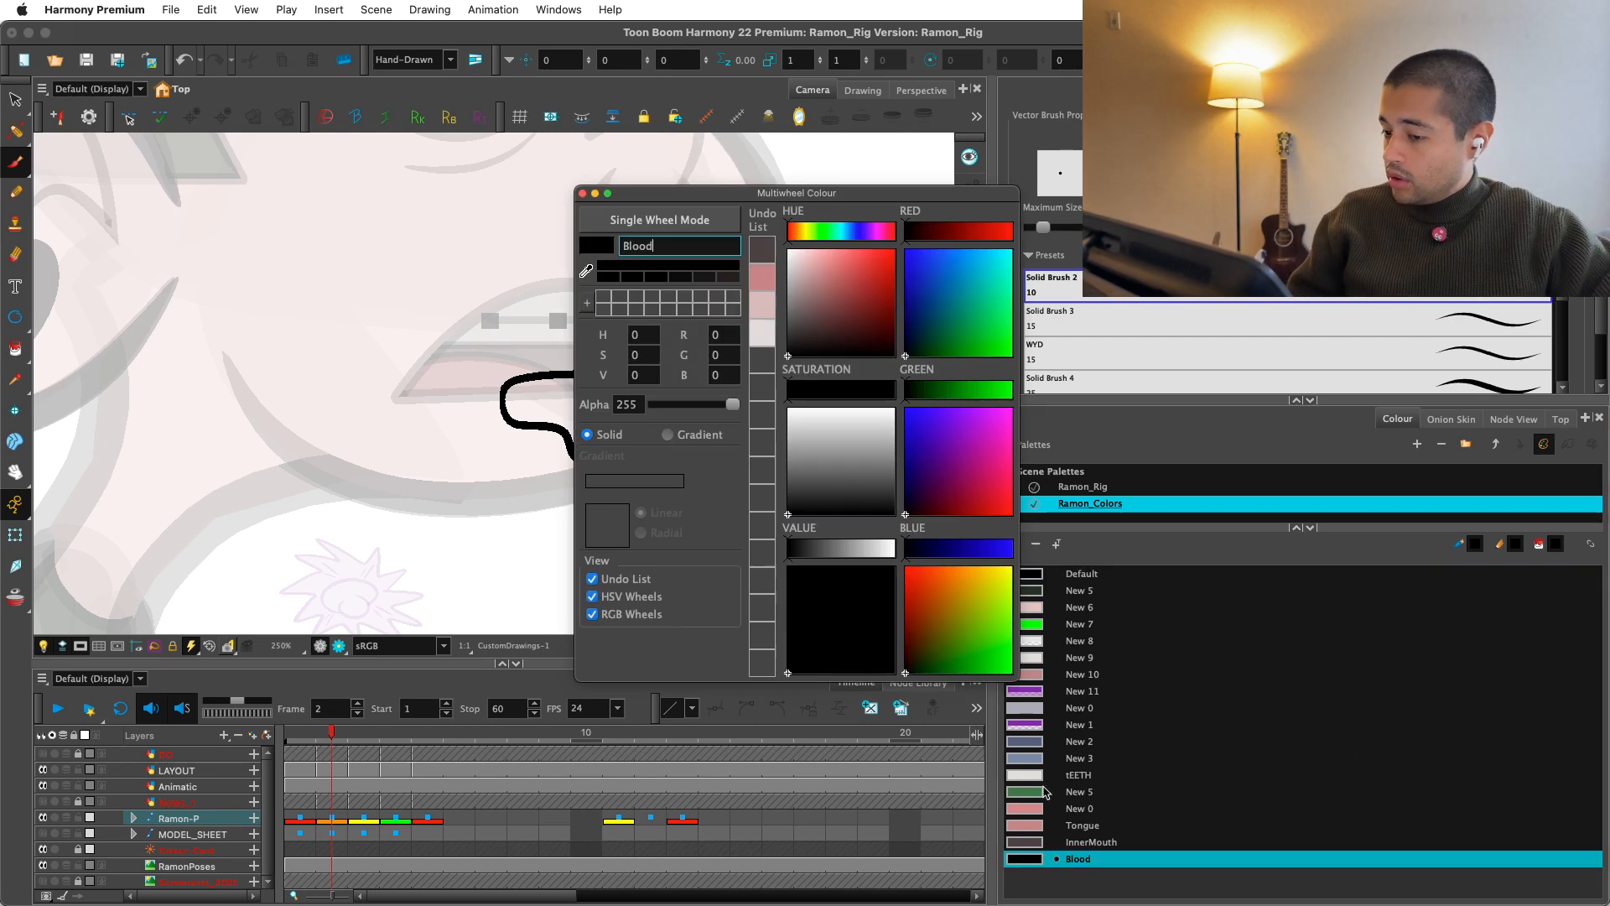
left_click(839, 272)
left_click(852, 273)
left_click(582, 192)
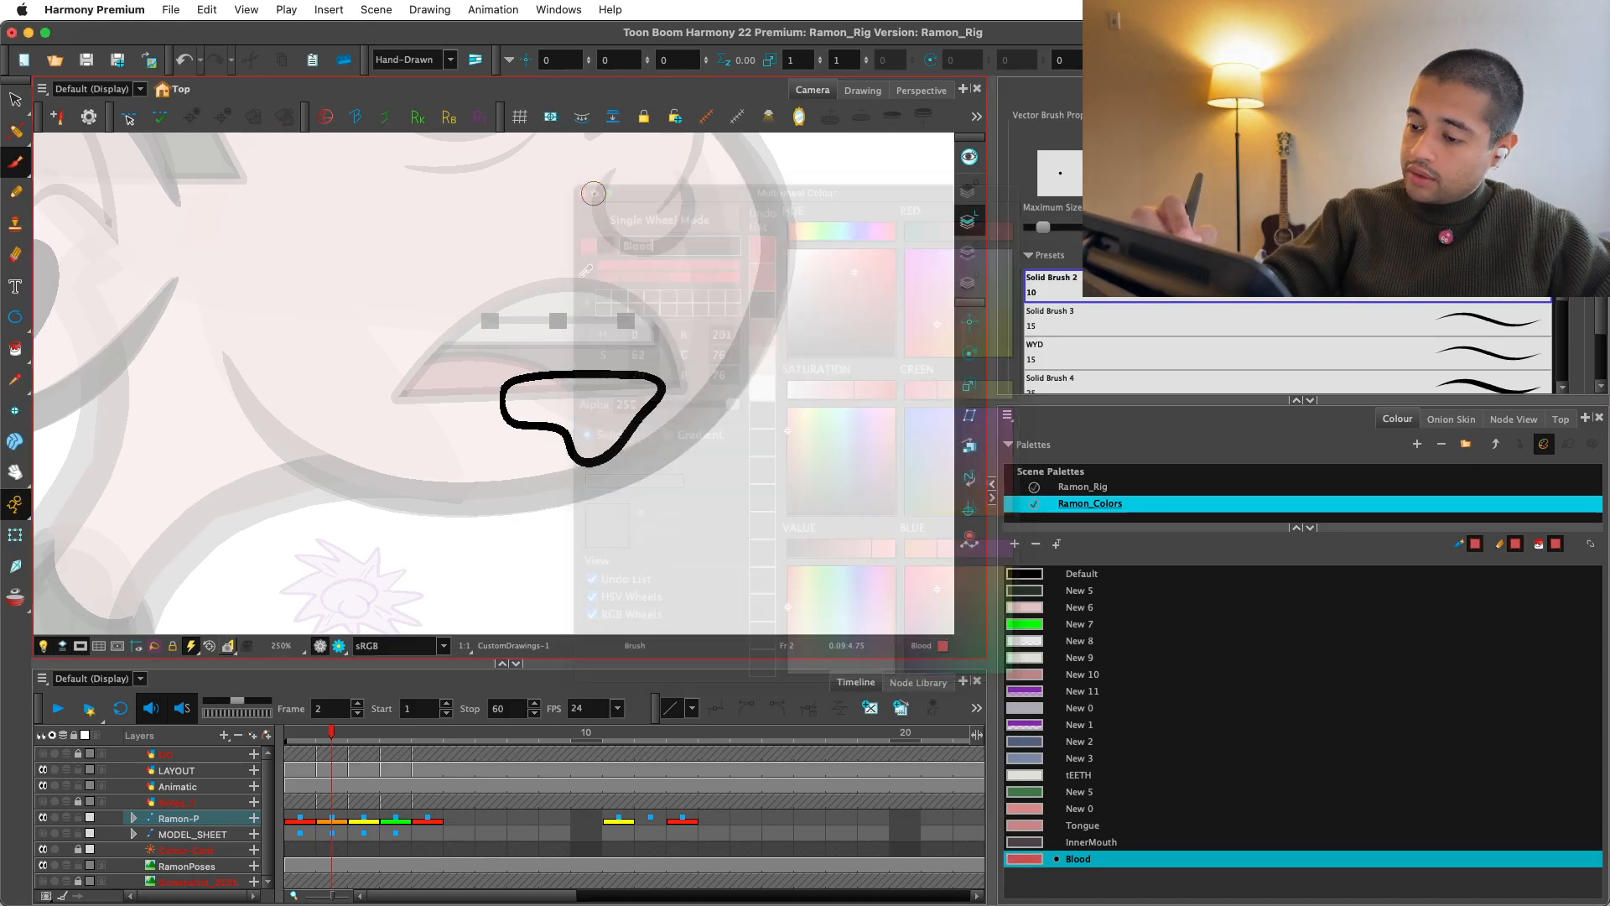
Step: Fill the drip outline below the lip with the Blood colour using the Paint tool
key("alt+i")
left_click(592, 406)
left_click(15, 535)
key("1")
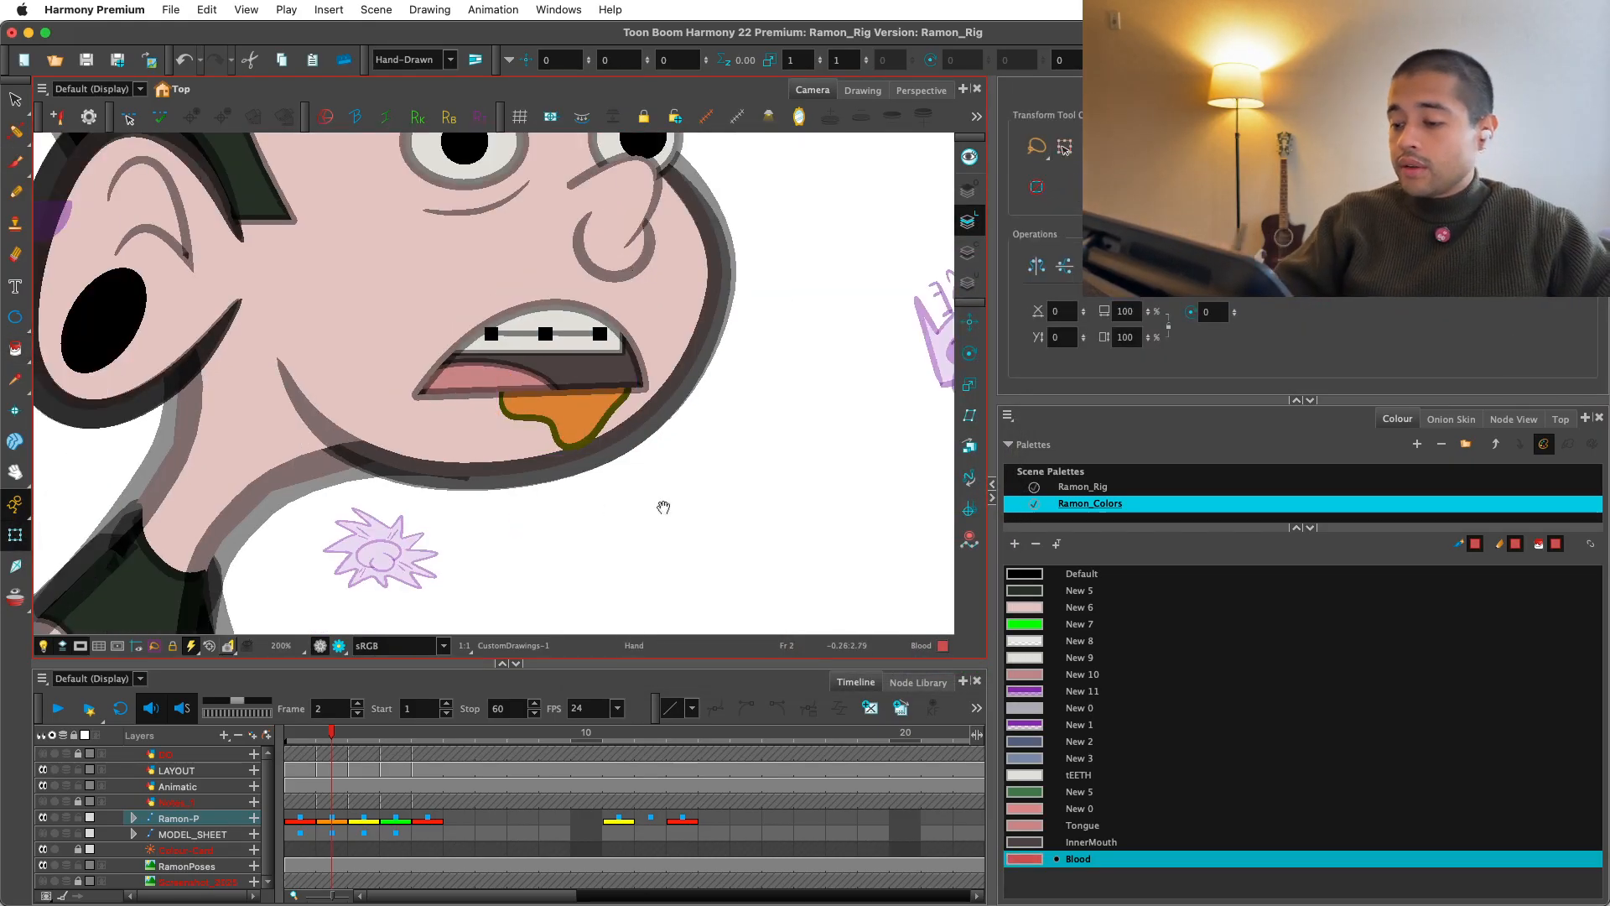
left_click_drag(662, 506, 738, 566)
key("1")
left_click(828, 517)
Step: Select the CustomDrawings-P peg and examine the drip's pivot on the mouth with the Rotate tool
left_click(1507, 419)
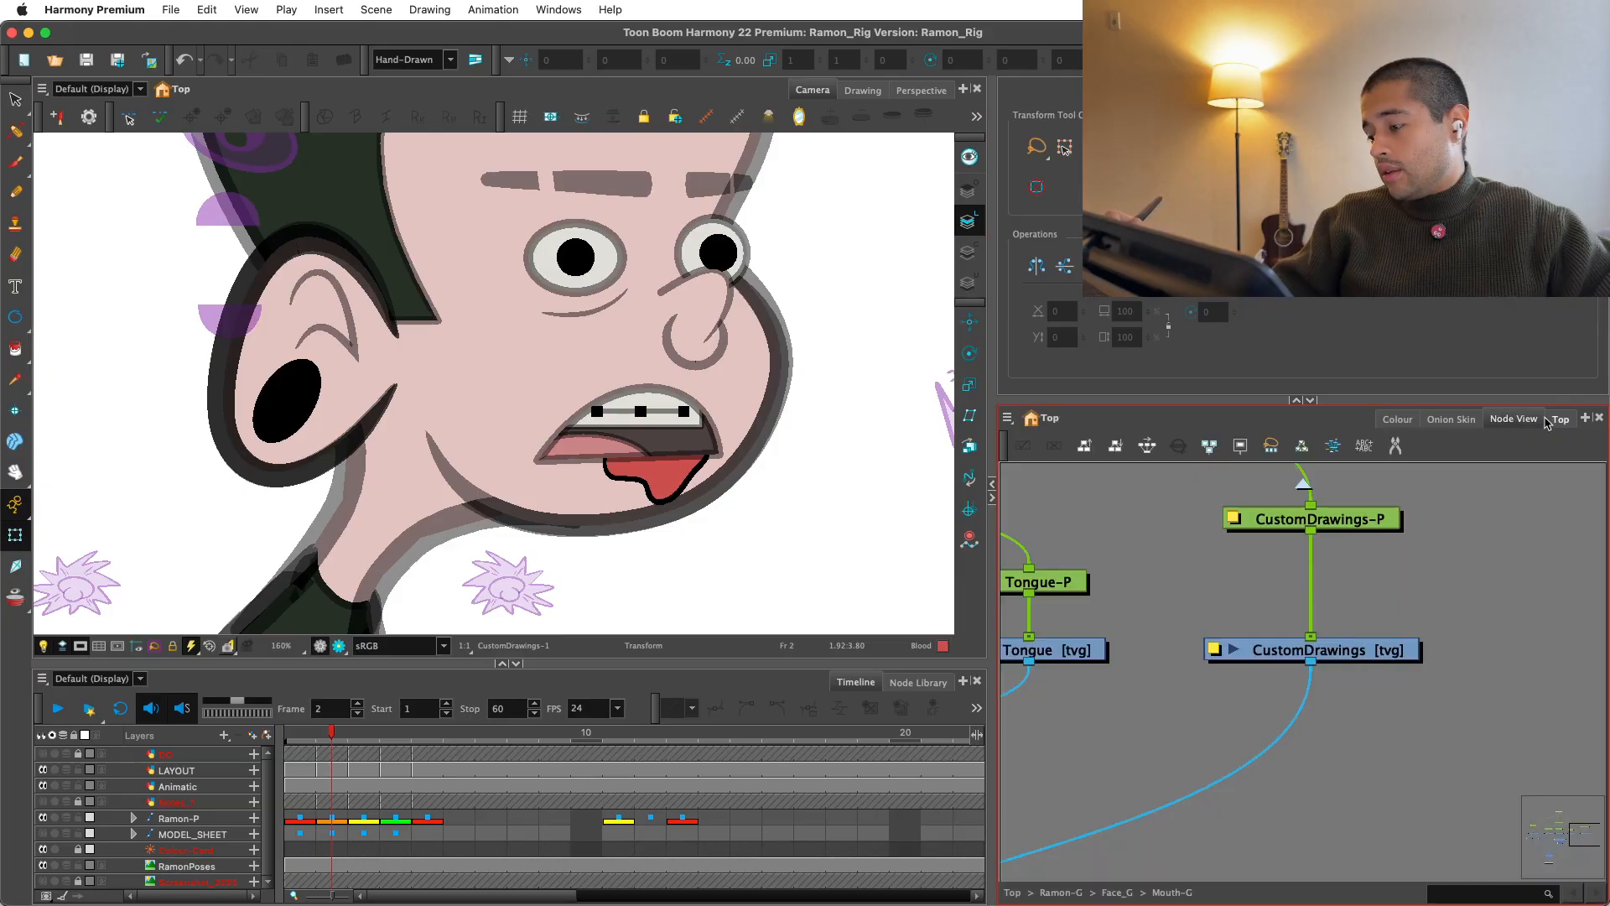
left_click(650, 497)
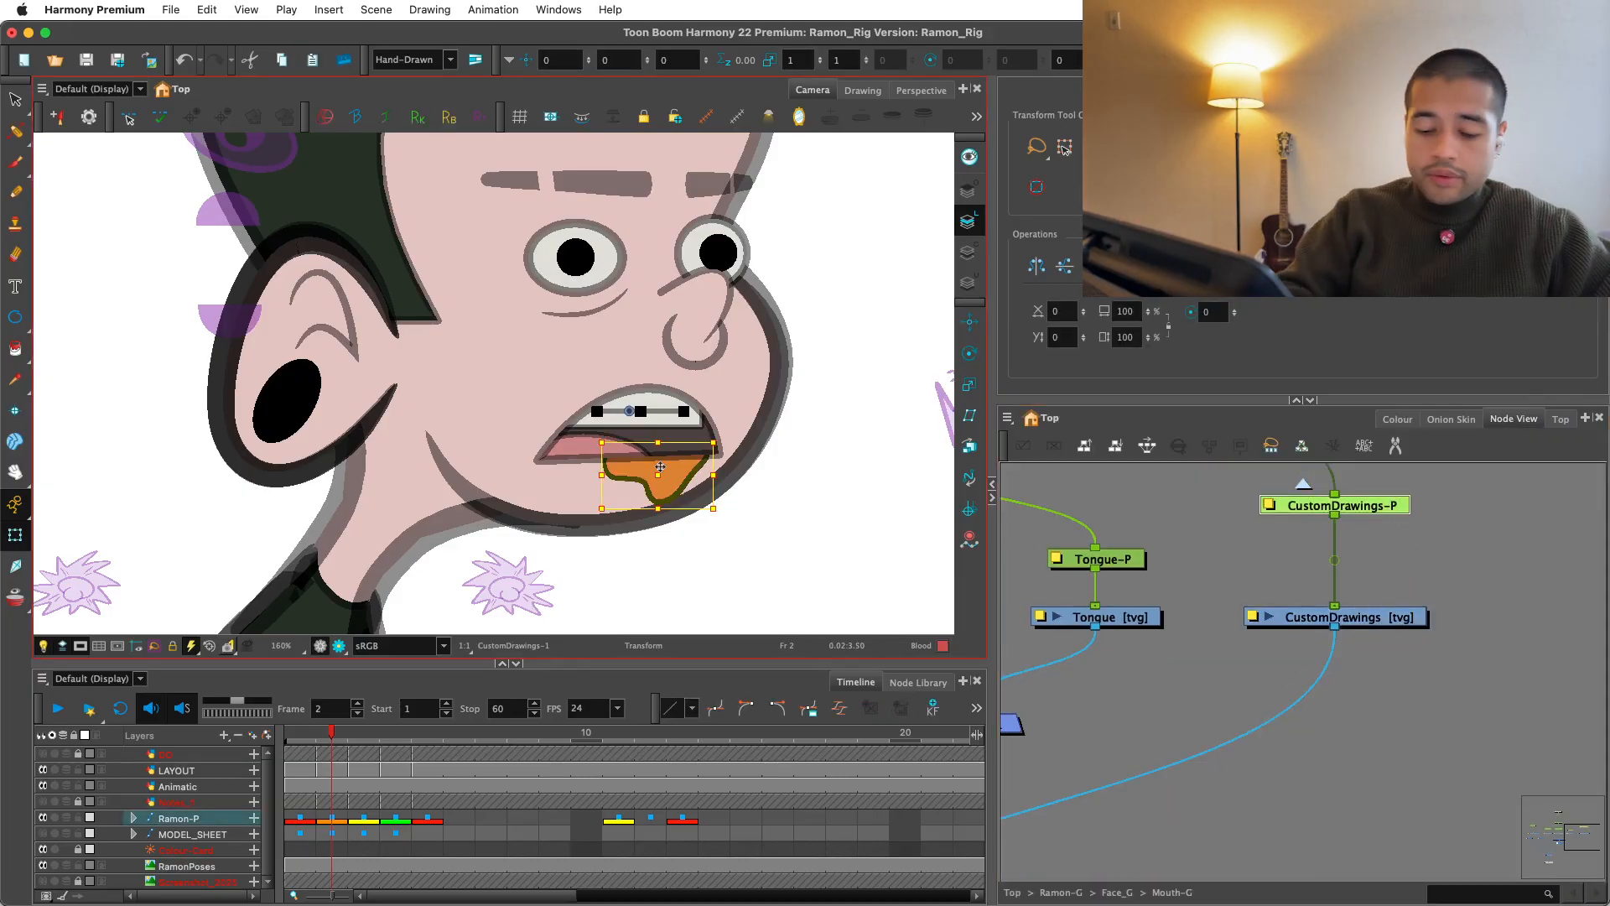
left_click(1094, 490)
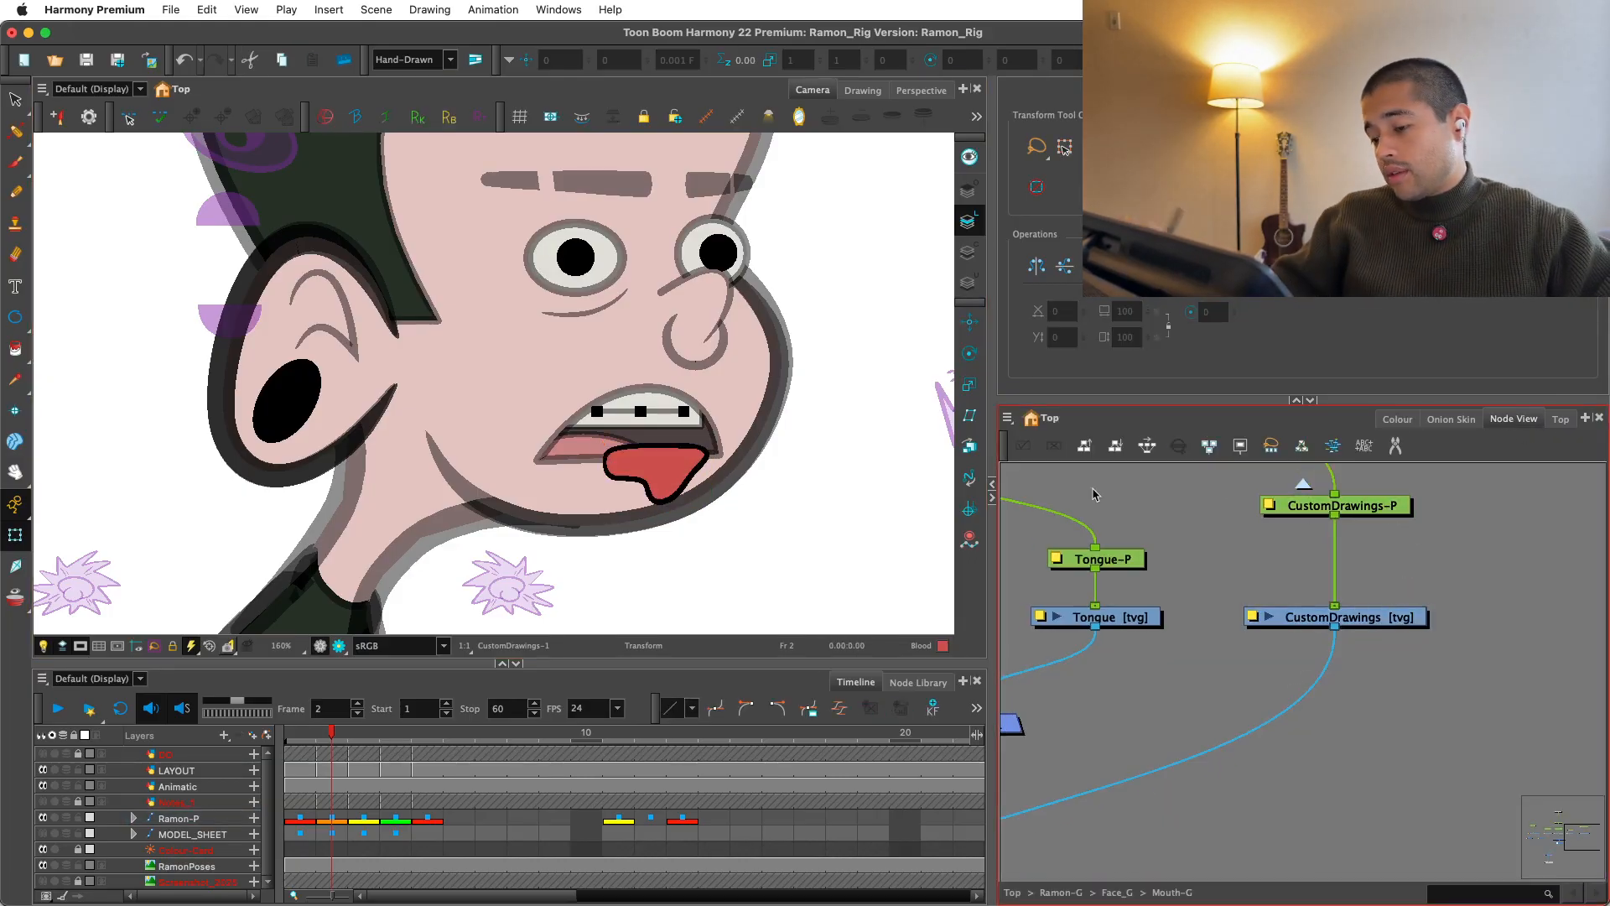
mouse_move(1315, 505)
left_mouse_down()
mouse_move(1246, 616)
mouse_move(1419, 528)
left_mouse_up()
left_click(971, 354)
left_click(1437, 571)
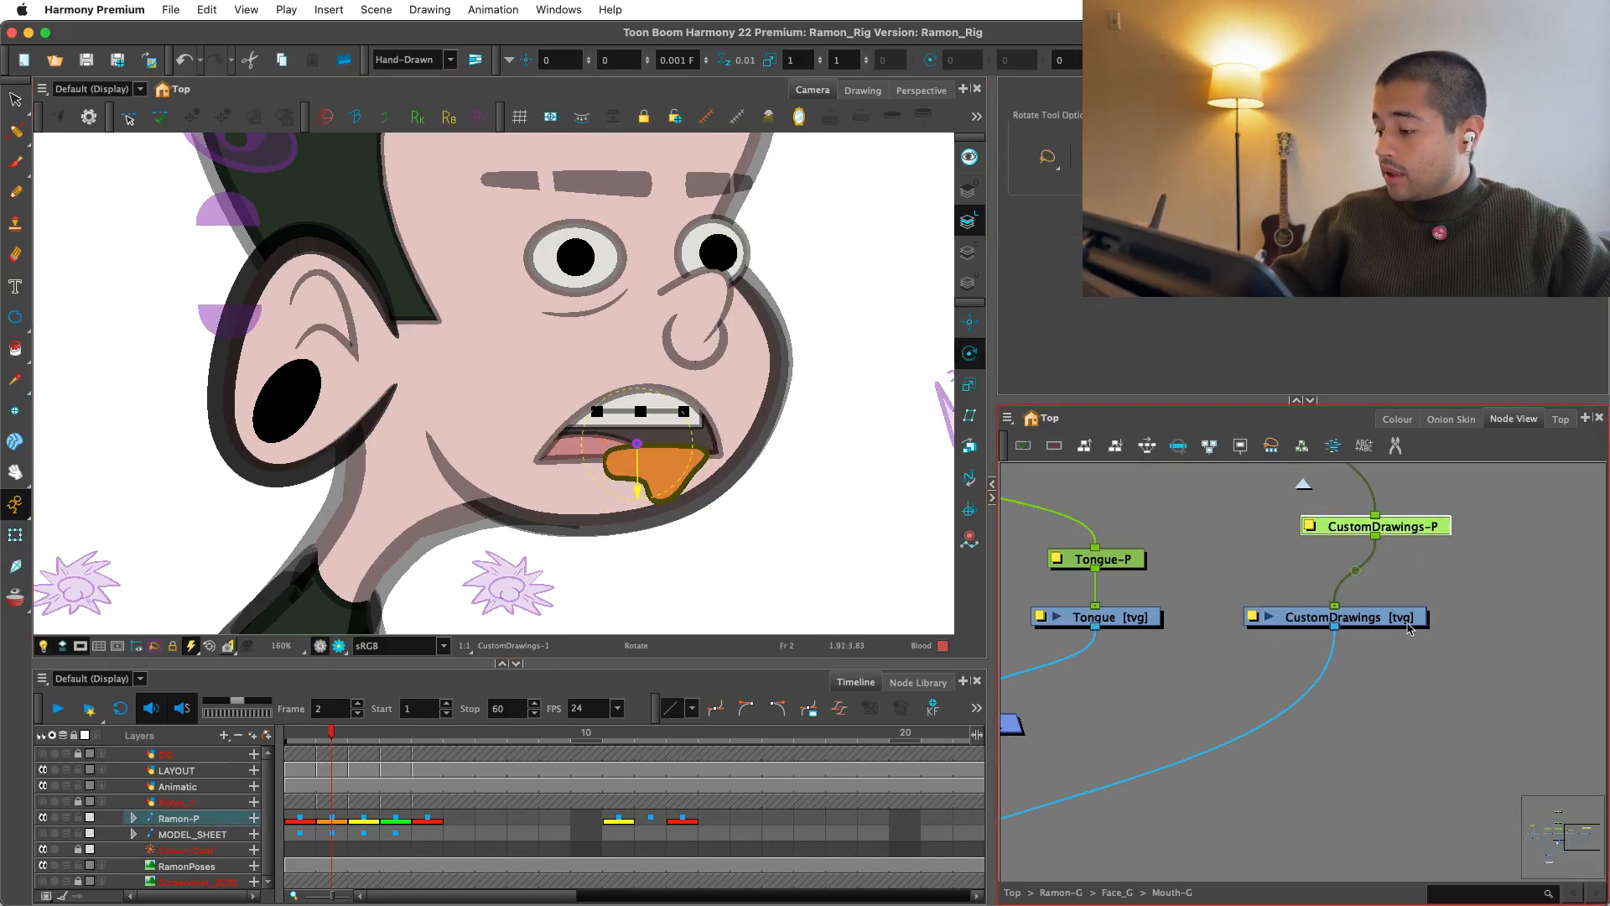
Step: Realign the CustomDrawings-P peg with the CustomDrawings node directly below it
scroll(1443, 601, "down", 1)
left_click_drag(1389, 616, 1407, 533)
left_click_drag(1365, 546, 1377, 546)
left_click(1216, 503)
Step: Activate the Select tool and switch the CustomDrawings drawing to its Colour Art layer
key("alt+s")
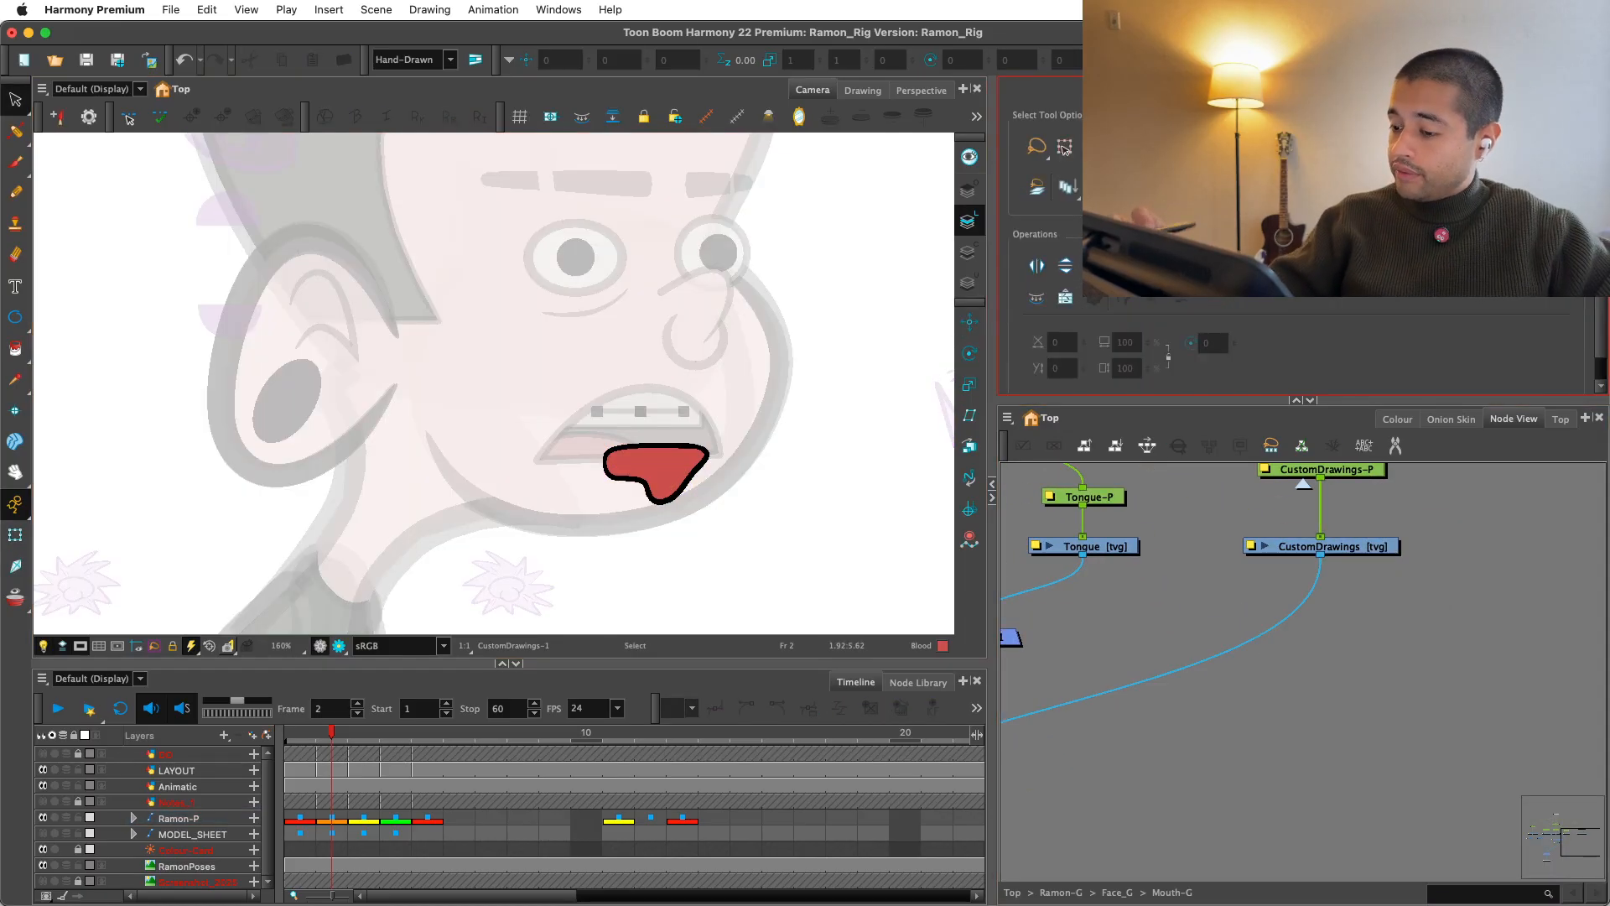
key("super+a")
key("Delete")
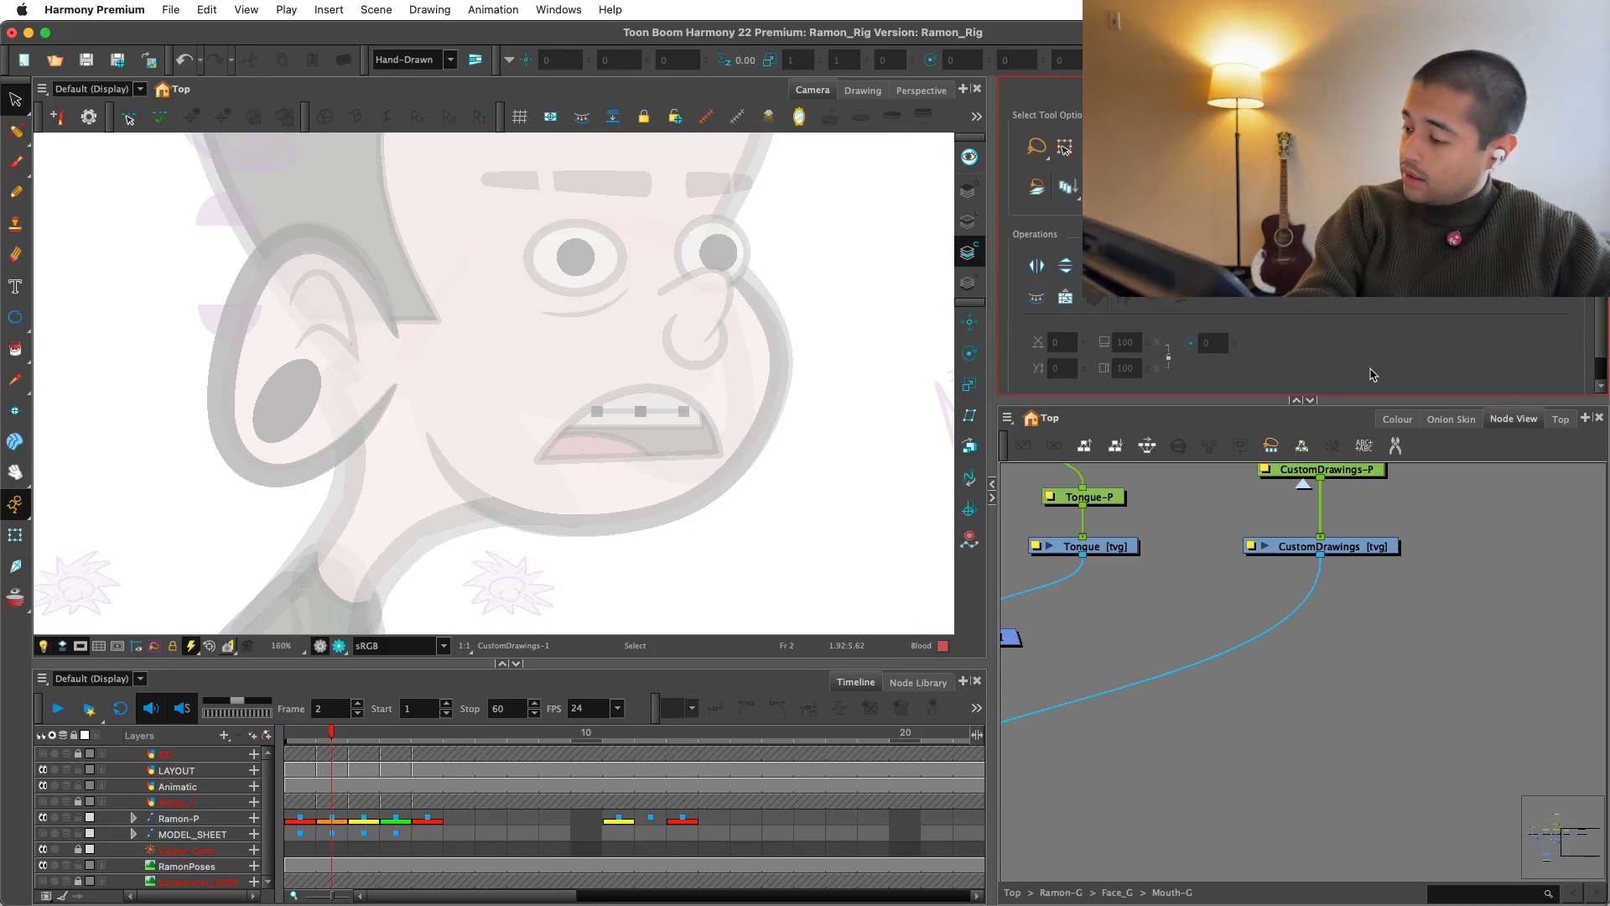
Step: Add a Line-Art node and an Underlay-Layer node beside the CustomDrawings node
left_click(1553, 561)
key("Tab")
type("line")
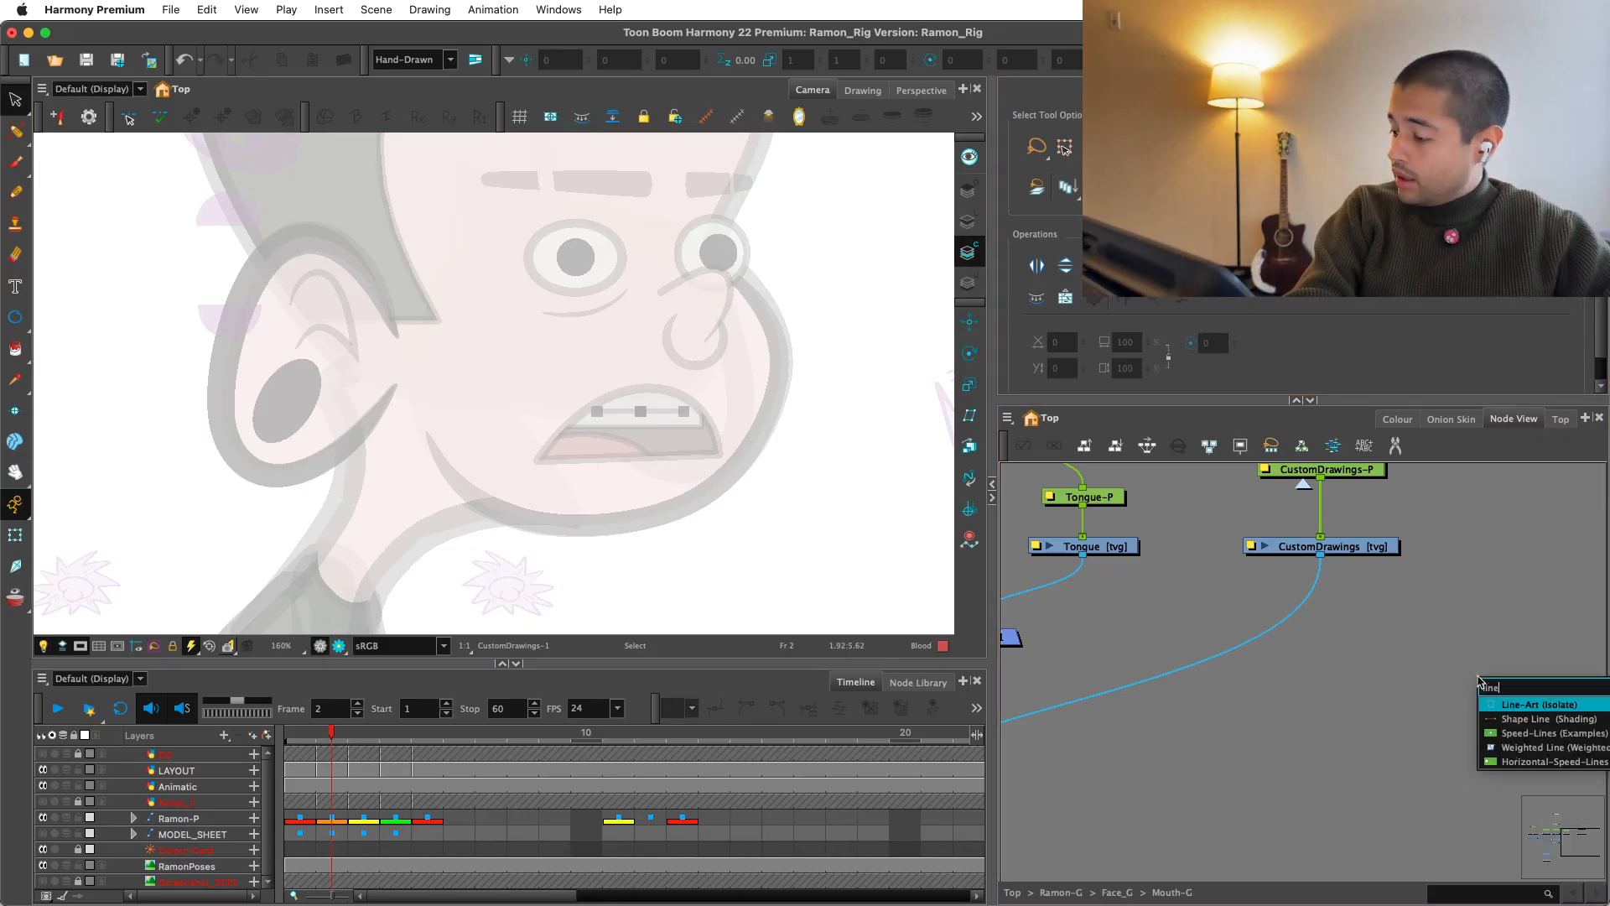
key("Return")
key("Tab")
type("underk")
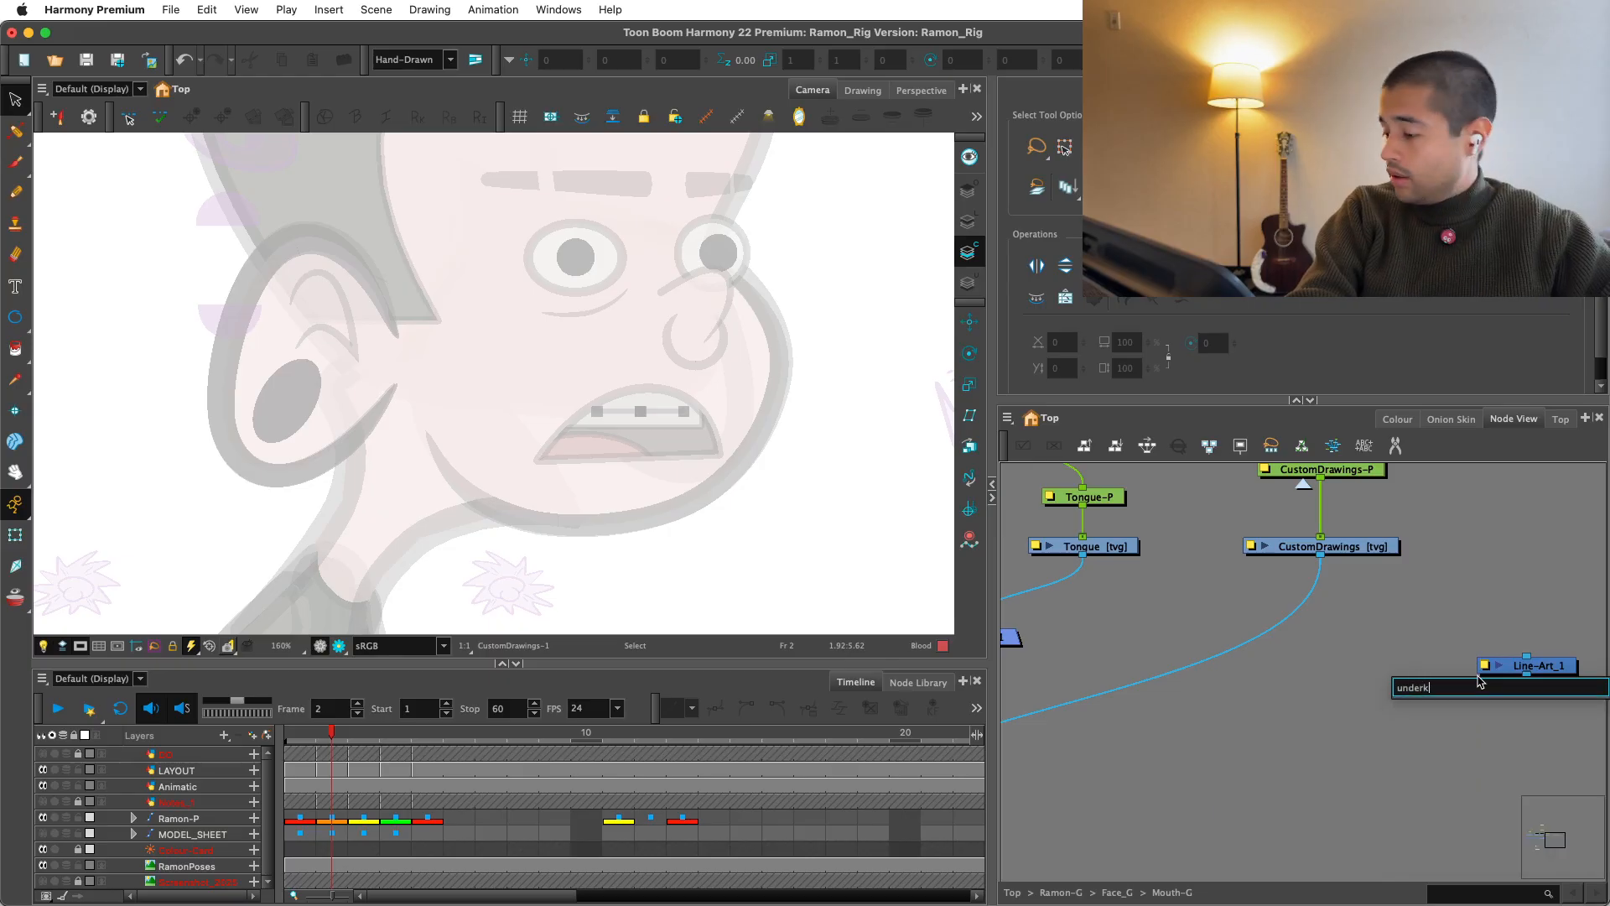
key("BackSpace")
key("Return")
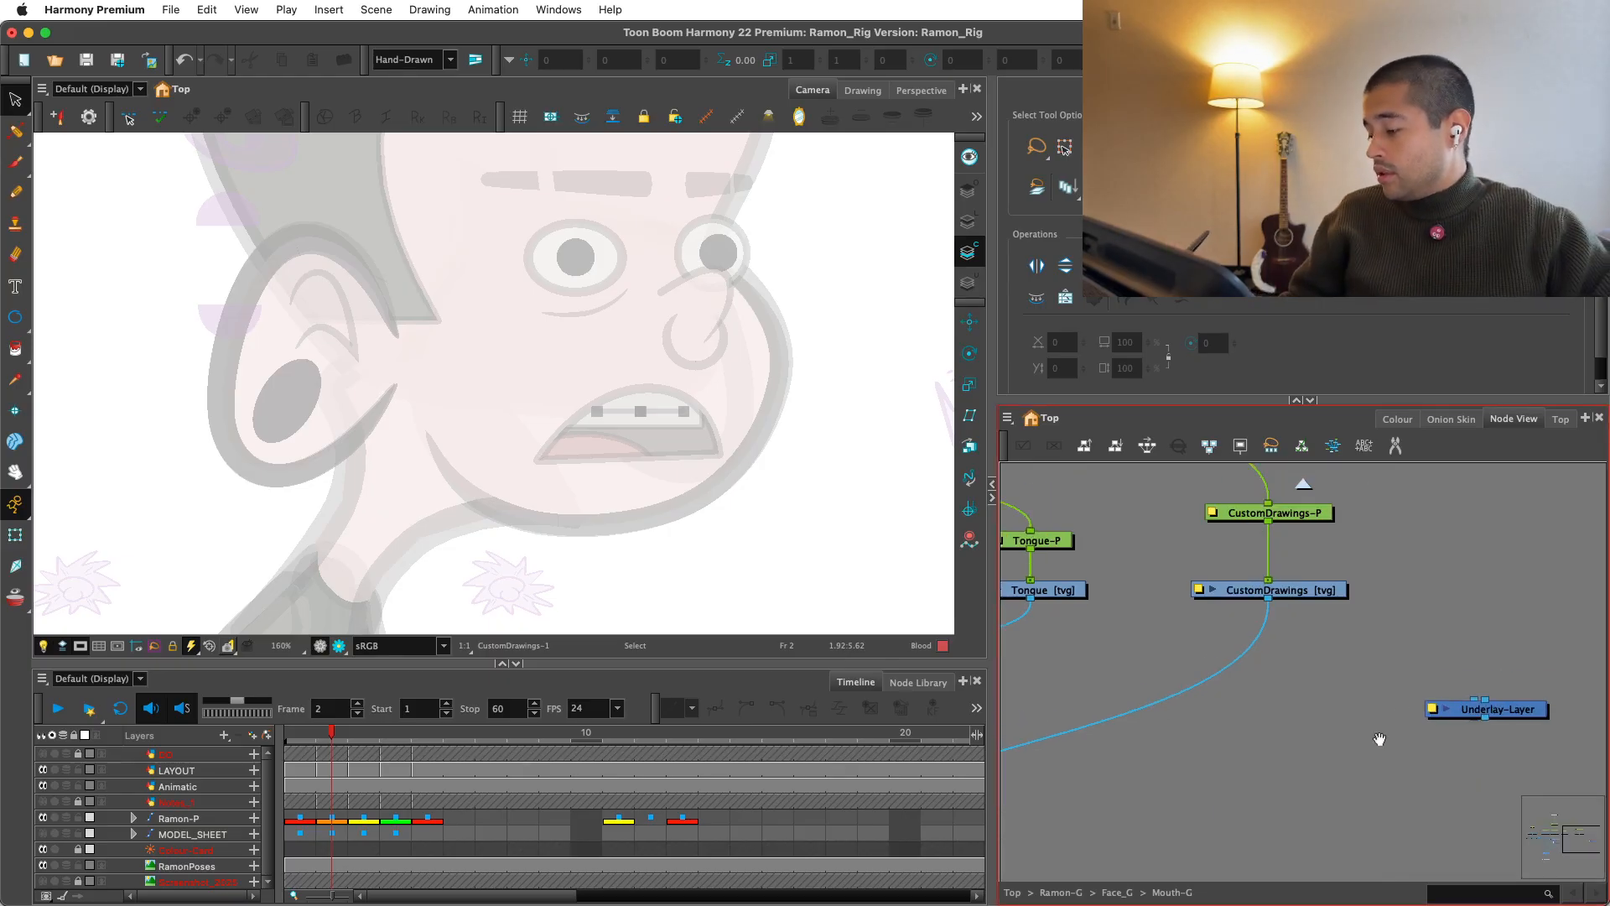
Step: Insert the Line-Art node between CustomDrawings and Composite, and wire Underlay-Layer in parallel from the drawing to Composite
left_click_drag(1503, 708, 1274, 664)
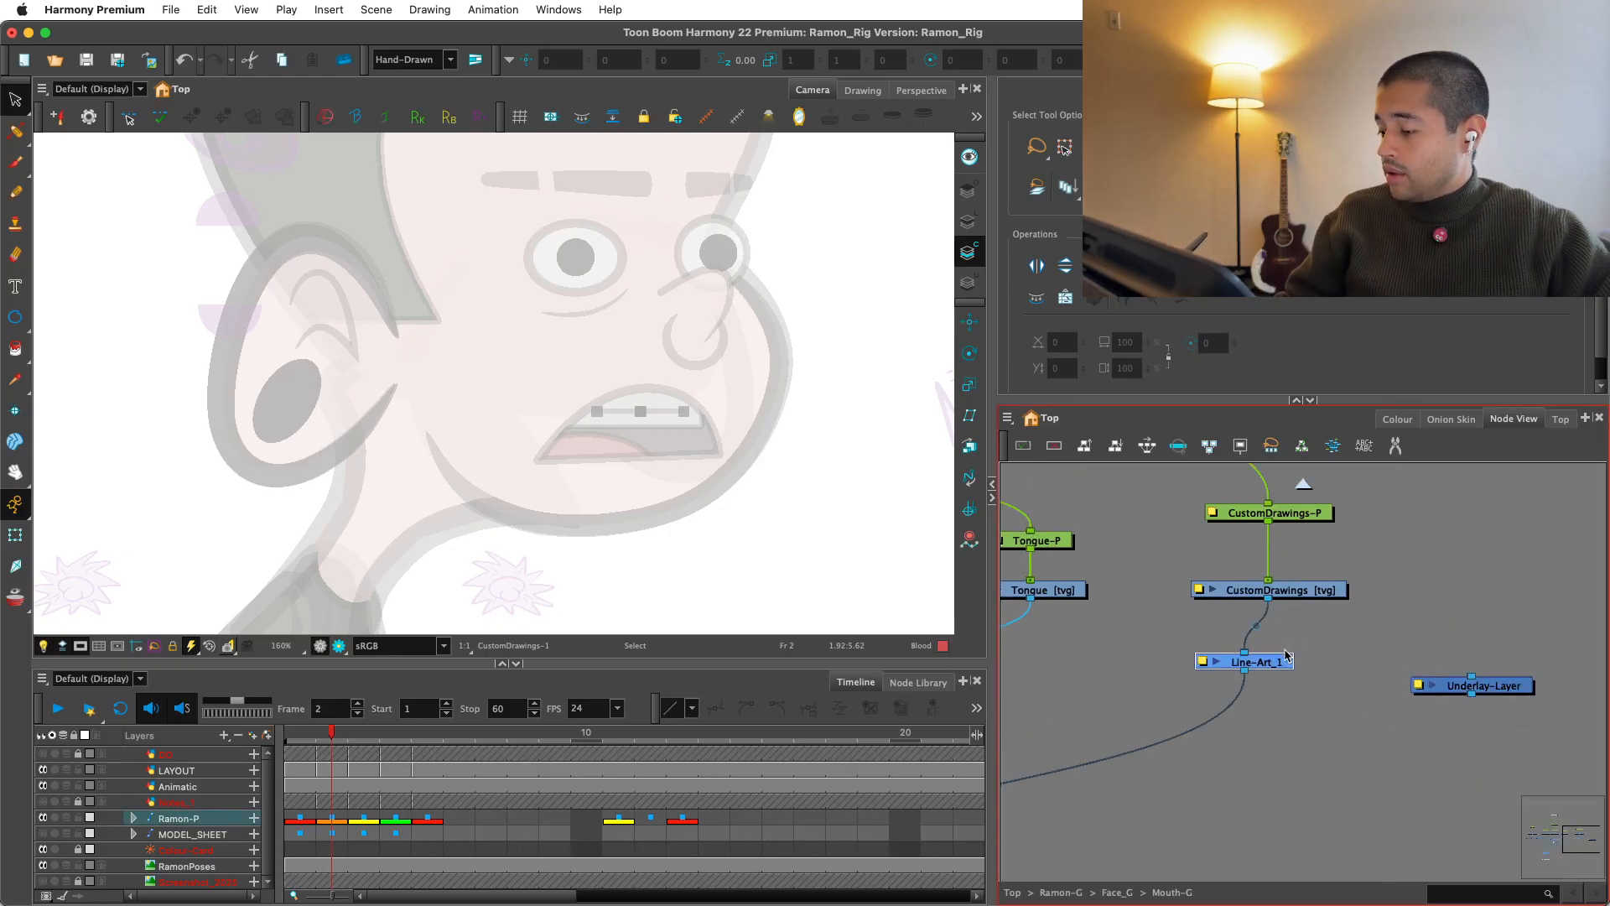
left_click_drag(1268, 600, 1519, 613)
scroll(1425, 693, "down", 2)
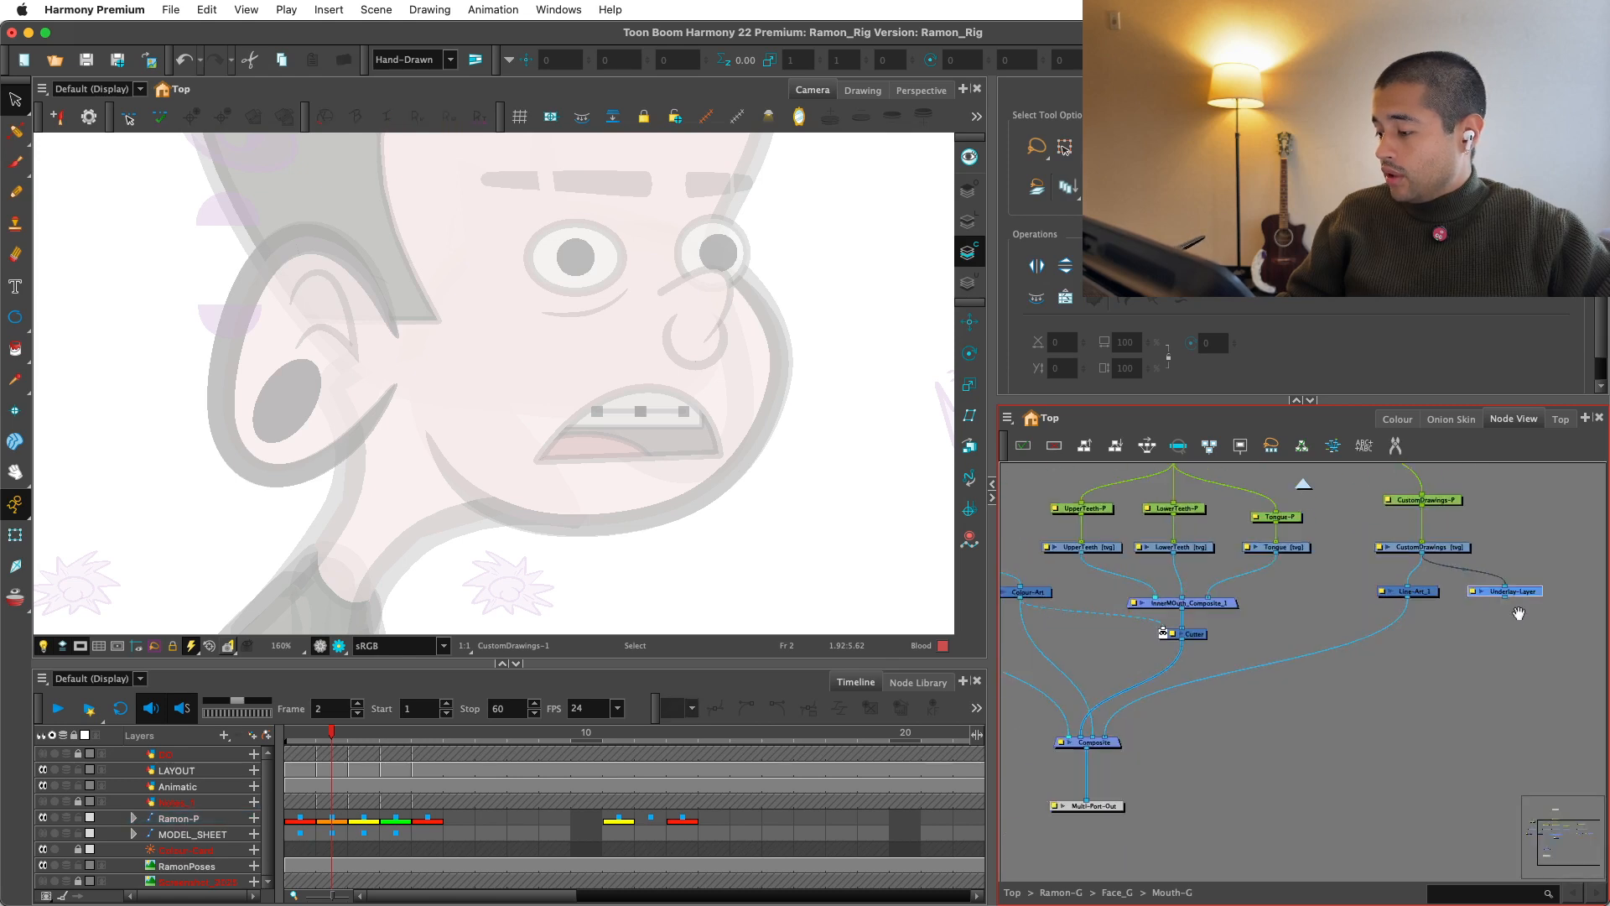
left_click_drag(1410, 683, 1120, 740)
left_click_drag(1476, 621, 1275, 729)
scroll(1258, 671, "up", 3)
left_click_drag(1239, 646, 1270, 647)
Step: Switch to the CustomDrawings drawing's Line Art layer and examine the red drip on it
left_click(969, 220)
scroll(848, 474, "up", 2)
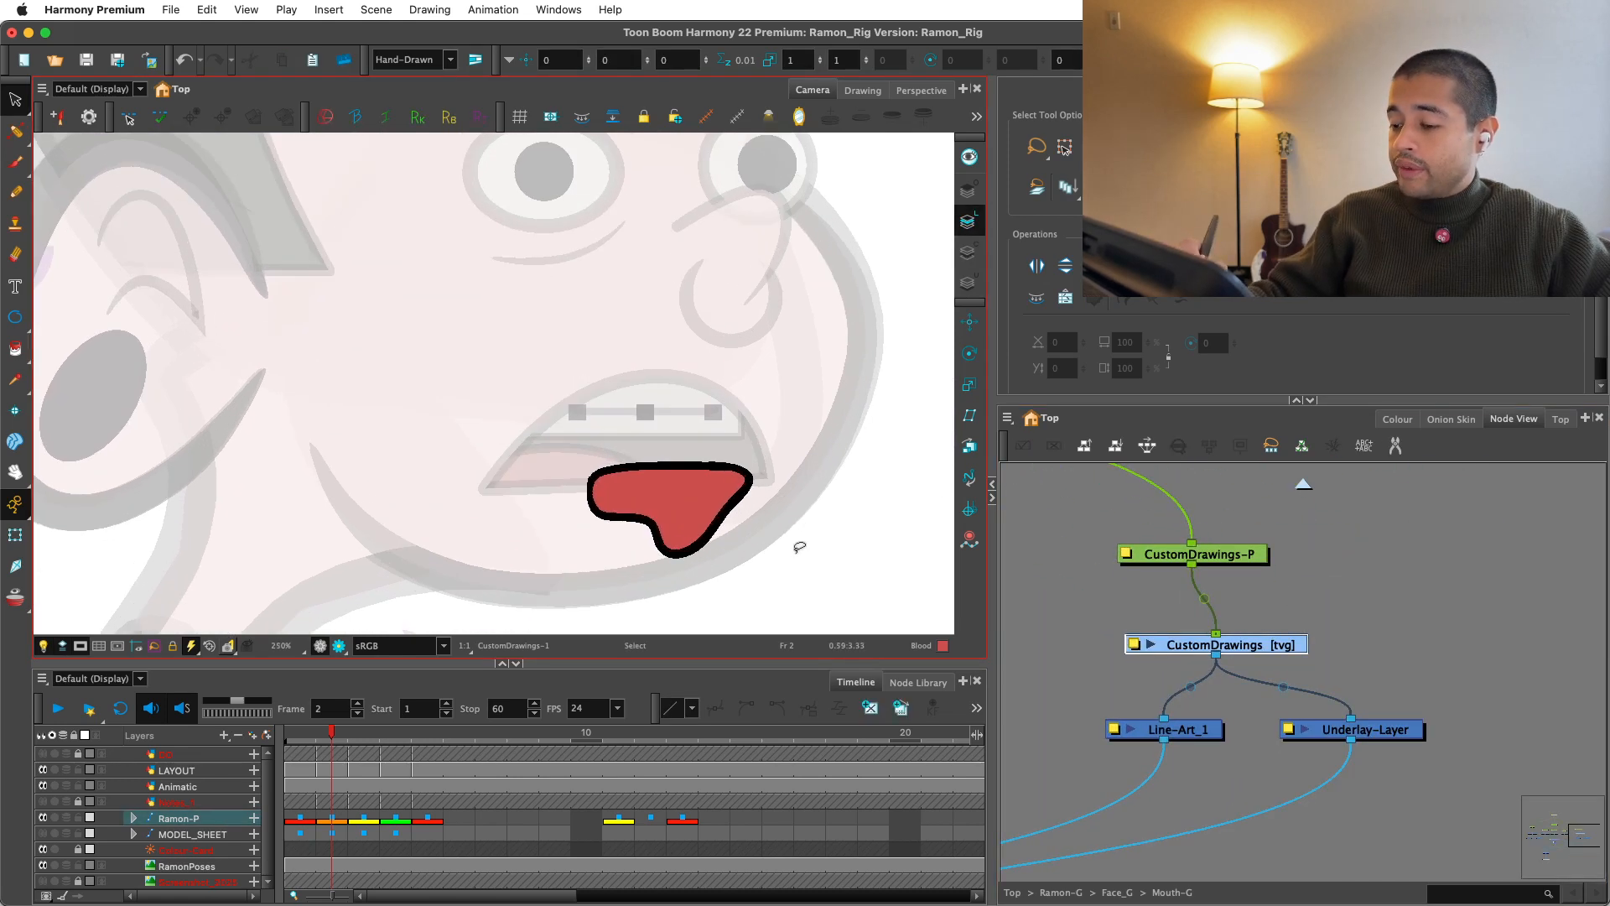
mouse_move(820, 548)
left_mouse_down()
mouse_move(505, 580)
mouse_move(826, 537)
left_mouse_up()
scroll(845, 478, "down", 3)
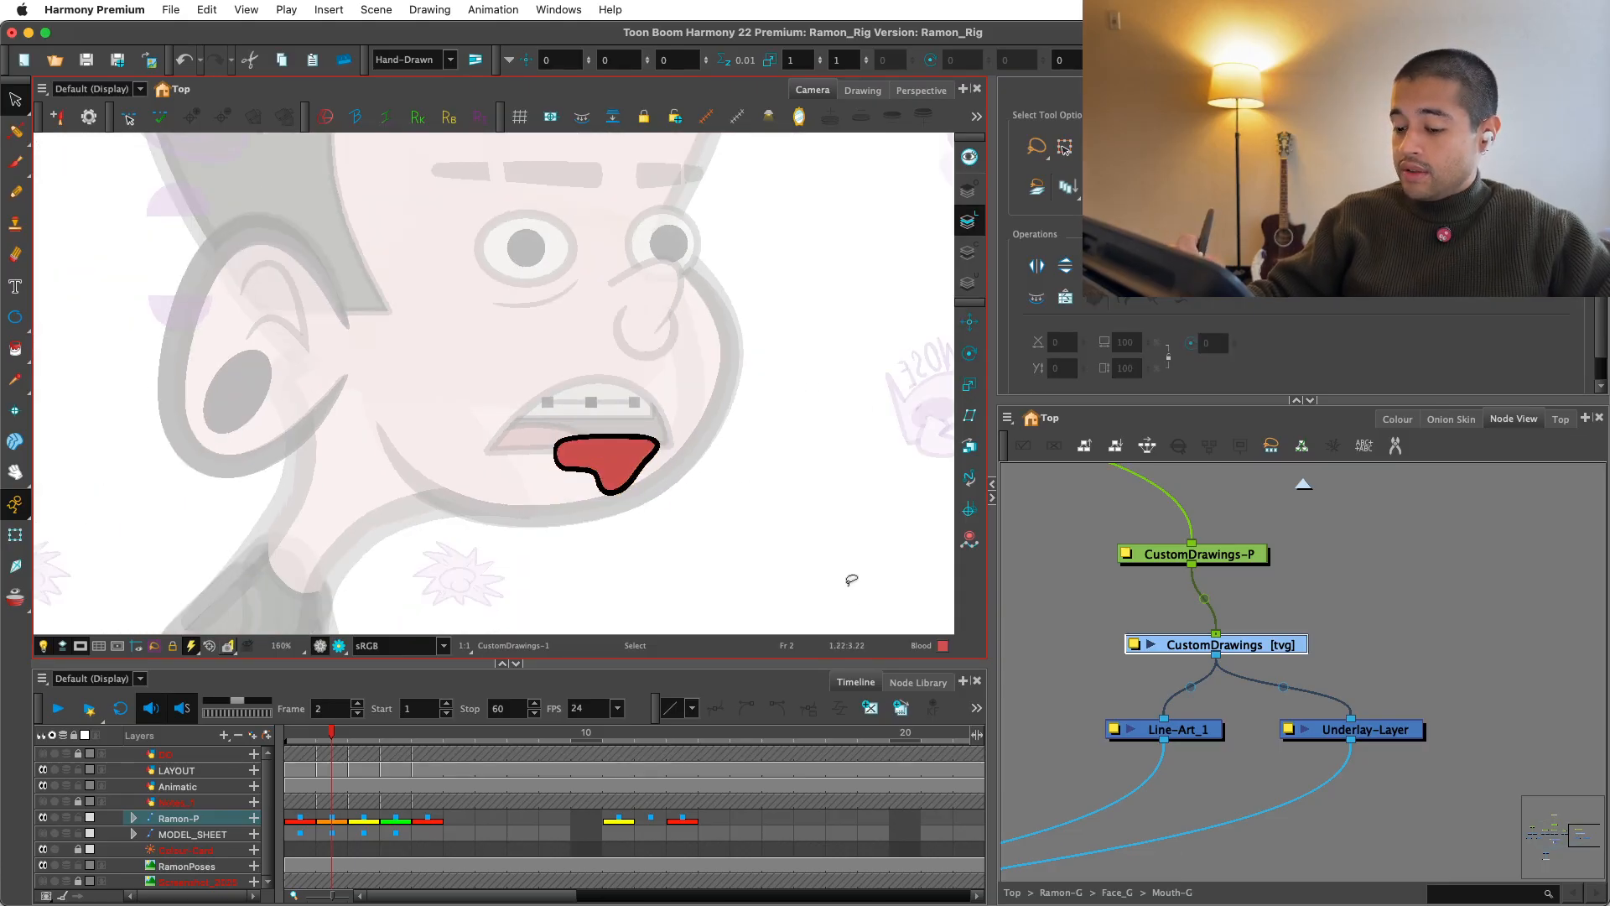
Step: Open the CustomDrawings drawing substitutions and delete the red drip artwork from the Line Art layer
left_click(1541, 89)
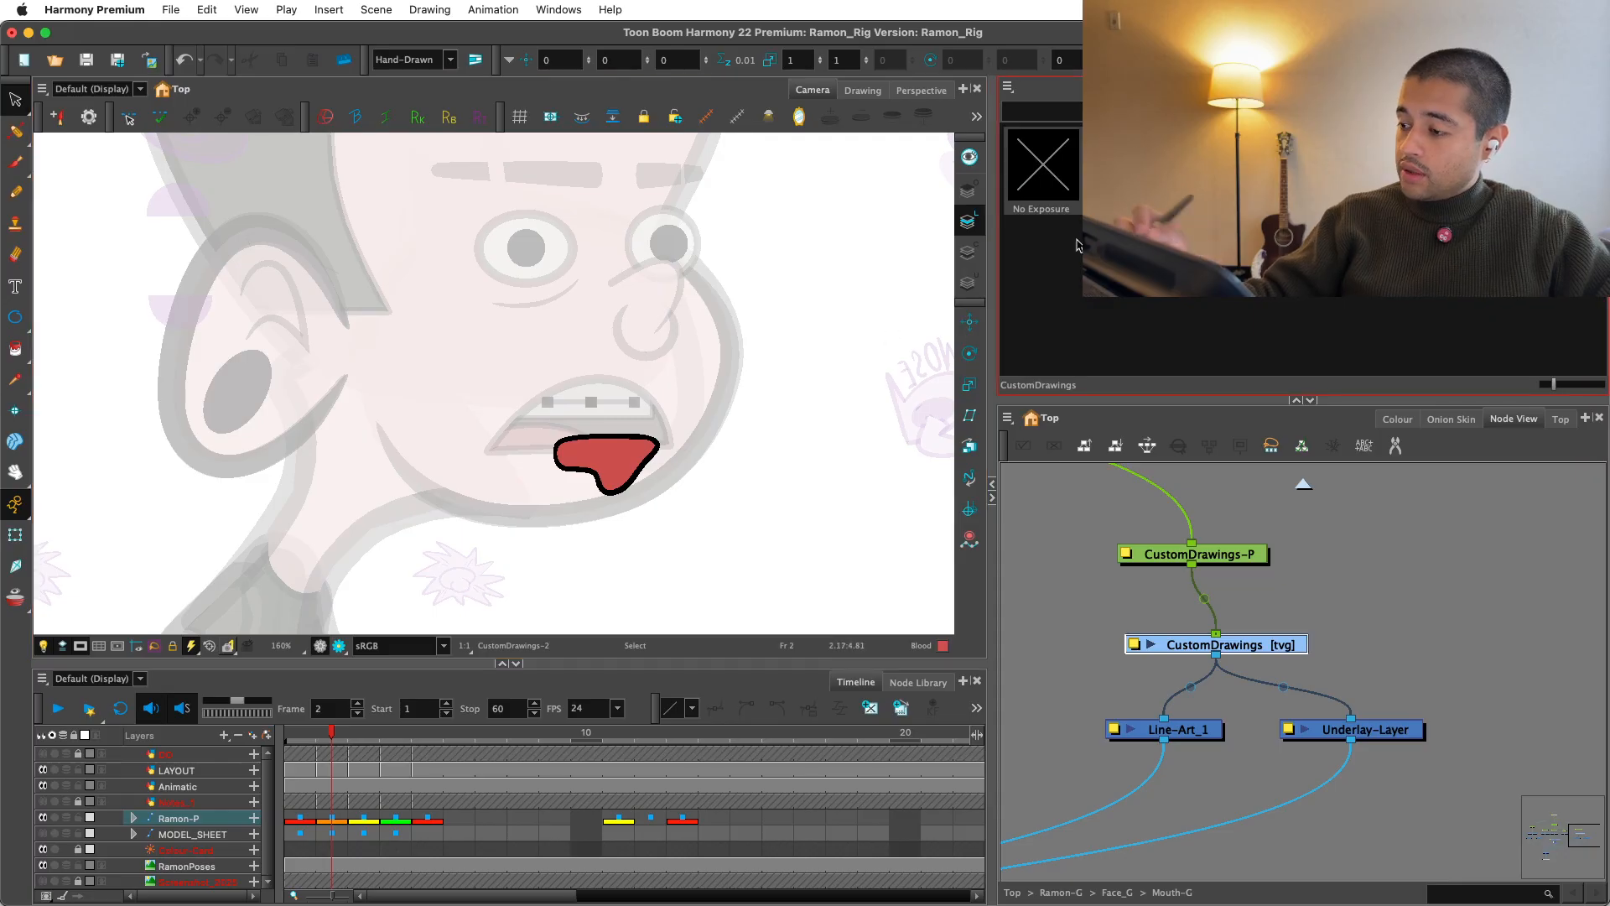
left_click(1122, 164)
left_click_drag(529, 413, 755, 556)
key("Delete")
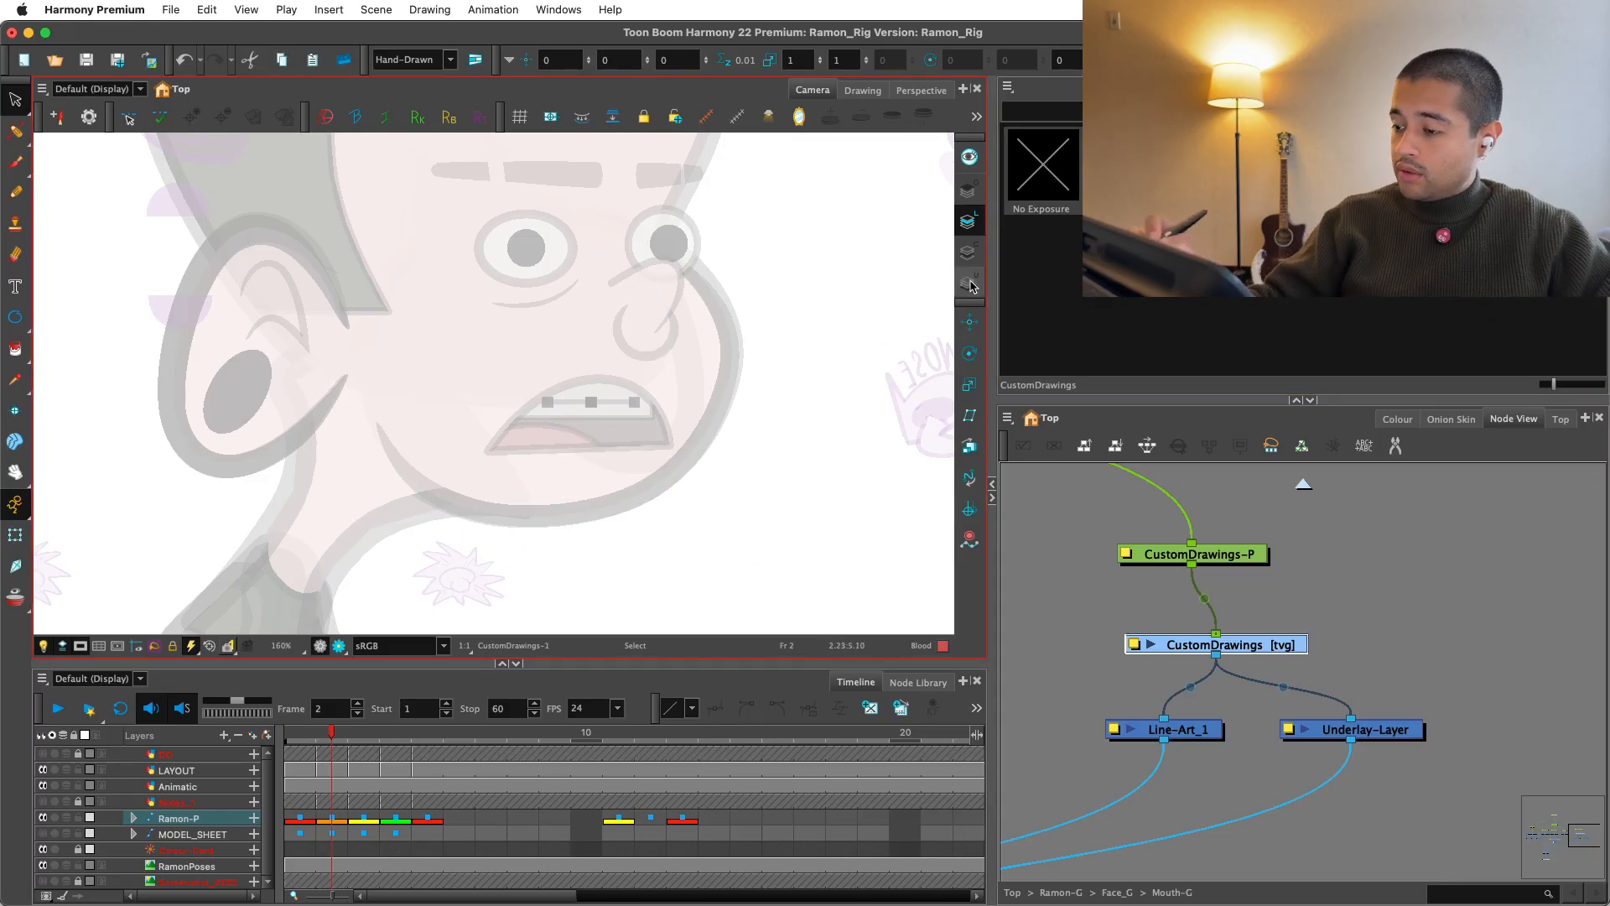
Step: Activate the Underlay Art layer with the Brush tool and display the Ramon_Colors palette
left_click(968, 282)
key("alt+b")
left_click(1397, 419)
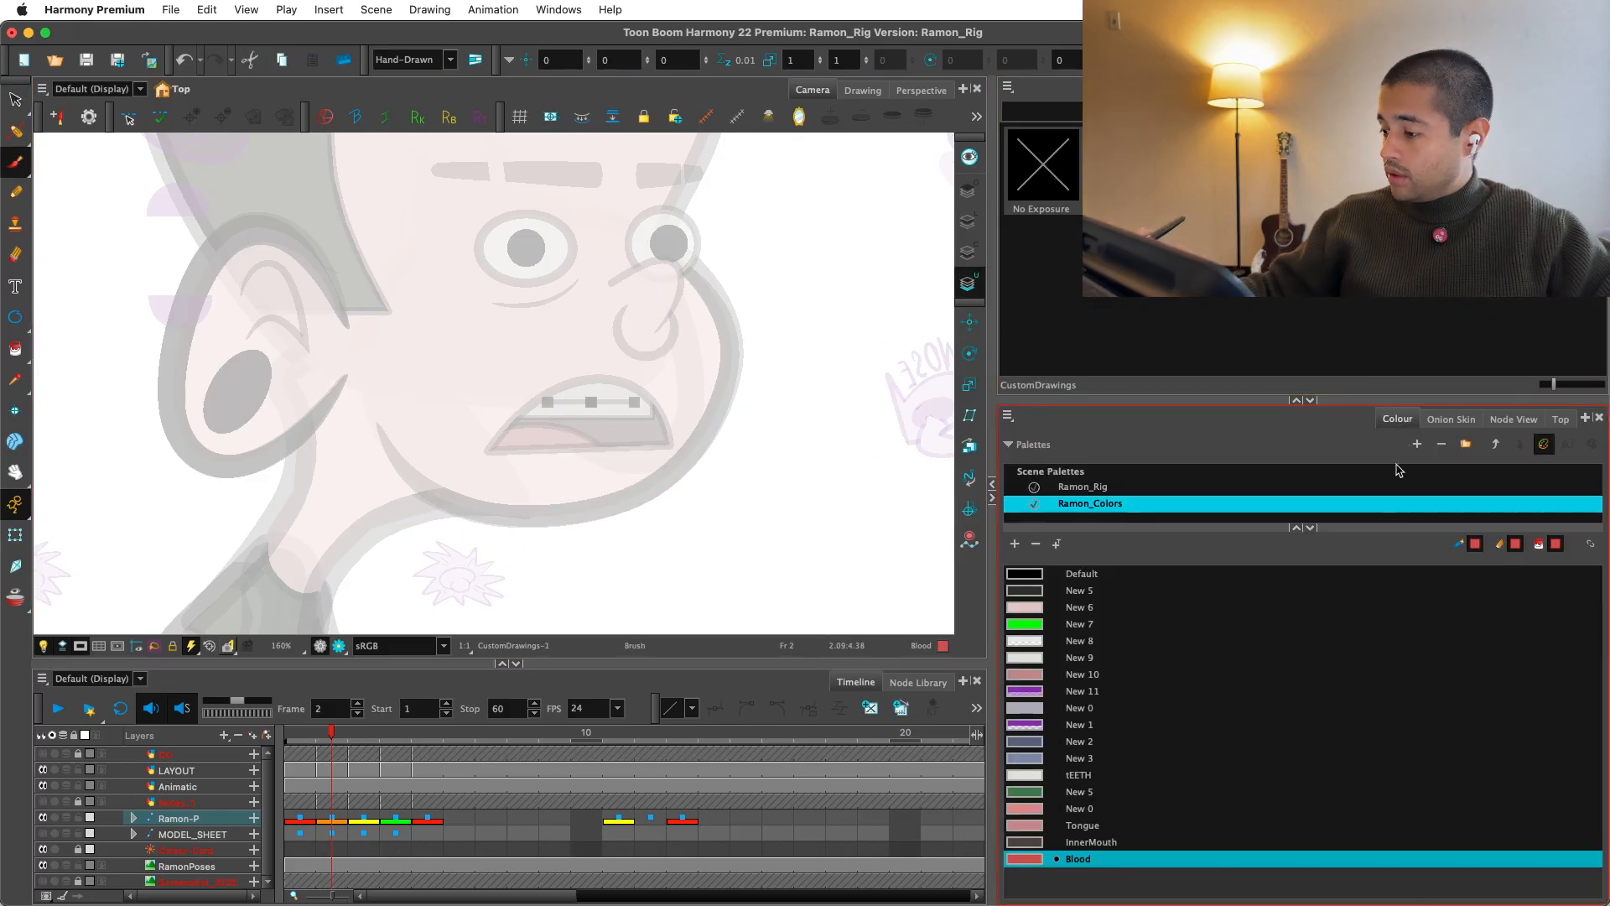
Step: Move the New 11 and New 1 purple swatches below Blood in the Ramon_Colors palette
left_click(1105, 676)
left_click_drag(1107, 688, 1099, 867)
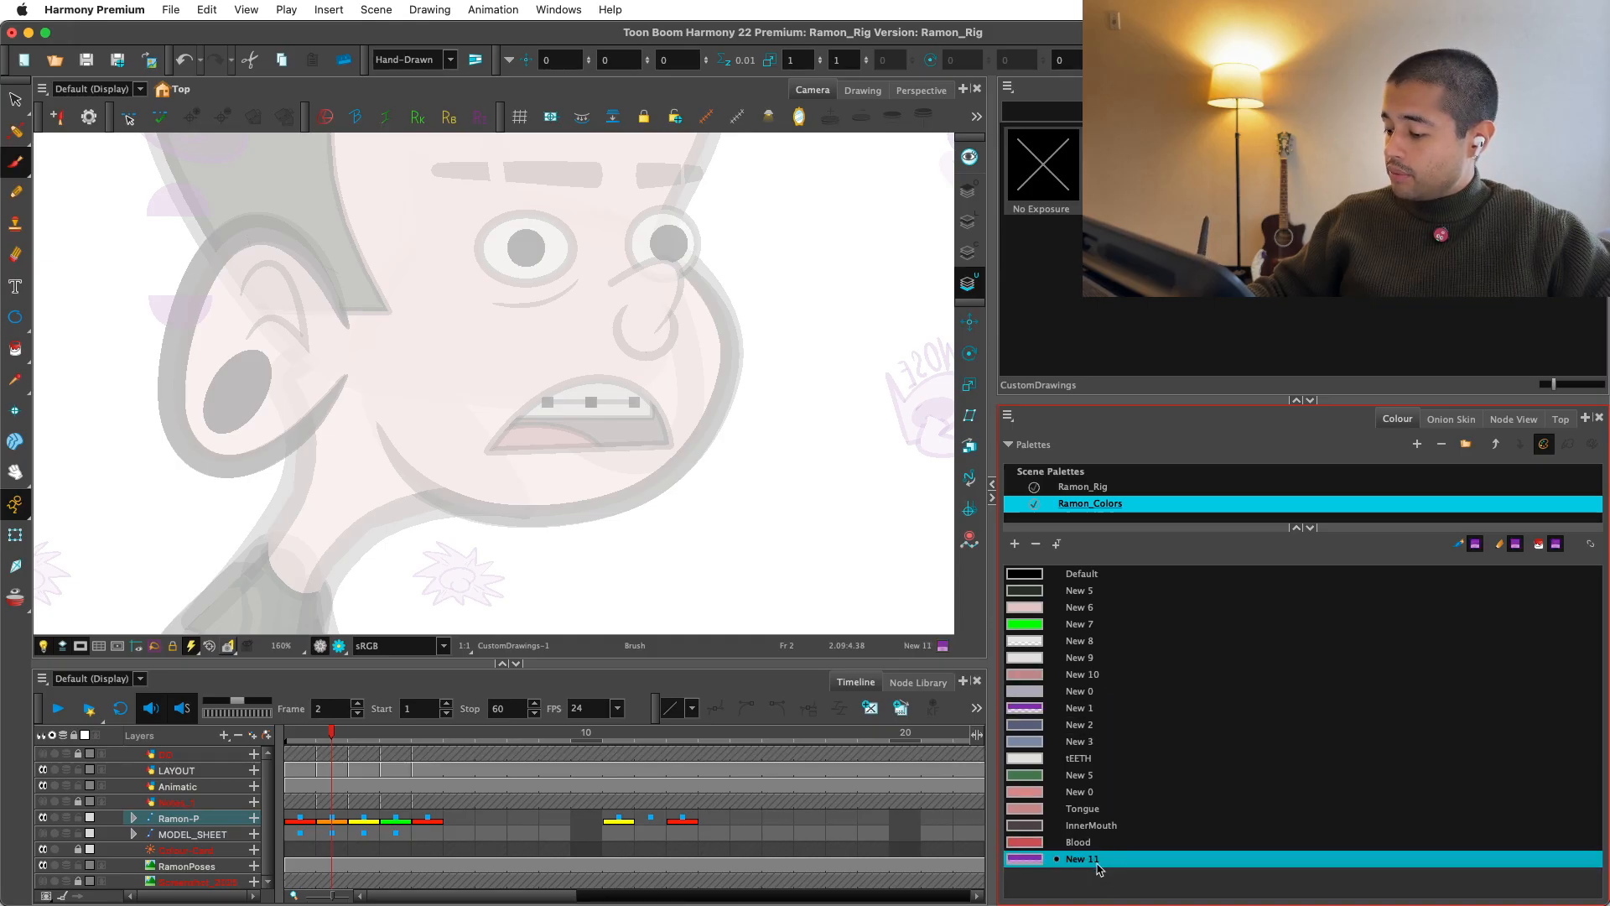
left_click(1088, 707)
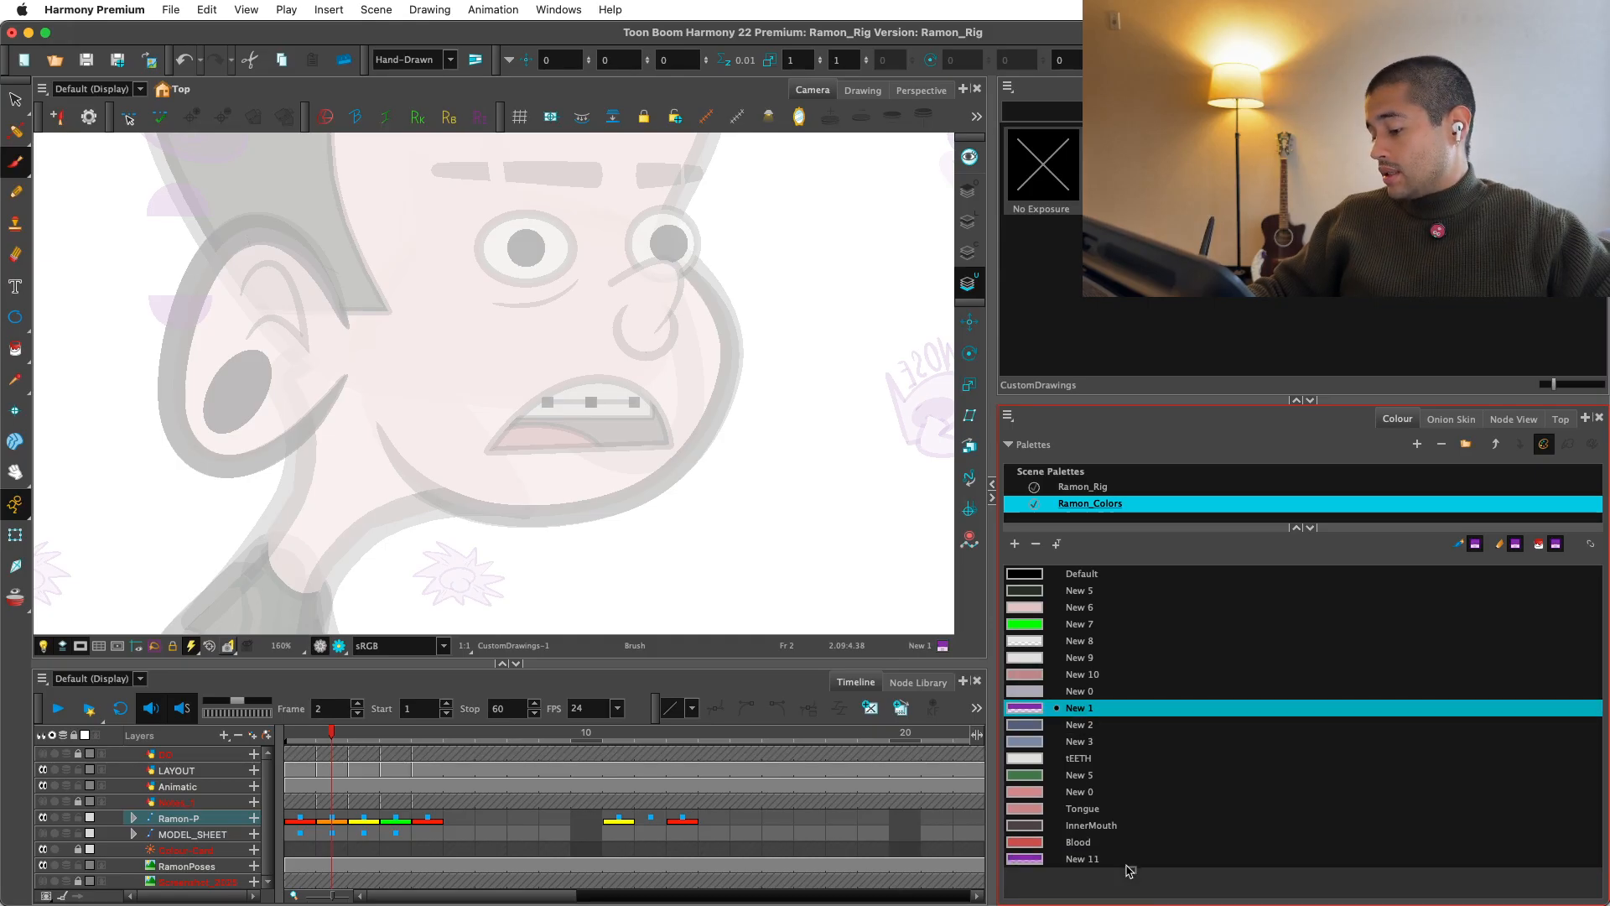
left_click_drag(1129, 870, 1130, 874)
Step: Draw a closed, notched marker outline in the New 11 purple on the blank area in front of the face
left_click(1094, 843)
left_click_drag(920, 500, 708, 604)
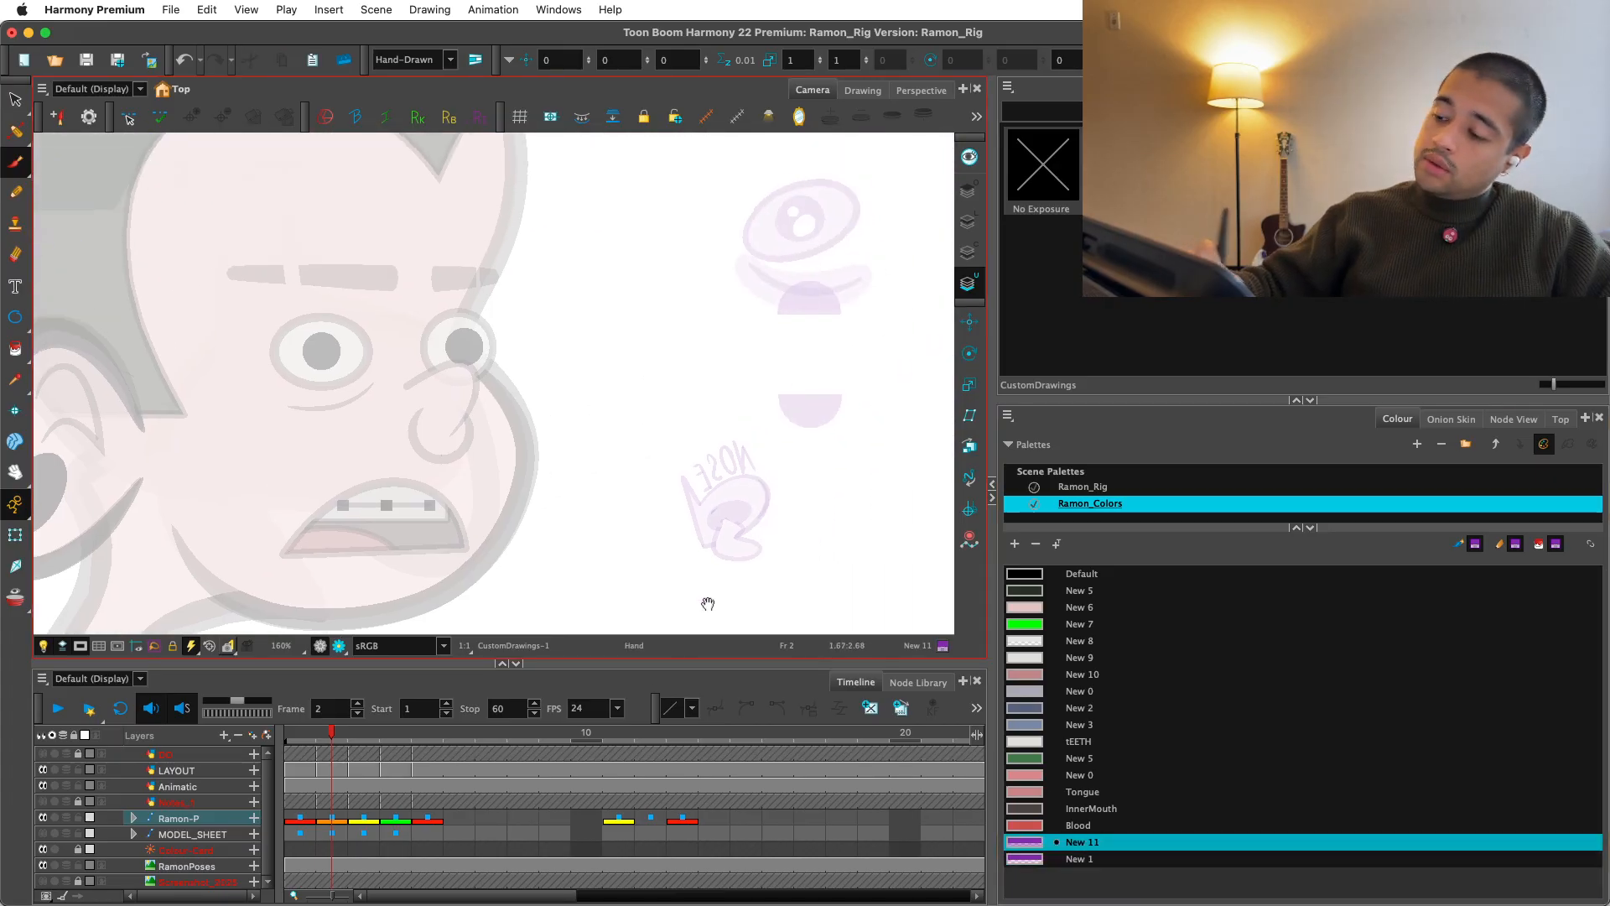
key("2")
mouse_move(757, 489)
left_mouse_down()
mouse_move(838, 590)
mouse_move(891, 449)
mouse_move(827, 463)
left_mouse_up()
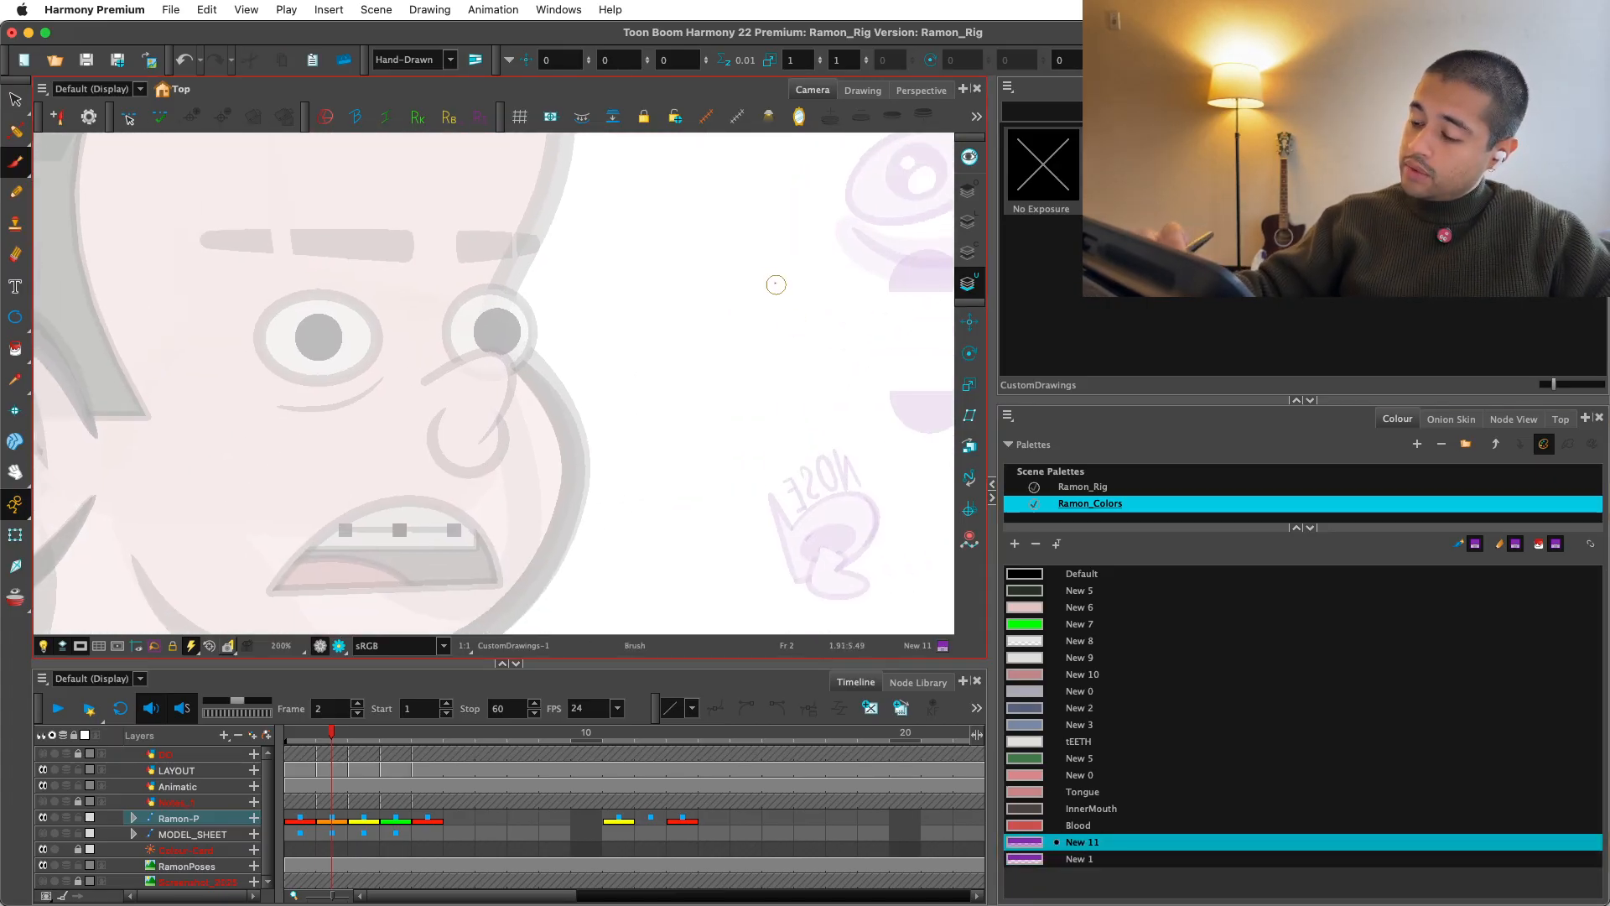
key("2")
mouse_move(828, 308)
left_mouse_down()
mouse_move(790, 371)
mouse_move(814, 424)
mouse_move(856, 299)
left_mouse_up()
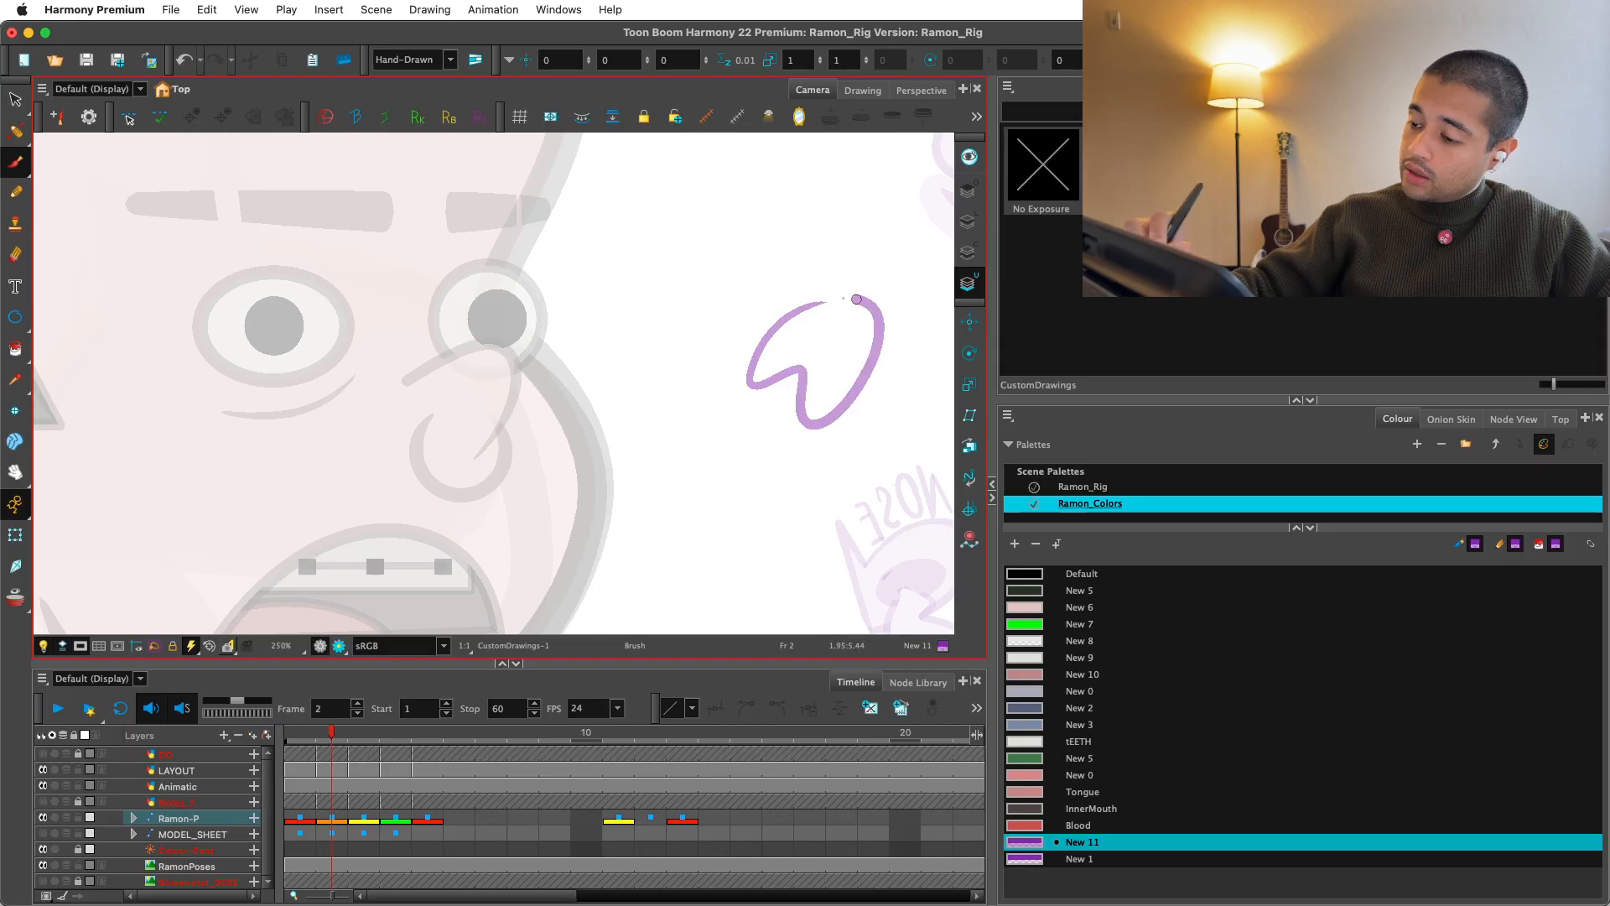
Step: Fill the notched marker outline with the New 1 purple and return to the Transform tool
left_click(1081, 858)
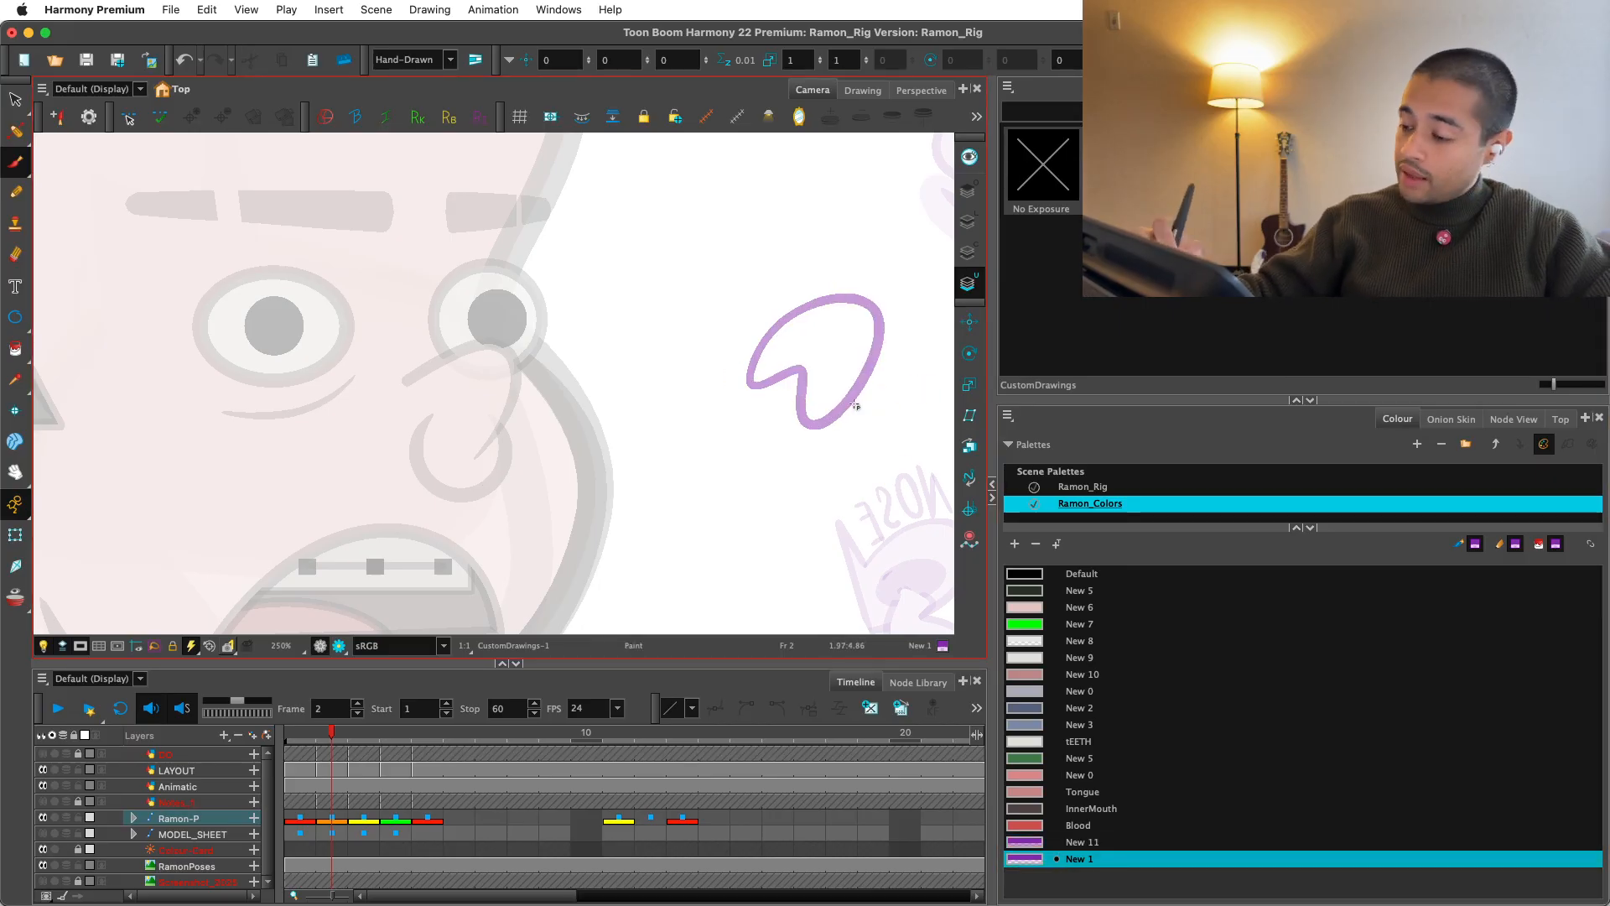
key("alt+i")
left_click(860, 368)
left_click(17, 535)
key("1")
key("1")
key("1")
left_click_drag(665, 478, 754, 477)
left_click(718, 443)
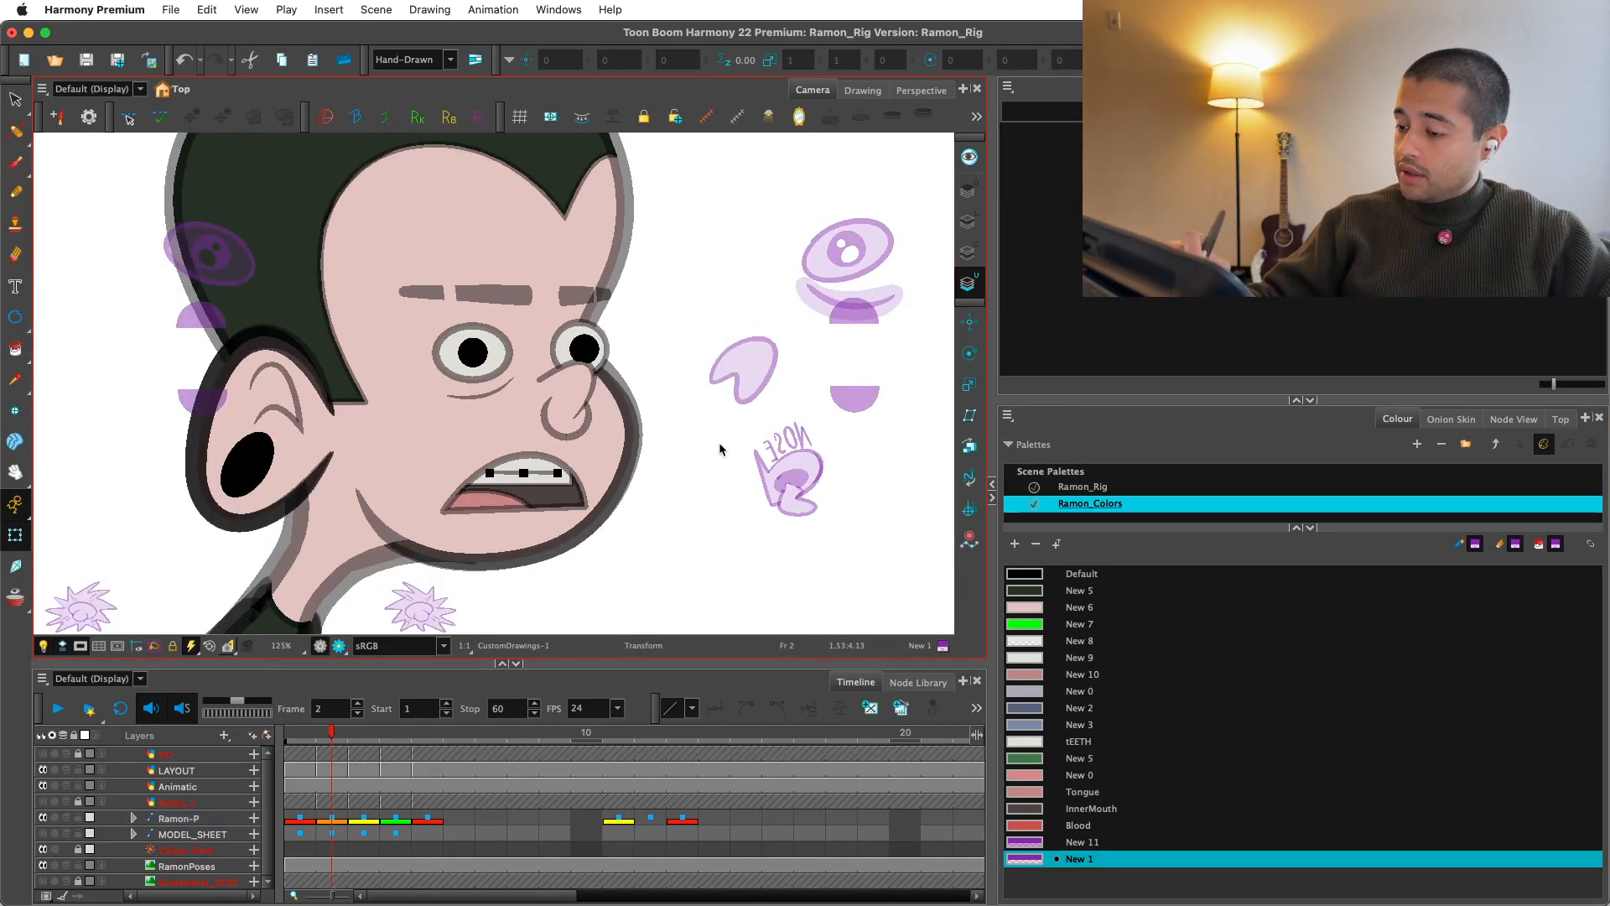
Step: Test the filled marker as a selection handle by toggling the CustomDrawings drawing substitutions
left_click(744, 369)
left_click(1207, 168)
left_click(1125, 168)
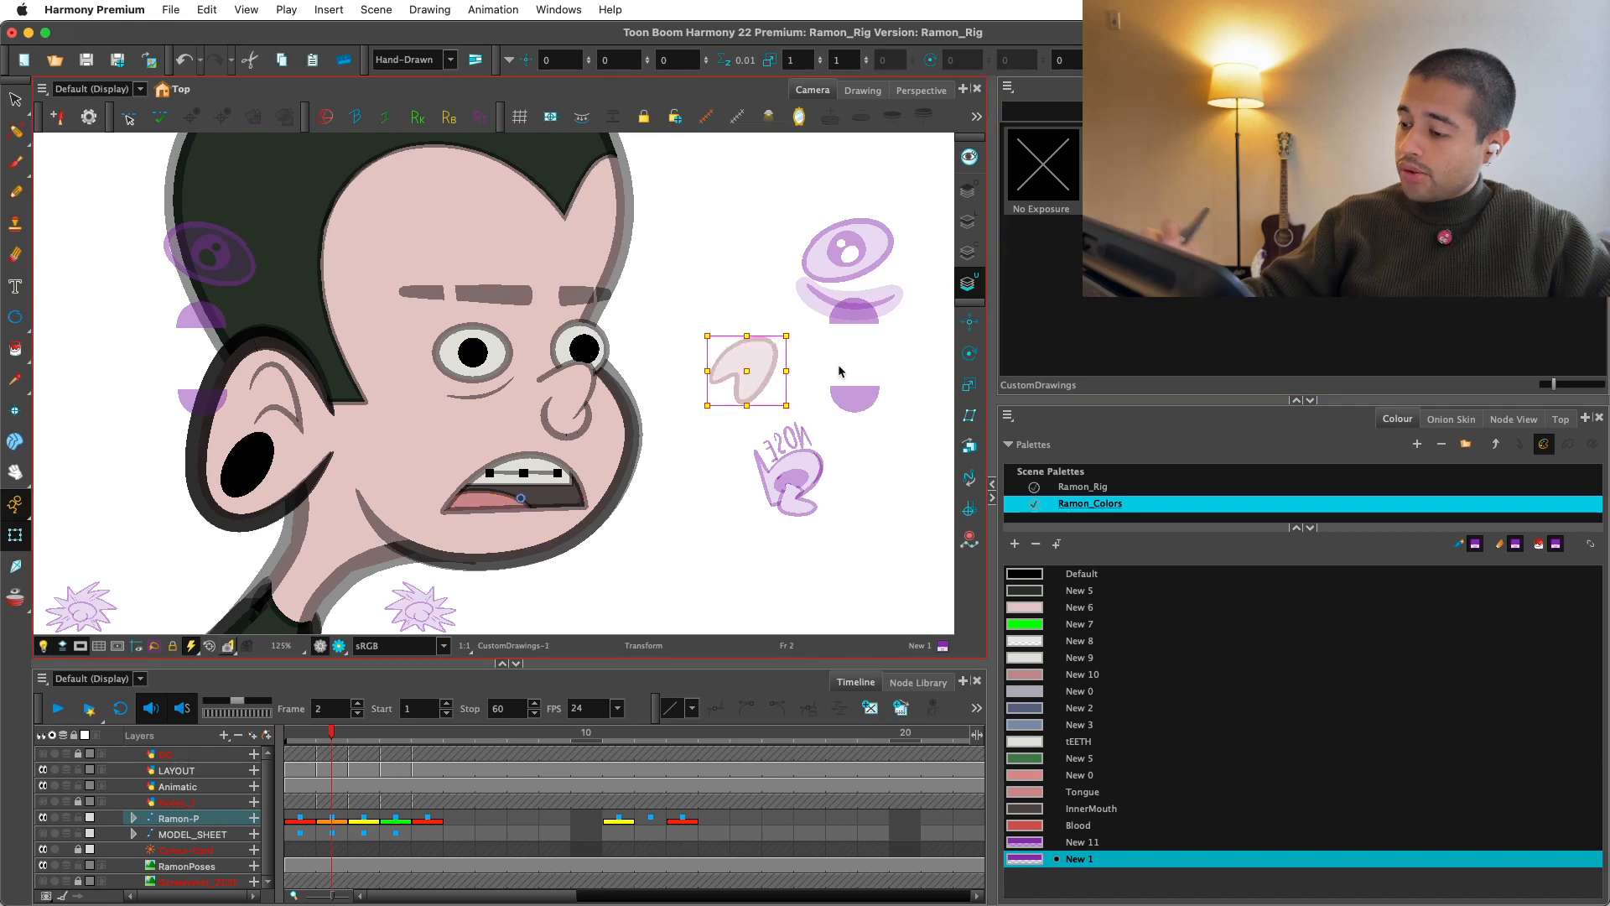
left_click(1207, 167)
left_click(1126, 167)
left_click(852, 425)
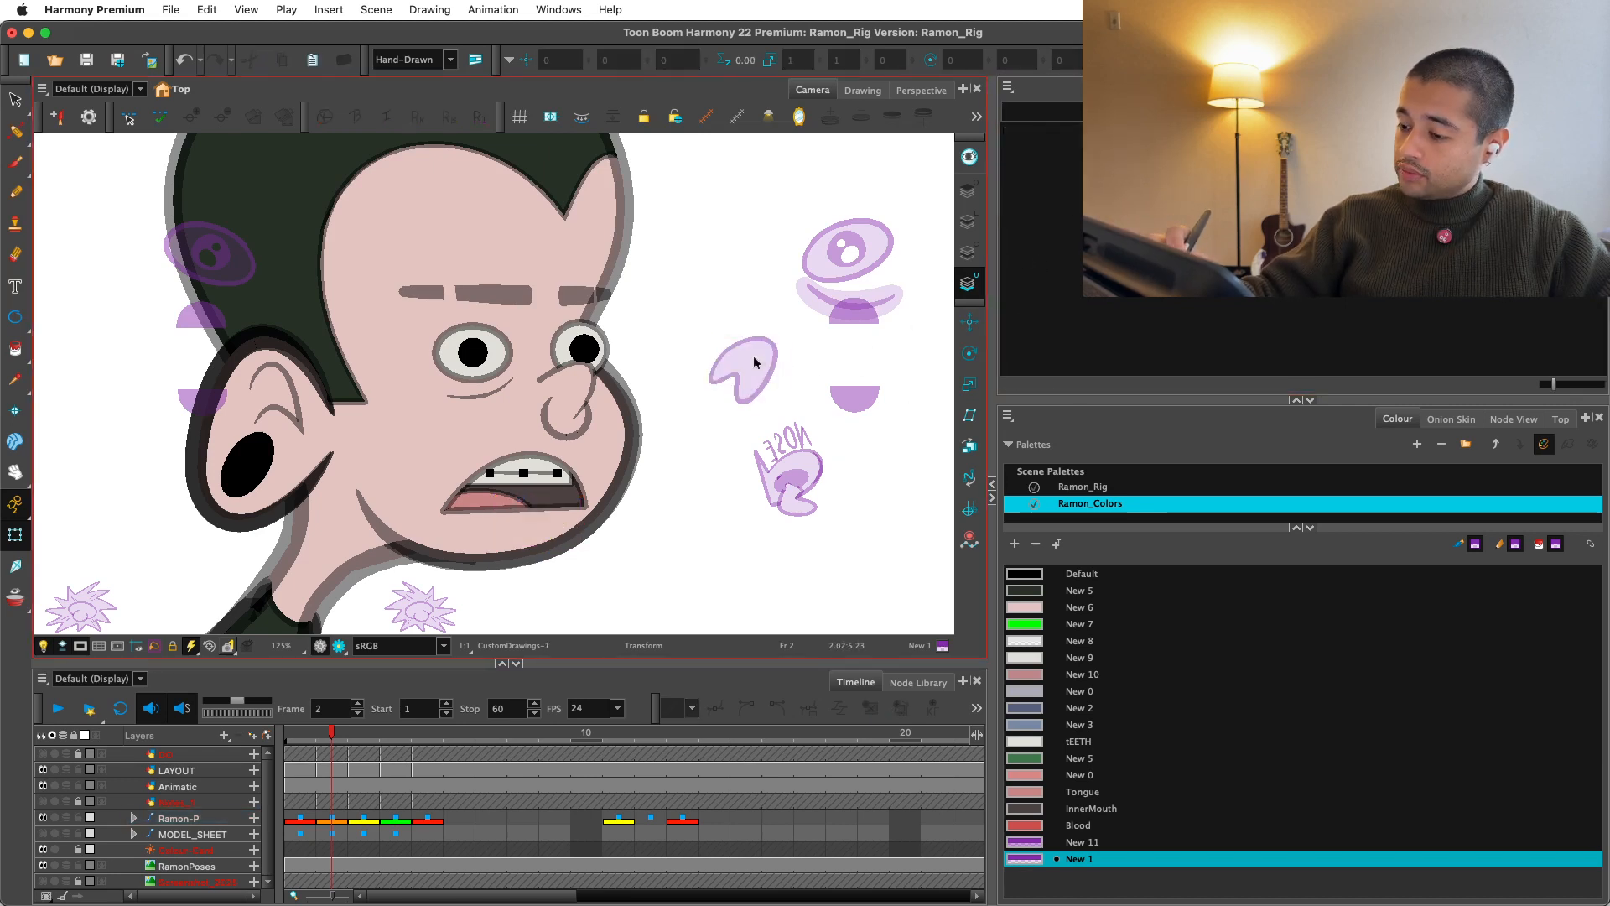
Step: Letter "ON" inside the notched marker with the Brush in the New 11 purple
left_click(755, 362)
key("alt+b")
left_click(1061, 827)
left_click(1062, 842)
scroll(726, 557, "up", 5)
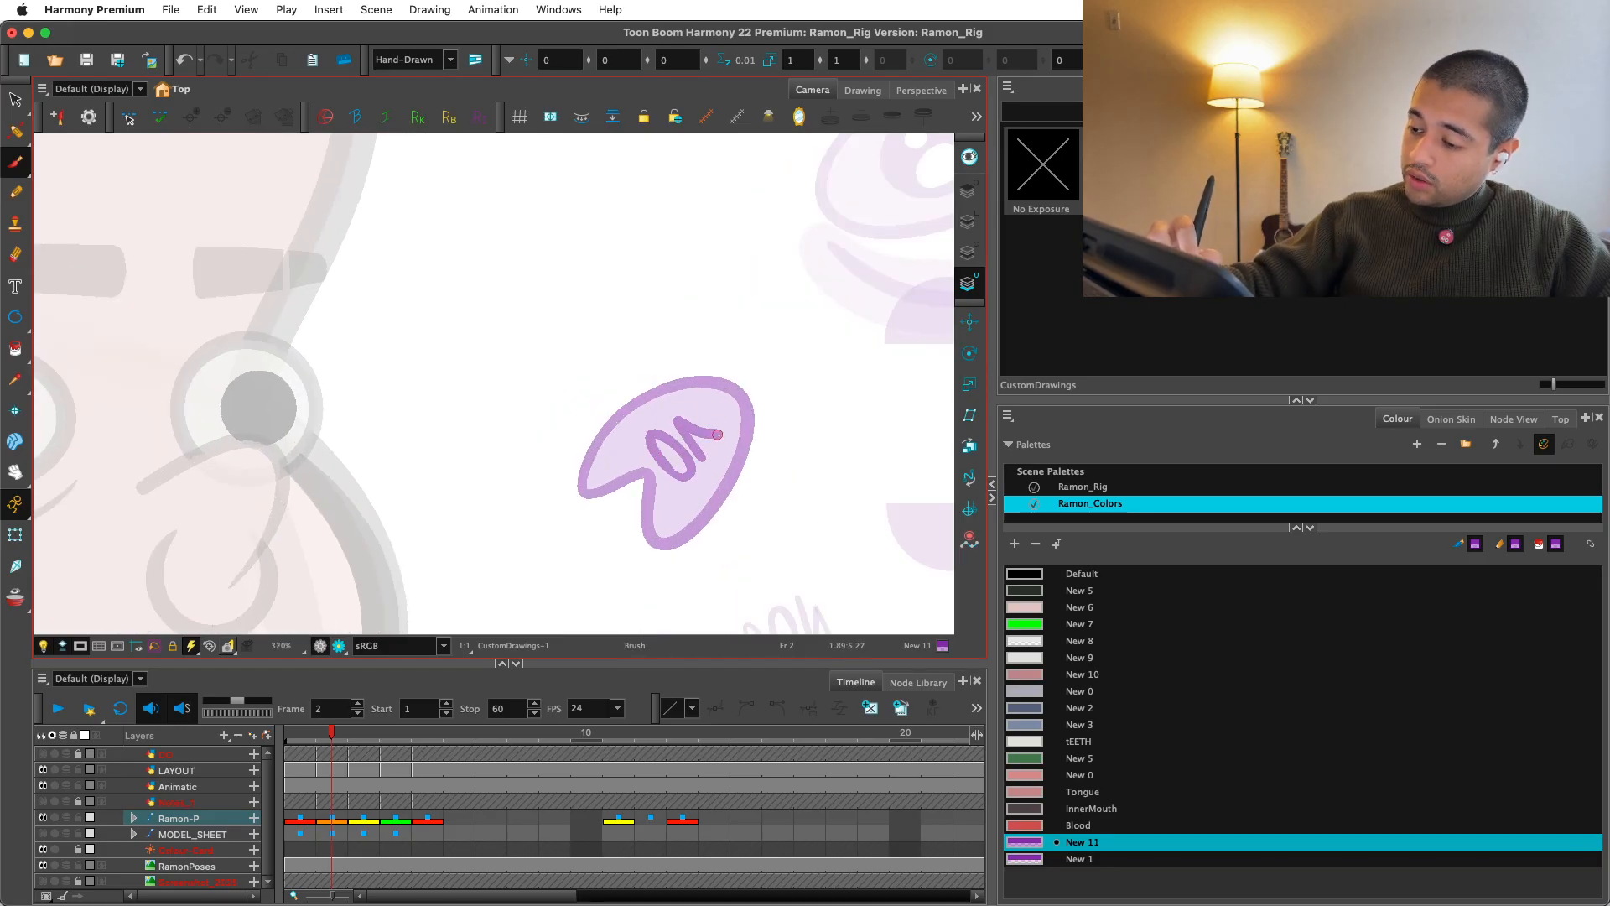
scroll(738, 392, "down", 6)
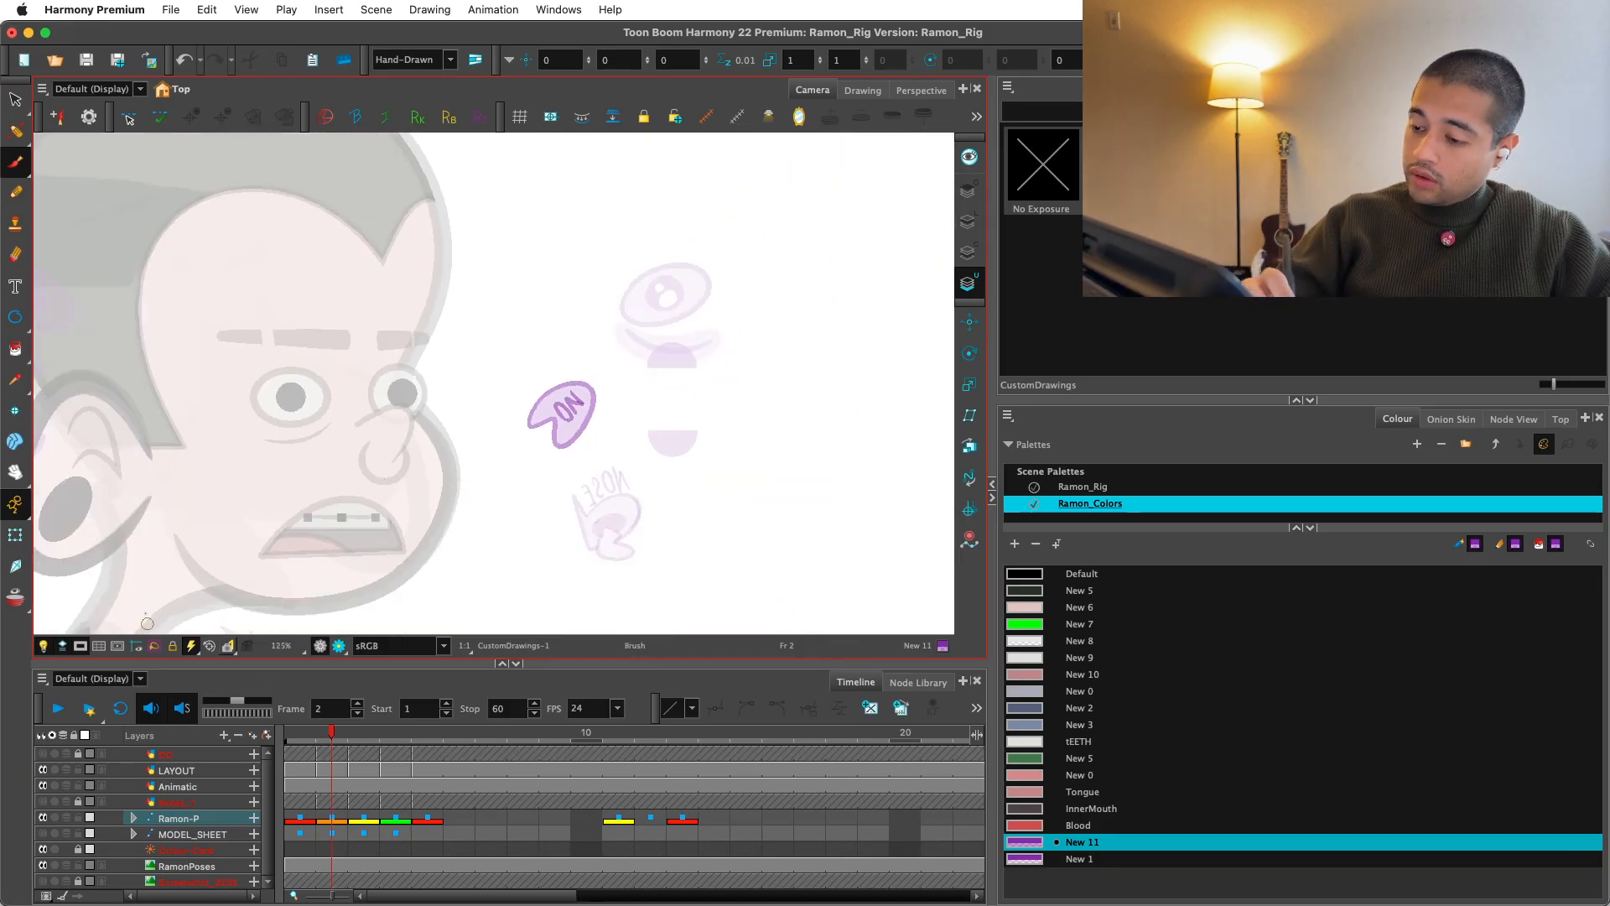
Step: Try swapping CustomDrawings to drawing 2 through the ON marker and undo the swap
key("shift+t")
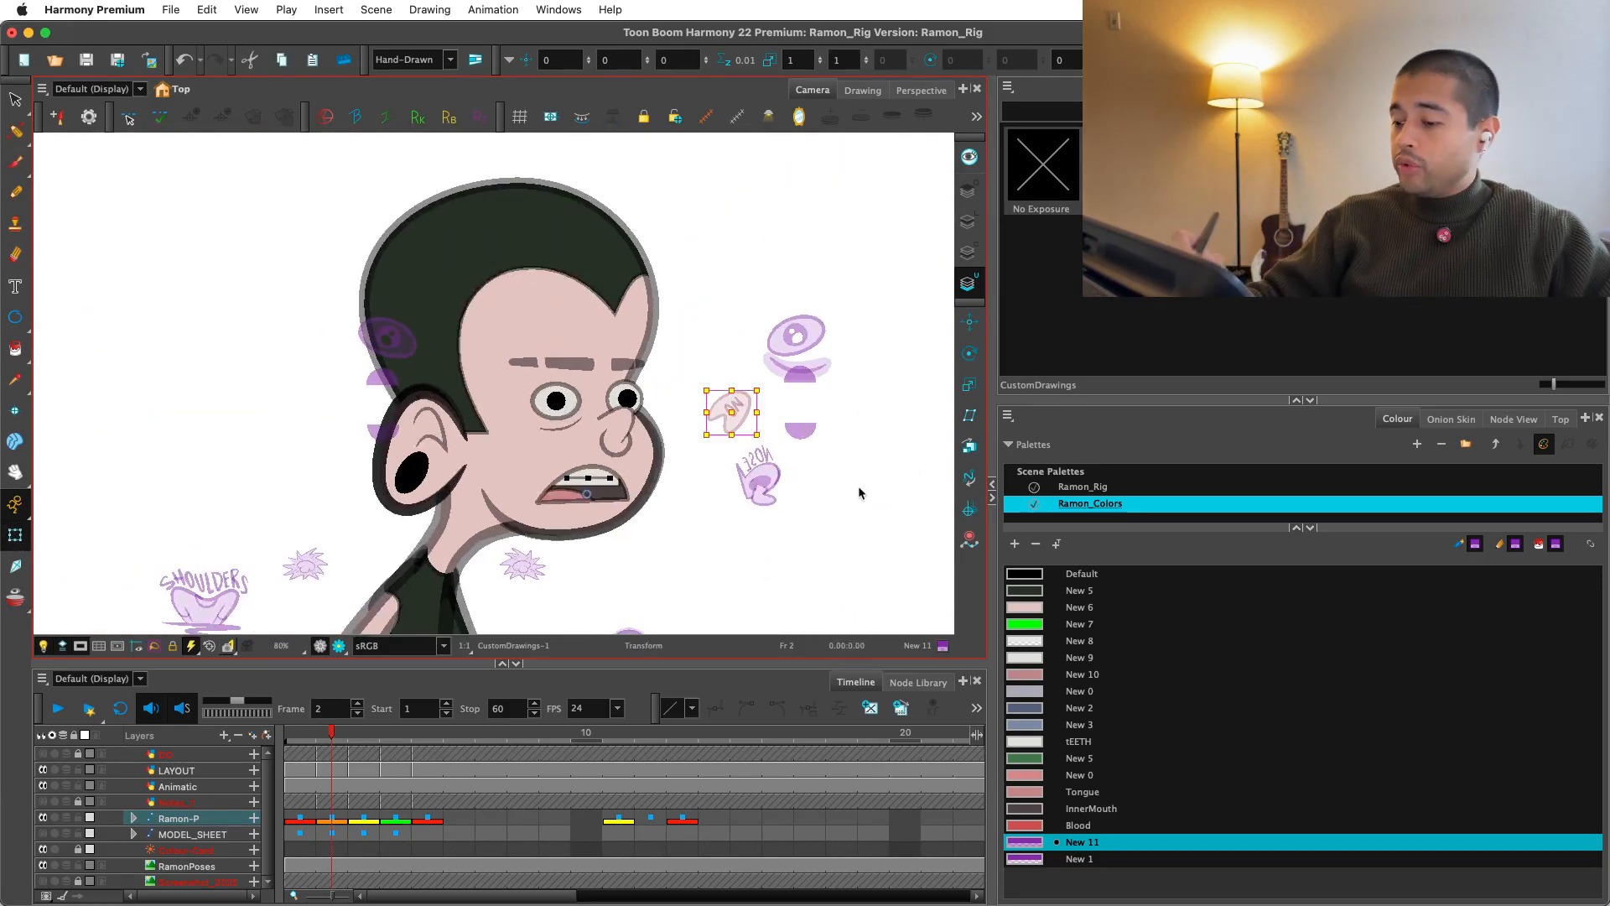
left_click(859, 487)
key("2")
left_click(800, 424)
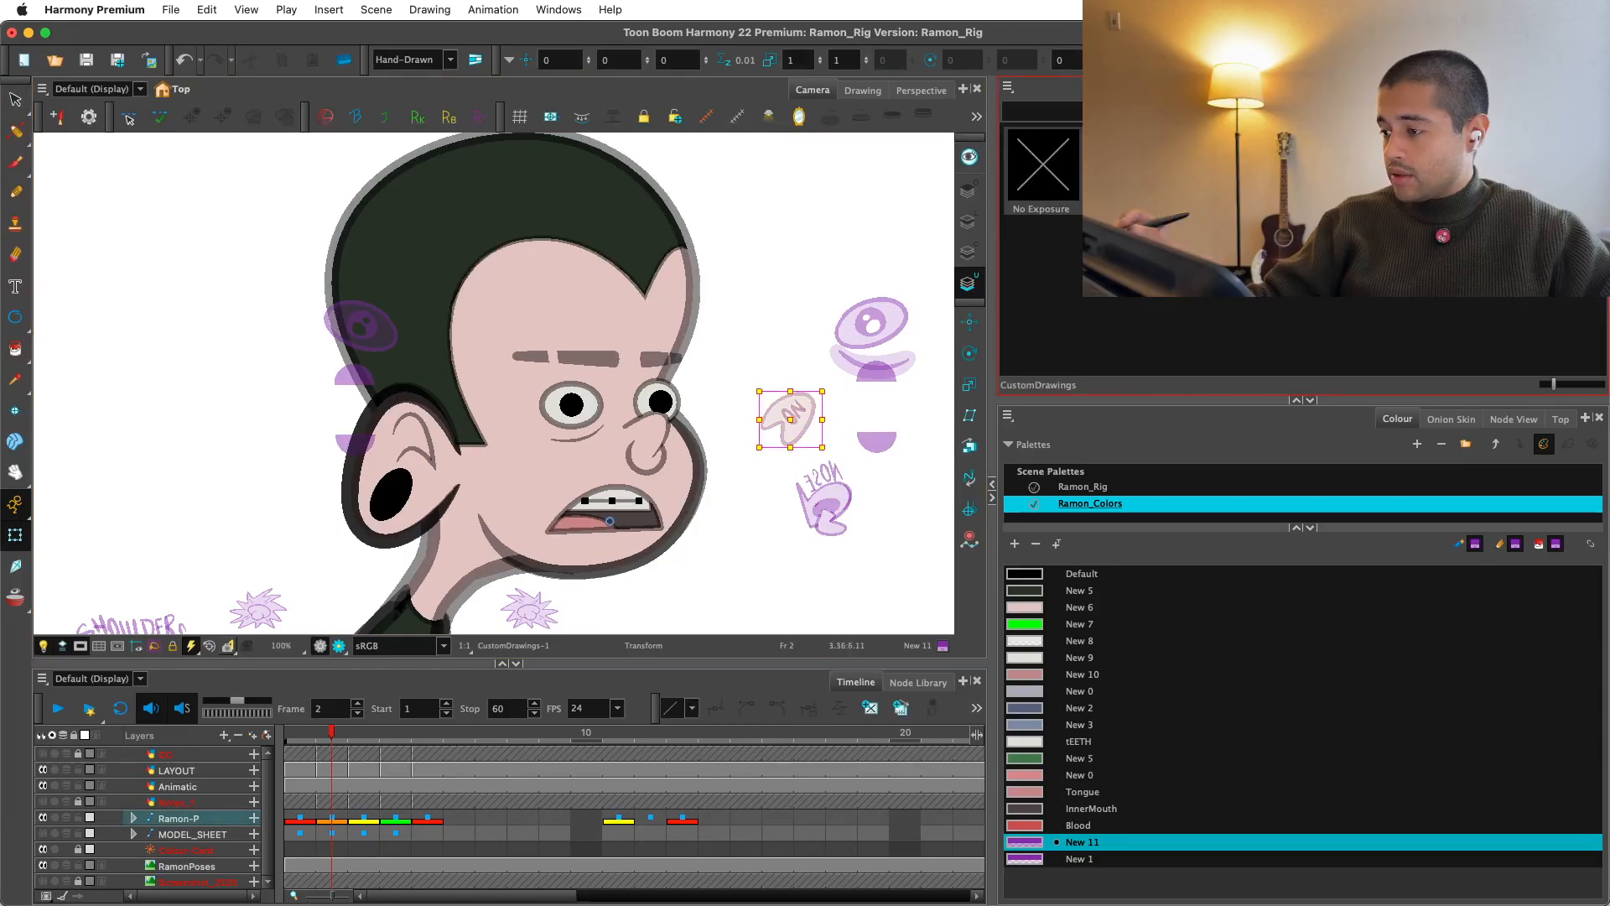
left_click(1207, 168)
left_click(872, 487)
key("1")
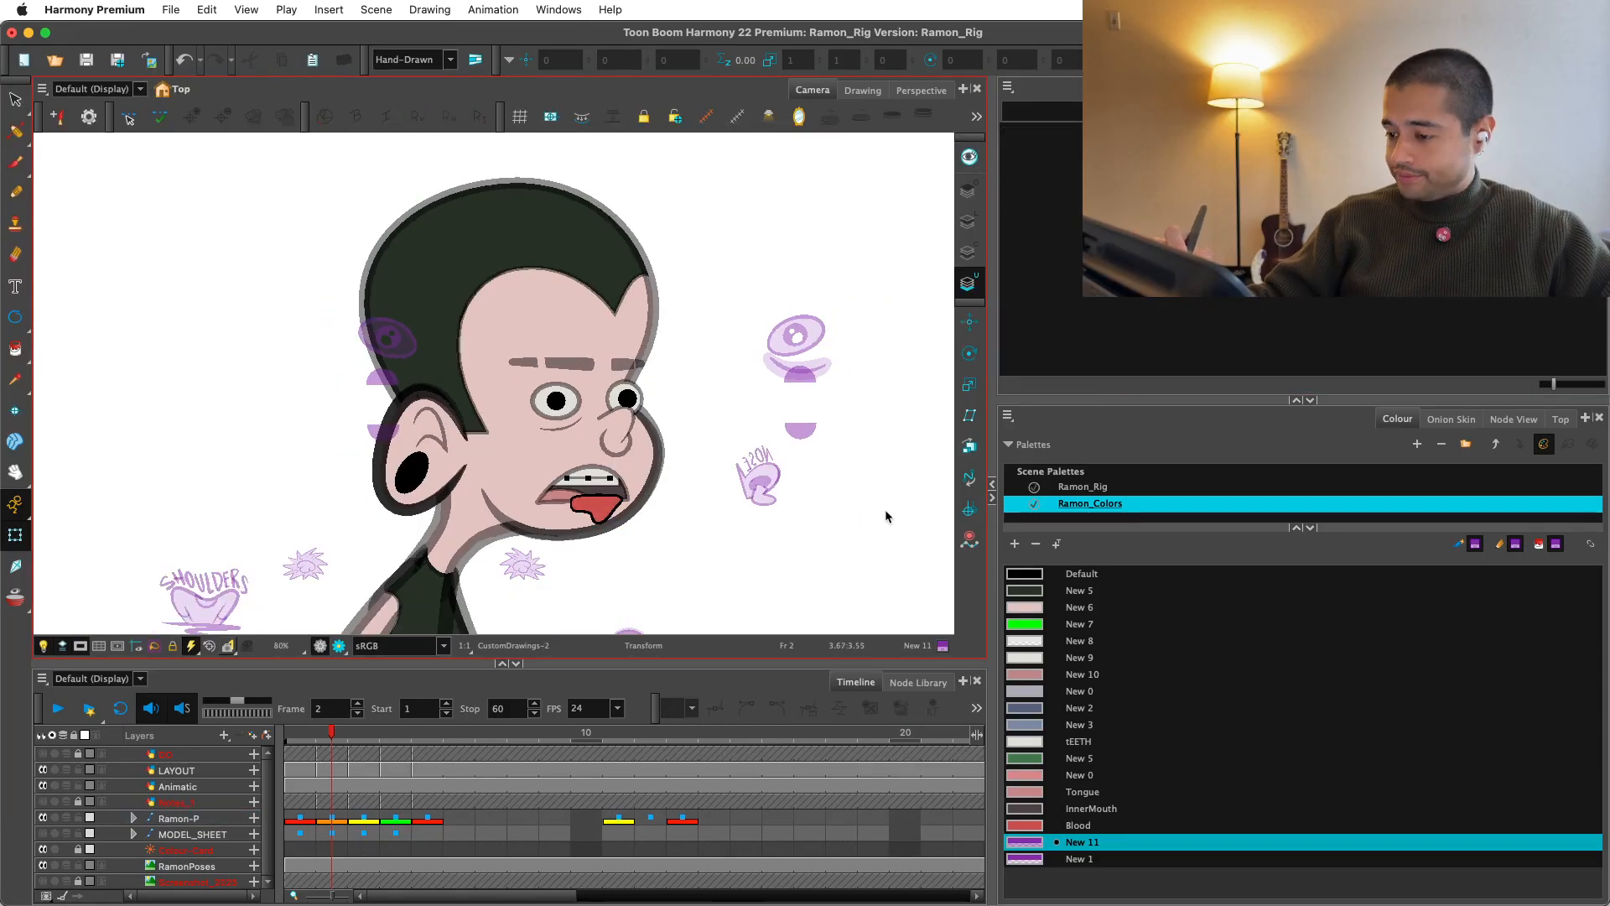
key("cmd+z")
scroll(872, 520, "down", 2)
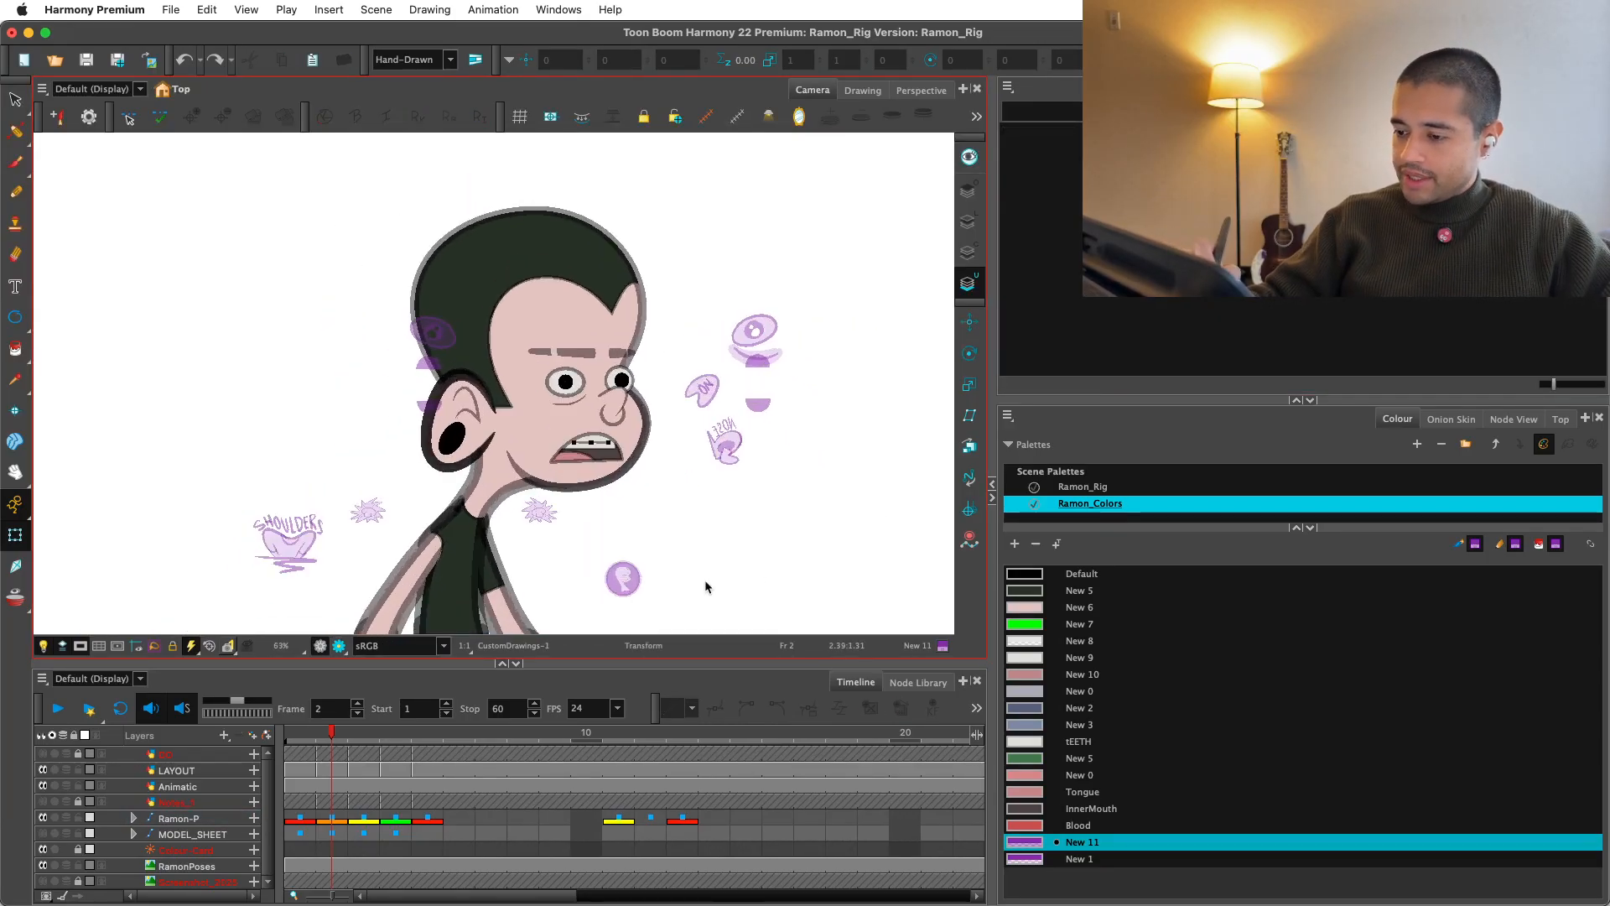
Step: Show the hidden sketch layer with the red and blue notes over the character
left_click(43, 753)
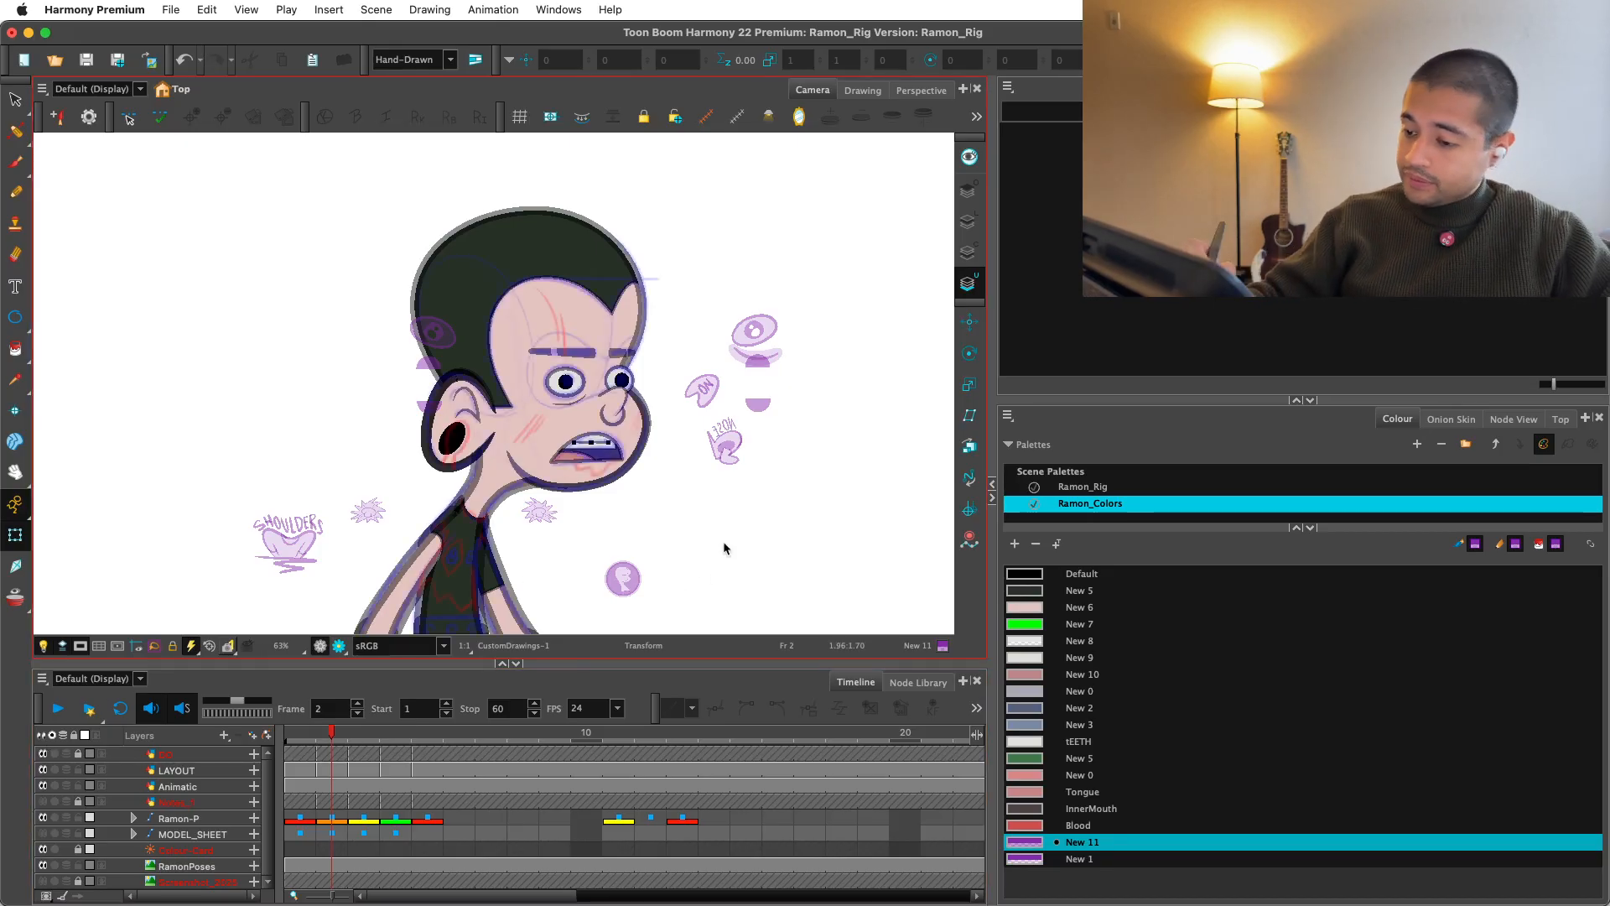
key("space")
key("2")
left_click_drag(723, 555, 707, 548)
scroll(432, 449, "up", 4)
Step: Select the InnerEar drawing and examine the Ear-P and InnerEar-P pegs in the Ear_G network
left_click(420, 455)
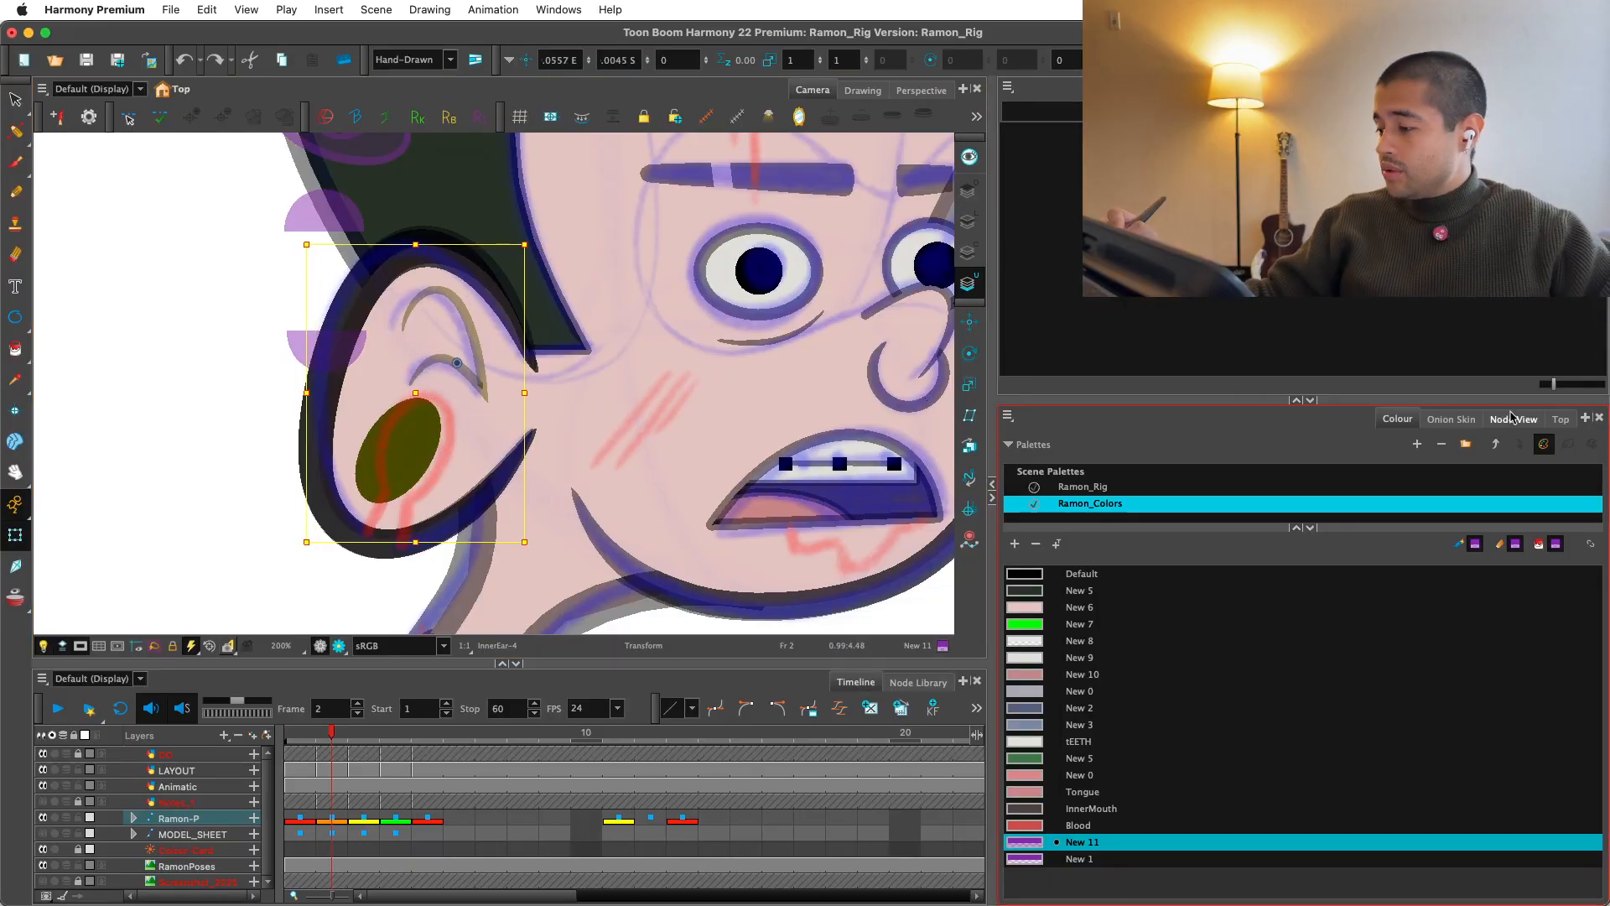
left_click(1512, 419)
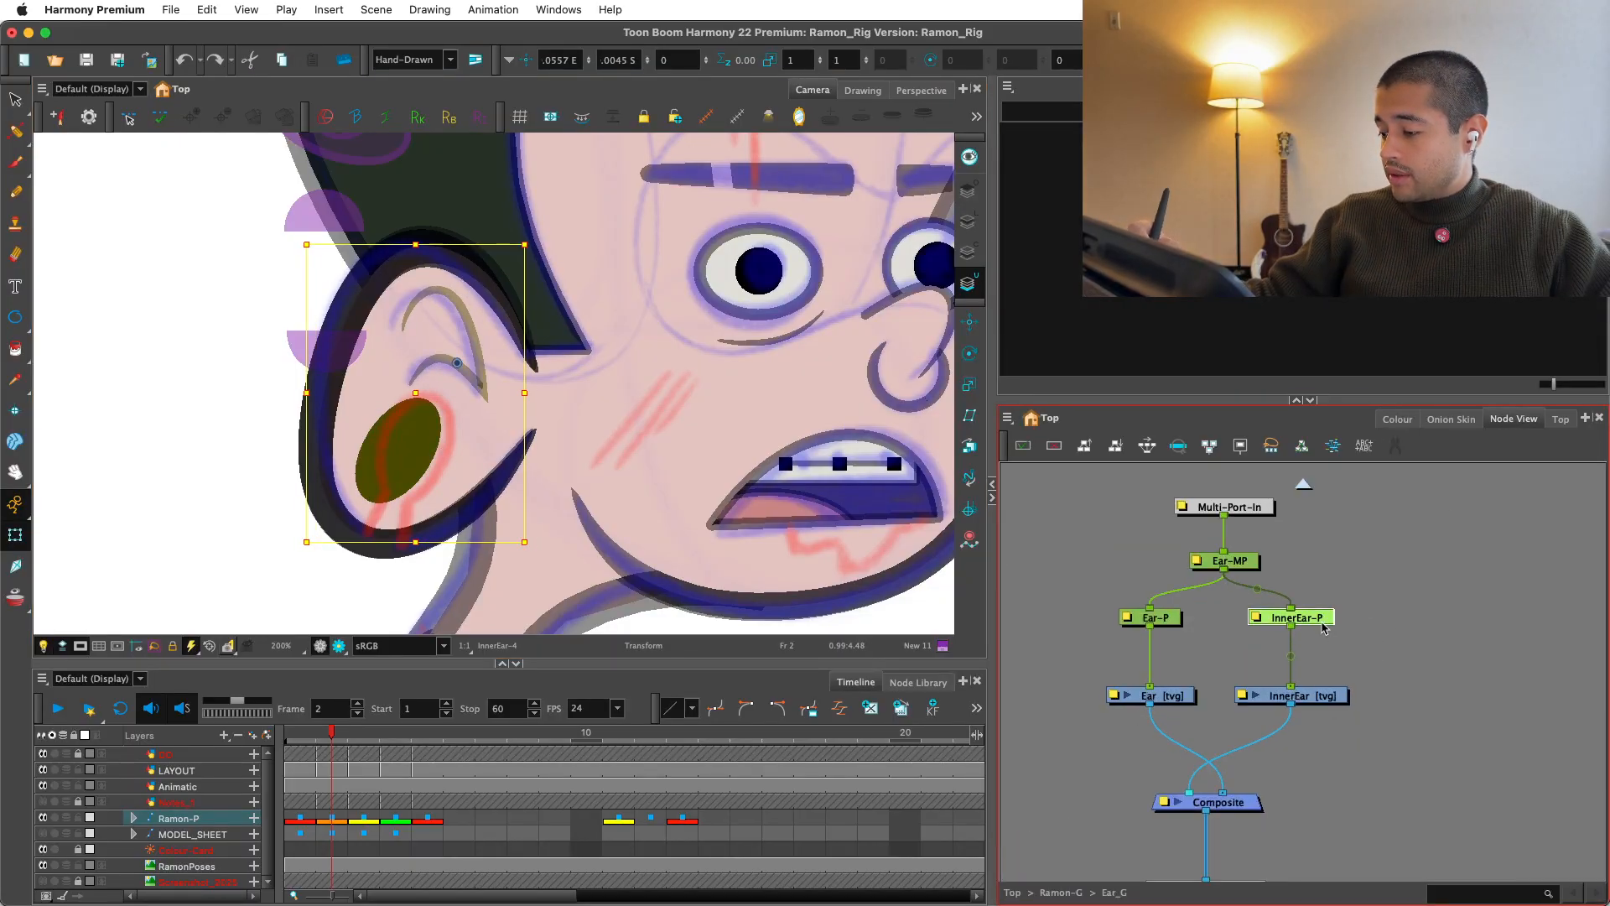
left_click(1164, 619)
left_click(1329, 618)
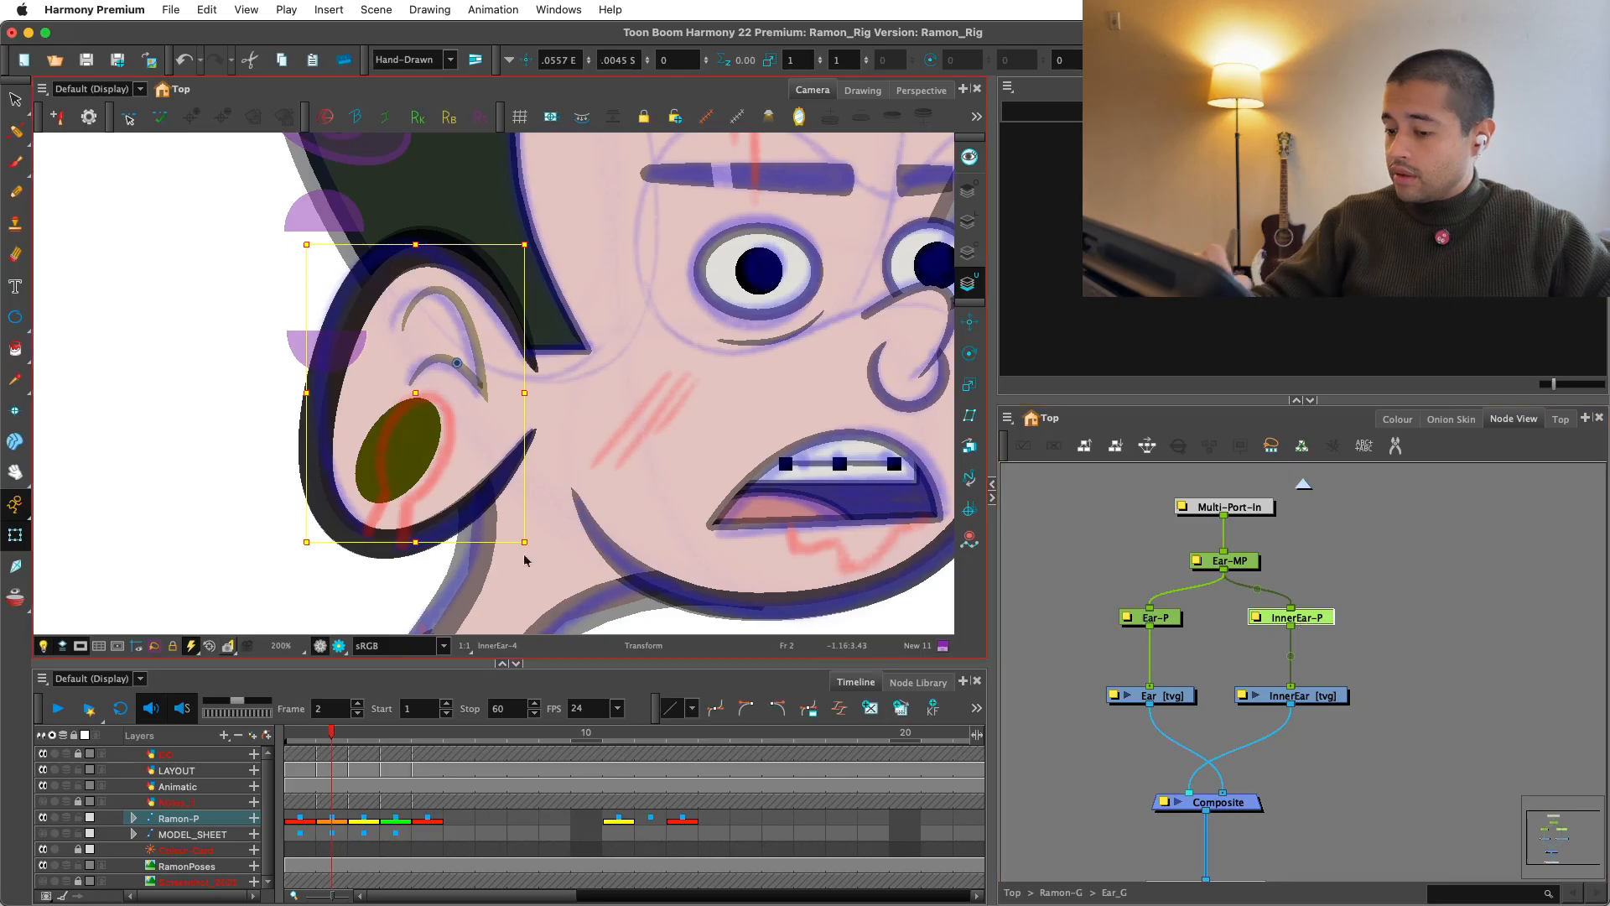
scroll(532, 525, "down", 4)
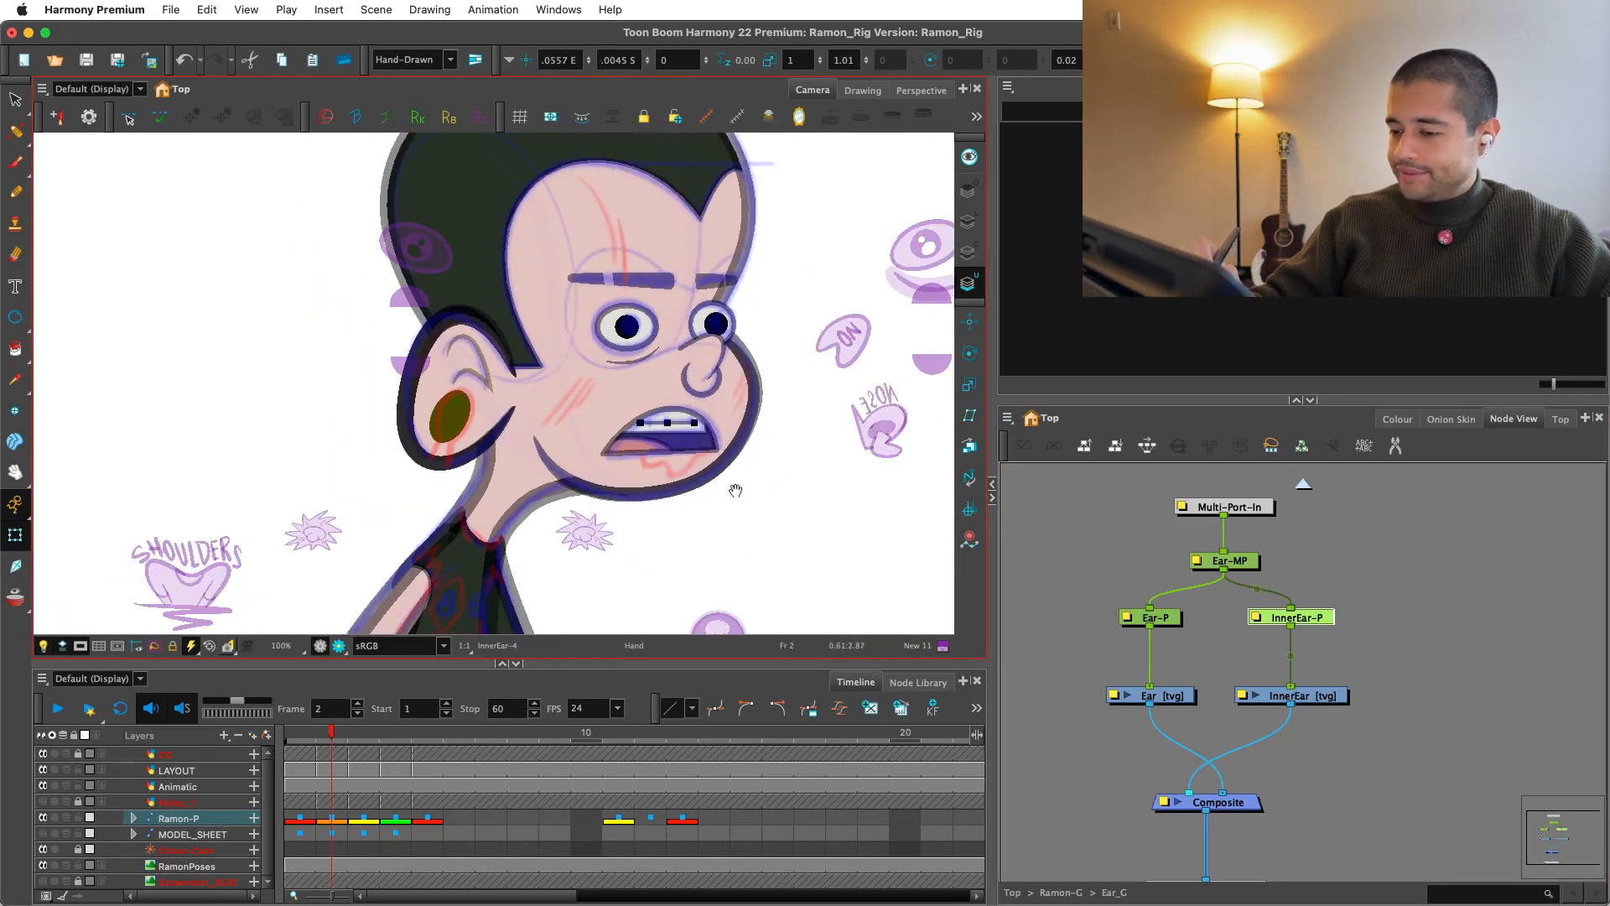
Step: Select the UpperLeg_1 drawing beneath the knee sketch and locate its node in the Leg_G network
left_click(767, 475)
key("1")
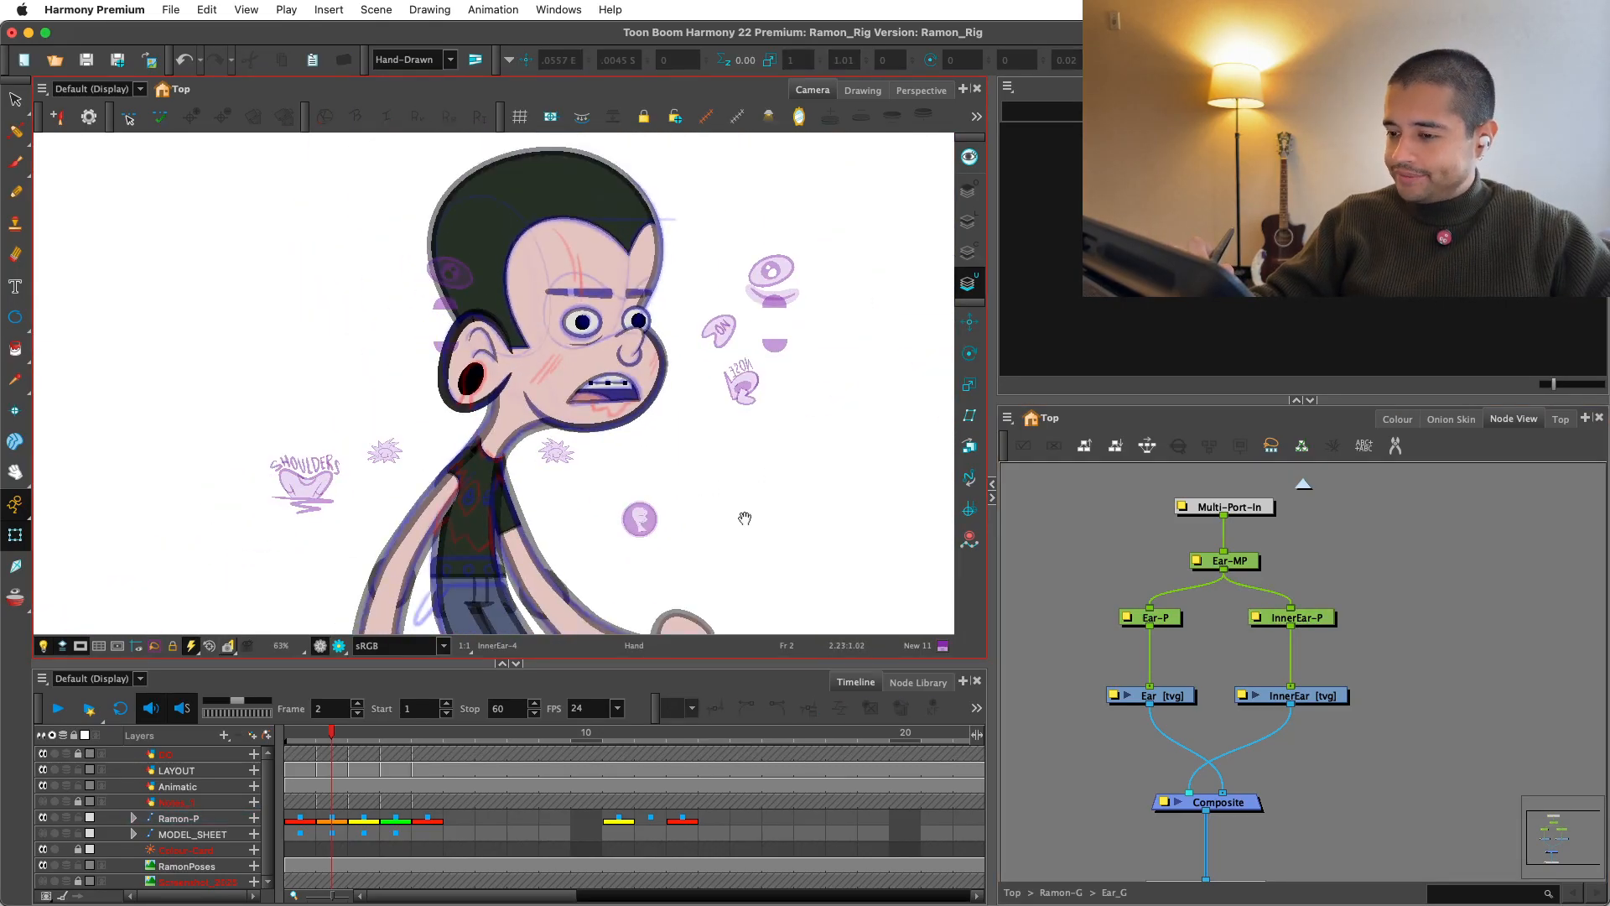
left_click_drag(744, 518, 758, 424)
key("1")
key("1")
key("2")
left_click_drag(748, 557, 680, 554)
key("2")
key("2")
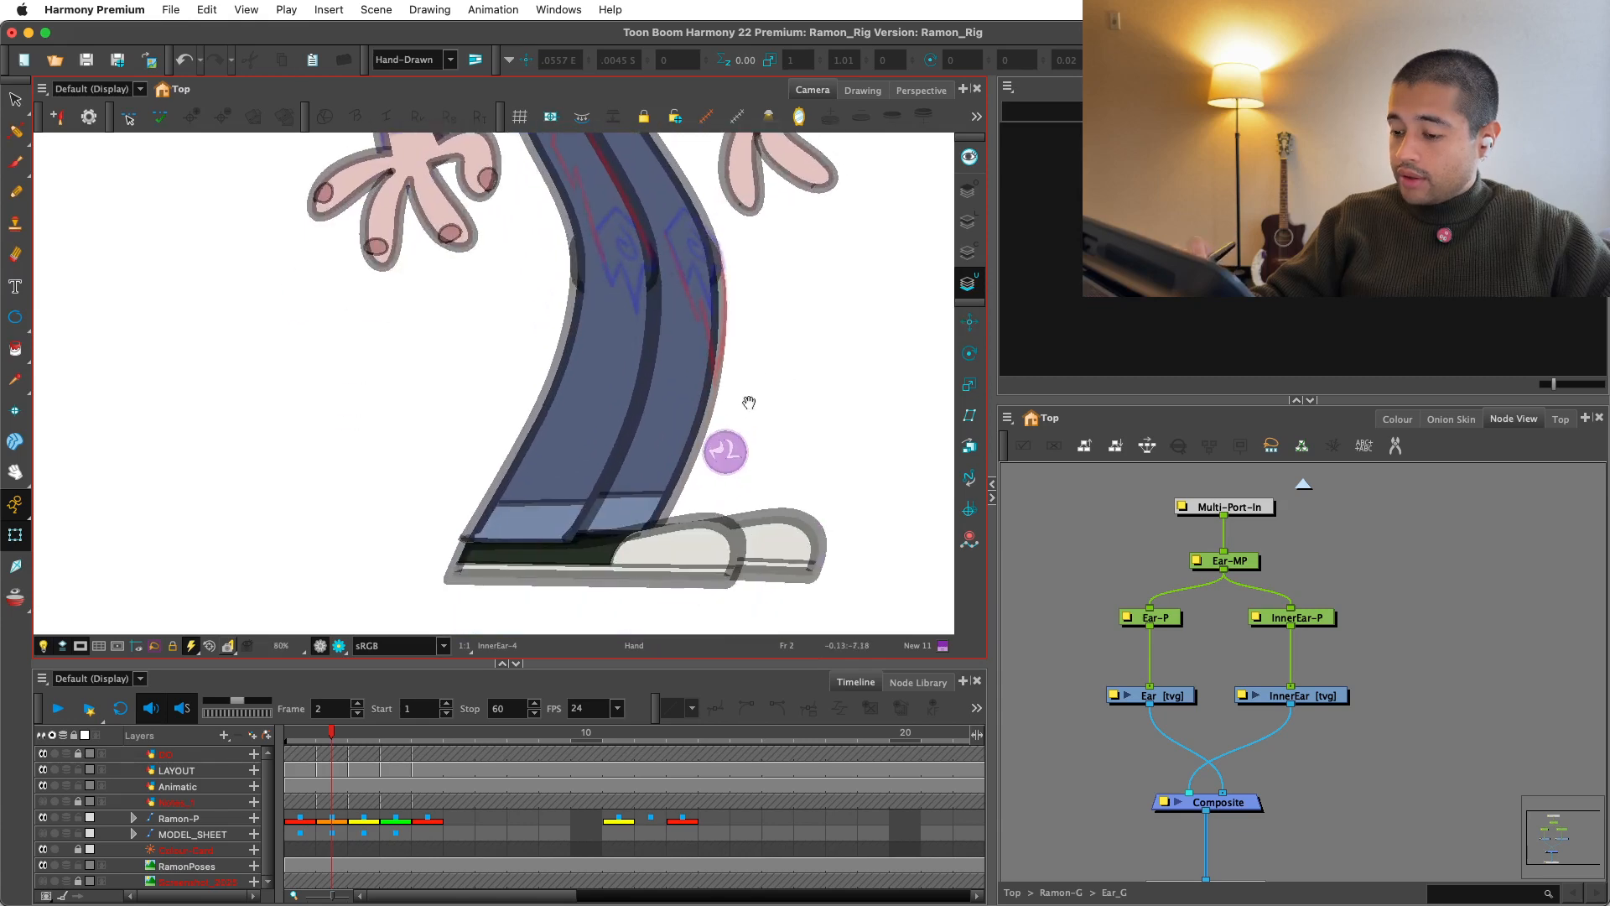
key("2")
left_click(594, 475)
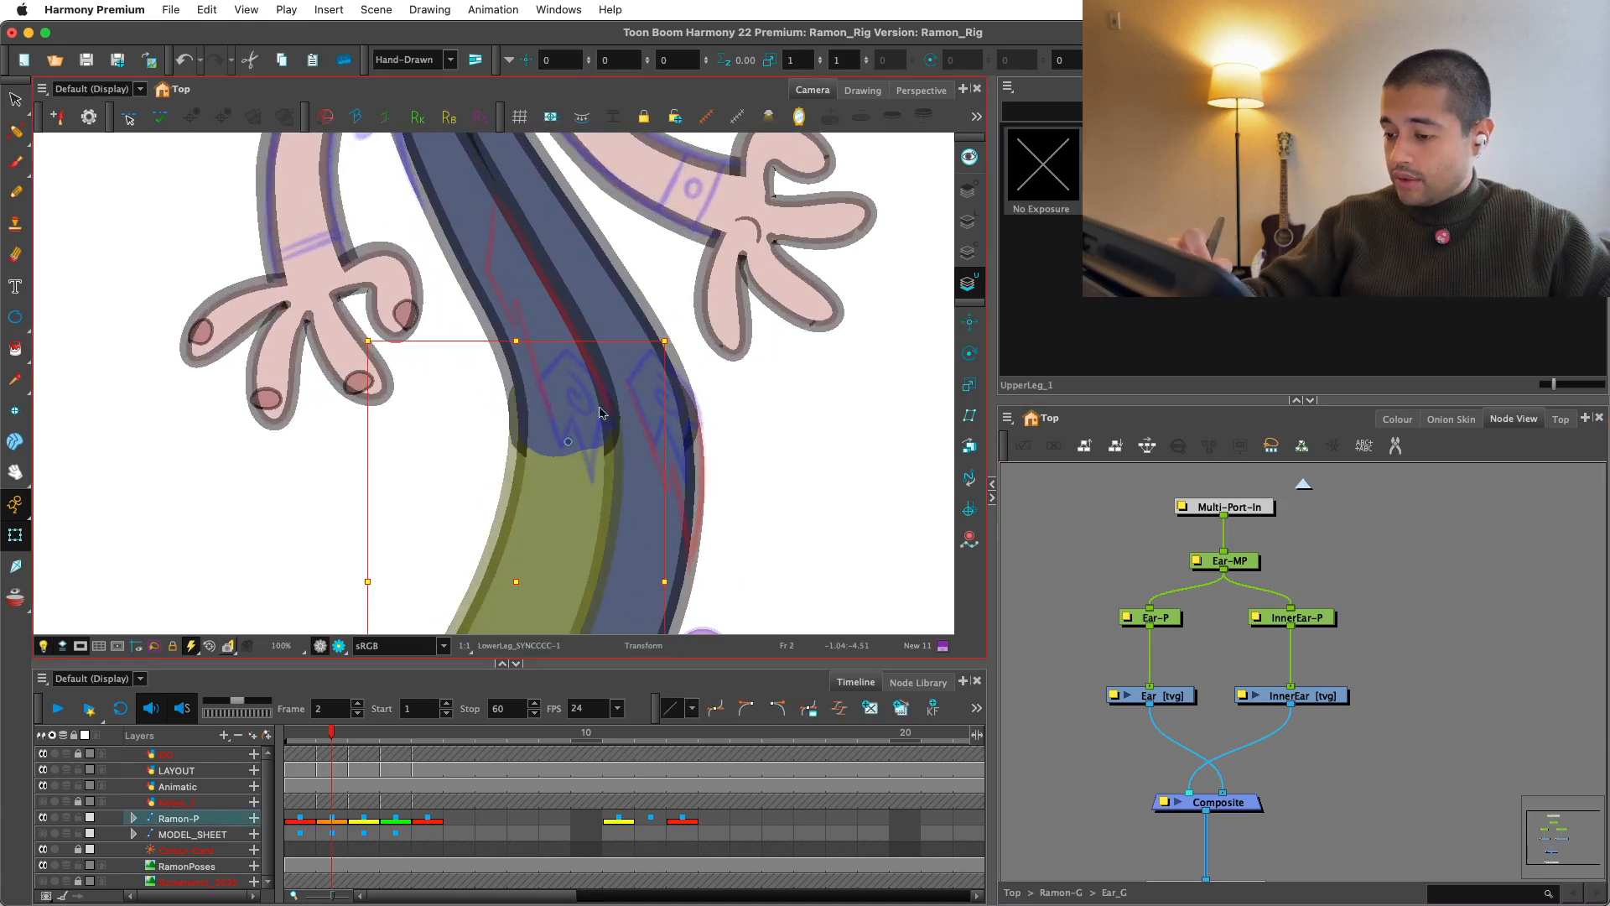
left_click(537, 352)
key("o")
Step: Add a vector drawing layer named KneeShapes to the Leg_G network
left_click_drag(1463, 671, 1404, 663)
left_click(1107, 573)
left_click_drag(1110, 603, 1223, 618)
key("super+r")
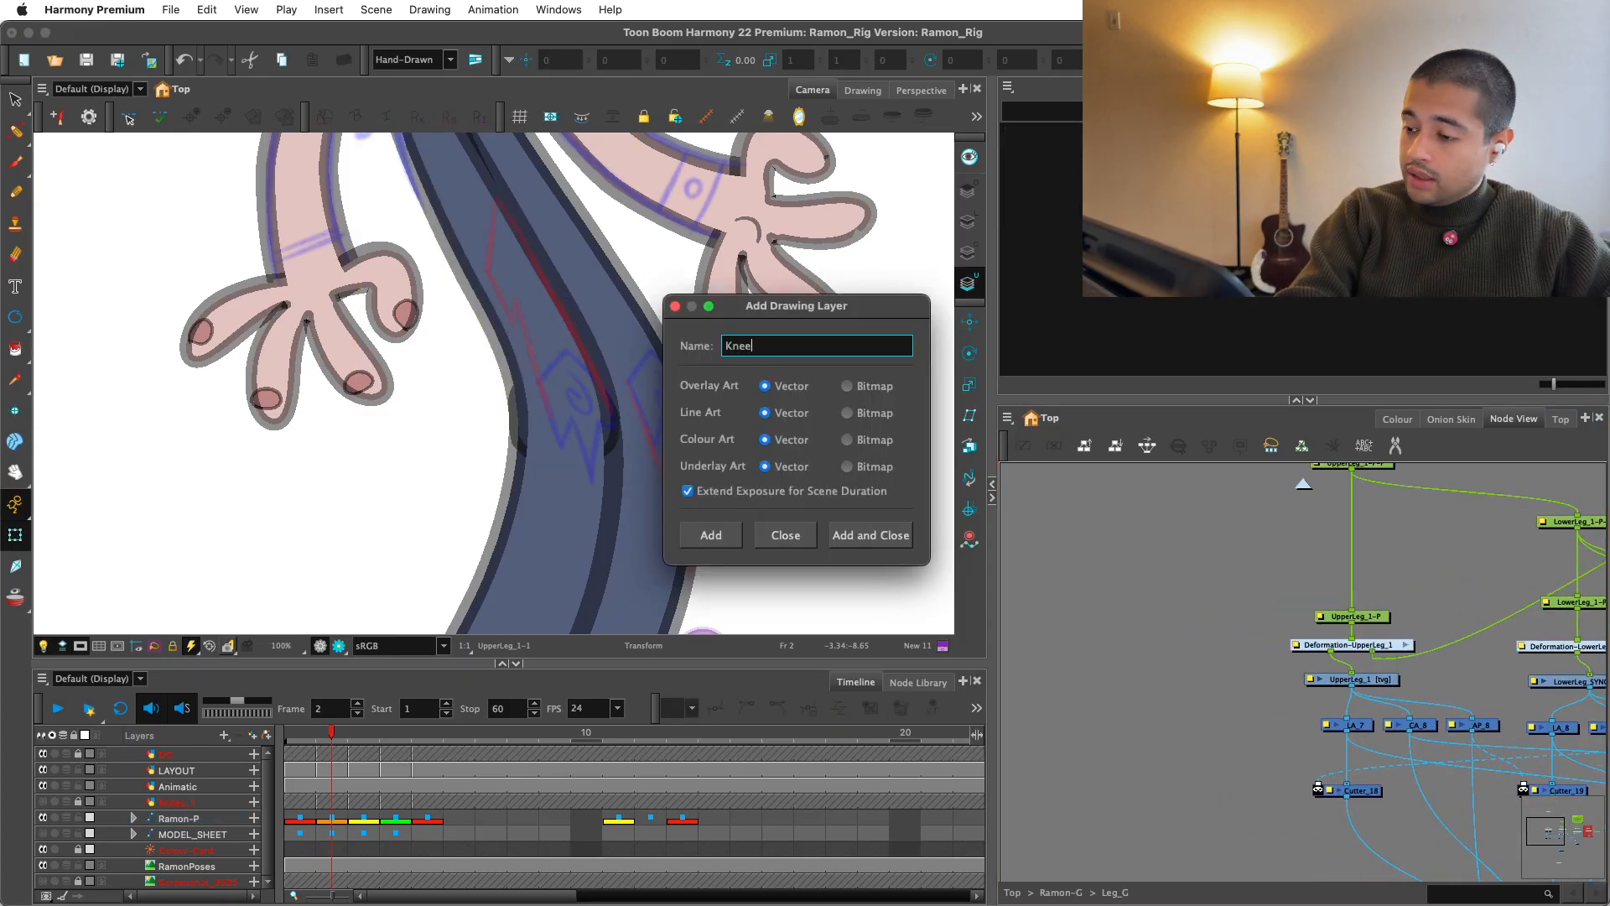
key("Return")
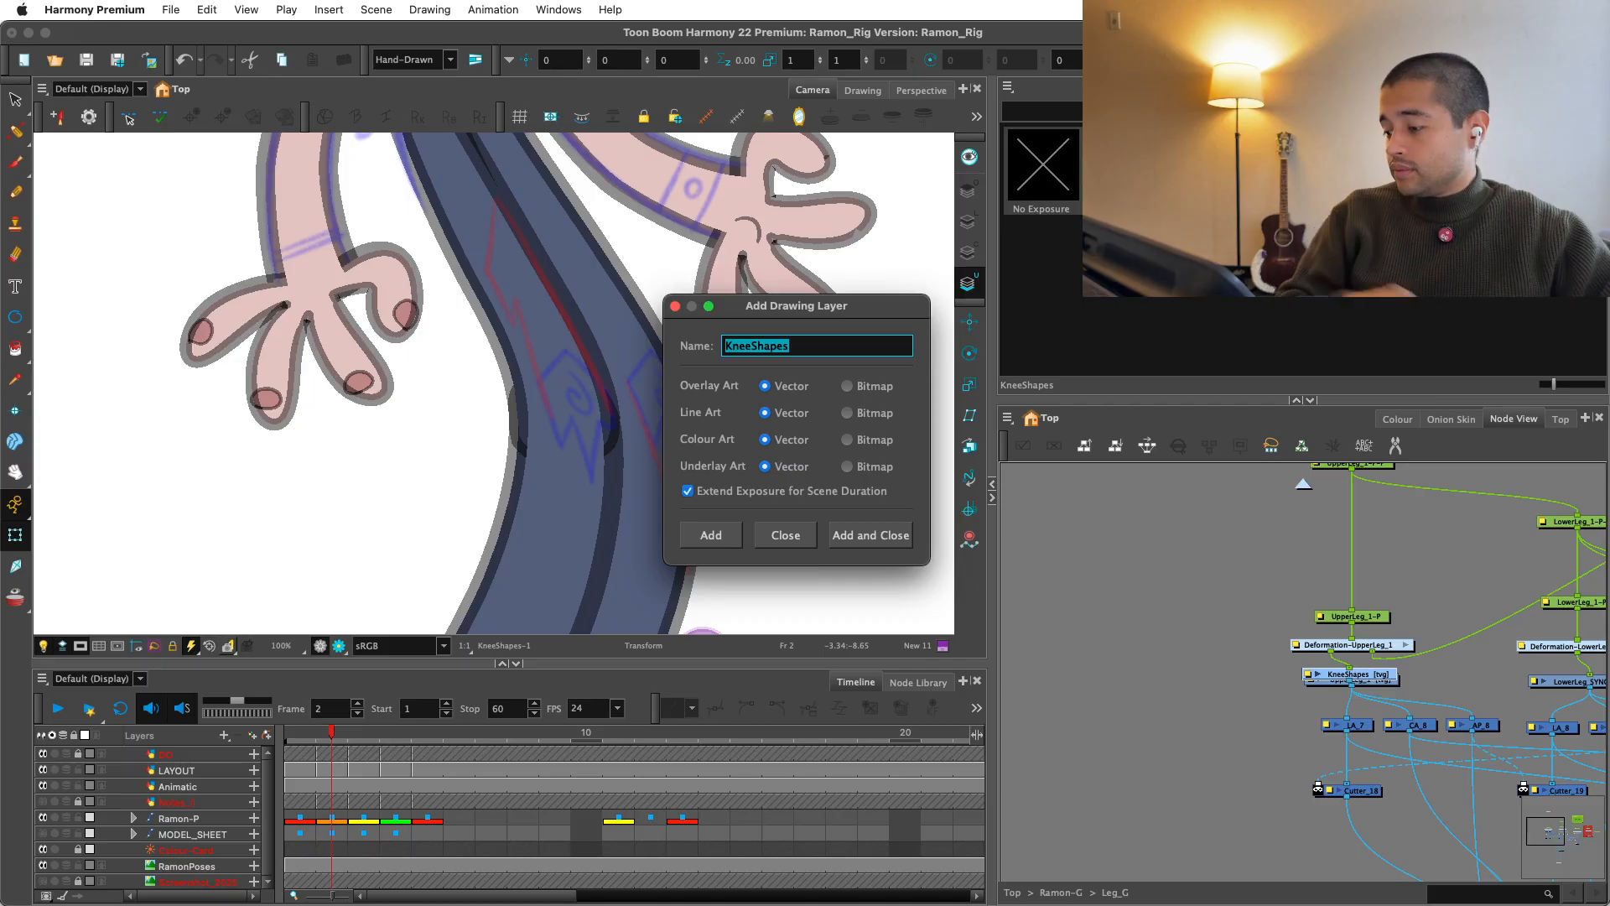
left_click(789, 533)
Step: Move the KneeShapes node clear of UpperLeg_1 and connect its output to the lower part of the leg network
left_click_drag(1382, 675, 1210, 672)
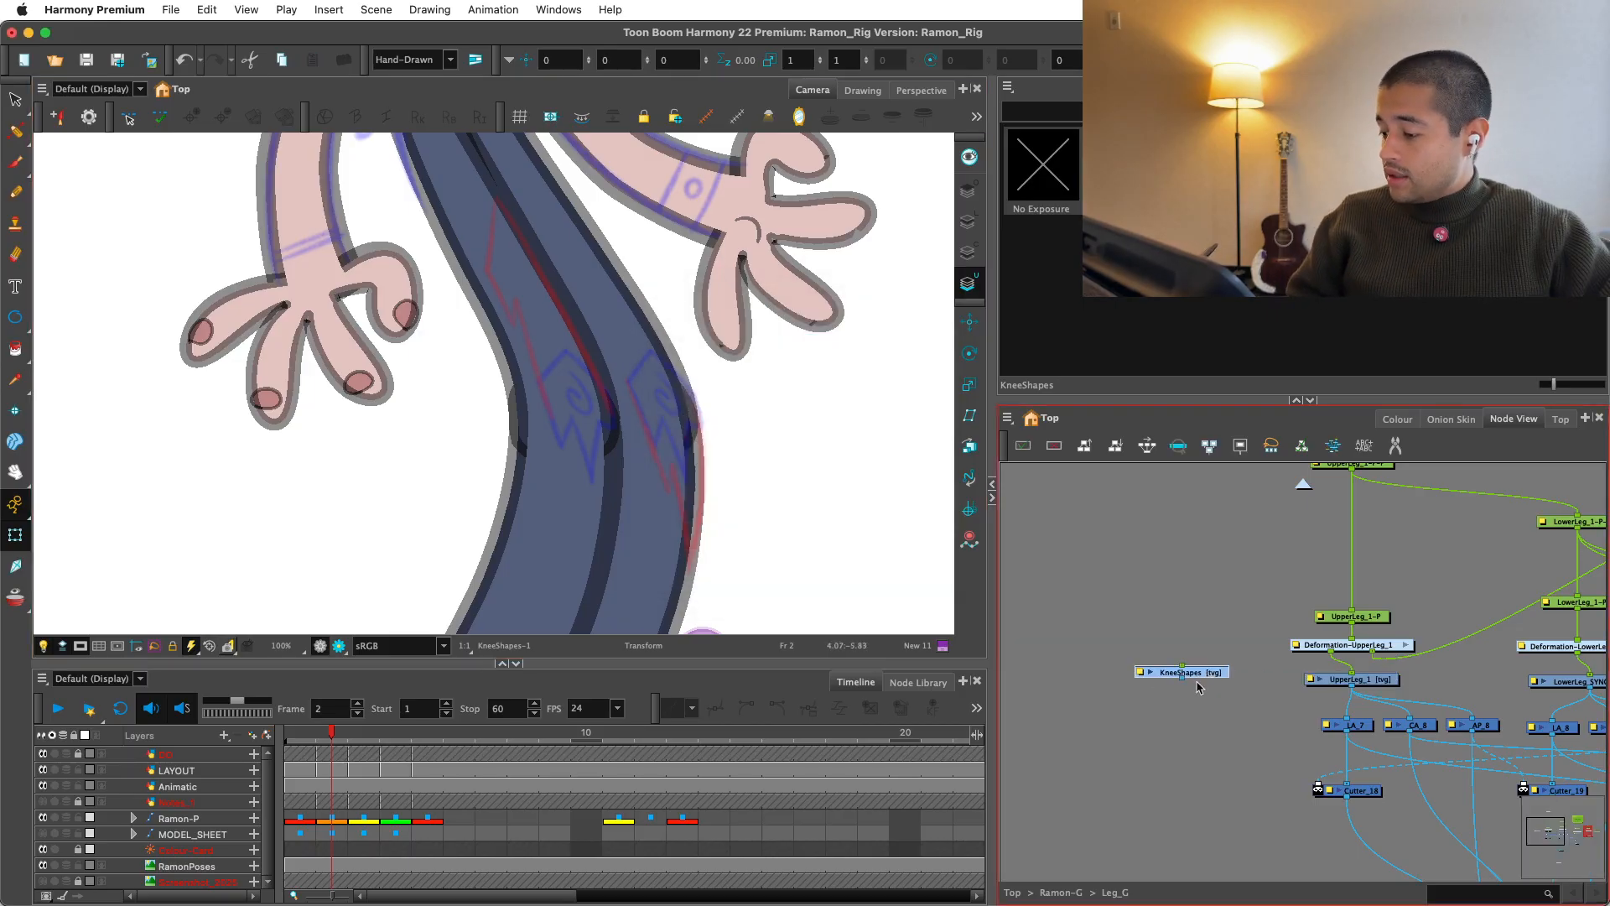
scroll(1196, 680, "down", 1)
left_click_drag(1110, 540, 1272, 657)
scroll(1256, 698, "down", 1)
left_click_drag(1210, 598, 1349, 865)
scroll(1218, 704, "up", 2)
left_click_drag(1170, 744, 1131, 762)
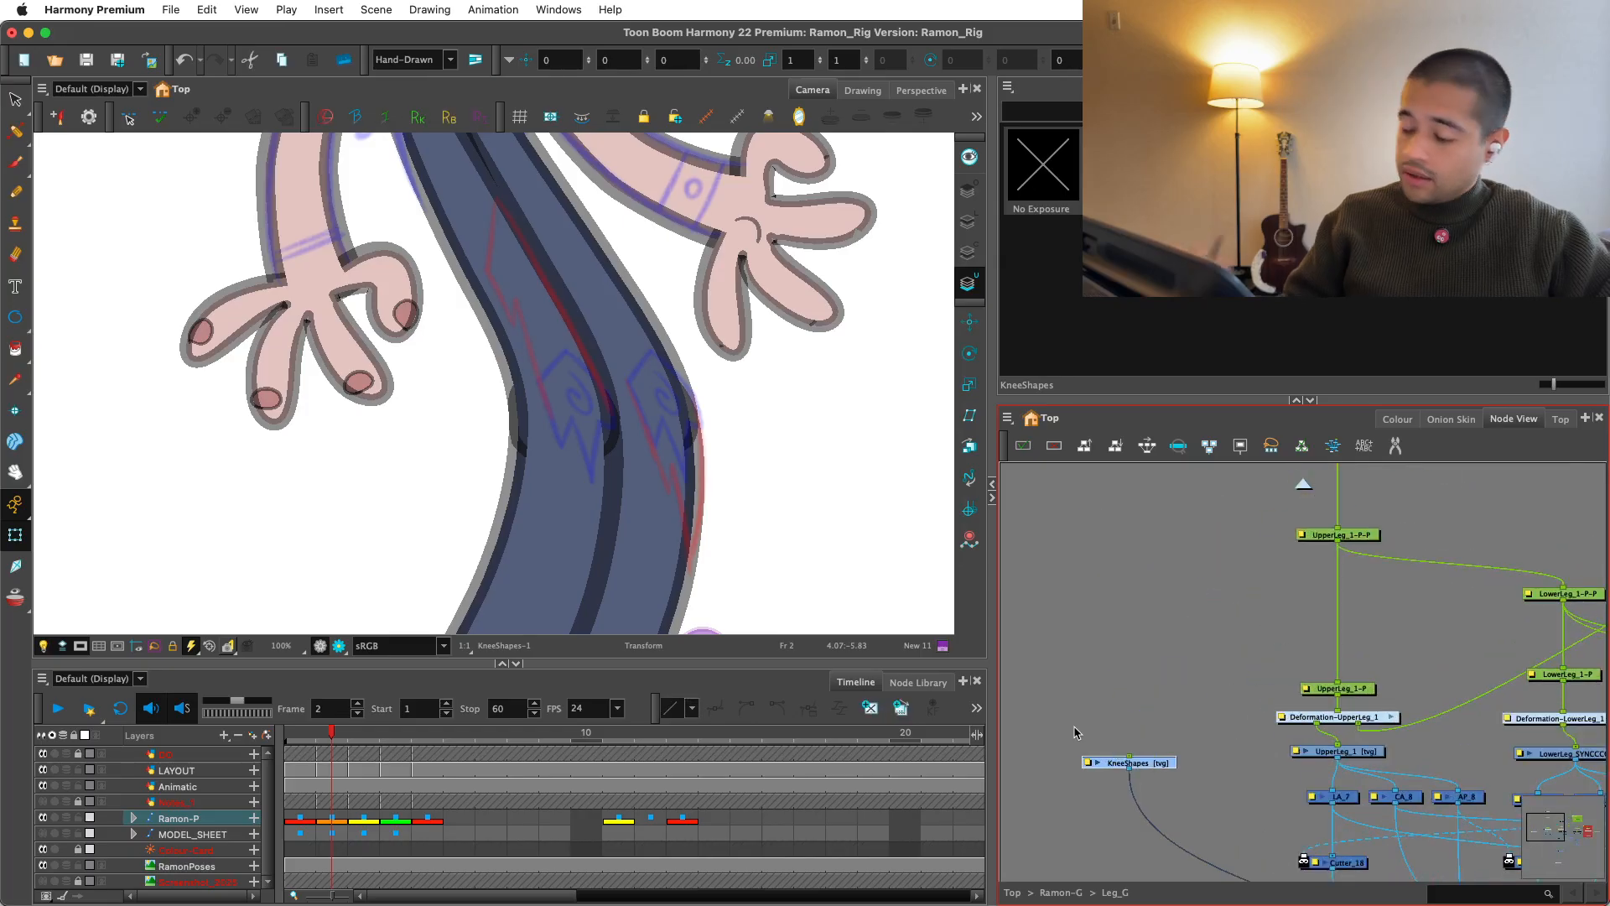
Step: Add a parent peg to KneeShapes, connect it under the UpperLeg_1-P-P peg and save the scene
key("super+p")
scroll(1289, 691, "down", 1)
left_click_drag(1336, 573, 1154, 717)
left_click(1176, 726)
left_click(1164, 785)
key("super+s")
Step: Brush the top two crossing edges and one long side edge of the knee patch on KneeShapes with the black Default swatch
key("alt+b")
left_click(1397, 418)
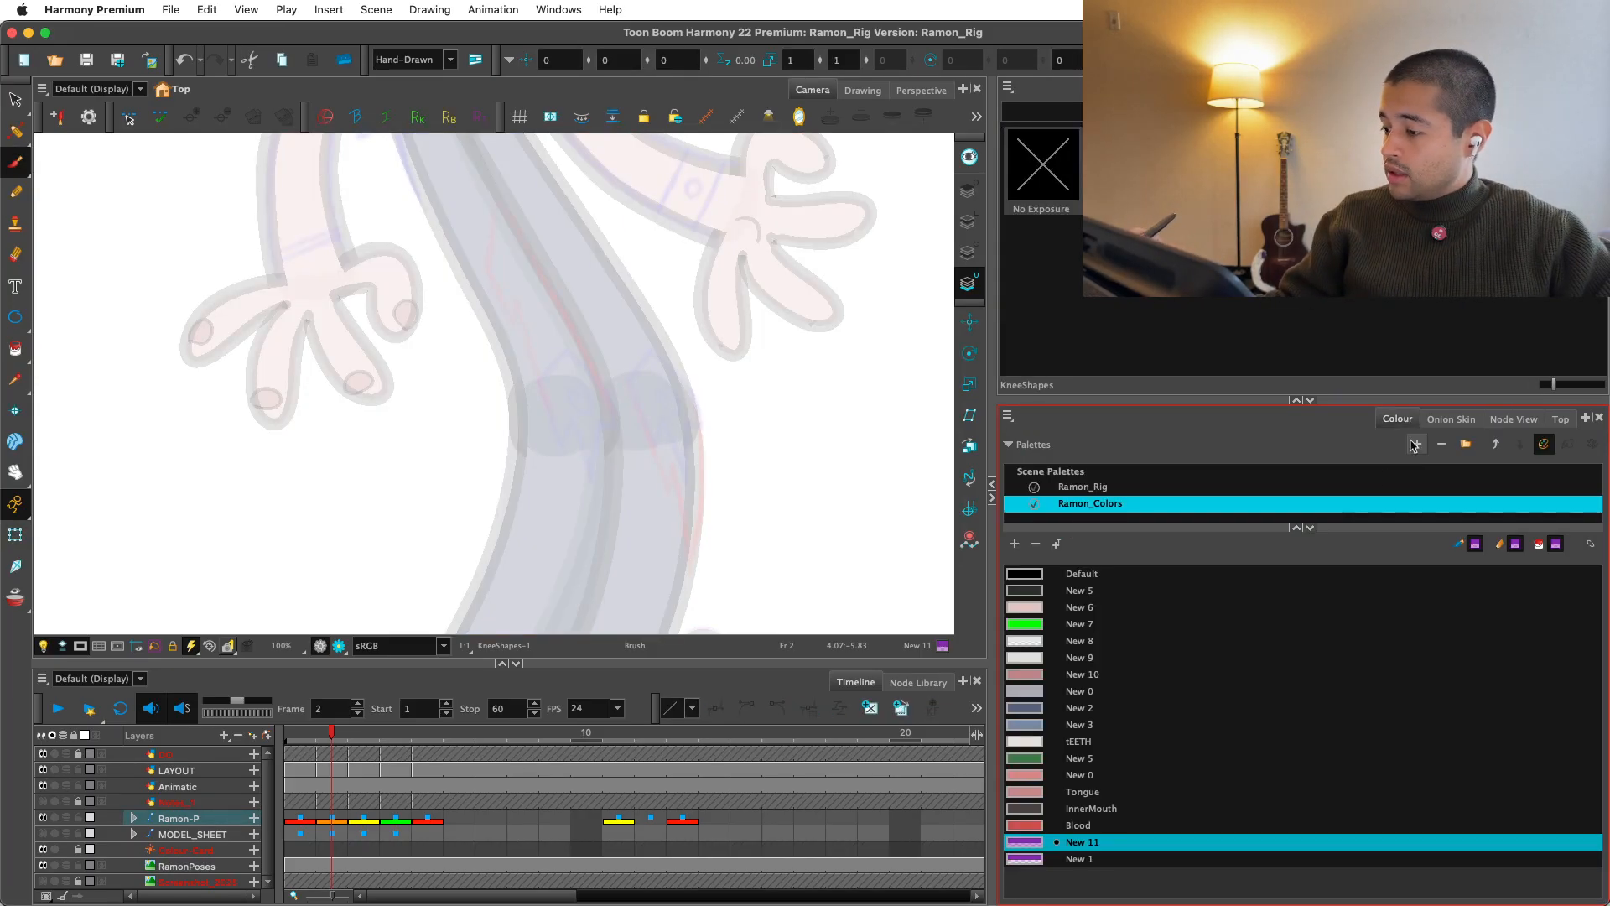
left_click(1057, 577)
key("2")
key("2")
key("2")
key("2")
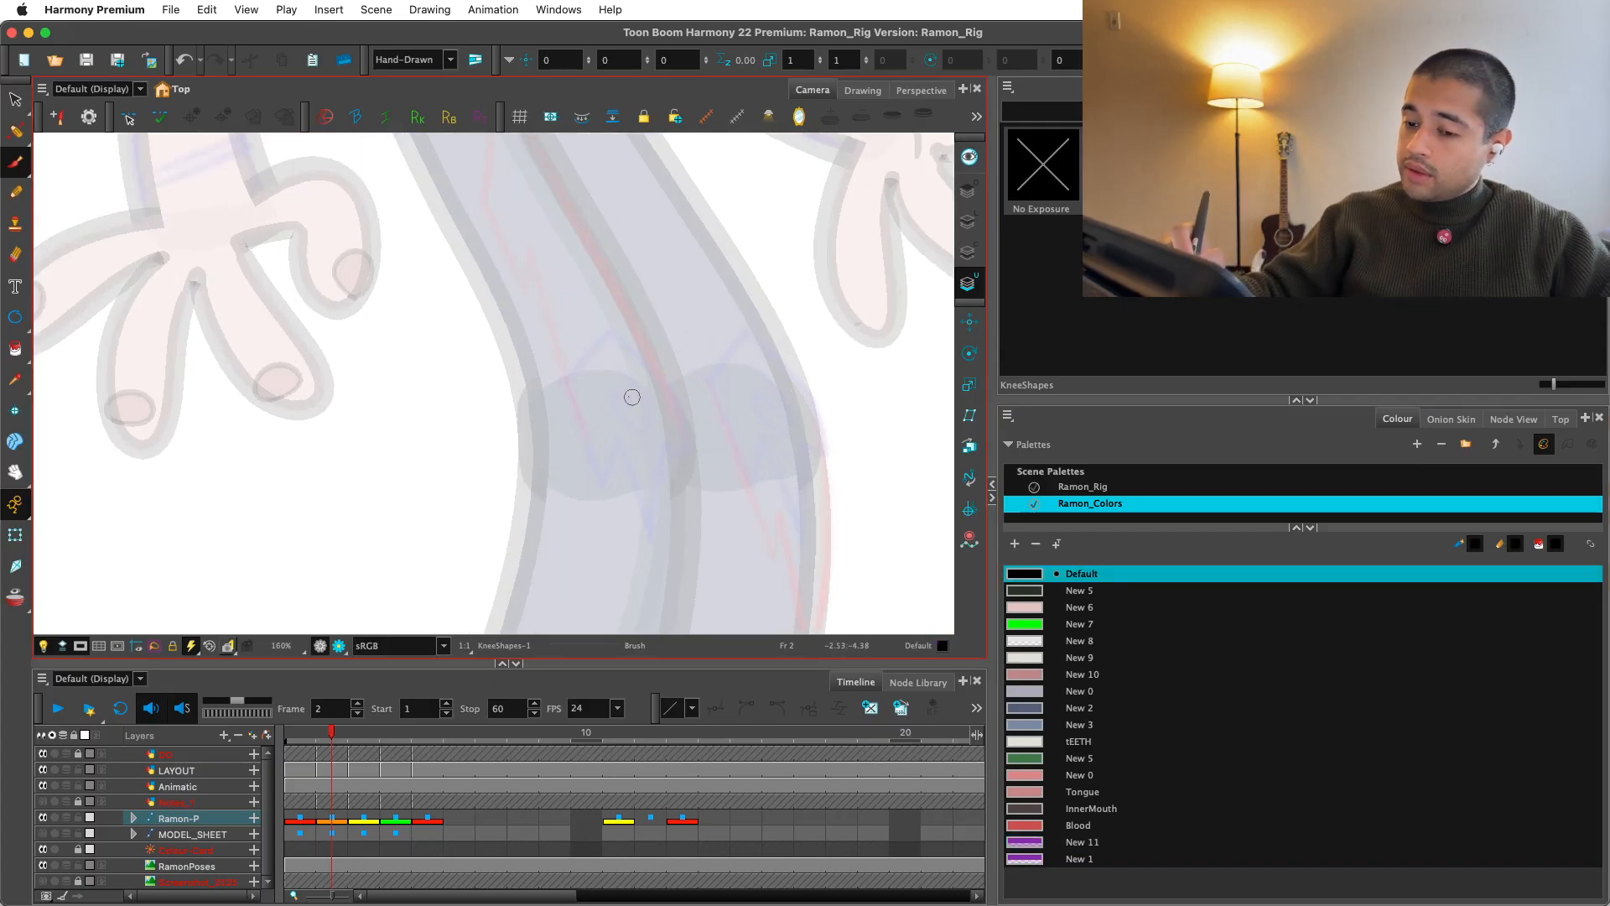
key("space")
left_click_drag(680, 396, 612, 416)
key("2")
left_click_drag(410, 518, 613, 255)
mouse_move(559, 421)
left_mouse_down()
mouse_move(780, 430)
mouse_move(660, 228)
mouse_move(690, 357)
left_mouse_up()
key("2")
left_click_drag(441, 496, 736, 226)
key("shift+x")
left_click_drag(732, 521, 696, 356)
key("1")
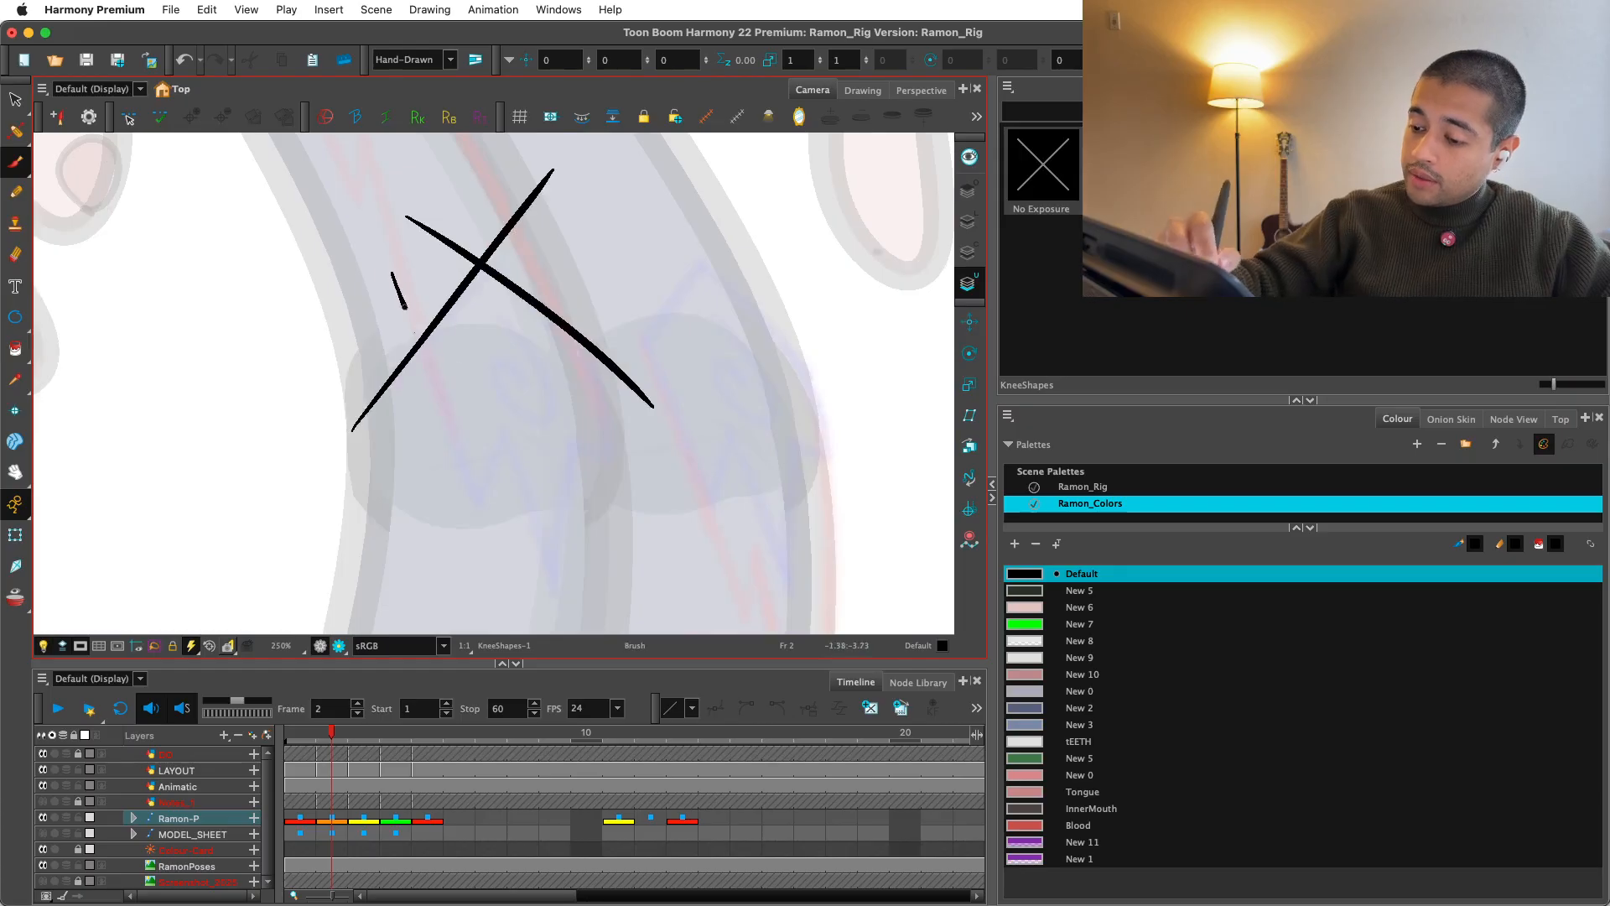
left_click_drag(406, 308, 503, 606)
key("alt+s")
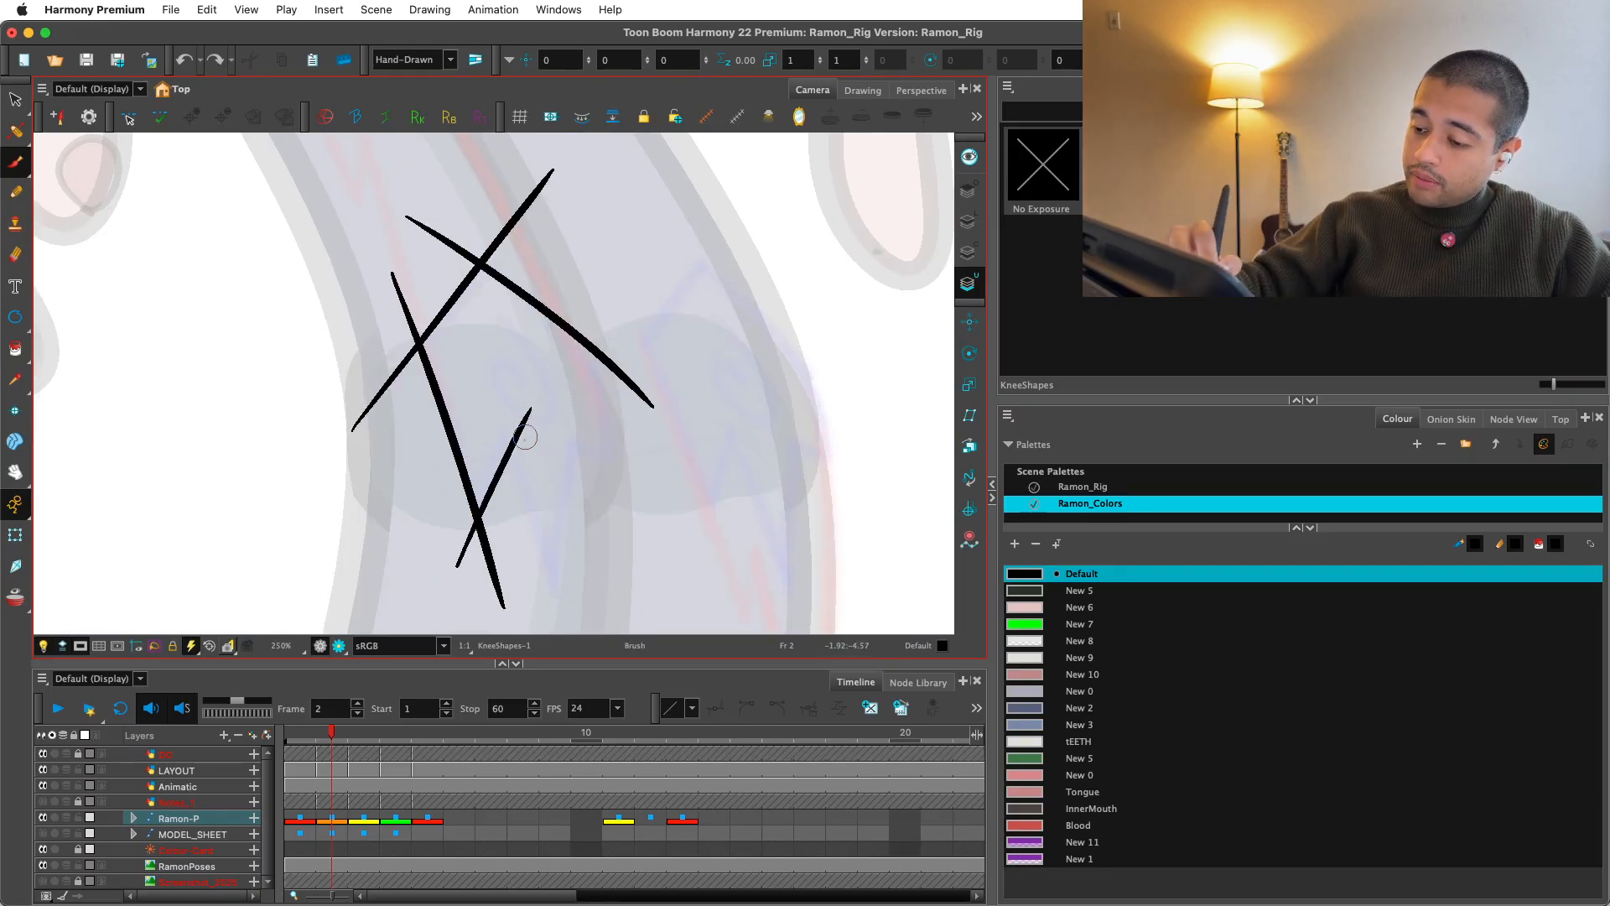
key("super+z")
mouse_move(449, 557)
left_mouse_down()
mouse_move(534, 383)
mouse_move(467, 534)
left_mouse_up()
key("super+z")
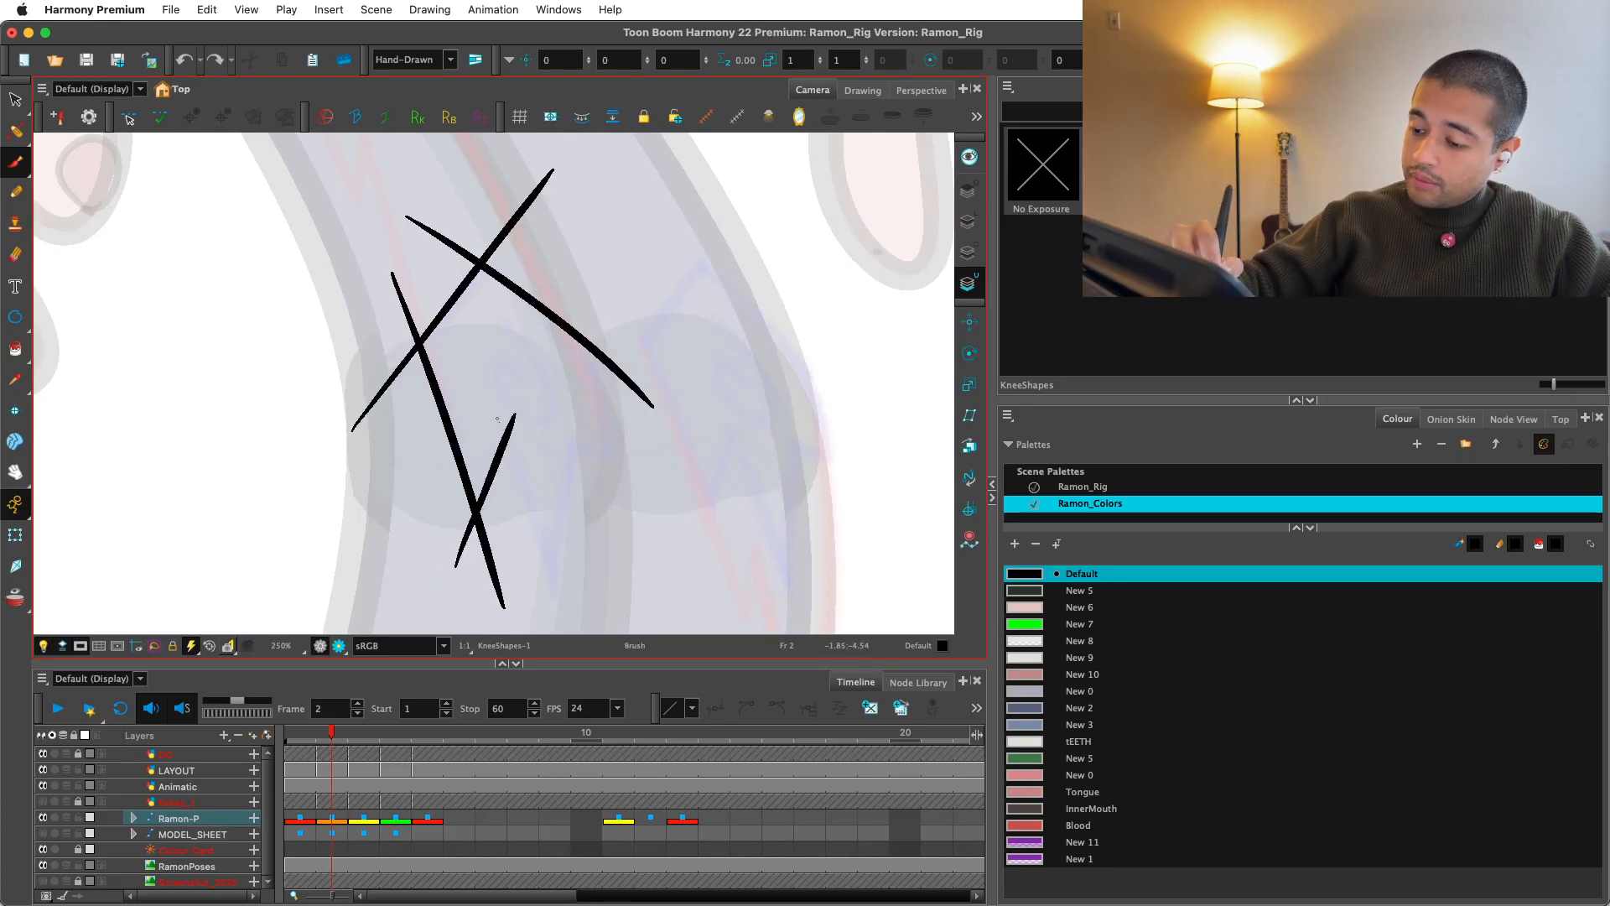
left_click_drag(509, 442, 560, 630)
key("super+z")
left_click_drag(459, 554, 520, 416)
key("super+z")
key("super+z")
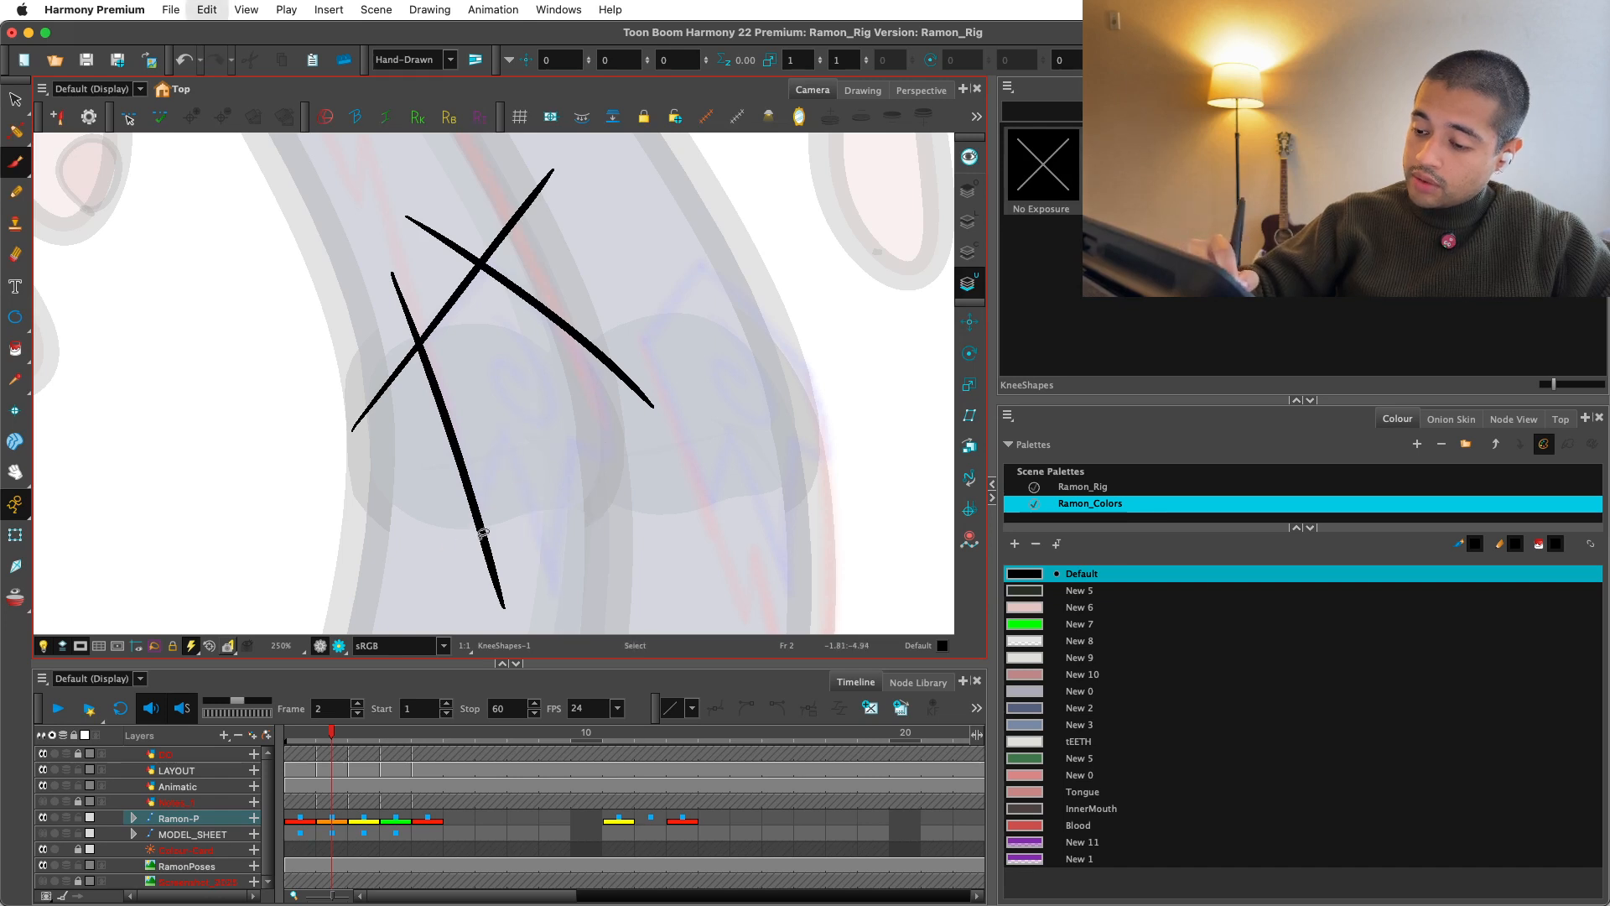
left_click_drag(526, 476, 539, 416)
key("super+z")
Step: Complete the knee patch outline with a jagged lower edge and remaining side, and trim the overshooting line ends
left_click_drag(450, 504, 471, 474)
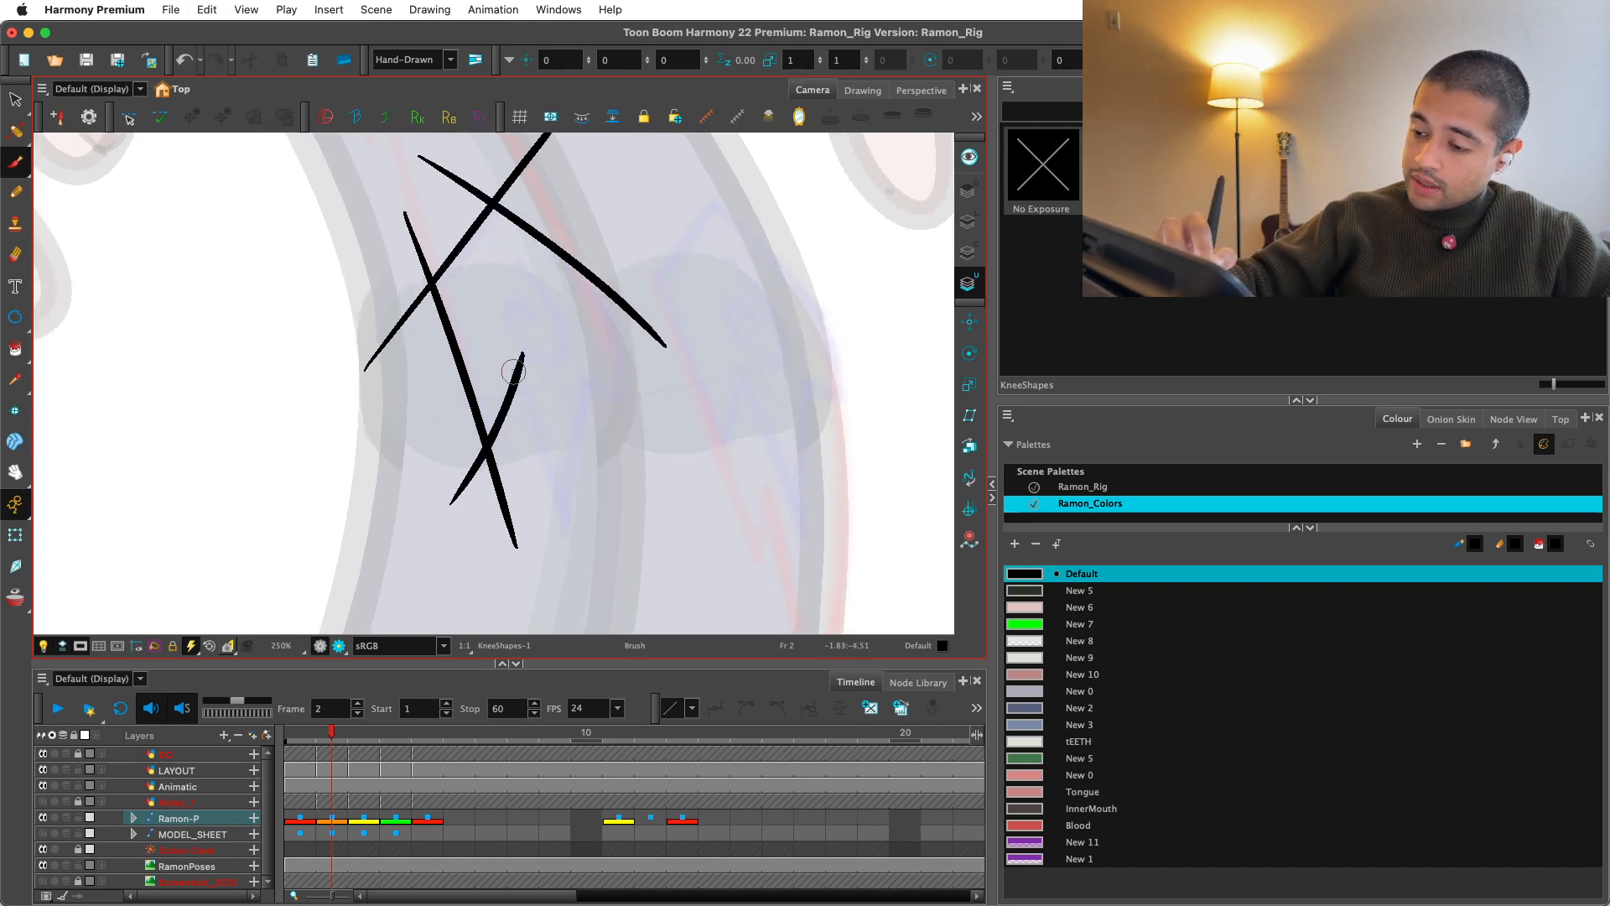
mouse_move(506, 347)
left_mouse_down()
mouse_move(556, 556)
mouse_move(590, 347)
left_mouse_up()
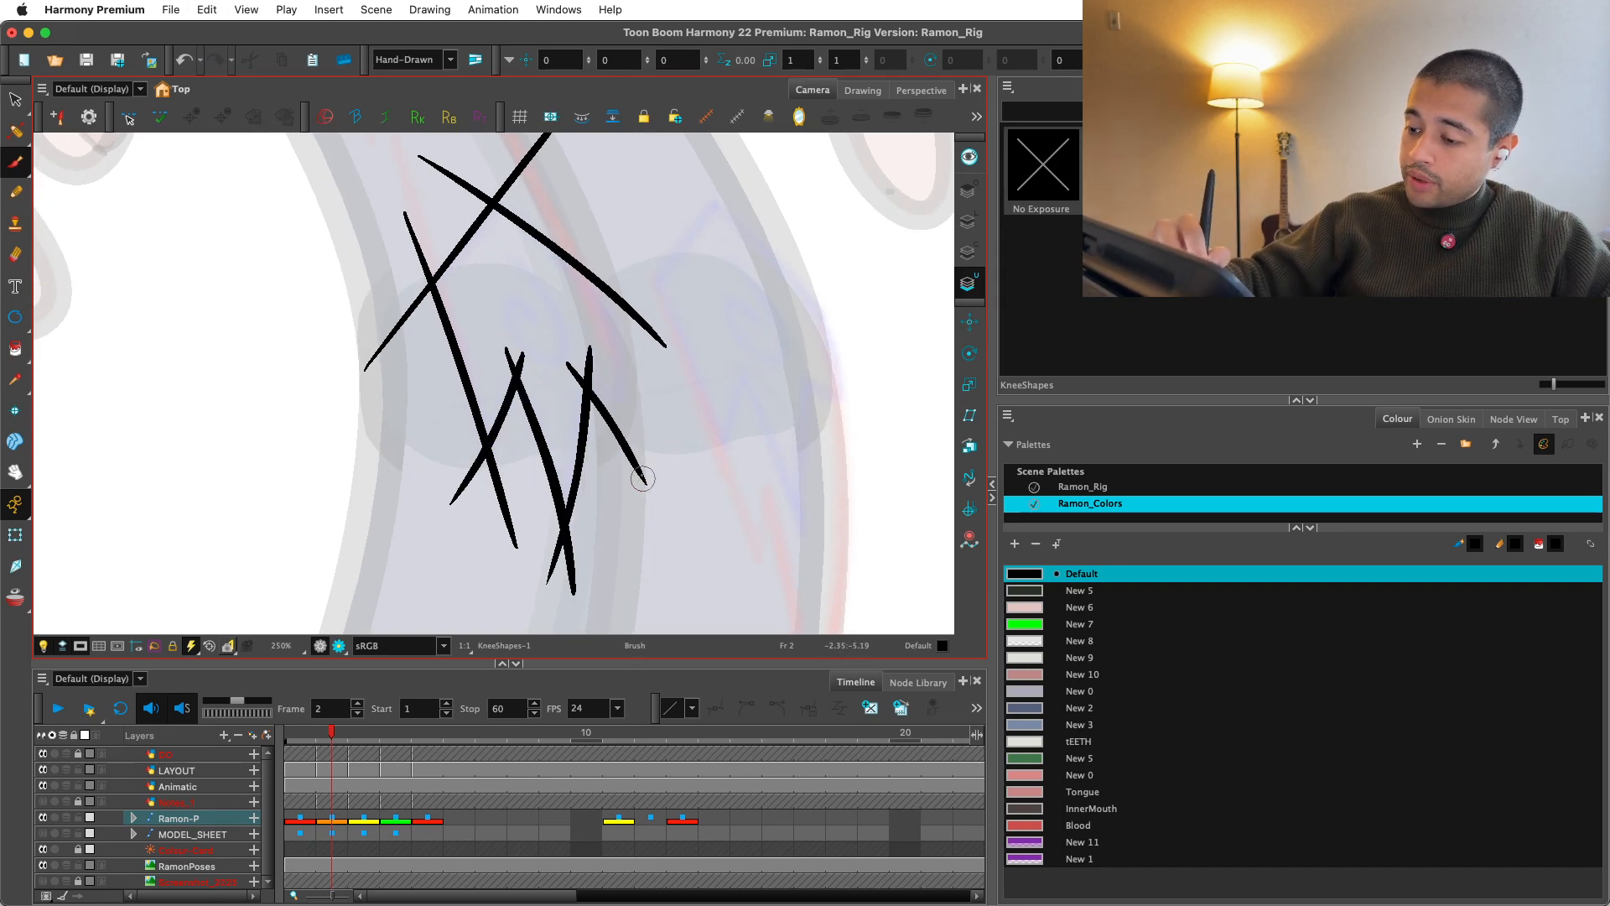
left_click_drag(619, 428, 554, 186)
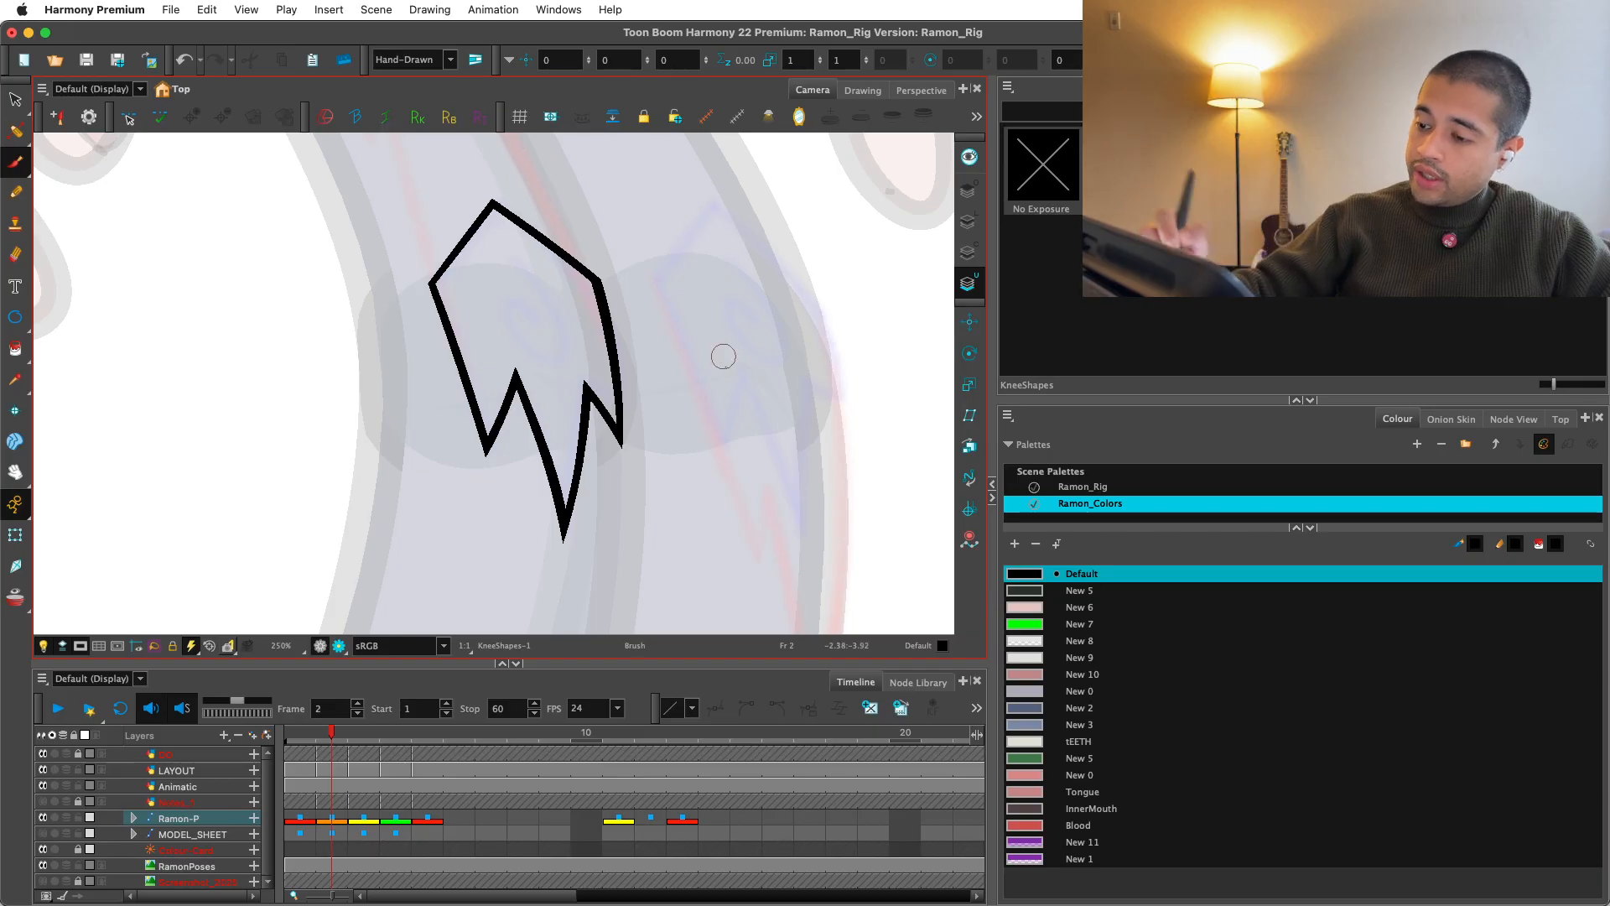
Step: Draw a thin black spiral inside the knee patch outline
left_click_drag(704, 367, 690, 427)
key("2")
key("2")
left_click_drag(632, 586, 611, 369)
key("2")
key("2")
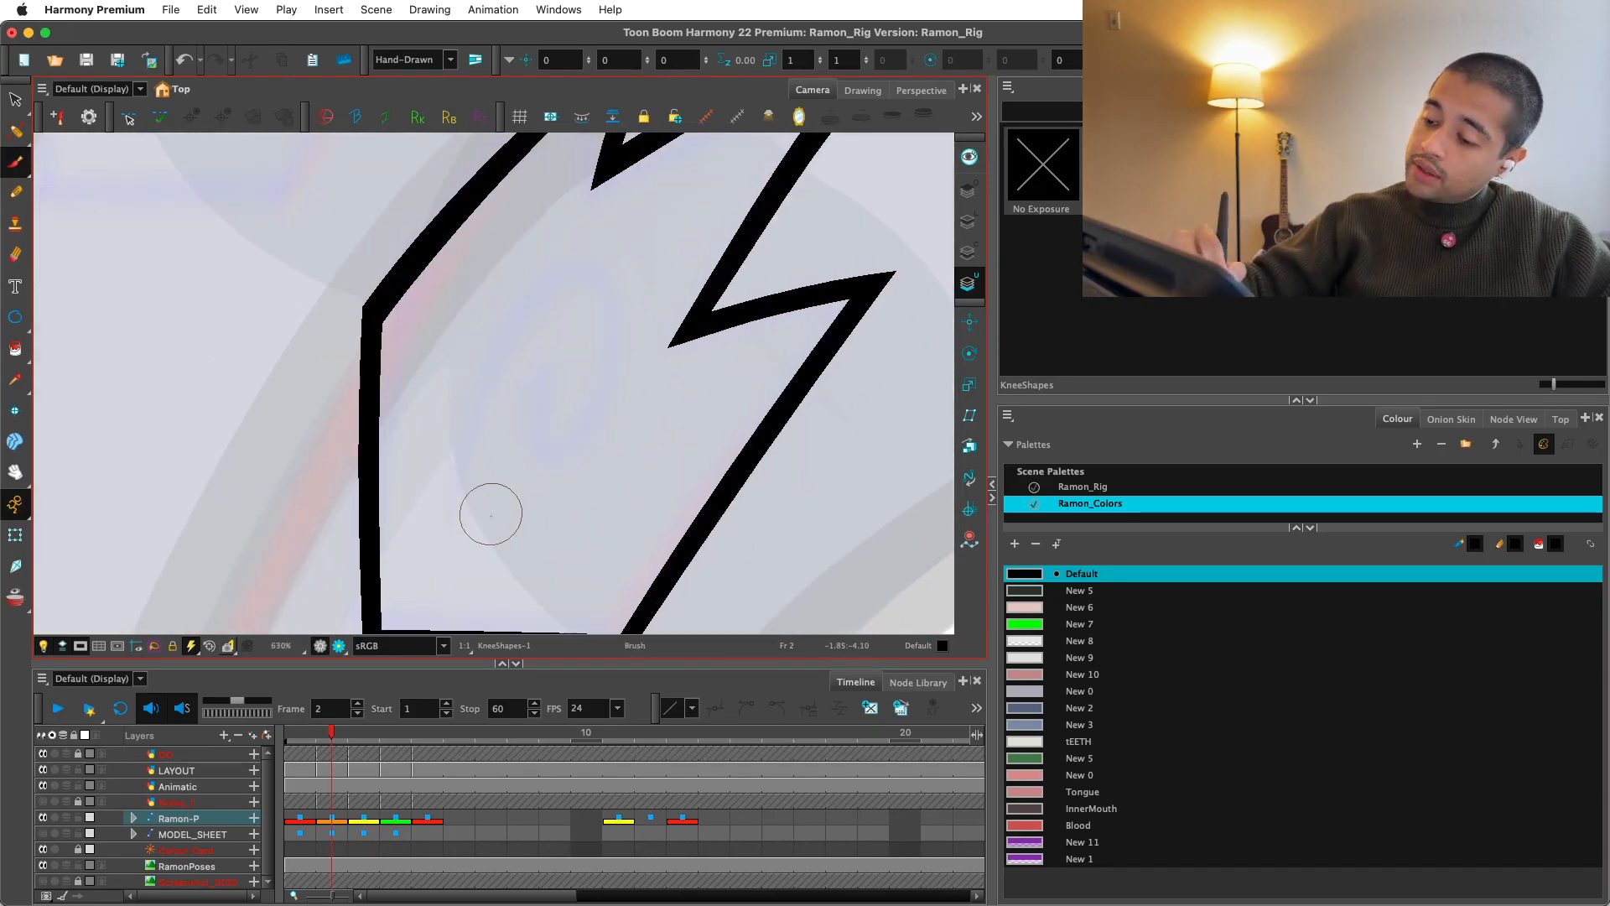
mouse_move(466, 524)
left_mouse_down()
mouse_move(578, 289)
mouse_move(557, 323)
left_mouse_up()
key("super+z")
mouse_move(478, 566)
left_mouse_down()
mouse_move(574, 460)
mouse_move(537, 357)
left_mouse_up()
key("shift+x")
key("1")
key("1")
key("1")
key("1")
key("1")
key("1")
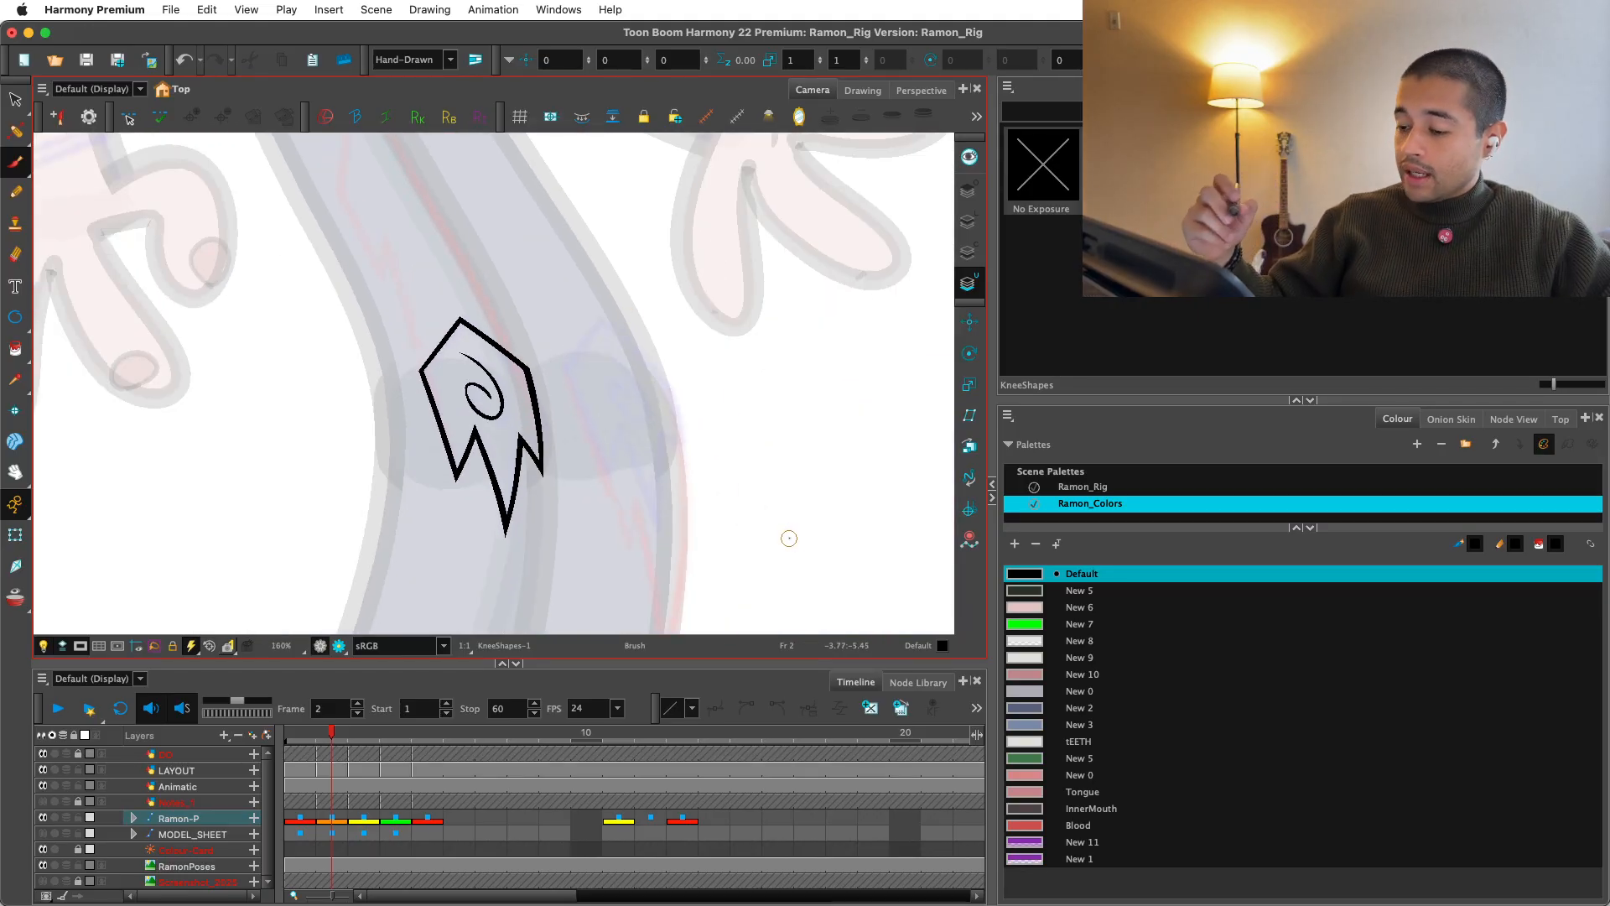
Step: Fill the knee patch with the New 6 skin colour
left_click(1034, 607)
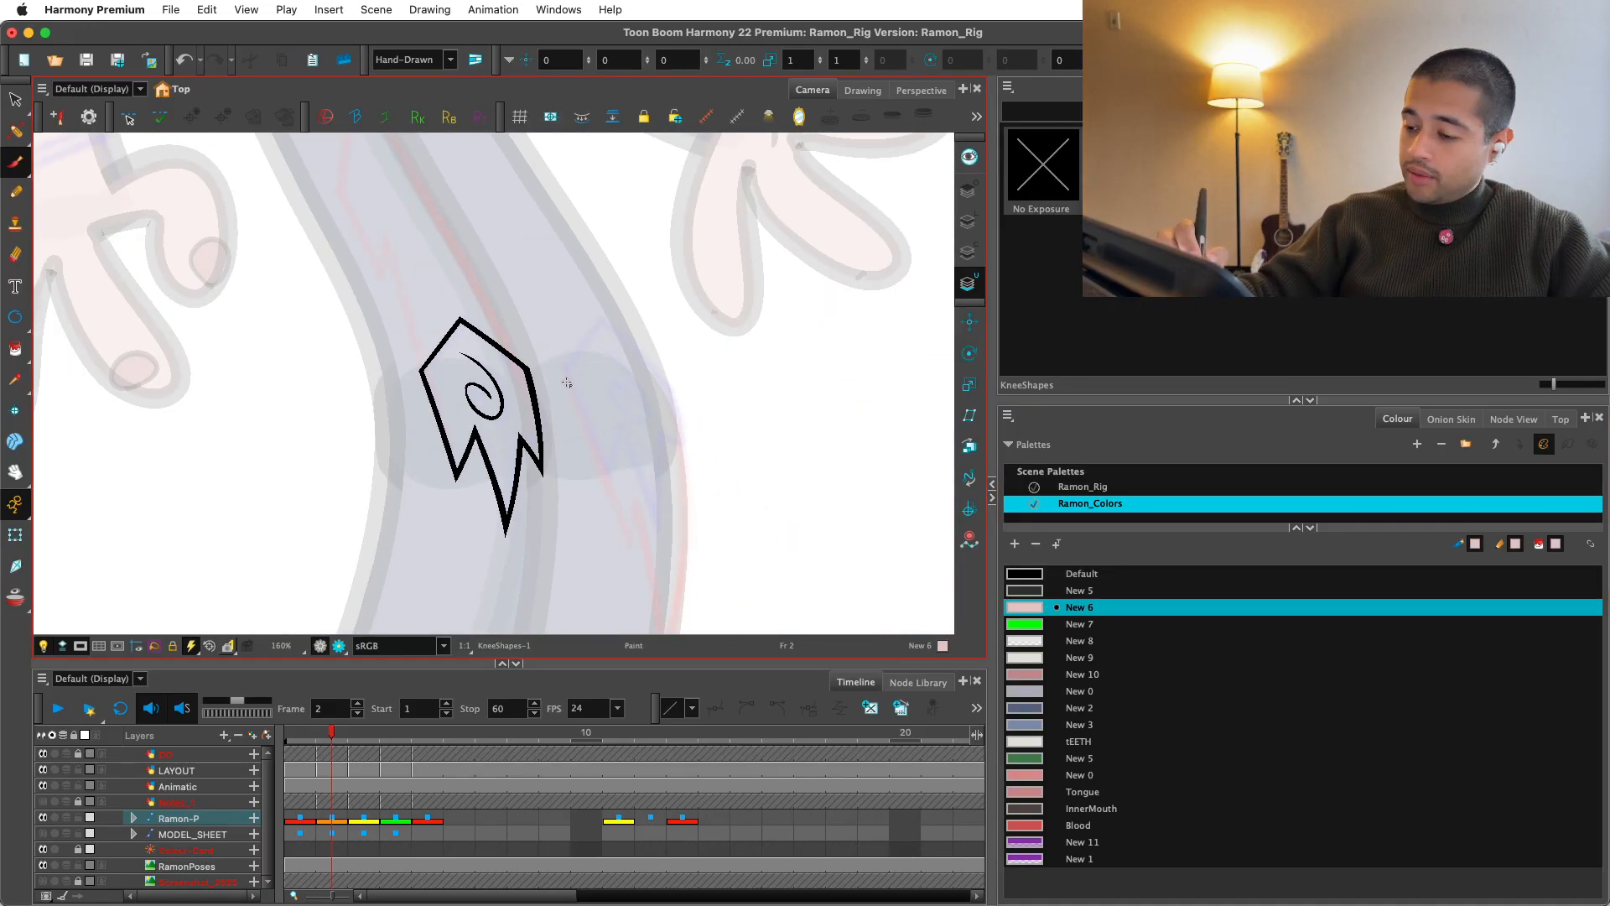
key("alt+i")
left_click(486, 436)
Step: Add a swatch to the Ramon_Colors palette and set its colour to H 3, S 37, V 61
left_click(1015, 543)
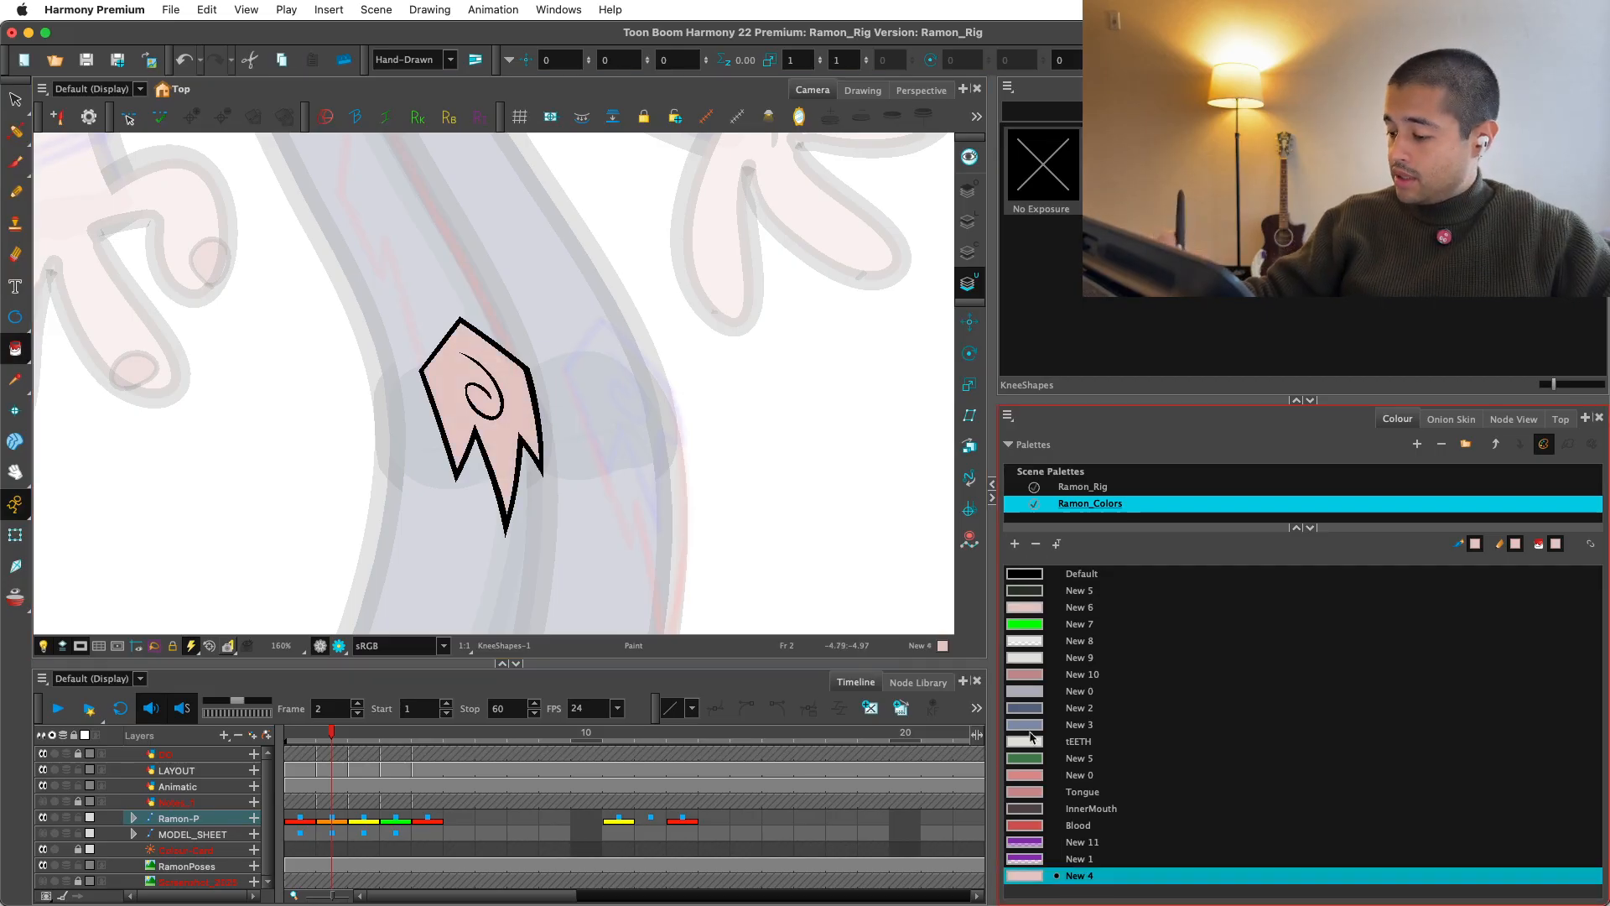
double_click(1038, 878)
left_click(826, 291)
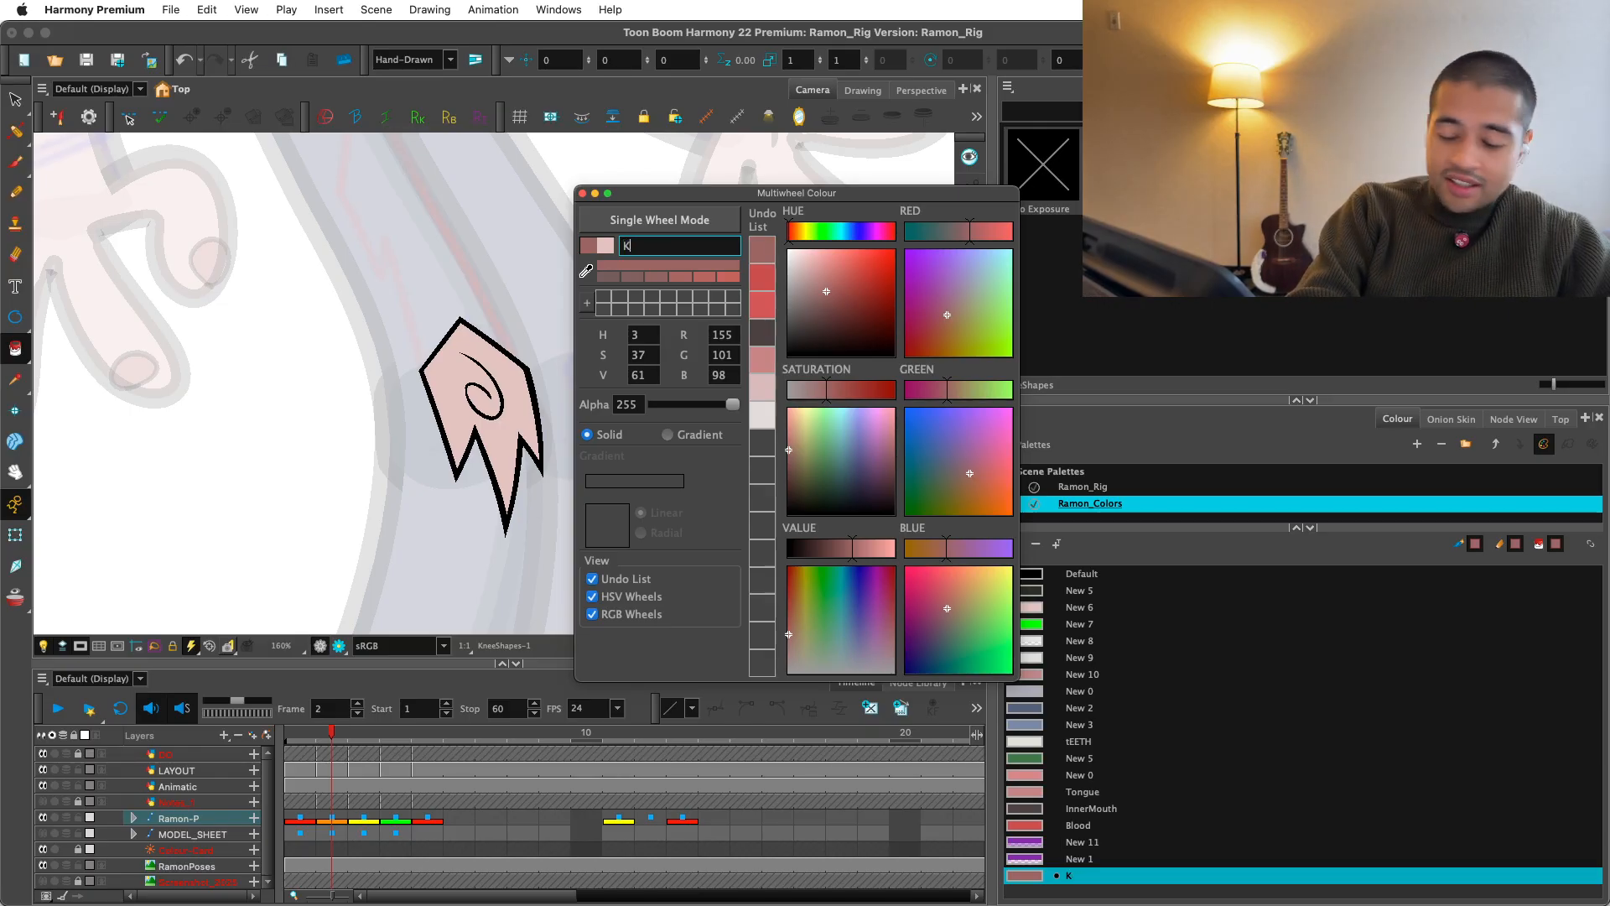
Step: Name the new colour swatch Knee and repaint the spiral line on the knee patch with it
left_click(582, 194)
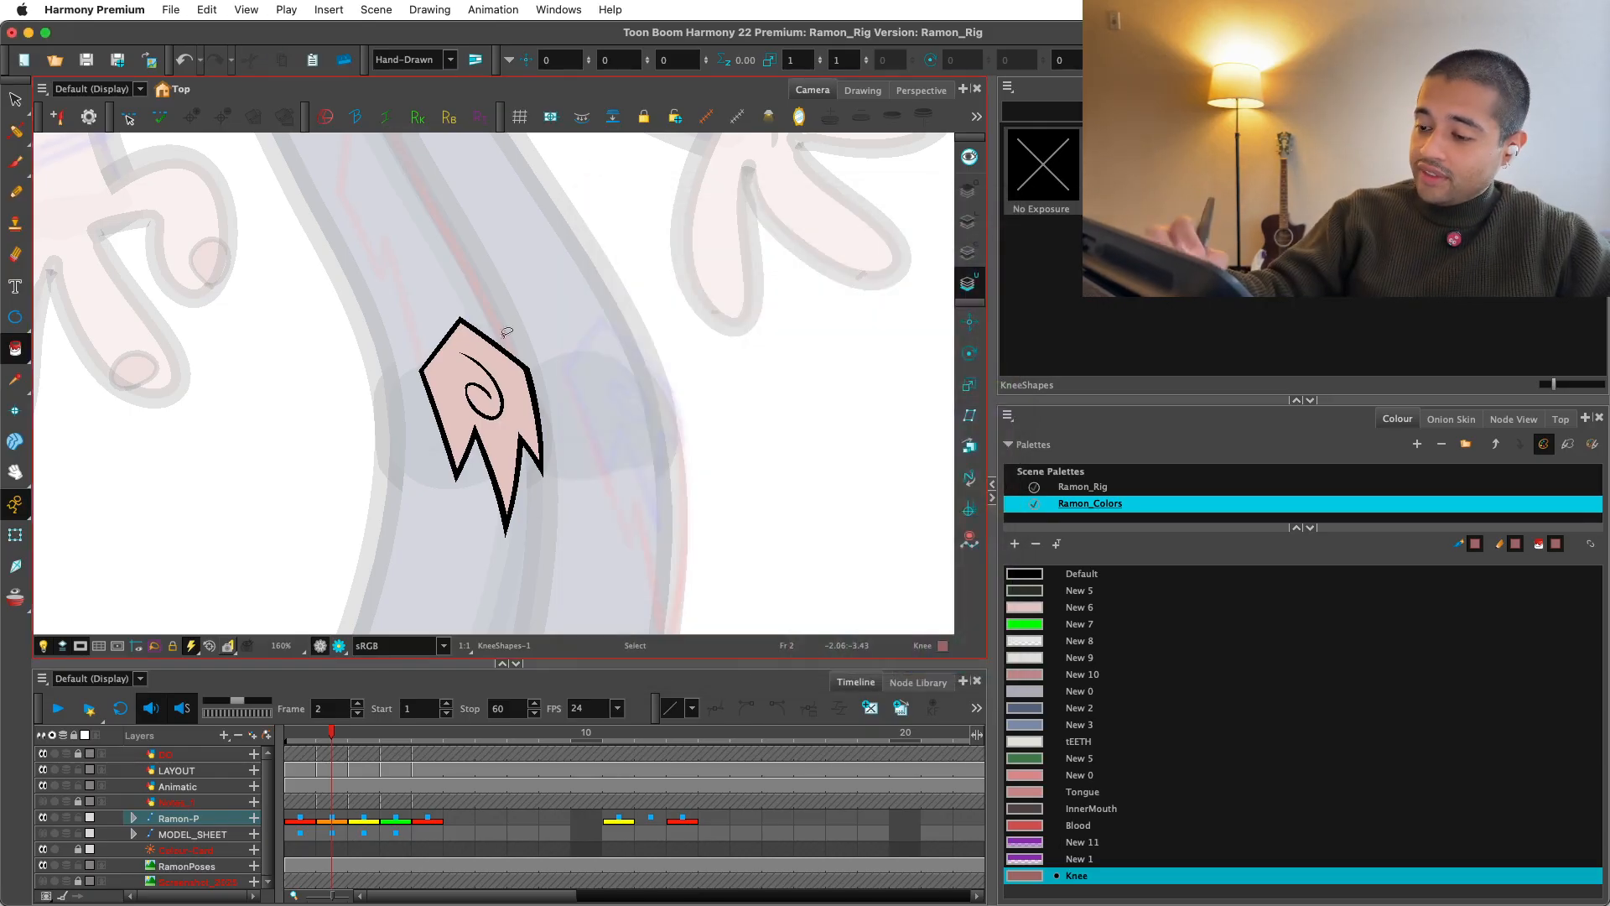
key("alt+s")
left_click(481, 385)
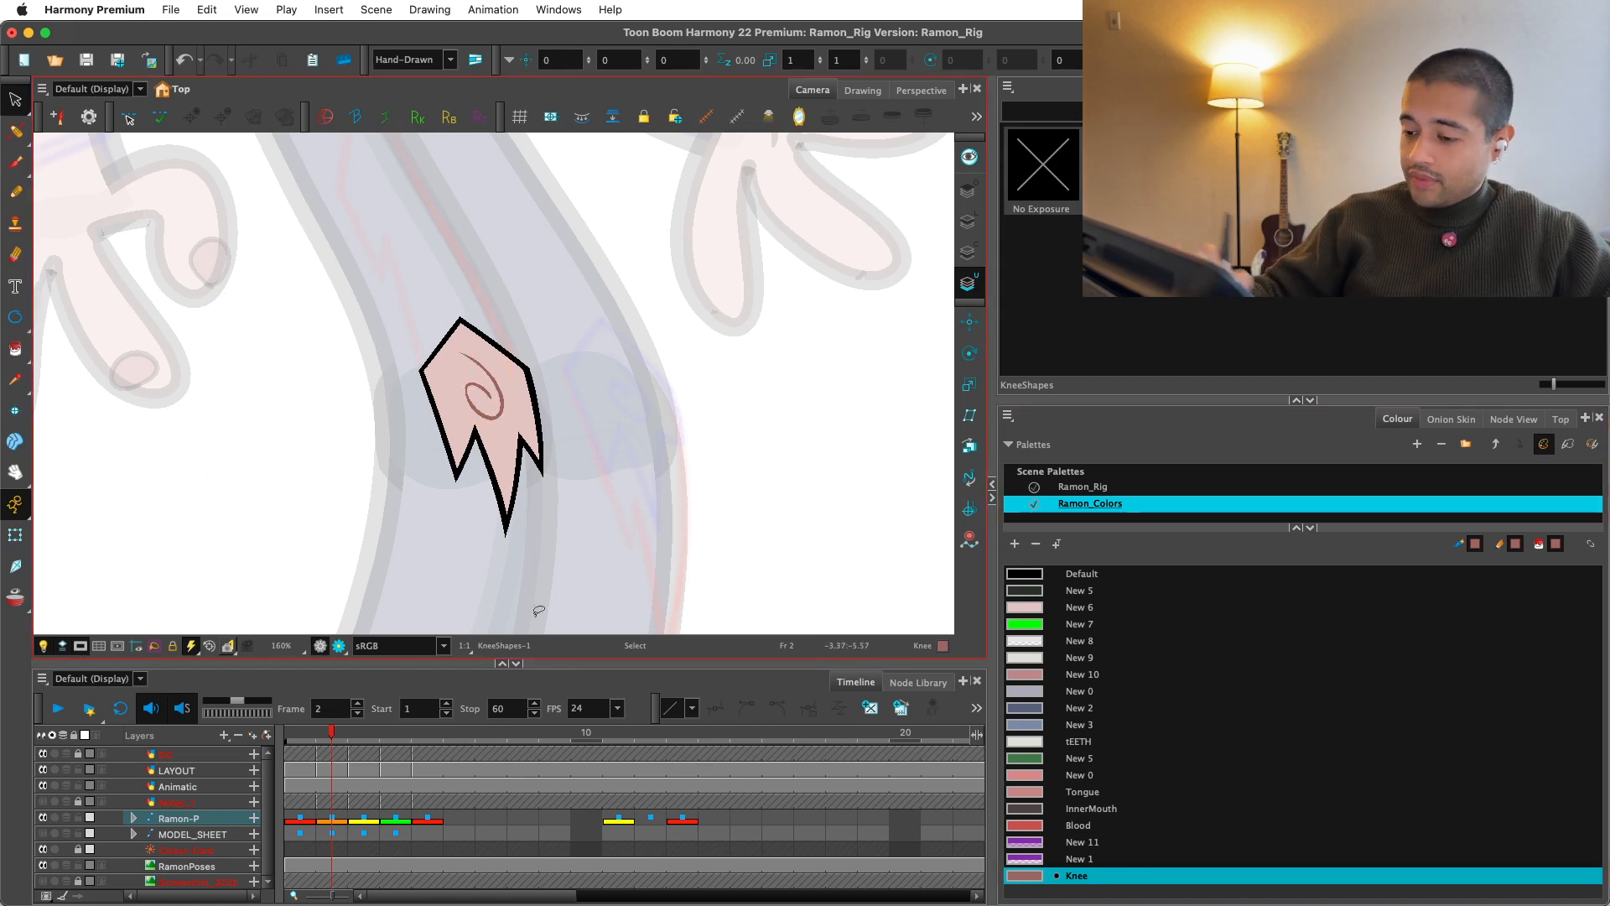
Step: Check the knee patch in Render View, return to the normal view and switch off the light table and current-drawing-on-top display
left_click(340, 646)
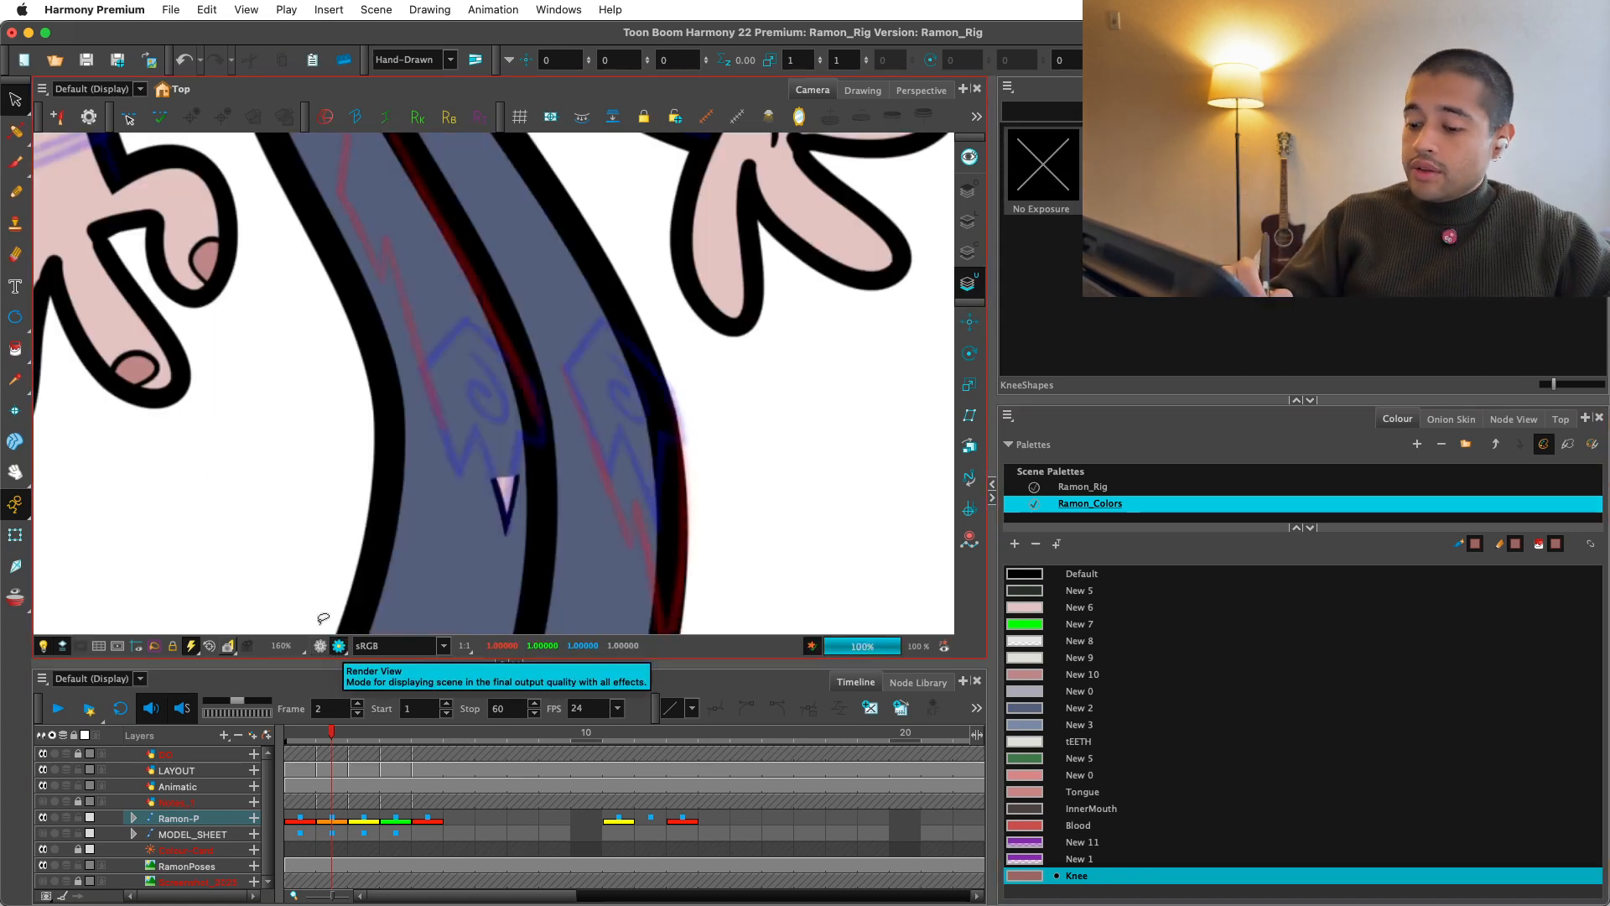
left_click(320, 646)
left_click(1513, 418)
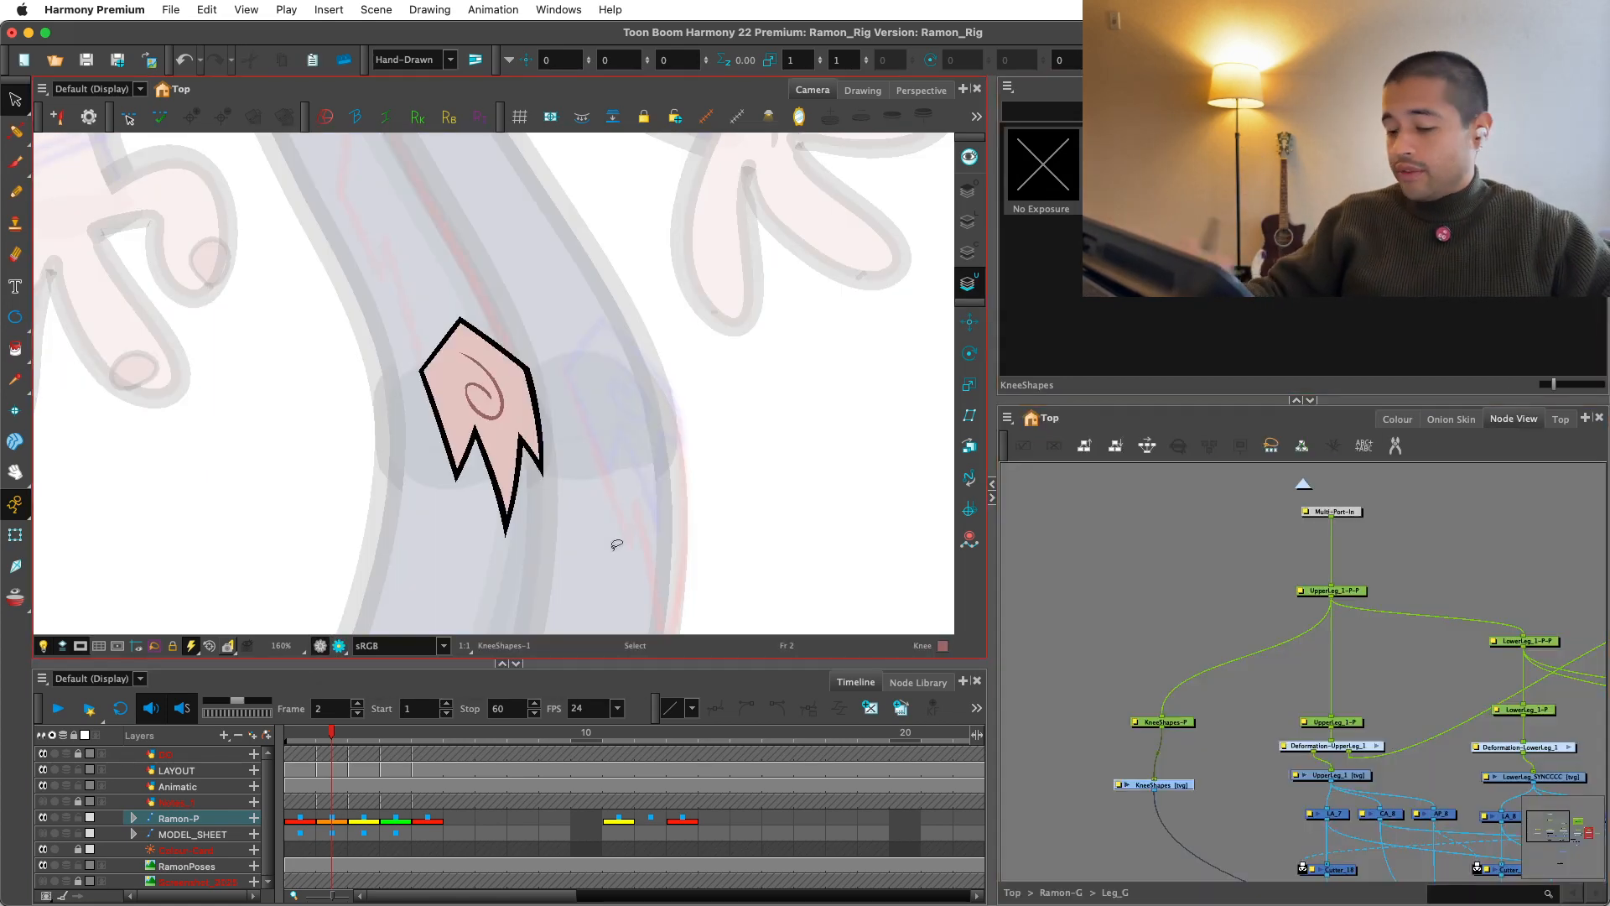
left_click(42, 645)
left_click(61, 646)
Step: Reorder the KneeShapes connection on Composite_13 so the knee patch displays in front of the leg
key("1")
left_click_drag(697, 571, 868, 492)
left_click_drag(1384, 730, 1319, 586)
key("2")
left_click_drag(1461, 825, 1339, 612)
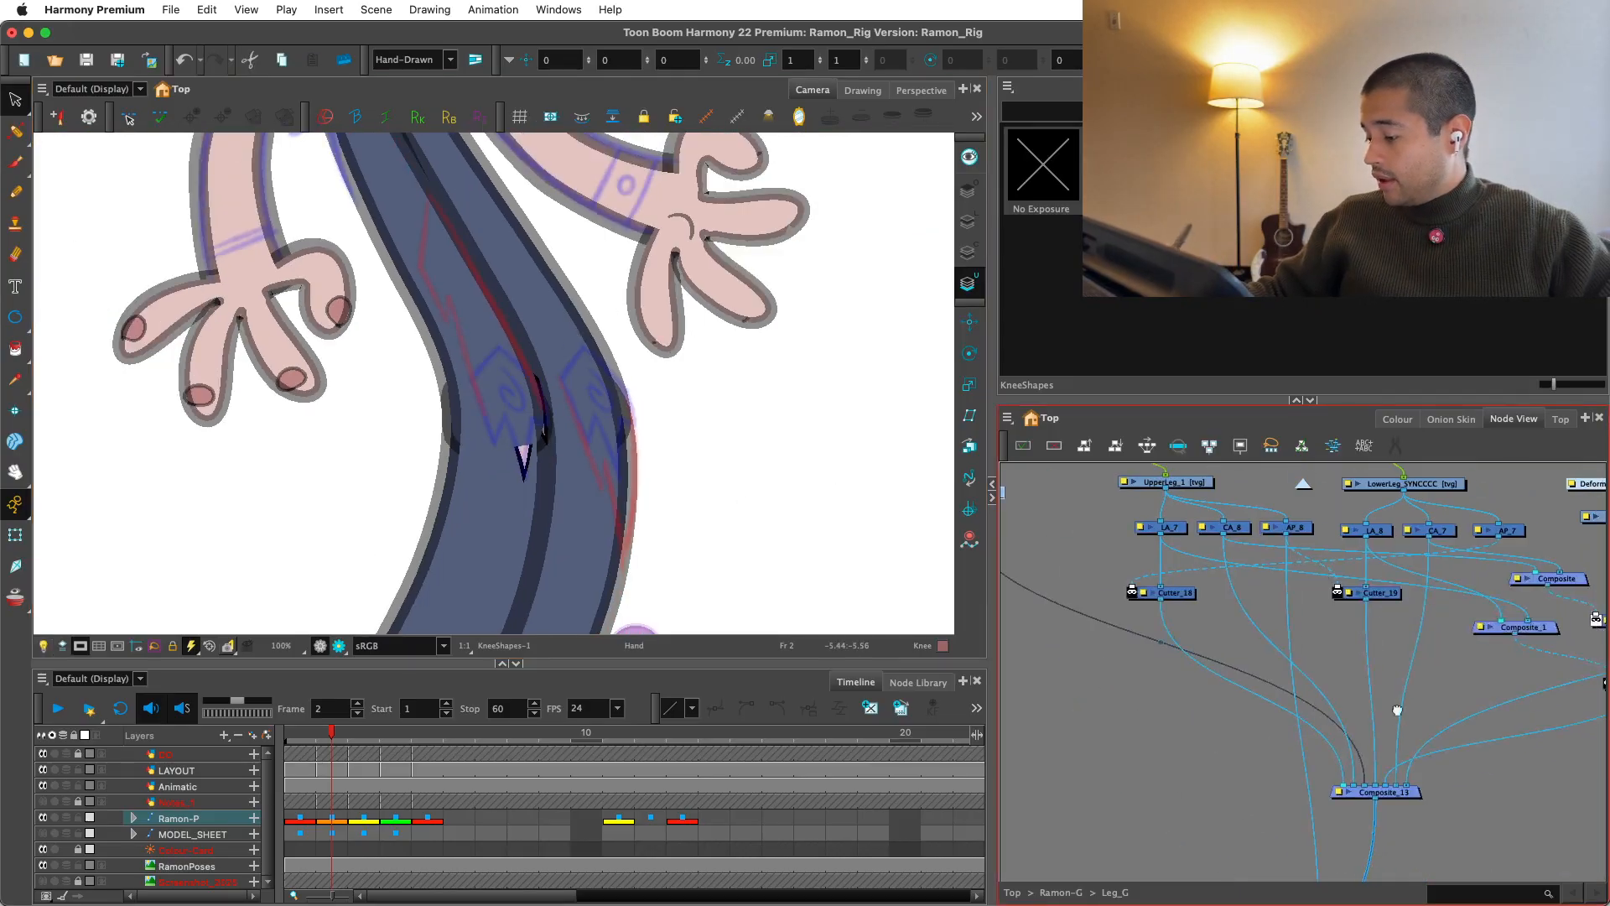
key("2")
left_click_drag(1306, 698, 1286, 698)
key("2")
left_click_drag(783, 477, 848, 551)
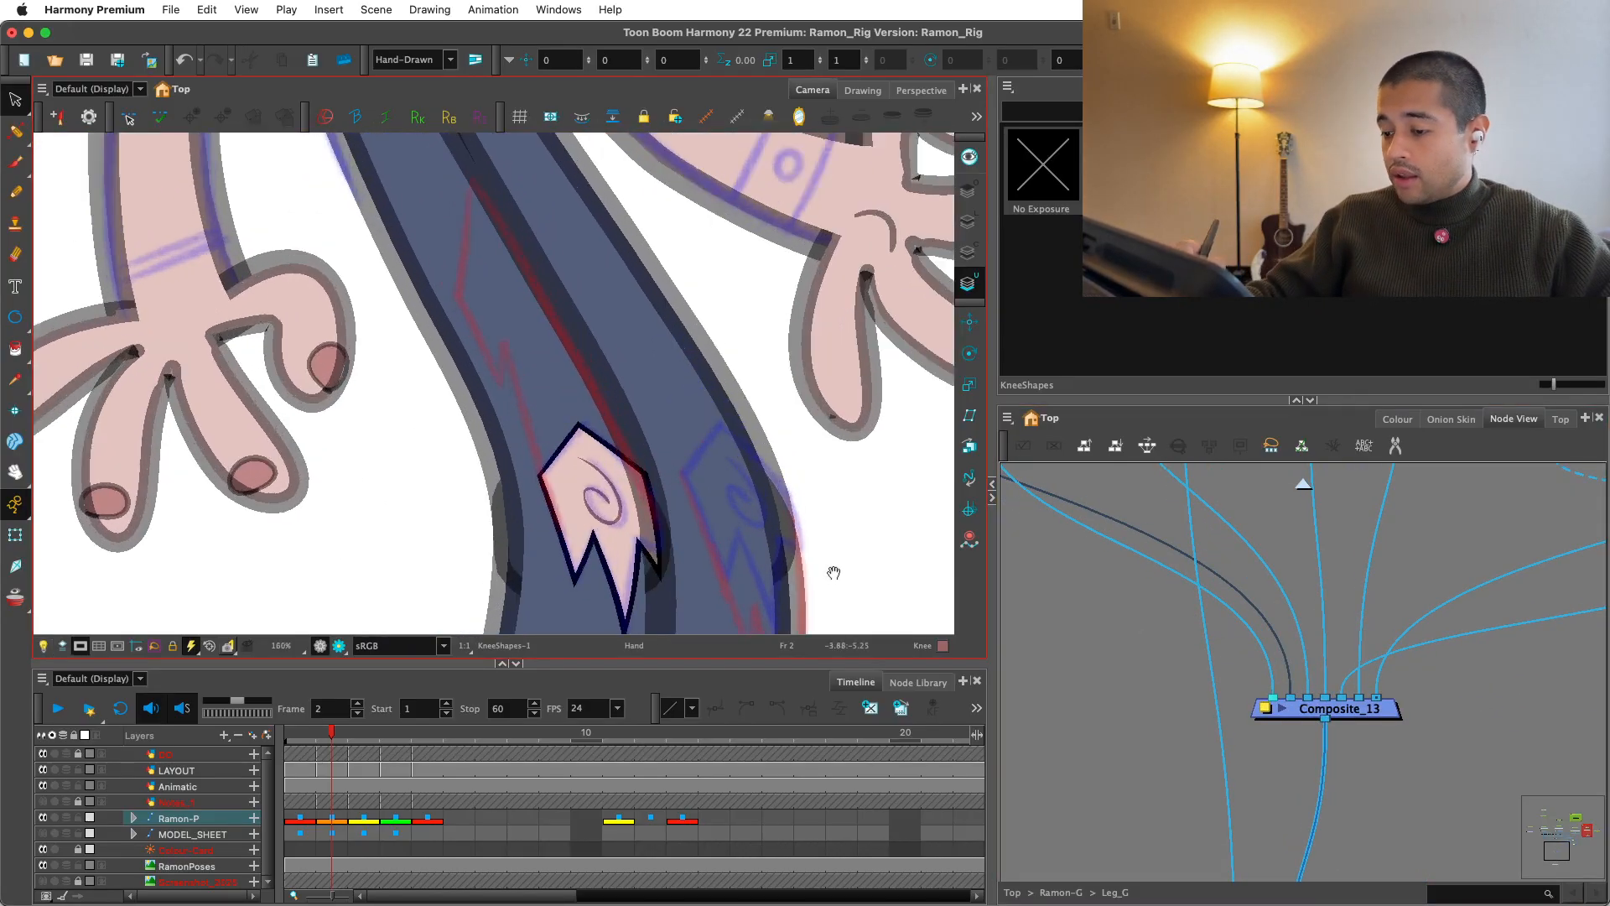
Step: Copy Cutter_18 and insert the copy between KneeShapes and Composite_13
key("2")
left_click_drag(1297, 532, 1399, 649)
key("1")
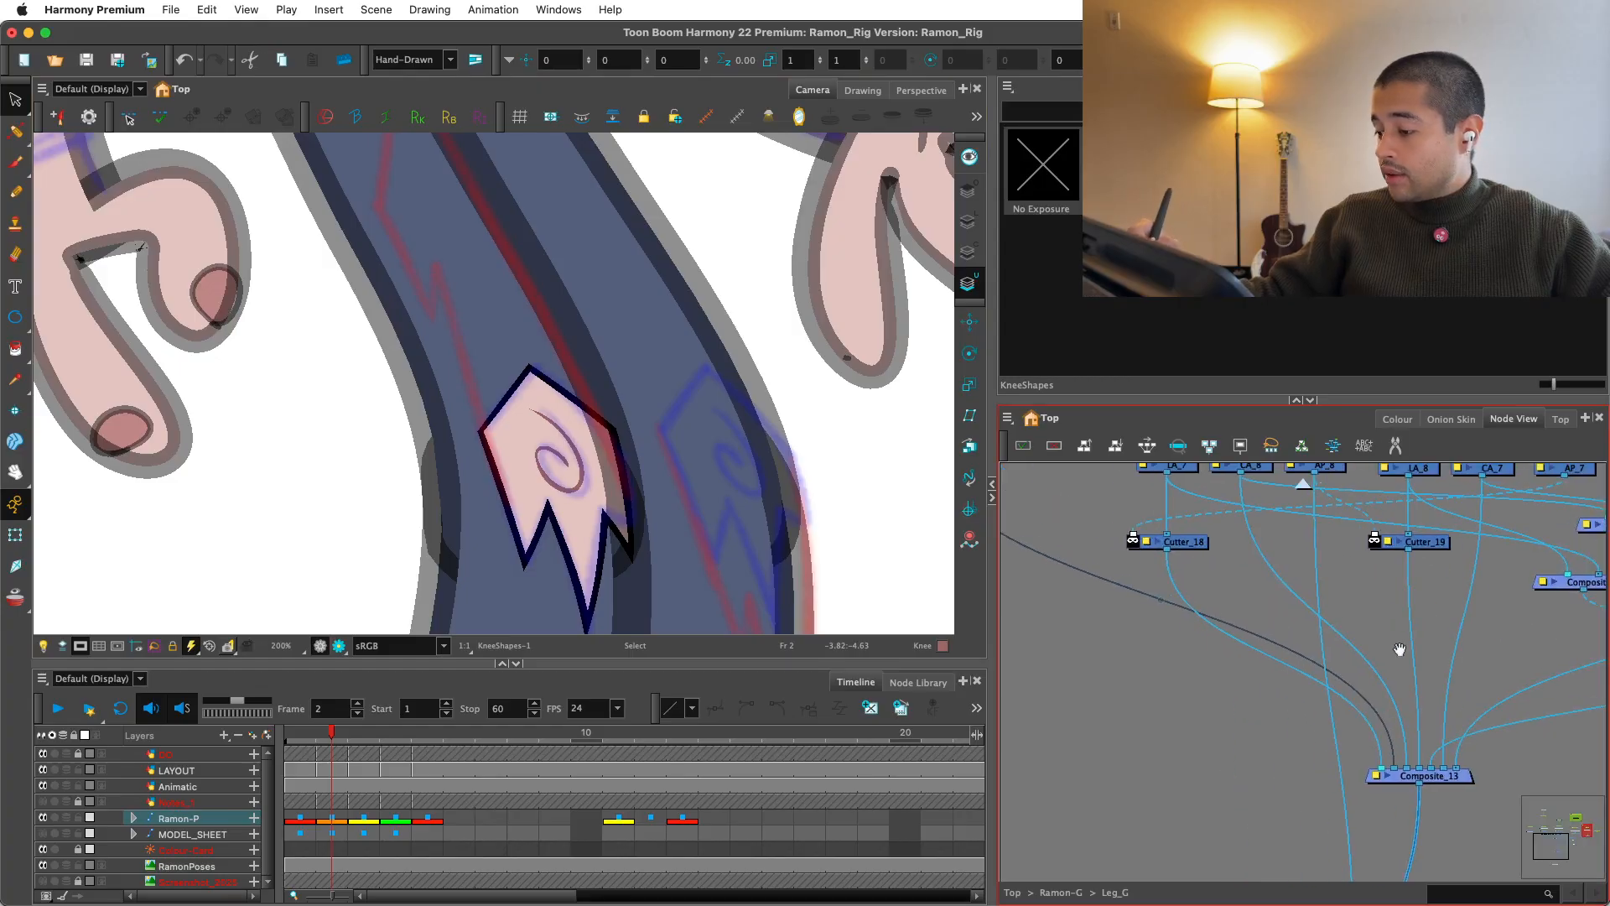
left_click_drag(1205, 529, 1396, 643)
left_click(1389, 653)
key("super+c")
key("super+v")
left_click_drag(1509, 668, 1116, 655)
Step: Add a composite node beside the KneeShapes cutter and connect it to the cutter's matte input
left_click(1323, 607)
key("1")
key("1")
left_click_drag(1459, 579, 1074, 664)
key("2")
key("1")
key("super+shift+c")
key("super+z")
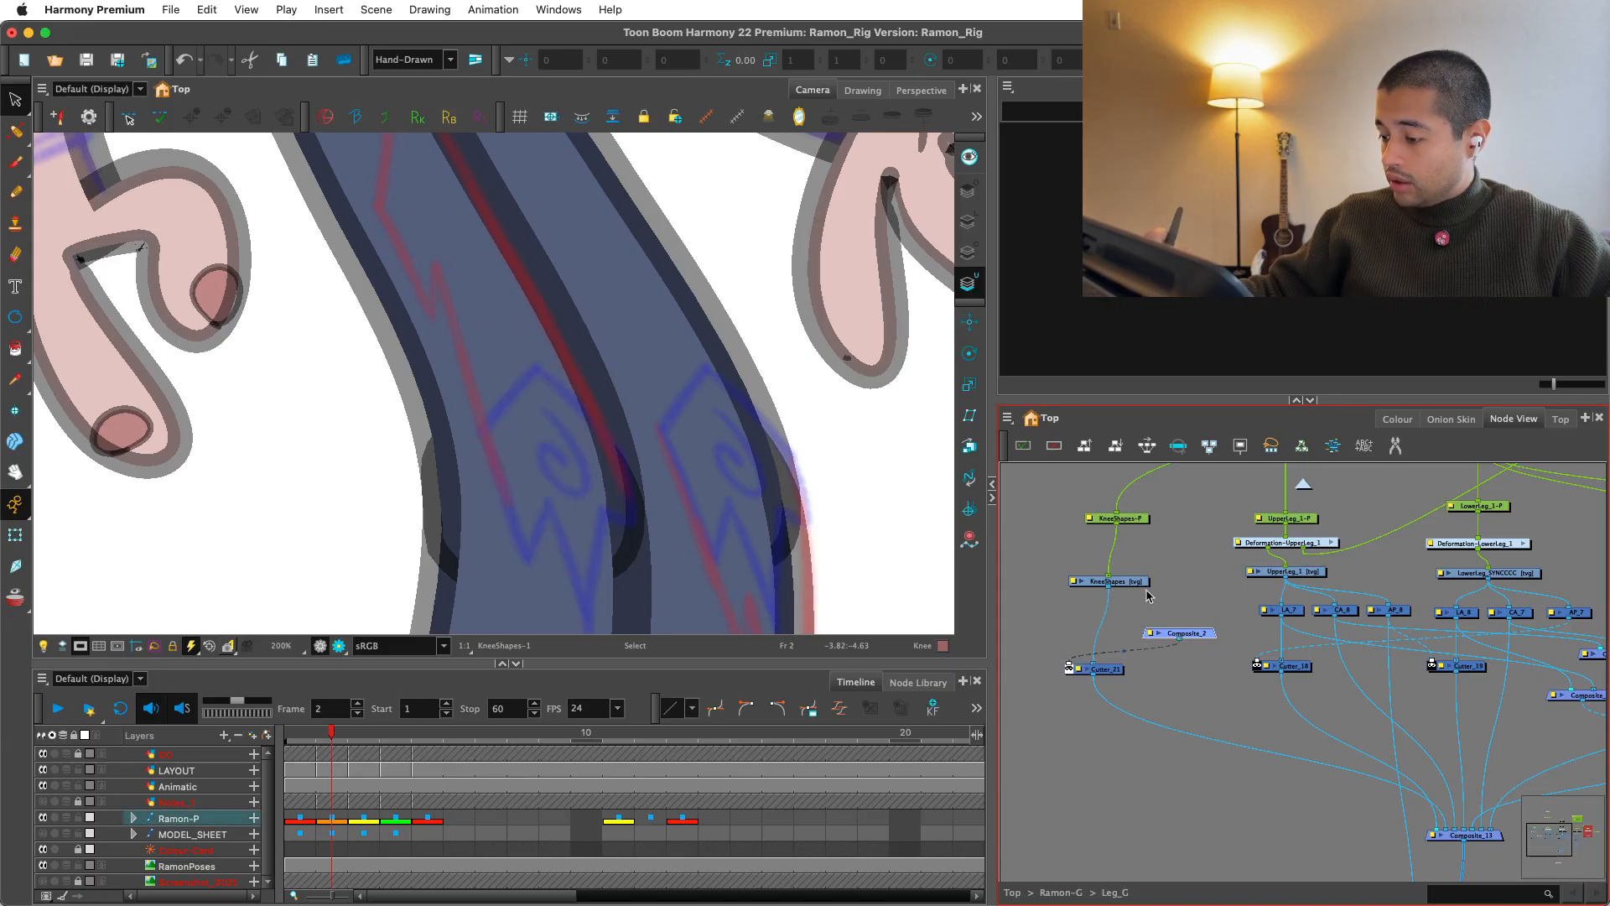
Step: Connect the CA_8 and CA_7 leg nodes to the knee cutter's matte composite and reposition the nodes
left_click_drag(1334, 616, 1179, 628)
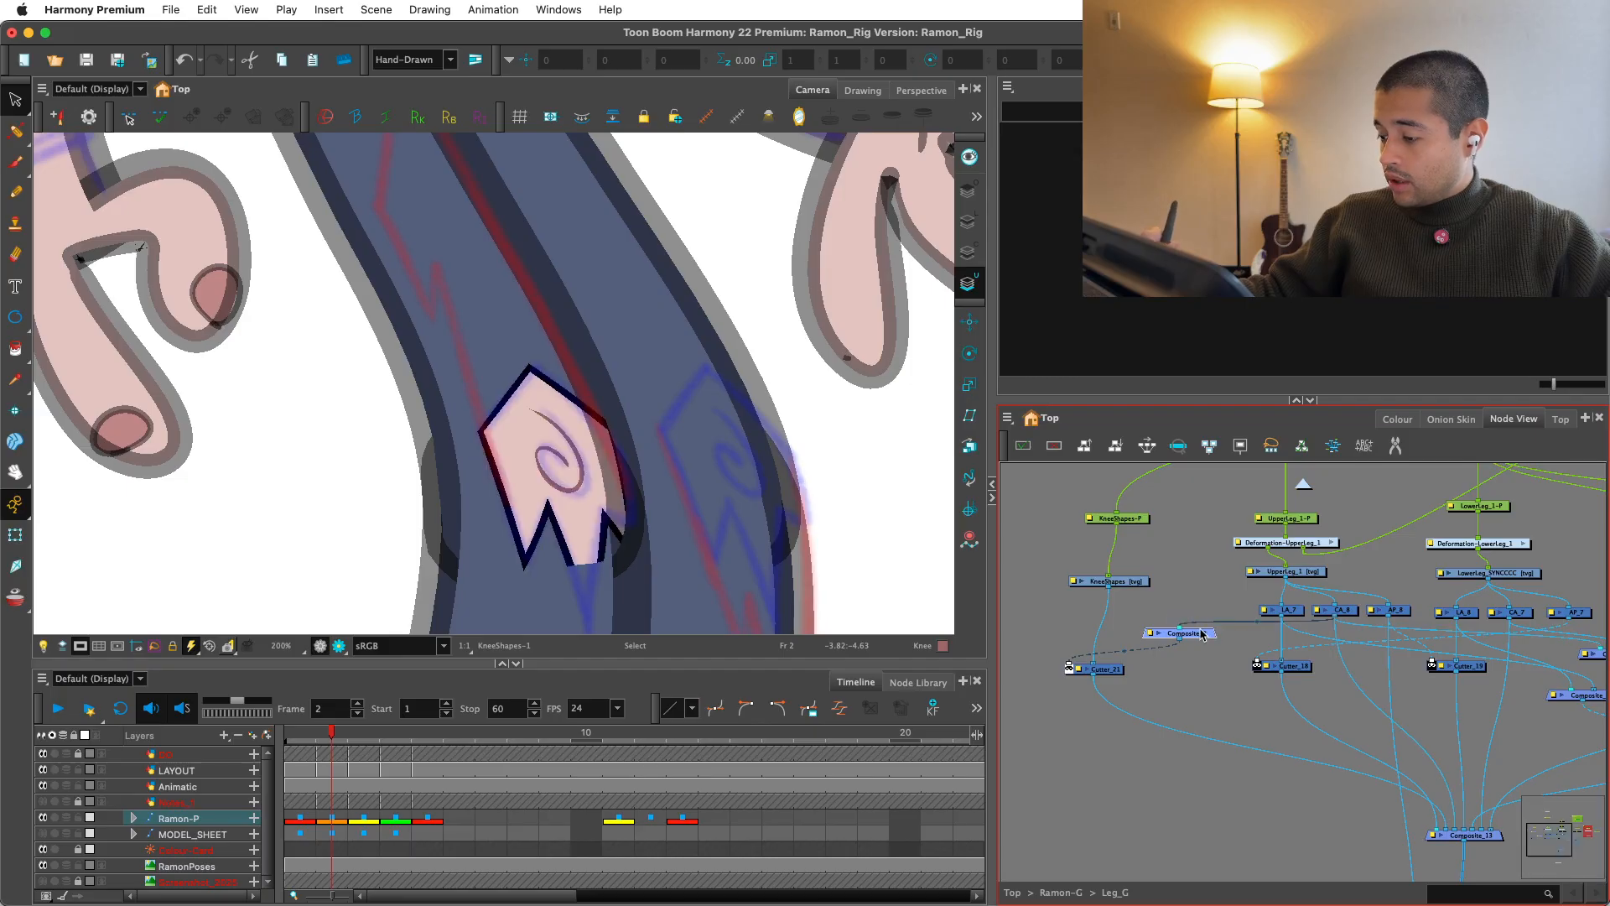
left_click_drag(1429, 640, 1178, 611)
left_click_drag(1067, 614, 1083, 638)
left_click_drag(1162, 575, 1162, 591)
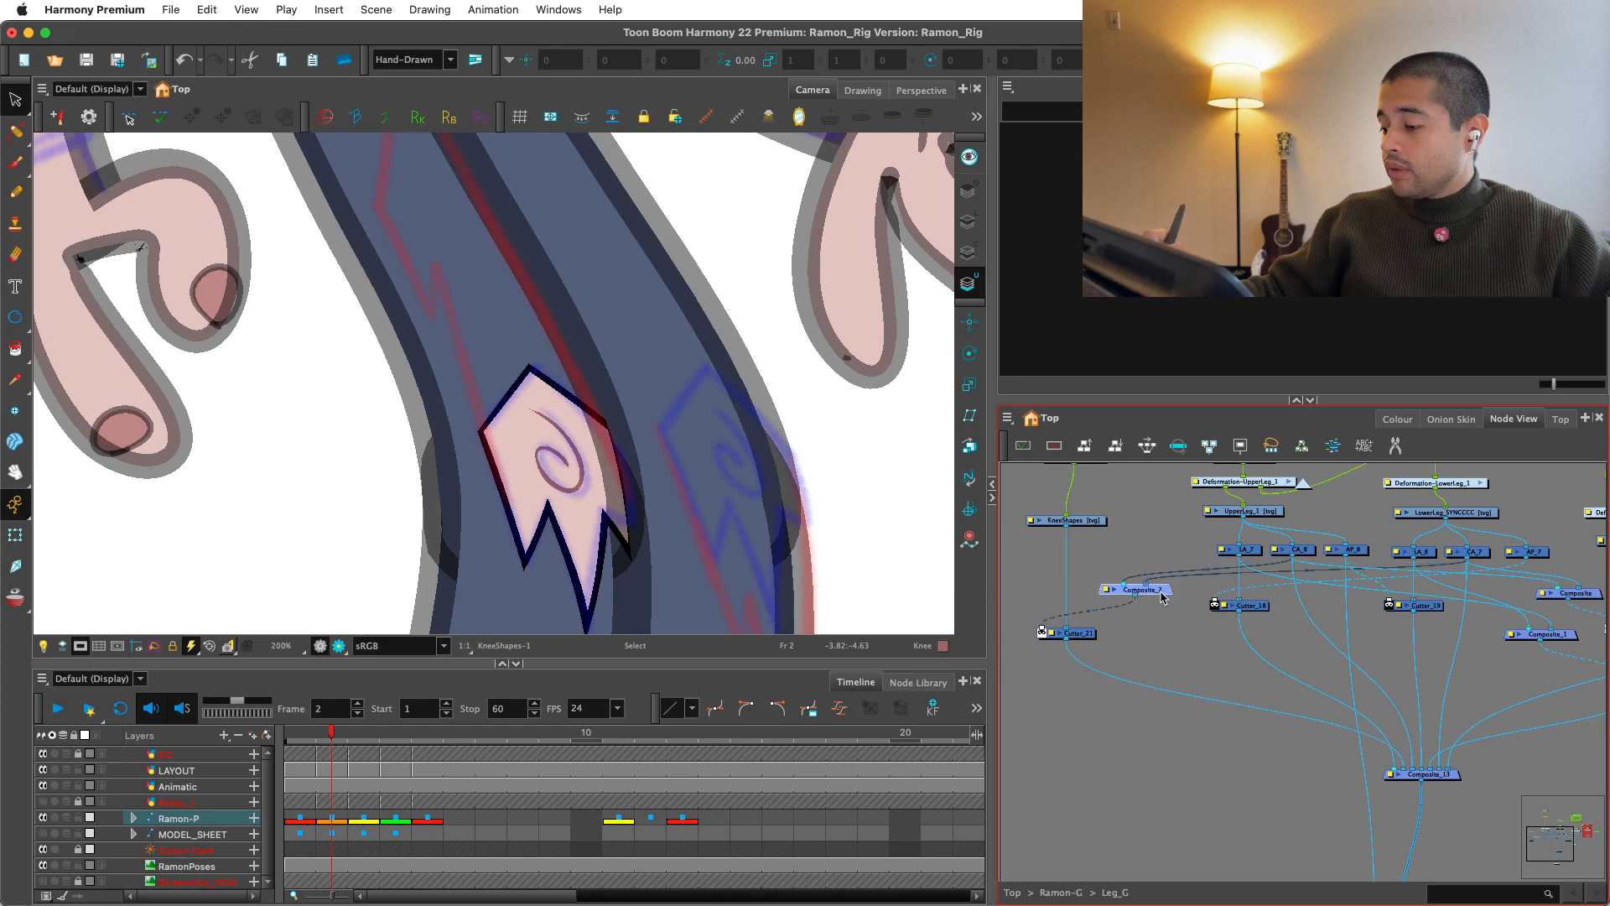
Step: Duplicate the knee cutter onto the line below it and link a duplicated composite to the second cutter's matte input
left_click(1090, 639)
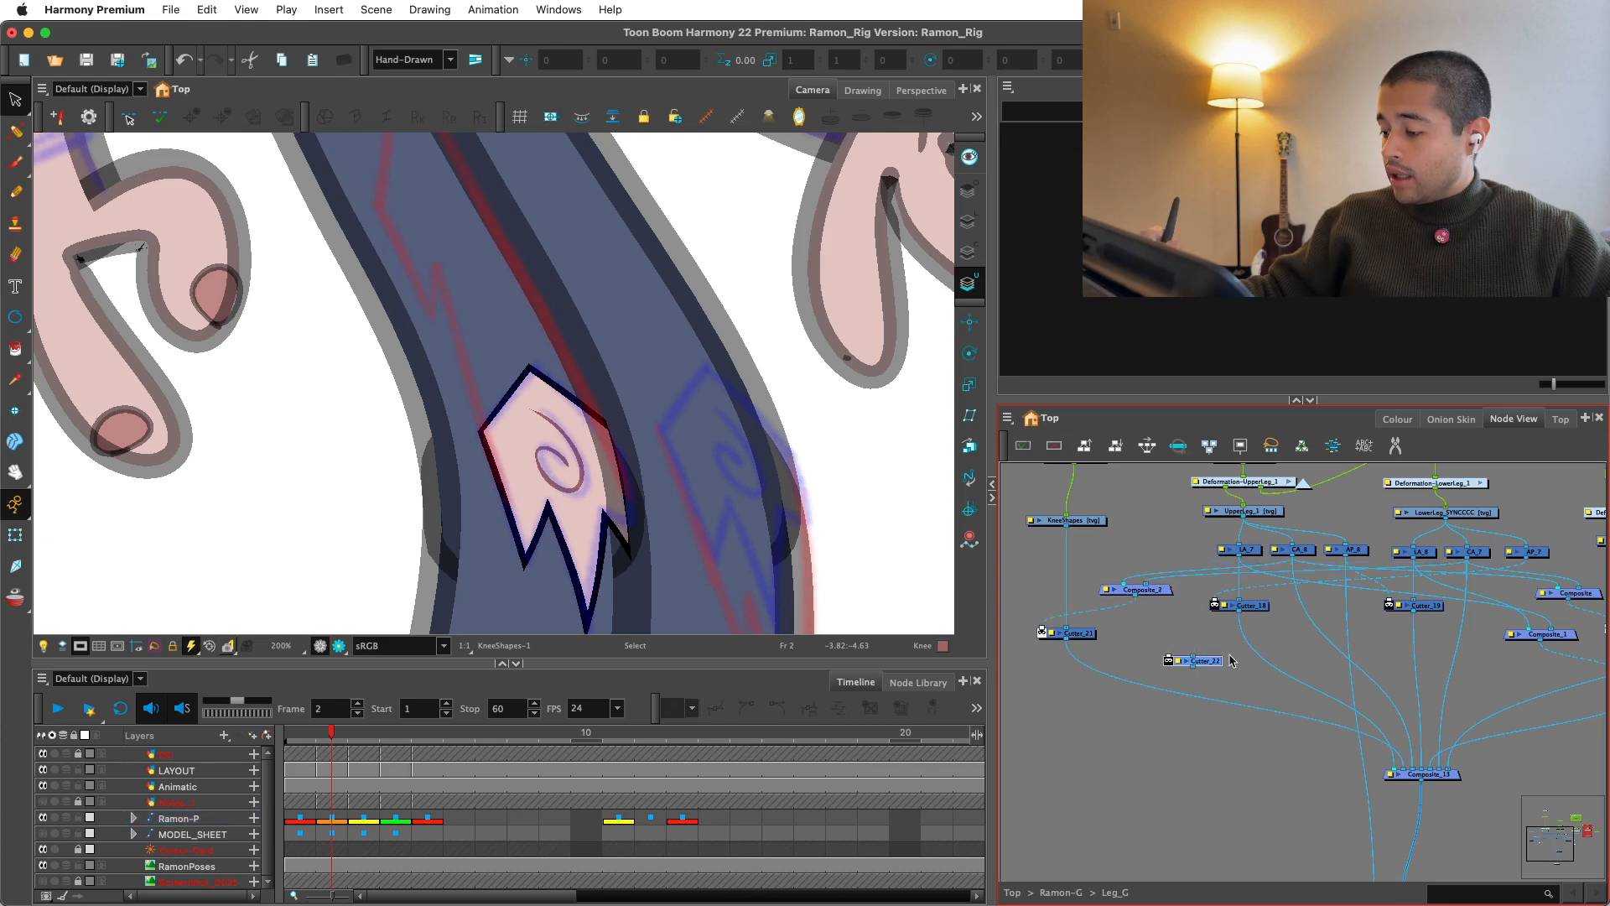
left_click_drag(1216, 661, 1087, 680)
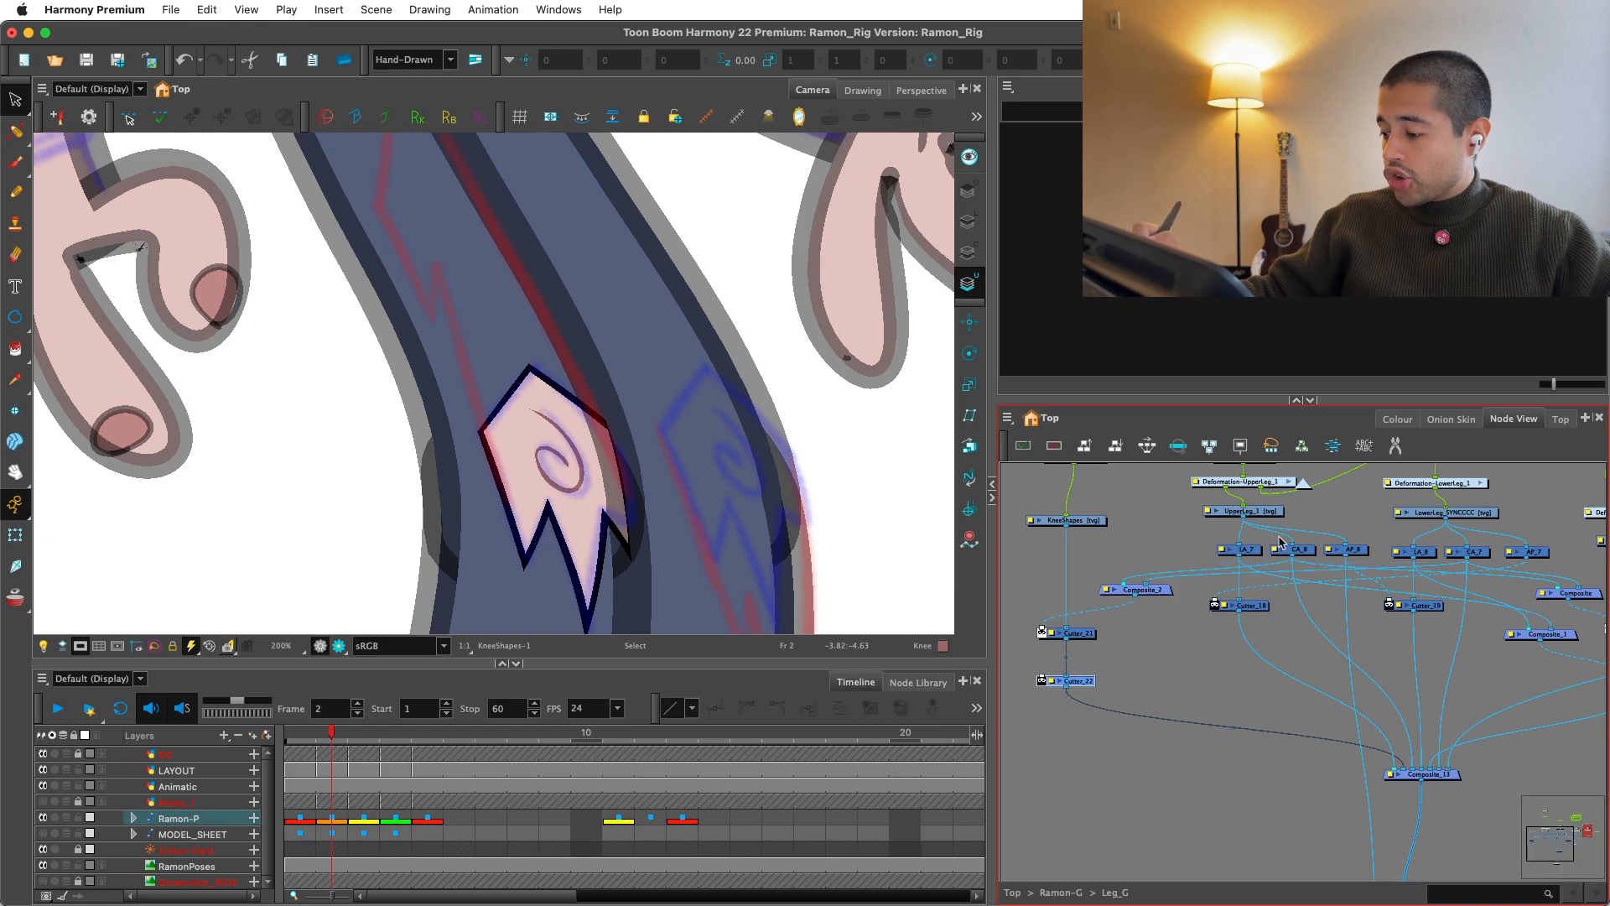
left_click_drag(1240, 556, 1151, 630)
left_click(1154, 592)
key("super+d")
left_click_drag(1284, 657, 1042, 676)
left_click_drag(1153, 654, 1165, 644)
Step: Try feeding the second matte composite from LA_7 and, after undoing that, from AP_8, and undo it too
left_click_drag(1240, 556, 1183, 639)
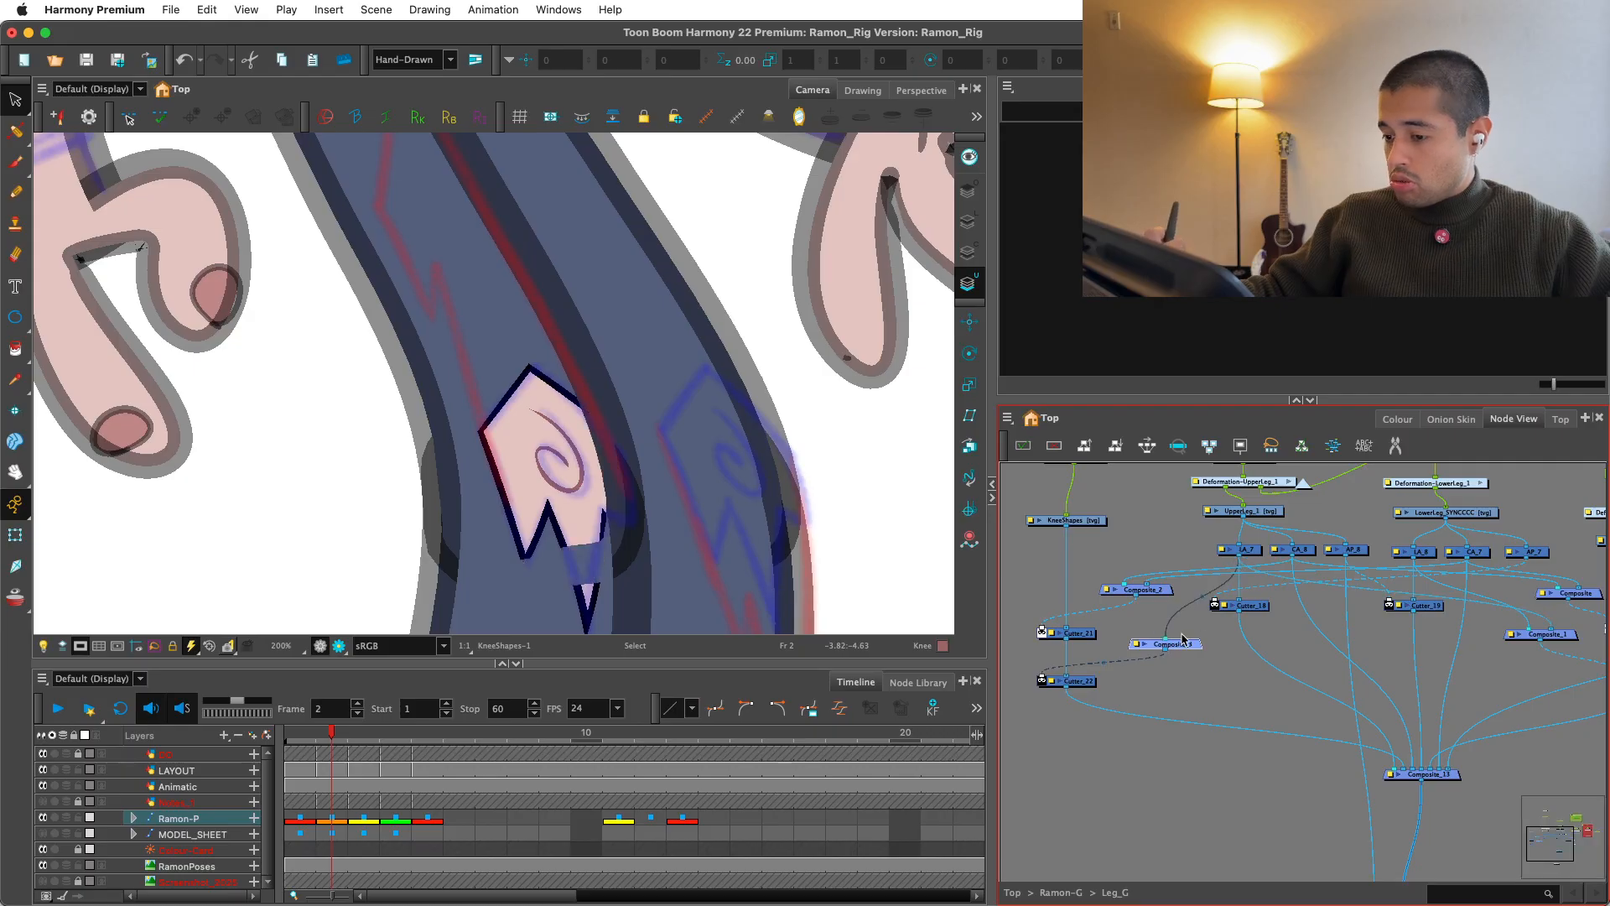
key("super+z")
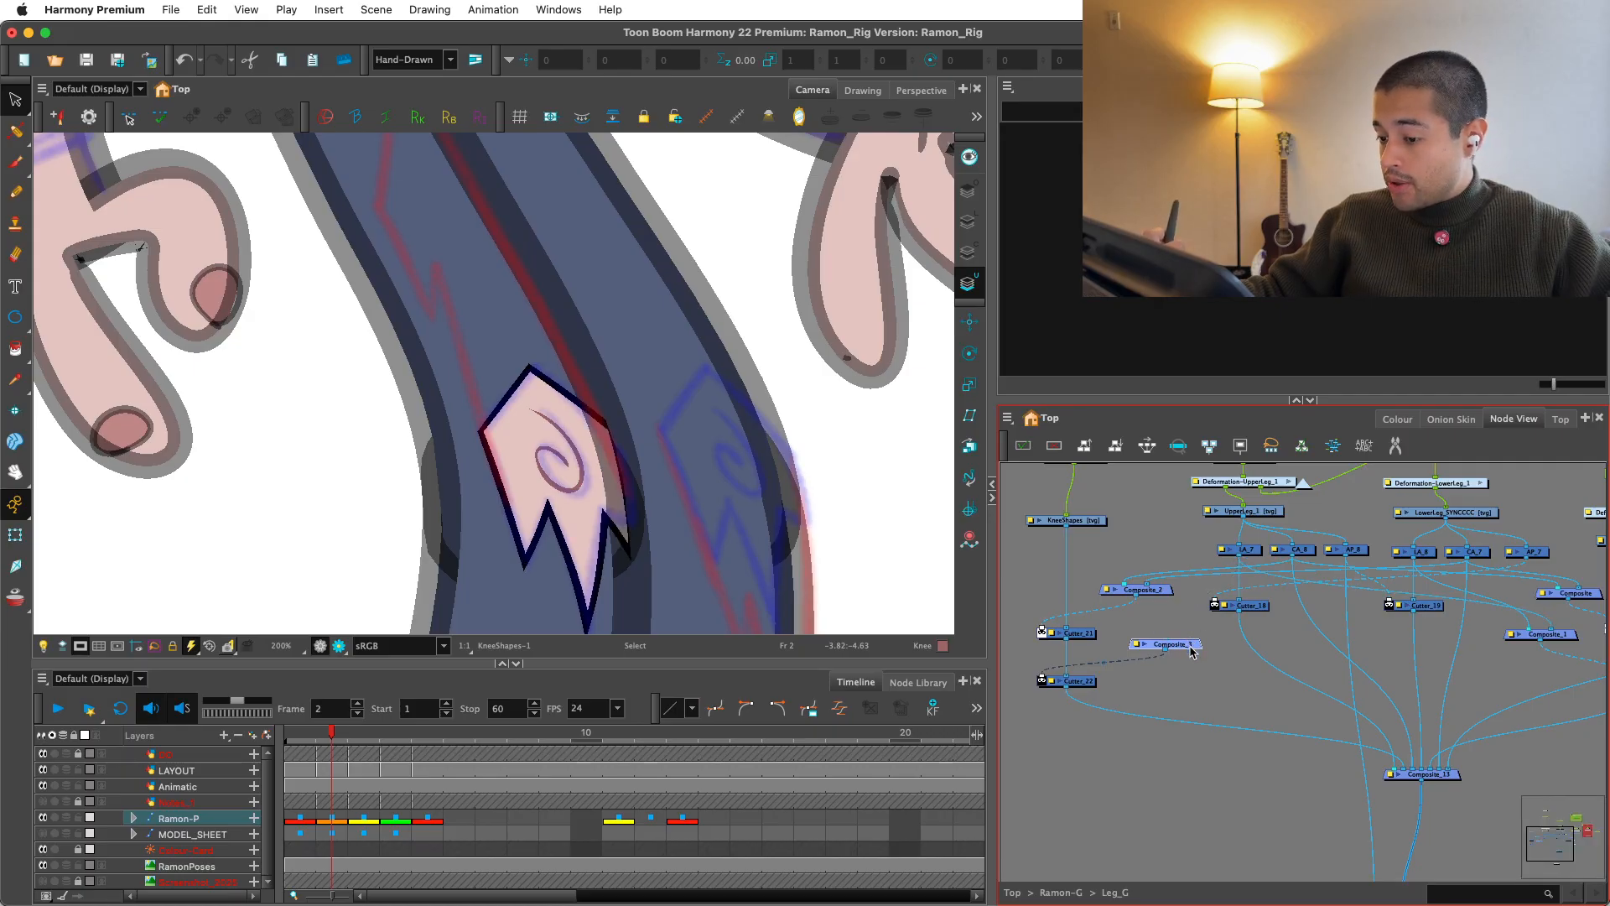
left_click_drag(1346, 561, 1182, 639)
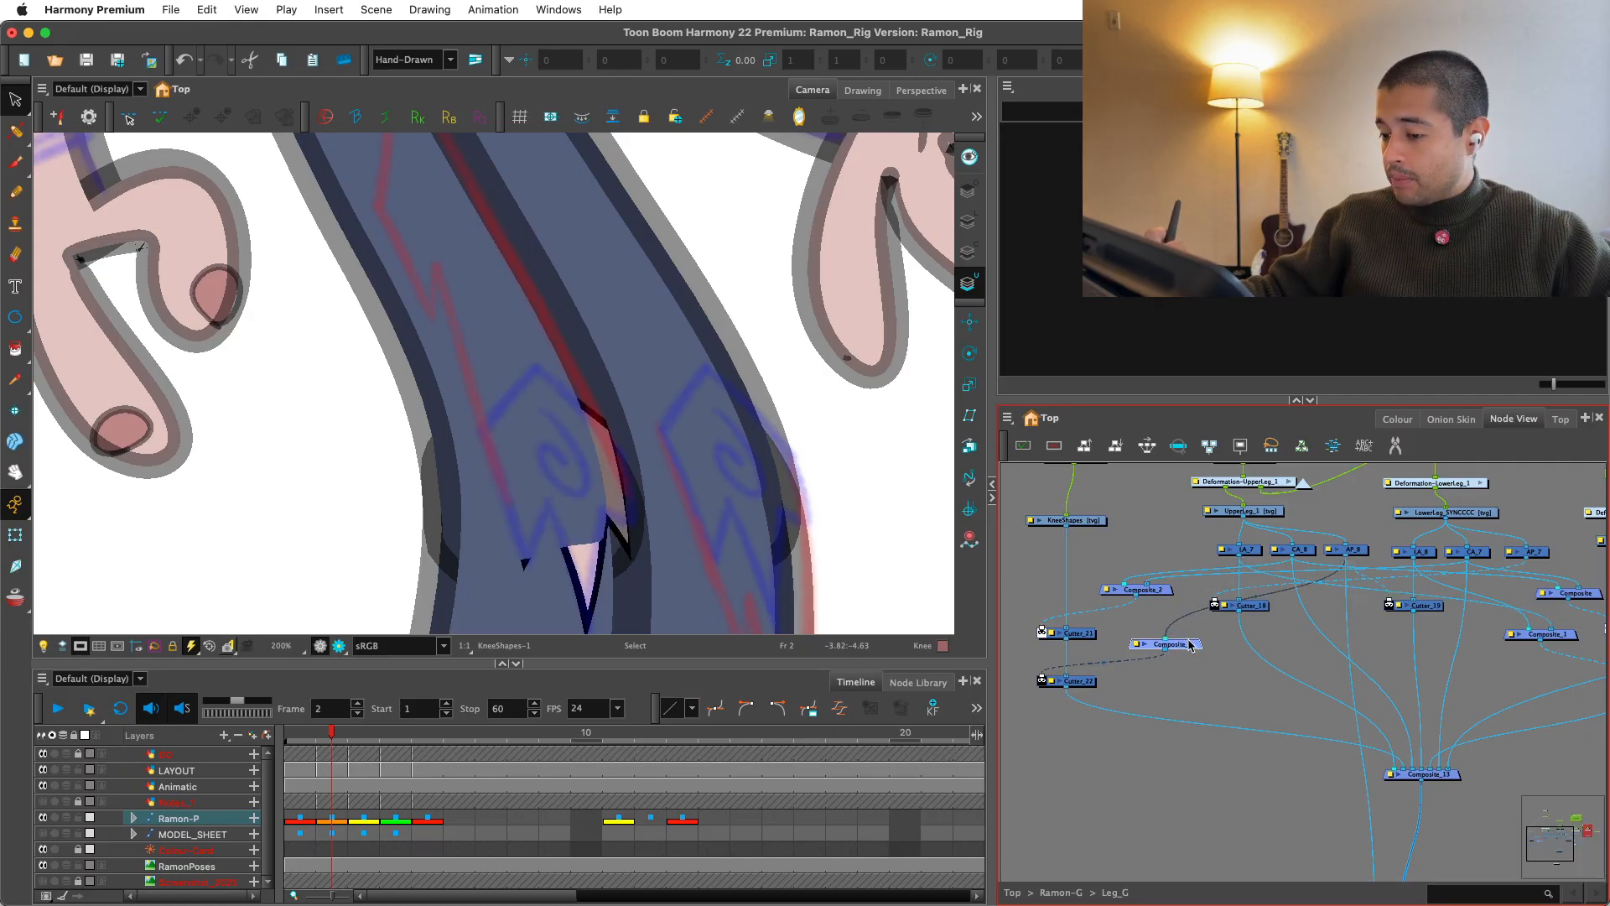
key("super+z")
Step: Try deleting the two matte composites, and undo both deletions
left_click(1168, 592)
key("Delete")
left_click(1191, 646)
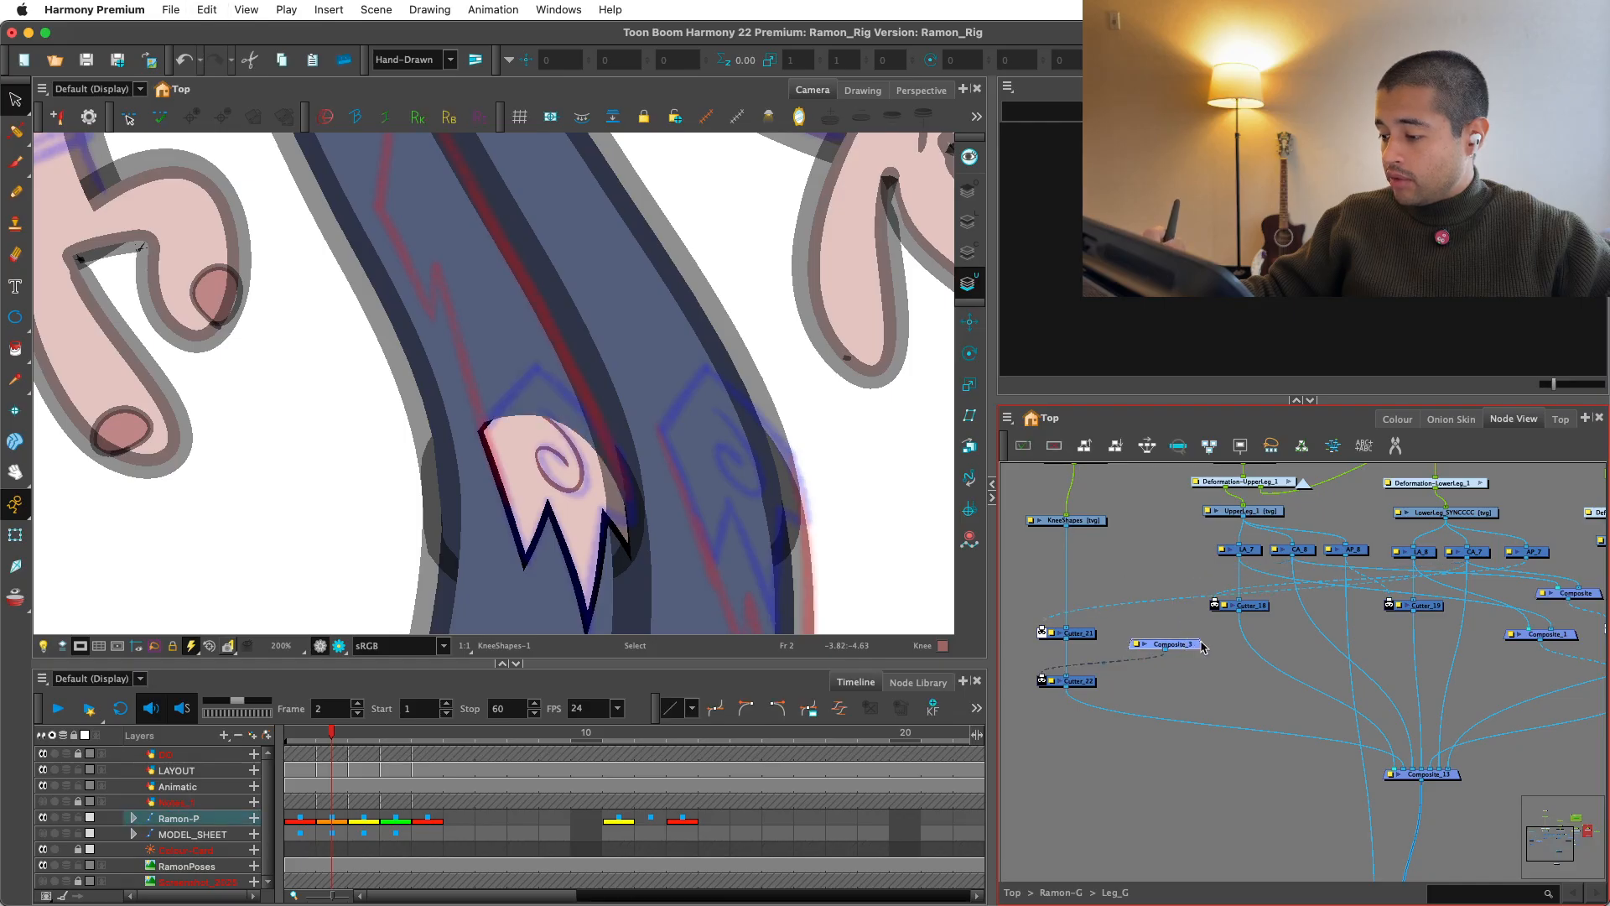
key("Delete")
key("super+z")
key("super+z")
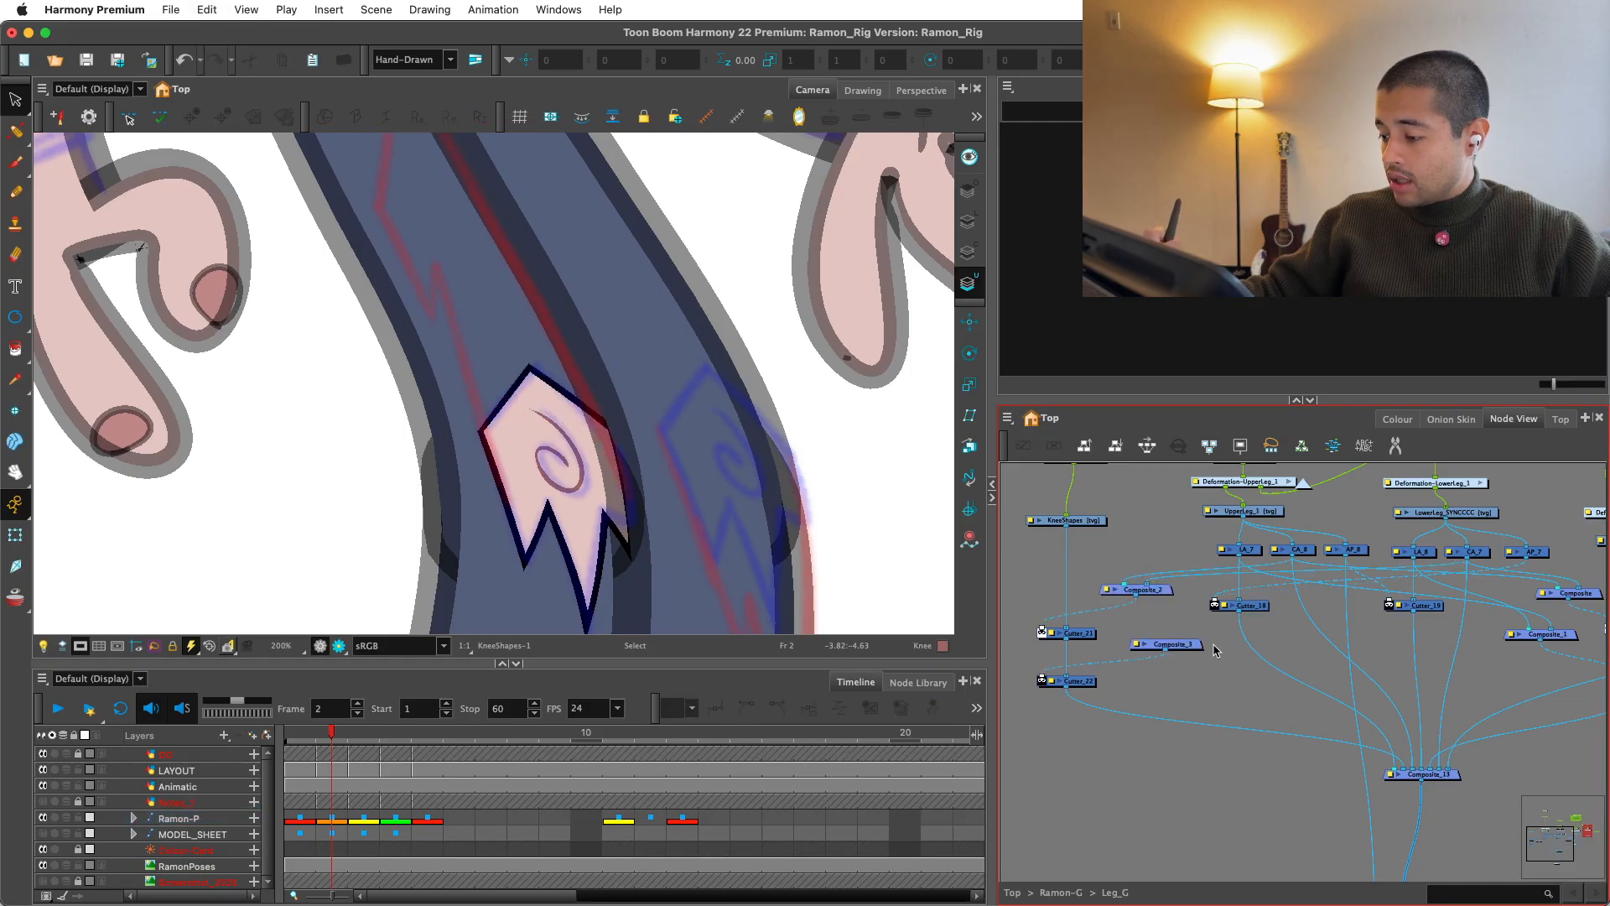
Step: Delete the duplicated composite and the second cutter from the KneeShapes branch
mouse_move(1141, 591)
left_mouse_down()
mouse_move(1154, 583)
mouse_move(1138, 565)
mouse_move(1159, 565)
mouse_move(1125, 602)
left_mouse_up()
left_click_drag(1174, 647, 1183, 659)
key("Delete")
left_click(1077, 680)
key("Delete")
Step: Replace the inputs of the knee cutter's matte composite with AP_8 from the upper leg and AP_7 from the lower leg
left_click(1152, 600)
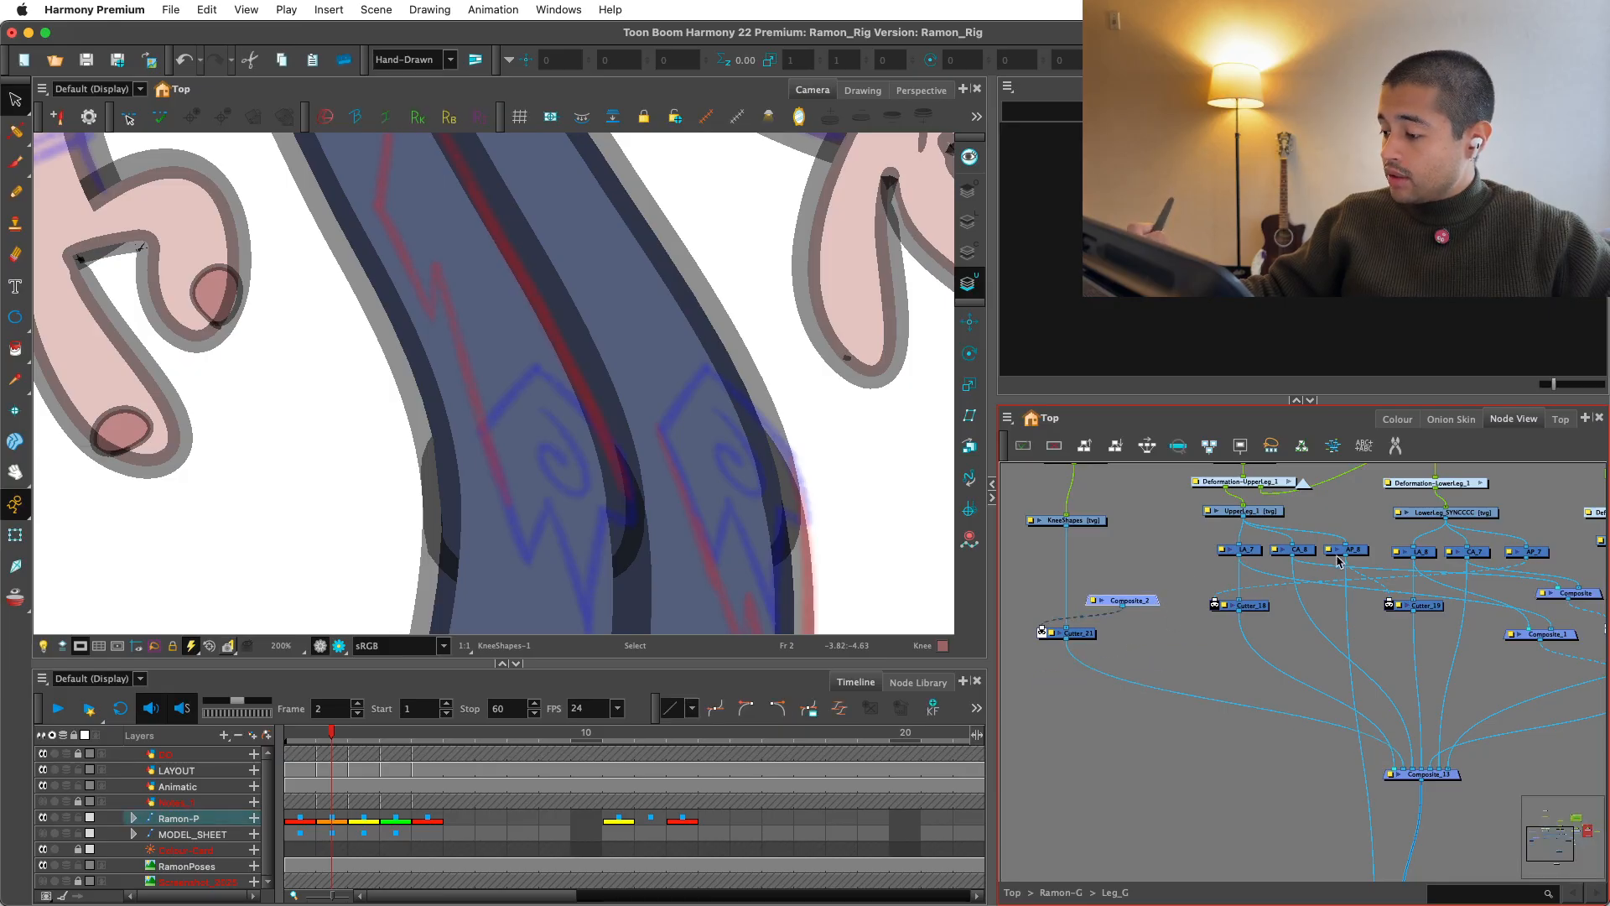
left_click_drag(1344, 557, 1146, 598)
left_click(1245, 686)
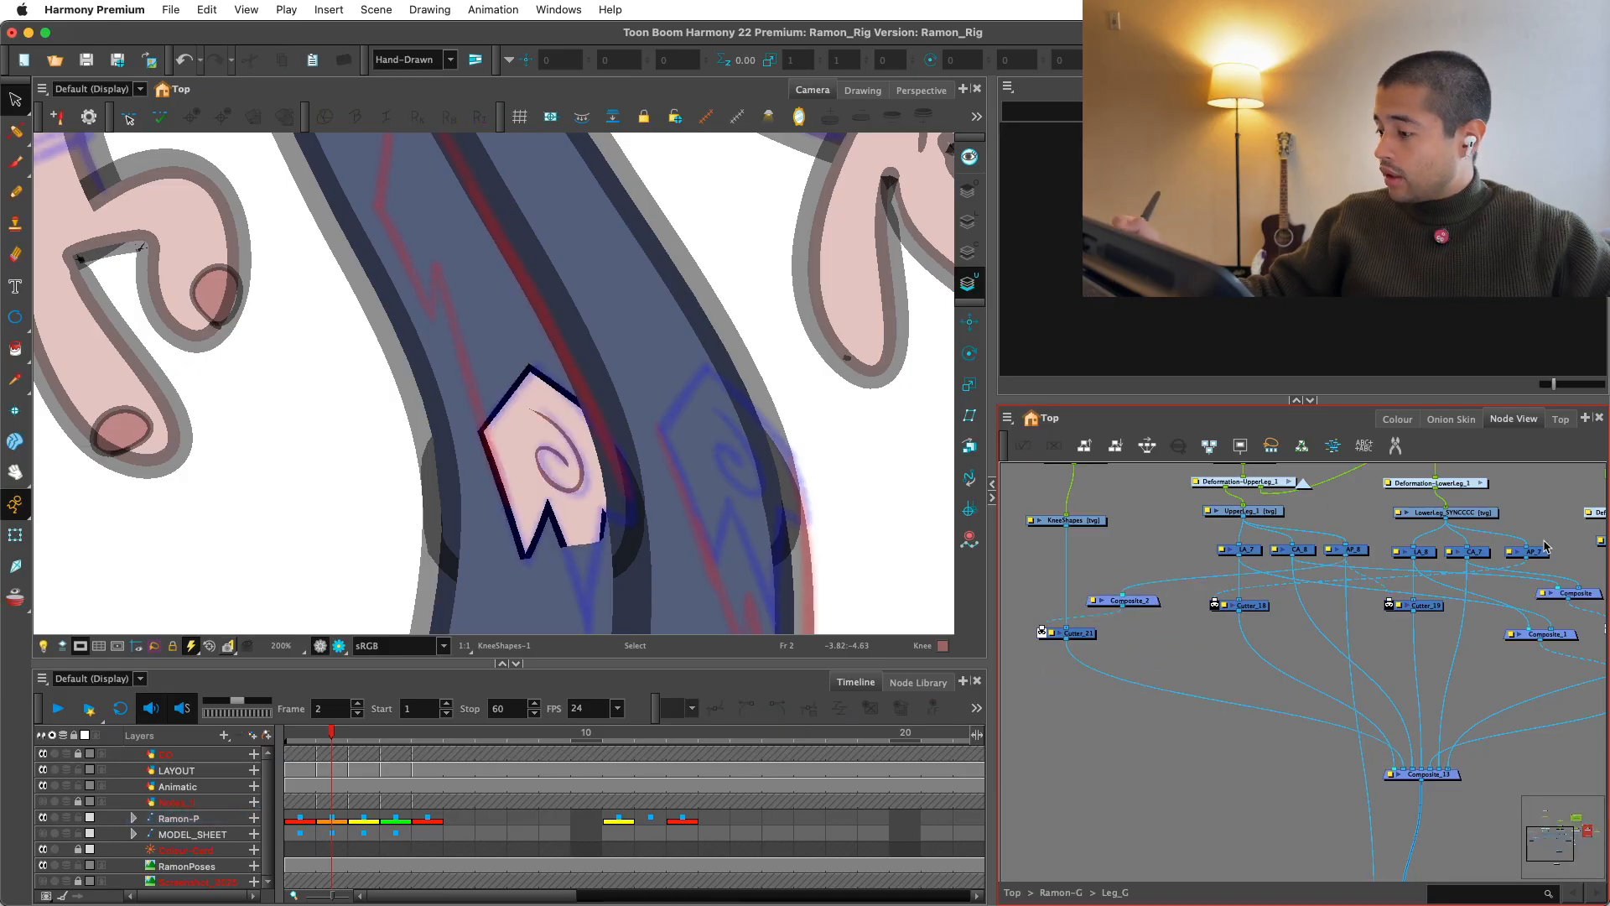
left_click_drag(1528, 561, 1145, 598)
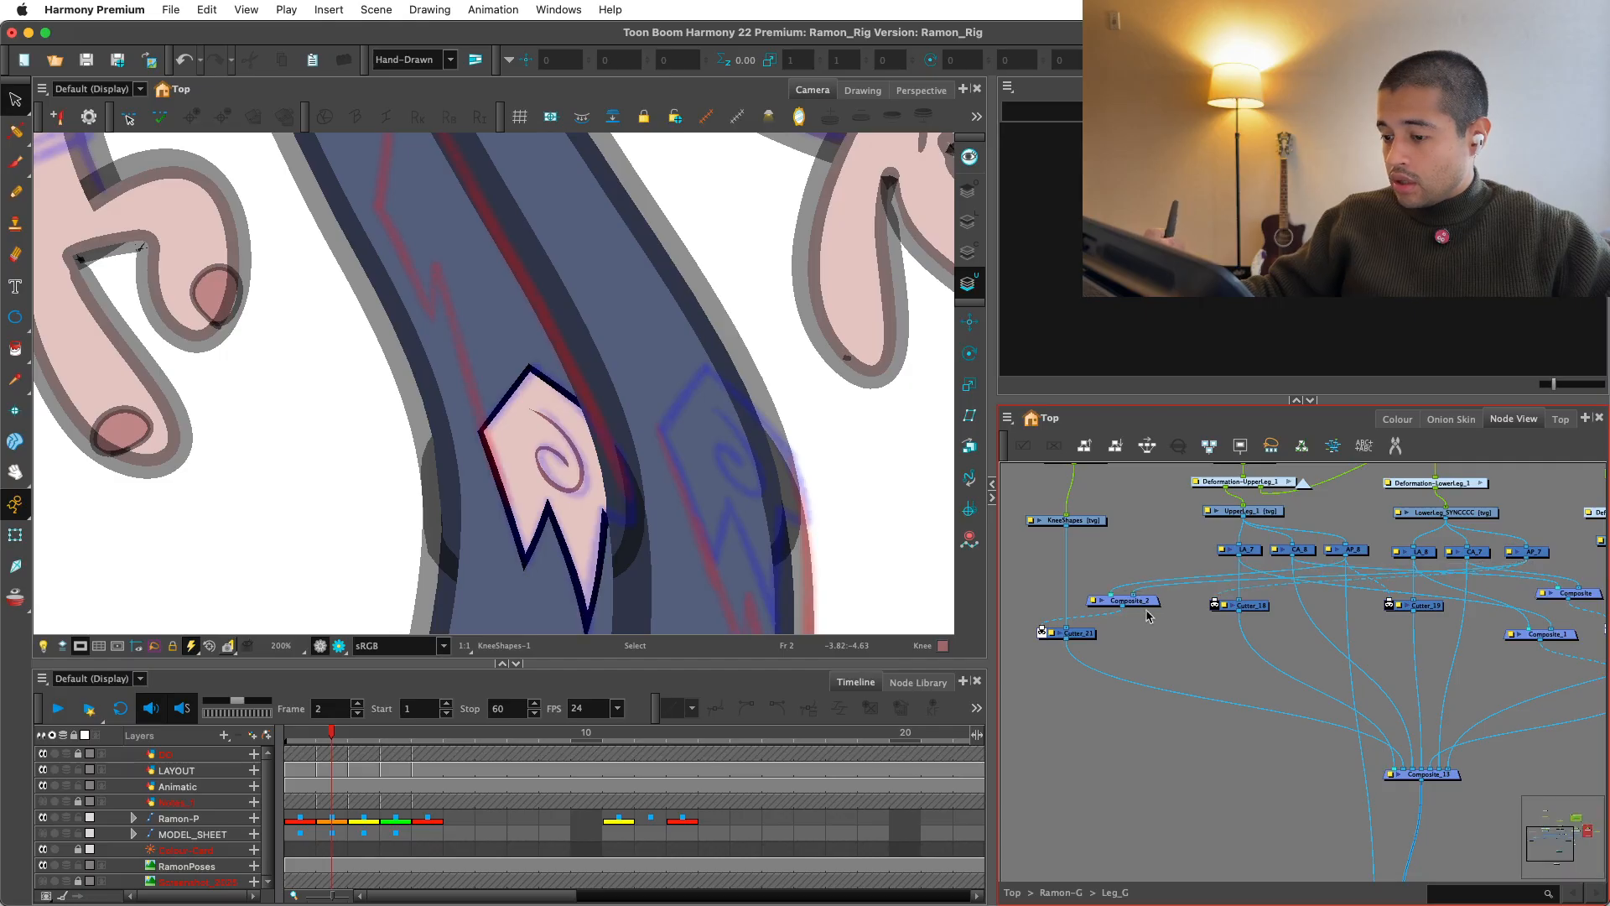
Step: Examine the clipped knee patch on the whole leg and up close in Render View
scroll(823, 456, "down", 3)
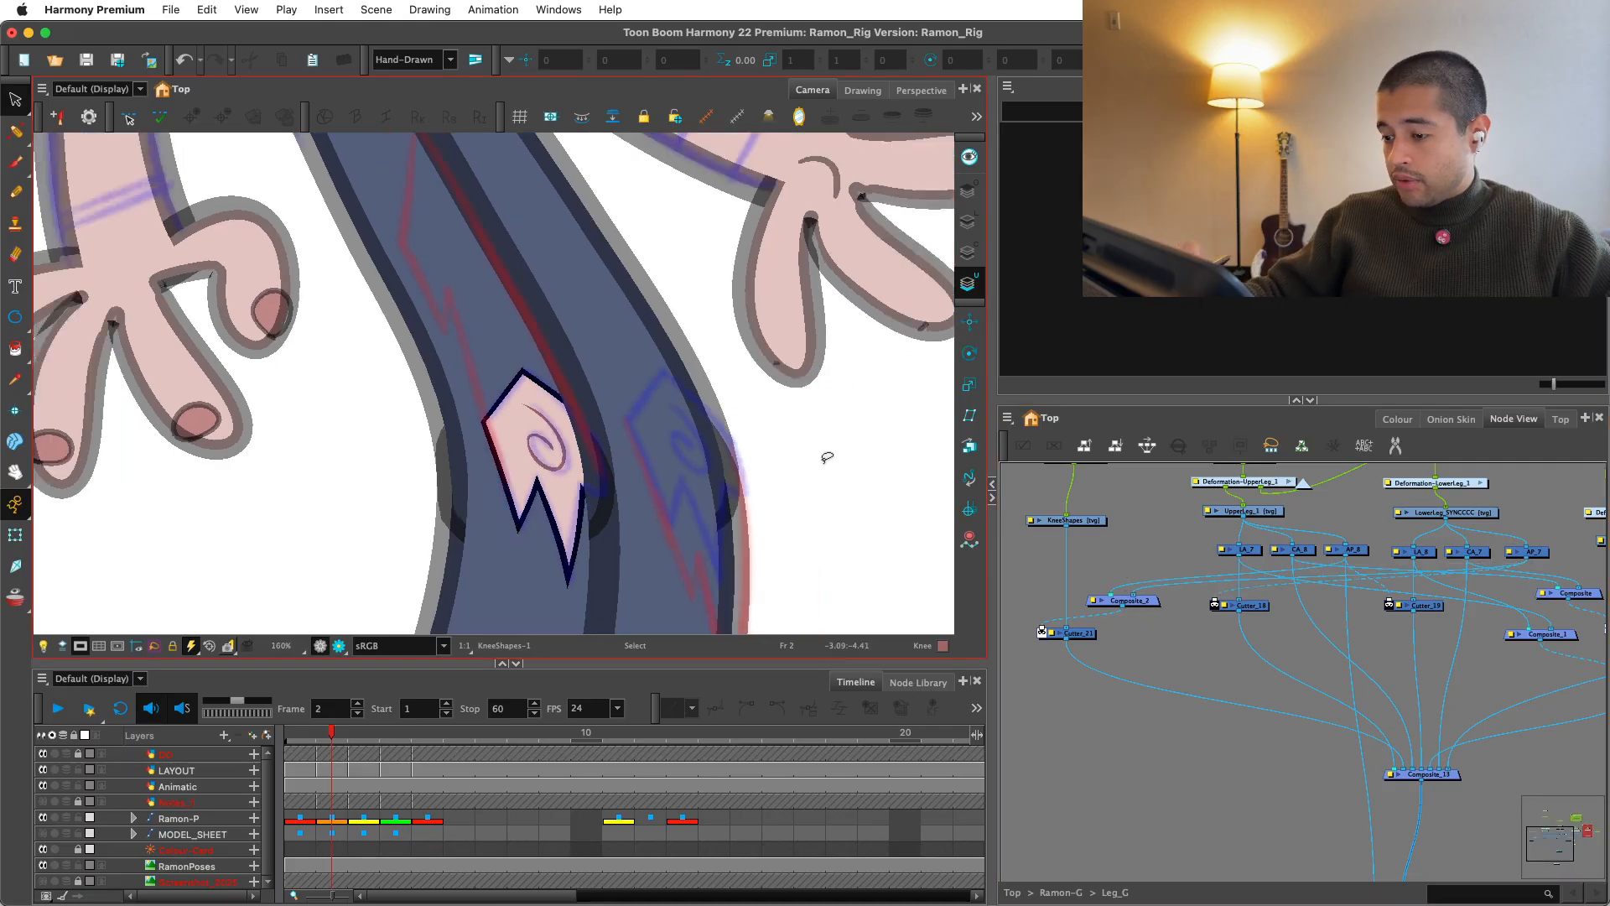
left_click(339, 646)
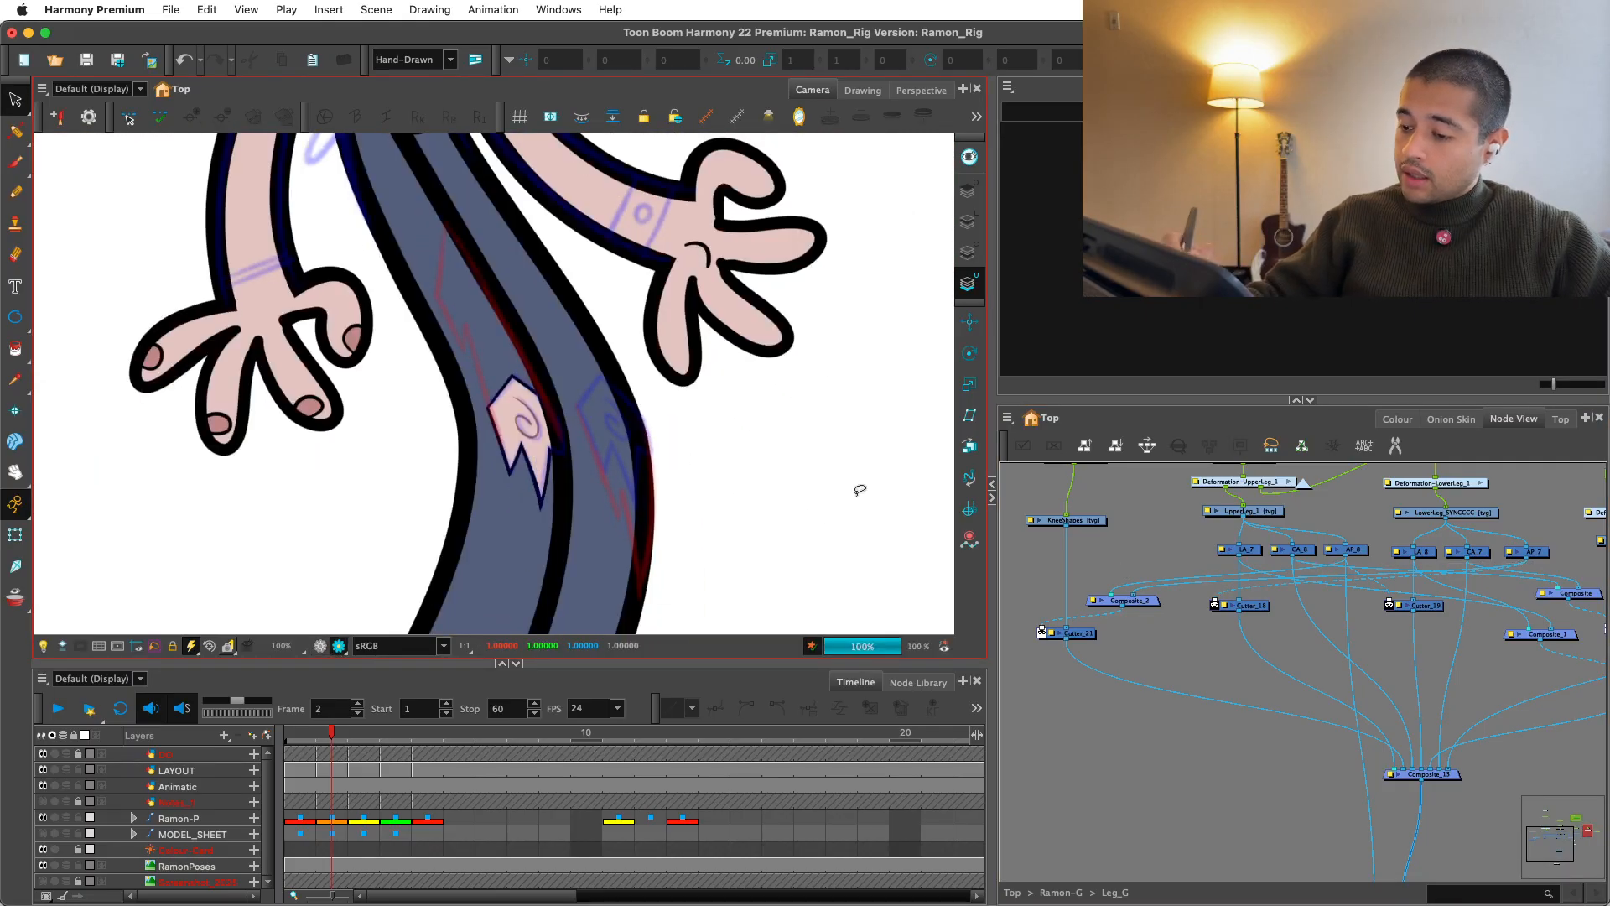
scroll(823, 521, "down", 3)
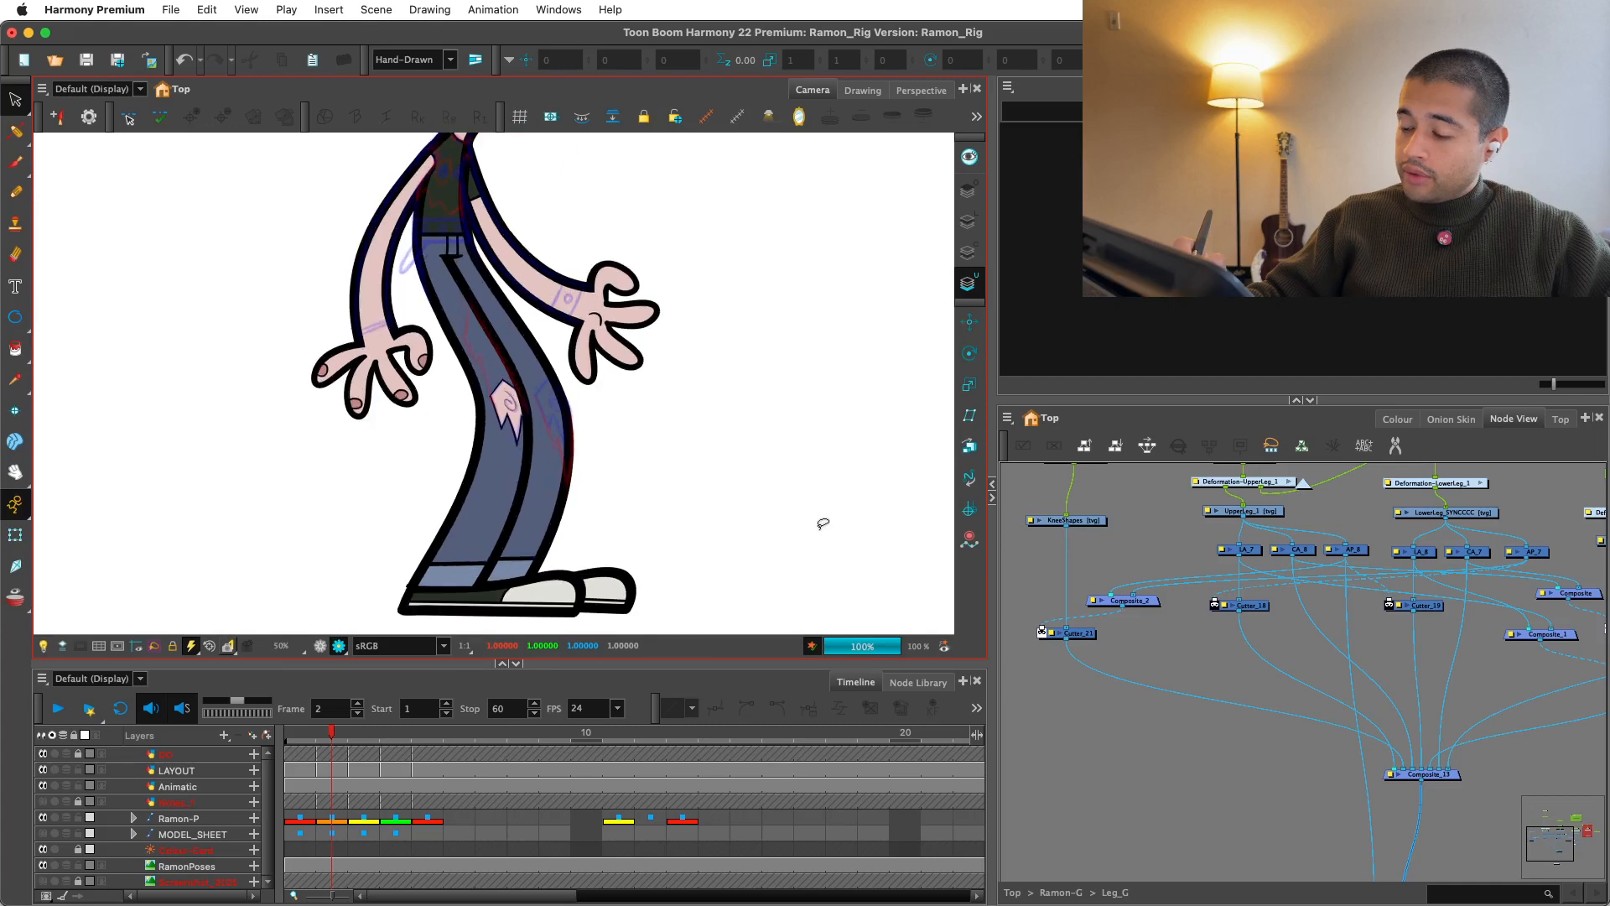
scroll(823, 524, "up", 4)
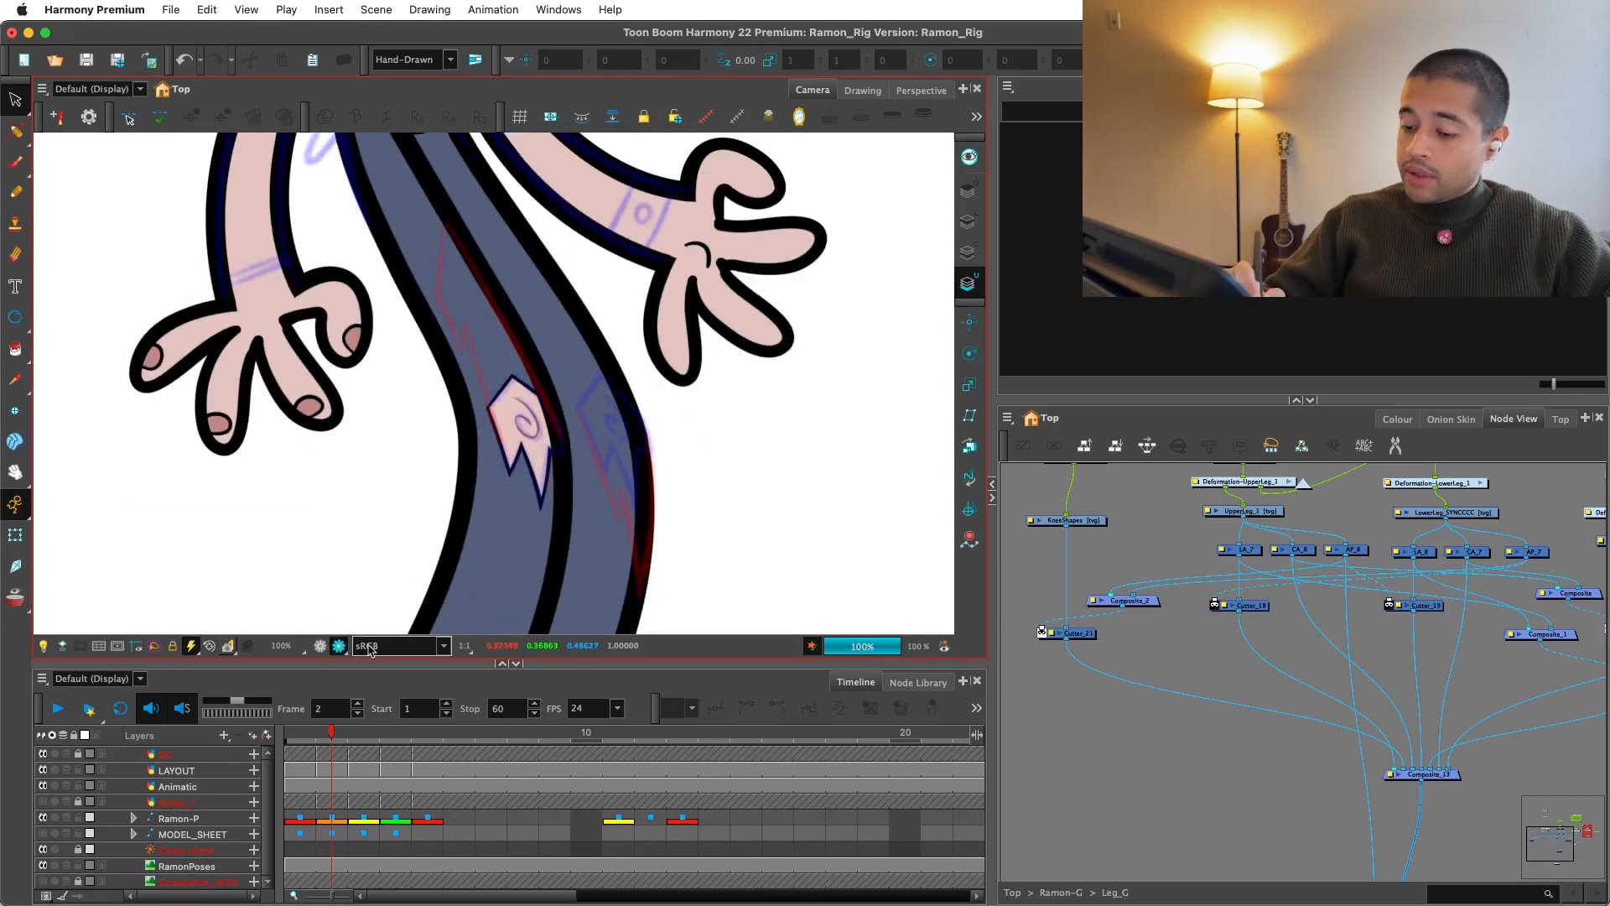
scroll(494, 426, "up", 3)
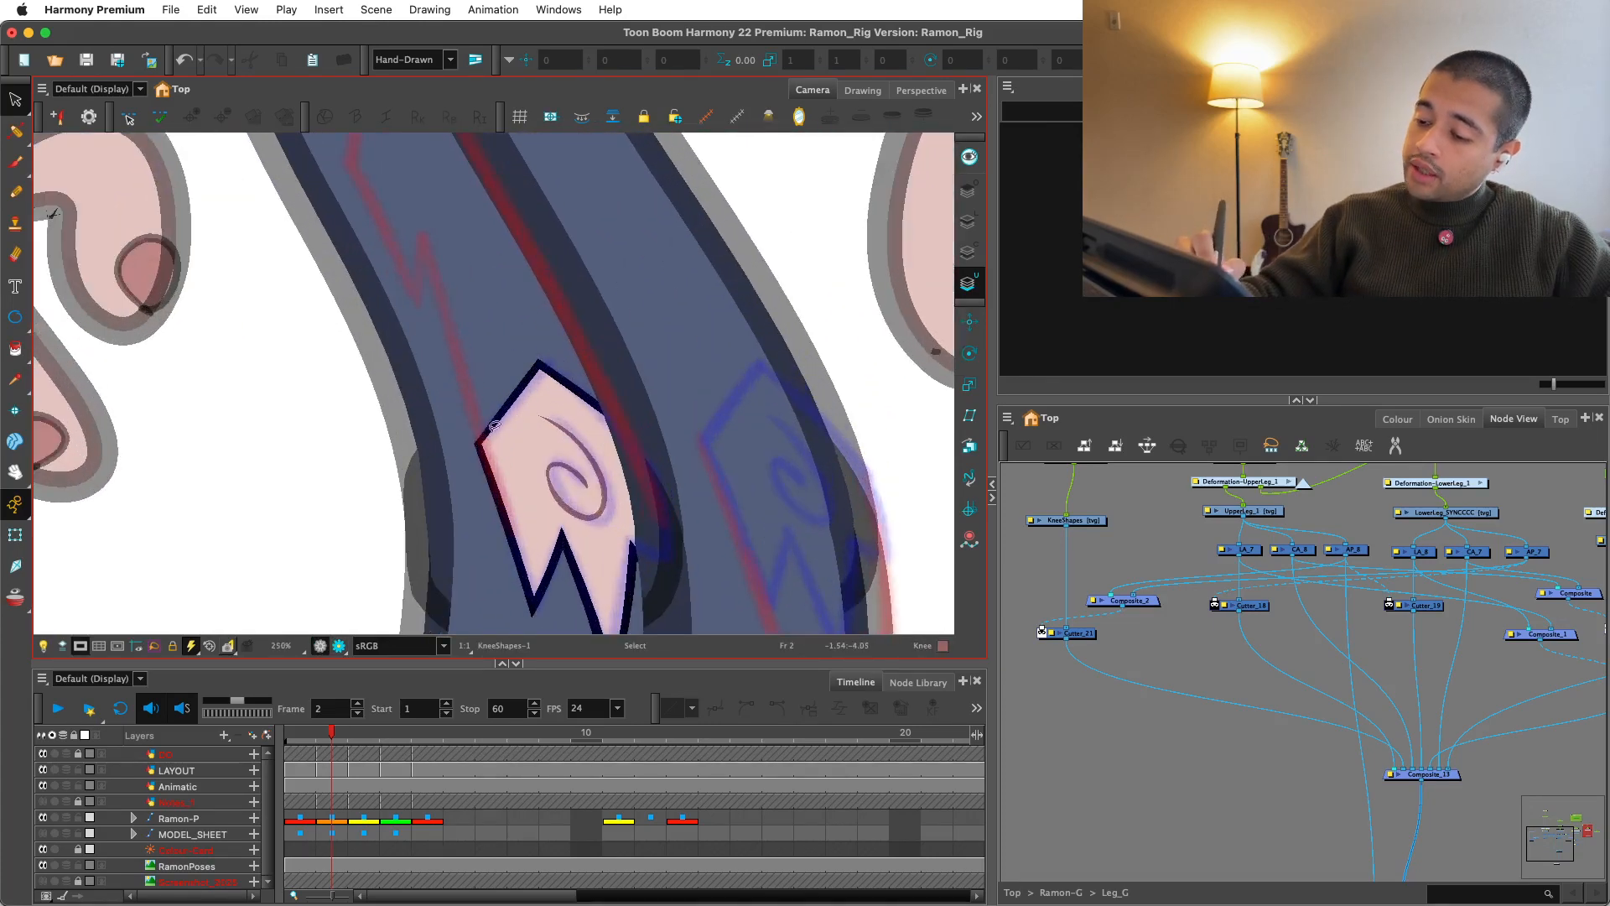
Step: Show the knee drawing above the dimmed rig and delete the patch's upper-left and left outline strokes
left_click(495, 425)
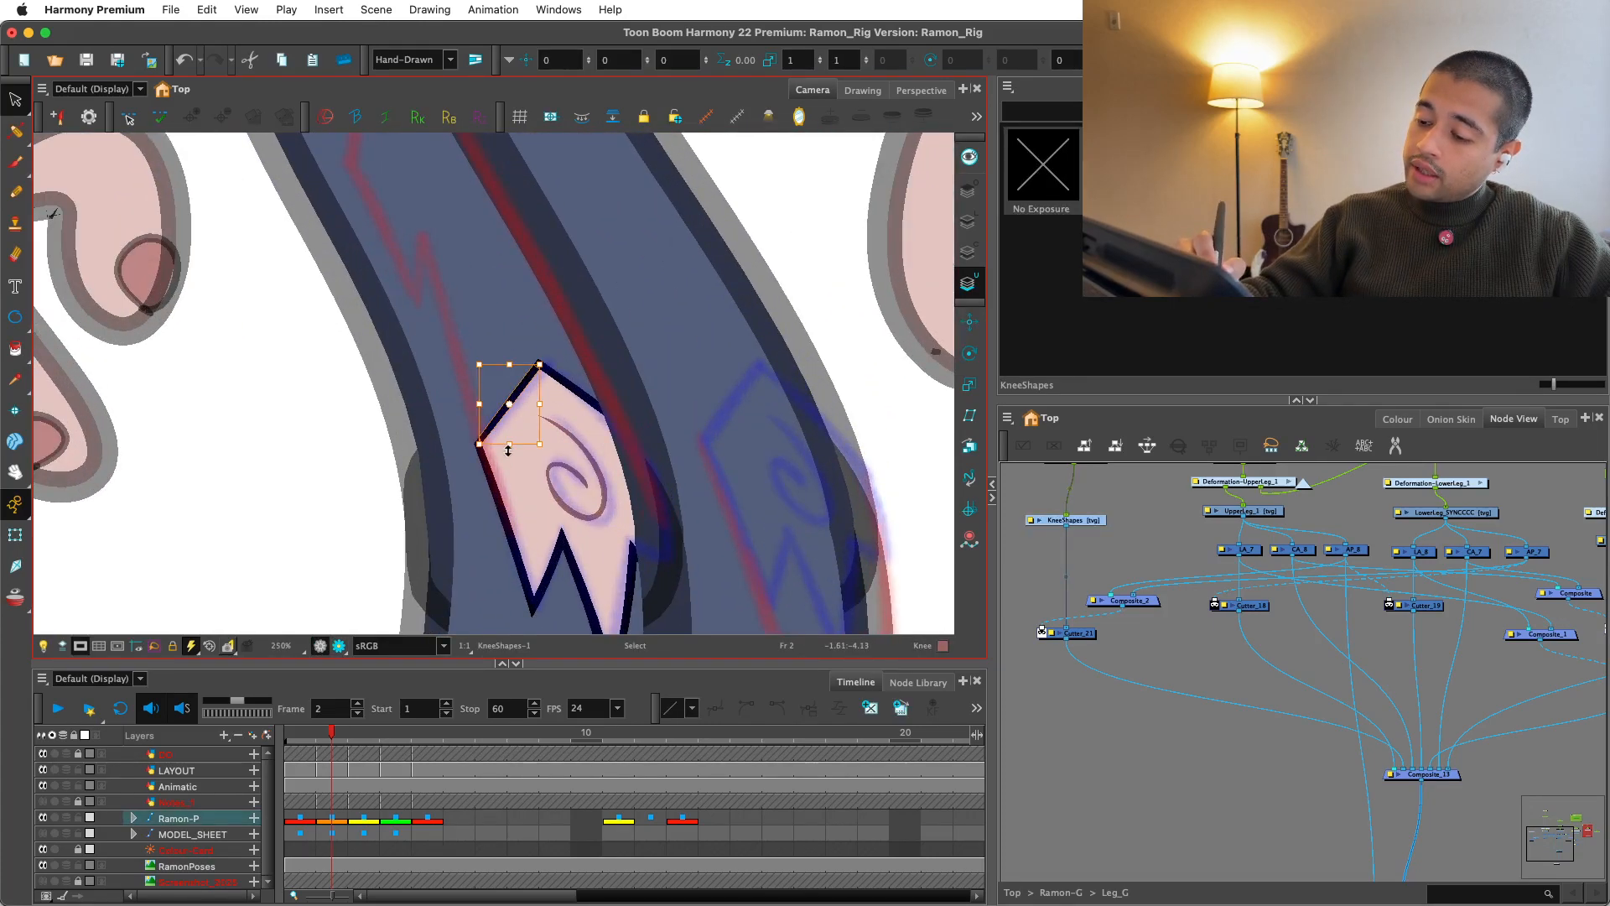
left_click(53, 644)
left_click_drag(701, 396, 702, 358)
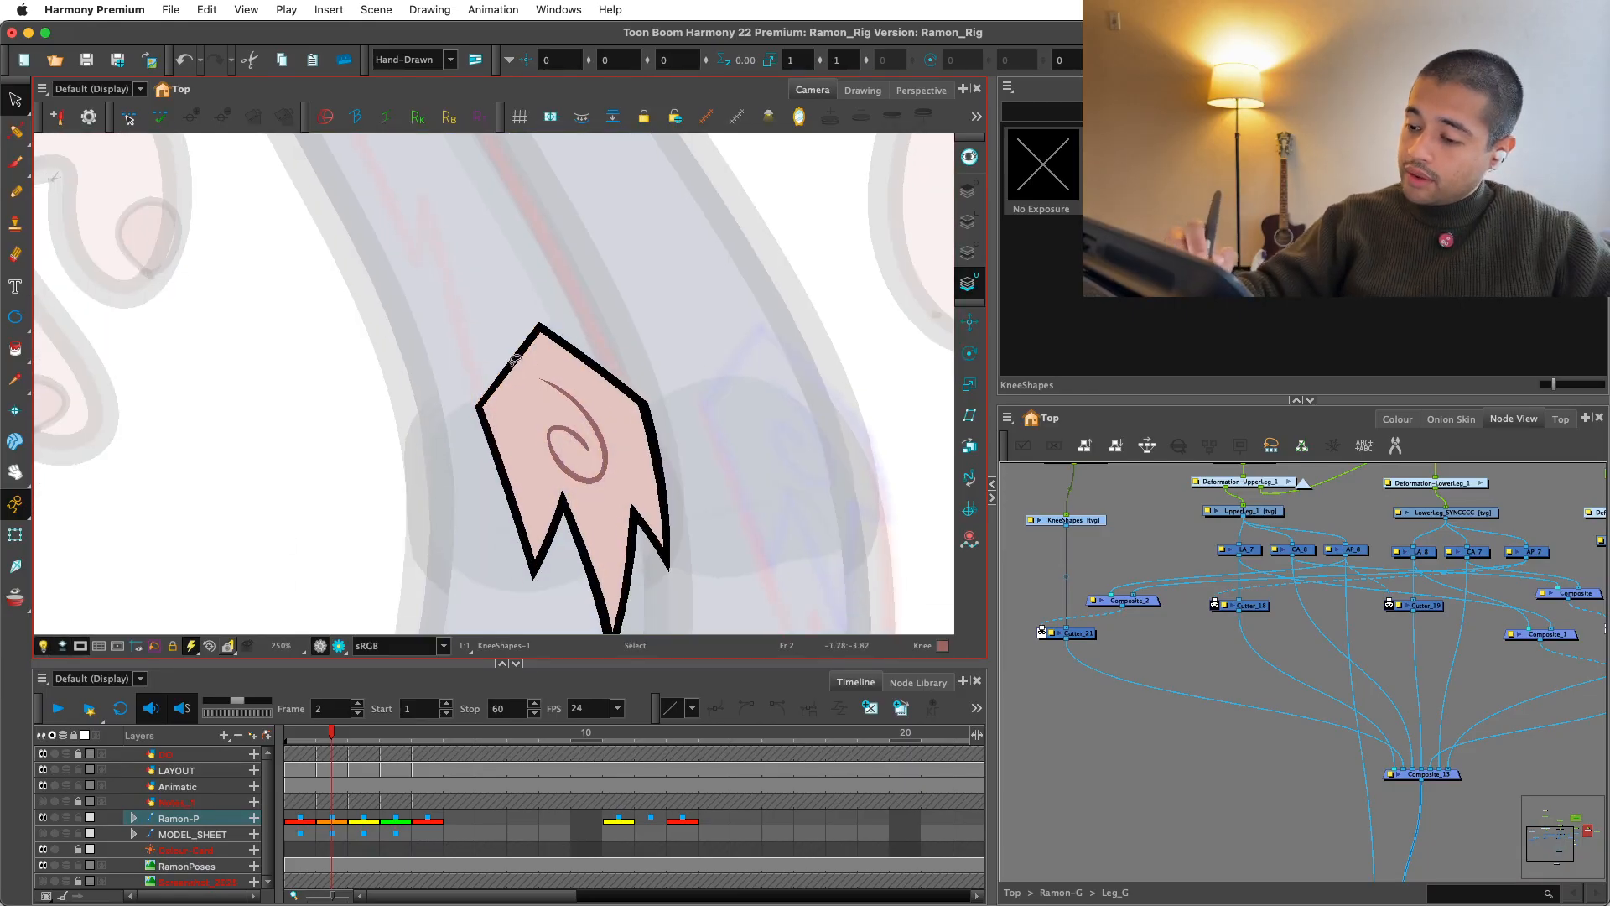
left_click(508, 366)
key("Delete")
left_click(491, 433)
key("Delete")
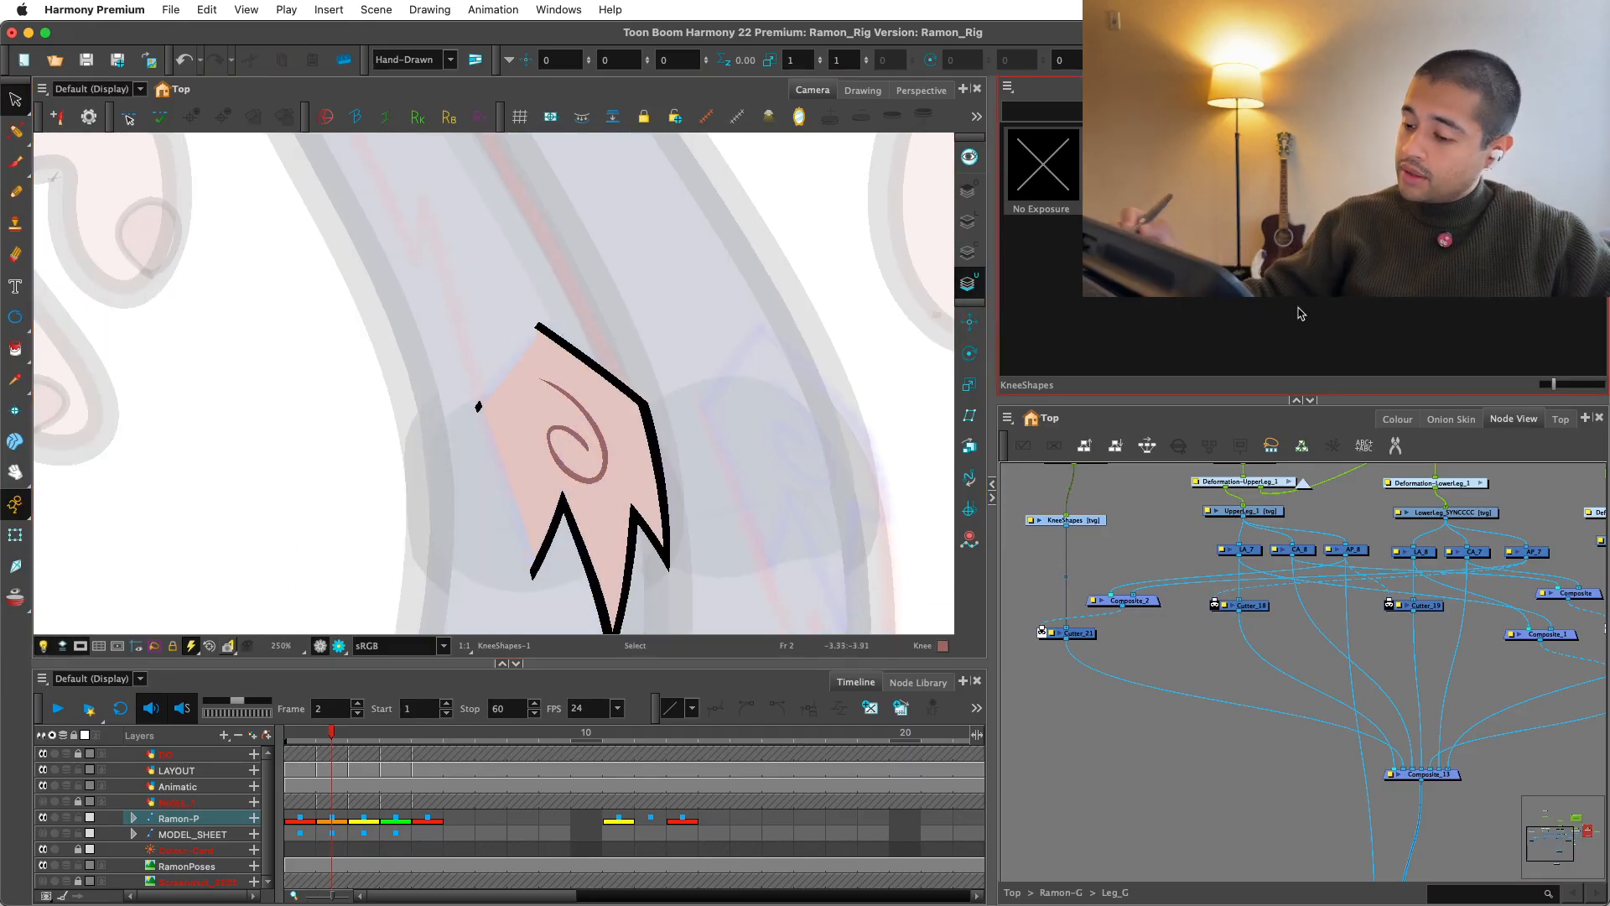
Step: Redraw the knee patch's left edge as one curved brush stroke in the black Default colour, undoing the rough tries
left_click(1397, 419)
left_click(1073, 576)
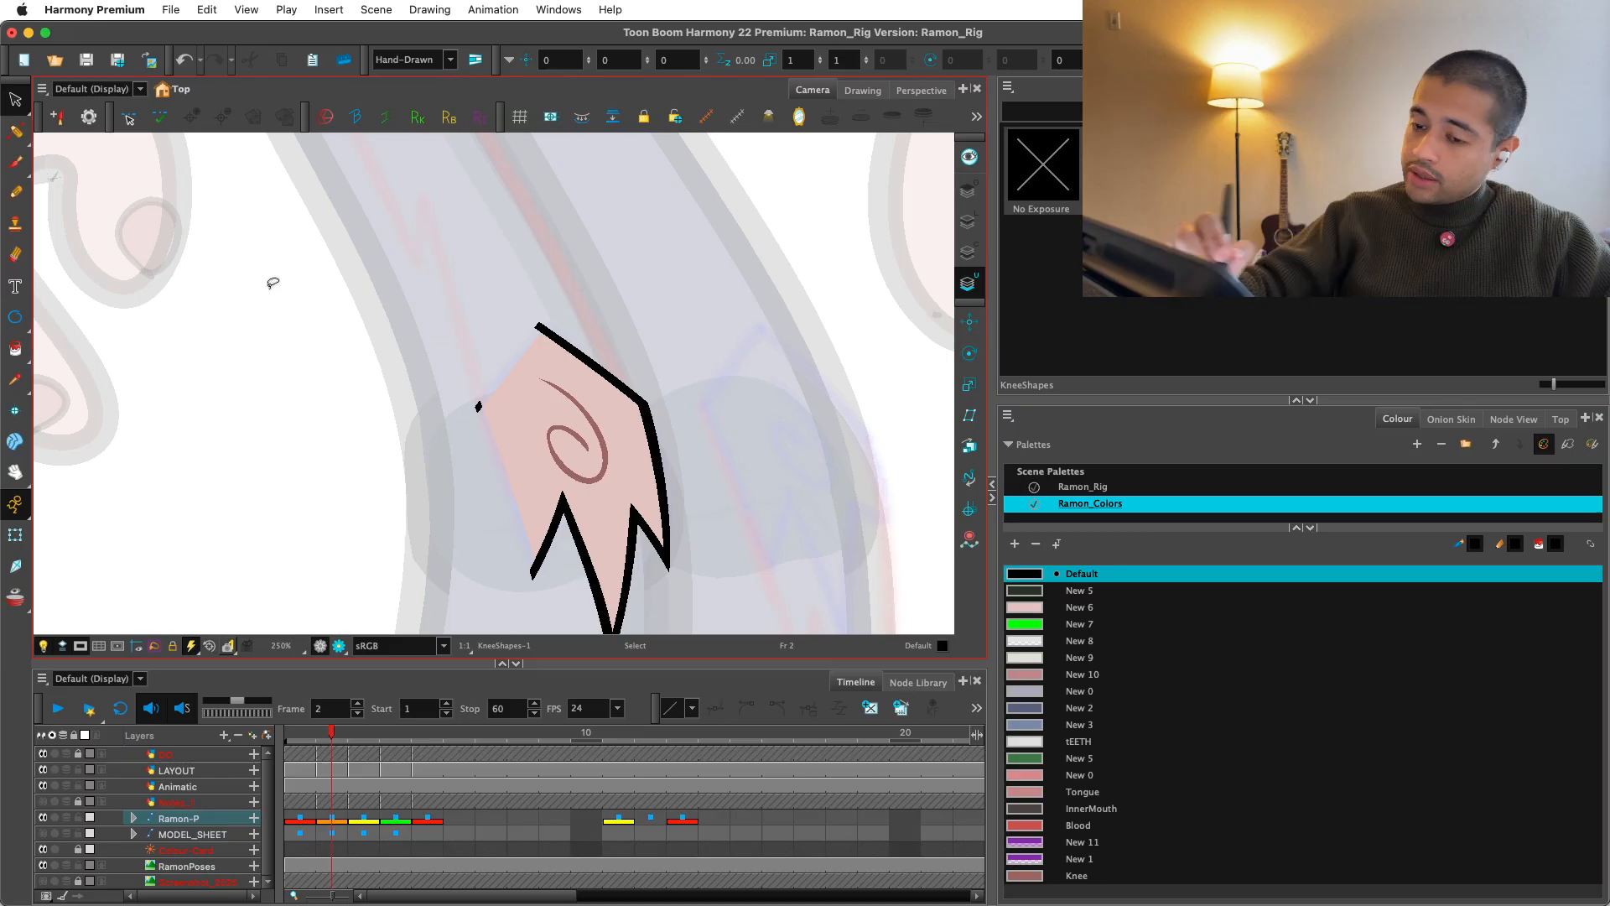
left_click(16, 161)
key("super+z")
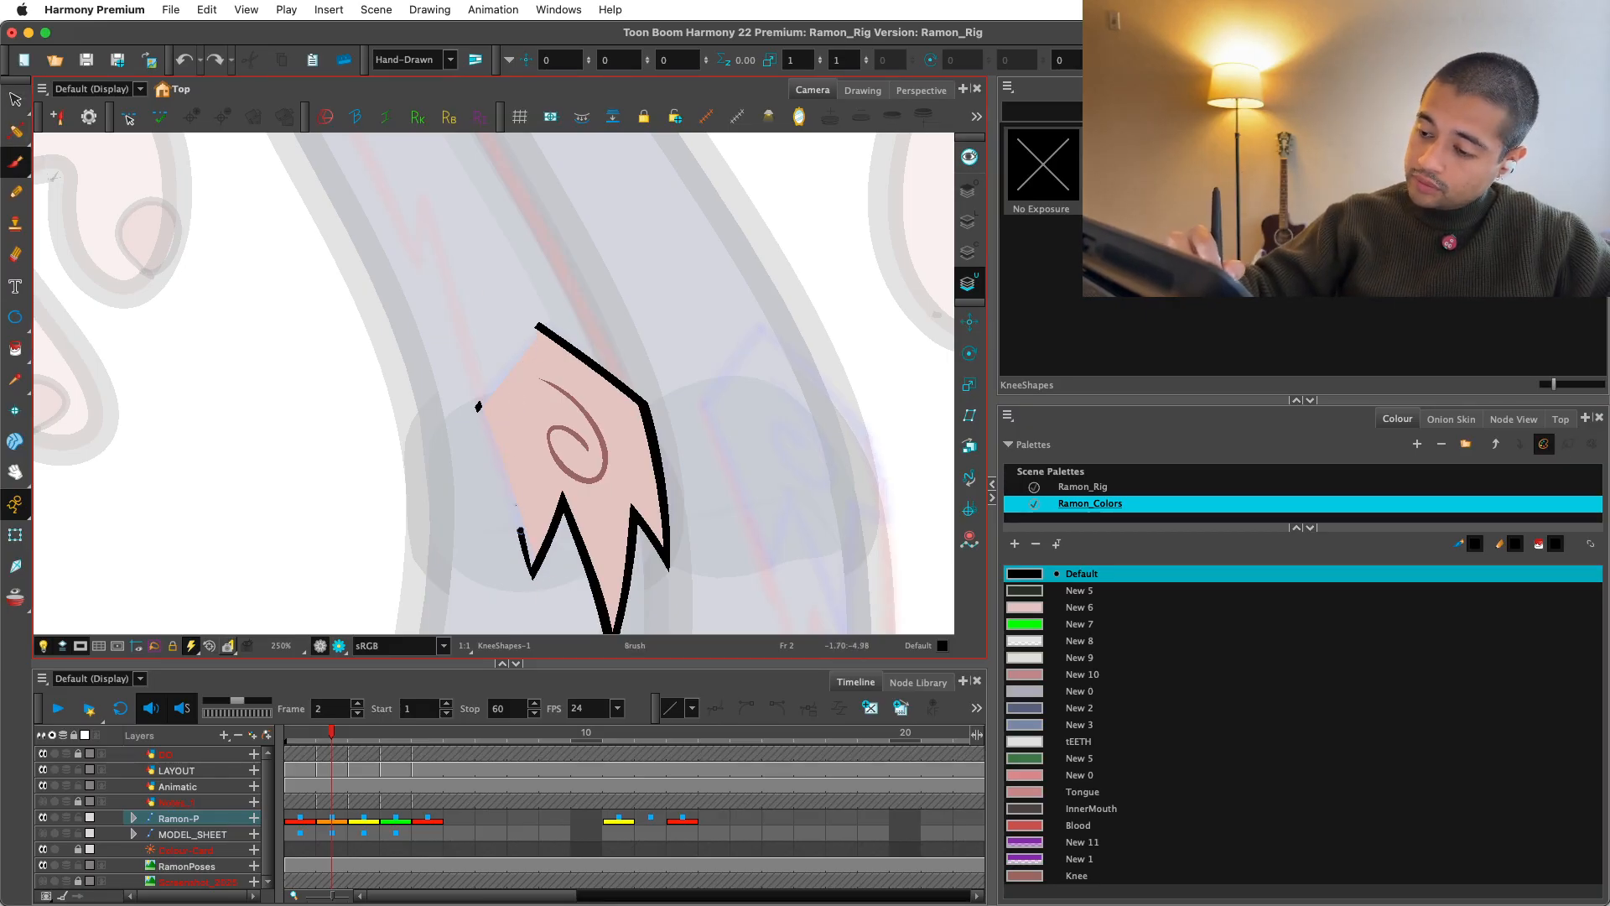
key("super+z")
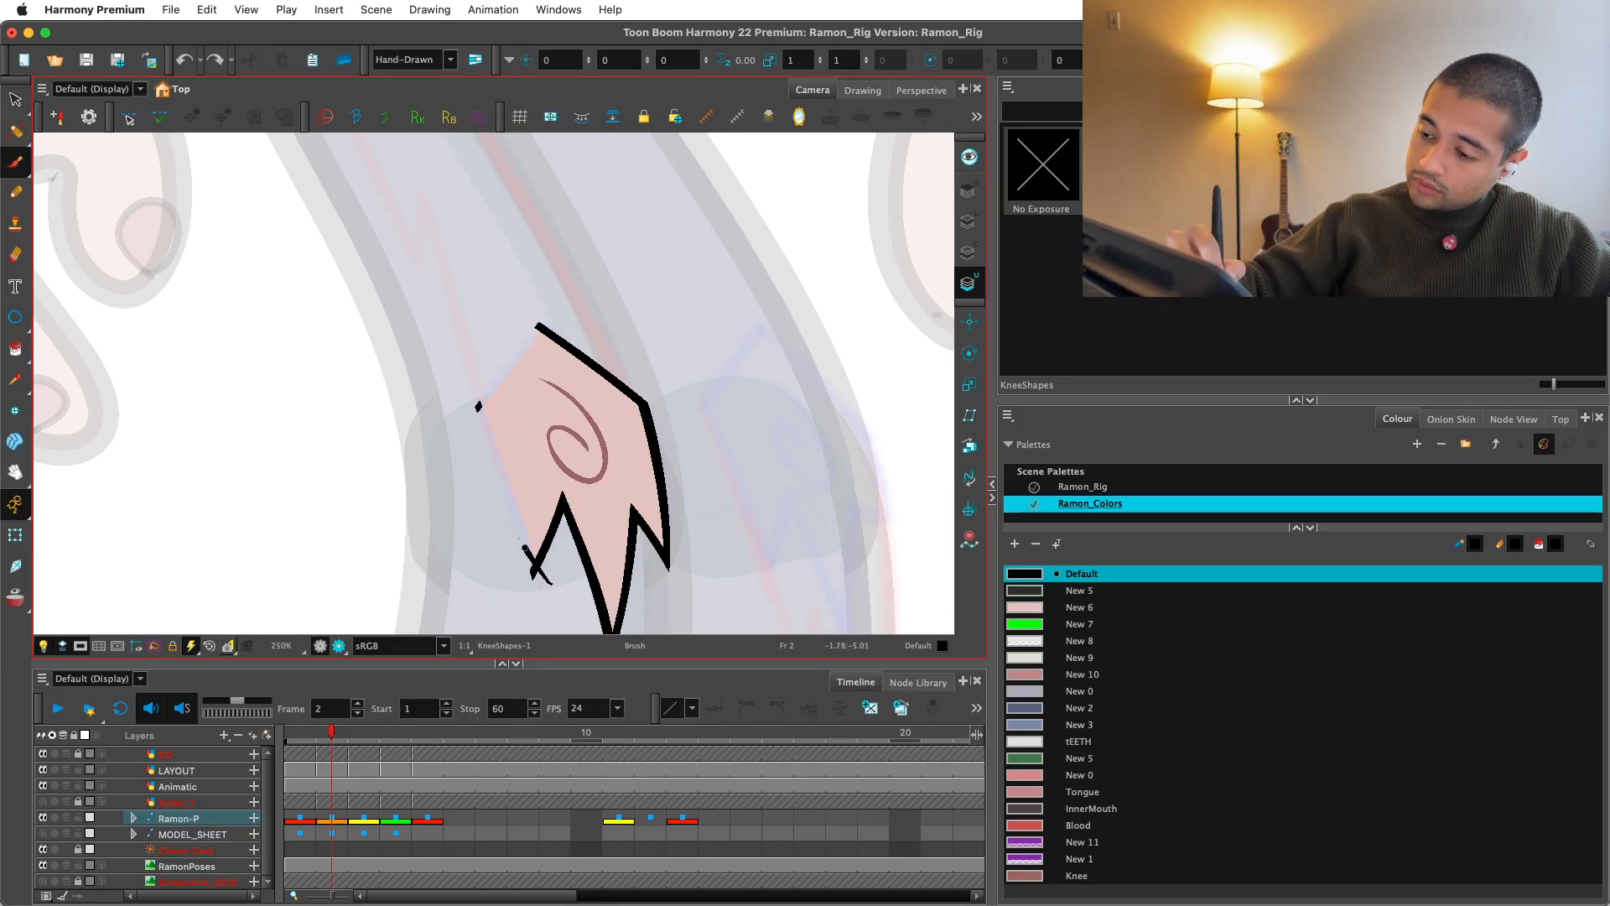
key("1")
key("1")
Step: Delete the knee patch's upper-right and right outline strokes together with the leftover corner fragment
key("alt+s")
left_click(569, 379)
key("Delete")
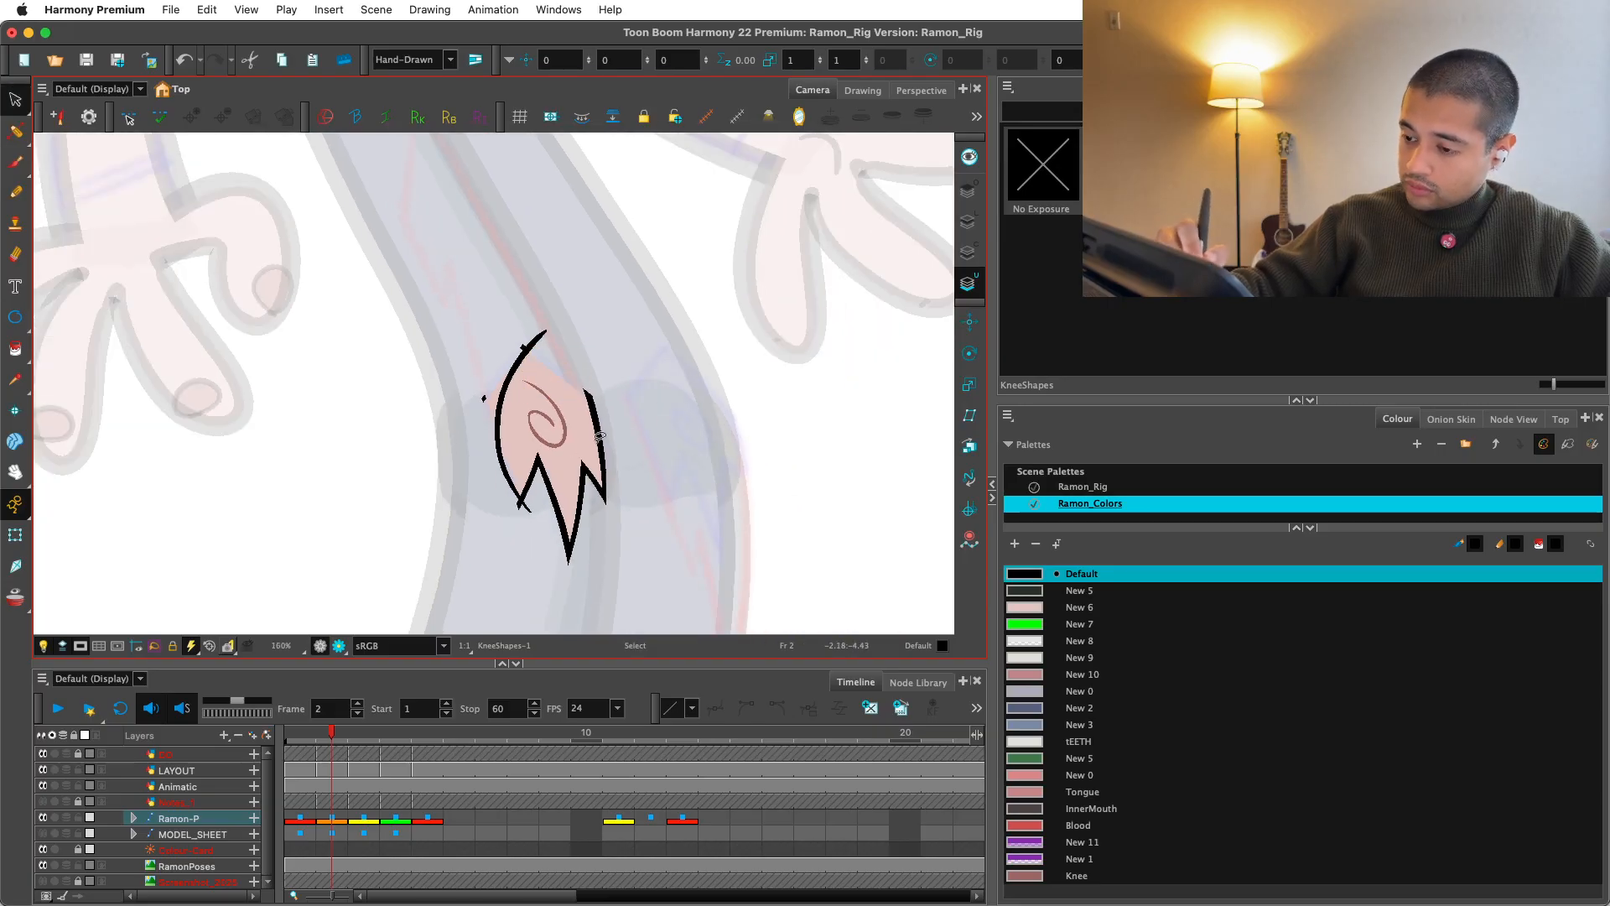
key("c")
key("c")
key("c")
key("2")
key("Delete")
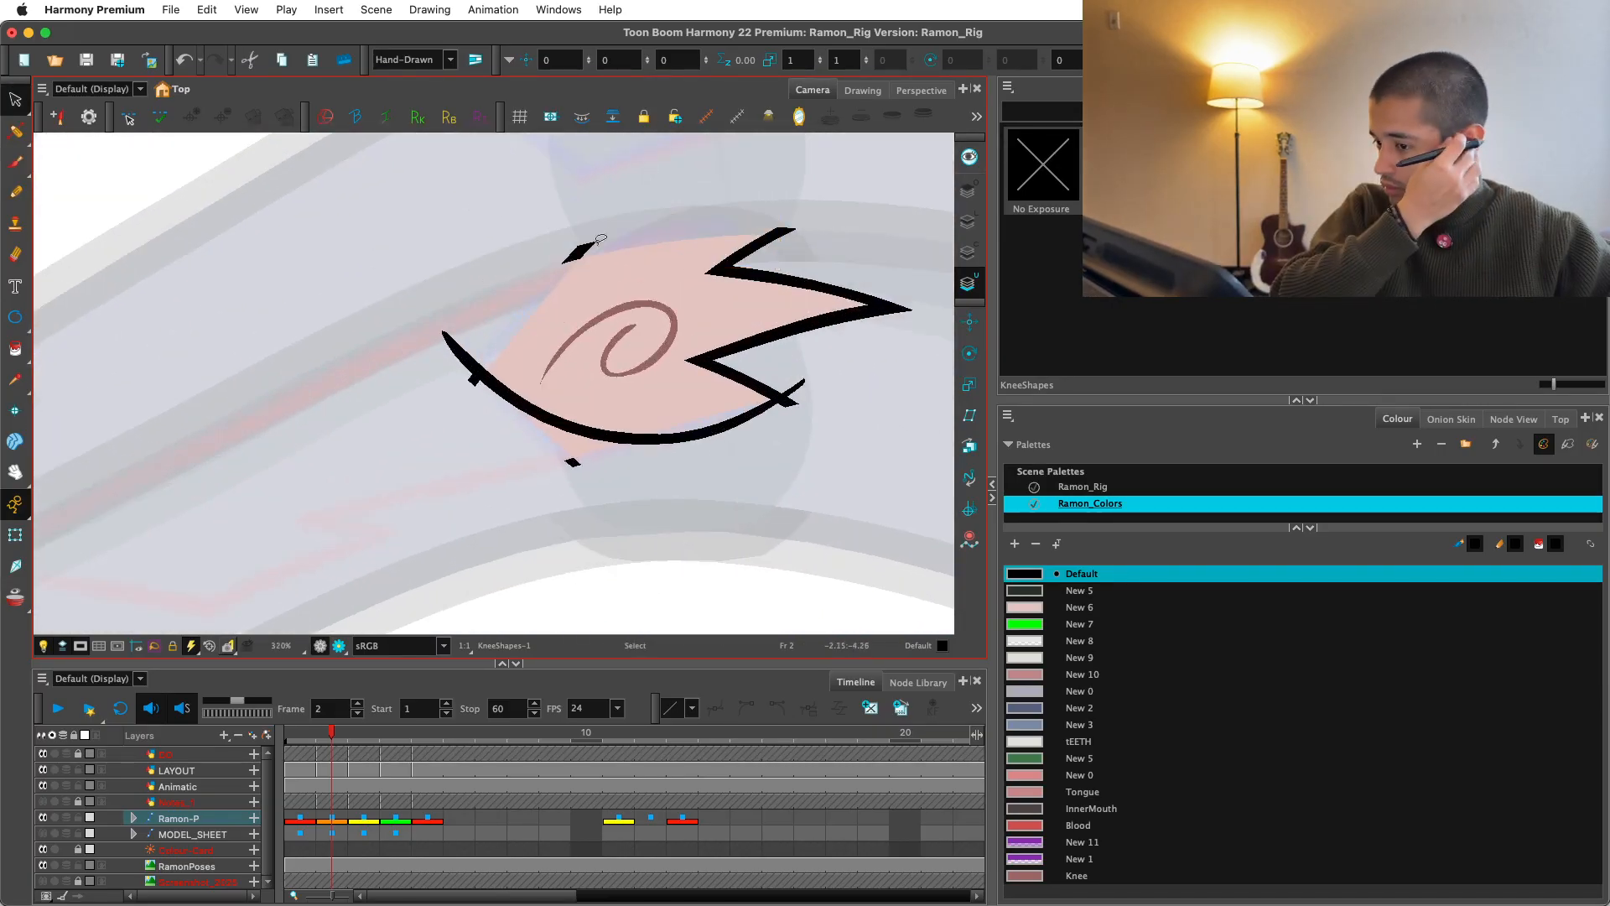
key("Delete")
Step: Redraw the knee patch's right edge as one curved black brush stroke from the patch's top to the outer torn tip
left_click_drag(679, 503, 717, 406)
key("2")
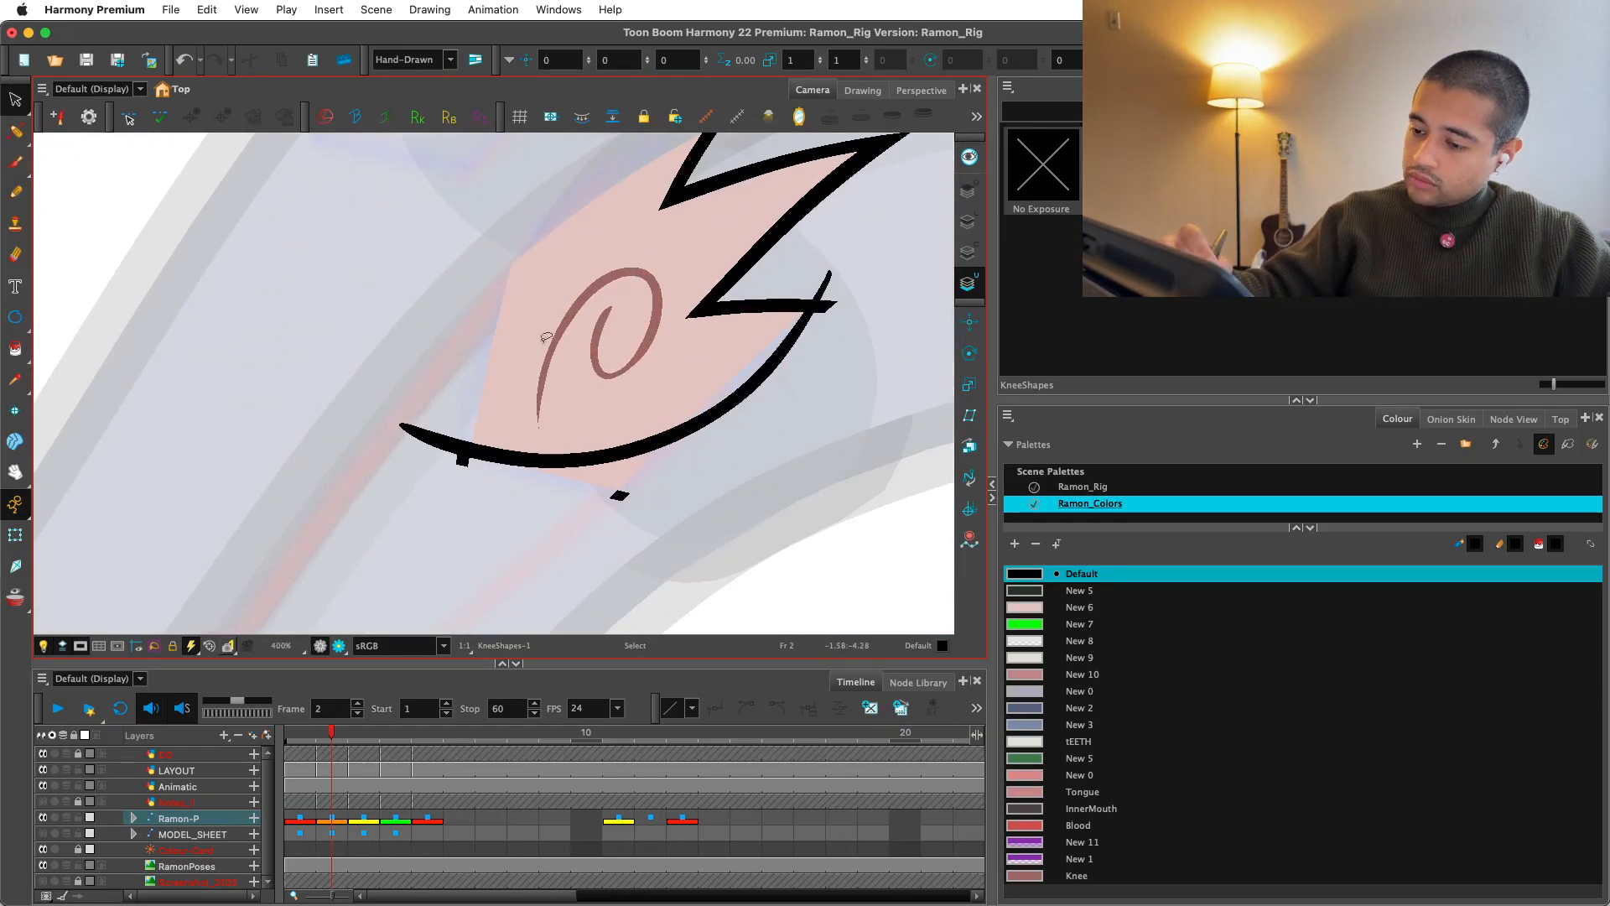
mouse_move(453, 442)
left_mouse_down()
mouse_move(485, 270)
mouse_move(697, 135)
left_mouse_up()
key("1")
left_click_drag(696, 280, 687, 305)
key("super+z")
key("alt+s")
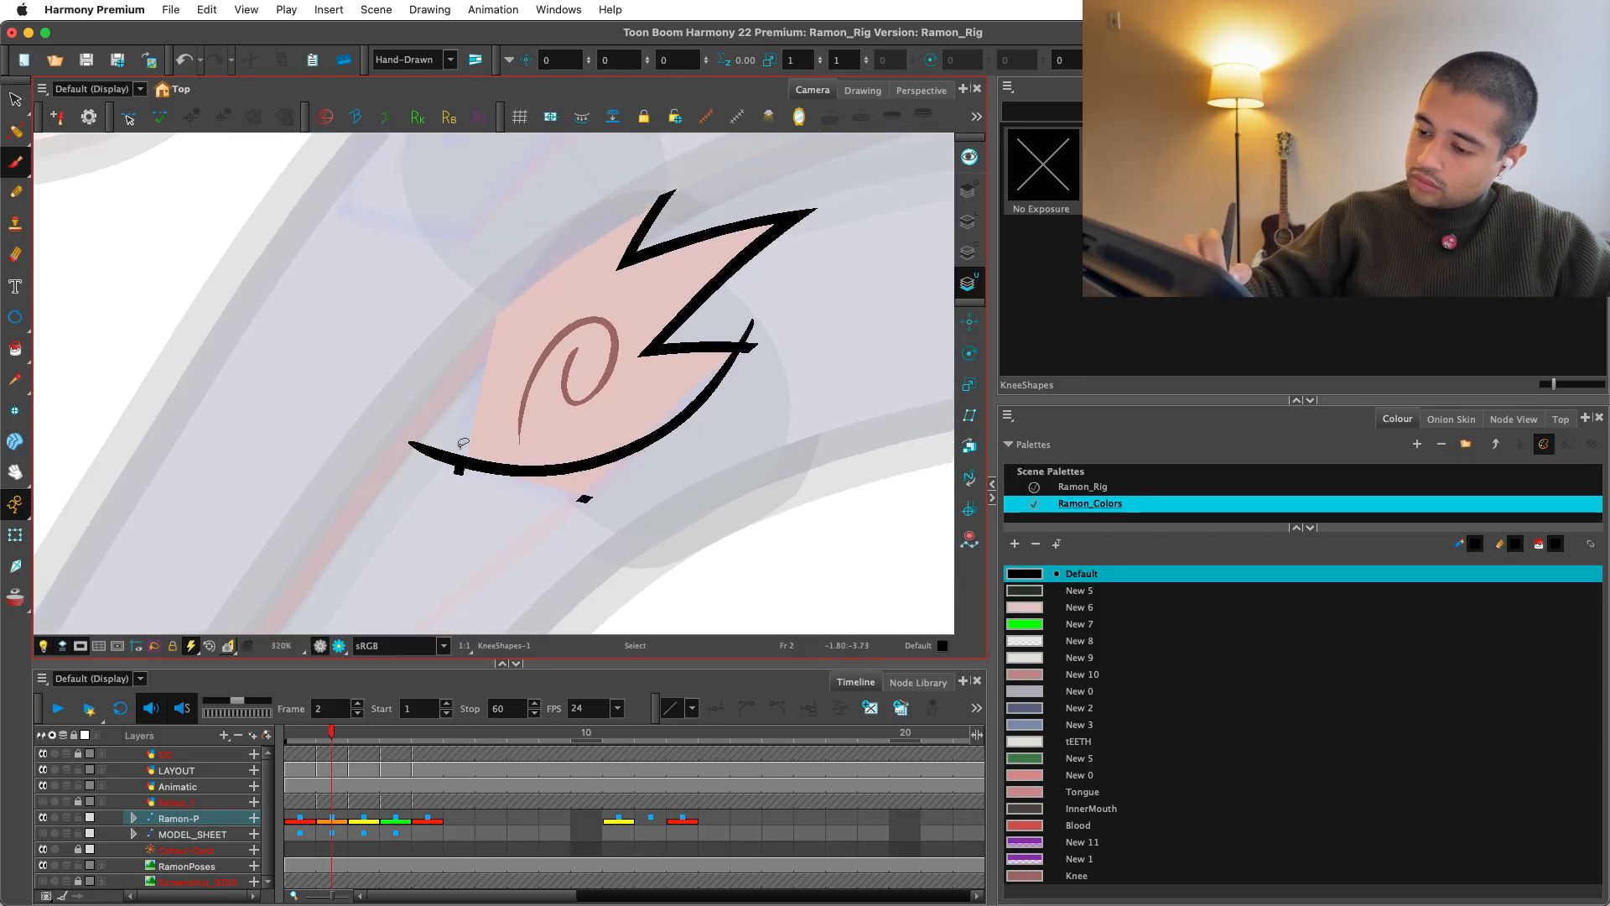
left_click_drag(426, 429, 761, 201)
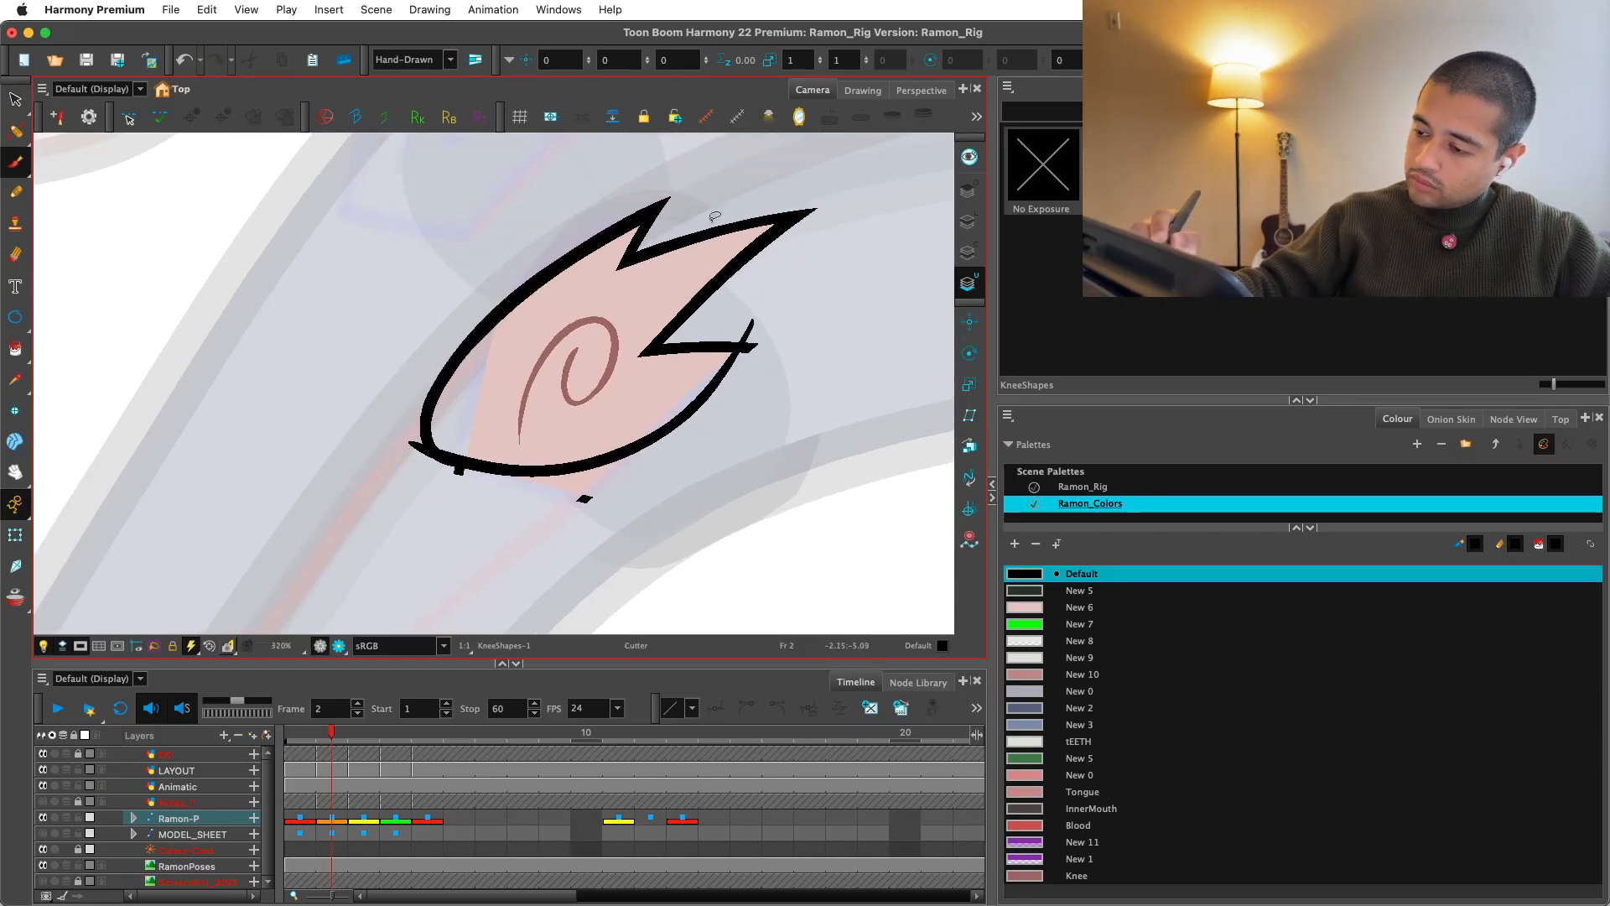
Step: Trim the overshooting stroke ends and erase the stray outline marks around the top of the knee patch
key("shift+x")
key("1")
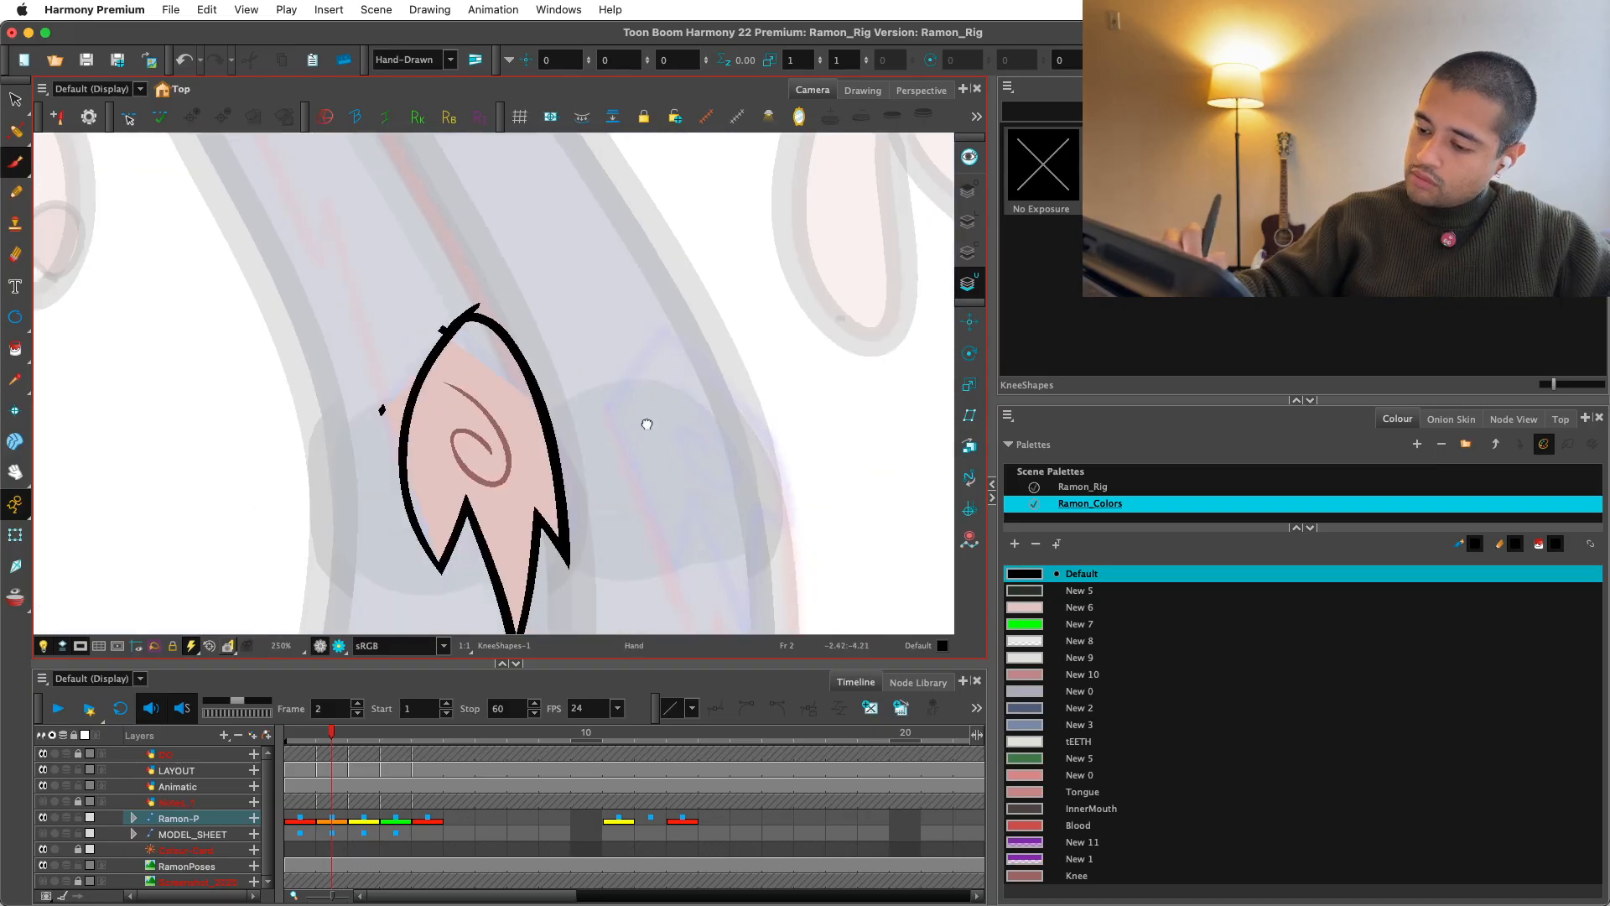
left_click_drag(647, 424, 666, 377)
key("e")
mouse_move(411, 327)
left_mouse_down()
mouse_move(383, 391)
mouse_move(444, 273)
left_mouse_up()
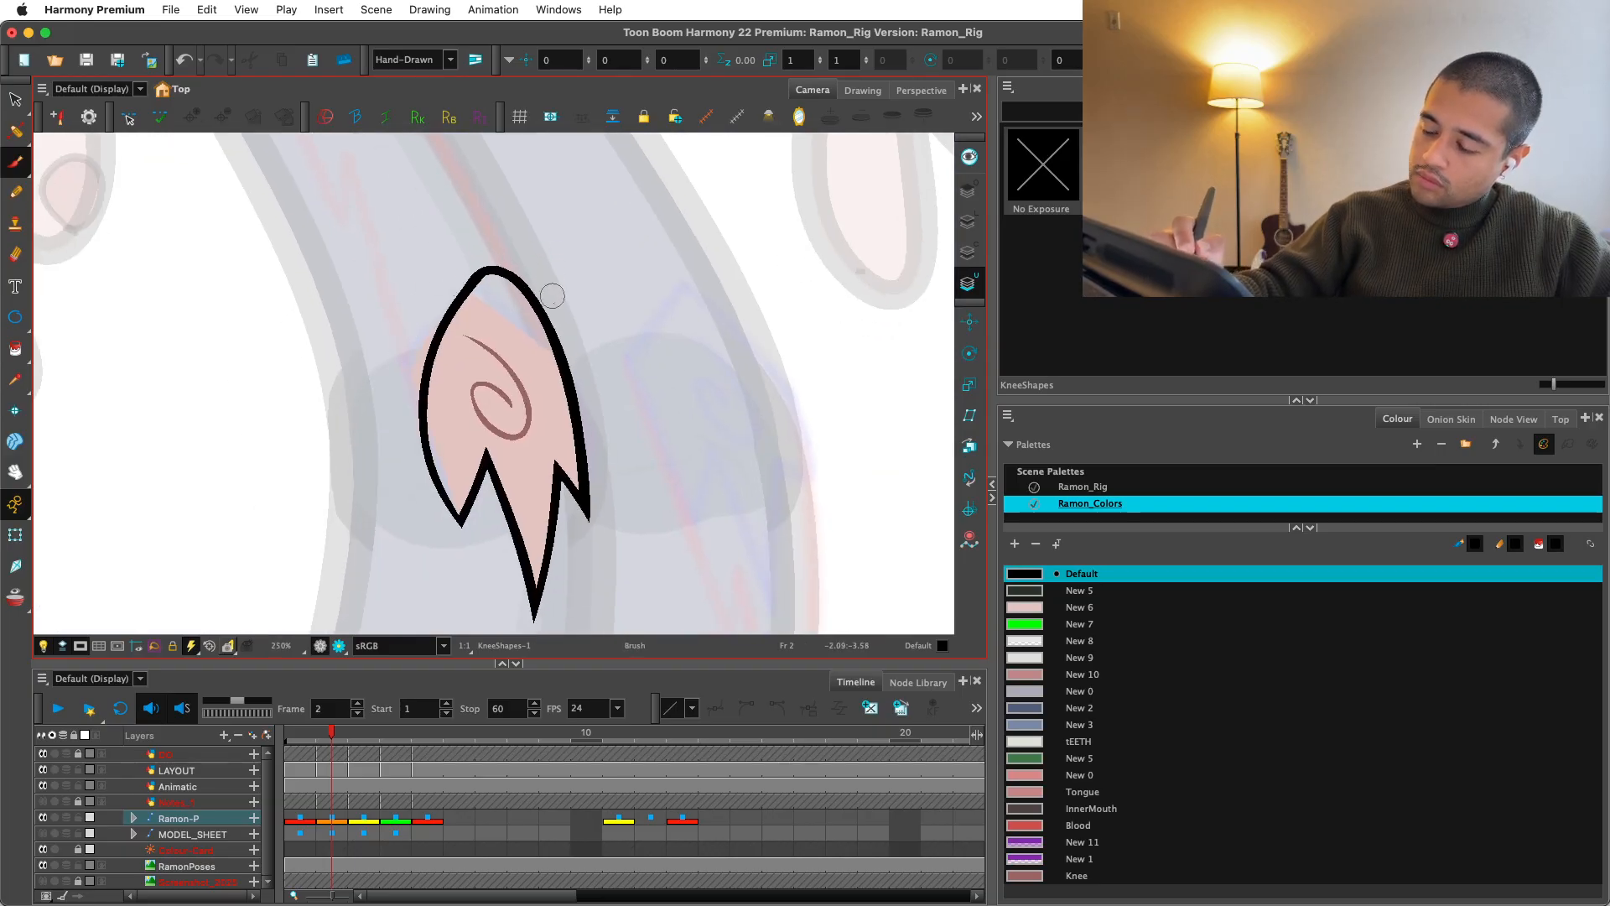
Step: Examine the reshaped knee patch on the whole leg in Render View and up close above the dimmed rig
key("2")
key("2")
key("2")
key("2")
key("2")
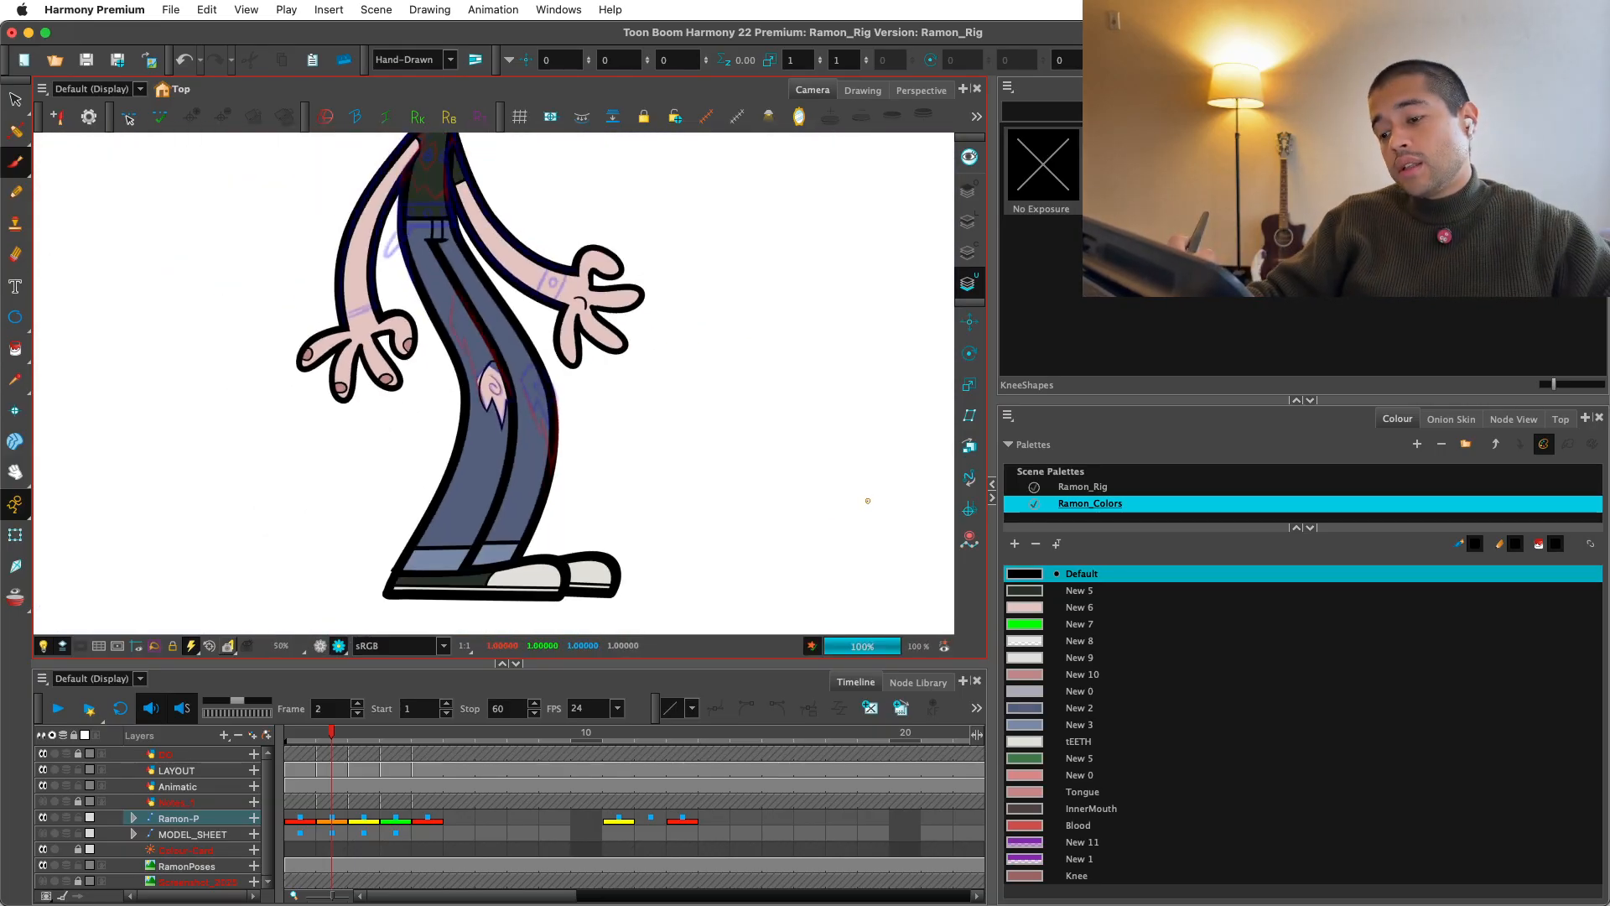
key("1")
key("1")
key("1")
key("1")
key("1")
key("1")
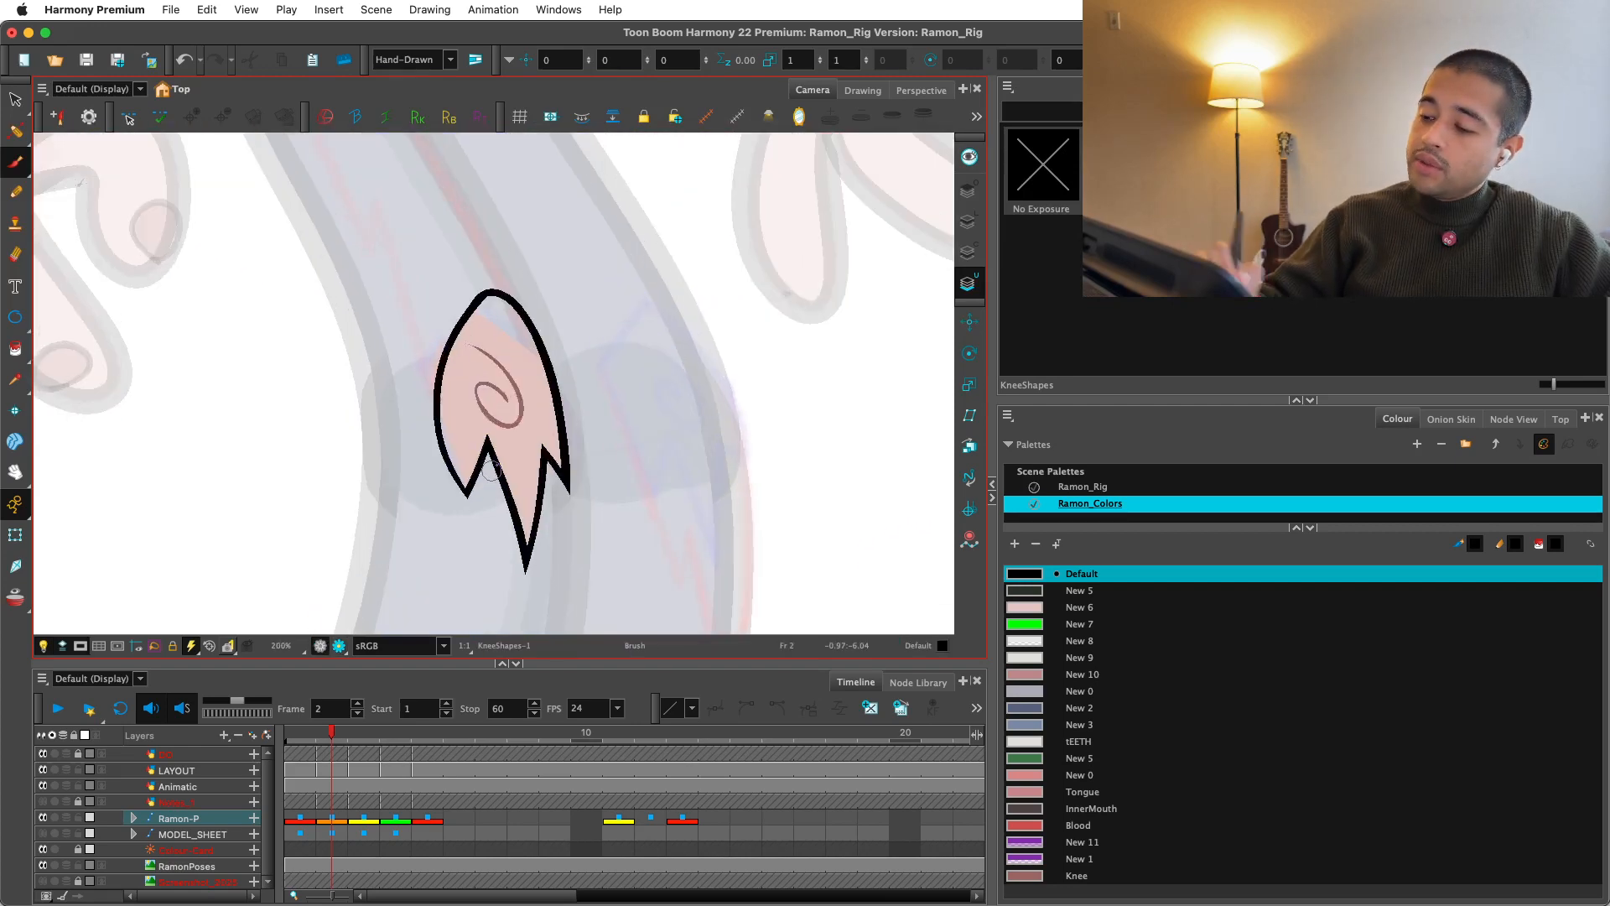
Step: Delete the knee patch's left outline stroke and its pink fill
key("alt+s")
mouse_move(504, 293)
left_mouse_down()
mouse_move(539, 280)
mouse_move(554, 306)
left_mouse_up()
key("Delete")
key("Delete")
key("alt+b")
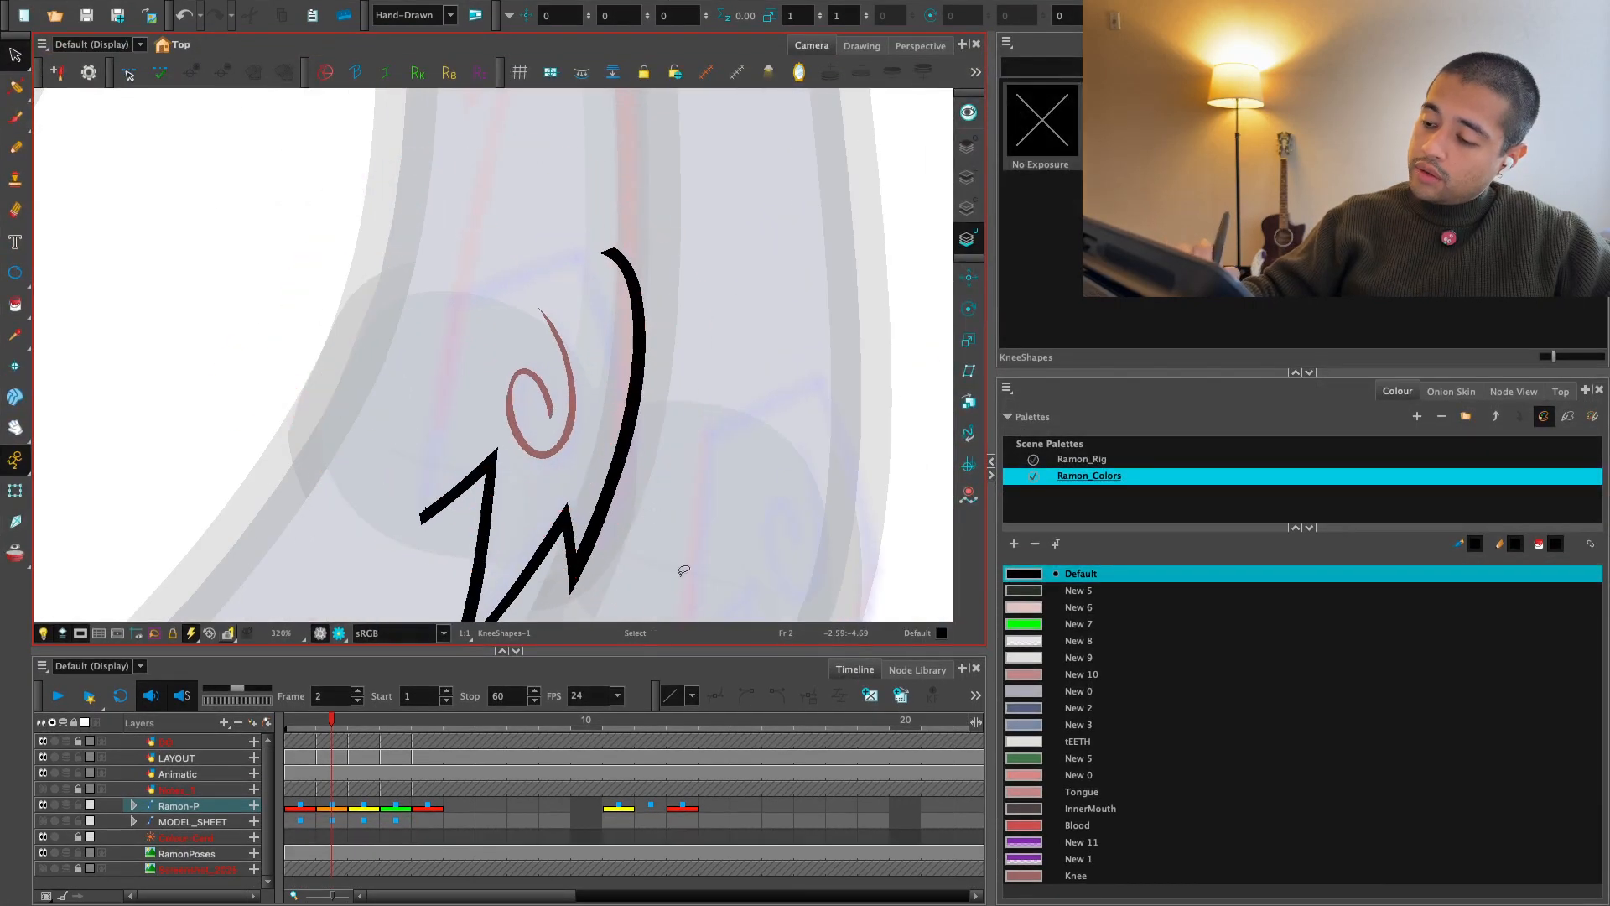
mouse_move(478, 495)
left_mouse_down()
mouse_move(440, 526)
mouse_move(451, 573)
mouse_move(671, 180)
left_mouse_up()
key("ctrl+z")
key("ctrl+z")
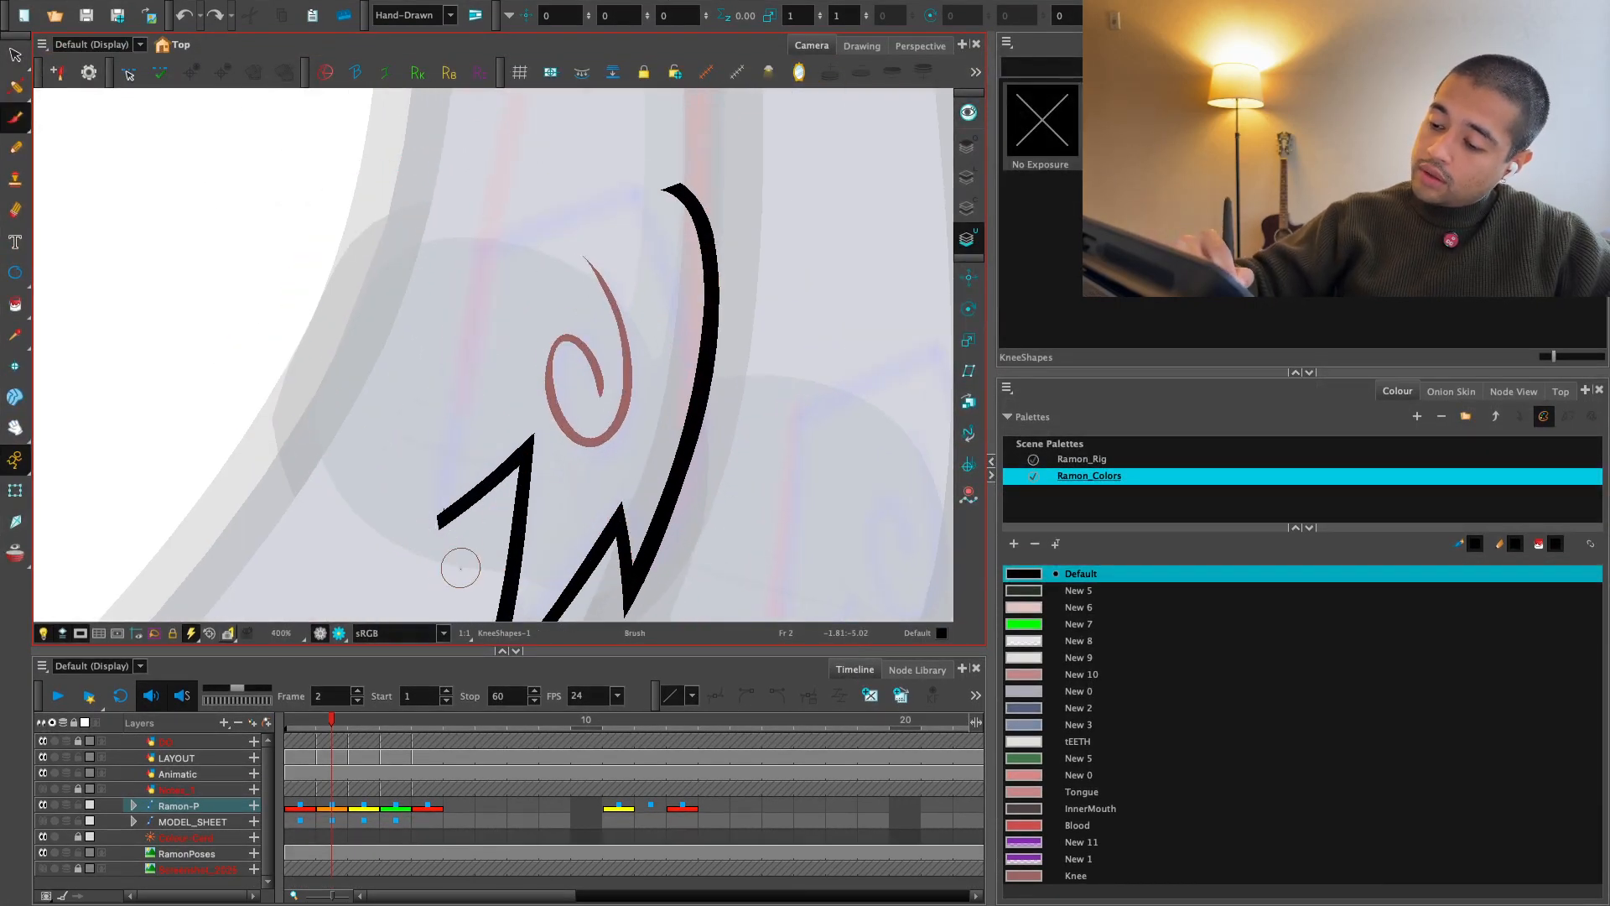
left_click_drag(457, 545, 675, 180)
key("ctrl+z")
mouse_move(470, 552)
left_mouse_down()
mouse_move(641, 170)
mouse_move(713, 281)
mouse_move(711, 311)
left_mouse_up()
key("ctrl+z")
Step: Remove the upper end of the right edge and draw a wide rounded brush stroke from the left torn tip over the top
key("alt+s")
left_click(711, 301)
key("e")
key("alt+s")
key("alt+b")
mouse_move(466, 585)
left_mouse_down()
mouse_move(440, 508)
mouse_move(663, 490)
left_mouse_up()
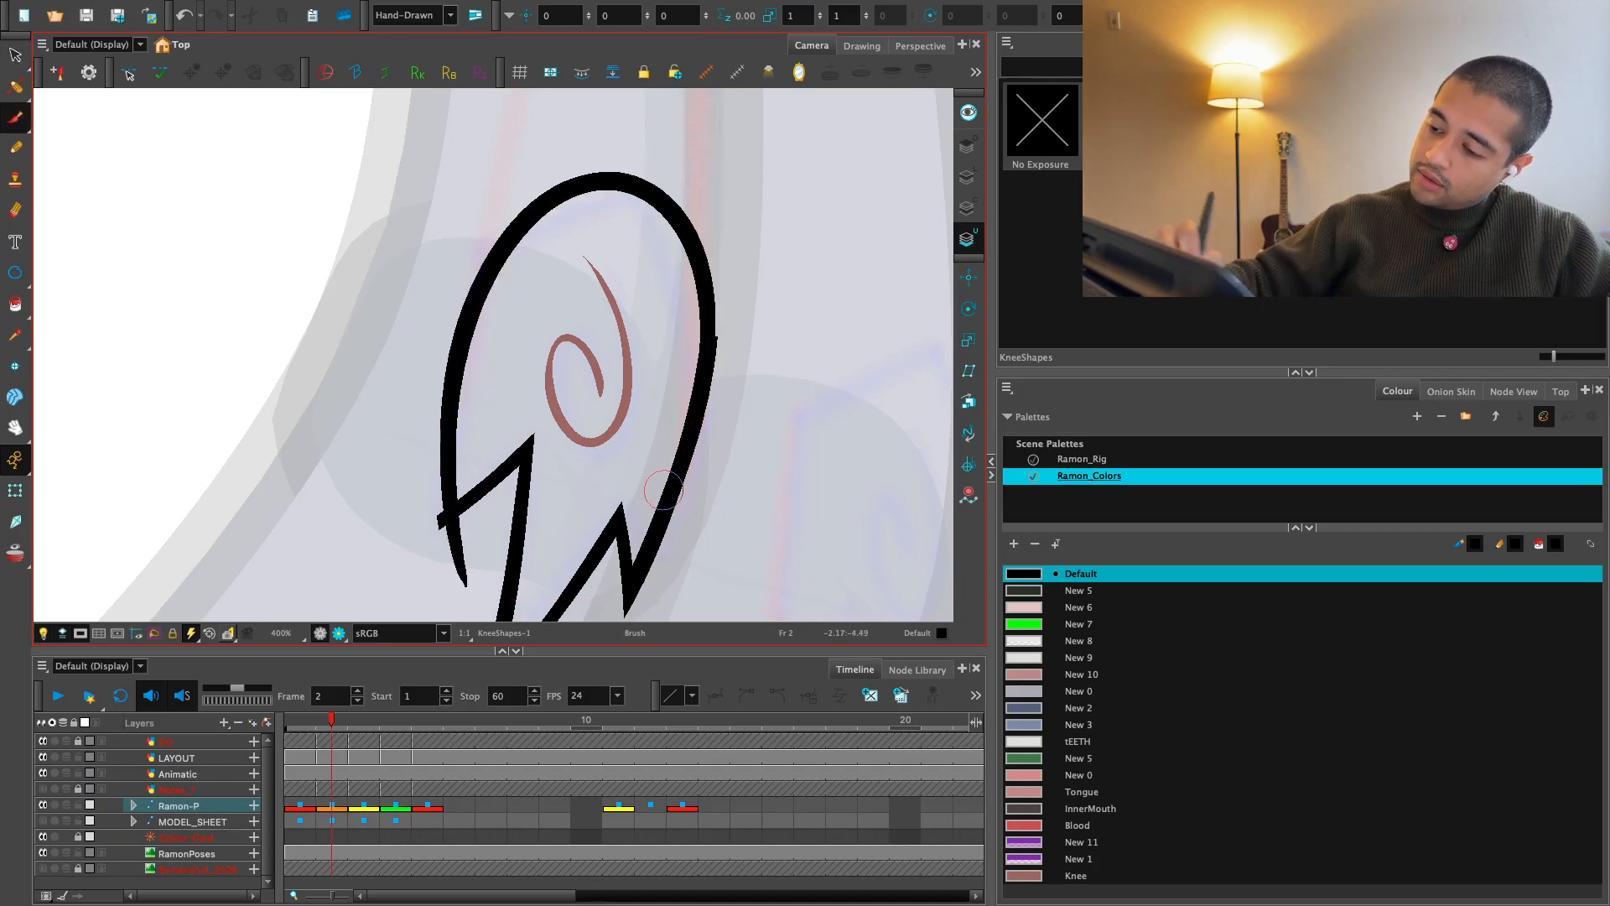
Step: Trim the new outline's overshoot at the left torn tip and clean up the overlap where it joins the right edge
scroll(700, 514, "down", 3)
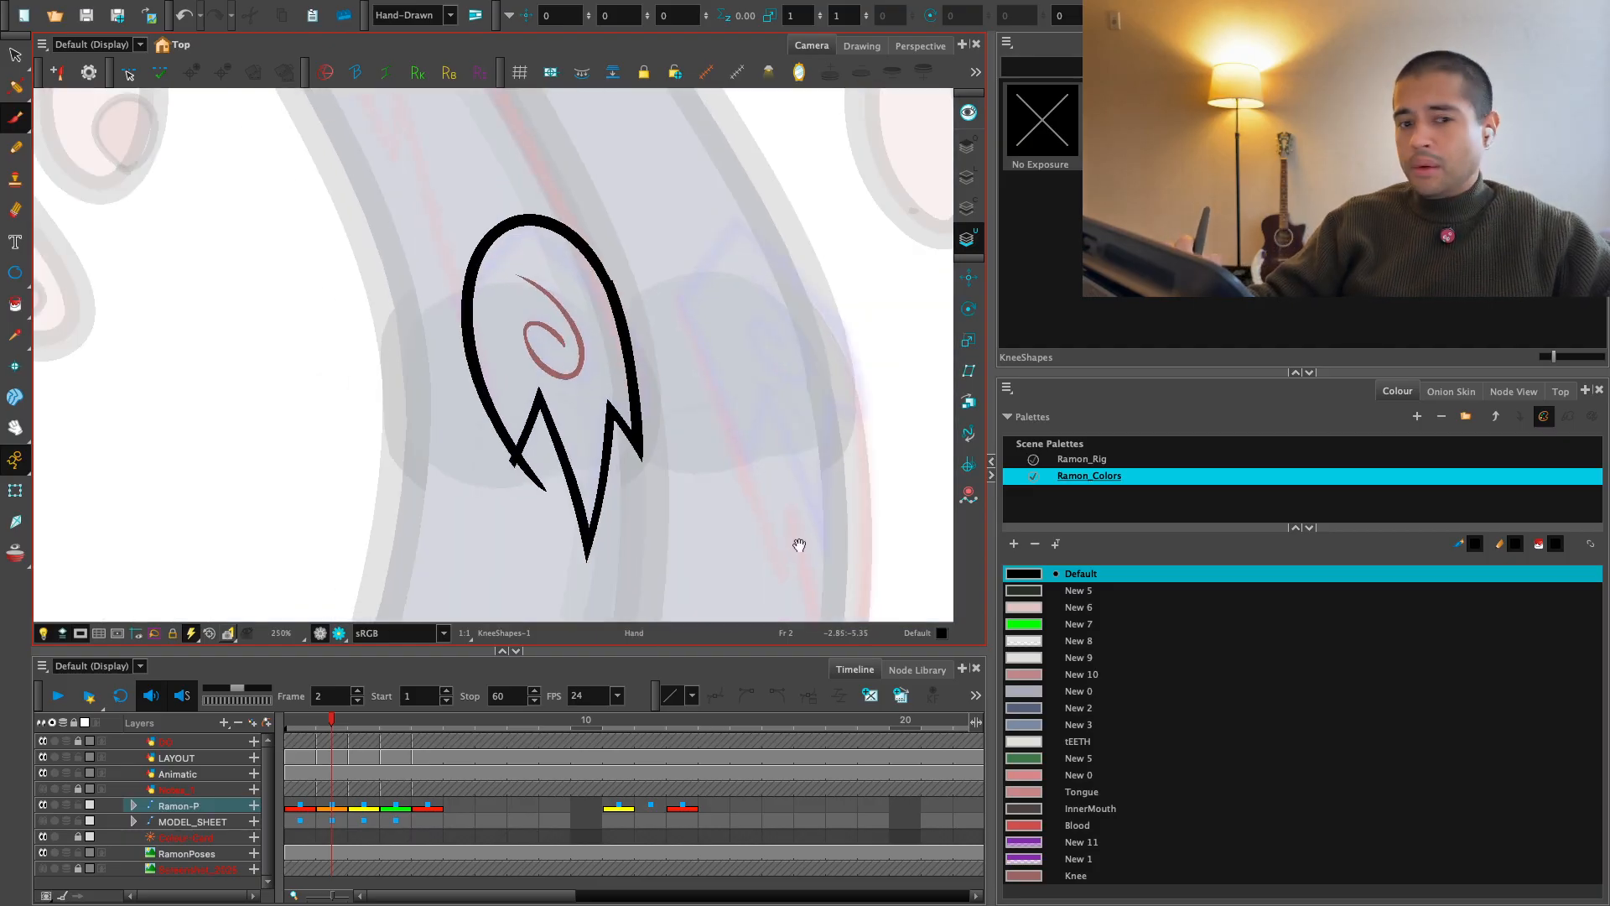
key("2")
key("2")
key("2")
key("alt+s")
left_click(665, 234)
key("1")
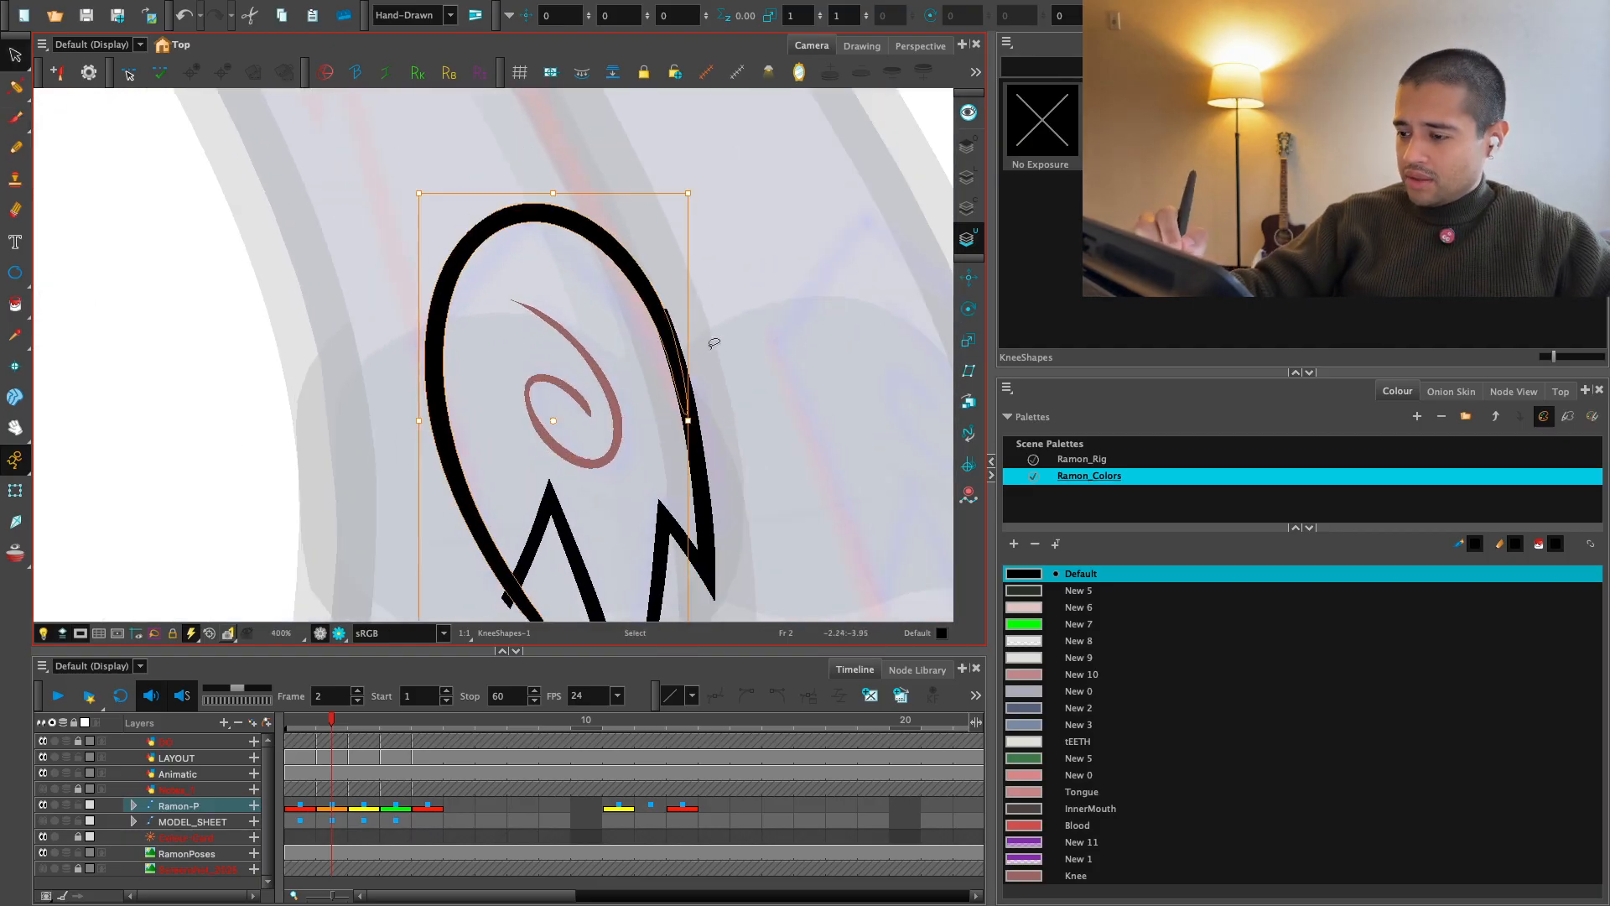
left_click_drag(660, 192, 665, 190)
key("alt+t")
key("1")
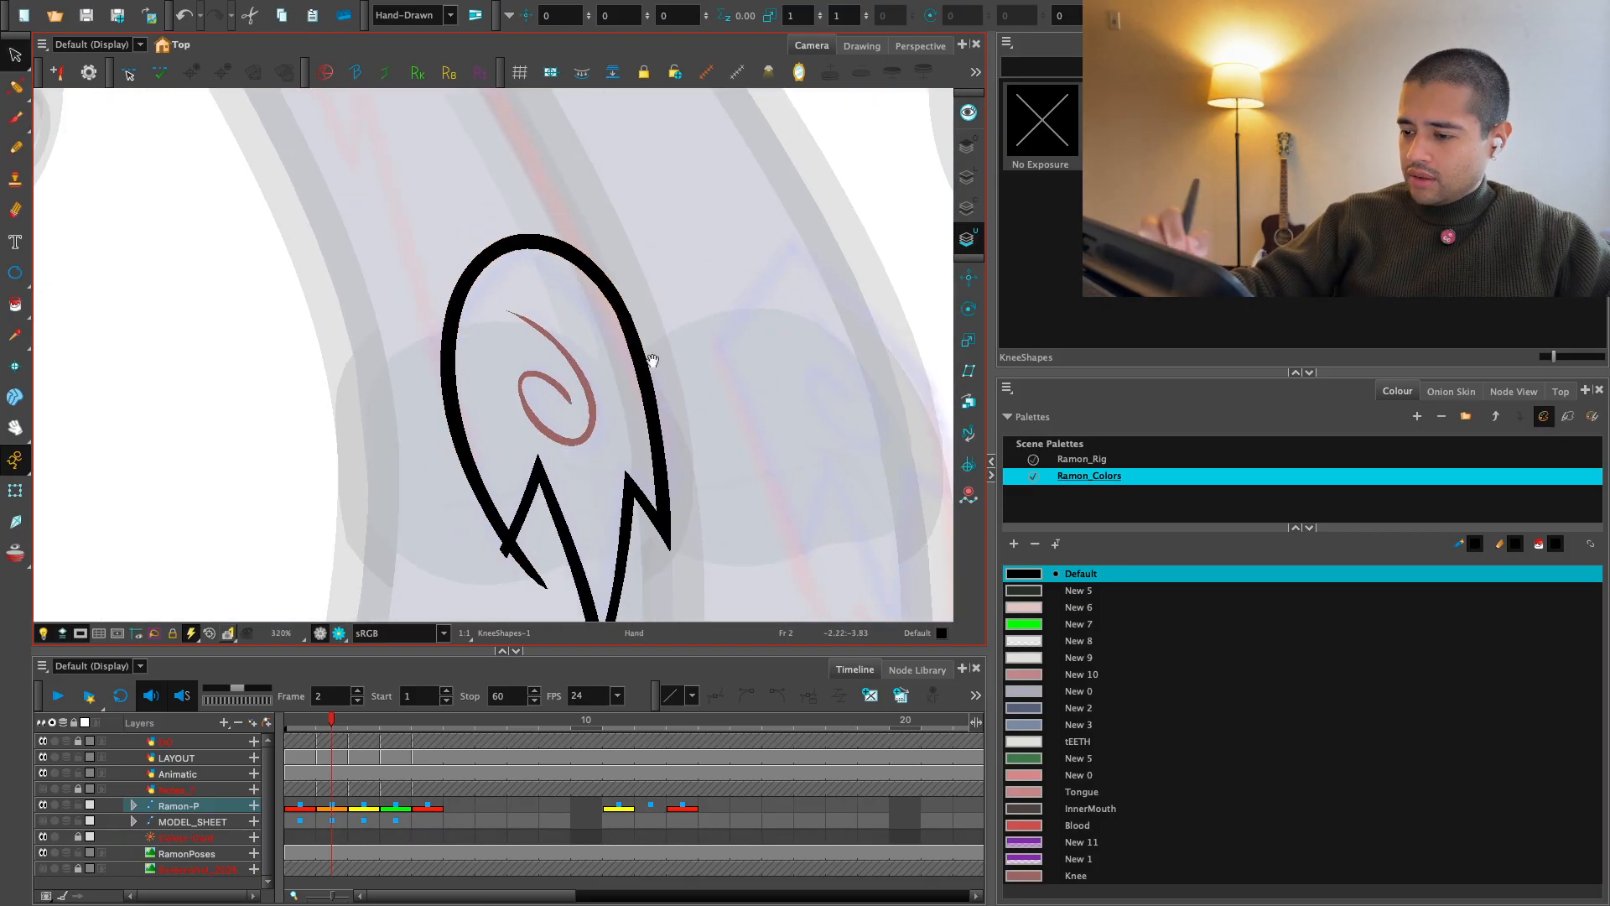
left_click_drag(651, 355, 666, 315)
key("1")
key("1")
key("1")
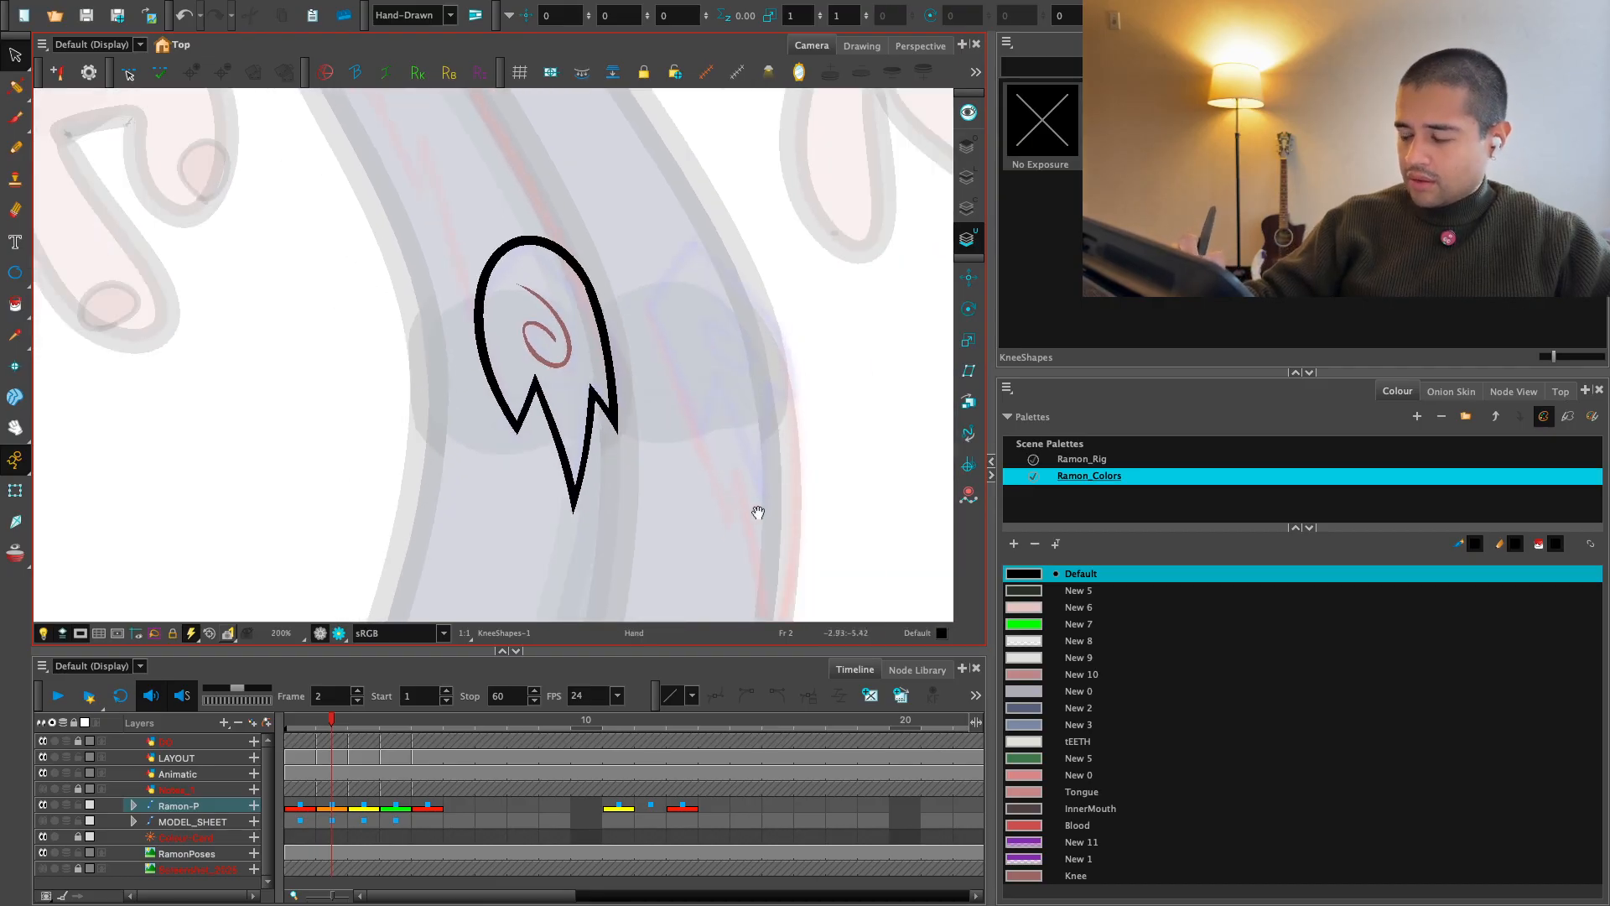
key("2")
key("2")
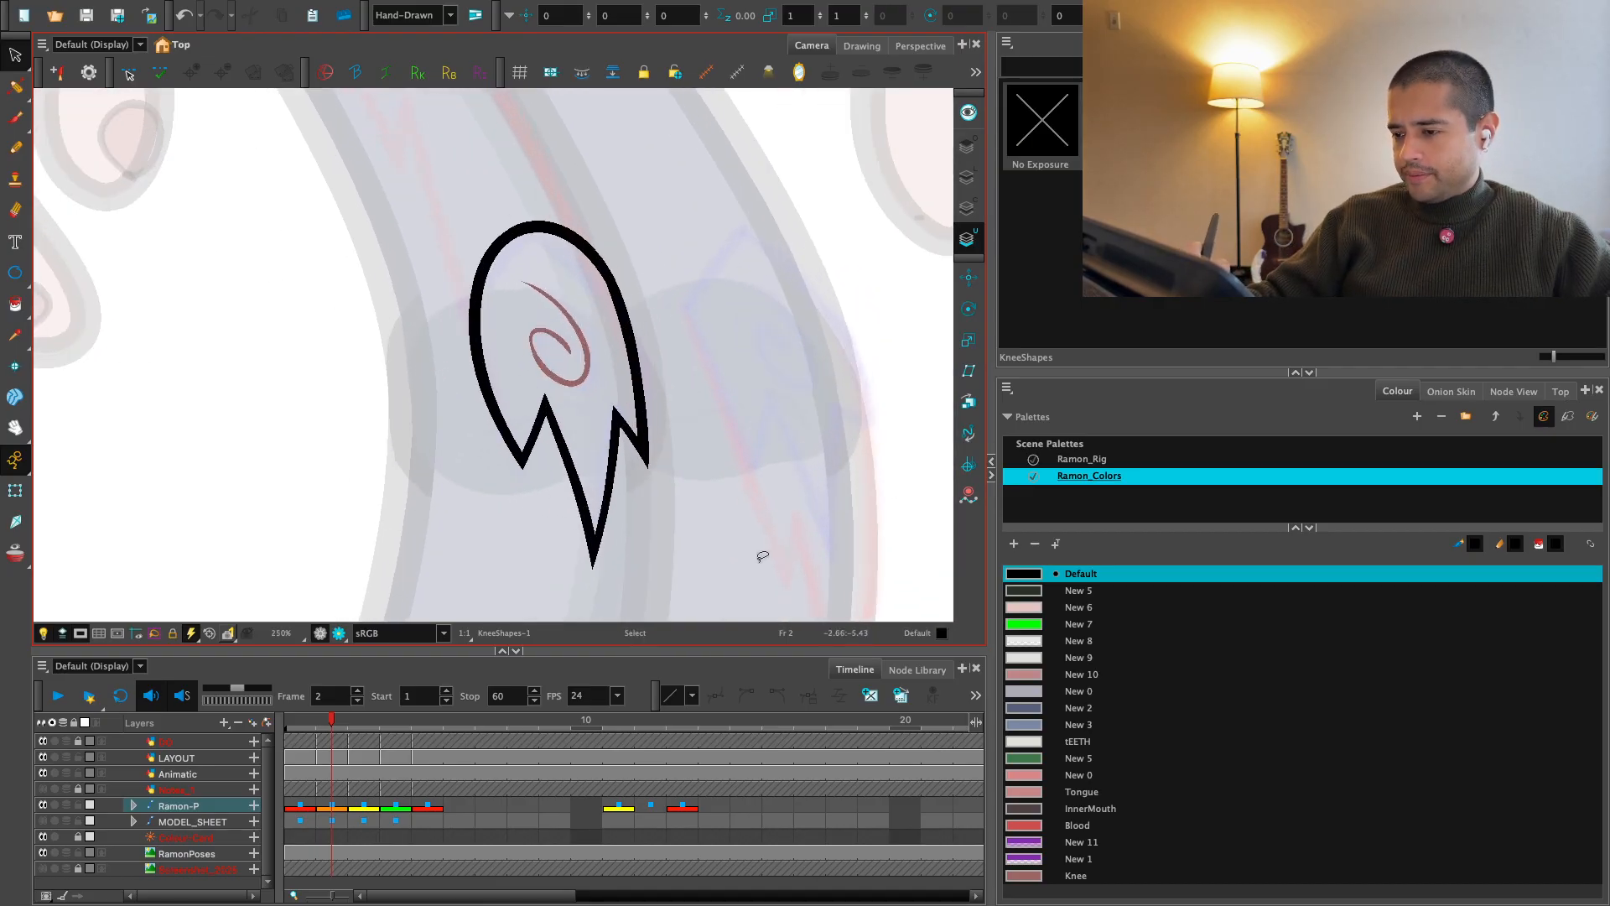
Step: Move the whole knee drawing from the underlay art layer to the line art layer
left_click_drag(792, 436, 587, 570)
key("super+x")
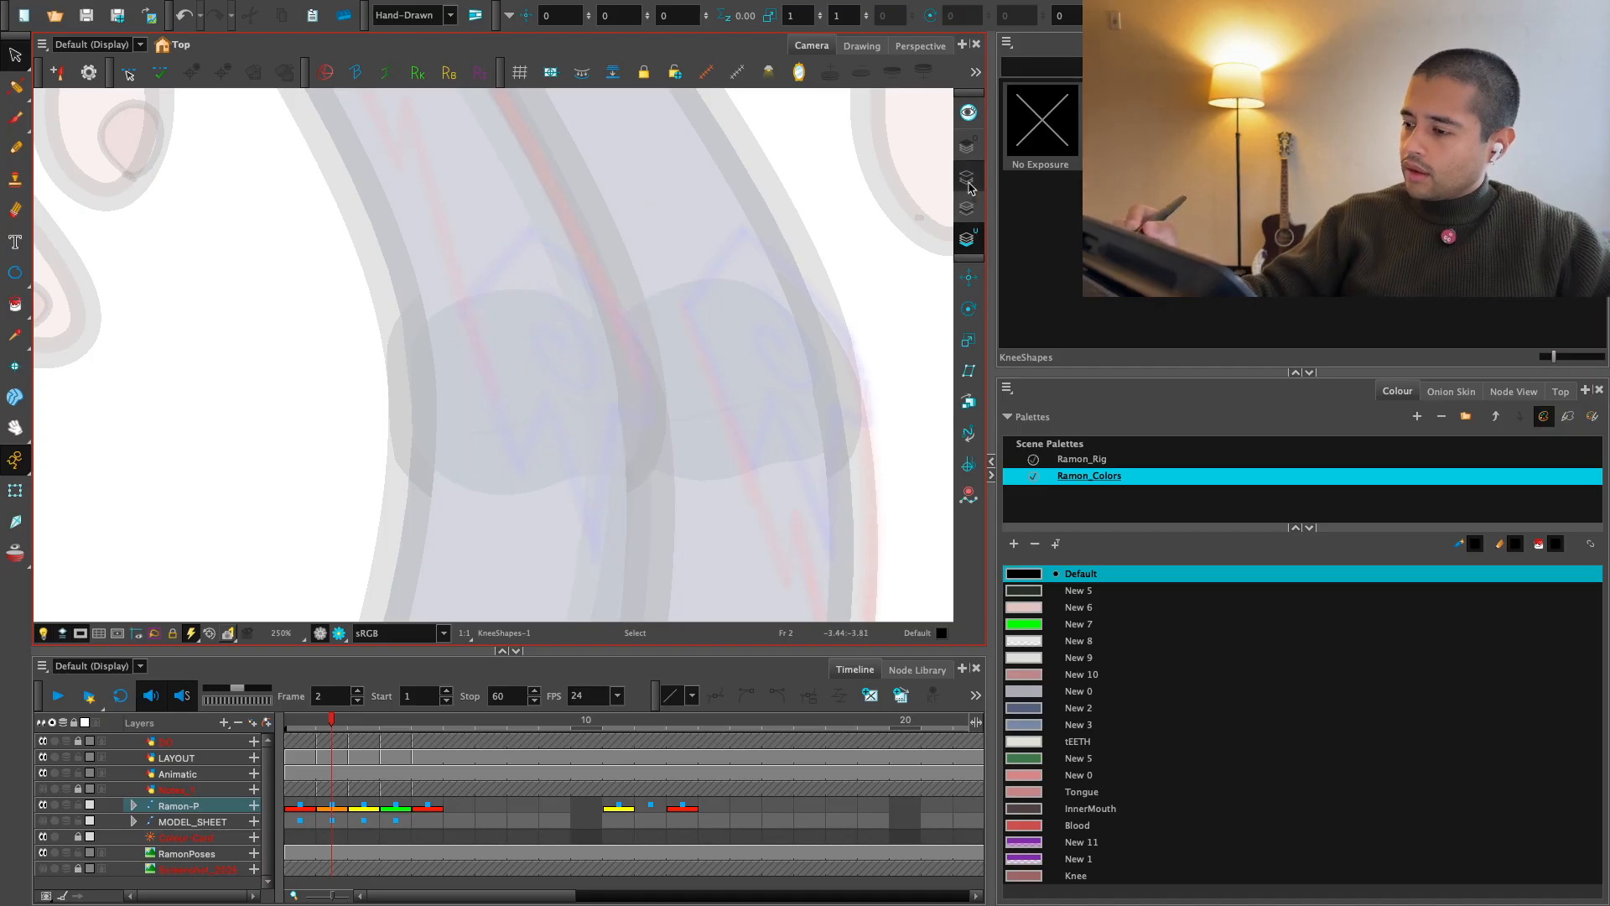
left_click(967, 176)
key("super+v")
key("super+x")
left_click(963, 210)
key("super+z")
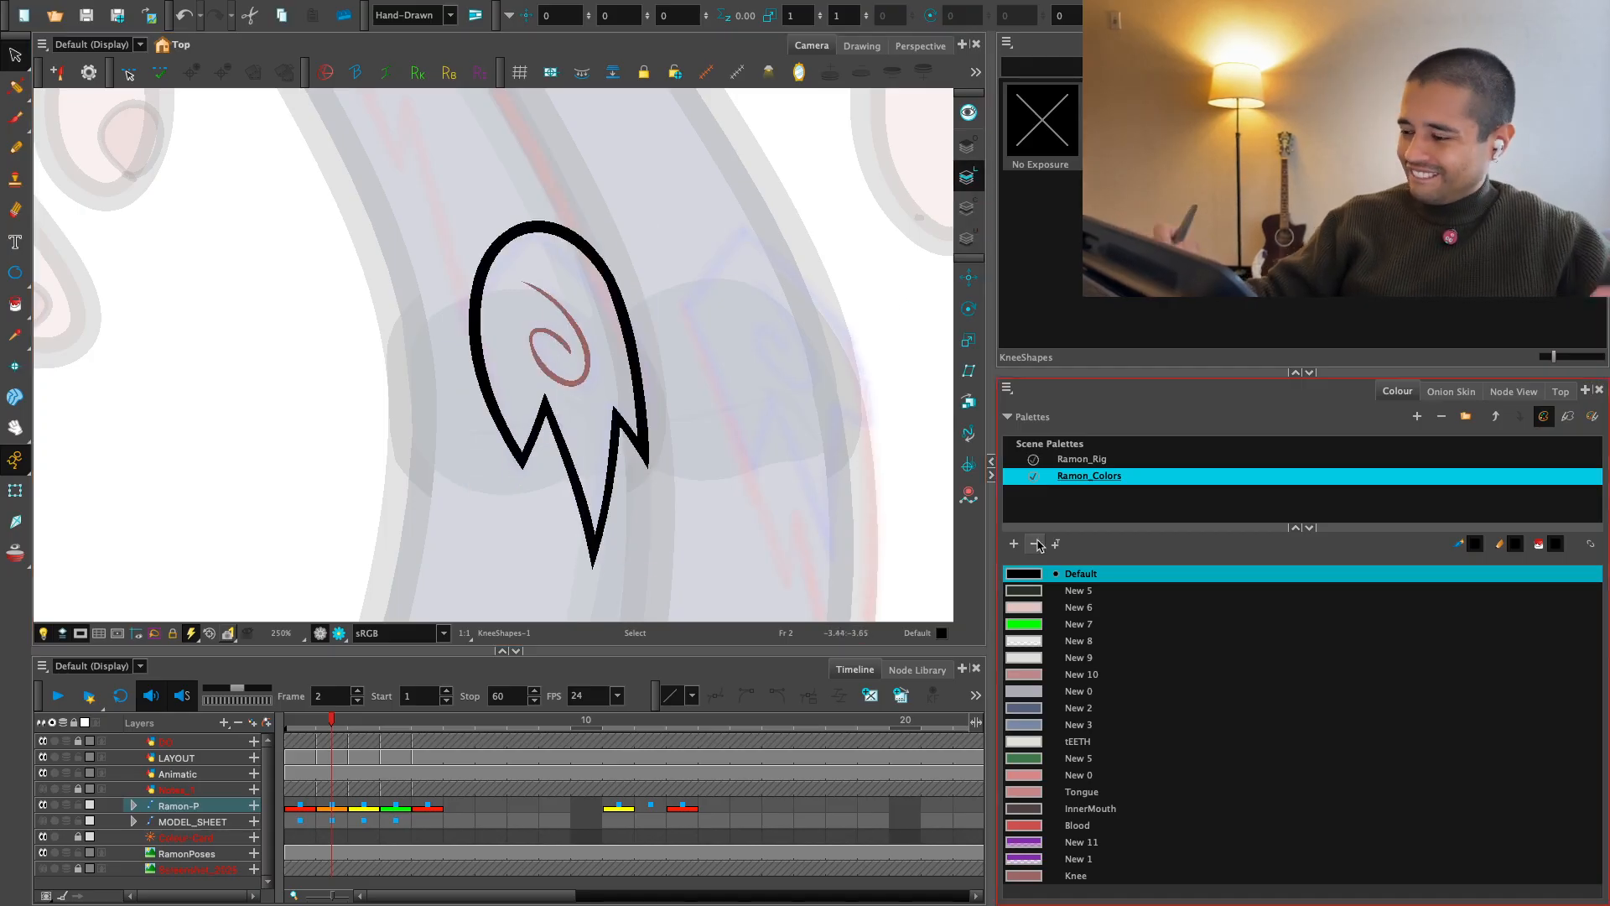
Step: Fill the closed knee patch with the New 6 skin colour
left_click(1063, 607)
key("alt+i")
left_click(618, 362)
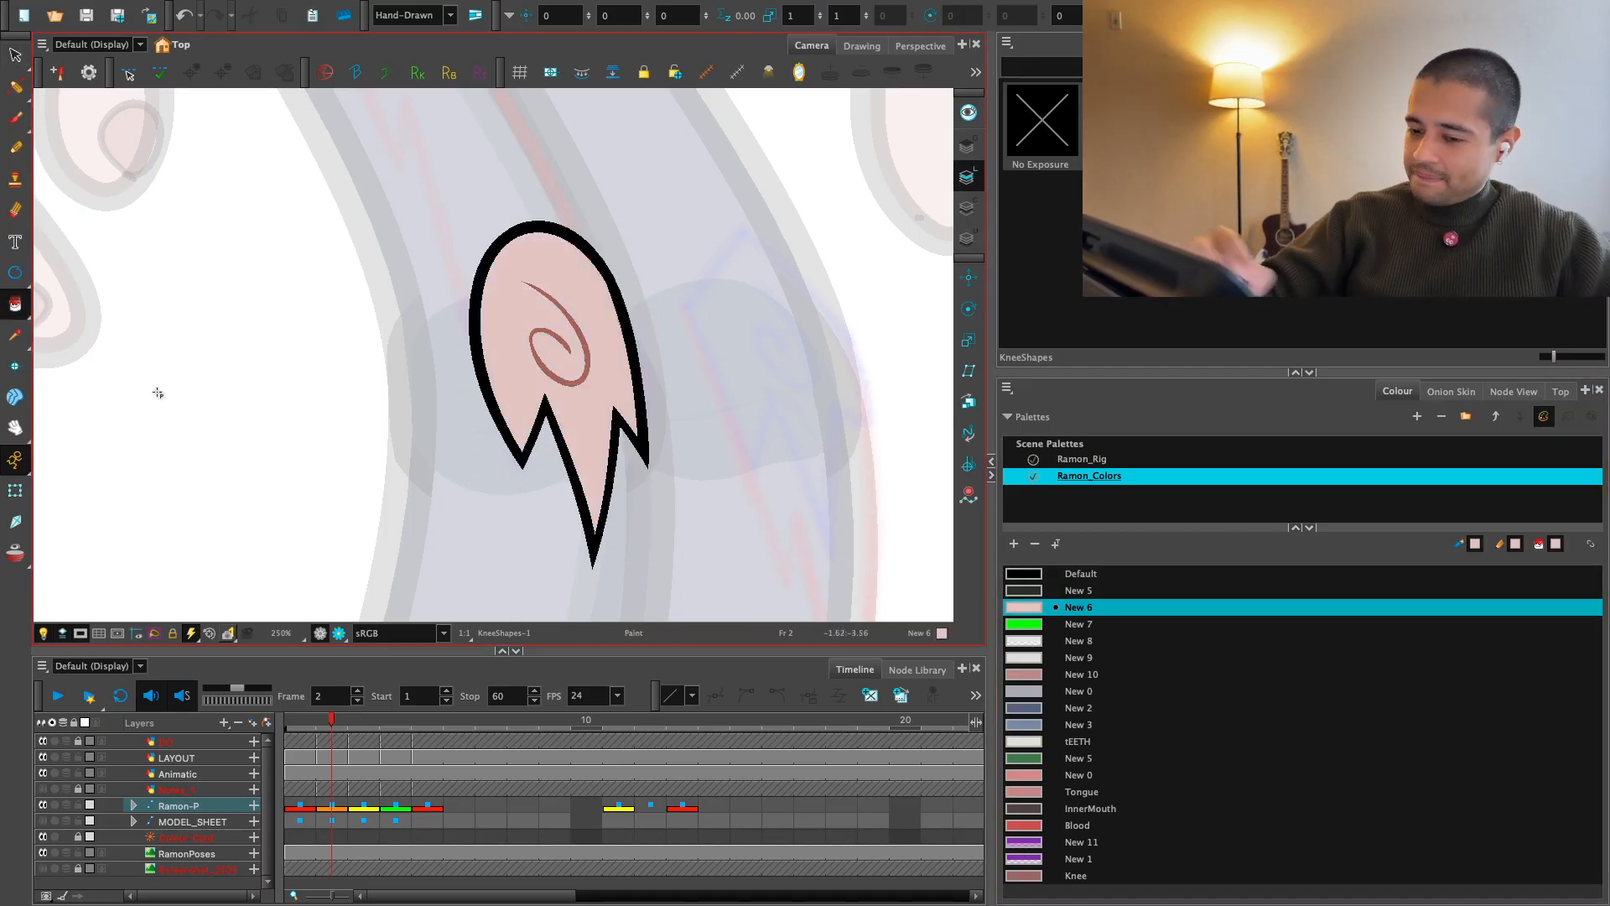
Step: Examine the refilled knee patch on the full character in Render View
left_click(15, 490)
key("1")
key("1")
left_click(813, 451)
key("1")
key("1")
key("1")
key("1")
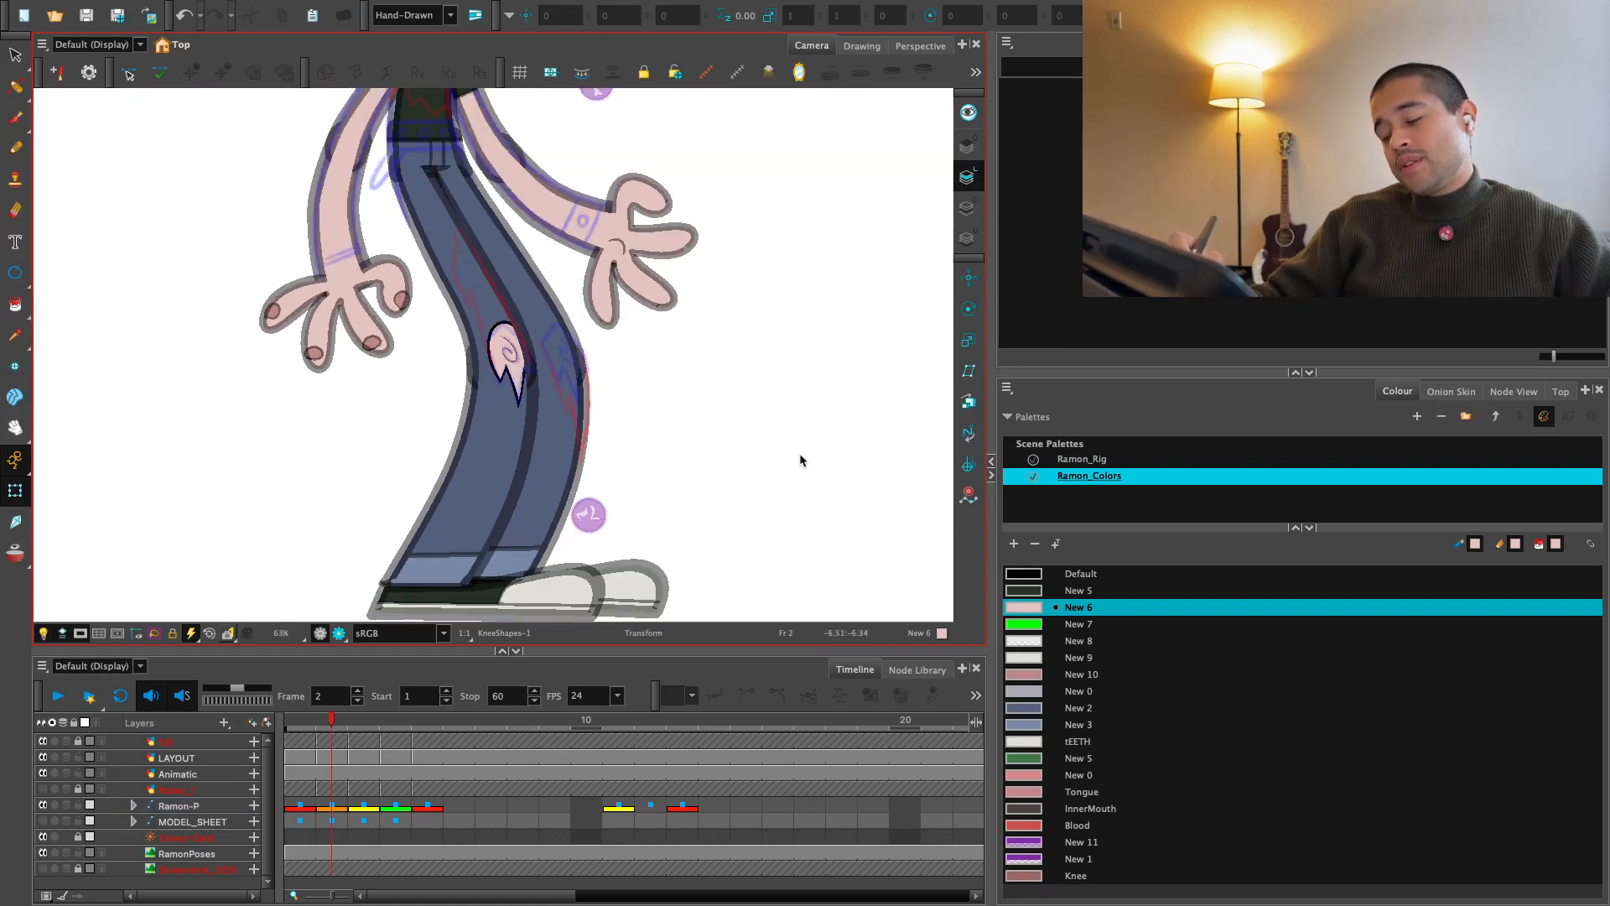
left_click_drag(754, 501, 779, 536)
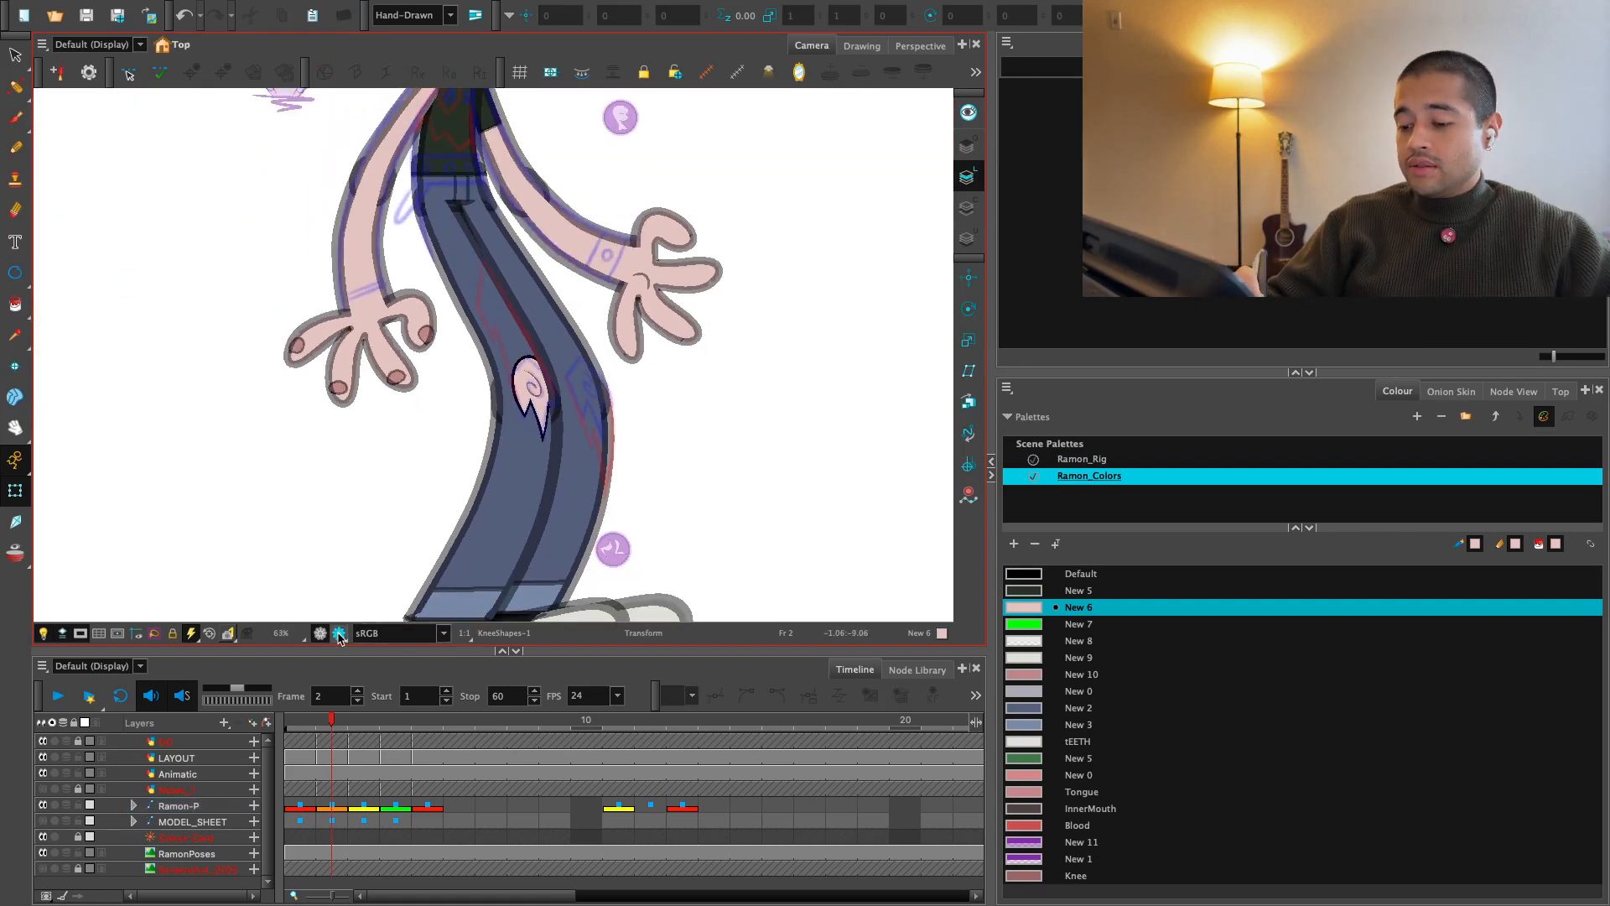
left_click(339, 633)
key("1")
key("1")
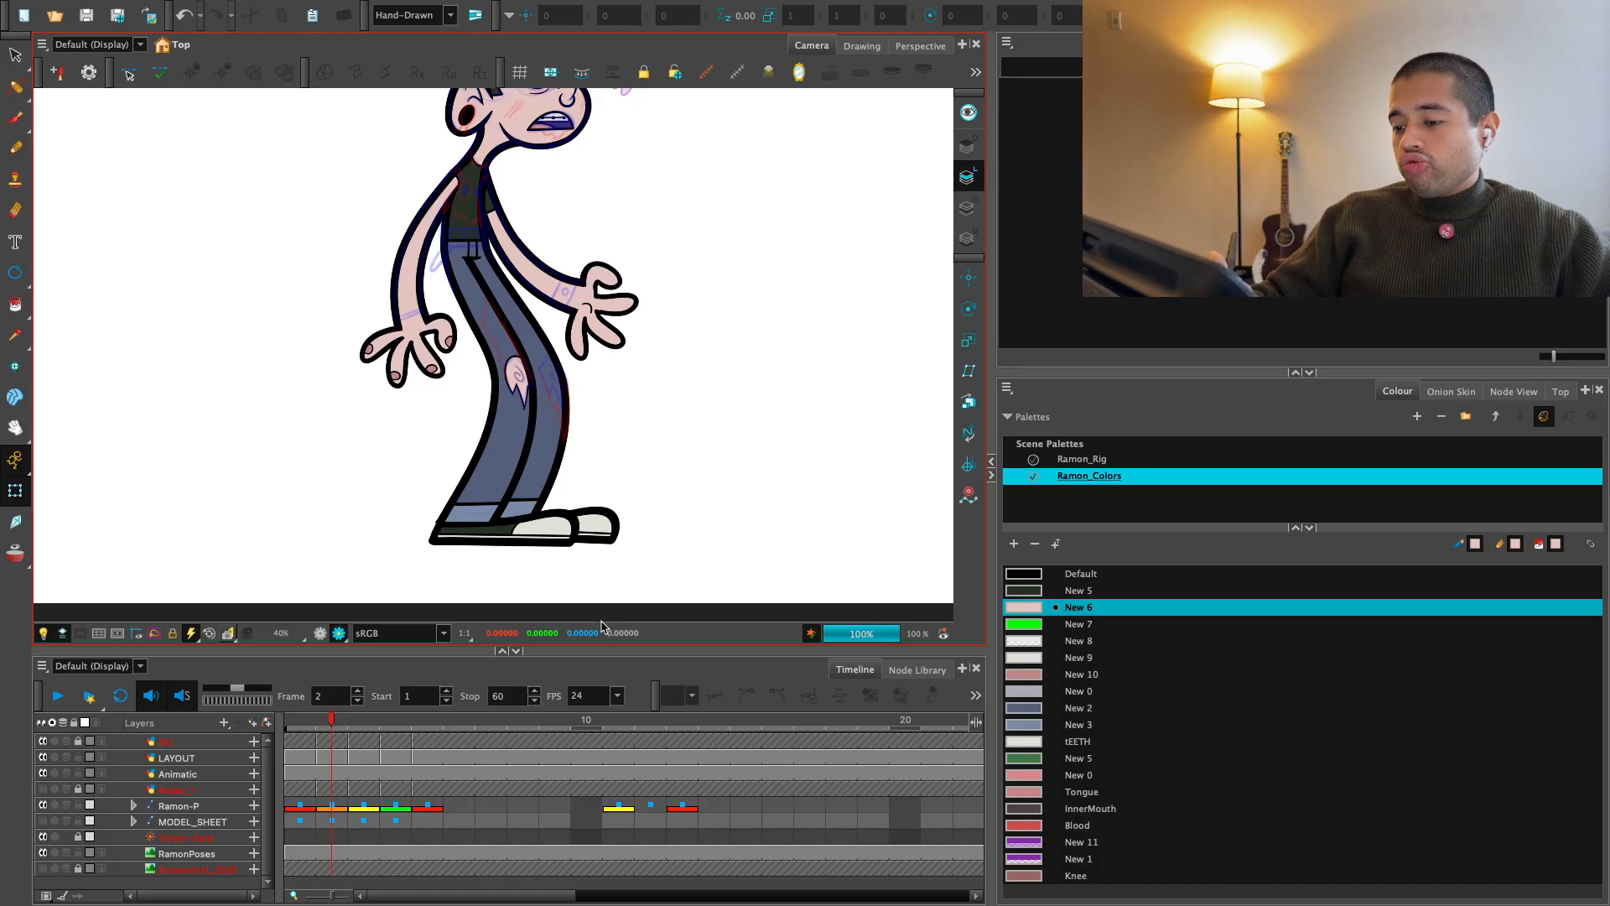
key("2")
key("2")
left_click_drag(681, 515, 744, 554)
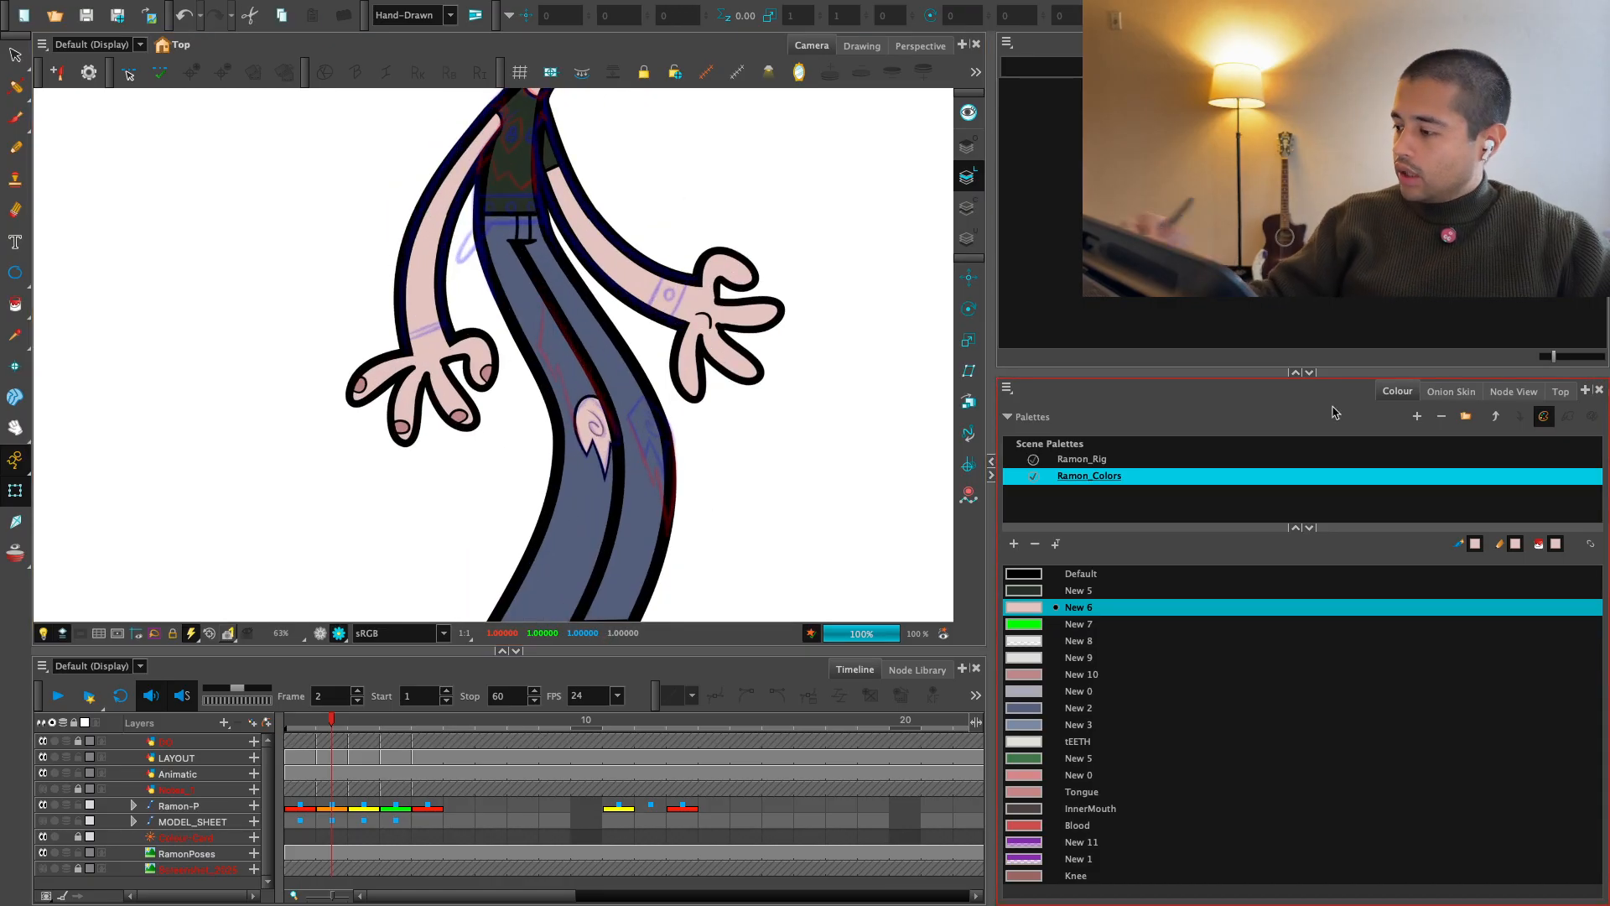
Step: Line up the KneeShapes-P peg, the KneeShapes drawing and Cutter_21 in one vertical column in the Node View
left_click(1511, 391)
left_click_drag(1314, 587, 1300, 676)
key("2")
key("2")
left_click_drag(1061, 517, 1269, 639)
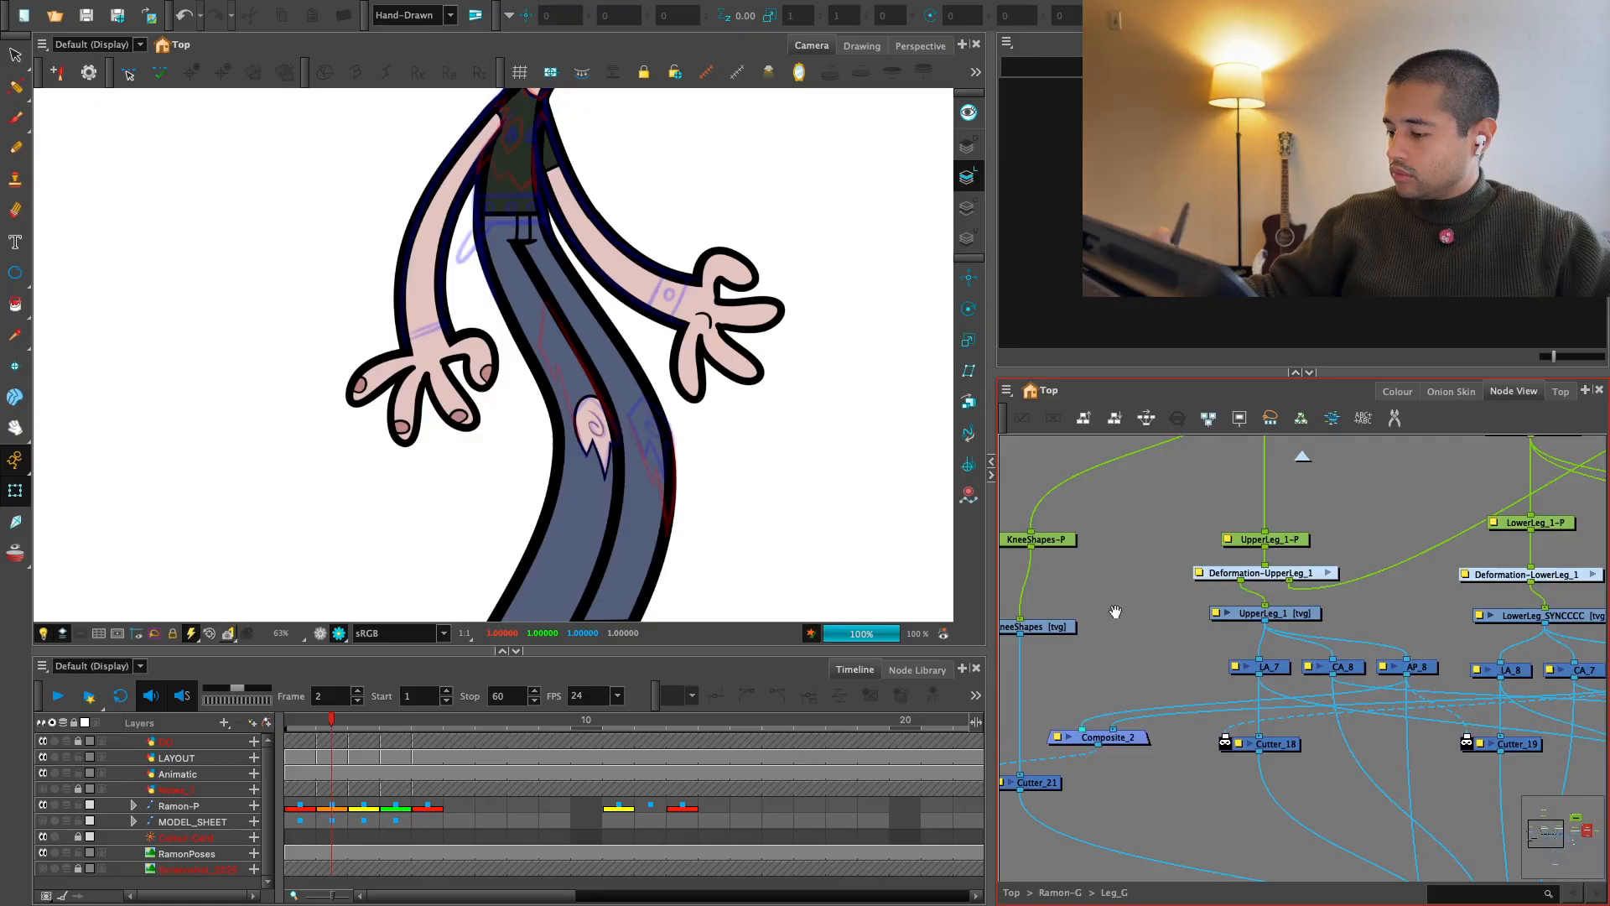
key("2")
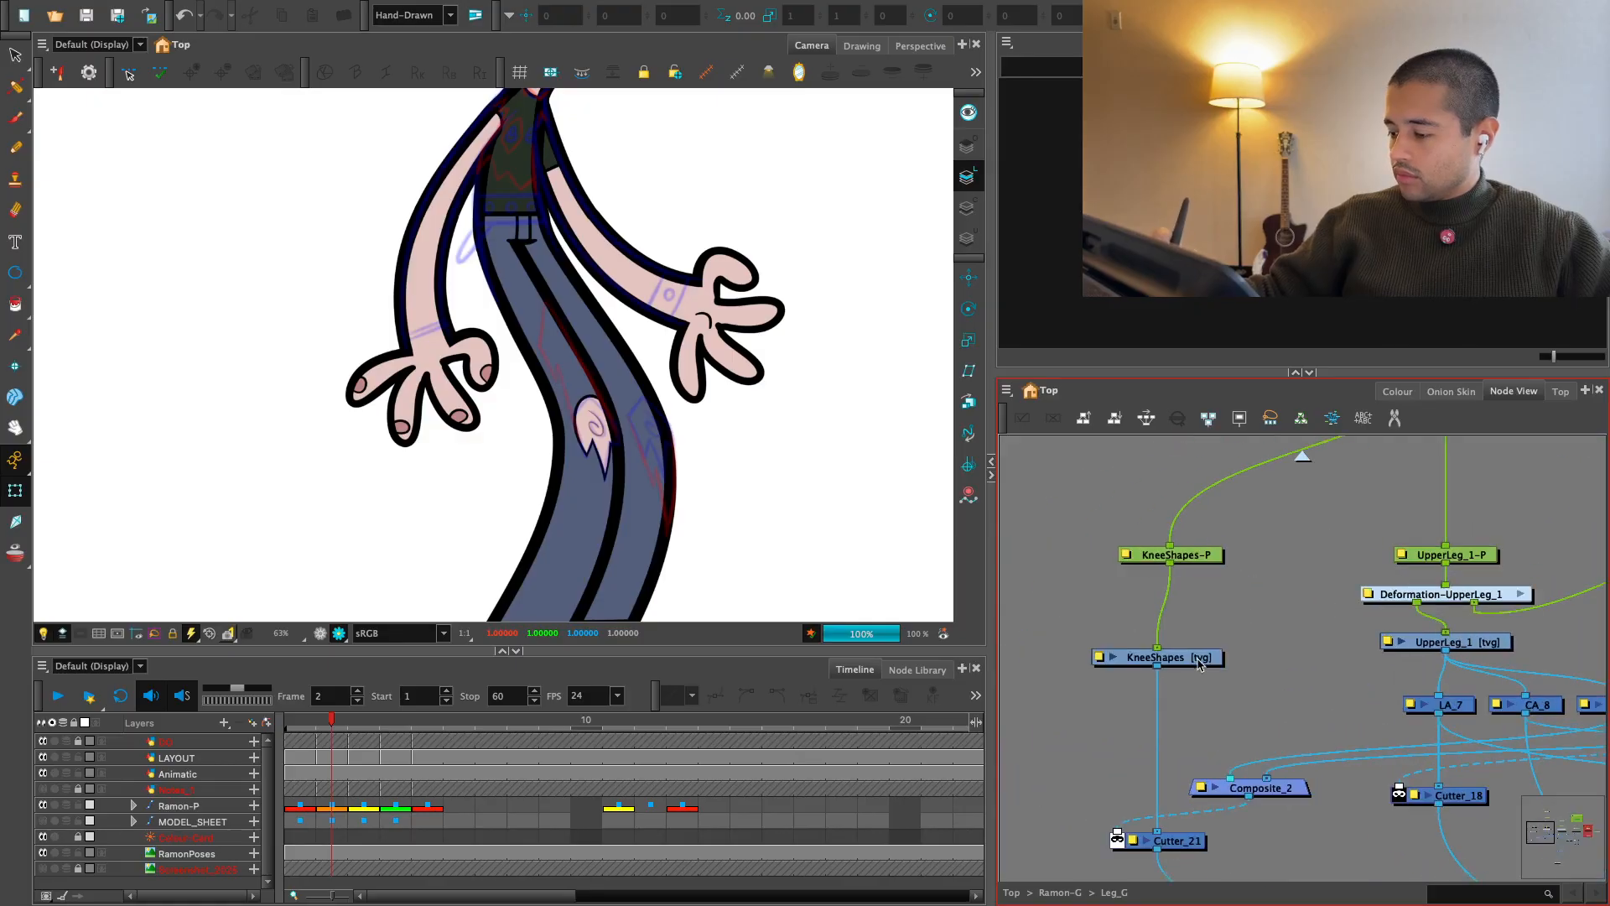
left_click(1213, 652)
left_click_drag(1228, 560, 1191, 671)
left_click_drag(1220, 659, 1203, 665)
key("1")
left_click_drag(1205, 818, 1210, 722)
left_click(1208, 712)
key("1")
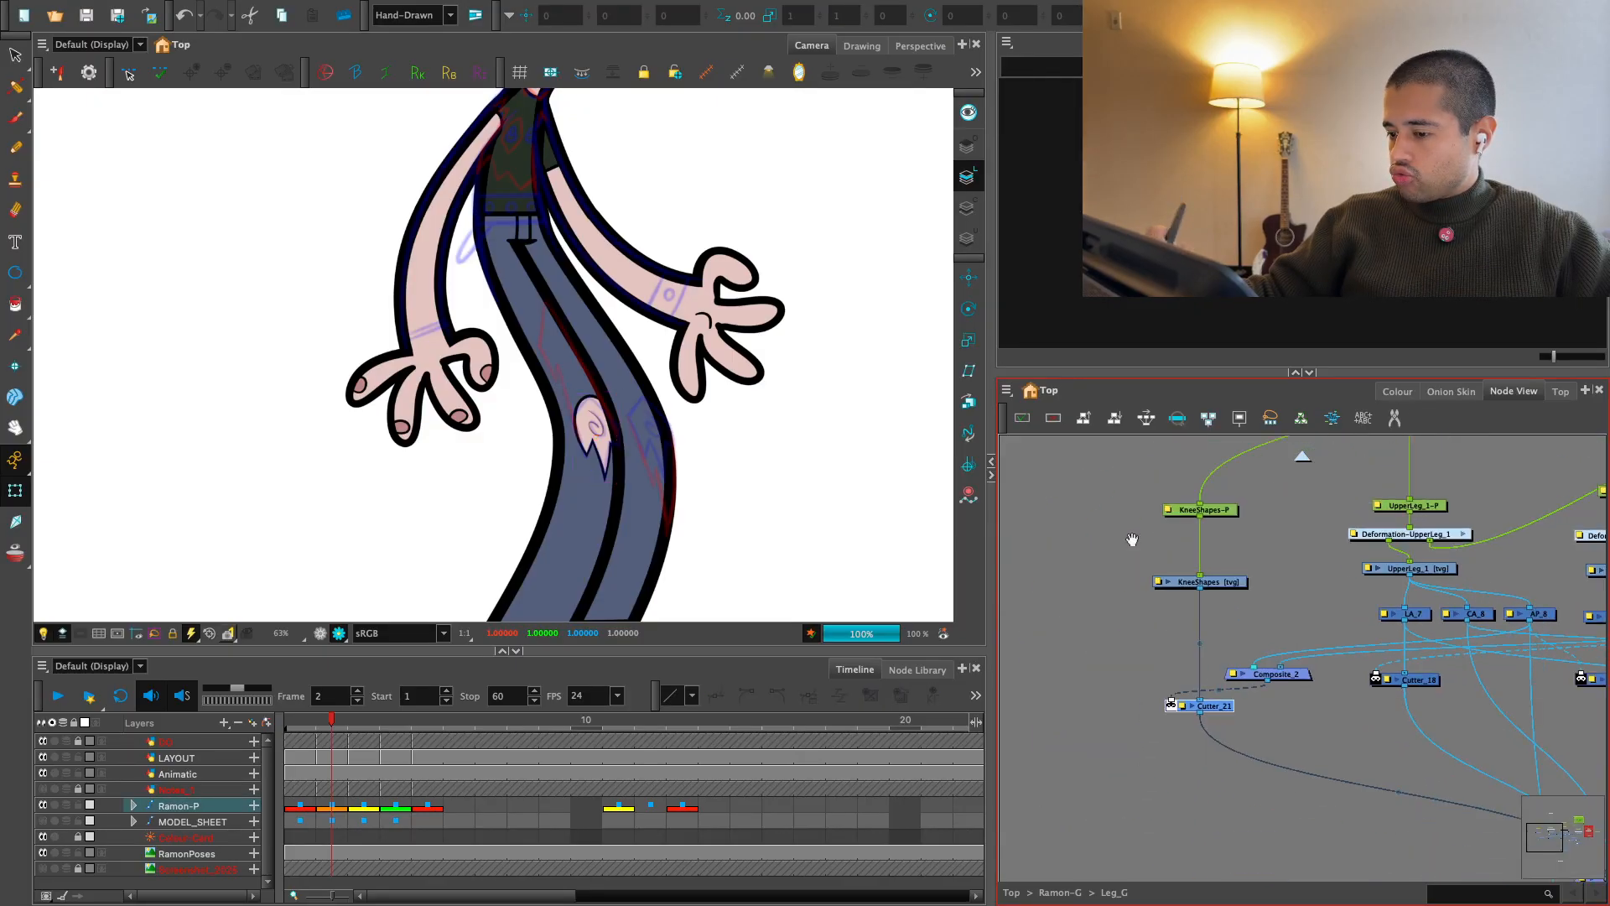
key("1")
key("1")
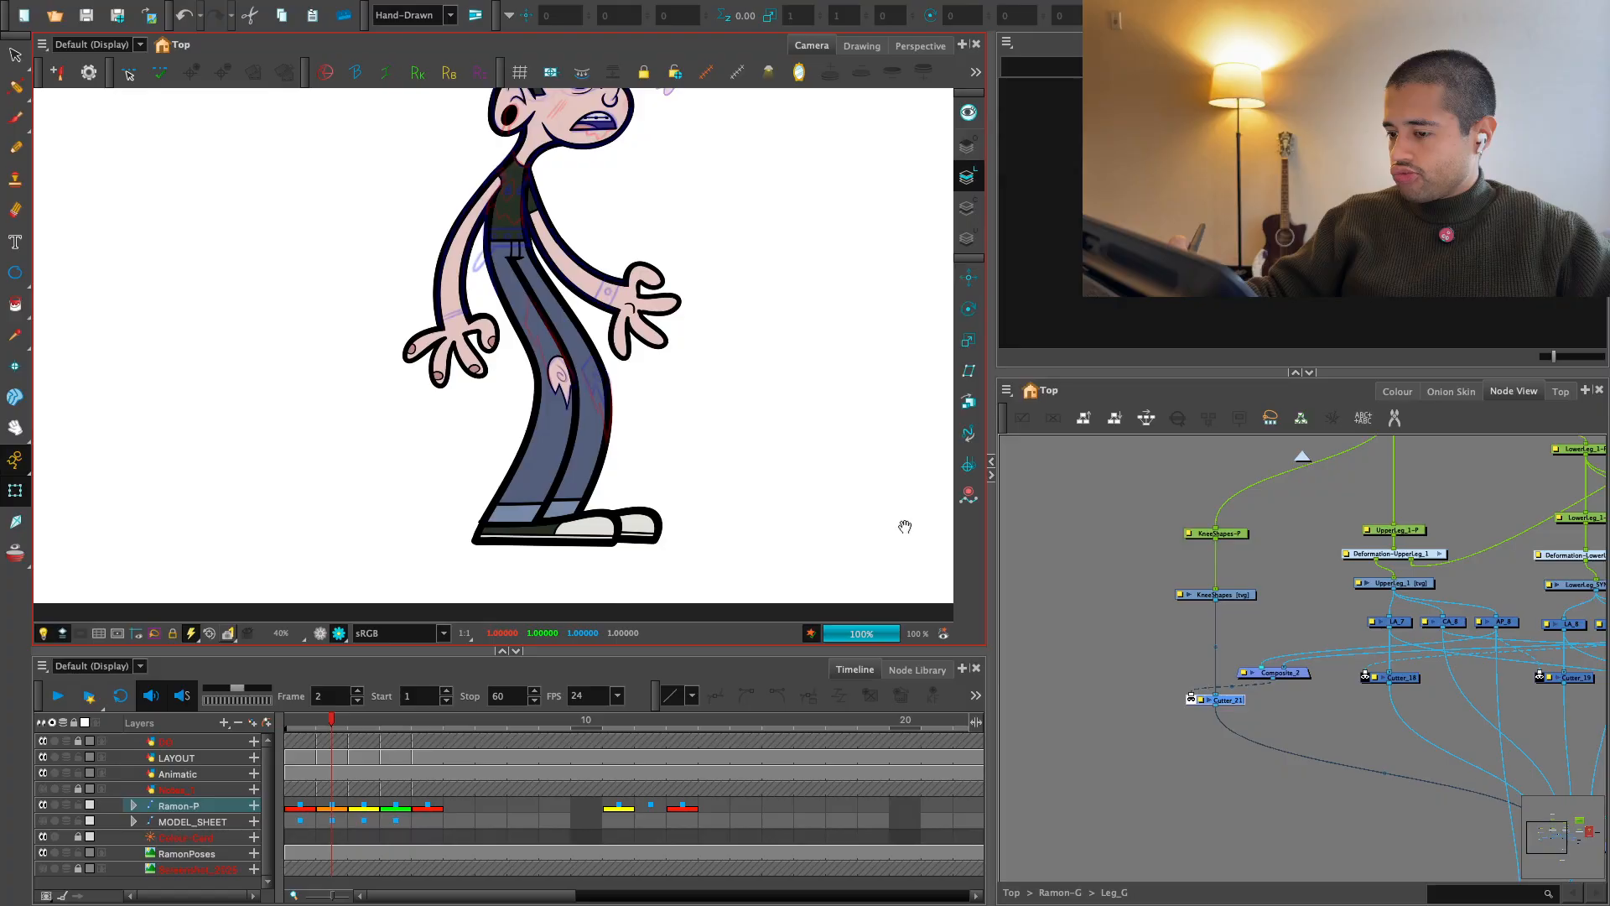
Step: Select the KneeShapes drawing and show its second drawing, KneeShapes-2, above the dimmed rig
key("2")
key("2")
key("2")
left_click(1241, 595)
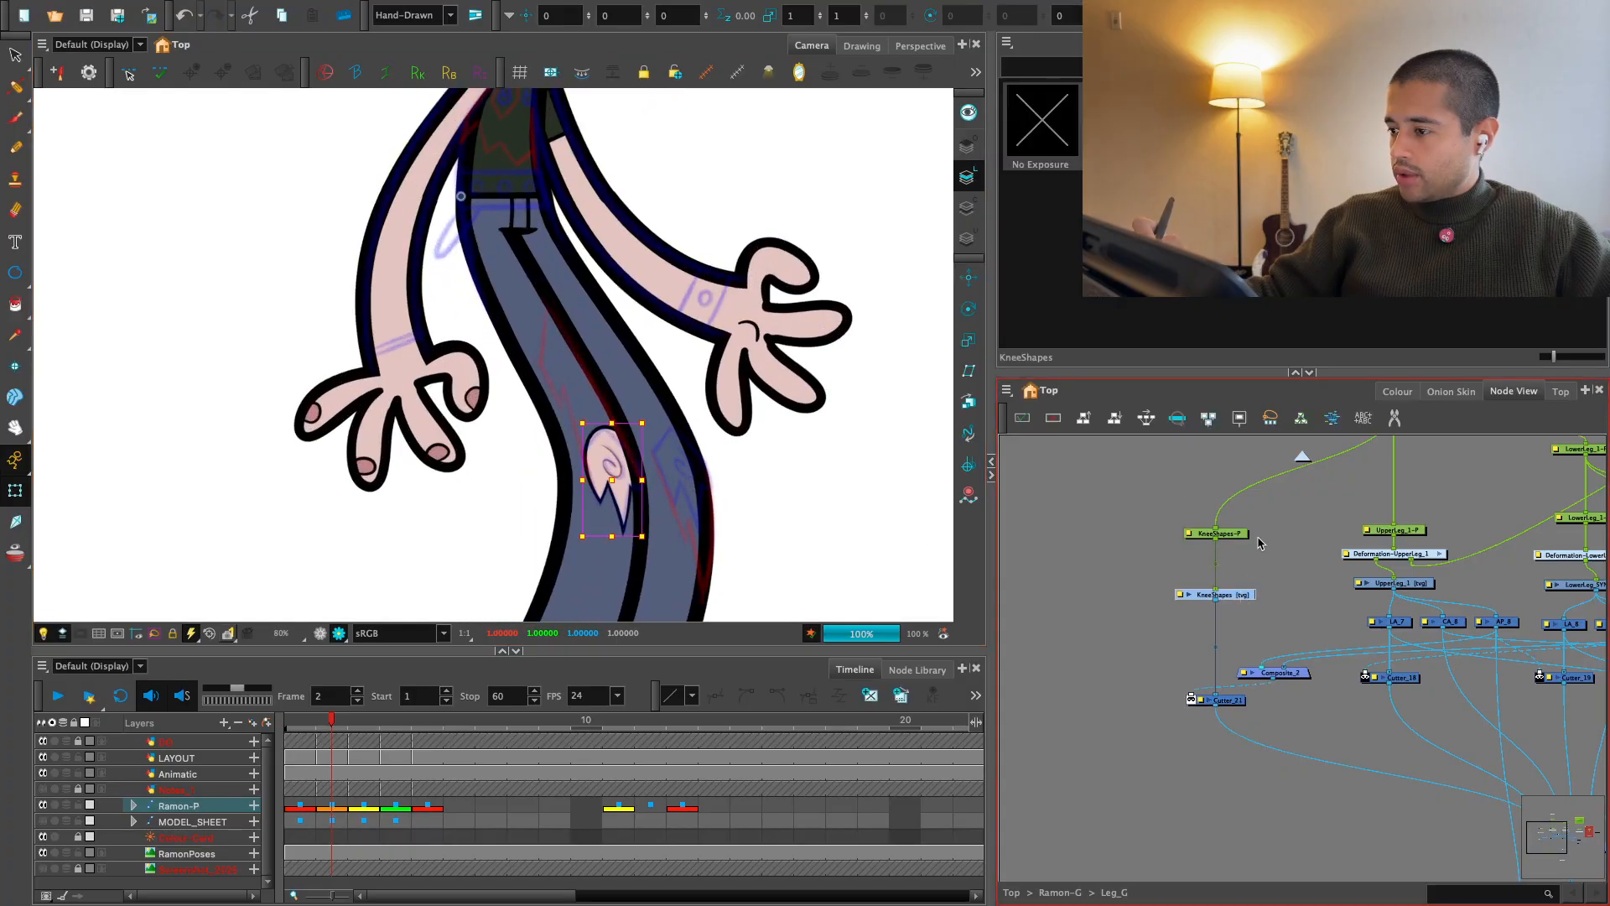
key("2")
left_click_drag(914, 498, 872, 491)
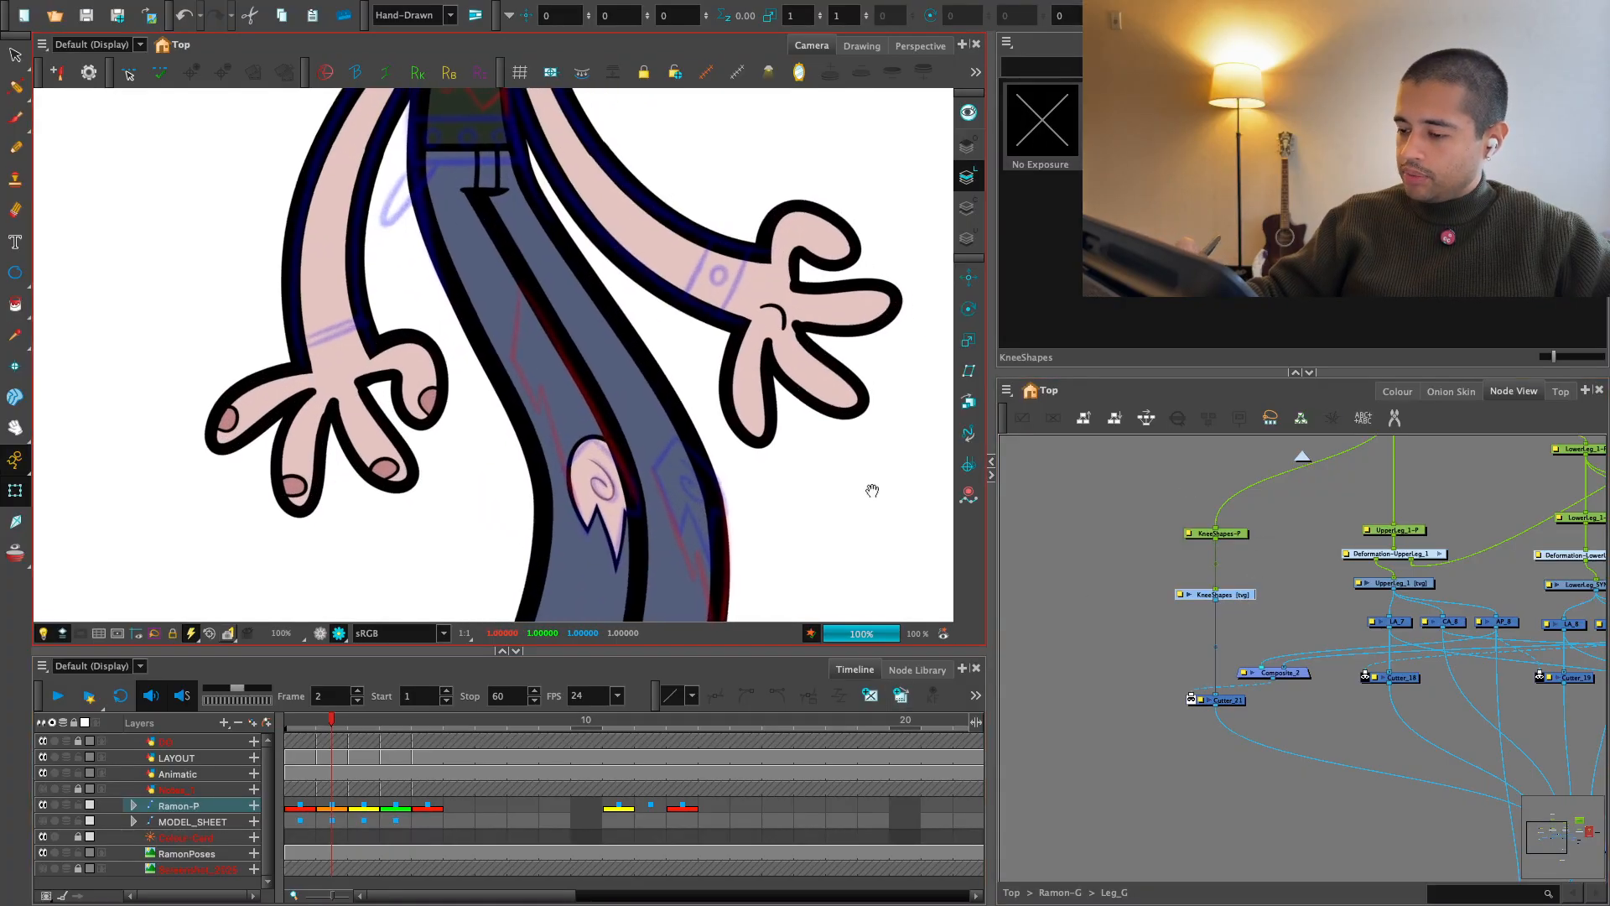
key("2")
key("2")
key("alt+s")
key("shift+l")
key("2")
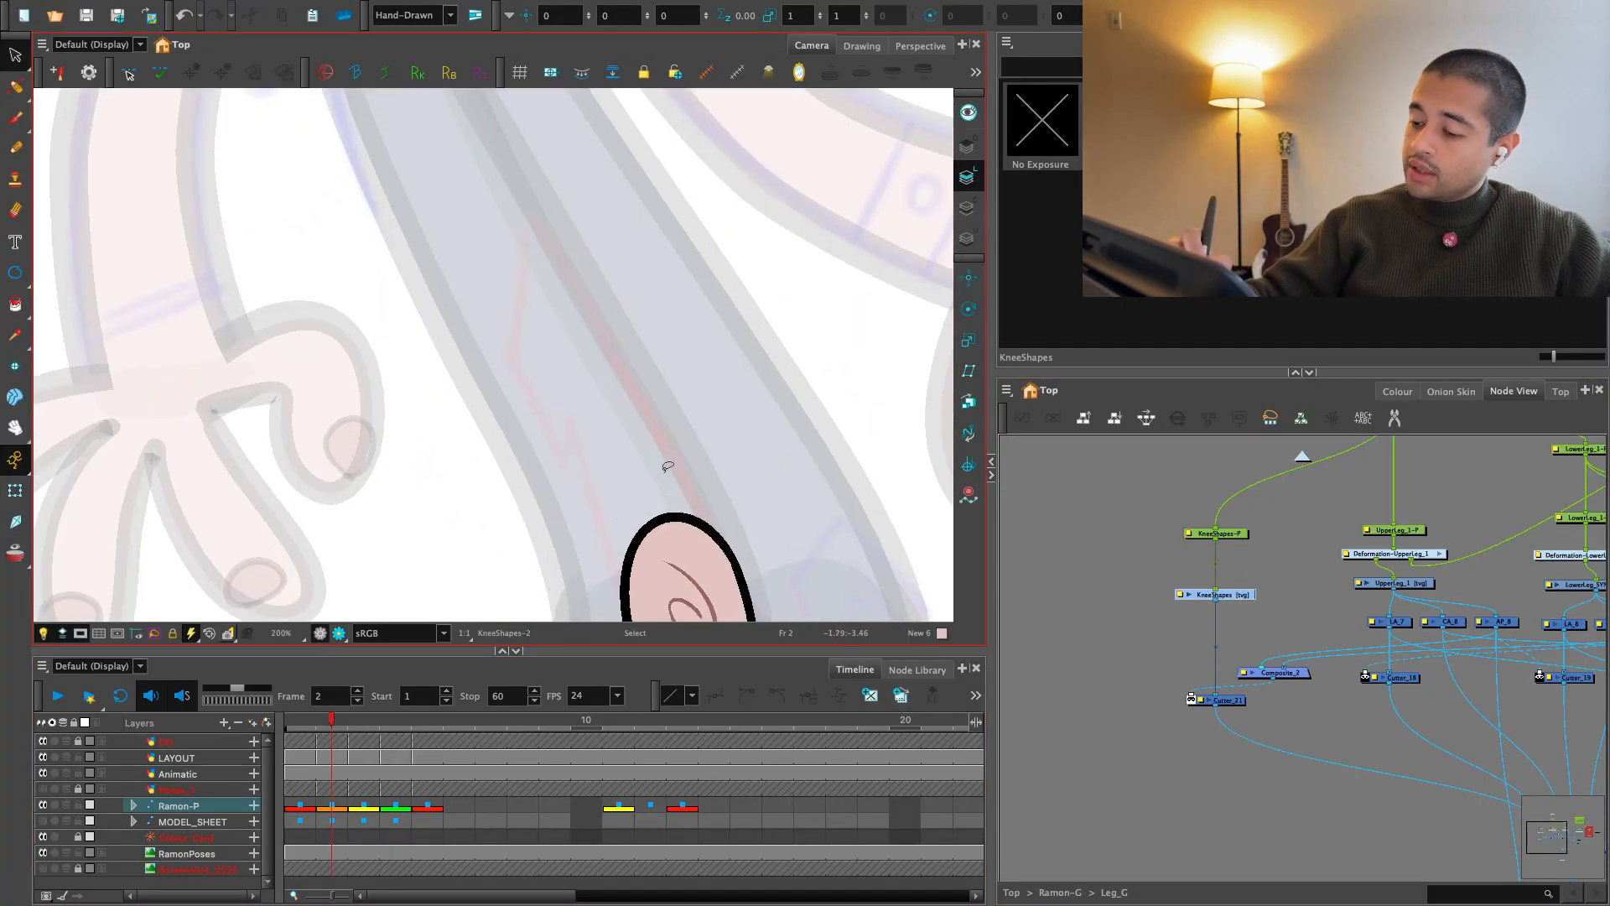
Step: Delete the pink fill and the rounded upper outline from the KneeShapes-2 drawing
key("Delete")
key("1")
left_click(689, 524)
key("Delete")
key("1")
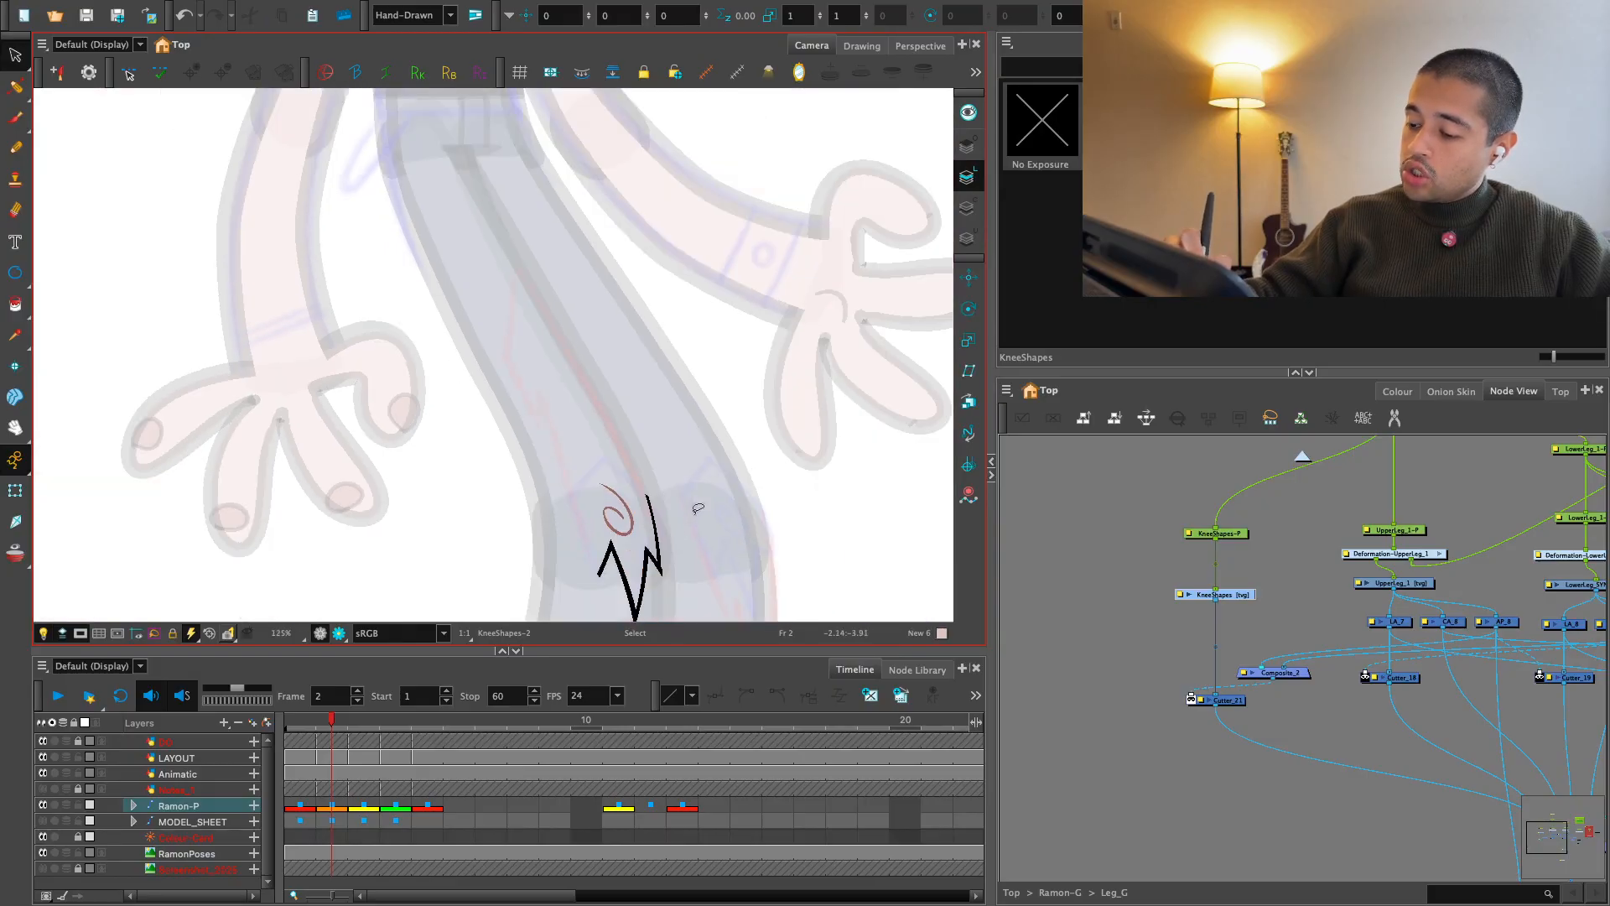
Step: Draw a long left edge for the larger knee rip with the brush in the black Default colour, undoing the rough try
key("alt+b")
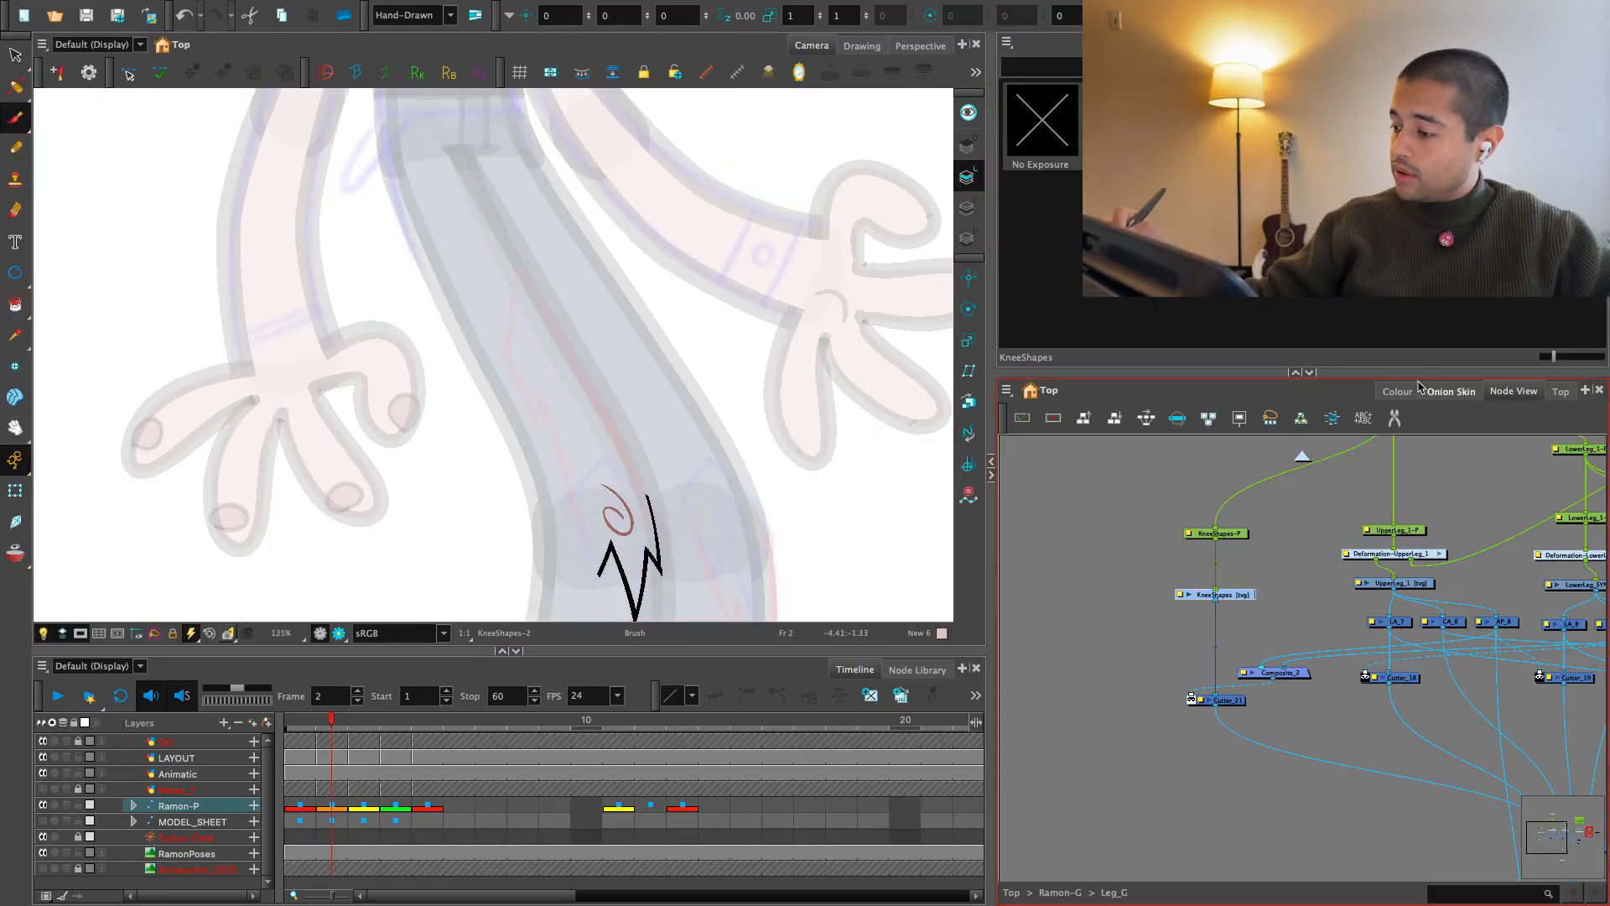
left_click(1397, 391)
left_click(1055, 573)
left_click_drag(671, 501, 449, 582)
key("super+f")
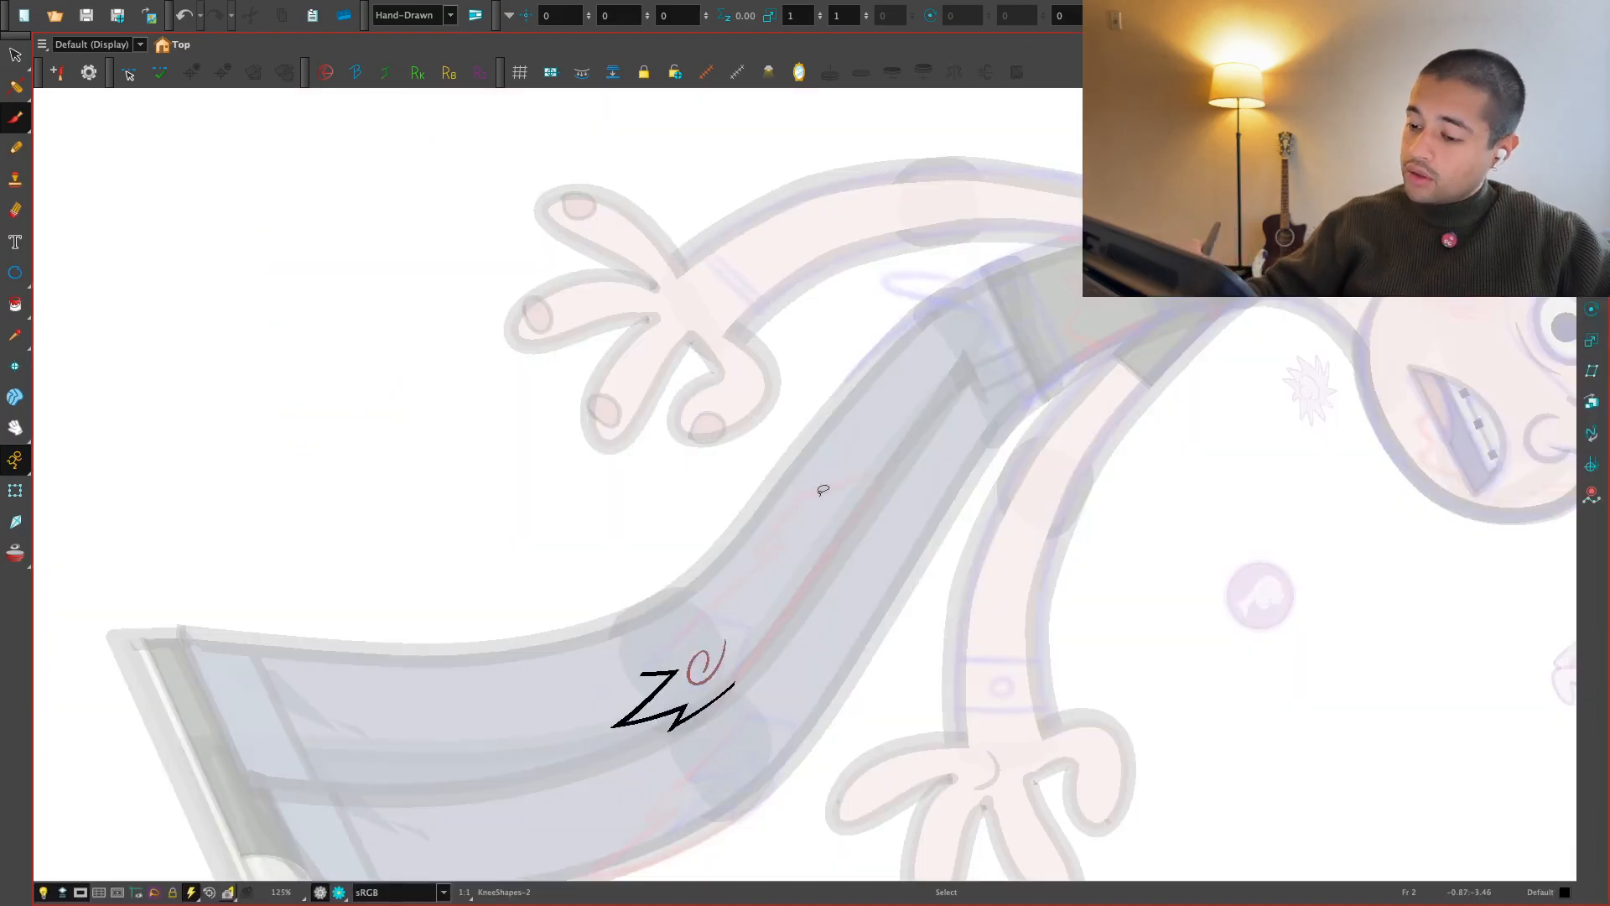
key("2")
key("2")
key("2")
mouse_move(435, 791)
left_mouse_down()
mouse_move(628, 602)
mouse_move(600, 619)
mouse_move(779, 471)
left_mouse_up()
key("super+z")
key("super+z")
mouse_move(457, 793)
left_mouse_down()
mouse_move(546, 686)
mouse_move(806, 458)
left_mouse_up()
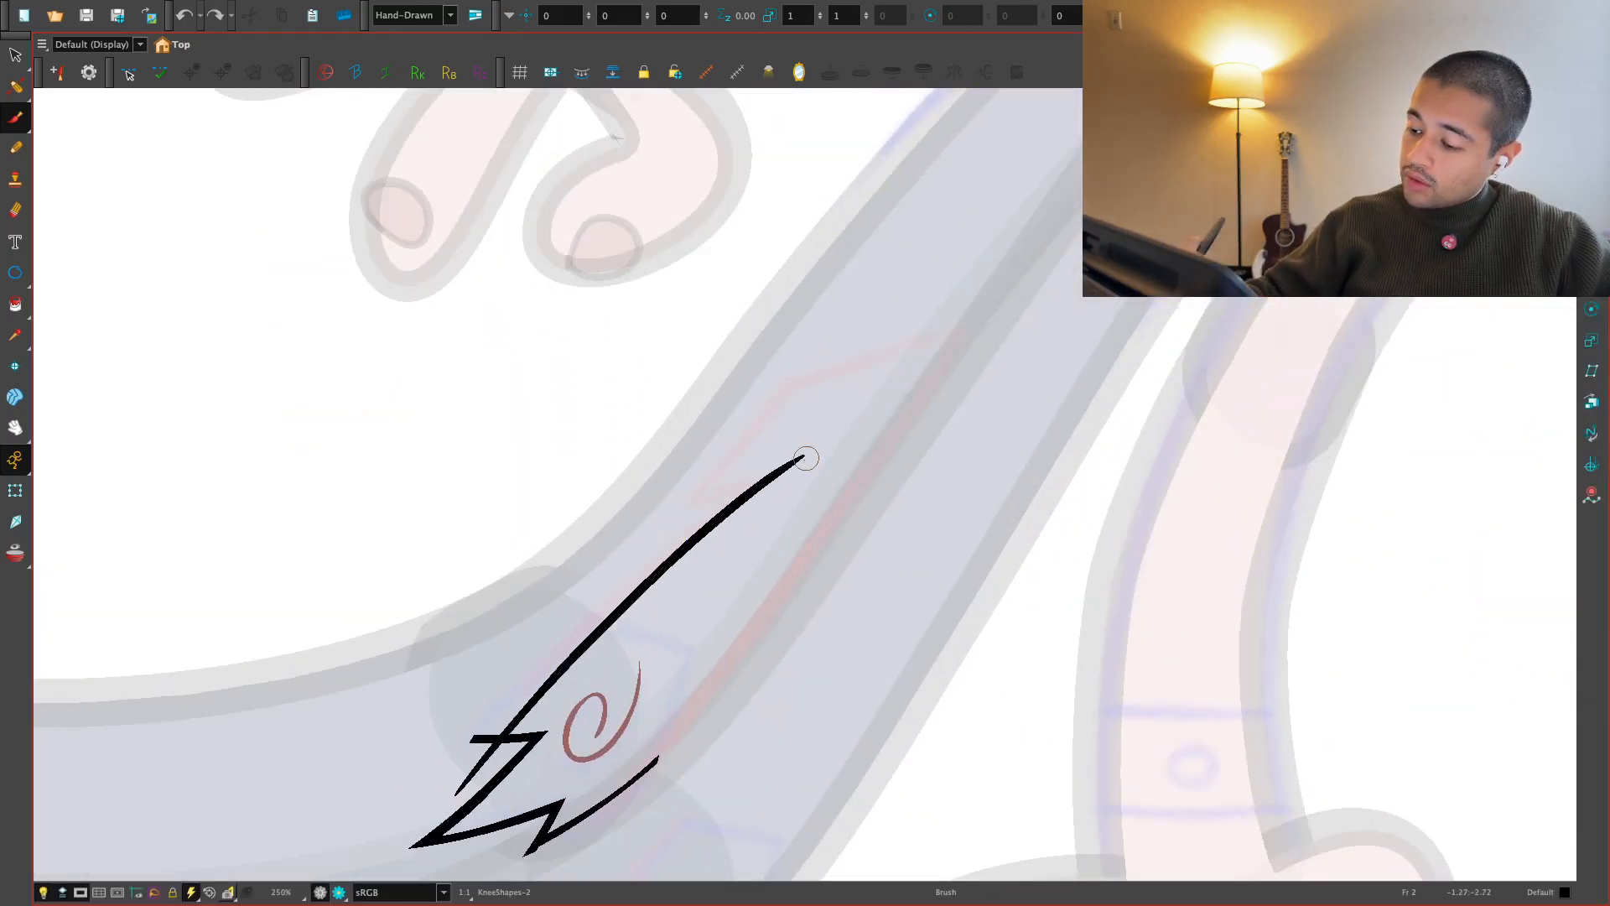
Step: Brush the jagged notch, the curved upper rim and the long right edge of the larger knee rip, undoing rough strokes
mouse_move(710, 442)
left_mouse_down()
mouse_move(998, 332)
mouse_move(918, 348)
mouse_move(776, 591)
left_mouse_up()
key("super+z")
key("super+z")
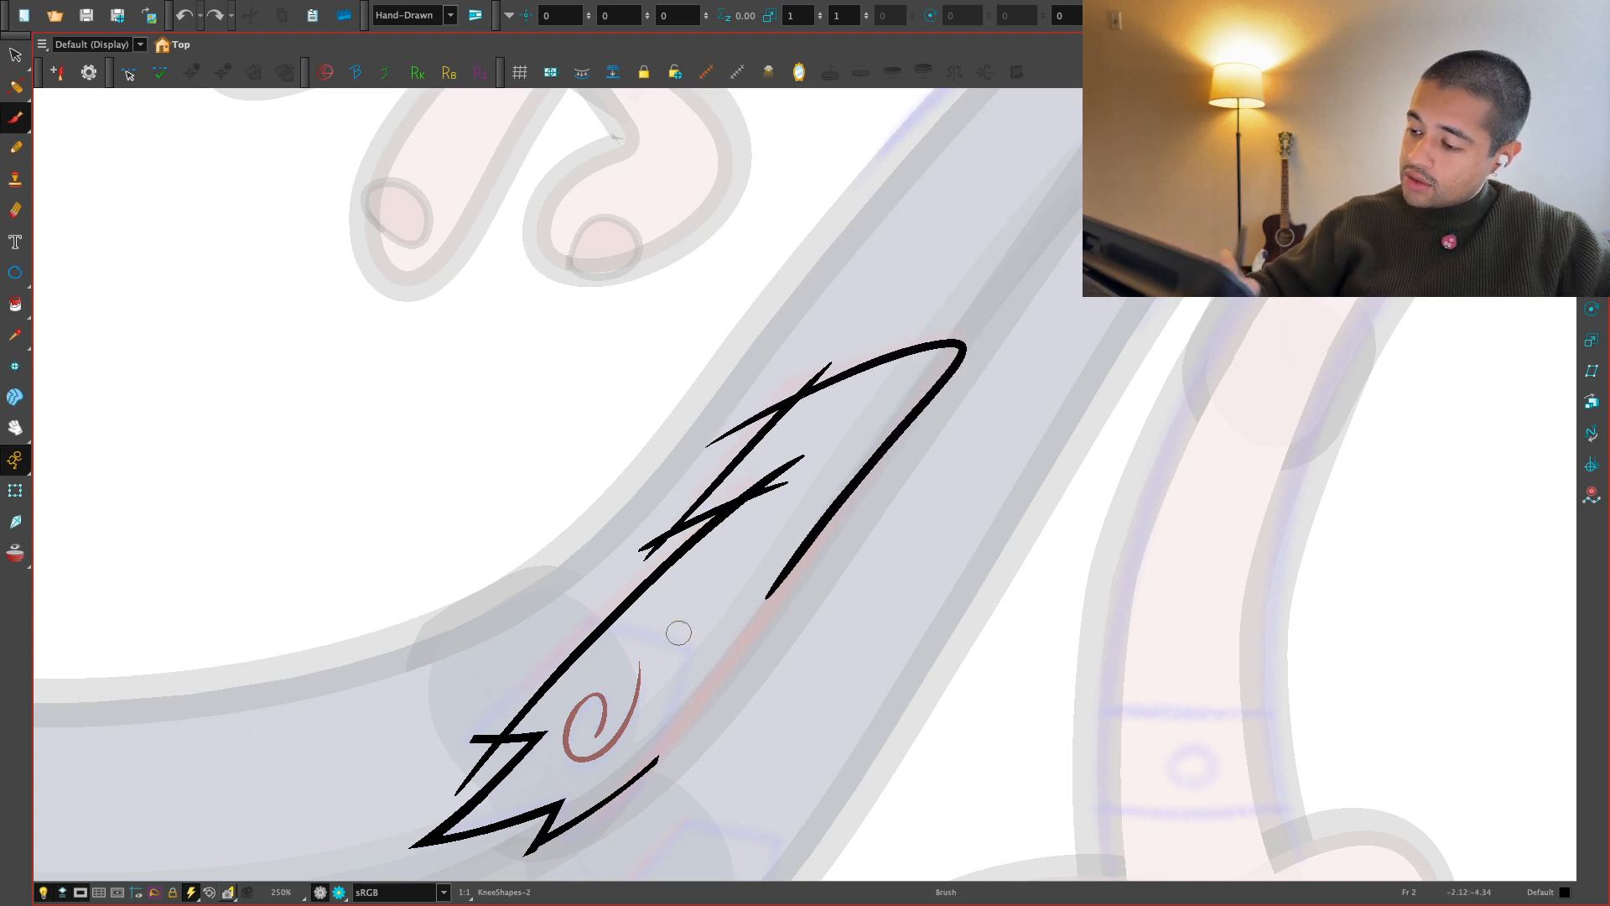
key("super+z")
left_click_drag(711, 449, 964, 361)
left_click_drag(586, 815, 990, 346)
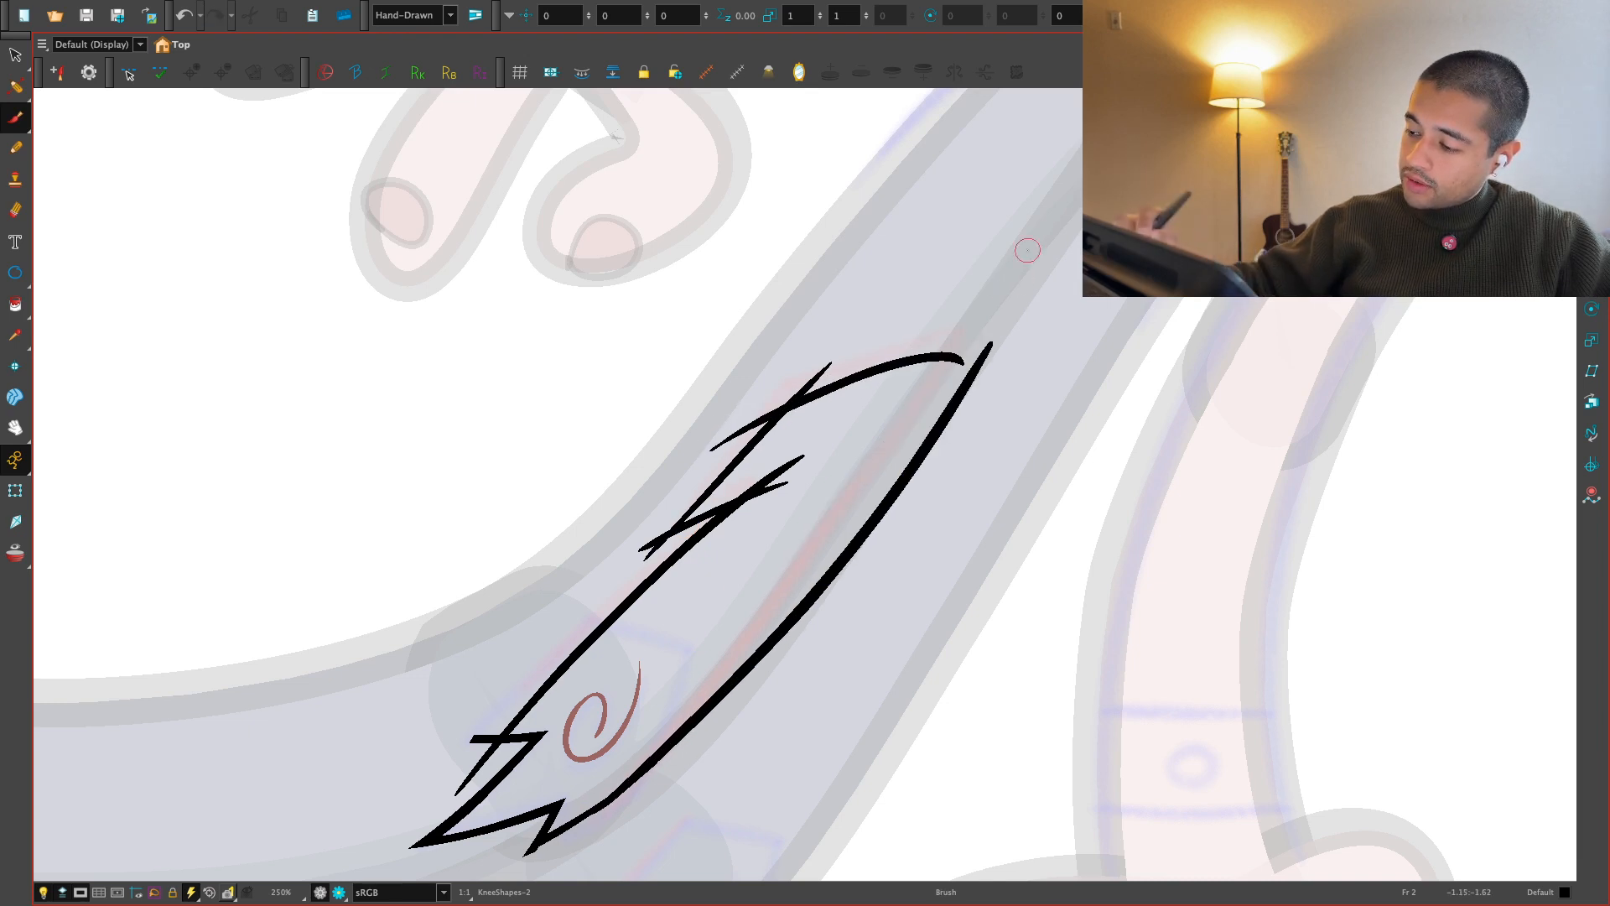
Step: Undo and redraw the larger rip's long right edge, and trim its overlapping line ends with the Cutter
key("super+z")
mouse_move(579, 814)
left_mouse_down()
mouse_move(821, 558)
mouse_move(983, 340)
left_mouse_up()
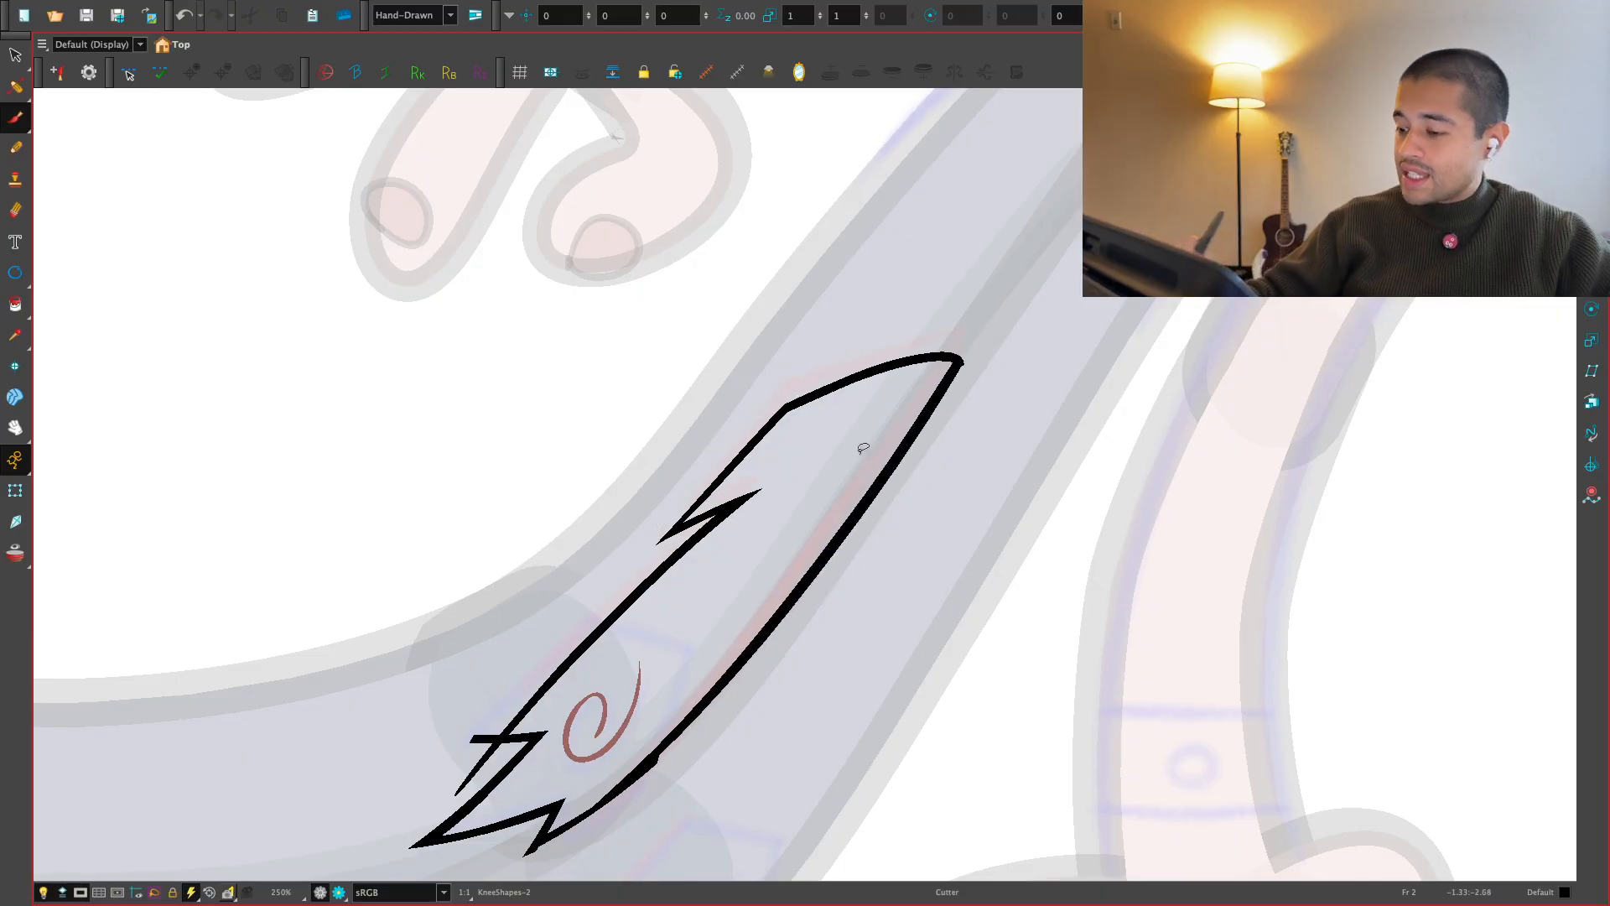
left_click_drag(995, 628, 1057, 522)
key("shift+x")
key("1")
left_click_drag(995, 571, 923, 471)
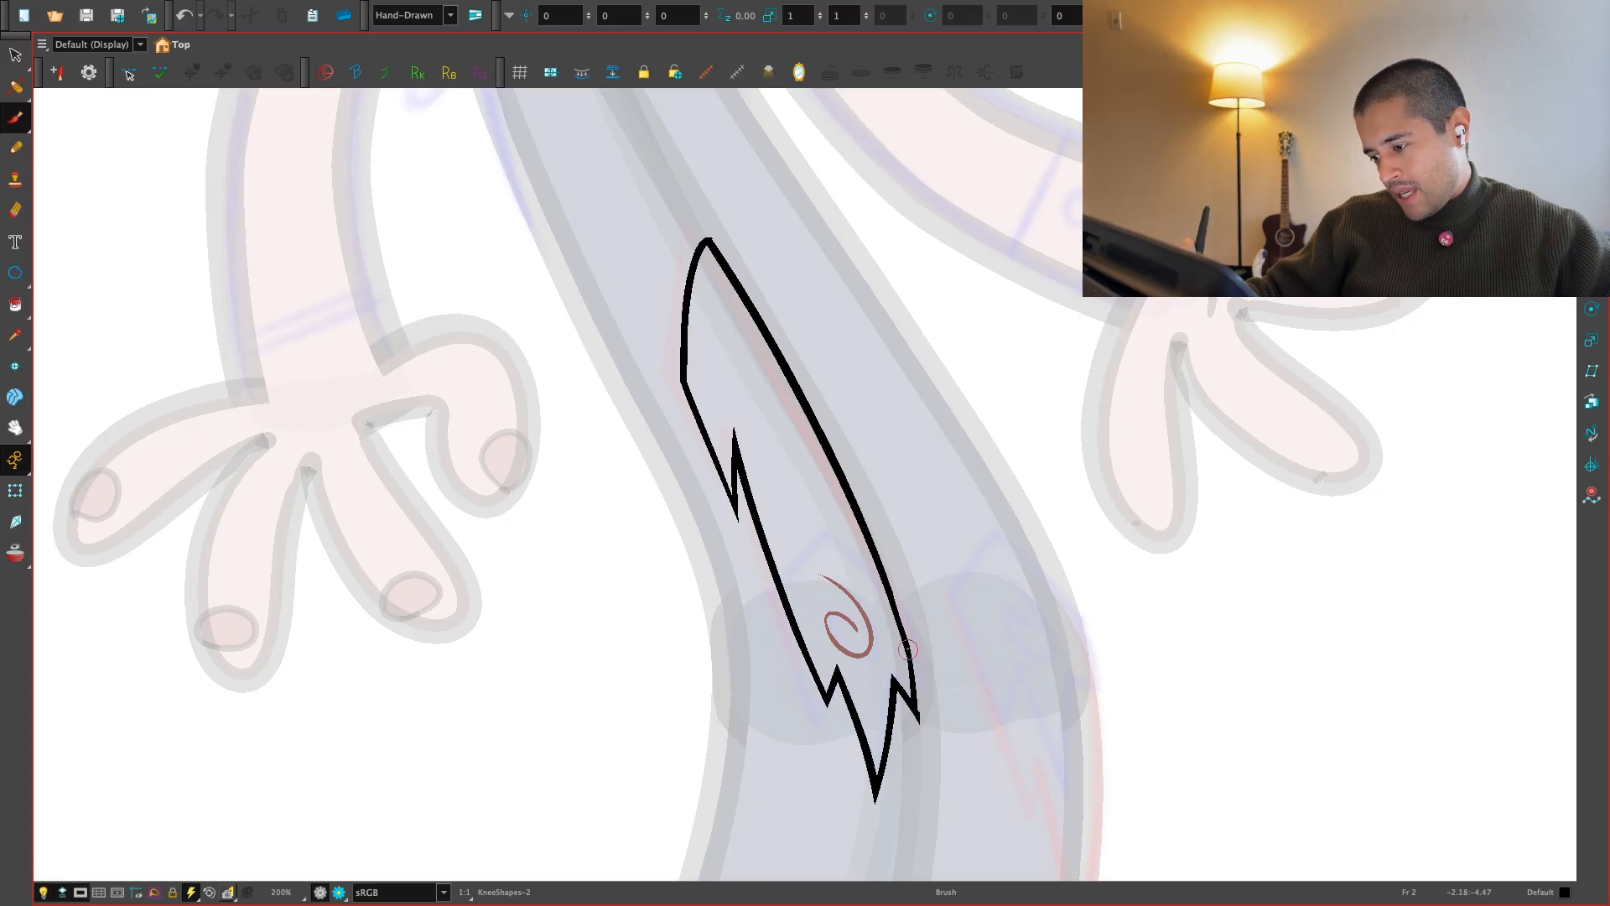
Step: Fill the larger knee rip with the pink skin colour New 6 and deselect it
key("2")
key("2")
left_click_drag(1046, 607, 961, 634)
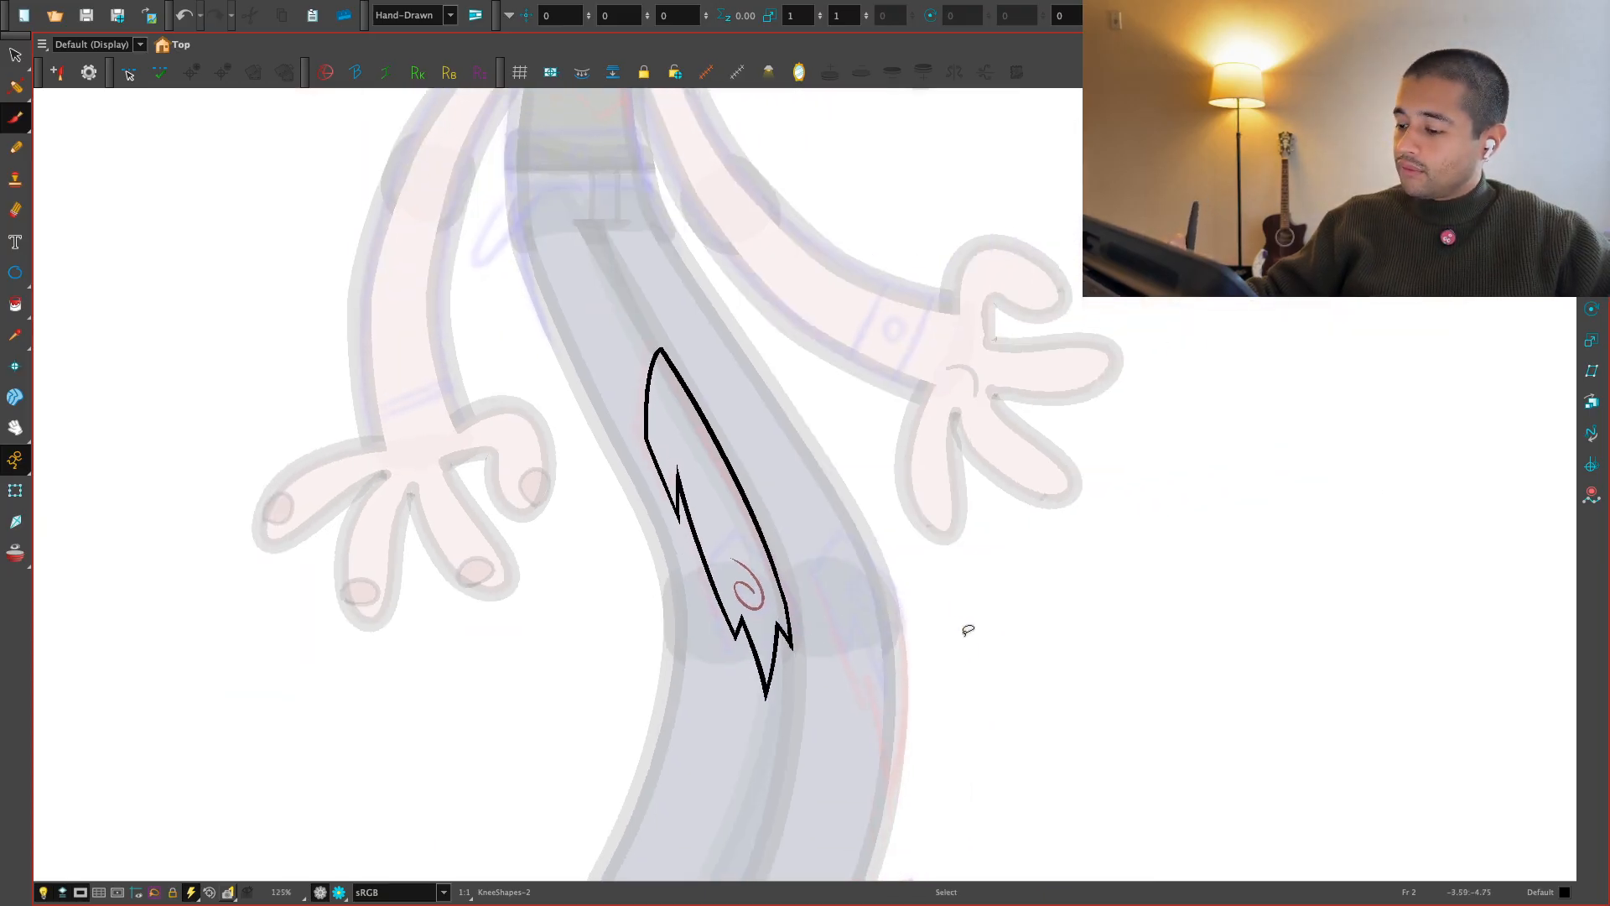
key("ctrl+shift+f")
left_click(1055, 603)
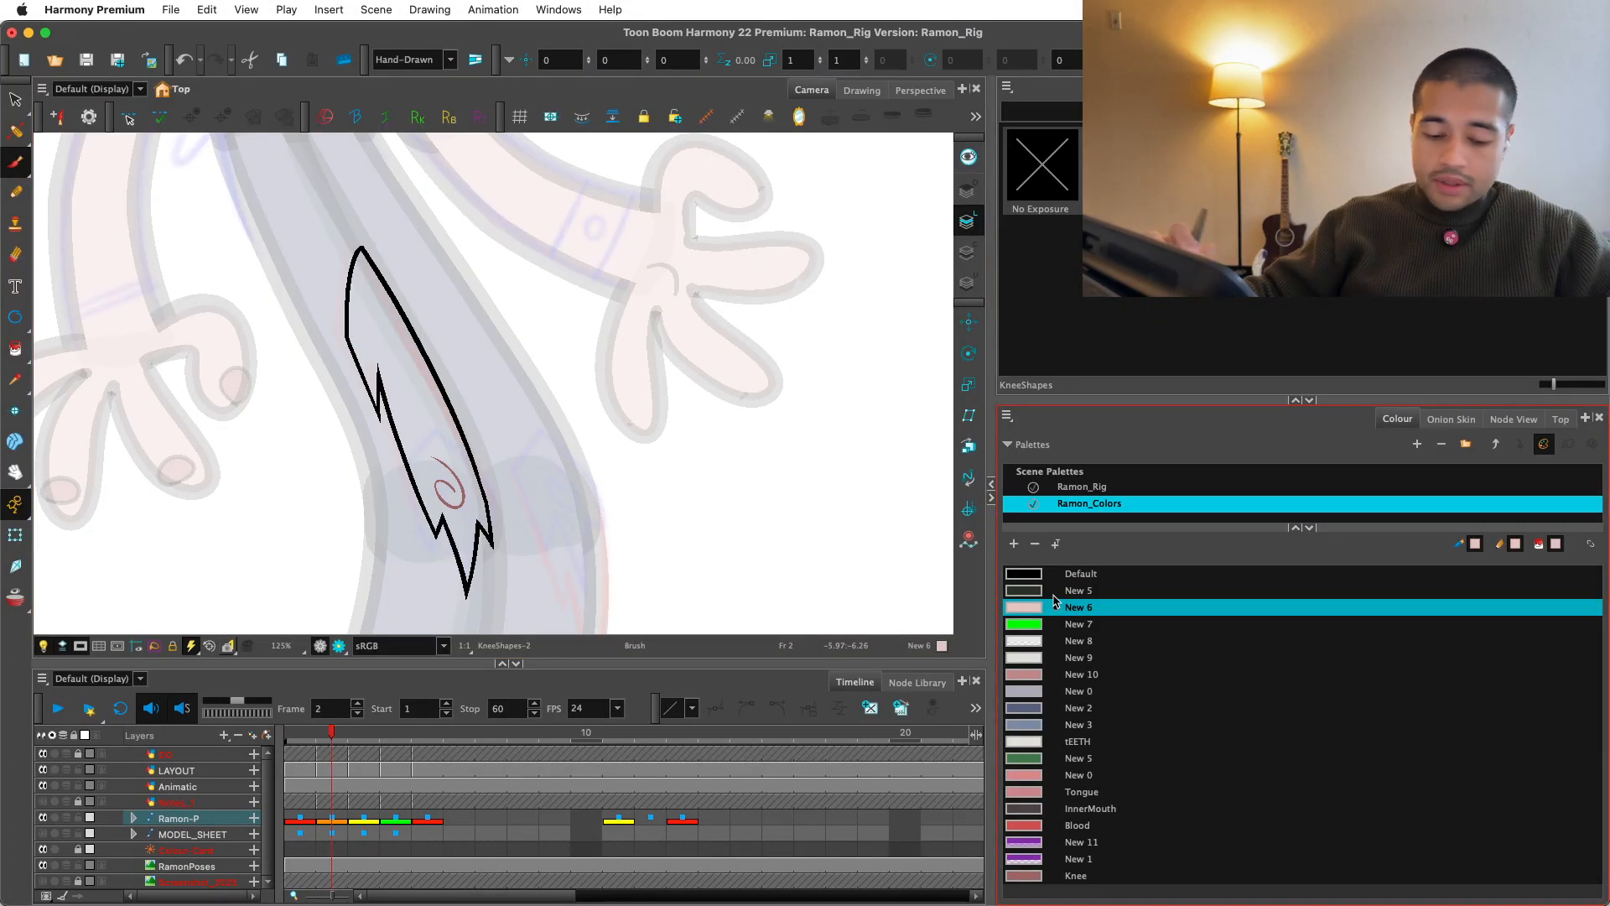
key("alt+i")
left_click(389, 318)
key("shift+t")
key("Escape")
key("1")
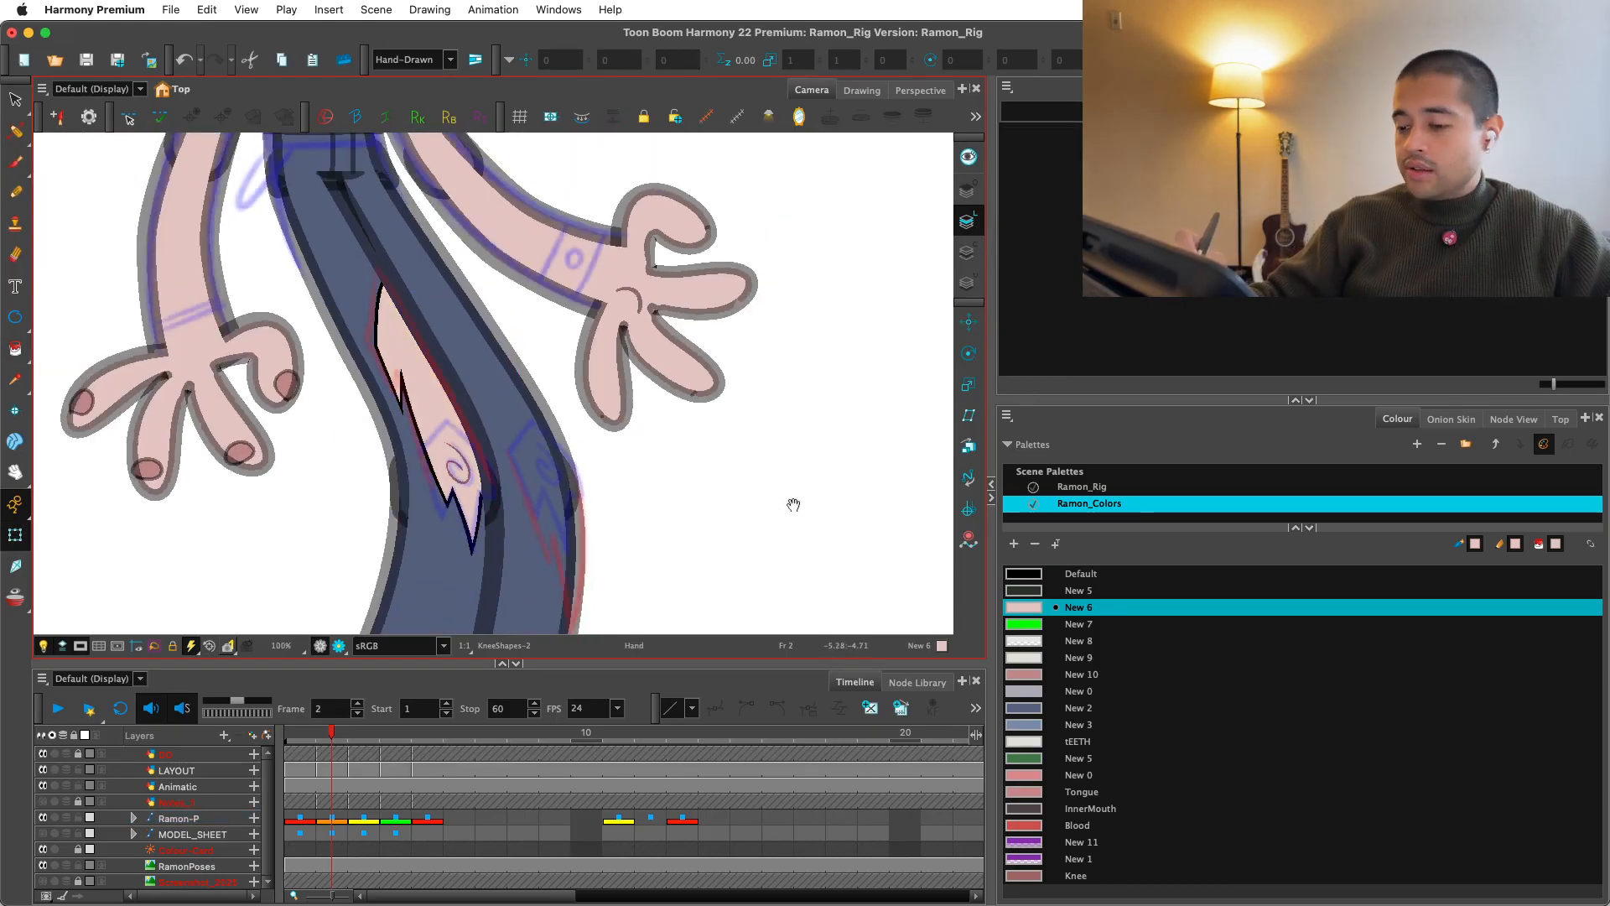
Step: Examine the filled larger rip against the whole bent-leg pose at several magnifications
key("2")
key("2")
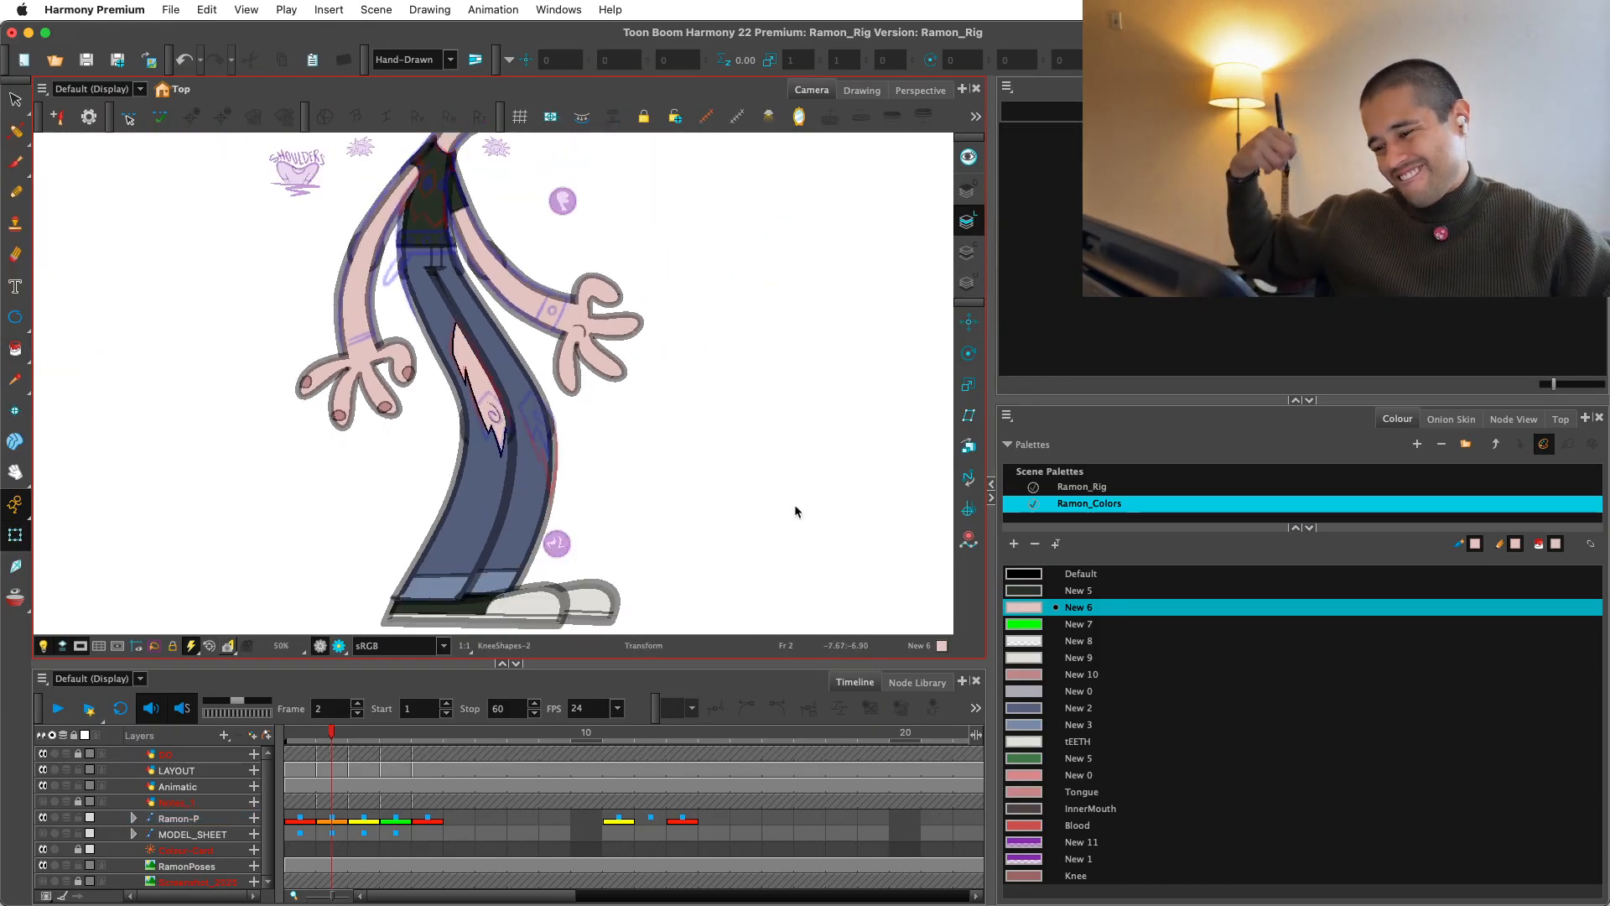
key("1")
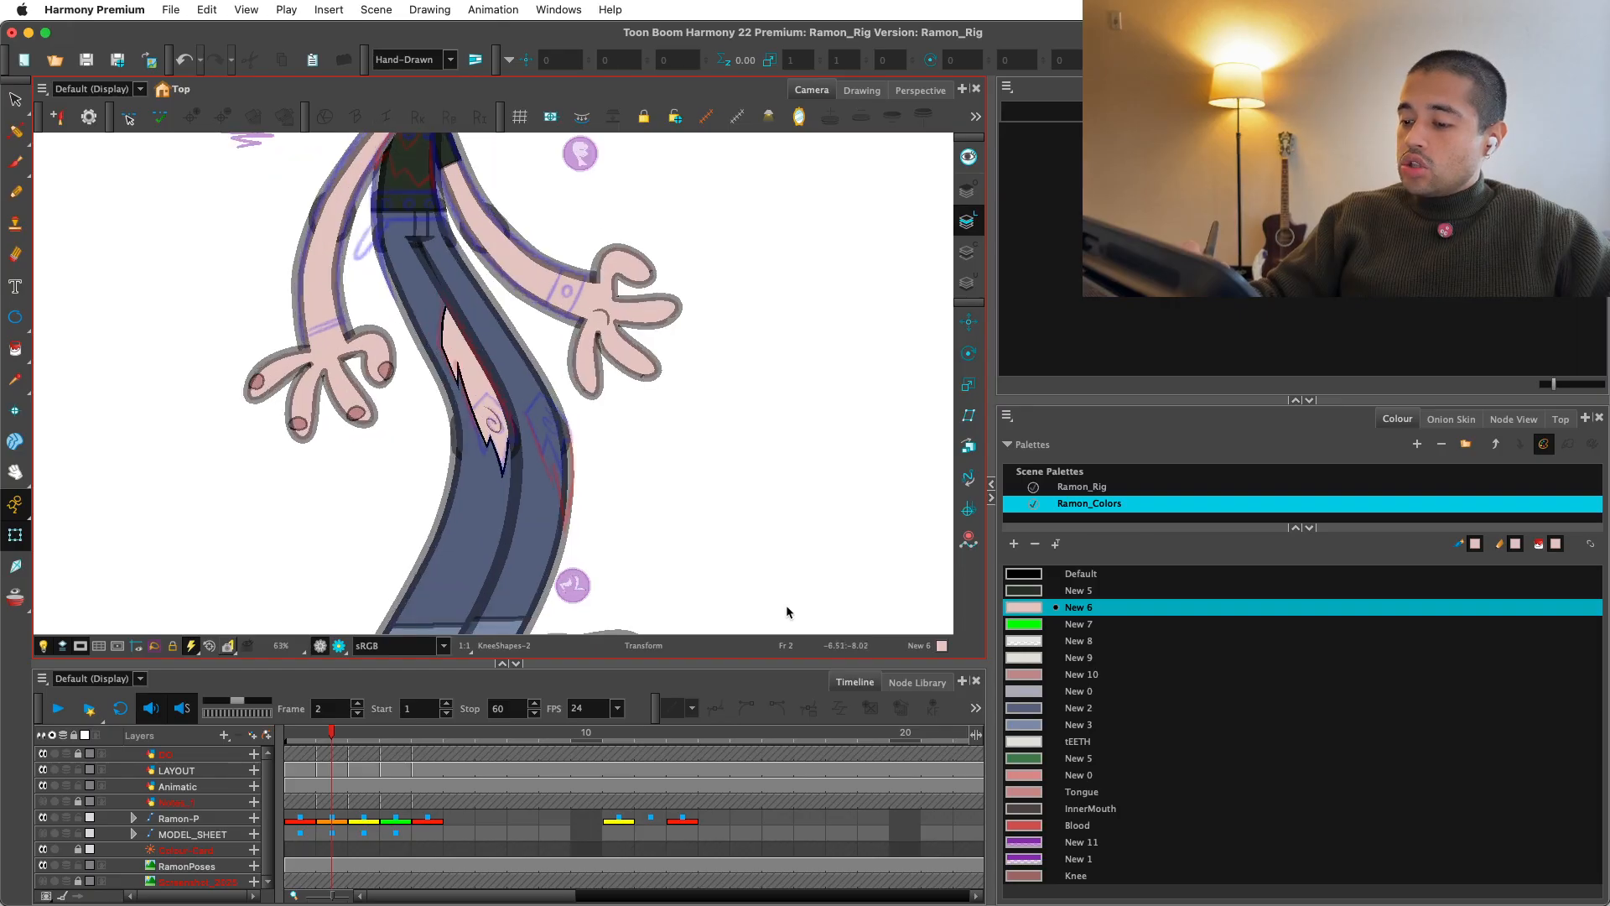
key("1")
key("2")
key("2")
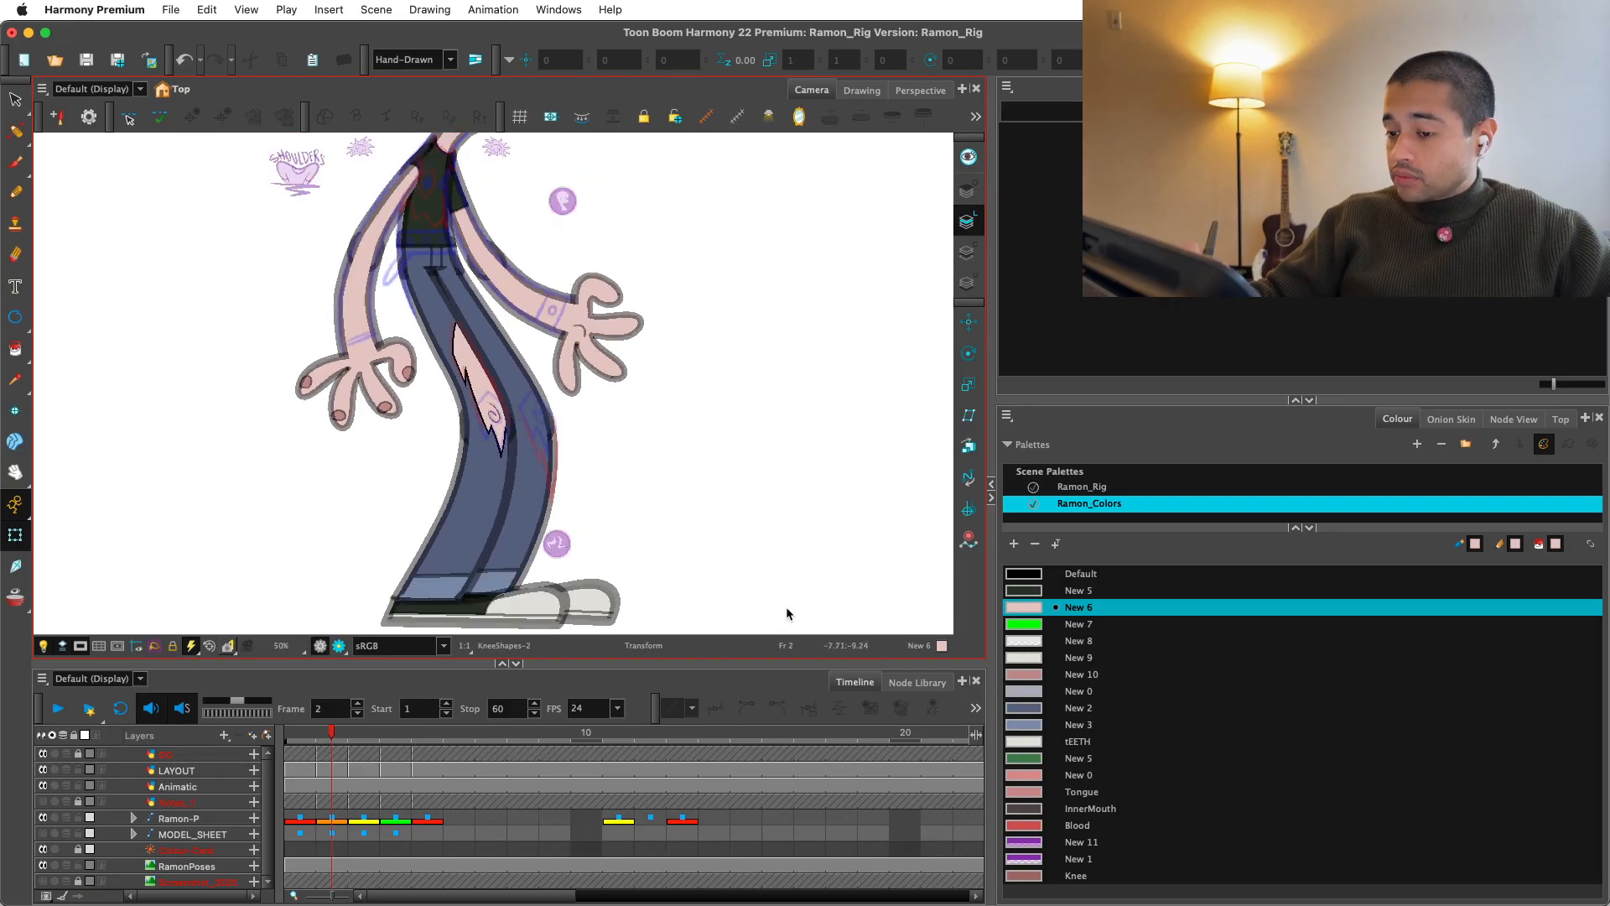
left_click_drag(785, 528, 833, 535)
key("1")
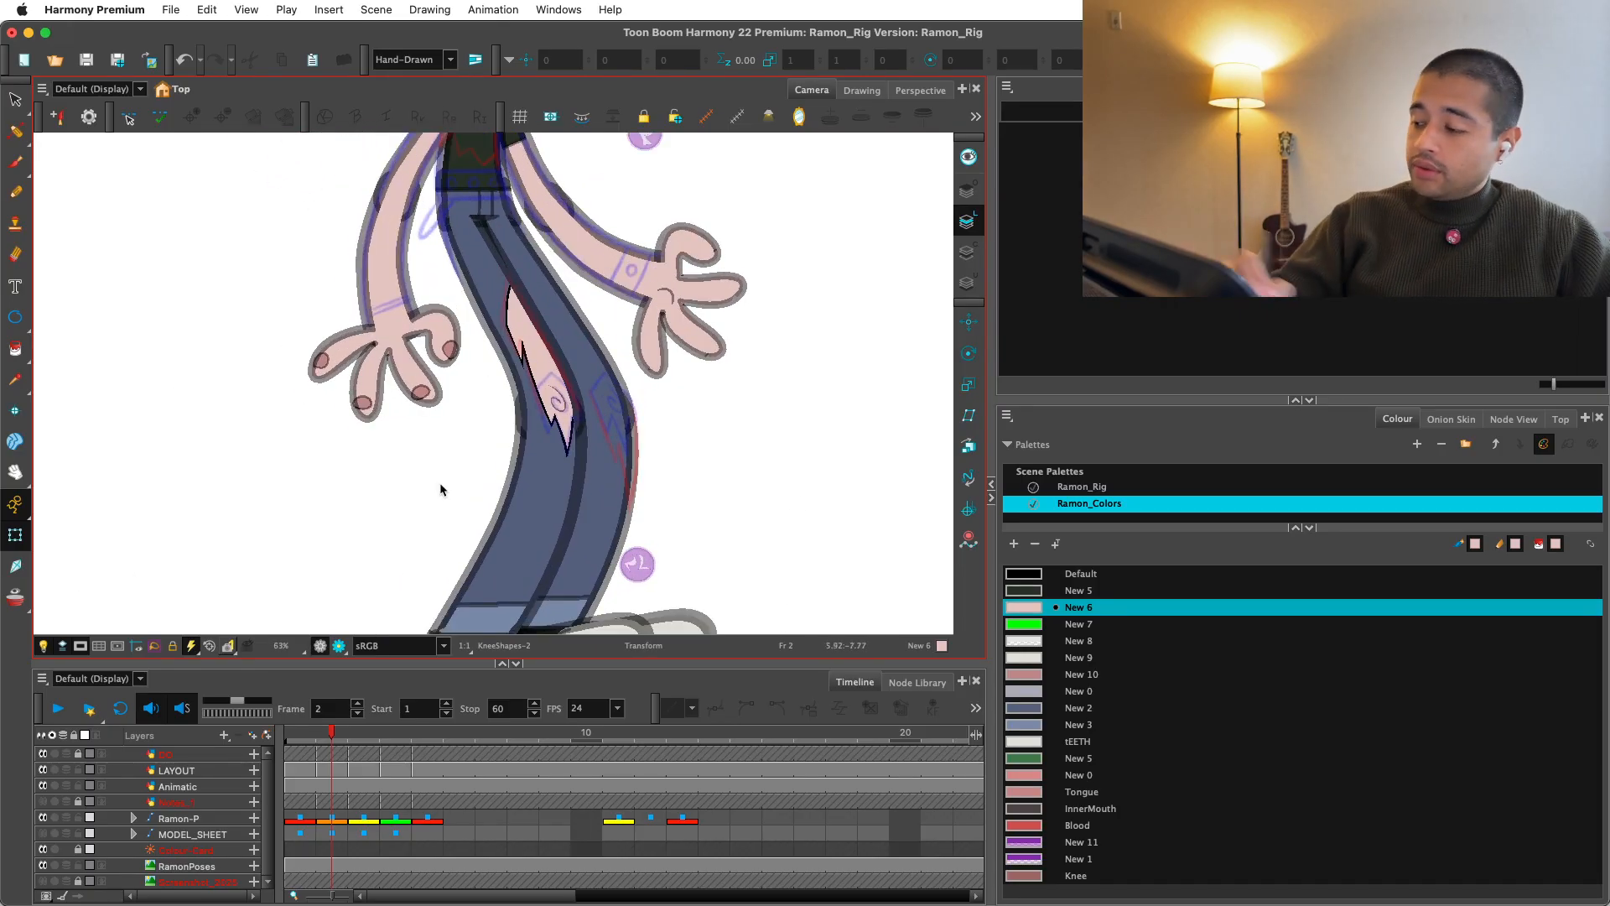
Step: Show the leg's node network and compare the frame 1 pose with the frame 2 pose
left_click(1512, 418)
key("2")
key("2")
key("2")
left_click_drag(508, 621, 510, 610)
left_click_drag(333, 734, 294, 745)
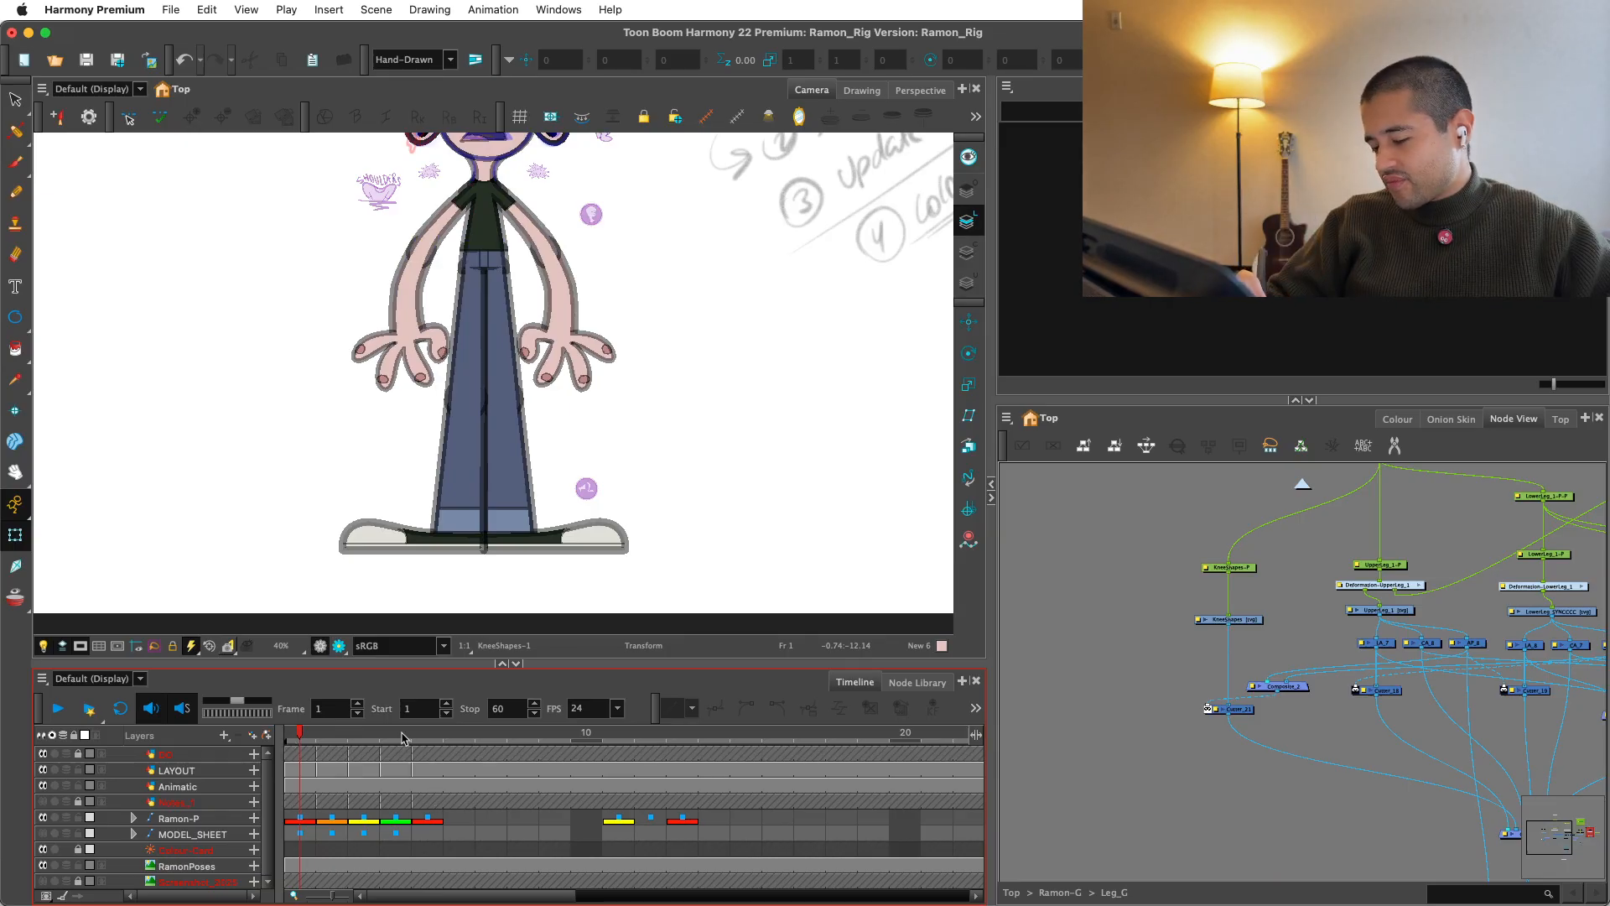
left_click(342, 735)
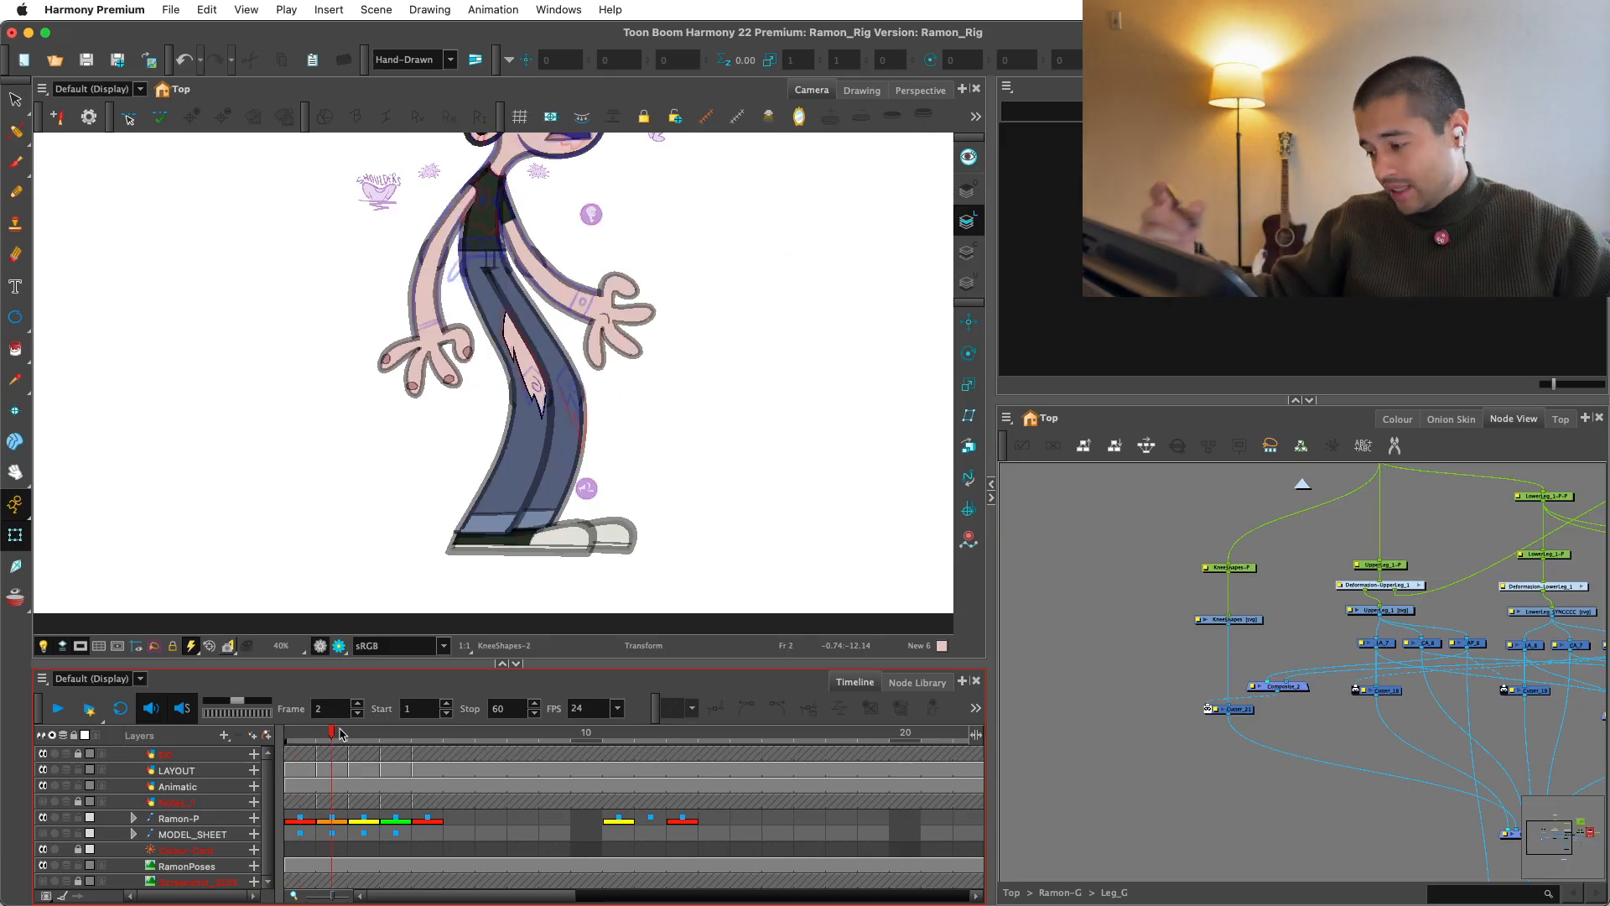
Step: Copy the knee patch's peg, drawing, cutter and composite nodes from Leg_G and paste them into the other leg's group, Leg_G_1
left_click_drag(1183, 549, 1295, 759)
left_click(1007, 416)
mouse_move(1040, 480)
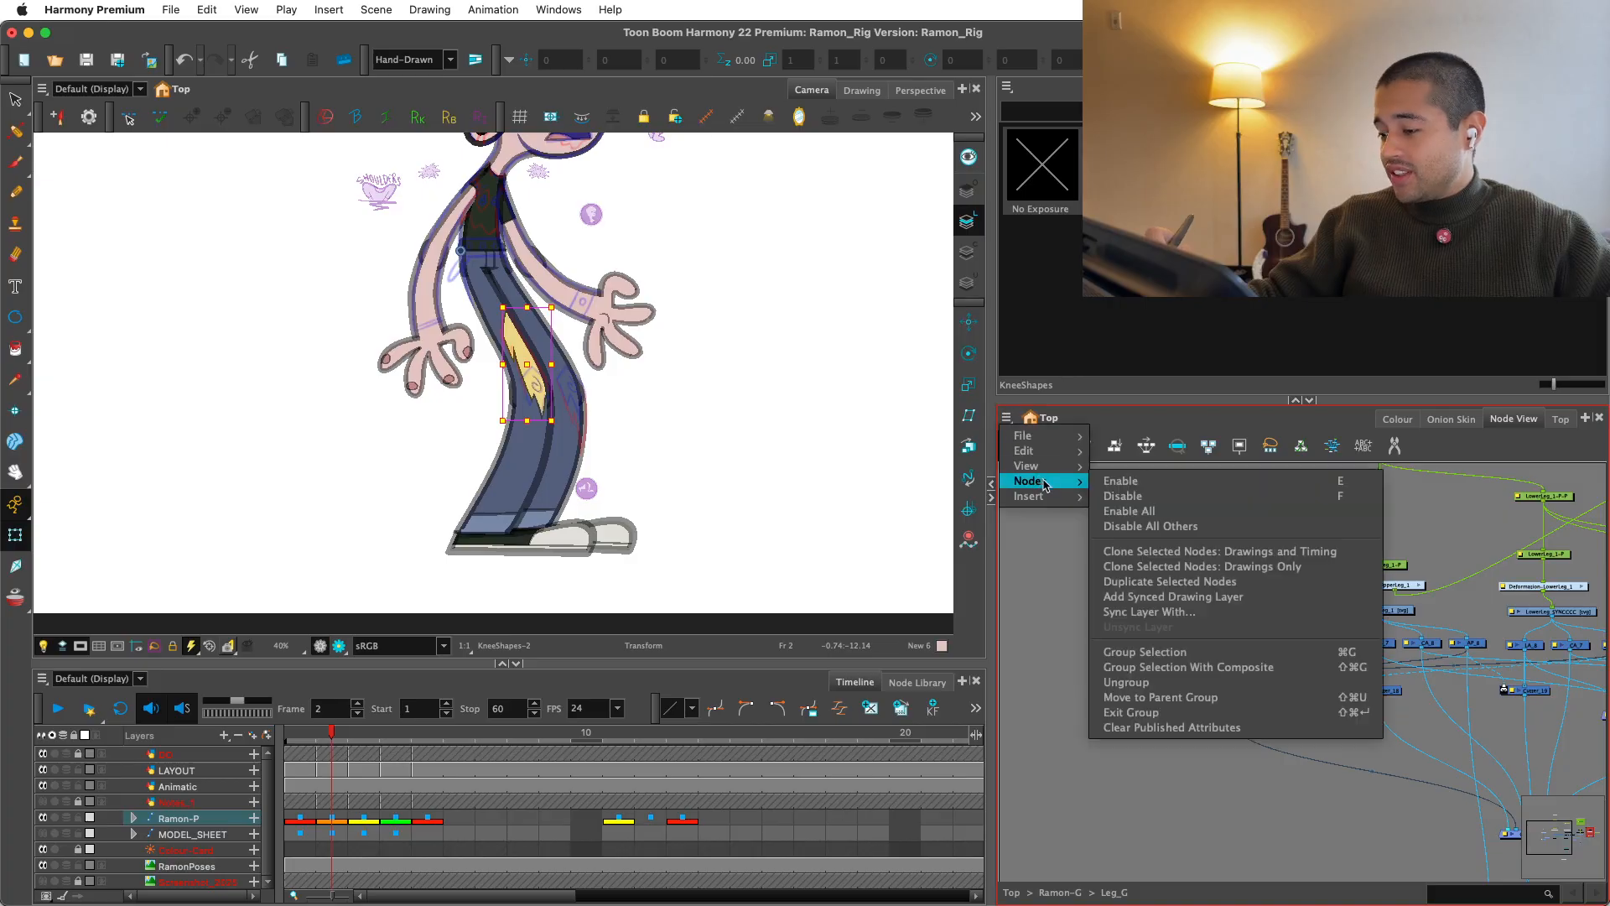
left_click(1149, 582)
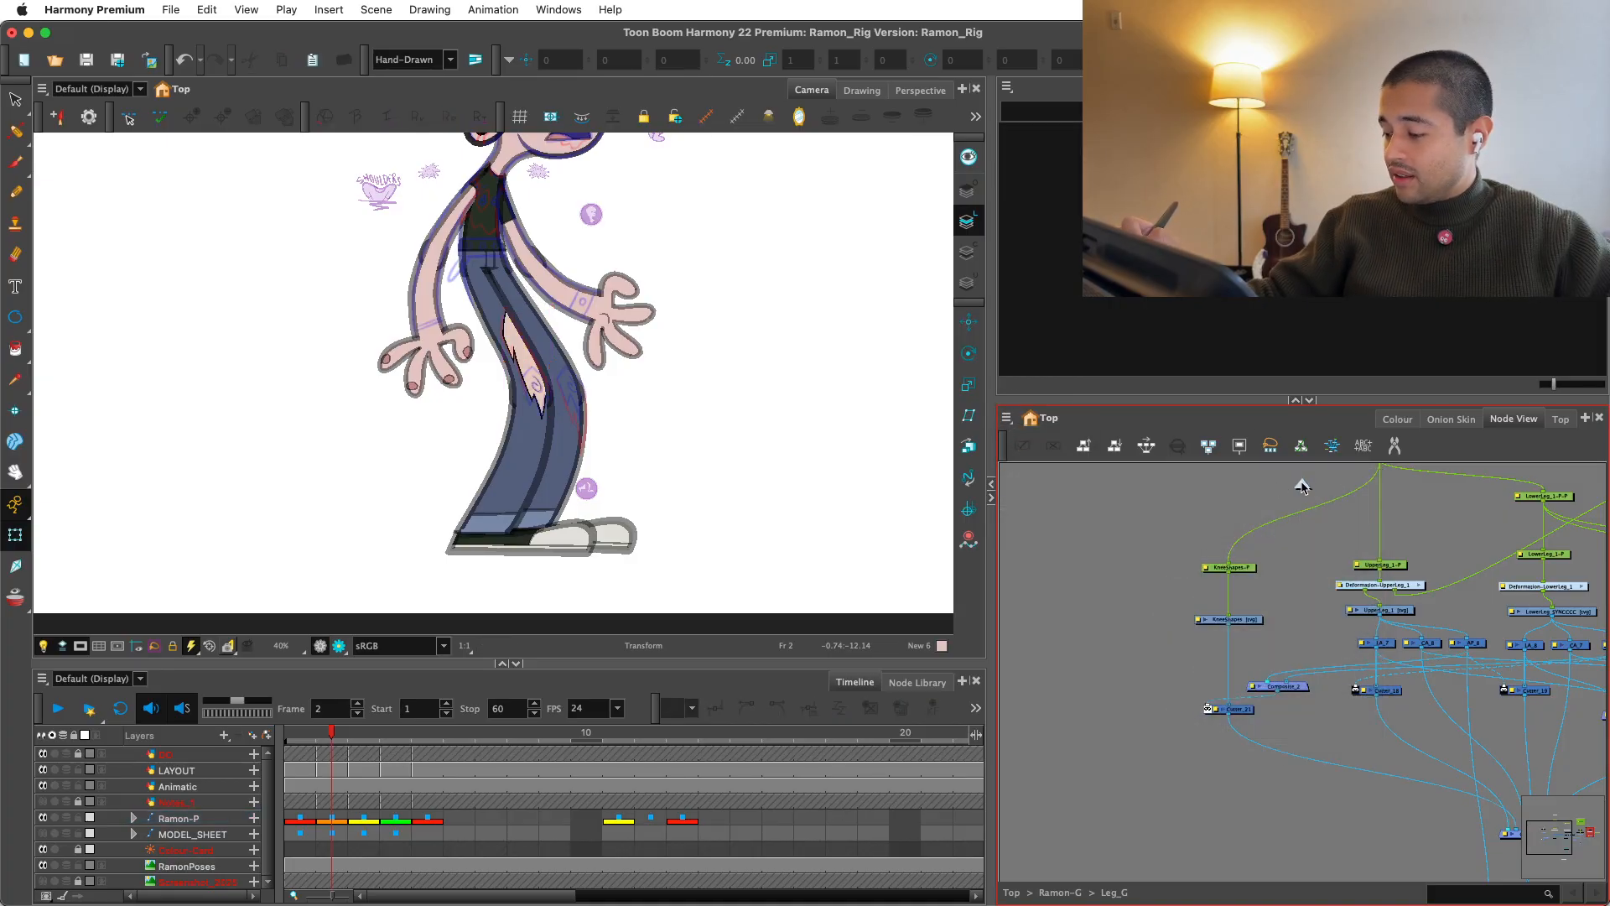
left_click(560, 369)
key("o")
left_click_drag(1325, 685, 1253, 585)
key("1")
key("super+v")
key("1")
Step: Place the pasted knee nodes beside the leg network in Leg_G_1 and connect their cutter to the leg's main composite
left_click_drag(1385, 506, 1241, 625)
key("1")
left_click_drag(1299, 721, 1262, 670)
key("2")
key("2")
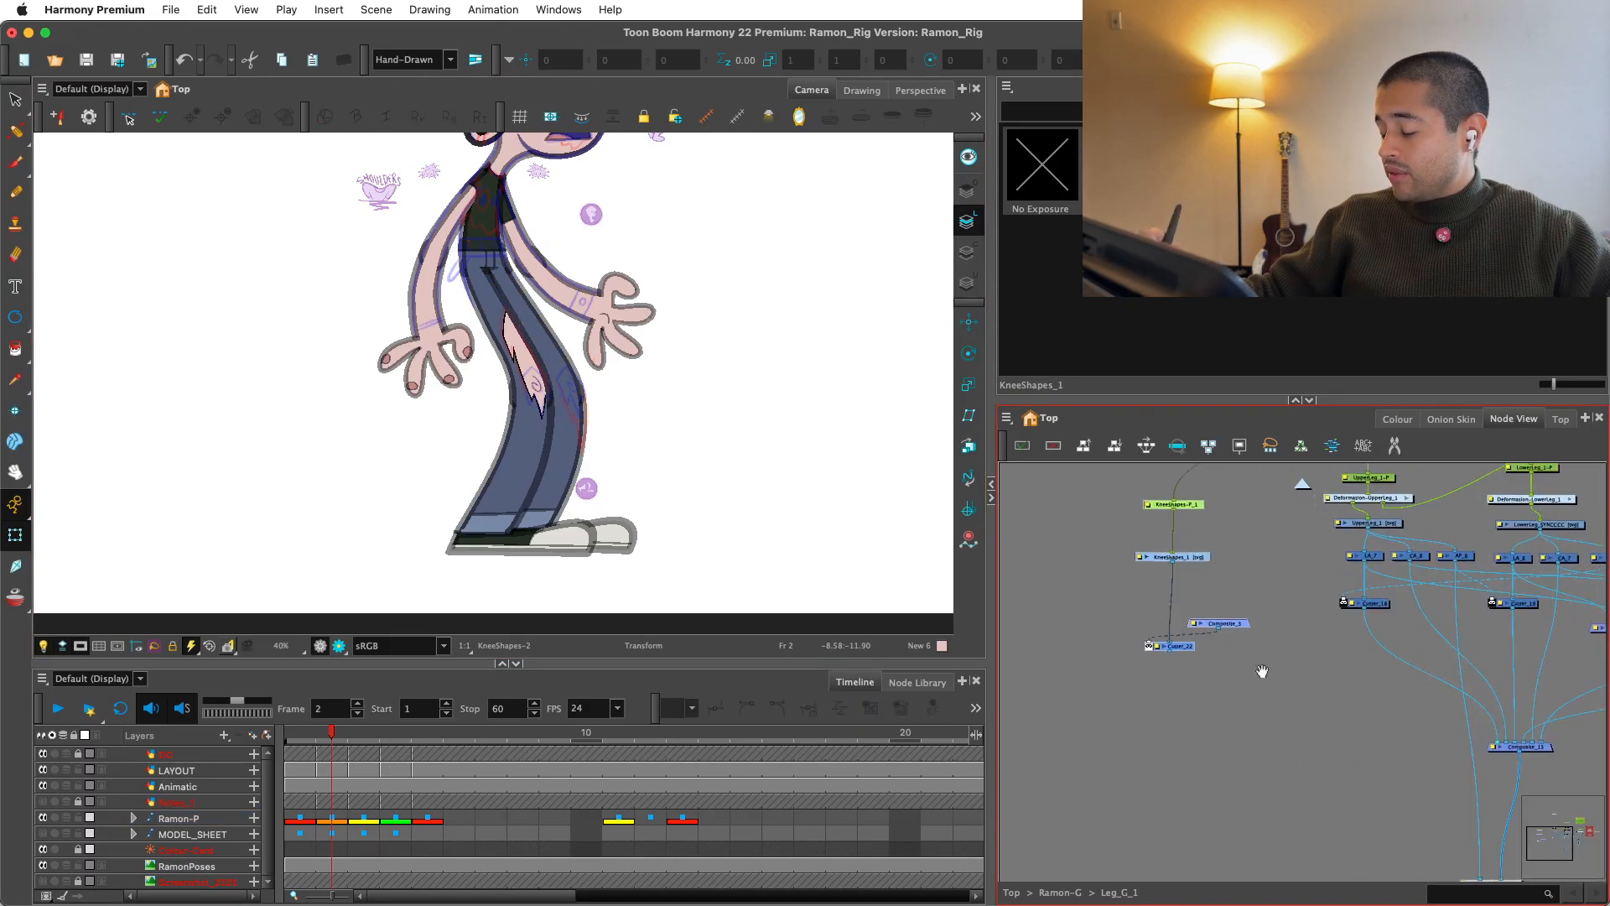
left_click(1262, 671)
key("1")
left_click_drag(1044, 622, 1288, 637)
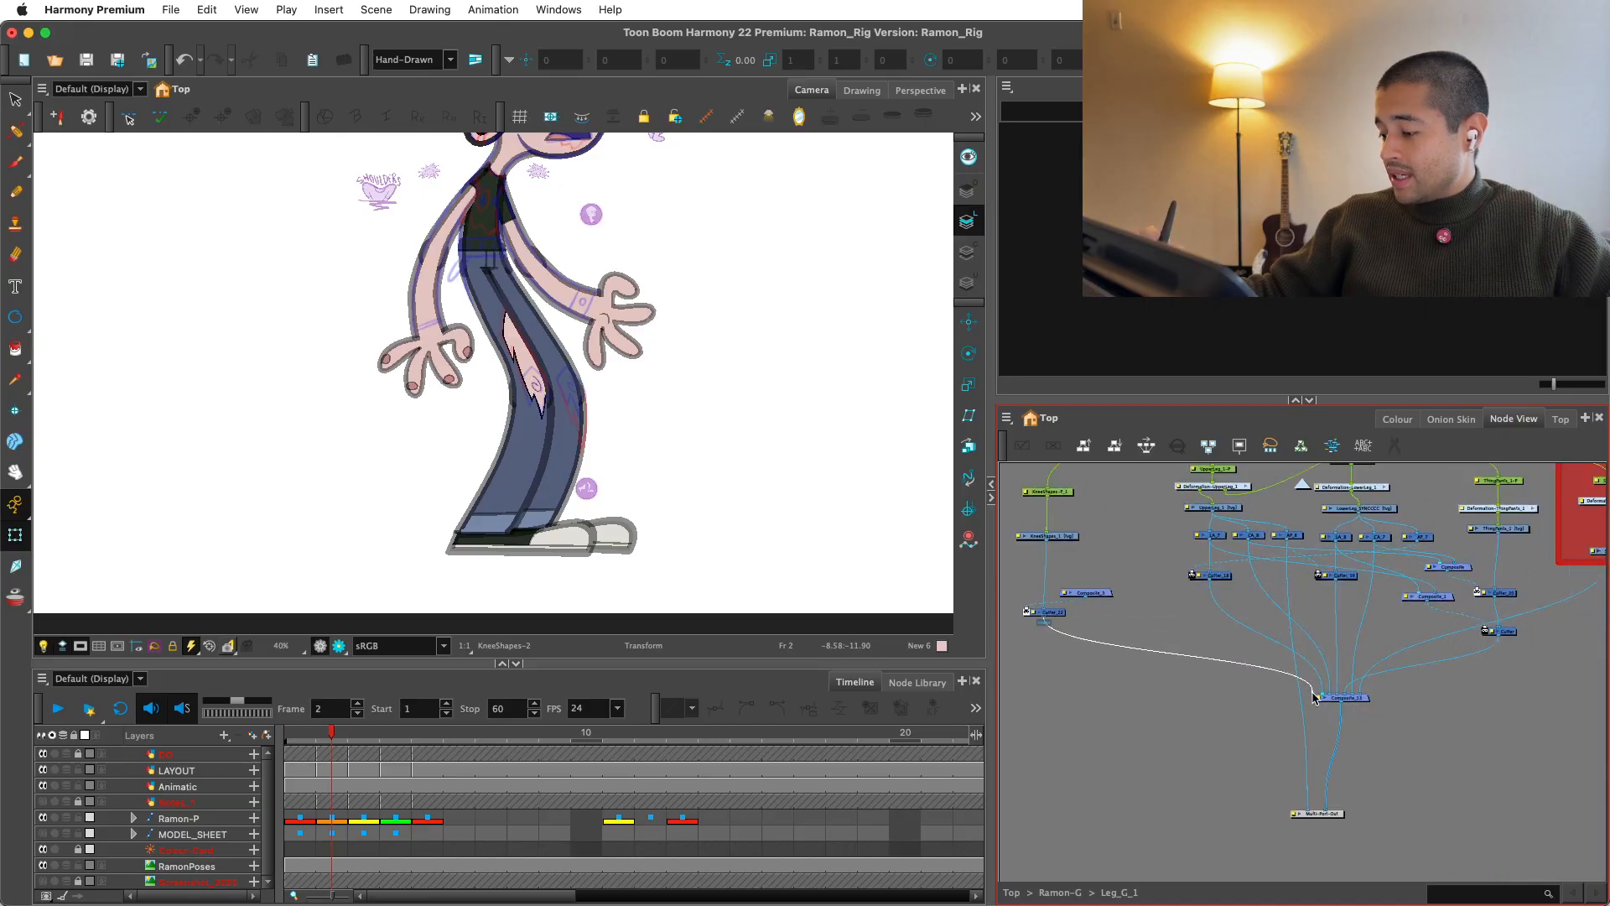
left_click_drag(1320, 700, 1322, 695)
Step: Connect the upper and lower leg's AP nodes to Composite_3, which feeds the matte of the pasted knee cutter
key("2")
left_click_drag(1107, 597, 1194, 692)
left_click(1177, 686)
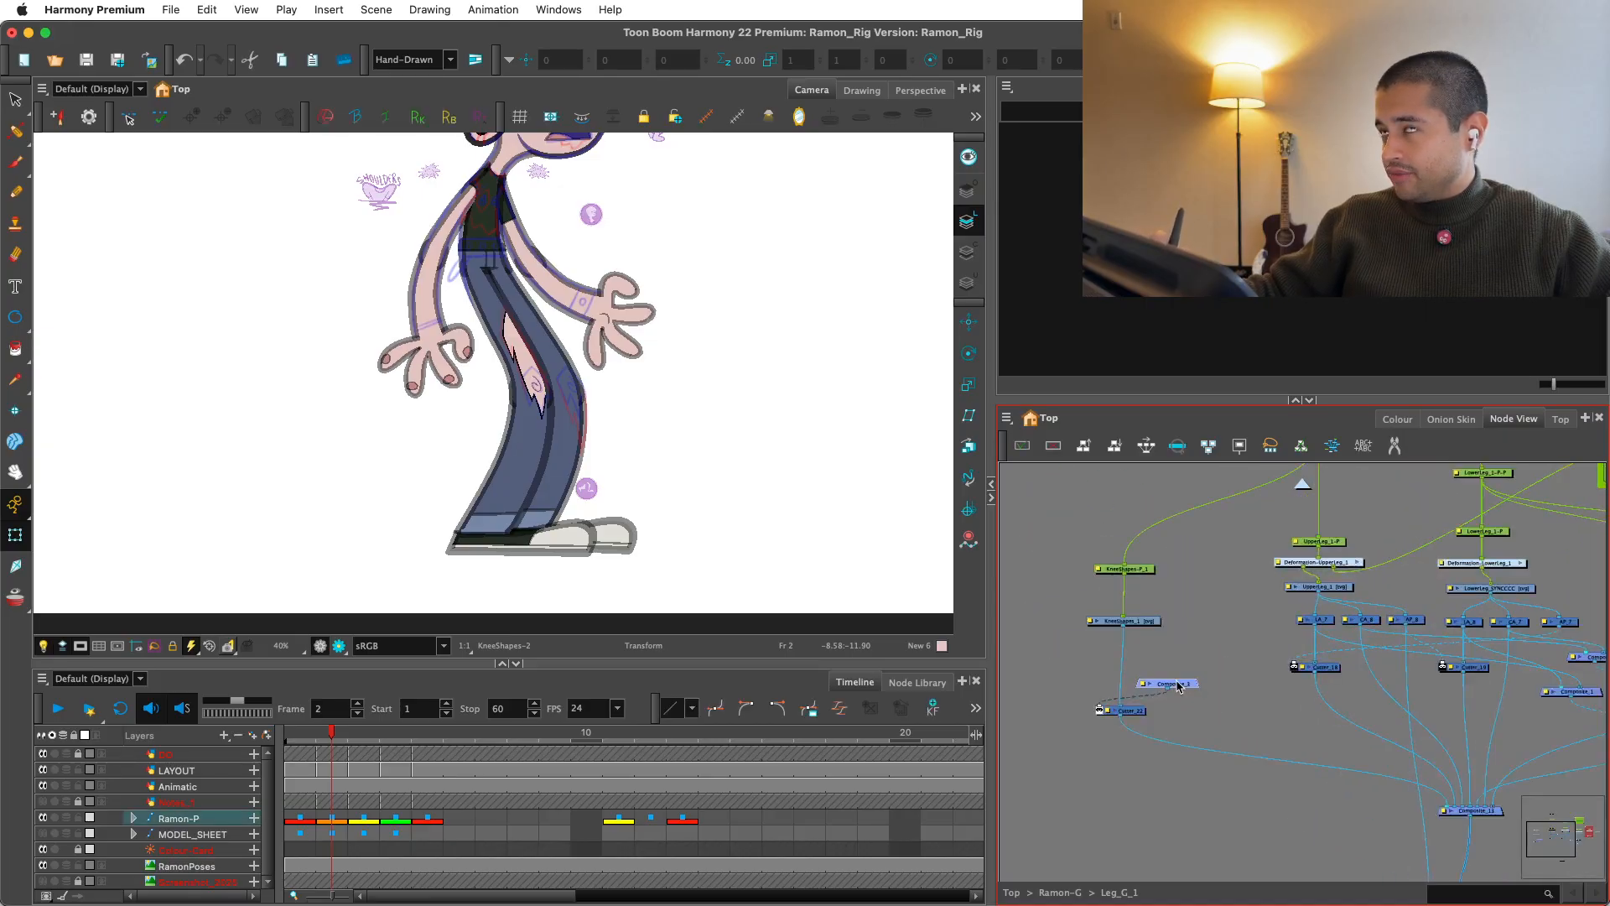
key("1")
left_click_drag(1344, 618, 1294, 637)
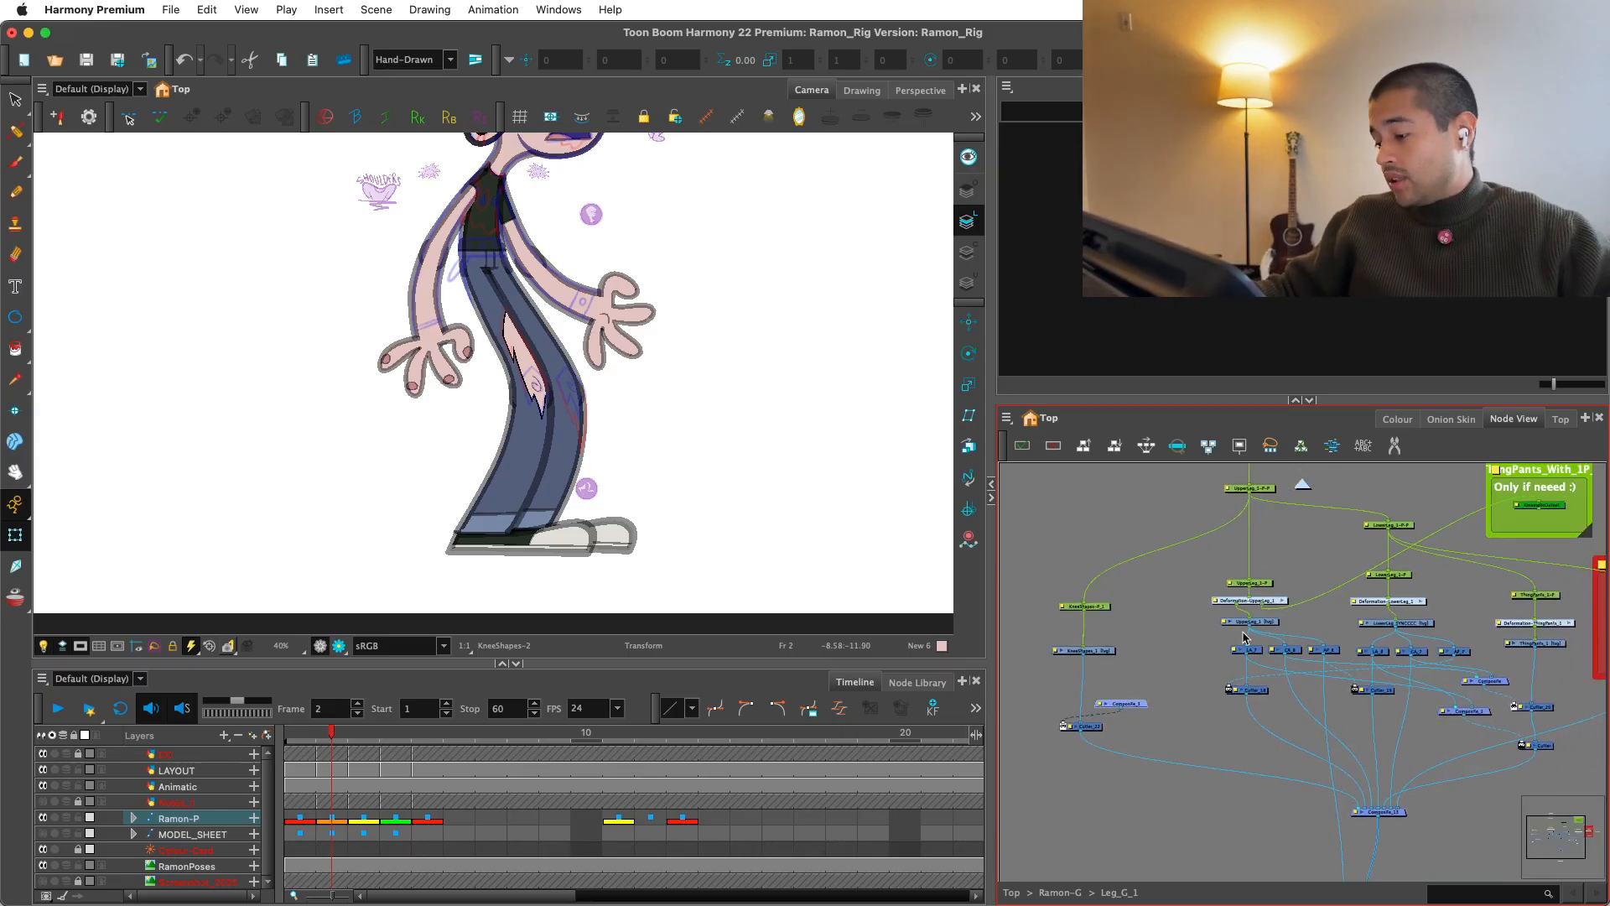
key("2")
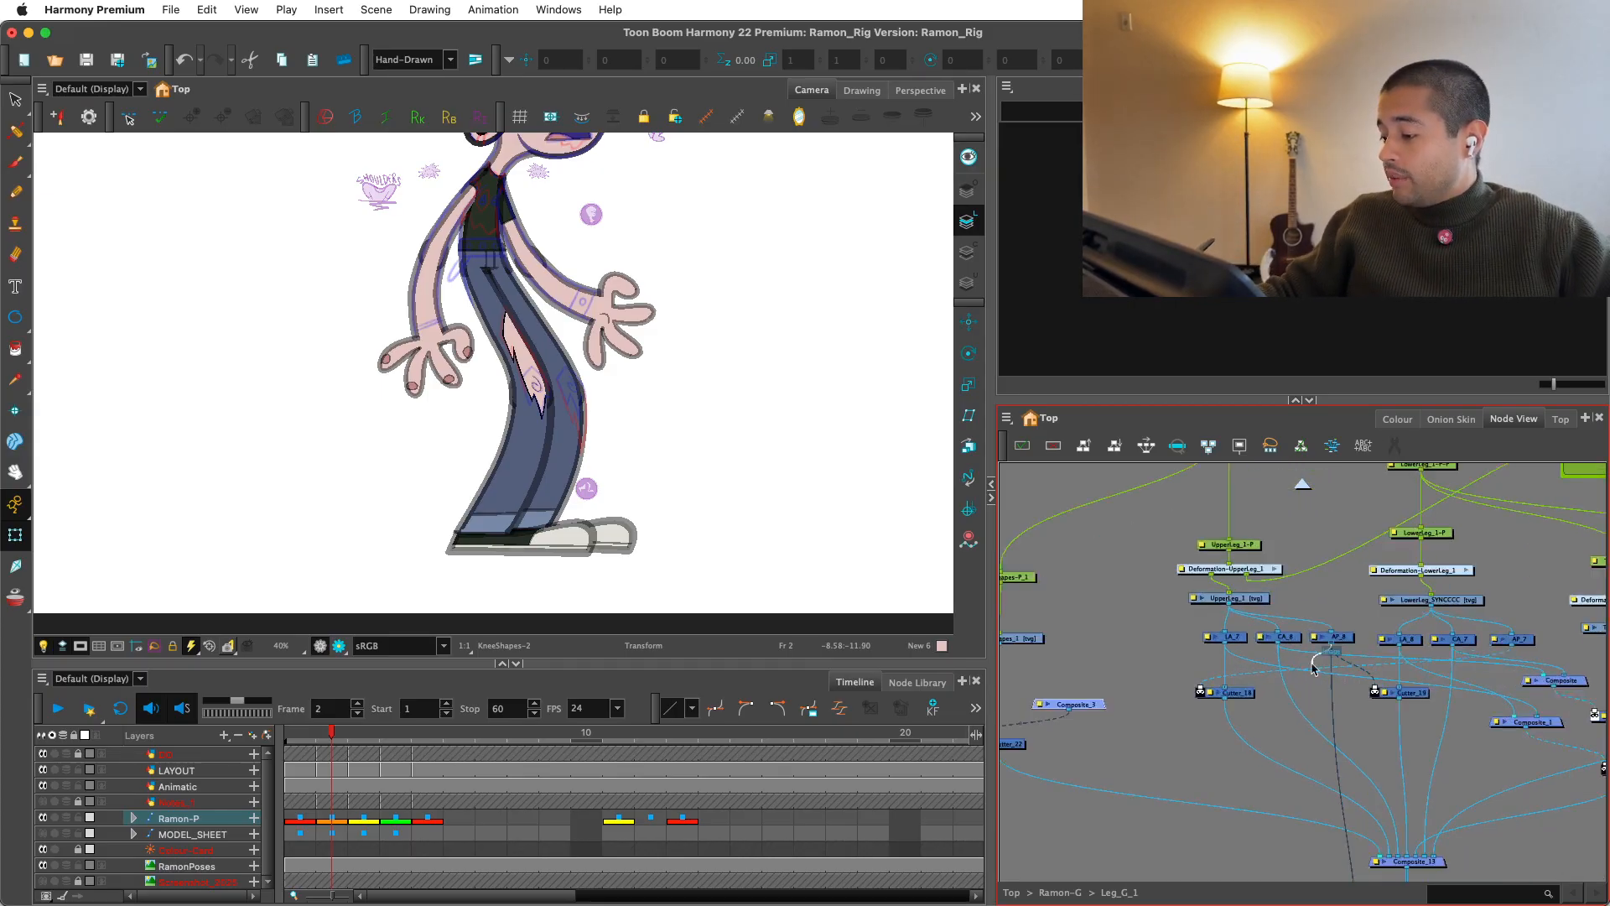
left_click_drag(1514, 645, 1094, 705)
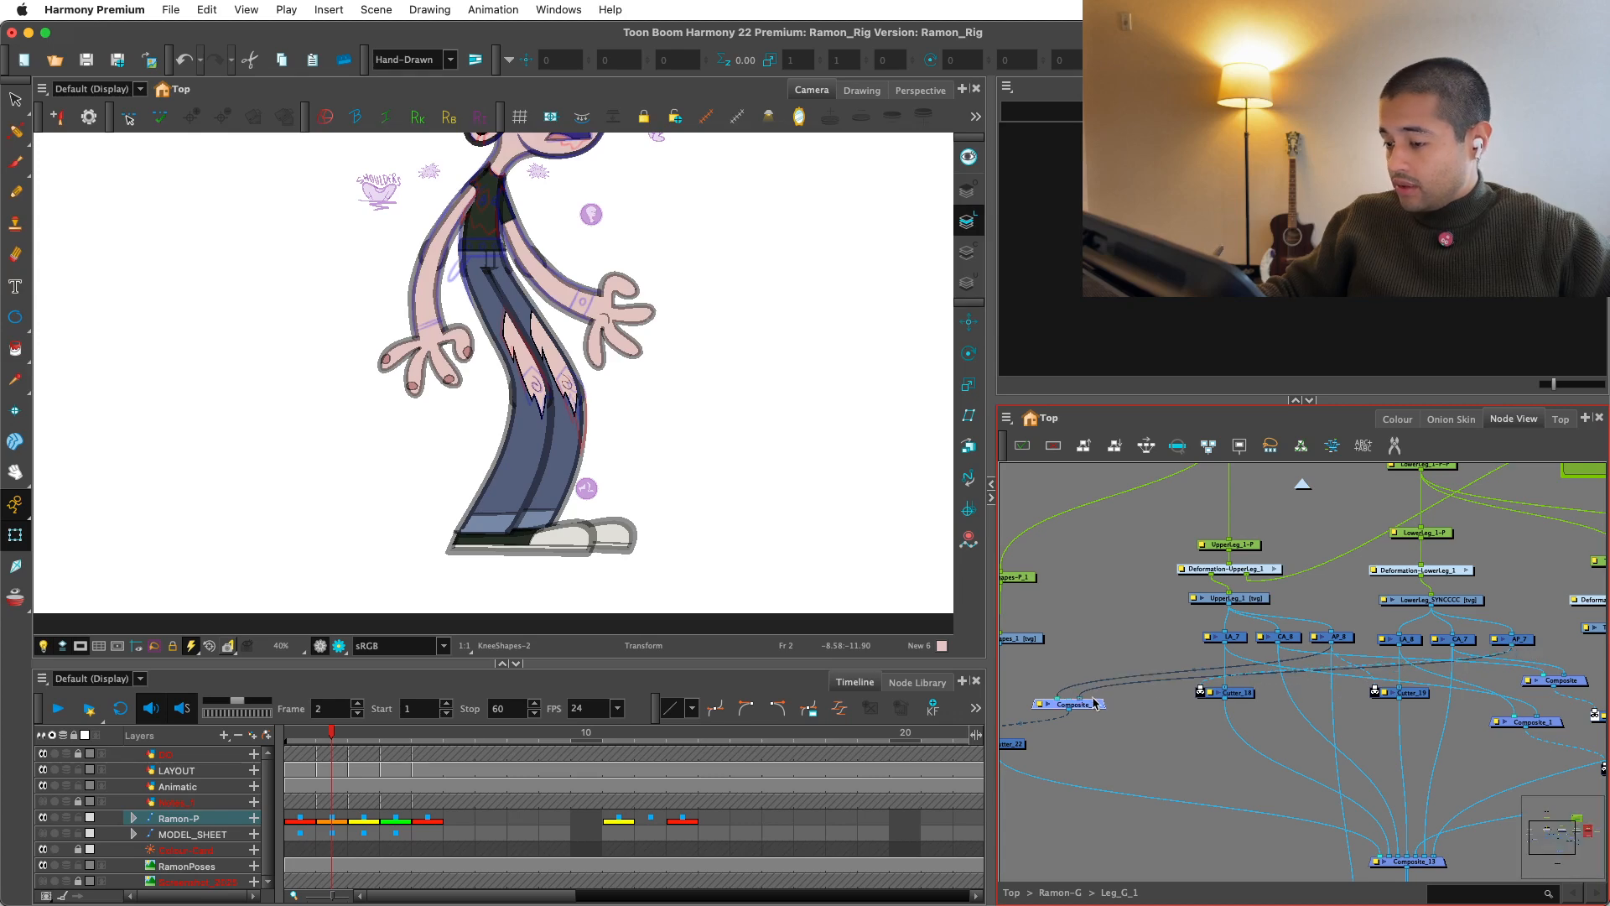
Step: Select the original KneeShapes patch and move it onto the left-hand leg's knee on frame 1
key("2")
left_click_drag(748, 555, 764, 562)
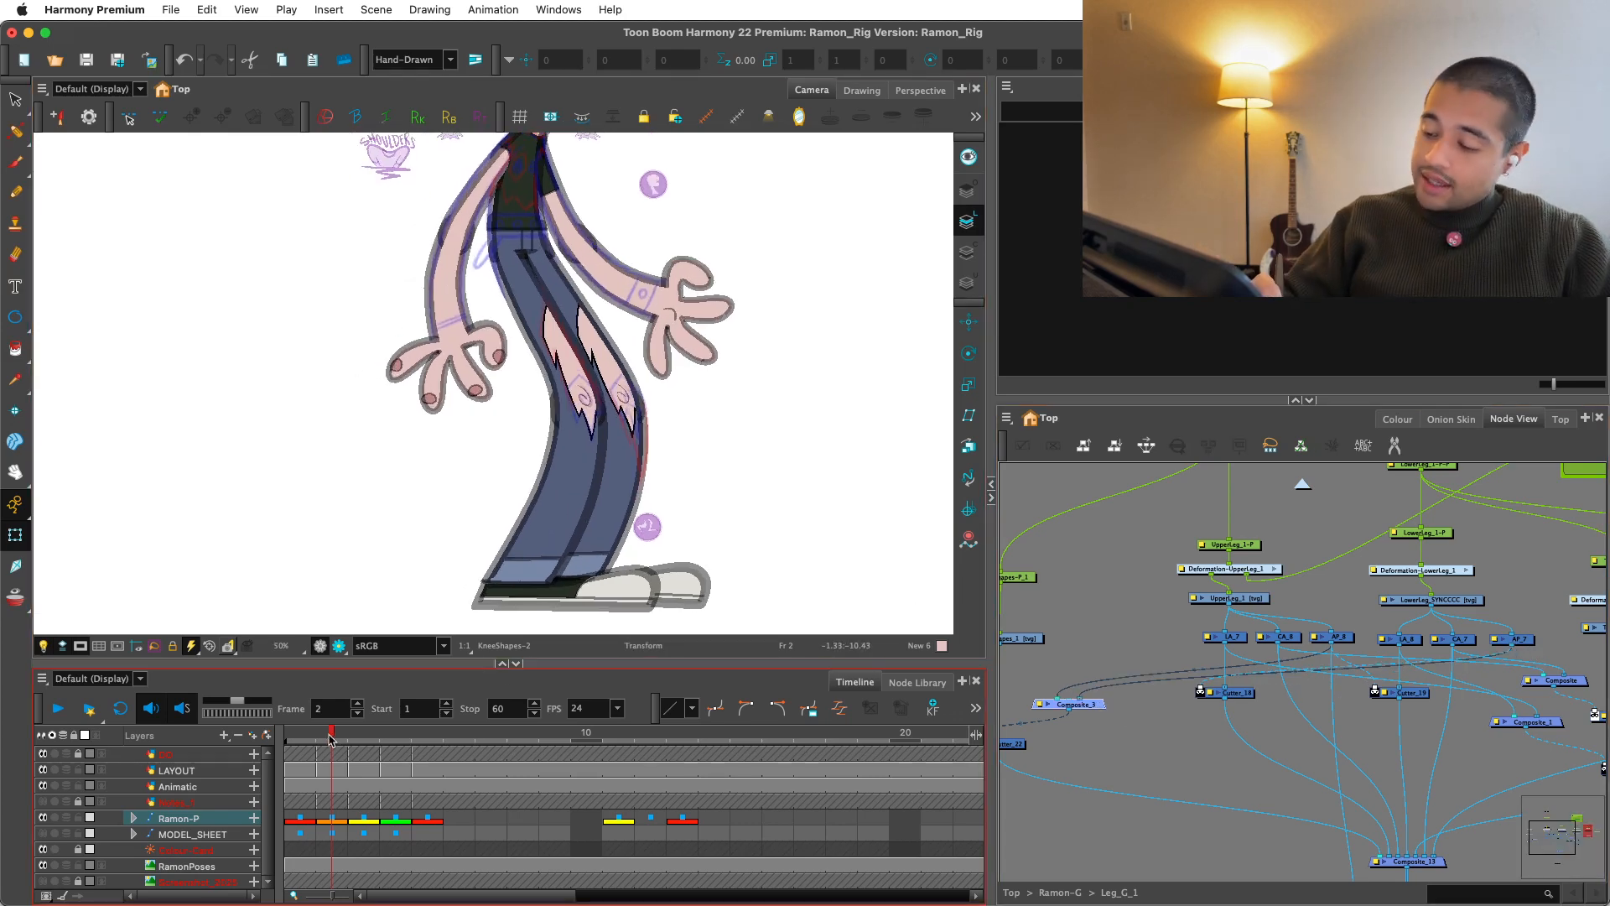
mouse_move(330, 738)
left_mouse_down()
mouse_move(301, 740)
mouse_move(331, 746)
left_mouse_up()
left_click(596, 399)
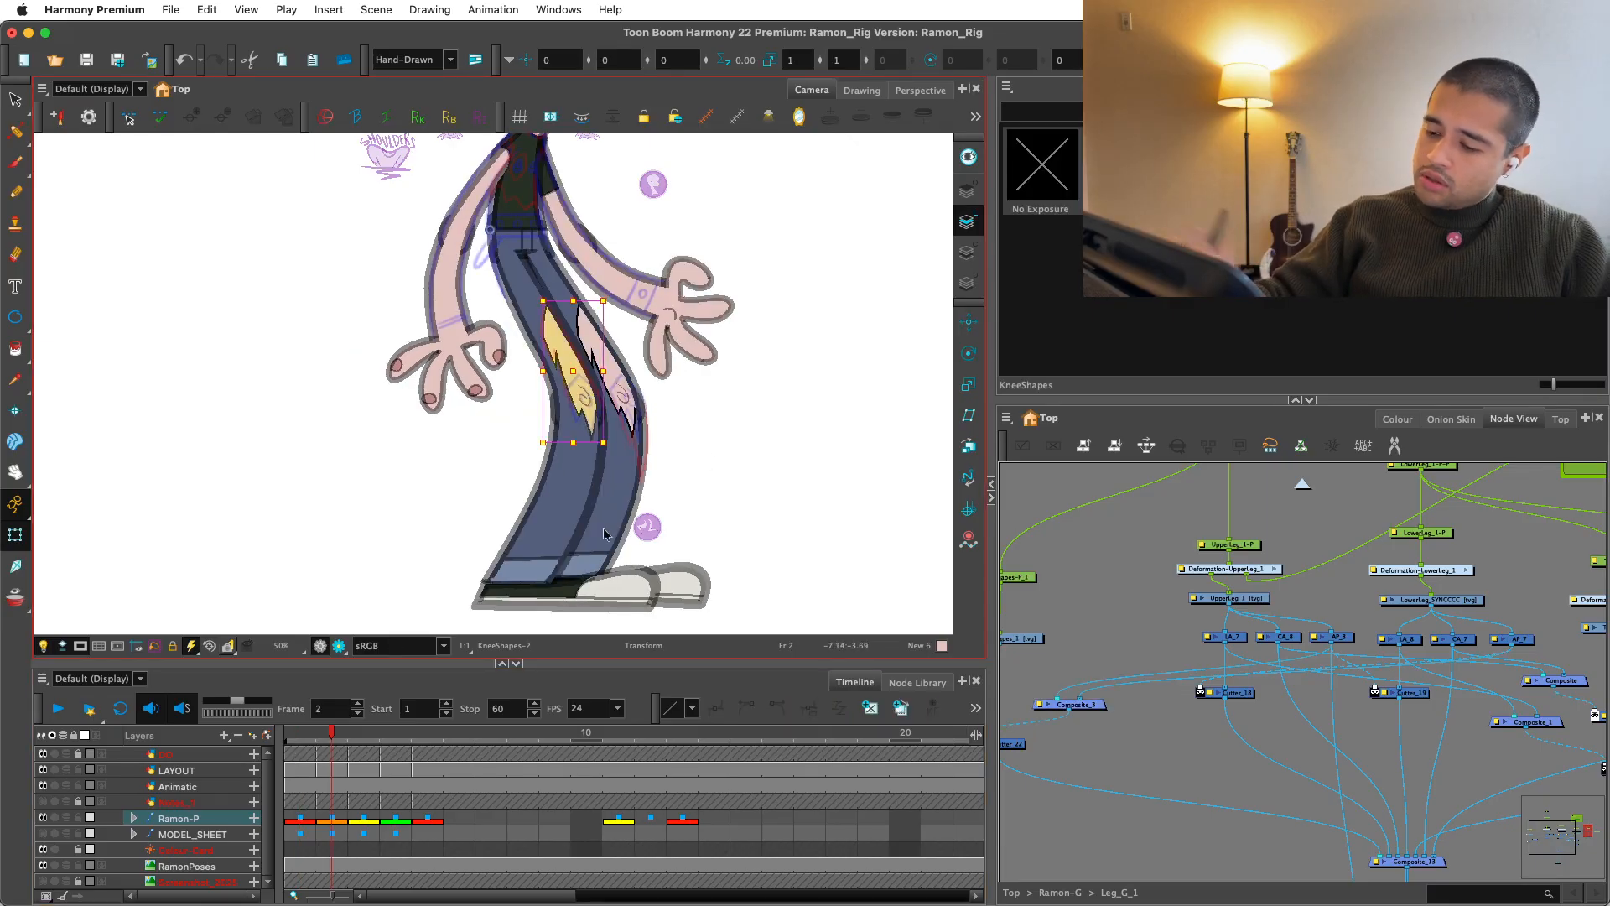
left_click(300, 736)
key("o")
key("2")
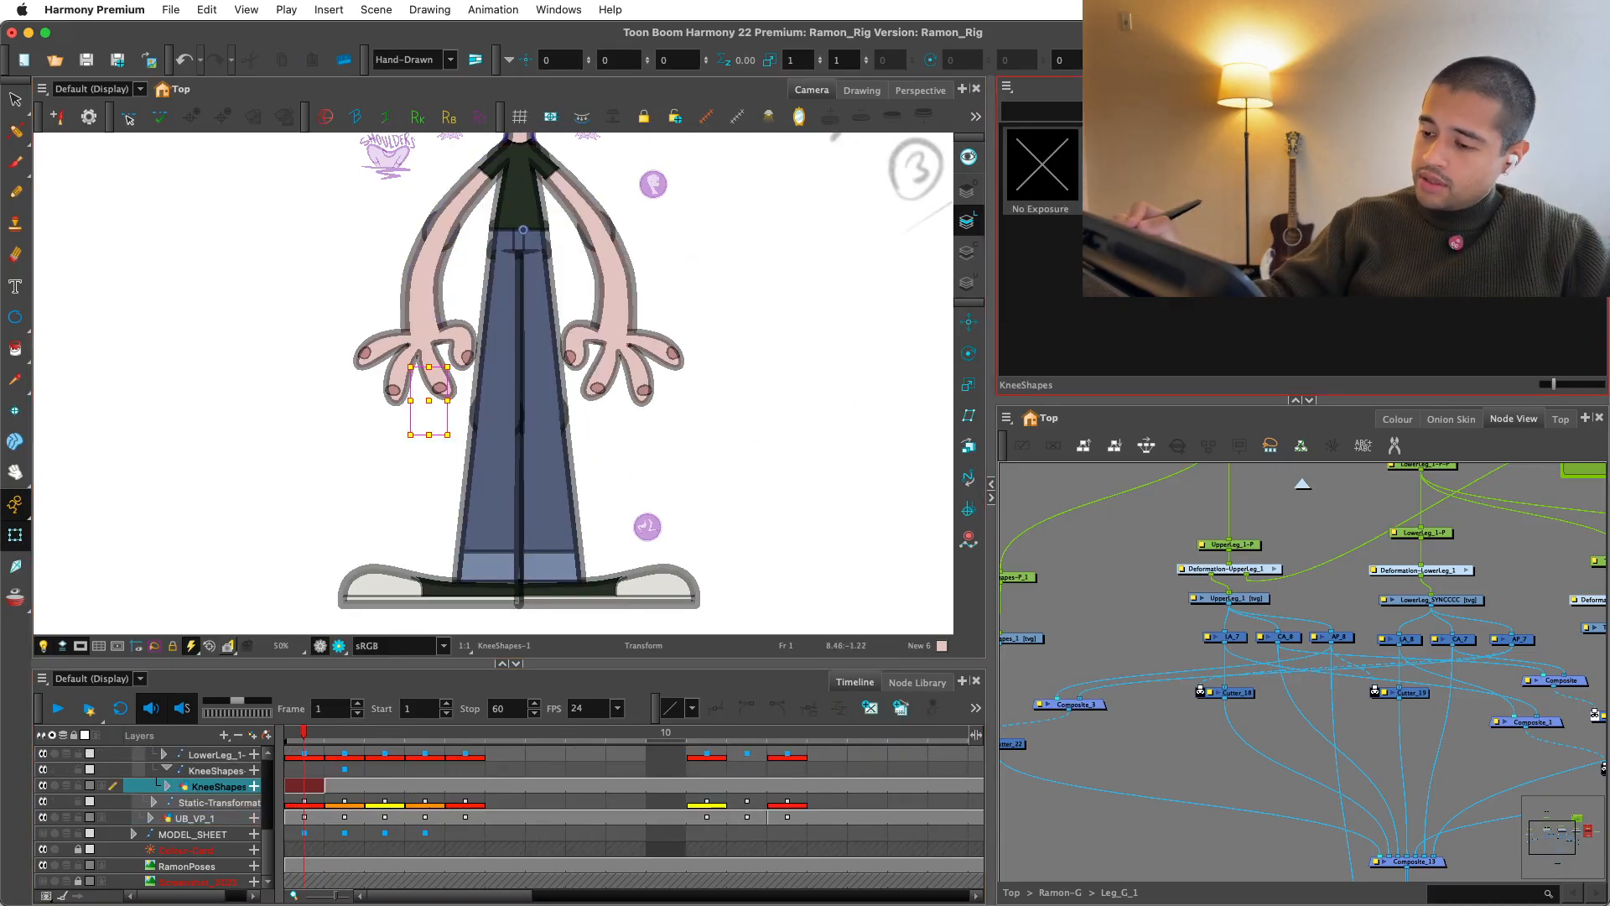
key("2")
left_click_drag(425, 404, 506, 424)
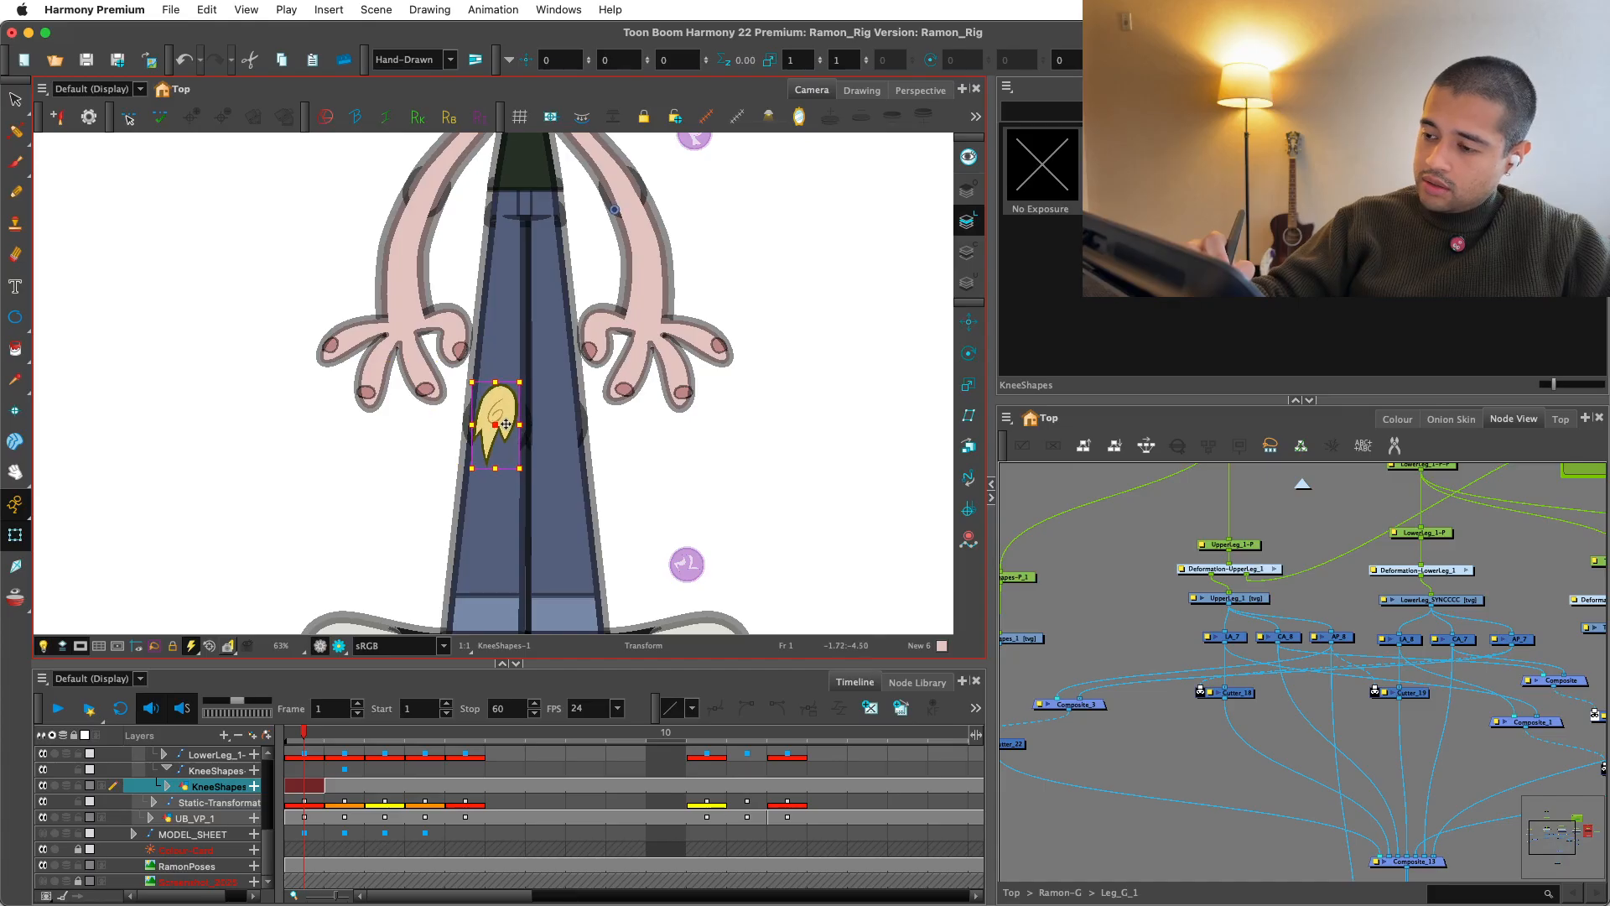
Step: Inspect the rotation pivots of the KneeShapes_1 patch and the original KneeShapes peg and drawing on frame 1
scroll(1124, 575, "down", 2)
left_click_drag(1096, 570, 1151, 668)
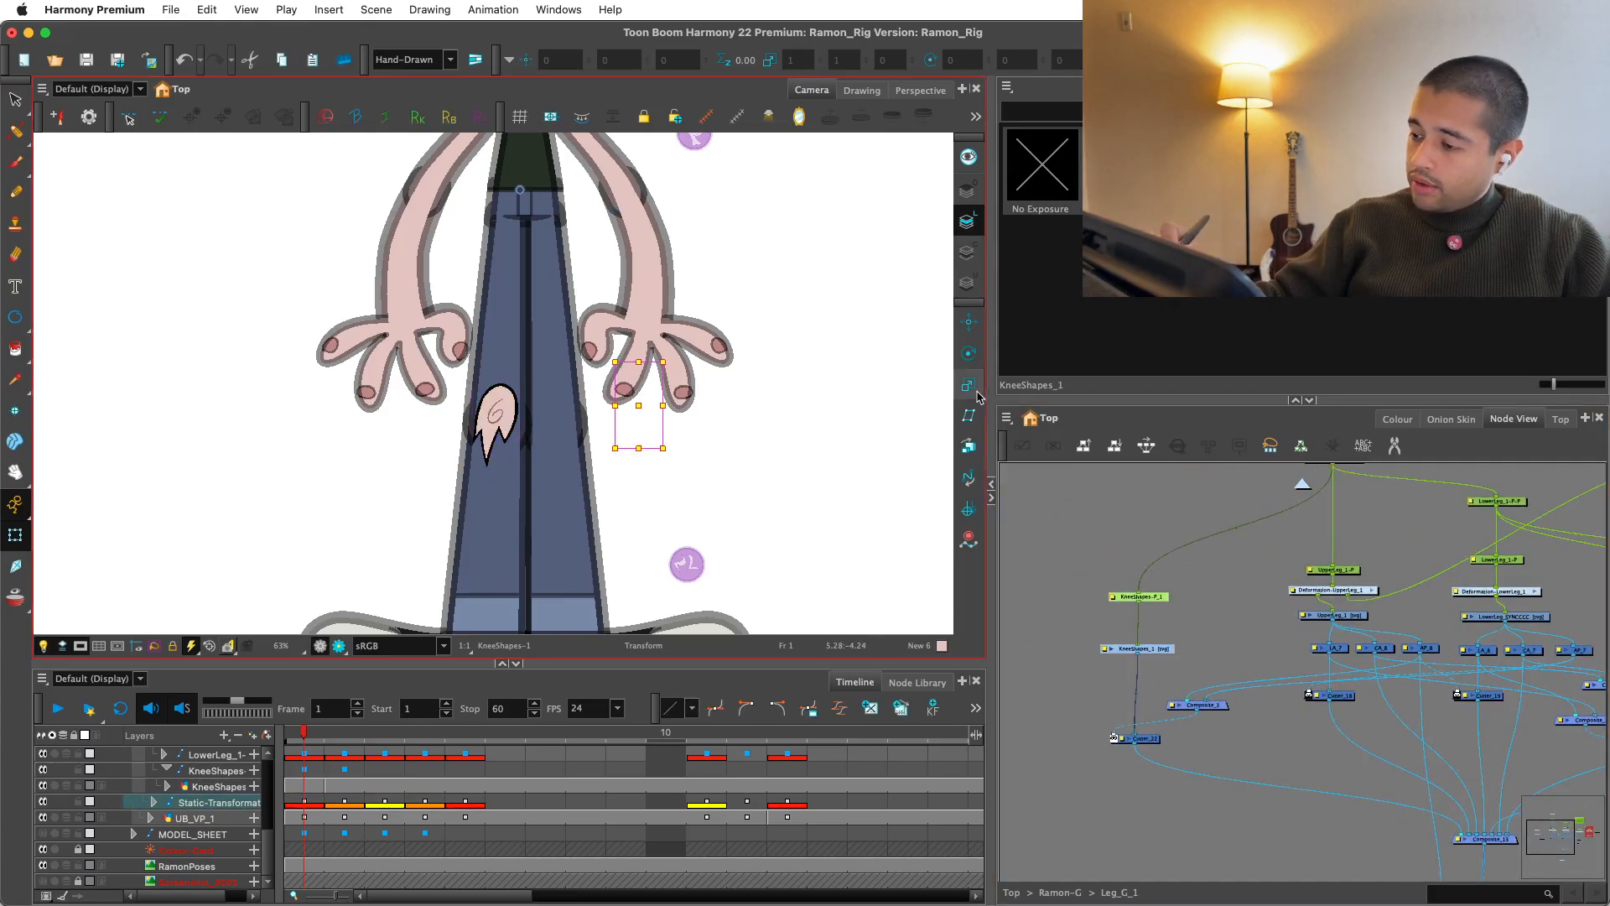
left_click(968, 354)
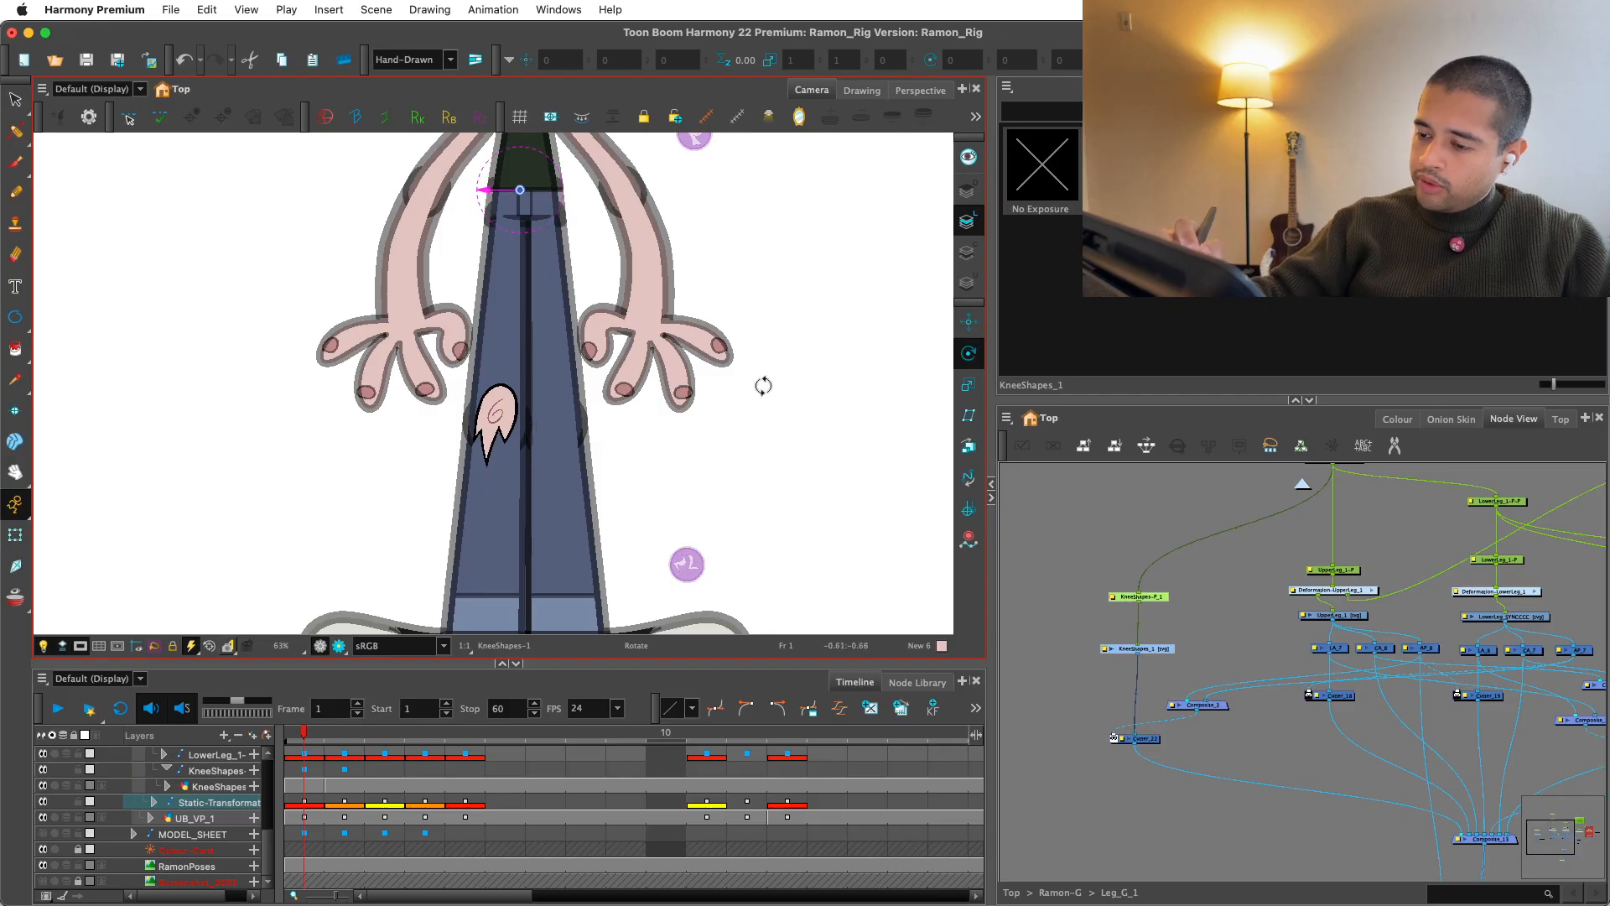
left_click(1238, 521)
left_click(1302, 485)
left_click_drag(1246, 669, 1251, 683)
left_click(1240, 682)
scroll(1261, 666, "up", 1)
scroll(1251, 683, "up", 1)
left_click_drag(1261, 519, 1129, 644)
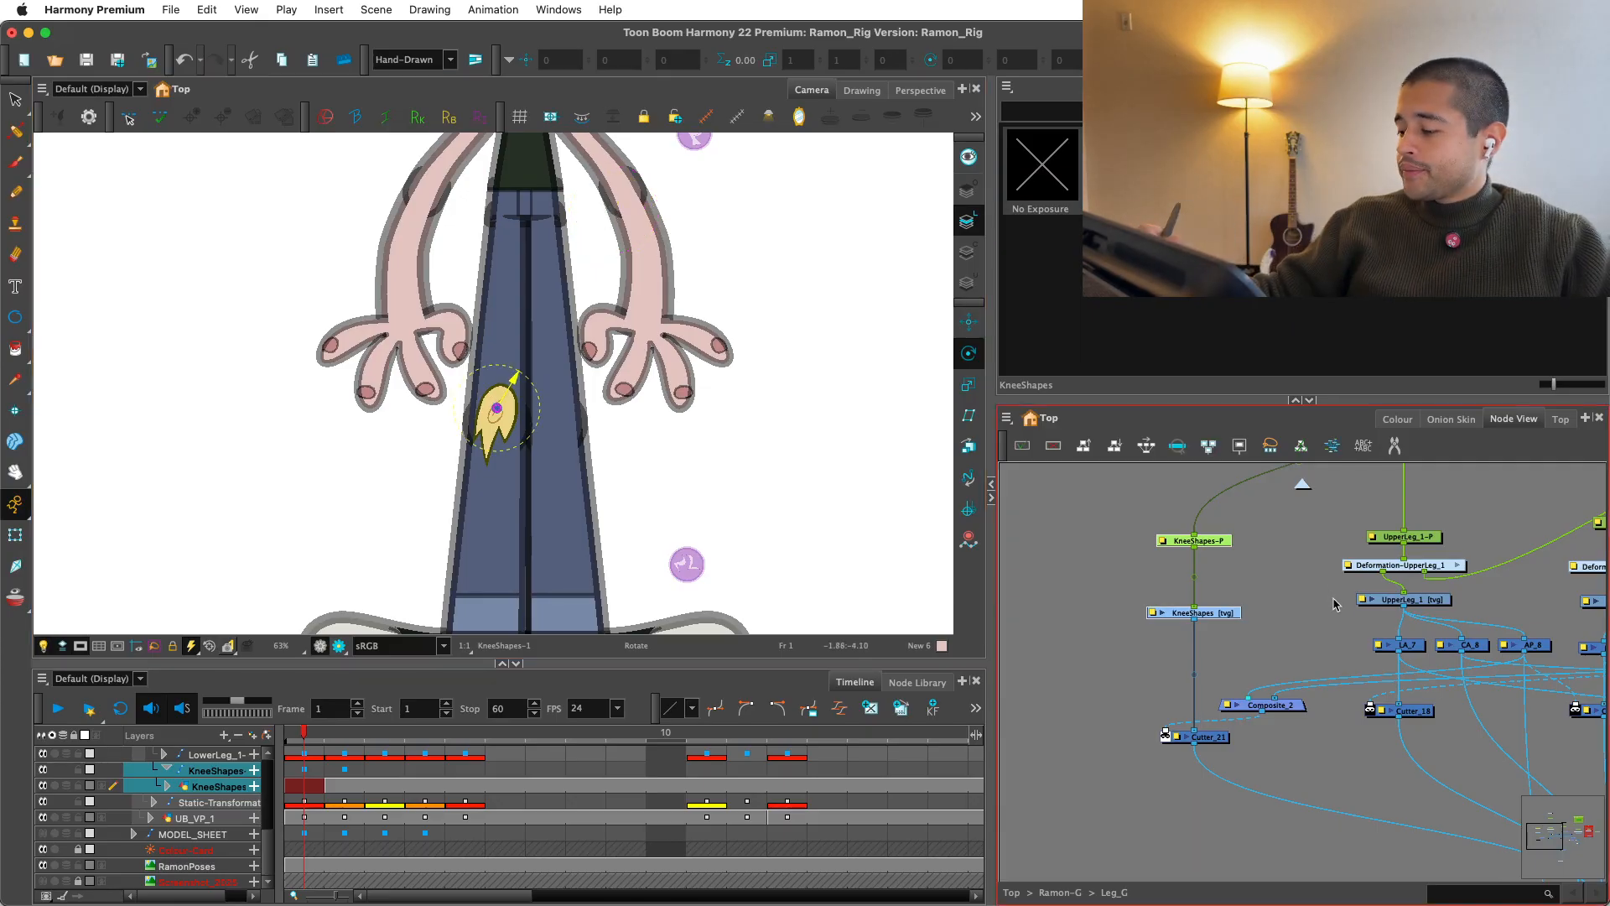
Step: Check the original knee patch on frame 2 and select the KneeShapes_1 patch in Leg_G_1
key(".")
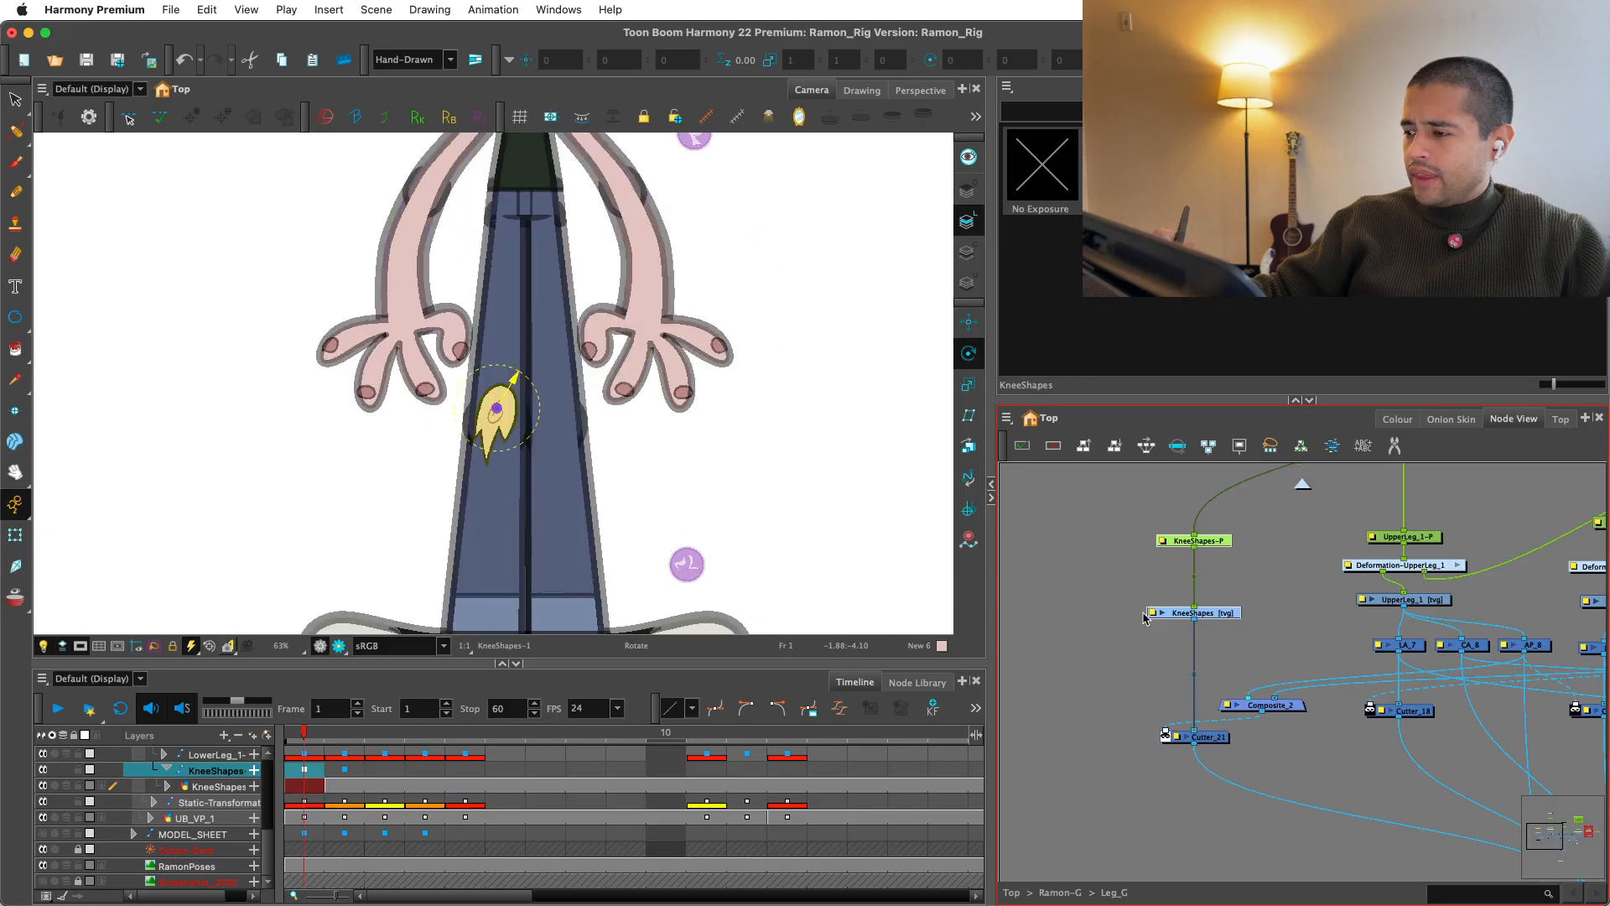
key("shift+t")
key(".")
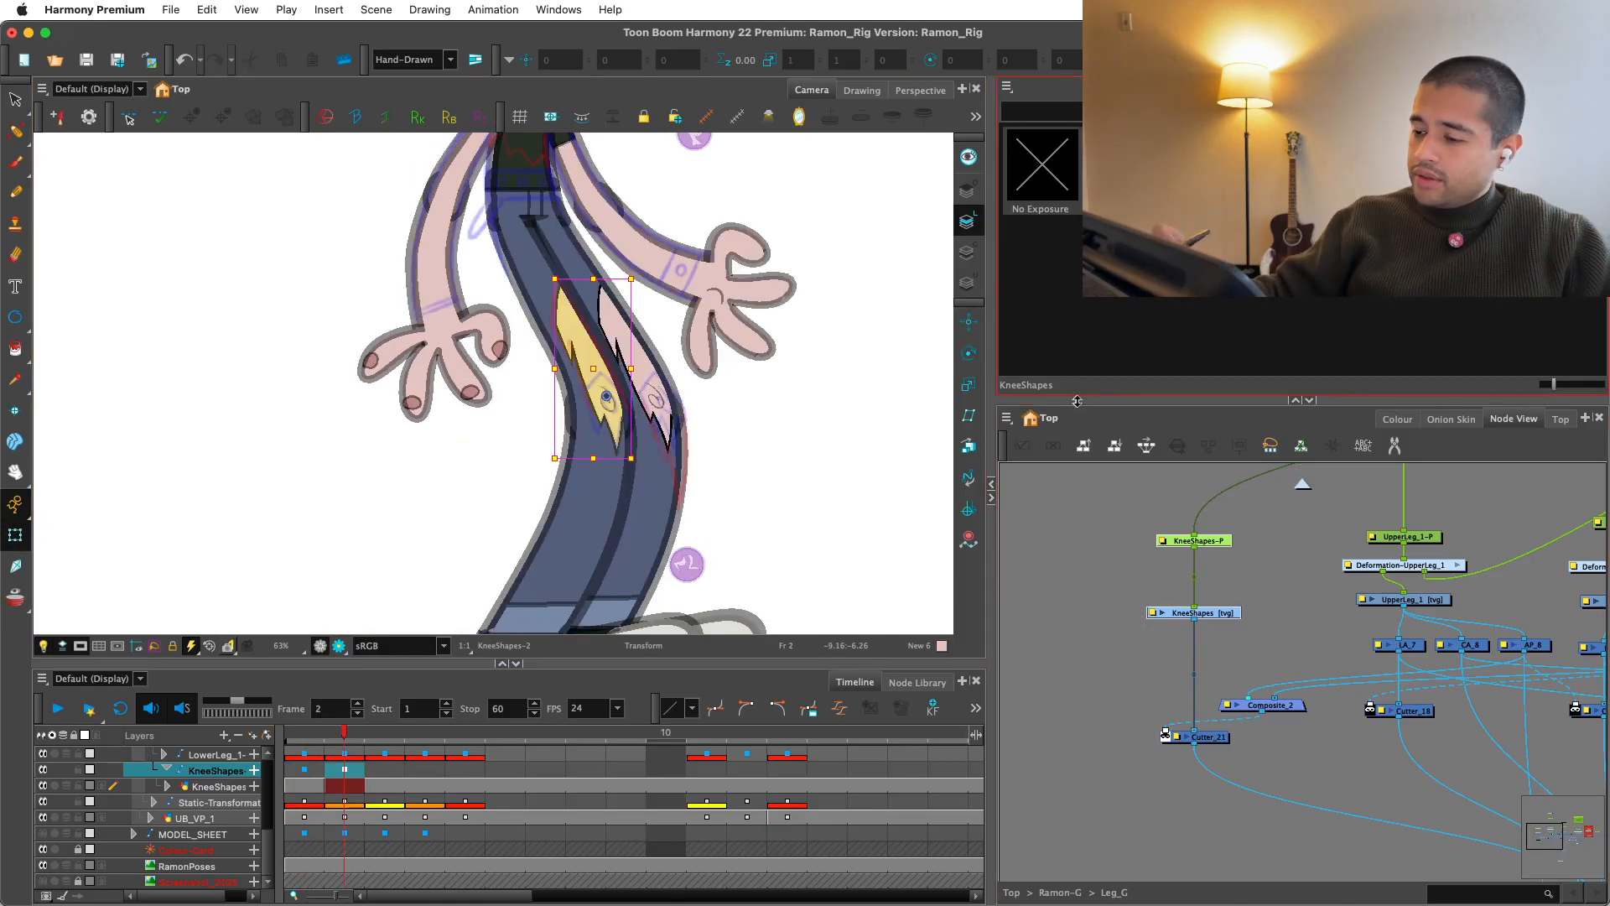
key("o")
left_click(1320, 733, "shift")
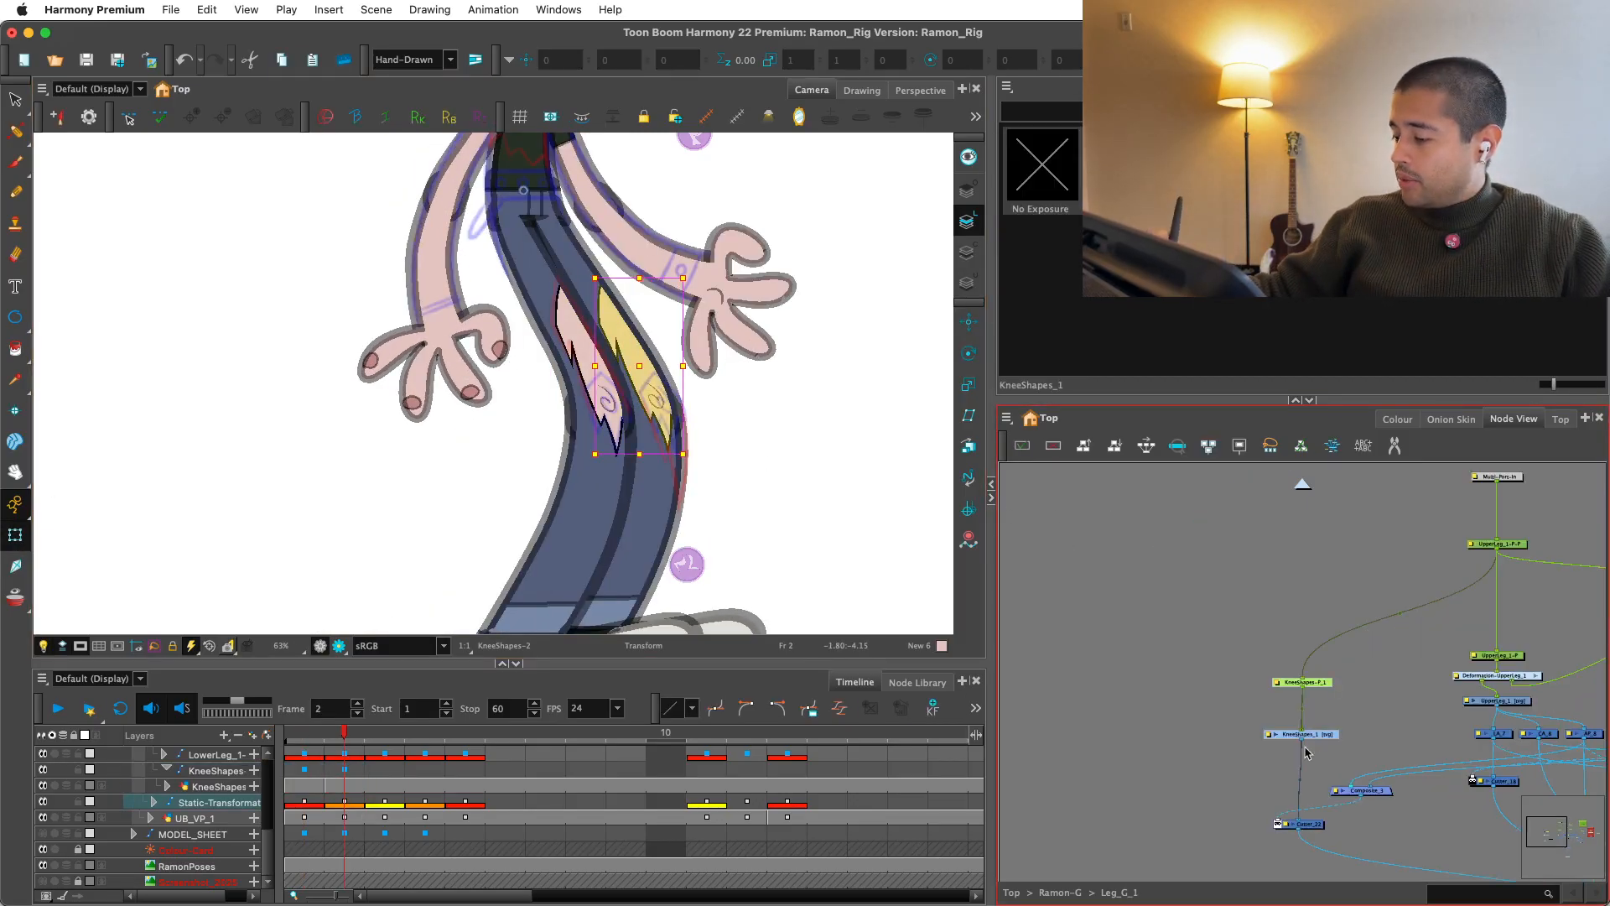
Step: Translate the KneeShapes_1 patch onto the right-hand leg's knee on frame 1 and deselect it
left_click(968, 353)
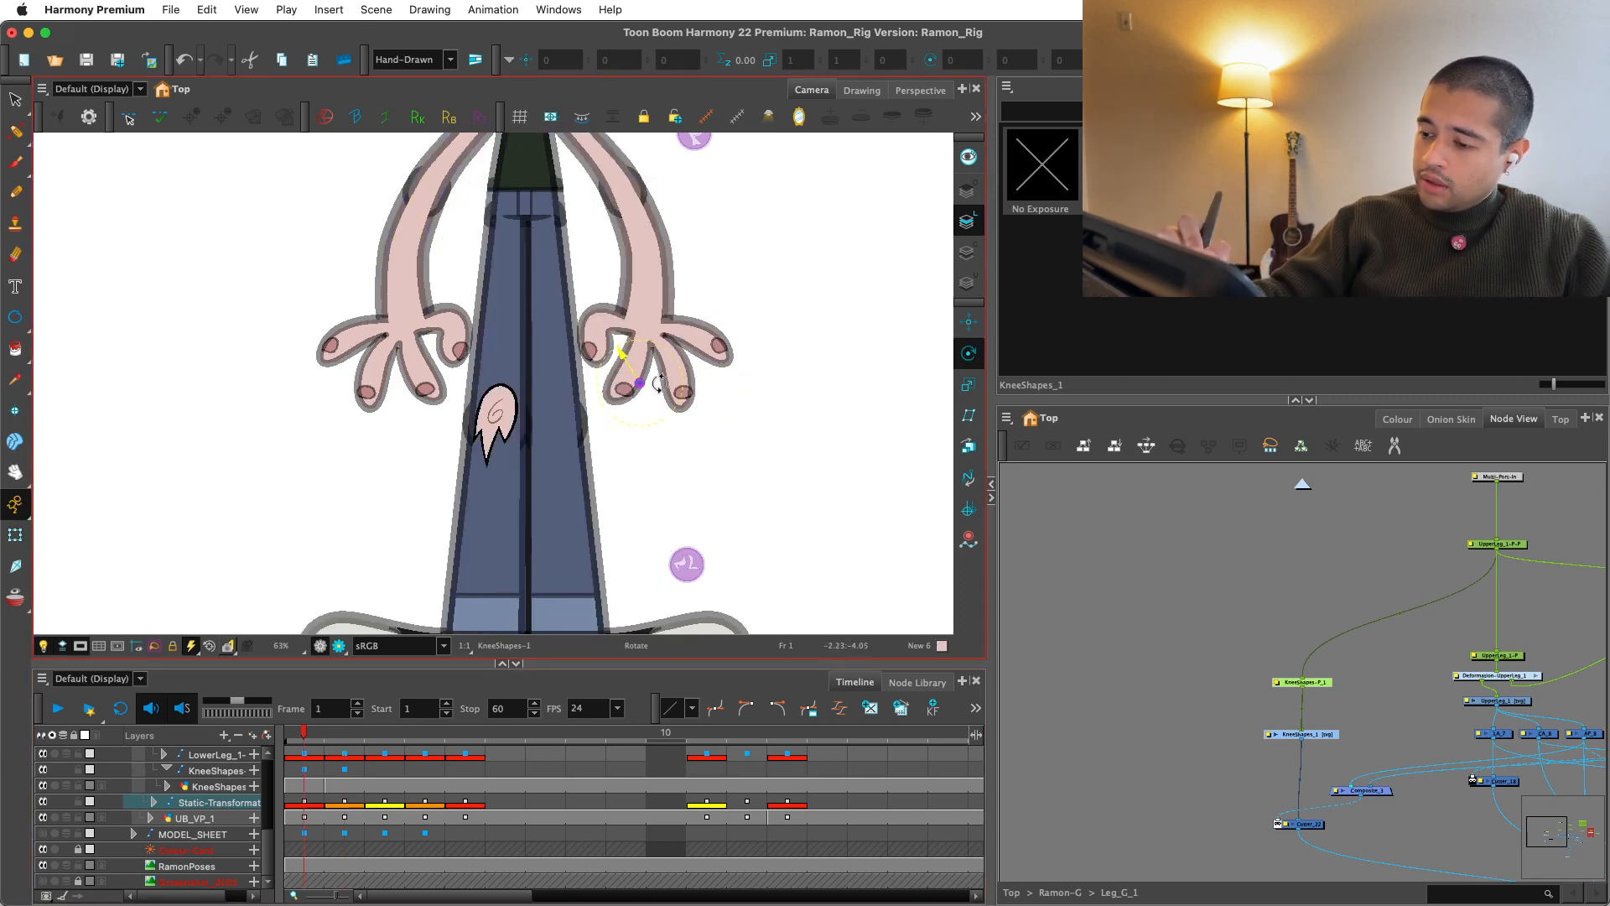
left_click(970, 319)
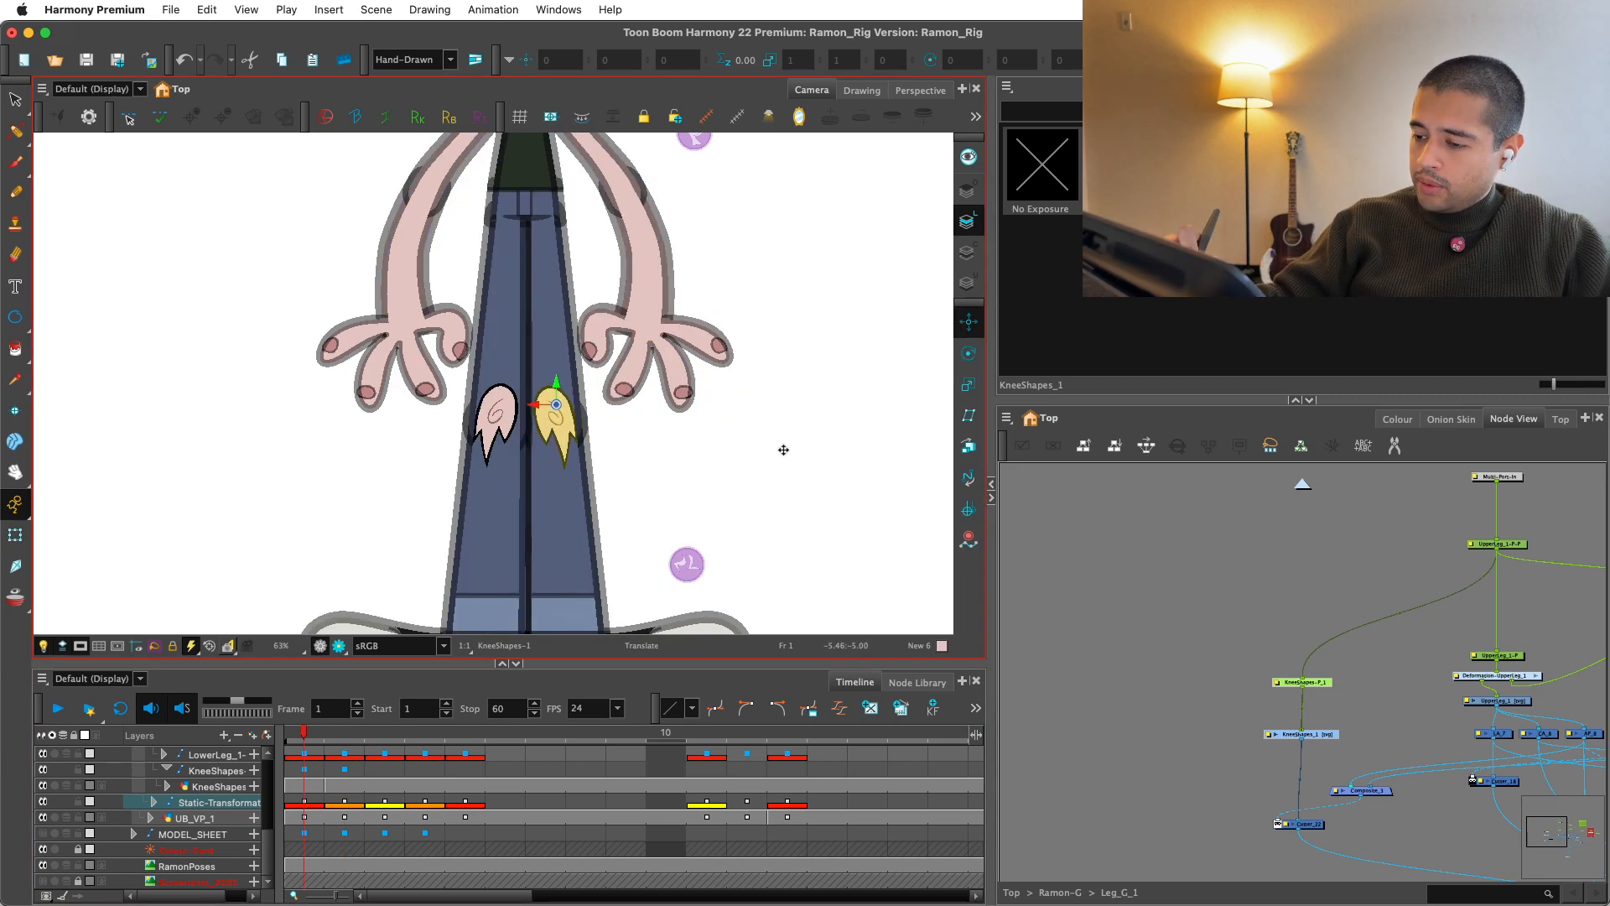
key("1")
left_click_drag(822, 502, 854, 519)
left_click(1053, 518)
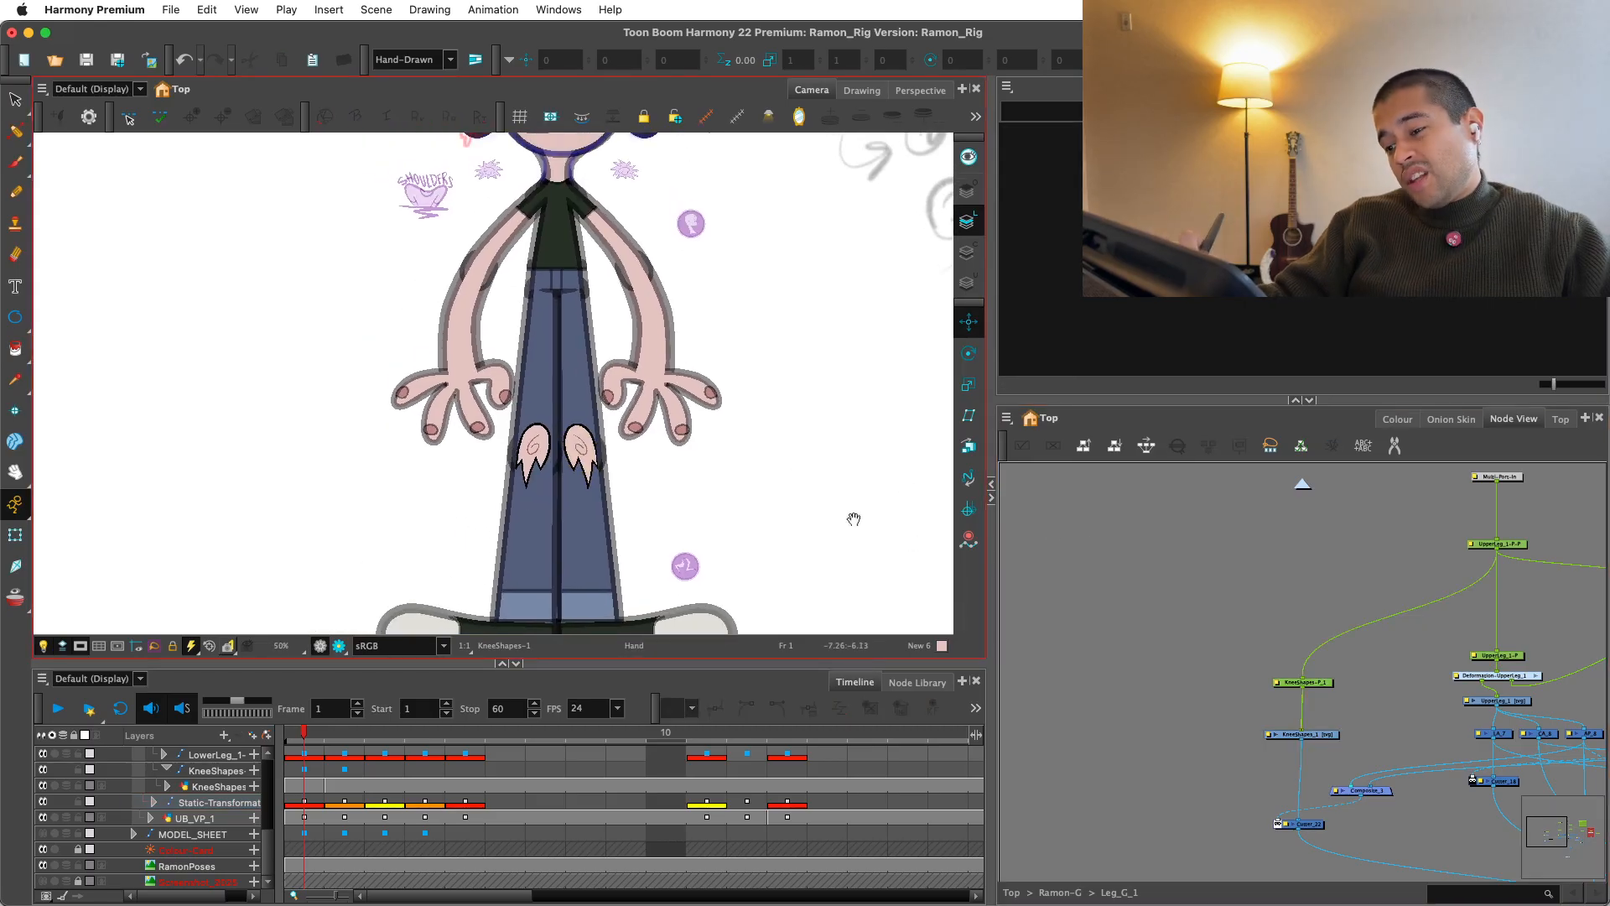
Step: Select the KneeShapes_1 patch on frame 2 with the Transform tool and swap it to the smaller rounded rip drawing
left_click(304, 801)
left_click(345, 802)
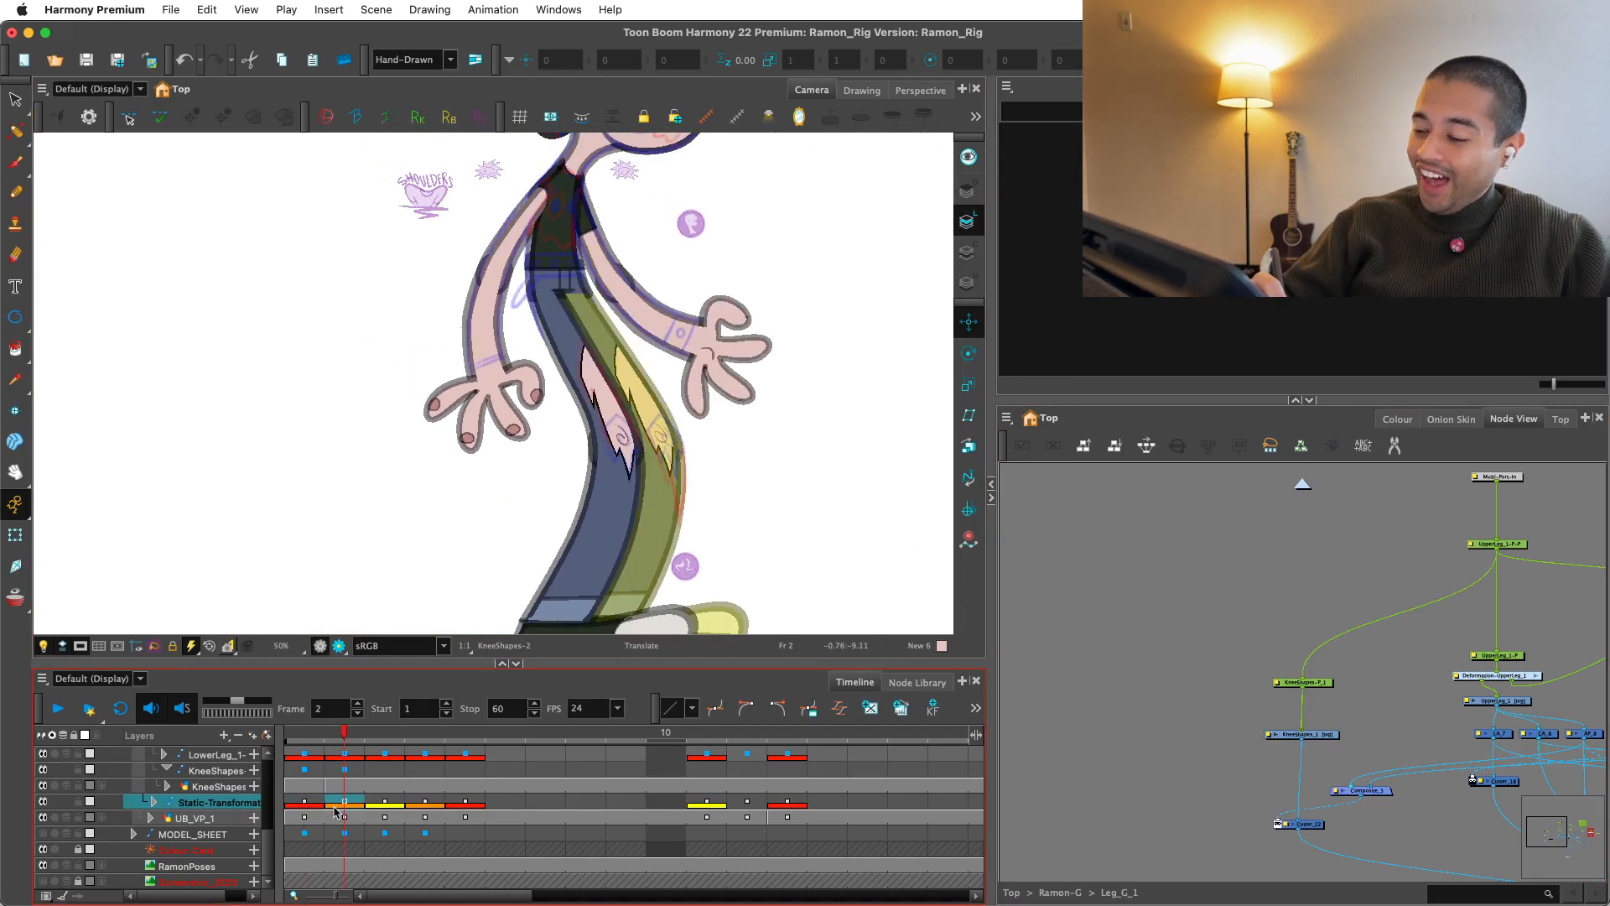
left_click(15, 534)
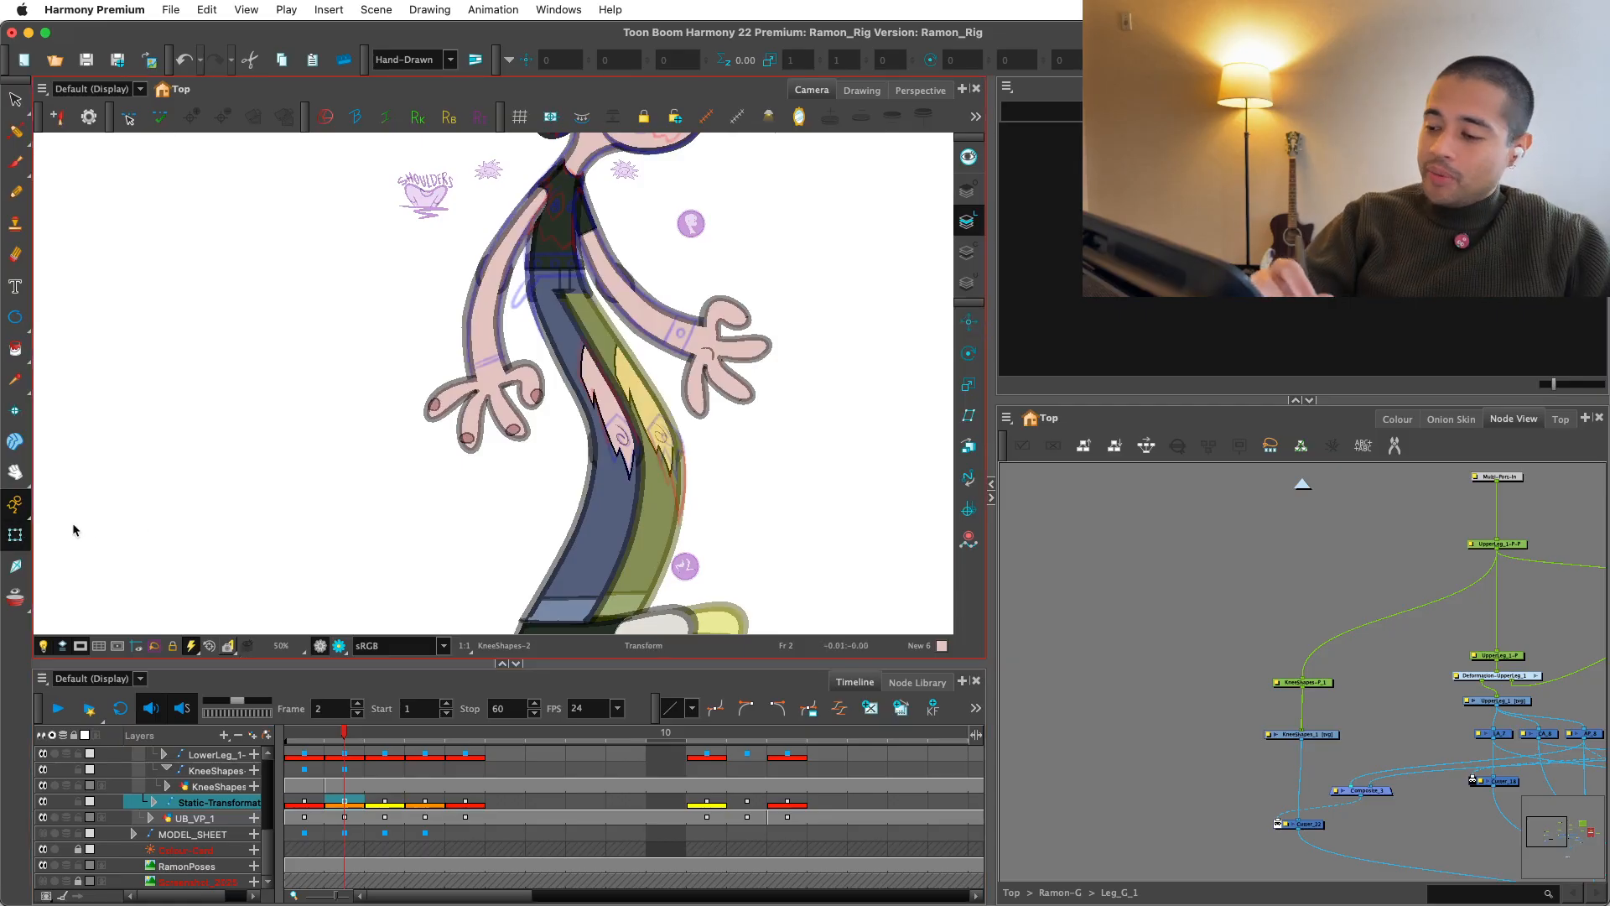
left_click(1109, 515)
left_click(660, 436)
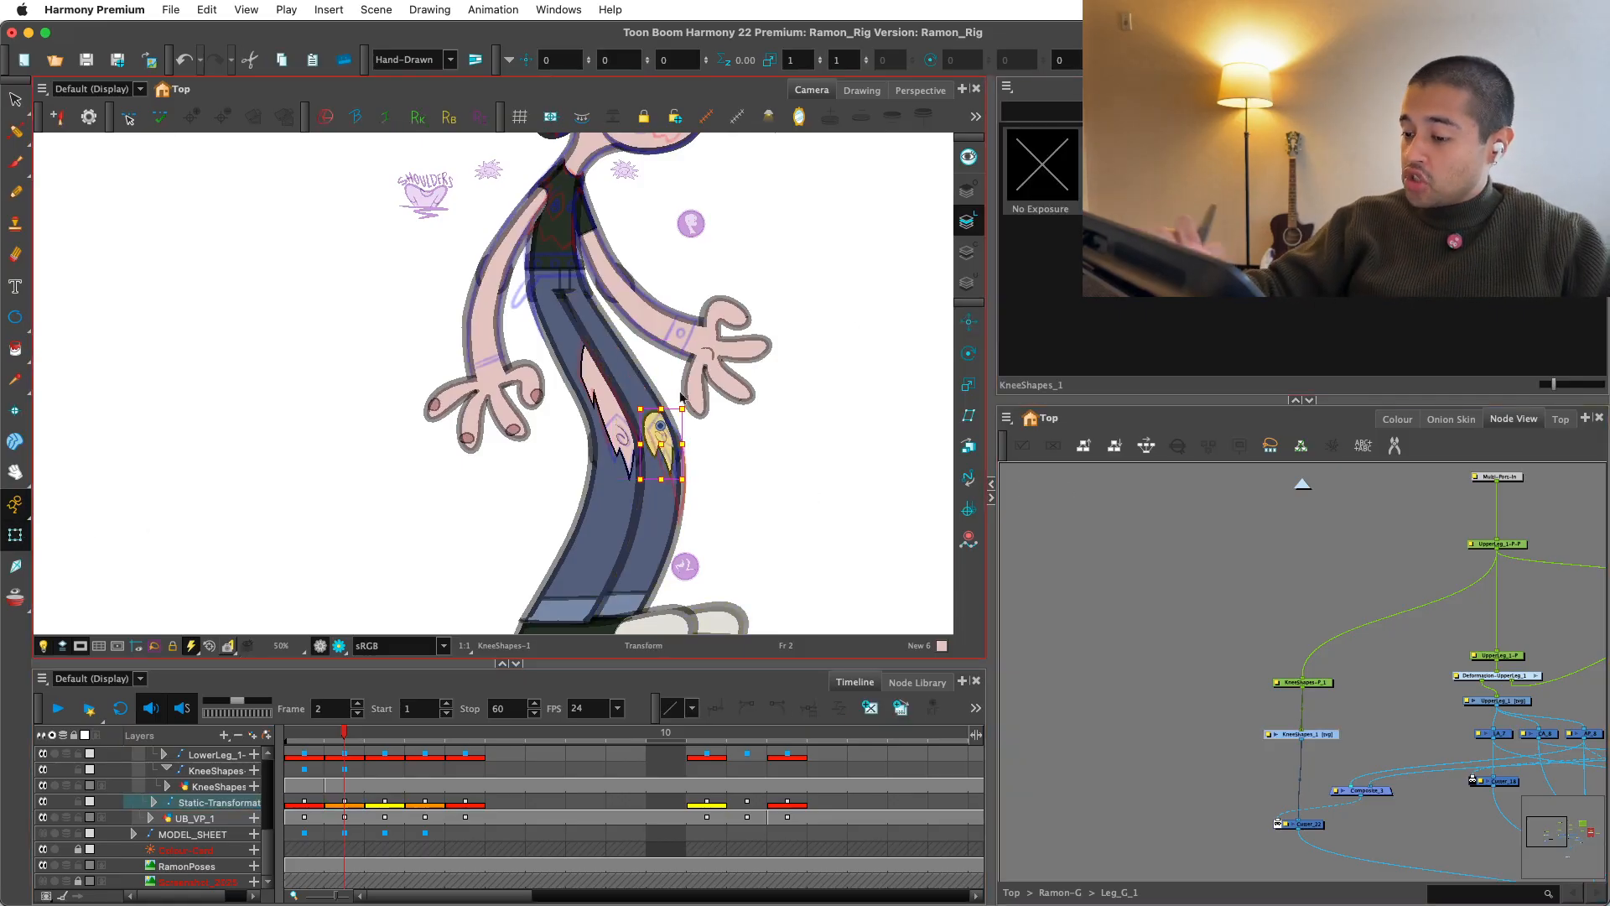
Step: Swap the original KneeShapes patch on frame 2 to the smaller rounded rip and nudge the KneeShapes_1 patch on the other leg
left_click(596, 364)
key("]")
scroll(583, 386, "up", 3)
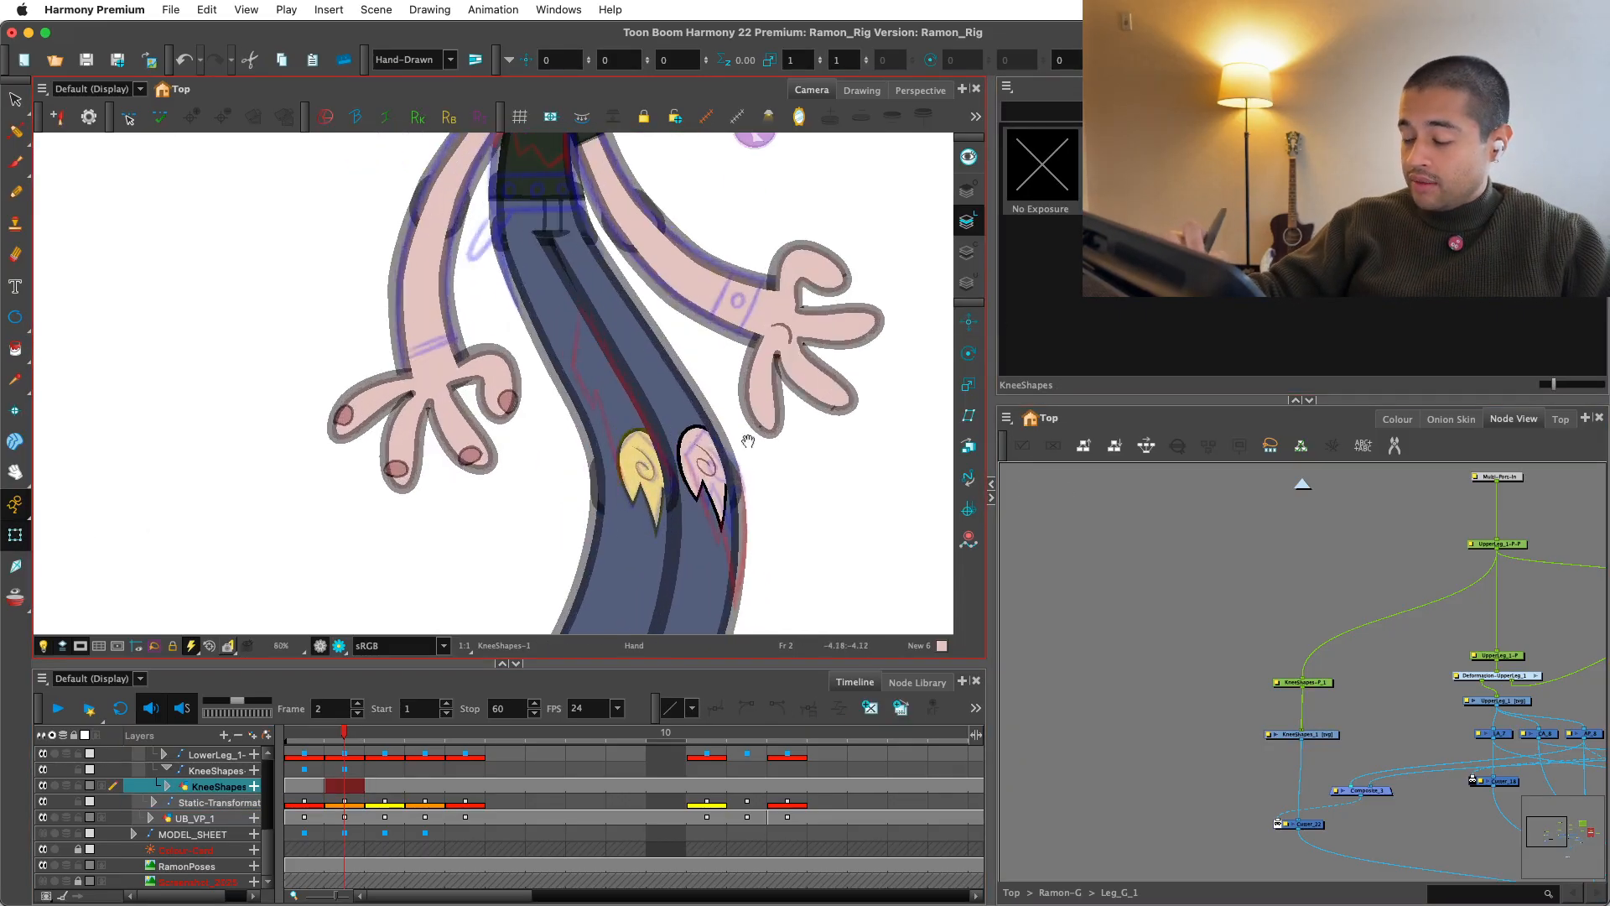
left_click(715, 468)
left_click_drag(715, 468, 717, 467)
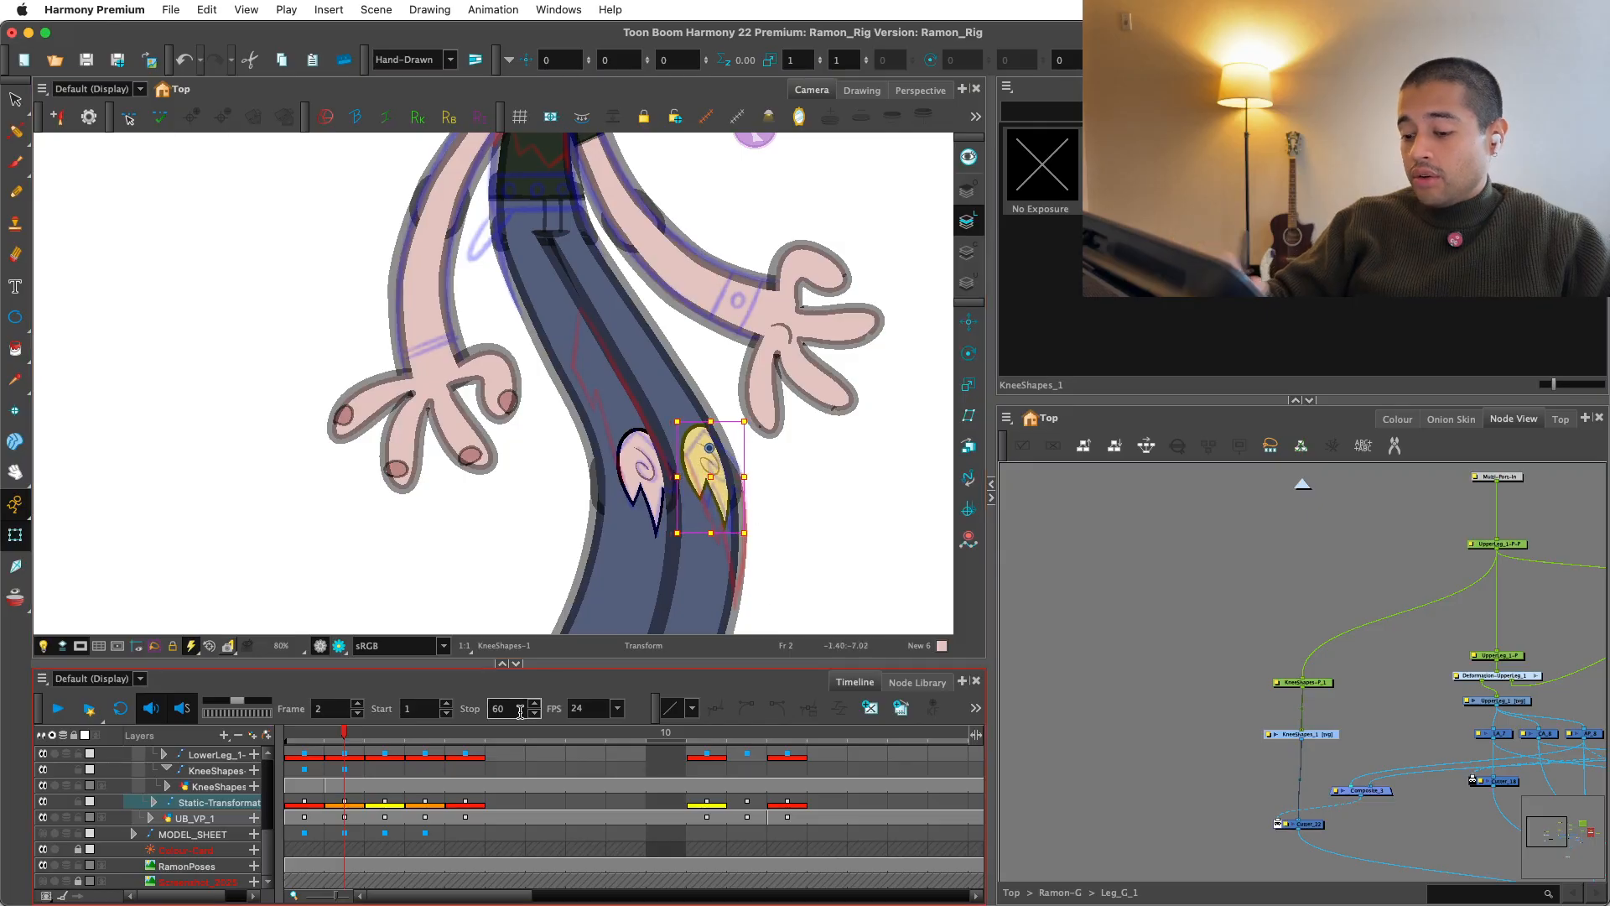
Step: Compare the placement of the knee patches across frames 1 to 3
left_click(355, 801)
key(".")
key("period")
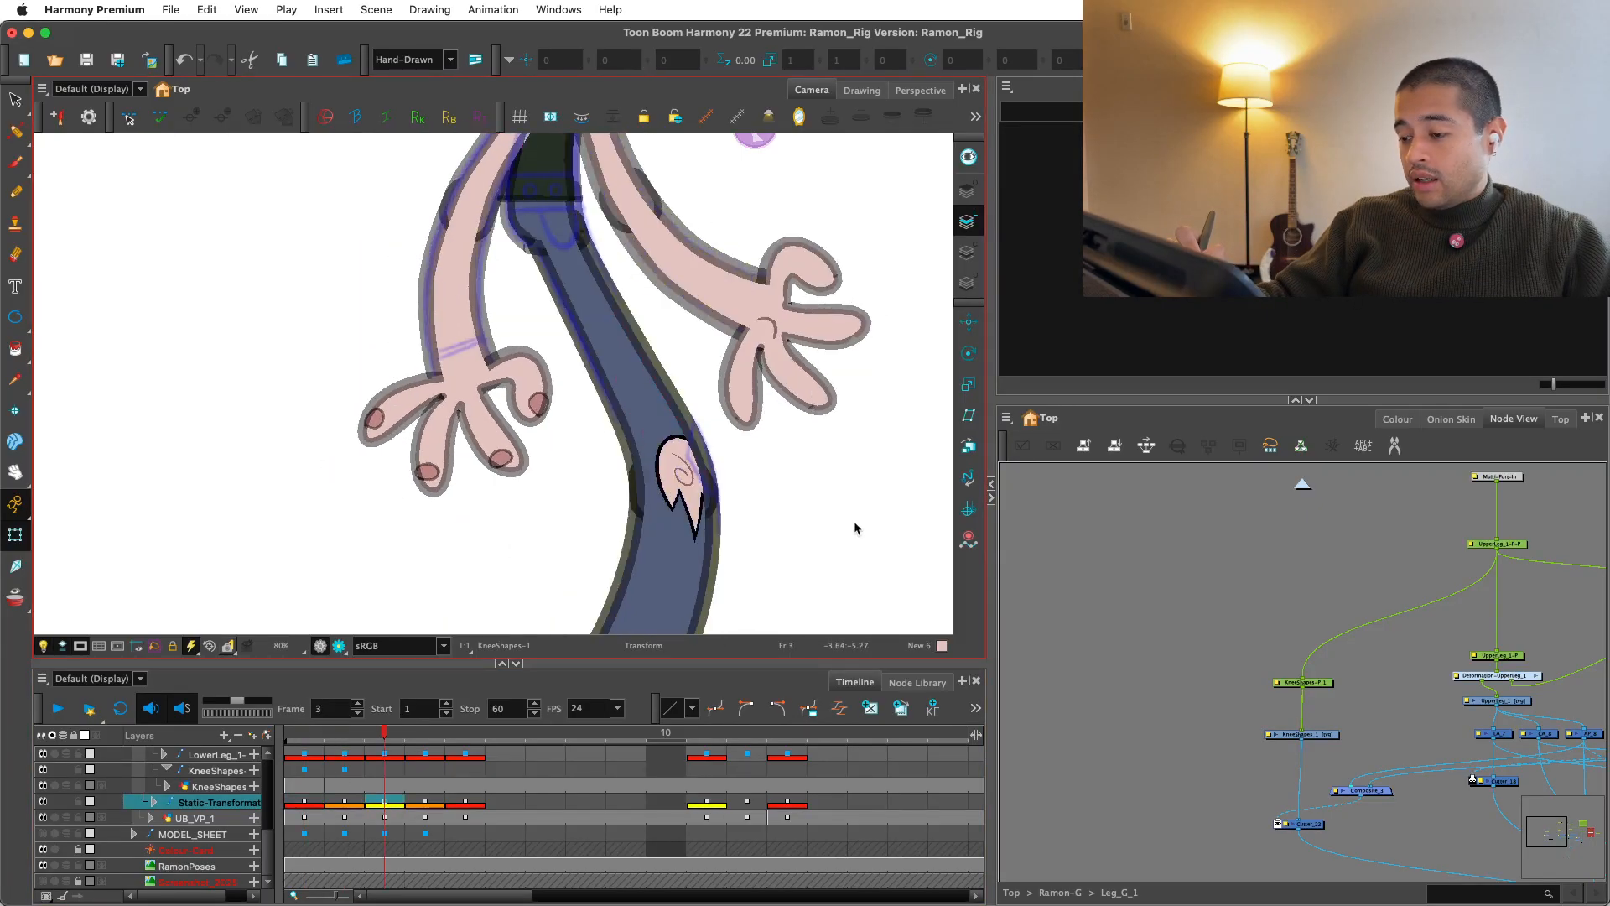
key("comma")
key("period")
key("period")
key("comma")
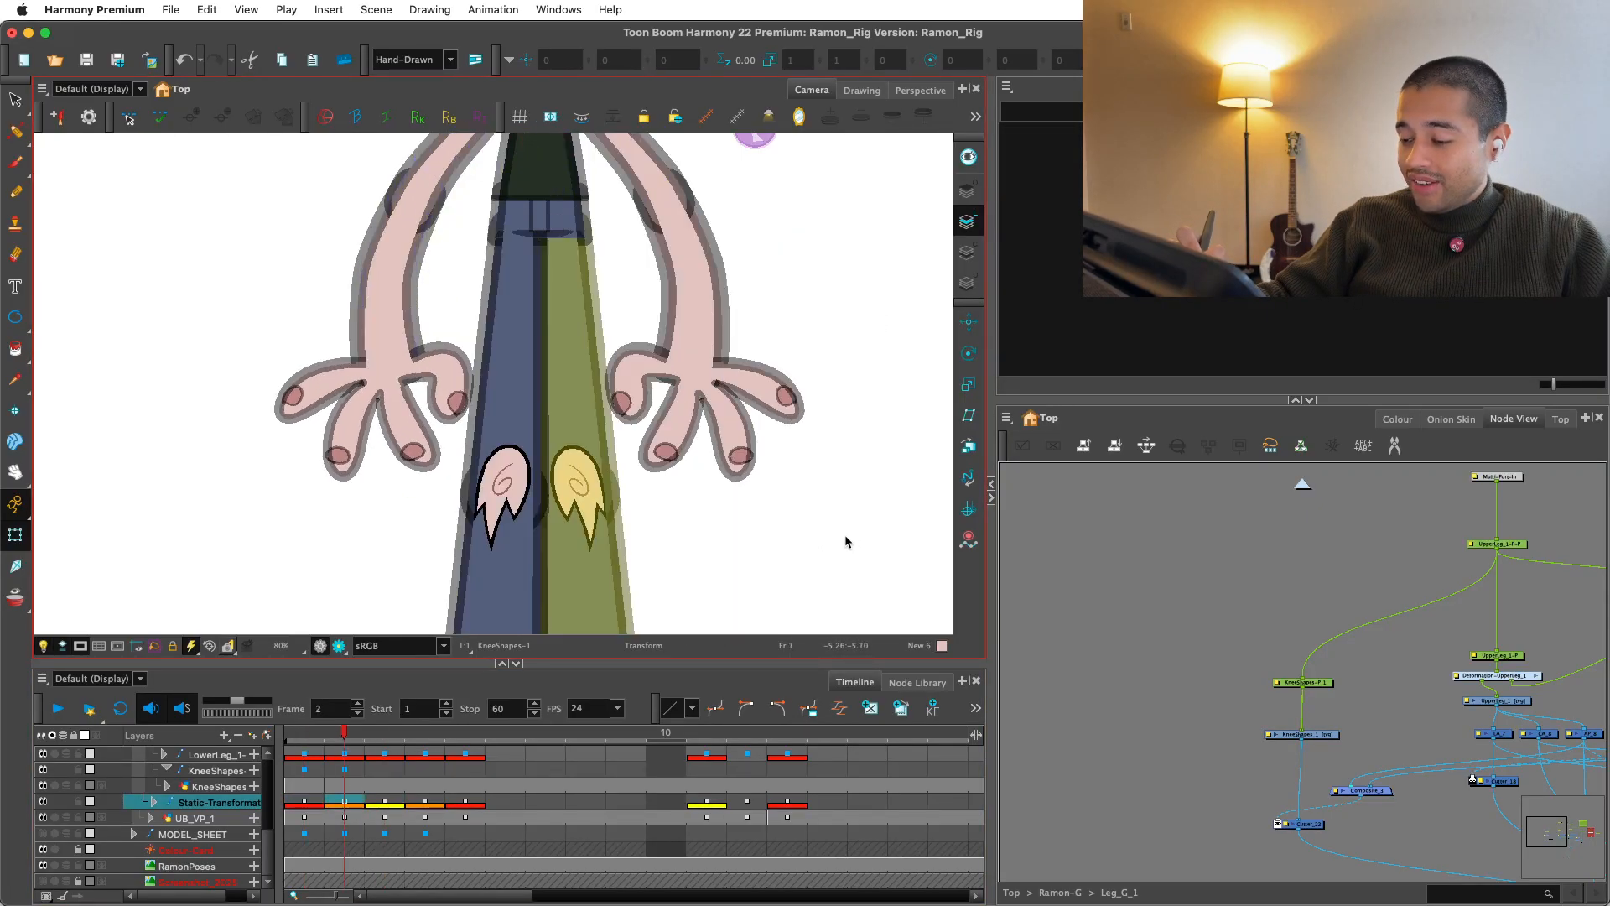
key("period")
Step: Translate the KneeShapes patch toward the front edge of the knee on frame 3, comparing it with frame 2
left_click(697, 499)
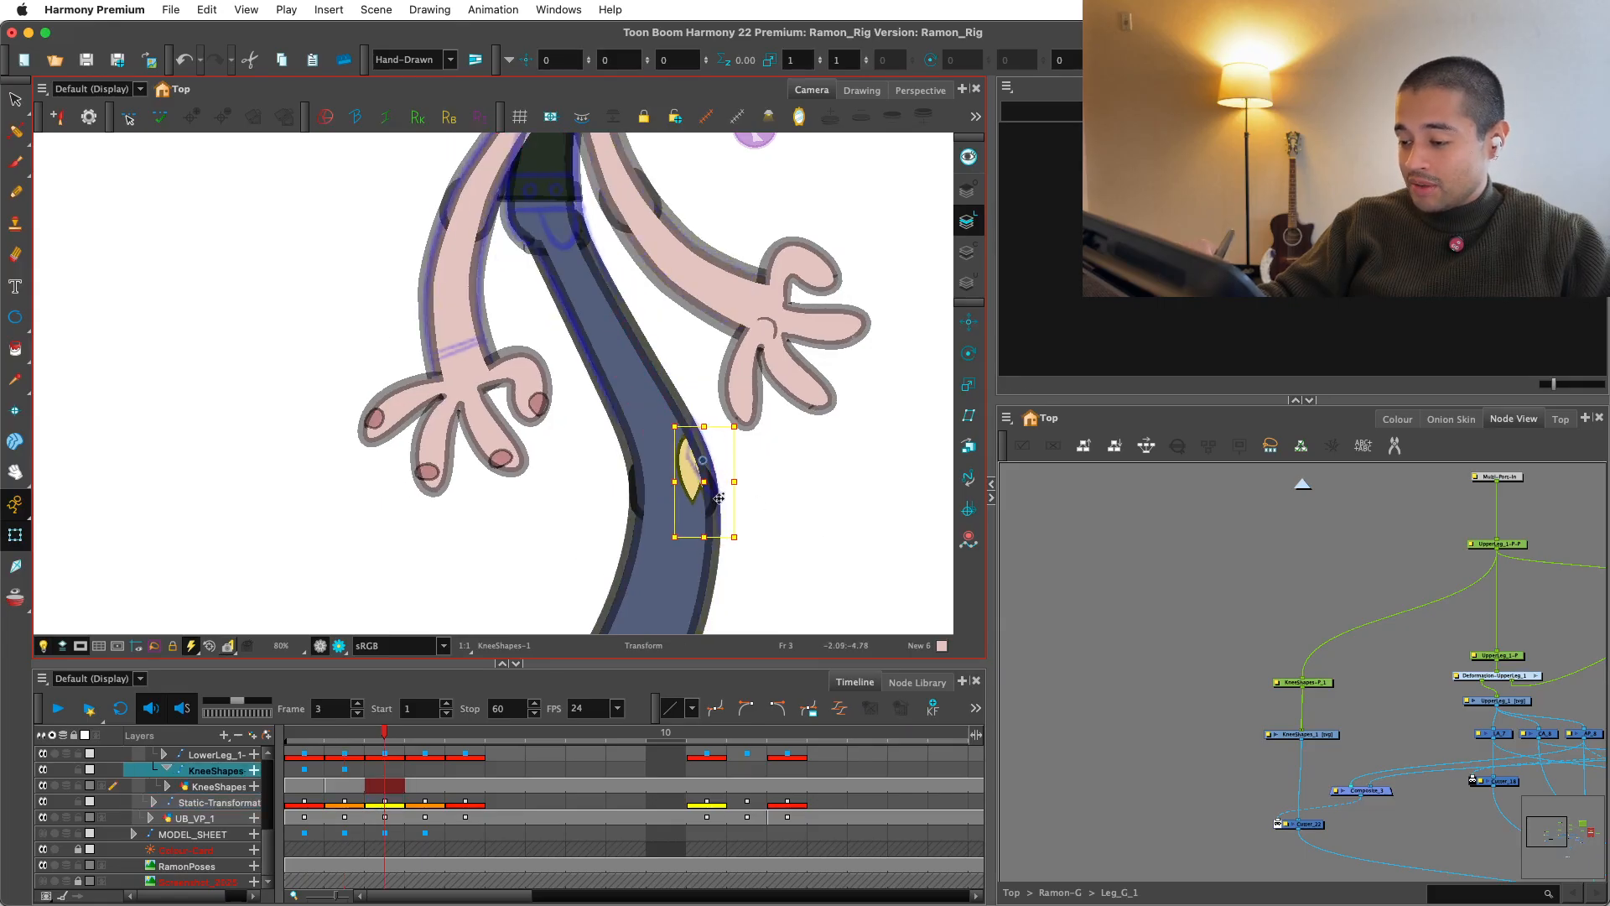
left_click_drag(713, 499, 722, 494)
key("comma")
key("period")
key("comma")
key("period")
key("comma")
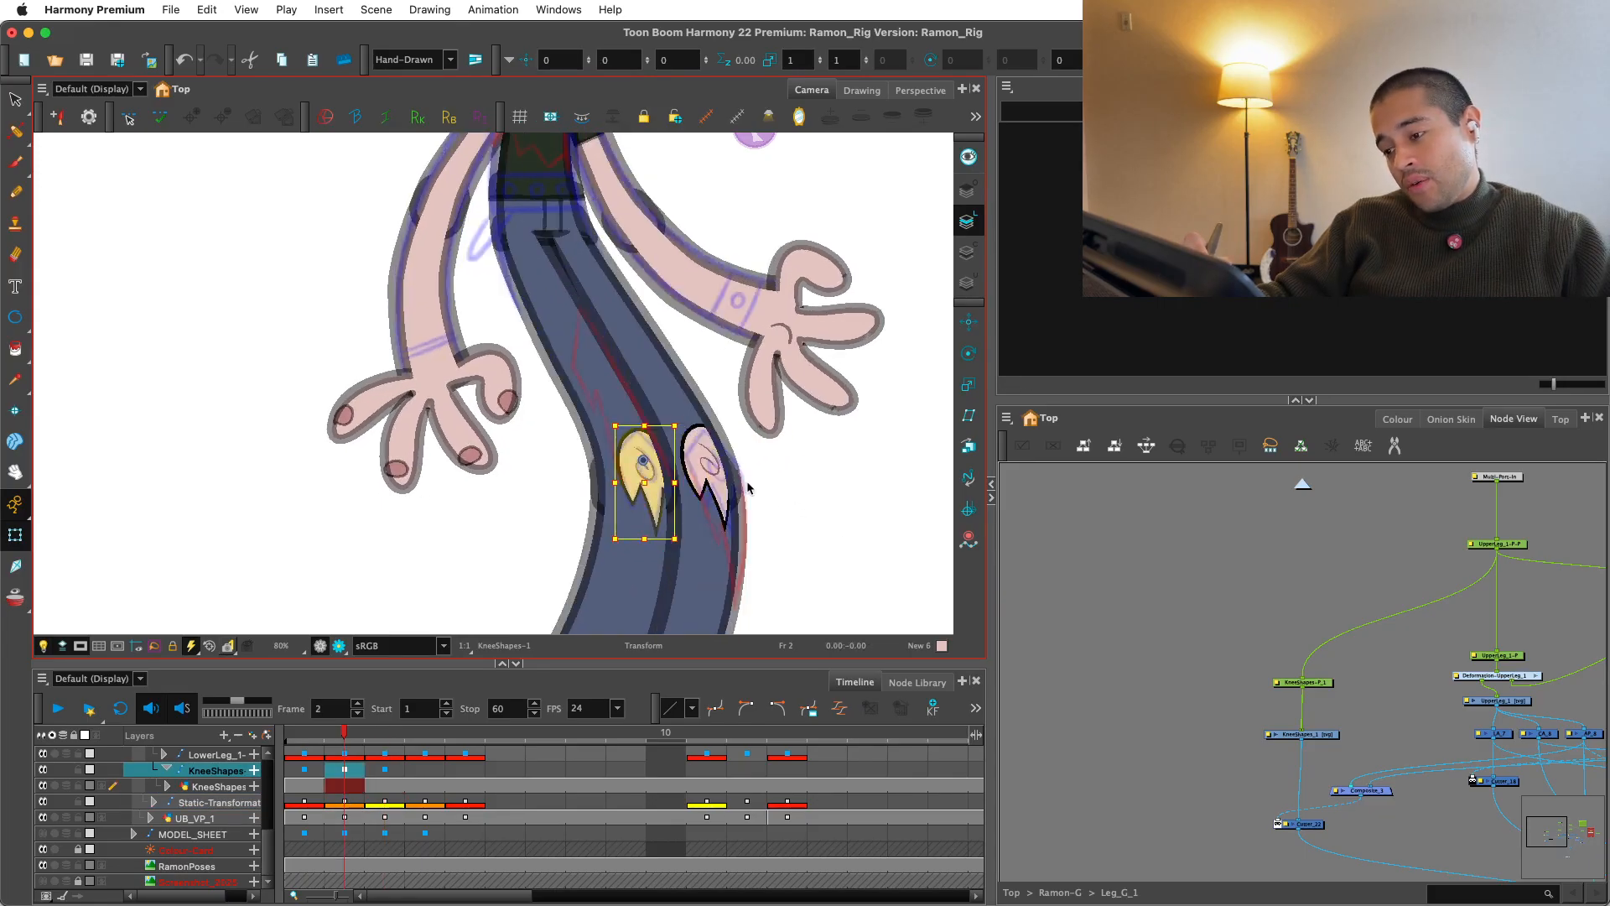
key("period")
key("comma")
key("period")
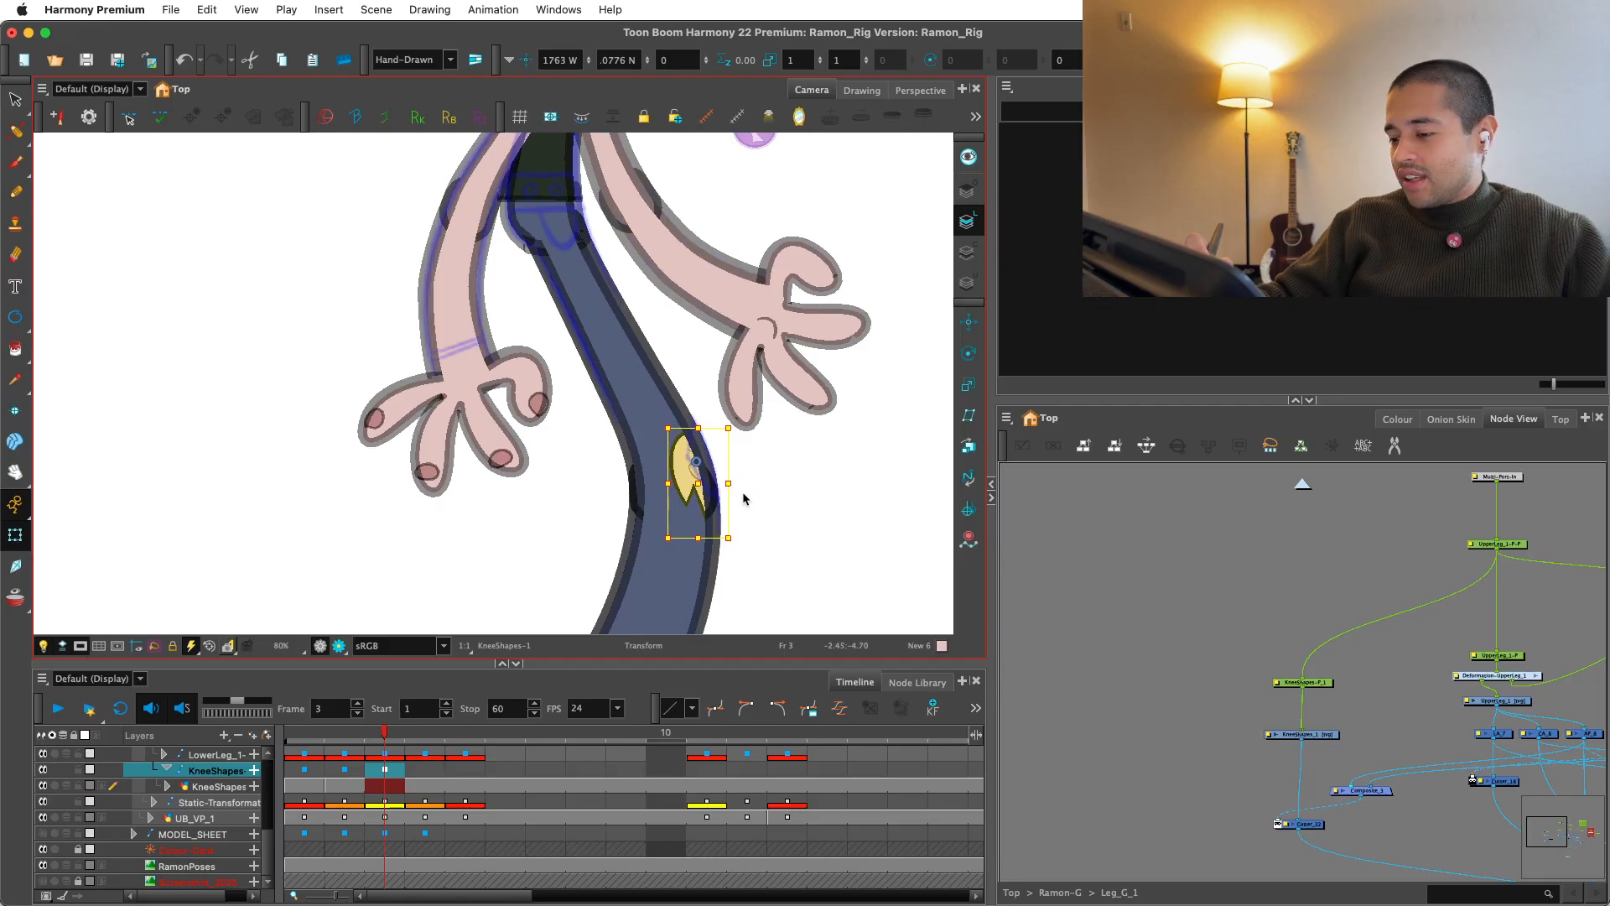
Step: Adjust the position of the front leg's KneeShapes patch on frame 4 and deselect it
mouse_move(427, 733)
left_mouse_down()
mouse_move(458, 733)
mouse_move(427, 731)
left_mouse_up()
key("1")
left_click_drag(682, 494, 679, 520)
key(".")
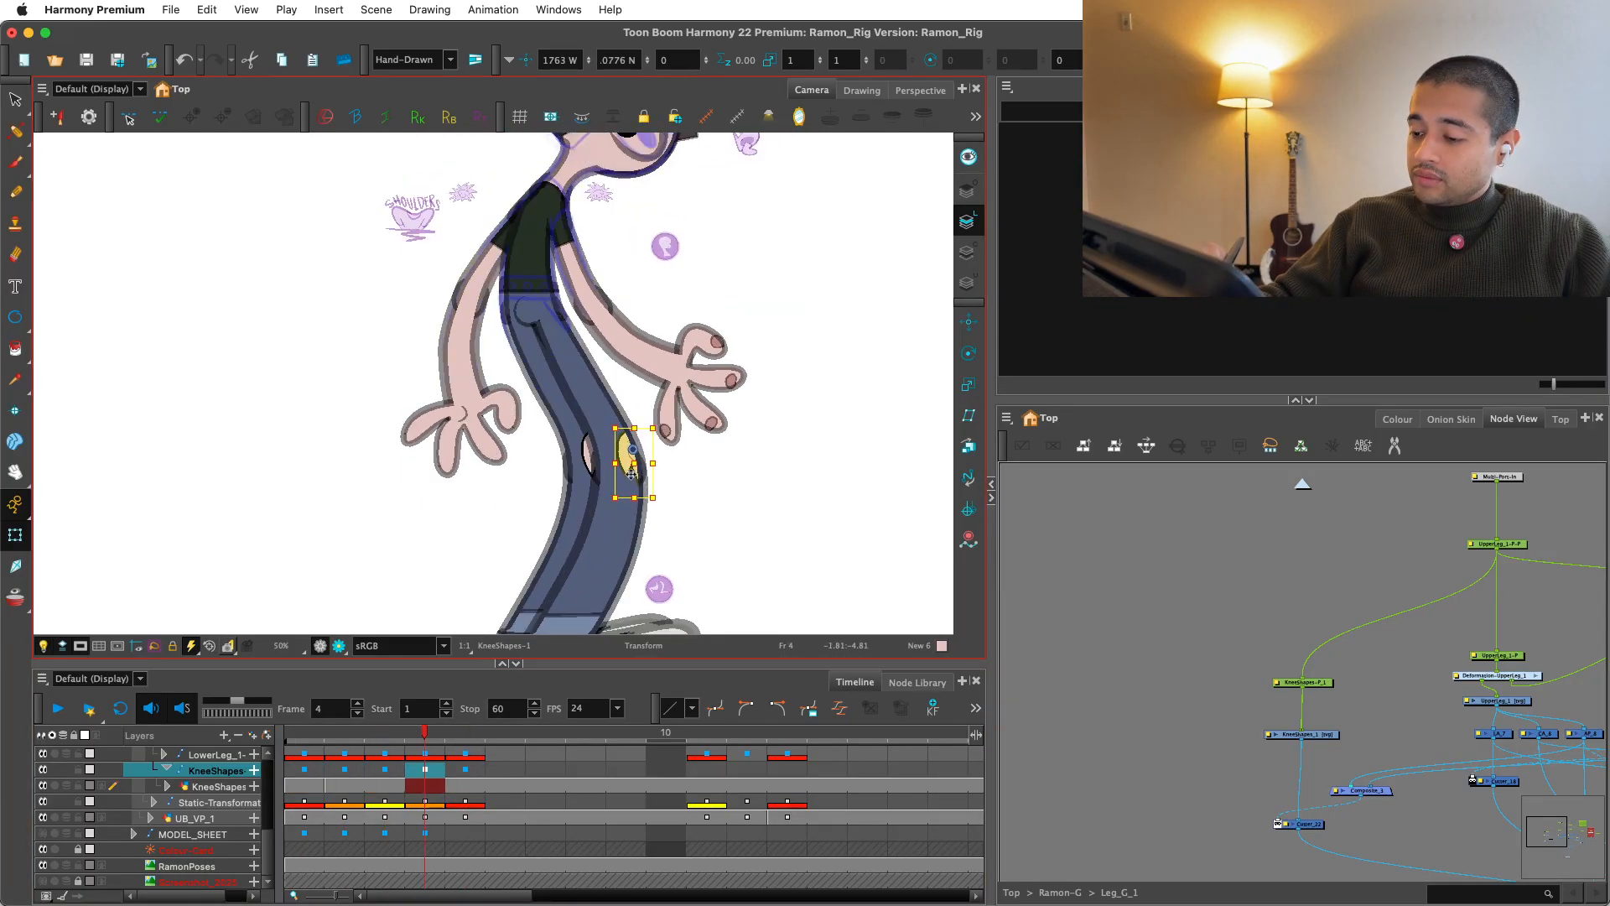
left_click(640, 474)
left_click(695, 456)
key("2")
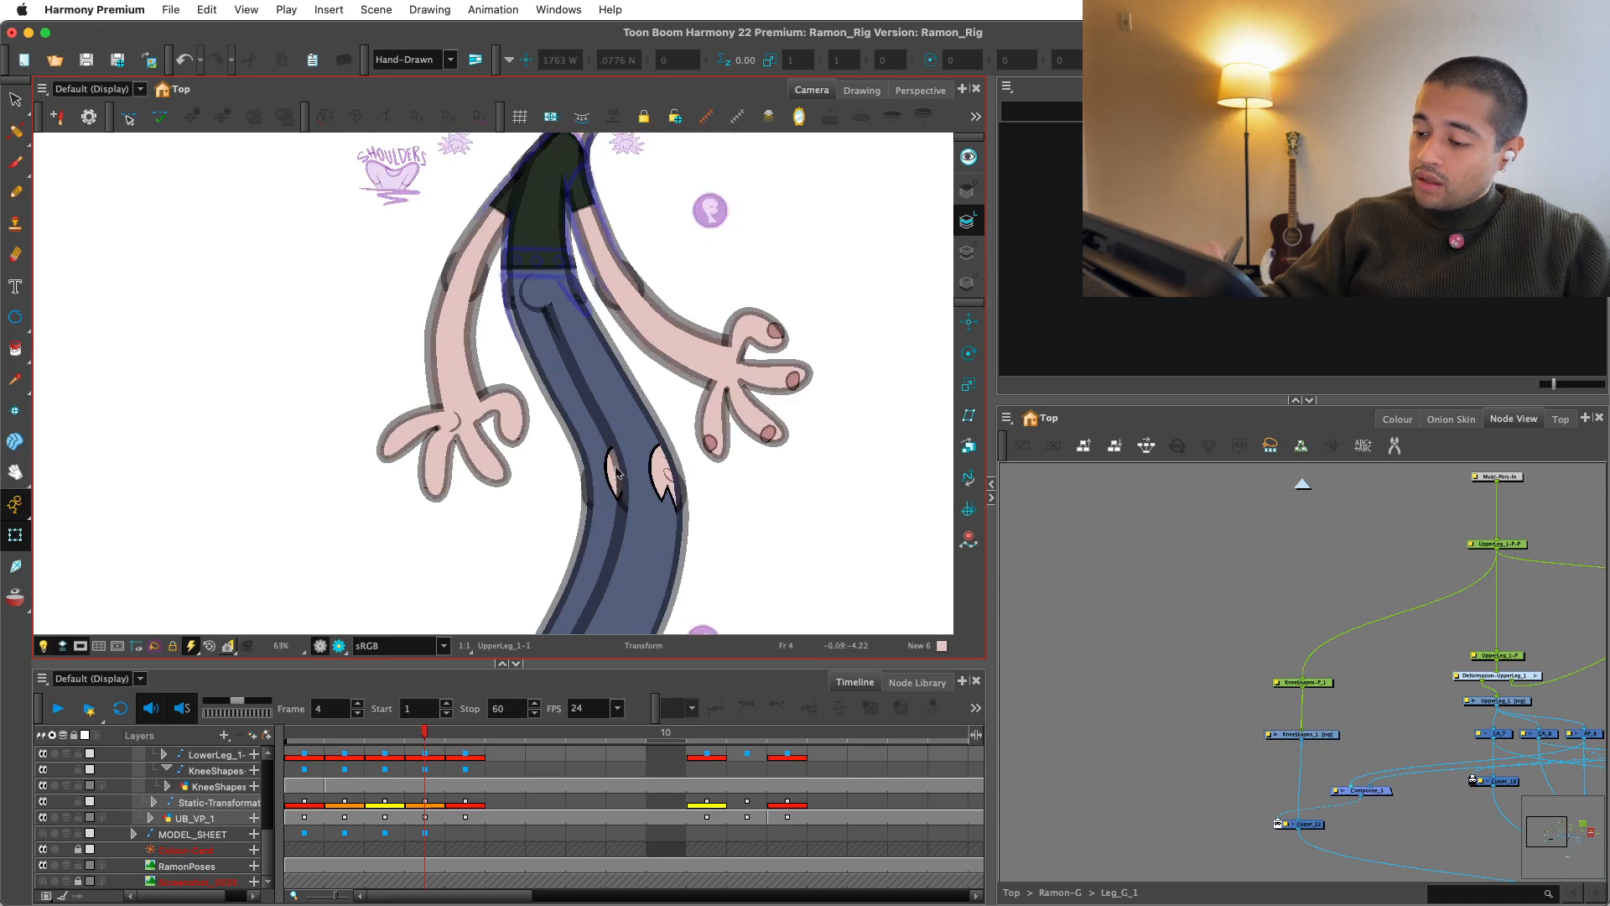
Step: Move the front leg's KneeShapes patch past the knee's front edge on frame 4 and deselect it
left_click(616, 473)
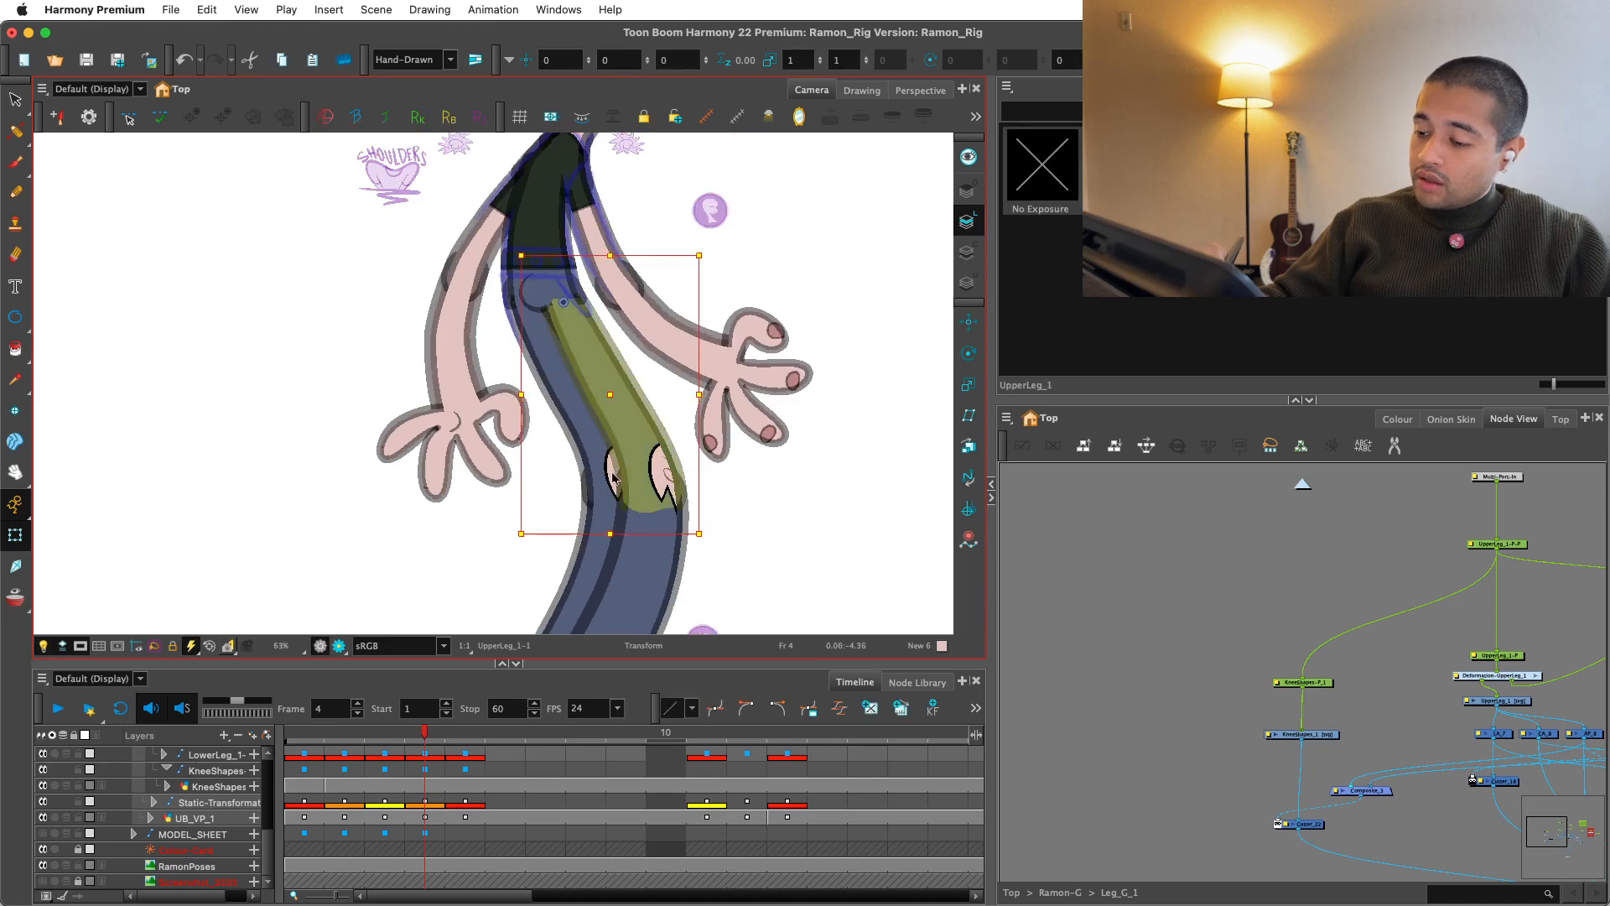
left_click(613, 479)
left_click(620, 472)
left_click_drag(621, 473, 779, 553)
left_click(718, 517)
key("1")
key("1")
key("2")
key("2")
key("2")
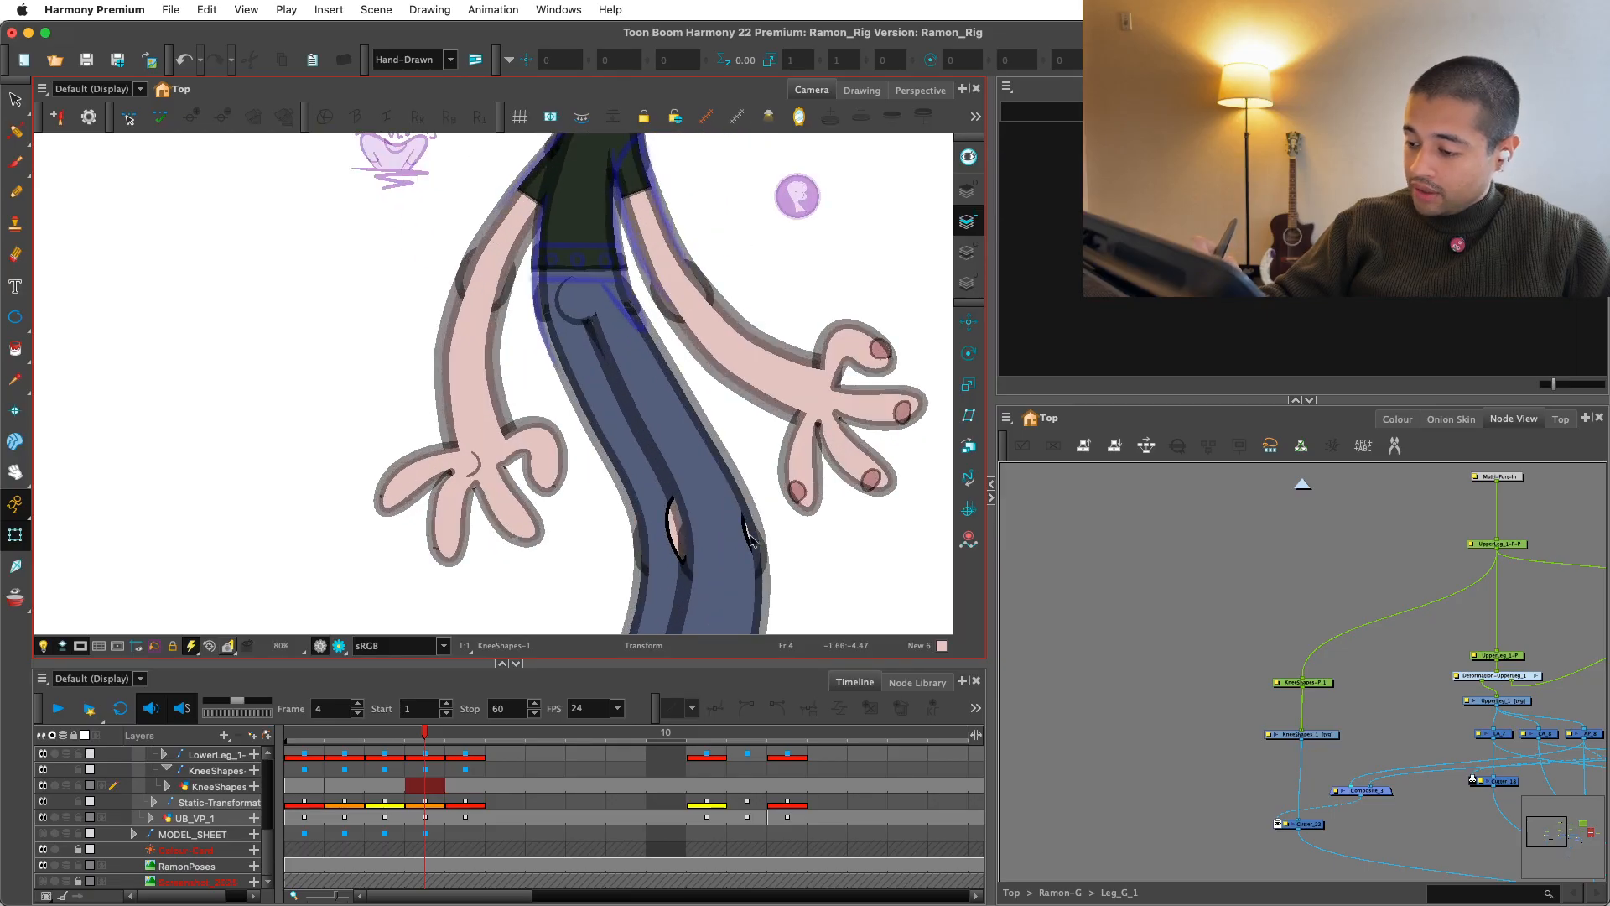
left_click(752, 540)
key("1")
key("1")
key("1")
key("Escape")
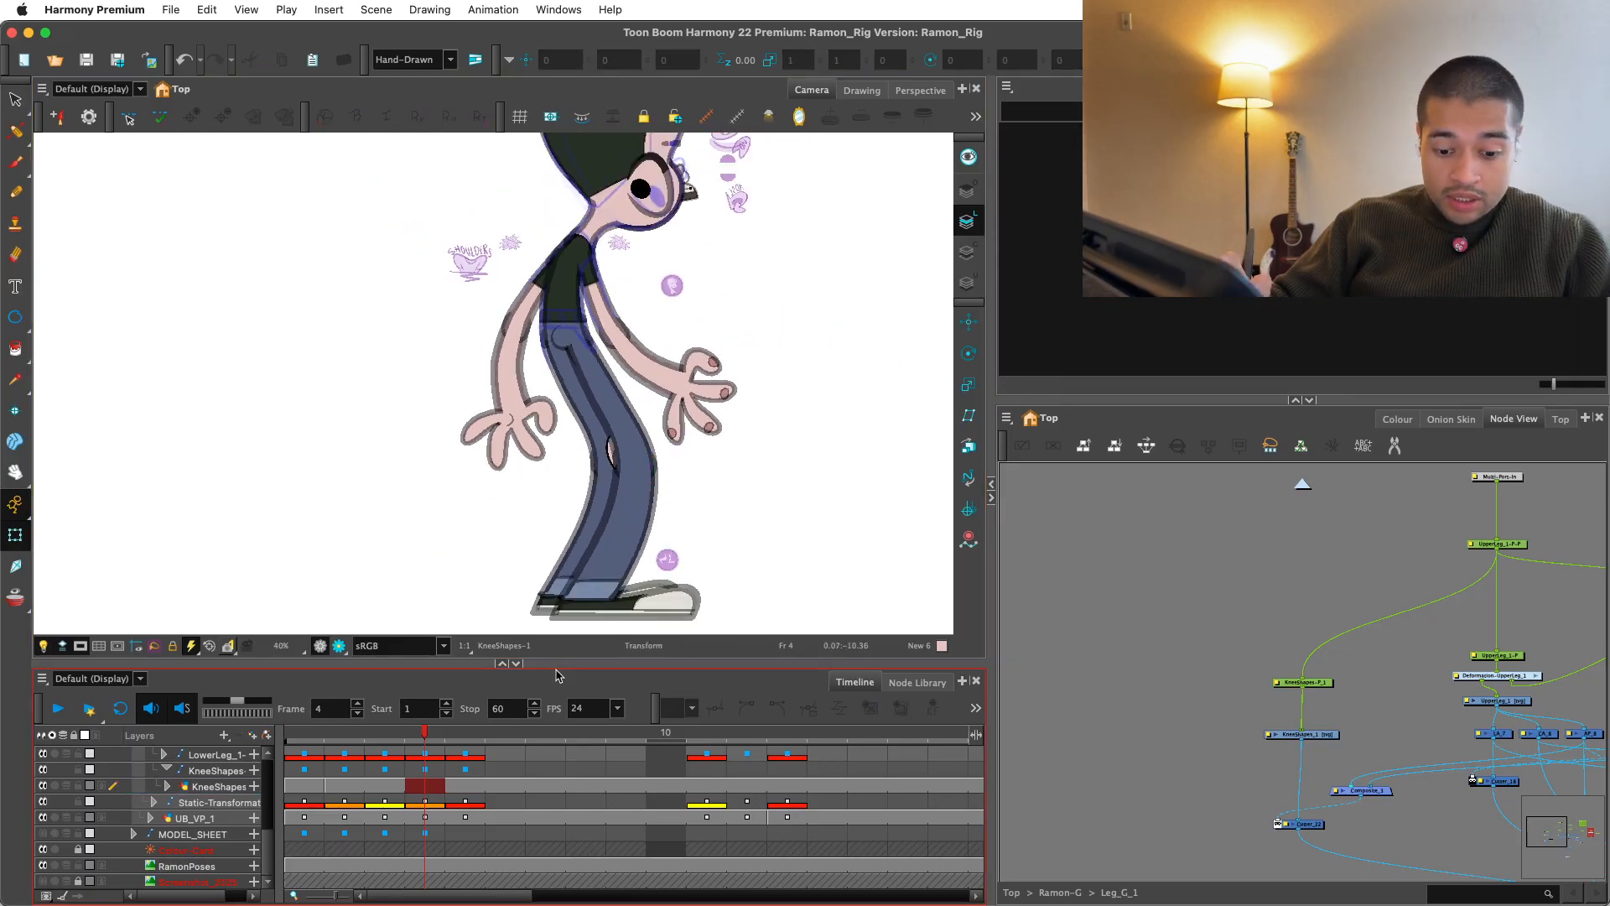
Step: Collapse the timeline layers, select Ramon-P and return to frame 1
key("shift+minus")
left_click(424, 817)
key("comma")
key("comma")
key("comma")
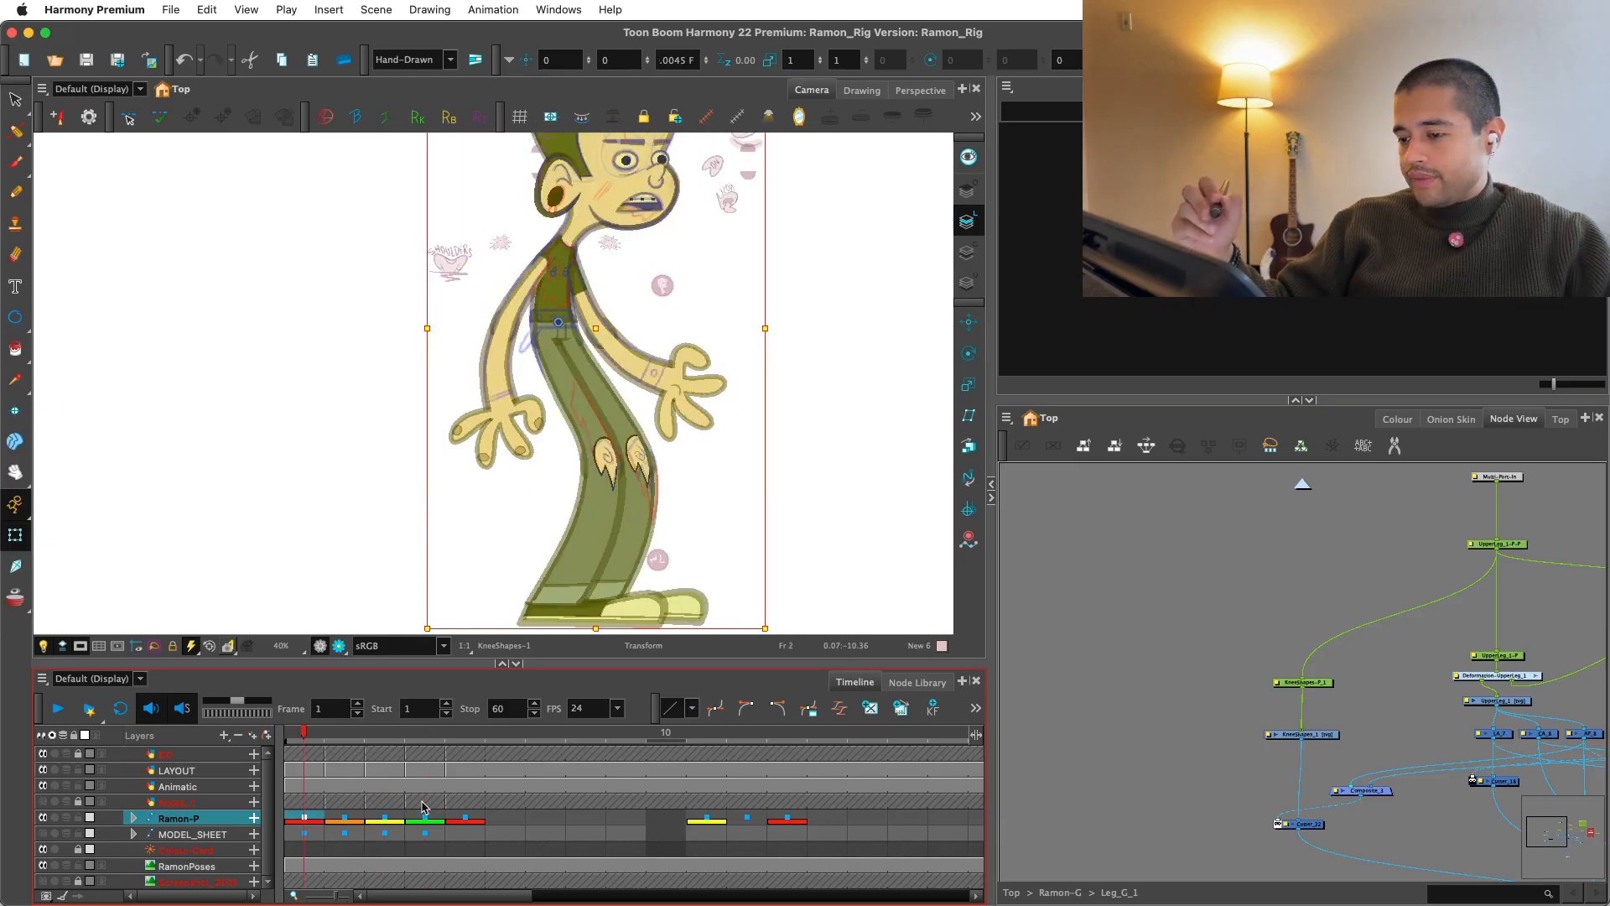
Step: Compare Ramon's head with the underlying sketch on frames 1 and 2
key("2")
left_click_drag(852, 251, 801, 553)
key("2")
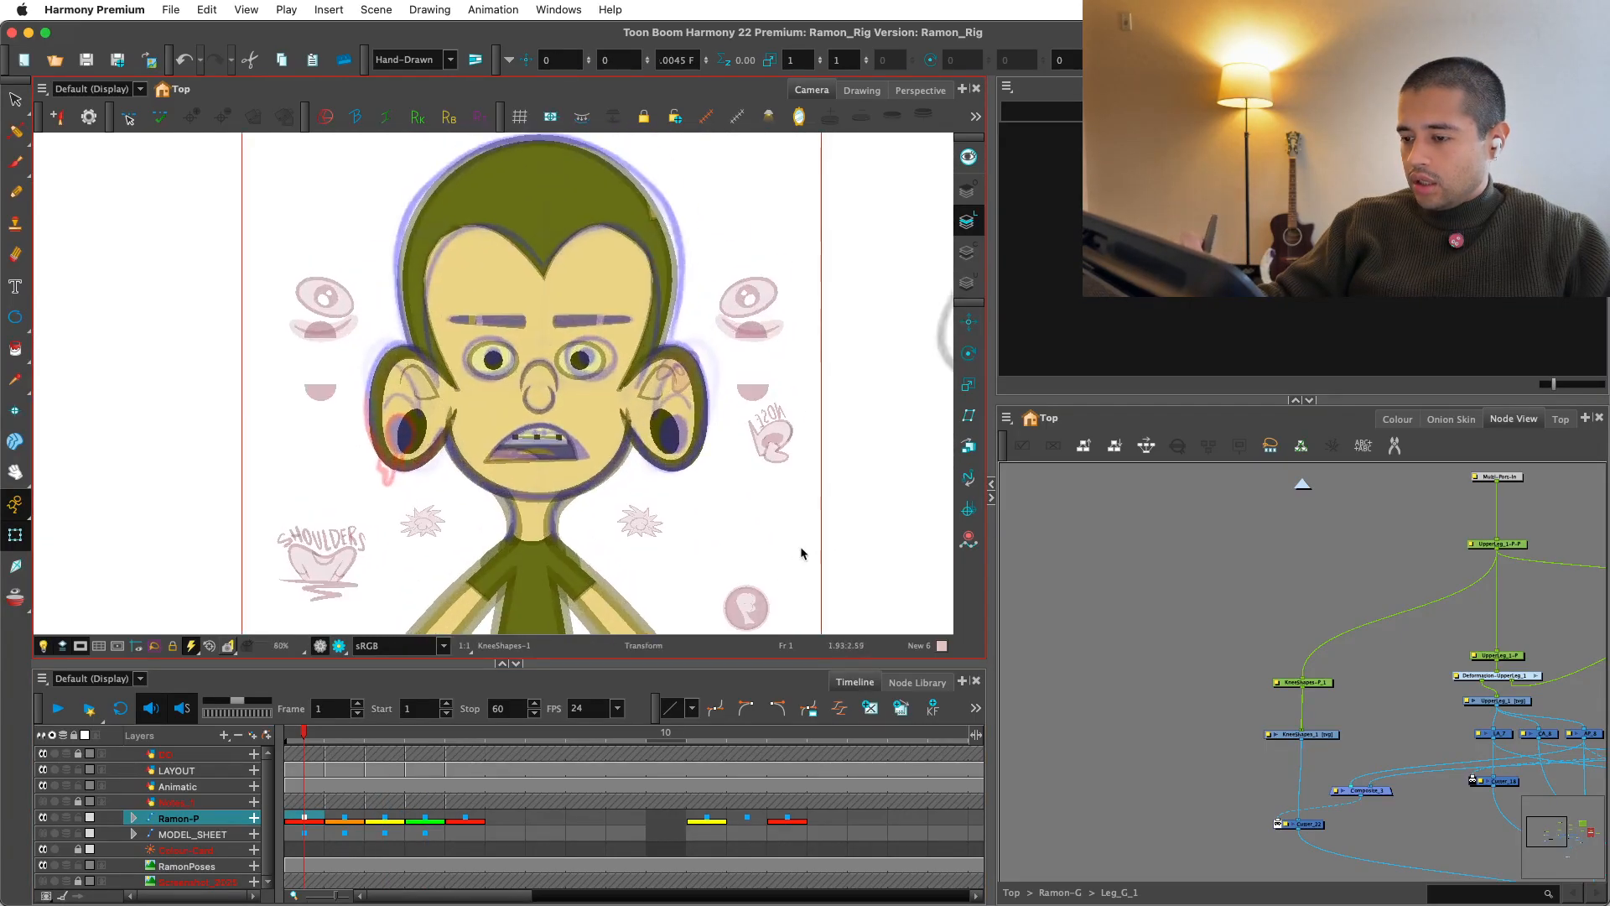
key("period")
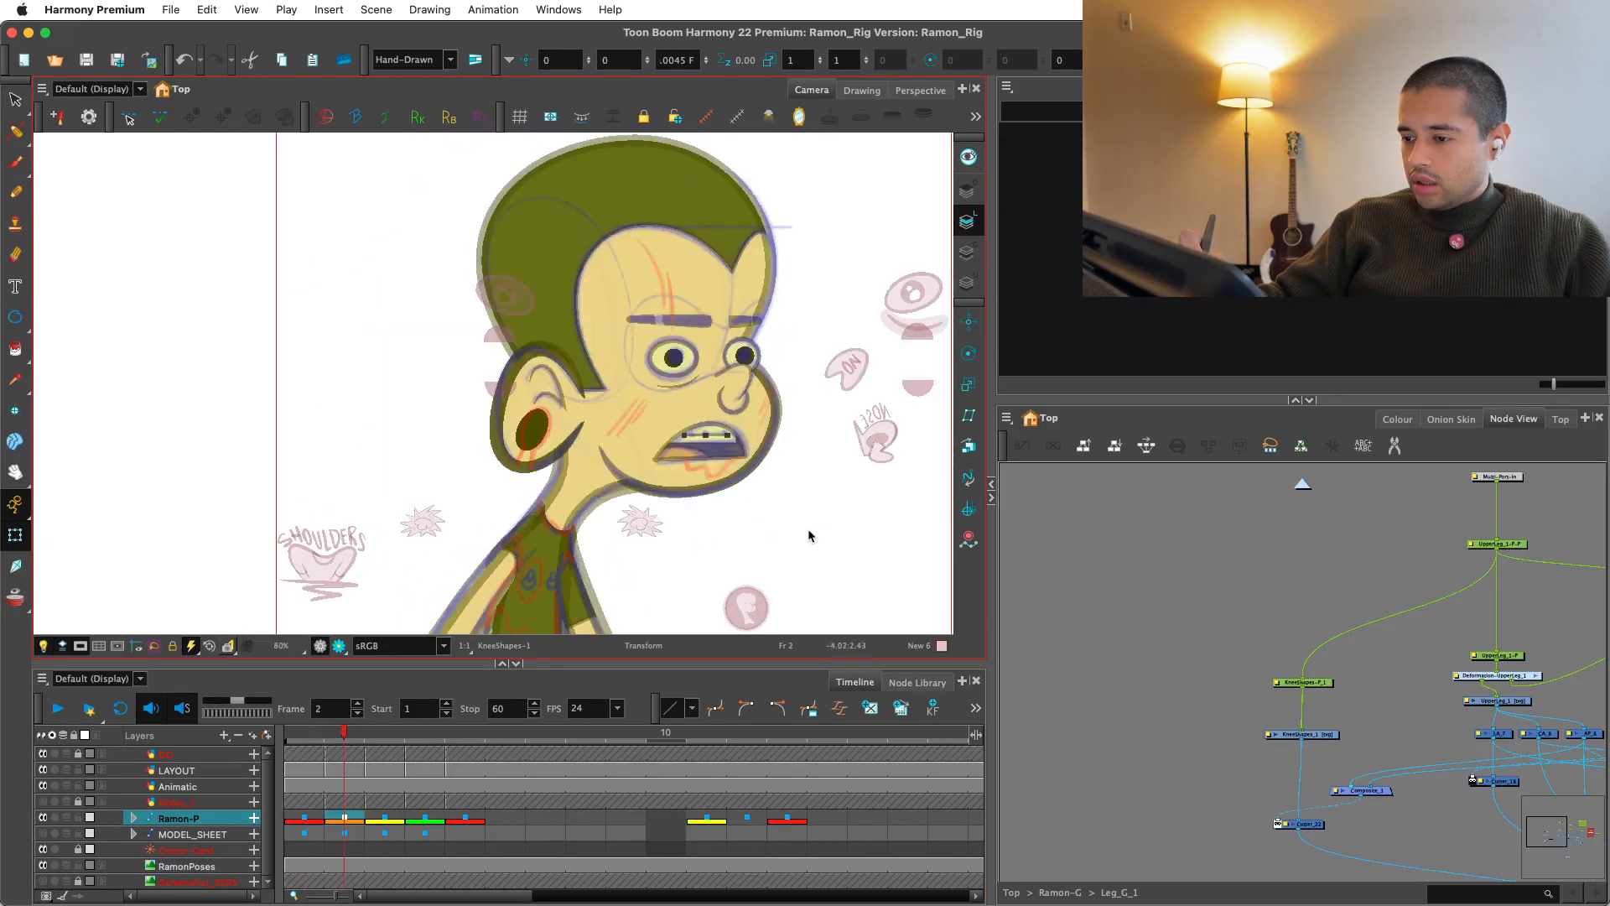
key("comma")
key("2")
left_click_drag(738, 348, 827, 557)
key("2")
Step: Move the left-hand point of the Skull deformation curve outward on frame 1 to follow the purple sketch outline
left_click(478, 374)
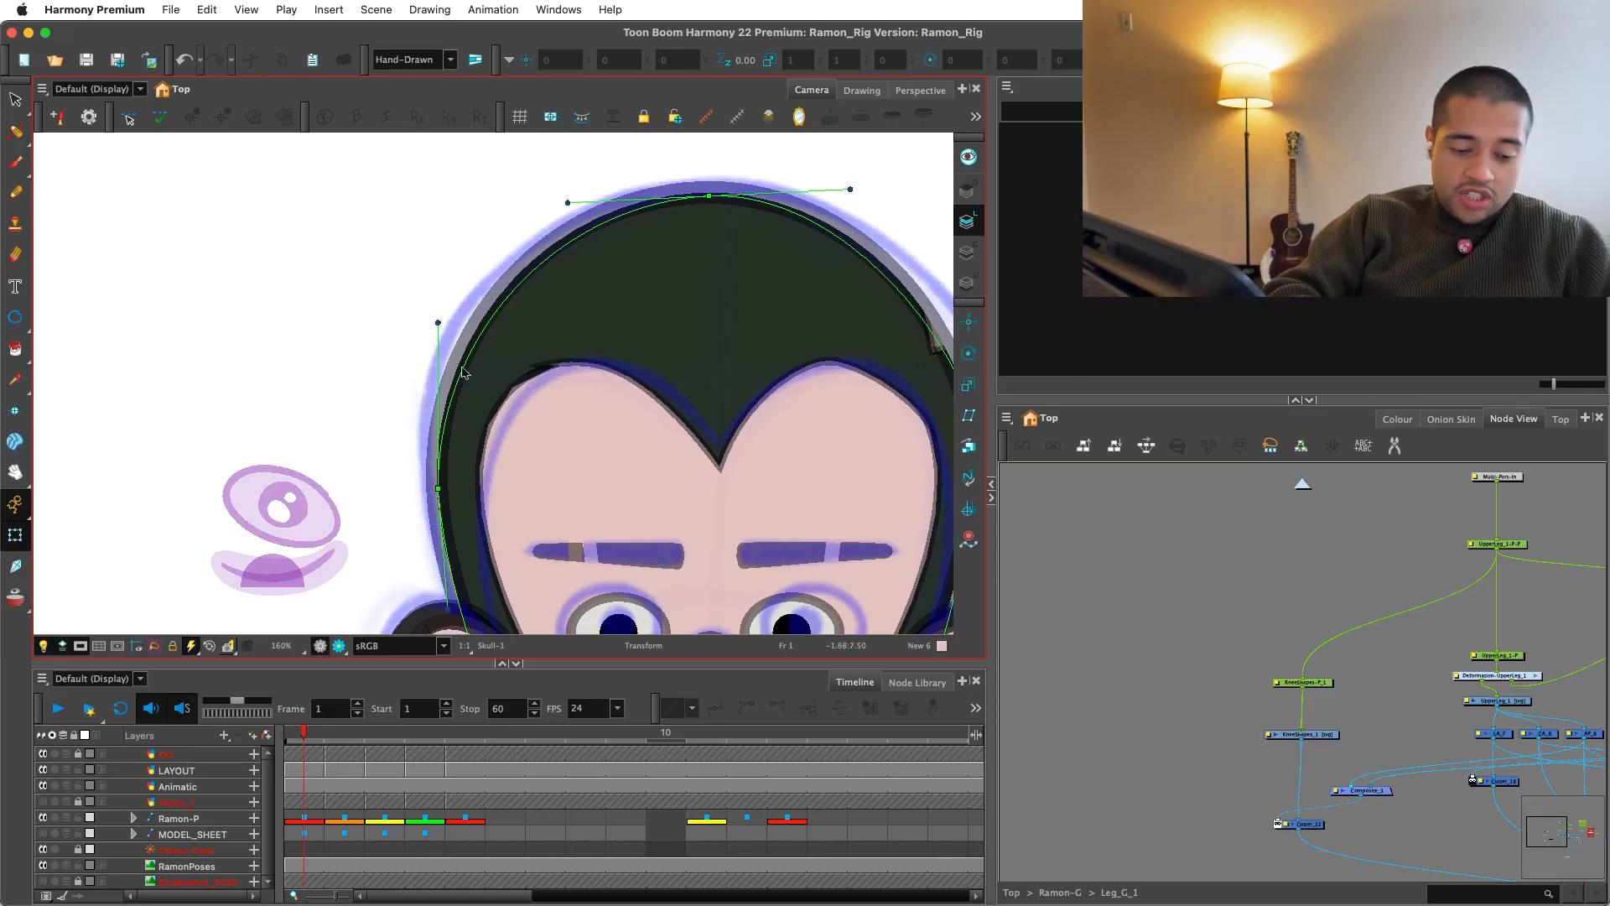
key("1")
left_click_drag(562, 320, 578, 299)
key("2")
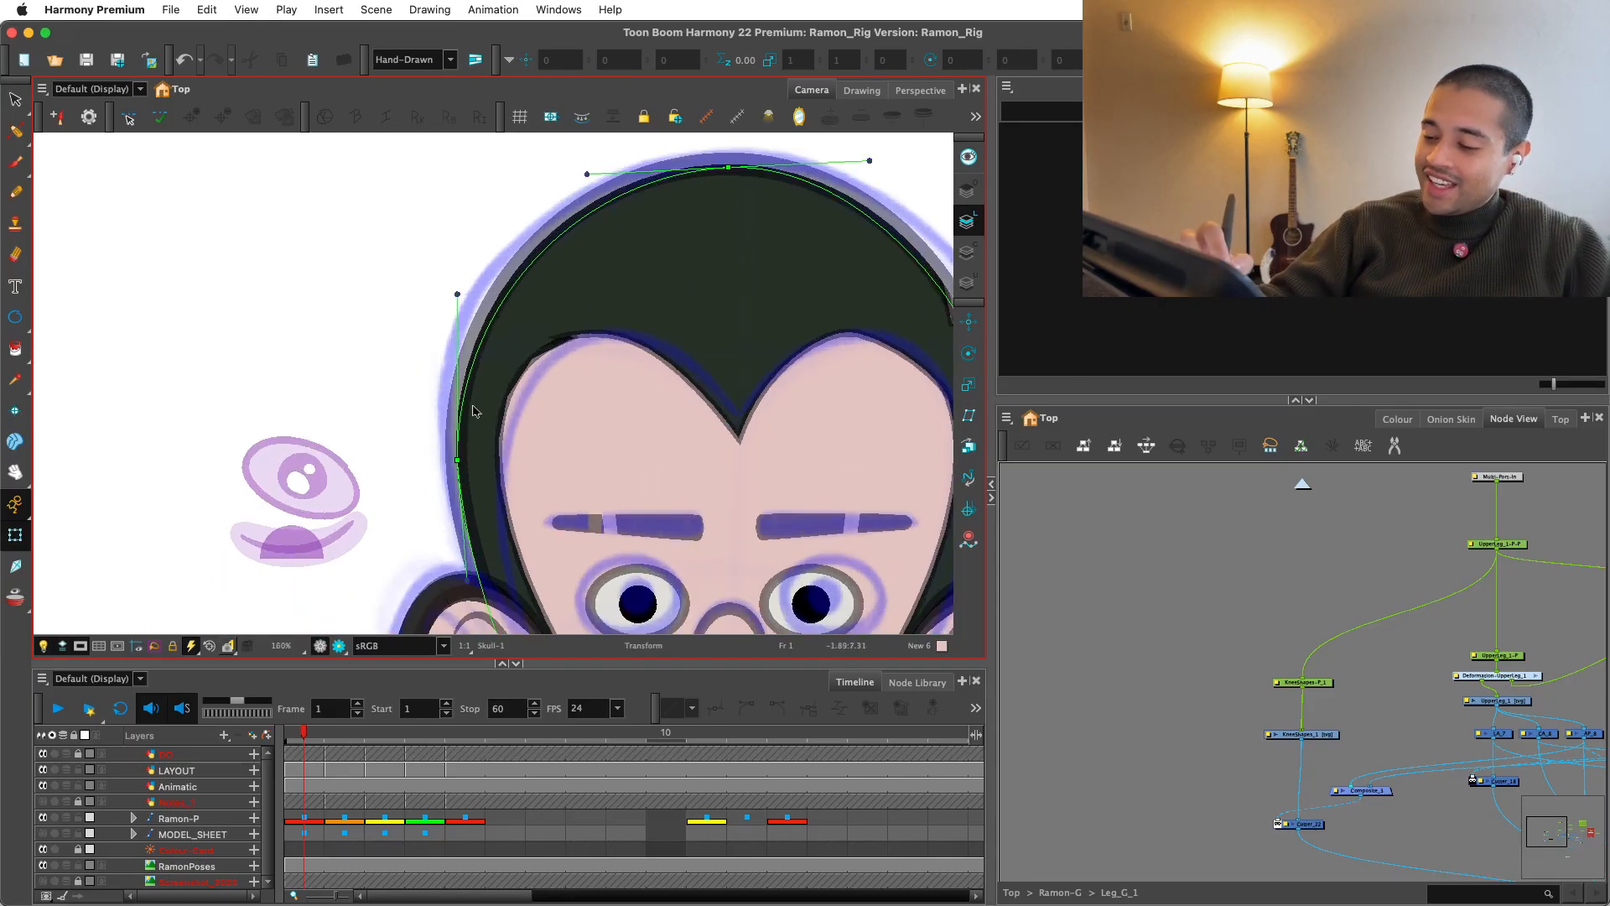
left_click(459, 457)
left_click_drag(459, 457, 448, 433)
left_click_drag(764, 189, 682, 269)
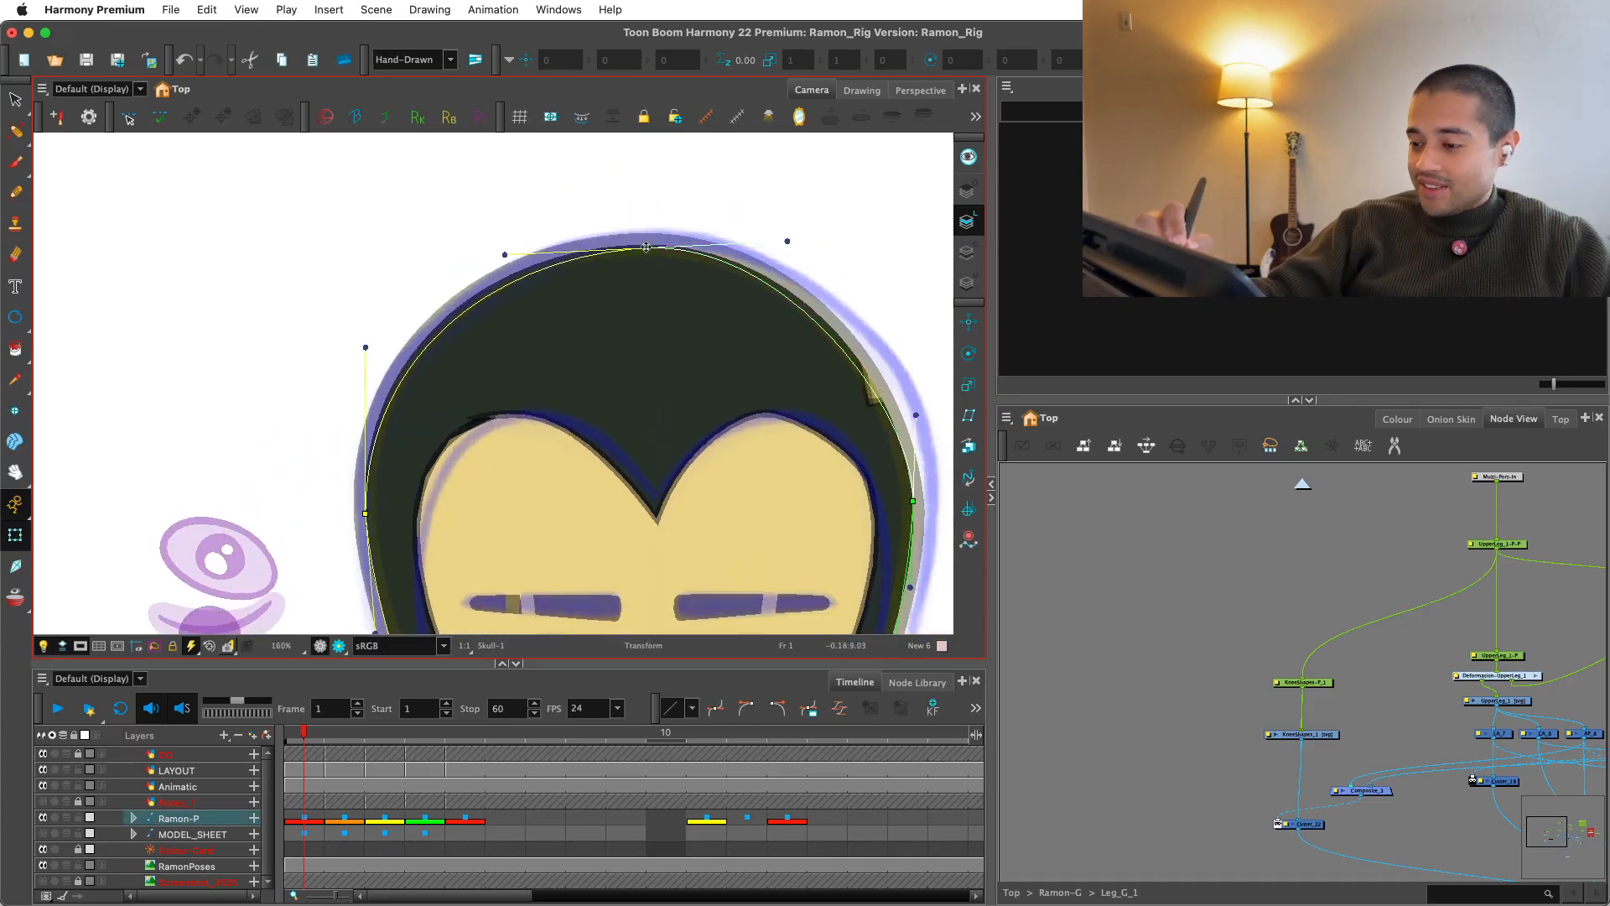
Step: Move the right-hand point of the Skull deformation curve outward and up to follow the sketch outline on frame 1
key("1")
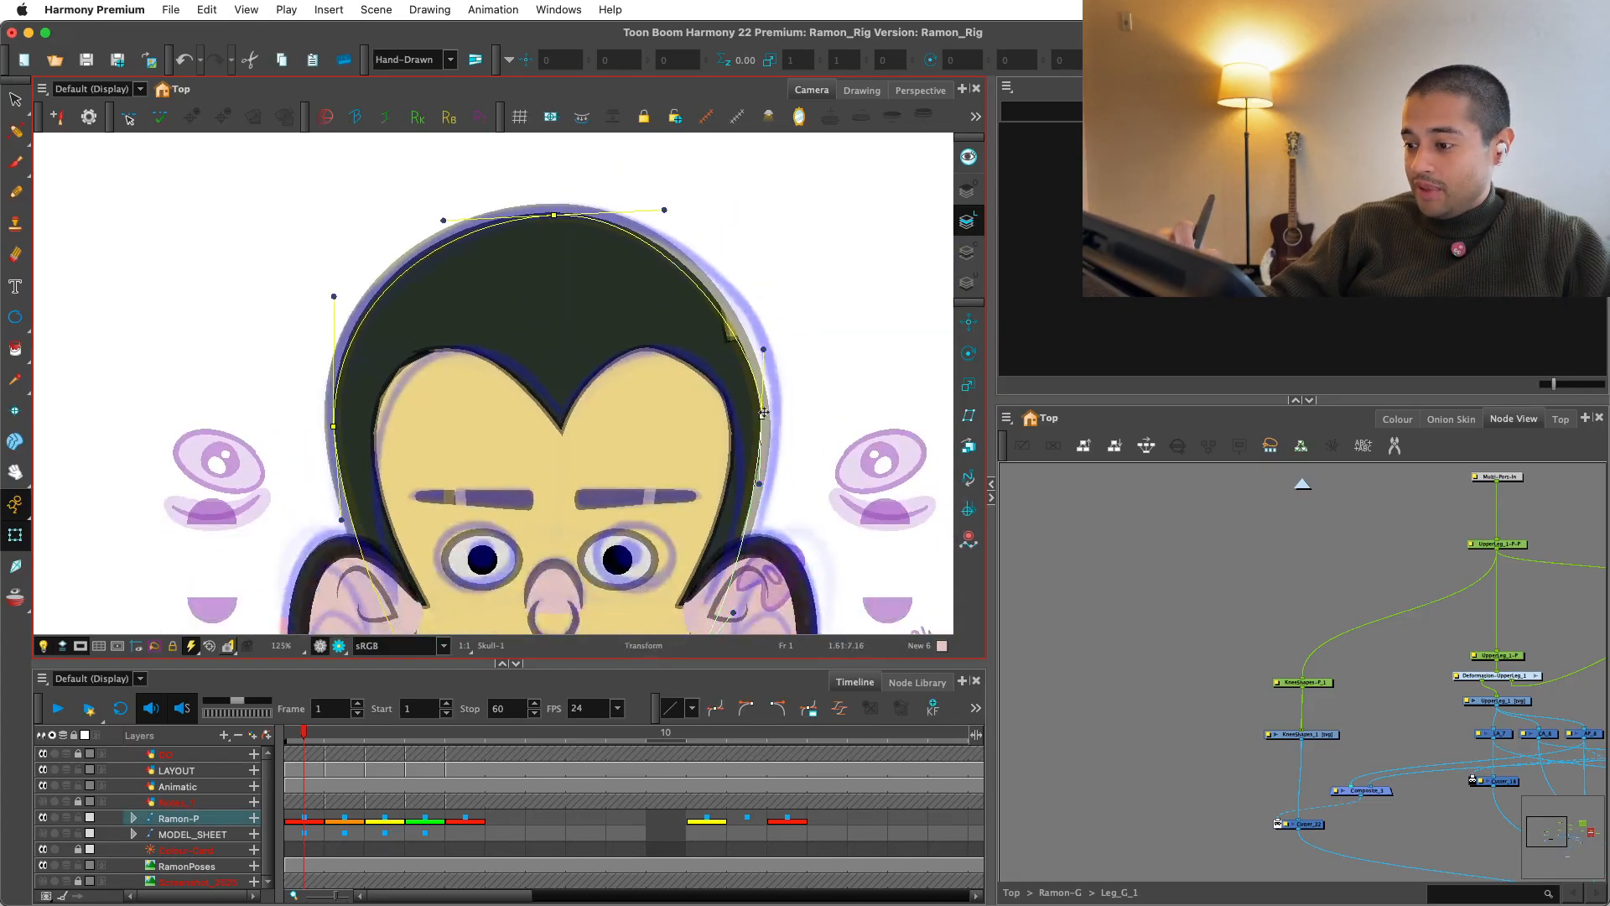
left_click_drag(763, 413, 771, 393)
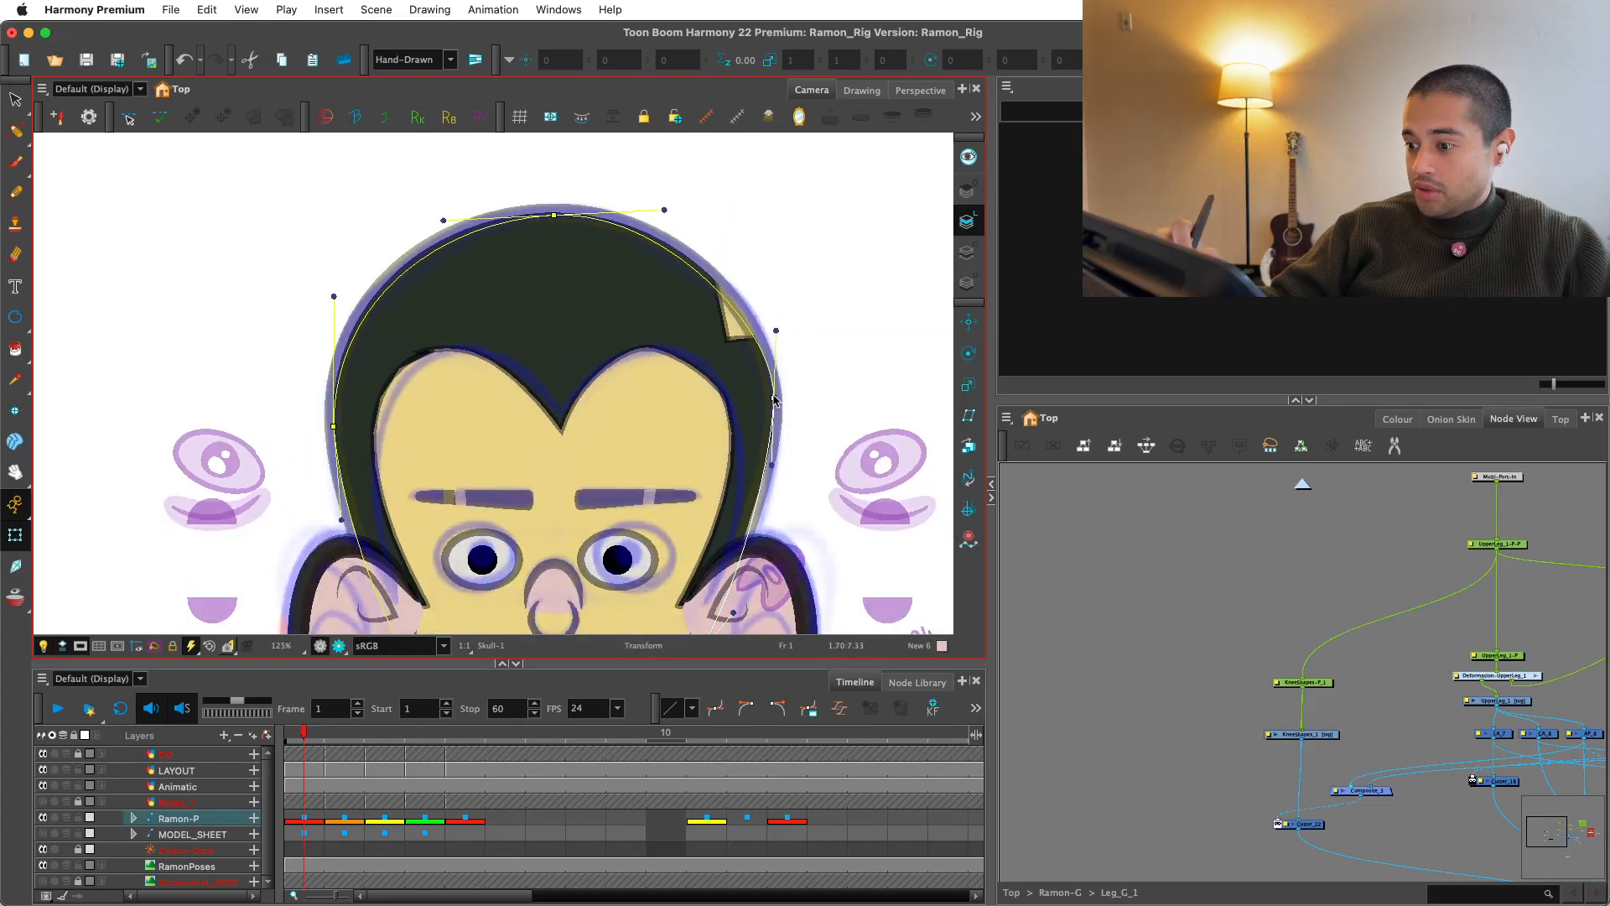
left_click_drag(787, 469, 829, 407)
key("2")
key("1")
left_click_drag(838, 345, 758, 376)
left_click(775, 342)
left_click_drag(723, 320, 730, 302)
key("super+z")
key("super+z")
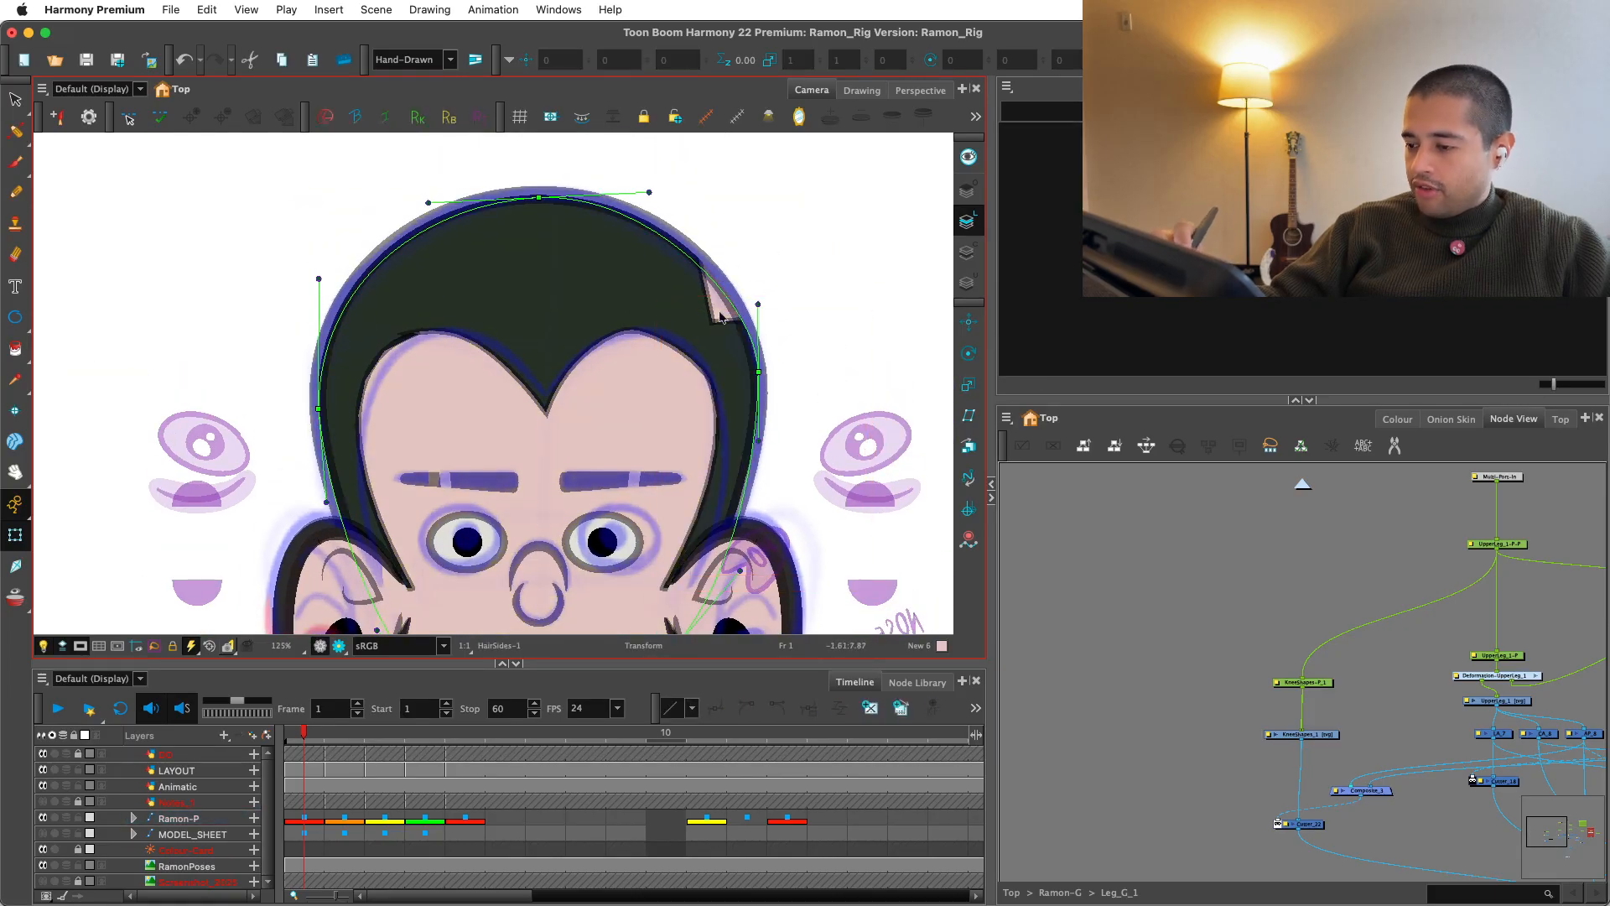
Step: Select the Hair drawing on frame 1 and reshape the right-hand end of its hairline deformation curve
left_click(730, 347)
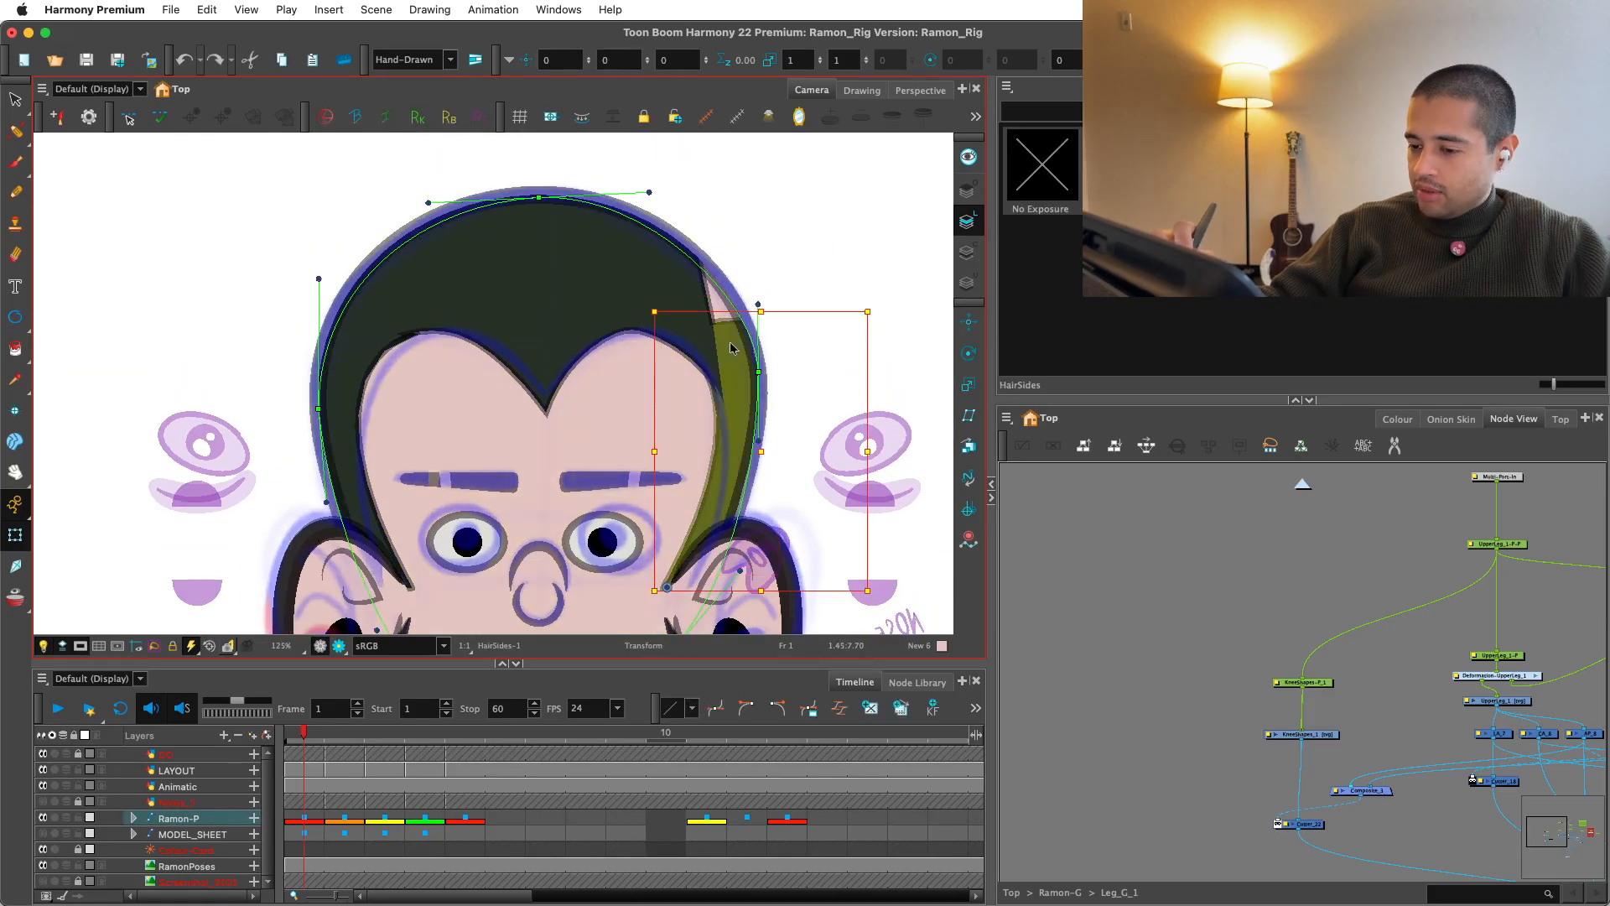
left_click(717, 280)
scroll(699, 194, "down", 2)
left_click_drag(645, 245, 764, 259)
scroll(755, 438, "up", 3)
scroll(764, 401, "up", 2)
left_click(760, 432)
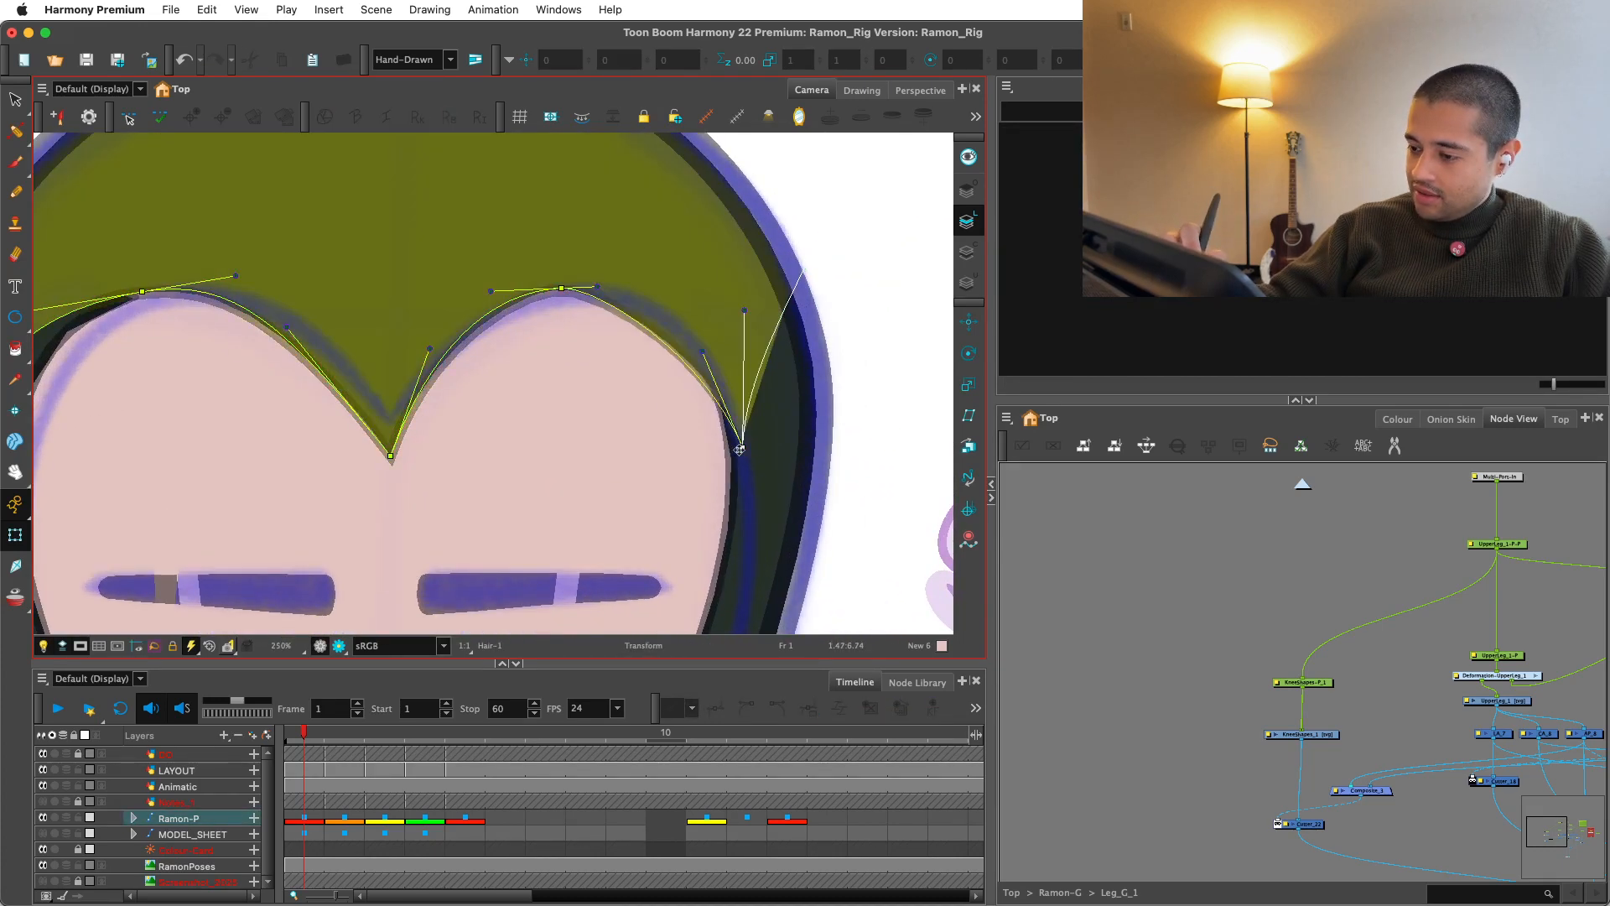
left_click_drag(692, 359, 728, 343)
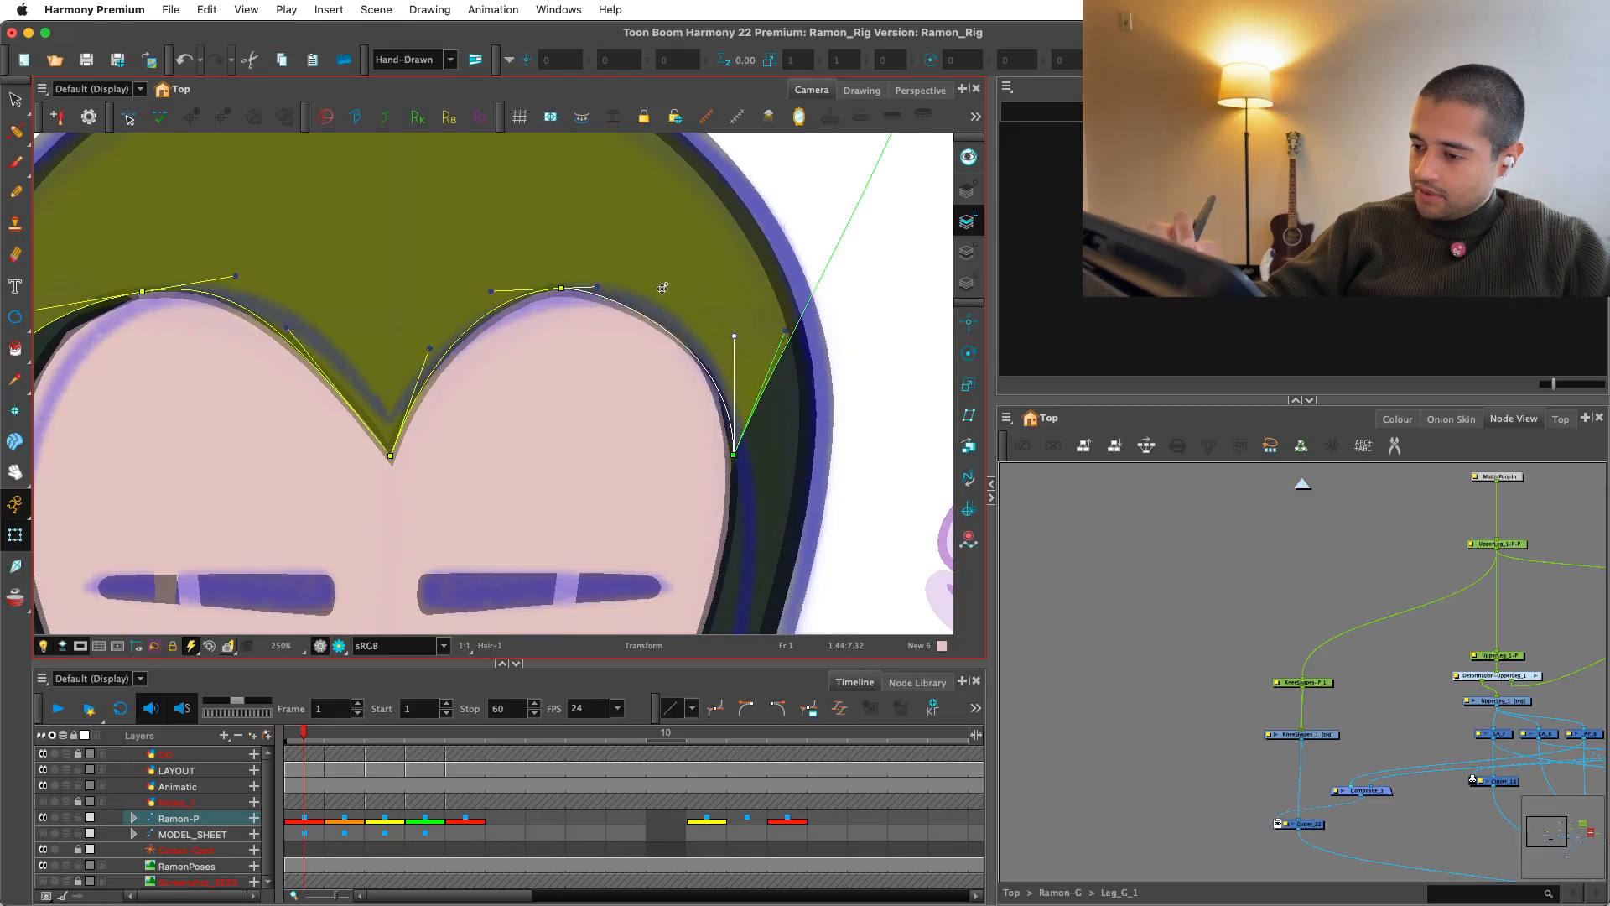
Step: Shift the hairline's right-hand arch point, raise the widow's peak and adjust their handles to match the sketch
mouse_move(561, 287)
left_mouse_down()
mouse_move(586, 288)
mouse_move(569, 291)
left_mouse_up()
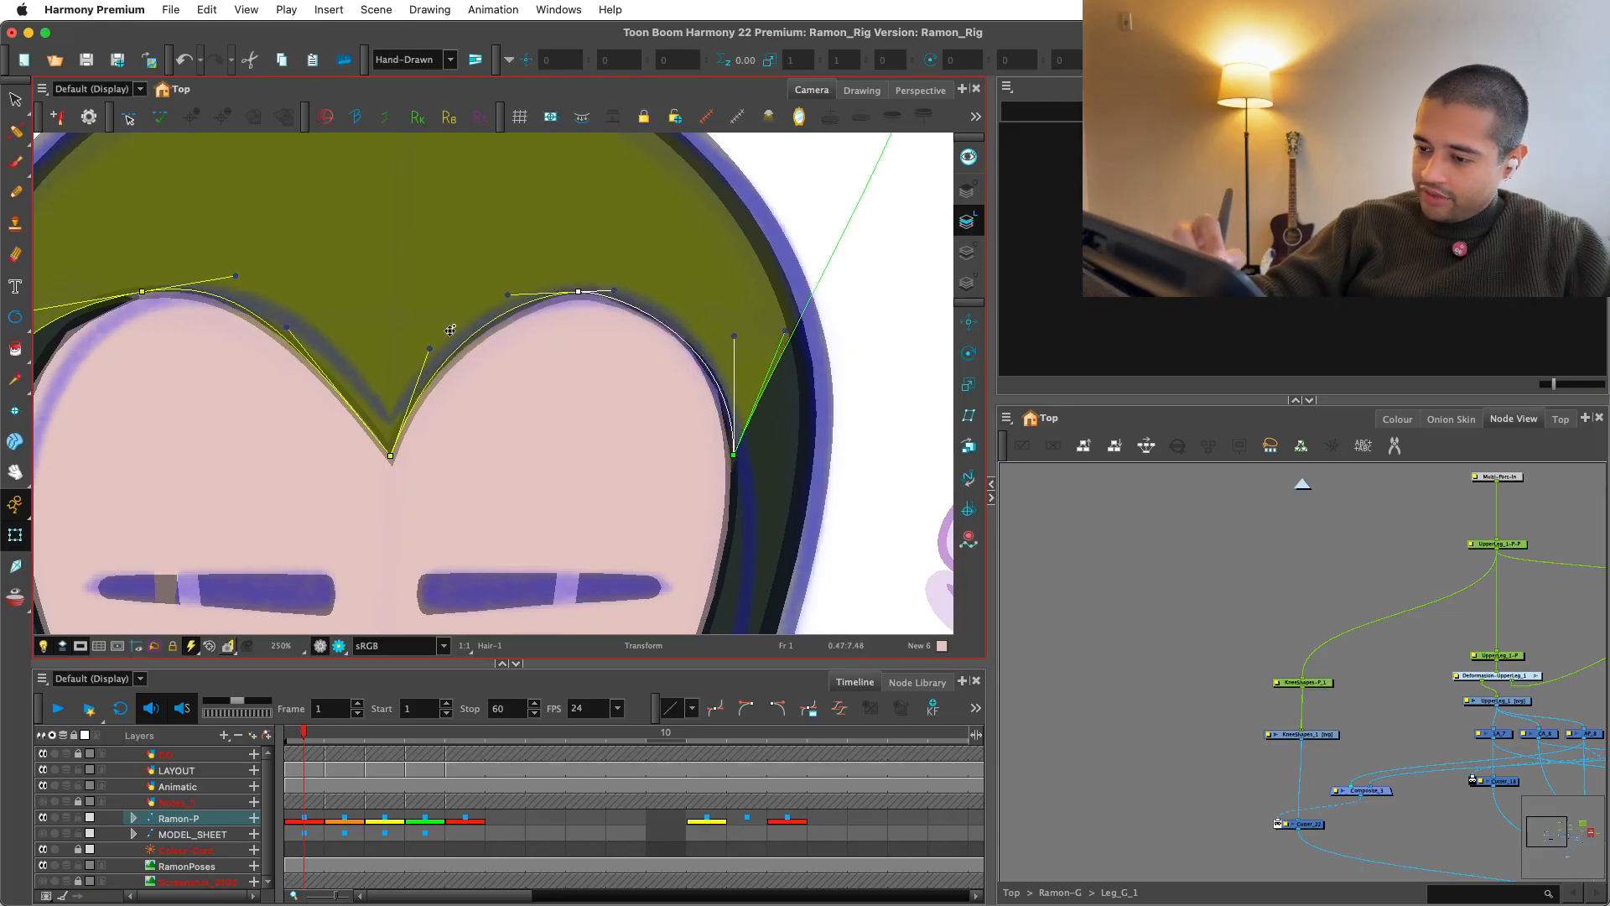
left_click_drag(392, 460, 389, 423)
left_click_drag(429, 313, 446, 334)
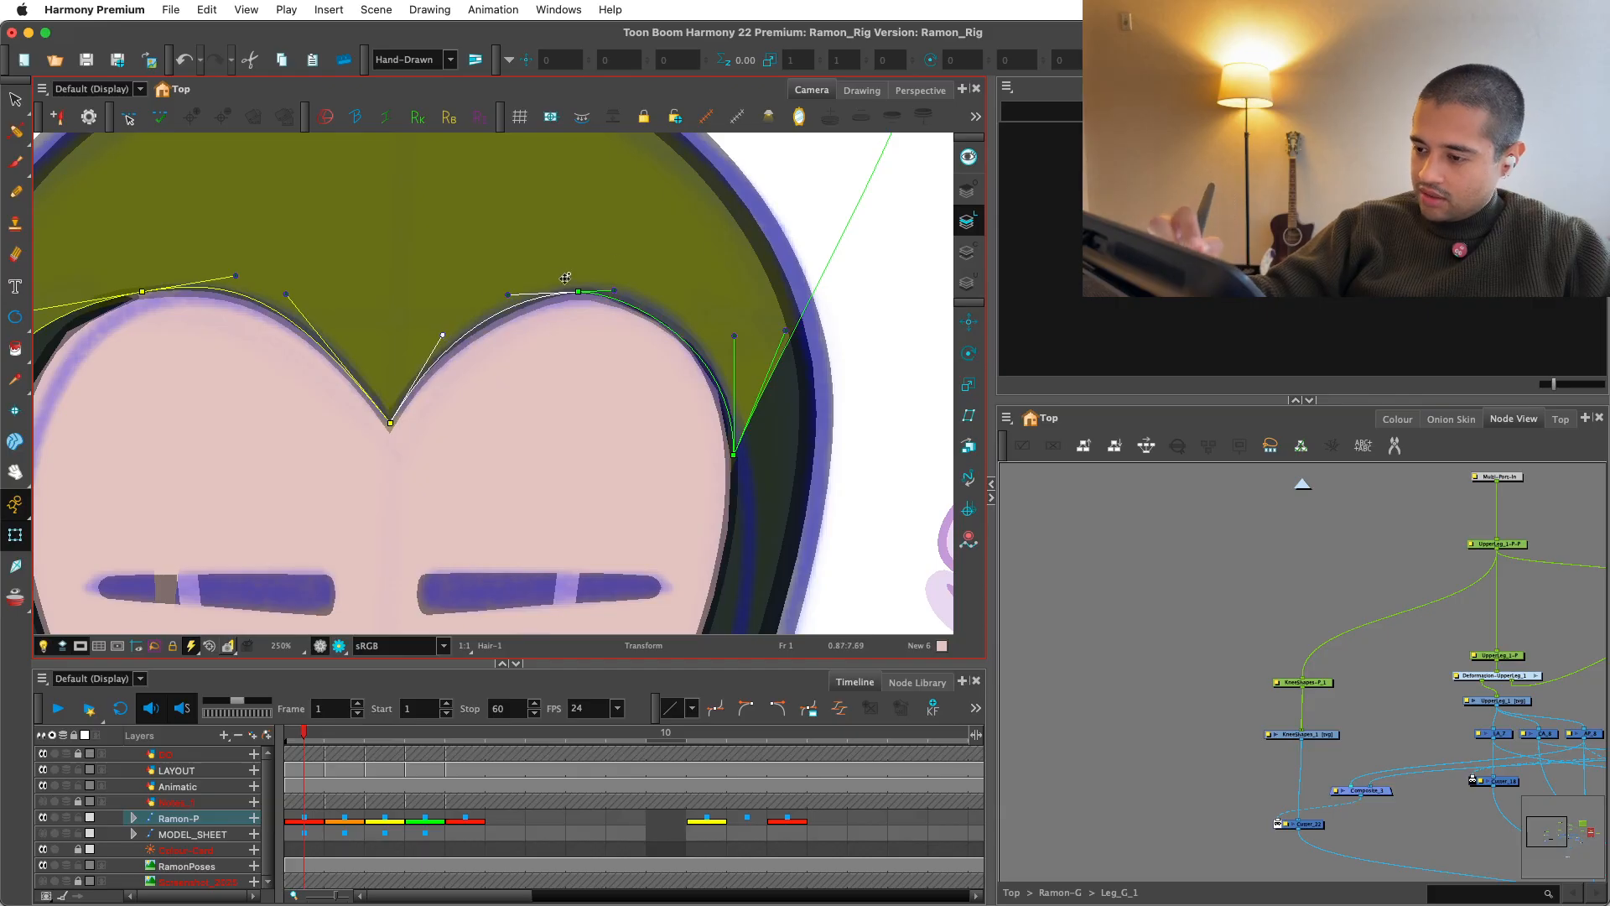
left_click_drag(585, 294, 592, 295)
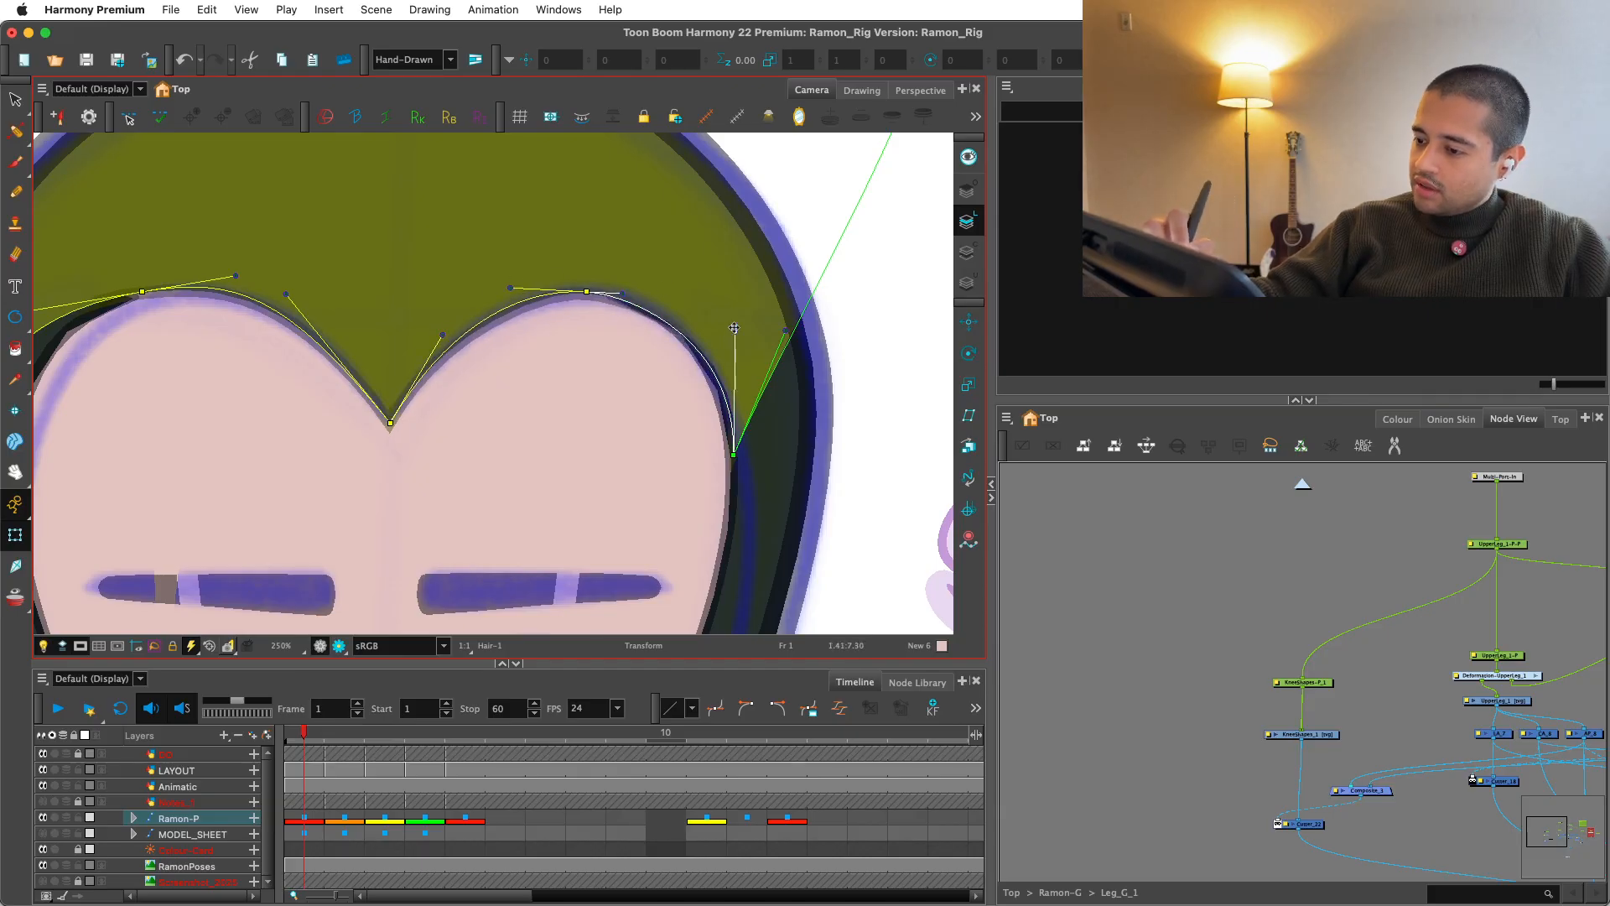
mouse_move(735, 436)
left_mouse_down()
mouse_move(742, 416)
mouse_move(737, 443)
left_mouse_up()
Step: Move the left-hand arch point and left end point of the Hair curve onto the sketched hairline
key("1")
left_click_drag(723, 368, 897, 415)
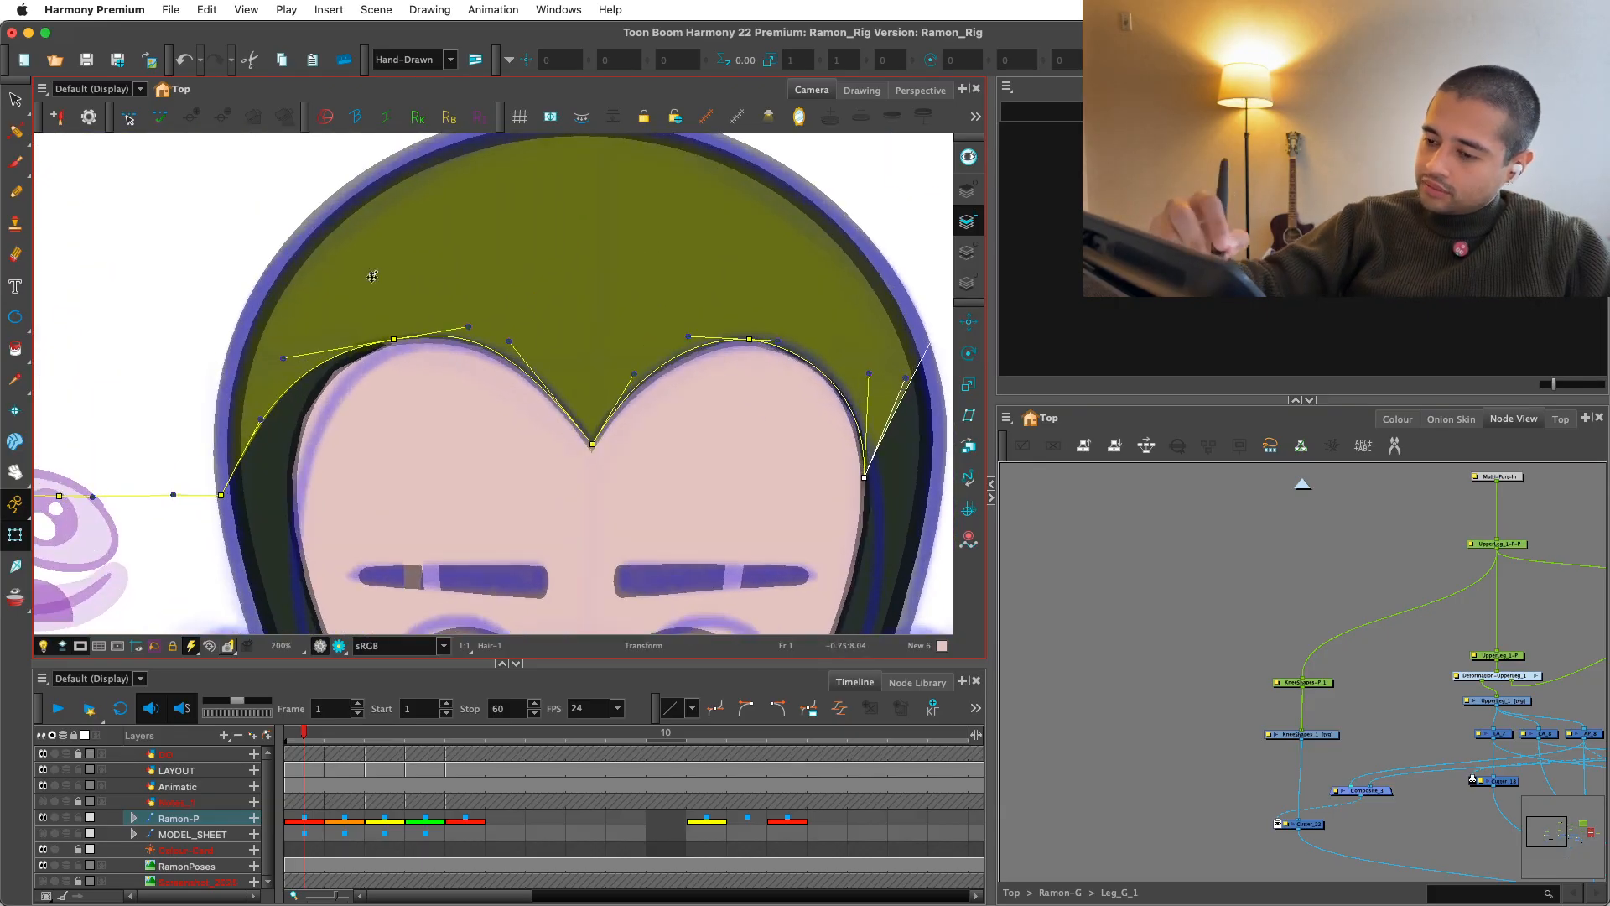
left_click_drag(394, 340, 395, 343)
left_click_drag(472, 357, 580, 303)
left_click_drag(335, 442, 405, 454)
key("2")
key("2")
left_click_drag(535, 270, 553, 265)
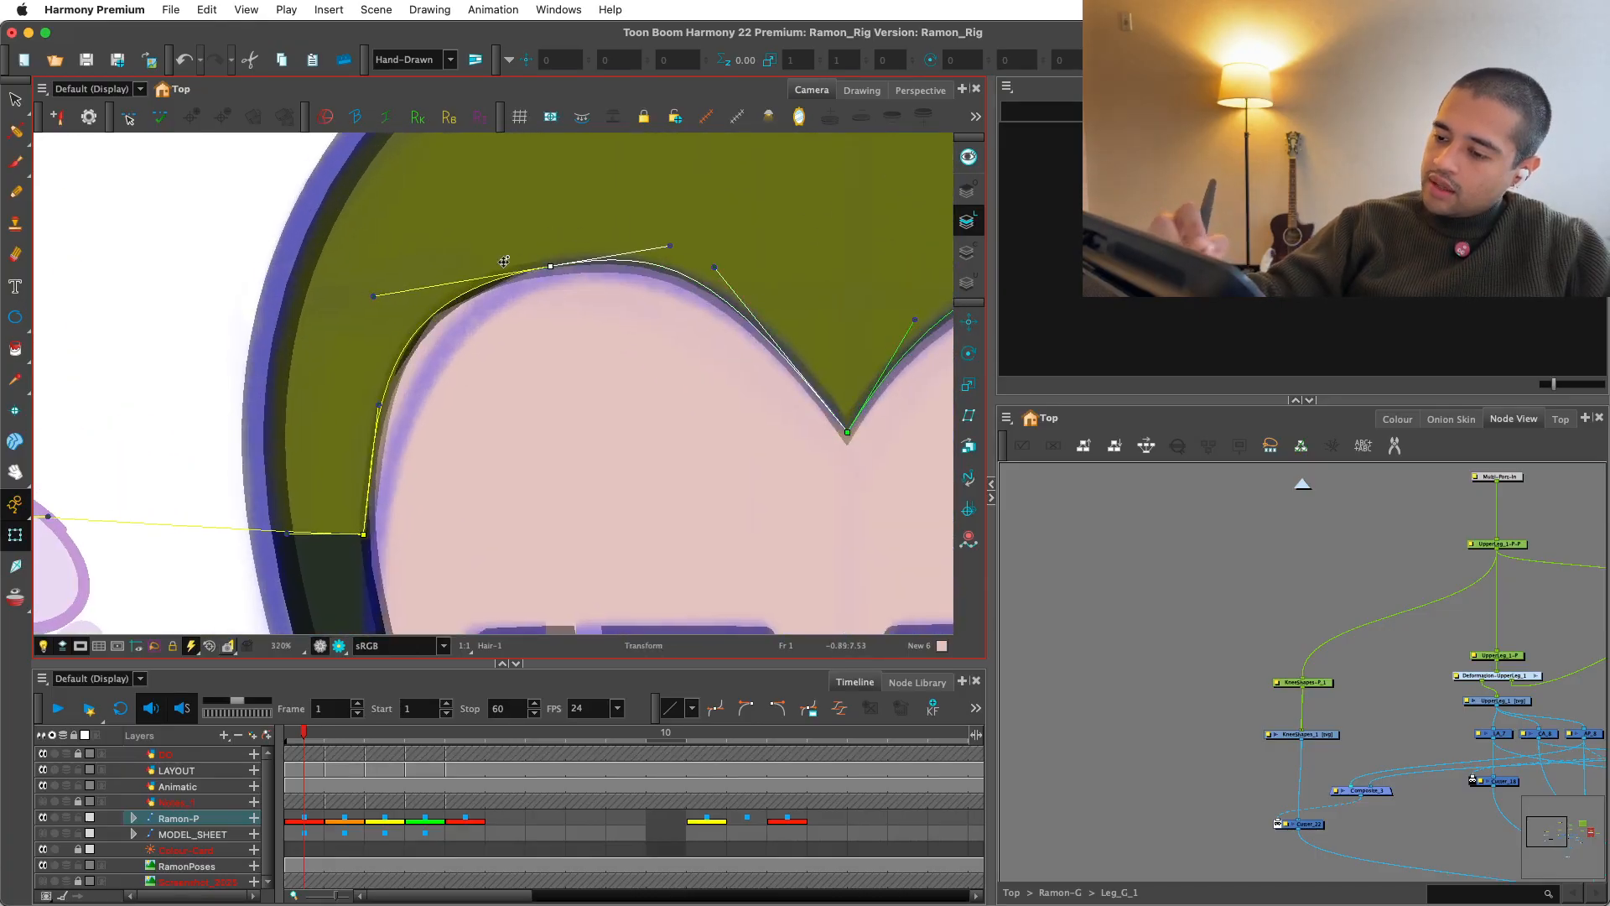
Step: Refine the handles and end point on the left side of the Hair curve so it follows the sketched temple
left_click_drag(386, 298, 425, 304)
left_click_drag(364, 534, 380, 540)
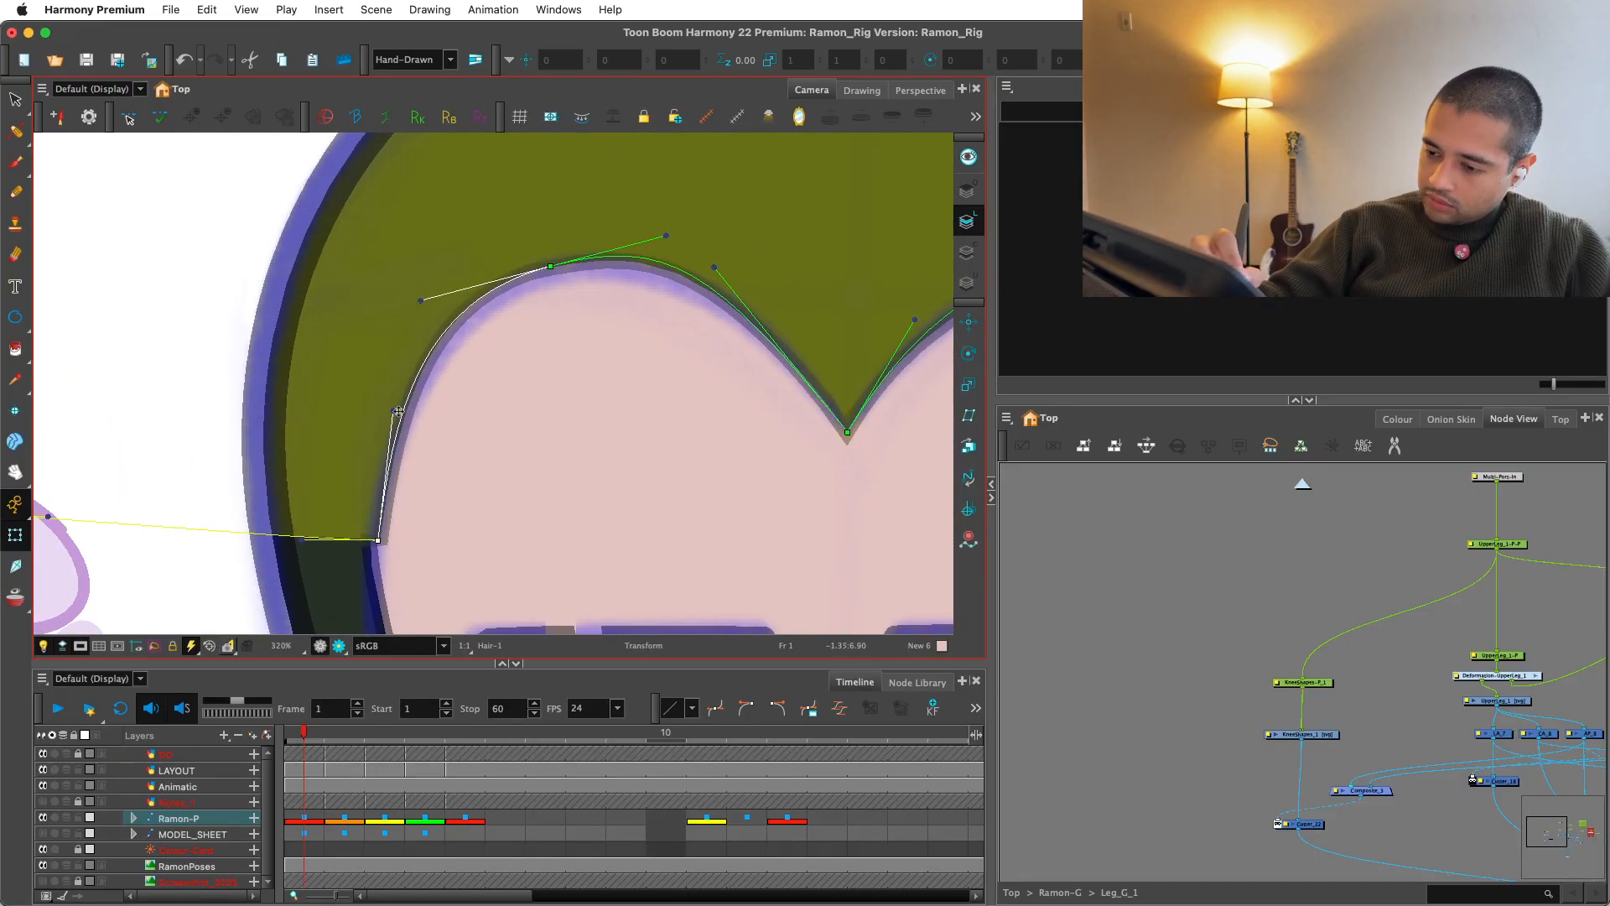
left_click_drag(395, 420, 379, 420)
left_click_drag(364, 540, 371, 538)
left_click_drag(386, 410, 373, 410)
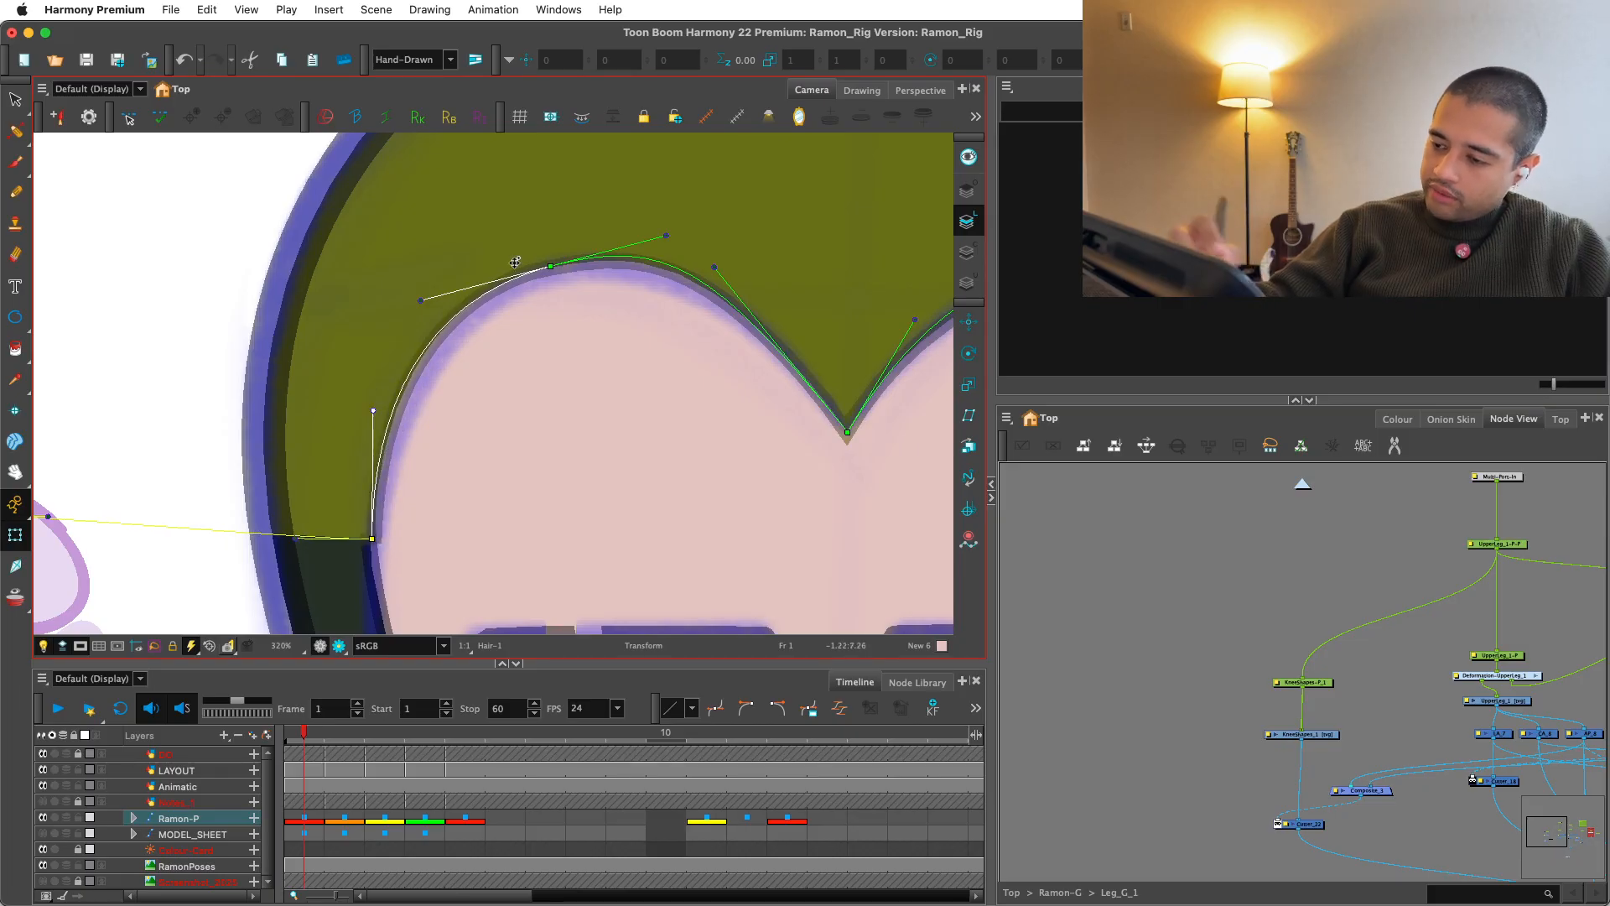
left_click_drag(550, 267, 560, 269)
Step: Fine-tune the left-hand arch point and the handles on both sides of the widow's peak
key("1")
key("1")
key("1")
key("1")
left_click_drag(868, 466, 762, 489)
key("2")
key("2")
key("2")
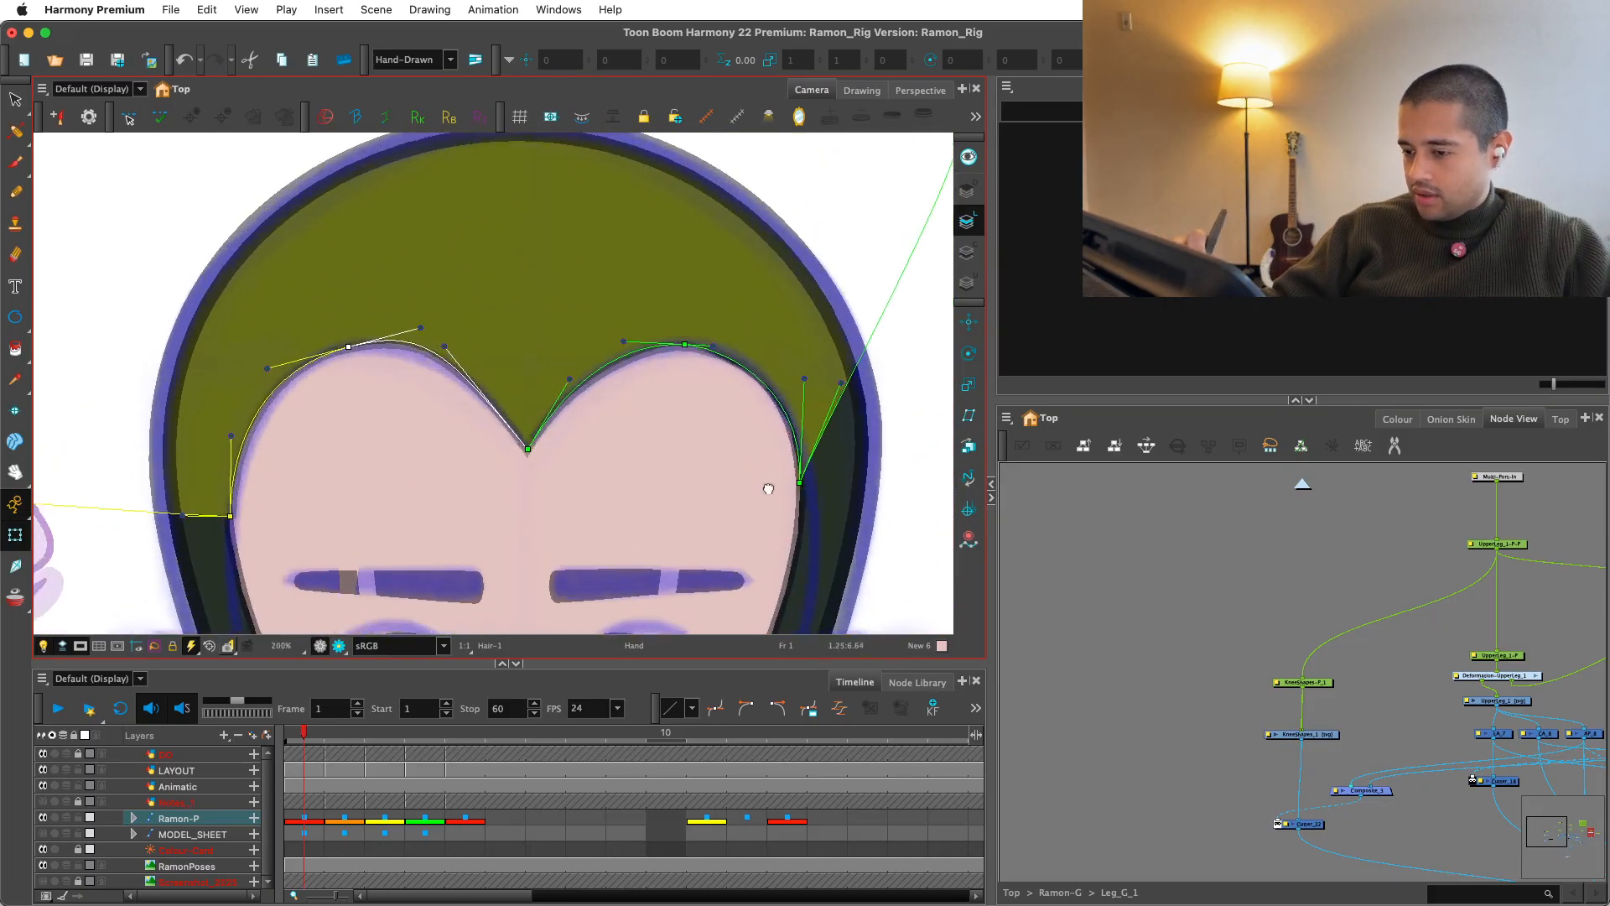
left_click_drag(593, 383, 607, 338)
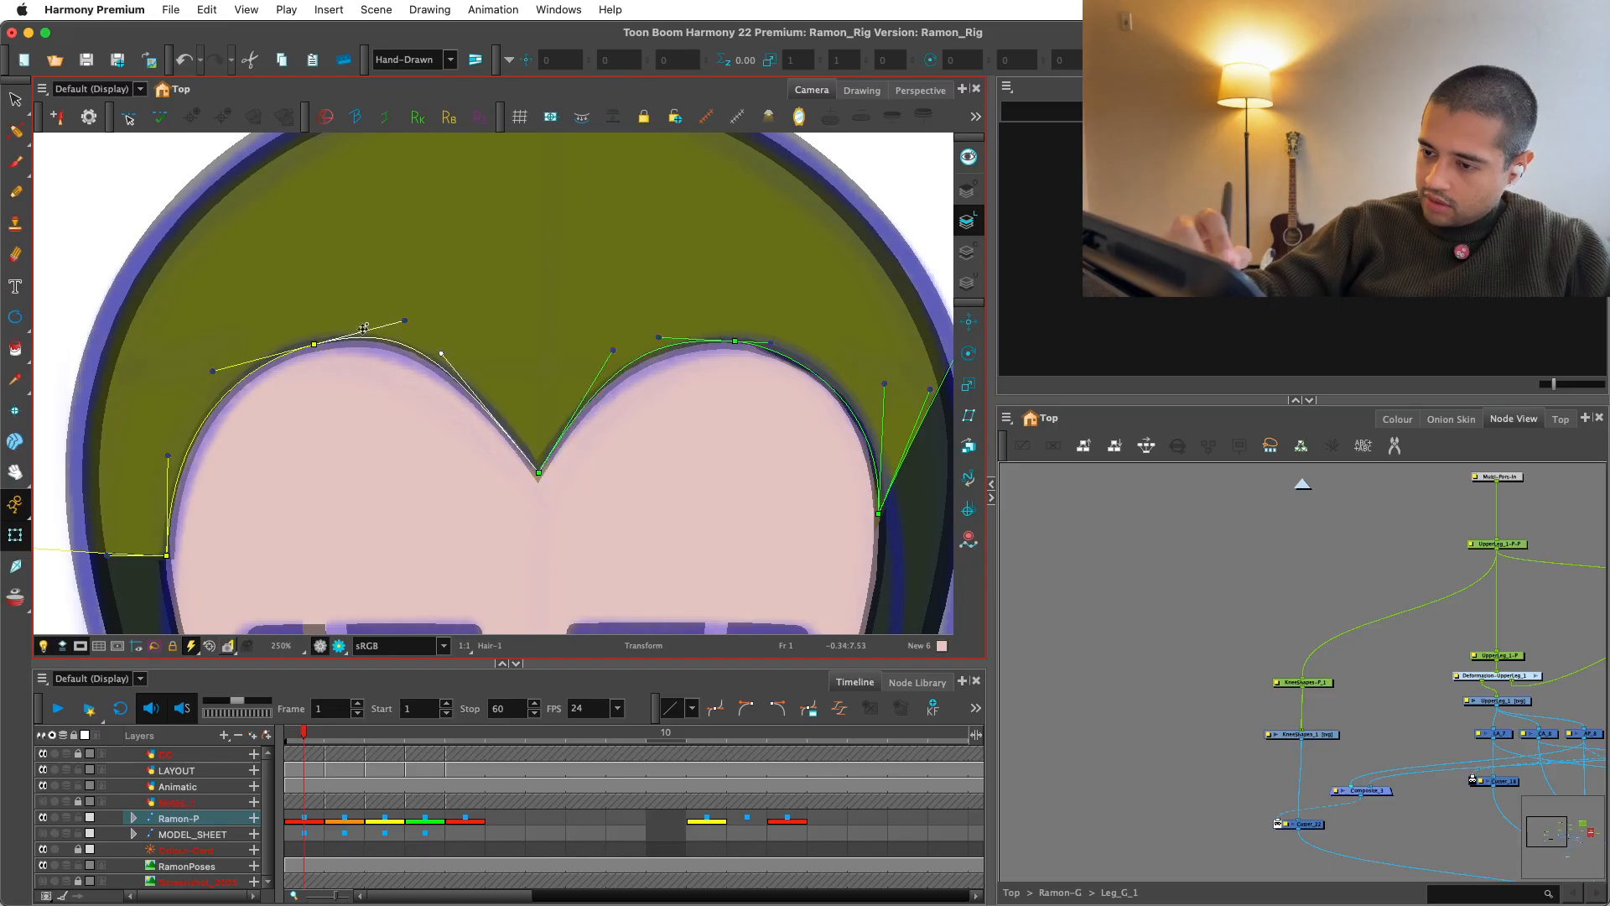
left_click_drag(313, 344, 311, 348)
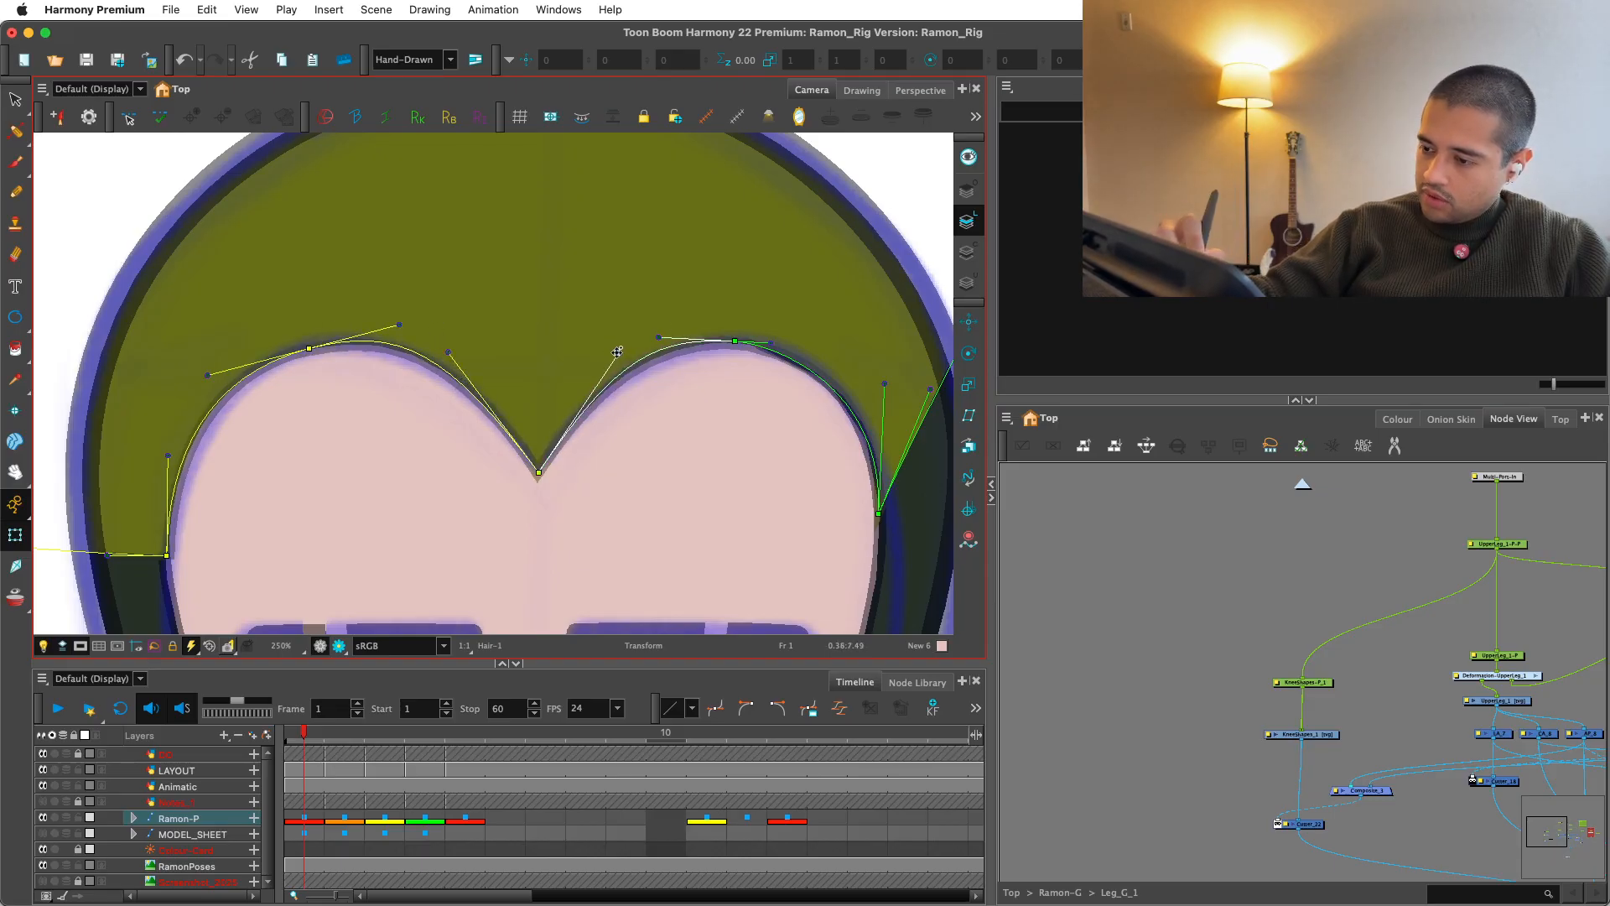
left_click_drag(617, 351, 622, 356)
Step: Adjust the upper handle of the left-hand HairSides deformation curve so the hair edge follows the sketched temple
key("1")
key("1")
key("1")
left_click_drag(830, 331, 991, 260)
key("2")
key("2")
key("2")
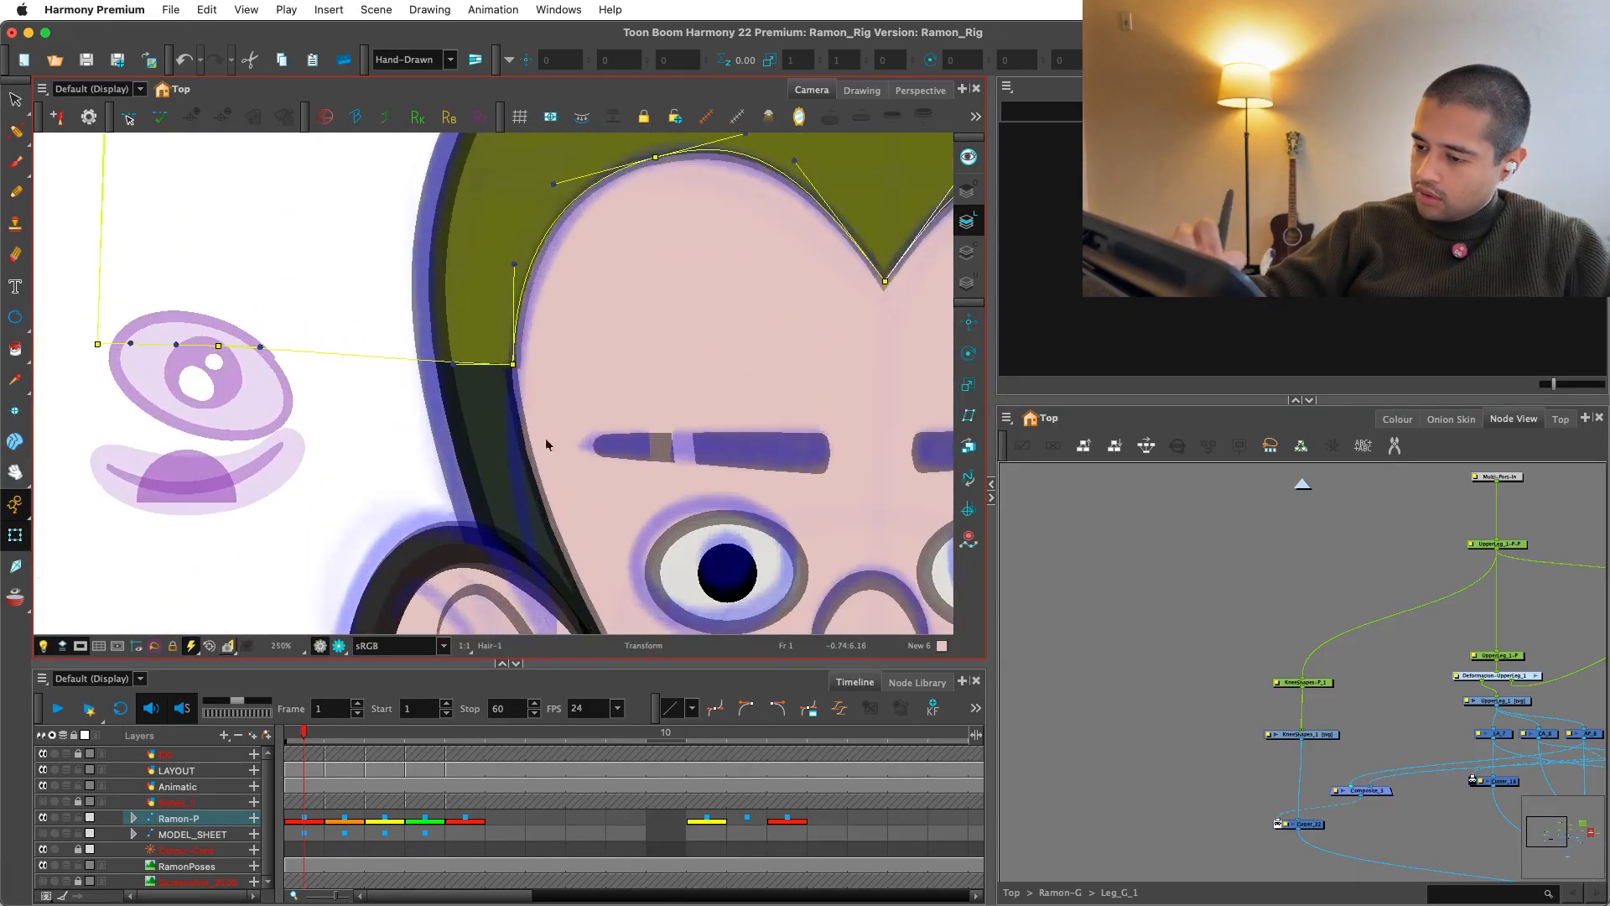
left_click(541, 436)
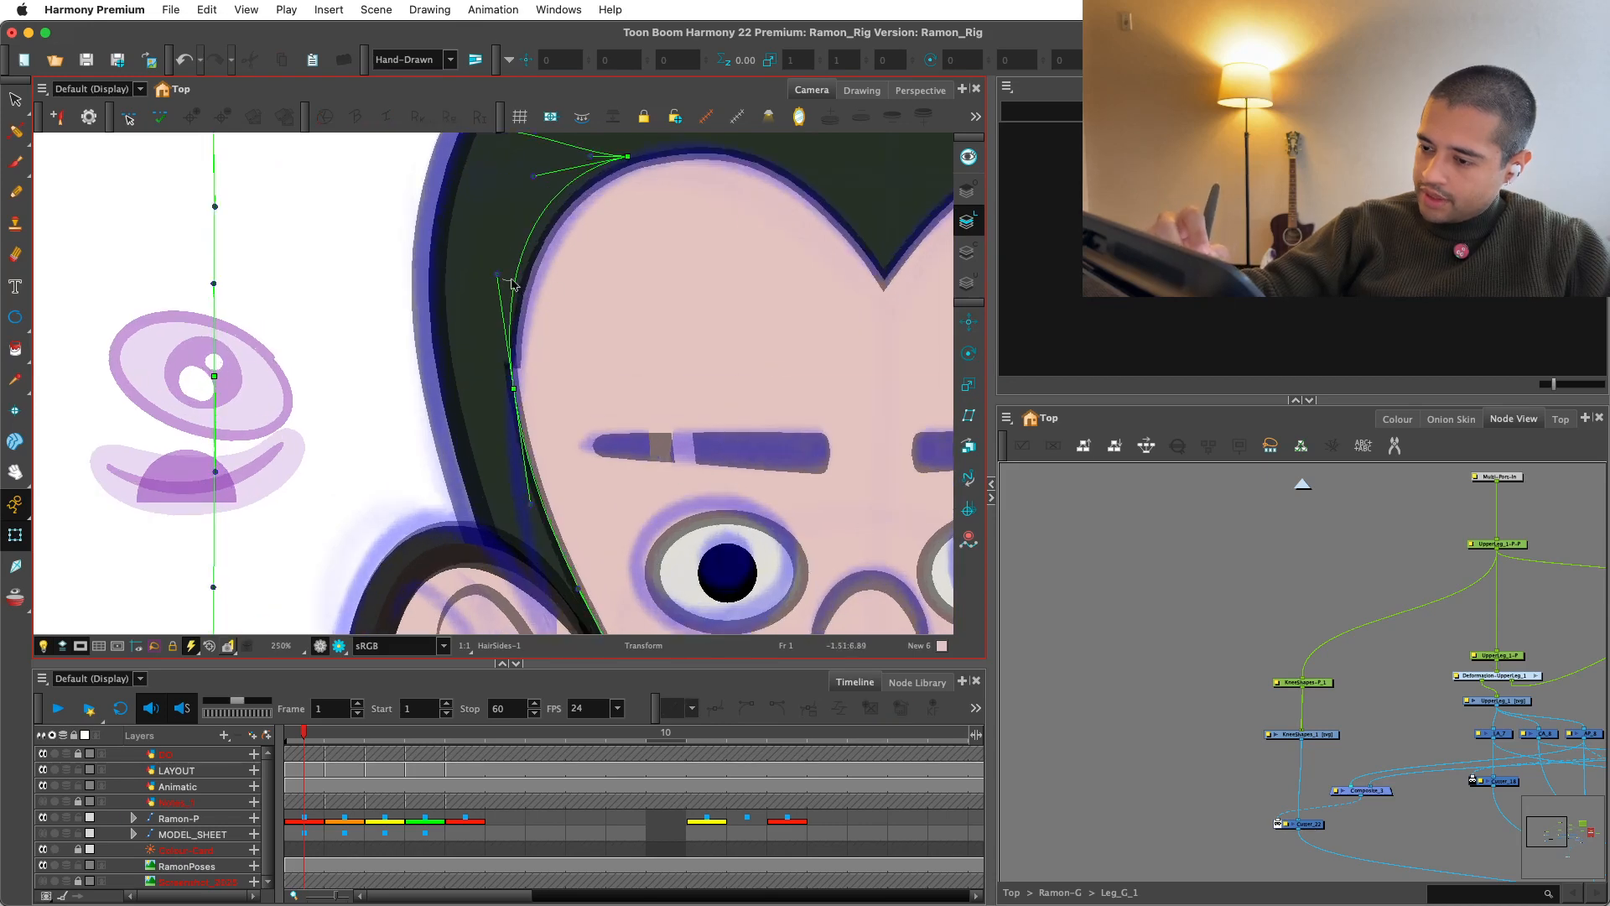
left_click(514, 285)
key("2")
left_click(496, 244)
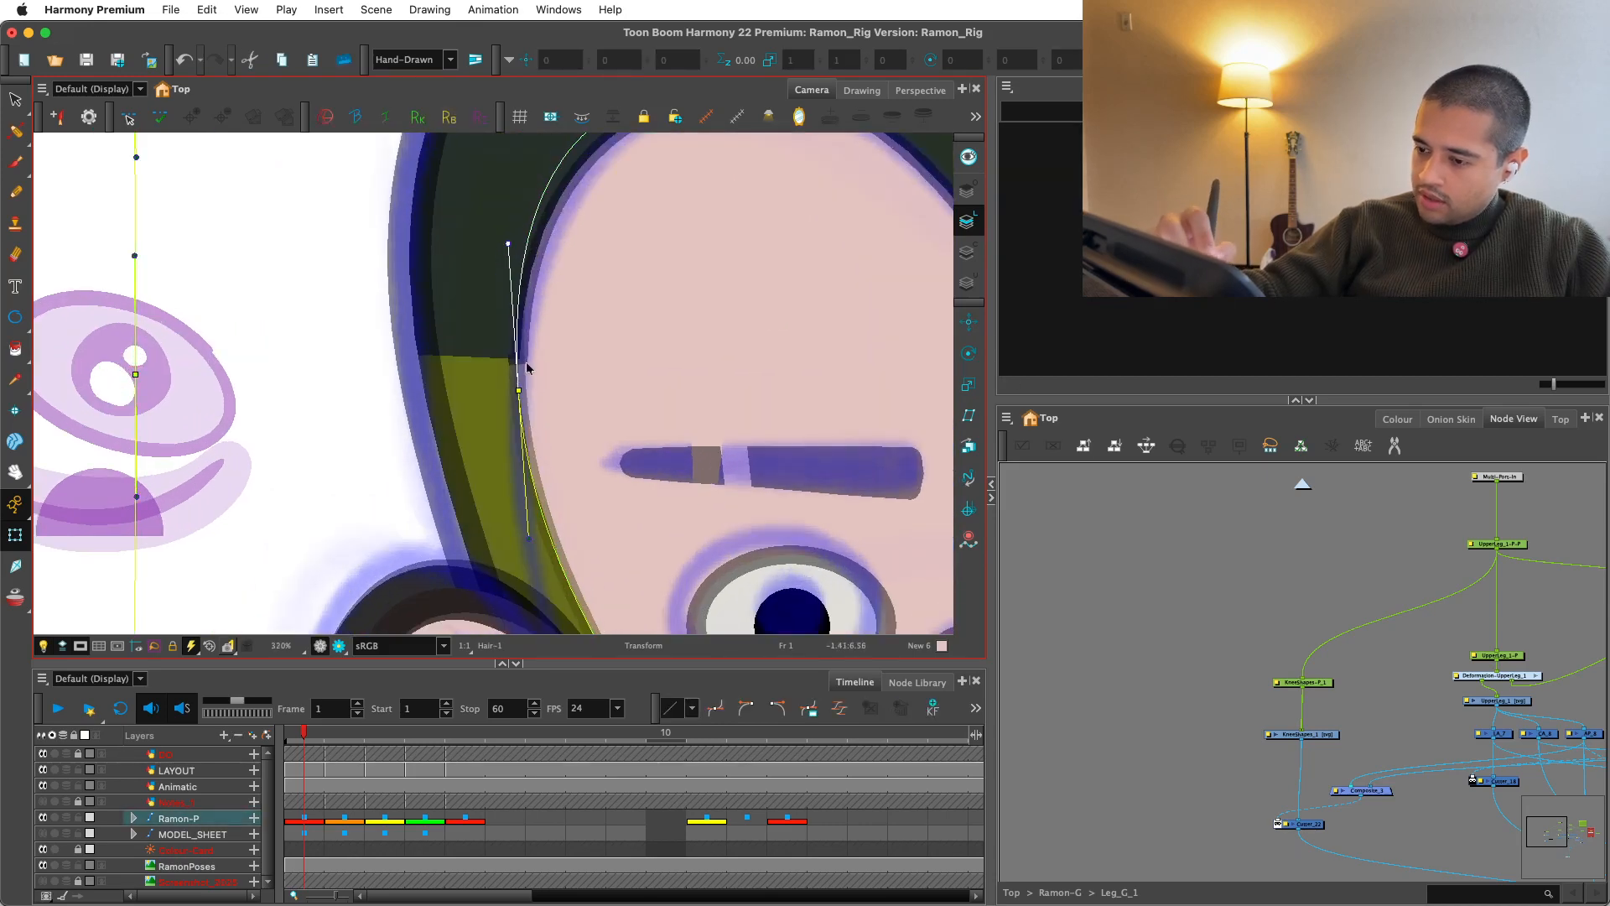
Step: Examine the whole head against the model sheet sketch, comparing the hair, face and ears
key("1")
key("1")
key("1")
key("1")
left_click_drag(708, 514, 686, 484)
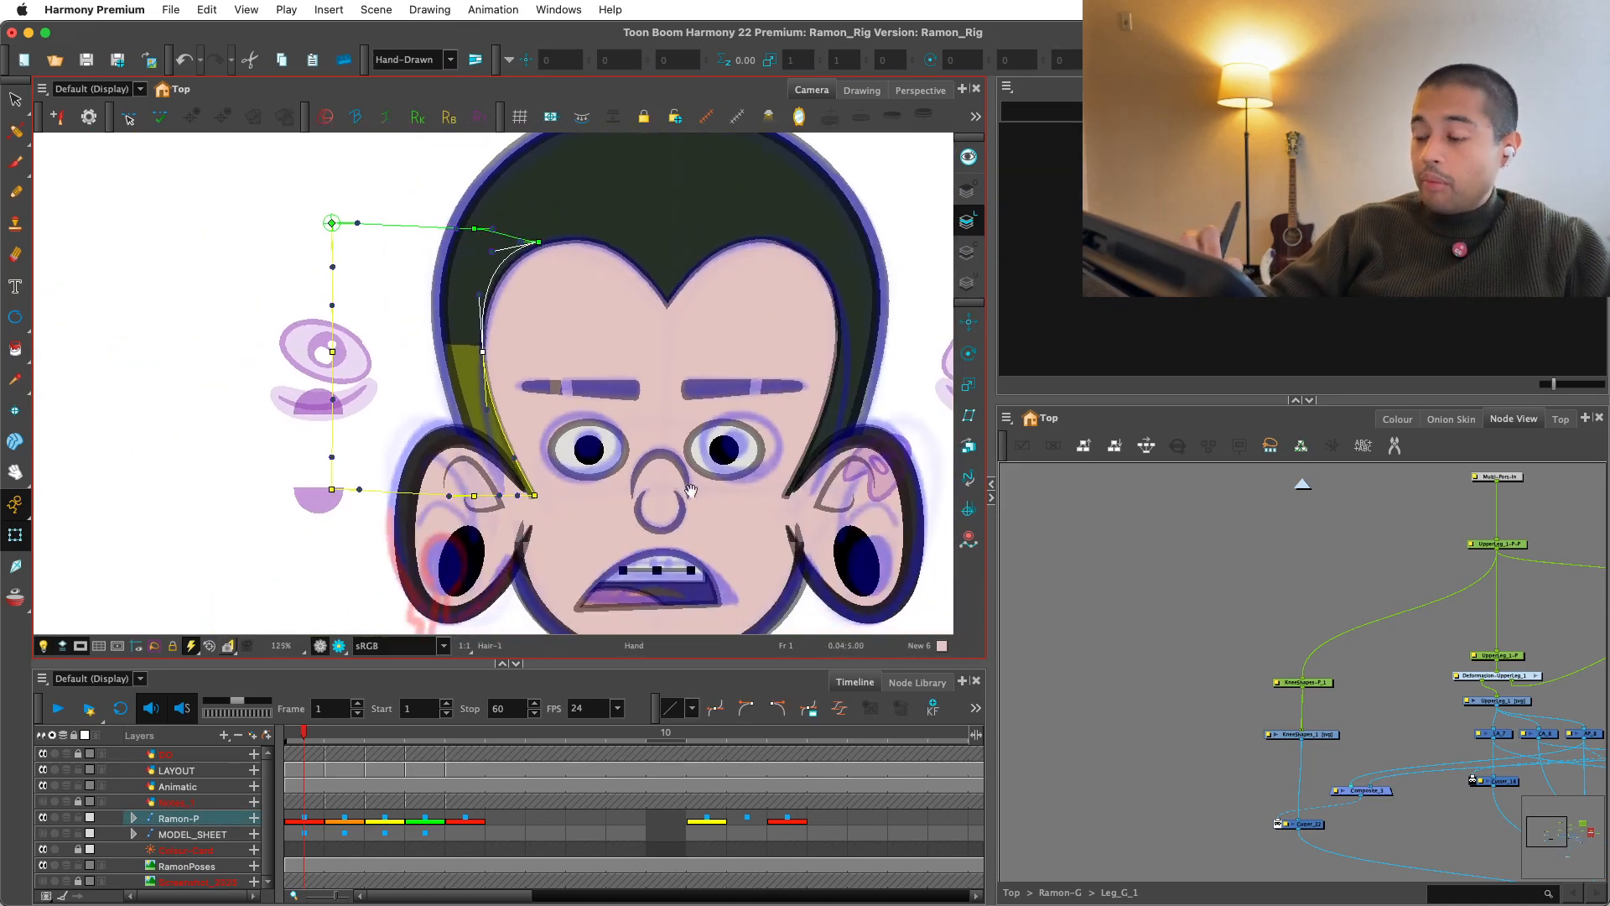
left_click_drag(873, 455, 812, 459)
key("2")
left_click_drag(754, 527, 765, 485)
key("2")
key("1")
left_click_drag(603, 568, 623, 530)
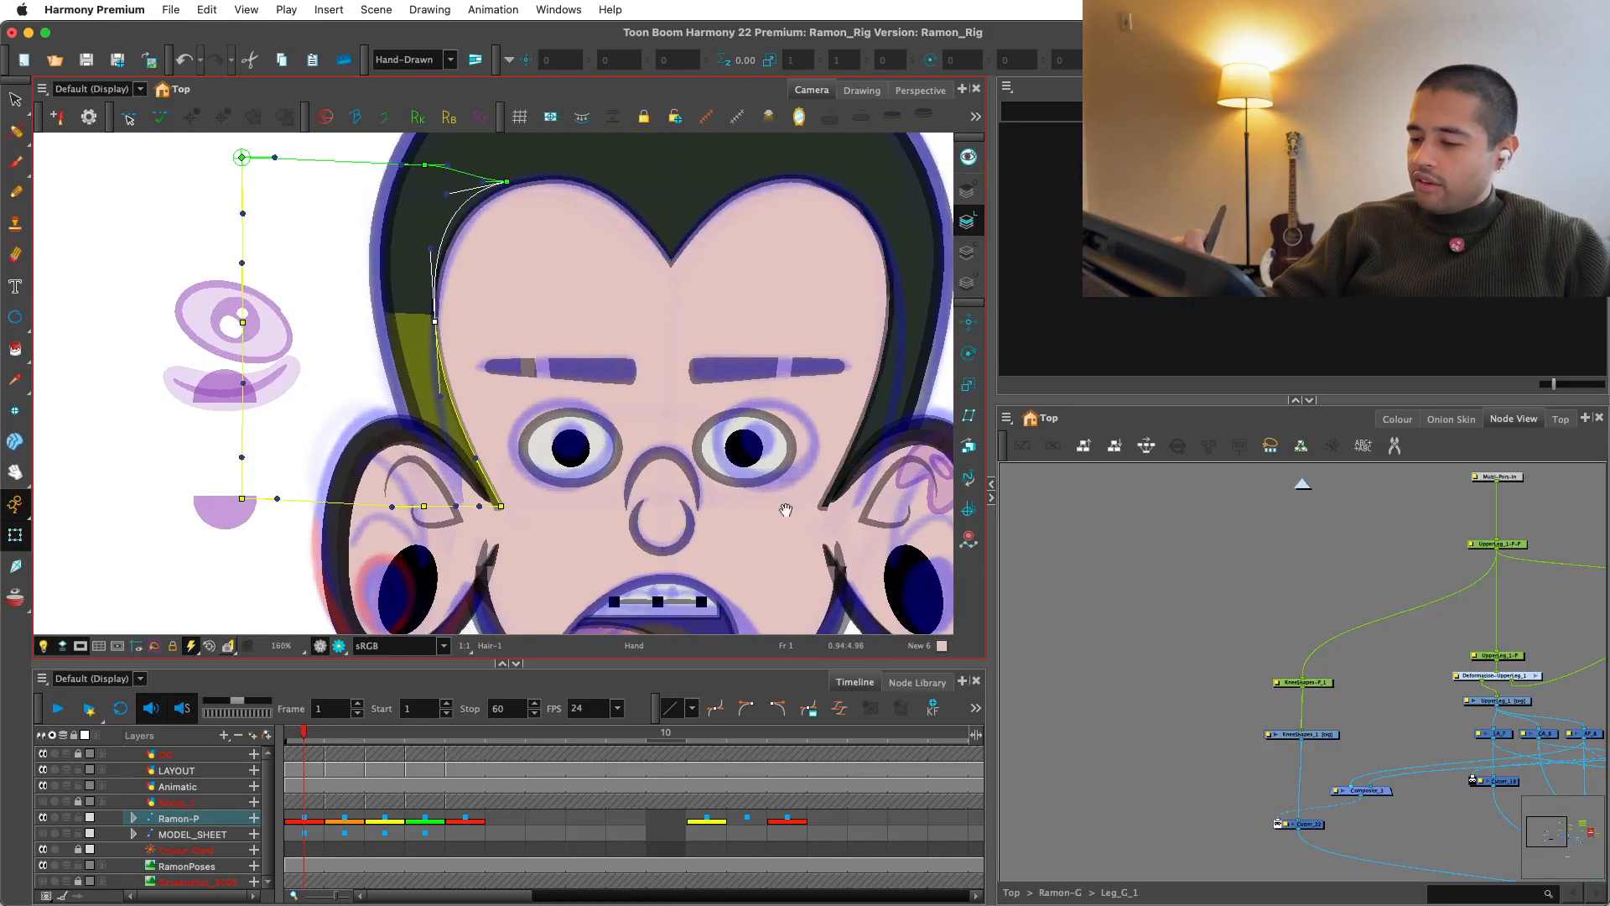
Step: Try to reposition the left-hand ear against the sketch
left_click(485, 512)
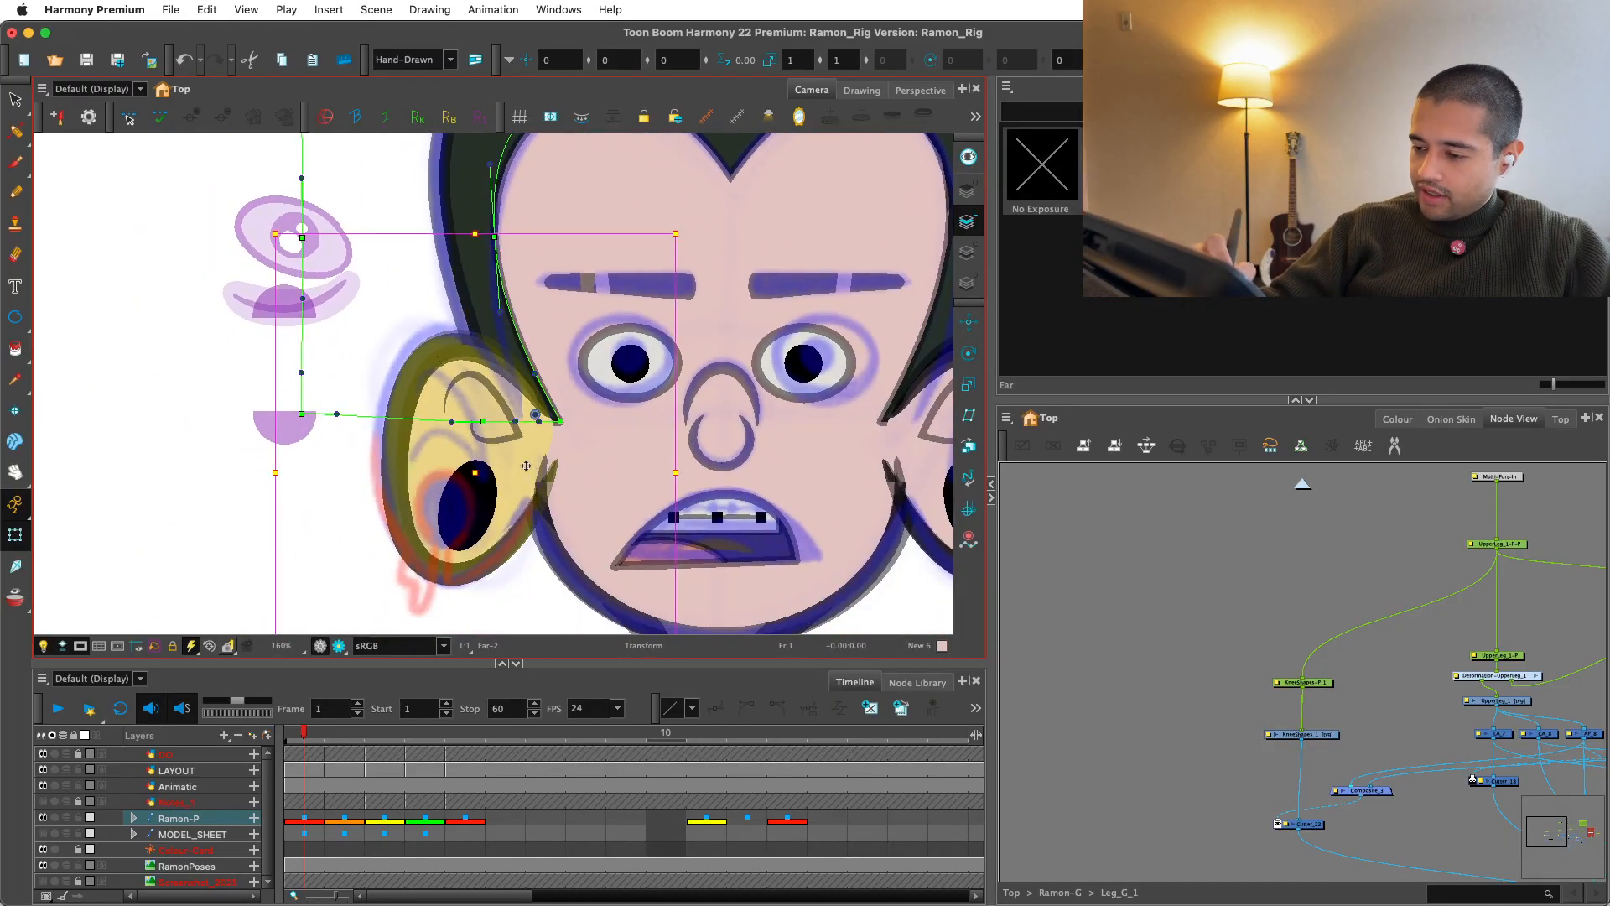
mouse_move(567, 233)
left_mouse_down()
mouse_move(539, 232)
mouse_move(564, 236)
left_mouse_up()
key("super+z")
key("b")
key("super+z")
key("2")
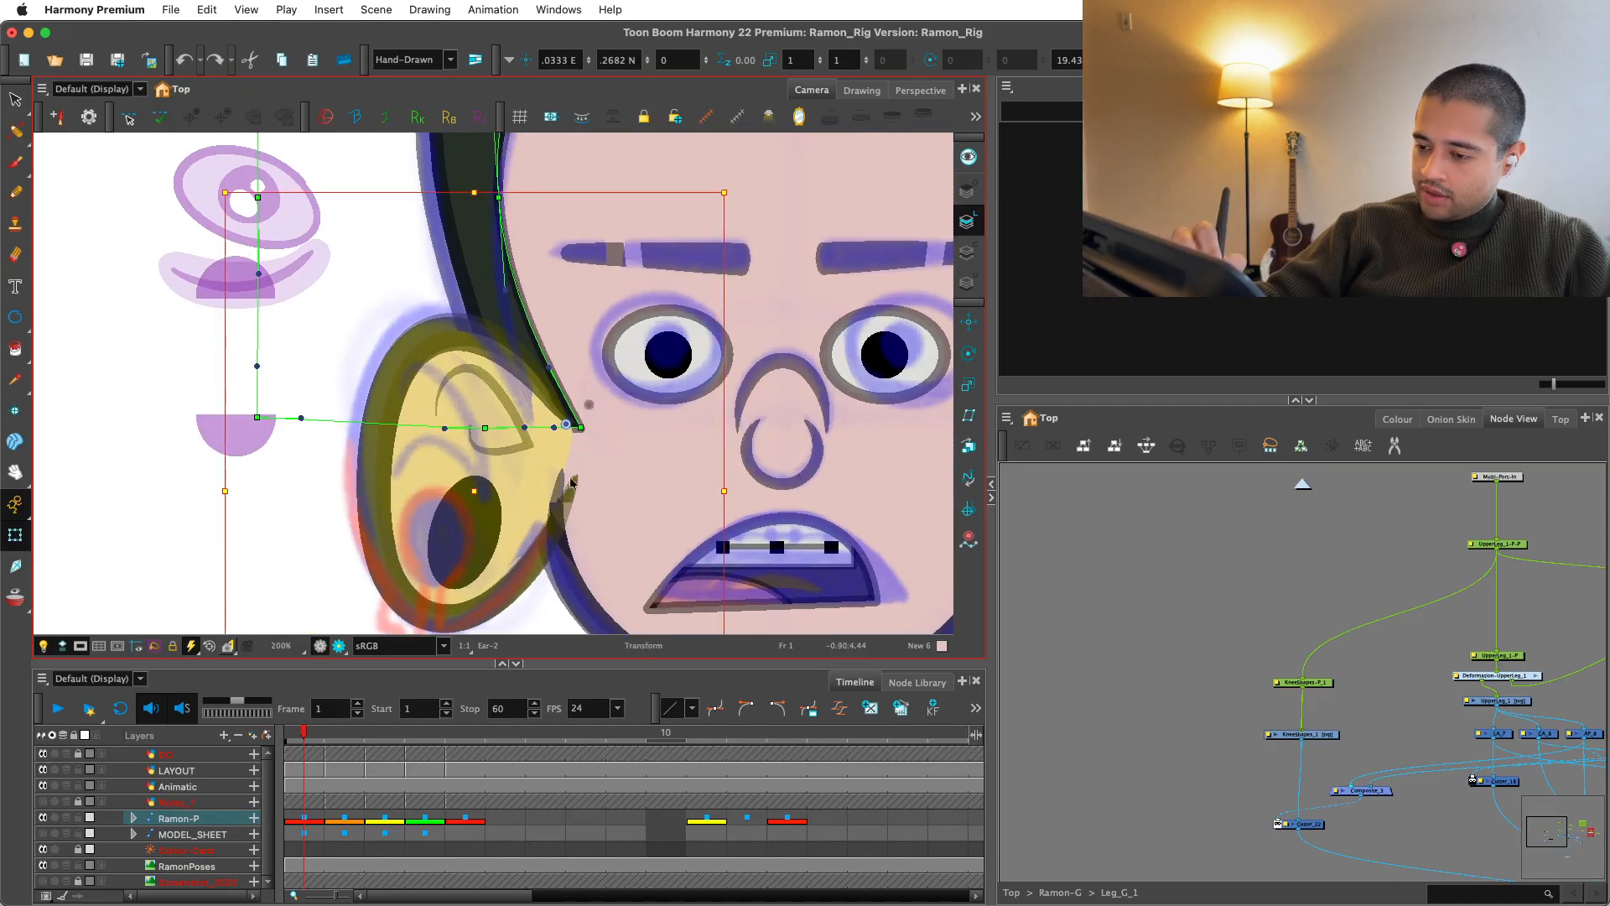
Step: Move the left-hand ear toward the sketched ear and scale it to about 0.95 by 0.94
key("1")
left_click(535, 582)
left_click(528, 503)
left_click_drag(537, 508, 528, 502)
key("2")
left_click_drag(551, 511, 543, 486)
key("1")
key("1")
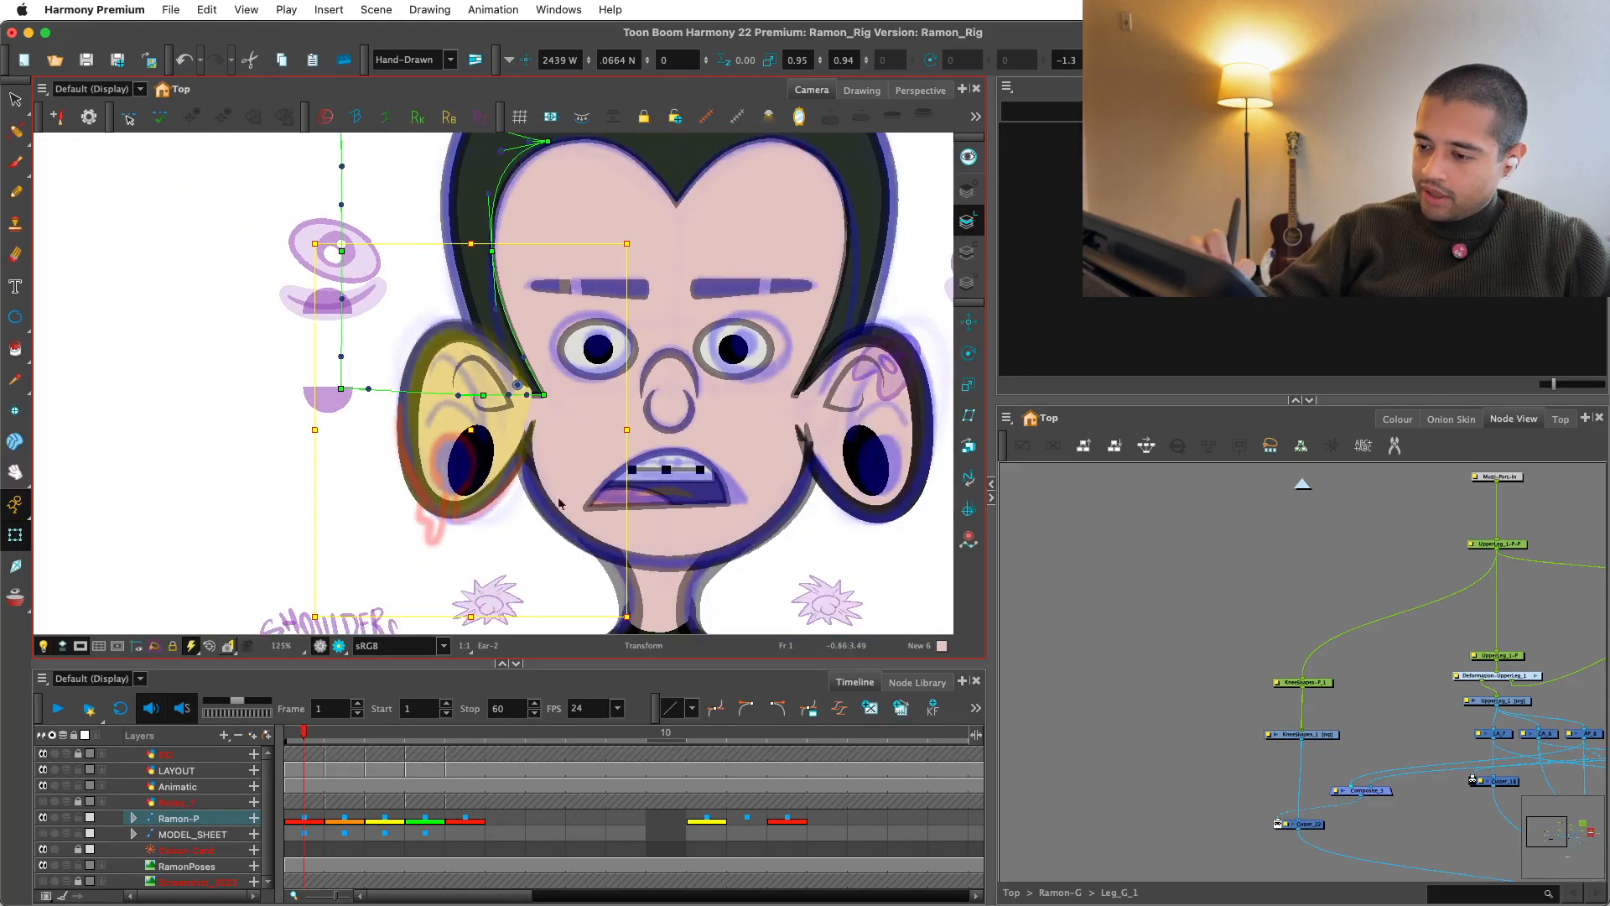
Step: Narrow and skew the left-hand ear to a scale of about 0.85 by 0.95 and shift it outward onto the sketched outline
left_click_drag(627, 428, 614, 428)
key("2")
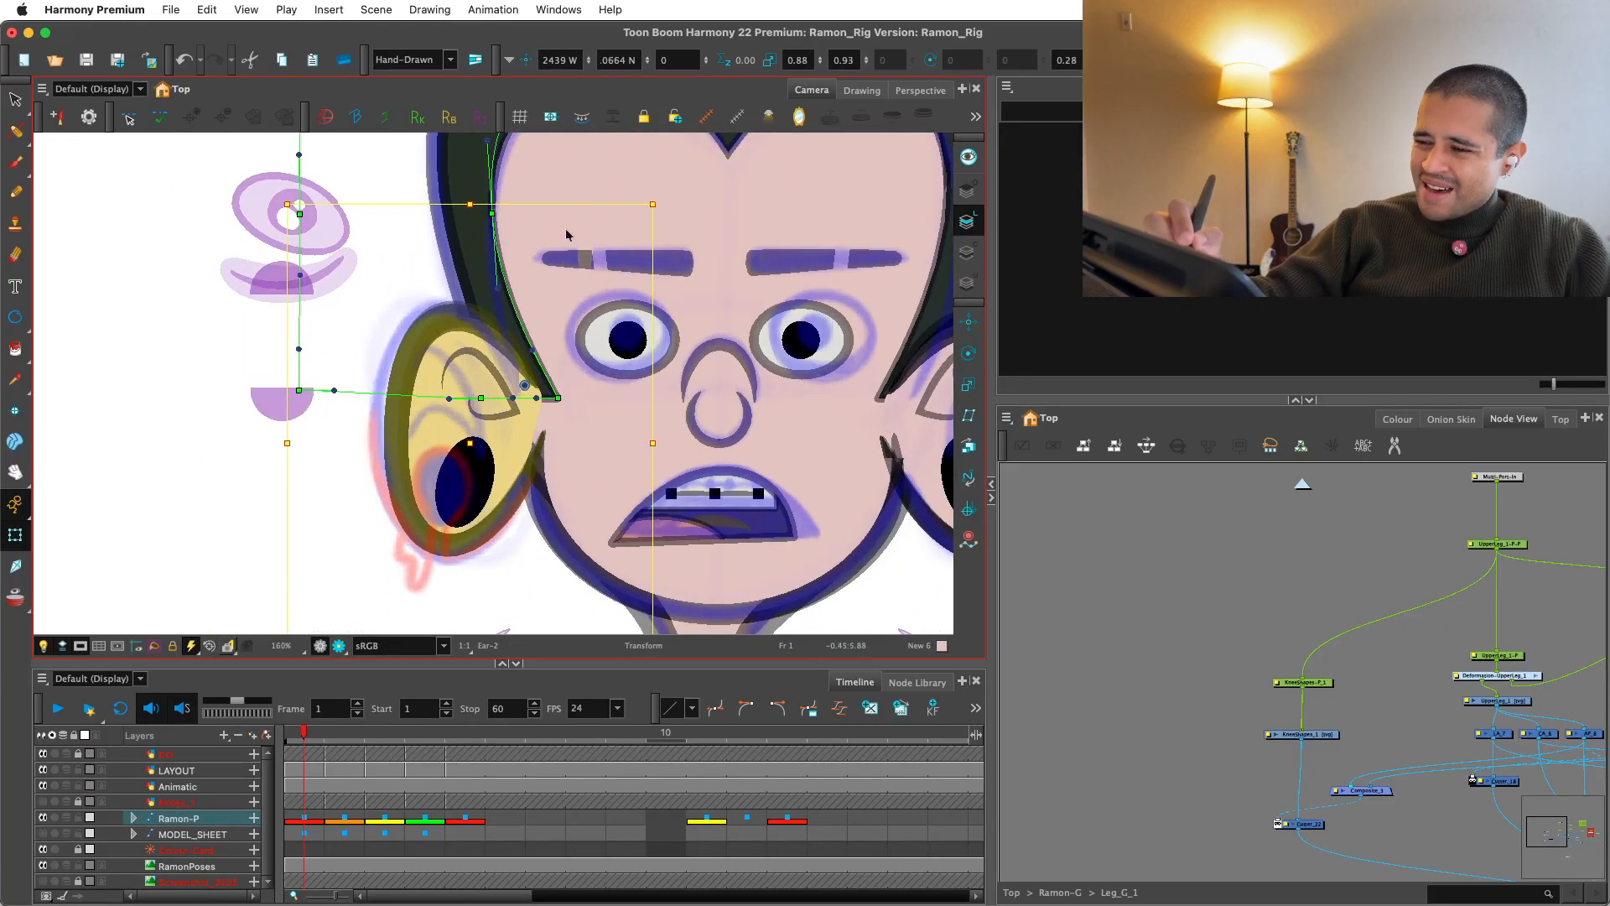
left_click_drag(577, 203, 552, 216)
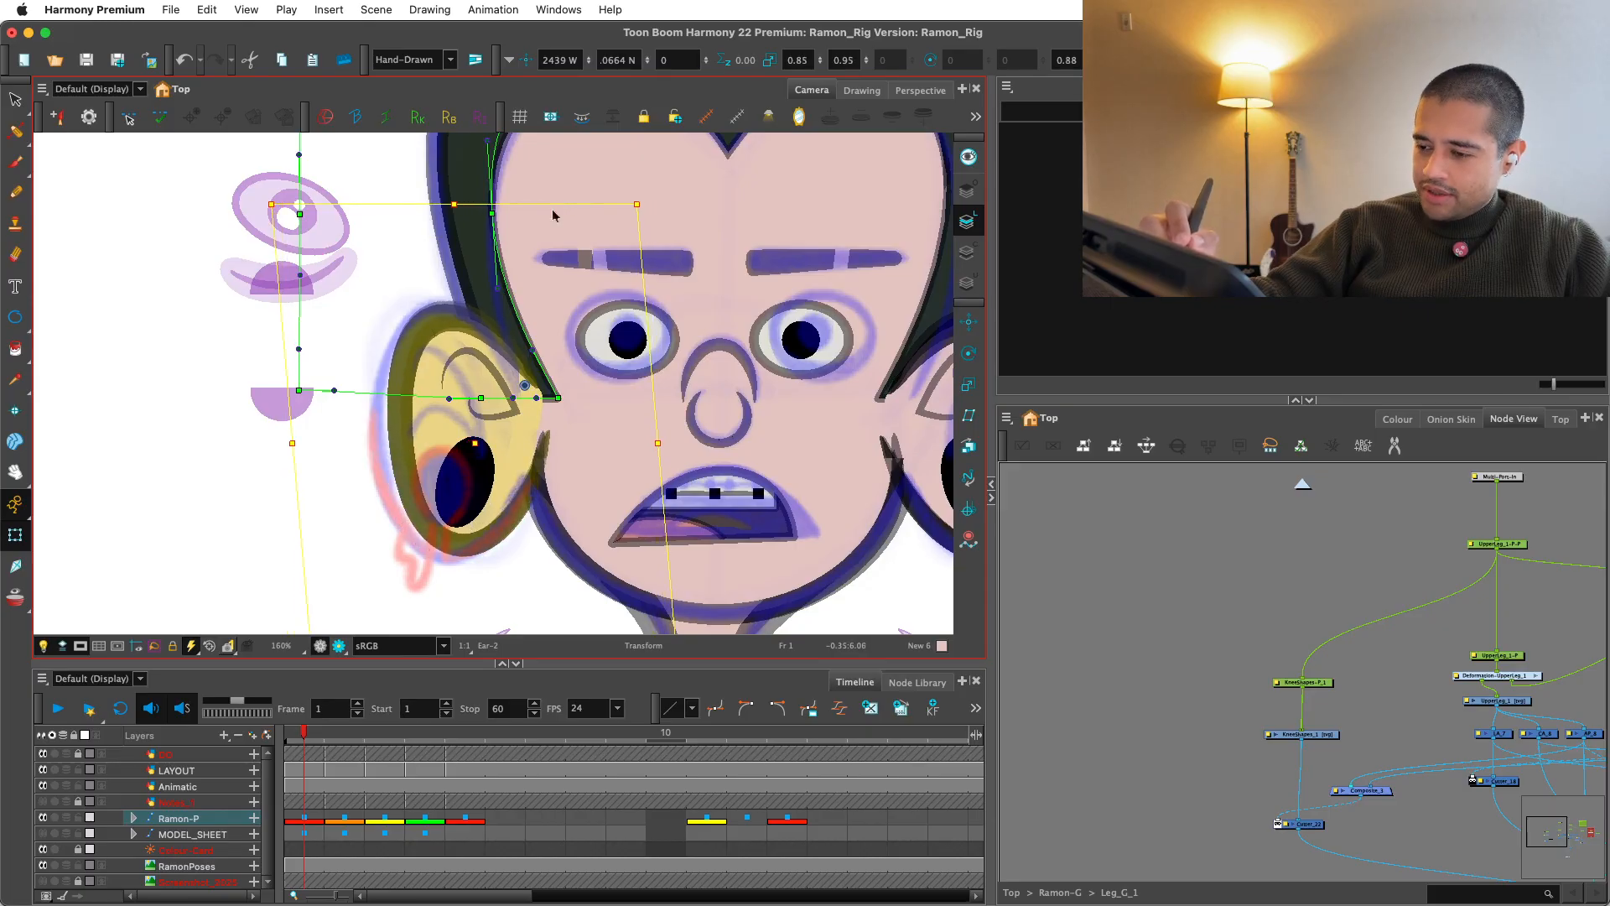
left_click(471, 354)
left_click(436, 331)
left_click_drag(436, 331, 425, 334)
left_click(422, 292)
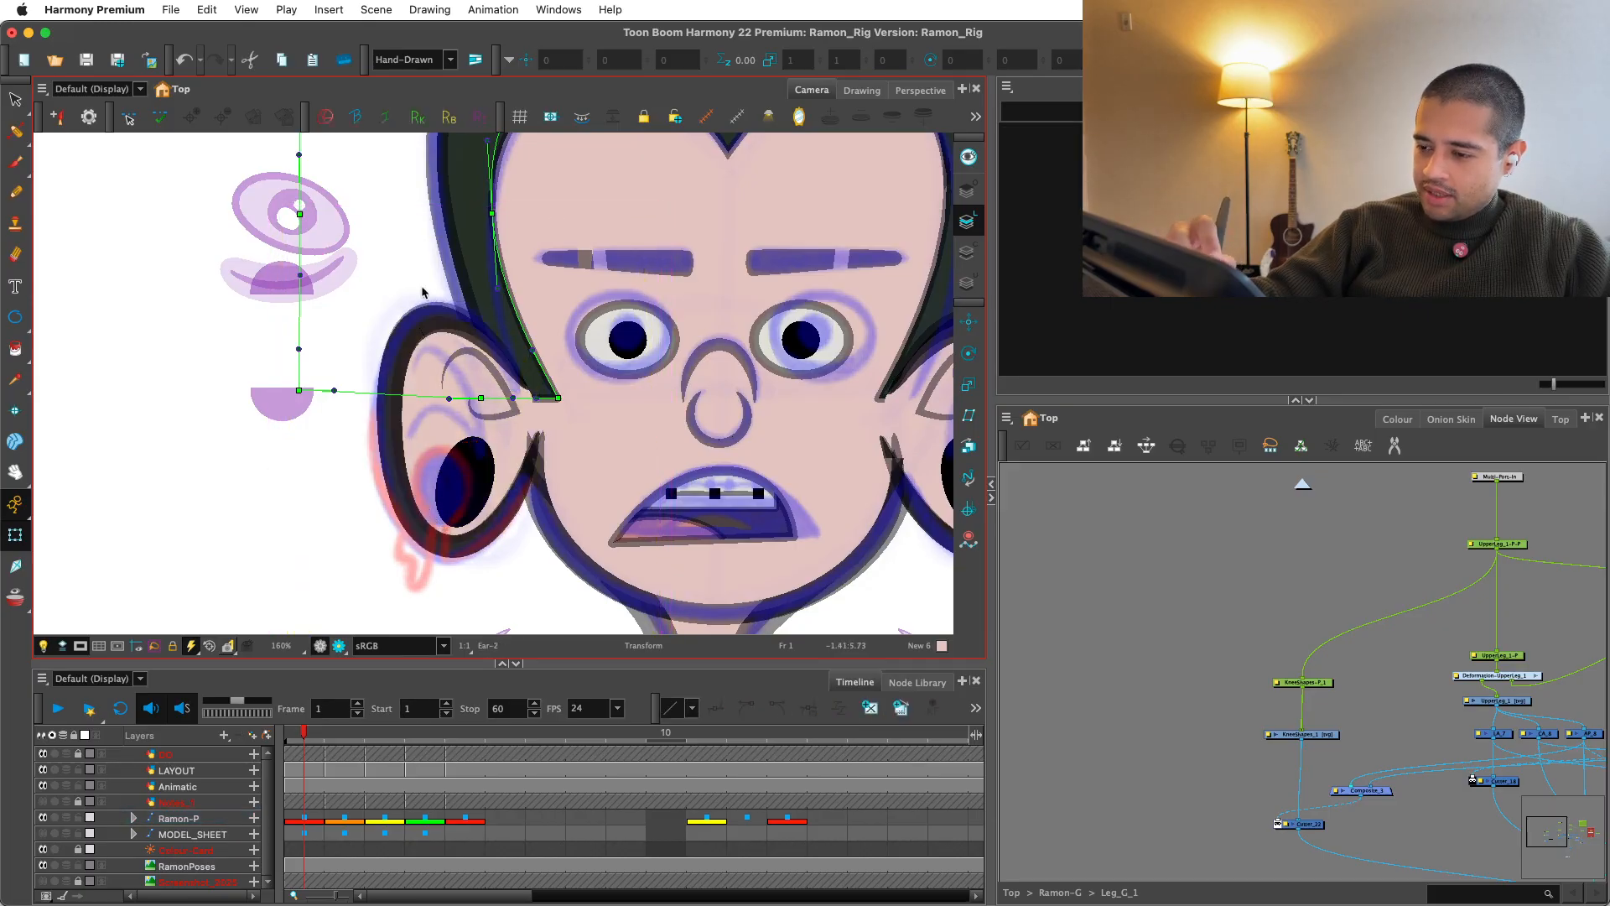
Step: Try to shift the InnerEar drawing outward to match the sketched inner ear
key("2")
key("2")
left_click(506, 406)
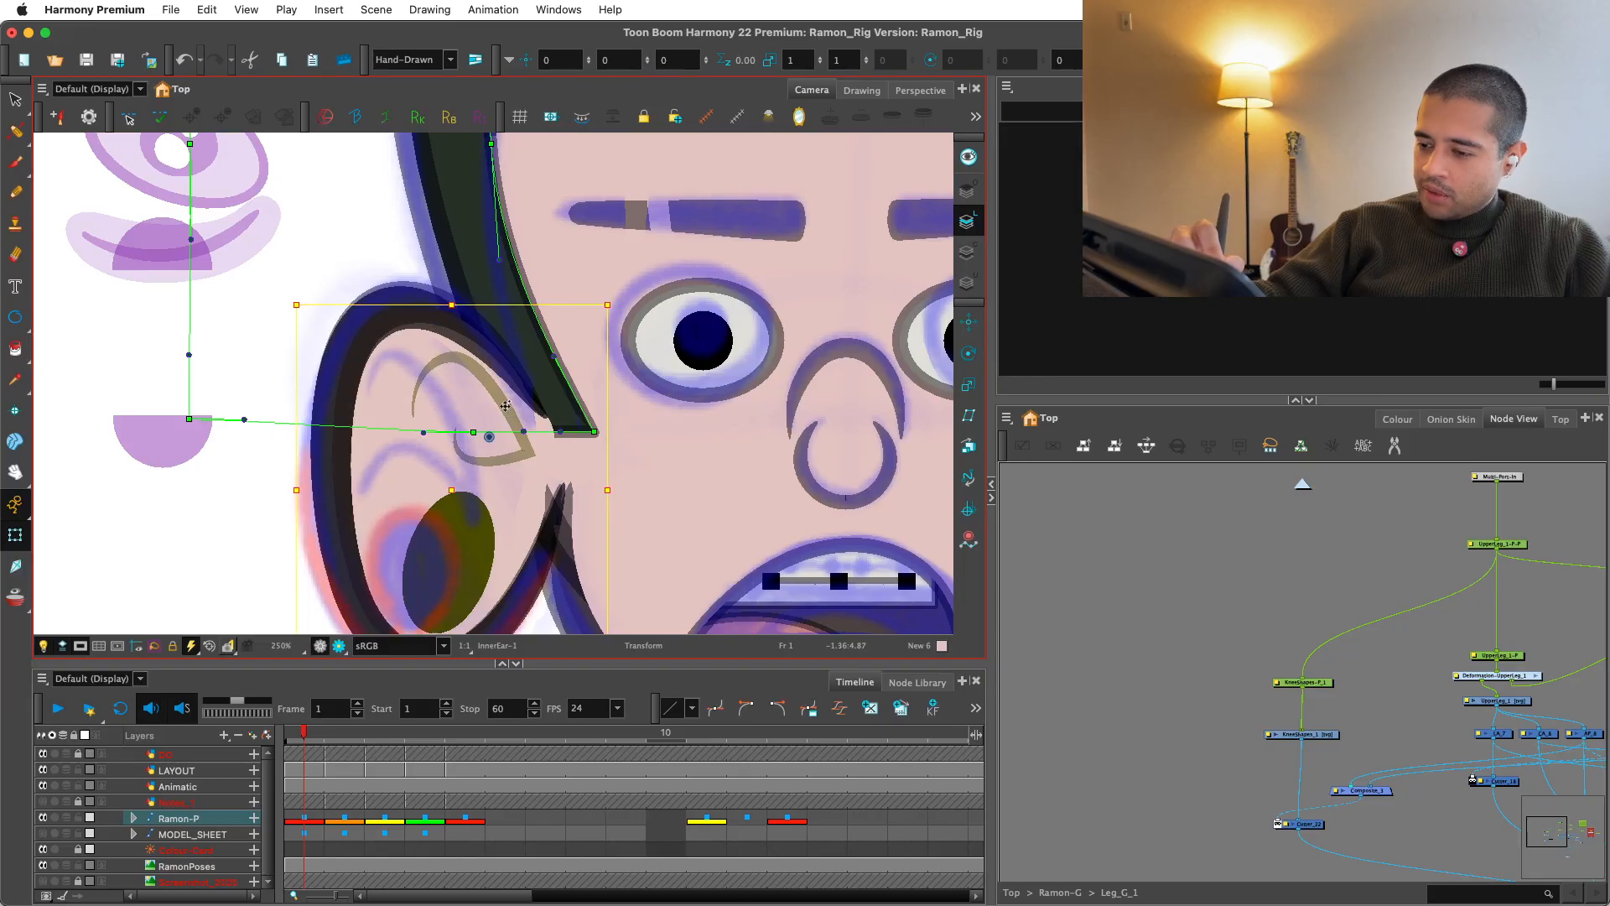
key("1")
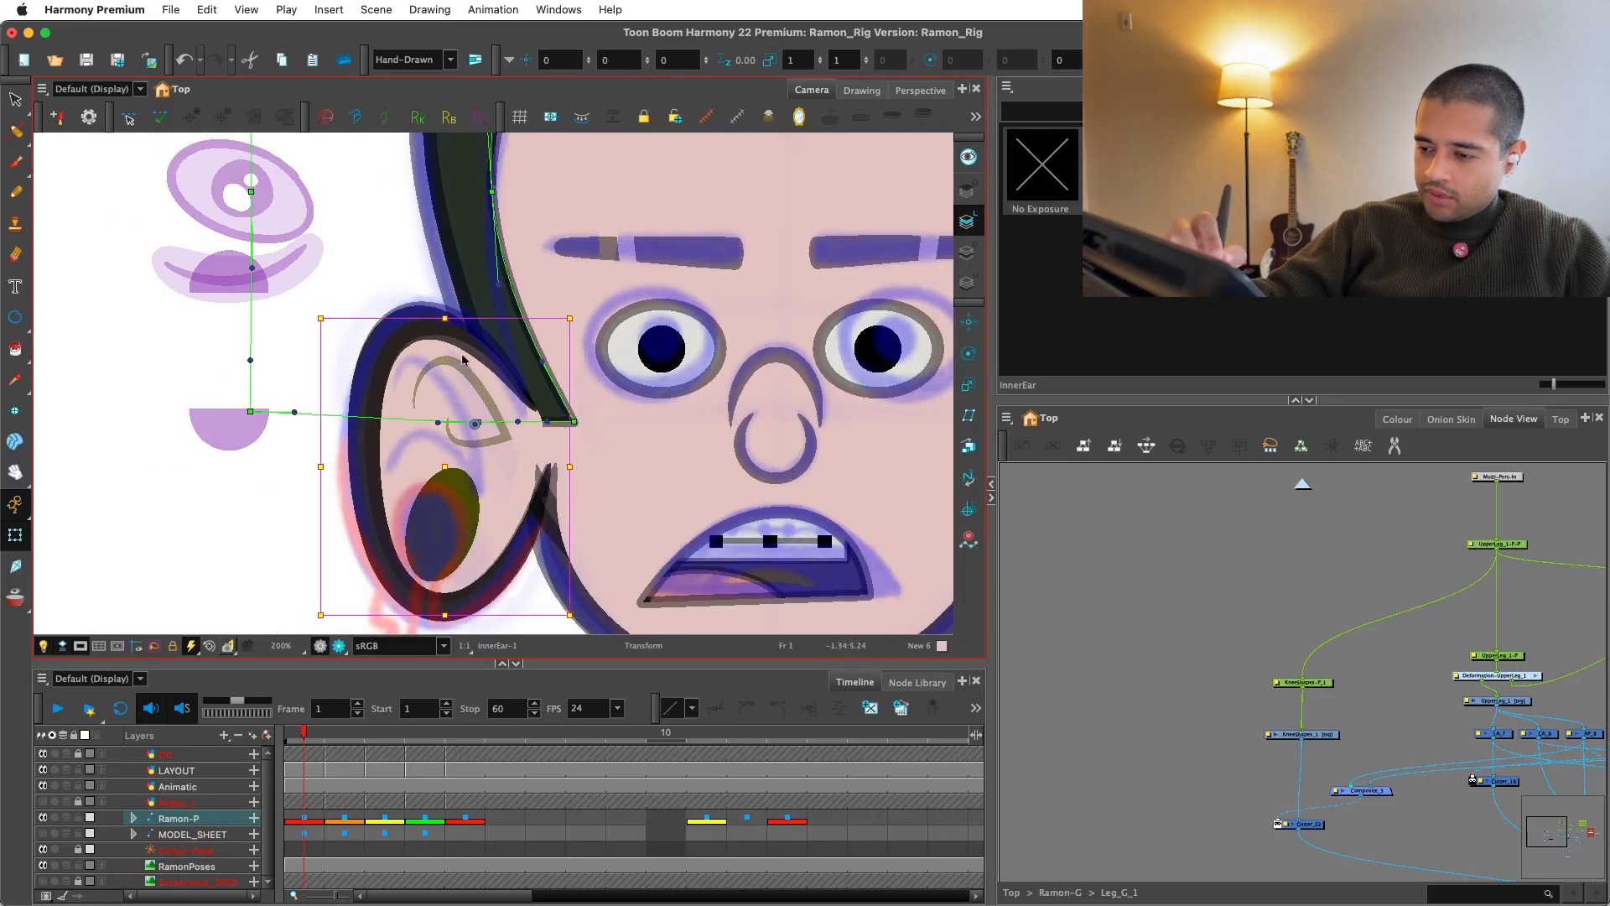
left_click(408, 285)
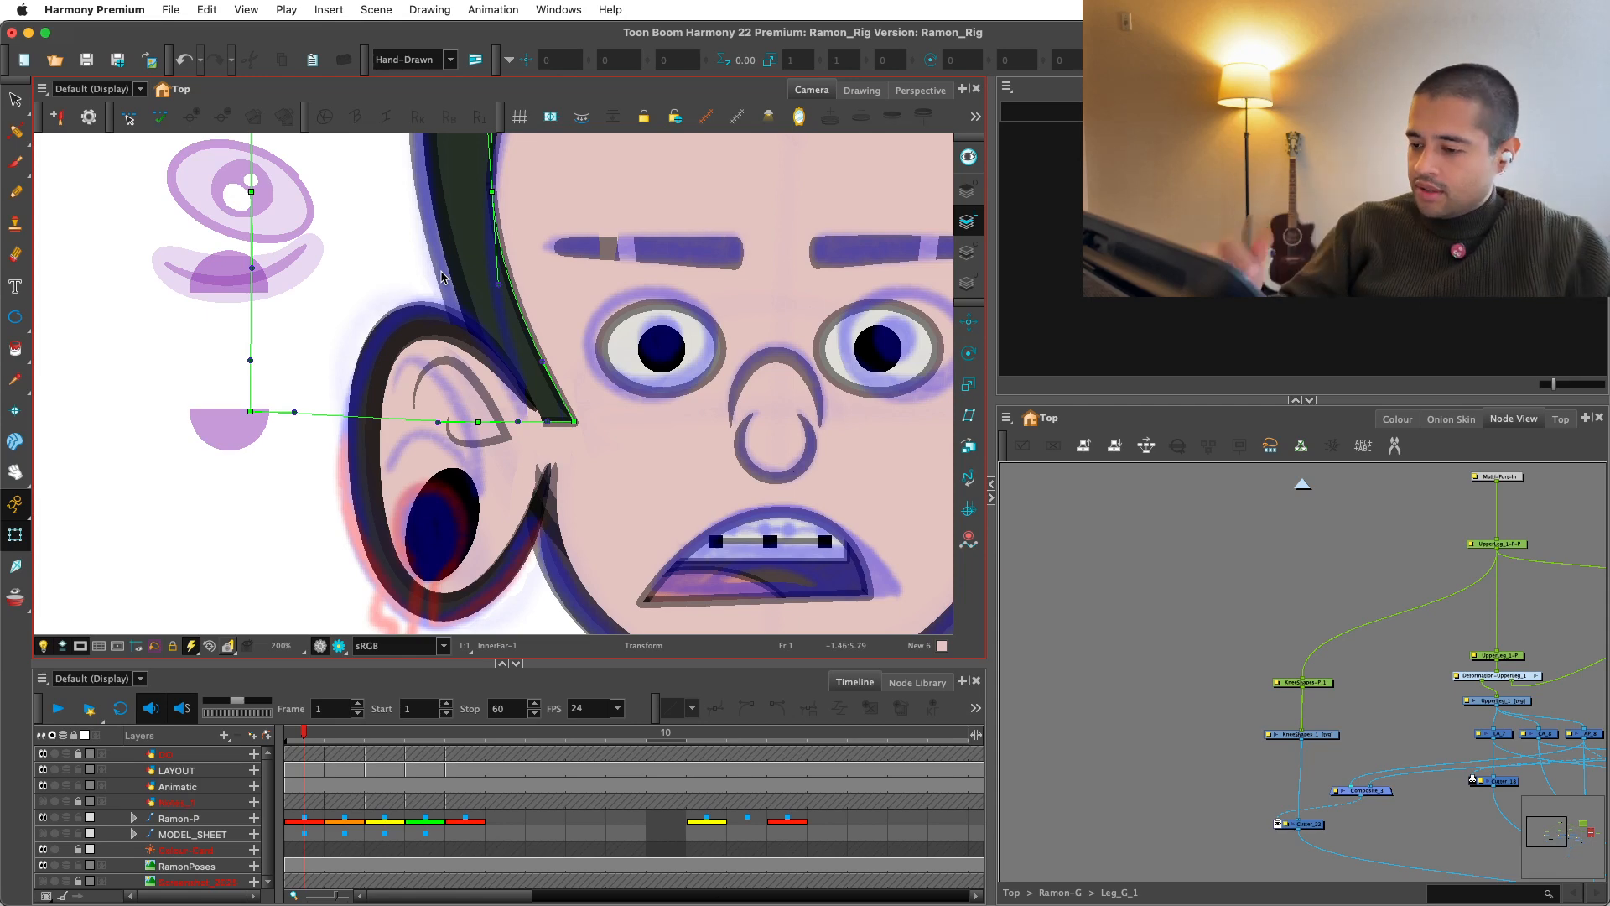
key("1")
left_click_drag(671, 527, 608, 492)
key("2")
Step: Try to nudge the whole left-hand ear using its parent peg
left_click(457, 378)
key("1")
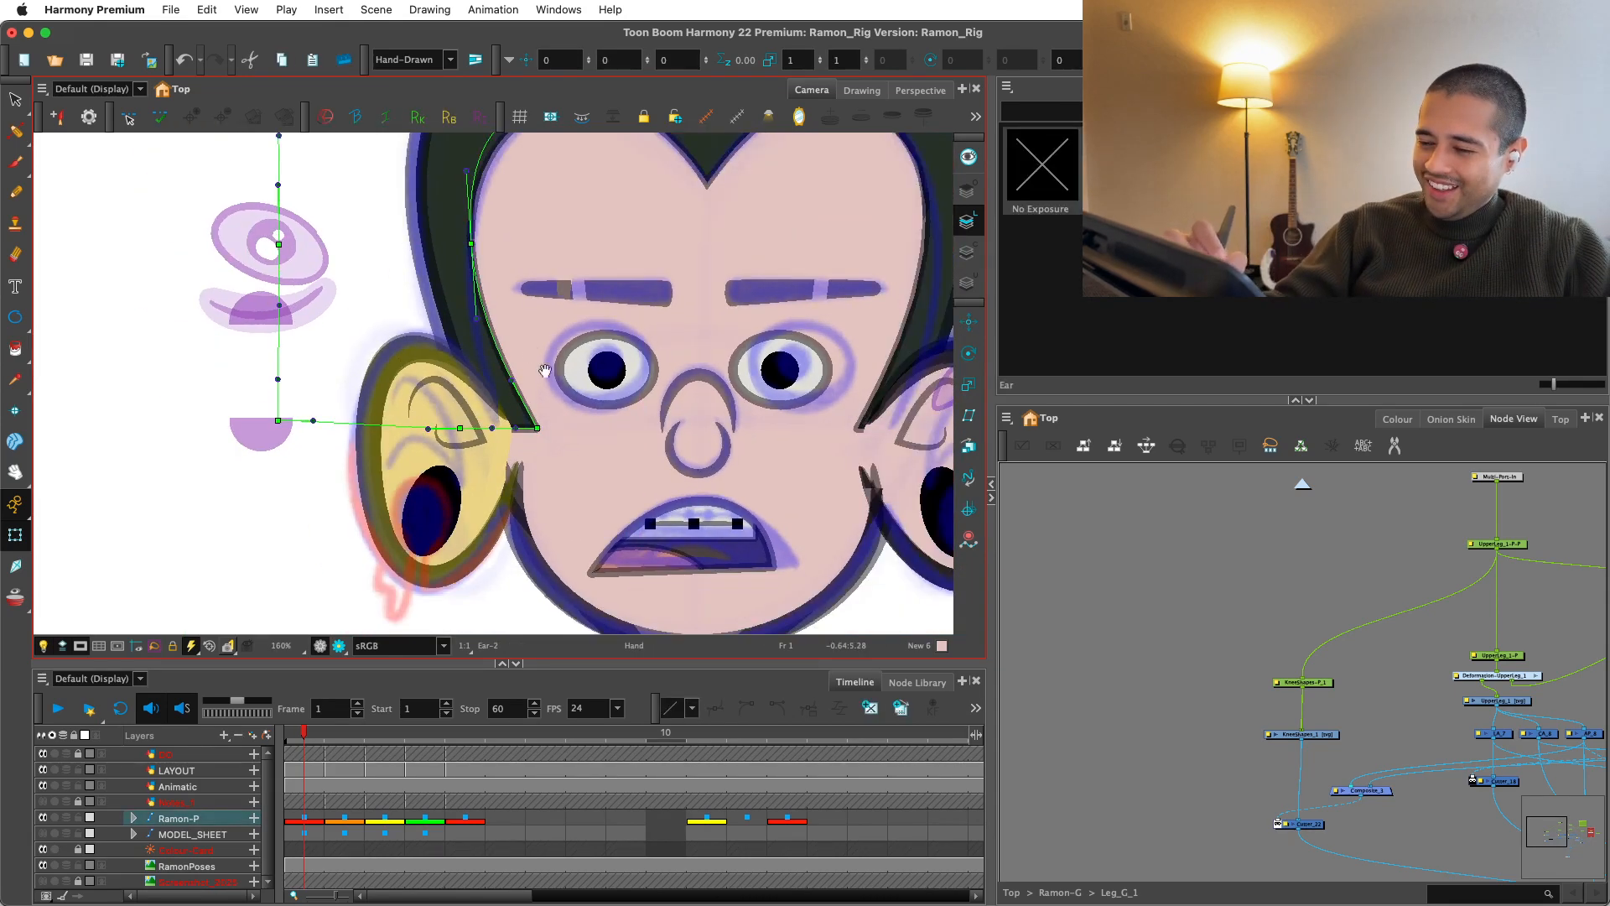
key("1")
key("2")
left_click(482, 369)
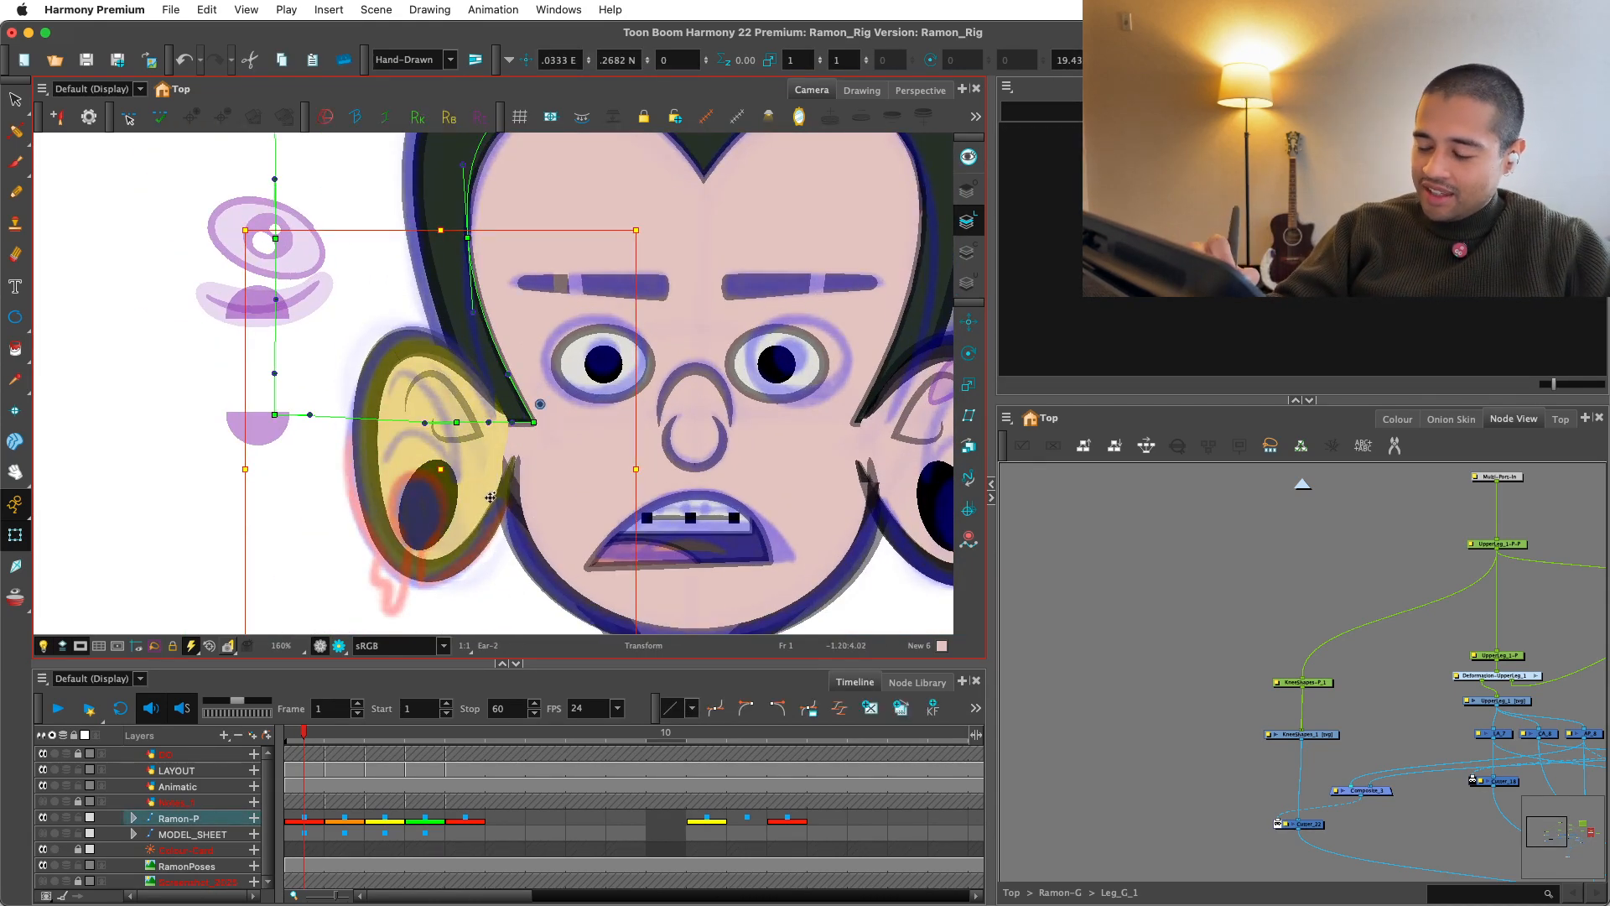
left_click_drag(491, 497, 503, 500)
key("super+z")
key("super+z")
Step: Undo the InnerEar drawing's outward shift
key("1")
key("1")
left_click_drag(654, 562, 607, 514)
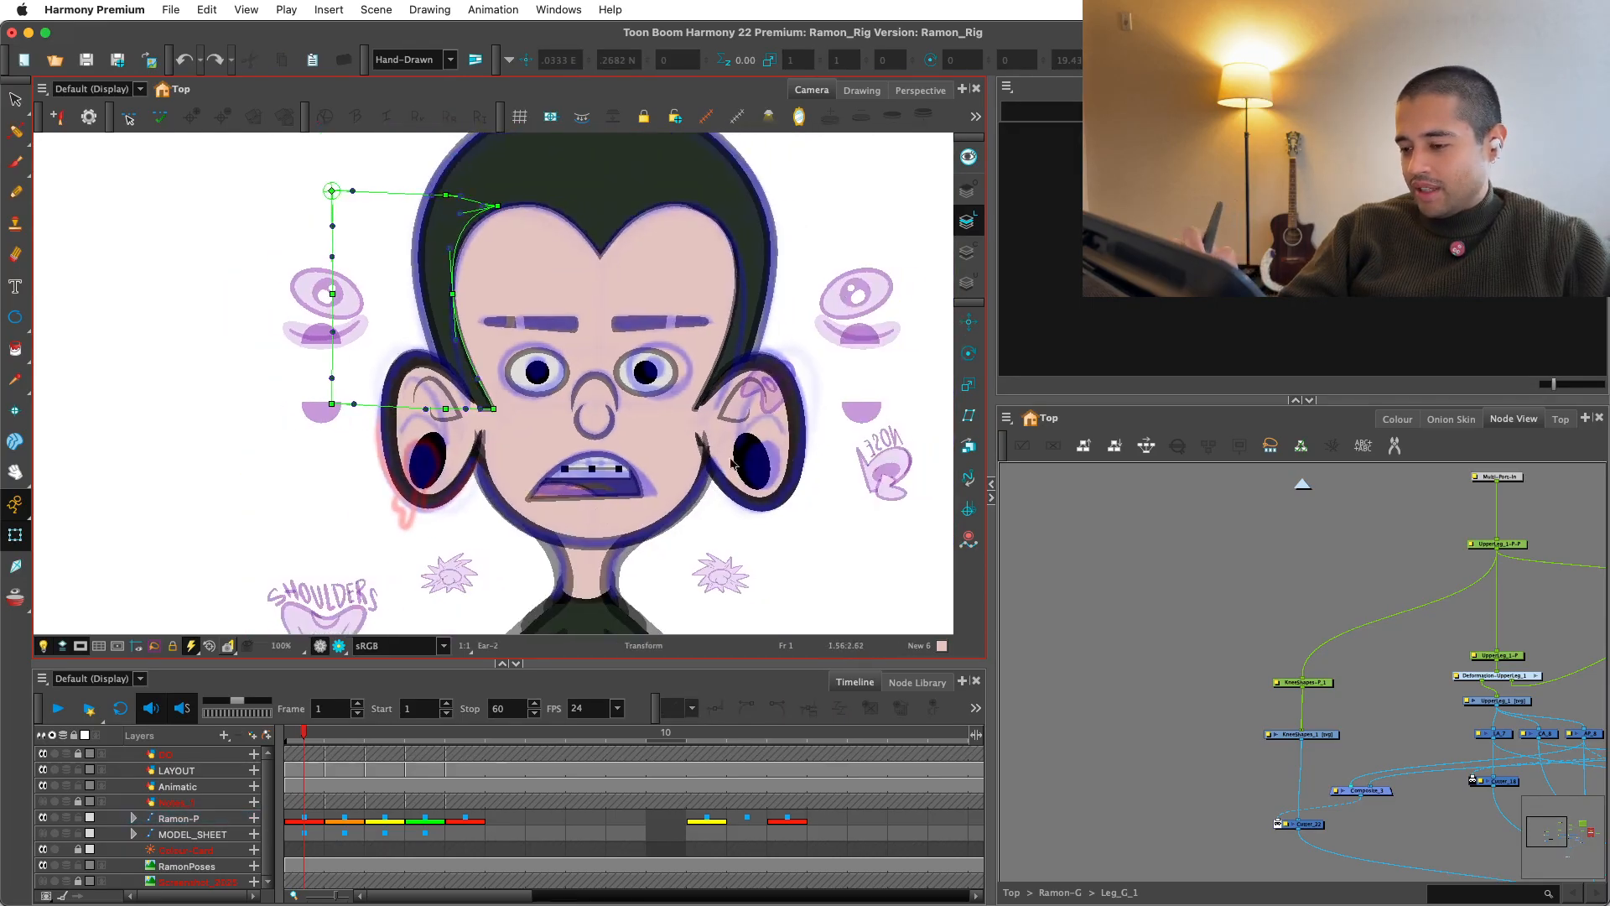
key("super+z")
key("super+z")
key("super+z")
key("super+z")
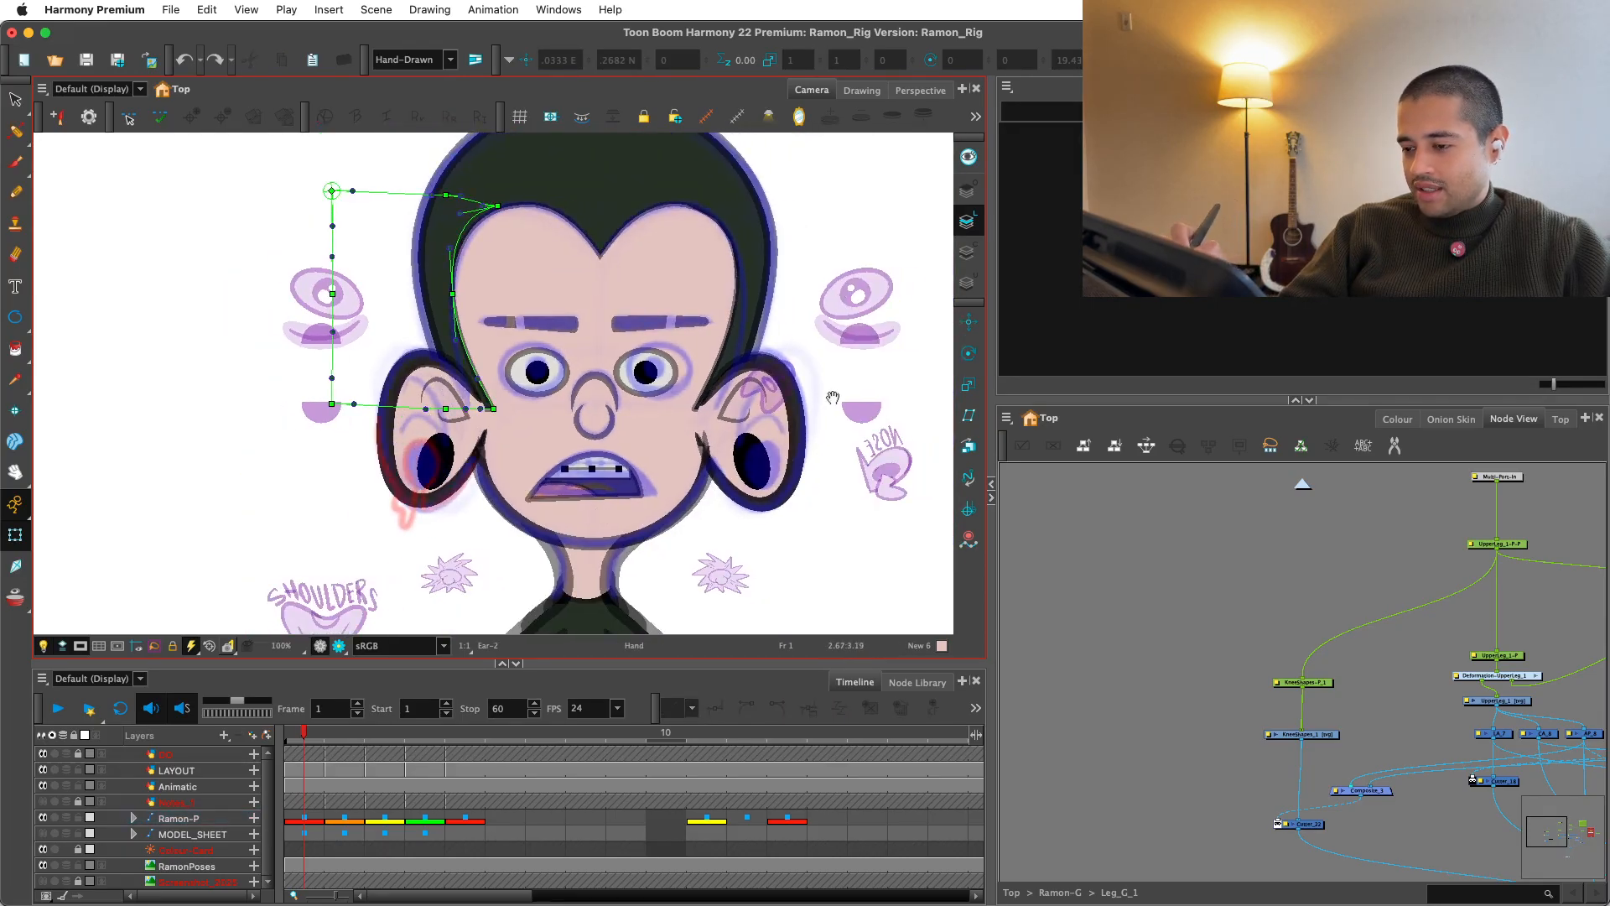
Step: Select the InnerEar drawing, hide the deformation controls and locate its node inside the Ear_G group
key("2")
key("2")
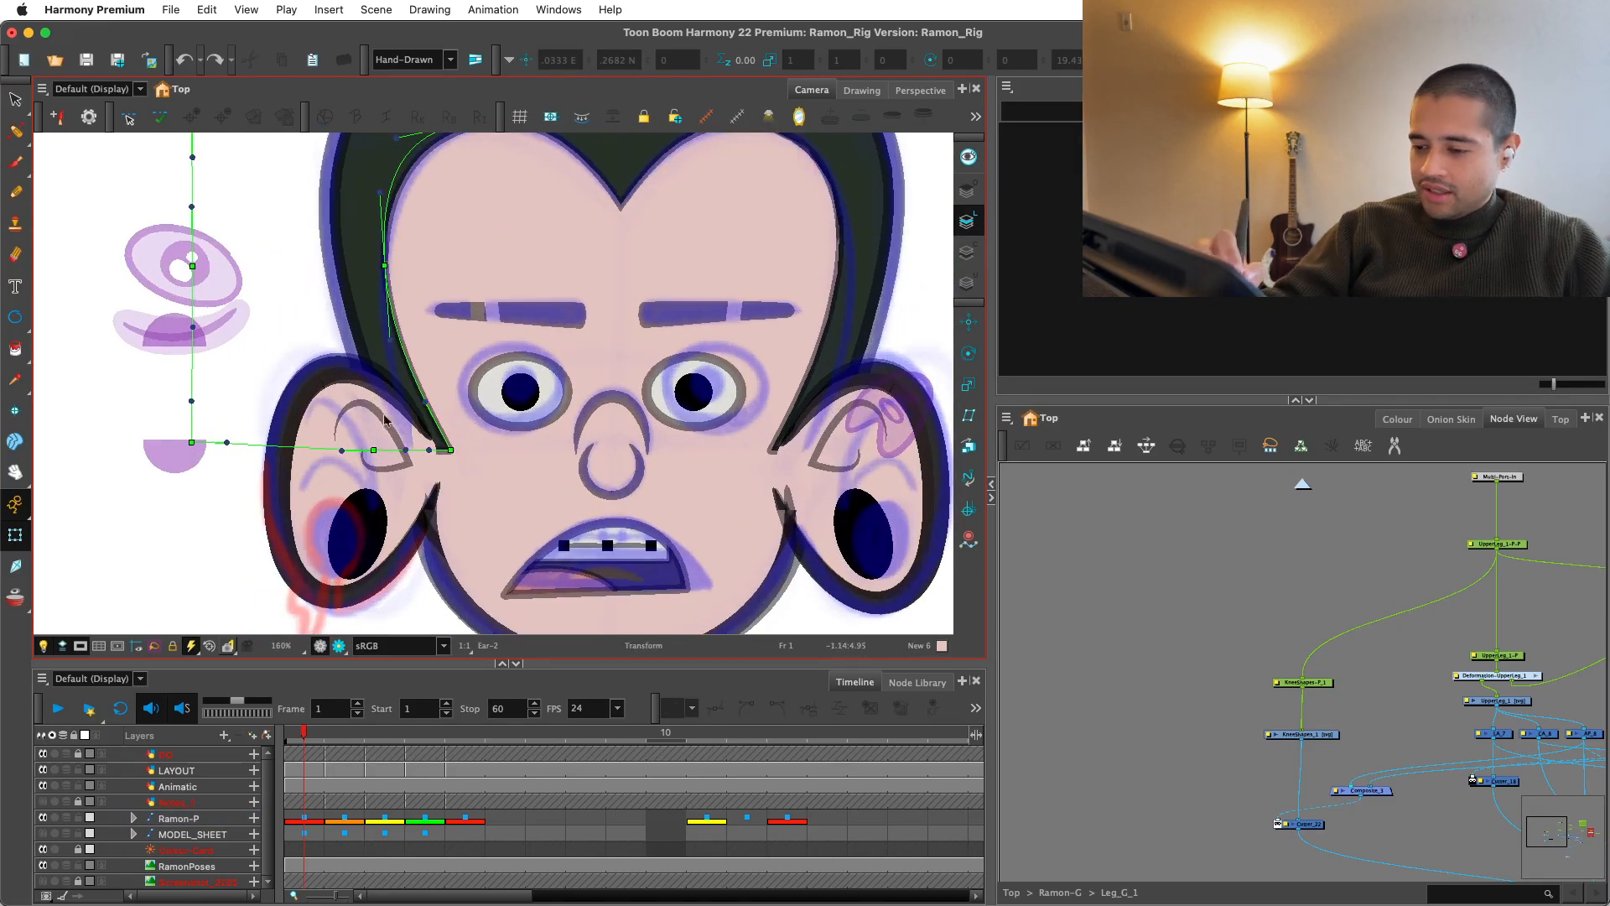
left_click(384, 419)
key("1")
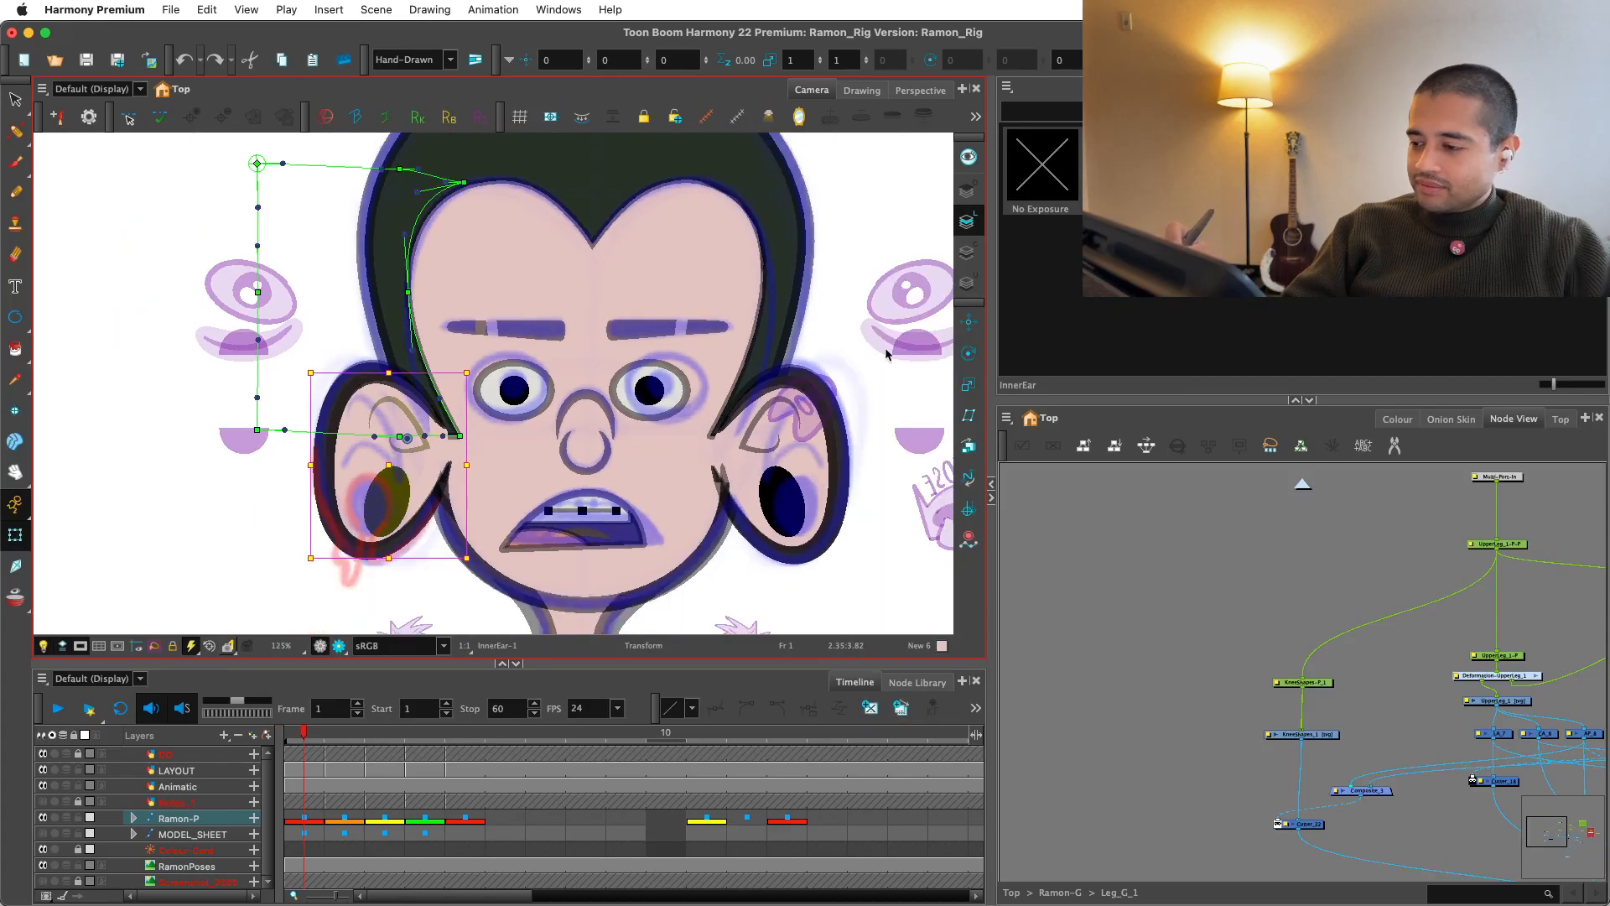
left_click(878, 336)
left_click(873, 394)
key("shift+c")
left_click(405, 480)
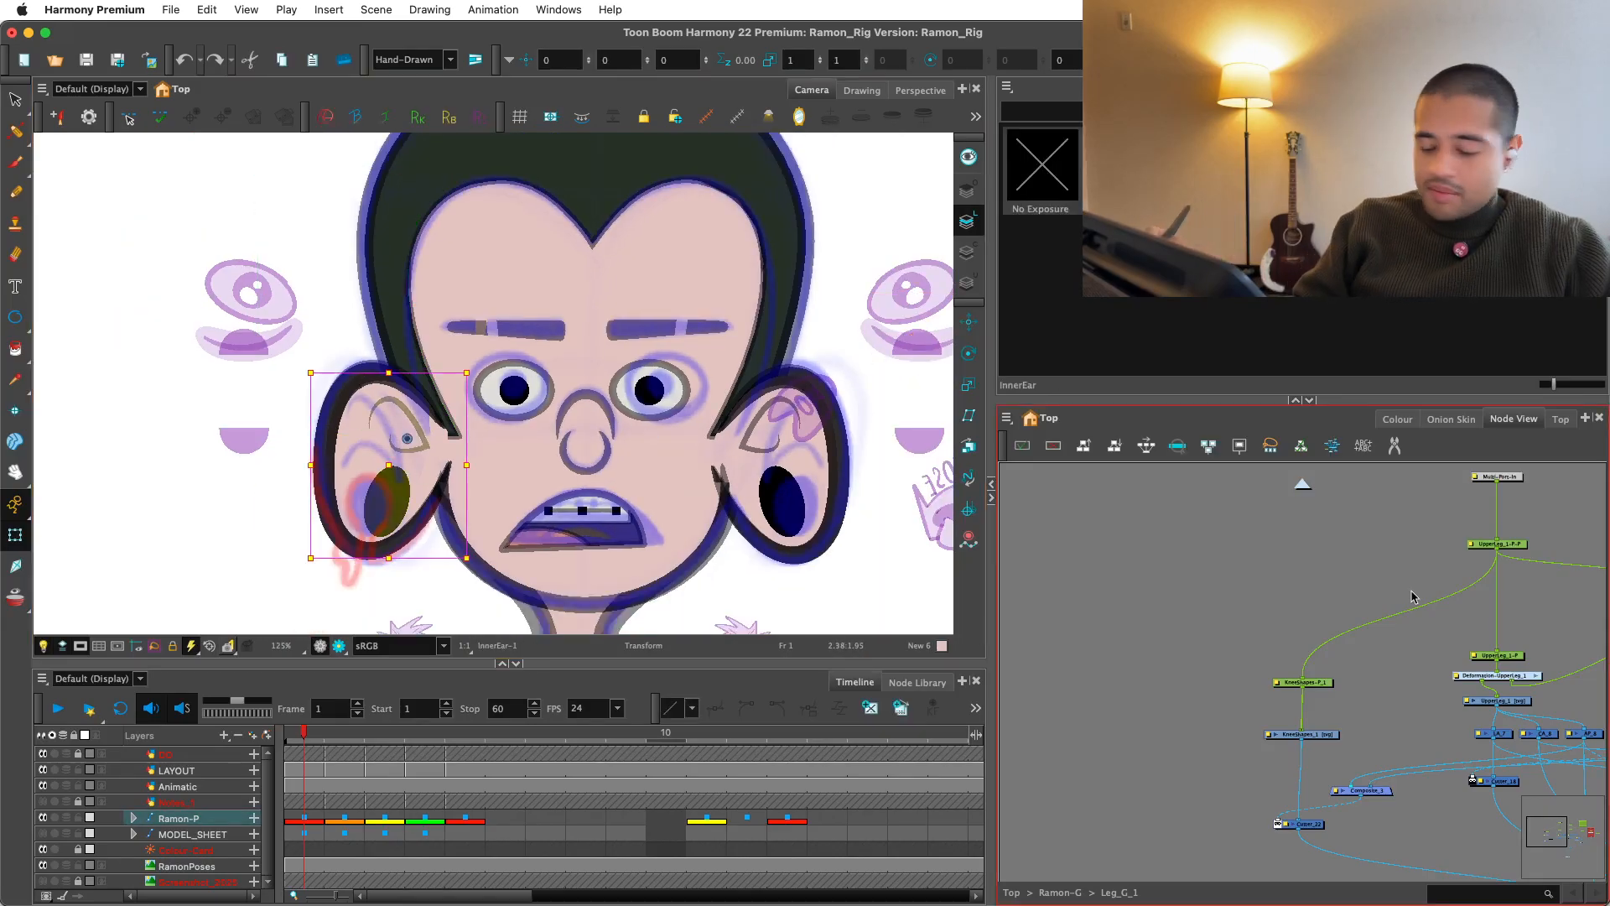
scroll(1333, 656, "down", 1)
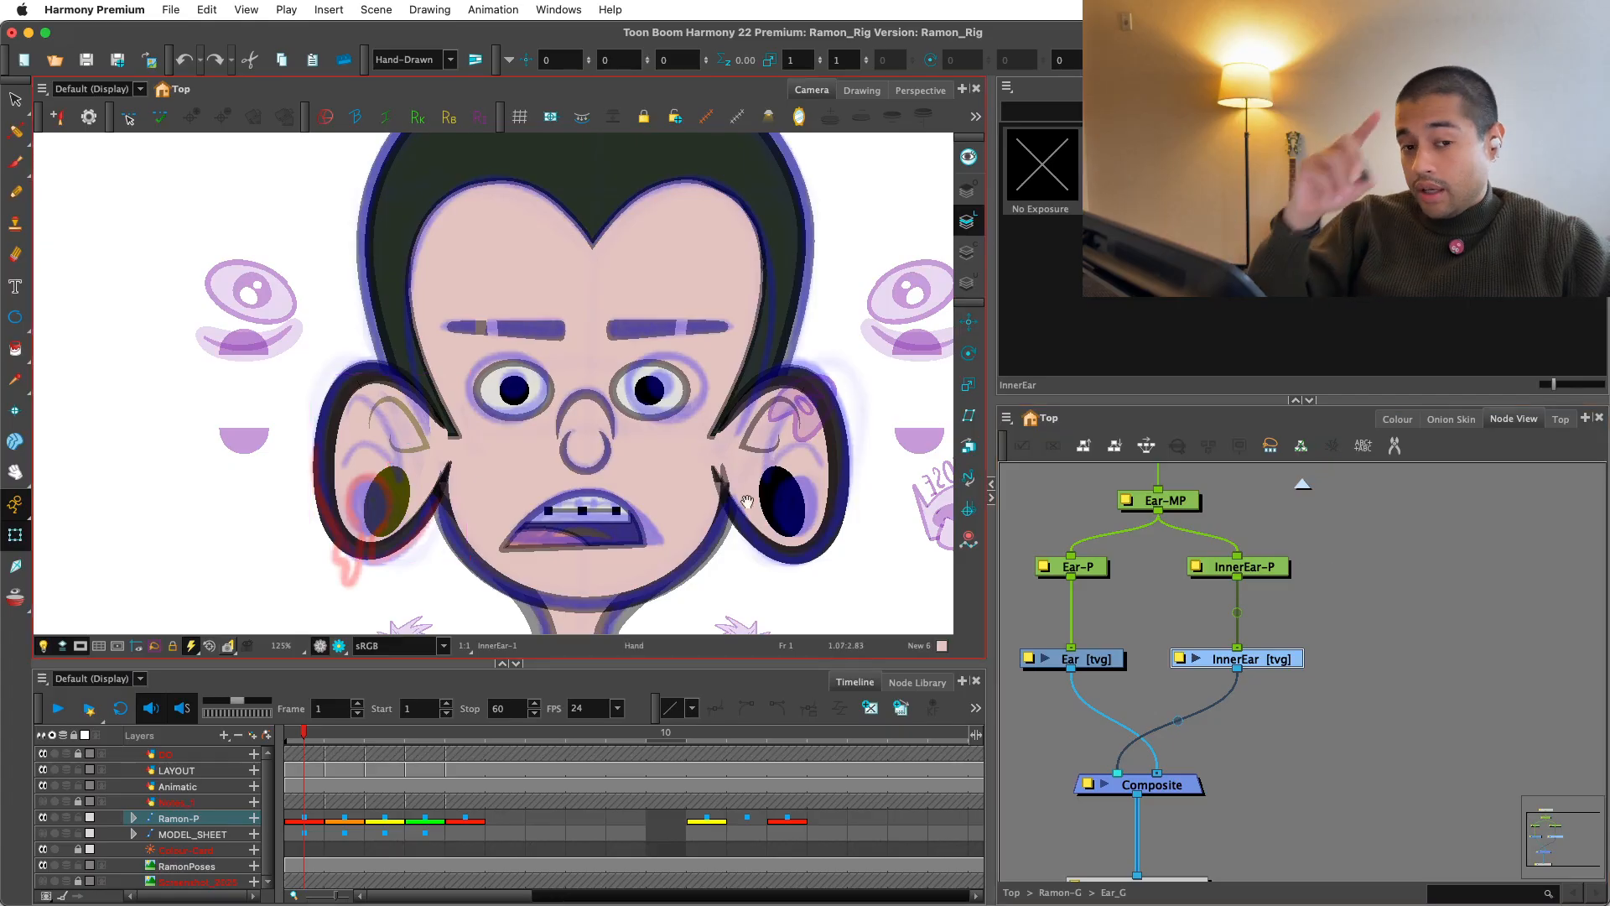
Step: Add a vector drawing layer named Piercing beside InnerEar and connect it to the ear Composite between the existing inputs
key("super+r")
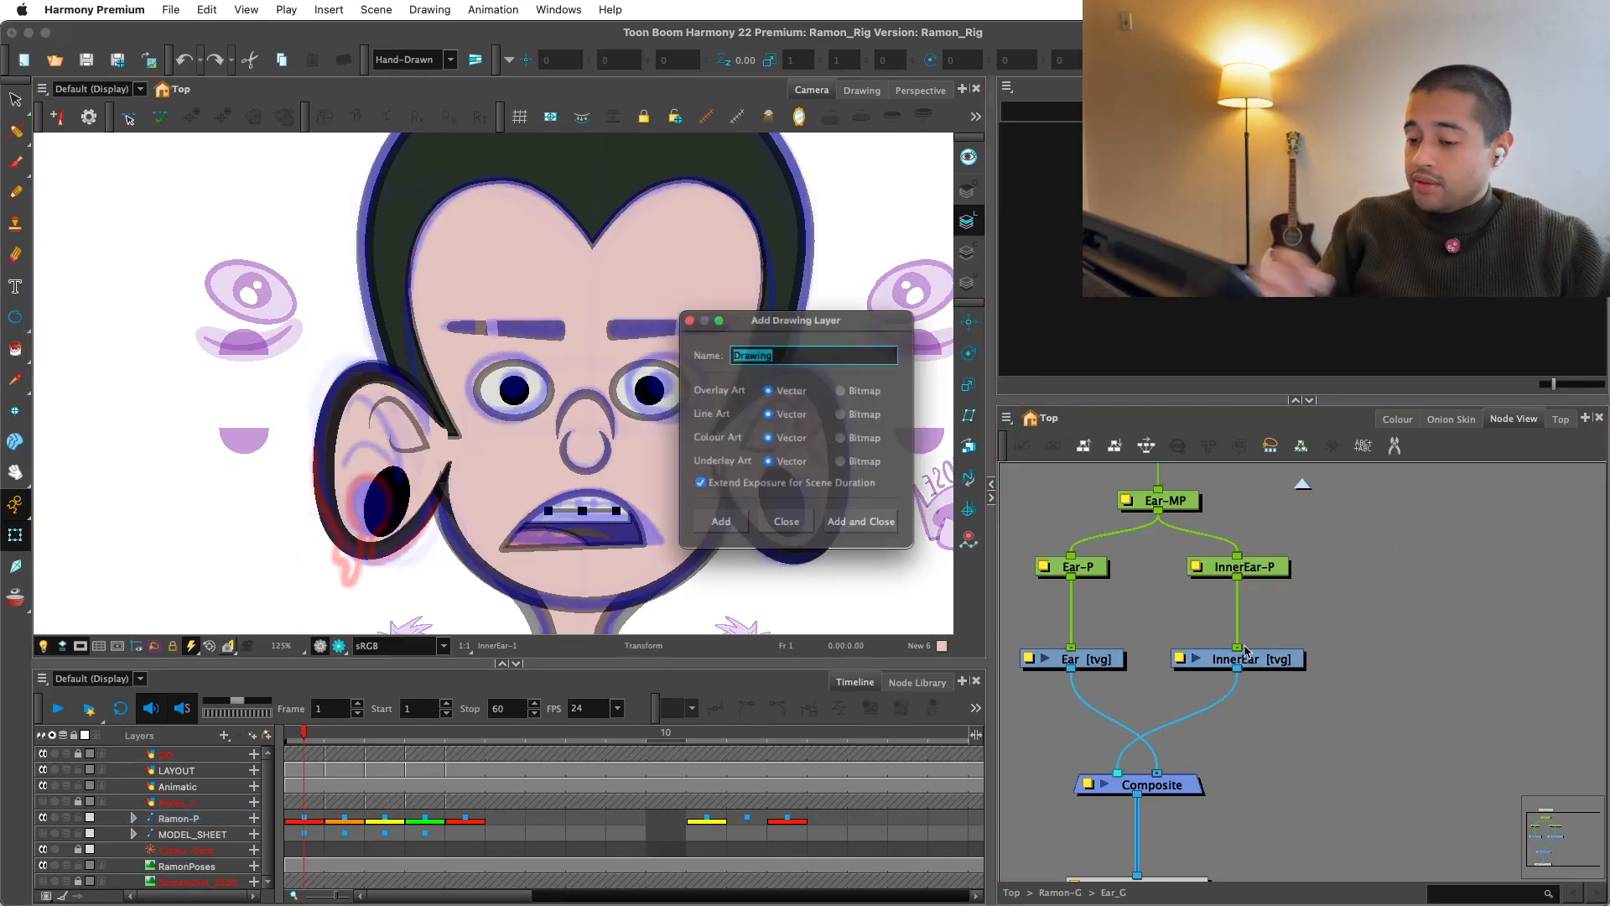
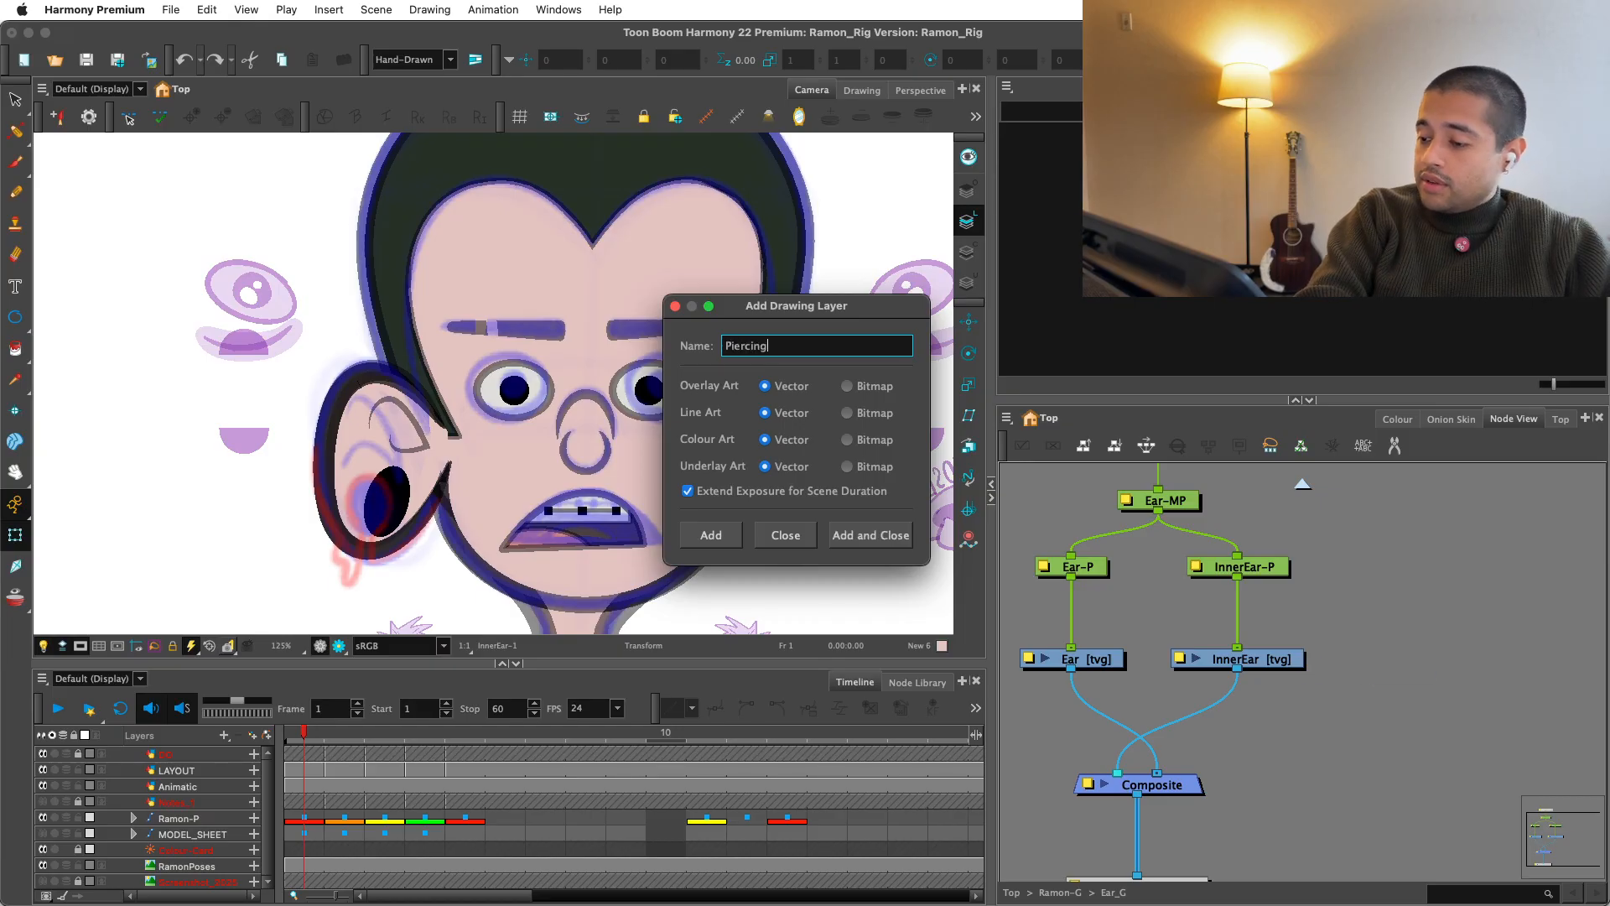
key("Return")
left_click(786, 534)
left_click(1385, 621)
left_click_drag(1367, 667, 1405, 658)
left_click_drag(1405, 669, 1138, 784)
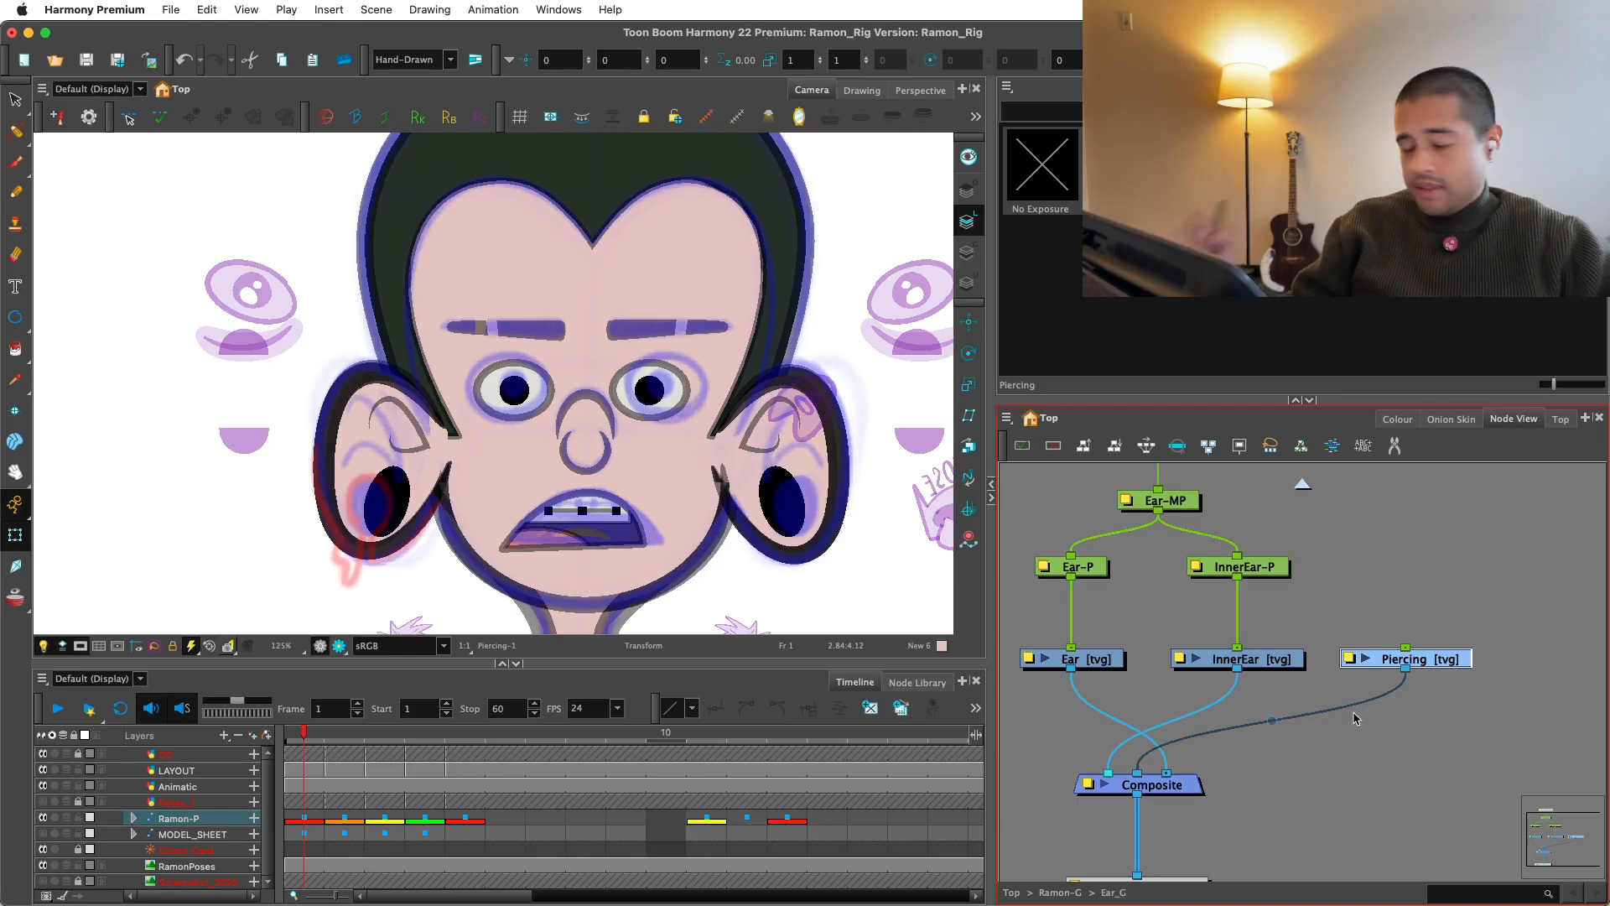
Step: Add a parent peg to the Piercing drawing, align it with the other pegs and connect it under Ear-MP
key("super+shift+p")
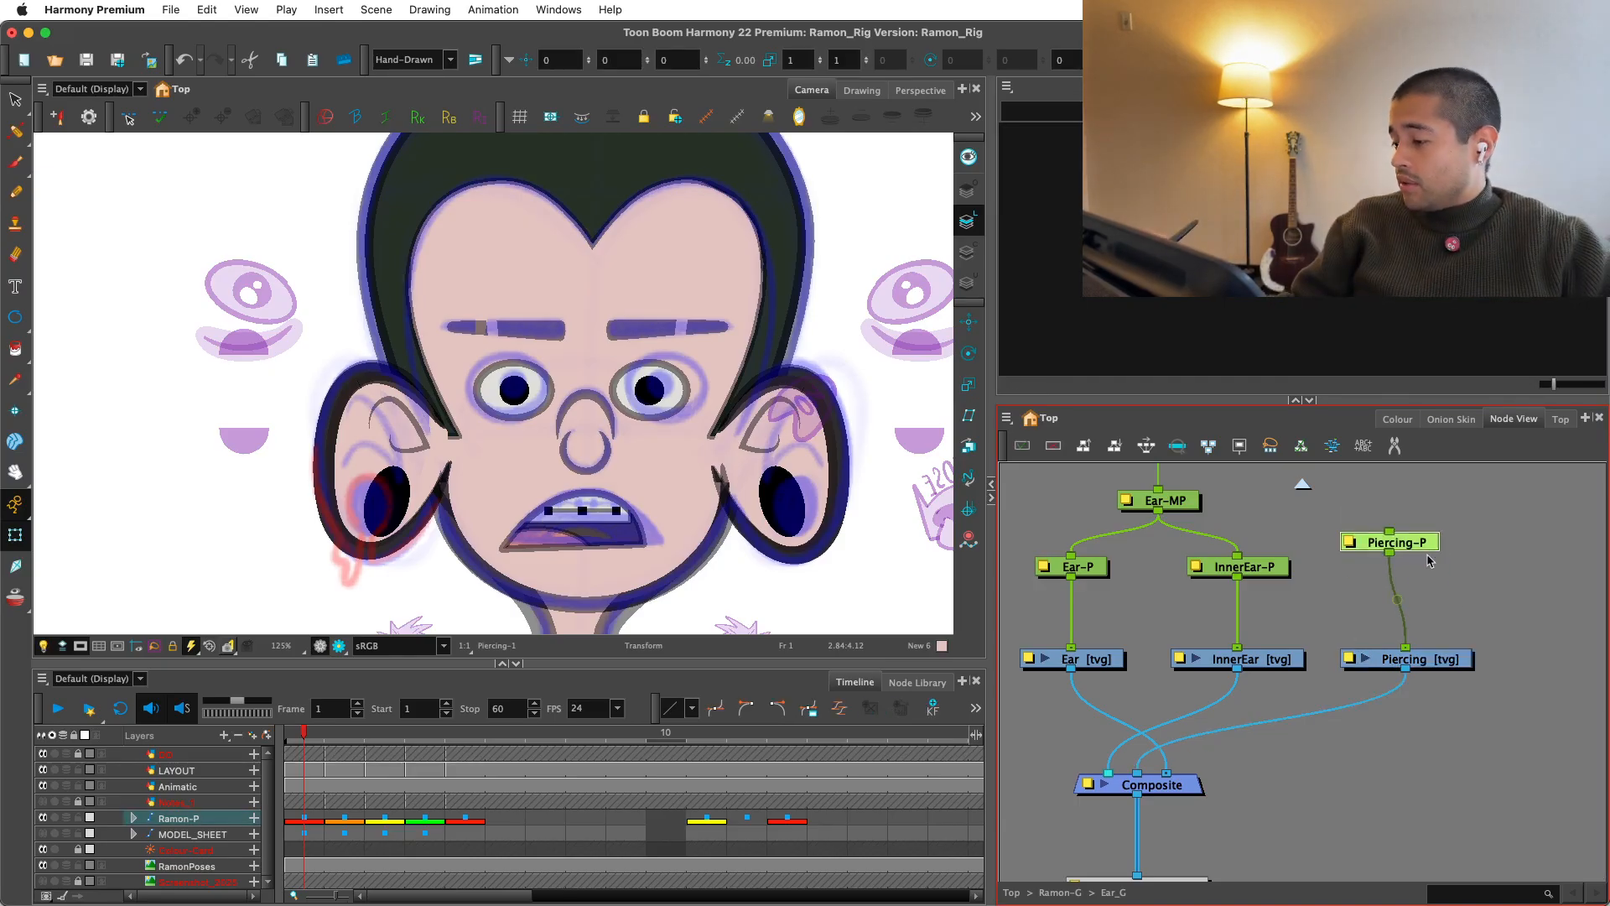
left_click_drag(1419, 545, 1427, 569)
left_click_drag(1158, 510, 1397, 555)
Step: Select the InnerEar drawing and activate the Select tool to edit its artwork
left_click(1271, 658)
key("alt+s")
key("2")
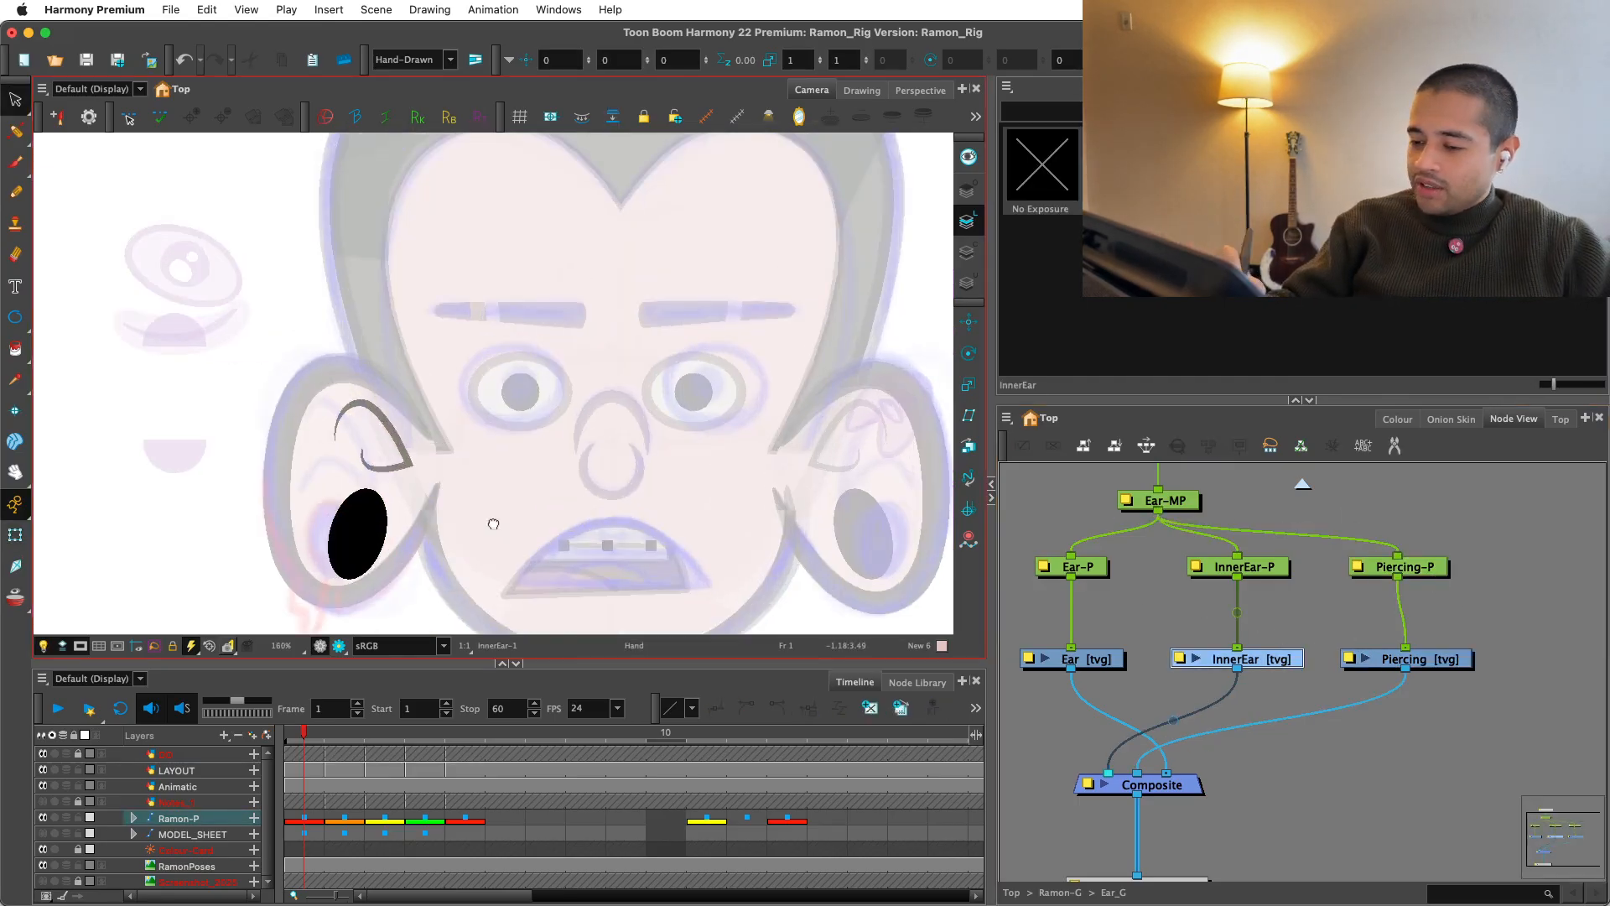
left_click_drag(493, 524, 624, 461)
key("2")
mouse_move(545, 361)
left_mouse_down()
mouse_move(440, 324)
mouse_move(511, 409)
left_mouse_up()
key("super+x")
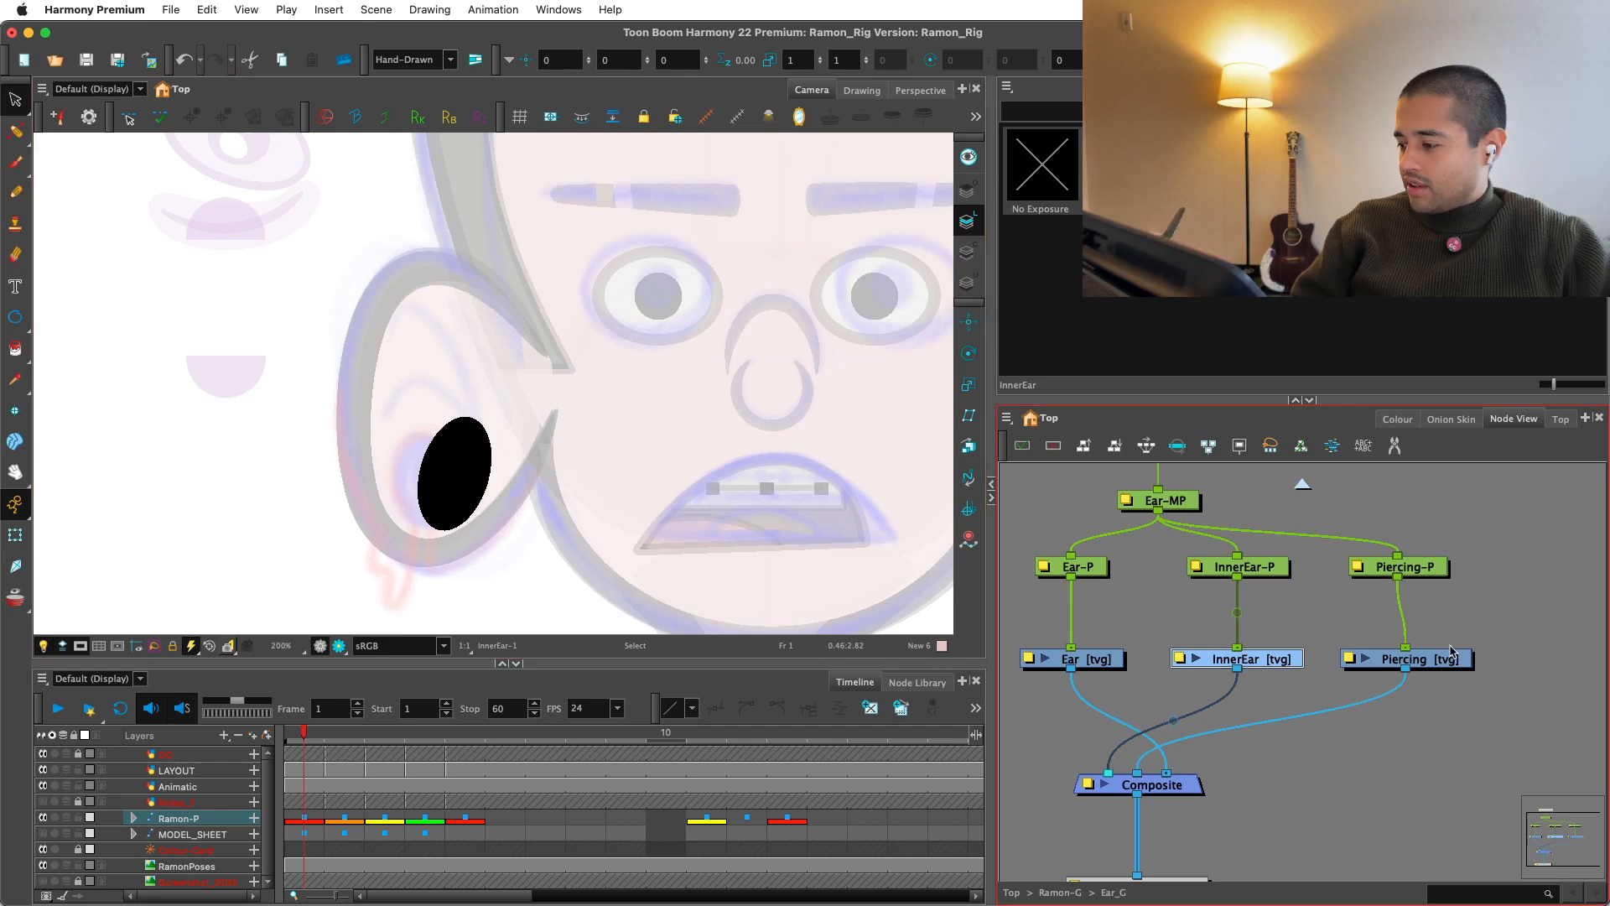
key("super+z")
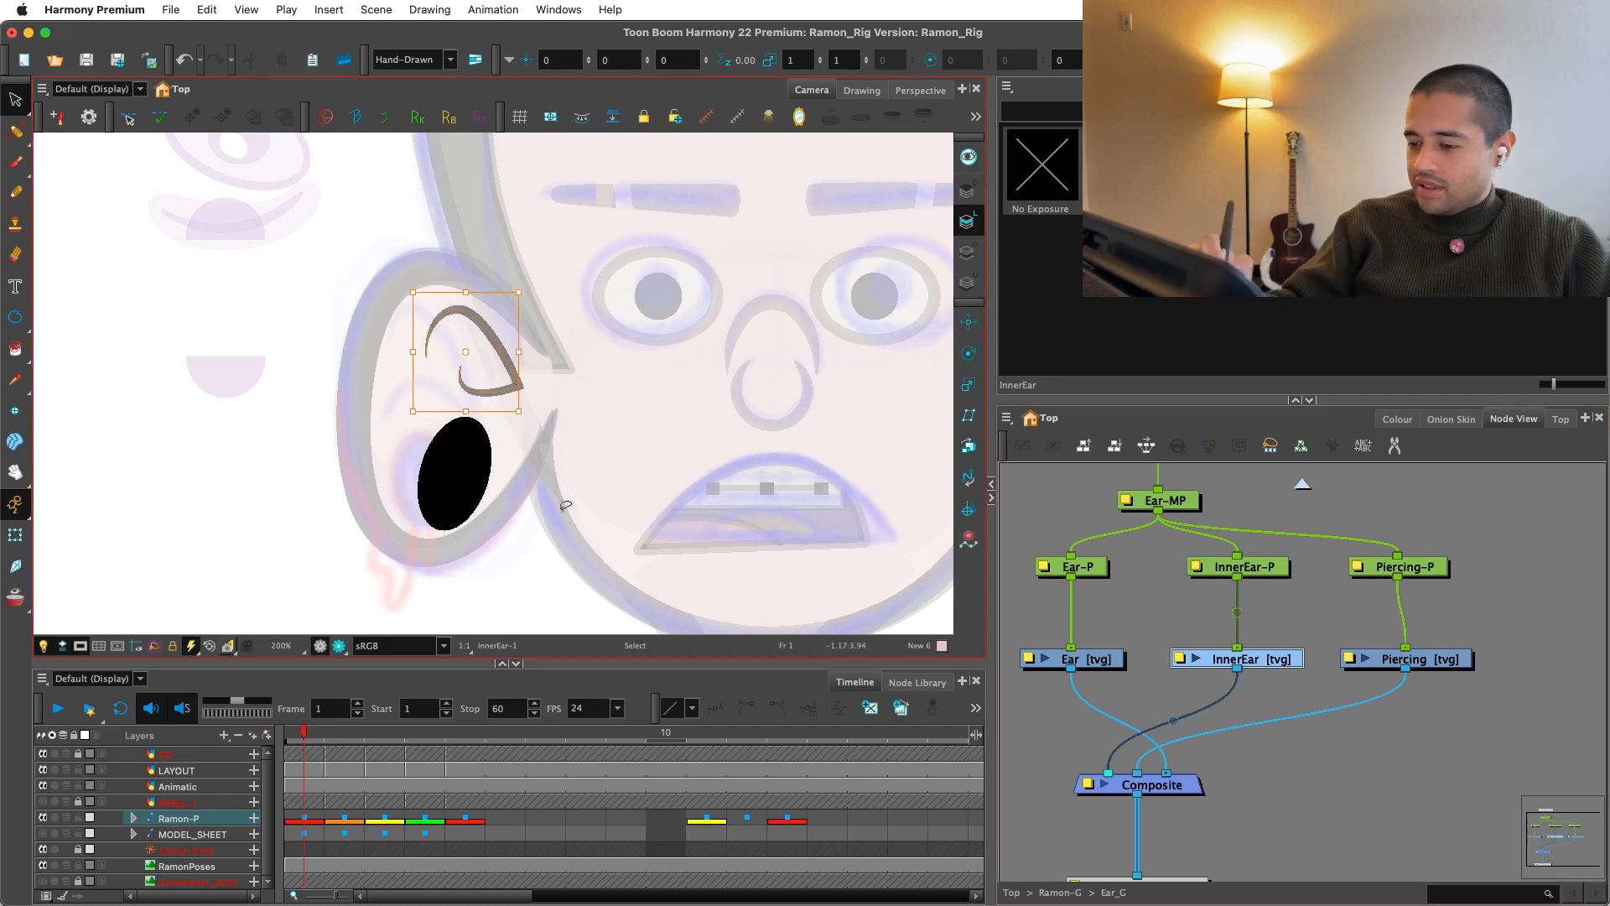
Step: Cut the black ellipse from the InnerEar drawing and paste it into the Piercing drawing
left_click_drag(553, 503, 437, 450)
key("super+x")
left_click(1449, 658)
key("super+v")
Step: Rotate the black piercing ellipse upright, shorten it and position it near the ear's lower edge
key("2")
key("2")
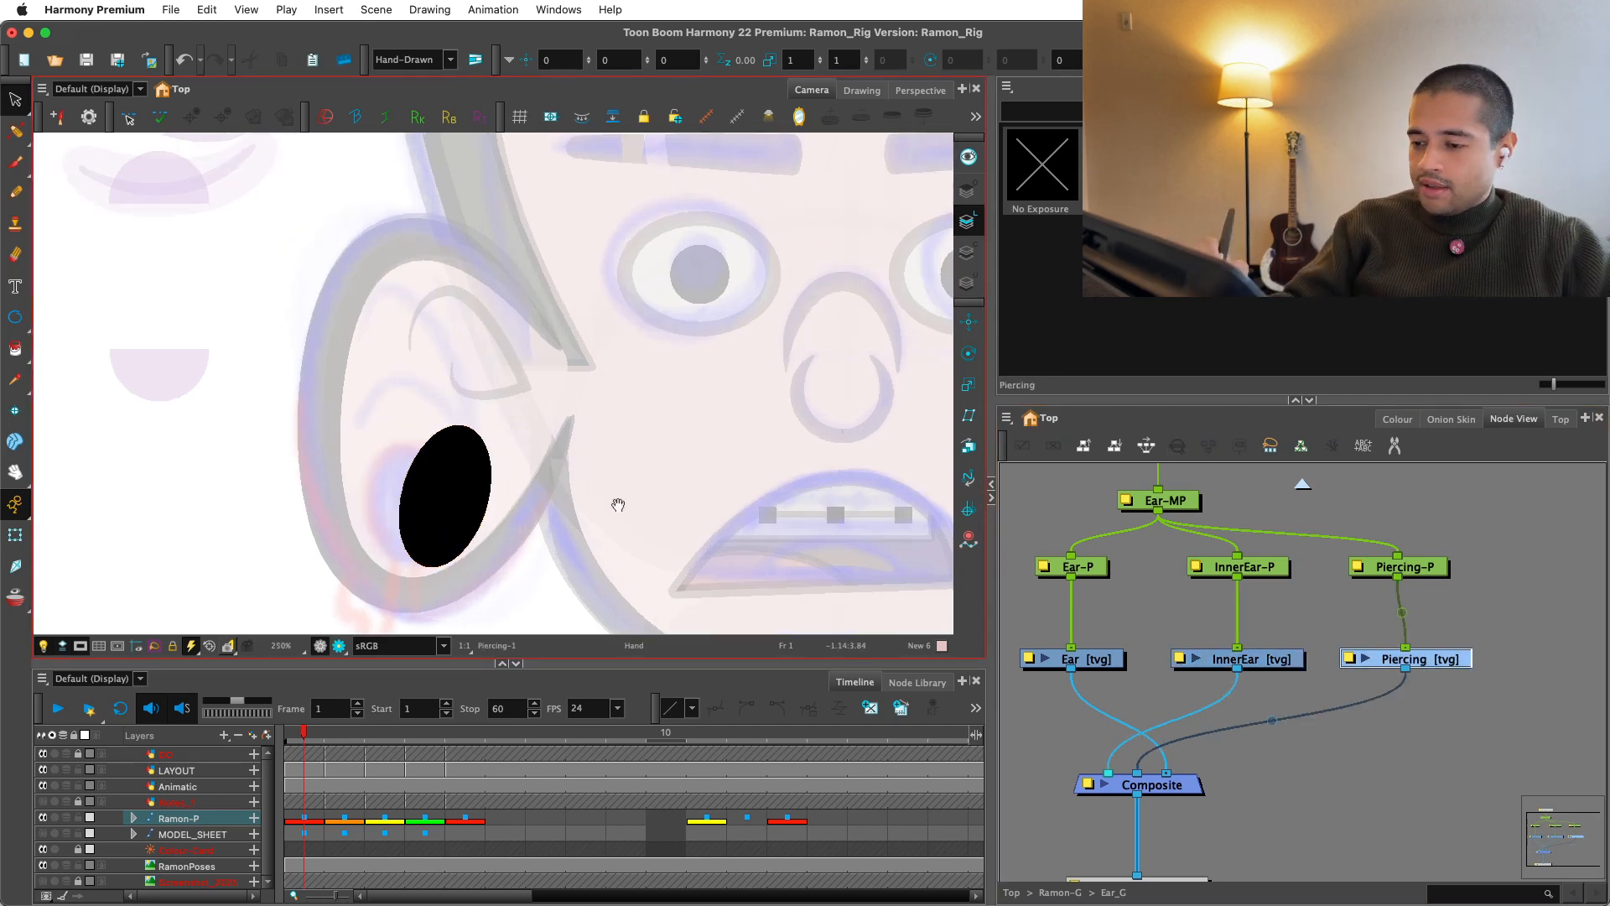
left_click_drag(618, 503, 687, 476)
left_click_drag(541, 394, 503, 524)
mouse_move(524, 397)
left_mouse_down()
mouse_move(479, 393)
mouse_move(478, 408)
left_mouse_up()
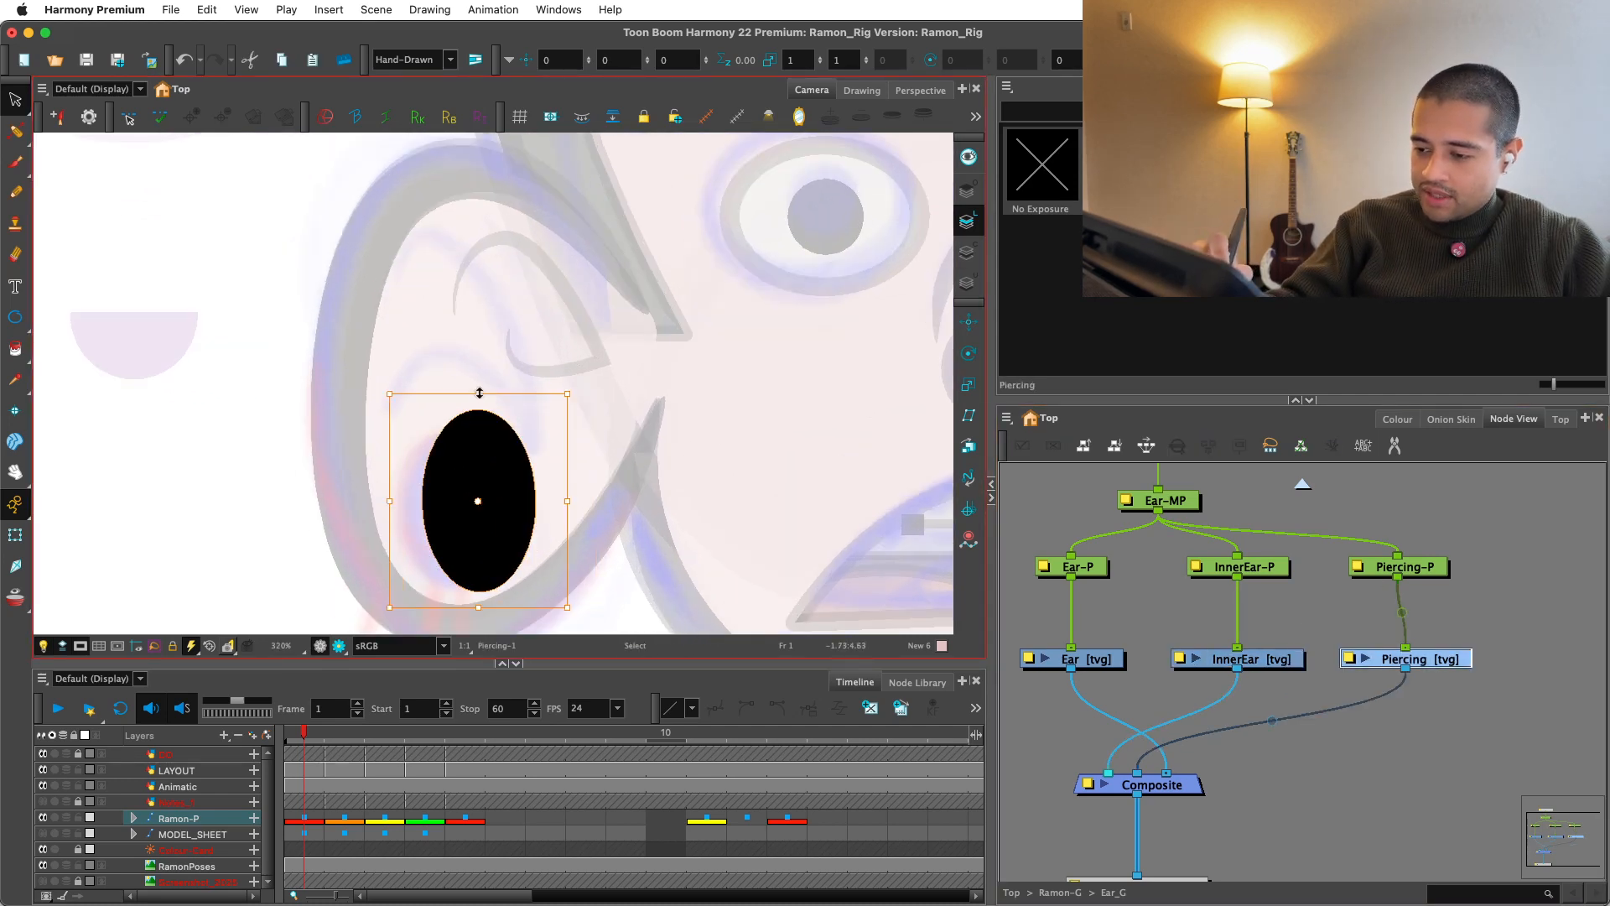
mouse_move(499, 462)
left_mouse_down()
mouse_move(467, 470)
mouse_move(481, 459)
left_mouse_up()
key("1")
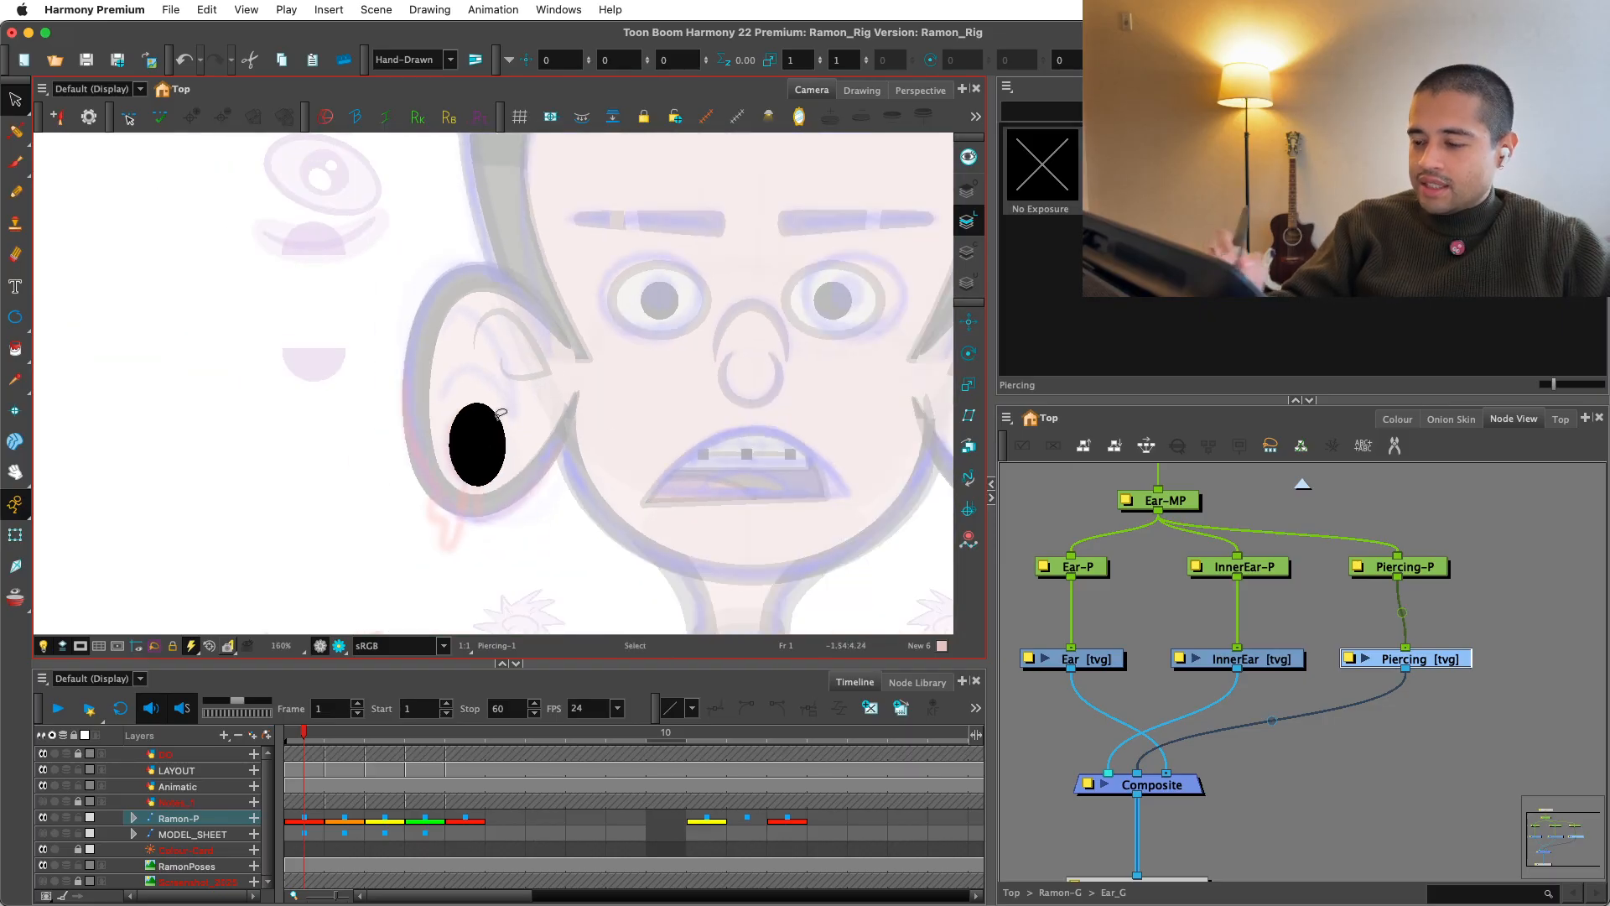
Step: Try deleting the fold line from the InnerEar drawing
left_click(14, 535)
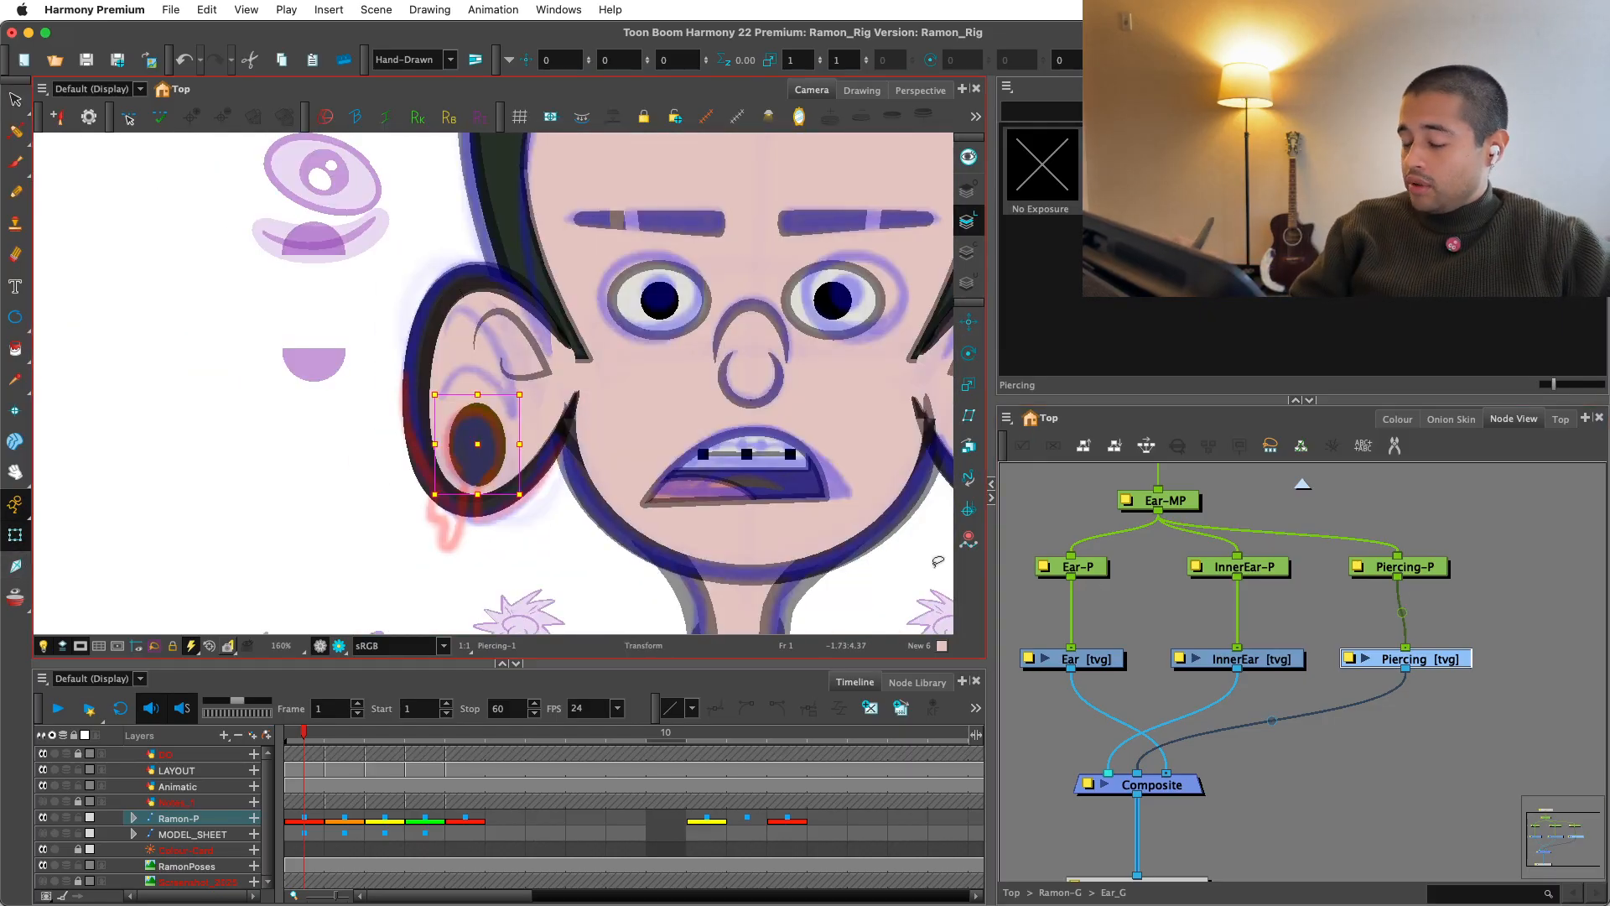
left_click(547, 370)
key("alt+s")
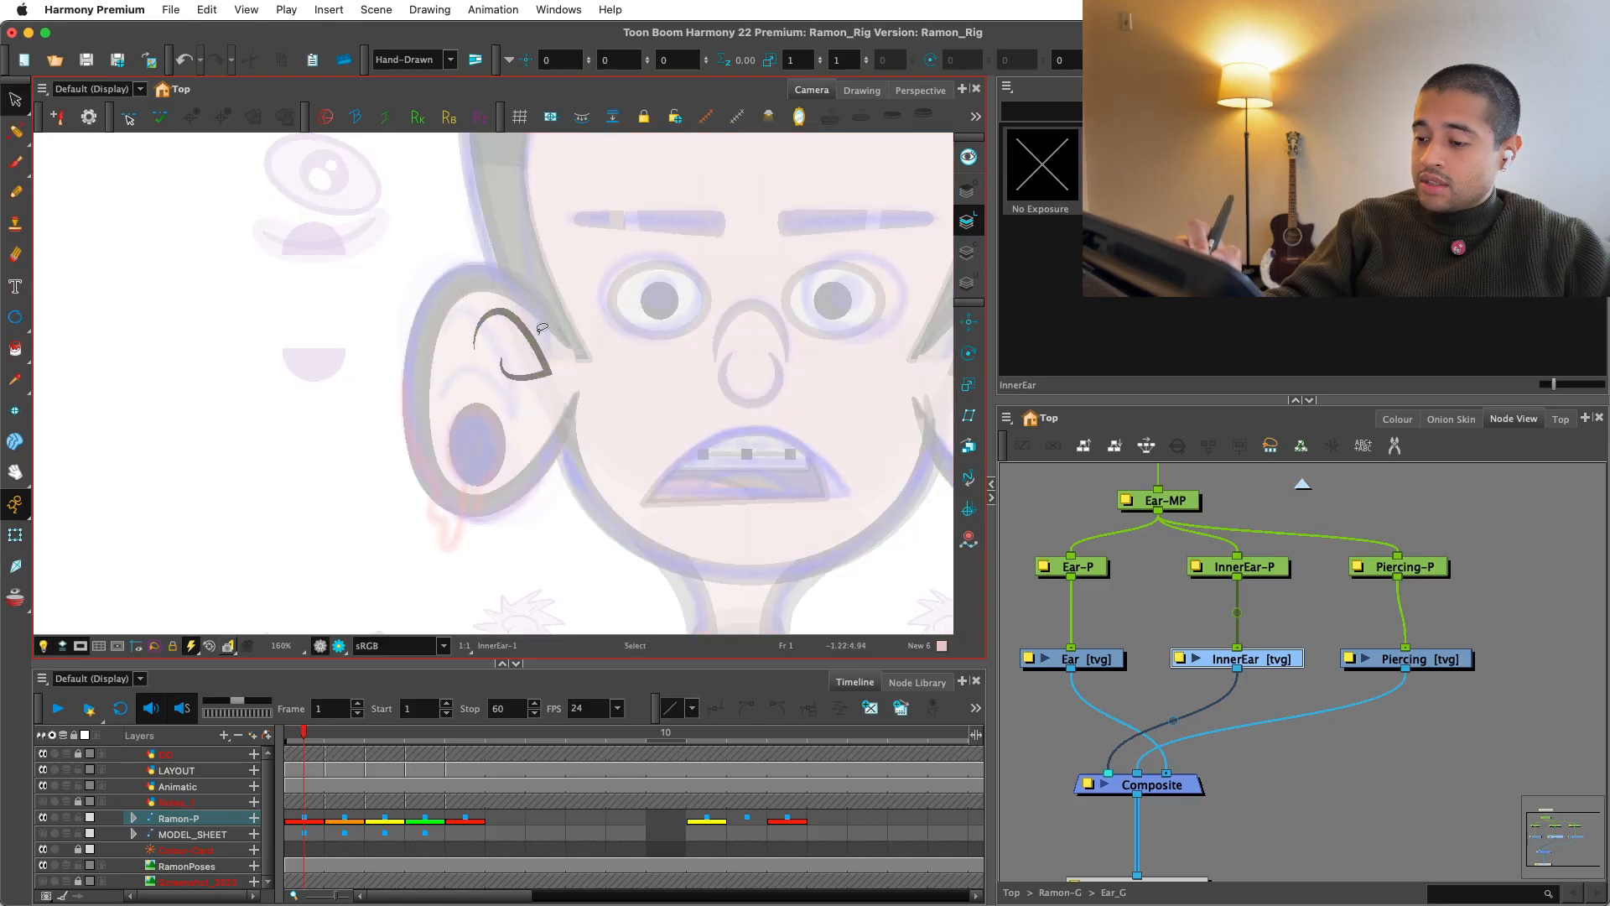
left_click(545, 372)
key("Delete")
key("super+z")
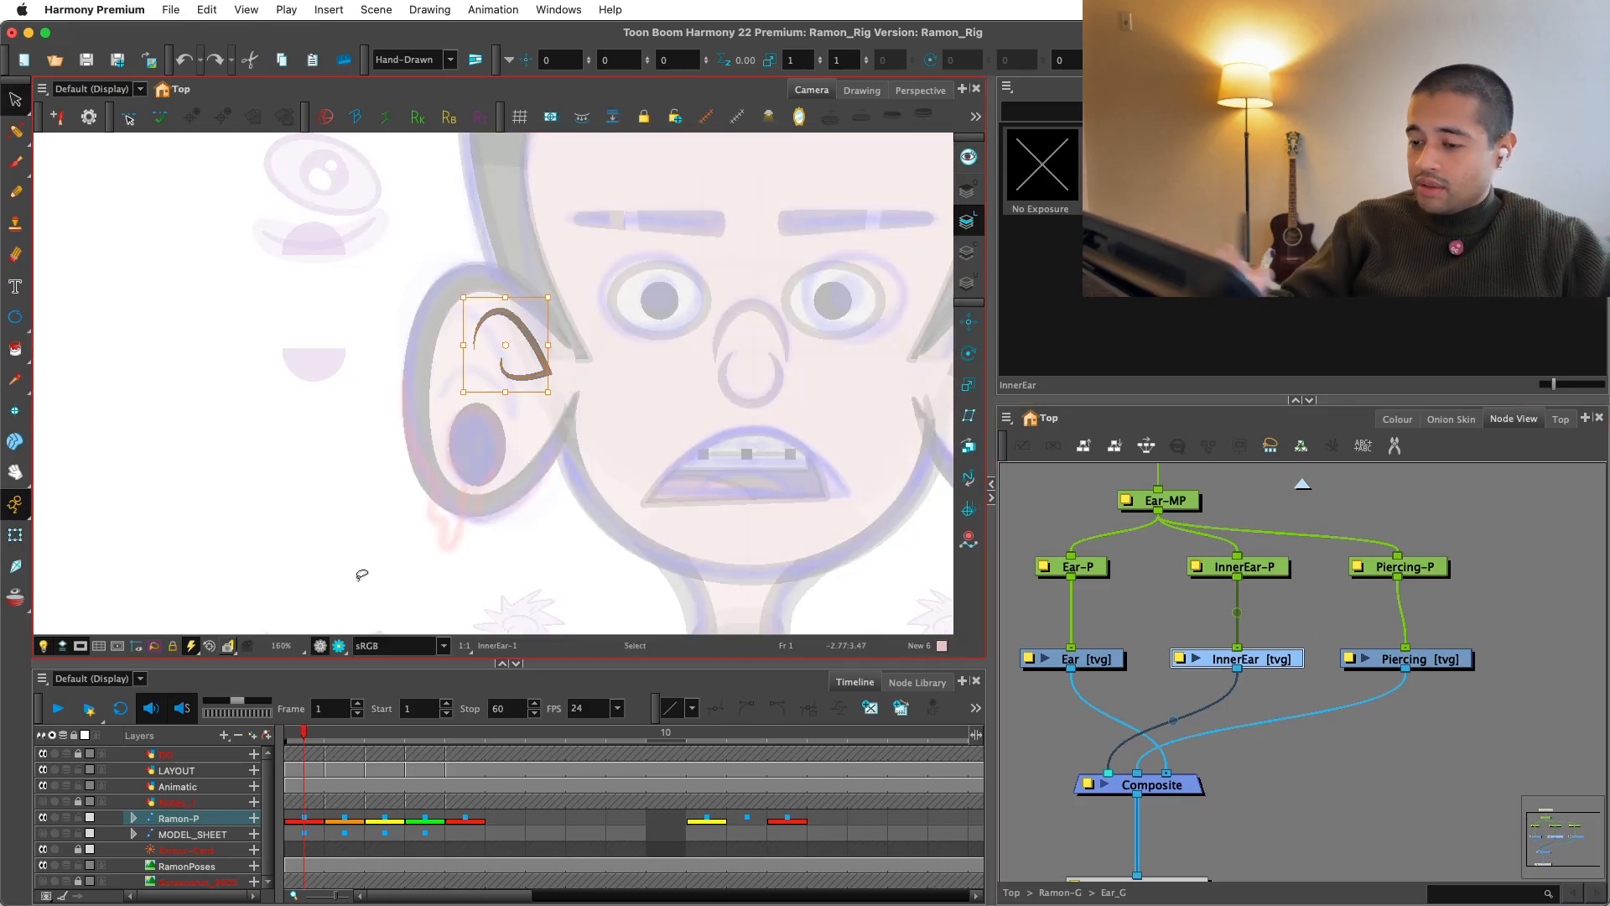
Step: Narrow the front-view inner ear fold and stretch it taller through its InnerEar-P peg to fit the sketched ear
left_click(15, 535)
key("2")
key("2")
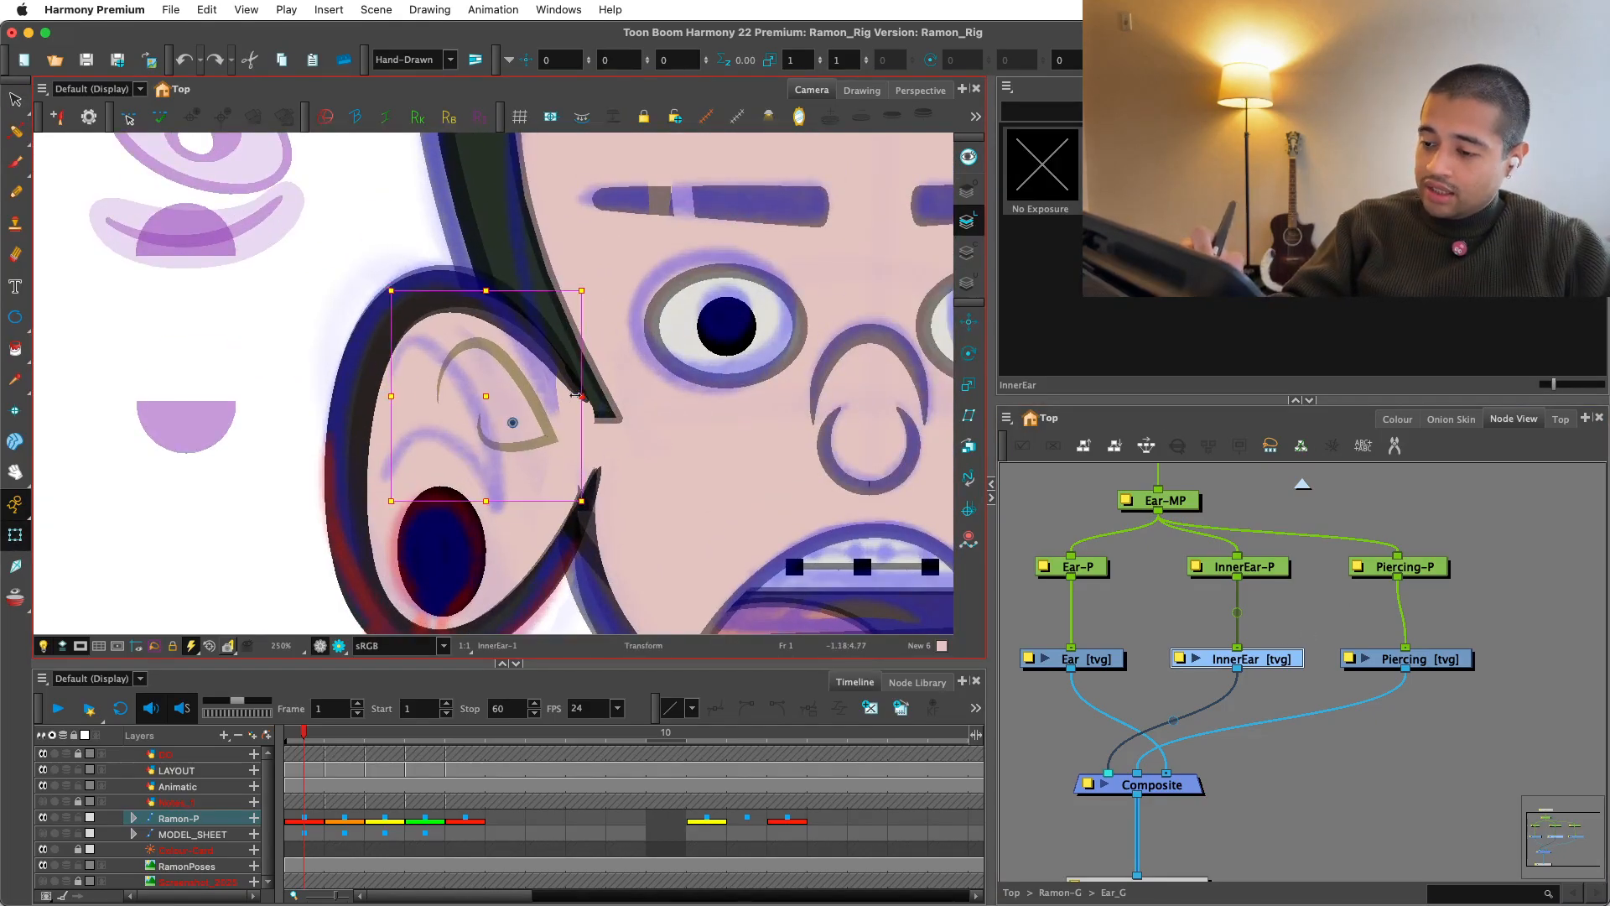
mouse_move(576, 394)
left_mouse_down()
mouse_move(486, 444)
mouse_move(485, 425)
left_mouse_up()
key("Escape")
left_click(529, 399)
key("b")
left_click_drag(448, 317, 445, 269)
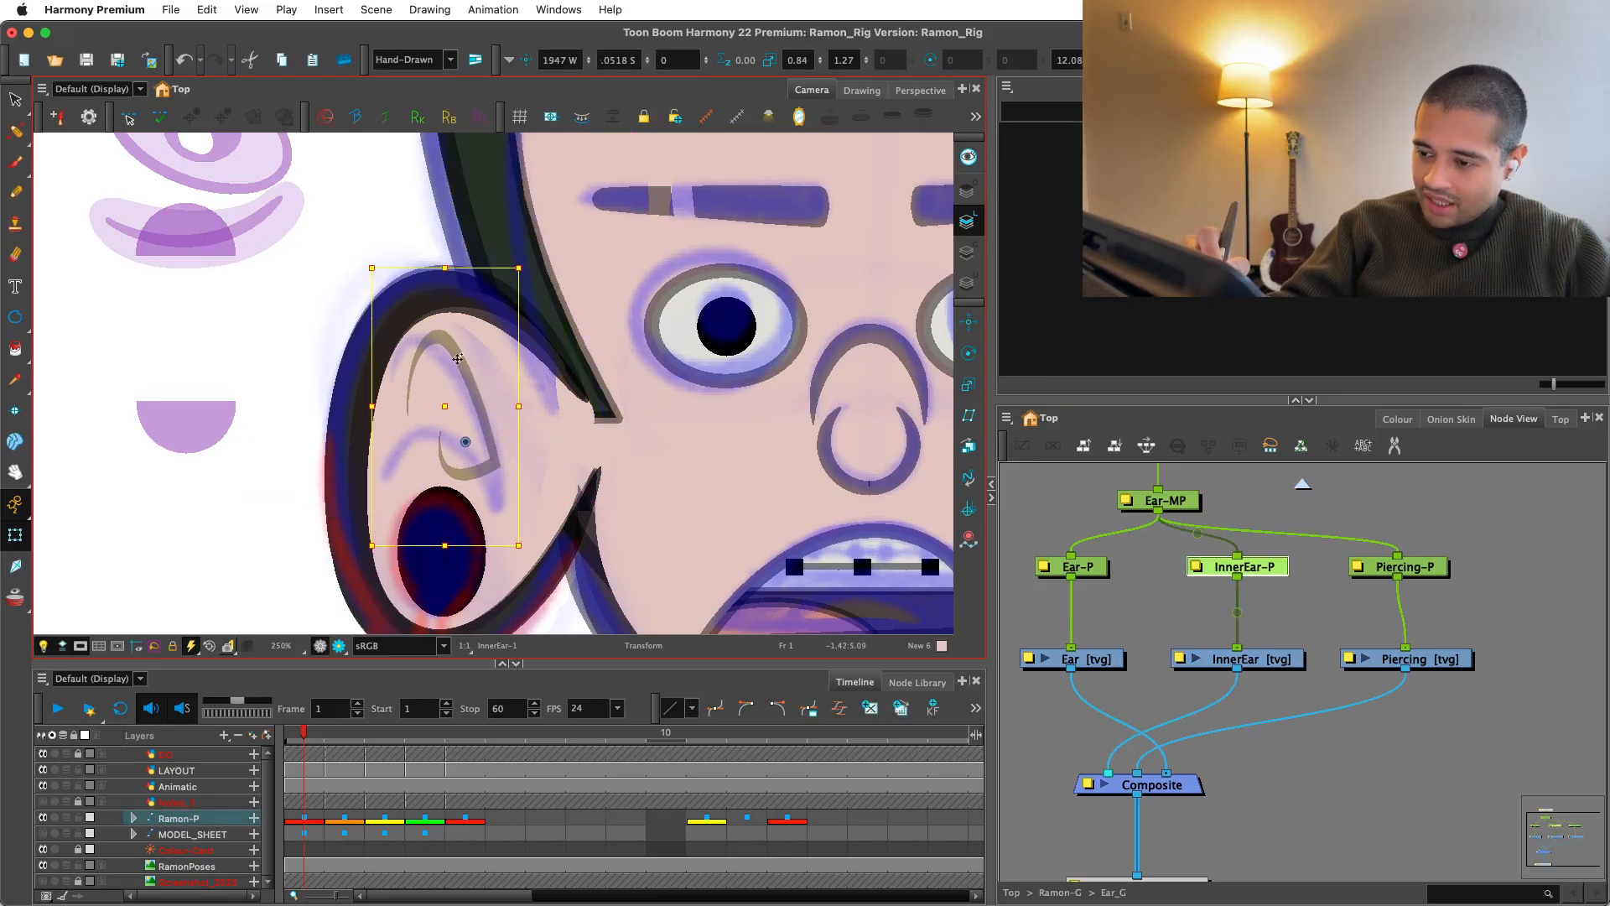
left_click(363, 229)
key("1")
key("1")
key("1")
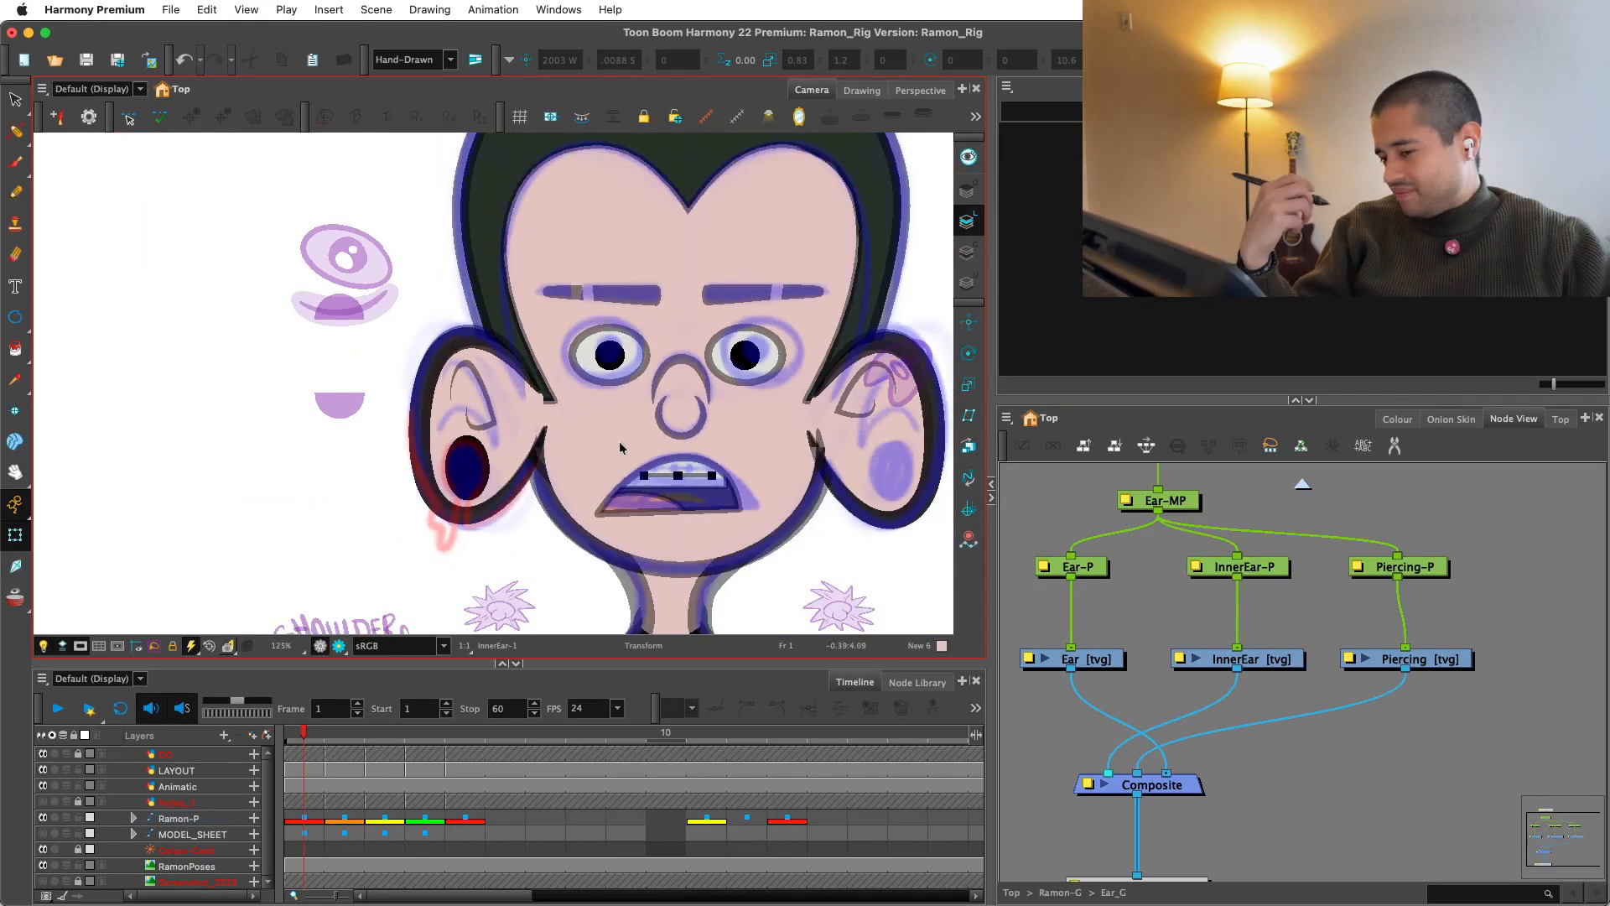
Step: Examine how the ear and its inner fold line up with the model sheet sketch
key("space")
key("2")
mouse_move(618, 472)
left_mouse_down()
mouse_move(610, 516)
mouse_move(605, 460)
left_mouse_up()
key("2")
key("1")
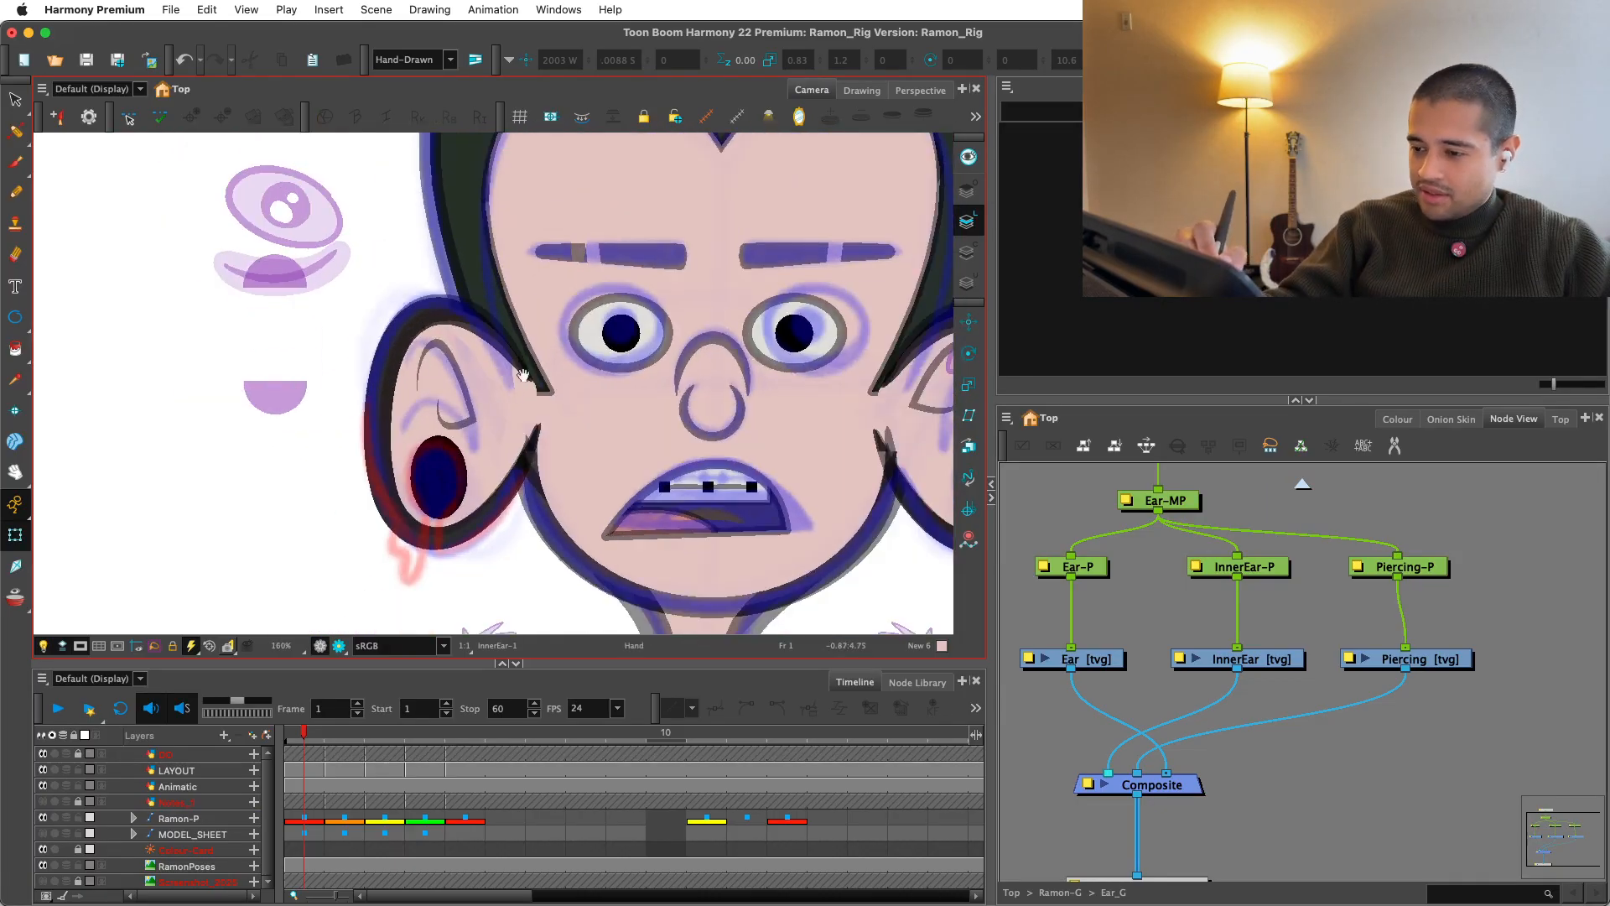
key("space")
left_click_drag(519, 377, 521, 398)
left_click(521, 399)
key("Escape")
key("space")
key("1")
left_click_drag(475, 293, 477, 394)
key("2")
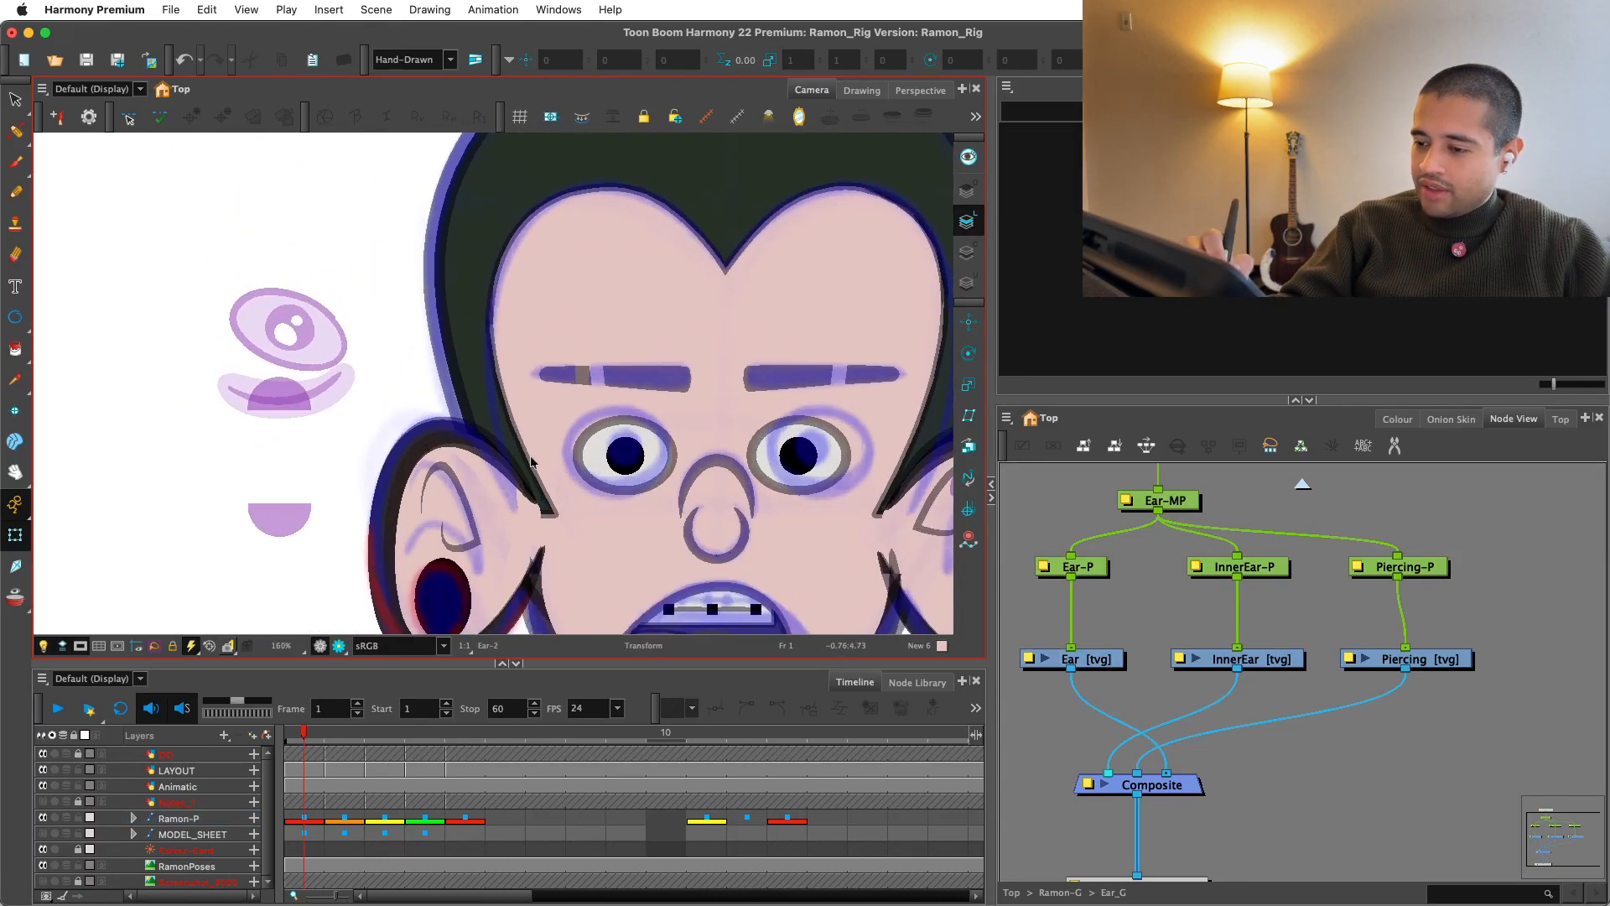
Step: Select the ear's parent peg Ear-P and nudge the ear slightly
left_click(529, 474)
left_click(527, 498)
key("1")
left_click_drag(528, 524, 528, 421)
key("b")
key("b")
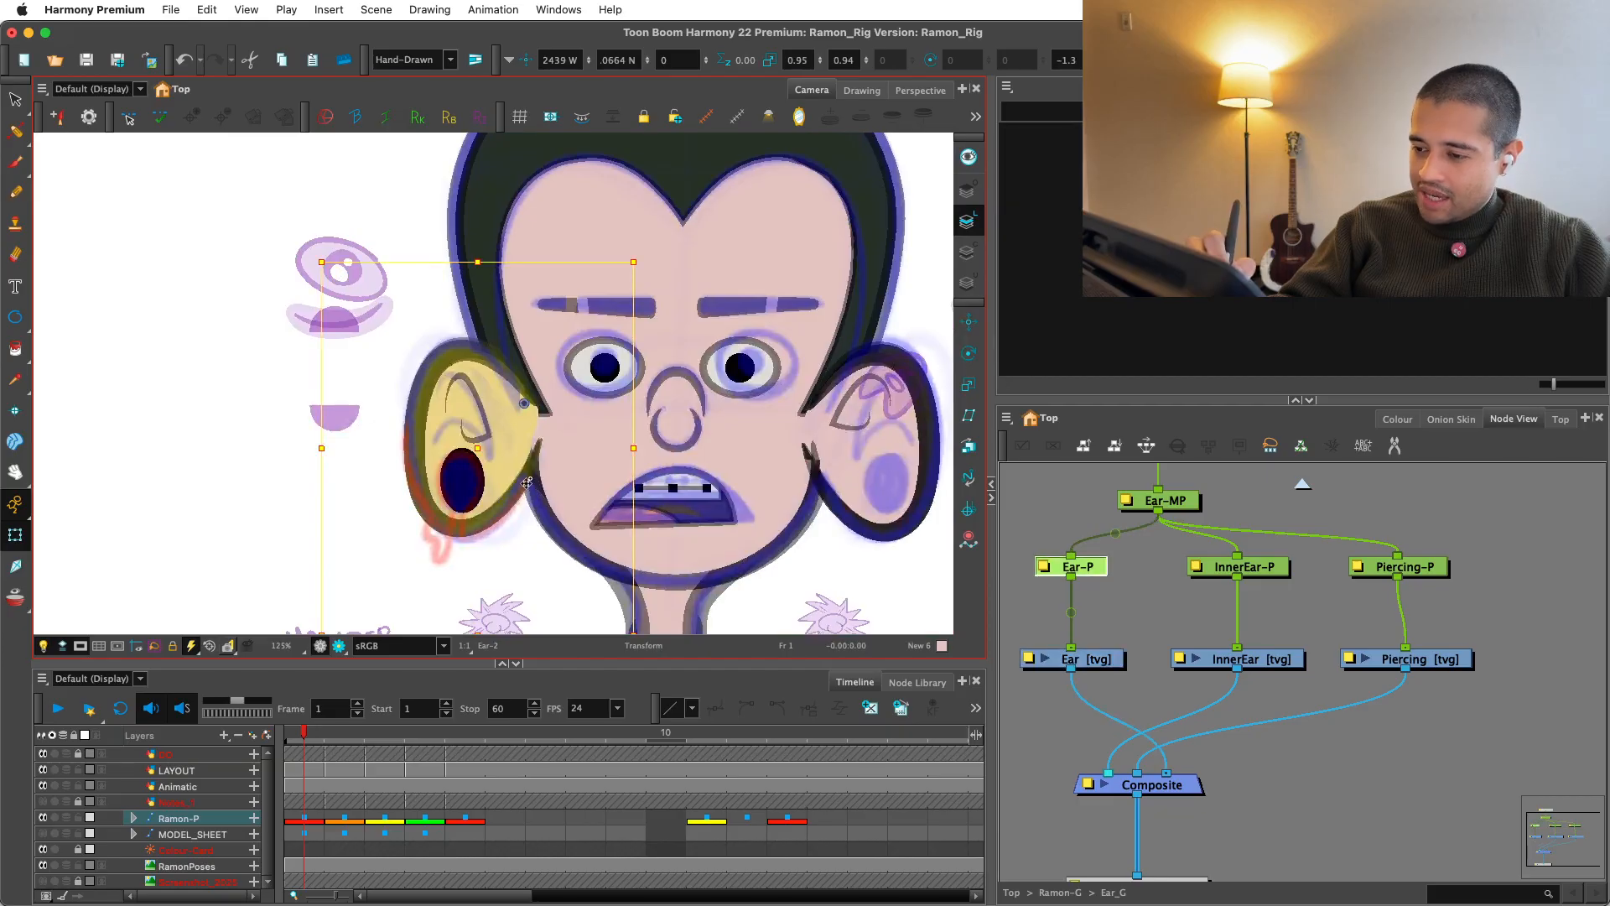
left_click_drag(520, 475, 519, 478)
key("2")
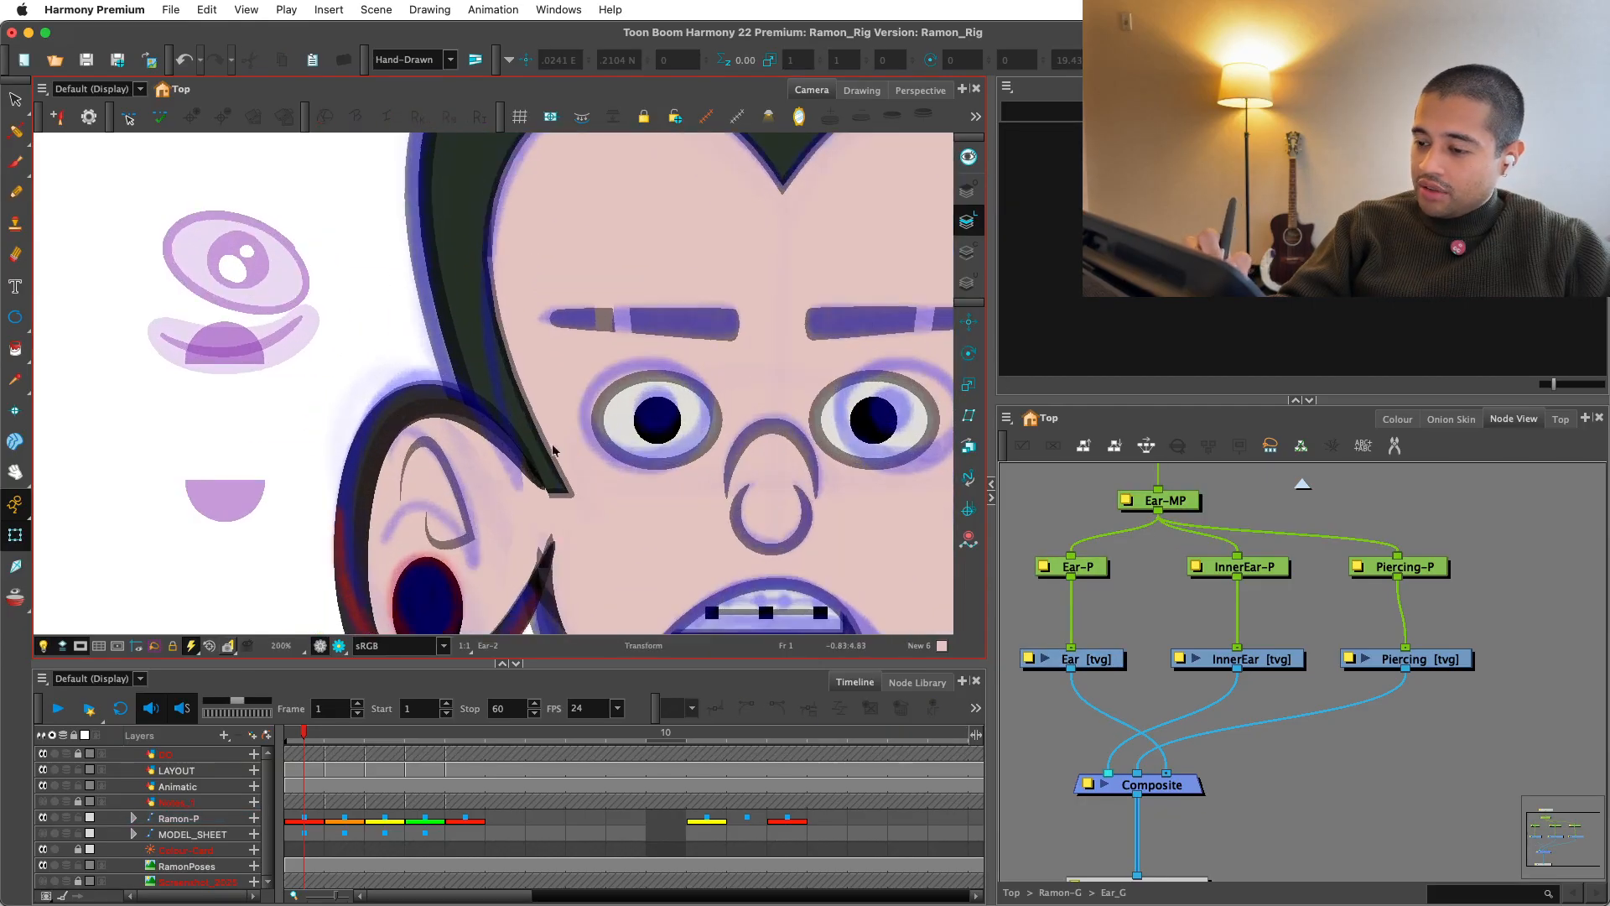
Step: Raise the pointed lower tip of the HairSides deformation slightly where it meets the ear
left_click(544, 461)
left_click(472, 493)
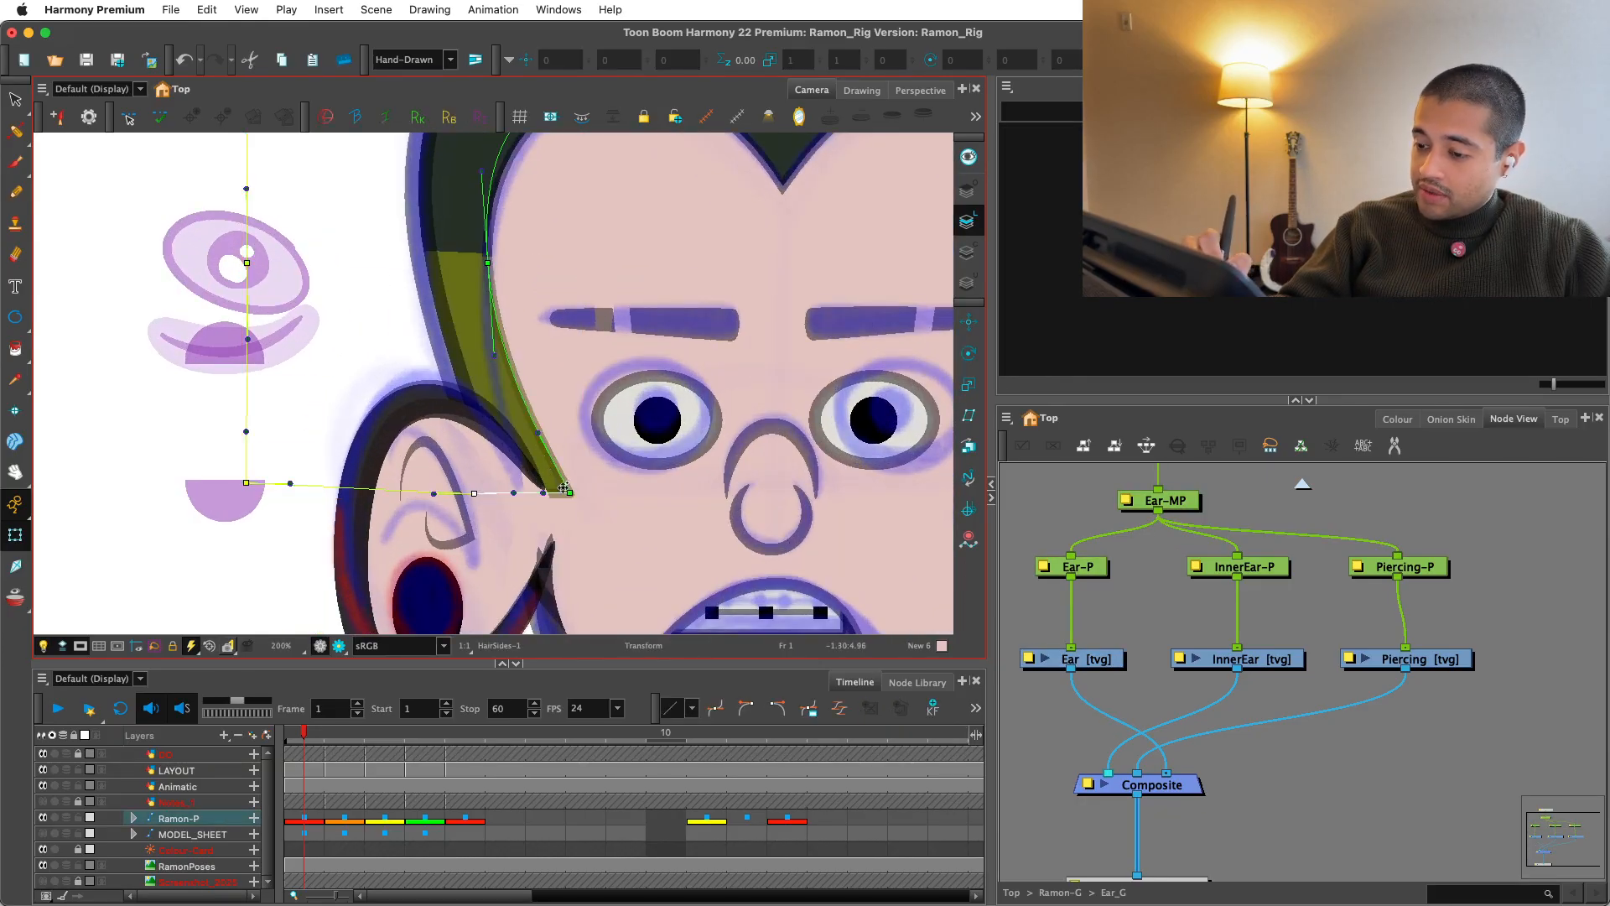
key("Escape")
key("shift+c")
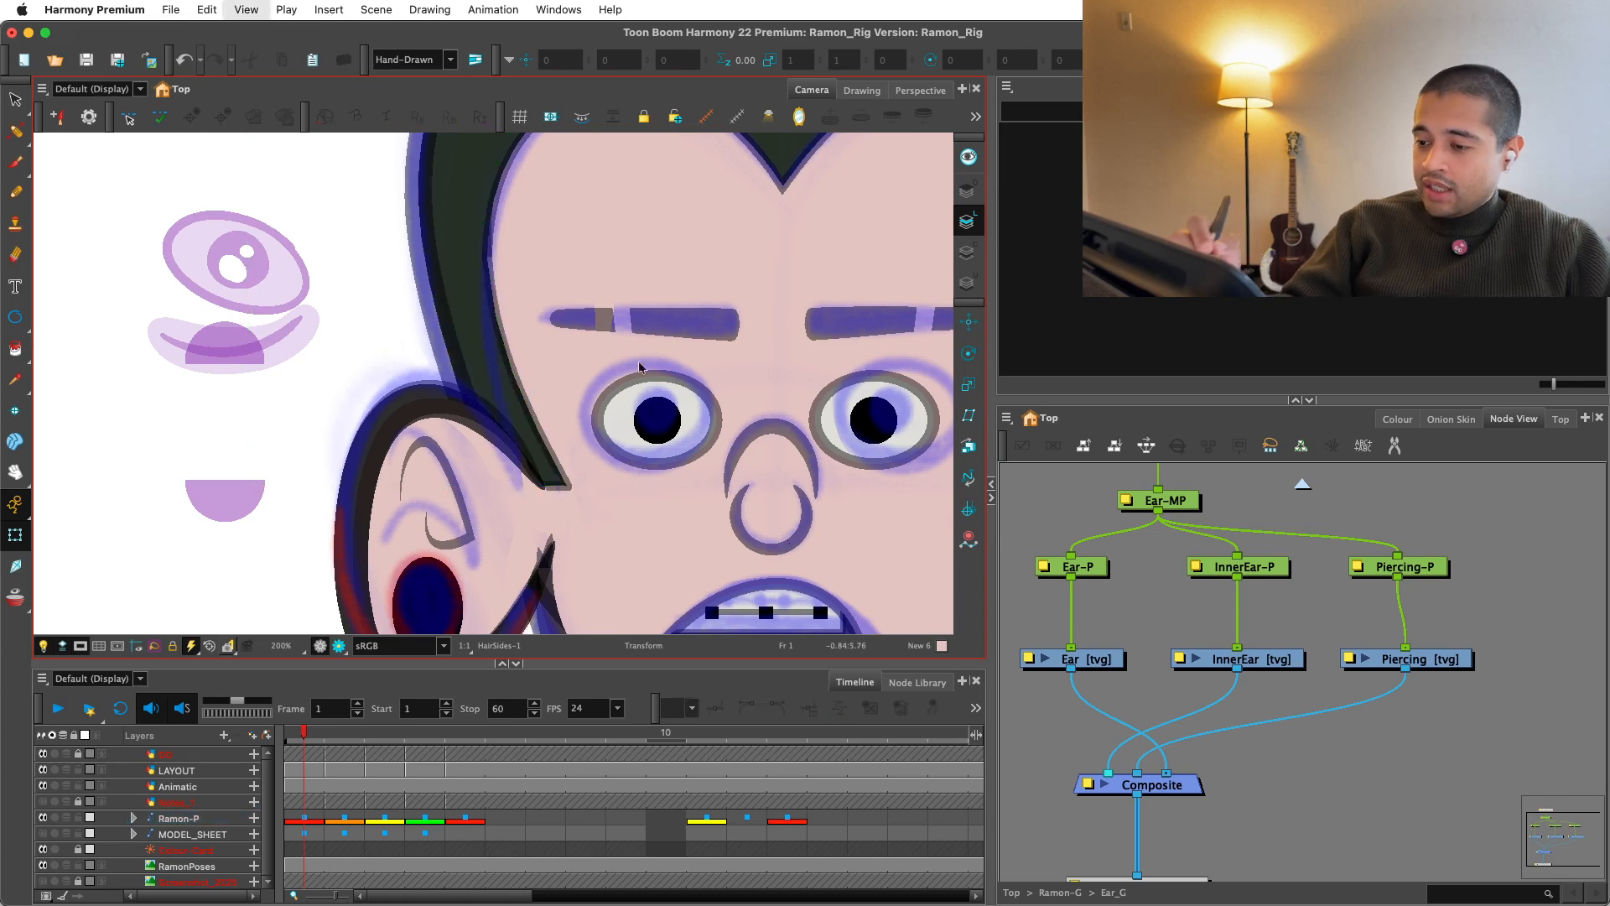
Step: Examine the hair sides, eyes and both ears against the sketch over the whole front-view head
key("1")
left_click_drag(794, 468, 794, 568)
key("2")
key("2")
left_click(480, 438)
key("shift+F11")
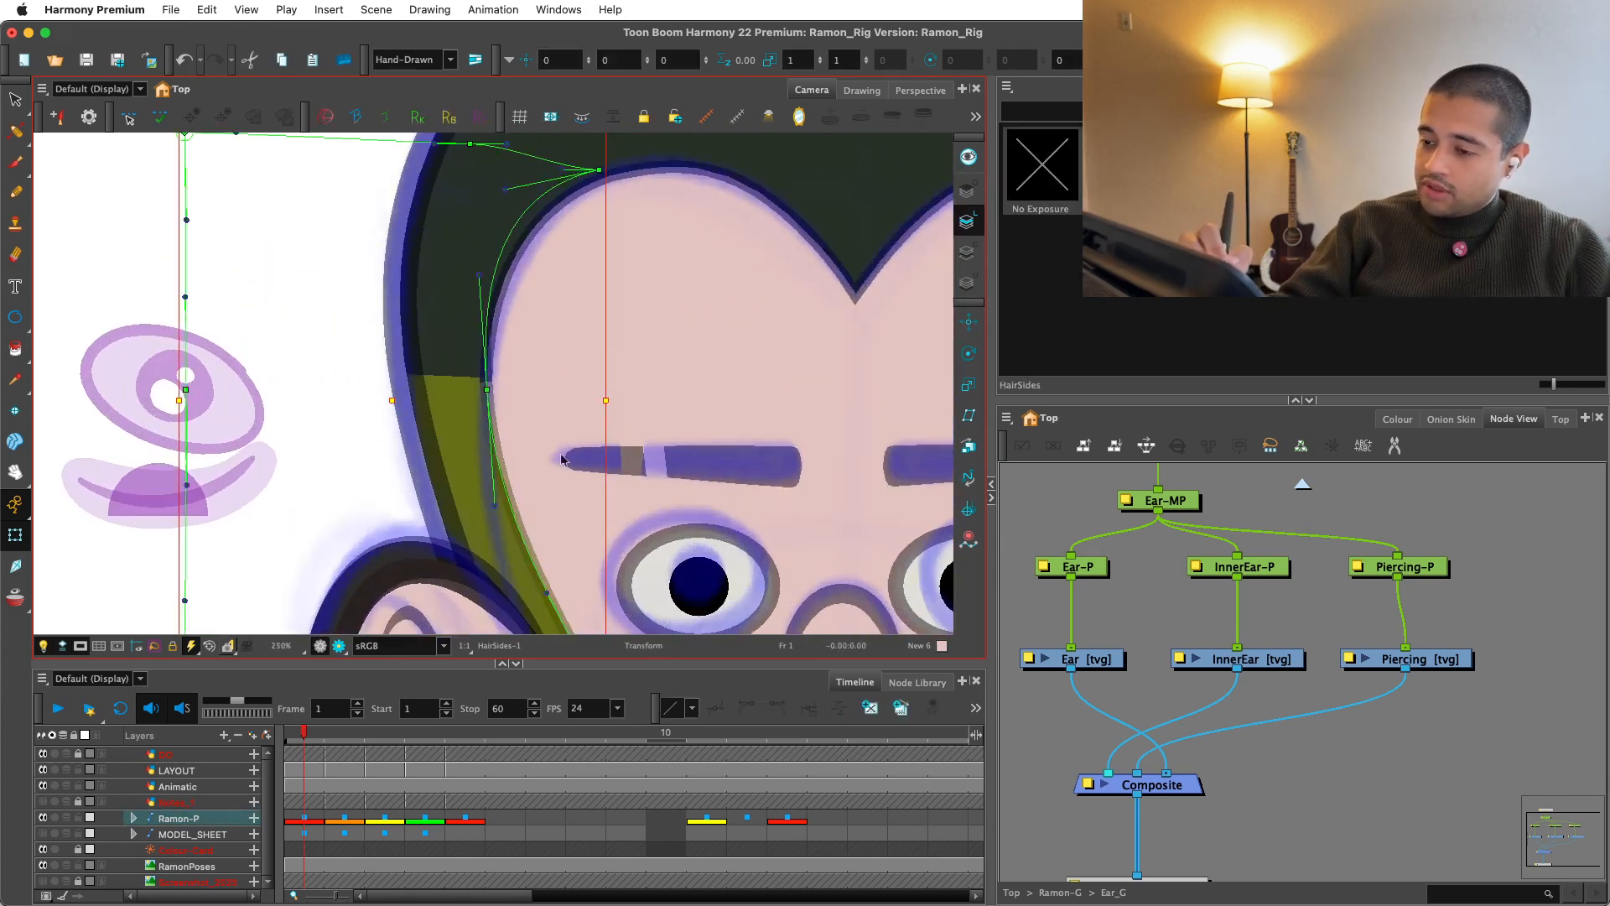
key("1")
key("1")
key("1")
key("1")
key("1")
left_click(806, 394)
key("2")
key("2")
left_click_drag(767, 621, 762, 521)
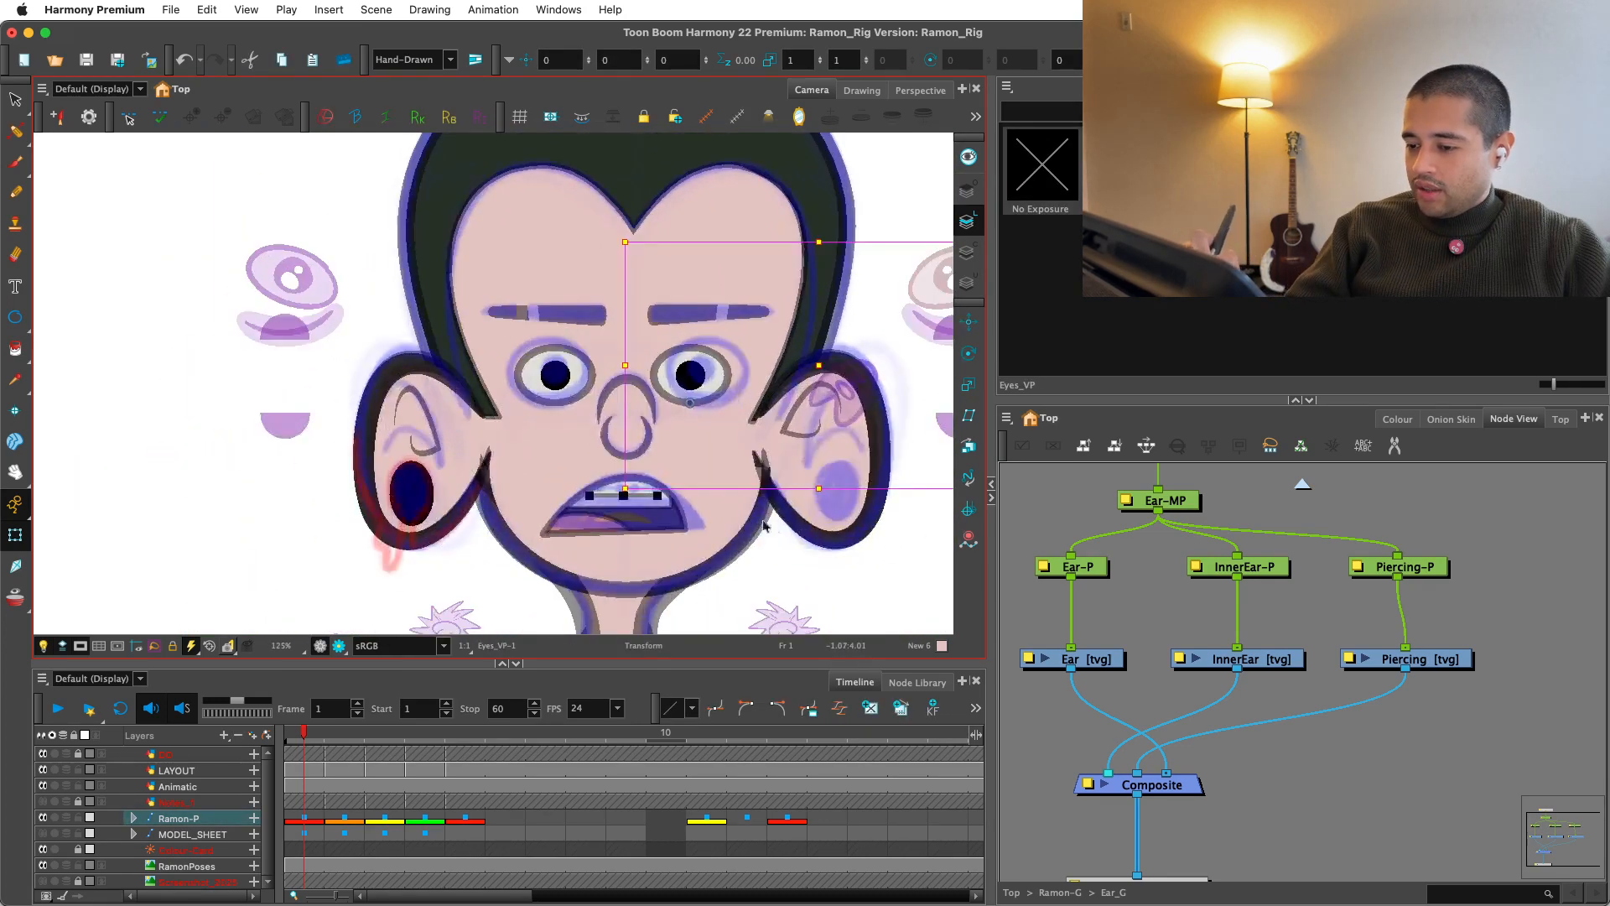
key("Escape")
left_click_drag(445, 453, 514, 438)
key("2")
key("2")
key("1")
key("1")
key("1")
left_click_drag(765, 468, 648, 466)
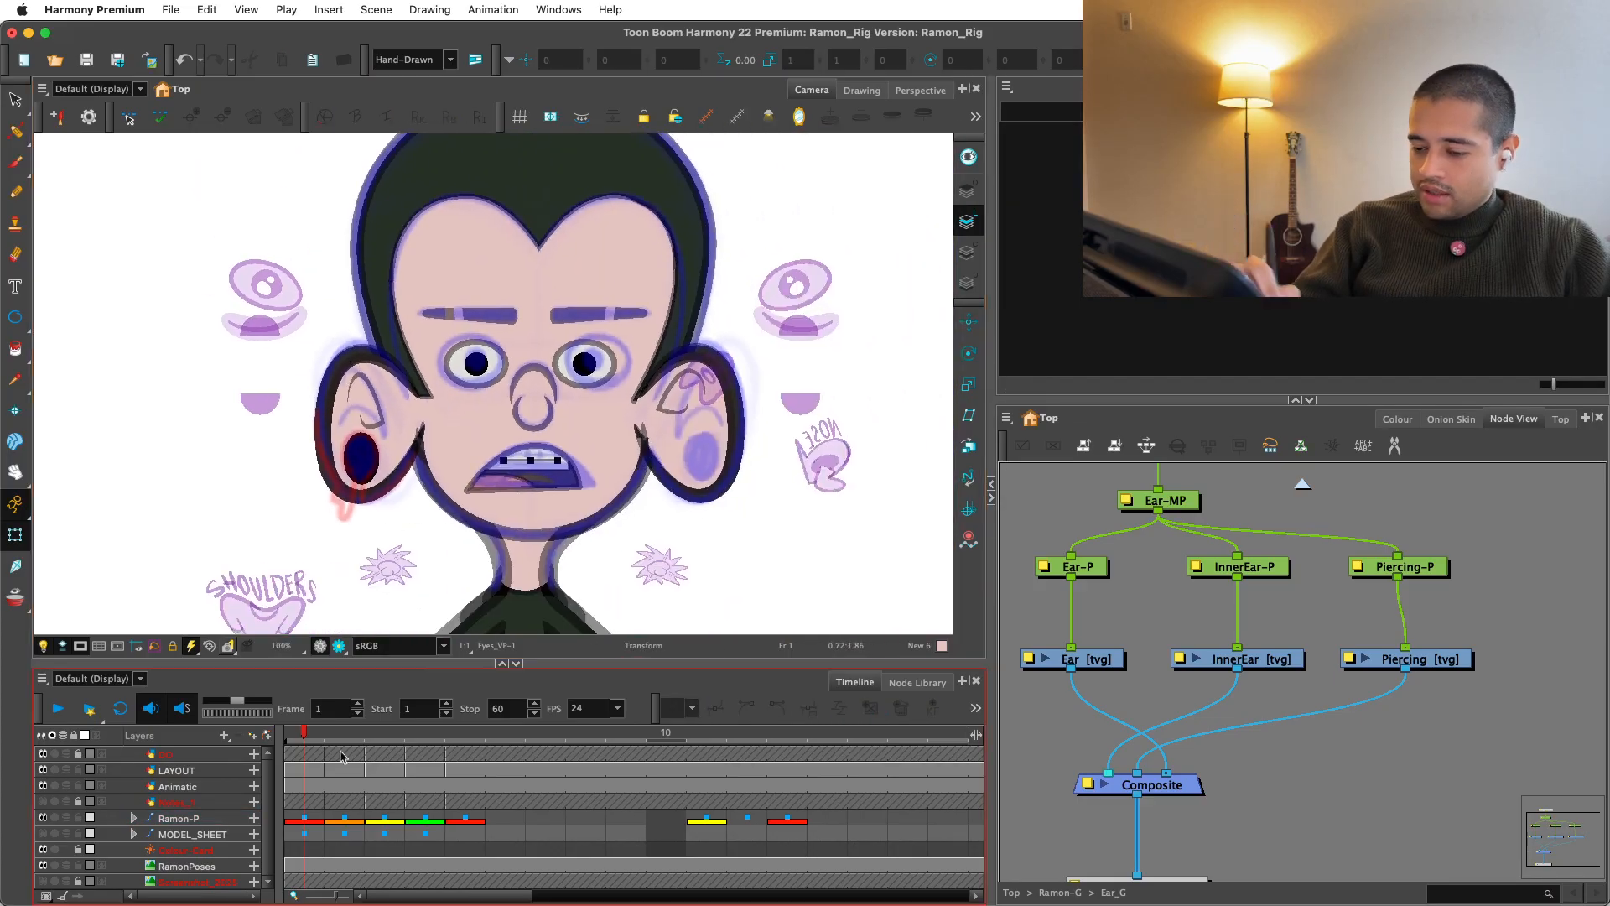
Step: Compare the three-quarter head pose on frame 2 with the front pose on frame 1
left_click(343, 817)
key(".")
key(".")
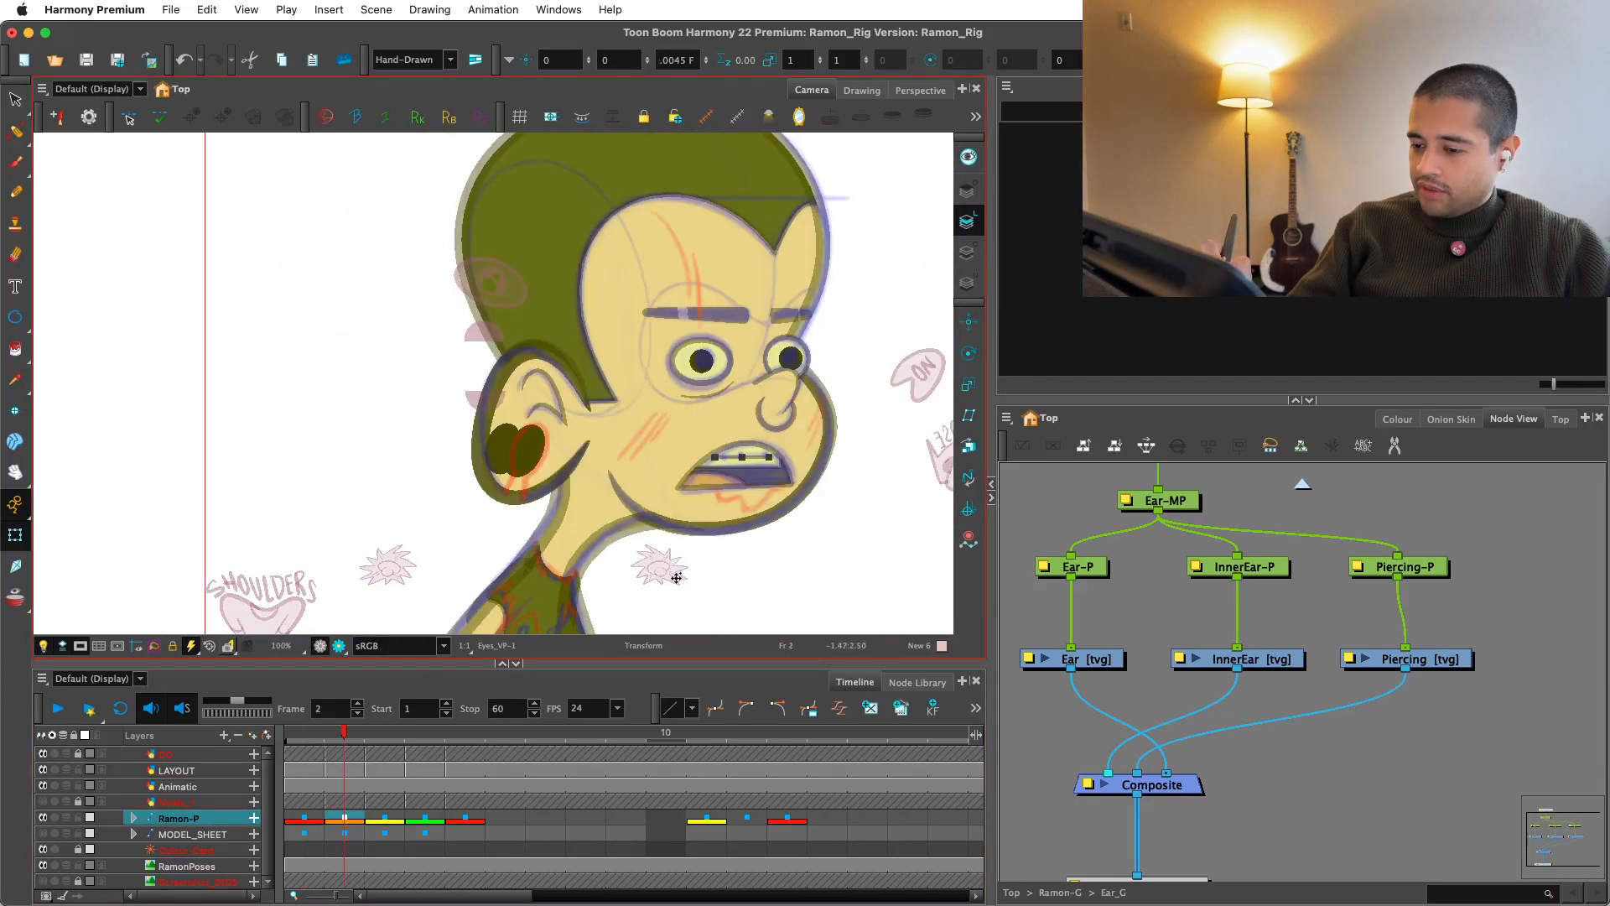
key("Escape")
Step: Select the InnerEar drawing, inspect its artwork with the Select tool and return to the Transform tool
left_click(1232, 659)
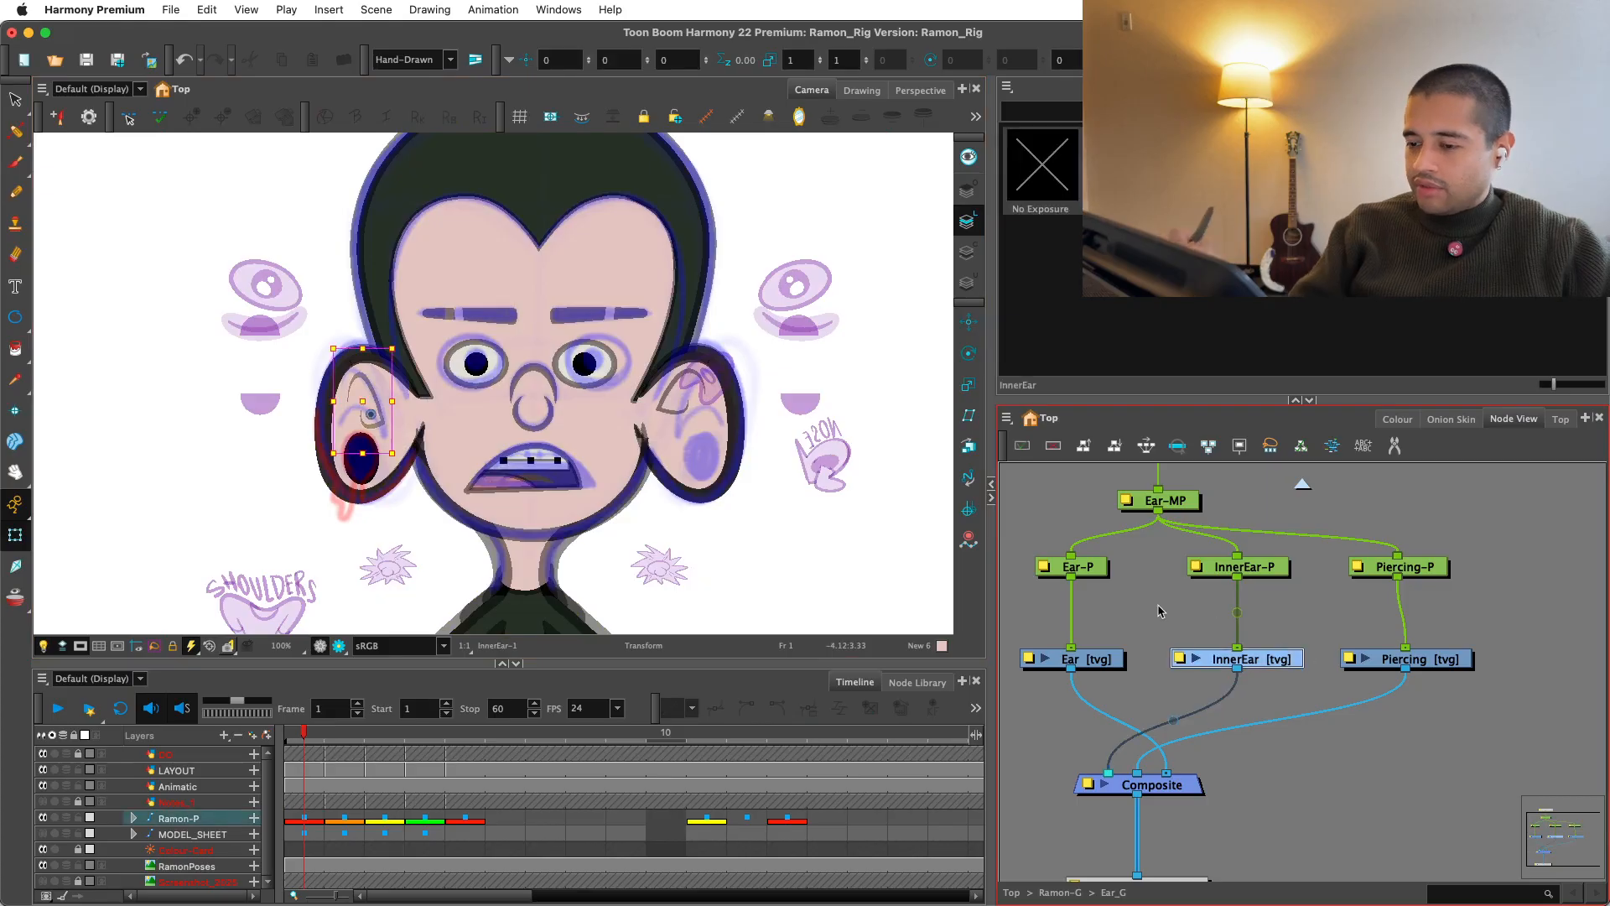
key("alt+s")
key("2")
key("2")
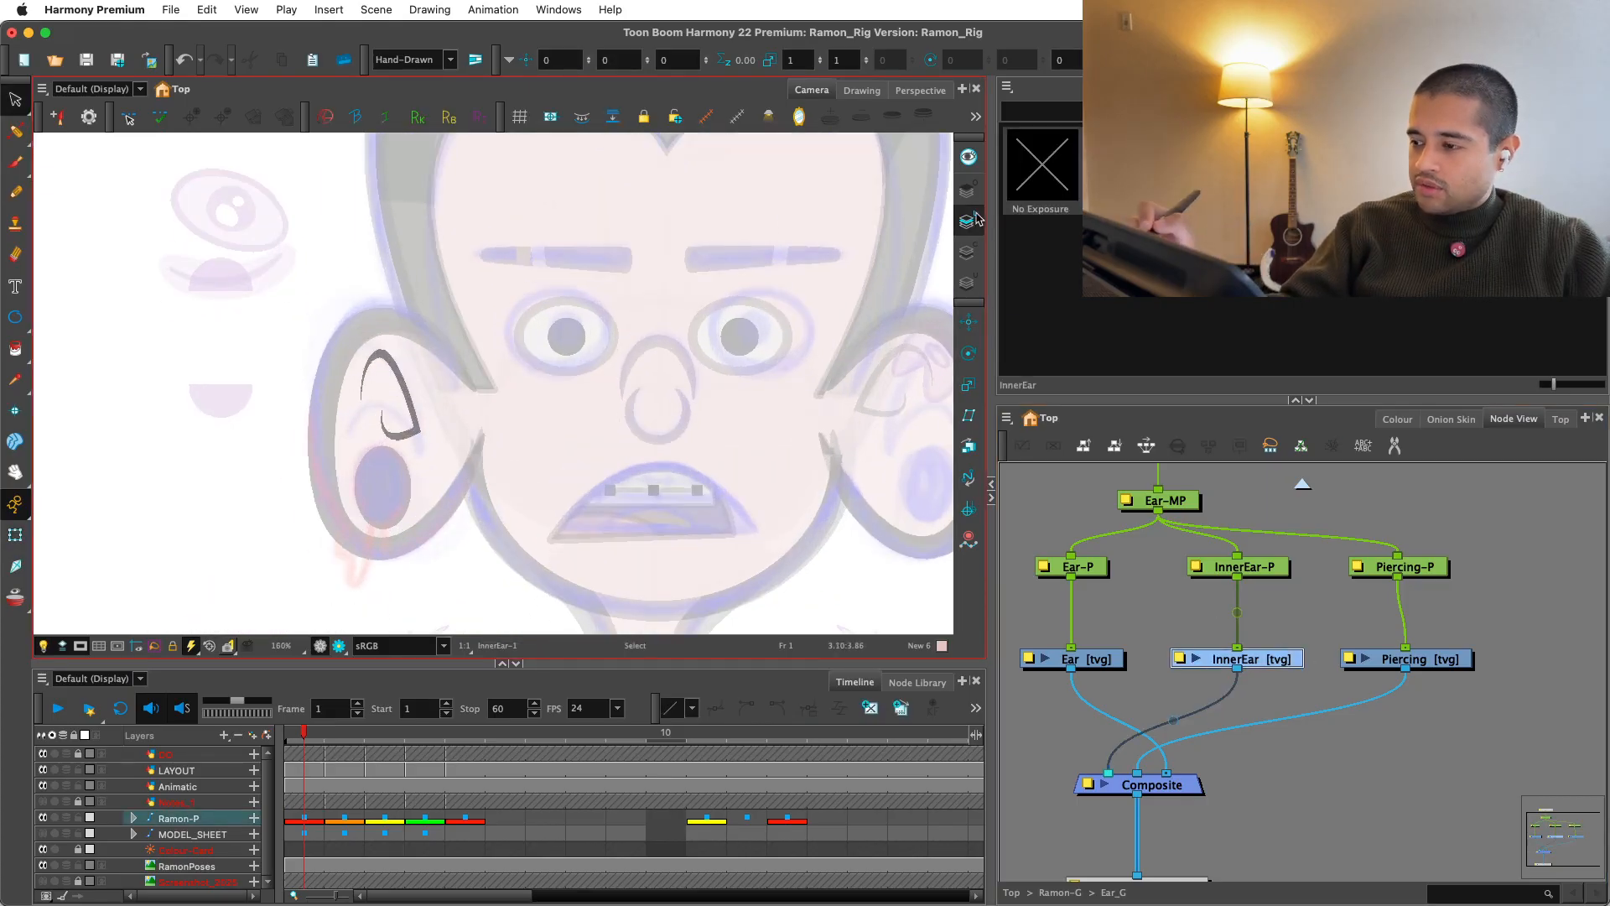
left_click(15, 534)
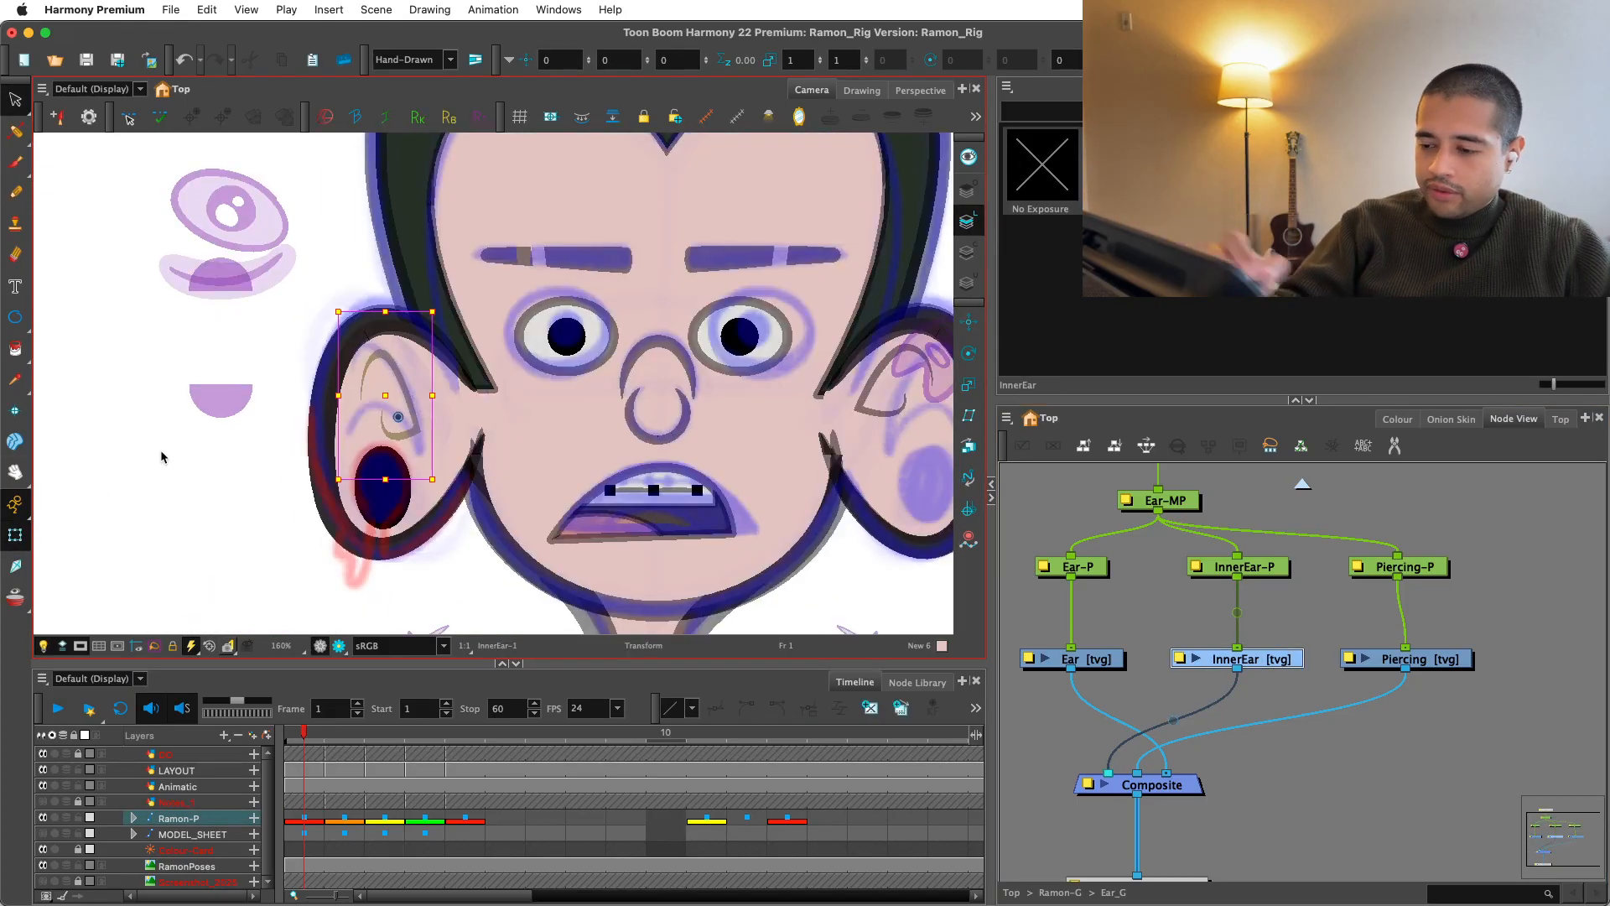
key("alt+s")
key("1")
key("1")
key("shift+t")
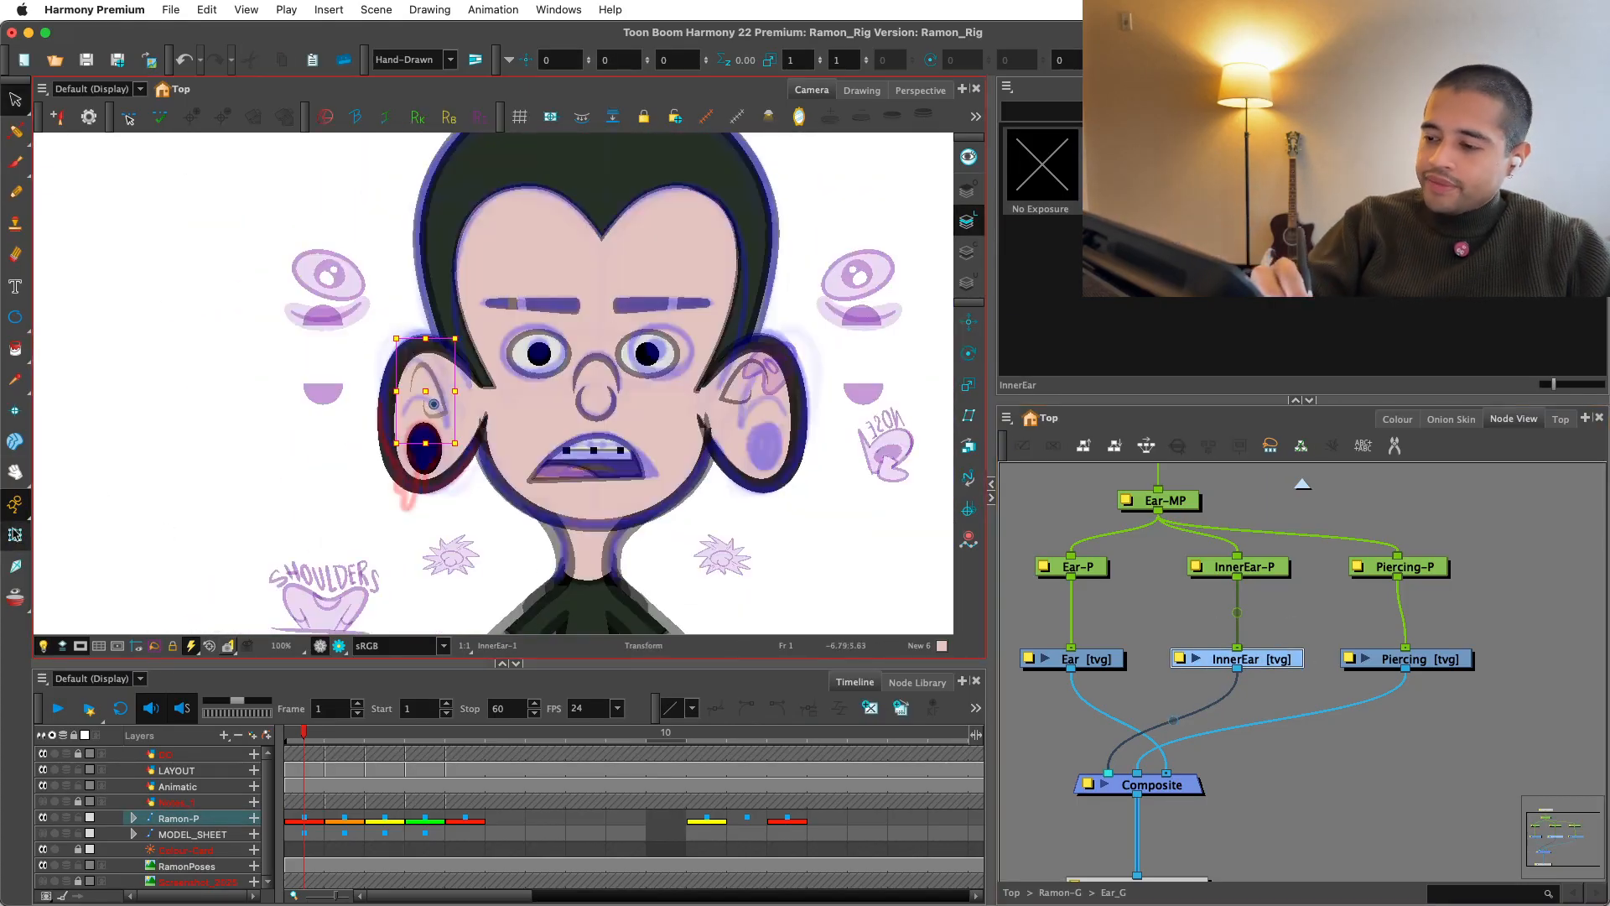
key("1")
left_click_drag(744, 472, 741, 539)
key("2")
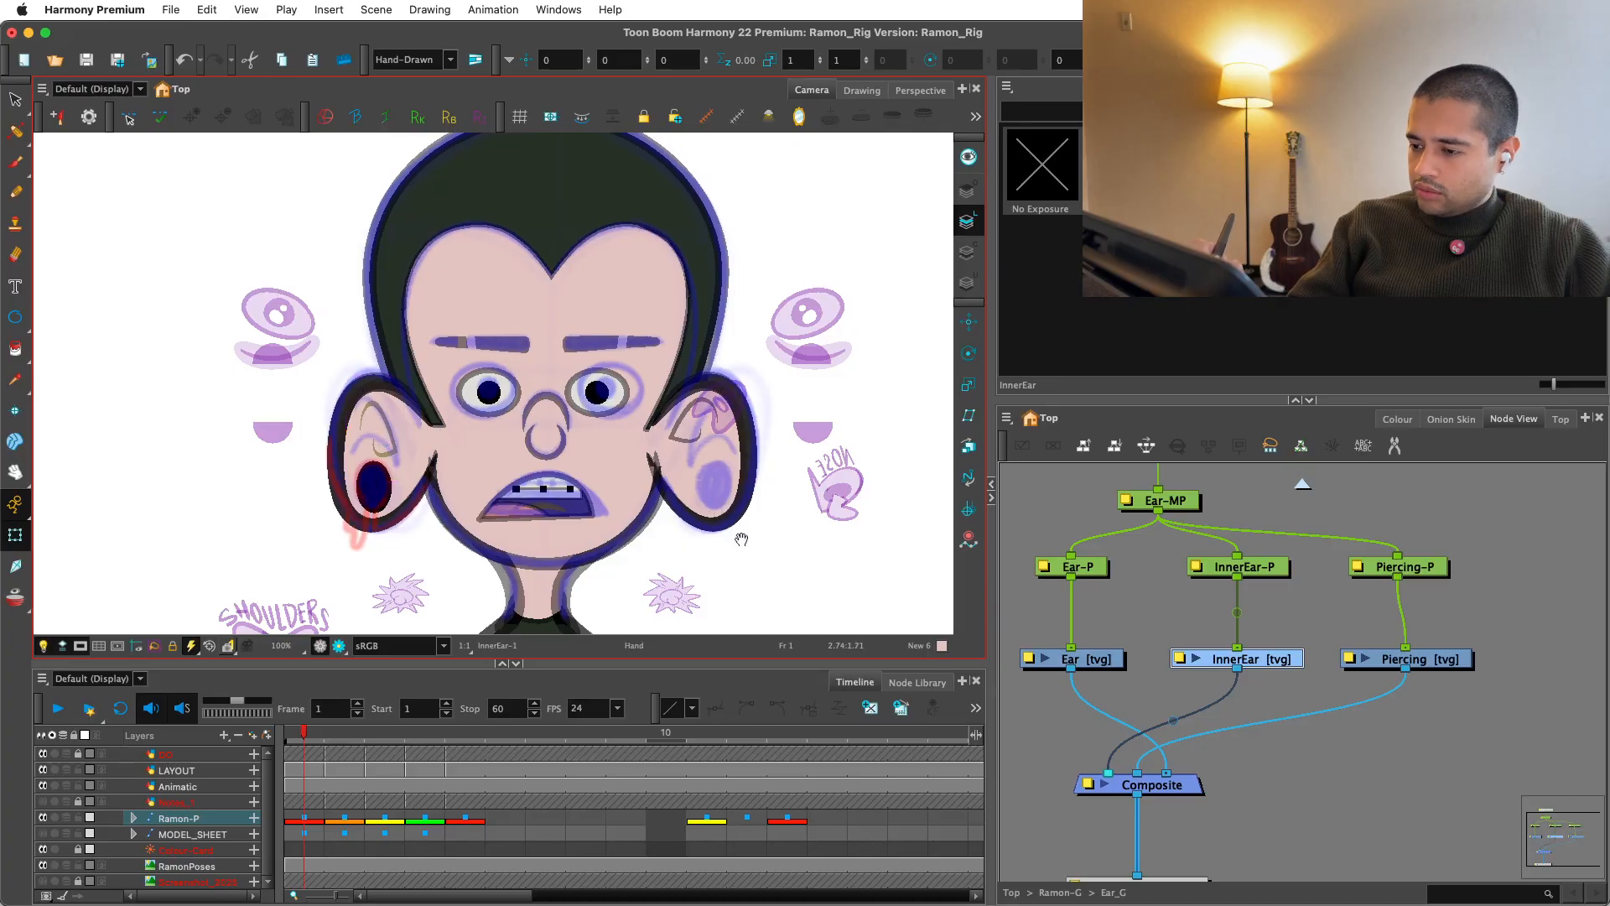
Step: Try moving the jaw upward and undo the move
key("2")
left_click(667, 503)
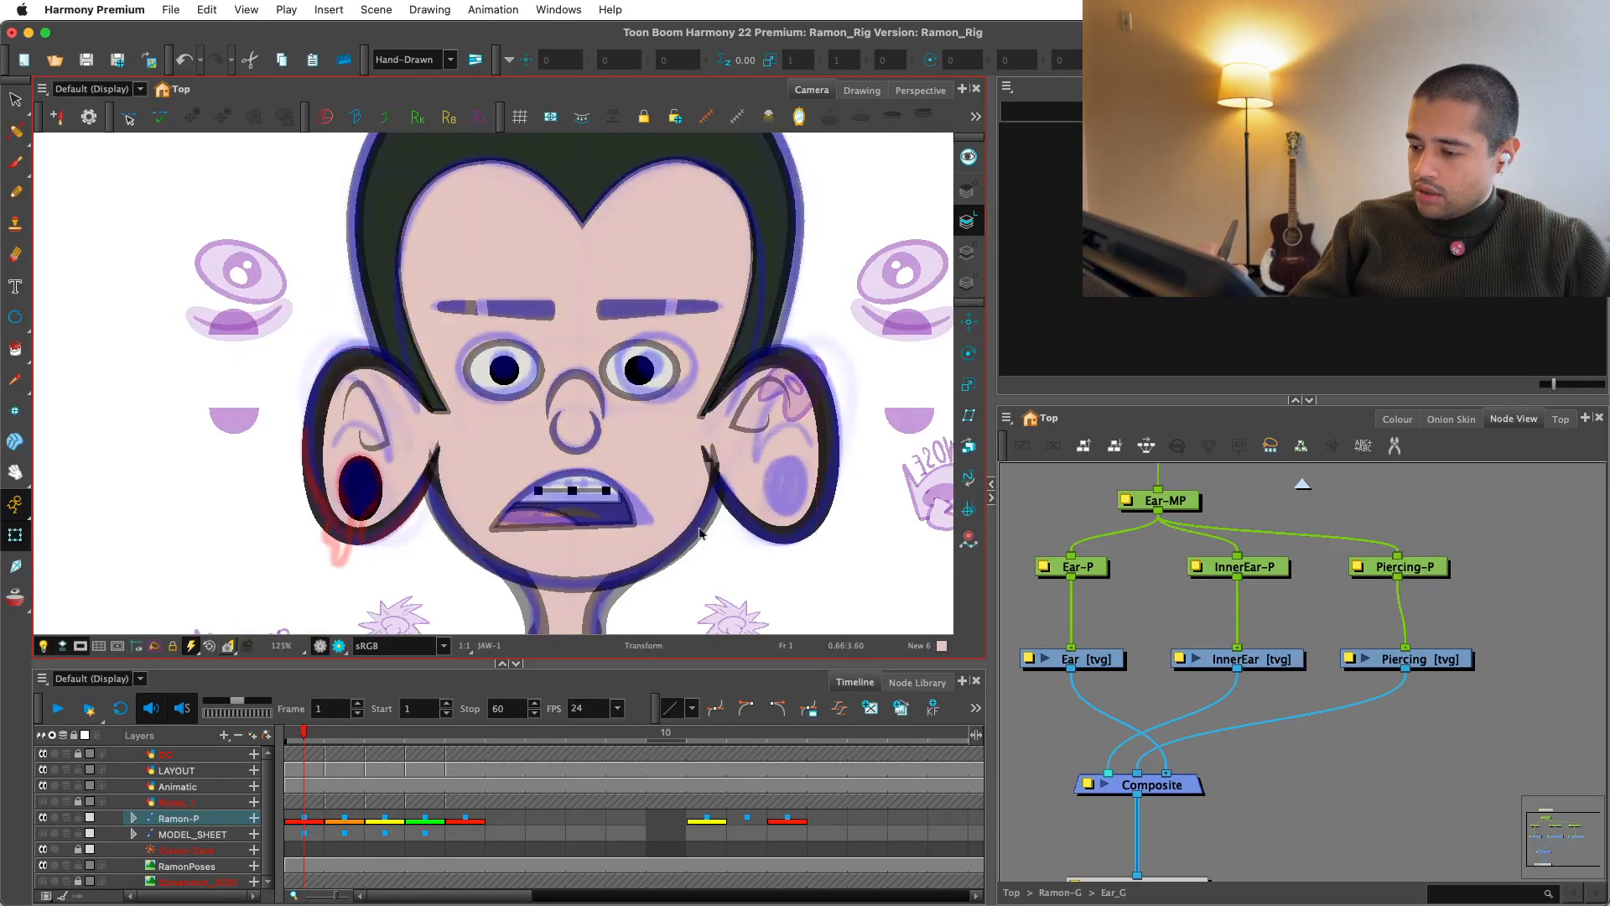
key("super+z")
key("super+shift+z")
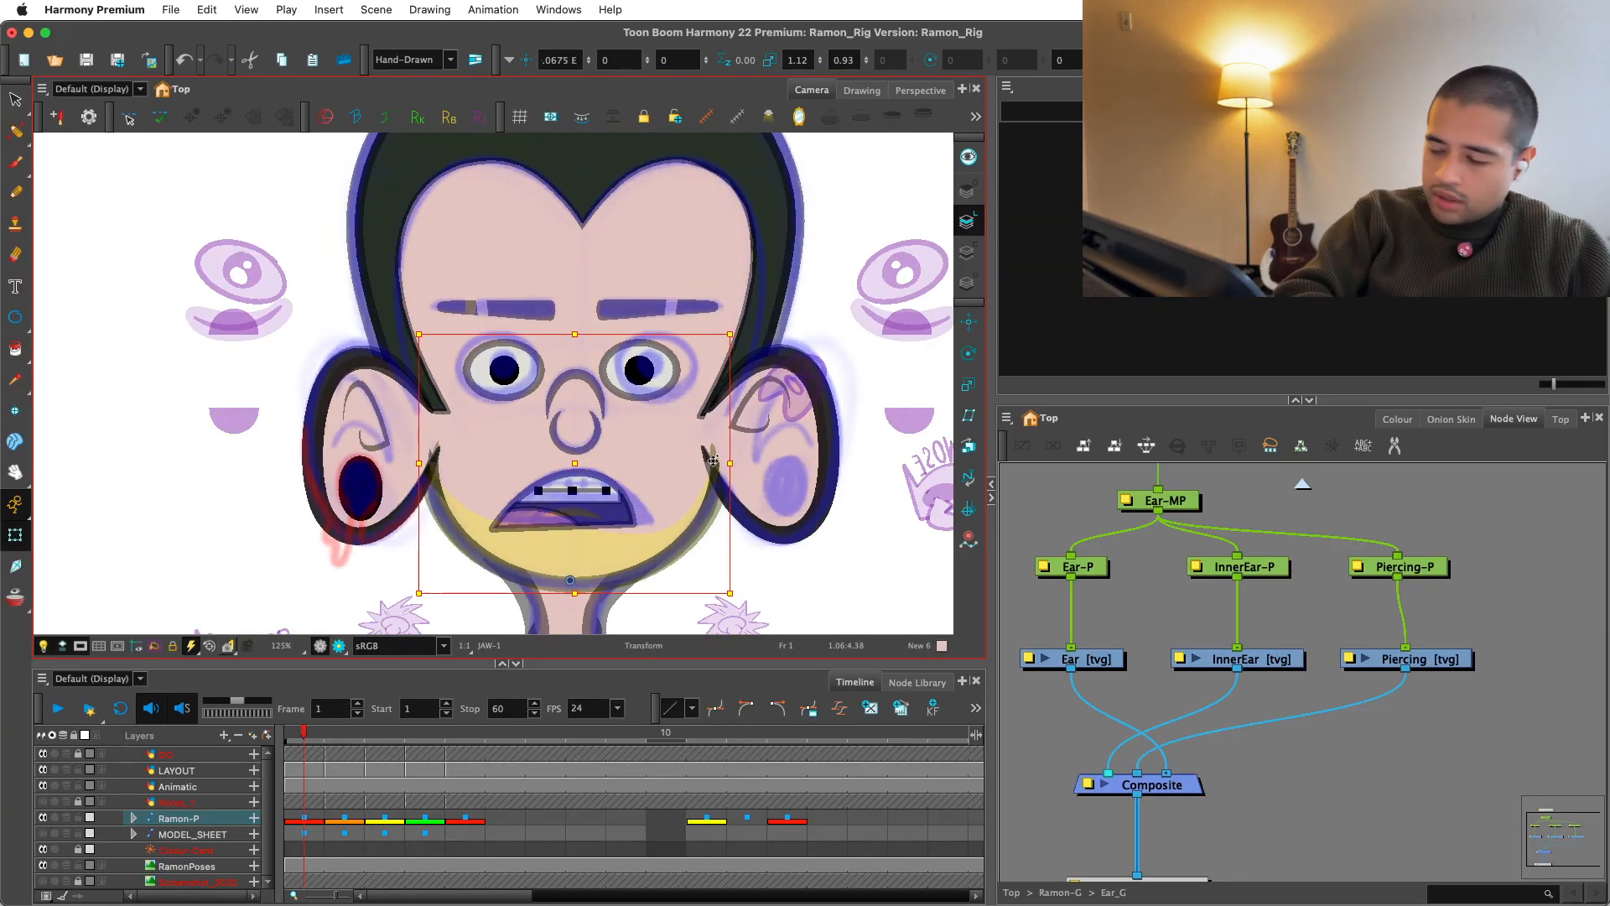
key("super+z")
left_click(636, 532)
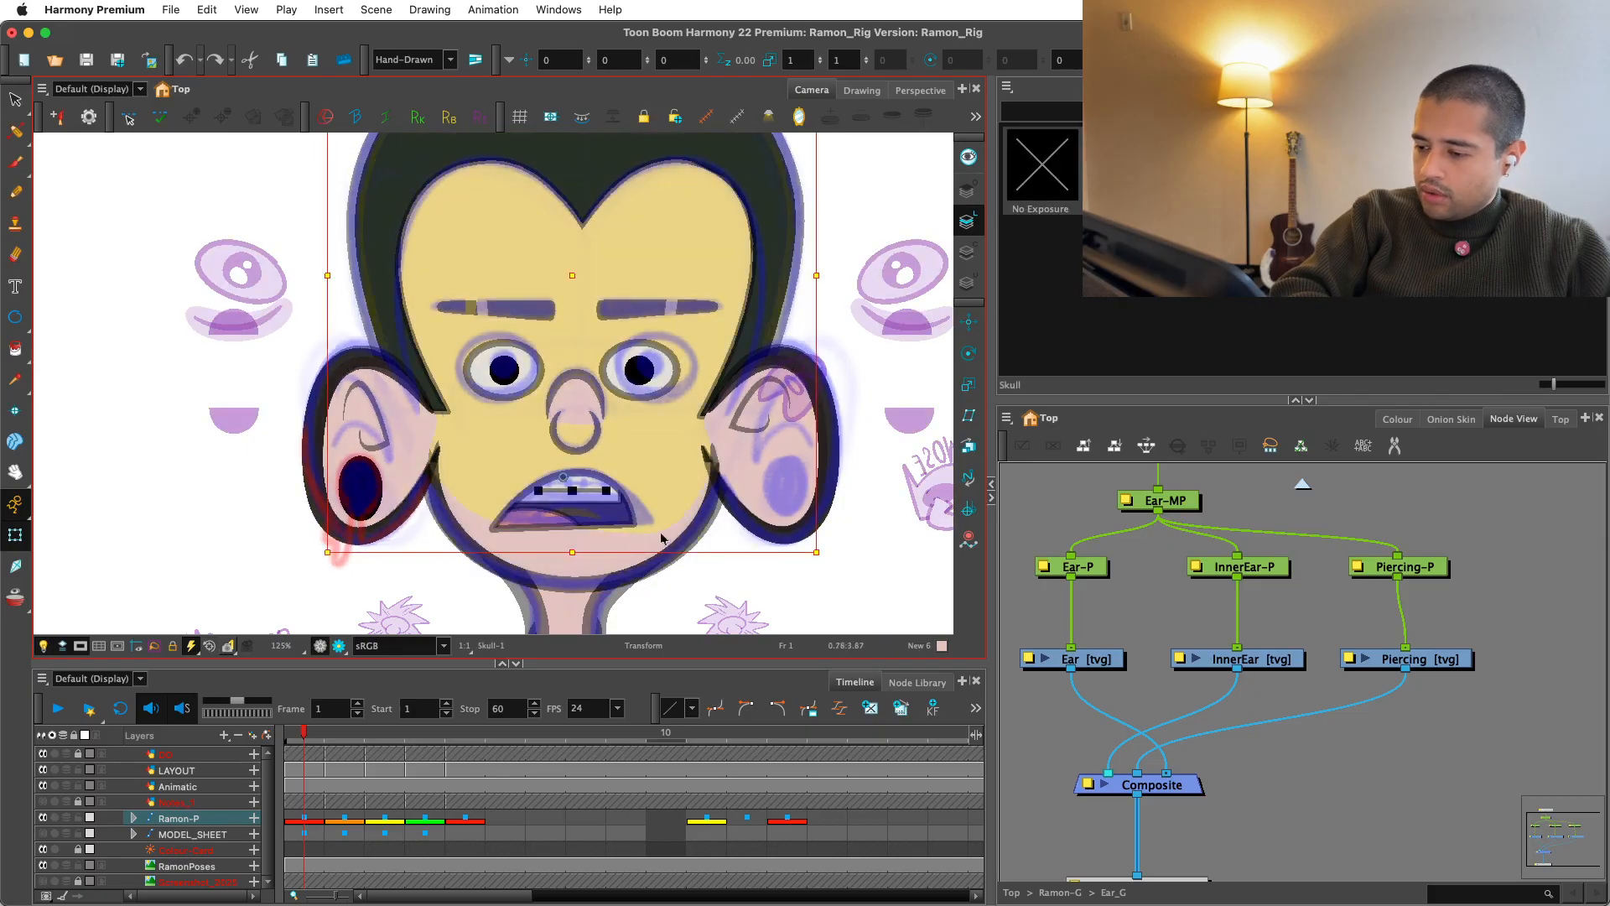
left_click(654, 543)
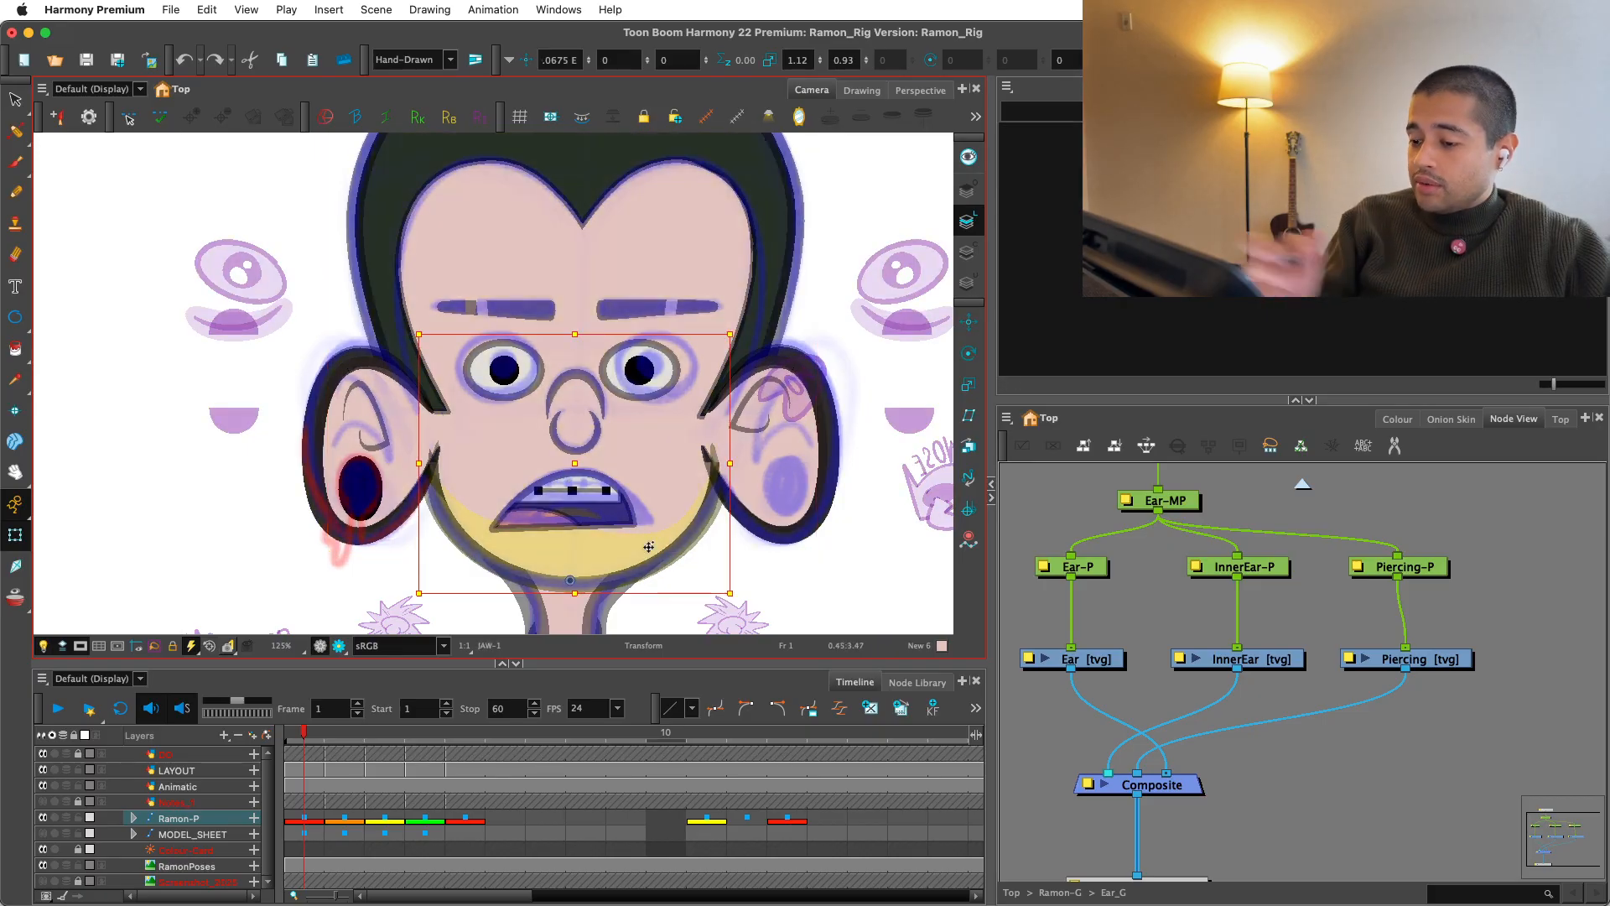
left_click_drag(648, 547, 659, 497)
key("super+z")
key("b")
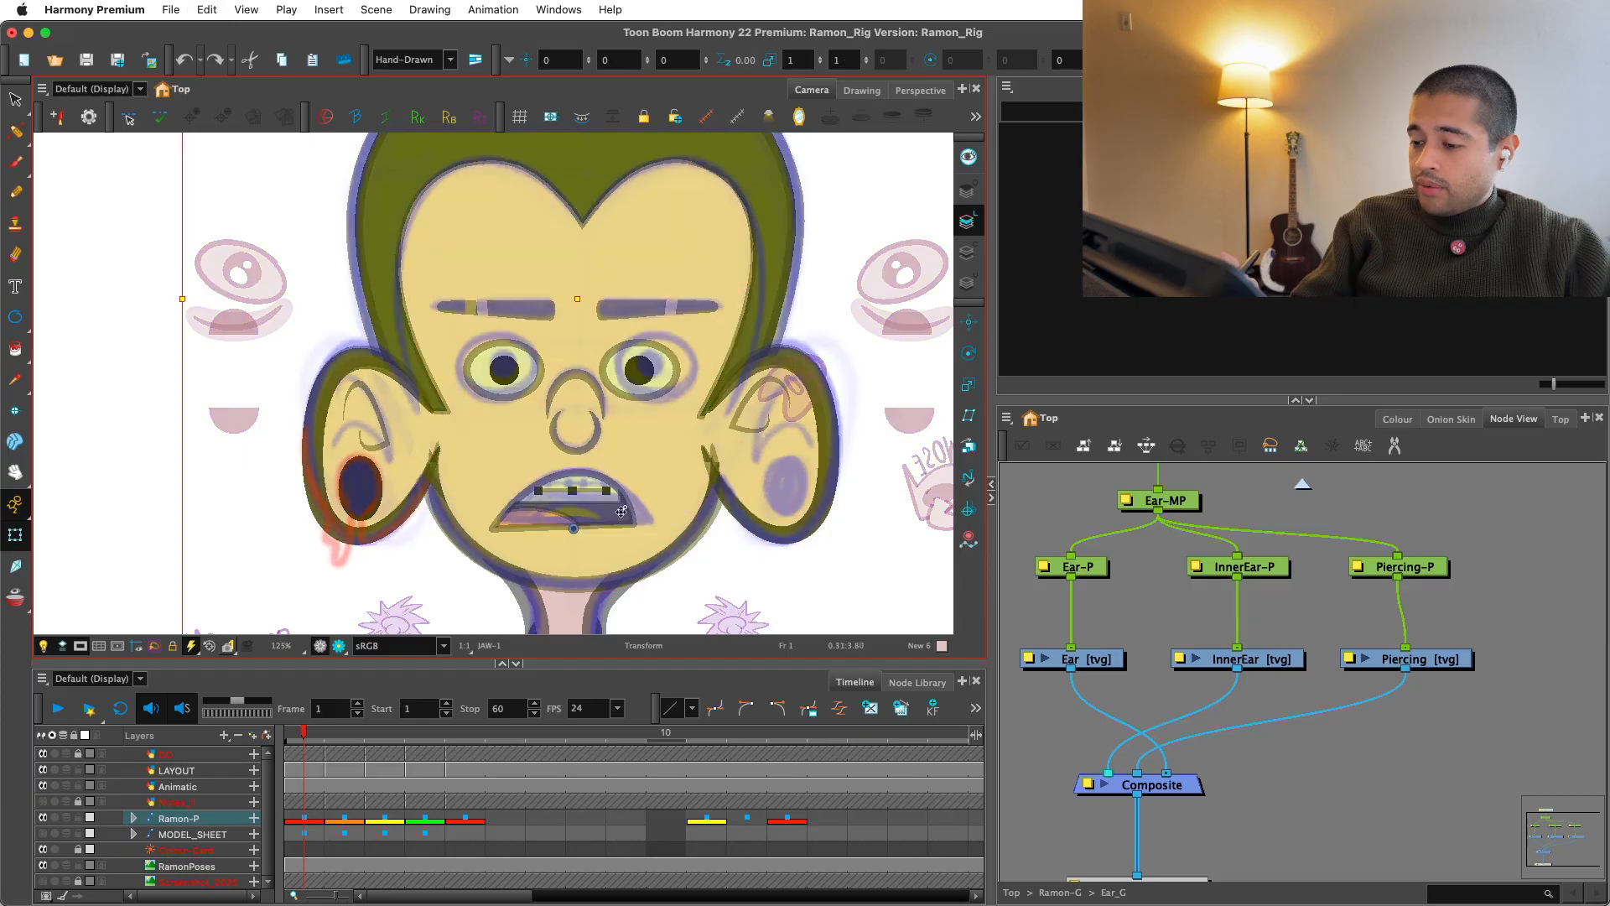
left_click(629, 547)
key("1")
left_click_drag(747, 531, 727, 534)
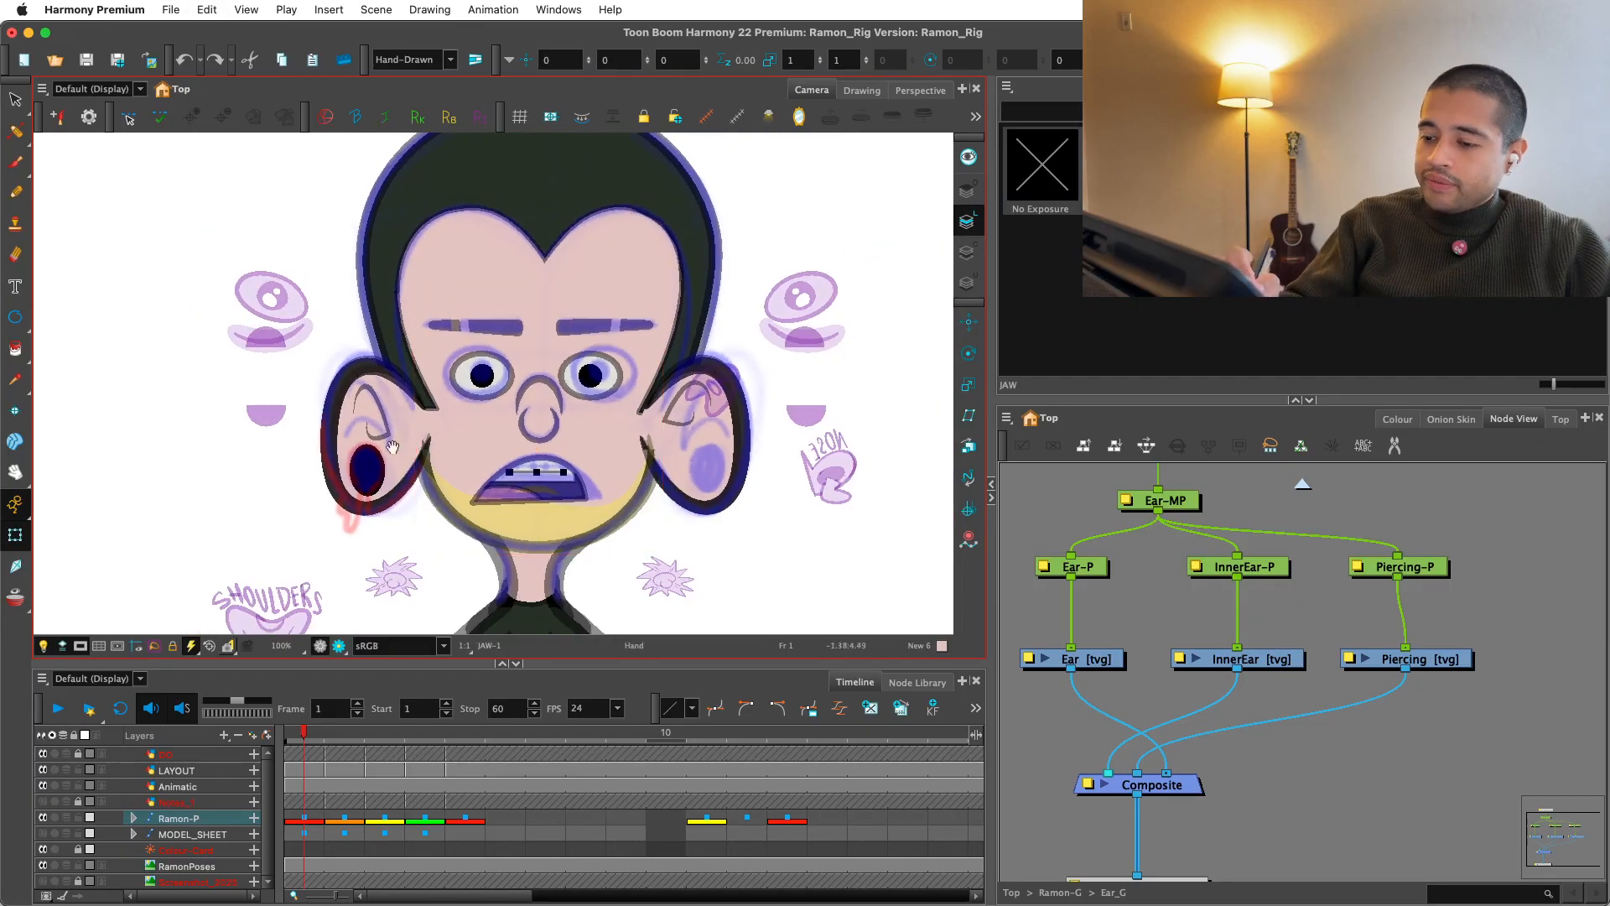
Step: Select the front-view inner ear fold and locate its InnerEar node in the ear group's network
left_click_drag(393, 447, 494, 450)
key("2")
key("2")
key("2")
left_click(485, 416)
key("2")
key("o")
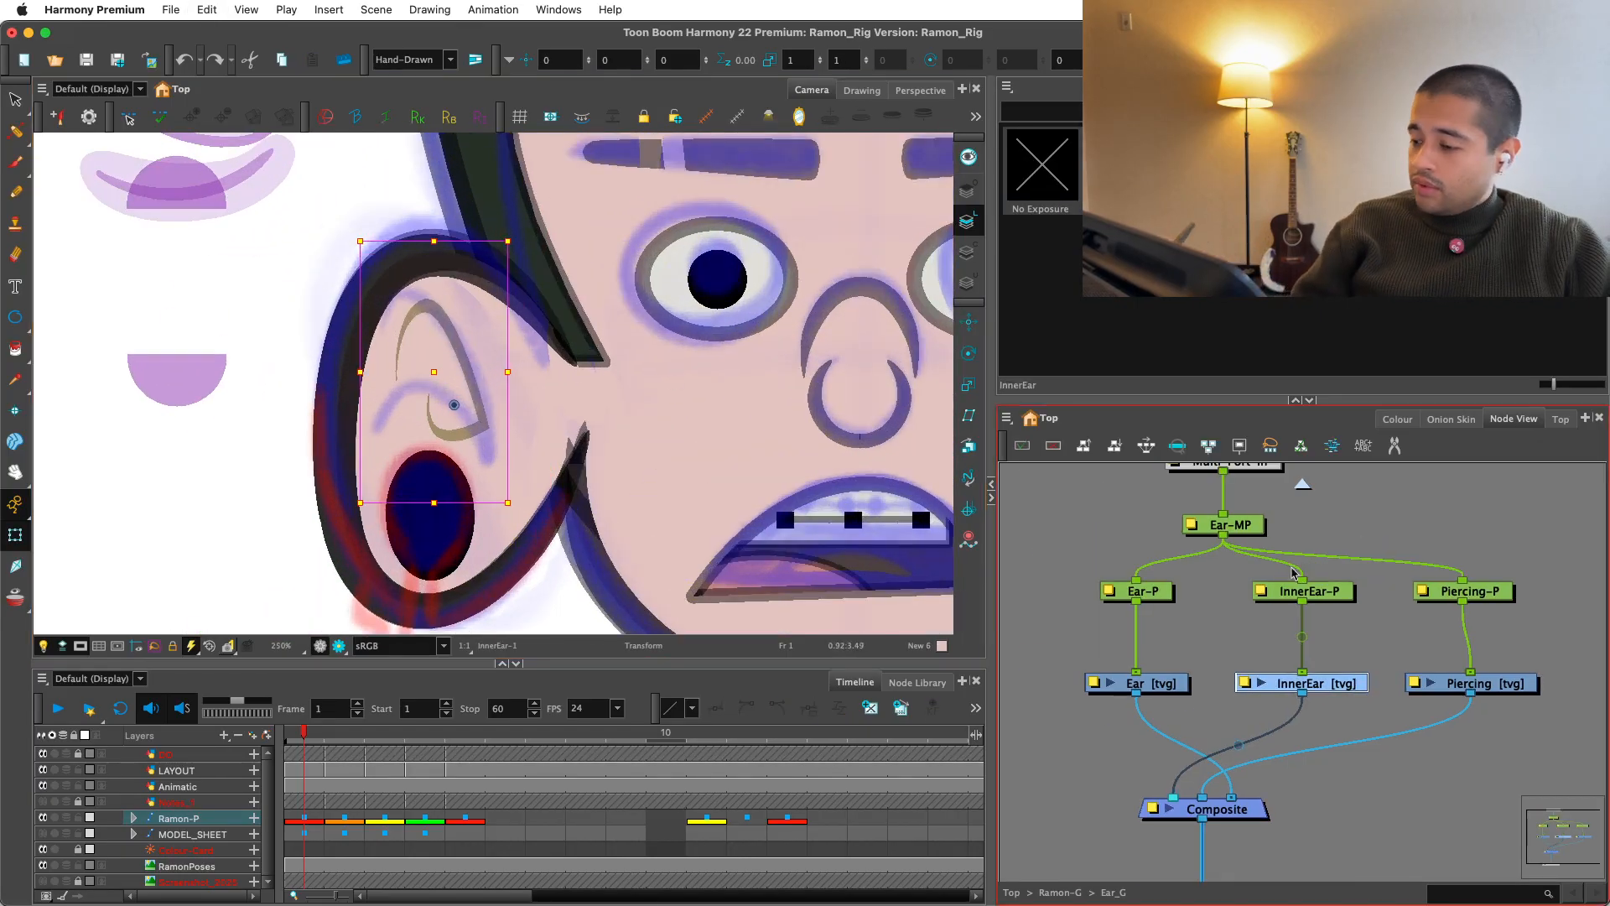
scroll(1381, 641, "up", 3)
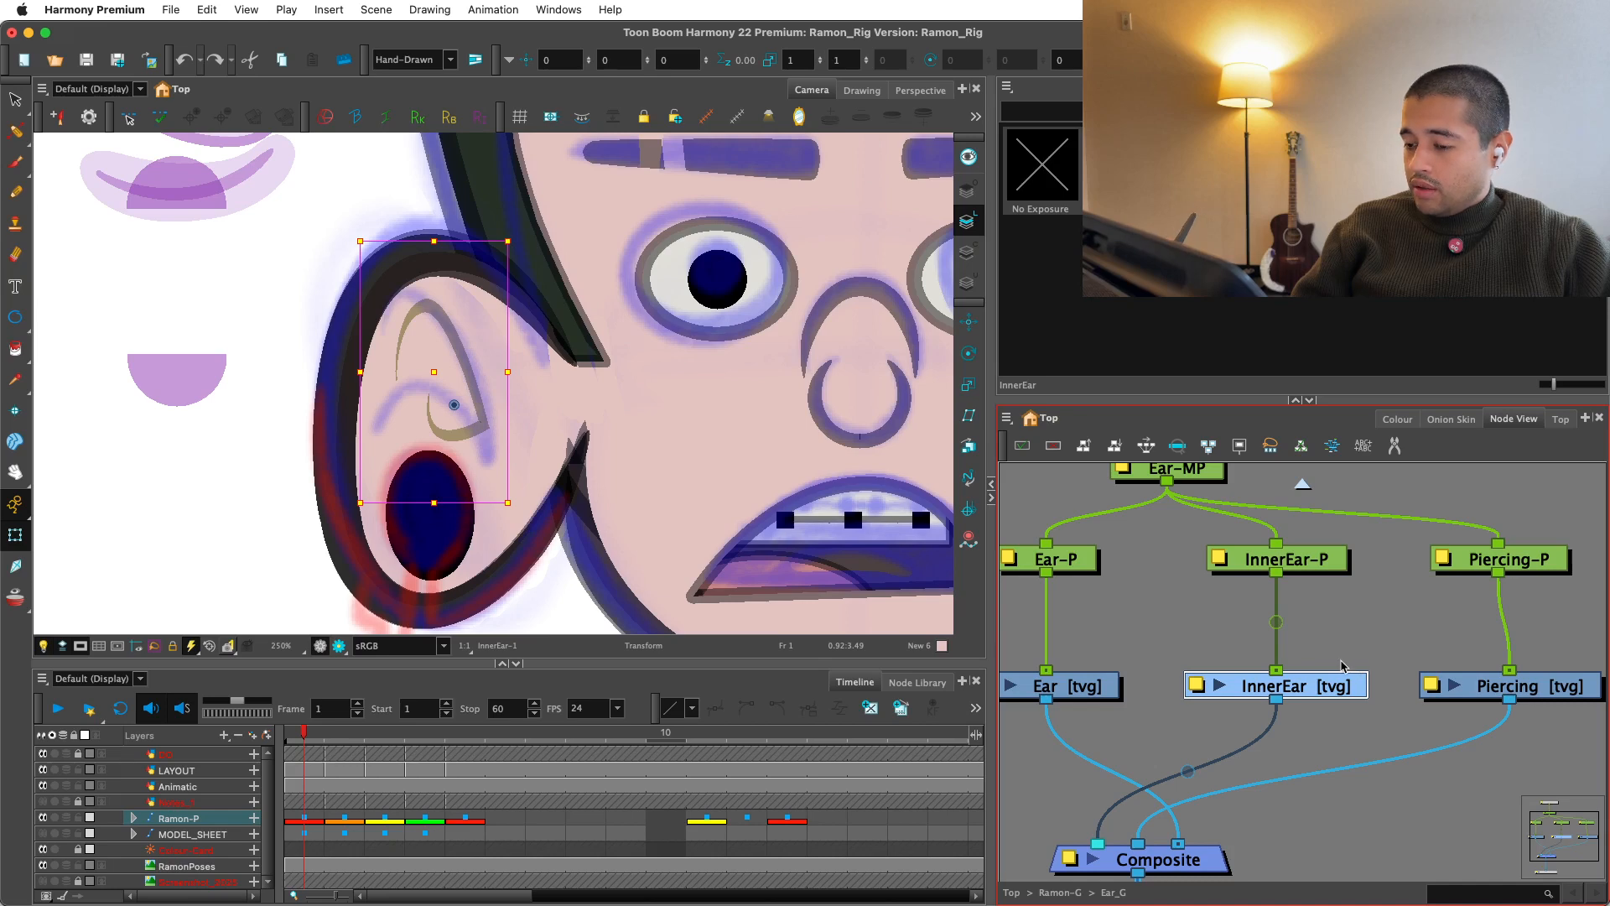
scroll(784, 577, "down", 3)
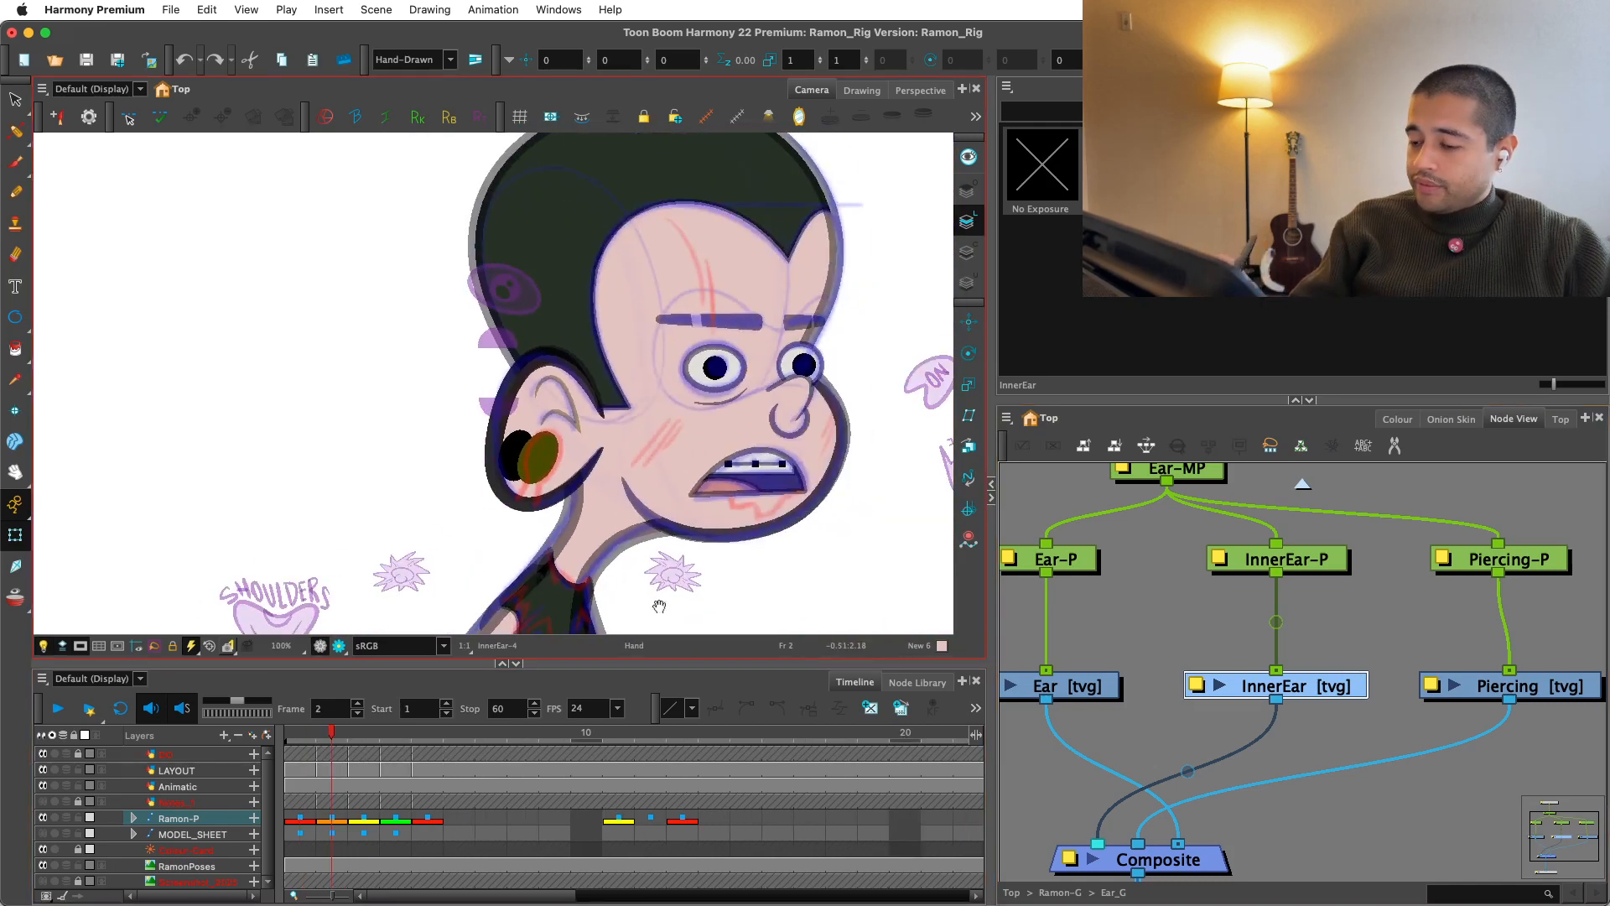
Step: Delete the old black piercing ellipse from the InnerEar drawing of the three-quarter pose on frame 2
left_click(1522, 683)
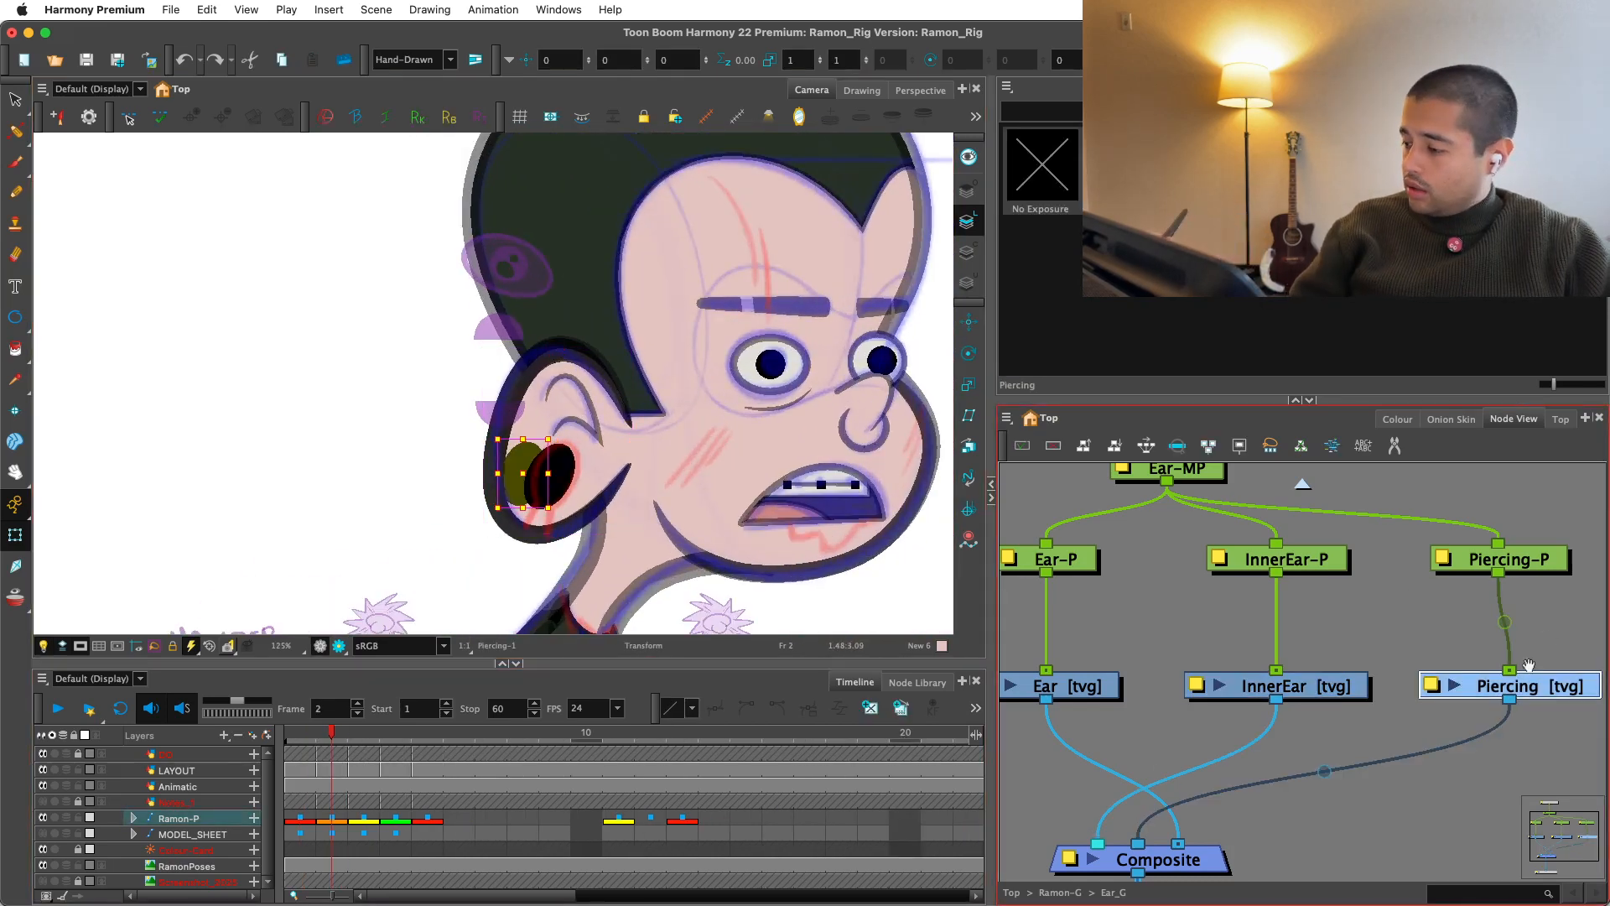
scroll(1528, 665, "right", 3)
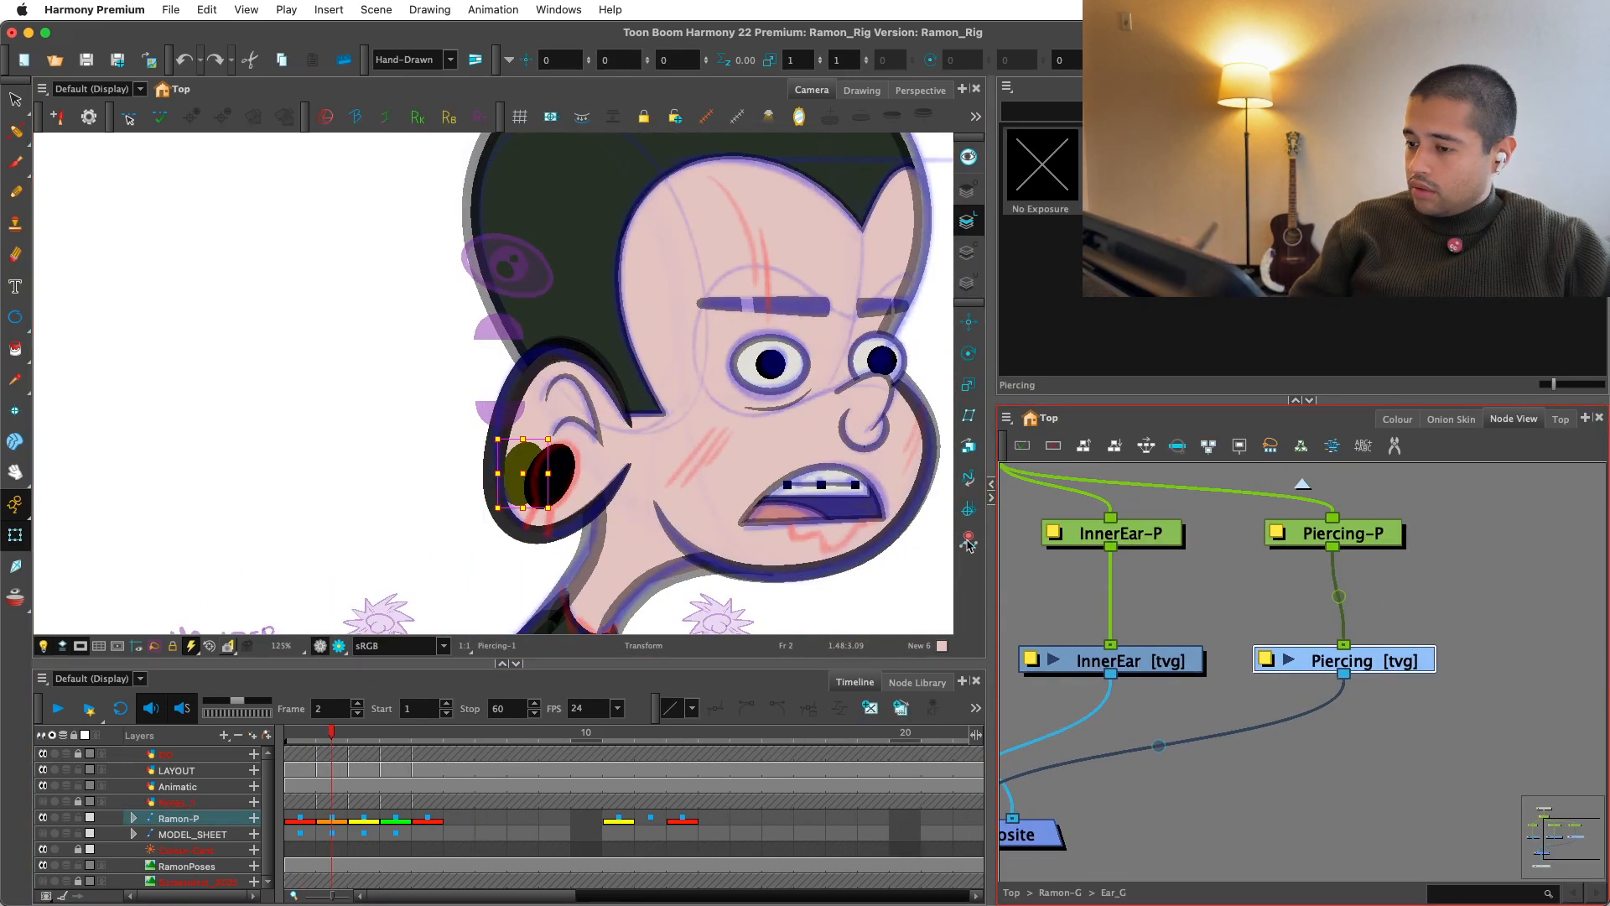
scroll(762, 555, "down", 2)
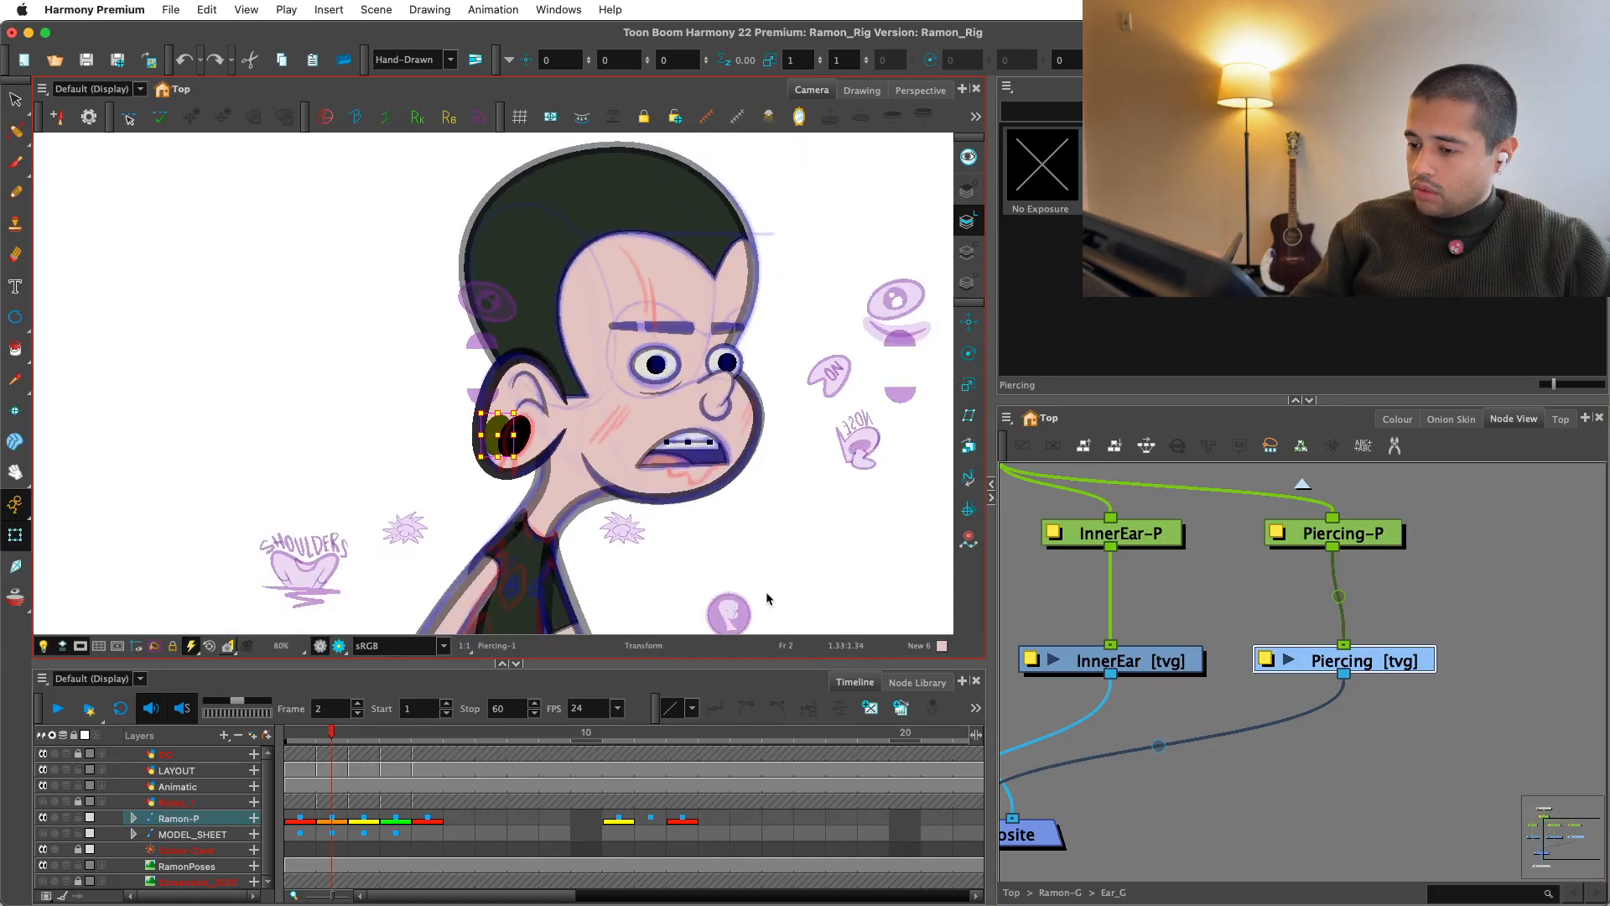
scroll(537, 452, "up", 3)
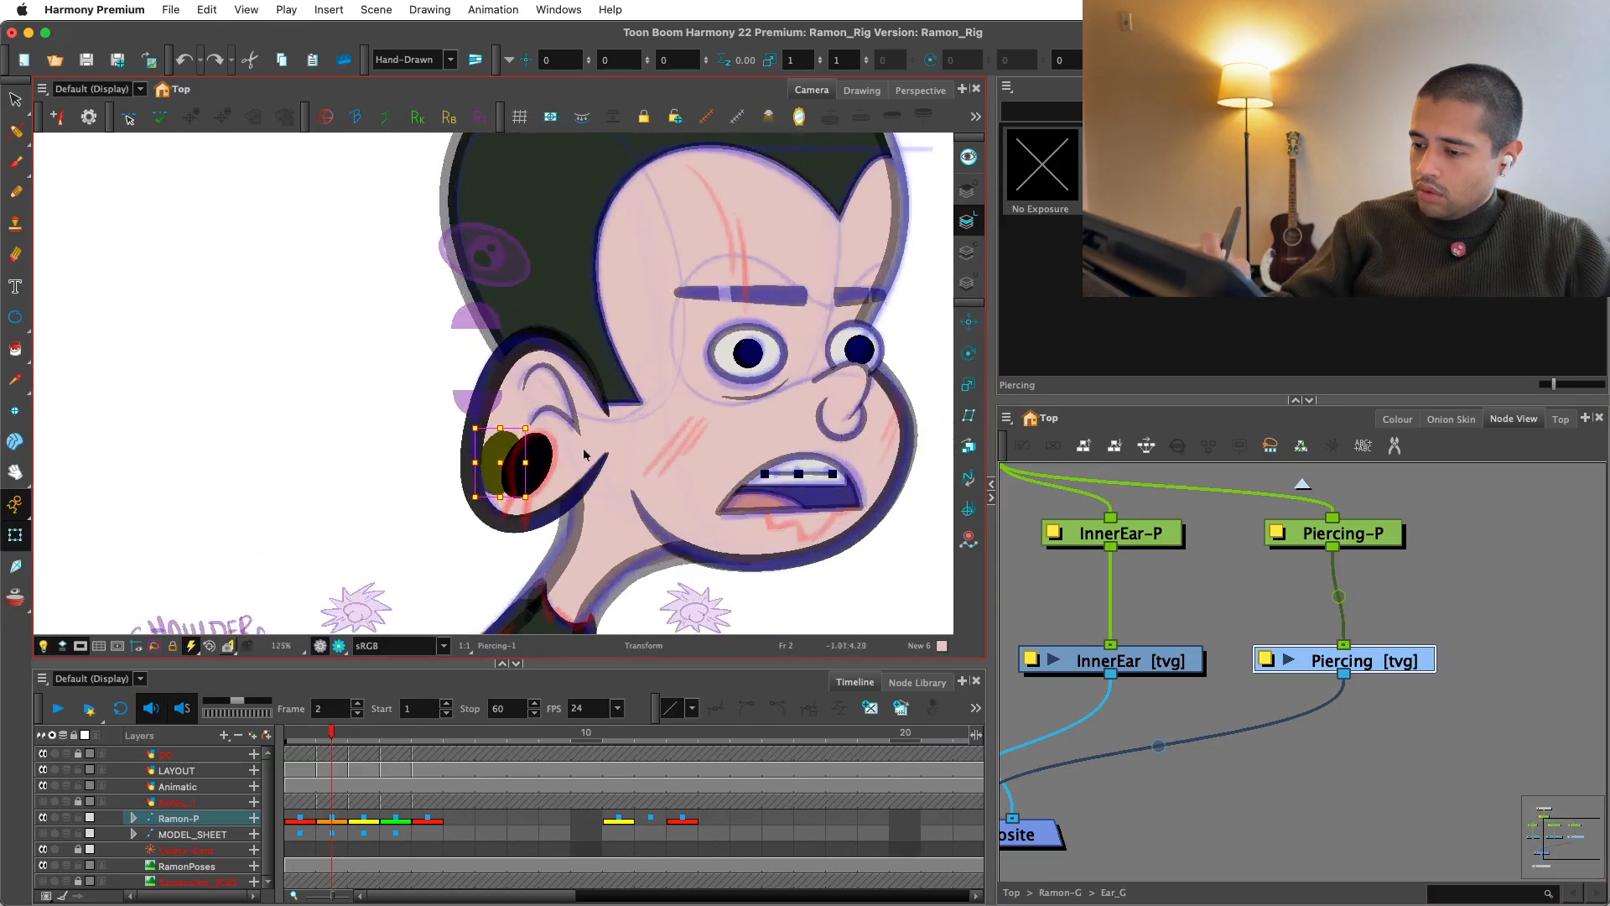
left_click(561, 470)
key("alt+s")
left_click(537, 503)
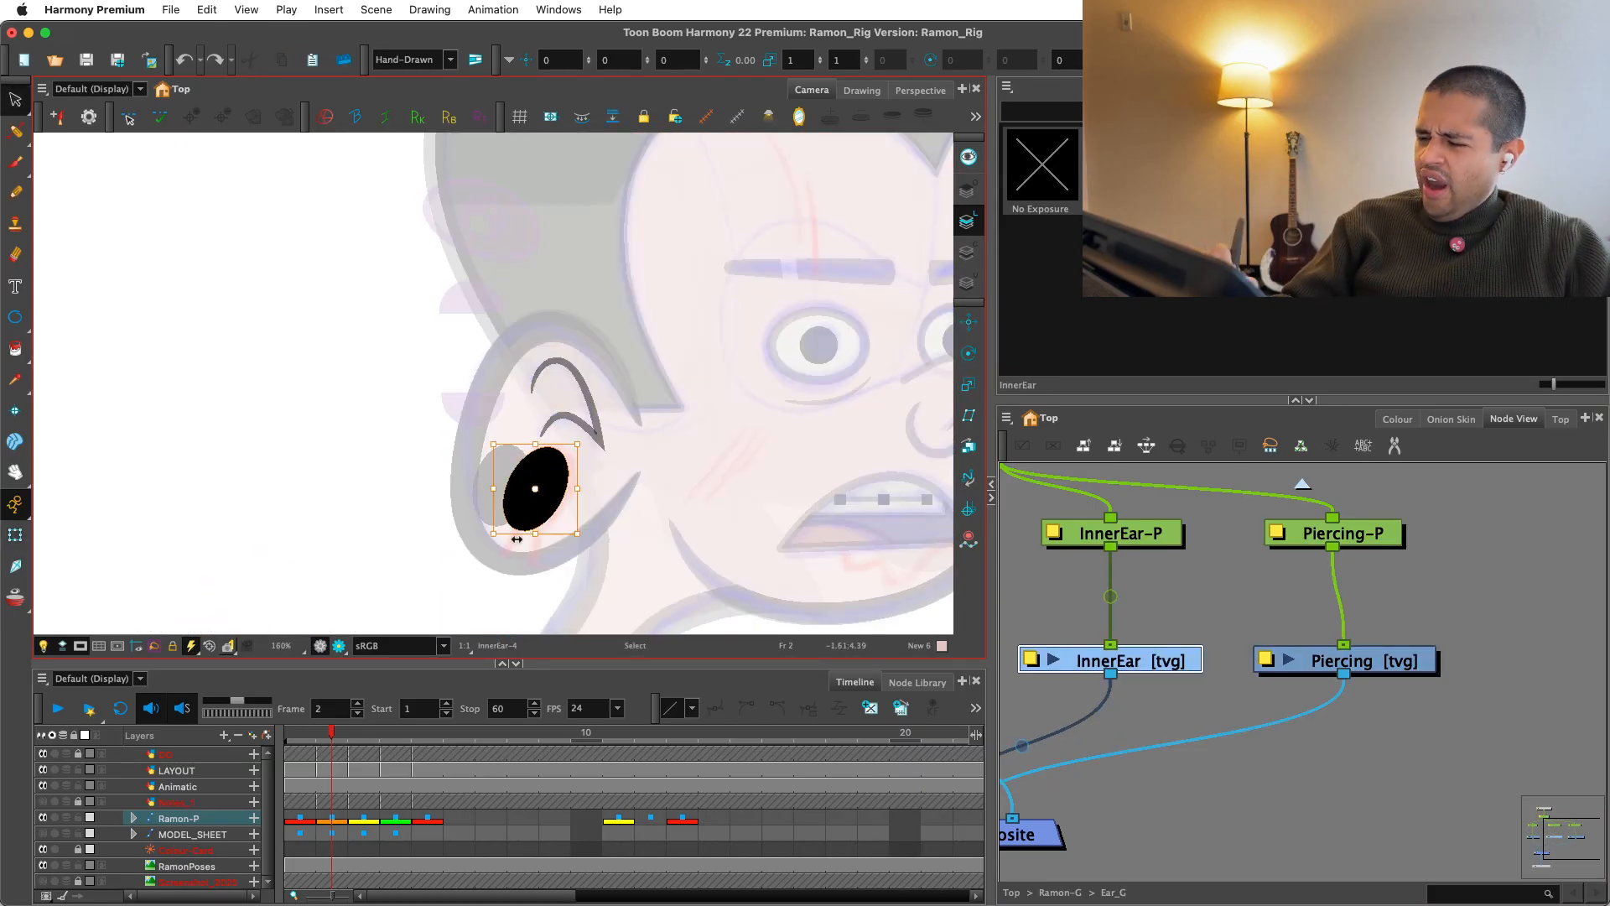
key("Delete")
Step: Move the piercing through its Piercing-P peg onto the inside of the earlobe in the frame 2 pose
left_click(16, 539)
key("2")
left_click(517, 511)
key("b")
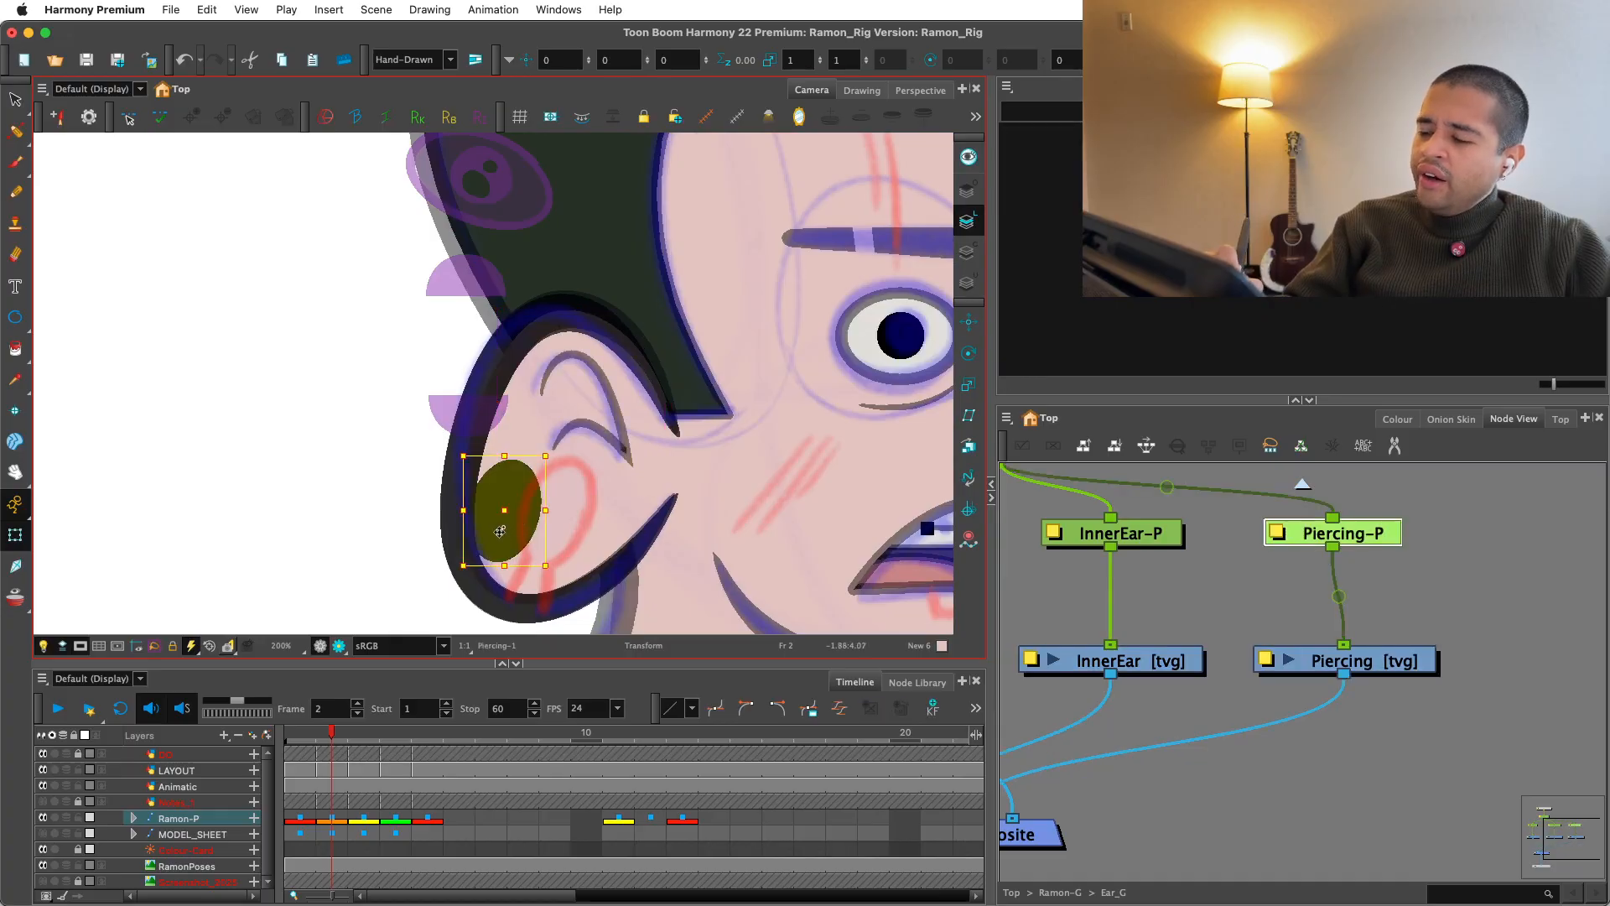
left_click_drag(507, 525, 641, 515)
key("1")
key("1")
key("2")
key("2")
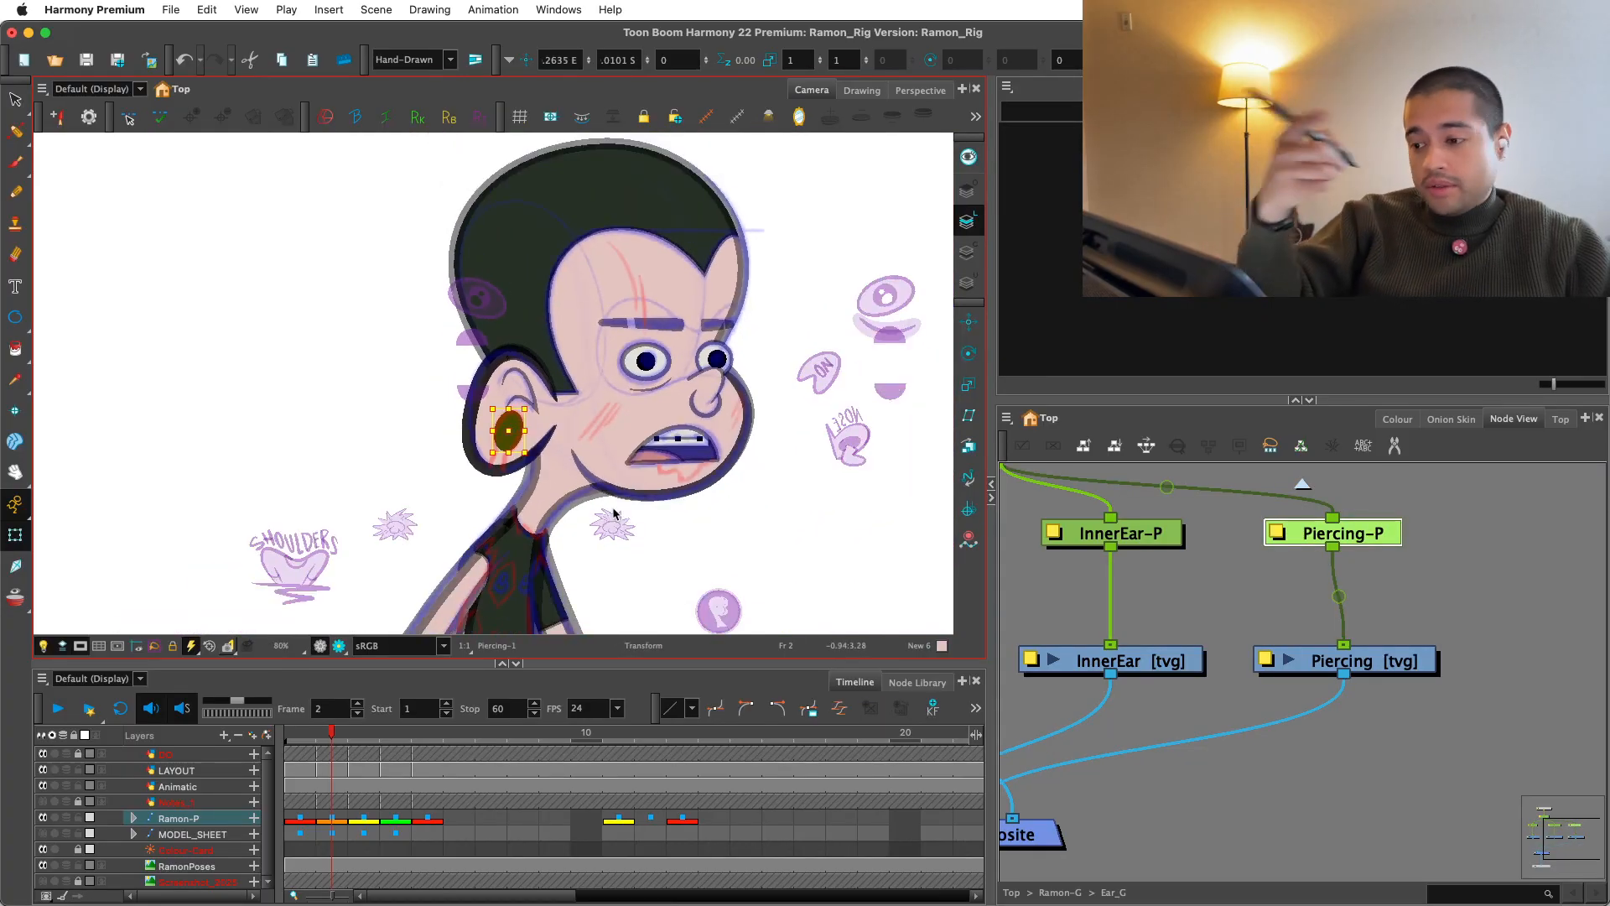
left_click_drag(848, 480, 755, 491)
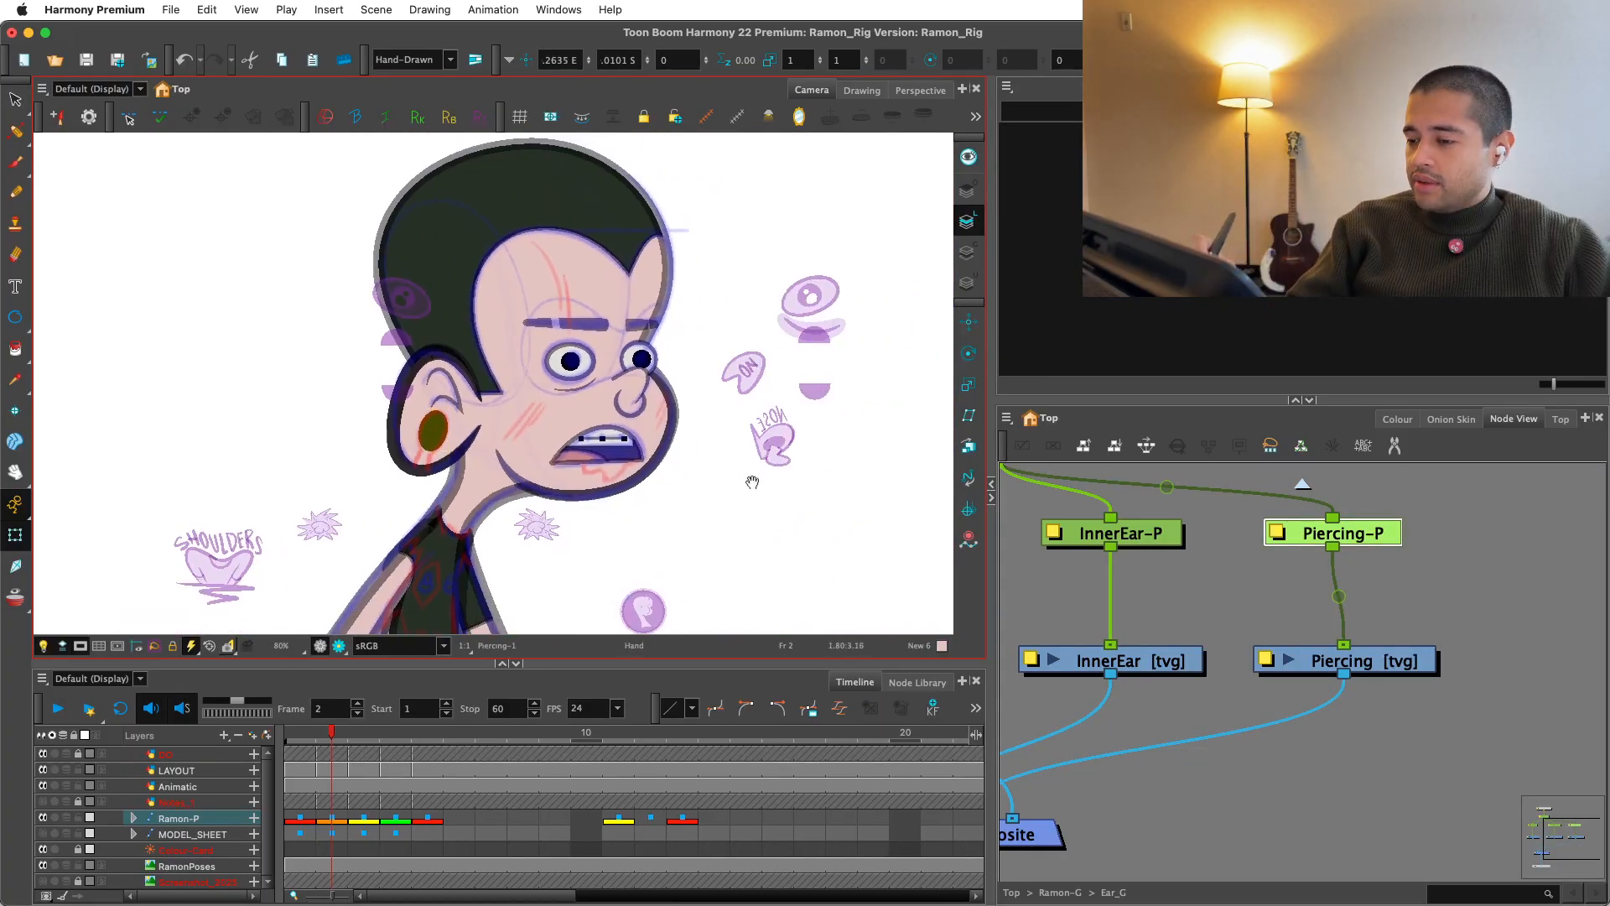
Step: Compare the front pose on frame 1 with the three-quarter pose on frame 2, checking the ear, piercing and hair against the sketch
key("1")
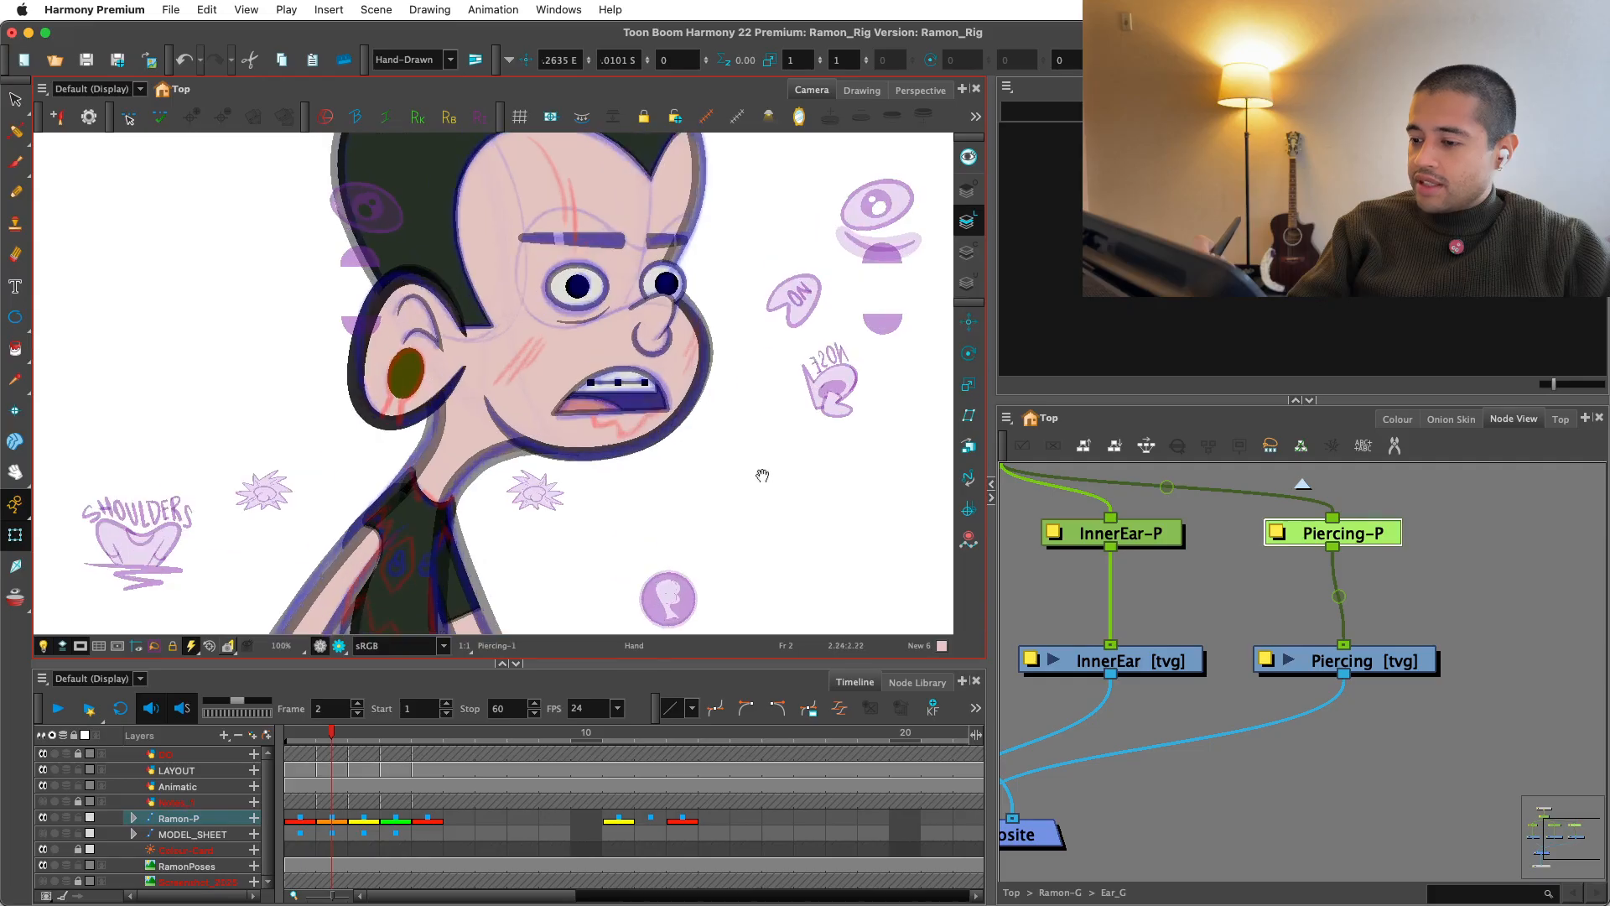
key("2")
key("1")
key("1")
left_click(300, 817)
key("period")
key("comma")
key("period")
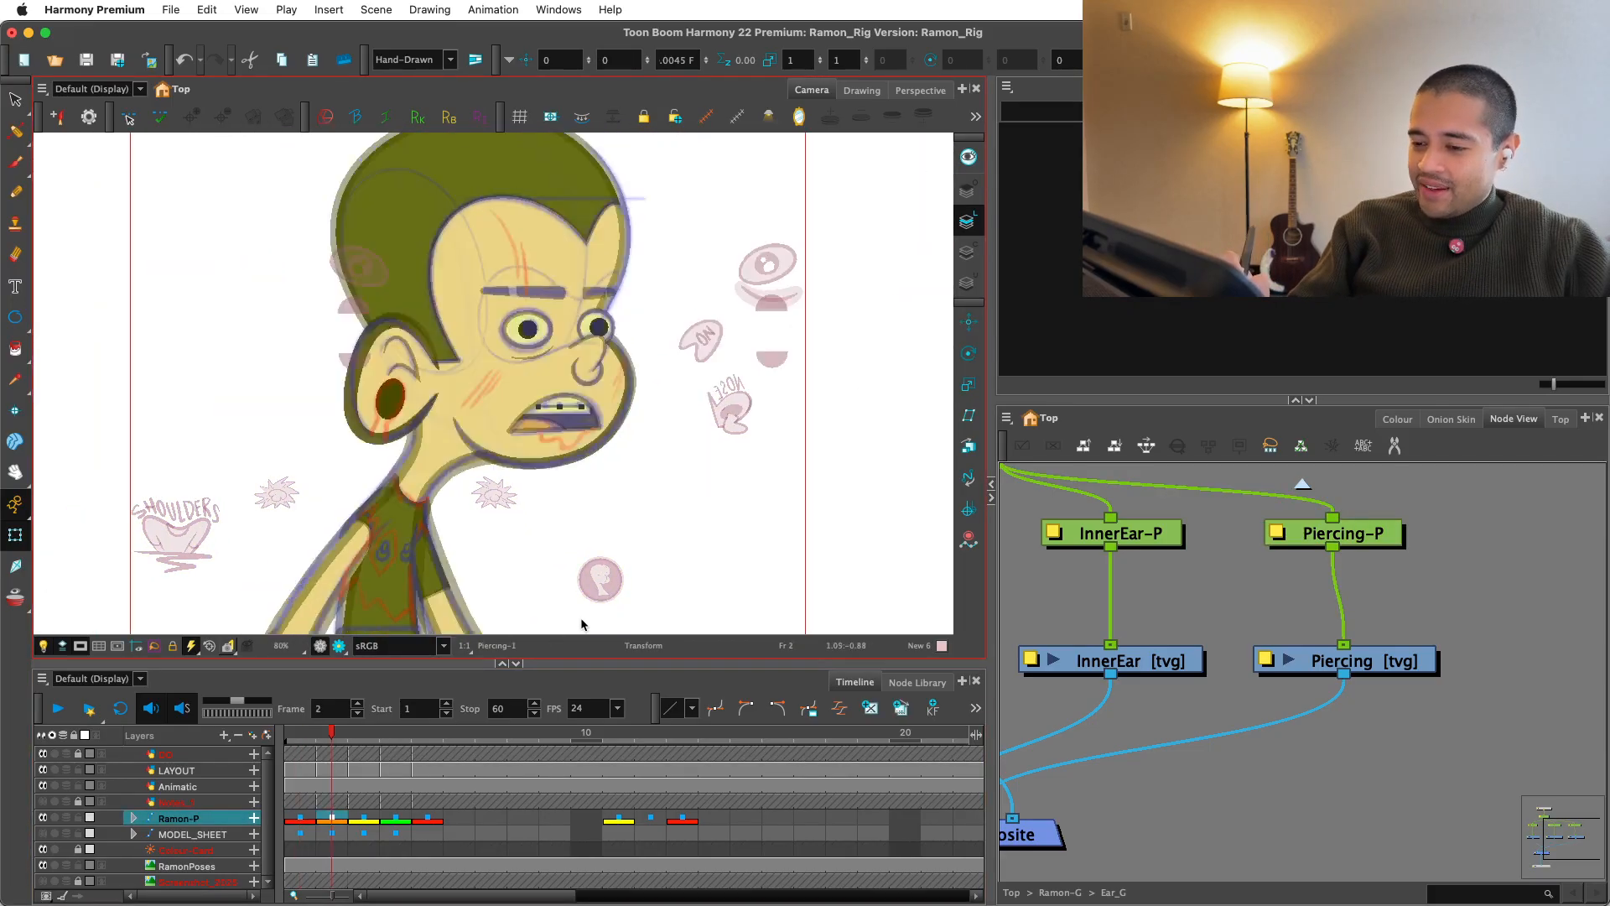
key("comma")
key("period")
key("comma")
key("period")
key("comma")
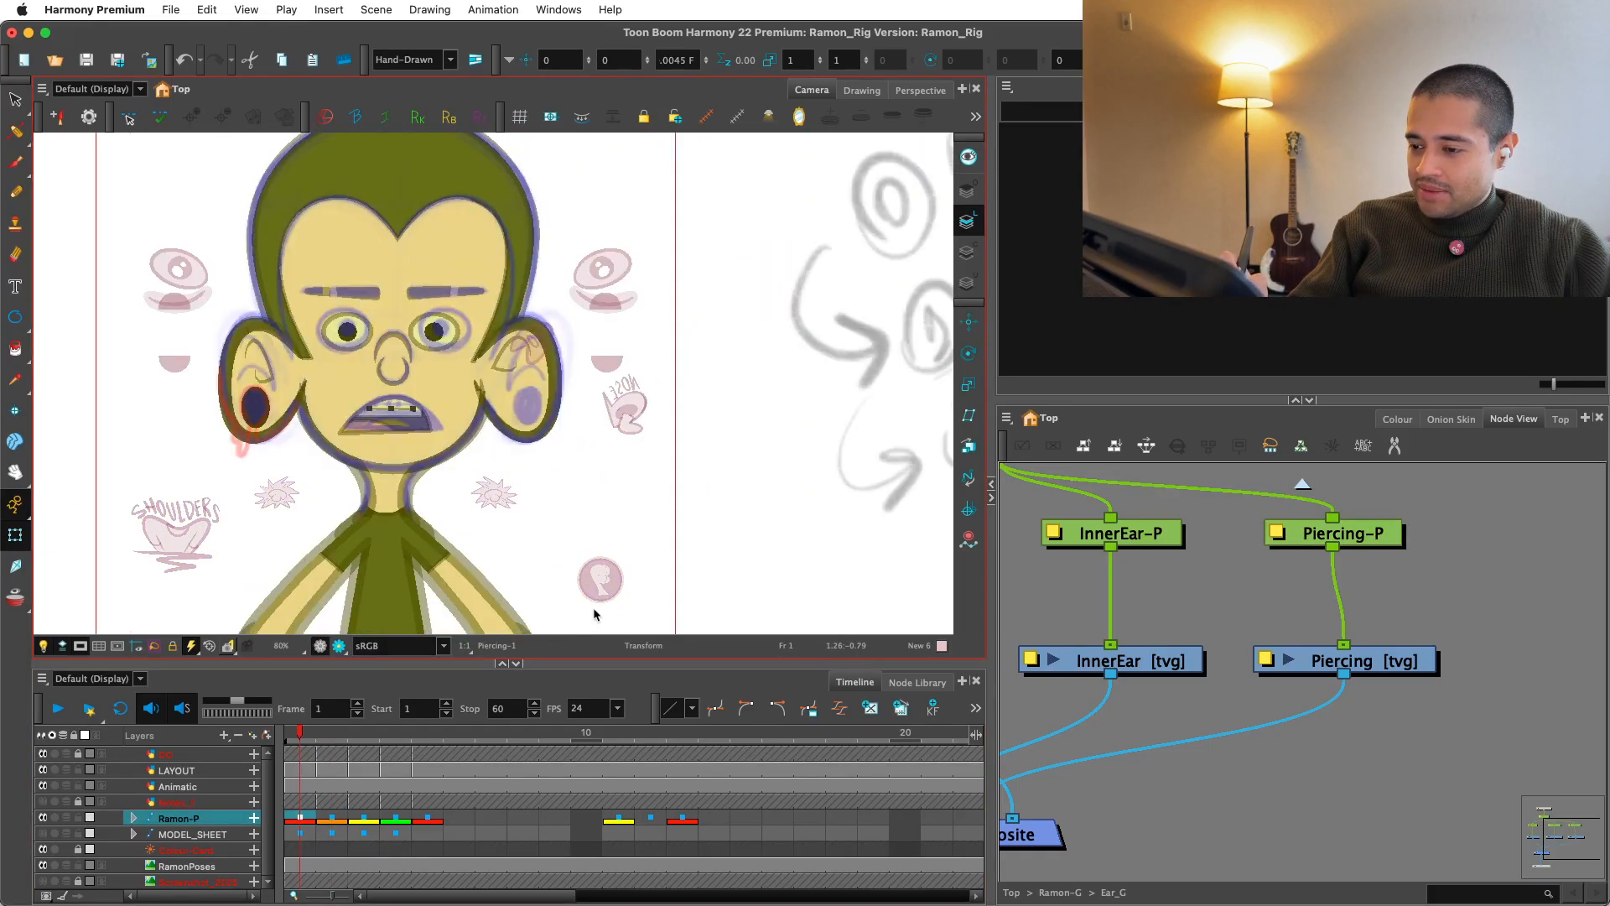
key("2")
key("2")
key("2")
left_click_drag(622, 522, 591, 571)
key("1")
key("1")
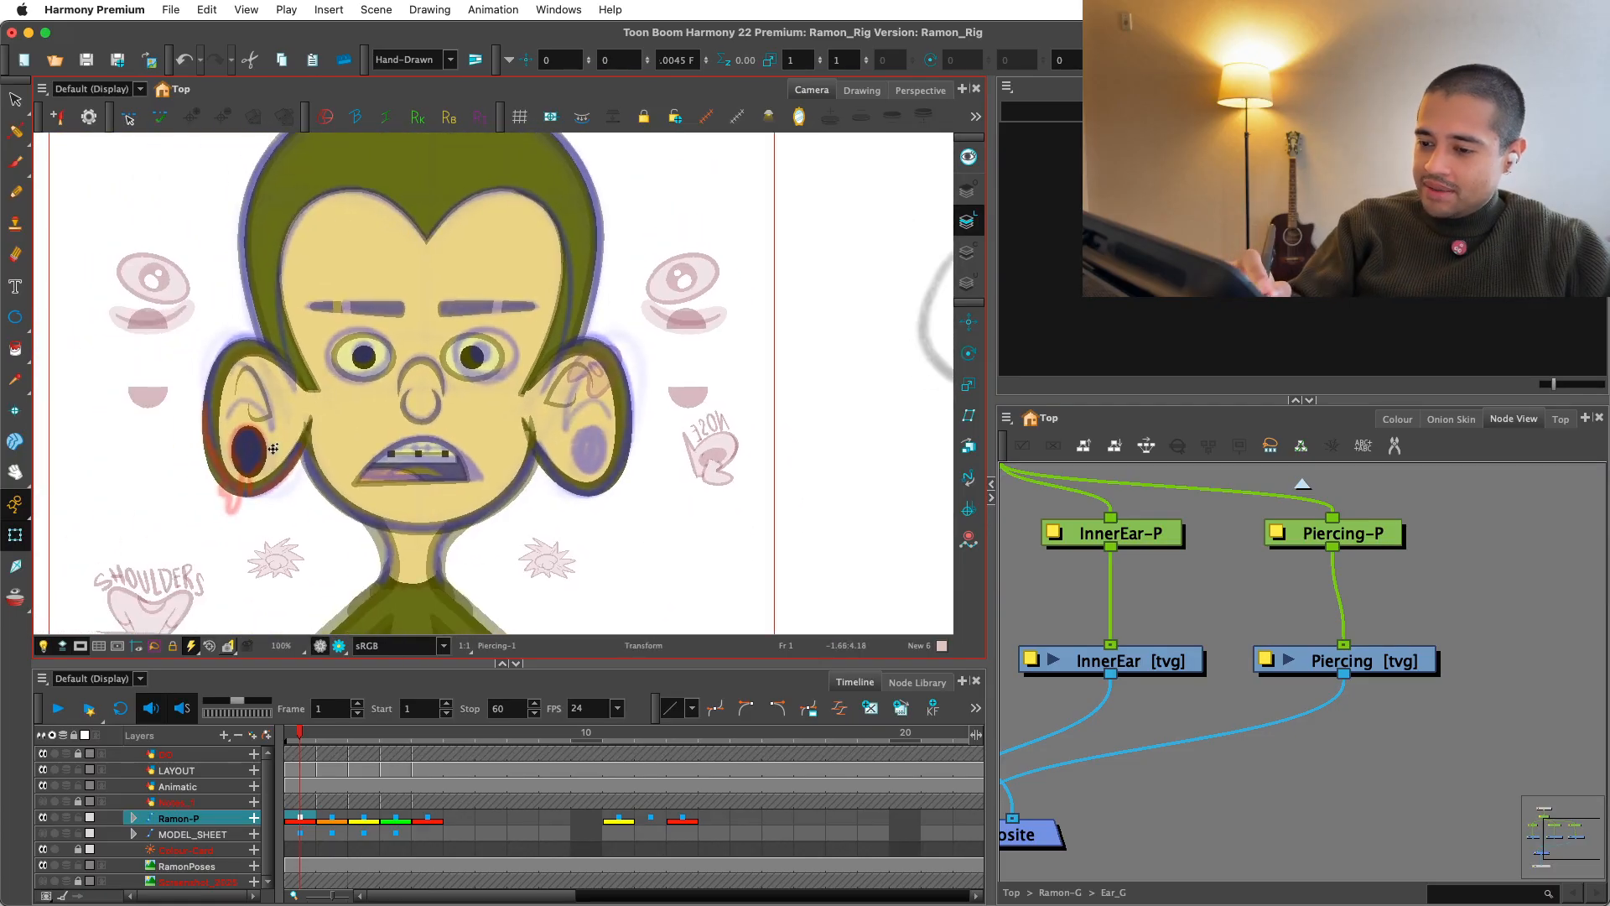
key("period")
key("1")
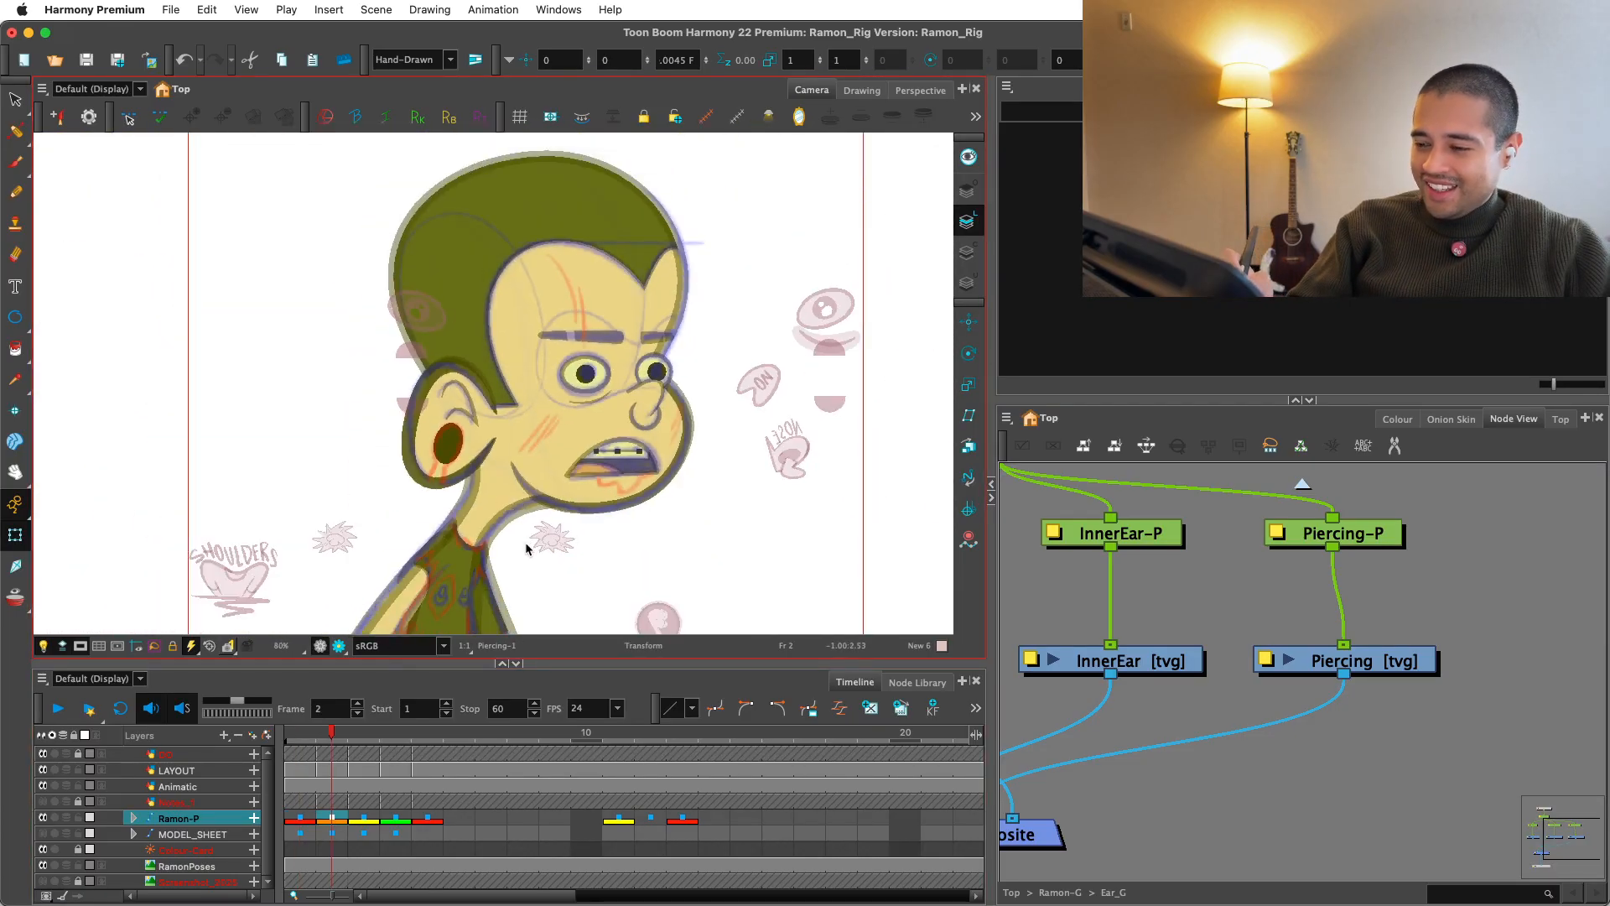
key("comma")
key("period")
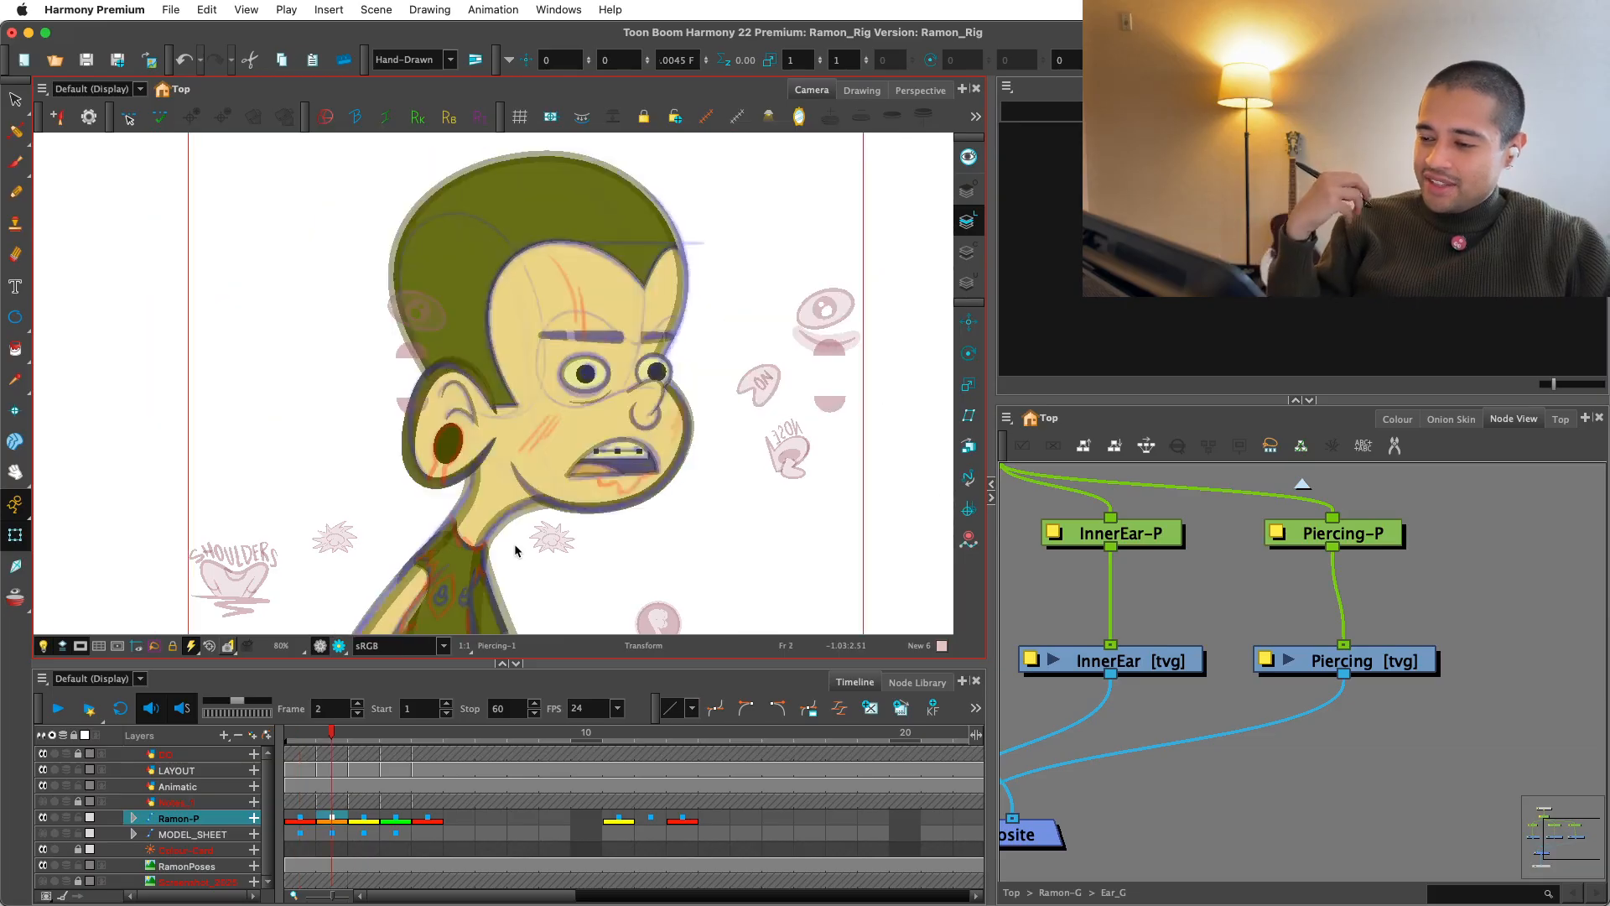
key("comma")
key("period")
key("comma")
Step: Reshape the HairSides deformer beside the viewer's-left temple on frame 1 so the sideburn edge follows the sketch
key("2")
key("2")
key("2")
key("2")
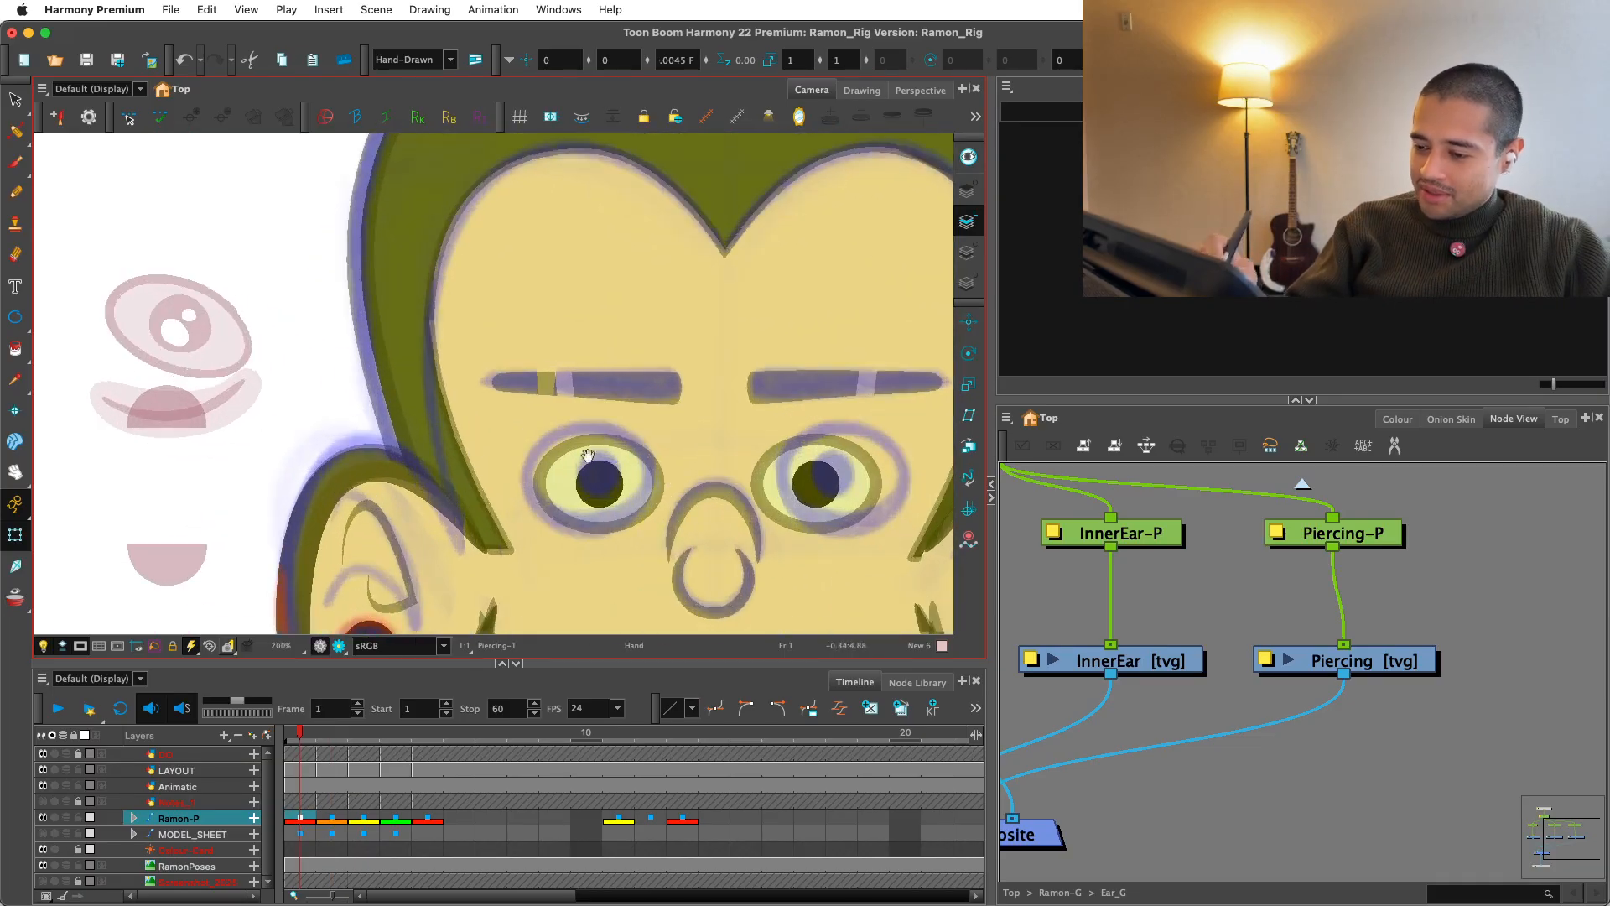
left_click(450, 457)
key("alt+q")
left_click_drag(510, 549, 467, 542)
key("2")
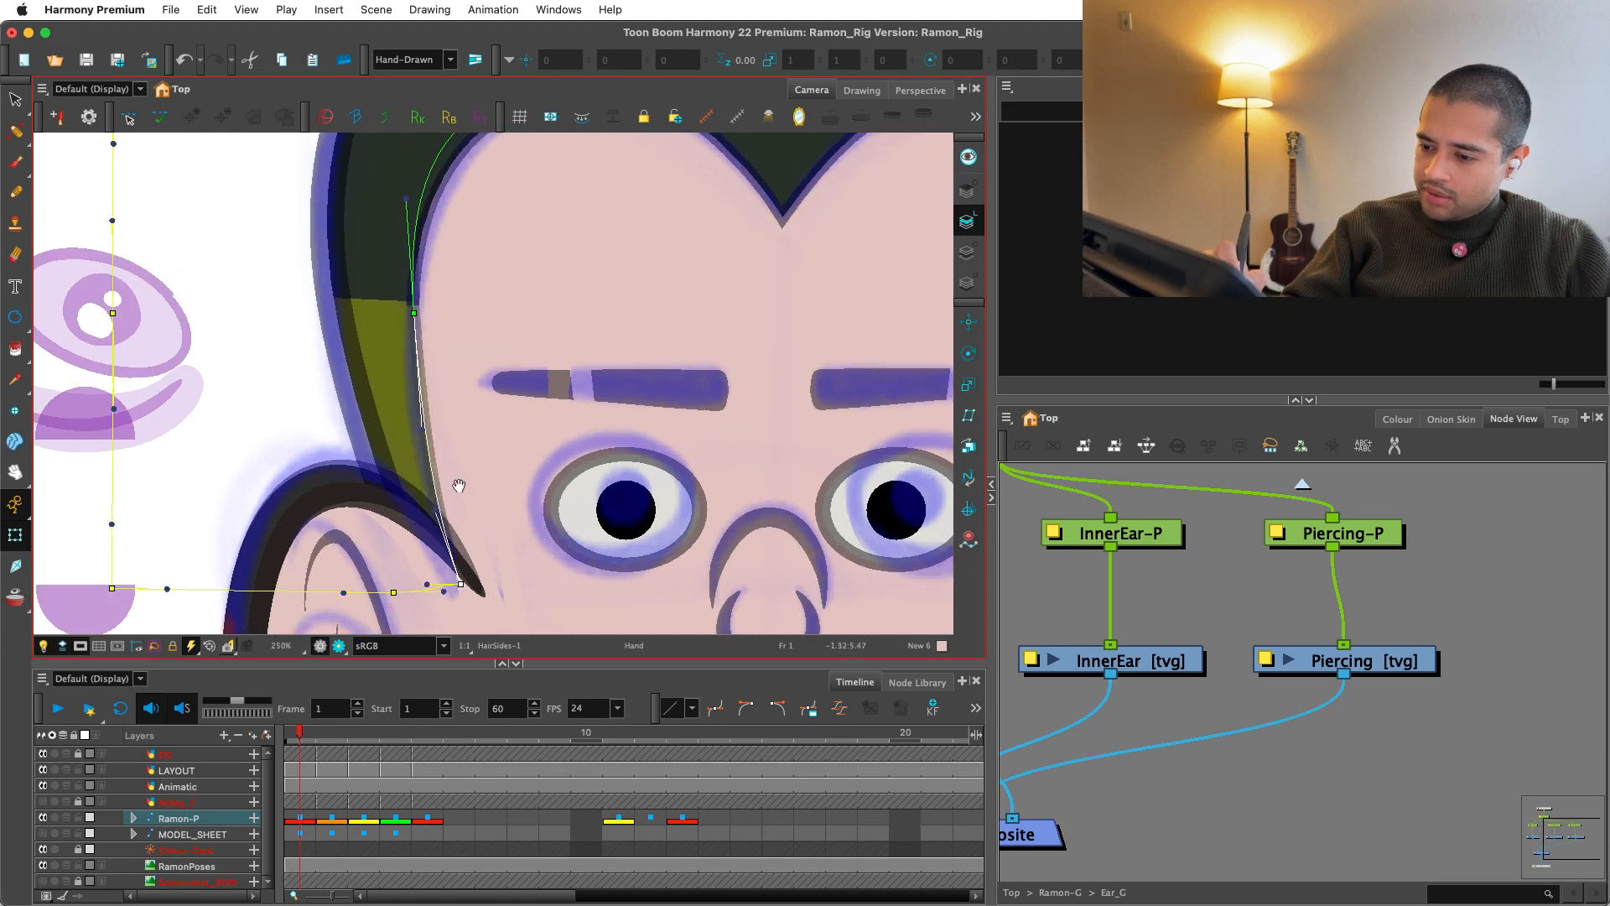
left_click_drag(460, 485, 440, 513)
key("1")
left_click_drag(465, 474, 471, 525)
key("1")
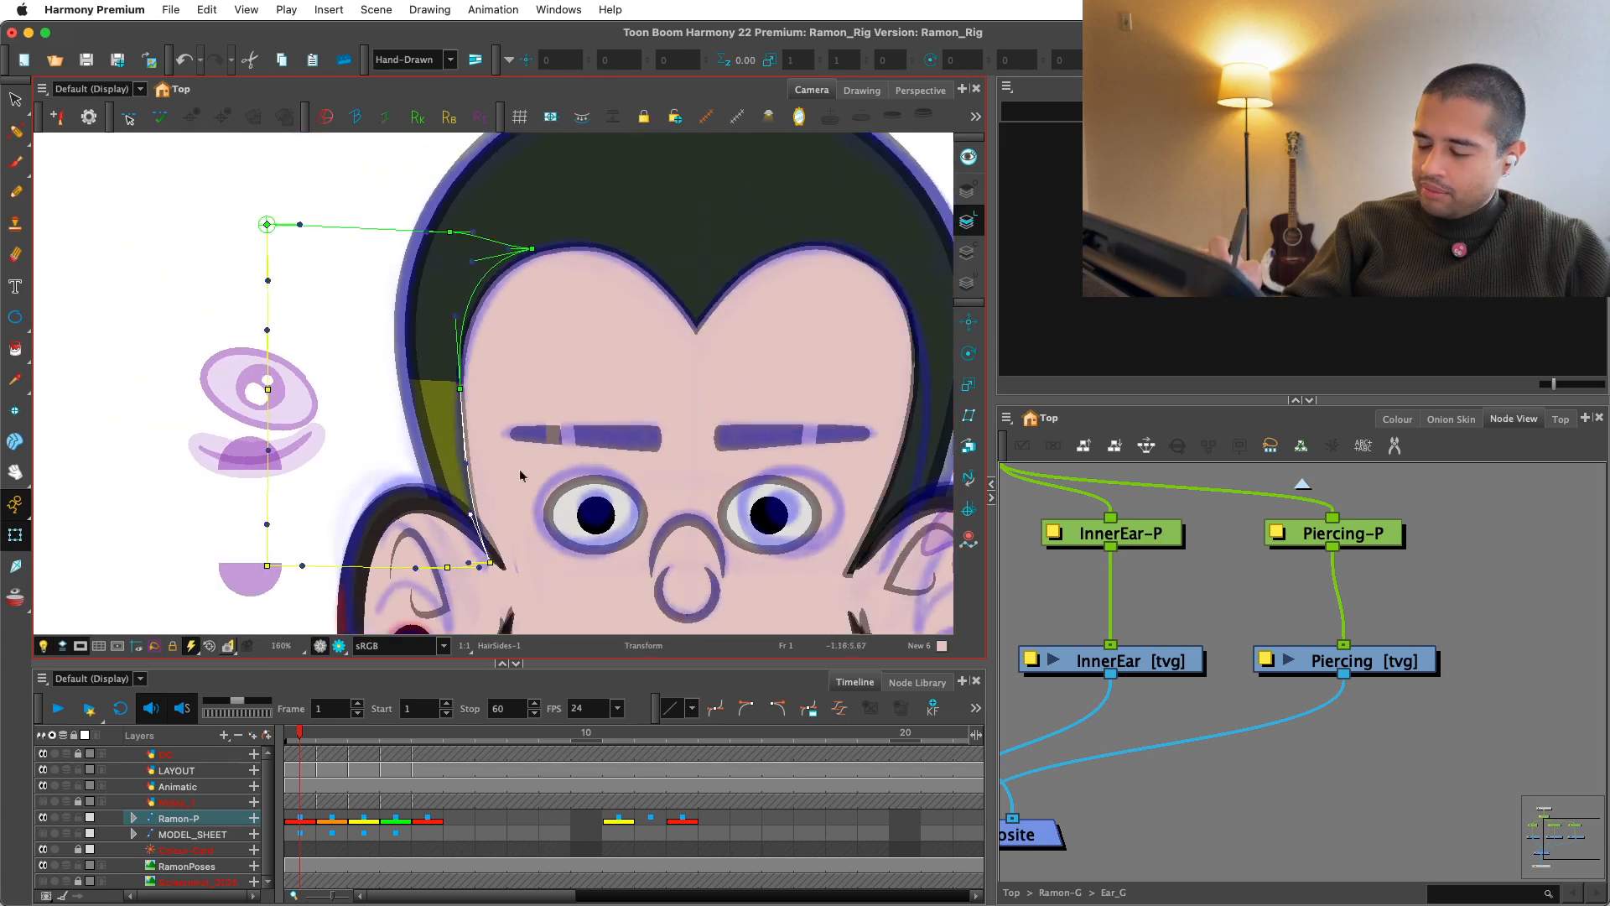
key("1")
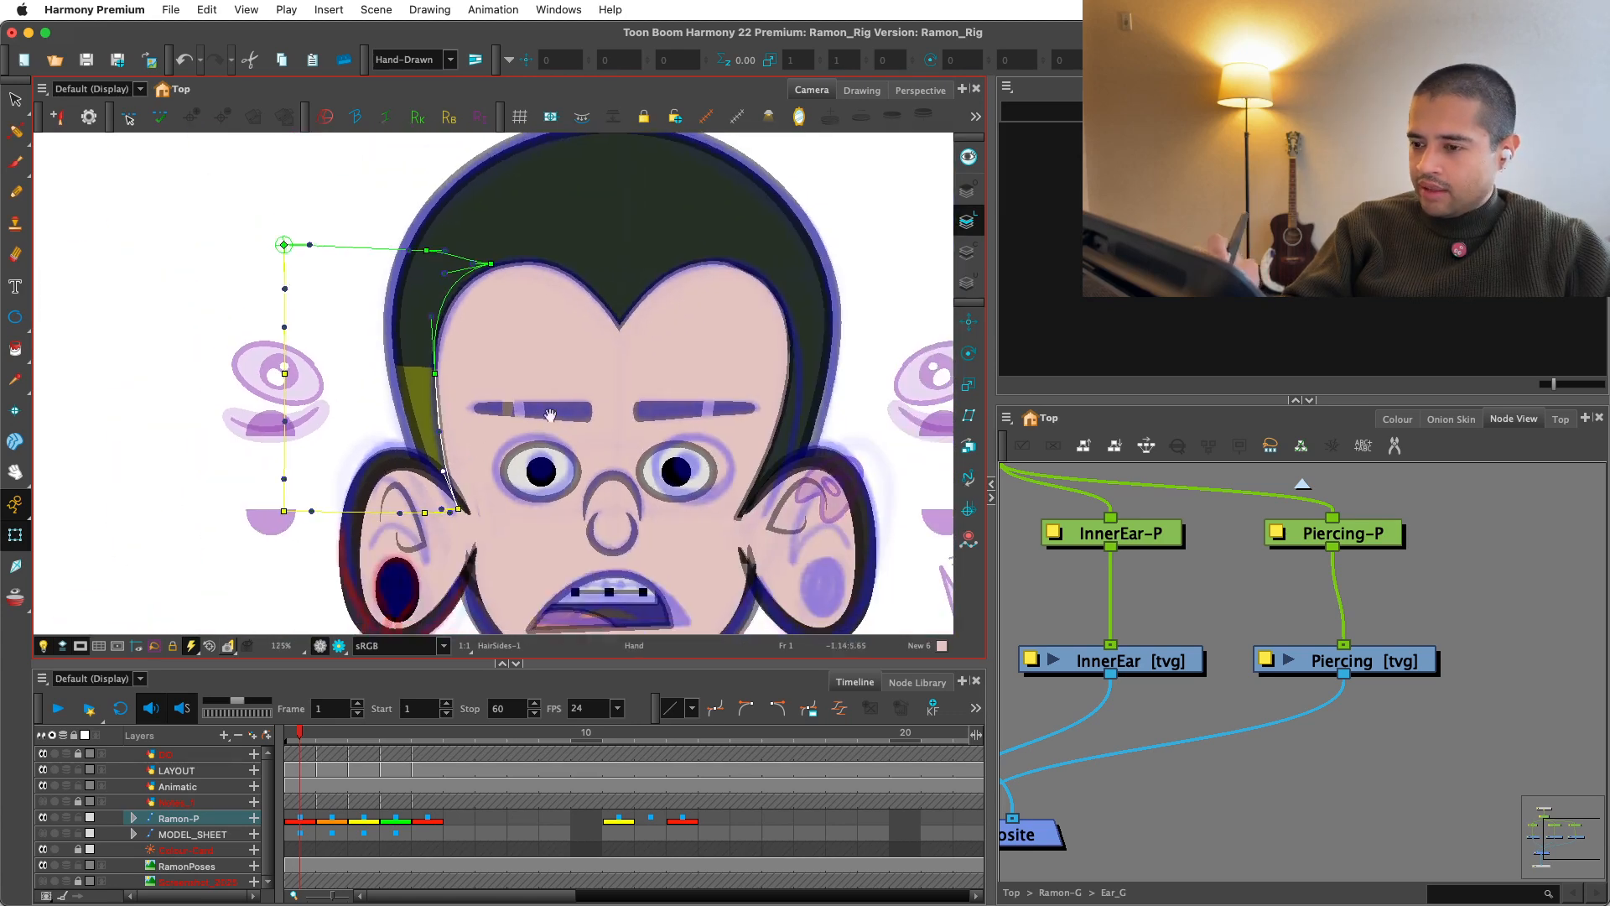
key("1")
Step: Reshape the HairSides deformer at the viewer's-right temple, shifting its sideburn tip and temple point outward to the sketch line
key("2")
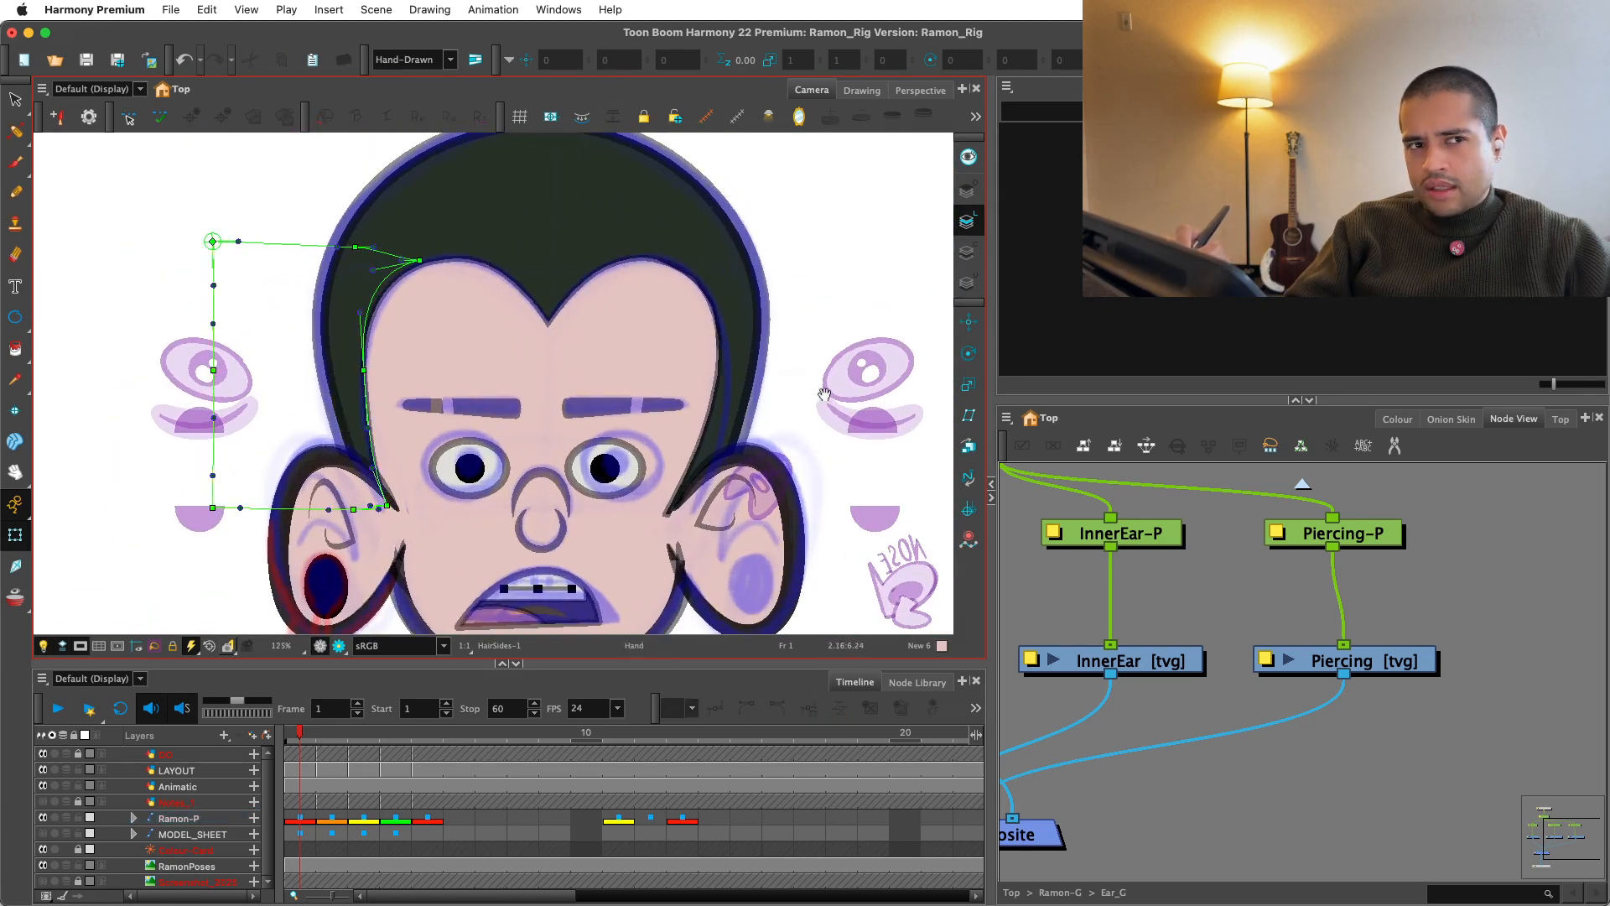
left_click_drag(824, 394, 783, 395)
key("2")
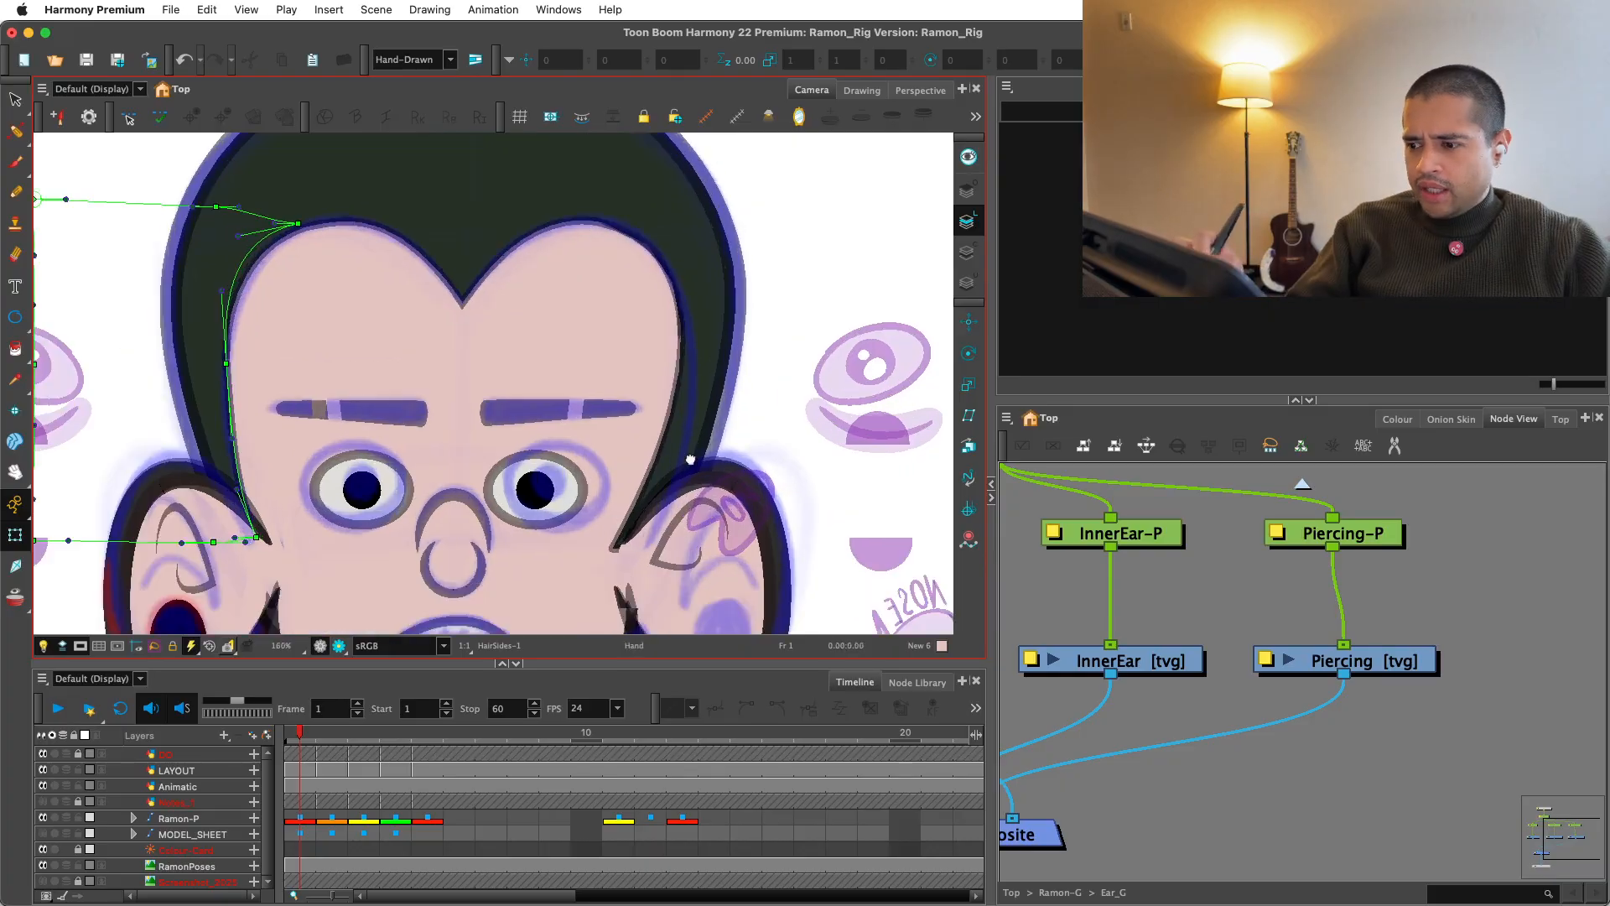
left_click(621, 456)
left_click_drag(568, 551, 603, 552)
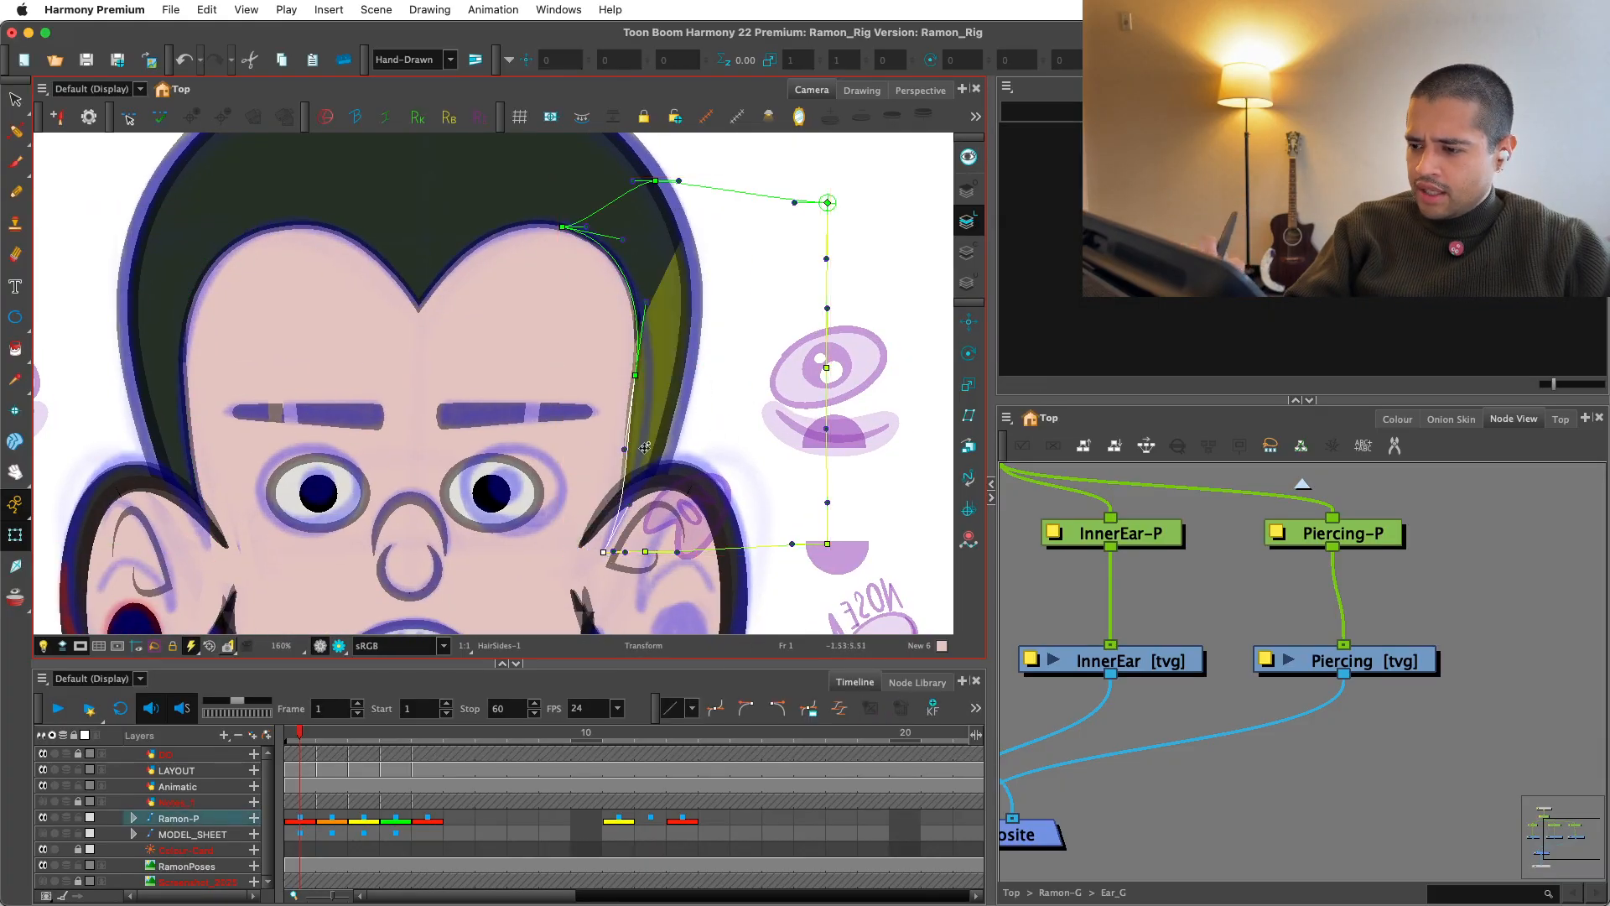
left_click_drag(626, 444, 648, 367)
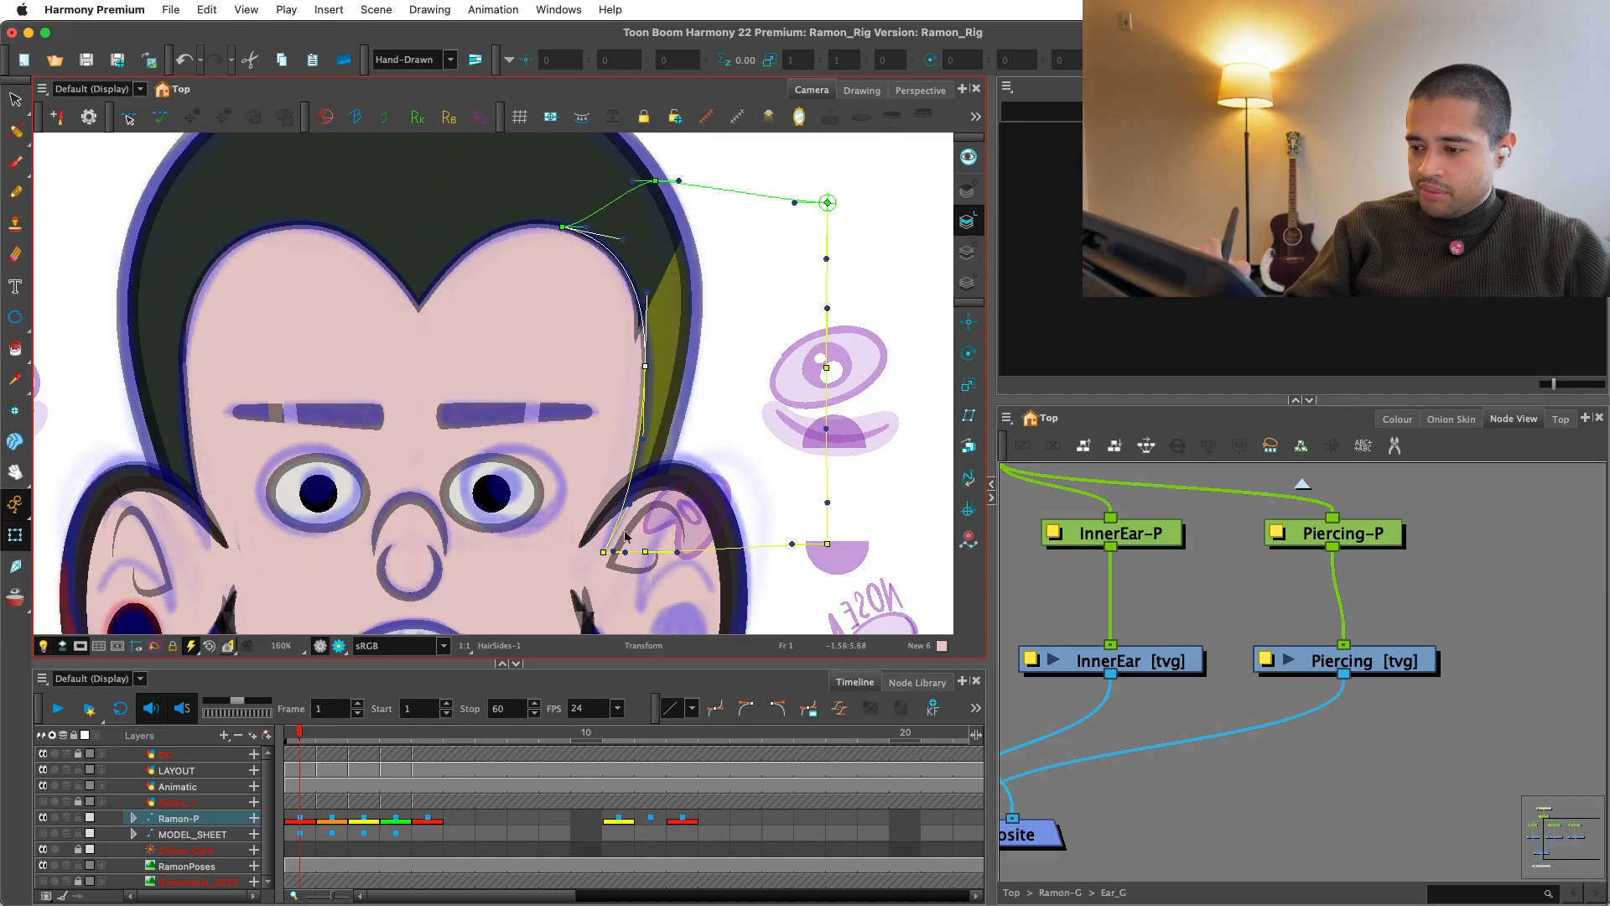
Step: Move the Hair deformer's end point at the viewer's-right temple outward and adjust its handle to smooth the hairline
key("2")
key("2")
left_click(708, 384)
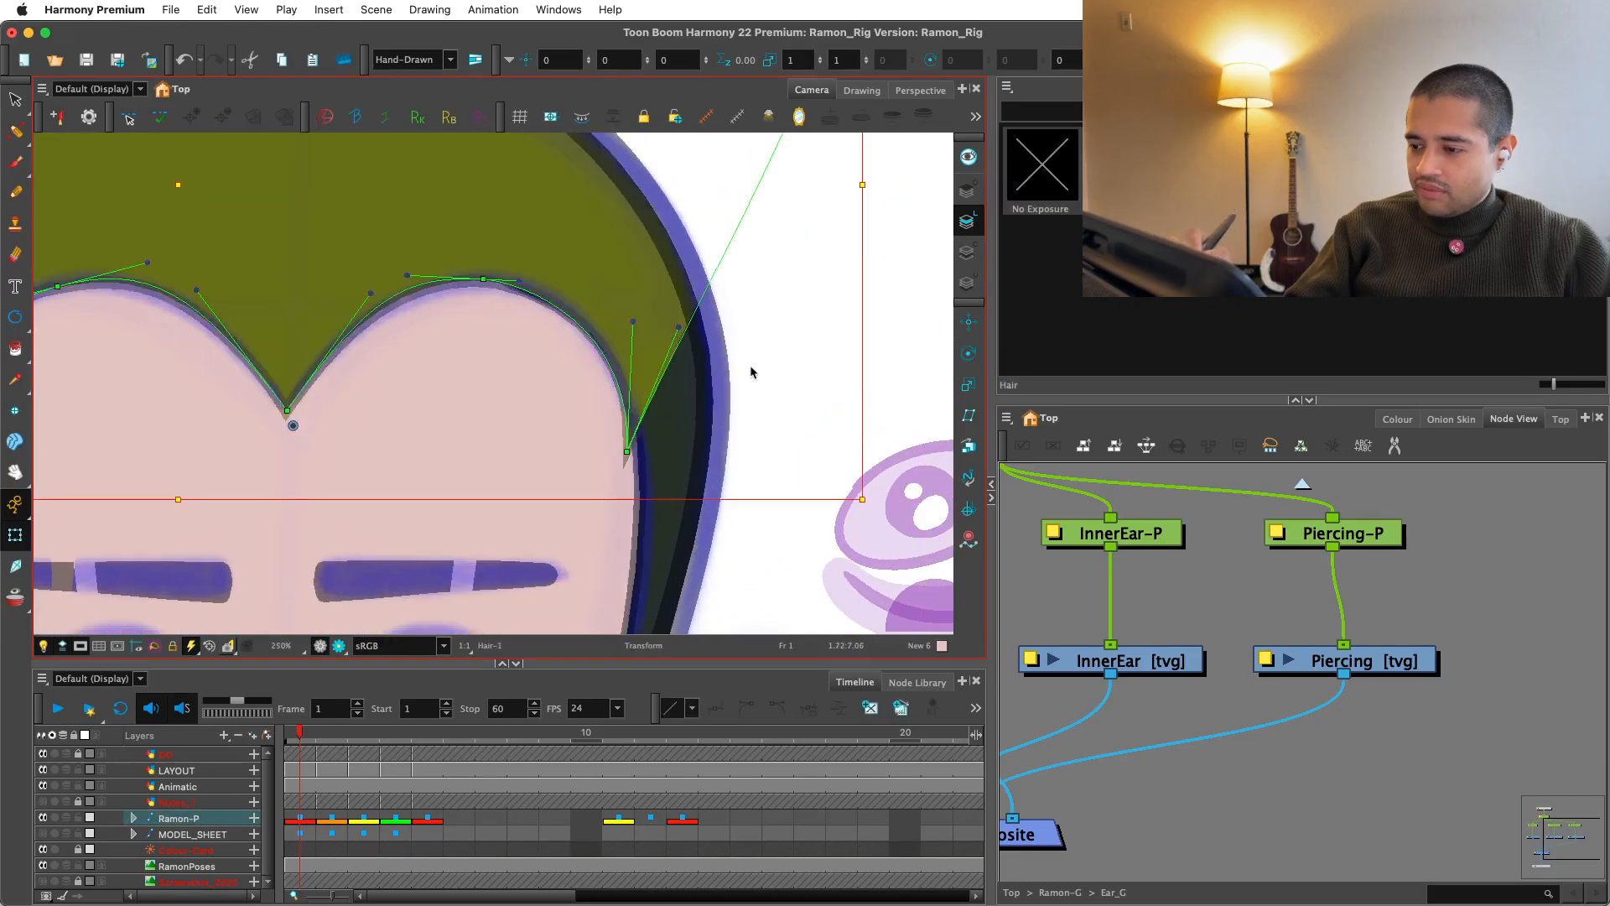
left_click_drag(628, 451, 638, 442)
left_click_drag(648, 314, 639, 314)
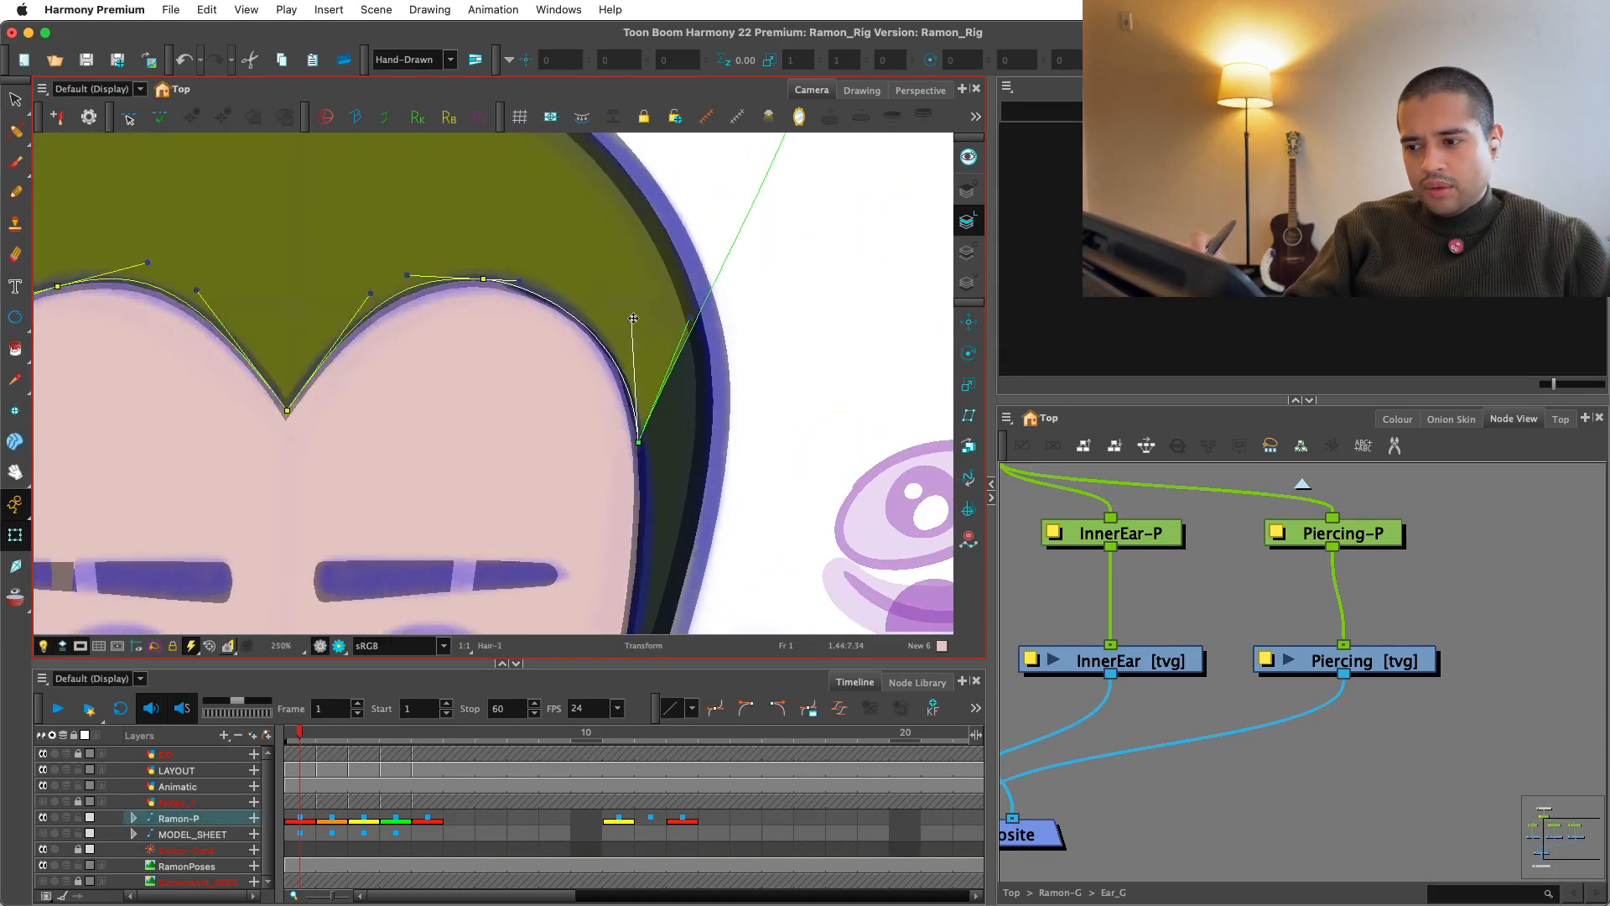
key("1")
key("1")
left_click(687, 377)
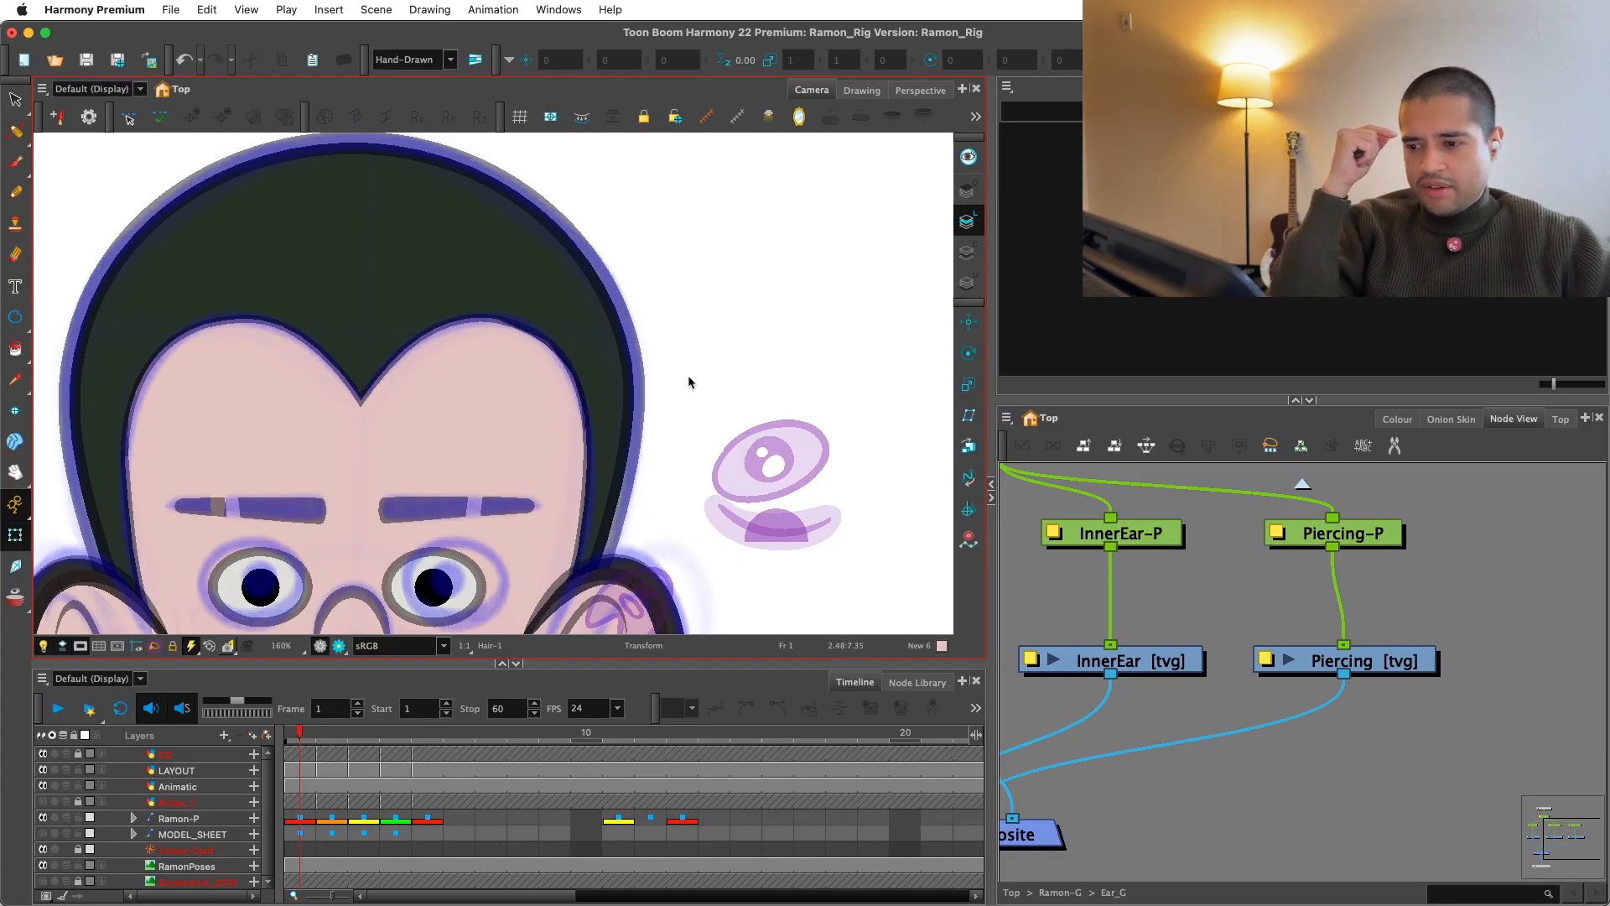
Step: Refine the viewer's-left HairSides curve by adjusting its sideburn tip and the handle beside the temple
left_click_drag(252, 477, 466, 364)
key("2")
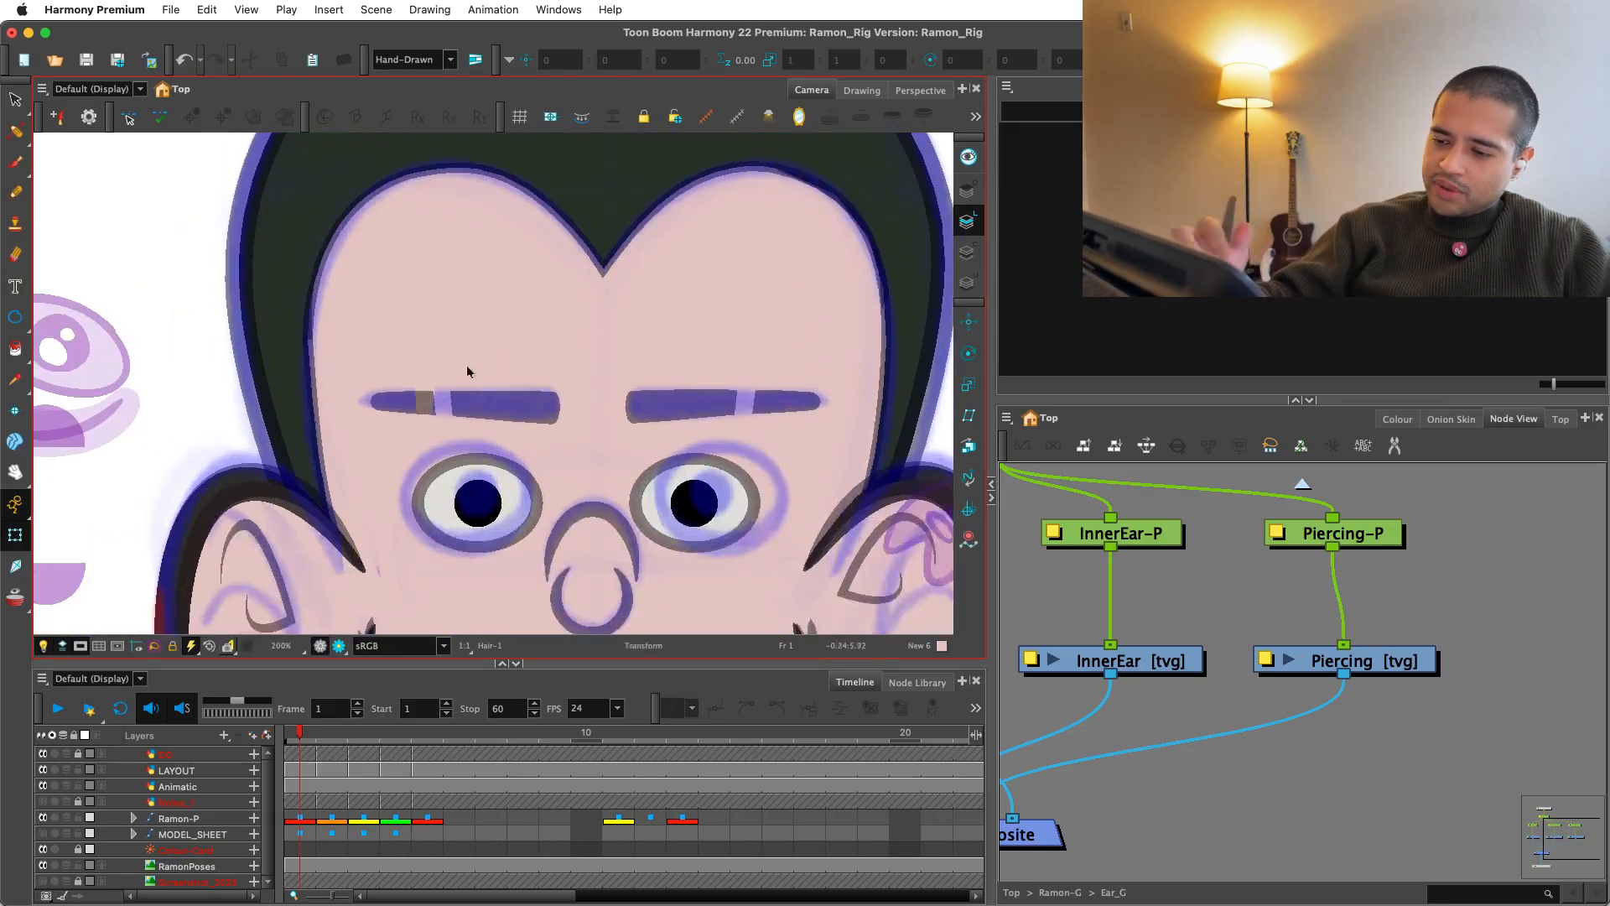
left_click(277, 379)
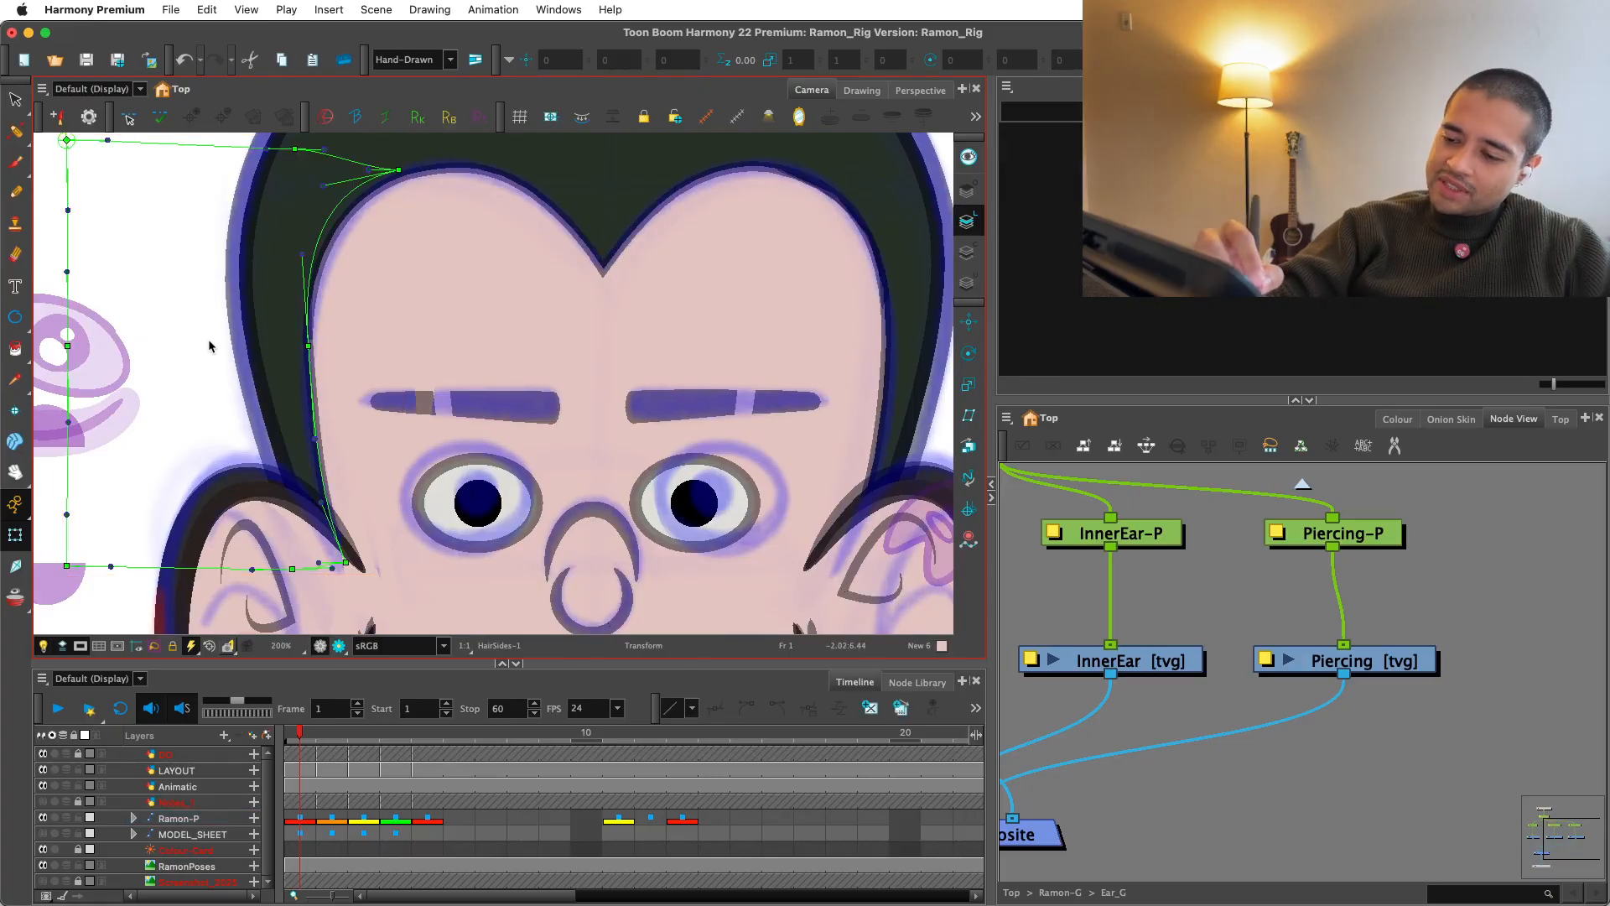
left_click(349, 568)
left_click_drag(315, 430, 307, 433)
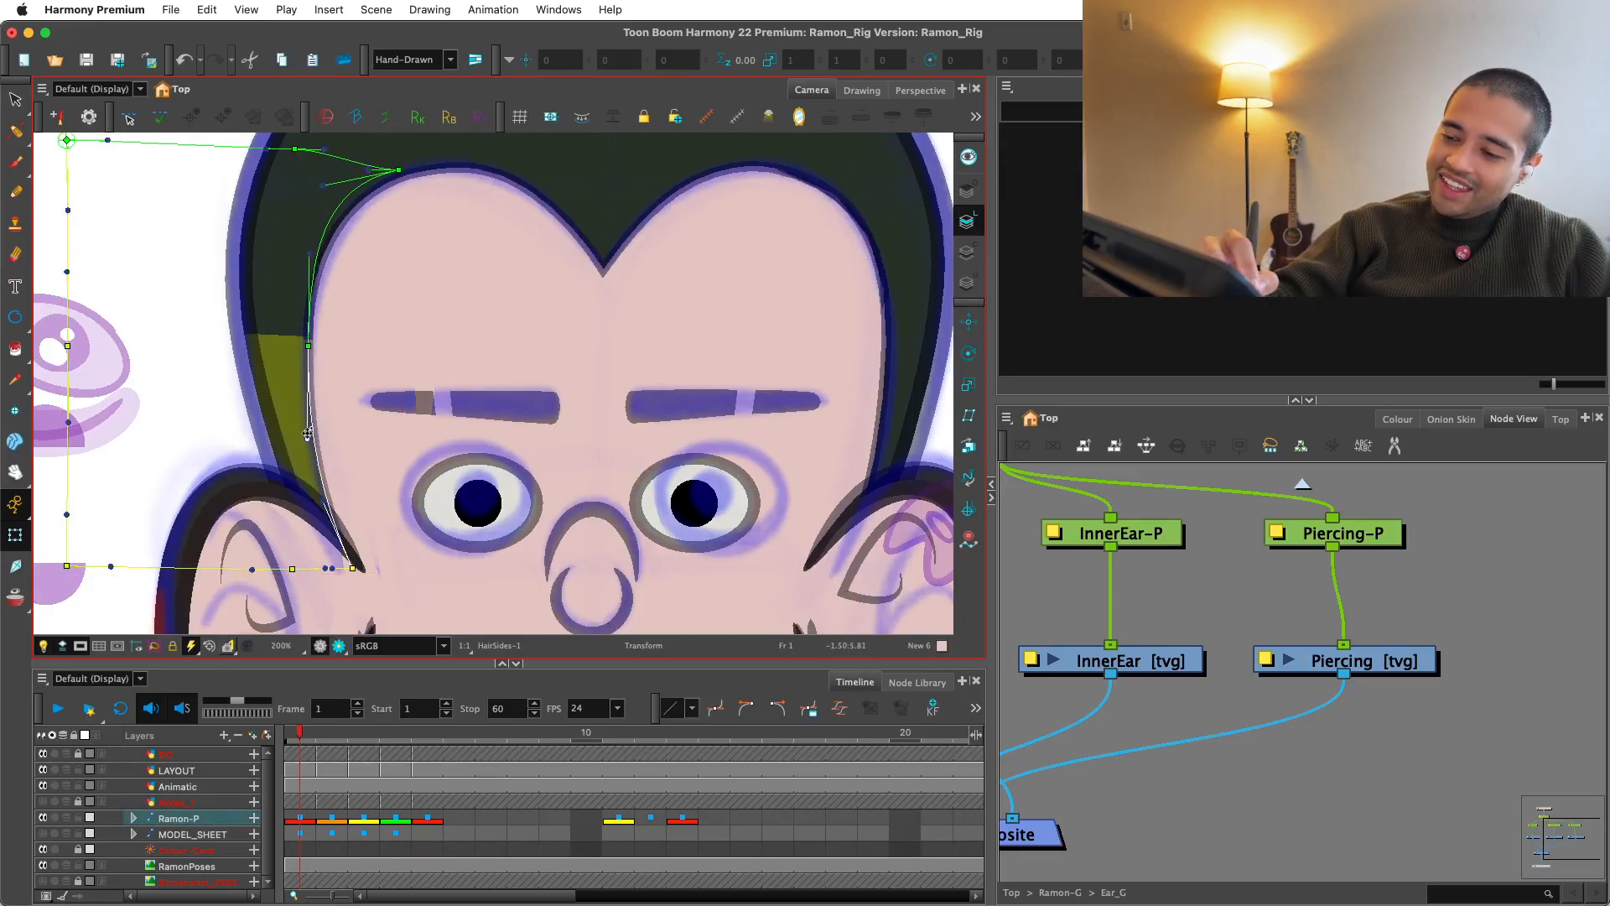
left_click(209, 367)
Step: Flip between frames 1 and 2 to check how the adjusted front hairline transitions into the three-quarter pose
key("1")
key("1")
key("1")
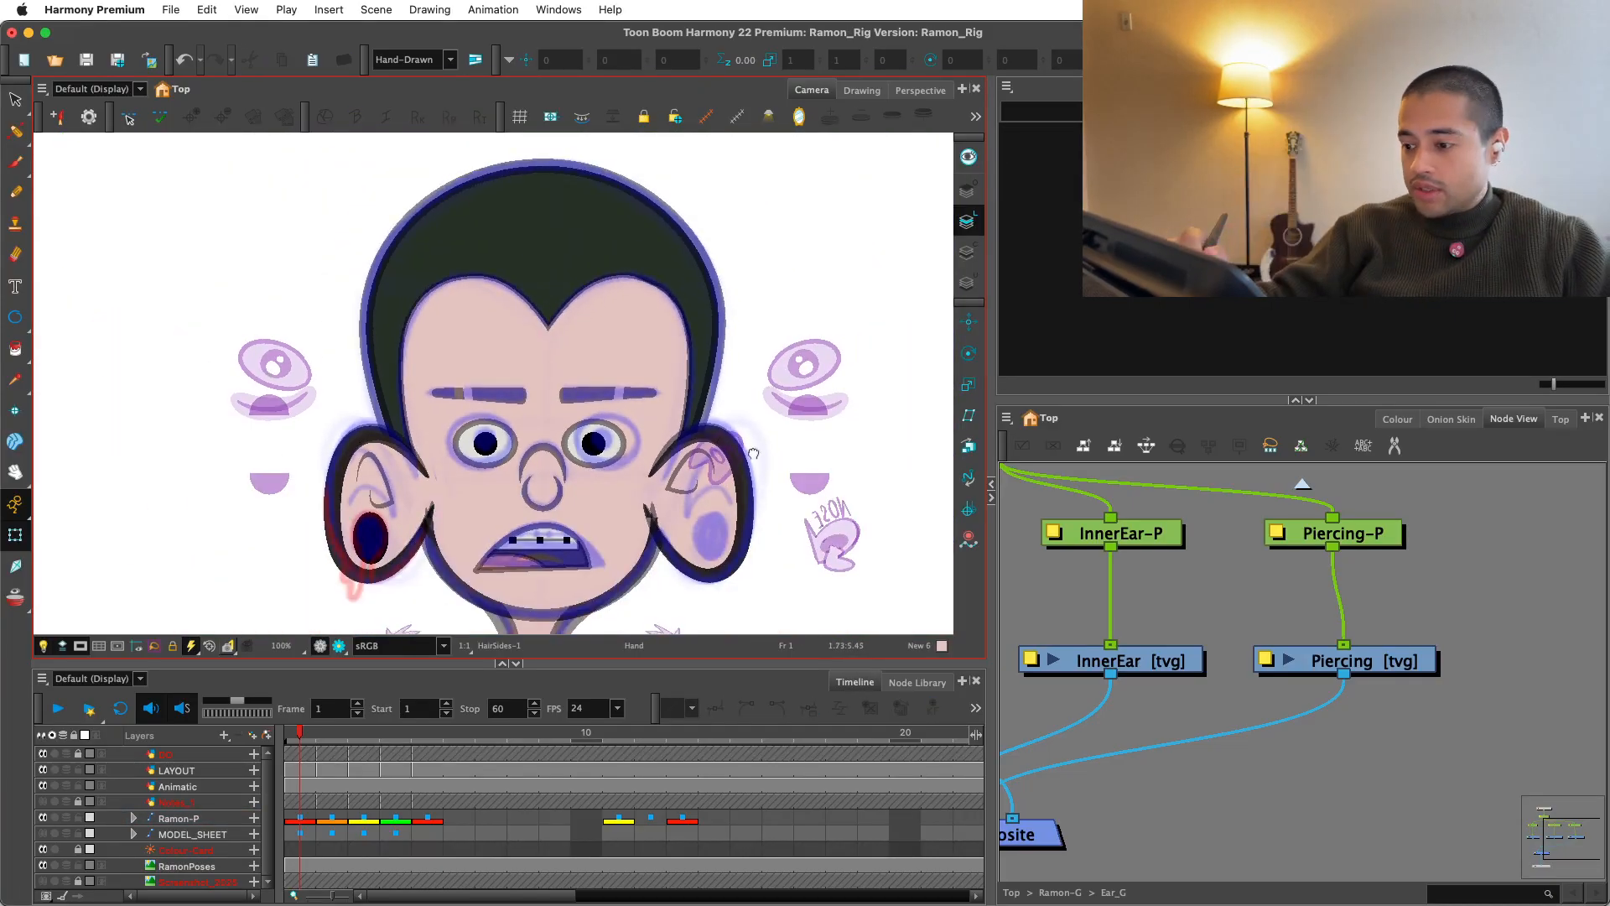
left_click_drag(710, 500, 713, 464)
key("1")
left_click_drag(639, 521, 639, 493)
left_click(299, 818)
key(".")
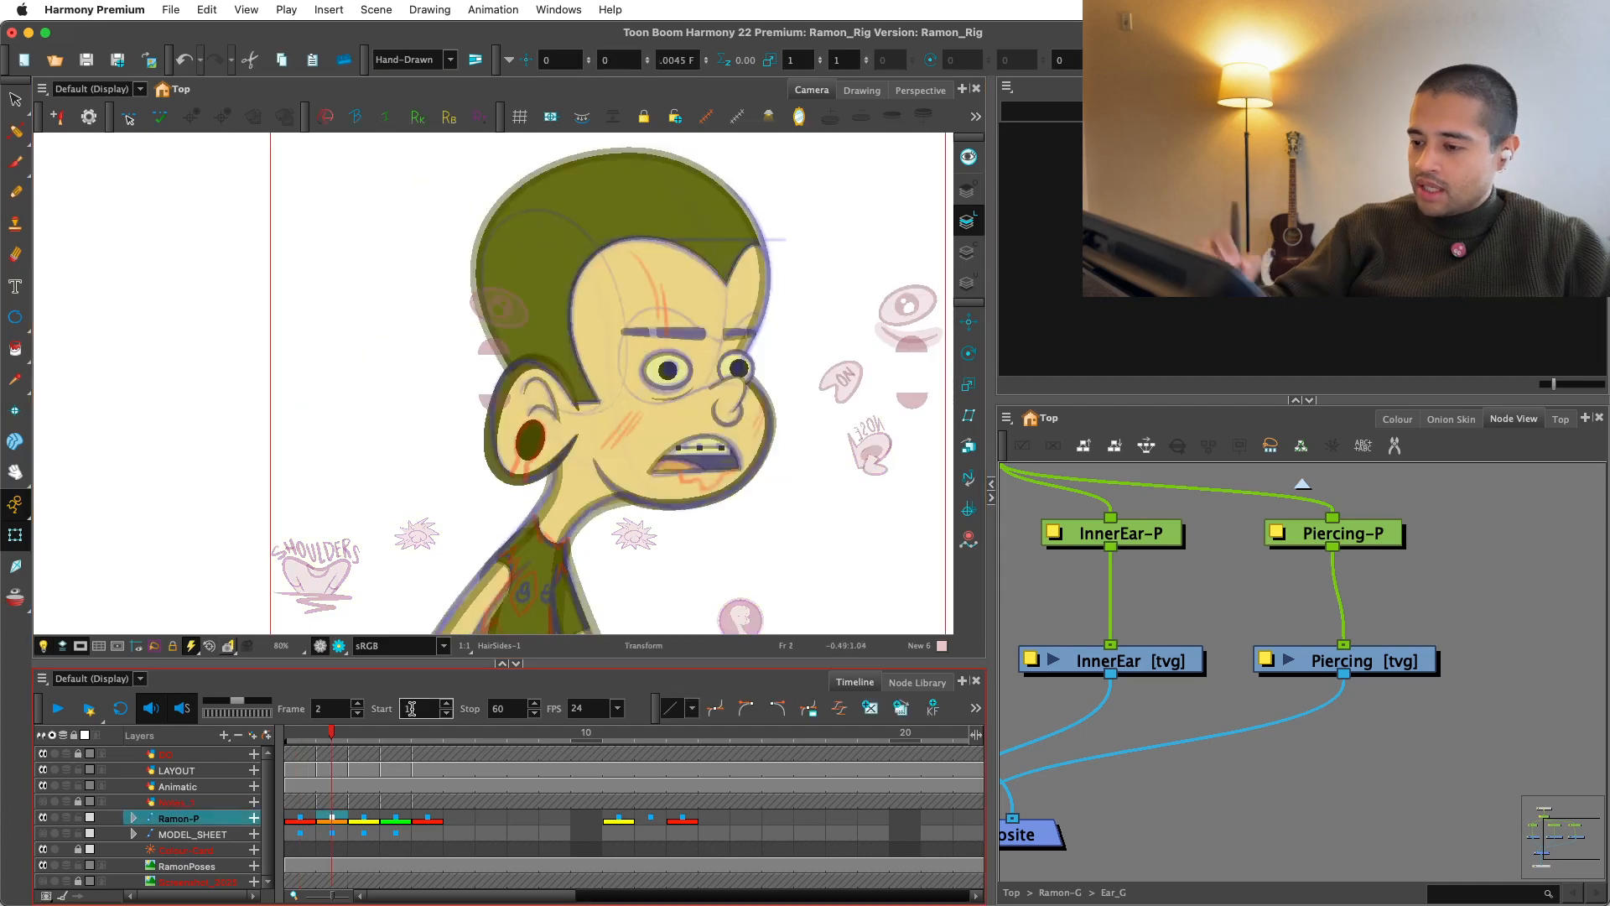
key(".")
key("comma")
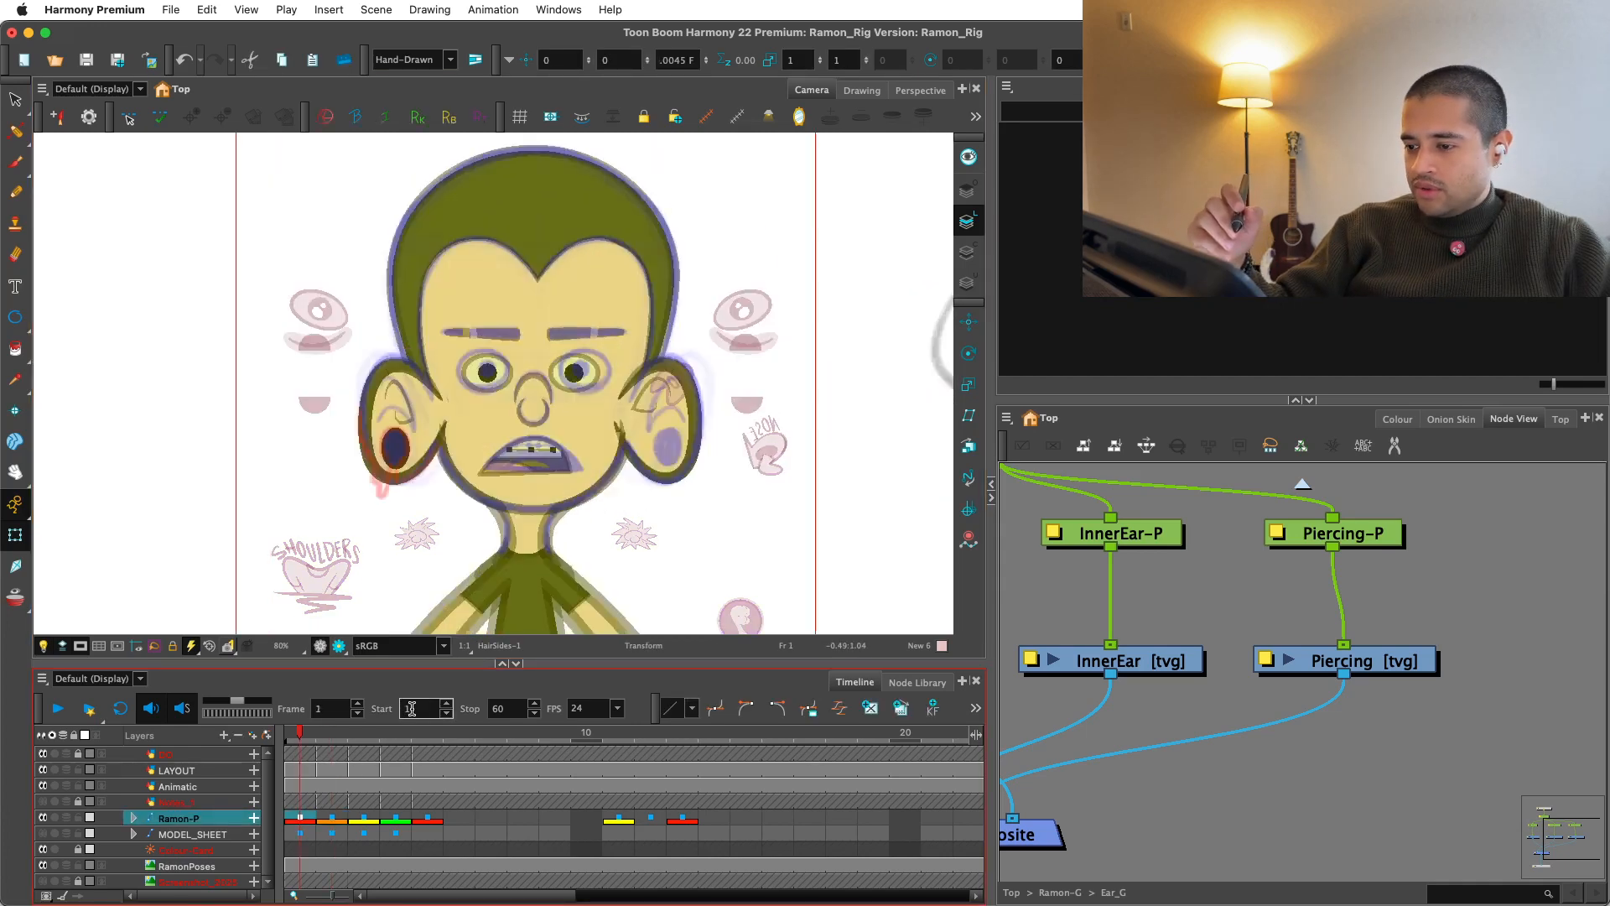
key("period")
key("comma")
key("period")
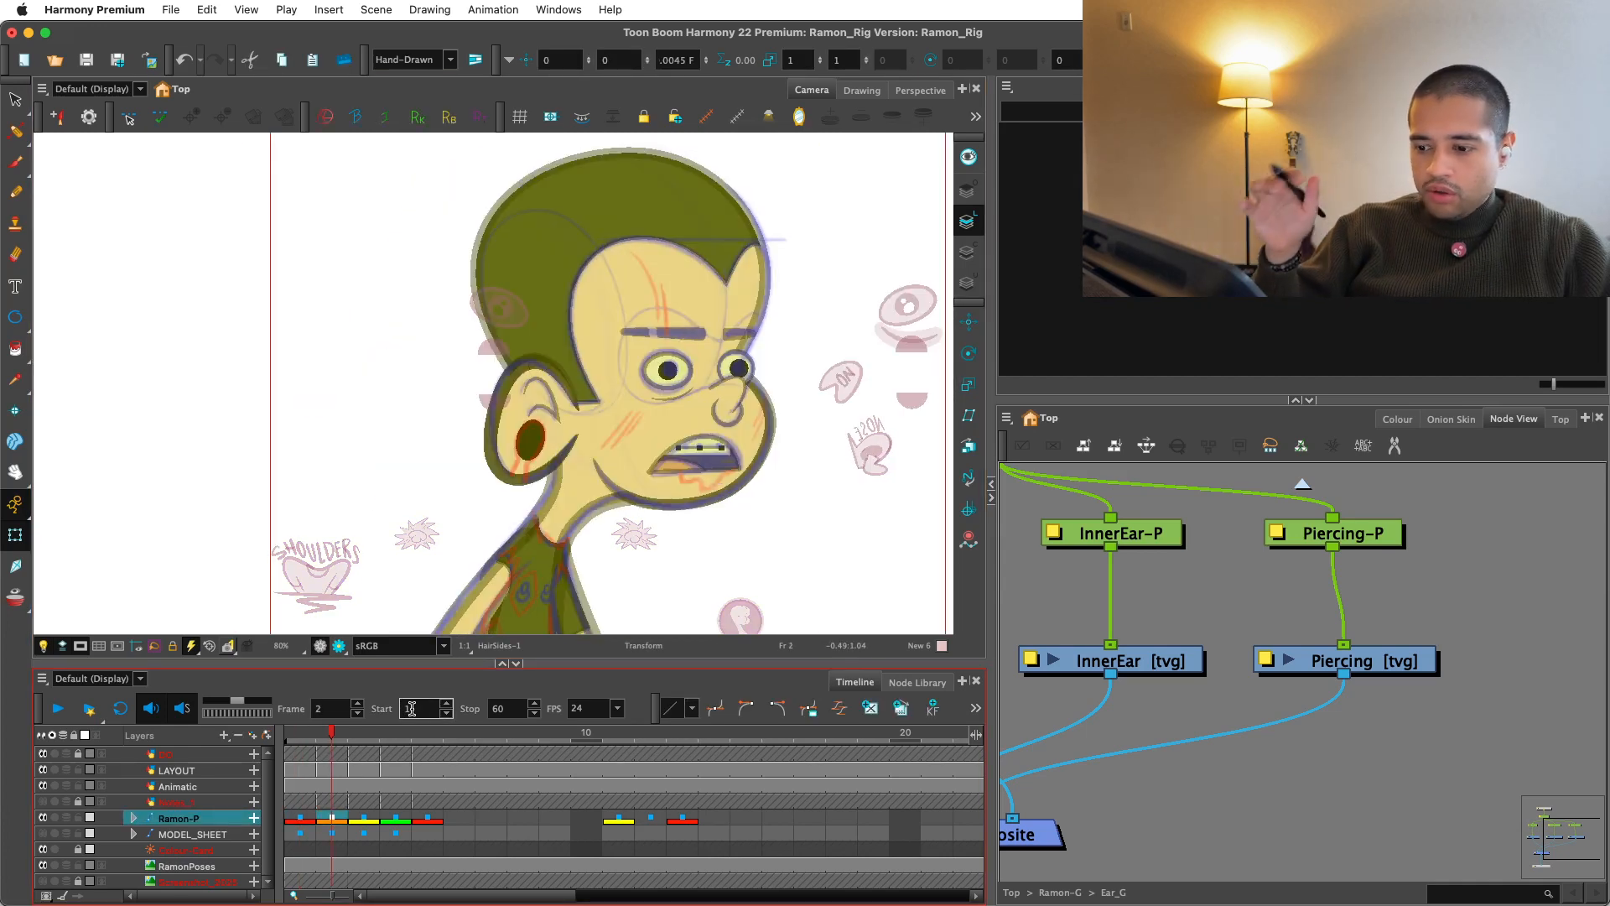
key("comma")
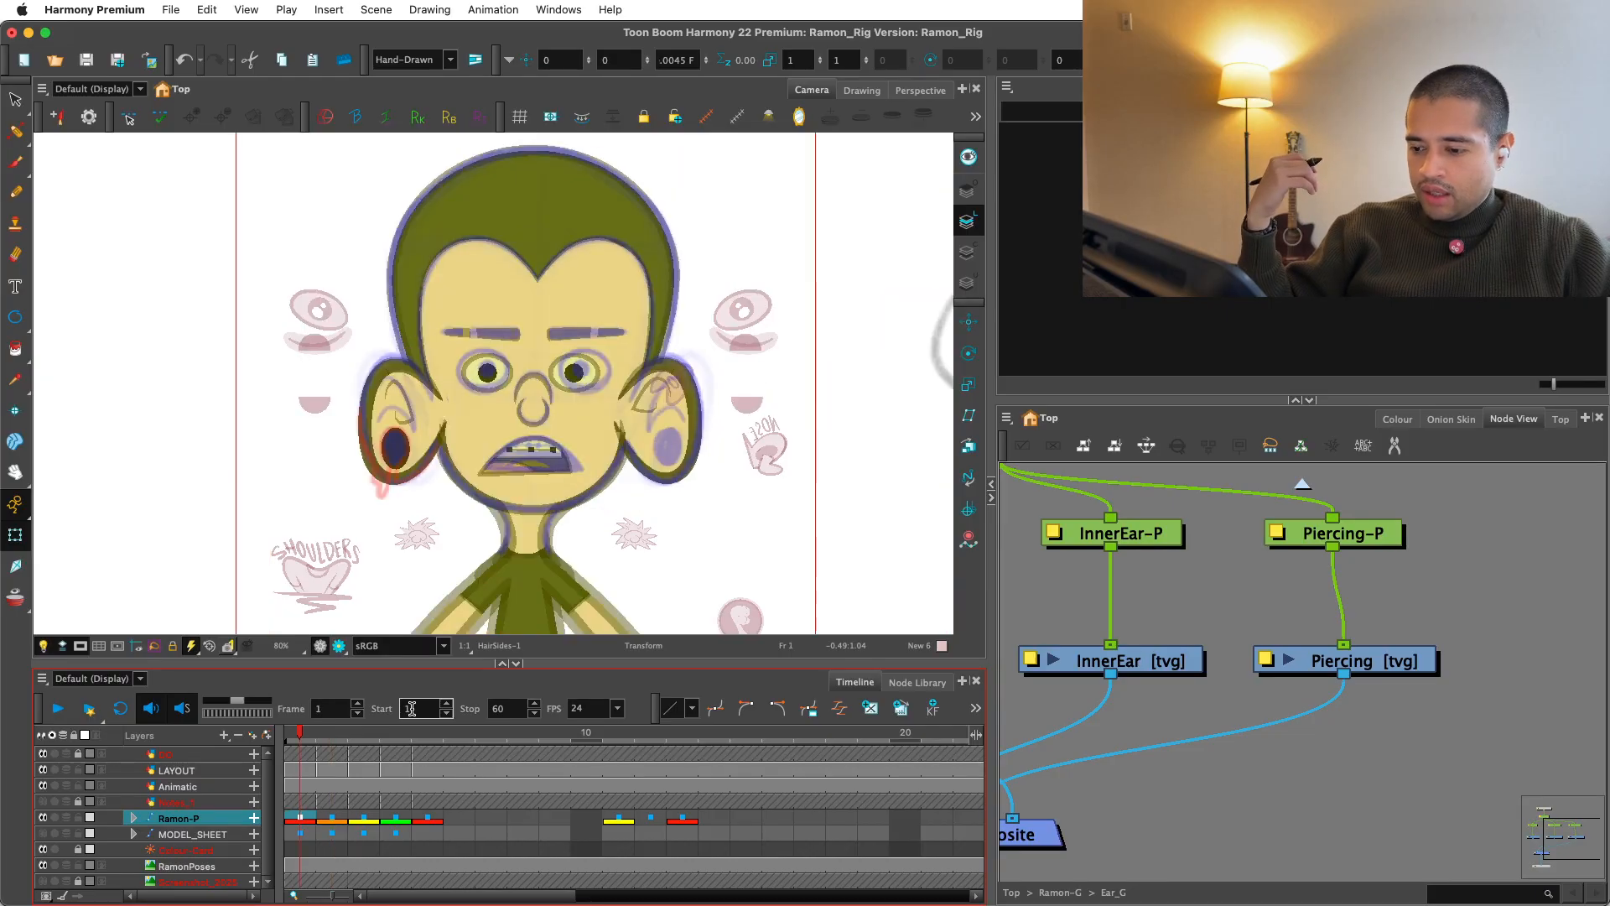
key("period")
key("comma")
key("period")
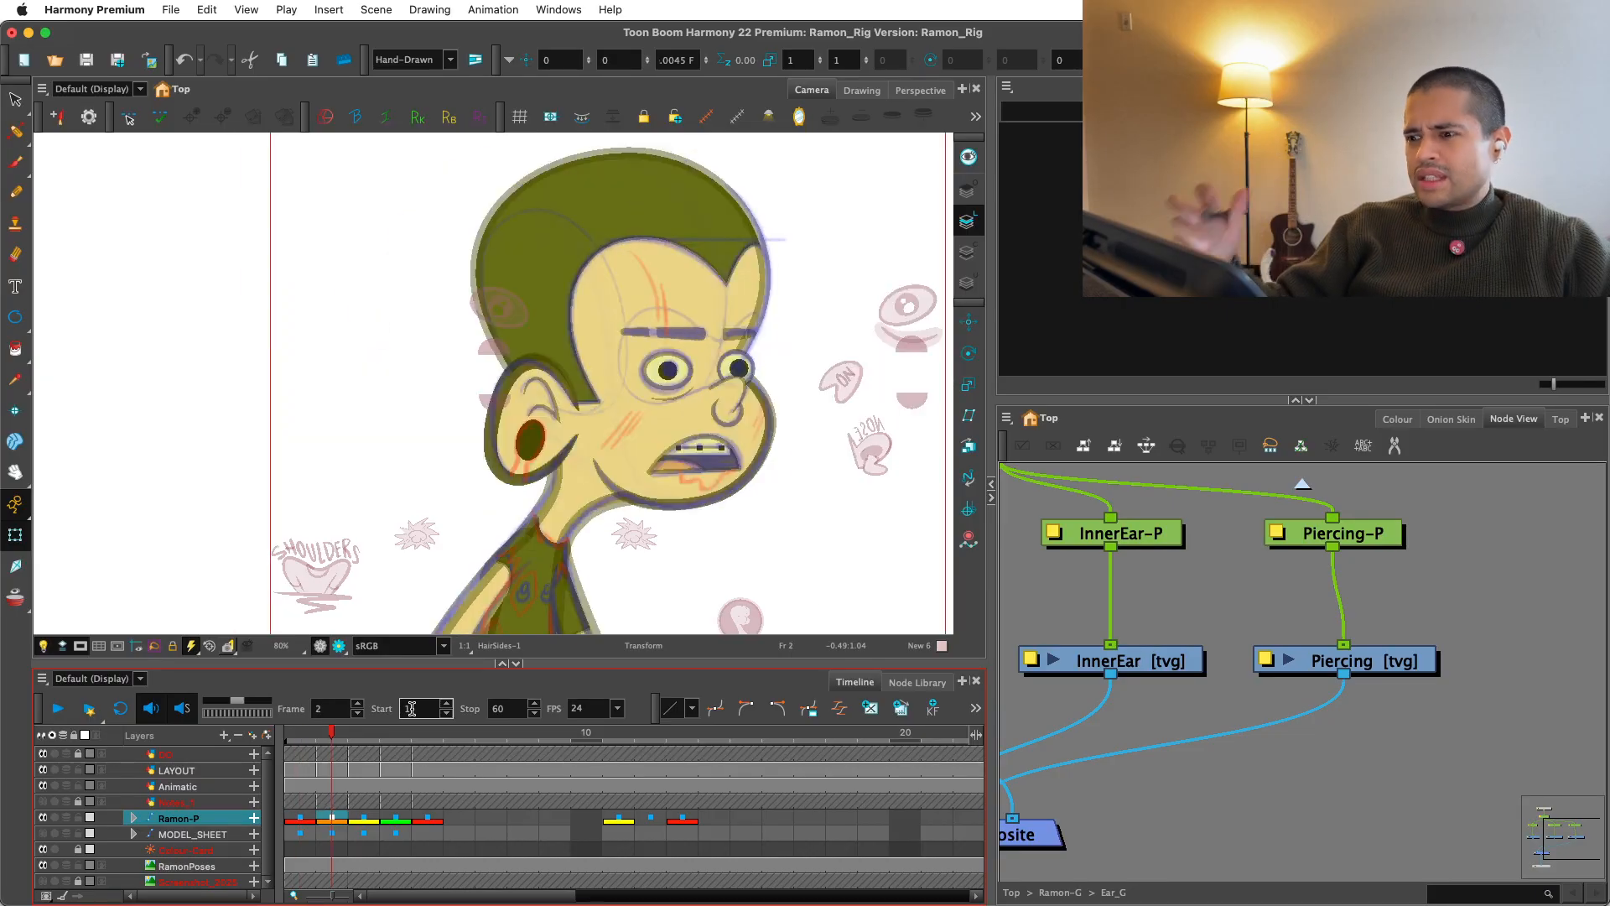
key("comma")
Step: Move the viewer's-left eye slightly up and outward on frame 1 to match the sketched eye
key("2")
left_click_drag(704, 406, 860, 477)
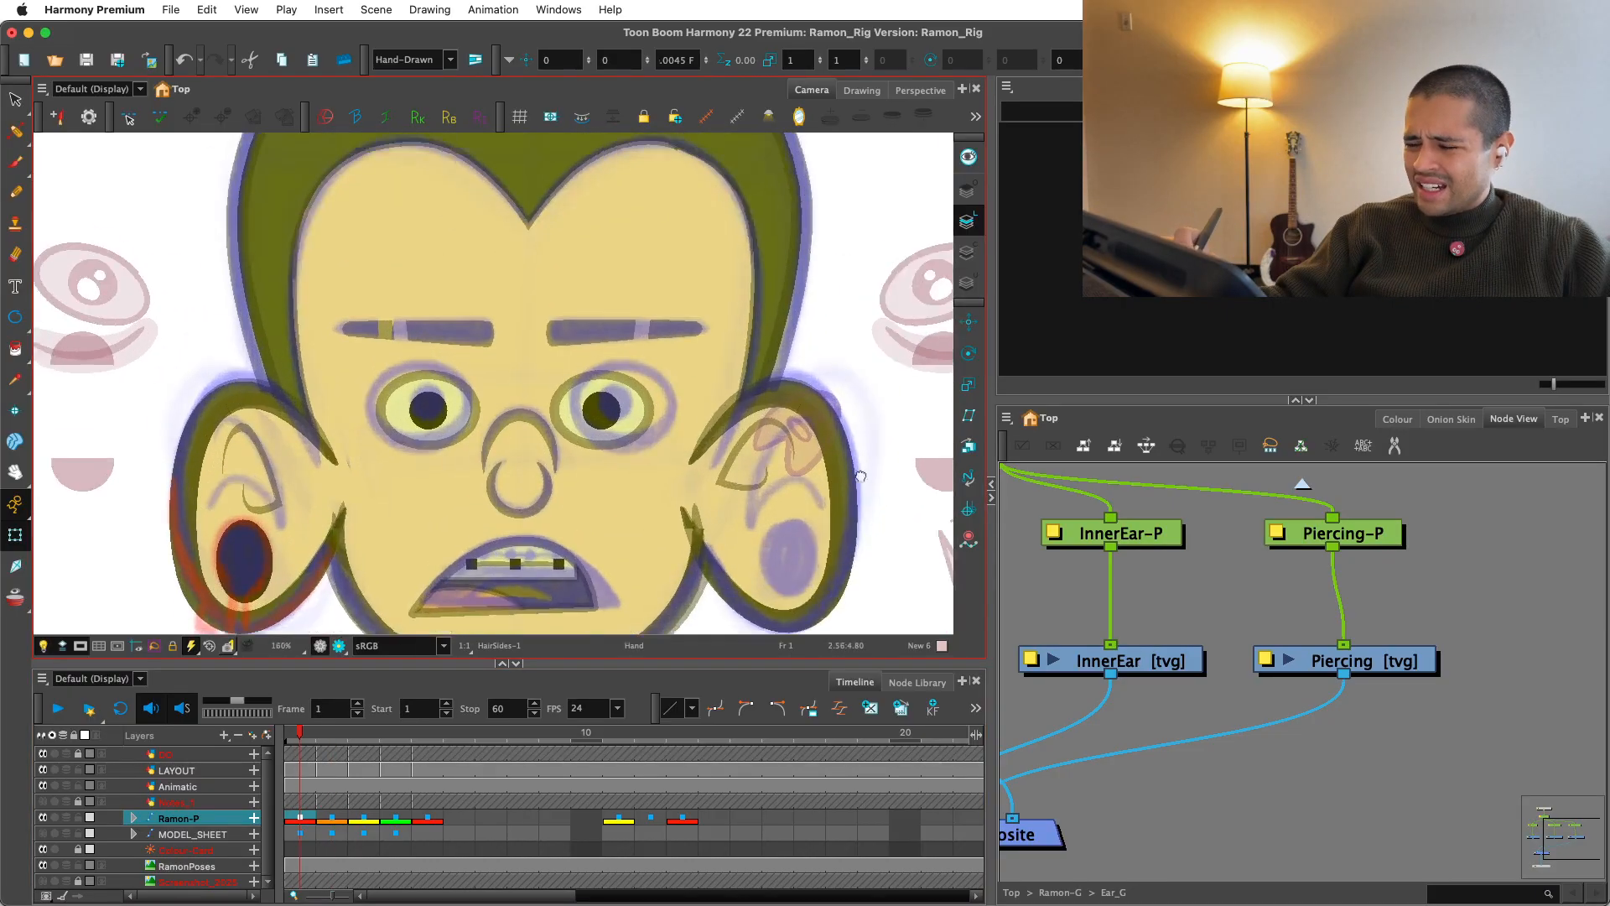
key("2")
key("shift+t")
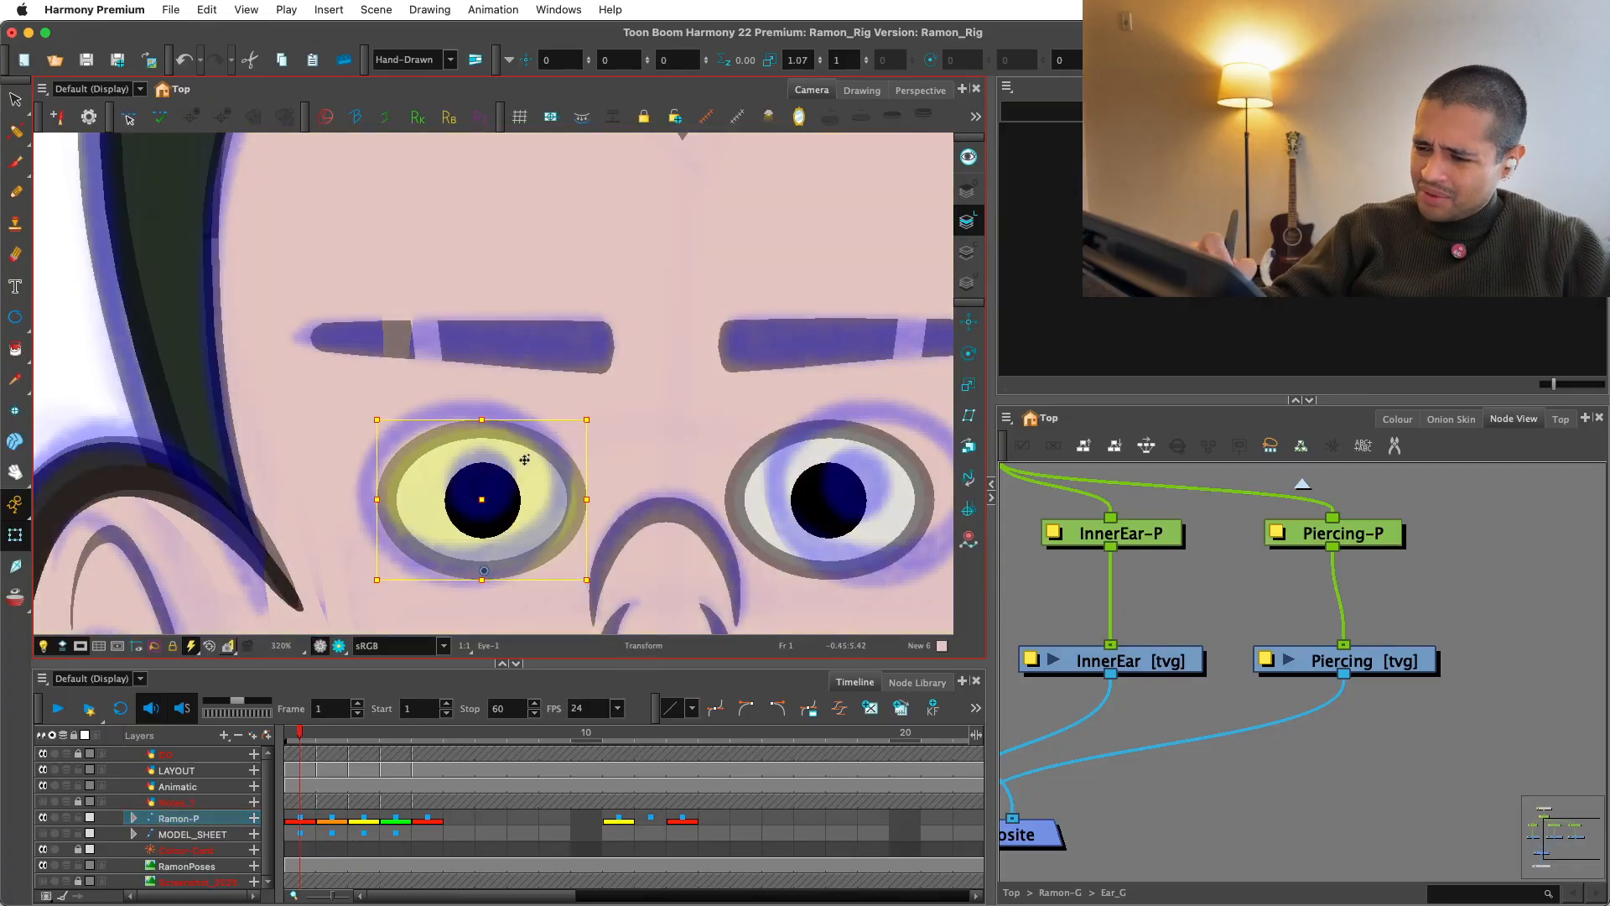
left_click(525, 460)
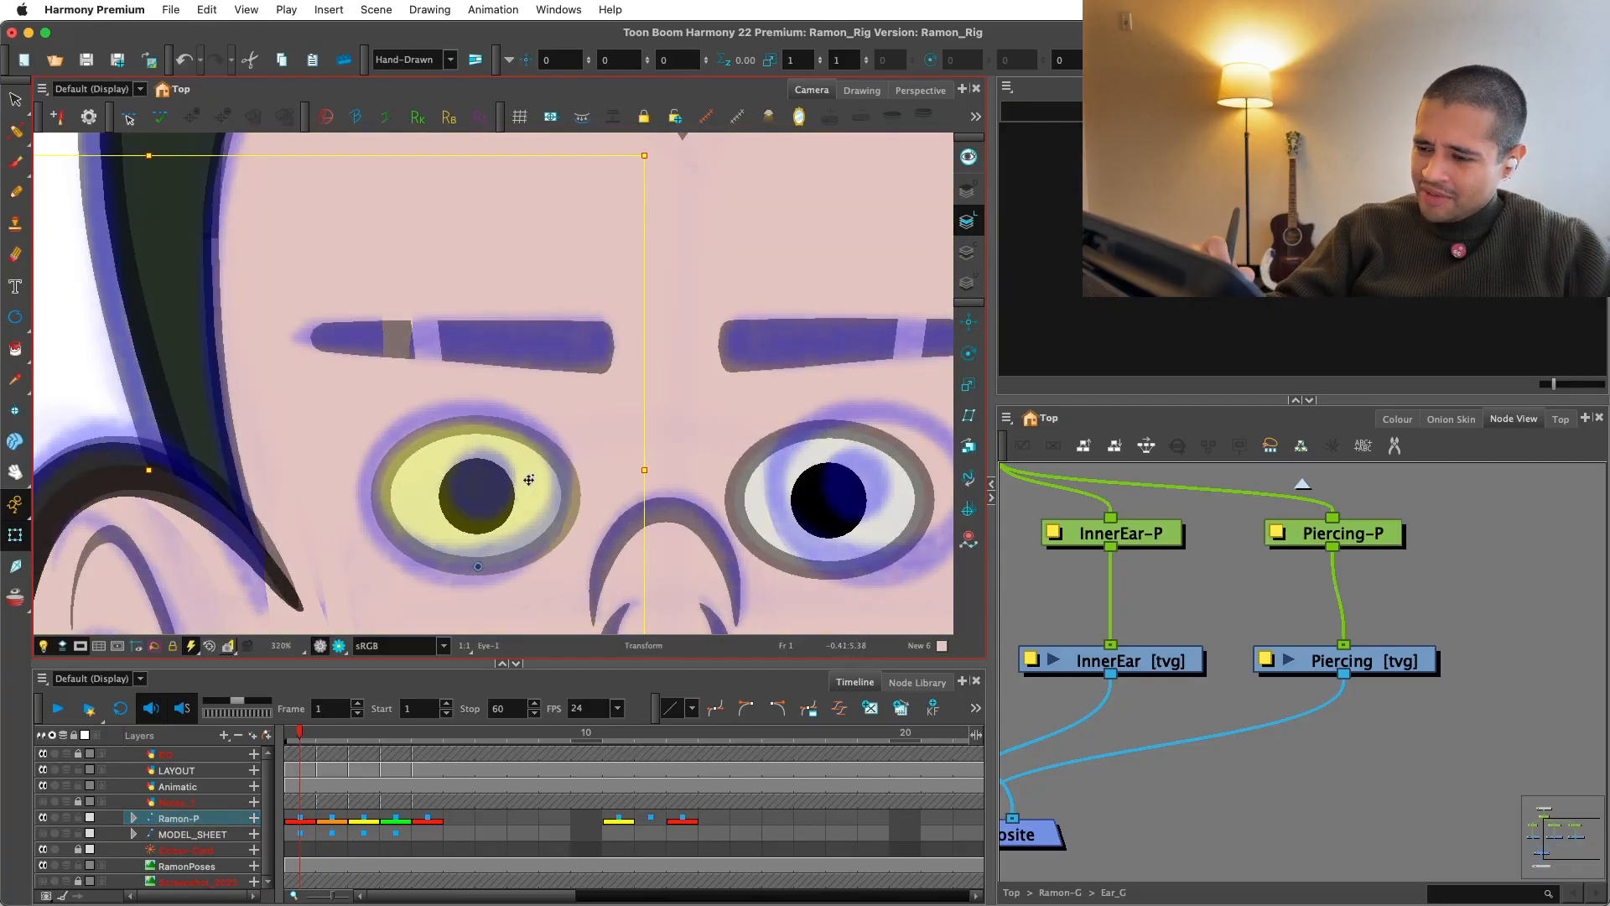
left_click_drag(529, 479, 519, 476)
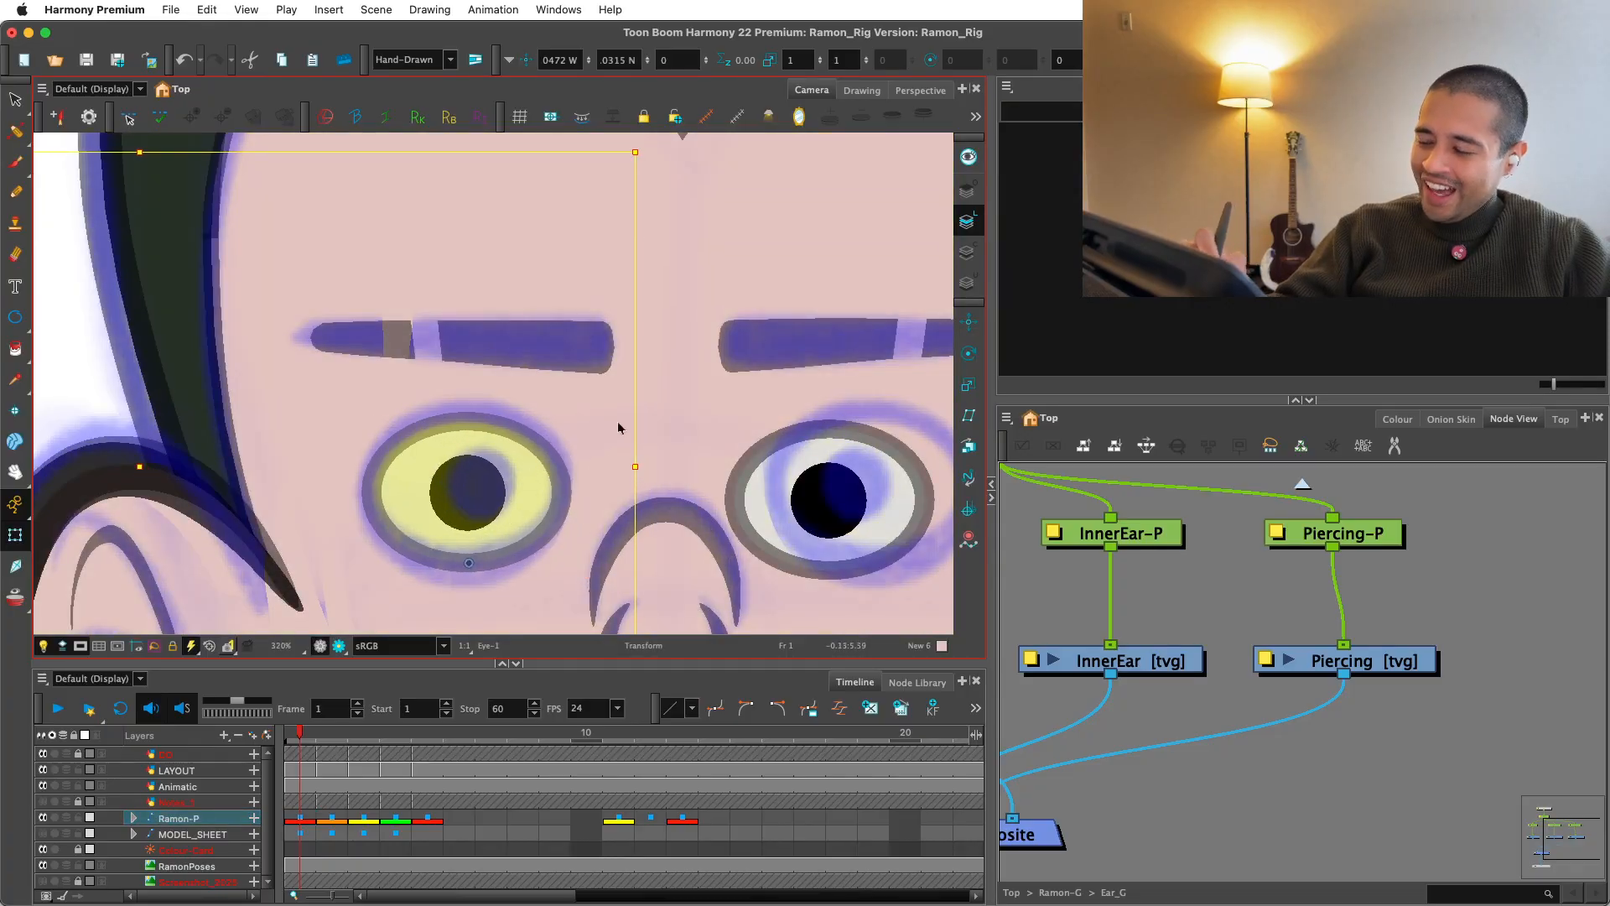
Step: Move the viewer's-right eye on frame 1 outward onto its sketched outline
key("1")
left_click_drag(617, 427, 549, 417)
left_click(675, 454)
left_click_drag(675, 457, 698, 455)
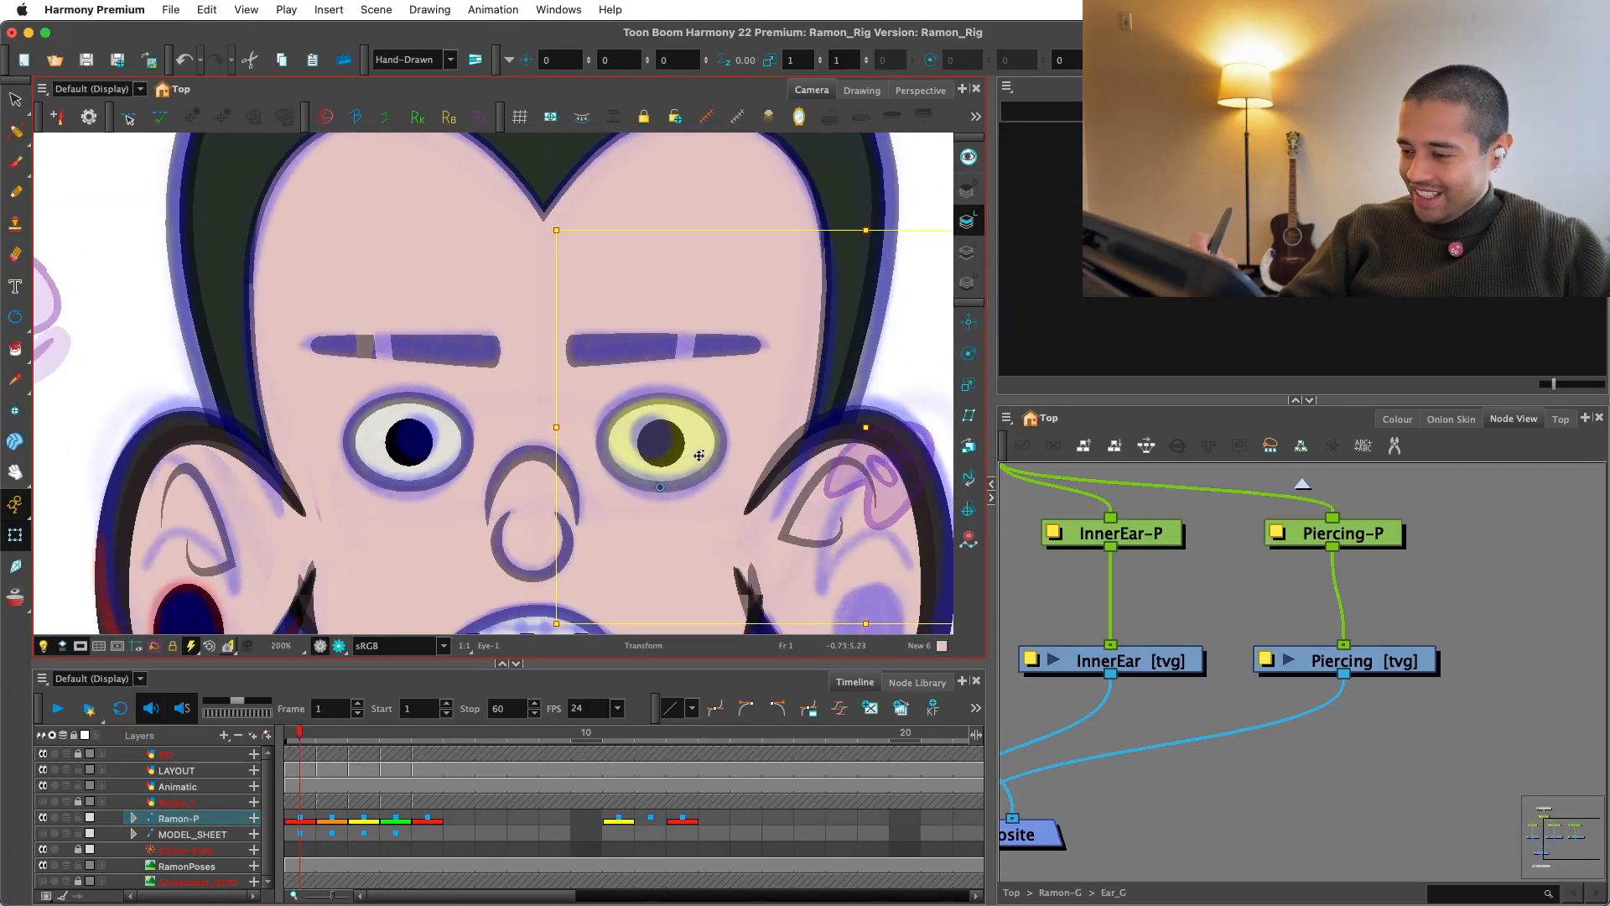
key("1")
key("2")
key("1")
key("1")
key("2")
Step: Select the viewer's-right eyebrow on frame 1 and switch it to the Eyebrow-2 drawing
left_click(601, 341)
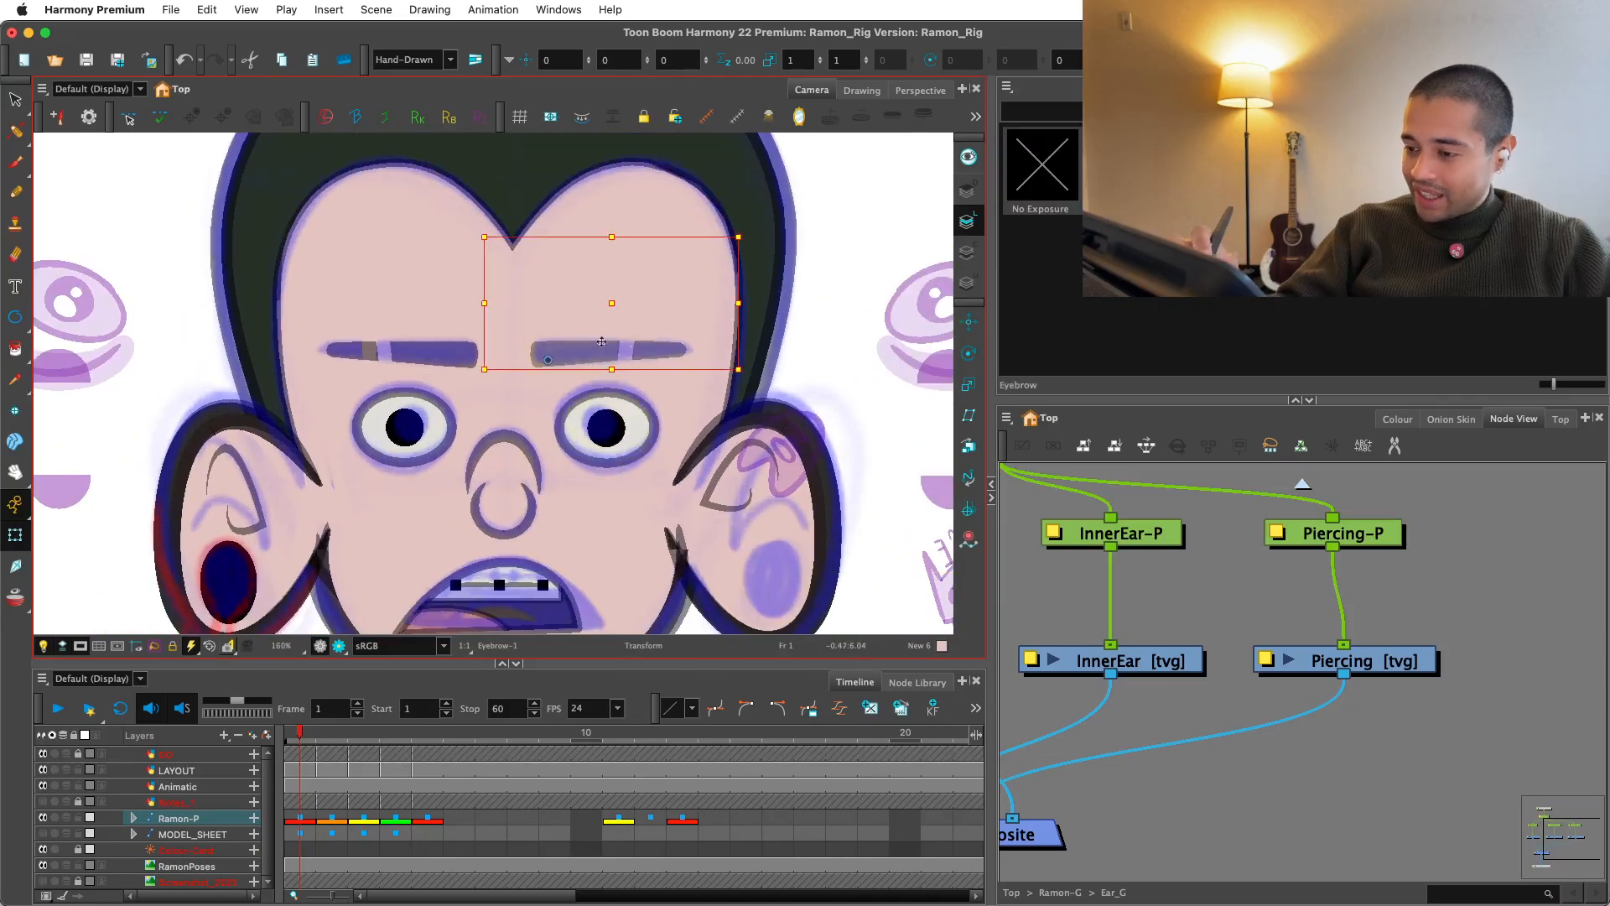
key("super+z")
key("super+shift+z")
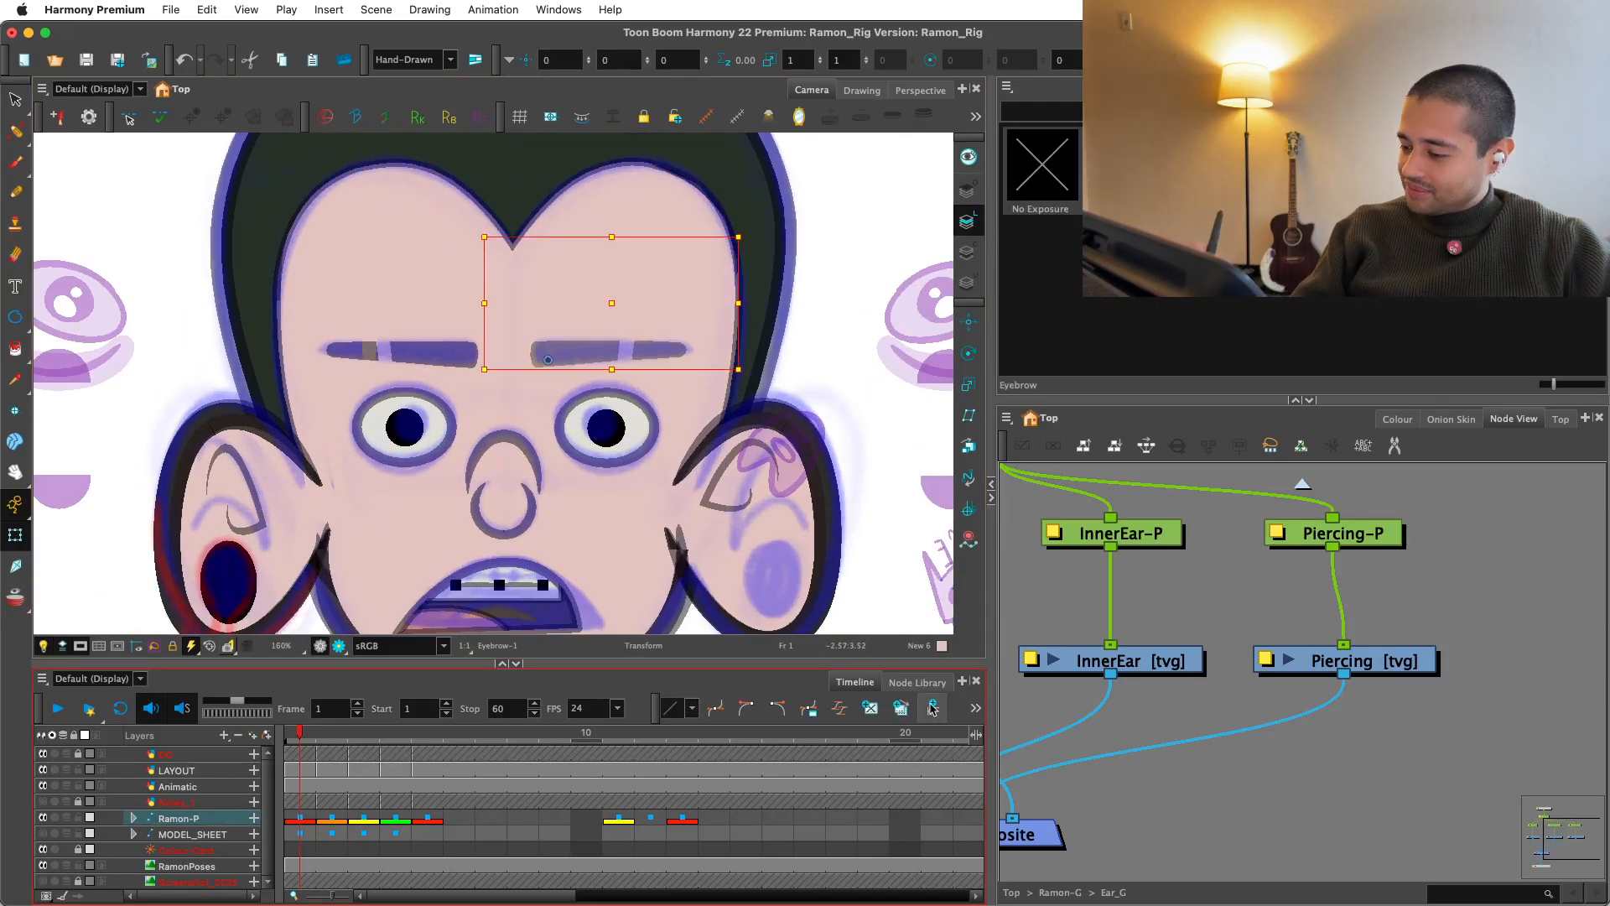
key("]")
key("alt+s")
key("2")
key("2")
left_click_drag(848, 546, 746, 582)
key("2")
key("2")
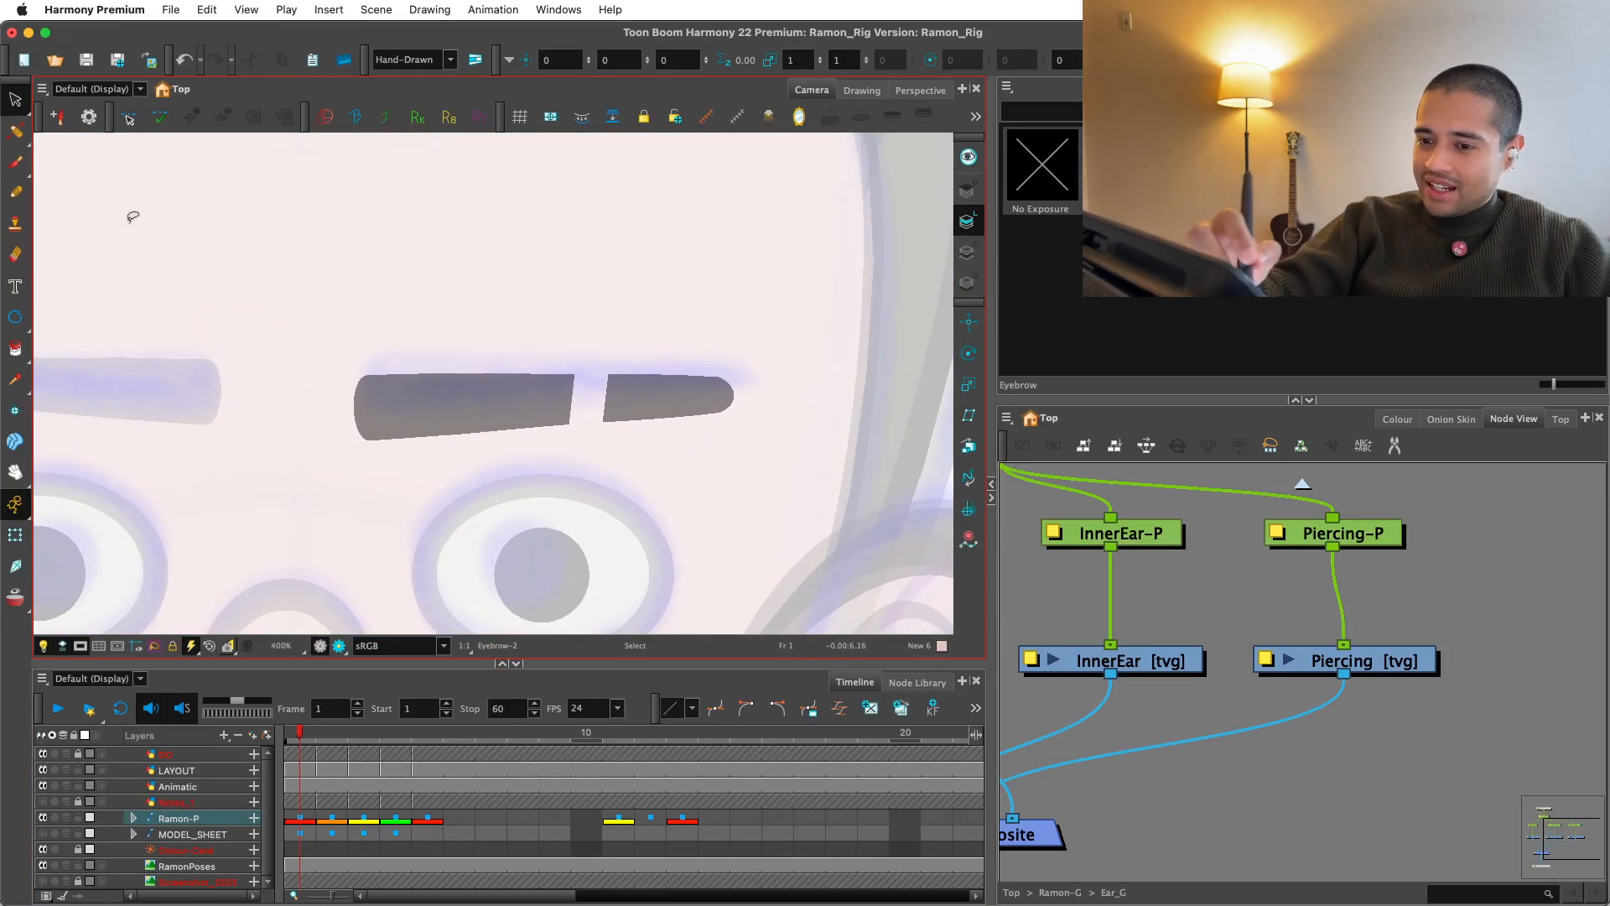
Step: Extend the inner piece of the viewer's-right eyebrow's Eyebrow-2 drawing across the gap until it overlaps the outer piece, using the Contour Editor
left_click(16, 137)
left_click(51, 129)
key("2")
key("2")
key("2")
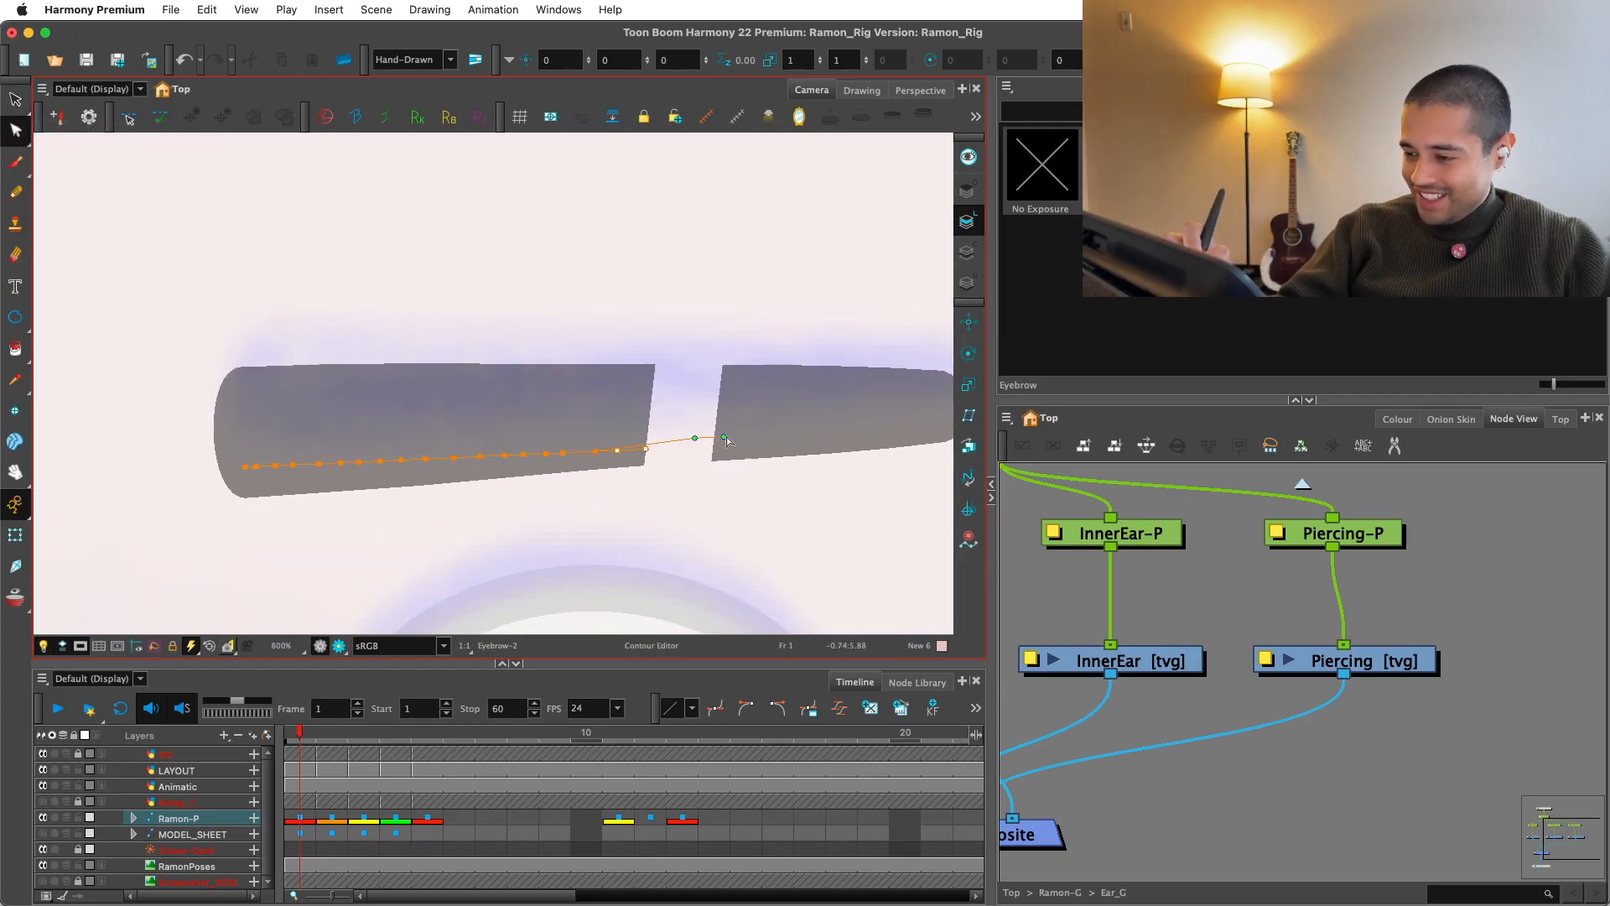
left_click_drag(726, 438, 742, 442)
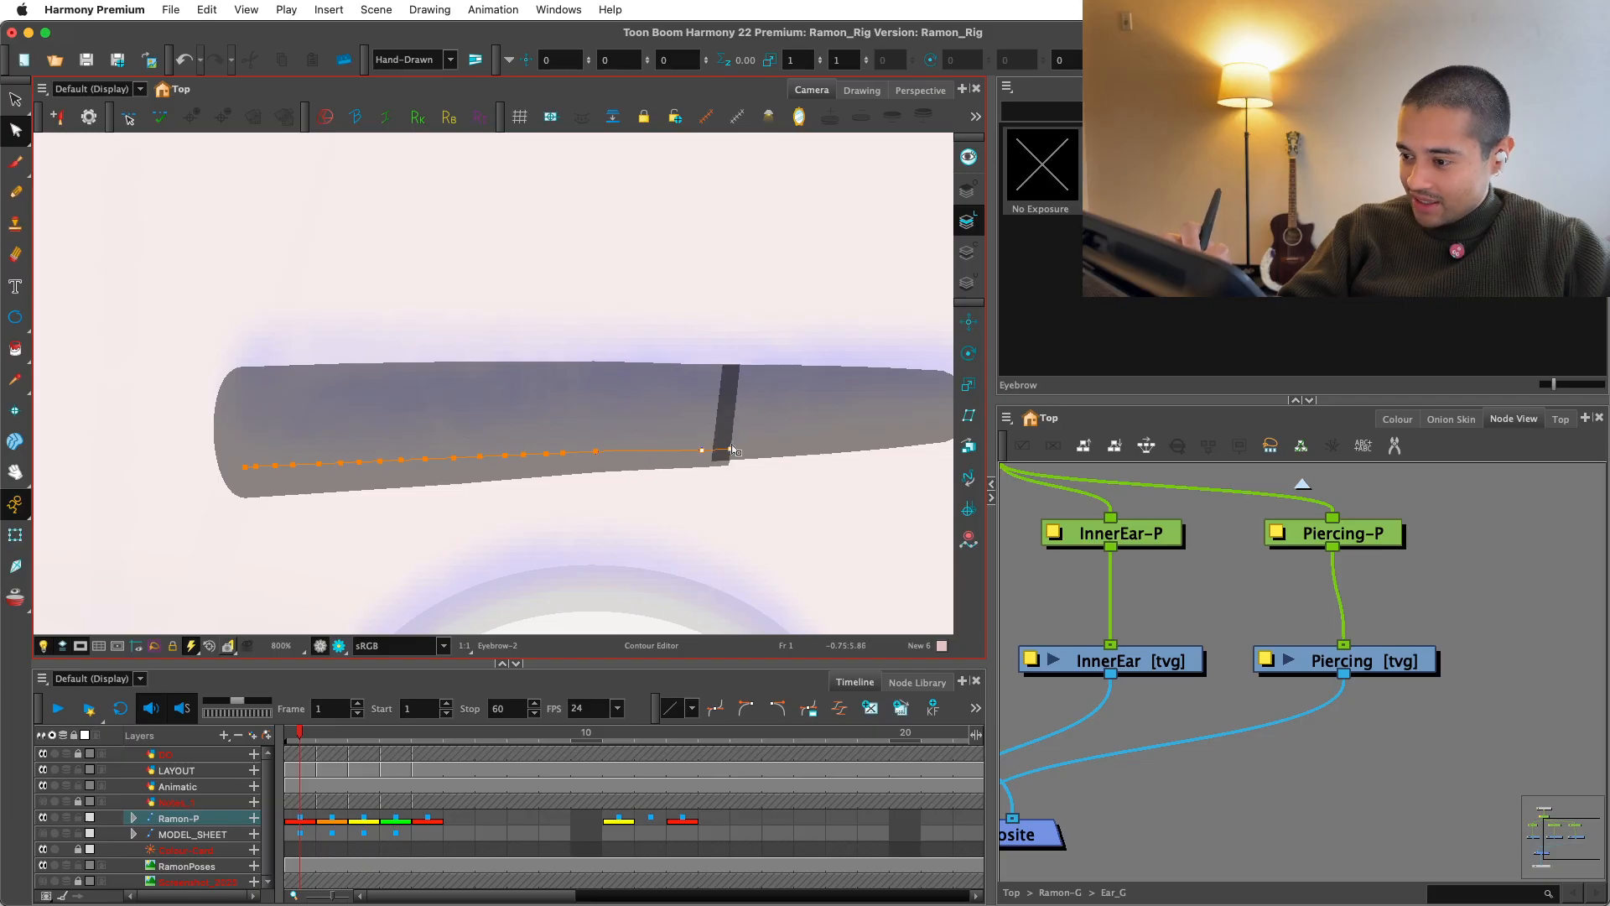
Step: Fit the extended eyebrow piece's end thickness to the outer piece with the Pencil Editor and delete the extra thickness points beside it
left_click(17, 130)
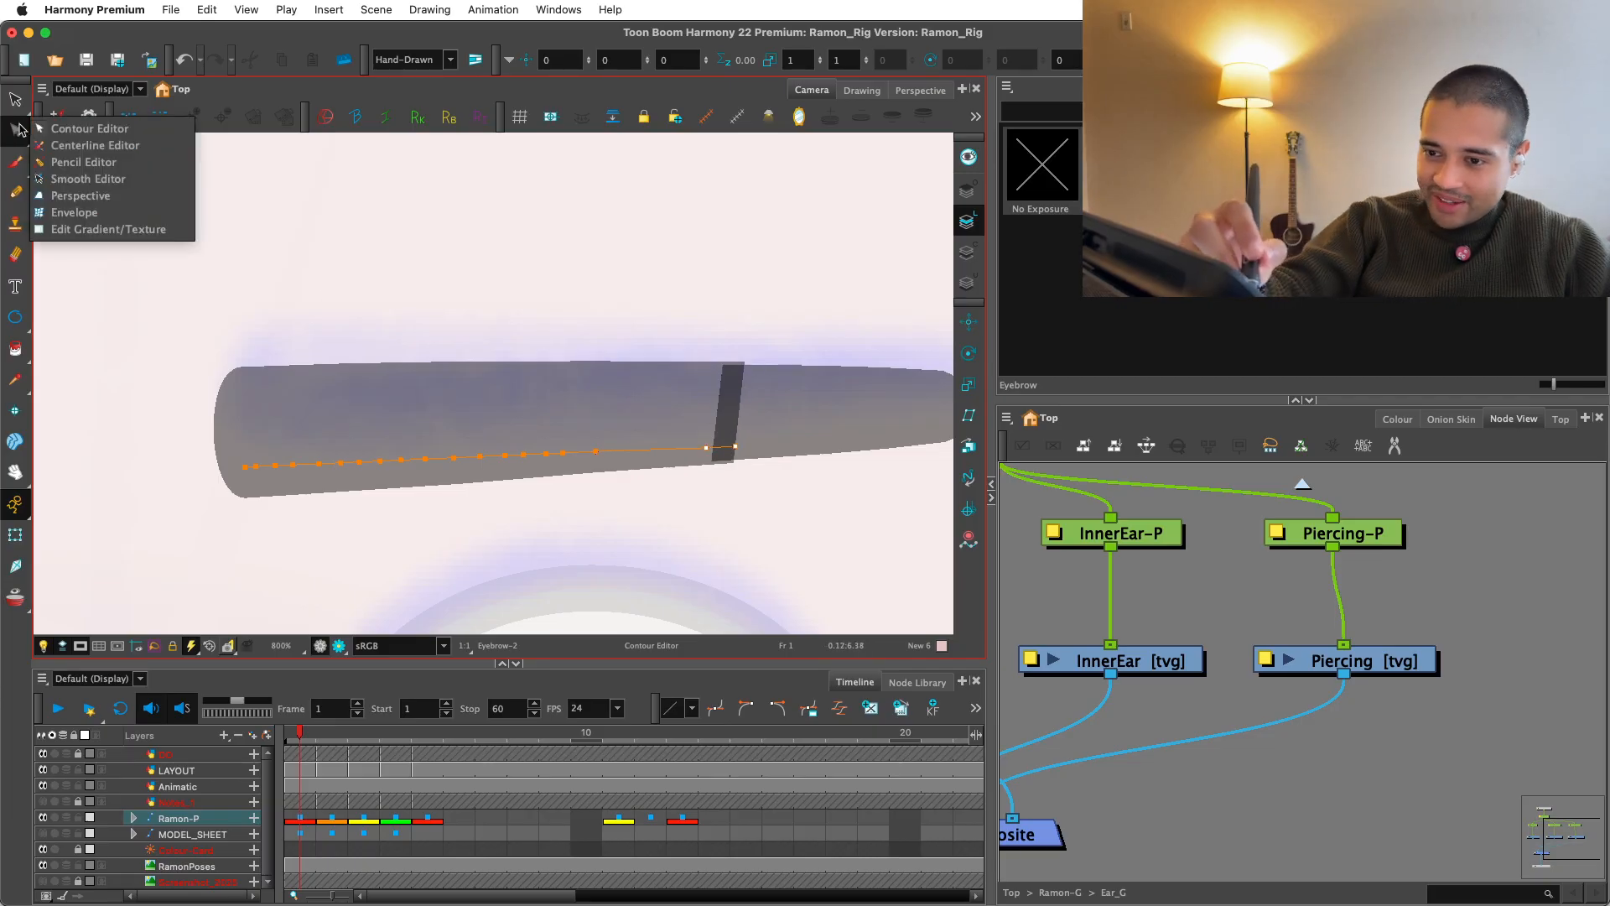
left_click(54, 159)
key("2")
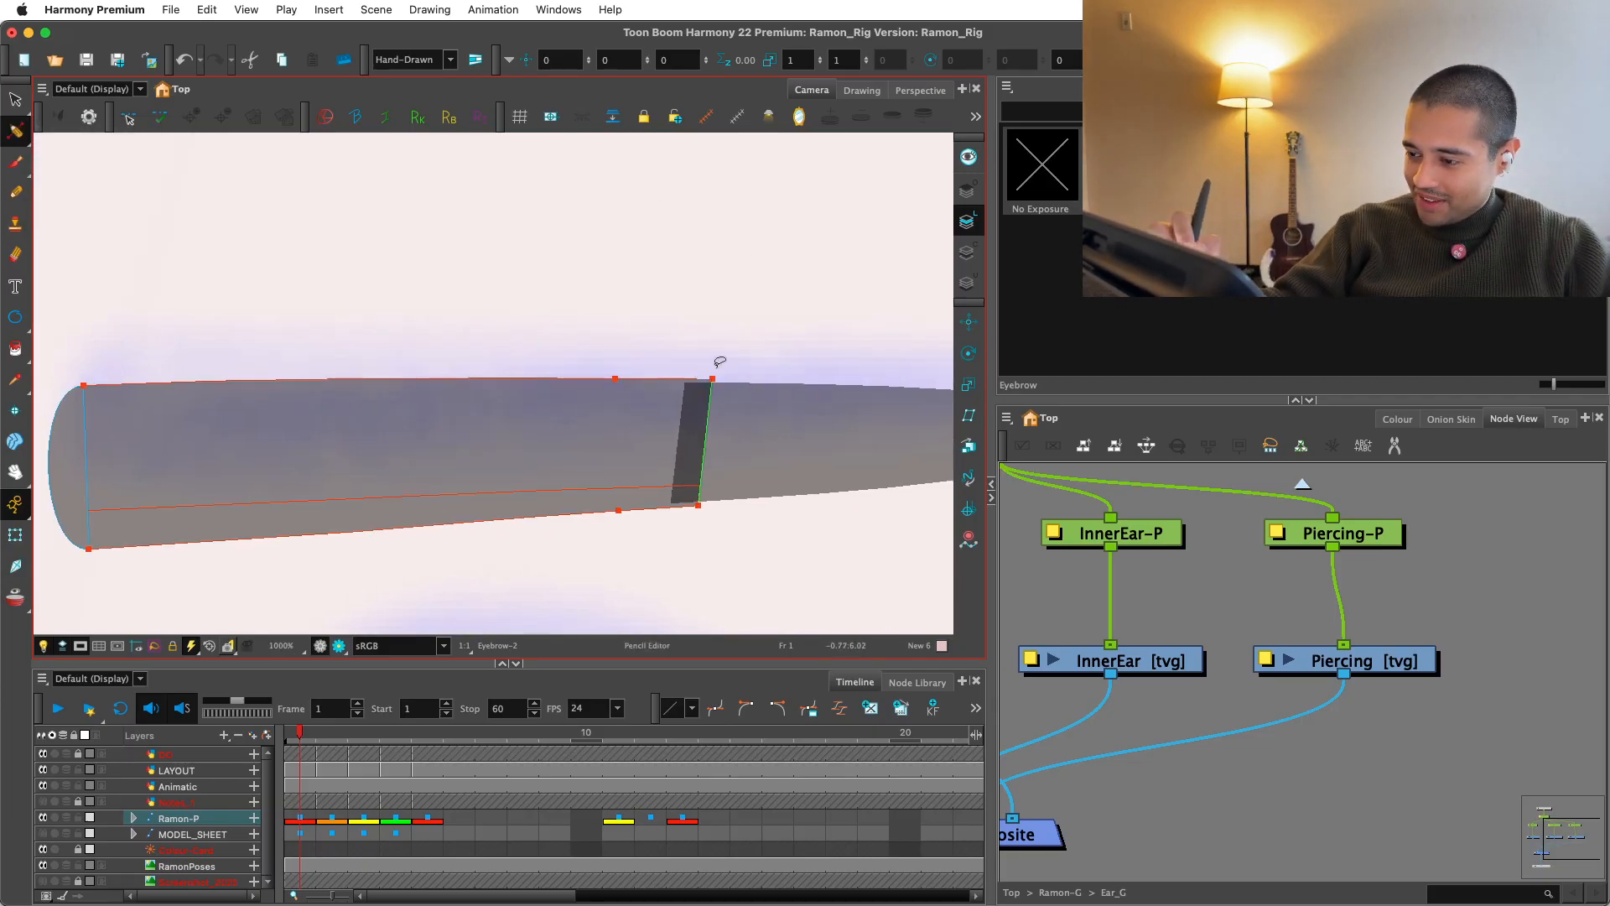
key("super+z")
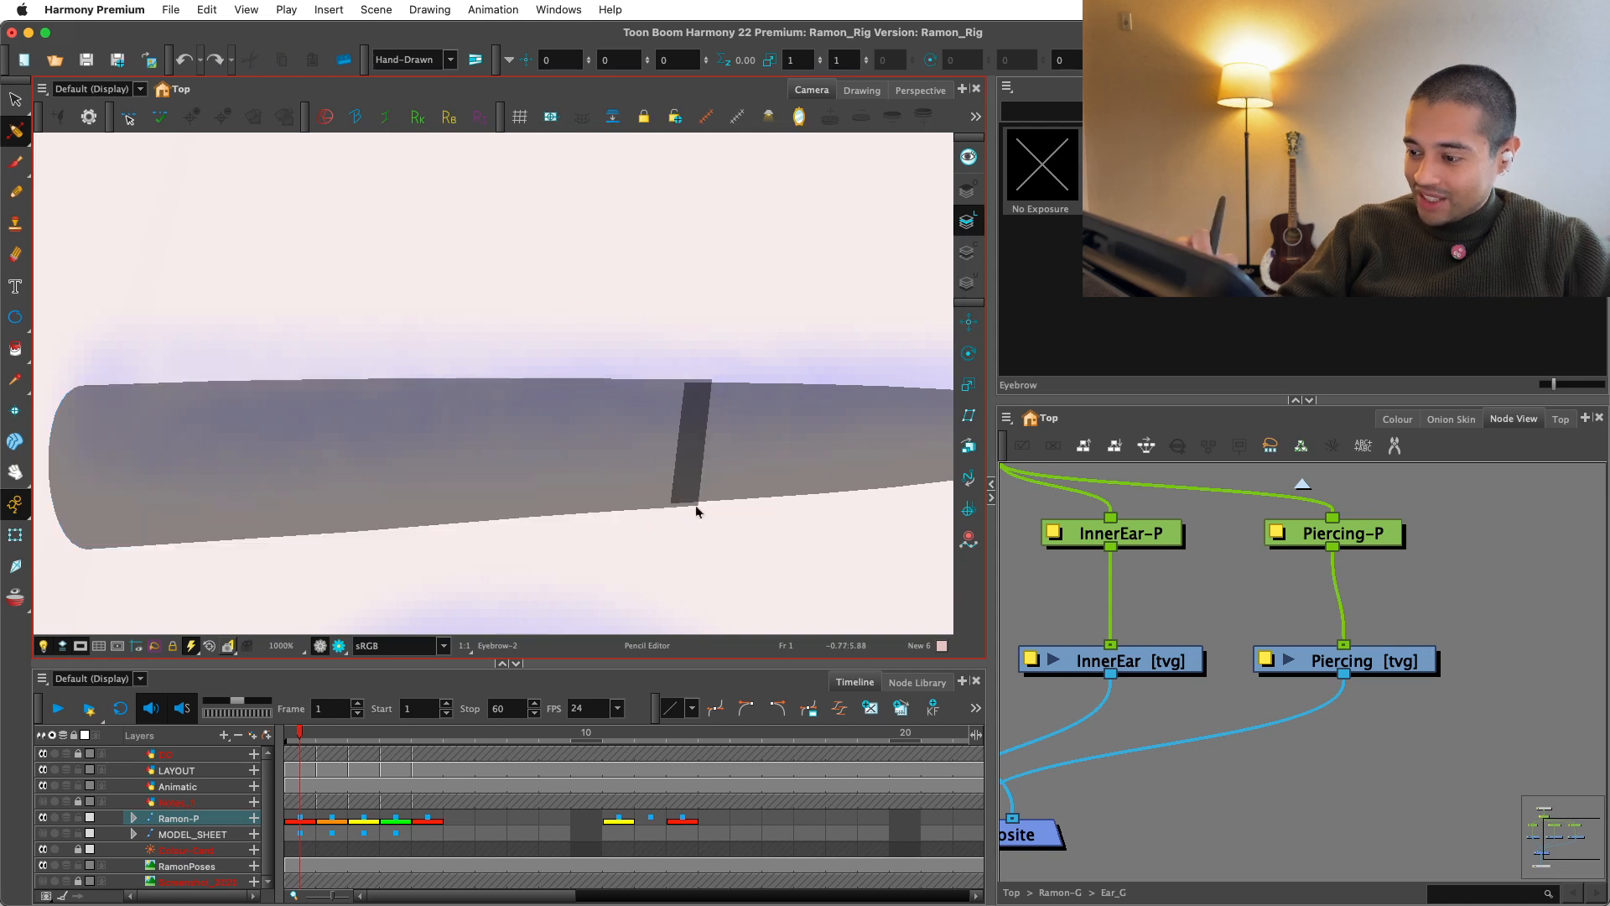
left_click(714, 358)
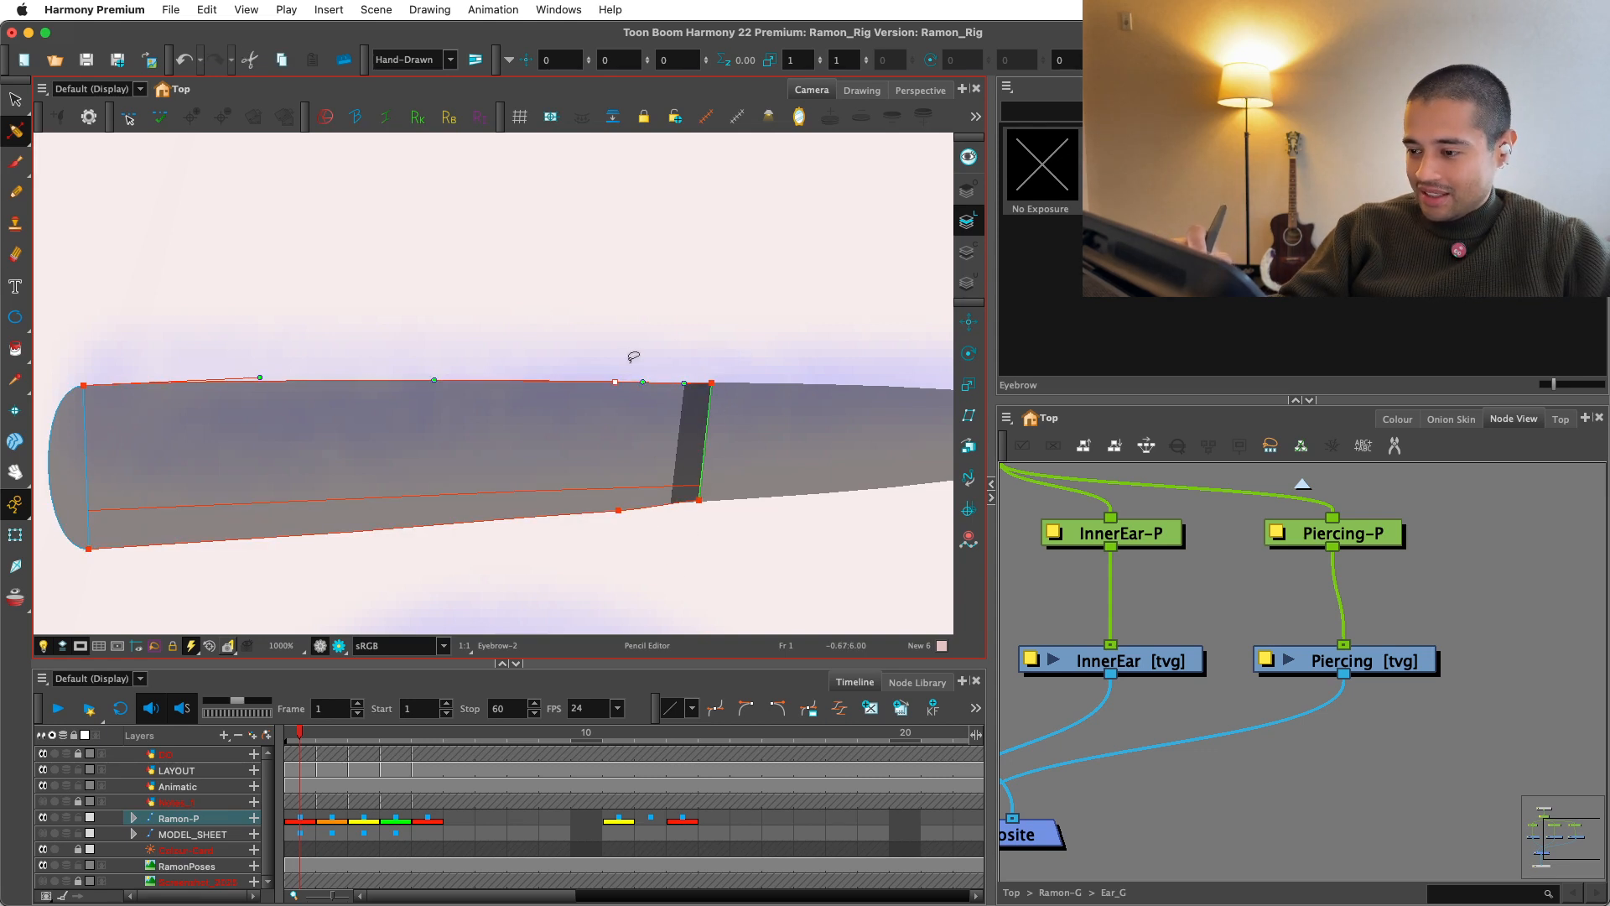
left_click(619, 509)
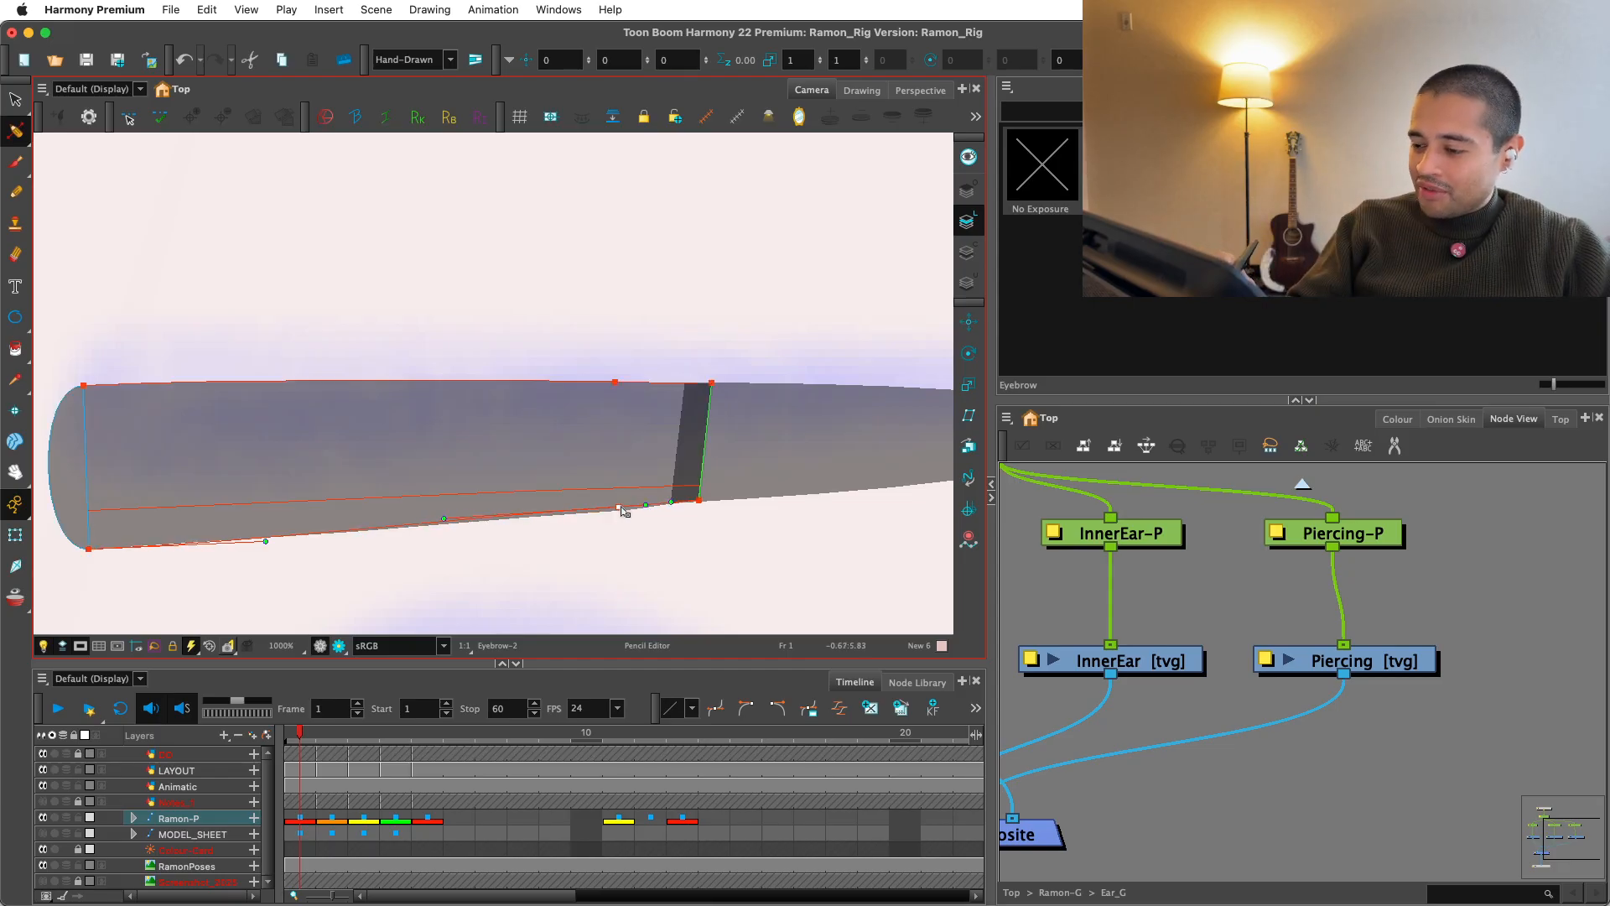
key("Delete")
Step: Select the viewer's-right eyebrow, locate its drawing in the node network and open the Deformation-Eyebrow group
key("1")
key("1")
key("1")
key("1")
left_click(15, 534)
key("1")
key("1")
left_click_drag(492, 551, 674, 569)
key("1")
left_click(1205, 546)
left_click(669, 417)
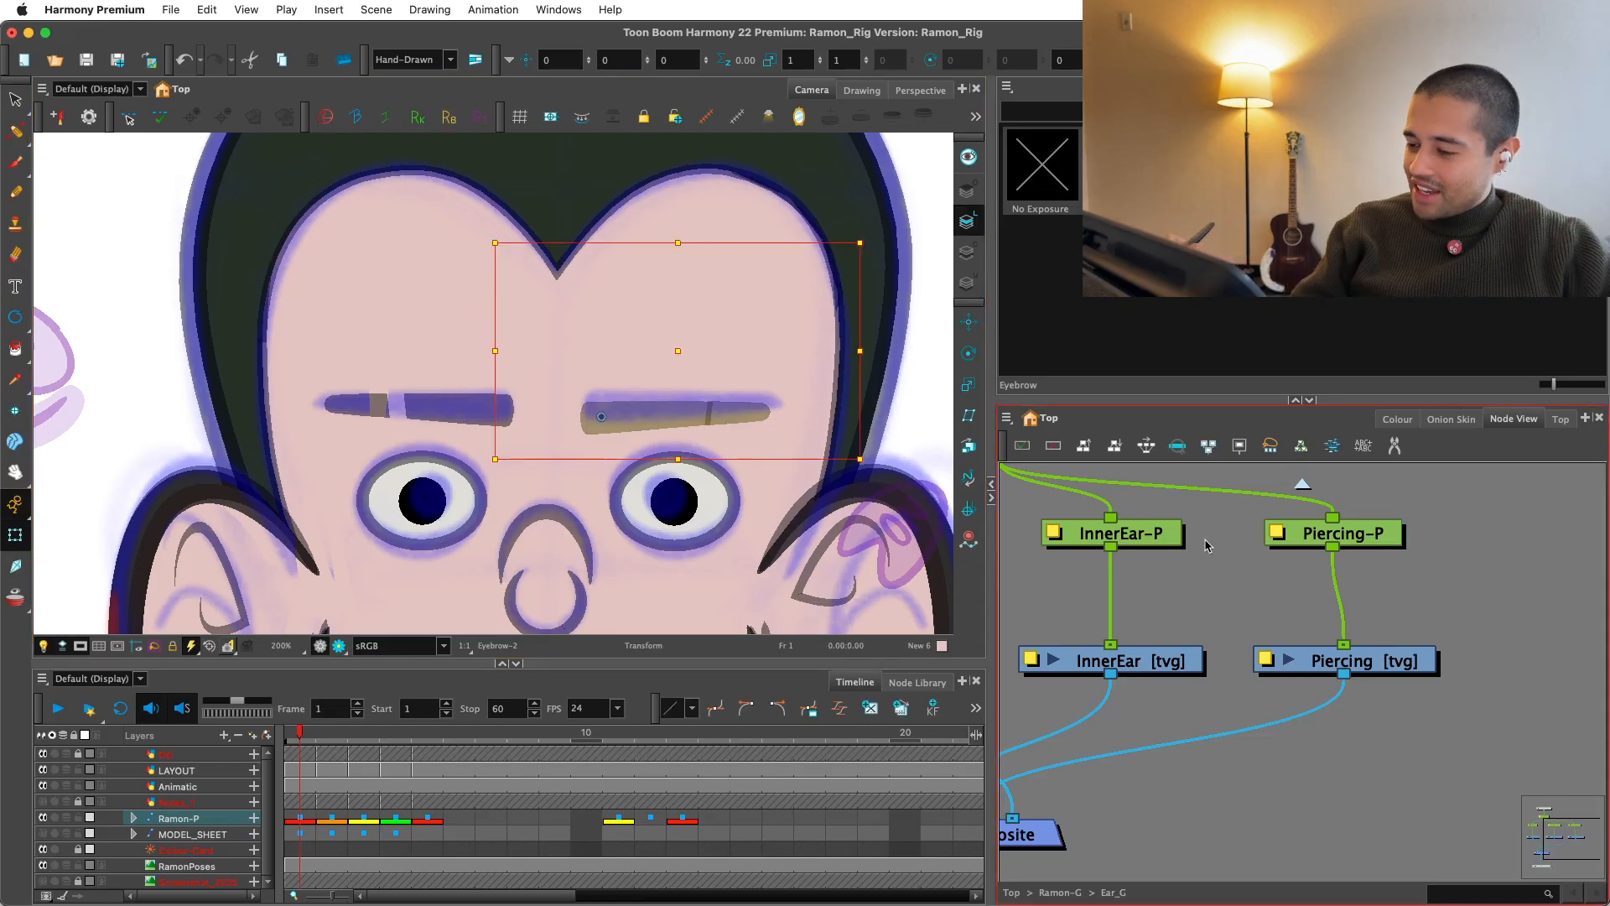
key("f")
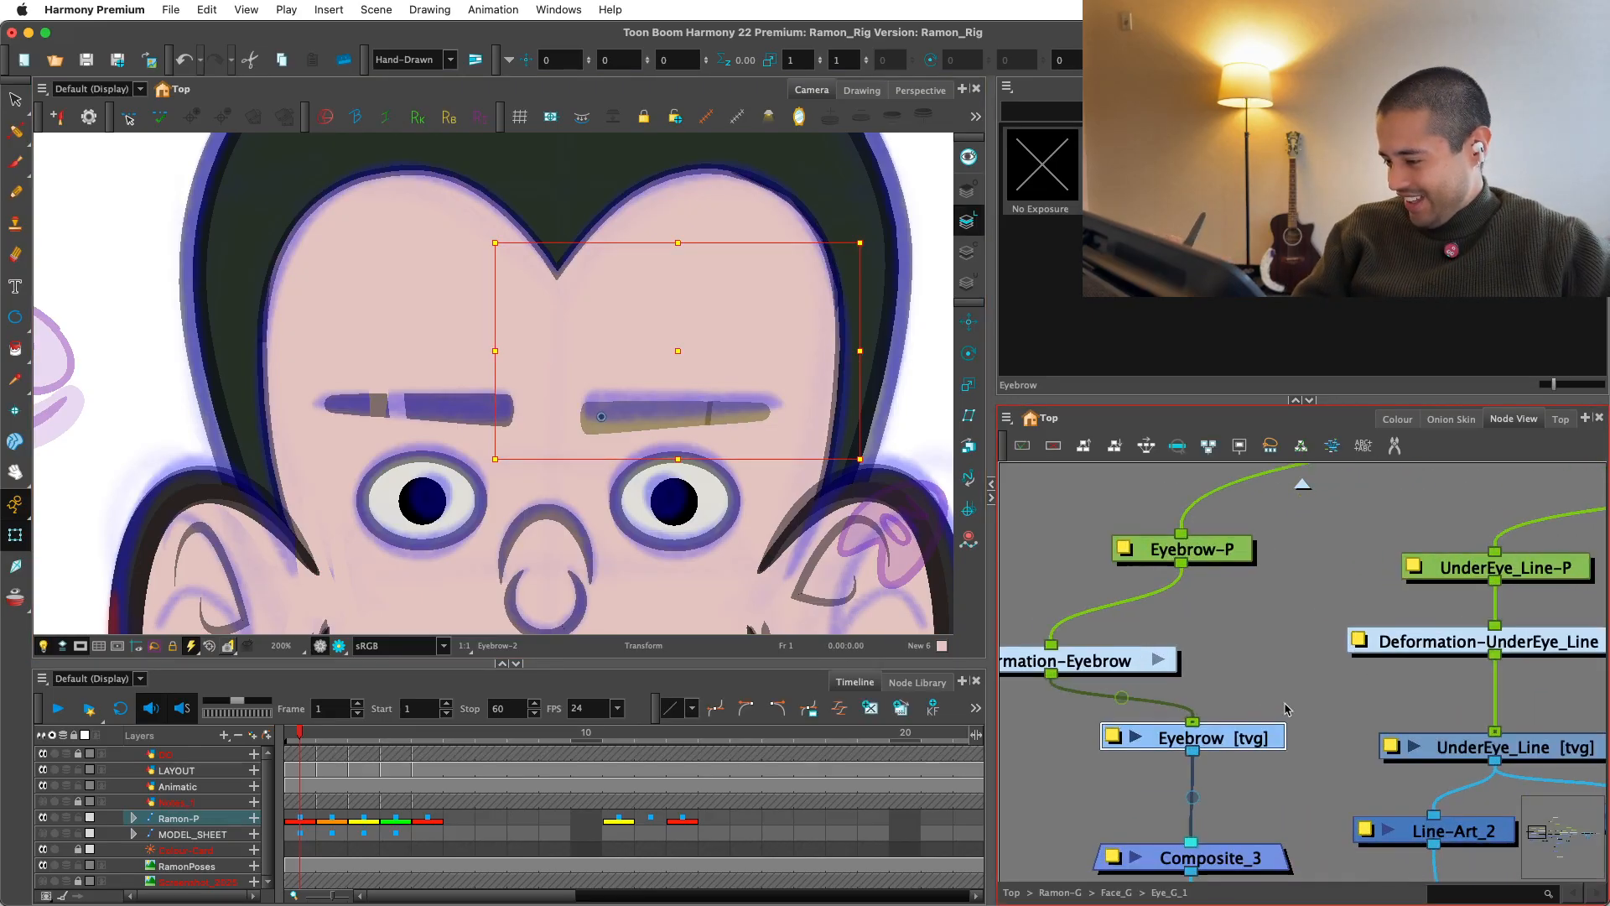
left_click(1227, 655)
Step: Duplicate deformation chain 1 and connect the copy between Multi-Port-In and the second input of Transformation-Switch
key("2")
key("2")
left_click(1212, 639)
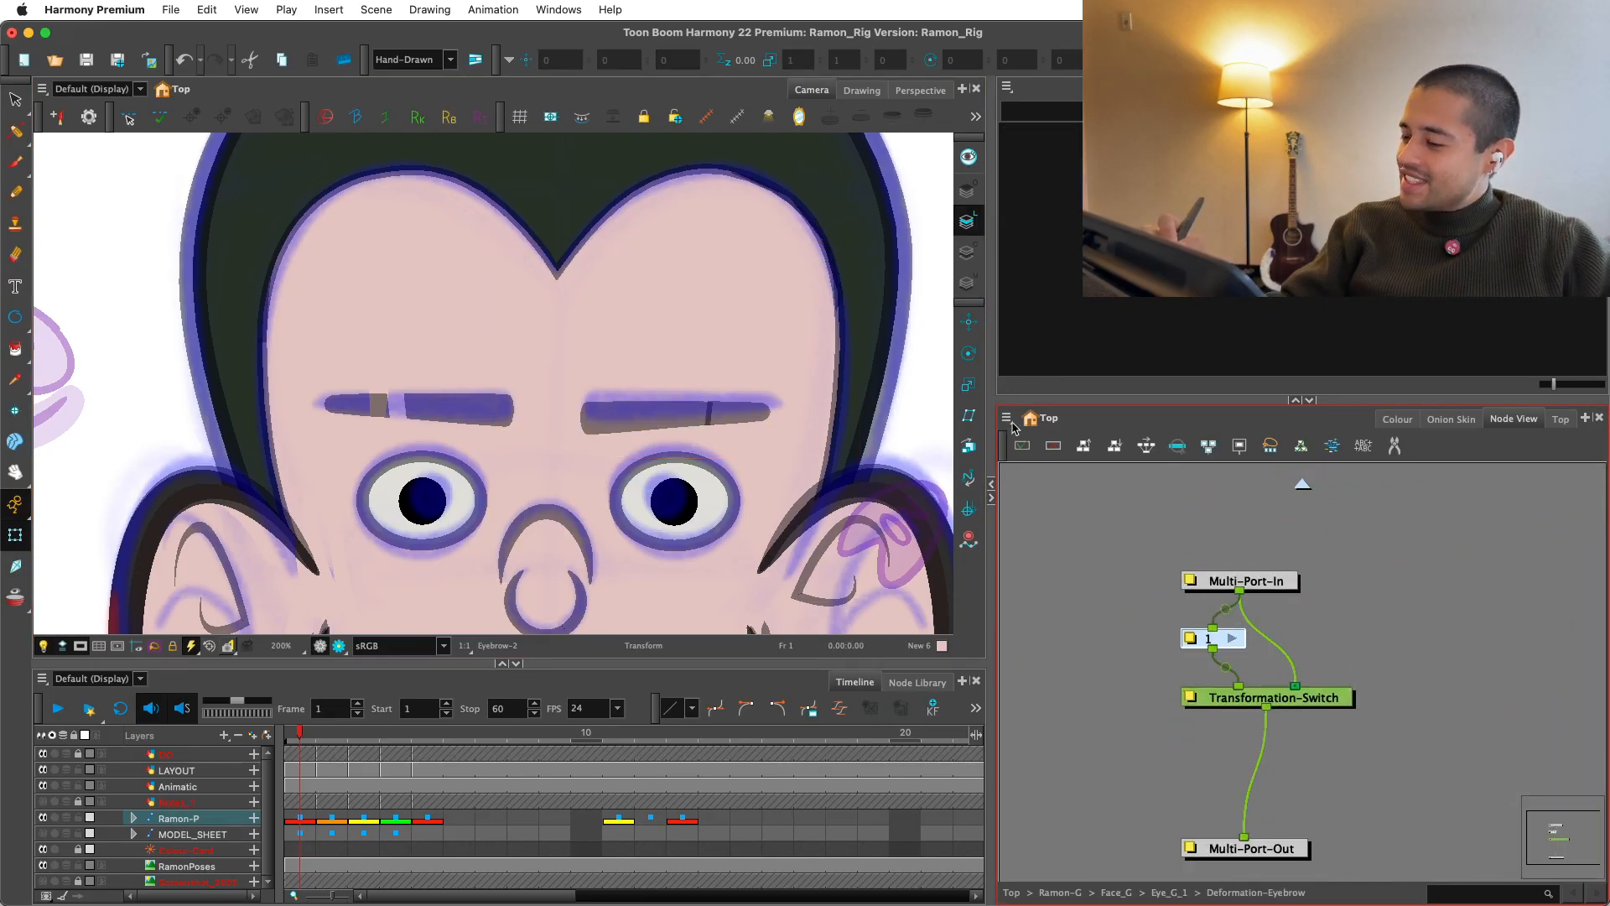
left_click(1006, 417)
mouse_move(1042, 480)
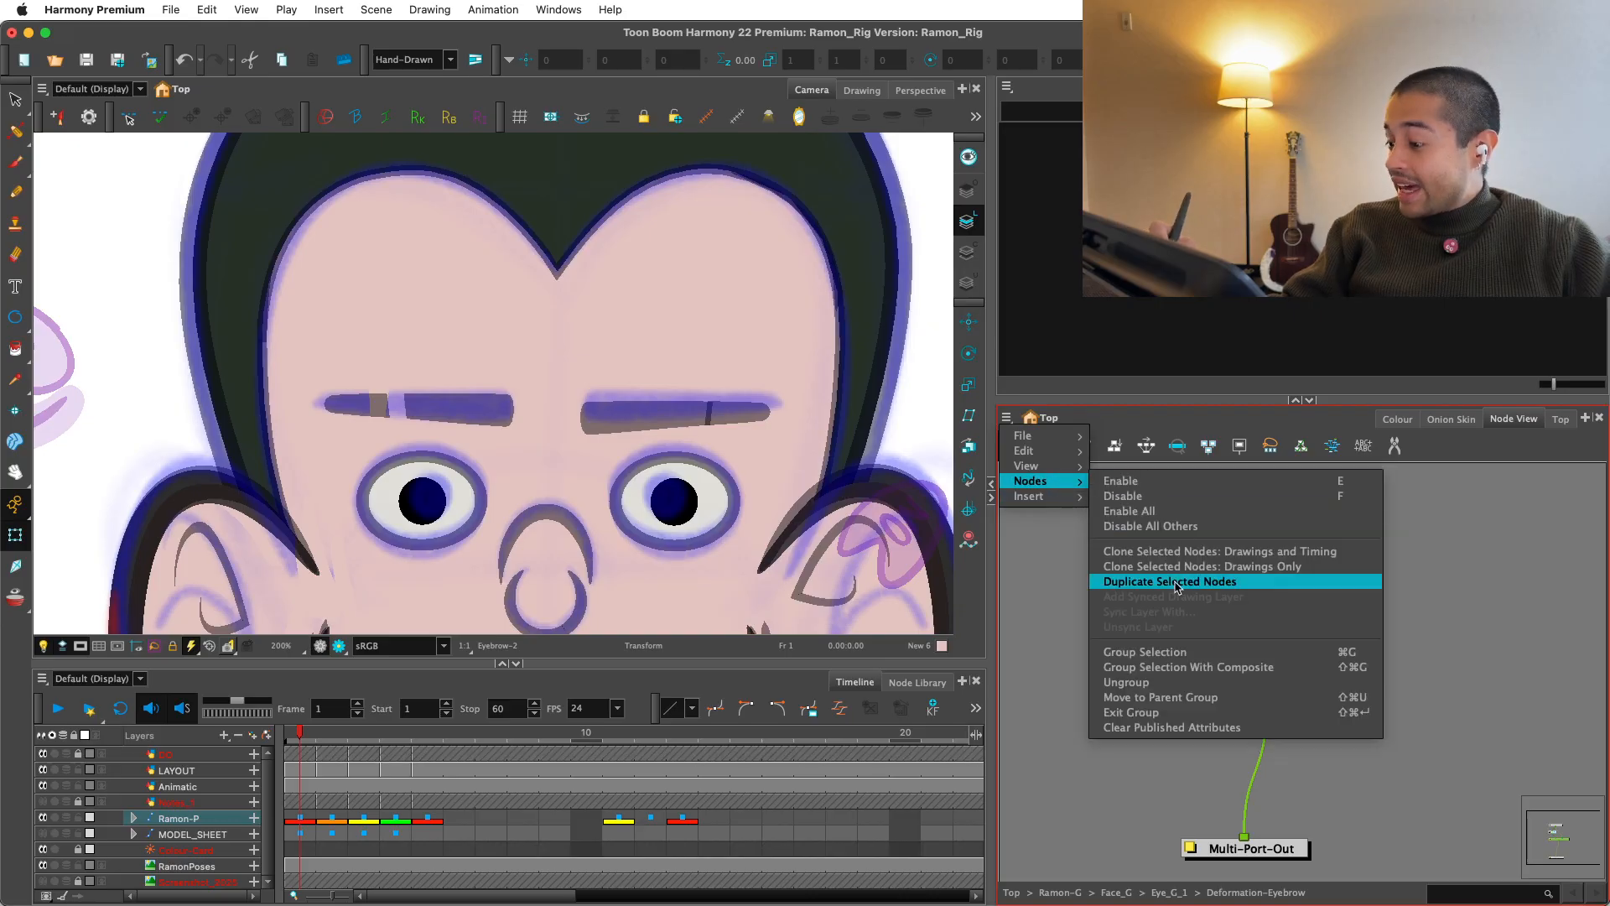
left_click(1233, 578)
scroll(1276, 570, "up", 1)
left_click_drag(1199, 562, 1277, 629)
left_click(1301, 598)
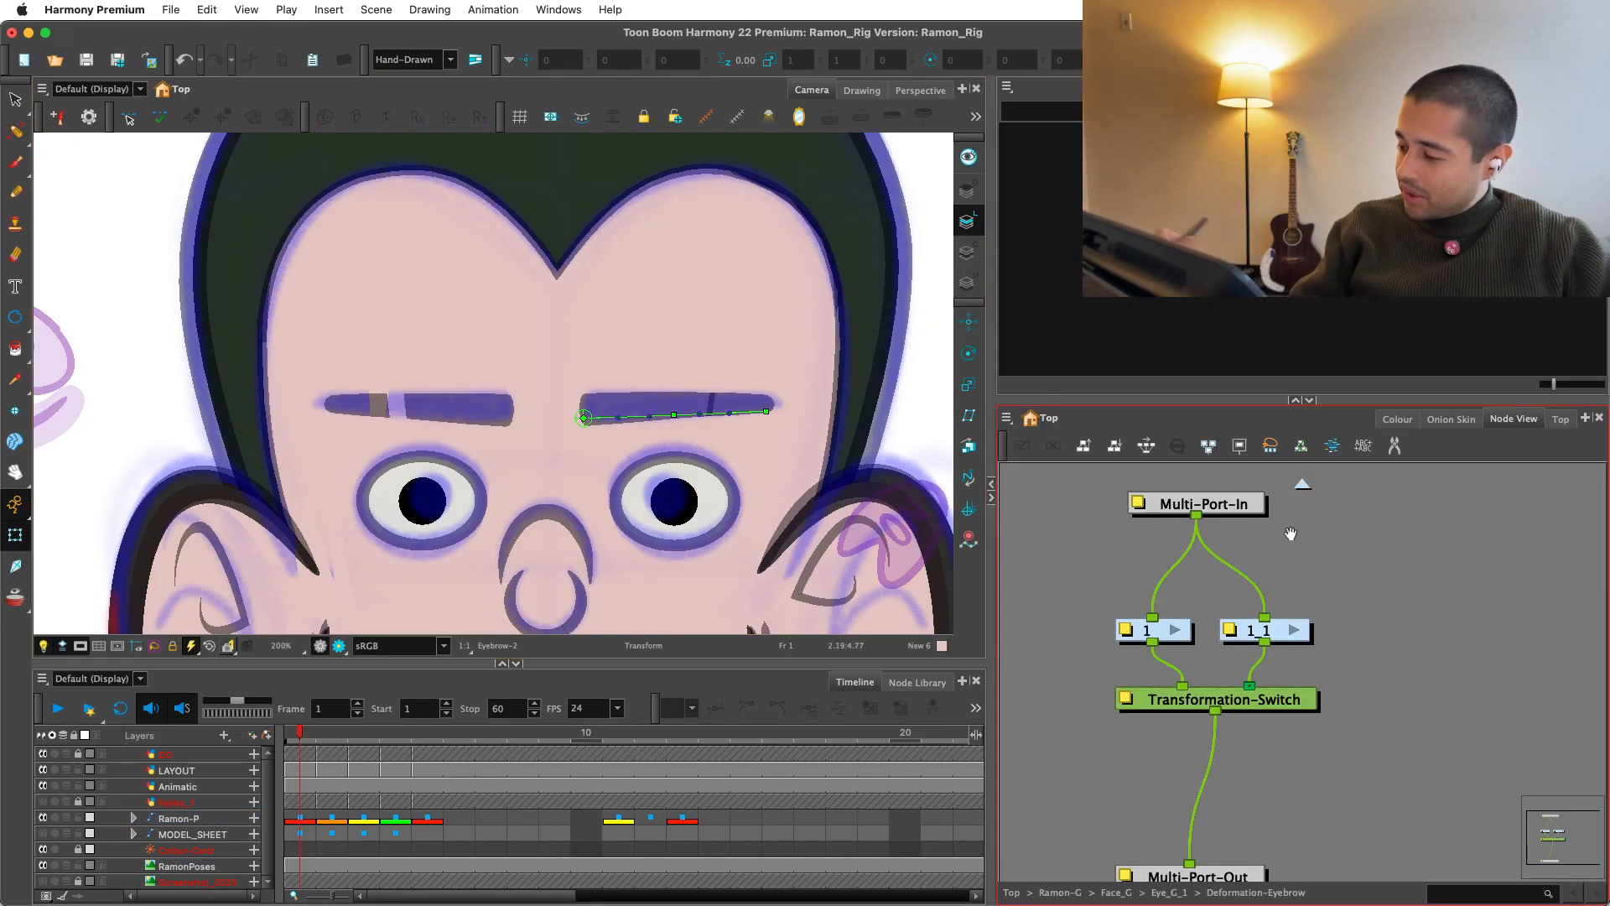
Step: Return from the Deformation-Eyebrow group to its parent group and hide the eyebrow's deformation controls
key("1")
left_click(1302, 486)
key("shift+c")
key("1")
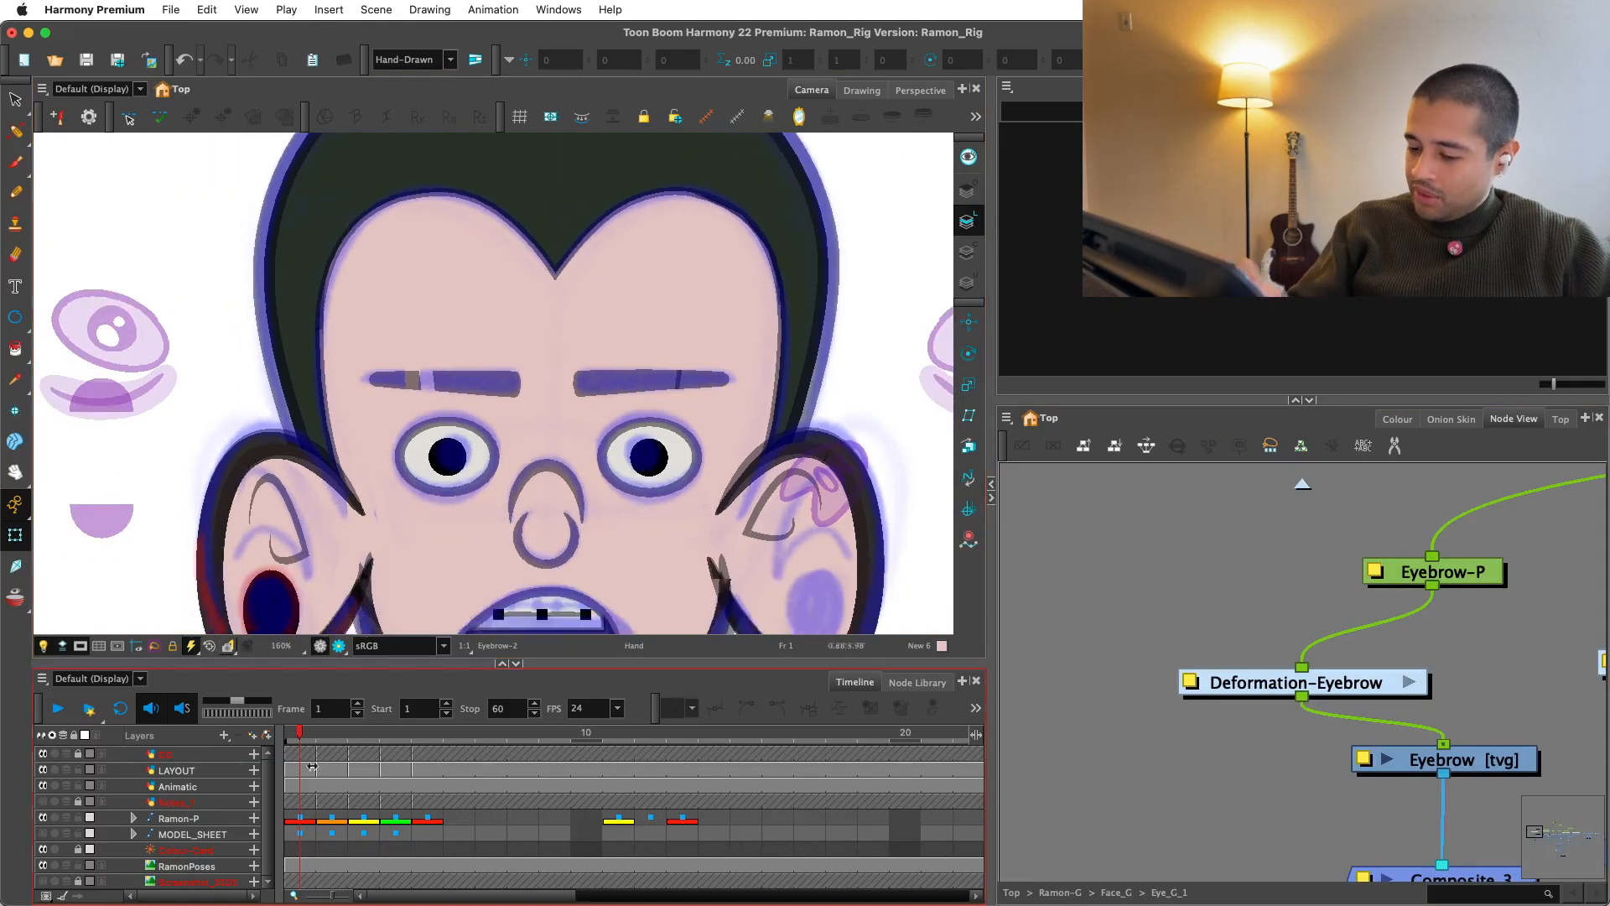
Step: Select the Ramon-P layer on frame 1 and flip between frames 1 and 2 to compare the front and three-quarter poses
left_click(300, 816)
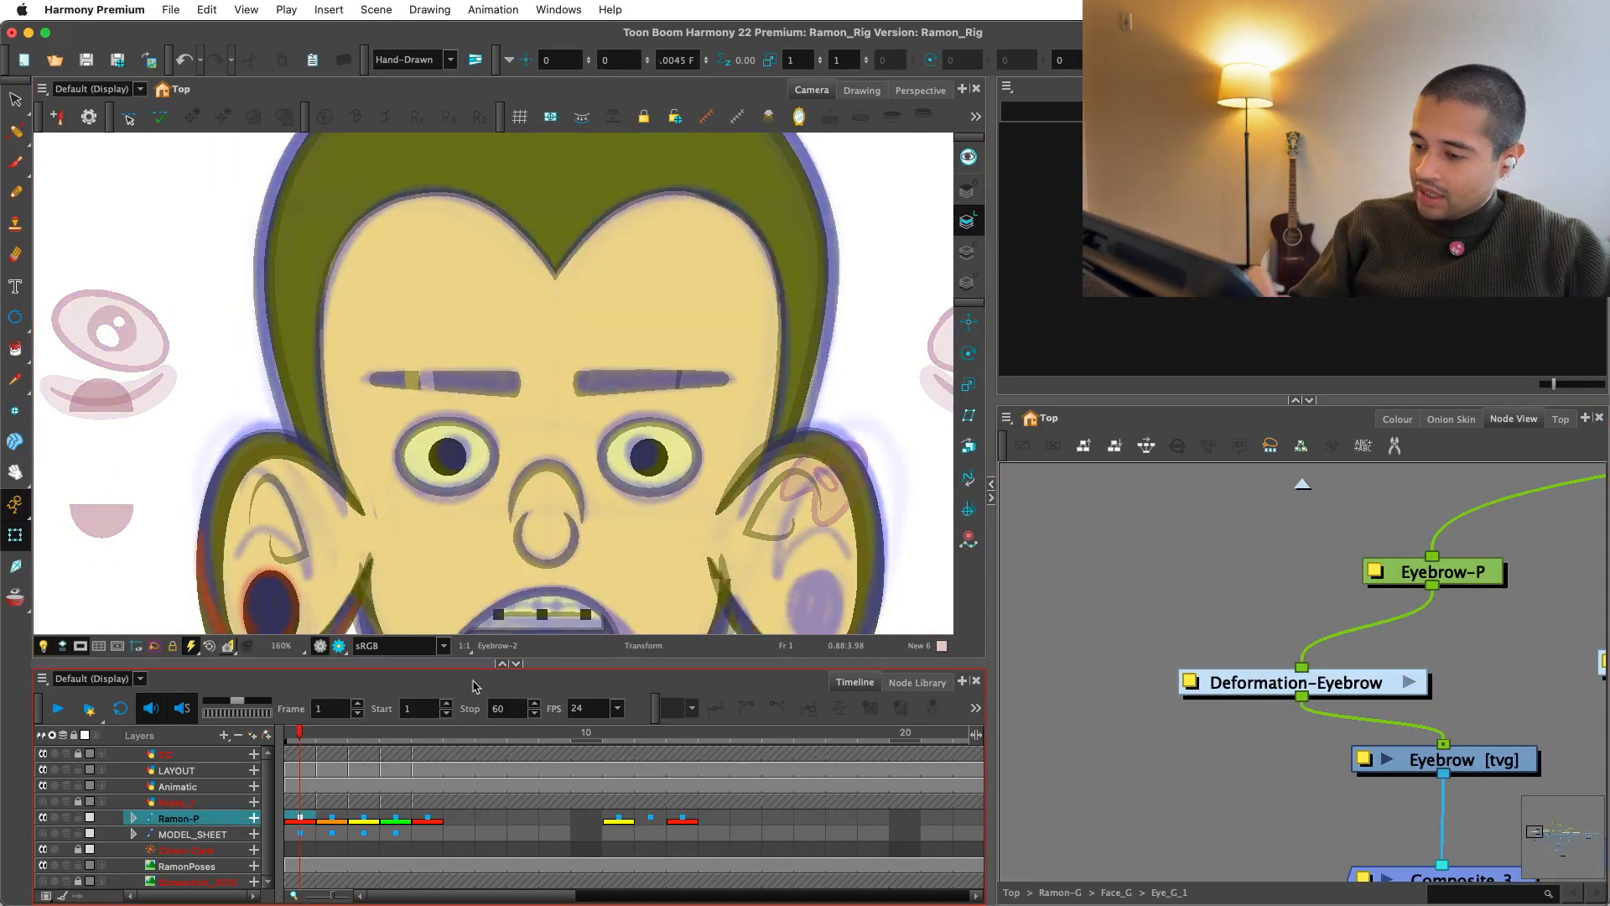
key(".")
key(".")
key(".")
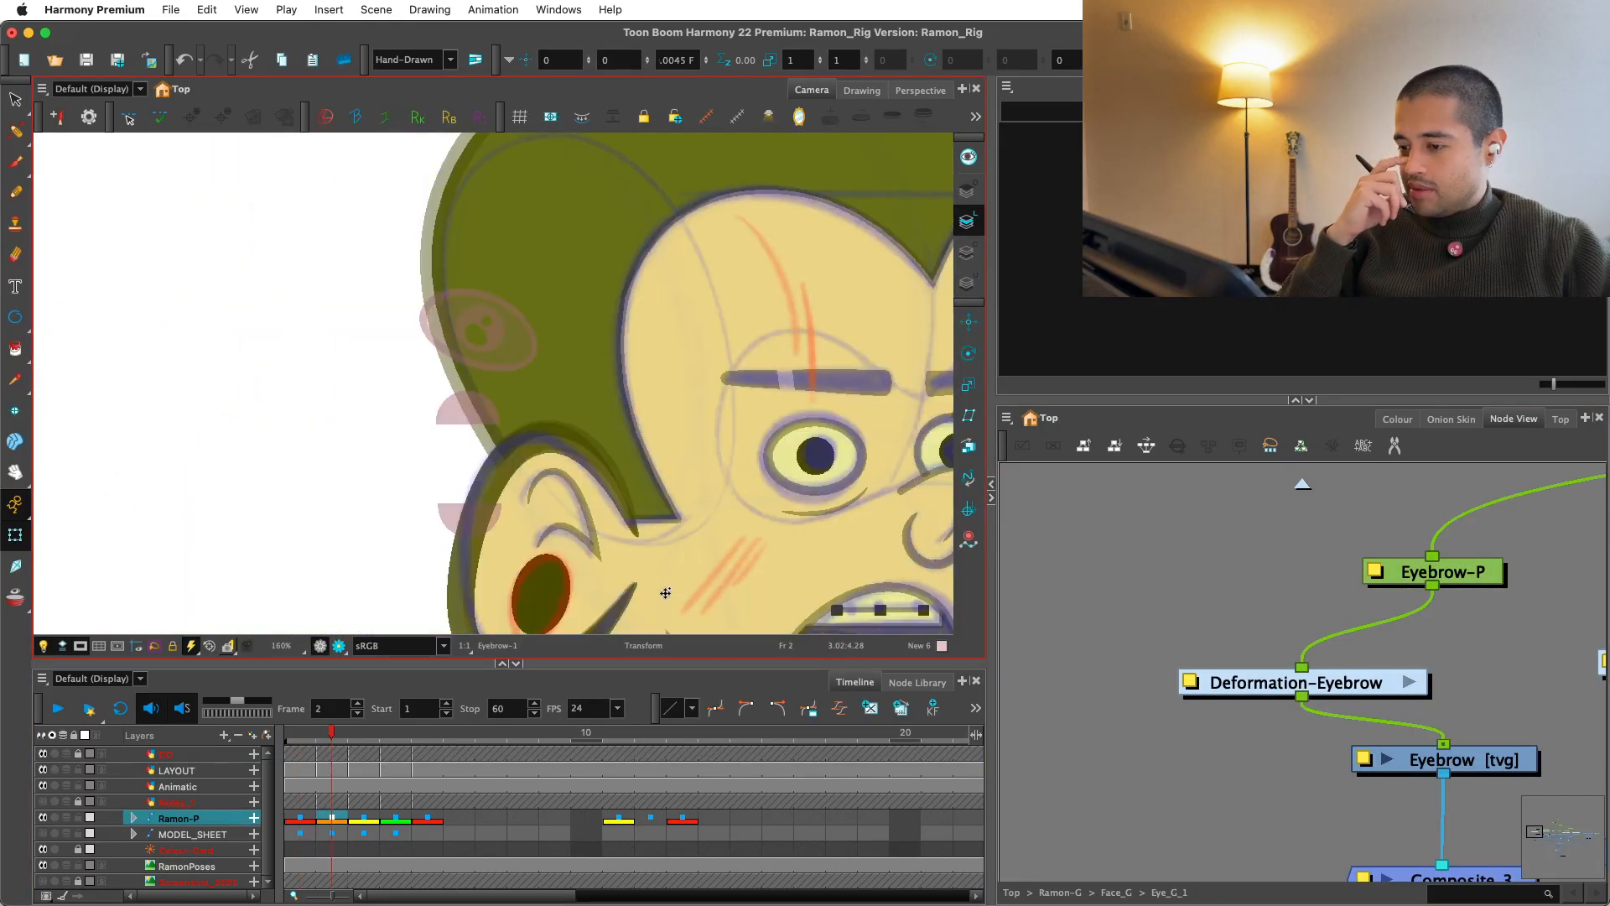
key(".")
key(".")
key(".")
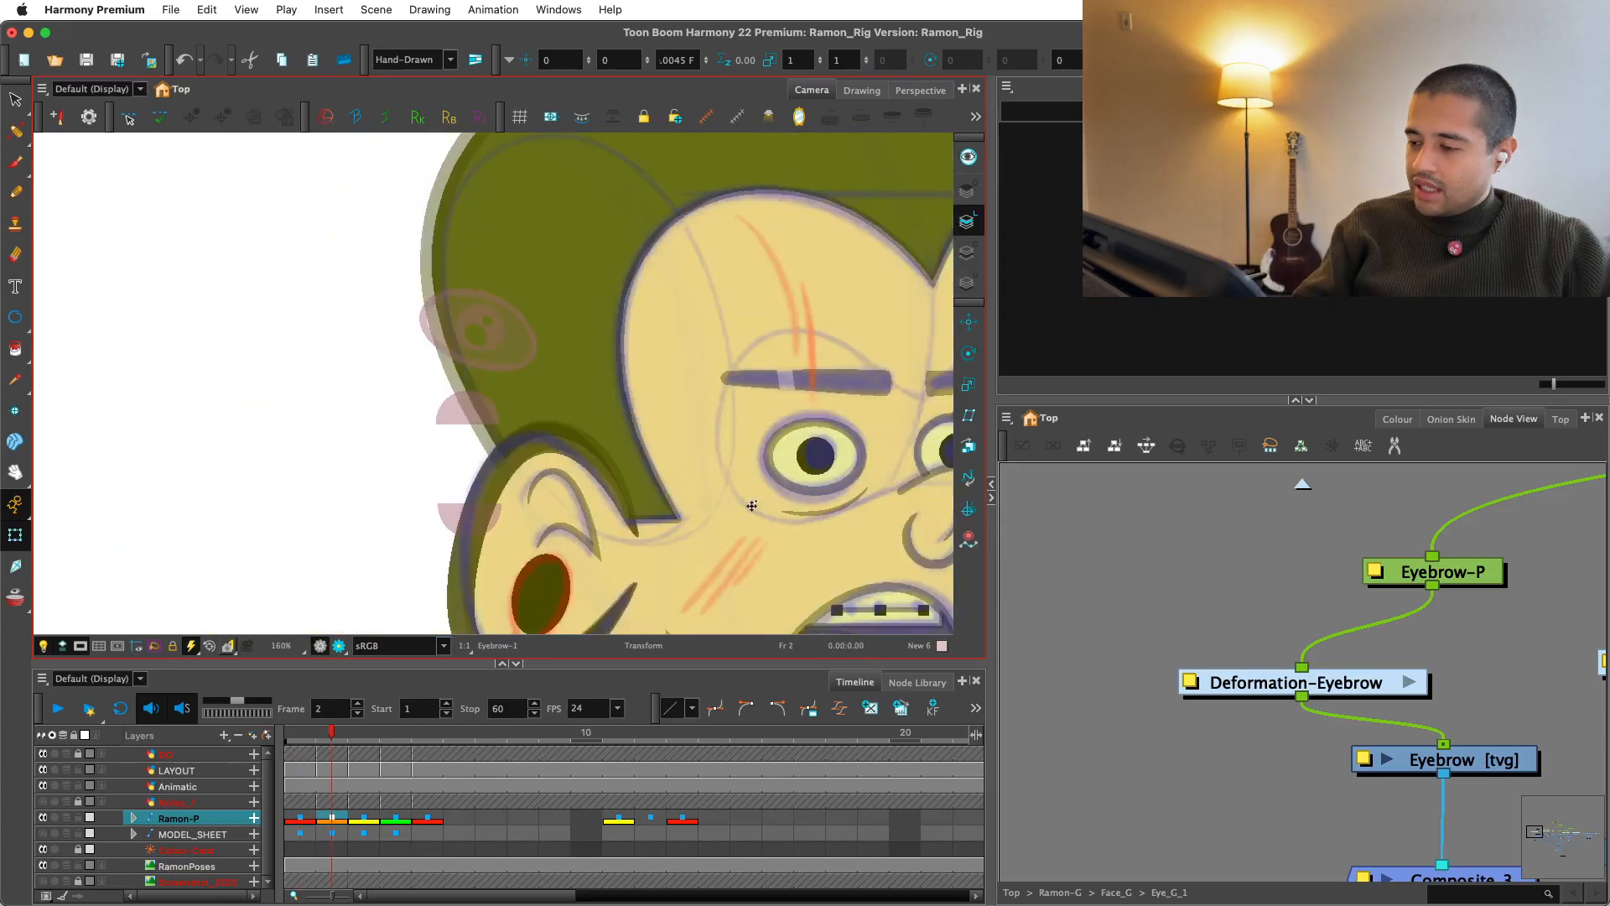
key(".")
key("1")
mouse_move(801, 591)
left_mouse_down()
mouse_move(747, 607)
mouse_move(782, 567)
left_mouse_up()
key(".")
key(".")
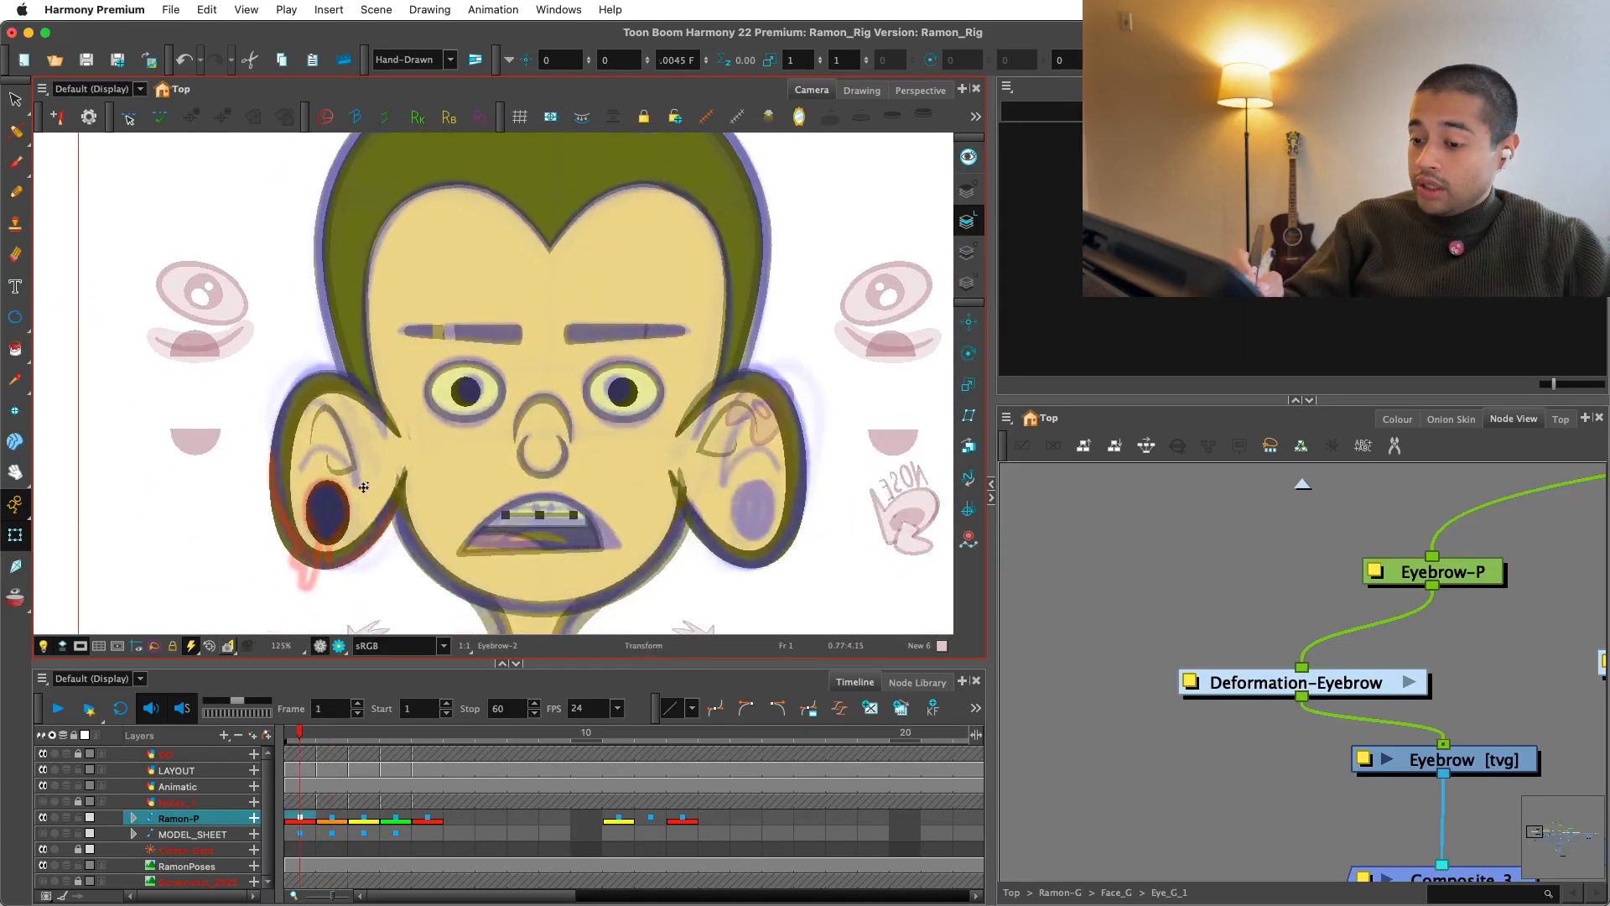
key(".")
Step: Select the mouth, go to frame 2 and locate the mouth's nodes in the network
key("2")
key("2")
key("2")
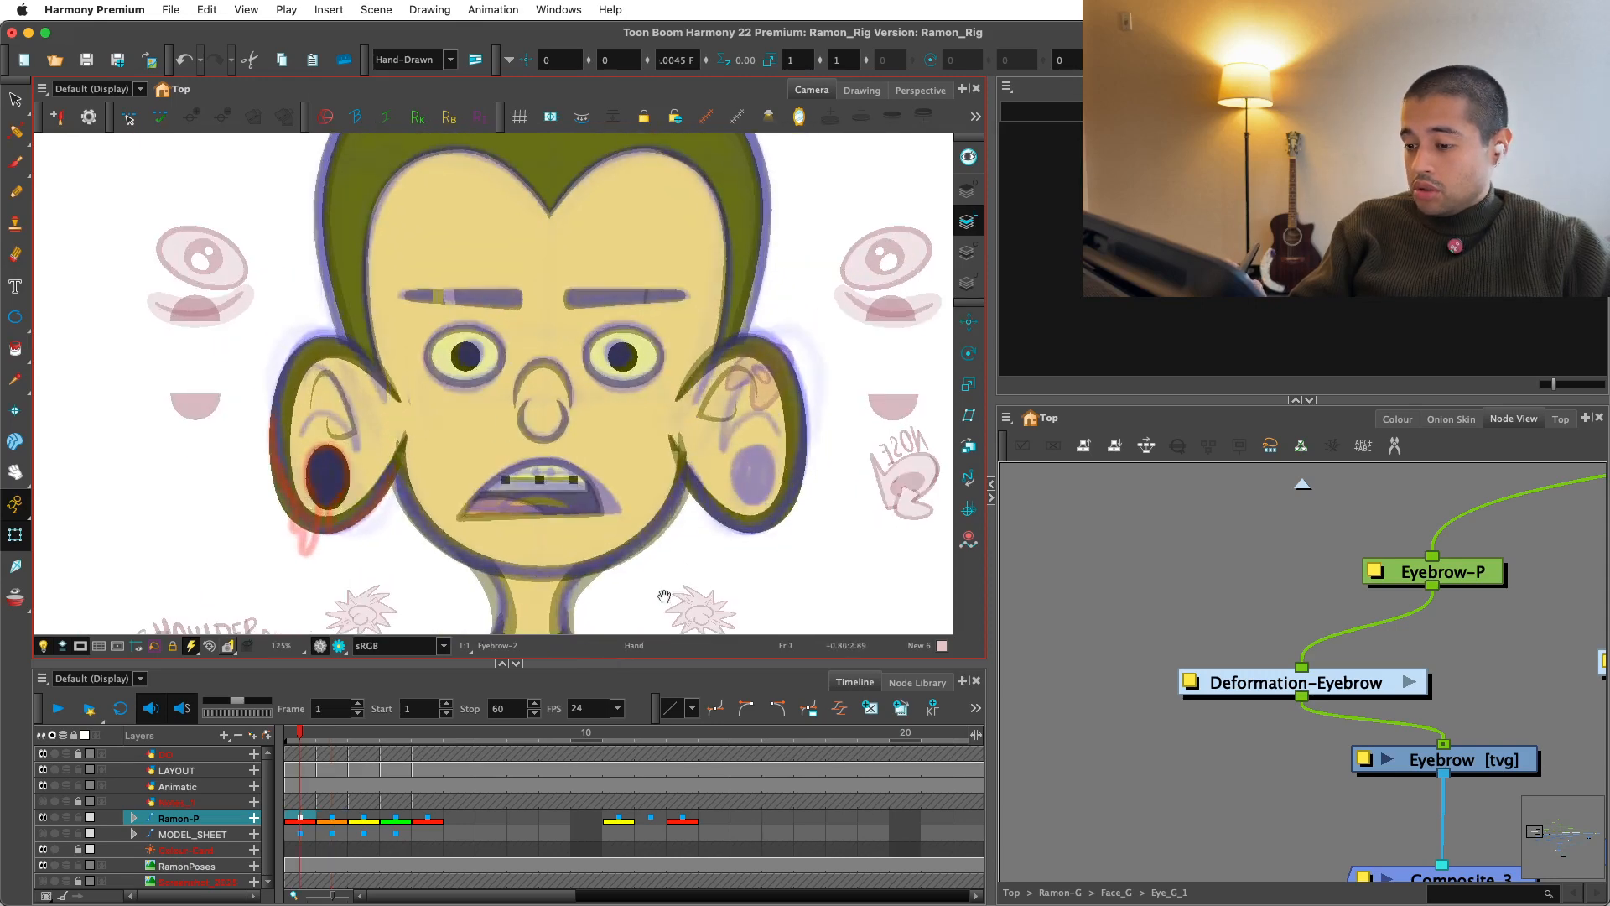
left_click(658, 543)
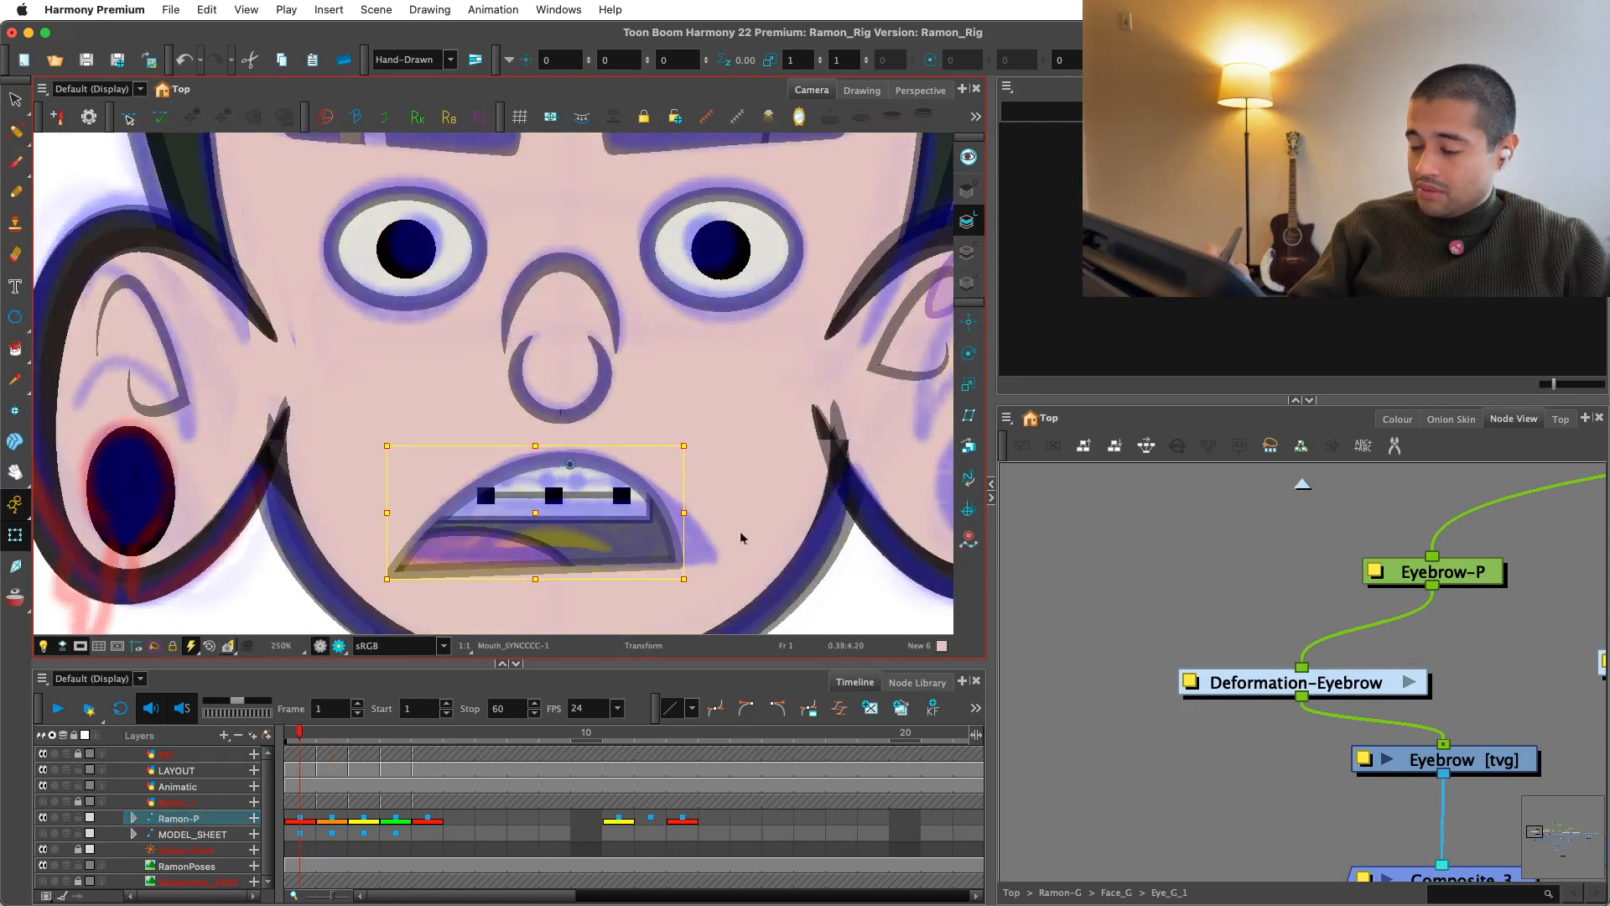
left_click(336, 733)
key("o")
key("1")
key("1")
left_click_drag(701, 551, 629, 512)
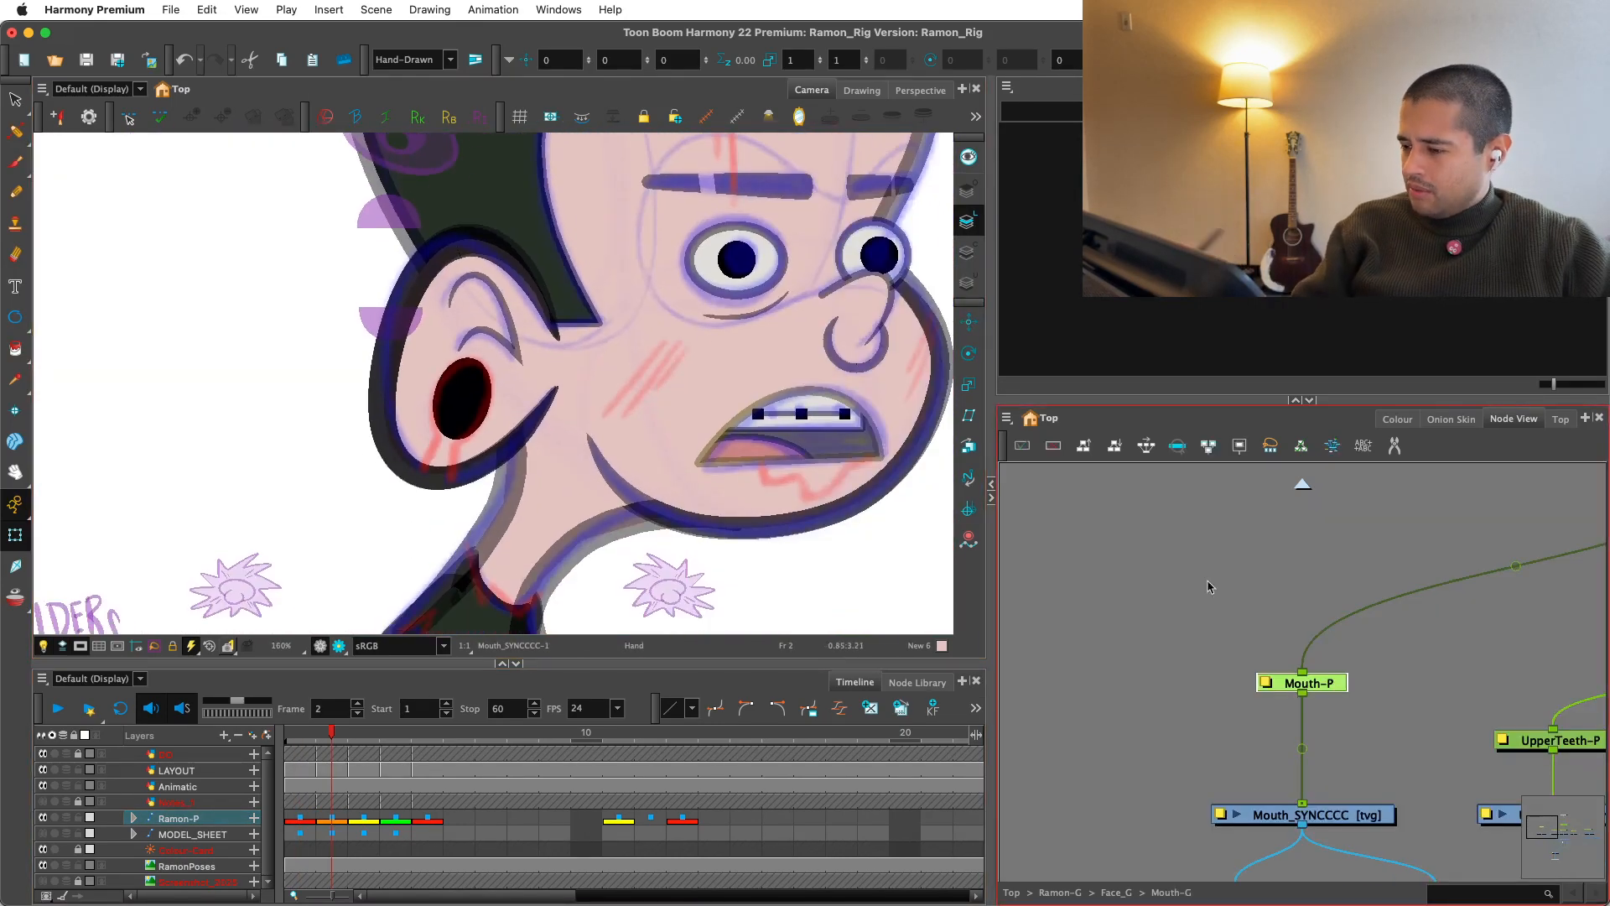
Step: Create a deformation group between the Mouth-P peg and the Mouth_SYNCCCC drawing
left_click_drag(880, 529, 807, 510)
left_click_drag(1373, 804, 1310, 713)
left_click(1304, 723)
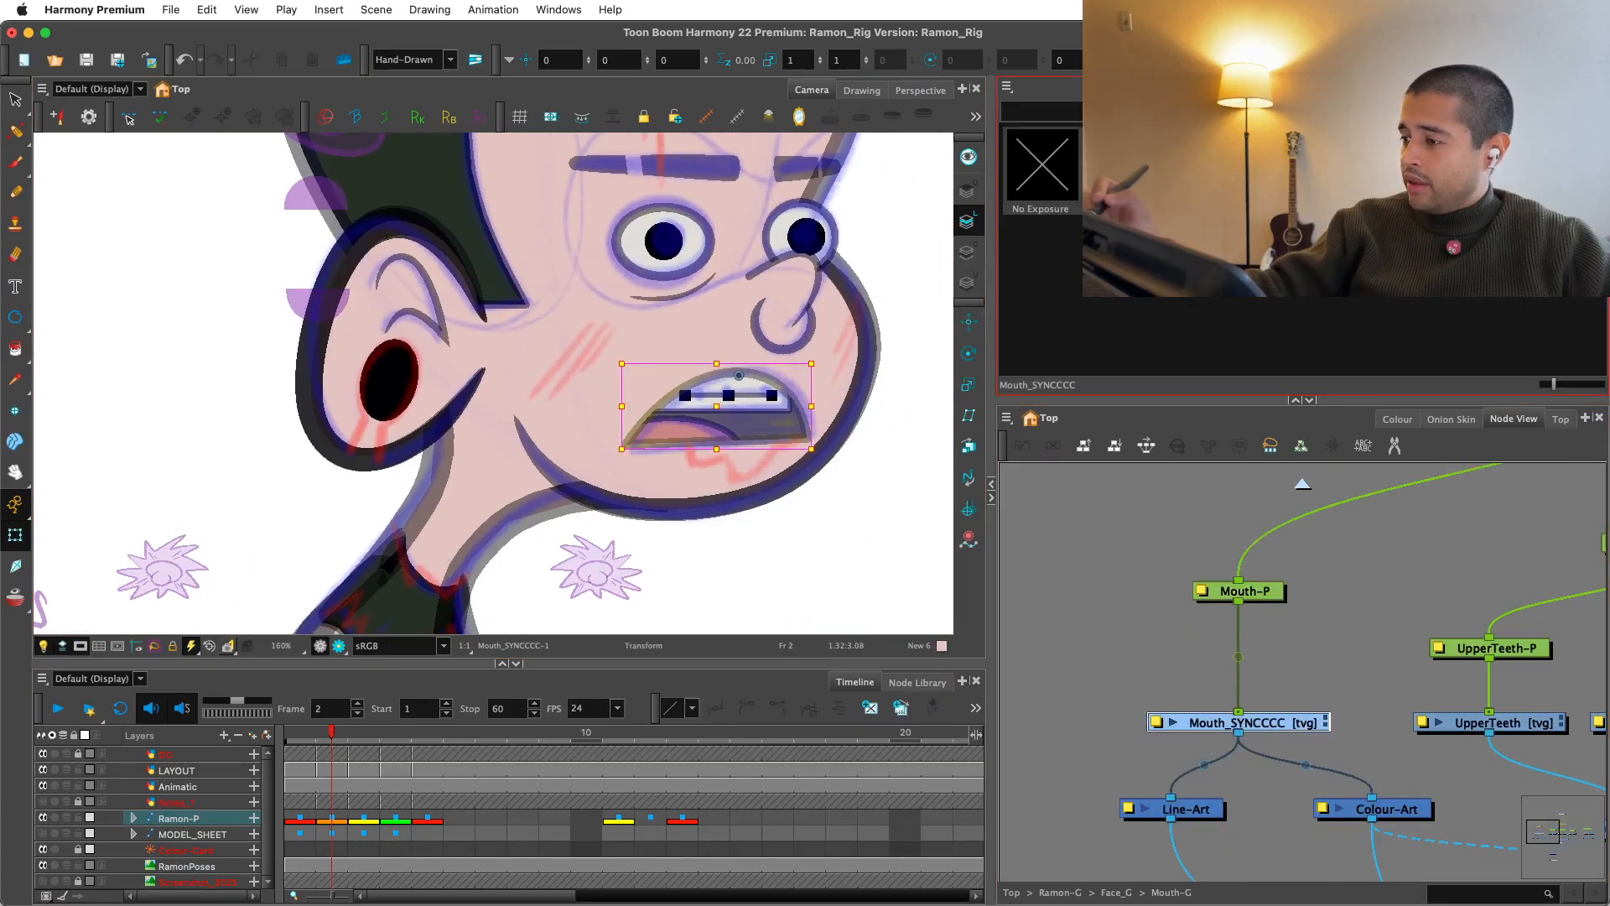
key("super+d")
left_click(1315, 653)
left_click(1310, 722)
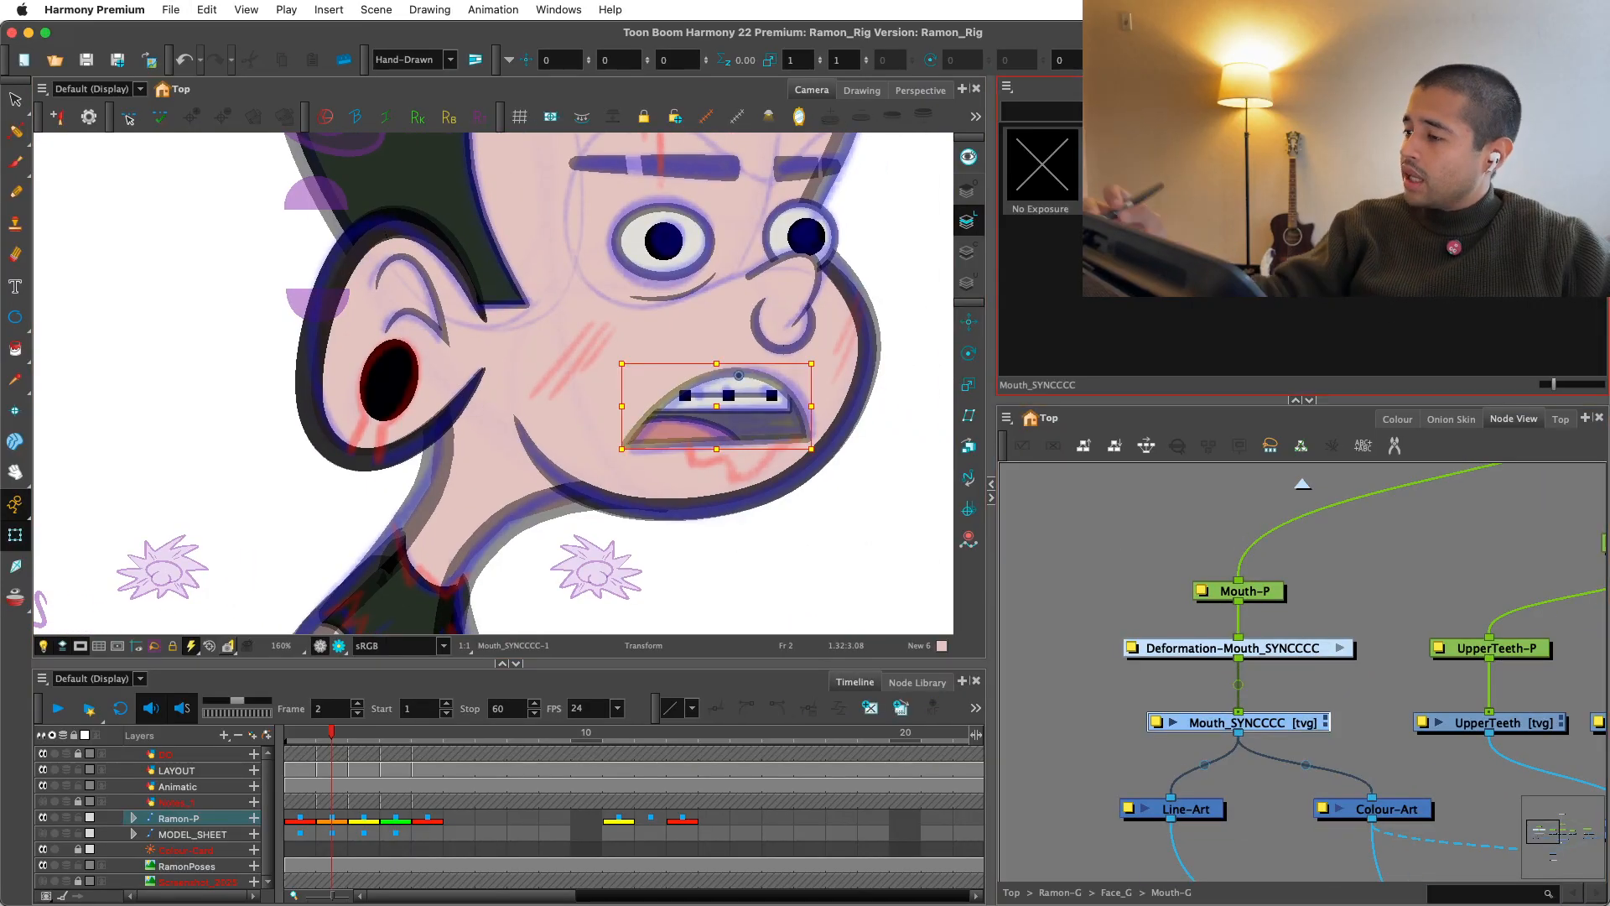
Step: With the Rigging tool, draw a curve deformer from the lower lip's middle through the viewer's-right mouth corner to the top of the upper lip
left_click(15, 504)
left_click(716, 534)
key("2")
left_click_drag(716, 534, 631, 579)
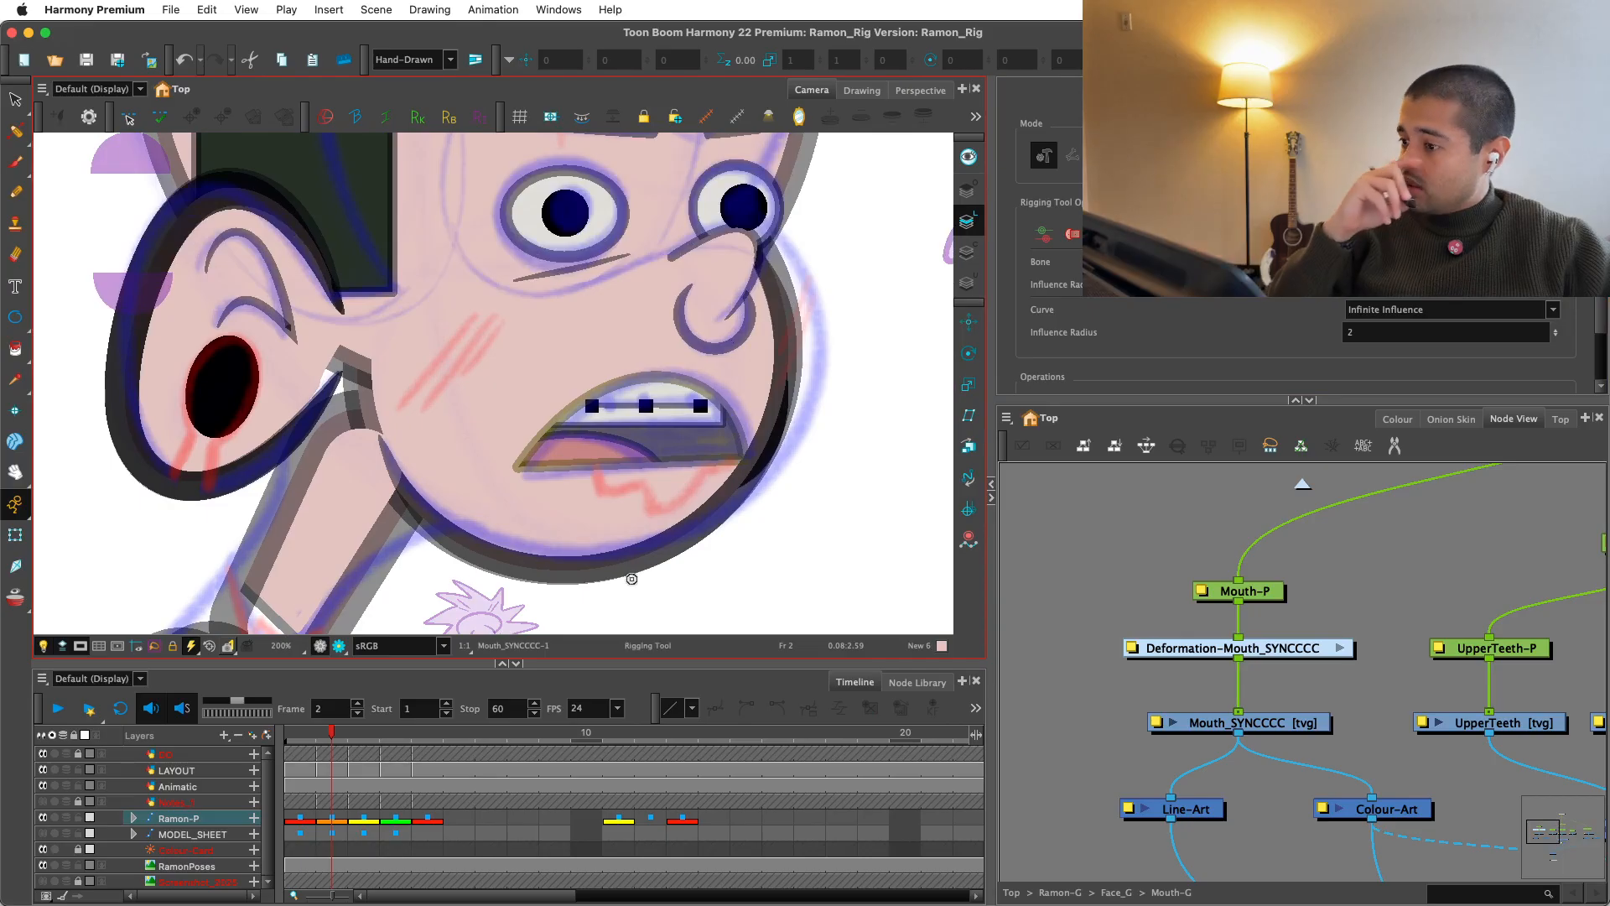
key("2")
left_click_drag(735, 470, 609, 535)
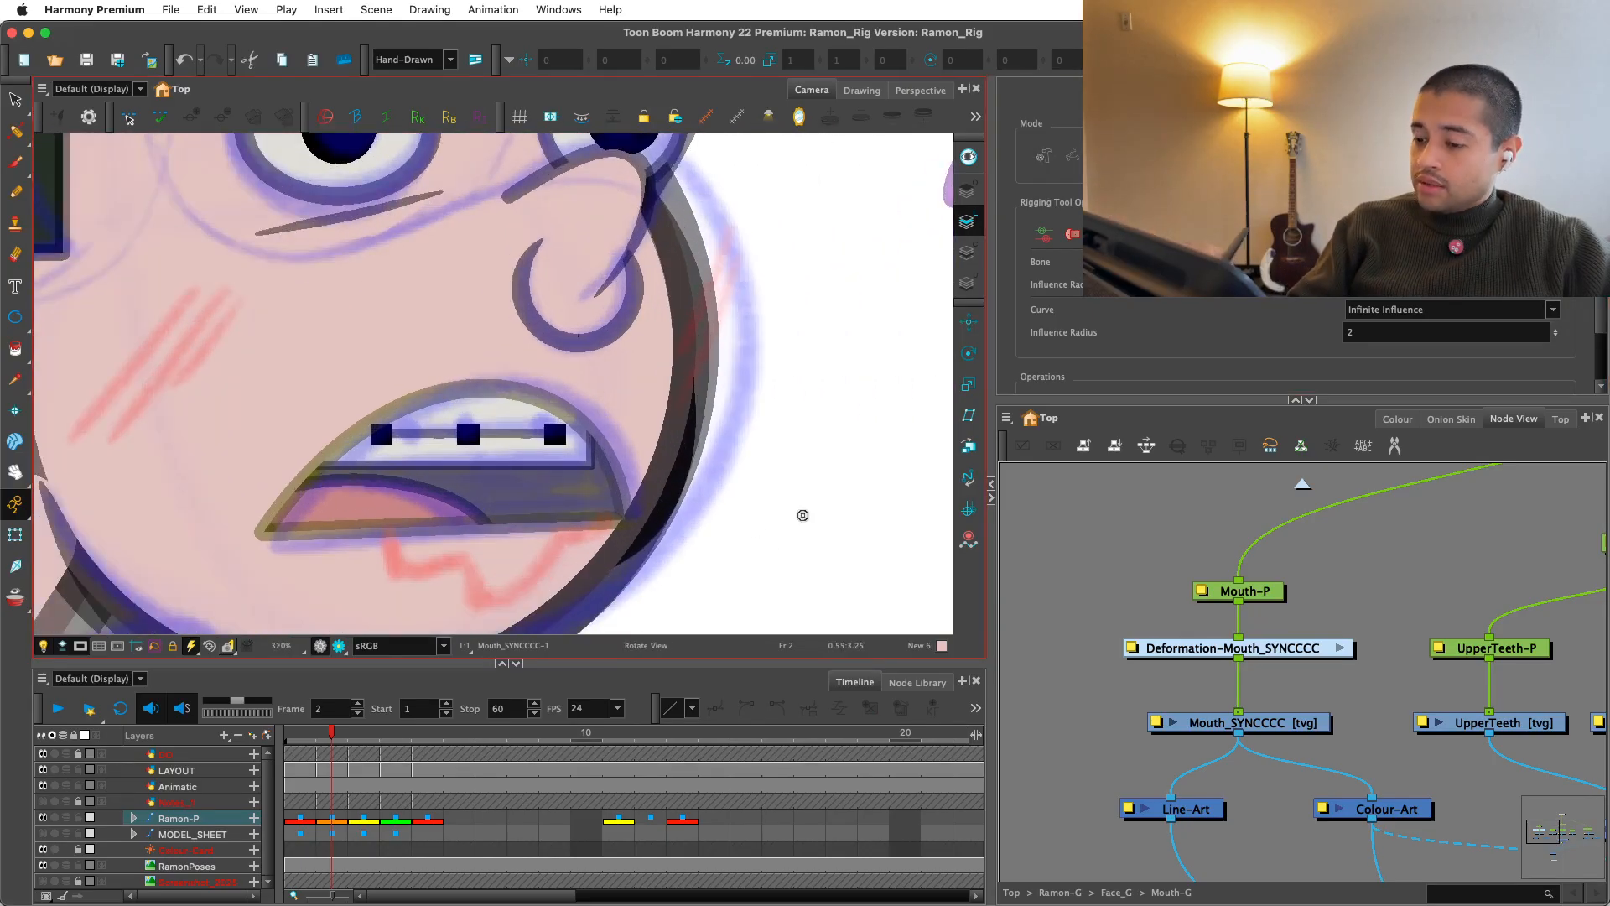
left_click_drag(802, 514, 717, 395)
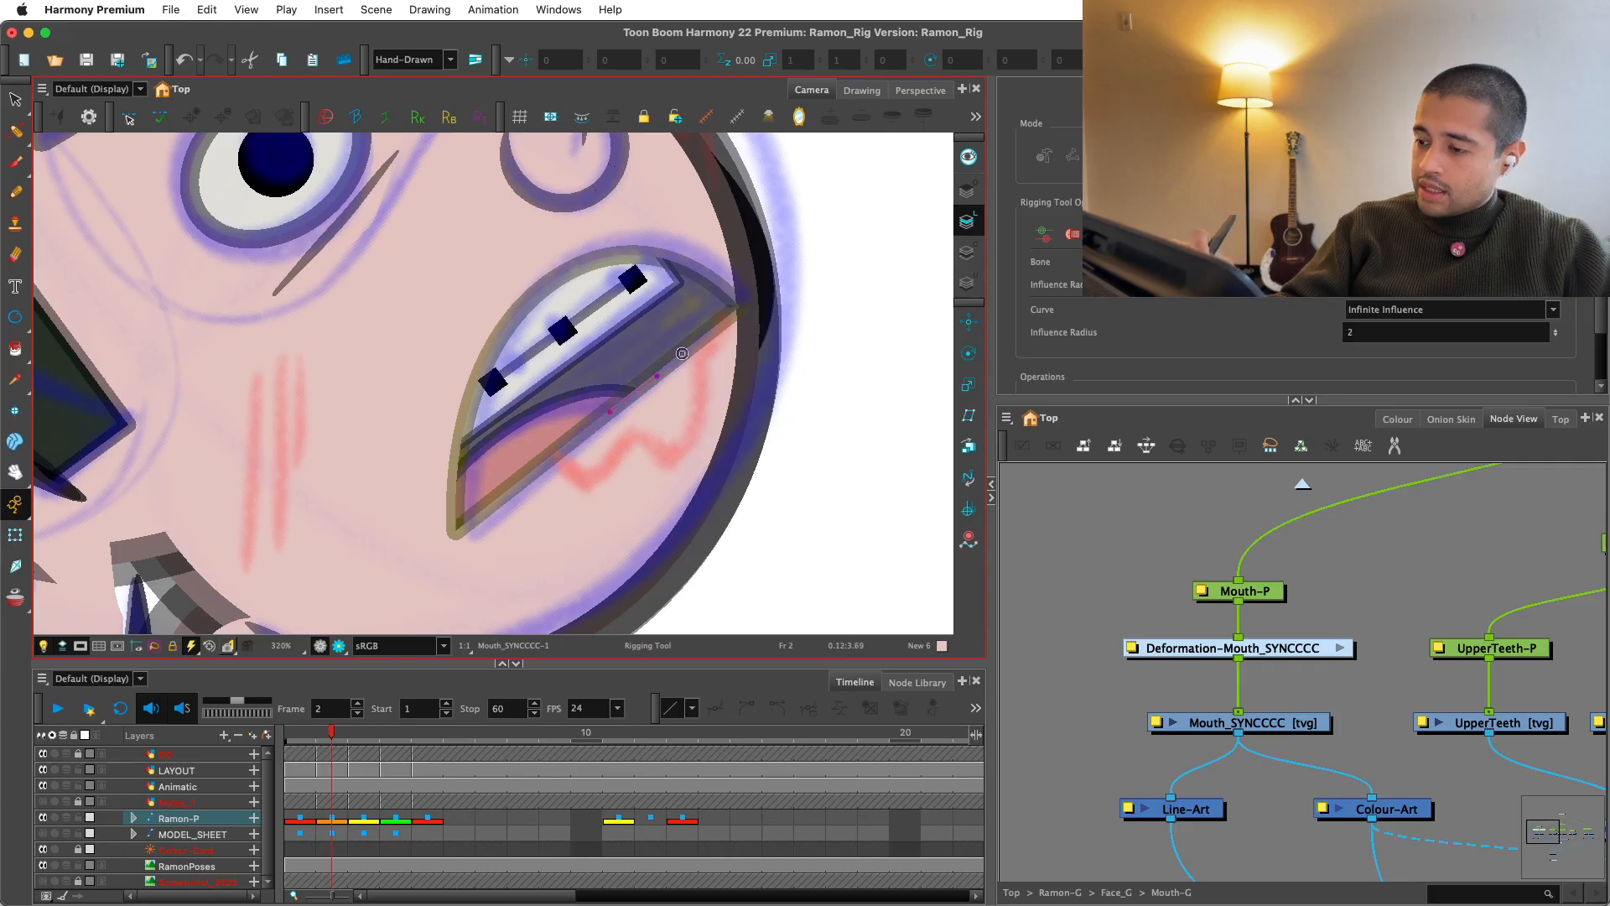
key("shift+x")
left_click_drag(852, 461, 775, 465)
key("2")
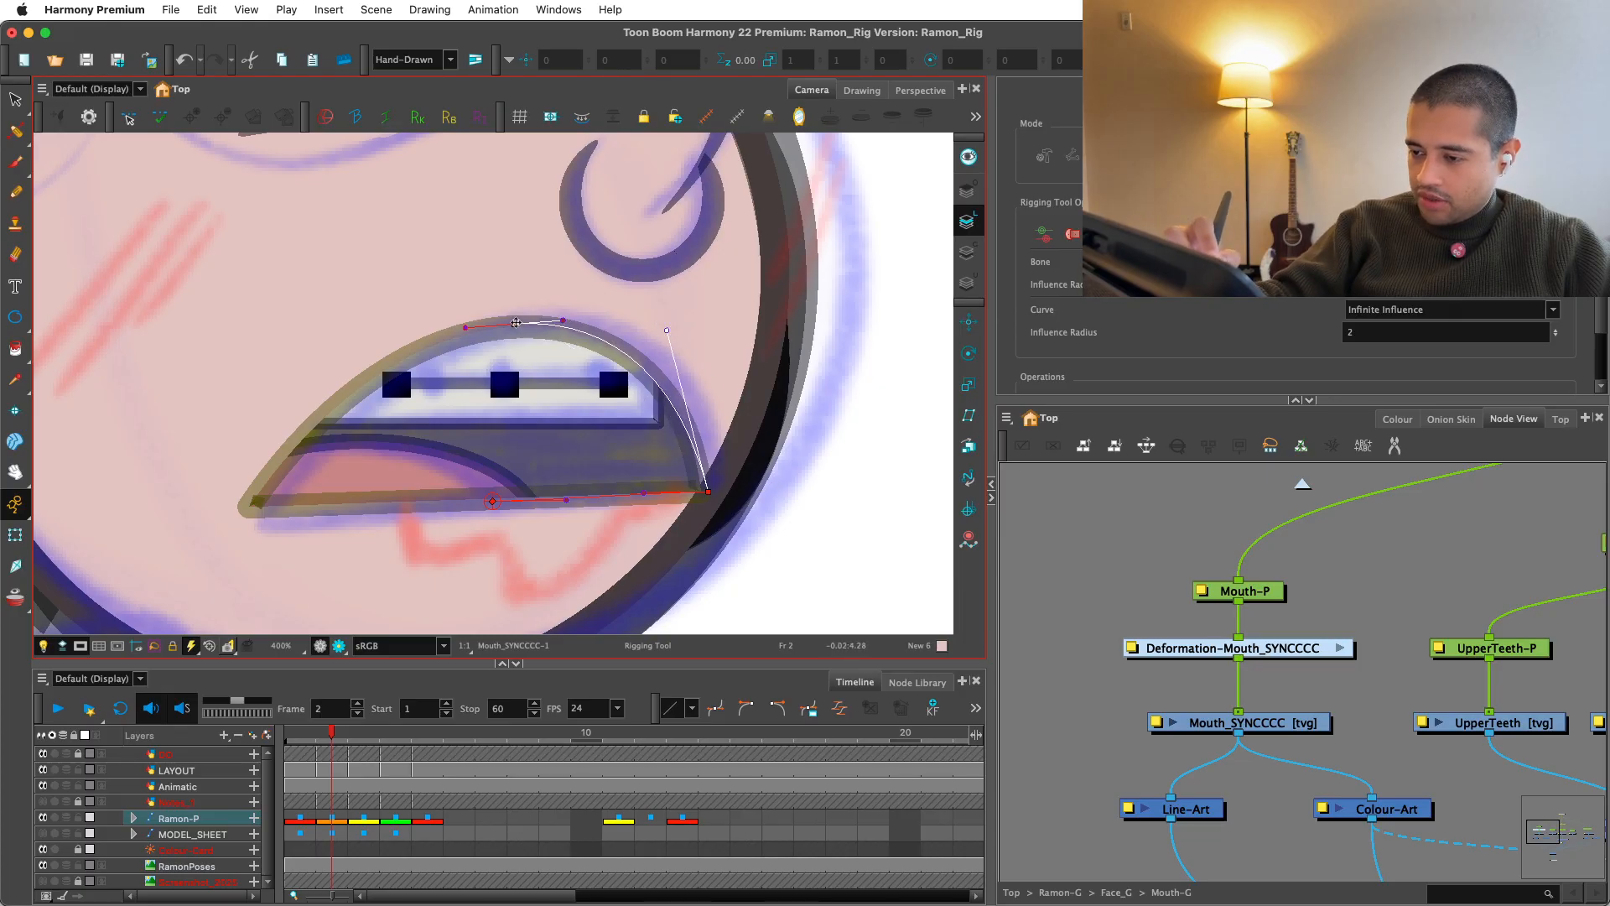
Step: Continue the mouth's curve deformer down to the viewer's-left corner and close it at its starting point on the lower lip
left_click_drag(565, 425, 488, 432)
left_click(651, 256)
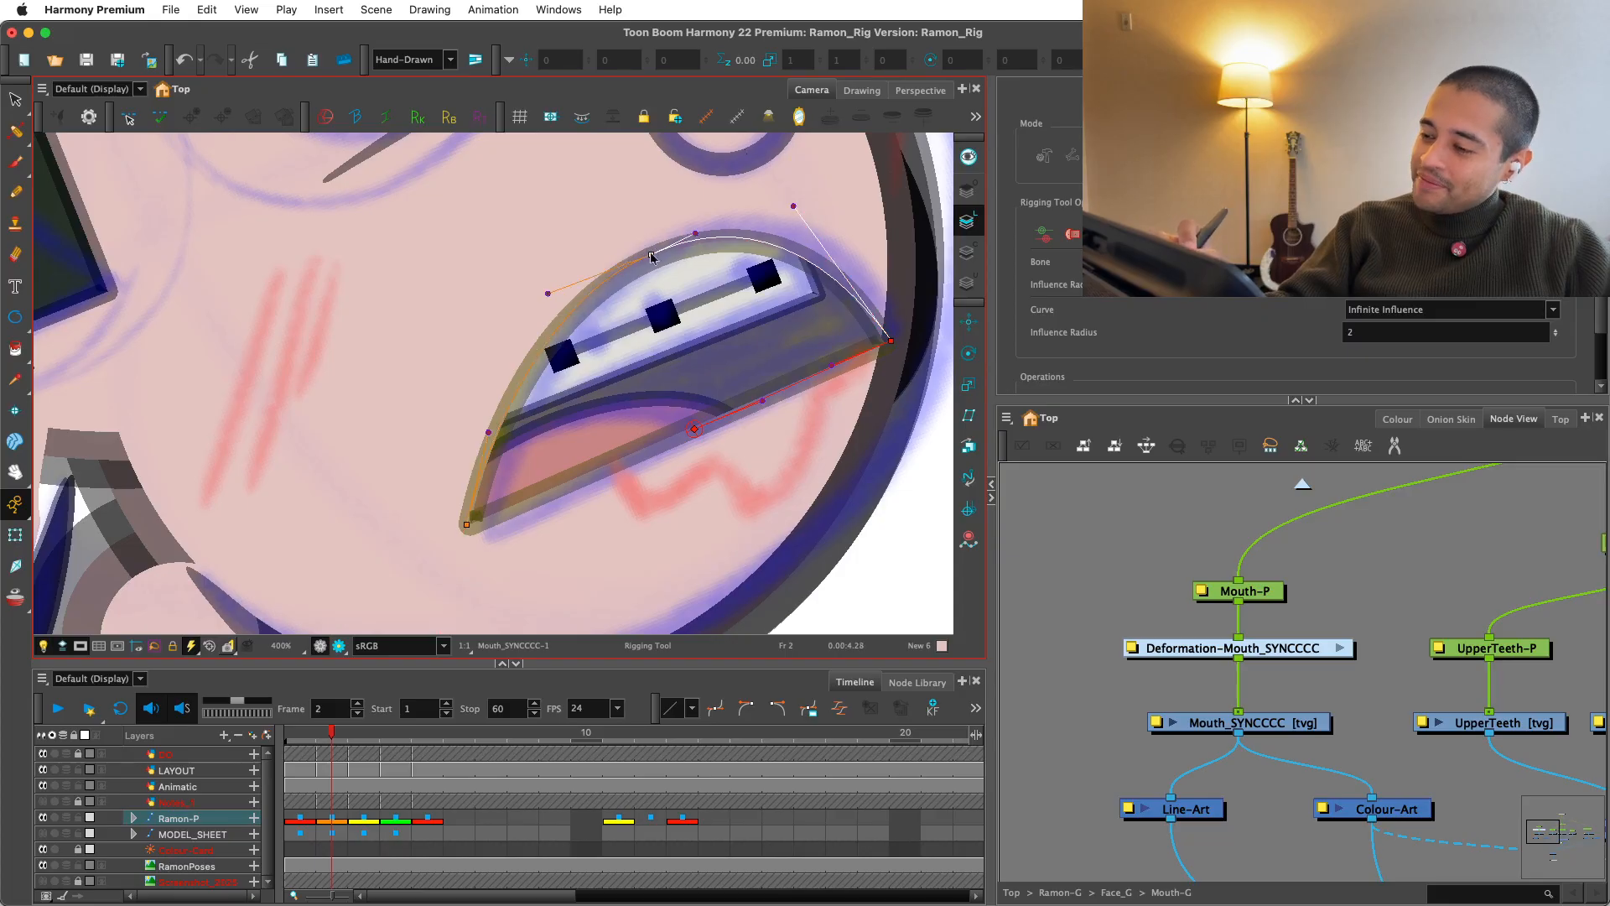
left_click(490, 432)
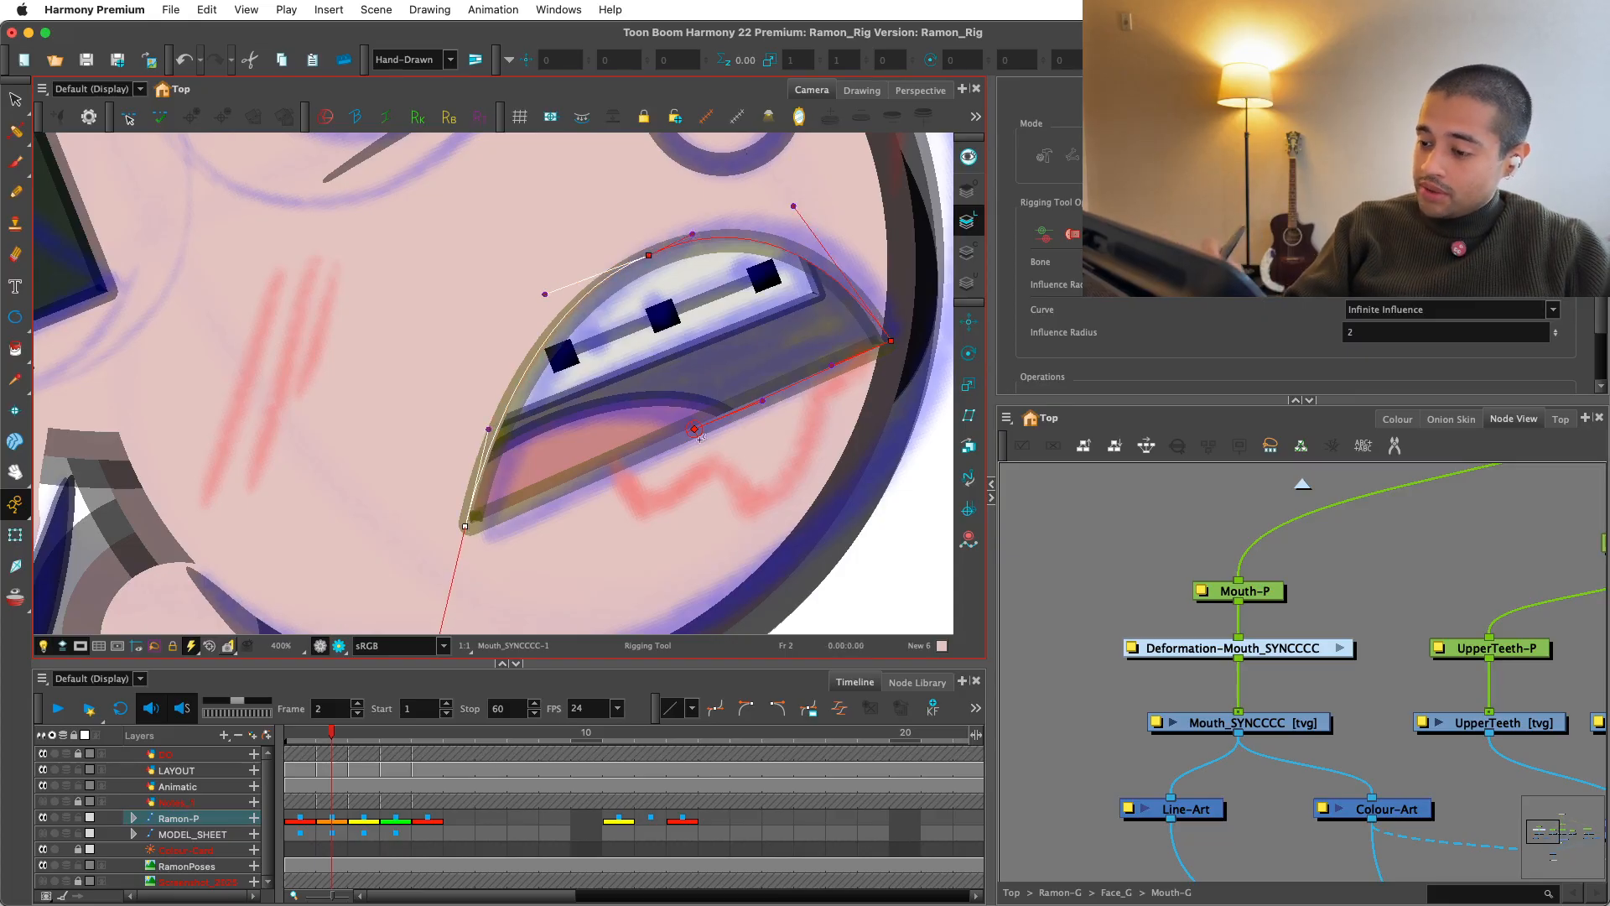
left_click_drag(695, 428, 715, 418)
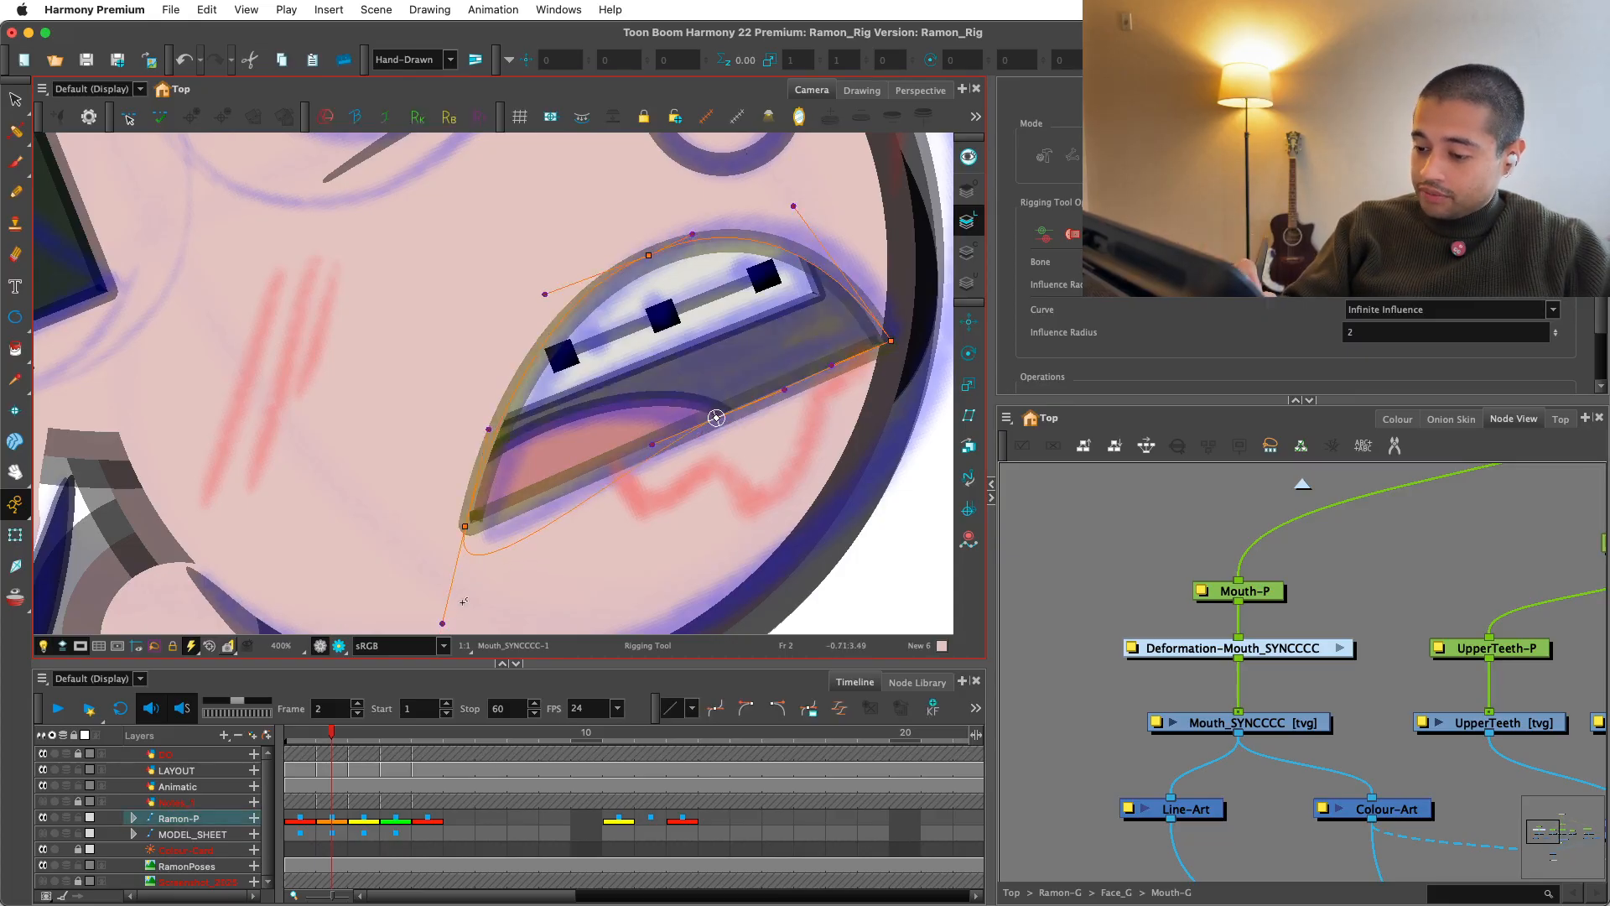
key("1")
left_click_drag(453, 575, 538, 486)
key("shift+x")
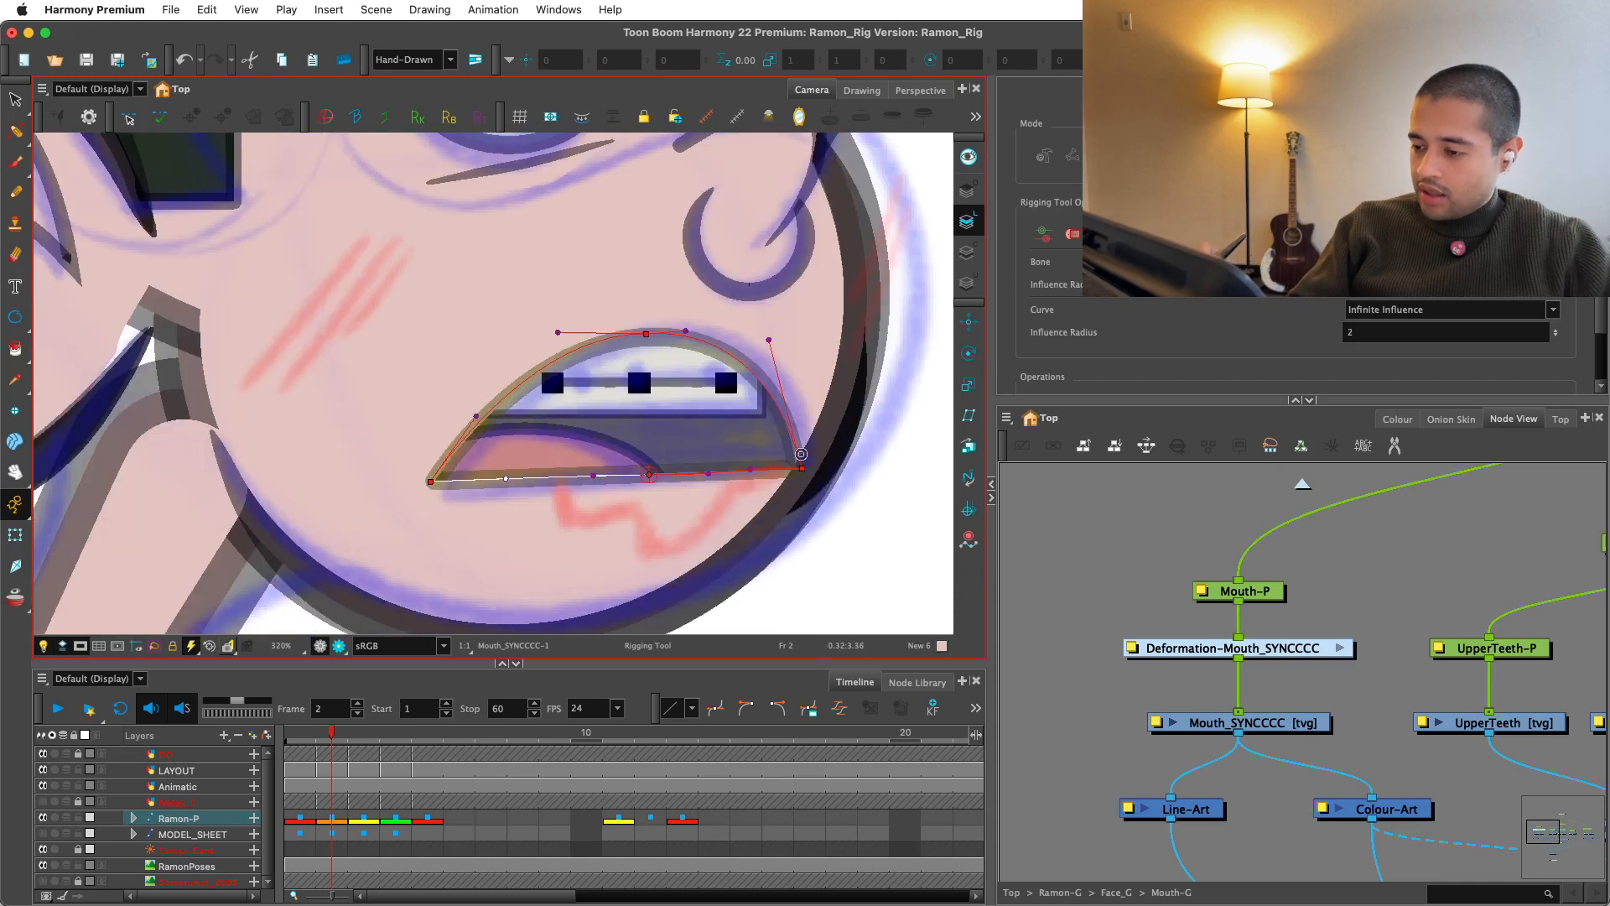
Step: Shift the deformer's lower-lip and upper-lip points slightly and adjust the viewer's-right corner handle to follow the mouth outline
left_click_drag(822, 538, 763, 532)
key("2")
key("2")
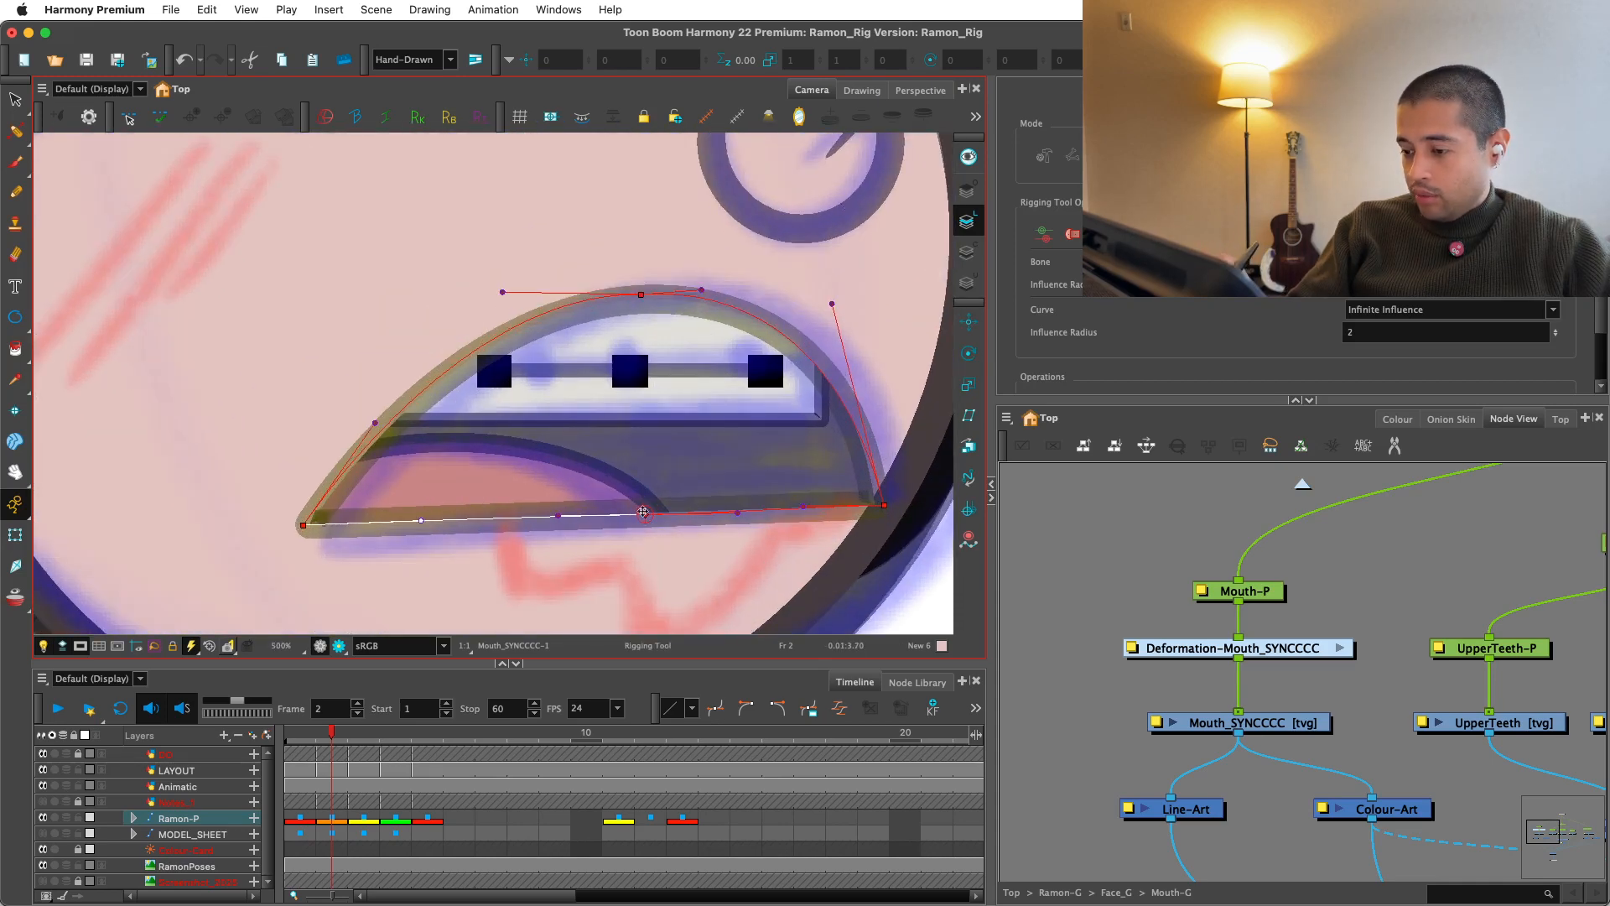
left_click_drag(643, 513, 651, 513)
left_click_drag(832, 303, 837, 316)
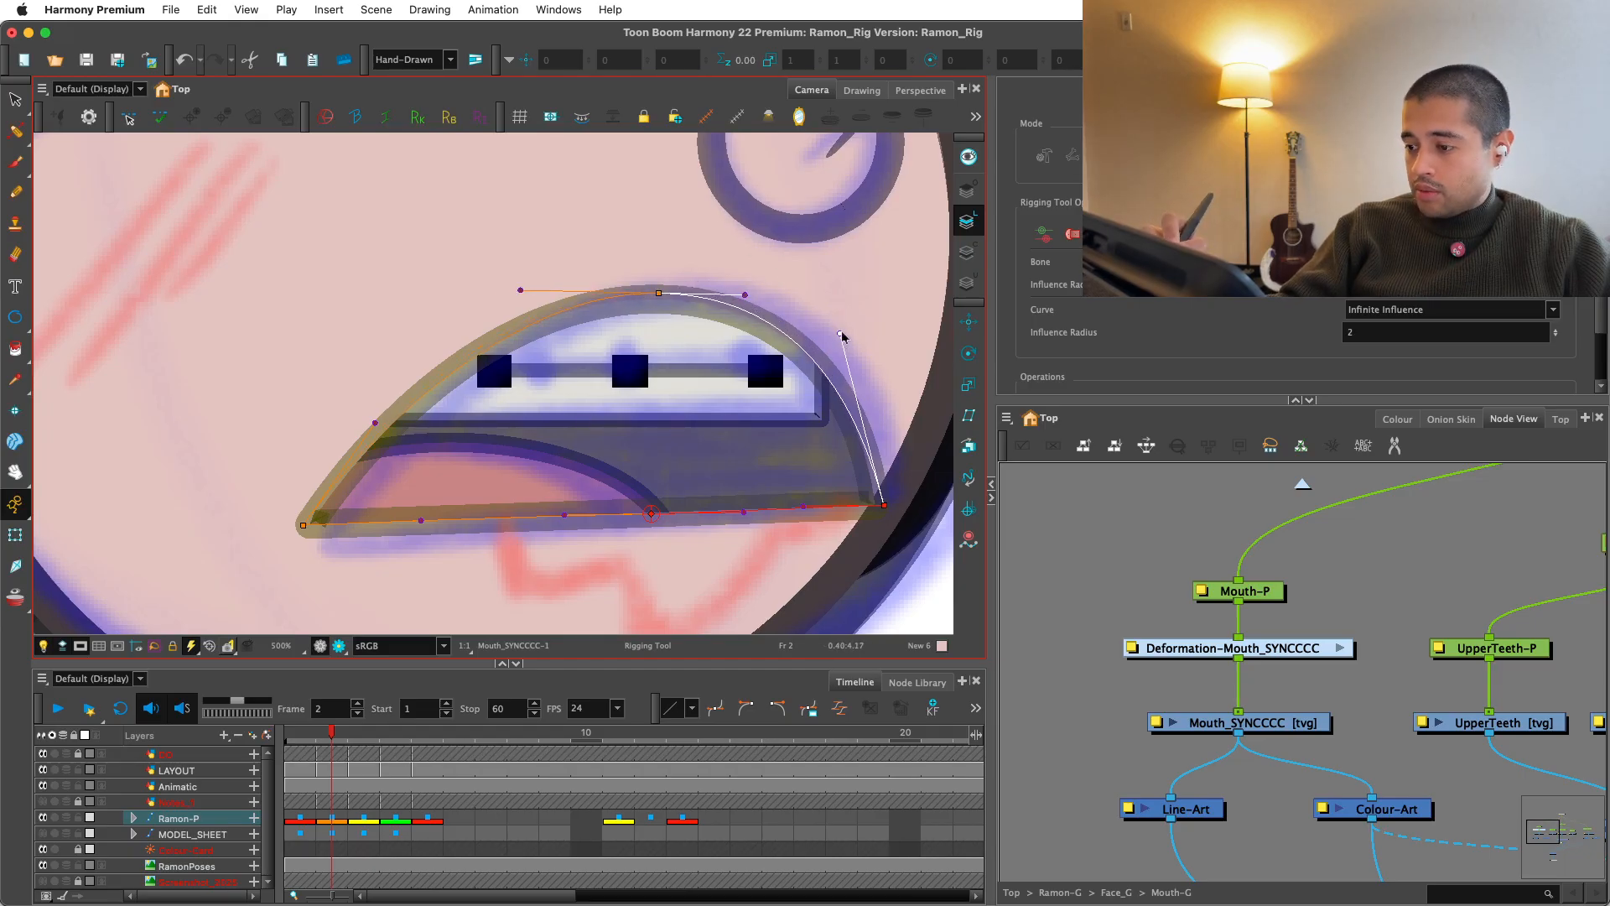
Step: Finish rigging the mouth by switching to the Transform tool and select the Ramon-P layer on frame 2
key("1")
left_click(15, 534)
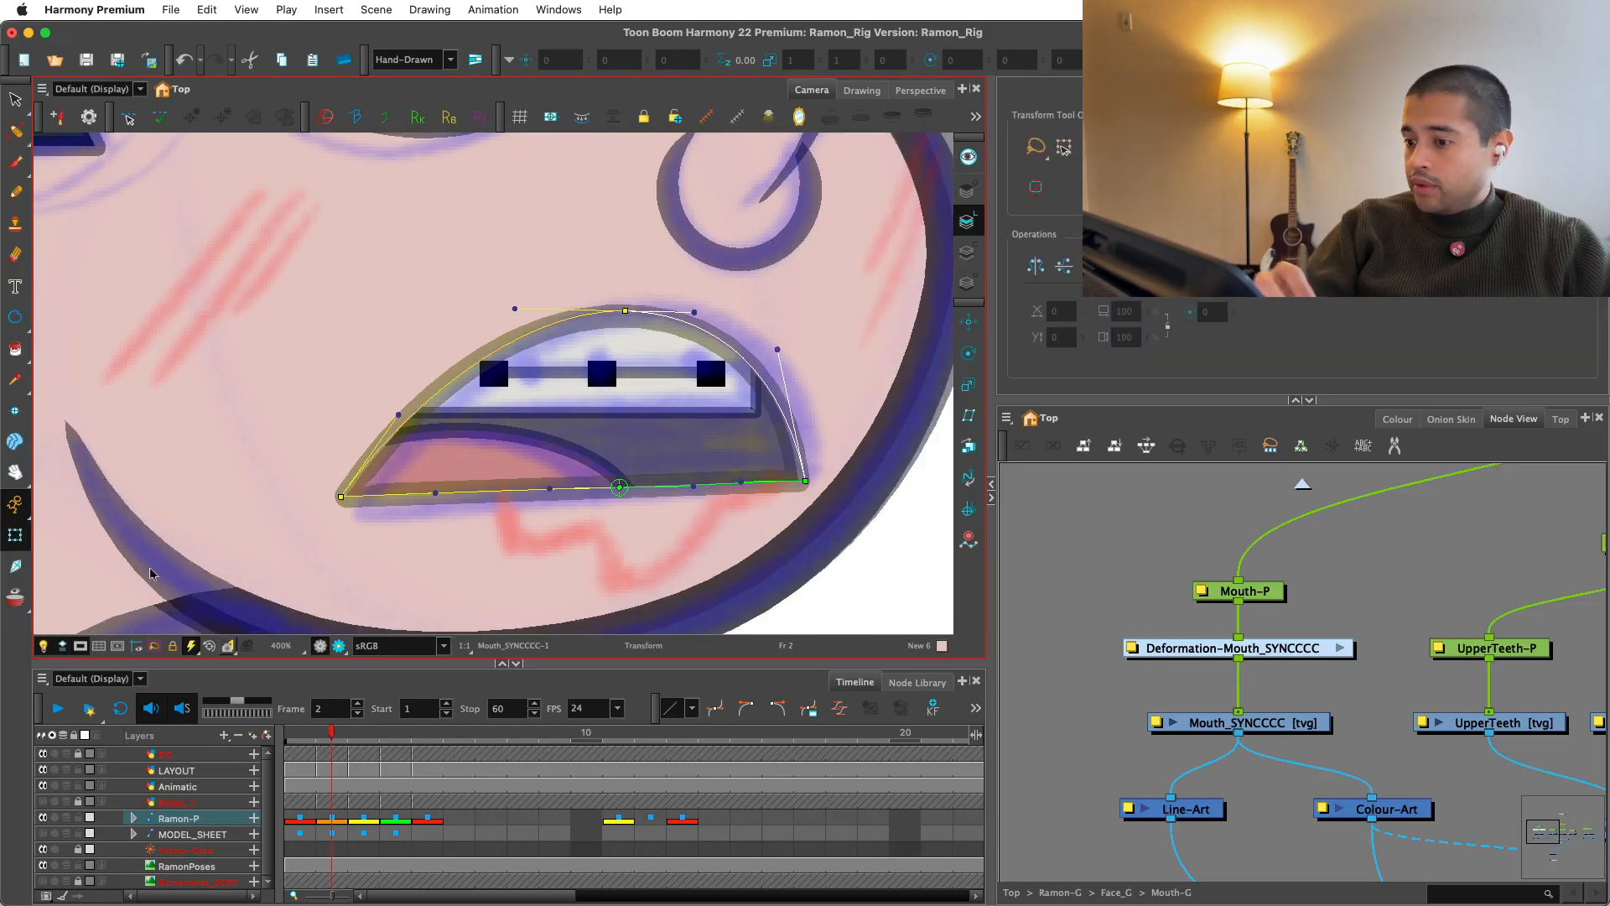
left_click(1074, 554)
key("1")
left_click_drag(766, 479, 814, 509)
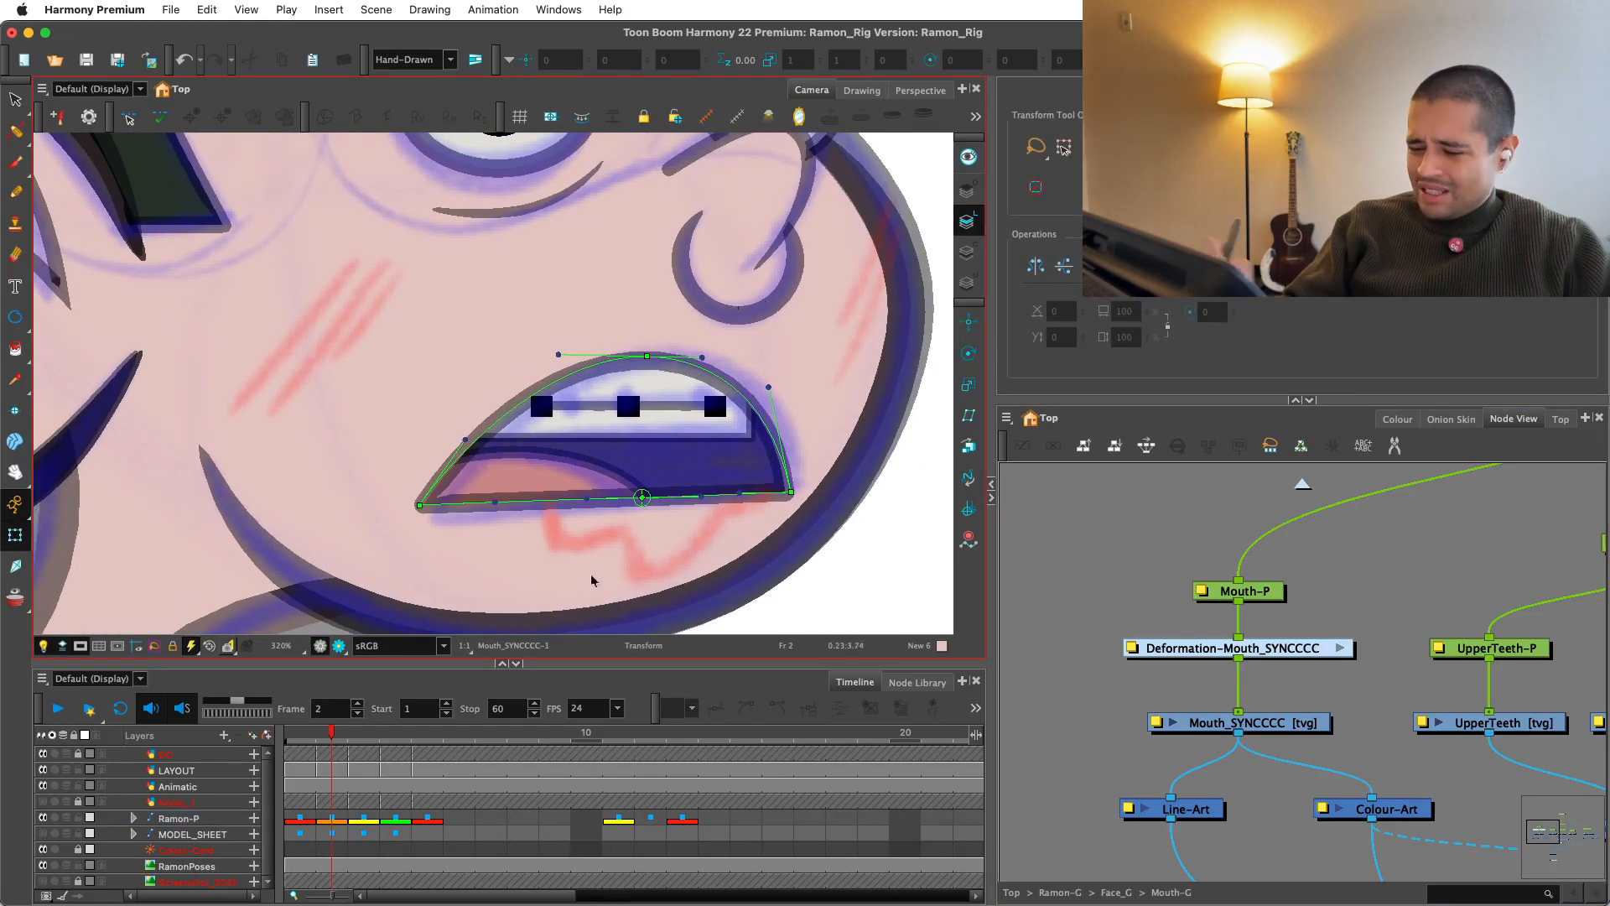
left_click(331, 817)
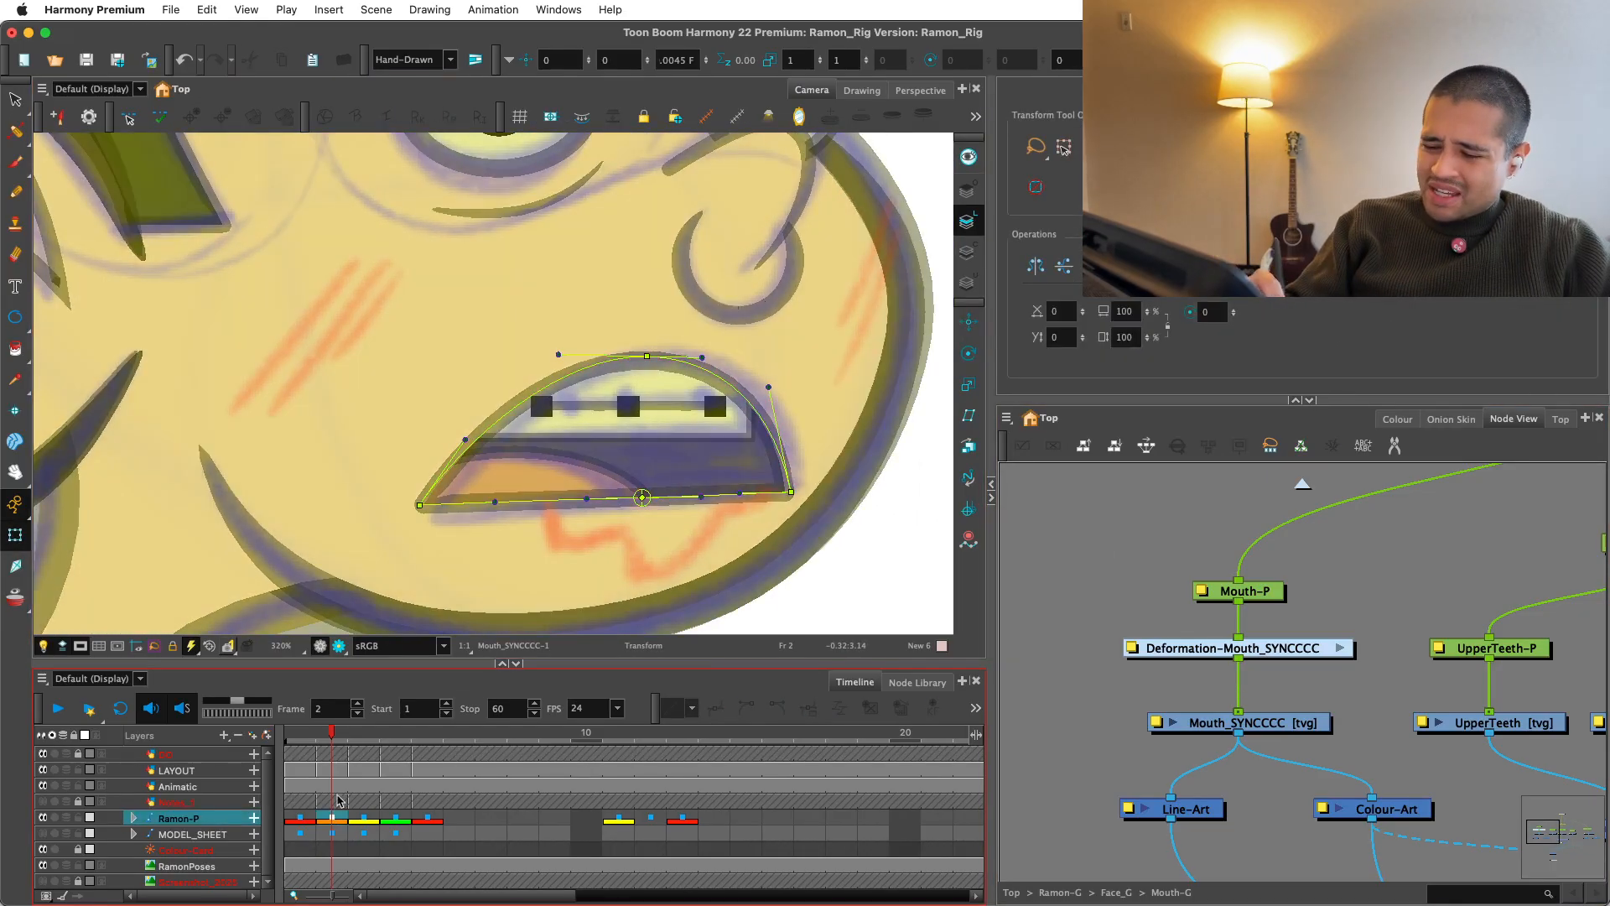
Step: On frame 1, pull the mouth deformer's viewer's-right corner out to the sketched mouth corner and adjust its curve handle
mouse_move(333, 732)
left_mouse_down()
mouse_move(305, 747)
mouse_move(332, 755)
left_mouse_up()
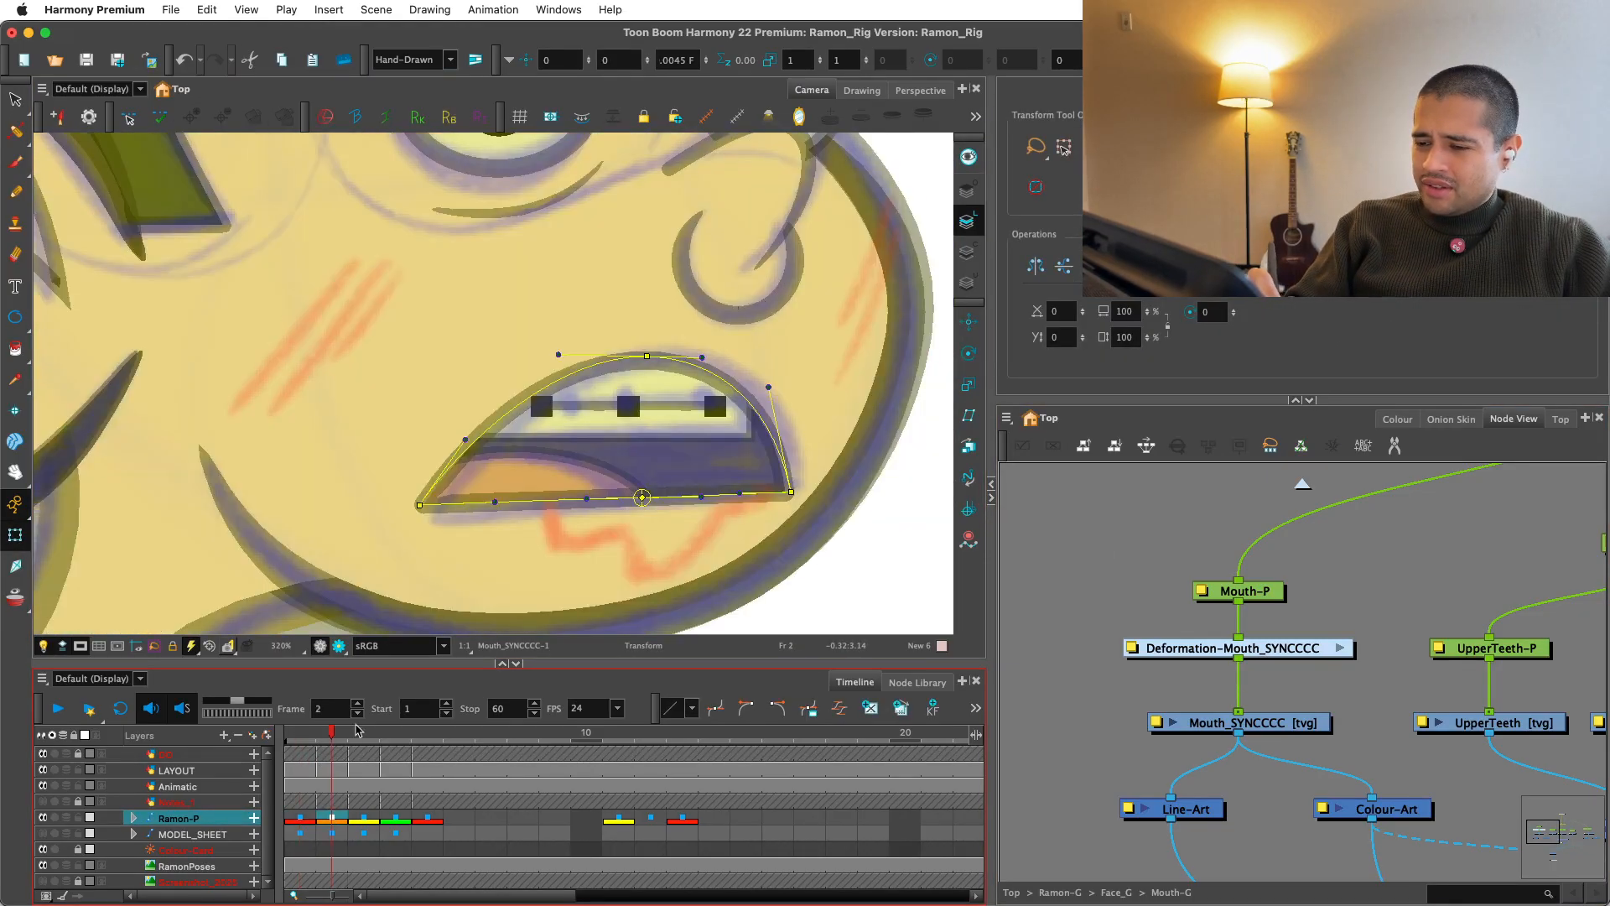
mouse_move(218, 544)
left_mouse_down()
mouse_move(762, 511)
mouse_move(747, 546)
left_mouse_up()
key("2")
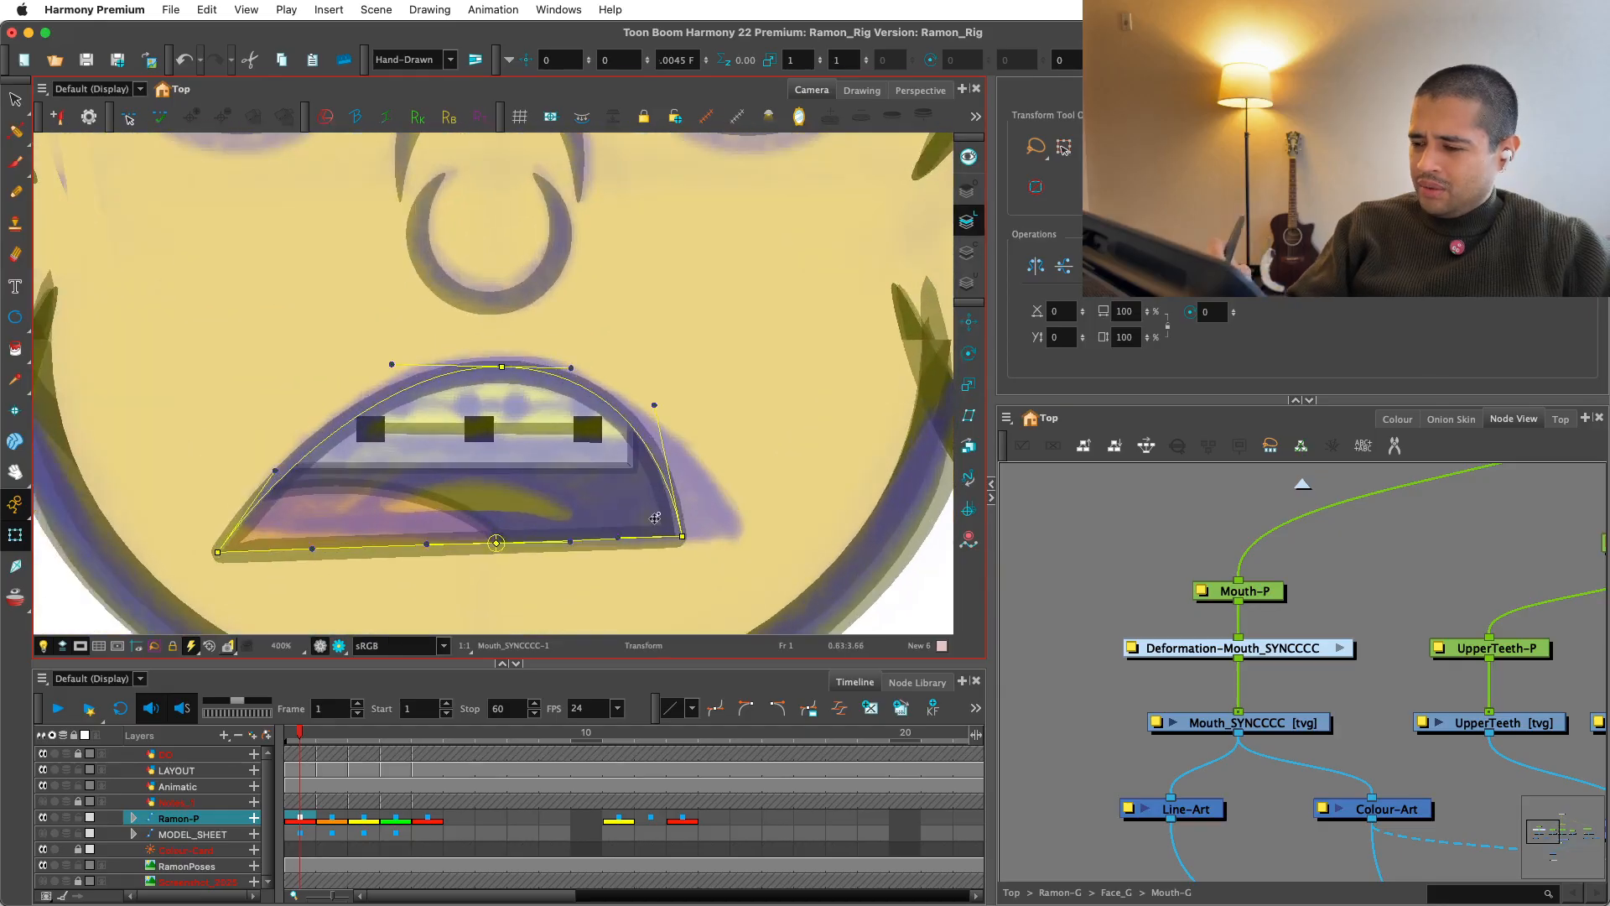
left_click(611, 513)
left_click_drag(610, 513, 752, 530)
left_click(906, 580)
left_click_drag(711, 404, 704, 411)
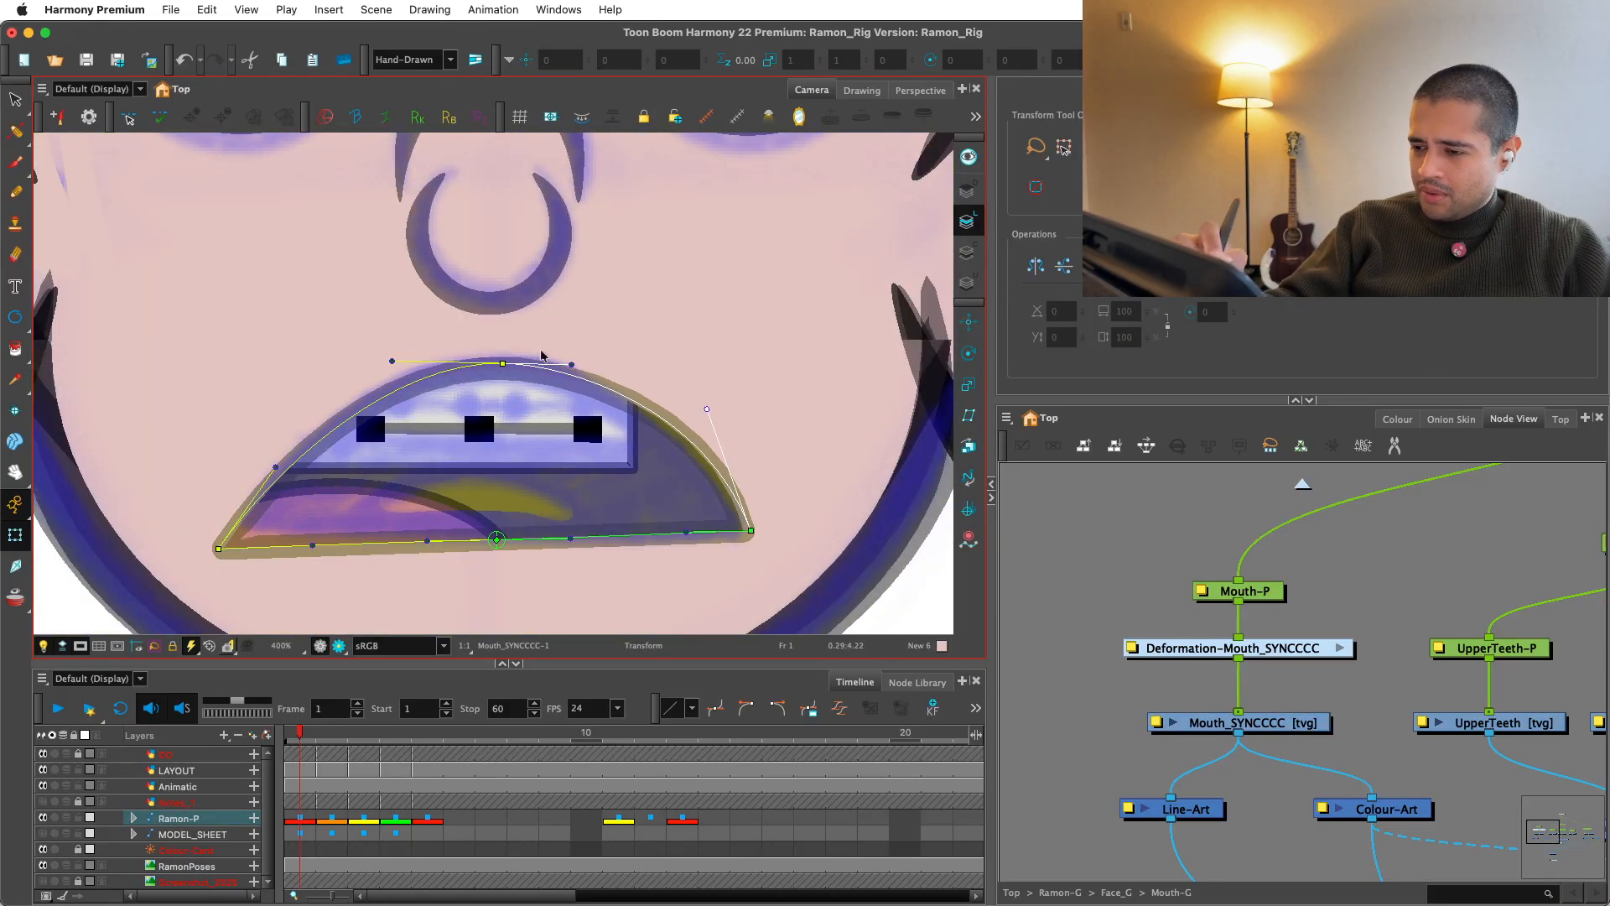
Step: Adjust the deformer's upper-lip handles, viewer's-left corner and lower-lip handle to follow the sketched mouth outline
left_click_drag(569, 365, 575, 364)
left_click_drag(391, 366, 386, 362)
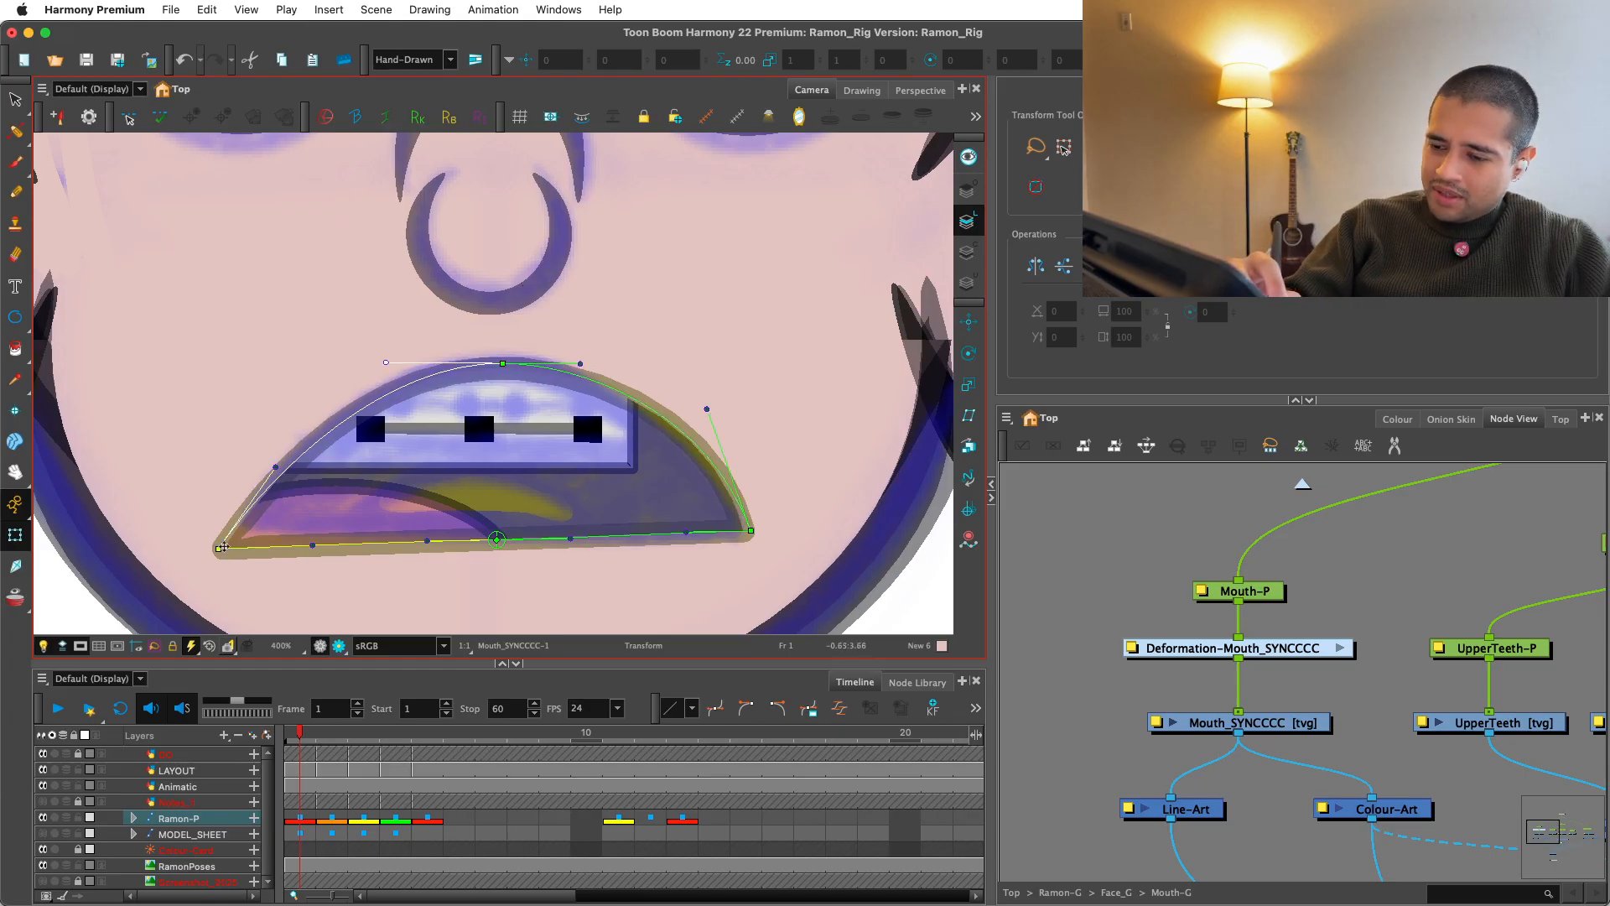
left_click_drag(221, 548, 223, 540)
left_click_drag(640, 593, 606, 460)
left_click_drag(450, 547, 452, 547)
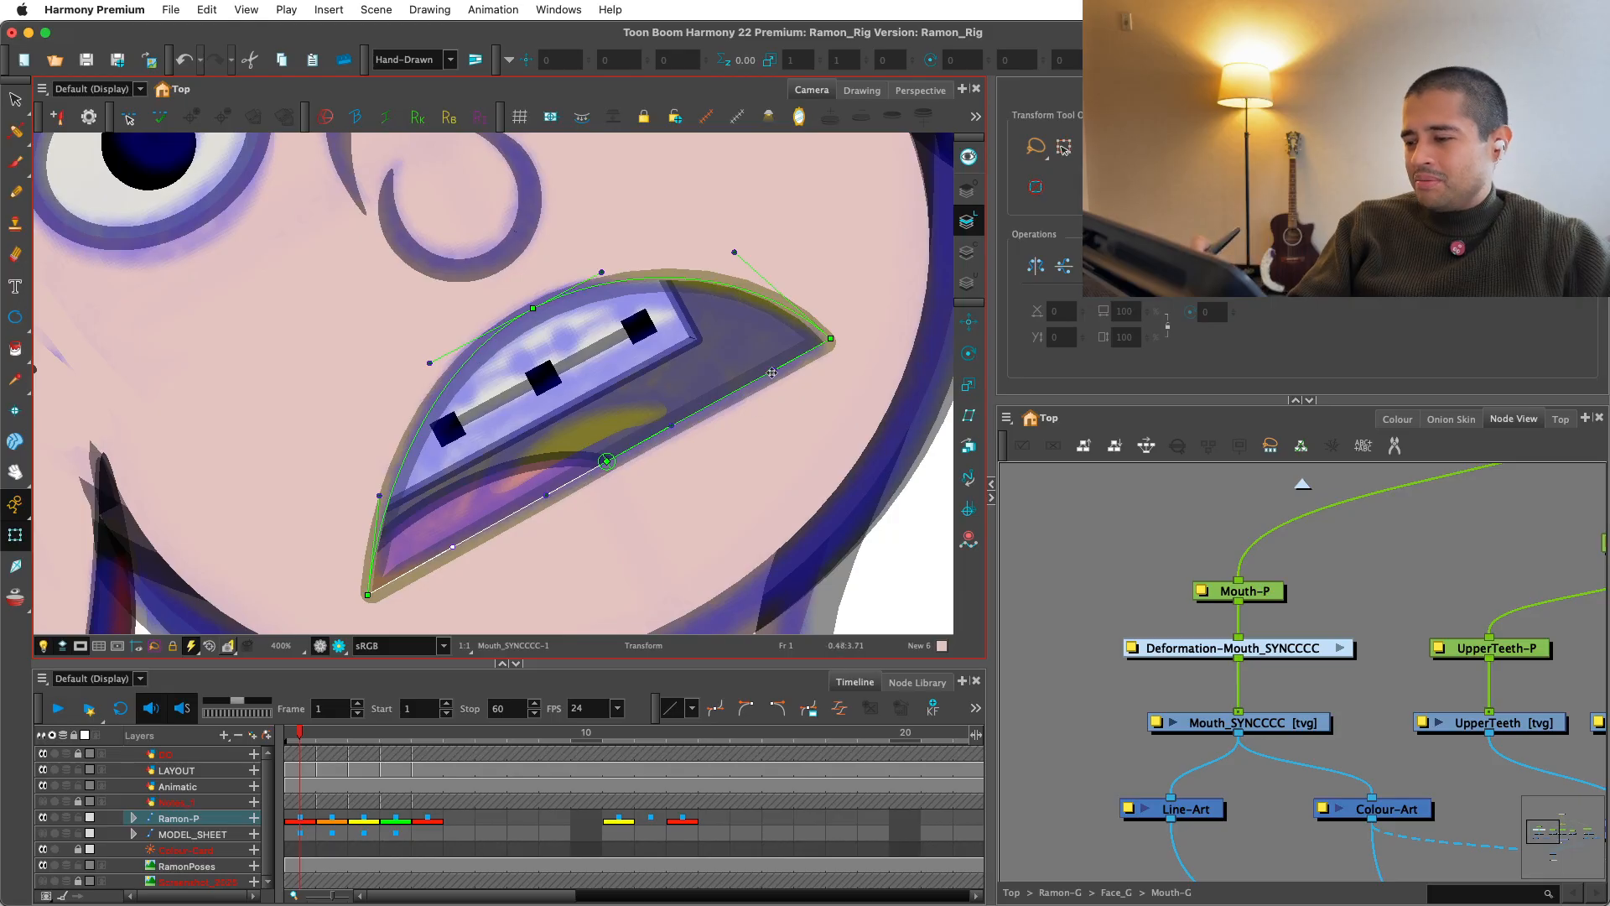
key("shift+x")
Step: Shift the upper teeth and tongue toward the viewer's right inside the mouth and scale the tongue to 0.9
mouse_move(722, 352)
left_mouse_down()
mouse_move(711, 380)
mouse_move(668, 372)
mouse_move(677, 339)
mouse_move(649, 377)
mouse_move(624, 374)
left_mouse_up()
key("Right")
key("Right")
left_click(459, 443)
left_click_drag(459, 443, 600, 435)
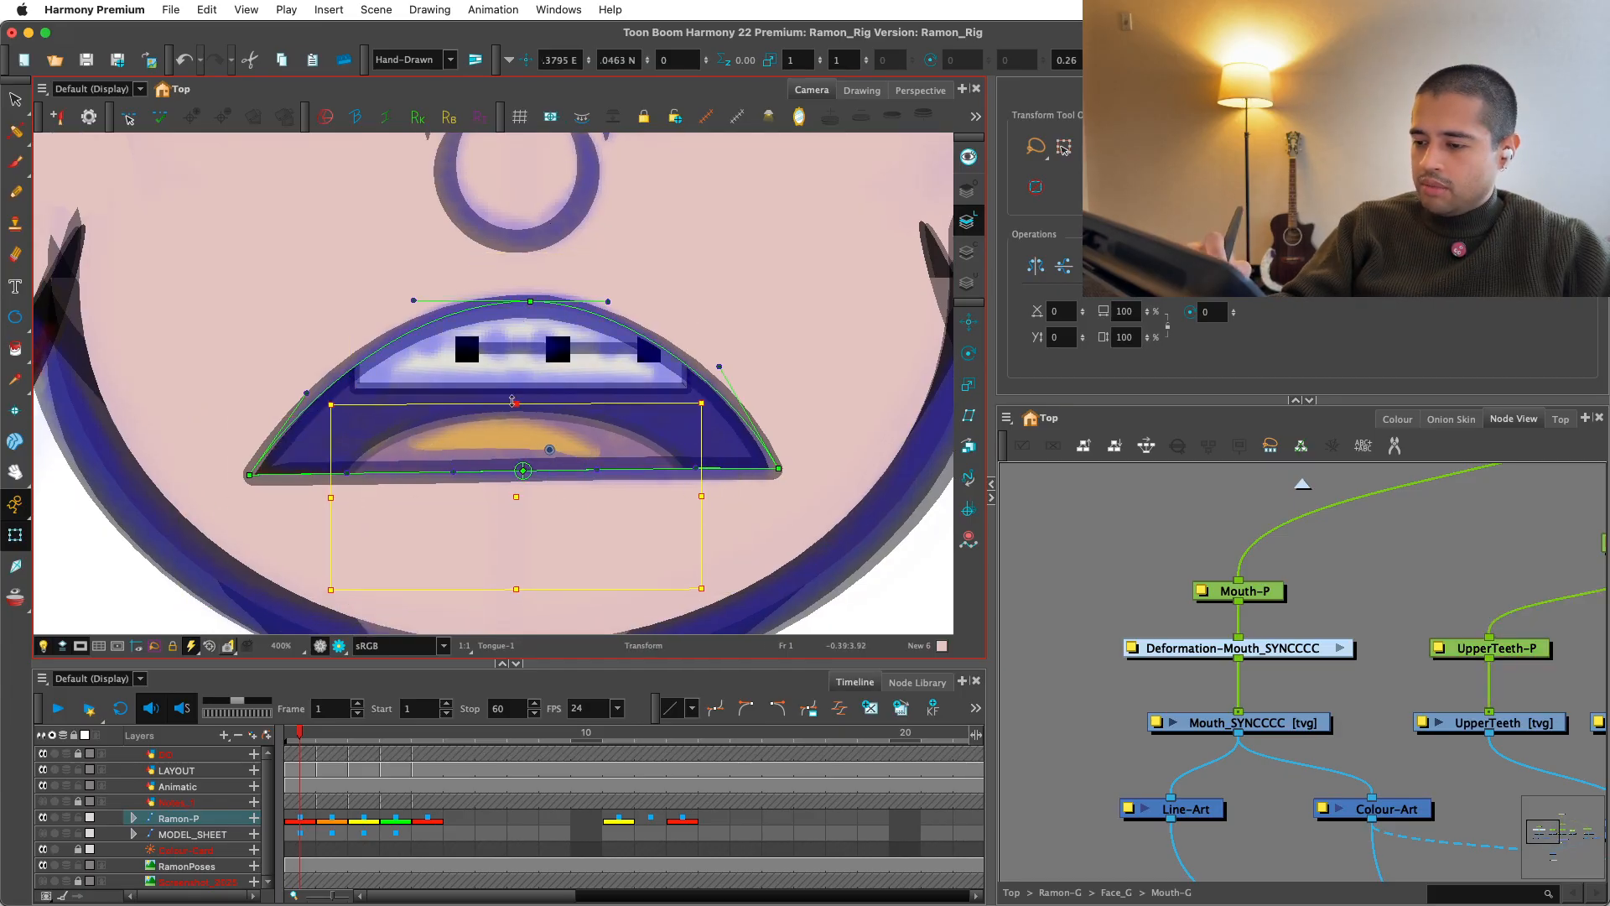
left_click_drag(701, 490, 677, 492)
key("1")
left_click(1104, 525)
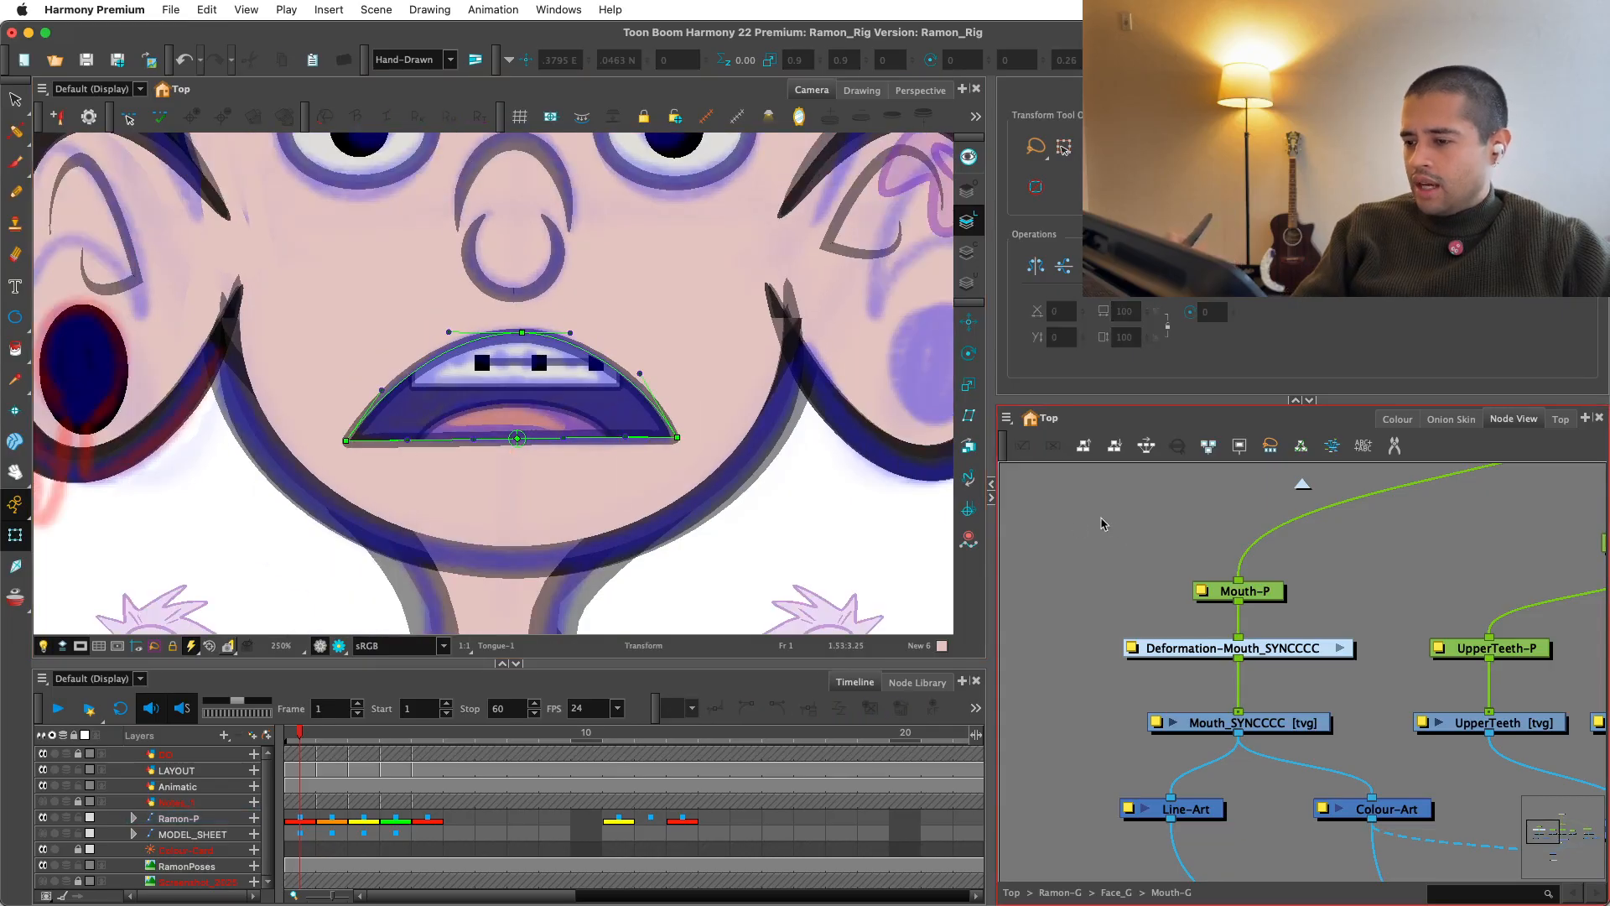
Step: Hide the mouth's deformation controls and save the scene
key("shift+c")
key("1")
left_click_drag(658, 447, 692, 543)
key("1")
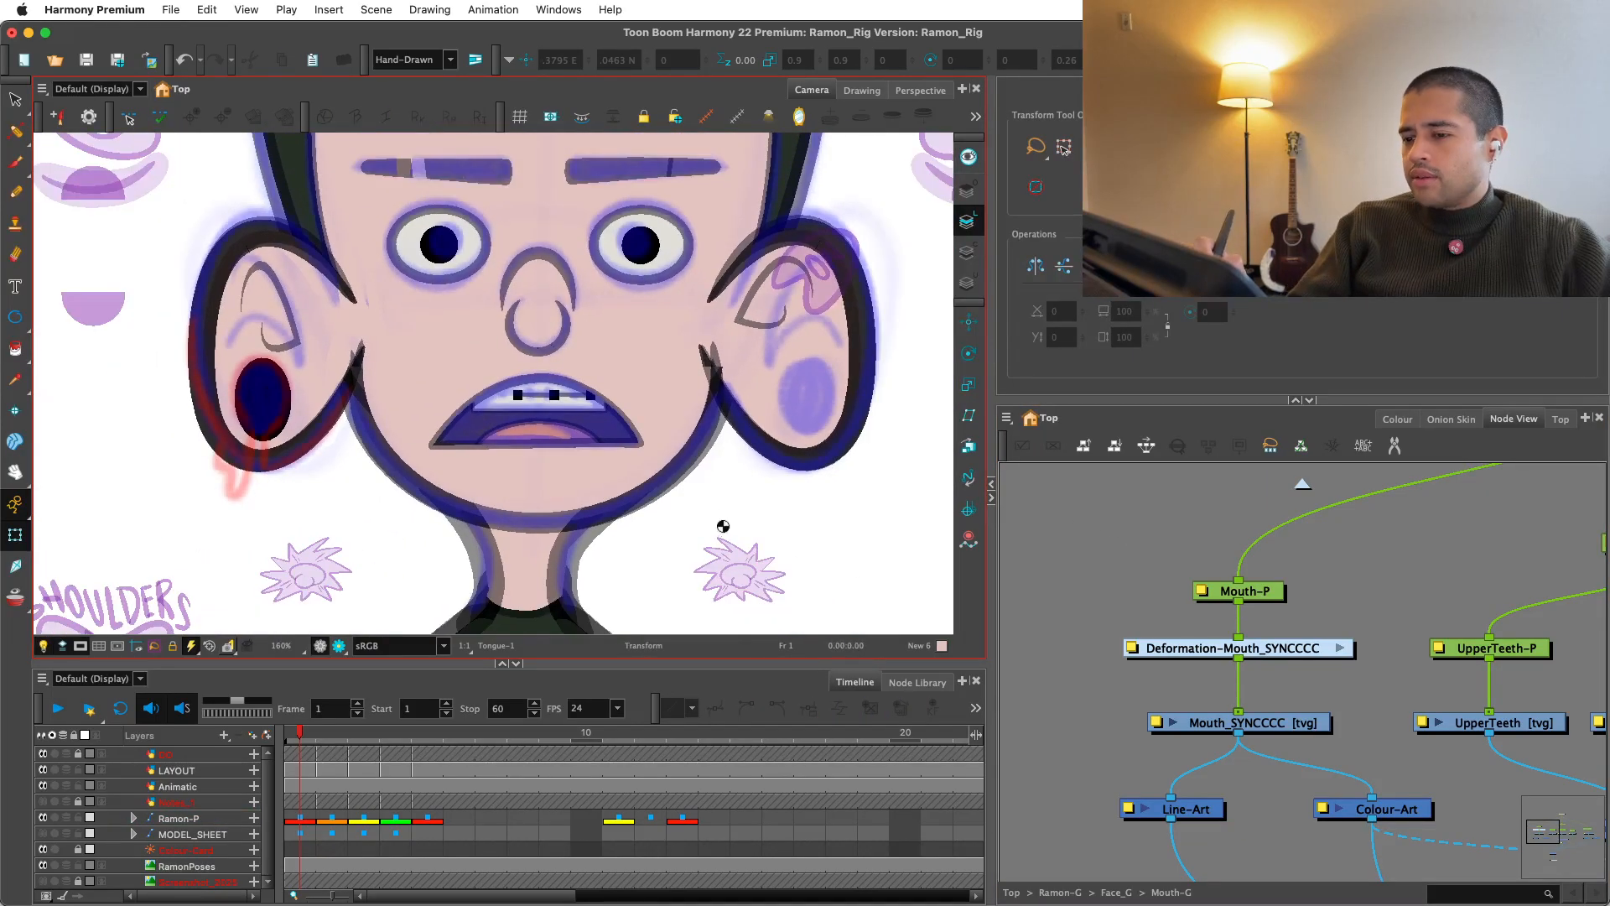
key("super+s")
key("1")
key("1")
key("1")
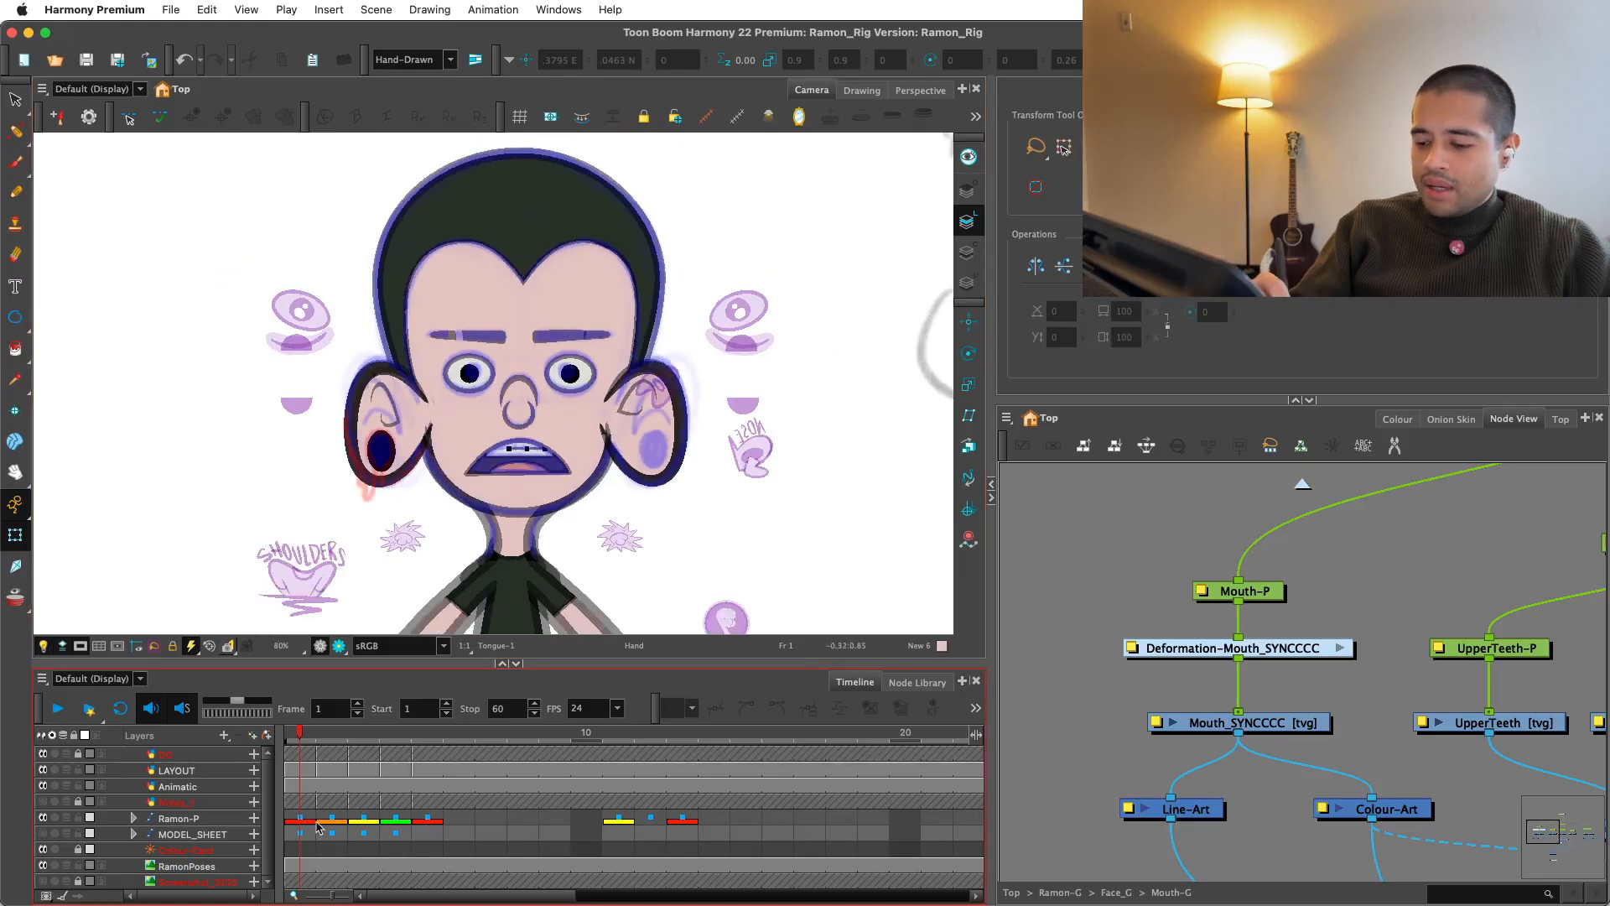
Step: Compare Ramon's front and three-quarter poses on frames 1 and 2 with the model sheet sketch
left_click(318, 820)
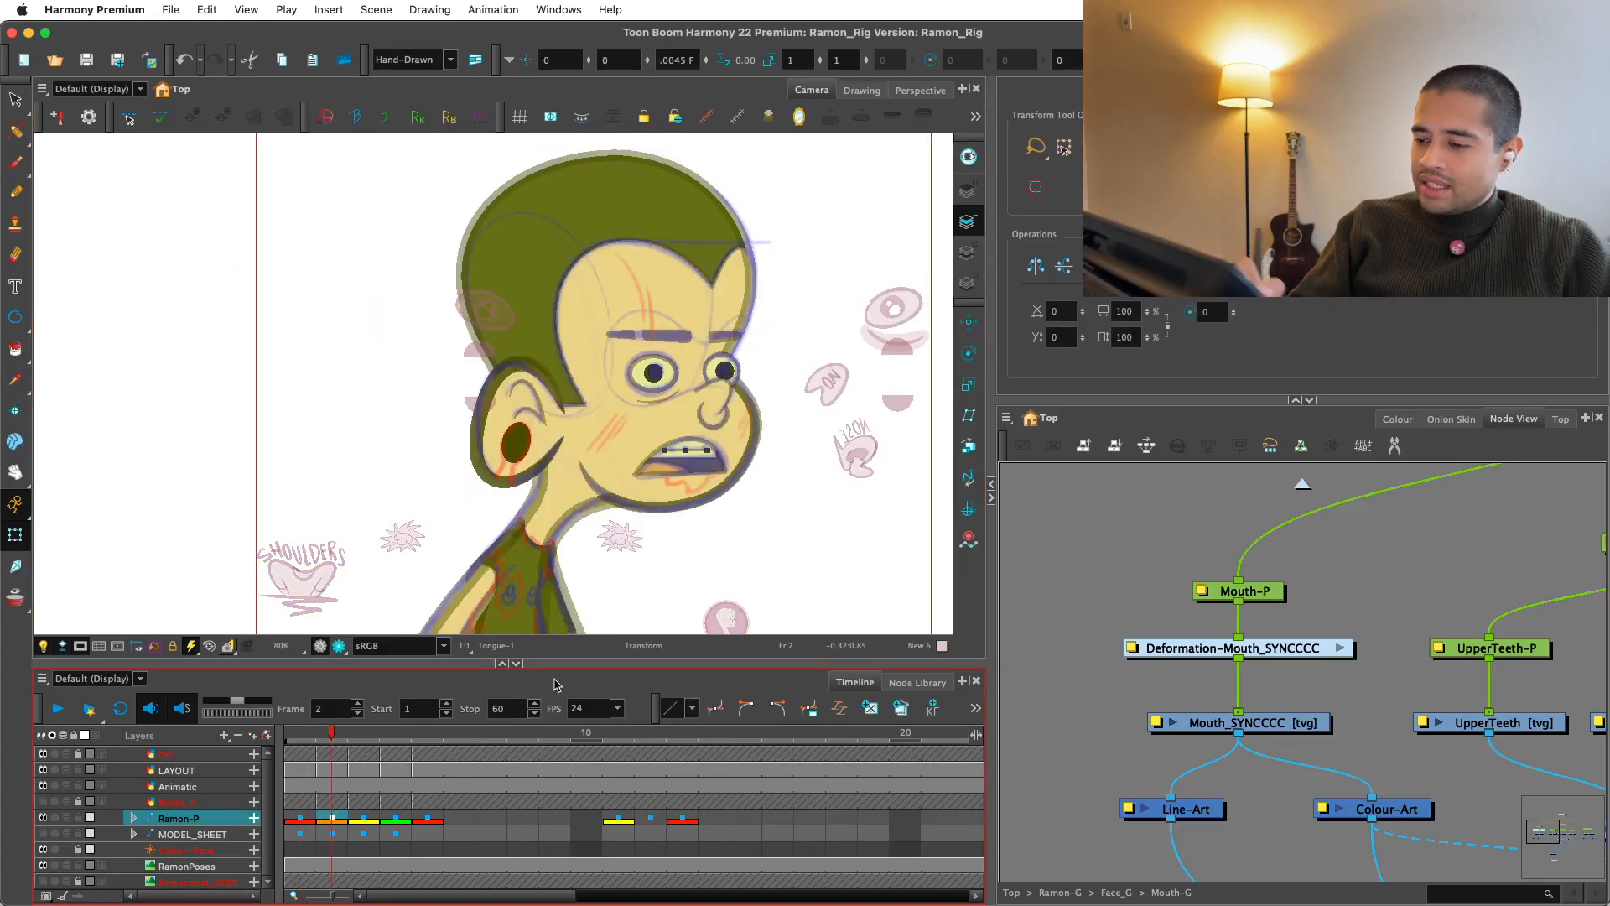
key("2")
key("2")
key("2")
key("2")
left_click_drag(637, 593, 581, 475)
key("1")
key("1")
key("1")
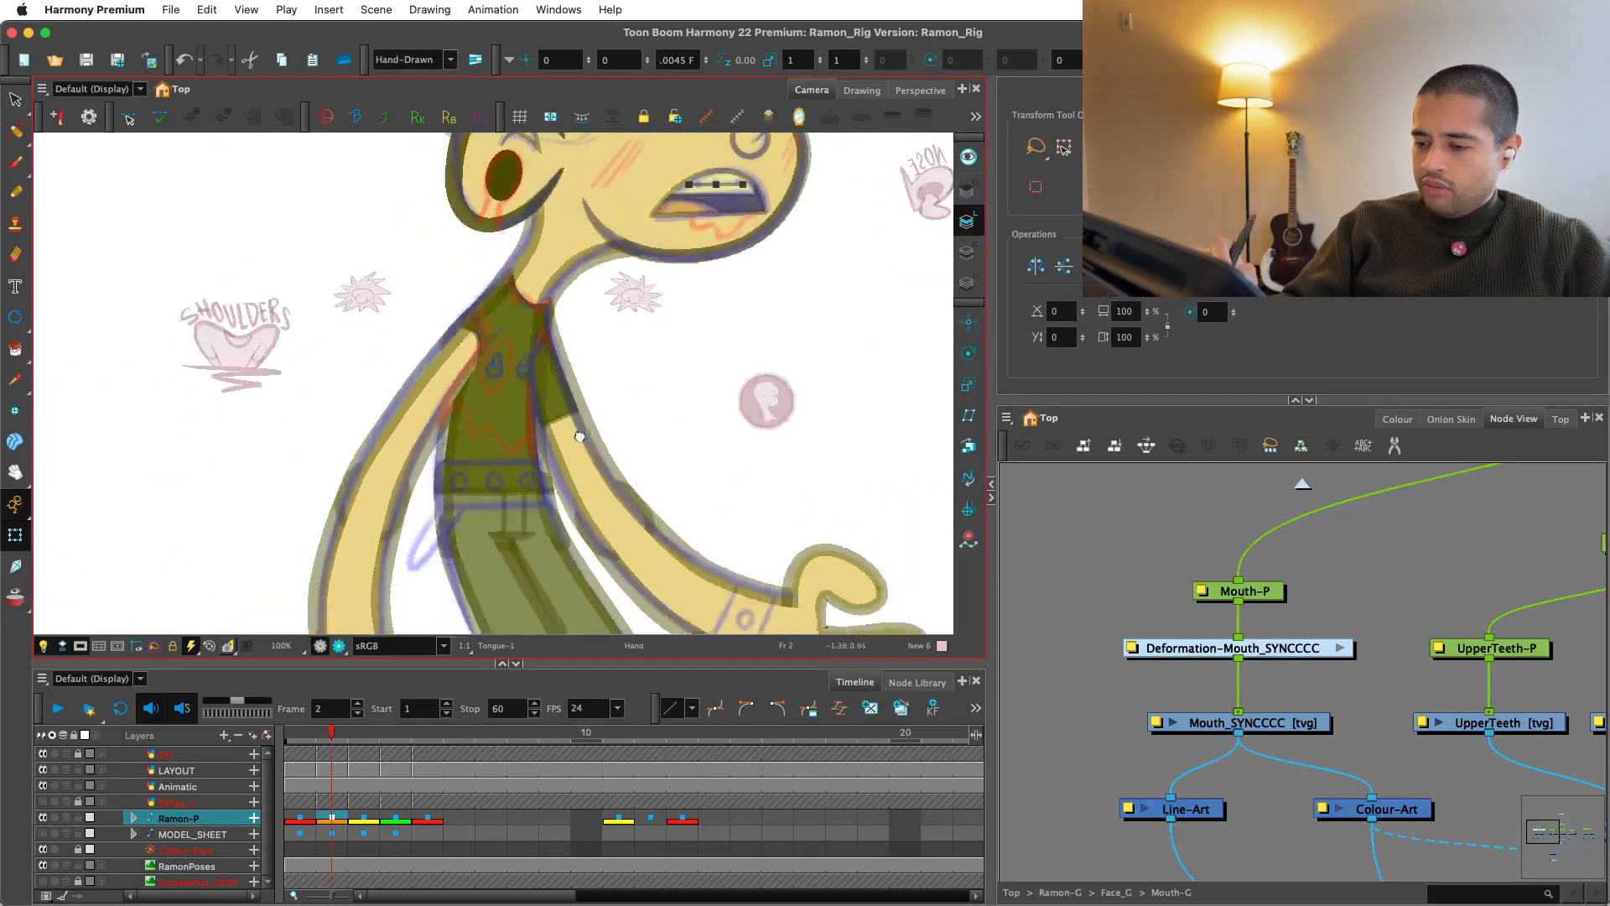
key("1")
key(".")
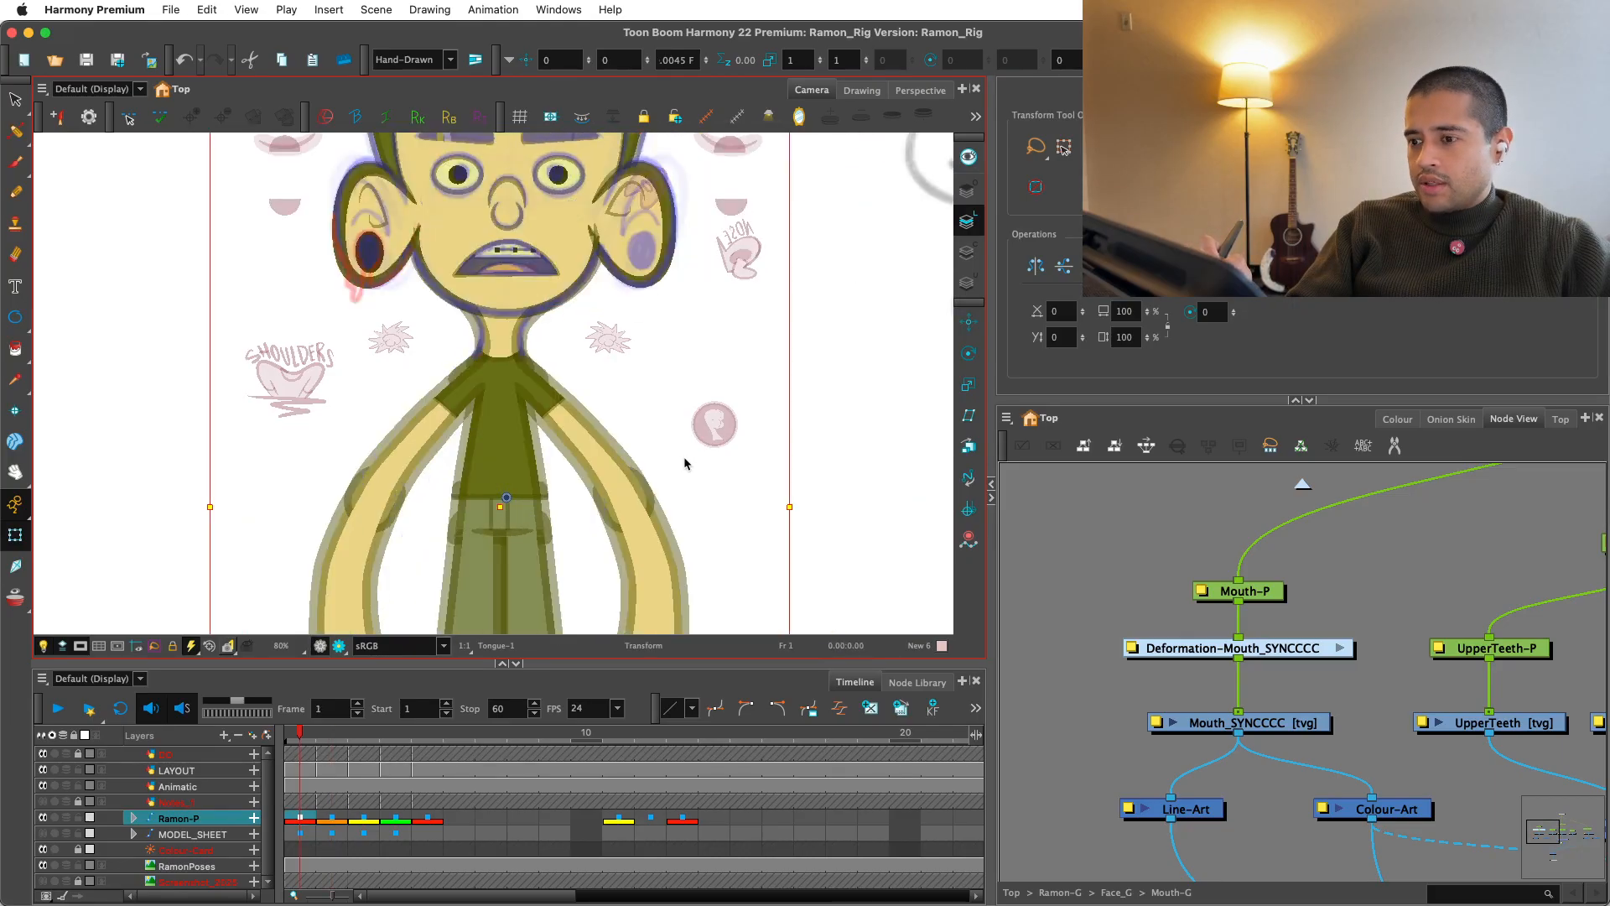
key(".")
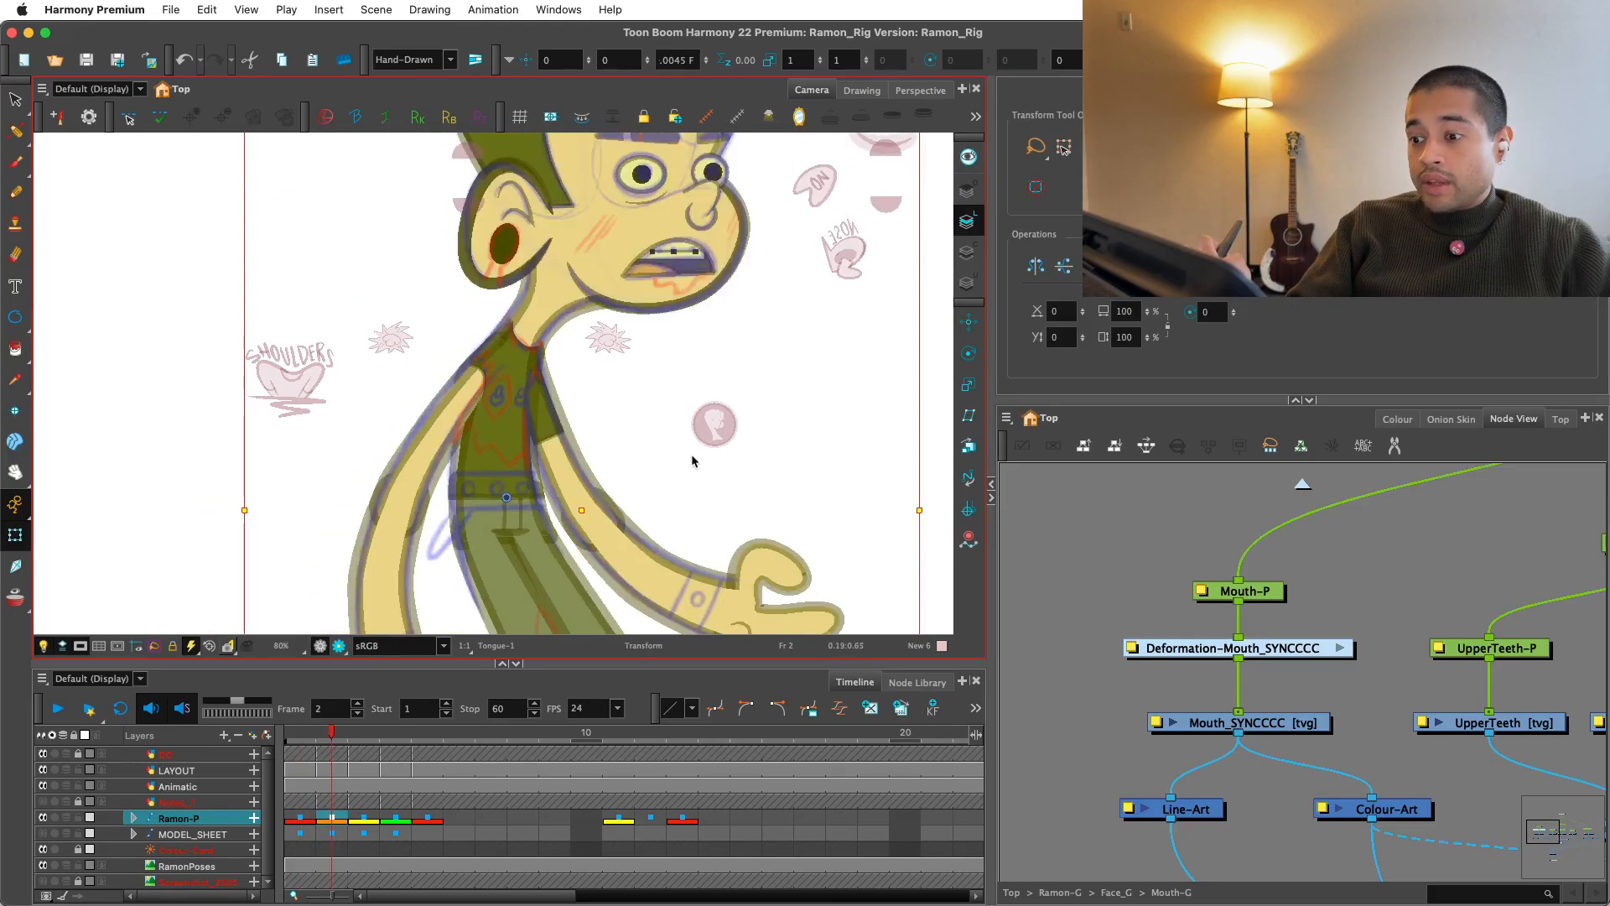
key(".")
left_click_drag(701, 460, 630, 602)
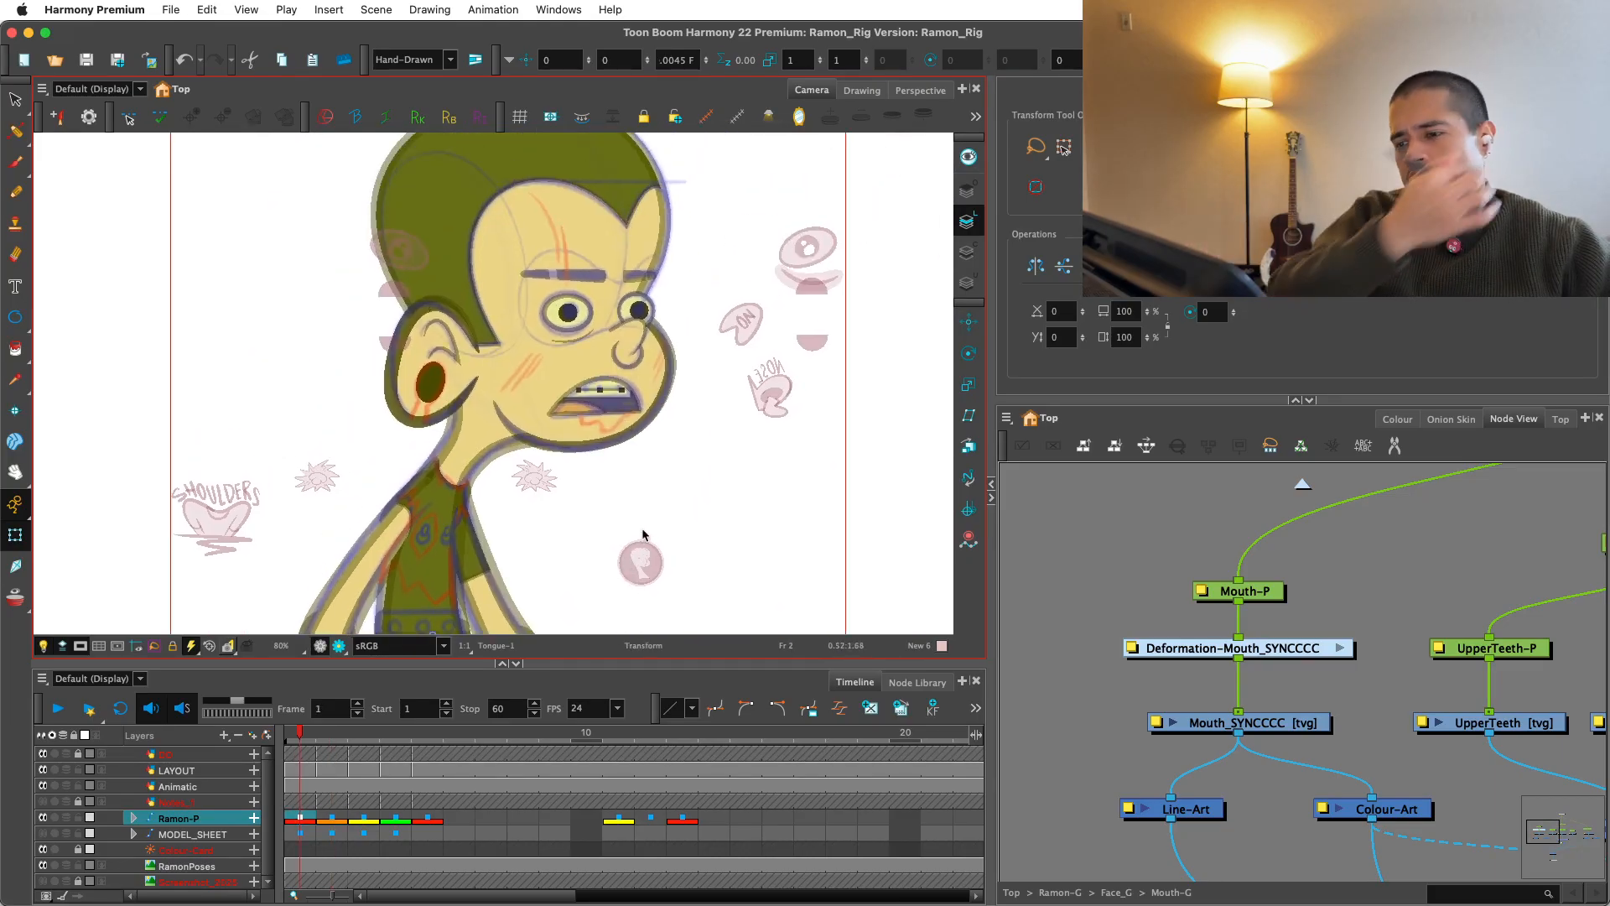
Step: Go to the profile pose on frame 3, select the hair and display its deformation controls
key(".")
left_click_drag(643, 534, 613, 629)
key("2")
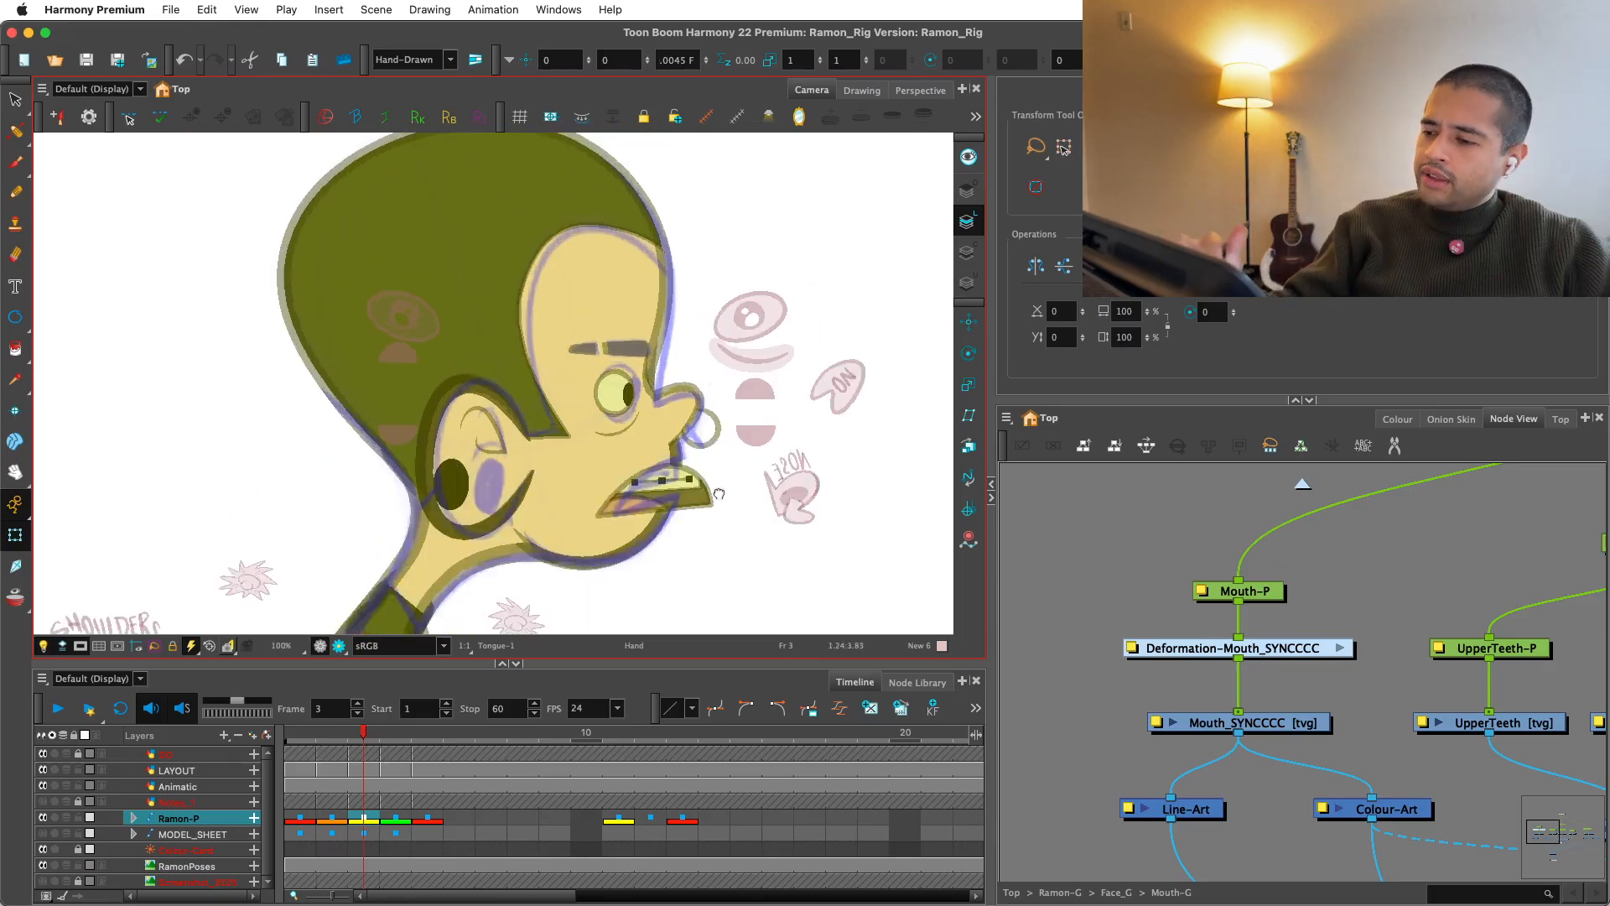
key("2")
key("2")
left_click(580, 249)
key("shift+F11")
key("Escape")
Step: Shift the hair deformer's front, forehead-top and viewer's-left corner points, and adjust the top handle to match the sketched hairline
key("2")
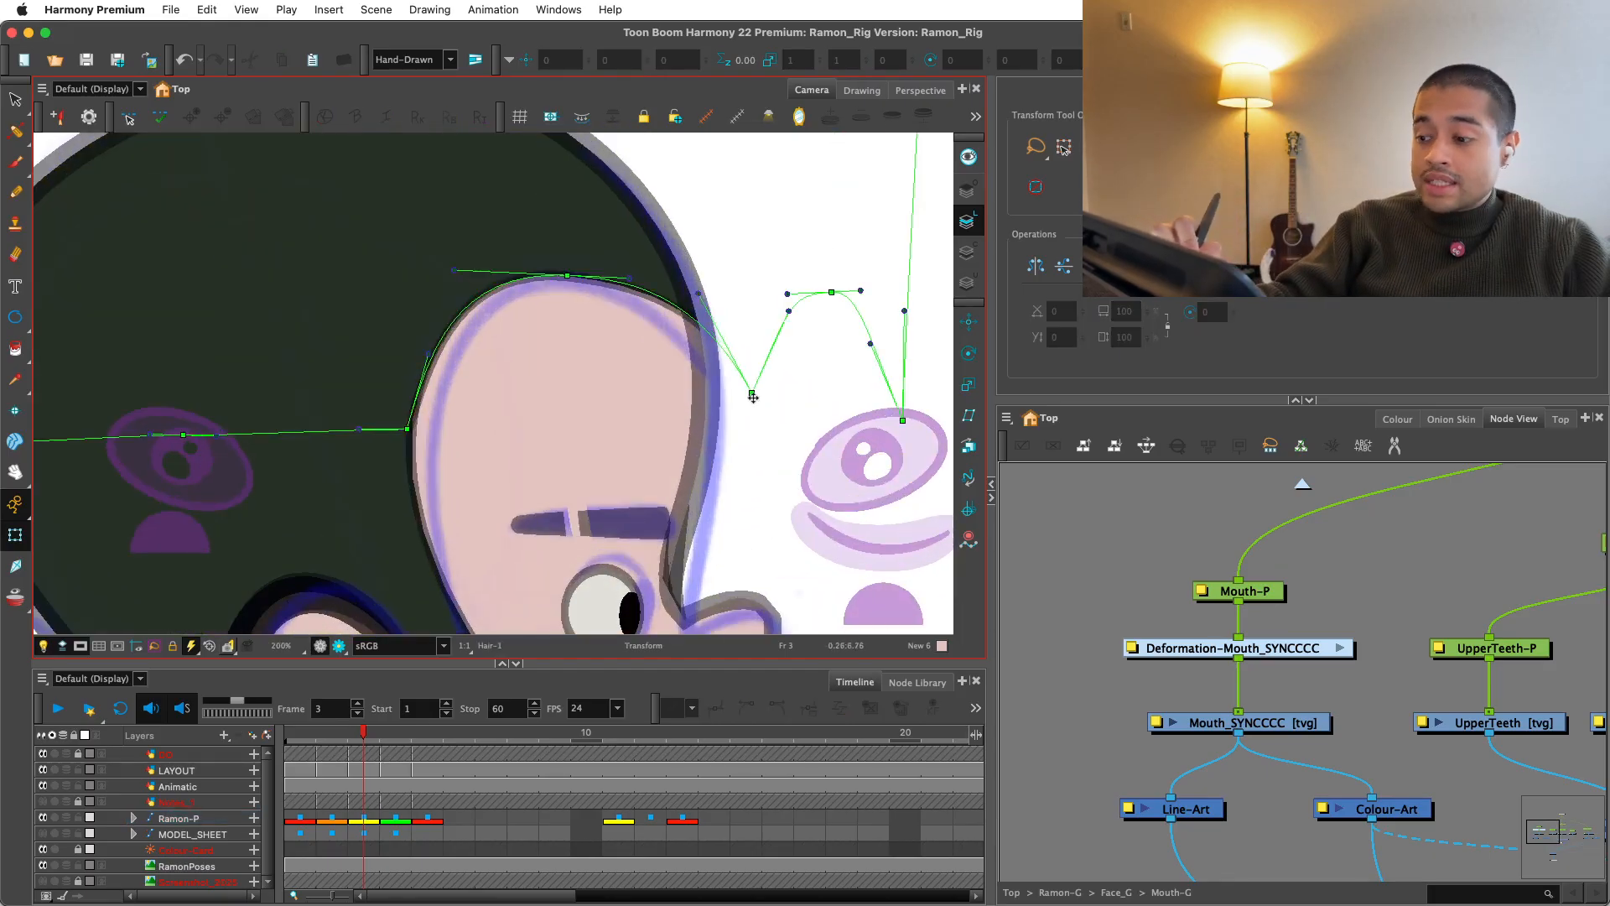
left_click_drag(751, 392, 774, 454)
key("2")
left_click_drag(548, 309, 561, 312)
key("1")
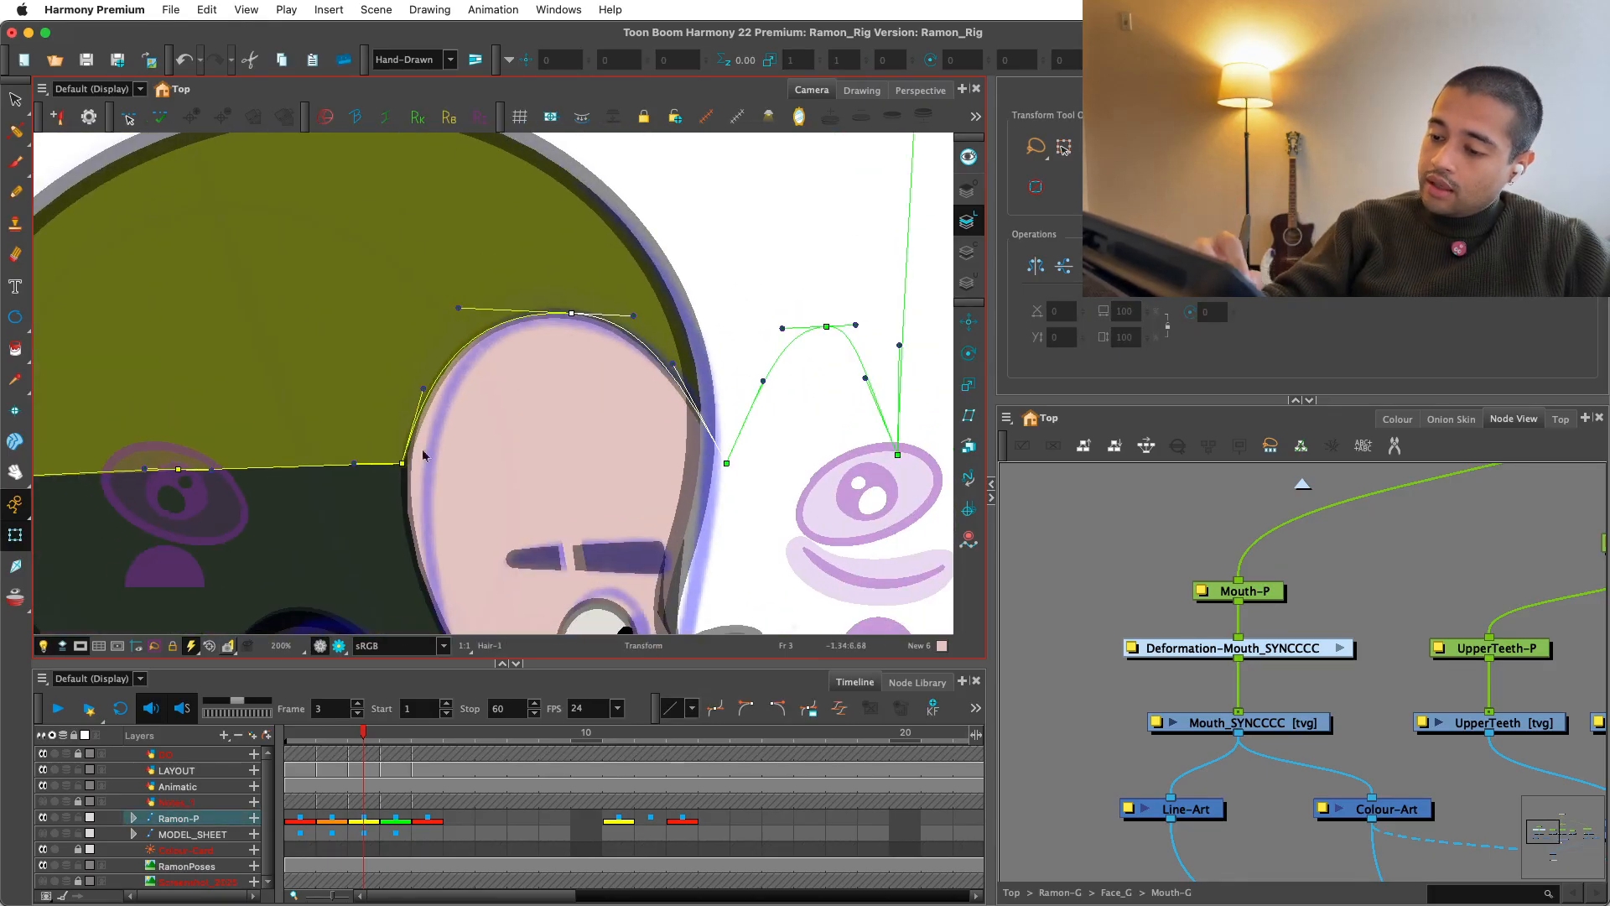
left_click_drag(401, 463, 427, 468)
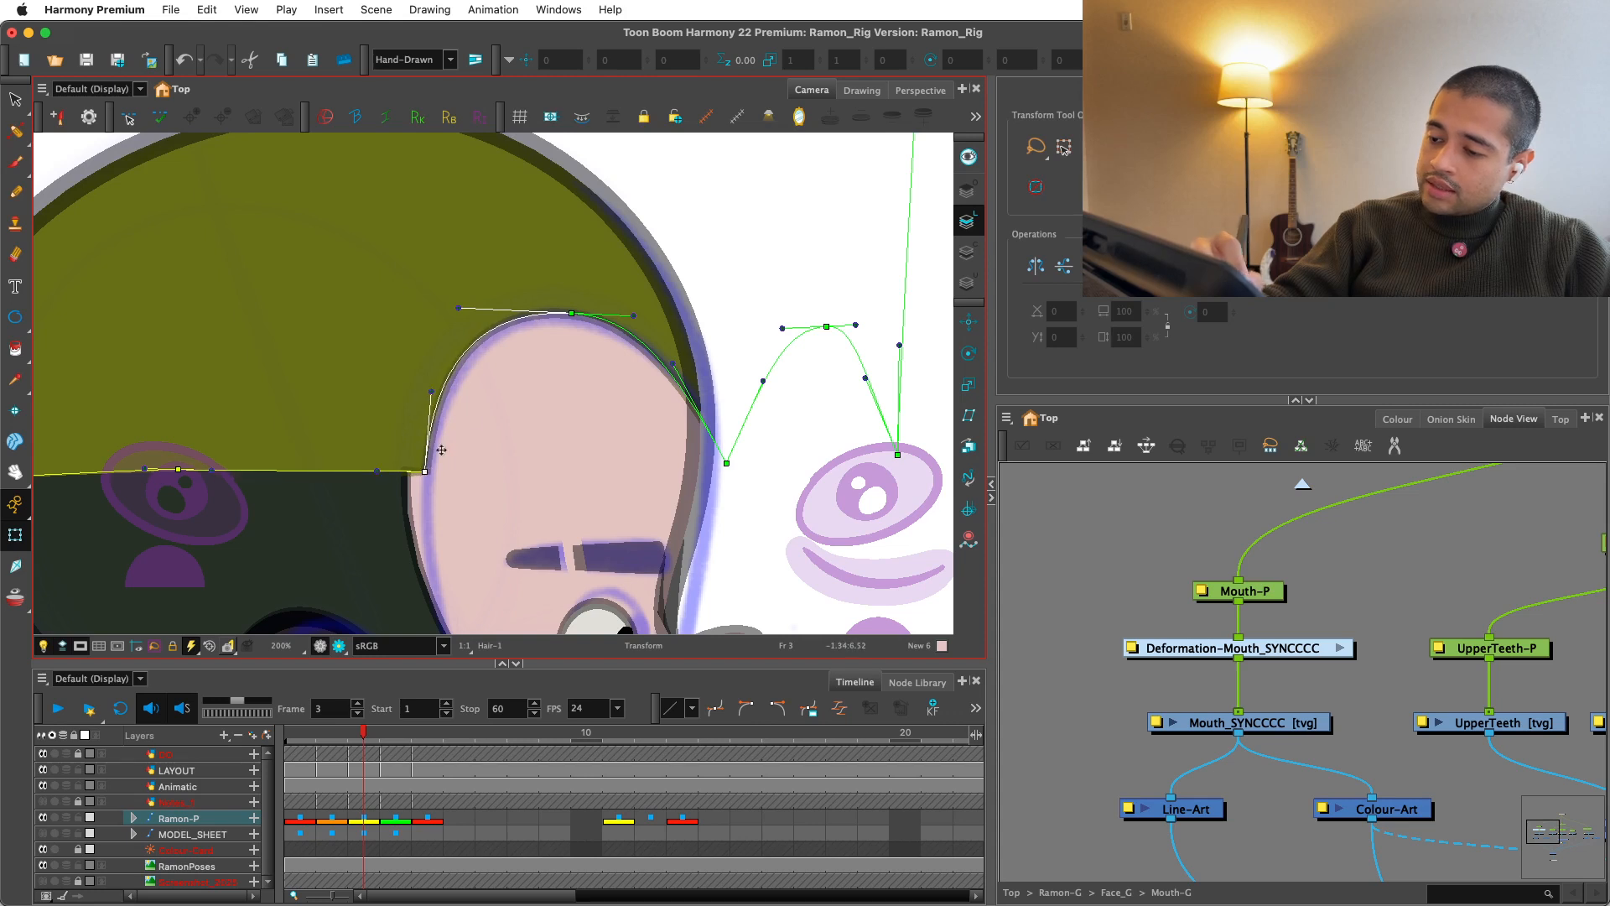
left_click_drag(456, 306, 475, 311)
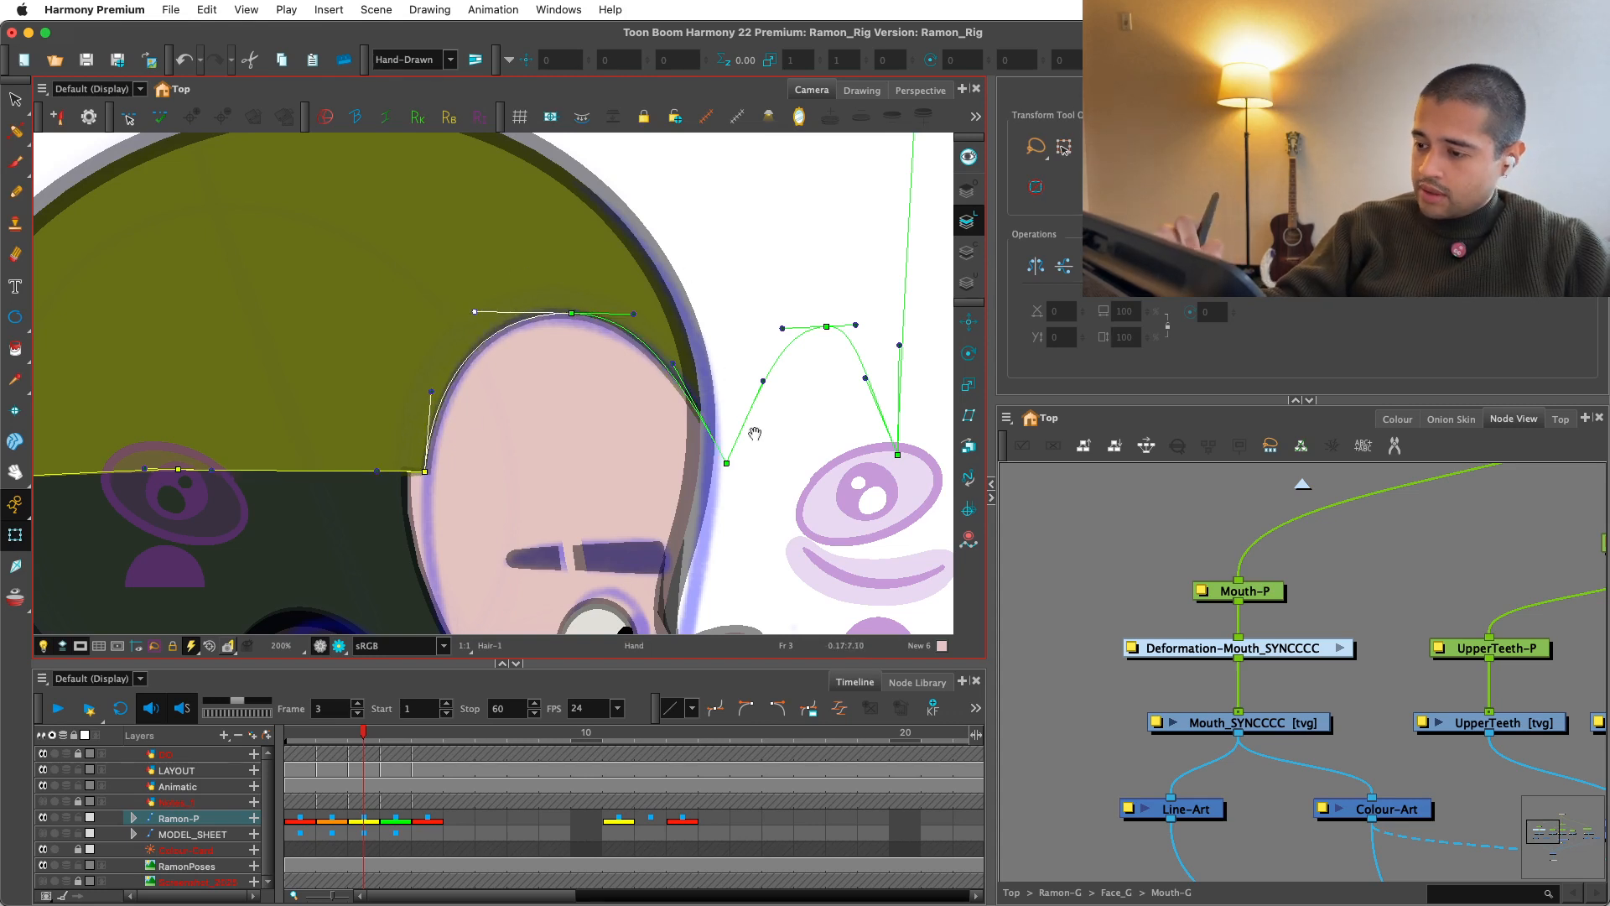
Step: Refine the hair deformer's front point and its handle so the hairline meets the sketched forehead edge
key("2")
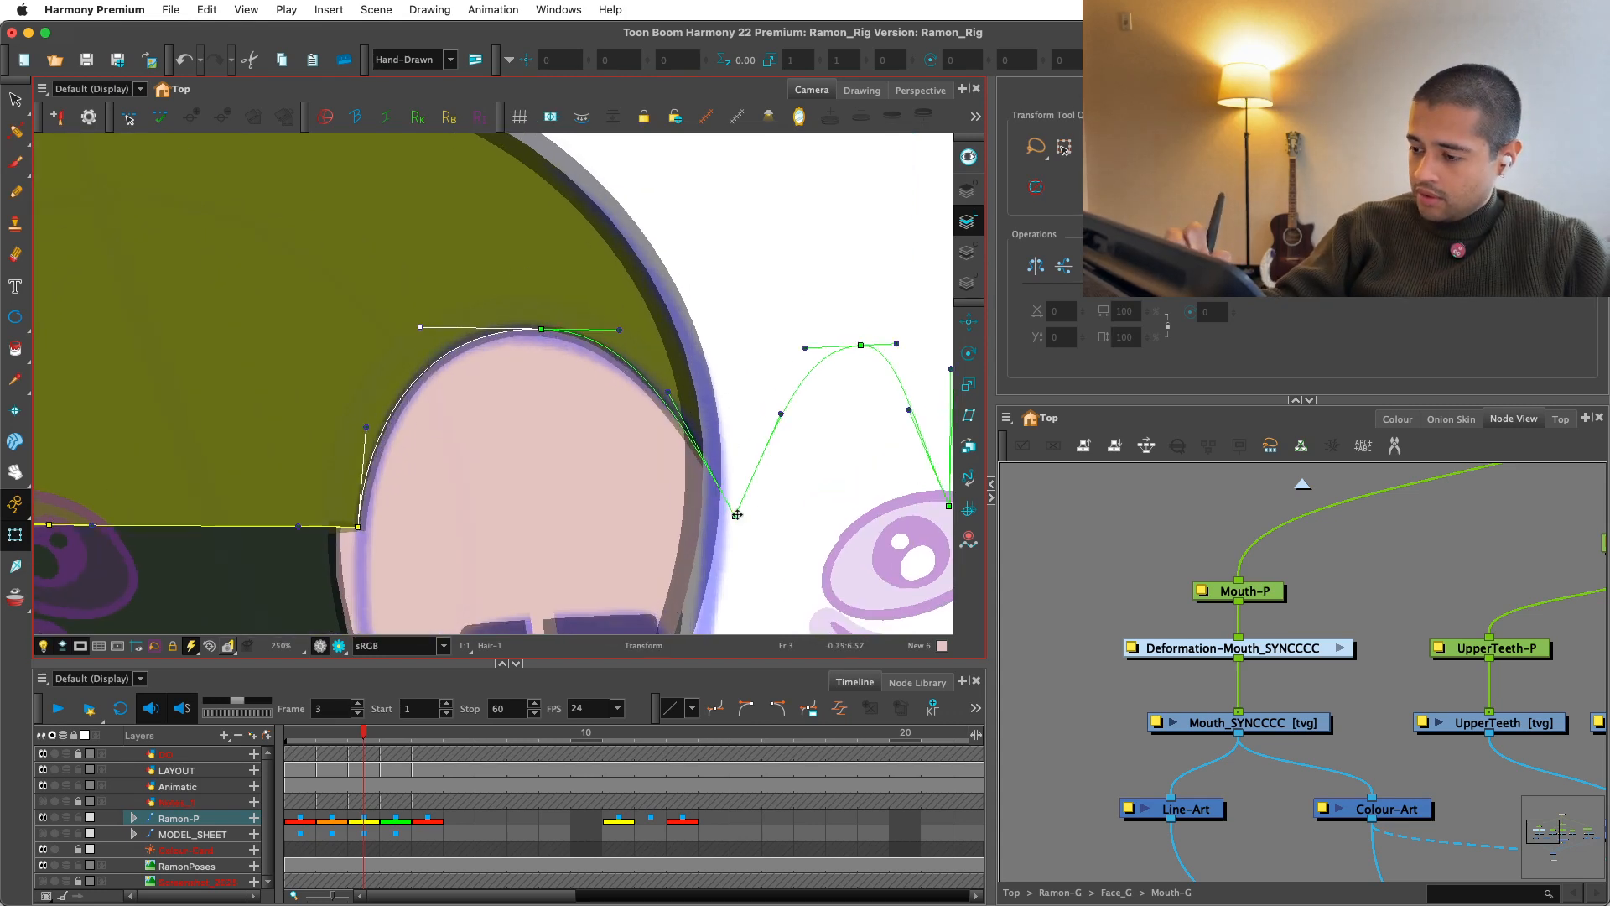
left_click_drag(736, 514, 728, 531)
left_click(706, 400)
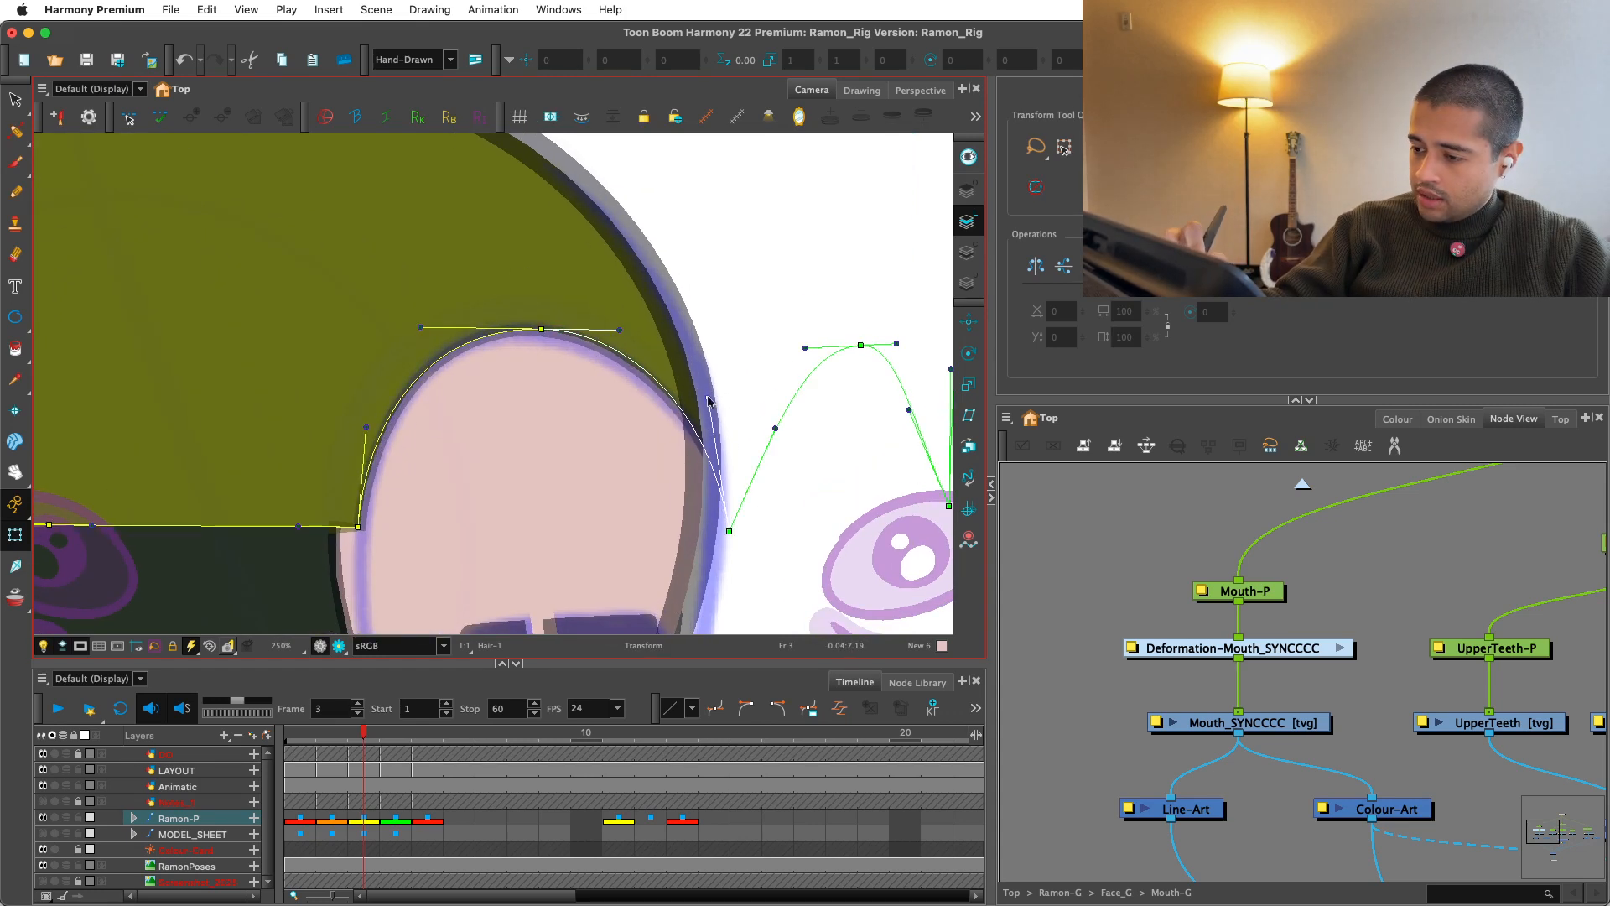
left_click_drag(538, 326, 541, 276)
key("1")
key("1")
Step: Display the side hair's deformation controls and adjust its temple point and handle to follow the sketched hairline
left_click(422, 476)
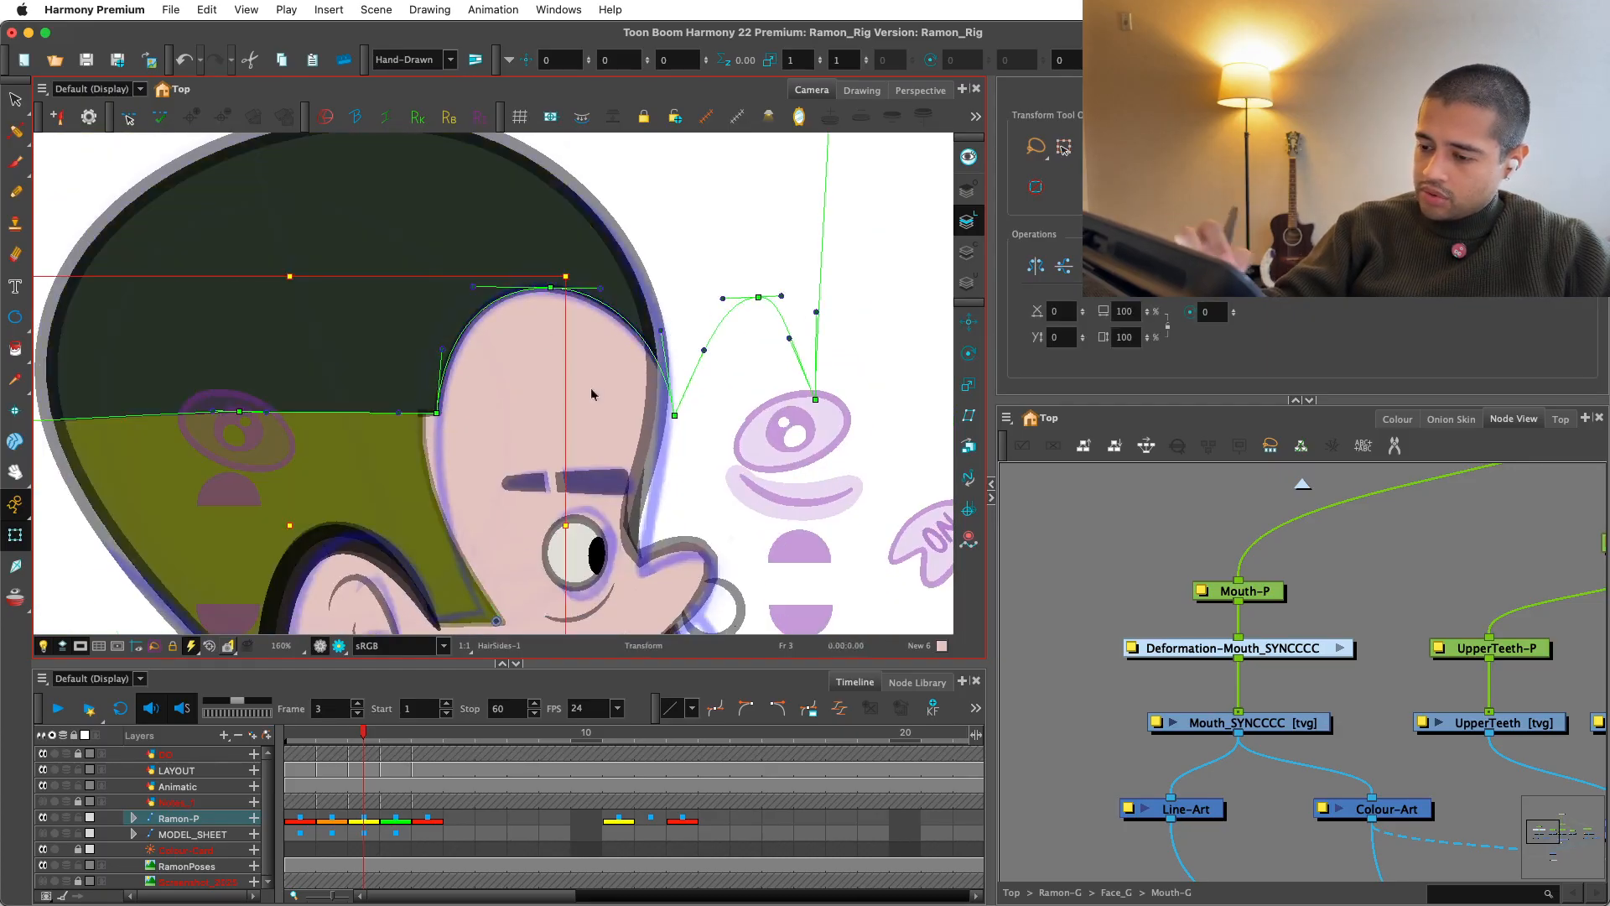
key("shift+F11")
key("2")
left_click_drag(407, 462, 421, 473)
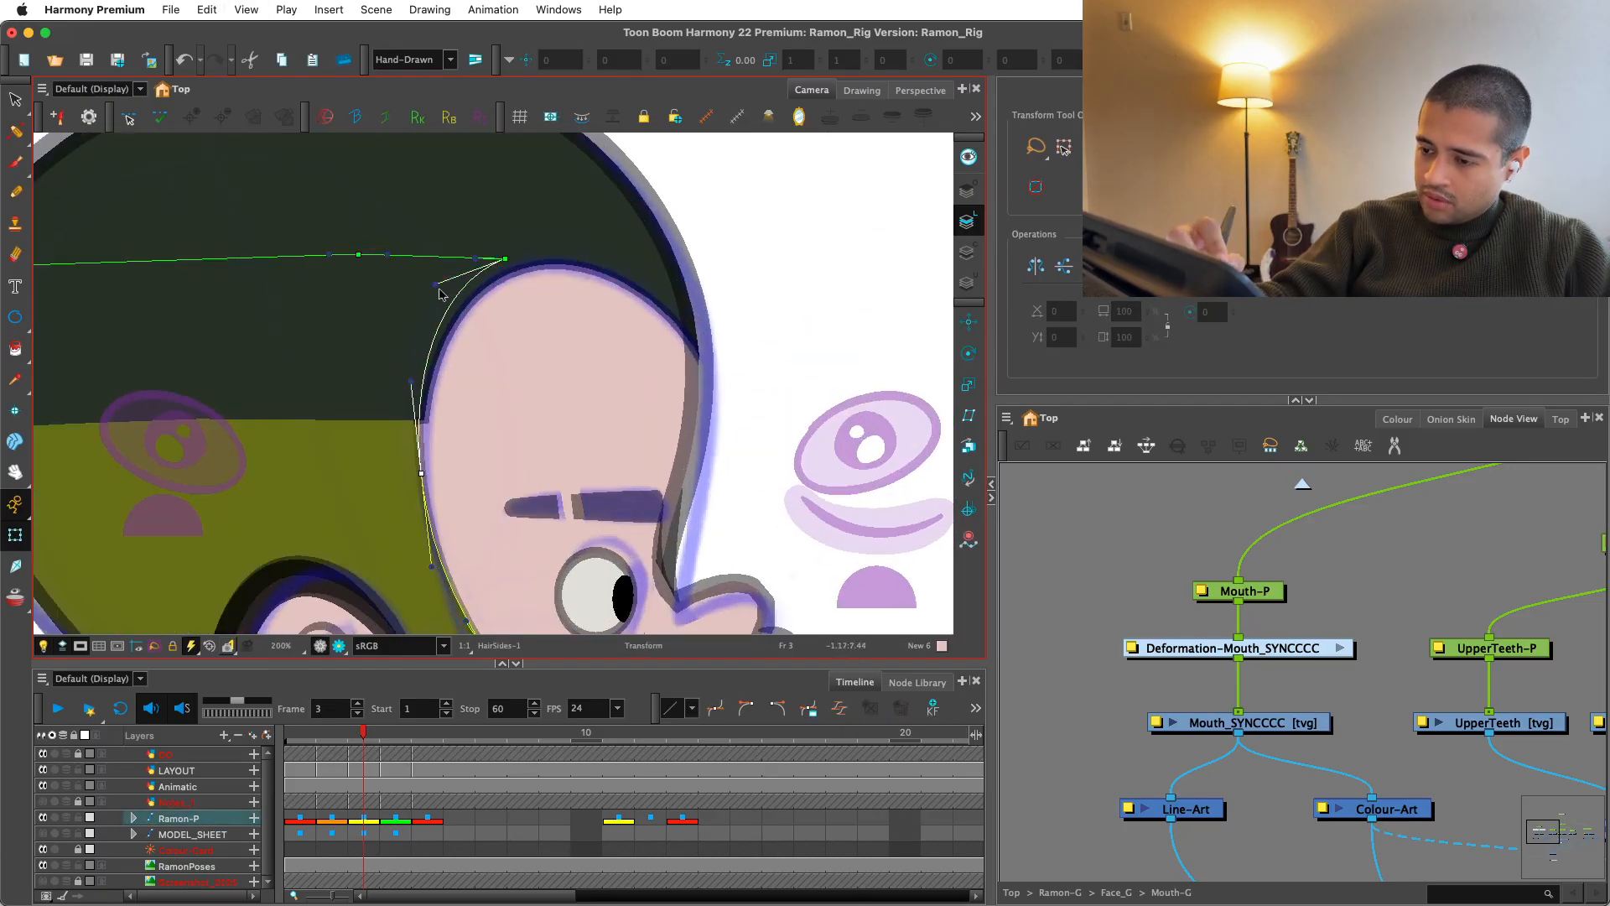
left_click_drag(411, 382, 418, 382)
left_click_drag(425, 462, 426, 464)
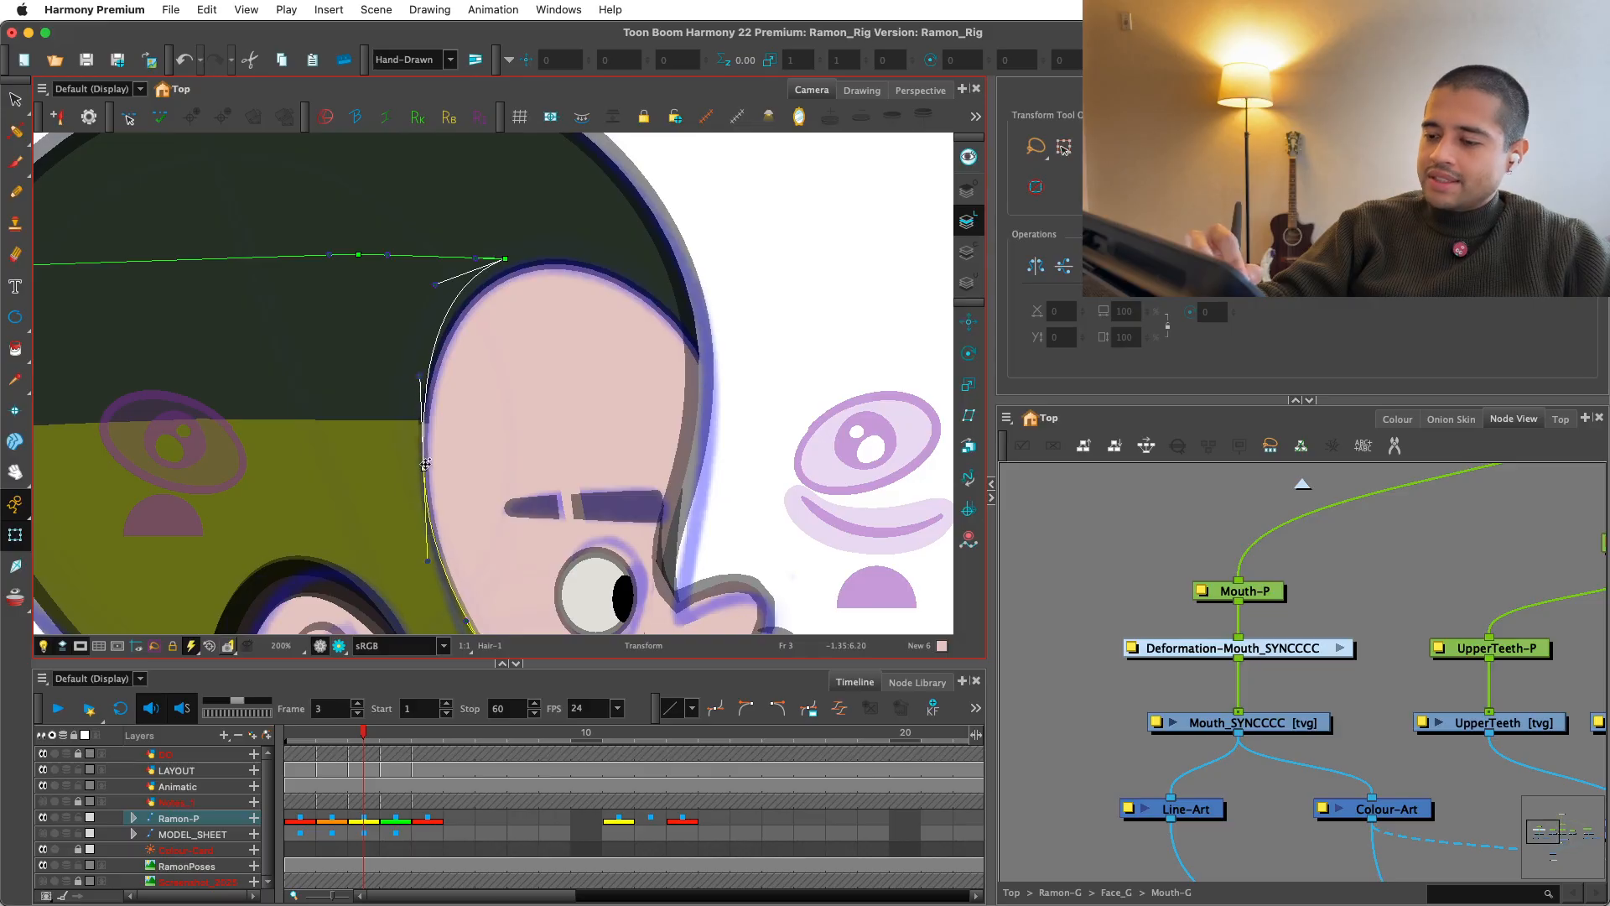
key("1")
Step: Move the sideburn's lower tip slightly so the side hair follows the sketched outline in front of the ear
left_click_drag(496, 548, 525, 445)
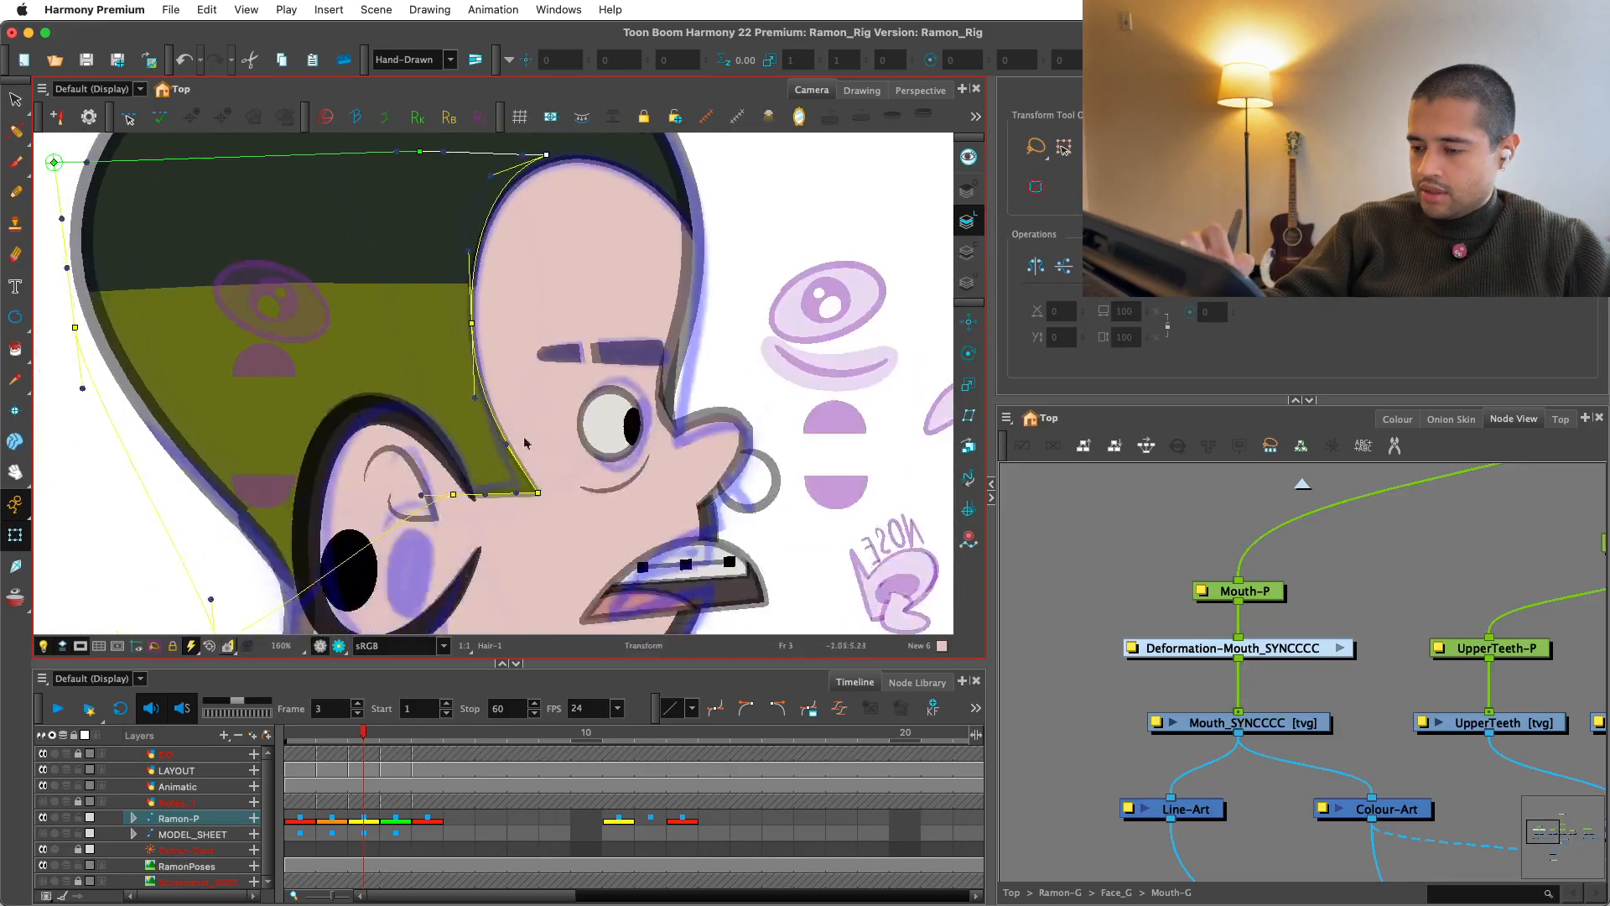
key("2")
left_click_drag(532, 512, 526, 509)
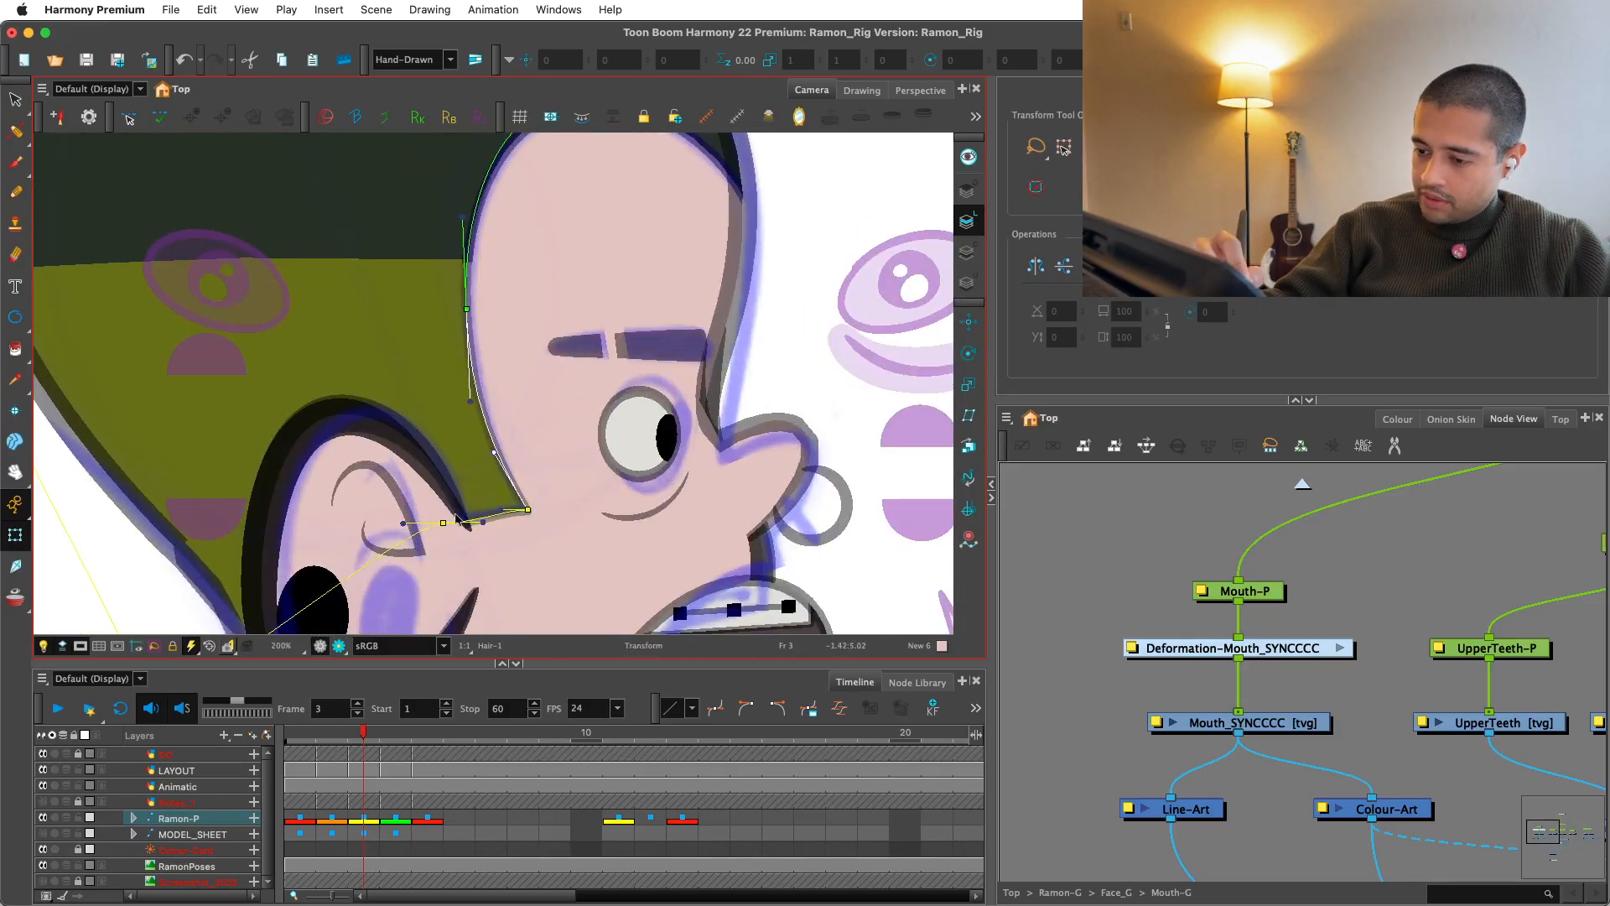
key("1")
key("1")
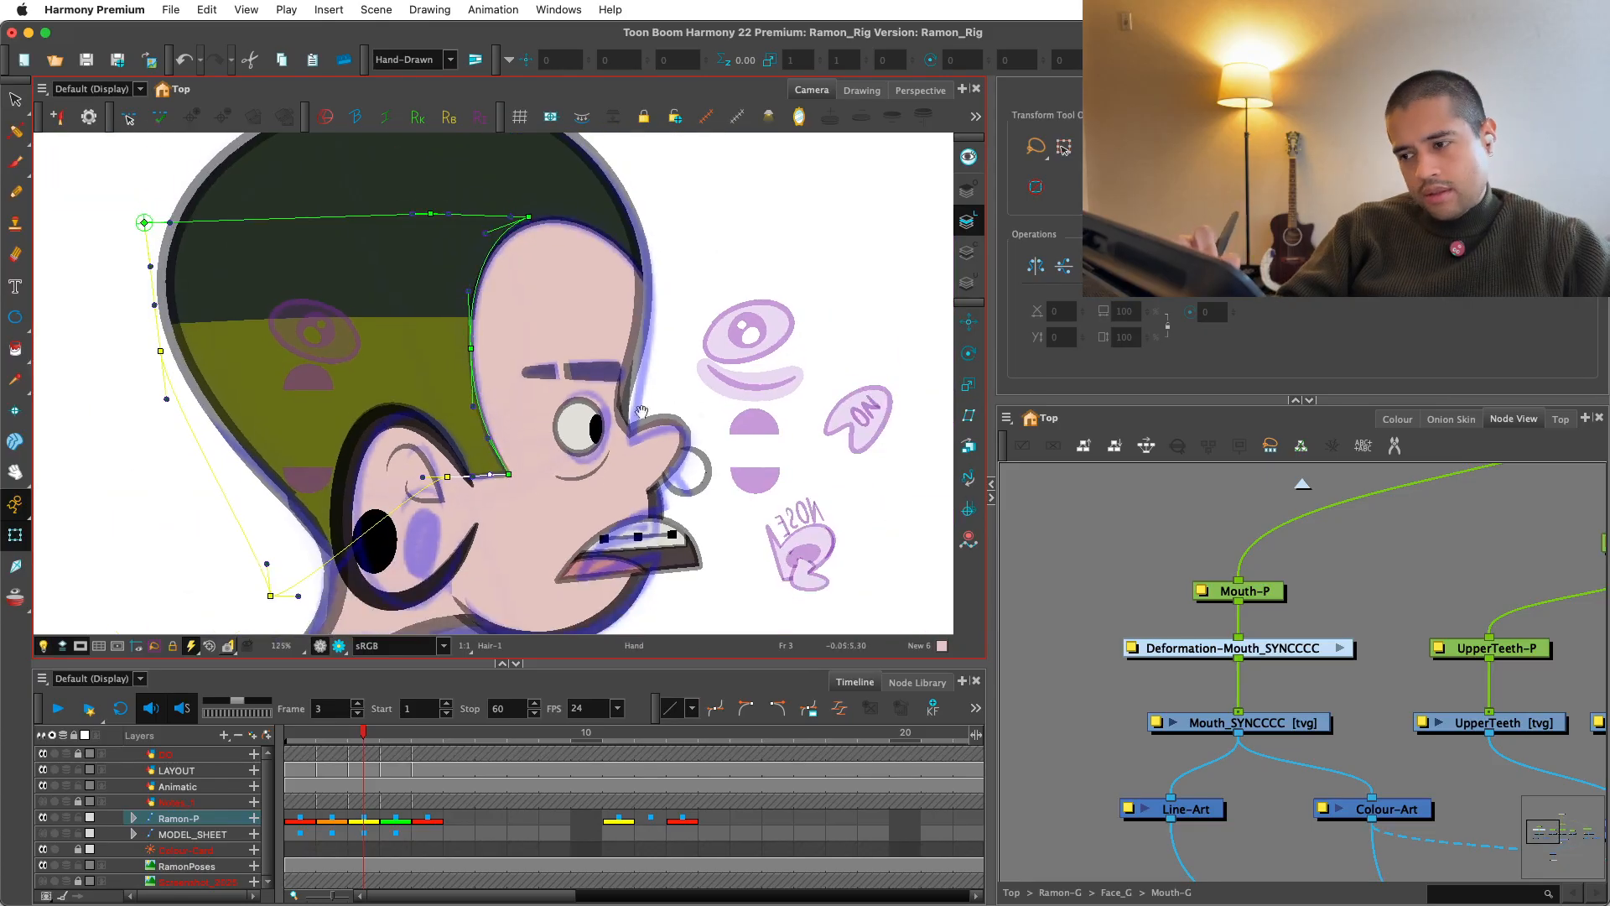
Step: Deselect the side hair and hide its deformation controls
left_click(704, 281)
key("shift+c")
key("1")
key("1")
key("space")
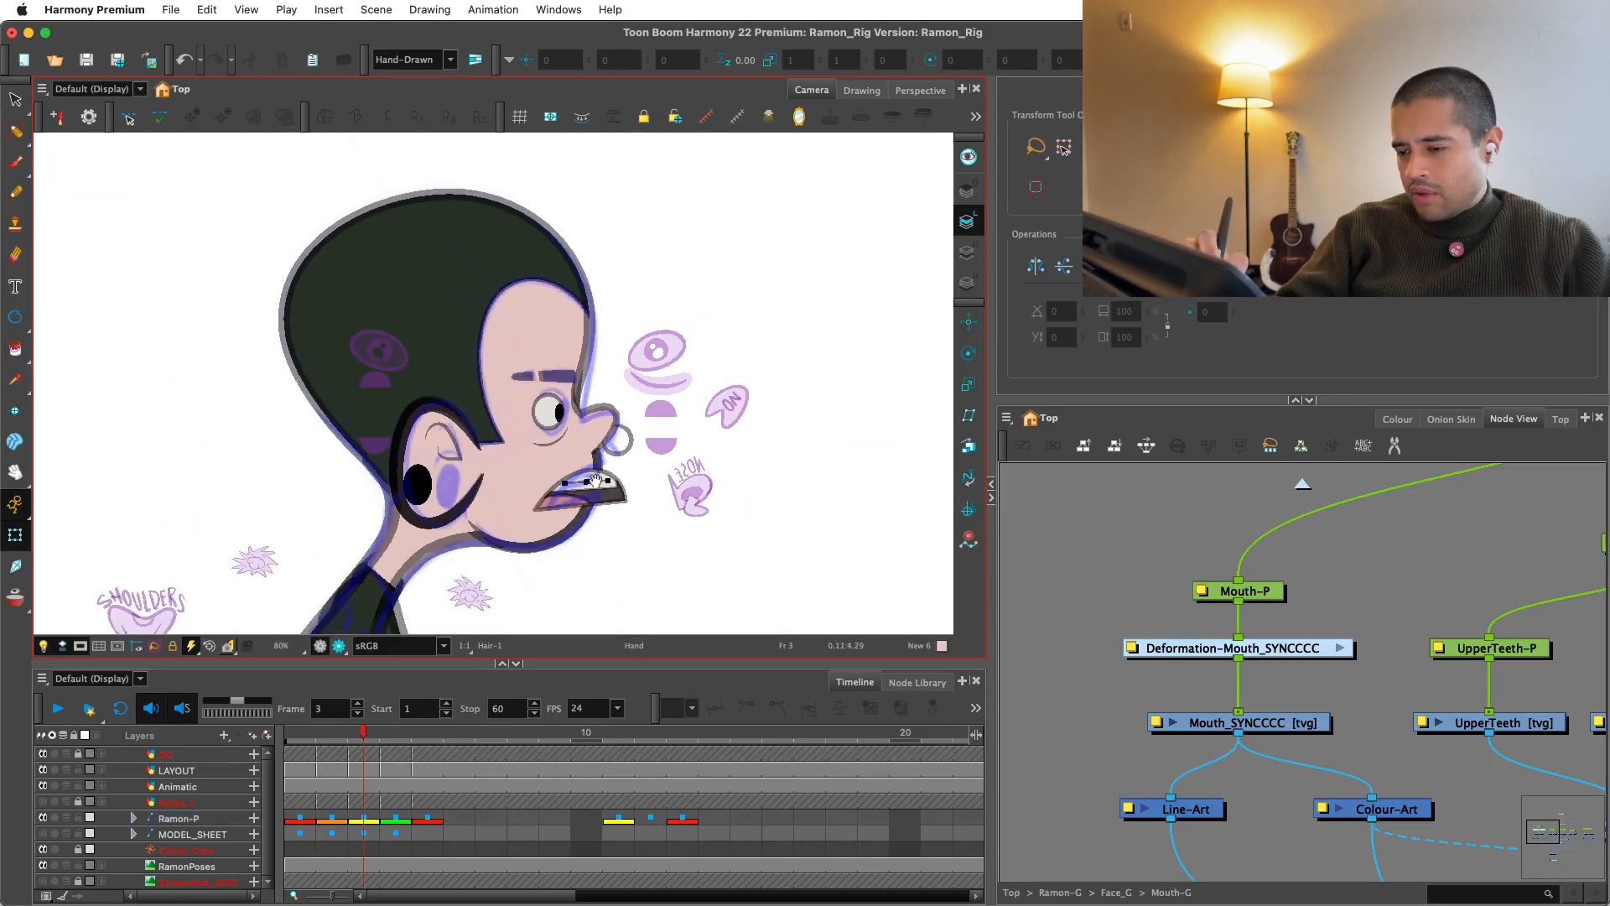
Step: Select the ear on frame 3 and skew it slightly so its lower edge shifts toward the face
key("2")
left_click(458, 498)
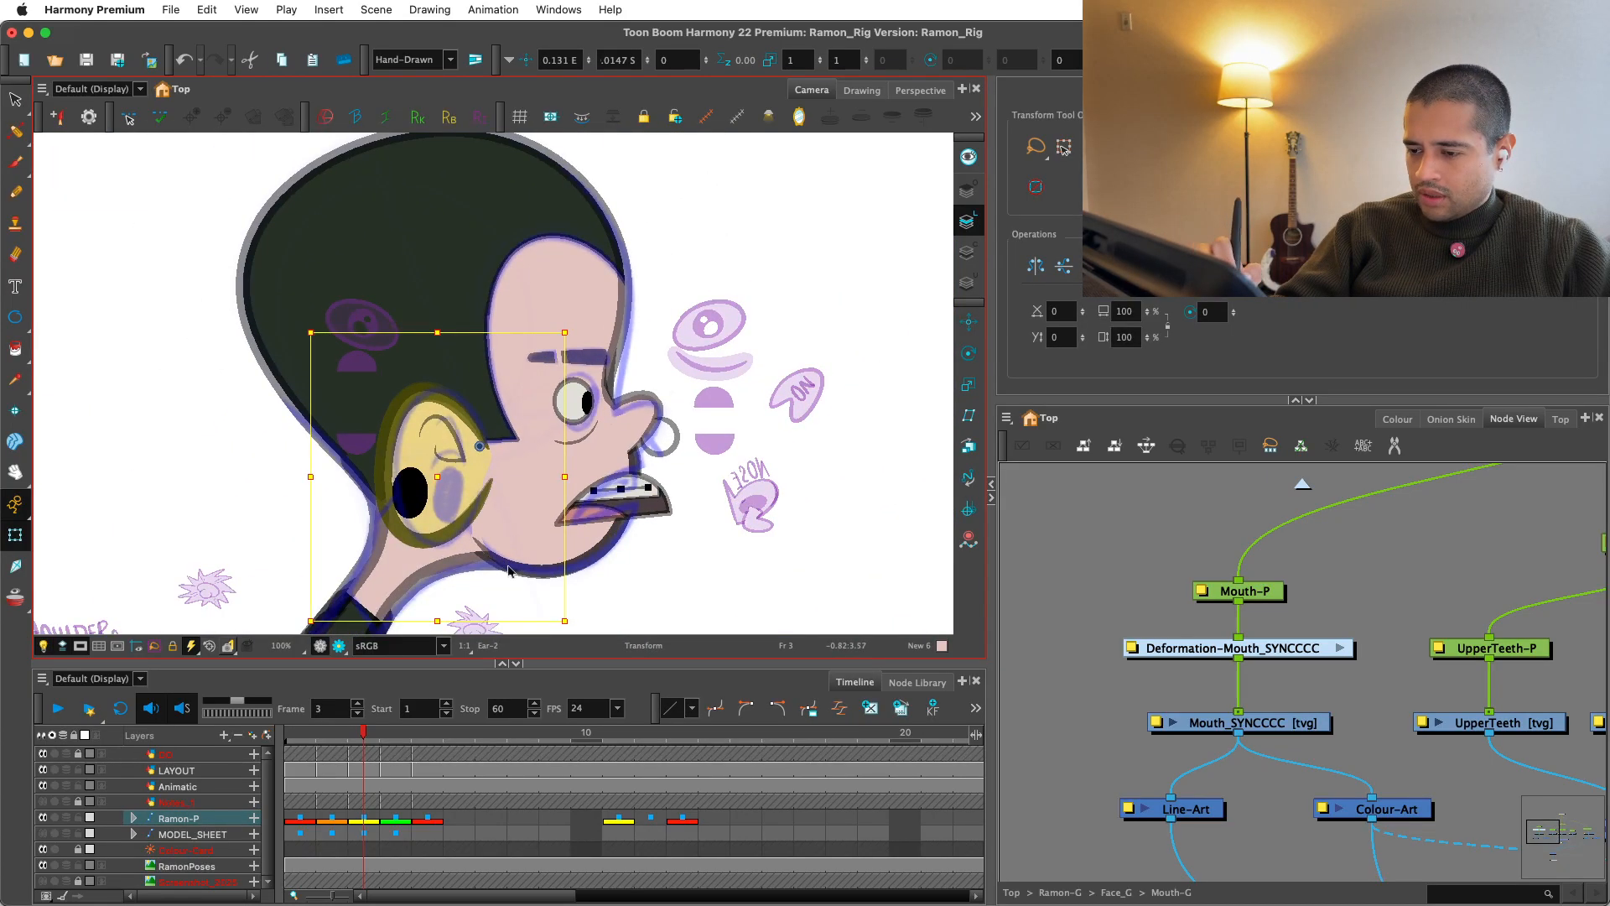
key("space")
left_click_drag(508, 571, 507, 552)
left_click(513, 592)
key("2")
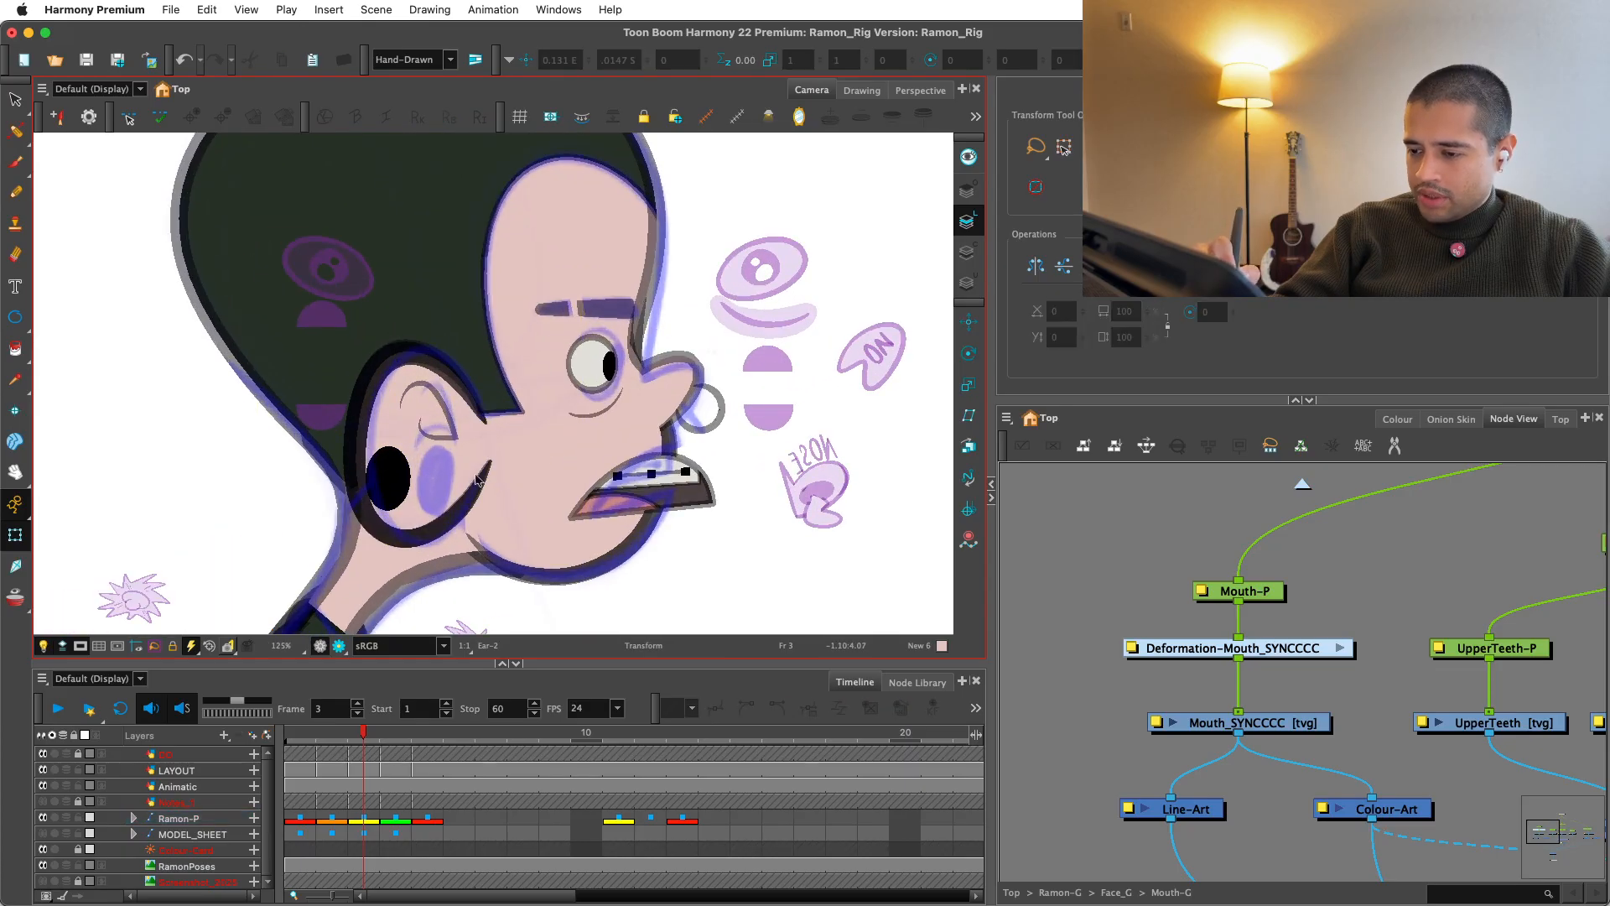
key("super+z")
key("1")
left_click_drag(514, 587, 521, 587)
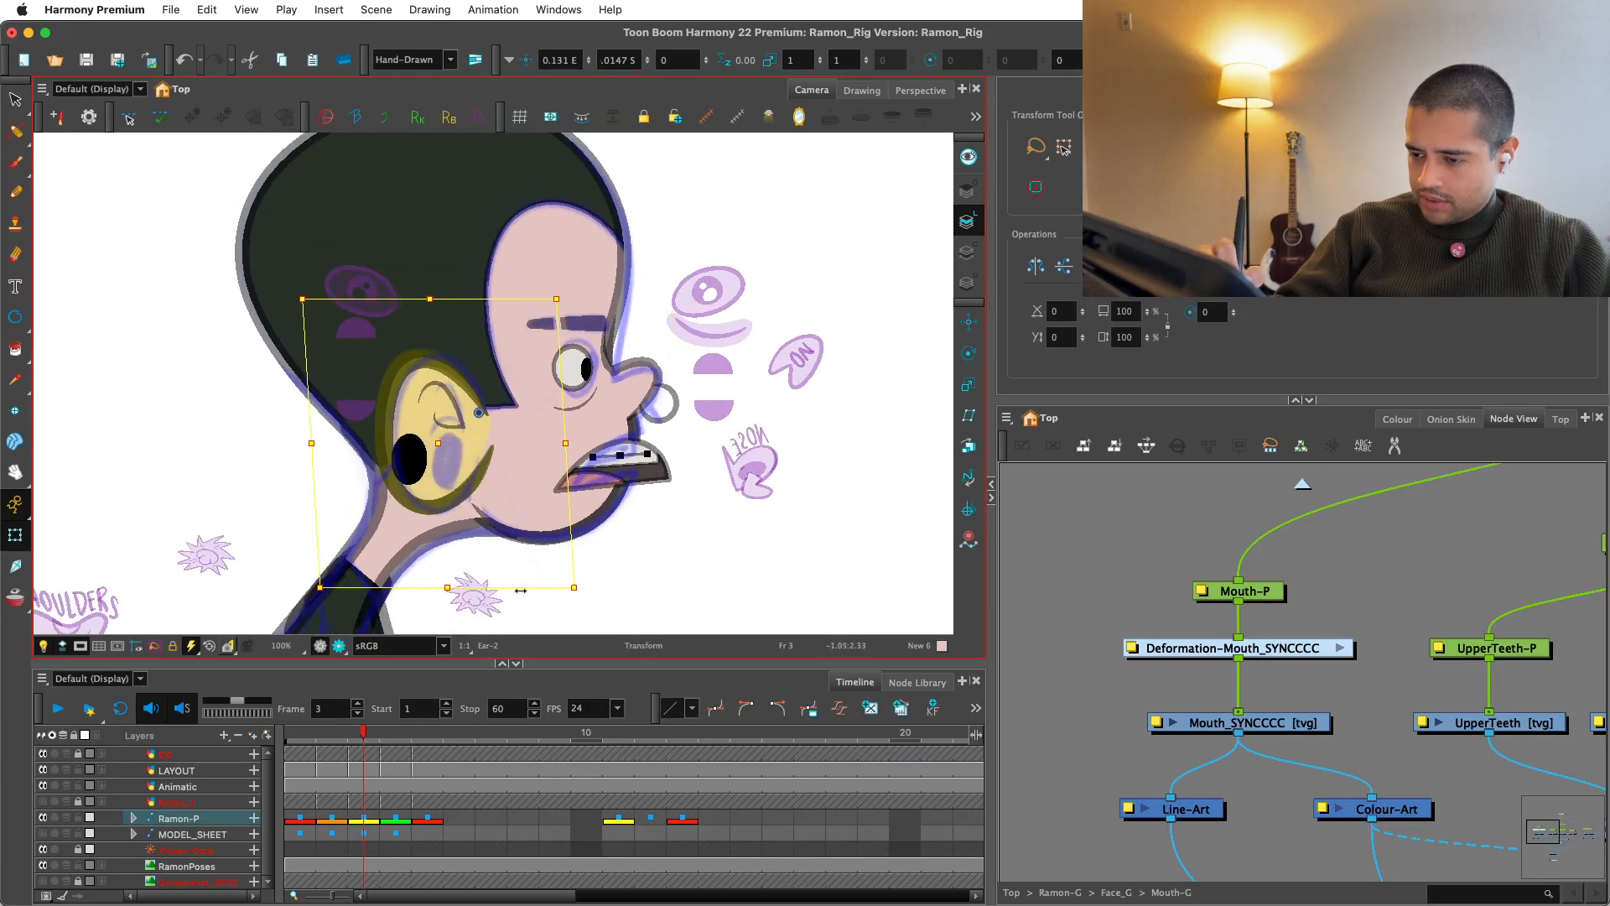
Step: Select the ear piercing on frame 3 and move it onto the sketched earring position in the lobe
key("2")
key("2")
left_click_drag(366, 504, 375, 507)
left_click(375, 505)
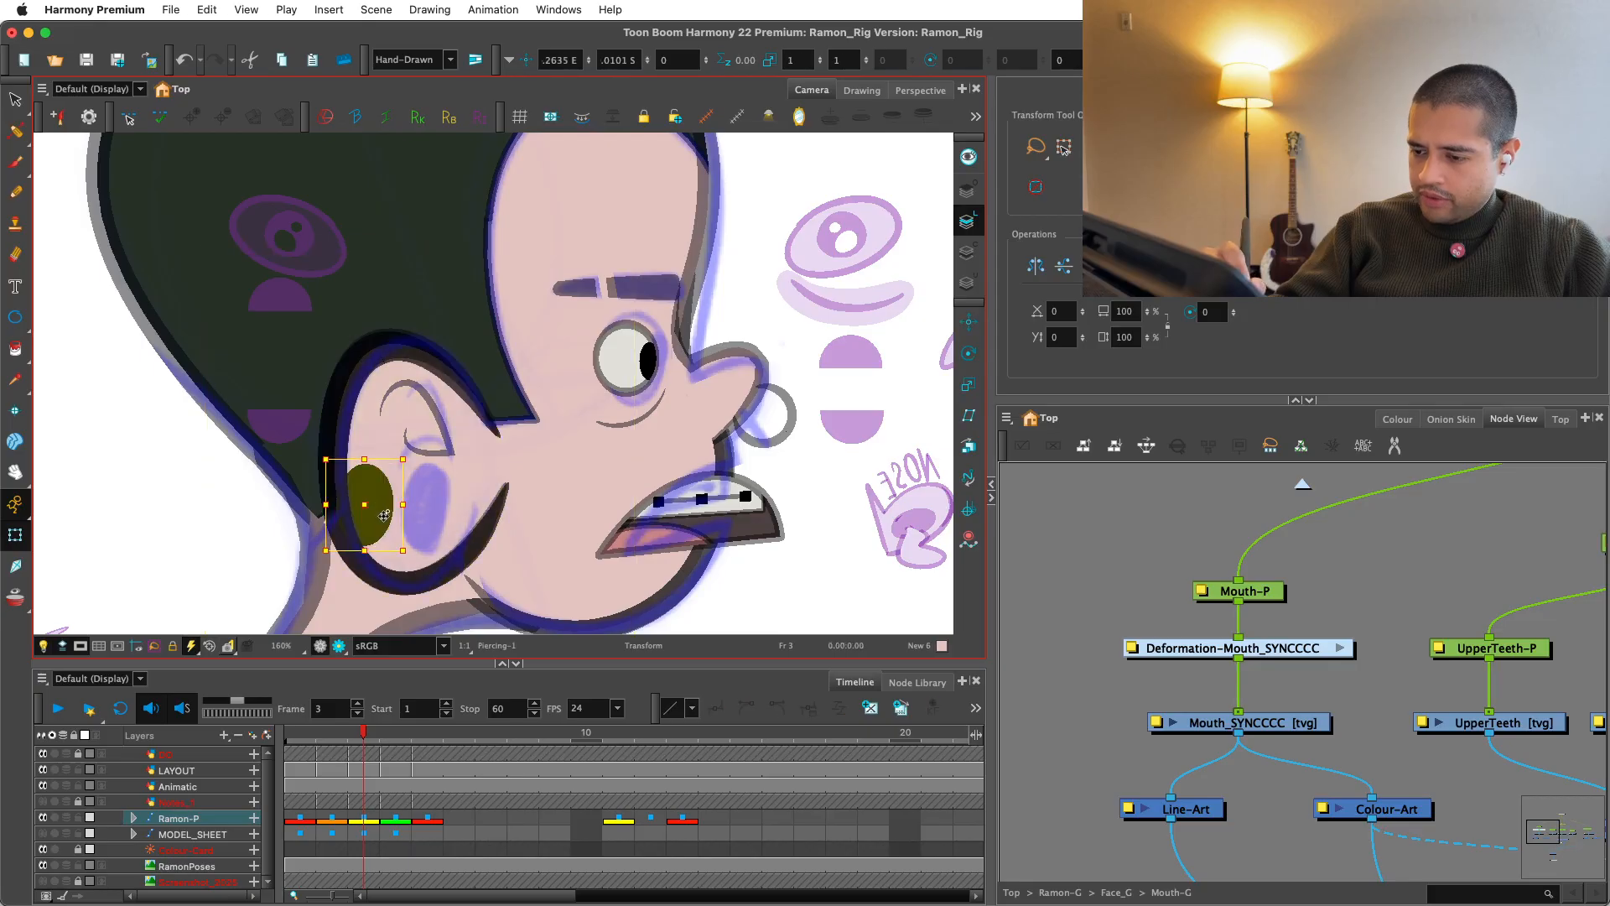
left_click_drag(1512, 633, 1359, 556)
key("2")
left_click_drag(1298, 541, 1090, 755)
key("1")
Step: Examine the piercing on frame 2 with the Rotate tool, and return to frame 3 with the Transform tool
key("comma")
key("comma")
key("period")
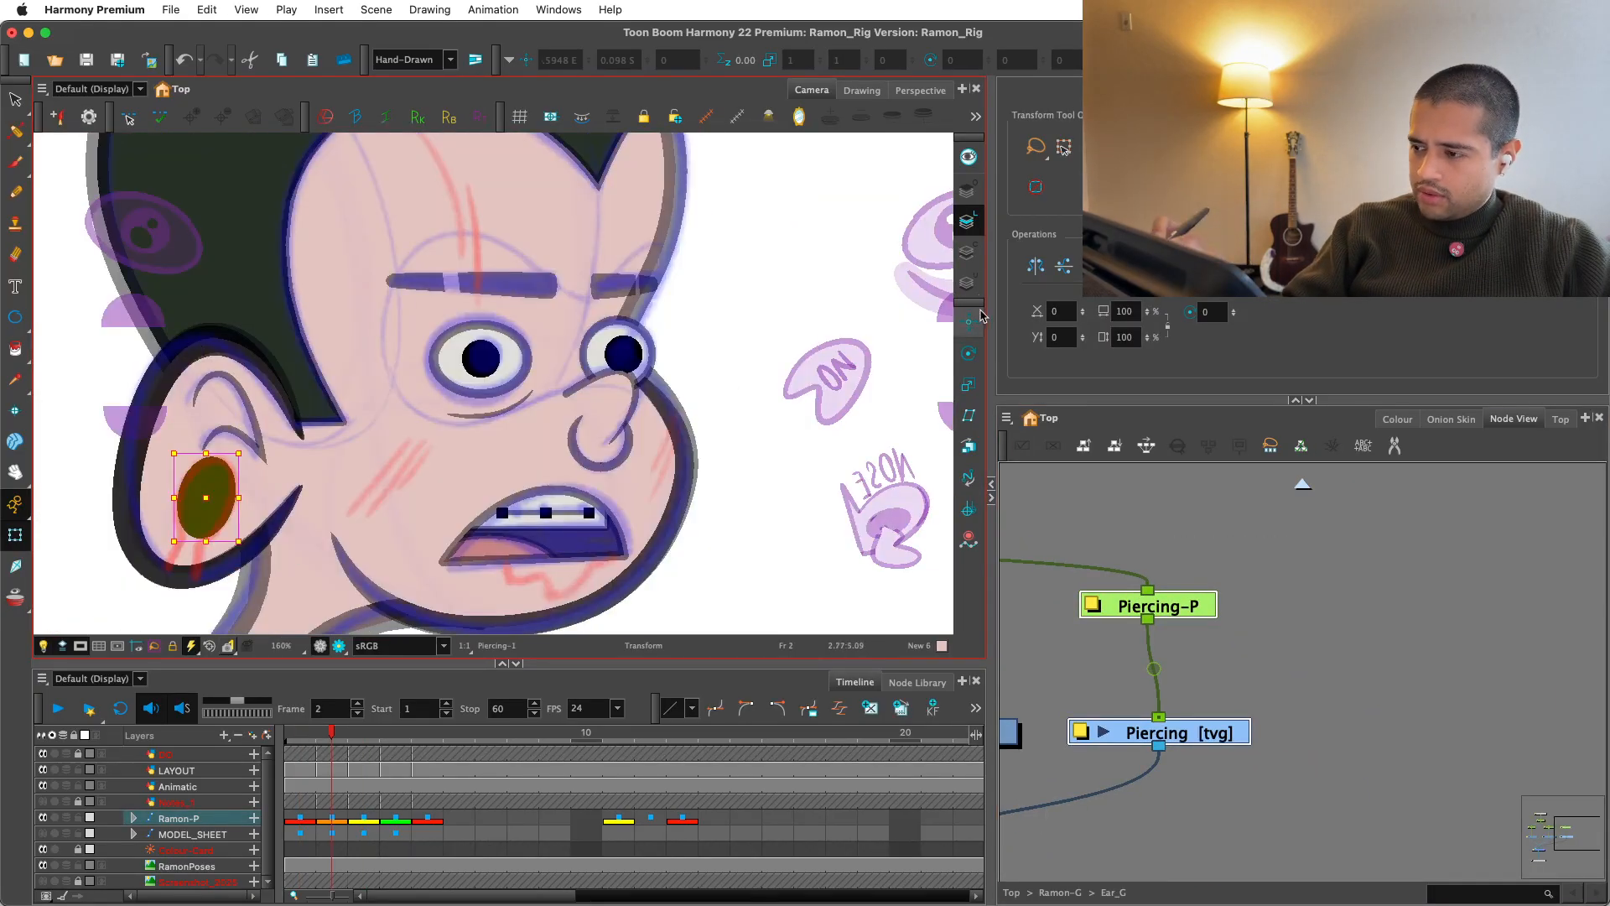
left_click(968, 353)
key("1")
key("1")
key("1")
key("1")
key("1")
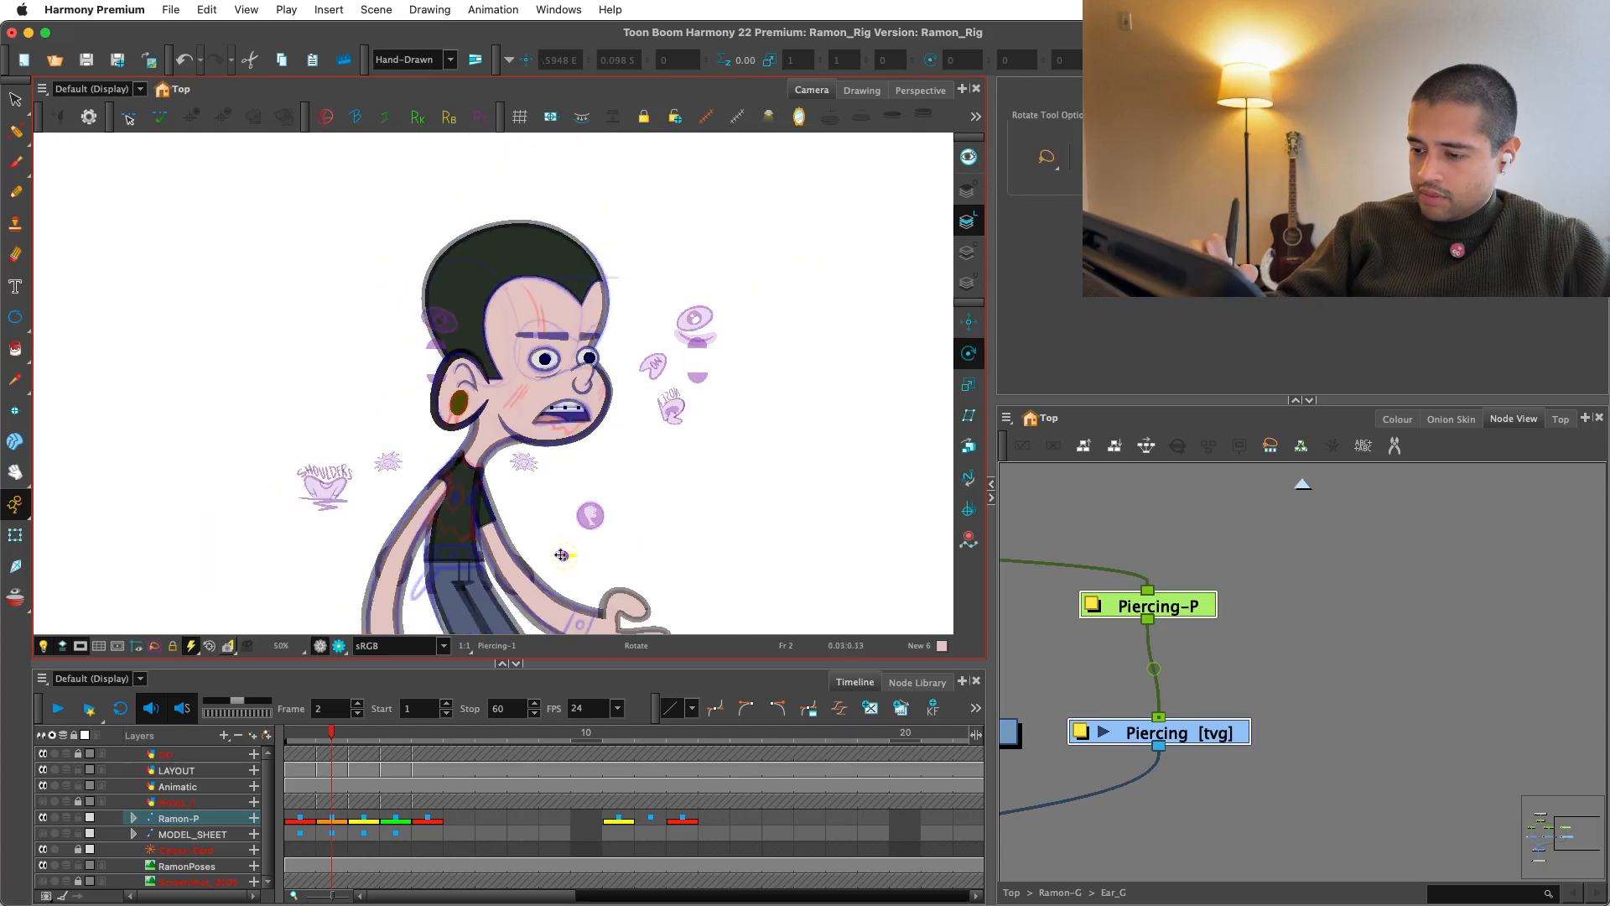
key("2")
key("2")
key("2")
left_click(15, 534)
key("period")
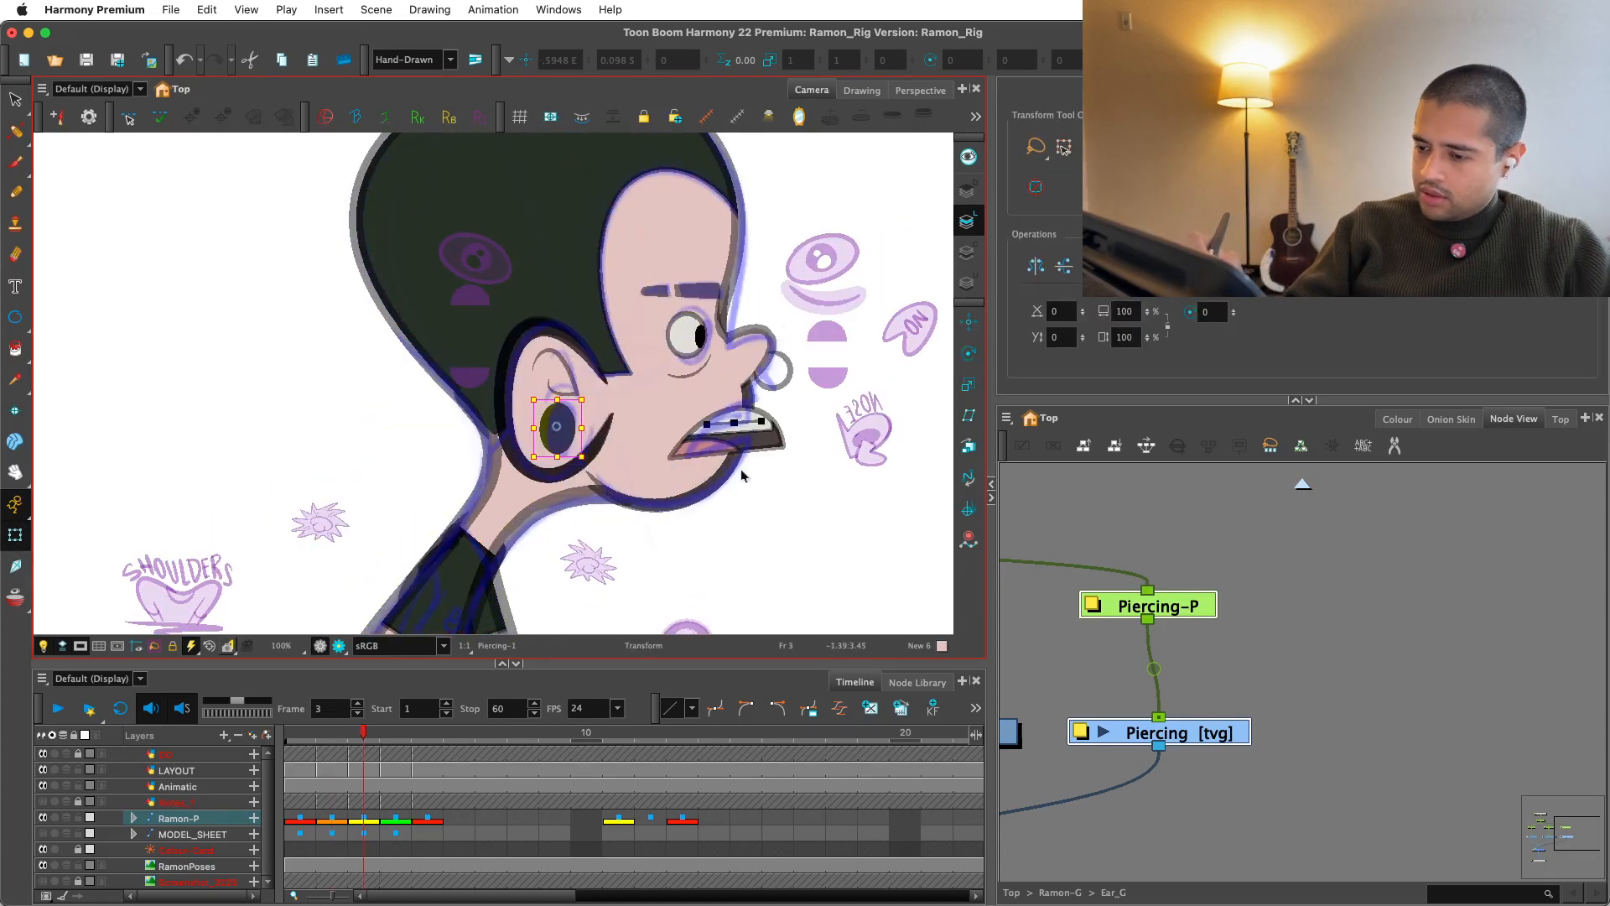
Step: Select the inner ear detail on frame 3 and narrow it slightly from its back side to fit the sketch
key("2")
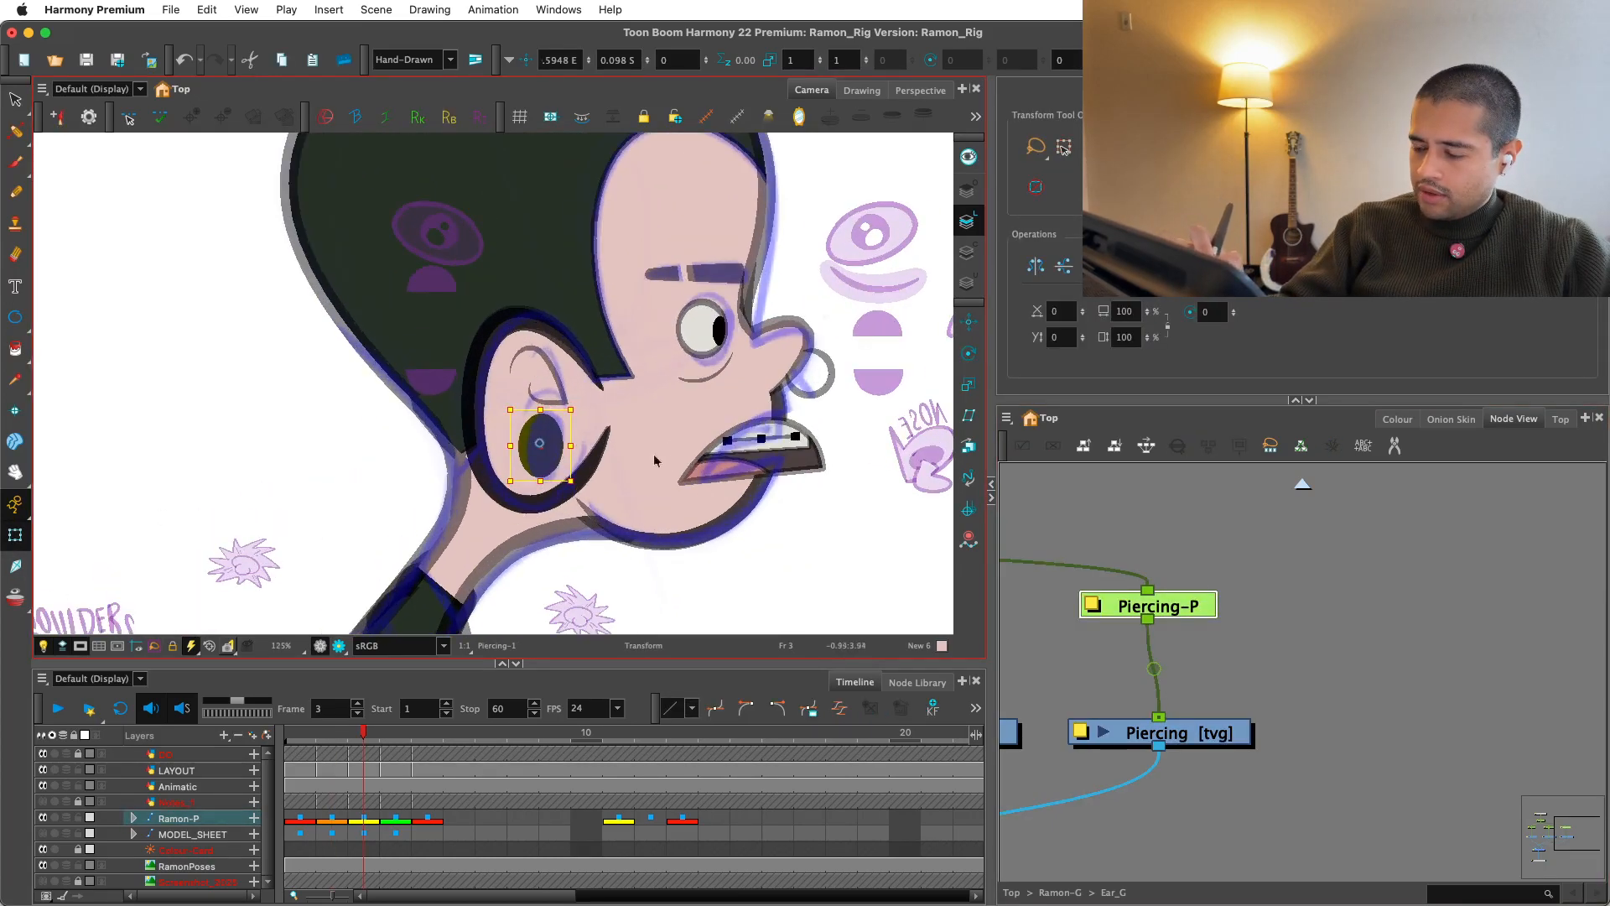
key("2")
key("2")
left_click(529, 333)
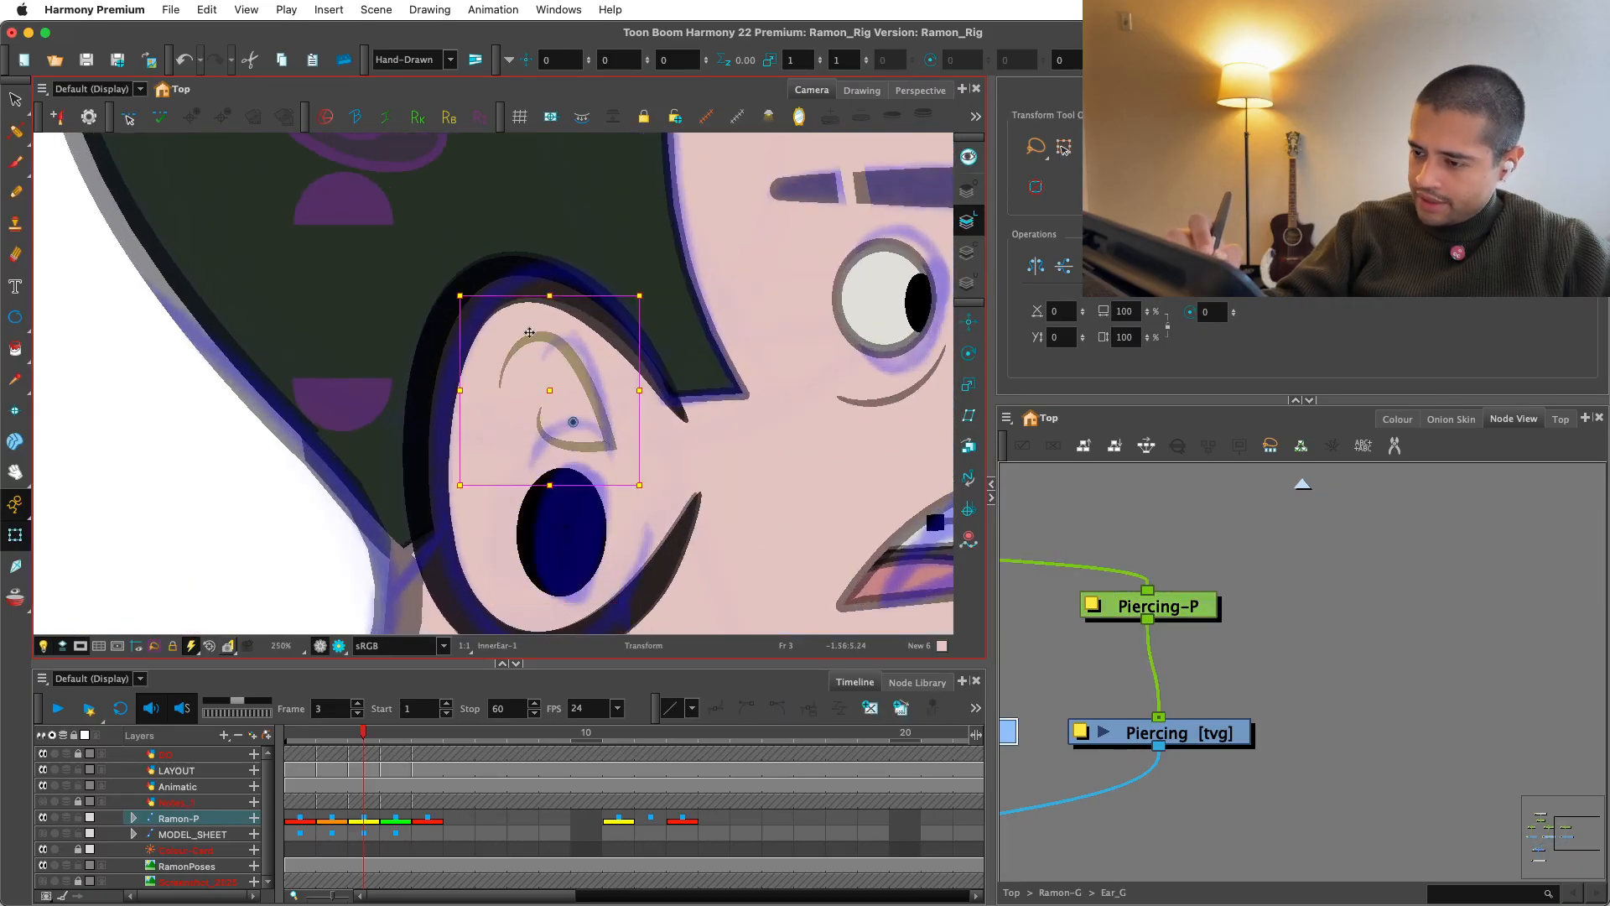
left_click_drag(461, 390, 475, 387)
left_click(632, 420)
Step: Show the side hair's deformation controls, adjust its lower back point near the neck, and hide the controls
key("1")
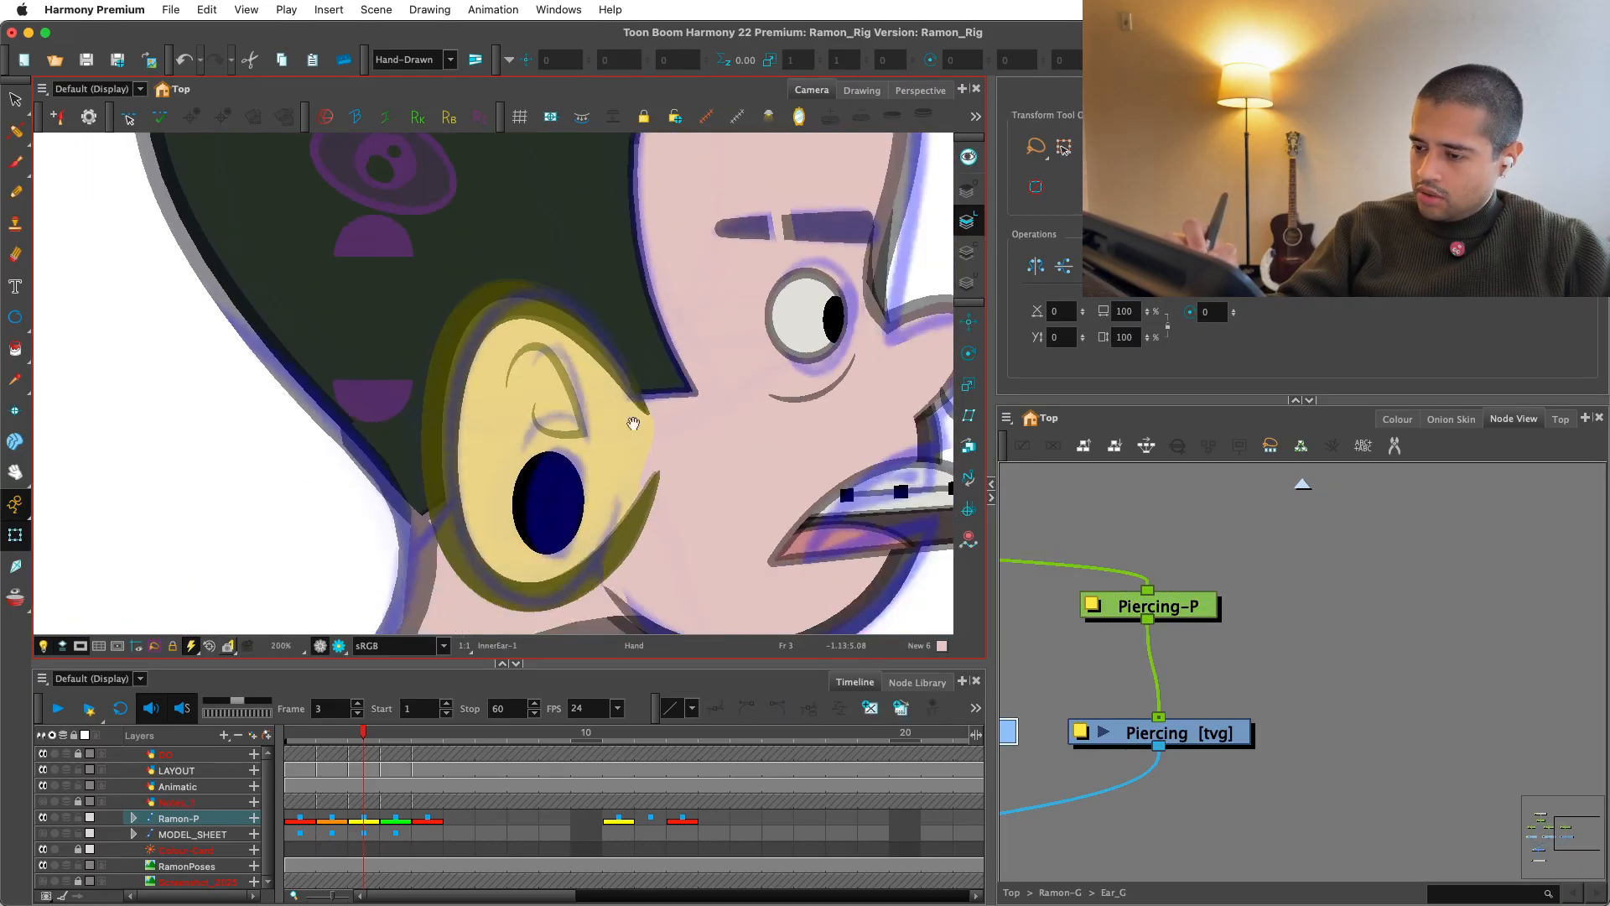
key("1")
left_click_drag(606, 442, 637, 359)
left_click(456, 363)
key("shift+F11")
left_click(403, 476)
left_click_drag(383, 461, 392, 479)
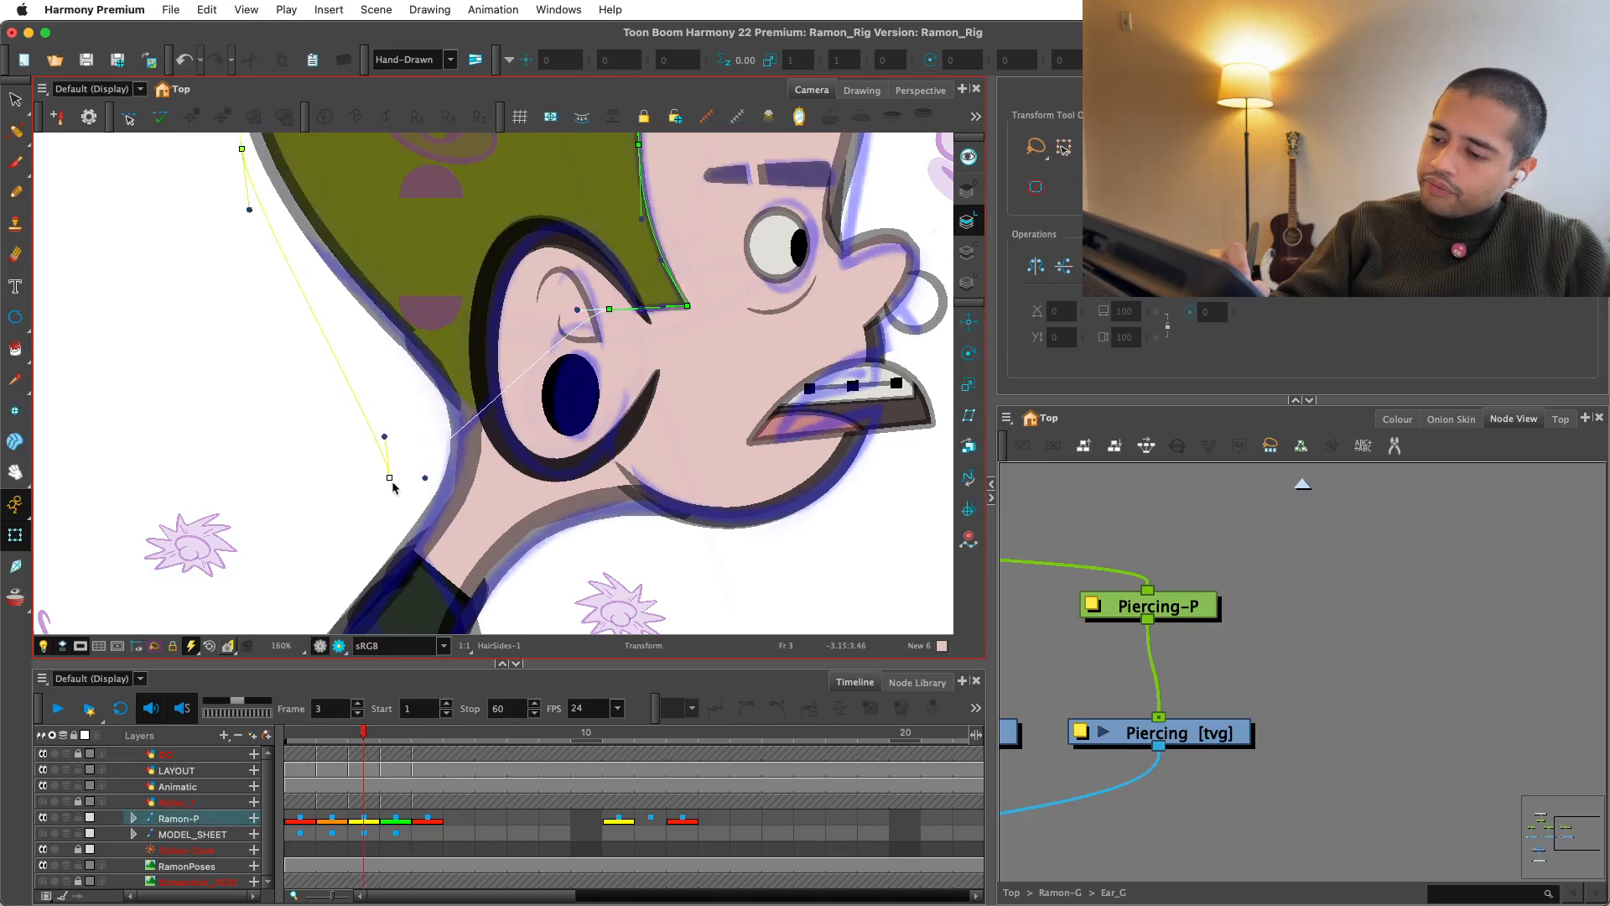
left_click(424, 439)
key("shift+c")
Step: Select the eye's parent on frame 3 and stretch it slightly toward the nose to match the sketched eye
key("1")
key("1")
key("1")
left_click_drag(782, 459, 586, 449)
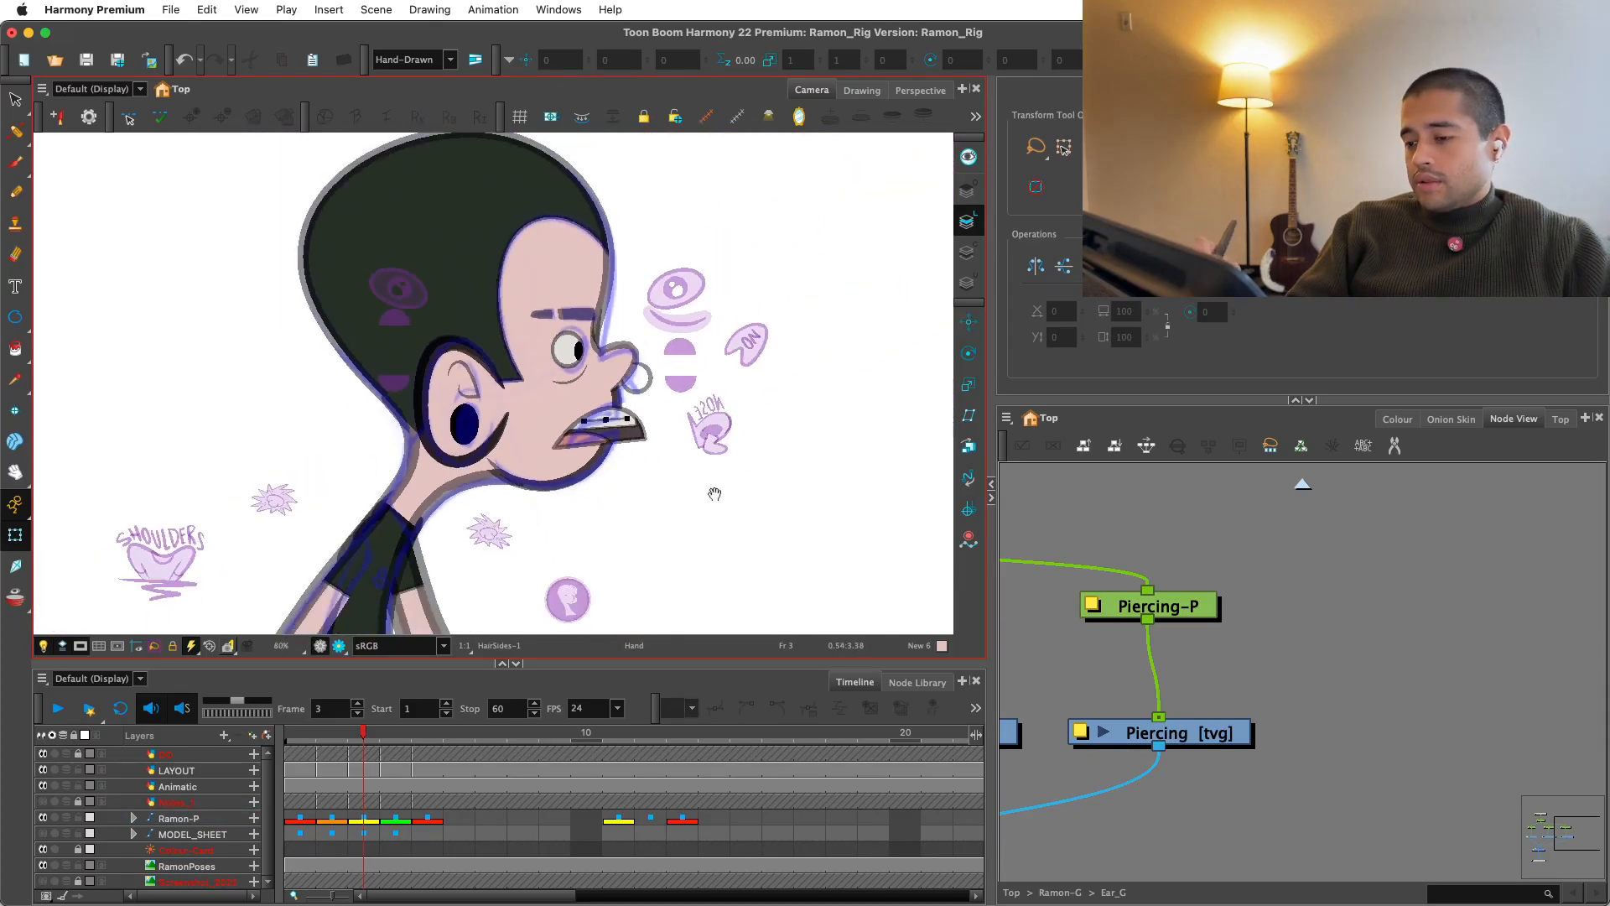
key("2")
key("2")
key("2")
key("2")
key("2")
key("2")
left_click(481, 402)
key("b")
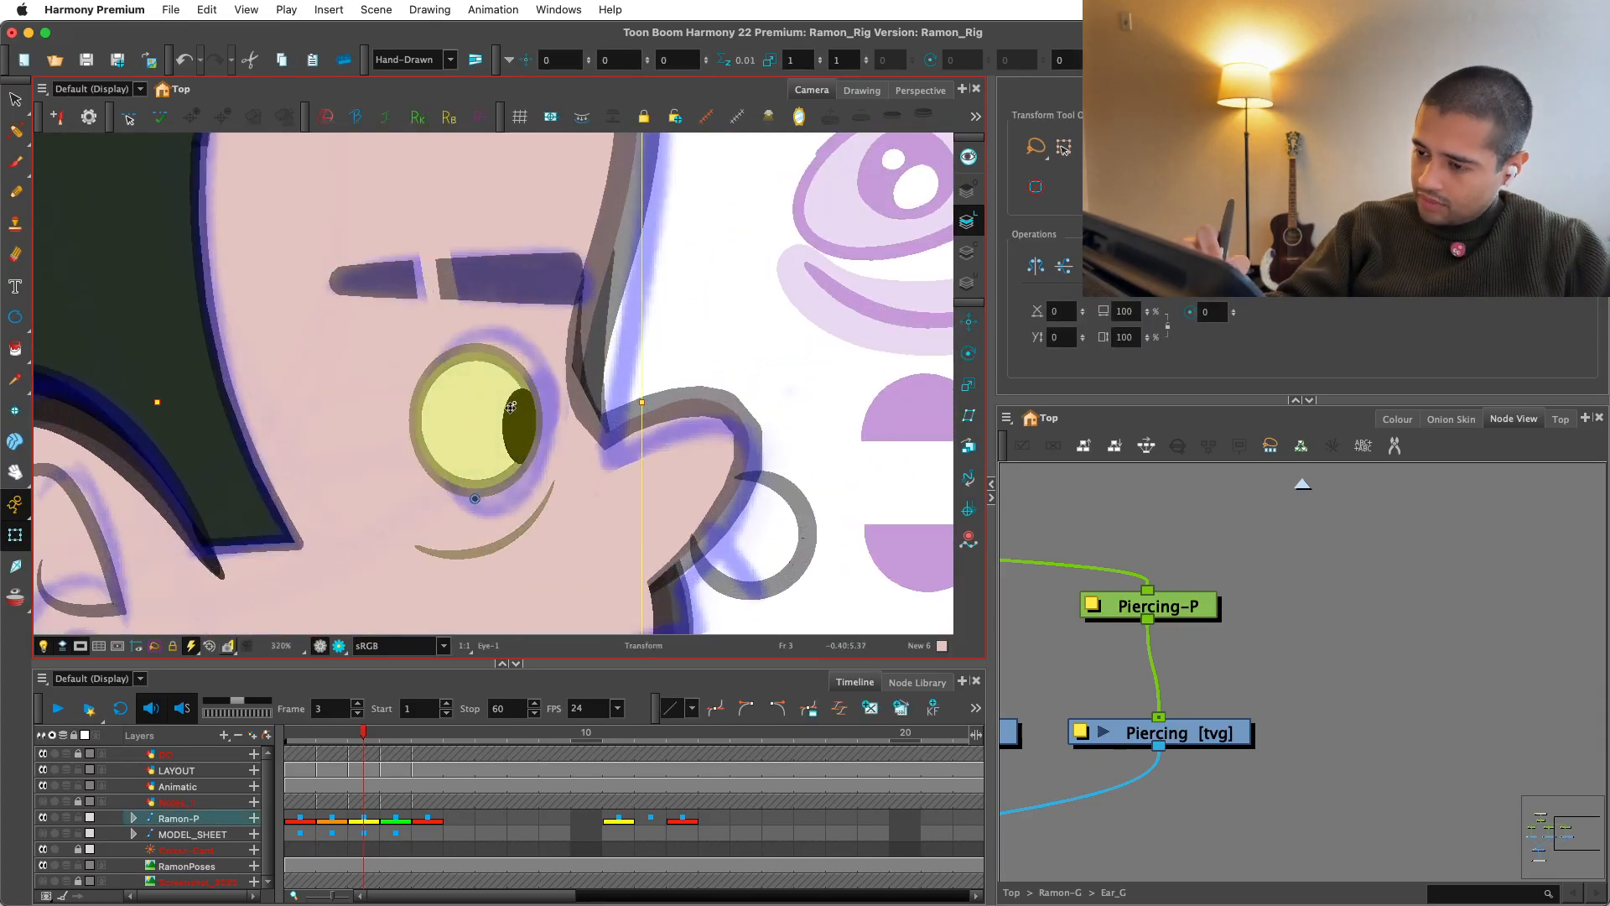
left_click_drag(510, 408, 617, 402)
left_click(678, 330)
Step: Select the eyebrow's parent and narrow the brow slightly from its ear-side end
key("1")
key("1")
key("2")
left_click(526, 334)
key("b")
left_click_drag(311, 255, 328, 253)
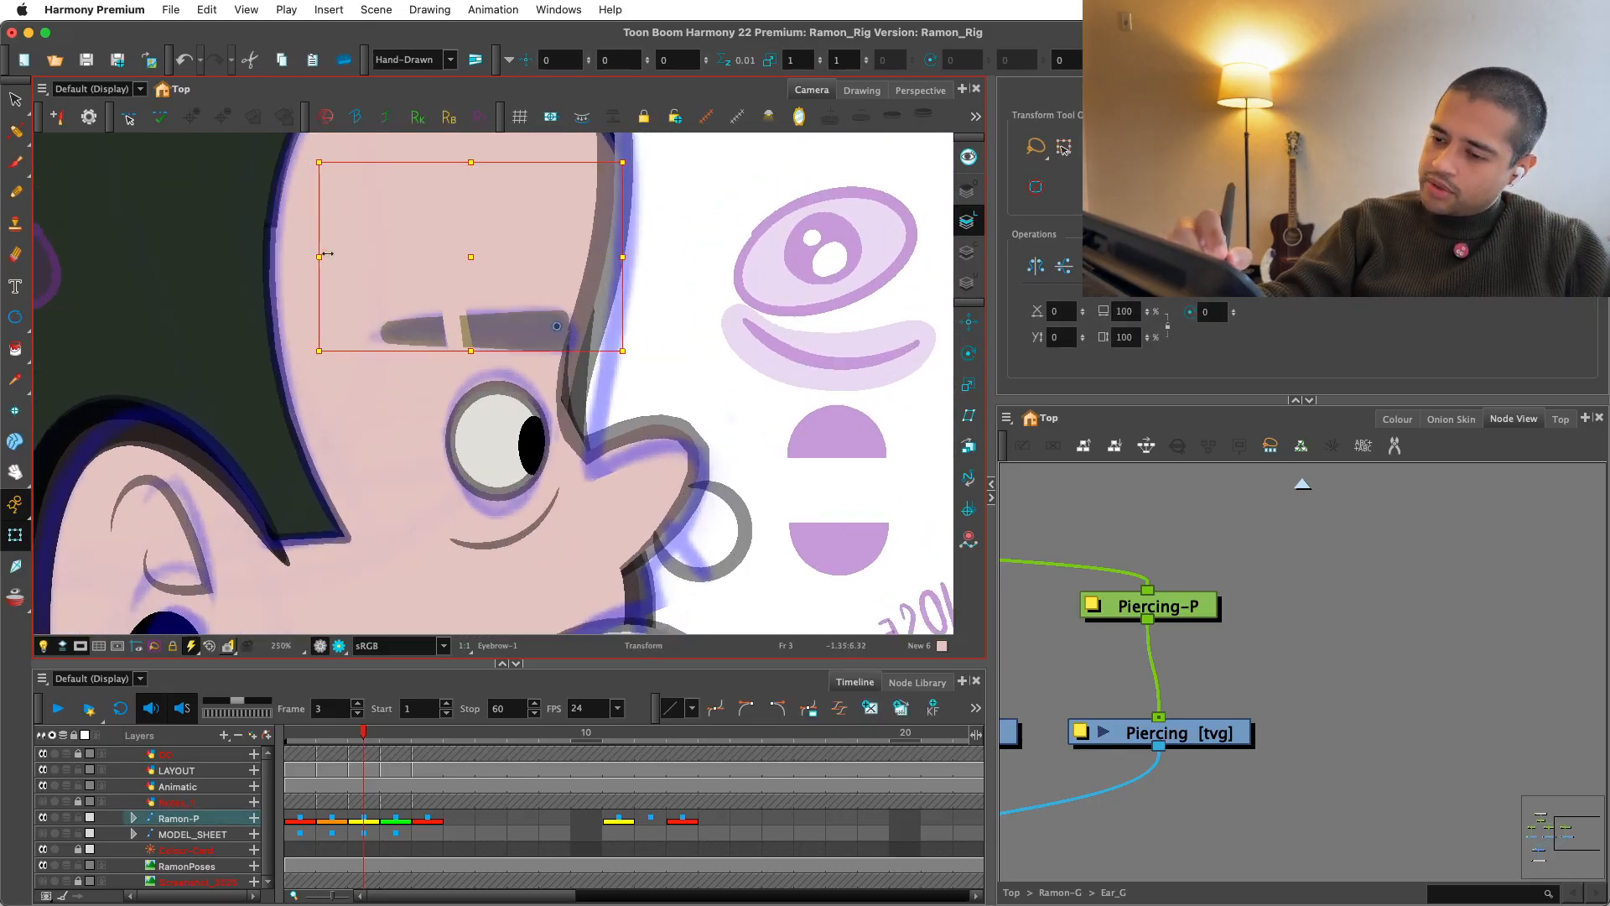
left_click(660, 350)
Step: Reshape the skull's front contour by moving its deformation points forward toward the sketched face line
key("1")
key("1")
key("1")
left_click_drag(653, 383, 628, 403)
key("2")
key("2")
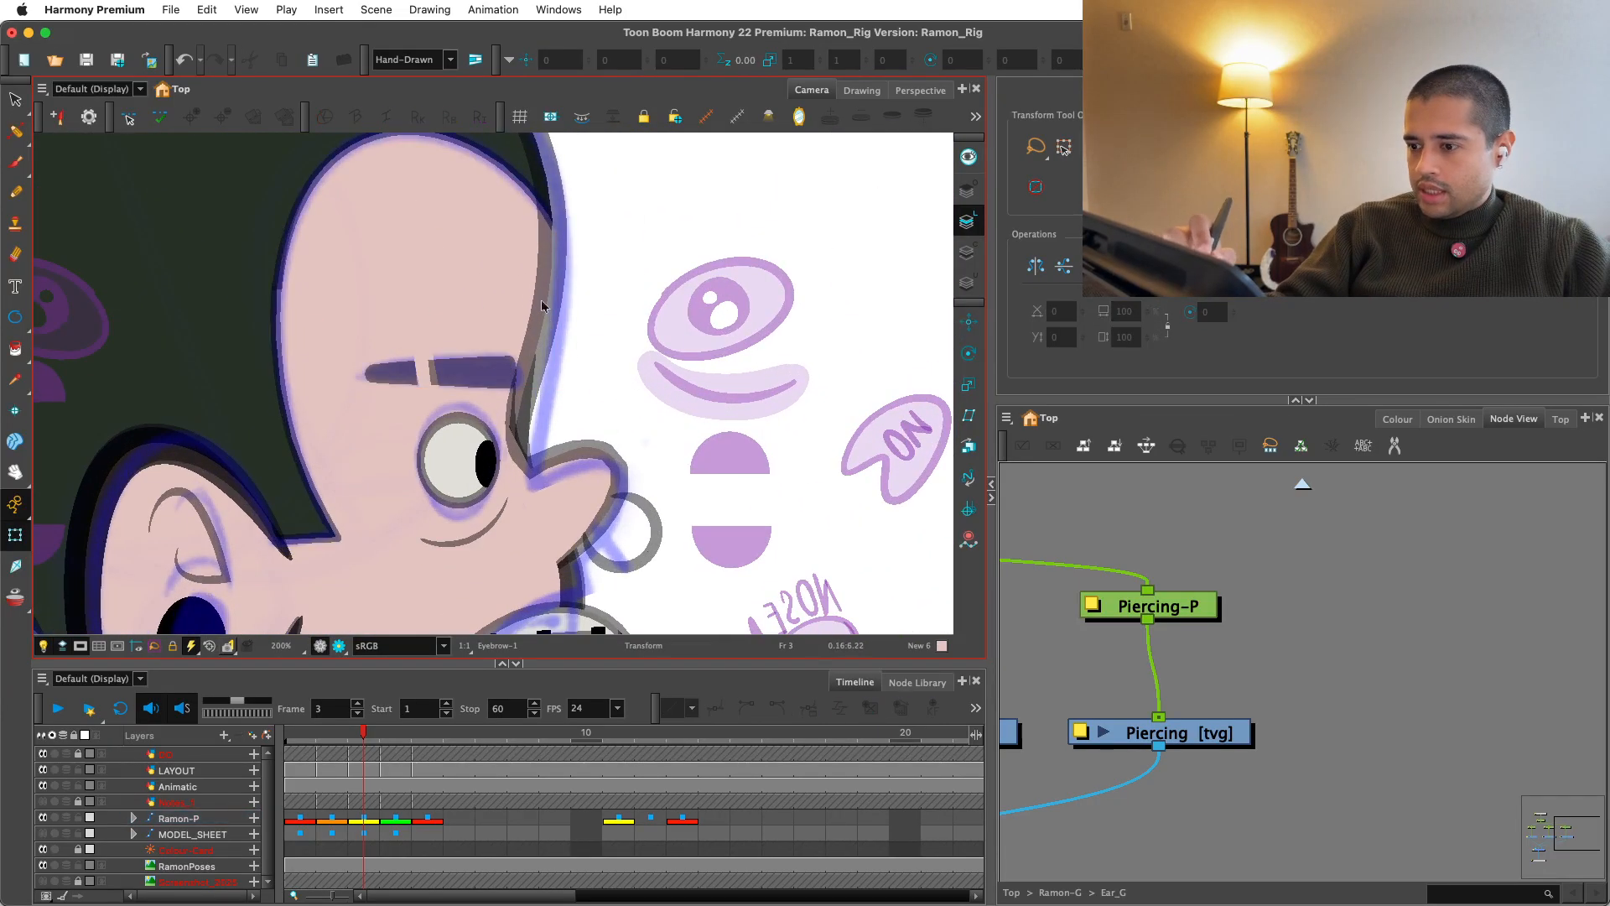
left_click(541, 299)
left_click_drag(527, 536, 553, 539)
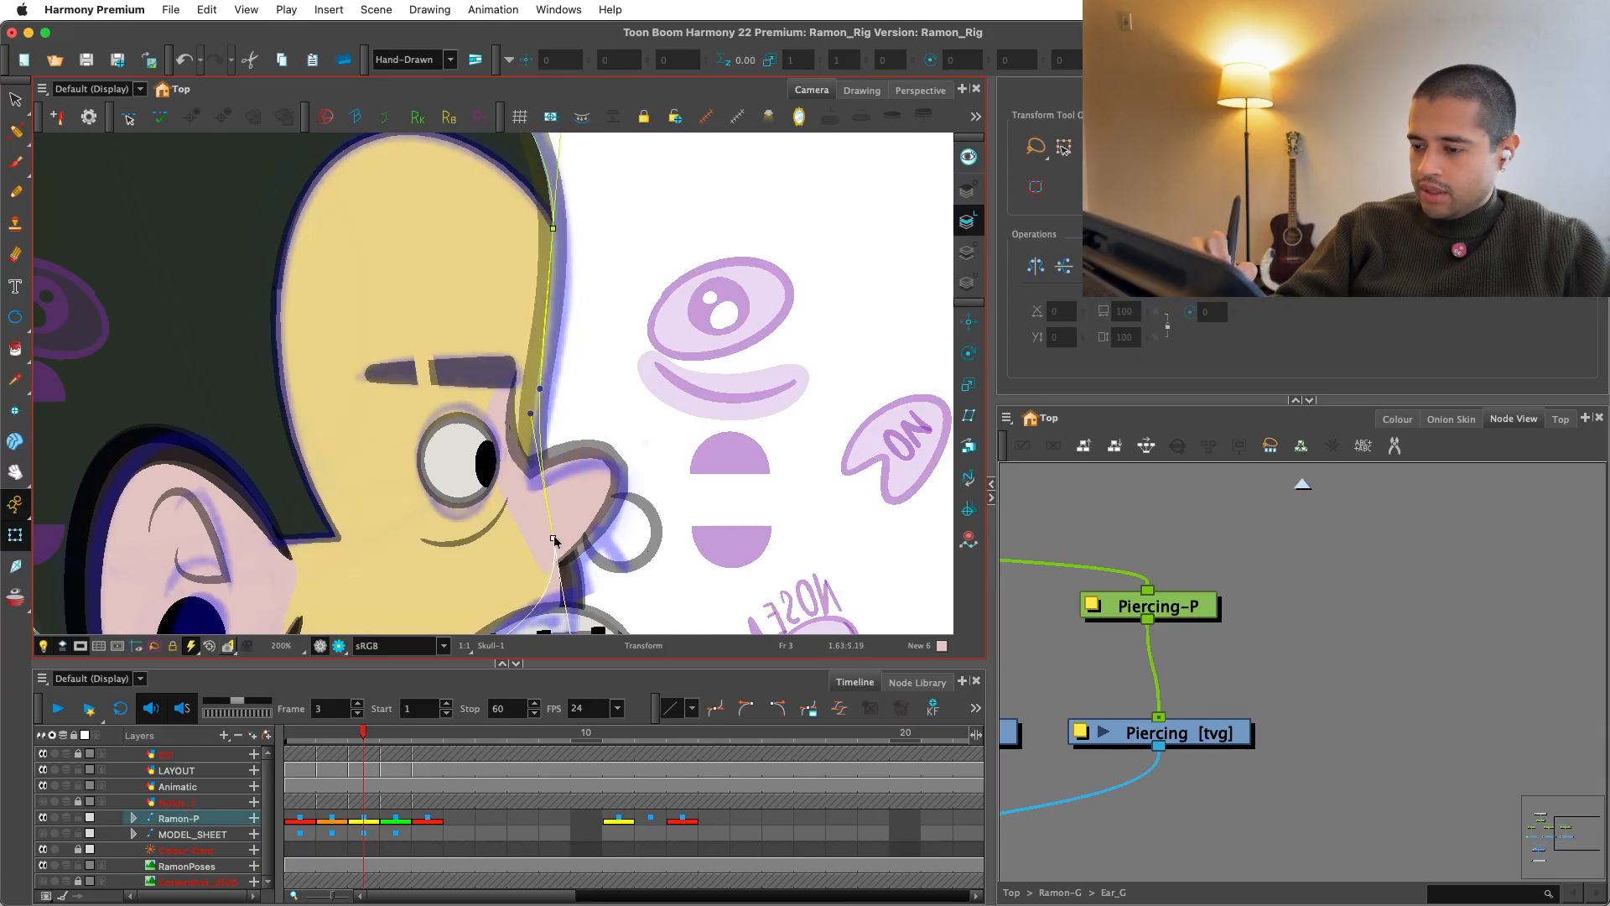
mouse_move(572, 324)
left_mouse_down()
mouse_move(582, 405)
mouse_move(569, 310)
left_mouse_up()
Step: Show the nose's deformation controls and move its upper bridge point forward to meet the forehead line
left_click_drag(615, 409, 600, 305)
key("2")
left_click(608, 441)
key("F11")
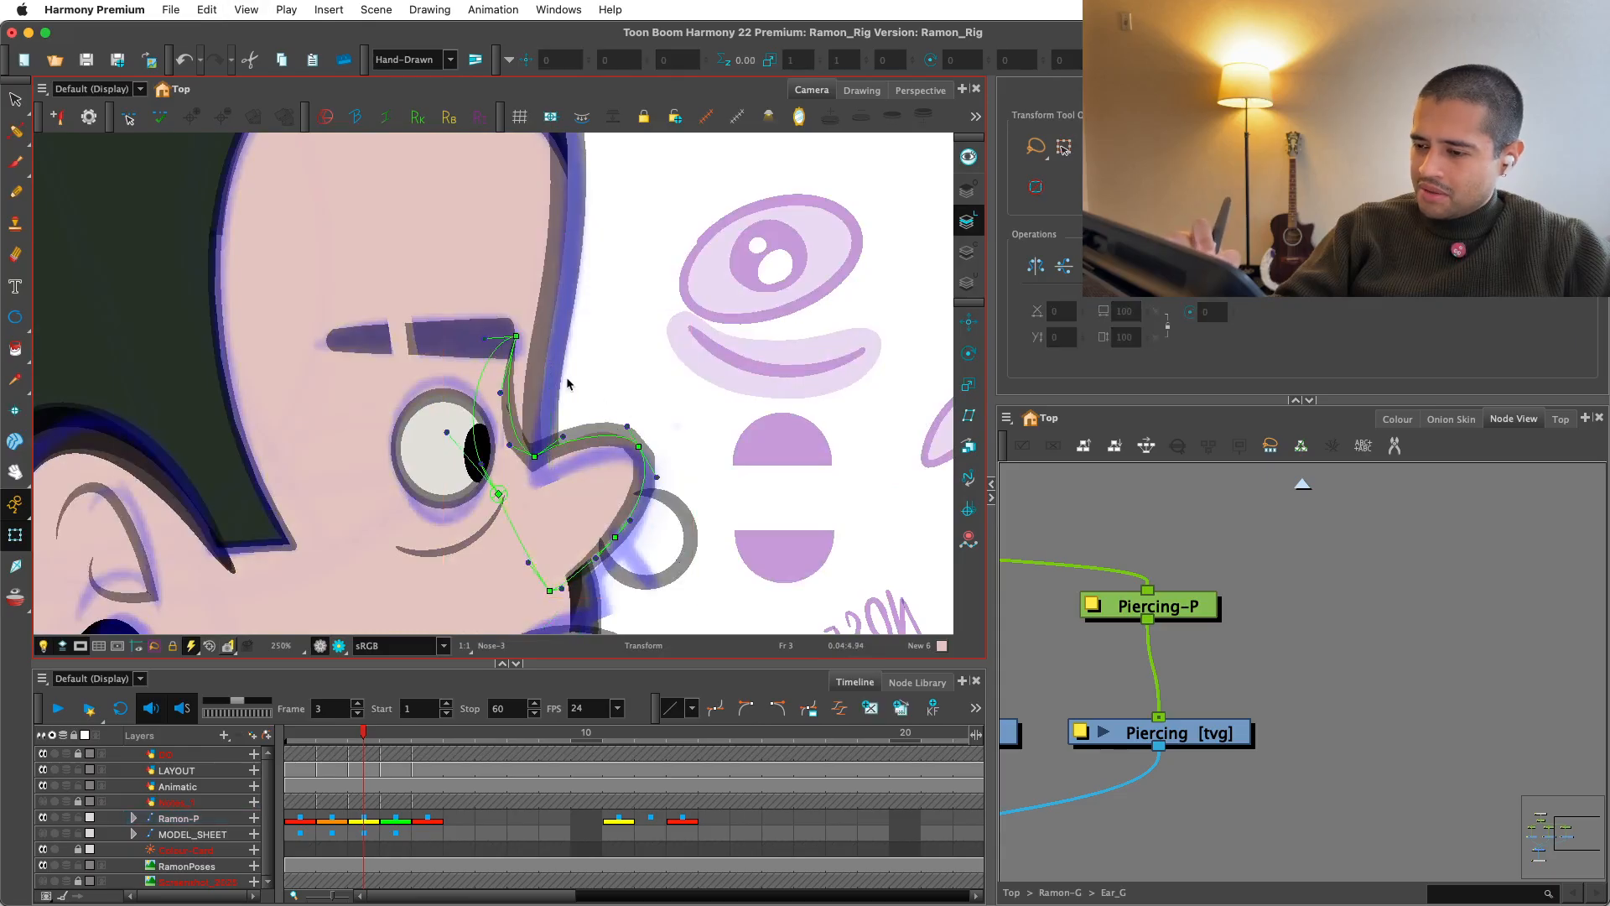
left_click_drag(508, 337, 541, 335)
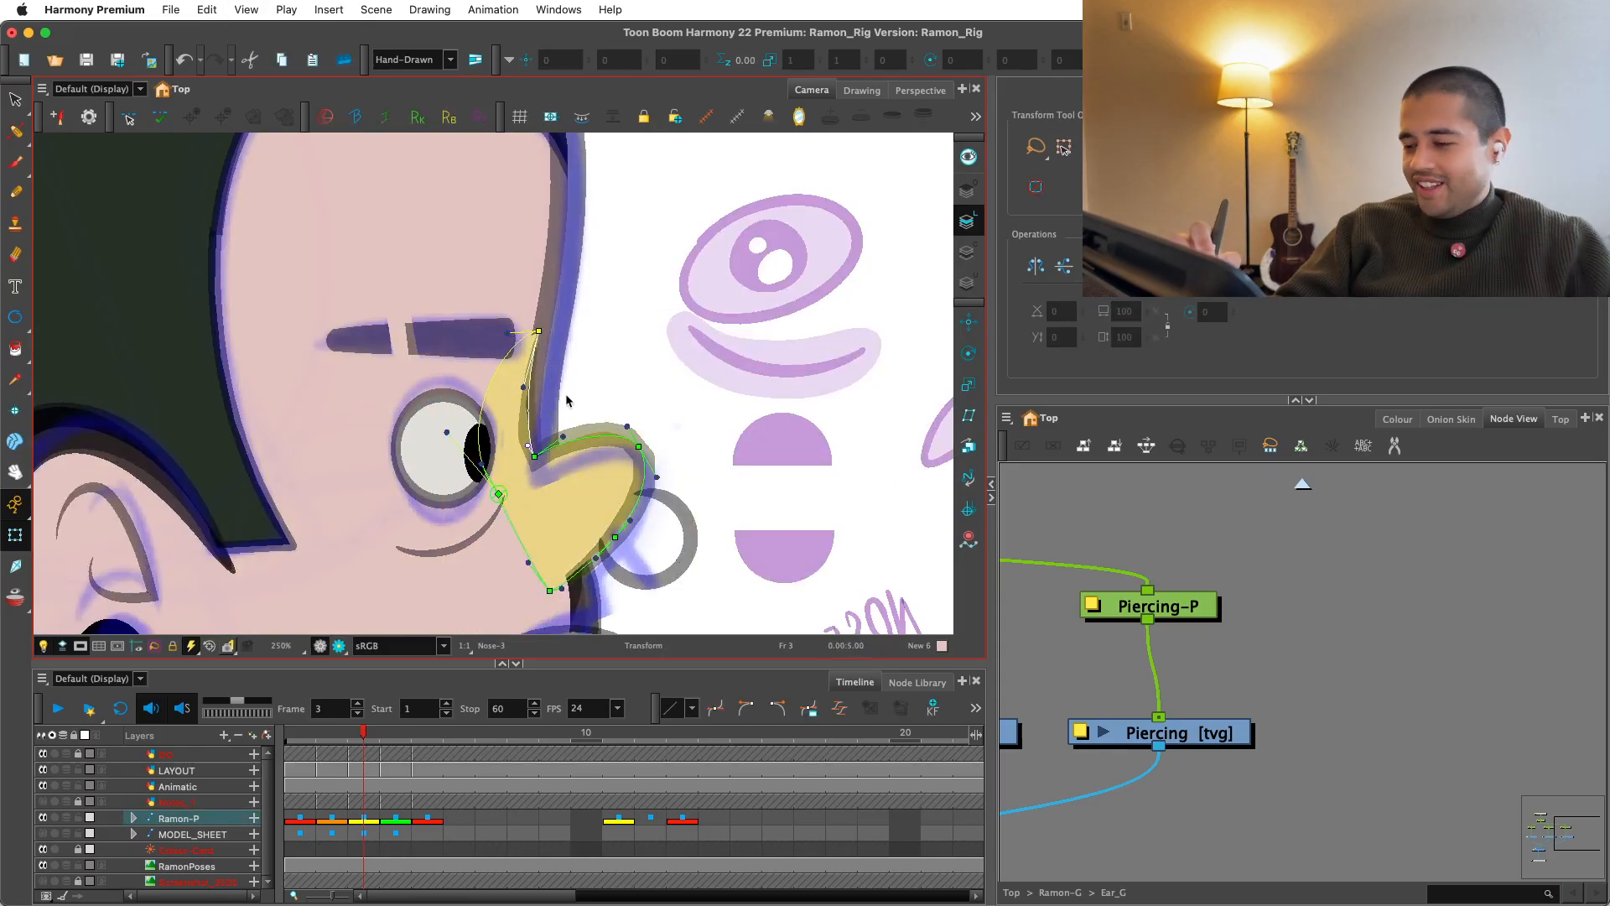
scroll(541, 336, "up", 3)
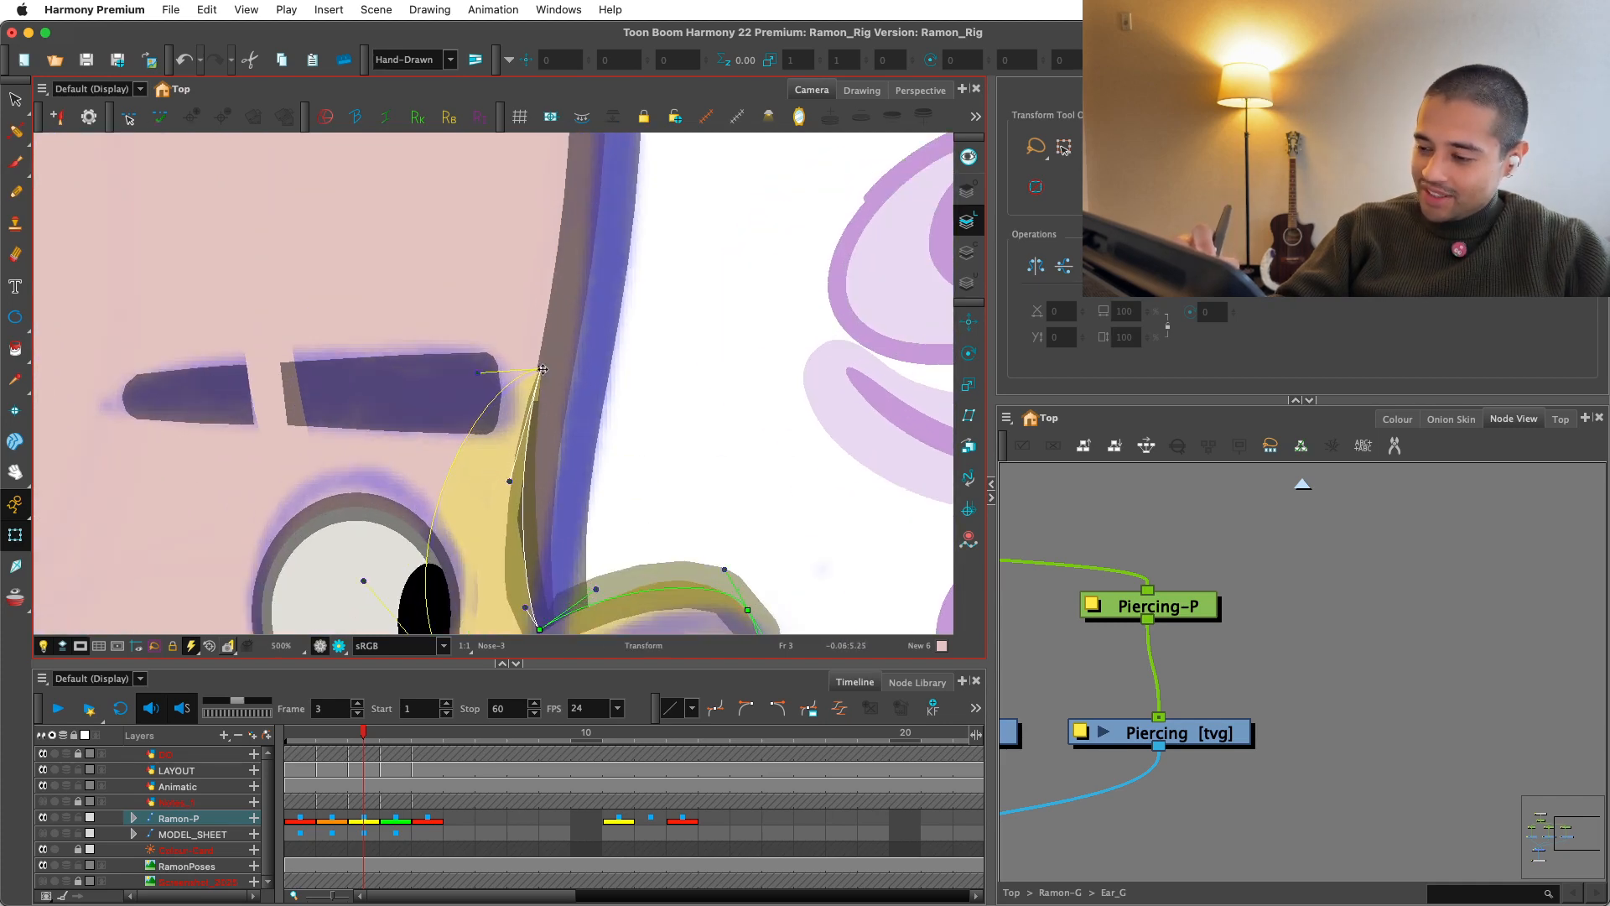
key("1")
key("1")
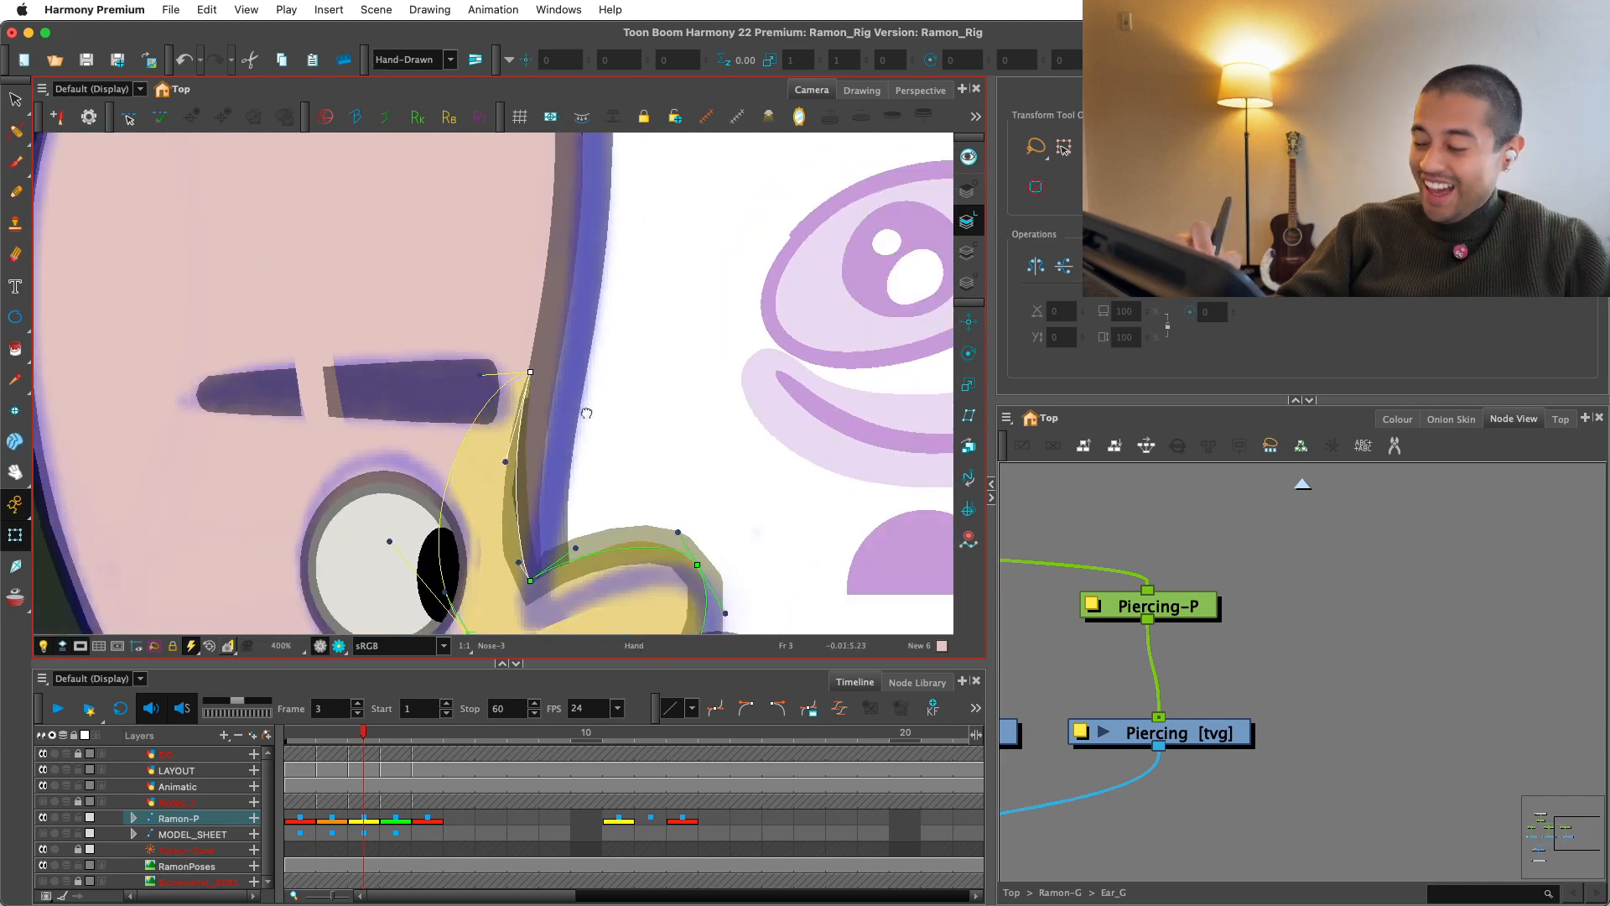
left_click(597, 388)
left_click_drag(645, 436, 560, 398)
left_click(671, 411)
Step: Show the jaw's deformation controls, adjust its front contour point below the nose, and hide the controls
key("1")
left_click_drag(675, 393, 669, 375)
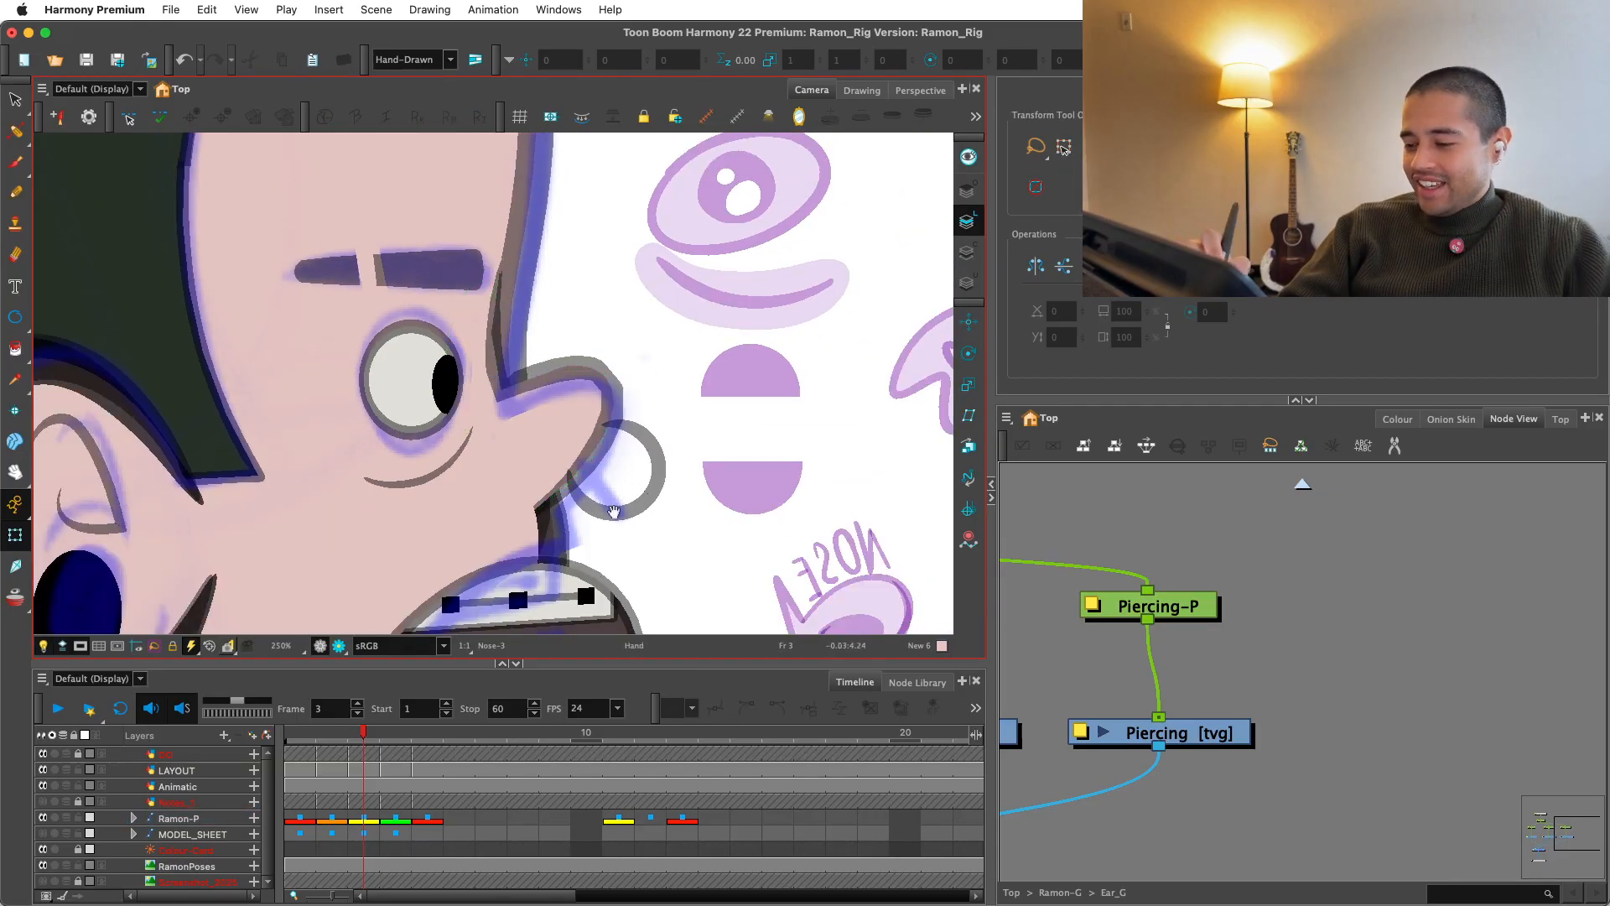
left_click_drag(614, 511, 618, 456)
key("1")
key("1")
key("2")
left_click(587, 404)
key("F11")
left_click(628, 427)
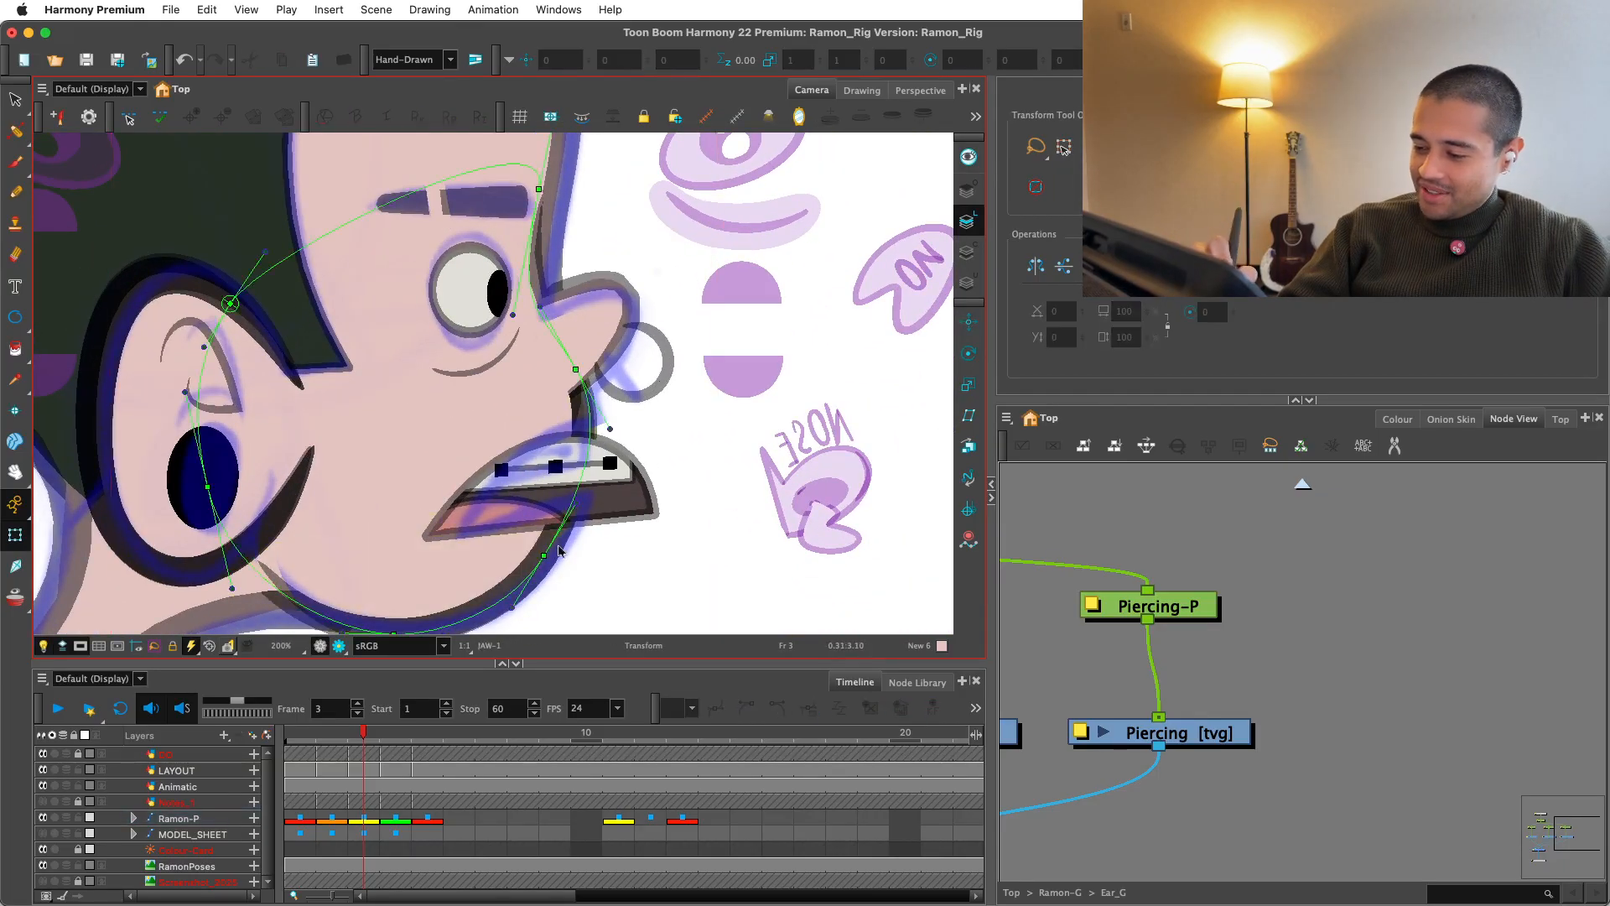
left_click(550, 552)
left_click(647, 428)
left_click_drag(577, 368, 567, 442)
key("shift+c")
Step: Select the nose piercing and, on its Colour Art layer, erase the ring down to a short upper outer arc
key("2")
left_click(555, 439)
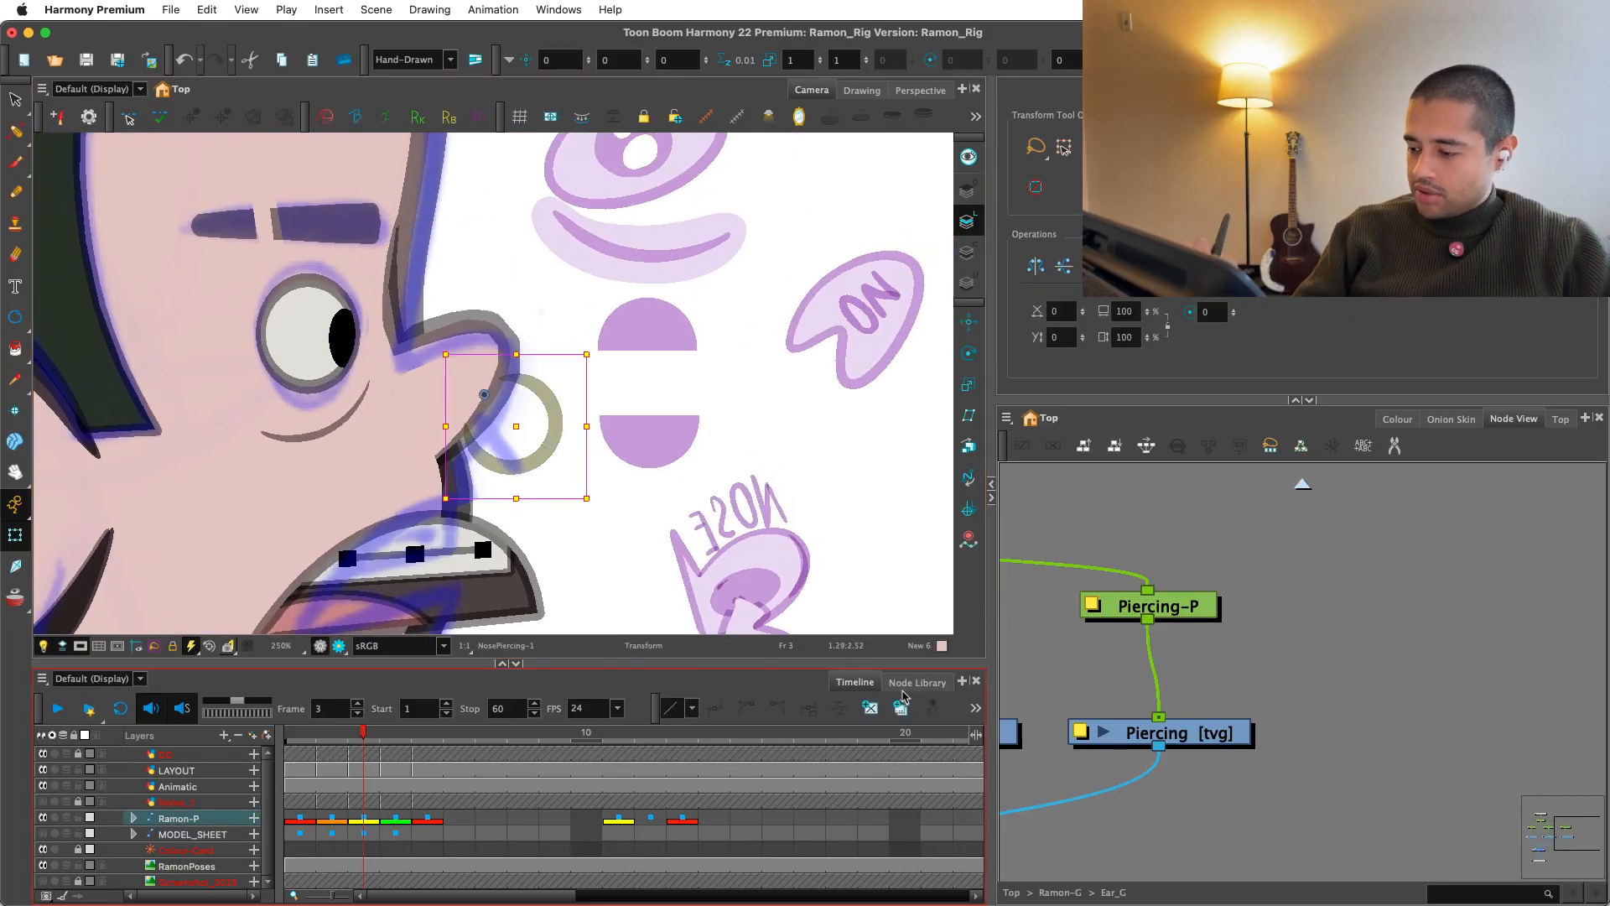
key("alt+s")
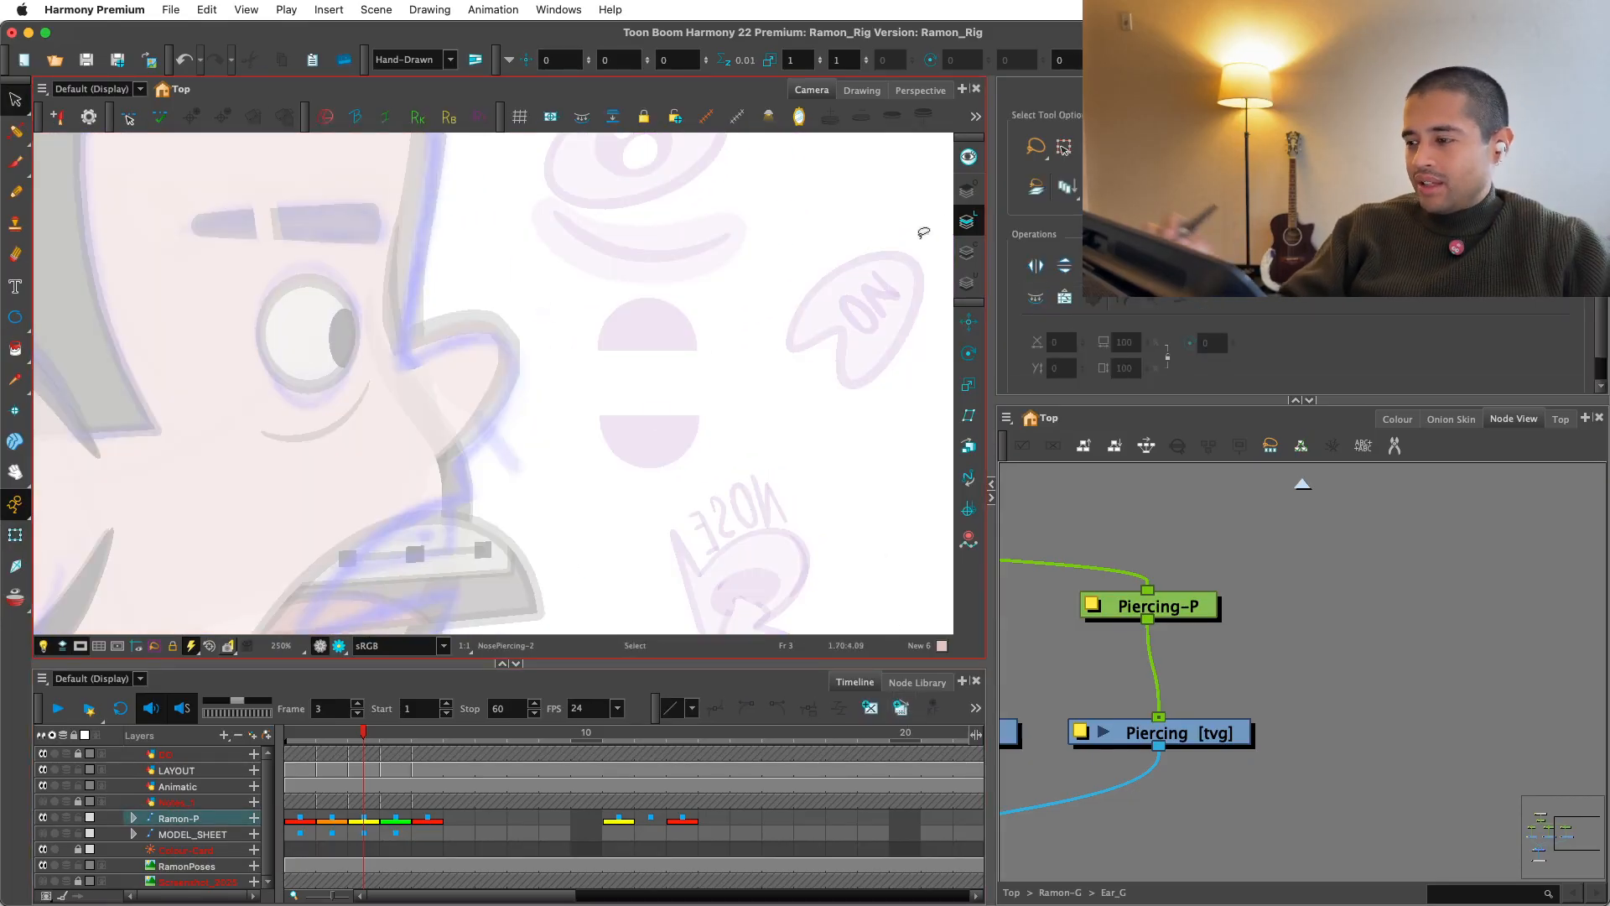
left_click(967, 251)
key("2")
key("alt+e")
left_click_drag(442, 425, 577, 509)
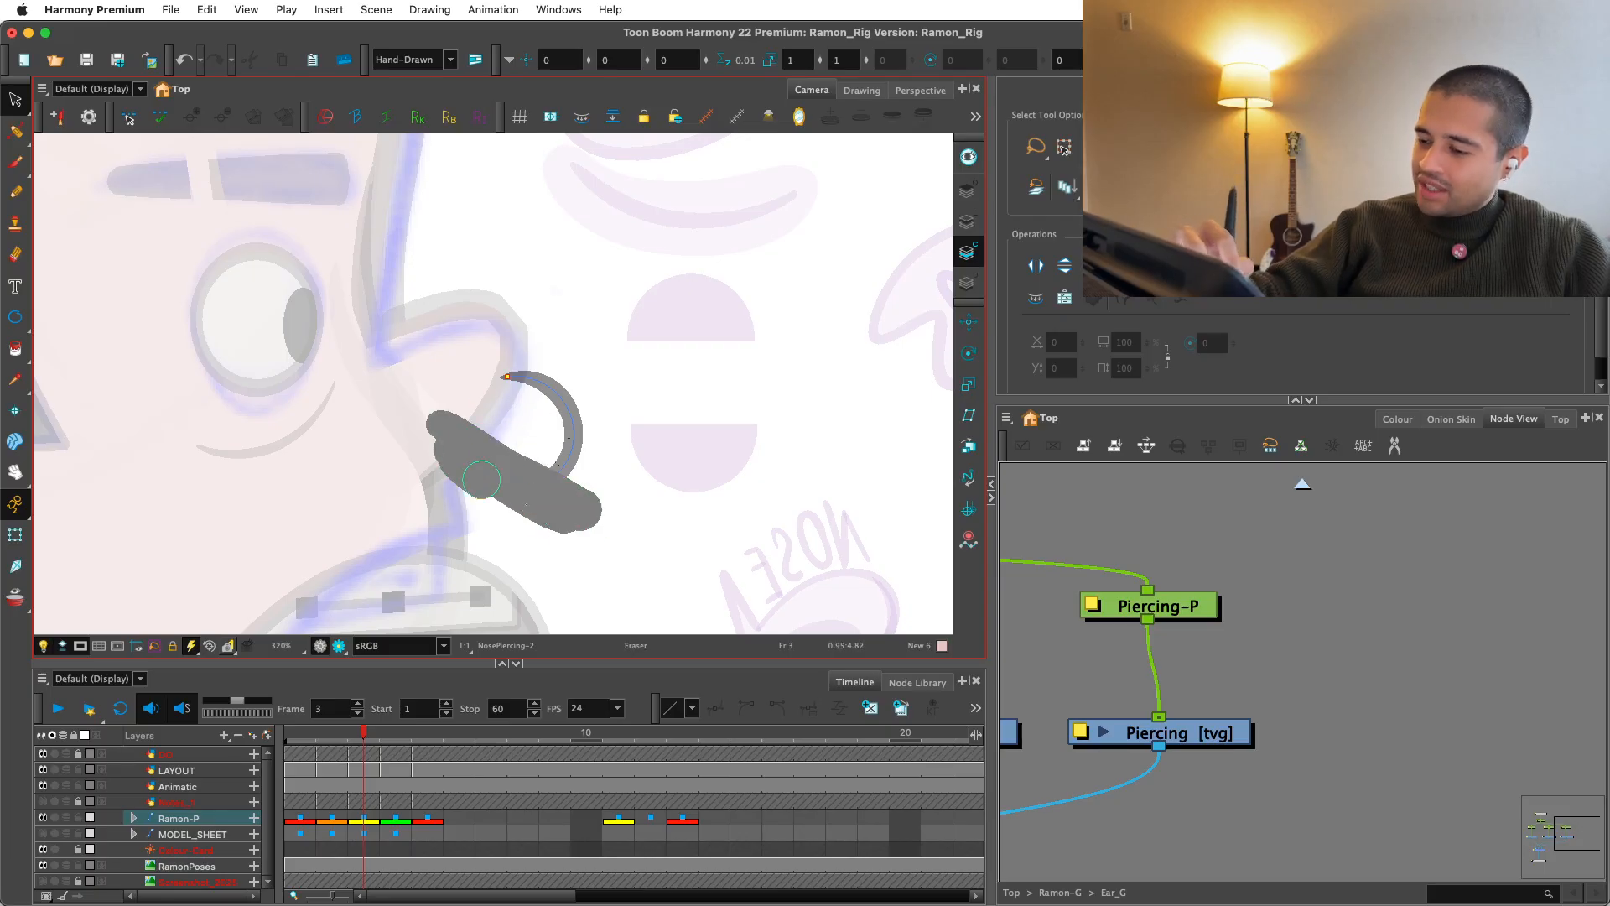
mouse_move(481, 480)
left_mouse_down()
mouse_move(496, 443)
mouse_move(569, 475)
mouse_move(585, 399)
left_mouse_up()
Step: Select the remaining piercing arc and move it onto the sketched piercing position under the nose
key("alt+s")
left_click(565, 406)
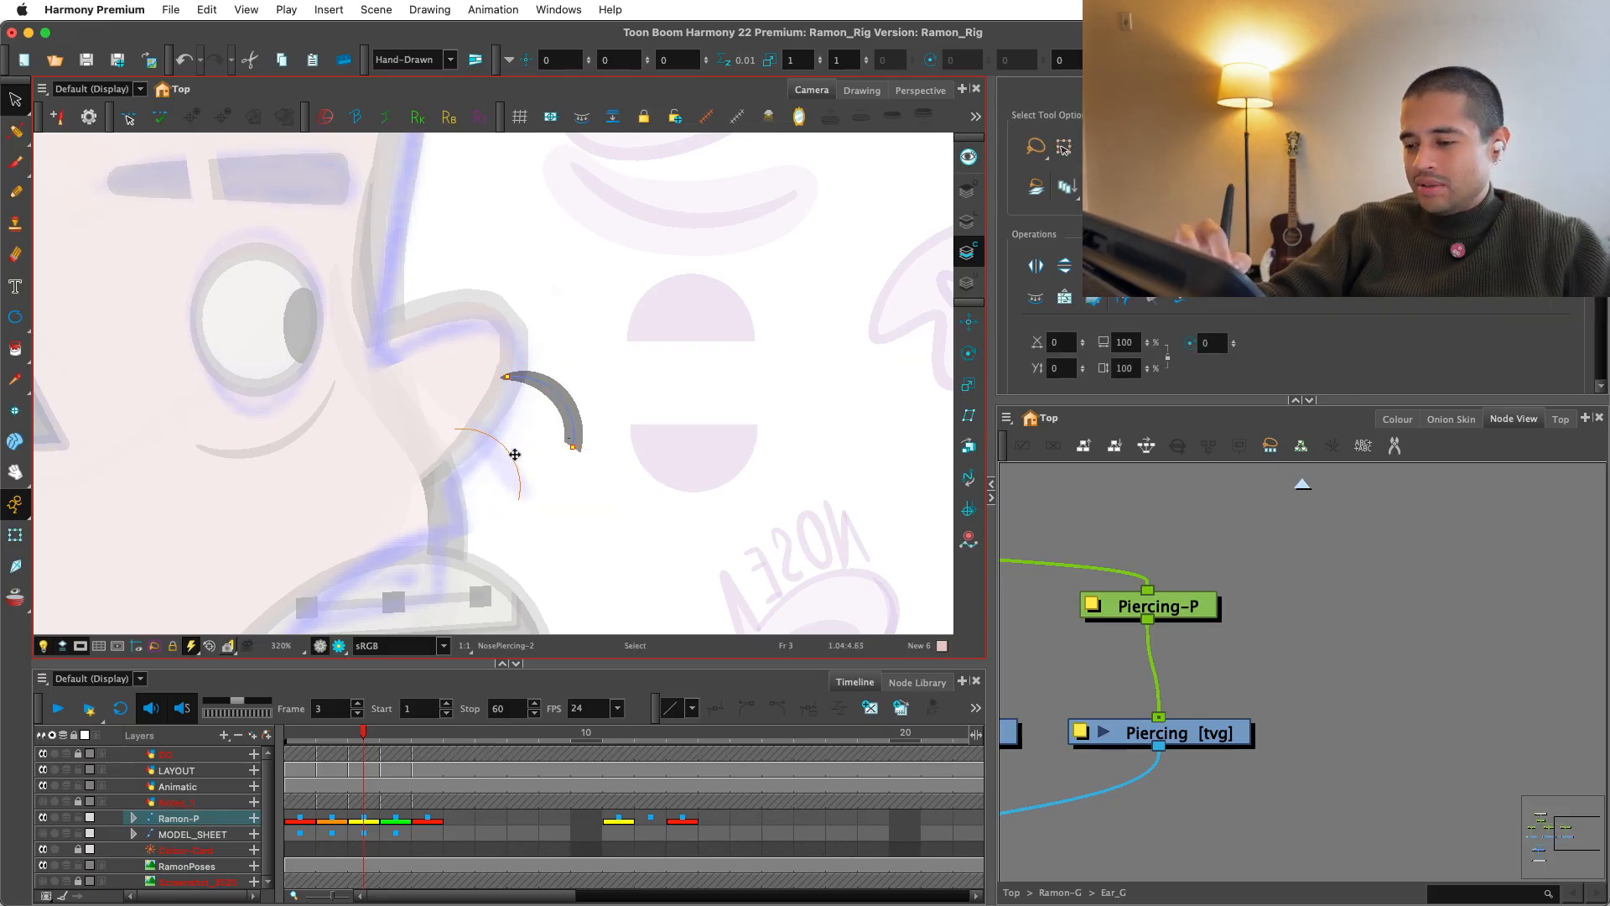
left_click_drag(515, 454, 469, 507)
key("2")
Step: Straighten the curved piercing arc into a diagonal bar with the Contour Editor
left_click_drag(21, 143, 59, 130)
key("2")
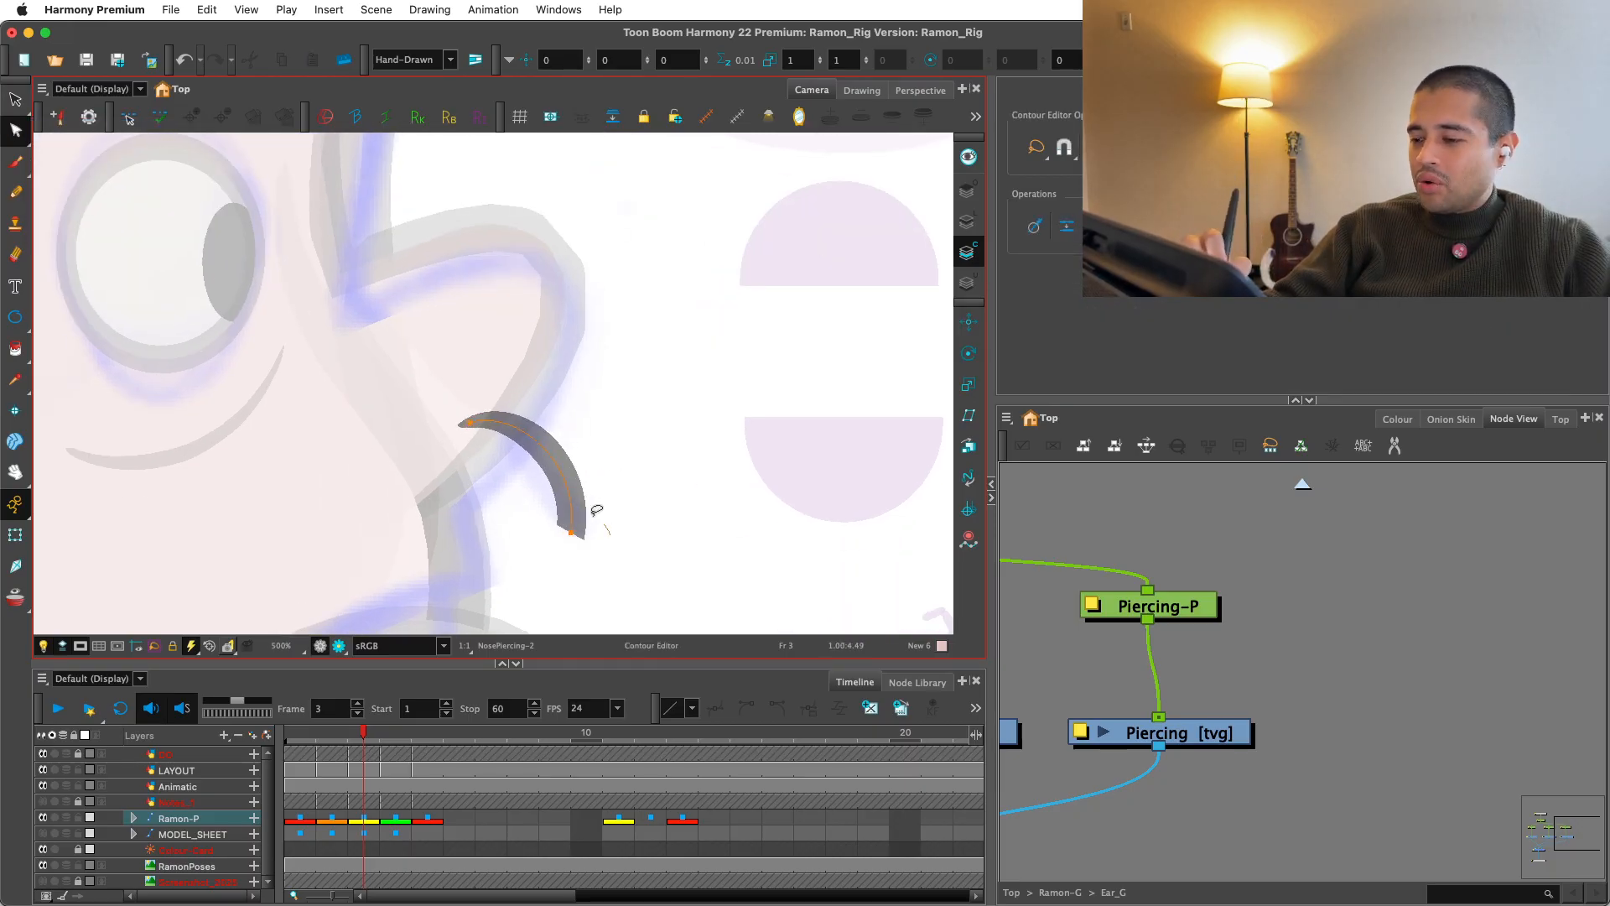
left_click_drag(584, 473, 501, 427)
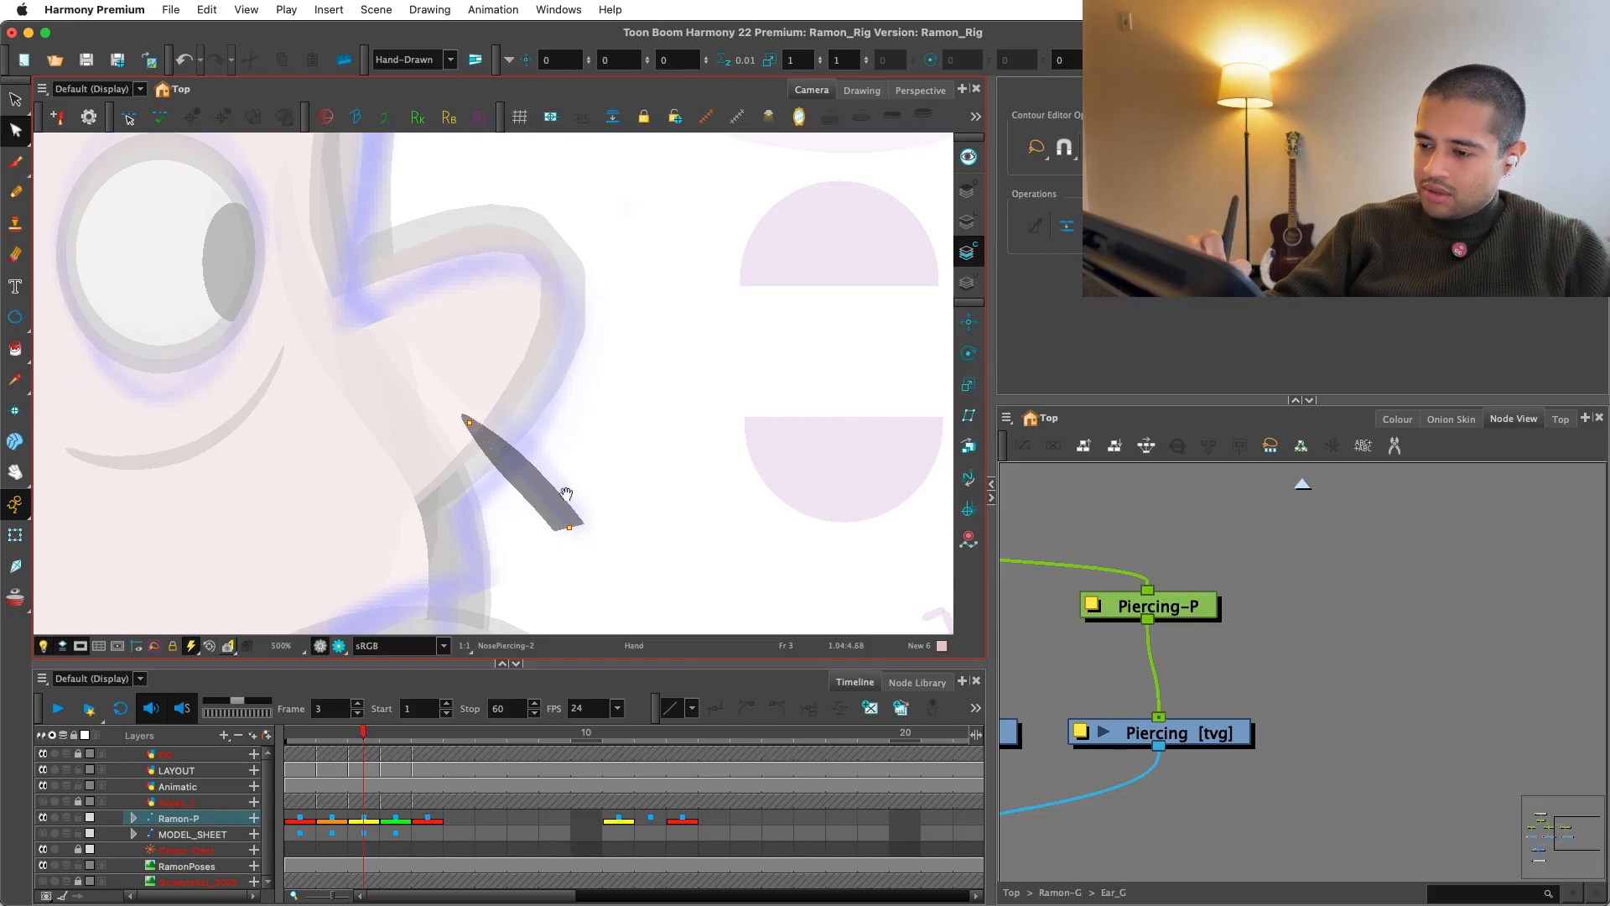
left_click_drag(566, 494, 561, 513)
key("2")
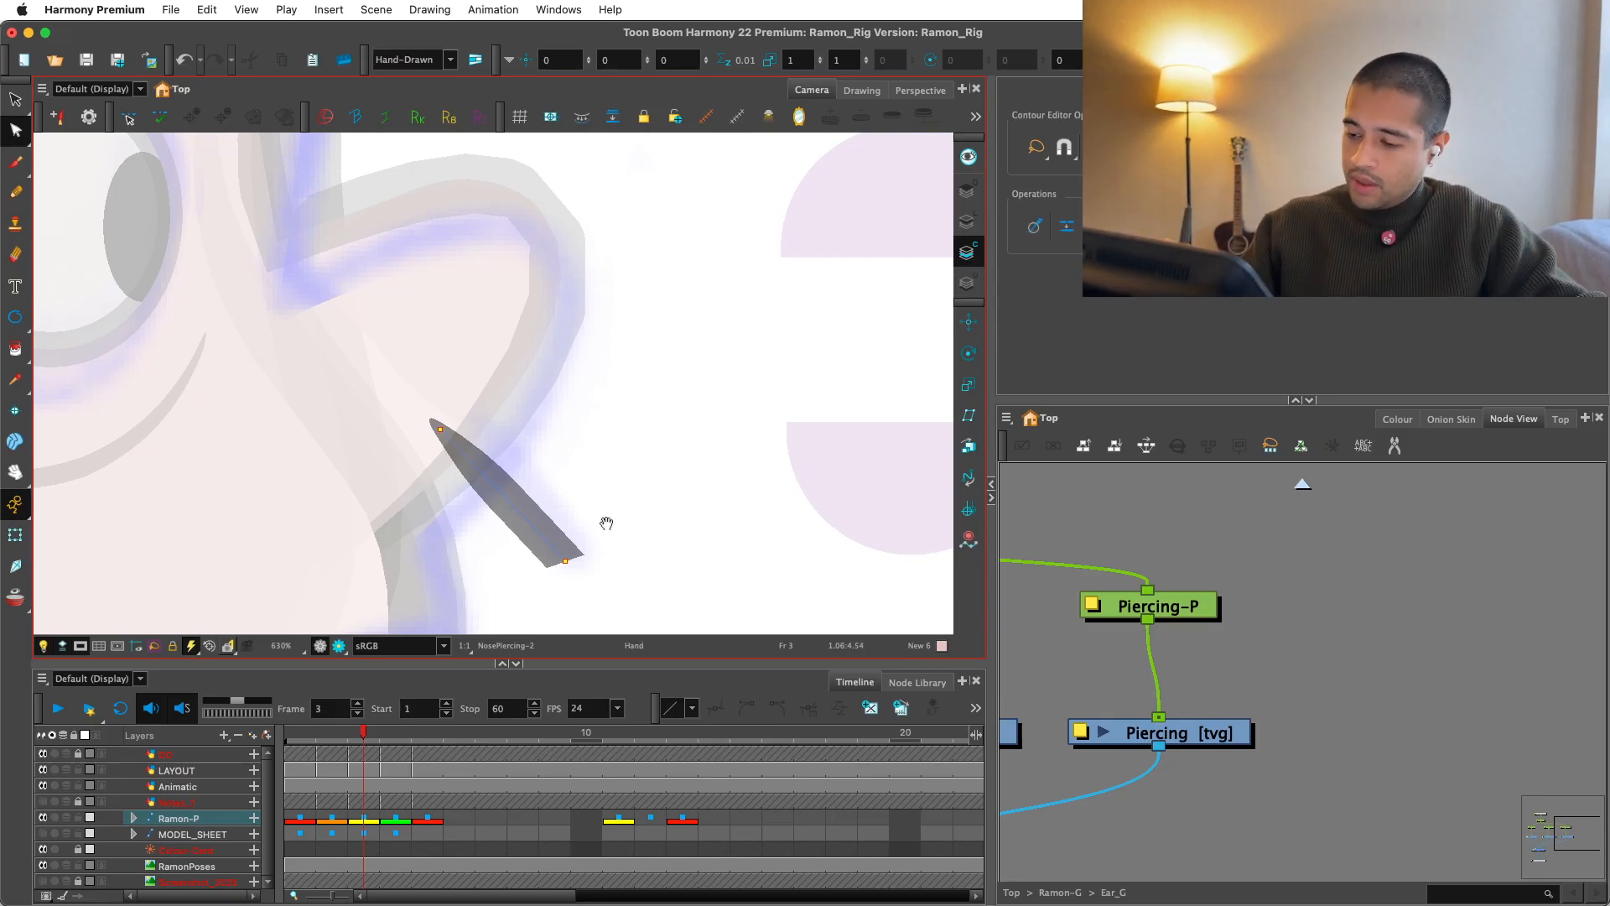
Step: Round off the flat lower end of the piercing bar with the Pencil Editor
scroll(604, 495, "up", 1)
left_click(28, 127)
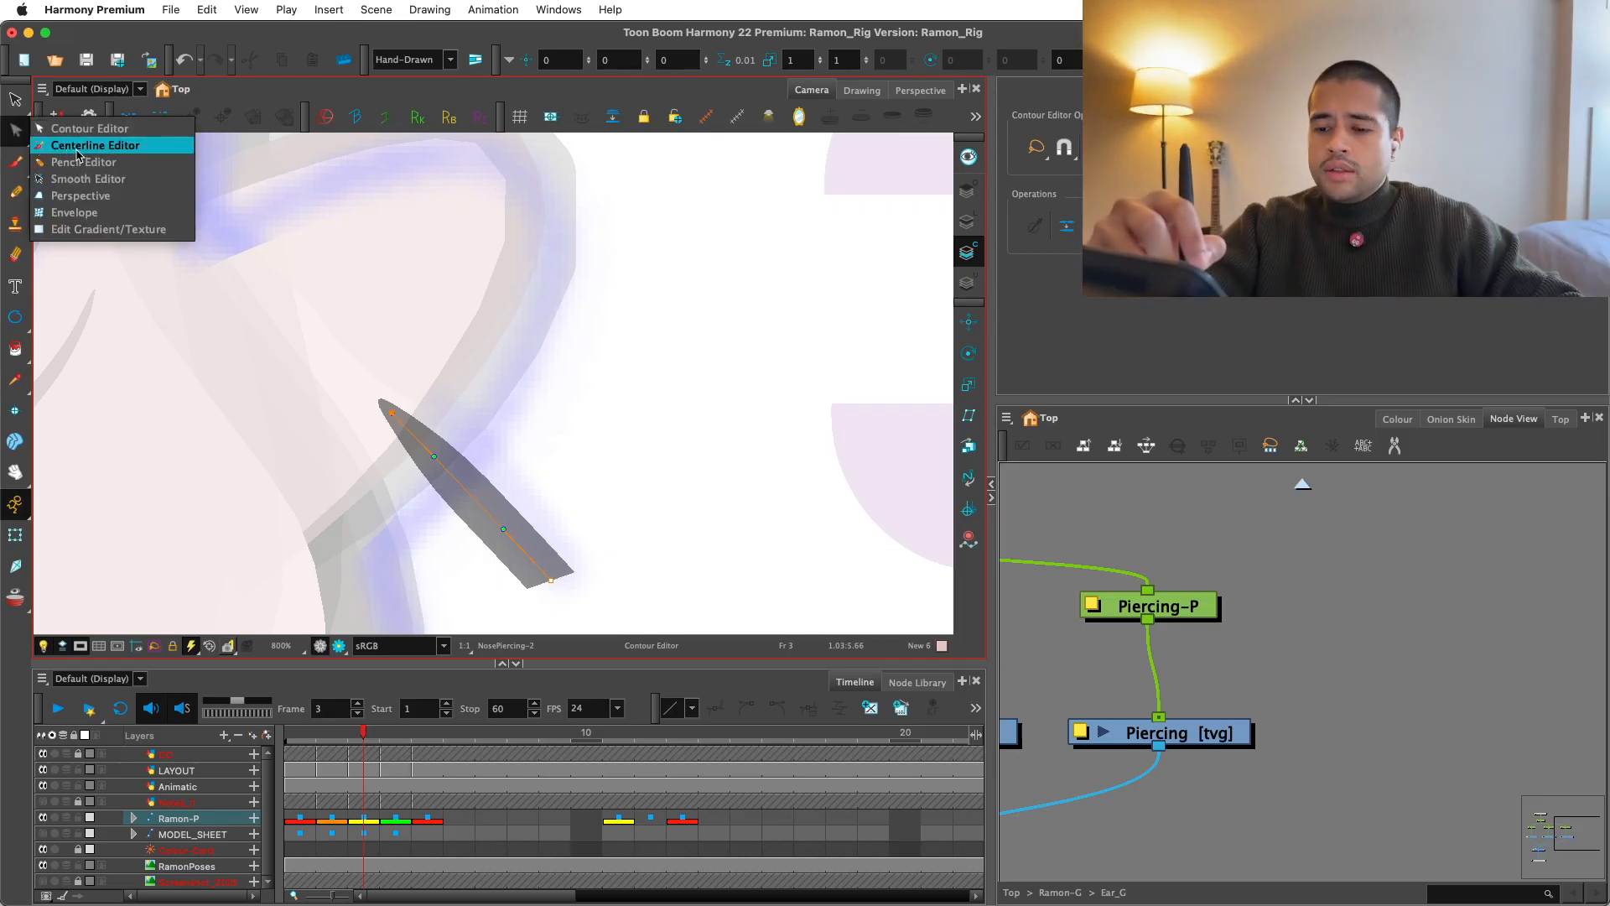
left_click(67, 162)
left_click_drag(662, 537, 583, 378)
key("2")
key("2")
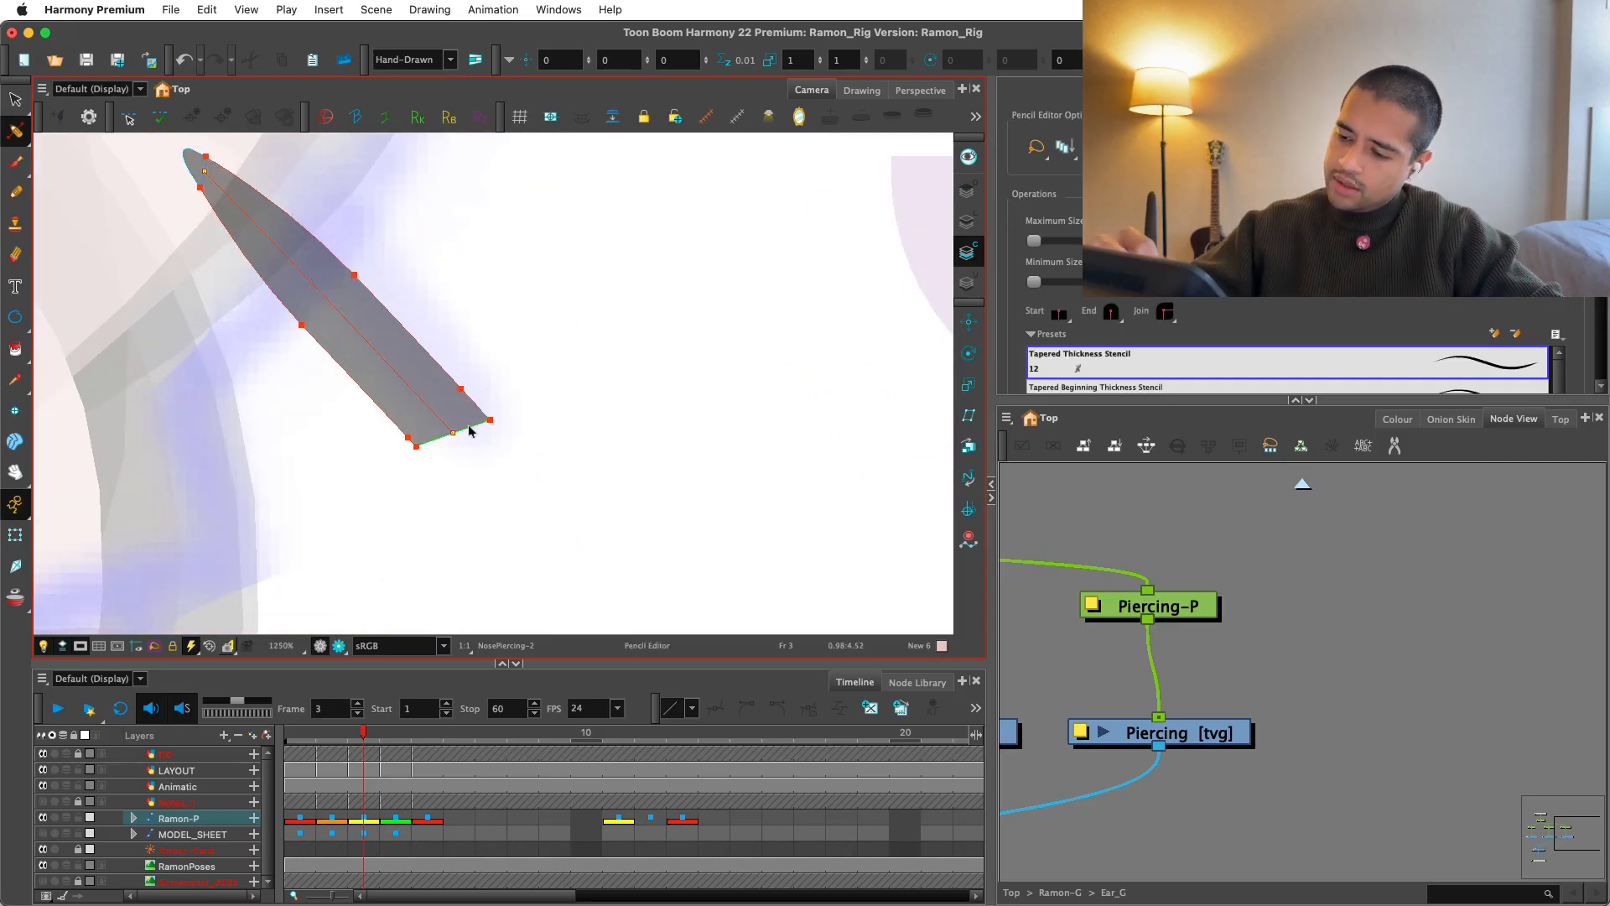
left_click(484, 468)
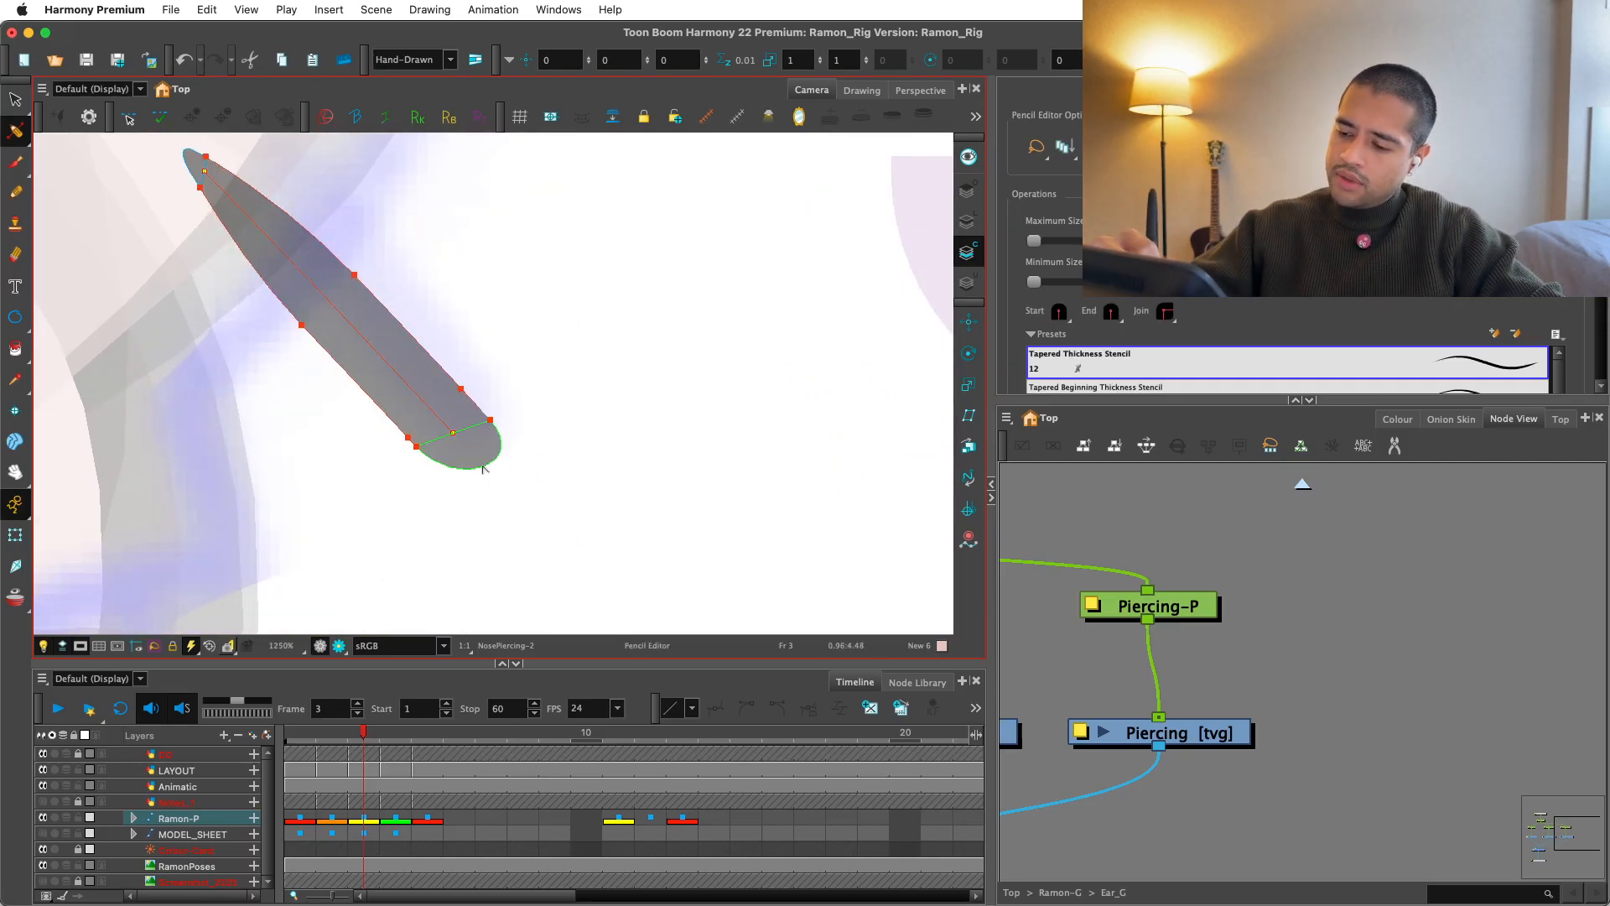
Step: Check the piercing bar's points with the Contour Editor and select the whole bar with the Select tool
key("2")
left_click_drag(15, 130, 63, 124)
key("1")
key("1")
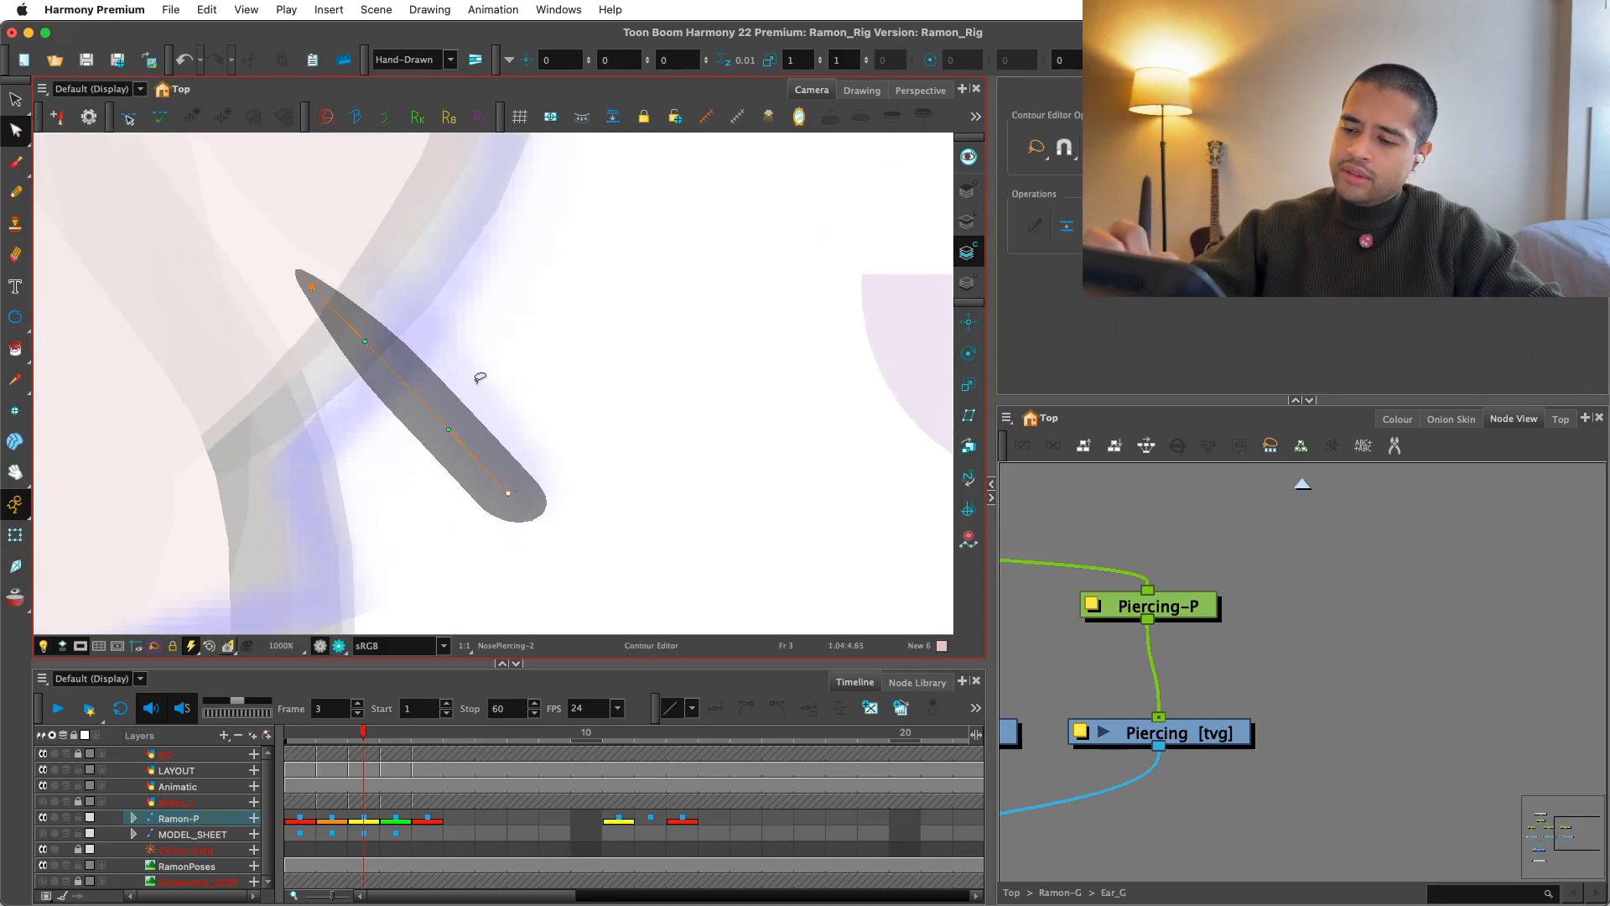
key("1")
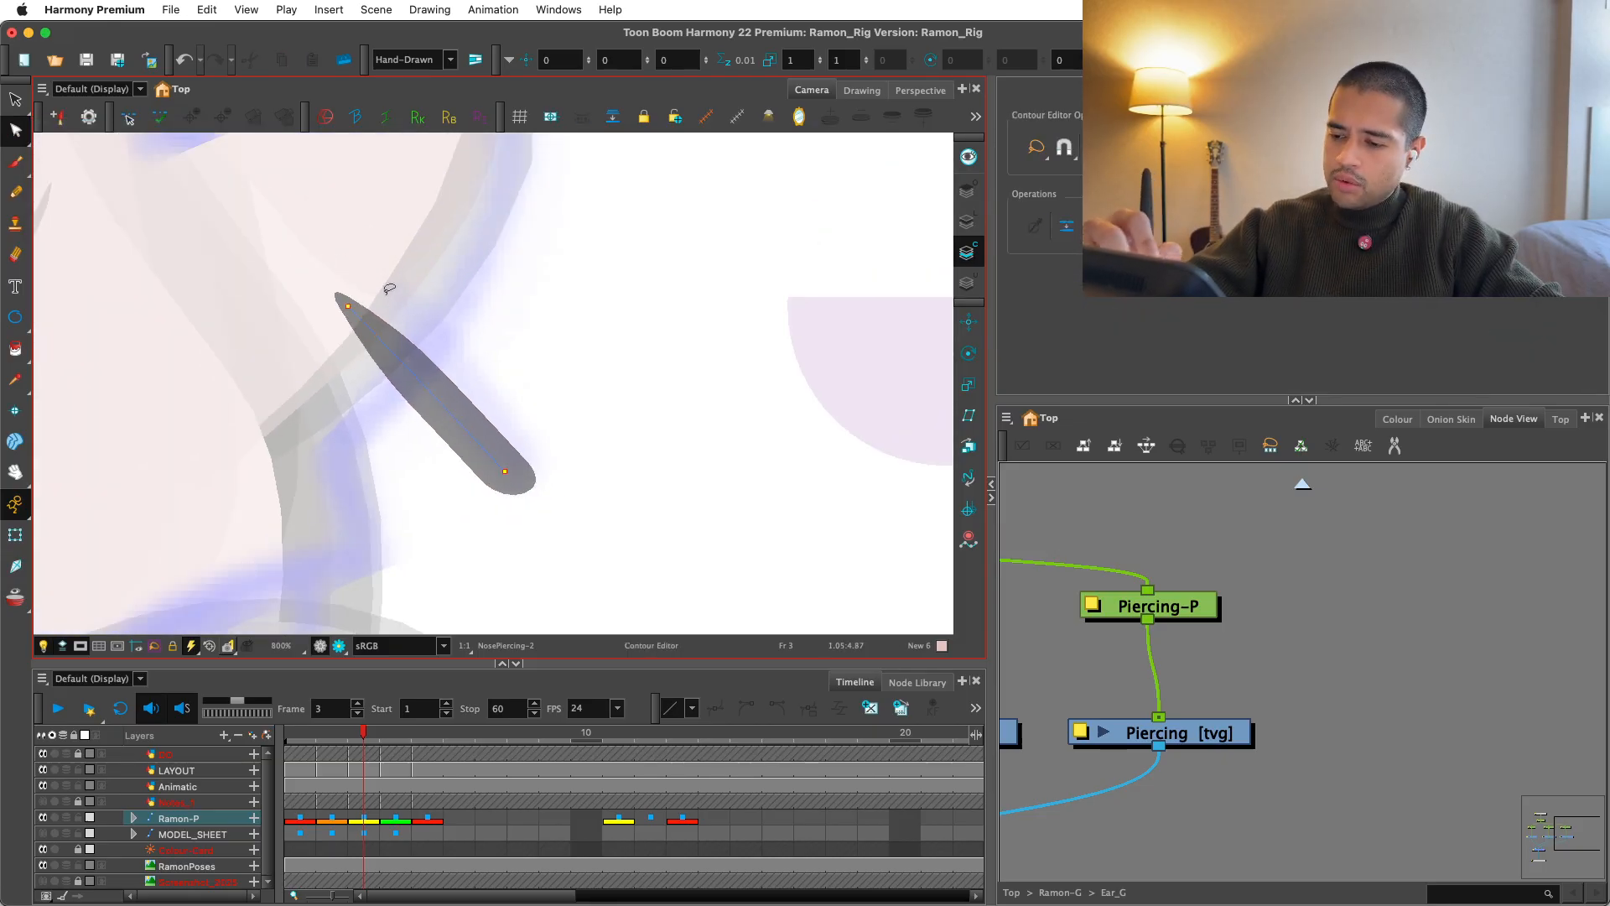
key("1")
key("1")
key("alt+s")
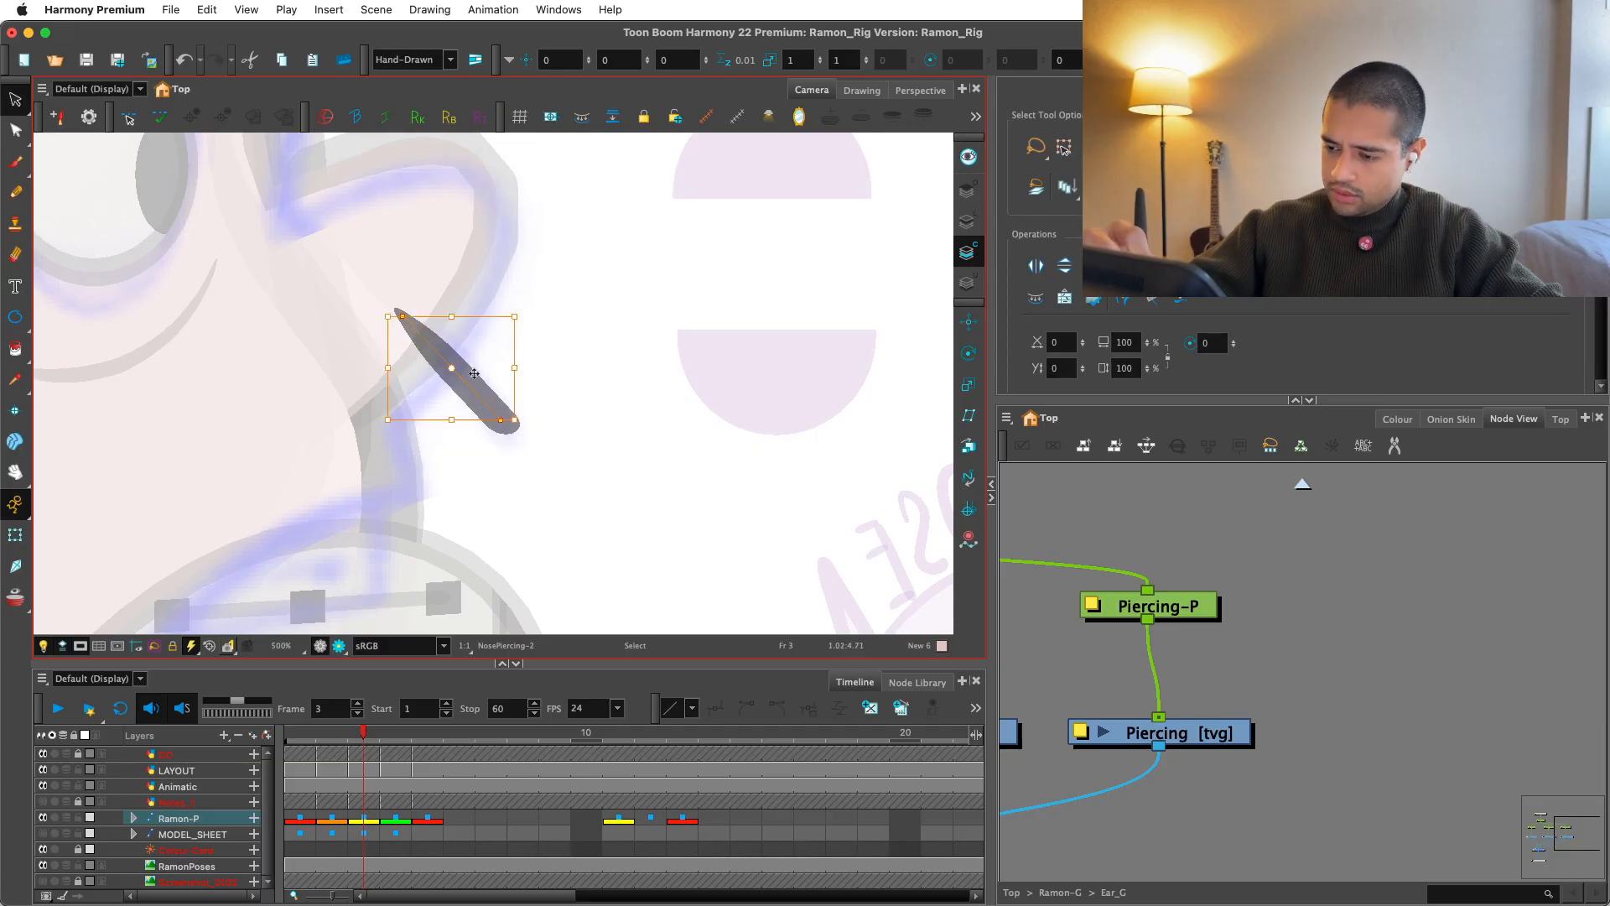
Step: Examine the control points of the nose piercing drawing on frame 3 with the Contour Editor
left_click(556, 334)
key("1")
left_click(17, 129)
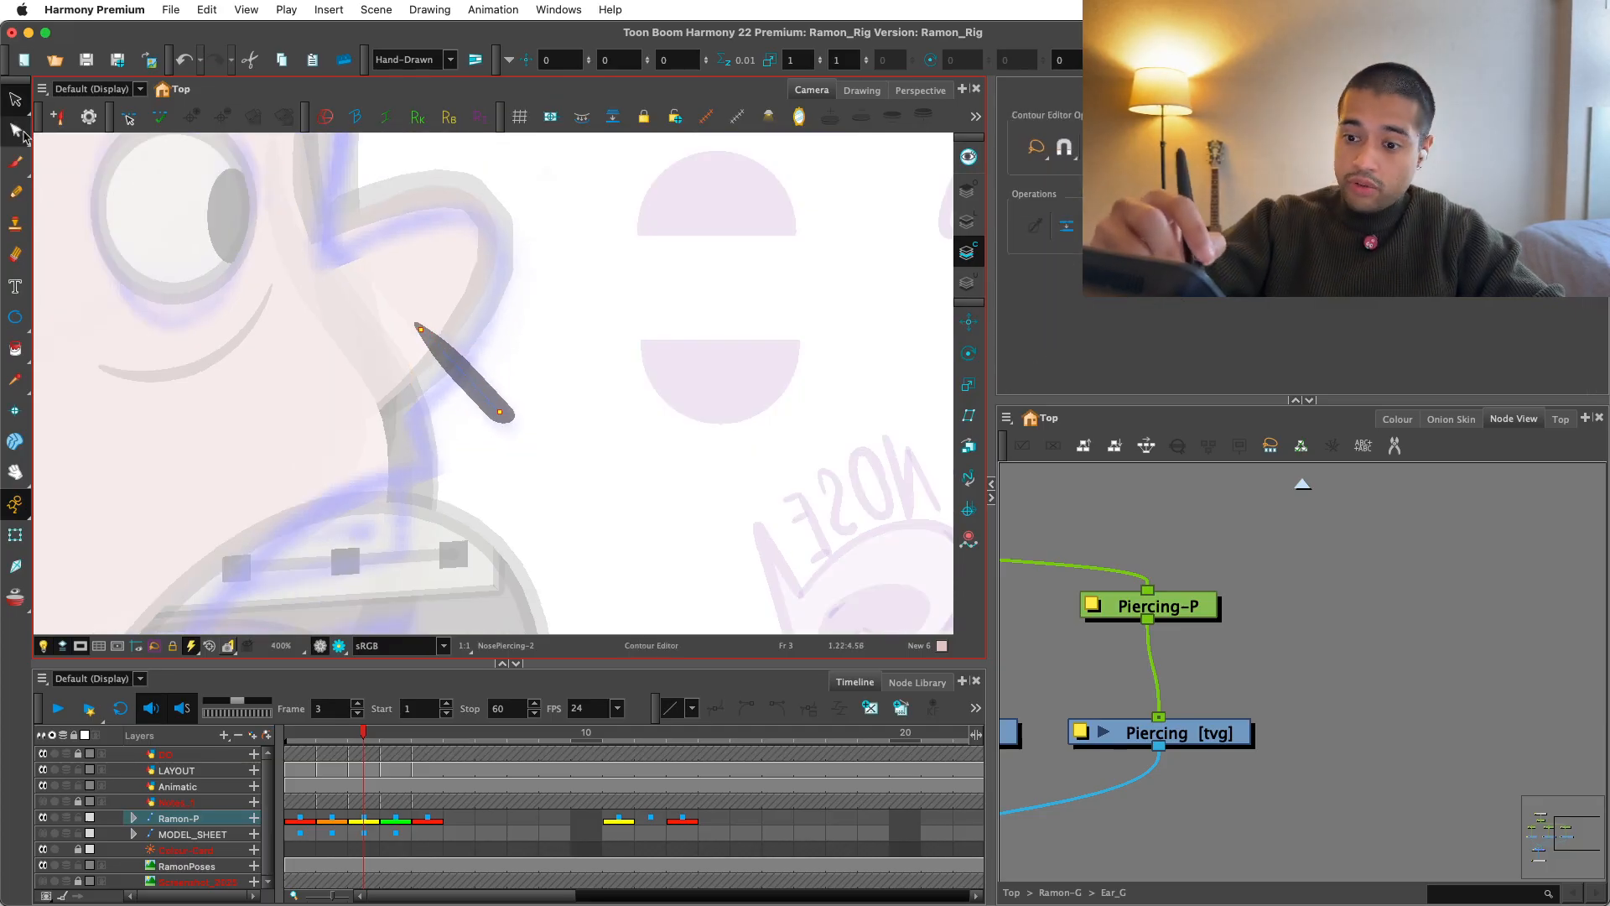
key("2")
key("2")
key("2")
key("1")
key("1")
key("1")
key("1")
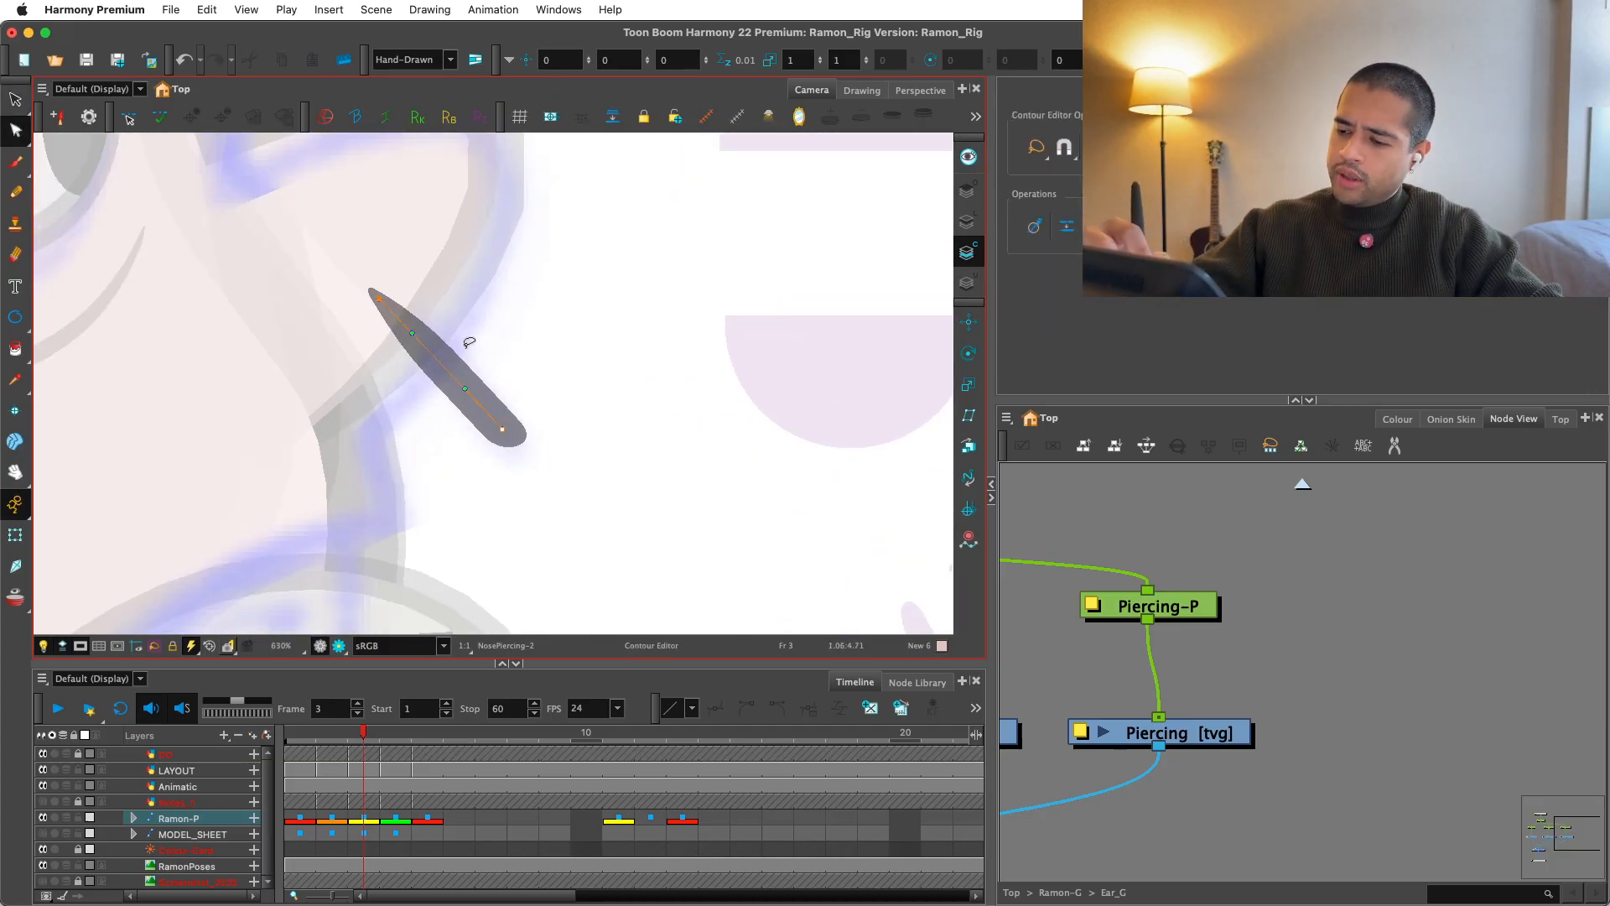
left_click(17, 534)
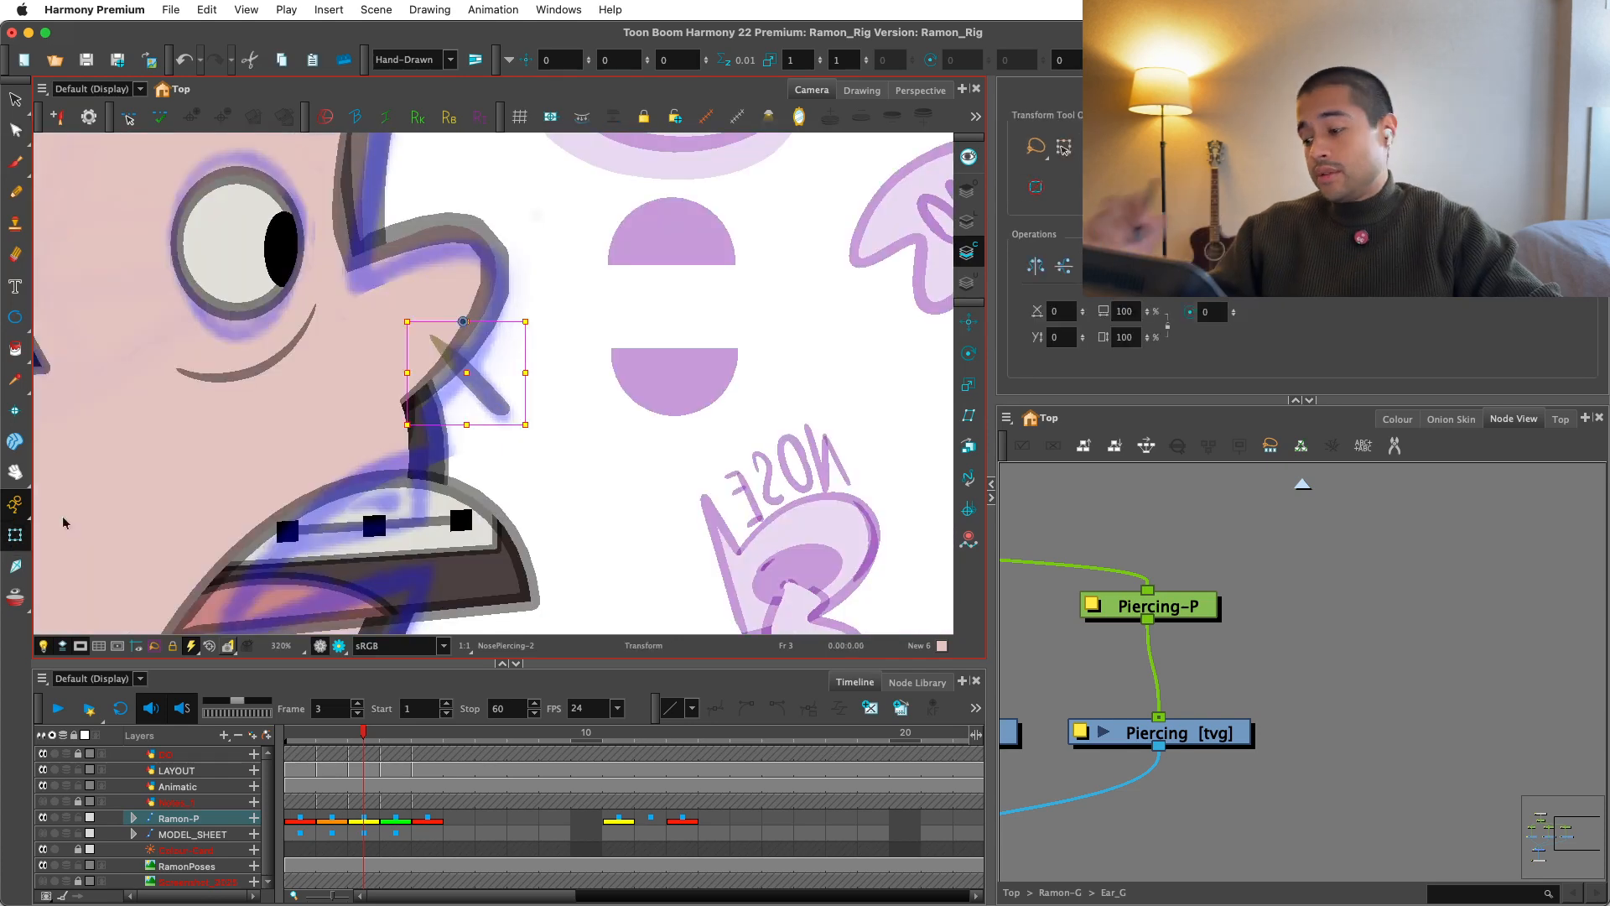
Step: Try to adjust the upper end of the nose piercing with the Select tool, and return to the Transform tool
key("2")
left_click(504, 369)
key("alt+s")
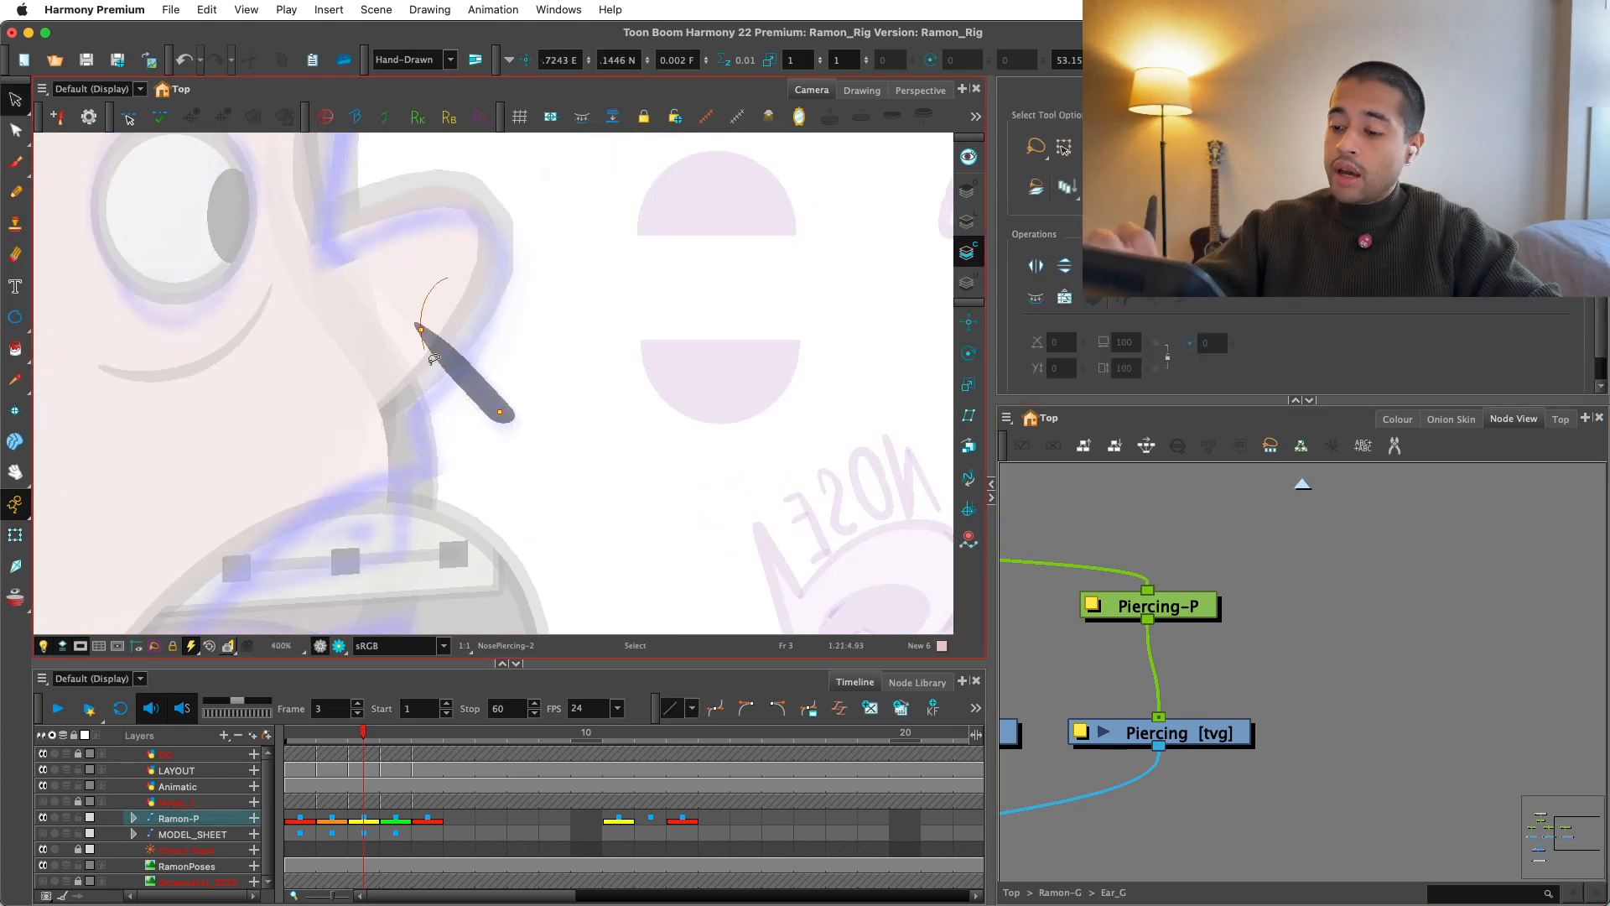
mouse_move(473, 393)
left_mouse_down()
mouse_move(500, 369)
mouse_move(480, 375)
left_mouse_up()
left_click(15, 534)
left_click_drag(549, 433, 539, 444)
key("1")
key("1")
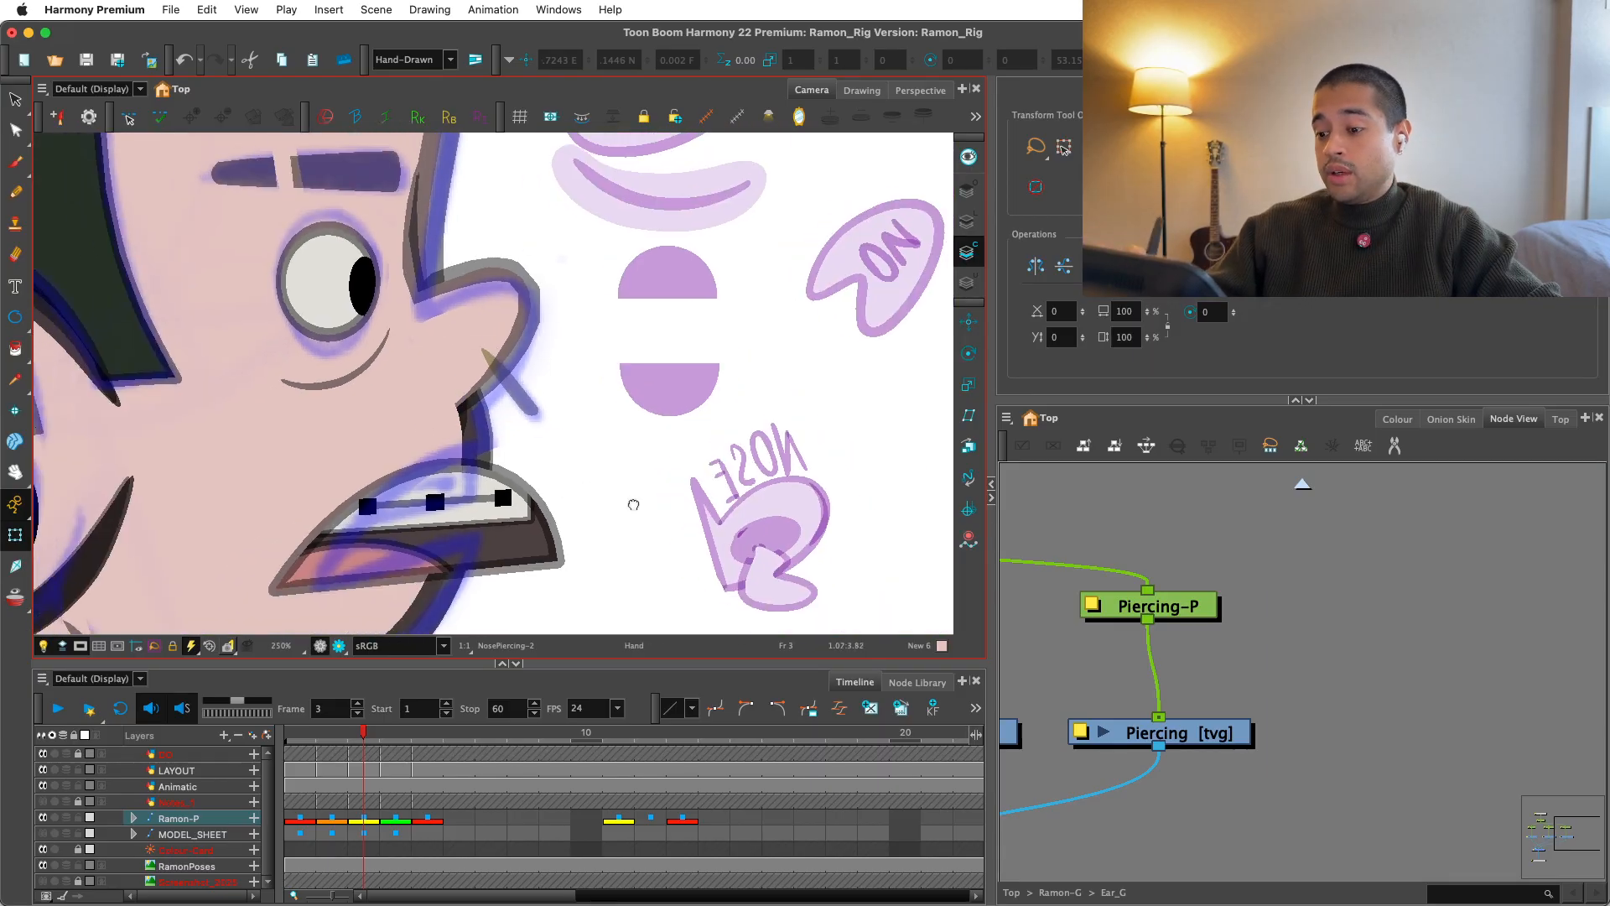
Step: Compare frames 2 and 3, and on frame 3 rotate the mouth about 2.2° and nudge it slightly forward
left_click(1171, 521)
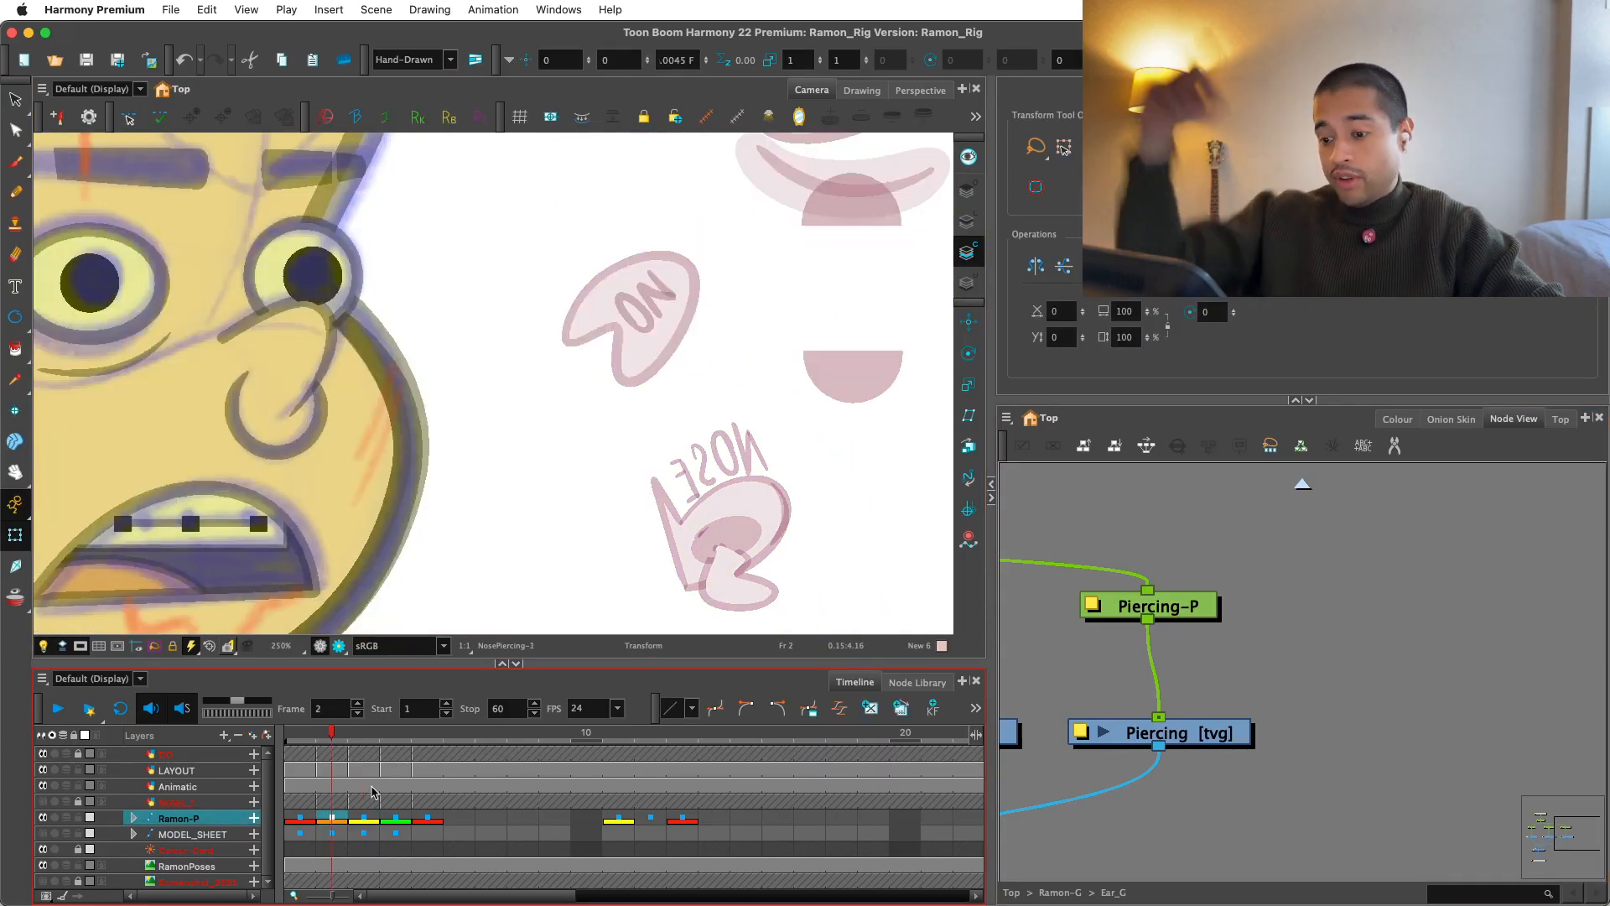
left_click(366, 819)
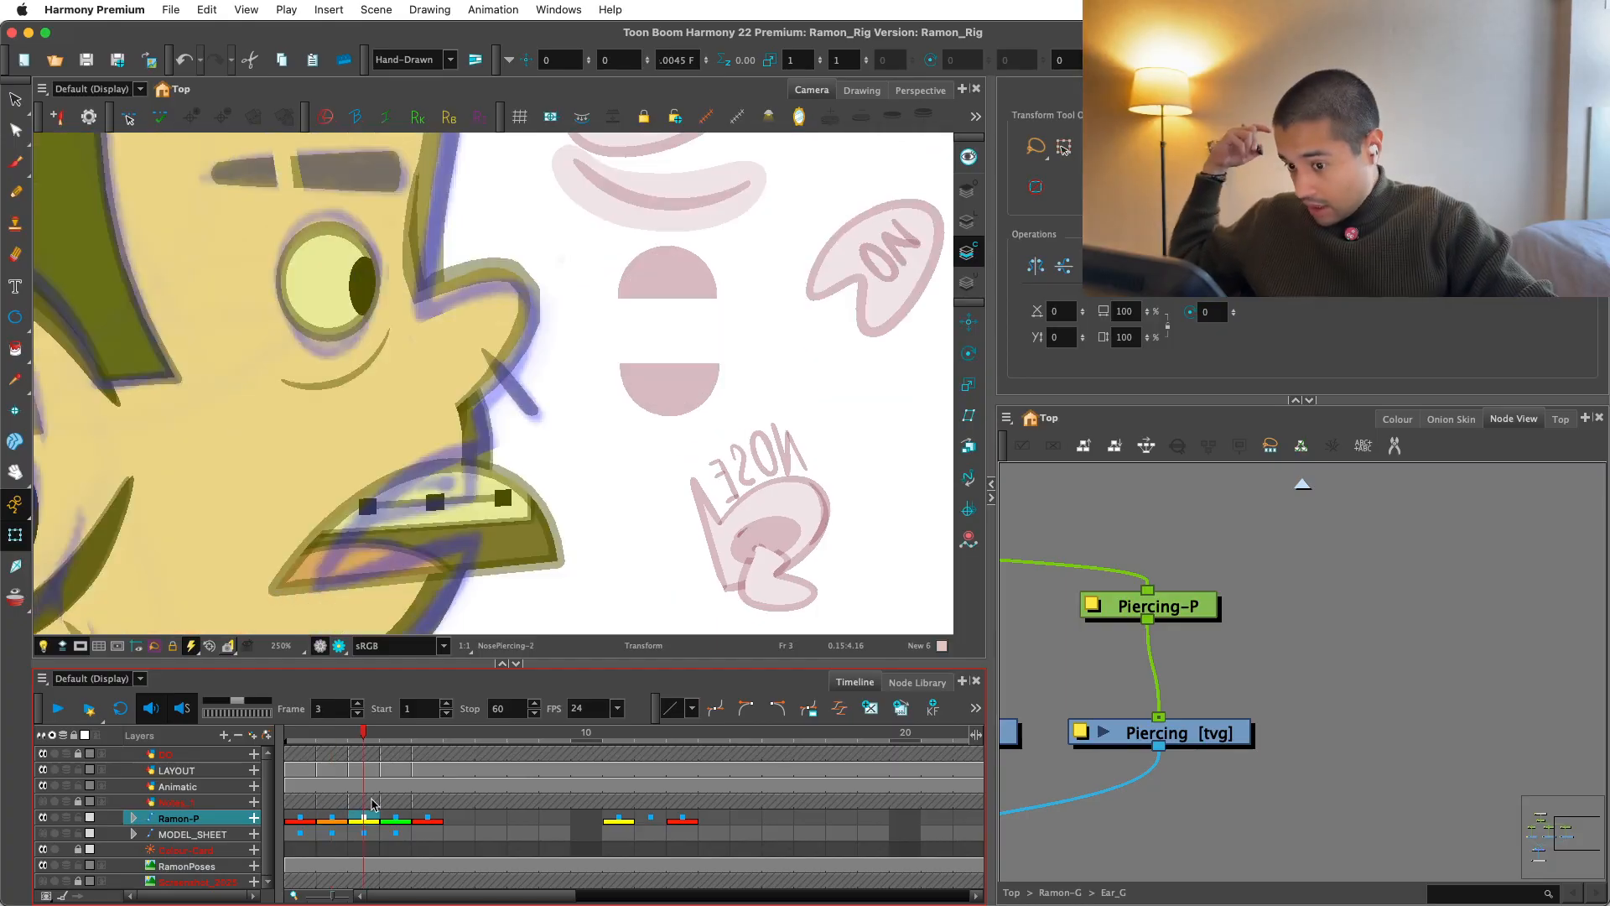
left_click(655, 555)
key("o")
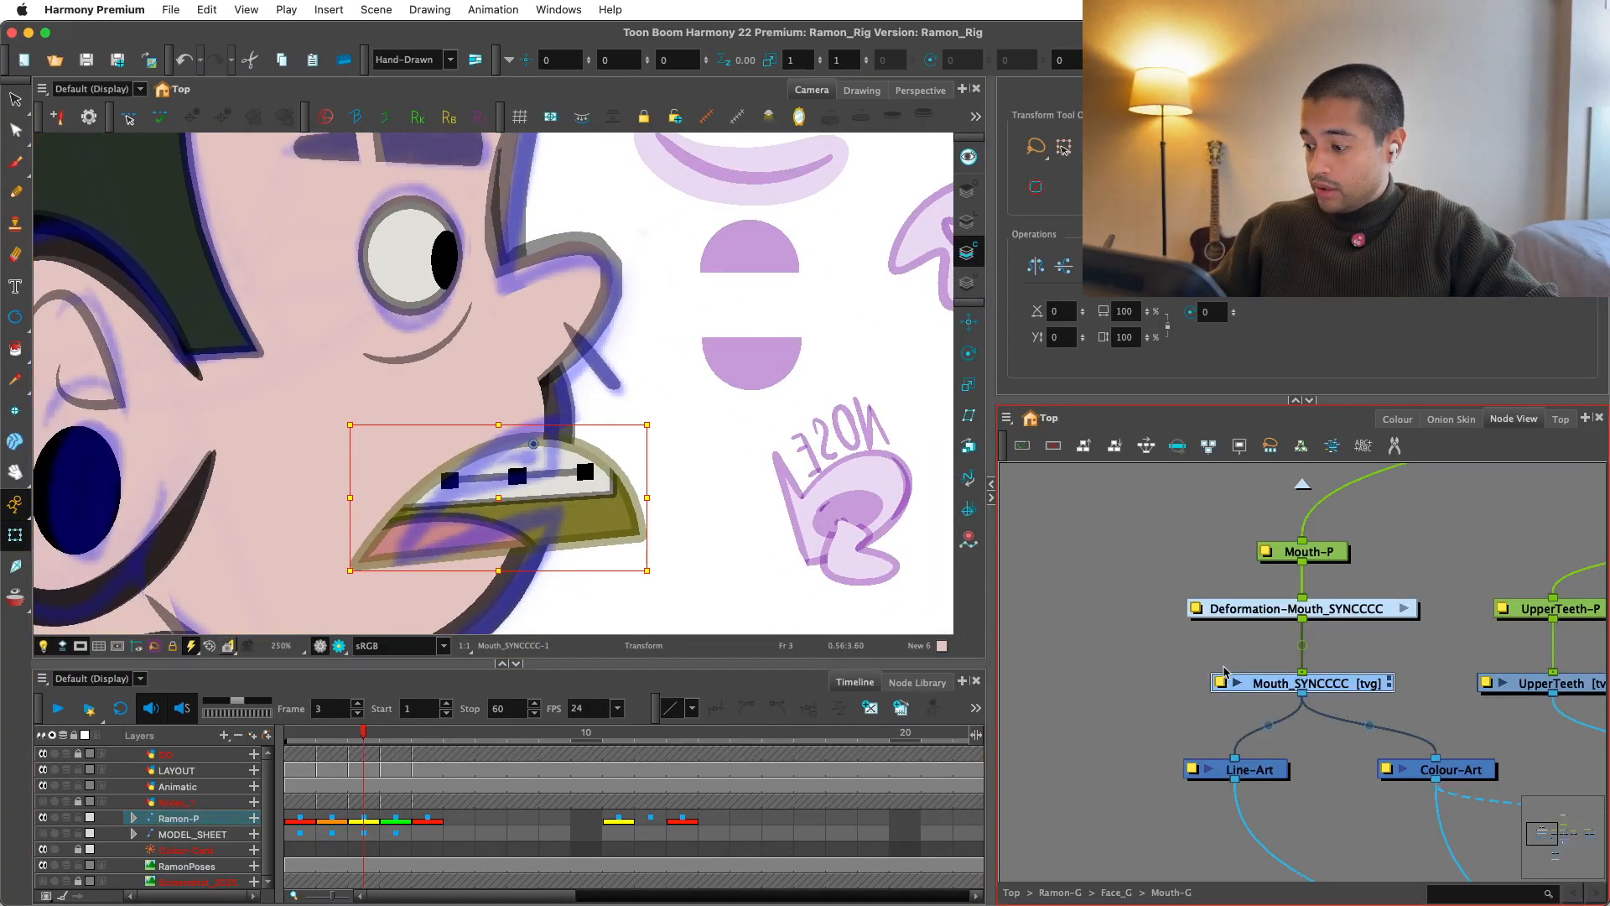
mouse_move(659, 492)
left_mouse_down()
mouse_move(674, 468)
mouse_move(661, 442)
left_mouse_up()
left_click_drag(629, 498, 642, 487)
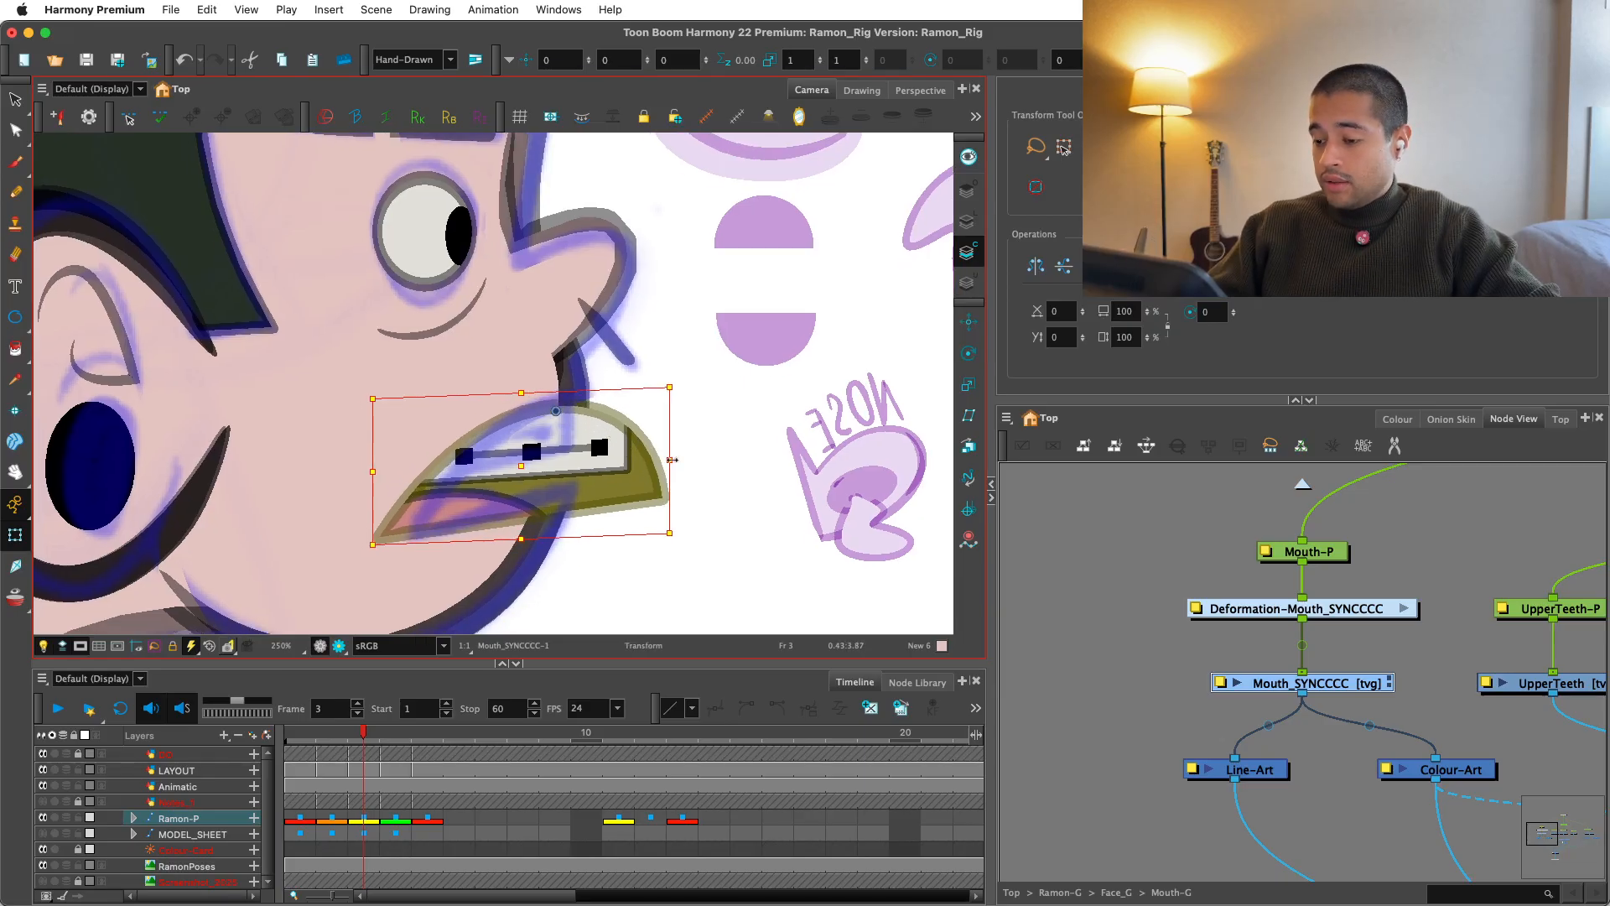
left_click(712, 453)
left_click(646, 491)
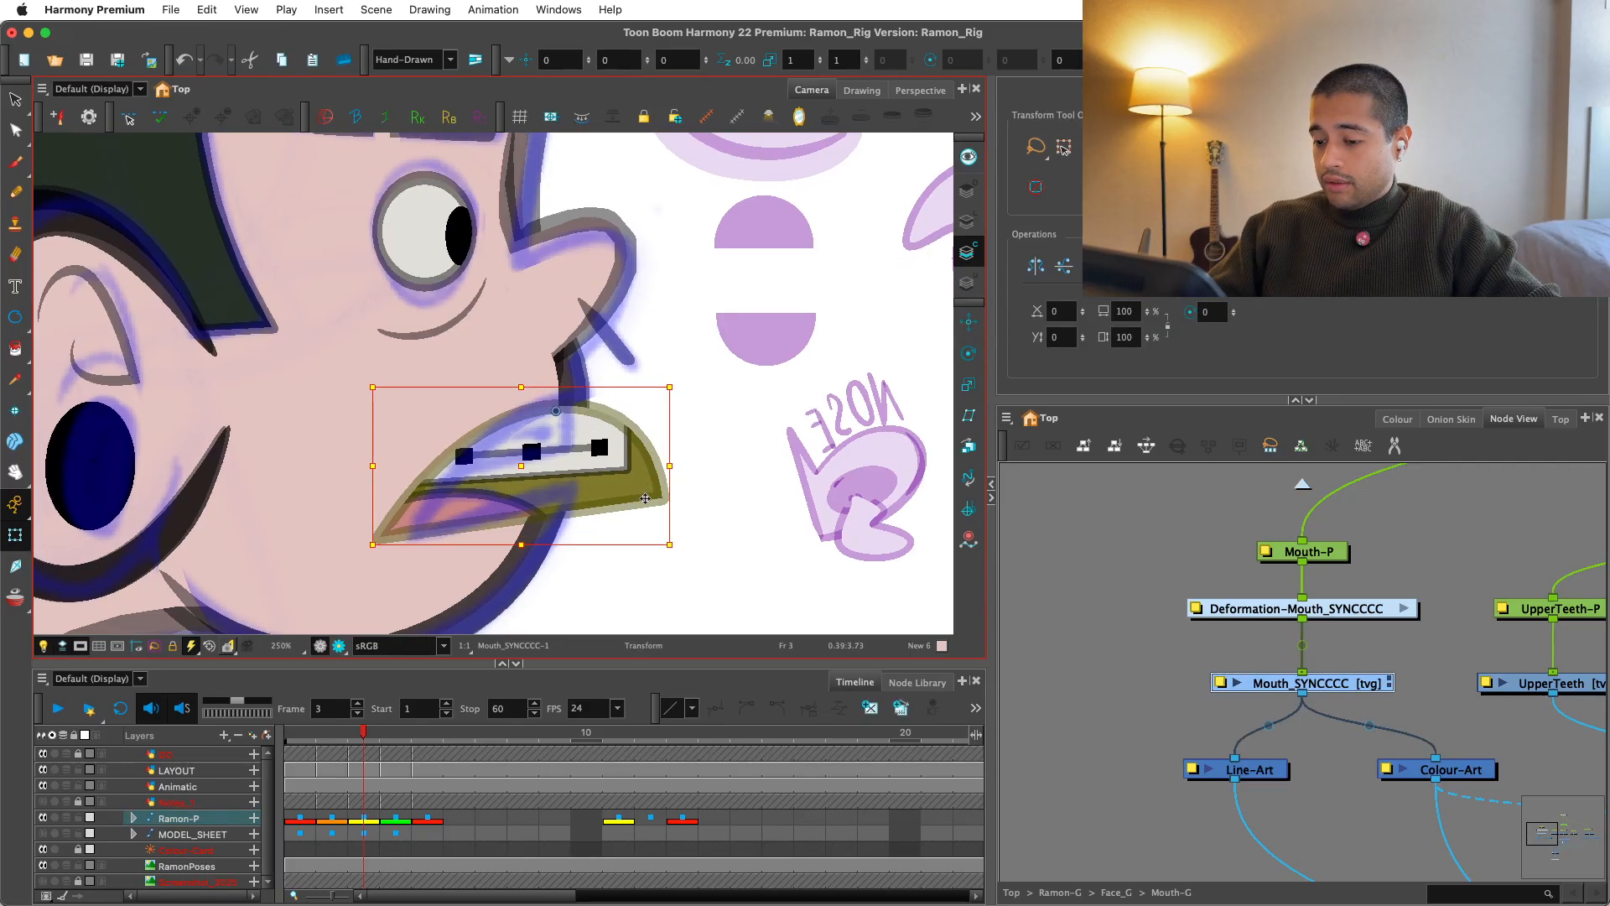
Step: Select the mouth's parent peg Mouth-P, locate it in the timeline, and add keyframes for it on frames 4 and 5
left_click(374, 749)
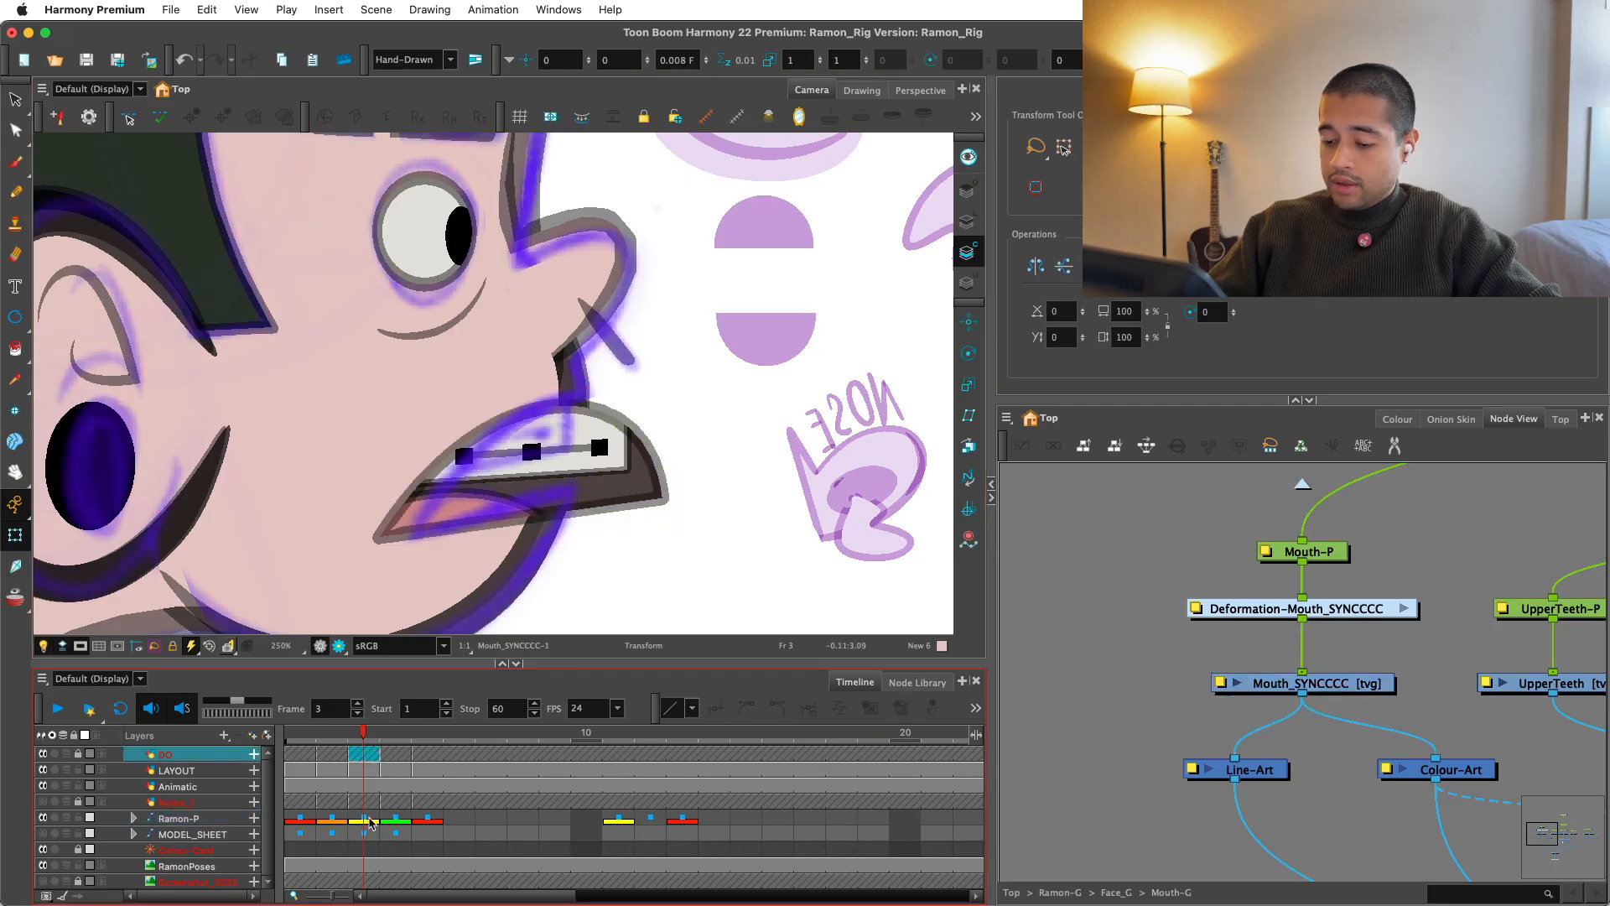
left_click(621, 505)
key("b")
key("b")
key("o")
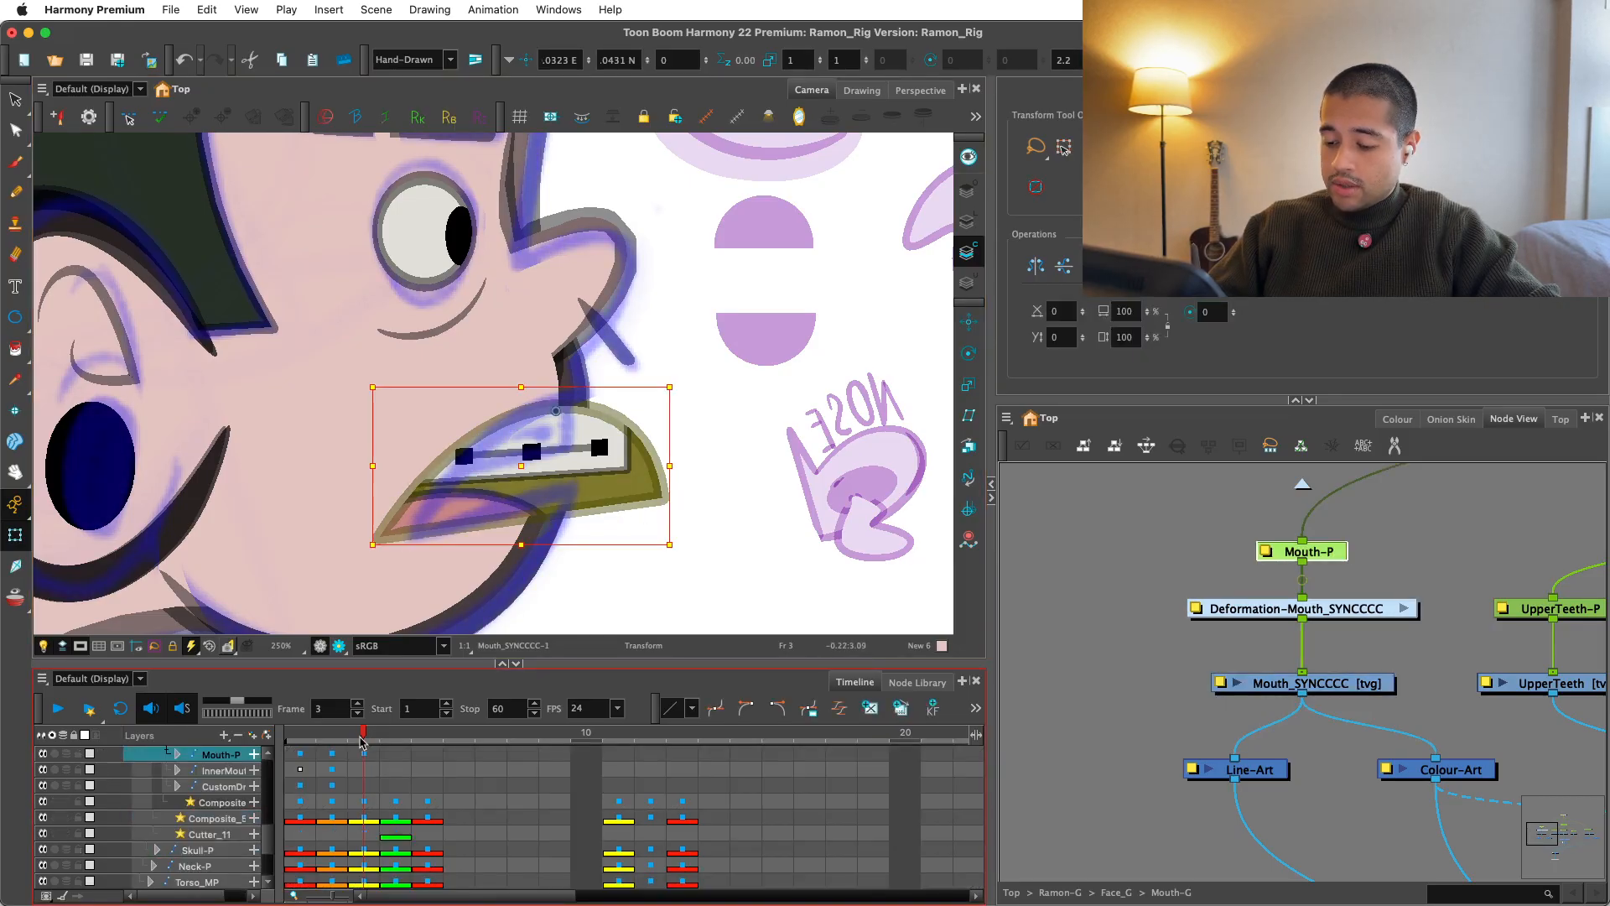
left_click_drag(361, 742, 399, 740)
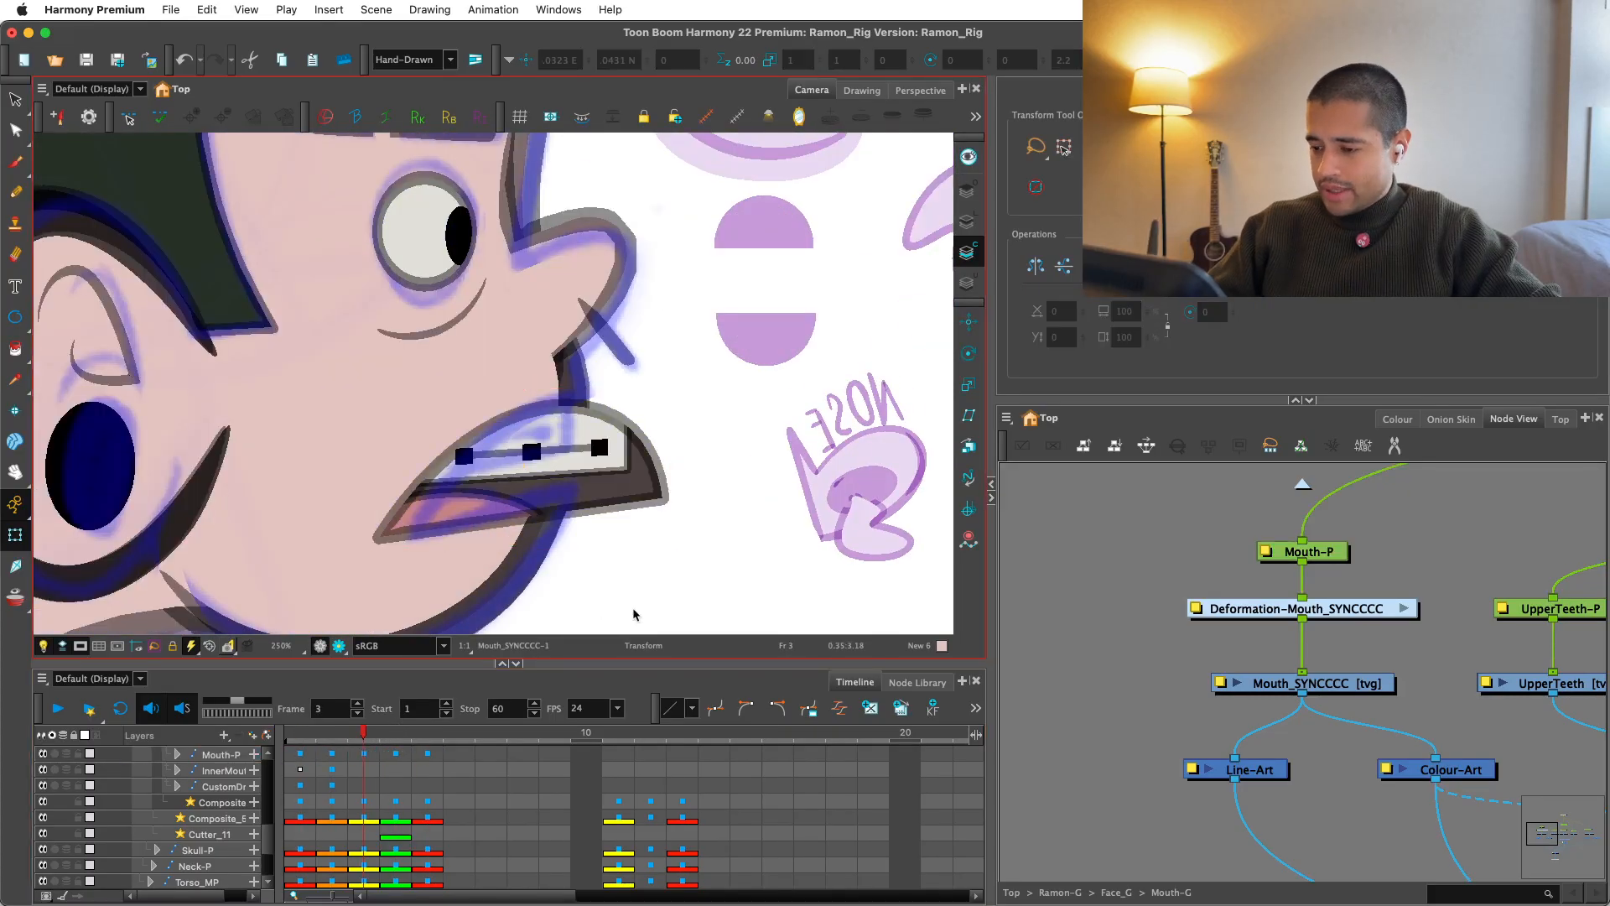
Step: Recolour the dark fill of the Mouth_SYNCCCC drawing on frame 3 with the bright green New 7 swatch
left_click(1345, 682)
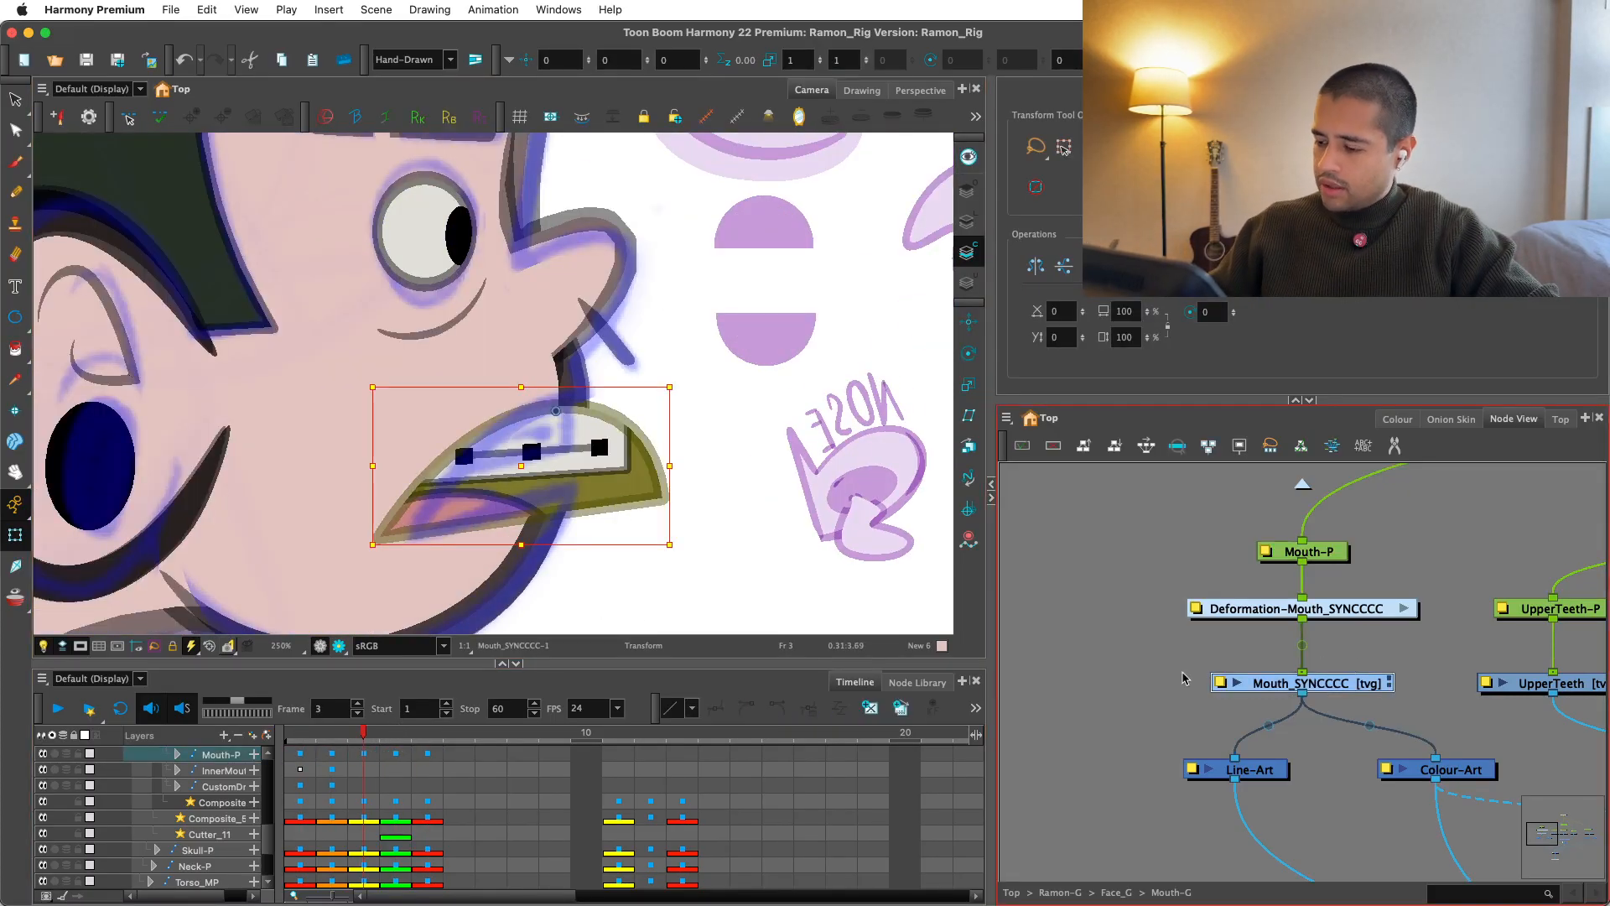
key("alt+s")
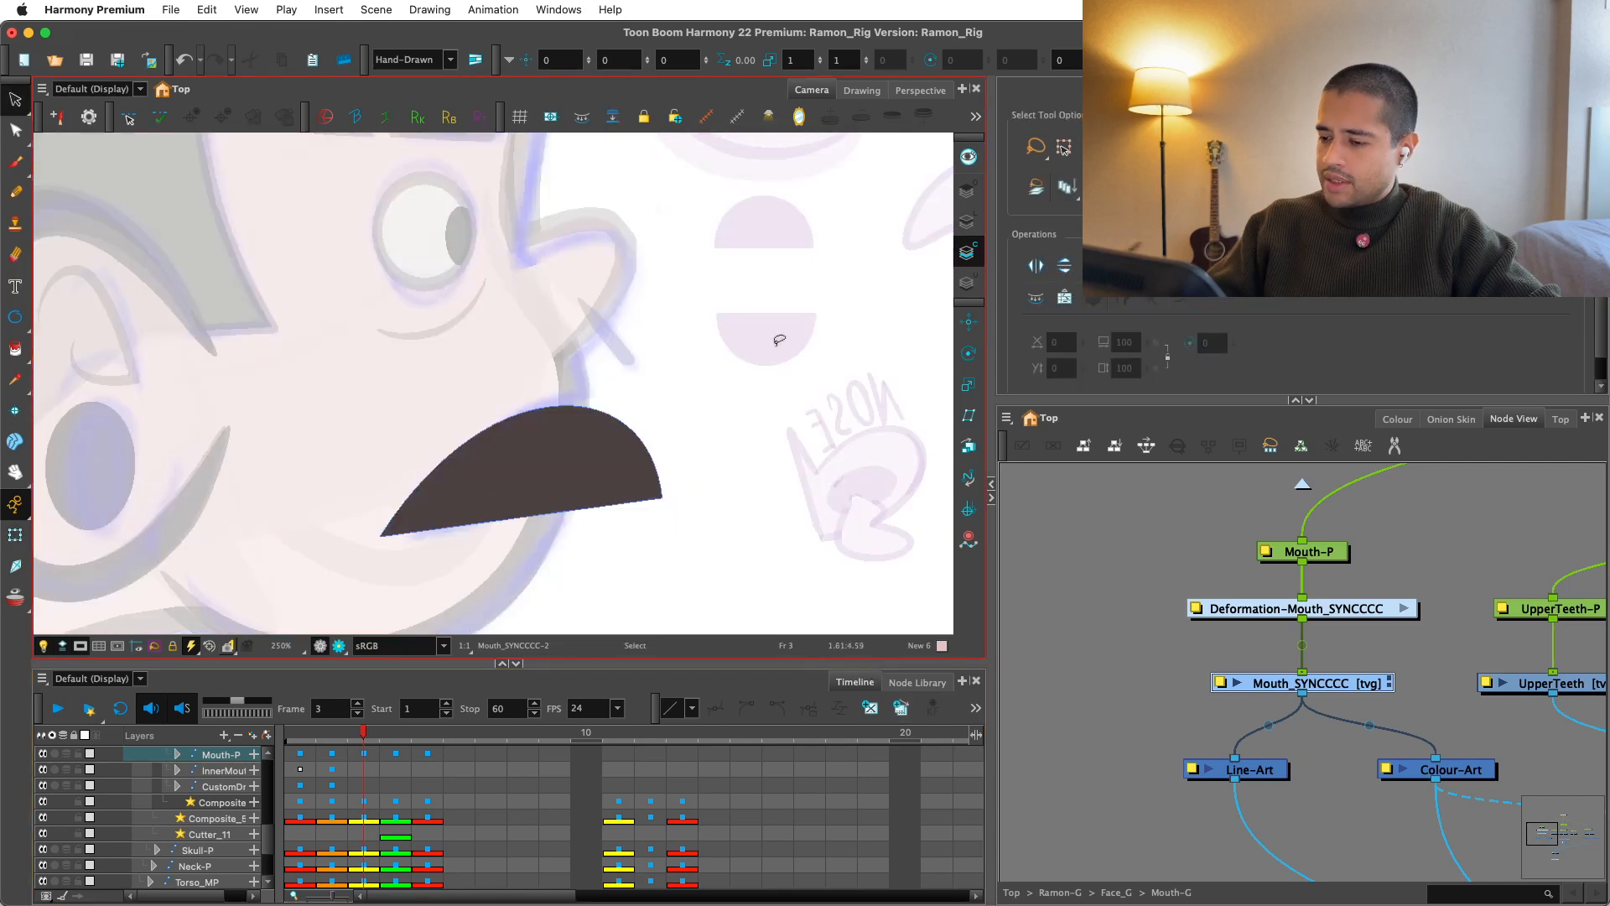
key("ctrl+a")
left_click(1397, 419)
left_click(1082, 624)
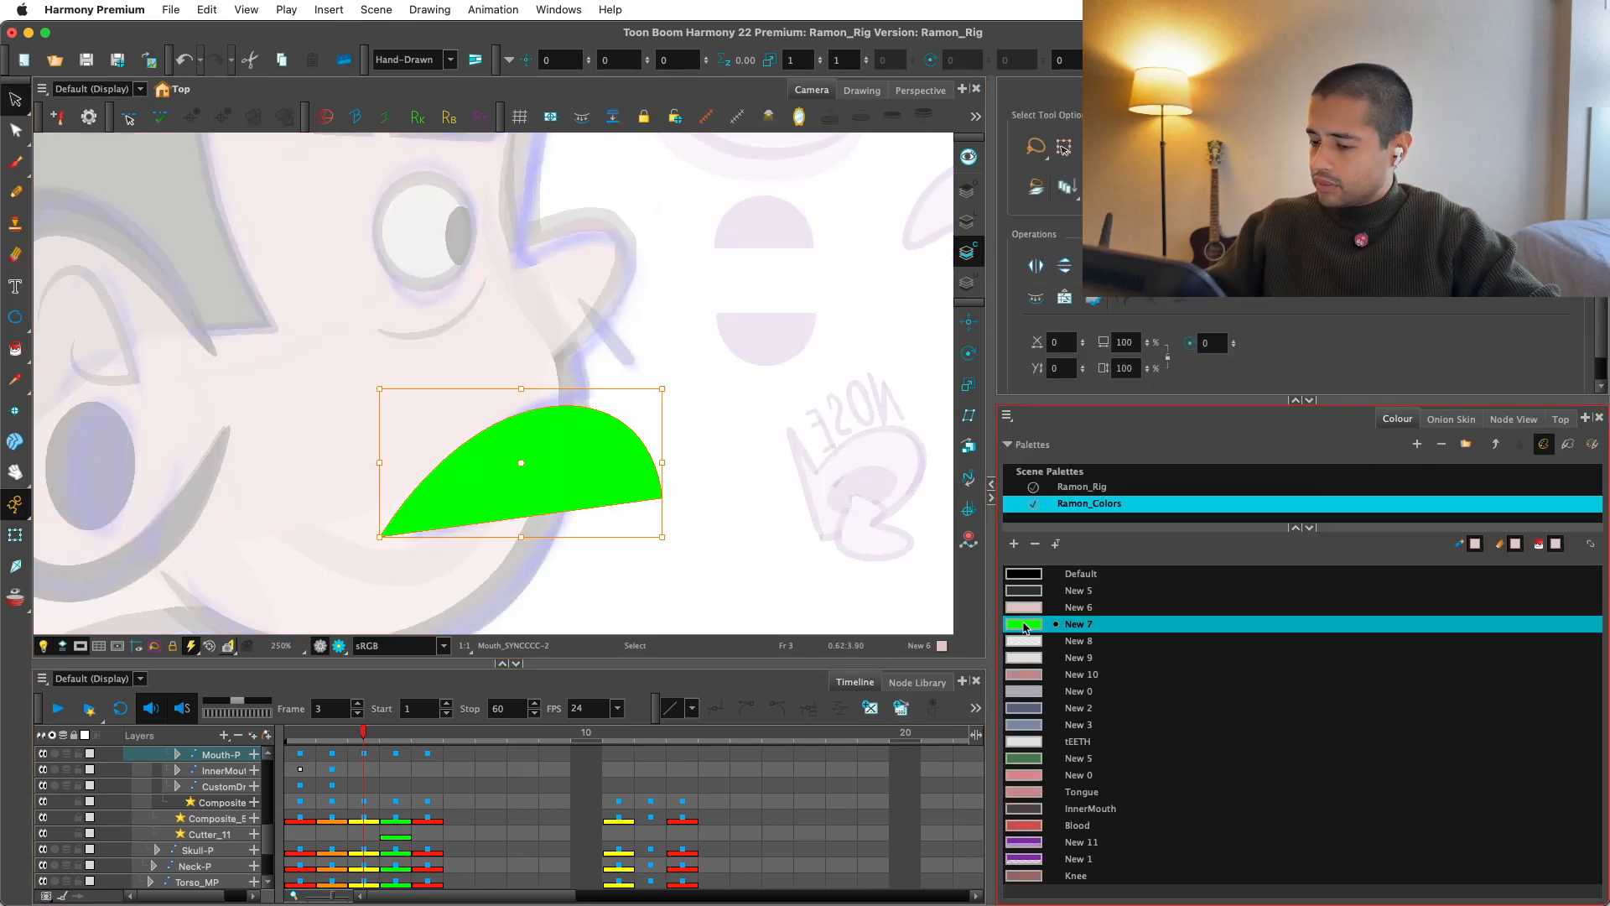
left_click(676, 563)
left_click(15, 535)
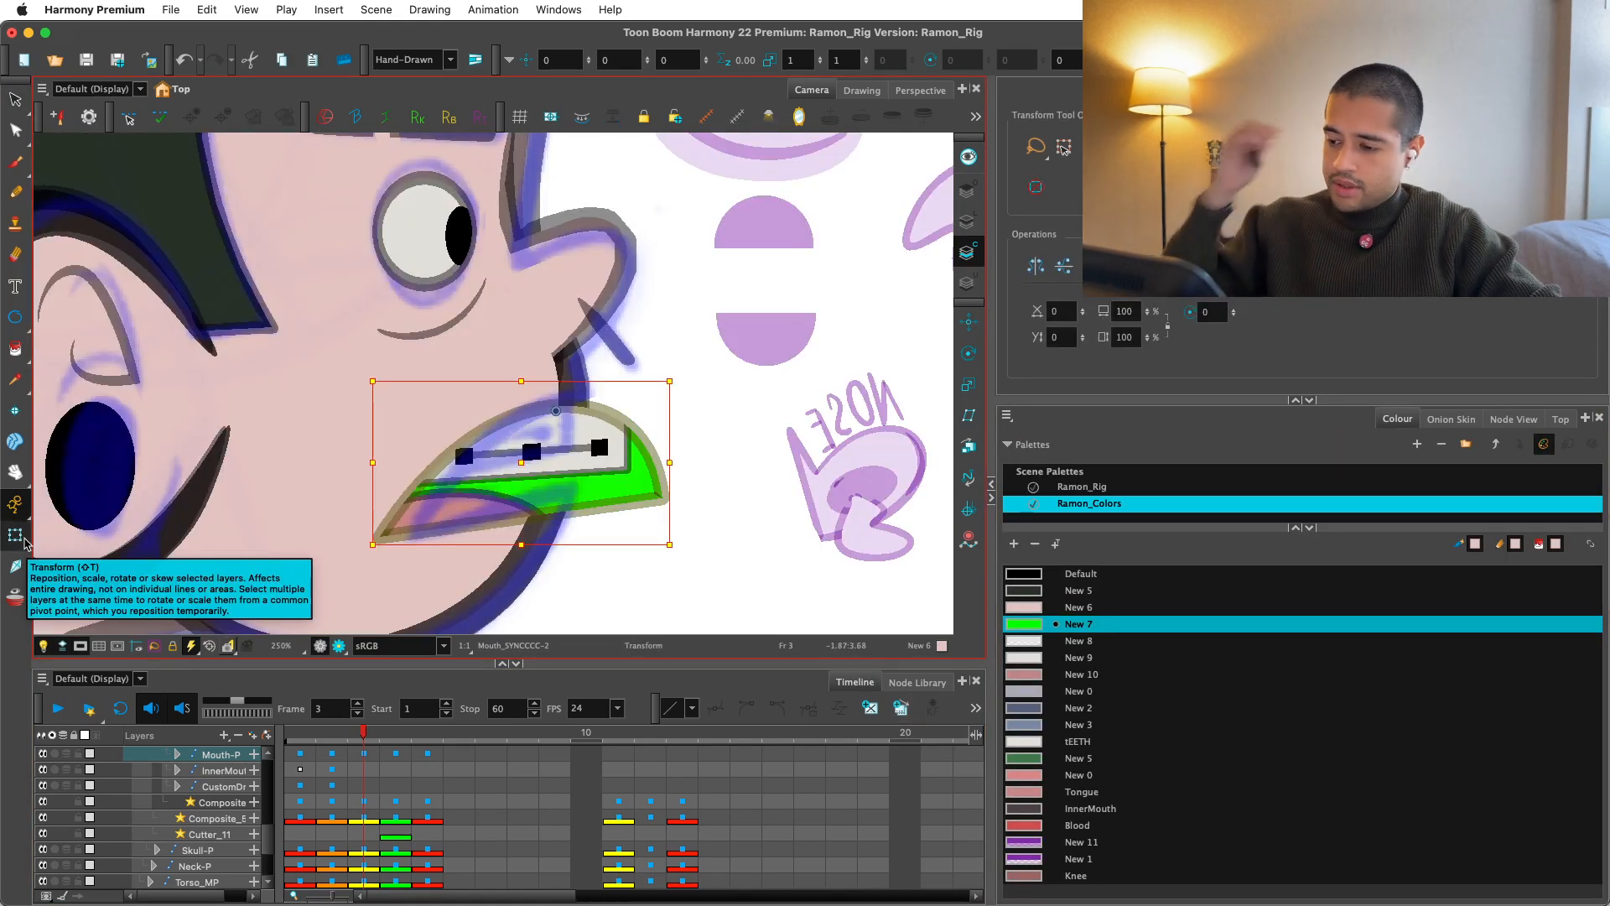
left_click(1450, 418)
key("alt+s")
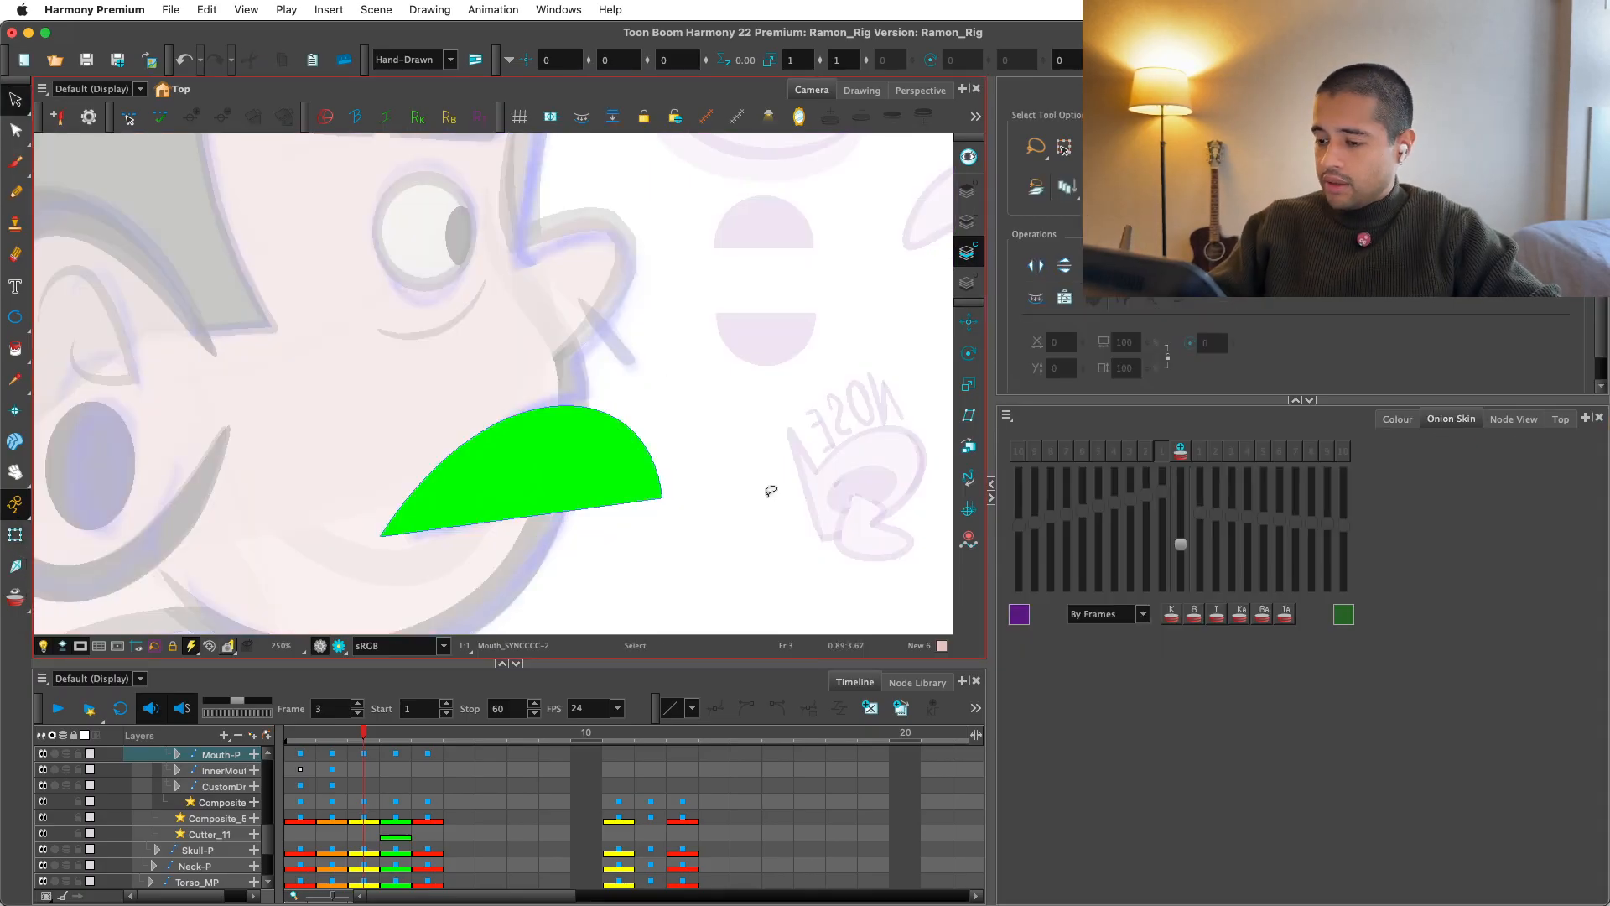
key("shift+t")
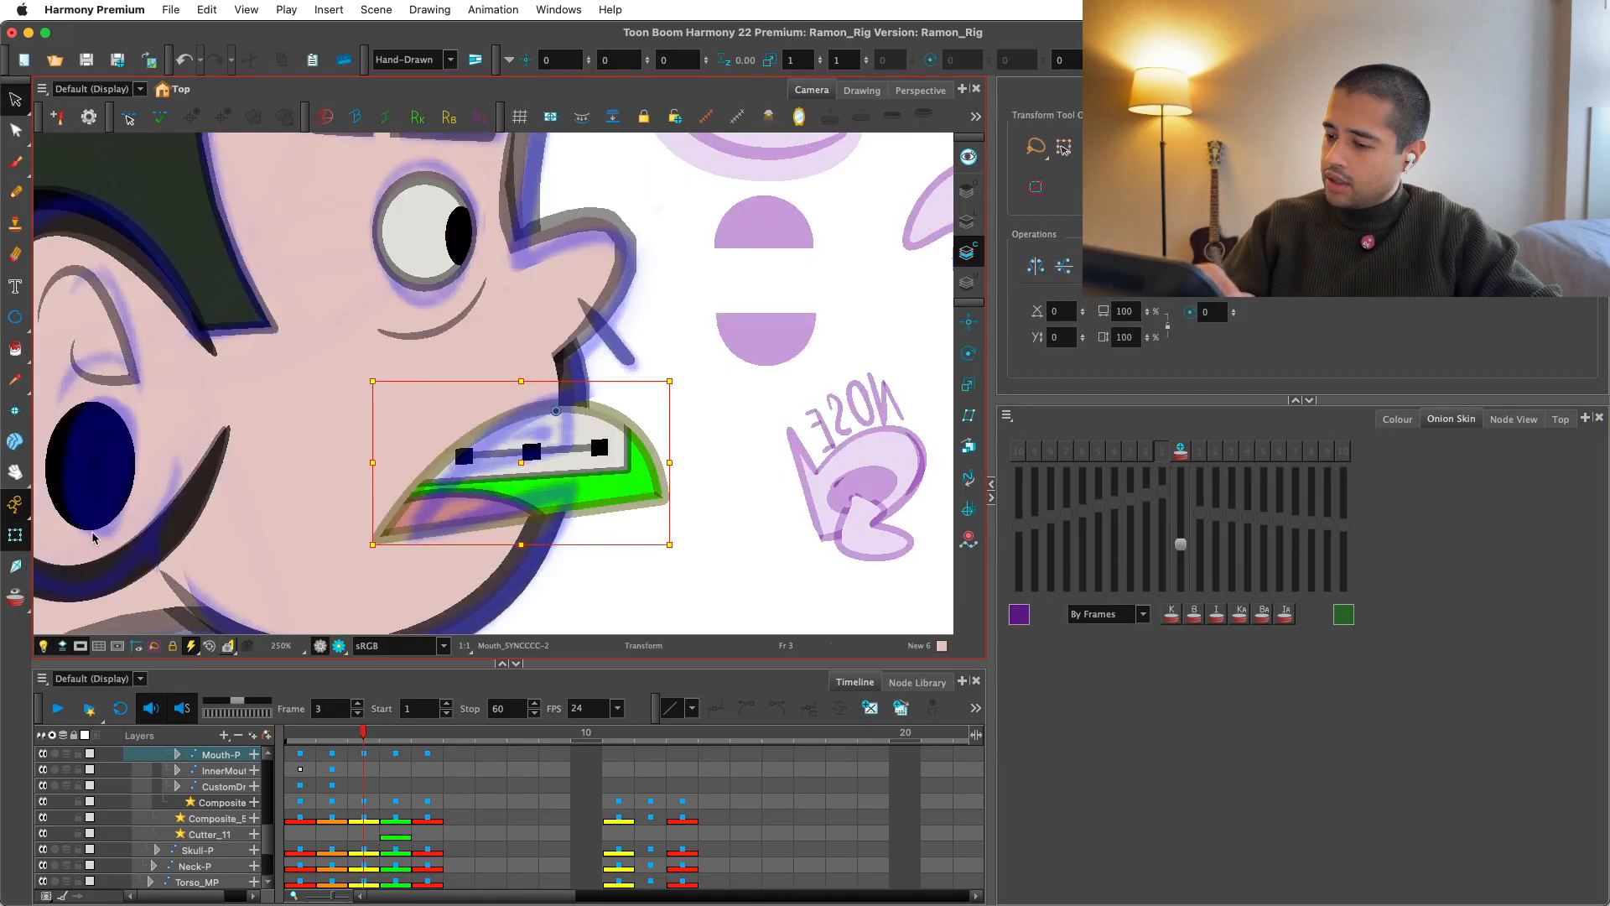
Step: Enlarge the node network view and move the Line-Art node away from Colour-Art to make room below Mouth_SYNCCCC
left_click(1514, 418)
key("1")
key("1")
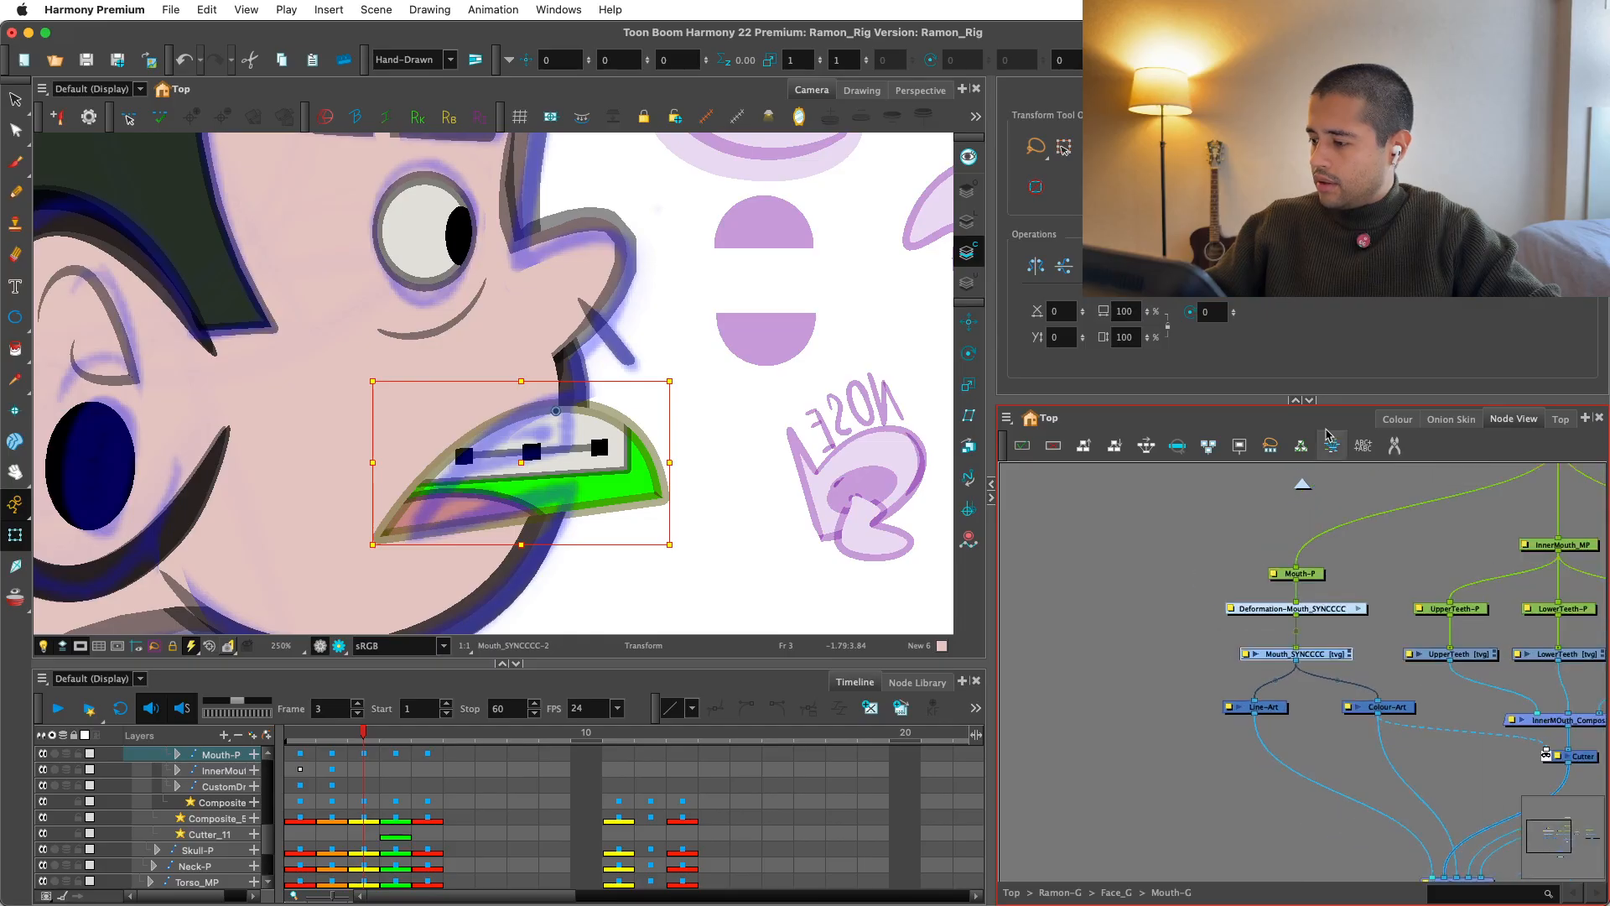
left_click_drag(1356, 400, 1356, 334)
left_click_drag(1347, 492, 1323, 490)
key("2")
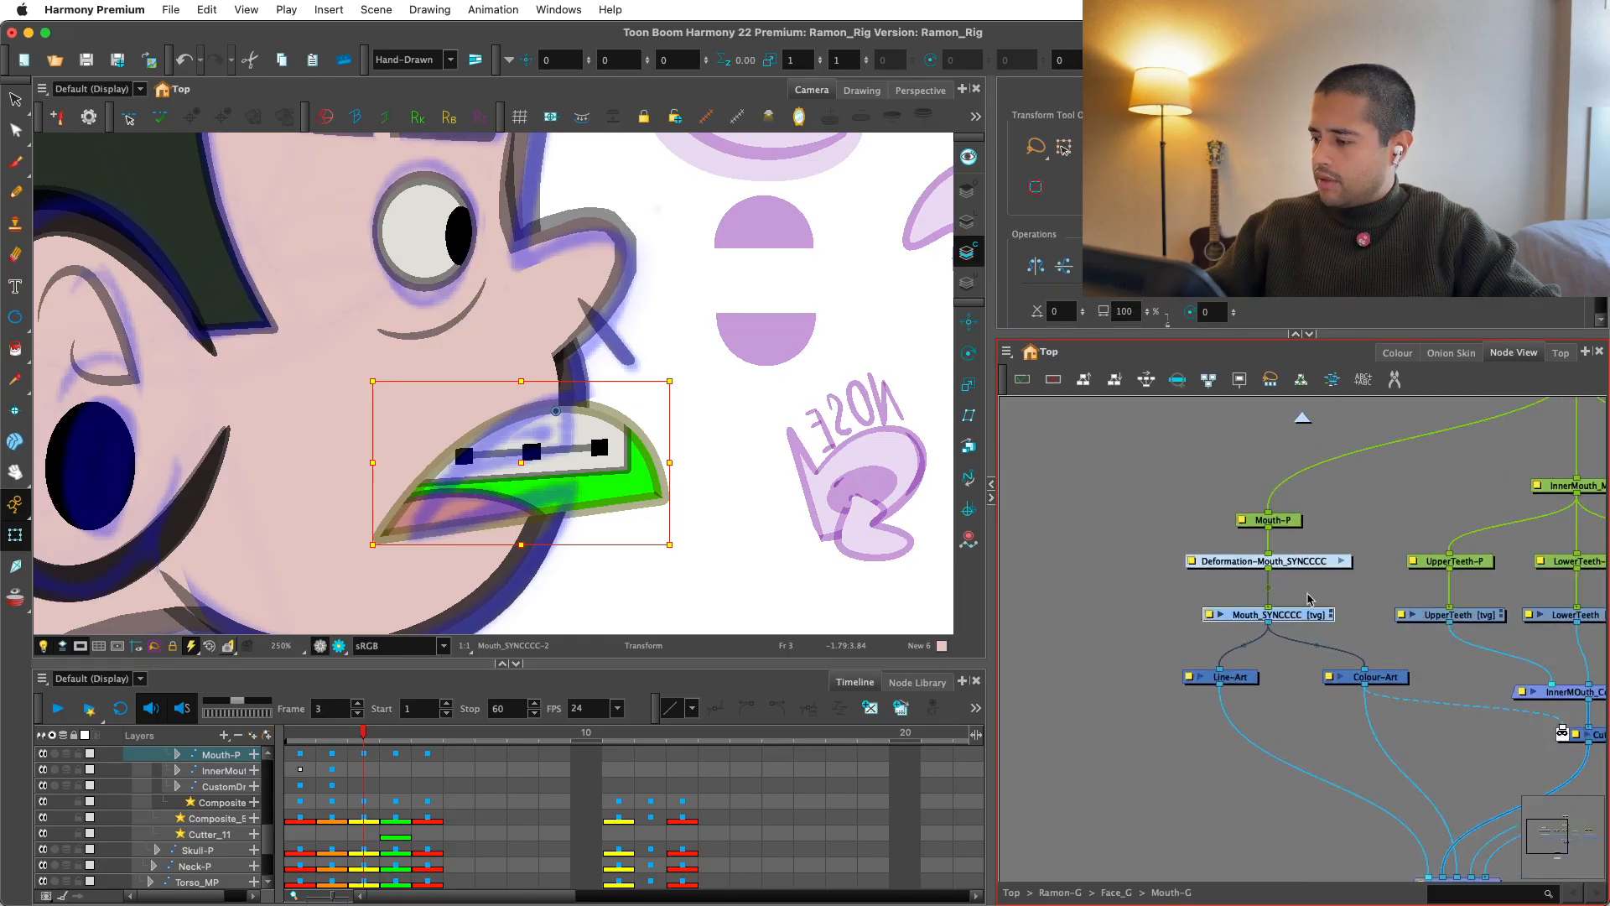
key("2")
left_click_drag(1234, 683, 1223, 682)
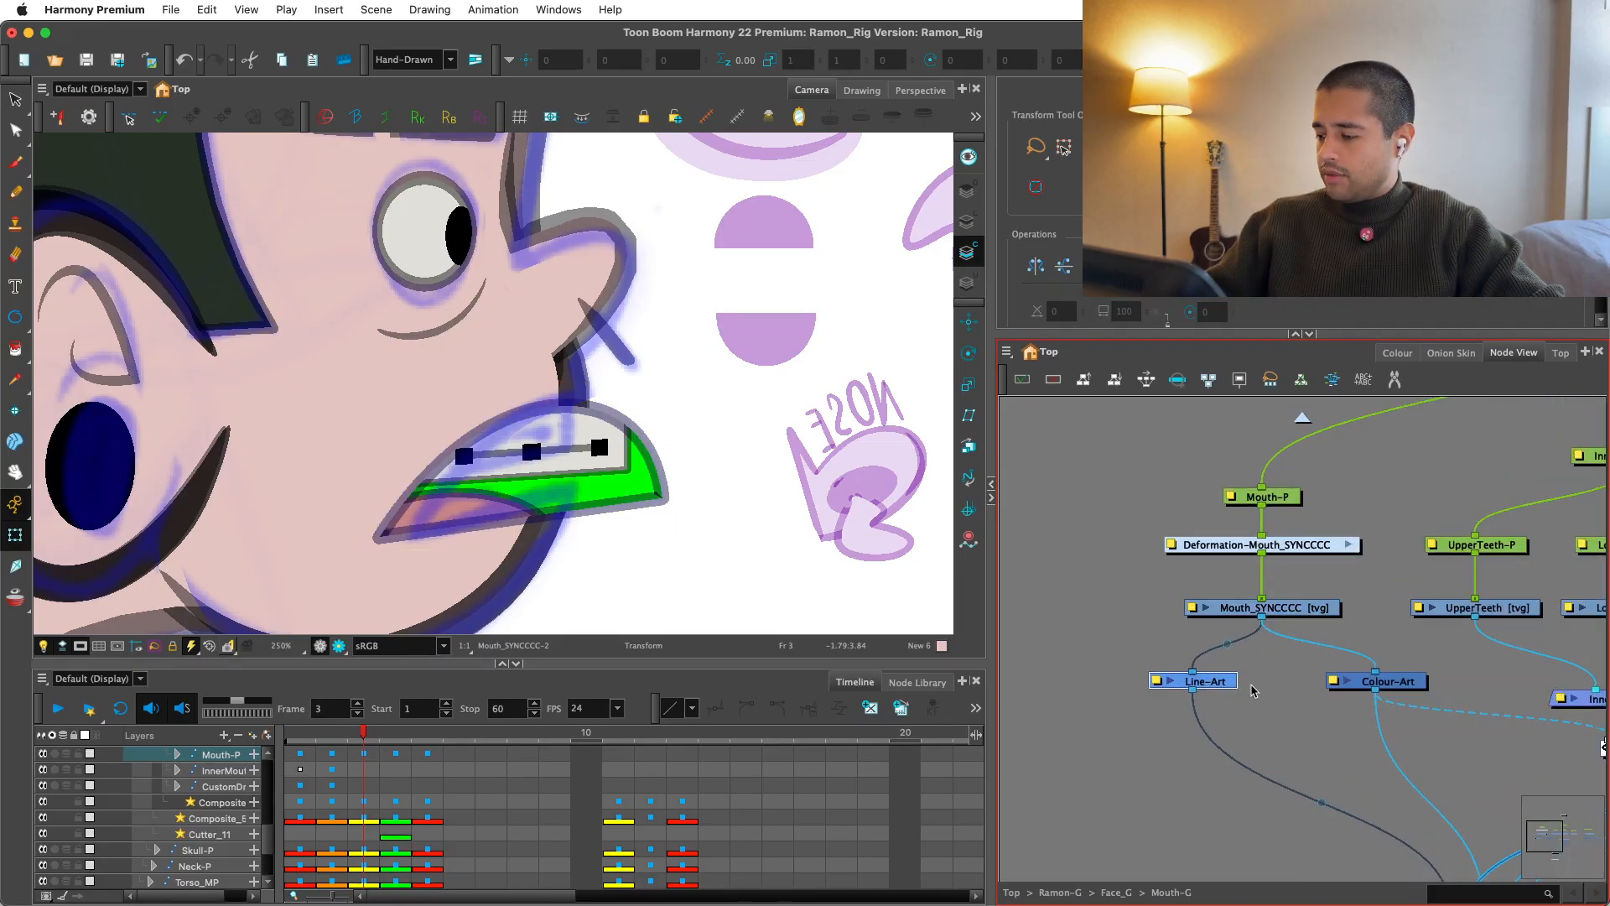
left_click_drag(1390, 655, 1330, 653)
Step: Add an Underlay Layer node beside Colour-Art and connect it to the output of Mouth_SYNCCCC
left_click(1328, 644)
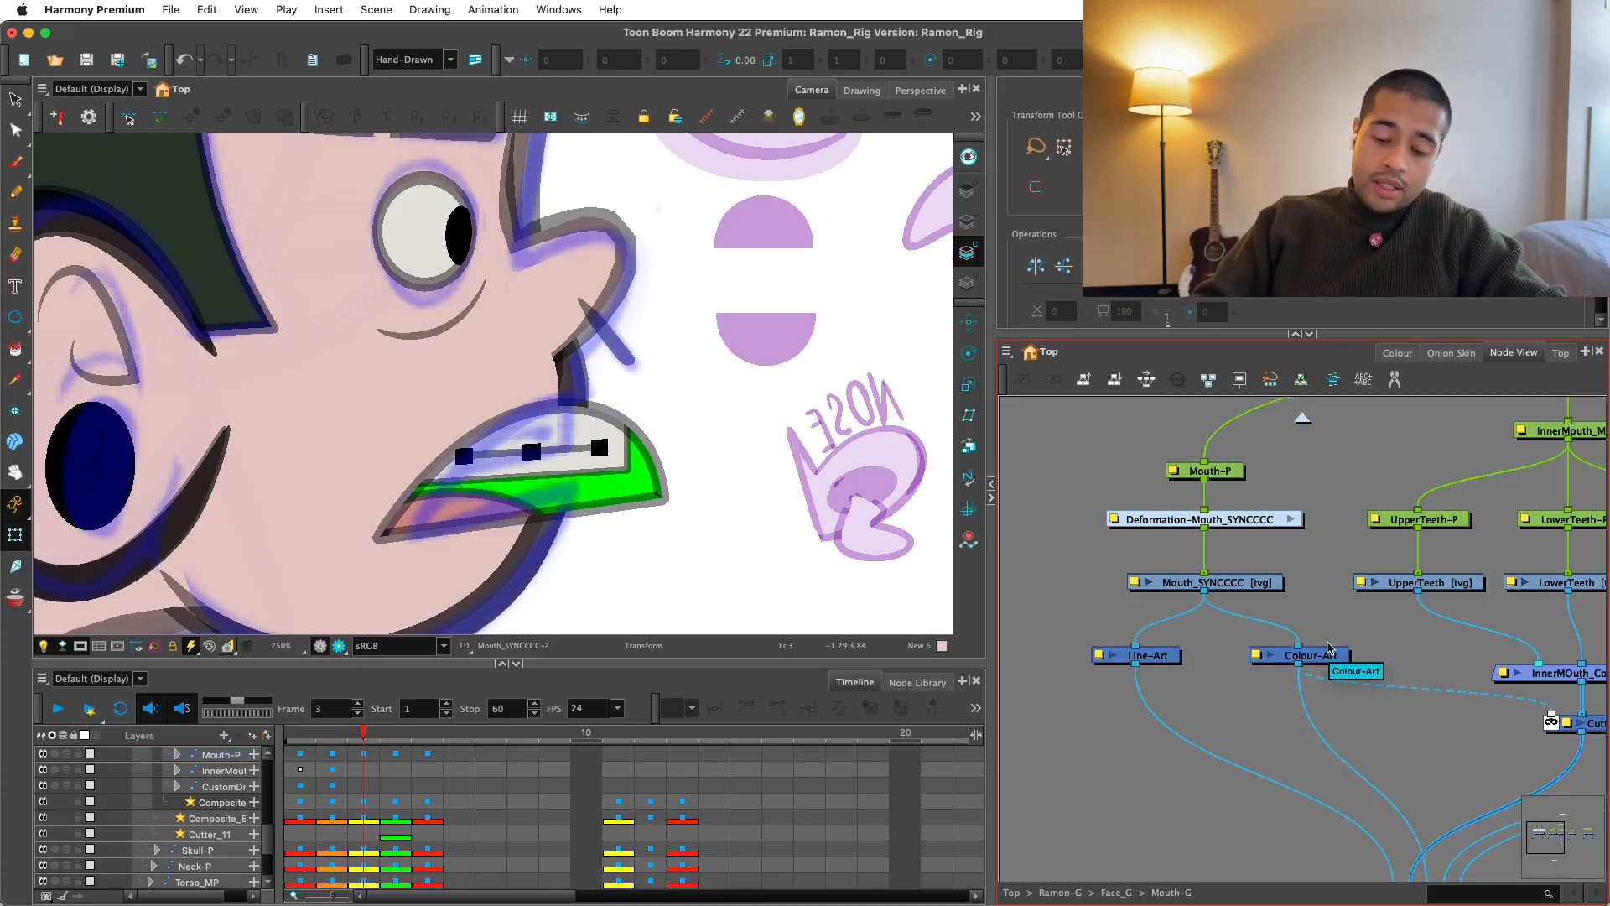
key("Return")
type("und")
key("Return")
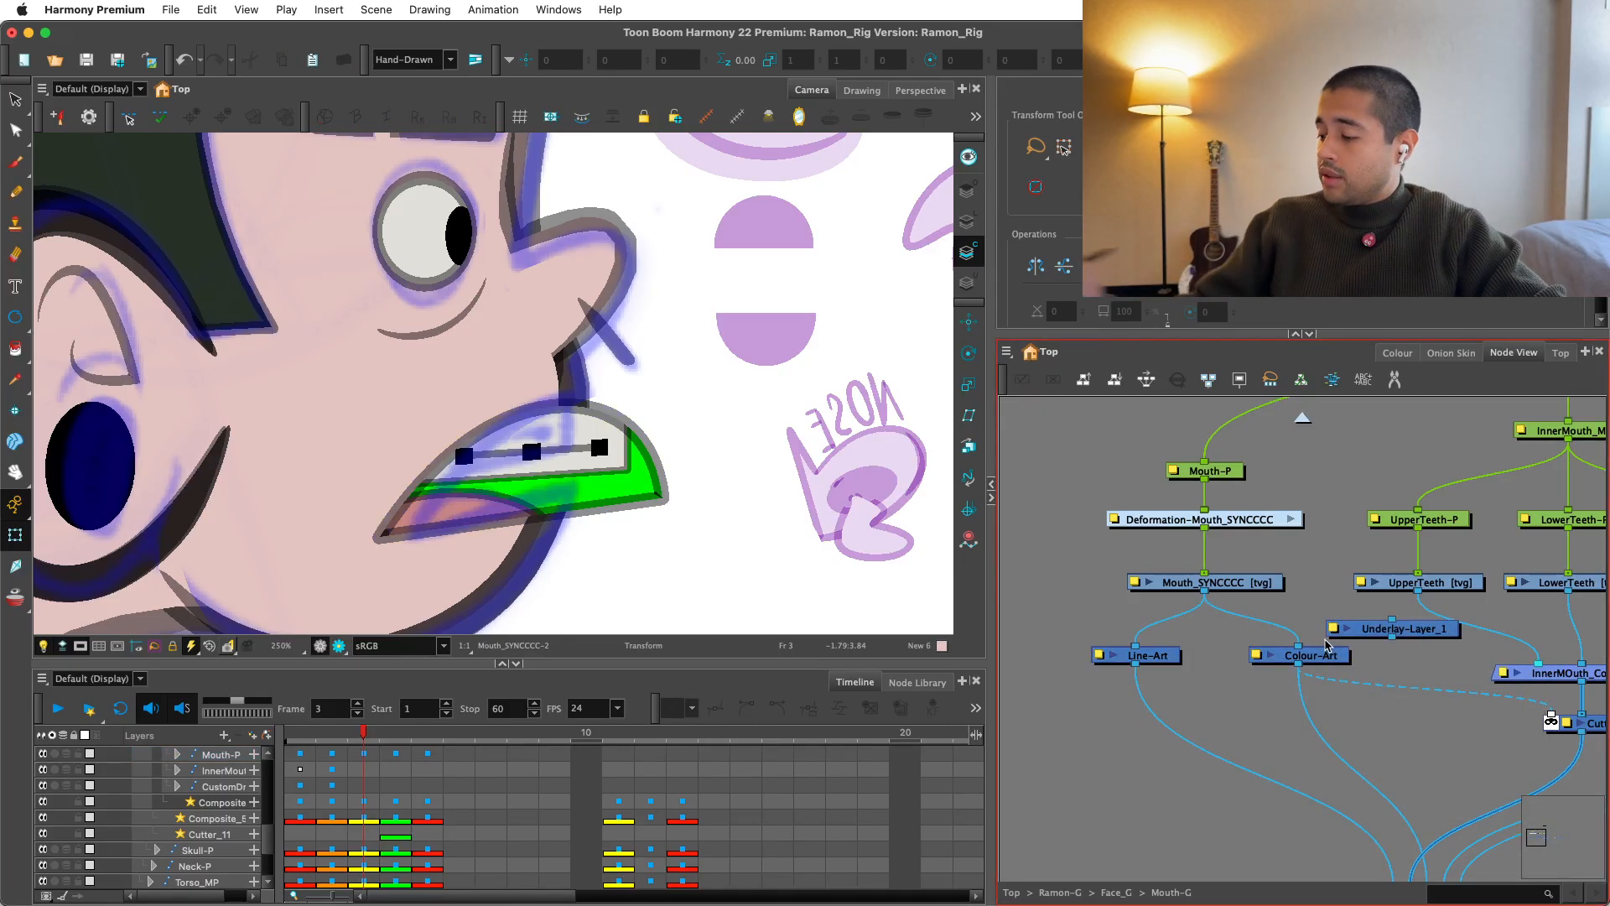
left_click_drag(1321, 653, 1293, 646)
left_click_drag(1428, 627, 1432, 645)
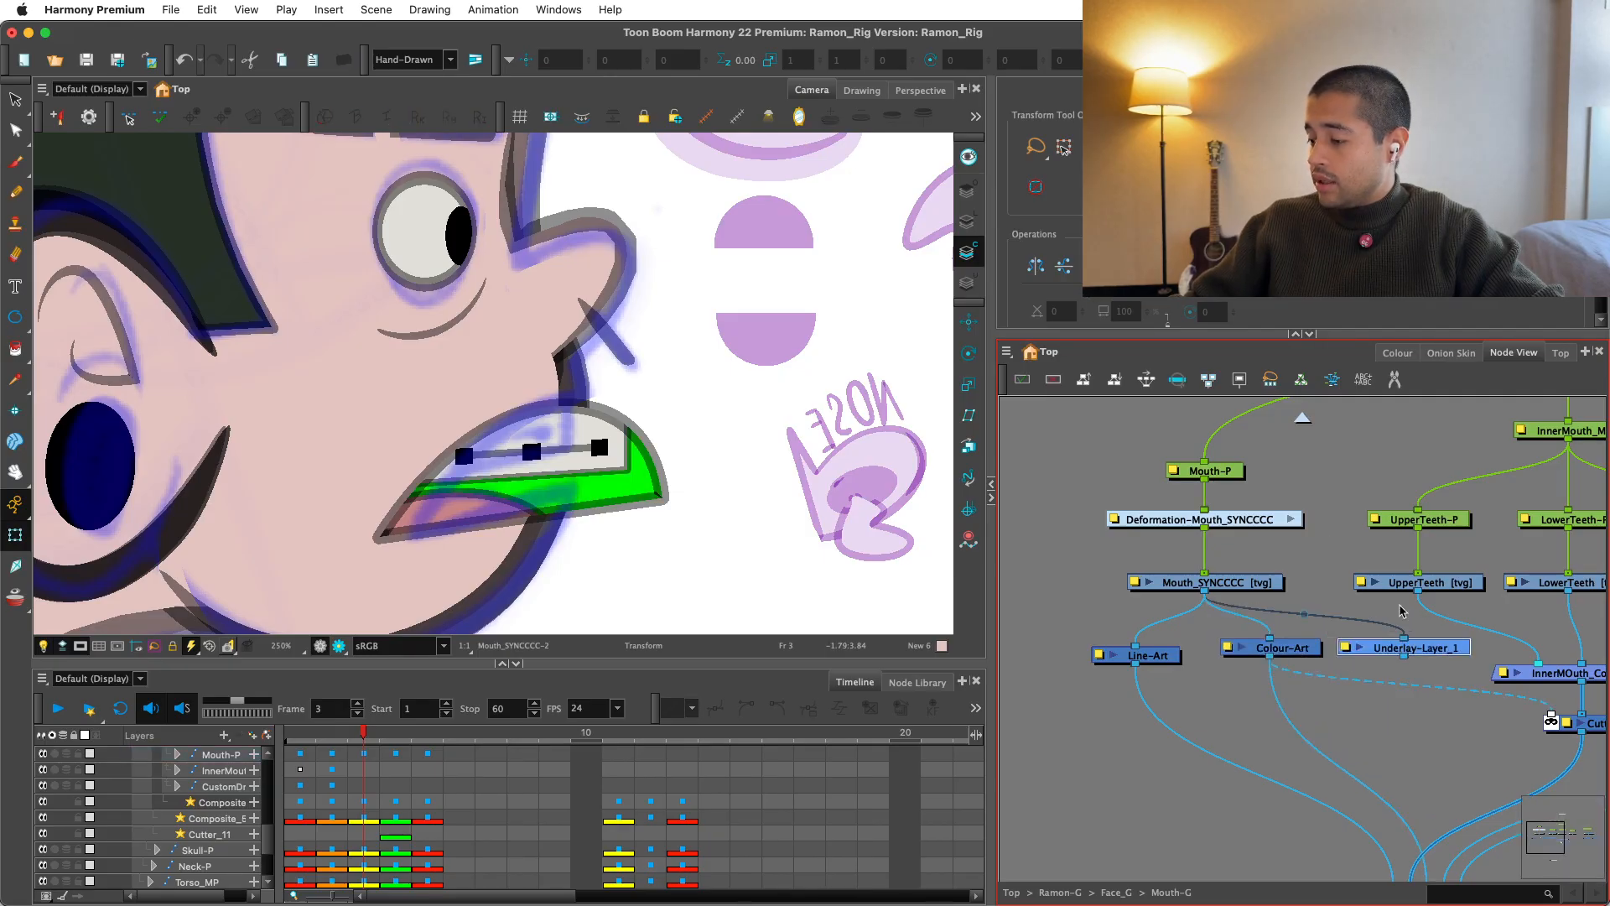
Step: Connect the mouth's Underlay Layer node to a new port on the Mouth-G group's Multi-Port-Out
scroll(1400, 610, "right", 3)
scroll(1400, 611, "down", 1)
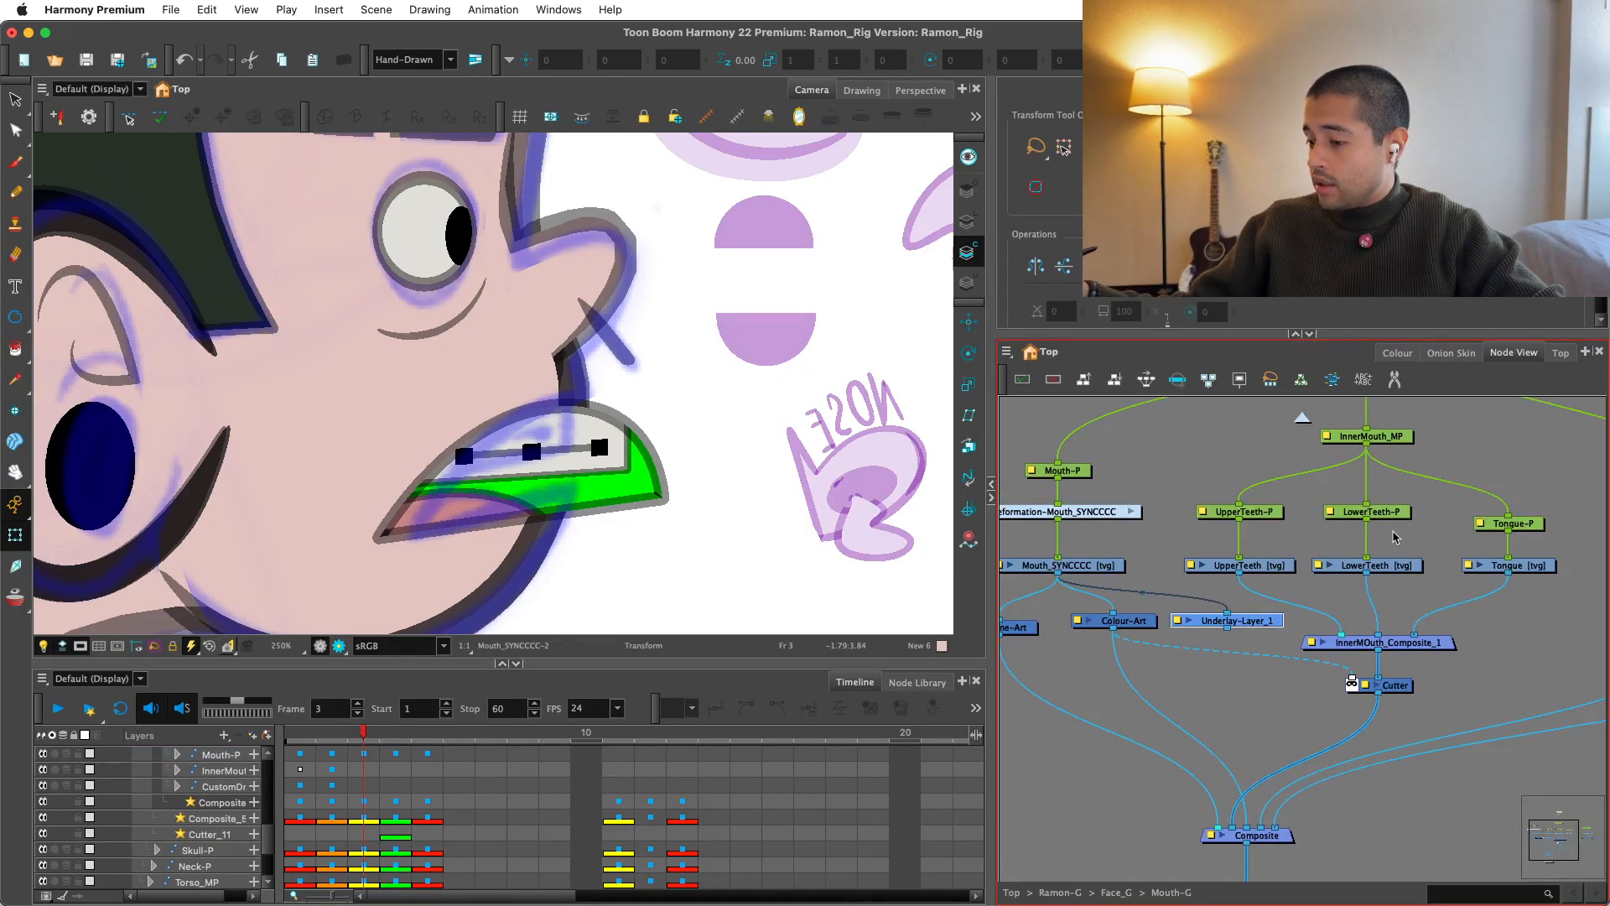
scroll(1395, 538, "down", 5)
left_click_drag(1251, 526, 1270, 597)
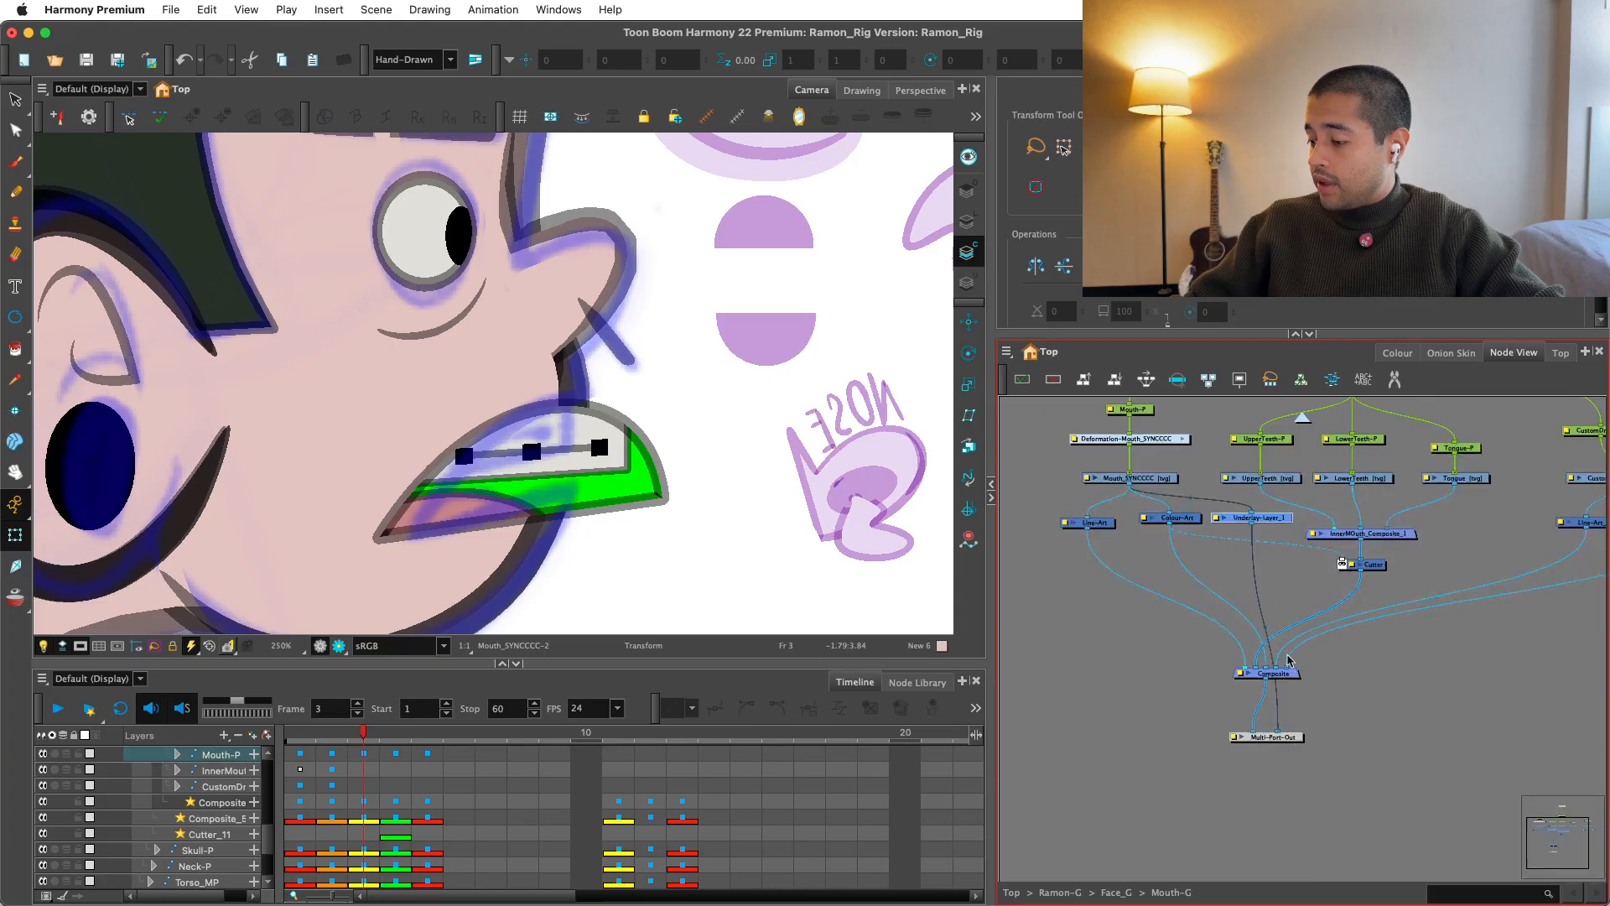
Step: Go up to Face_G, add a composite node beside Mouth-G, and connect it to the group's new output port
left_click(1303, 419)
left_click(478, 590)
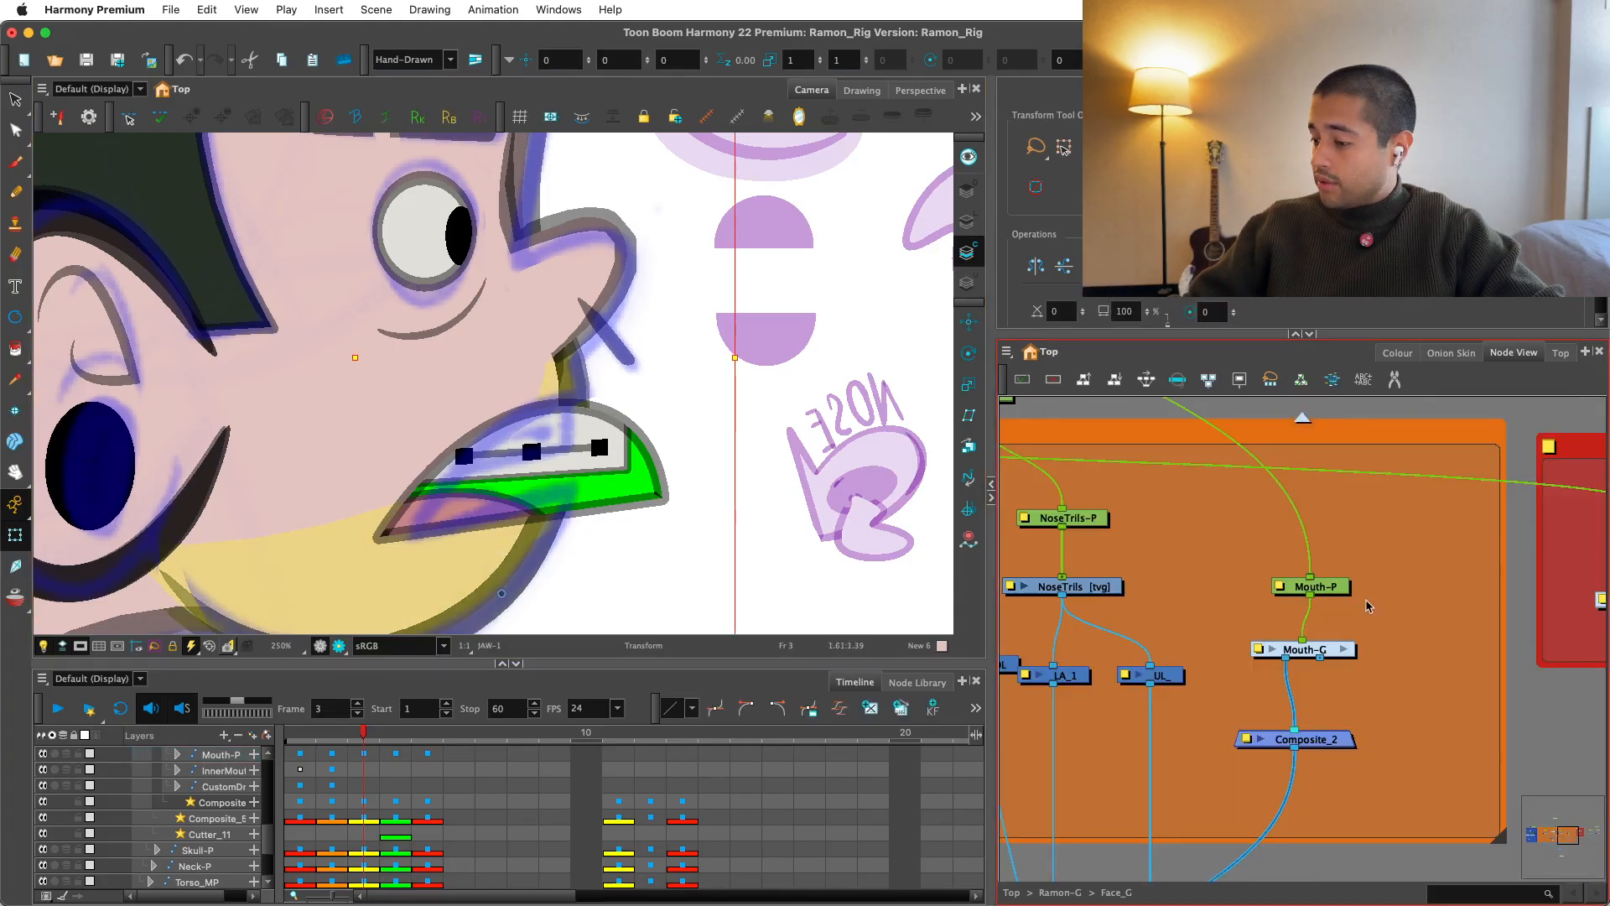
scroll(1354, 668, "down", 2)
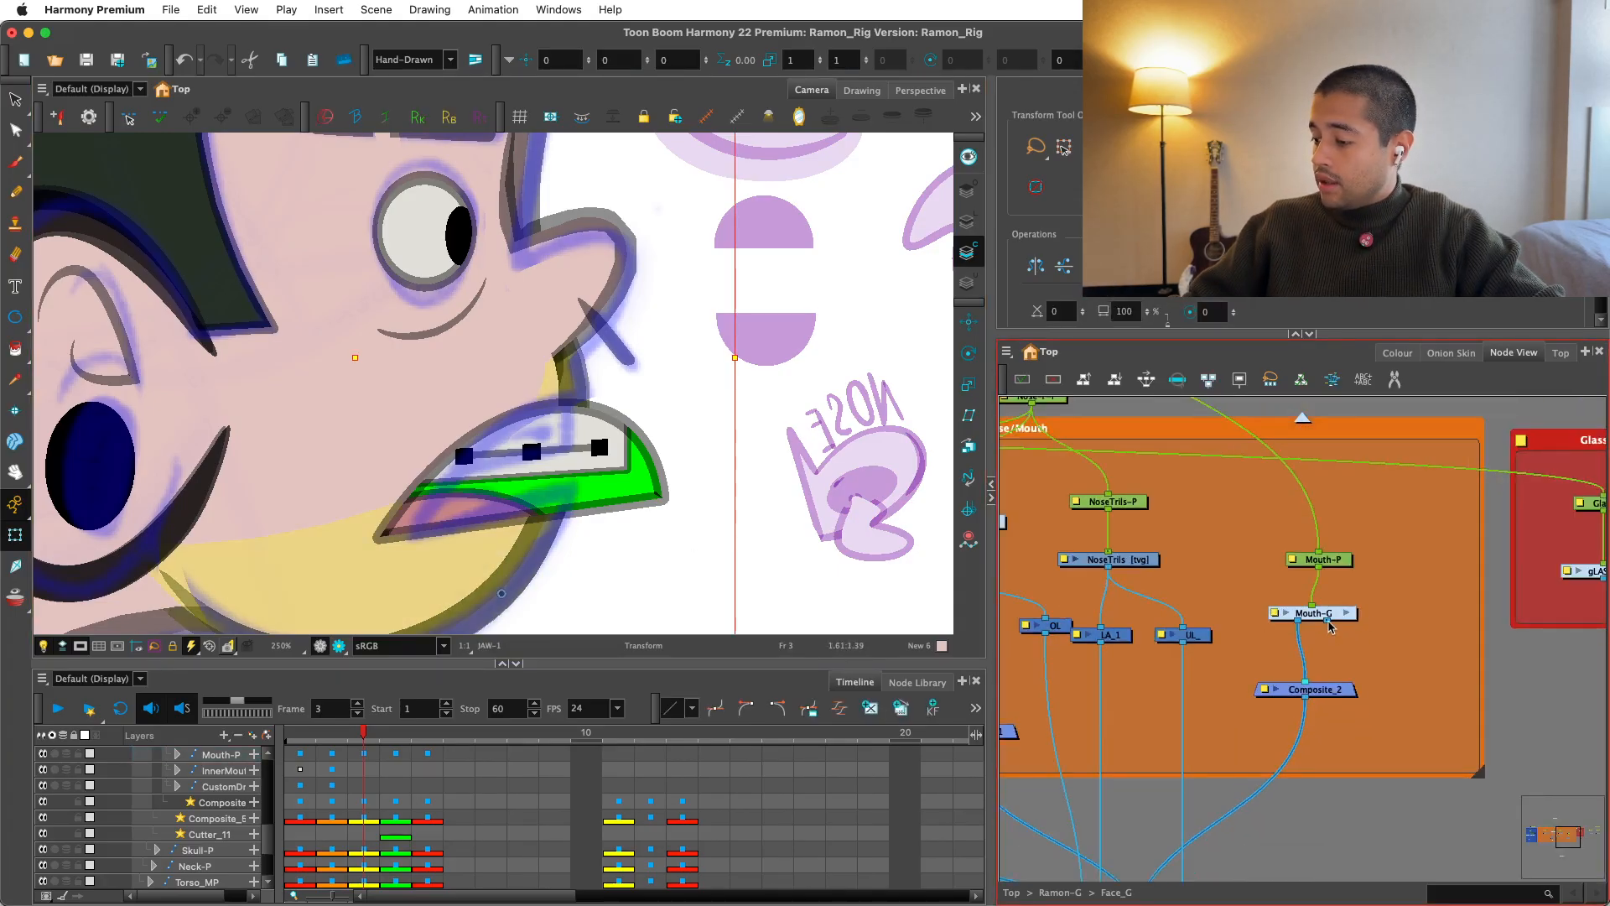
left_click(1398, 639)
key("super+v")
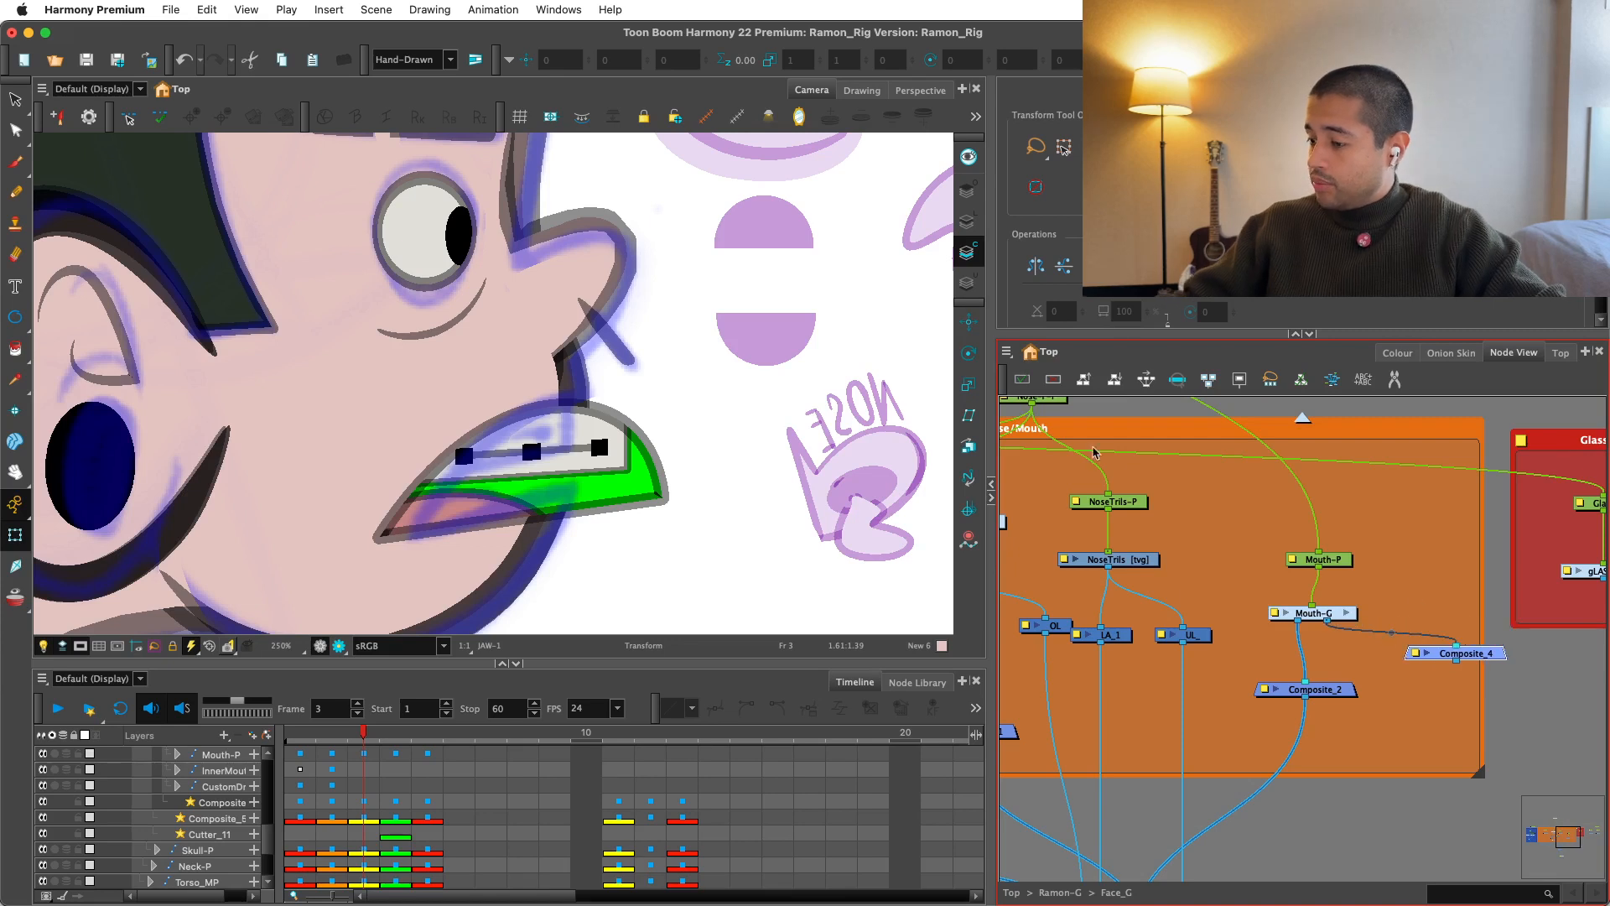
Step: Insert a backdrop around the new composite beside Mouth-G and colour it olive green
left_click(1006, 351)
mouse_move(1031, 429)
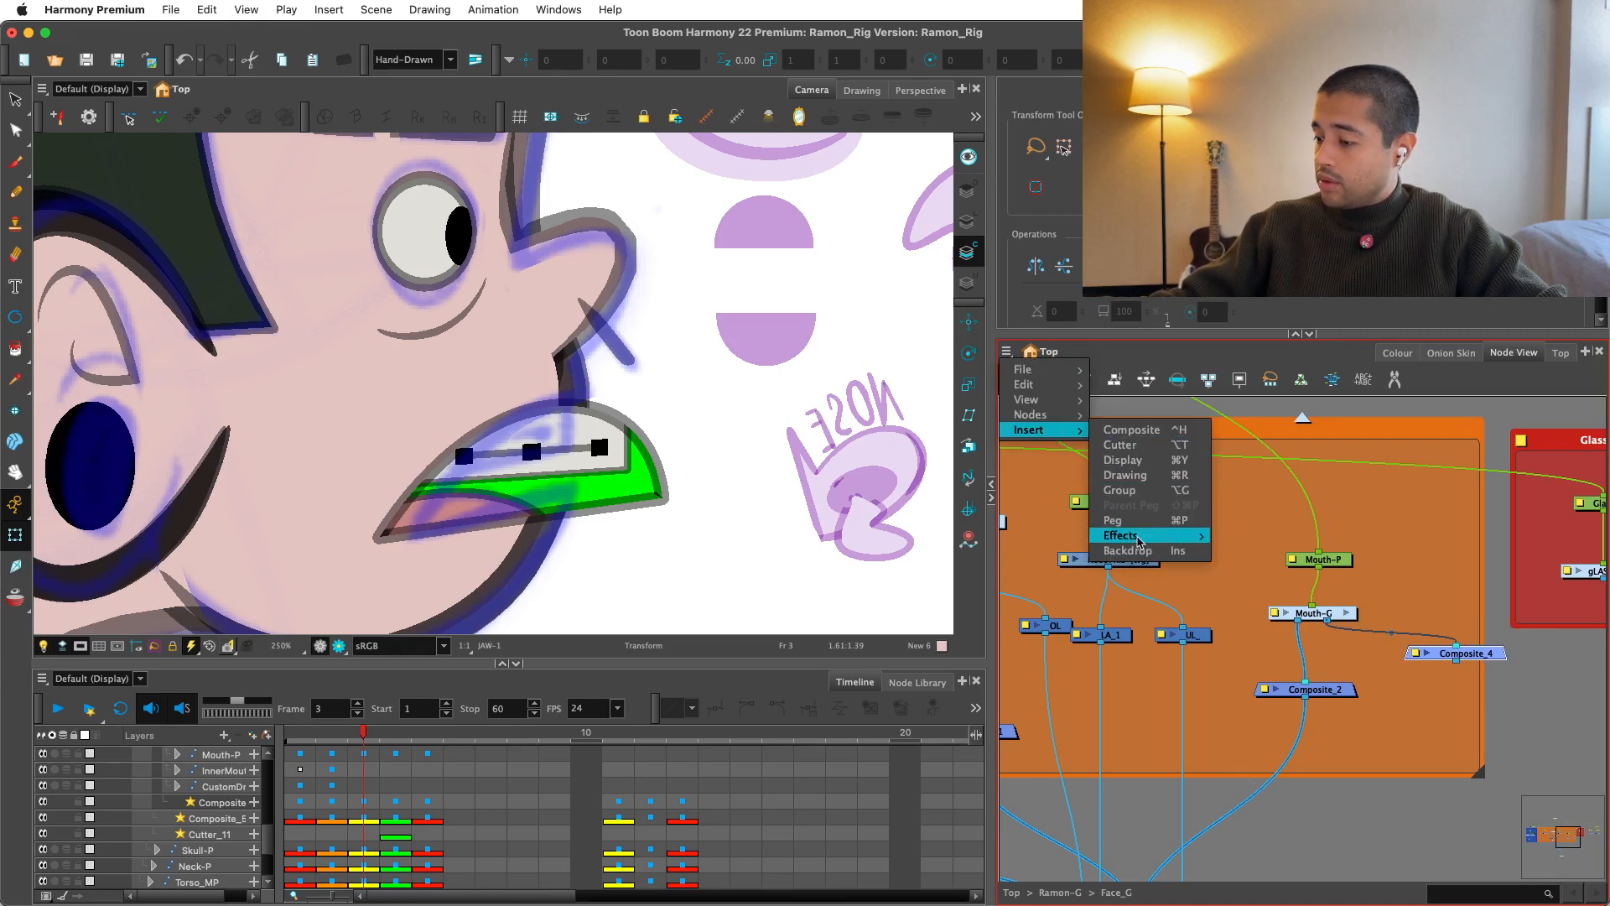
left_click(1132, 550)
left_click(1372, 592)
left_click(904, 489)
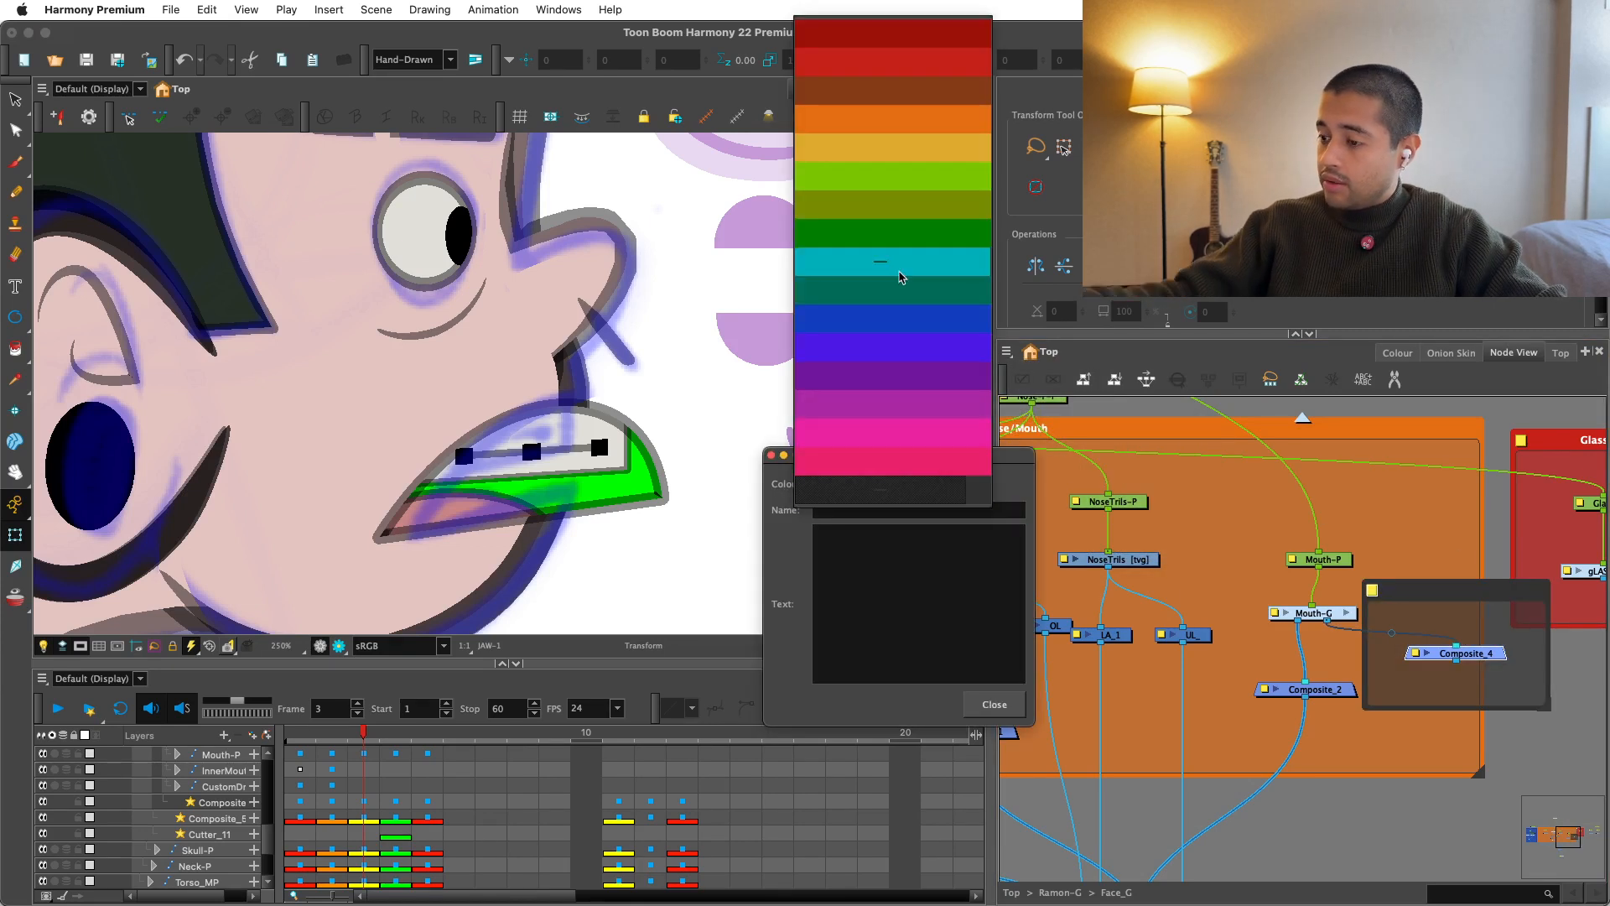
left_click(893, 204)
left_click(994, 705)
left_click(1344, 525)
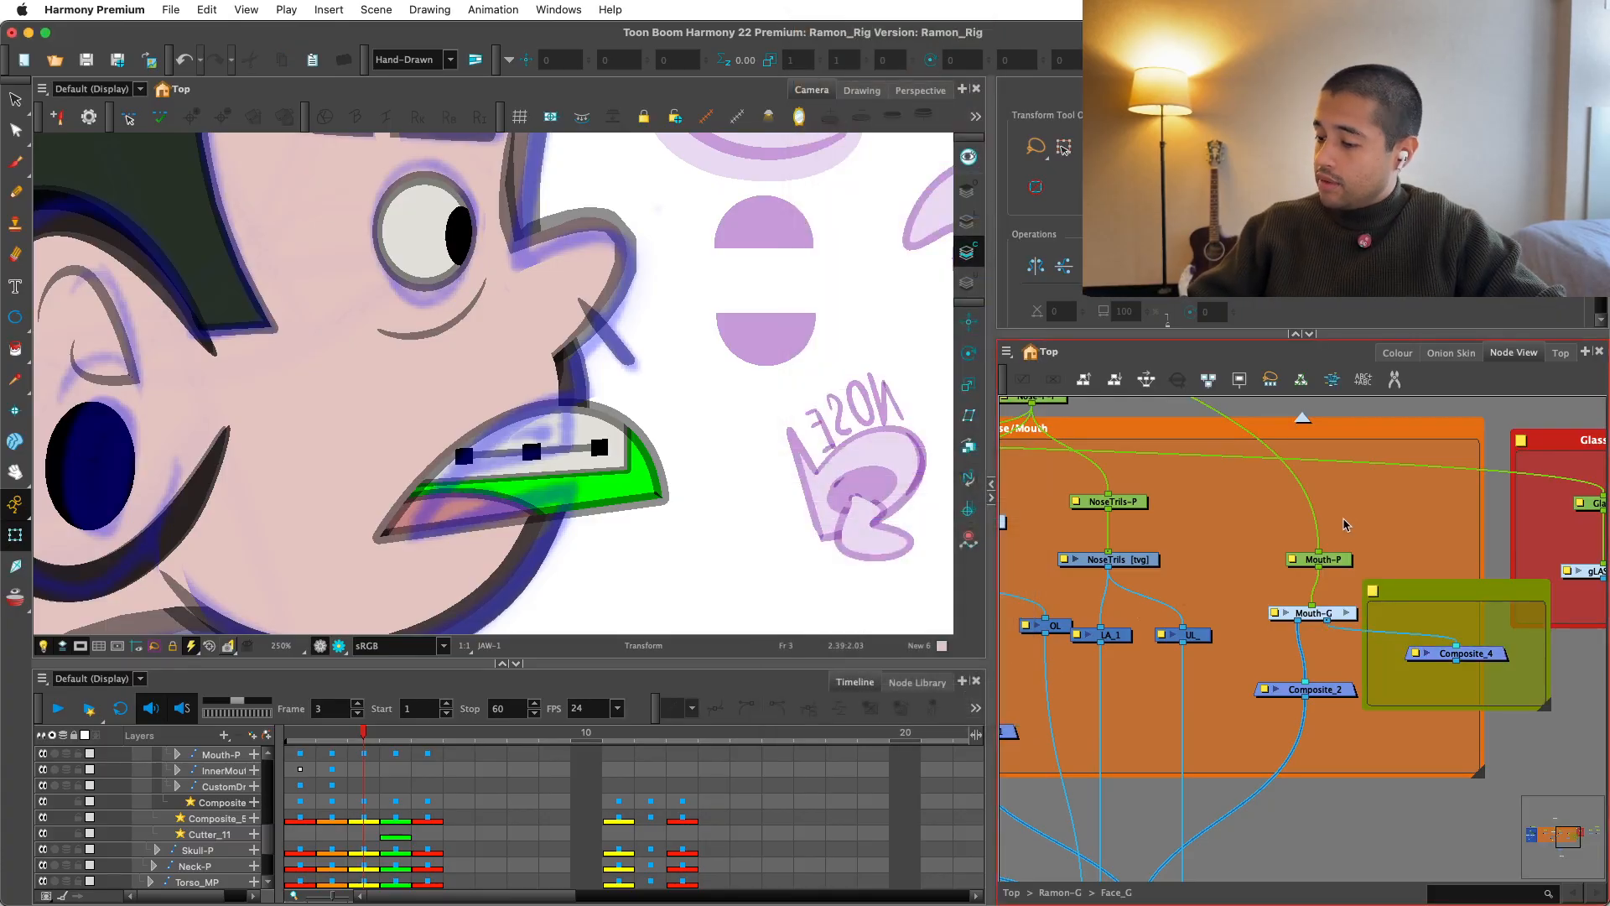
Step: Examine the jaw's nodes in the Head group and the wiring of the neighbouring Ear, Neck and Collar sections in Ramon-G
left_click(520, 570)
key("o")
left_click_drag(1492, 715, 1416, 680)
scroll(1417, 680, "down", 6)
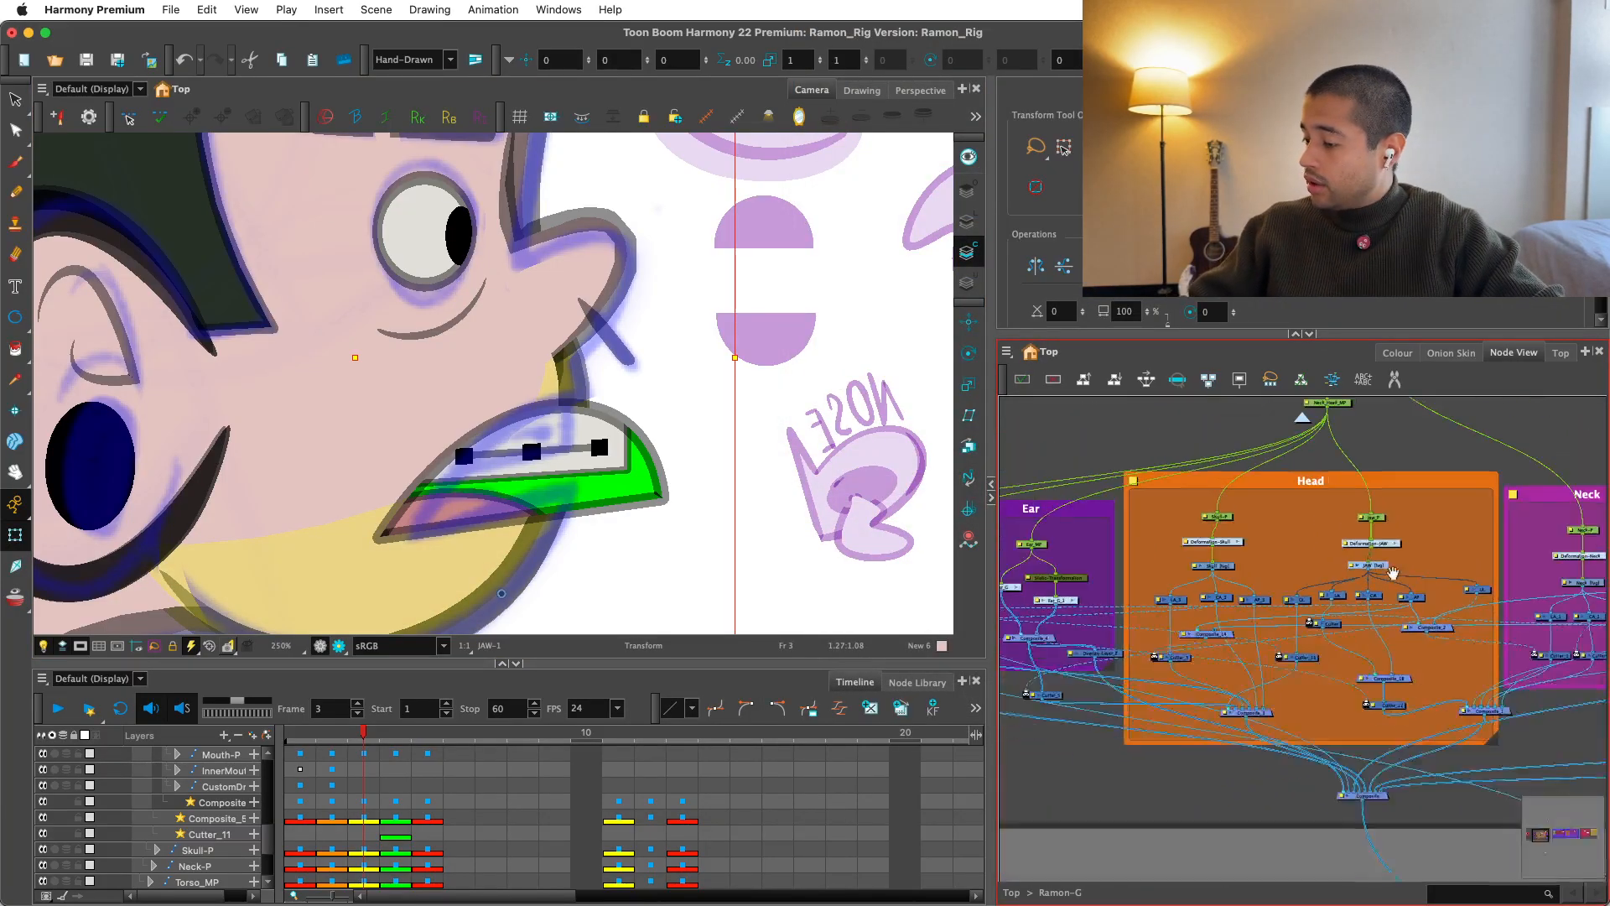
scroll(1376, 563, "right", 10)
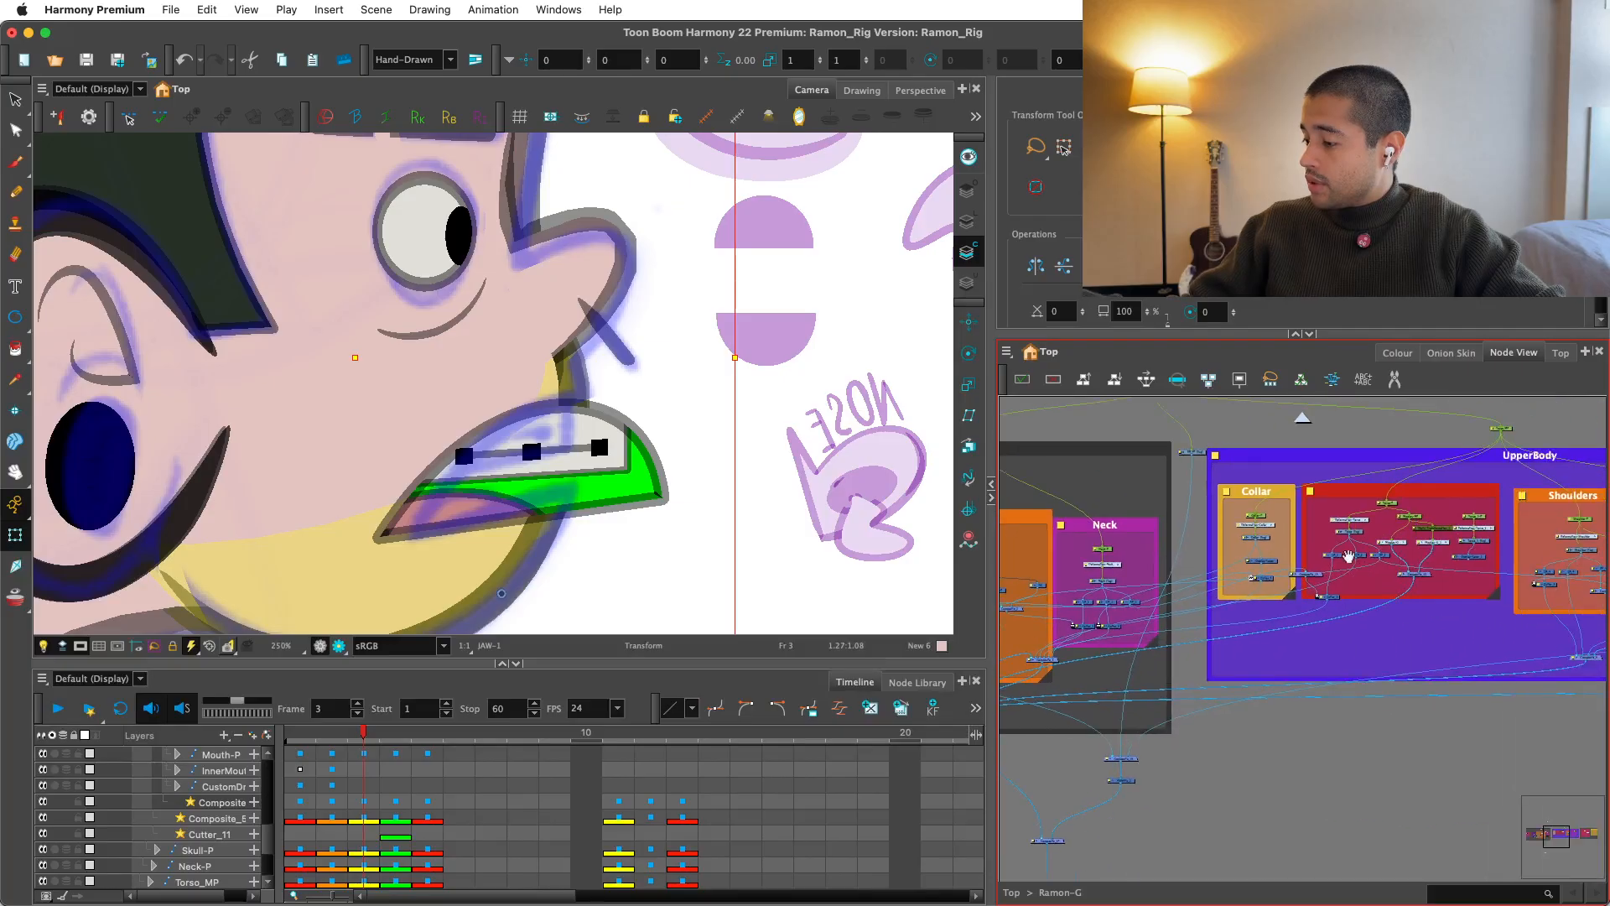
scroll(1335, 582, "left", 10)
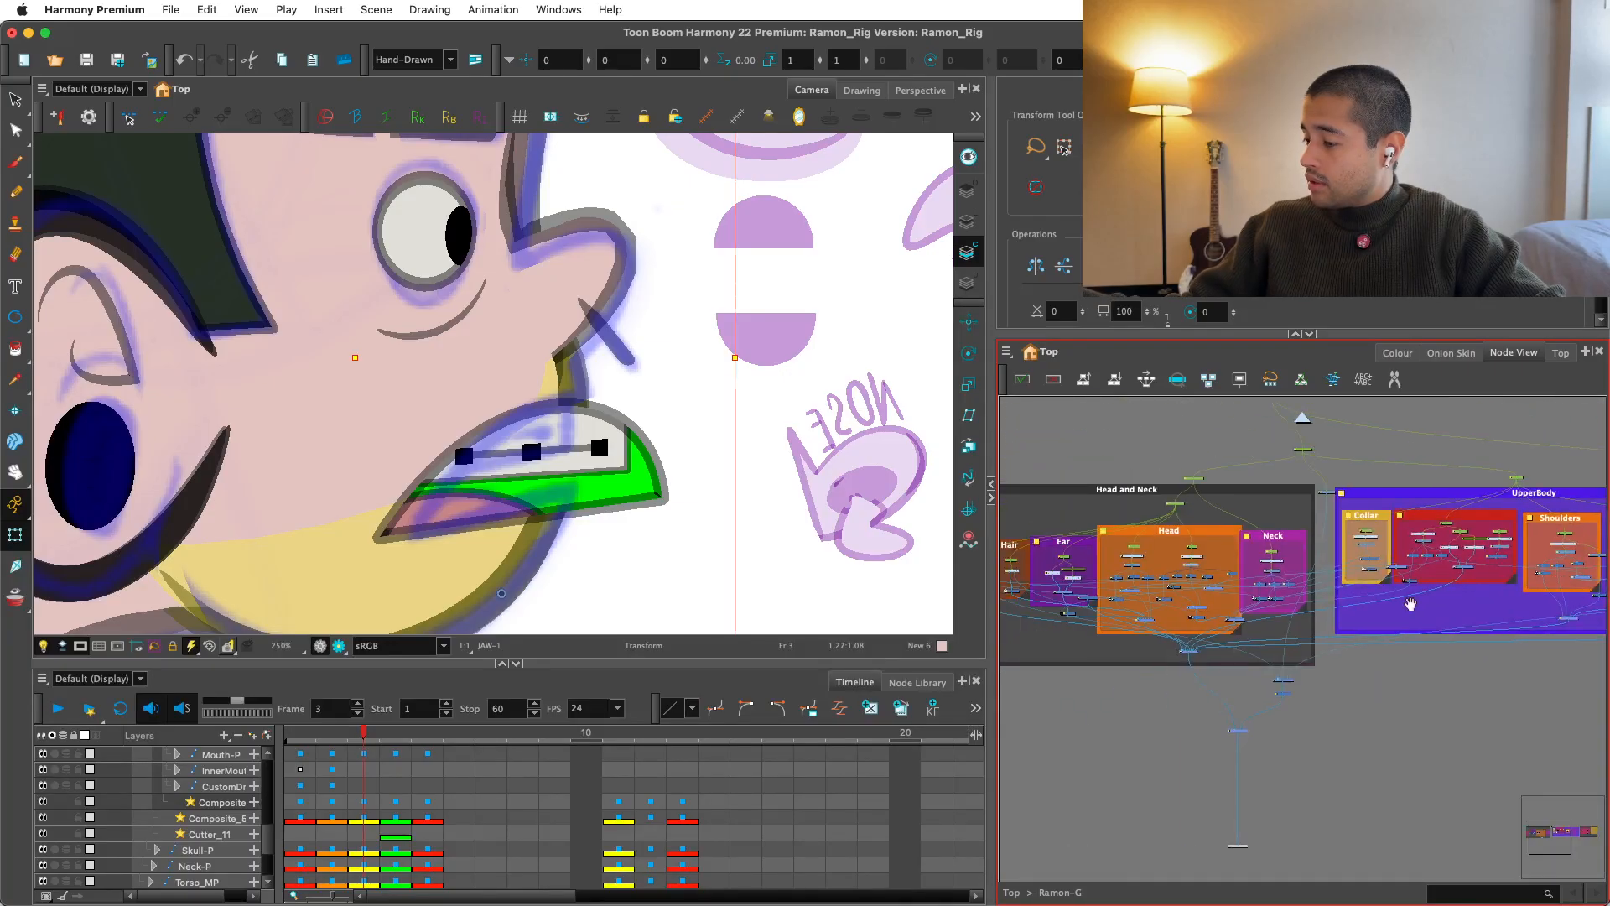
scroll(1402, 629, "up", 5)
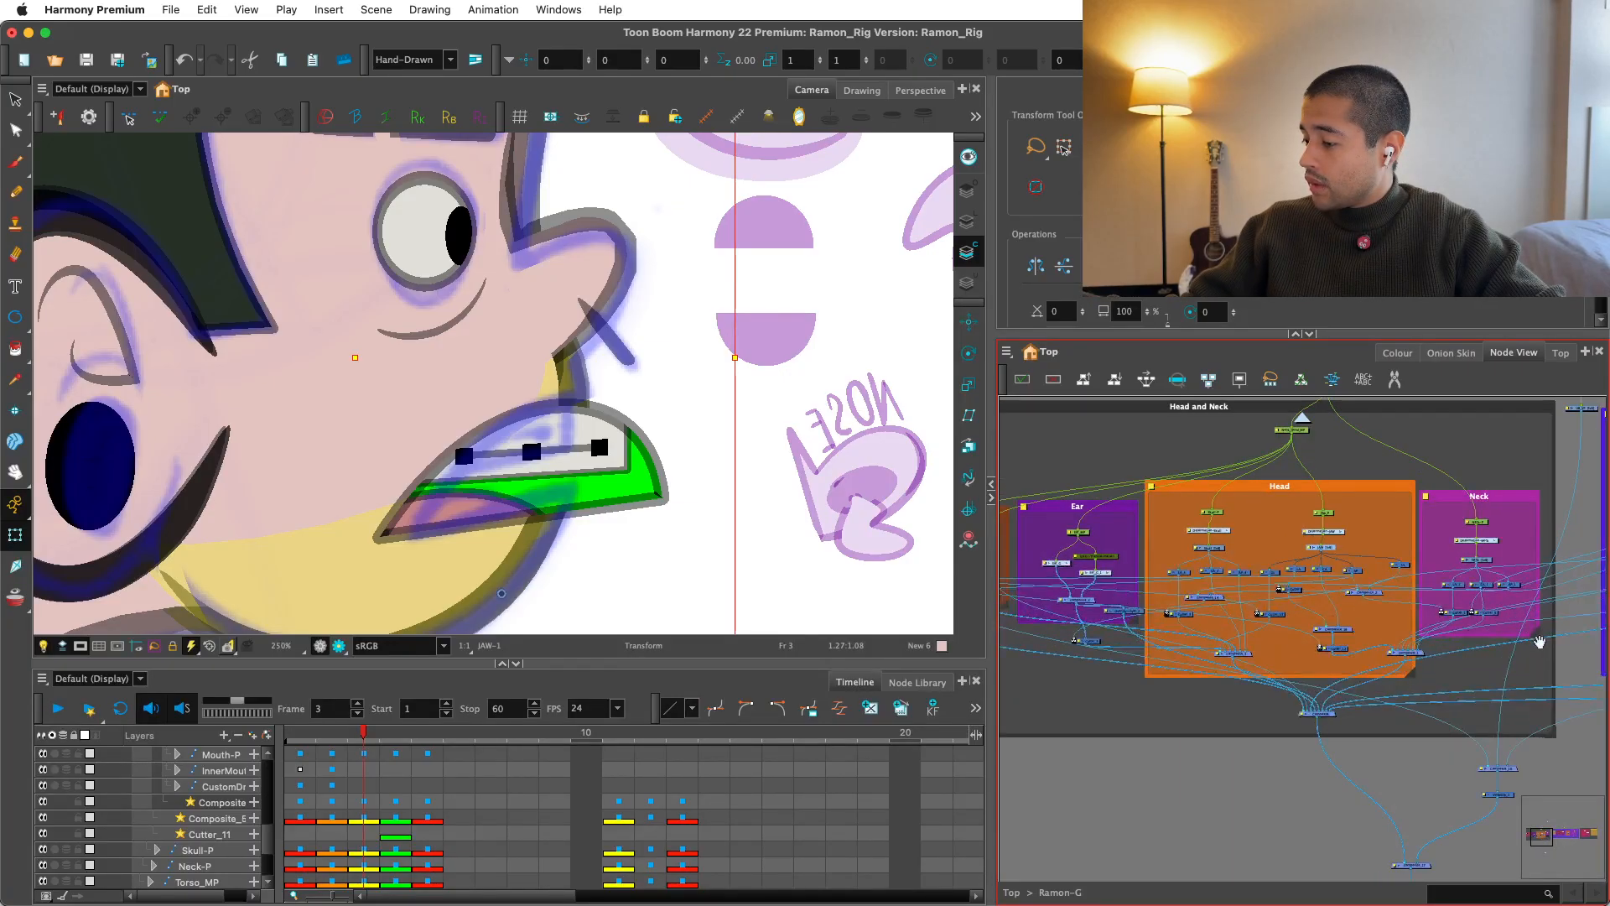
scroll(1443, 676, "left", 5)
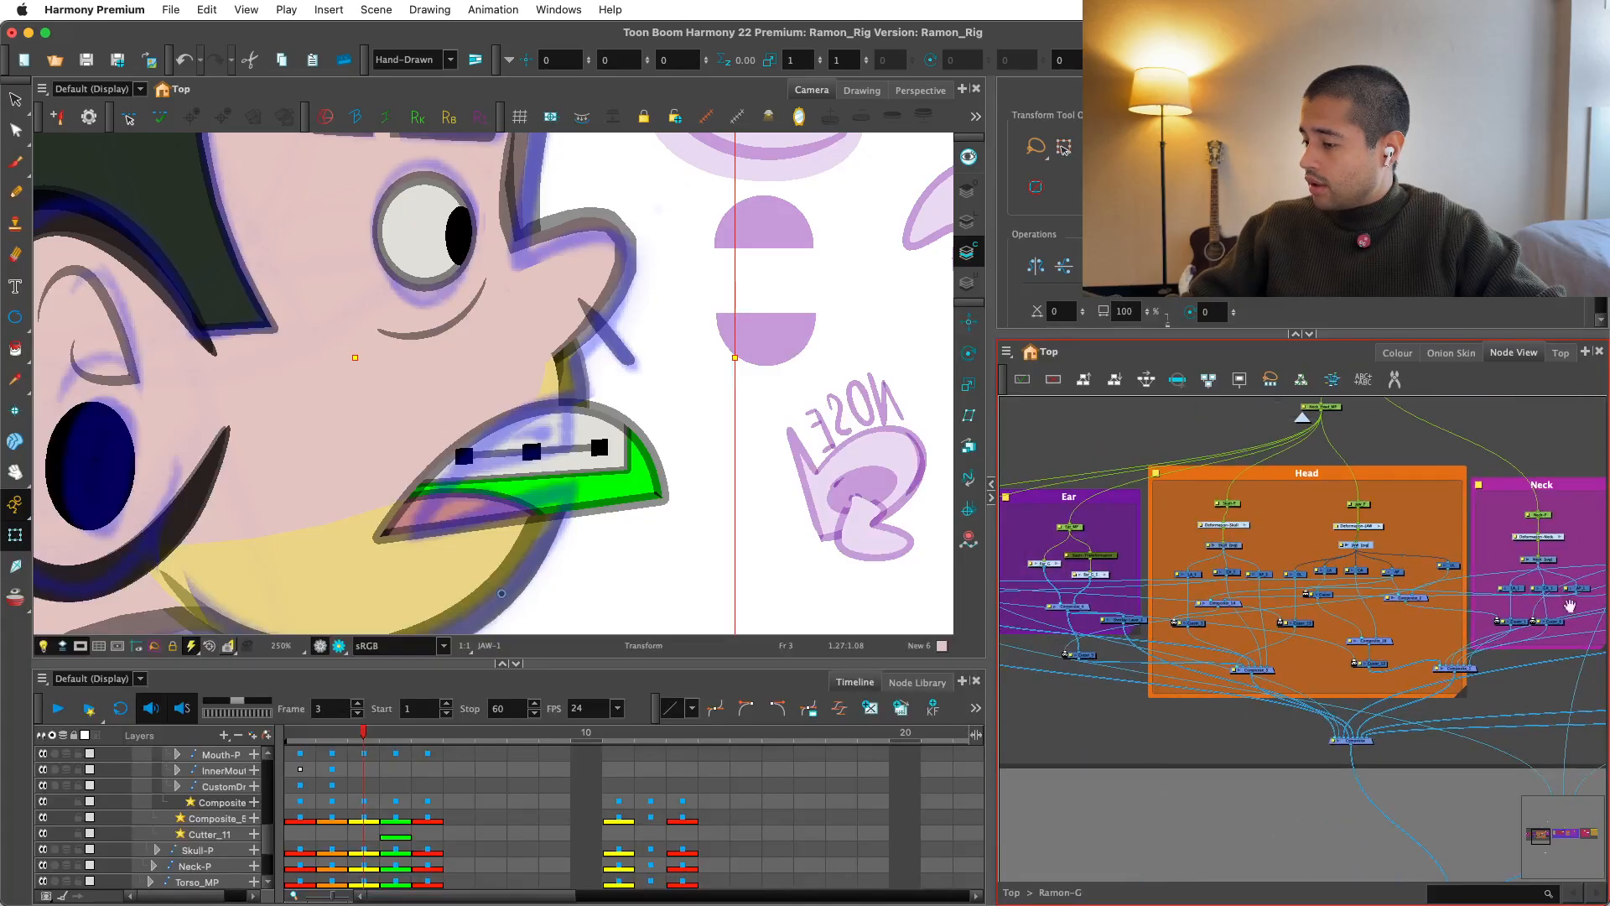
scroll(1305, 644, "up", 3)
left_click_drag(1258, 646, 1006, 687)
scroll(1463, 634, "down", 3)
scroll(1455, 747, "down", 3)
left_click_drag(1456, 747, 1247, 691)
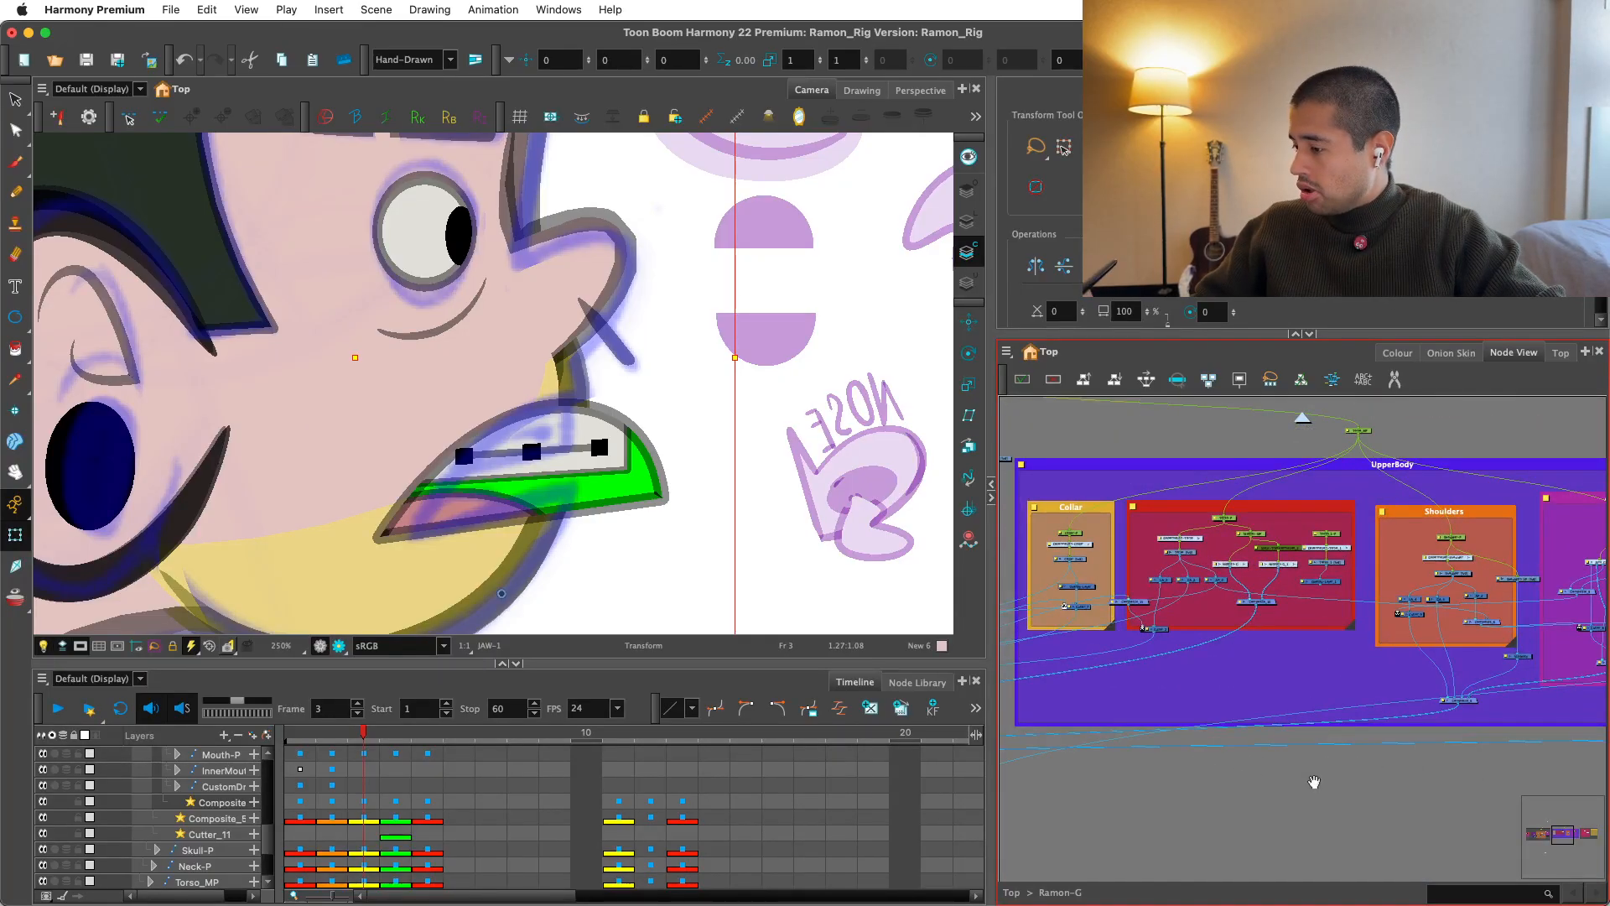
scroll(1308, 775, "up", 4)
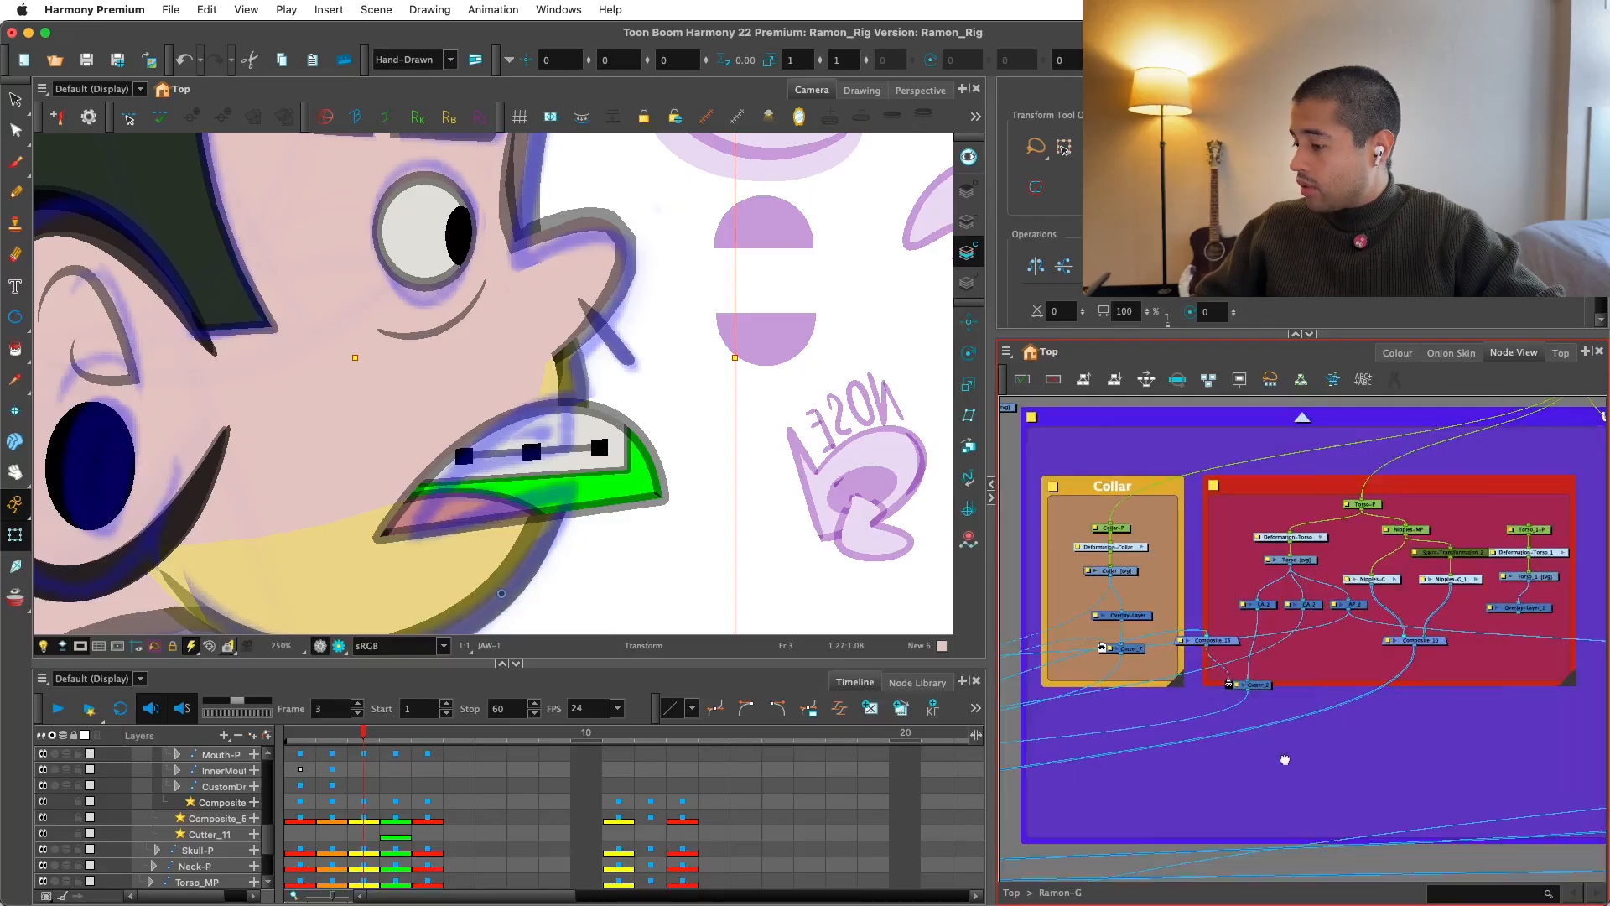
scroll(1285, 759, "left", 10)
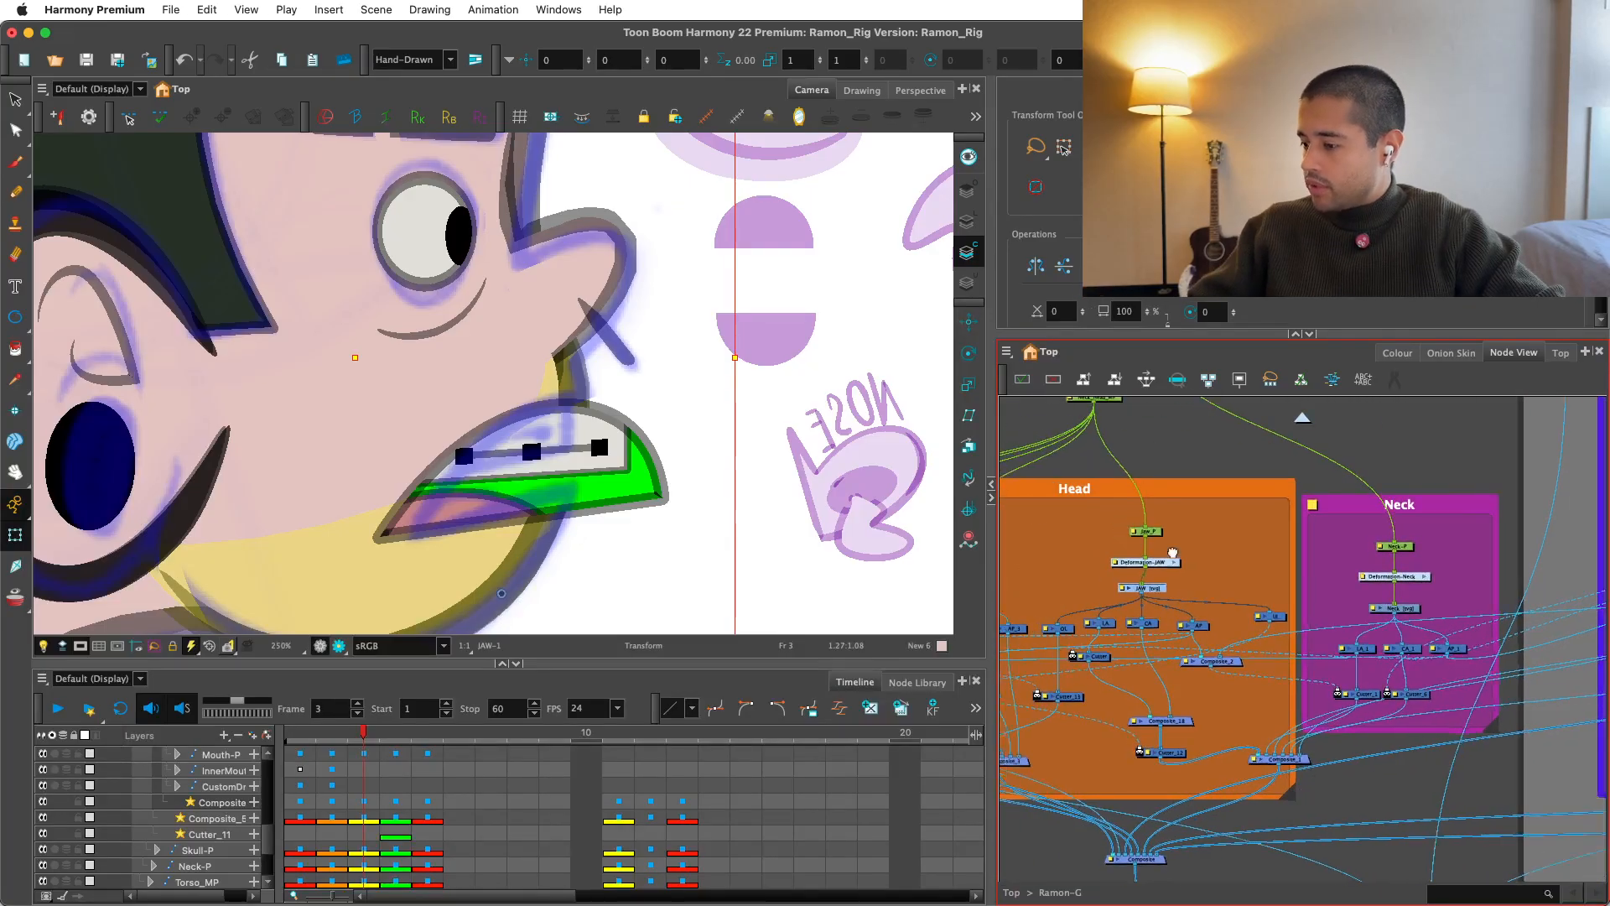
scroll(1241, 629, "left", 10)
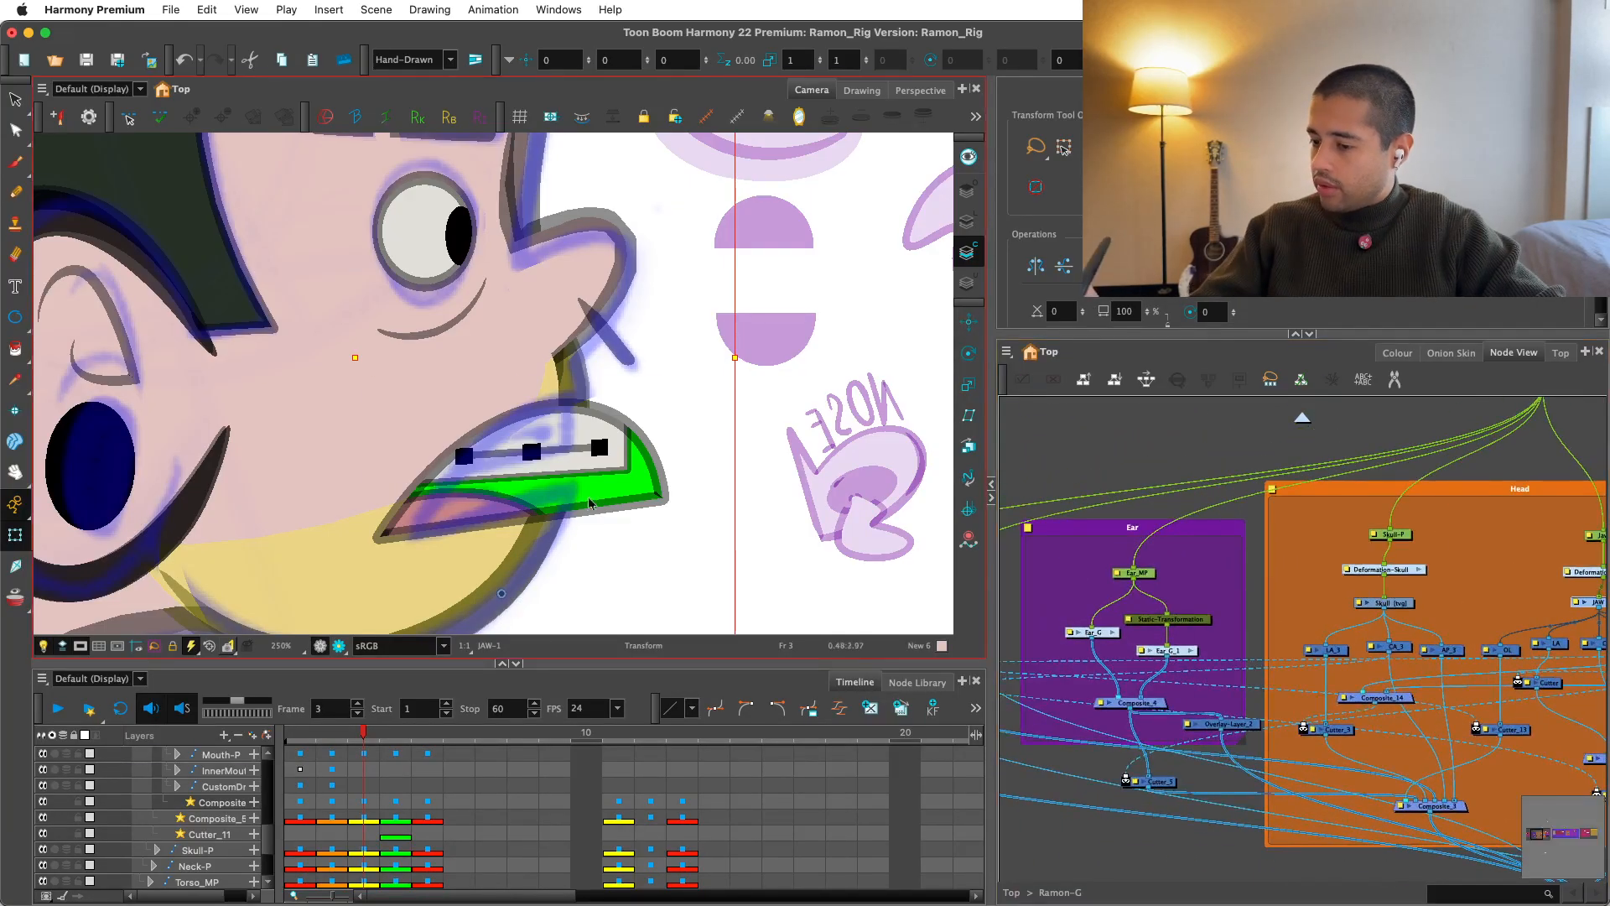
Step: Locate the mouth's nodes, check the new composite beside Mouth-G, and go up through Face_G to the Ramon-G level
left_click(629, 483)
key("o")
scroll(1458, 533, "right", 5)
scroll(1451, 520, "right", 2)
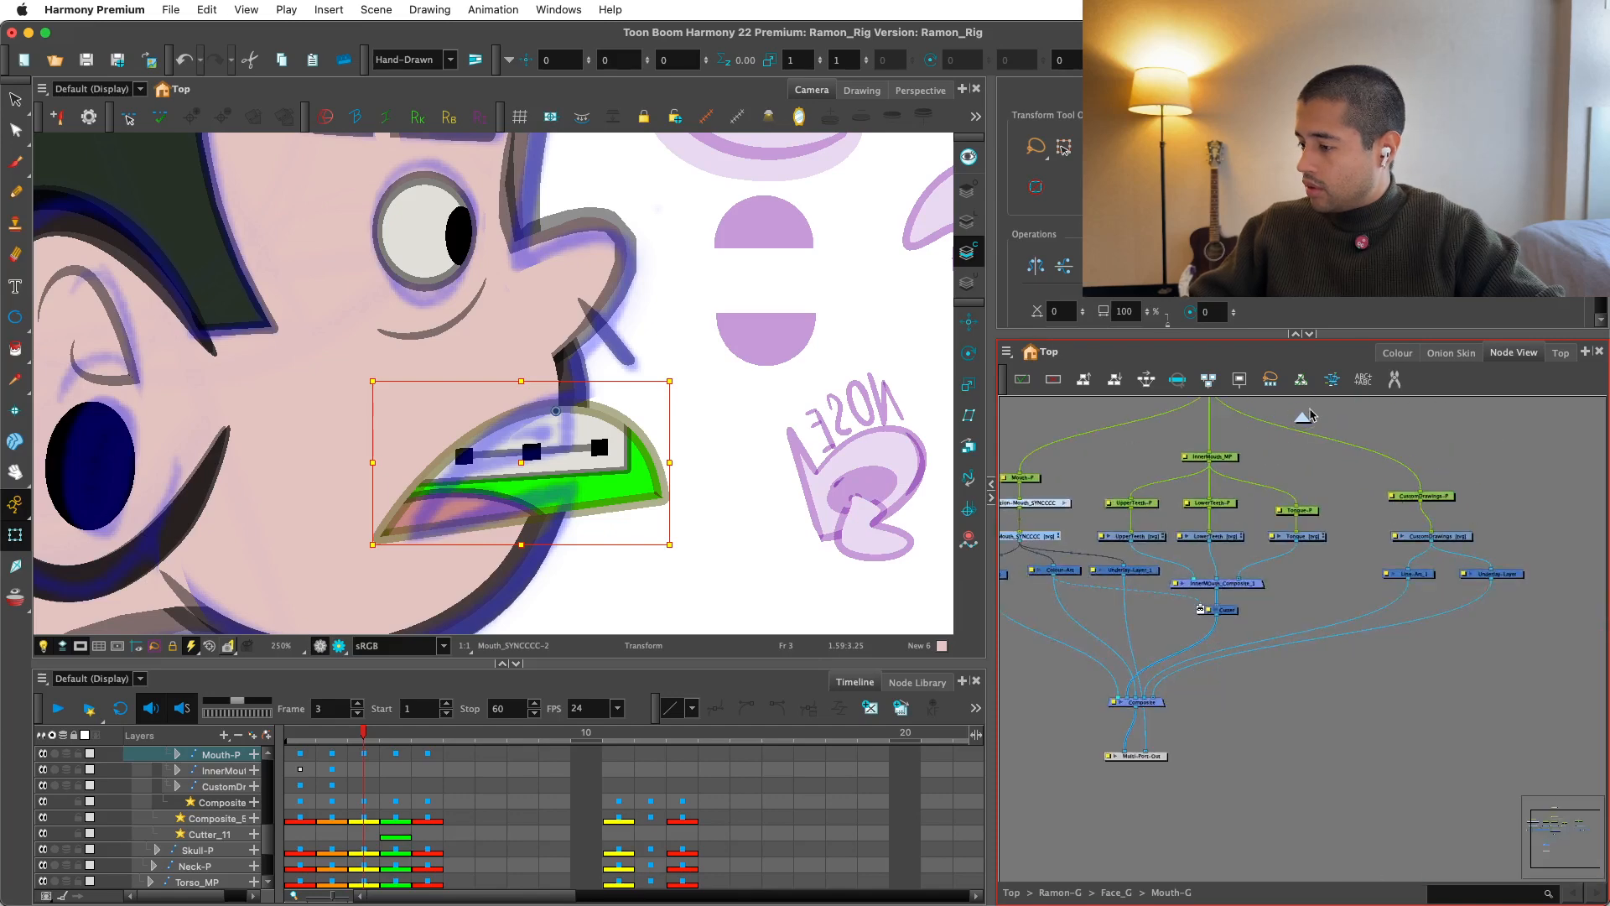
left_click(1303, 418)
scroll(1345, 417, "down", 3)
left_click(1399, 625)
scroll(1407, 594, "down", 1)
scroll(1407, 593, "down", 2)
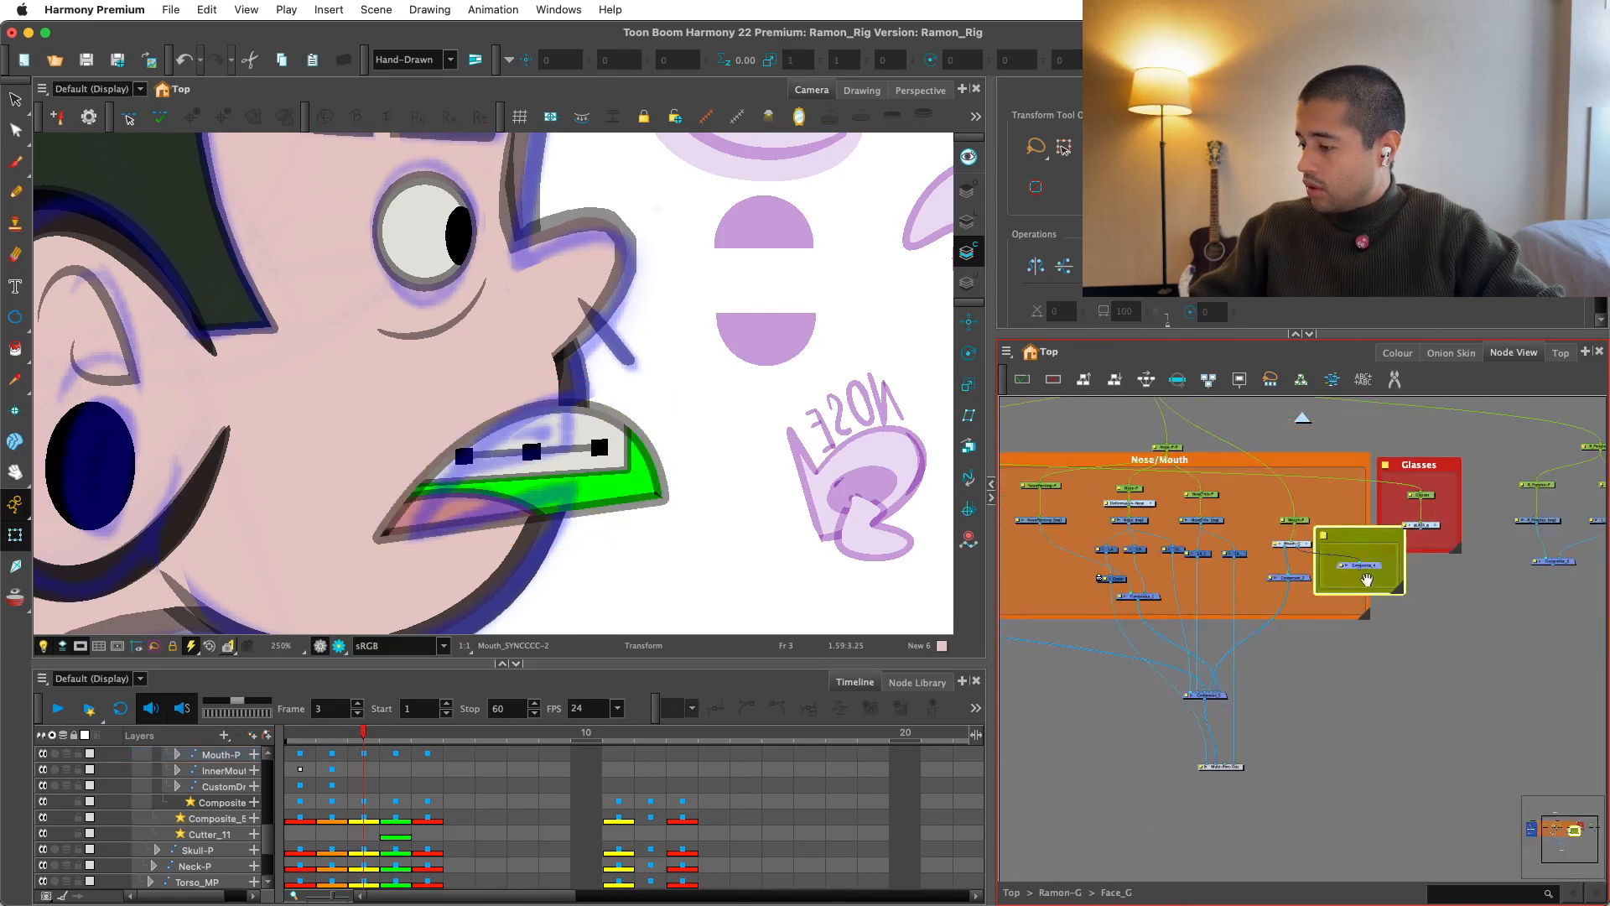
left_click(1302, 418)
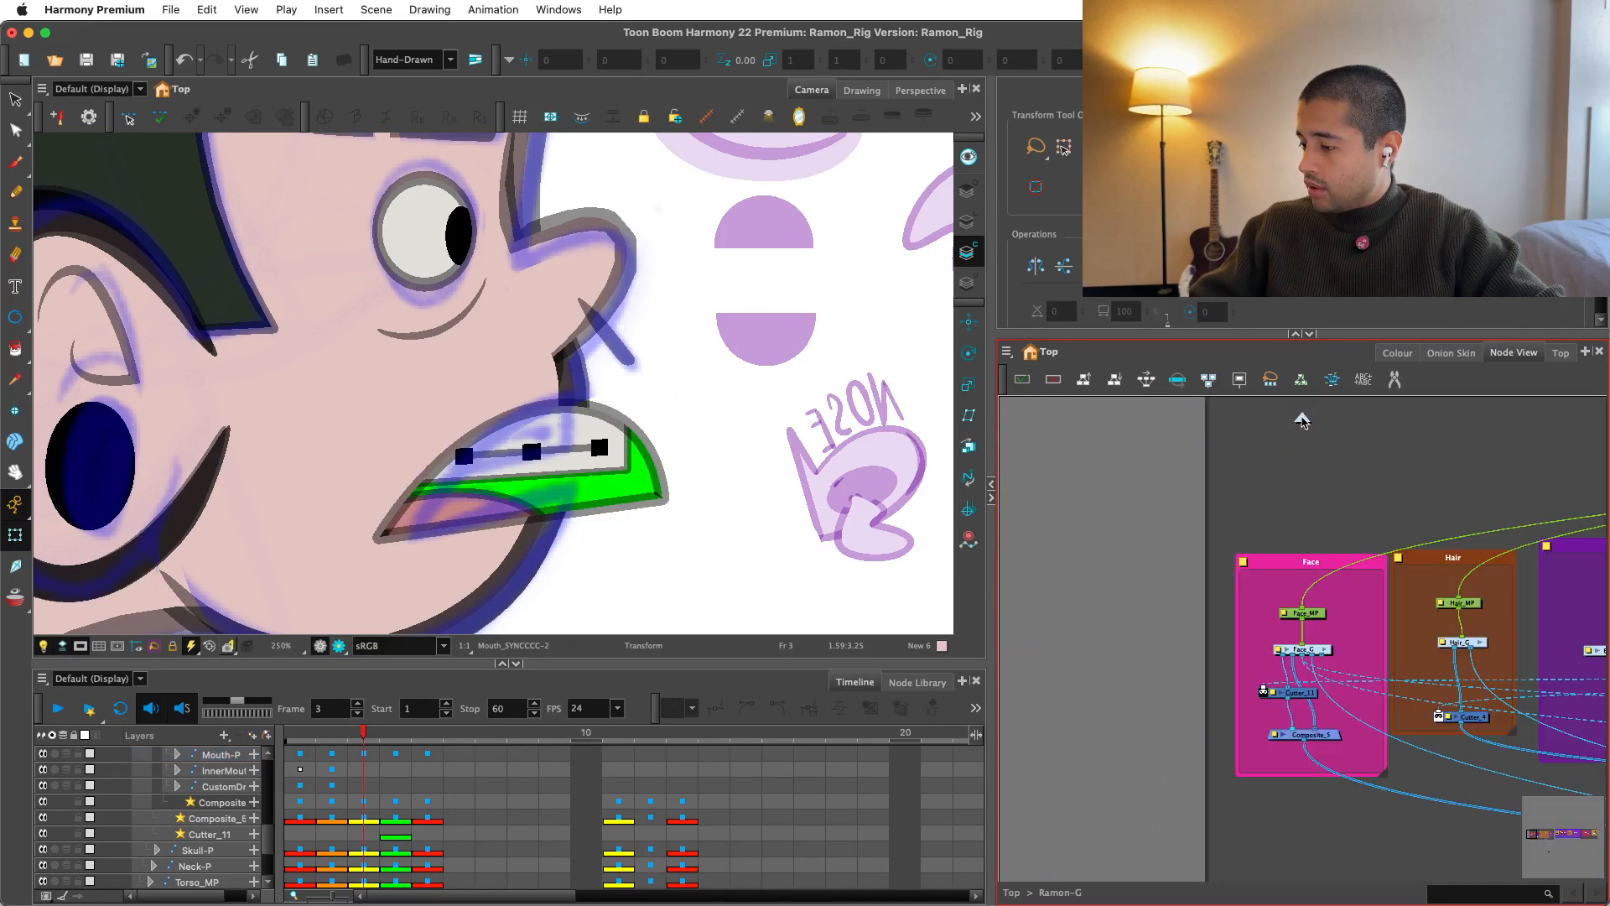
Step: Try routing Face_G's output to Cutter_12 in the Head backdrop through a new composite node placed beside the cutter
scroll(1343, 695, "right", 10)
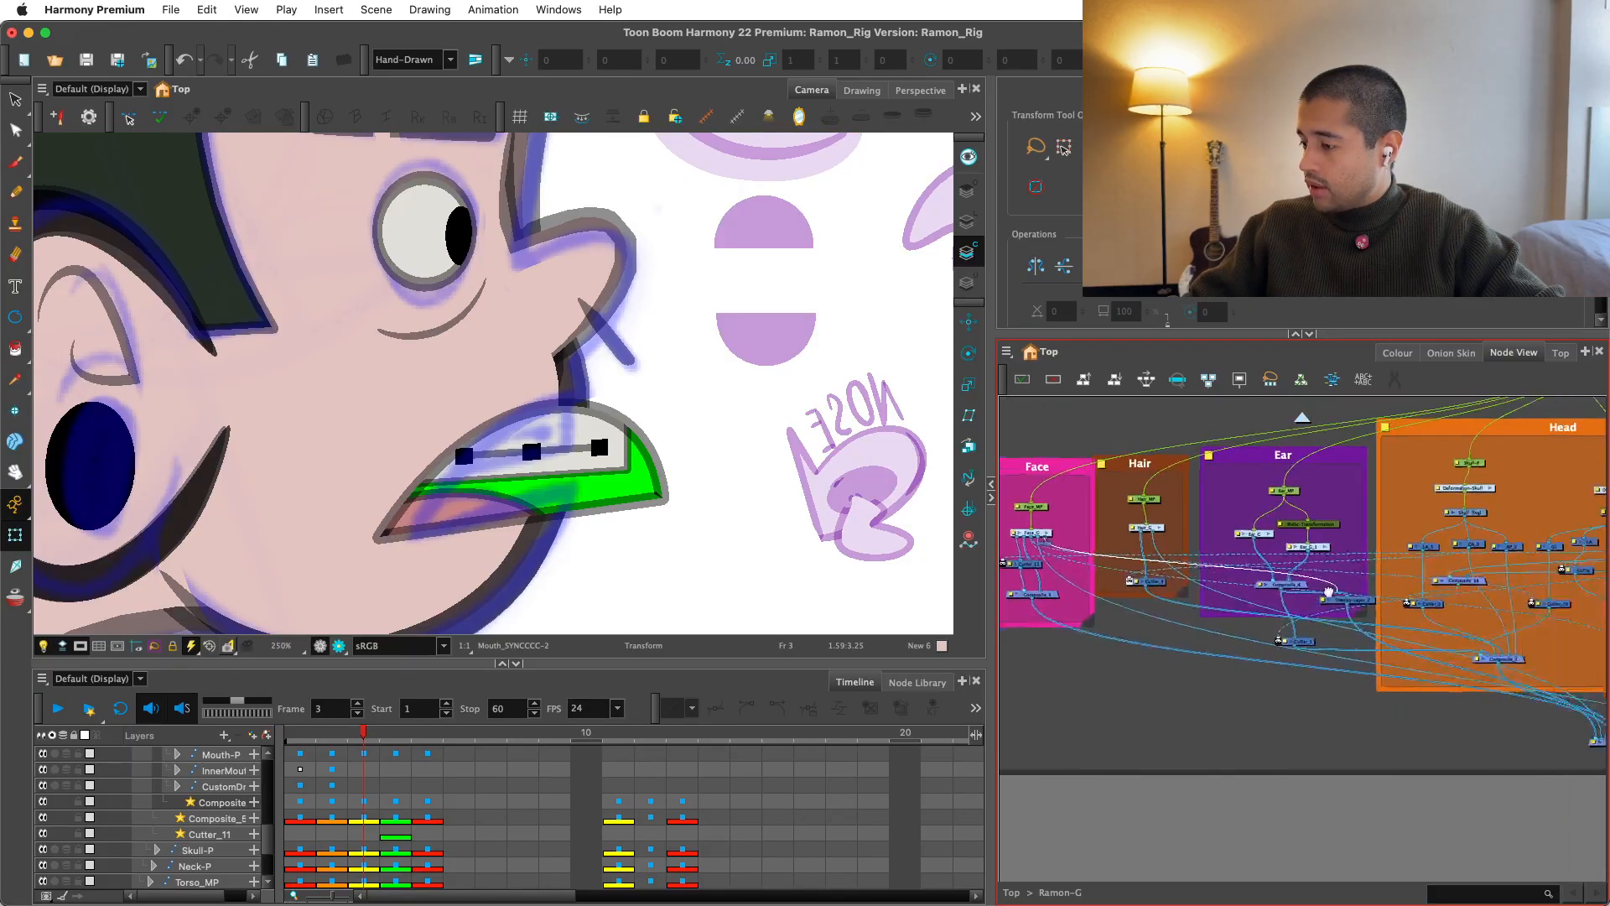
scroll(1120, 753, "up", 3)
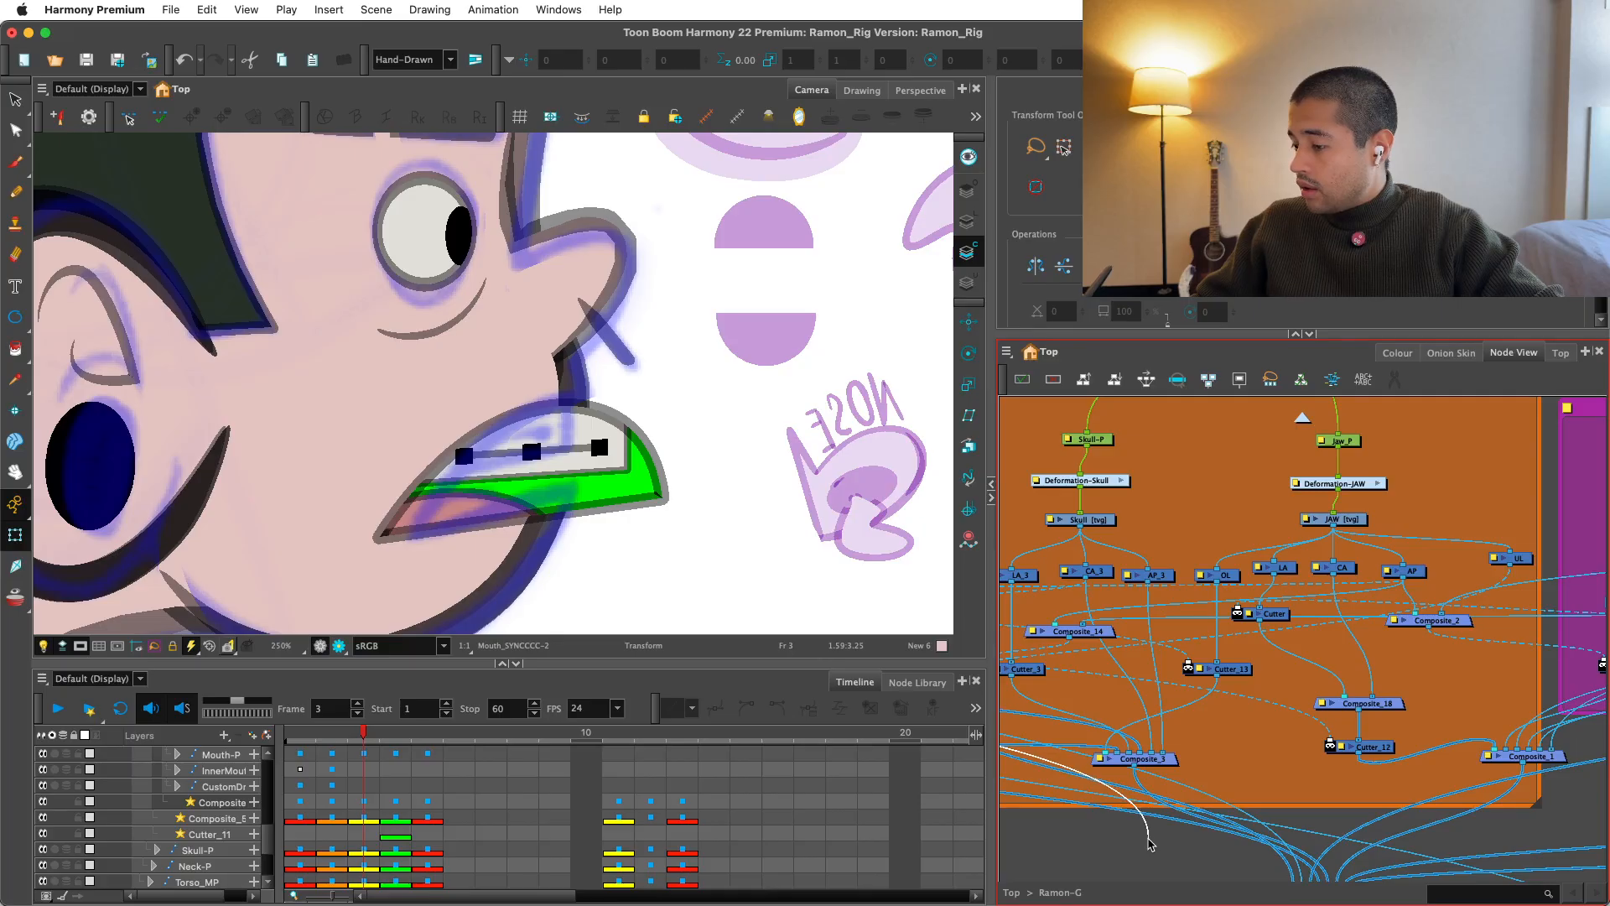
left_click_drag(1300, 784, 1365, 760)
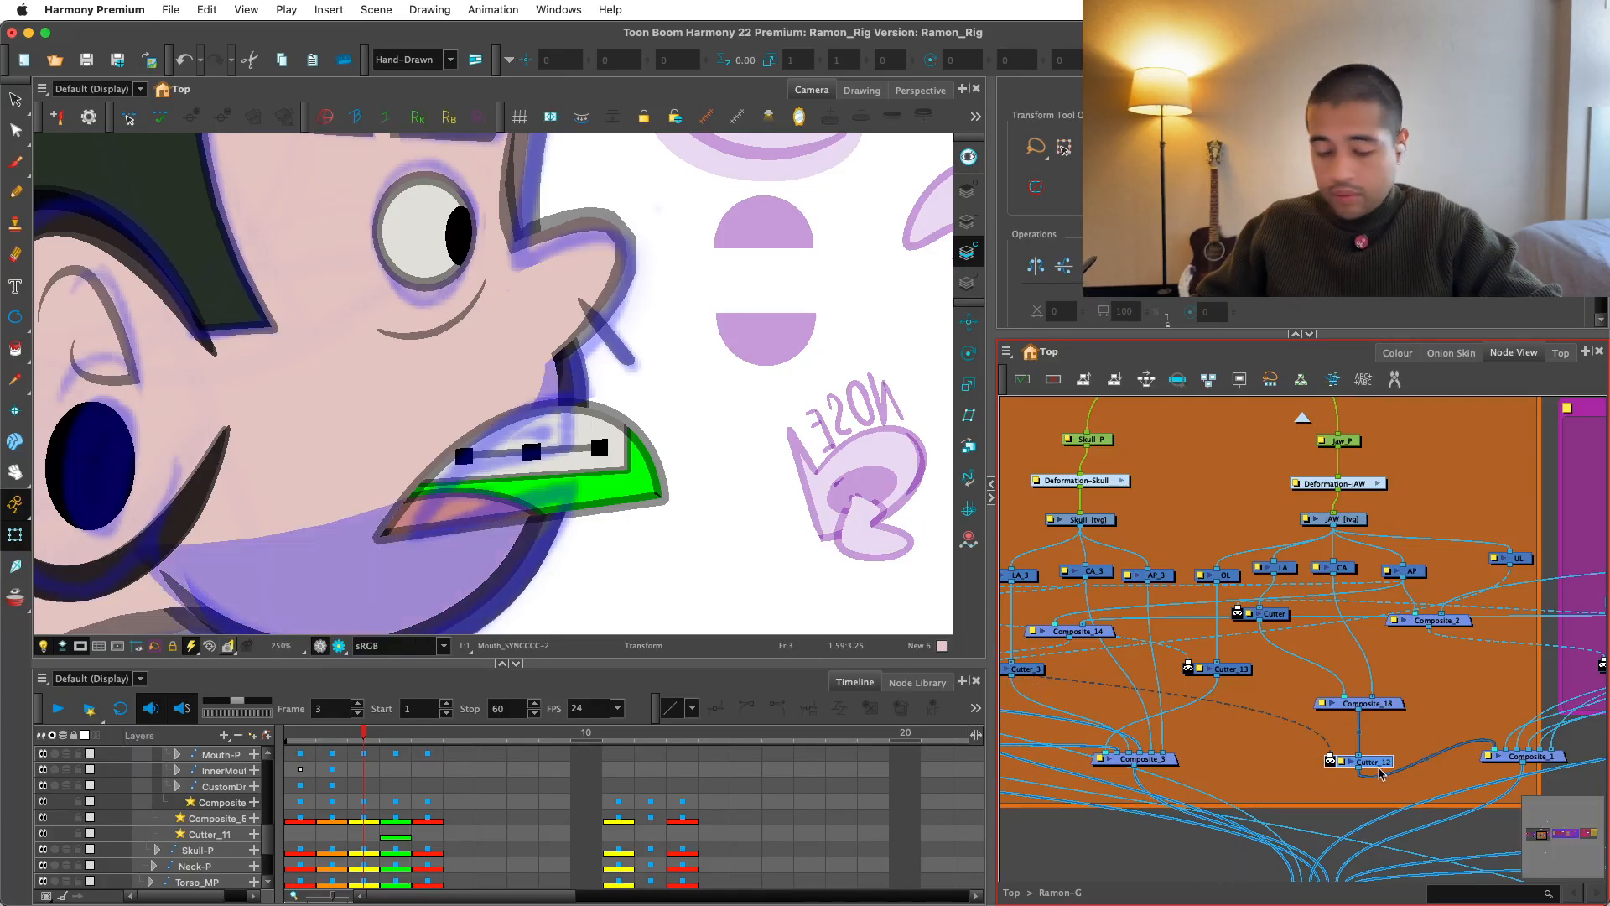
key("super+shift+c")
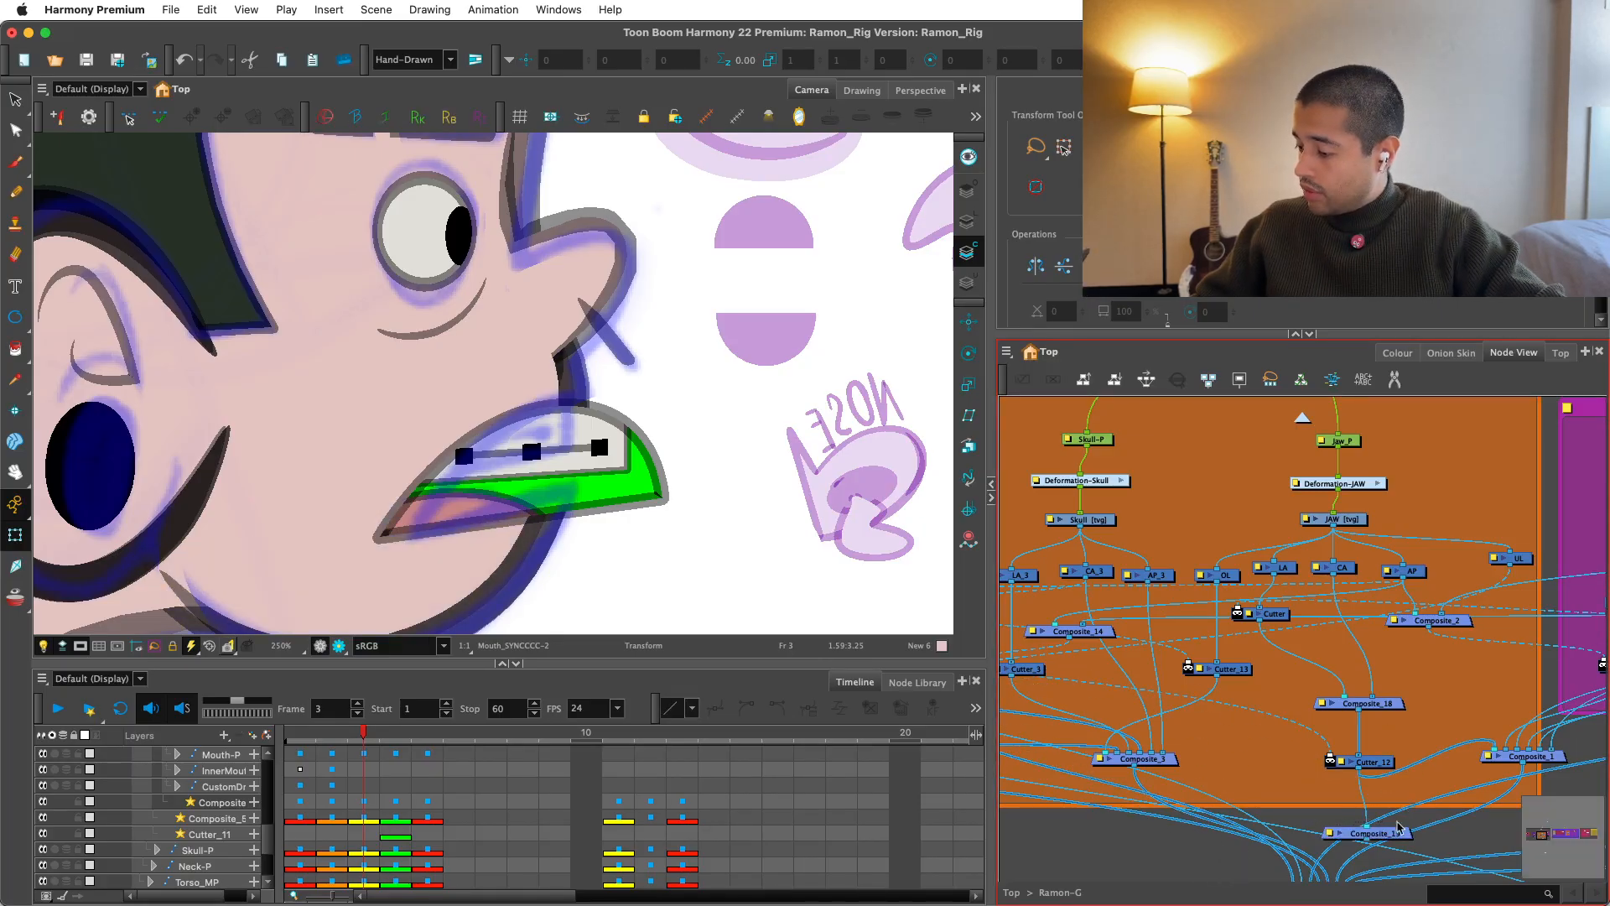
left_click_drag(1380, 833, 1296, 735)
scroll(1323, 750, "down", 3)
left_click_drag(1230, 650, 1422, 690)
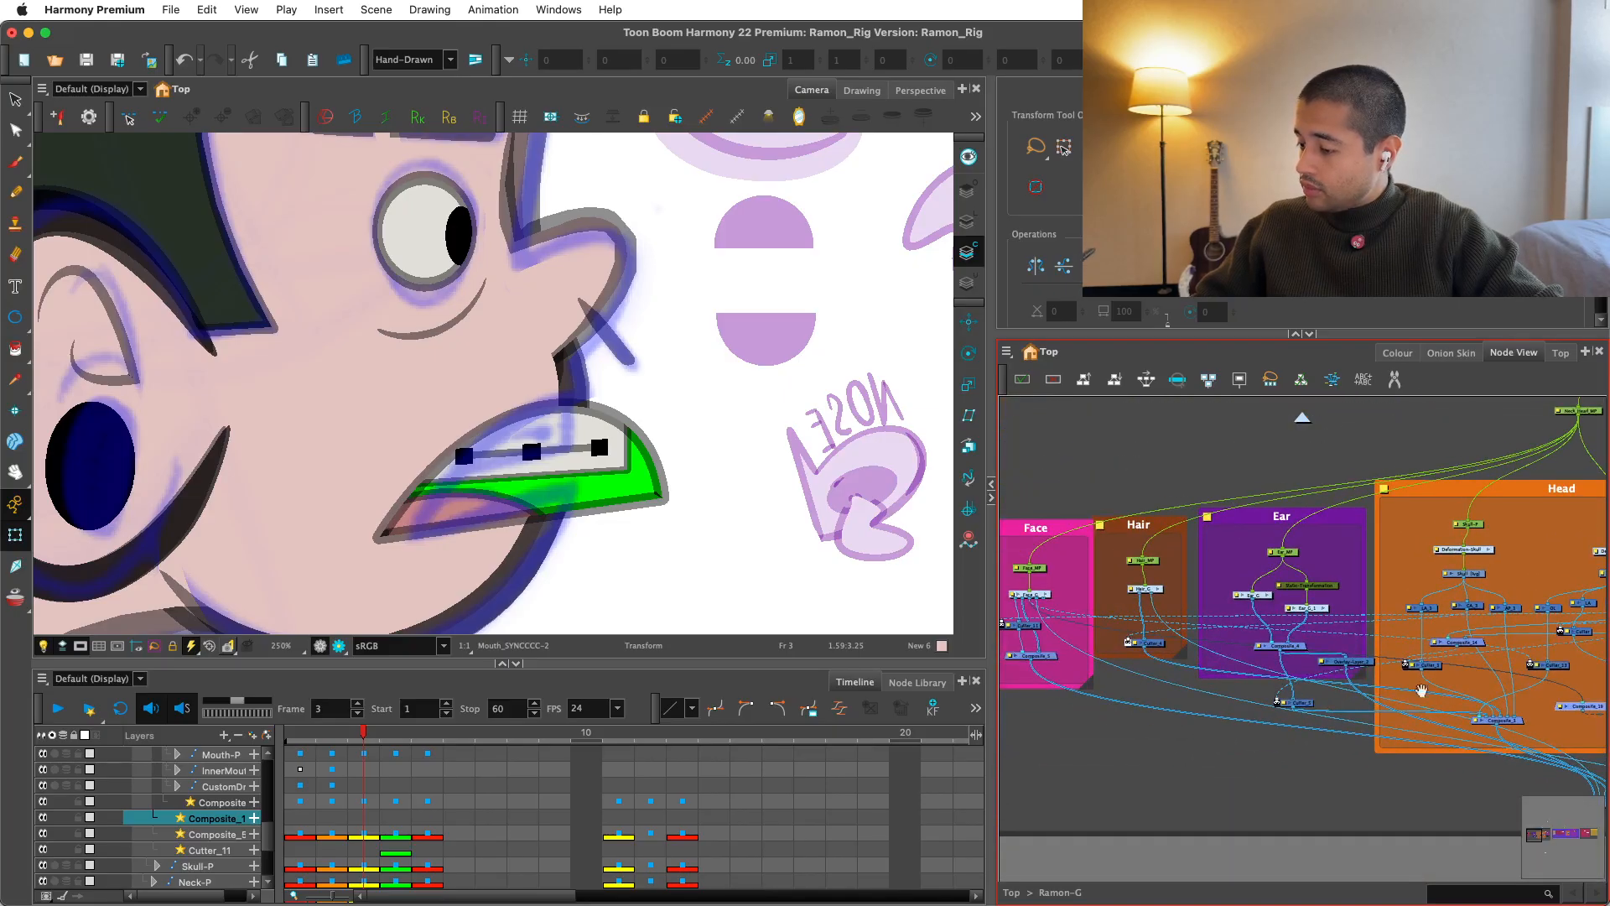
mouse_move(1094, 663)
left_mouse_down()
mouse_move(1114, 774)
mouse_move(1171, 818)
mouse_move(1344, 745)
mouse_move(1598, 747)
left_mouse_up()
left_click_drag(1272, 748, 1476, 780)
scroll(1272, 747, "up", 1)
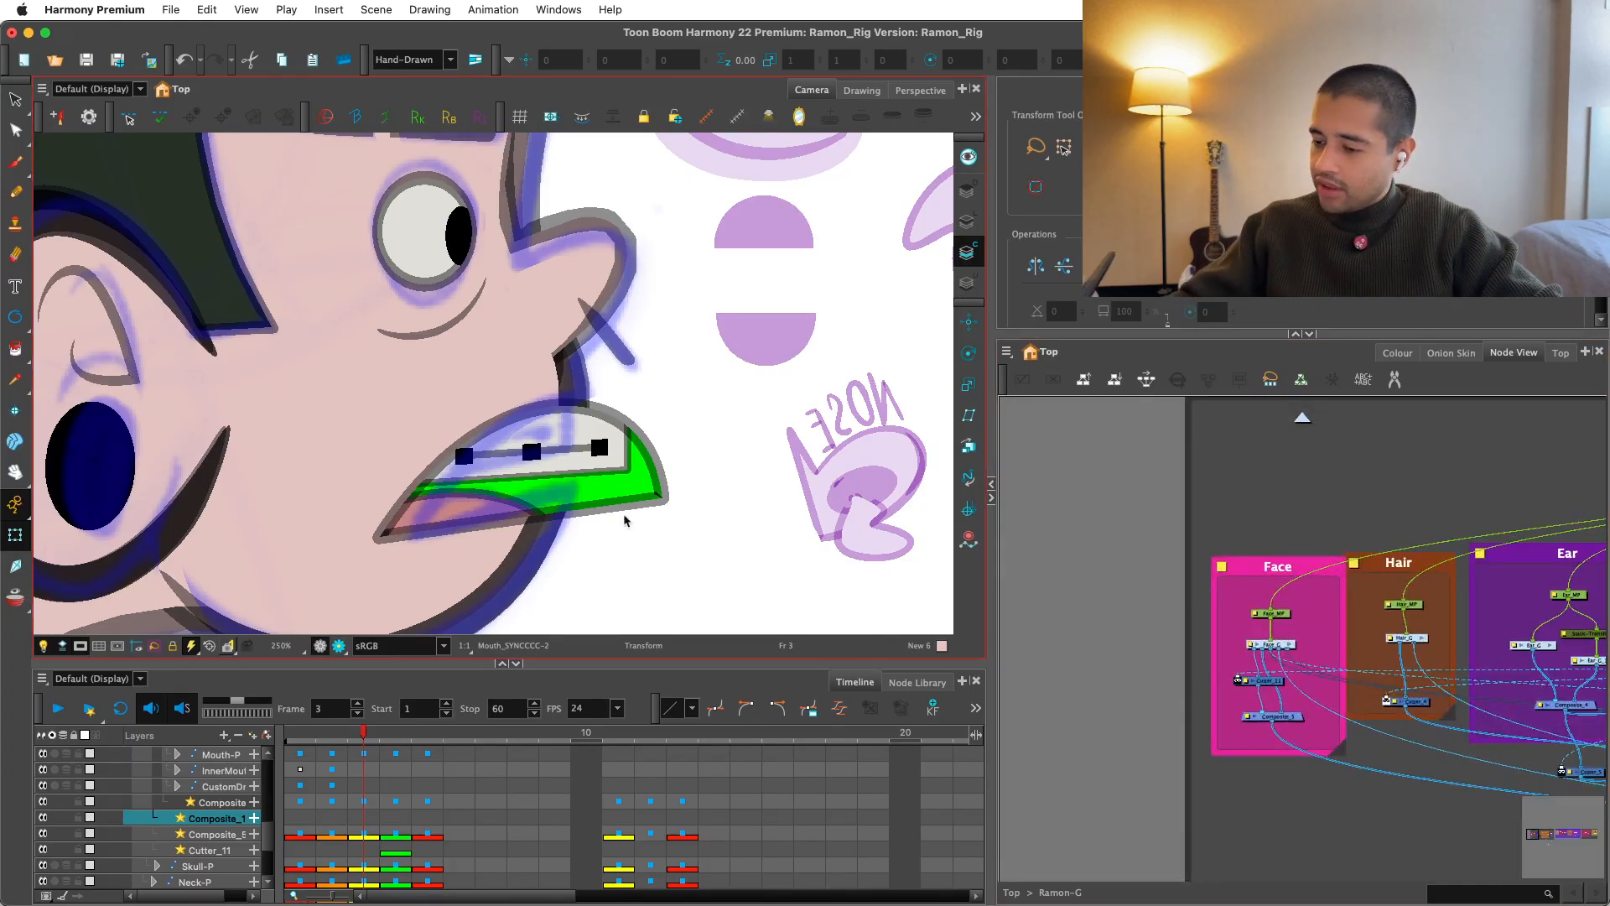
Step: Move the mouth's fill from the colour art to the underlay art layer of its drawing
left_click(623, 495)
key("alt+s")
key("Delete")
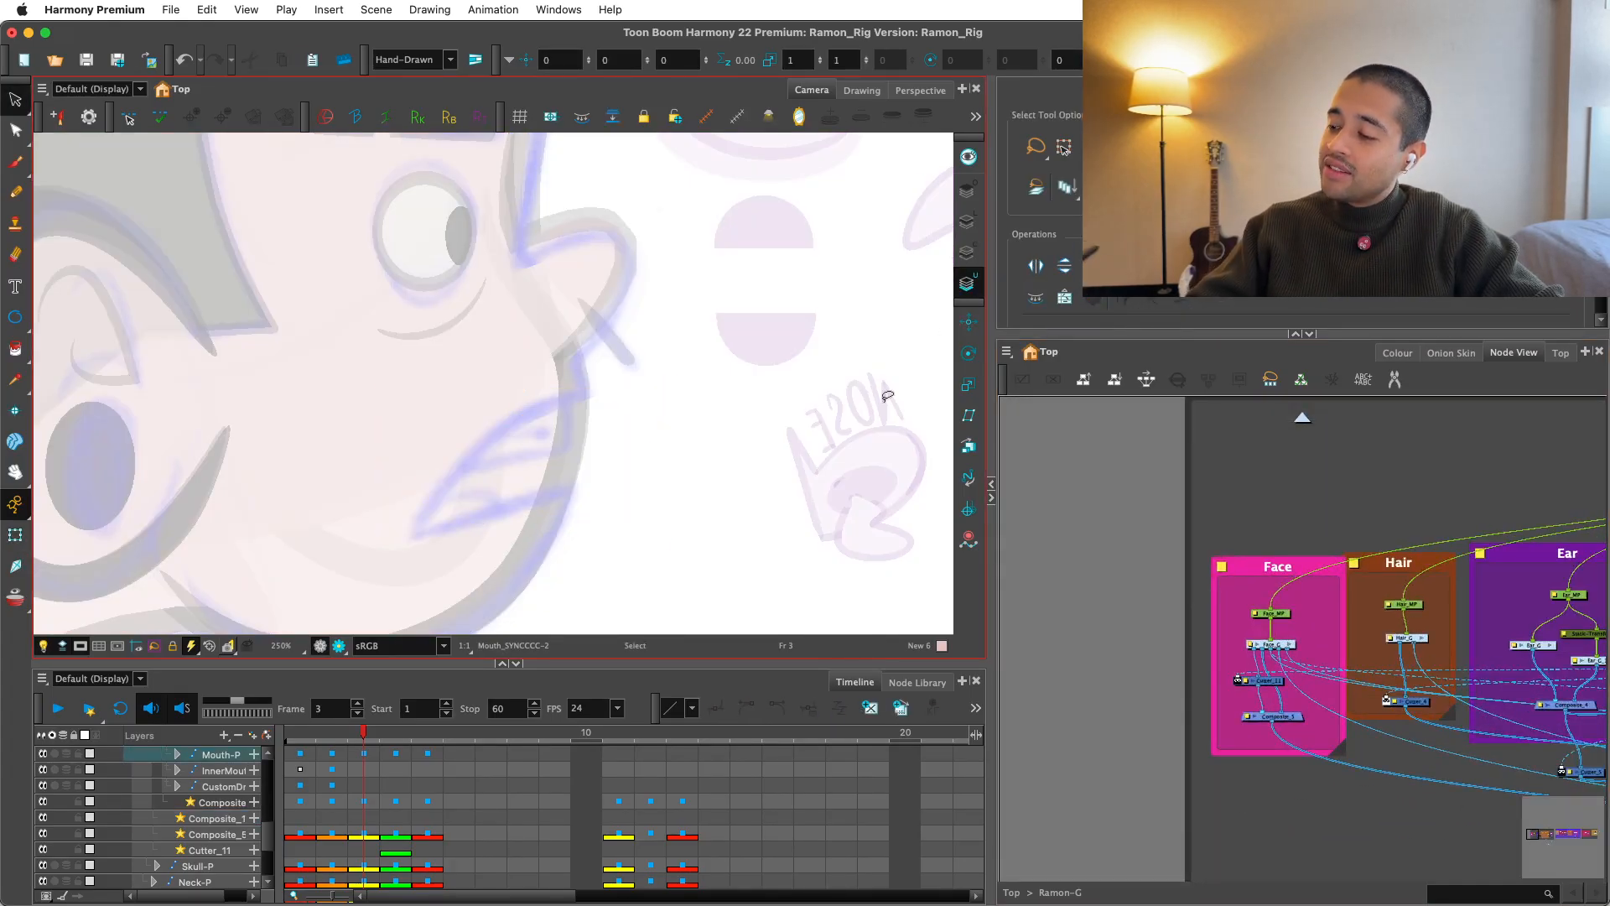
key("super+z")
key("shift+t")
left_click(712, 591)
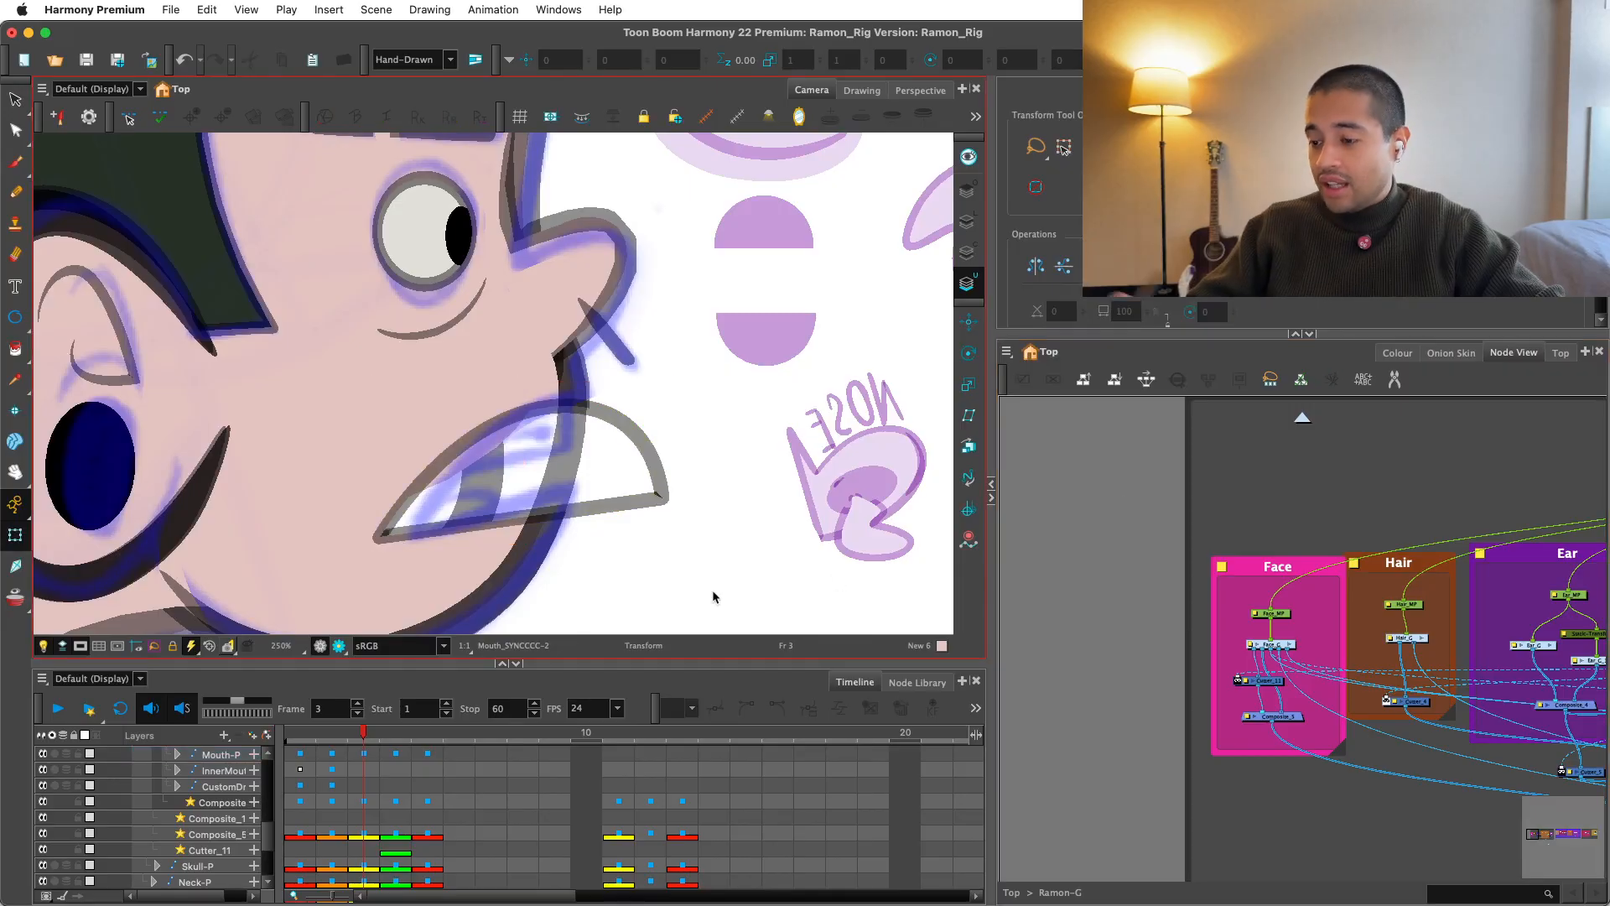
Step: Test the mouth's cut-out by shifting the mouth slightly and undoing the shift
left_click(631, 430)
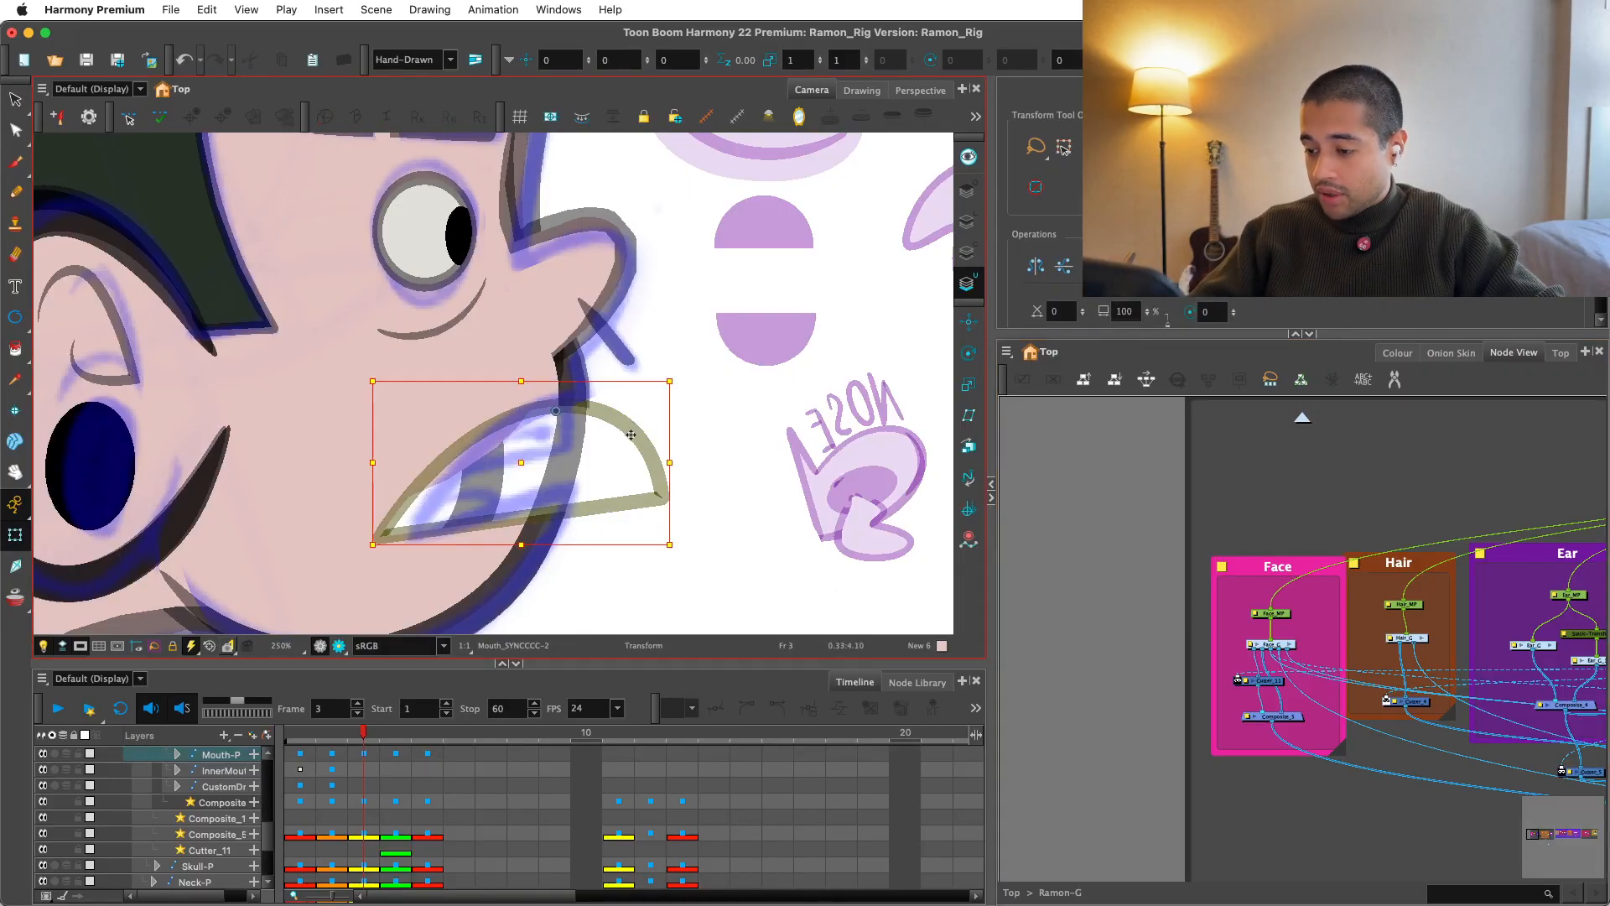
mouse_move(631, 429)
left_mouse_down()
mouse_move(608, 522)
mouse_move(652, 404)
left_mouse_up()
key("super+z")
Step: Reposition Composite_19 and Composite_1 around Cutter_12 in the Head backdrop
scroll(1354, 635, "down", 2)
left_click_drag(1426, 668, 1117, 651)
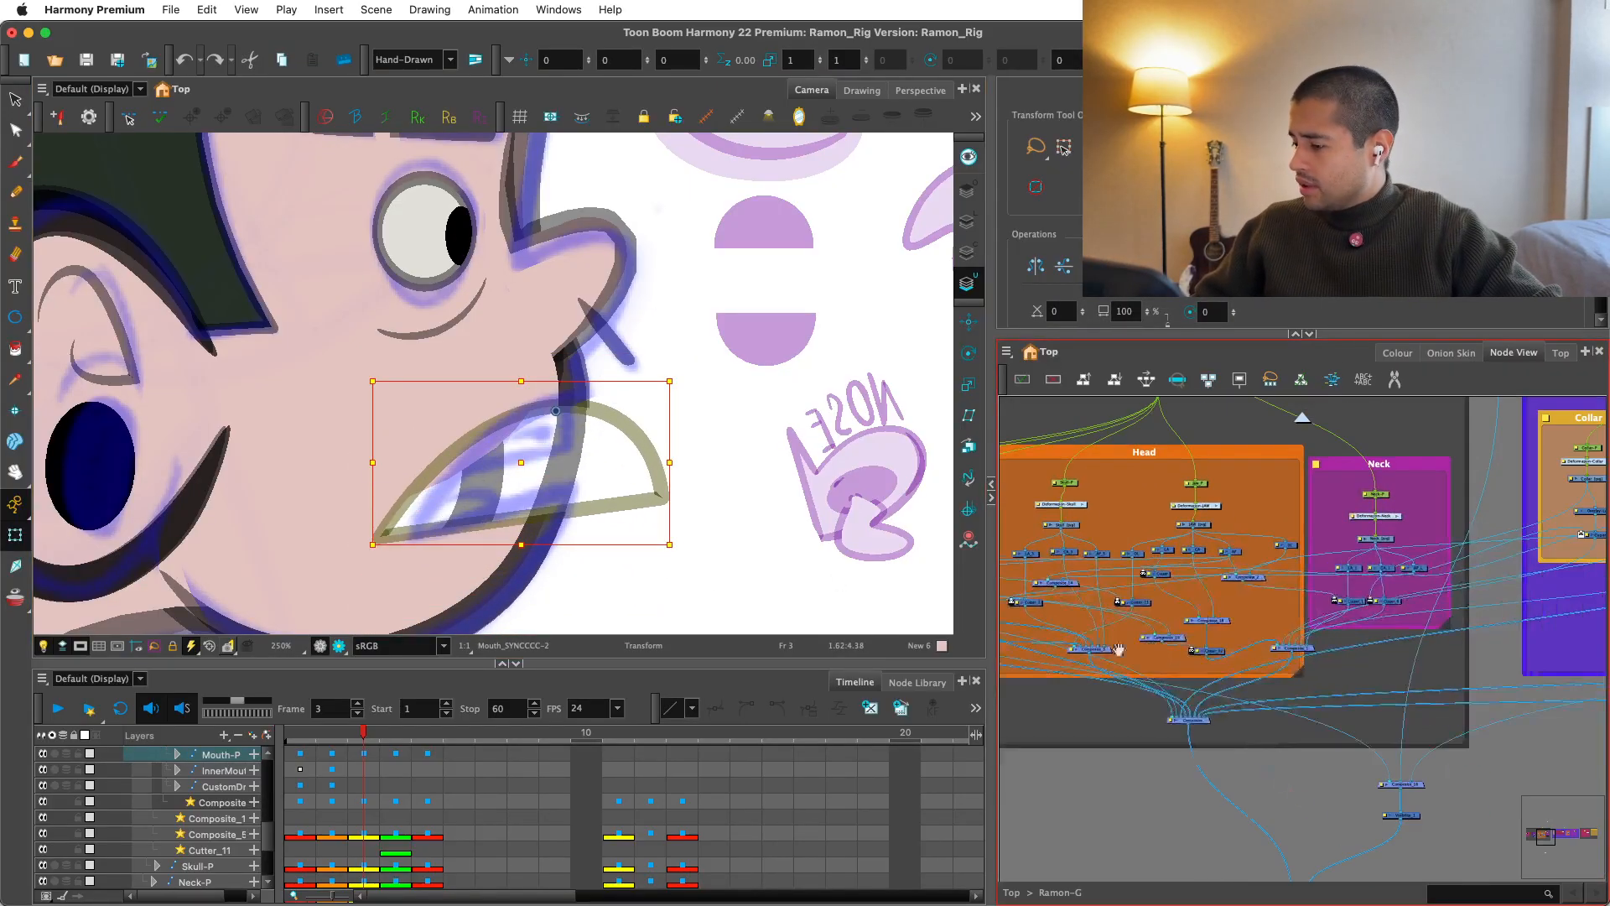
scroll(1341, 717, "up", 1)
left_click_drag(1342, 717, 1449, 612)
key("2")
key("2")
left_click_drag(1409, 444, 1237, 550)
left_click(1202, 463)
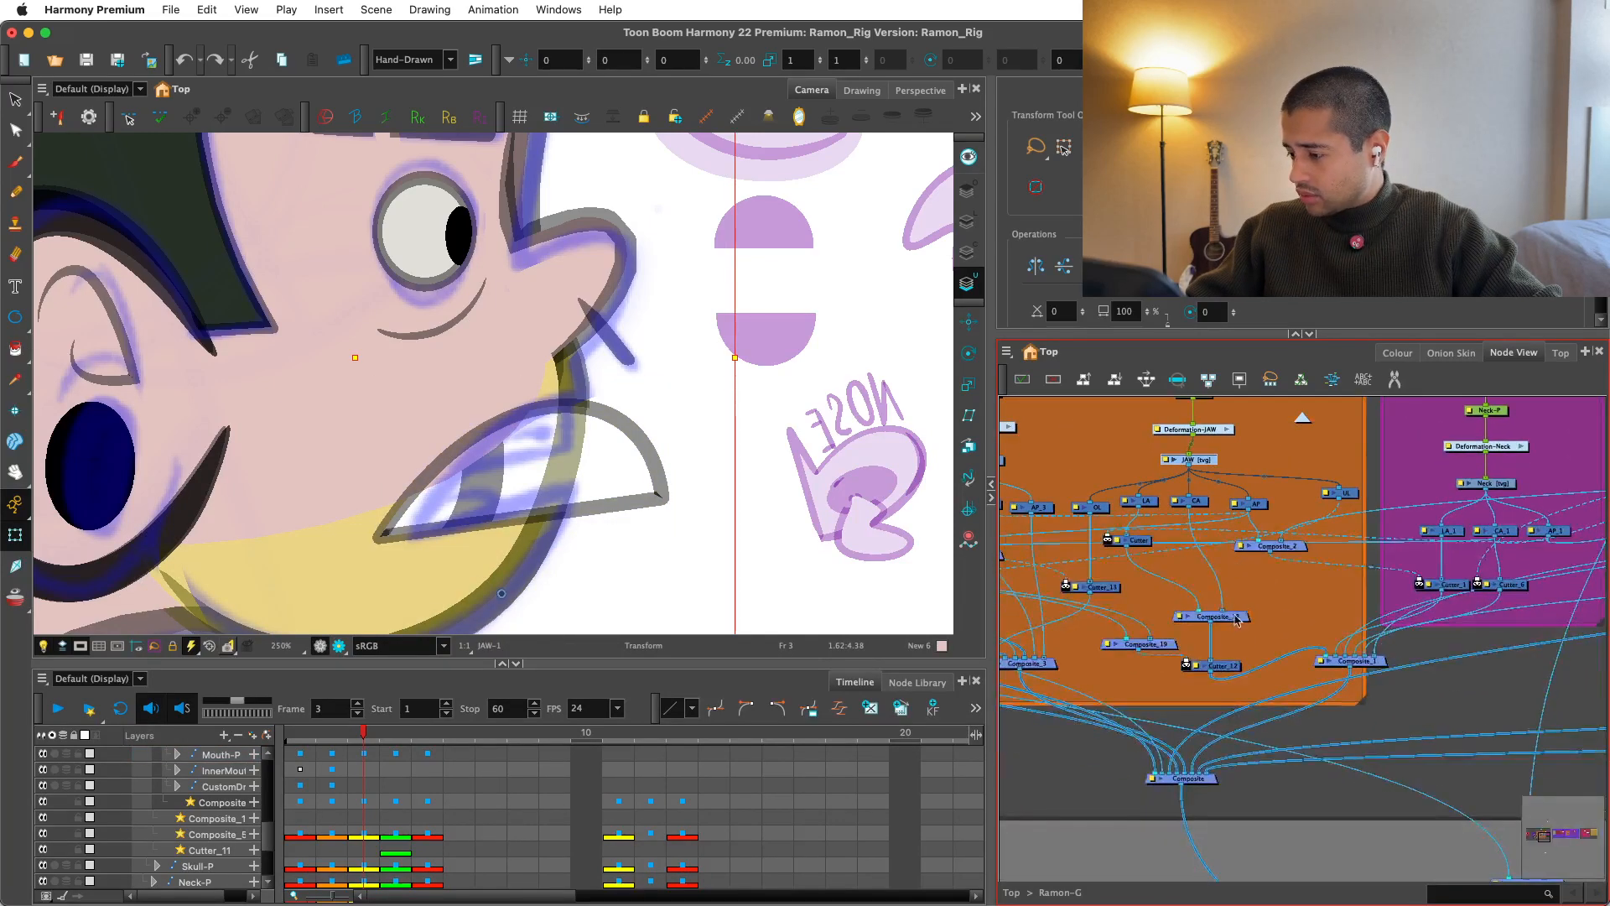
left_click(1237, 619)
left_click_drag(1167, 644, 1157, 608)
left_click_drag(1370, 637, 1302, 593)
left_click(1345, 598)
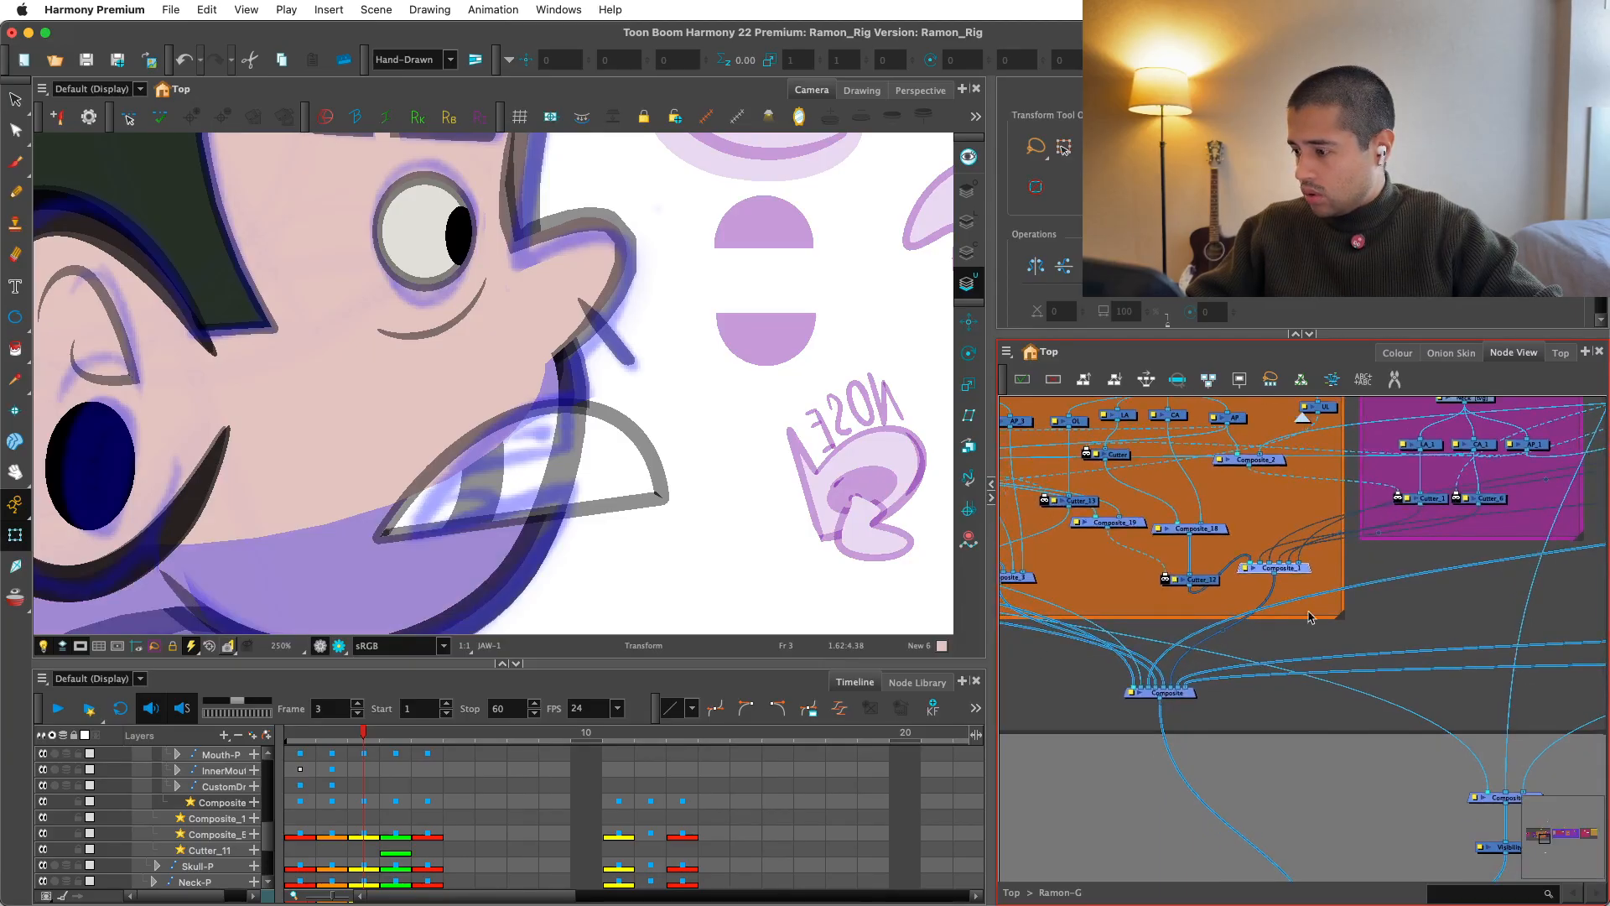
Step: Tidy the placement of Cutter_12, Cutter_13 and Composite_19 below the jaw's nodes
left_click(1305, 646)
scroll(1305, 647, "up", 1)
left_click_drag(1184, 568, 1251, 642)
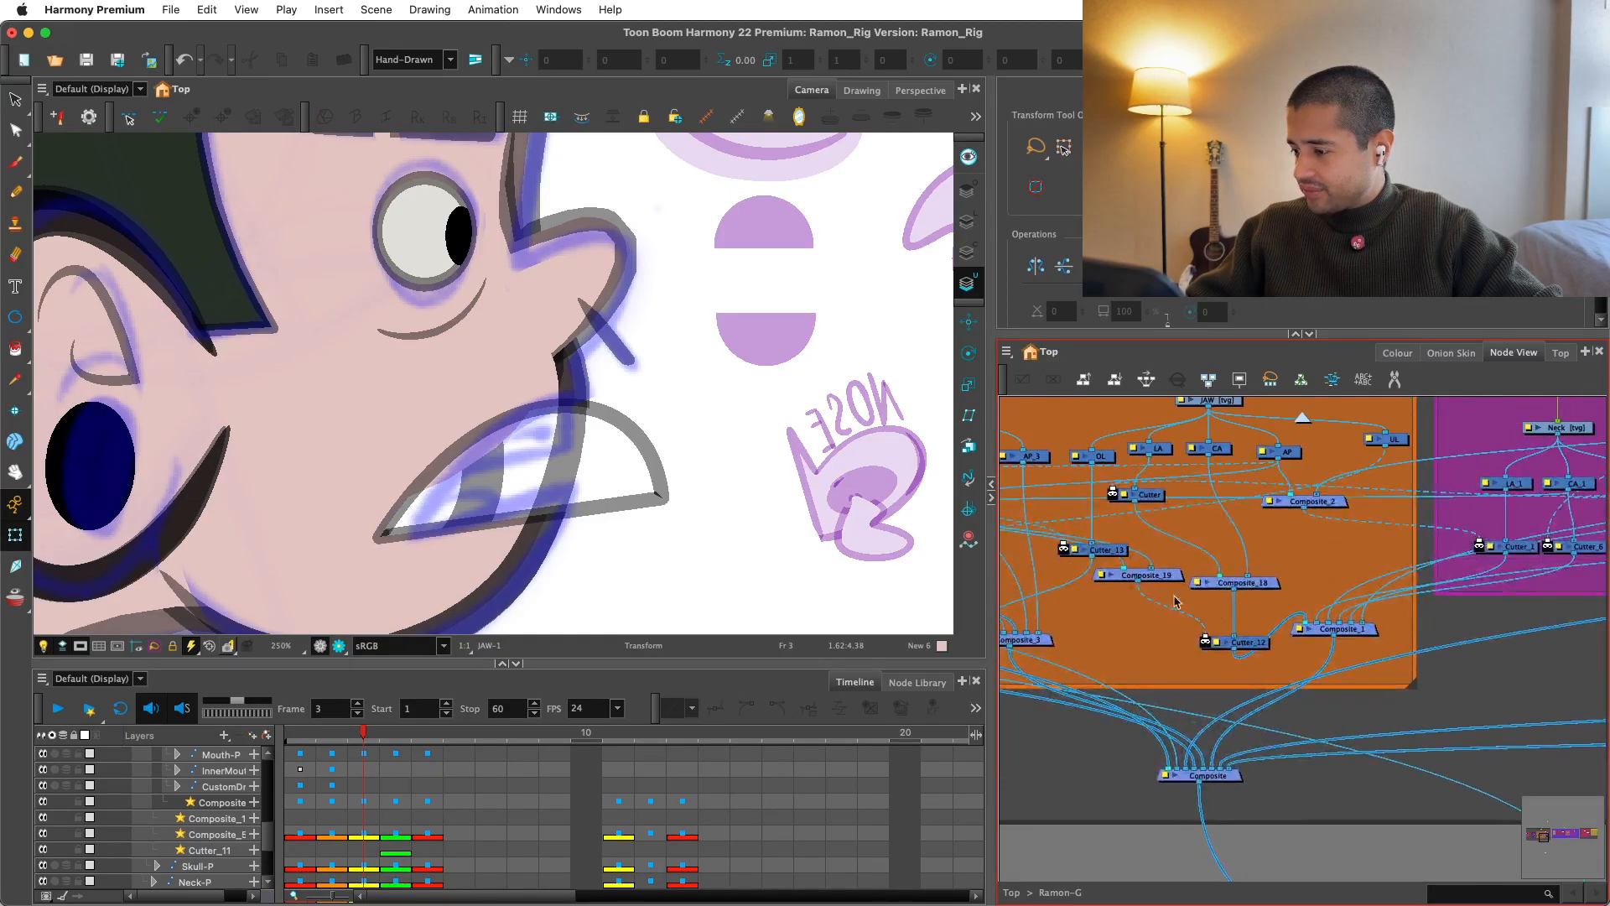
left_click(1113, 555)
left_click_drag(1079, 537, 1082, 533)
mouse_move(1157, 576)
left_mouse_down()
mouse_move(1150, 605)
mouse_move(1164, 602)
left_mouse_up()
scroll(1172, 612, "down", 1)
left_click_drag(1172, 612, 1233, 608)
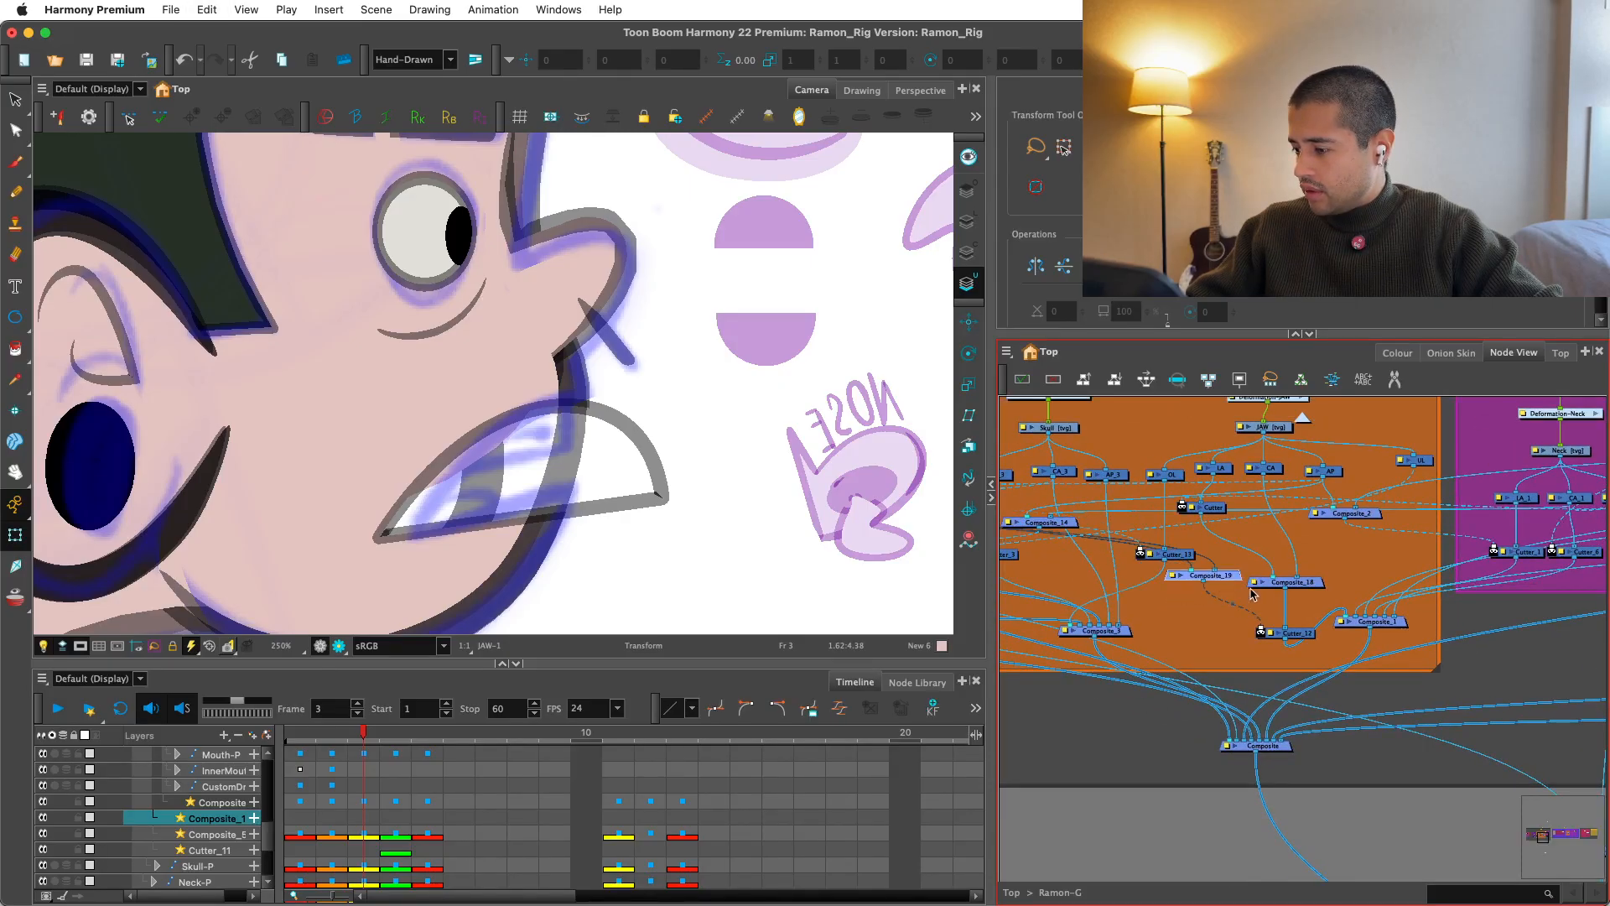
Step: Undo the node rearrangement, the mouth fill transfer and the addition of Composite_19
key("super+z")
key("super+z")
key("super+z")
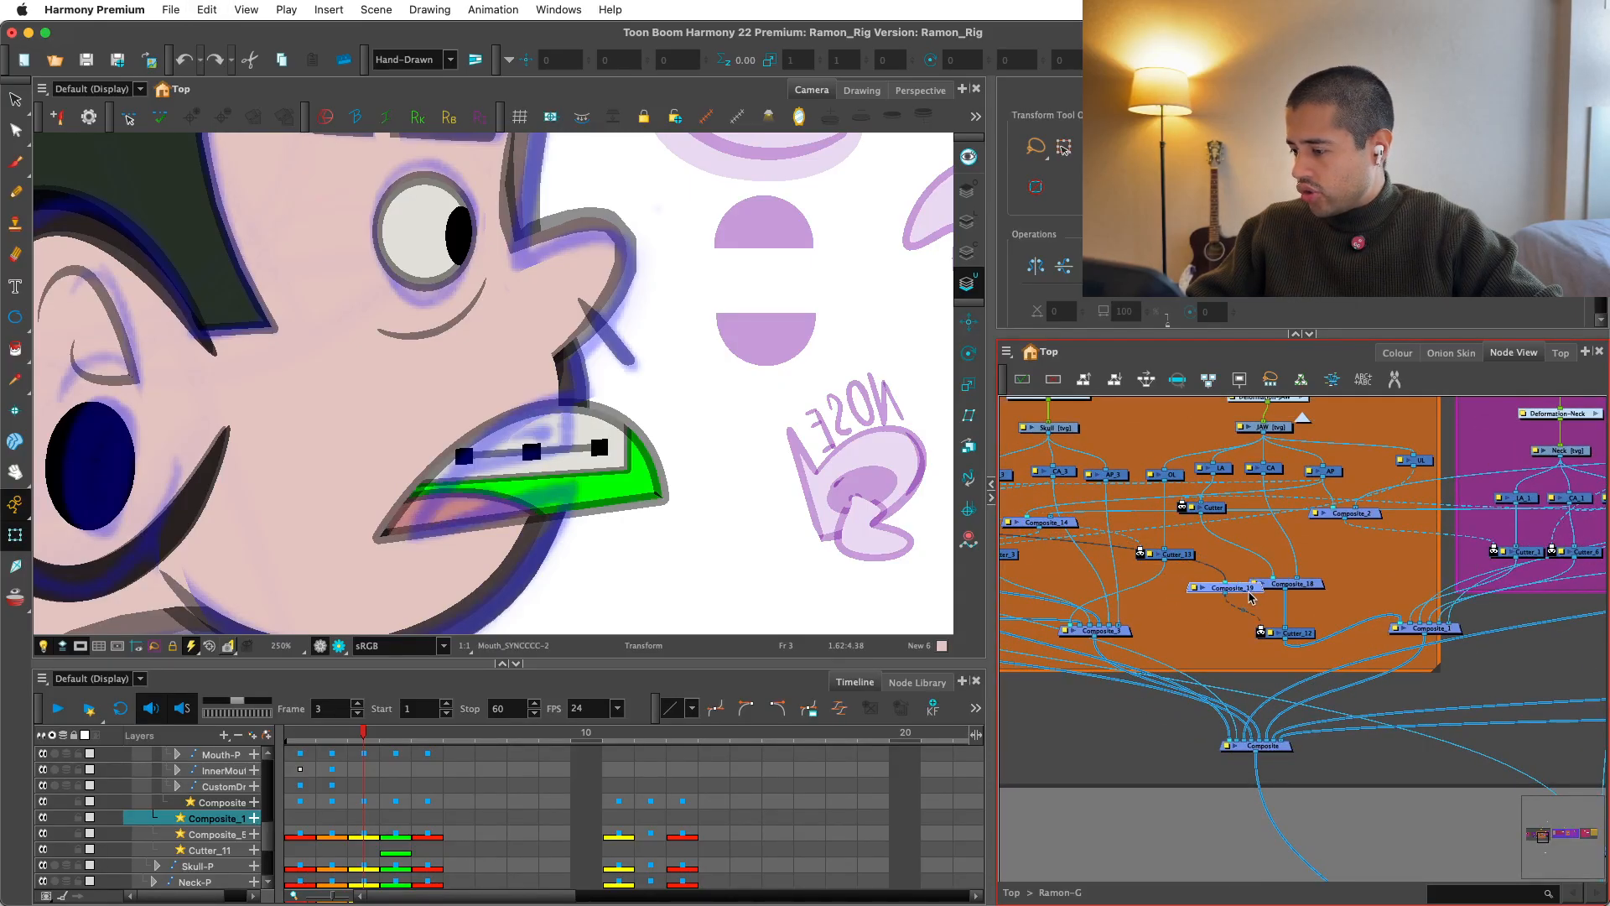
key("super+shift+z")
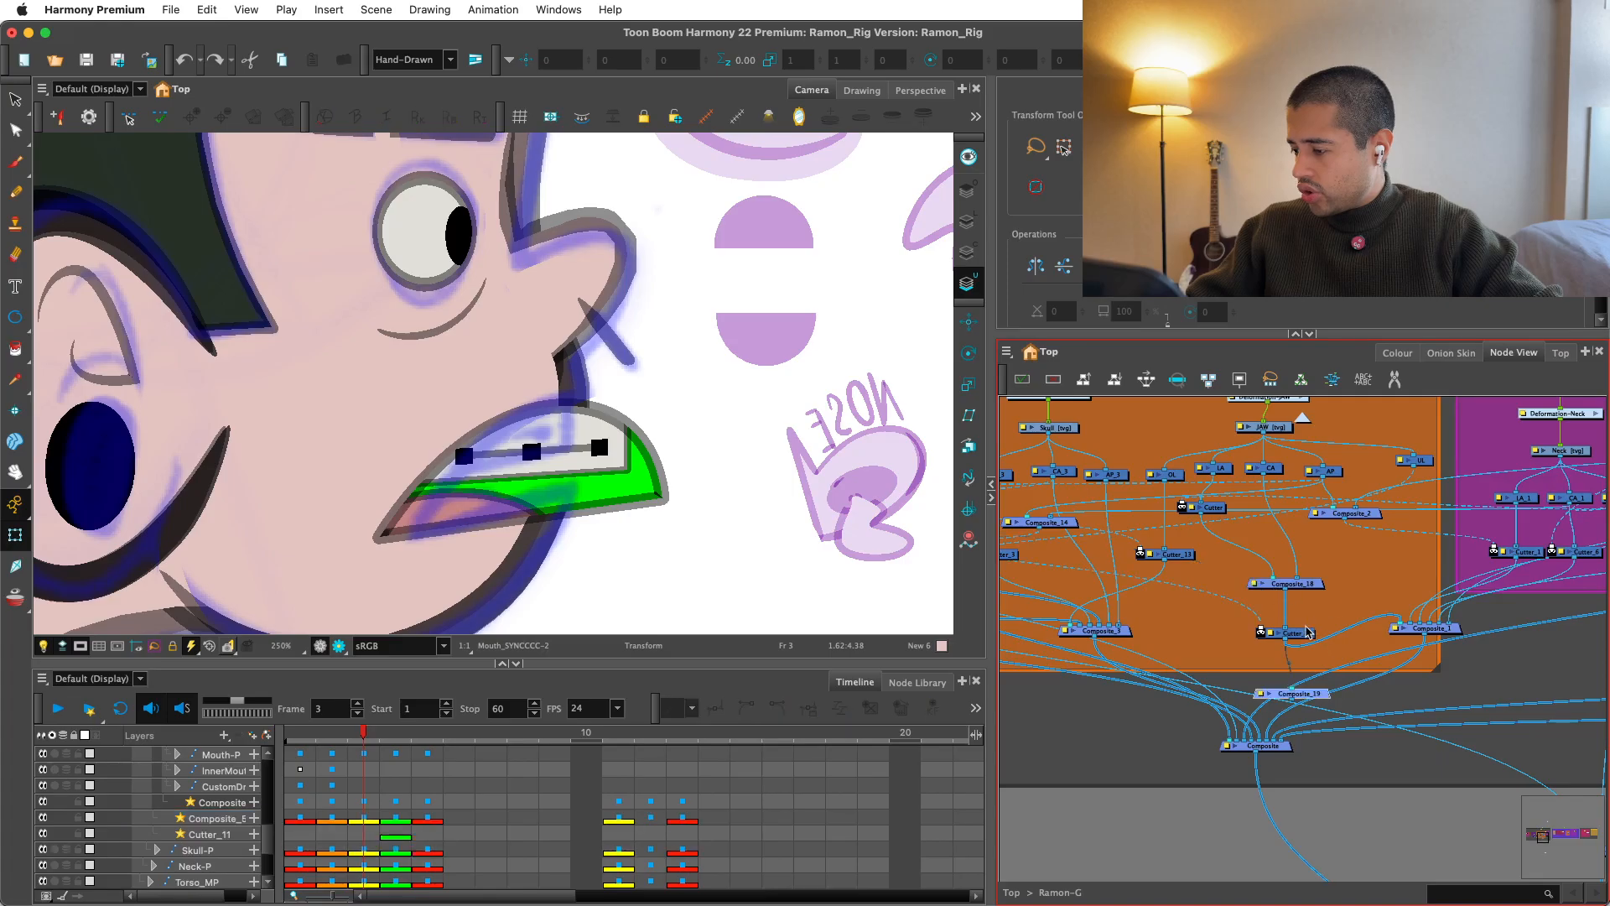
key("super+shift+z")
Step: Move Composite_1 below Cutter_12, duplicate Cutter_12, and insert the copy on the output of Composite_1
left_click_drag(1459, 629, 1451, 637)
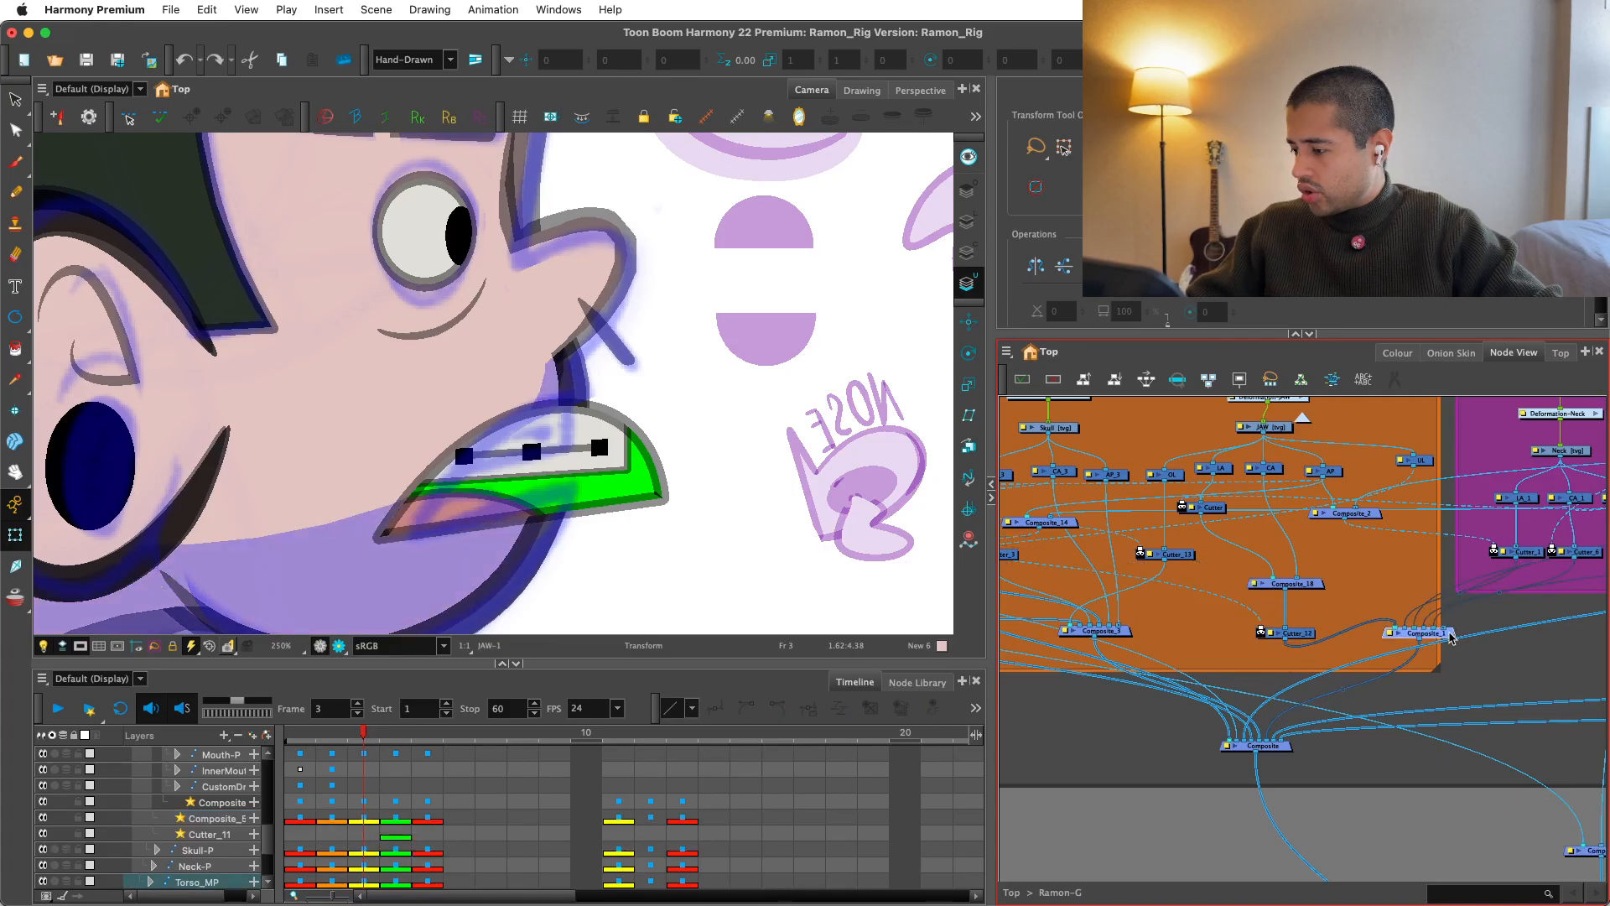
left_click(1291, 639)
key("super+c")
key("super+v")
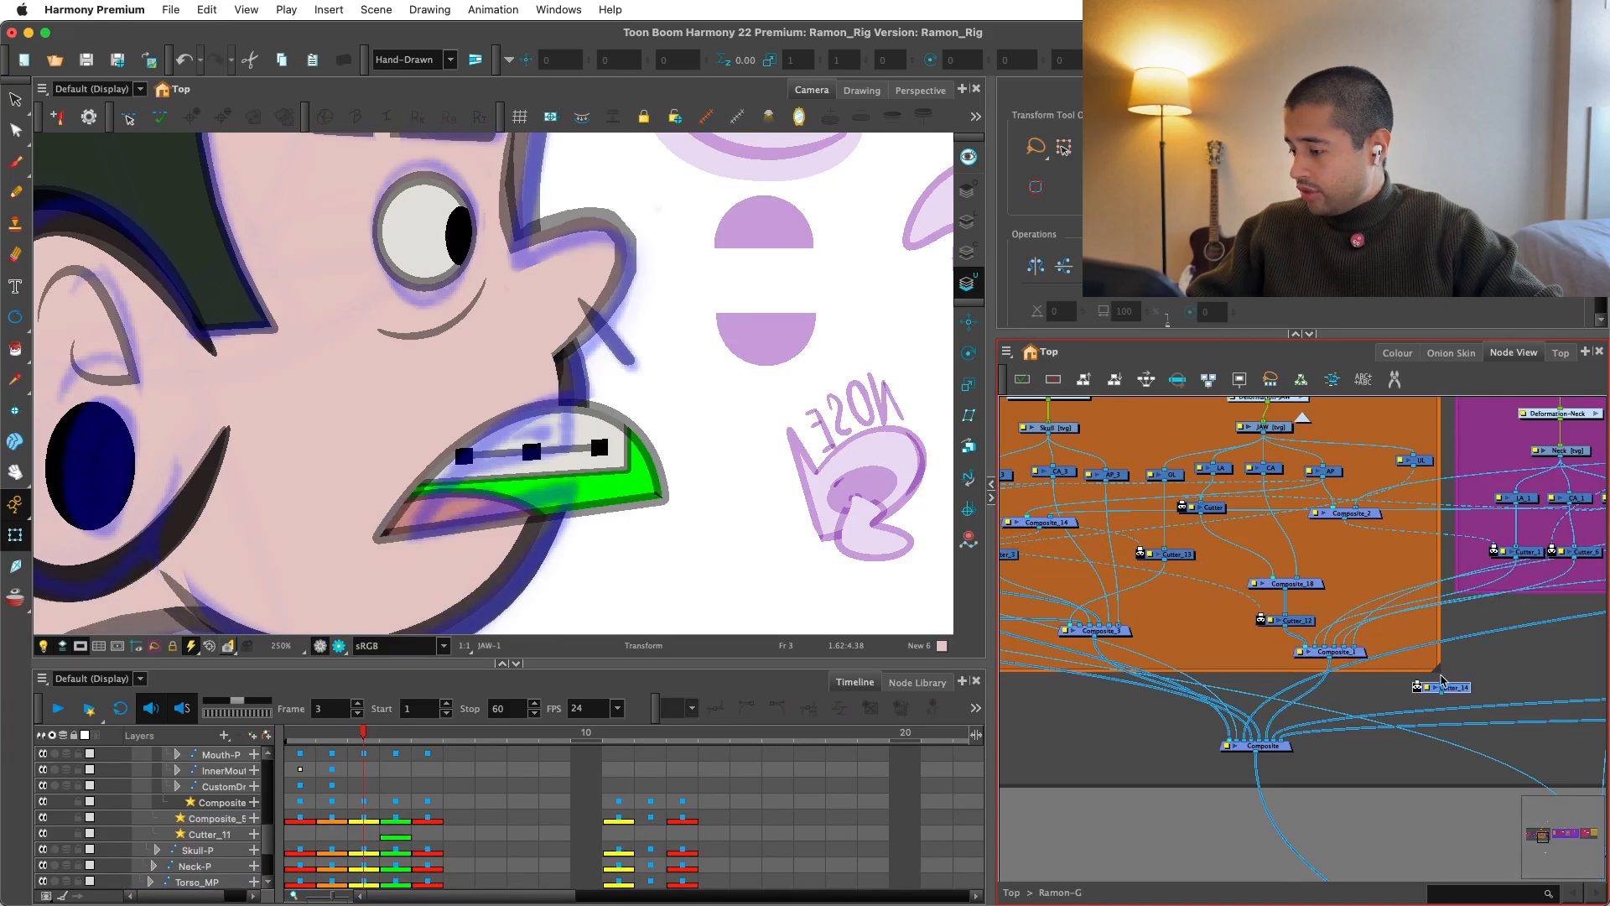
key("2")
left_click_drag(1489, 697, 1342, 711)
scroll(1341, 711, "down", 6)
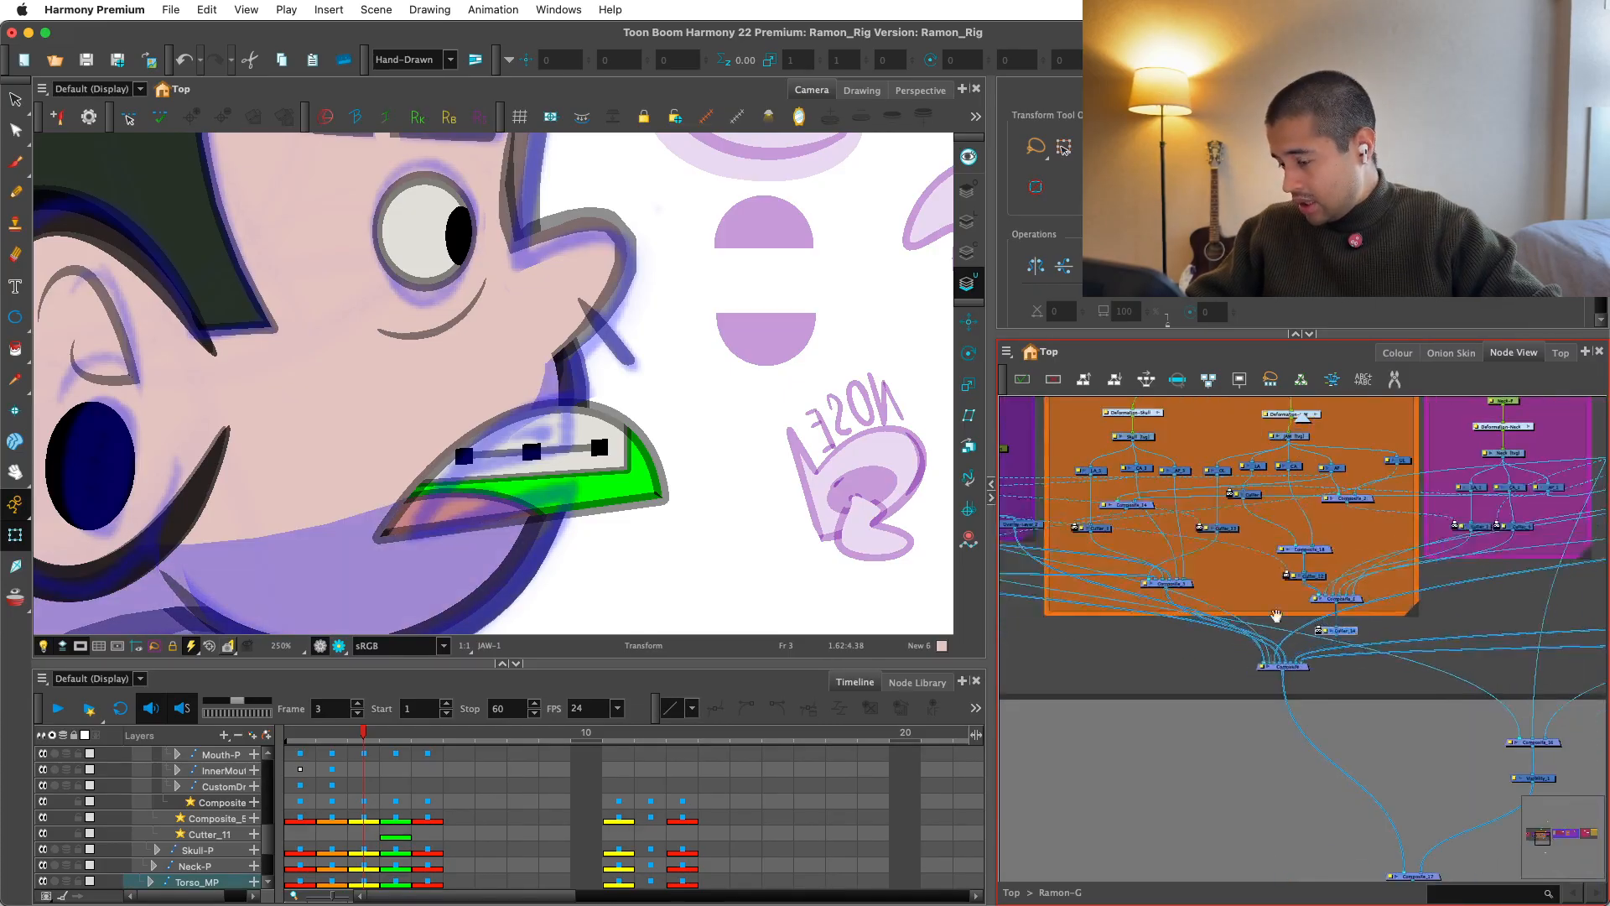
Step: Run a connection from the Face section's nodes to the duplicated cutter below Composite_1
left_click(1191, 561)
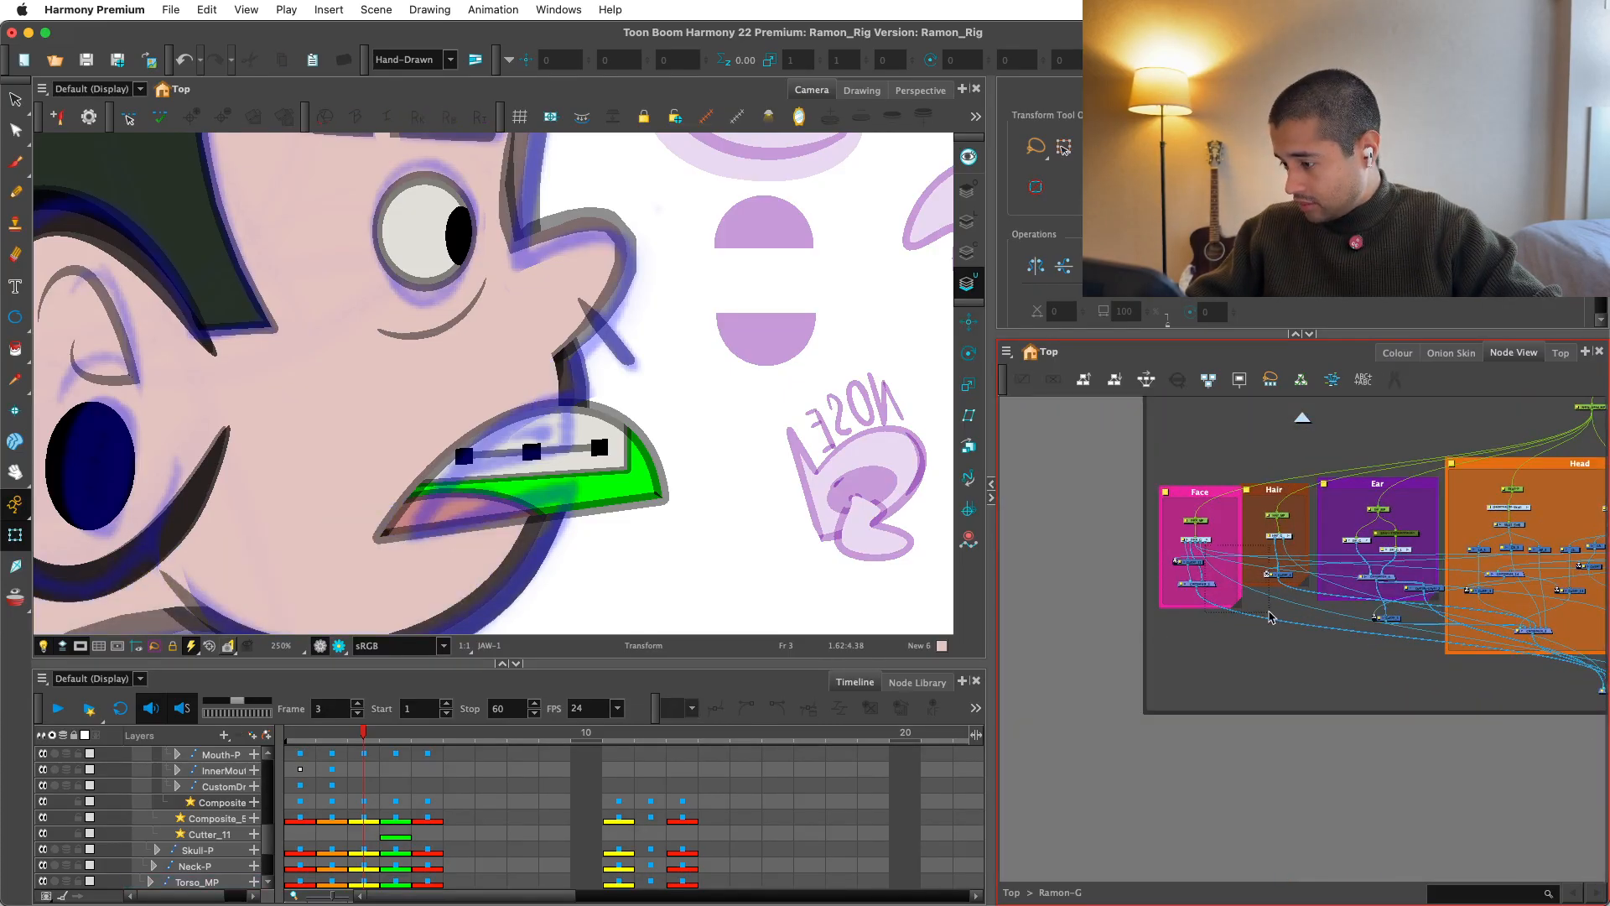
left_click(1196, 583)
left_click_drag(1330, 639, 1072, 629)
left_click_drag(1456, 545, 1241, 519)
key("2")
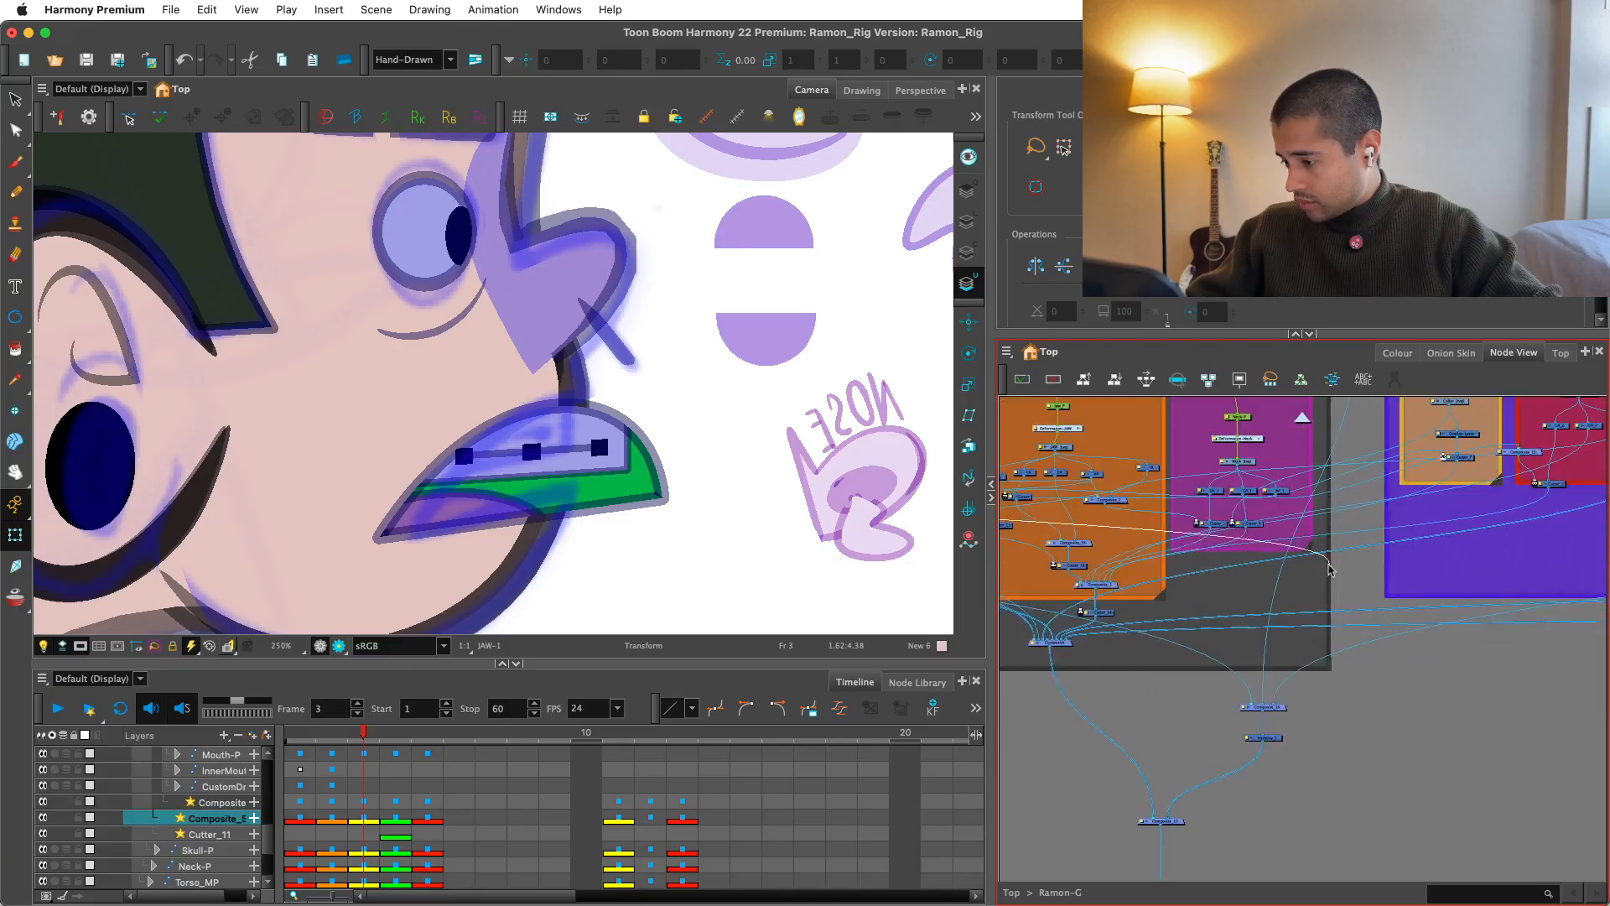
left_click(1097, 622)
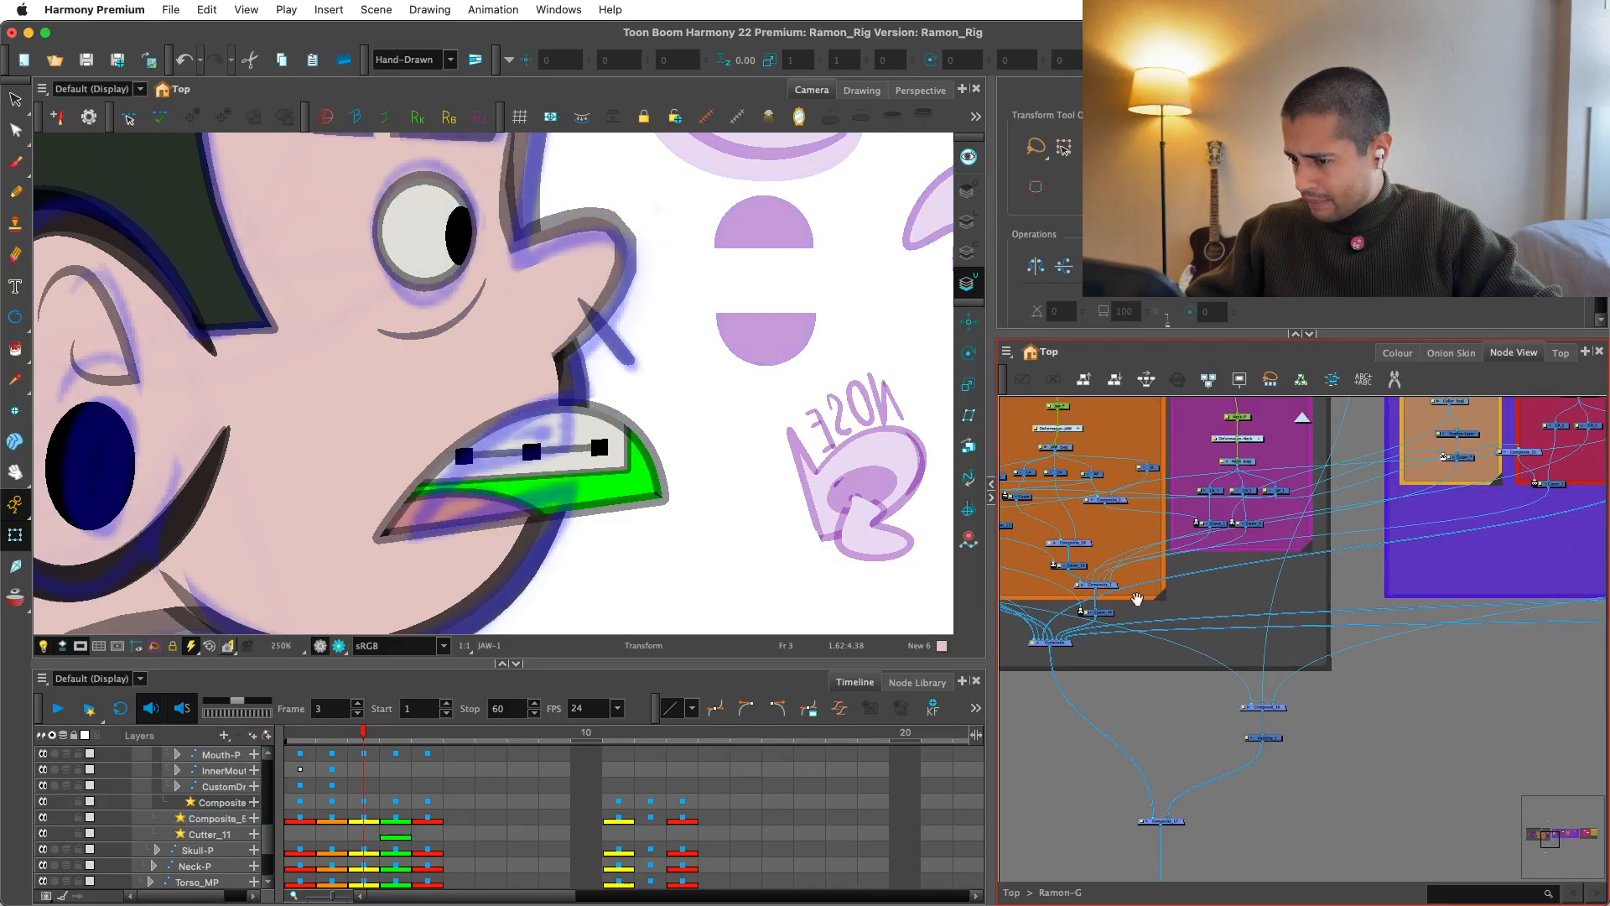
scroll(1098, 620, "up", 2)
Step: Transfer the side-view mouth's colour fill onto the underlay art of its drawing
left_click(636, 486)
key("alt+s")
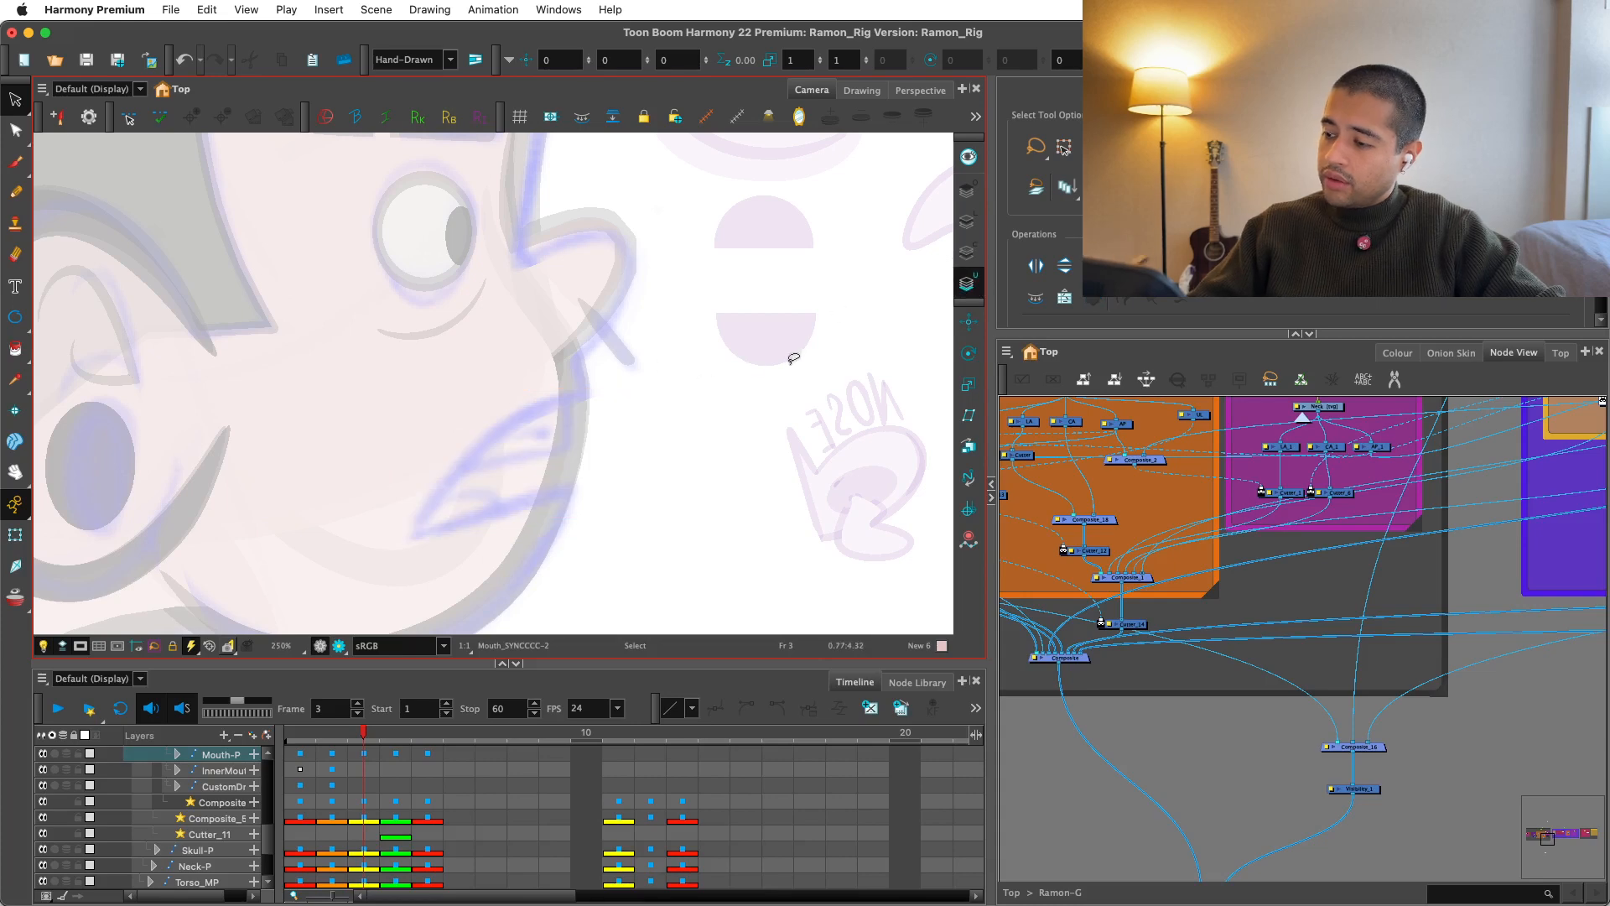
key("super+v")
key("shift+t")
left_click(1171, 654)
Step: Try moving the mouth over the jaw to check how it cuts the jaw
key("space")
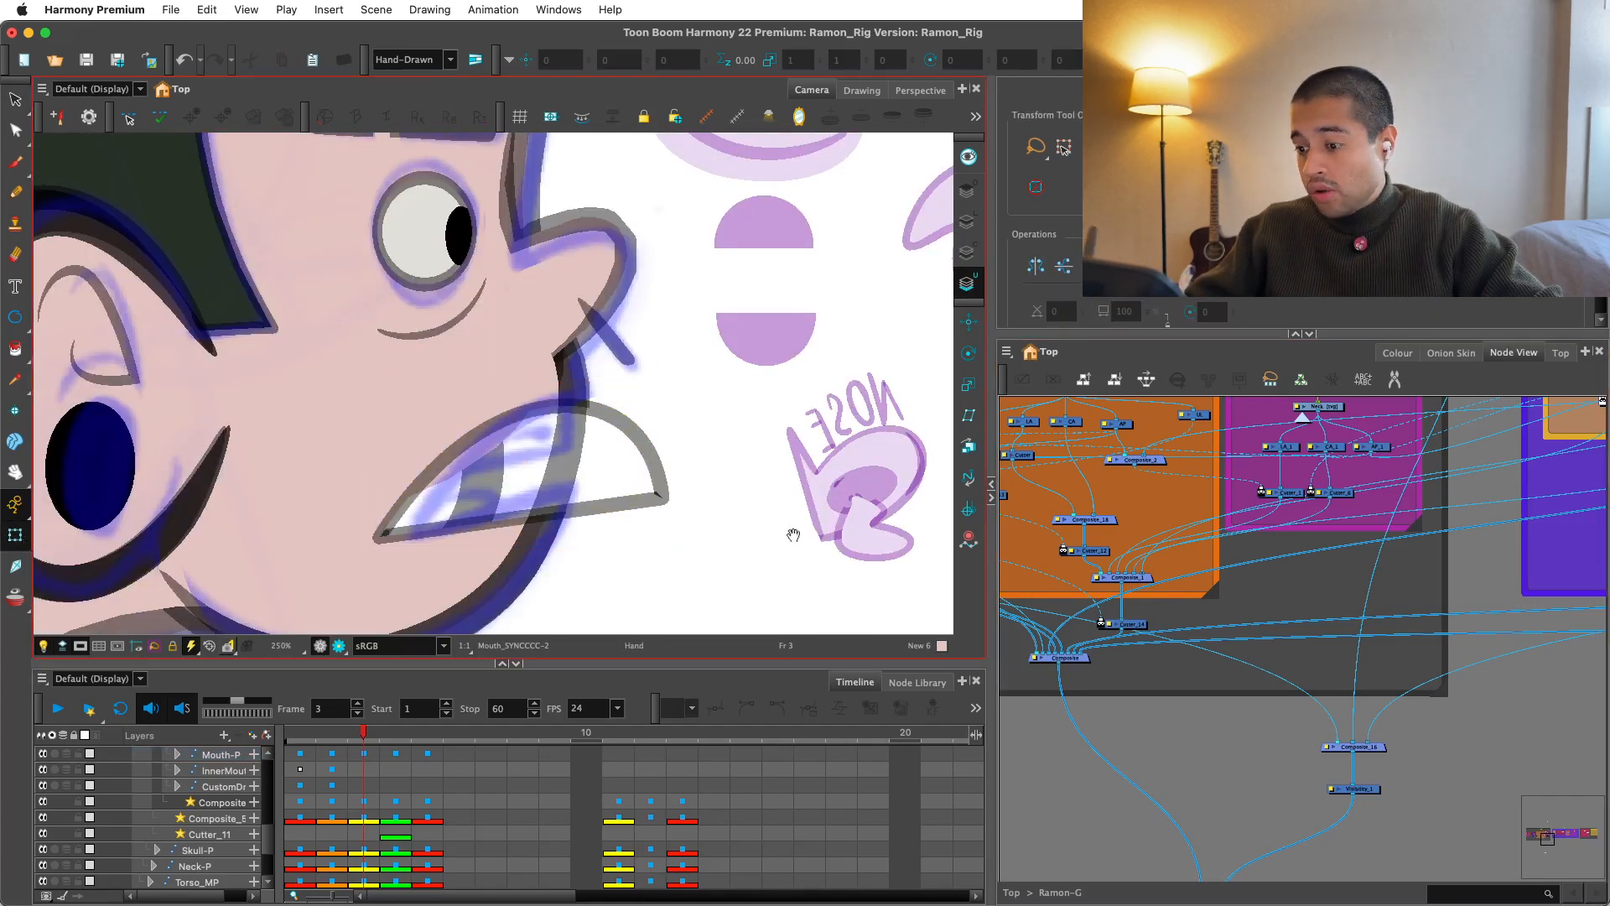
left_click_drag(793, 535, 880, 539)
scroll(793, 535, "up", 2)
left_click(801, 488)
left_click_drag(773, 451, 763, 509)
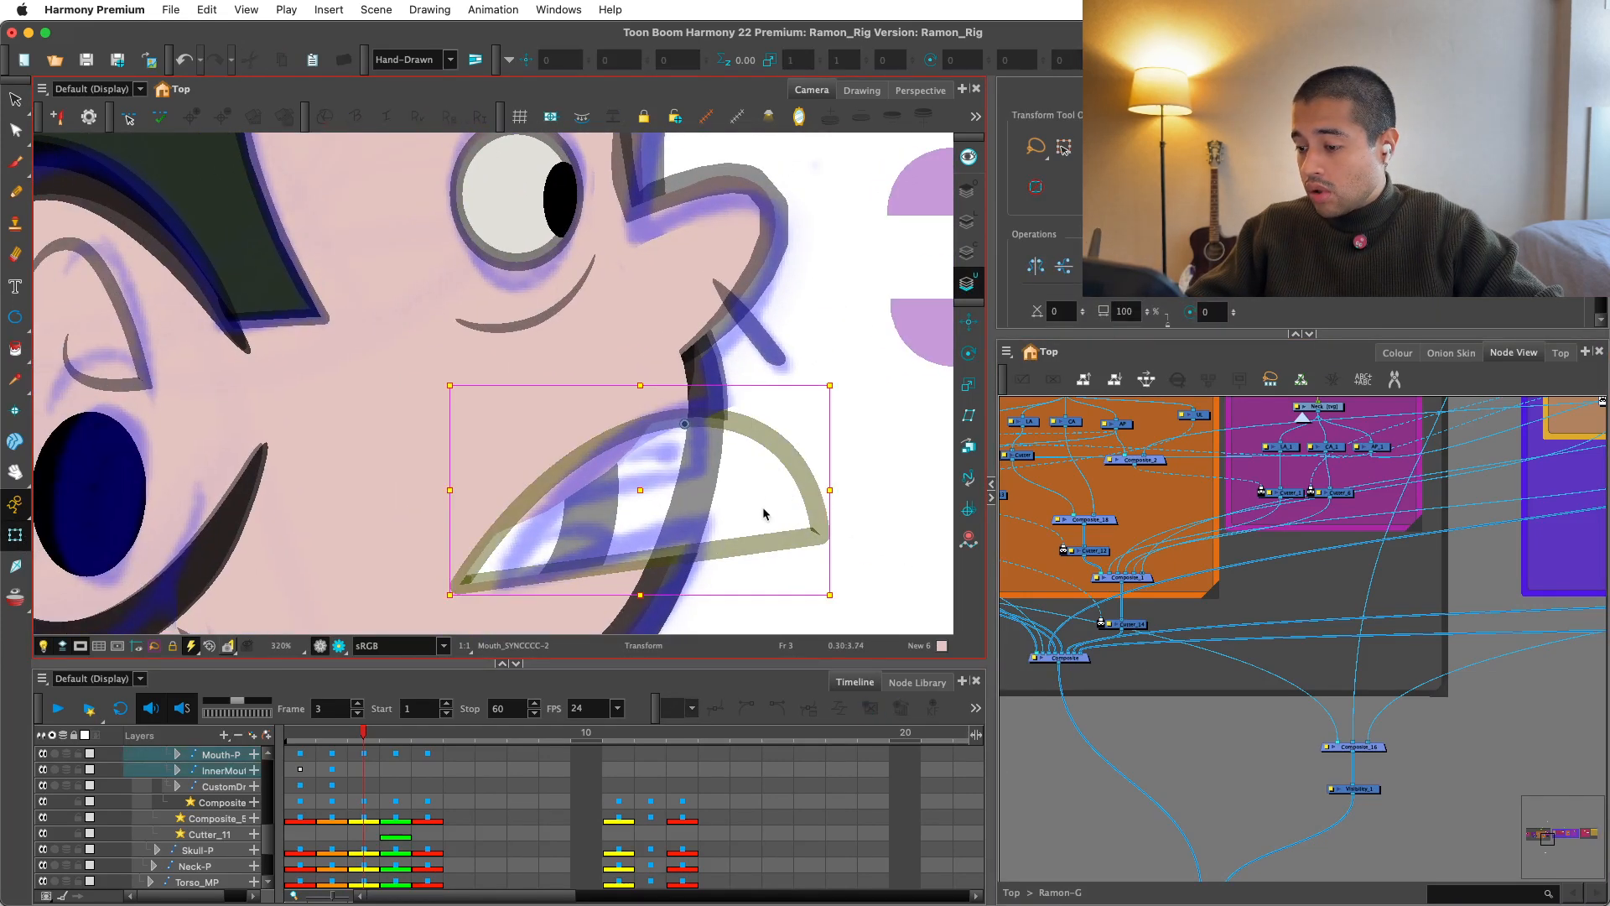
left_click_drag(671, 570, 777, 604)
Step: Test the cut by moving the jaw beneath the mouth, and undo the move
key("1")
key("1")
key("space")
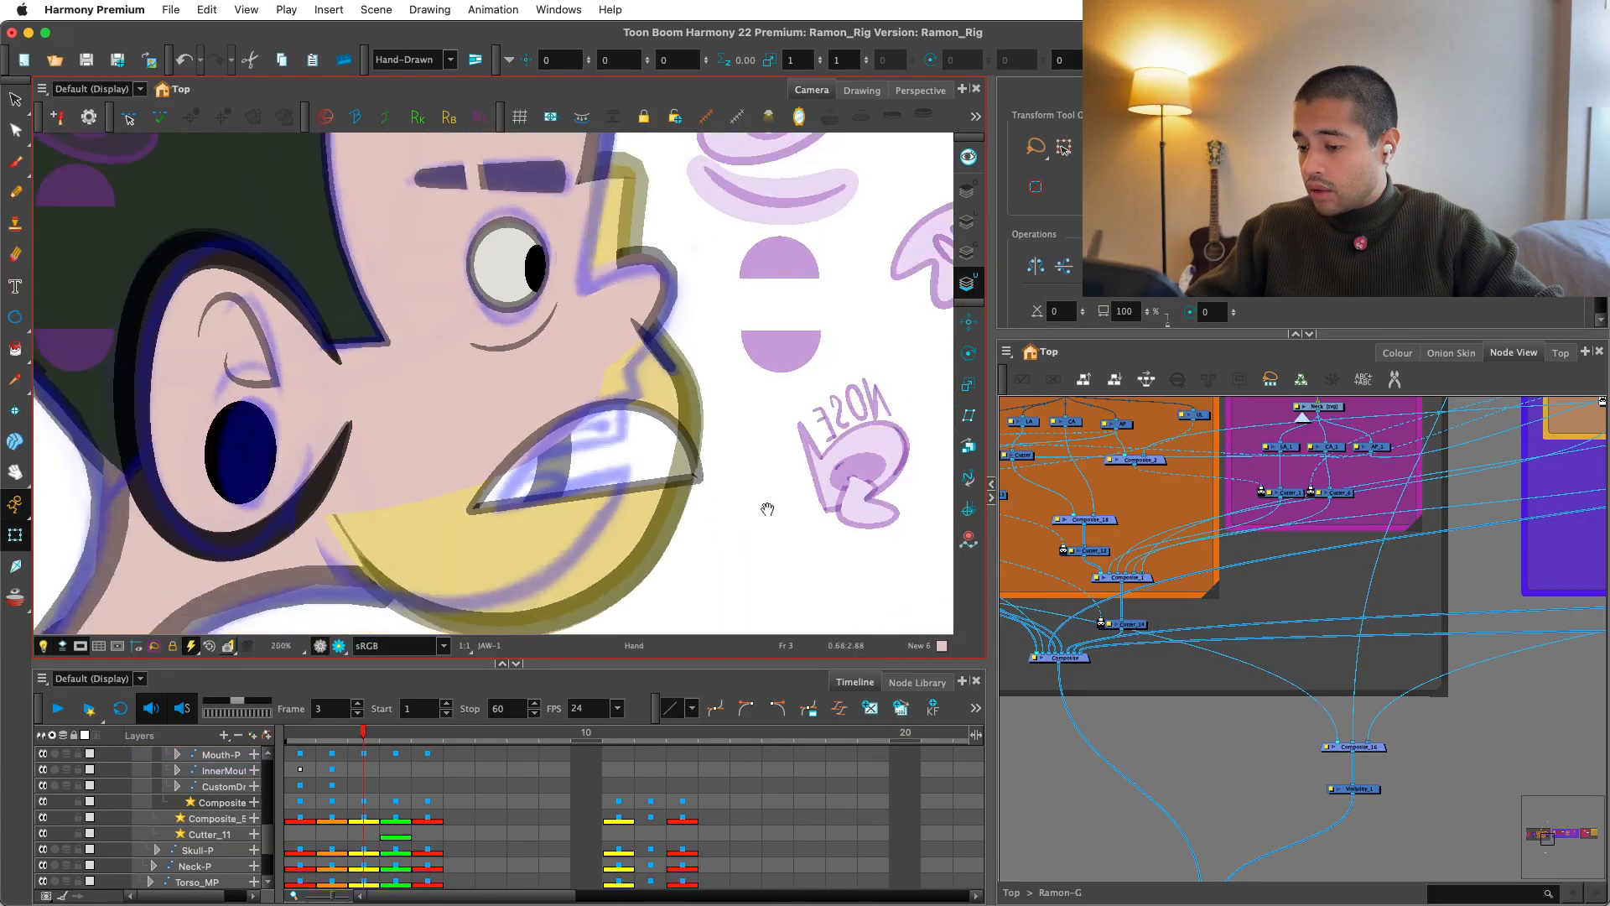
left_click_drag(768, 509, 823, 575)
key("1")
key("1")
key("1")
key("super+z")
Step: Examine how the jaw's art nodes, cutters and composites are connected in the Head section
key("2")
key("space")
left_click_drag(1145, 530, 1180, 504)
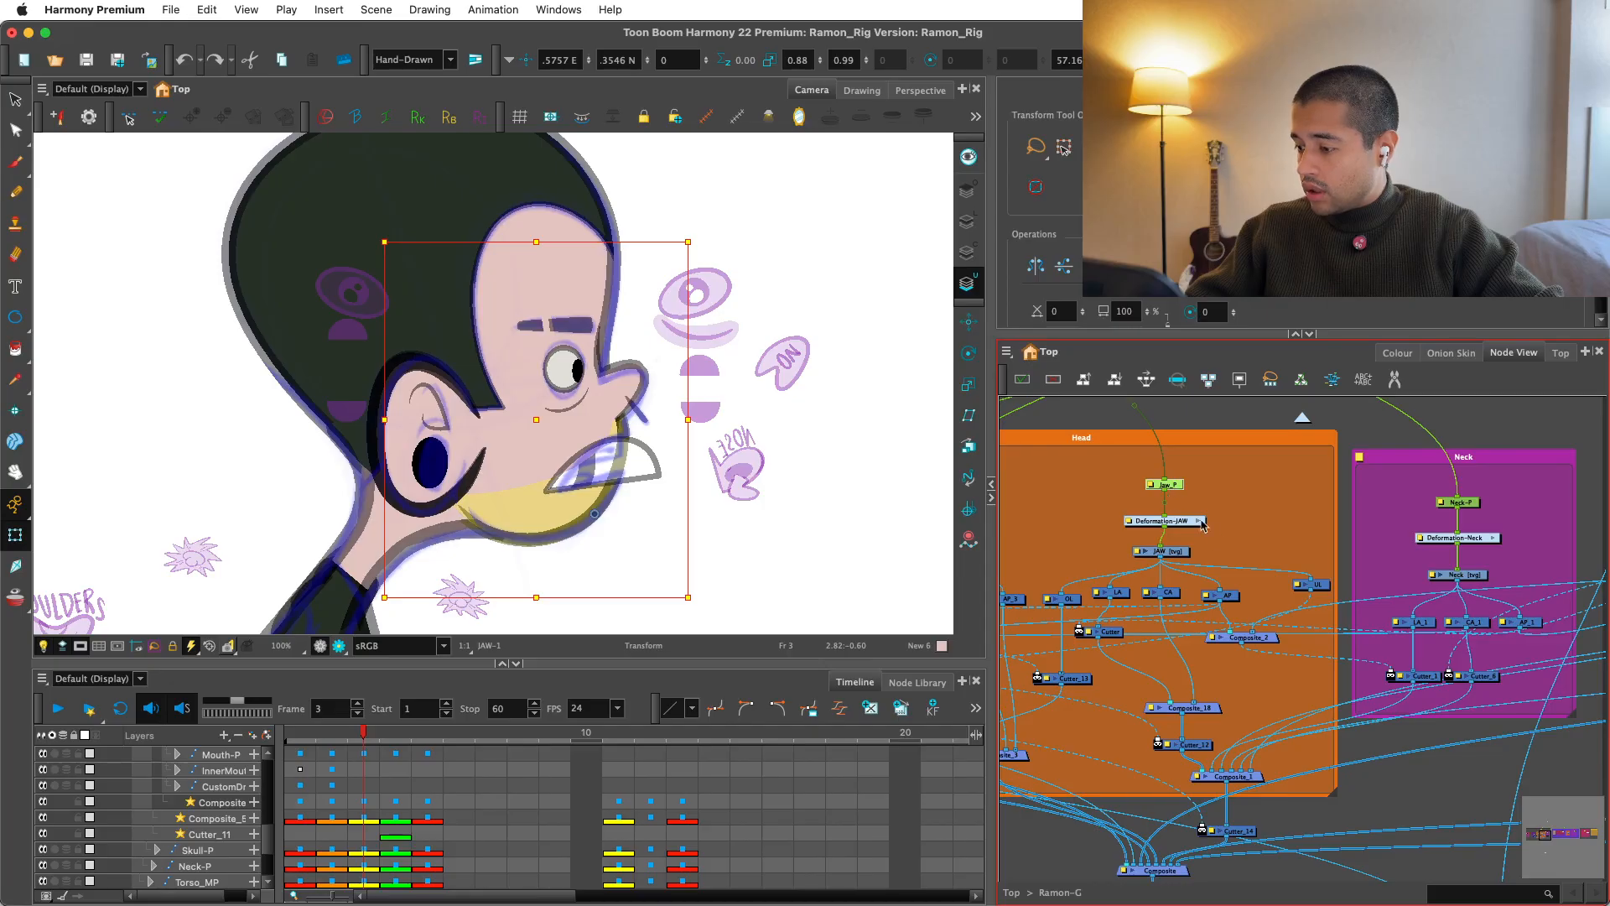
key("space")
left_click_drag(1213, 627, 1230, 543)
key("2")
key("2")
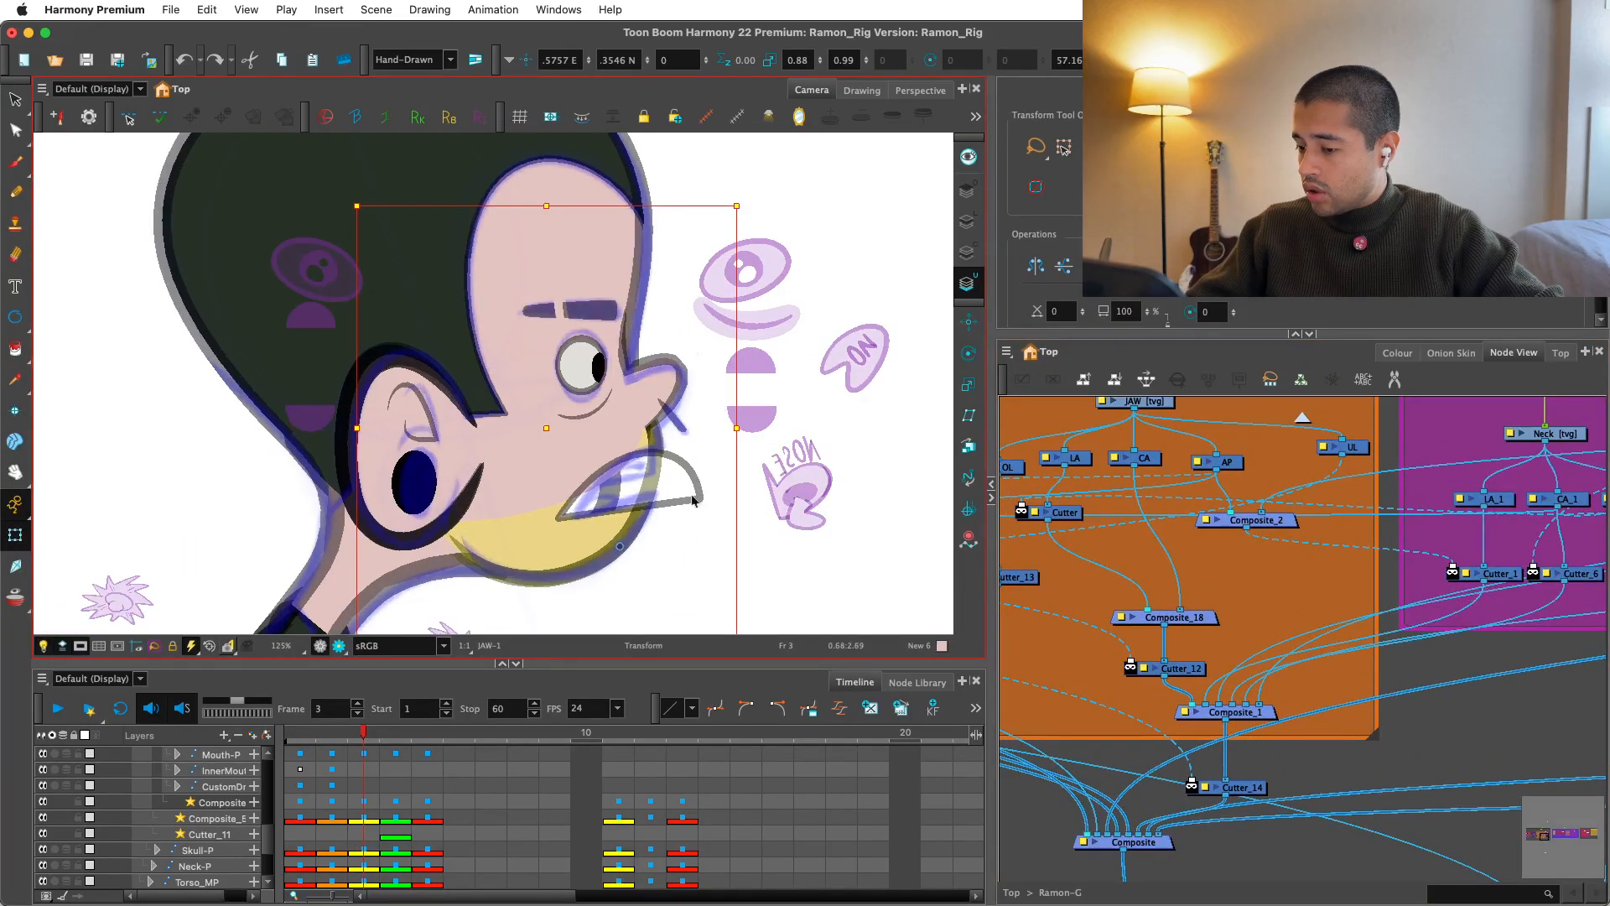
Step: Collapse the expanded timeline layers and select the RamonPoses layer
mouse_move(694, 501)
left_mouse_down()
mouse_move(658, 578)
mouse_move(541, 572)
mouse_move(646, 471)
mouse_move(685, 502)
left_mouse_up()
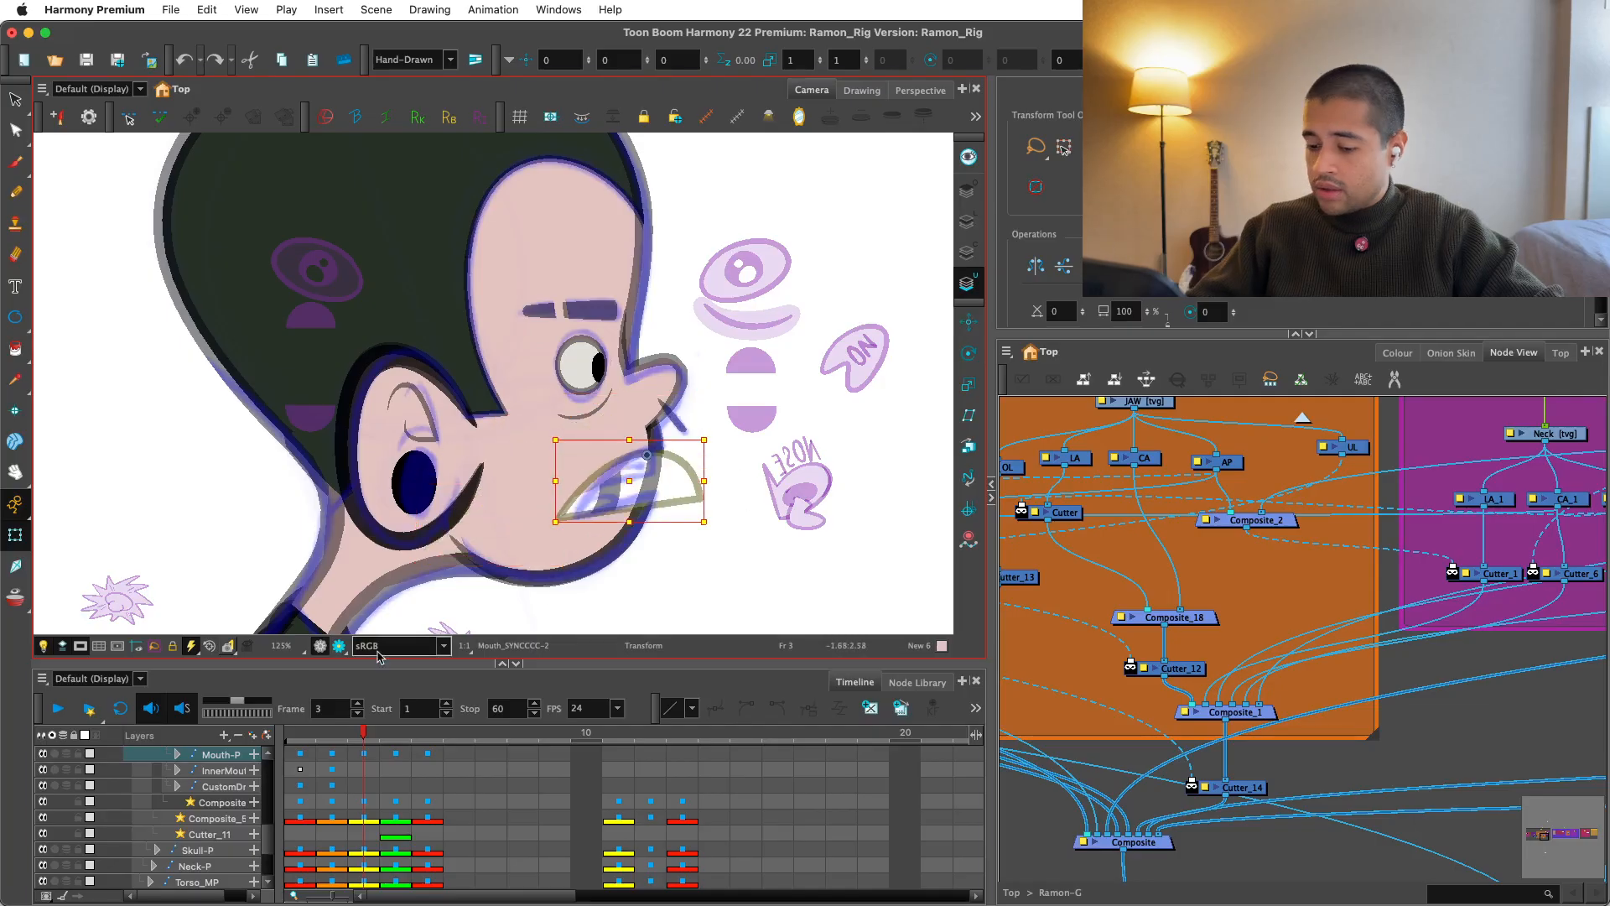
key("minus")
left_click(192, 834)
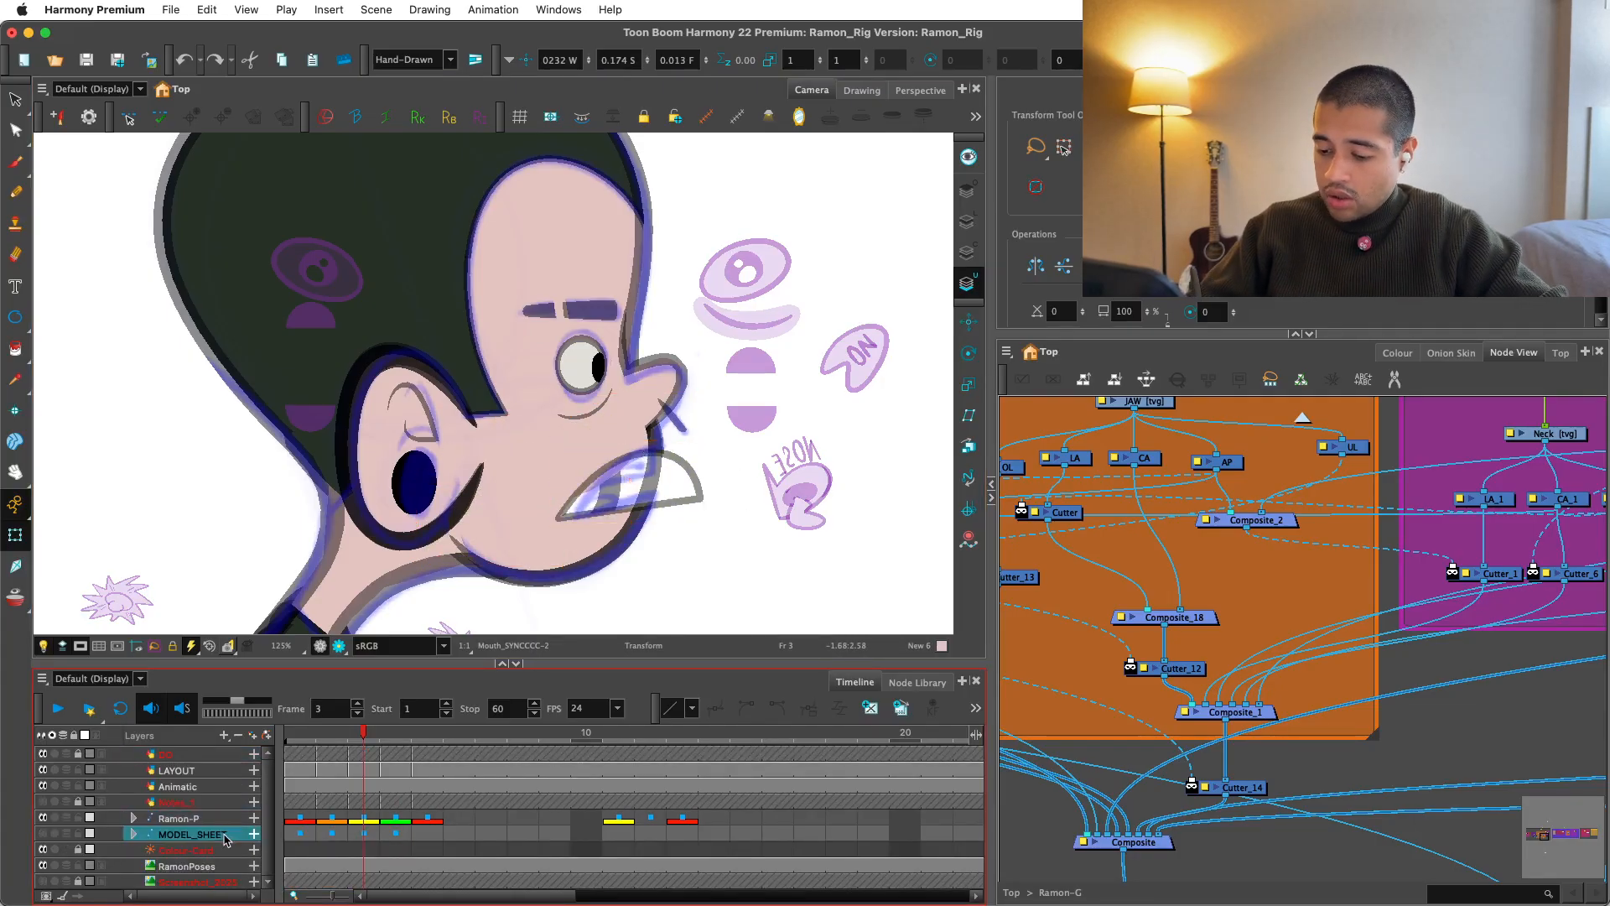
left_click(214, 867)
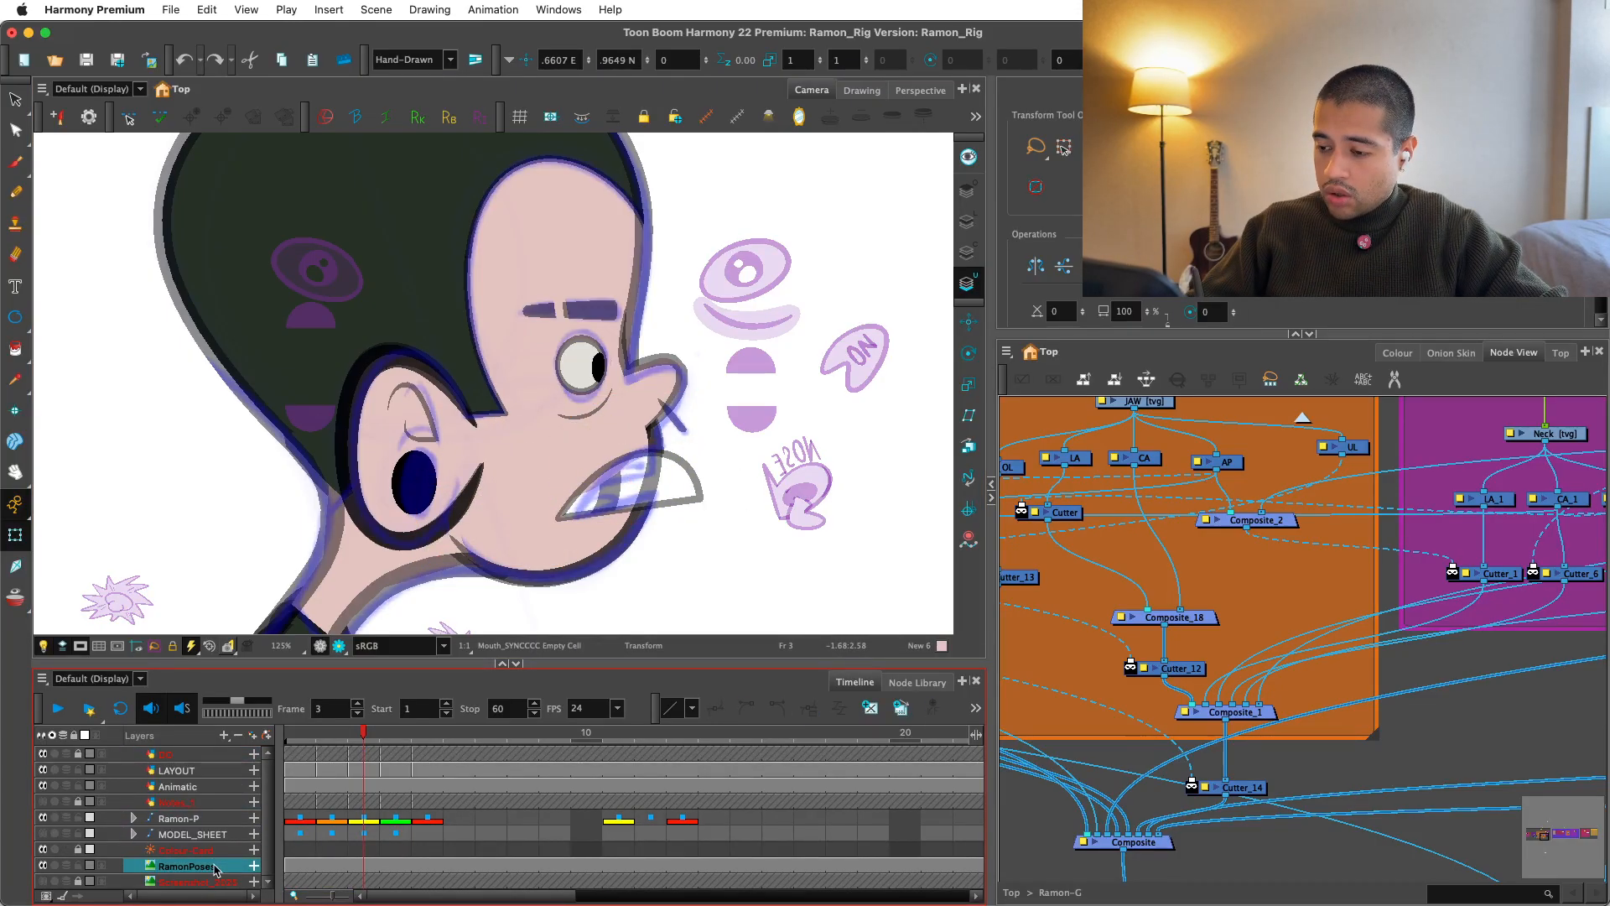
scroll(711, 444, "up", 3)
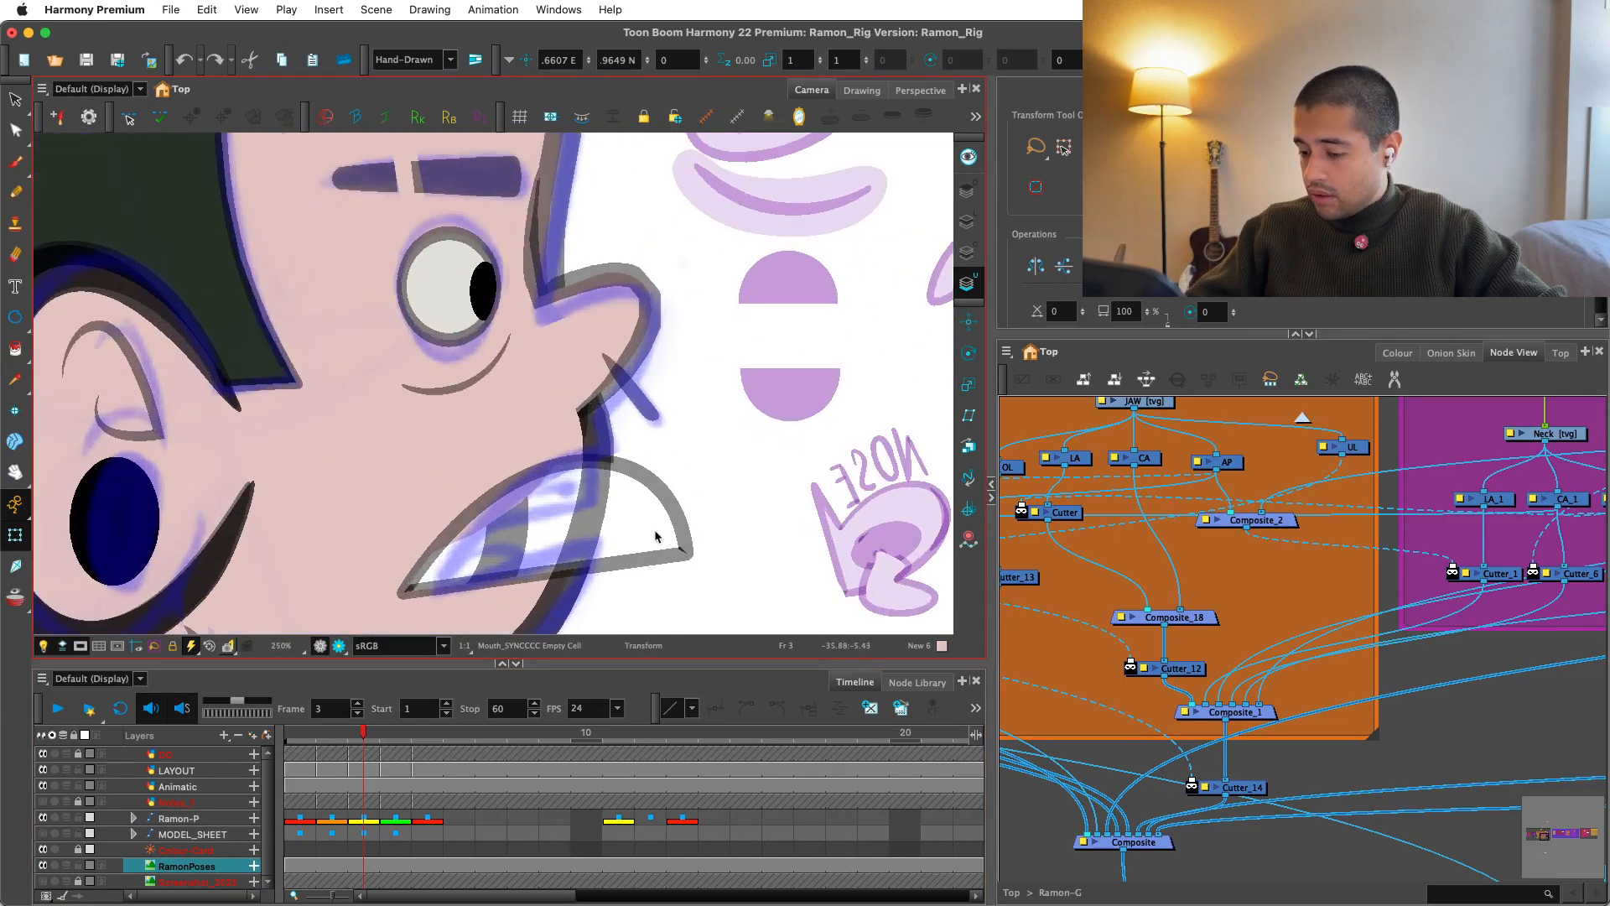
Step: Try moving the ear and the jaw on the canvas to test the cut, undoing each move
left_click_drag(503, 555, 839, 531)
key("1")
key("1")
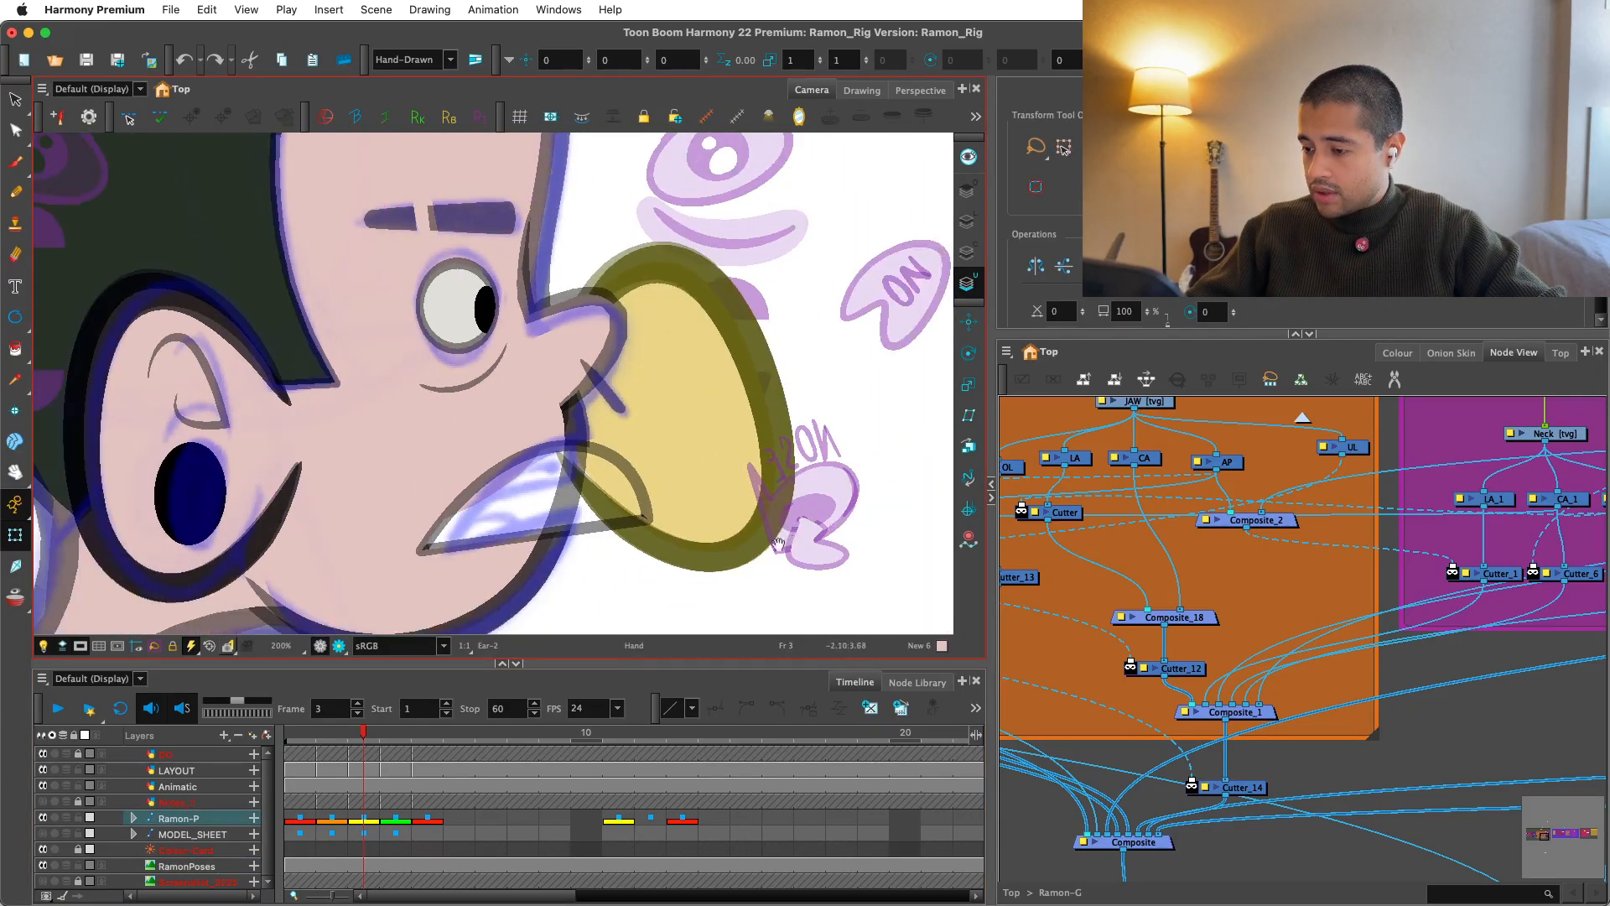
left_click_drag(674, 551, 717, 556)
key("super+z")
key("2")
left_click_drag(633, 506, 712, 535)
key("super+z")
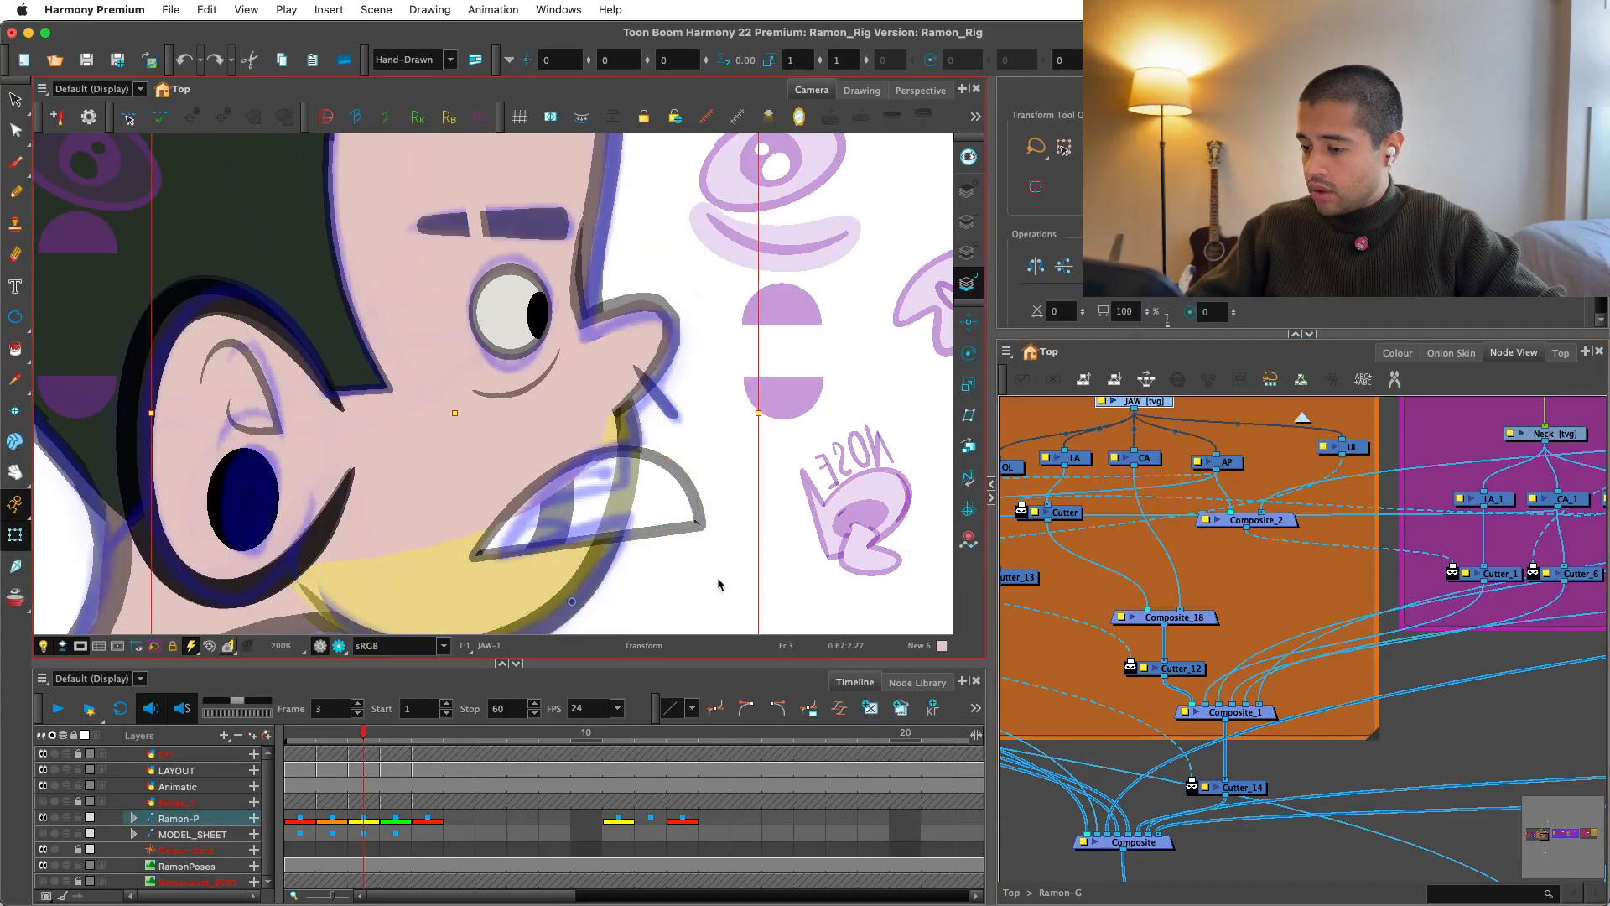
Step: Reposition the jaw's LA node and the Cutter below it in the Head section
left_click_drag(1234, 522, 1339, 599)
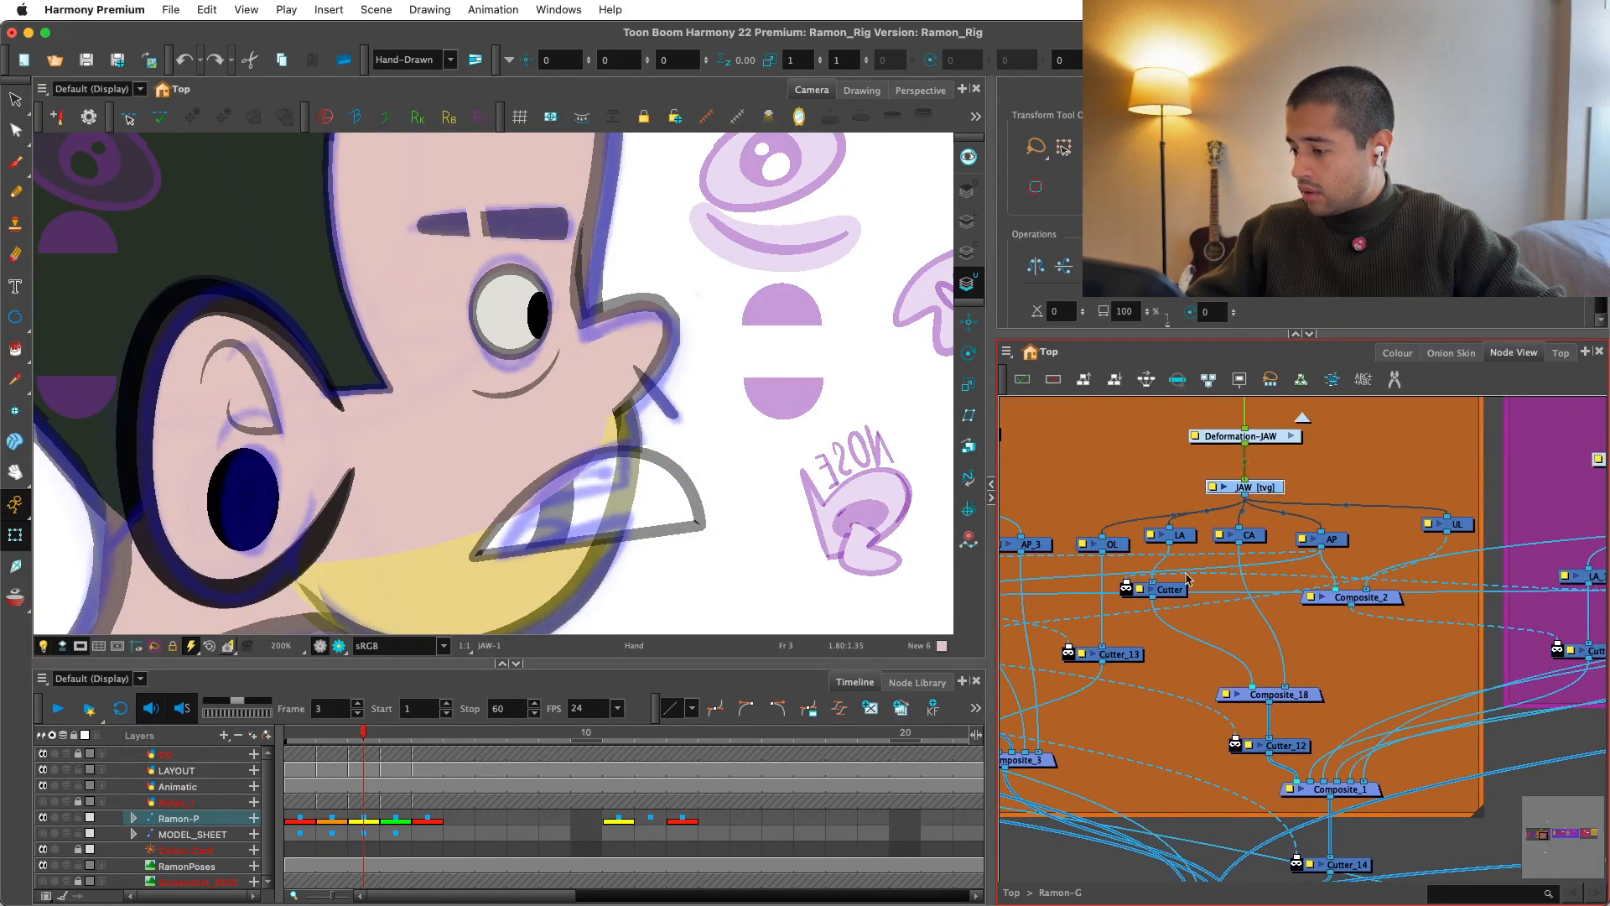
left_click(1211, 605)
scroll(1213, 603, "down", 3)
left_click(1189, 479)
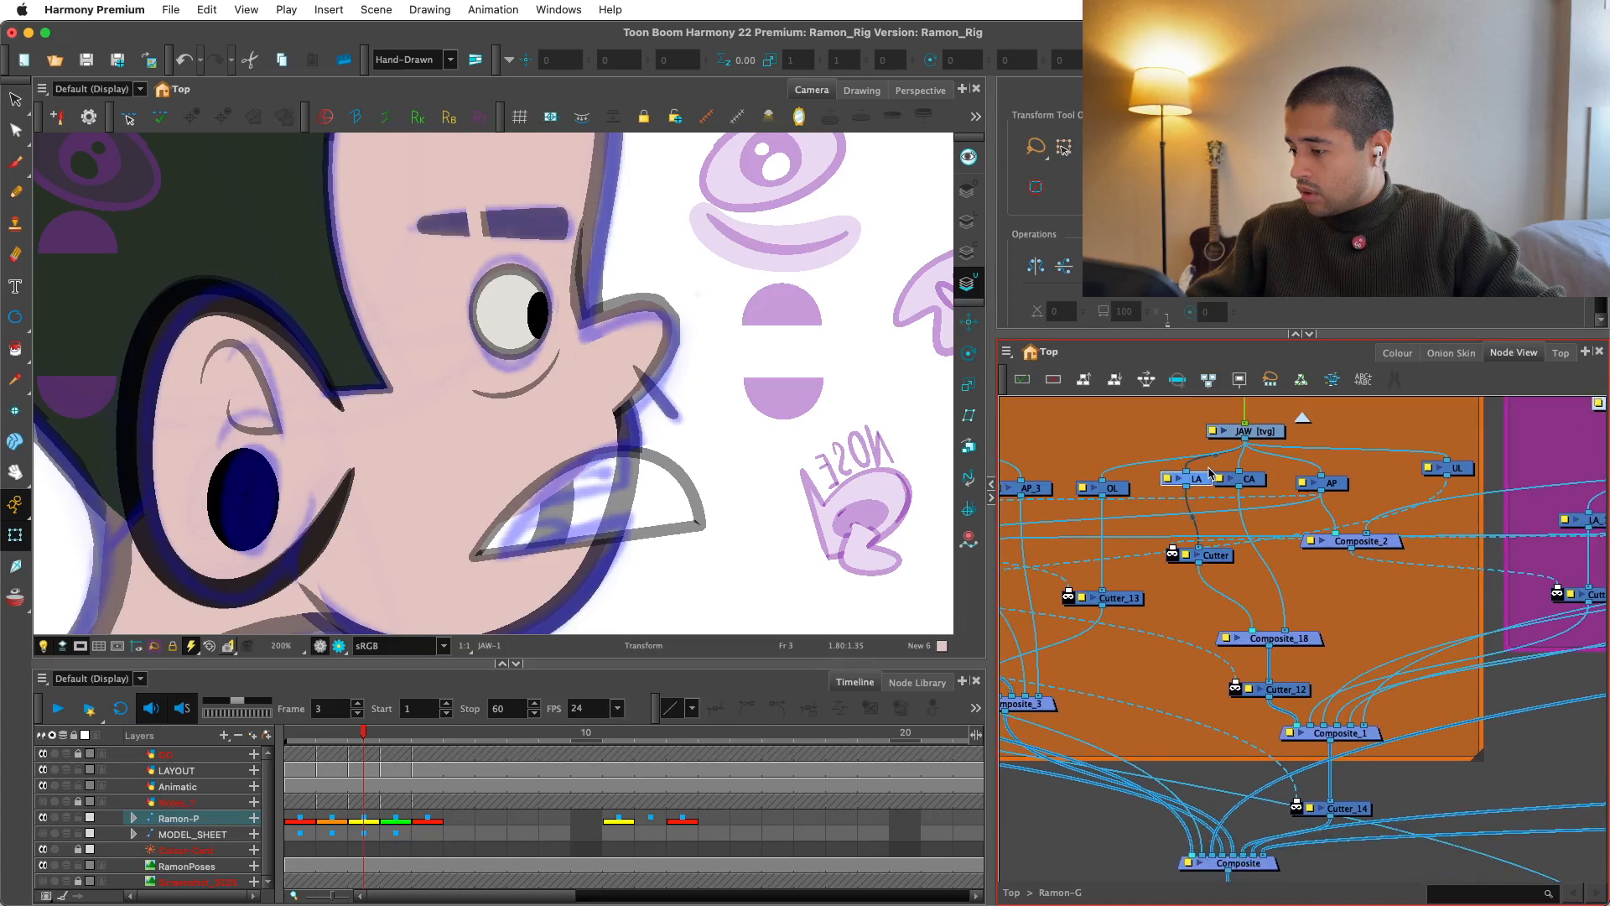
Step: Move Cutter_13 lower and insert a pasted composite node on the connection feeding its matte
left_click_drag(1117, 602, 1291, 589)
left_click(1303, 578)
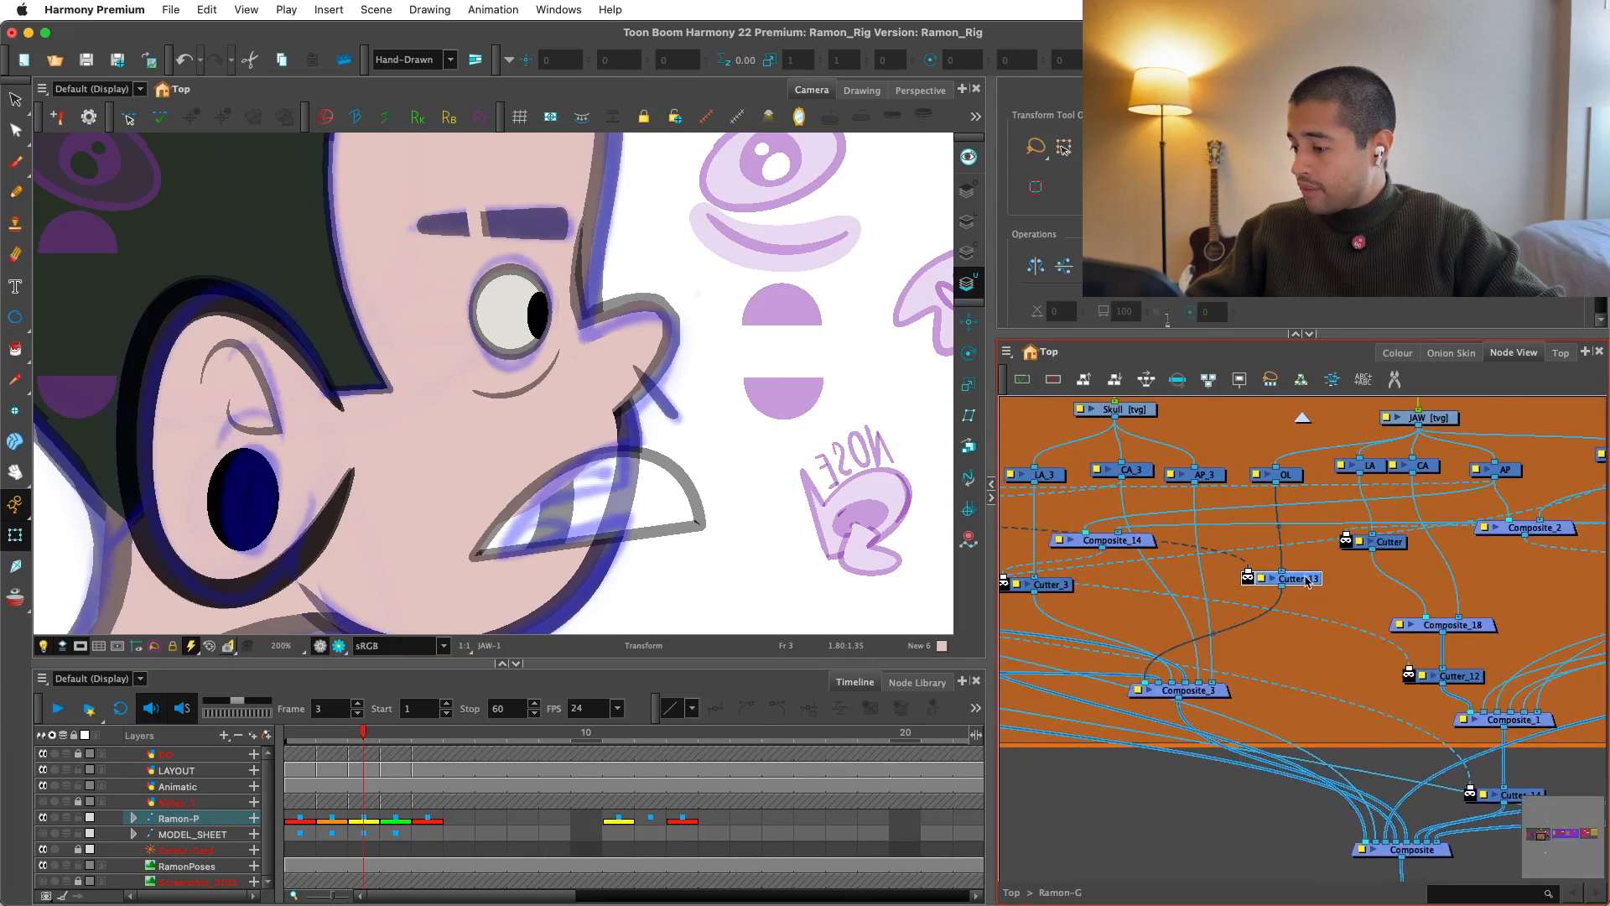
left_click(1298, 624)
key("super+v")
left_click_drag(1375, 618, 1312, 618)
left_click(1311, 592)
left_click_drag(1274, 557, 1266, 586)
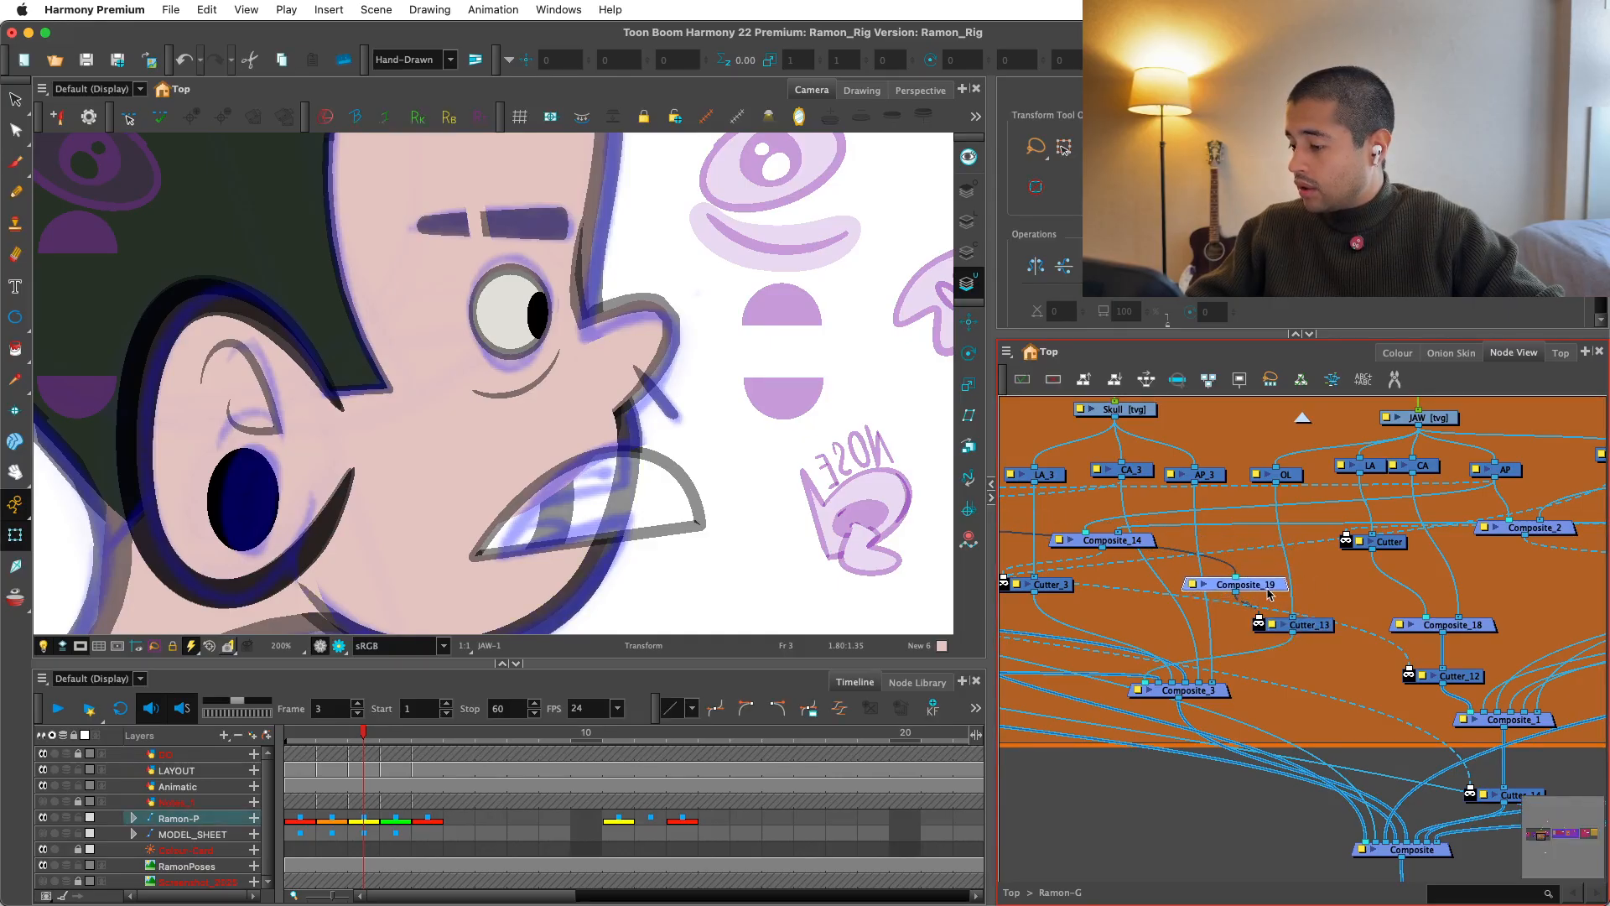
Step: Run an additional connection from Face_G in the Face section to the composite feeding Cutter_13
scroll(1368, 579, "down", 1)
left_click_drag(1369, 578, 1535, 572)
scroll(1365, 564, "down", 3)
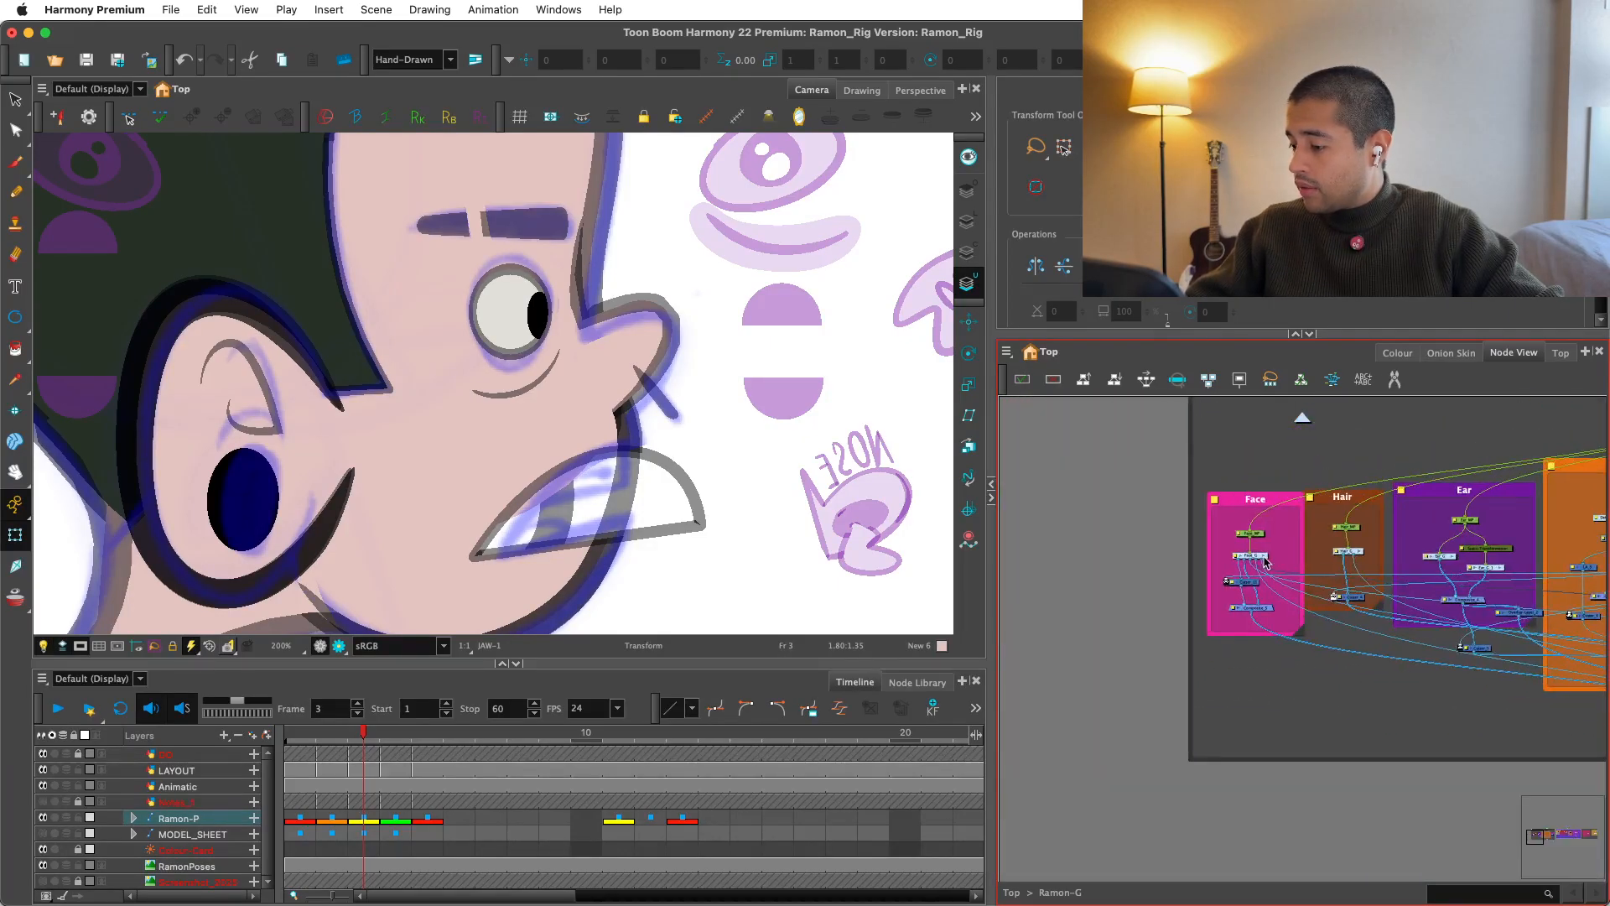
left_click_drag(1358, 612, 1208, 792)
scroll(1233, 659, "up", 3)
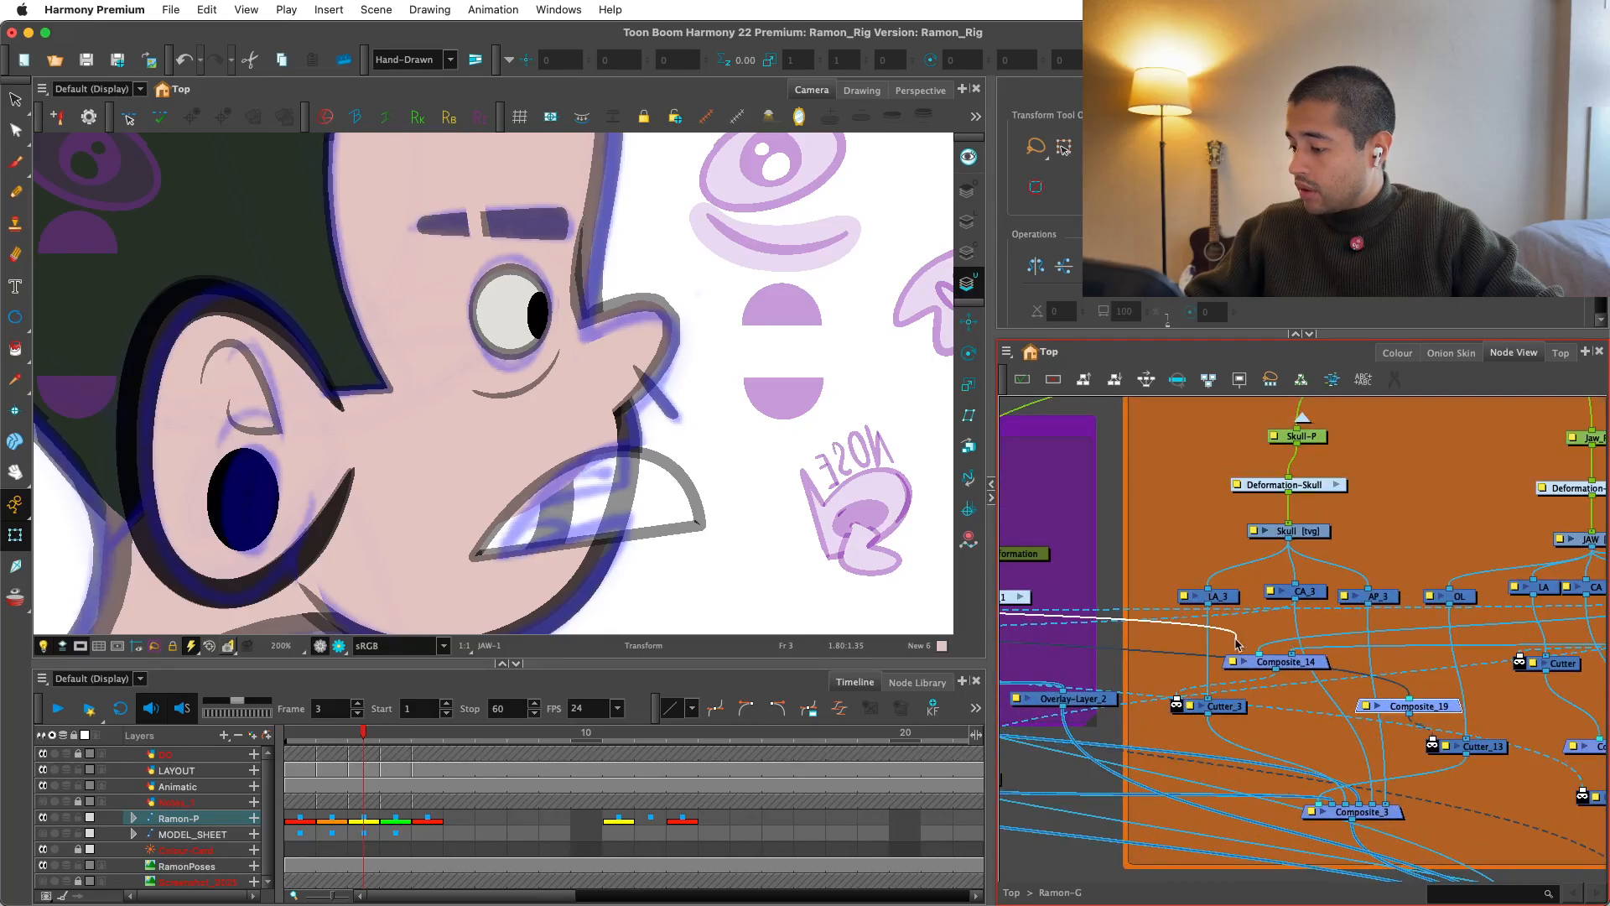
left_click_drag(1235, 639, 1330, 642)
left_click_drag(1441, 597, 1351, 609)
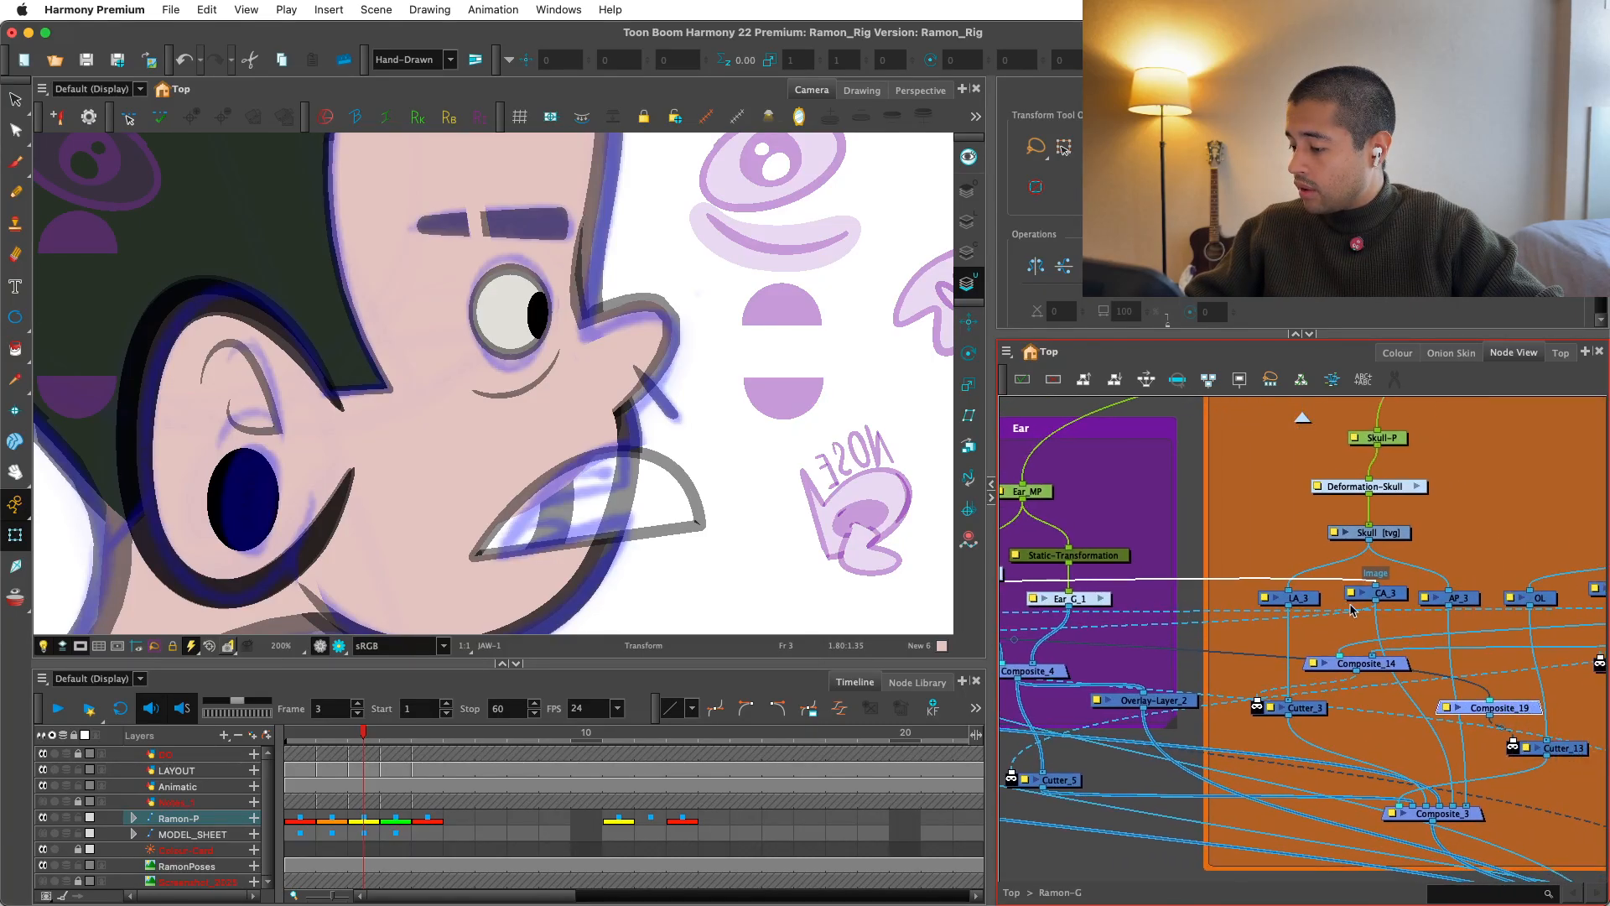
mouse_move(1364, 667)
left_mouse_down()
mouse_move(1326, 665)
mouse_move(1421, 670)
mouse_move(1377, 652)
left_mouse_up()
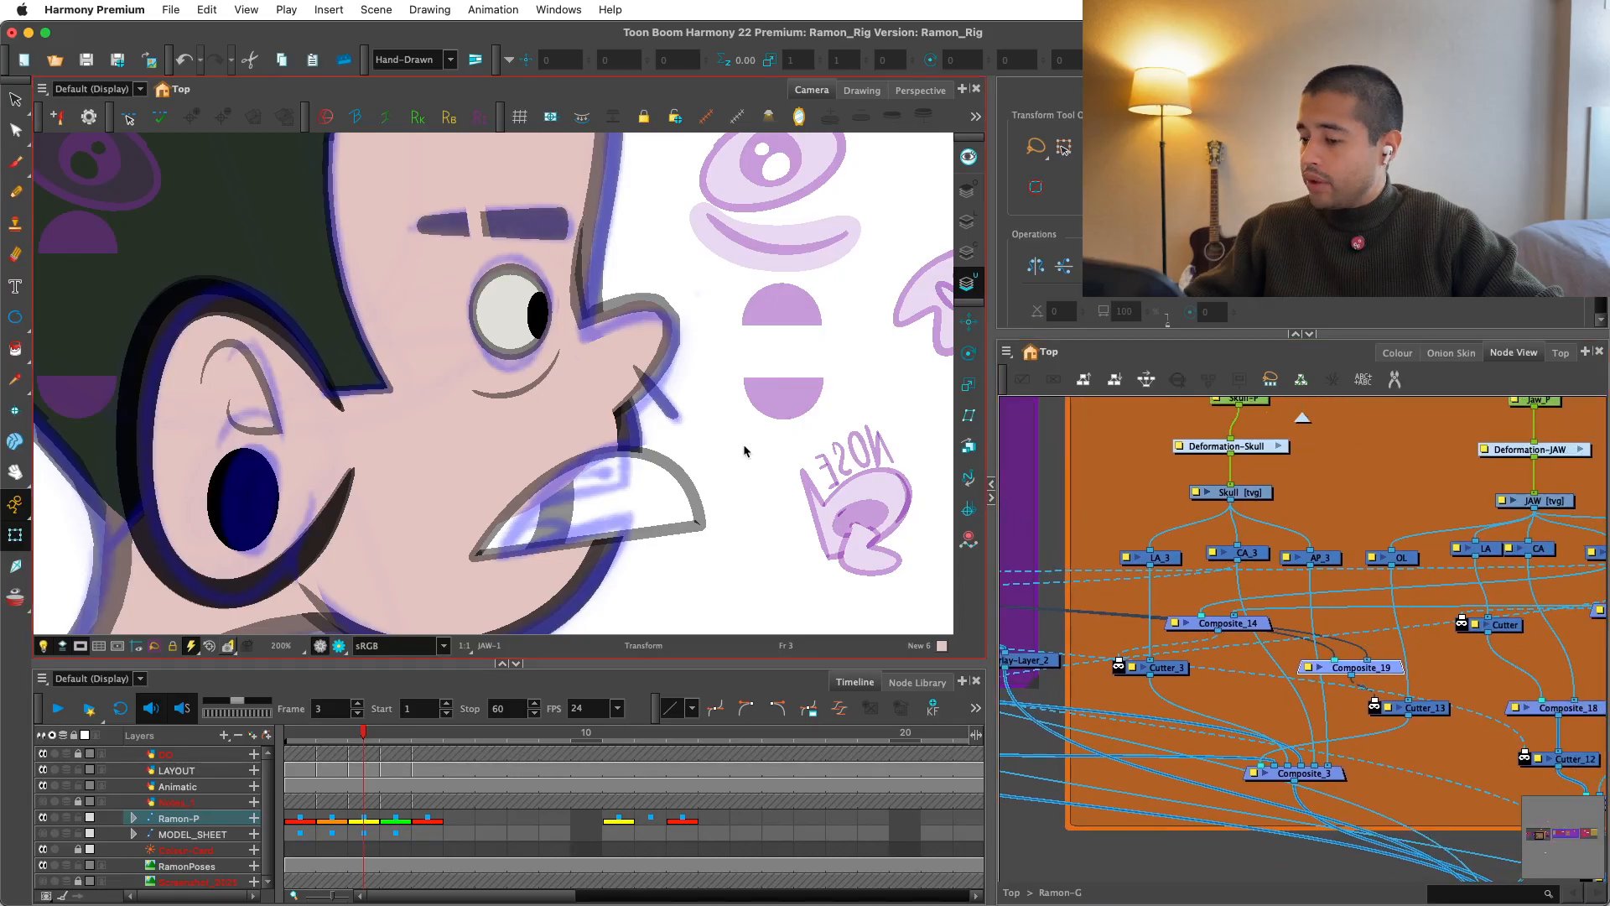
Step: Locate the selected mouth's nodes inside Mouth-G and add a Cutter node below Line-Art
left_click(698, 504)
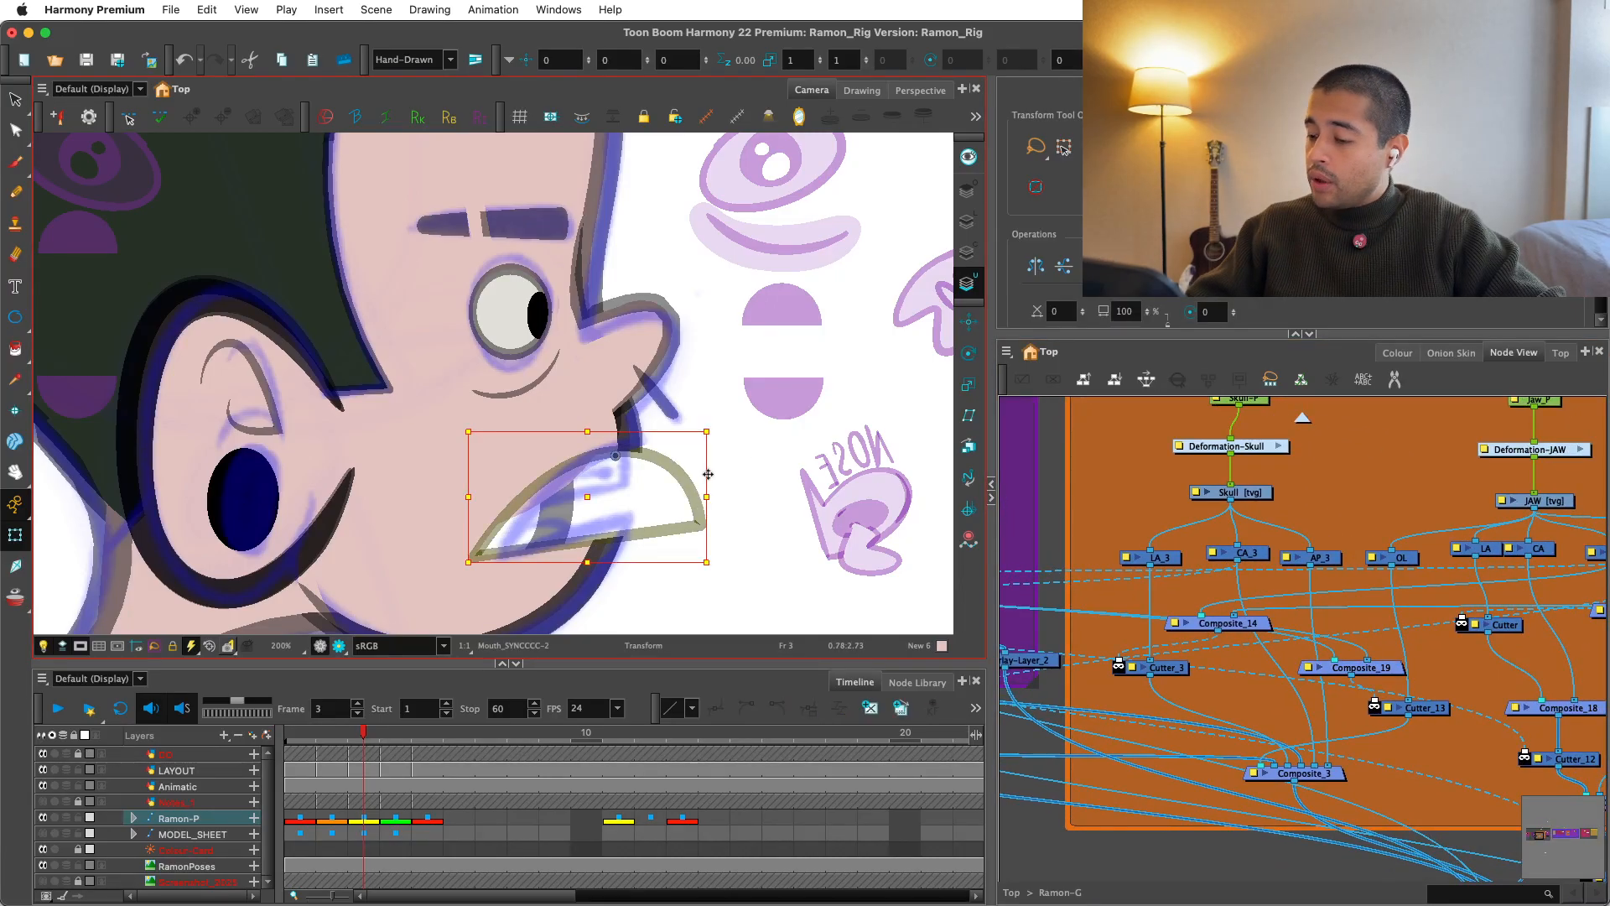
key("o")
scroll(1366, 619, "up", 5)
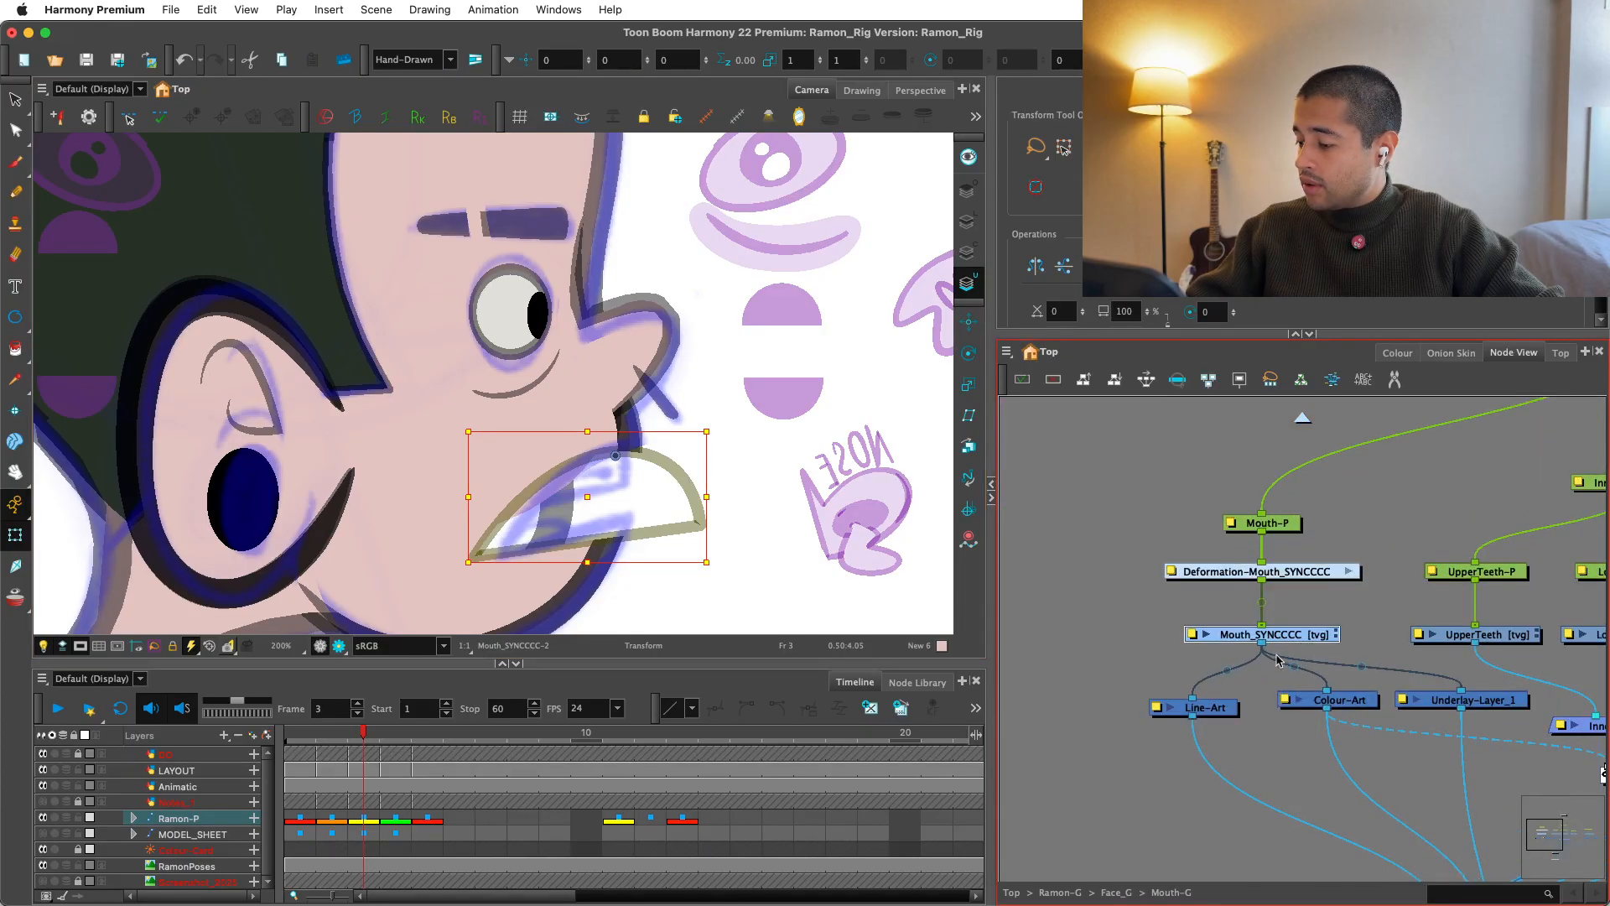
left_click(1218, 708)
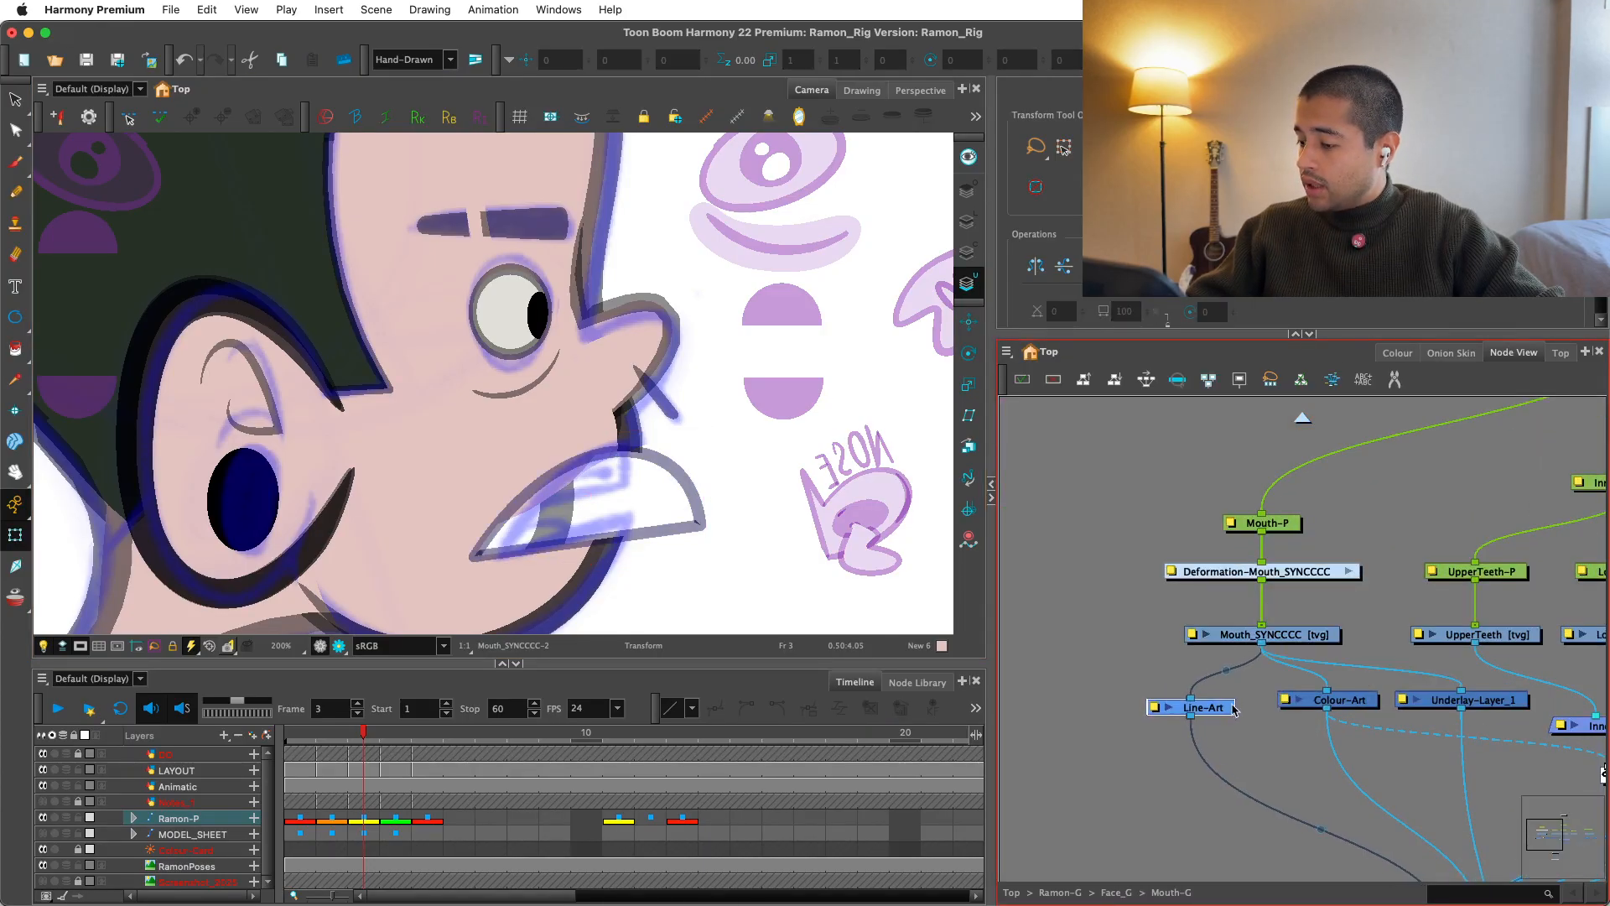
key("Return")
type("cut")
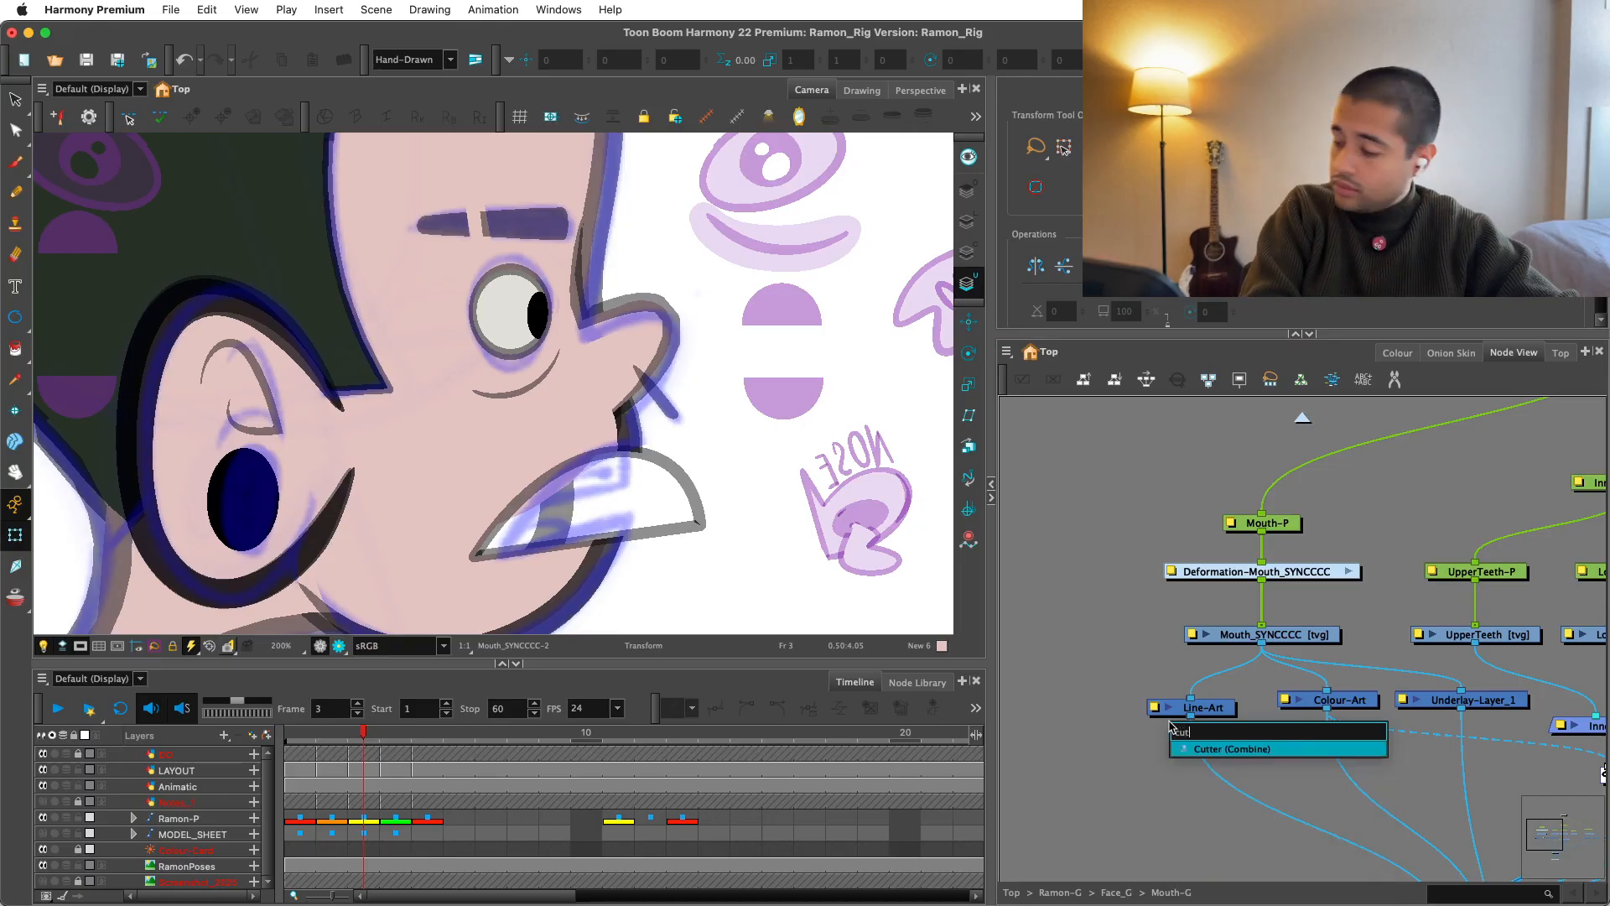
key("Return")
Step: Cut the new Cutter node out of Mouth-G and go up to the Face_G group
scroll(1231, 689, "down", 1)
left_click_drag(1231, 688, 1166, 535)
left_click(1161, 554)
key("super+x")
left_click_drag(1352, 681, 1285, 593)
left_click_drag(1278, 667, 1267, 757)
left_click(1302, 417)
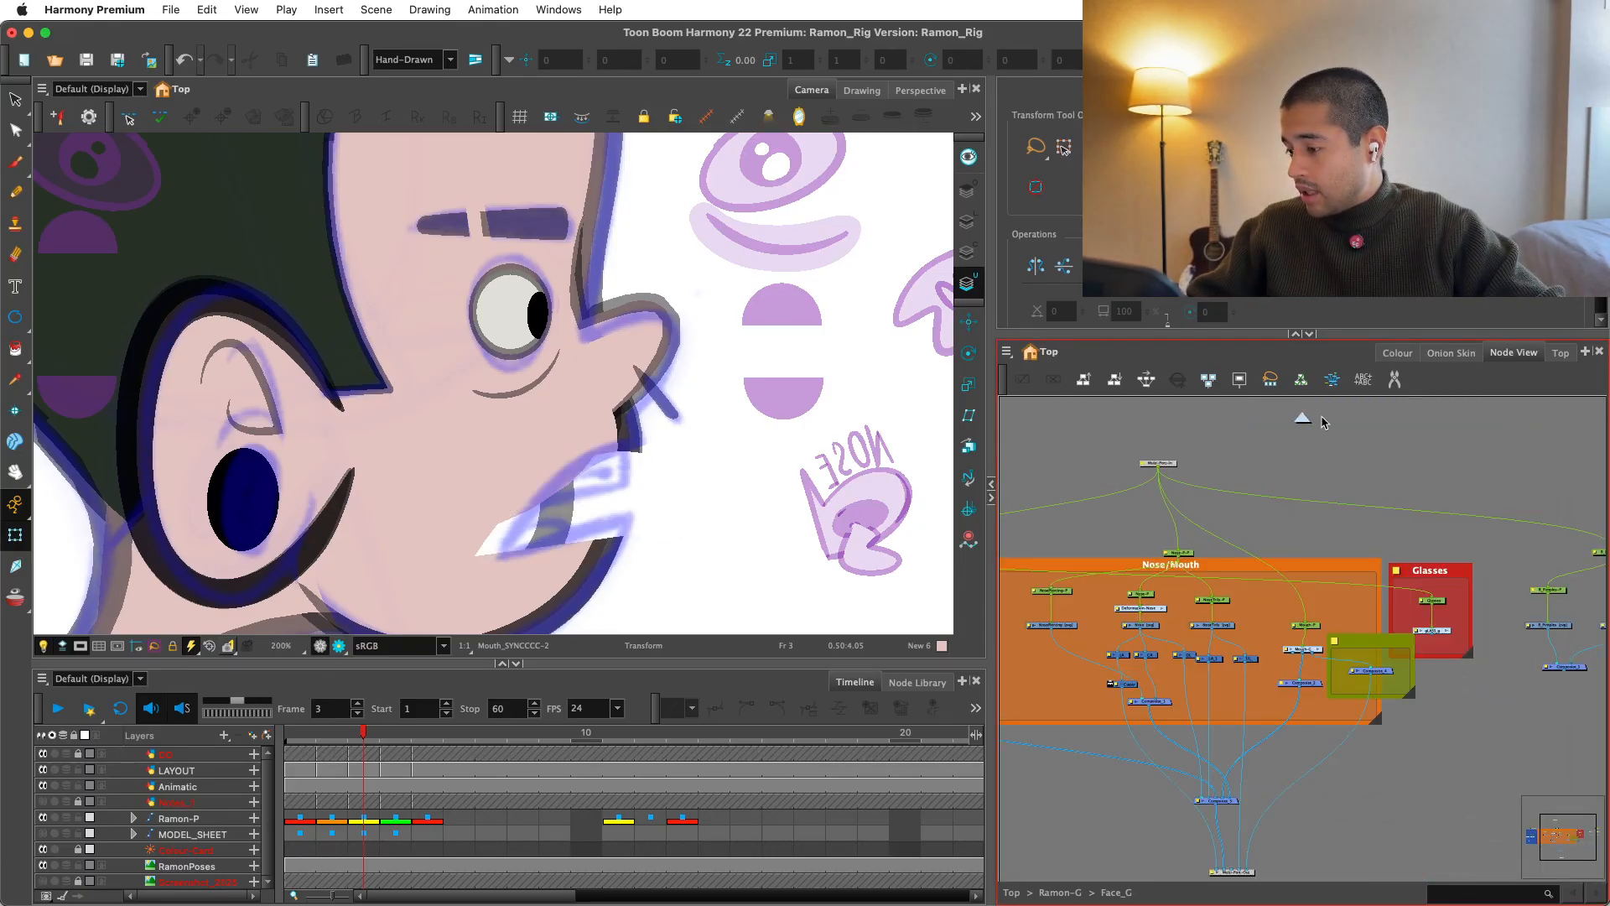
Step: Move Composite_2 down and insert the cutter on its connection from Mouth-G
scroll(1384, 637, "up", 3)
left_click_drag(1436, 634, 1466, 601)
scroll(1466, 601, "up", 2)
left_click_drag(1292, 601, 1294, 661)
scroll(1298, 650, "down", 2)
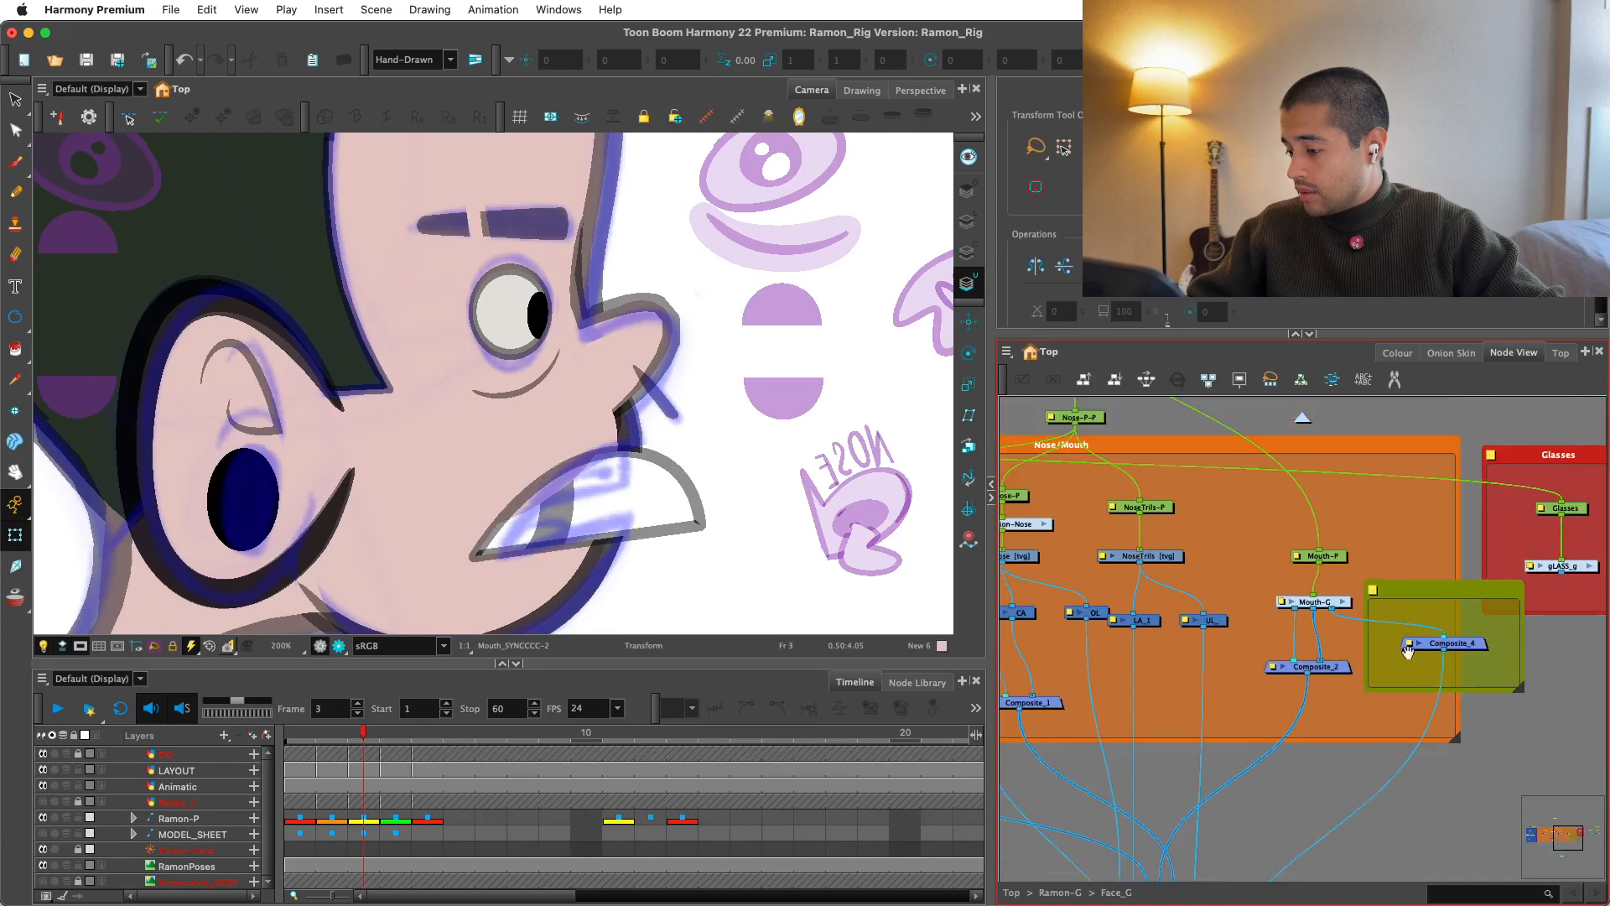
scroll(1369, 698, "up", 1)
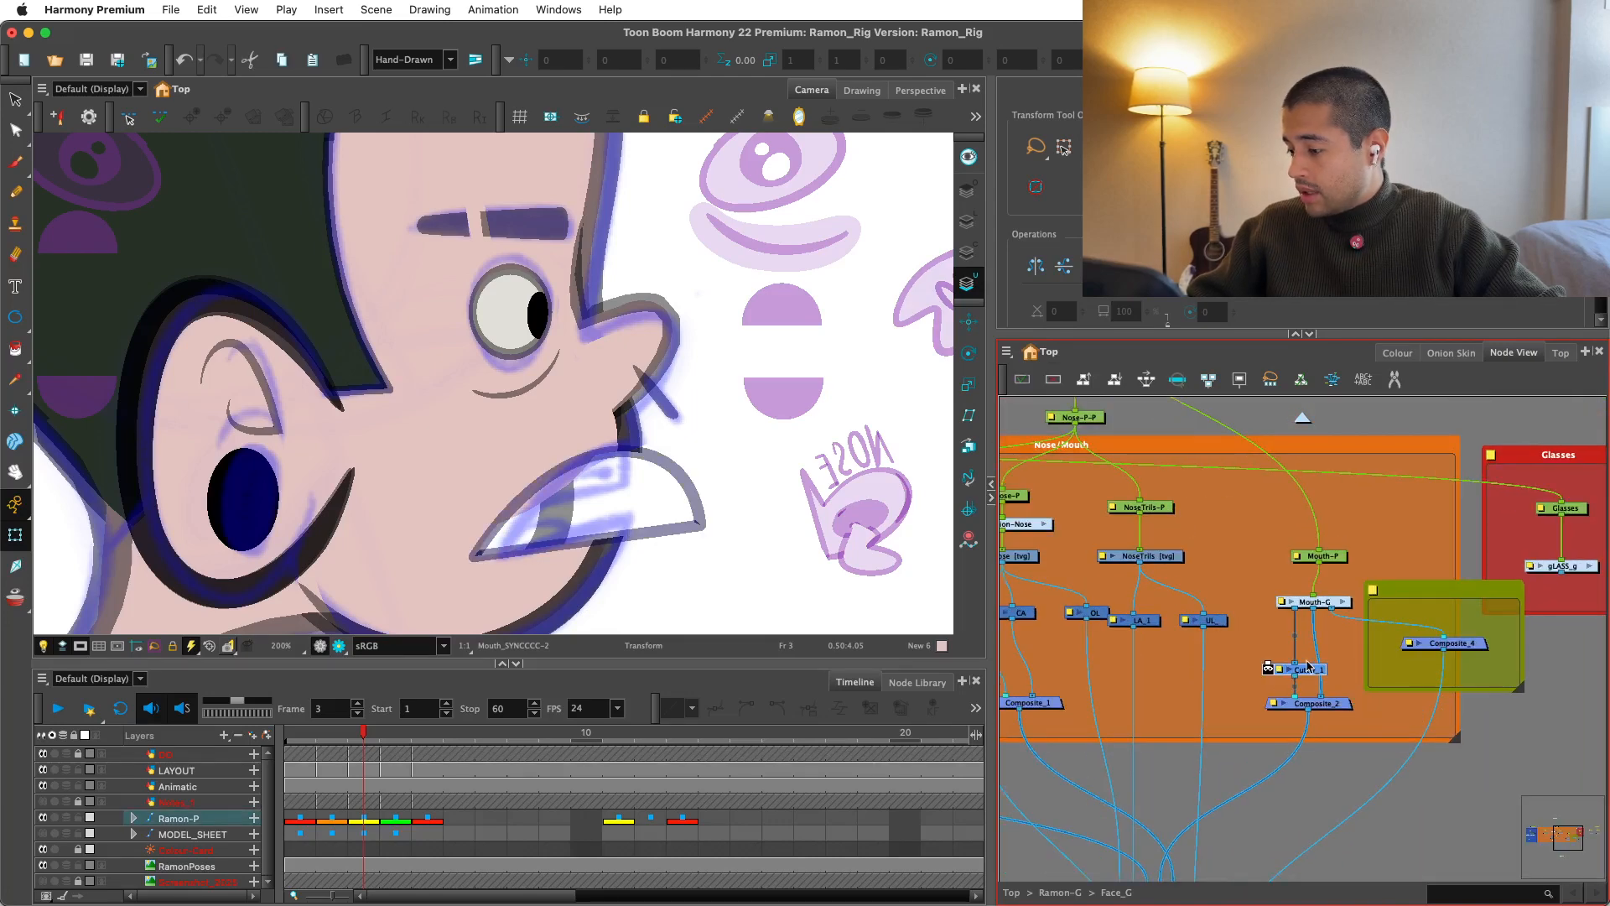
Step: Reconnect the mouth cutter's output from Composite_2 directly to the group's Multi-Port-Out
scroll(1306, 664, "down", 4)
left_click_drag(1445, 704, 1261, 683)
left_click_drag(1449, 675, 1362, 665)
left_click_drag(1132, 665, 1267, 758)
scroll(1340, 668, "up", 1)
scroll(1463, 639, "down", 2)
scroll(1355, 651, "up", 5)
scroll(1232, 565, "down", 1)
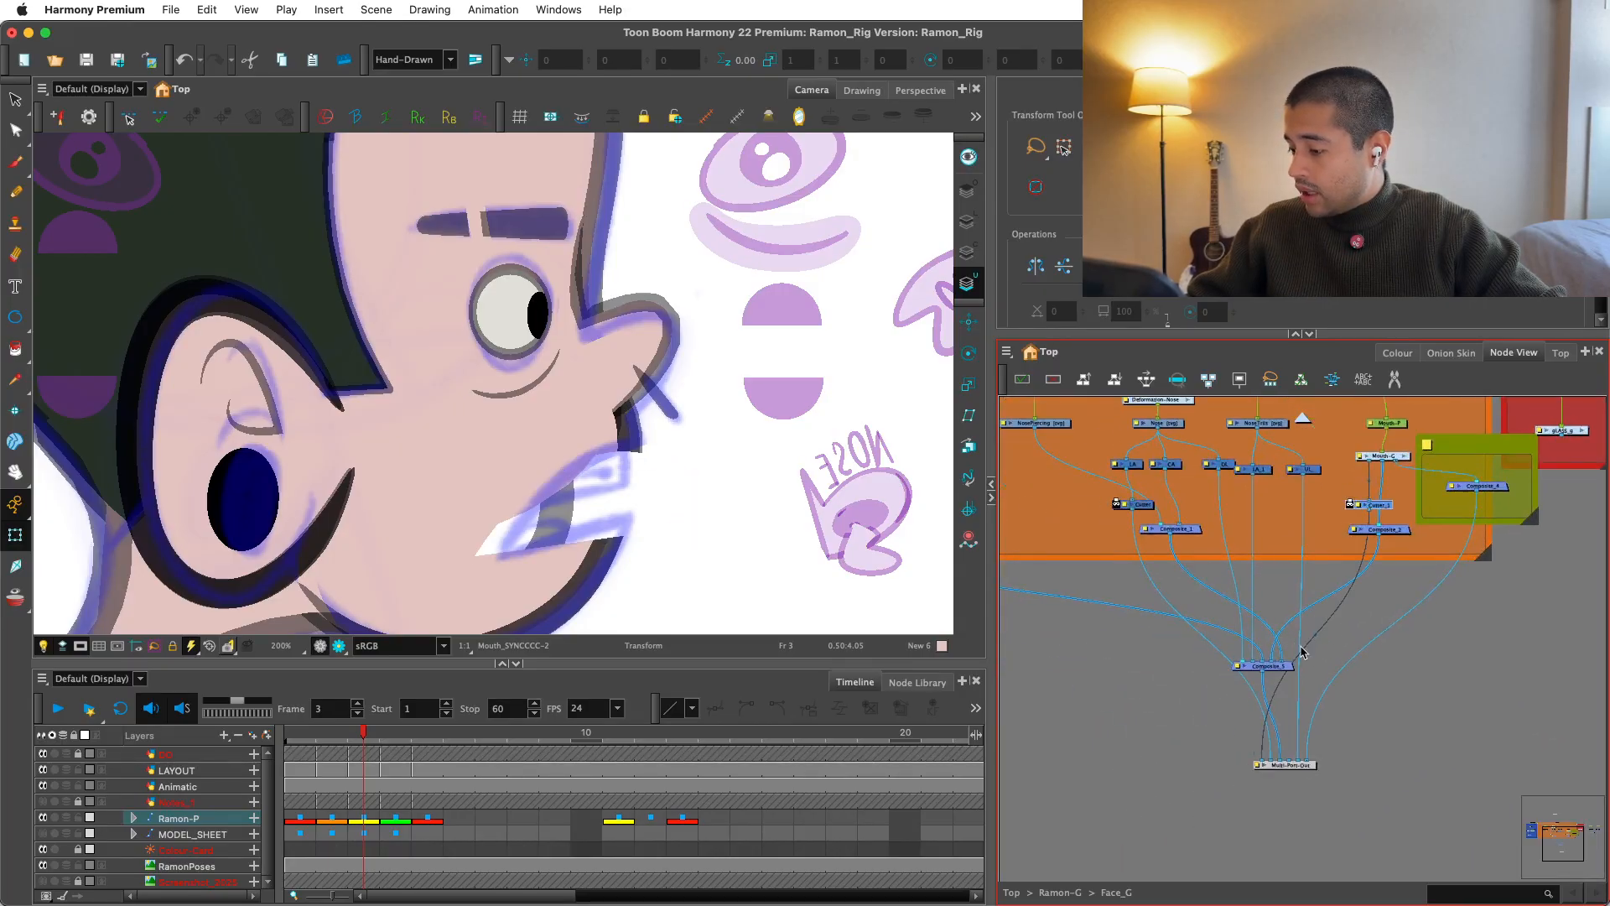
Step: Move the cutter out of Face_G into the Face section, placing it between Face_G and Composite_5
scroll(1342, 587, "up", 1)
key("super+x")
left_click(1302, 417)
scroll(1358, 738, "up", 2)
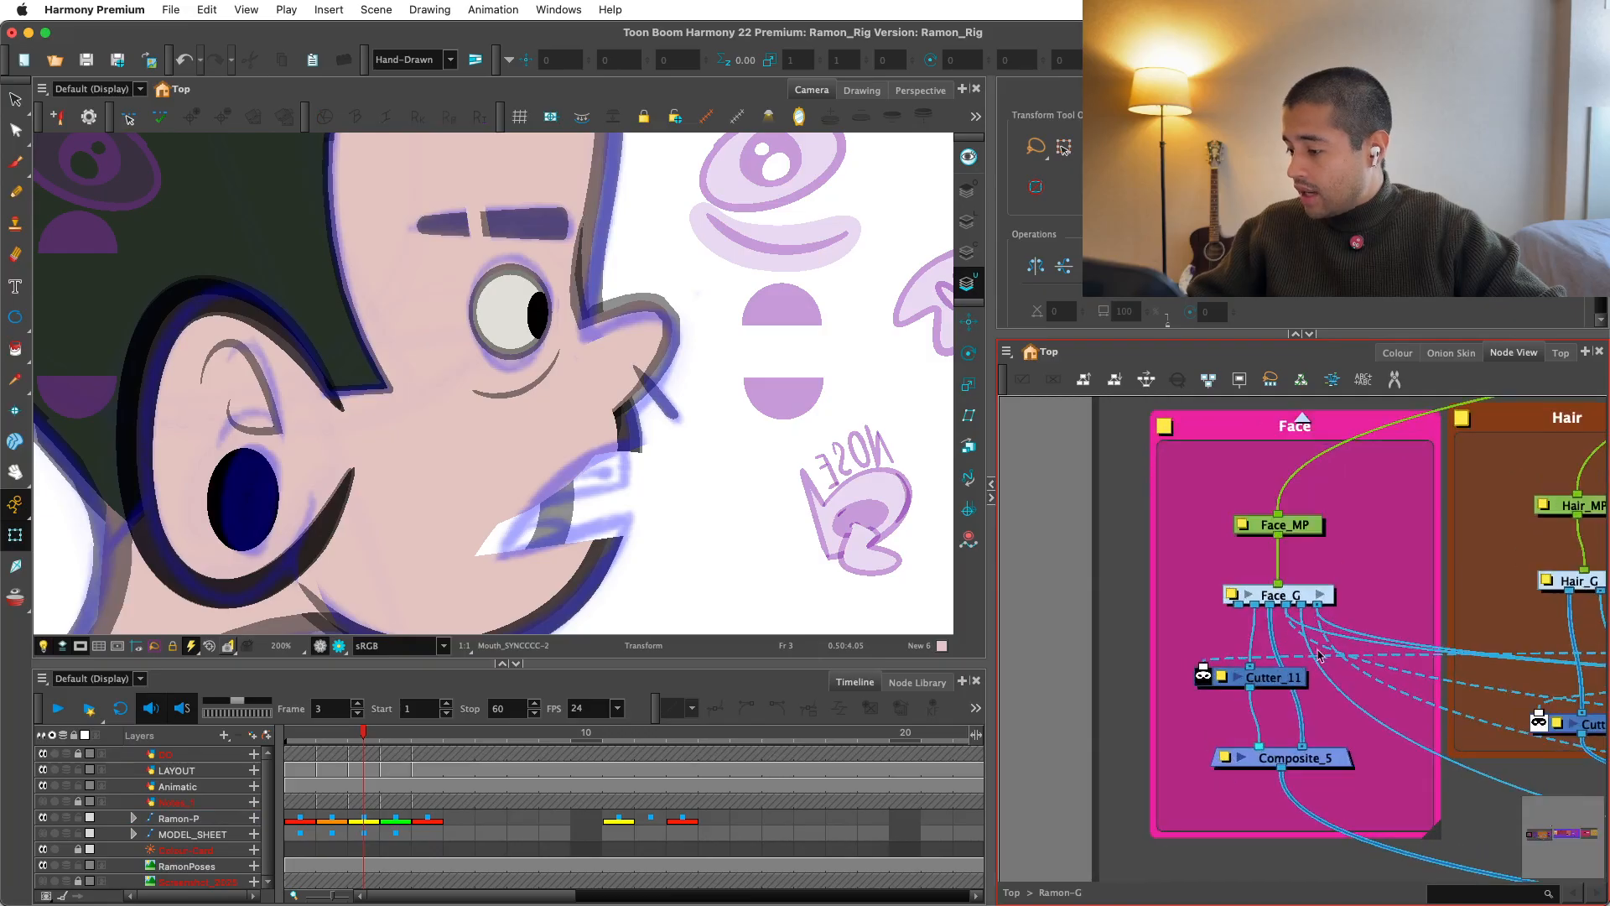
left_click(1322, 683)
key("super+v")
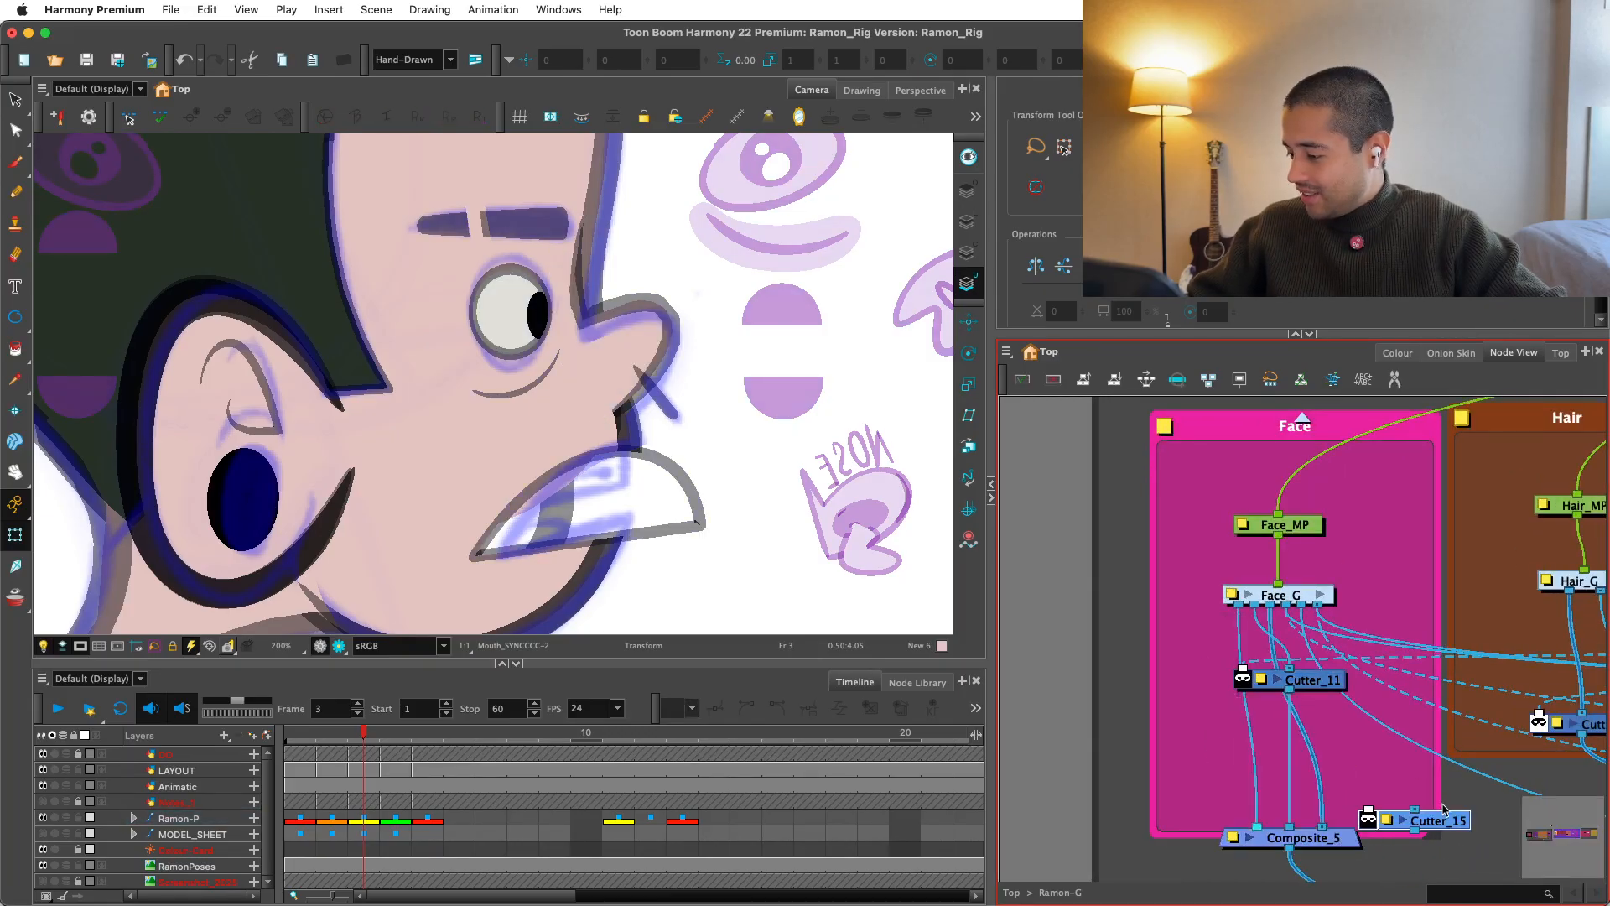
left_click_drag(1279, 735, 1212, 732)
Step: Connect a jaw art node in the Head section to the matte of the Face section's new cutter, and invert that cutter
scroll(1347, 719, "down", 3)
left_click_drag(1509, 646, 1360, 556)
left_click_drag(1496, 552, 1384, 554)
scroll(1384, 554, "down", 1)
scroll(1383, 554, "right", 10)
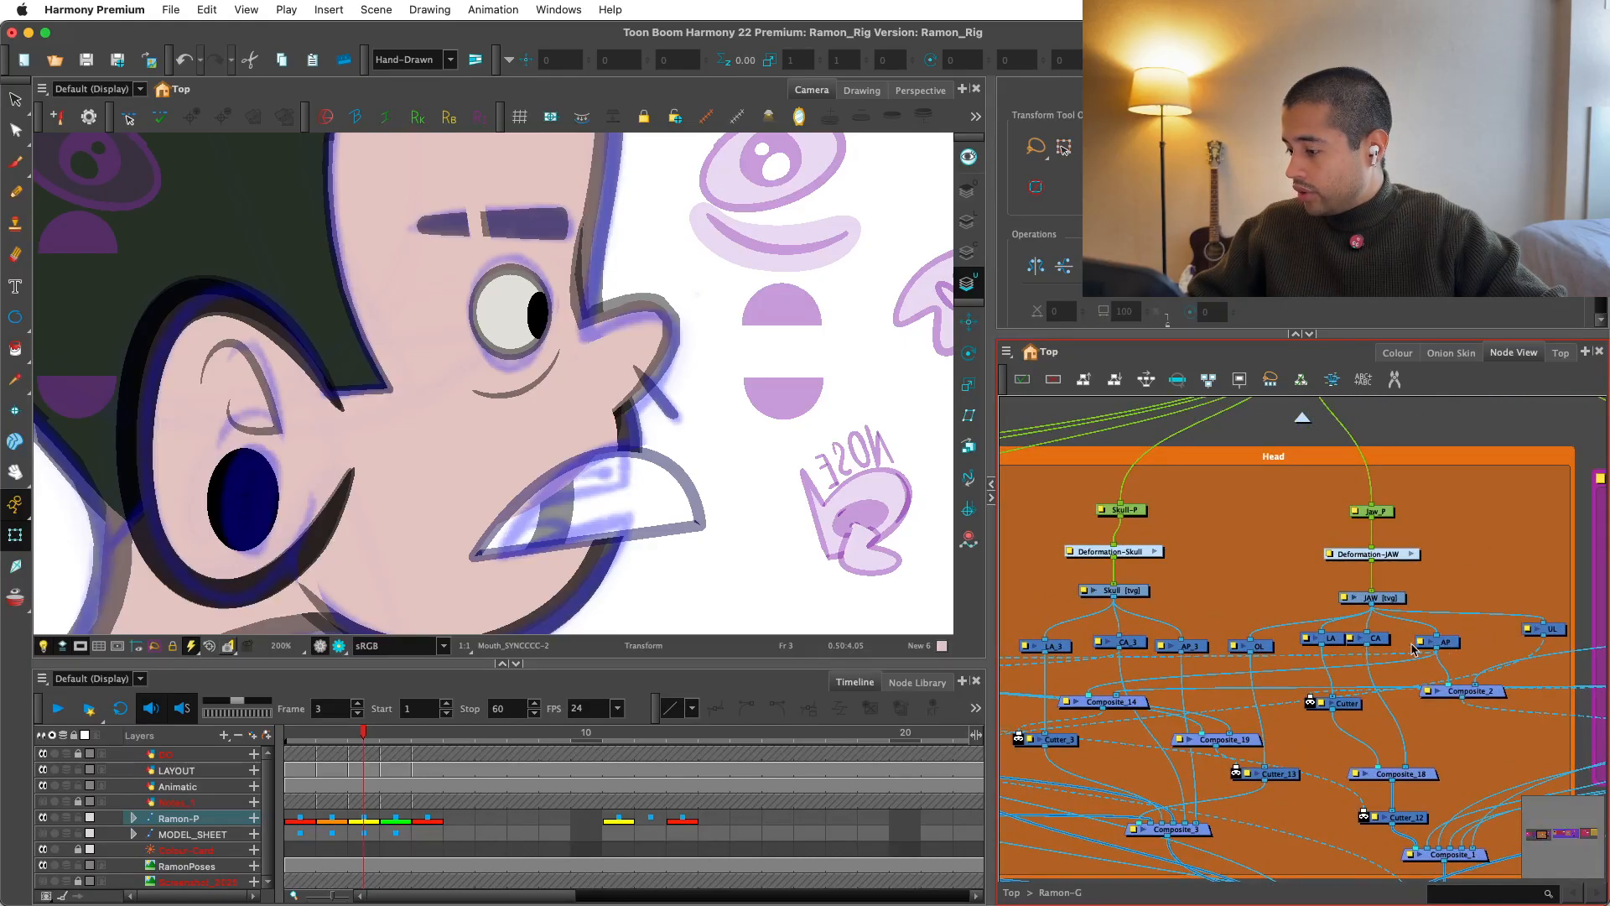
scroll(1453, 650, "left", 15)
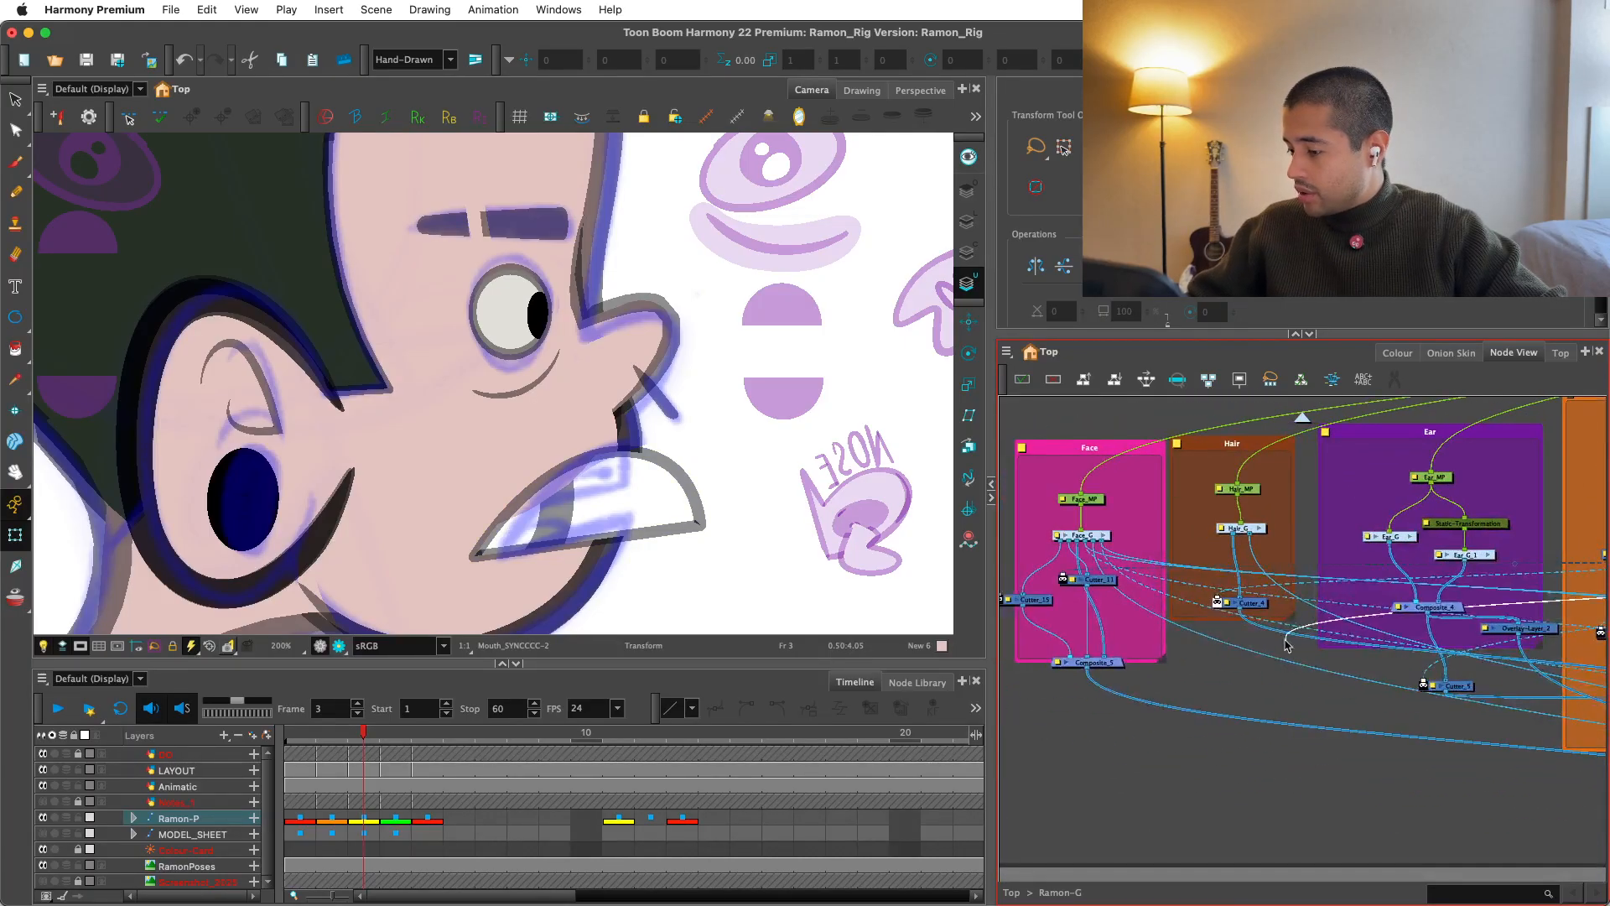
left_click_drag(1247, 631, 1249, 632)
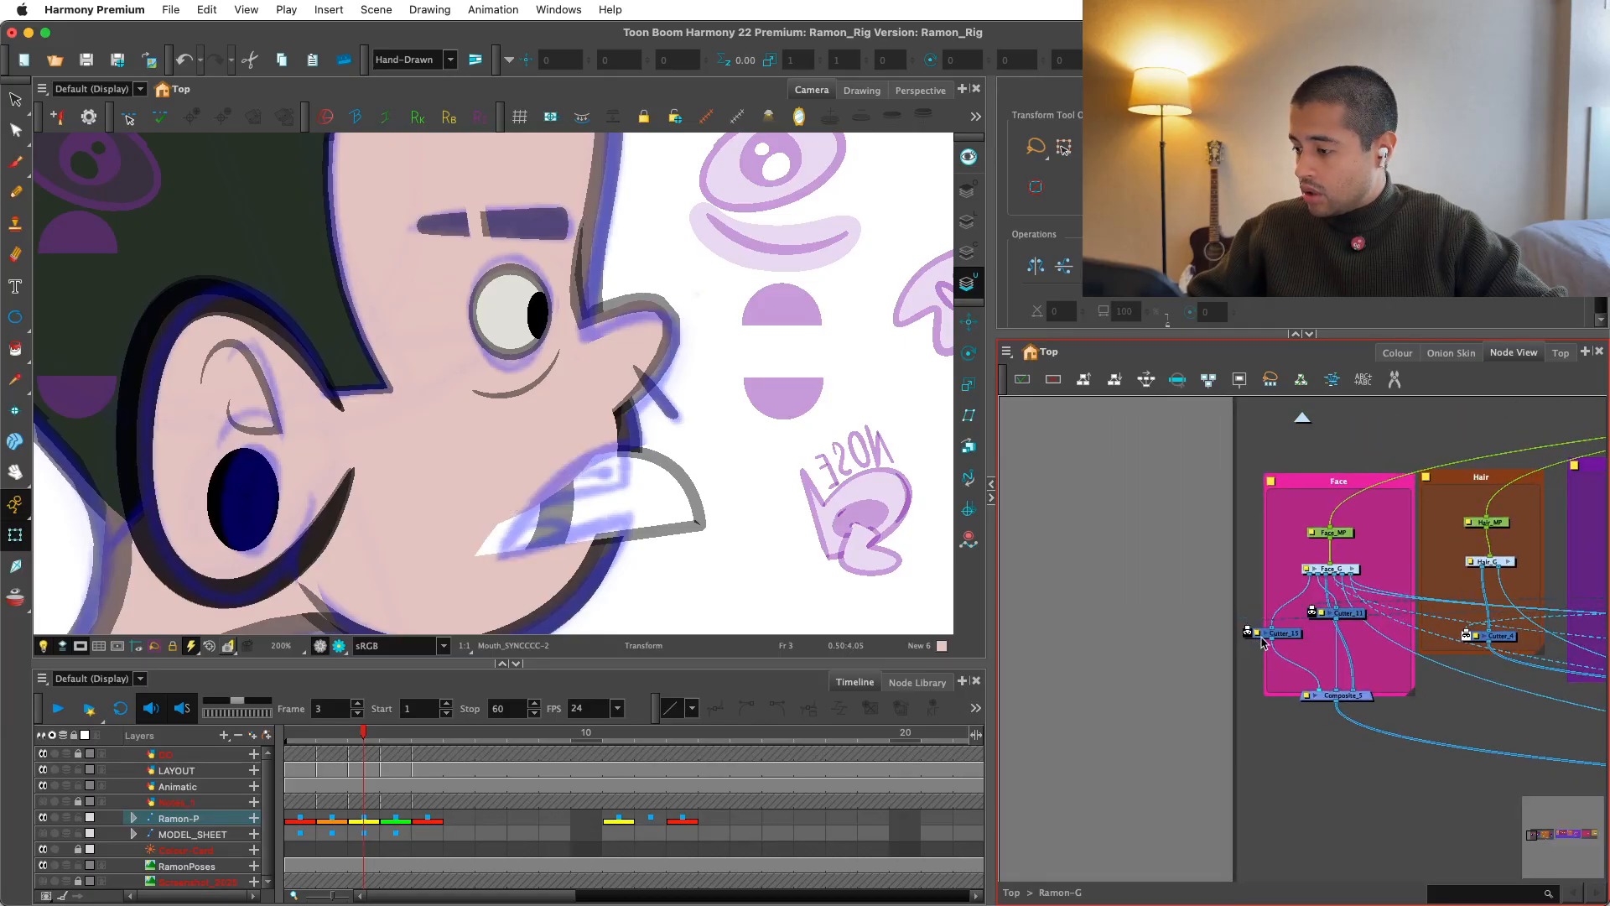
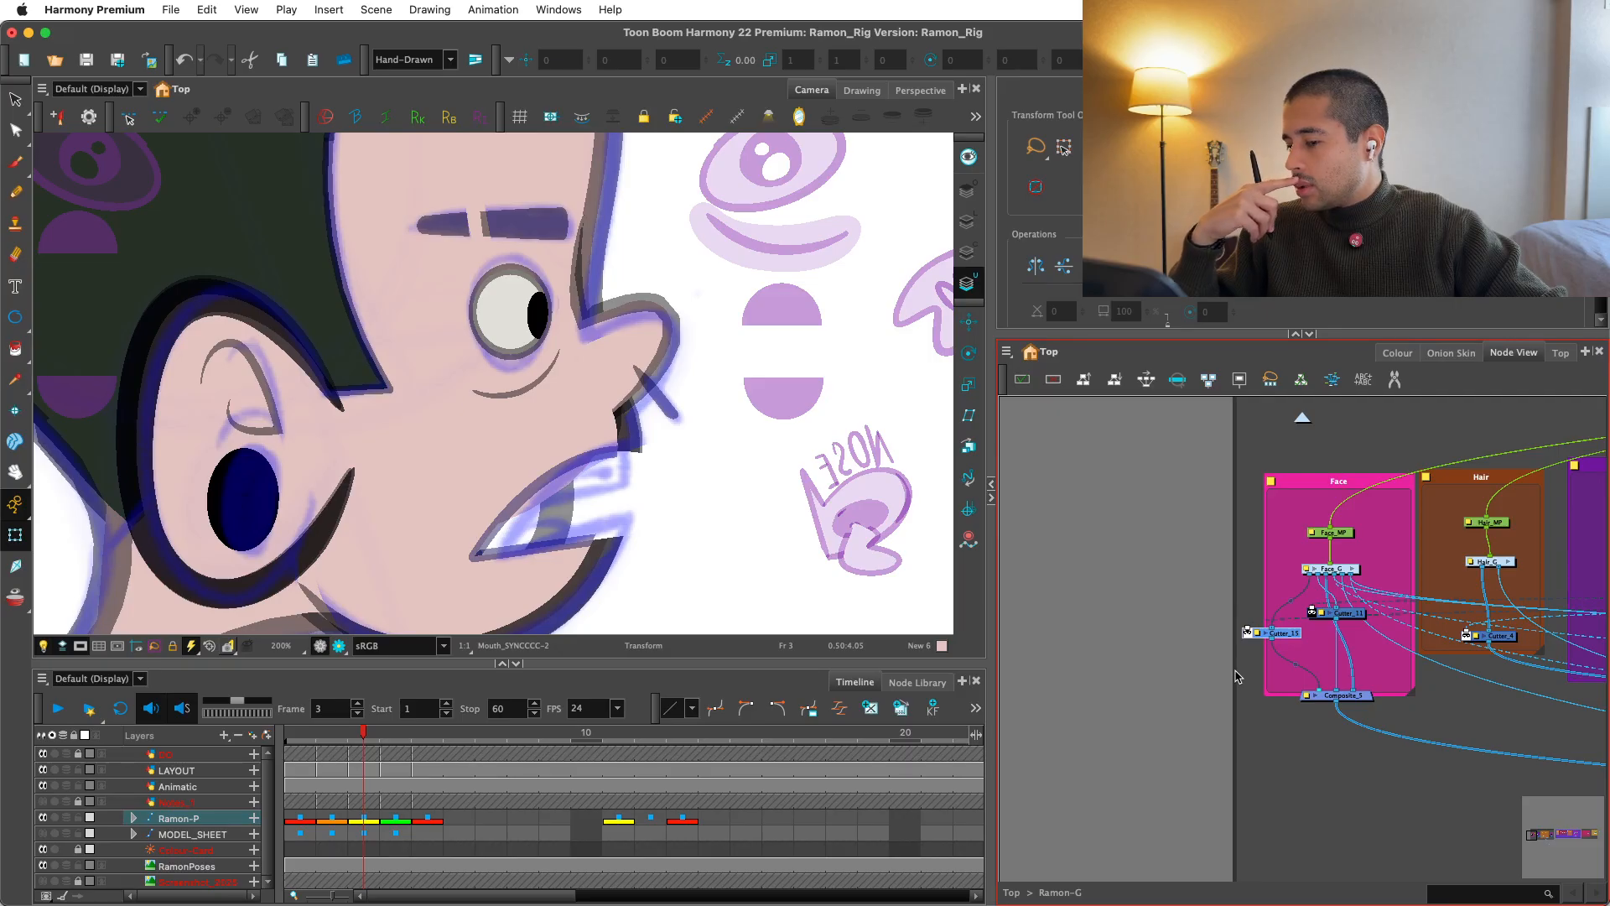
Step: Select the mouth and try moving it to check how the jaw cuts its outline
scroll(459, 504, "up", 3)
left_click(672, 547)
mouse_move(671, 547)
left_mouse_down()
mouse_move(787, 500)
mouse_move(693, 483)
left_mouse_up()
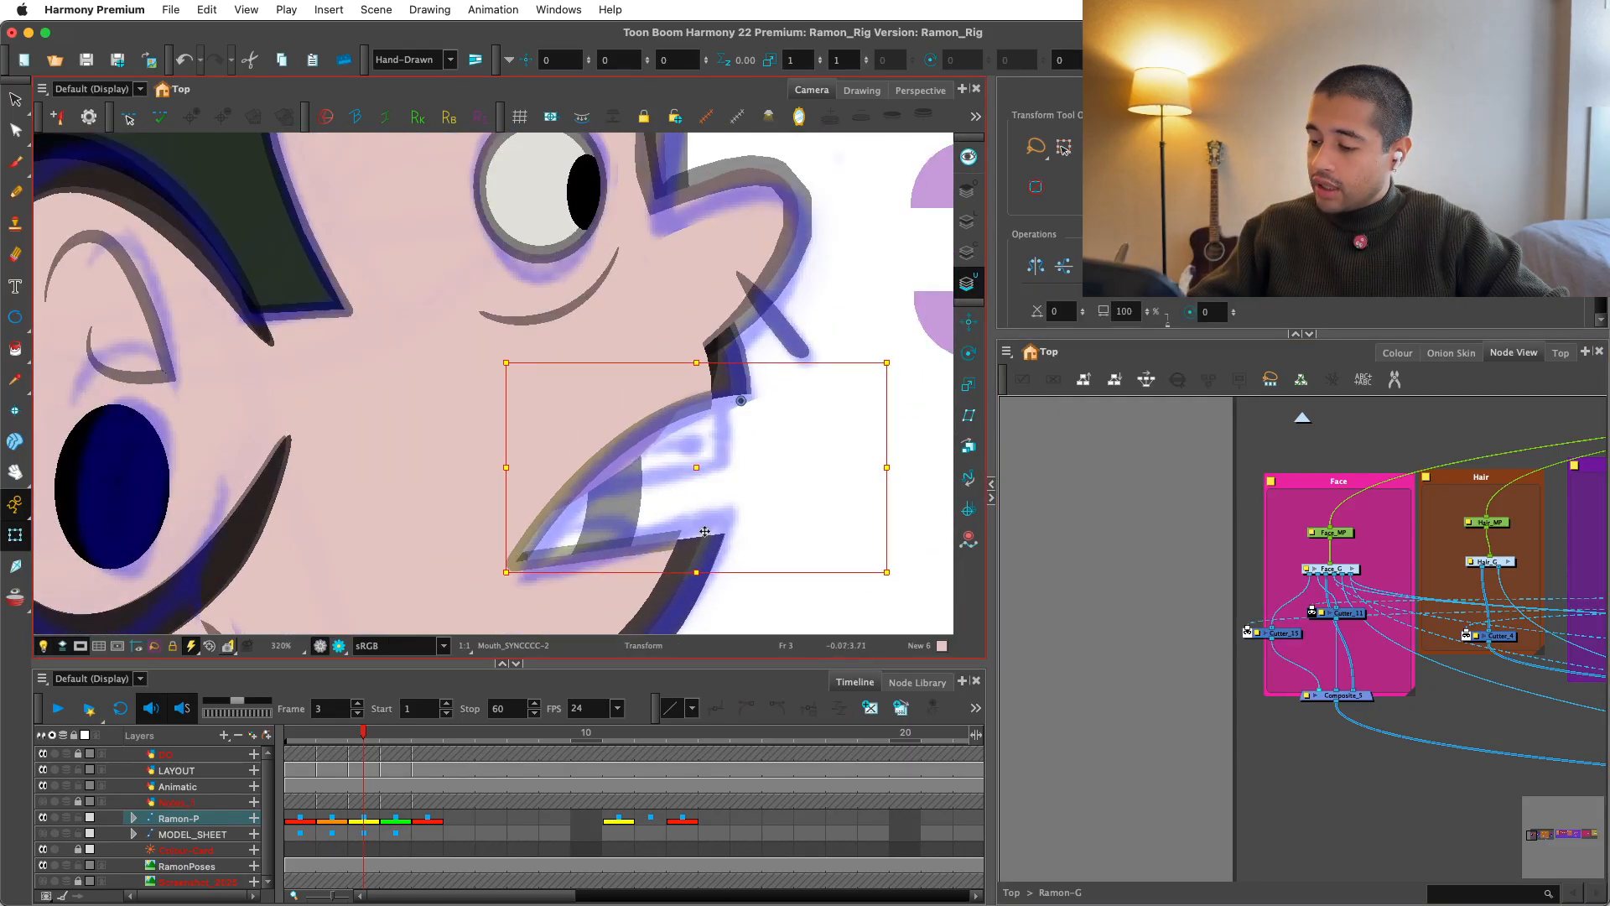
Step: Undo the mouth's test move and disconnect the matte input of the Face section's Cutter_15
key("super+z")
key("2")
key("2")
key("1")
key("2")
left_click_drag(1317, 597, 1189, 602)
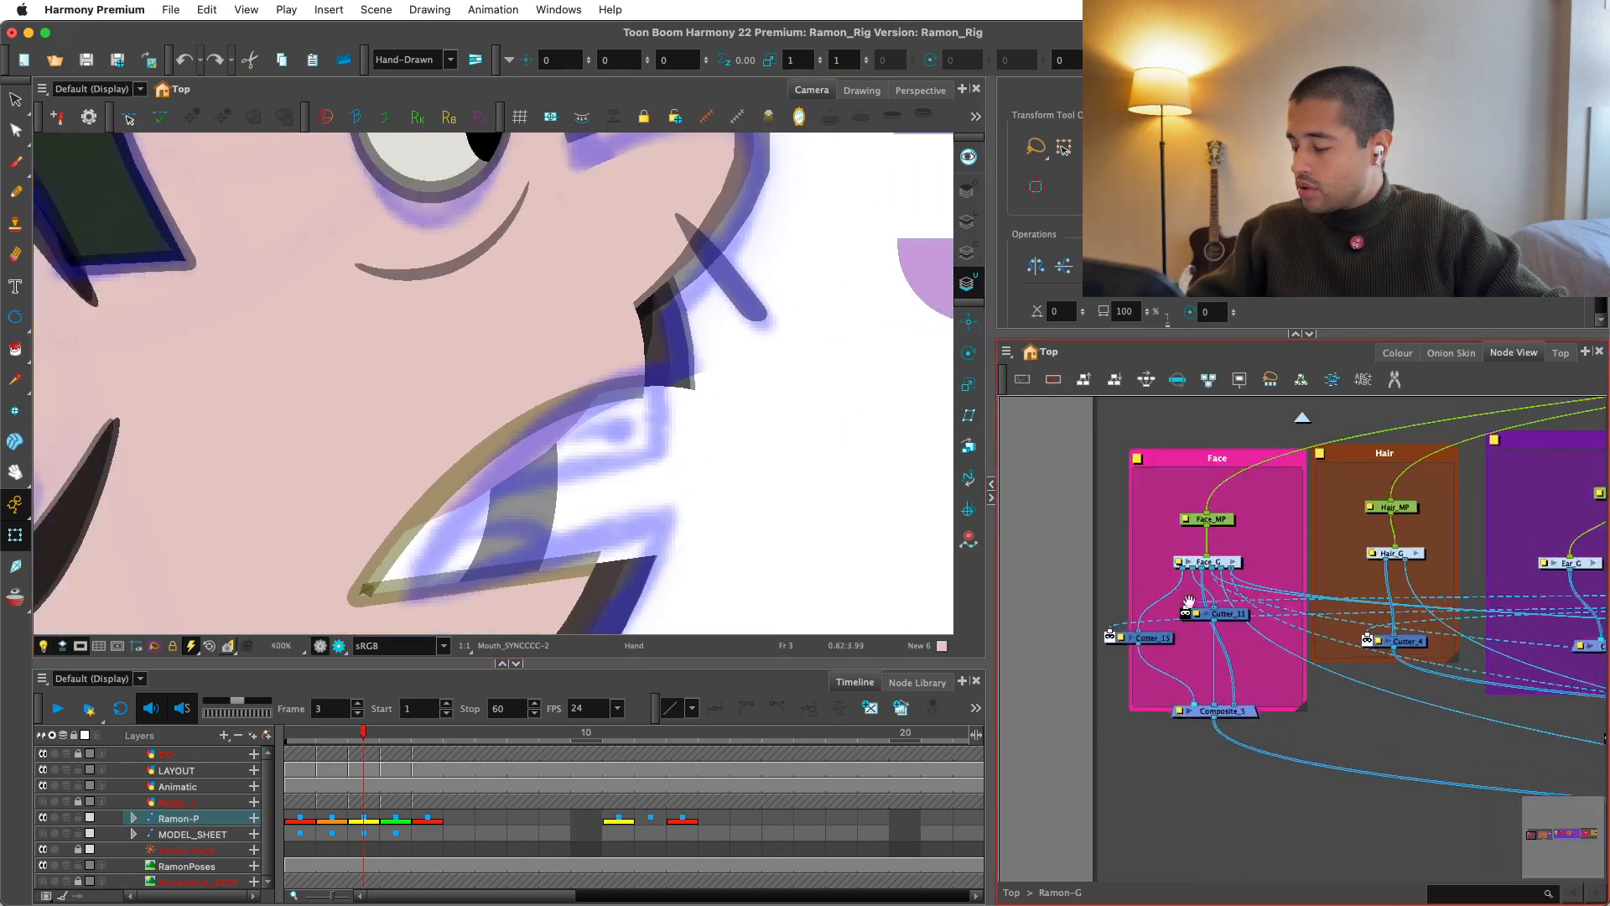
key("2")
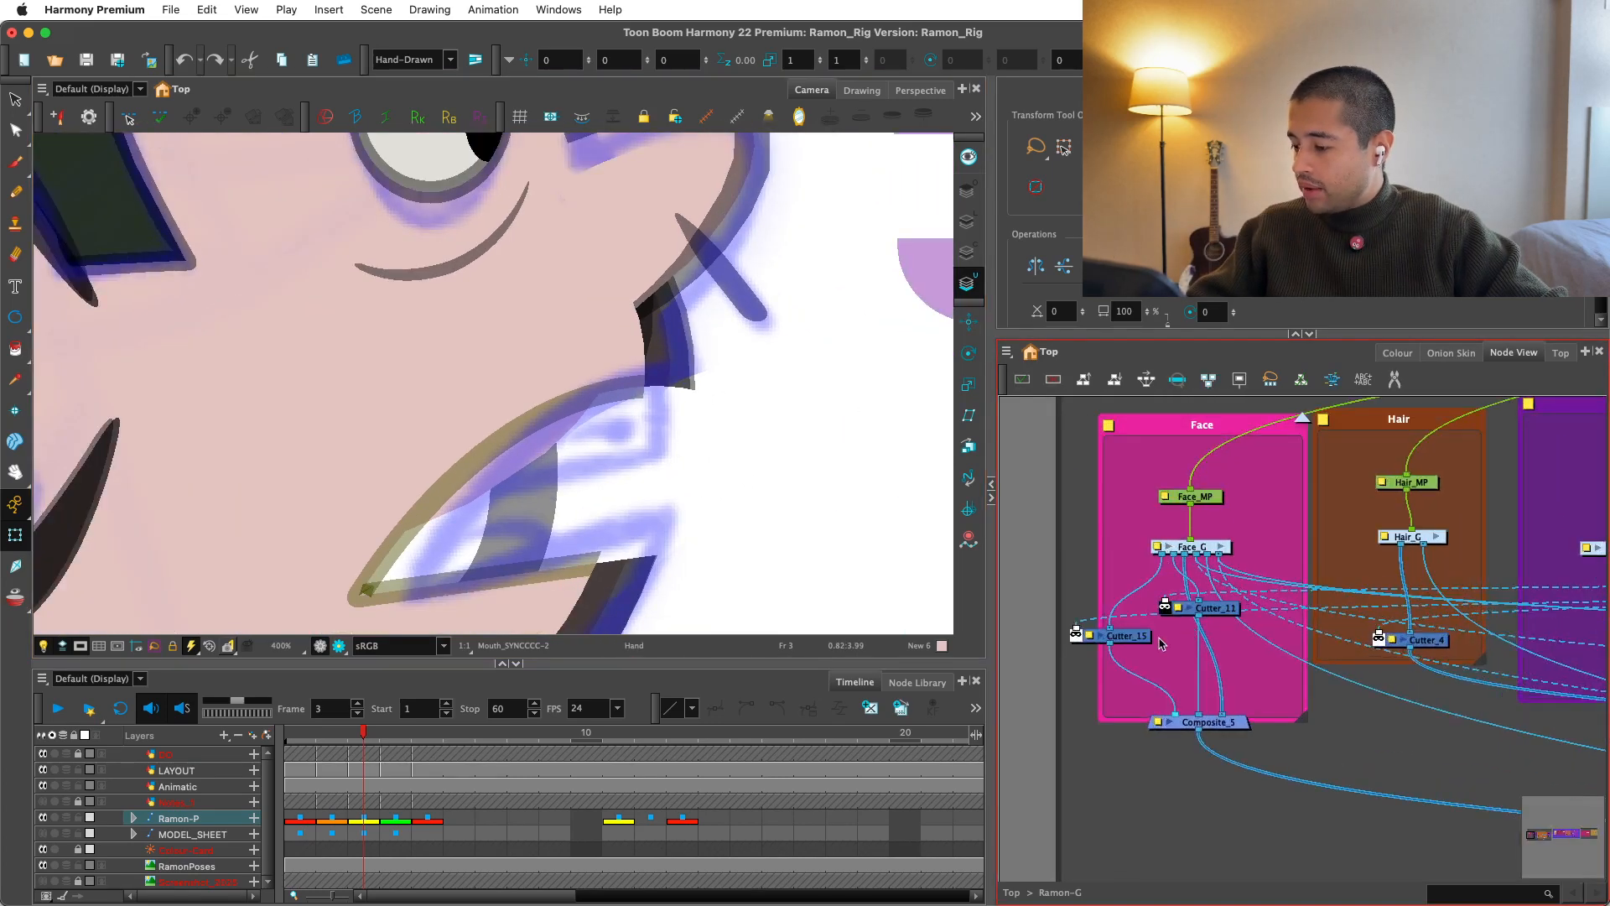
left_click(1078, 630)
Step: Connect a different jaw art node from the Head section to the matte of Cutter_15 in the Face section
key("1")
key("1")
left_click_drag(1425, 587, 1218, 495)
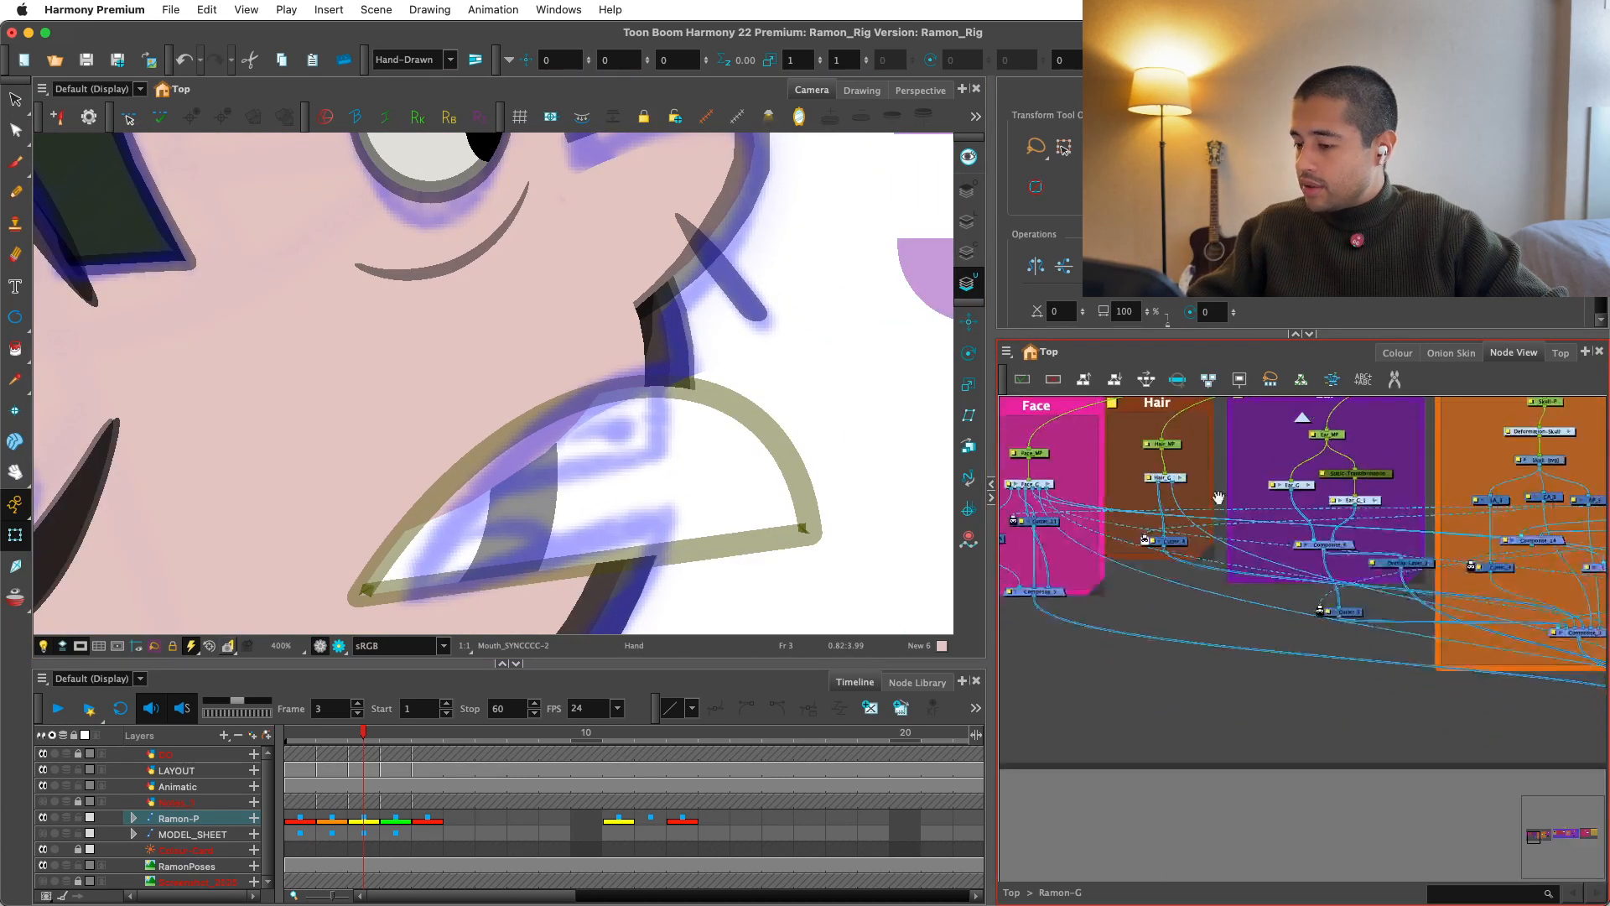
key("1")
key("1")
key("1")
left_click_drag(1389, 525, 1275, 490)
key("1")
left_click_drag(1416, 547, 1324, 592)
key("2")
key("2")
key("2")
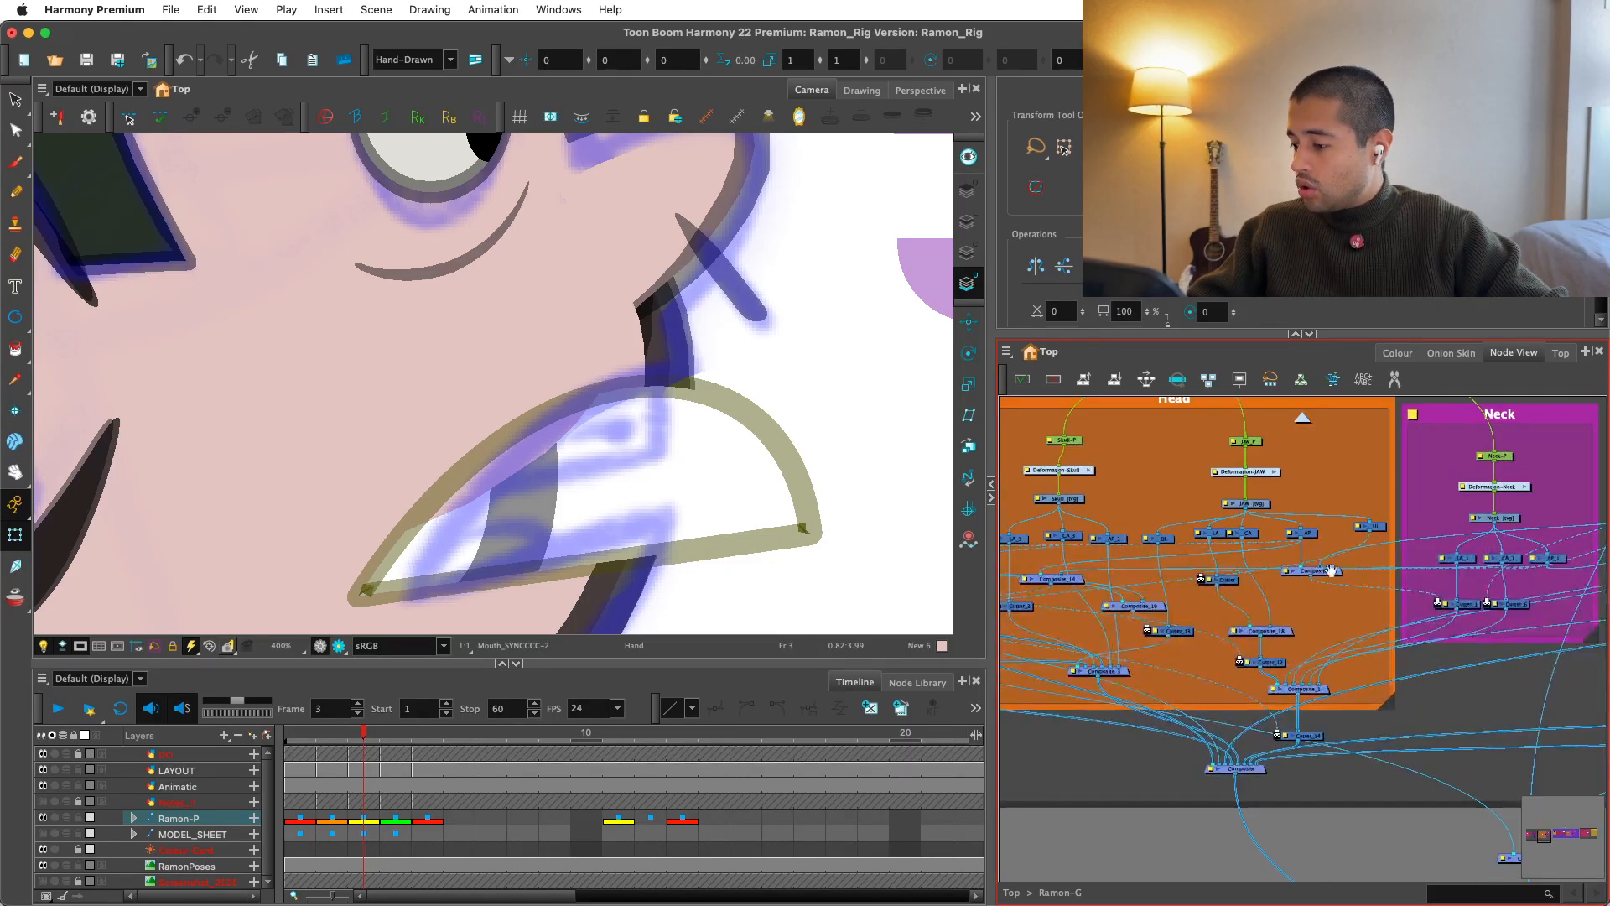
left_click_drag(1217, 543, 1214, 675)
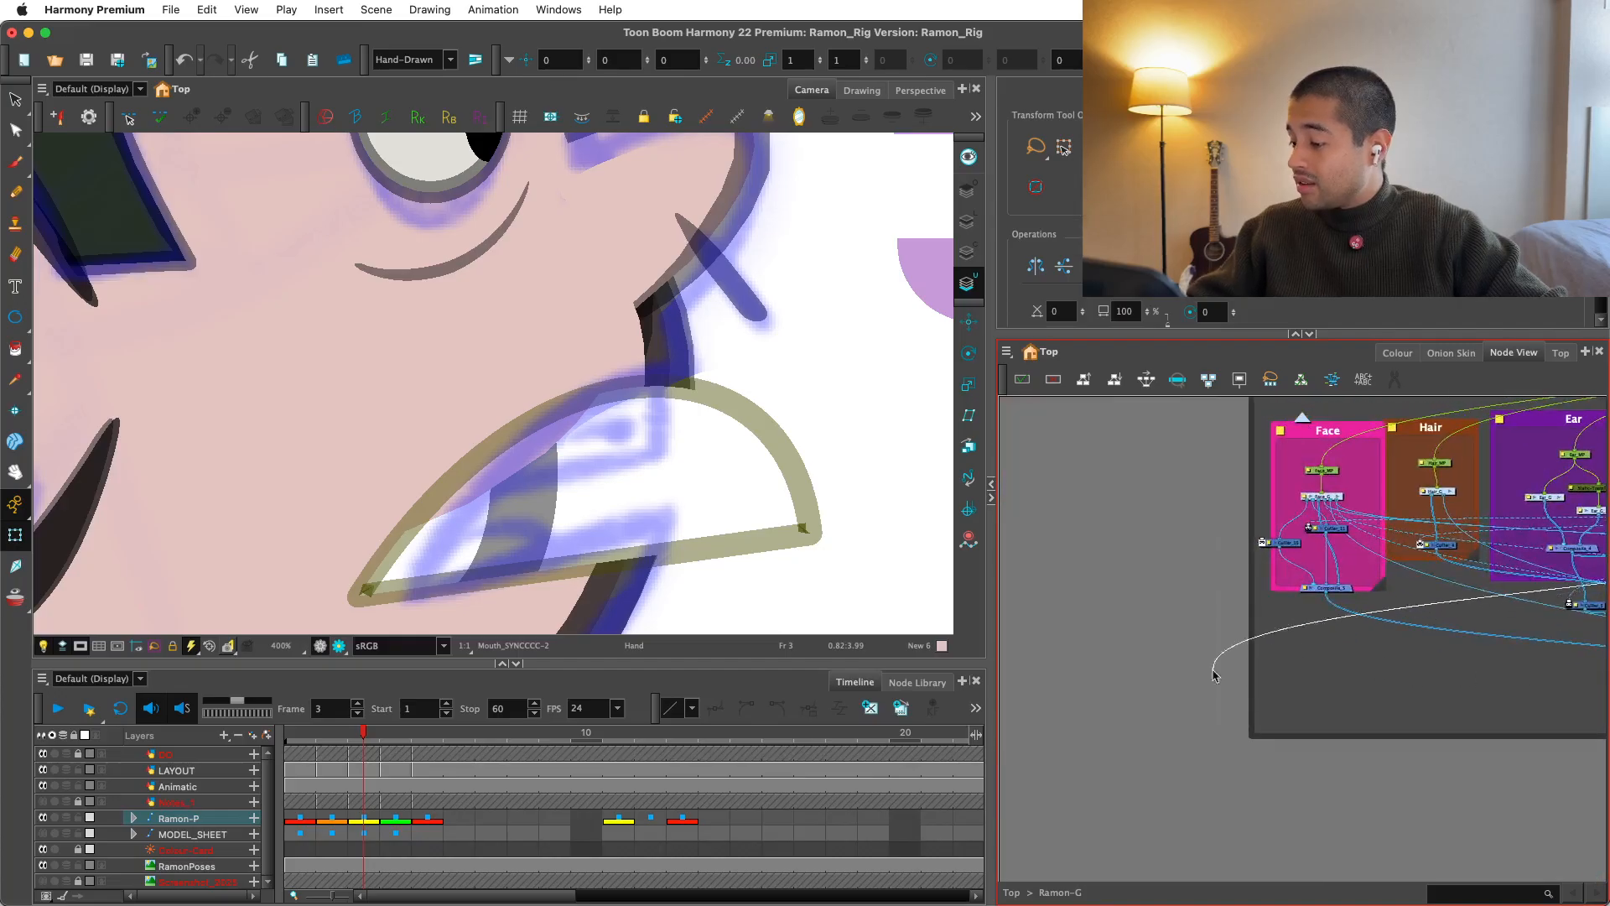
left_click_drag(1263, 543, 1265, 540)
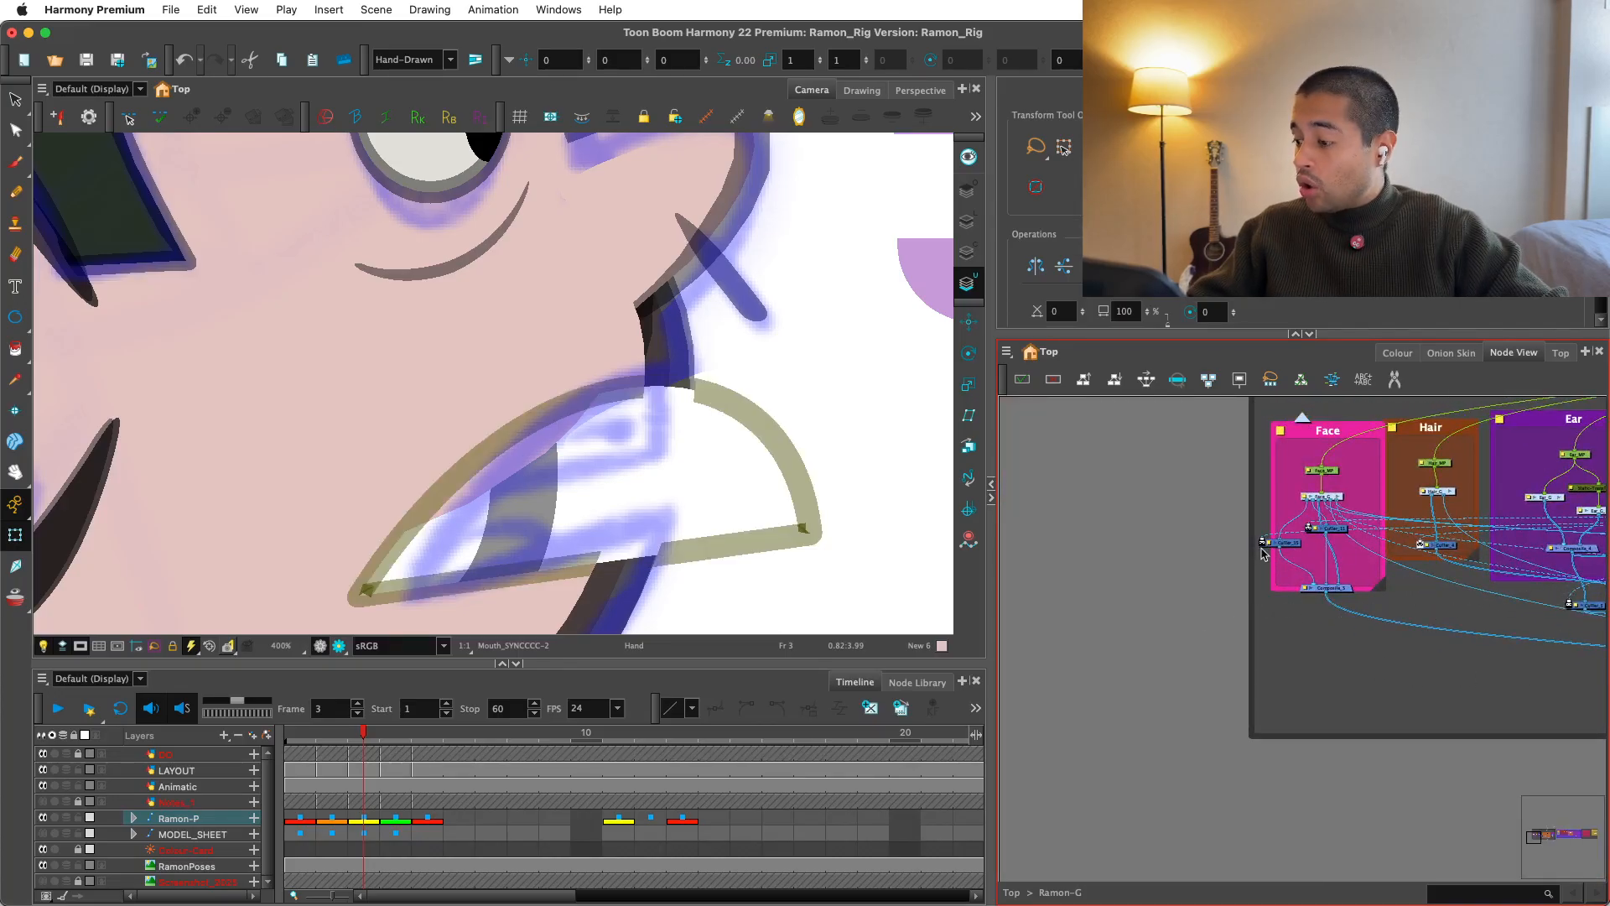
Step: Make room around Cutter_15 in the Face section and paste a Composite node beside it to feed its matte
scroll(1233, 581, "up", 3)
left_click_drag(1239, 609, 1244, 654)
left_click_drag(1158, 536, 1158, 579)
key("super+v")
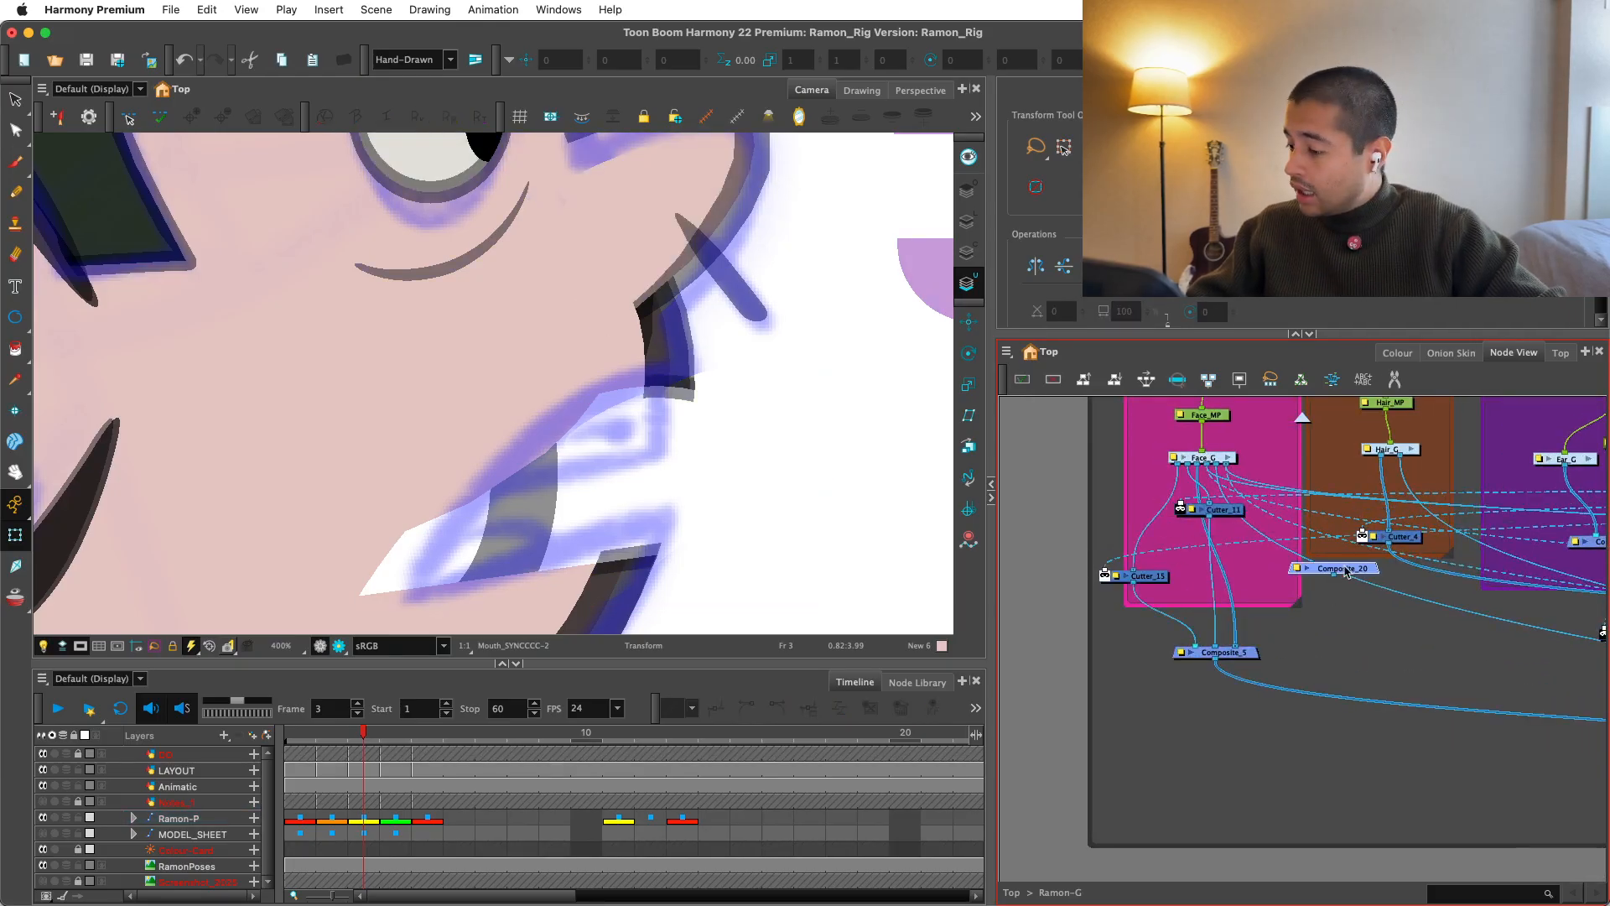
left_click_drag(1345, 572, 1172, 552)
Step: Link the Head section's jaw art nodes to the new Composite so their combined art feeds Cutter_15's matte
scroll(1172, 552, "down", 3)
left_click_drag(1378, 538, 1118, 557)
left_click_drag(1432, 528, 1367, 564)
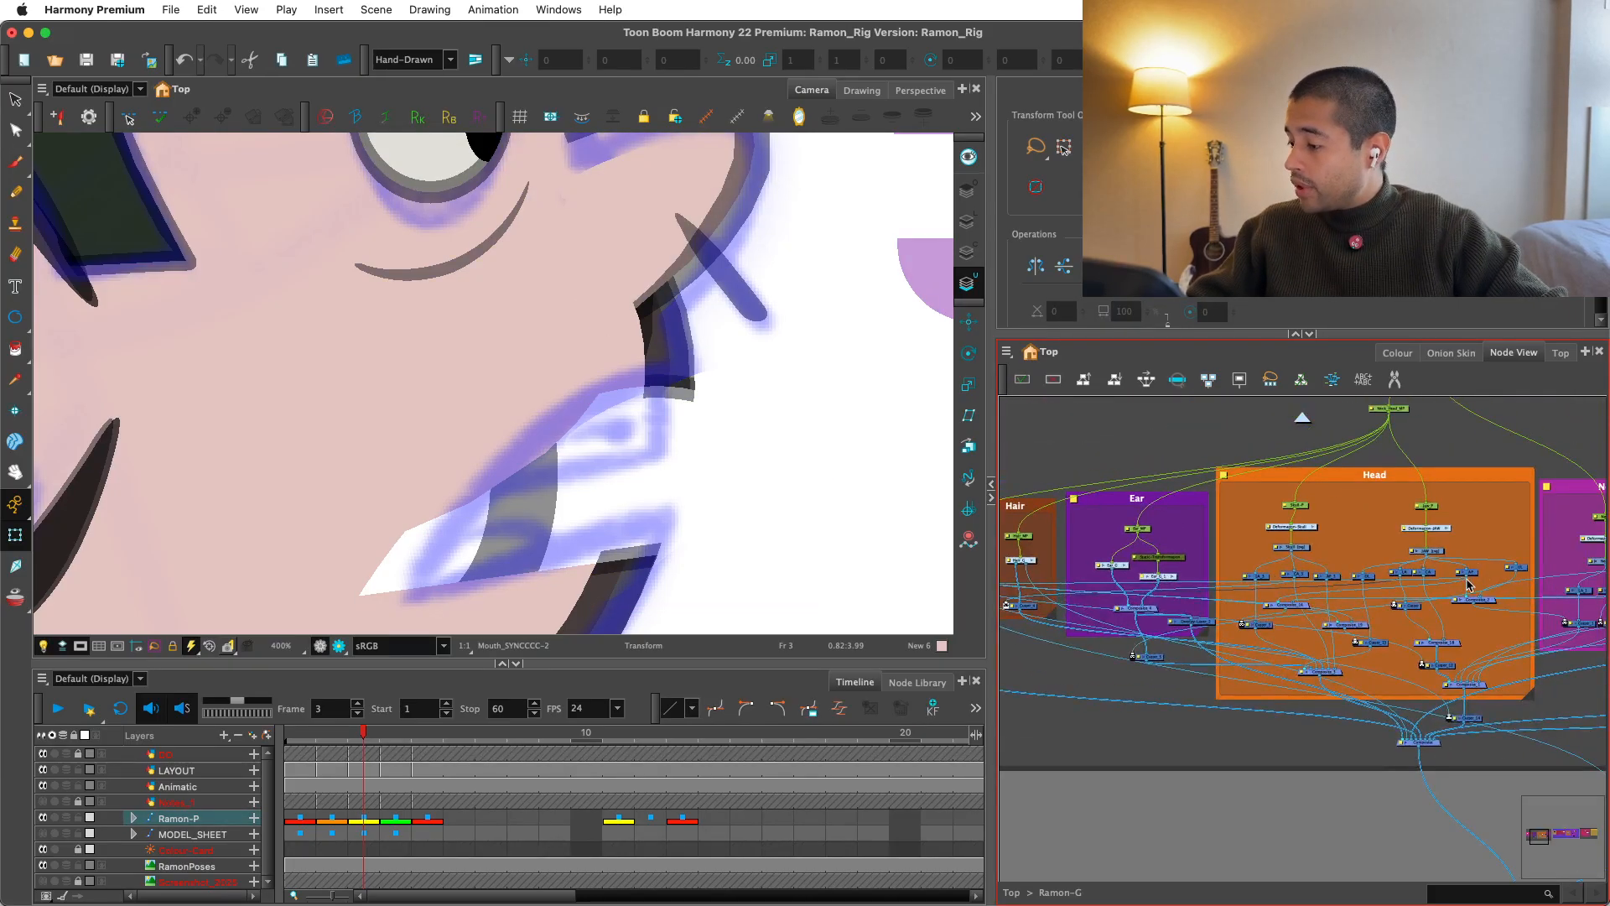
mouse_move(1466, 577)
left_mouse_down()
mouse_move(1283, 623)
mouse_move(1333, 663)
mouse_move(1334, 597)
left_mouse_up()
scroll(1296, 637, "left", 5)
scroll(1333, 663, "up", 2)
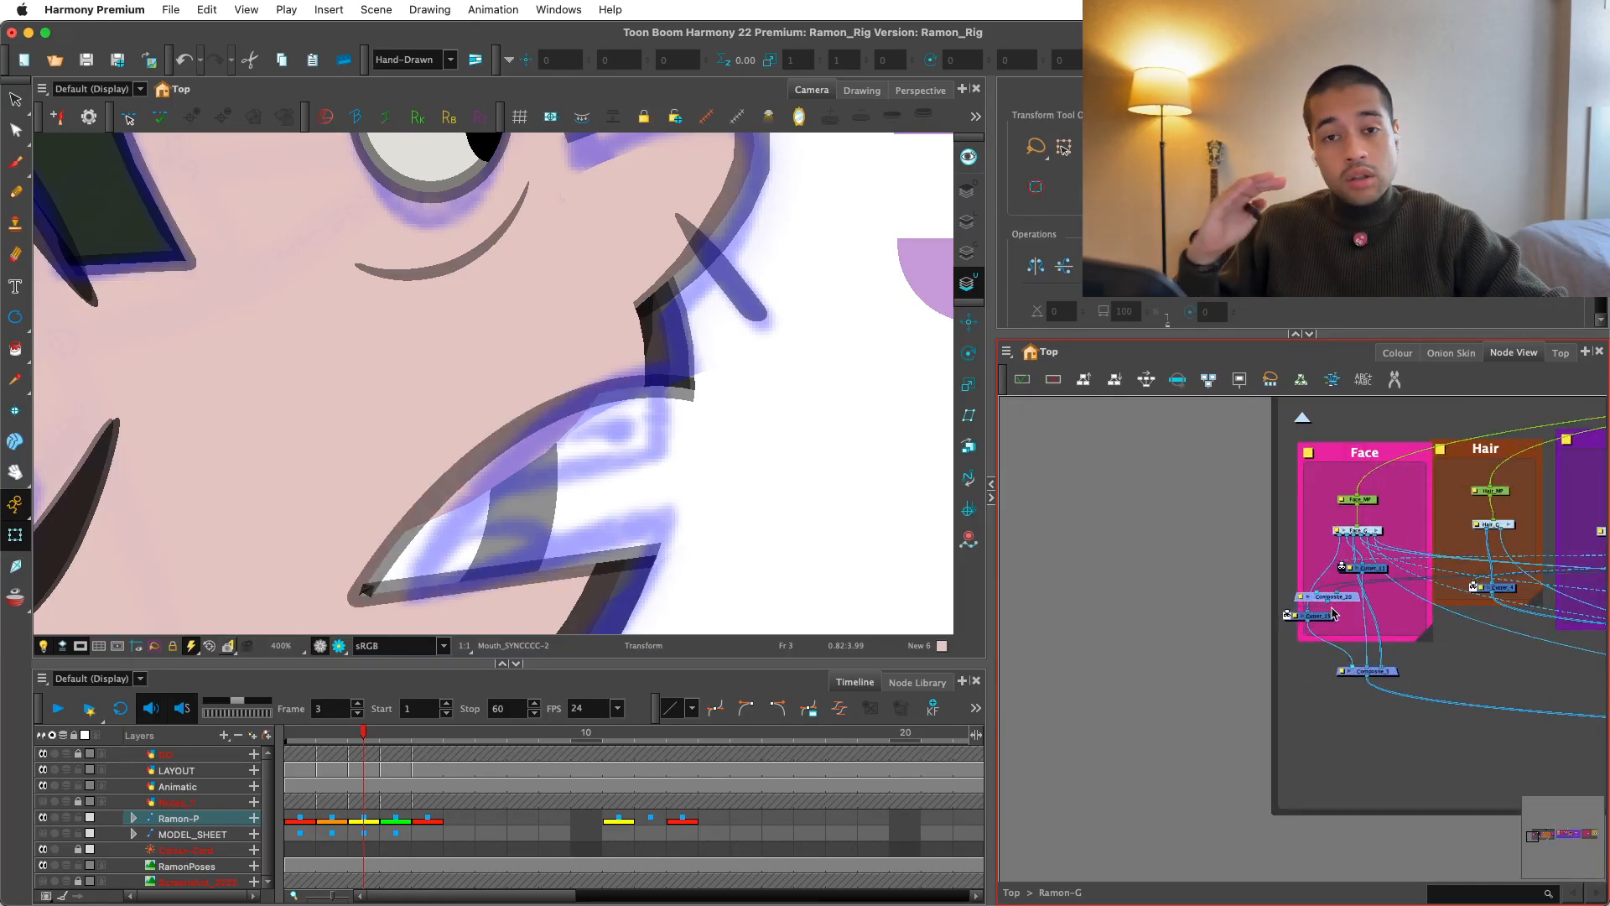
scroll(765, 600, "down", 2)
Step: Examine how the jaw now cuts the mouth outline in the Camera view, then select the mouth drawing
left_click(640, 529)
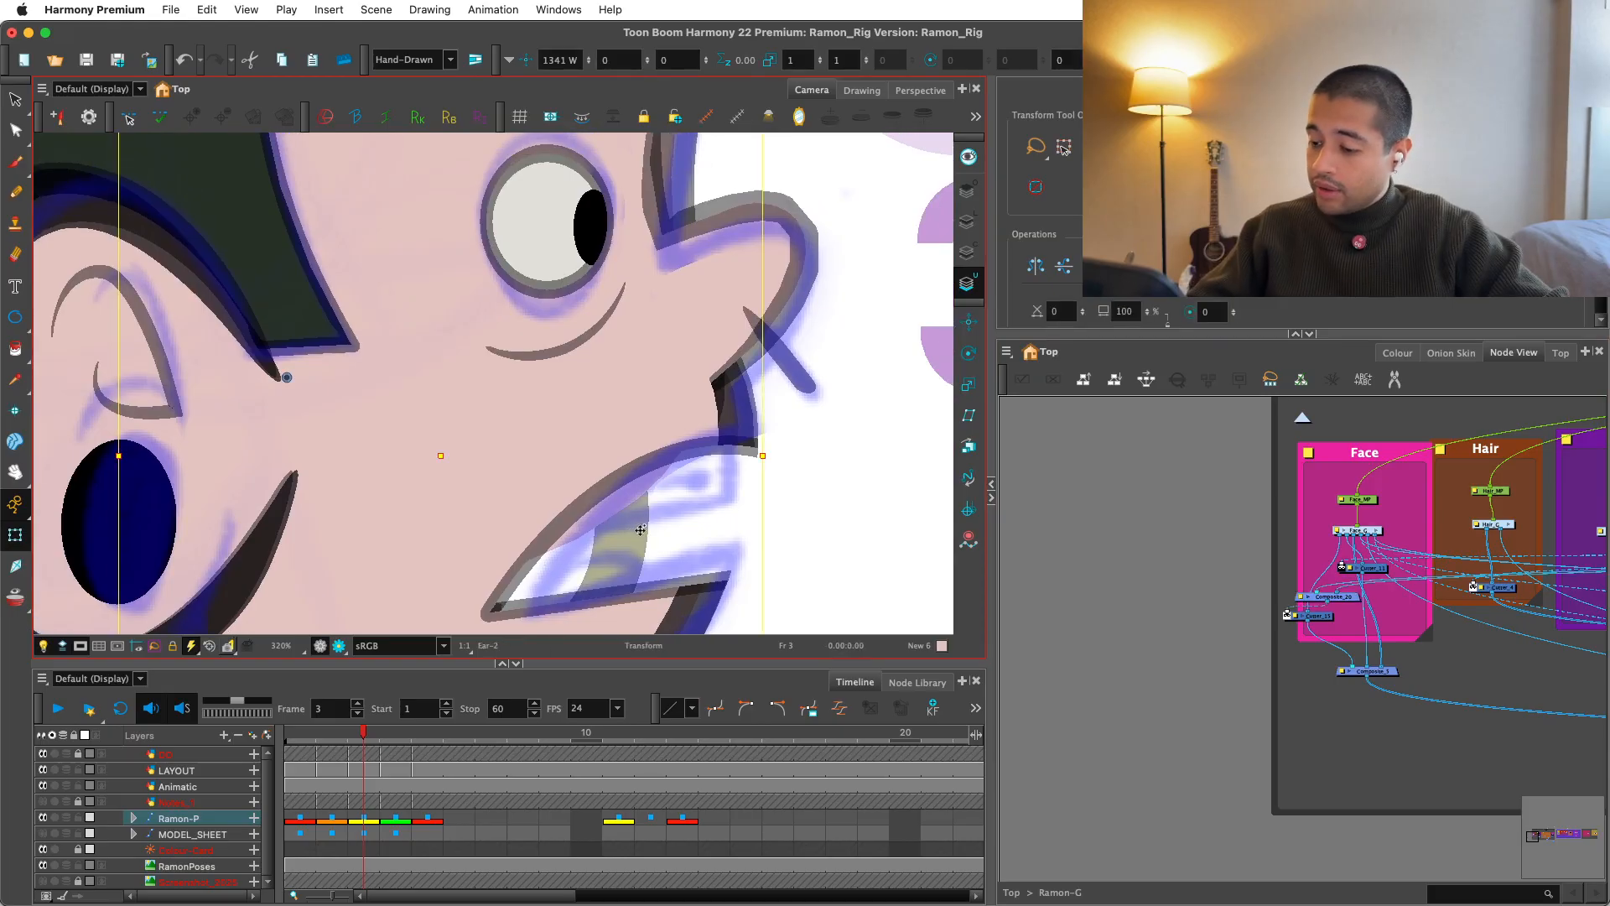
scroll(663, 519, "down", 2)
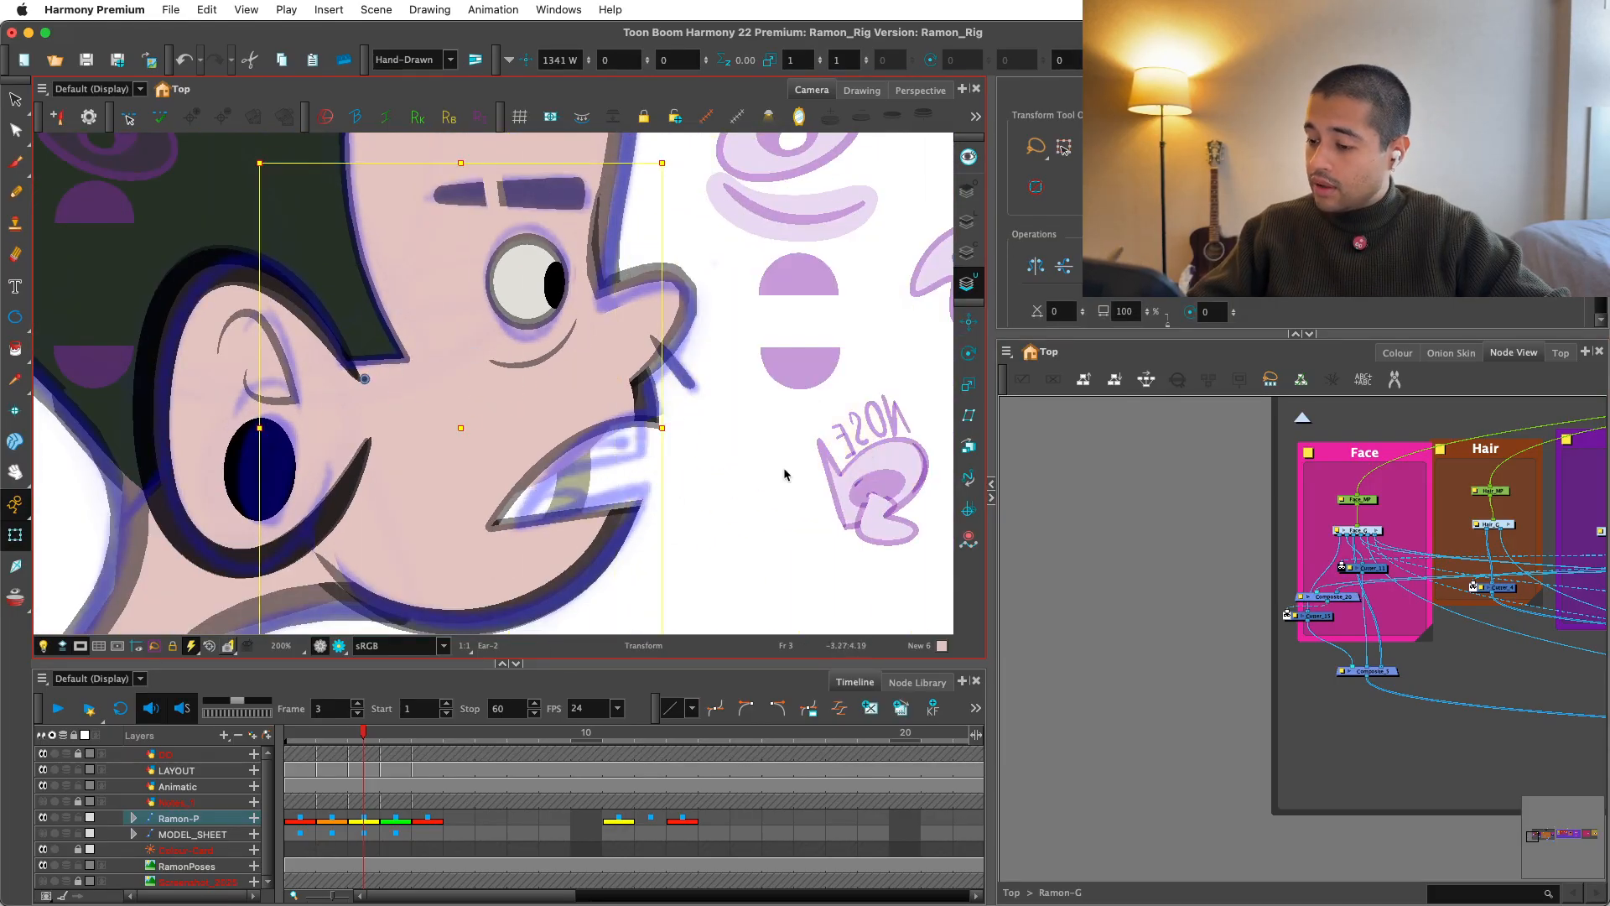
left_click(785, 475)
scroll(616, 499, "up", 1)
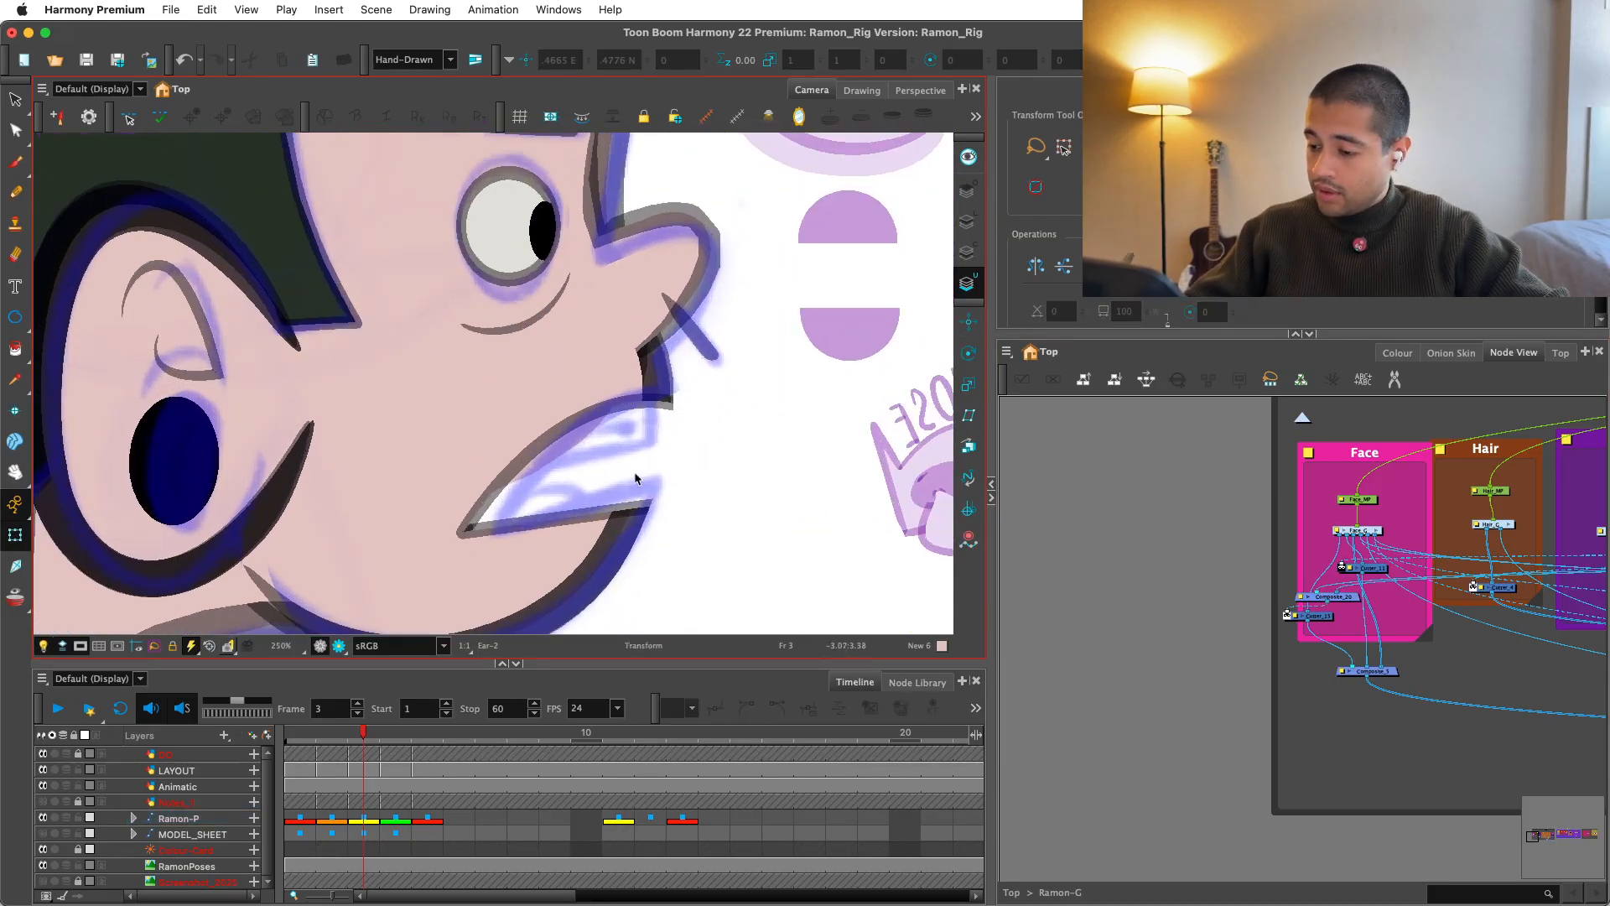
left_click(635, 479)
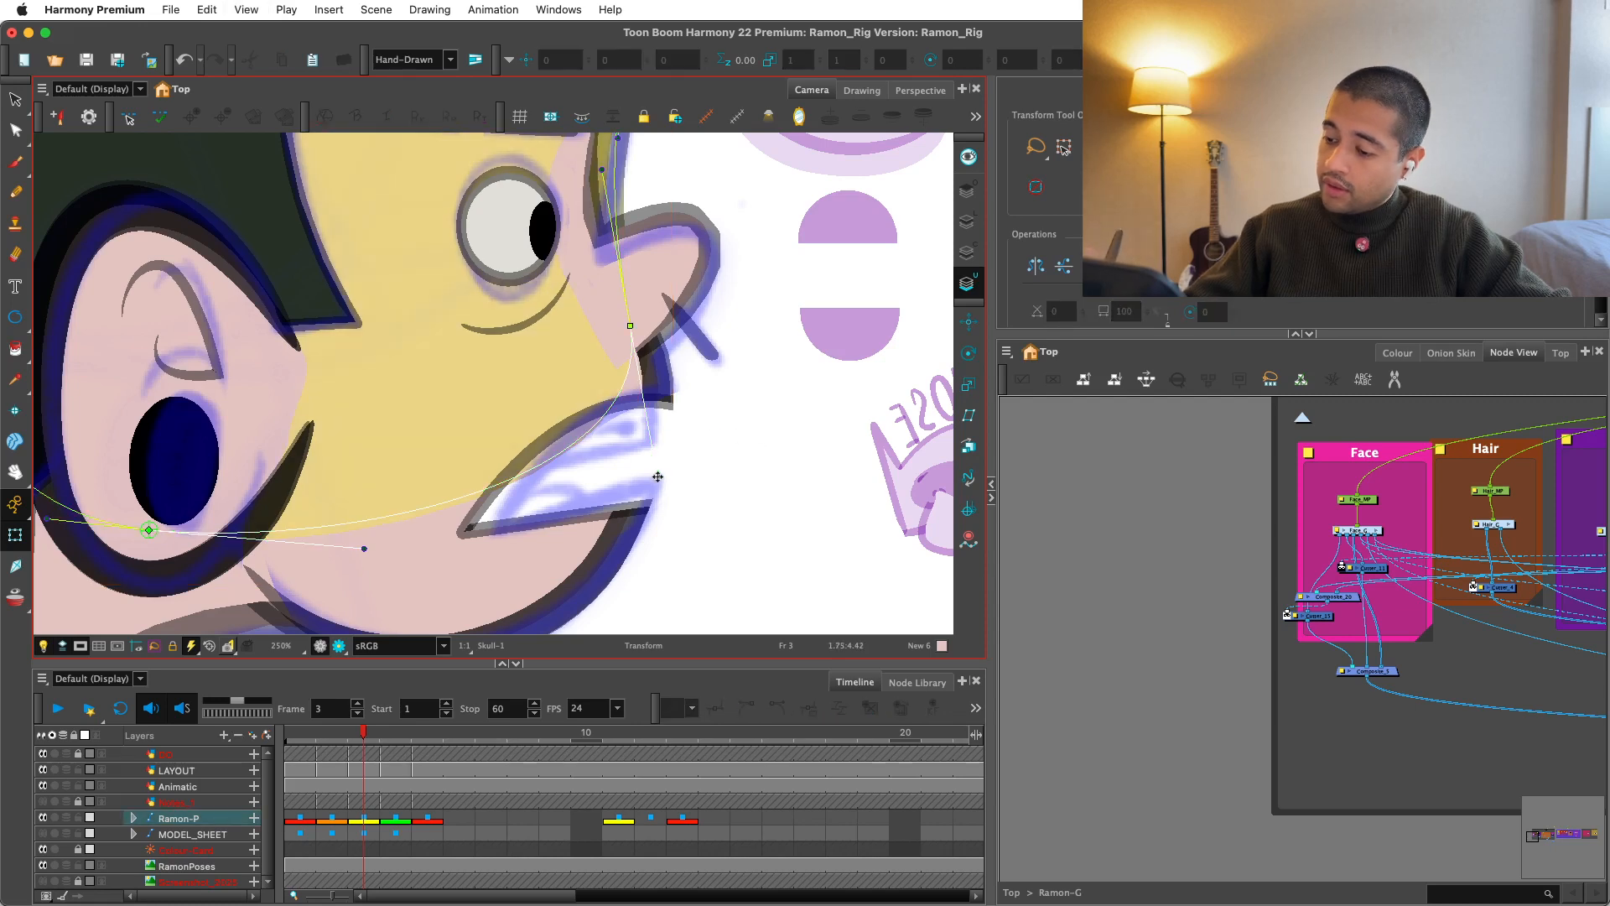
left_click(760, 499)
left_click(603, 425)
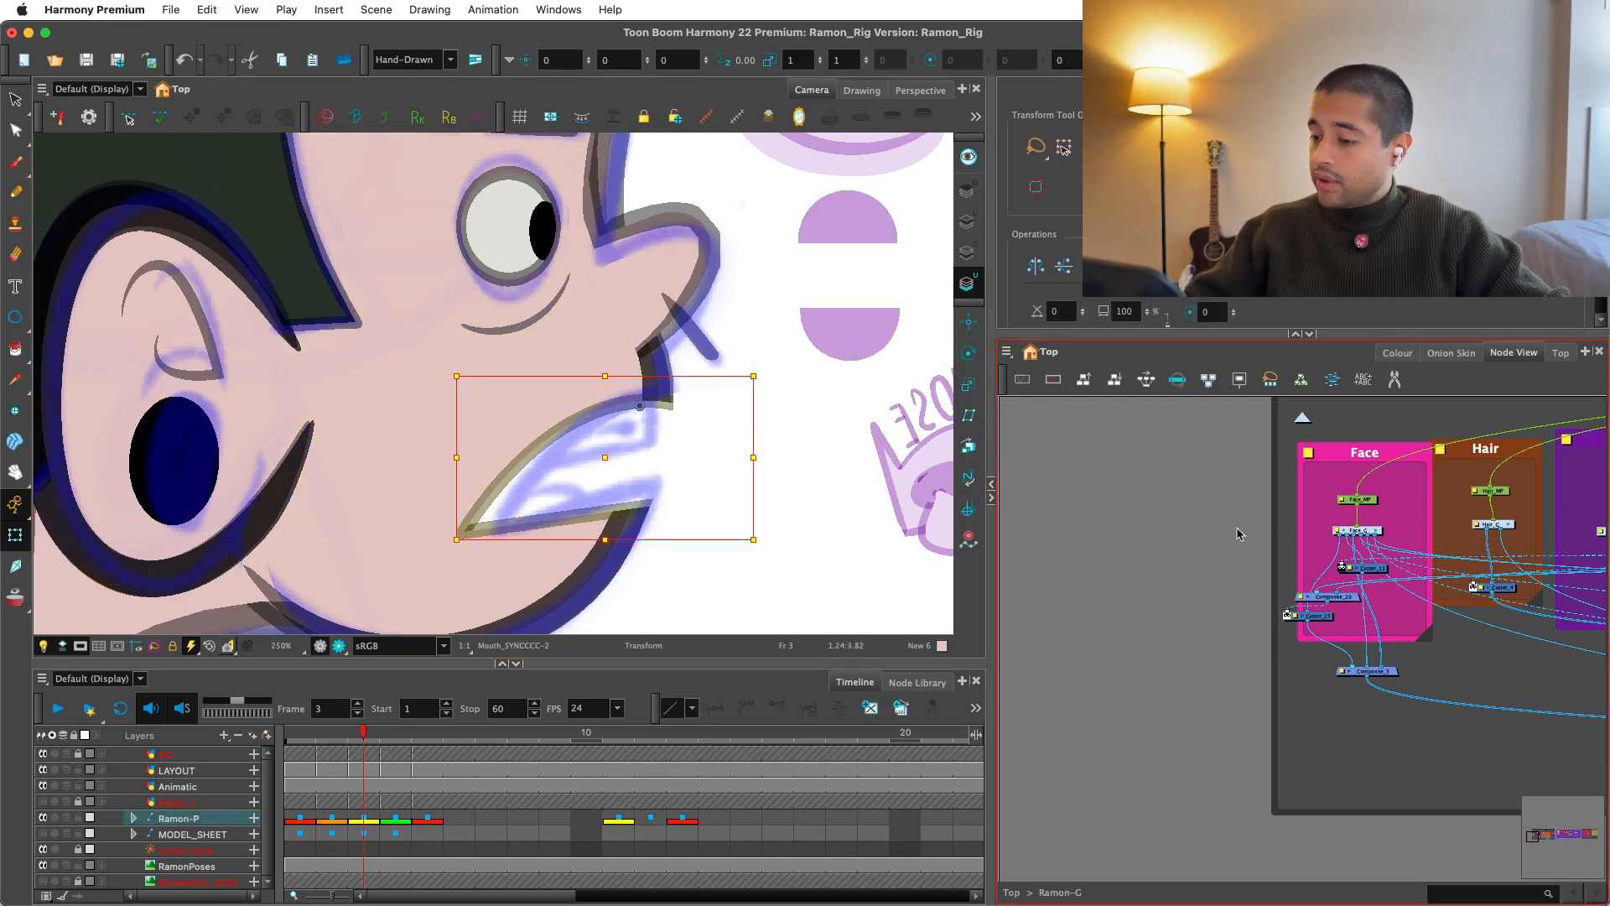
Step: Inspect the nodes inside Mouth-G and preview the alternate UpperTeeth drawing before switching back
left_click(1243, 588)
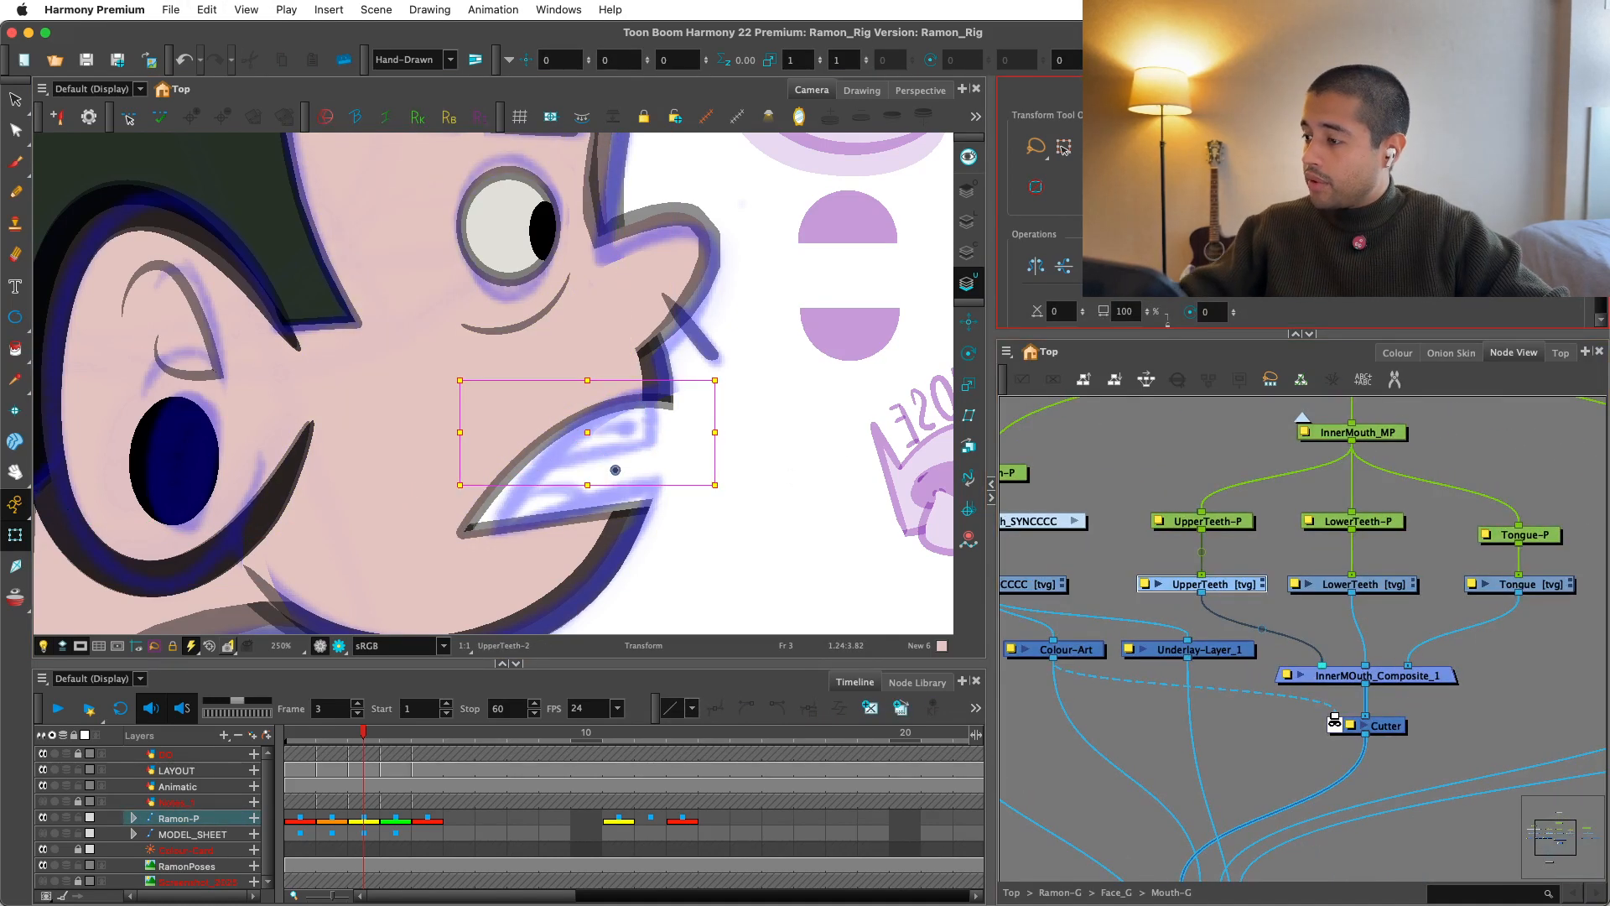
key("bracketright")
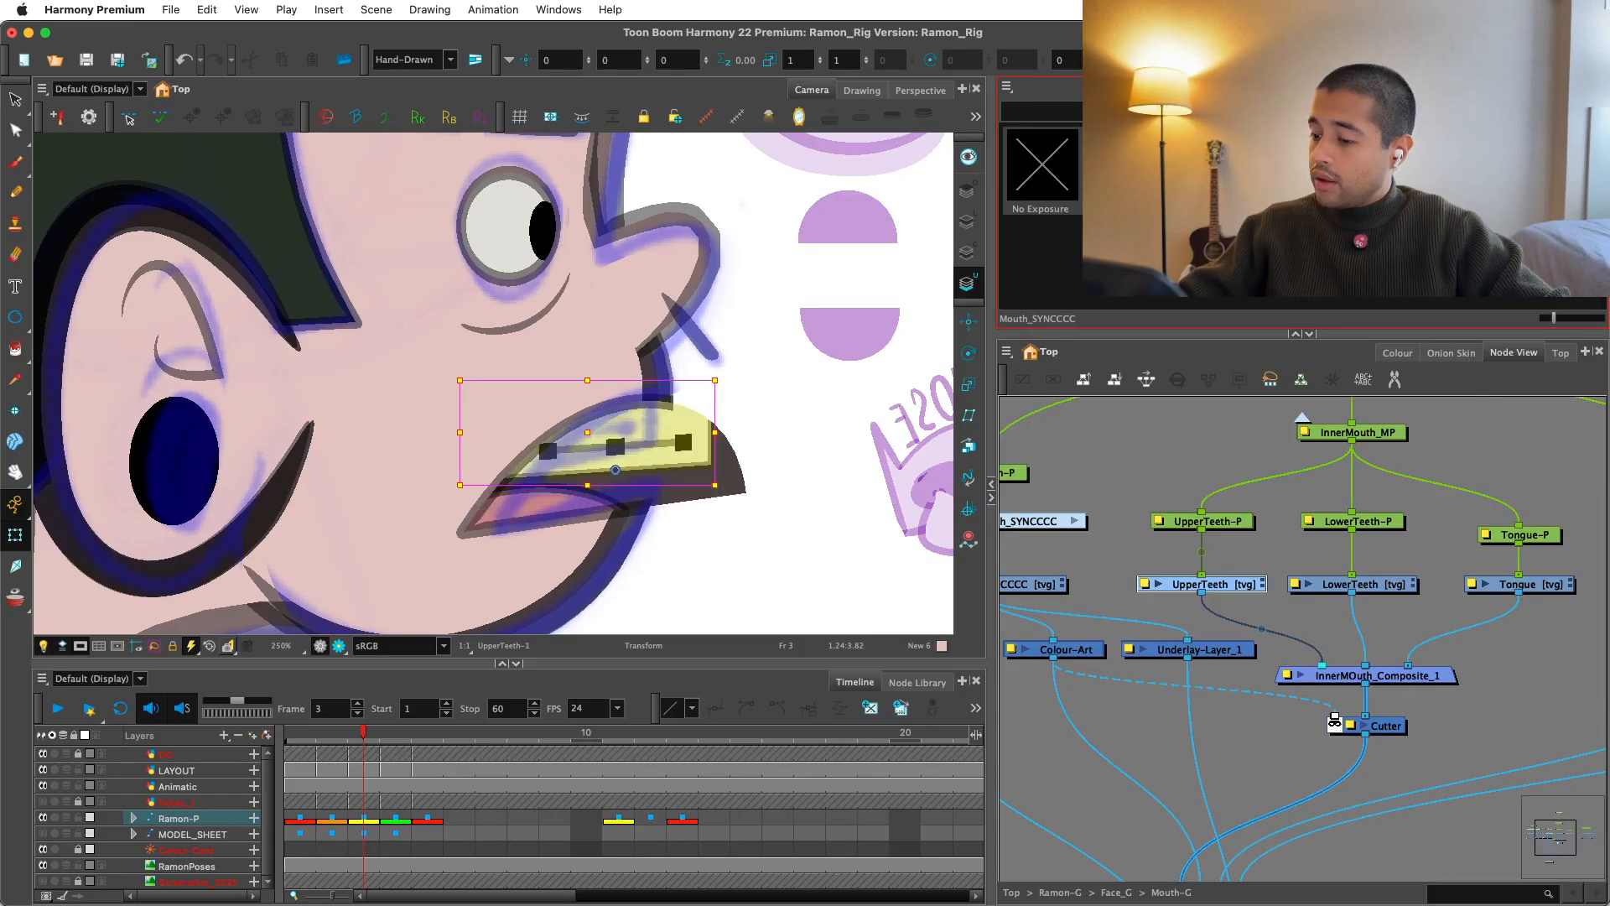
key("bracketleft")
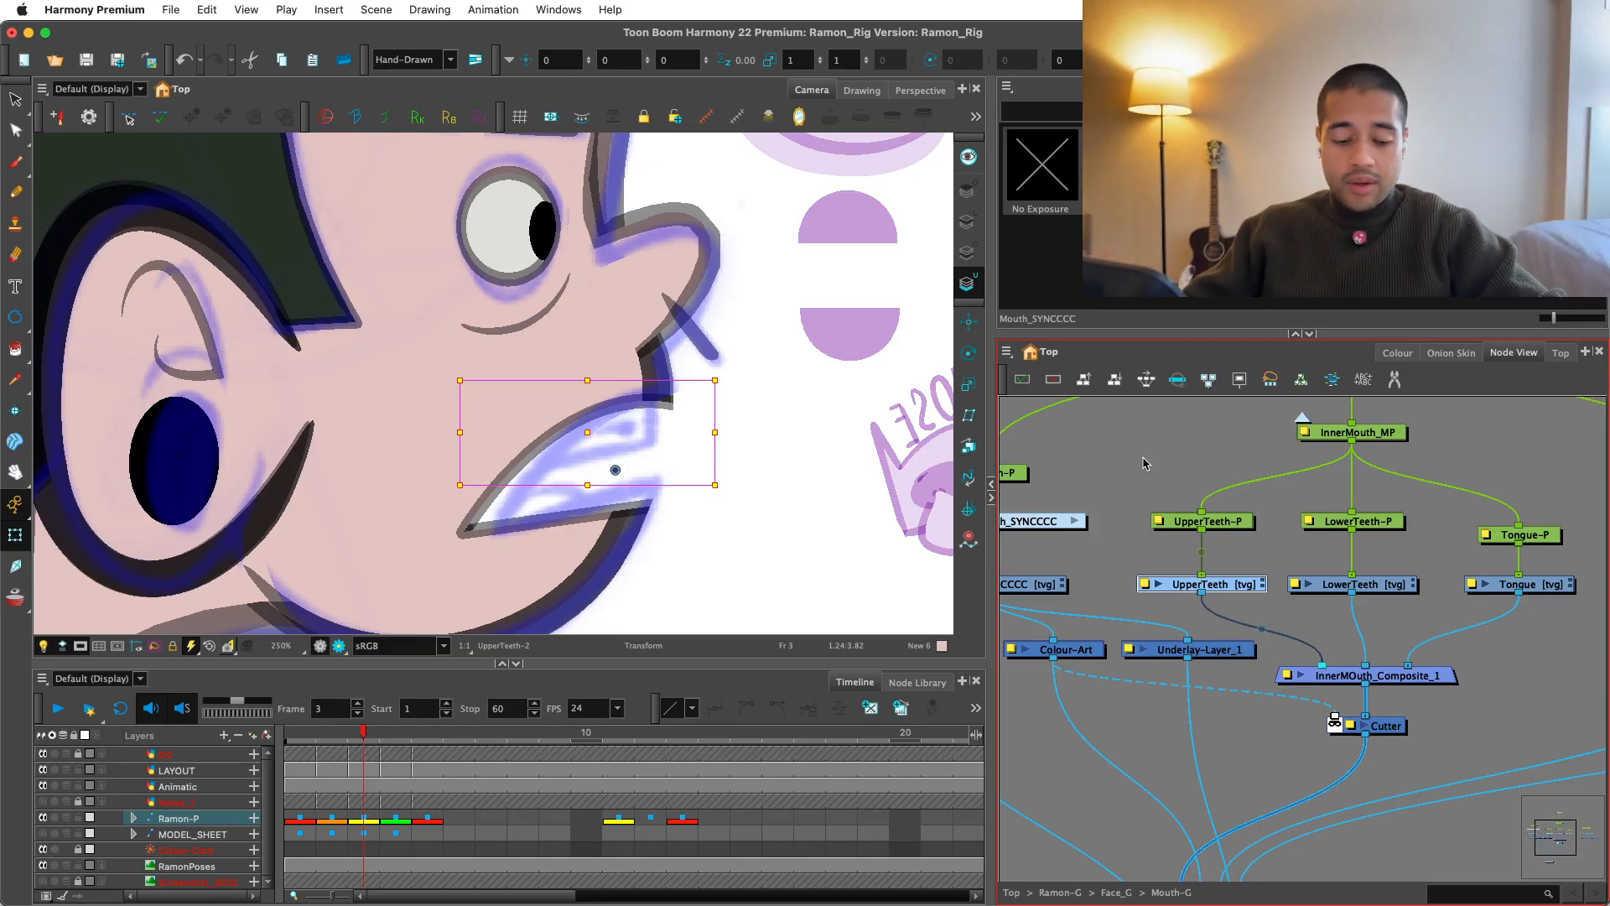
left_click(1102, 589)
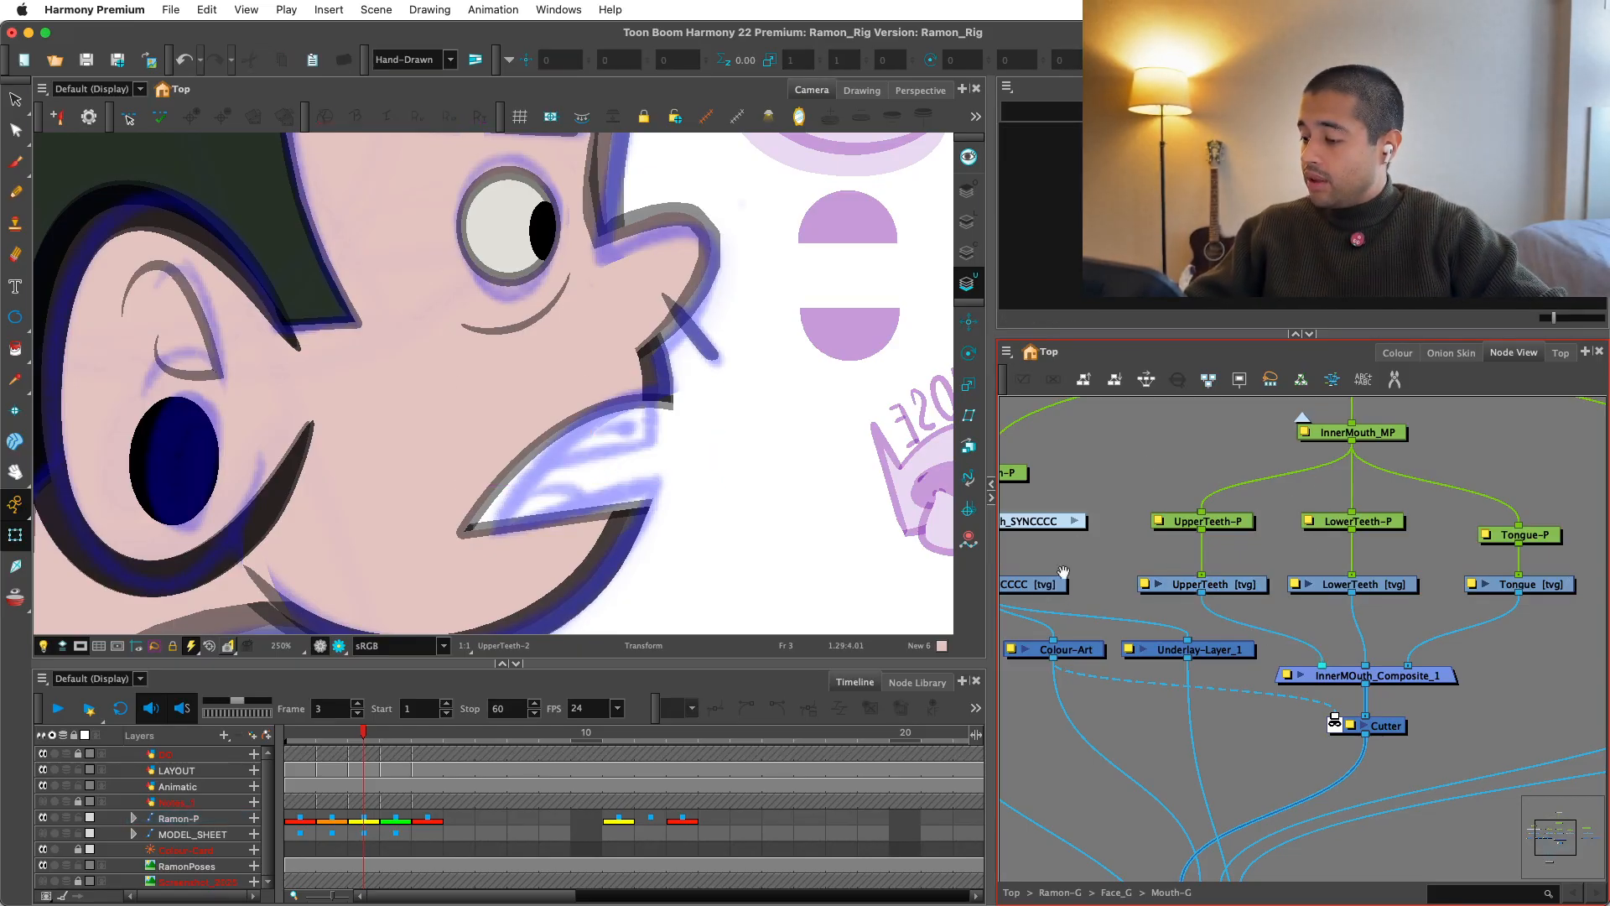
Step: Try moving the mouth's fill from the underlay art to the colour art of Mouth_SYNCCCC
left_click_drag(1063, 571, 1170, 583)
left_click(1094, 596)
key("alt+s")
left_click(733, 445)
key("super+x")
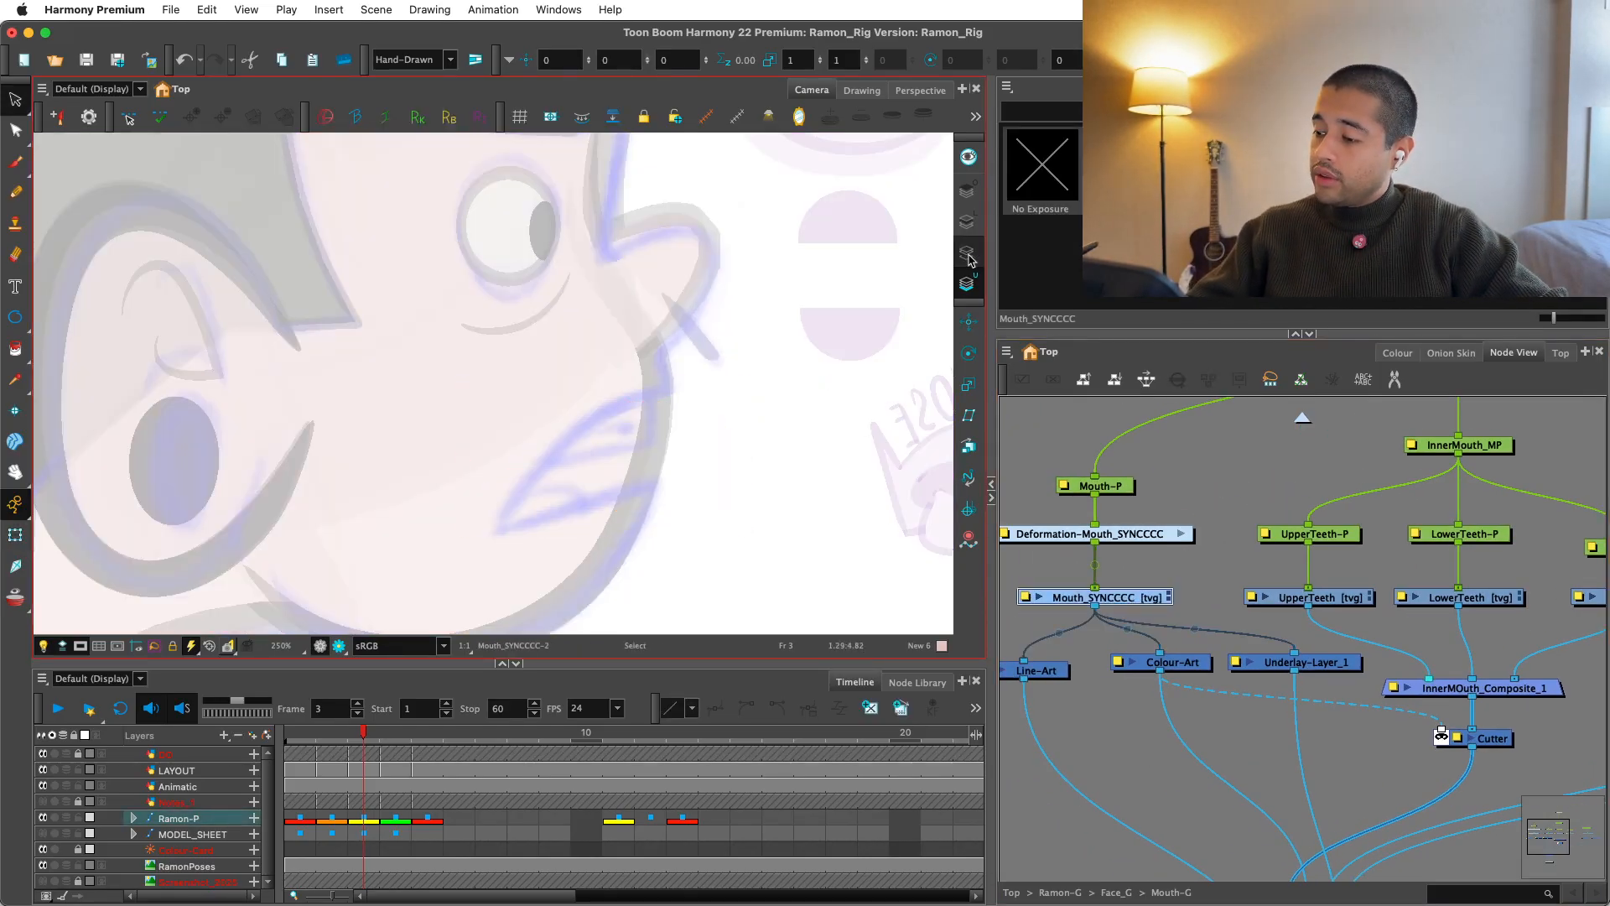
left_click(969, 232)
left_click(968, 253)
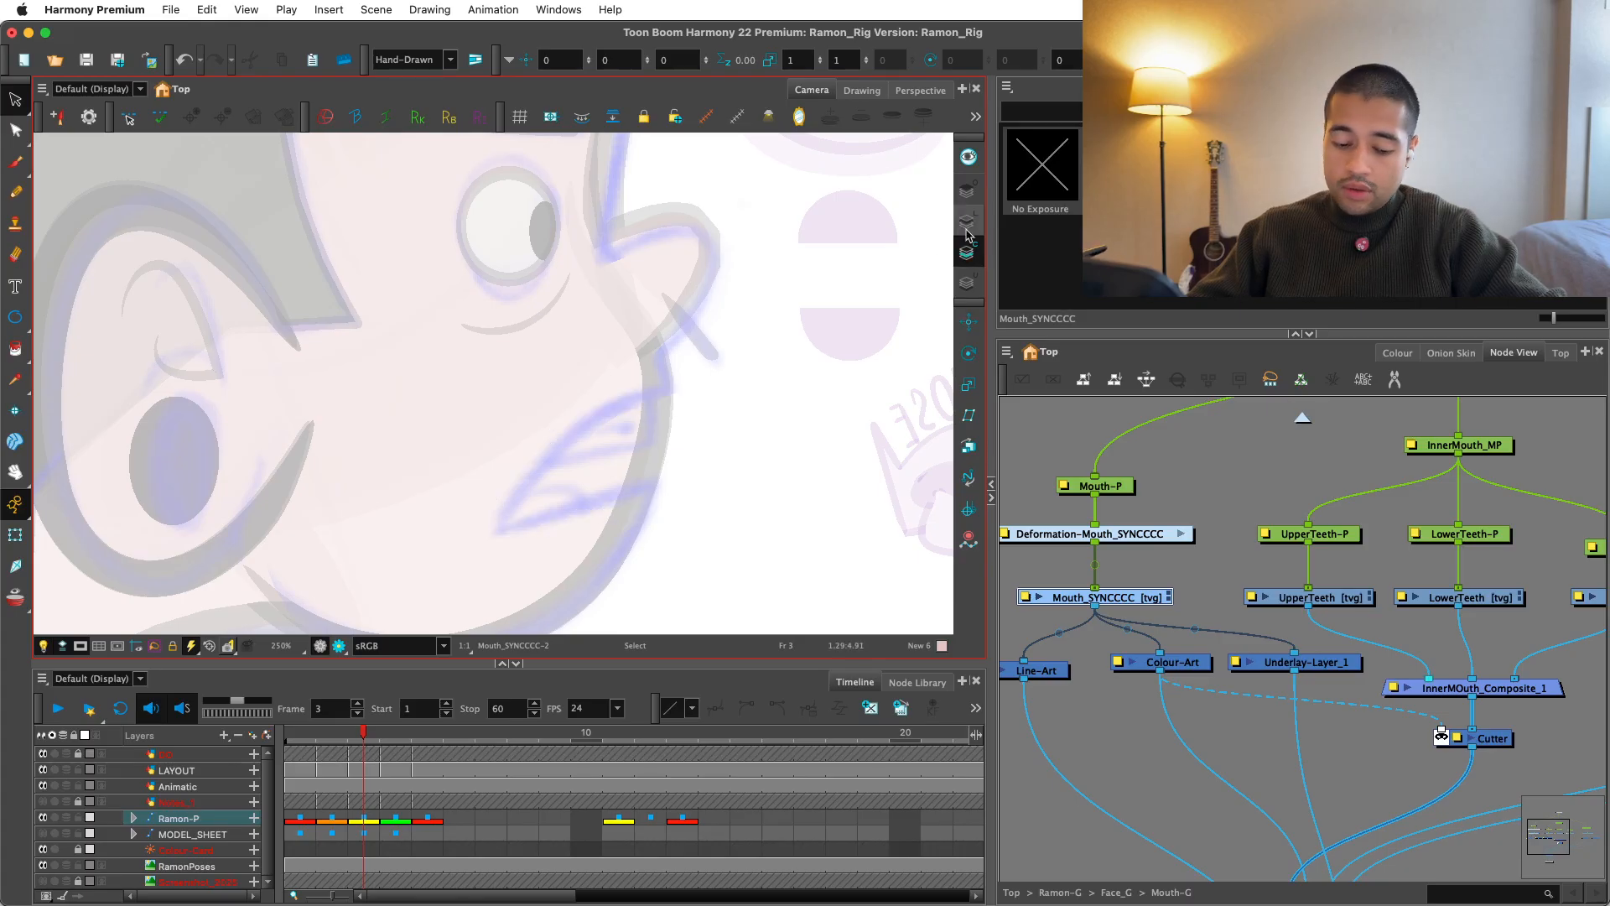
key("super+v")
key("alt+i")
left_click(617, 468)
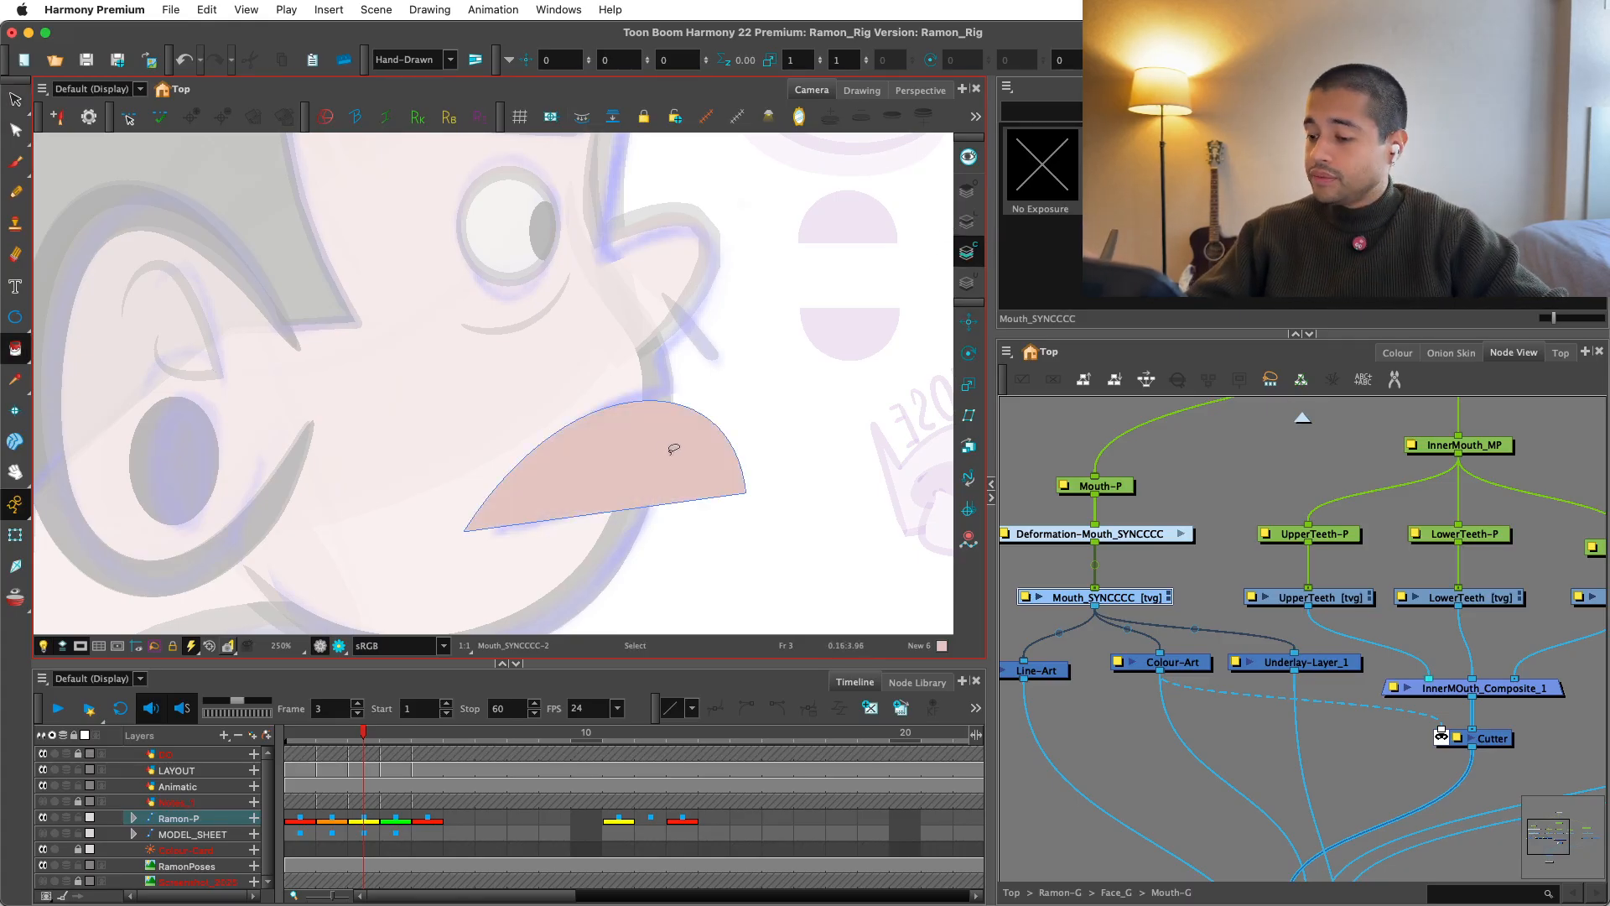
Step: Try recolouring the mouth's colour-art fill with the InnerMouth swatch
key("alt+s")
left_click(673, 449)
left_click(1397, 352)
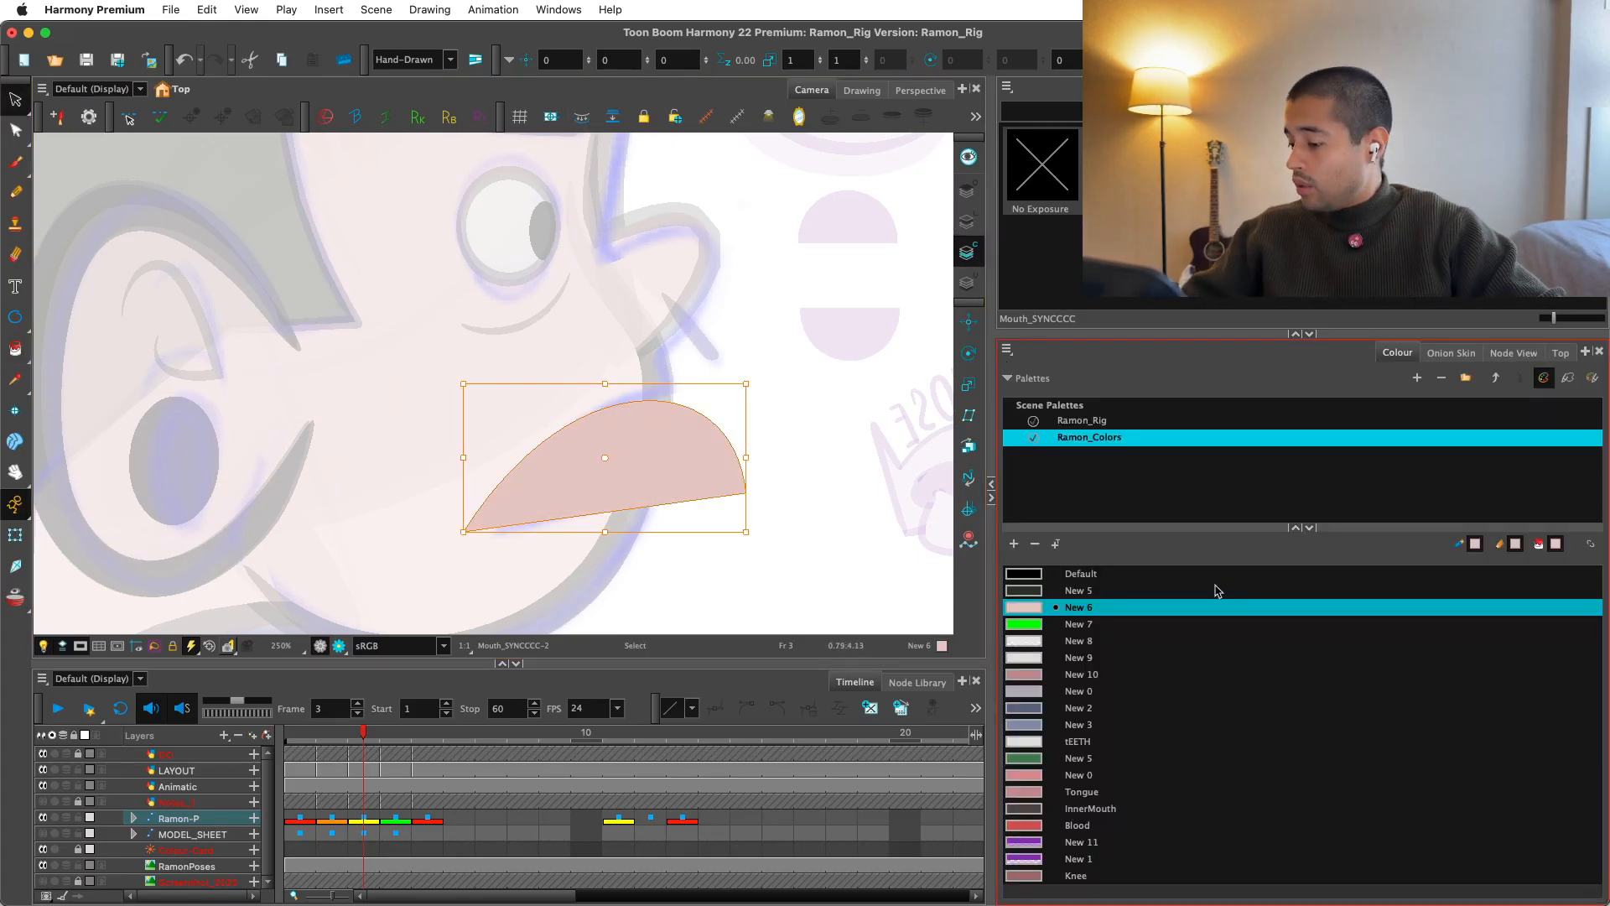
left_click(1107, 810)
key("shift+t")
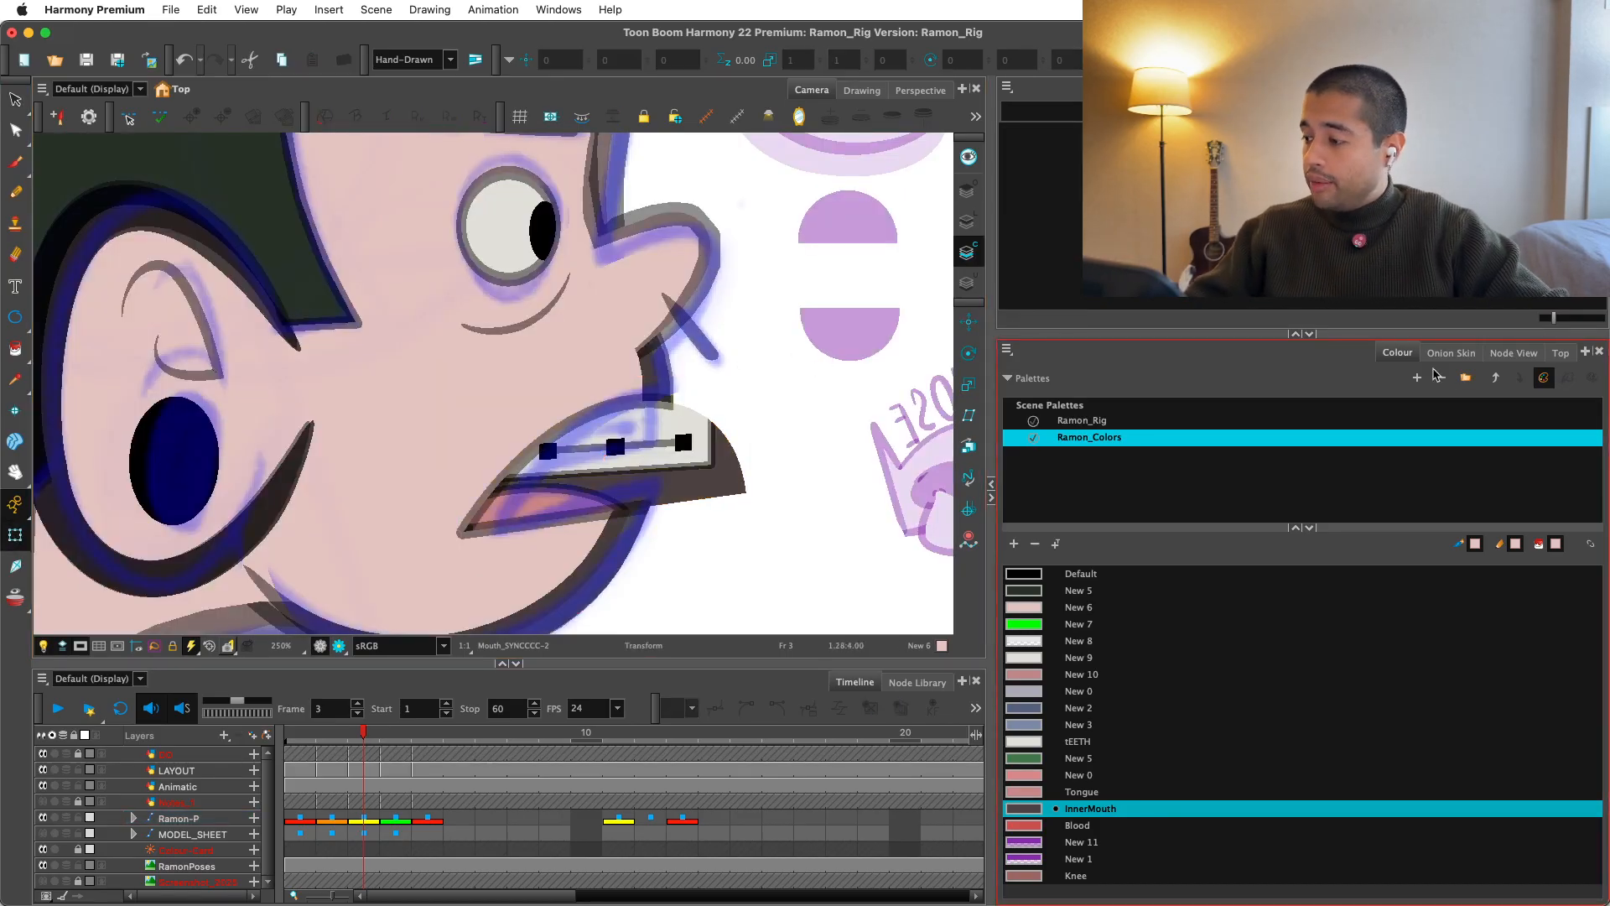
Step: Add a colour named InnermouthTrans to the Ramon_Colors palette
left_click(1451, 353)
left_click(1500, 353)
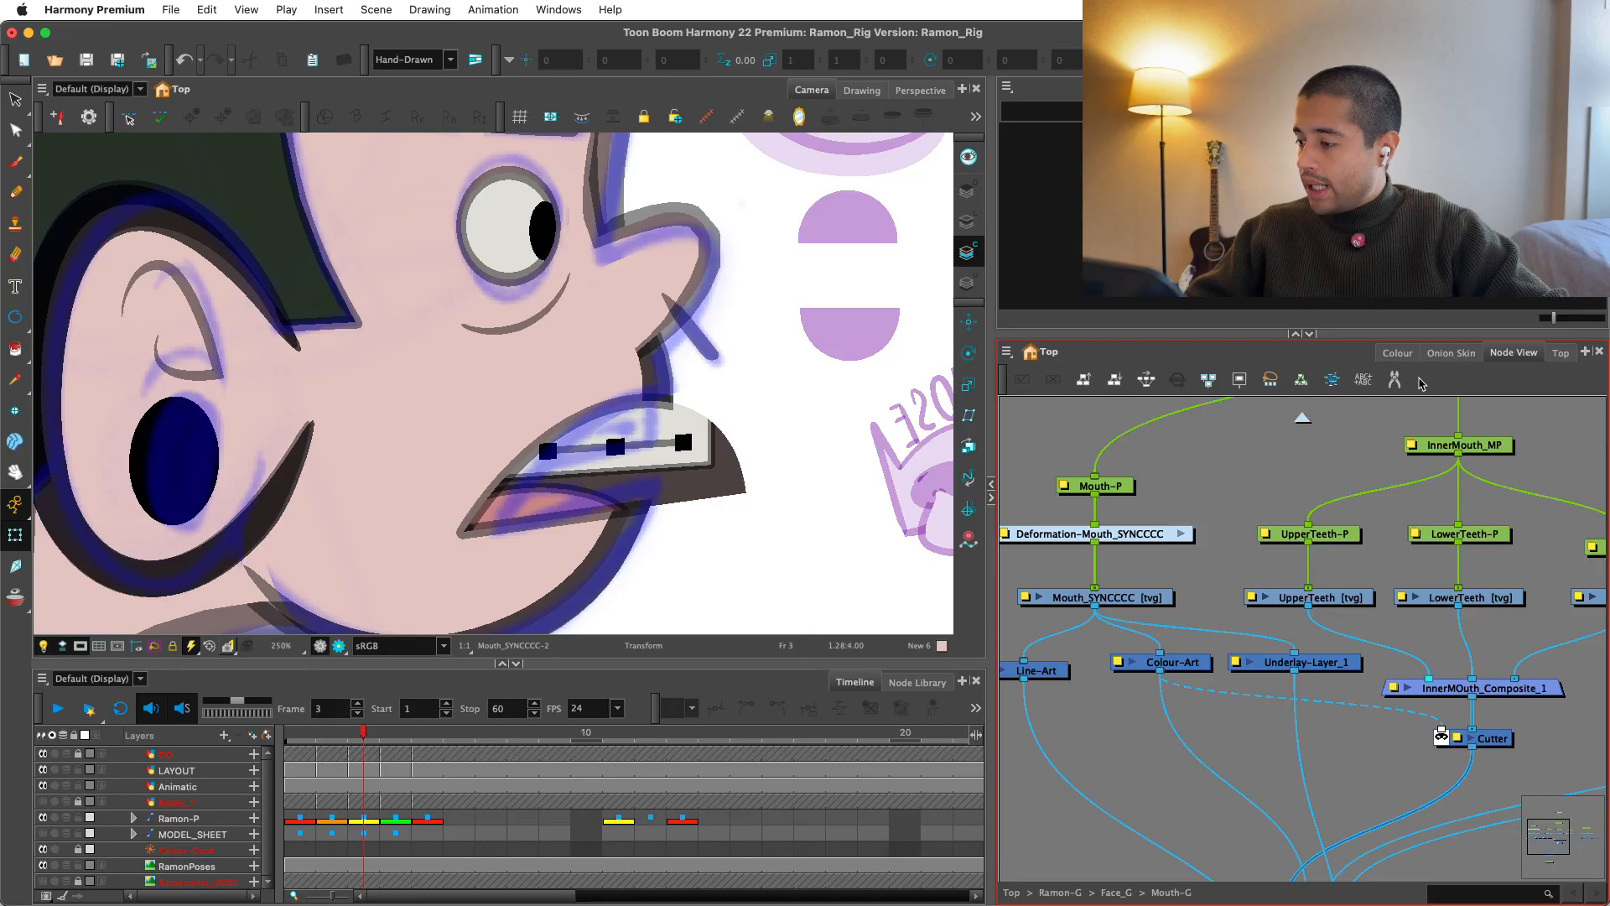
left_click(1396, 353)
left_click(1014, 544)
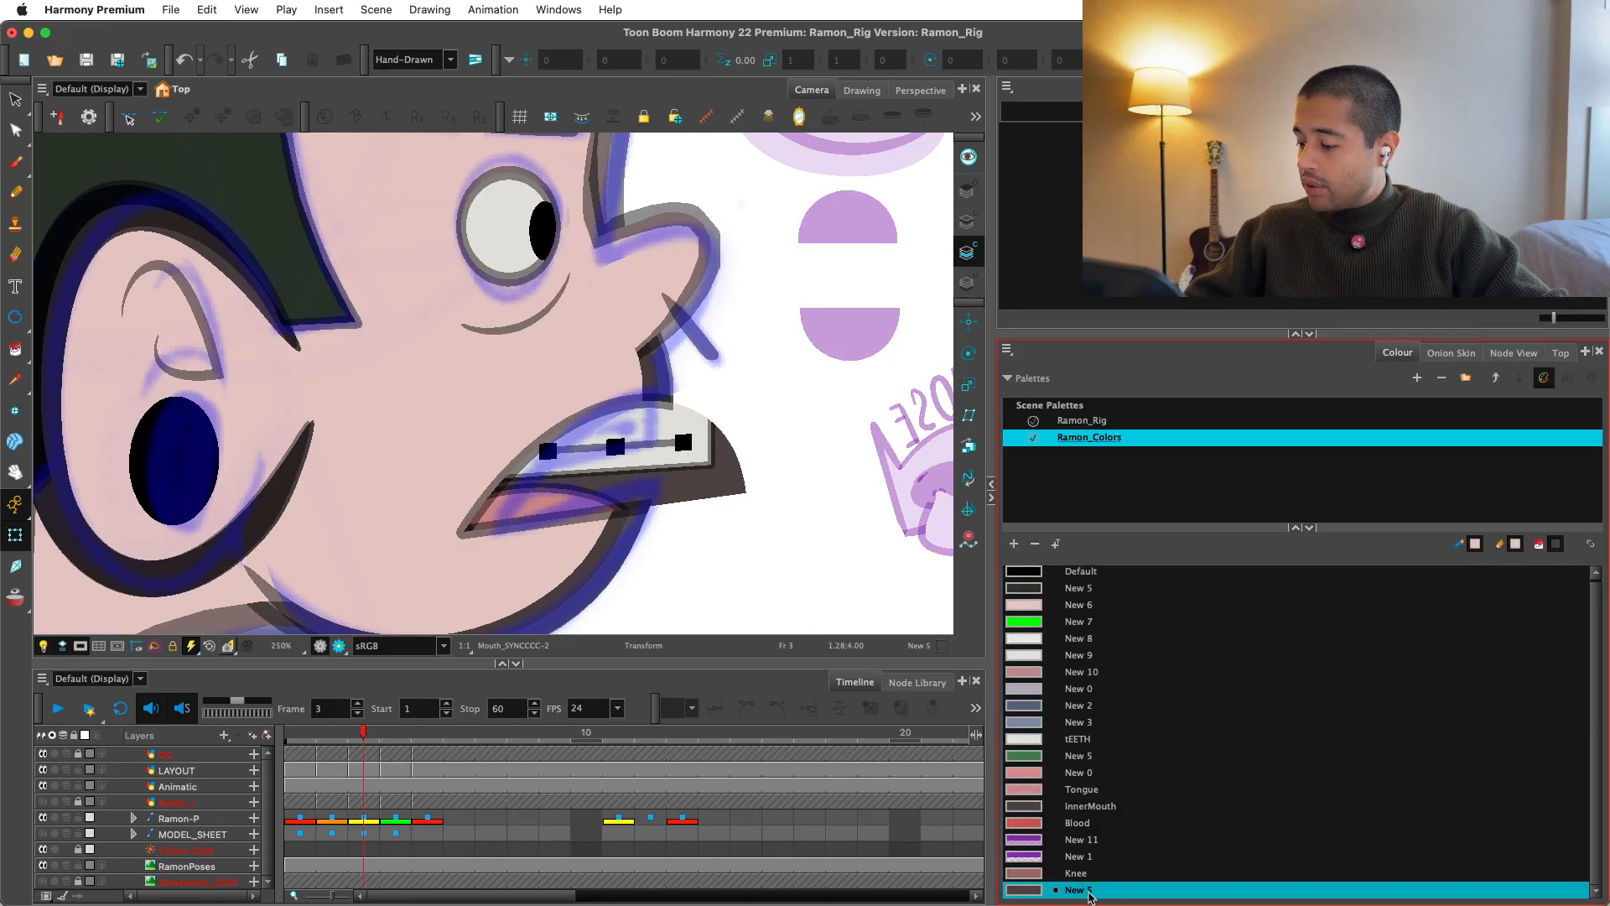
type("InnermouthTrans")
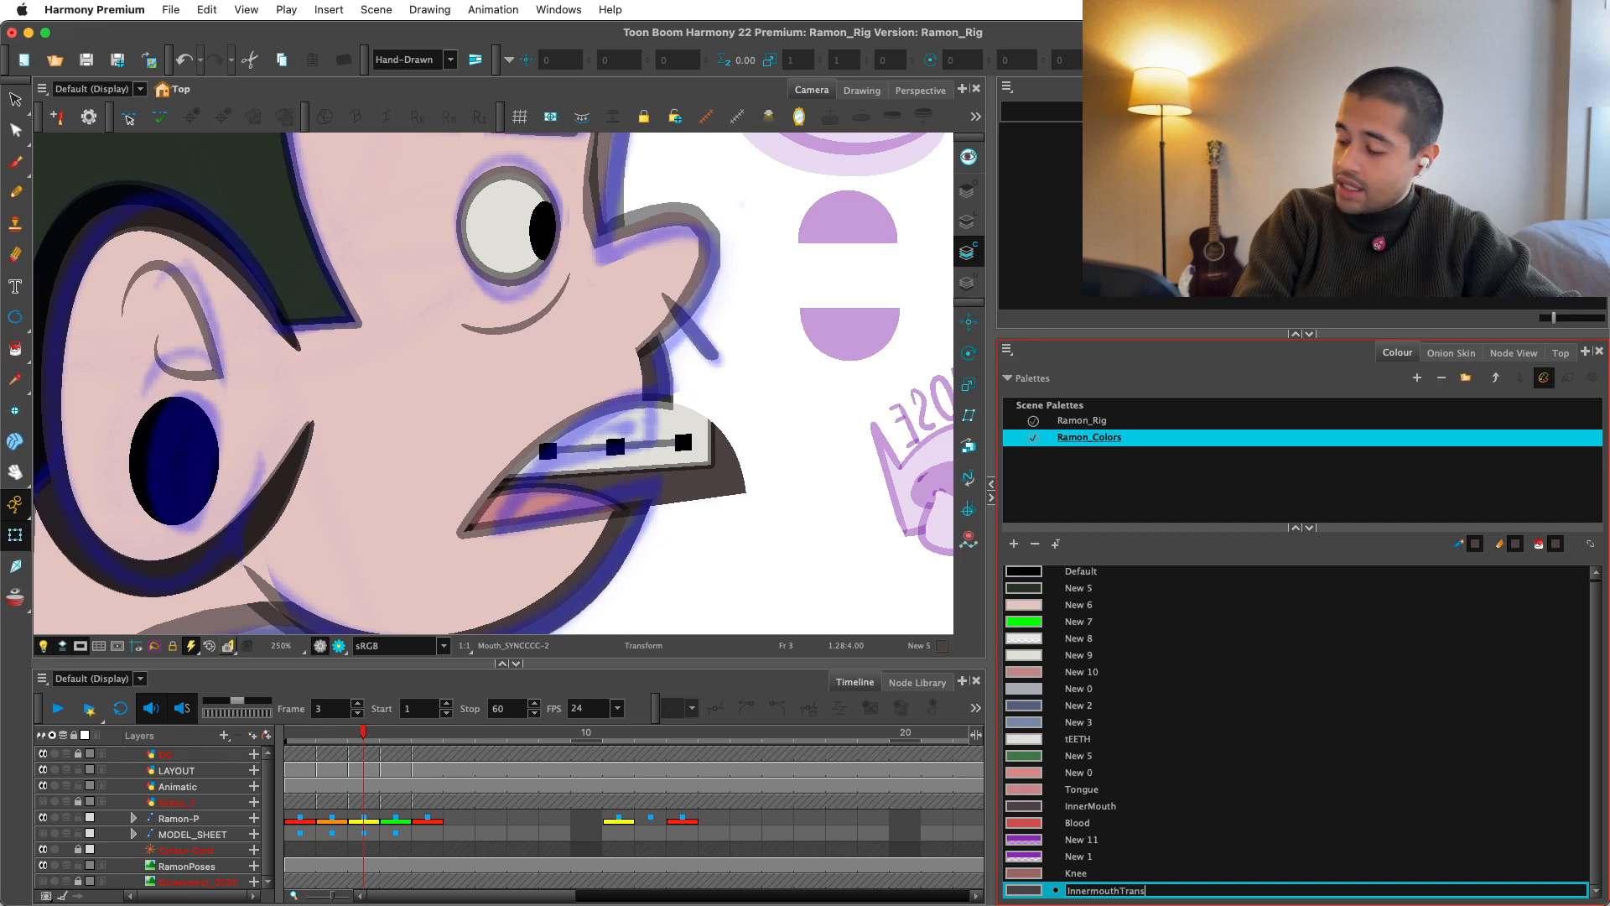
key("Tab")
key("Return")
Step: Darken InnermouthTrans to RGB 38, 35, 35 and paint the mouth fill with it
double_click(1024, 890)
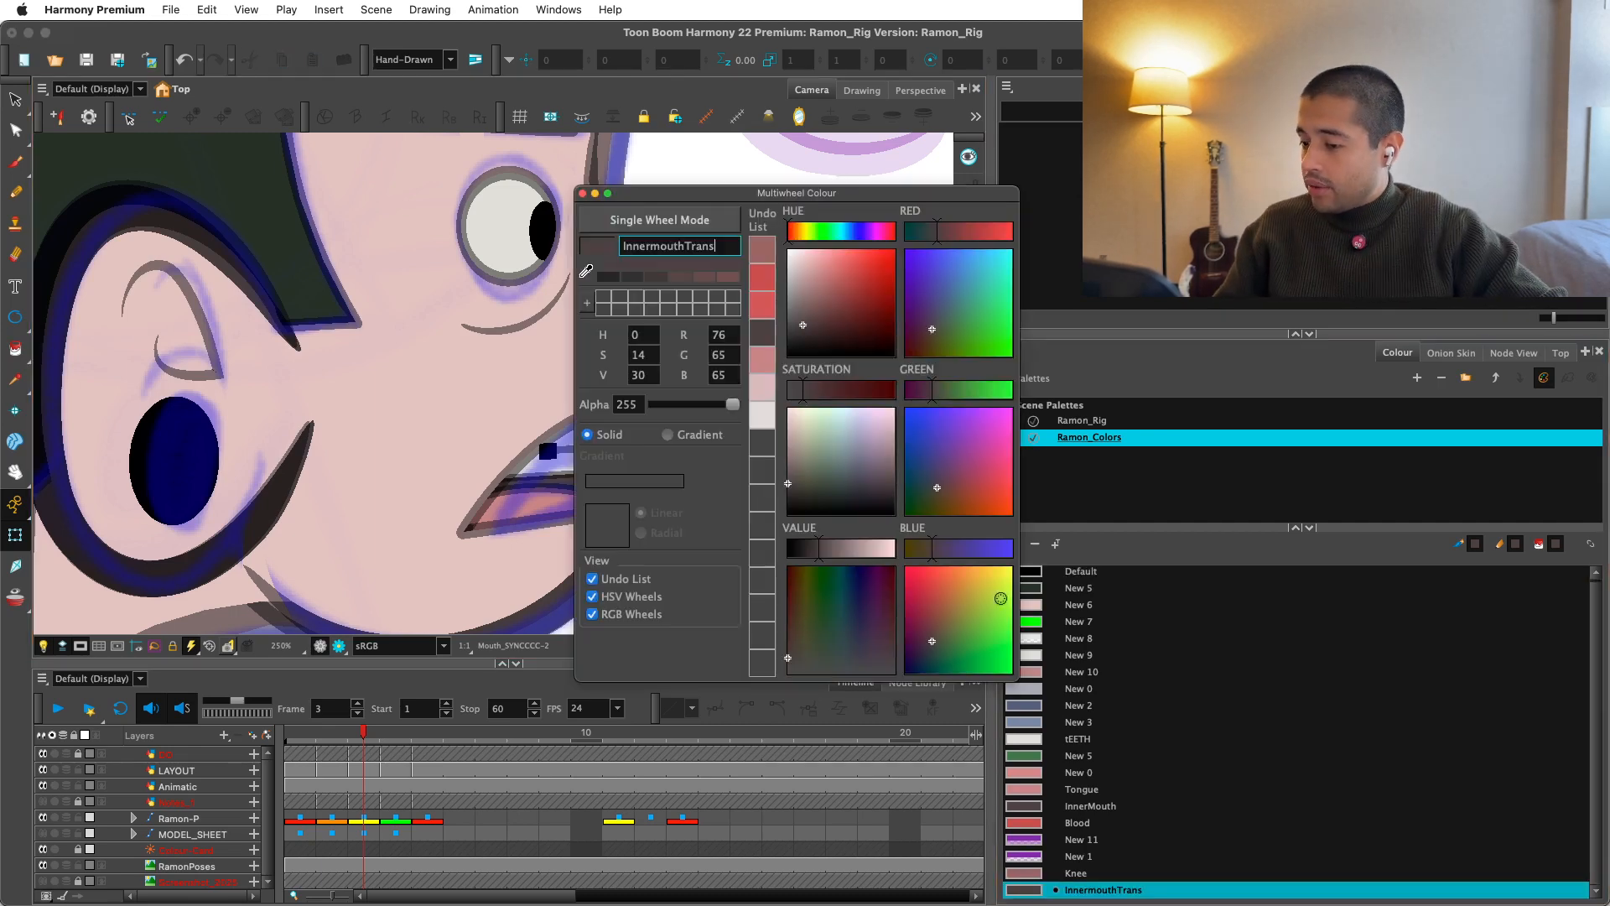
left_click(582, 193)
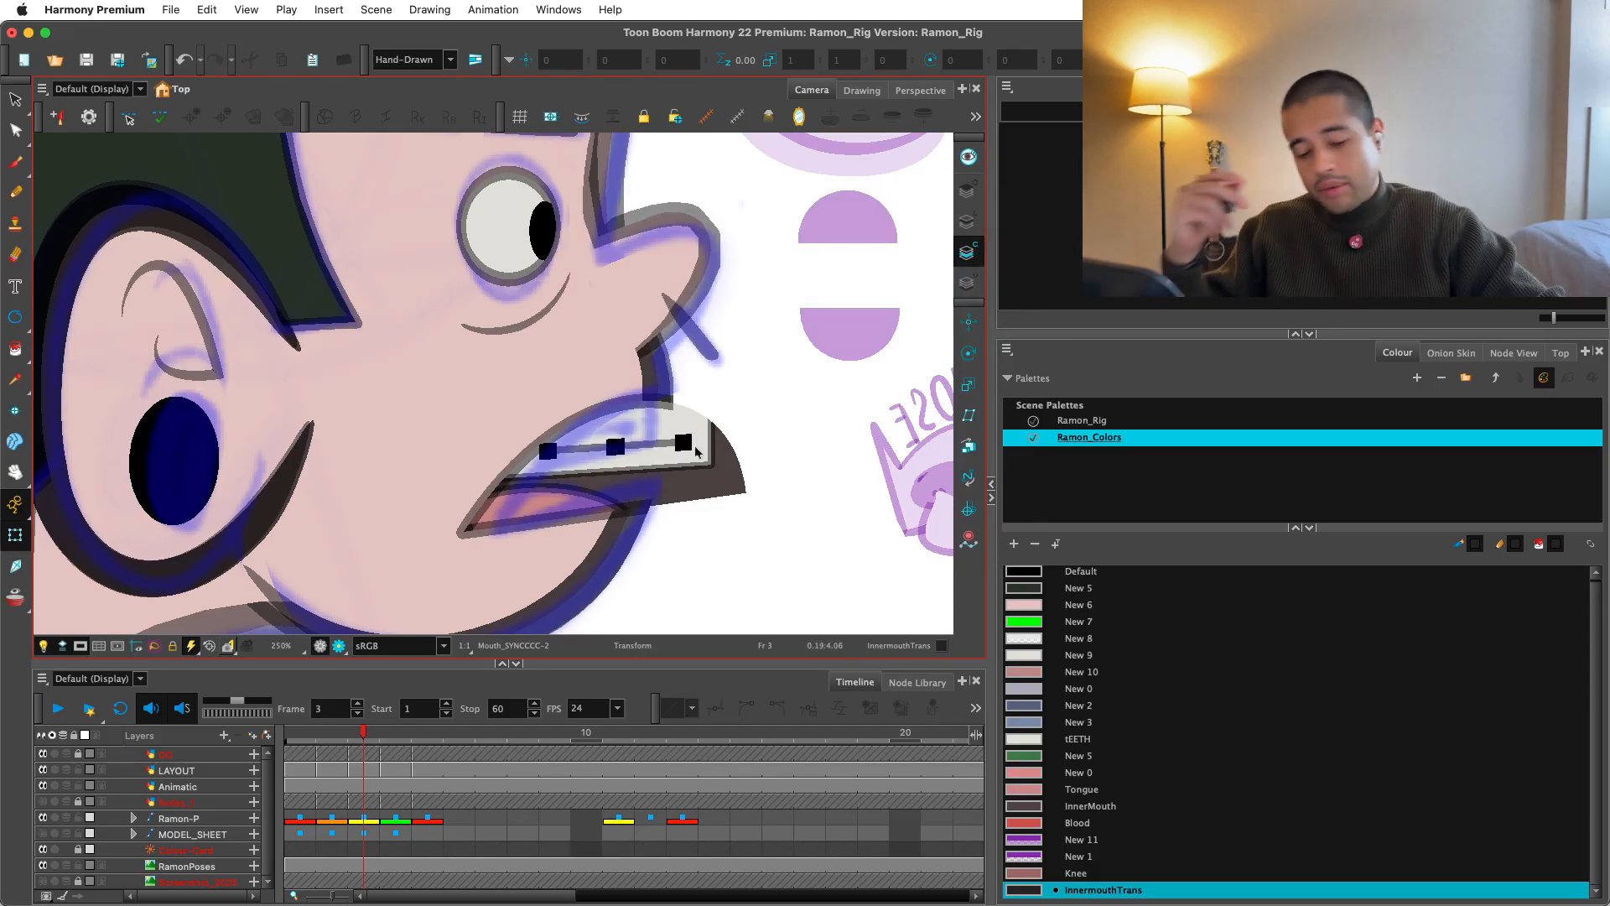
key("alt+i")
left_click(639, 471)
left_click(1512, 353)
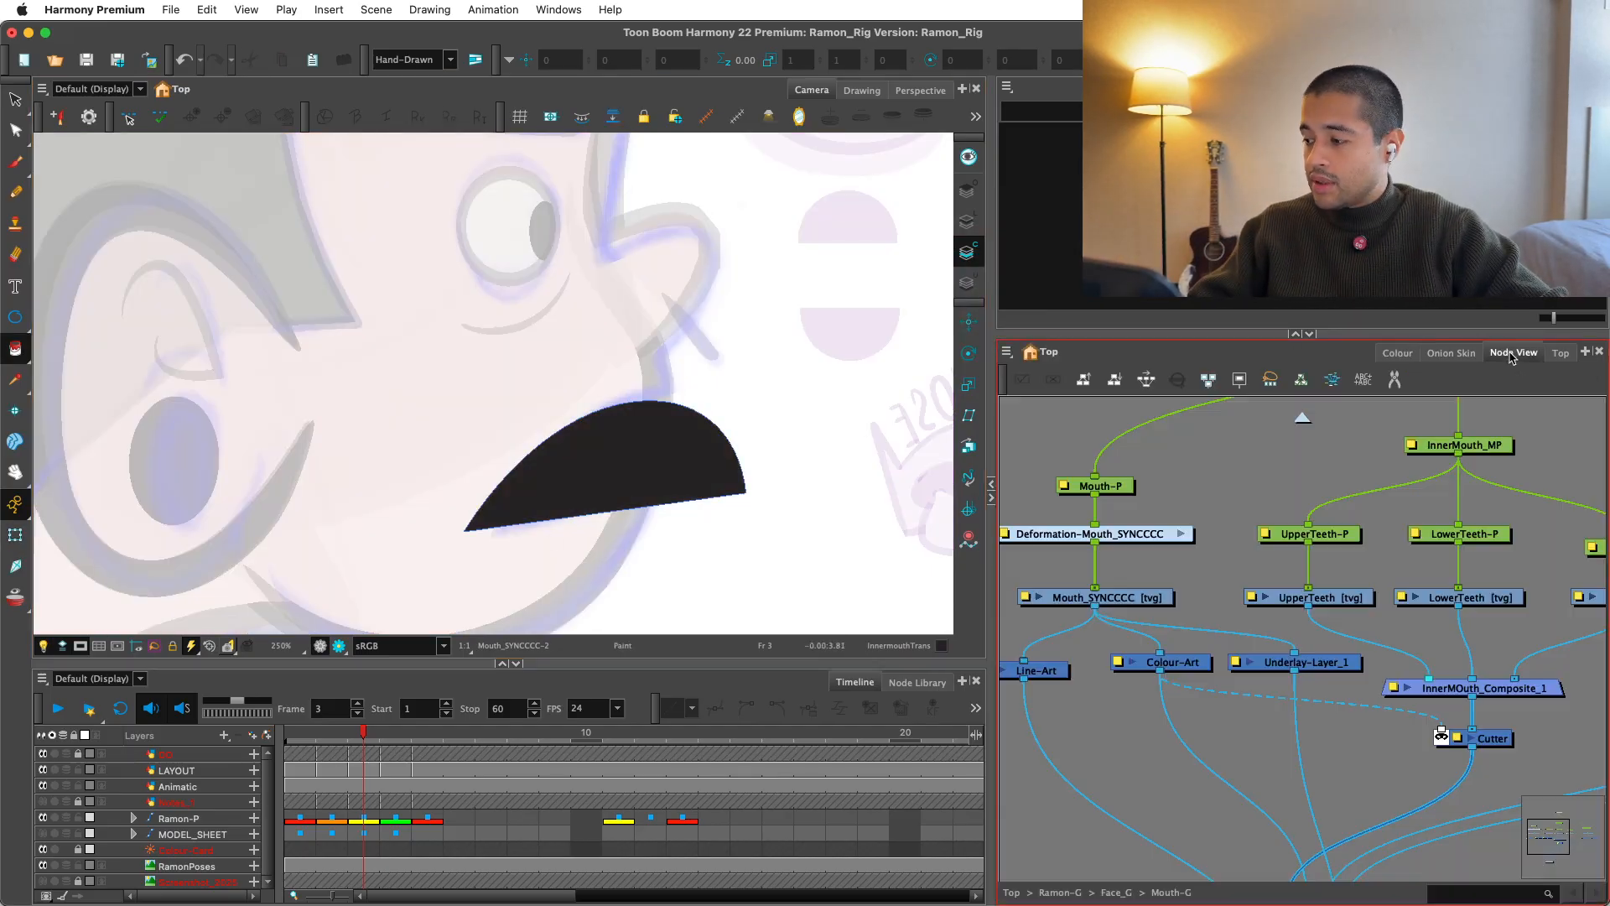
Step: Try making InnermouthTrans transparent by lowering its alpha, and check the mouth in the render view
left_click(1397, 353)
double_click(1037, 889)
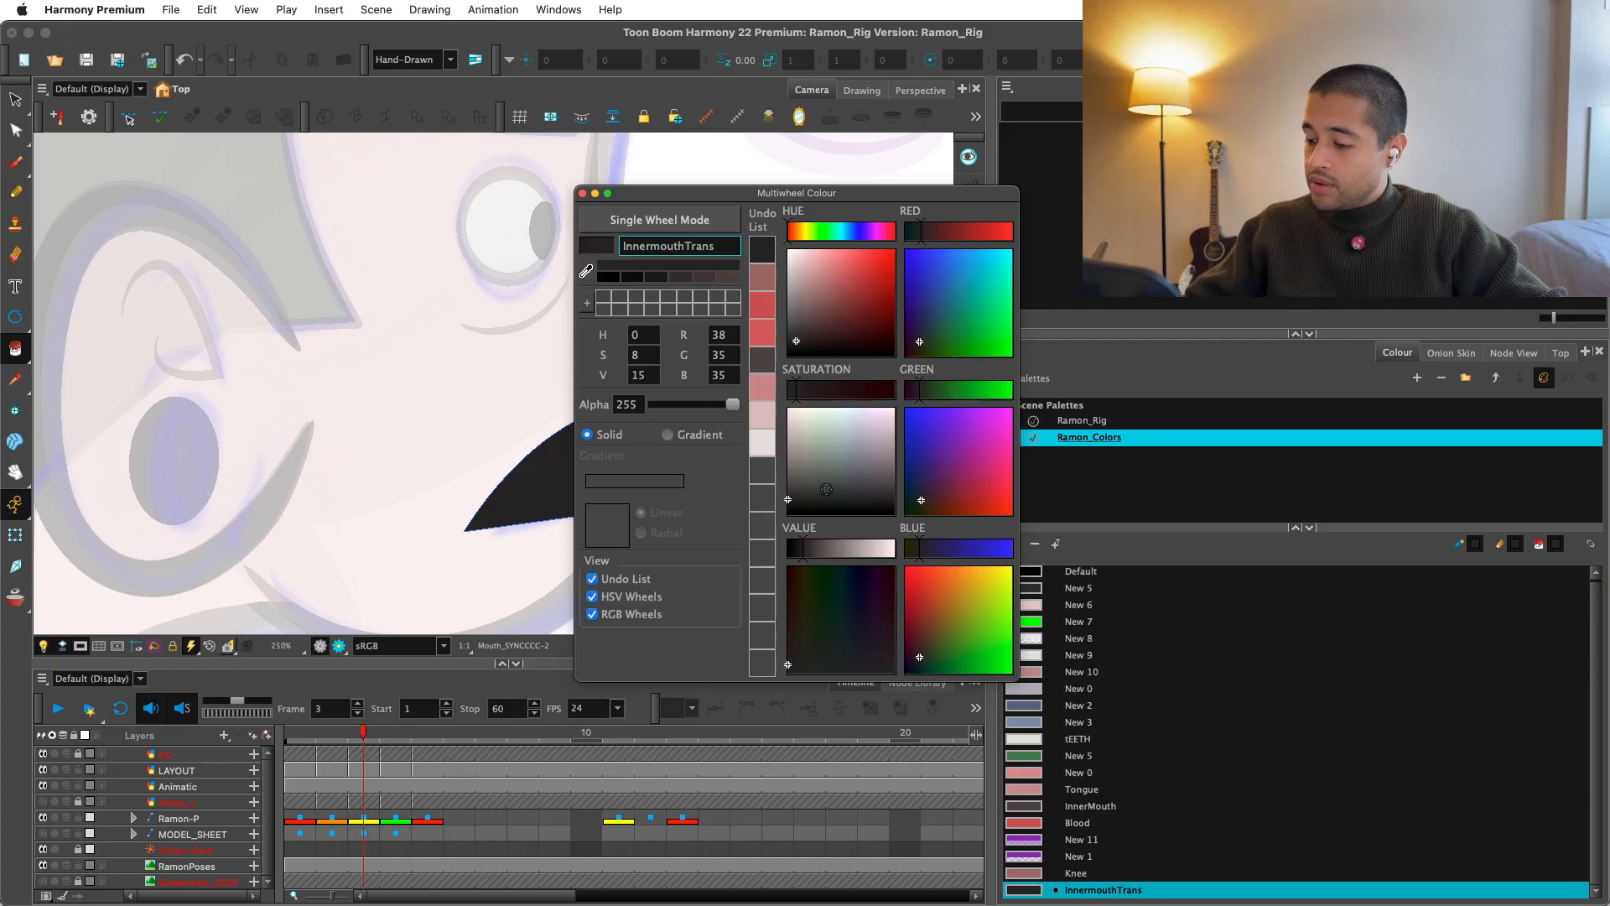
left_click_drag(732, 404, 647, 404)
left_click(583, 193)
left_click(339, 646)
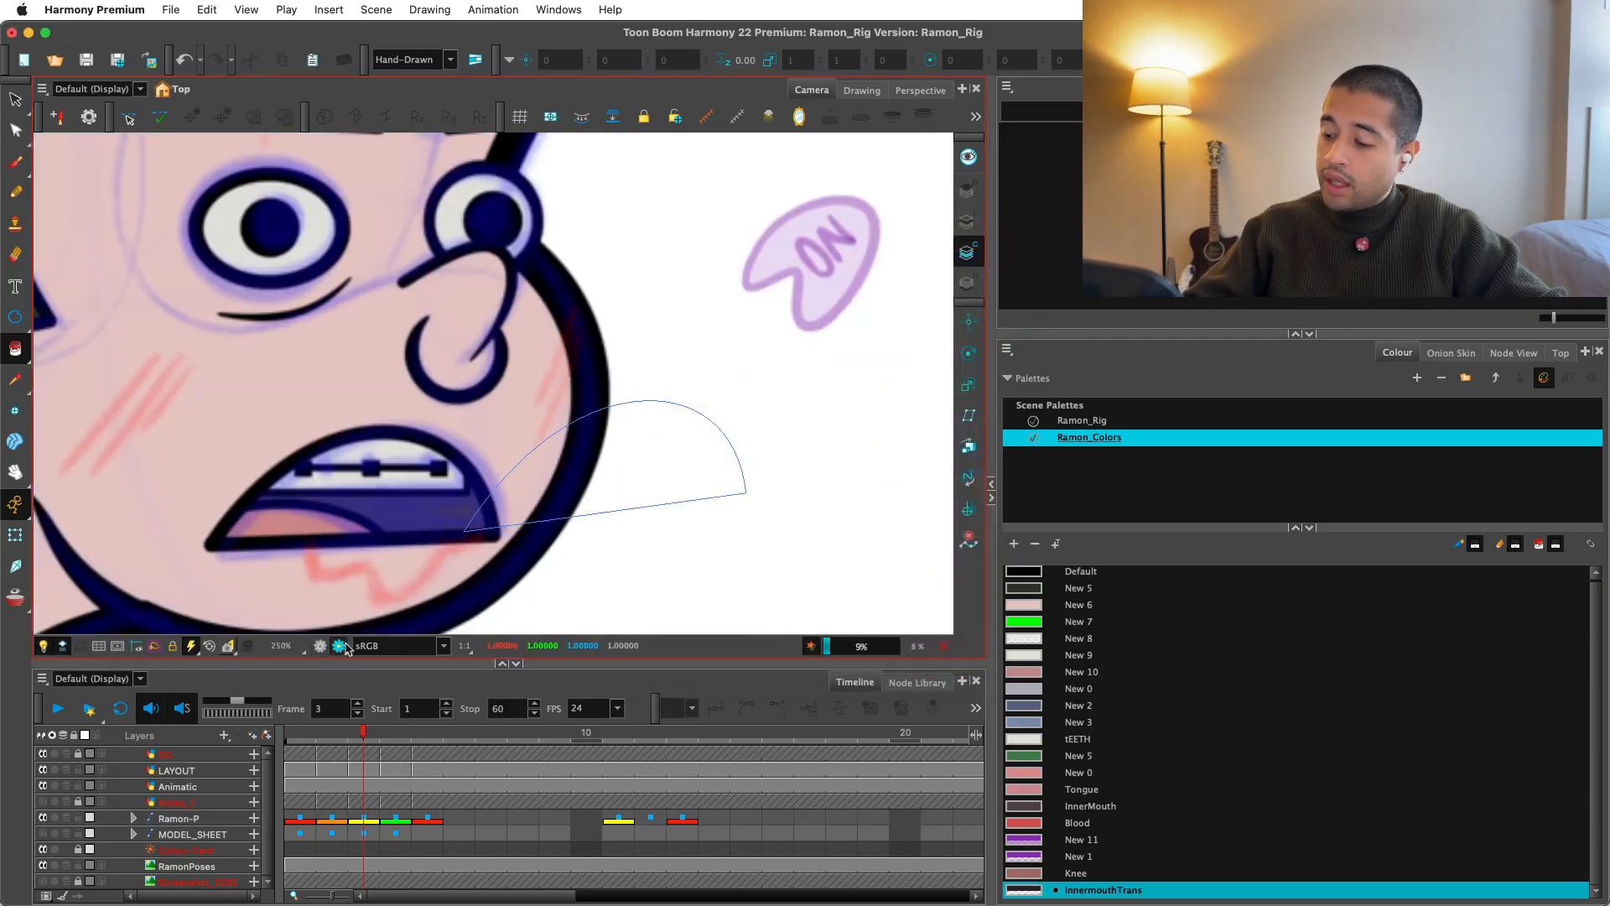
left_click(320, 645)
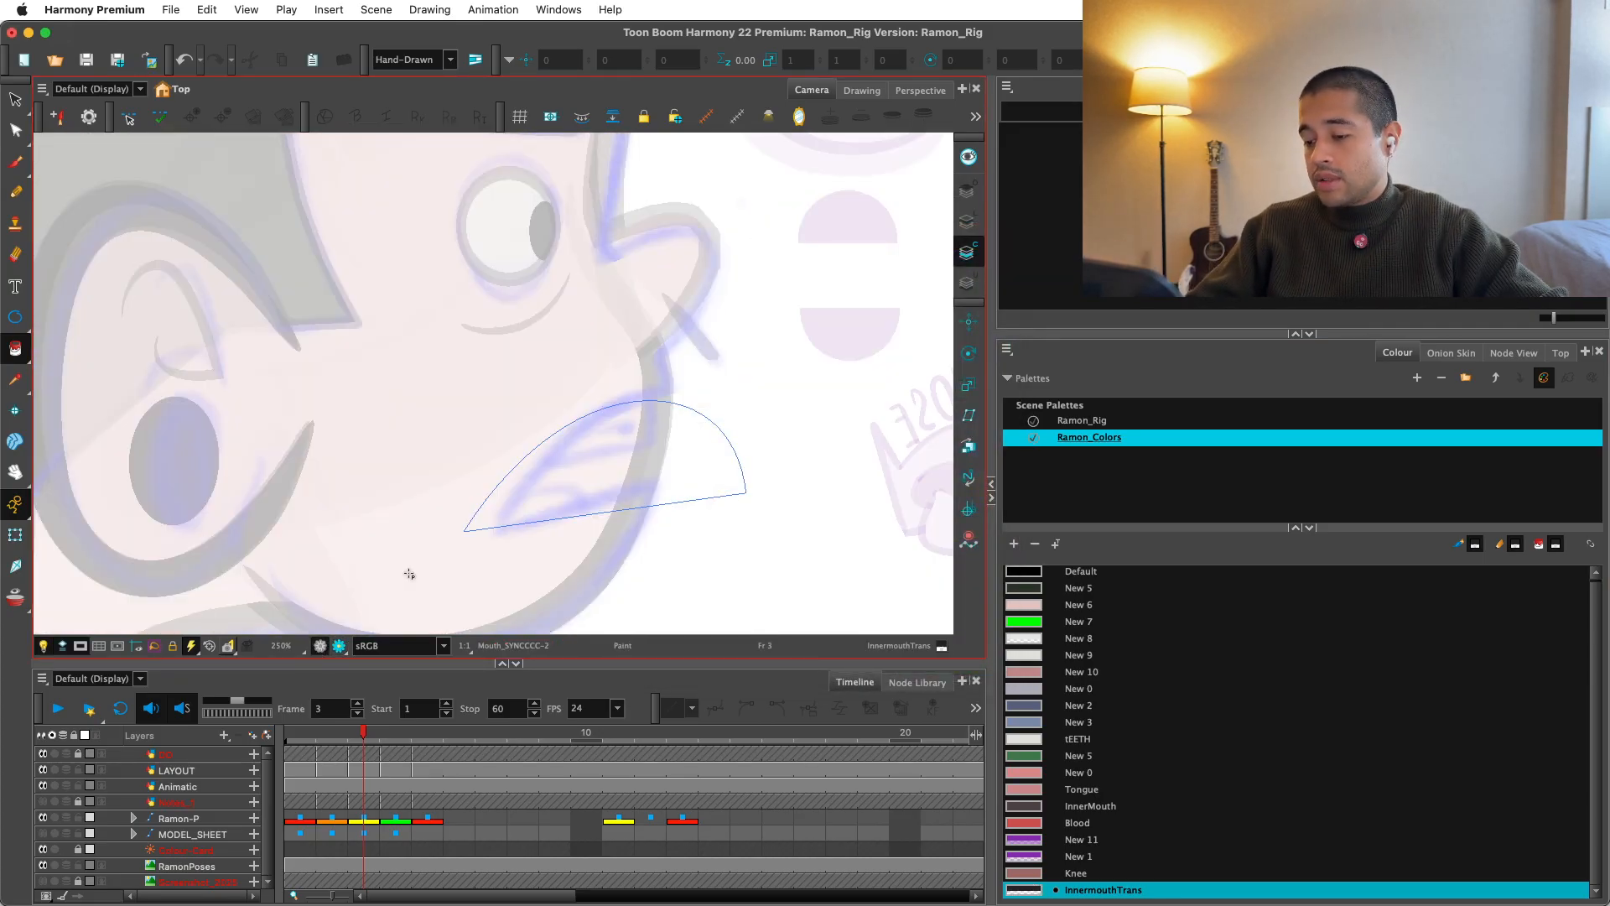
Step: Undo the mouth fill and InnermouthTrans colour changes, and save the scene
key("super+z")
key("super+z")
left_click(15, 534)
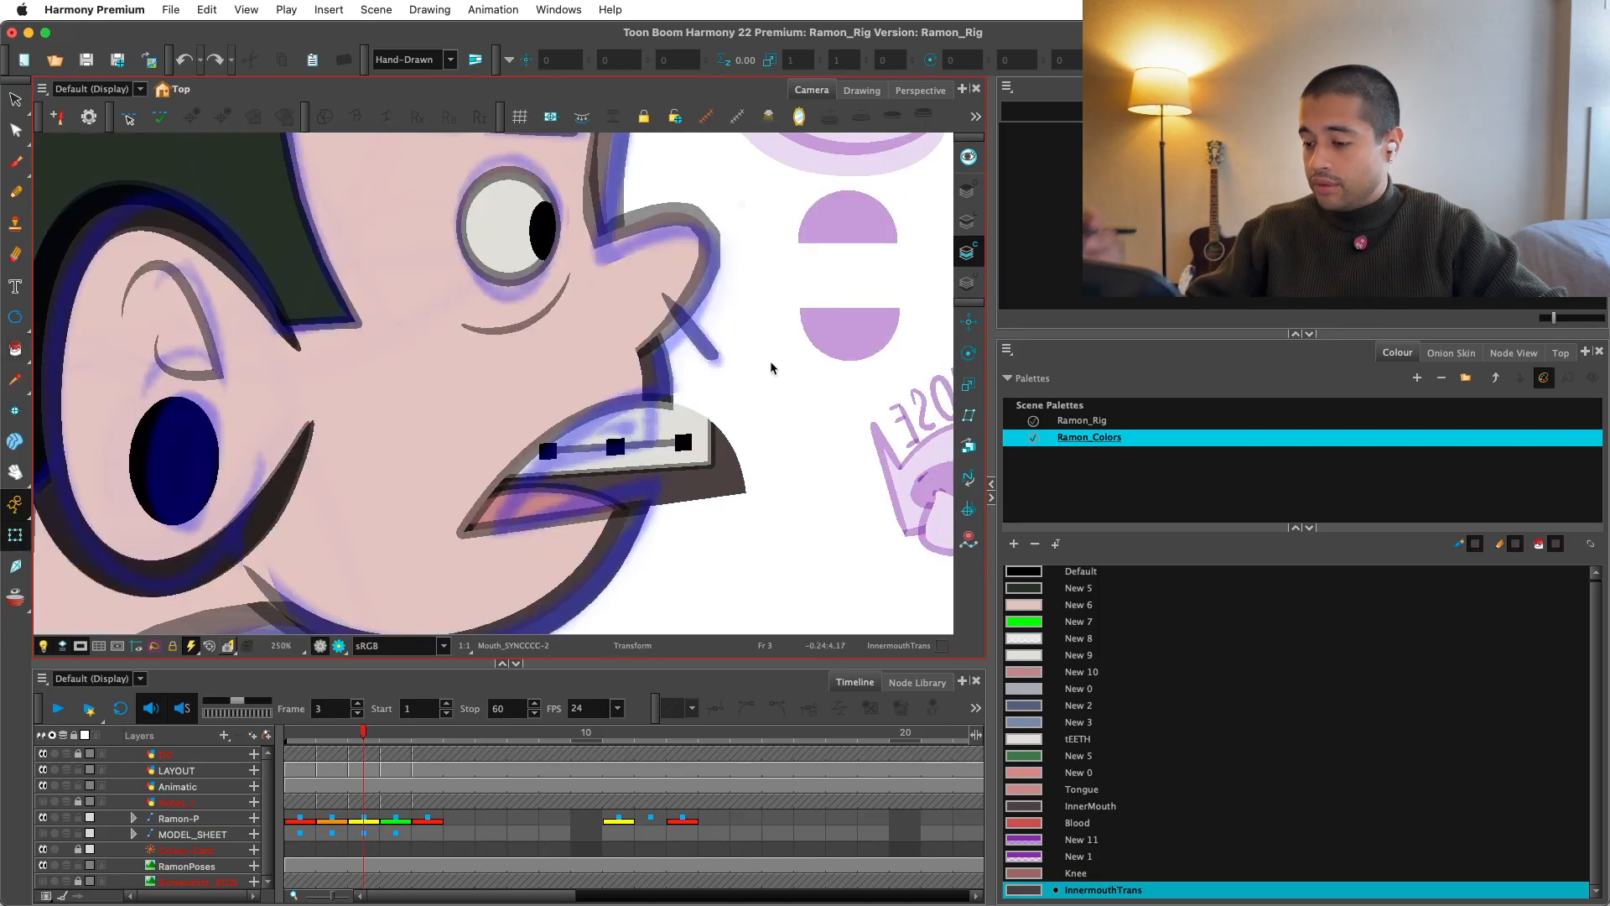
left_click(1505, 354)
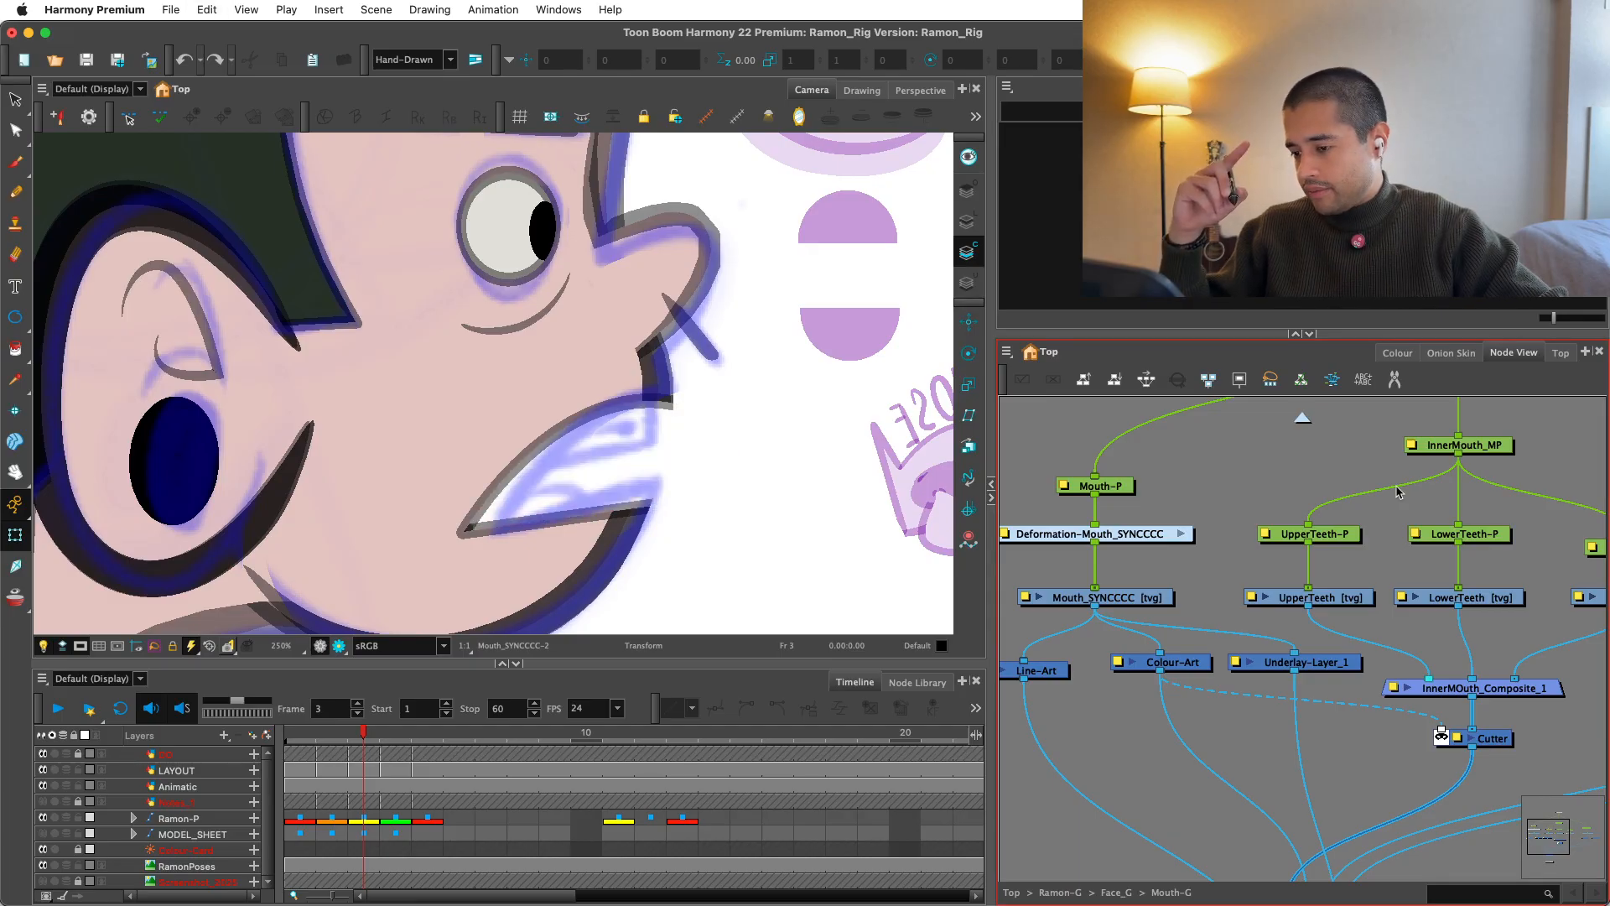
key("super+z")
key("super+s")
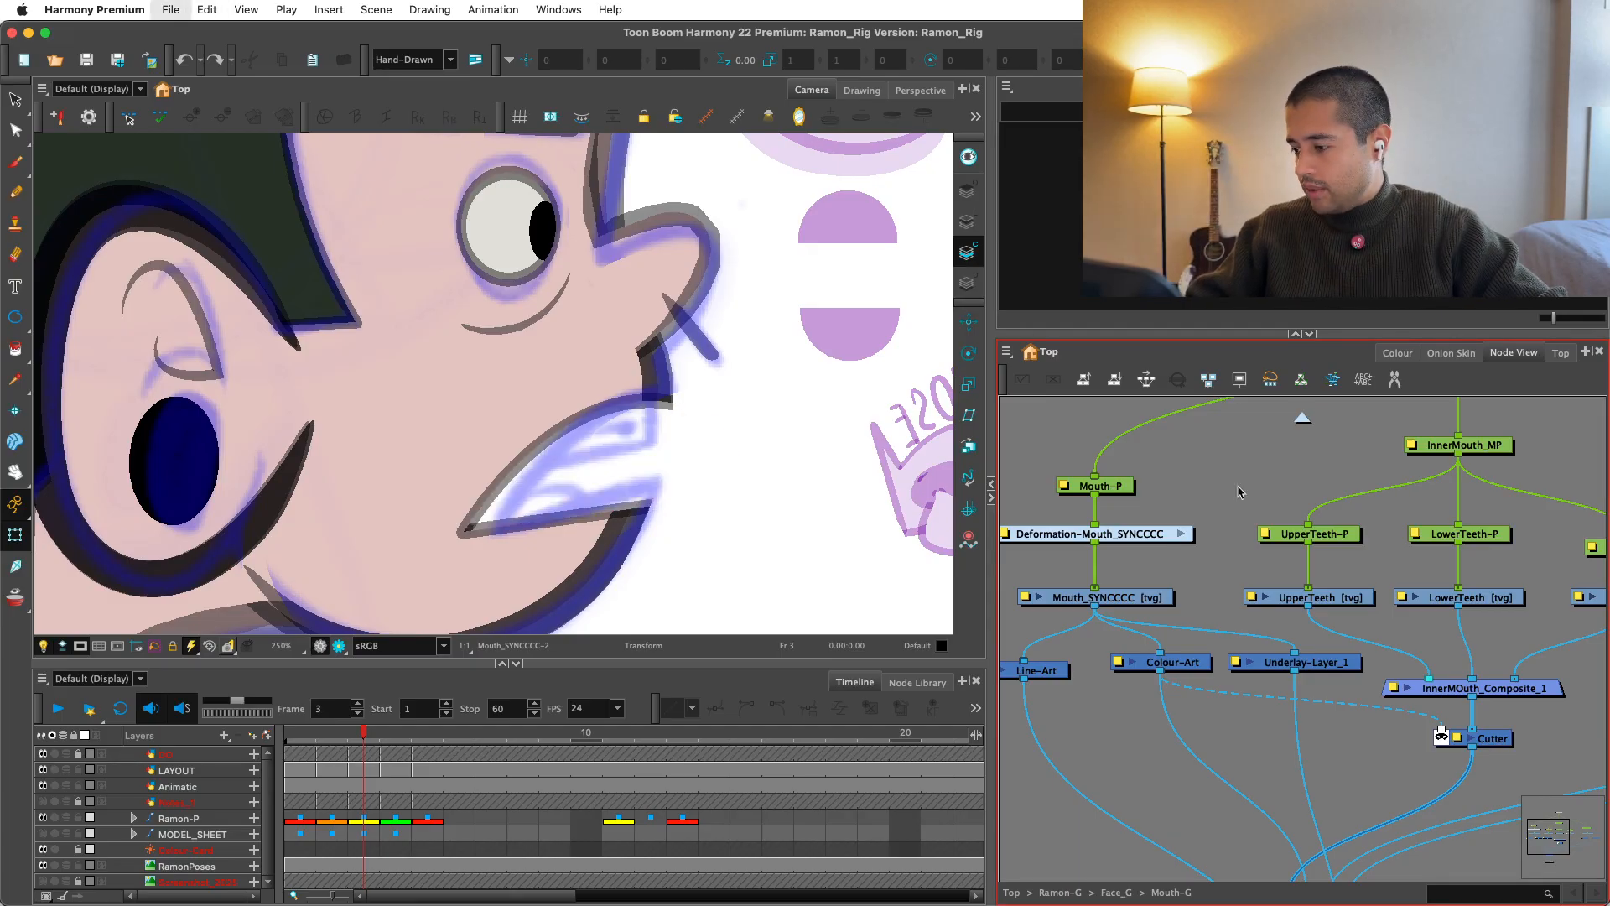
Step: Move the InnerMOuth_Composite_1 and Cutter nodes up closer to the teeth and tongue drawings in the Mouth-G network
left_click(1347, 606)
scroll(1354, 613, "right", 5)
scroll(1354, 612, "down", 2)
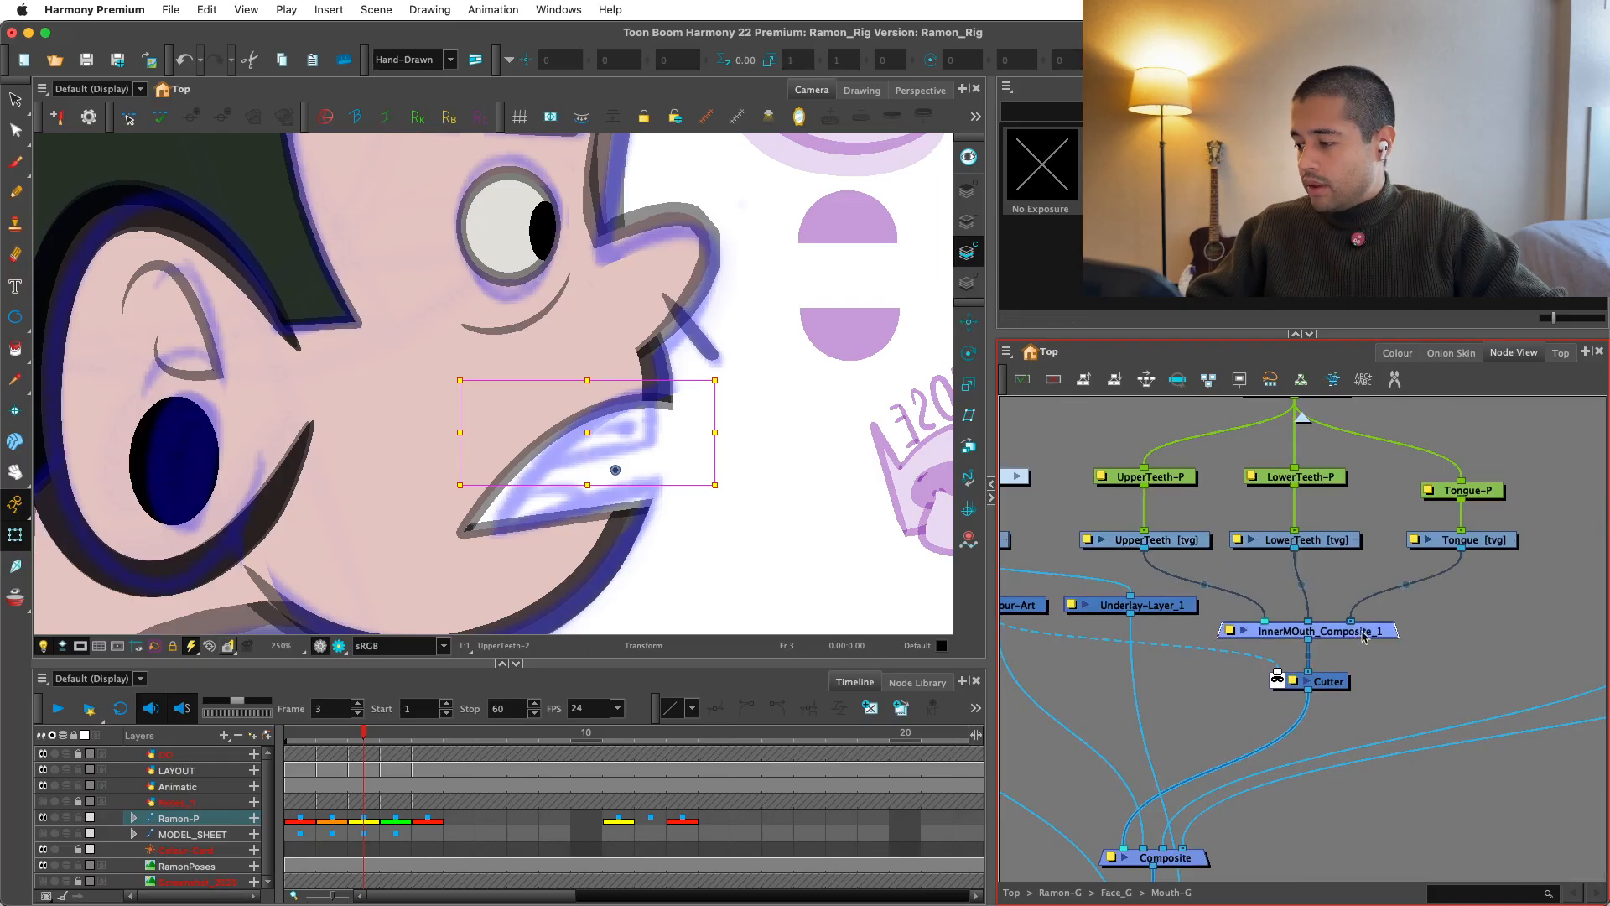
left_click(1365, 619)
left_click(1323, 688)
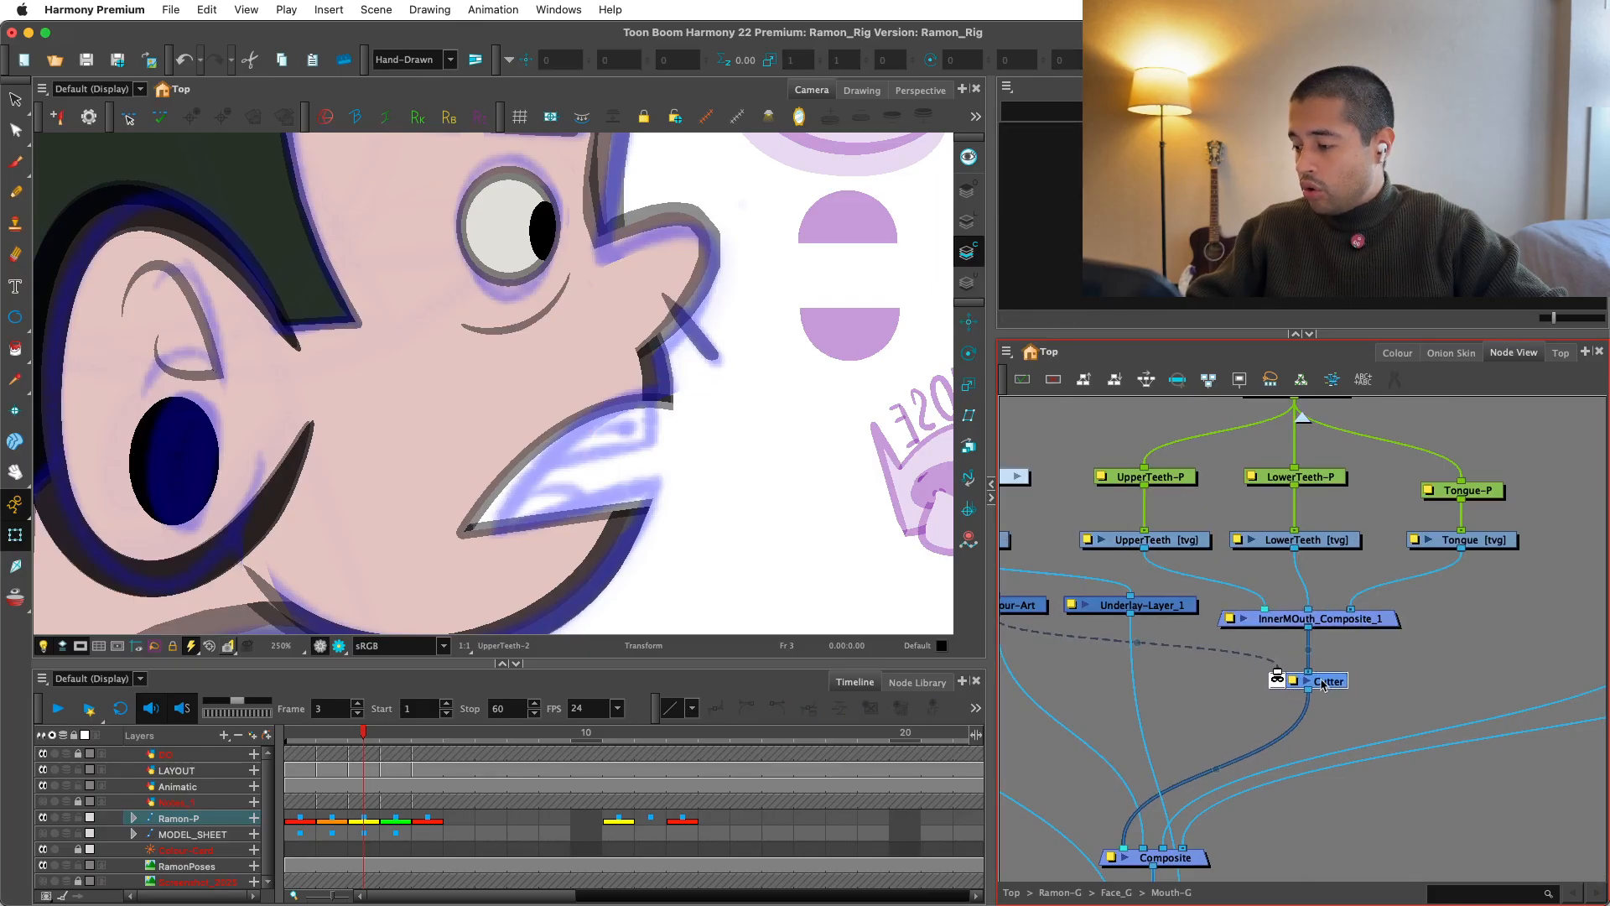
left_click_drag(1322, 686, 1327, 672)
scroll(1386, 625, "down", 1)
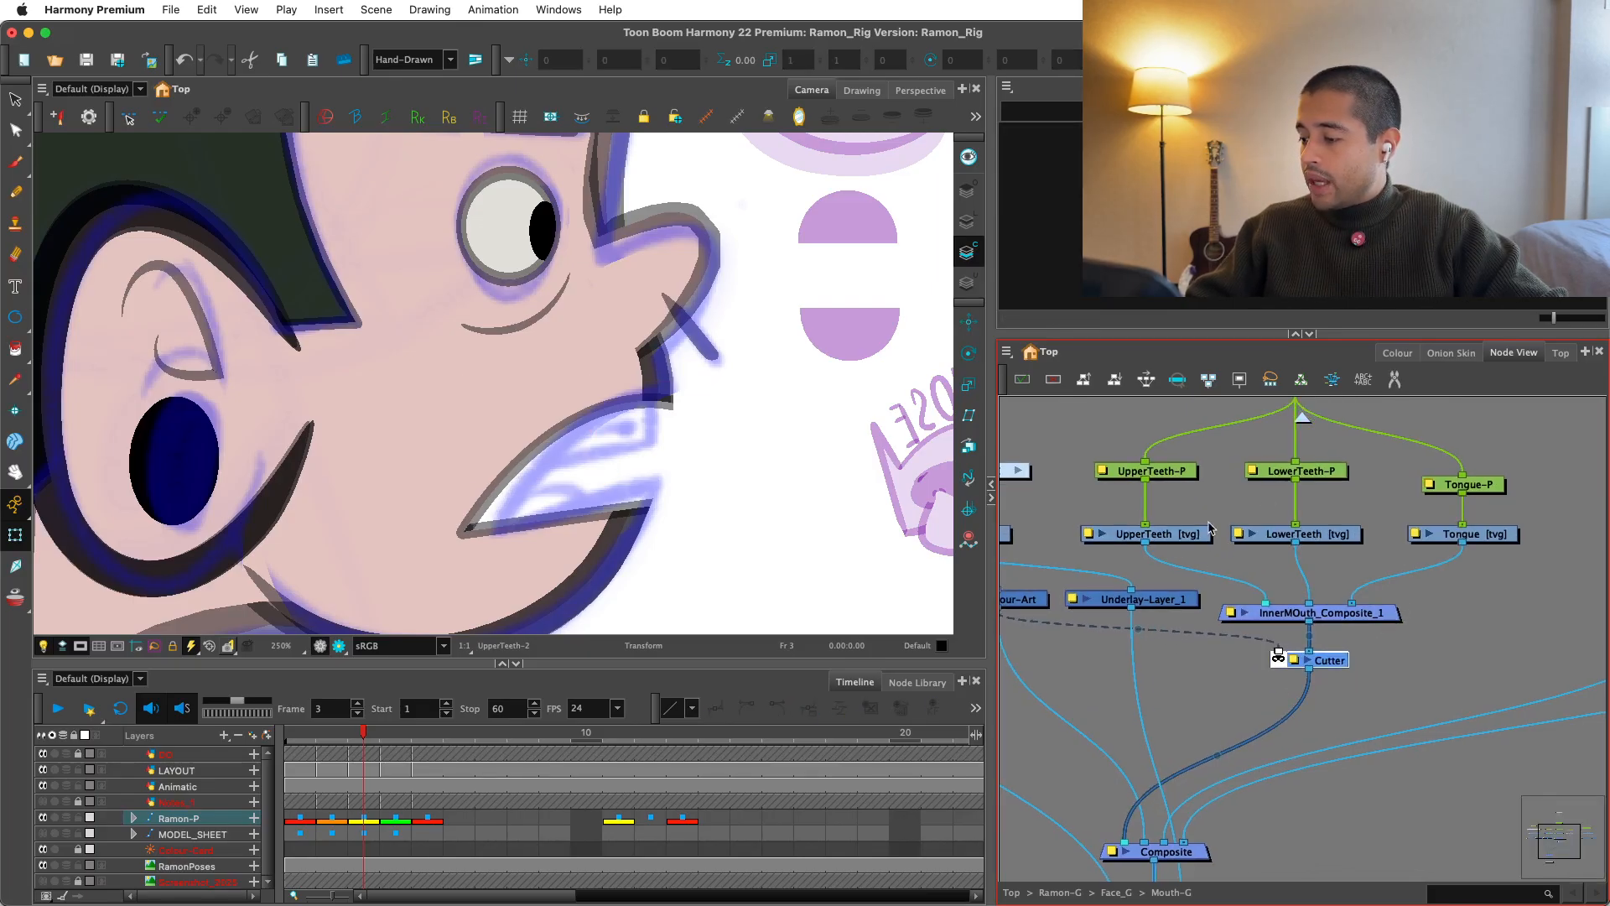
scroll(1210, 528, "down", 4)
Step: Shift the Colour-Art and Underlay-Layer_1 nodes away from the inner mouth branch and space the Cutter below InnerMOuth_Composite_1
left_click(1294, 634)
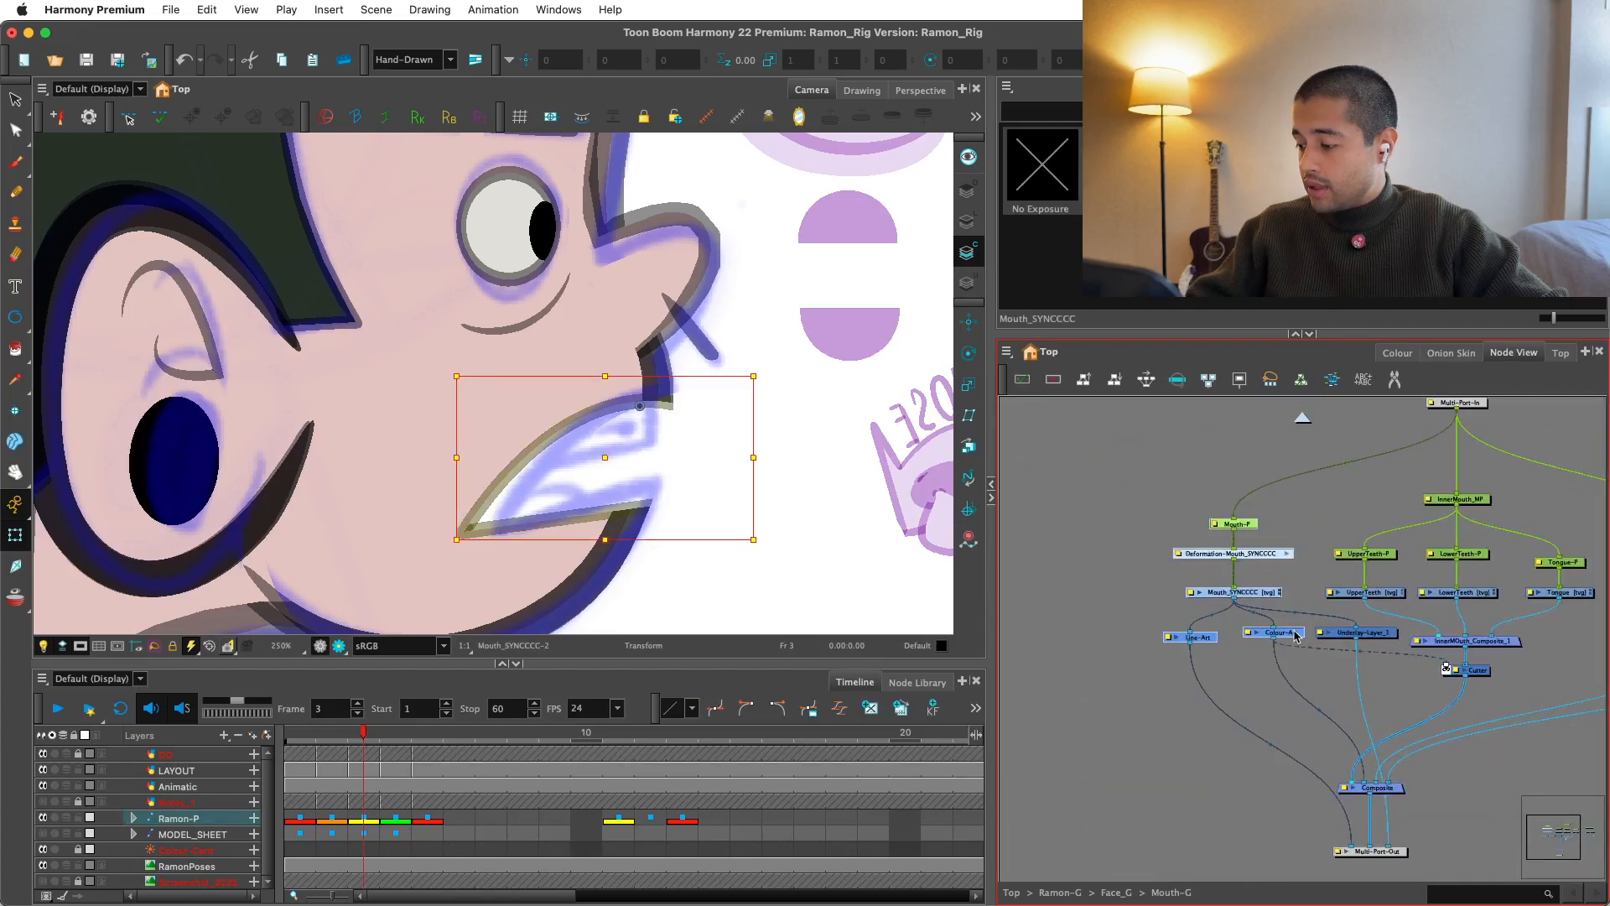
left_click_drag(1294, 635, 1206, 628)
left_click_drag(1375, 633, 1300, 625)
left_click_drag(1074, 494, 1333, 629)
scroll(1340, 649, "up", 5)
left_click_drag(1293, 678, 1293, 694)
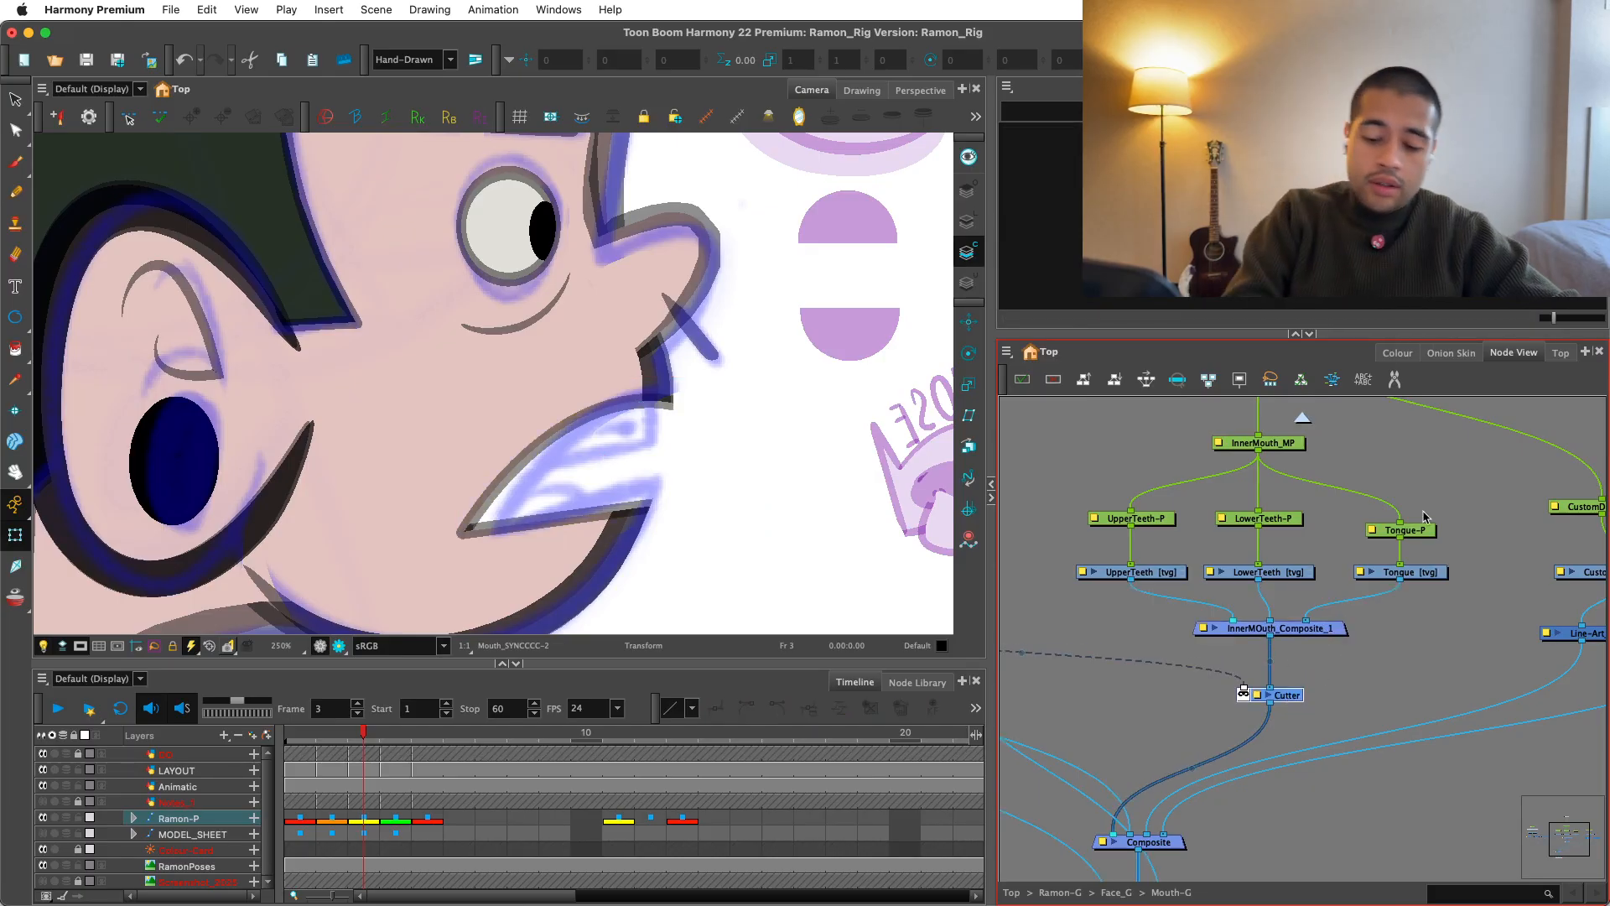
Step: Add a Line-Art node and place it between InnerMOuth_Composite_1 and the Cutter
key("Return")
type("line")
key("Return")
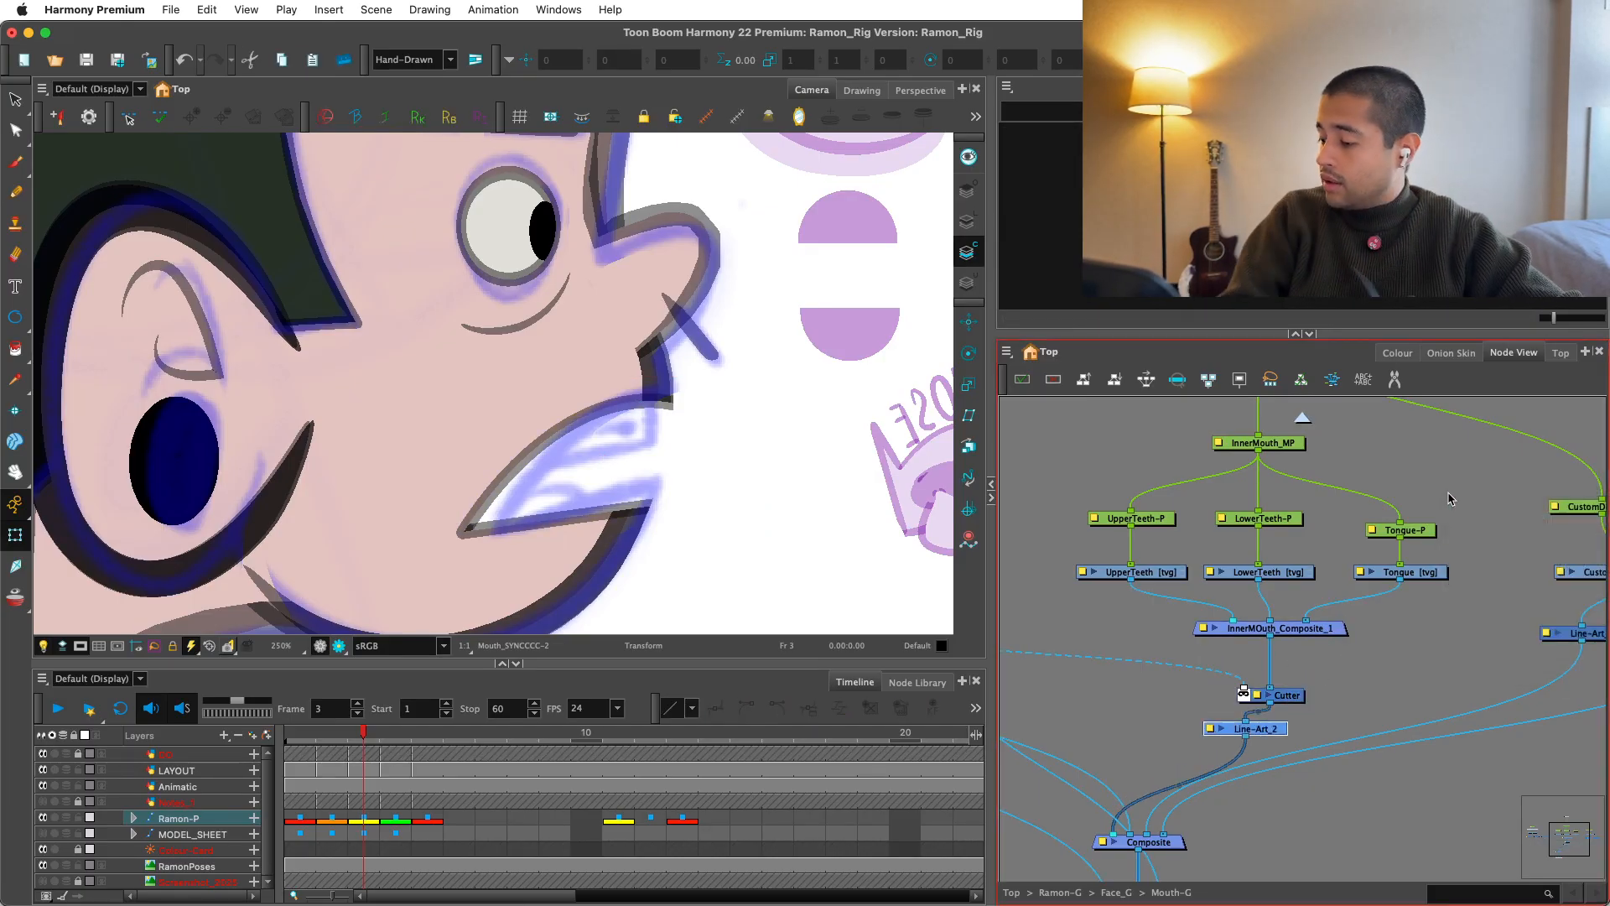
left_click_drag(1262, 728, 1285, 653)
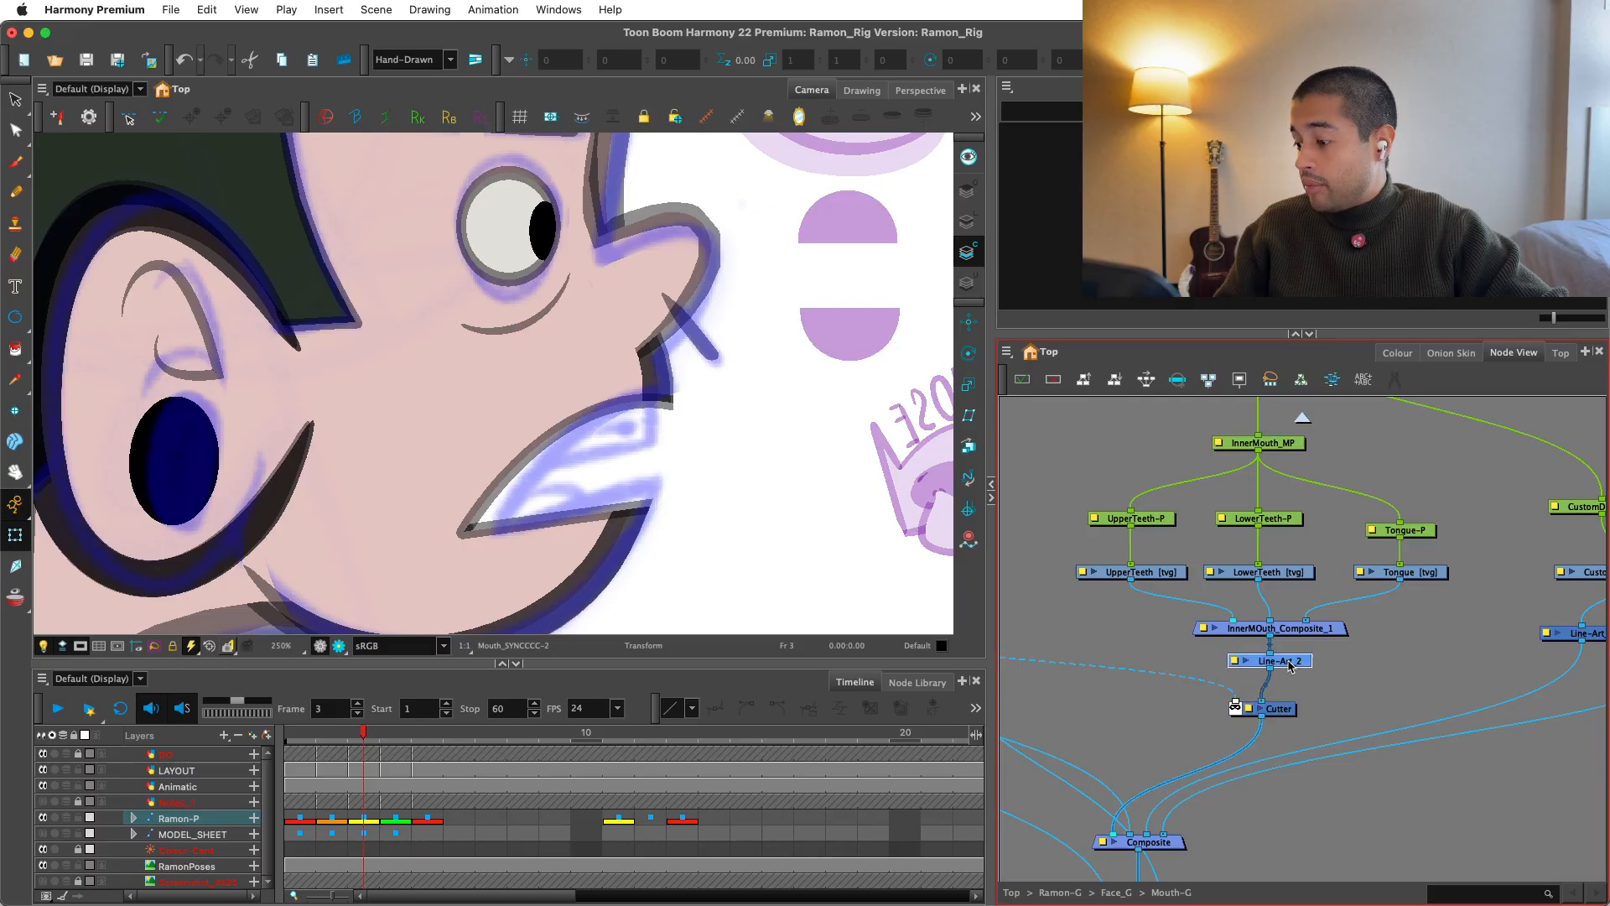
Step: Add an Overlay-Layer (Isolate) node and connect it from InnerMOuth_Composite_1 to the mouth Composite, bypassing the Cutter
key("Tab")
type("ove")
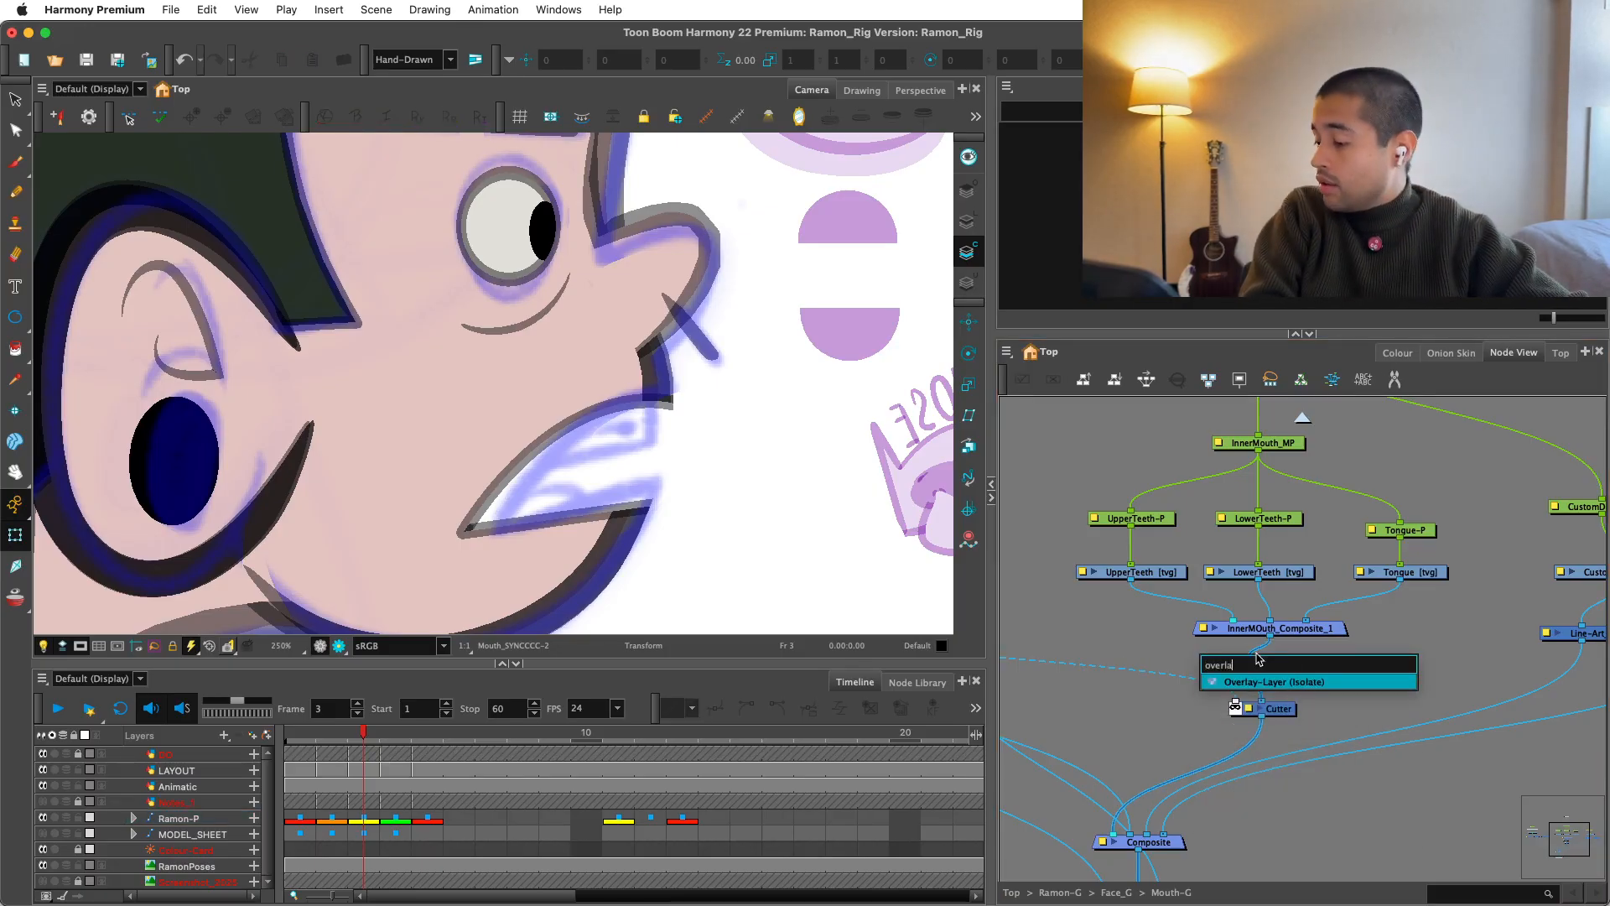
key("Return")
left_click_drag(1270, 669, 1195, 798)
mouse_move(1349, 707)
left_mouse_down()
mouse_move(1266, 749)
mouse_move(1354, 818)
left_mouse_up()
Step: Cut the UpperTeeth artwork from its Line Art layer and paste it into its Overlay layer
left_click(1202, 650)
key("alt+s")
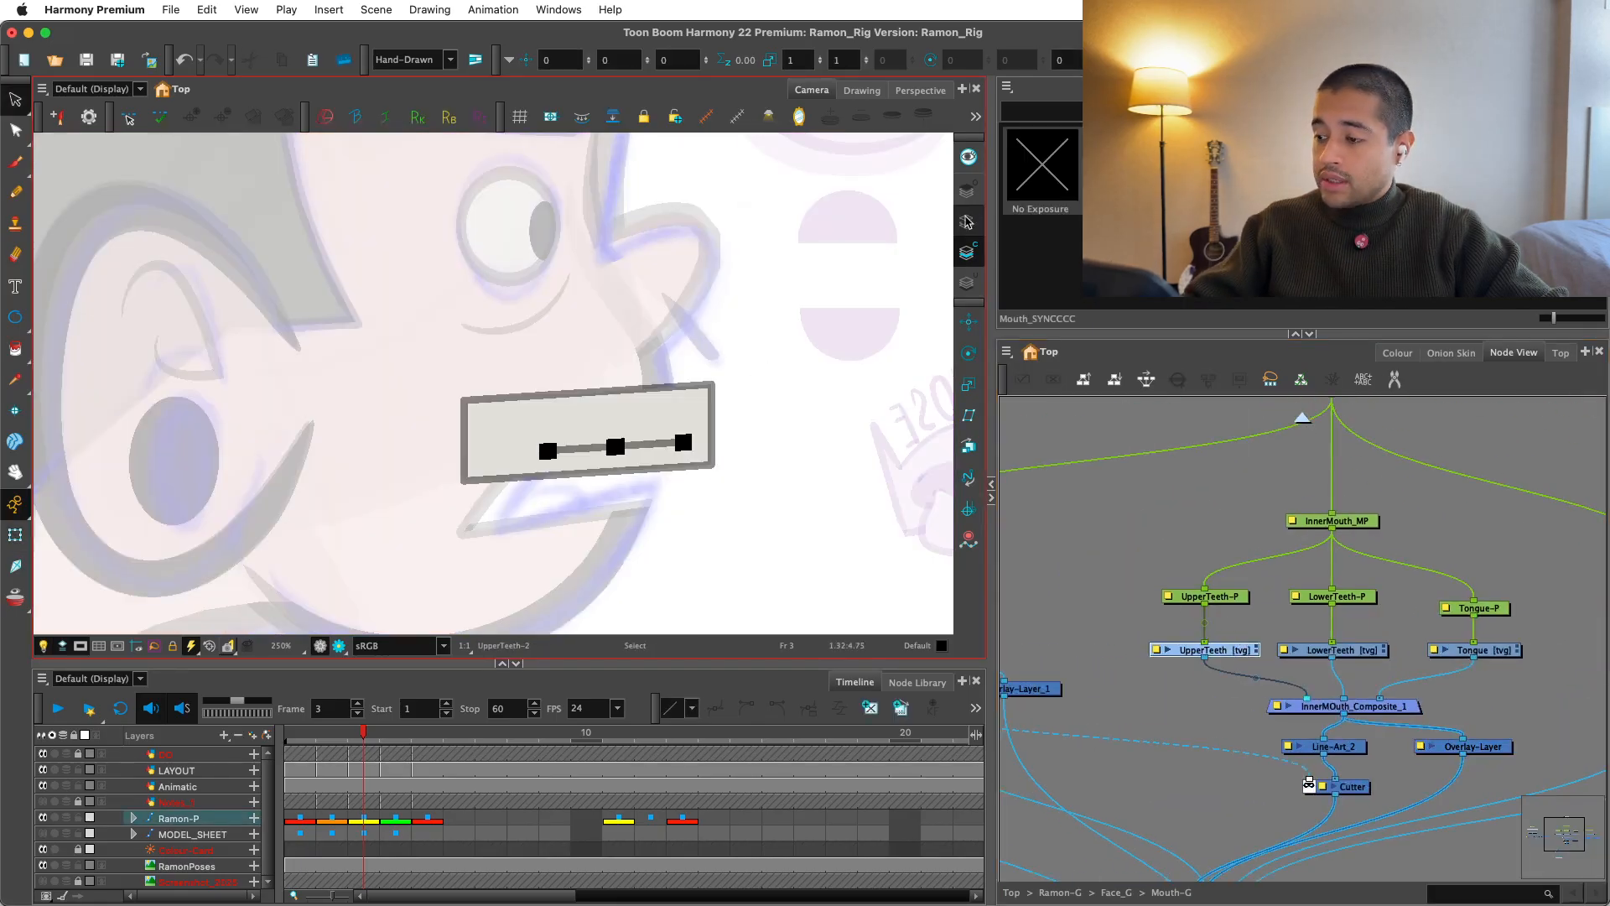
left_click(967, 191)
left_click(967, 221)
left_click_drag(752, 335, 746, 494)
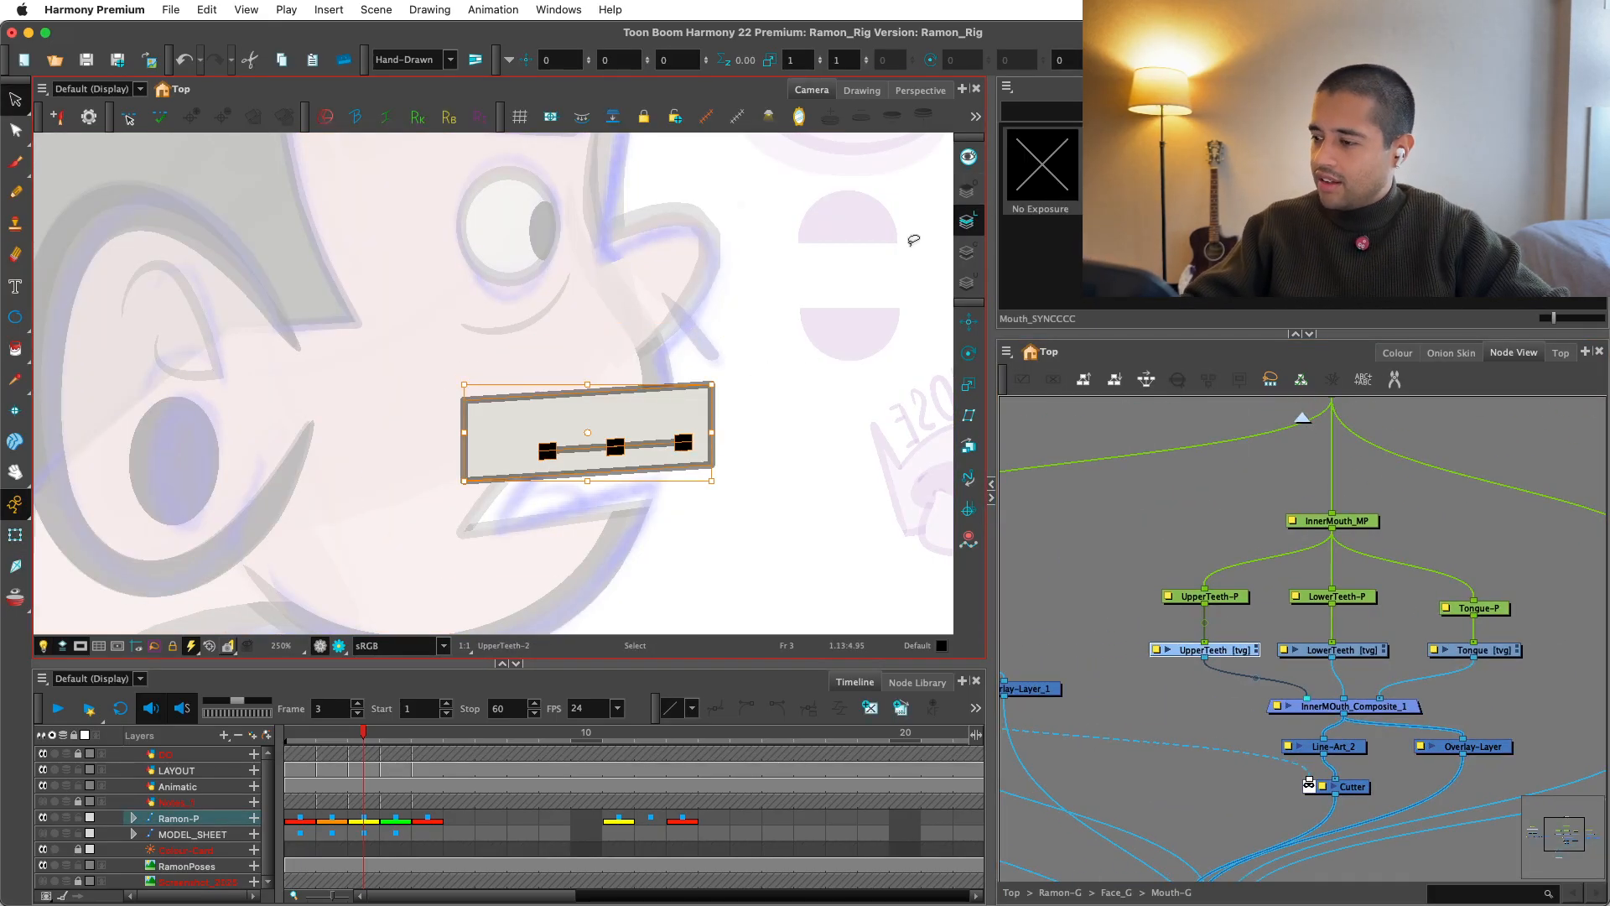
key("super+x")
left_click(967, 191)
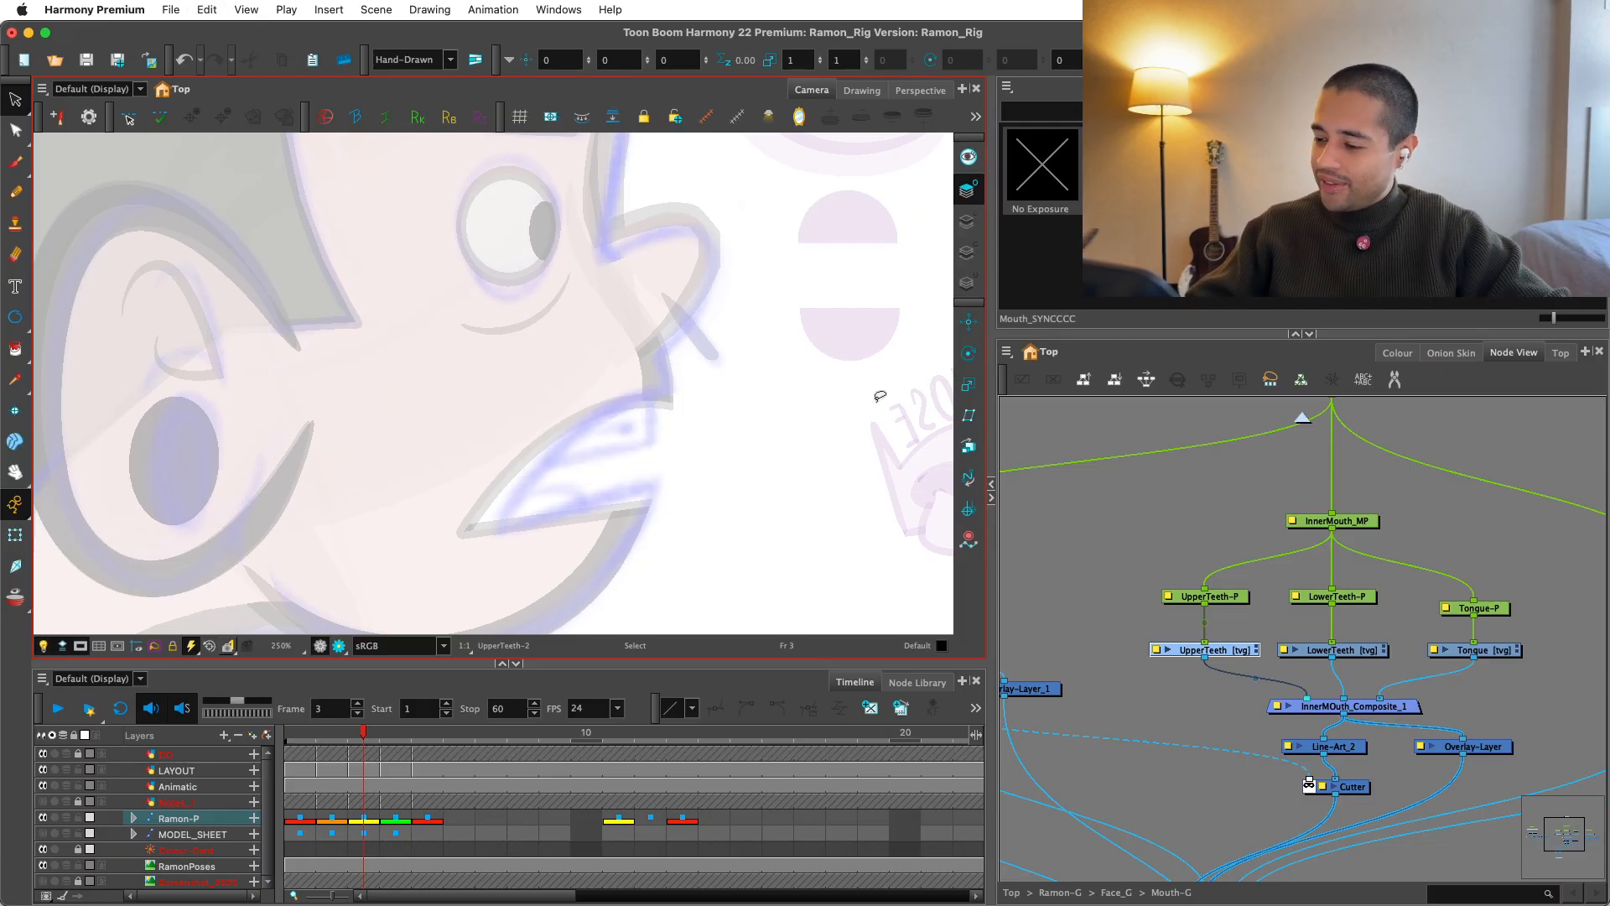
key("super+v")
key("shift+t")
left_click(1130, 426)
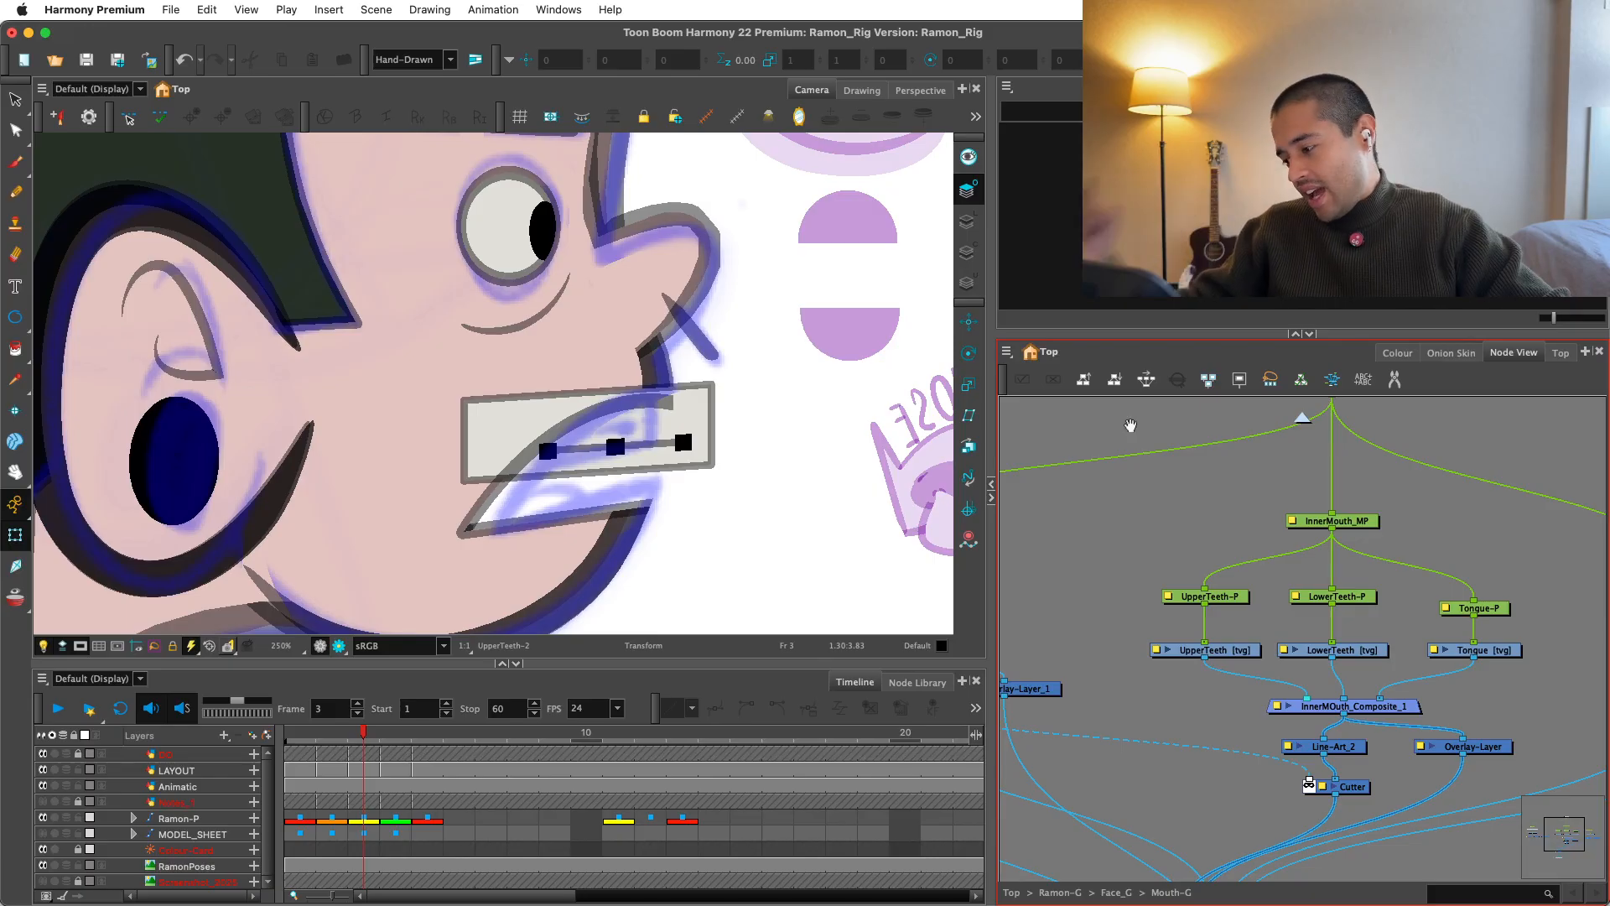
Step: Reposition the Overlay-Layer node in the inner mouth branch beside Line-Art_2
left_click_drag(1130, 426, 1048, 355)
left_click(1257, 717)
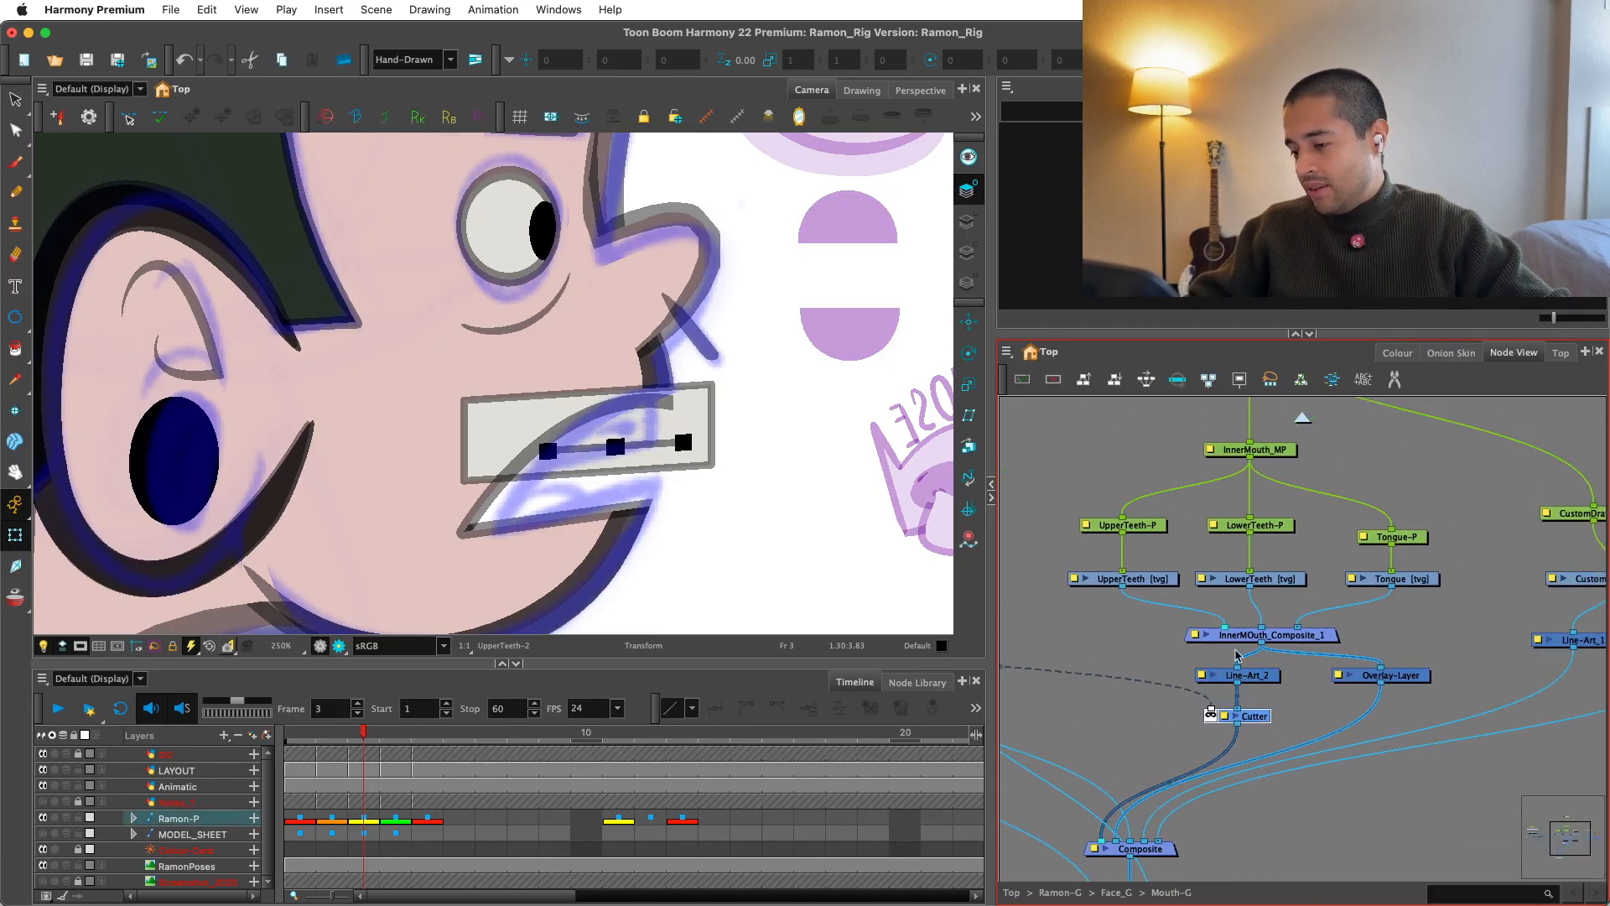
scroll(1207, 650, "down", 1)
left_click_drag(1208, 650, 1069, 600)
left_click(1241, 642)
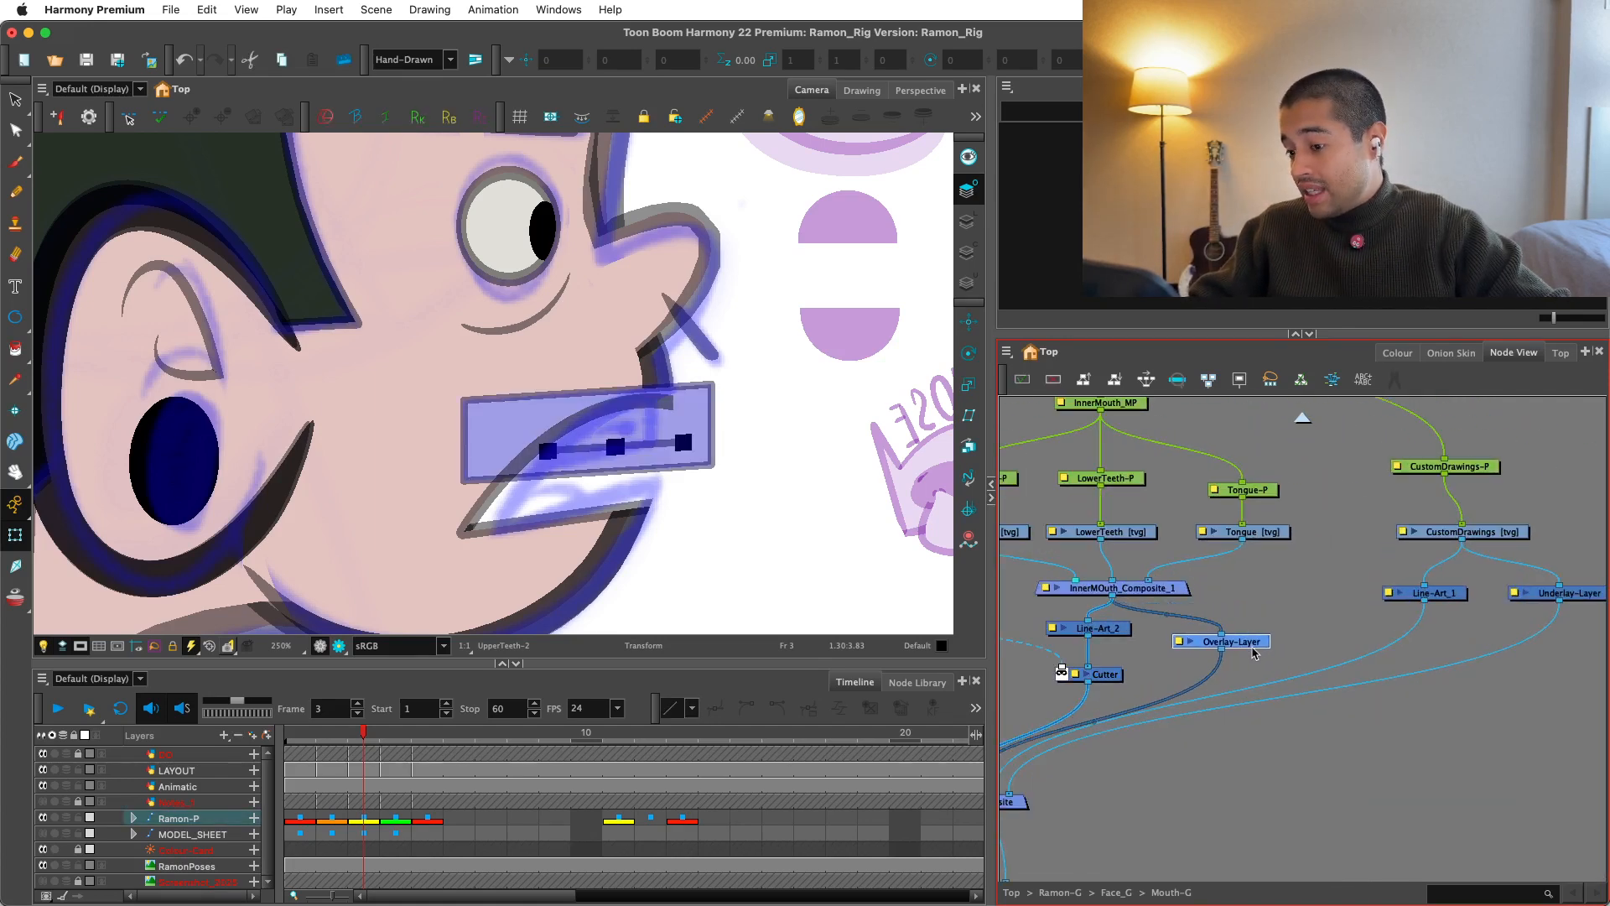
left_click_drag(1251, 650, 1378, 573)
scroll(1204, 626, "down", 1)
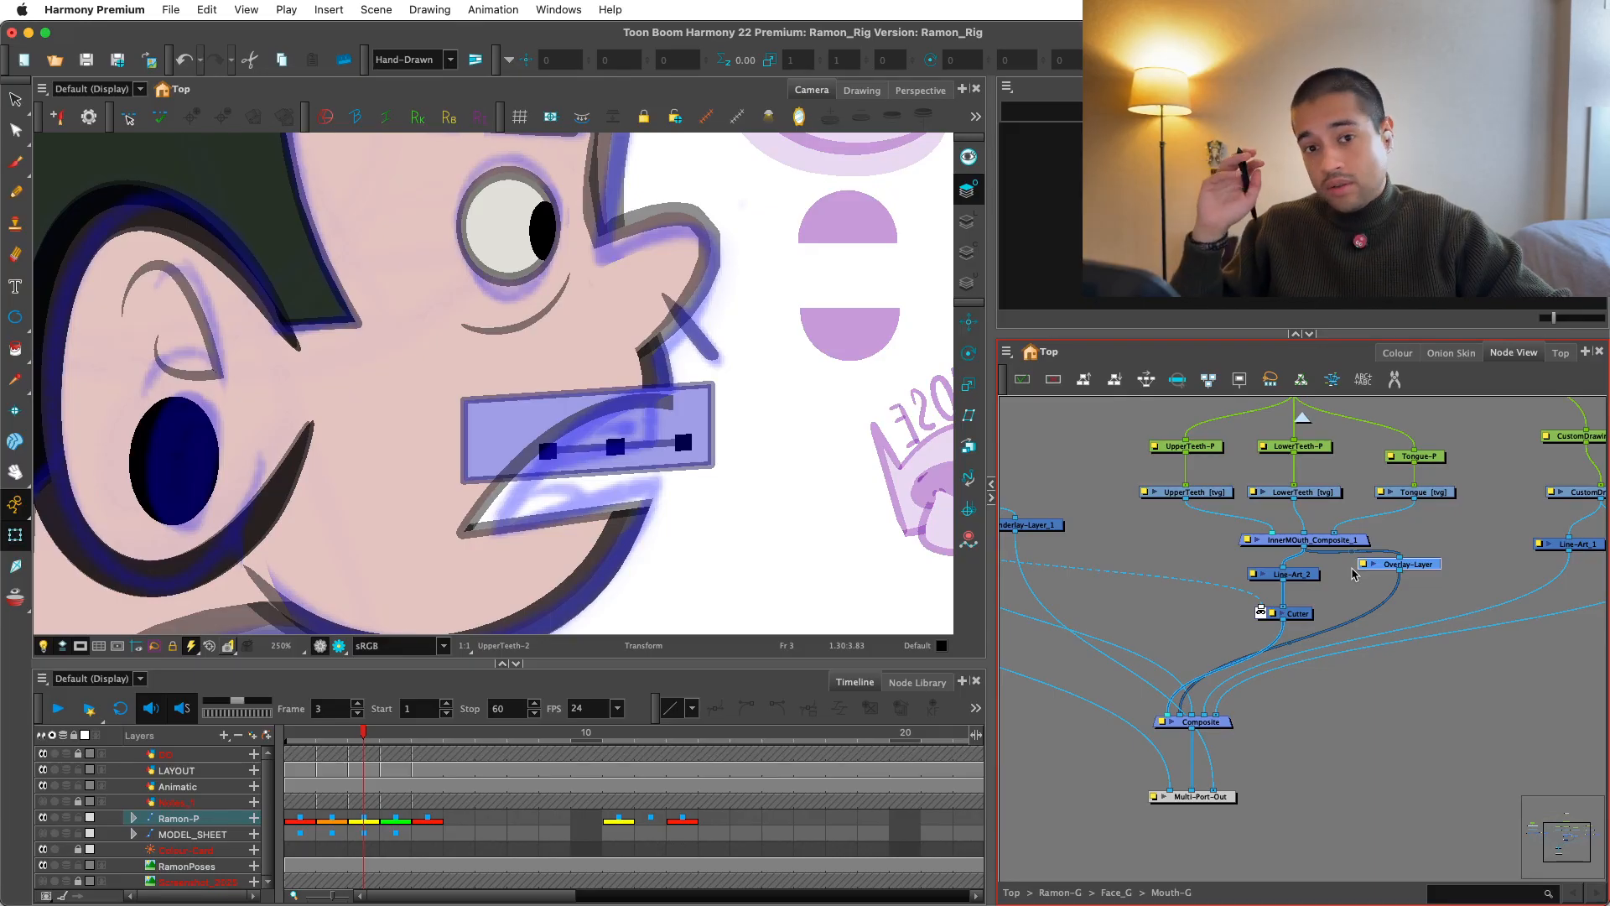
Step: Scale the upper teeth via the UpperTeeth-P peg to about 0.84 by 0.95 and fit them under the upper lip
left_click(649, 425)
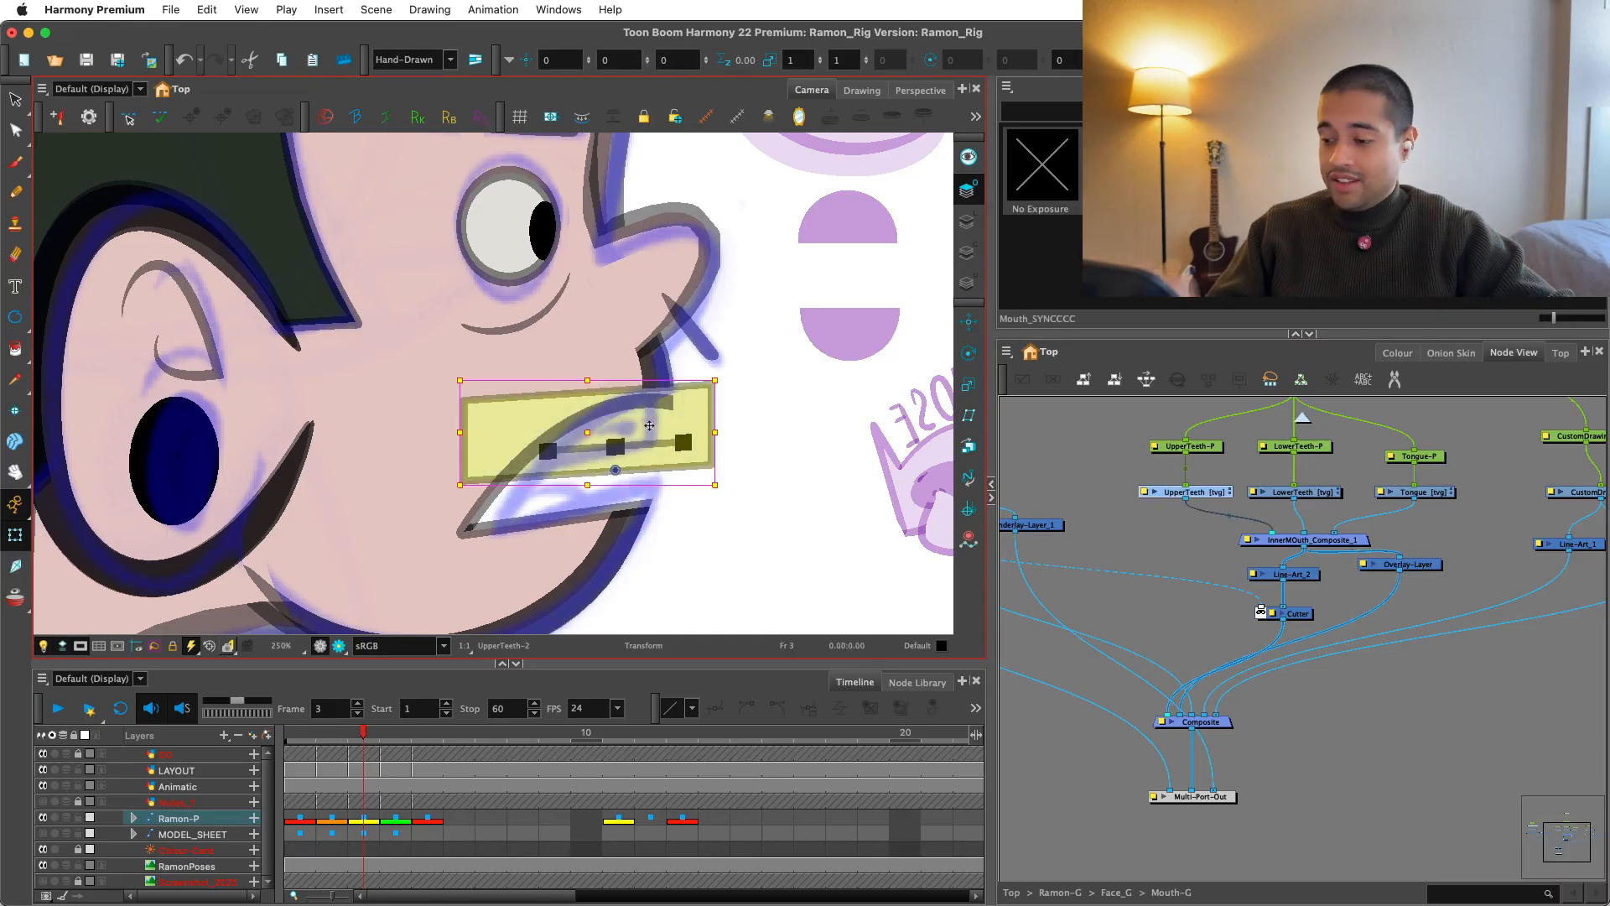
key("alt+Up")
key("2")
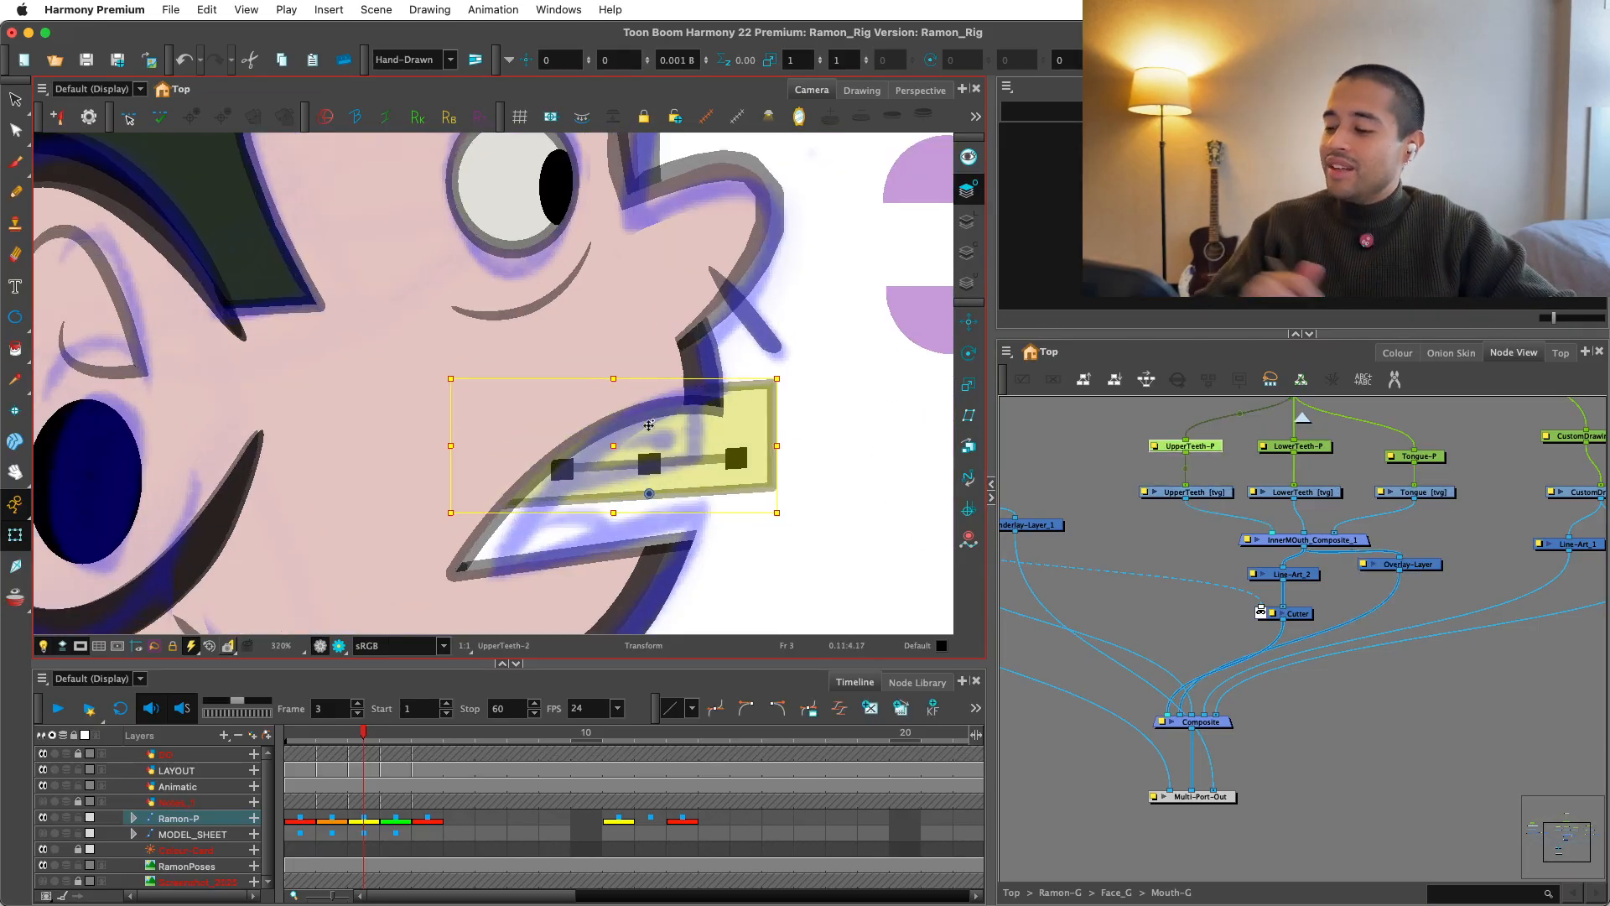
left_click_drag(777, 445, 696, 422)
left_click_drag(557, 513, 557, 511)
left_click_drag(647, 472, 697, 425)
left_click(1039, 417)
Step: Preview the upper teeth inside the mouth in render view, and return to the normal camera display
left_click(339, 646)
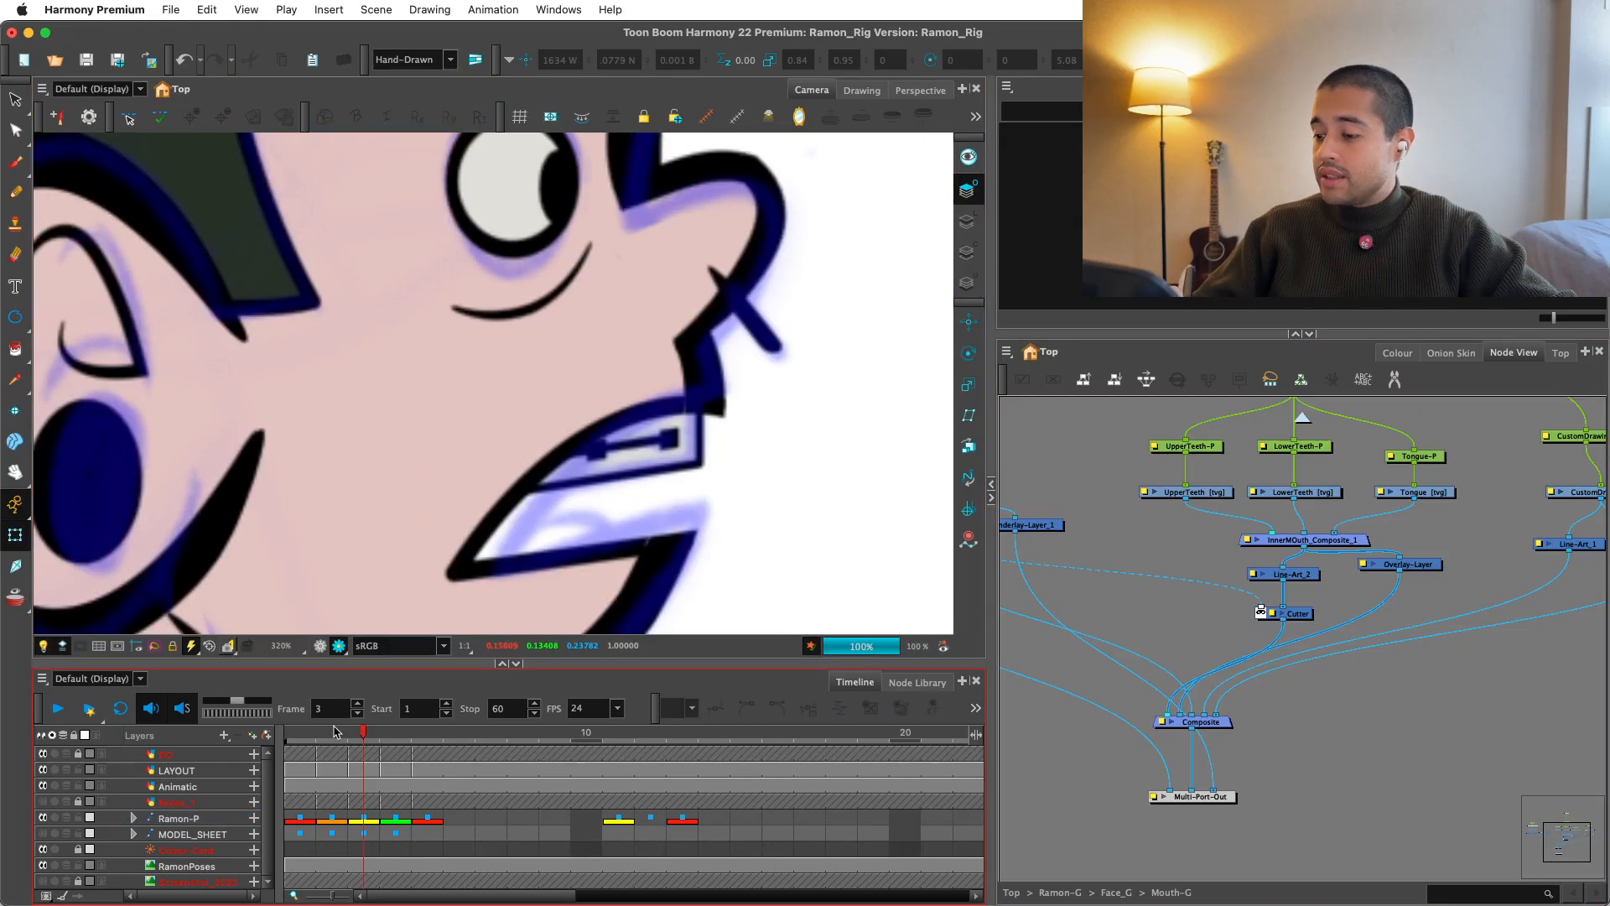
key("1")
key("1")
key("1")
key("1")
key("1")
key("2")
key("2")
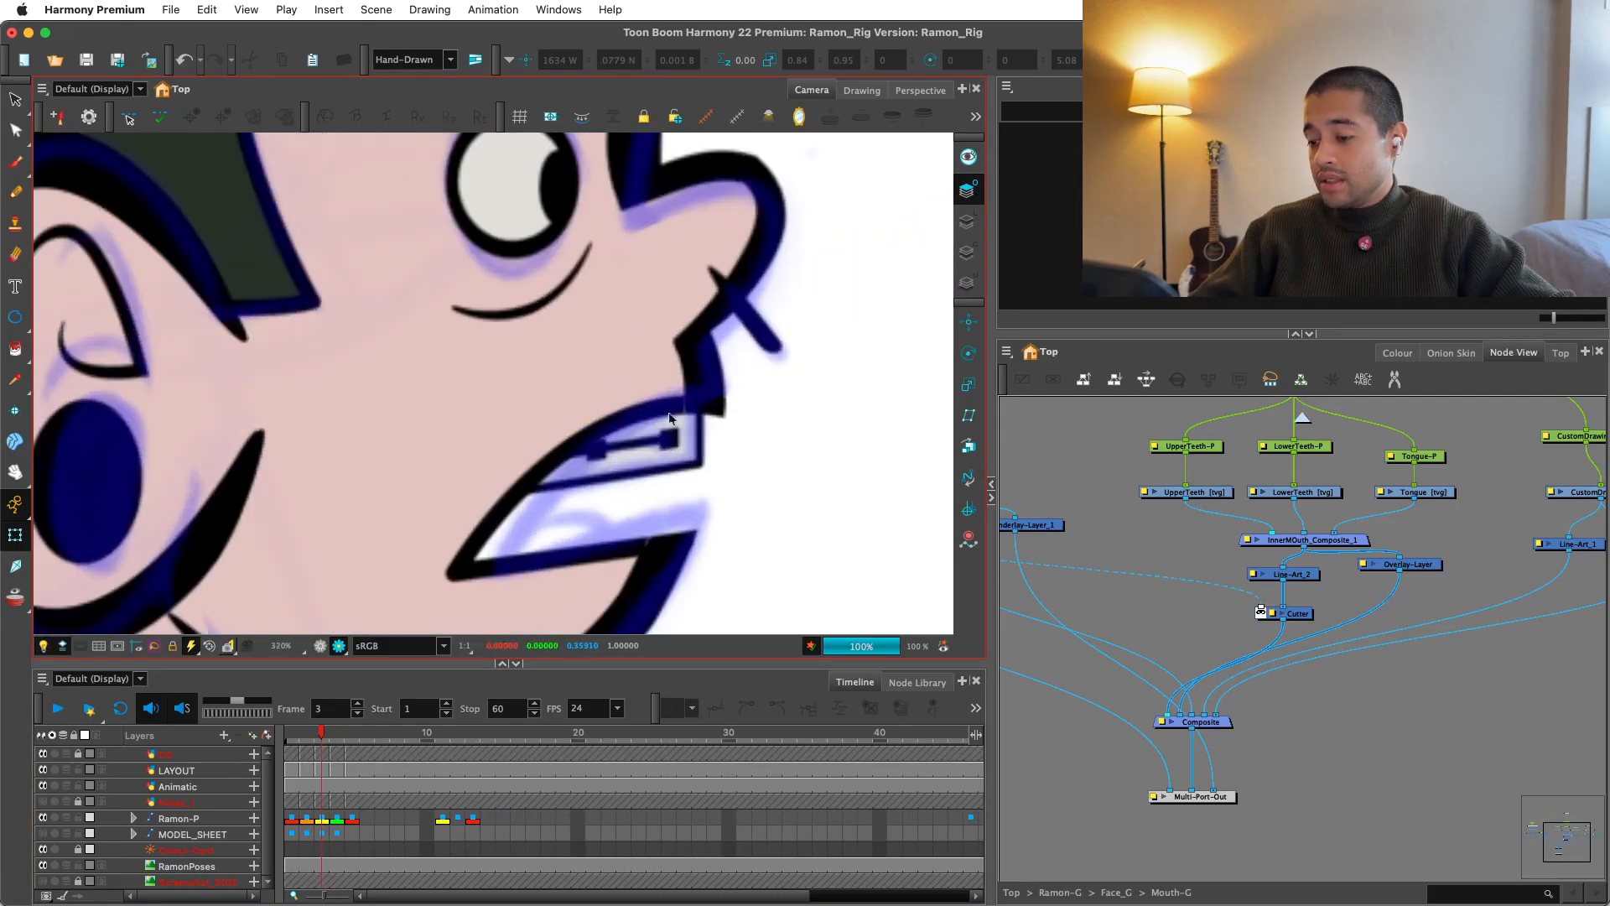
left_click(321, 645)
key("1")
key("1")
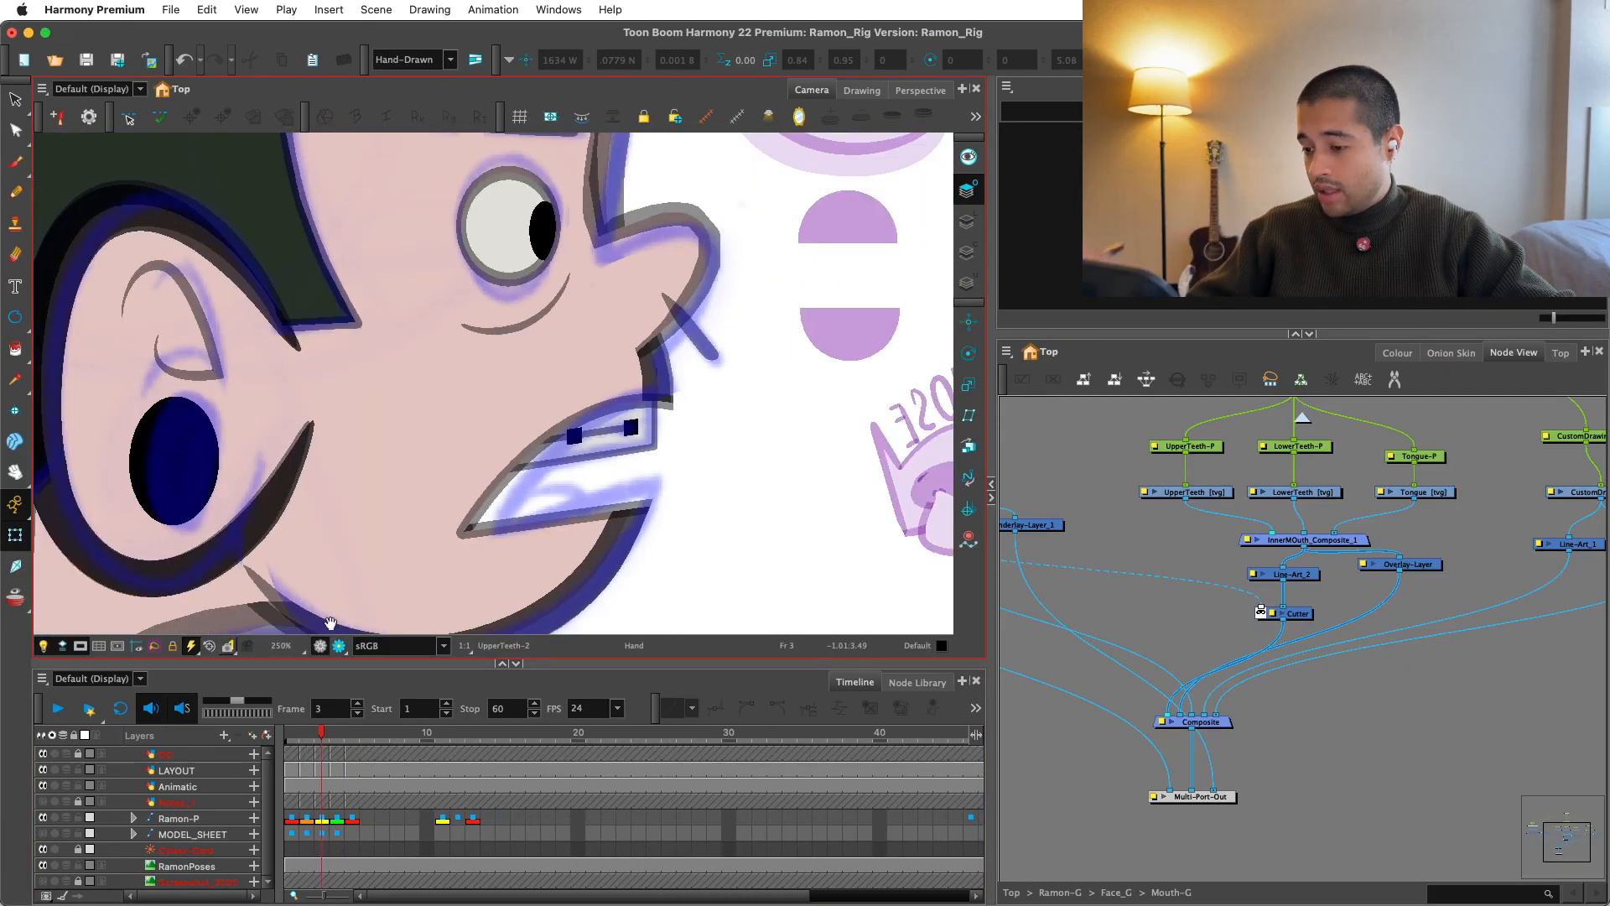
Step: Move the LowerTeeth artwork from its Line Art layer to its Overlay layer
mouse_move(1459, 471)
left_mouse_down()
mouse_move(1329, 534)
mouse_move(1402, 566)
left_mouse_up()
scroll(1342, 570, "up", 1)
left_click(1257, 587)
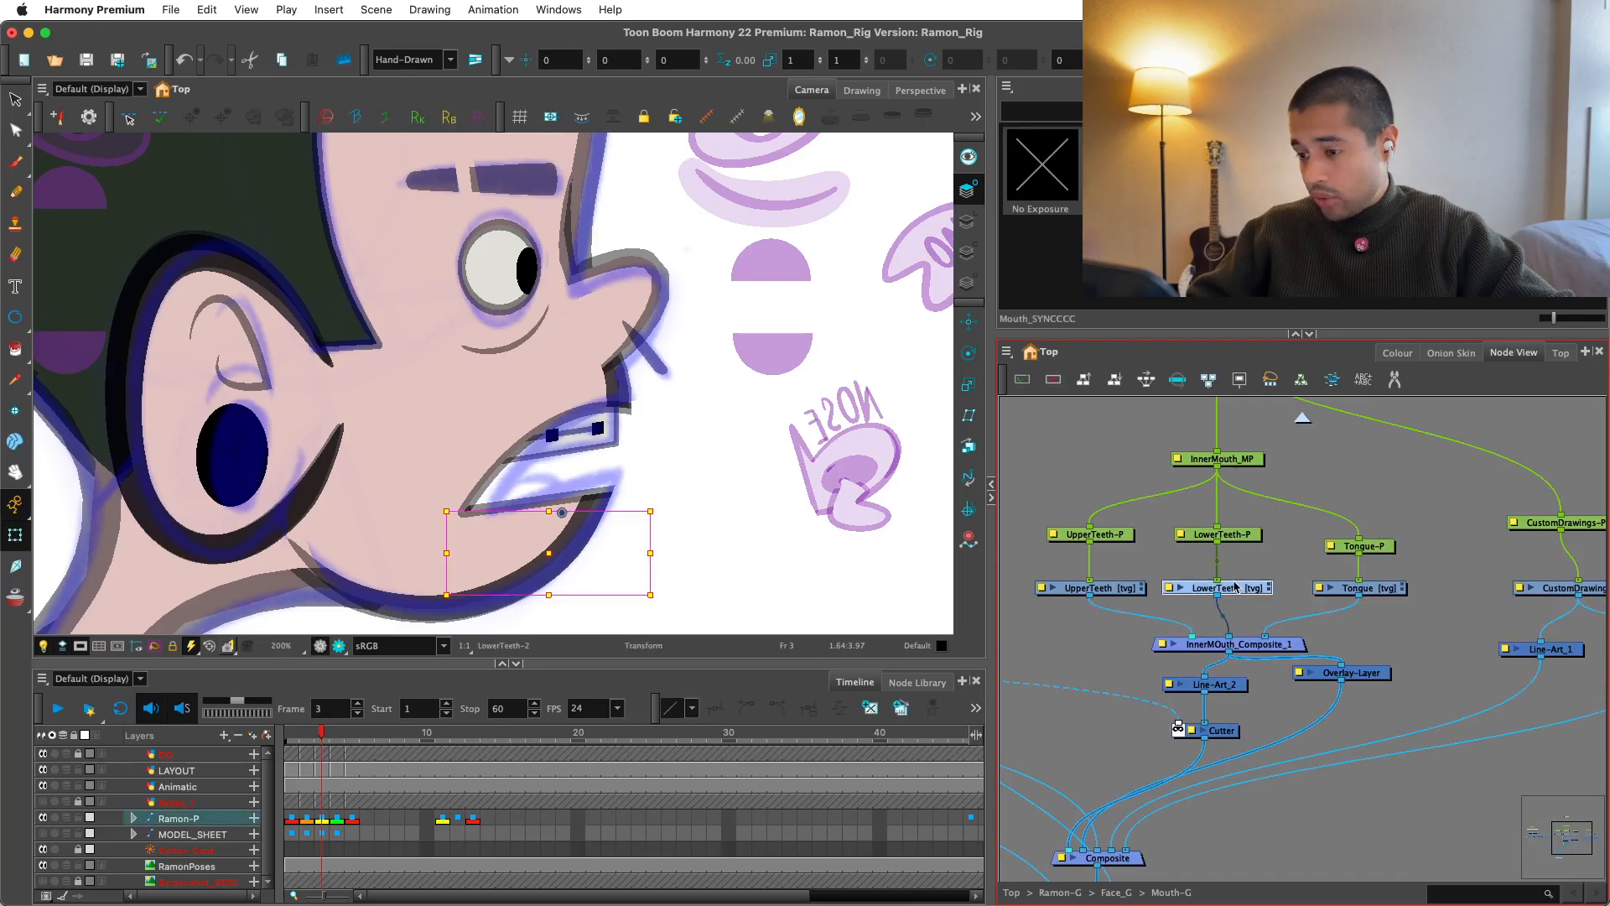
key("alt+s")
left_click(587, 562)
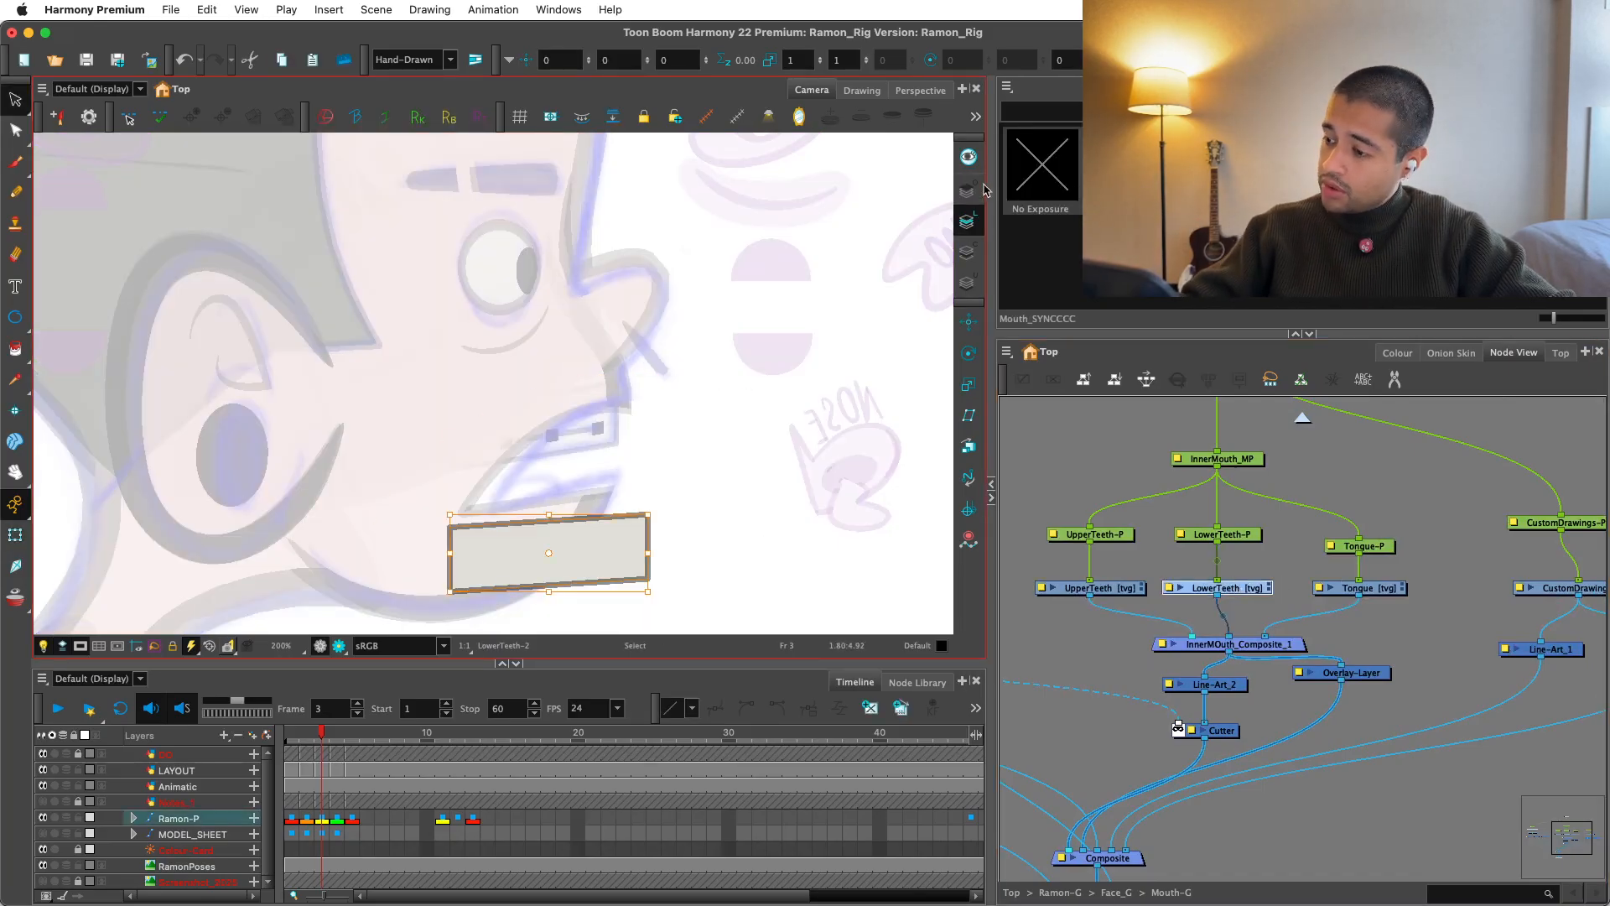
key("shift+t")
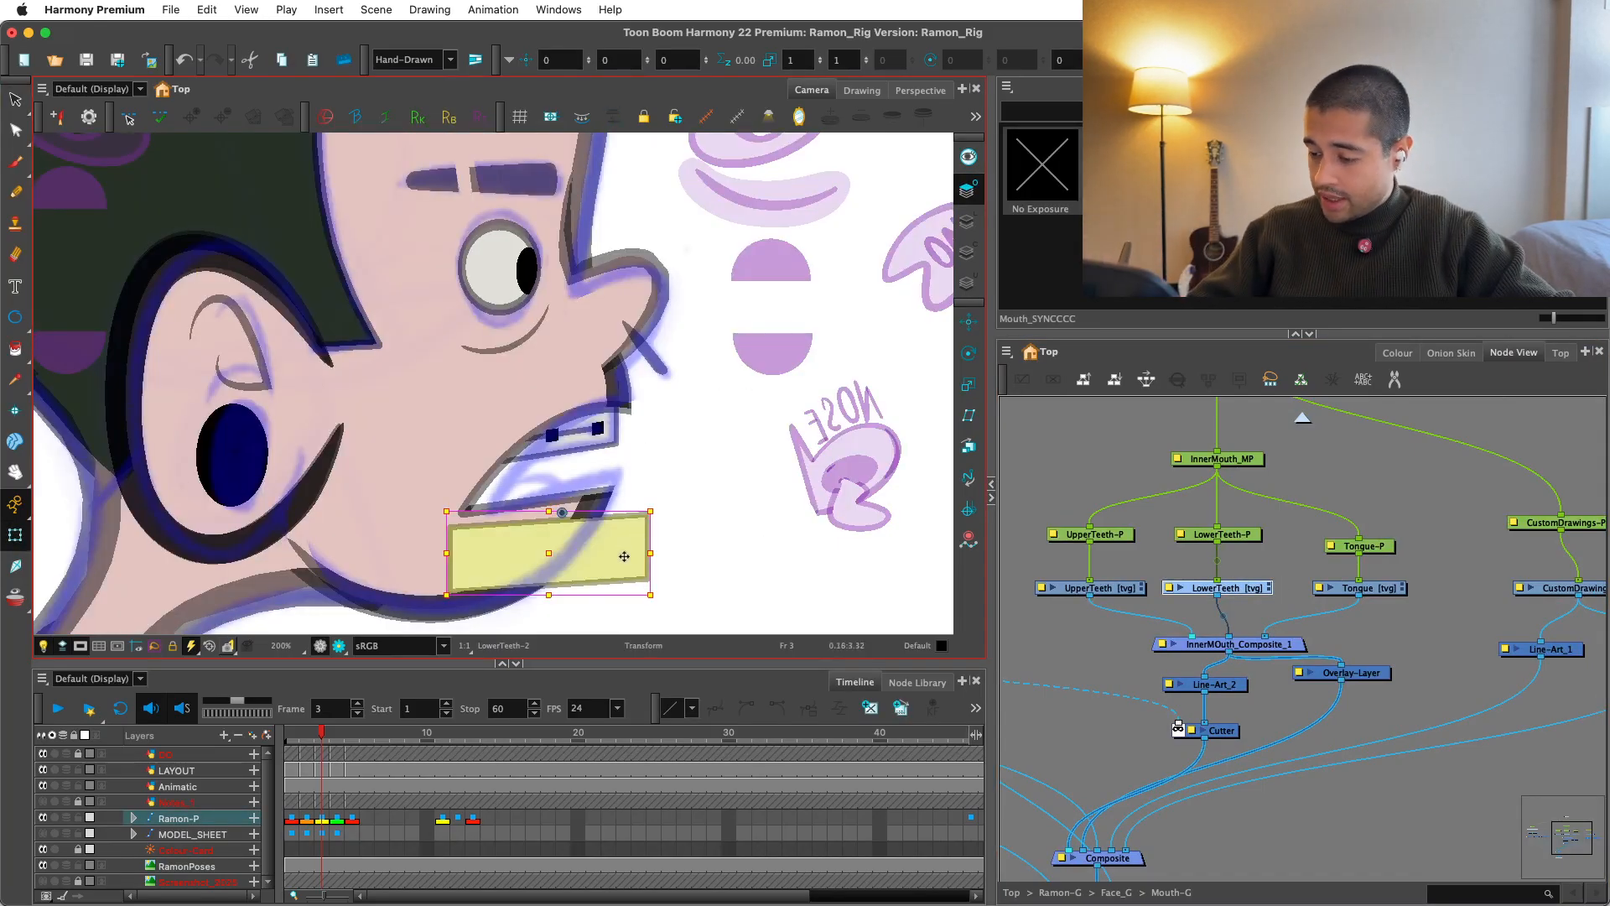
Step: Narrow the lower teeth to about 0.67 of their width, rotate them and fit them along the lower lip with the LowerTeeth-P peg
left_click_drag(624, 556, 559, 514)
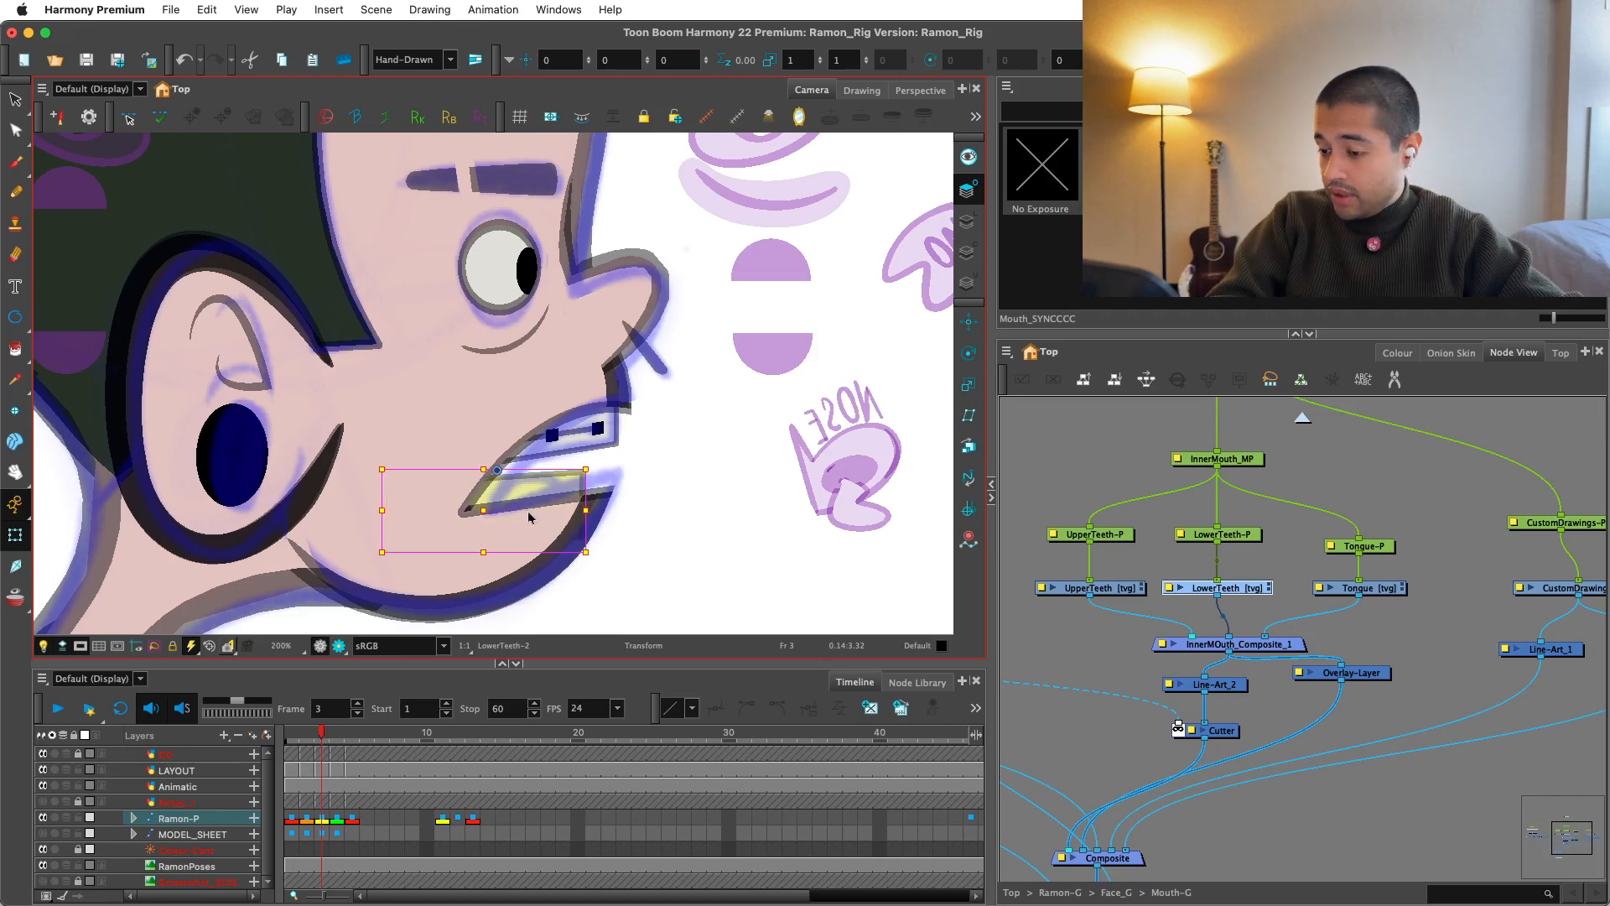
key("2")
key("2")
left_click_drag(570, 555, 573, 572)
mouse_move(642, 529)
left_mouse_down()
mouse_move(592, 537)
mouse_move(629, 510)
mouse_move(613, 540)
mouse_move(636, 594)
left_mouse_up()
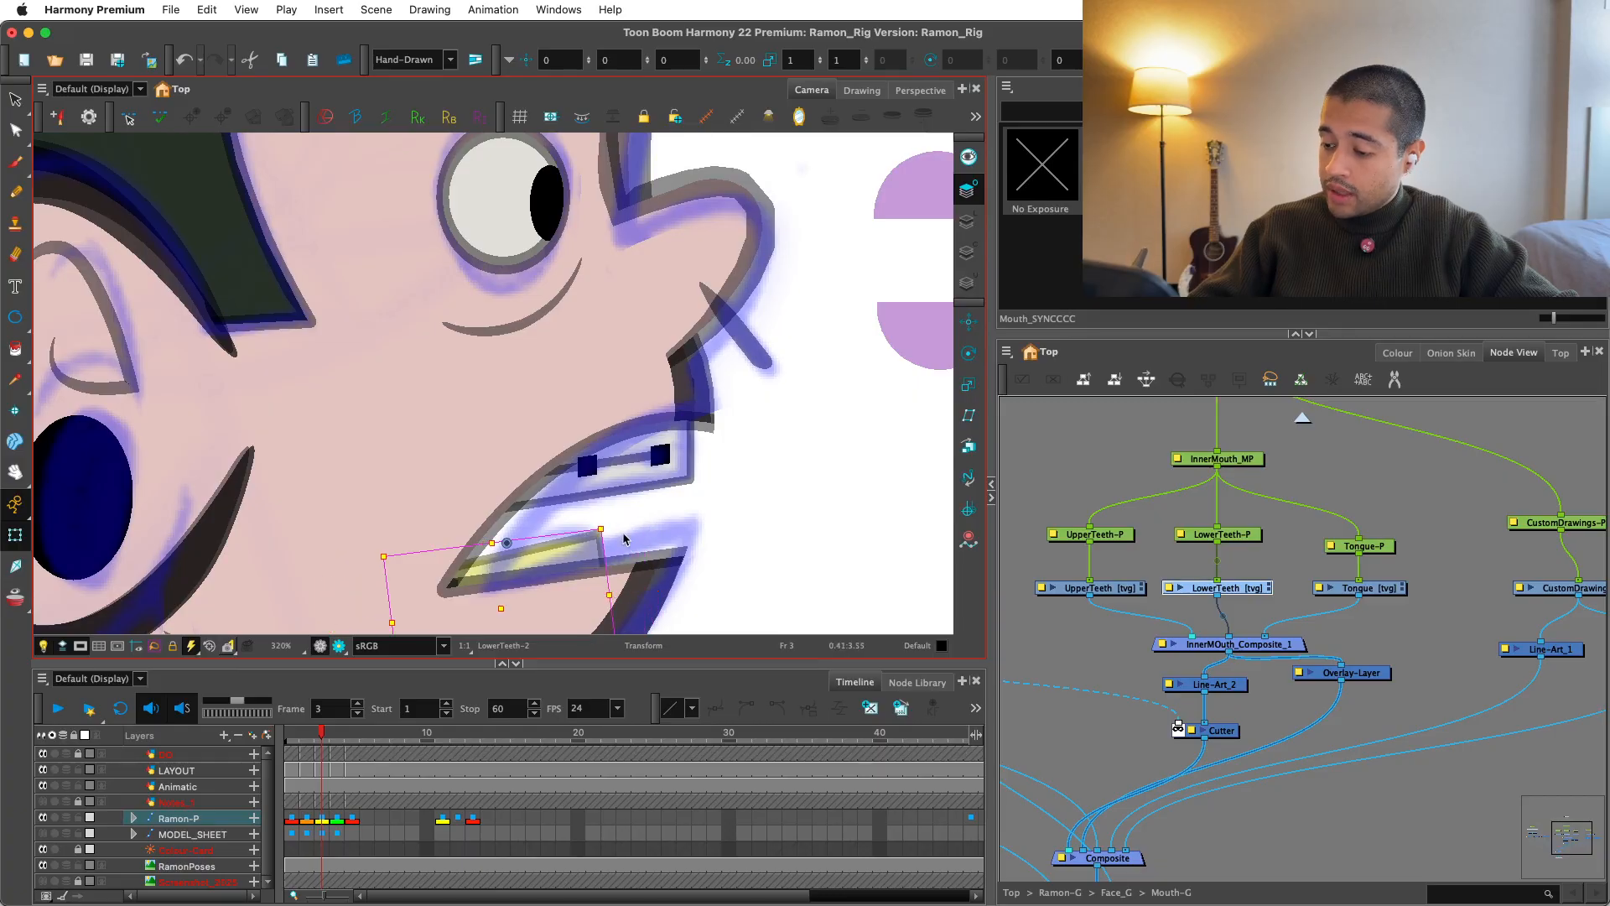
key("1")
key("1")
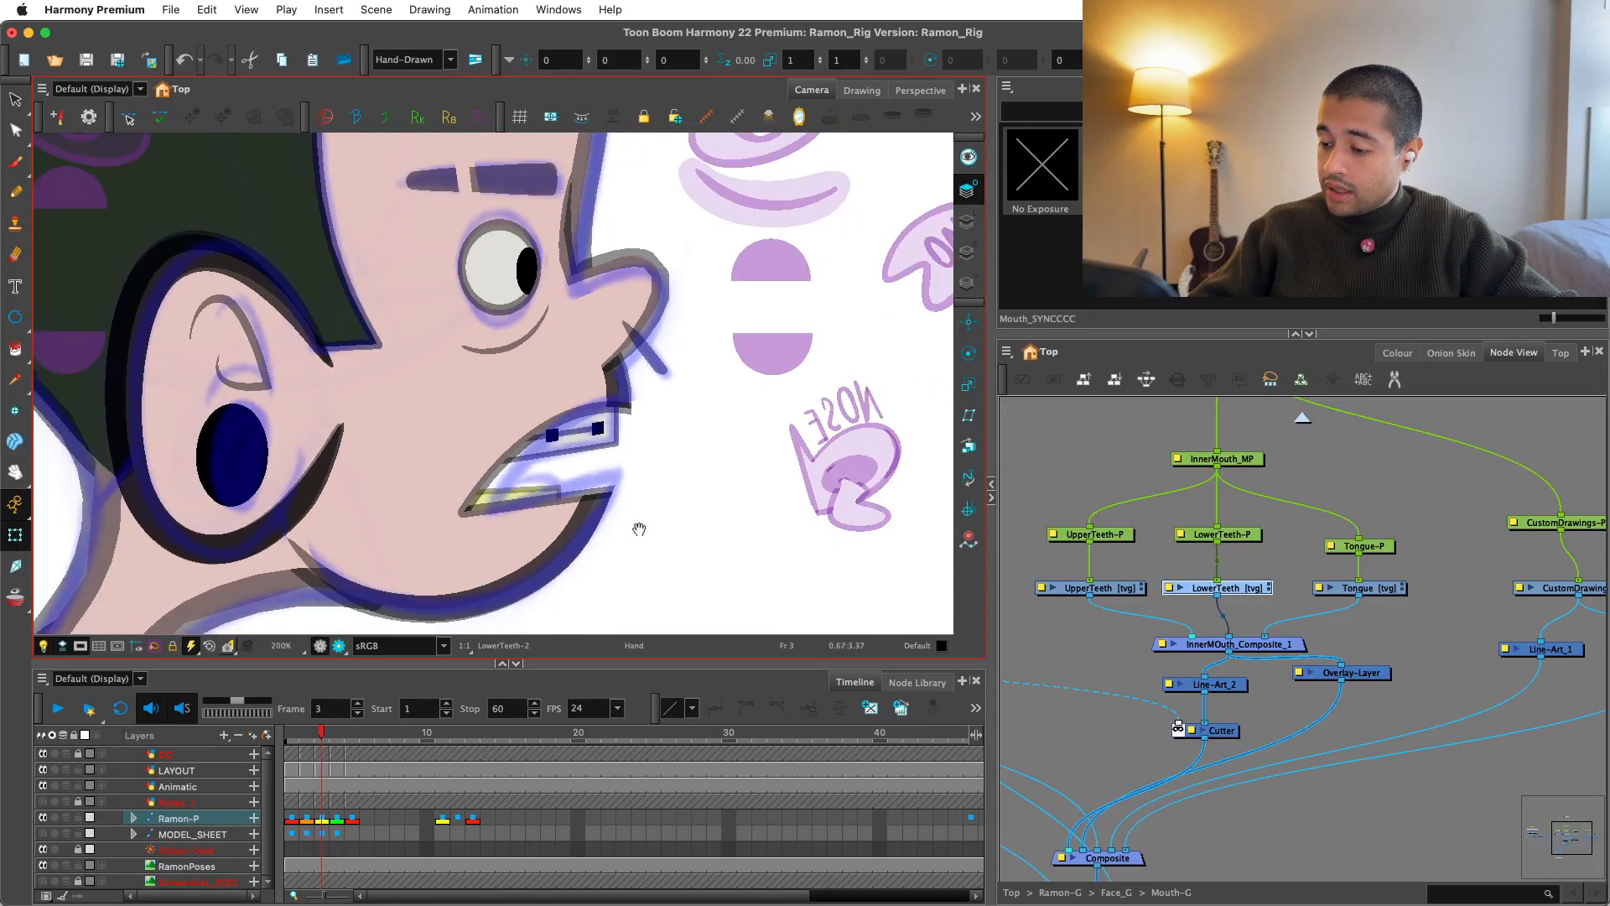
left_click_drag(577, 485, 573, 466)
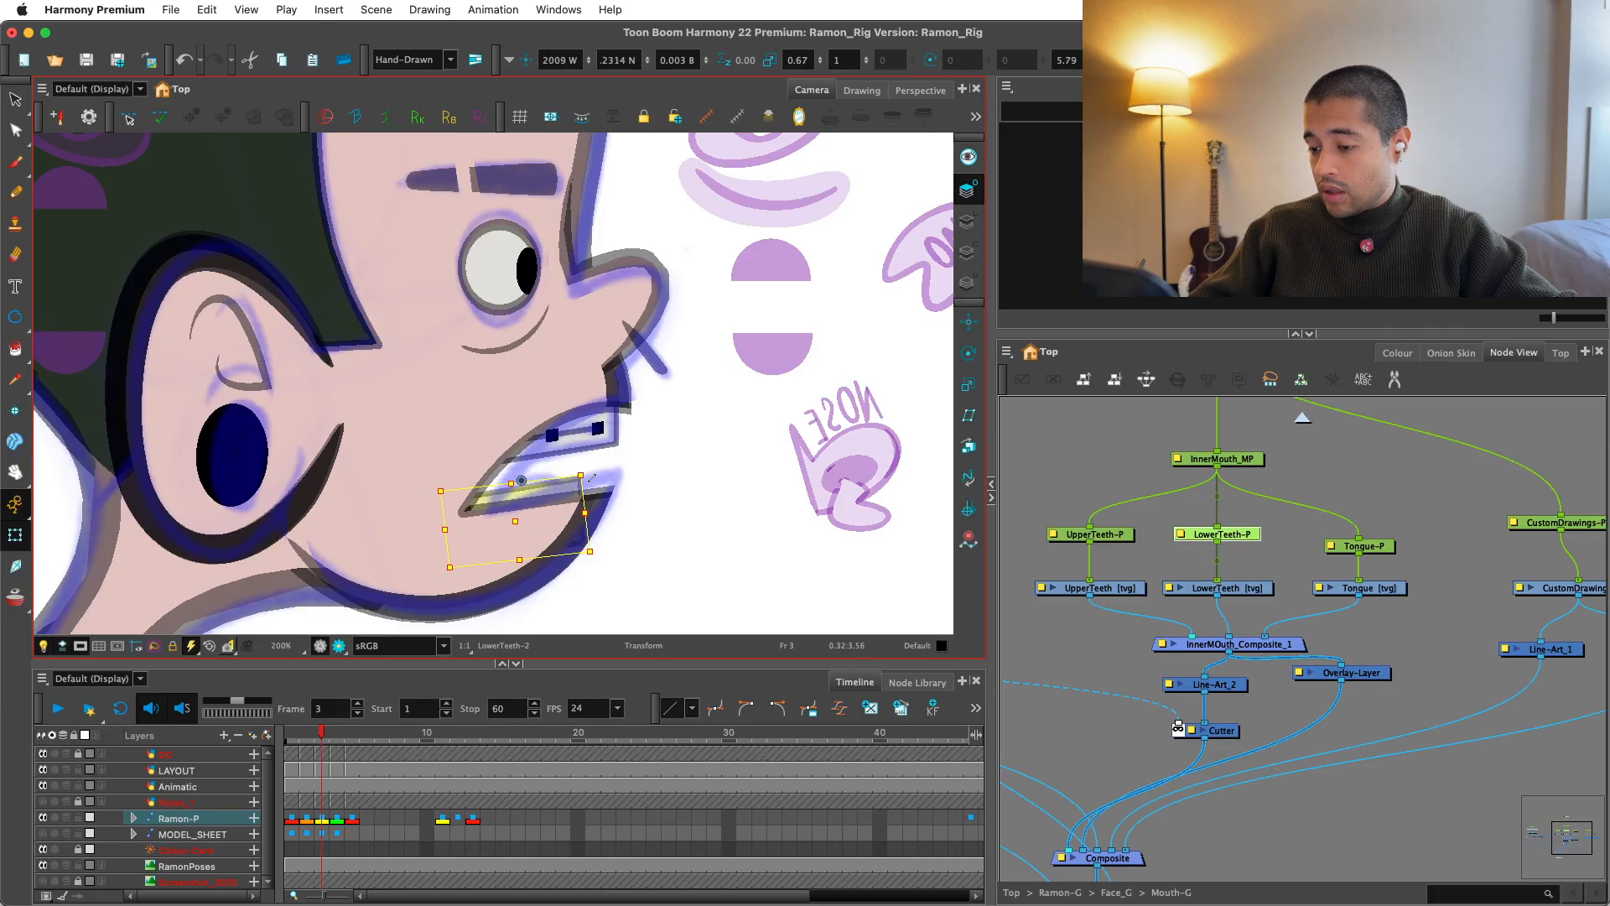
left_click(1108, 434)
key("1")
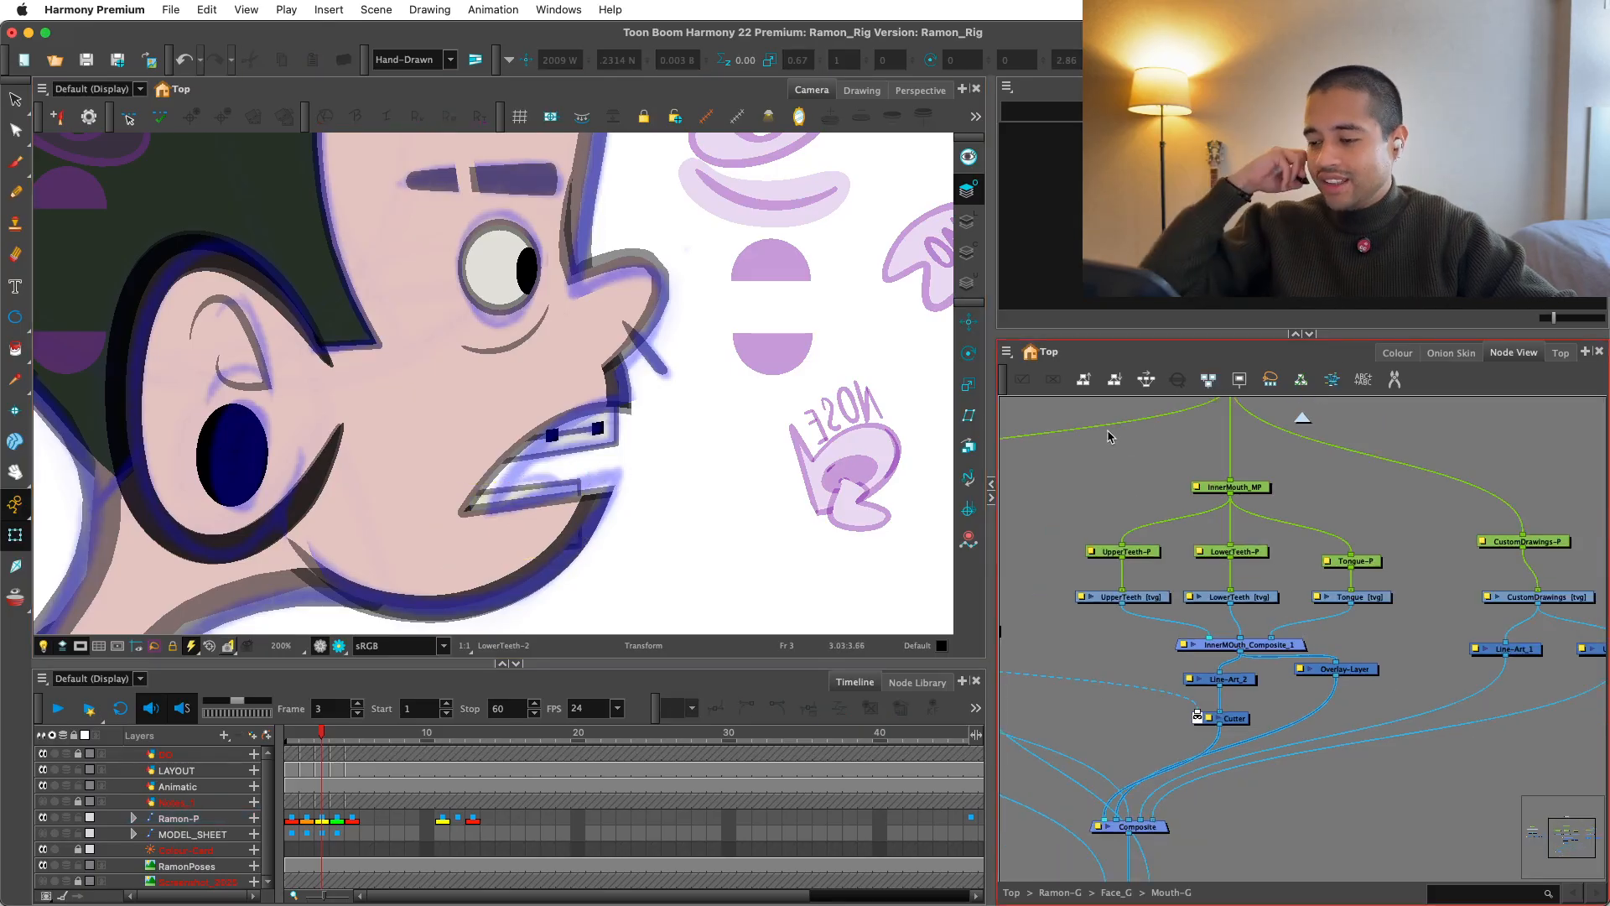
Step: Move the Tongue artwork from its Line Art layer to its Overlay layer
key("2")
key("2")
left_click_drag(1373, 523, 1308, 564)
left_click(968, 321)
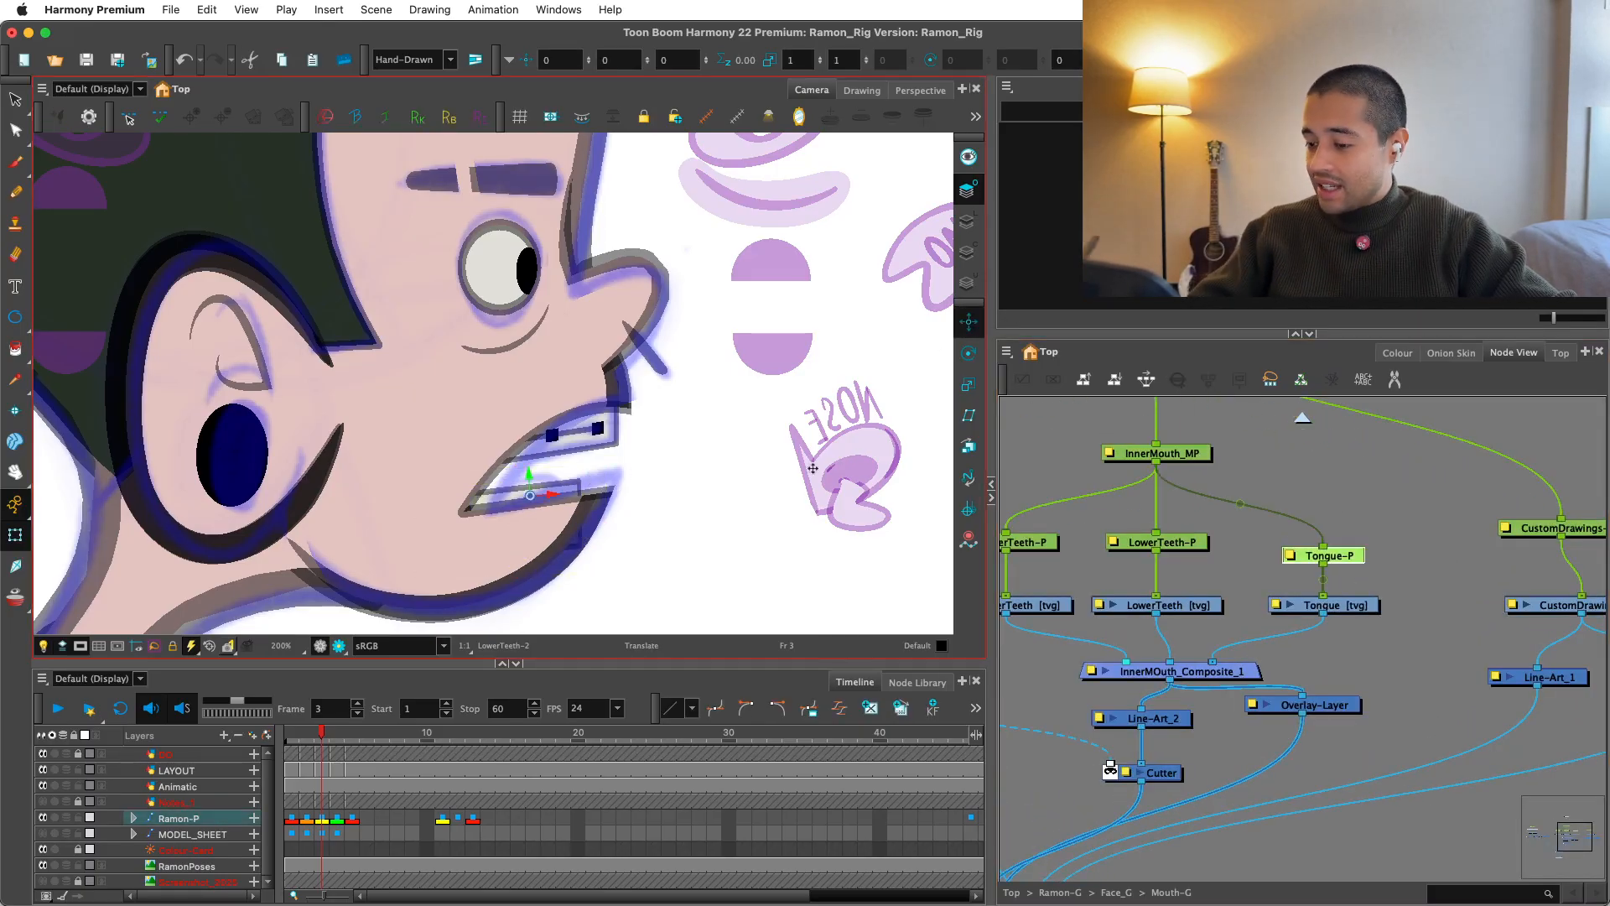
key("alt+s")
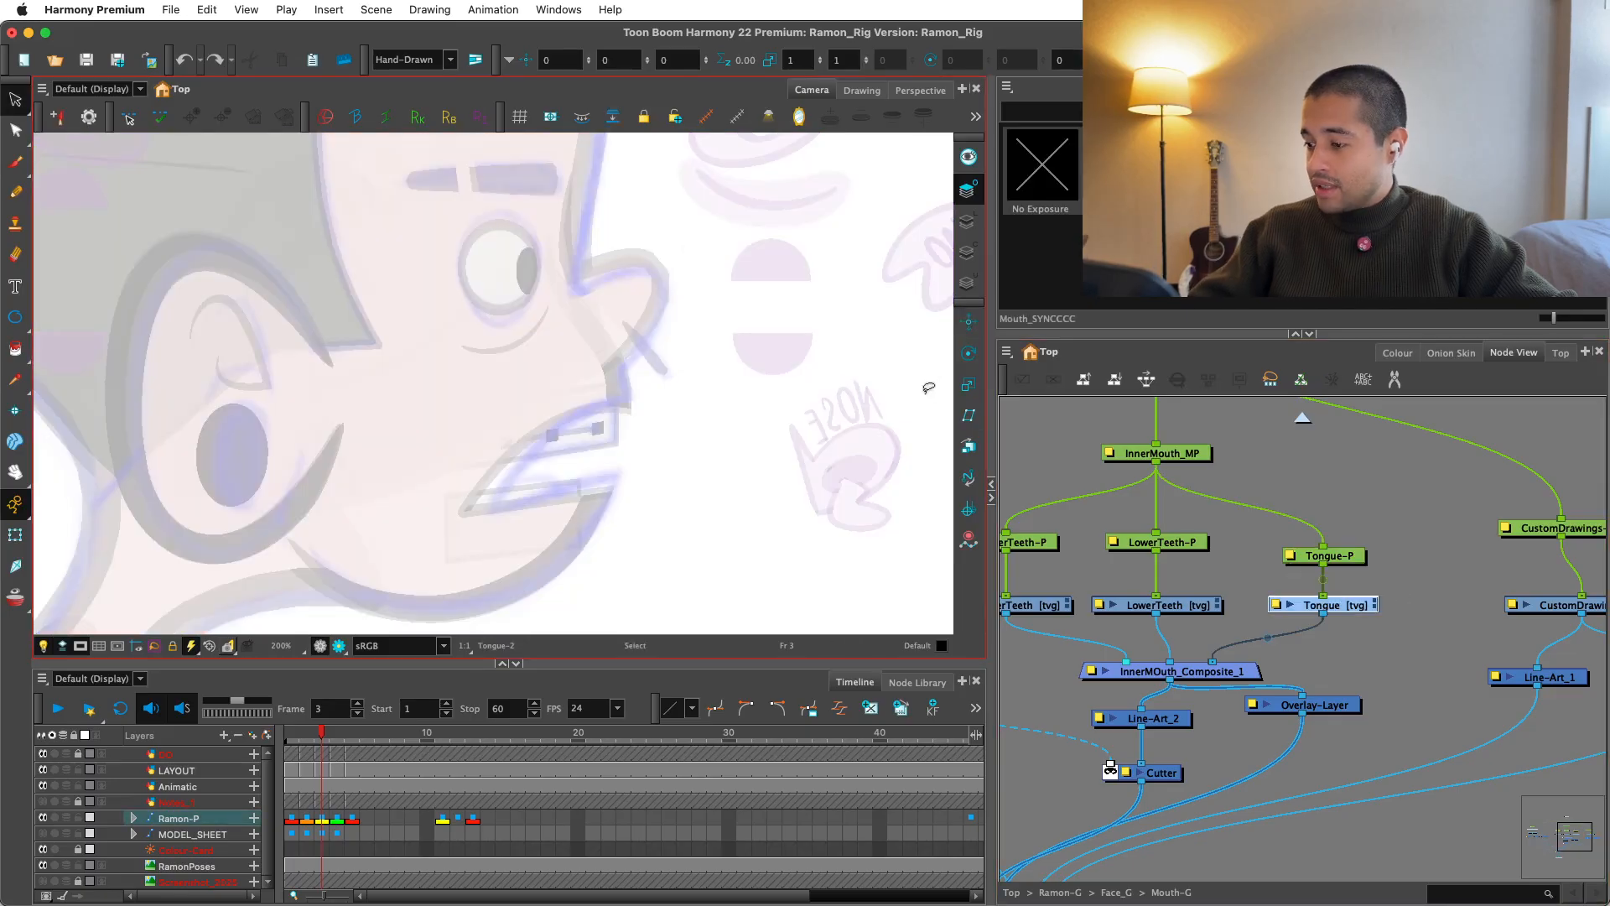
left_click(973, 220)
key("super+a")
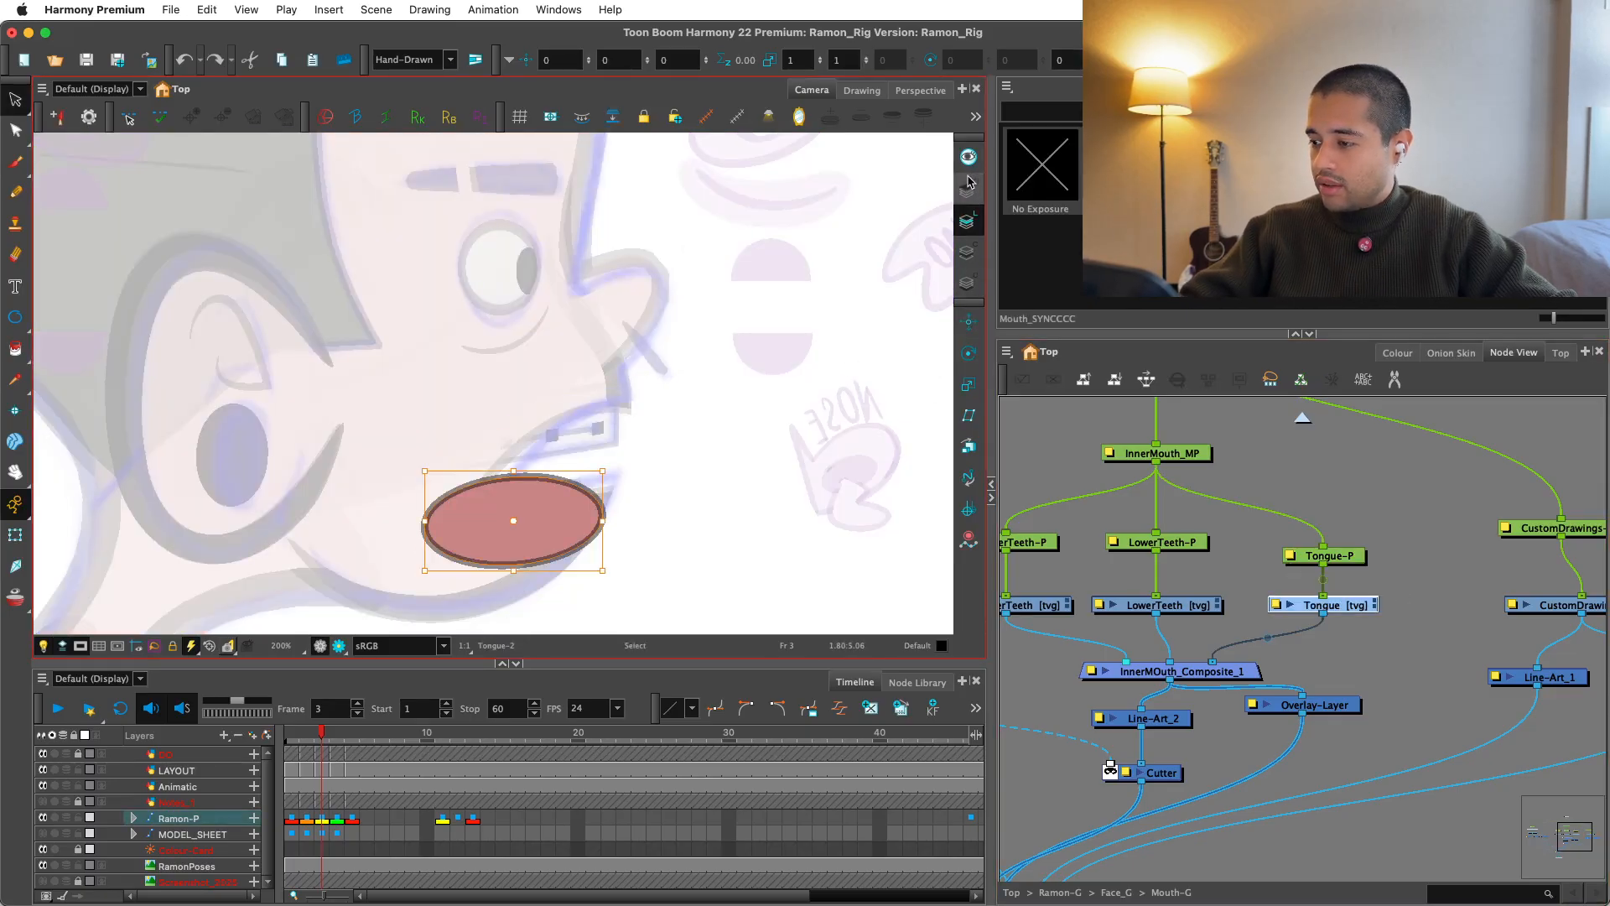
left_click(968, 190)
key("super+v")
left_click(15, 534)
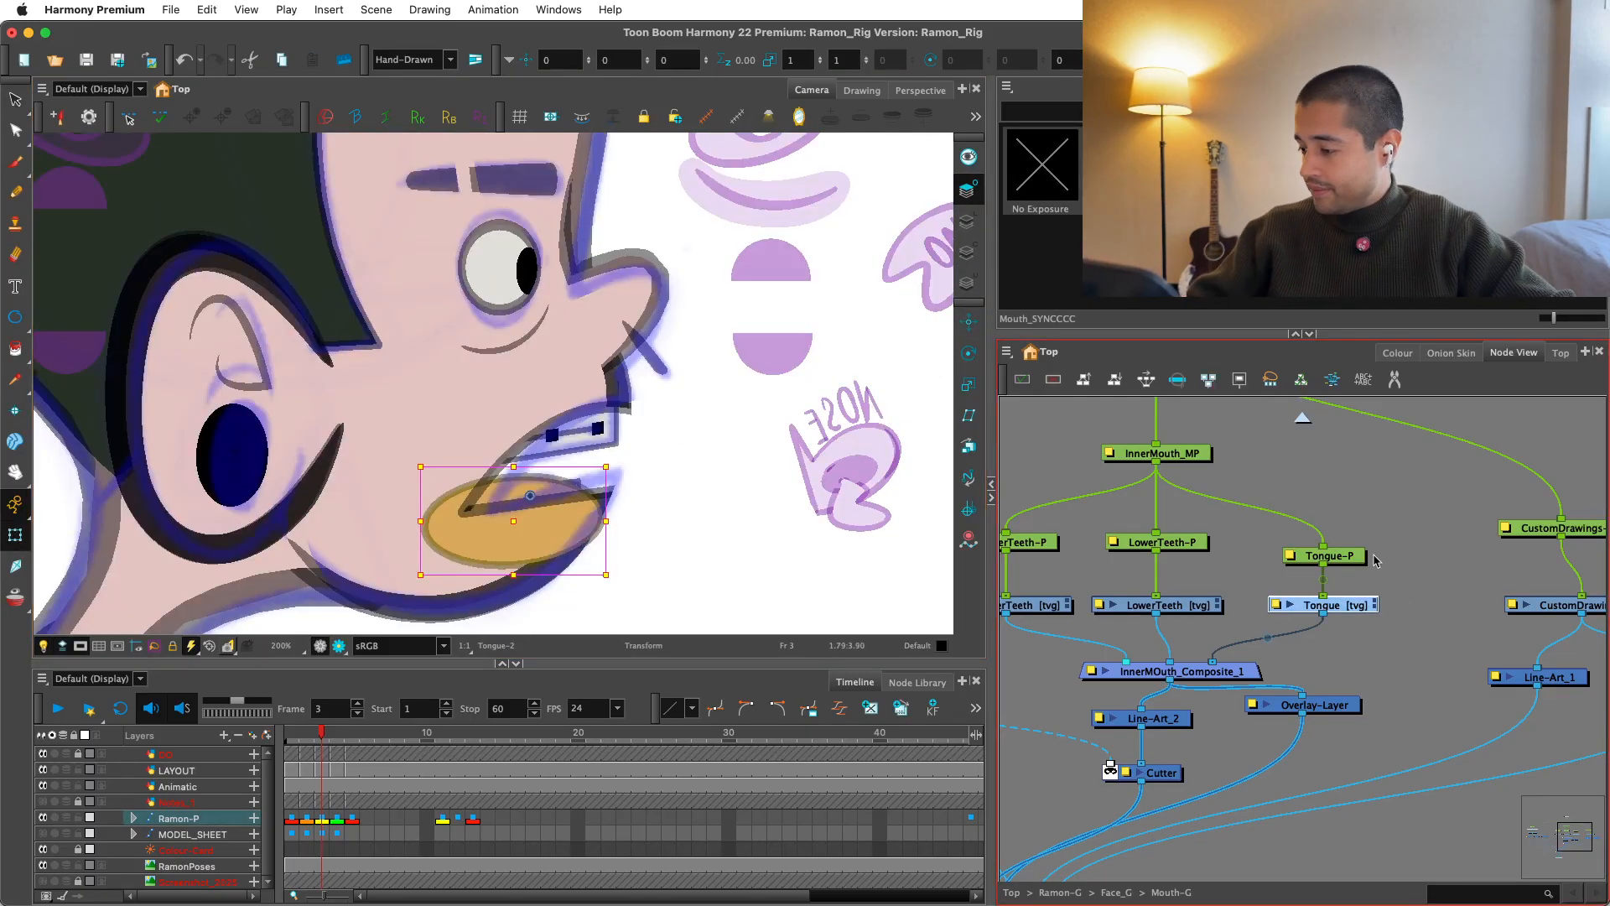
Step: Narrow the tongue via the Tongue-P peg to about 0.78 of its width and move it towards the back of the mouth
left_click(1346, 556)
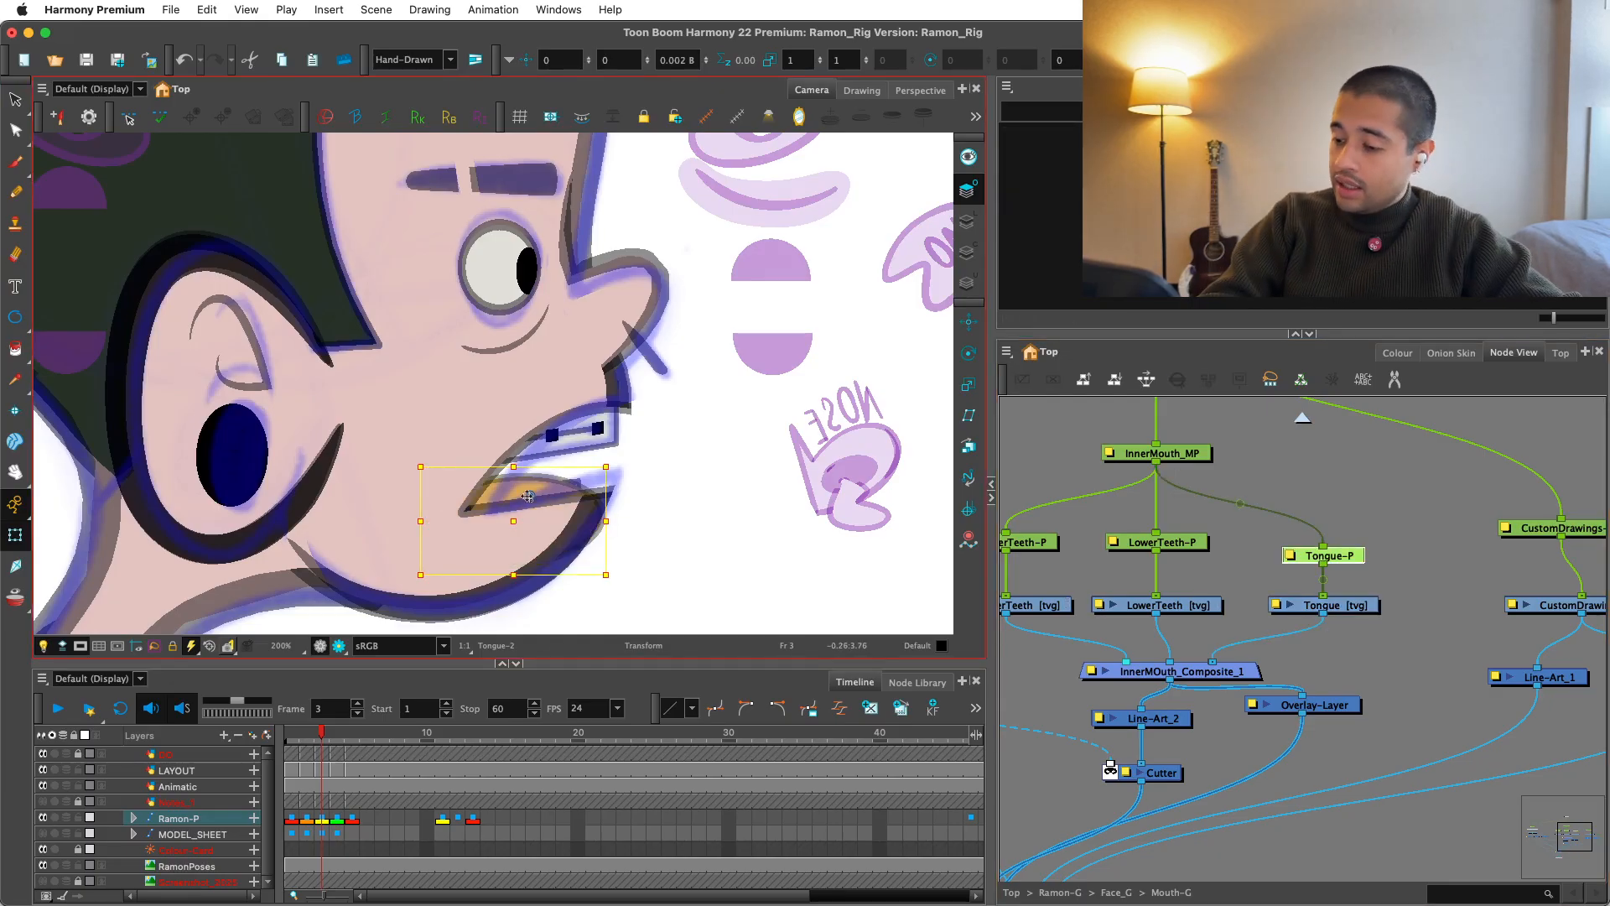
key("2")
left_click_drag(633, 554, 605, 554)
left_click_drag(520, 559, 494, 551)
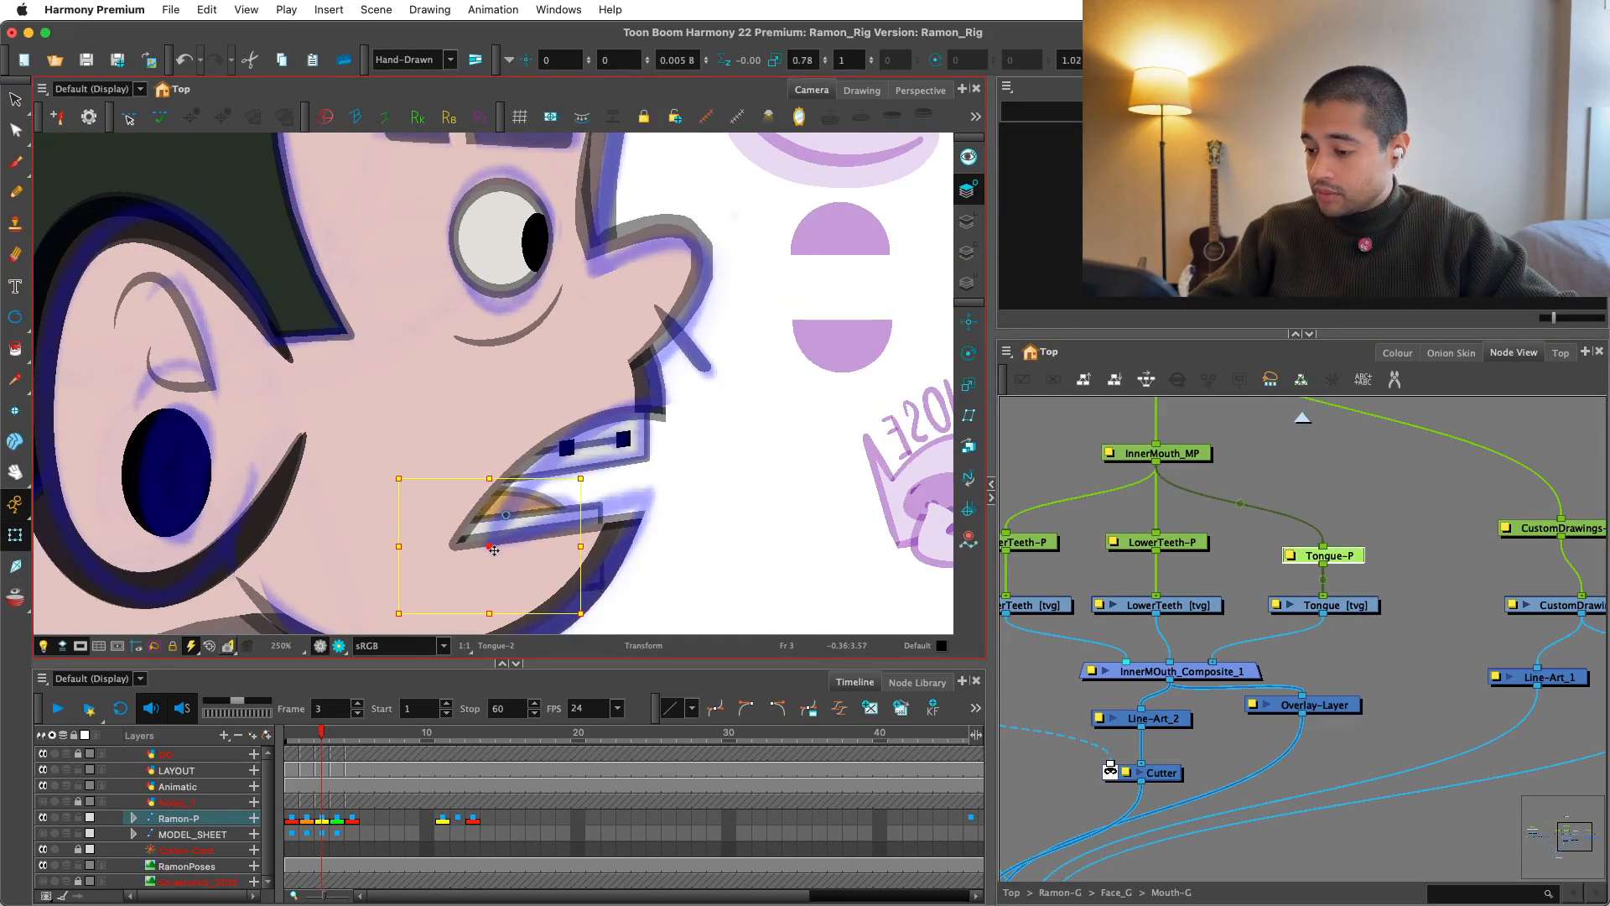
left_click(1241, 488)
key("1")
key("1")
key("1")
key("1")
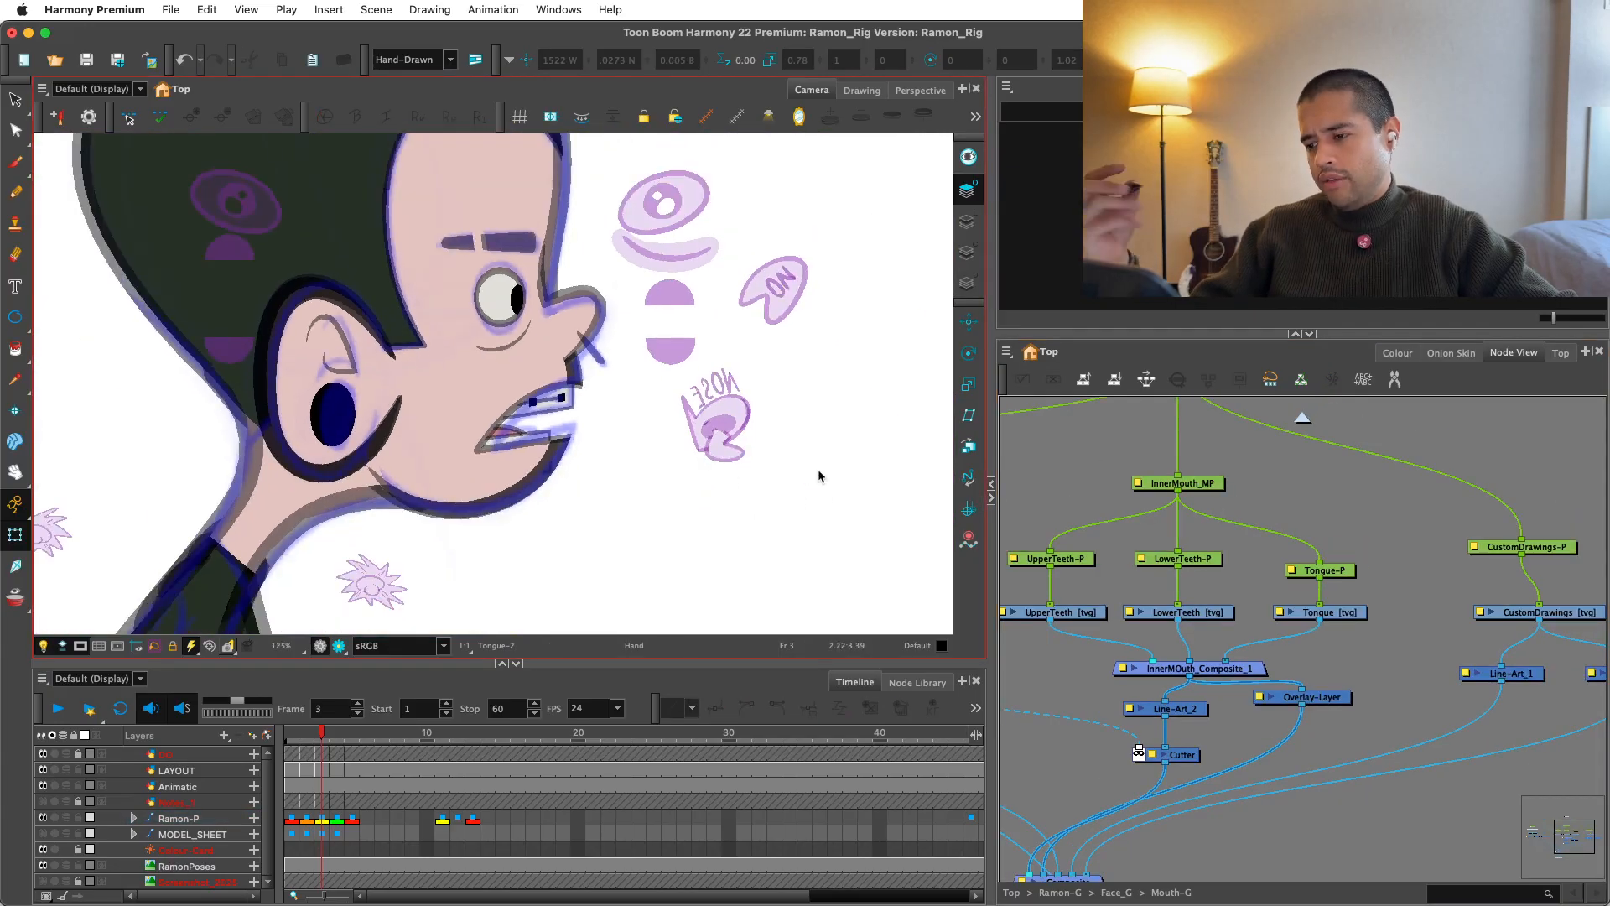
Step: Compare the character's head and mouth across the front, three-quarter, side and back-angled poses in frames 1 to 4
key("1")
key("1")
left_click(322, 817)
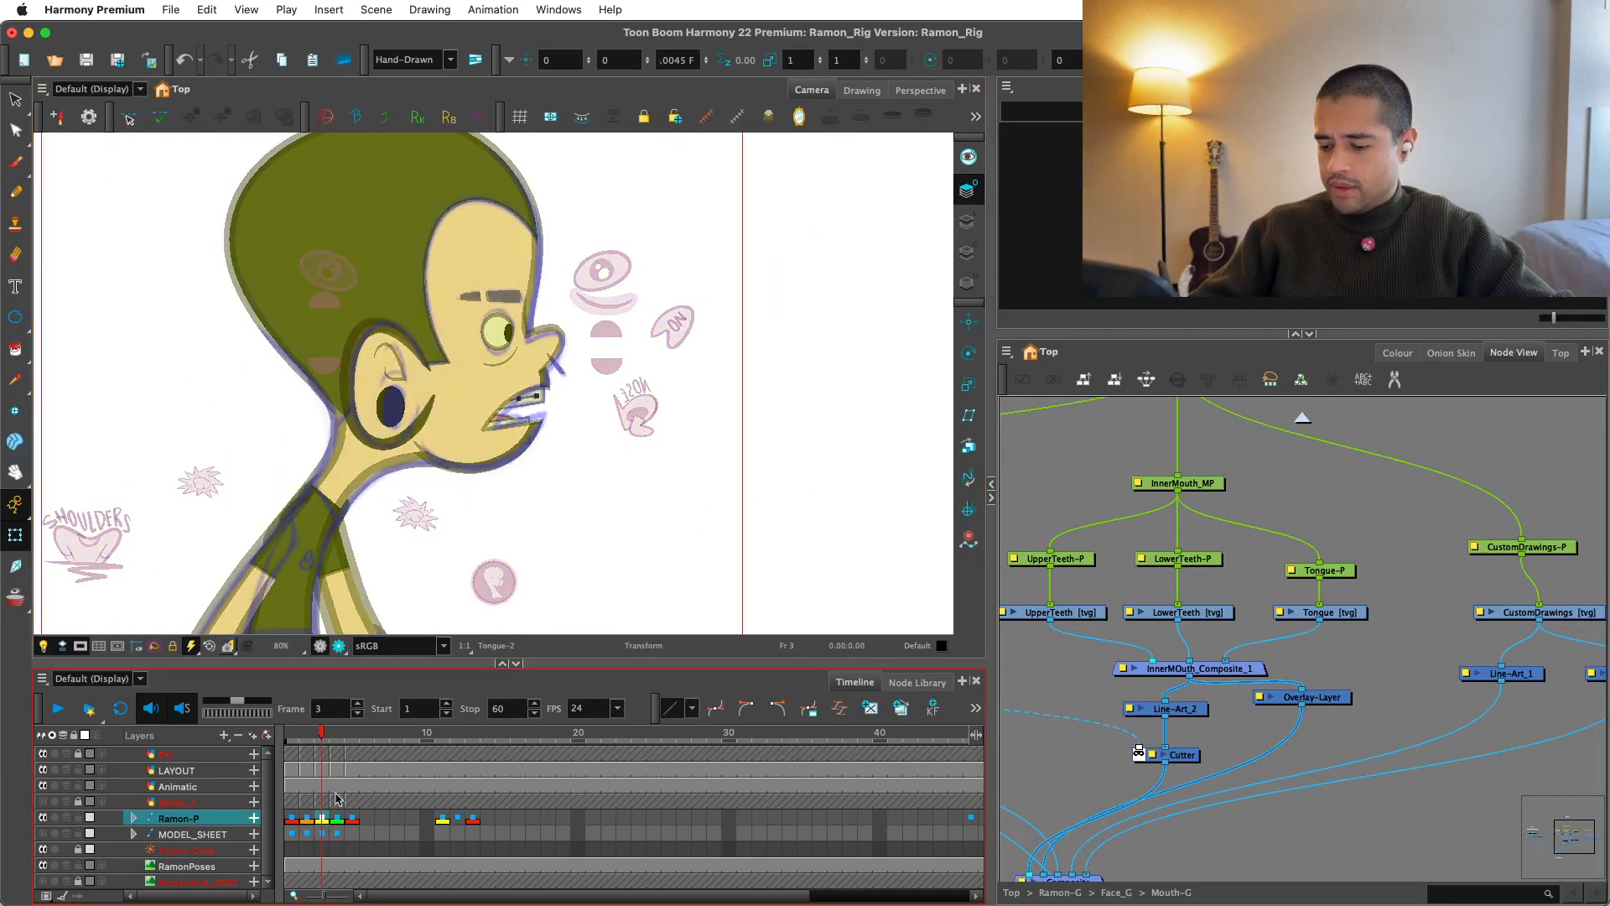
key("comma")
key("comma")
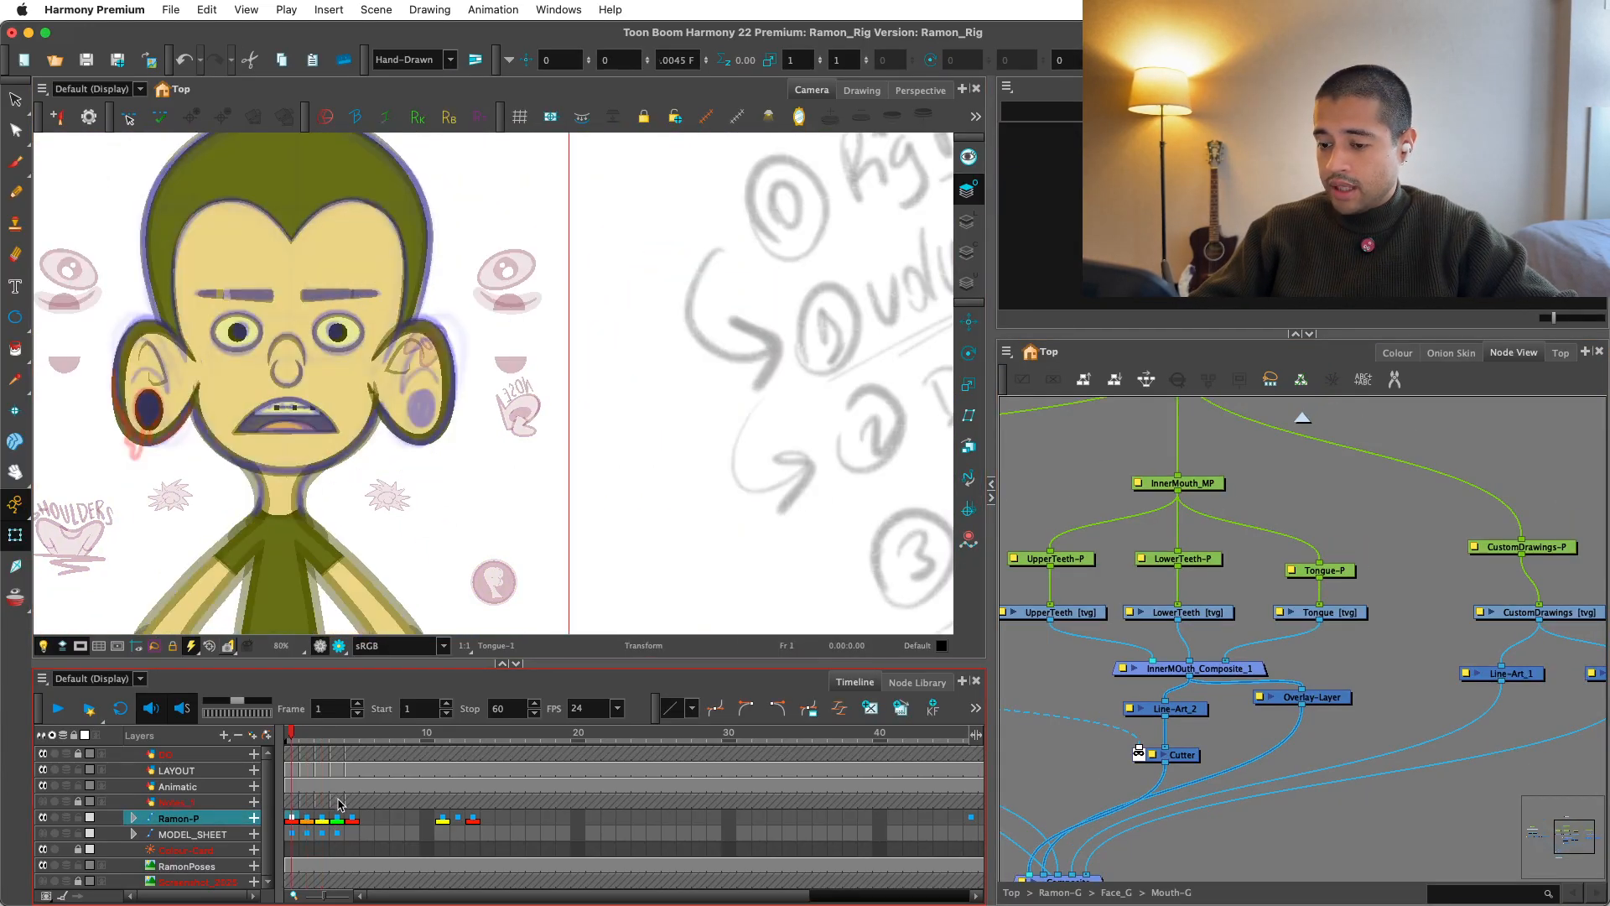
key("period")
key("period")
key("comma")
key("comma")
key("period")
key("period")
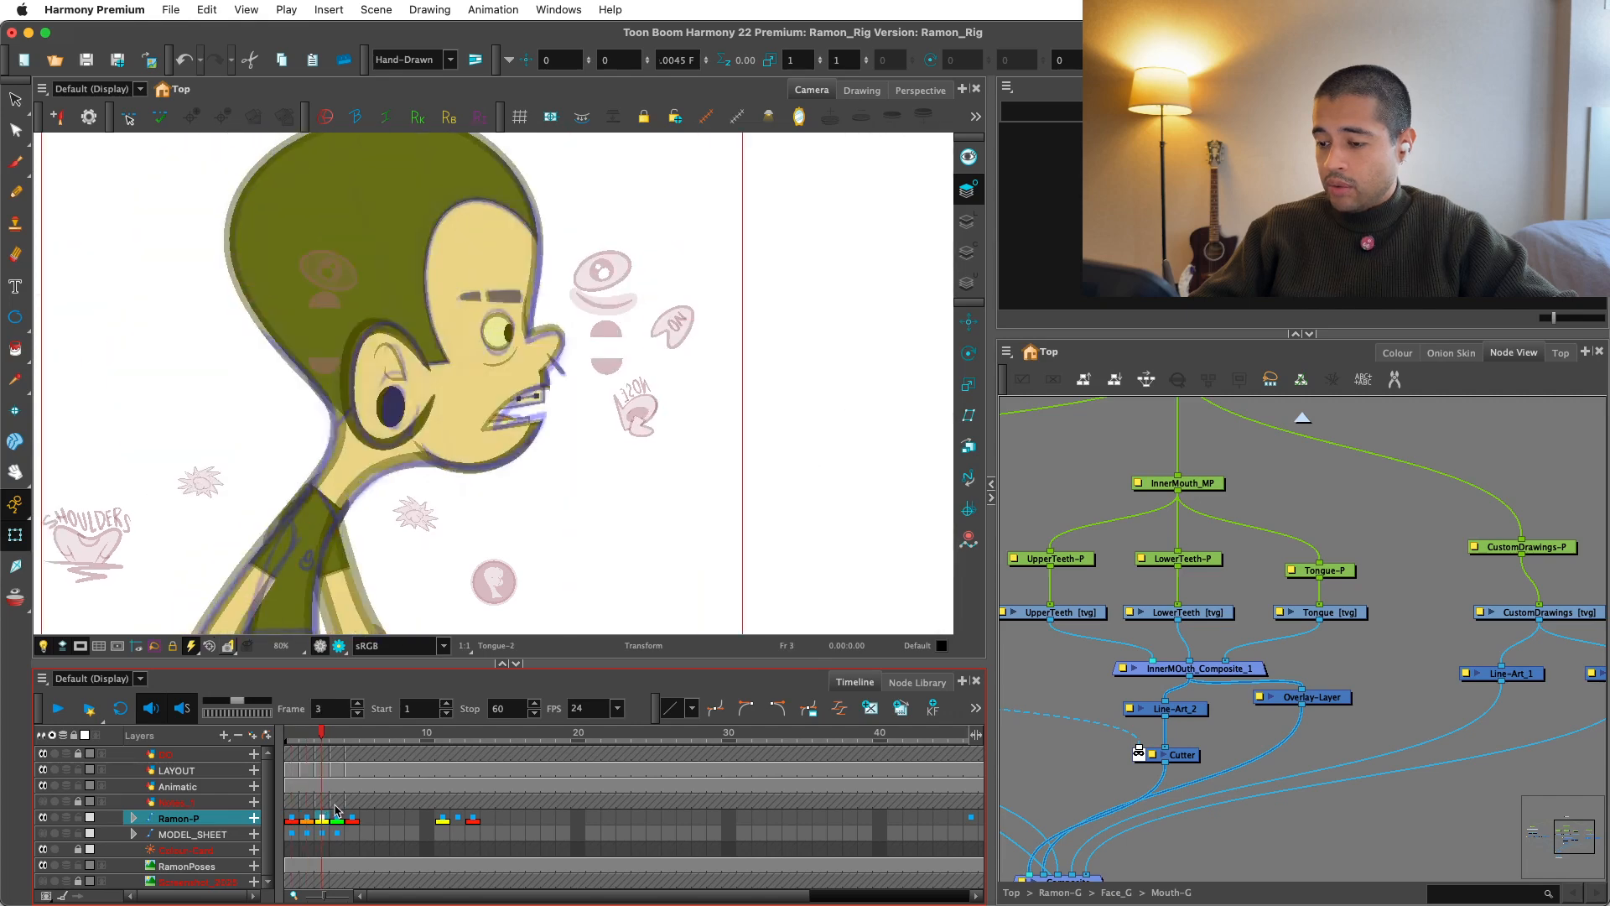
key("period")
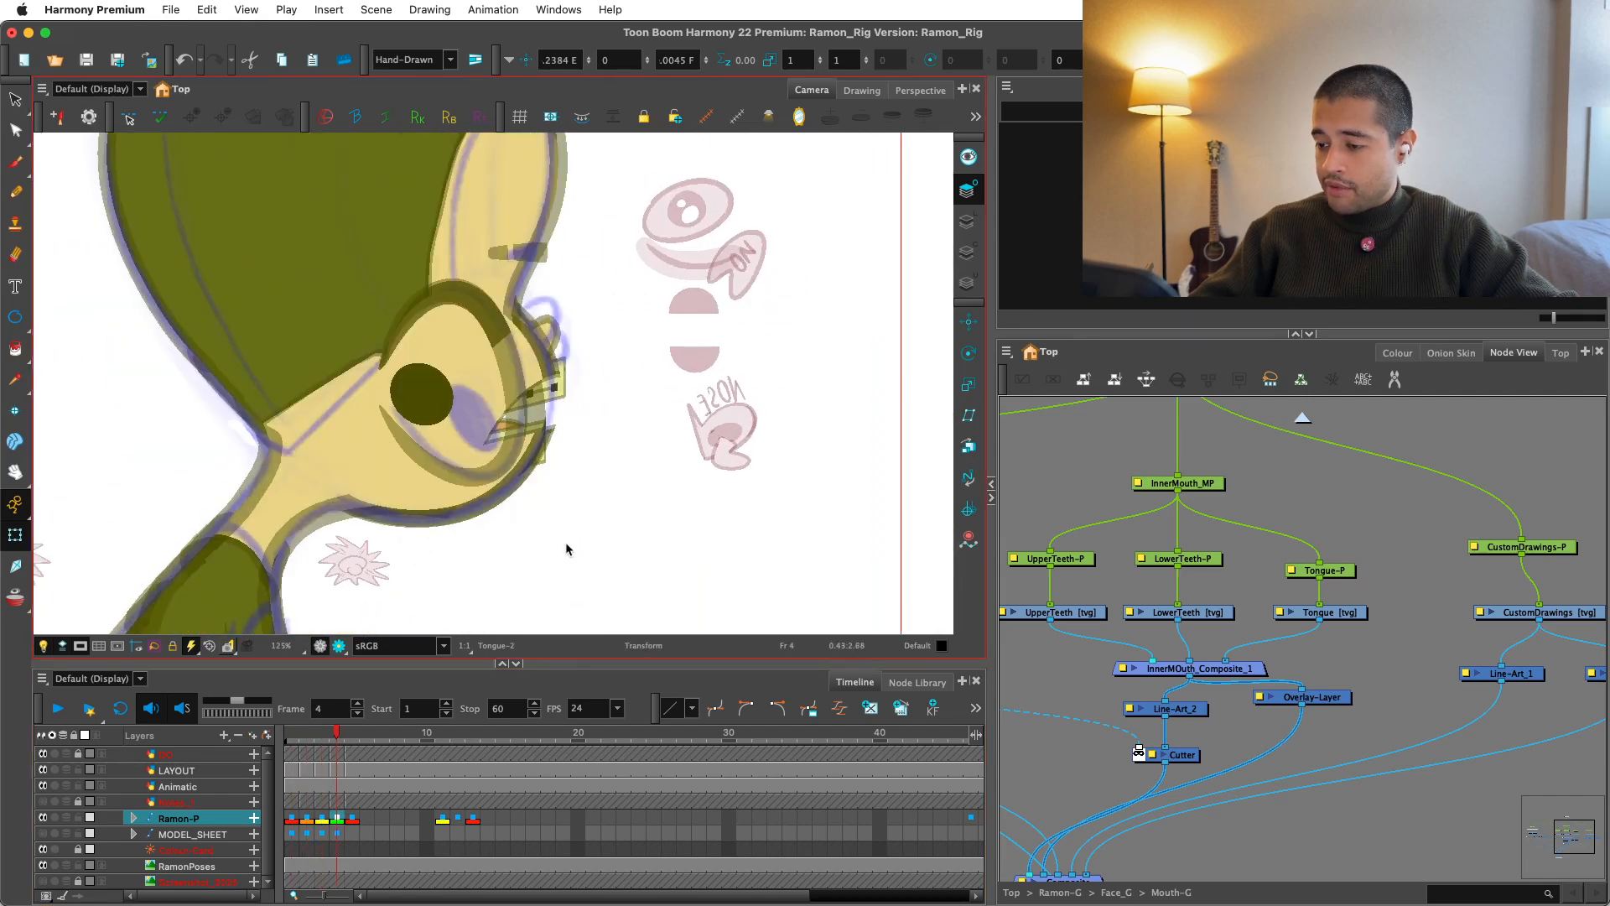
key("comma")
key("comma")
key("period")
key("comma")
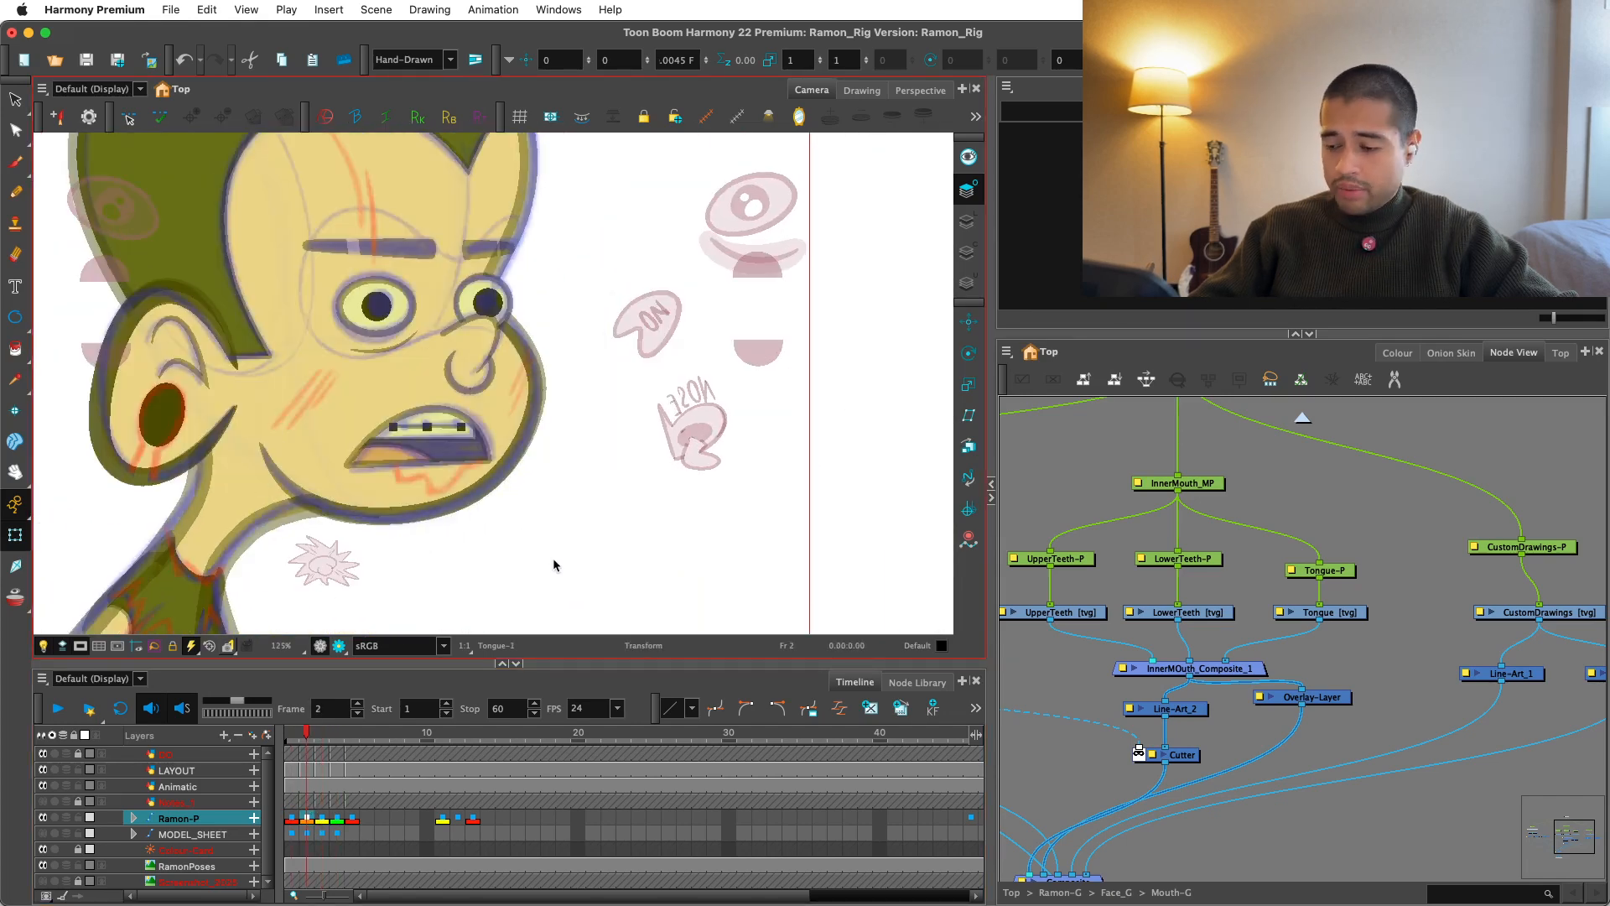
key("period")
key("comma")
key("comma")
key("period")
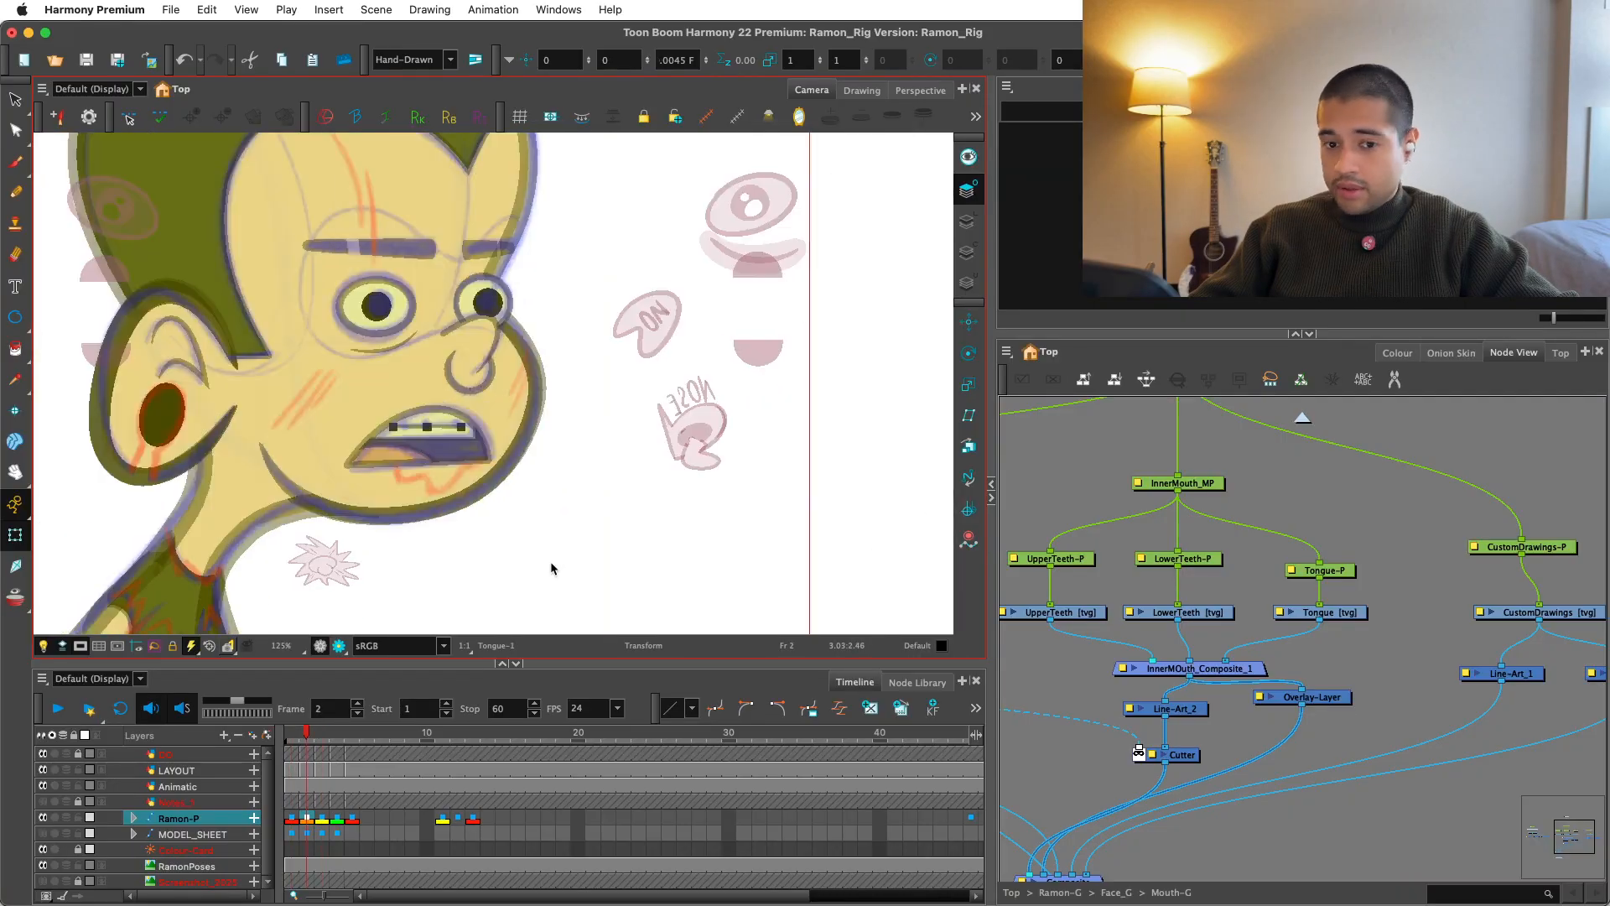
key("period")
key("comma")
key("comma")
key("period")
key("period")
scroll(558, 564, "down", 4)
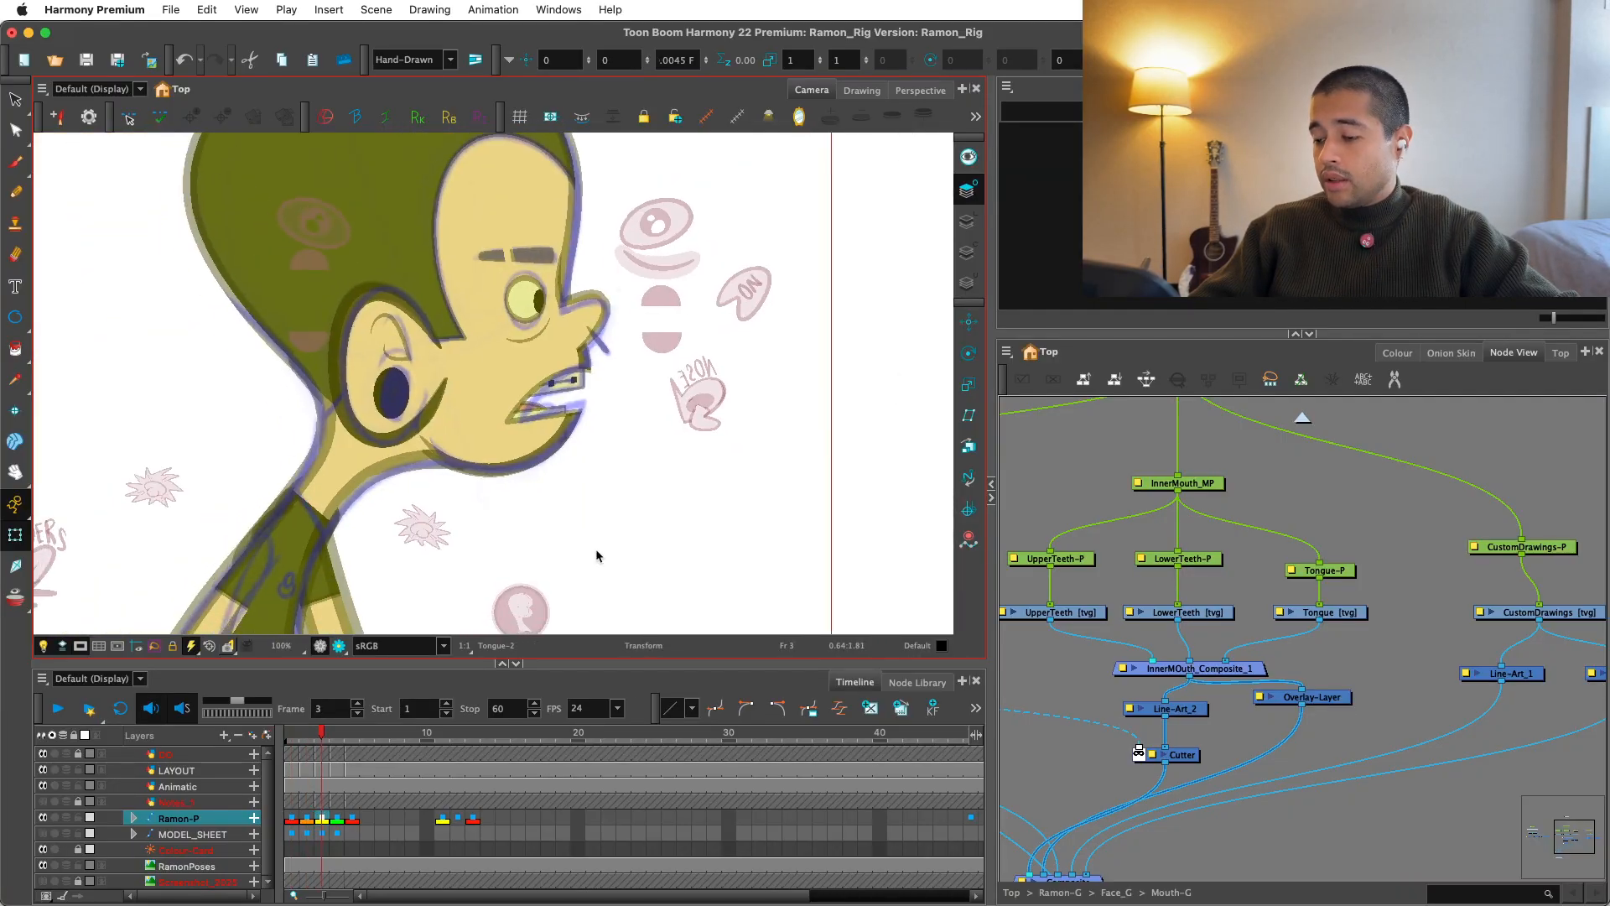
key("period")
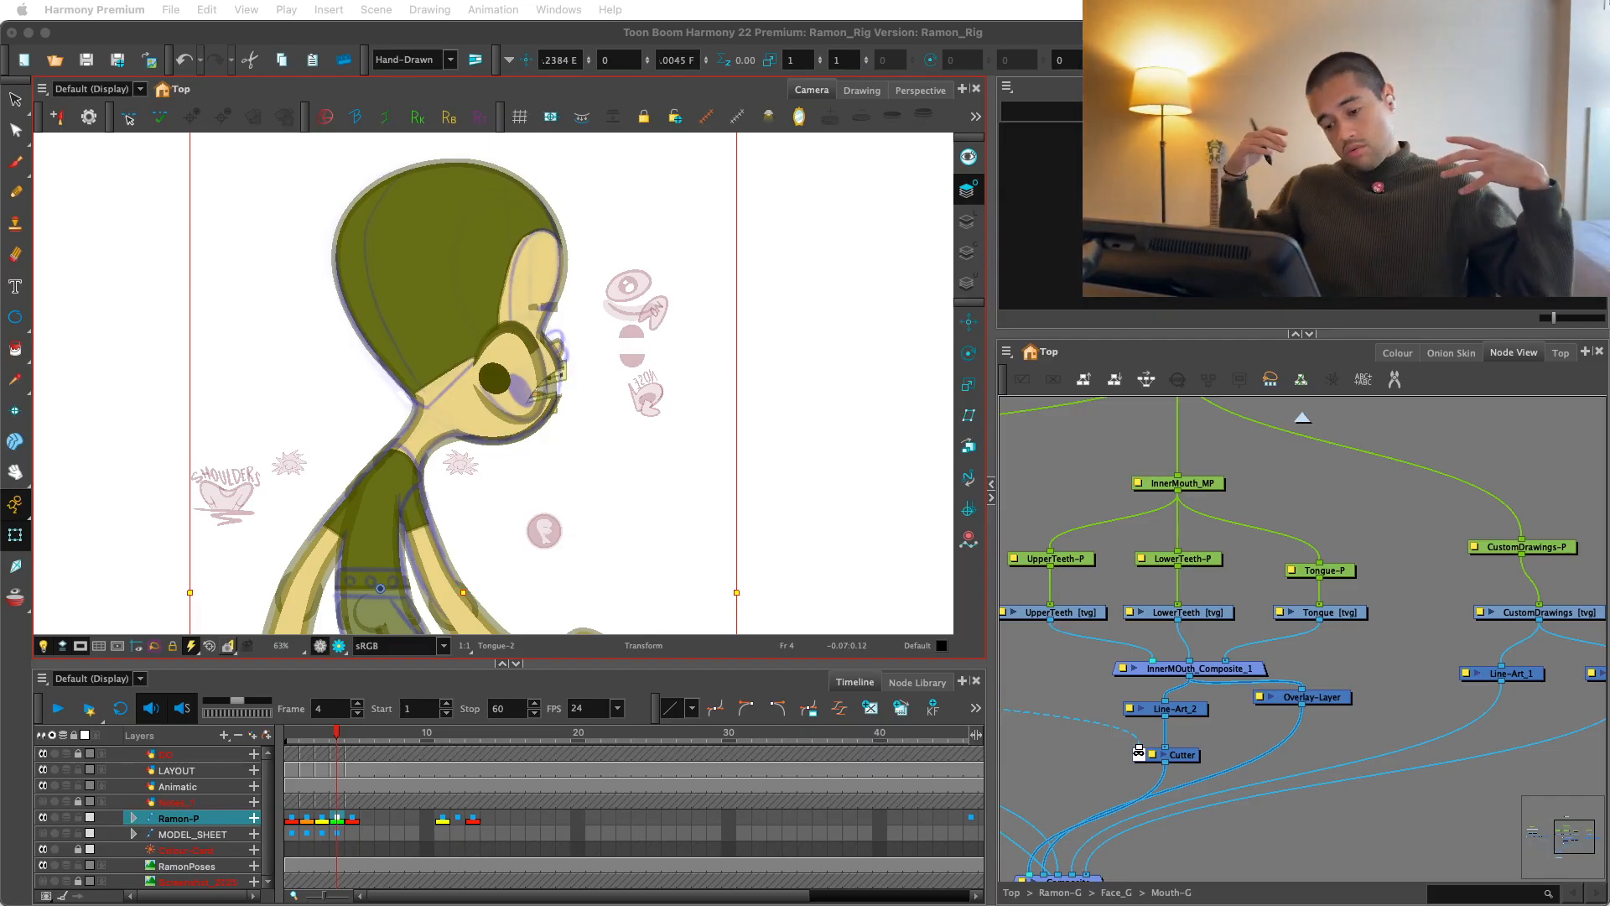
Step: In frame 4, move the lower HairSides deformer points so the hair's bottom tip and lower edge follow the sketch at the nape
left_click(1099, 496)
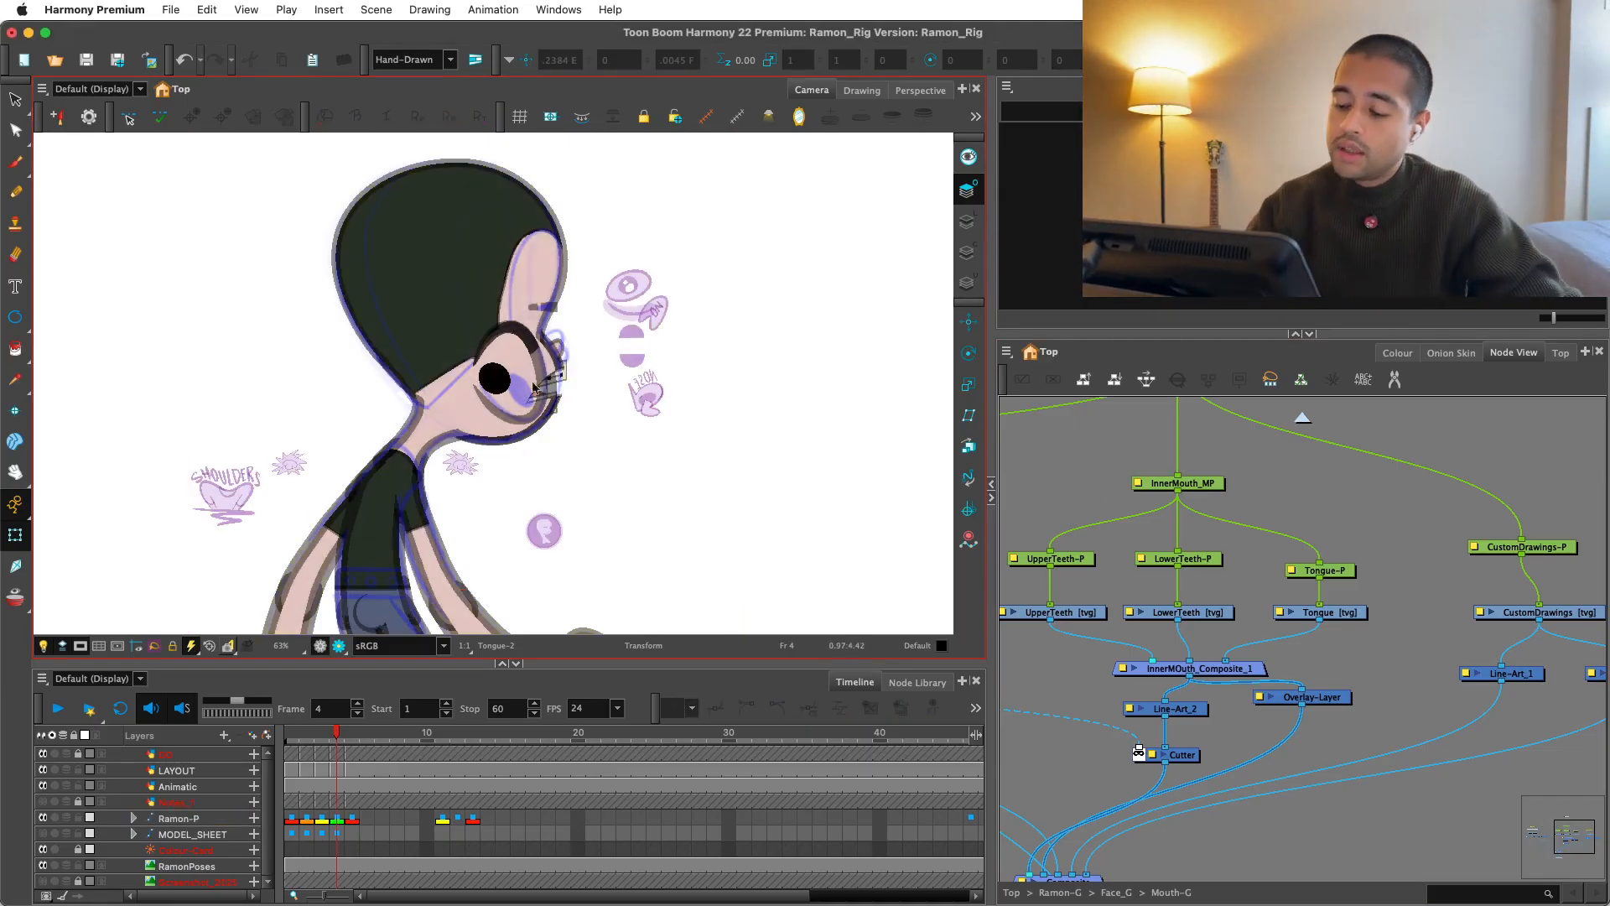
left_click_drag(529, 321, 532, 329)
key("2")
key("2")
left_click(402, 369)
key("shift+F11")
left_click_drag(333, 435, 351, 467)
key("2")
left_click_drag(441, 369, 458, 374)
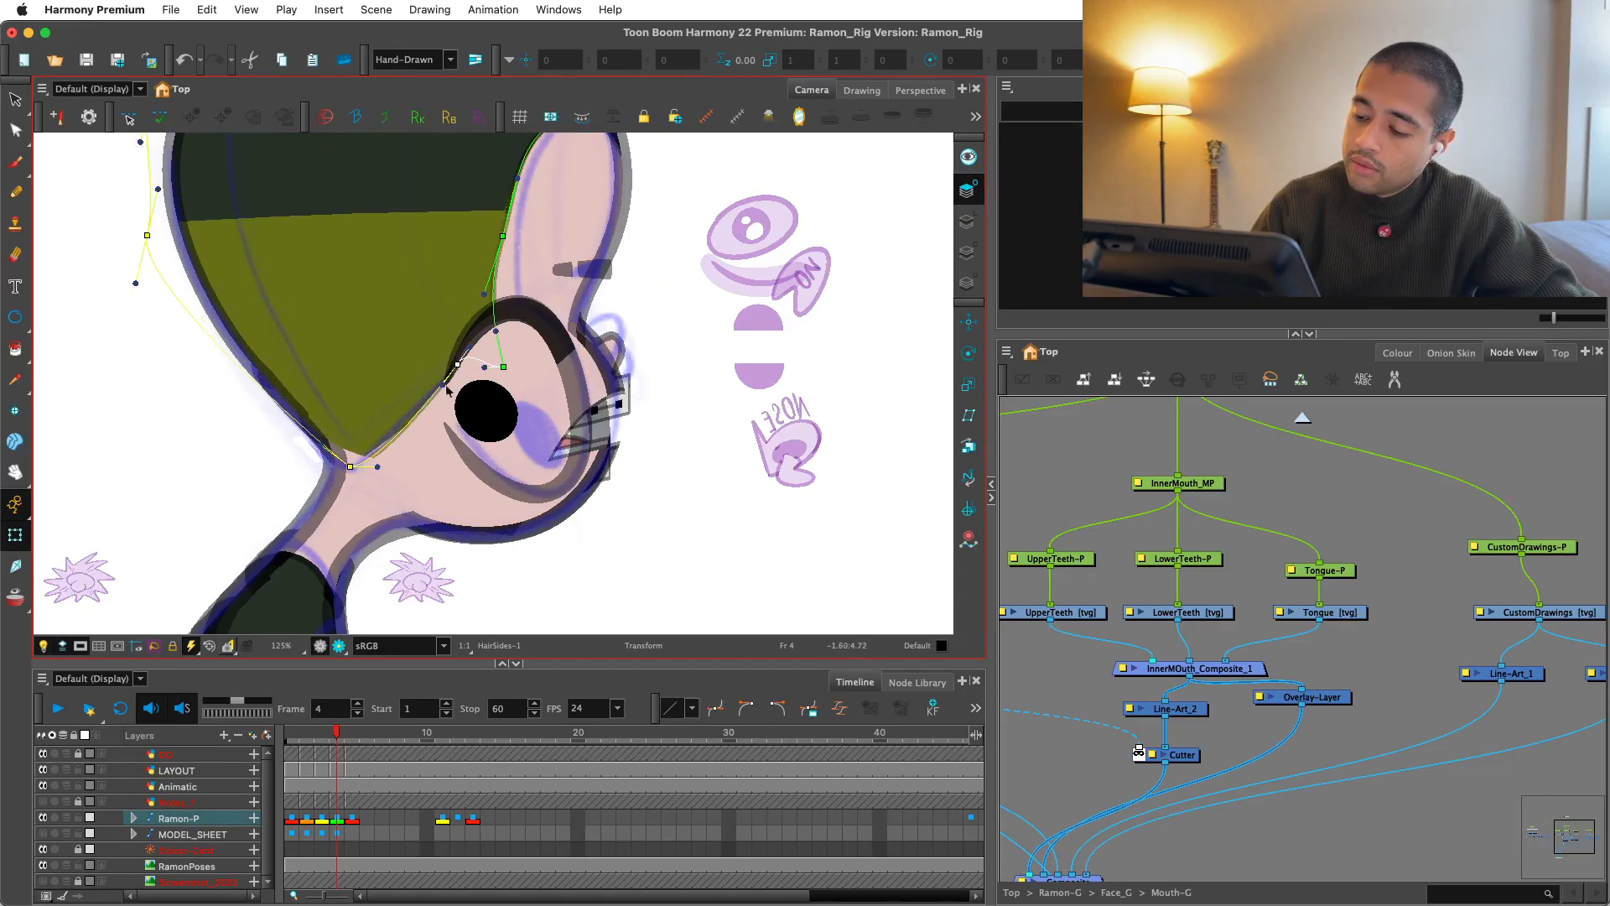
key("2")
left_click(315, 489)
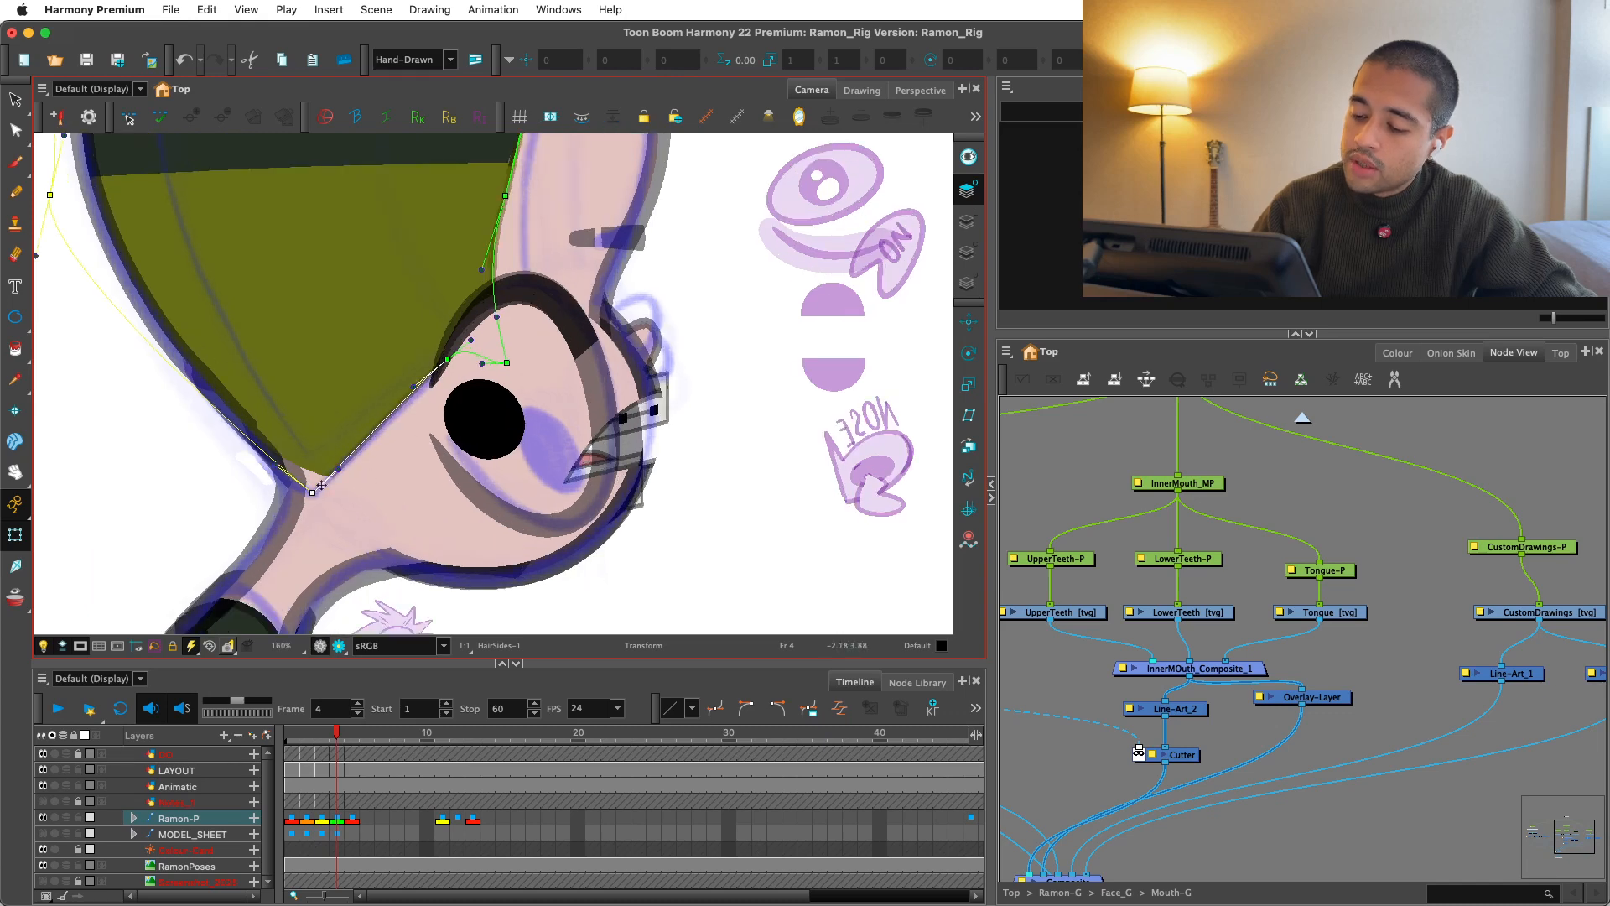
Step: Reshape the back of the Skull deformer near the nape so its outline follows the hair and the sketch
left_click(305, 493)
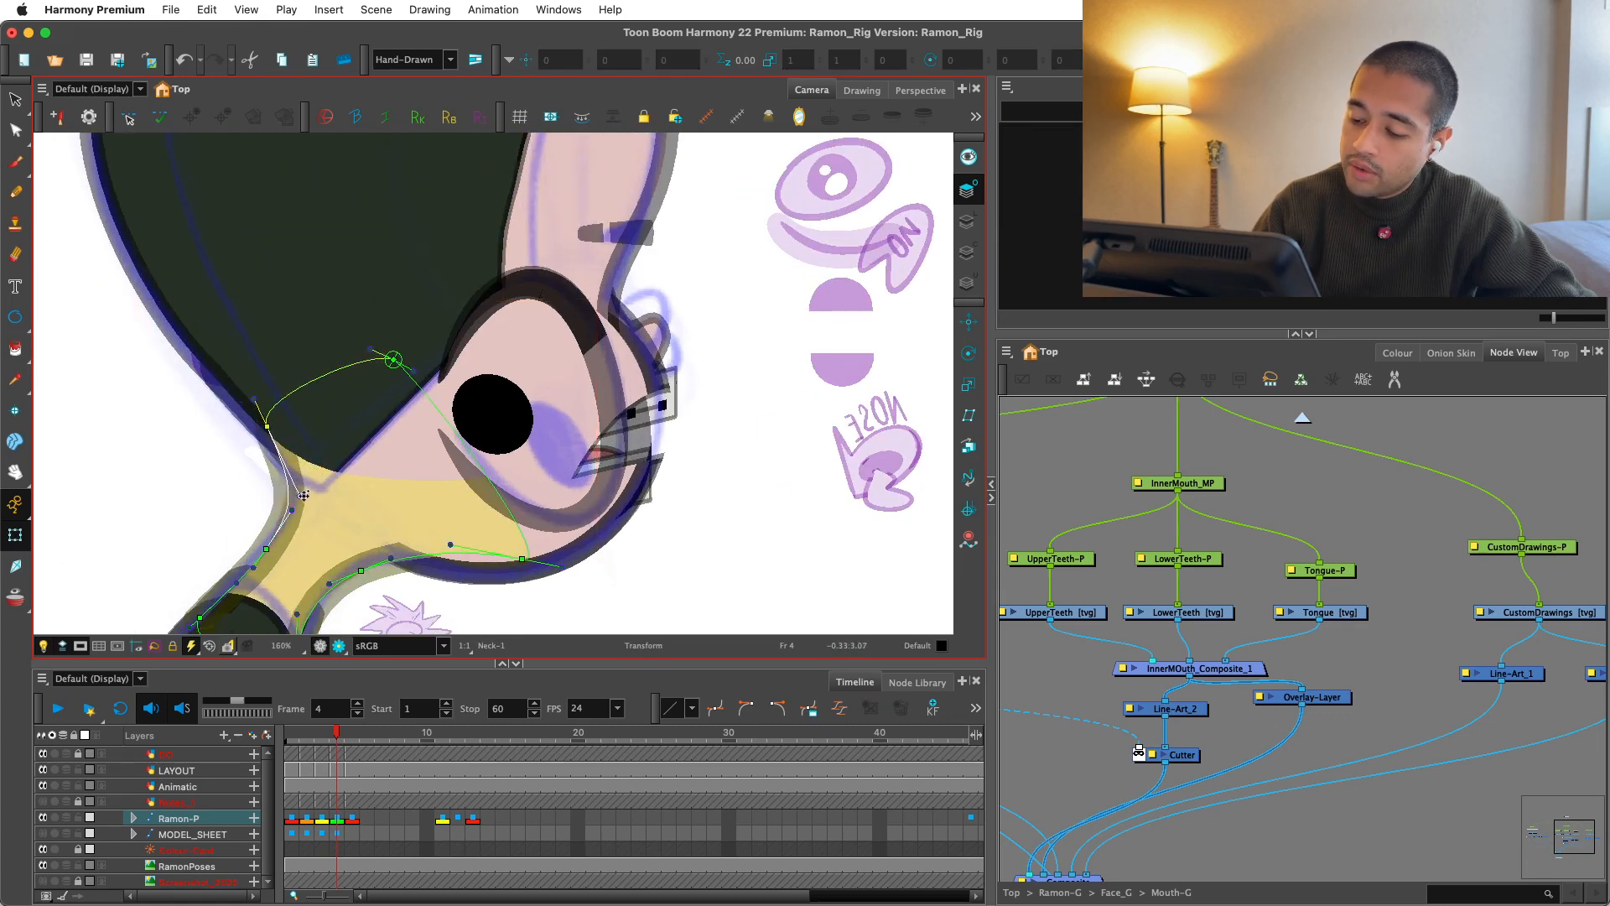
left_click(329, 495)
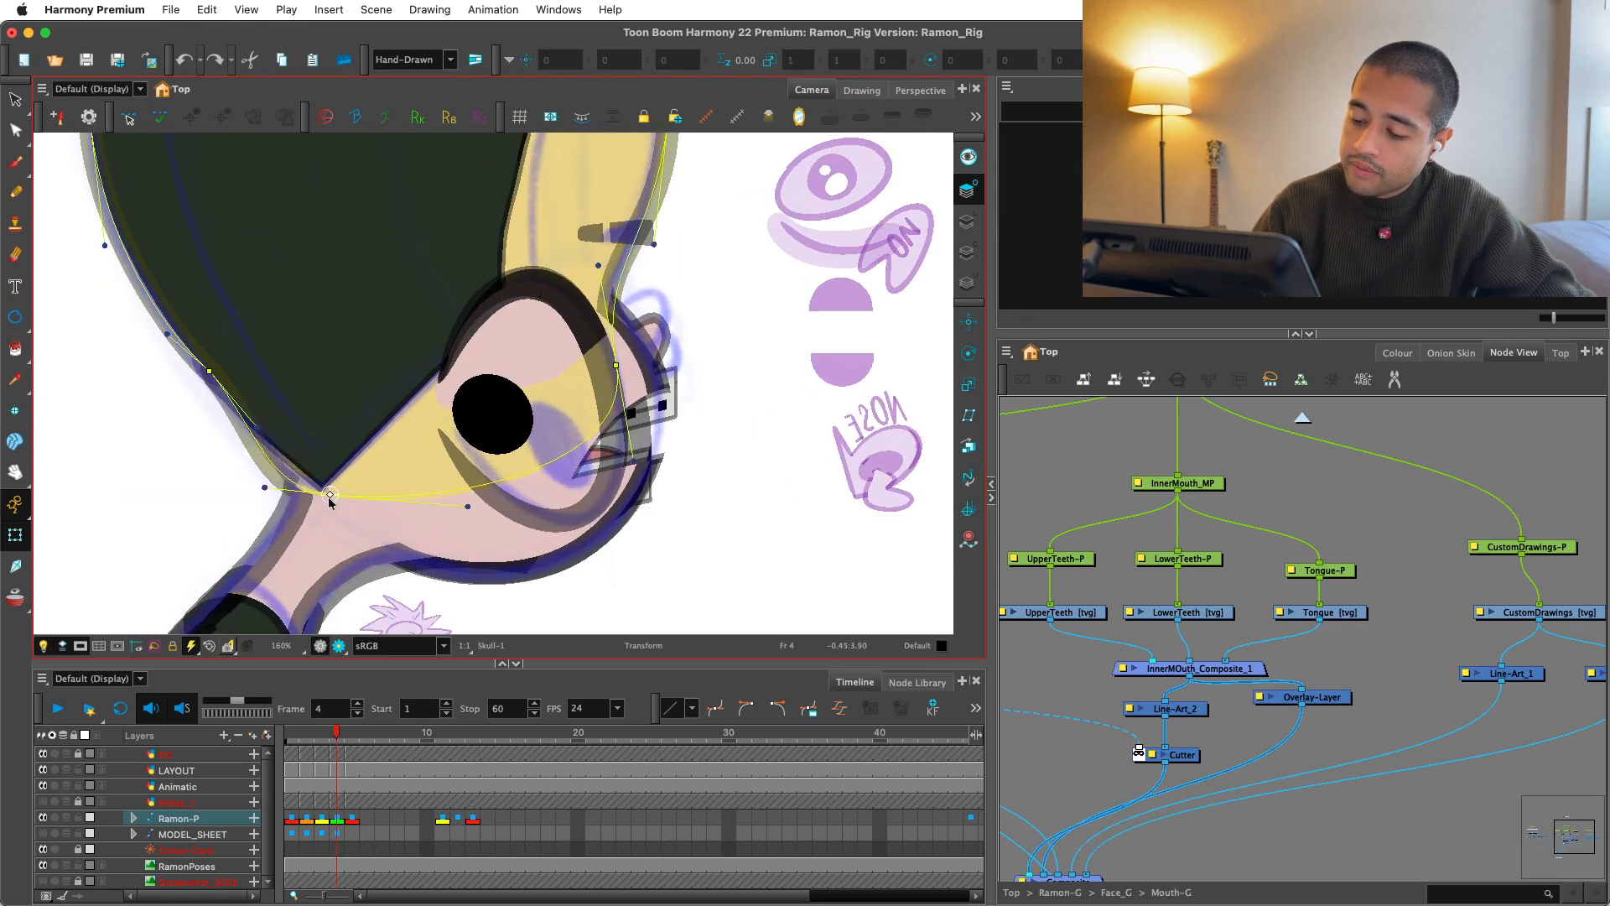
left_click_drag(329, 495, 295, 470)
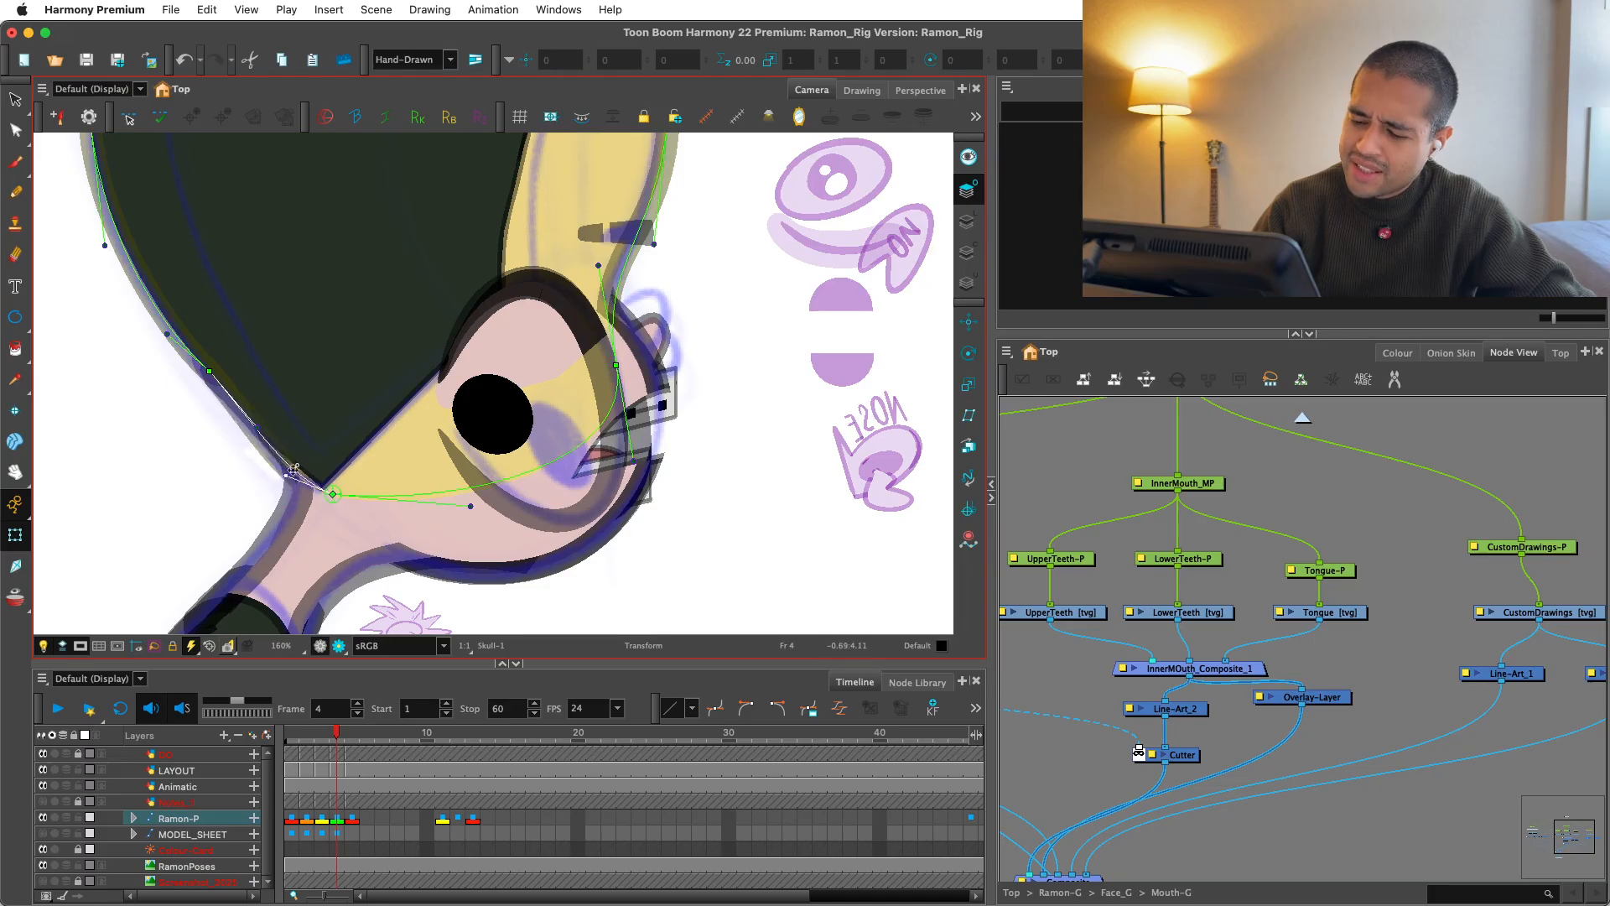
left_click(207, 367)
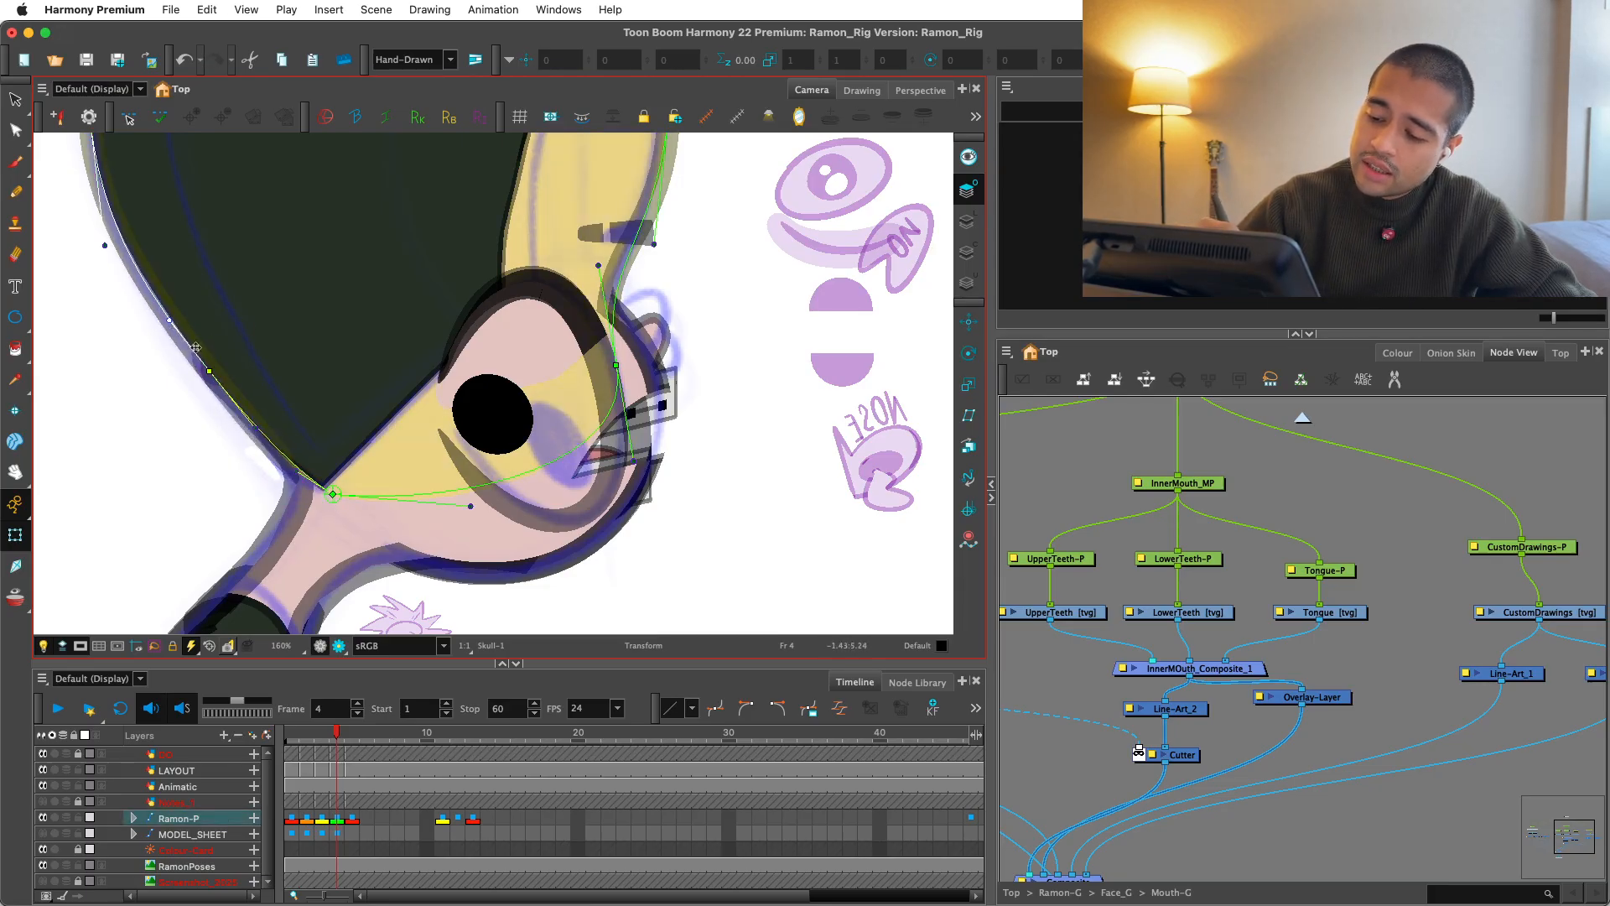
key("1")
key("1")
left_click(539, 529)
key("shift+c")
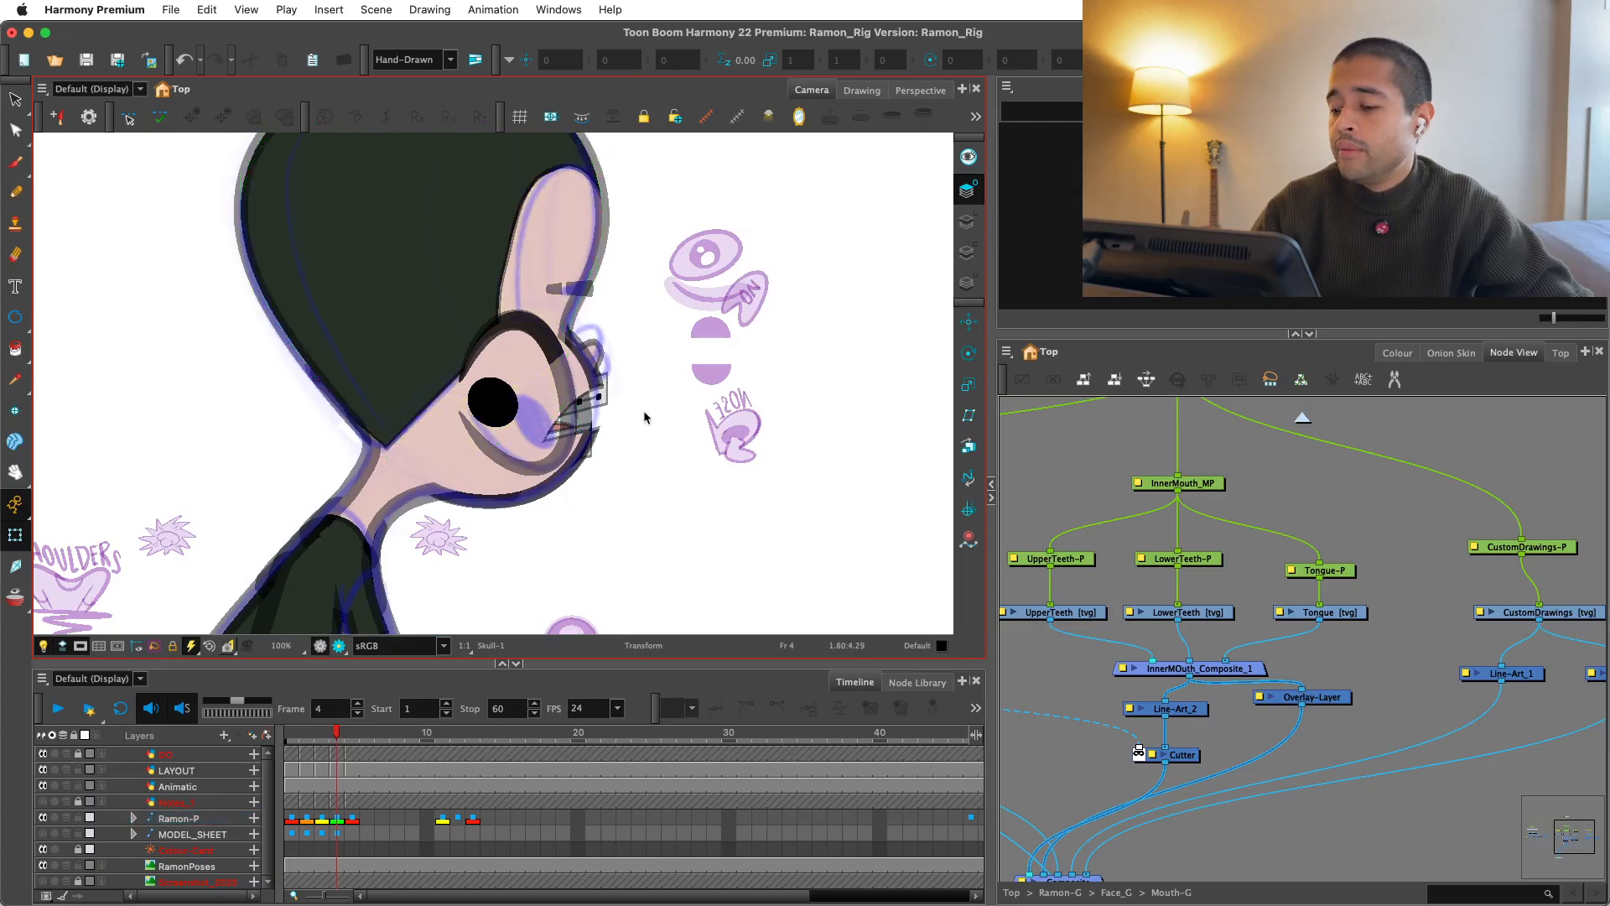
Step: Move the front HairSides deformer points and handles forward so the hair edge follows the sketched side of the forehead
left_click_drag(527, 295, 474, 458)
key("2")
left_click(428, 461)
key("2")
left_click_drag(610, 376, 618, 352)
left_click(618, 352)
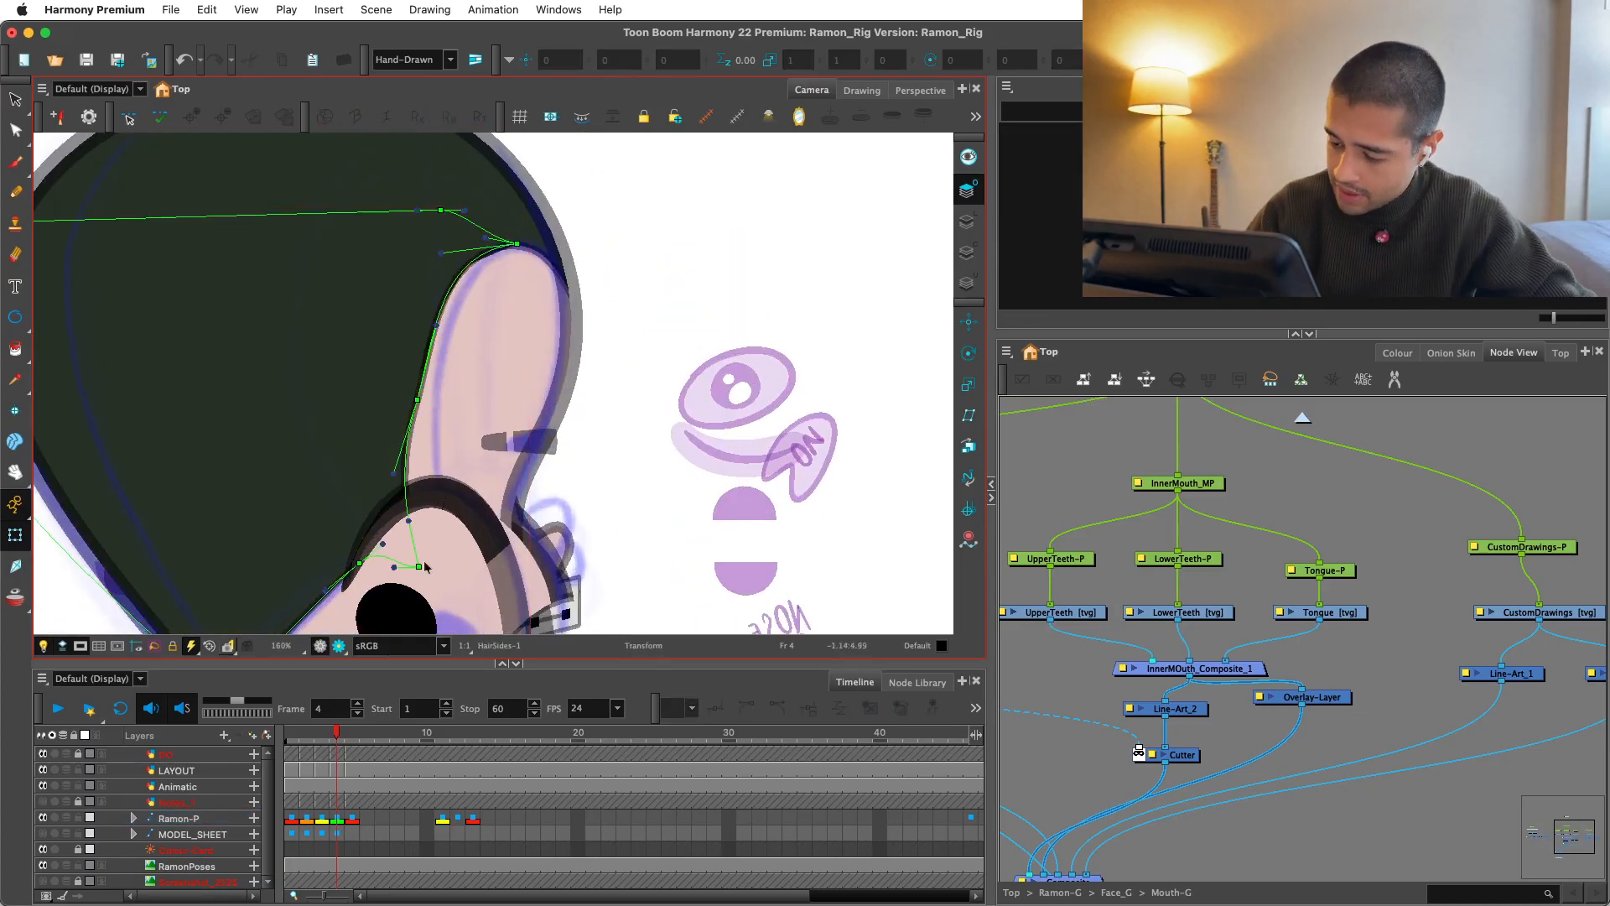
left_click(456, 565)
left_click_drag(401, 472, 417, 474)
left_click_drag(421, 402, 441, 397)
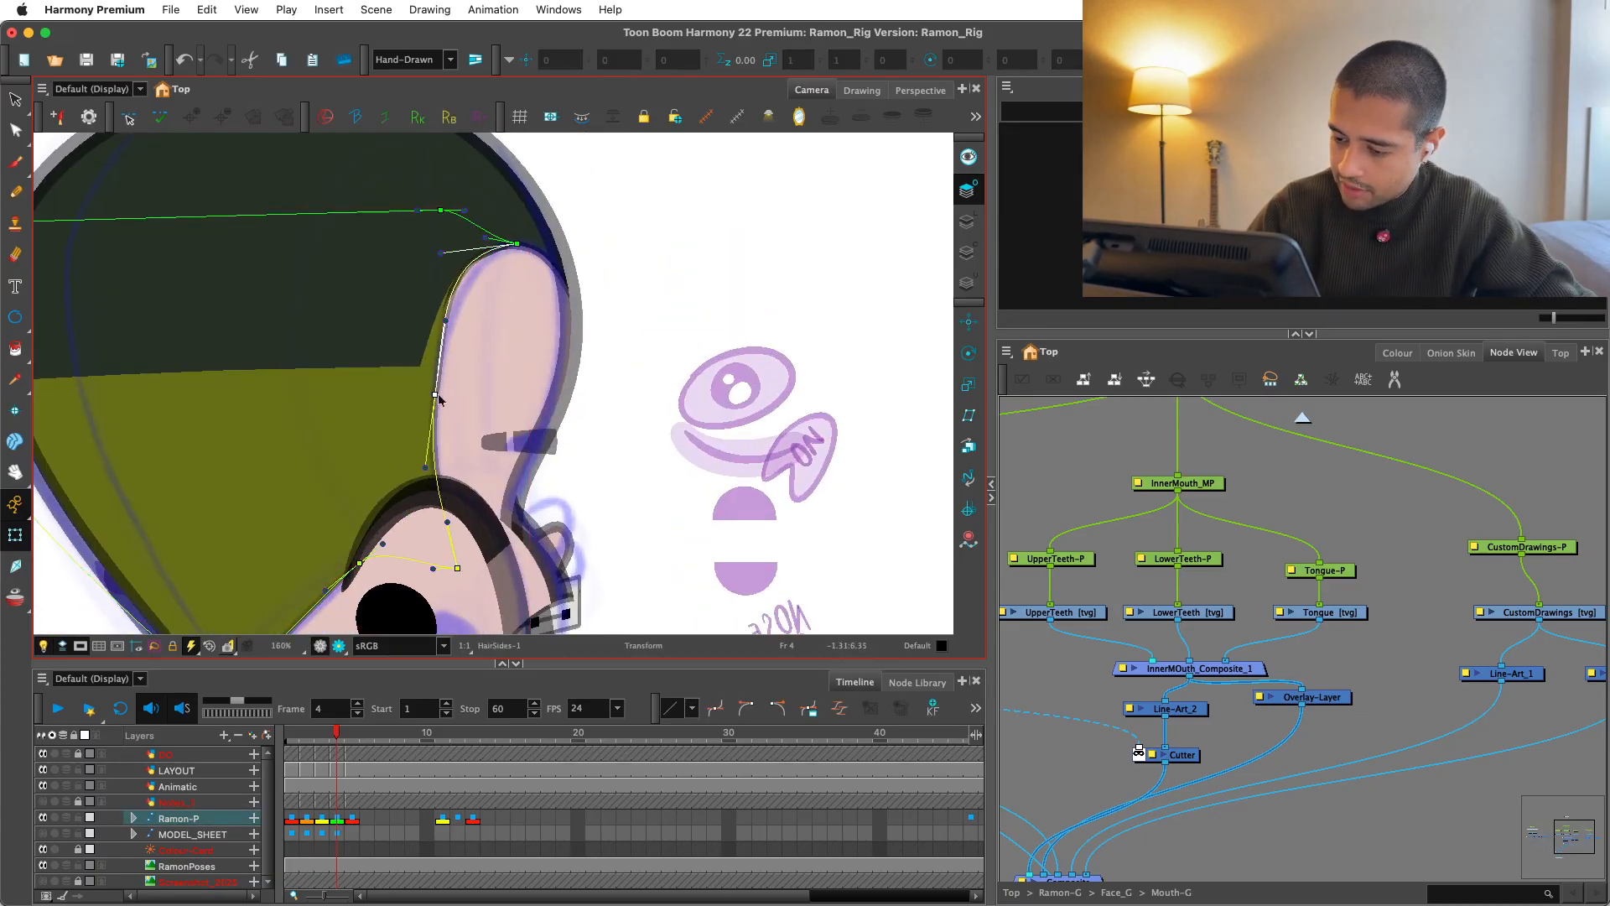
left_click_drag(433, 473, 435, 469)
left_click_drag(454, 441, 456, 495)
left_click_drag(520, 297, 536, 300)
left_click_drag(444, 375, 444, 384)
Step: Raise the upper HairSides curve handle so the hairline rounds over the top of the forehead
scroll(513, 324, "up", 3)
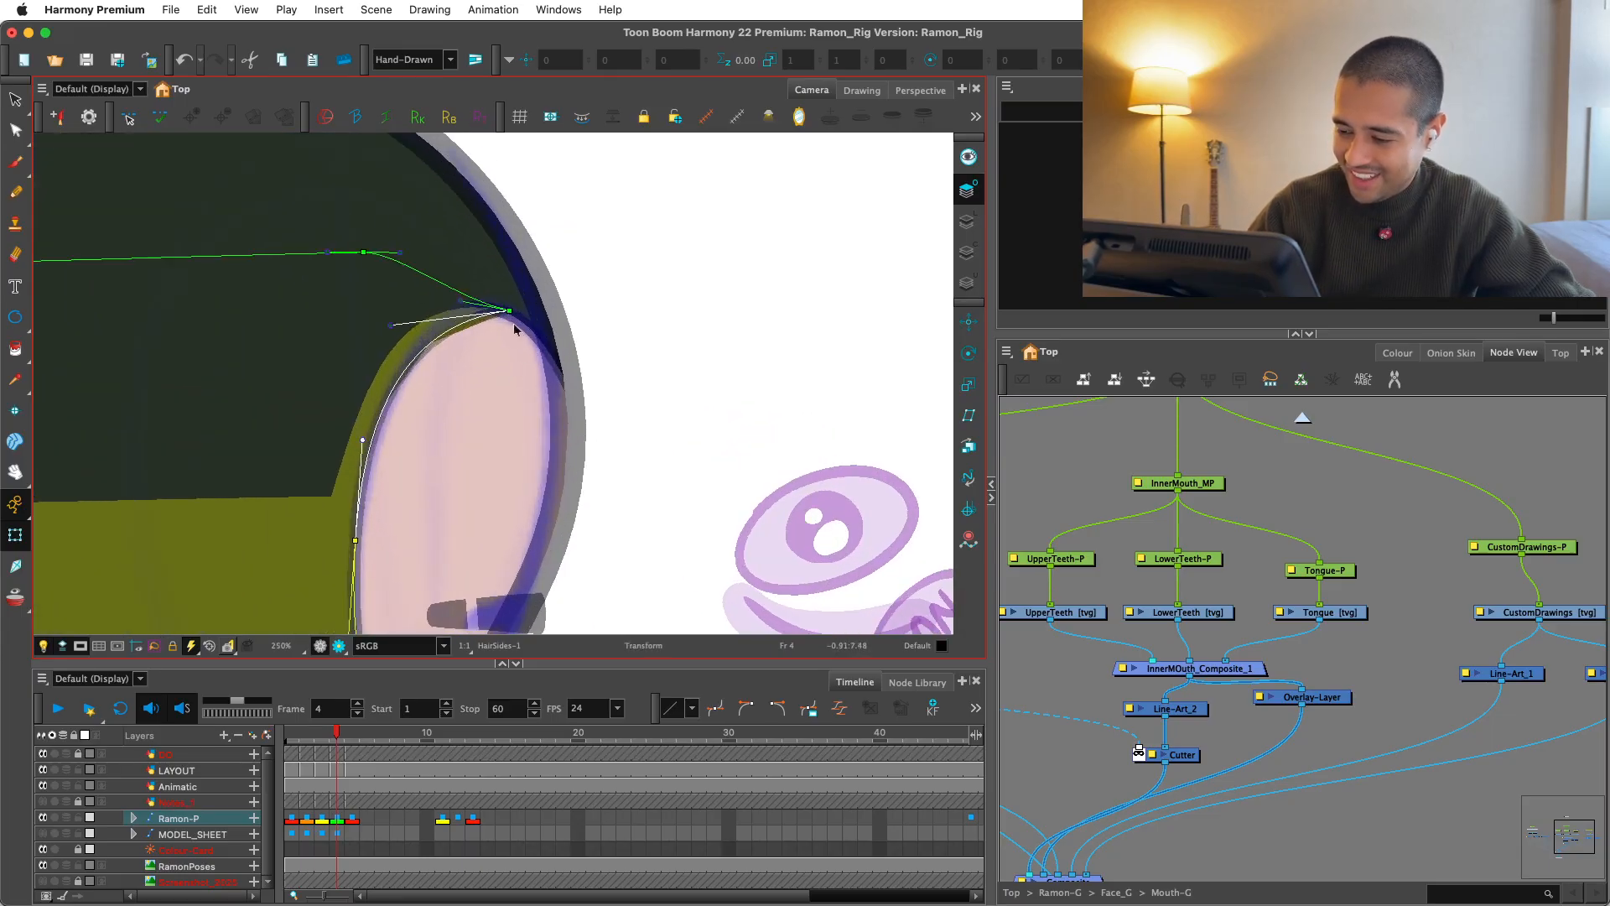
scroll(545, 394, "up", 2)
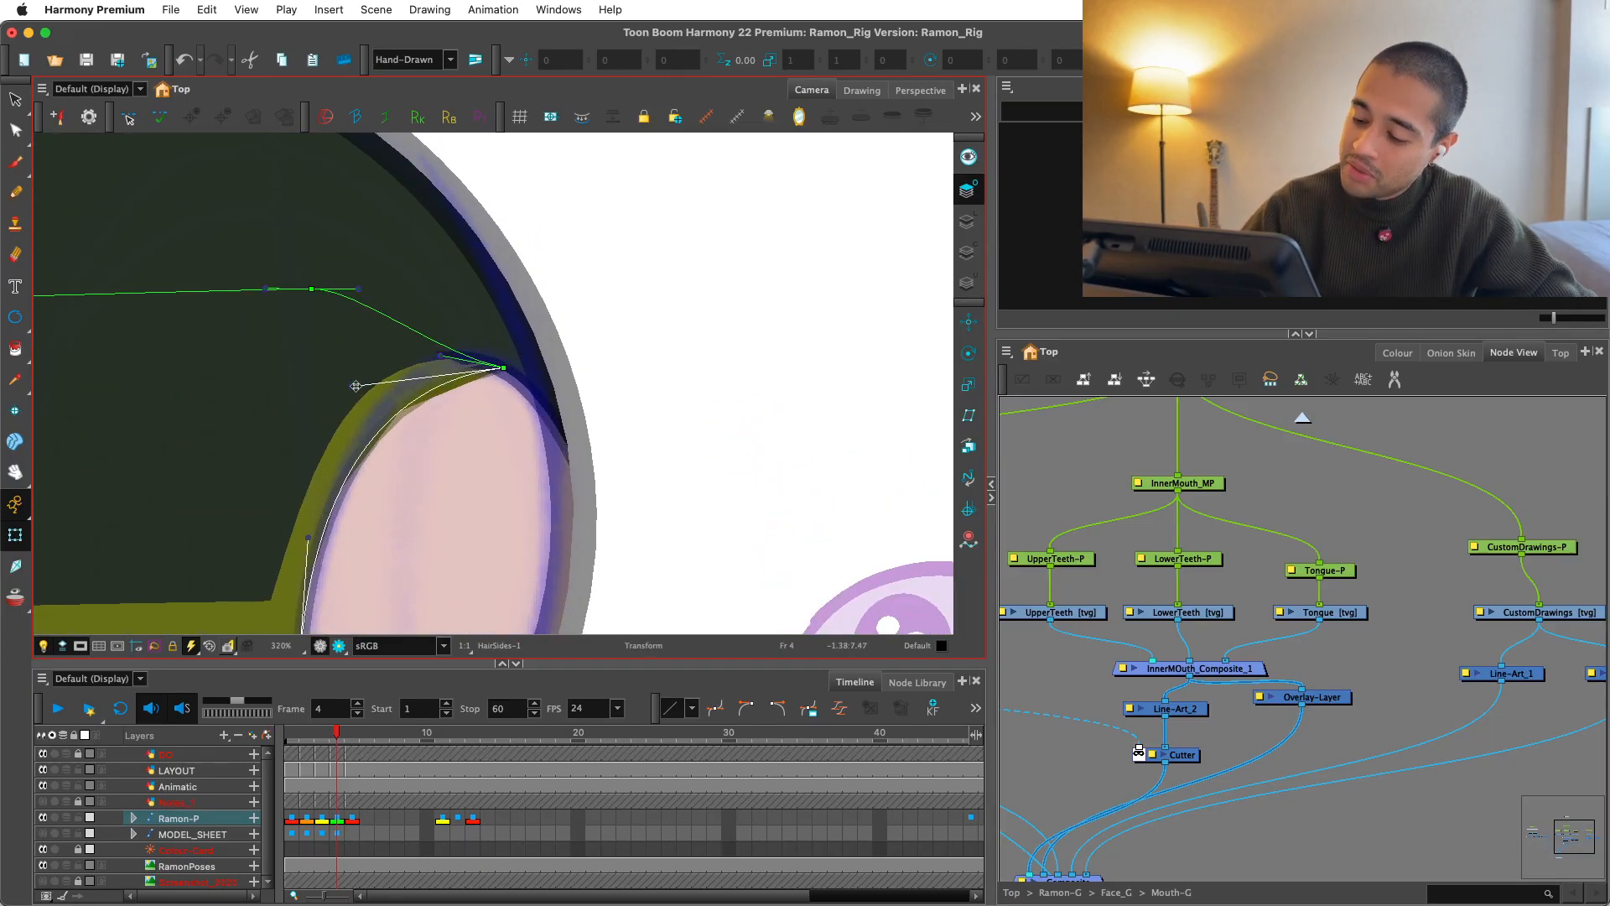
left_click_drag(353, 386, 362, 348)
left_click(507, 359)
key("F11")
left_click(715, 542)
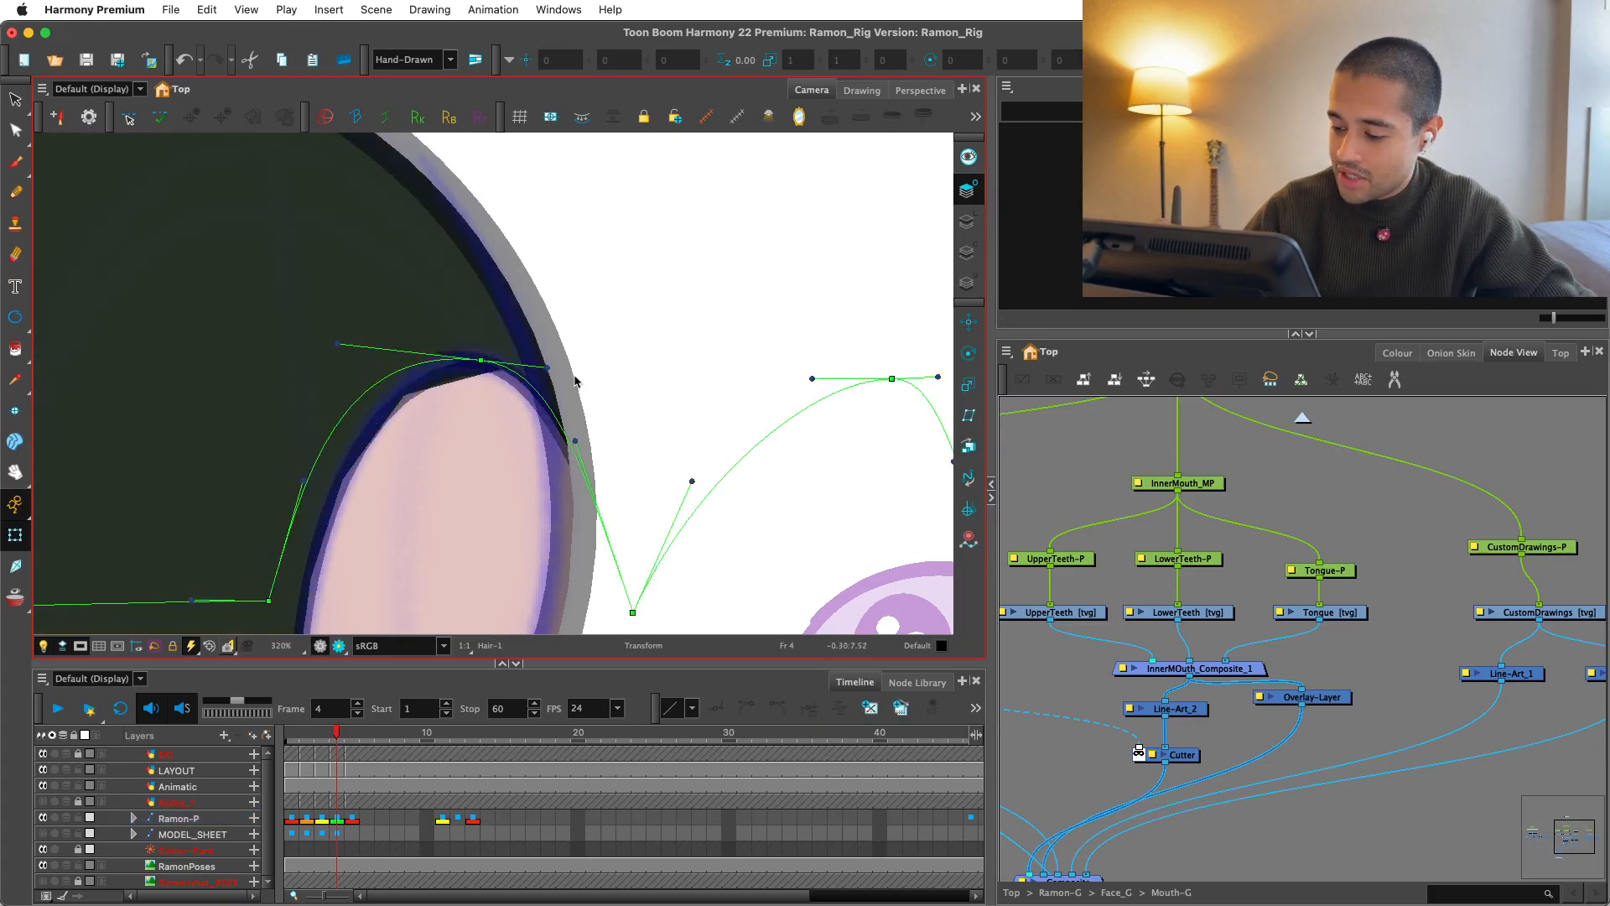
left_click_drag(488, 362, 499, 368)
key("super+z")
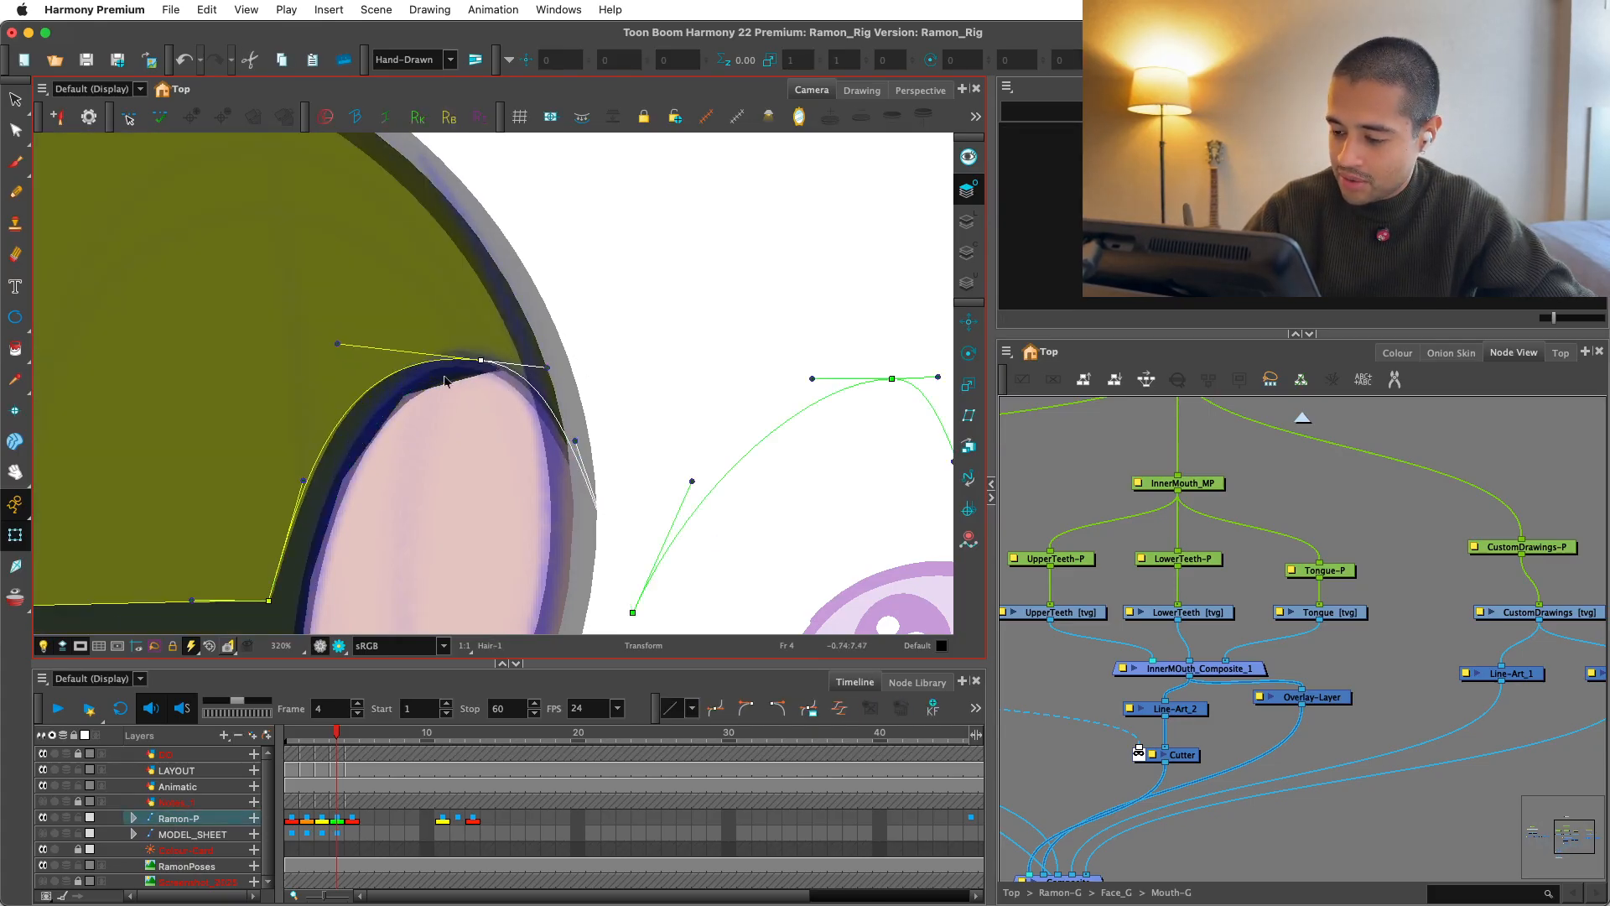
Step: Move the upper HairSides point towards the head's front outline and refine the handles of the hairline's top corner
left_click(449, 379)
key("F11")
left_click(493, 362)
left_click_drag(312, 289, 420, 185)
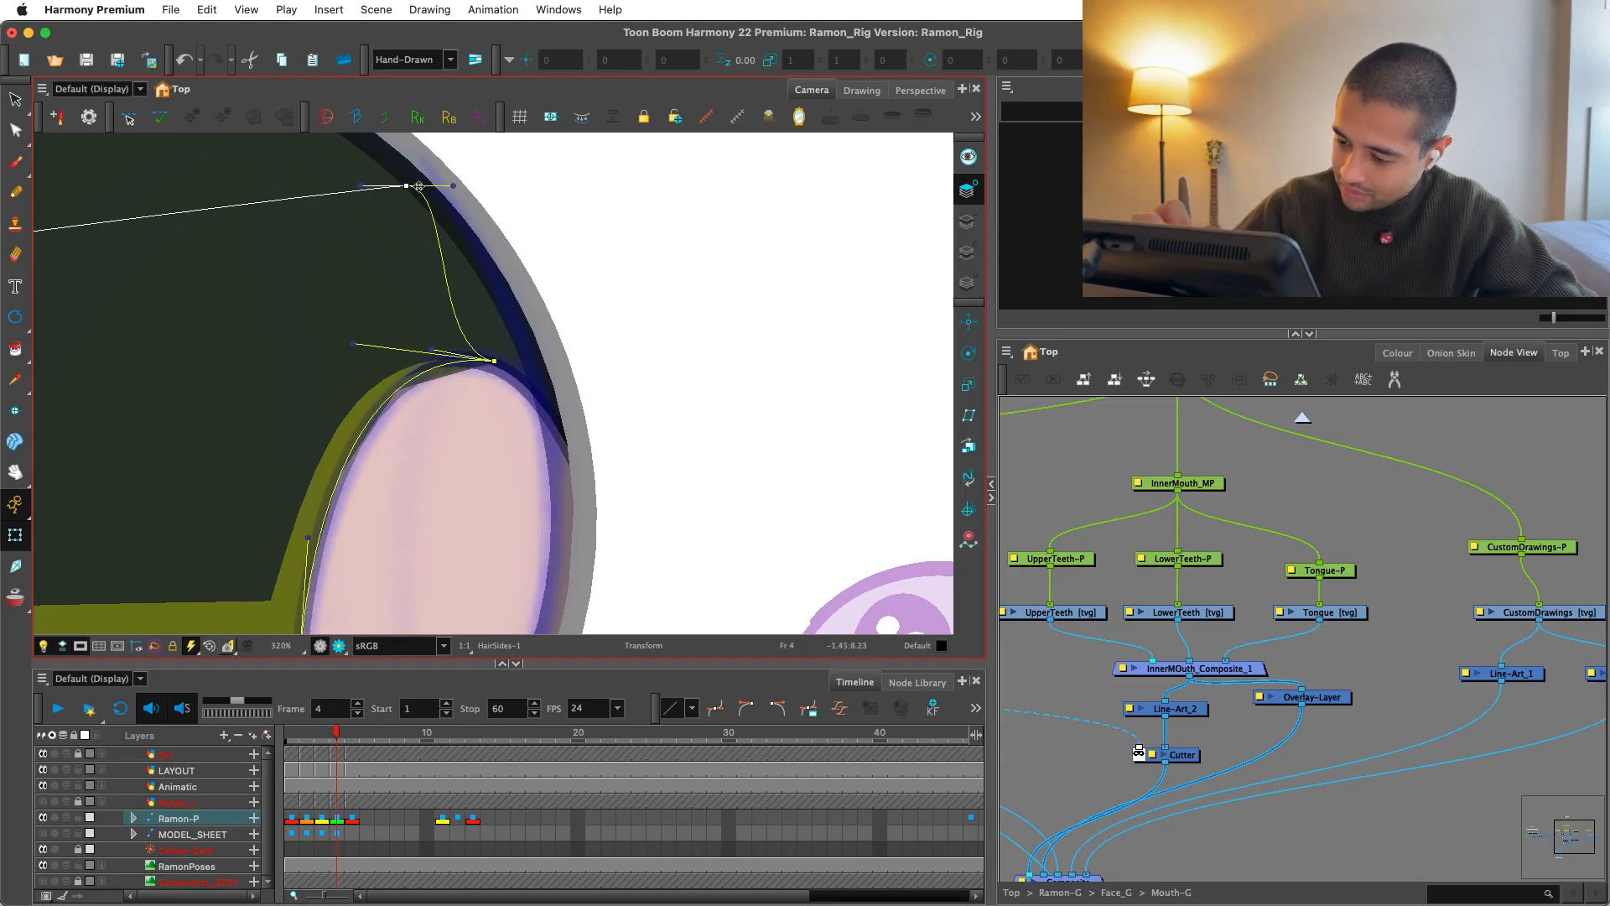
left_click_drag(492, 361, 548, 304)
left_click_drag(352, 341, 355, 331)
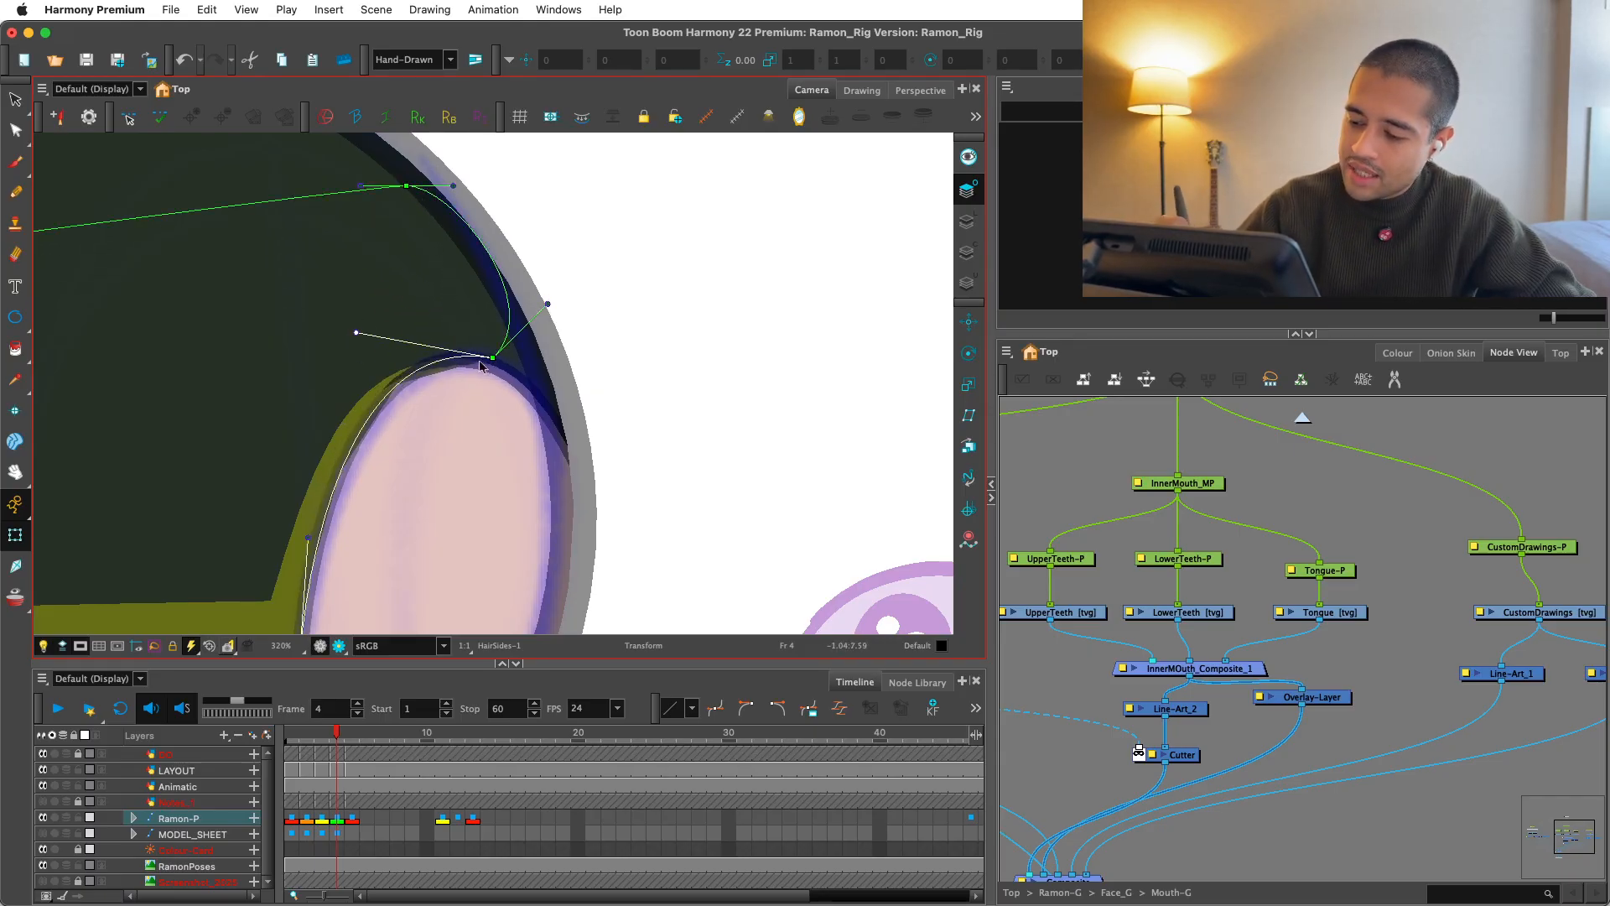
left_click_drag(493, 357, 497, 359)
left_click(621, 272)
key("shift+c")
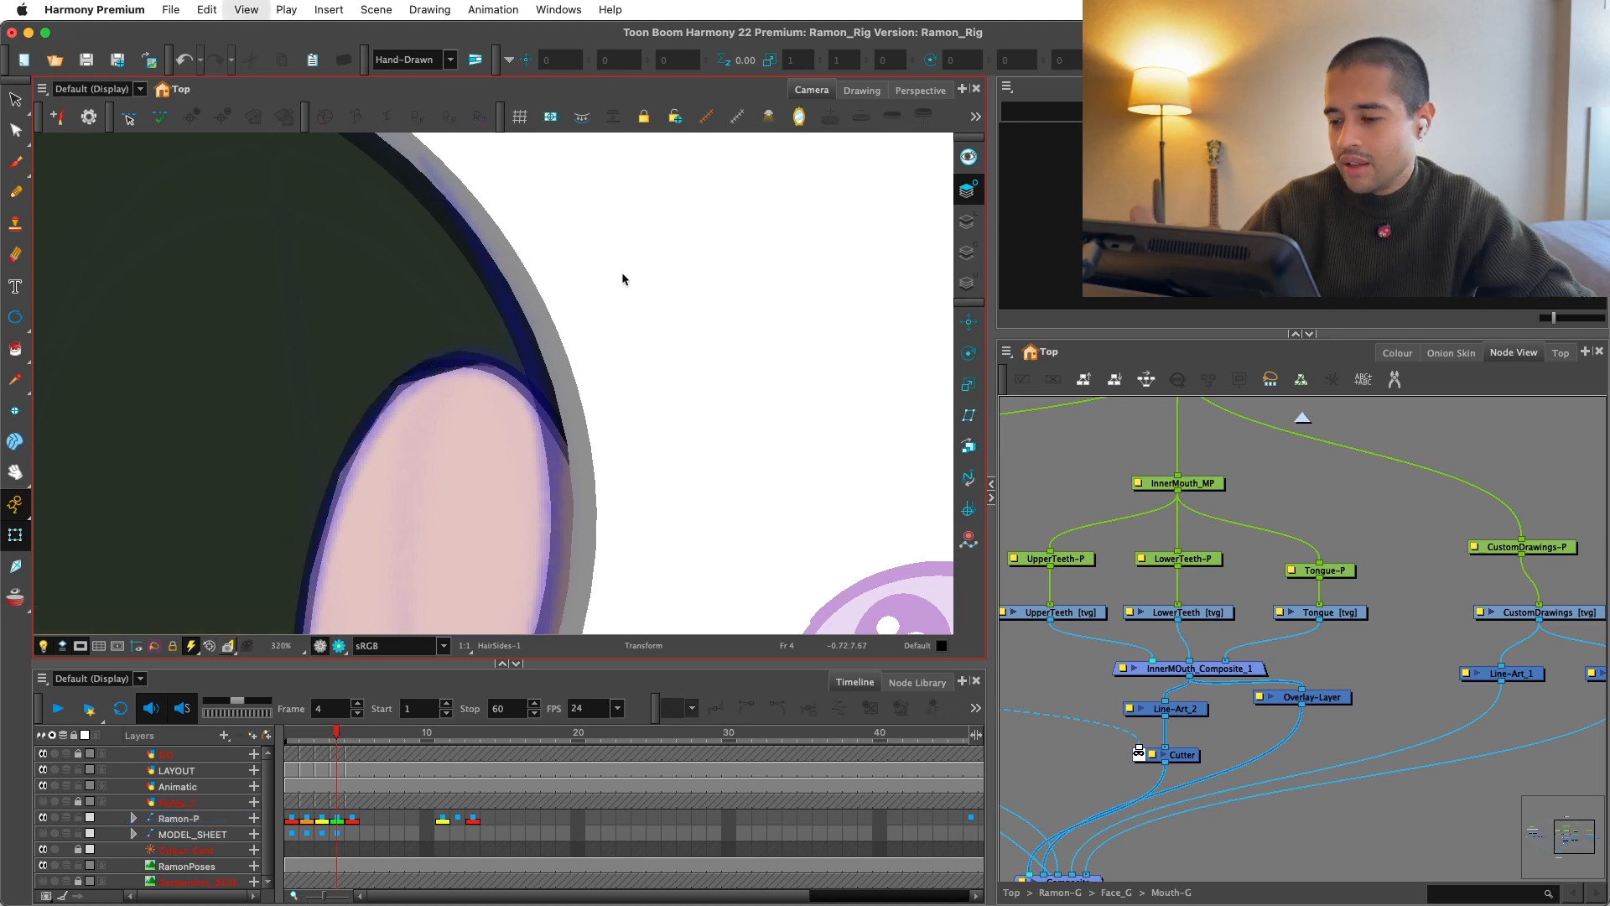
Step: Narrow and tilt the InnerEar shape and move it forward onto the sketched ear opening
scroll(697, 553, "down", 4)
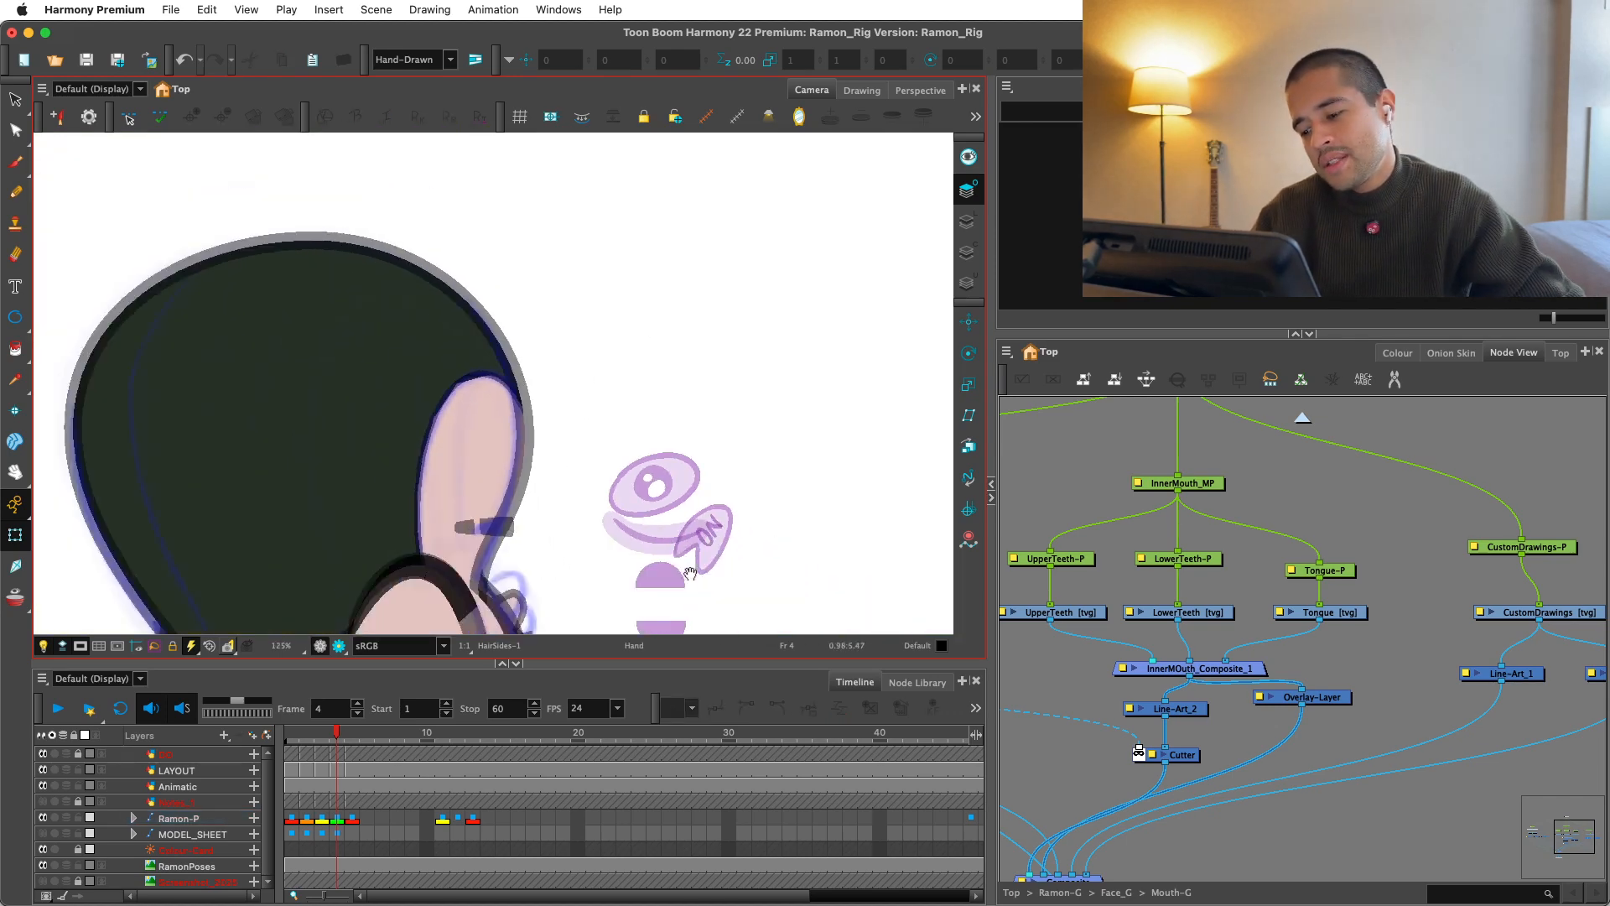
key("1")
key("1")
left_click_drag(693, 582, 708, 467)
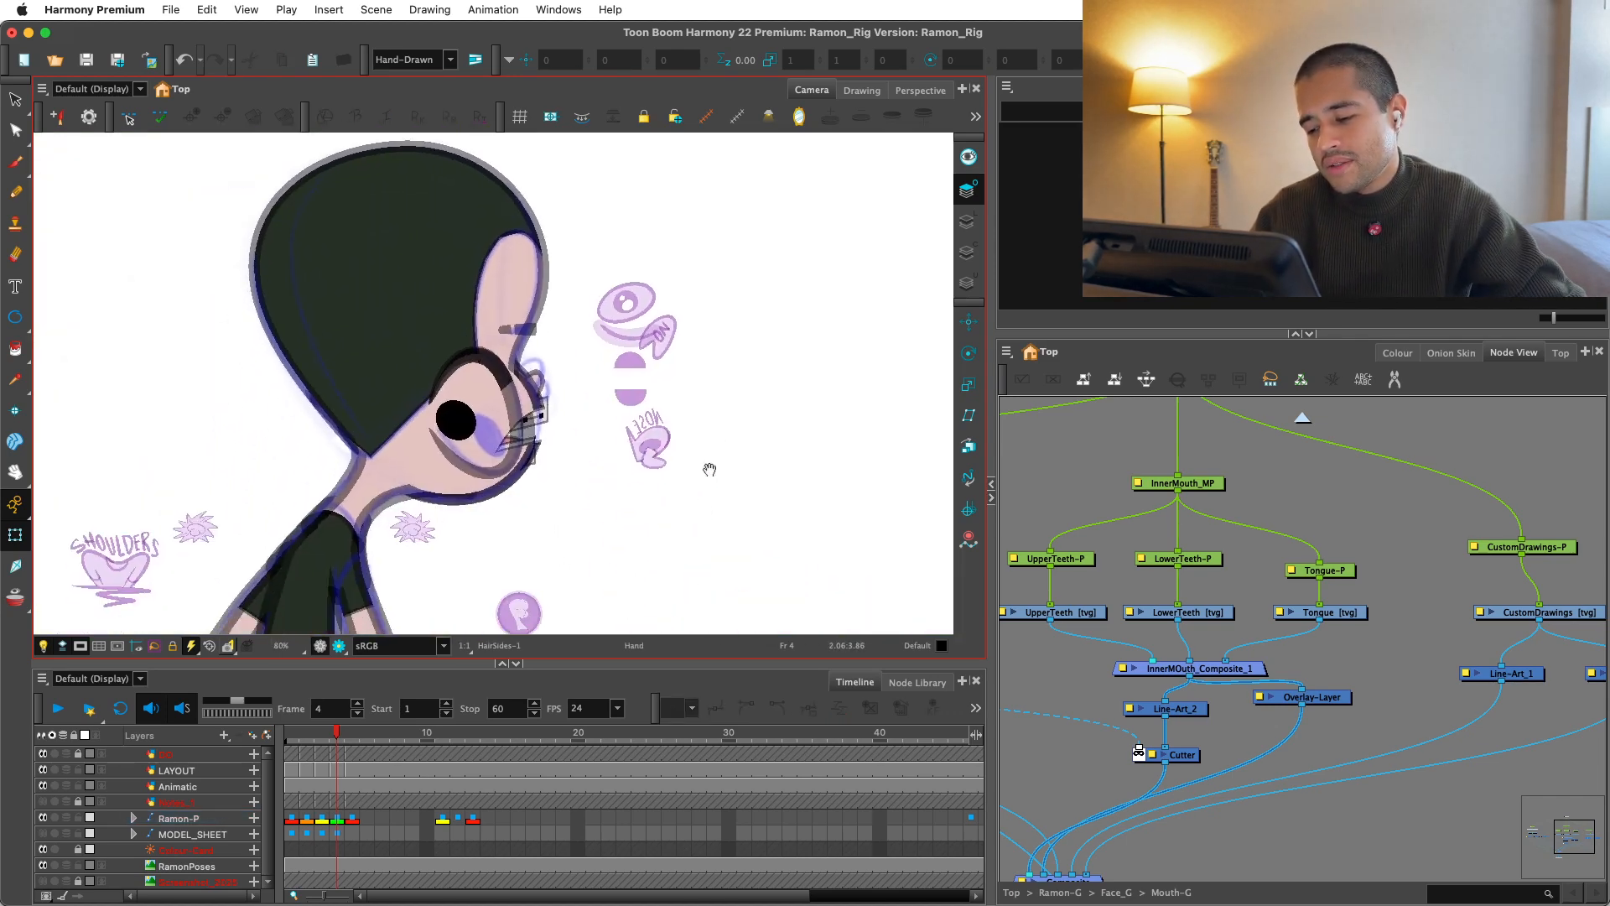
key("2")
key("2")
key("2")
left_click_drag(697, 554, 623, 507)
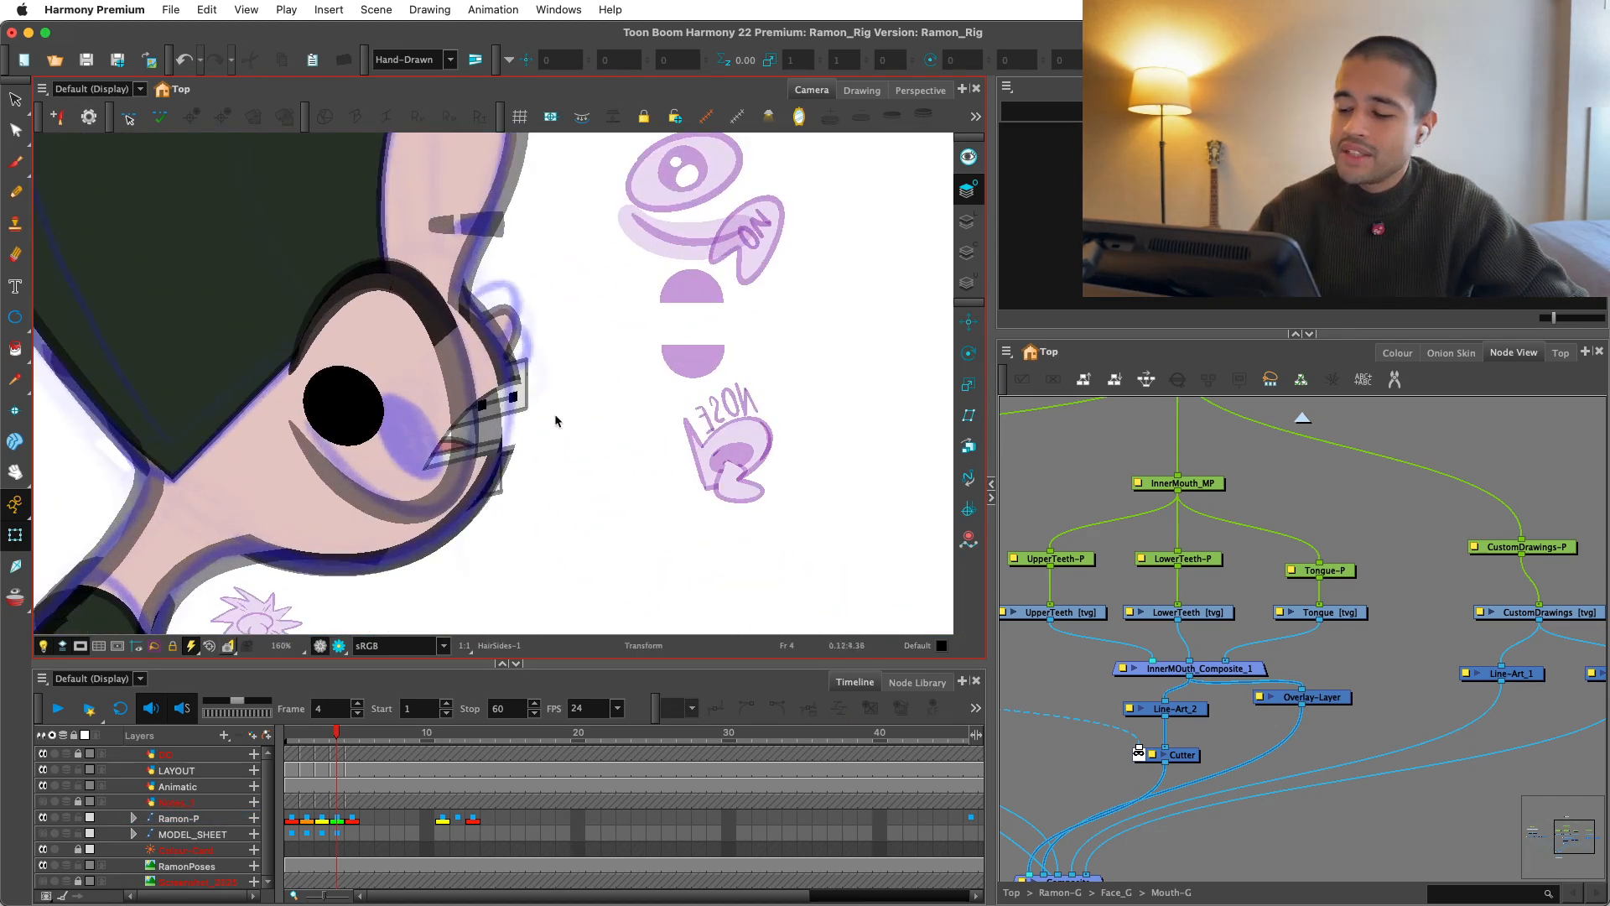
key("2")
left_click(306, 415)
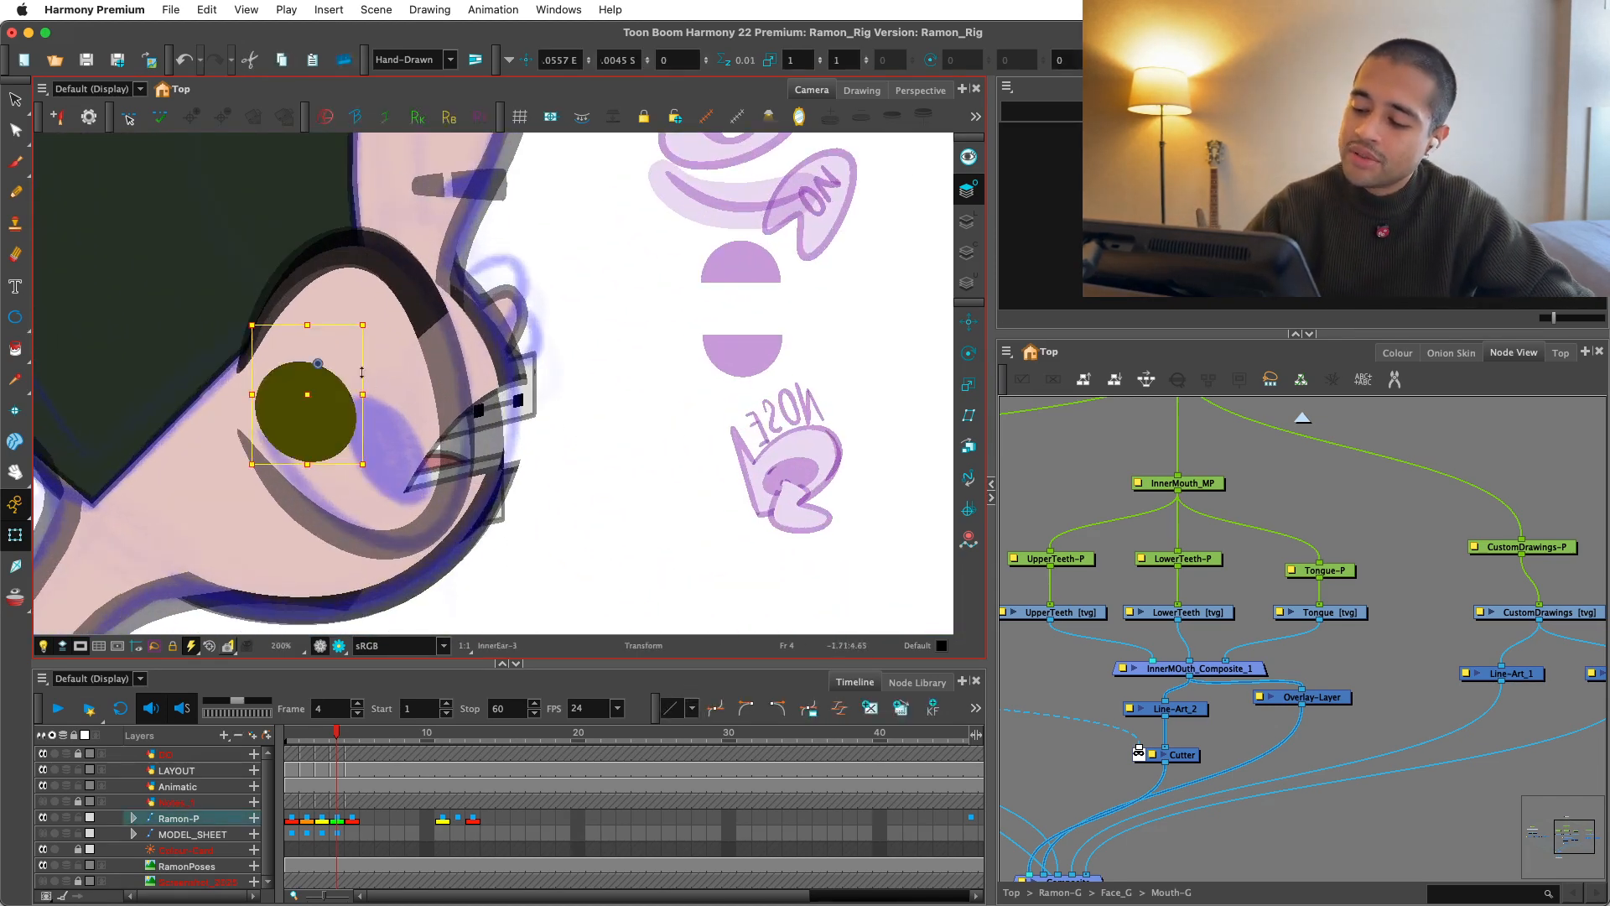
left_click_drag(363, 407, 395, 457)
left_click(410, 343)
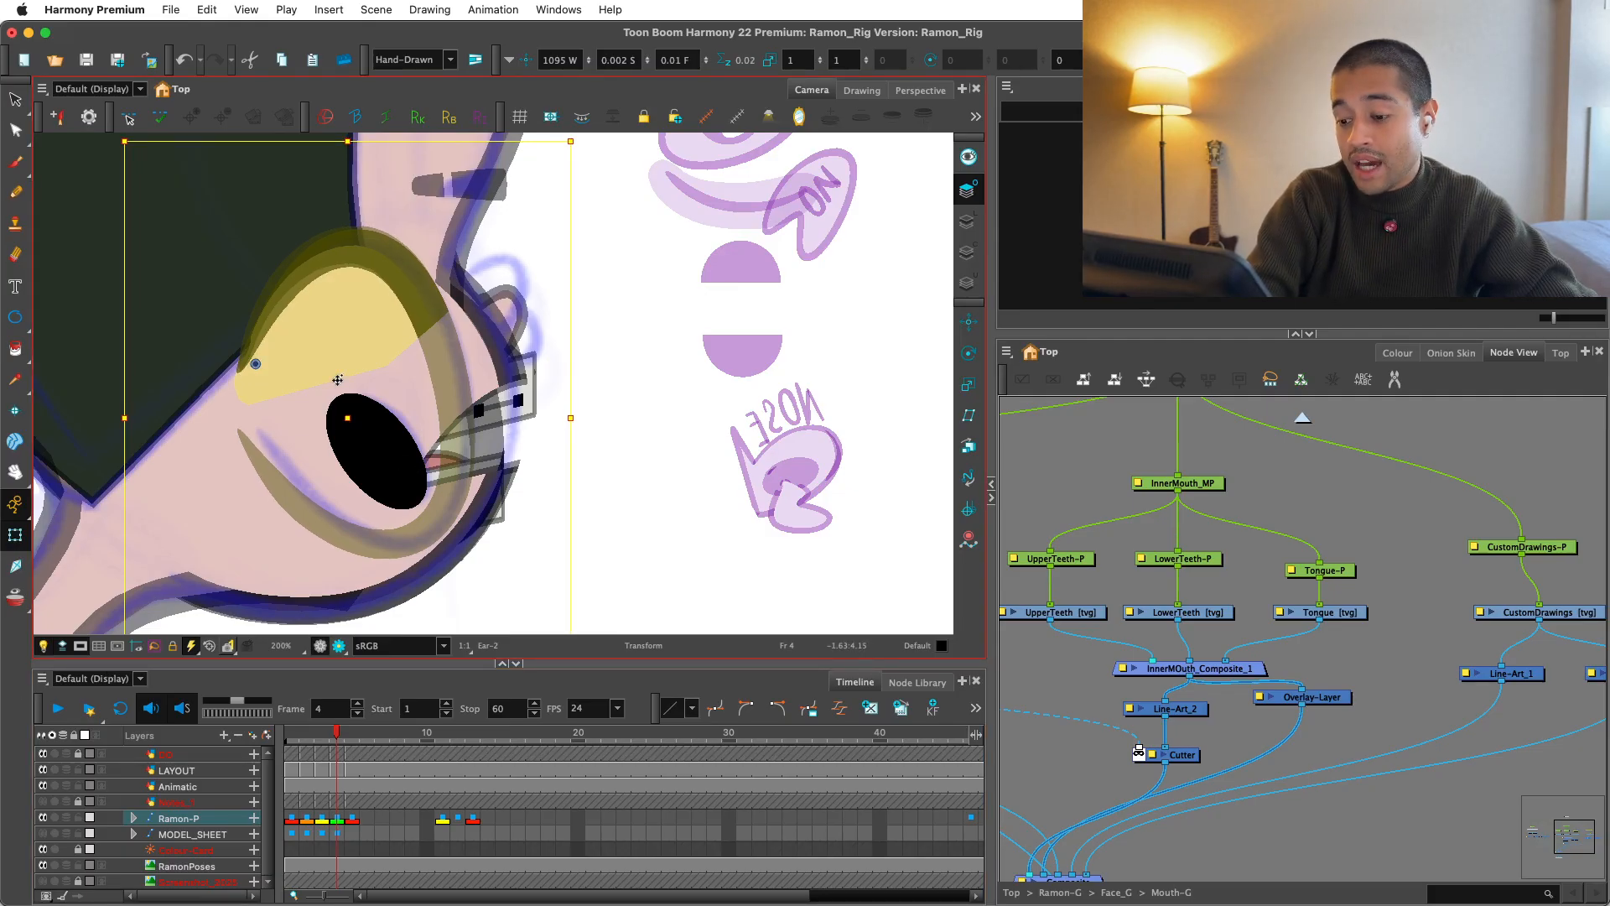
key("1")
key("1")
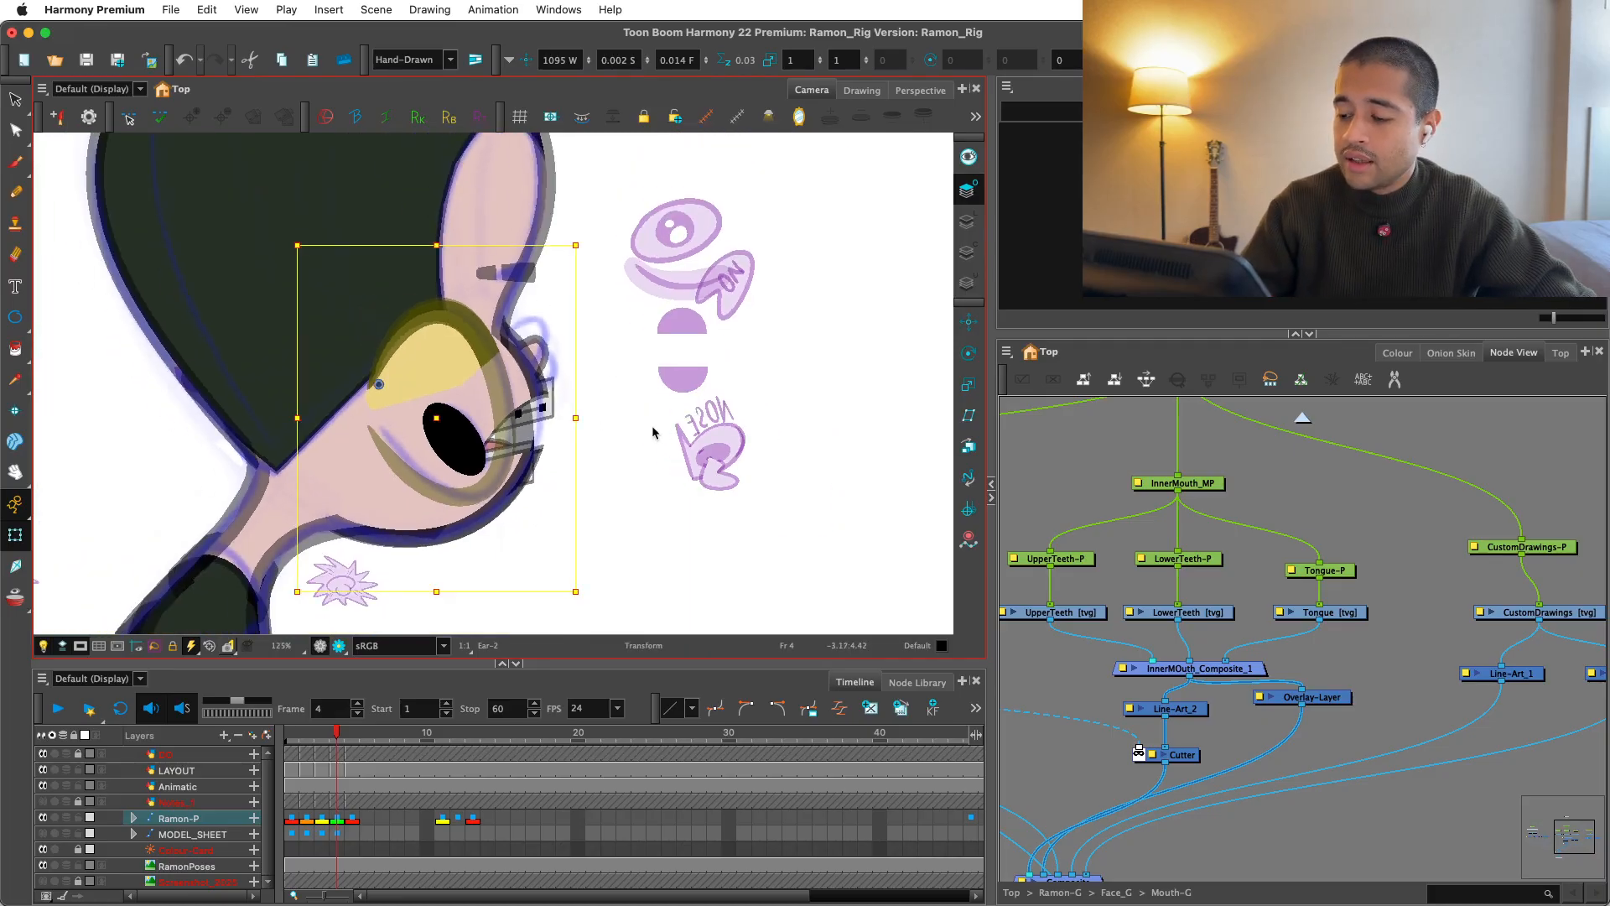
left_click(657, 419)
Step: Try to raise the front end of the eyebrow with its curve deformer, and undo the change
key("2")
key("2")
left_click_drag(613, 326, 671, 519)
left_click(486, 454)
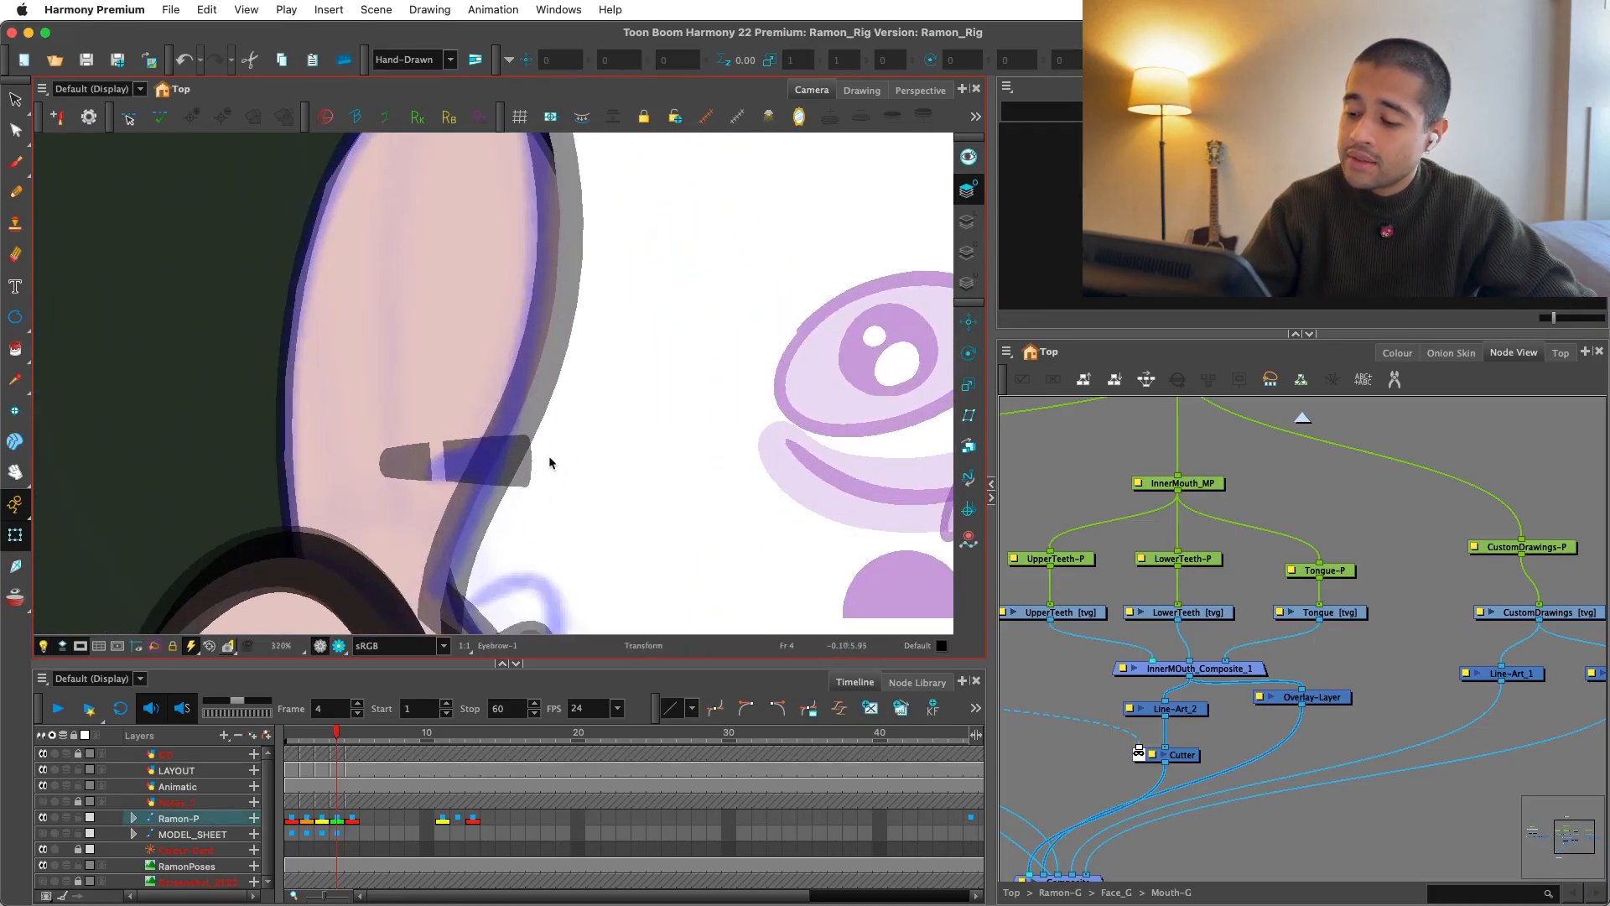
key("b")
left_click_drag(521, 455, 520, 443)
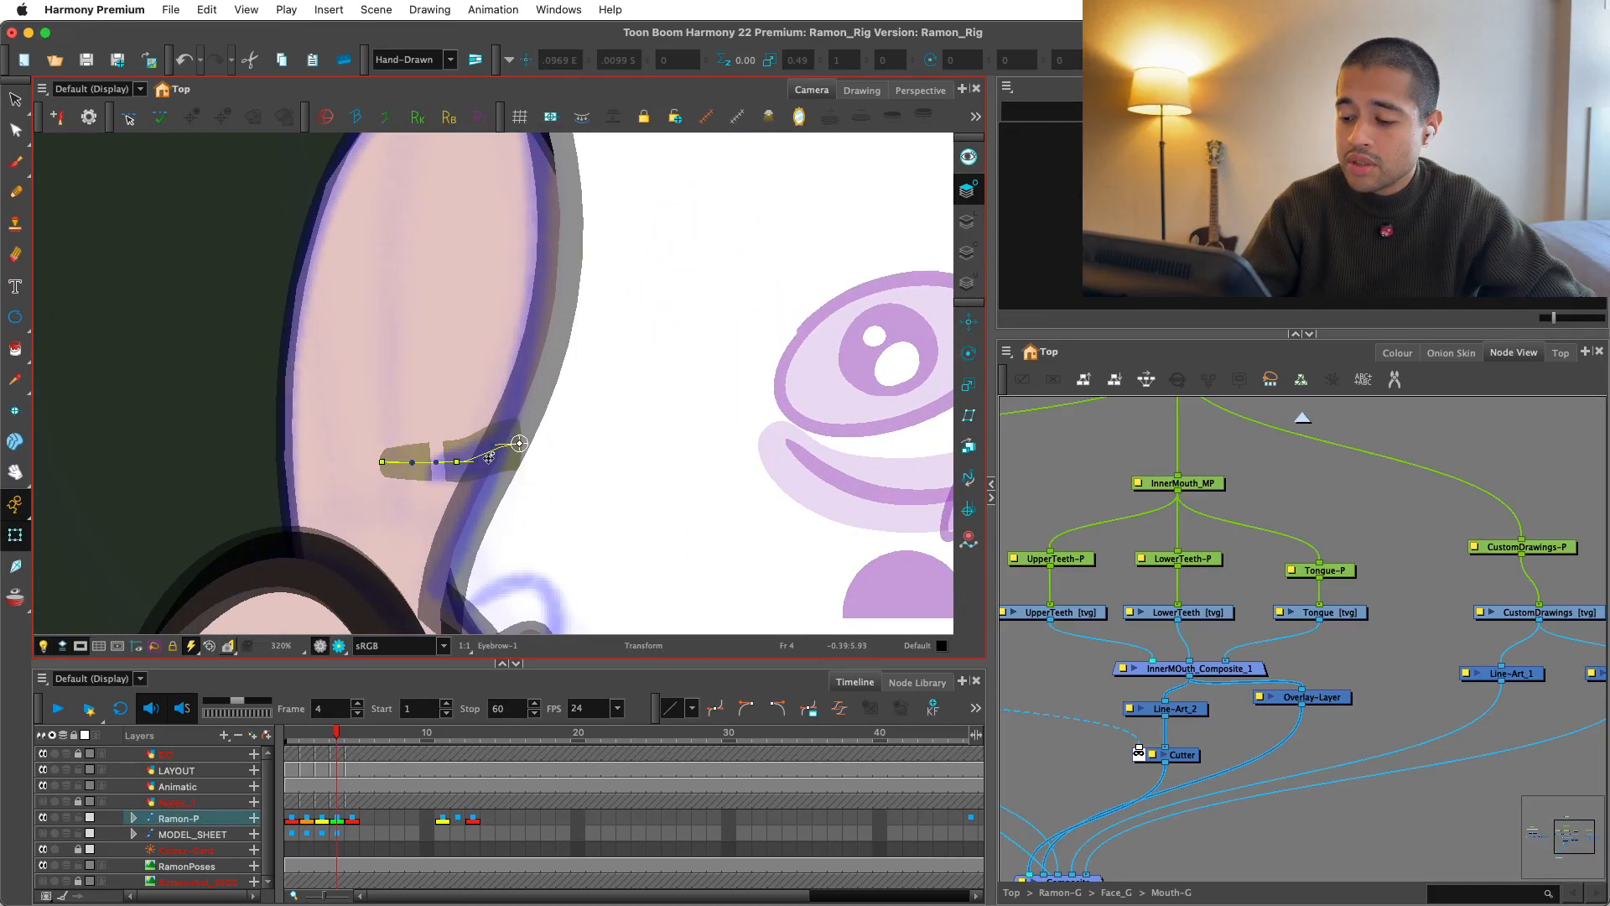
key("super+z")
Step: Slant the eyebrow upward at the front, narrow it to about 0.41 of its width and fit it against the forehead's edge
key("b")
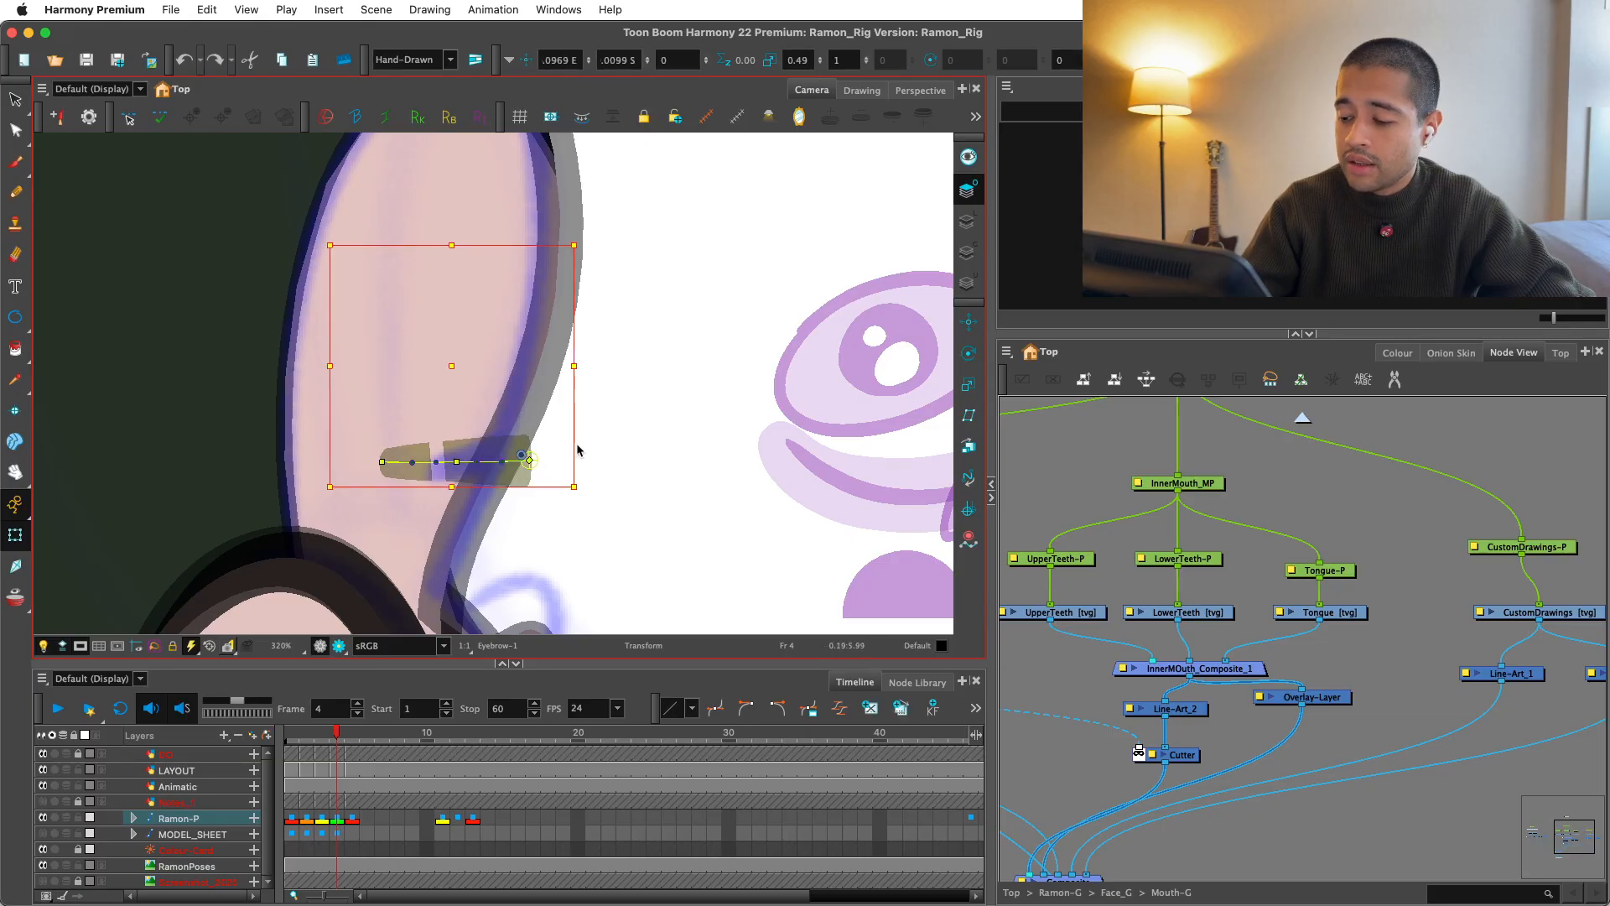
left_click_drag(577, 445, 576, 433)
left_click_drag(575, 357, 556, 364)
left_click_drag(503, 453, 496, 445)
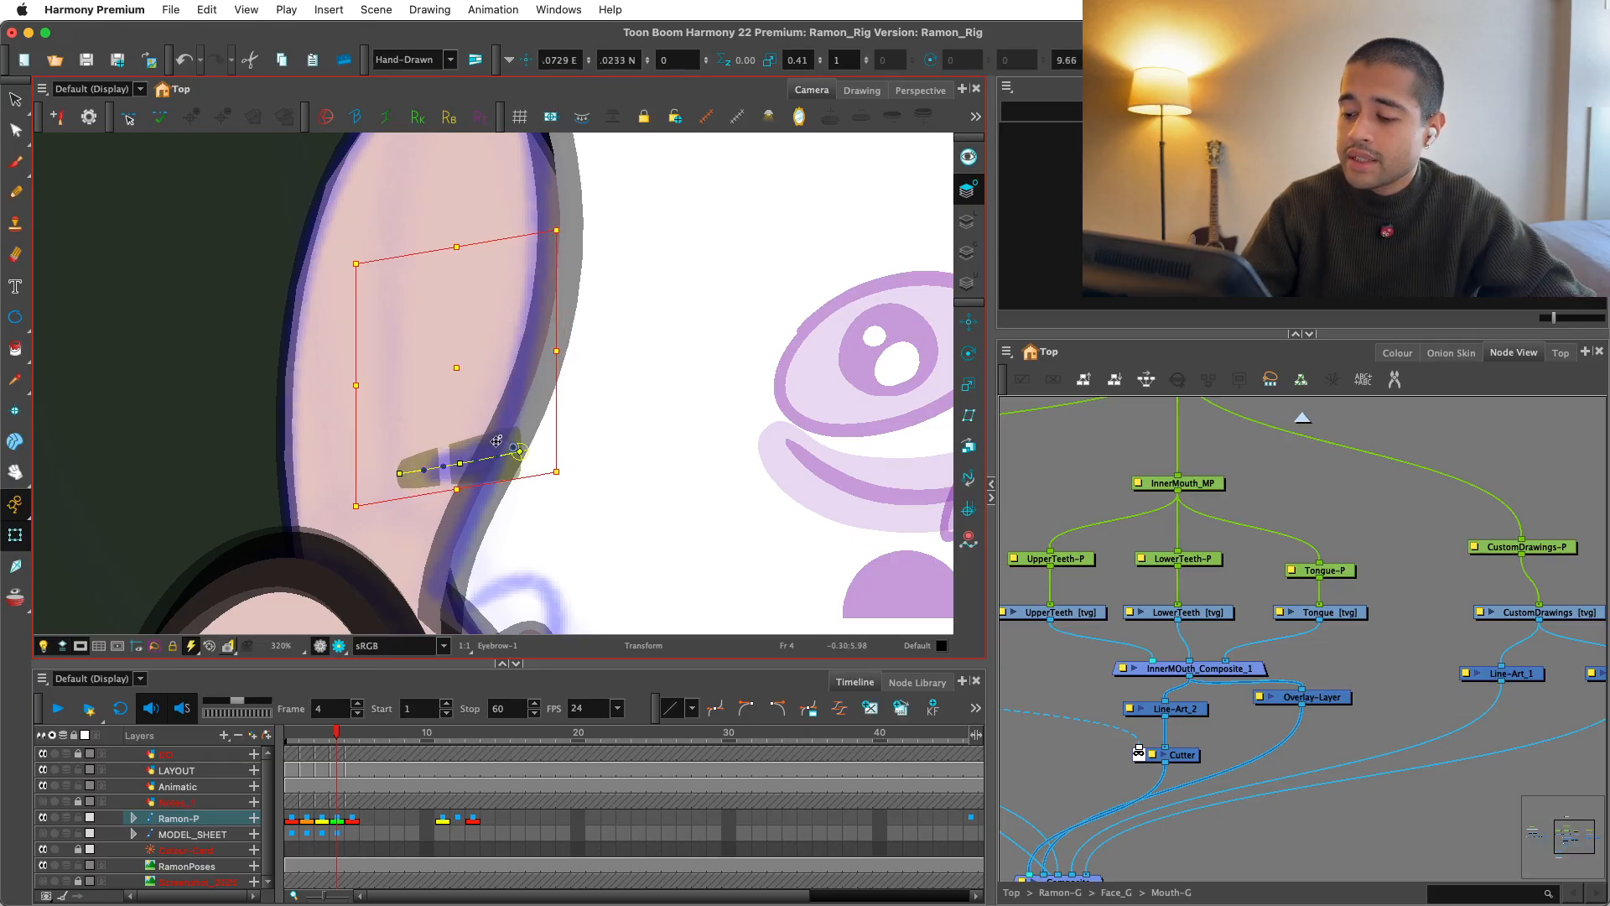
Step: Move the nose up and slightly back onto the sketched nose at the front of the frame 4 face
key("Escape")
key("1")
left_click_drag(528, 528, 532, 429)
key("1")
key("shift+c")
key("2")
left_click(533, 491)
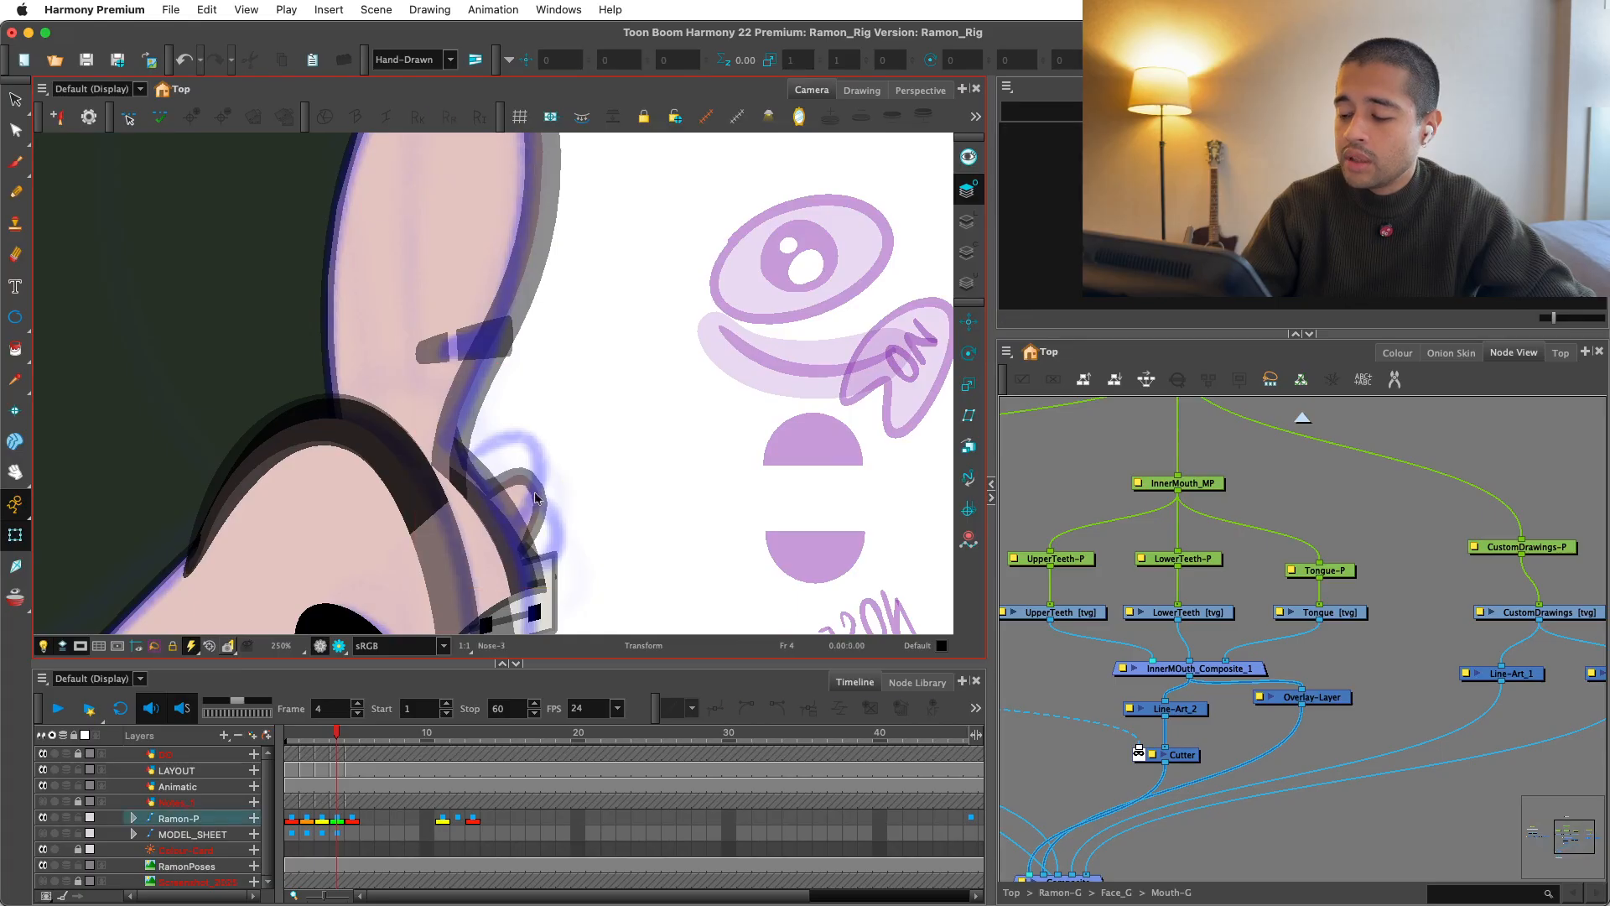
left_click_drag(532, 491, 457, 466)
key("shift+F11")
key("2")
key("1")
key("Escape")
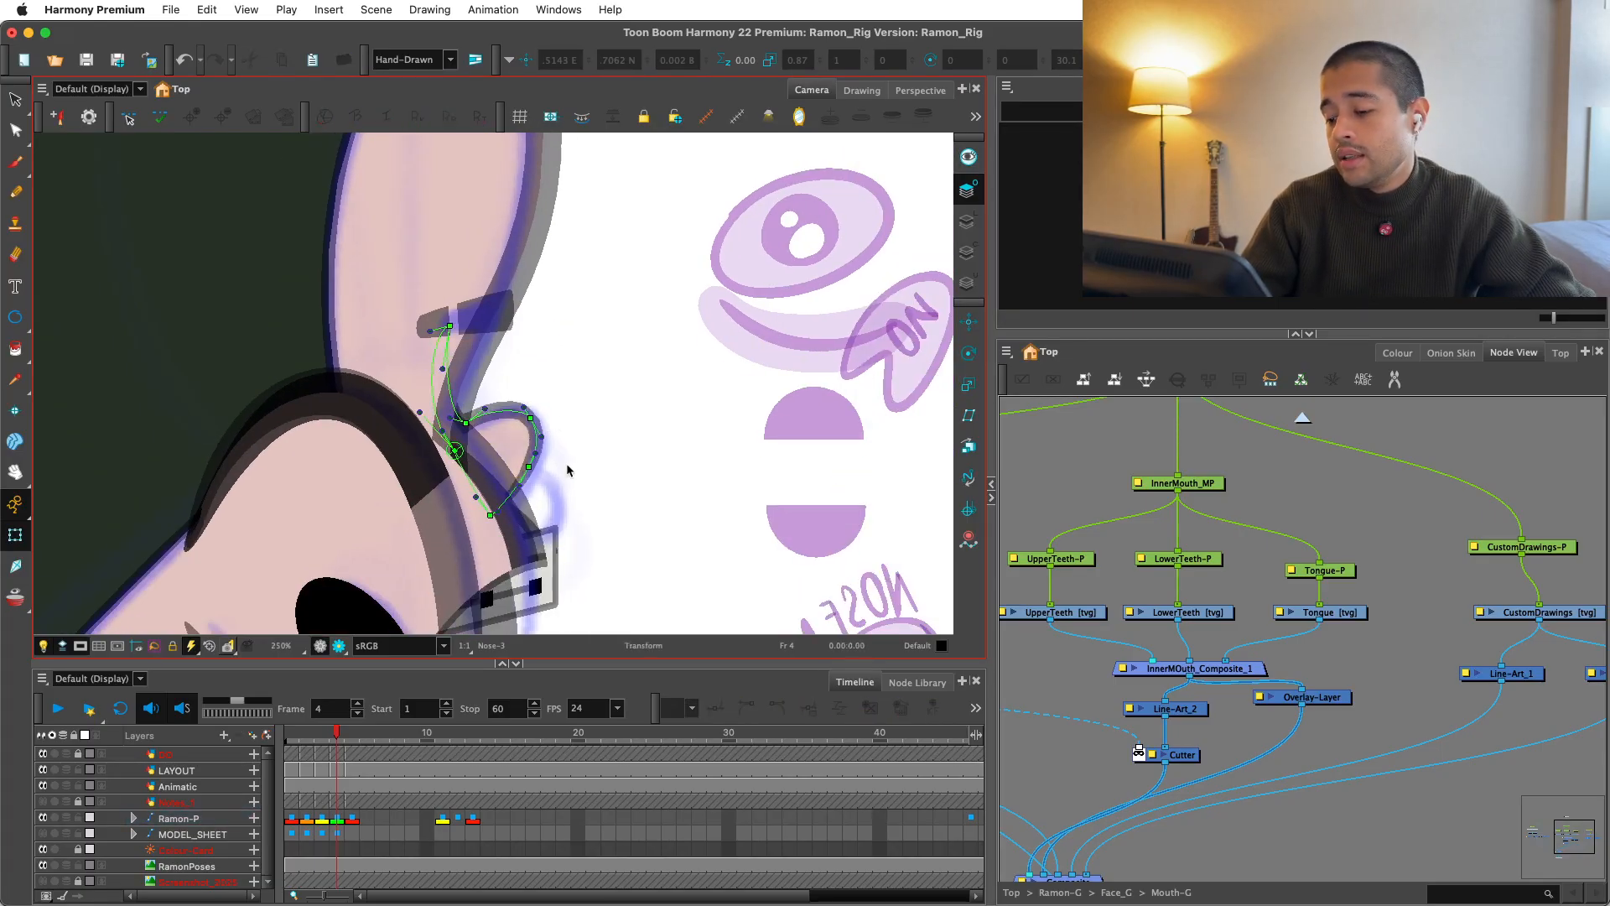
key("shift+c")
key("1")
Step: Switch the mouth on the frame 4 head to a blank drawing substitution so that no mouth shows
left_click_drag(567, 575, 533, 450)
left_click(521, 450)
key("shift+F11")
key("2")
key("2")
left_click(523, 421)
key("shift+c")
key("1")
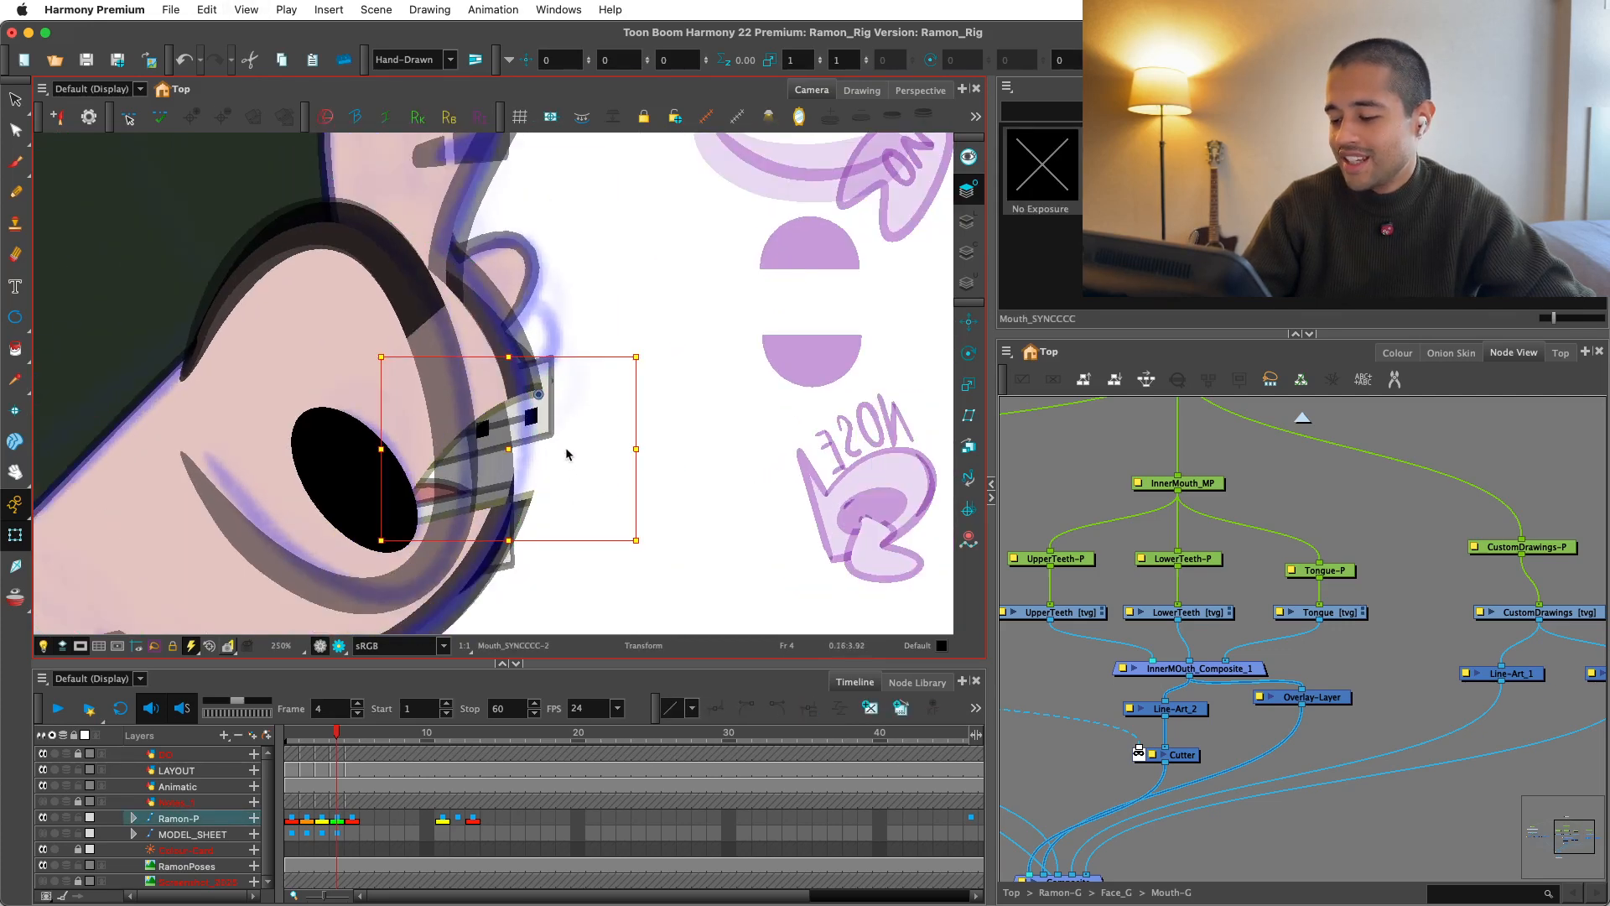
key("1")
key("2")
key("bracketleft")
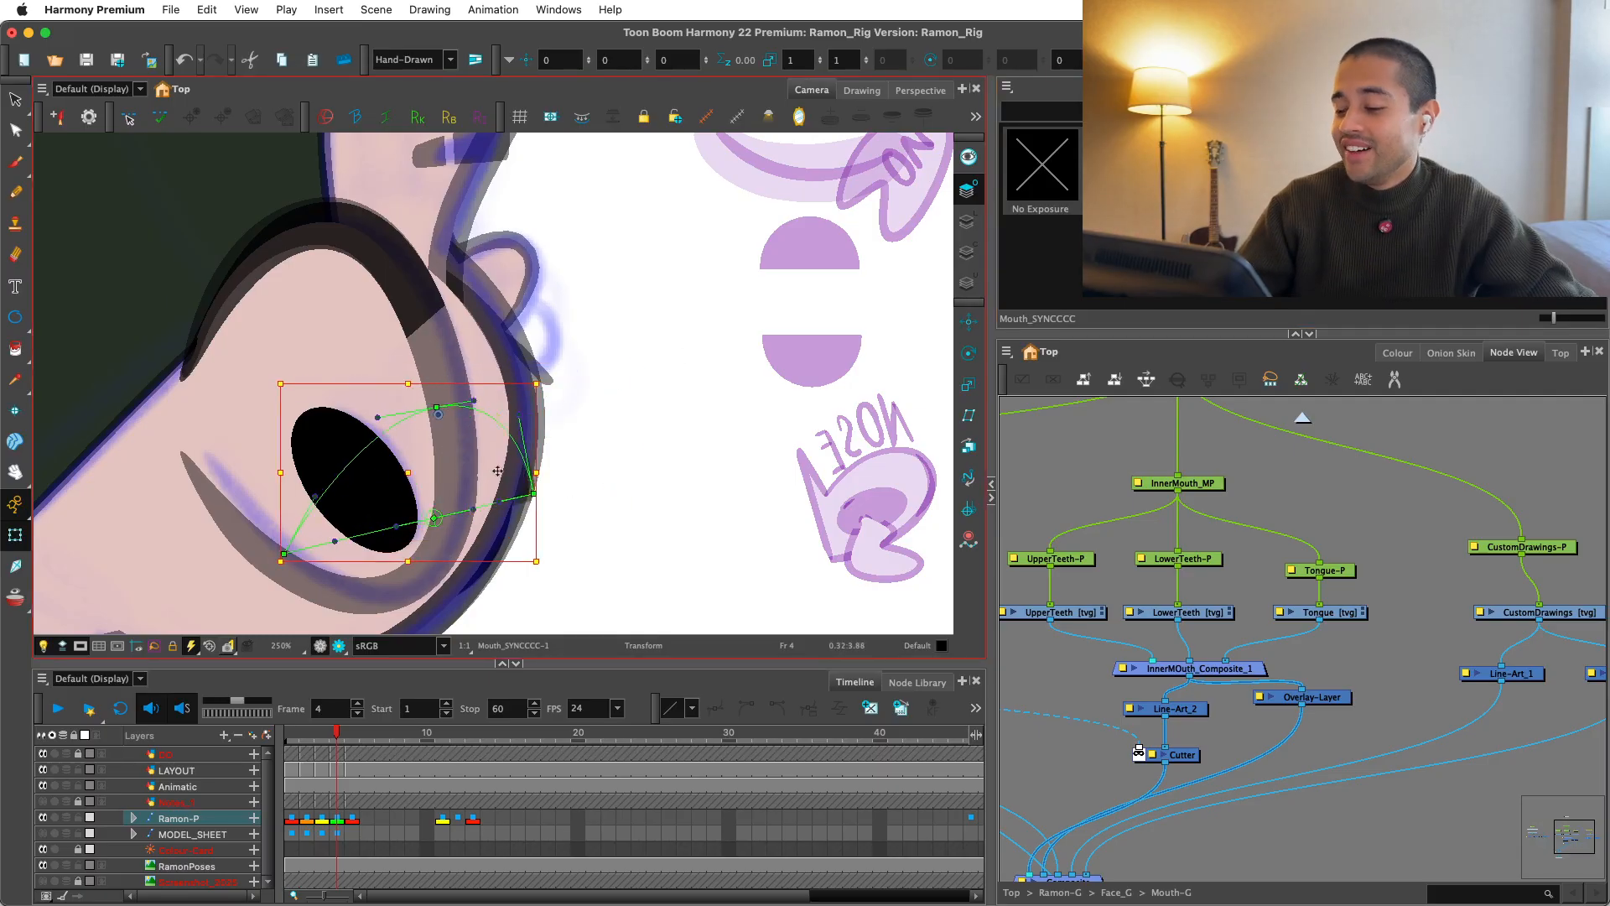
Step: Tuck the small dark shape protruding below the nose back behind the face outline
key("2")
left_click(572, 391)
left_click_drag(580, 386, 550, 388)
left_click(604, 374)
Step: Locate the nose piercing by way of frame 2 and move it onto the sketched nostril in frame 4
key("1")
key("1")
left_click(306, 819)
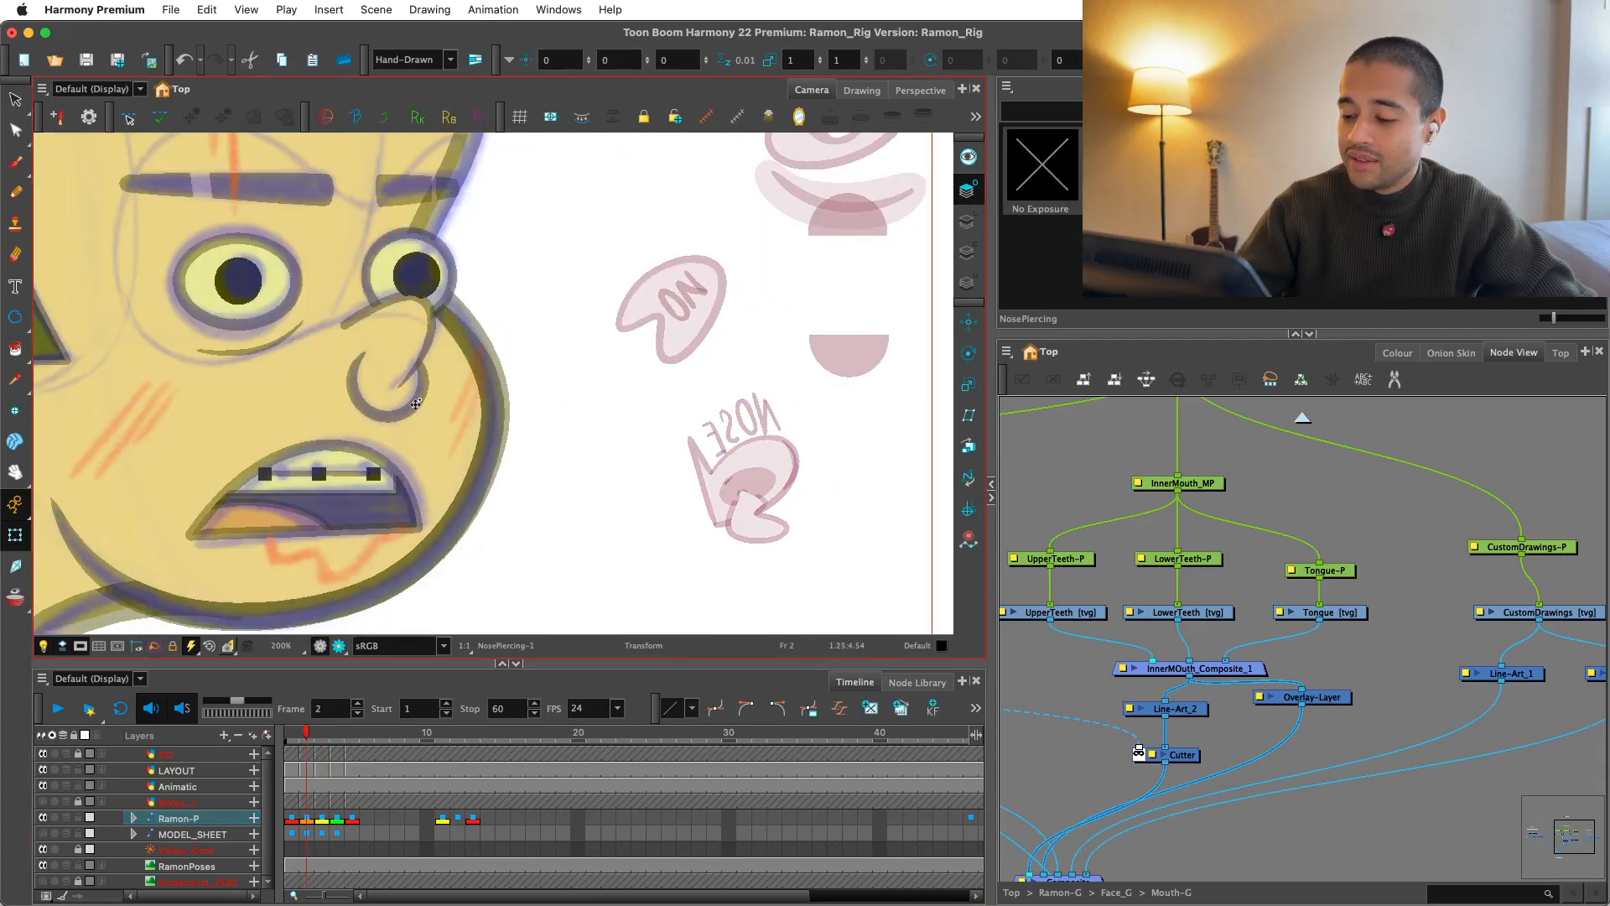
left_click(411, 409)
left_click(334, 735)
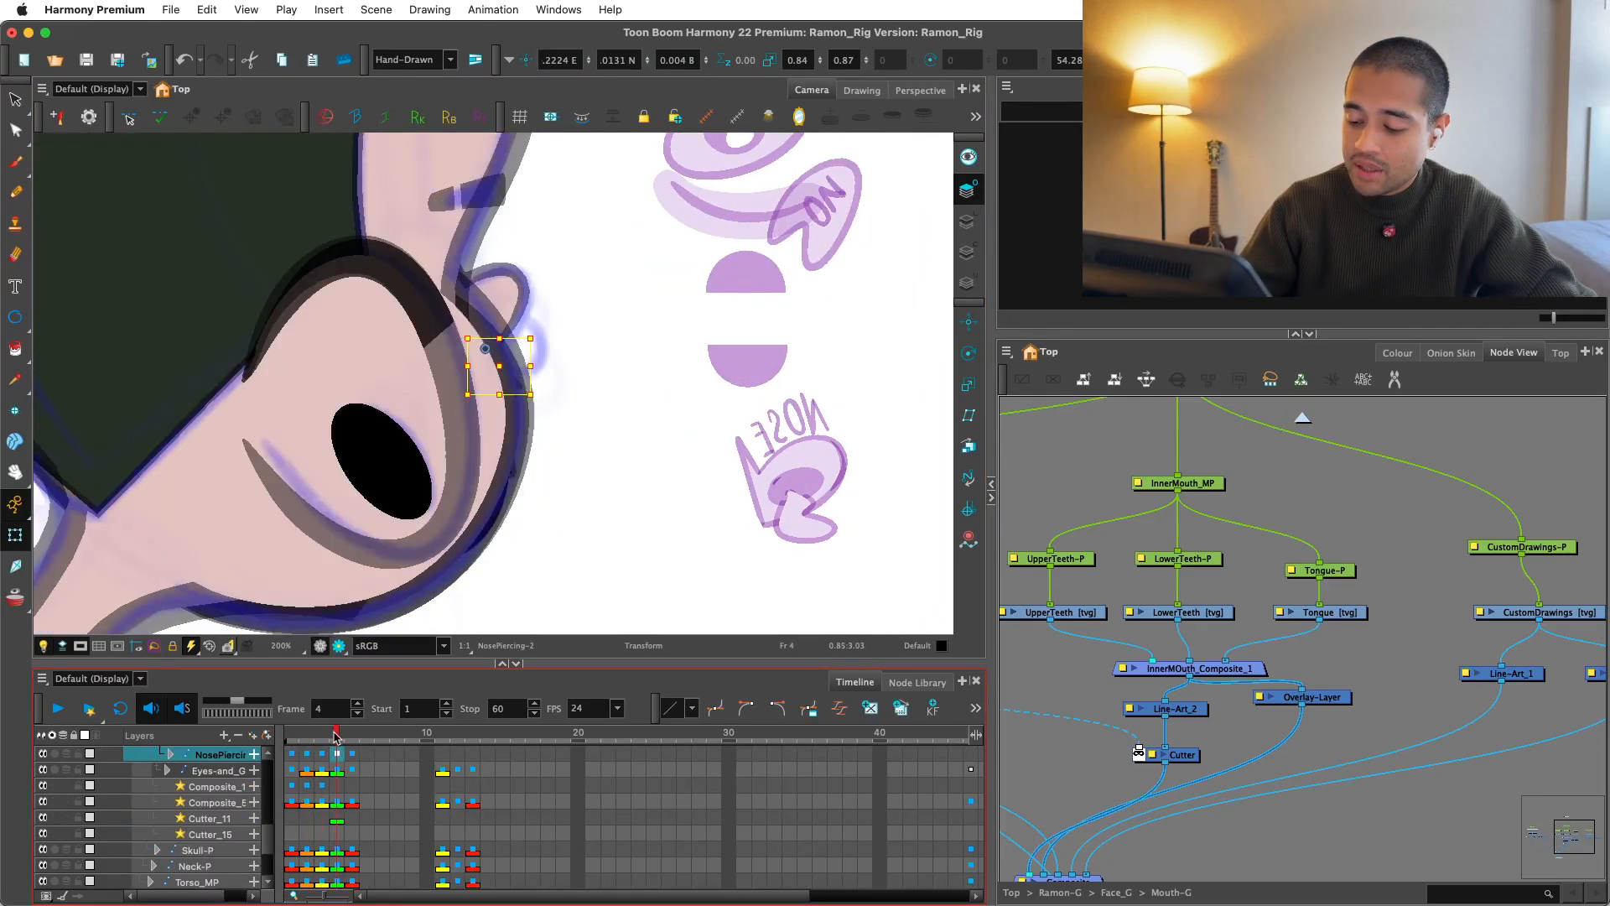
key("2")
key("2")
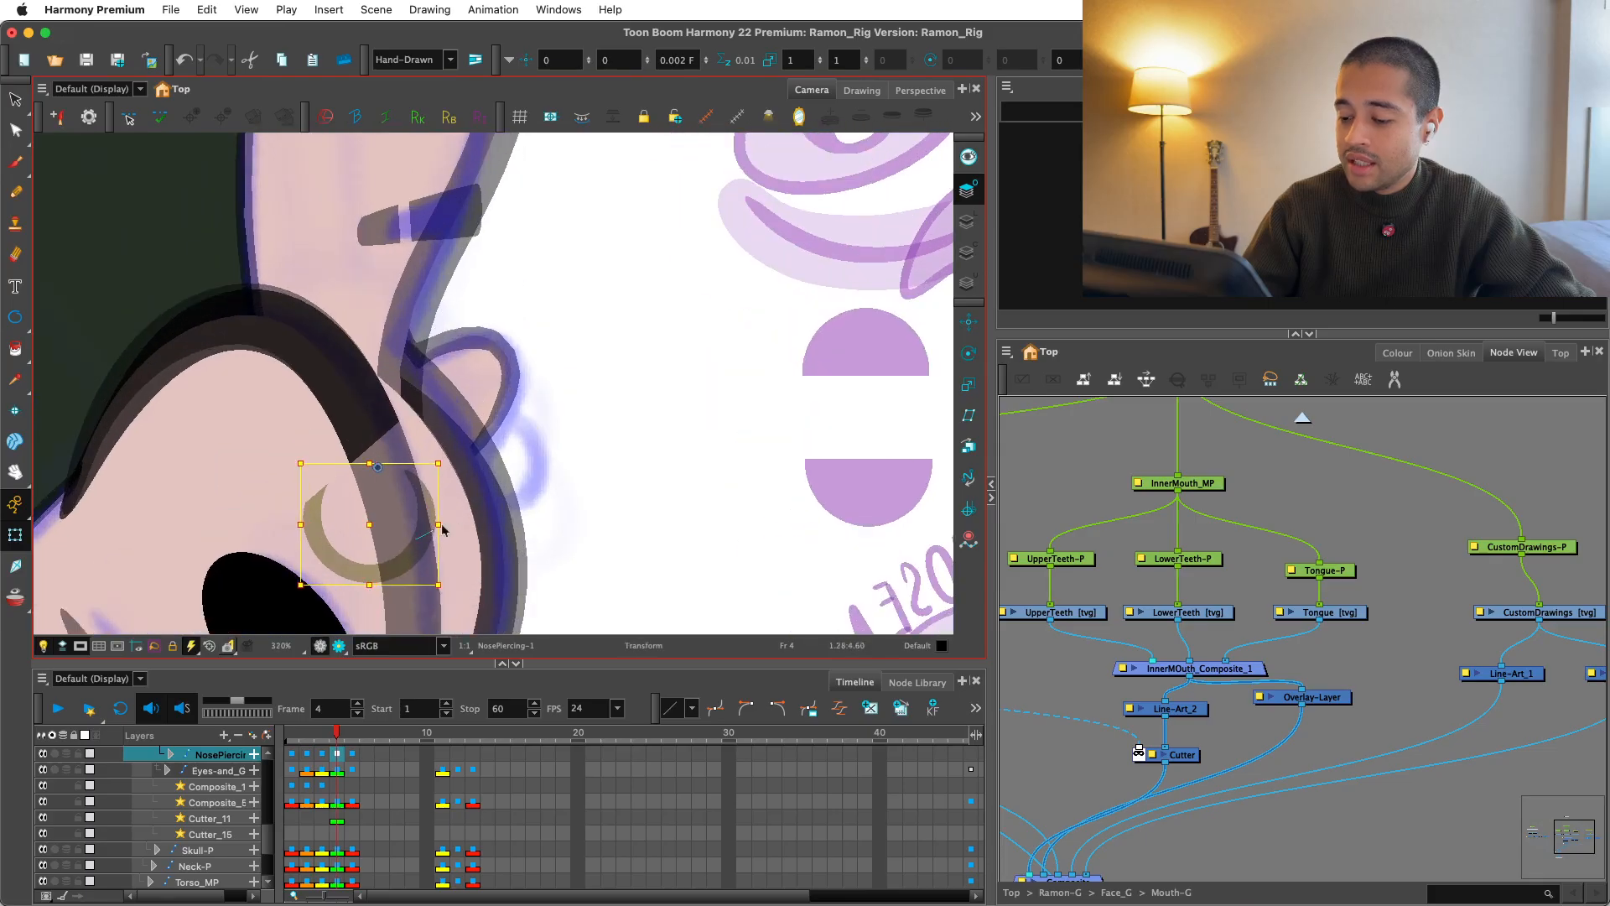
left_click(503, 482)
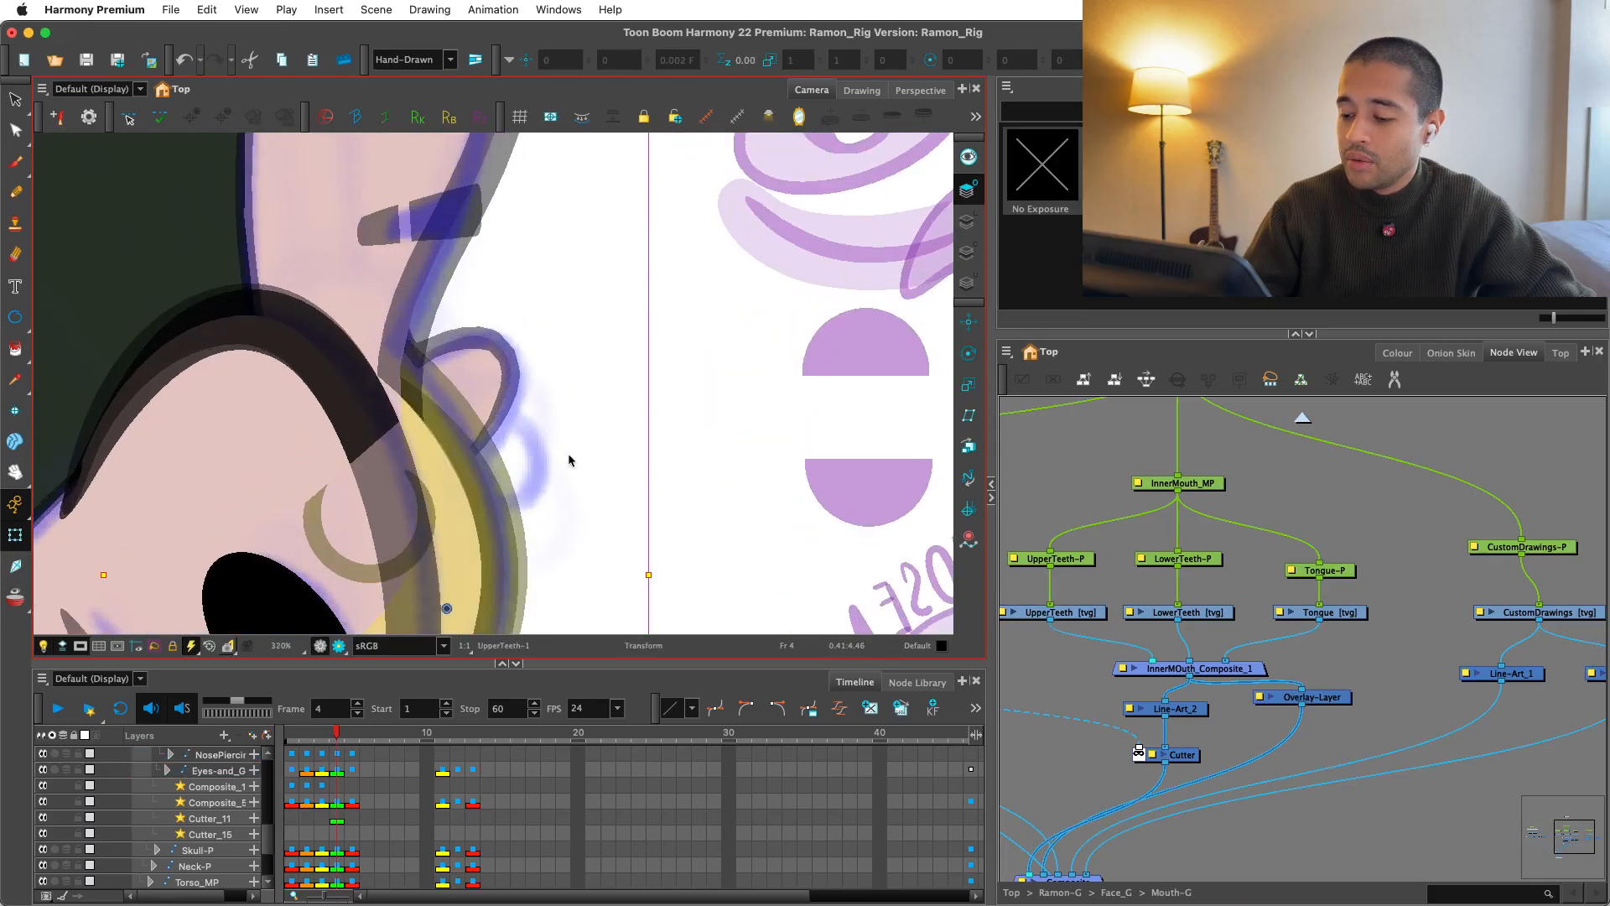
left_click(419, 537)
left_click_drag(360, 571, 513, 503)
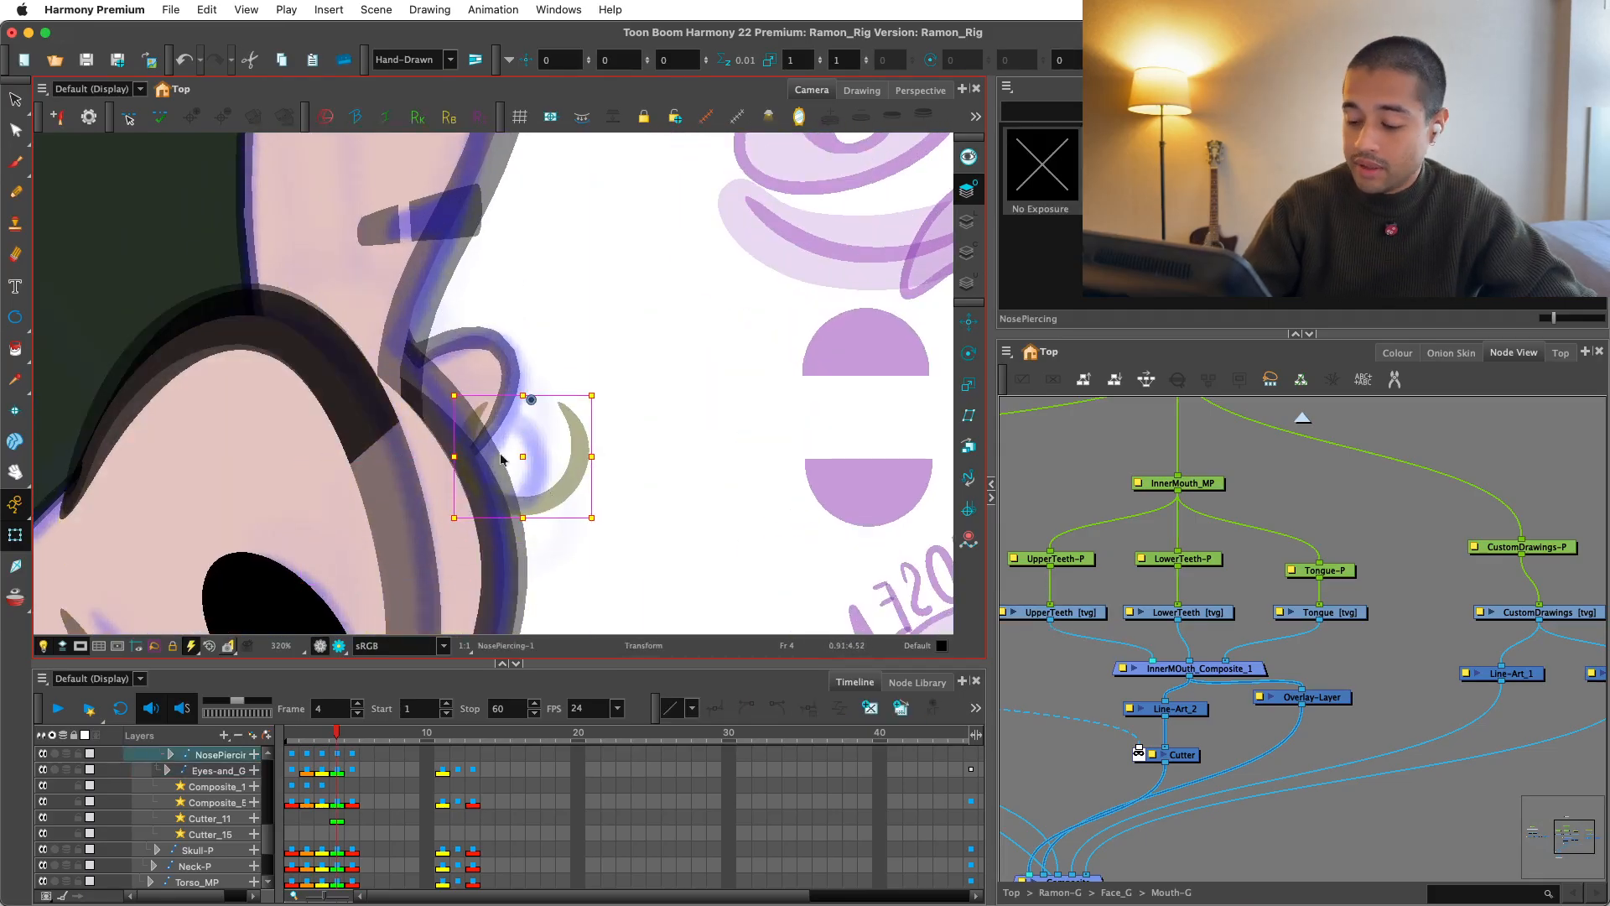
key("Escape")
Step: Add a new vector drawing layer named Drawing
left_click(254, 735)
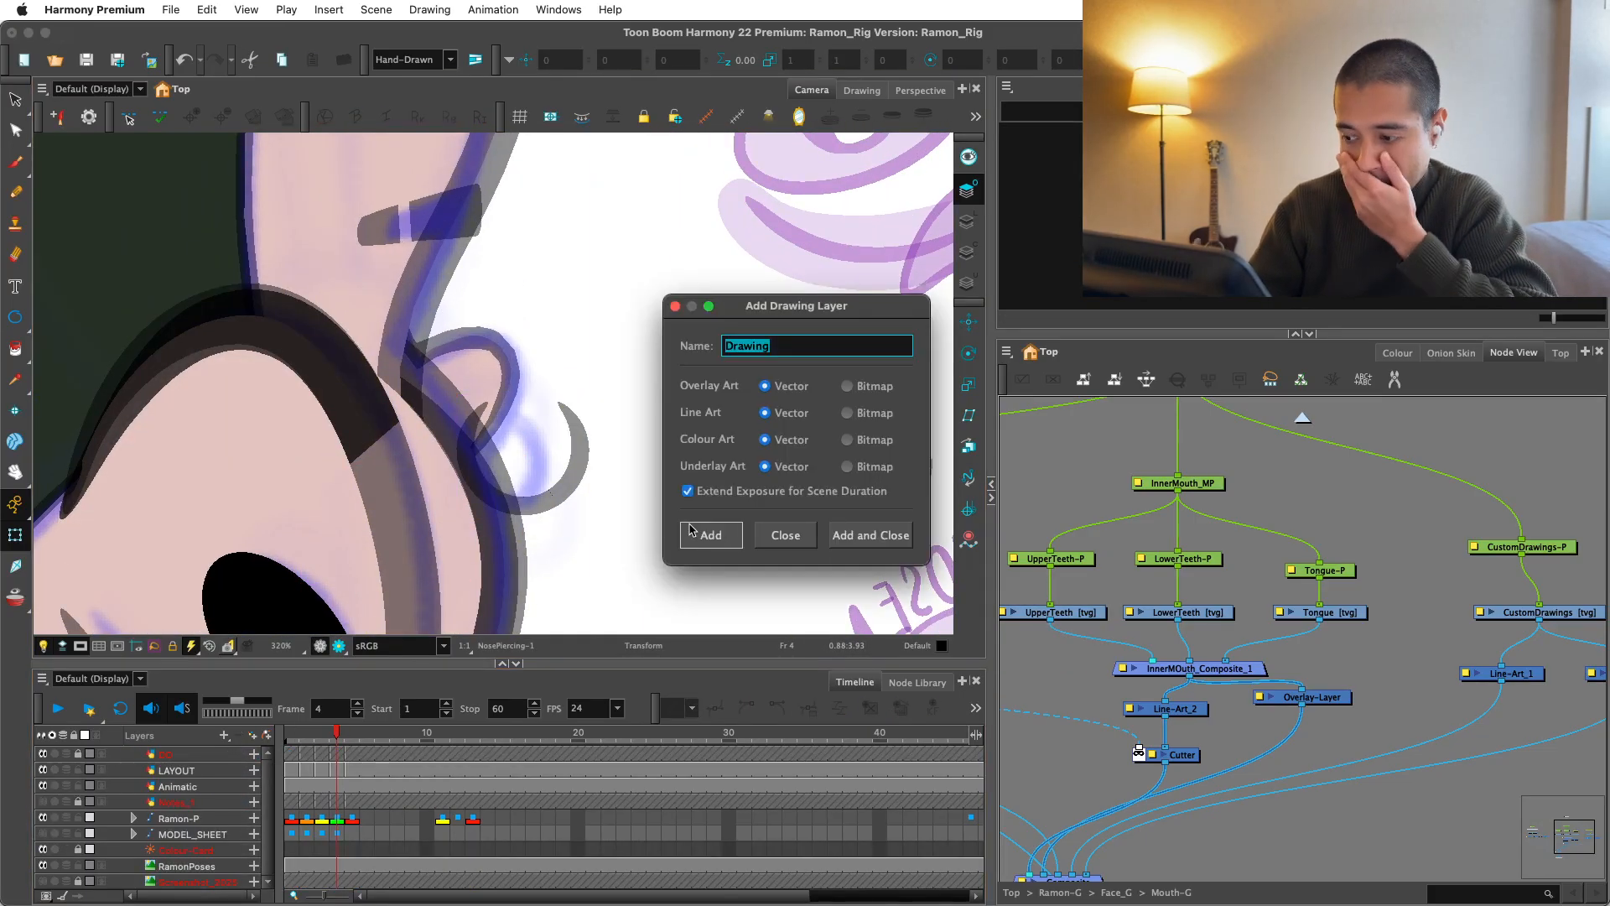
left_click(691, 532)
left_click(785, 534)
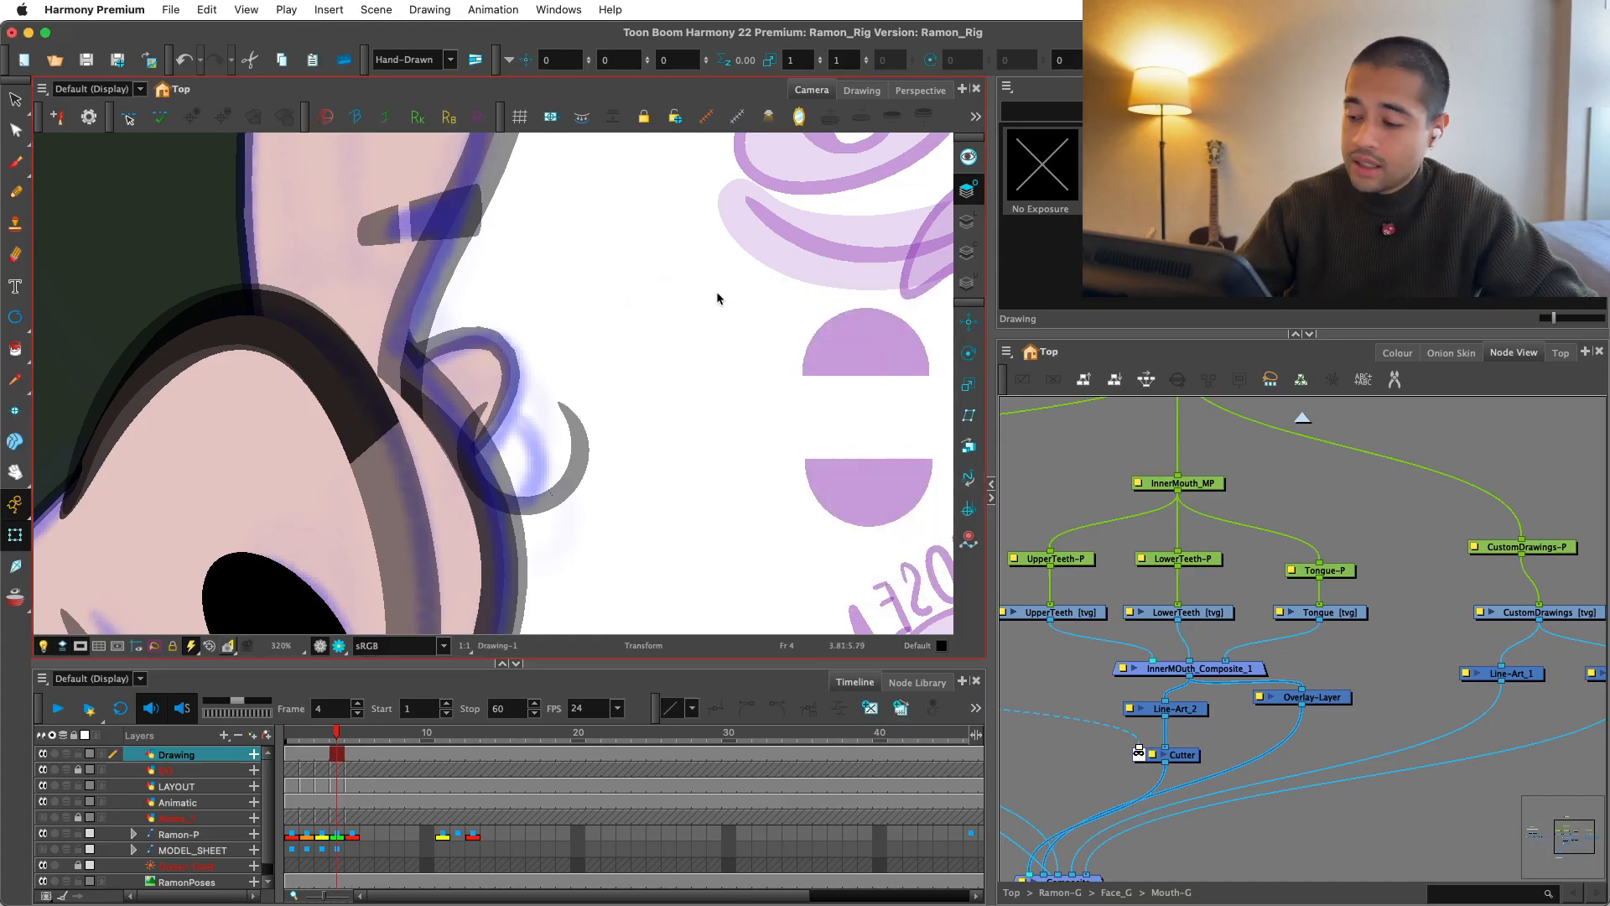
Step: Handwrite the words "Tech" and, below it, "ACT" with the Brush in the blank area beside the head
key("alt+b")
mouse_move(695, 377)
left_mouse_down()
mouse_move(792, 426)
mouse_move(705, 405)
left_mouse_up()
key("super+z")
key("1")
left_click_drag(591, 352, 645, 332)
left_click_drag(612, 335, 611, 387)
left_click_drag(624, 369, 683, 379)
left_click_drag(621, 485, 639, 471)
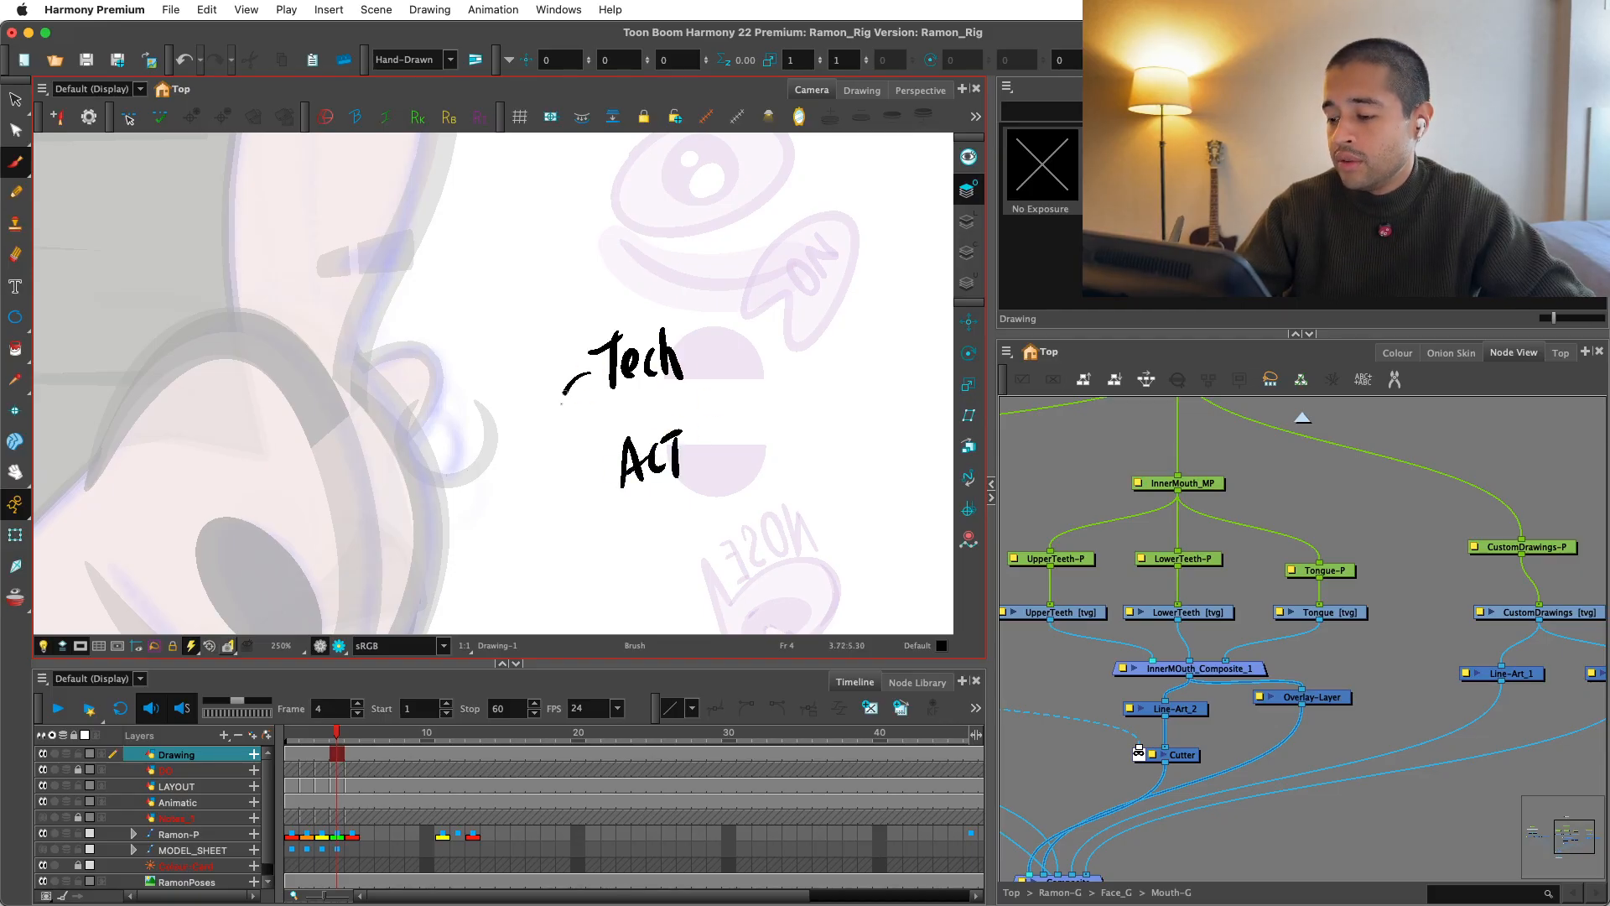
Step: Draw a curved arrow from "Tech" to "ACT" and another from "ACT" to the space below, undoing the first attempts
left_click_drag(561, 403, 584, 458)
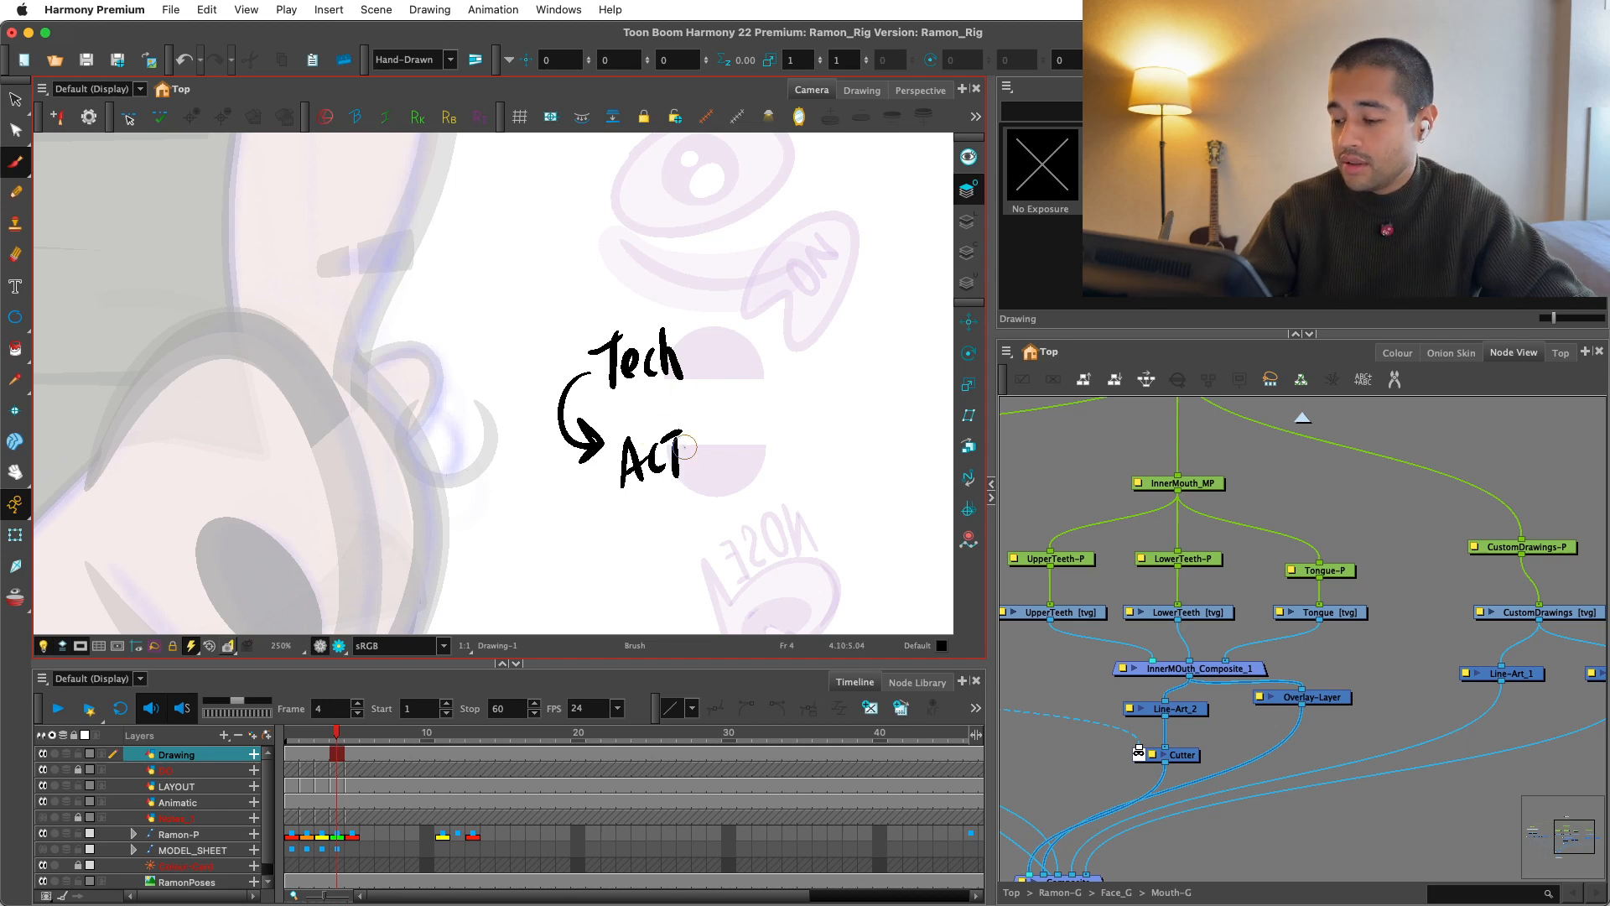
key("super+z")
left_click_drag(593, 383, 595, 462)
key("super+z")
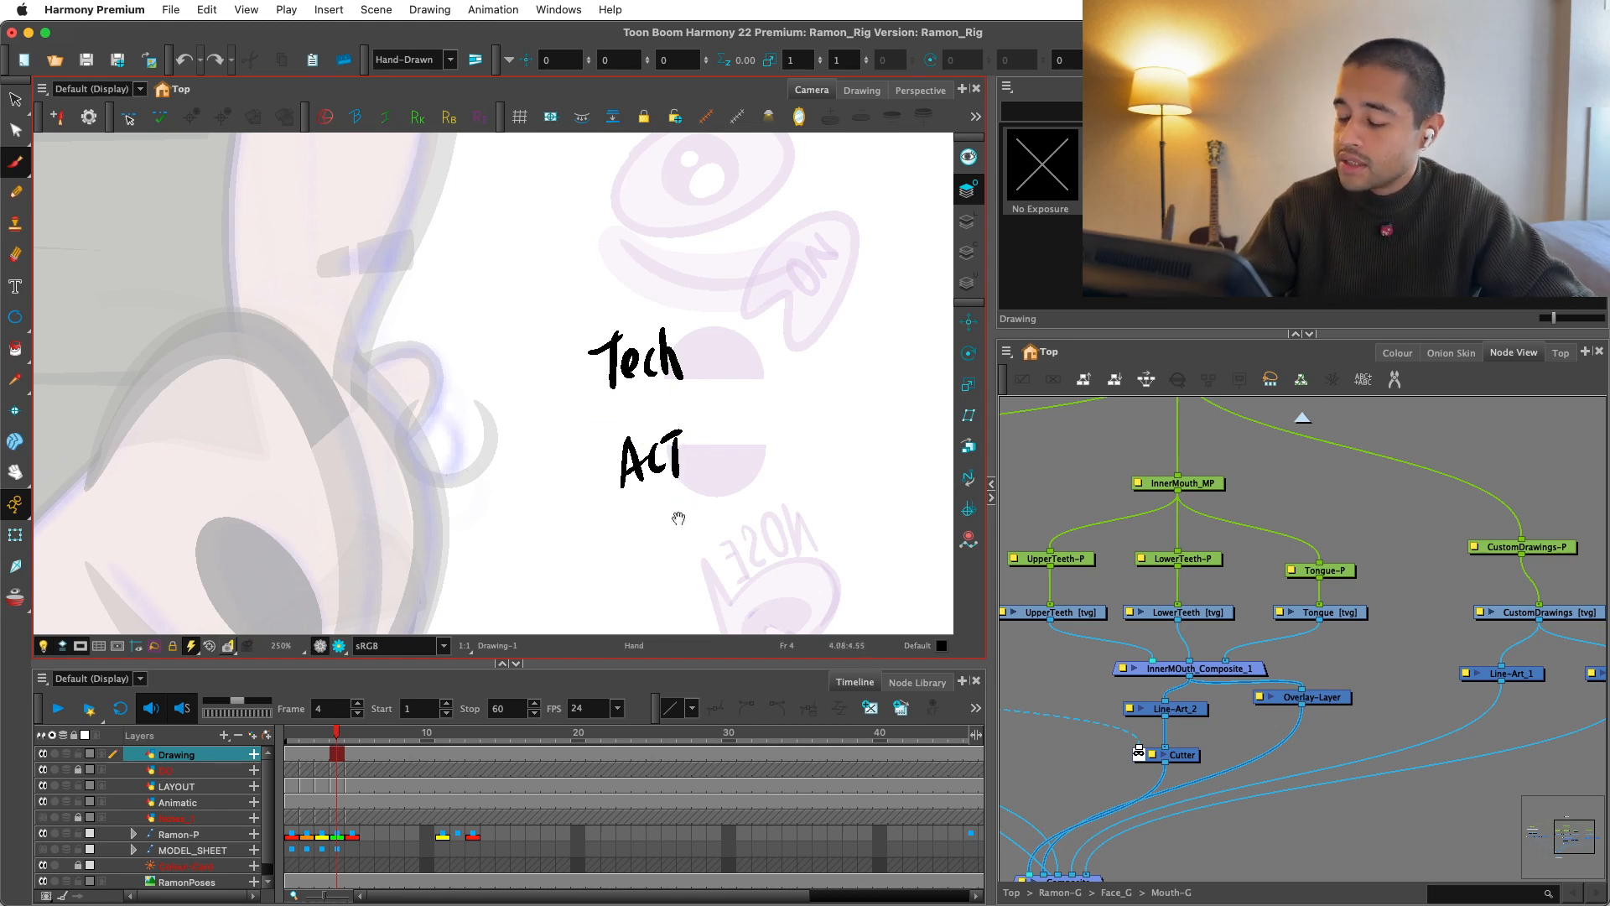
left_click_drag(676, 518, 646, 457)
left_click_drag(556, 322, 567, 507)
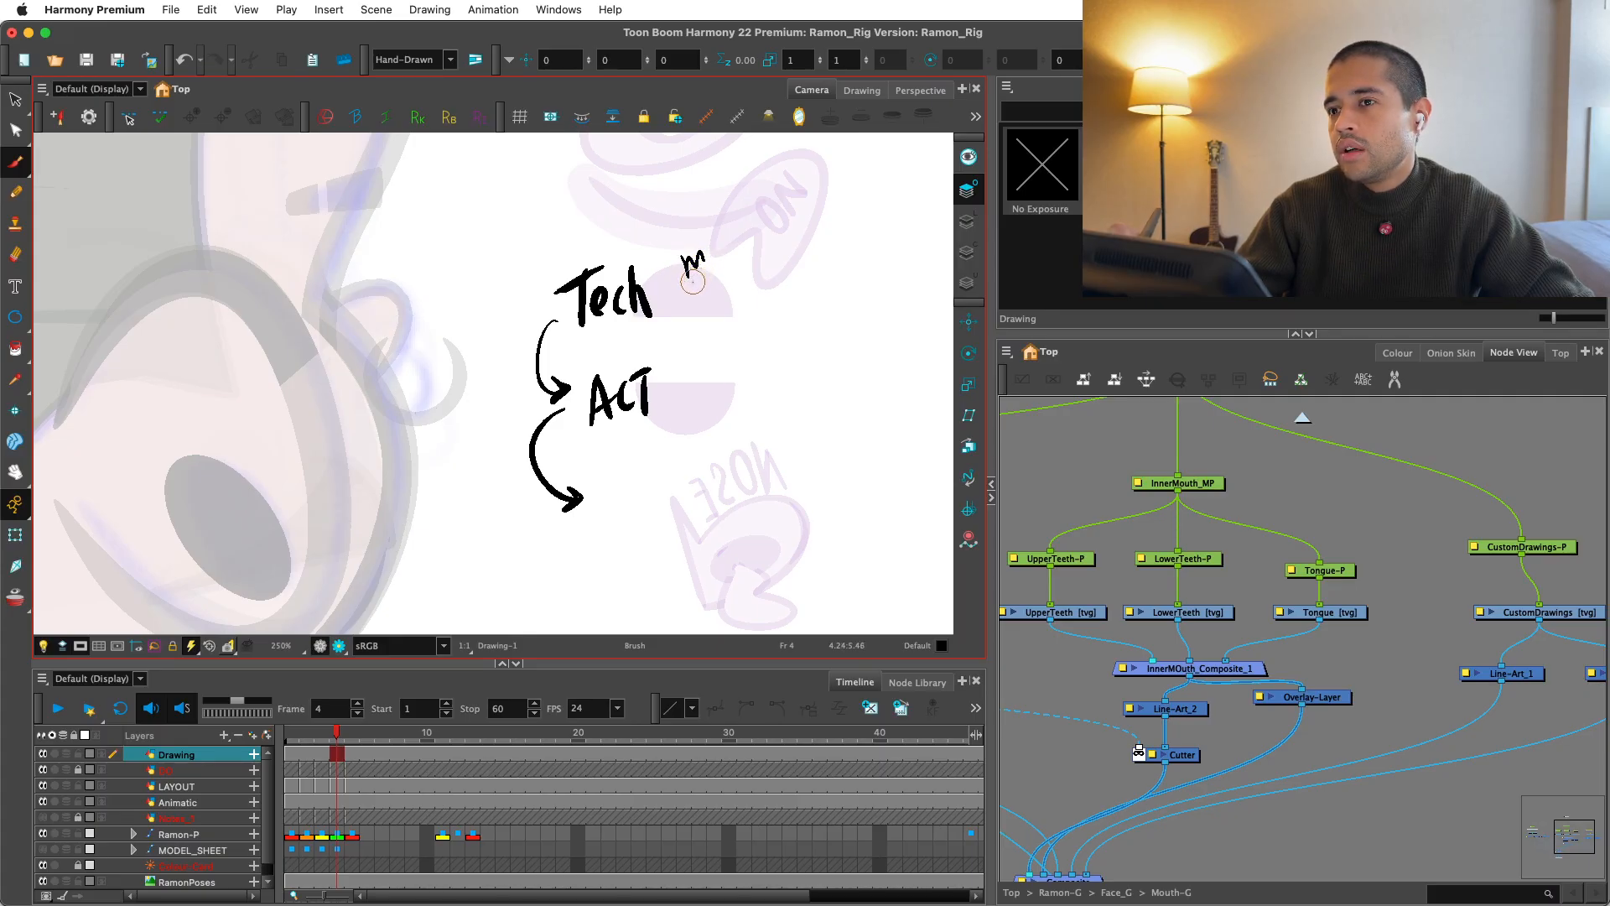
Step: Write "motion Body" beside "Tech", point an arrow from "ACT" towards it and draw a brace under "ACT"
mouse_move(692, 285)
left_mouse_down()
mouse_move(734, 227)
mouse_move(773, 214)
left_mouse_up()
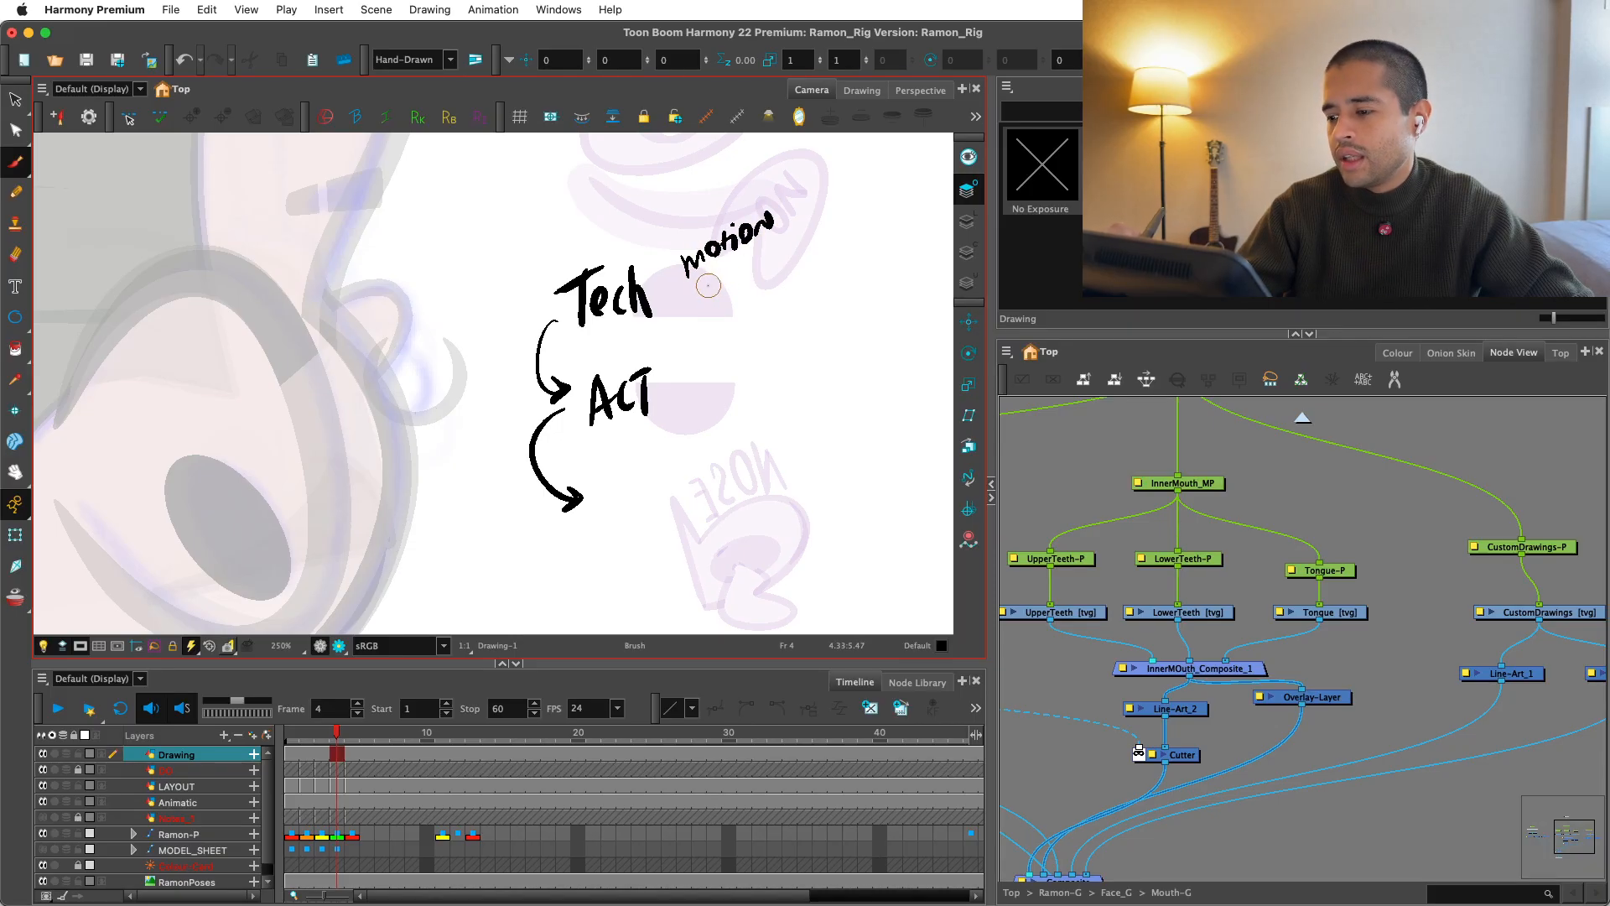
mouse_move(706, 270)
left_mouse_down()
mouse_move(712, 296)
mouse_move(757, 256)
mouse_move(763, 292)
left_mouse_up()
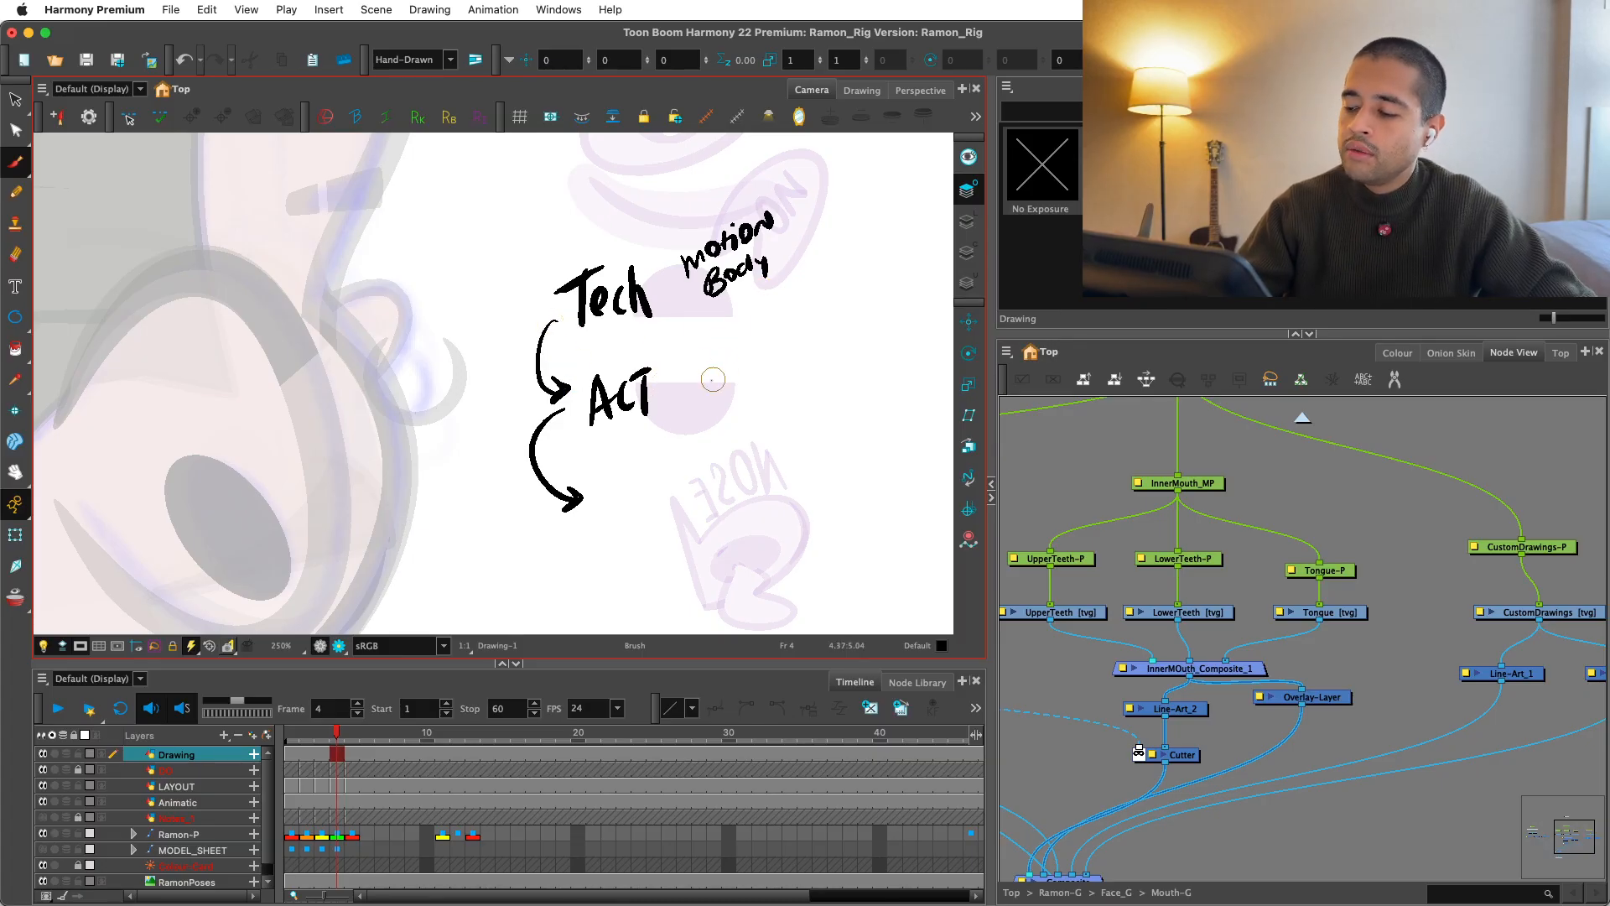
mouse_move(663, 344)
left_mouse_down()
mouse_move(694, 309)
mouse_move(693, 325)
left_mouse_up()
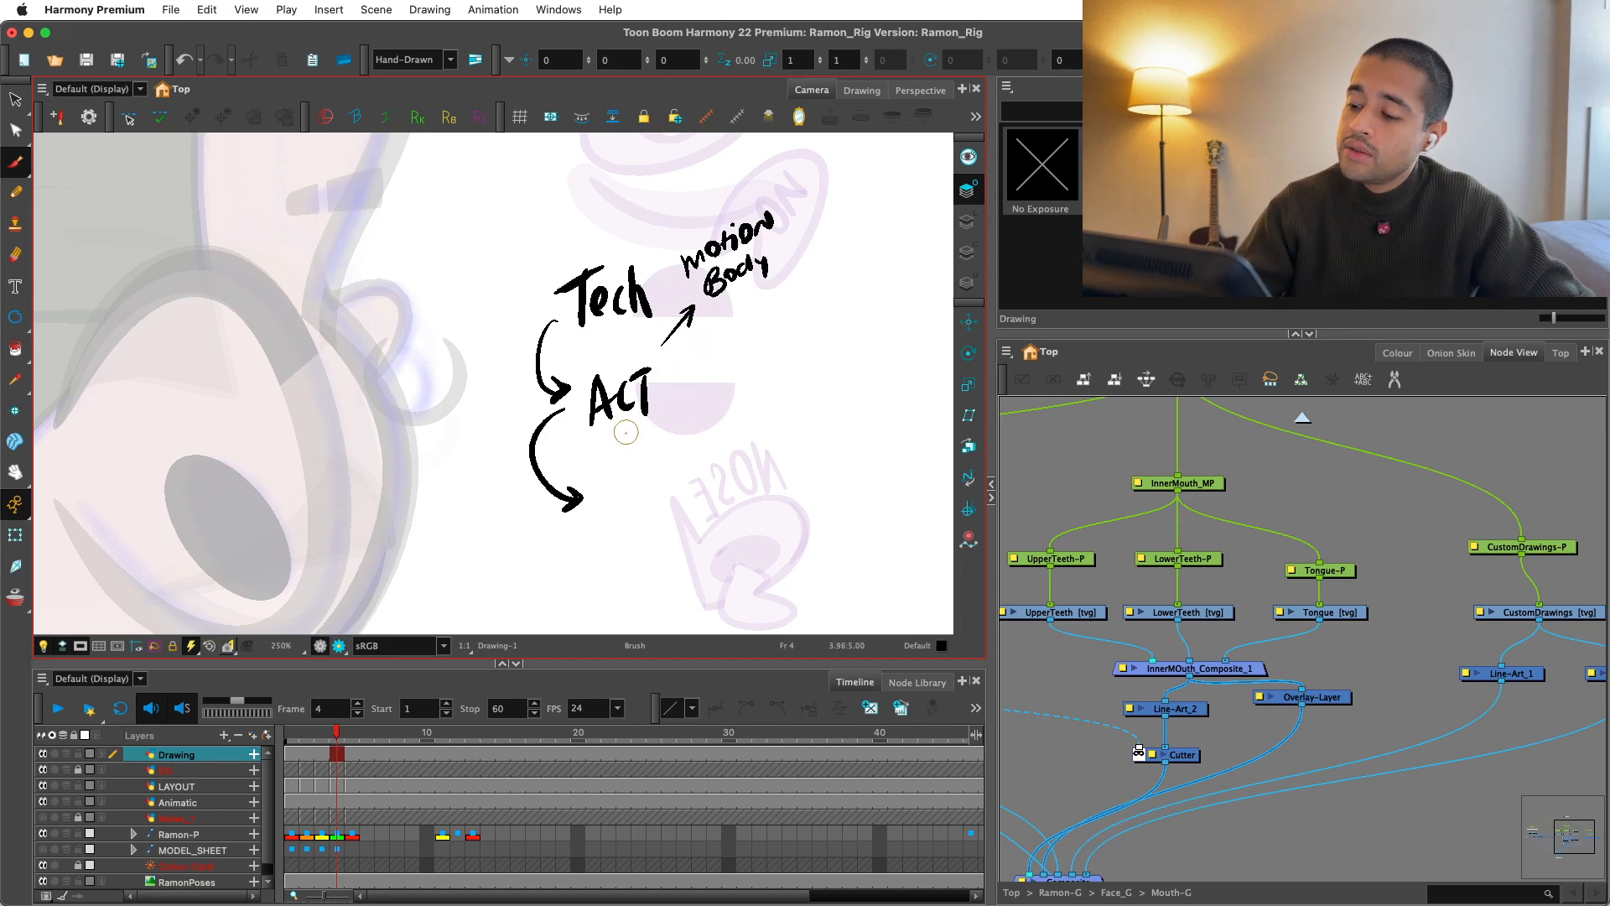
mouse_move(575, 425)
left_mouse_down()
mouse_move(626, 434)
mouse_move(668, 407)
left_mouse_up()
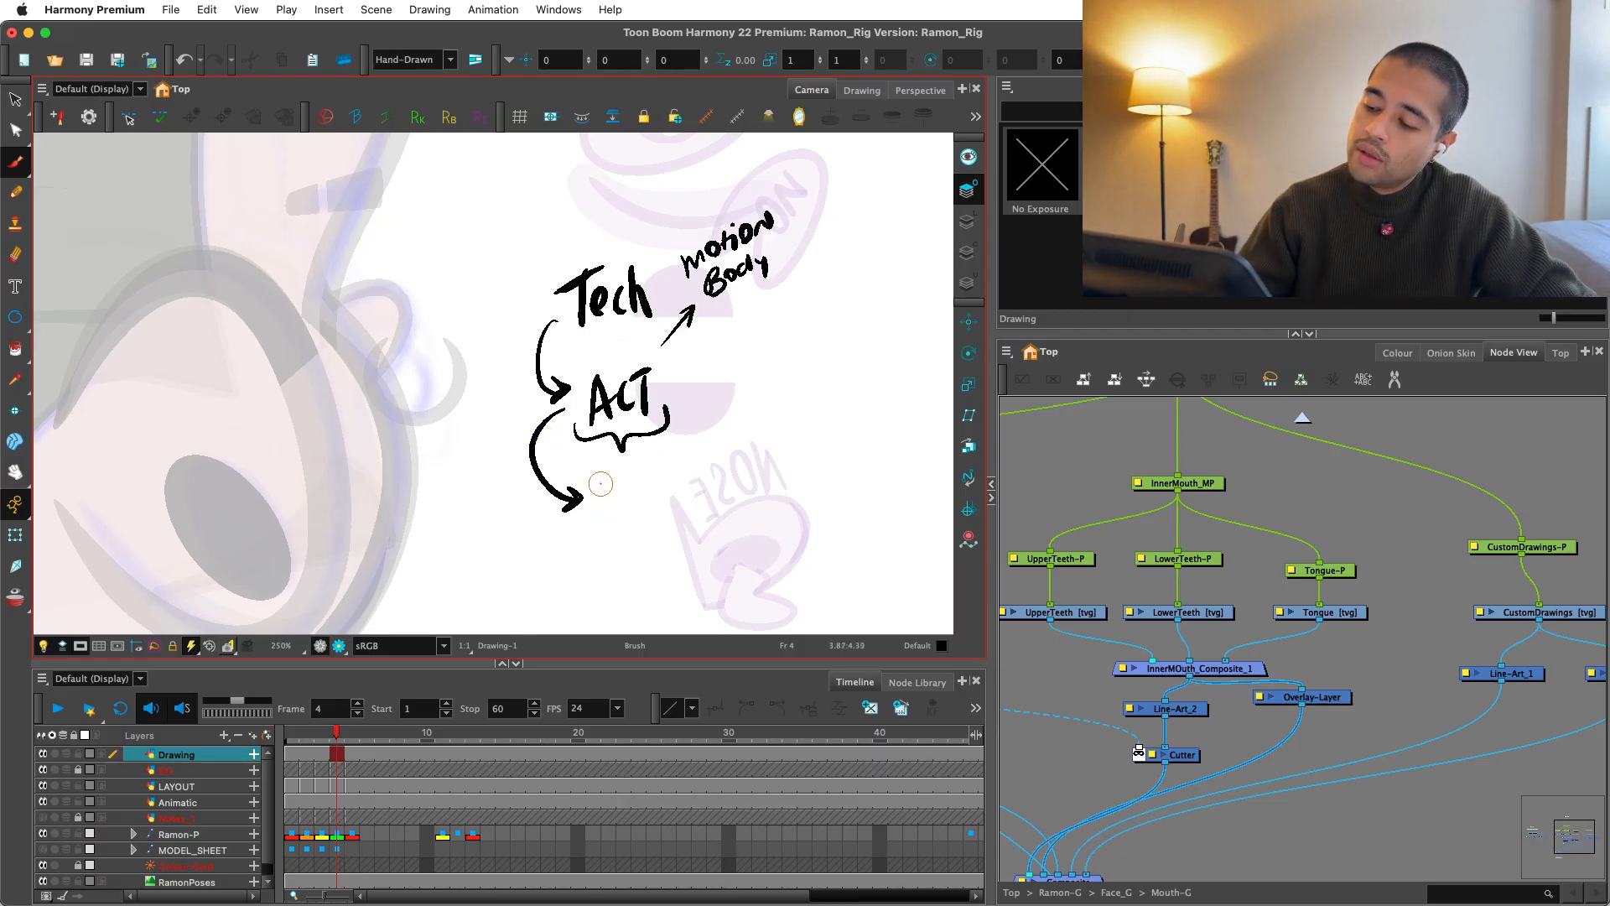
Step: Write "ENTERTAINMENT" at the end of the lower arrow
mouse_move(599, 483)
left_mouse_down()
mouse_move(593, 507)
mouse_move(616, 493)
mouse_move(625, 512)
mouse_move(644, 470)
mouse_move(658, 502)
mouse_move(714, 443)
mouse_move(692, 461)
mouse_move(730, 478)
mouse_move(777, 436)
mouse_move(789, 444)
left_mouse_up()
mouse_move(766, 416)
left_mouse_down()
mouse_move(793, 440)
mouse_move(803, 396)
left_mouse_up()
key("1")
left_click_drag(830, 489, 800, 504)
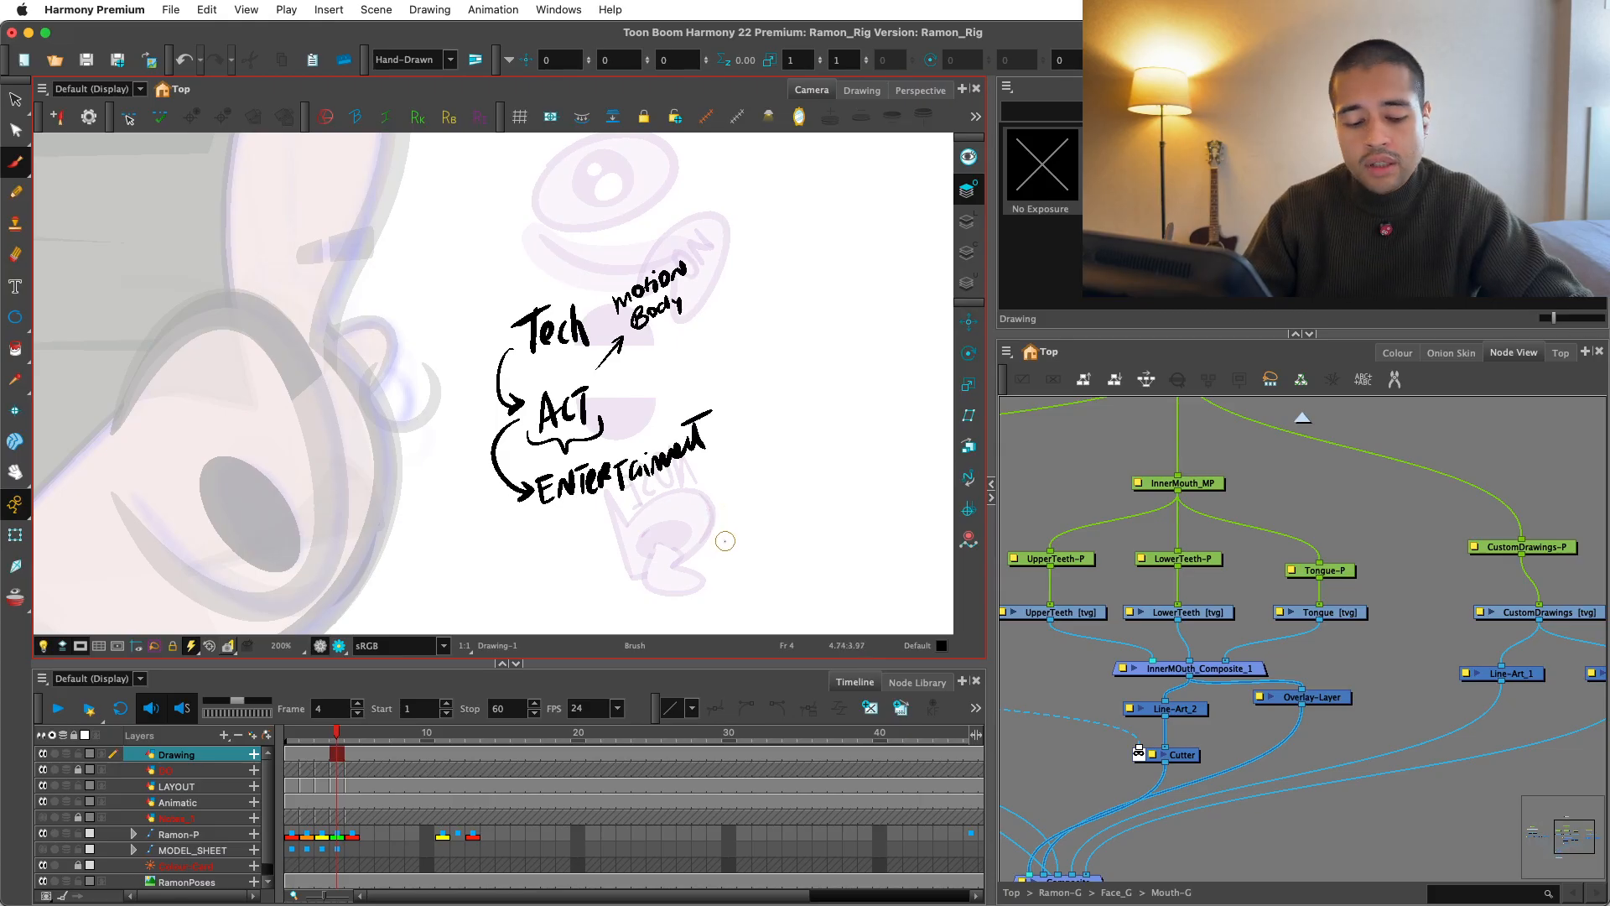
key("alt+s")
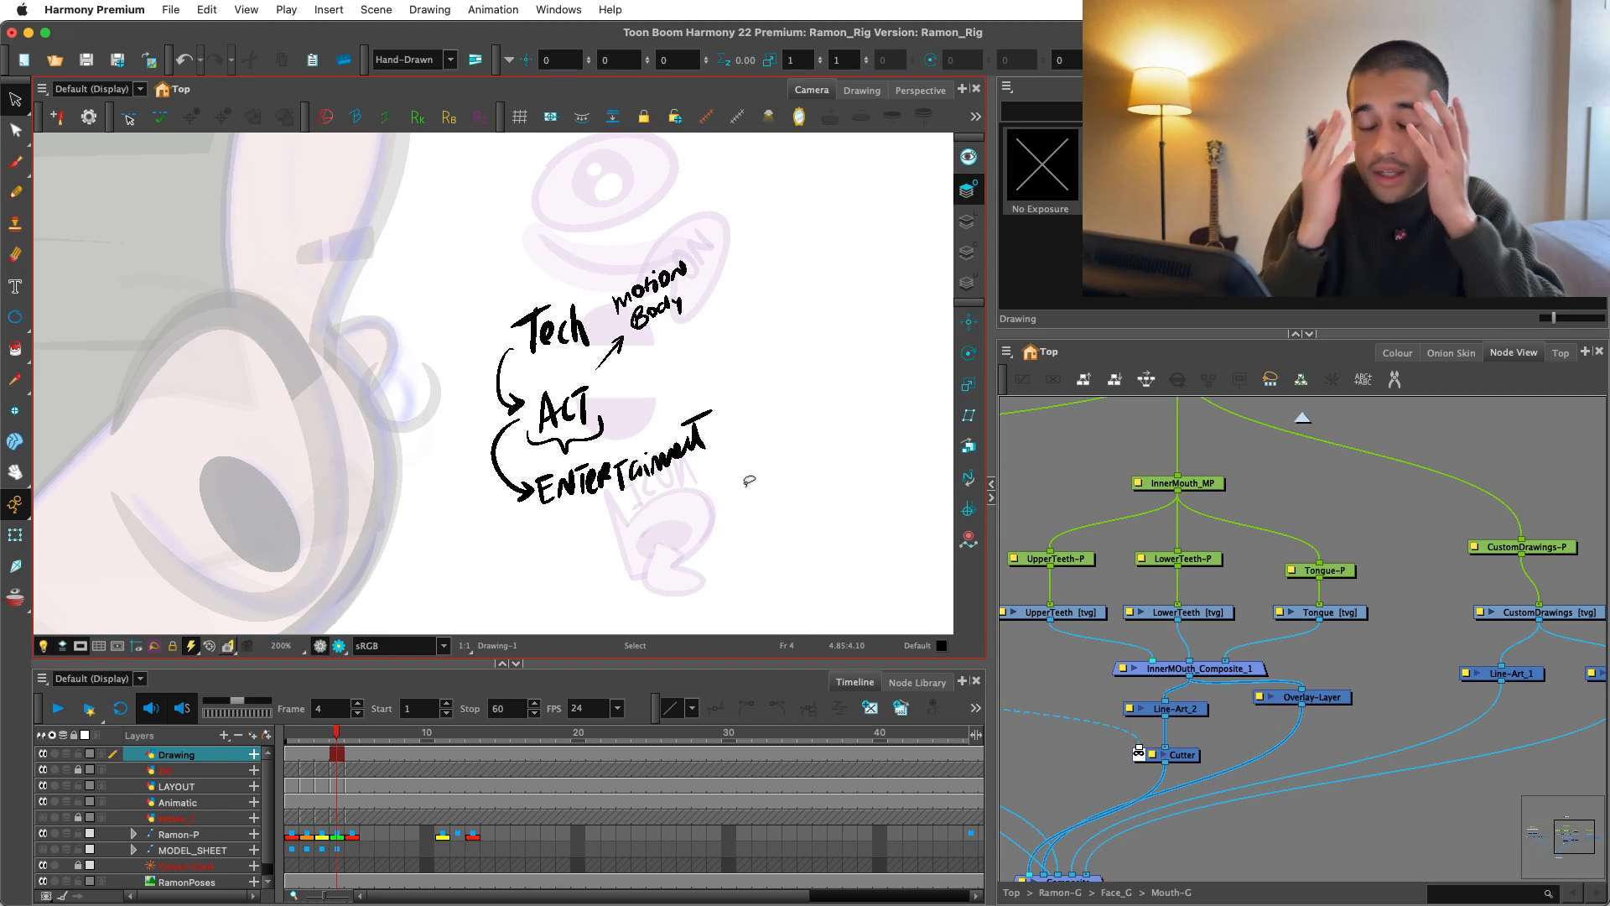
Step: Underline "ENTERTAINMENT" twice, then try a circle around the notes above it and undo the circle
key("alt+b")
left_click_drag(536, 520, 731, 463)
scroll(793, 414, "up", 1)
mouse_move(503, 436)
left_mouse_down()
mouse_move(767, 379)
mouse_move(503, 285)
mouse_move(672, 475)
mouse_move(652, 203)
mouse_move(527, 487)
mouse_move(755, 243)
left_mouse_up()
scroll(580, 369, "down", 1)
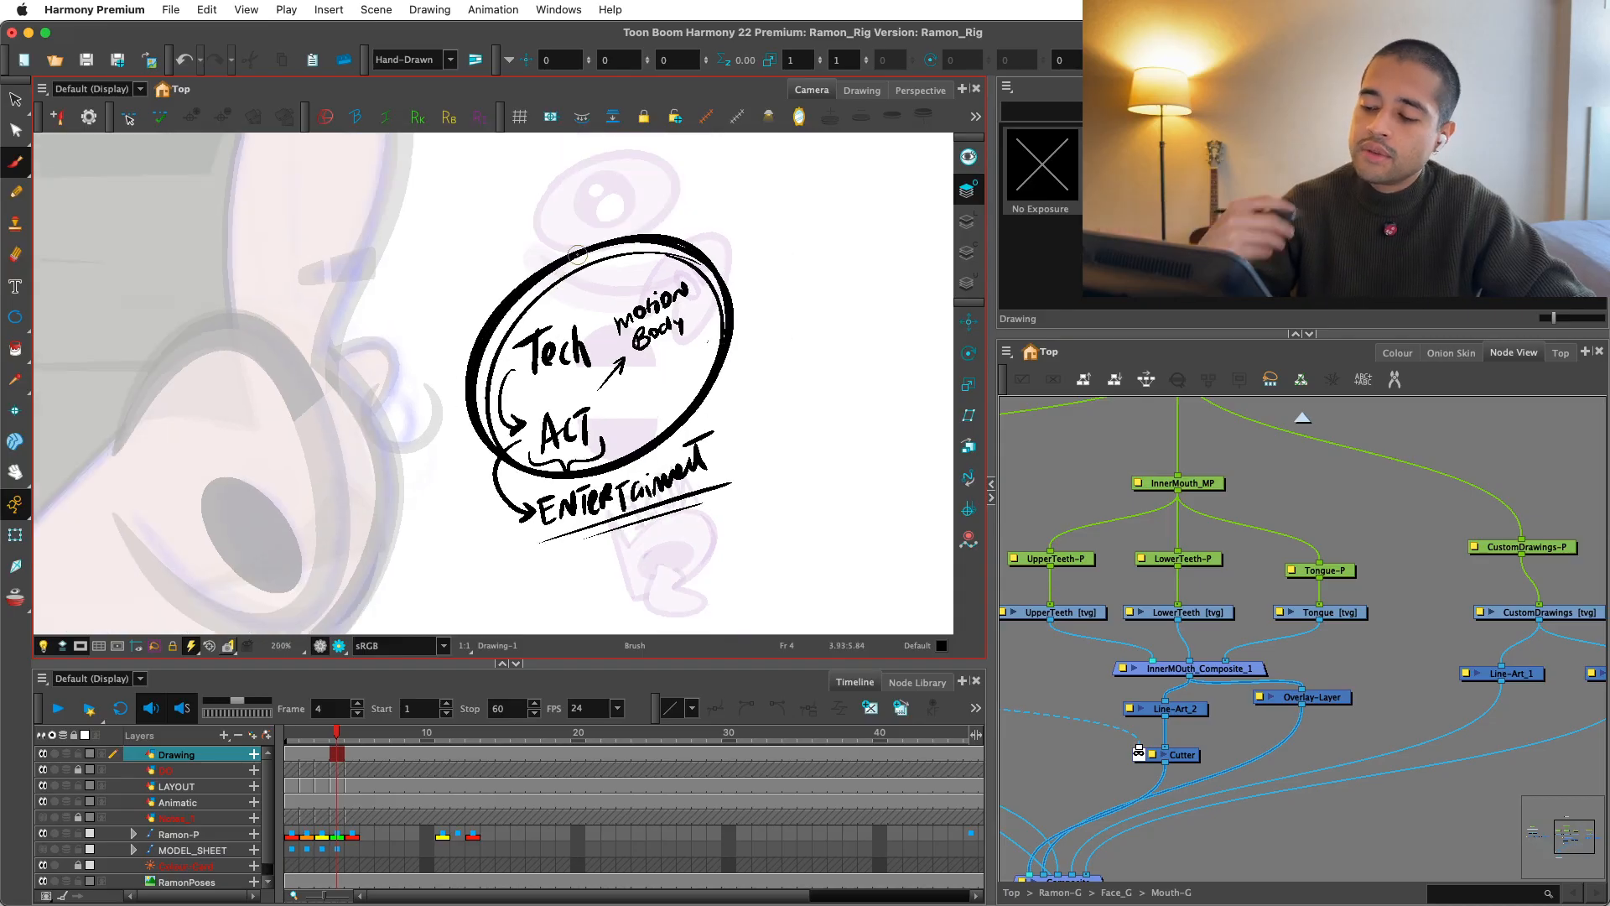
key("super+z")
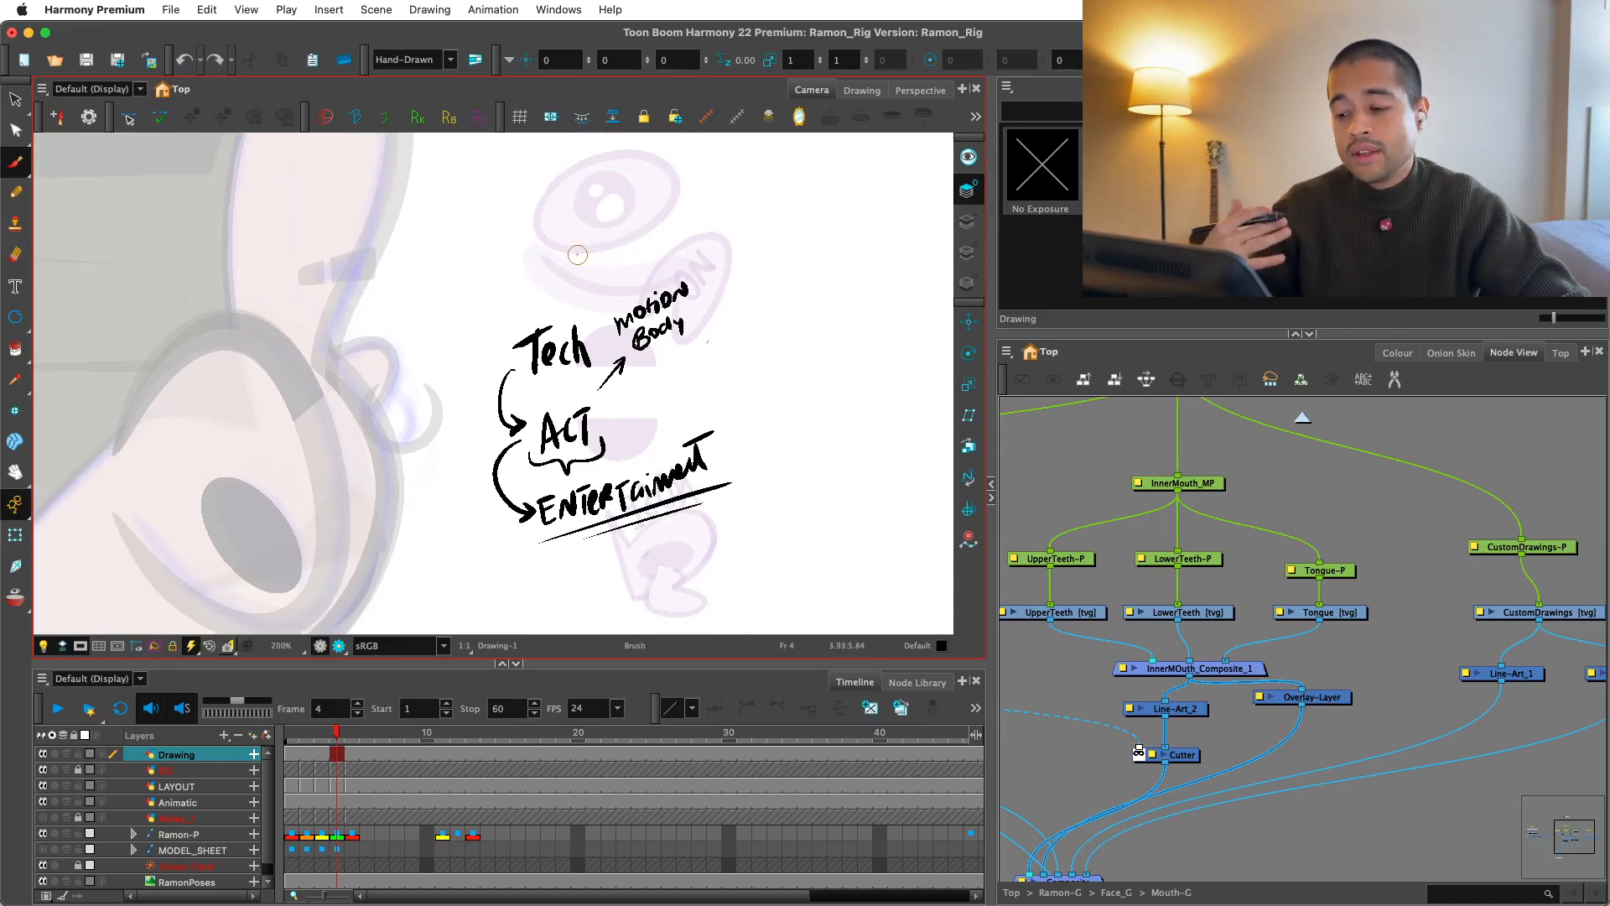
scroll(577, 254, "down", 1)
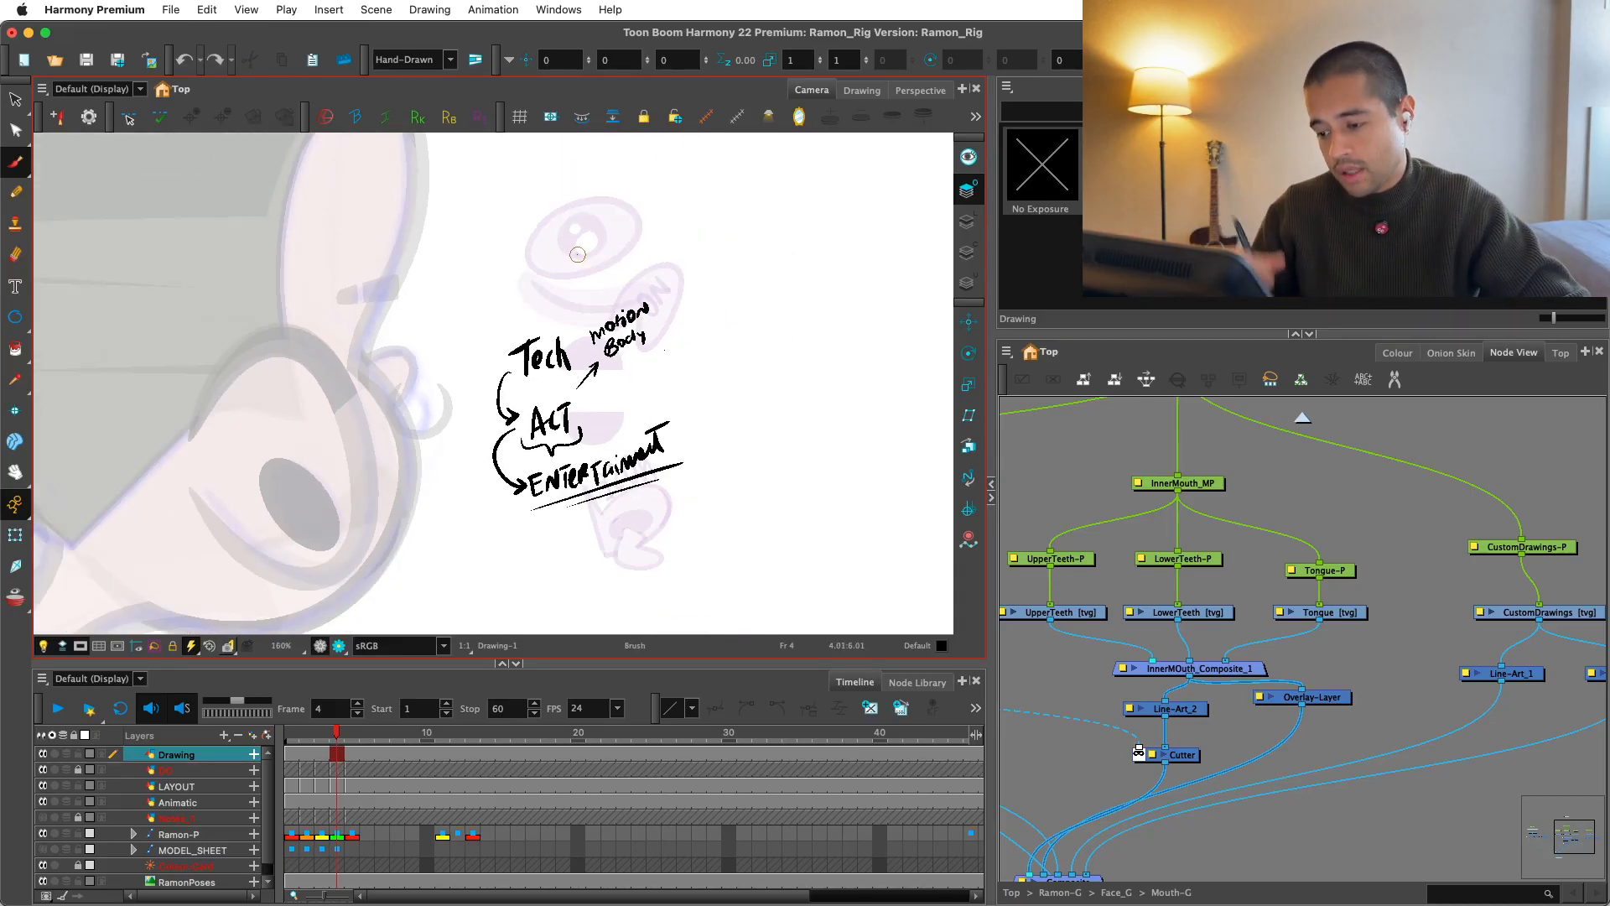
key("2")
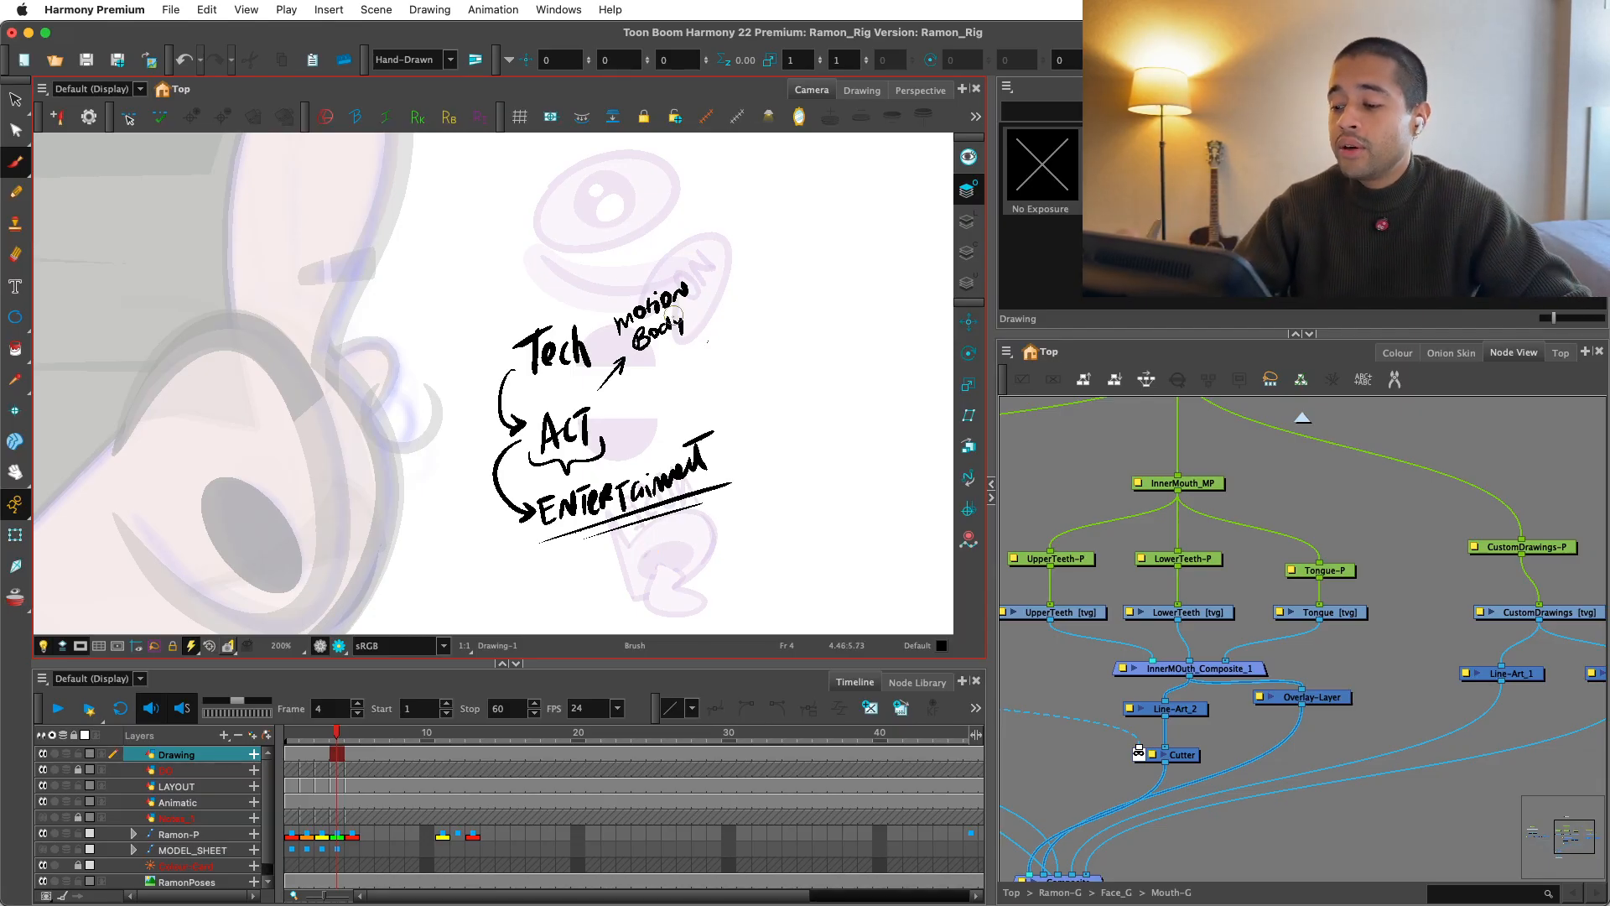
Step: Draw a second short arrow pointing outward from "ACT", undoing the stray stroke made before it
left_click_drag(650, 356, 710, 324)
key("super+z")
left_click_drag(614, 423, 657, 402)
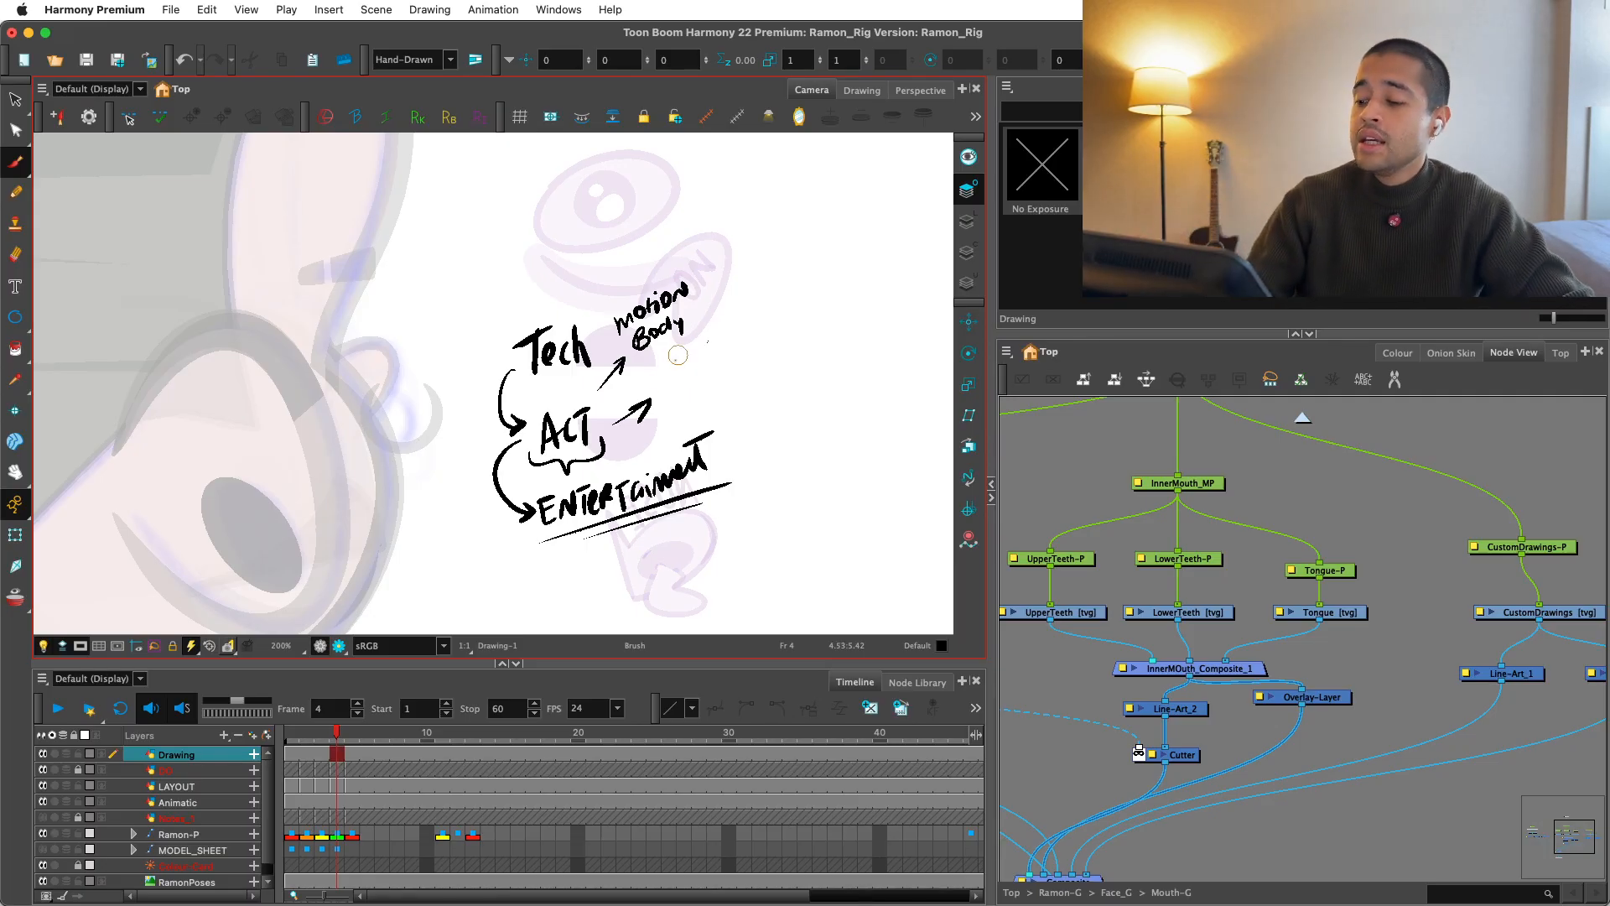
mouse_move(706, 389)
left_mouse_down()
mouse_move(727, 387)
mouse_move(738, 452)
mouse_move(758, 431)
left_mouse_up()
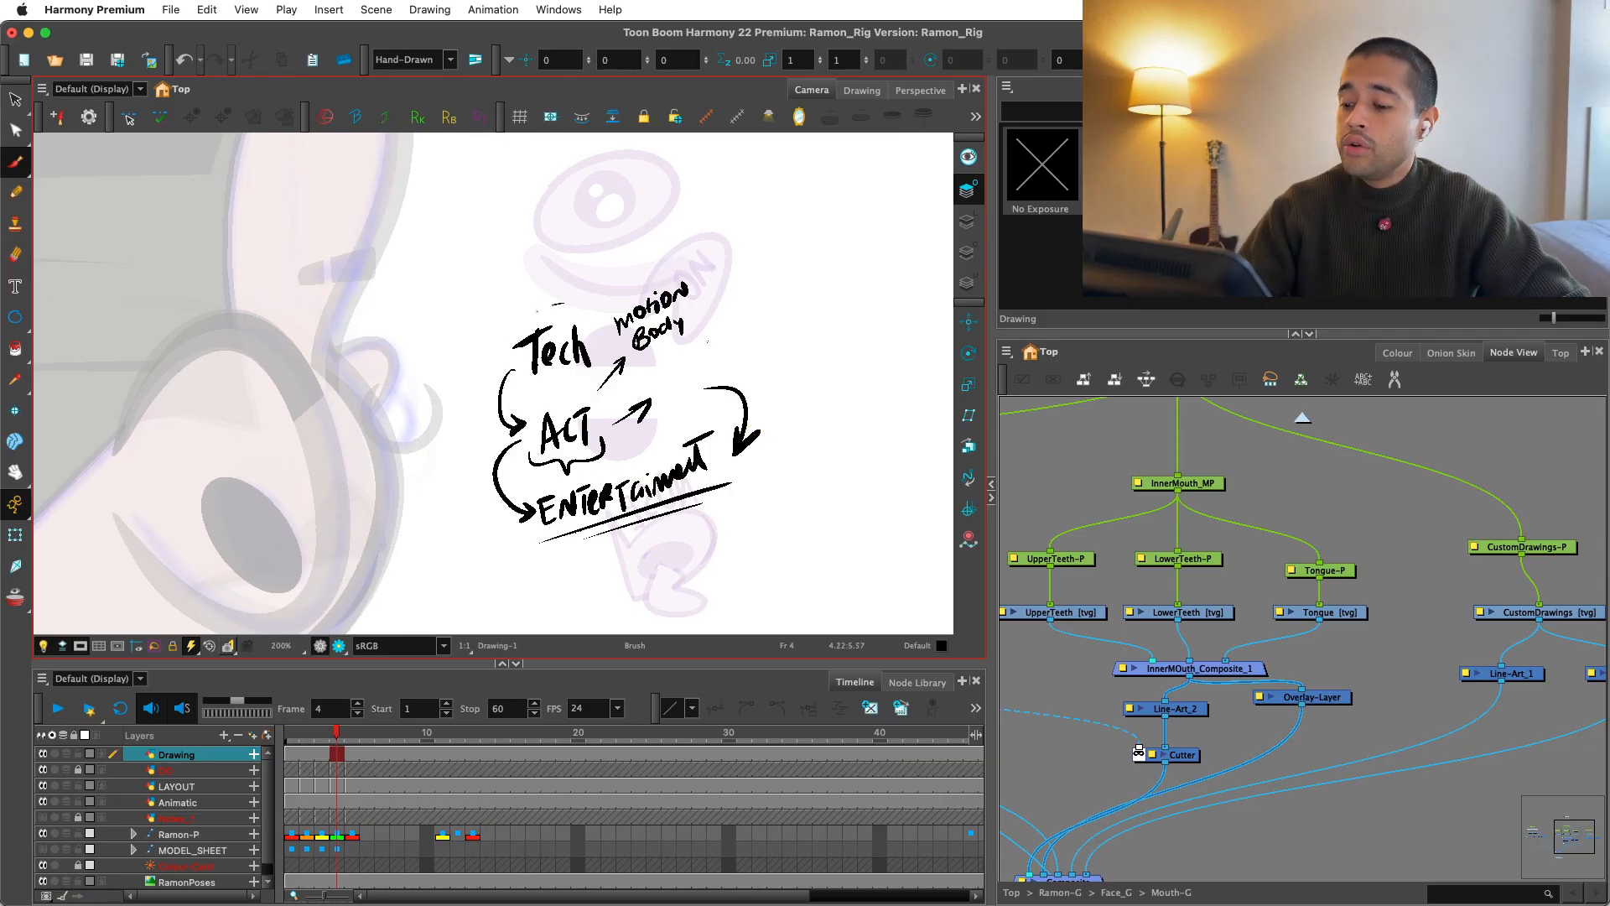
mouse_move(616, 438)
left_mouse_down()
mouse_move(495, 455)
mouse_move(538, 312)
left_mouse_up()
key("super+z")
left_click_drag(708, 342, 753, 452)
key("super+z")
key("super+z")
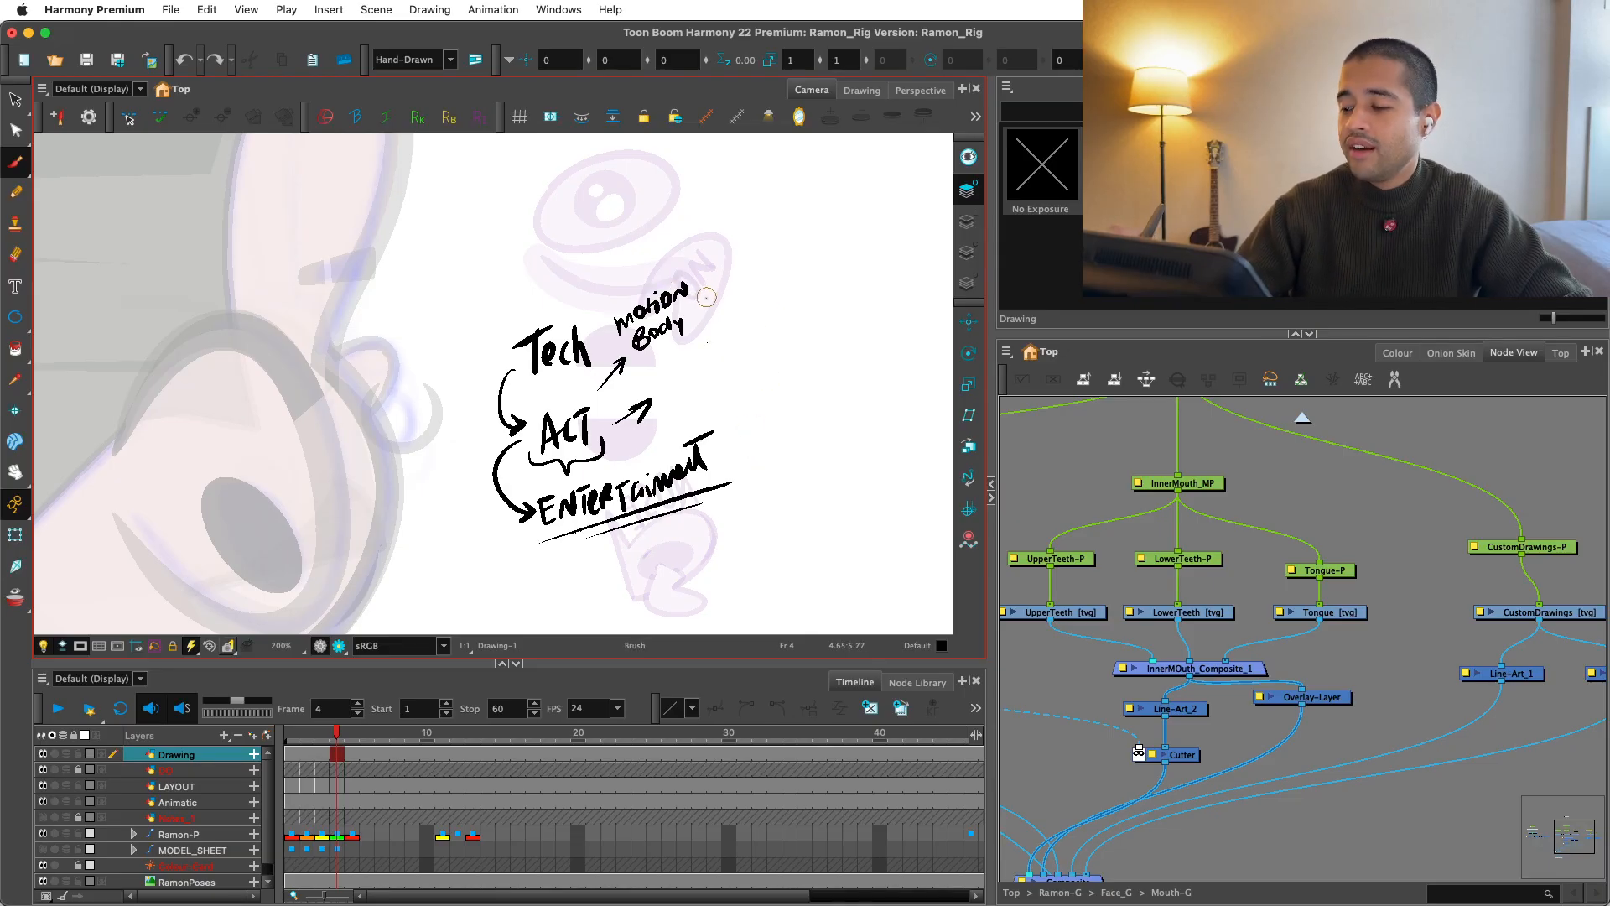
left_click_drag(706, 304, 748, 218)
mouse_move(688, 377)
left_mouse_down()
mouse_move(741, 281)
mouse_move(709, 296)
mouse_move(726, 394)
mouse_move(691, 423)
left_mouse_up()
key("super+z")
key("super+z")
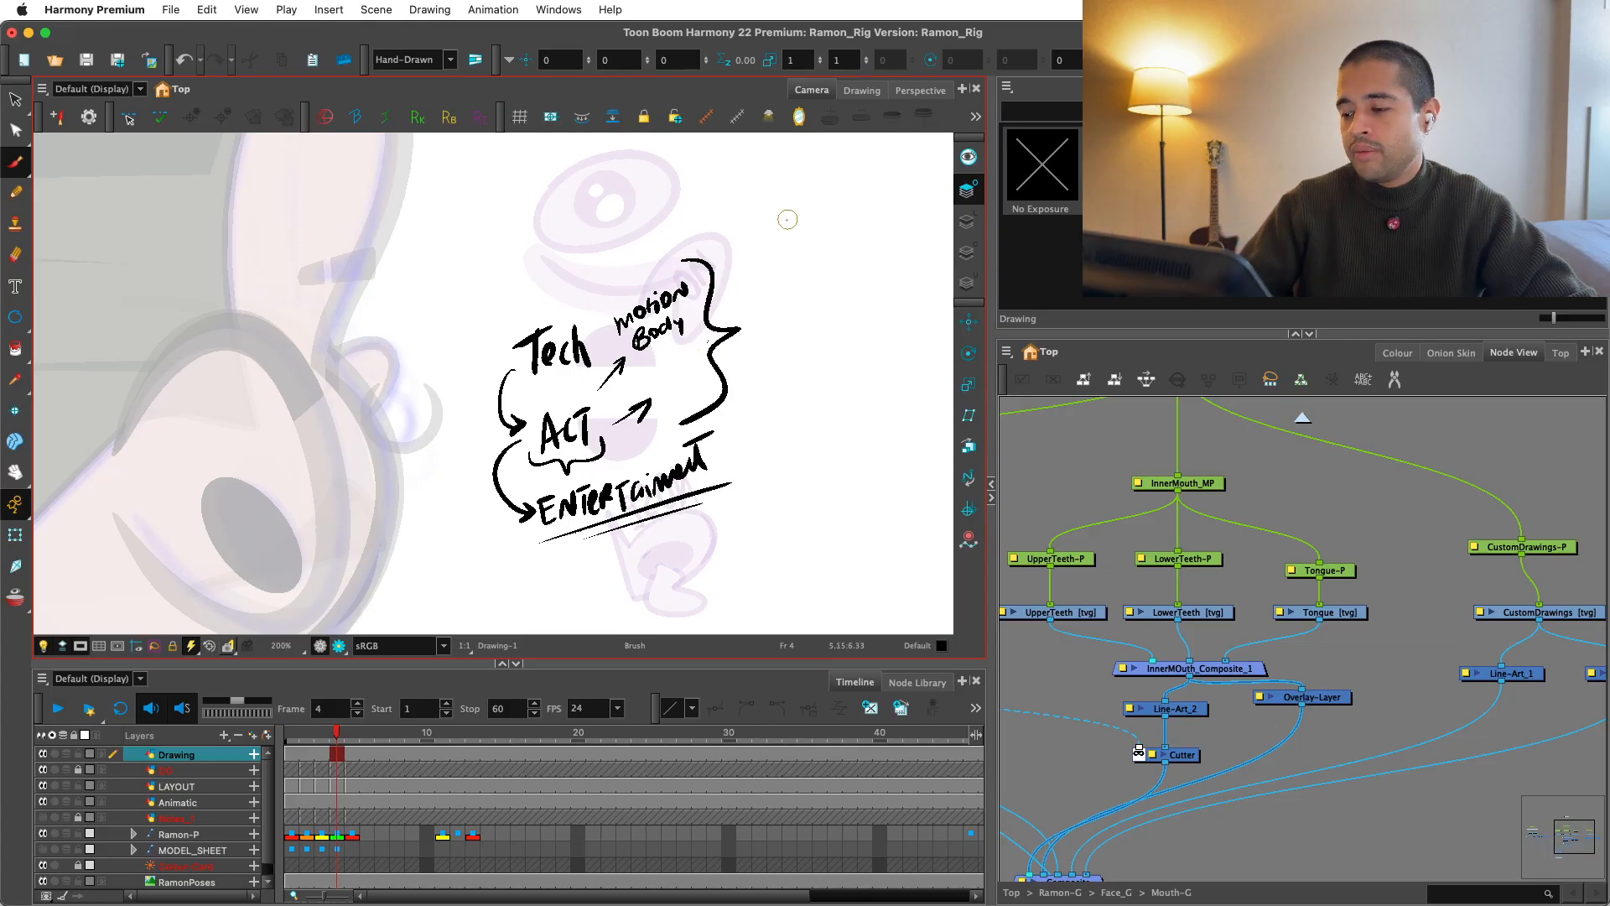
Step: Draw a curved arrow from the brace beside the notes to "ENTERTAINMENT" and undo the extra strokes around the word
mouse_move(748, 312)
left_mouse_down()
mouse_move(770, 307)
mouse_move(731, 455)
left_mouse_up()
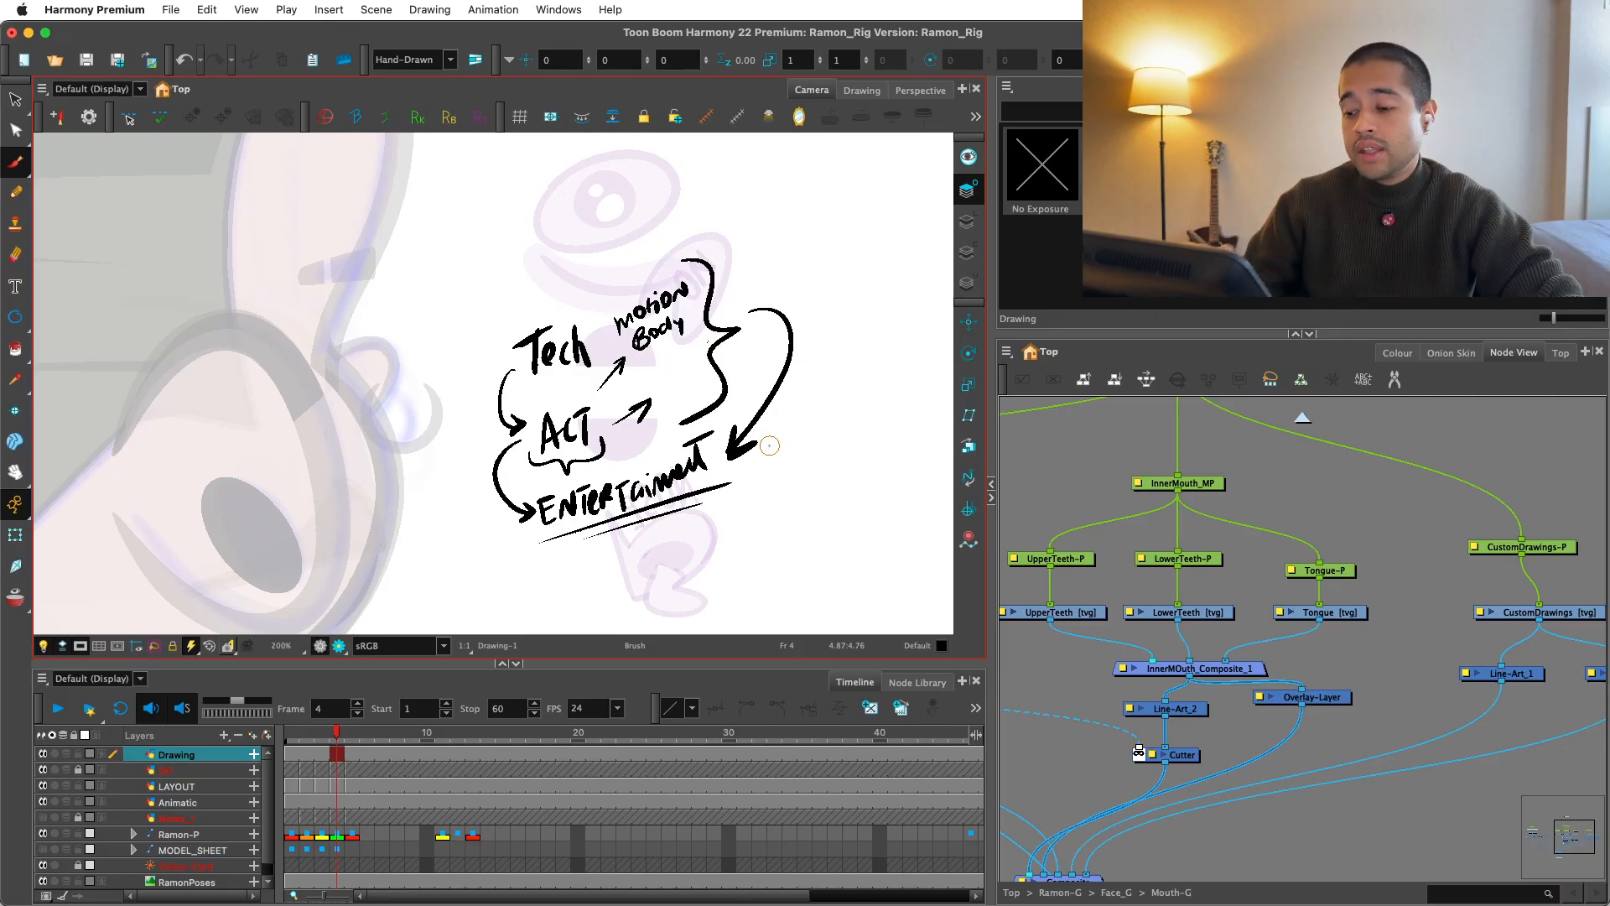
mouse_move(668, 525)
left_mouse_down()
mouse_move(509, 499)
mouse_move(620, 432)
left_mouse_up()
key("super+z")
left_click_drag(528, 531, 500, 534)
key("super+z")
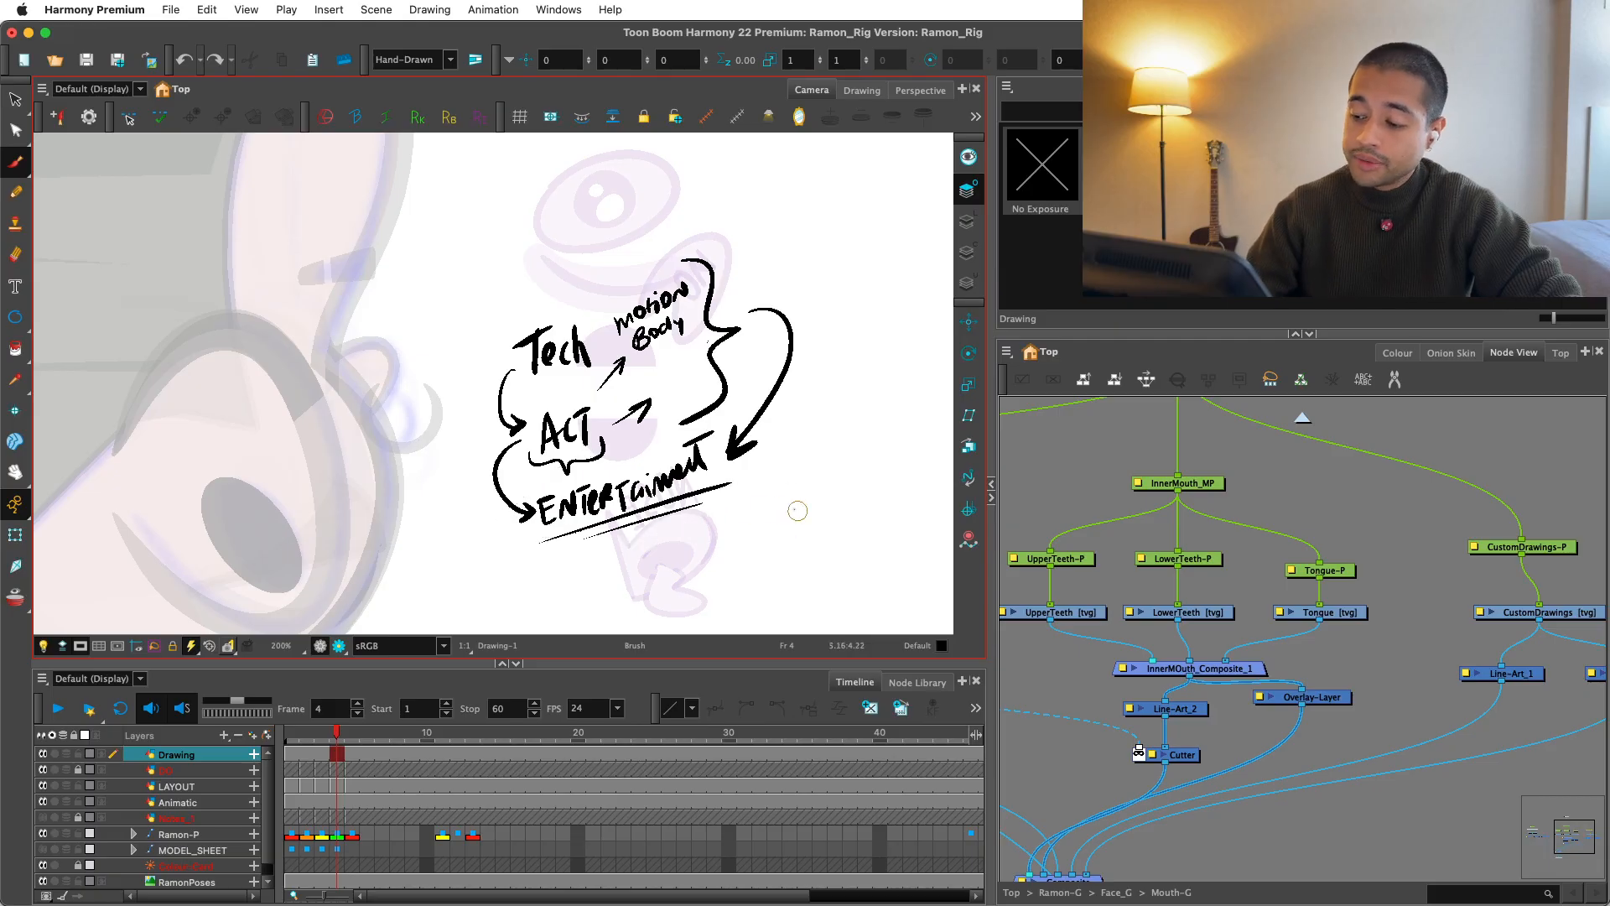
Step: Draw one steep line and two slanted lines across the notes to divide them into sections
scroll(573, 282, "down", 2)
left_click_drag(583, 325, 652, 575)
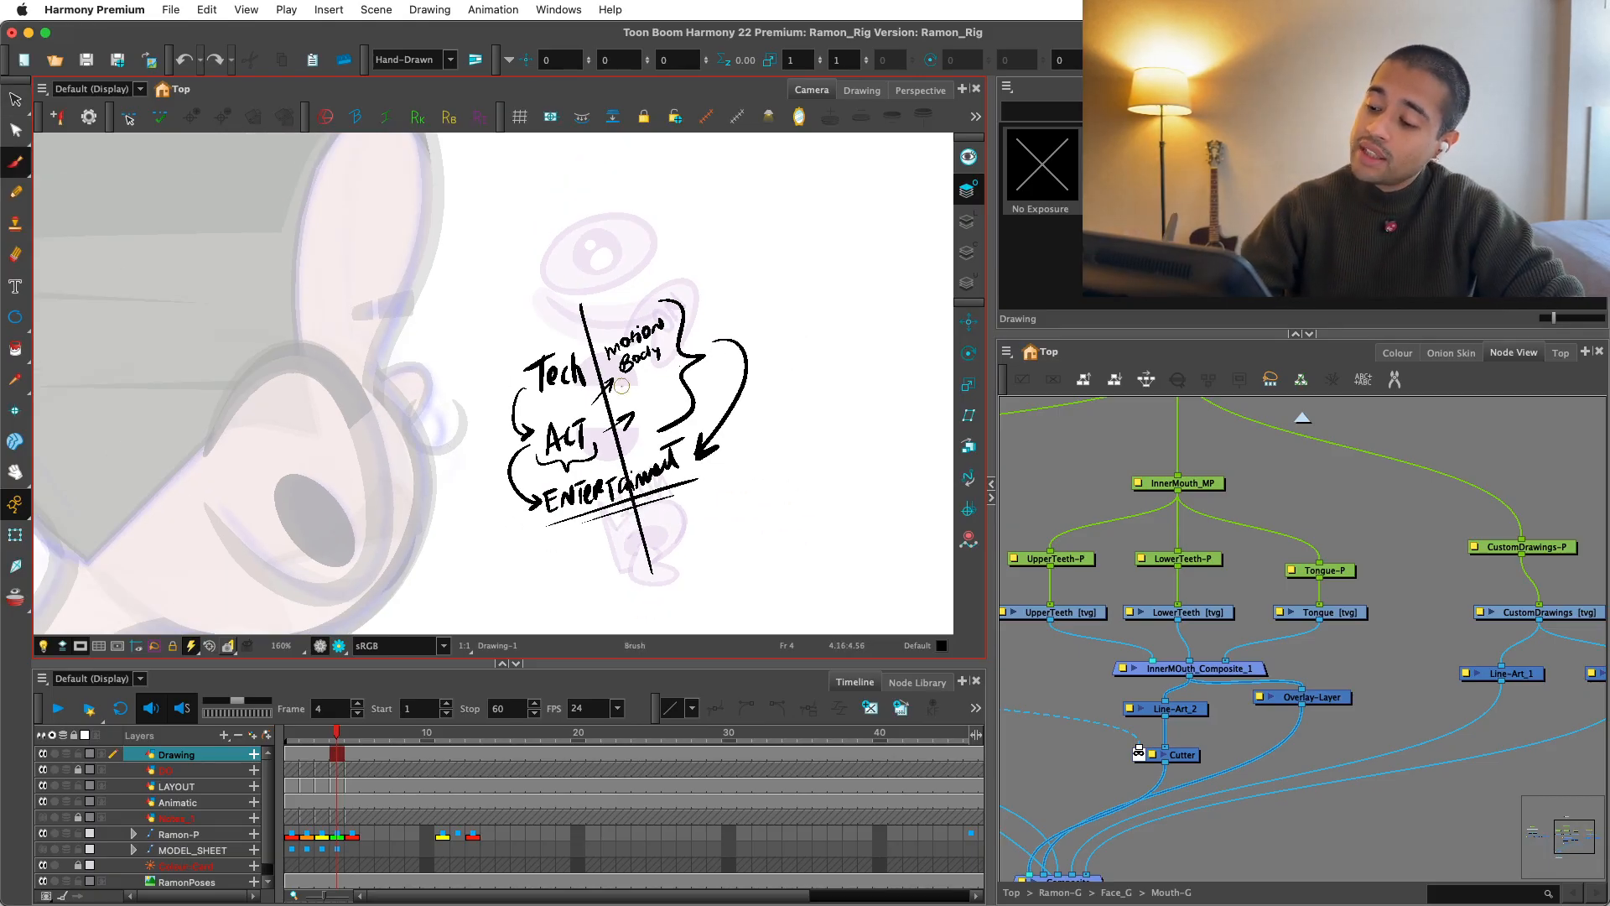
left_click_drag(498, 427, 711, 348)
left_click_drag(507, 500, 743, 407)
scroll(593, 434, "up", 2)
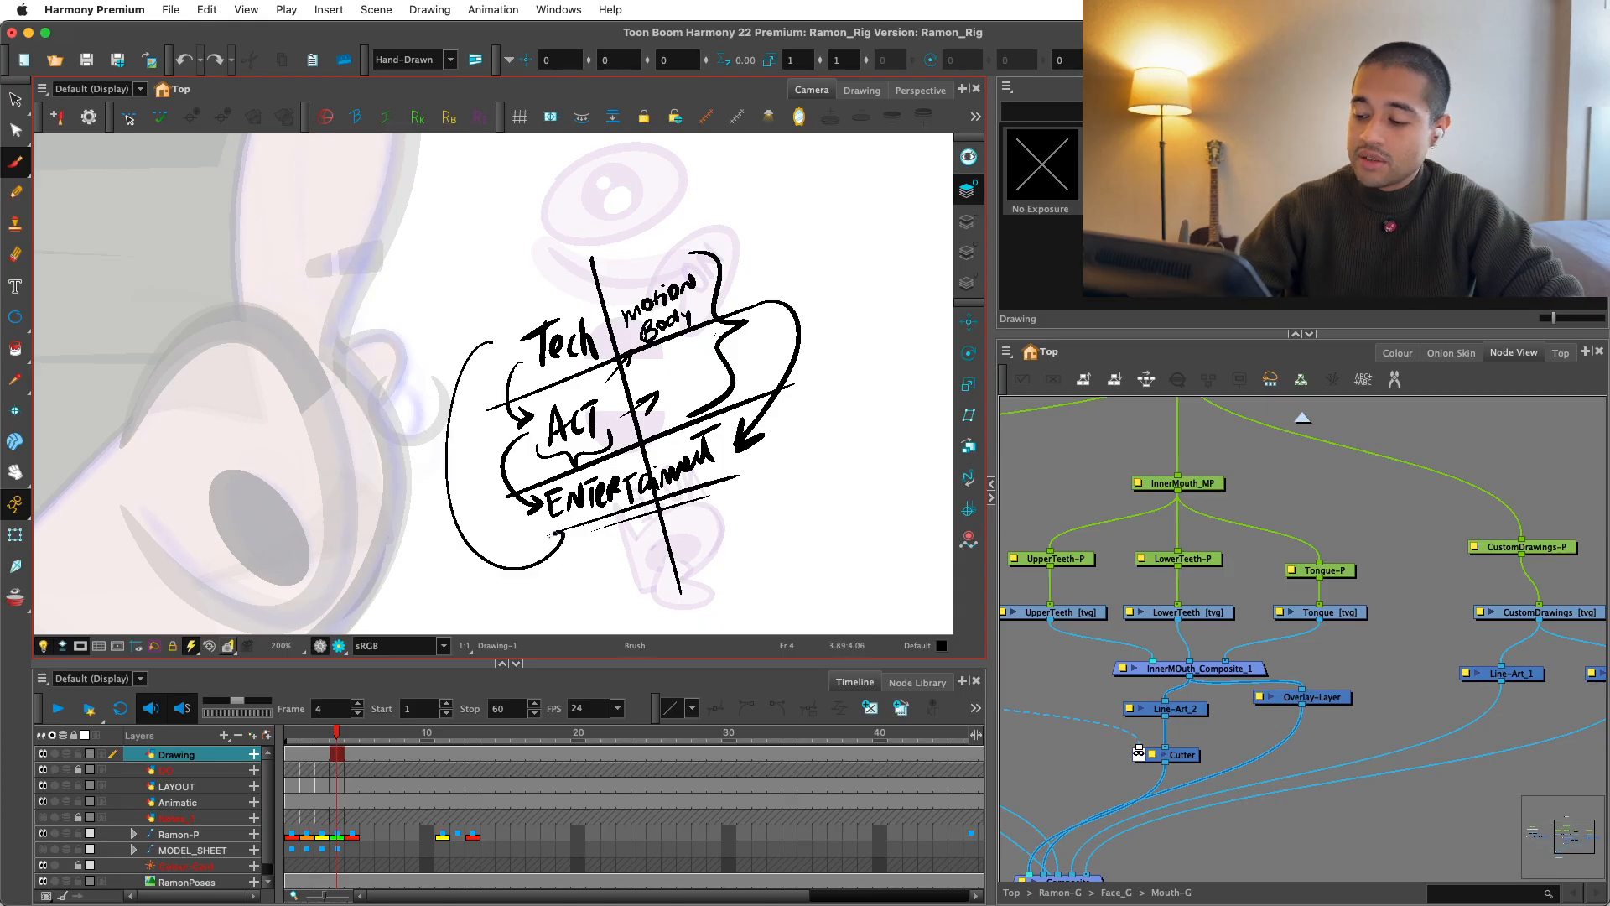
Step: Select all the handwritten notes and delete them
key("alt+s")
mouse_move(817, 555)
left_mouse_down()
mouse_move(534, 568)
mouse_move(586, 578)
left_mouse_up()
key("Delete")
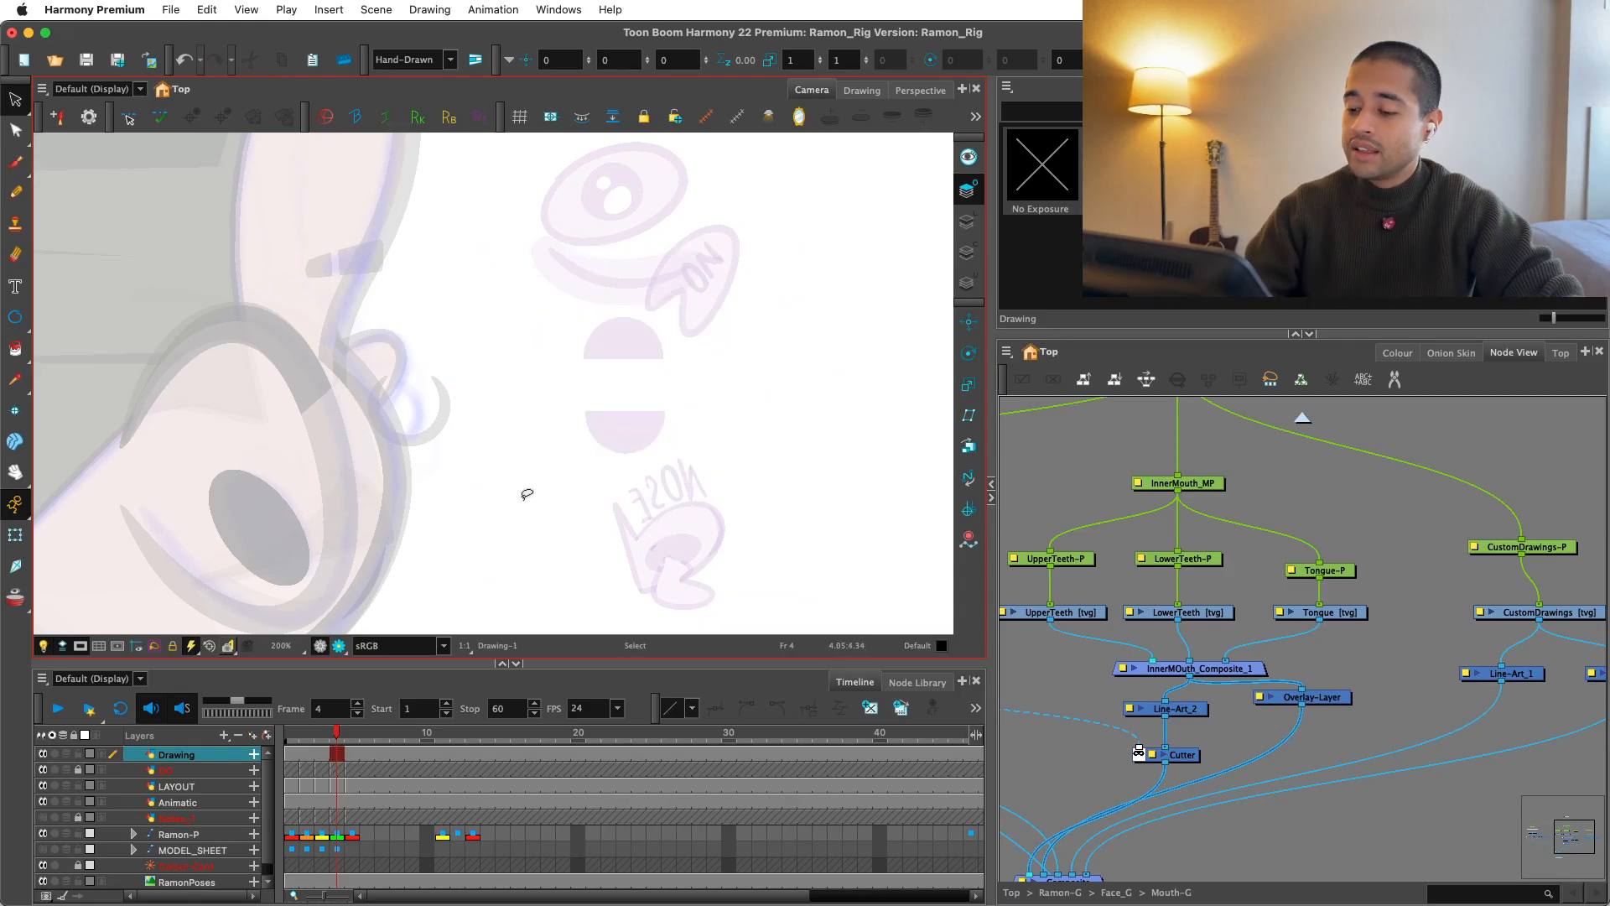
Step: Select the Ramon-P rig with the Transform tool and go to frame 3 to examine the profile head
key("shift+t")
scroll(528, 495, "down", 2)
mouse_move(528, 495)
left_mouse_down()
mouse_move(708, 509)
mouse_move(726, 560)
left_mouse_up()
left_click(336, 837)
key(".")
key("1")
key("1")
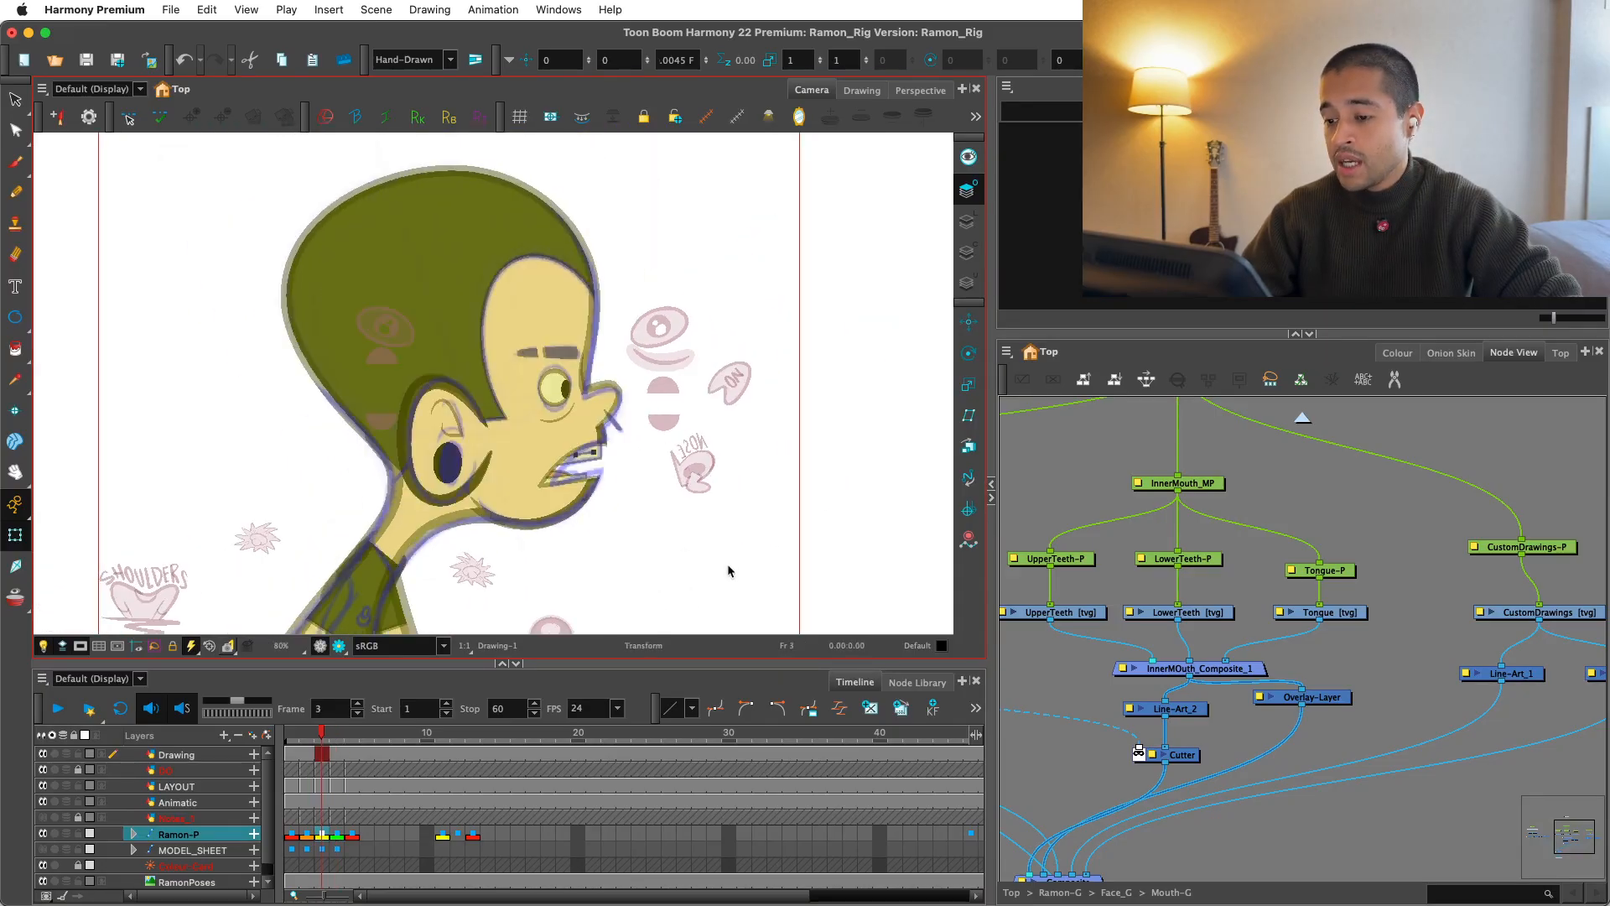
Step: On frame 4, rotate the nose piercing, narrow it to a horizontal scale of 0.83 and move it onto the sketch
key(".")
key(".")
key(".")
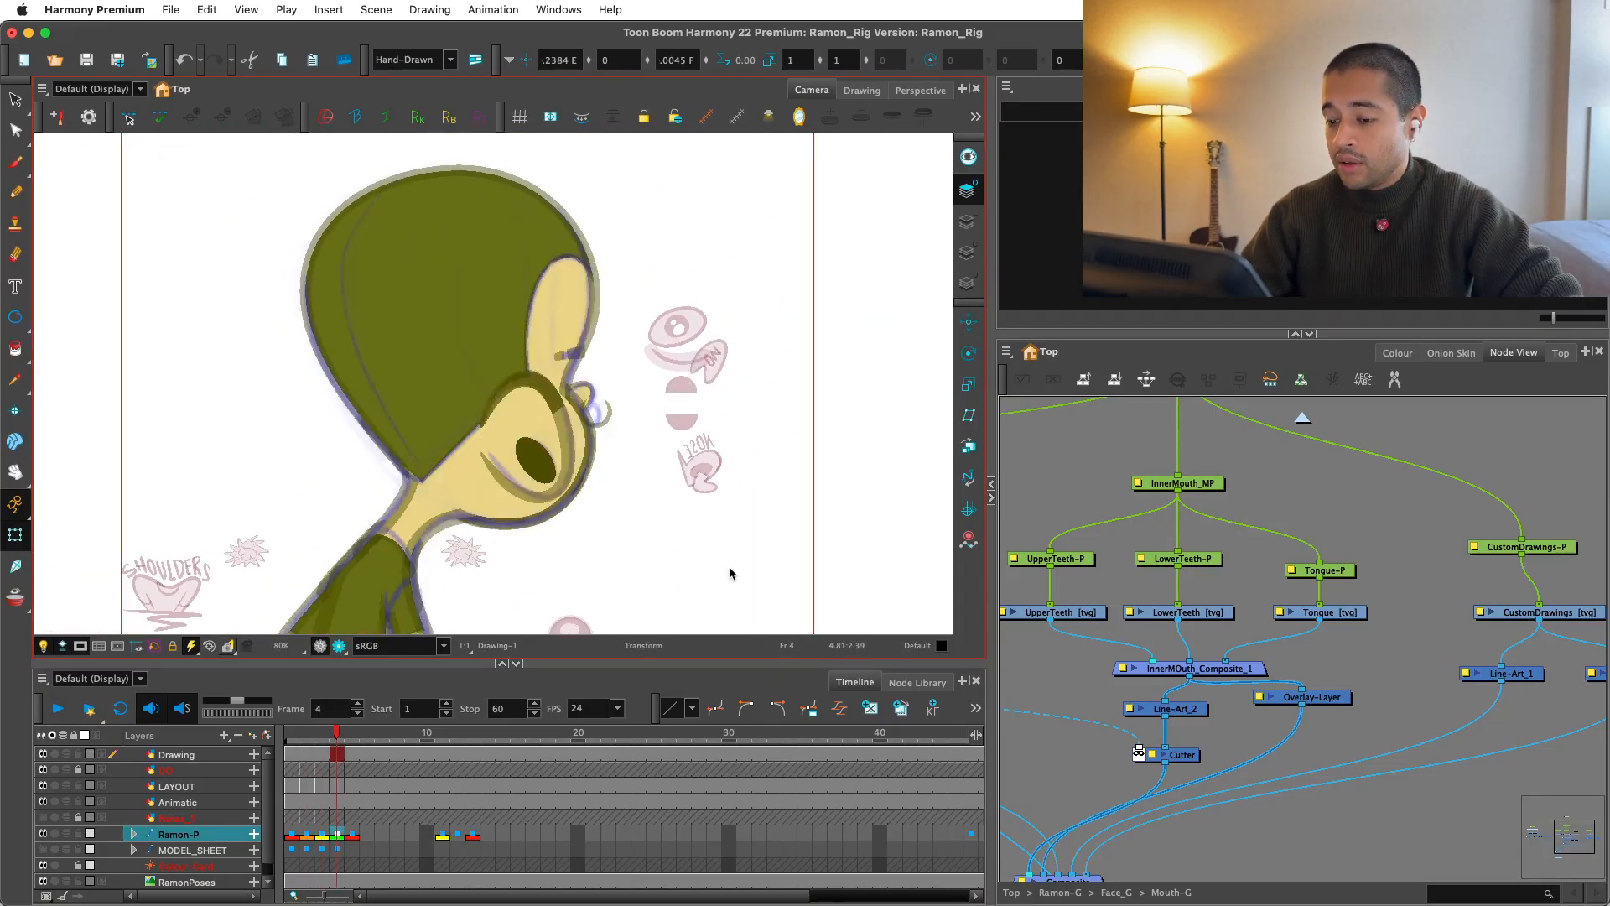
key(".")
key(".")
key("2")
key("2")
key("2")
key("2")
key("2")
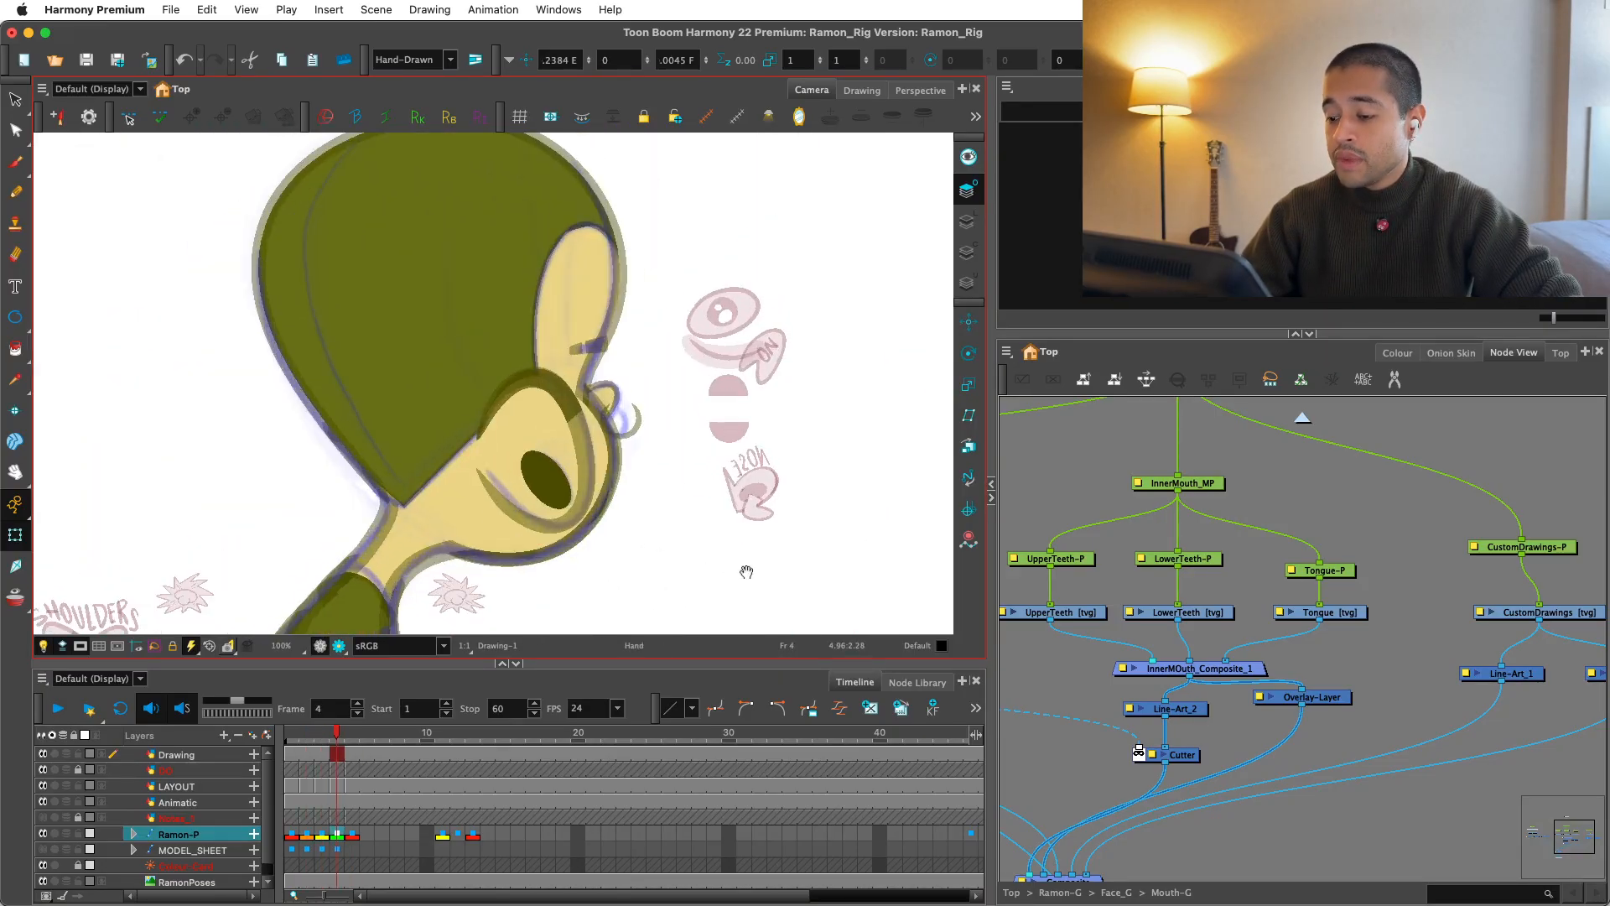
mouse_move(744, 571)
left_mouse_down()
mouse_move(708, 590)
mouse_move(614, 579)
left_mouse_up()
left_click(564, 466)
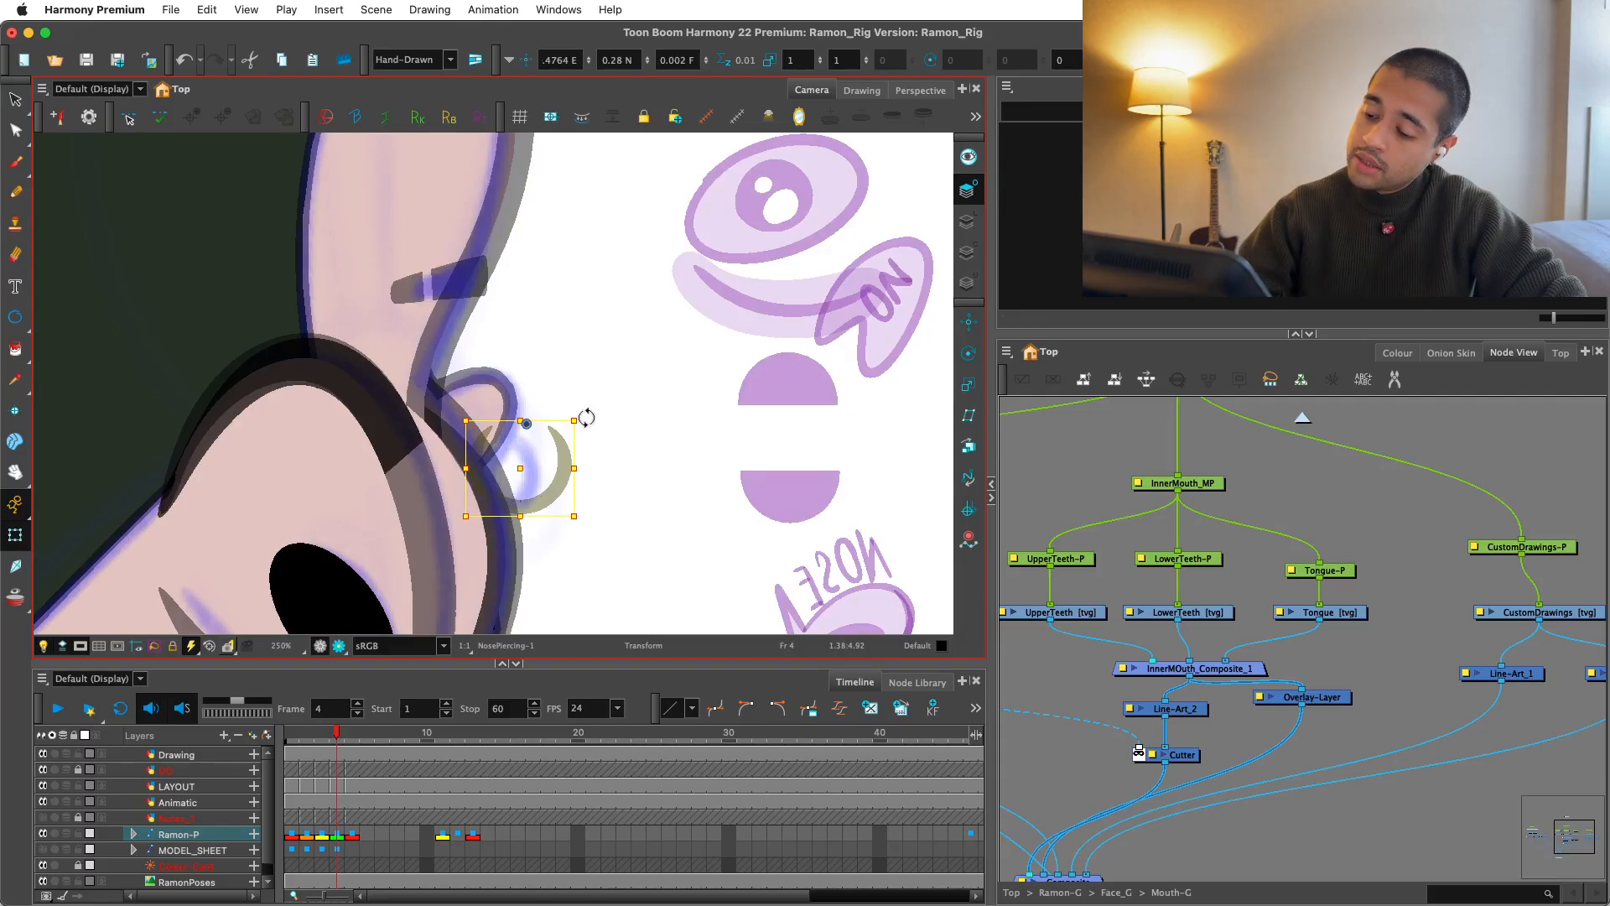
mouse_move(583, 419)
left_mouse_down()
mouse_move(561, 397)
mouse_move(580, 448)
left_mouse_up()
left_click_drag(569, 472, 528, 482)
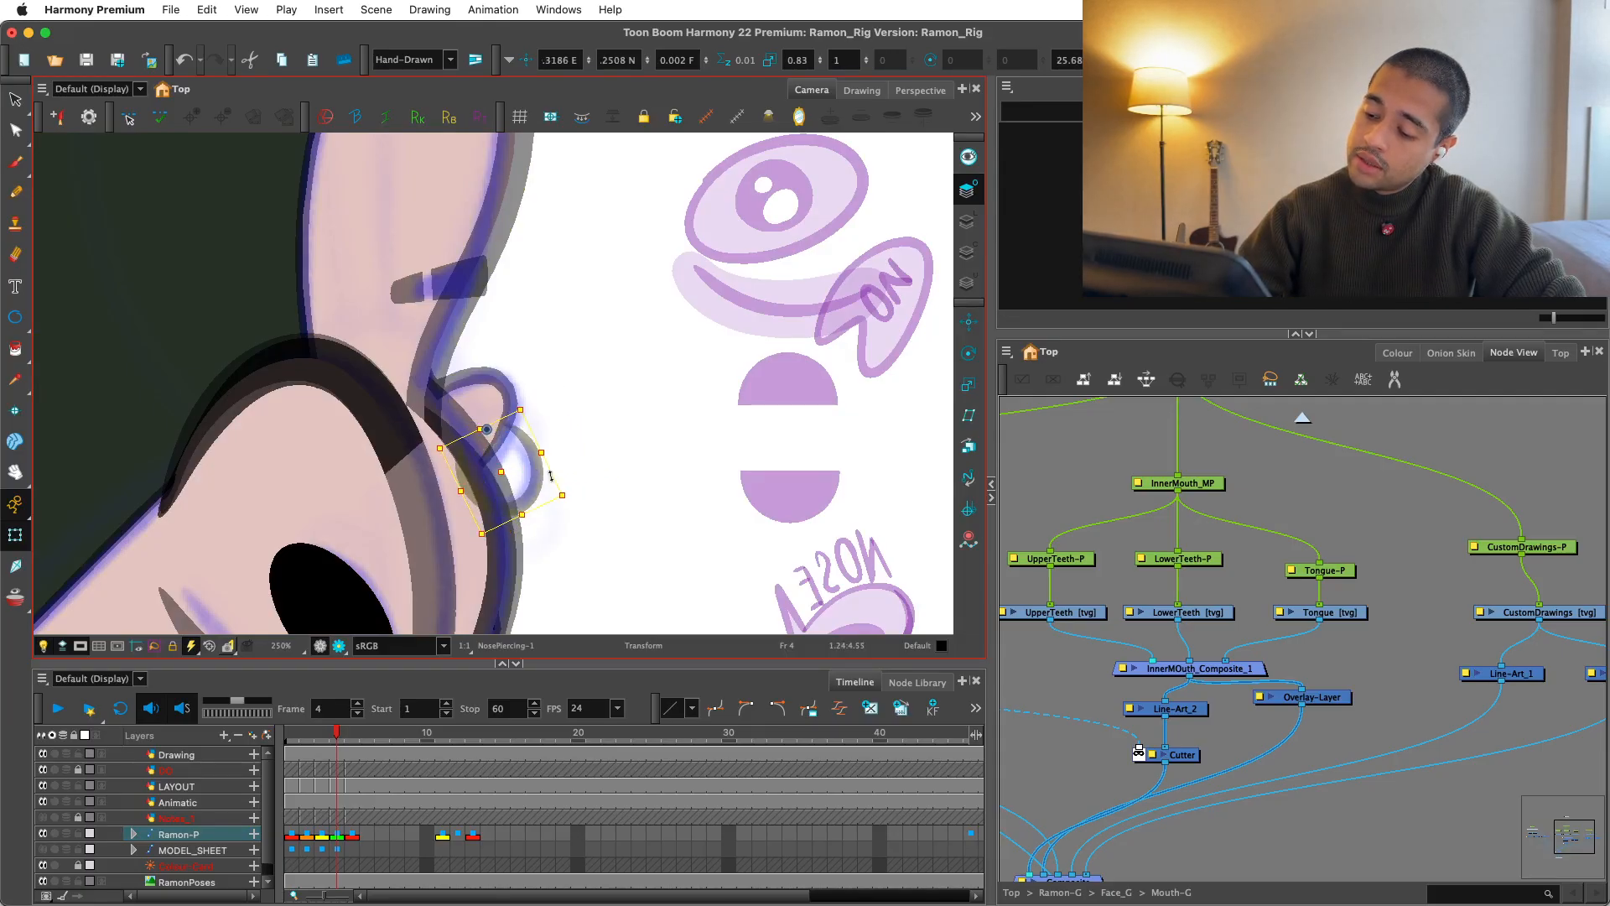
Step: Refine the nose piercing's rotation and position against the sketched ring and set its vertical scale to 0.83
left_click(553, 471)
left_click(486, 426)
left_click(656, 499)
left_click_drag(657, 499, 561, 561)
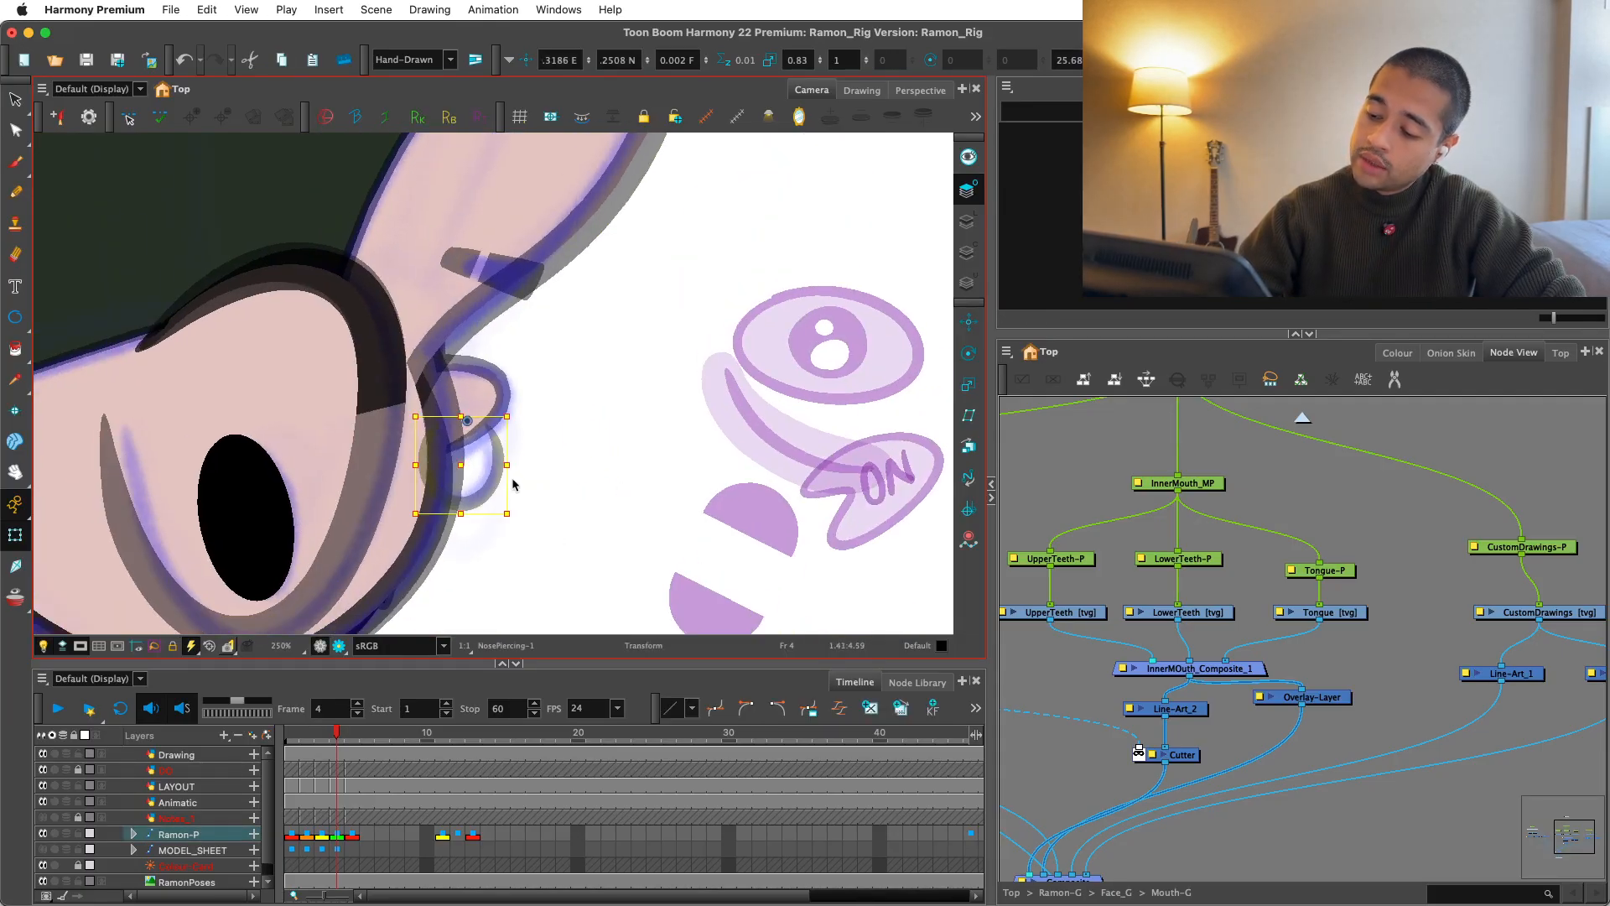
left_click_drag(514, 491, 490, 461)
left_click(605, 461)
key("shift+x")
key("2")
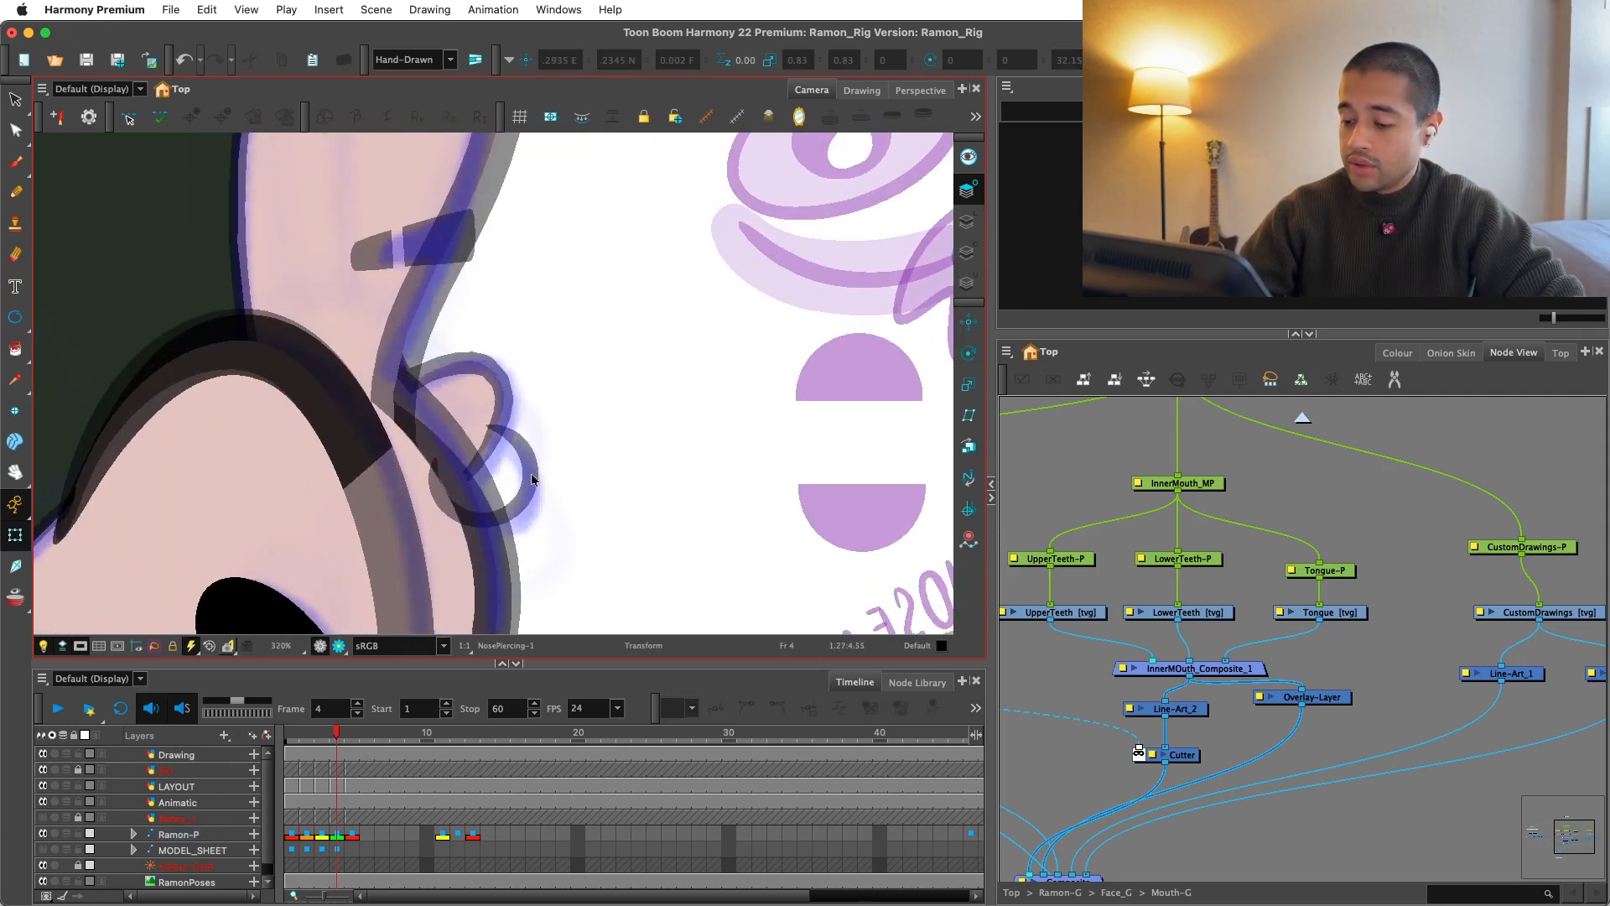
Step: Push the nose piercing back in depth to 0.003 B so that it sits behind the nose
left_click(526, 475)
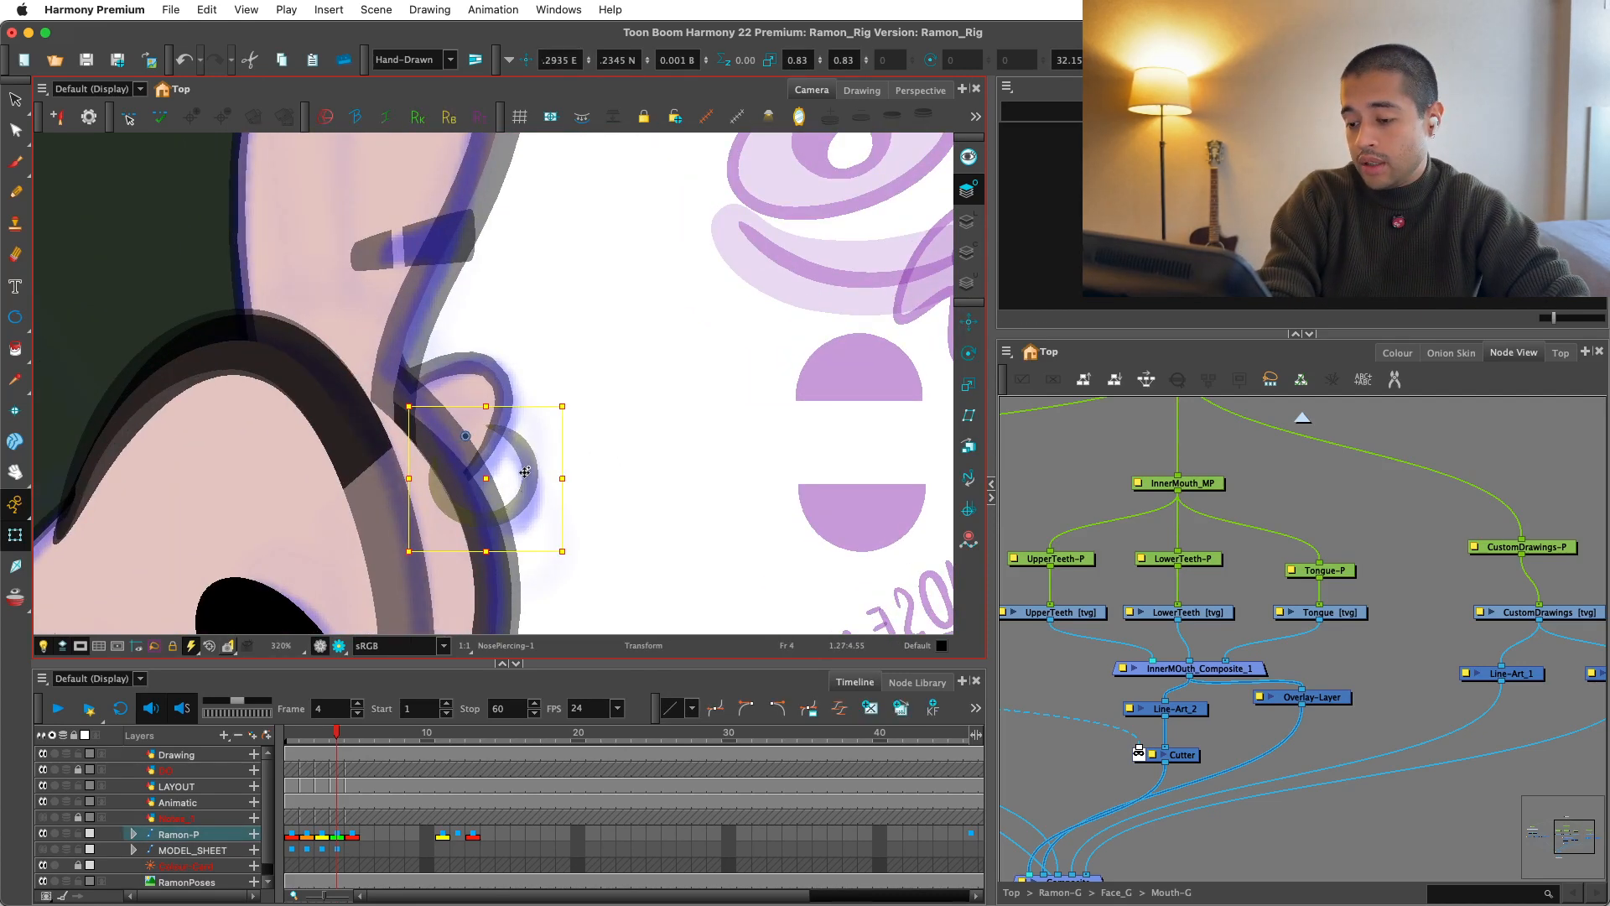
key("1")
key("1")
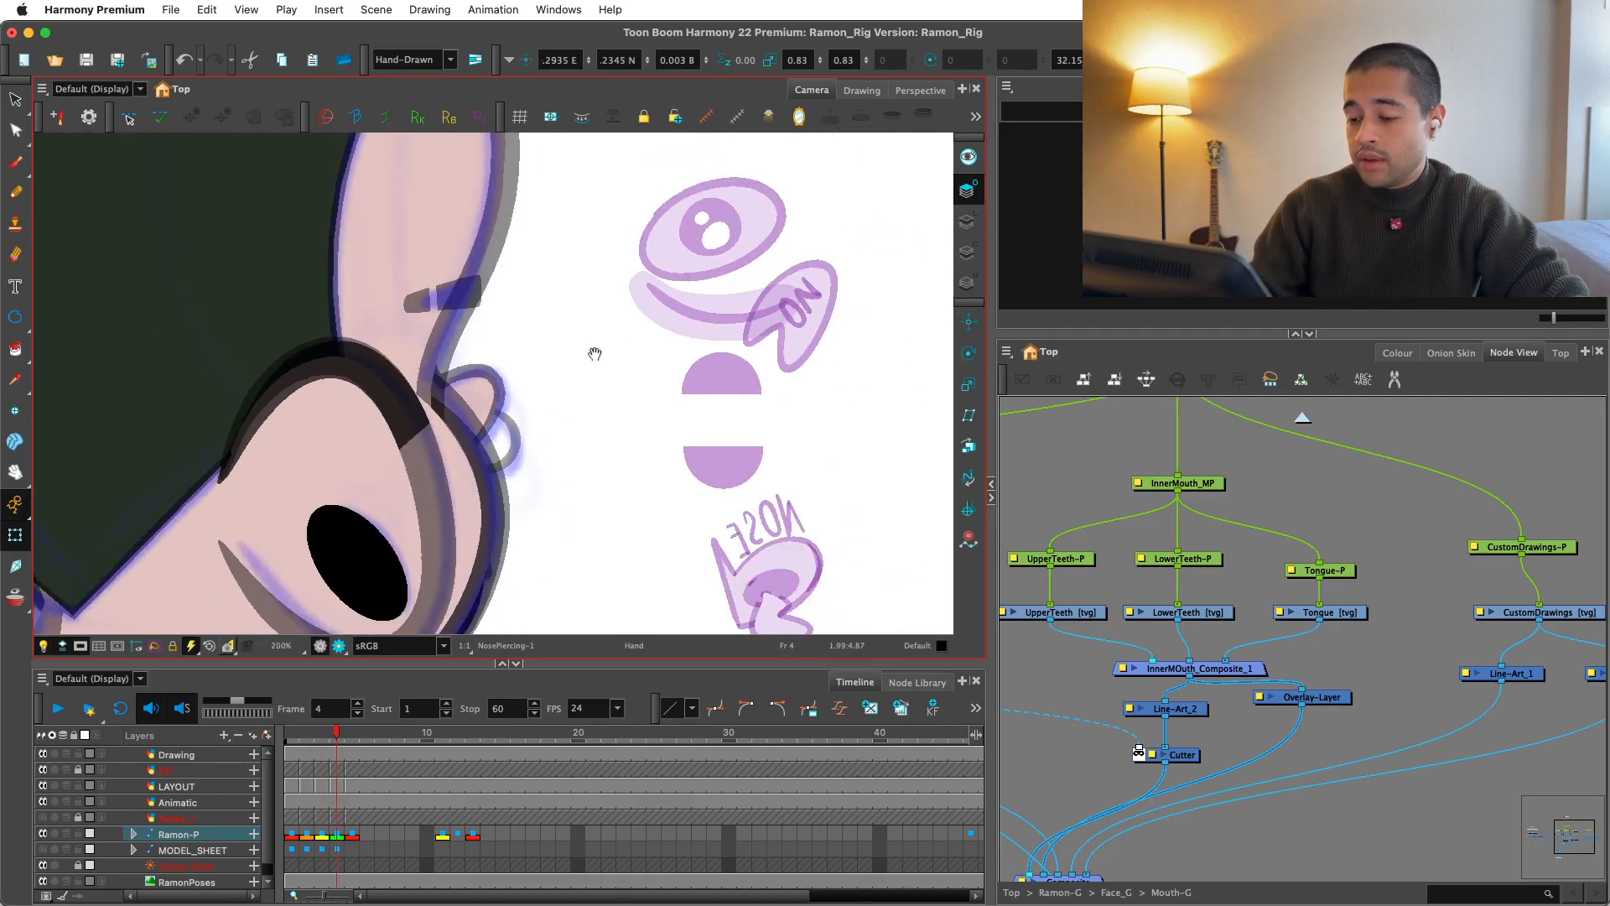
Step: Adjust the collar's deformer points so that the shirt's neckline follows the sketch at the base of the neck
key("1")
key("1")
key("1")
key("1")
left_click_drag(466, 597, 589, 453)
key("2")
key("2")
key("2")
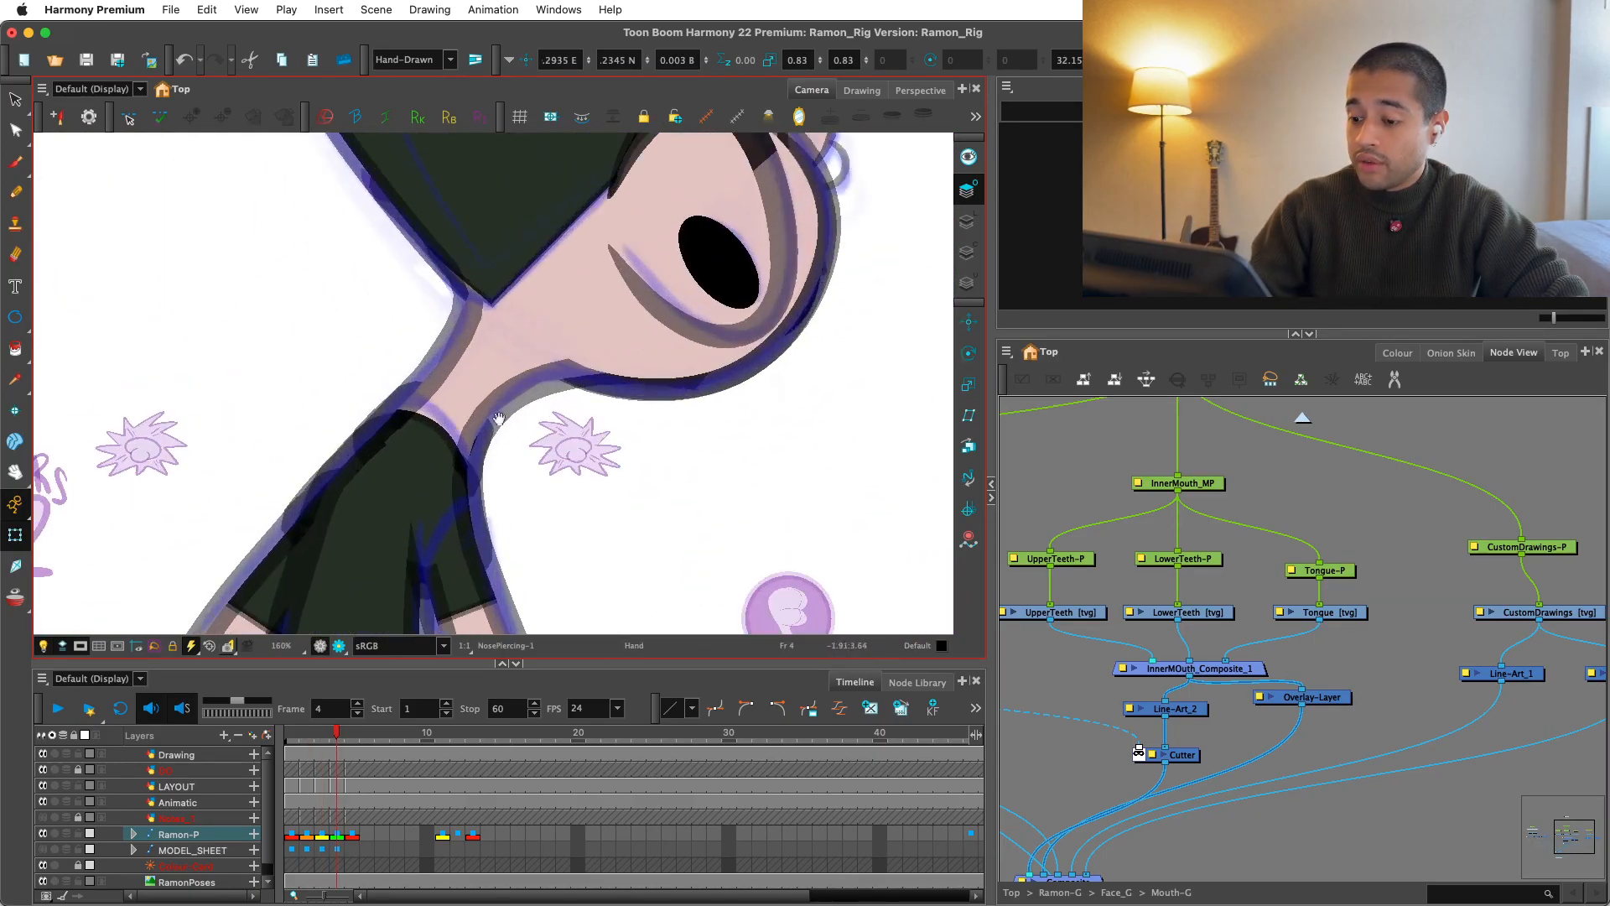
key("2")
left_click(438, 440)
key("shift+F11")
left_click(550, 471)
key("2")
left_click(317, 422)
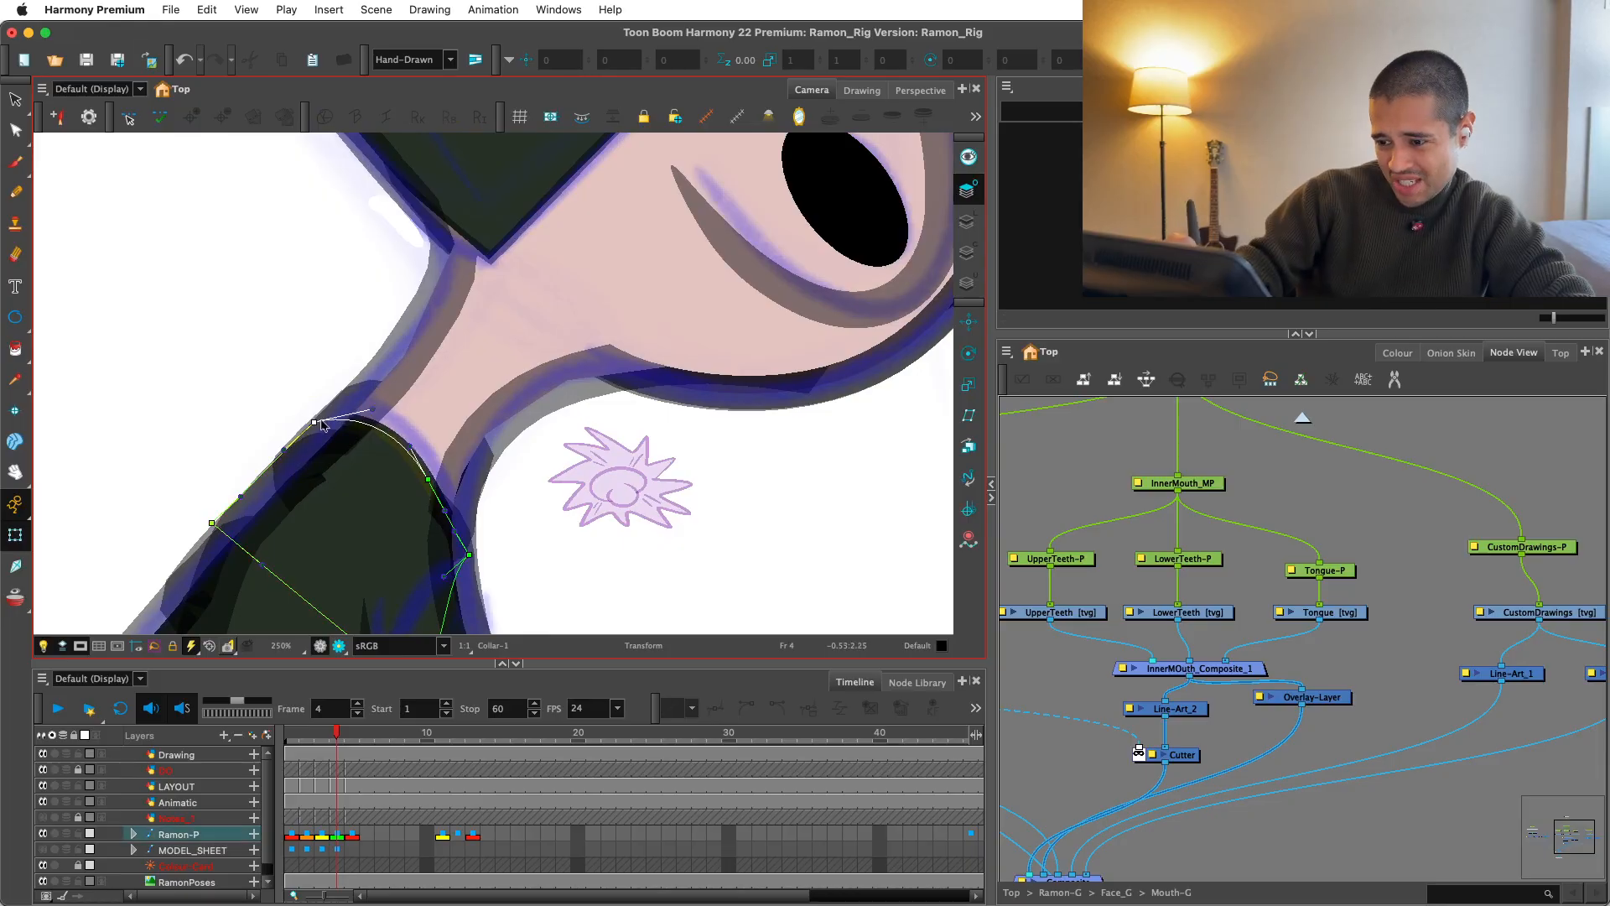
left_click_drag(315, 422, 320, 415)
left_click_drag(427, 479, 436, 471)
left_click_drag(455, 530, 467, 534)
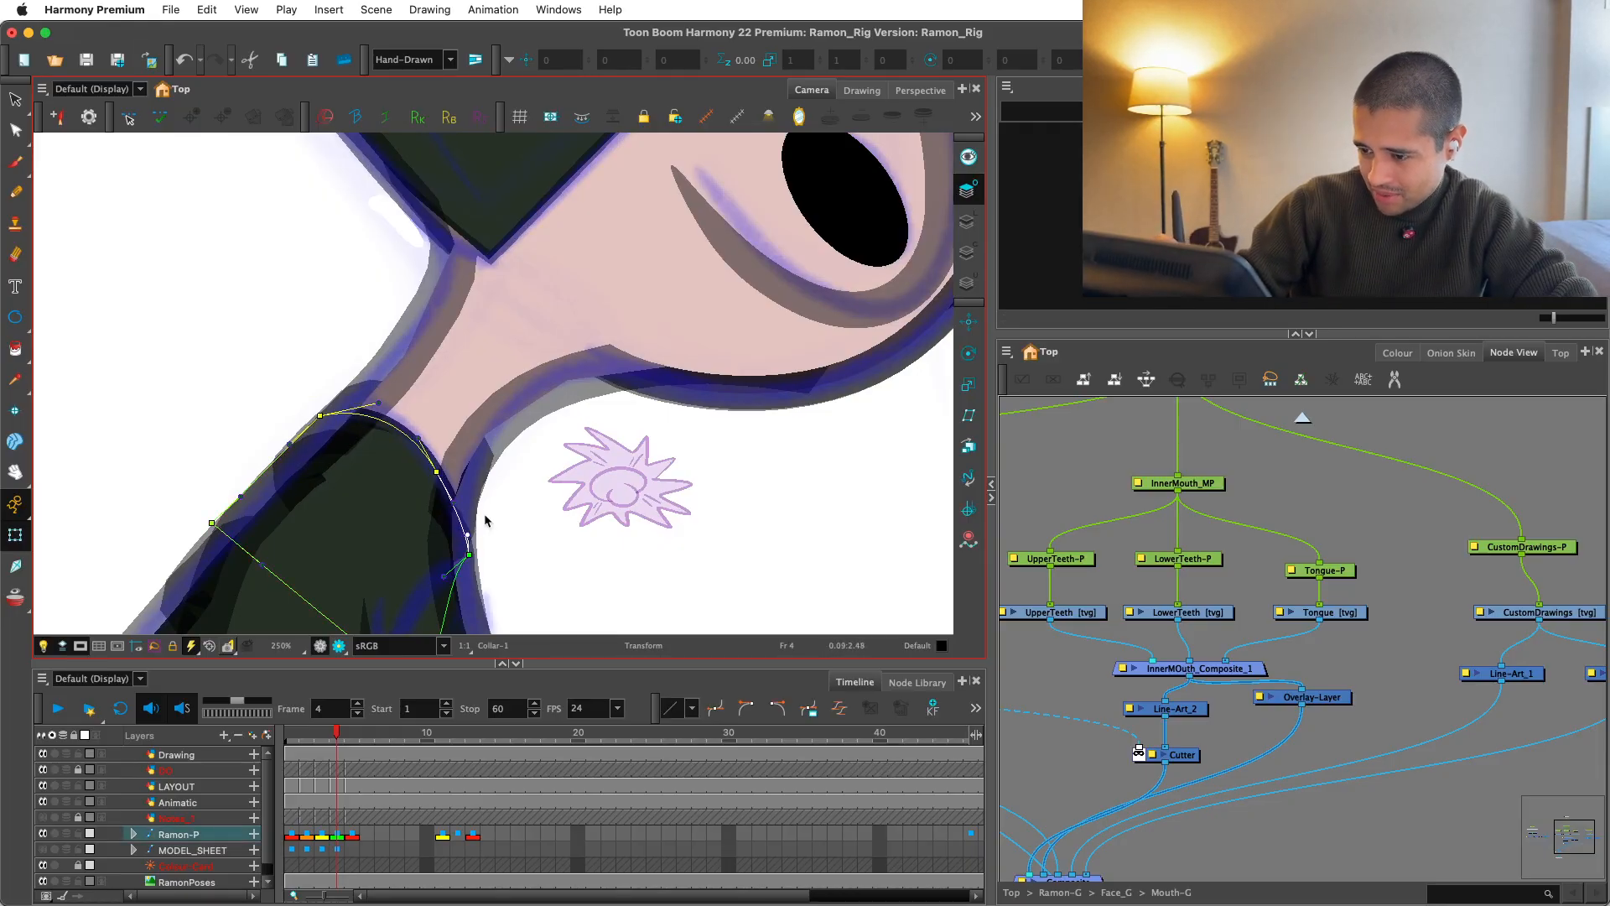
Step: Scale the front arm's sleeve down to 0.78 and move it up towards the shoulder
key("1")
key("1")
key("1")
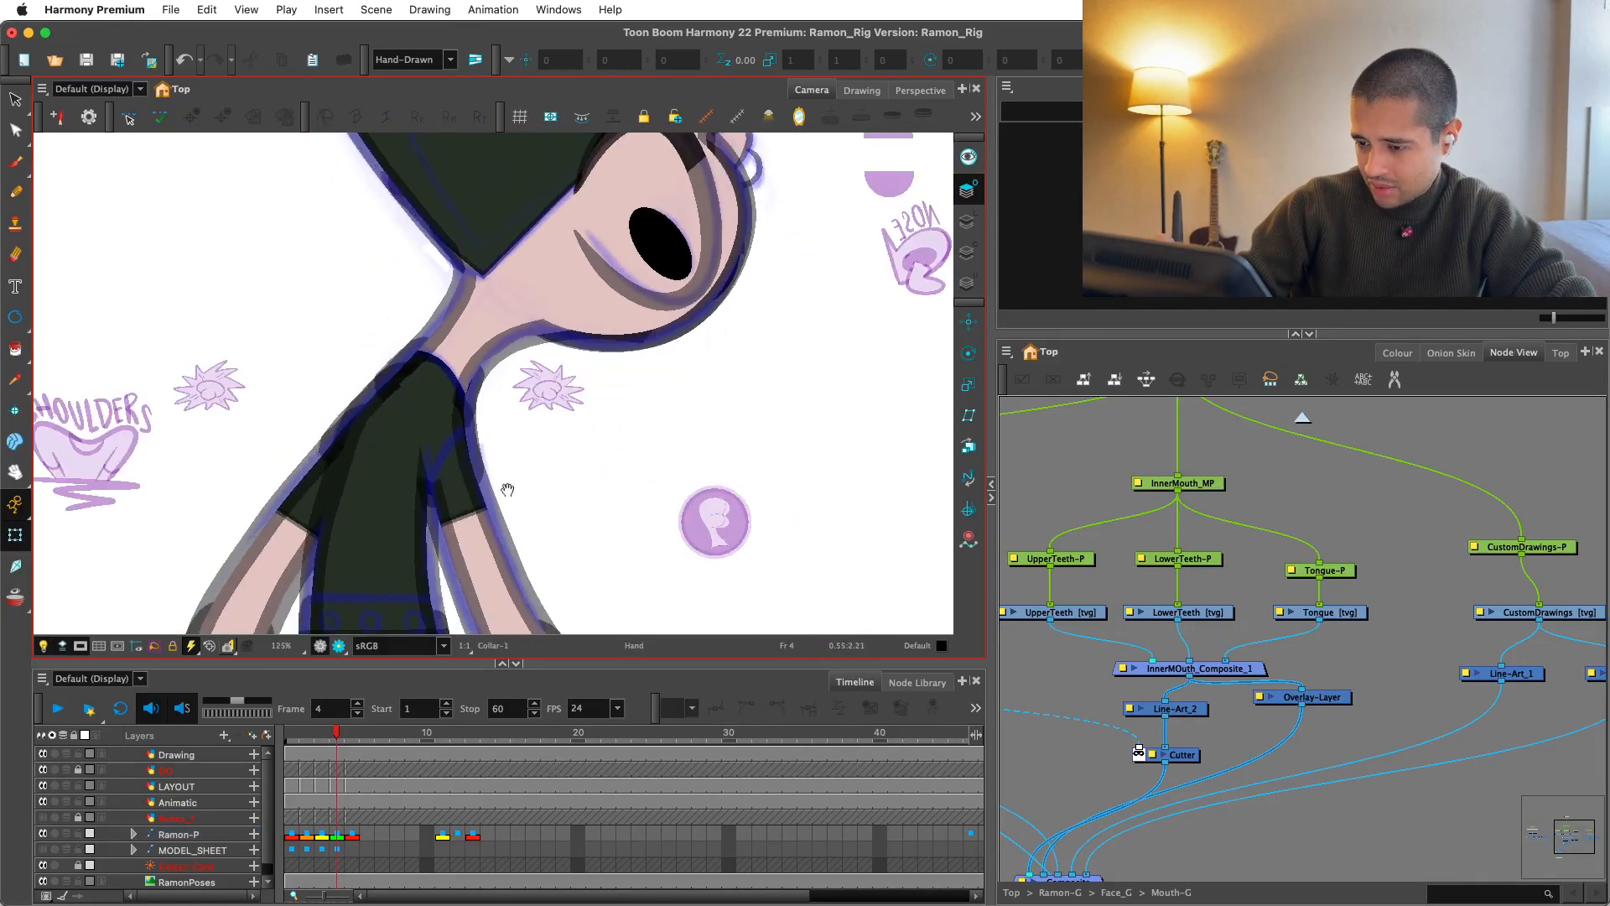
key("1")
key("1")
left_click_drag(507, 490, 500, 385)
key("1")
left_click_drag(506, 460, 516, 482)
key("2")
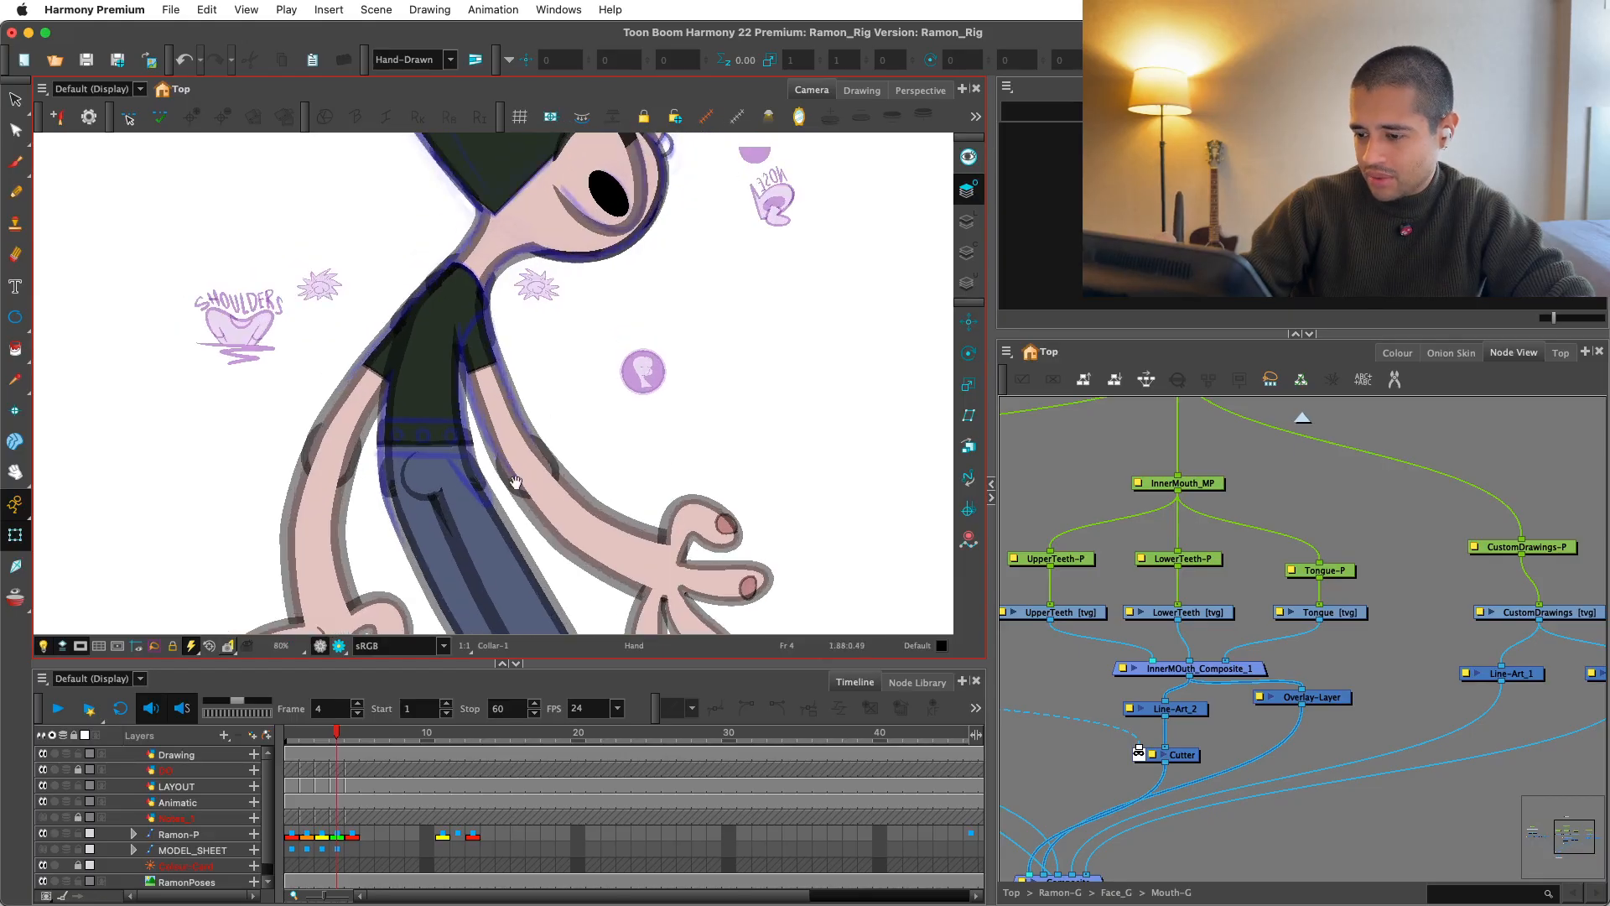
key("2")
key("2")
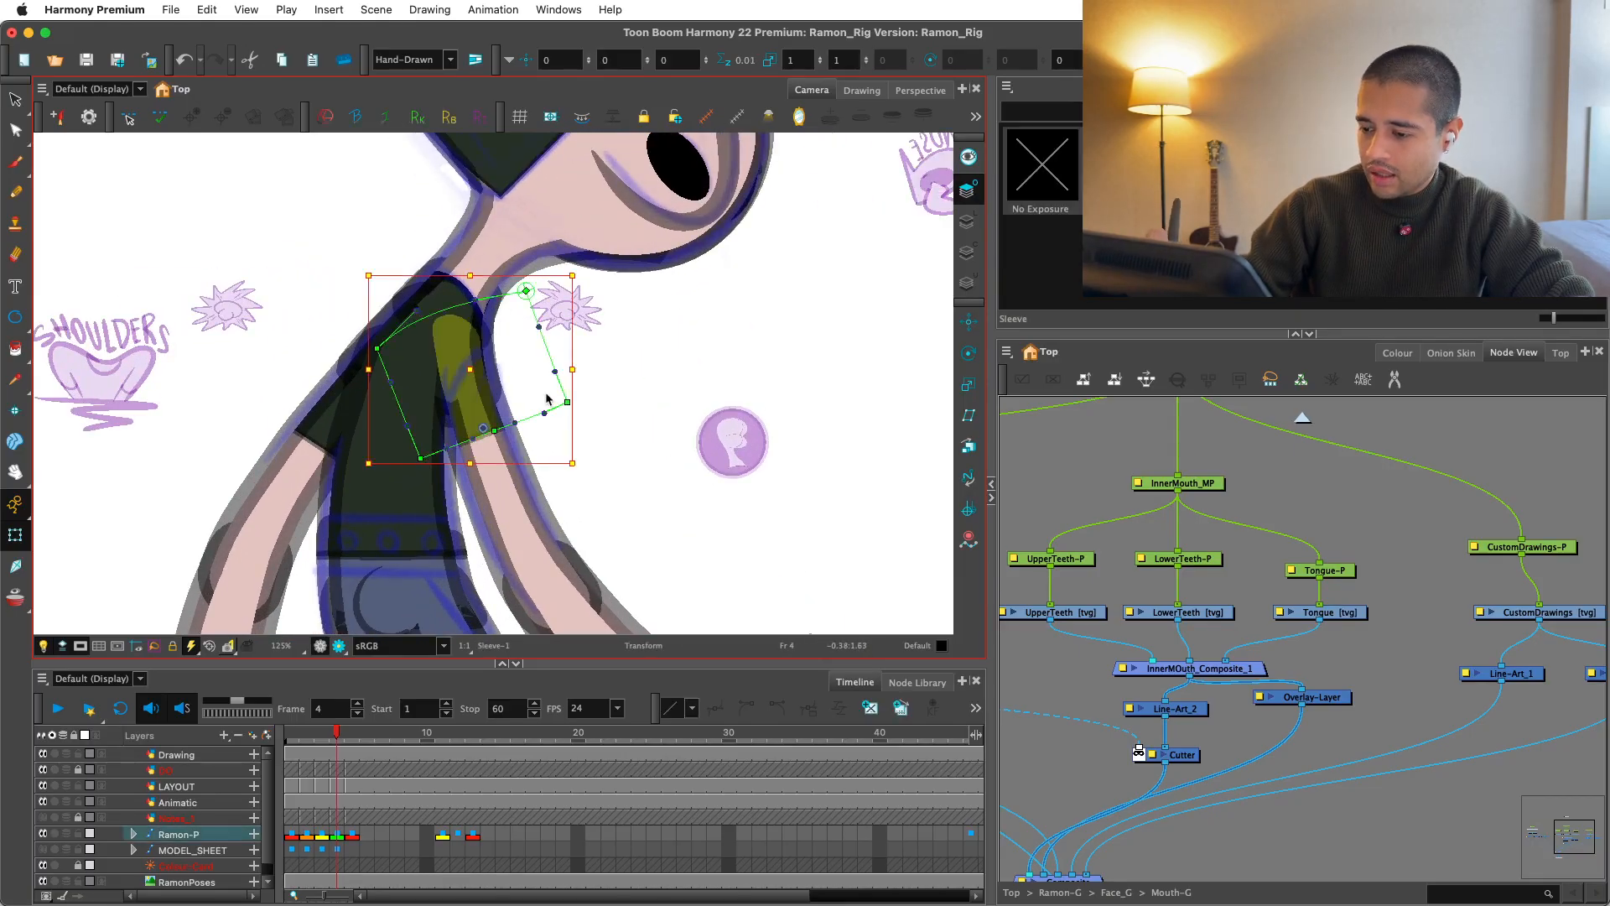
key("2")
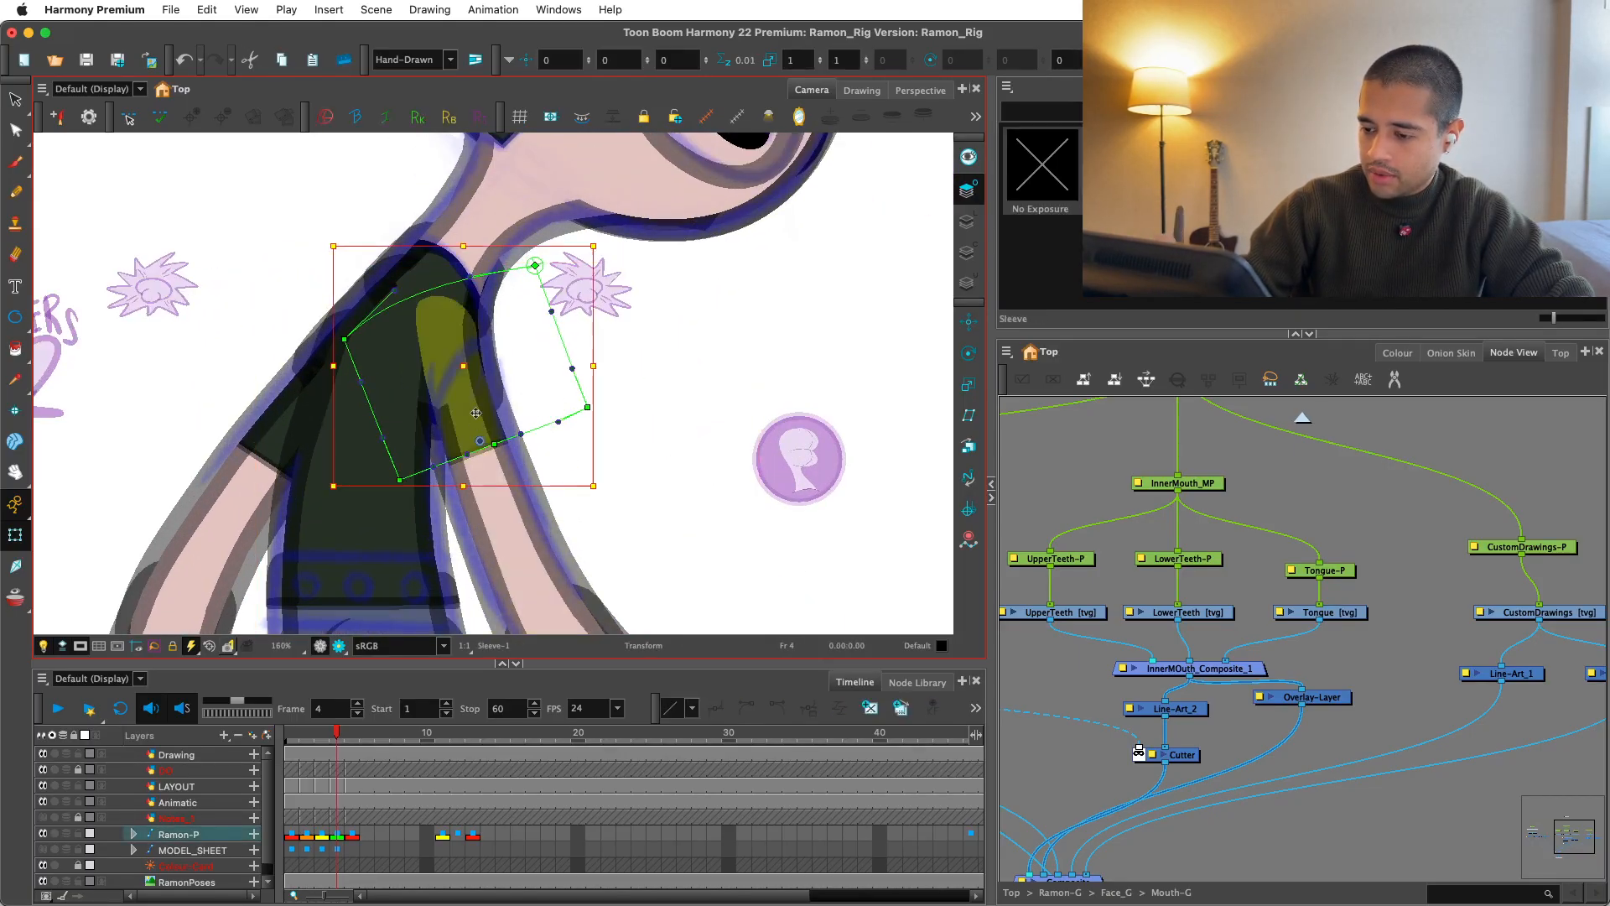
key("b")
key("b")
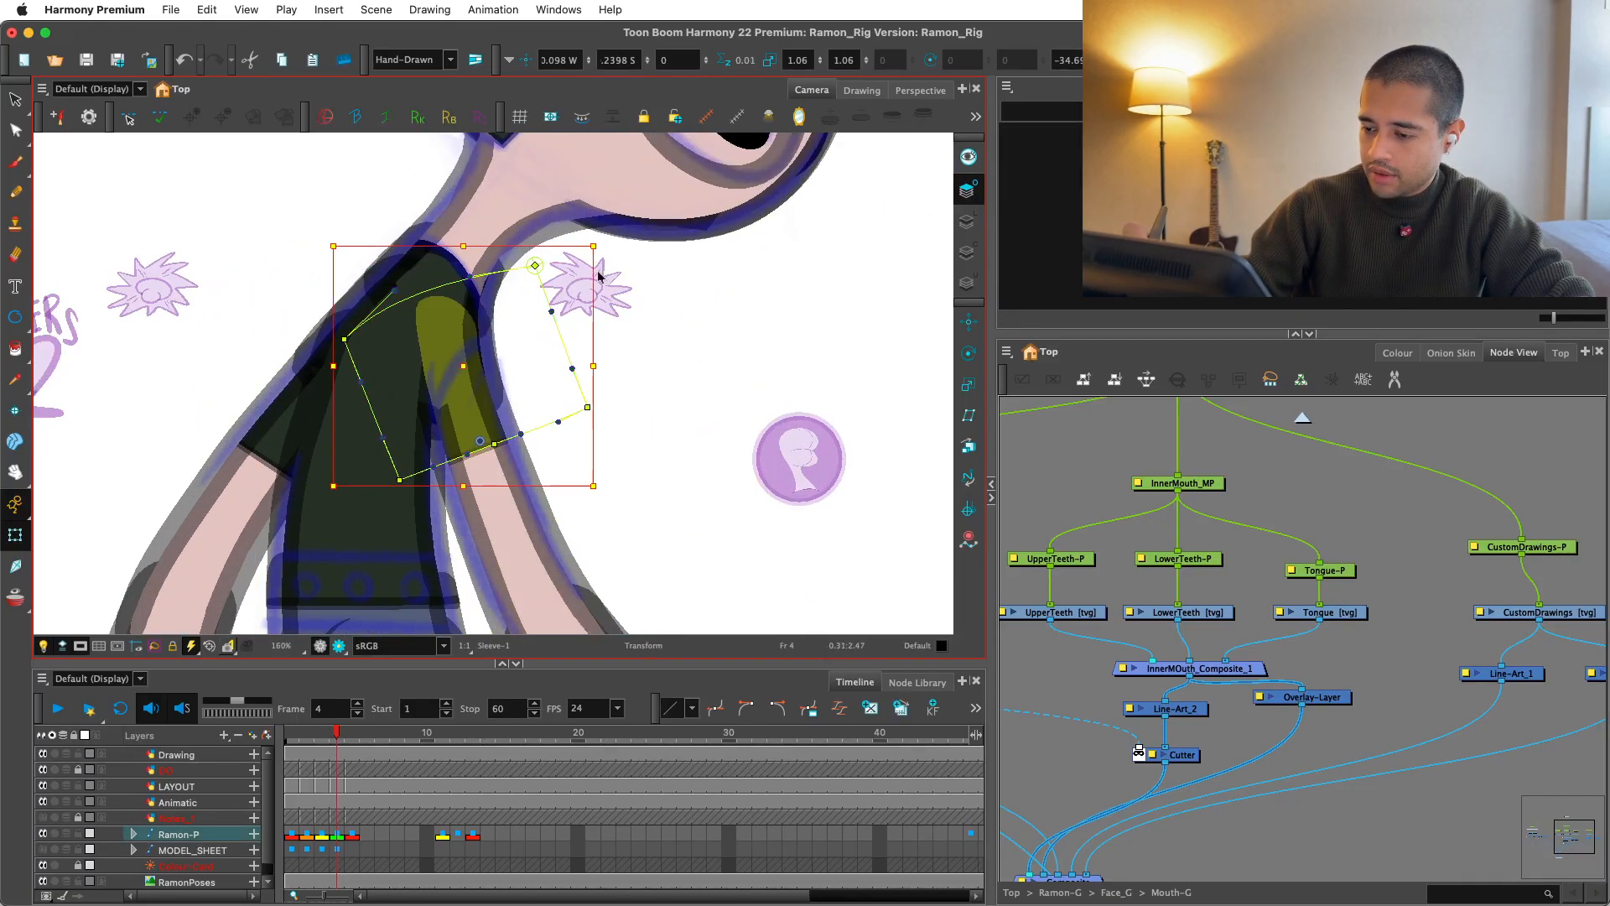
left_click_drag(594, 247, 563, 295)
key("2")
left_click_drag(473, 416, 452, 367)
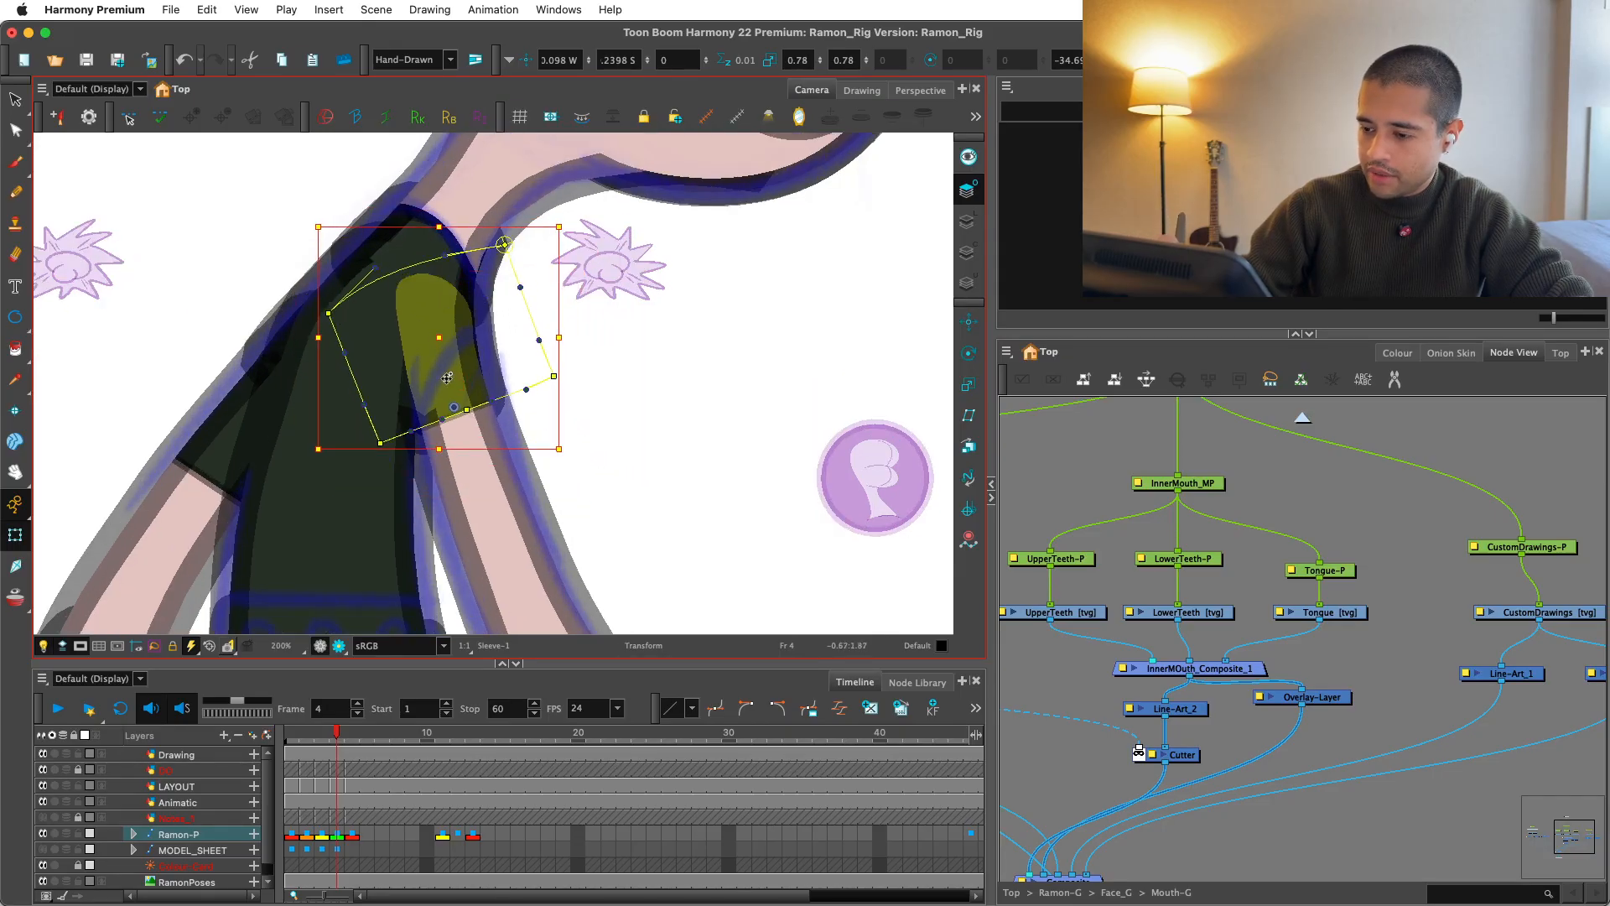
Step: Reshape the sleeve's lower edge with its deformer points into a raised arch over the upper arm
key("Escape")
key("2")
left_click_drag(352, 458, 383, 473)
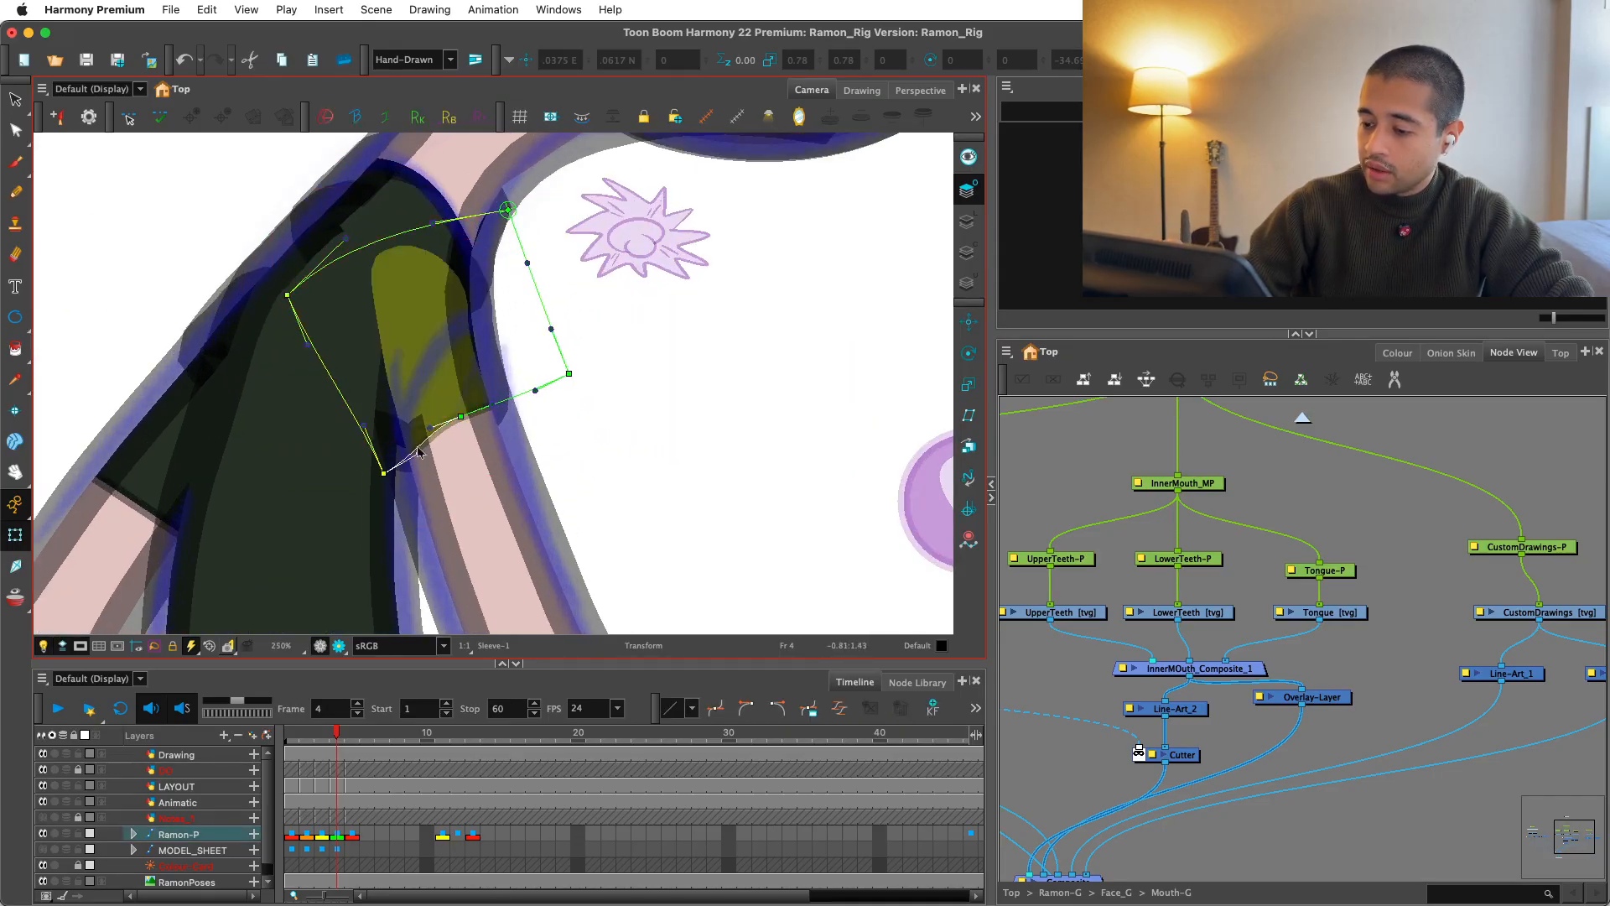
left_click_drag(459, 413, 462, 335)
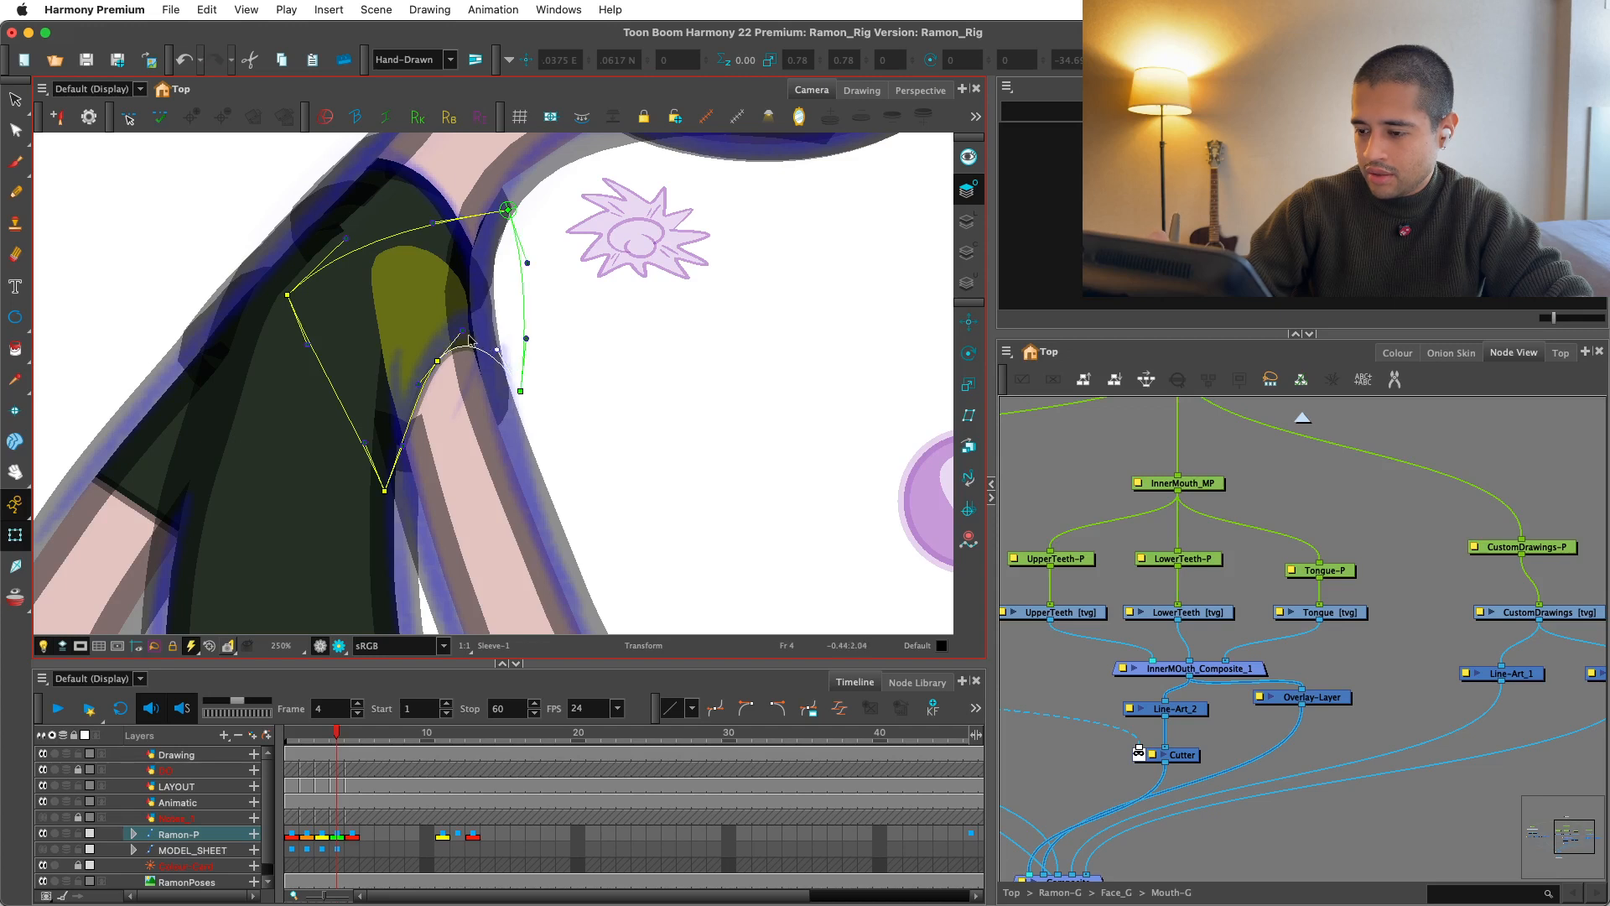
Step: Move the upper arm deformer's inner point up and outward near the shoulder
left_click(440, 377)
key("shift+F11")
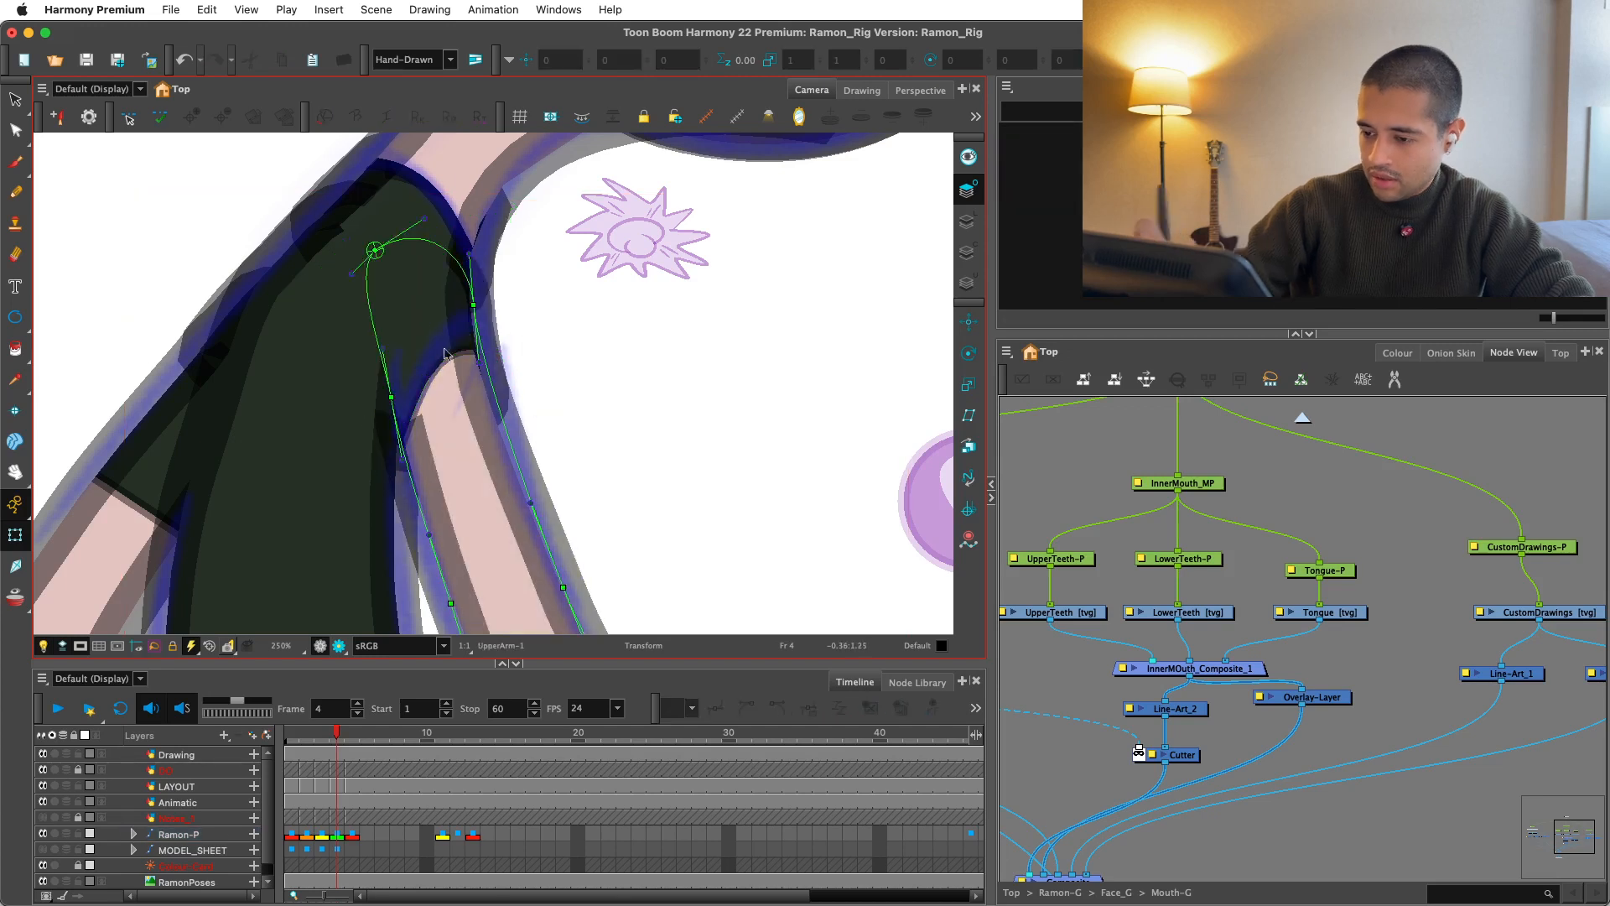
left_click(387, 387)
left_click_drag(387, 387, 369, 331)
left_click(457, 346)
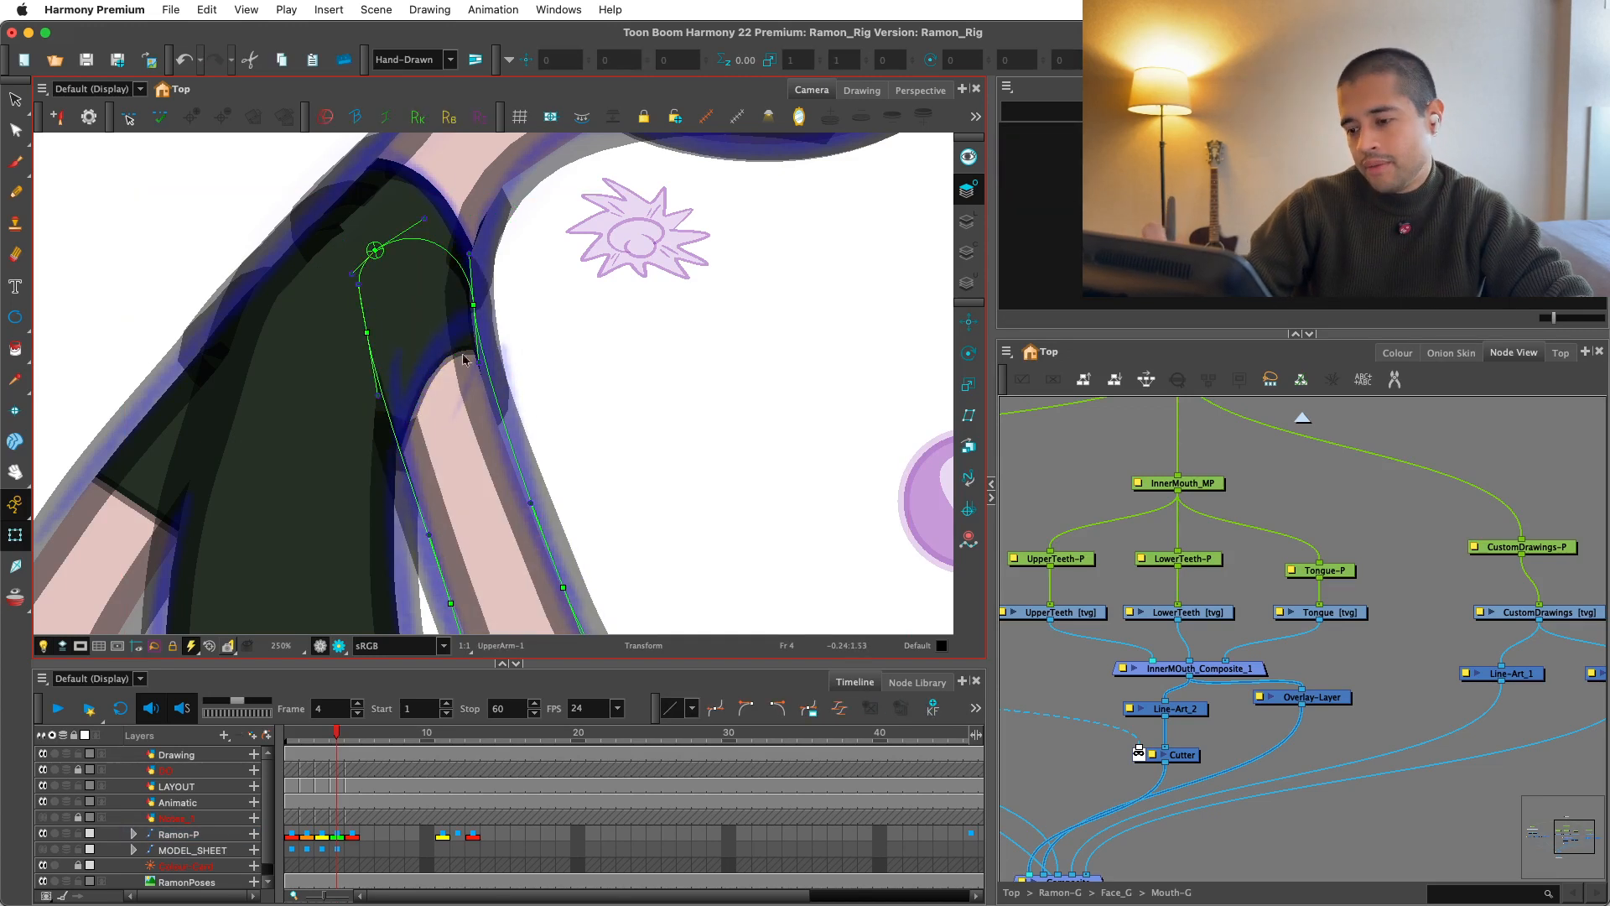
Step: Shift the sleeve deformer's lower corner to meet the torso edge, then hide the deformer controls
key("shift+F11")
left_click(546, 367)
left_click(384, 491)
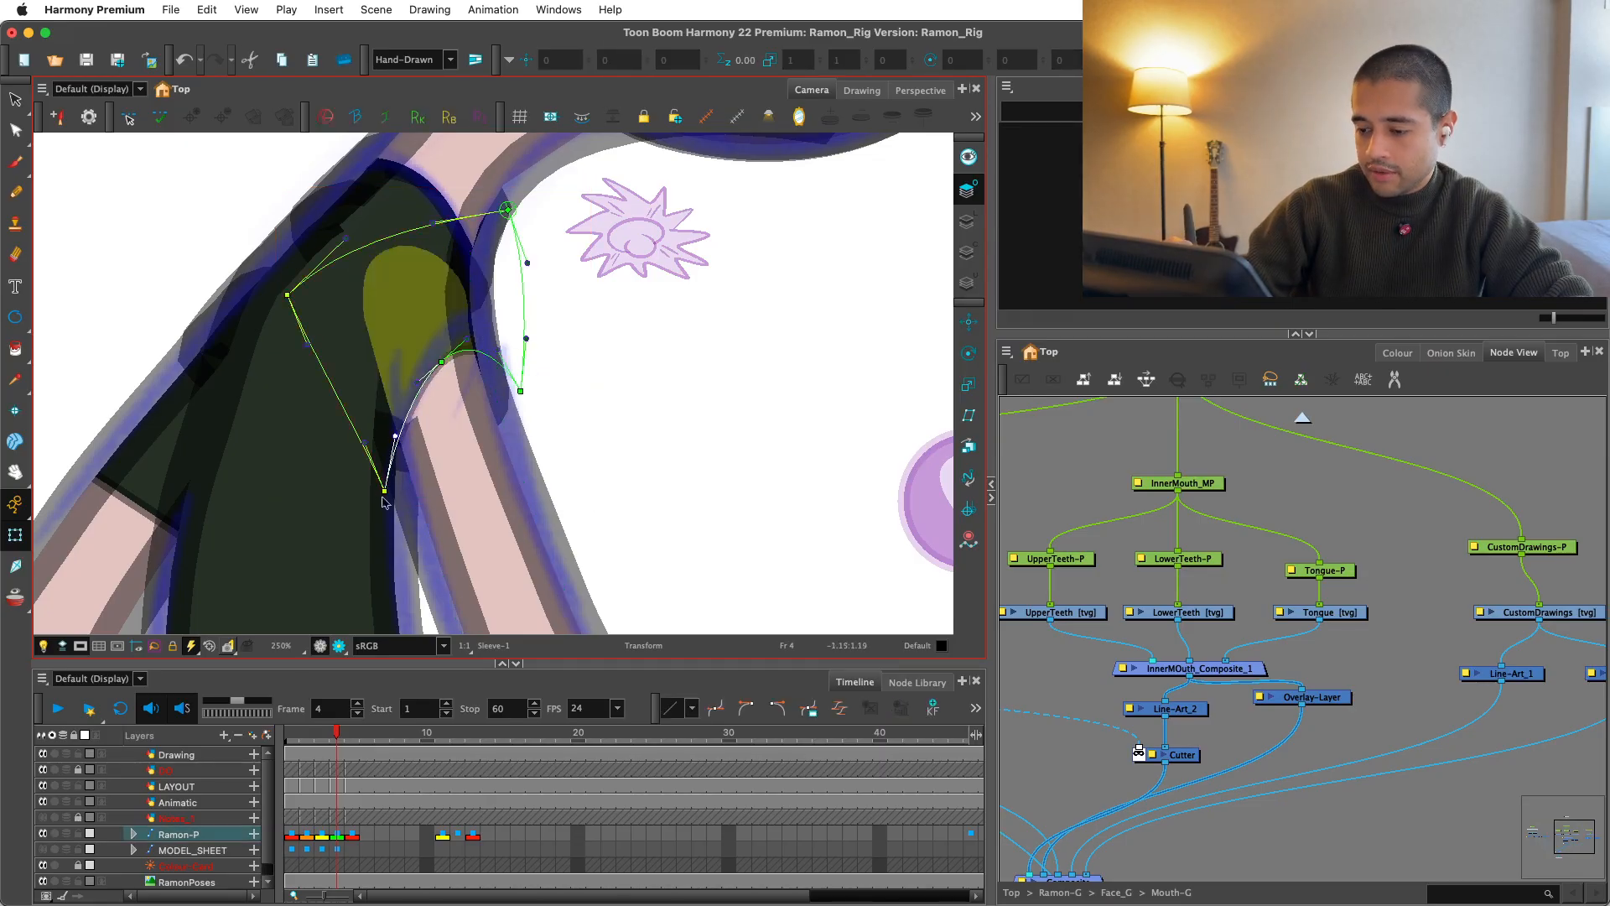
left_click_drag(384, 491, 398, 496)
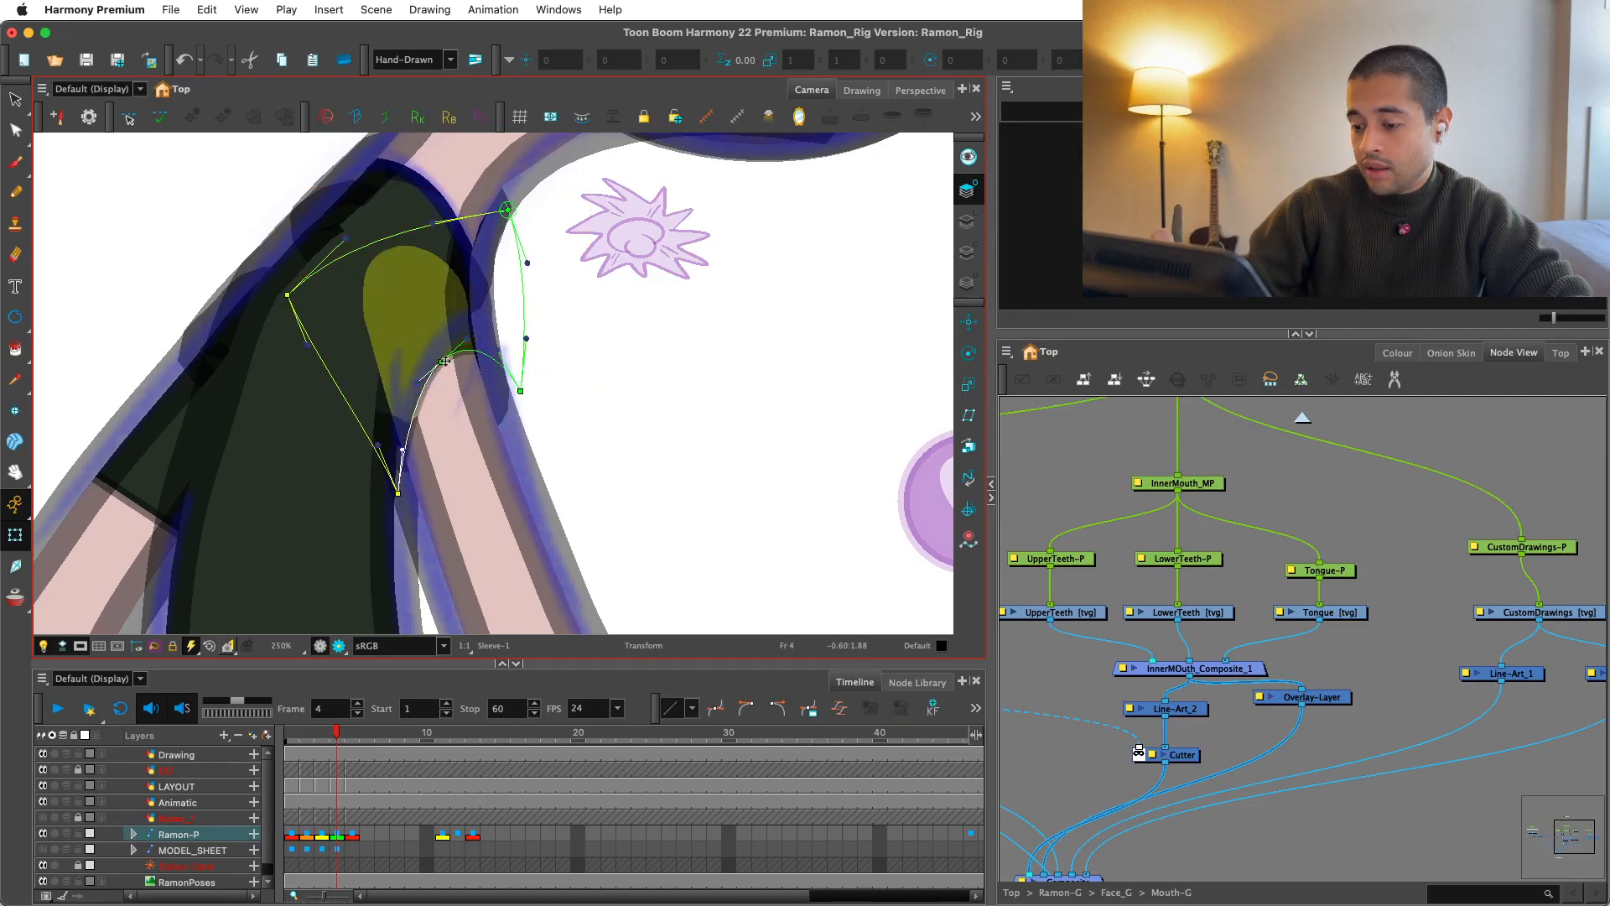
left_click(550, 349)
key("shift+c")
Step: Step back and forth between frames 1 to 4 to compare the body and sleeves across the poses
key("1")
key("1")
key("1")
key("1")
key("1")
left_click_drag(467, 566, 481, 509)
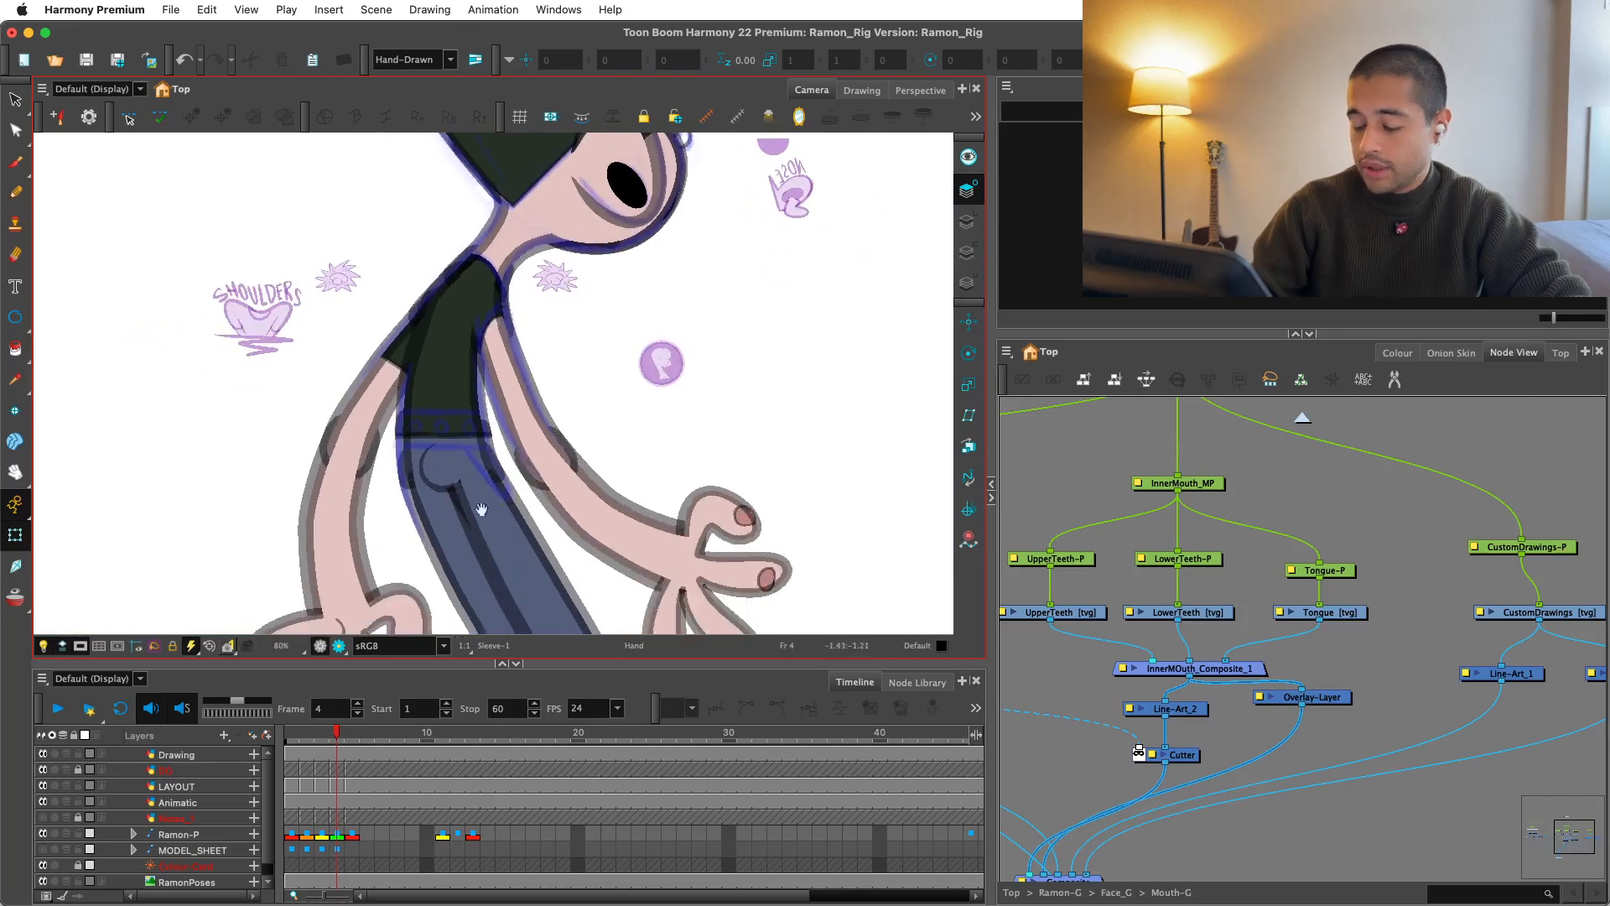
left_click(339, 834)
key("comma")
key("comma")
key("comma")
key("period")
key("period")
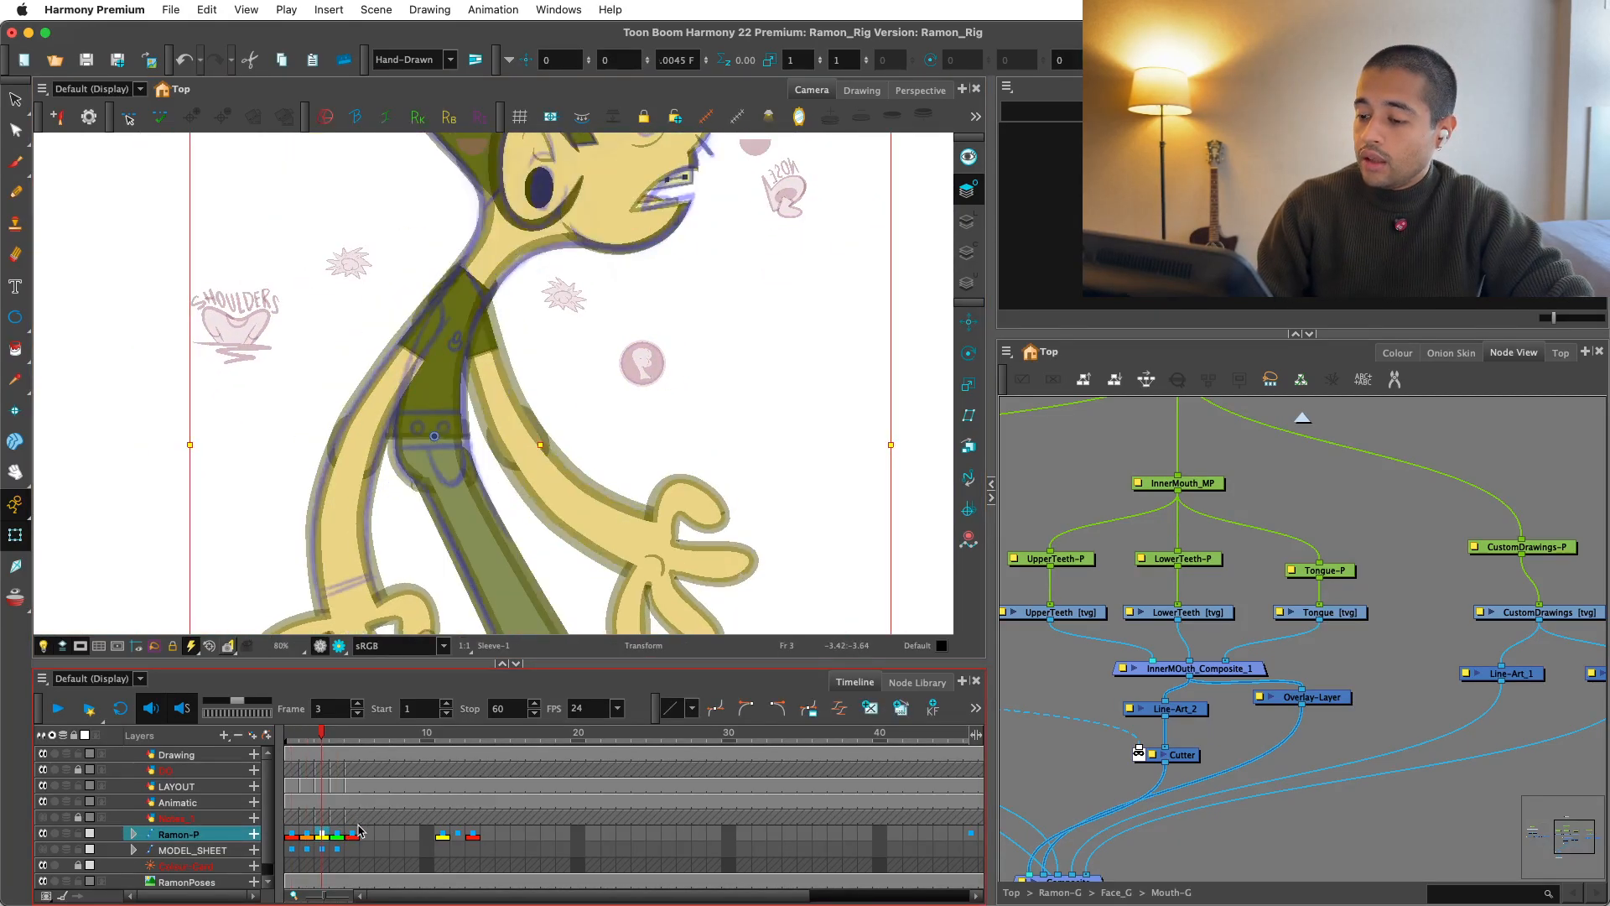
key("comma")
key("comma")
key("period")
key("comma")
key("period")
key("comma")
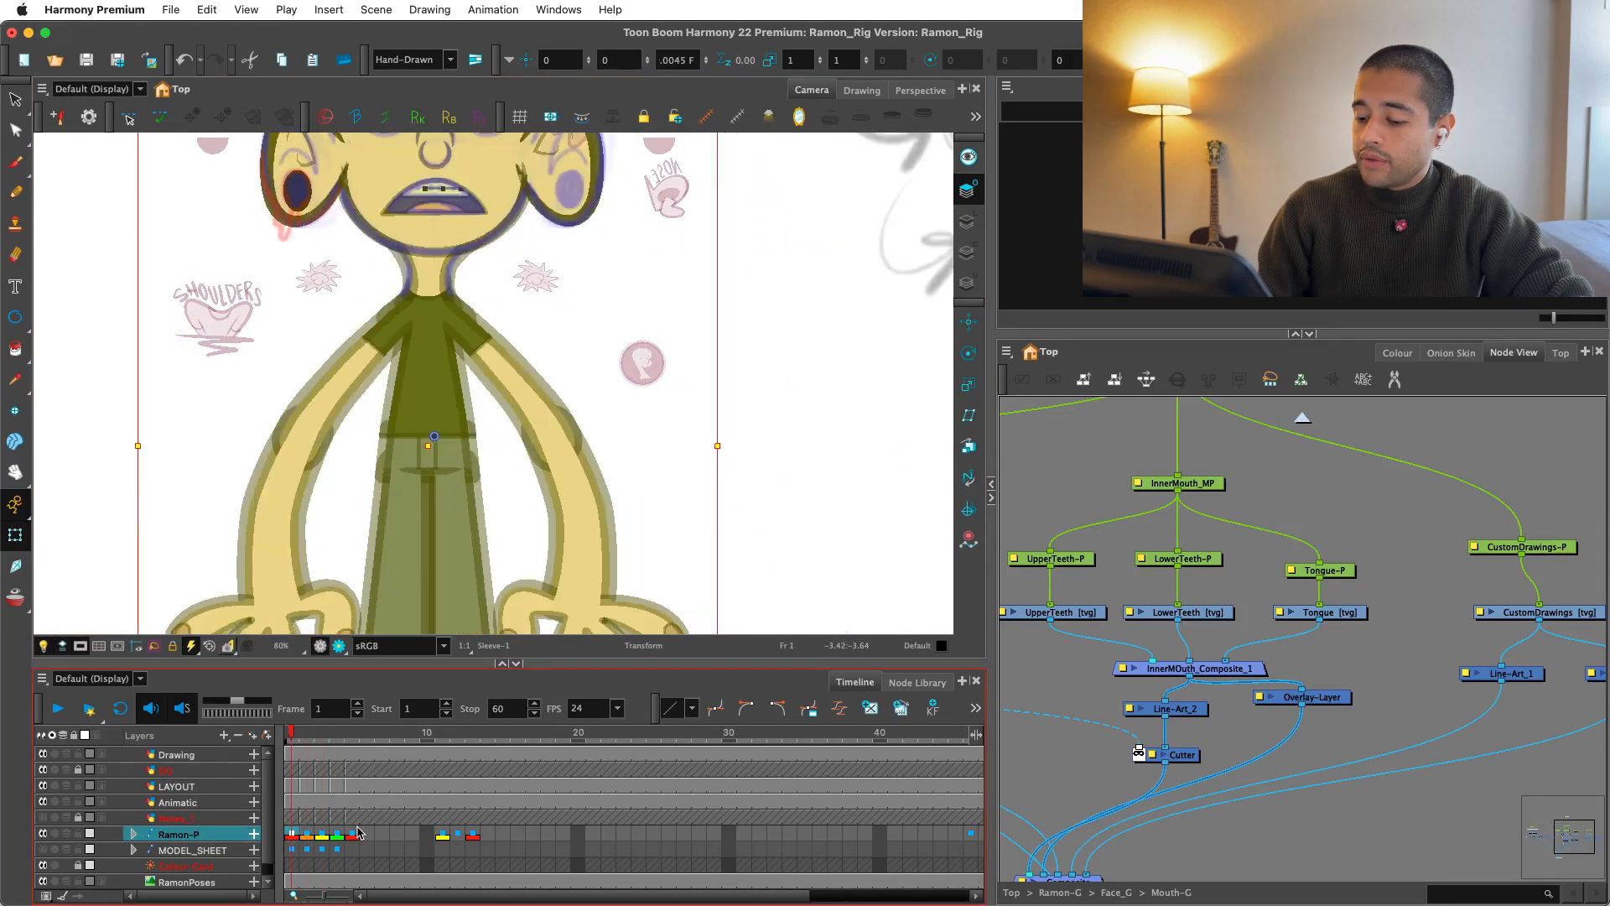
Step: On frame 1, shorten the sleeve over the shoulder by setting its horizontal scale to 0.65
key("2")
key("2")
key("2")
left_click(426, 381)
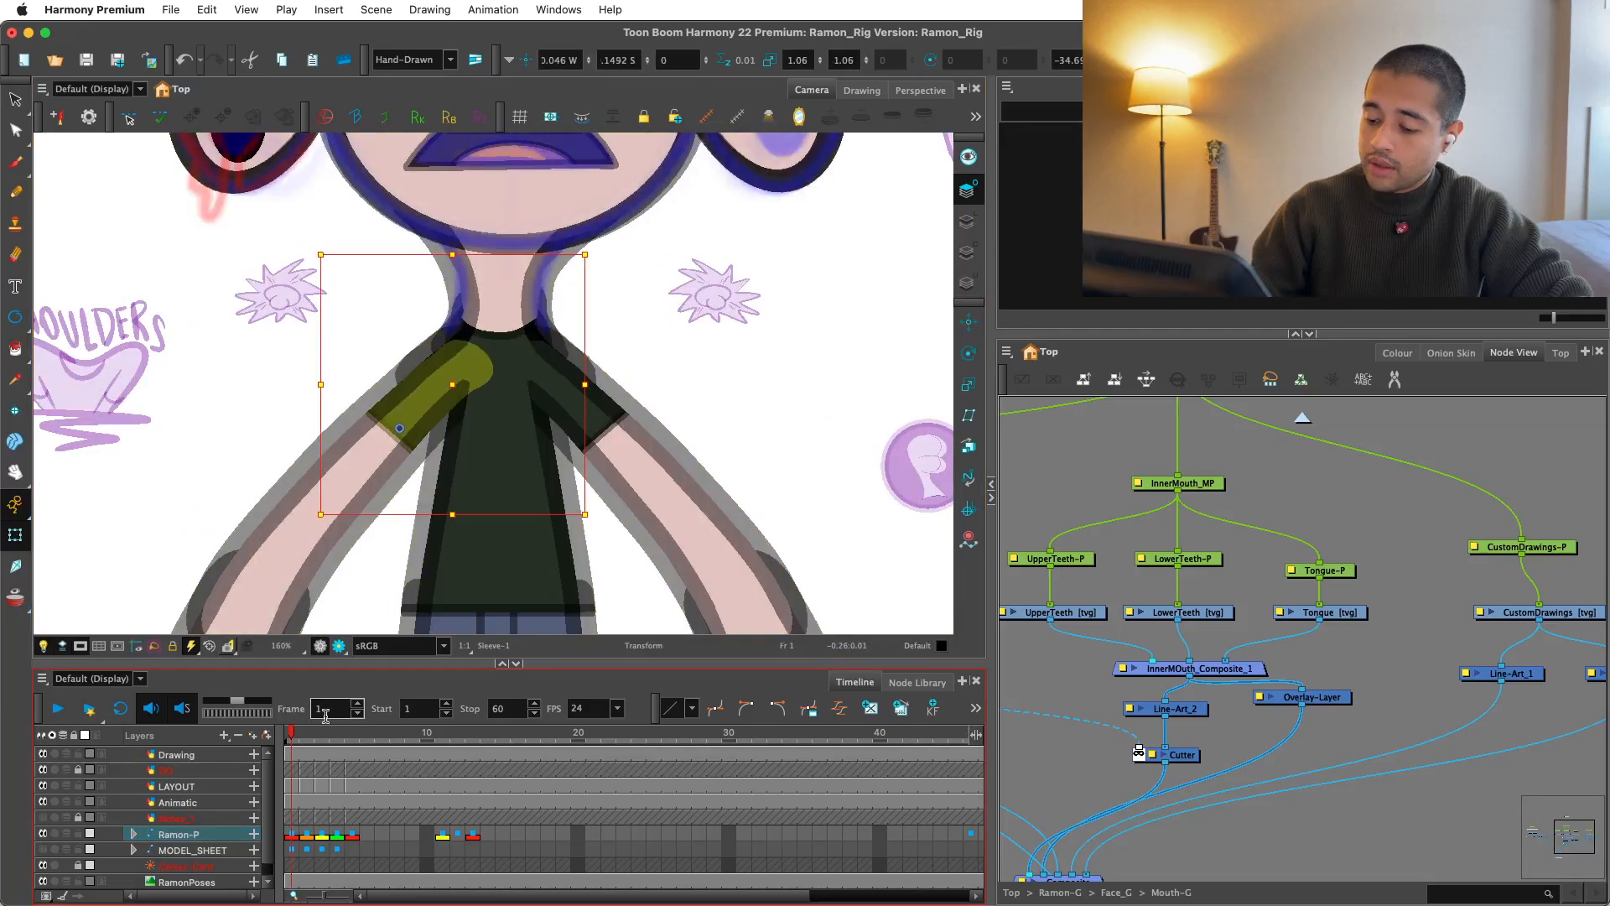
left_click(312, 746)
left_click(294, 738)
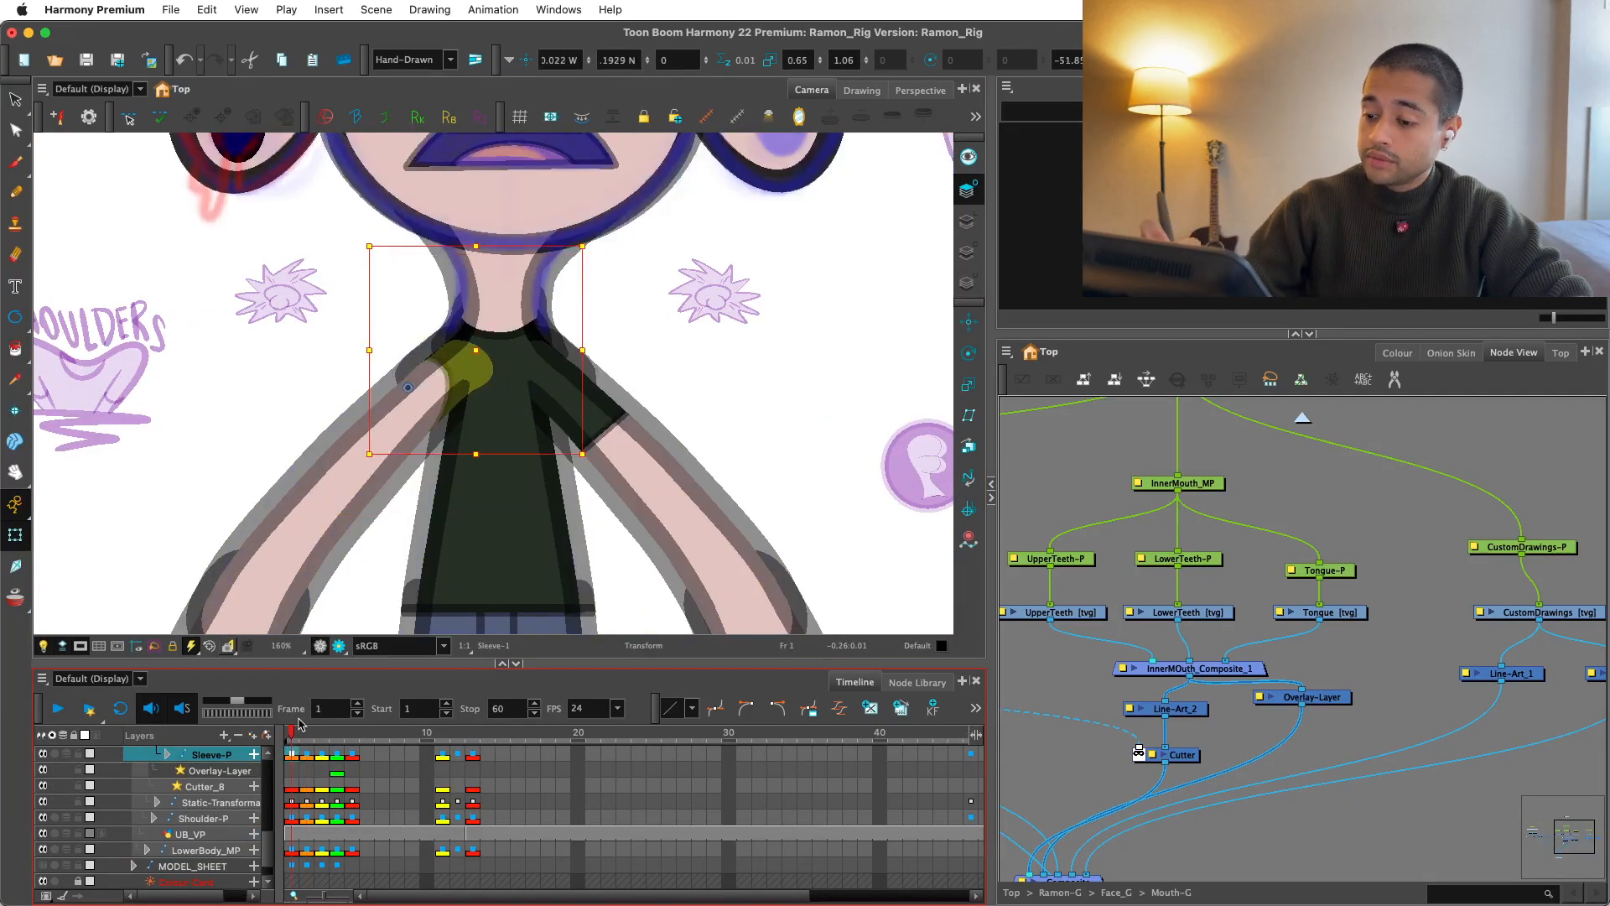
Step: Adjust the frame 1 sleeve's deformer points so that its edge curves around the shoulder, and hide the controls
key("2")
key("2")
key("F11")
left_click(356, 367)
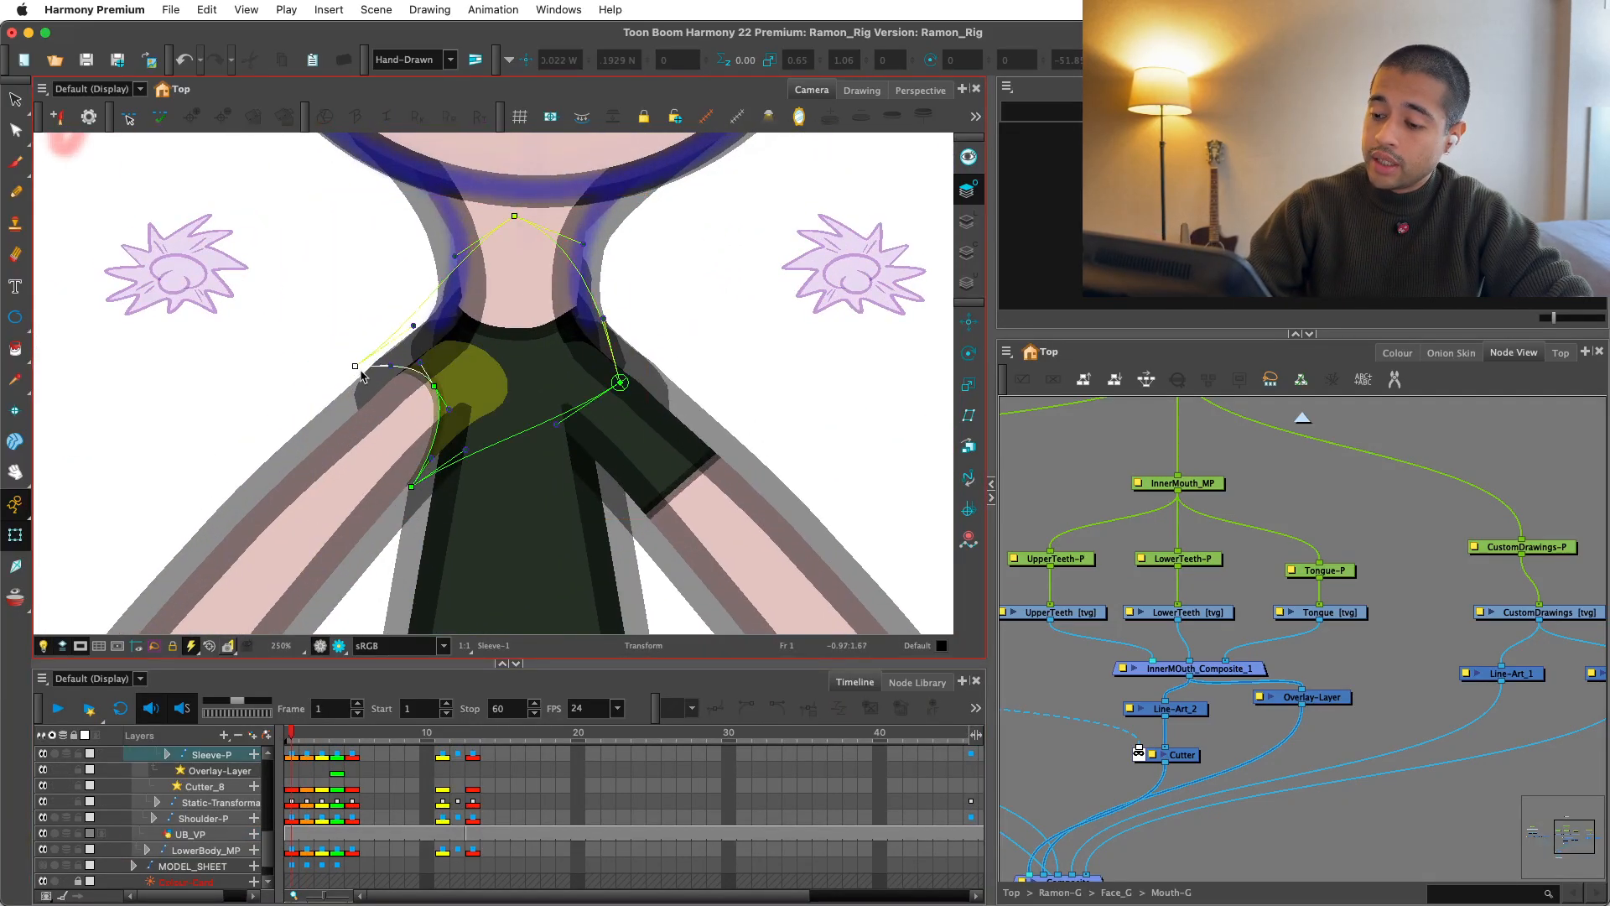
left_click_drag(361, 371, 437, 388)
key("Escape")
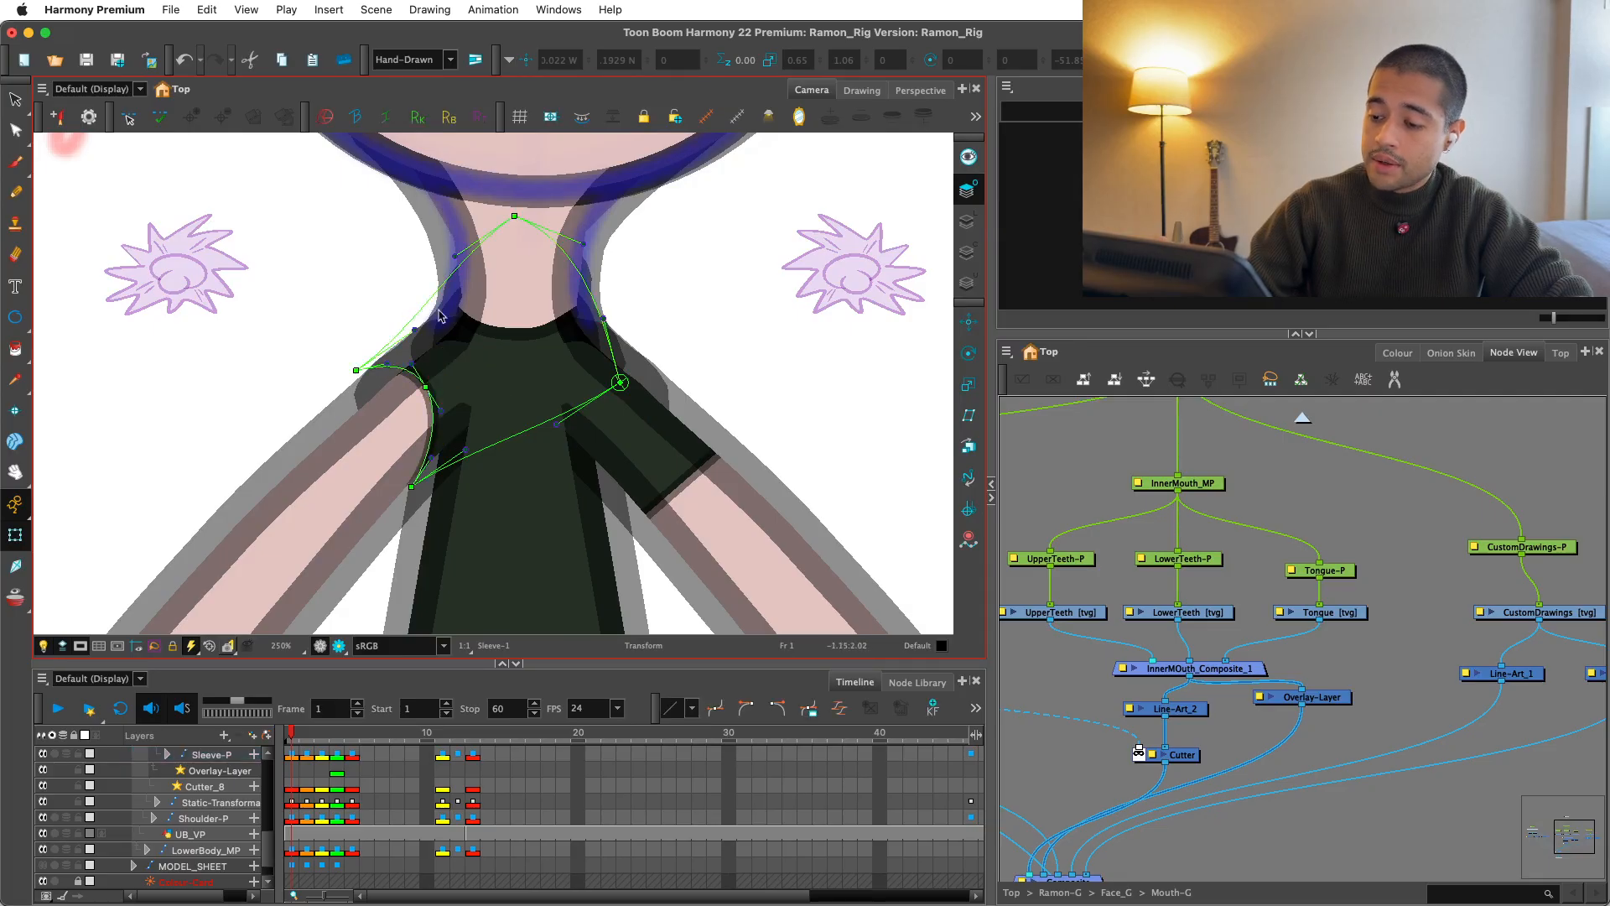
key("shift+c")
Step: Select the Sleeve-P keyframe on frame 1 and advance to frame 2 to check the sleeve's shape
key("1")
key("1")
key("1")
key("1")
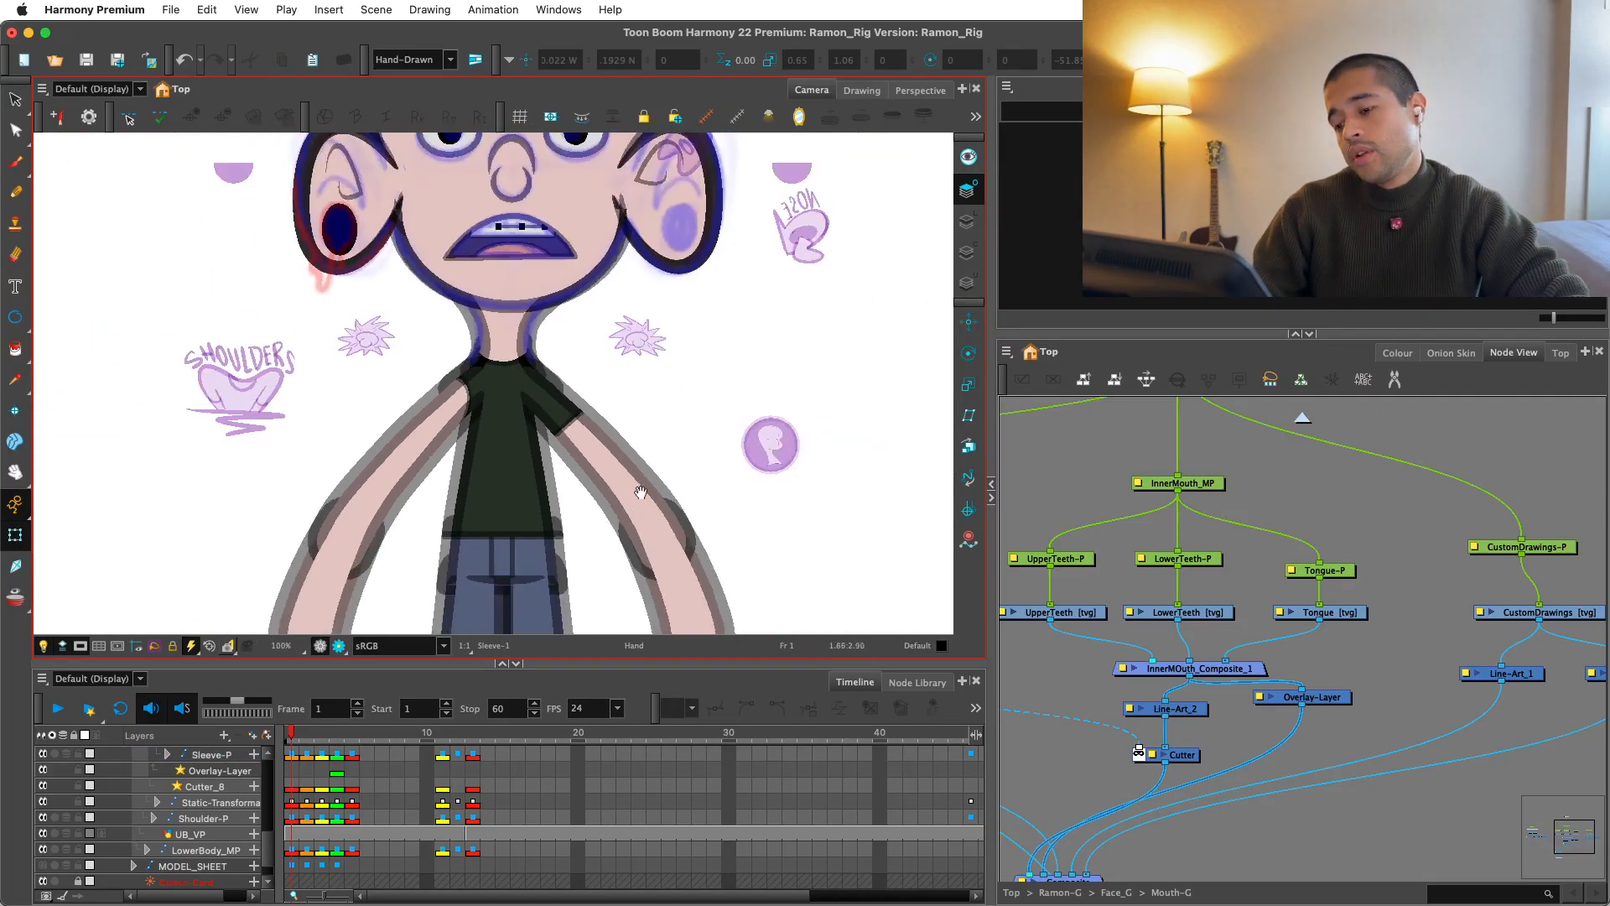
left_click(292, 753)
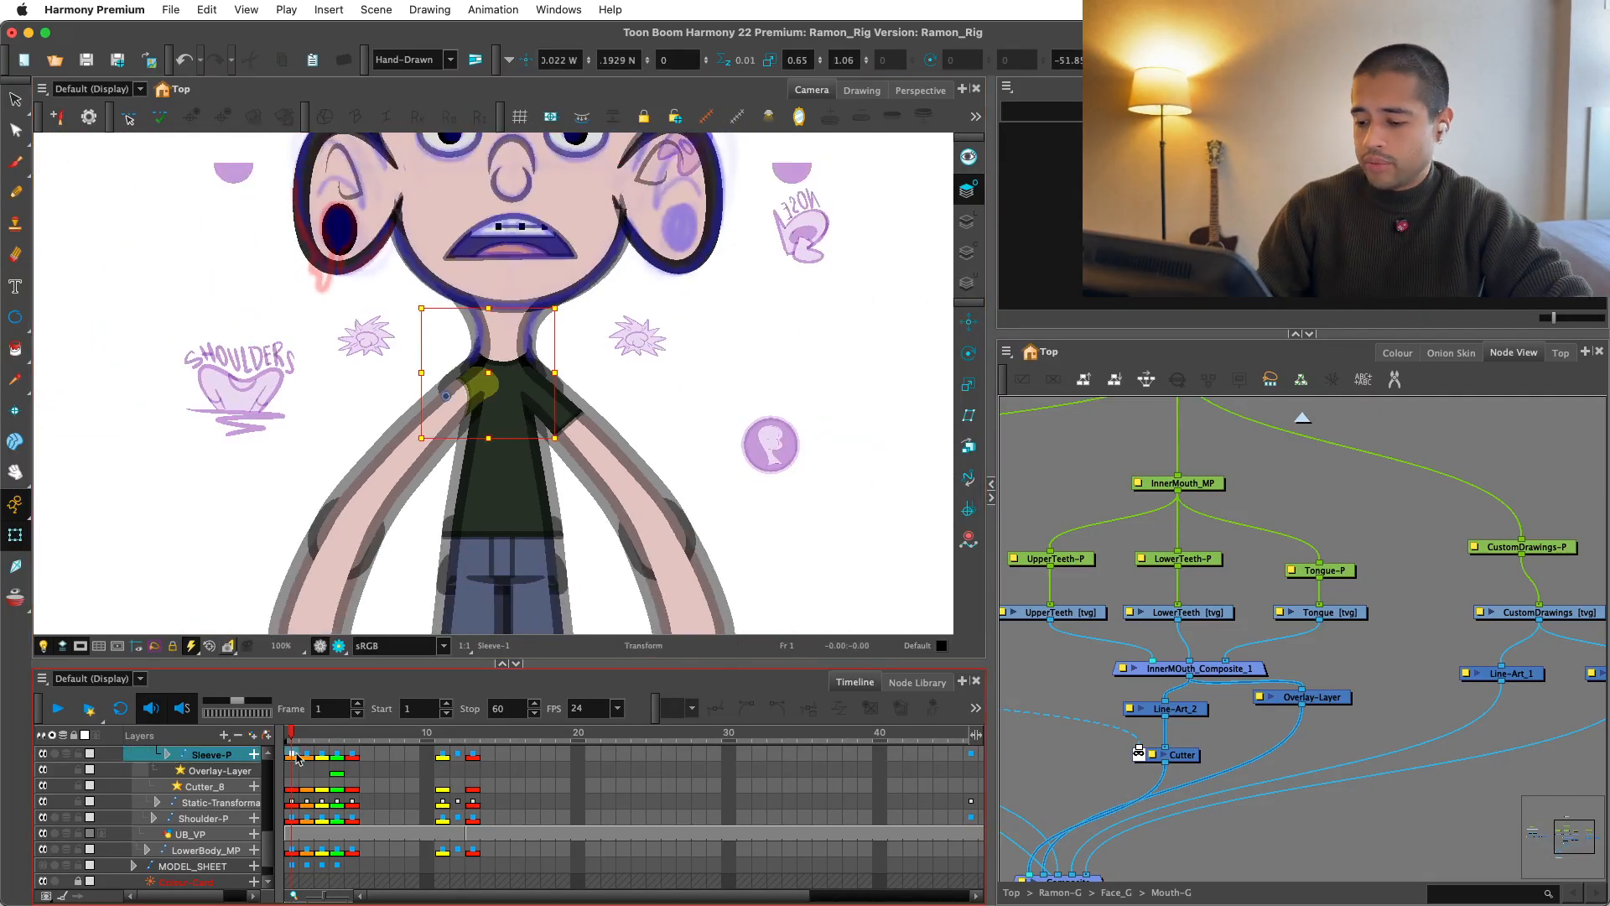
key(".")
key(".")
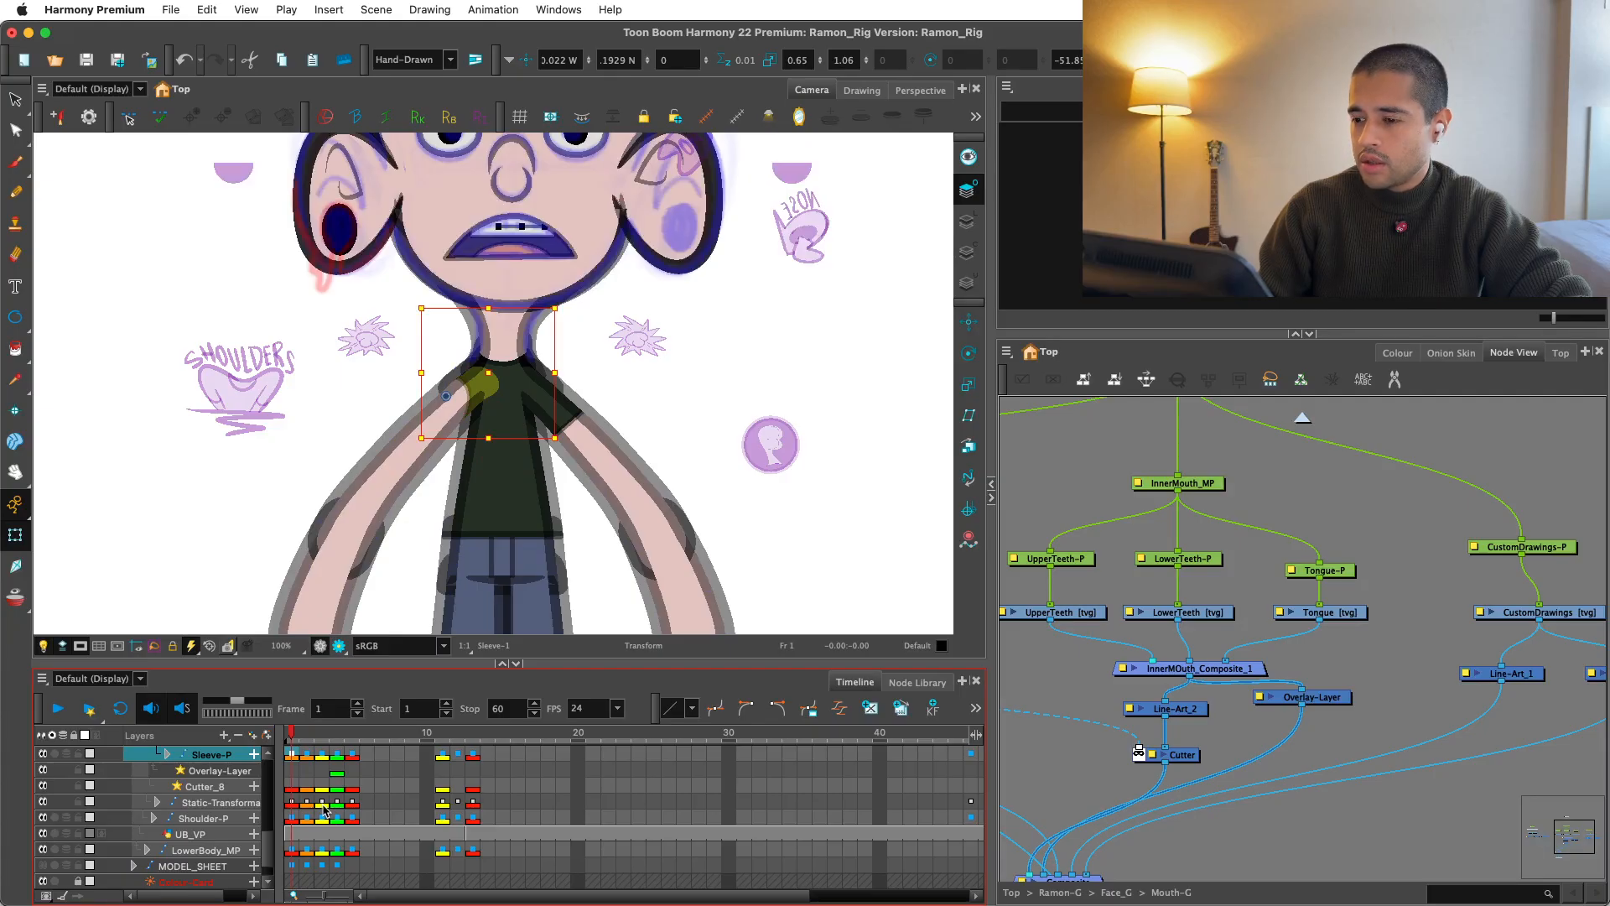
key(".")
key(".")
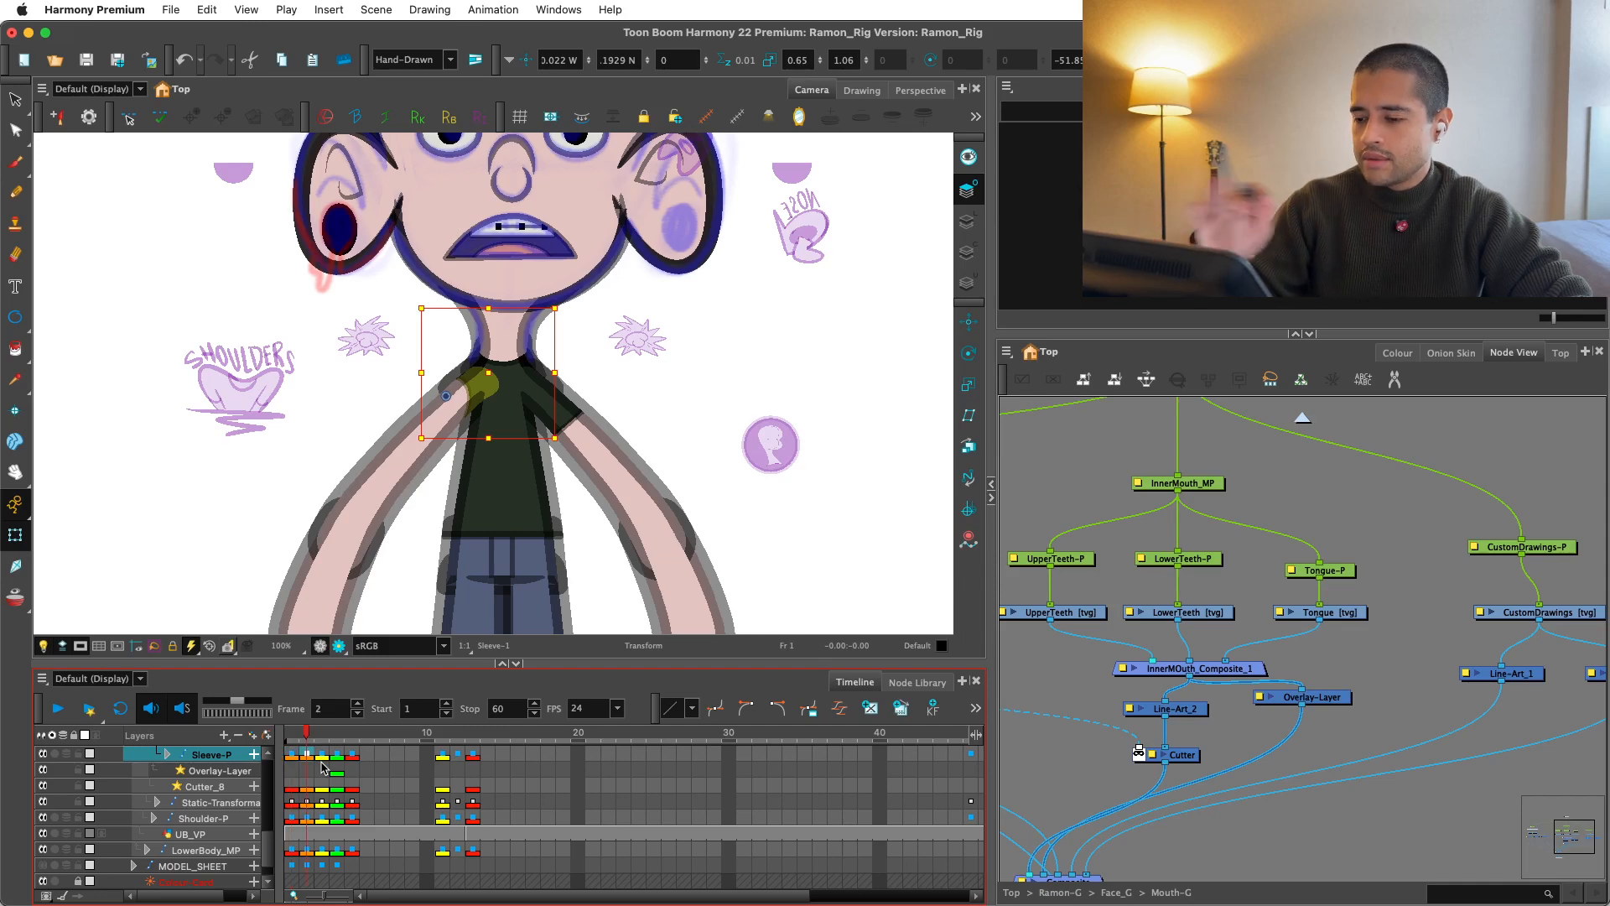
key(".")
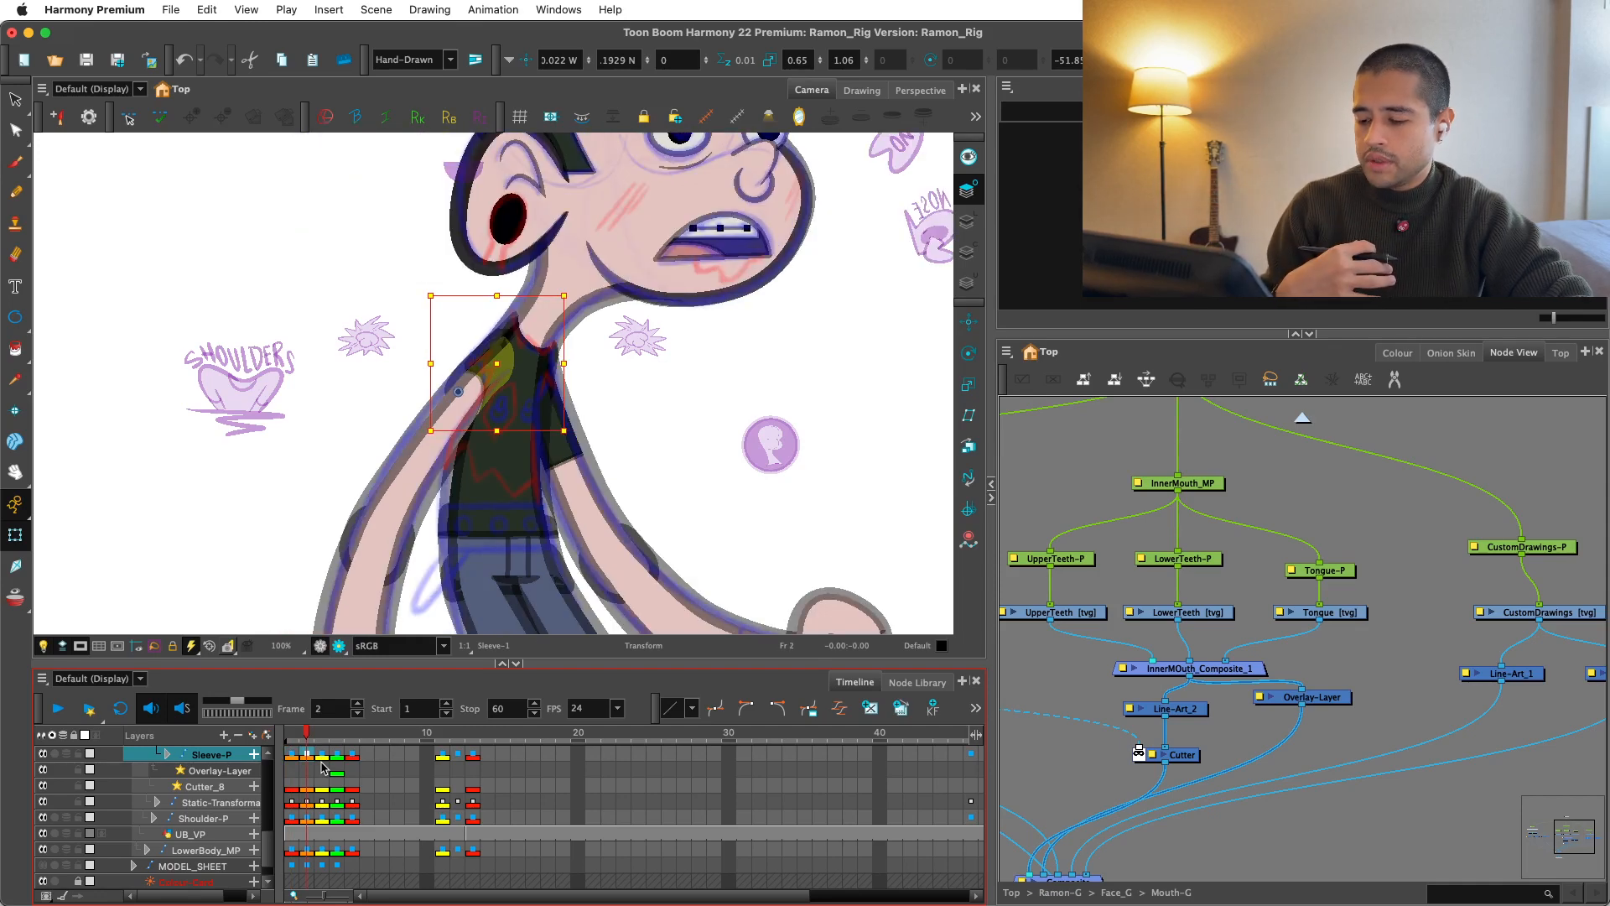
Step: Flip repeatedly between frames 1 and 2, briefly going past frame 2, to compare how the shortened sleeve sits on the shoulder
key("comma")
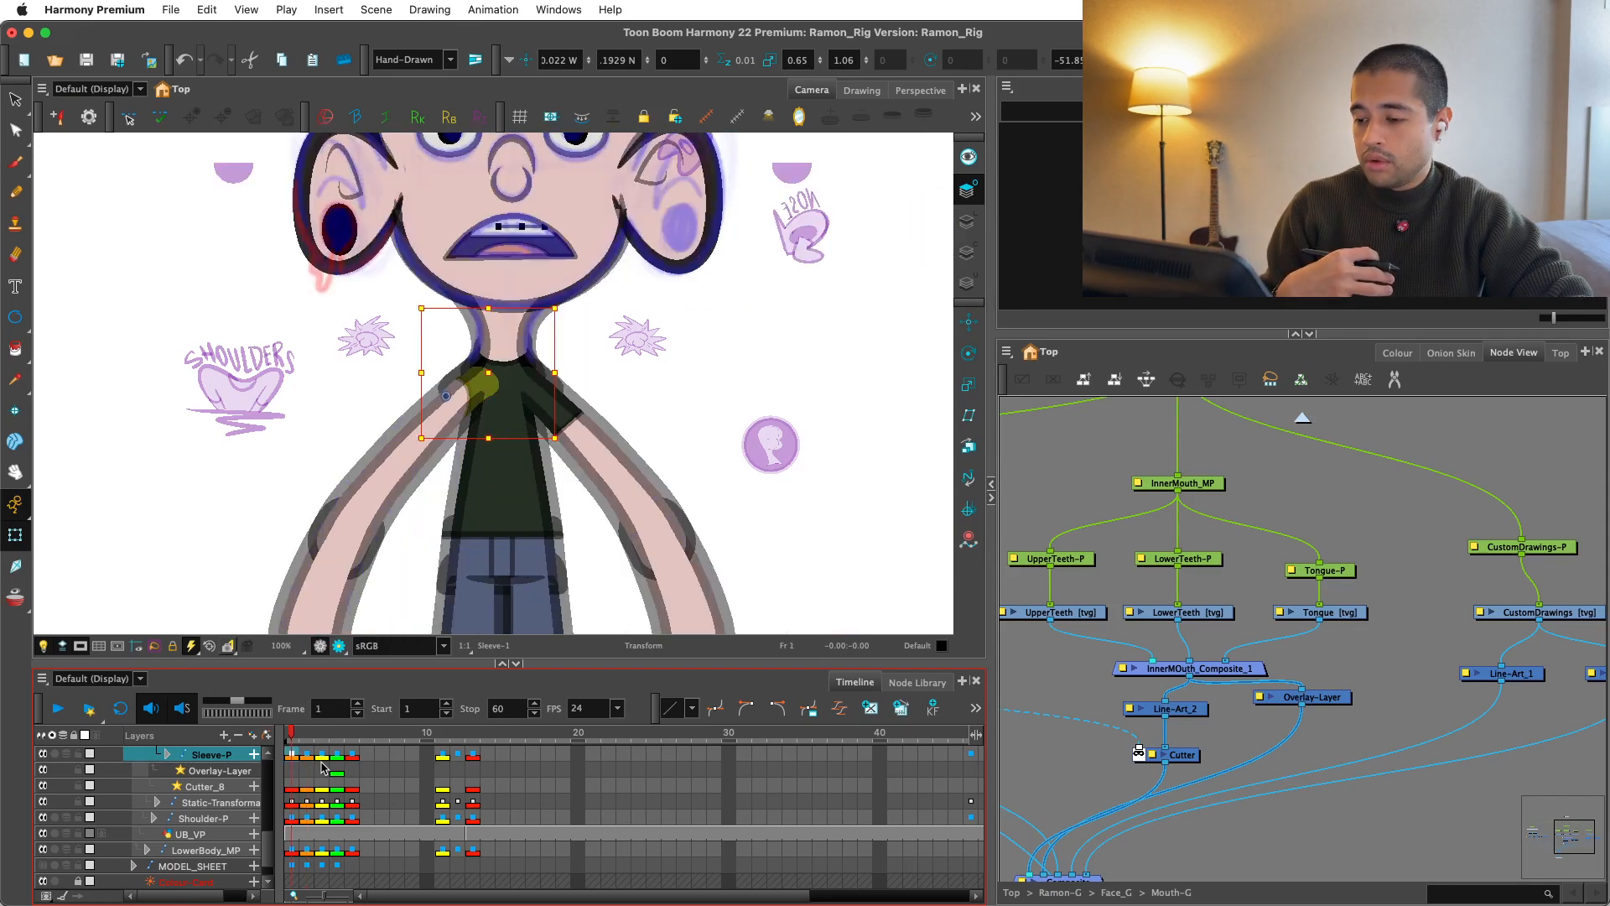
key("period")
key("comma")
key(".")
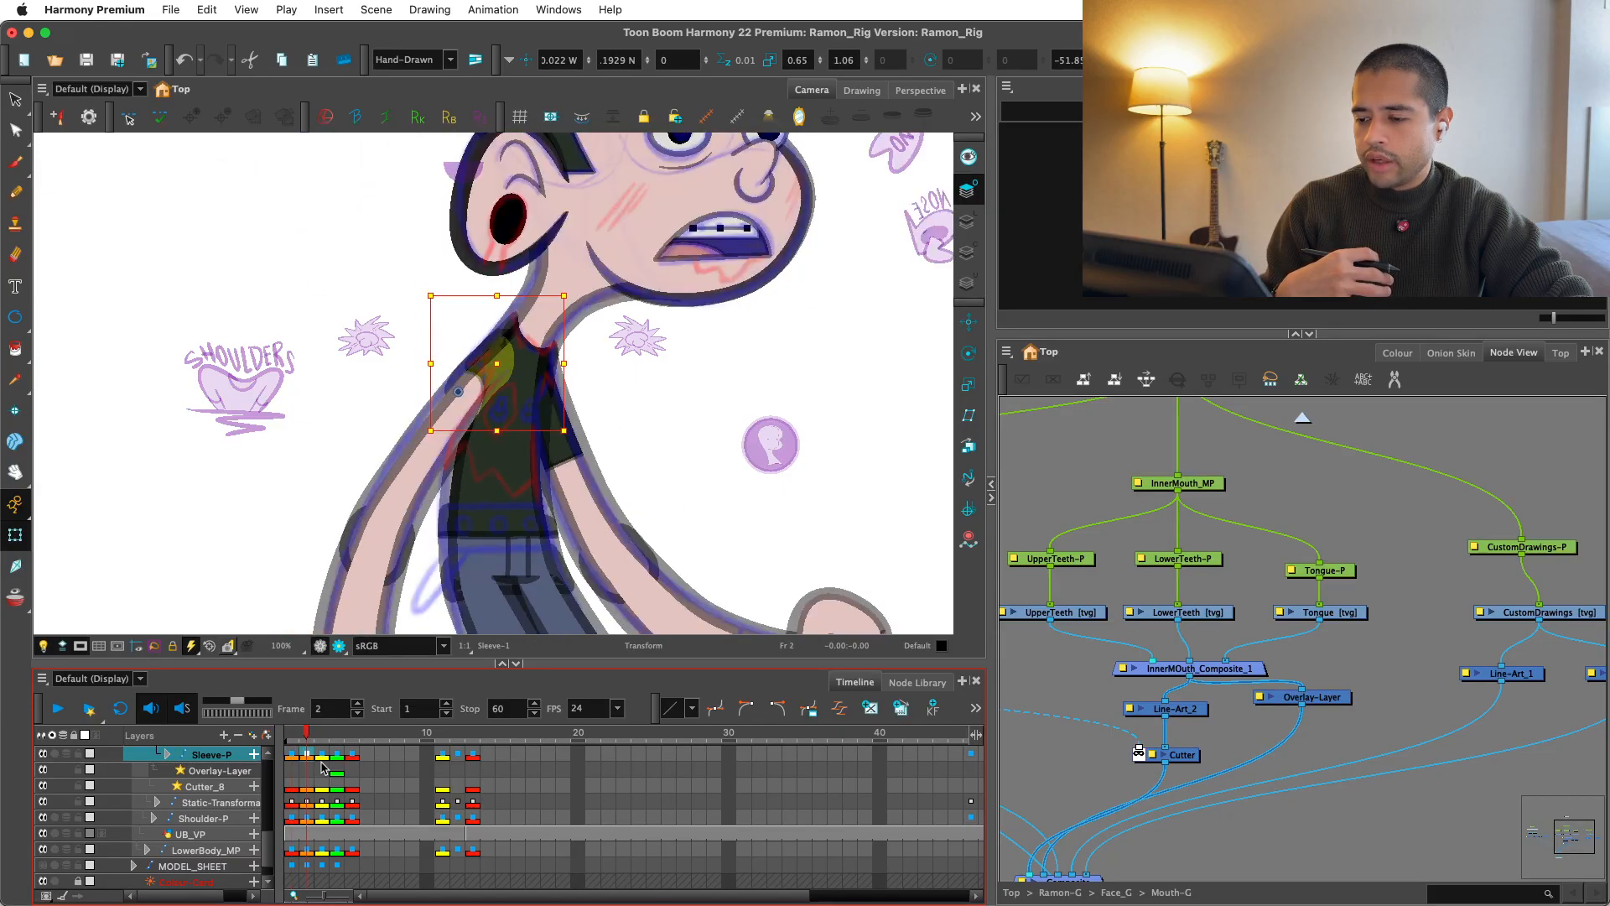
key("comma")
key("period")
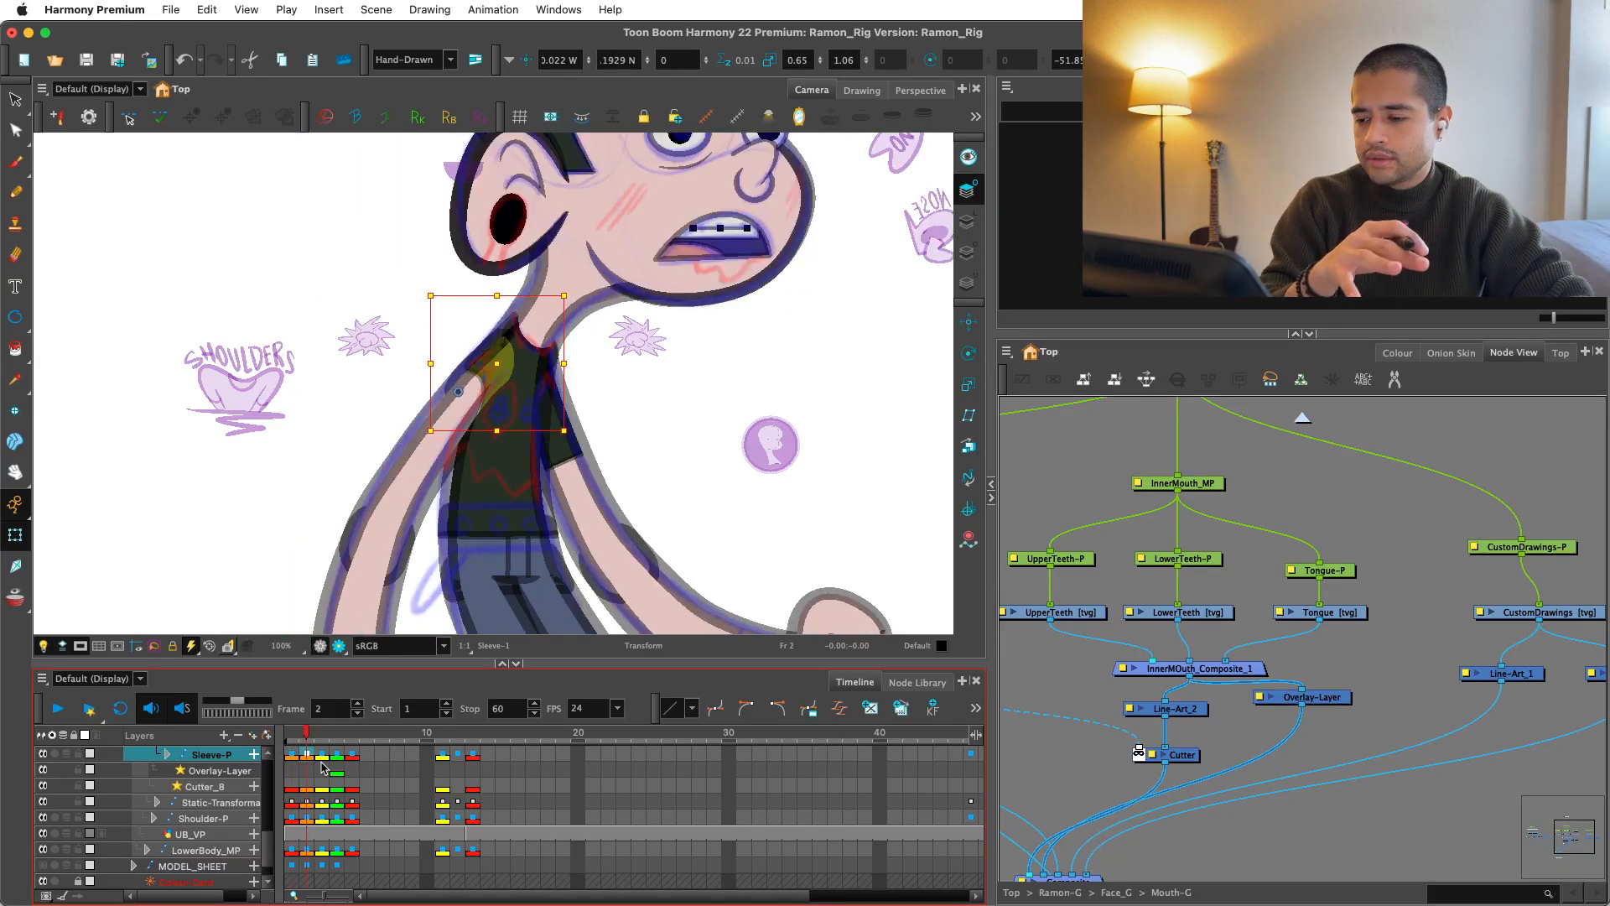
key("comma")
key("period")
key("period")
key("comma")
key("comma")
key("period")
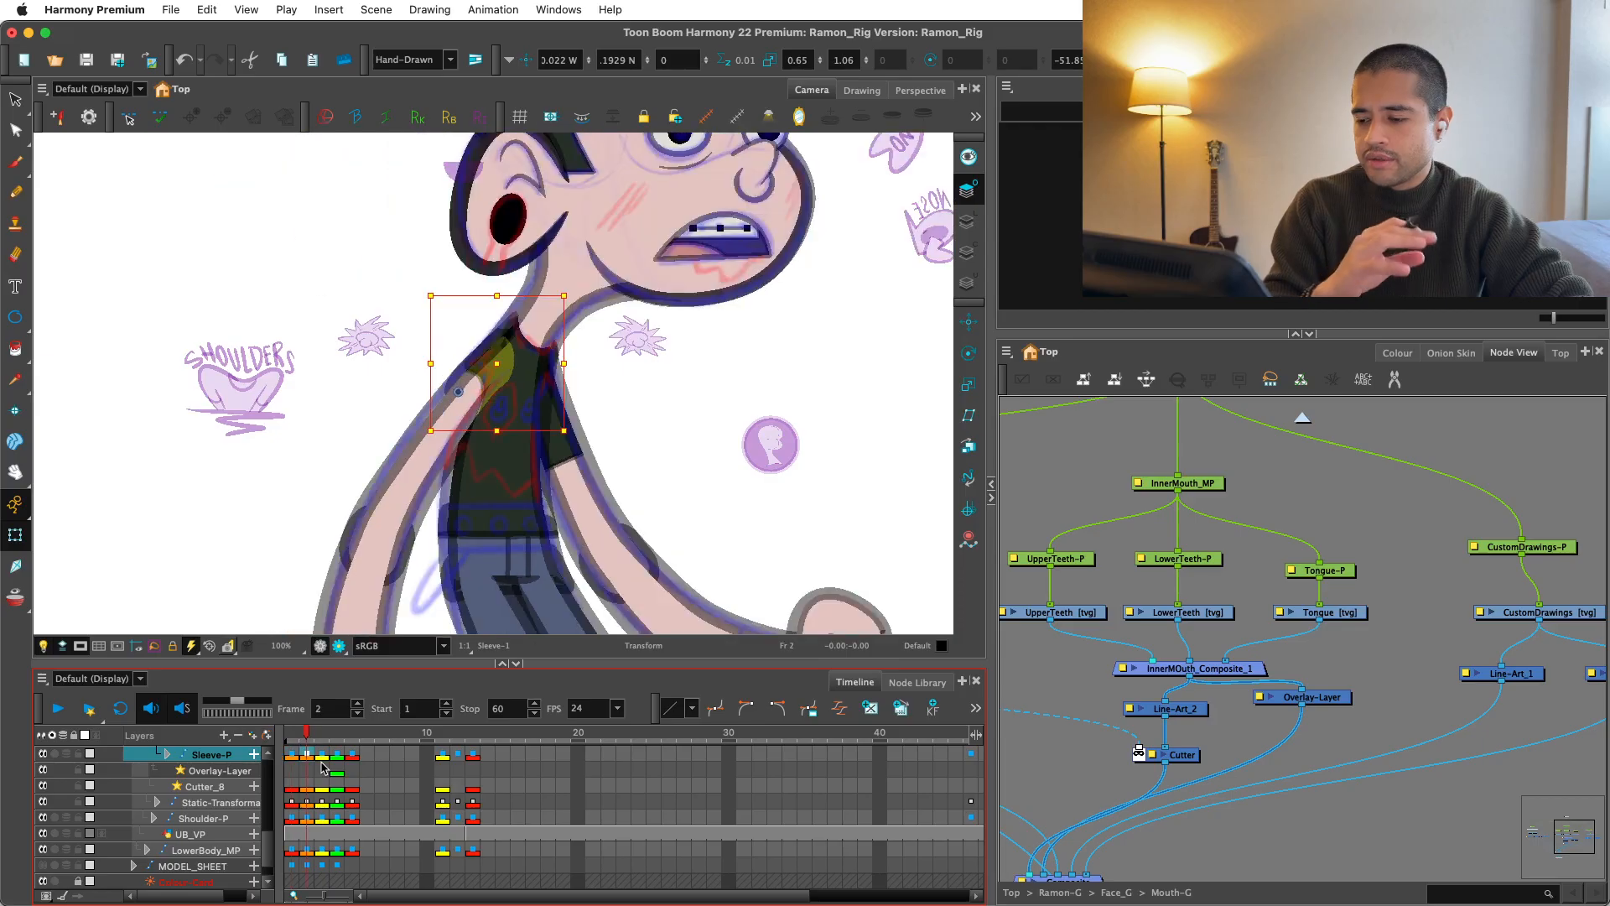
key("comma")
key("period")
key("comma")
key("period")
key("comma")
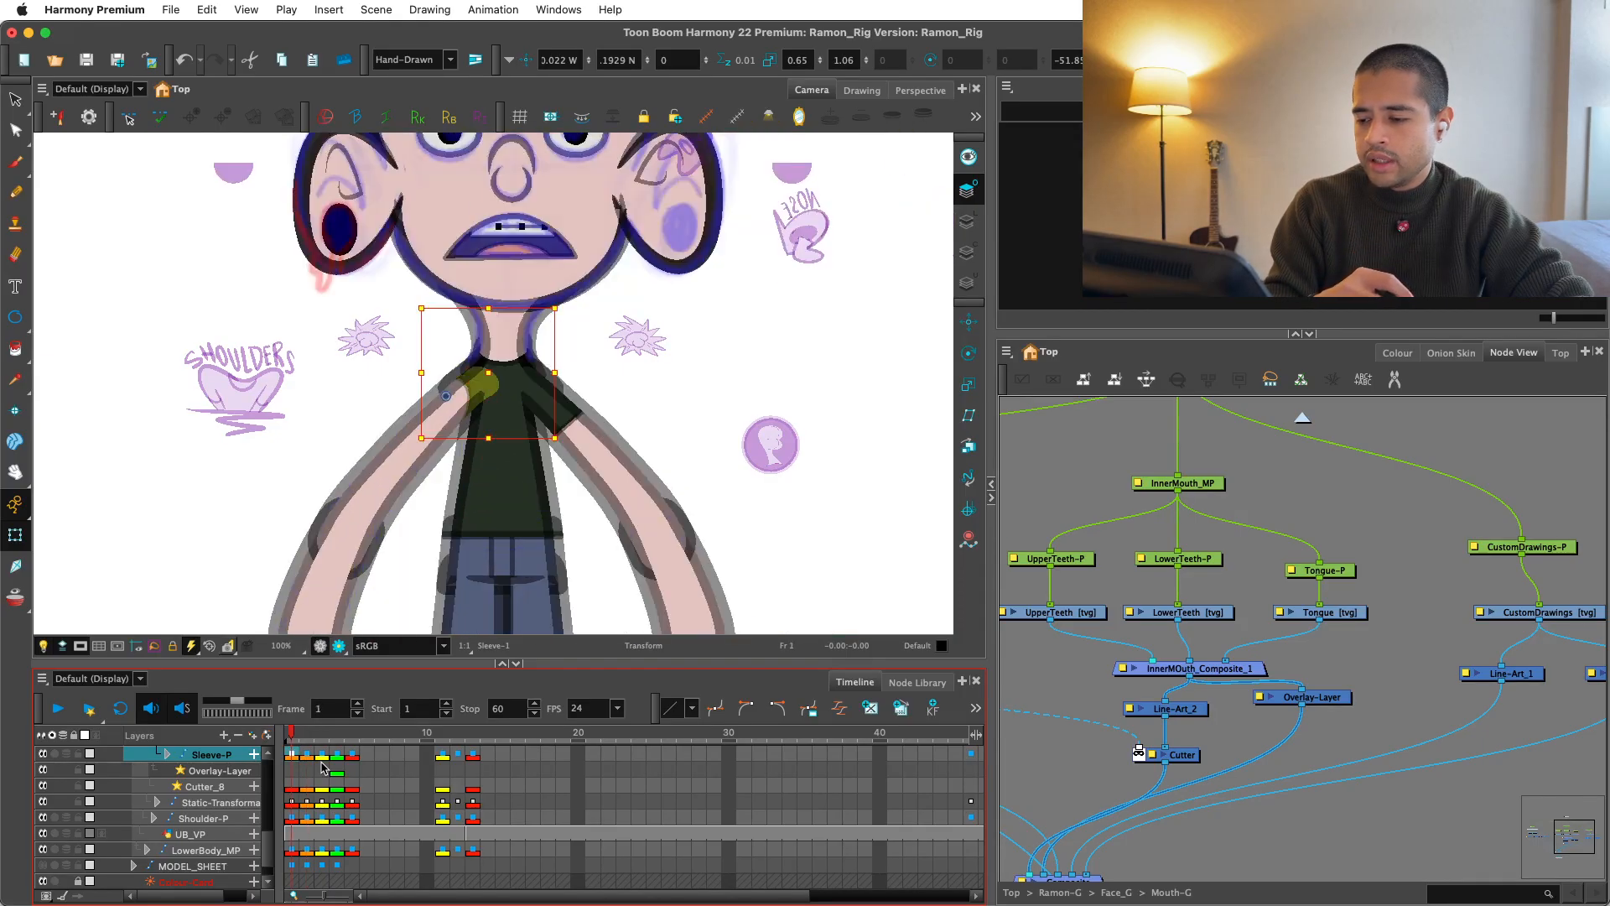
key("period")
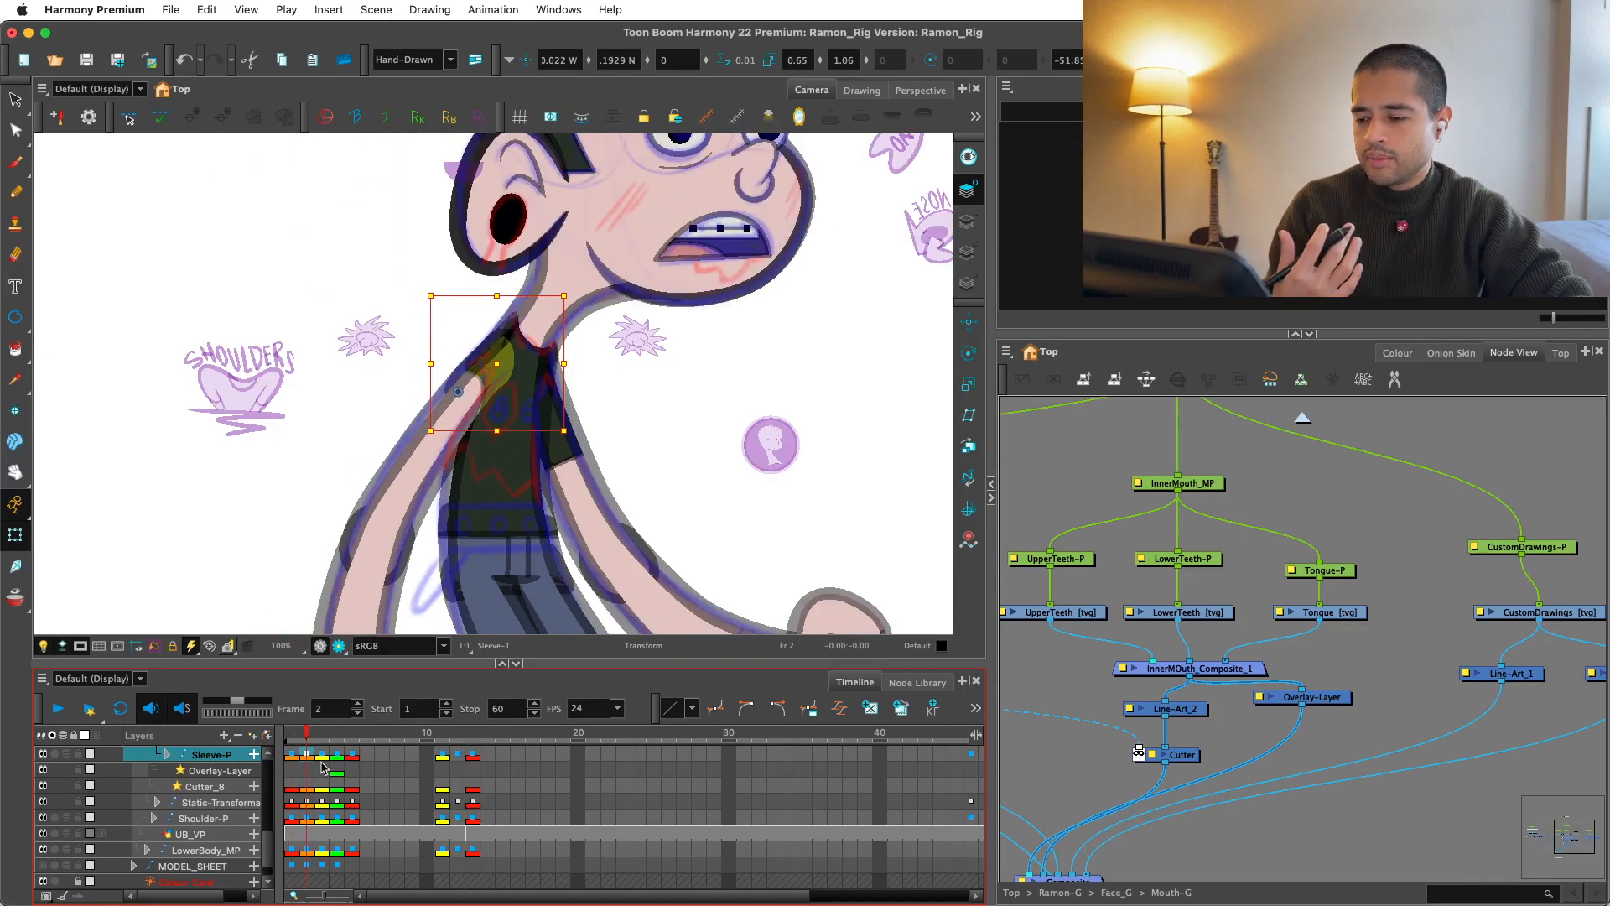
key("comma")
key("period")
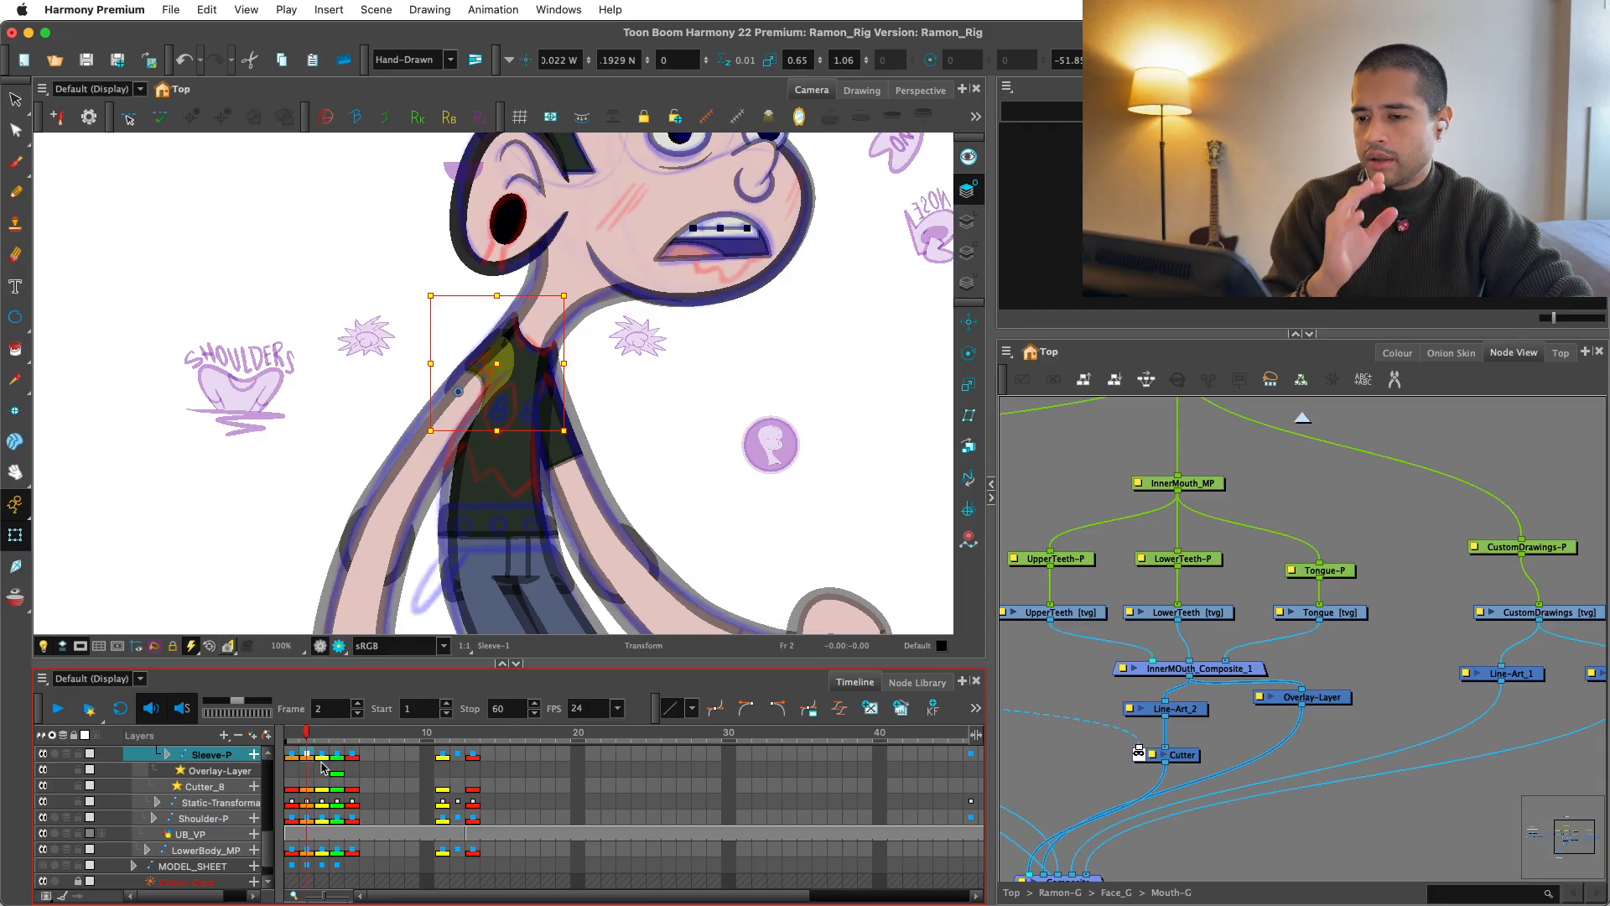
key("comma")
key("period")
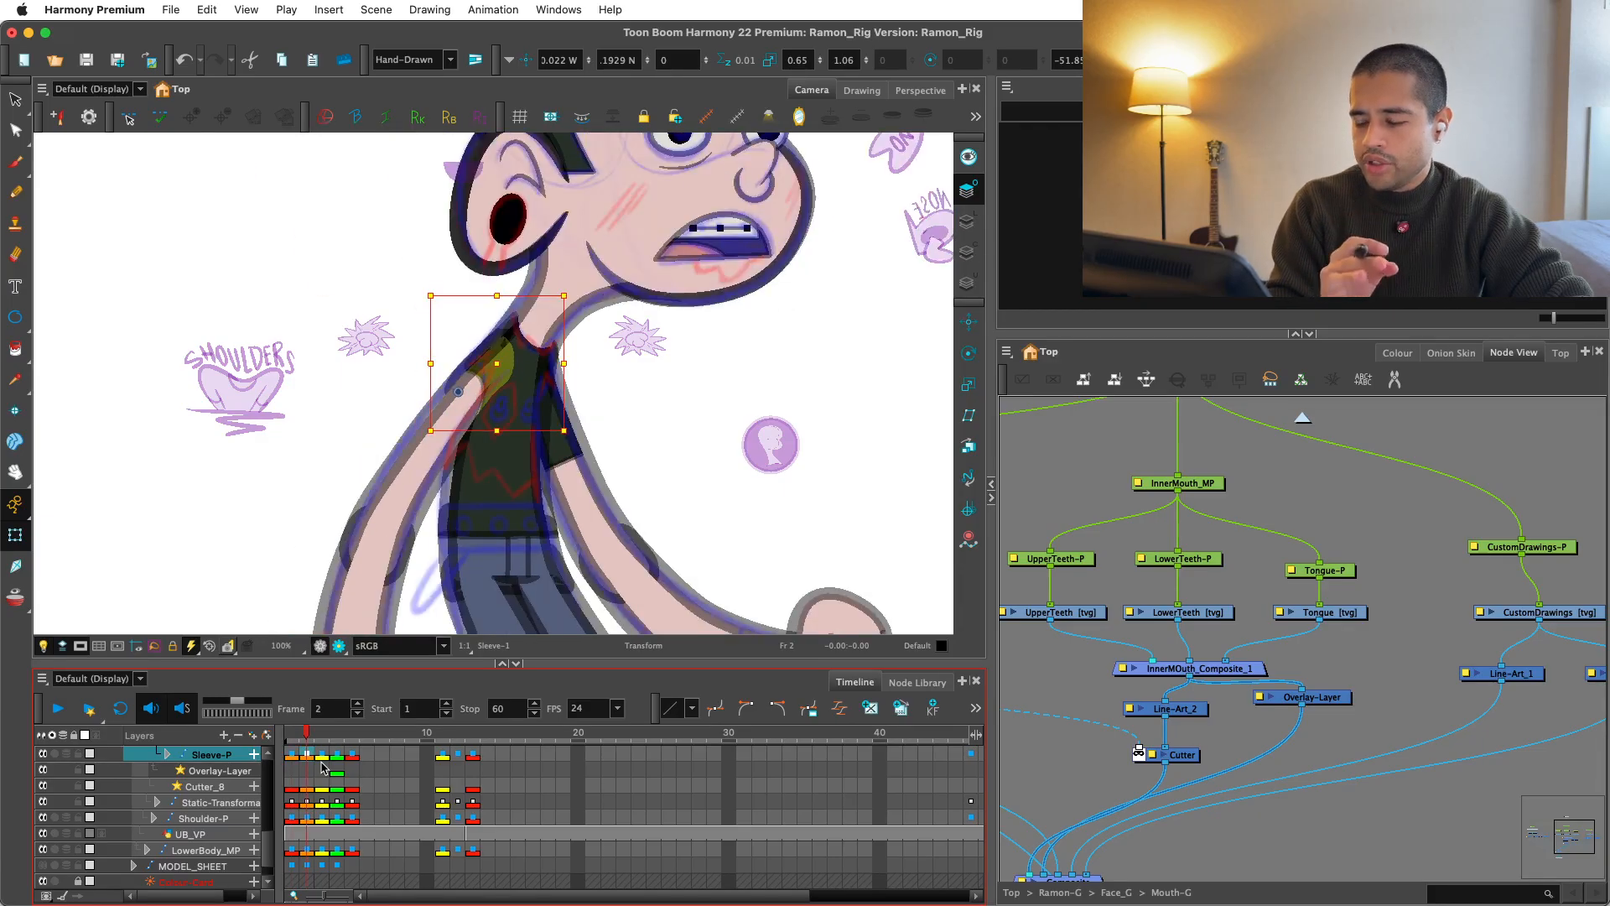
key("comma")
key("period")
key("comma")
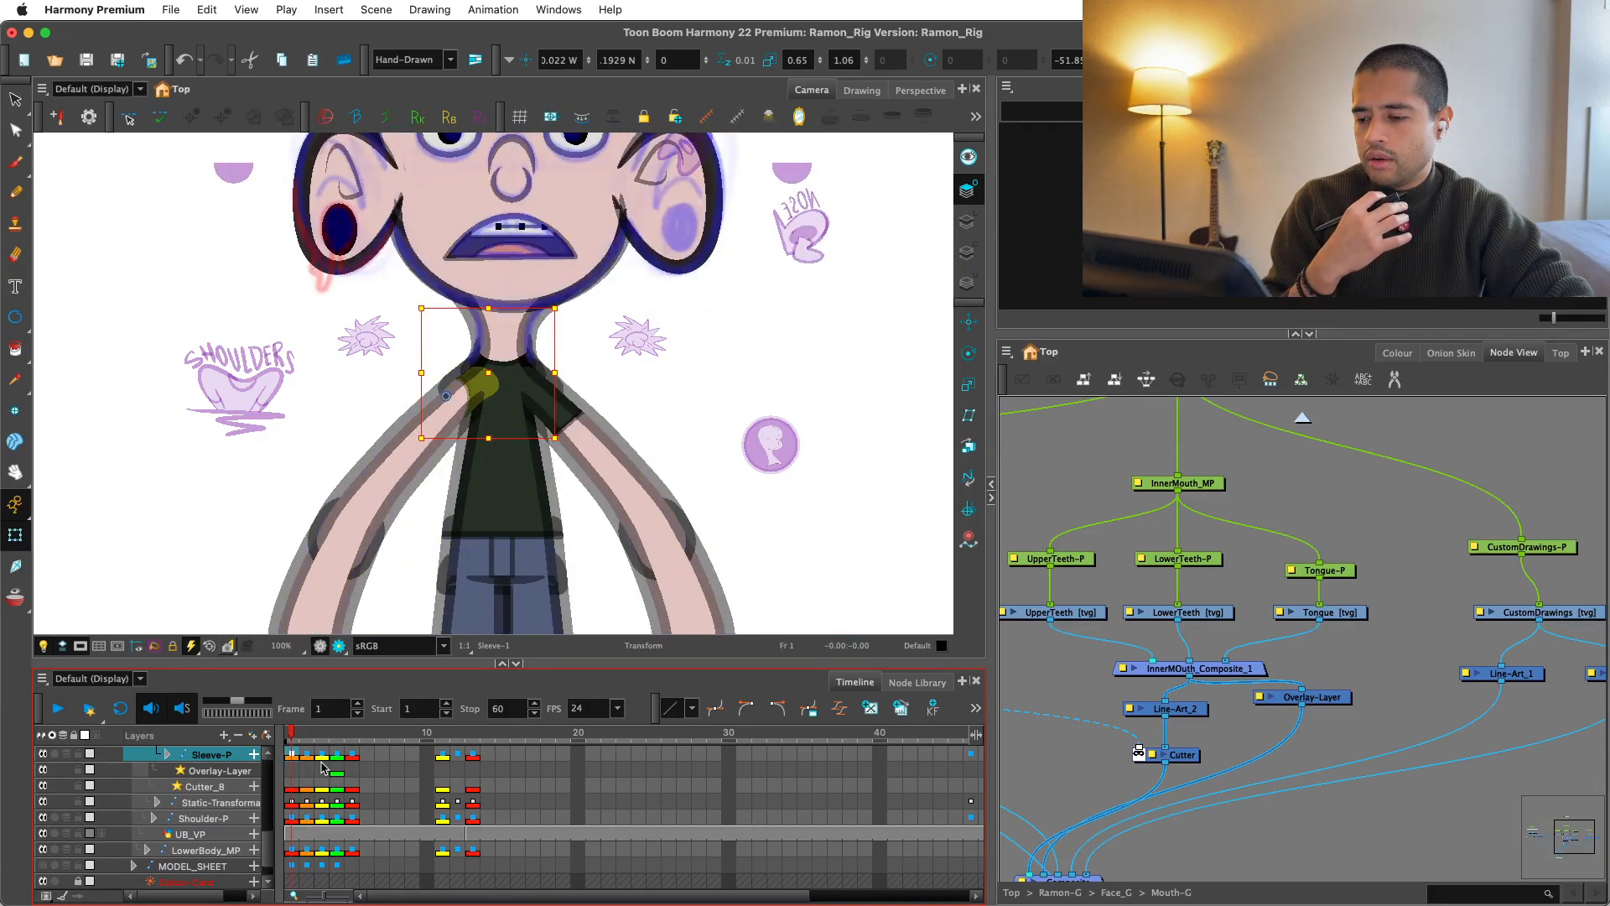
key("period")
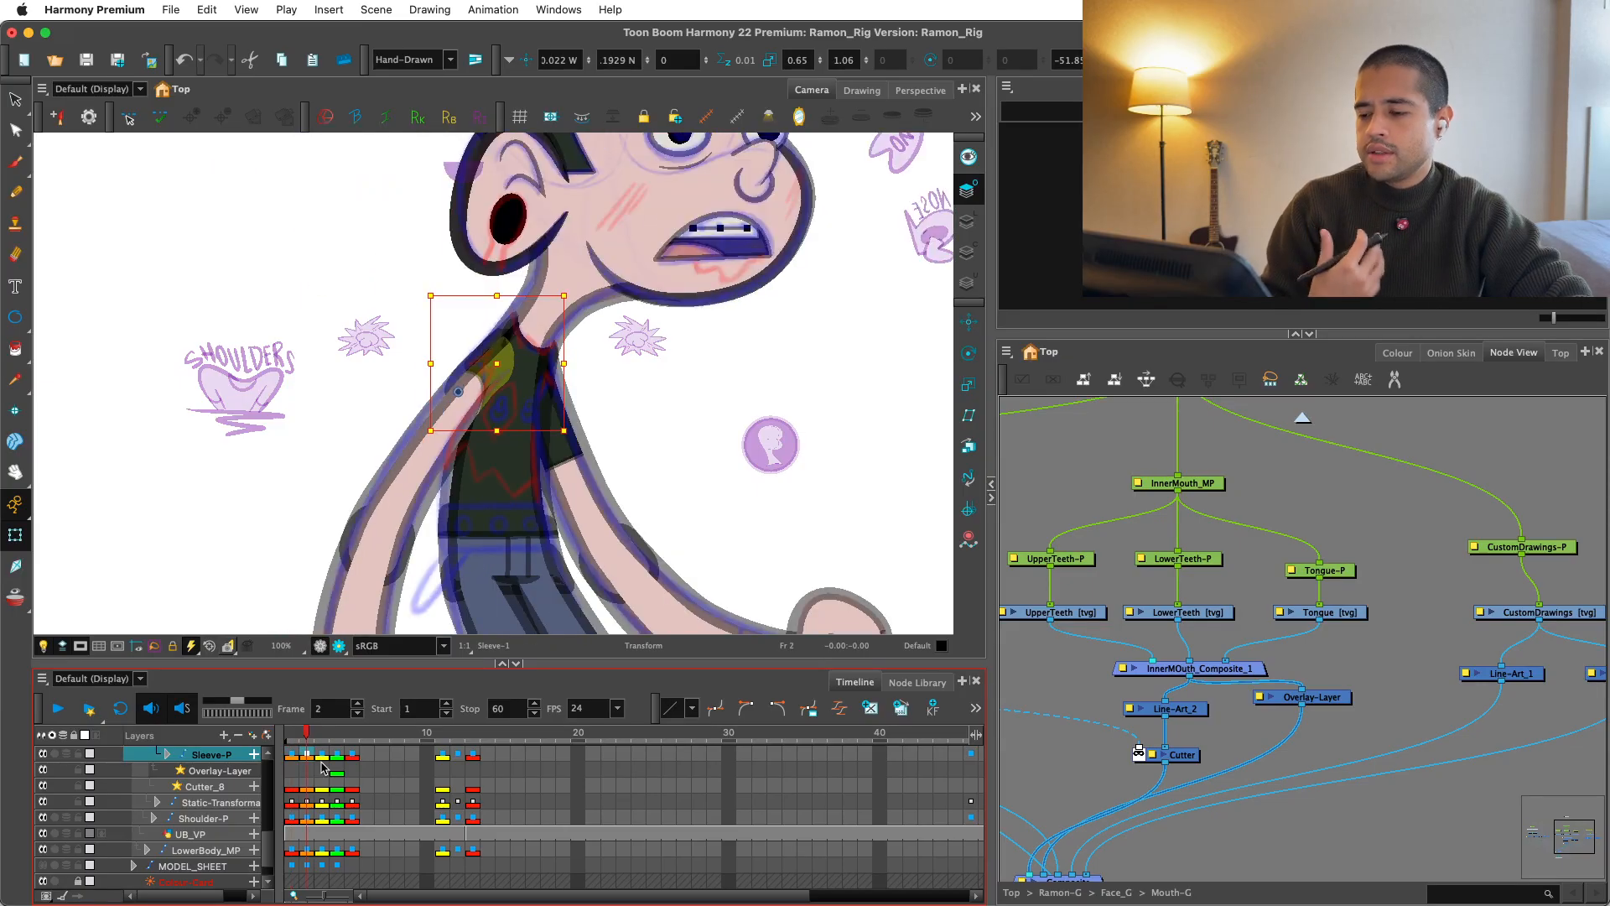
key("period")
key("period")
key("comma")
key("comma")
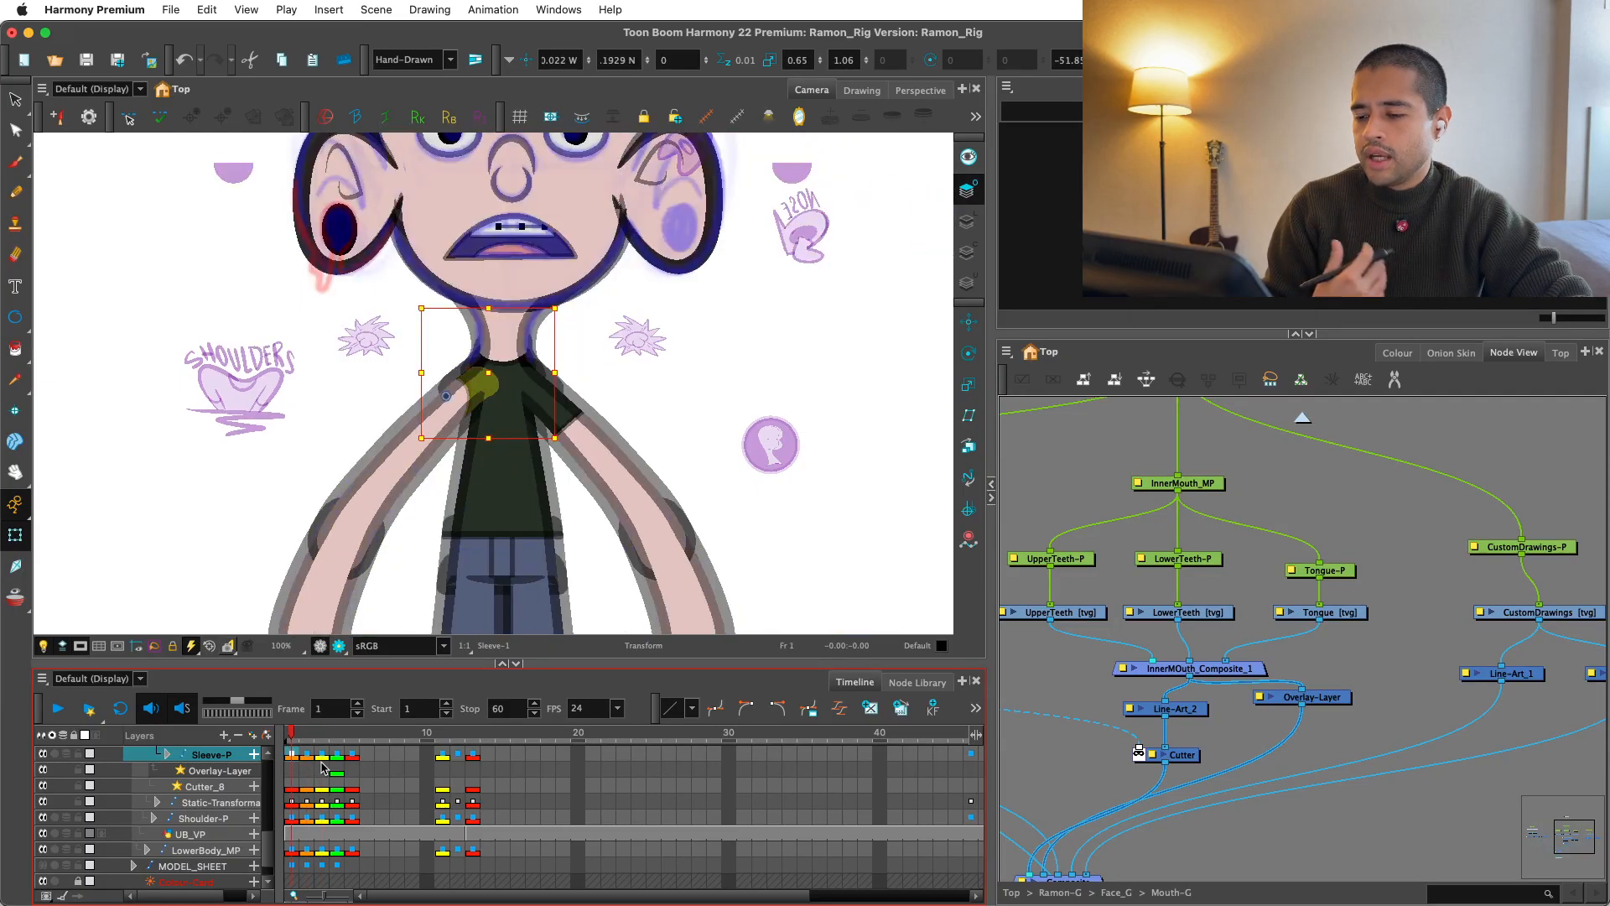
Step: Paste the copied shortened sleeve keyframe onto the same sleeve on frame 3
key("period")
key("period")
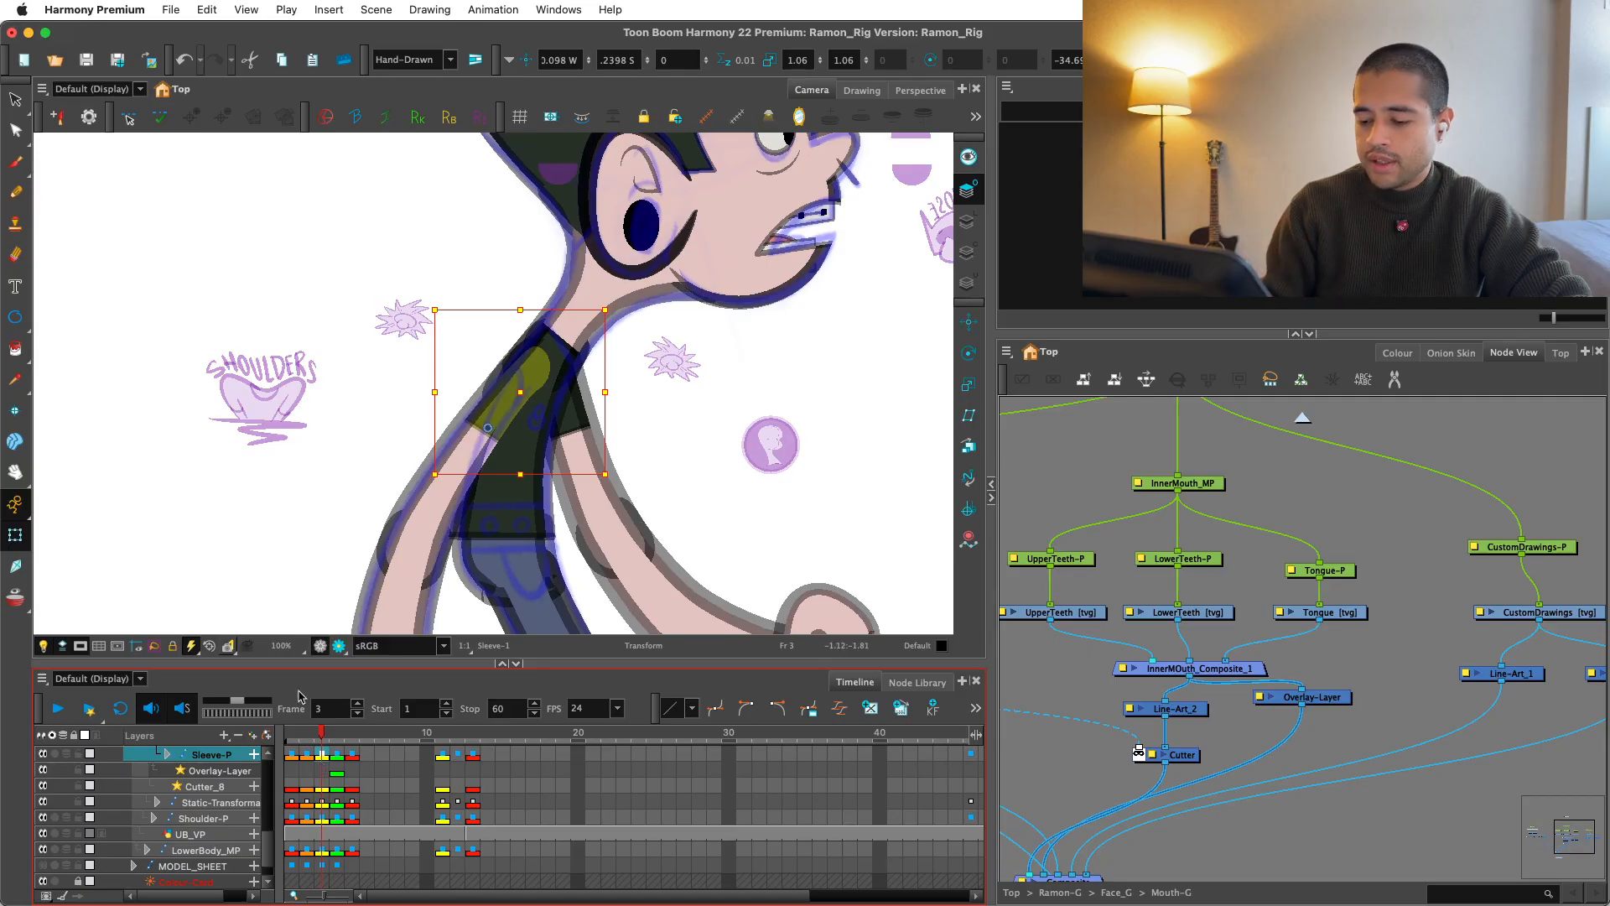
key("comma")
key("period")
key("super+v")
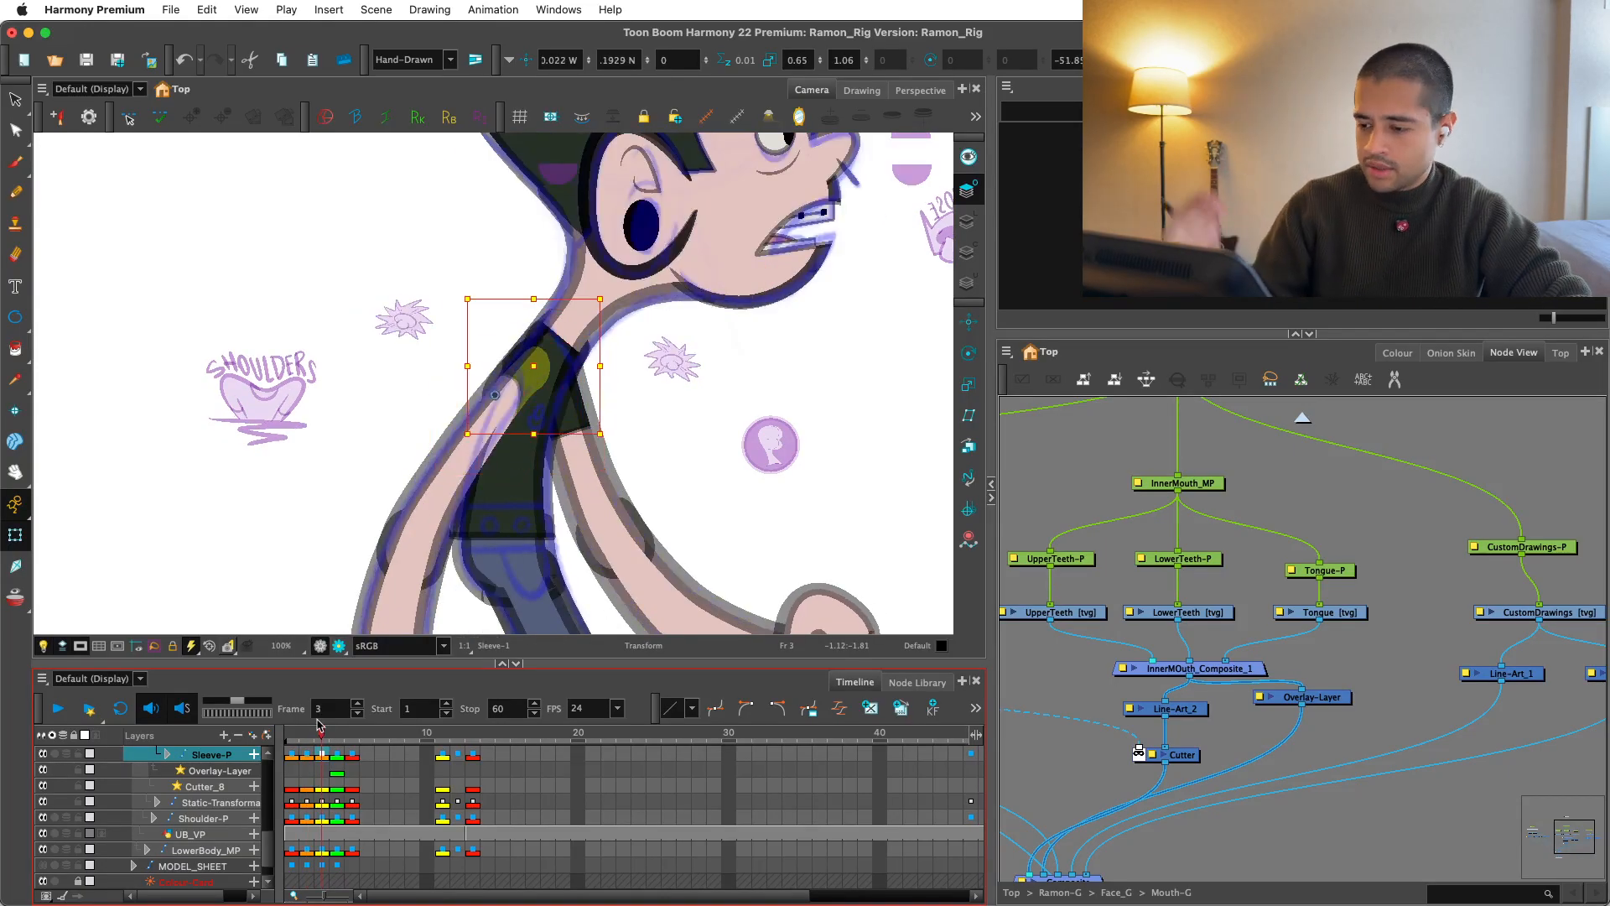
Step: Compare the sleeve between frames 2 and 3, and examine the shoulder and upper arm on frame 3 up close
key("comma")
key("period")
key("comma")
key("period")
key("comma")
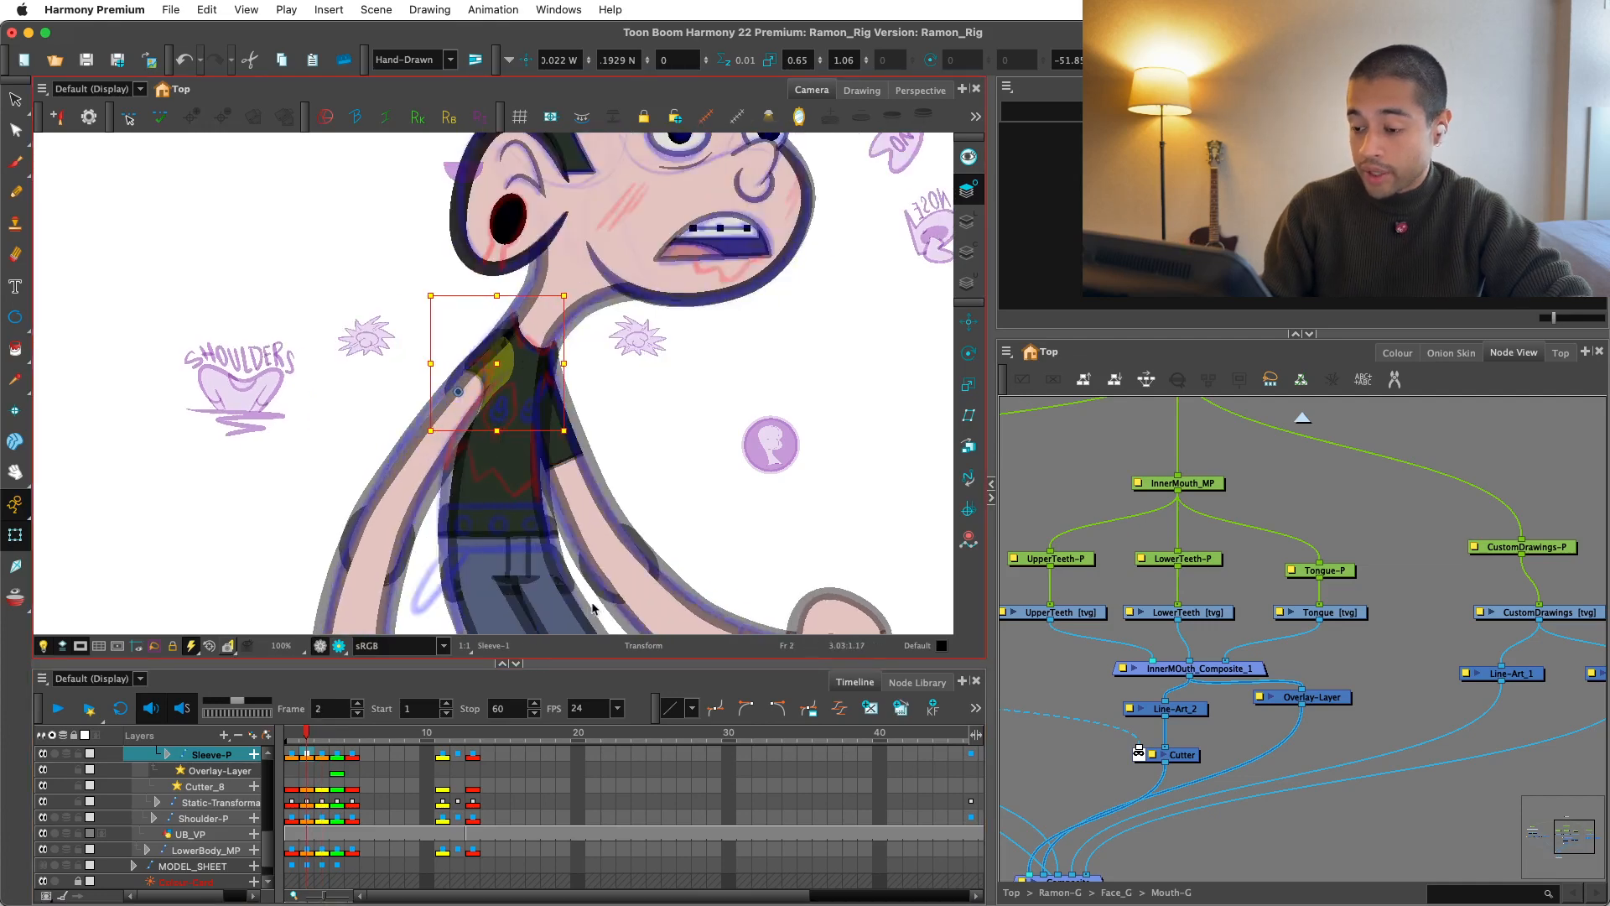
key("period")
key("2")
key("2")
left_click(449, 491)
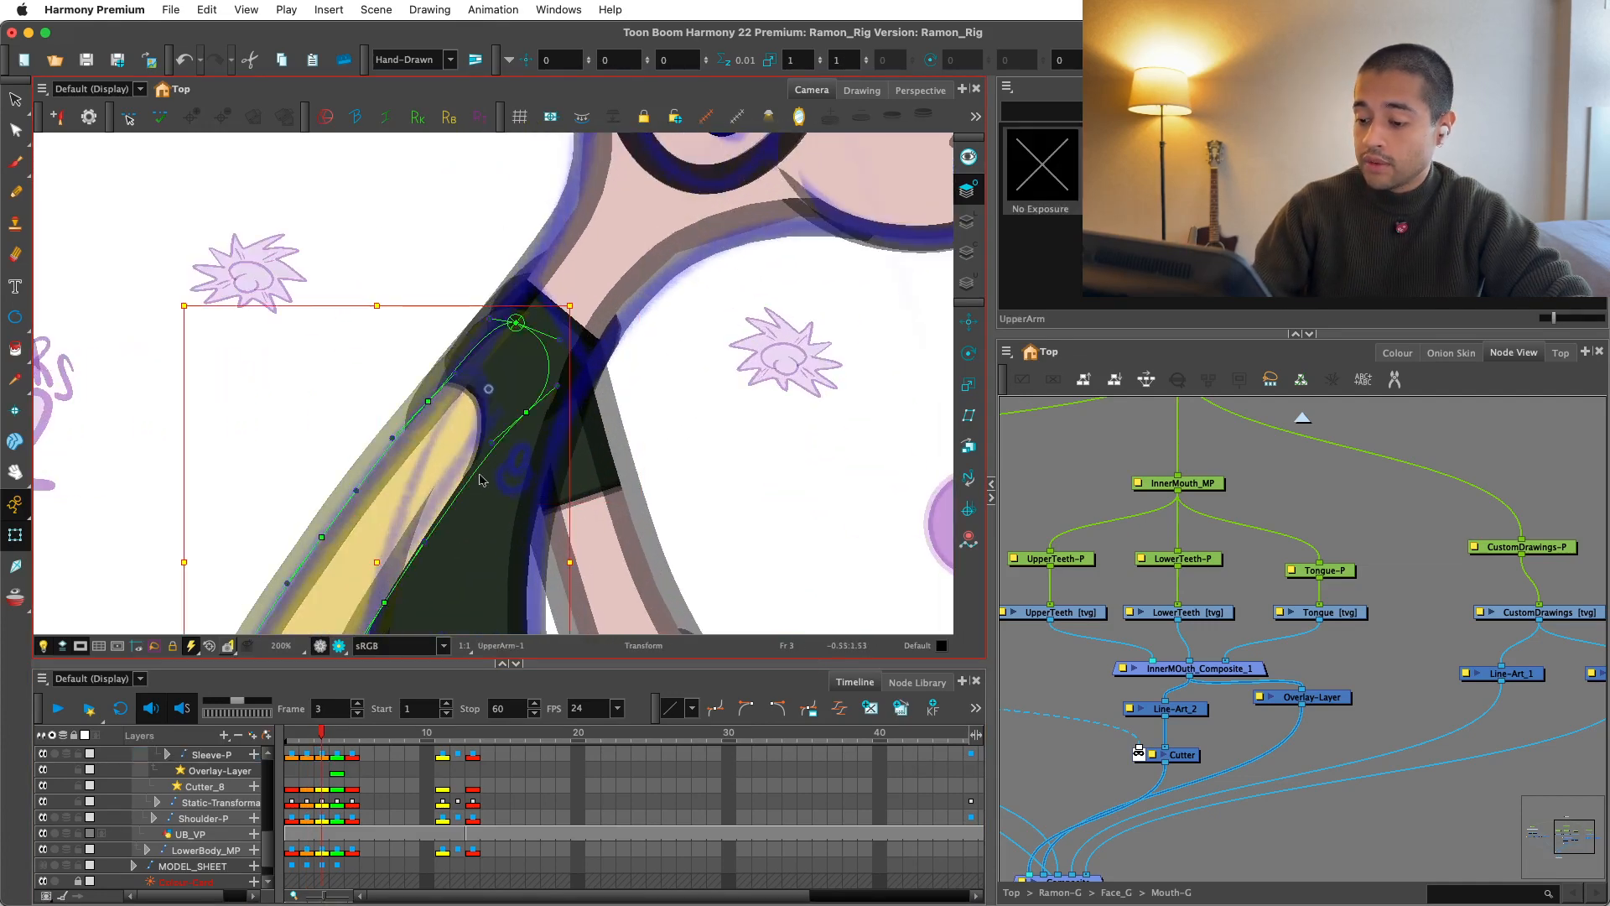
key("1")
key("1")
left_click(587, 430)
key("shift+c")
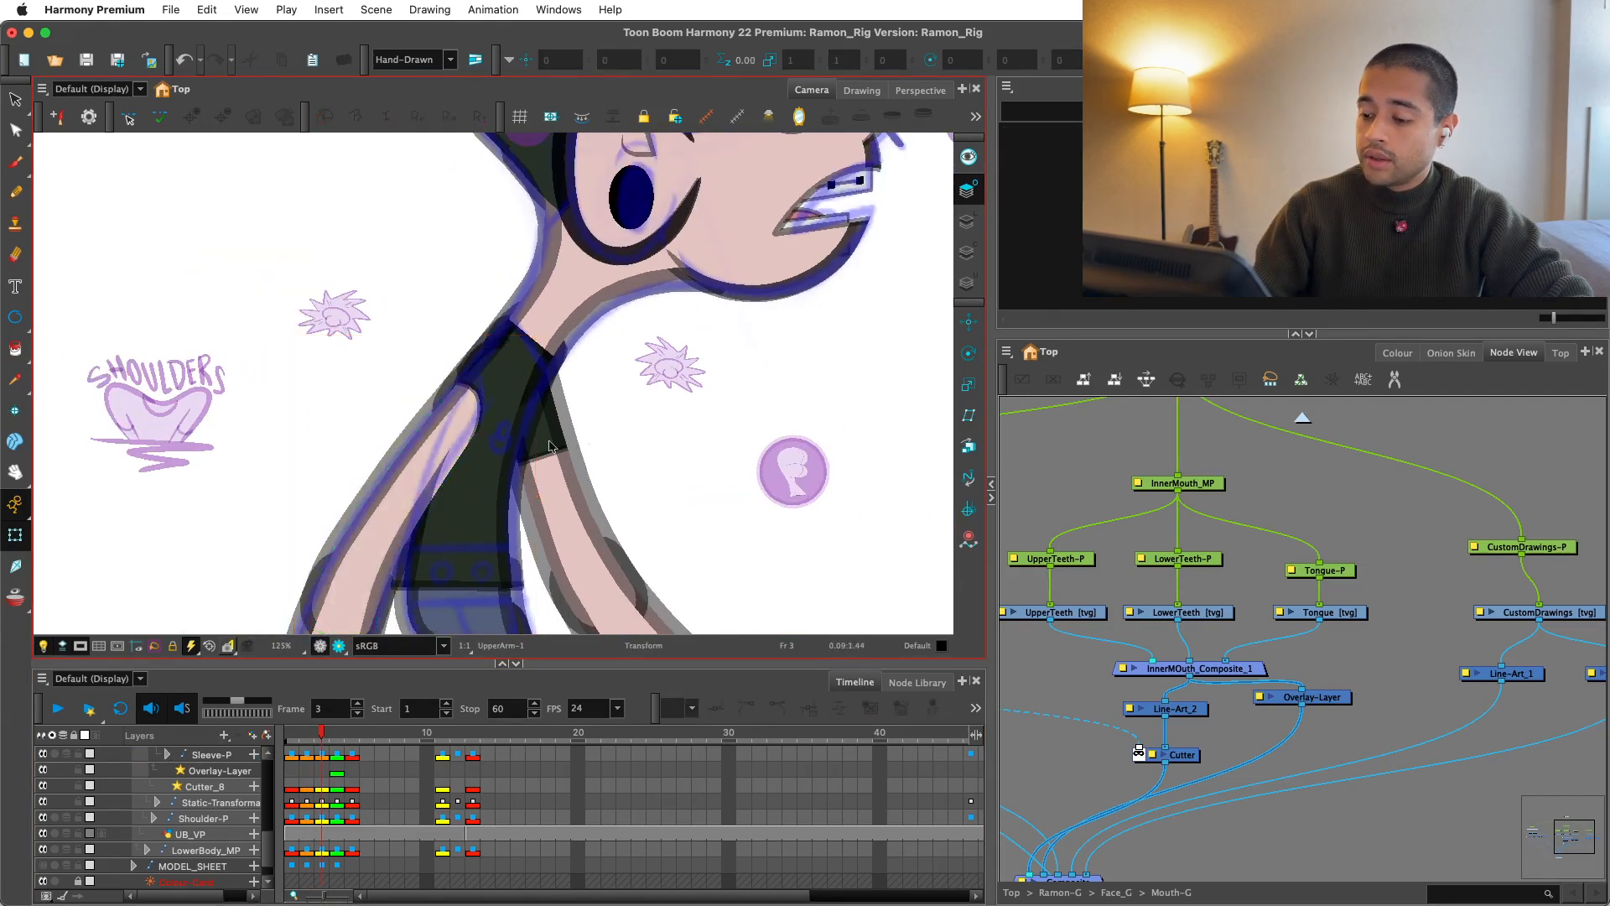
Step: On frame 1, paste the shortened sleeve's keyframe onto the sleeve of the opposite arm
left_click(549, 446)
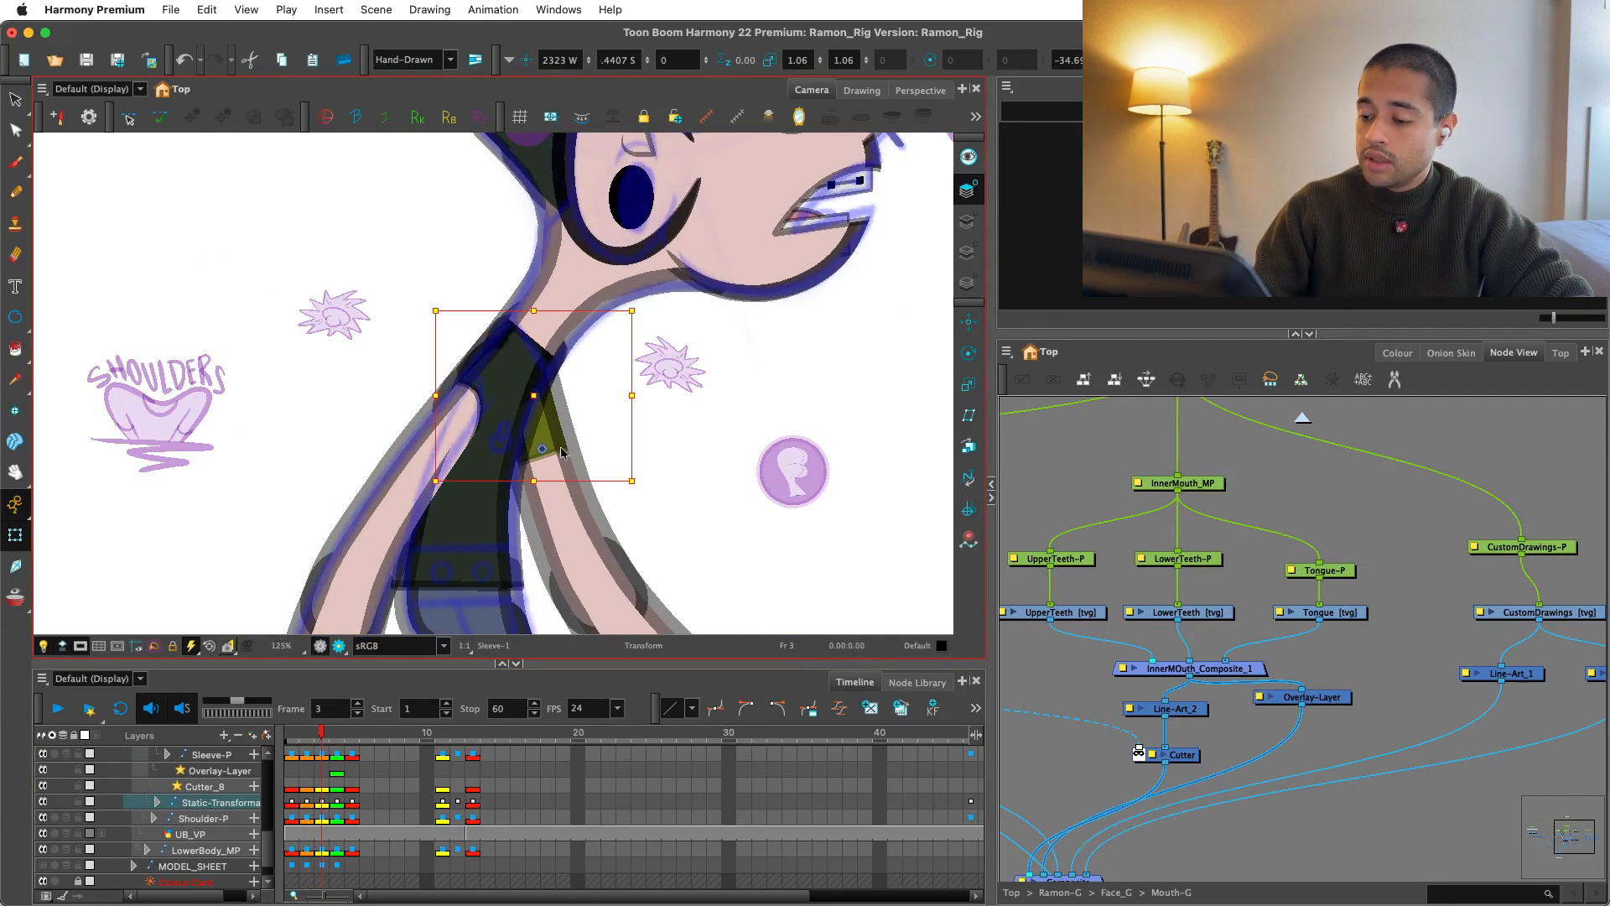
key("comma")
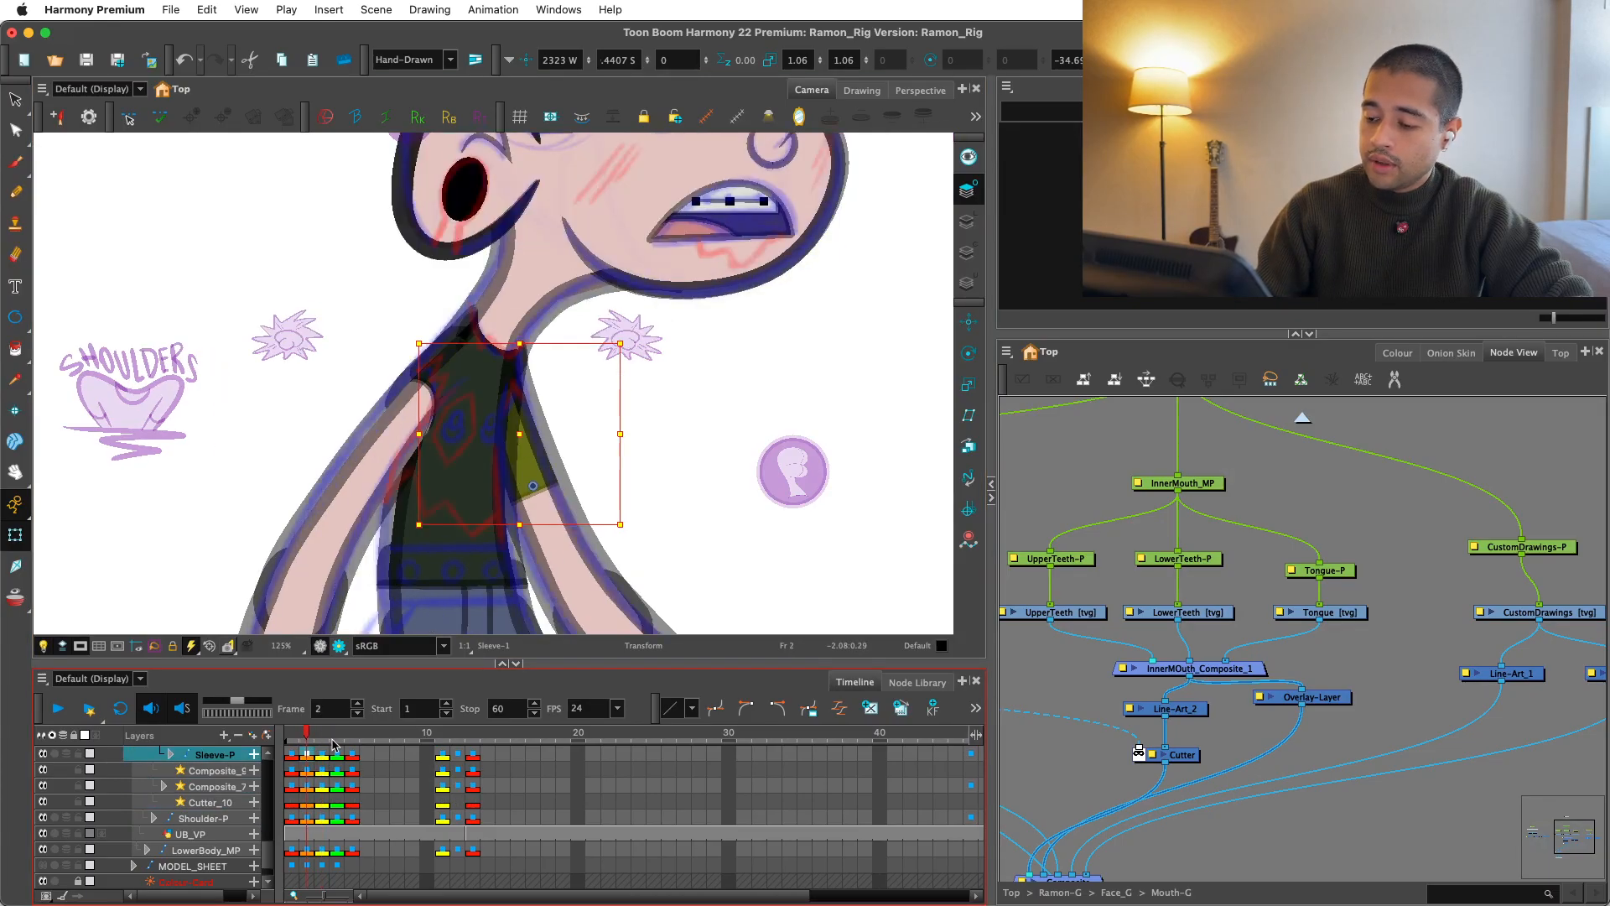
key("comma")
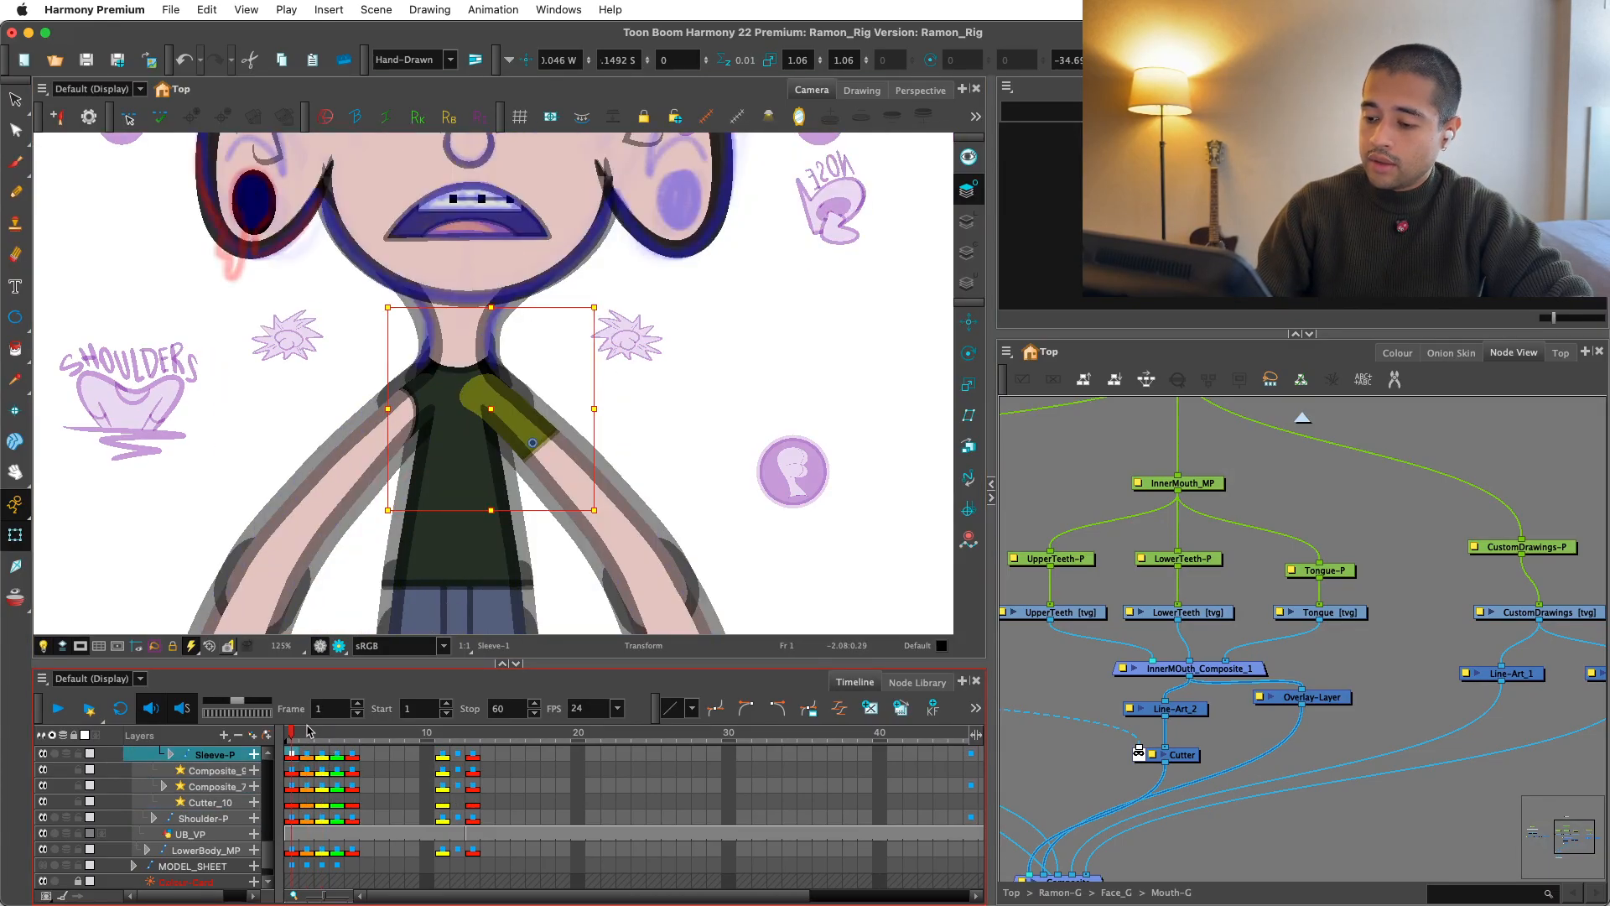
left_click(425, 403)
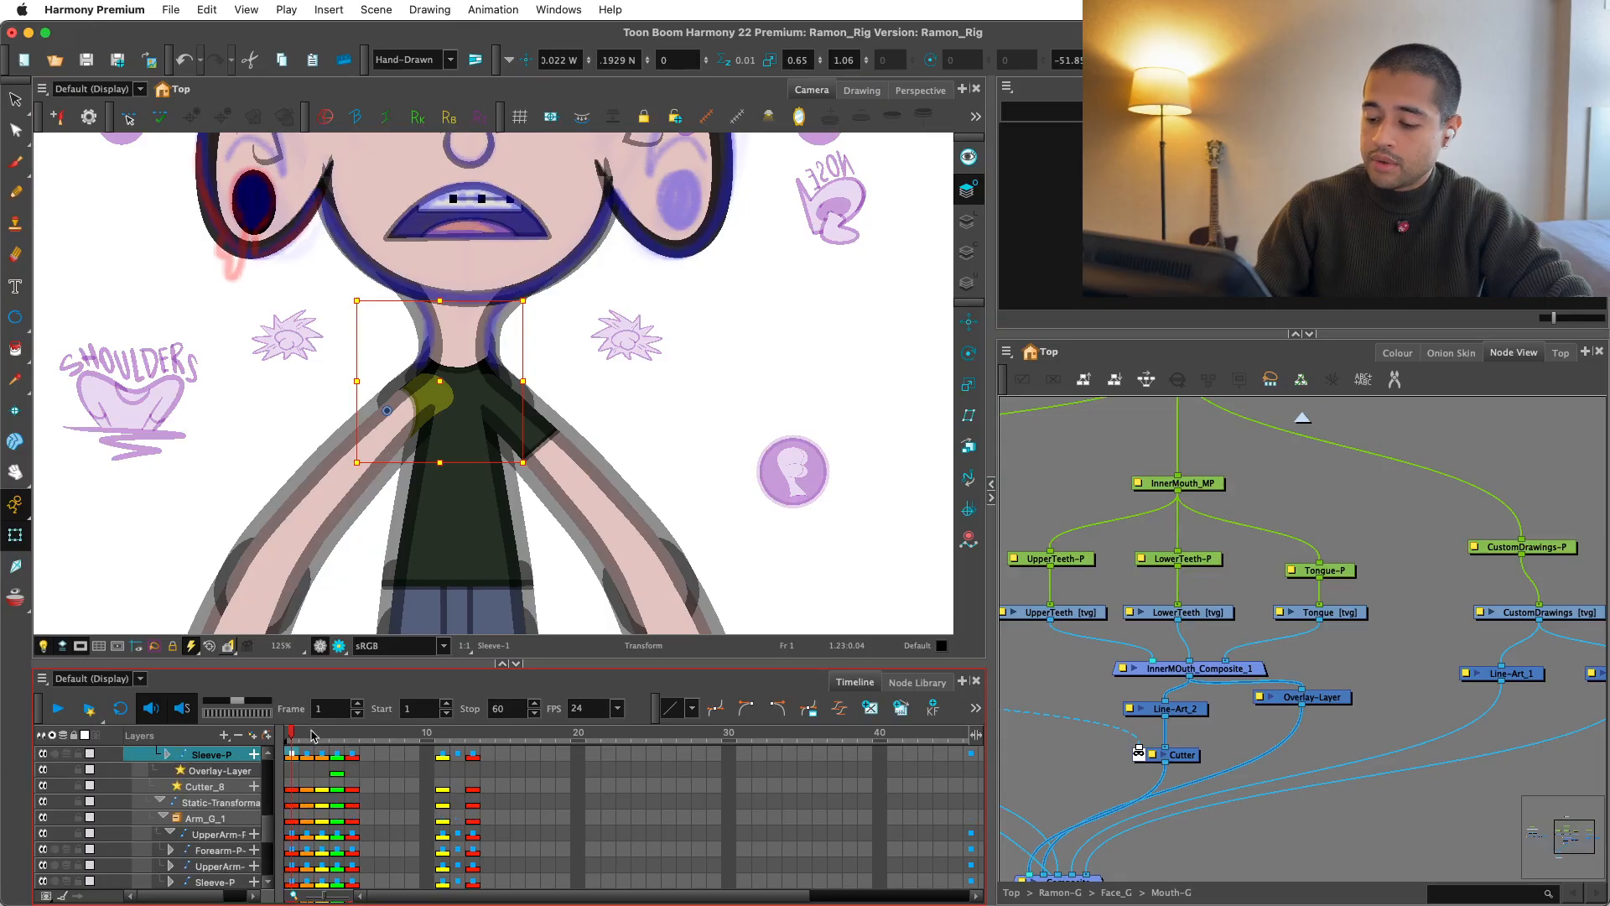
left_click(308, 730)
key("super+z")
left_click(290, 728)
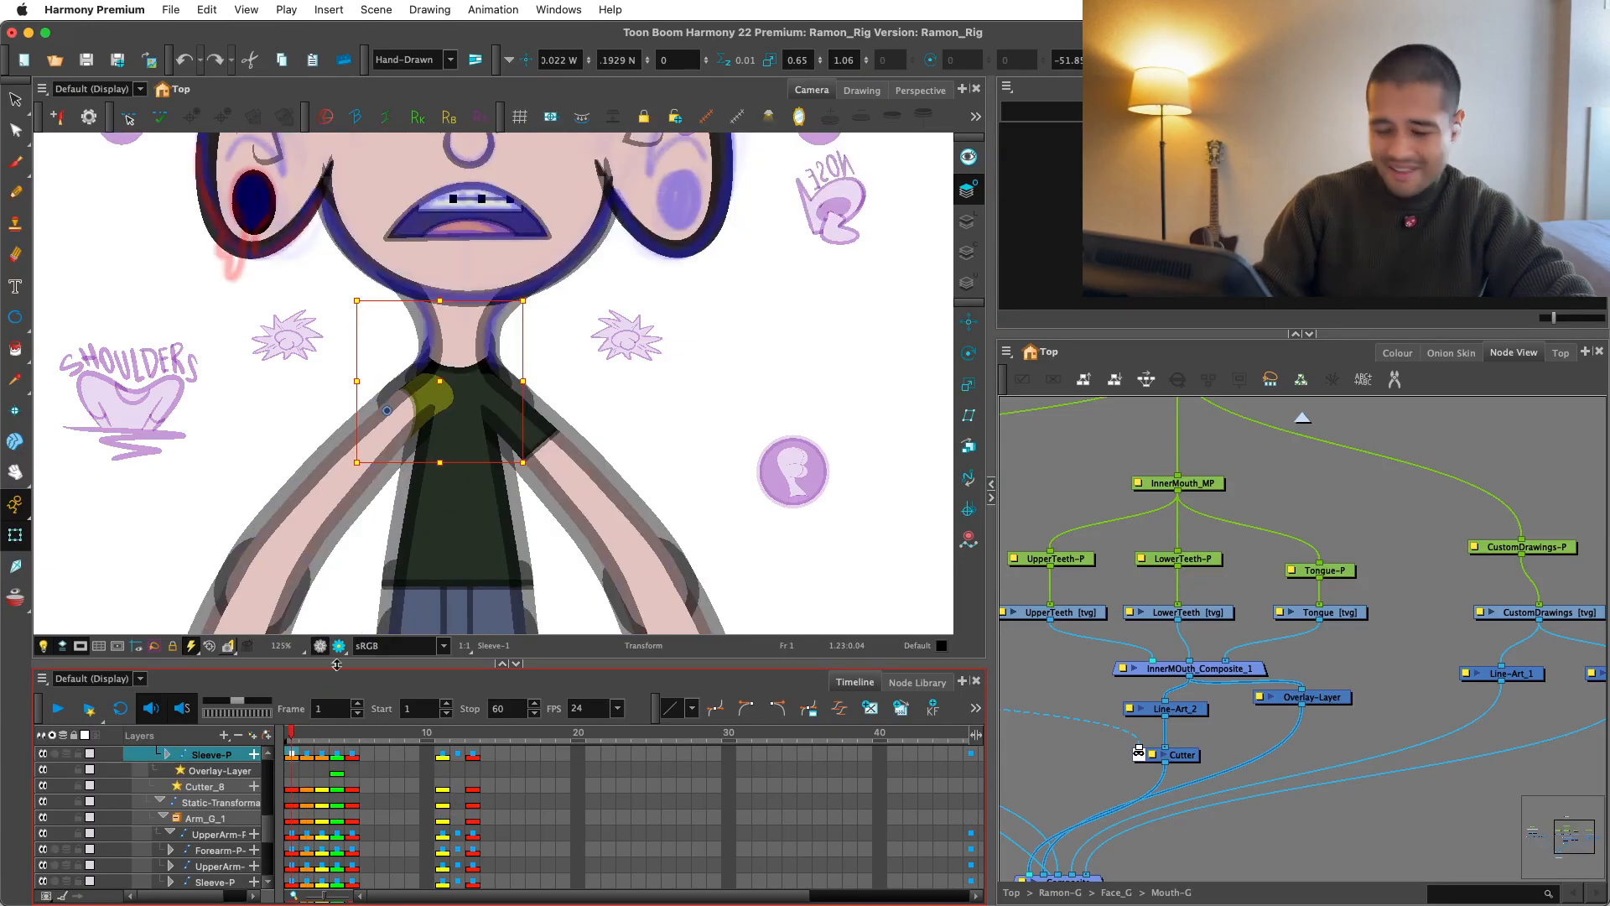
left_click(578, 384)
left_click(526, 438)
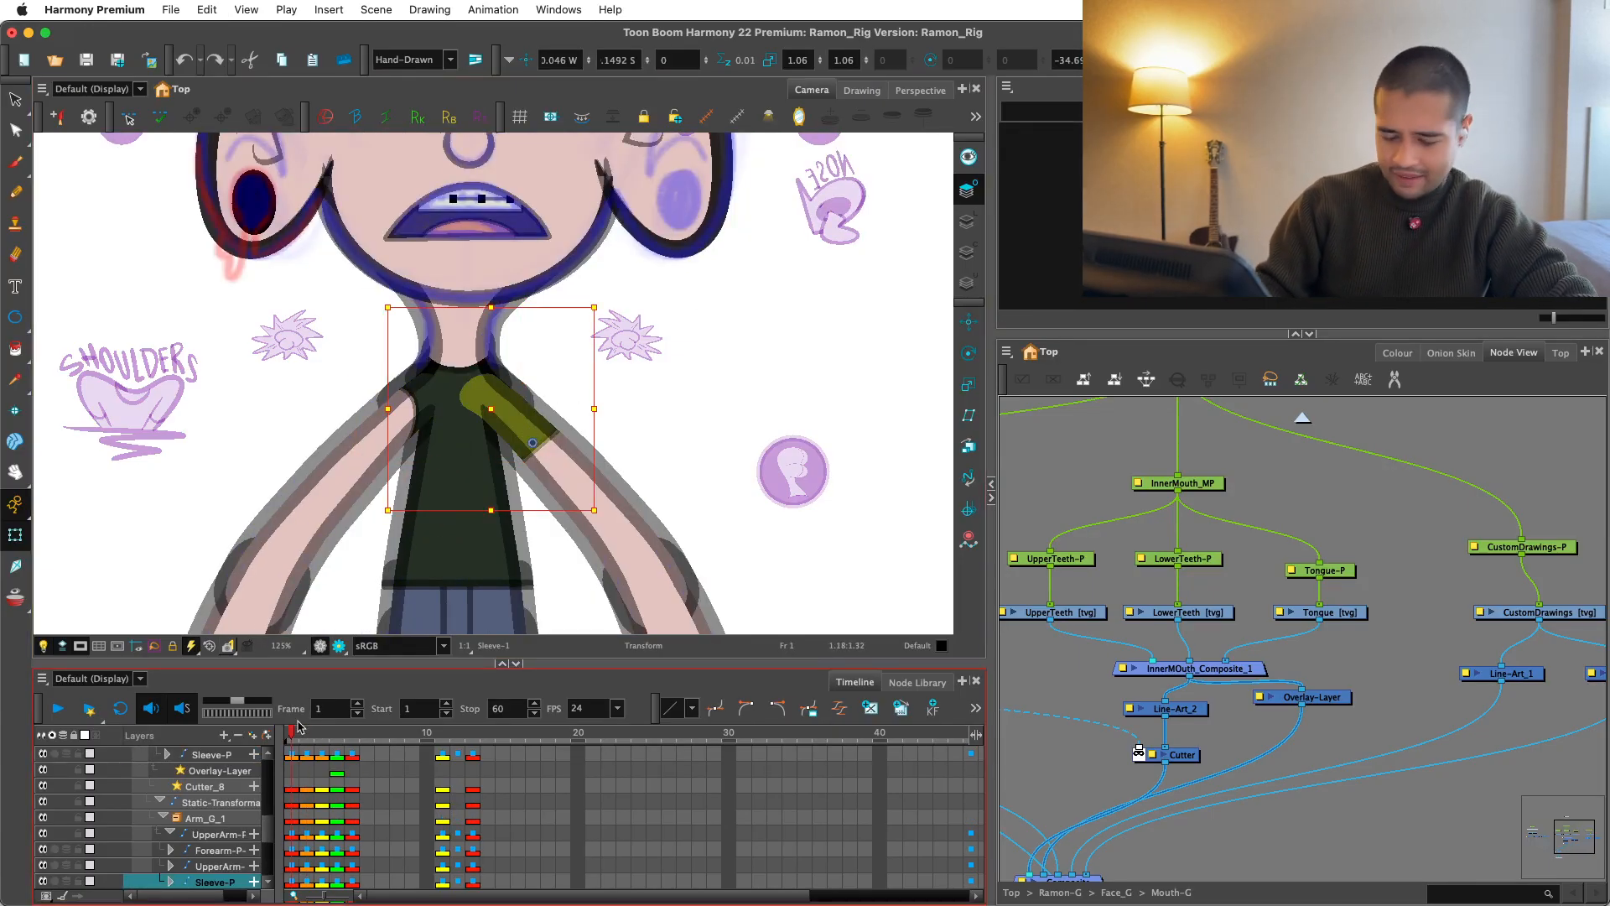
key("super+v")
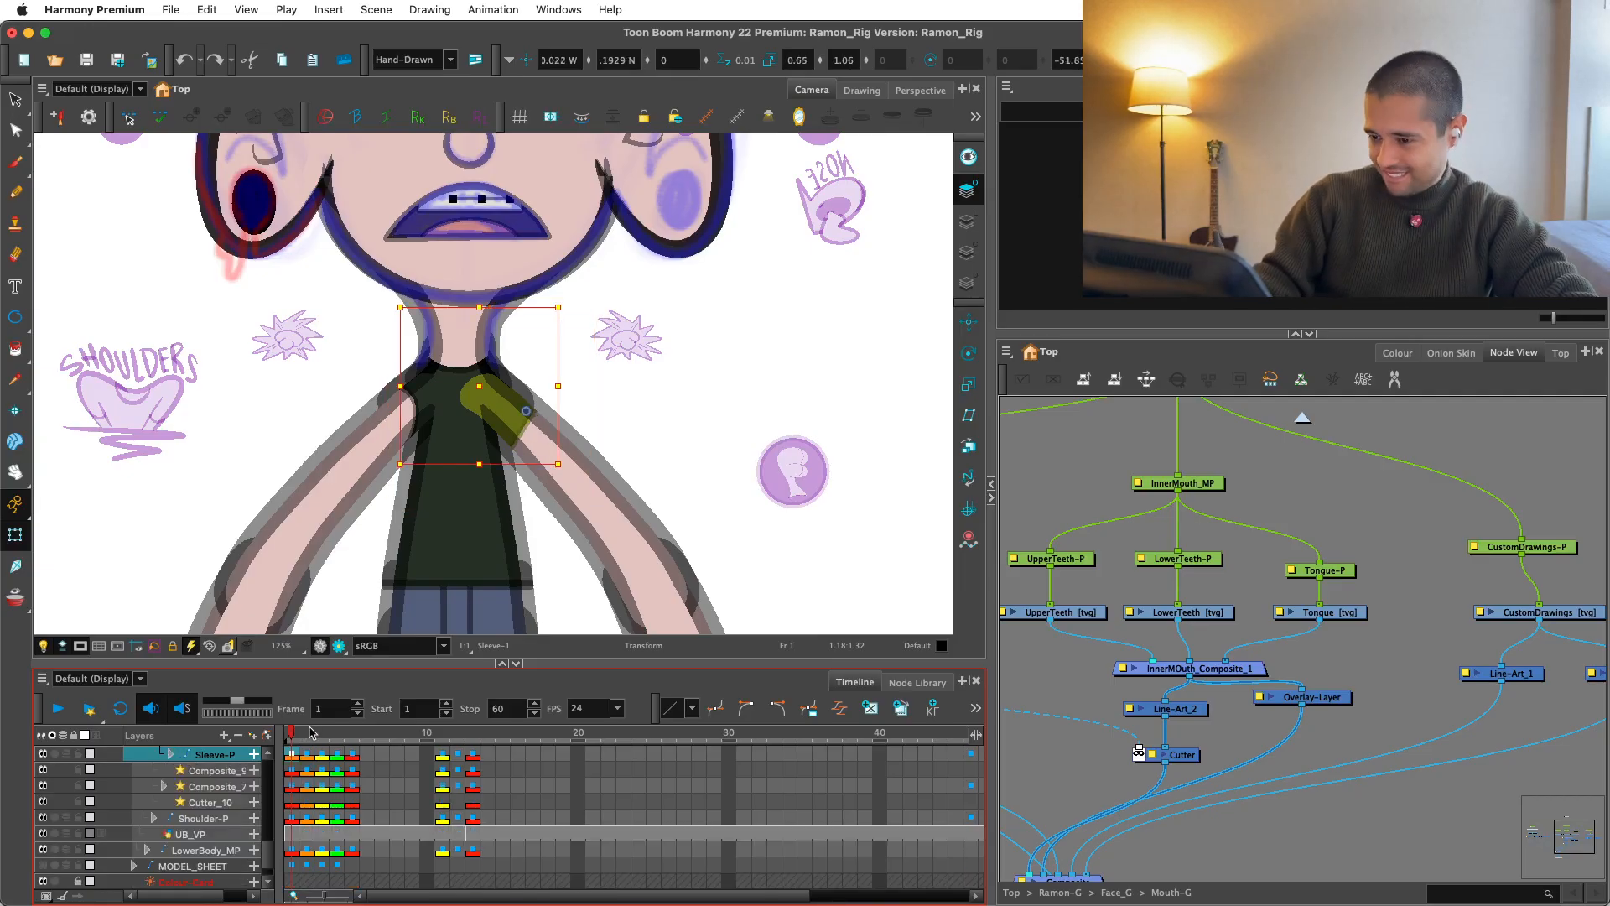
Step: Reshape the pasted frame 1 sleeve with its deformer points so that its edge curves around the shoulder, and hide the controls
key(".")
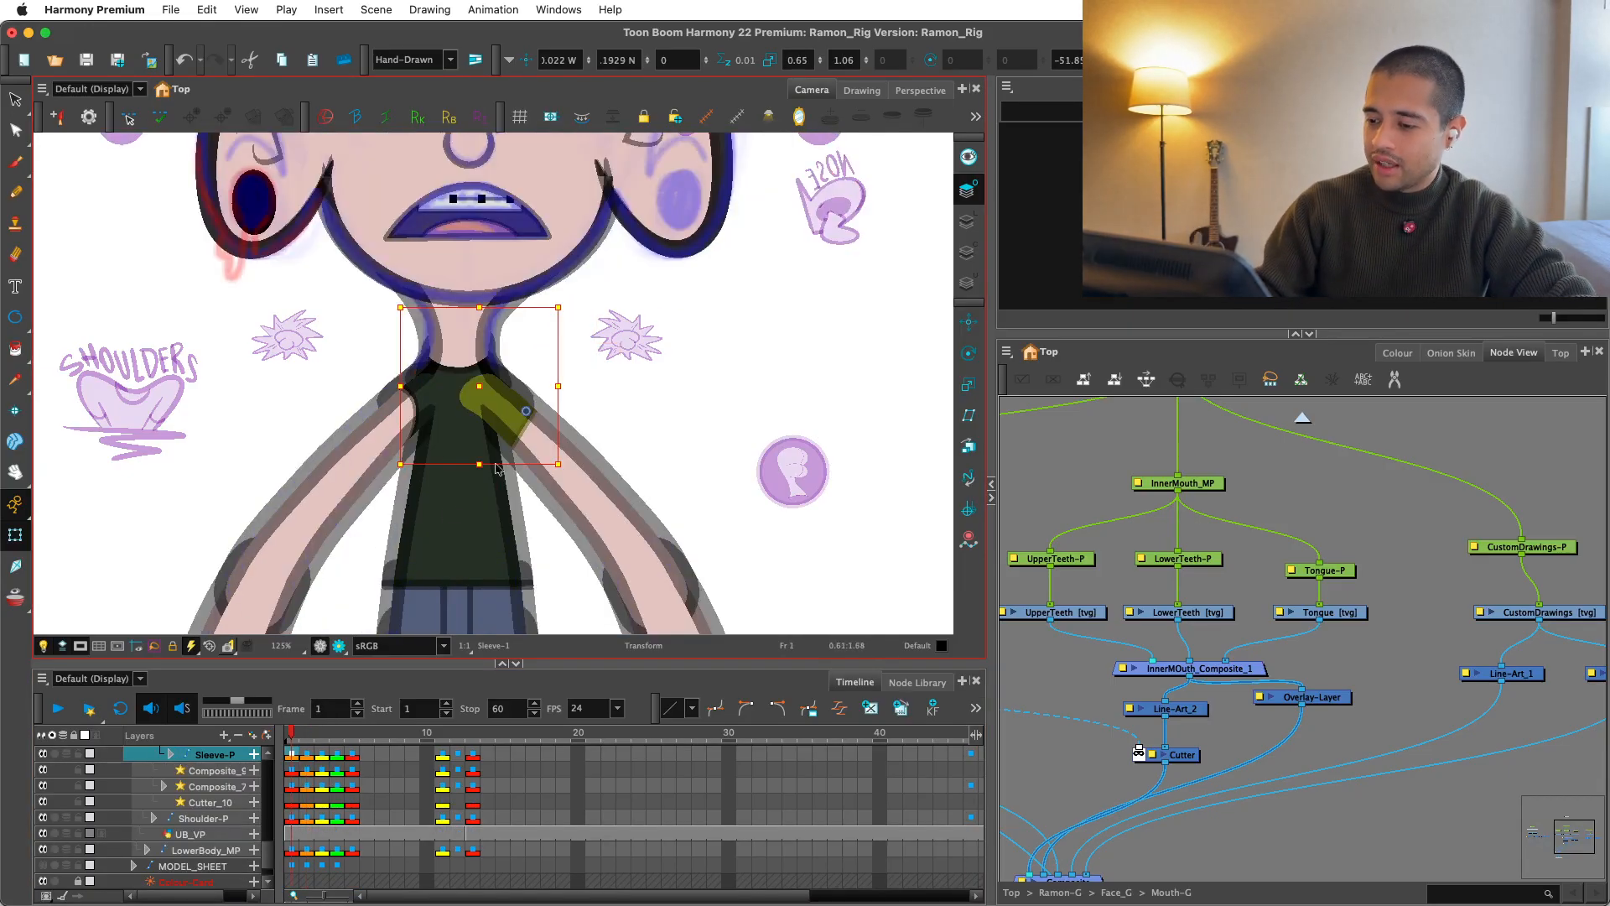
key("2")
key("2")
key("shift+F11")
key("2")
left_click_drag(556, 413, 548, 425)
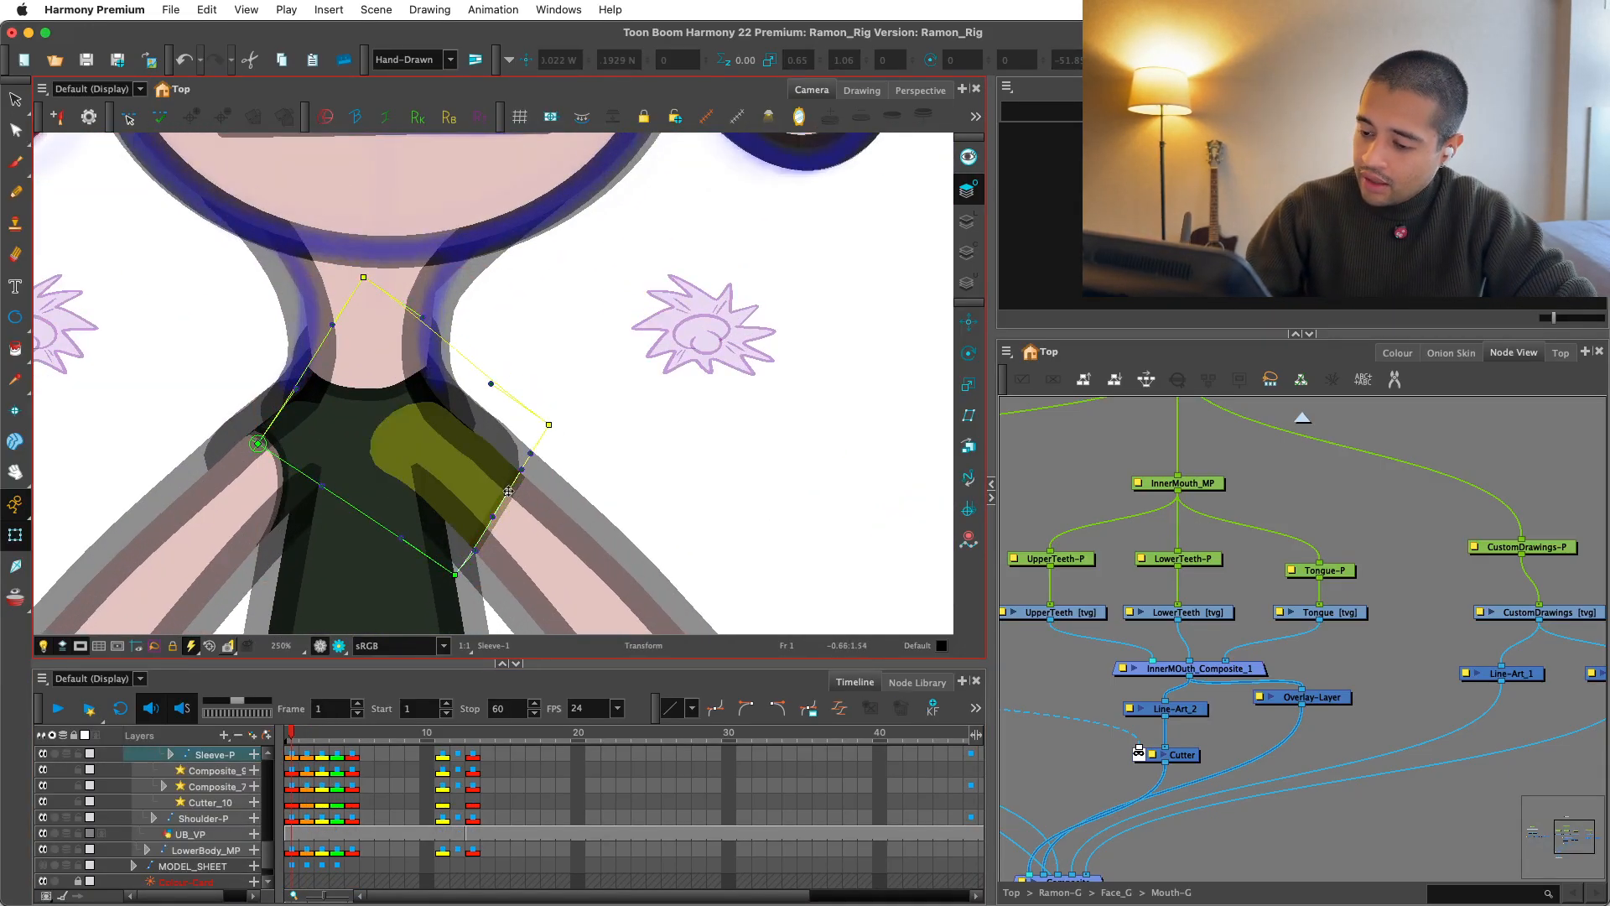
left_click_drag(508, 490, 483, 553)
key("1")
left_click_drag(577, 433, 586, 383)
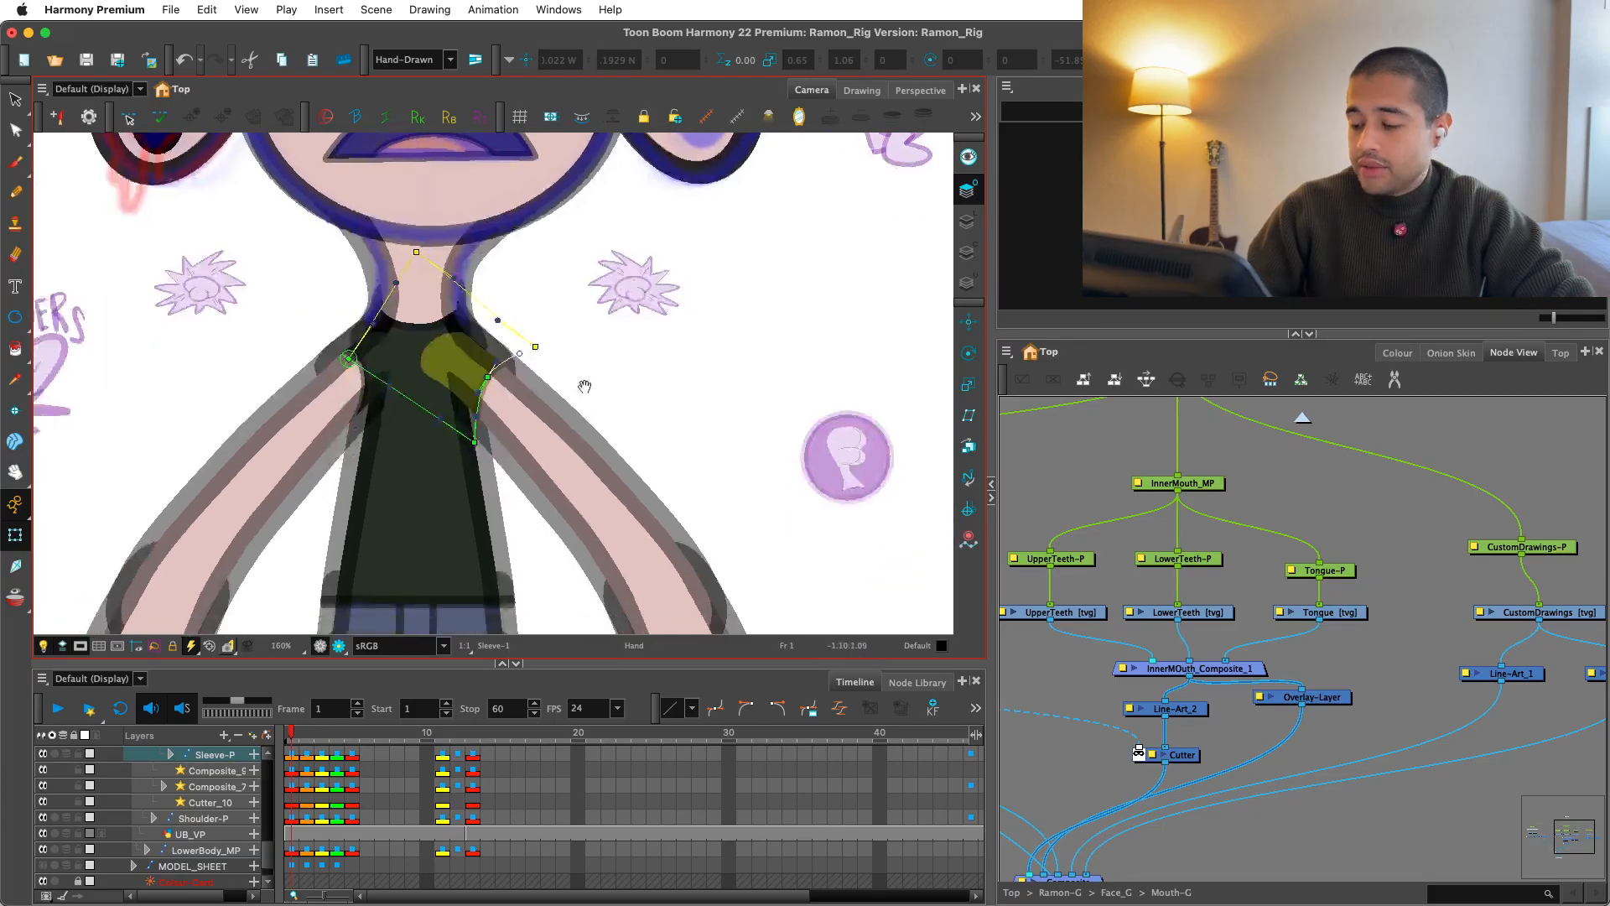
key("Escape")
key("shift+c")
Step: Select the whole Ramon-P rig and step between frames 1 to 3 to compare the full-body poses
key("1")
key("1")
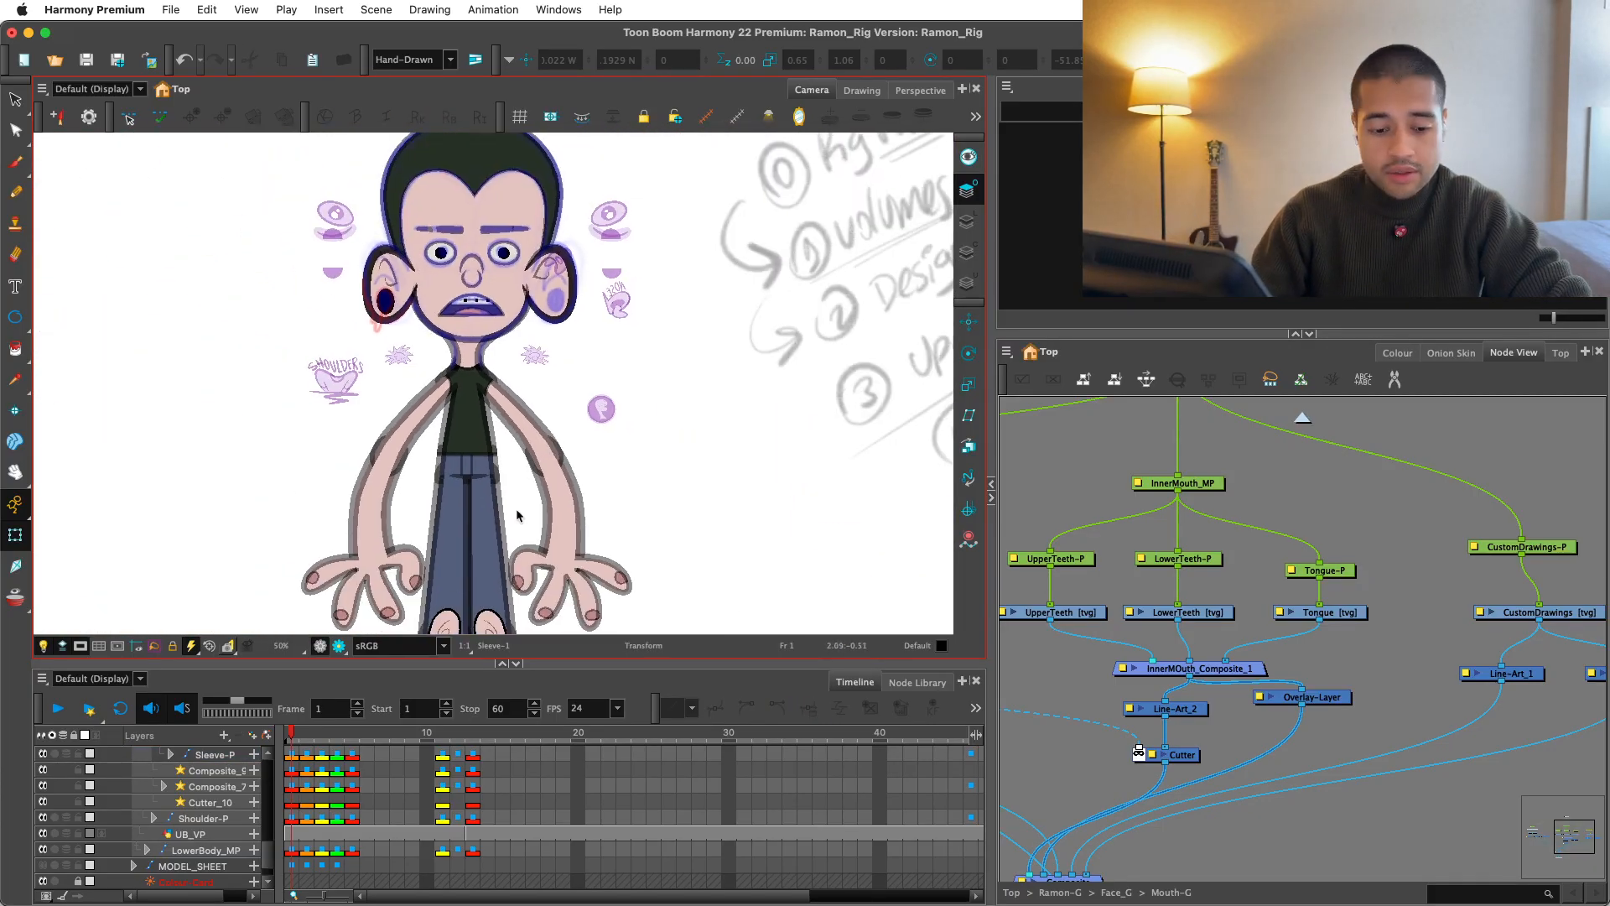
key("1")
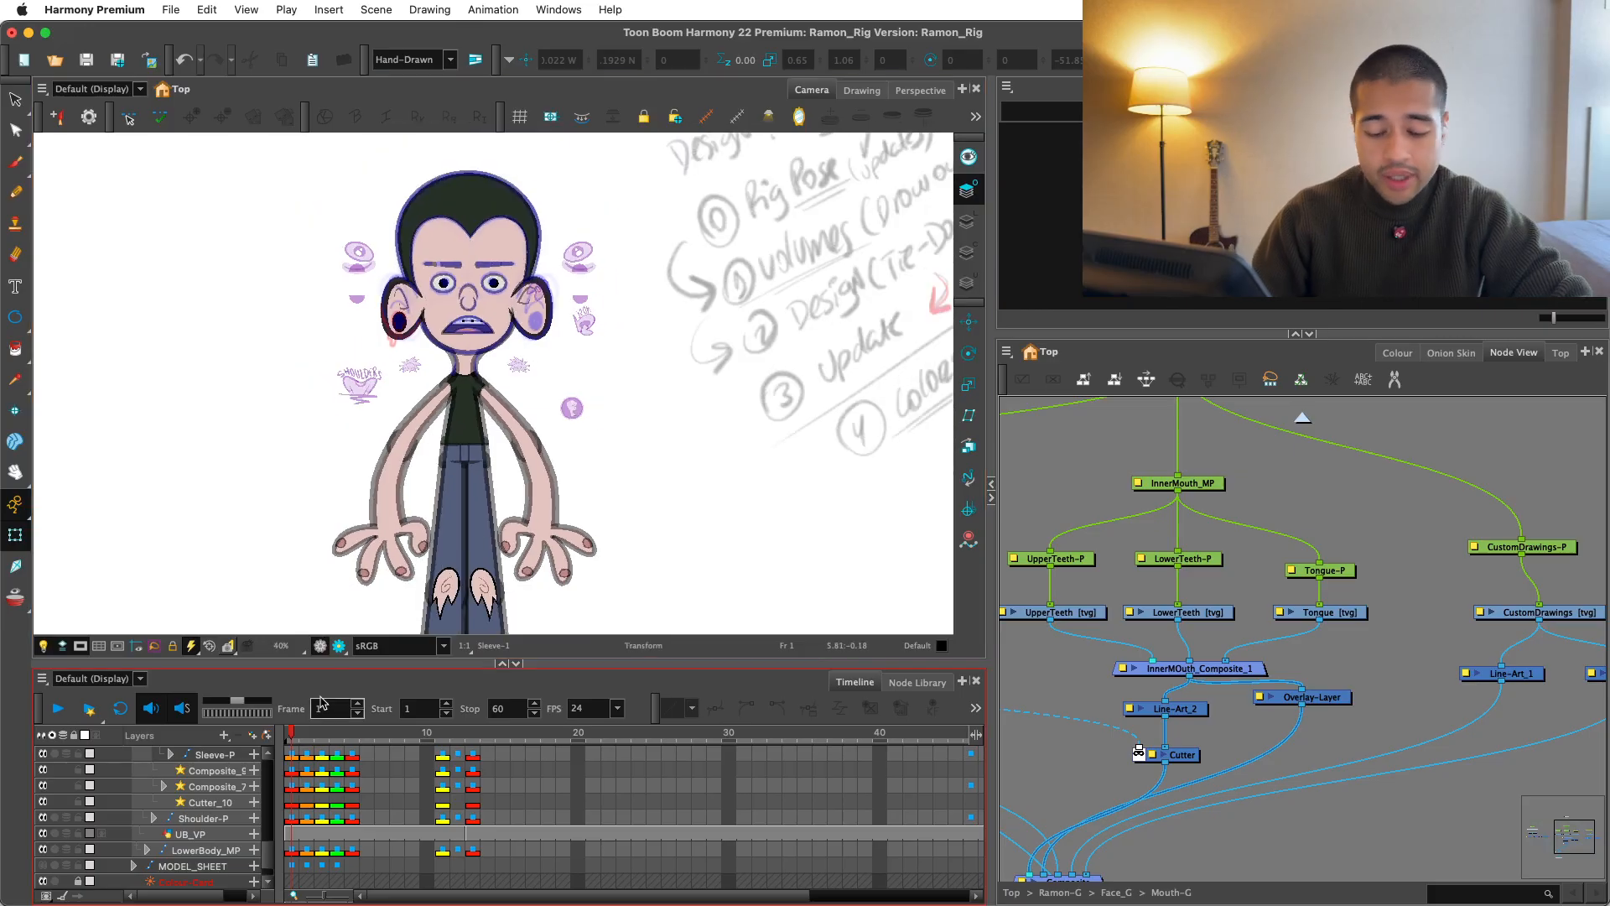
left_click(293, 822)
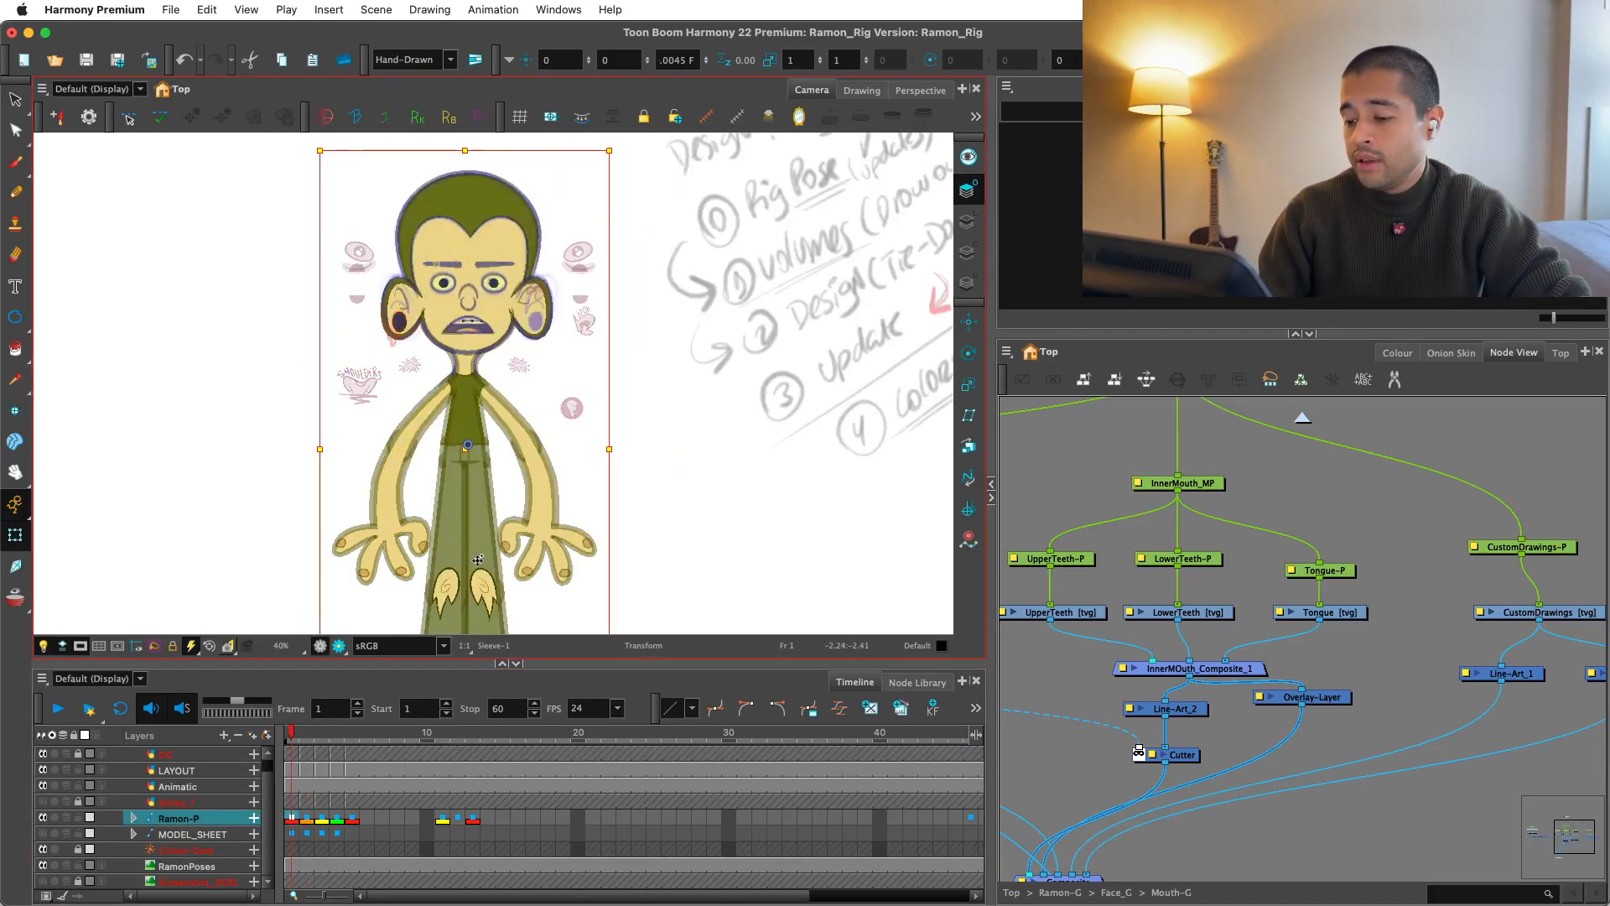
key("1")
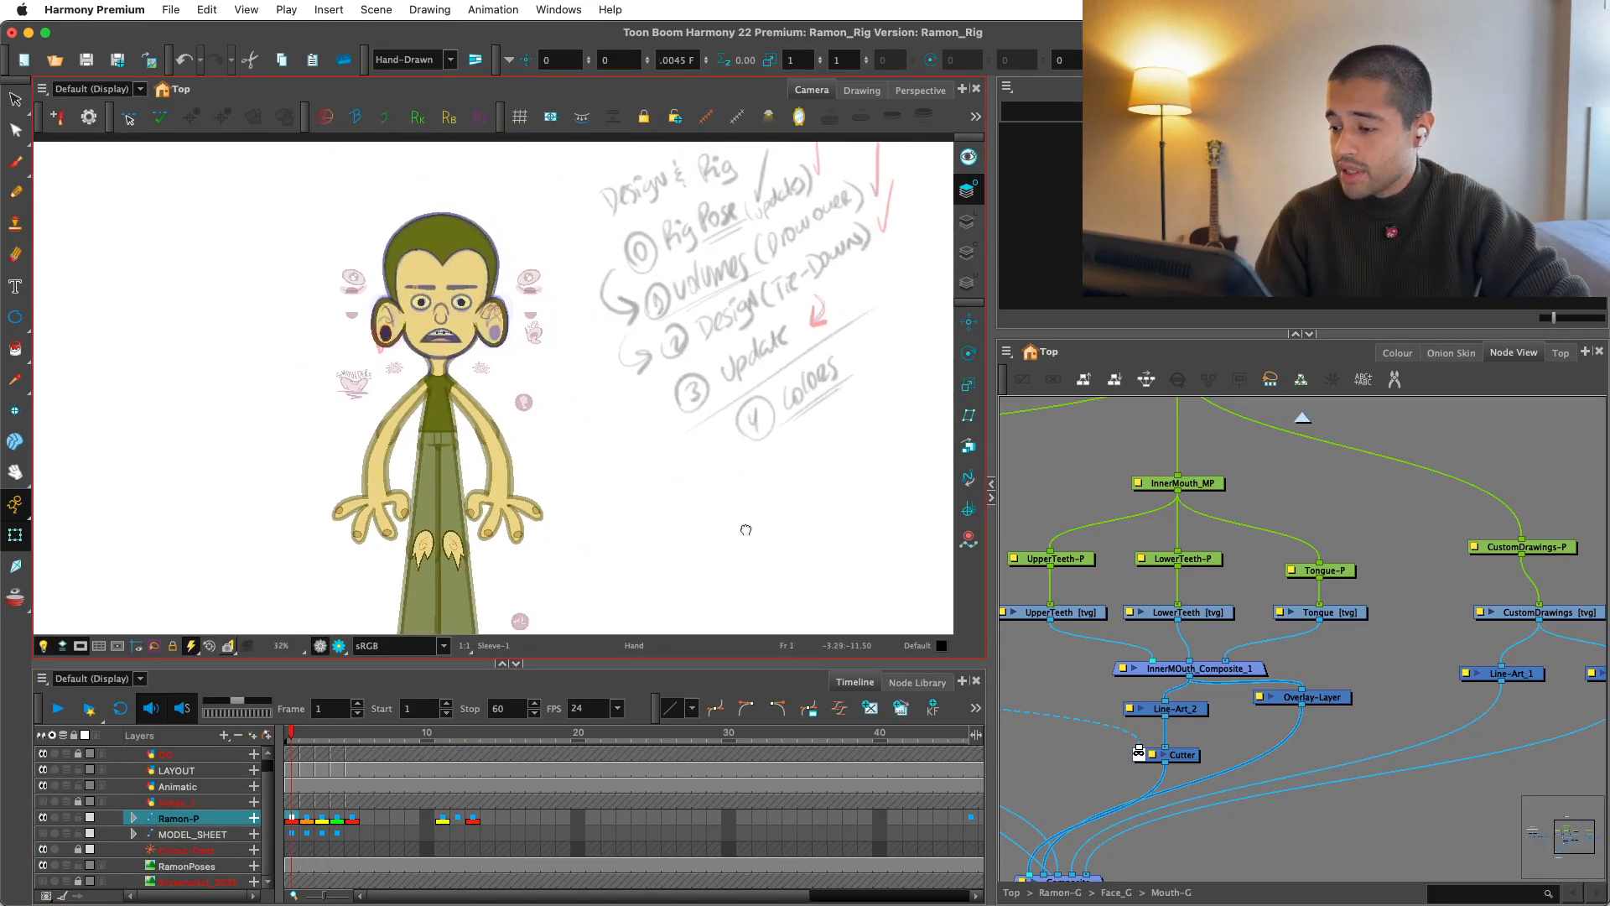
key("period")
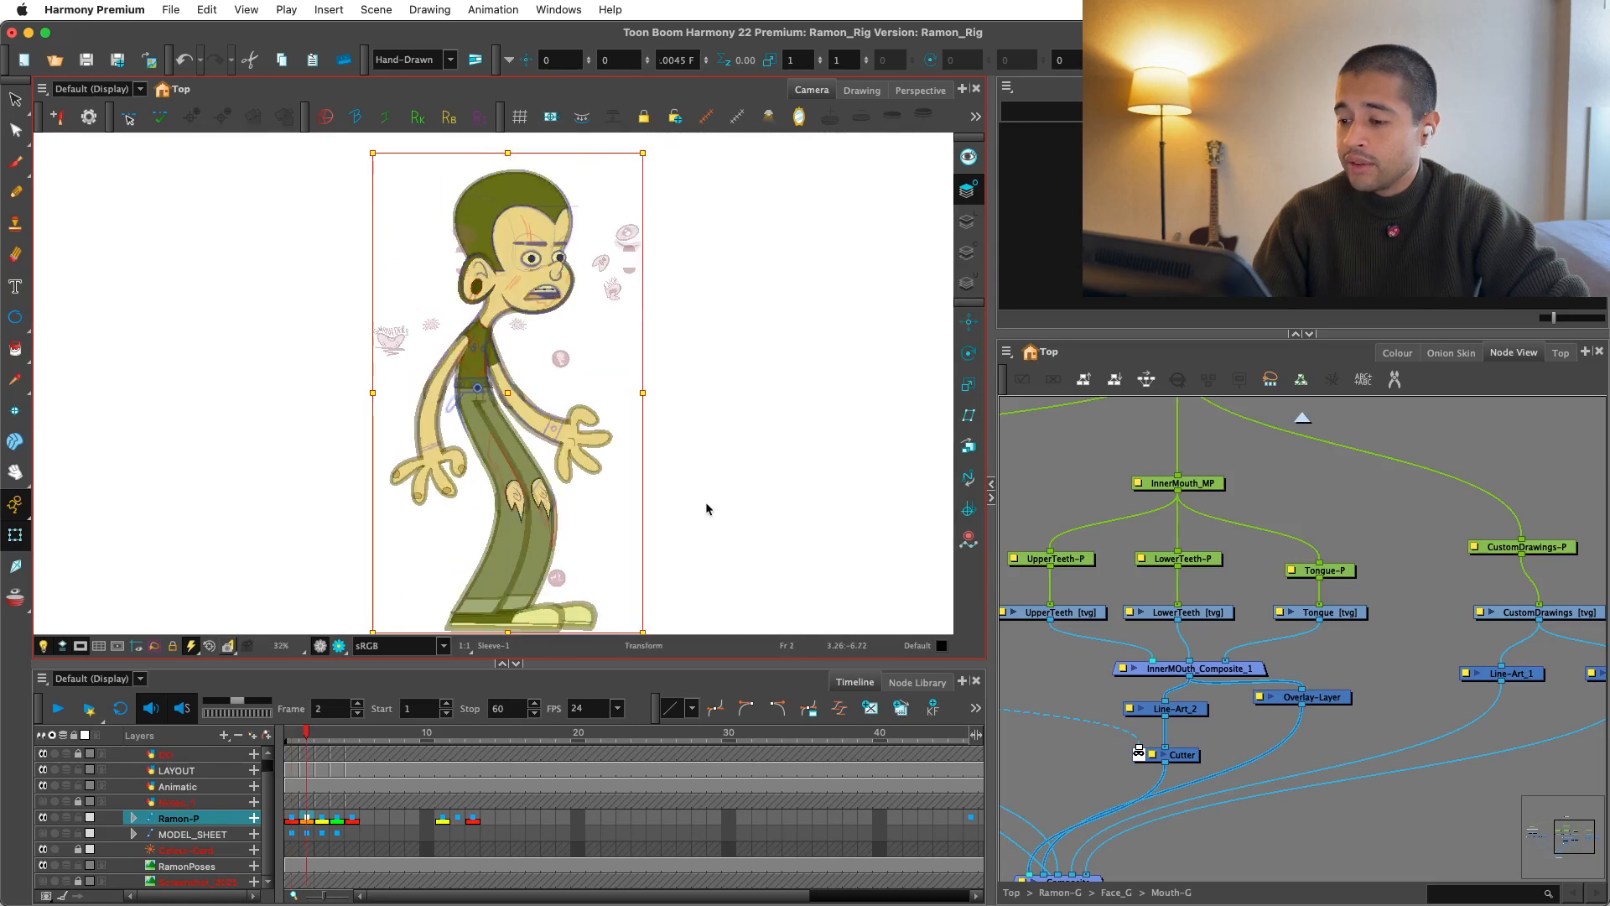
key("comma")
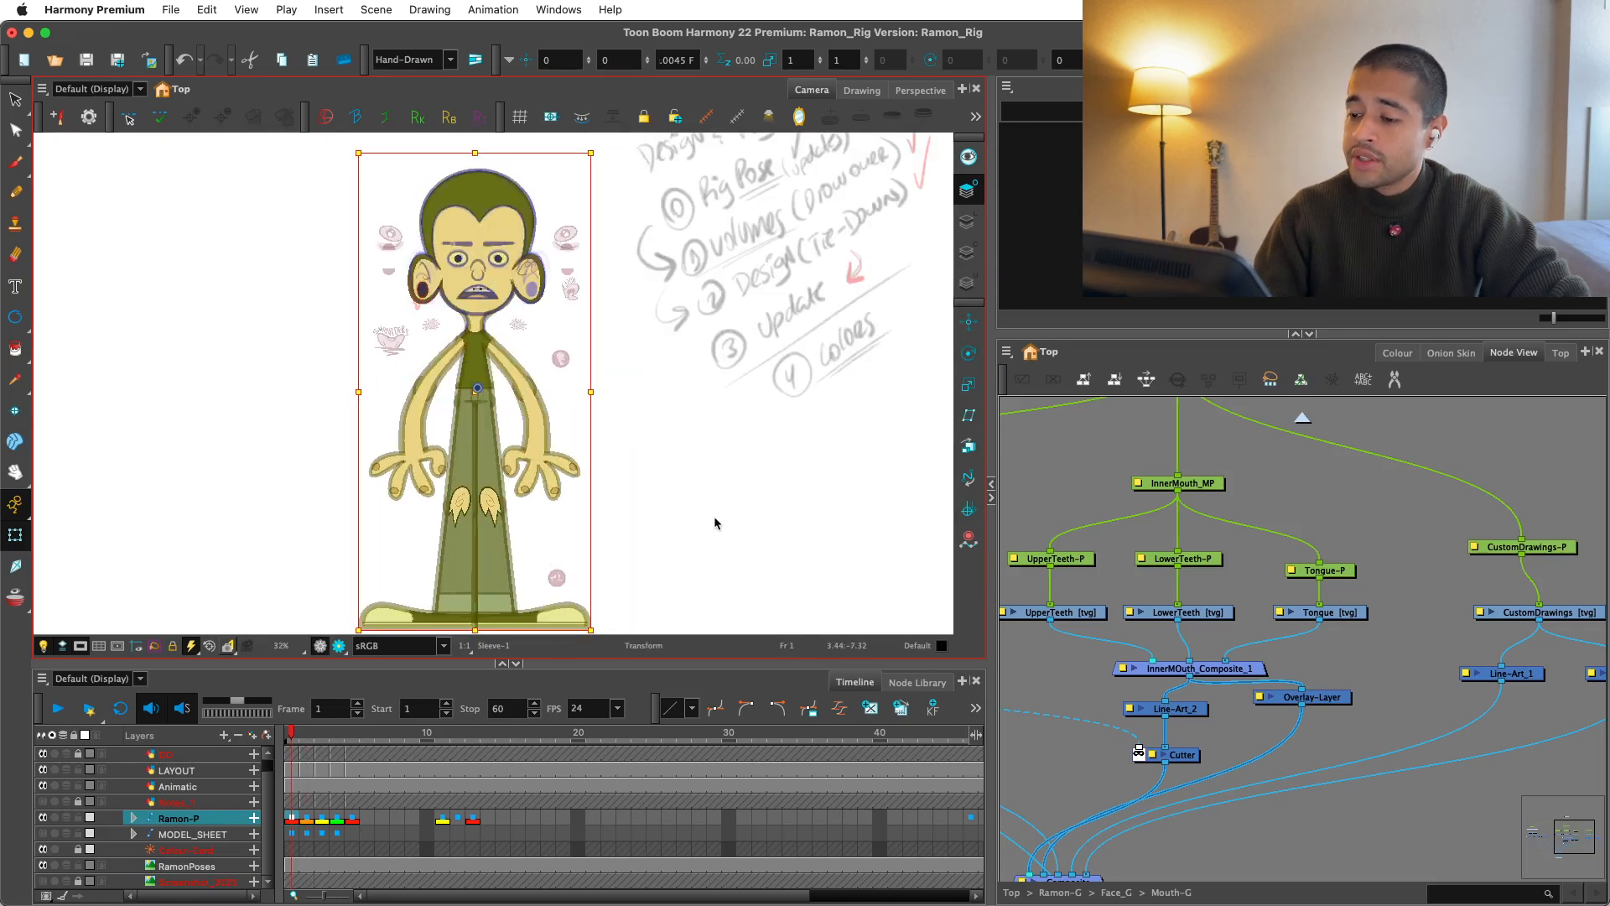
key("period")
key("period")
key("comma")
key("period")
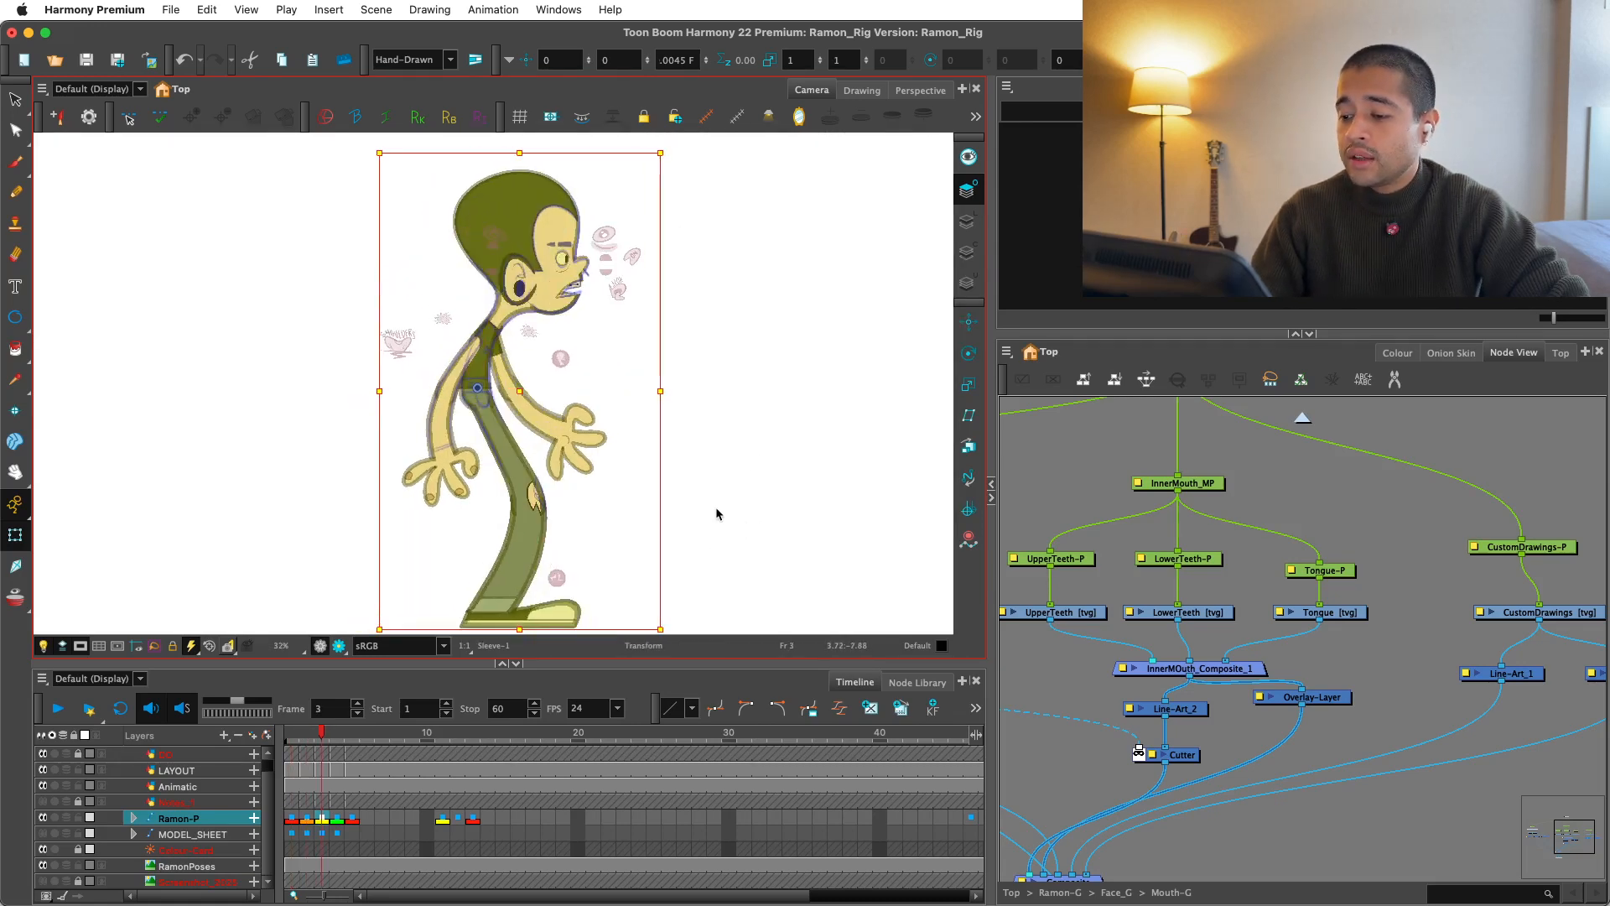
Step: Locate the Mouth_SYNCCCC node of the frame 3 profile mouth and show its deformer controls on frame 2
scroll(682, 510, "up", 8)
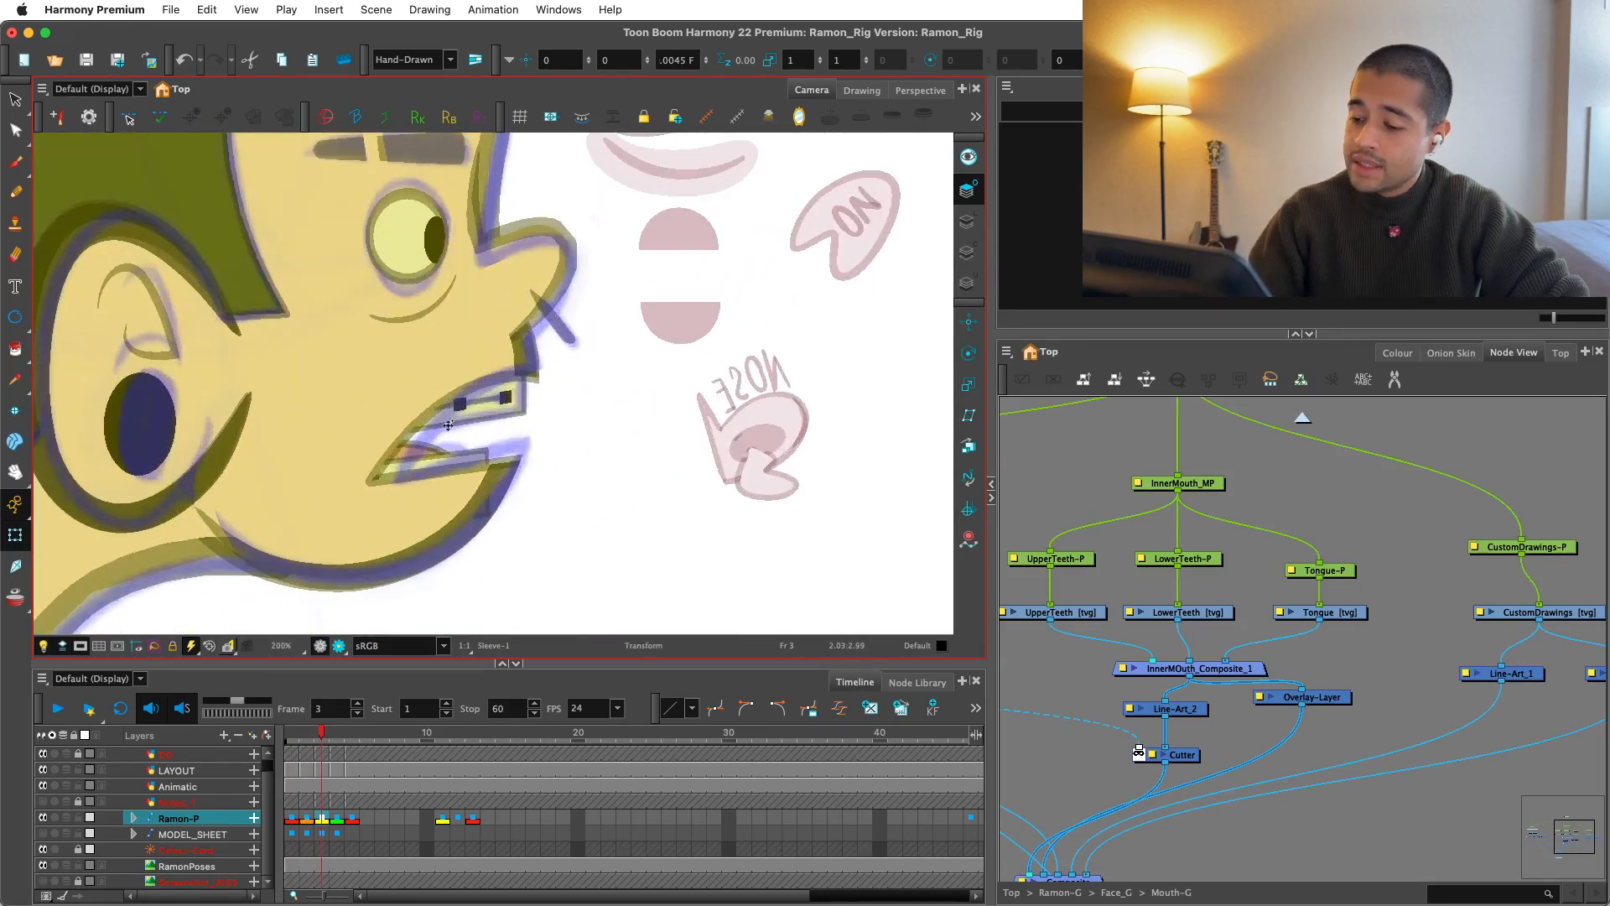
left_click(449, 425)
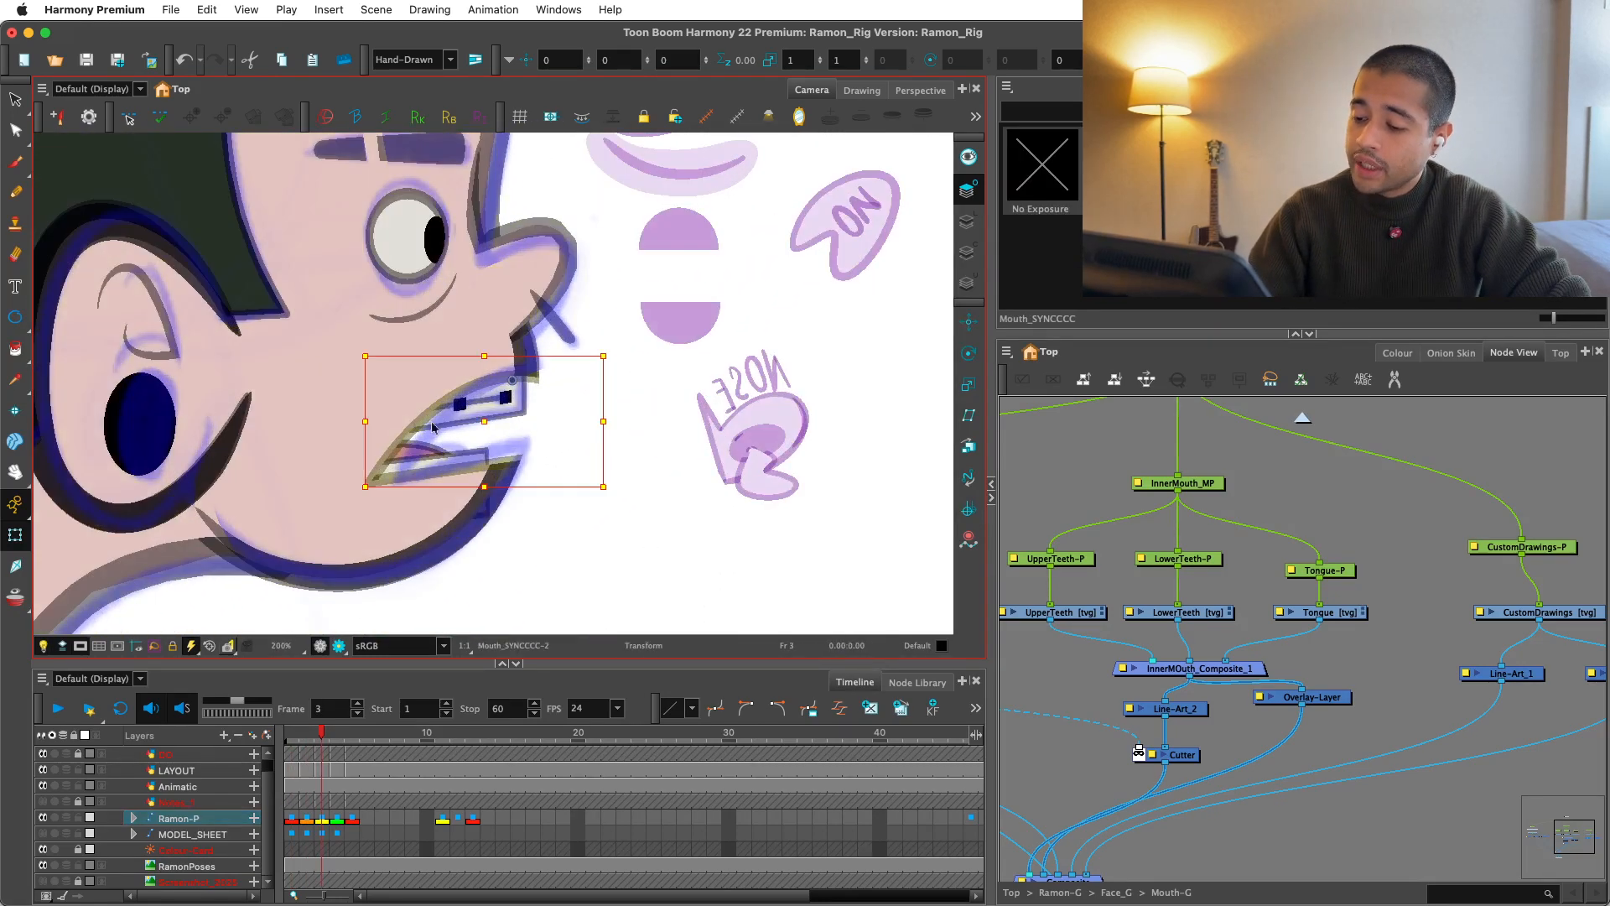
left_click(1350, 642)
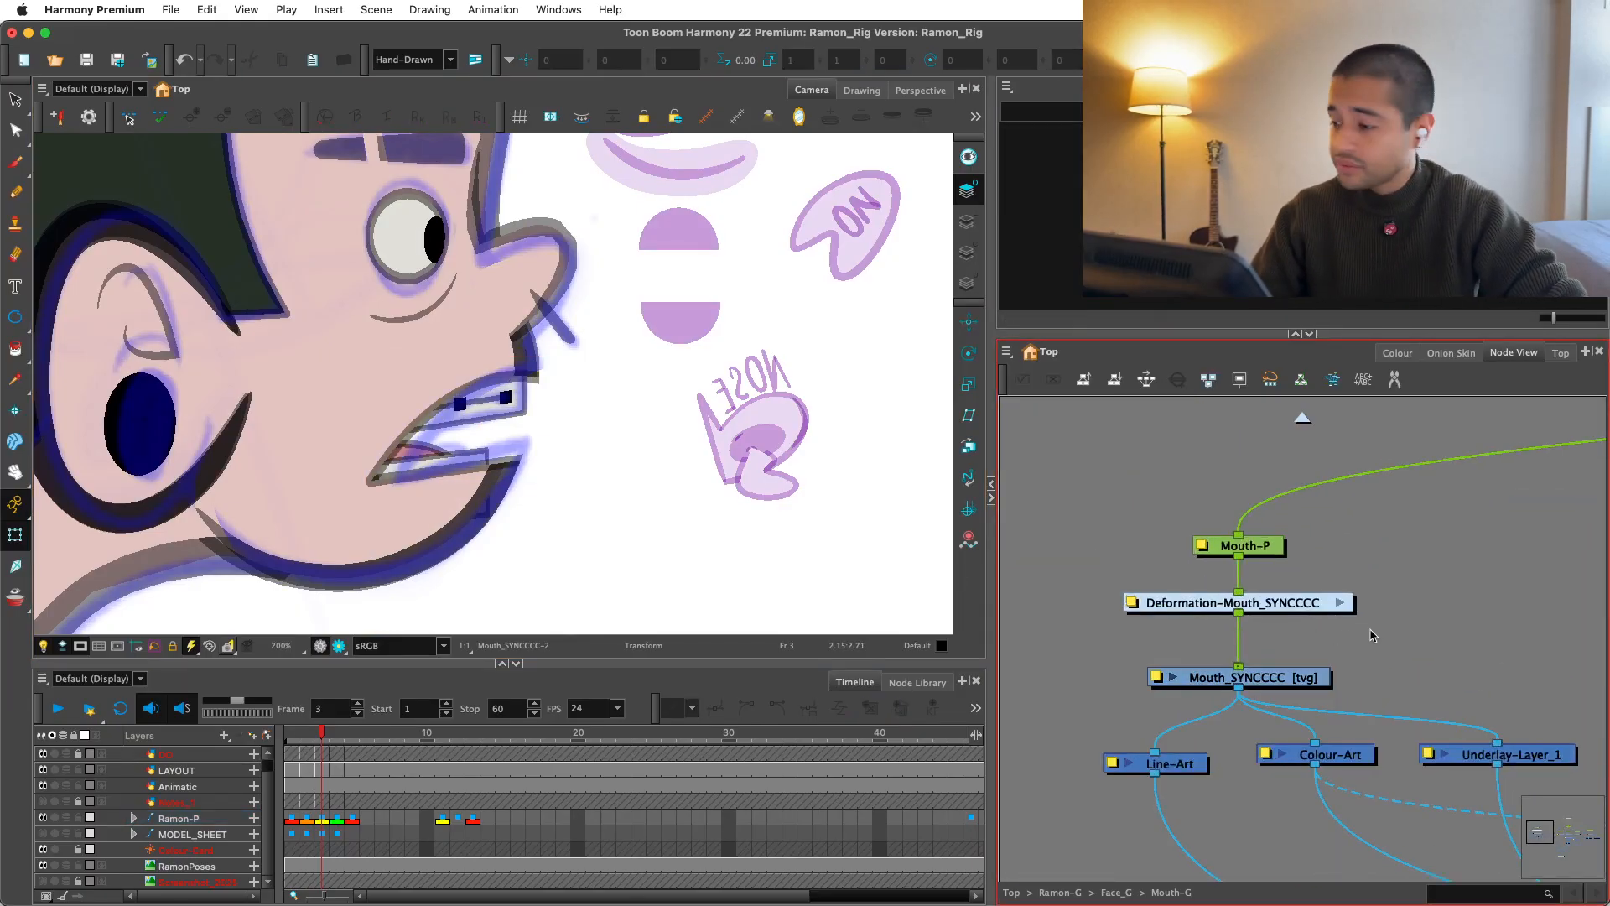
left_click(1256, 675)
key("comma")
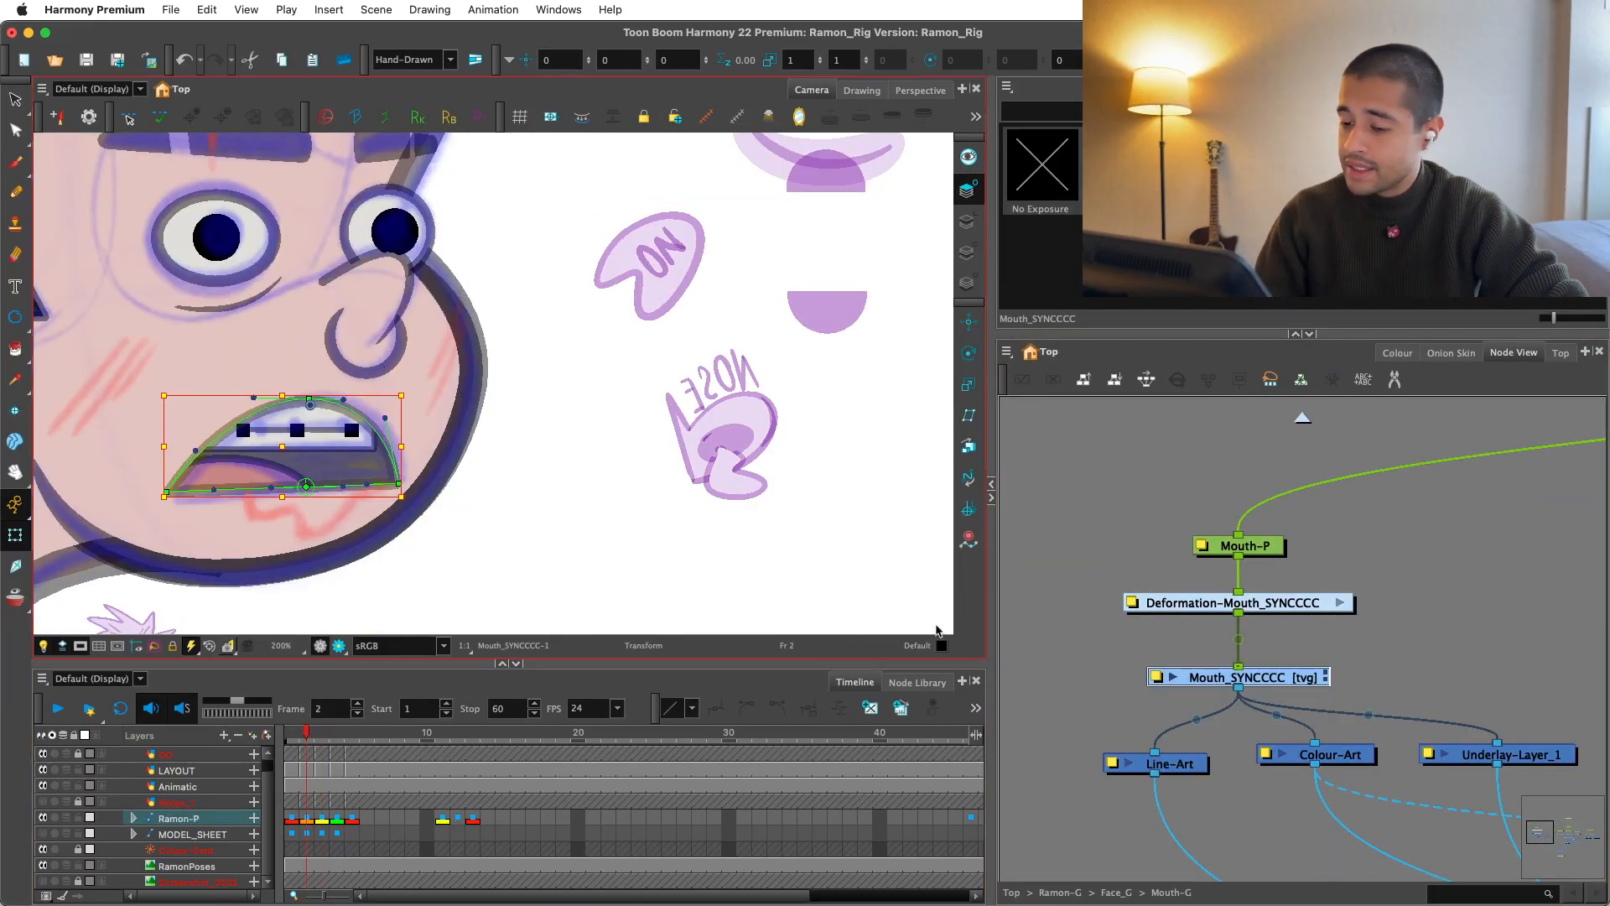
key("ctrl+v")
key("ctrl+z")
left_click(1310, 683)
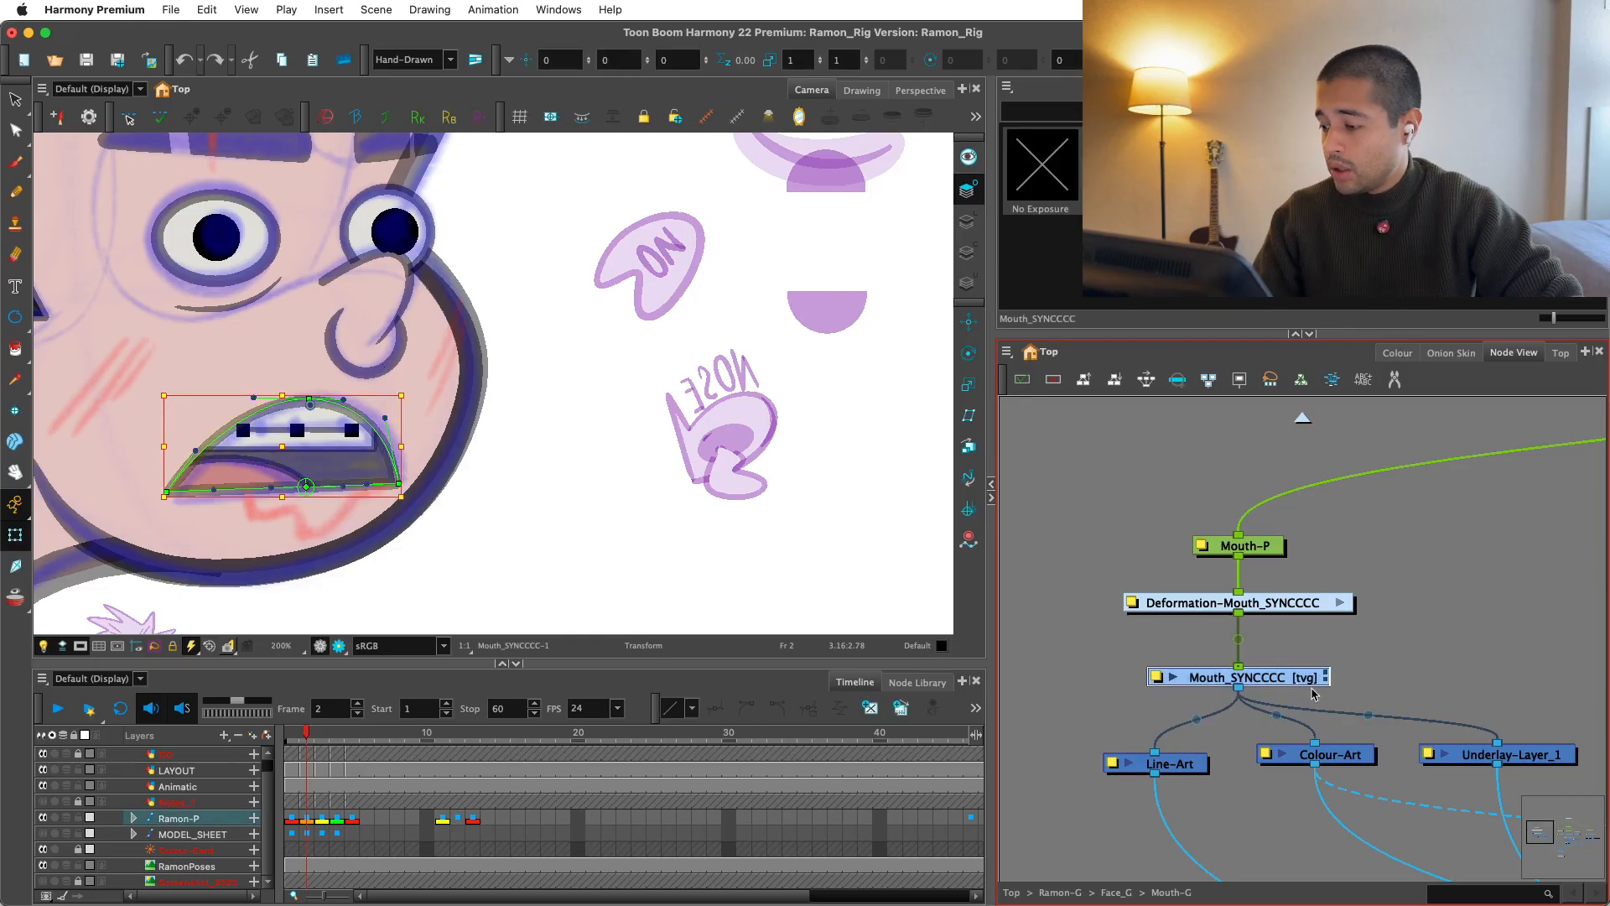
Step: Duplicate deformation chain 1 inside the Deformation-Mouth_SYNCCCC group and place the copy beside the original, leaving the group again
left_click(1340, 604)
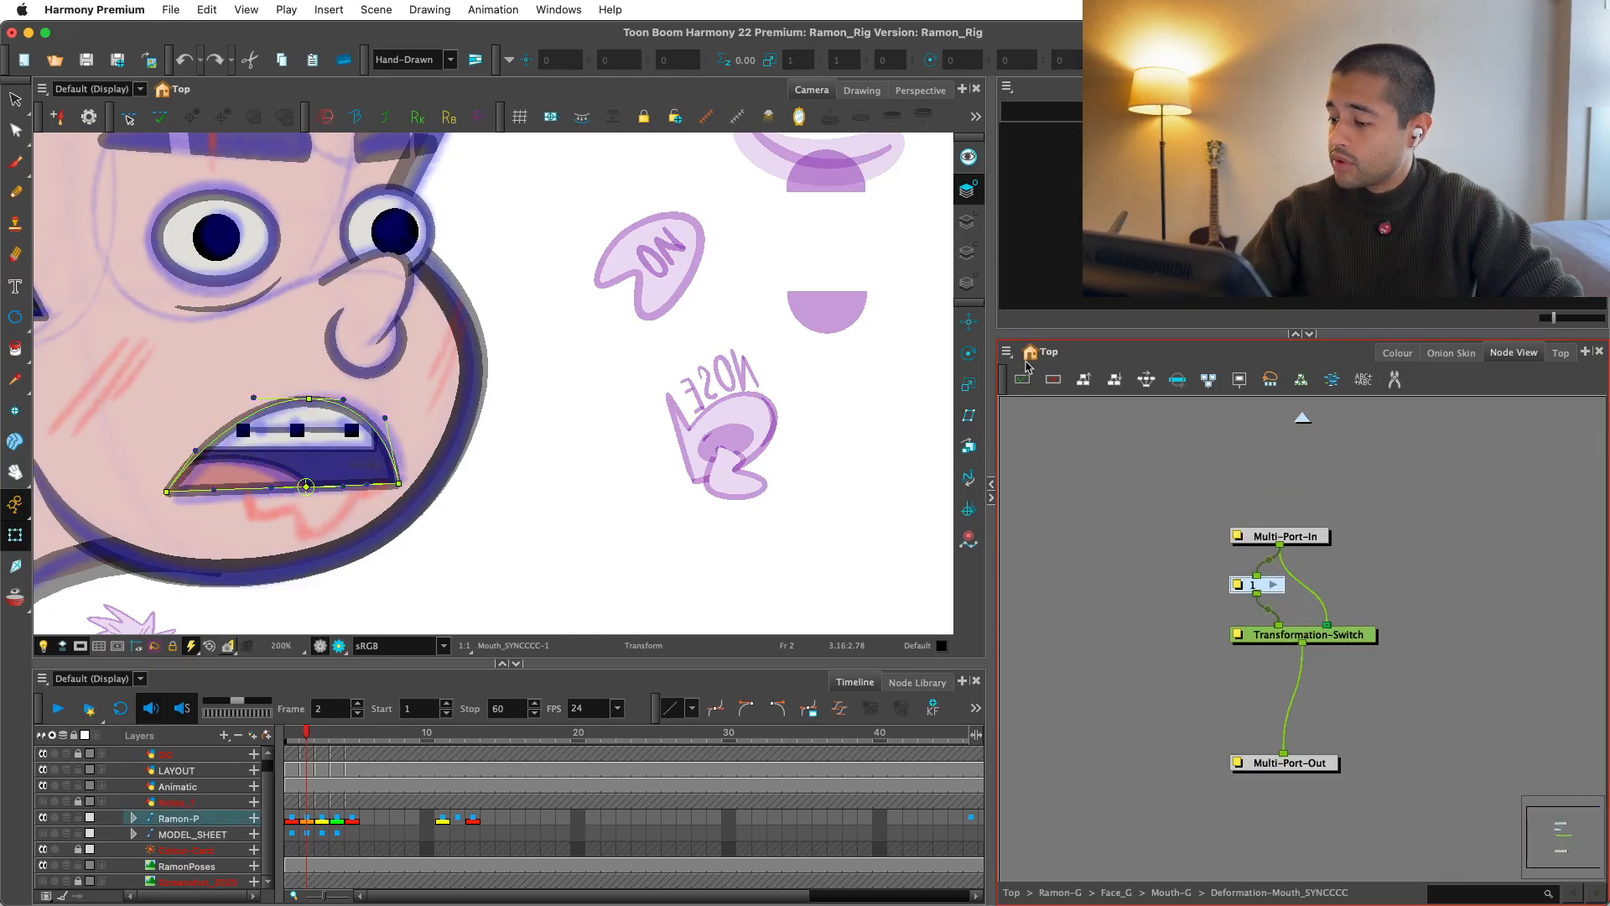
left_click(1007, 352)
mouse_move(1040, 413)
left_click(1258, 515)
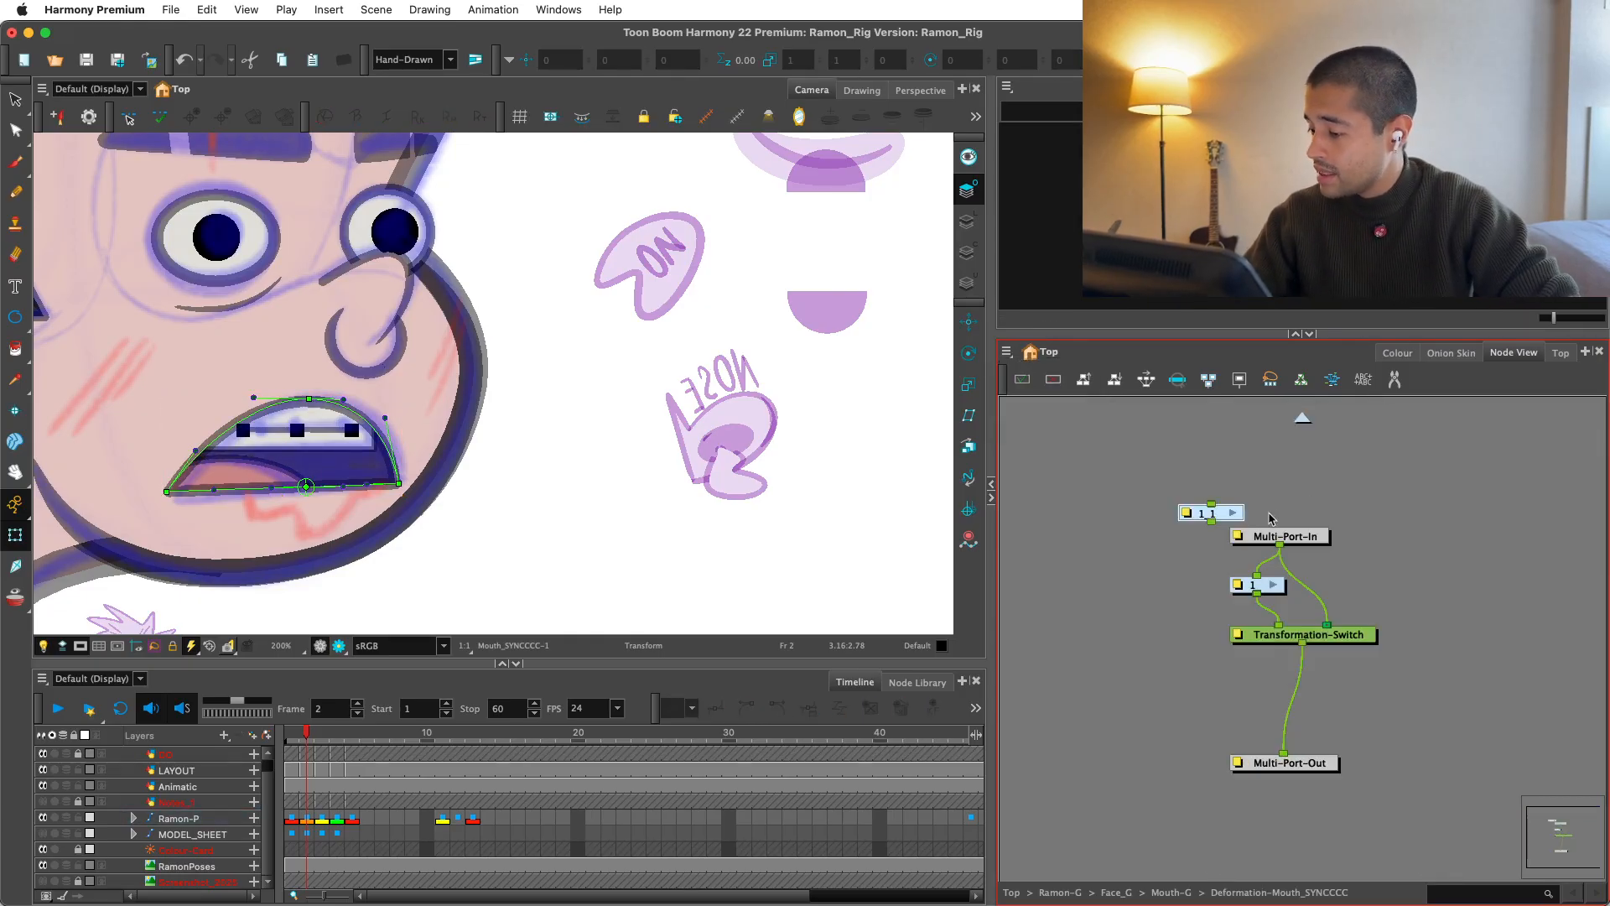
left_click_drag(1215, 512, 1324, 586)
left_click(1302, 417)
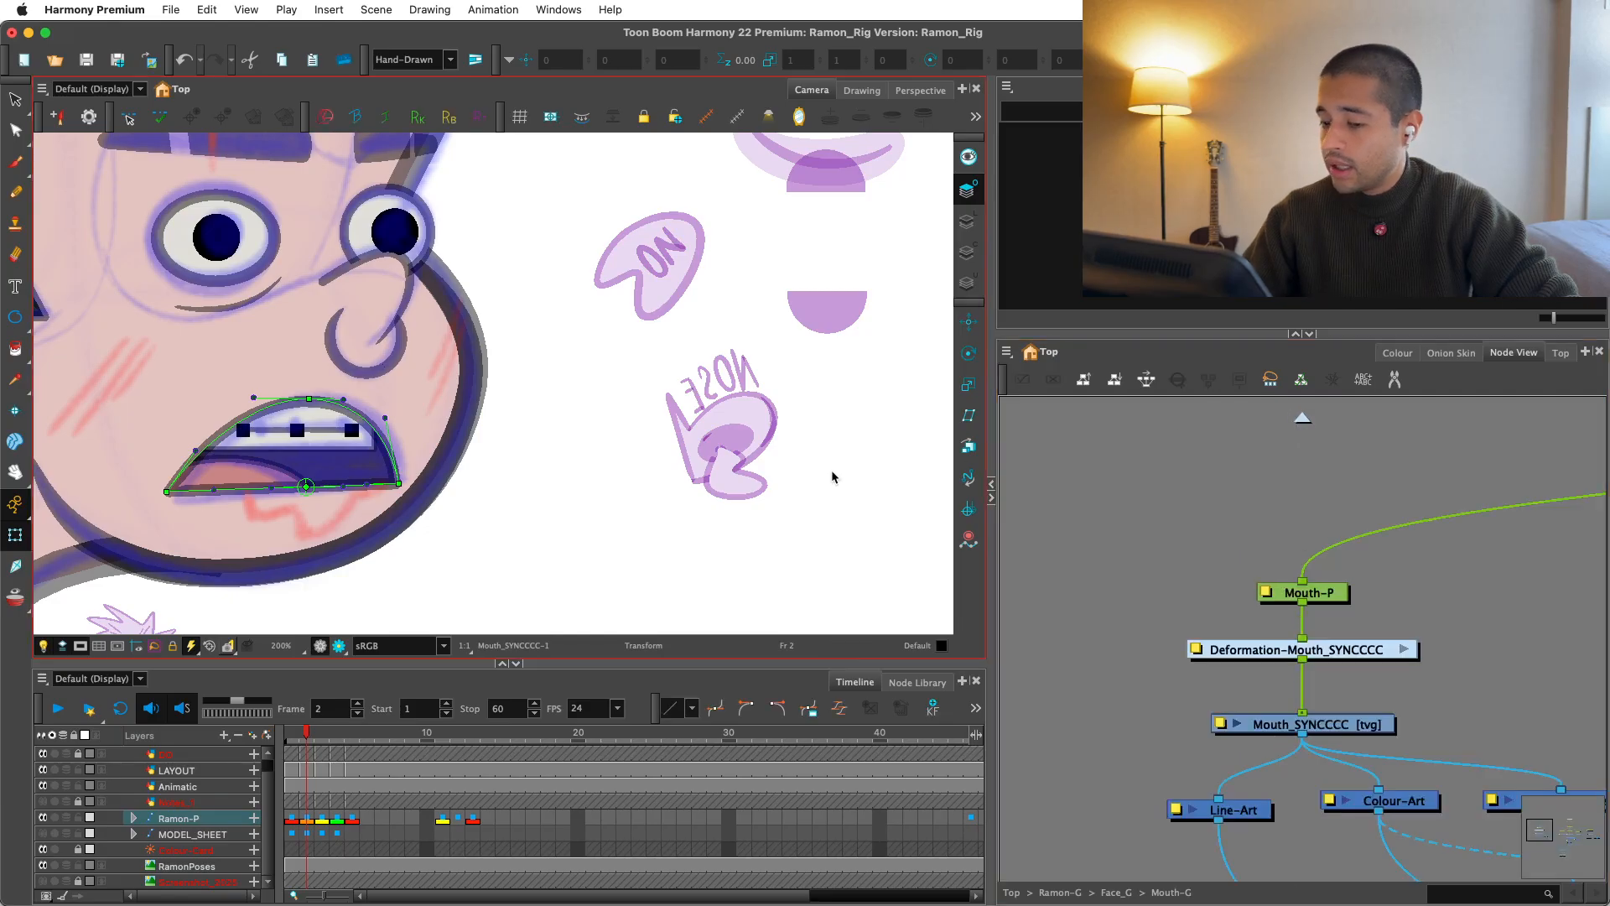
Step: Check how the mouth's deformer sits on the frame 3 profile and examine the head on that frame
scroll(495, 386, "down", 4)
left_click(321, 732)
scroll(554, 520, "down", 2)
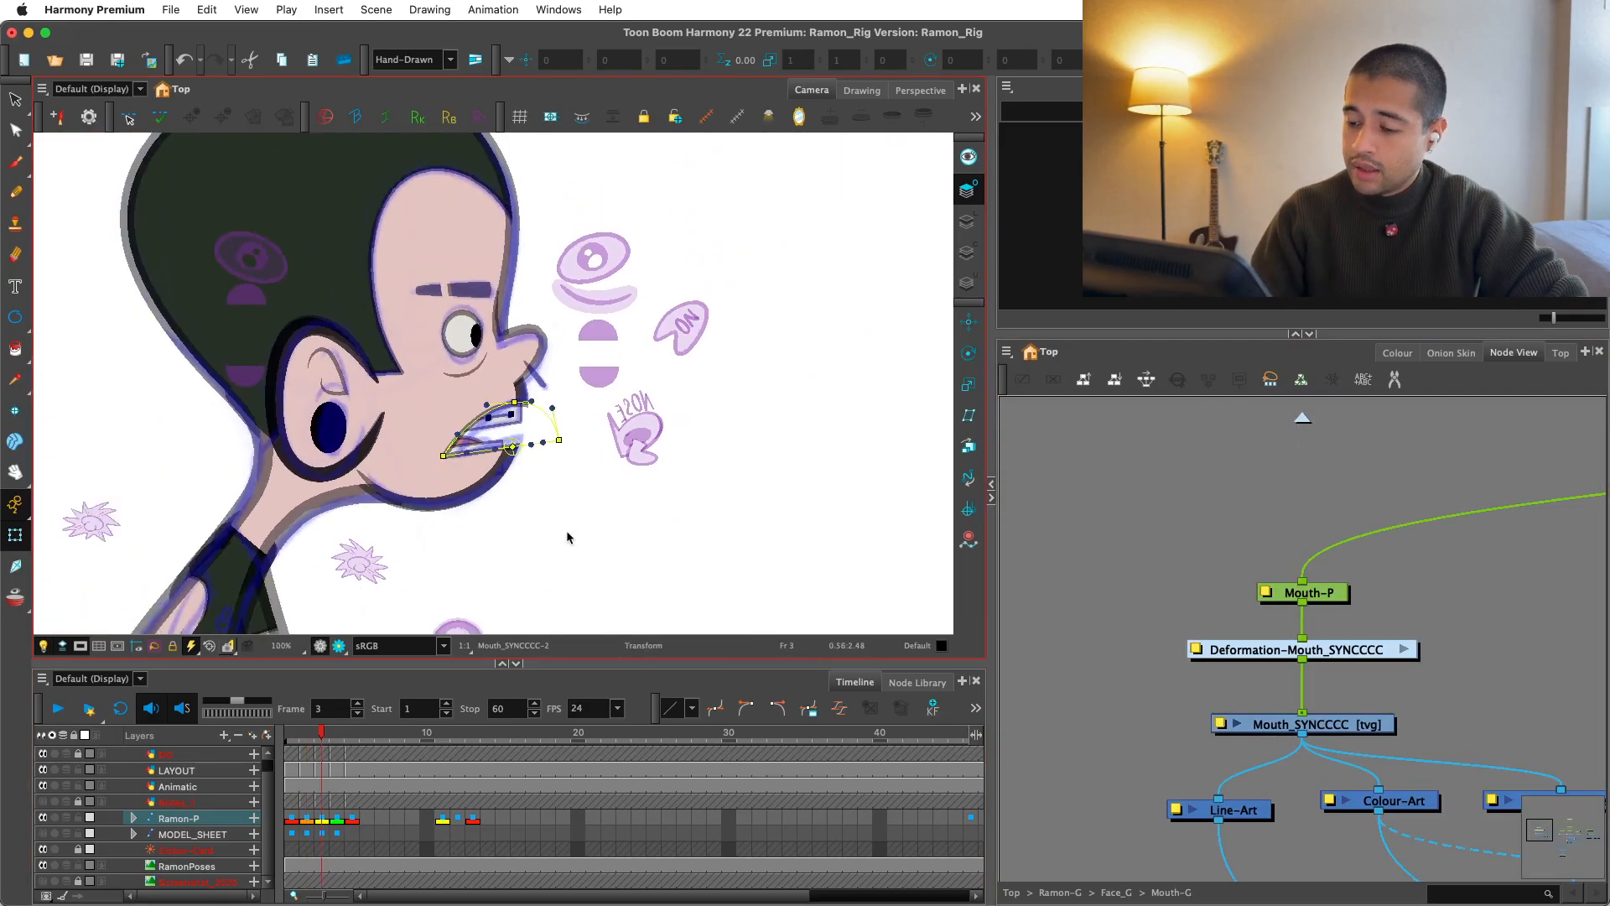
left_click(566, 533)
scroll(562, 555, "down", 2)
left_click_drag(563, 602, 567, 570)
Step: Step through frames 5 to 1 to compare the heads, and reveal the frame 1 skull's layer in the timeline
left_click(337, 817)
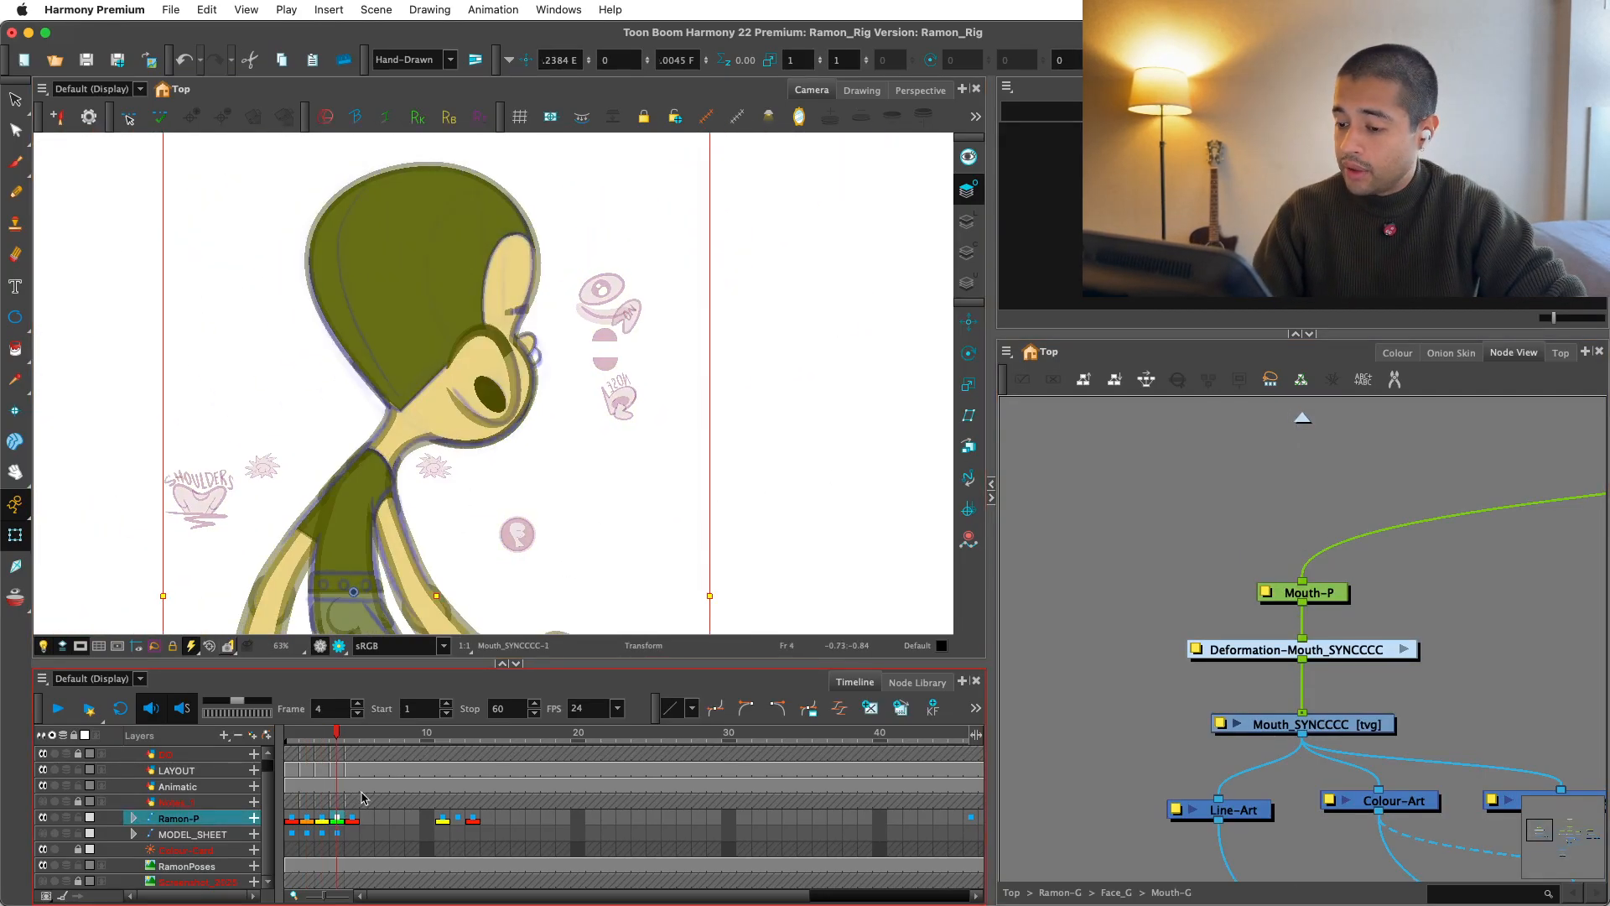
key("period")
key("comma")
key("comma")
key("comma")
key("comma")
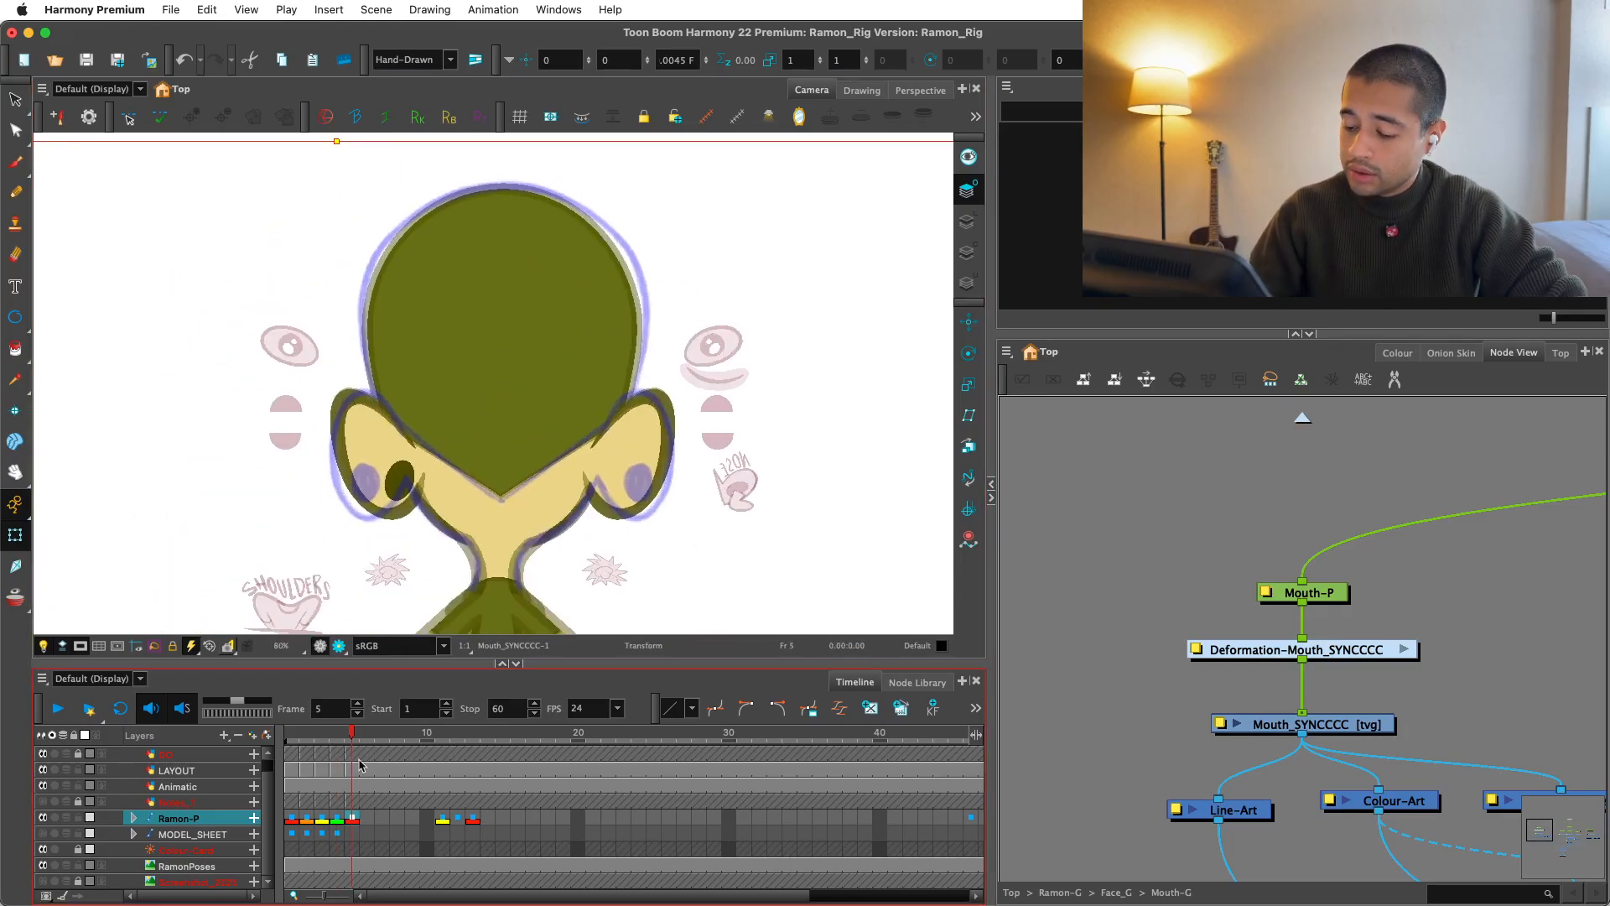
scroll(501, 505, "up", 2)
left_click(605, 353)
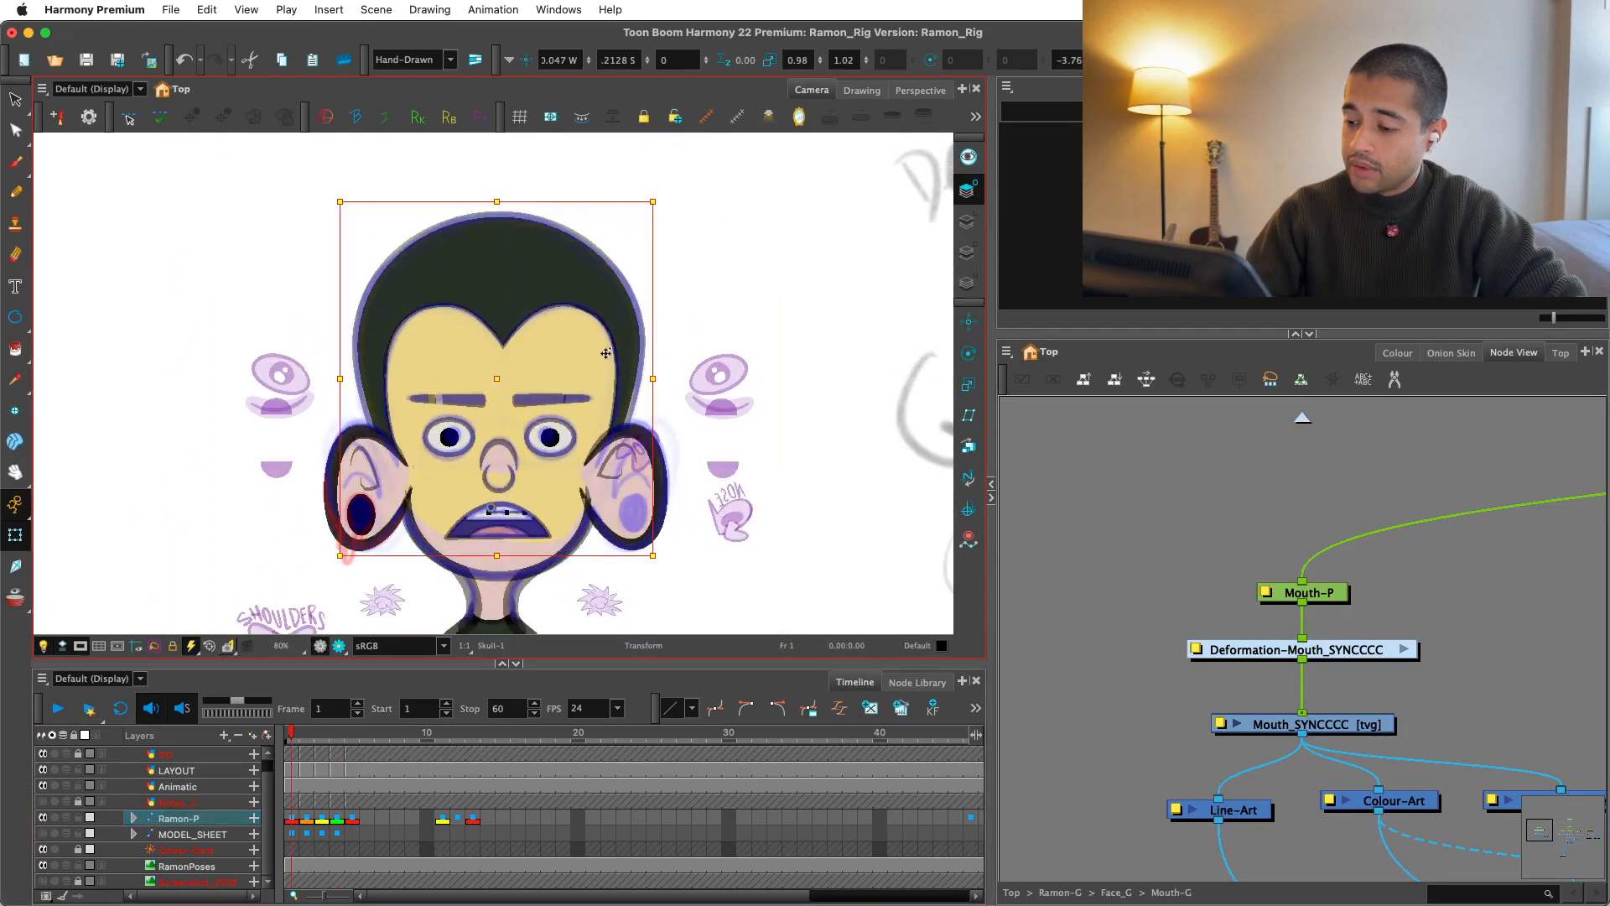
key("o")
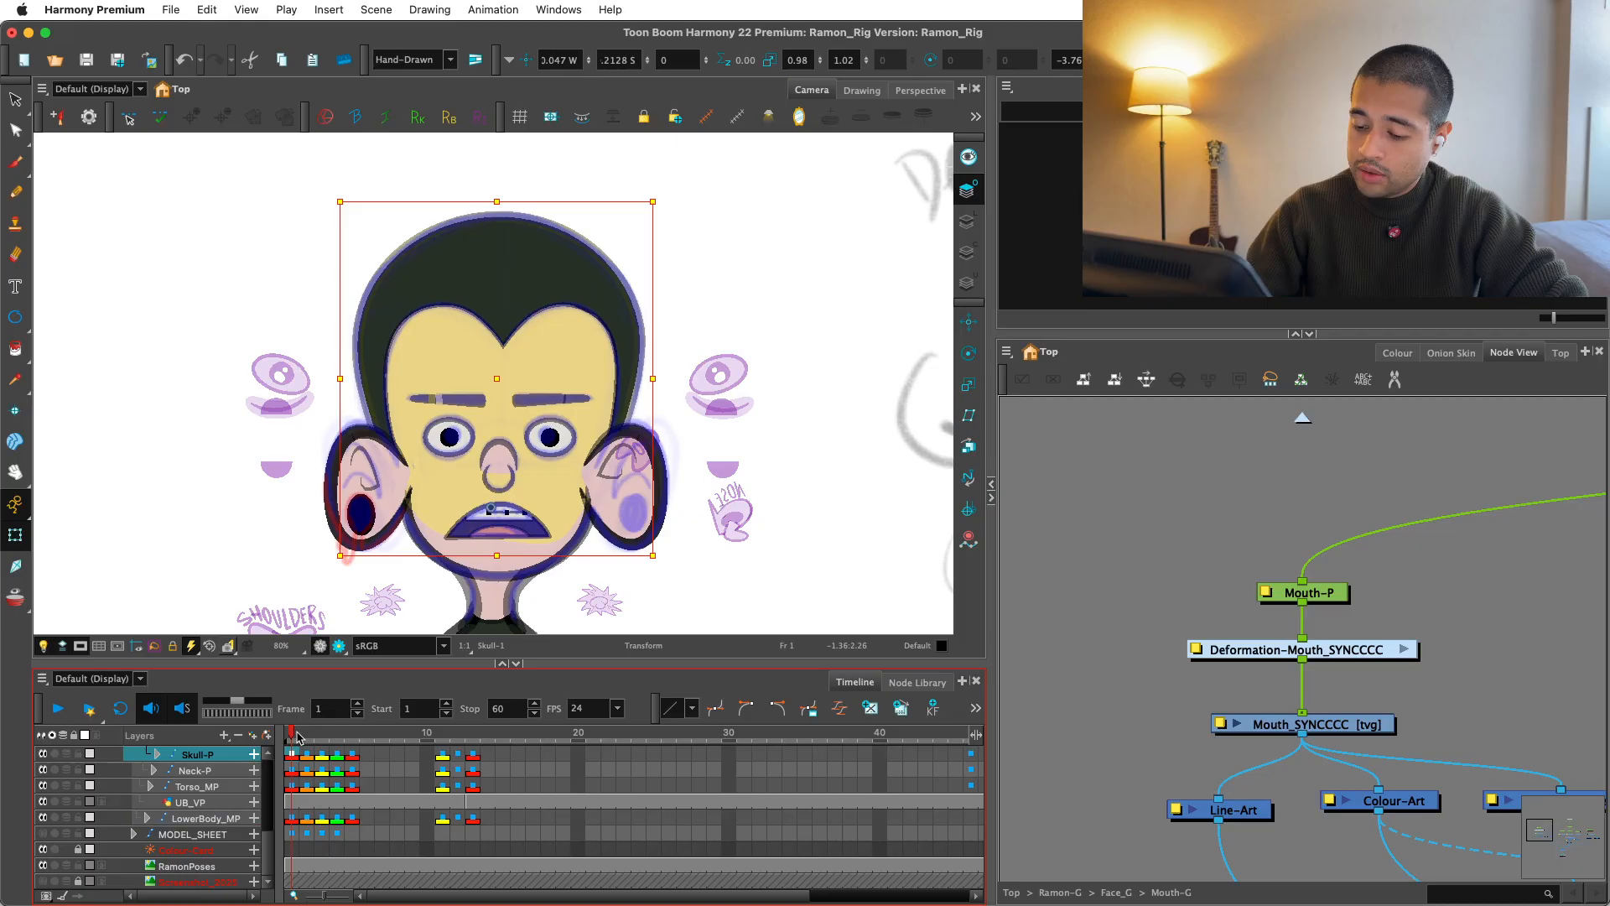
Step: Examine the back-view head on frame 5 up close, inspecting the jaw with its deformer controls shown and the ear
left_click(362, 740)
key("period")
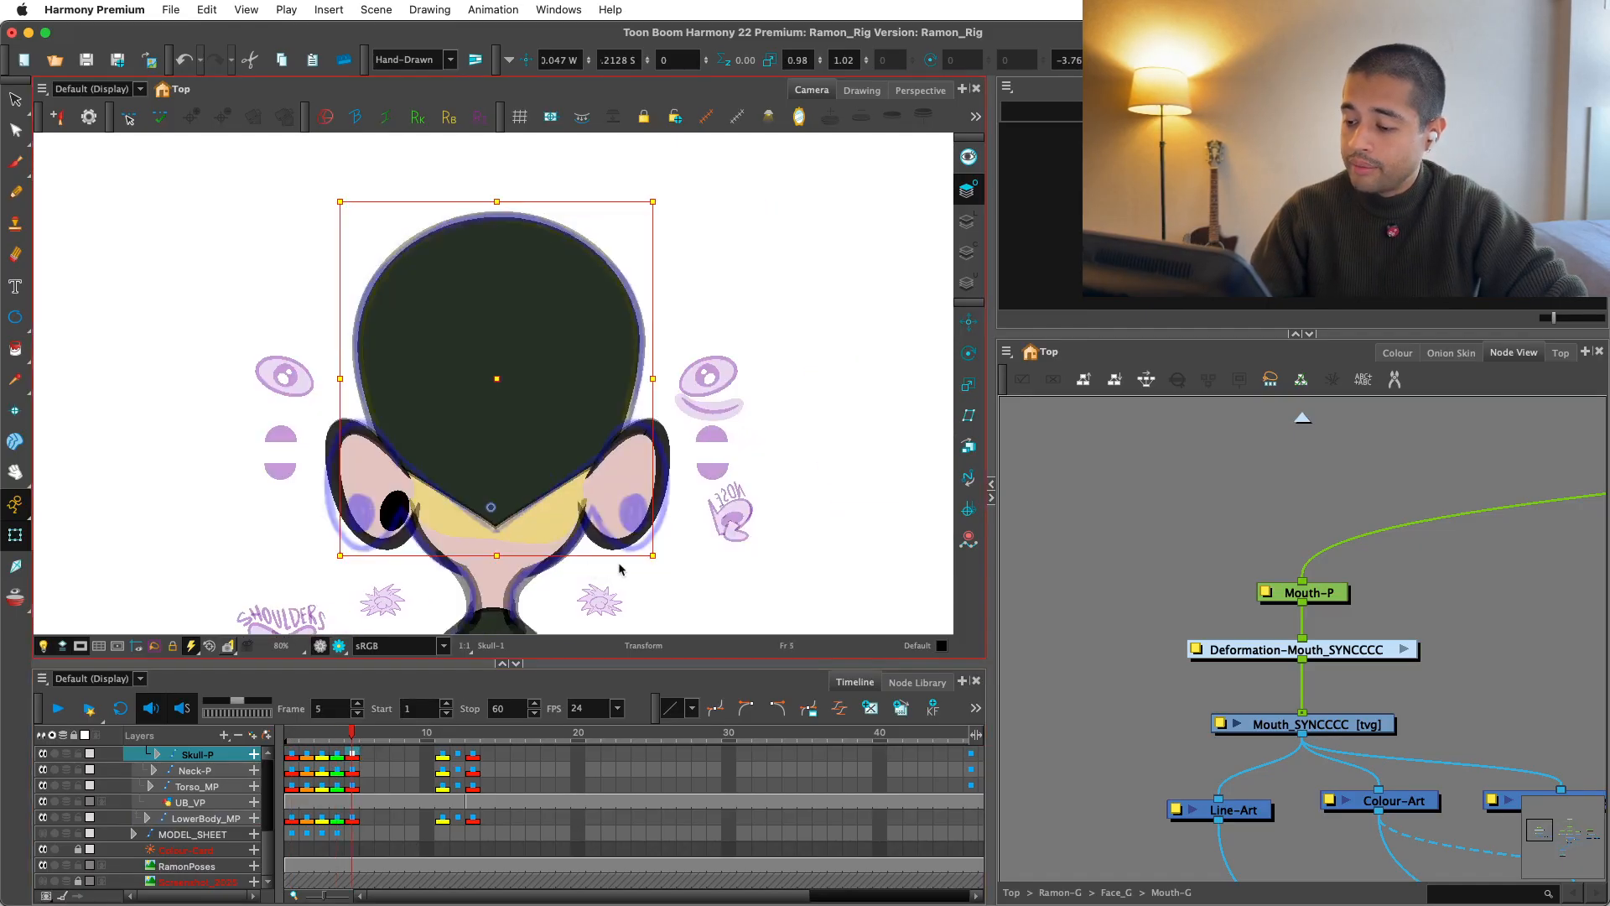
left_click(619, 570)
left_click_drag(586, 608, 598, 550)
key("2")
key("2")
left_click(439, 532)
key("shift+F11")
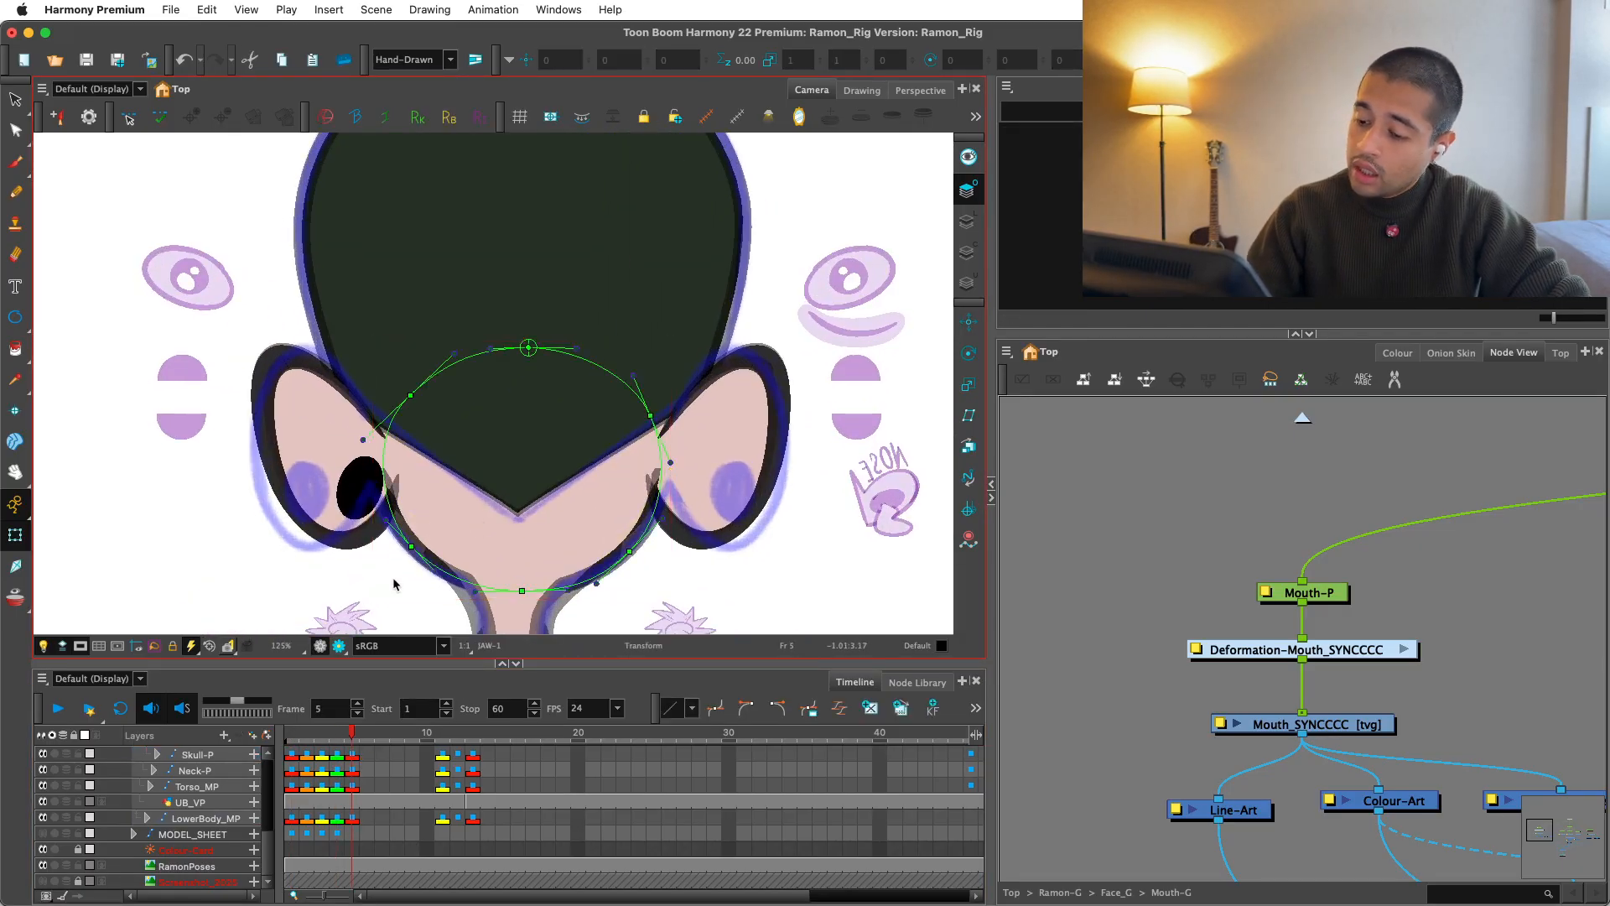
key("2")
left_click(372, 509)
key("shift+c")
key("1")
key("1")
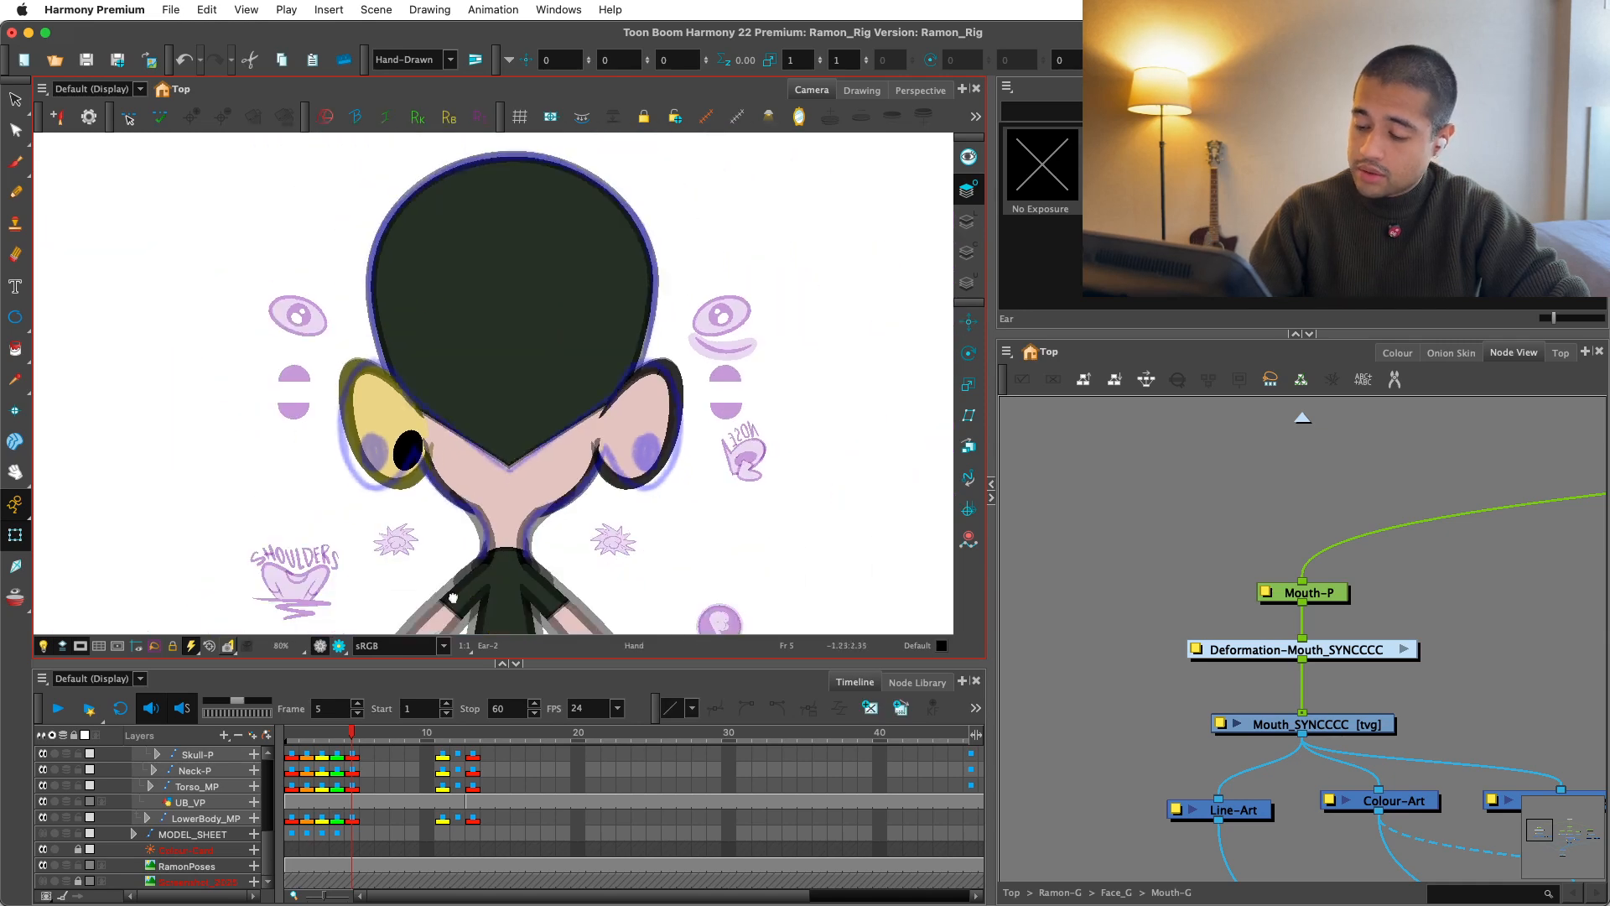
Step: Step back and forth through frames 1 to 5 to compare the full-body turnaround poses
left_click_drag(352, 735, 262, 760)
key("1")
key("1")
key("space")
key("1")
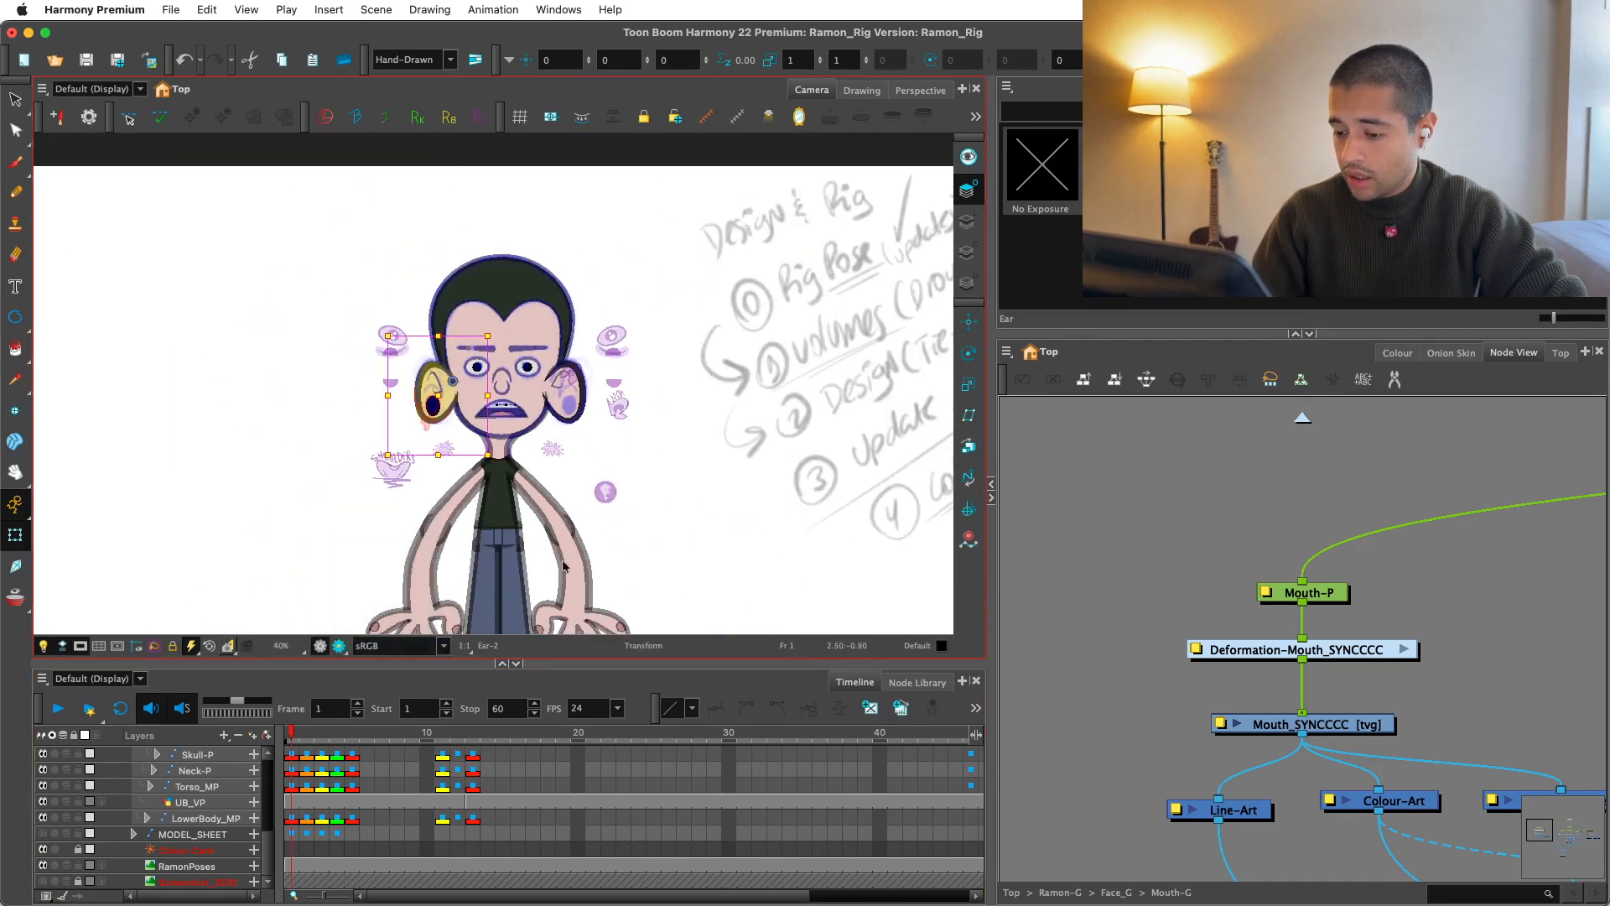
key("space")
left_click_drag(560, 605, 560, 497)
key("1")
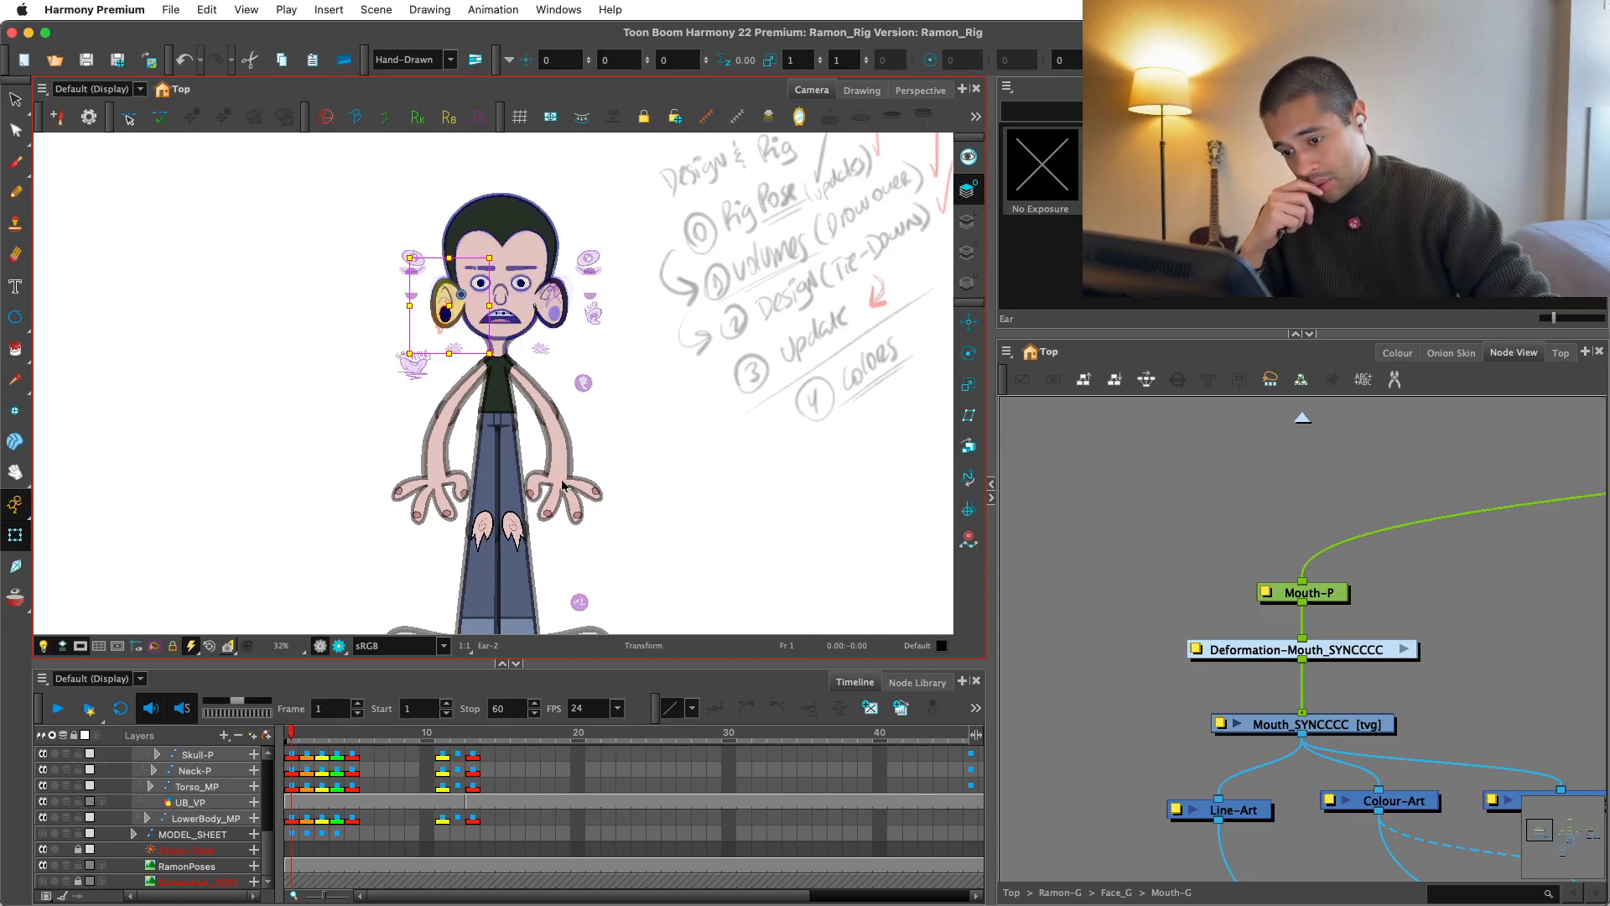
key("1")
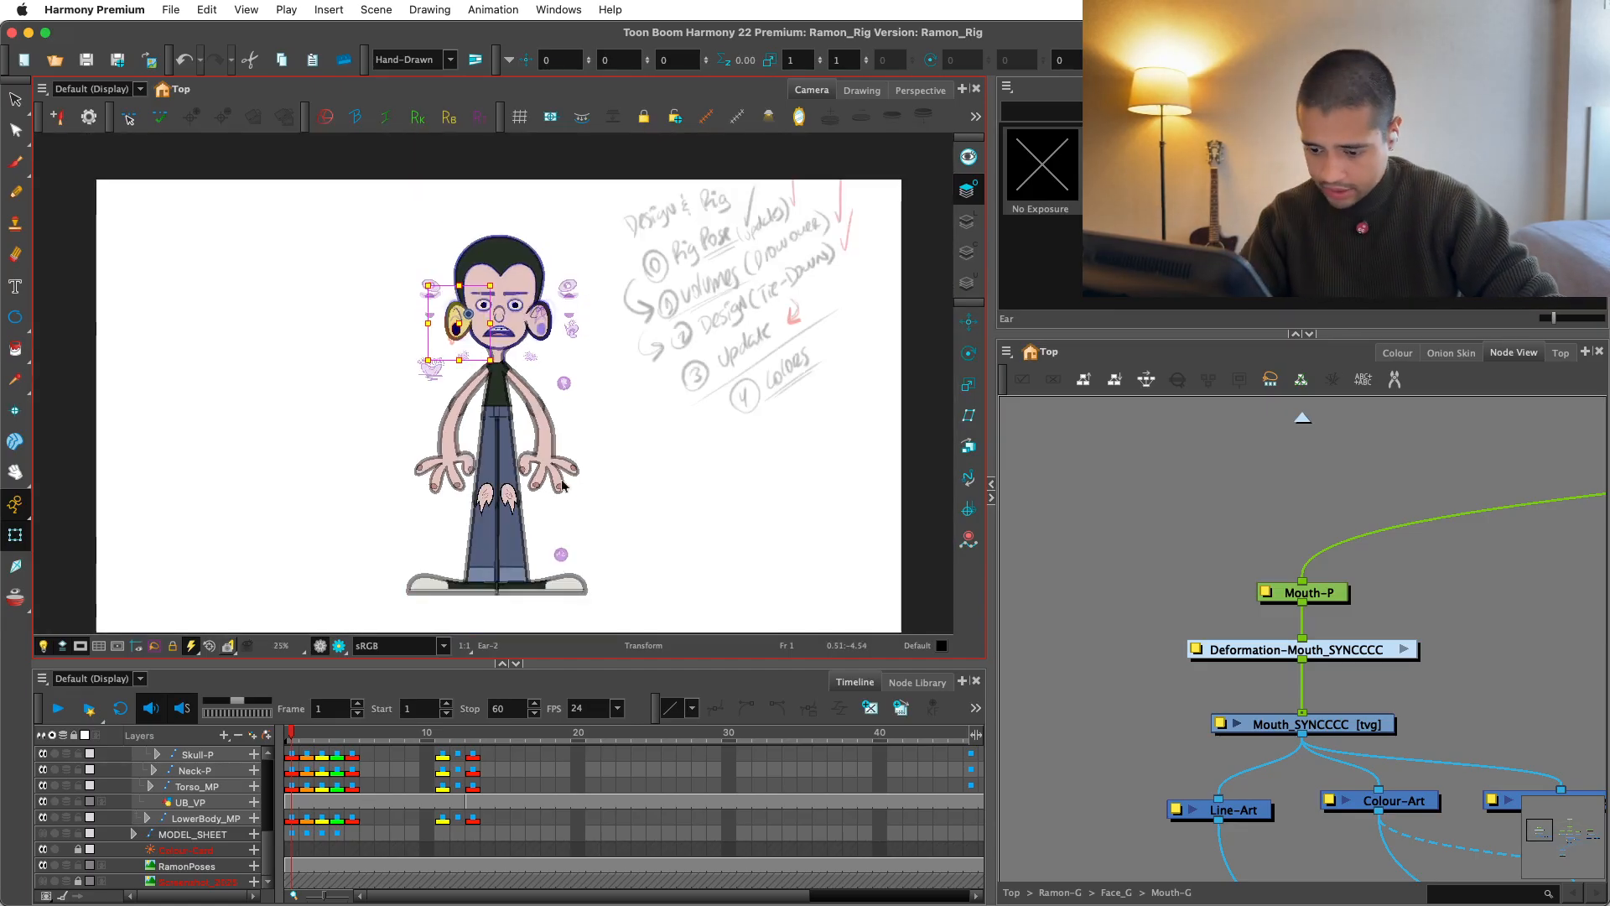
left_click(287, 755)
key("period")
key("period")
key("period")
key("comma")
key("comma")
key("comma")
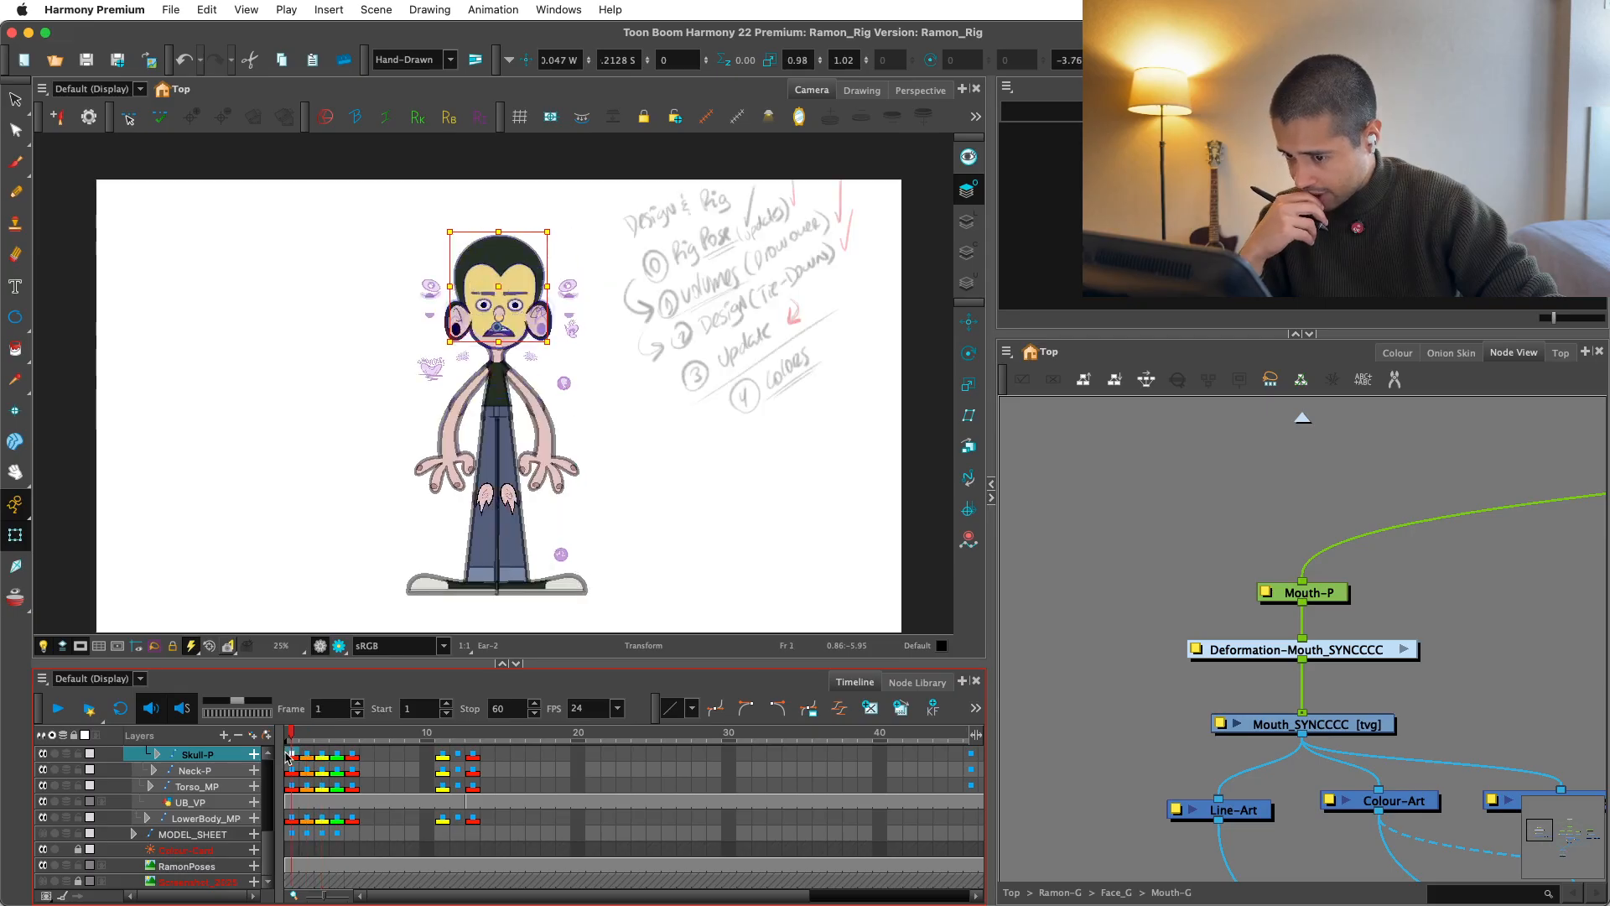
key("period")
key("period")
key("period")
key("period")
key("comma")
key("comma")
key("comma")
key("comma")
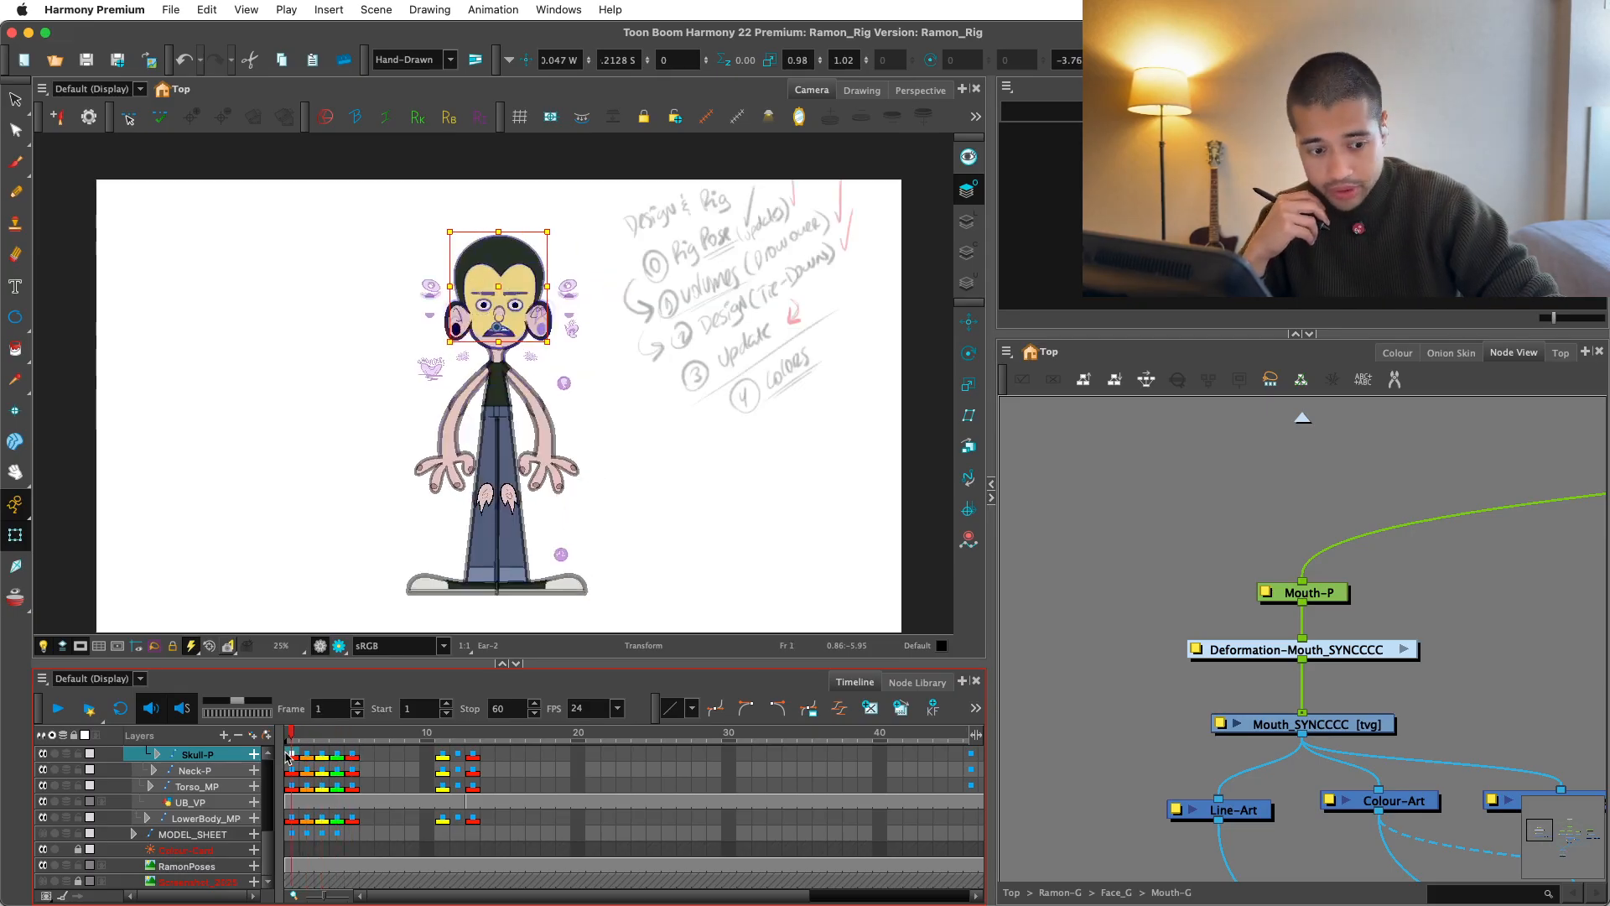
key("period")
key("period")
key("period")
key("period")
key("comma")
key("comma")
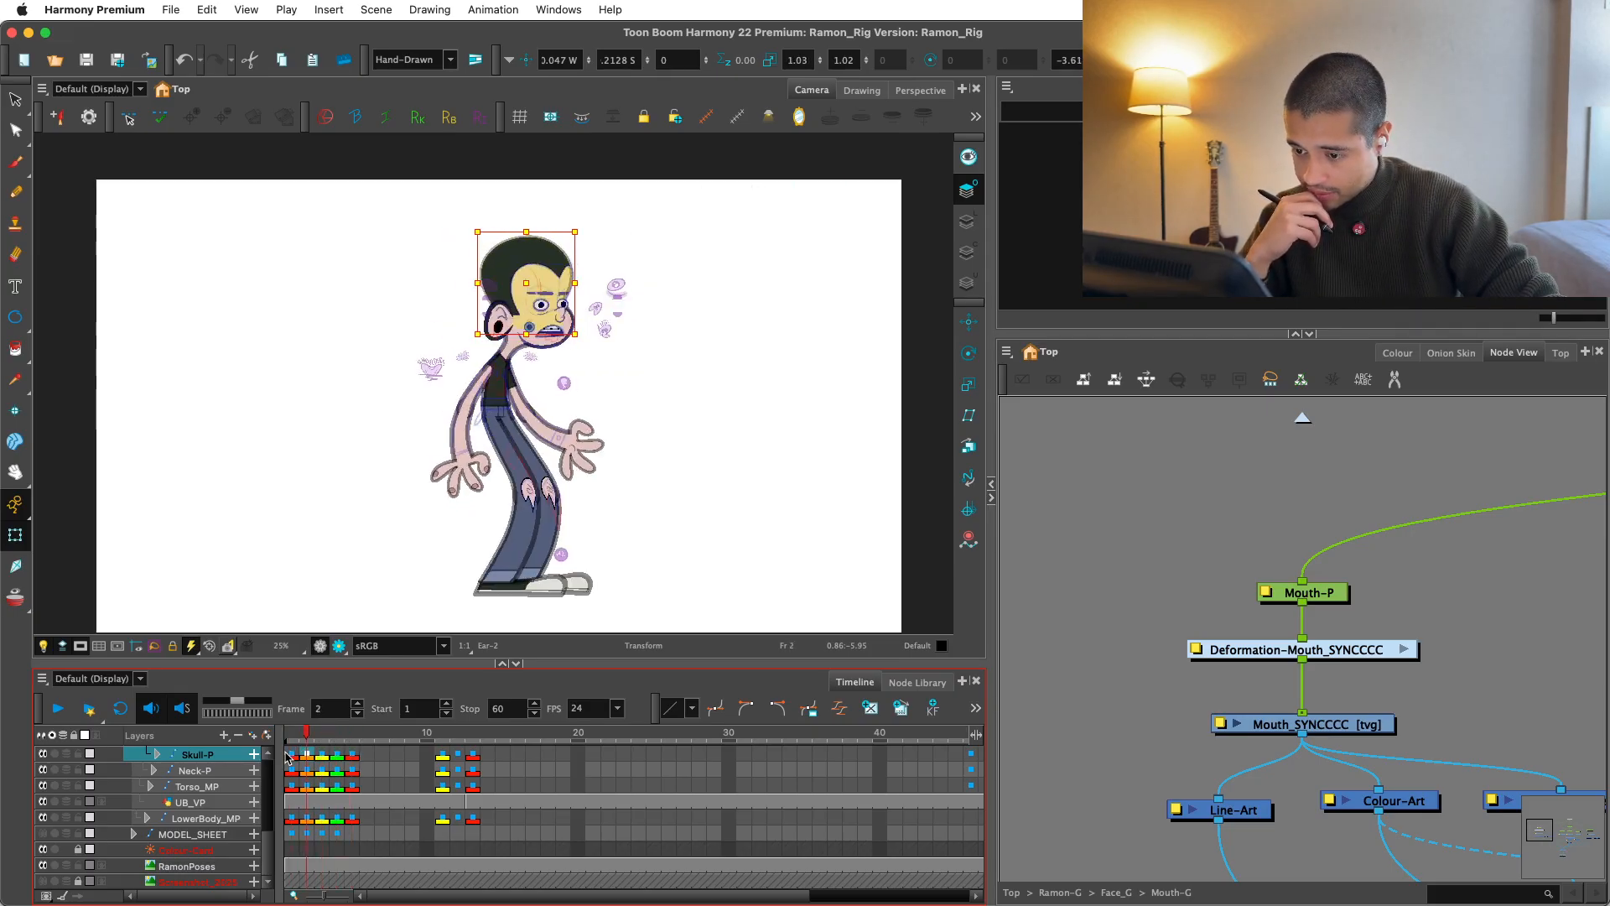
key("comma")
key("comma")
key("period")
key("period")
key("period")
key("period")
key("comma")
key("comma")
key("comma")
key("comma")
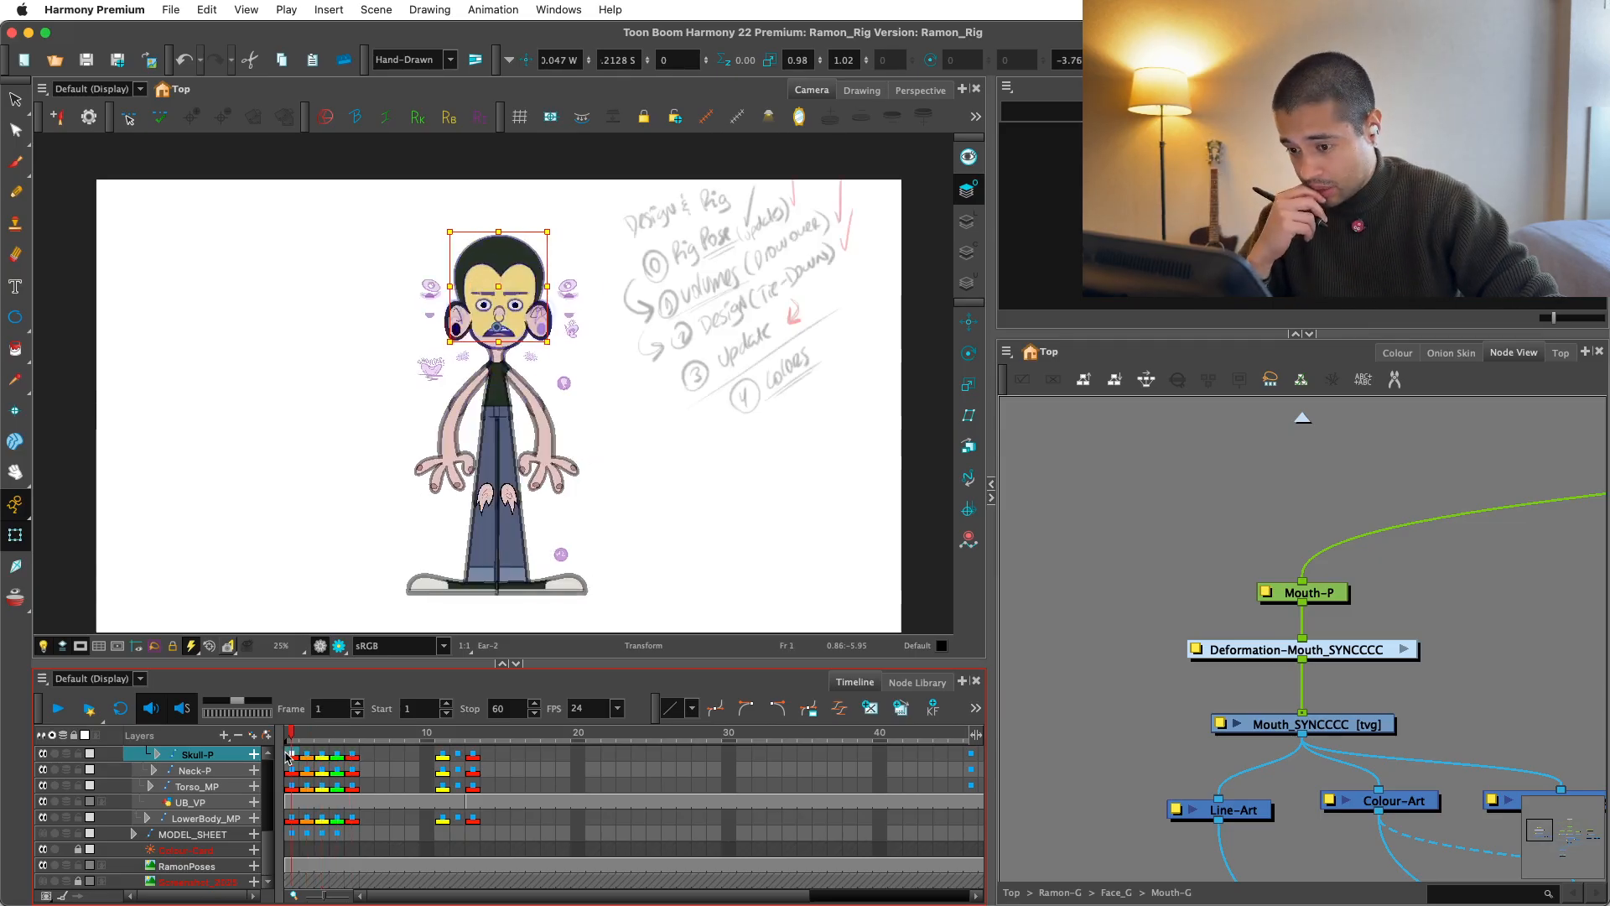
key("period")
key("period")
key("period")
key("period")
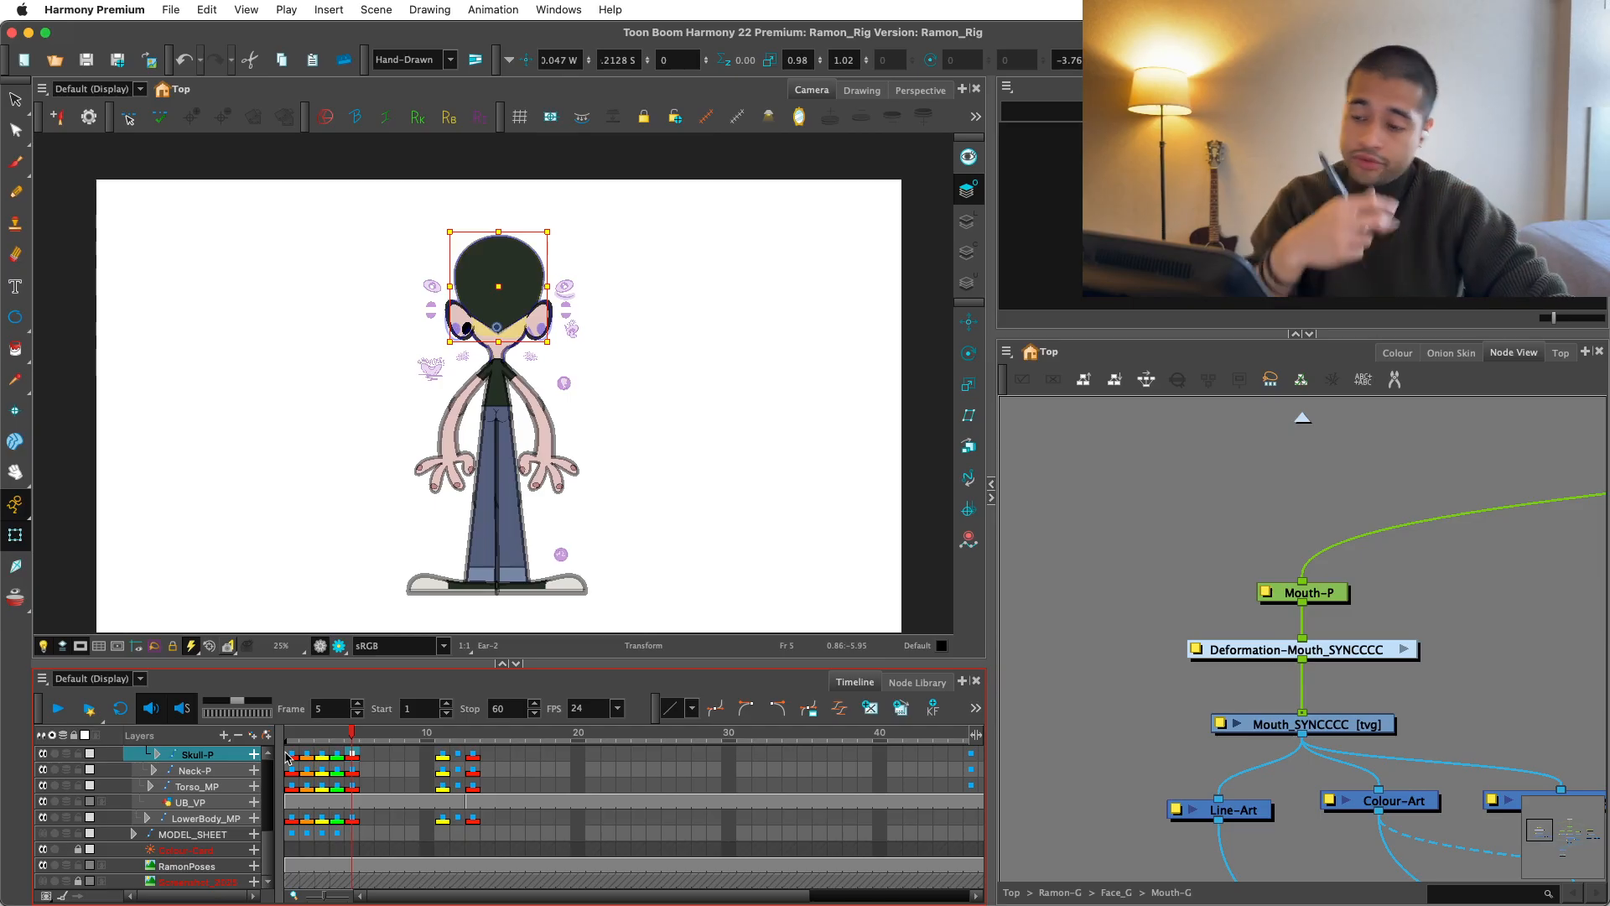
key("apostrophe")
key("apostrophe")
key("semicolon")
key("semicolon")
key("semicolon")
key("semicolon")
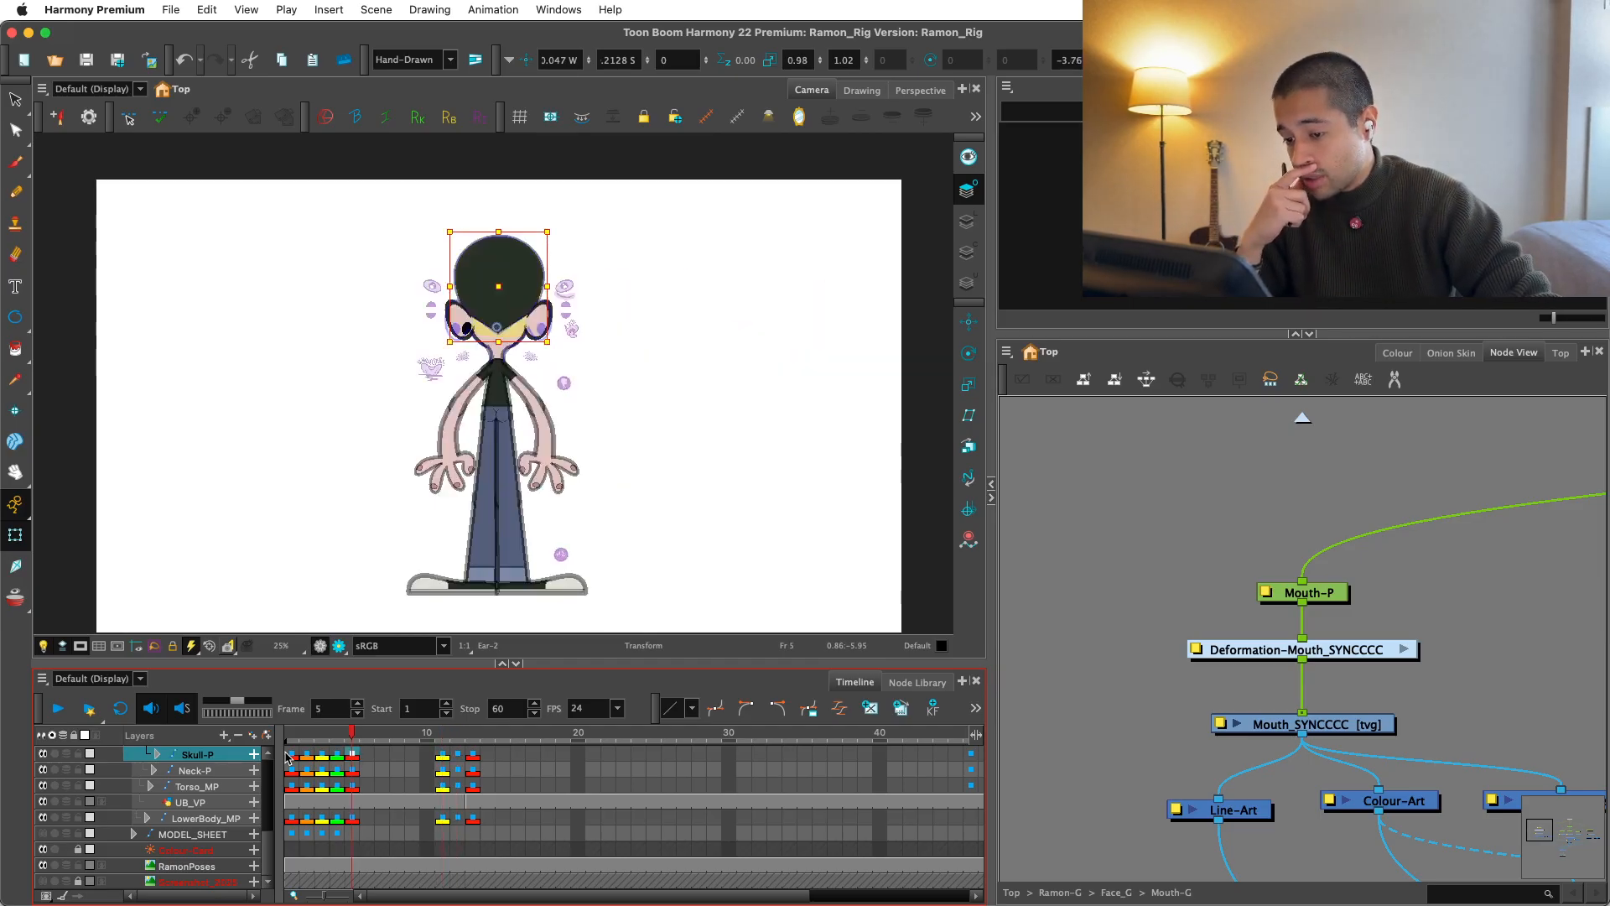
key("apostrophe")
key("apostrophe")
key("apostrophe")
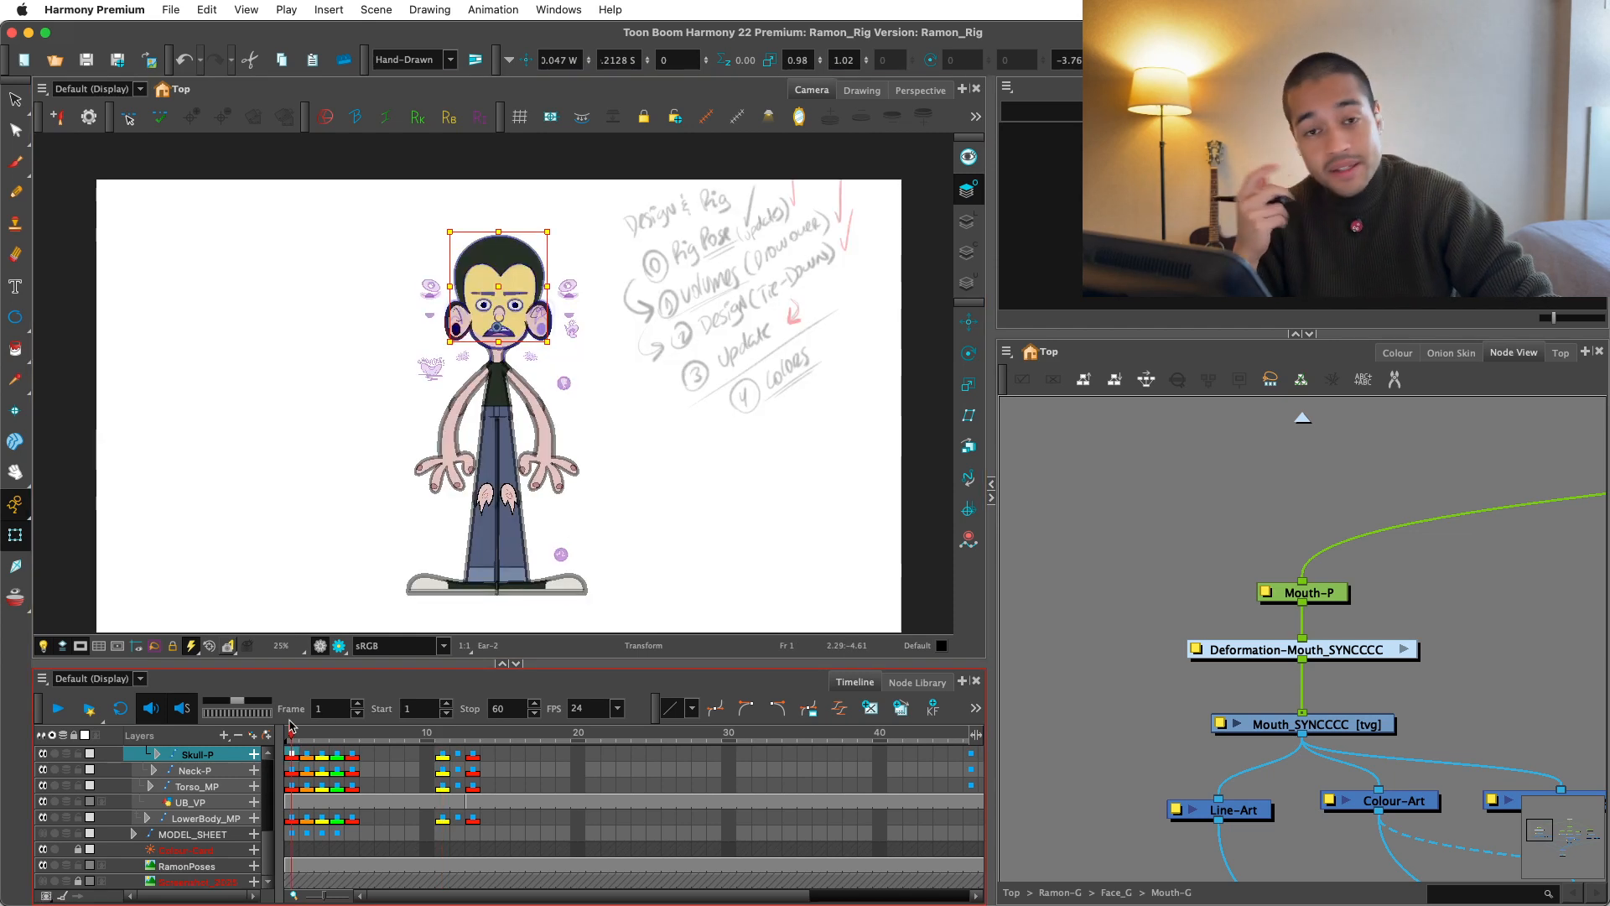
key("apostrophe")
key("apostrophe")
key("apostrophe")
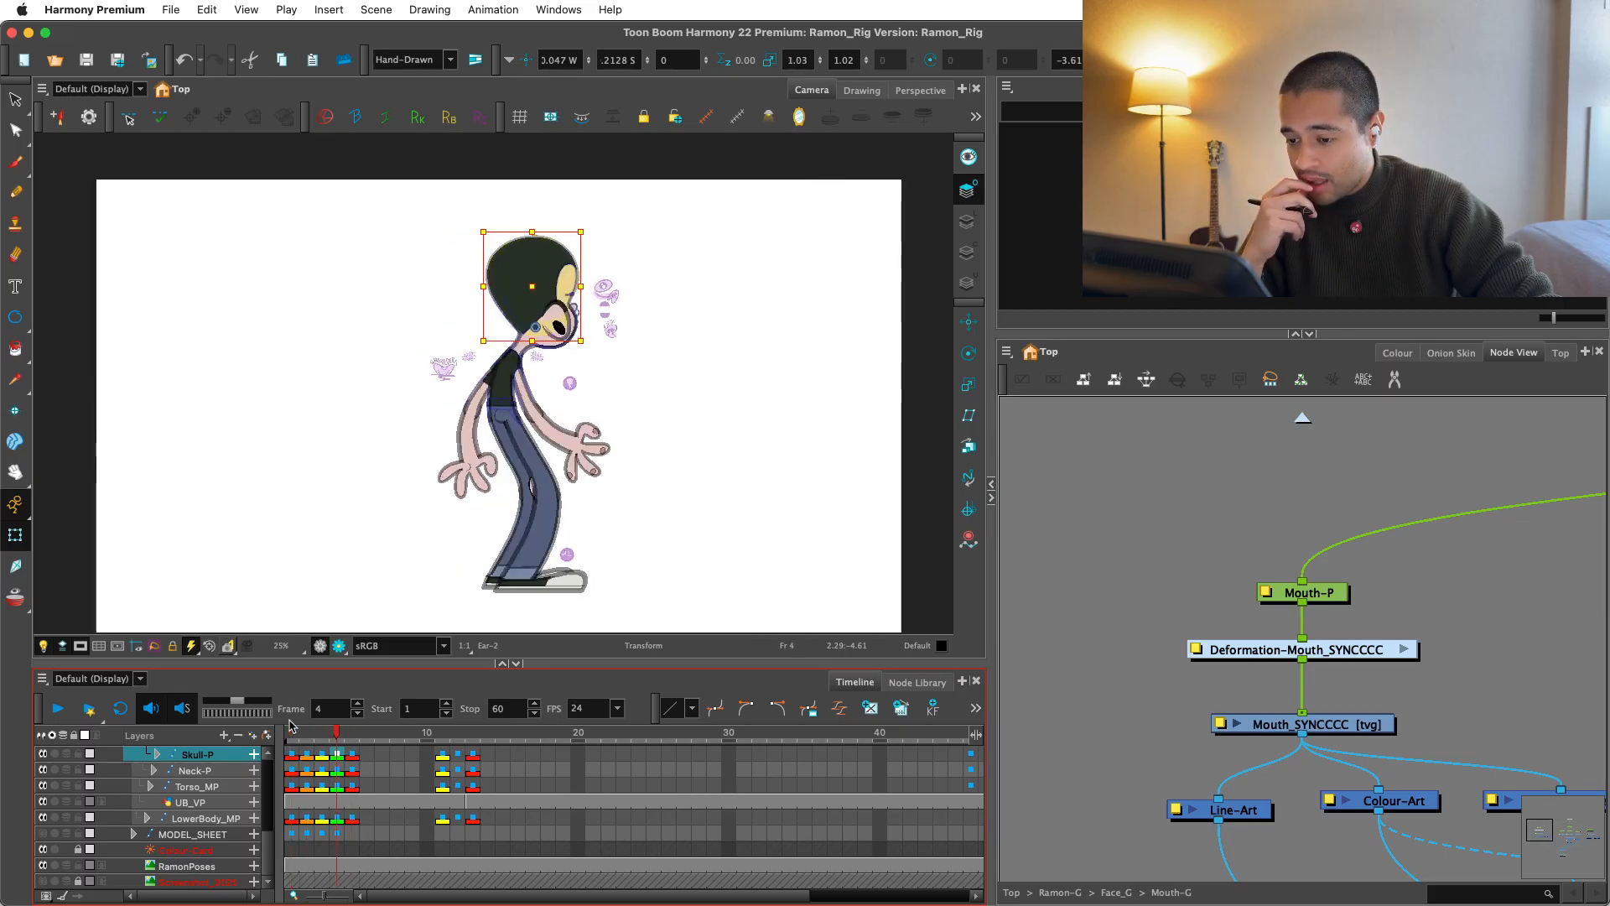
left_click(291, 727)
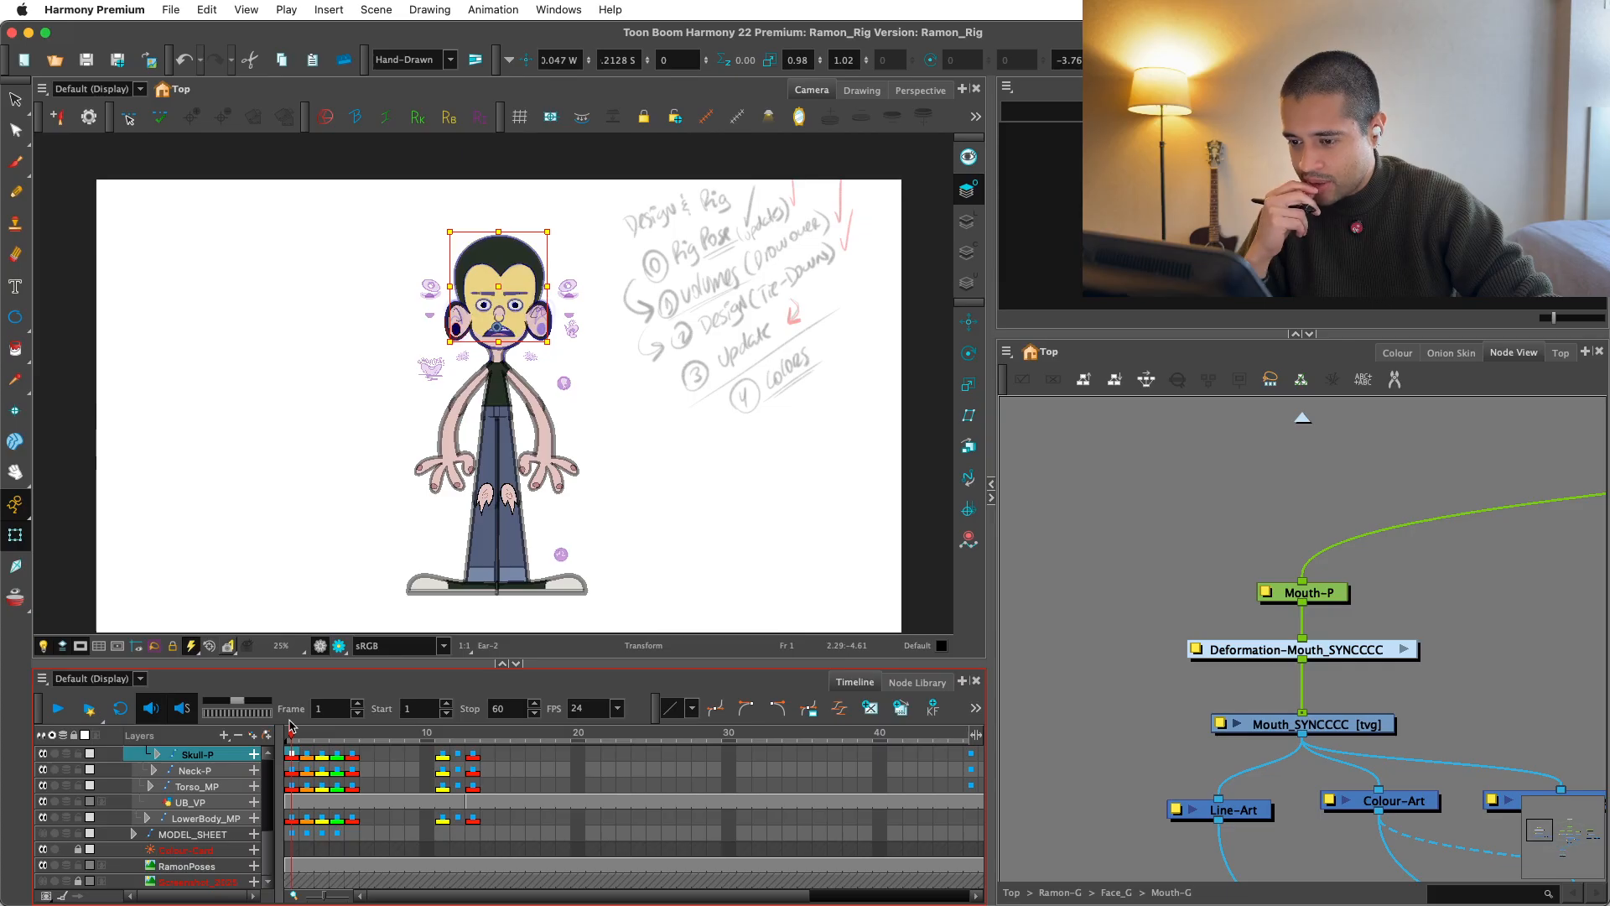
key("apostrophe")
key("apostrophe")
key("comma")
key("comma")
key("period")
key("period")
key("period")
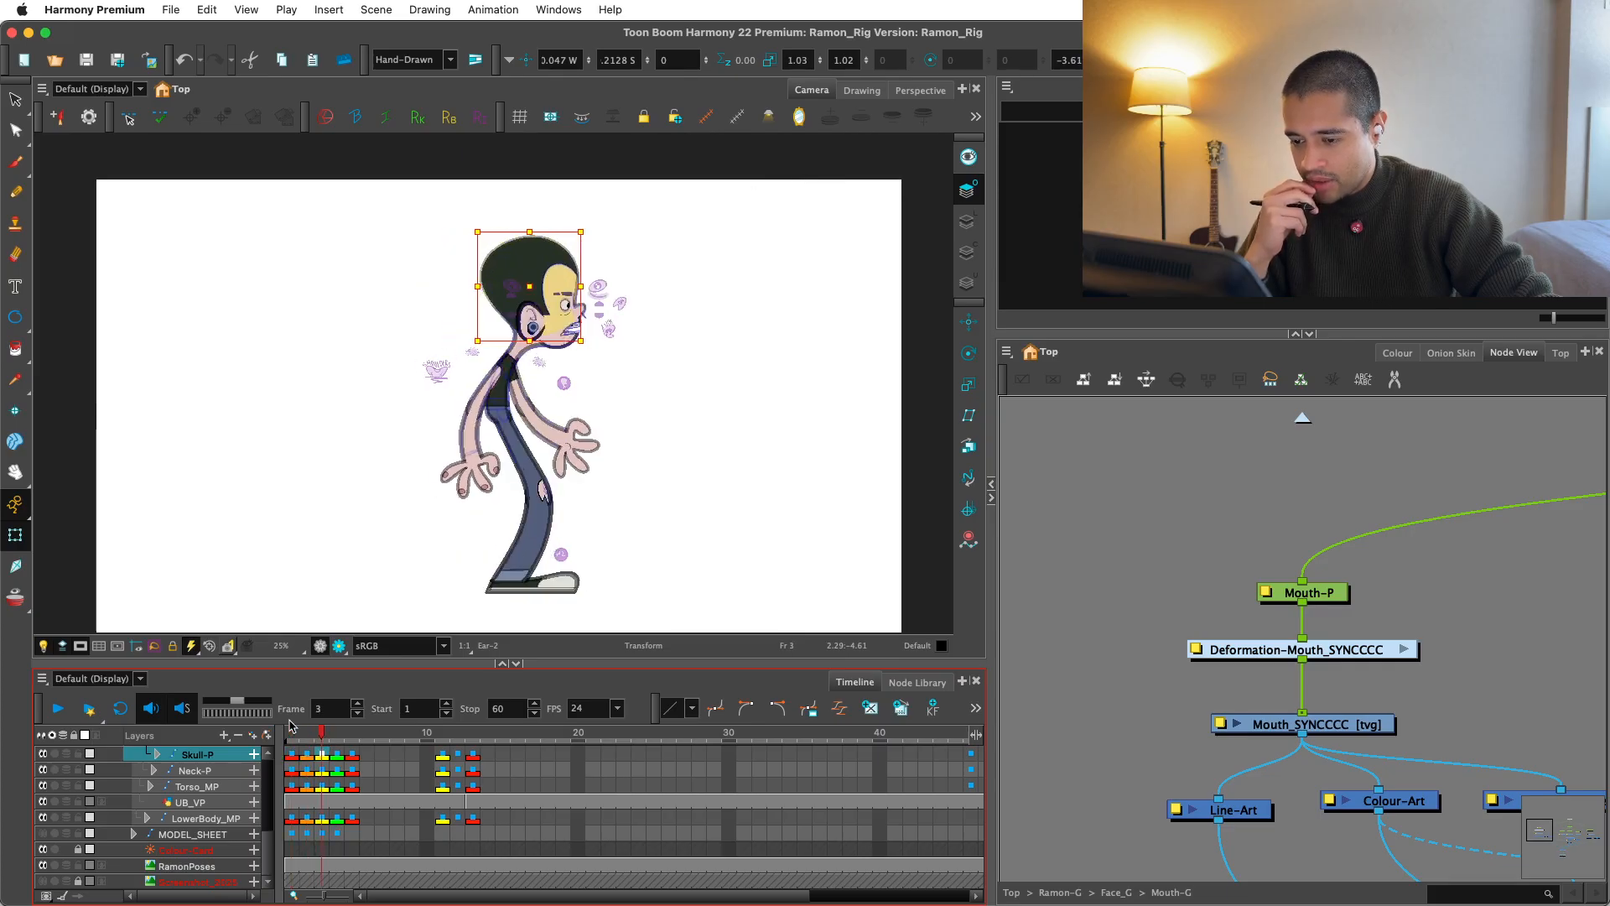
key("comma")
key("comma")
key("comma")
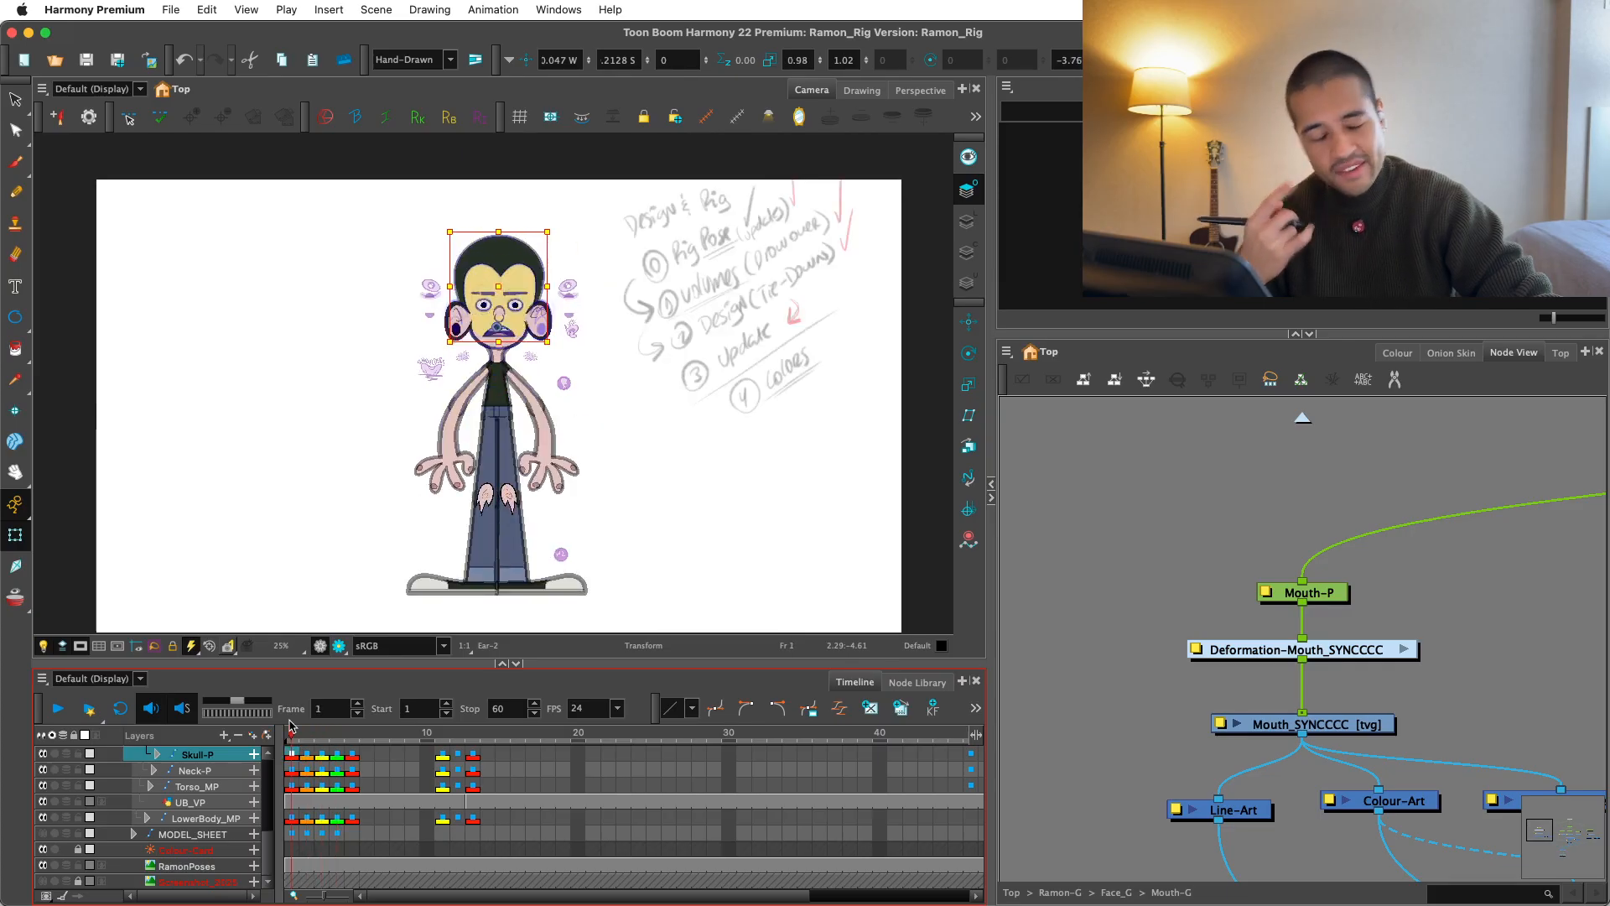